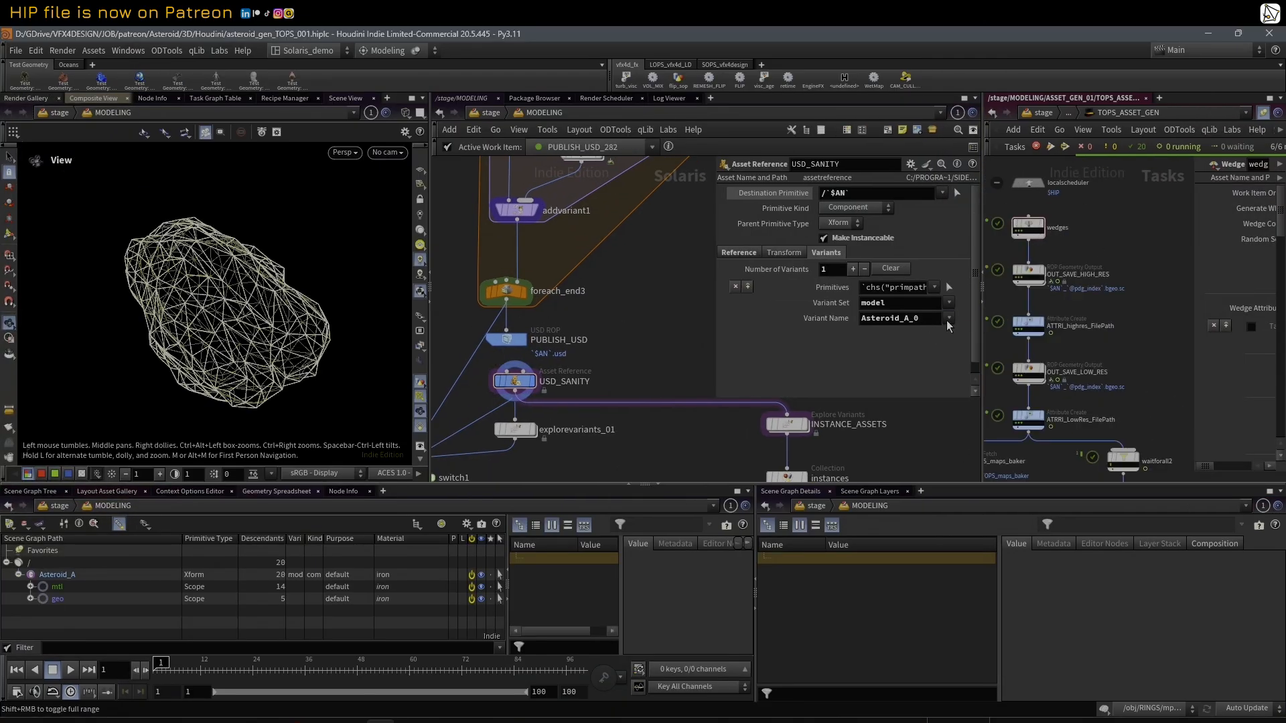
pyautogui.click(948, 319)
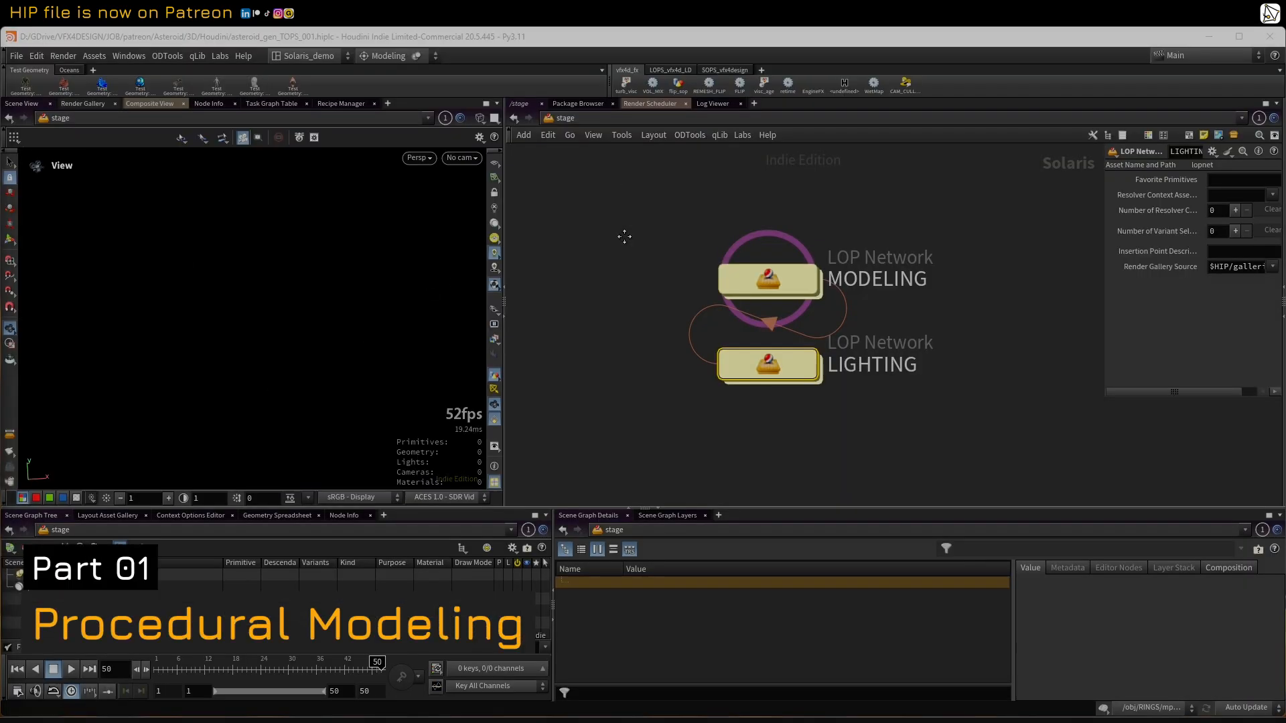
pyautogui.moveTo(624, 236); pyautogui.dragTo(582, 254, button='middle')
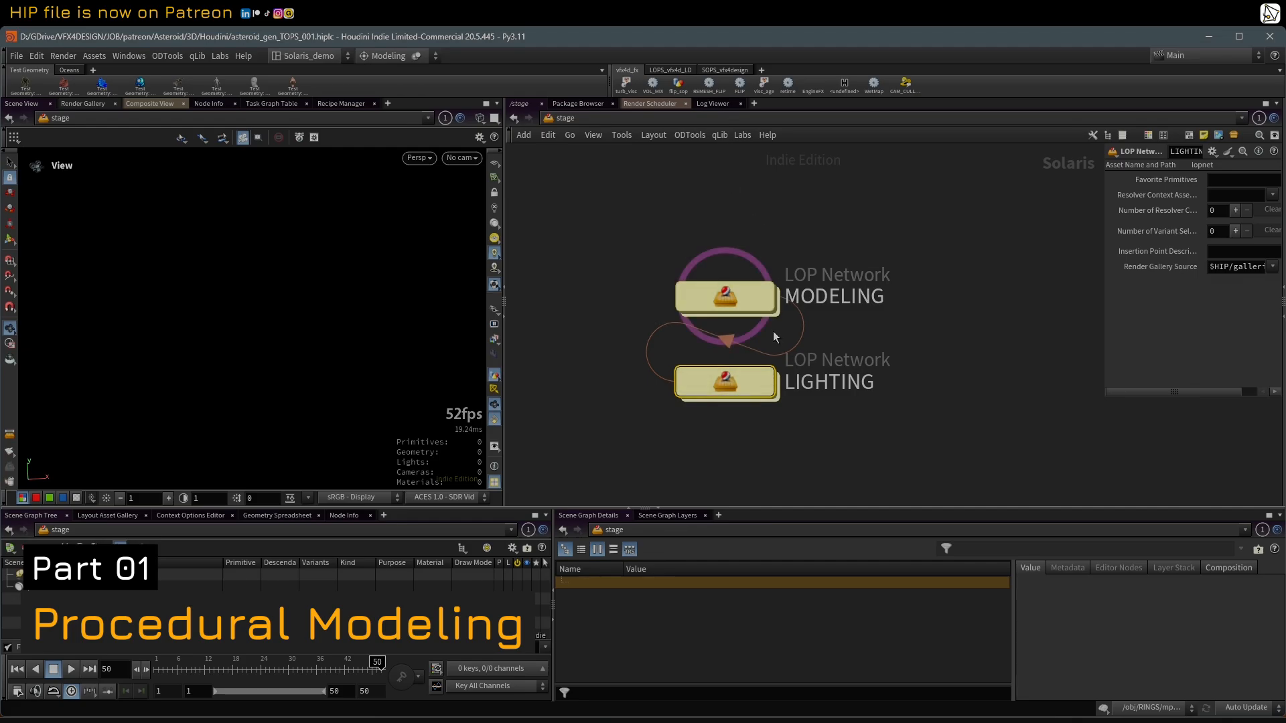
# Step: Enter the MODELING LOP network and go into its ASSET_GEN_01 SOP network
pyautogui.click(736, 297)
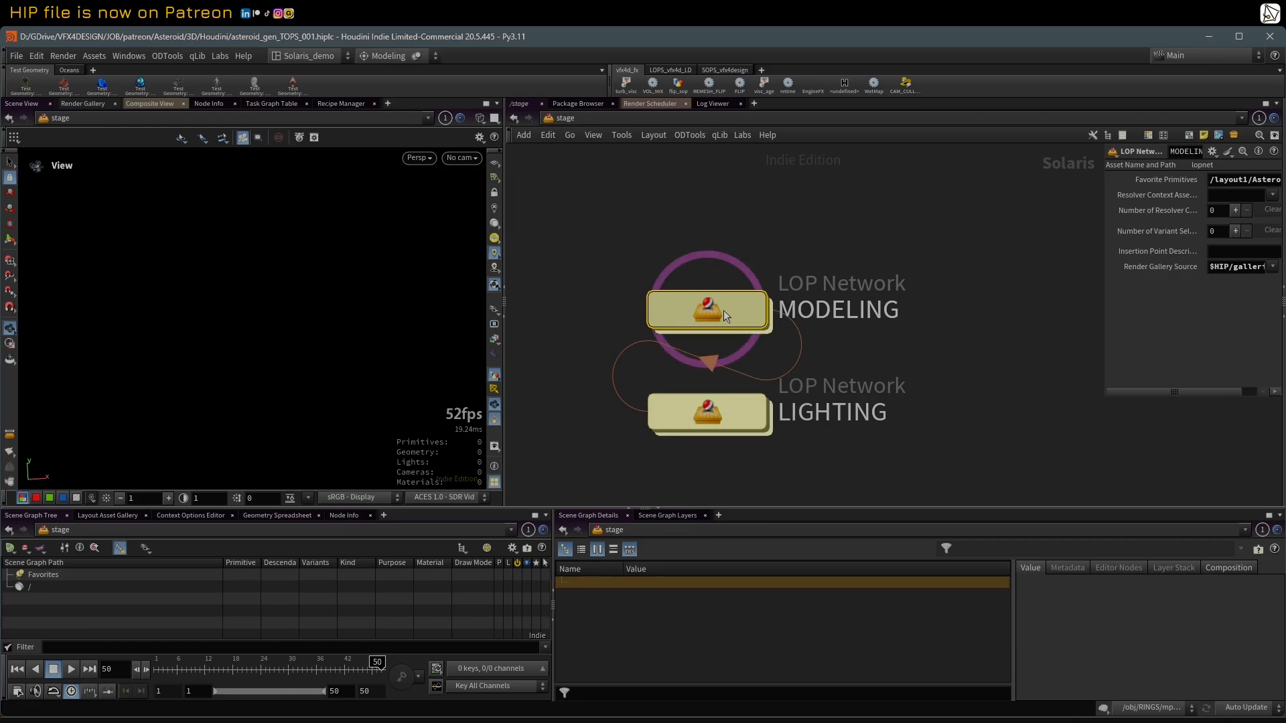
pyautogui.doubleClick(723, 308)
pyautogui.scroll(-2, 887, 277)
pyautogui.scroll(2, 916, 282)
pyautogui.scroll(-2, 917, 293)
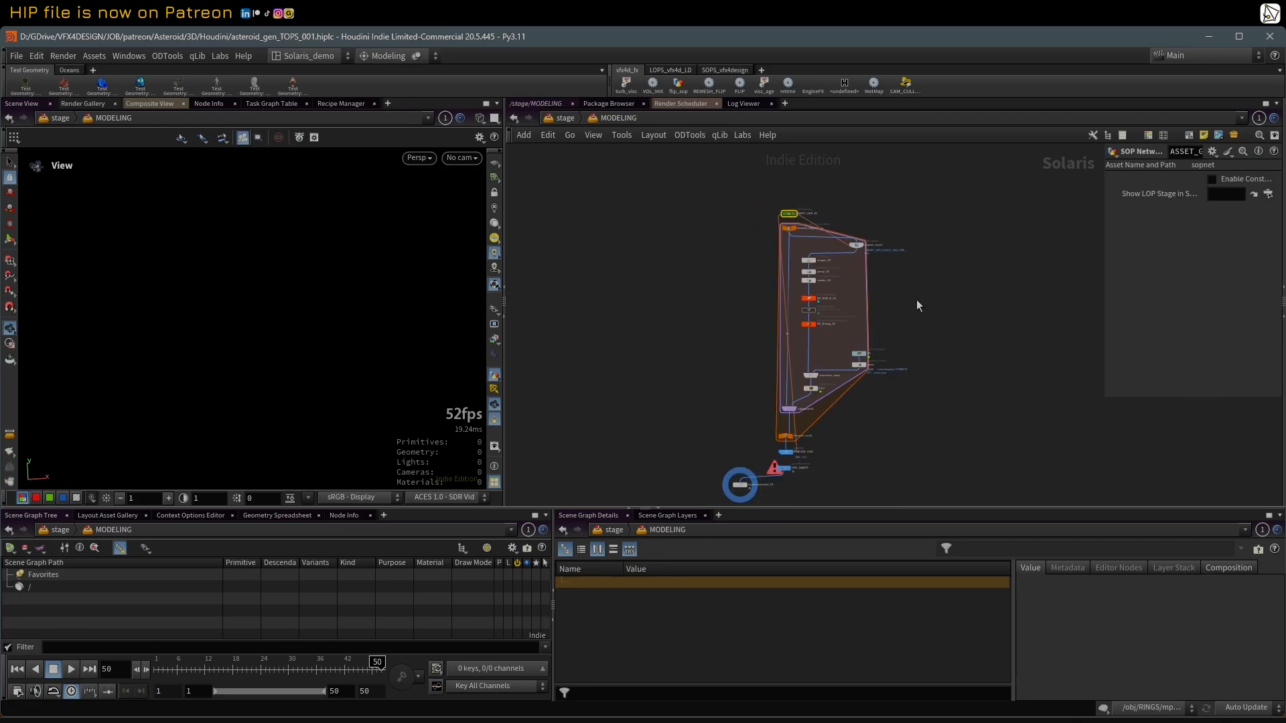
pyautogui.scroll(1, 959, 277)
pyautogui.scroll(6, 854, 180)
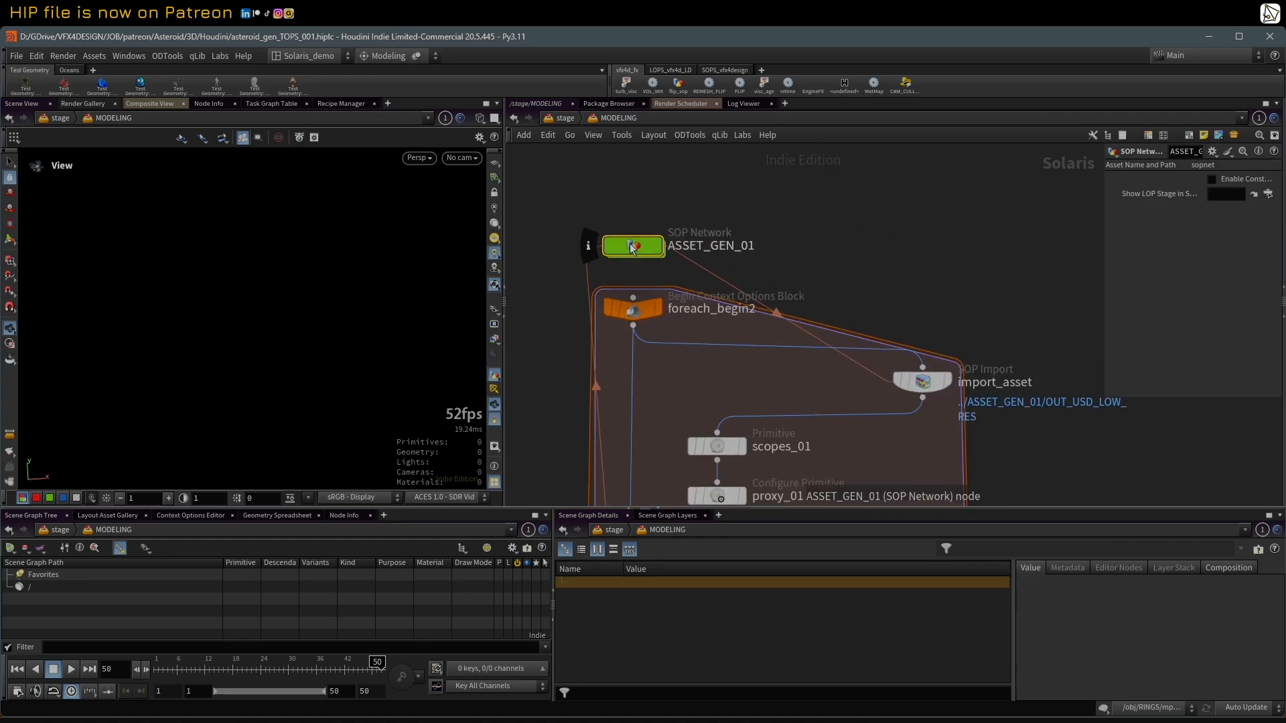
pyautogui.doubleClick(636, 247)
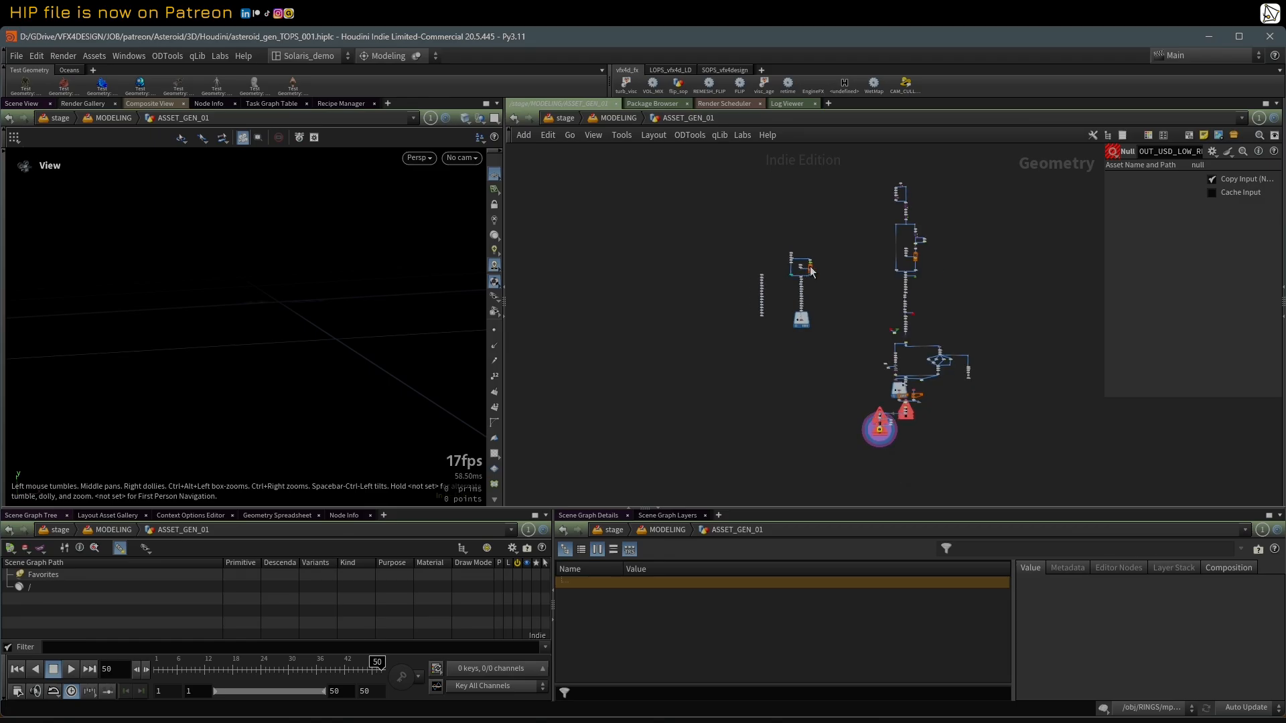
# Step: Display the mountain5 node at the end of the separate node chain and frame its rock shape for inspection
pyautogui.scroll(3, 721, 276)
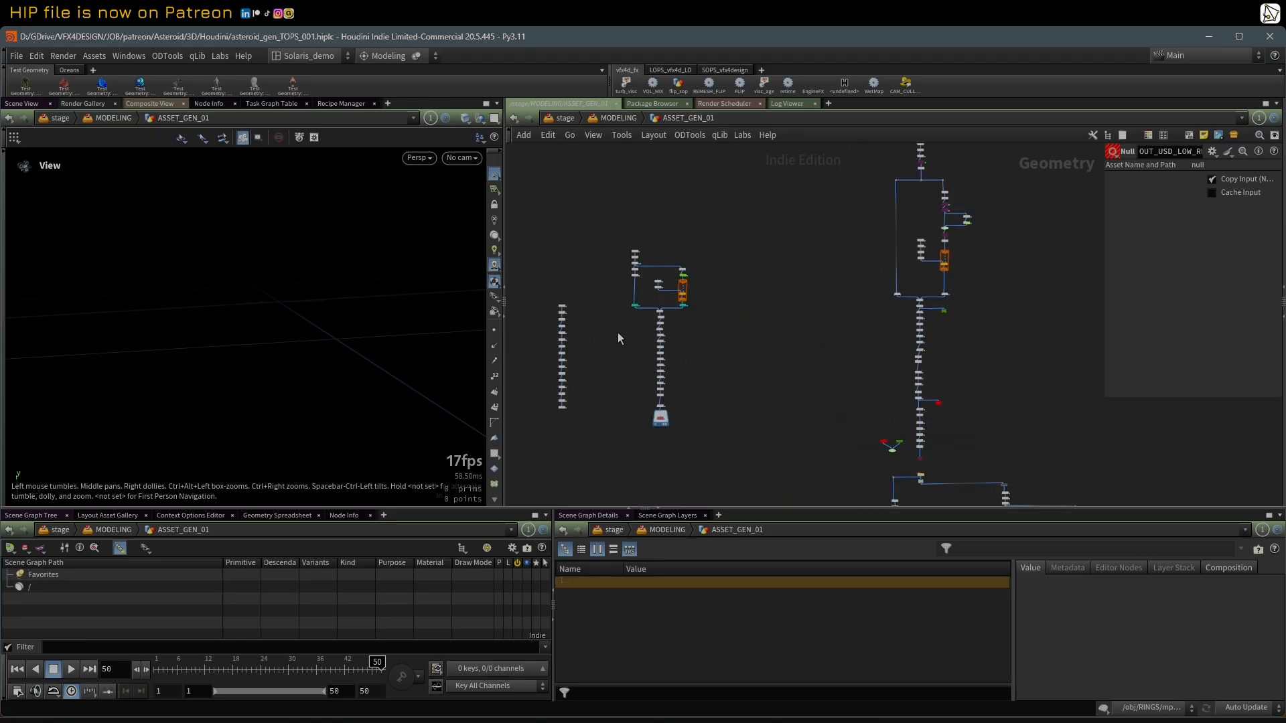
pyautogui.scroll(3, 669, 335)
pyautogui.scroll(3, 660, 376)
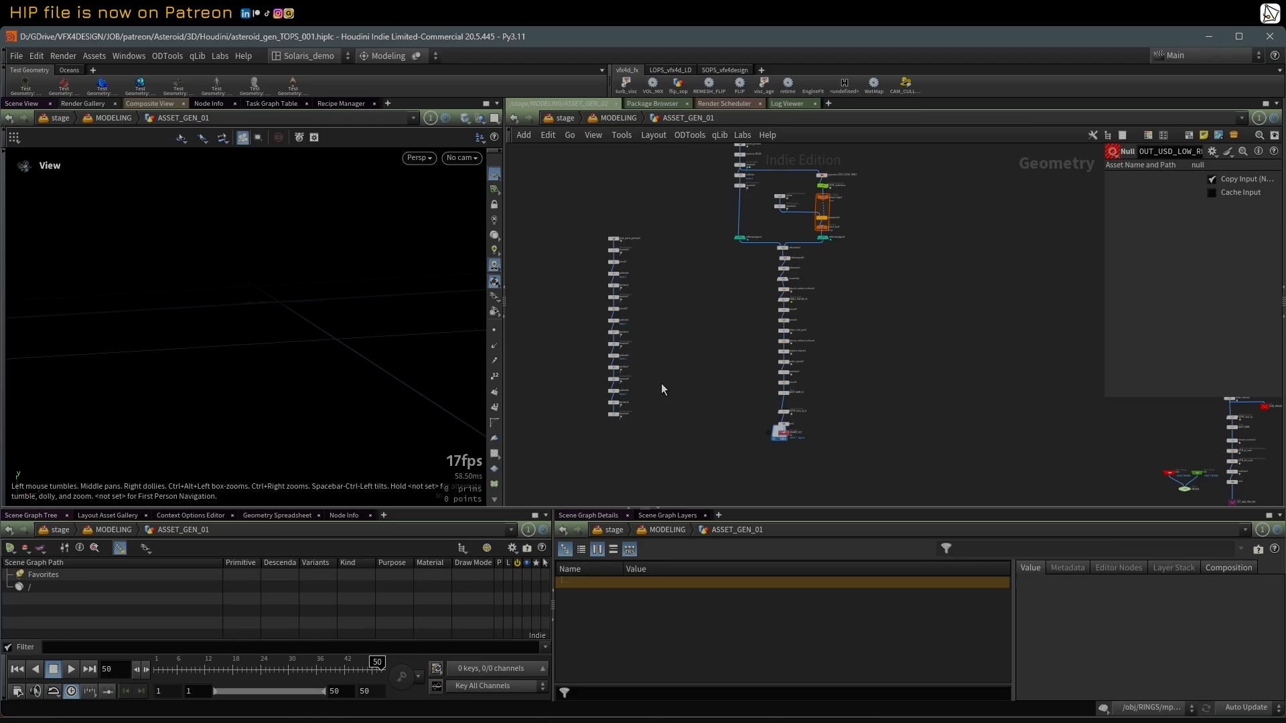
pyautogui.scroll(2, 637, 322)
pyautogui.scroll(4, 596, 429)
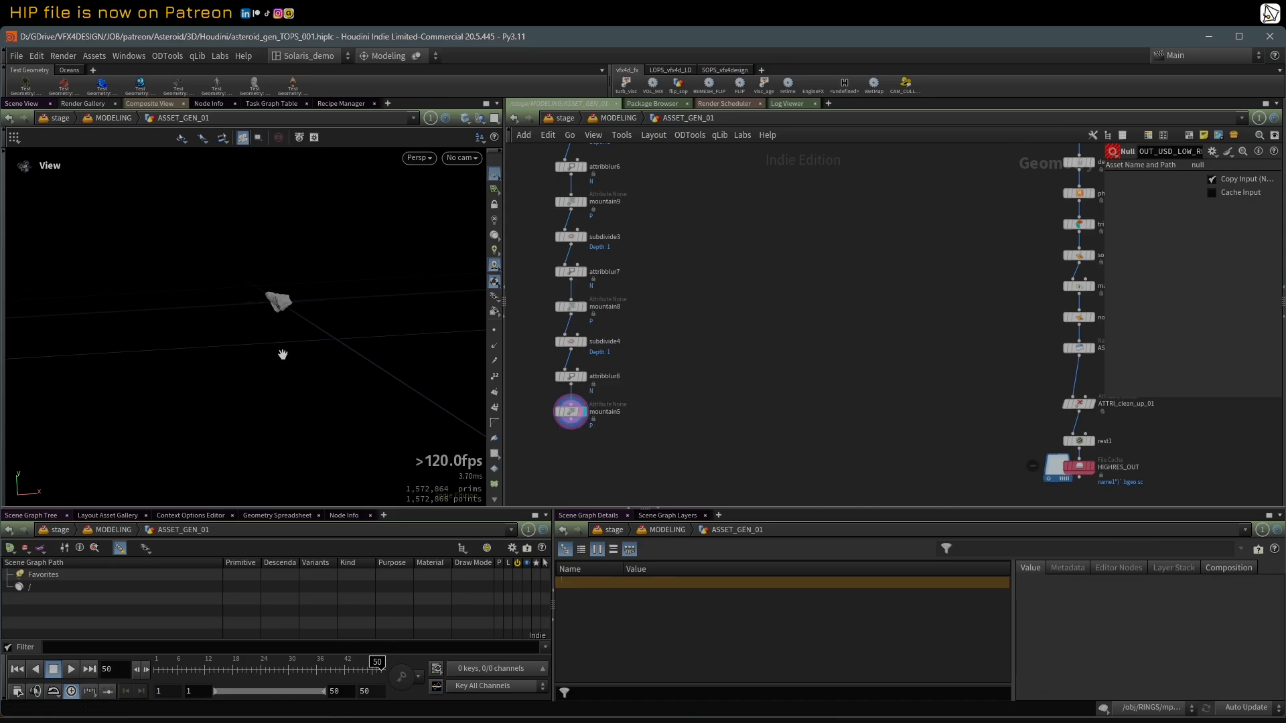
pyautogui.press('g')
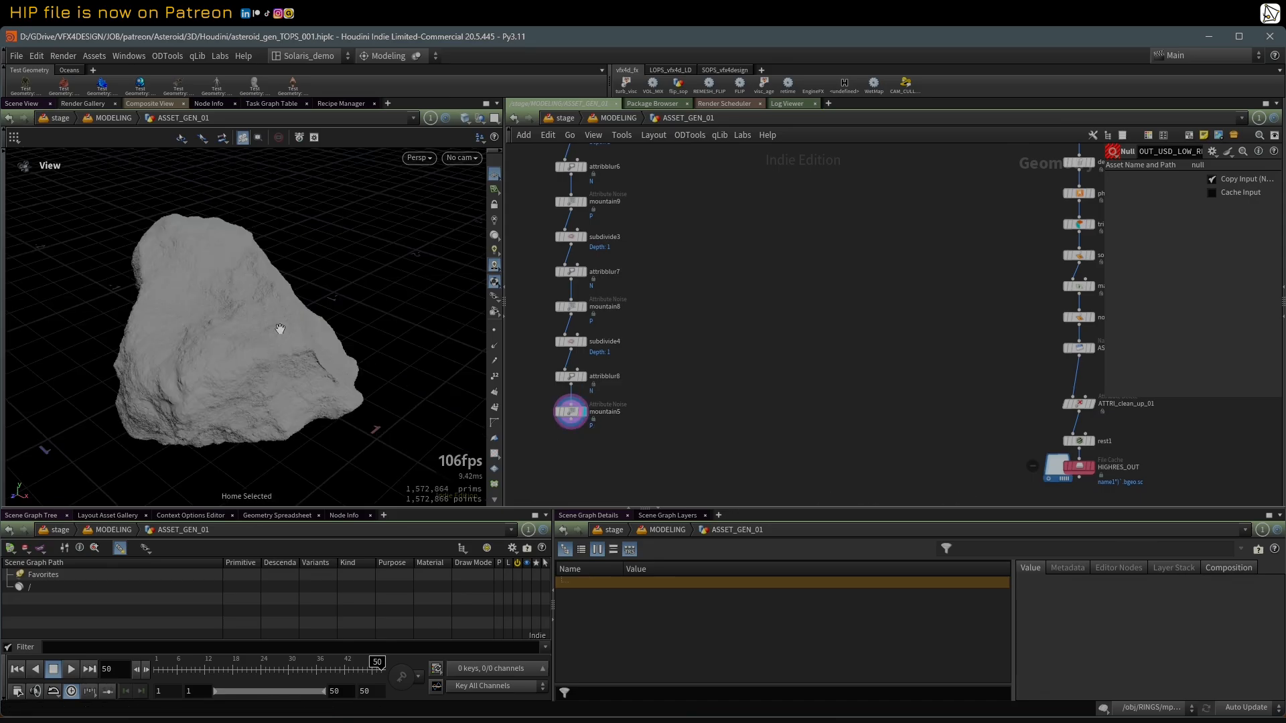
pyautogui.moveTo(274, 358); pyautogui.dragTo(442, 287)
# Step: Display quad_sphere_generator1 at the start of the chain, frame the sphere, and show it in wireframe
pyautogui.scroll(-3, 697, 253)
pyautogui.moveTo(697, 253); pyautogui.dragTo(676, 370, button='middle')
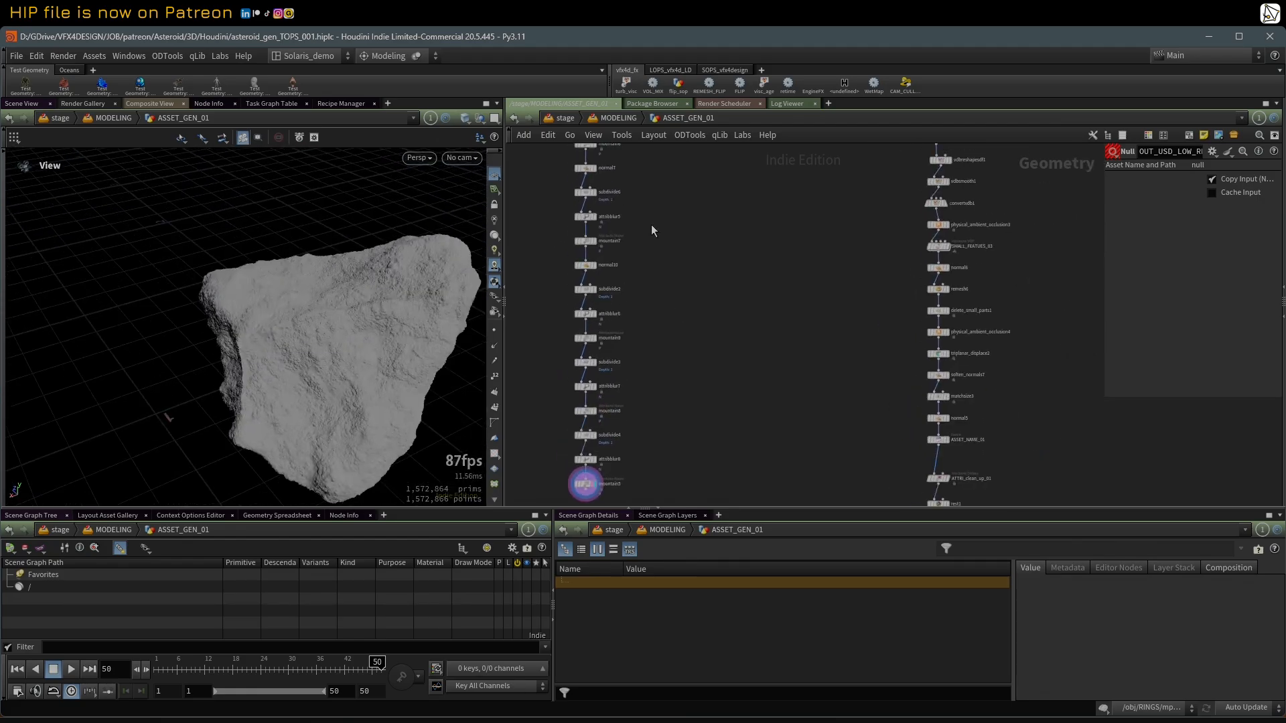
pyautogui.moveTo(651, 223); pyautogui.dragTo(674, 339, button='middle')
pyautogui.scroll(3, 619, 234)
pyautogui.click(615, 235)
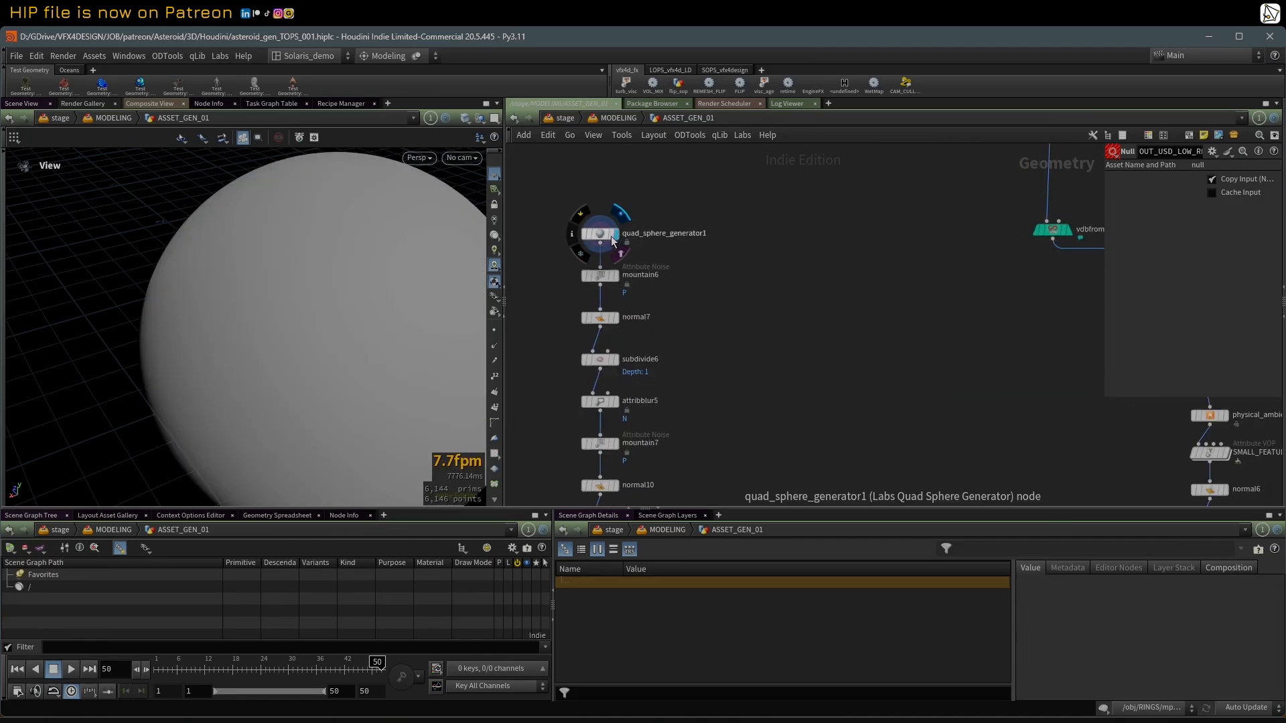
pyautogui.click(603, 239)
pyautogui.press('h')
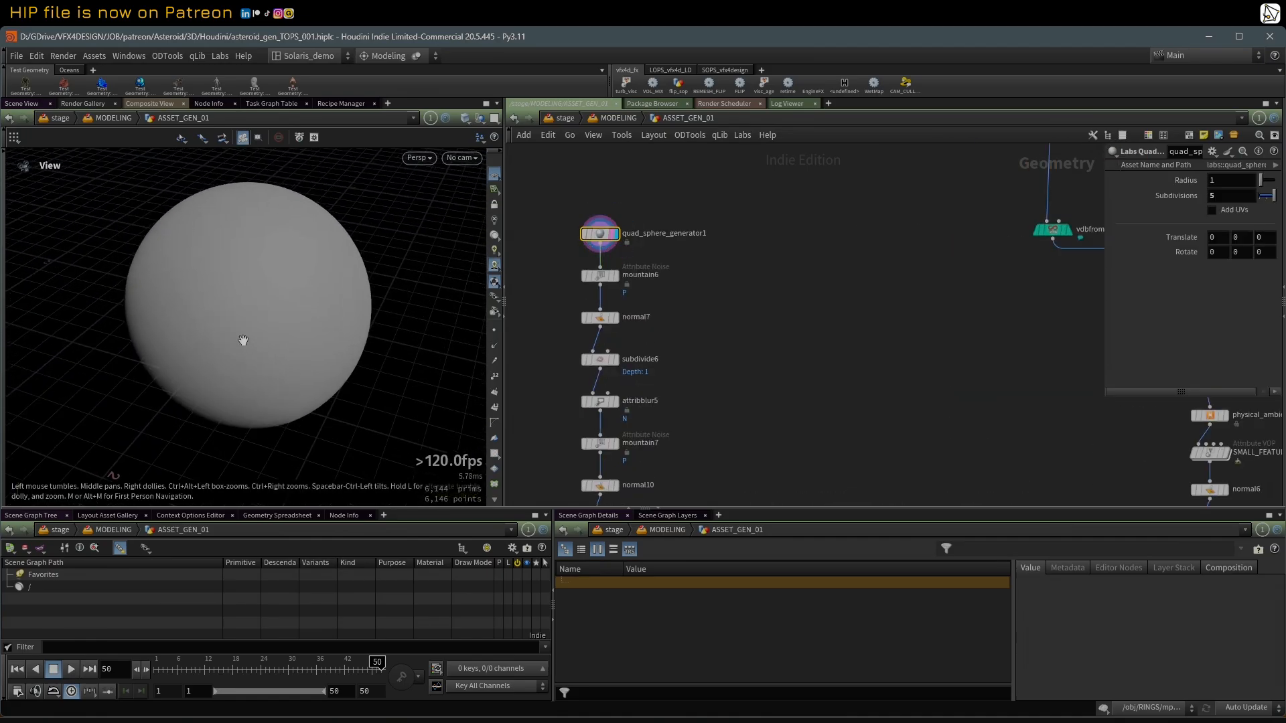
pyautogui.press('w')
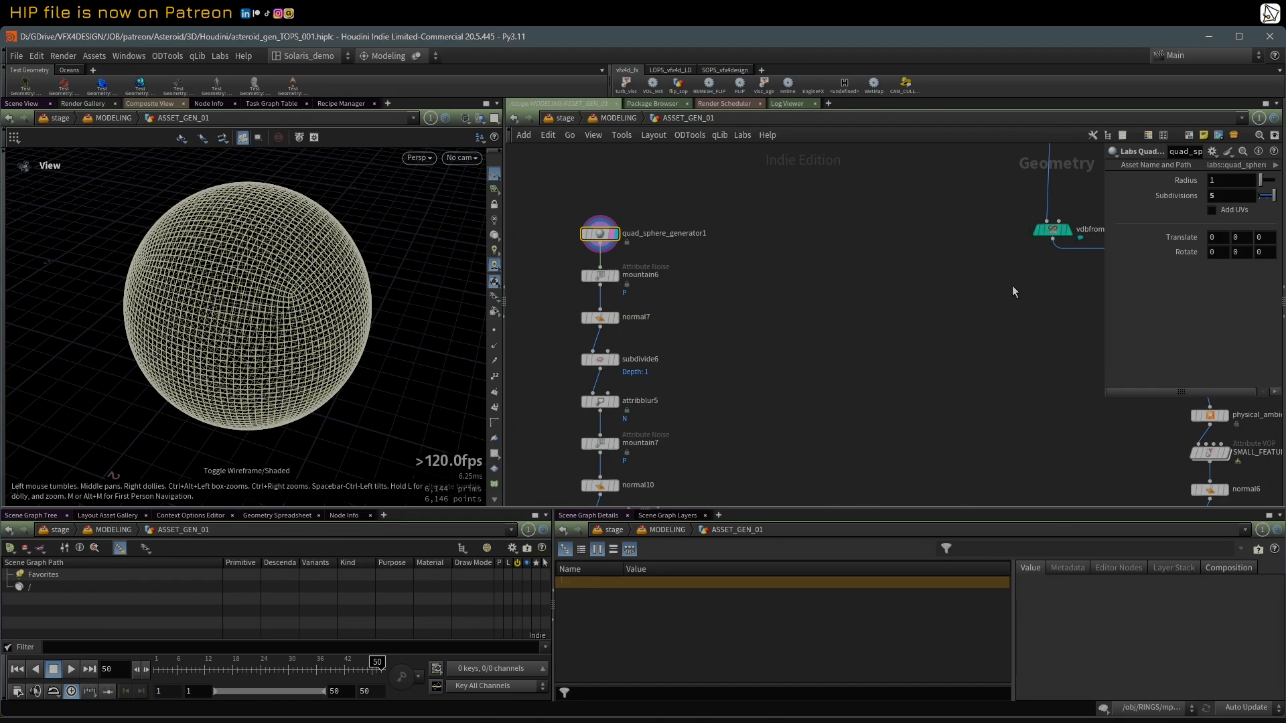
# Step: Display mountain6 in shaded mode and enlarge the parameter area to examine its noise settings
pyautogui.click(616, 278)
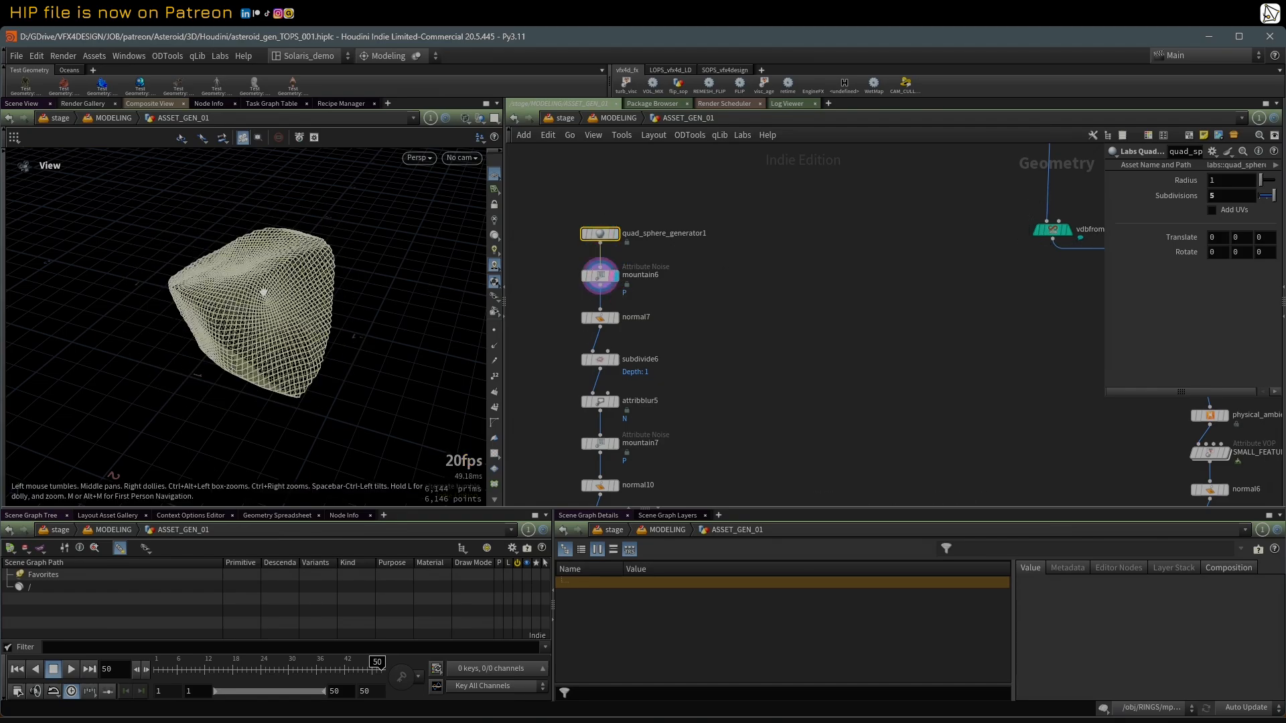
pyautogui.press('w')
pyautogui.click(601, 276)
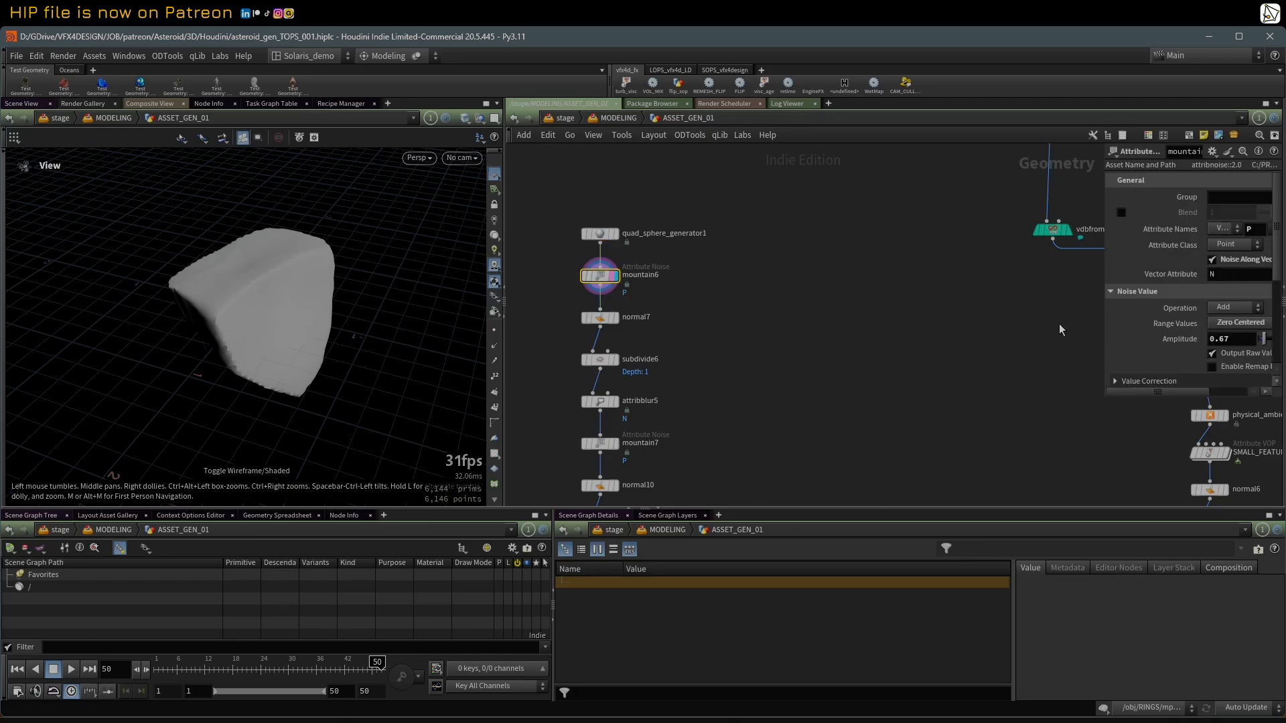
pyautogui.moveTo(1103, 330); pyautogui.dragTo(771, 369)
pyautogui.moveTo(846, 400); pyautogui.dragTo(846, 506)
pyautogui.scroll(-2, 817, 316)
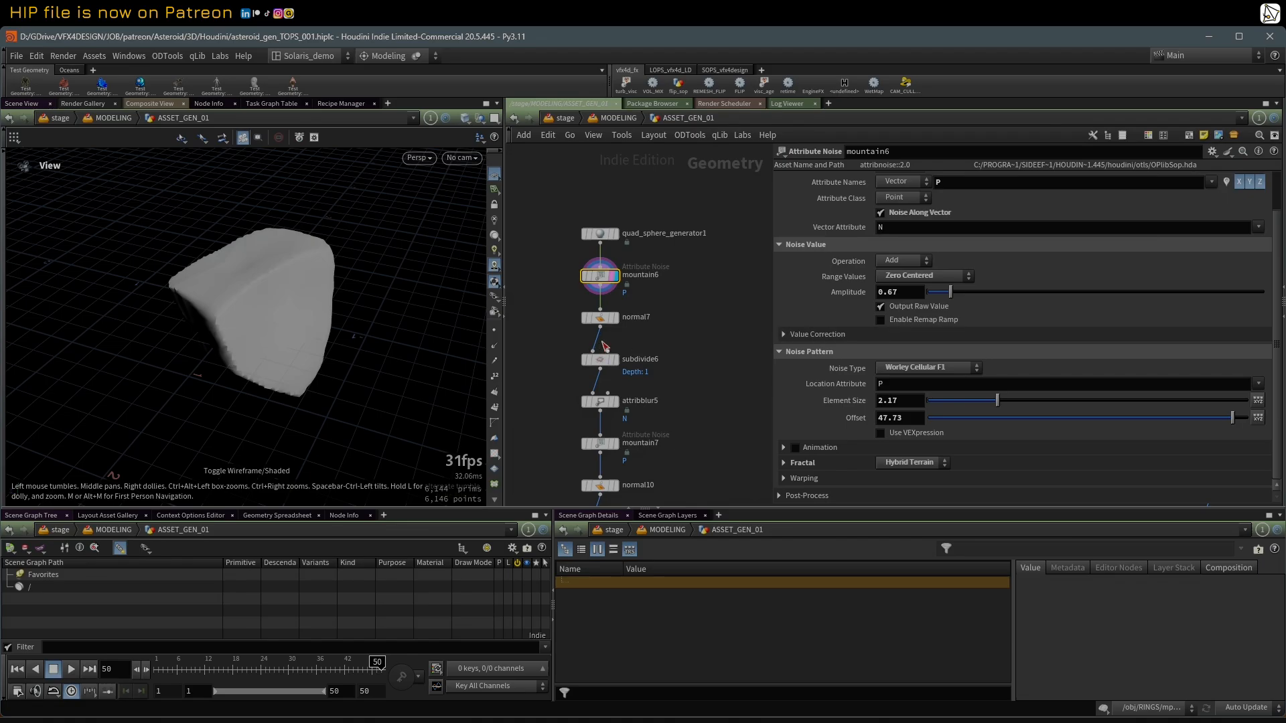
# Step: Display the subdivide6 result, followed by attribblur5 with its blur settings shown
pyautogui.click(616, 362)
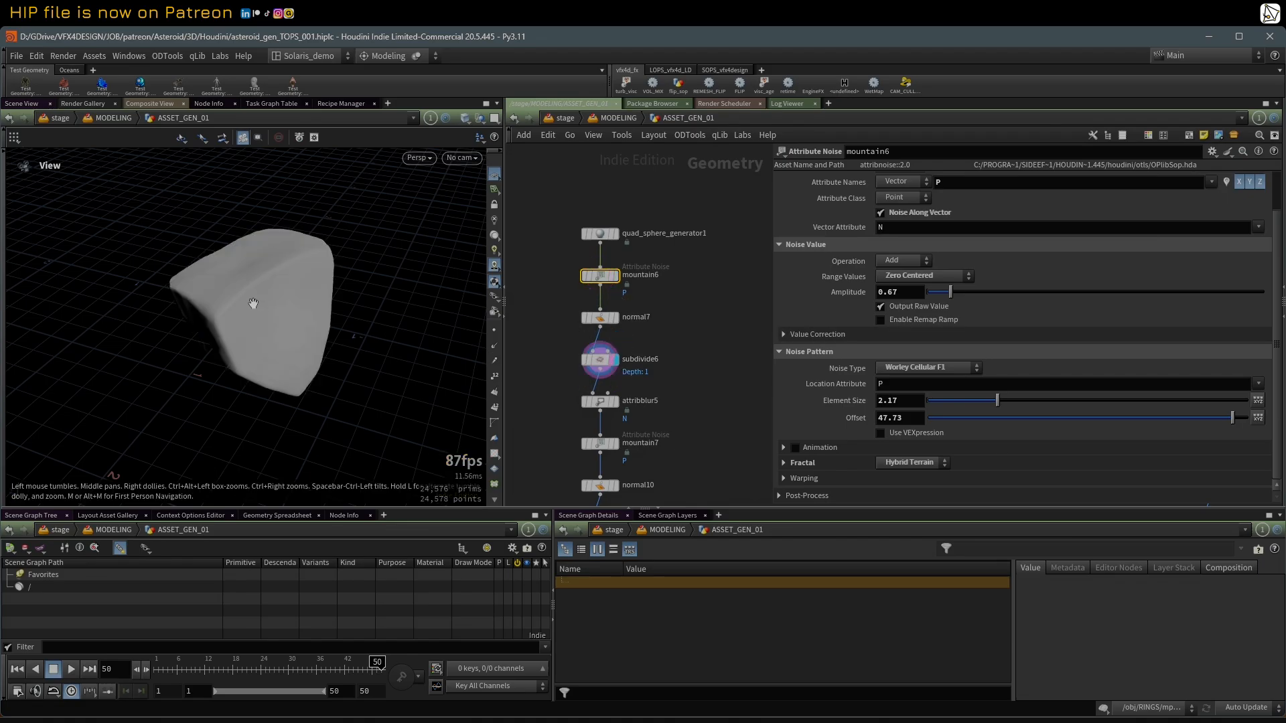
pyautogui.moveTo(688, 403); pyautogui.dragTo(676, 362, button='middle')
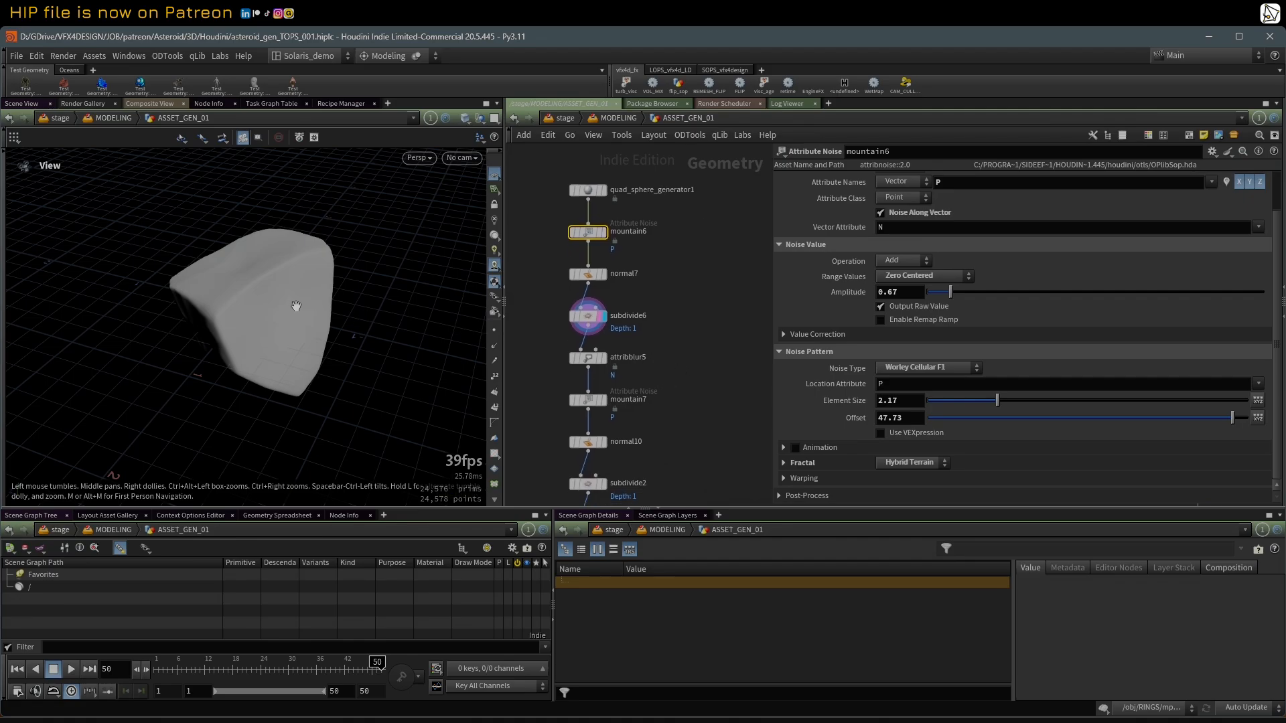
pyautogui.scroll(3, 633, 343)
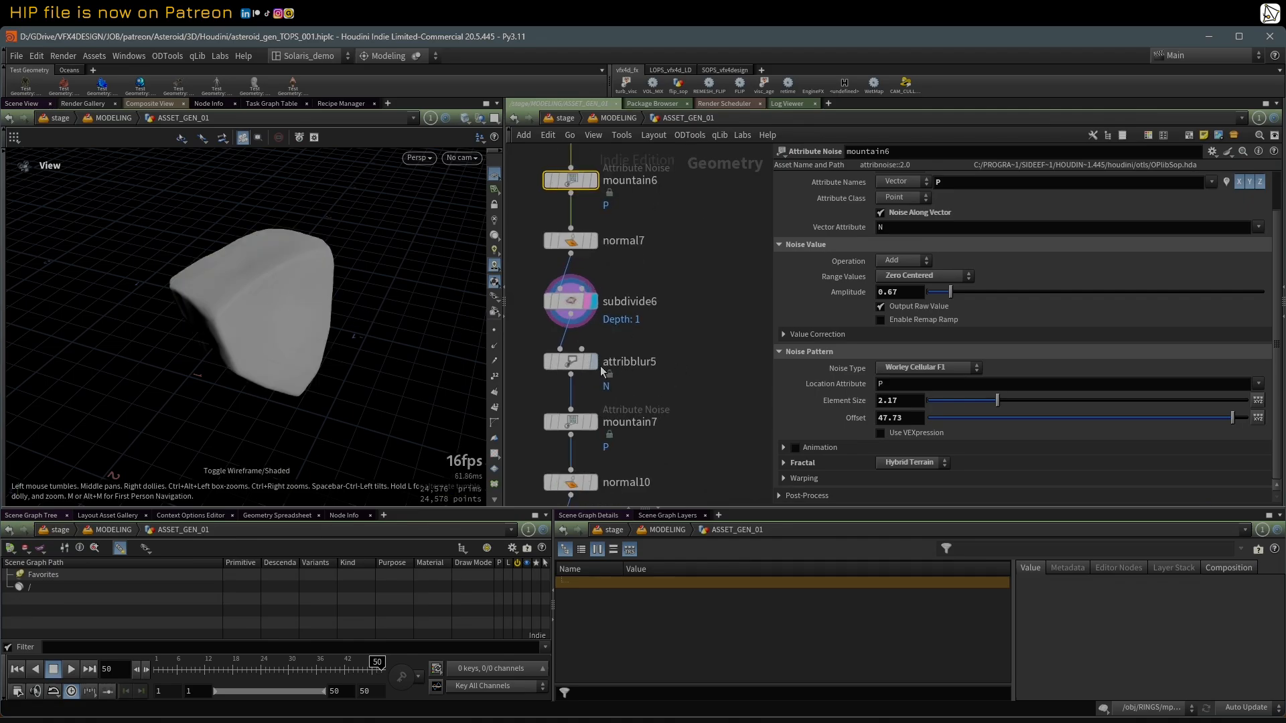
pyautogui.click(592, 361)
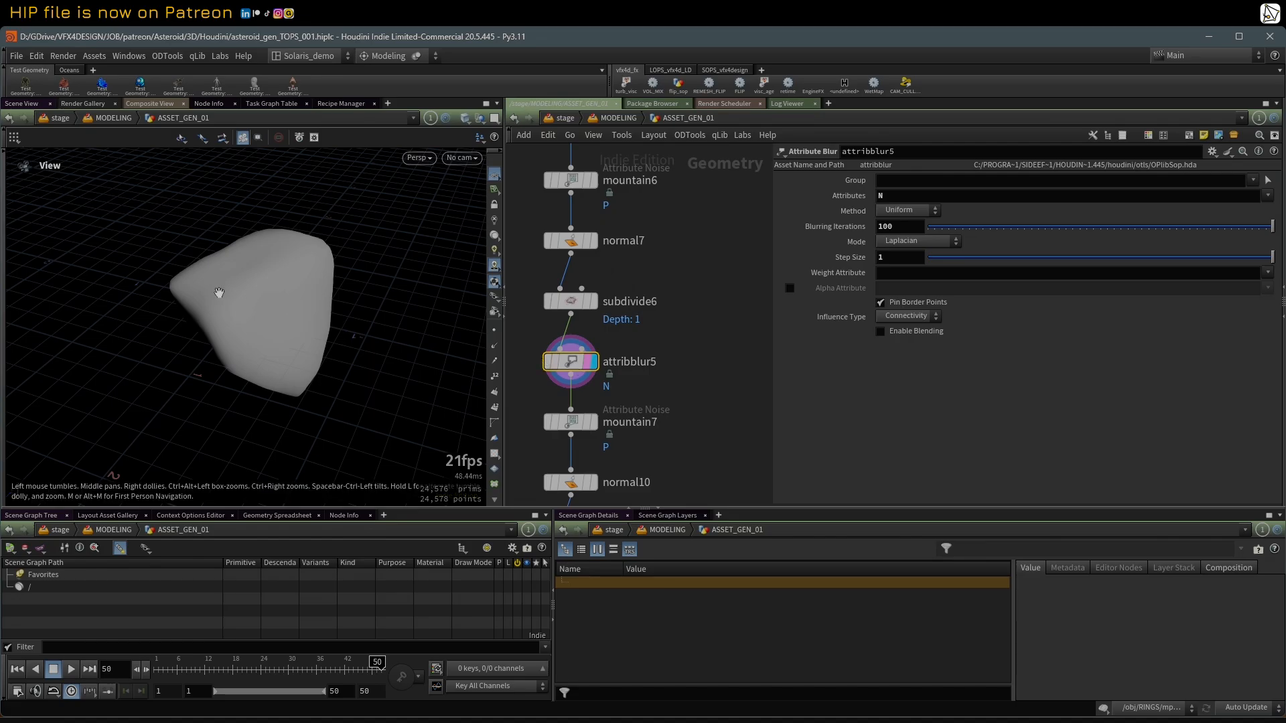
pyautogui.moveTo(677, 438); pyautogui.dragTo(684, 396, button='middle')
# Step: Display mountain7 and its normal10 result, inspecting the displaced rock from several angles
pyautogui.click(605, 376)
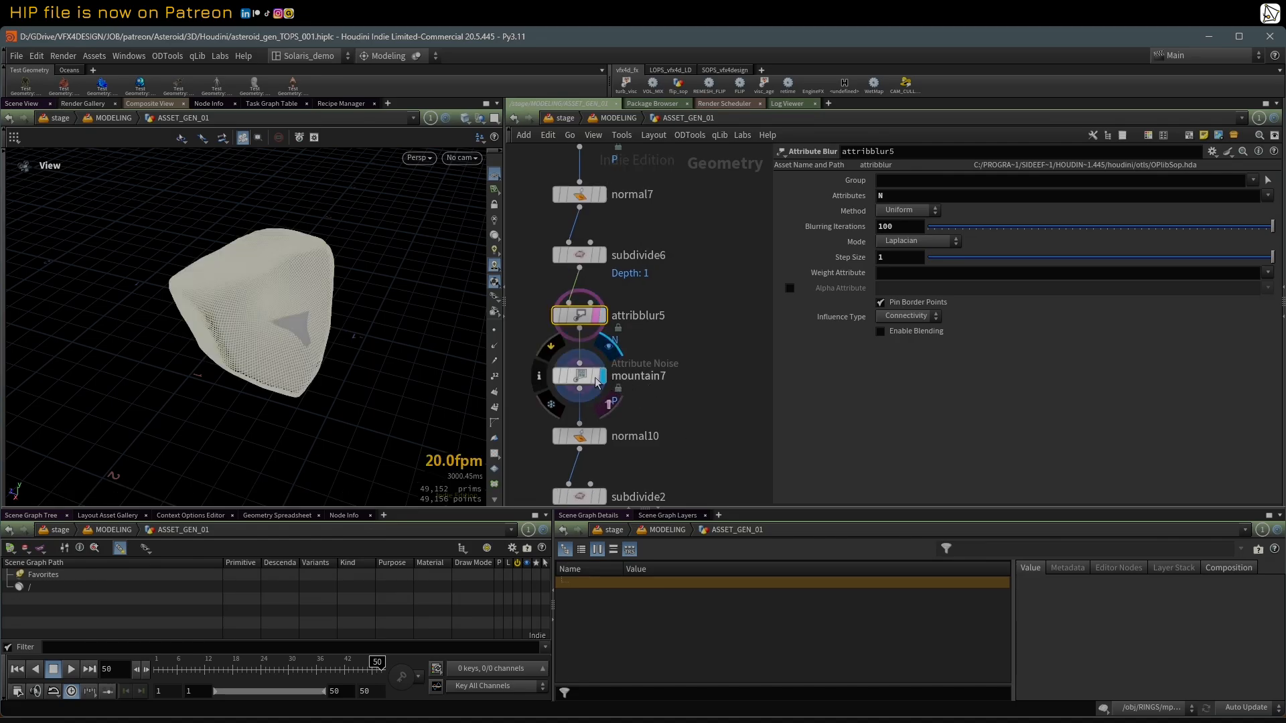
pyautogui.moveTo(402, 348); pyautogui.dragTo(429, 295)
pyautogui.scroll(2, 607, 439)
pyautogui.click(611, 438)
pyautogui.click(608, 442)
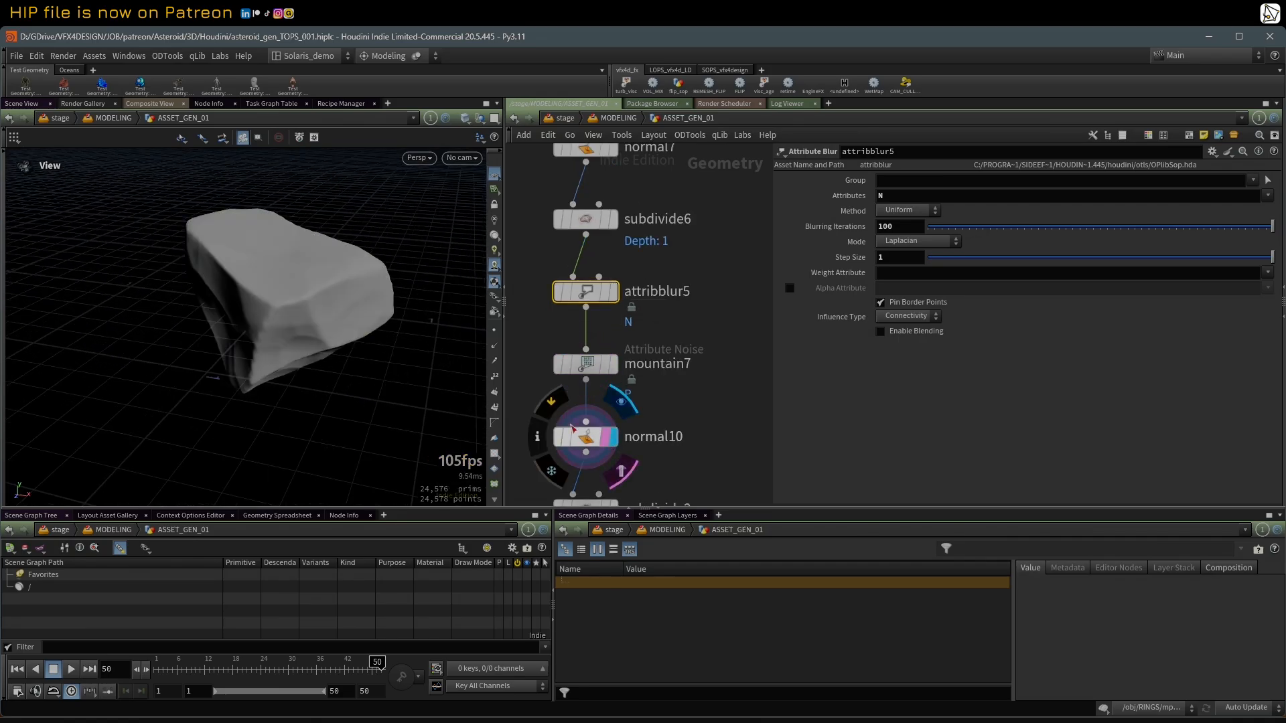
pyautogui.moveTo(231, 320); pyautogui.dragTo(252, 445)
# Step: Display subdivide2 with its parameters and briefly check the denser mesh with the wireframe overlay
pyautogui.moveTo(720, 456); pyautogui.dragTo(707, 330, button='middle')
pyautogui.scroll(1, 691, 348)
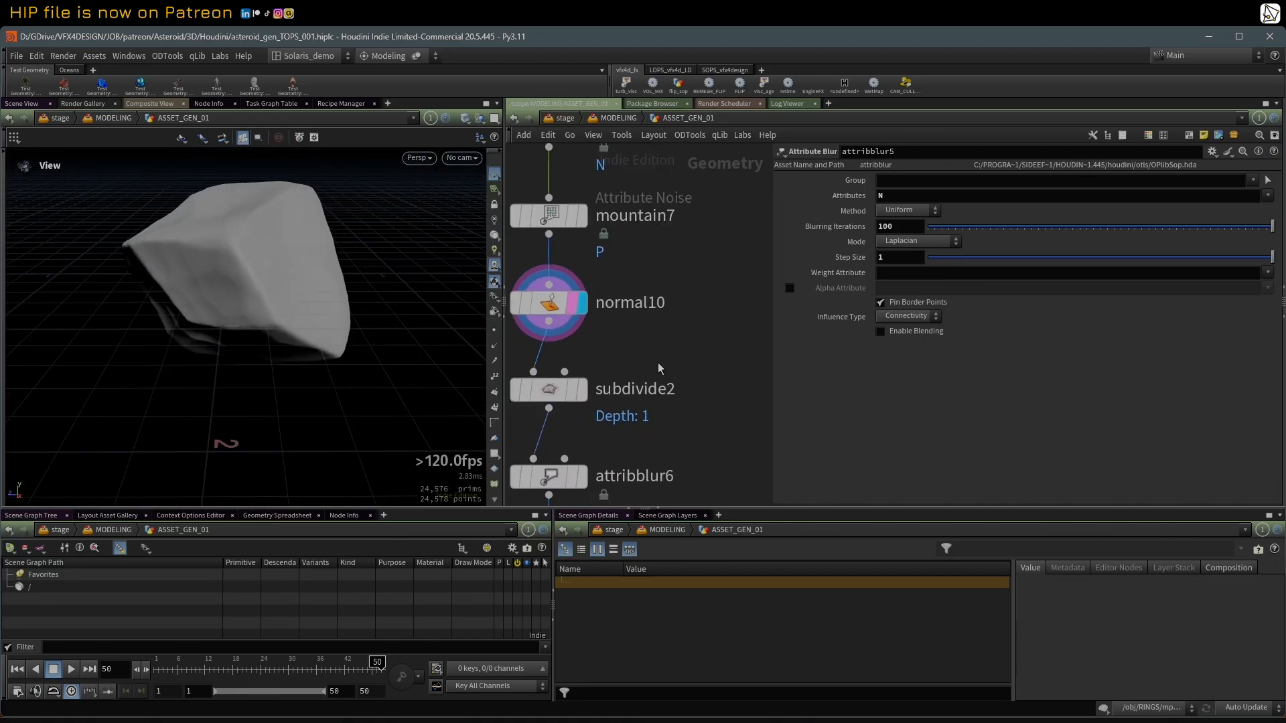
pyautogui.click(585, 395)
pyautogui.click(591, 432)
pyautogui.click(552, 391)
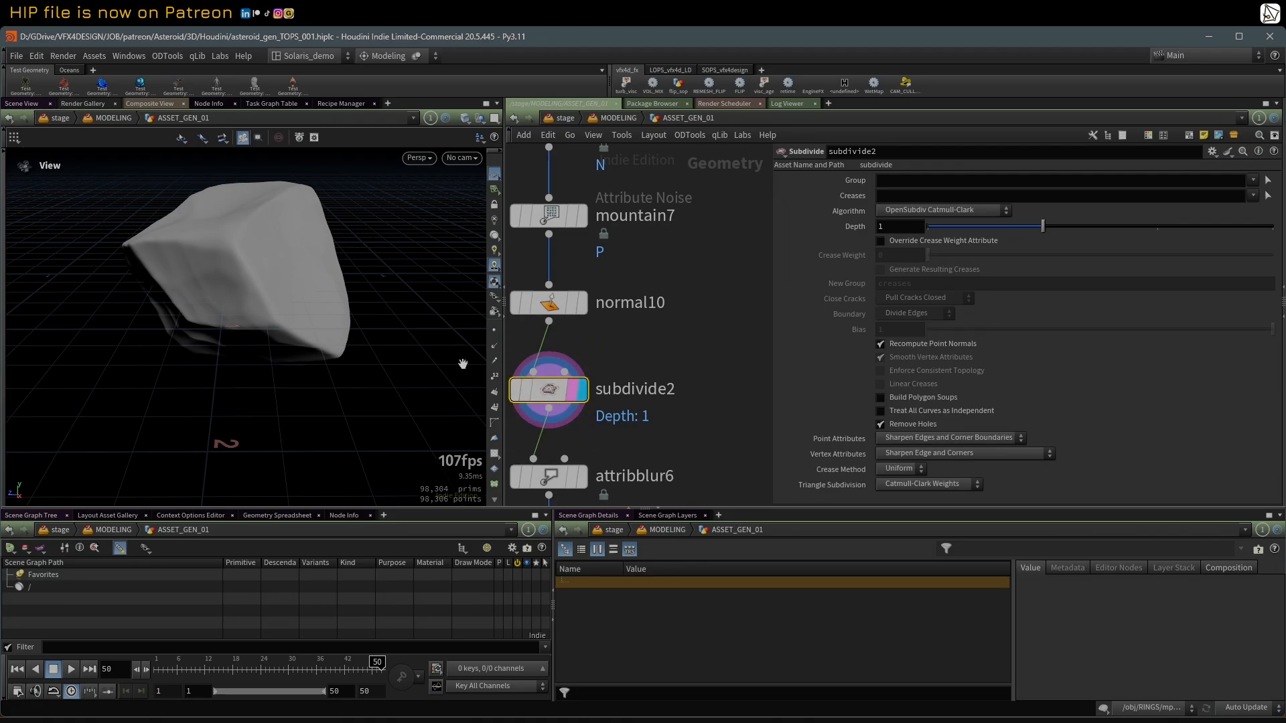
pyautogui.scroll(-1, 274, 315)
pyautogui.hotkey('shift', 'w')
pyautogui.hotkey('shift', 'w')
# Step: Display attribblur6 and show its blur settings to check the smoothed normals
pyautogui.moveTo(655, 438); pyautogui.dragTo(700, 268, button='middle')
pyautogui.scroll(2, 700, 268)
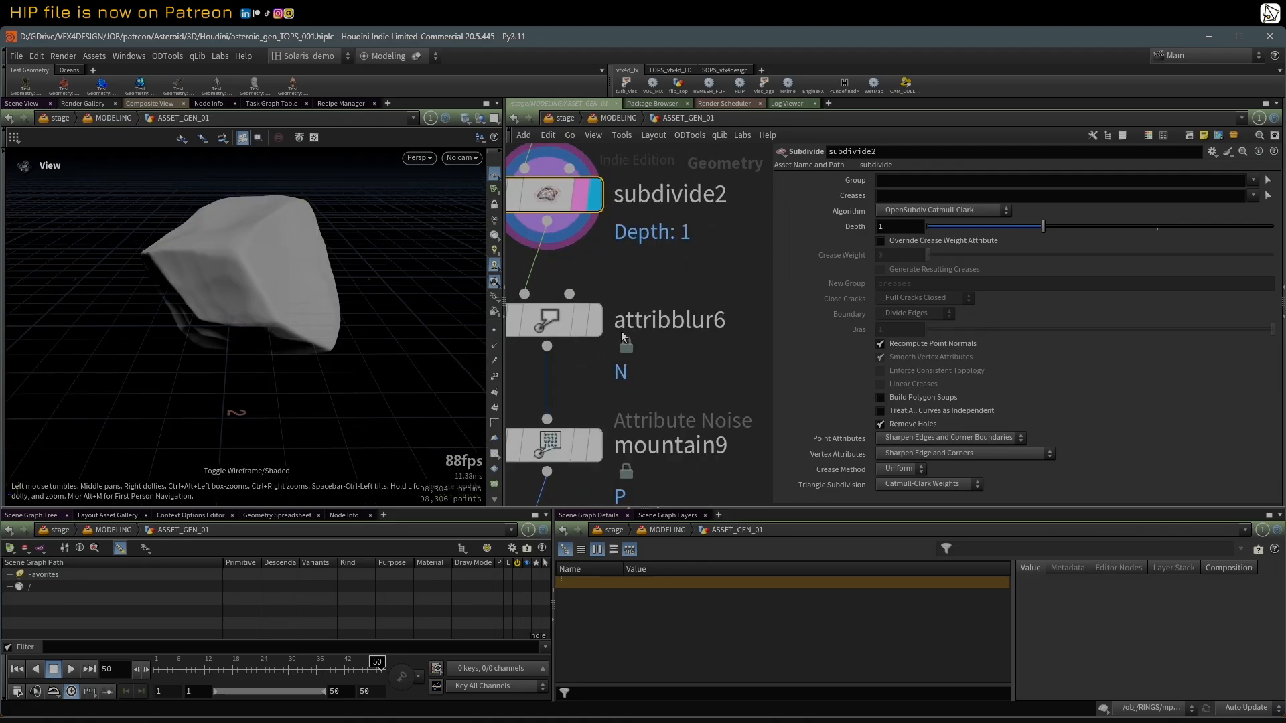
pyautogui.click(593, 327)
pyautogui.click(581, 327)
# Step: Display mountain9 and show its noise settings while inspecting the rock detail it adds
pyautogui.scroll(-2, 582, 375)
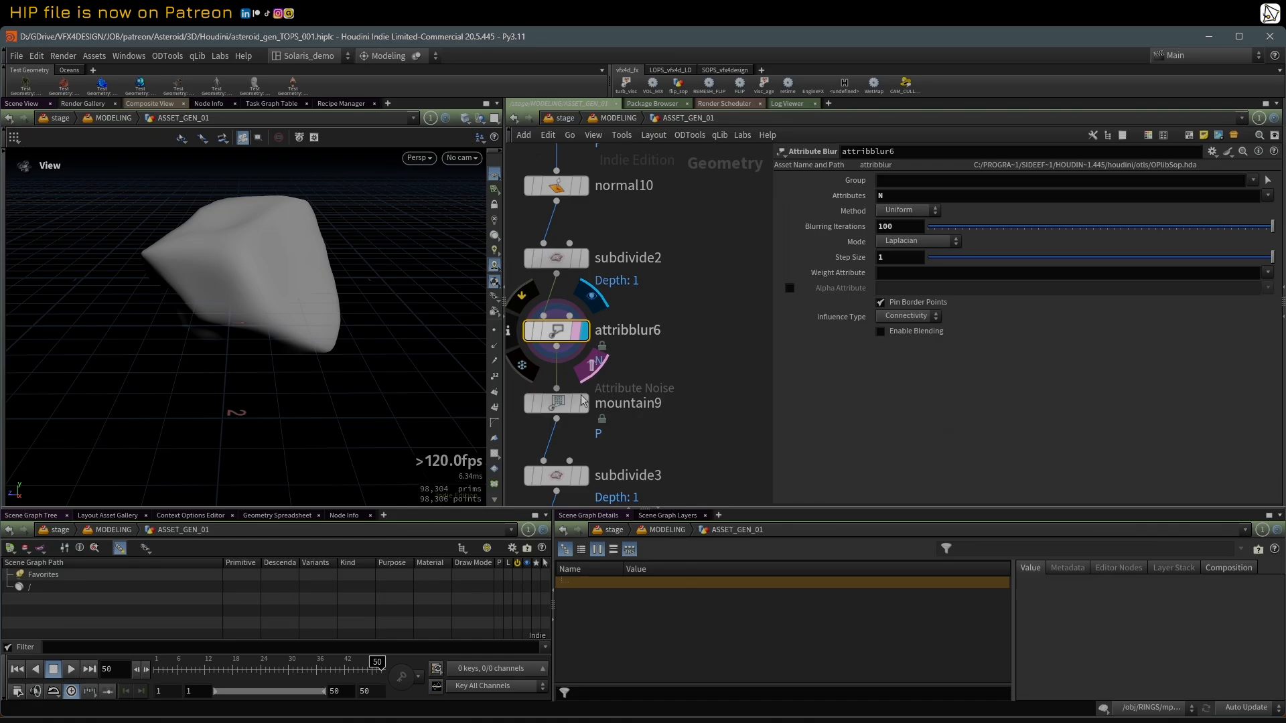
pyautogui.click(586, 405)
pyautogui.click(563, 402)
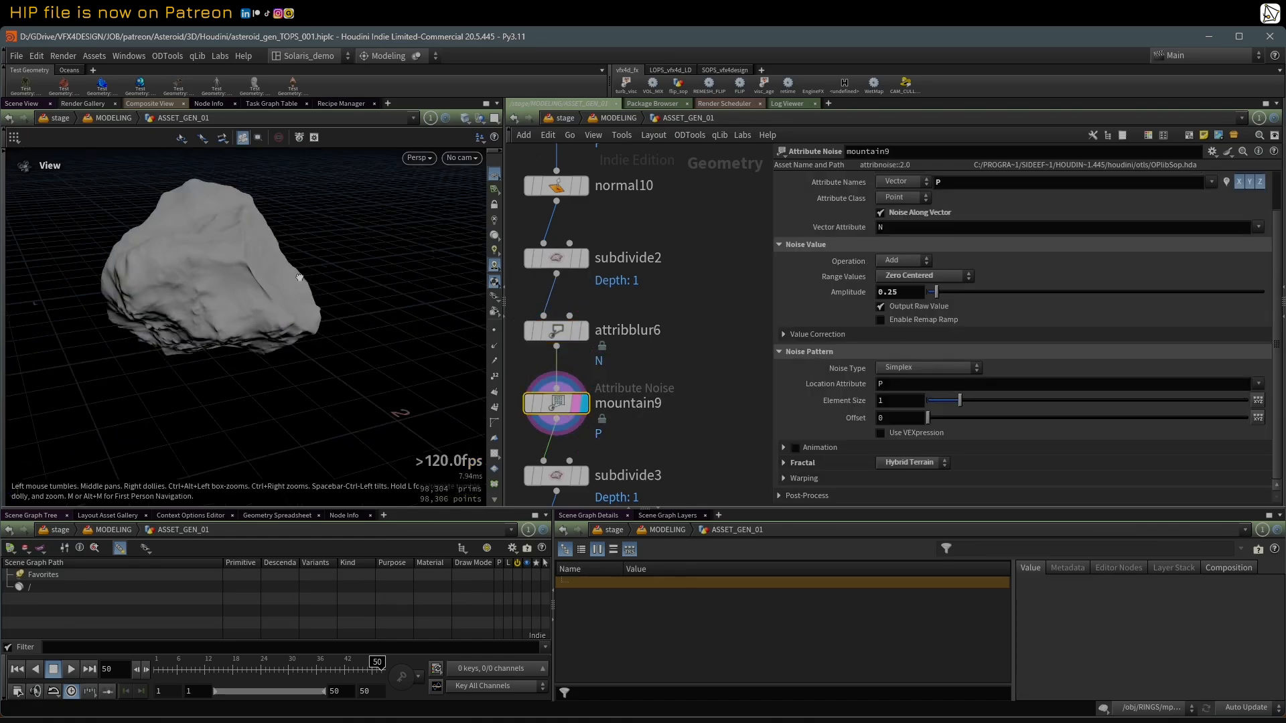
pyautogui.moveTo(280, 284); pyautogui.dragTo(258, 267)
# Step: Display the subdivide3 result, followed by the attribblur7 result
pyautogui.moveTo(671, 420); pyautogui.dragTo(692, 293, button='middle')
pyautogui.scroll(2, 692, 294)
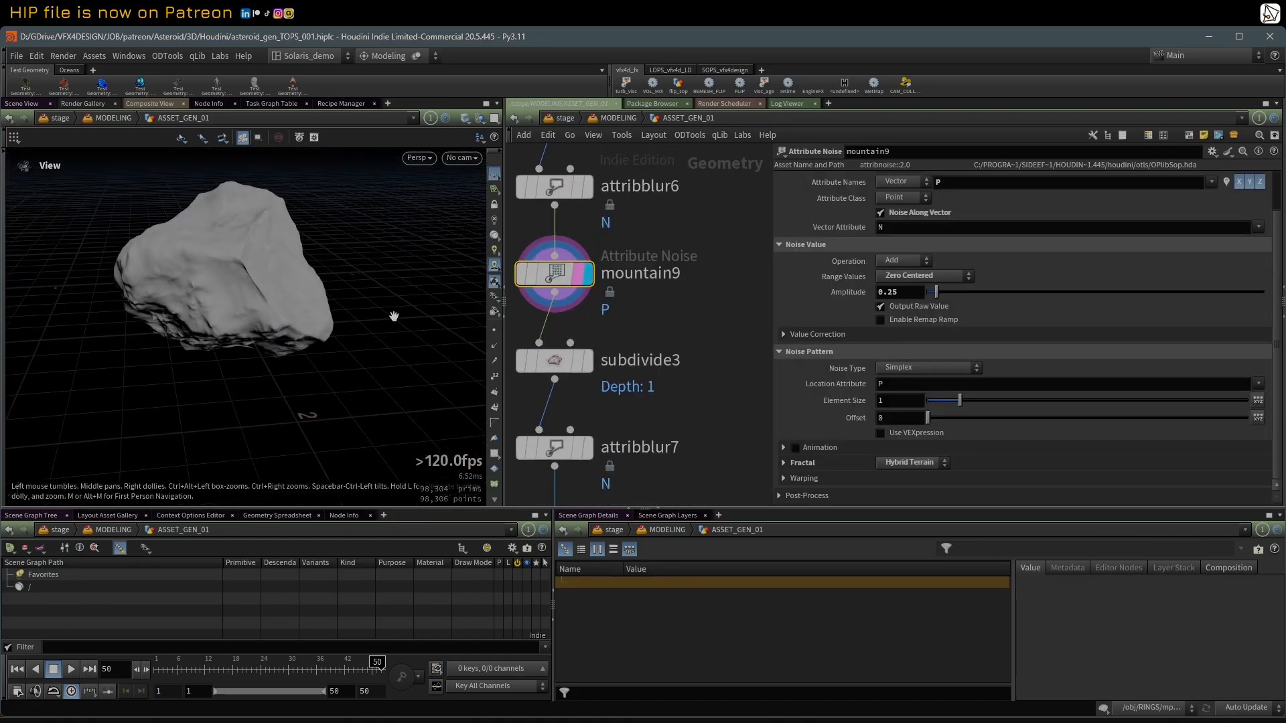
pyautogui.click(582, 365)
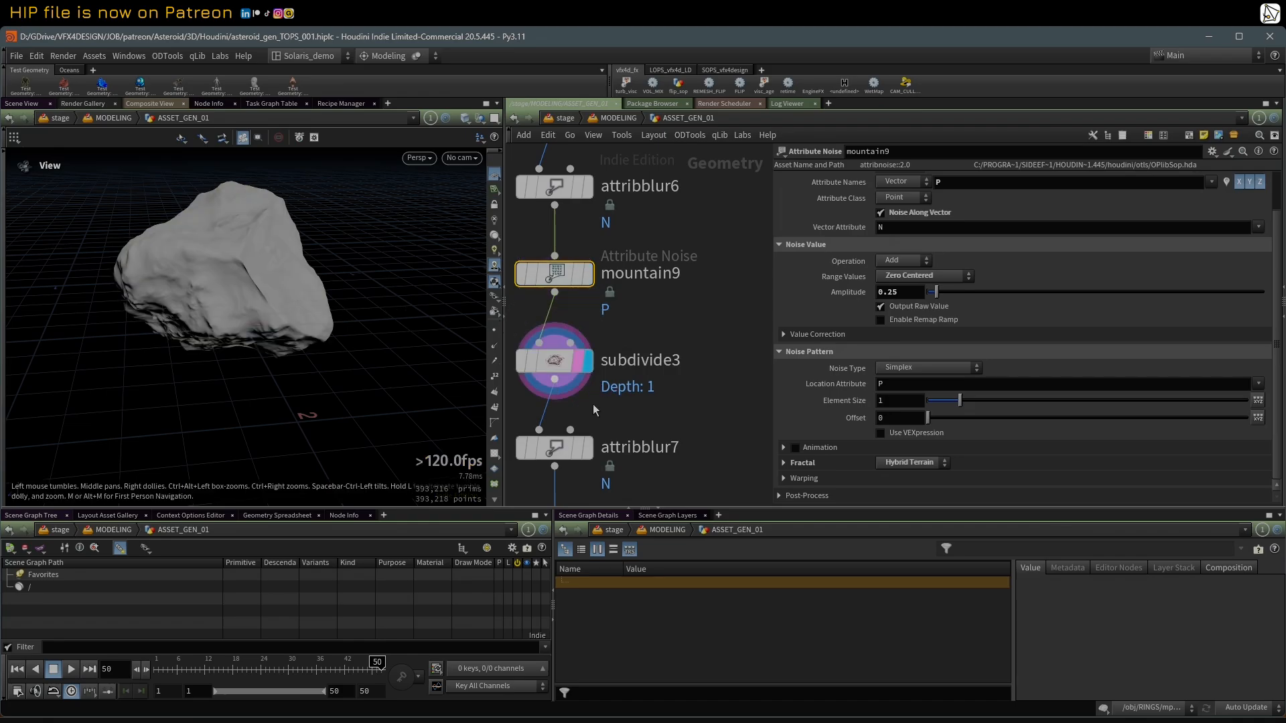
pyautogui.moveTo(583, 366); pyautogui.dragTo(602, 186, button='middle')
pyautogui.scroll(-1, 625, 280)
pyautogui.click(620, 270)
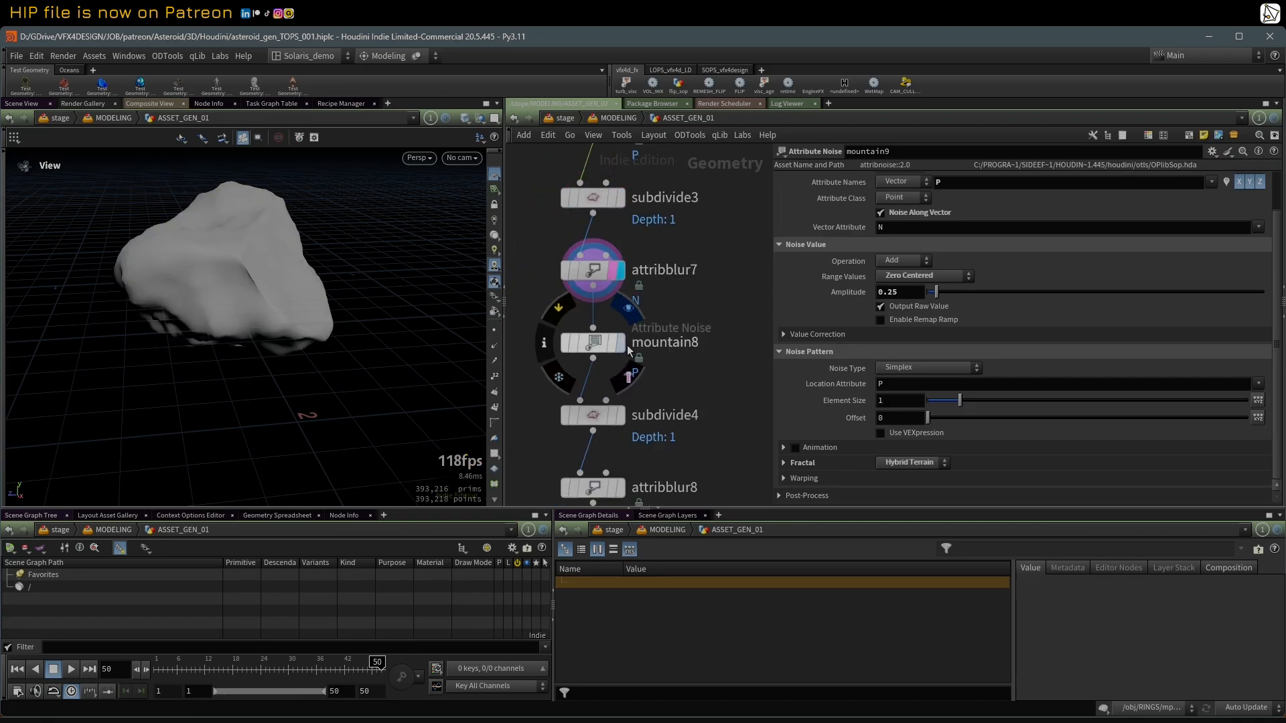
# Step: Display mountain8 and inspect the rock's fine surface detail up close
pyautogui.click(620, 343)
pyautogui.moveTo(286, 297)
pyautogui.mouseDown()
pyautogui.moveTo(356, 264)
pyautogui.moveTo(284, 287)
pyautogui.mouseUp()
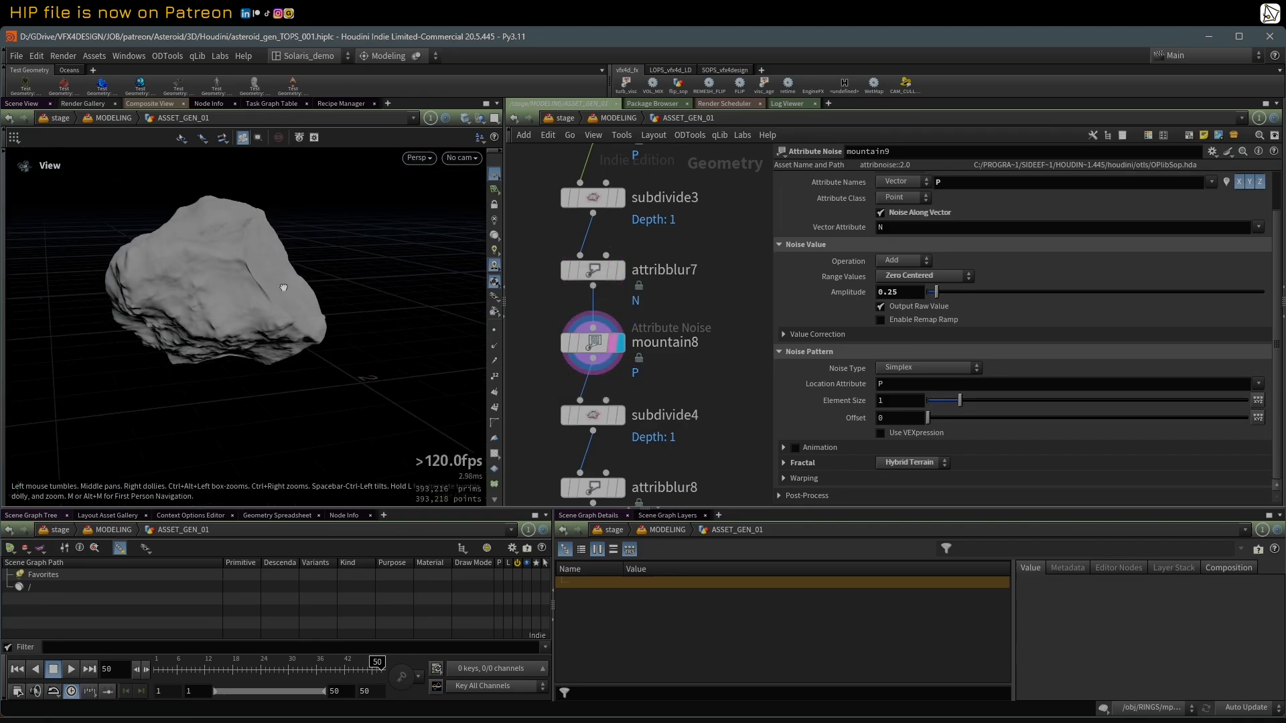
pyautogui.moveTo(284, 288); pyautogui.dragTo(422, 248, button='right')
pyautogui.moveTo(422, 247); pyautogui.dragTo(322, 352)
# Step: Bypass mountain9 to compare the mountain8 result without it, and re-enable the node
pyautogui.scroll(-1, 720, 226)
pyautogui.moveTo(730, 216); pyautogui.dragTo(725, 337, button='middle')
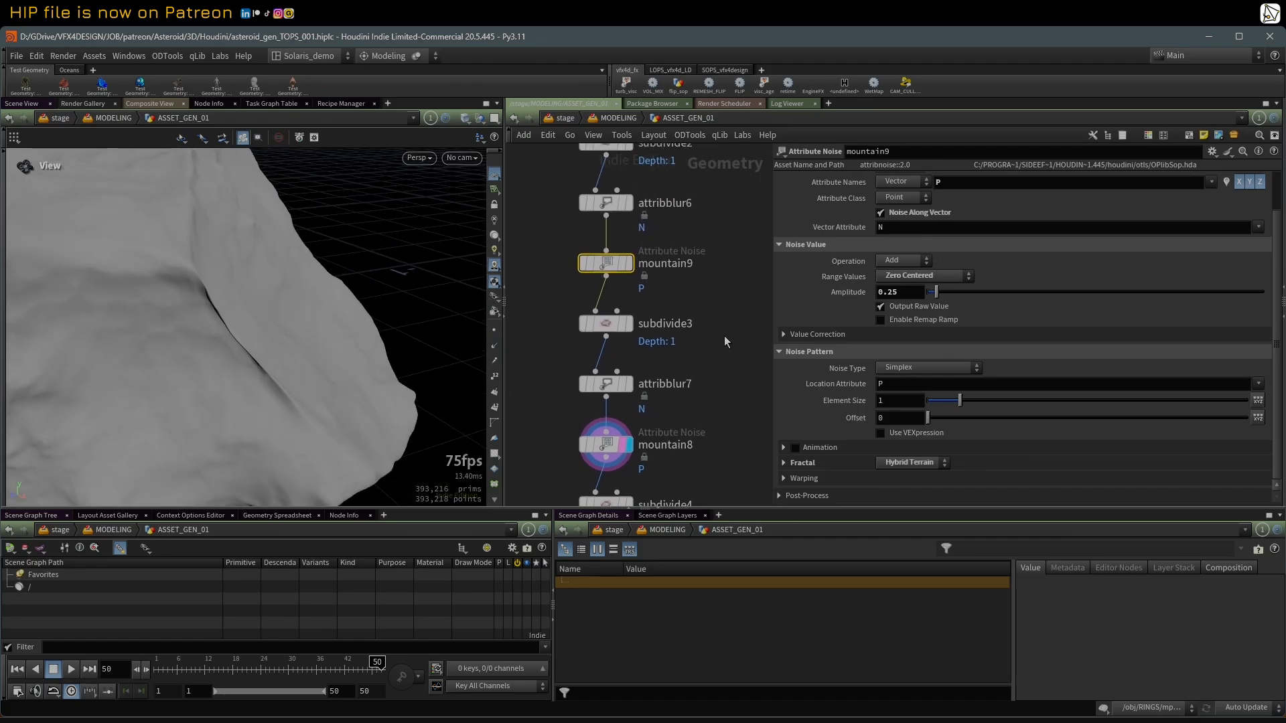
pyautogui.click(583, 240)
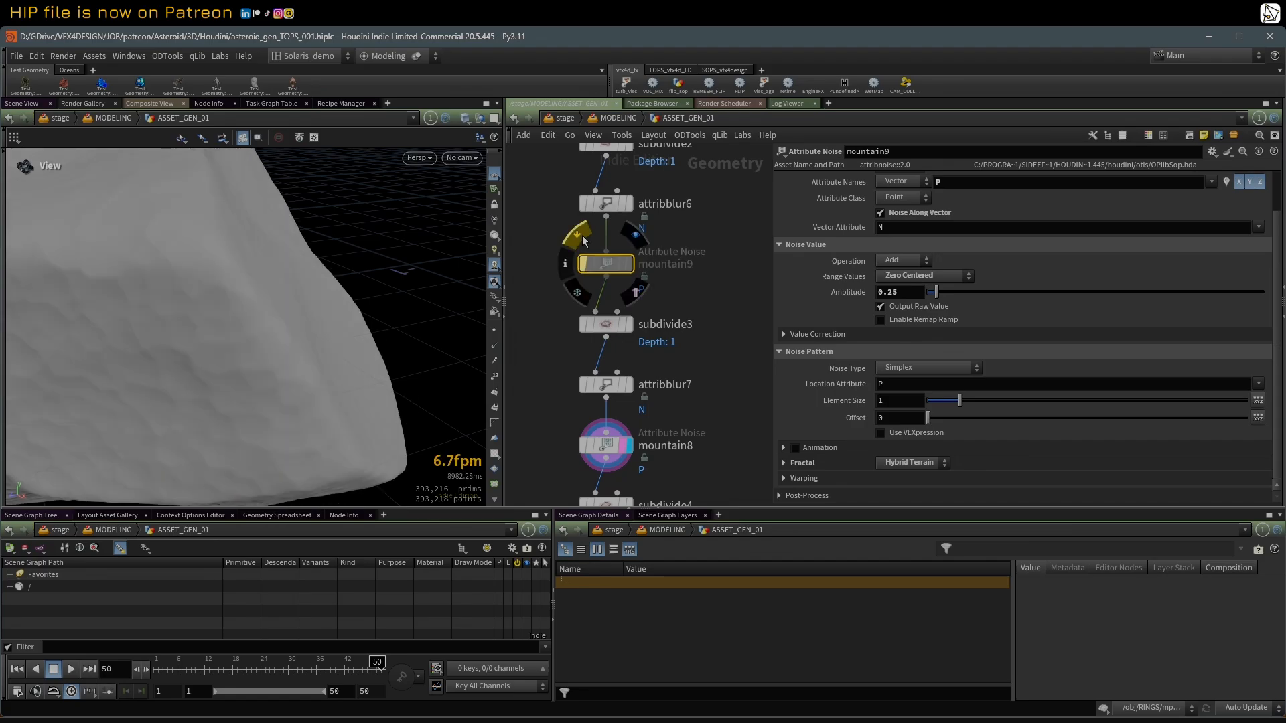
pyautogui.press('q')
# Step: Show attribblur6's normal-blur settings and inspect the displayed mountain8 rock around its ridge
pyautogui.click(617, 204)
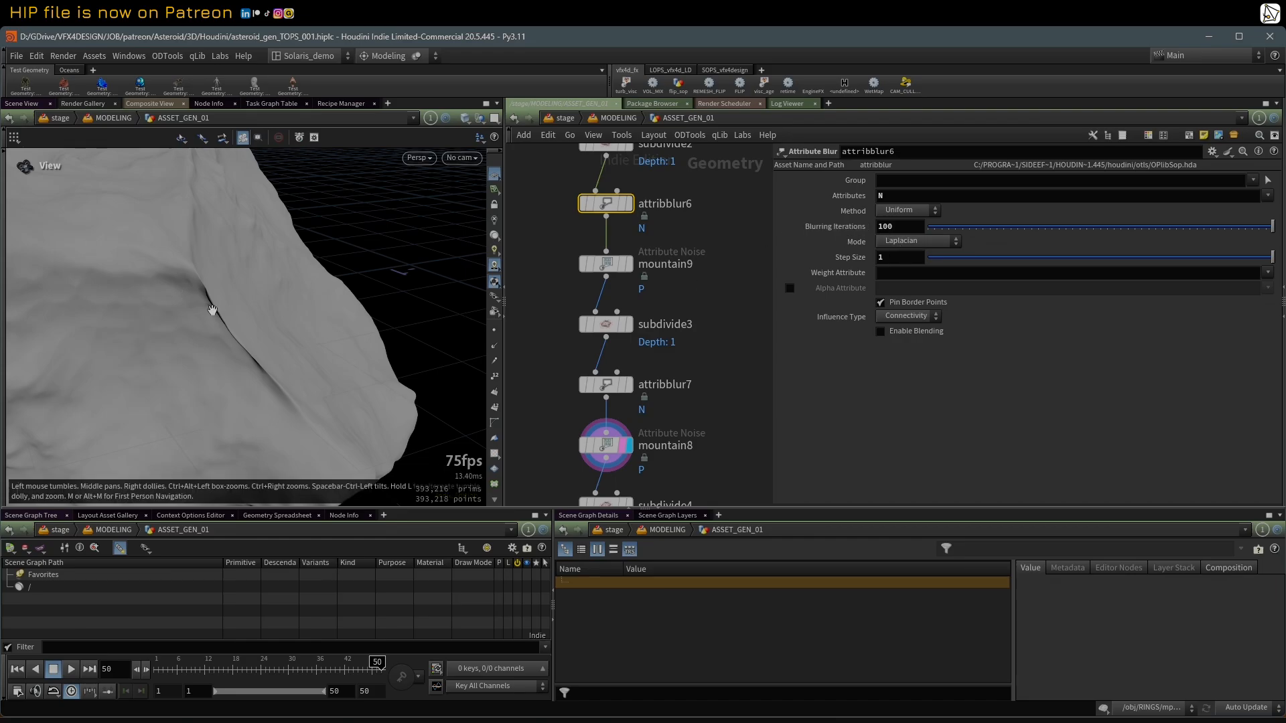
pyautogui.moveTo(212, 310)
pyautogui.mouseDown()
pyautogui.moveTo(154, 315)
pyautogui.moveTo(196, 304)
pyautogui.mouseUp()
pyautogui.scroll(-3, 201, 304)
pyautogui.scroll(-3, 671, 409)
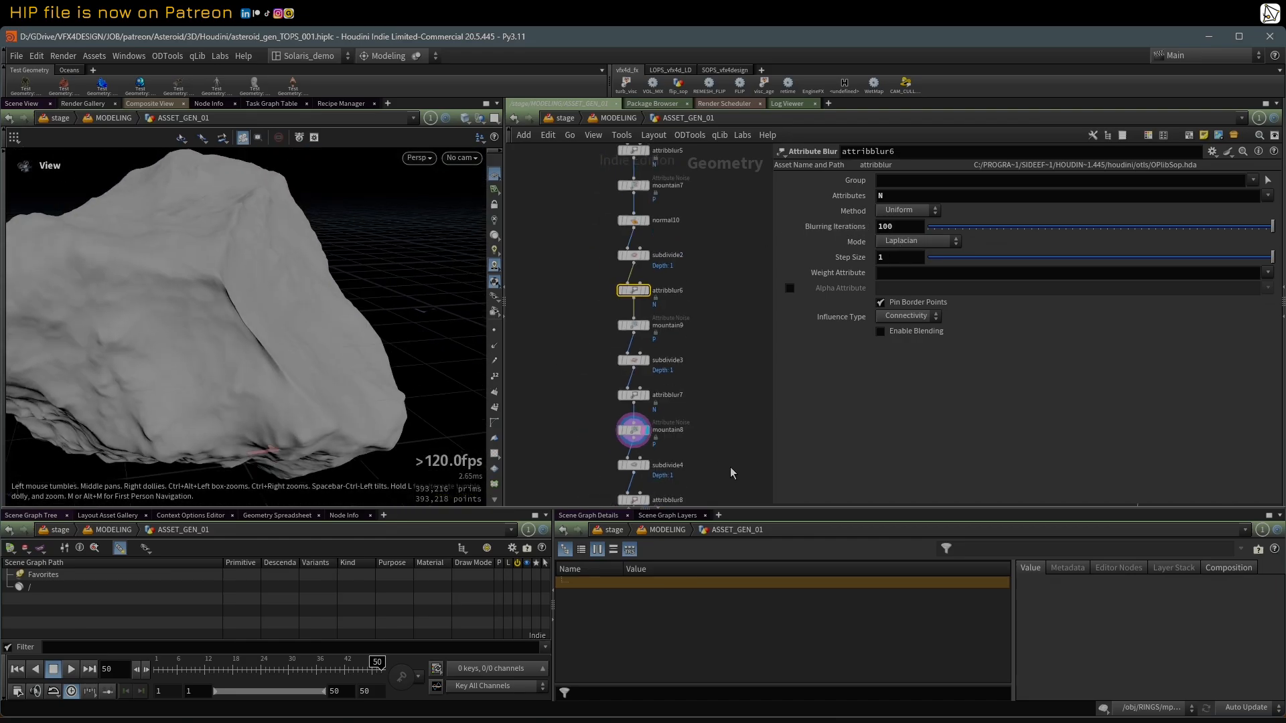
# Step: Display mountain5 at the end of the noise chain and inspect the whole rock
pyautogui.moveTo(731, 473); pyautogui.dragTo(678, 316, button='middle')
pyautogui.scroll(3, 620, 394)
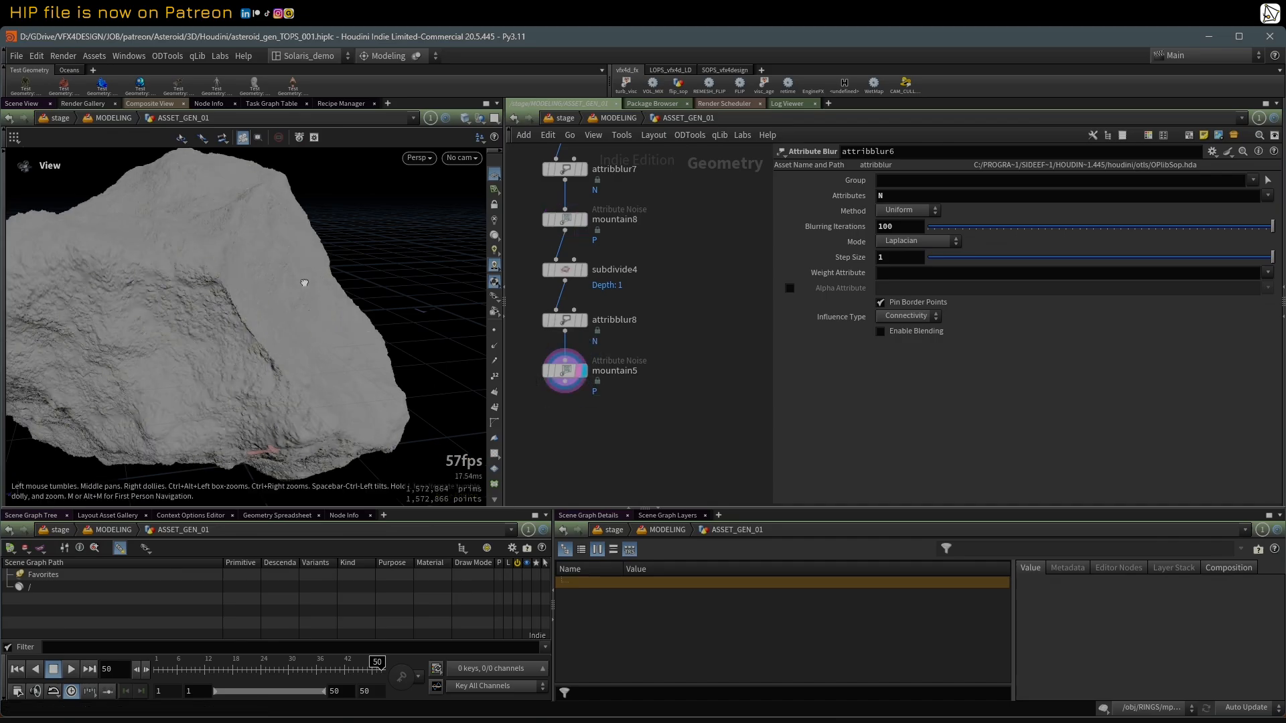
pyautogui.scroll(-4, 267, 268)
pyautogui.moveTo(264, 301); pyautogui.dragTo(241, 362)
pyautogui.scroll(-5, 682, 228)
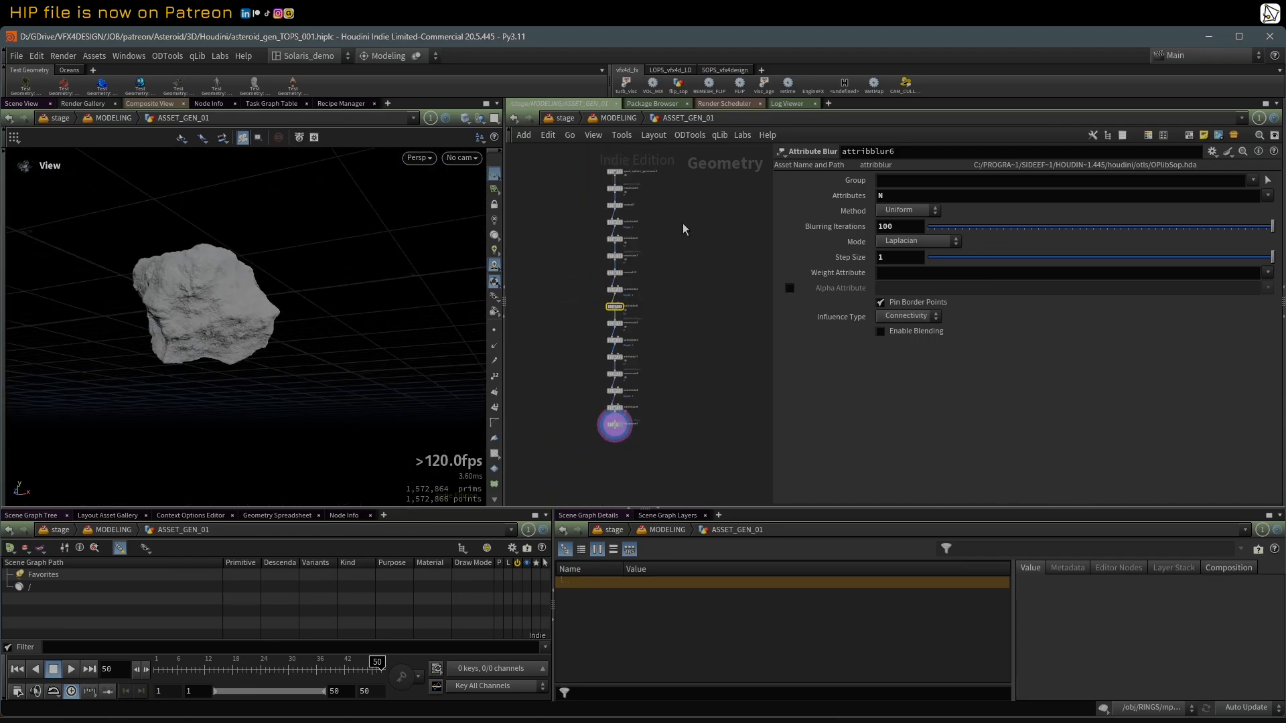
# Step: Set the noise offset of mountain6 to 8.7 to generate a different rock shape
pyautogui.moveTo(684, 229); pyautogui.dragTo(671, 324, button='middle')
pyautogui.click(525, 264)
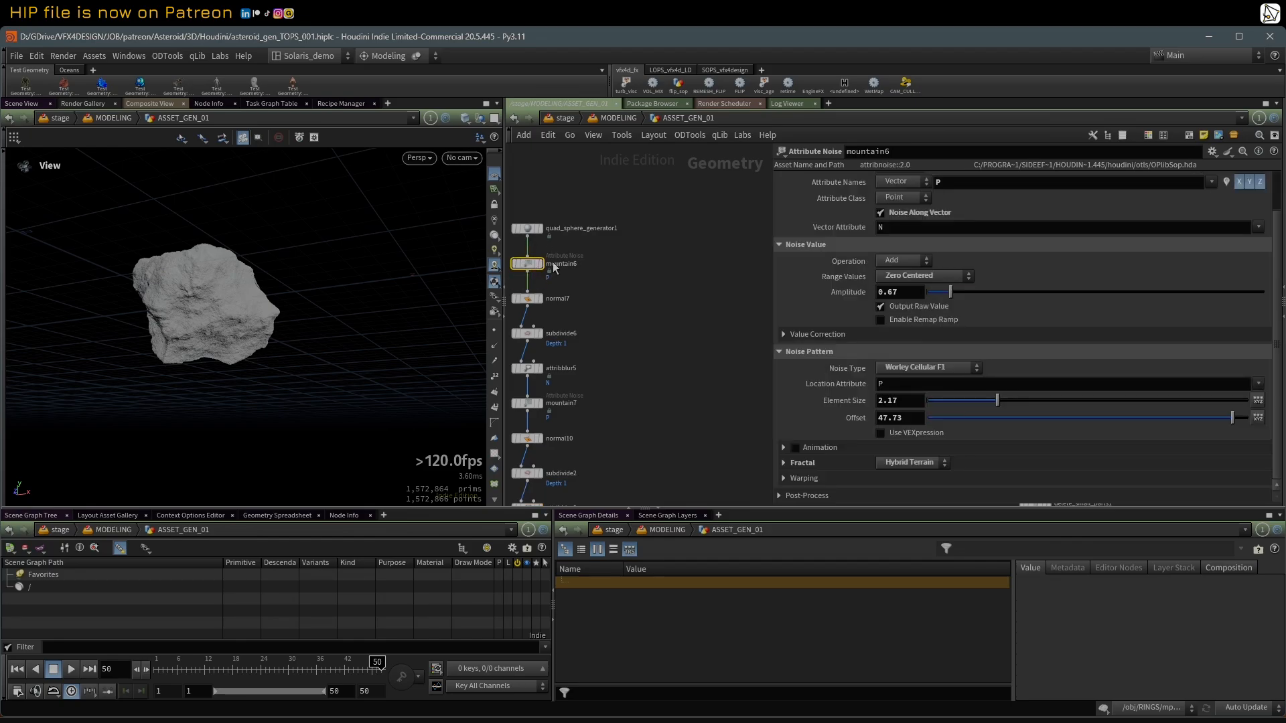
pyautogui.scroll(-2, 615, 323)
pyautogui.scroll(2, 592, 283)
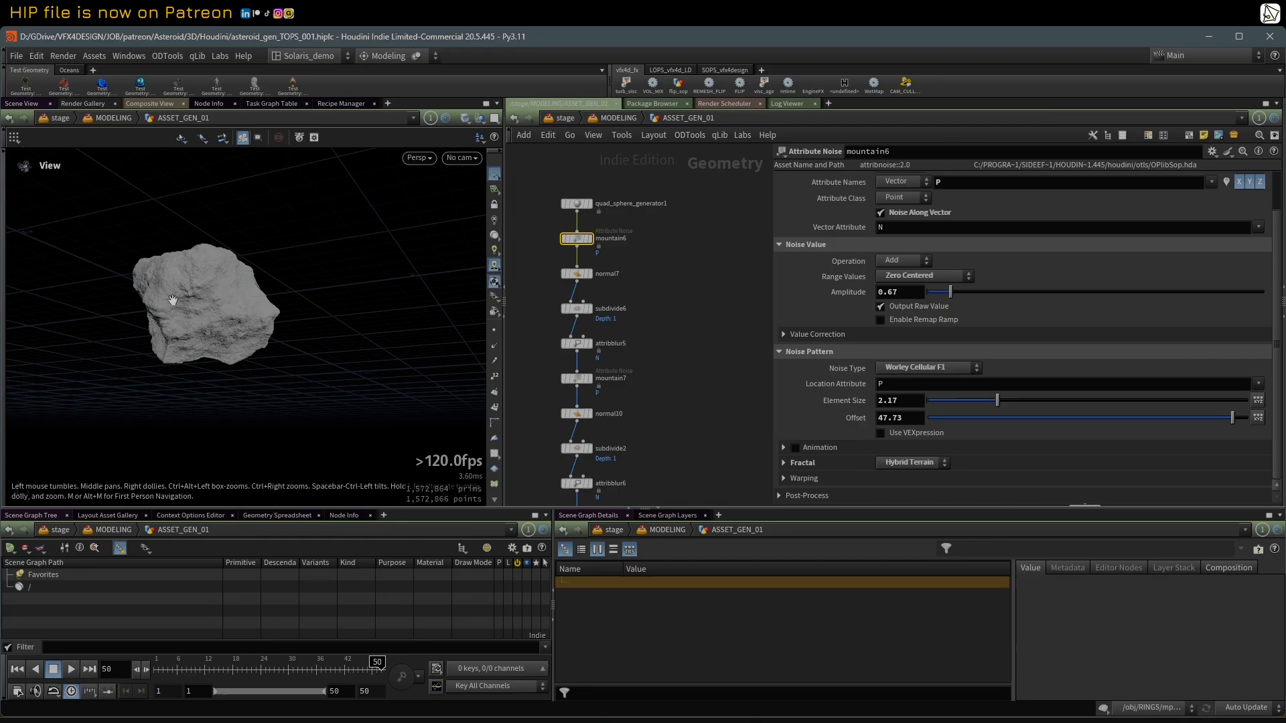
pyautogui.moveTo(173, 299); pyautogui.dragTo(295, 365)
pyautogui.scroll(1, 1023, 485)
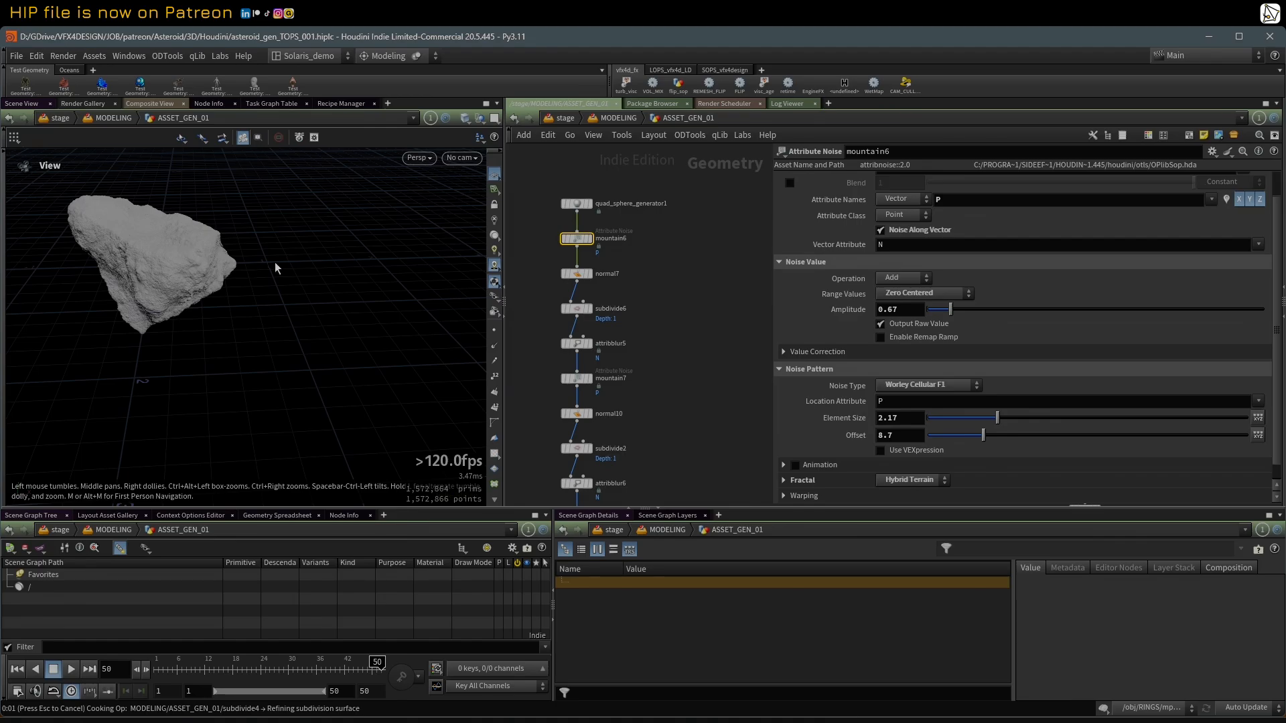
# Step: Examine the new rock variation from several sides and its surface detail up close
pyautogui.moveTo(279, 264); pyautogui.dragTo(219, 279)
pyautogui.moveTo(150, 290)
pyautogui.mouseDown(button='right')
pyautogui.moveTo(382, 250)
pyautogui.moveTo(149, 290)
pyautogui.mouseUp(button='right')
pyautogui.moveTo(149, 289)
pyautogui.mouseDown()
pyautogui.moveTo(275, 268)
pyautogui.moveTo(296, 204)
pyautogui.moveTo(233, 243)
pyautogui.mouseUp()
pyautogui.moveTo(372, 265); pyautogui.dragTo(465, 215)
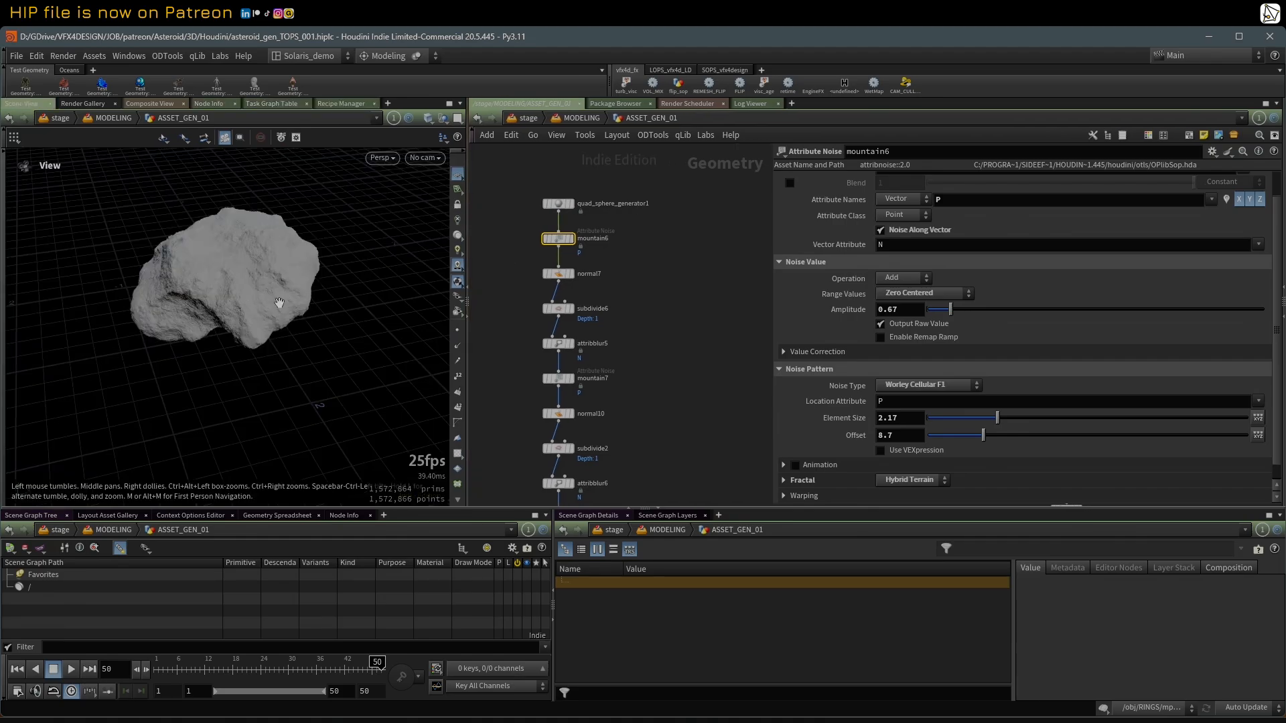
pyautogui.scroll(10, 279, 303)
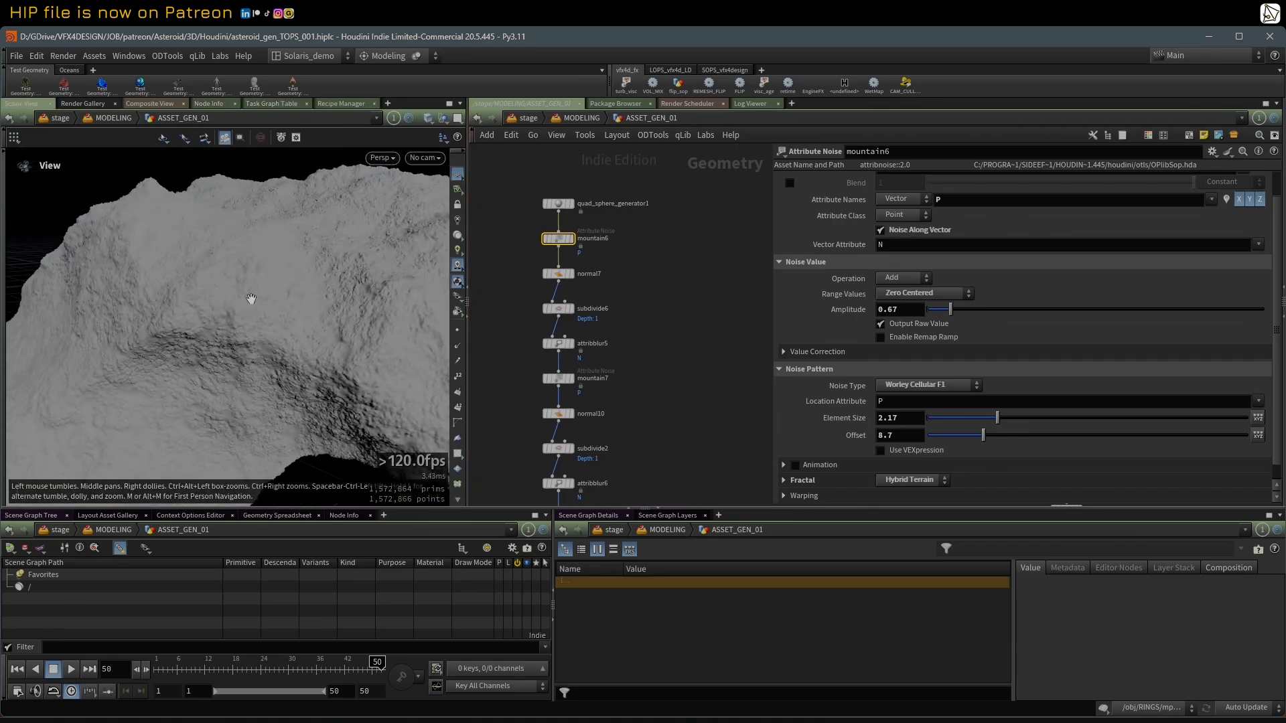
pyautogui.scroll(-10, 251, 299)
pyautogui.moveTo(267, 288); pyautogui.dragTo(342, 332)
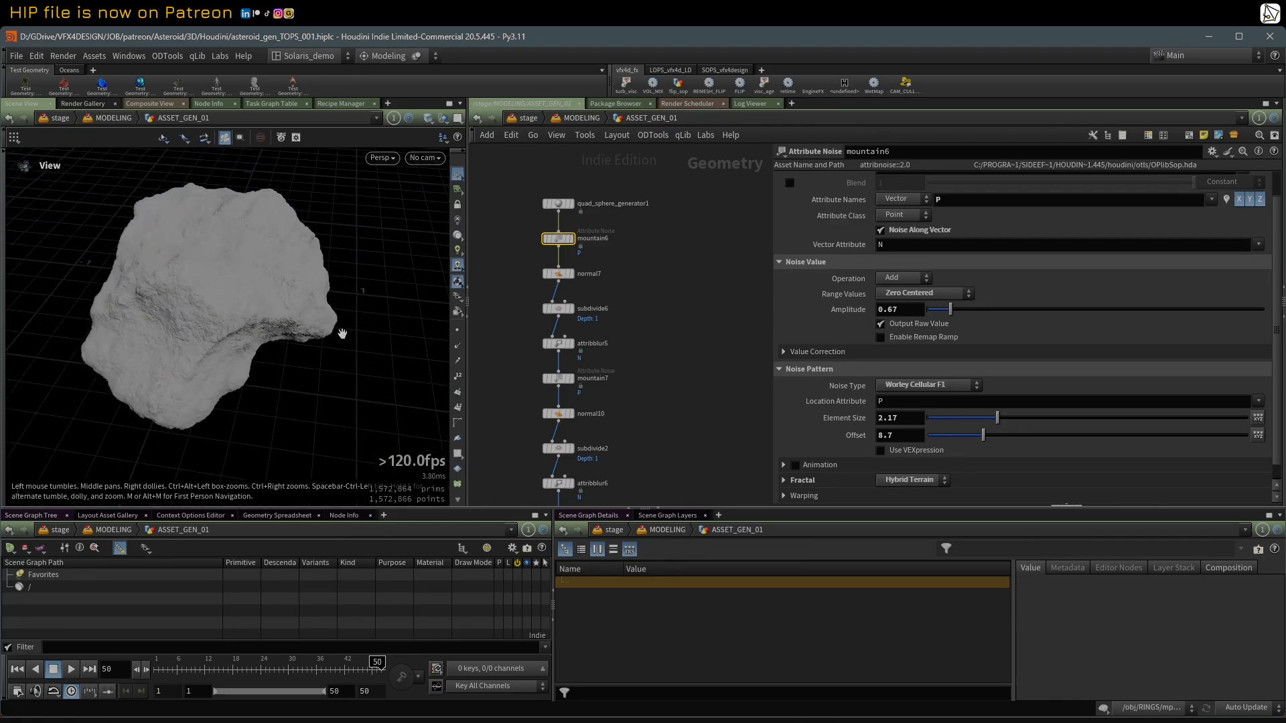
pyautogui.scroll(-2, 342, 333)
pyautogui.scroll(-4, 633, 276)
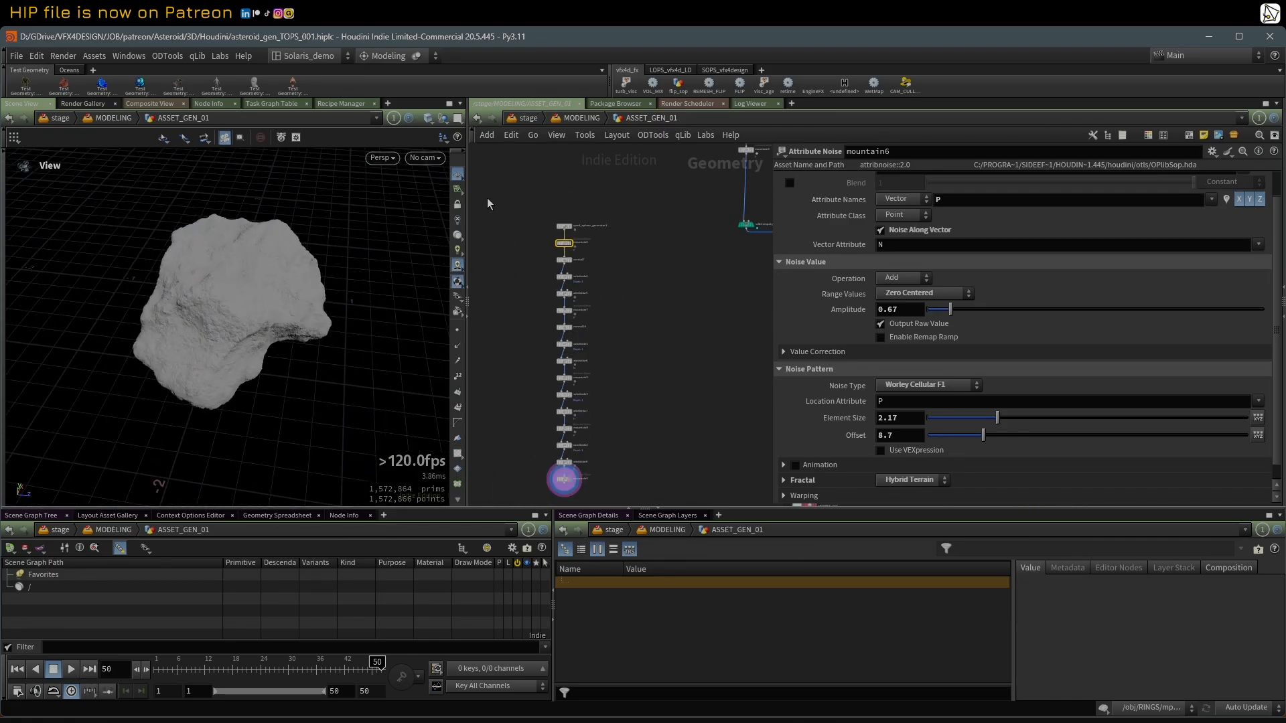
# Step: Select all nodes of the quad-sphere rock chain and widen the network editor area
pyautogui.moveTo(488, 198); pyautogui.dragTo(630, 485)
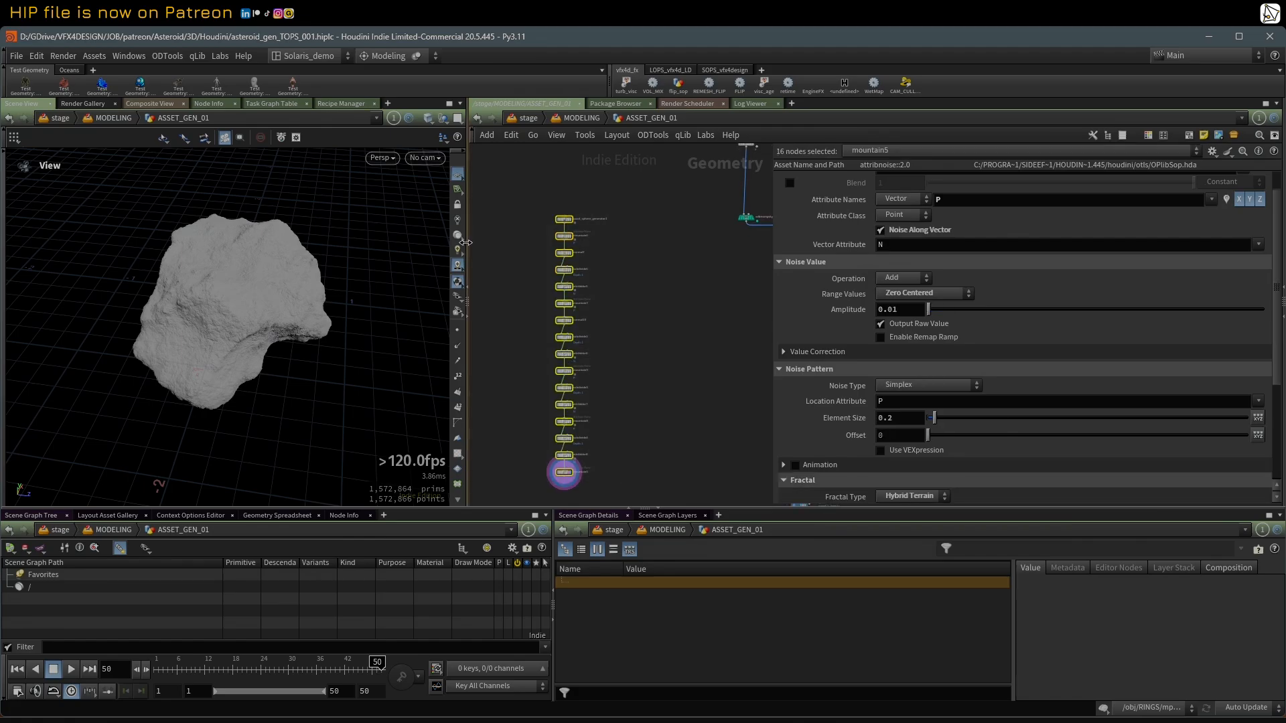
pyautogui.moveTo(466, 242); pyautogui.dragTo(375, 248)
pyautogui.moveTo(268, 295); pyautogui.dragTo(254, 255)
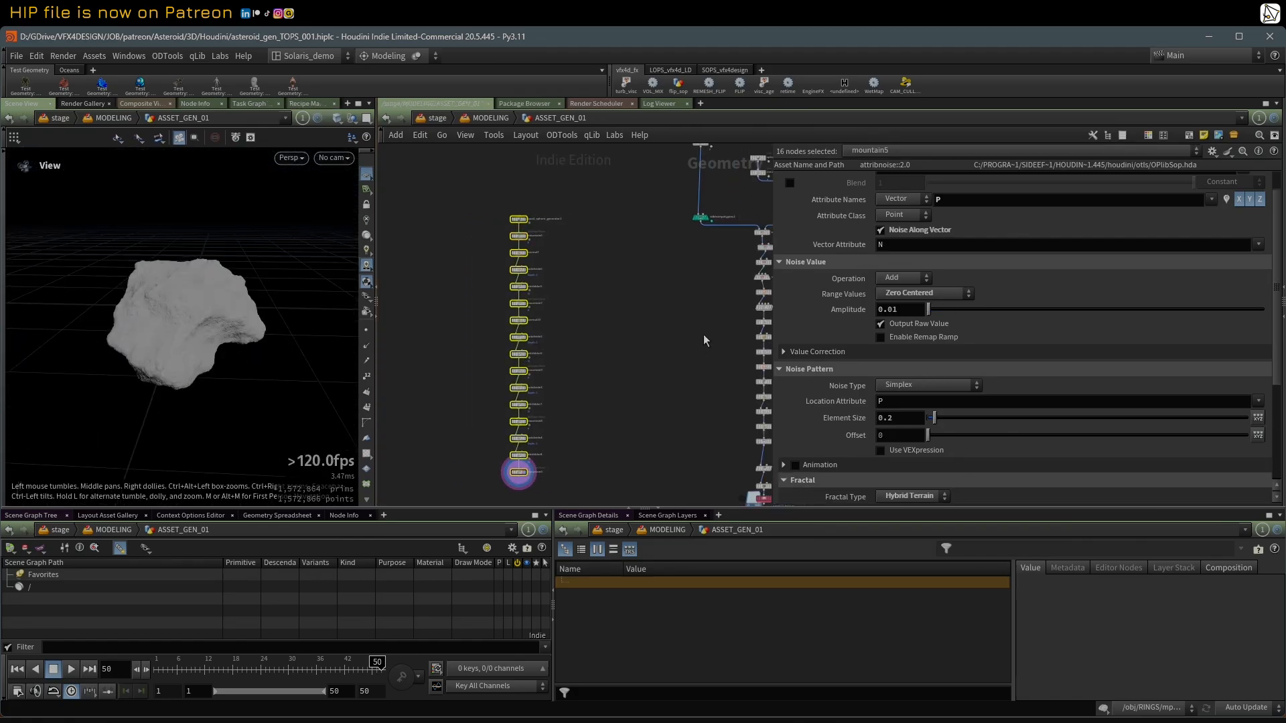
# Step: Display rest1 above HIGHRES_OUT in the neighbouring network and inspect the cratered asteroid from several angles
pyautogui.scroll(-1, 690, 333)
pyautogui.moveTo(671, 320); pyautogui.dragTo(479, 397, button='middle')
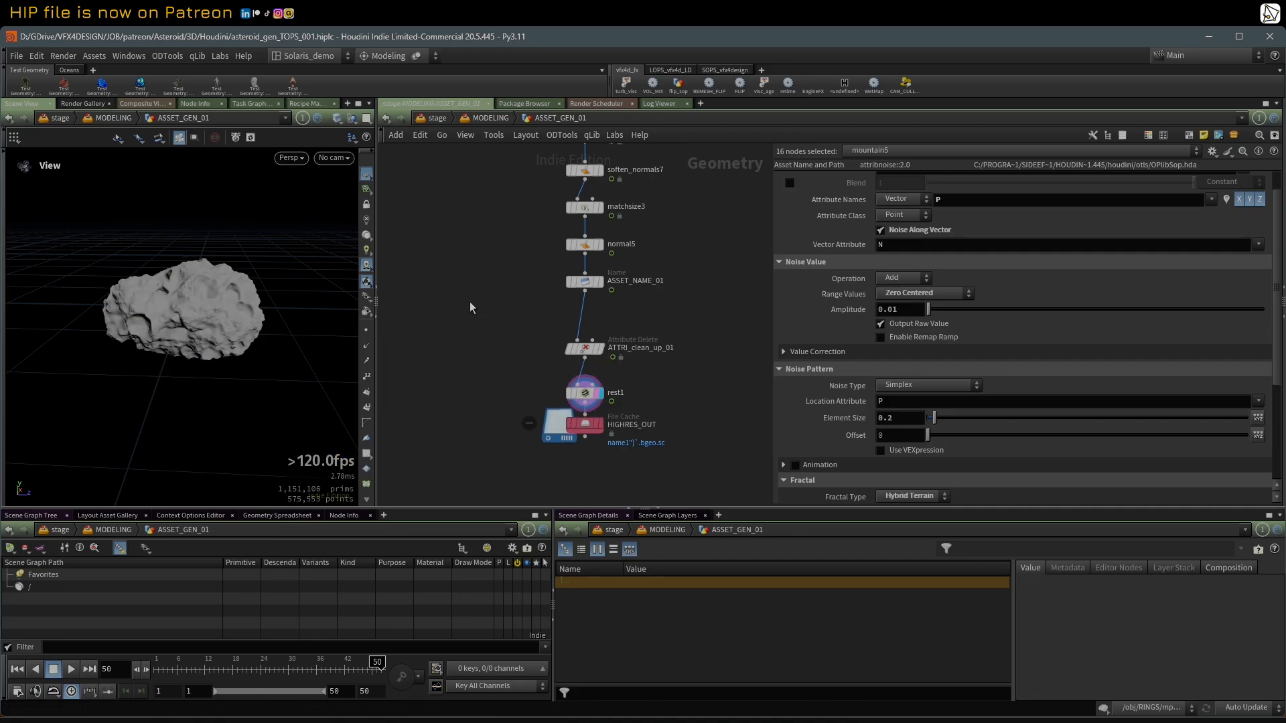
pyautogui.moveTo(193, 290); pyautogui.dragTo(216, 335)
pyautogui.scroll(4, 213, 288)
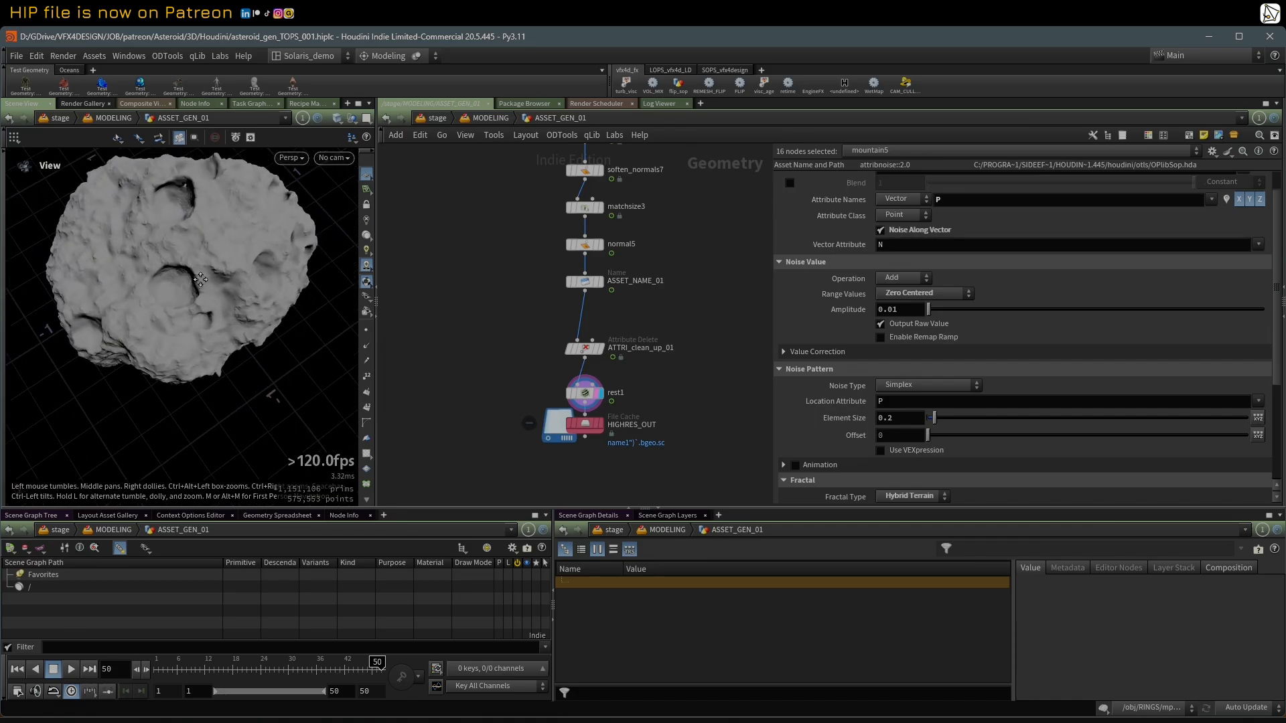
pyautogui.moveTo(209, 252); pyautogui.dragTo(159, 298)
pyautogui.scroll(-4, 158, 297)
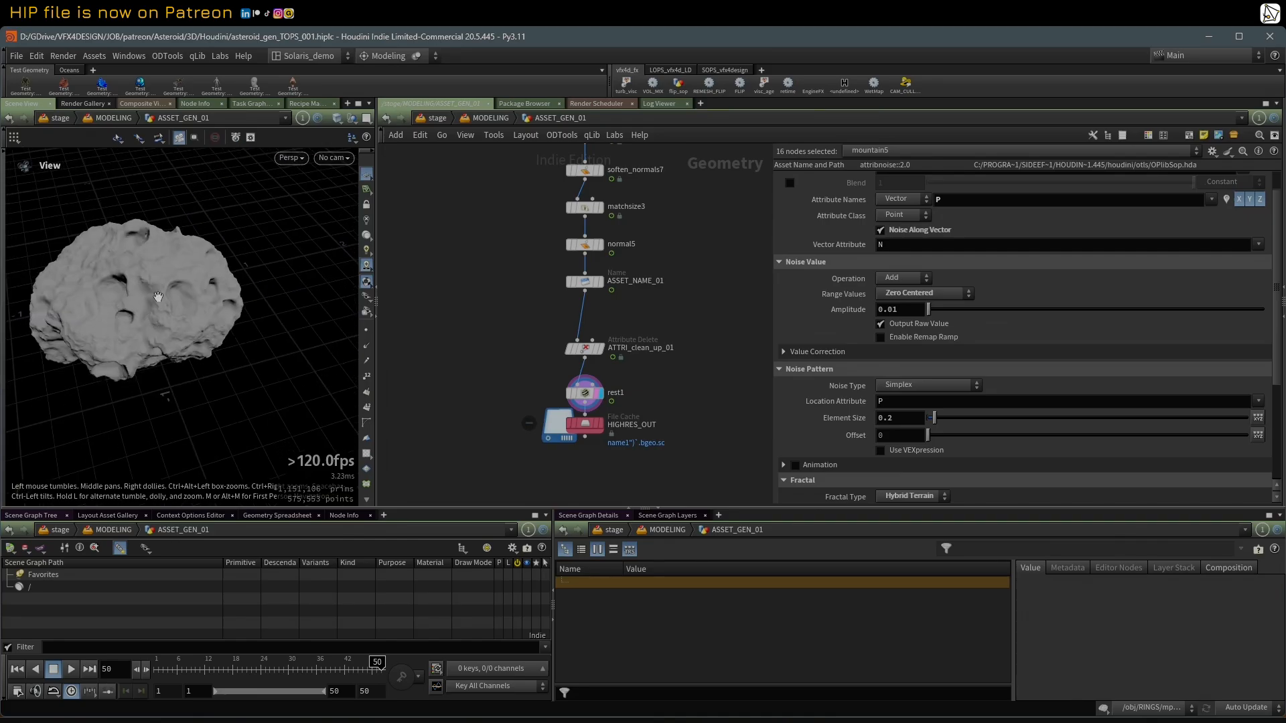
# Step: Display the sphere_generator node at the start of the cratered asteroid network
pyautogui.scroll(-3, 447, 243)
pyautogui.moveTo(459, 217); pyautogui.dragTo(457, 373, button='middle')
pyautogui.moveTo(443, 184); pyautogui.dragTo(422, 479, button='middle')
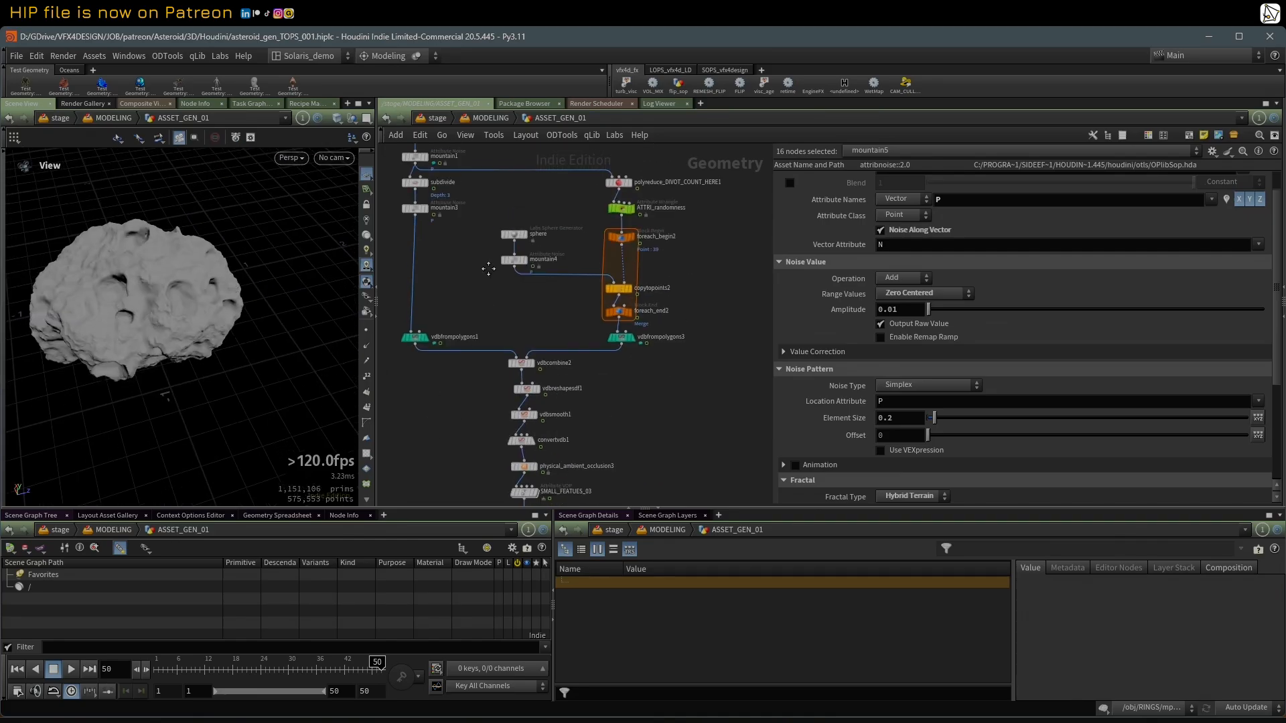
pyautogui.moveTo(488, 255); pyautogui.dragTo(536, 450, button='middle')
pyautogui.scroll(2, 519, 379)
pyautogui.click(451, 271)
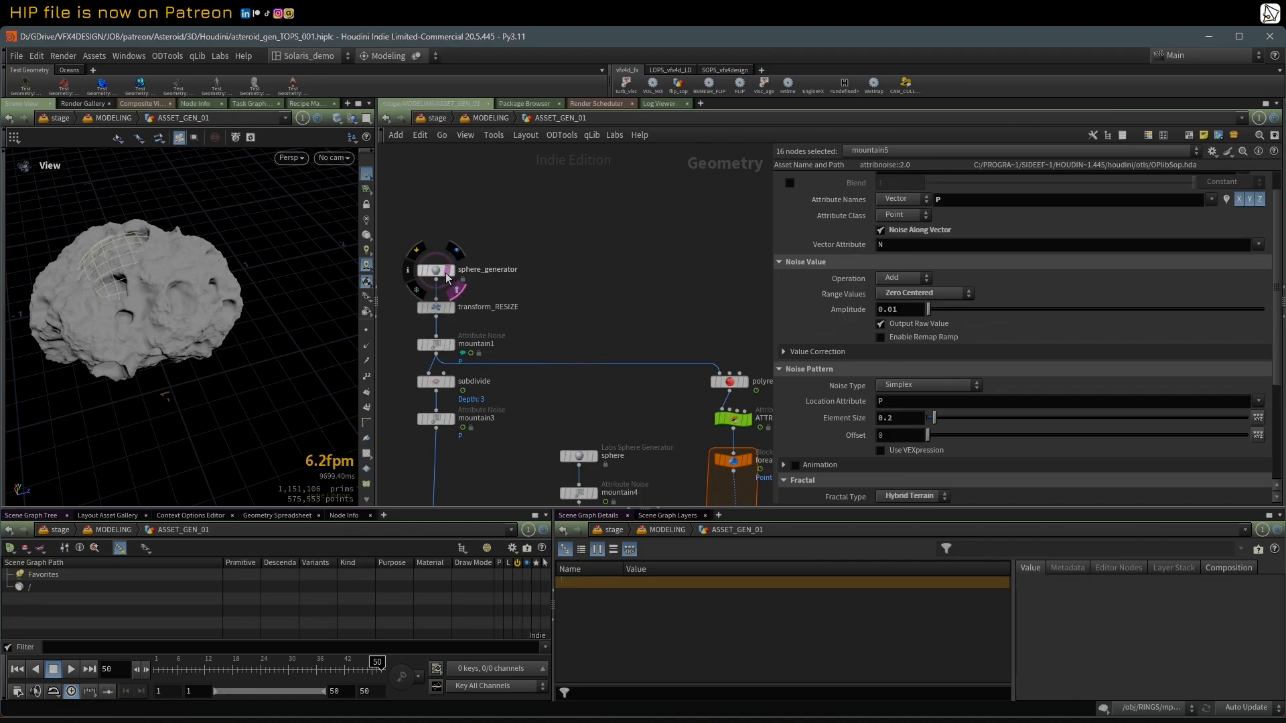
pyautogui.moveTo(514, 327); pyautogui.dragTo(517, 261, button='middle')
# Step: Display transform_RESIZE and show its scale settings
pyautogui.scroll(-2, 518, 261)
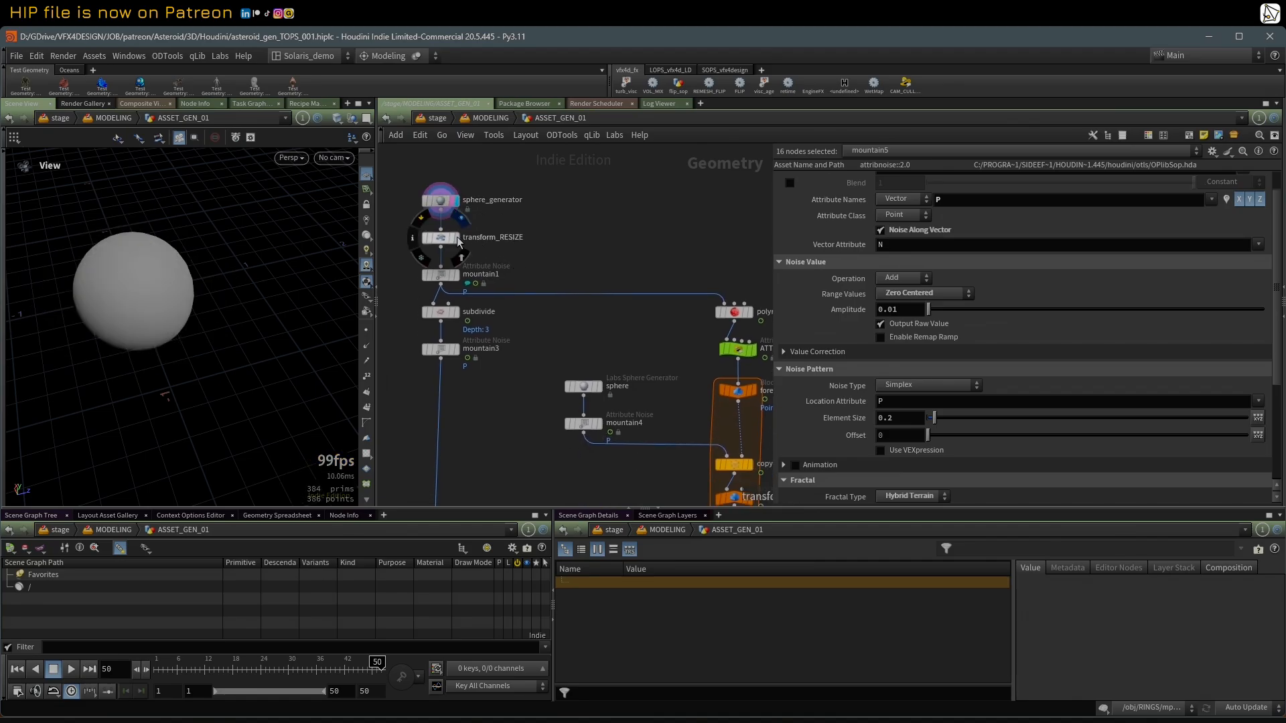
pyautogui.click(460, 244)
pyautogui.click(443, 244)
pyautogui.scroll(3, 480, 299)
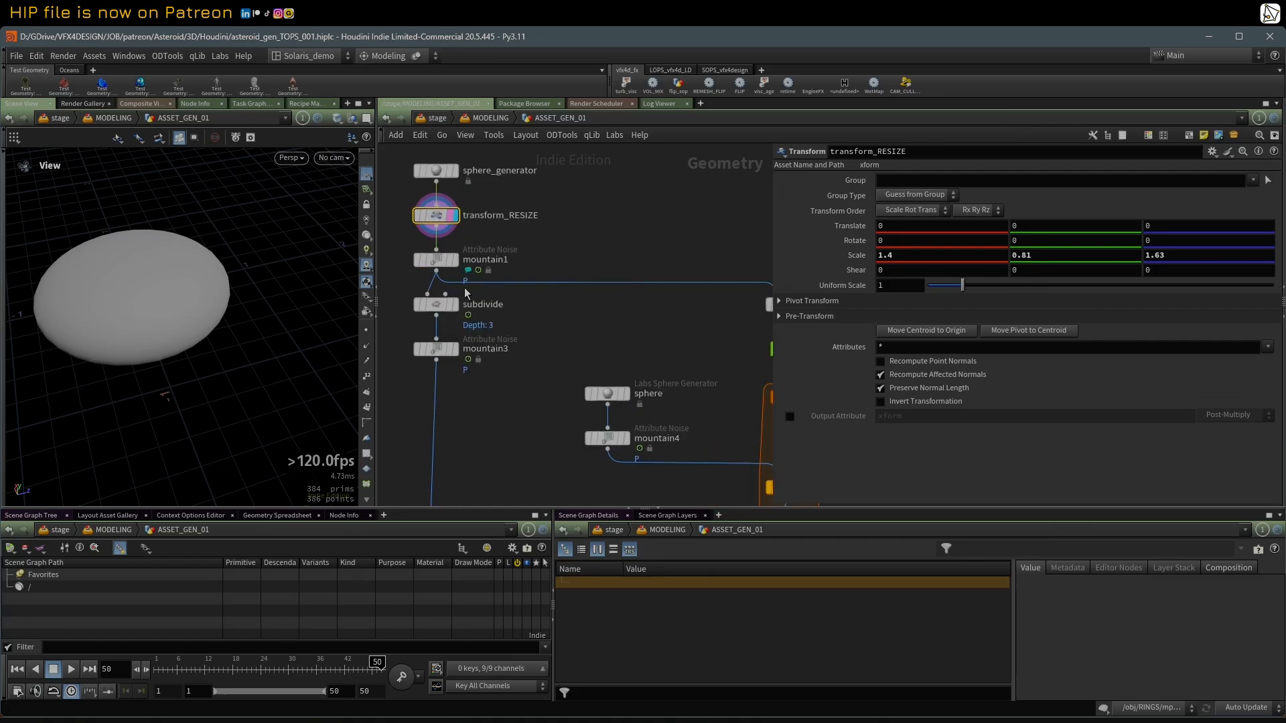
# Step: Display mountain1 and show its noise settings, including the offset expression $F
pyautogui.click(455, 260)
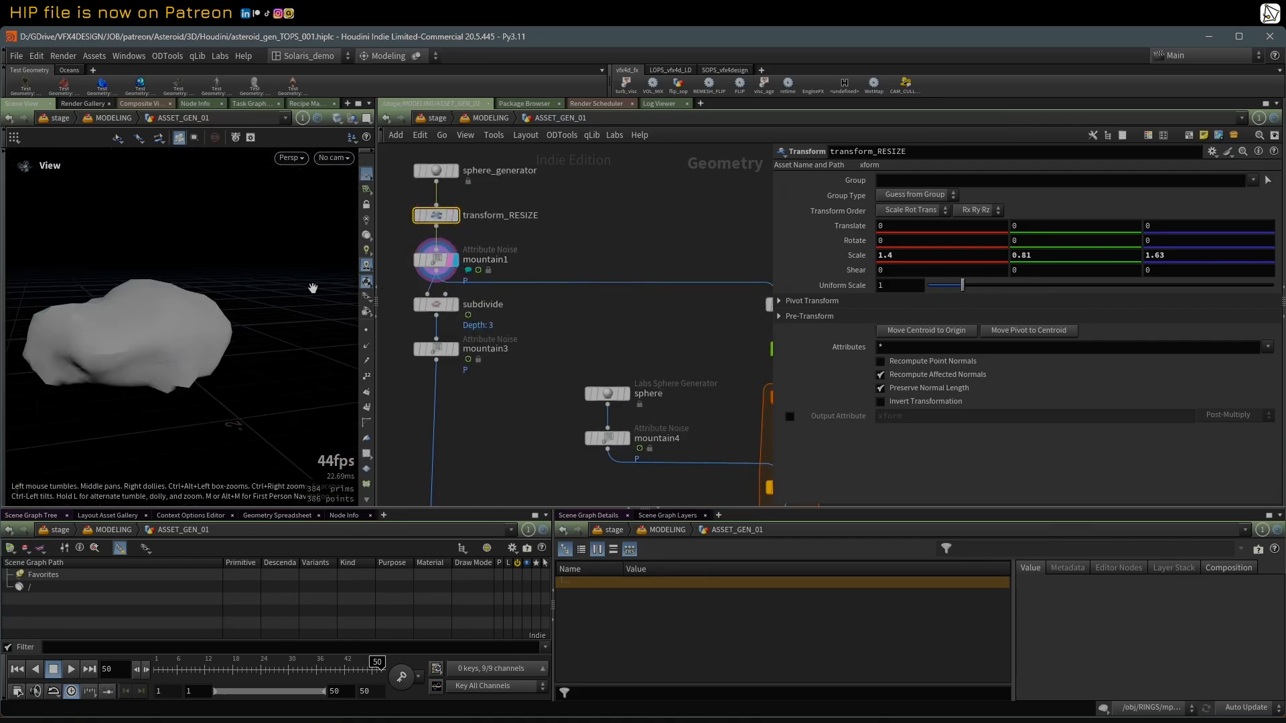
pyautogui.click(437, 259)
pyautogui.scroll(-2, 523, 352)
pyautogui.scroll(2, 497, 302)
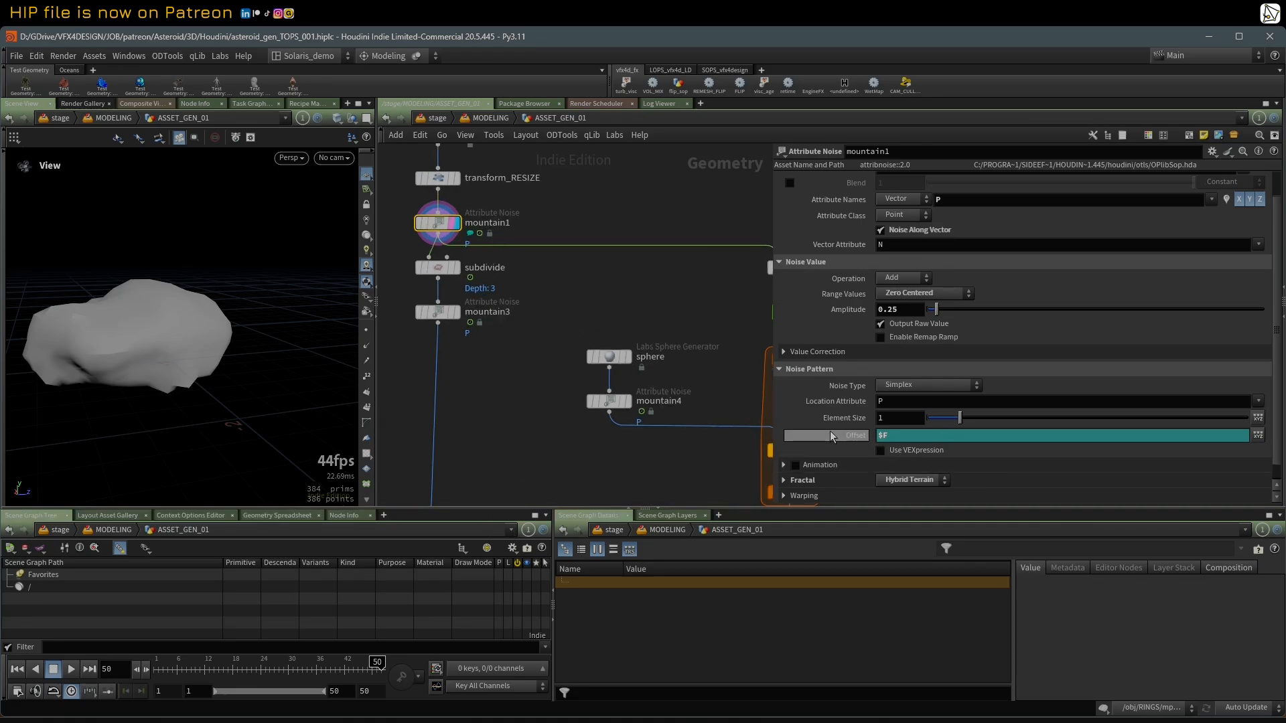
pyautogui.scroll(-2, 520, 410)
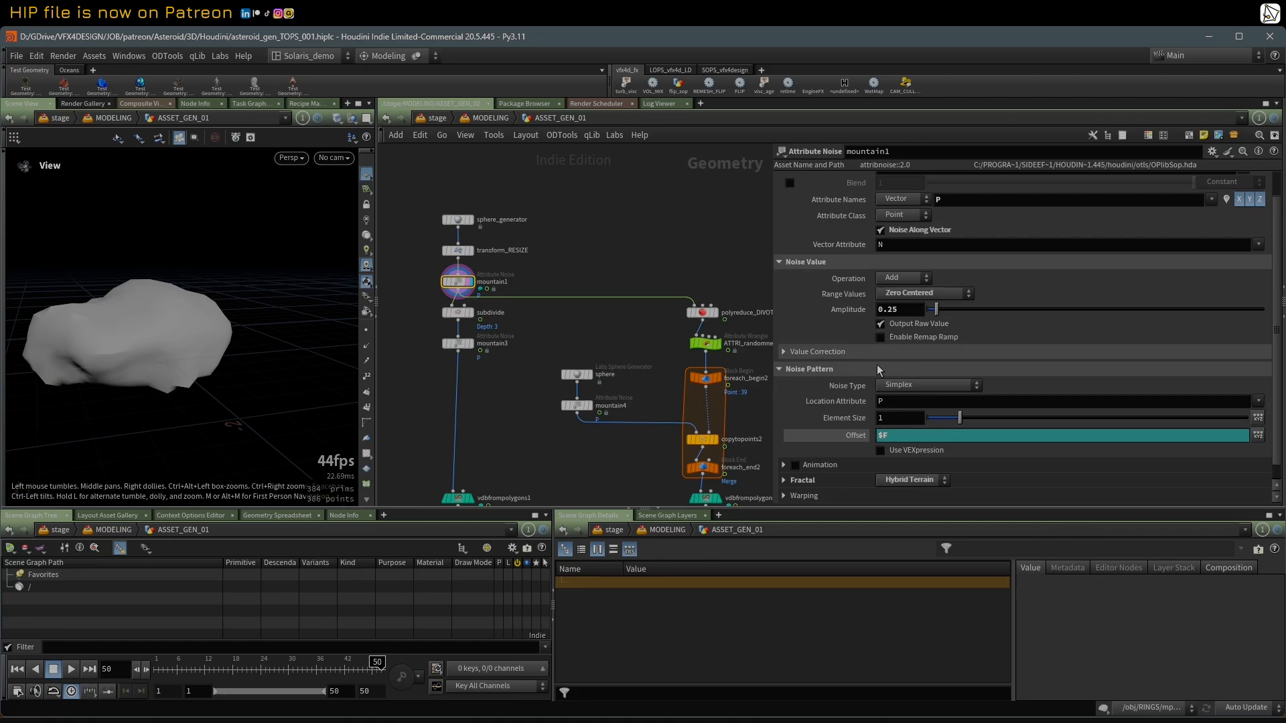
# Step: Inspect the mountain1 shape and display the subdivide result
pyautogui.moveTo(519, 404); pyautogui.dragTo(510, 328, button='middle')
pyautogui.moveTo(214, 292)
pyautogui.mouseDown()
pyautogui.moveTo(248, 295)
pyautogui.moveTo(236, 277)
pyautogui.moveTo(201, 273)
pyautogui.mouseUp()
pyautogui.click(450, 238)
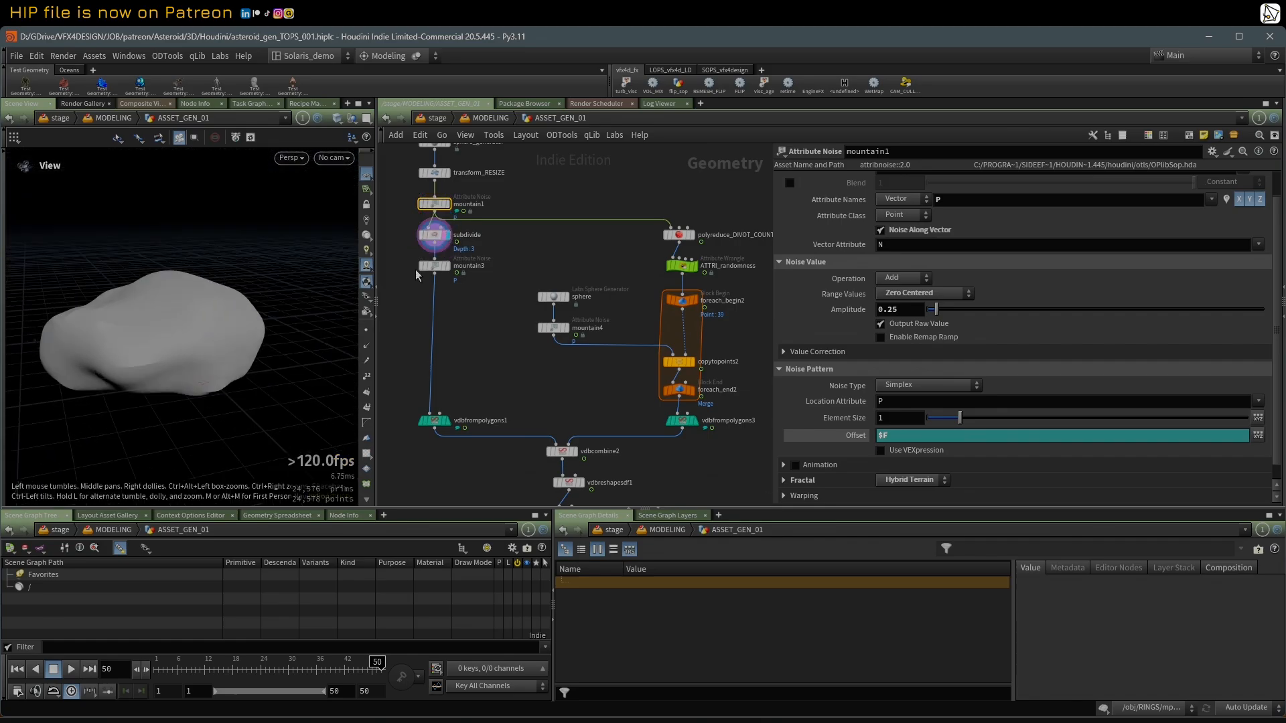
# Step: Display mountain3 and check its mesh by toggling wireframe shading on and back off
pyautogui.click(446, 266)
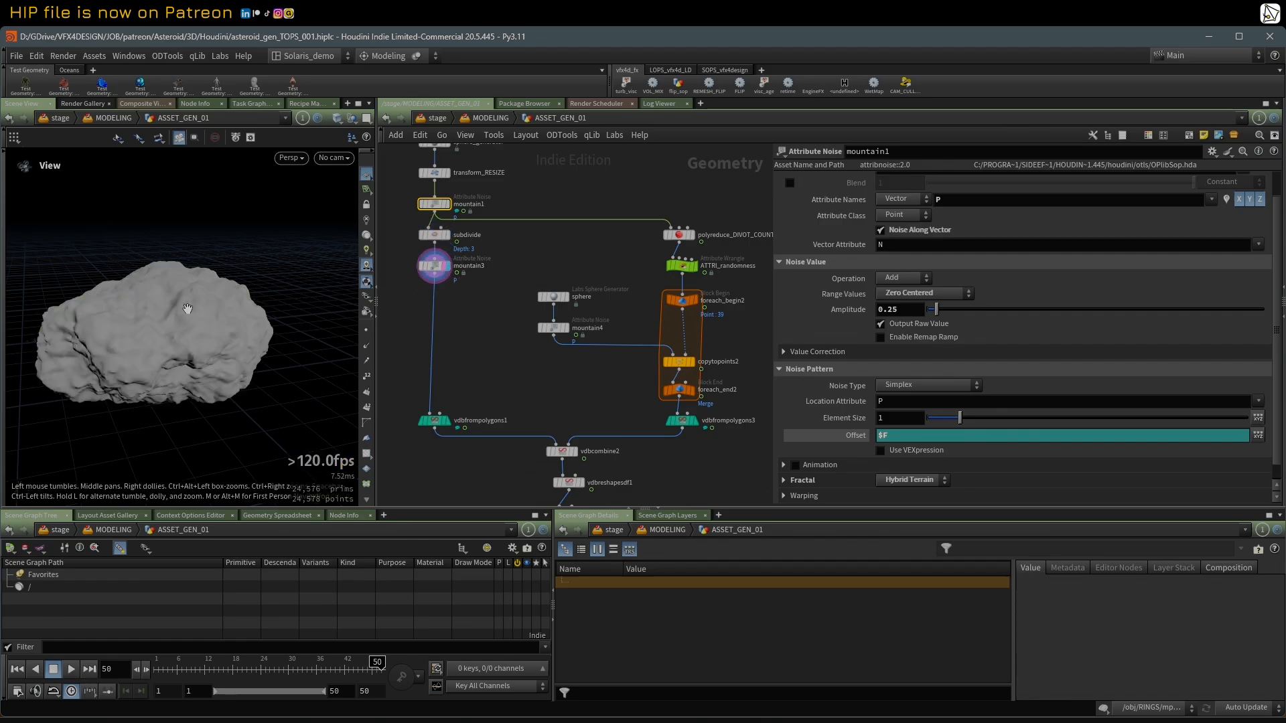
pyautogui.hotkey('shift', 'w')
pyautogui.hotkey('shift', 'w')
pyautogui.scroll(1, 458, 431)
pyautogui.scroll(-1, 469, 362)
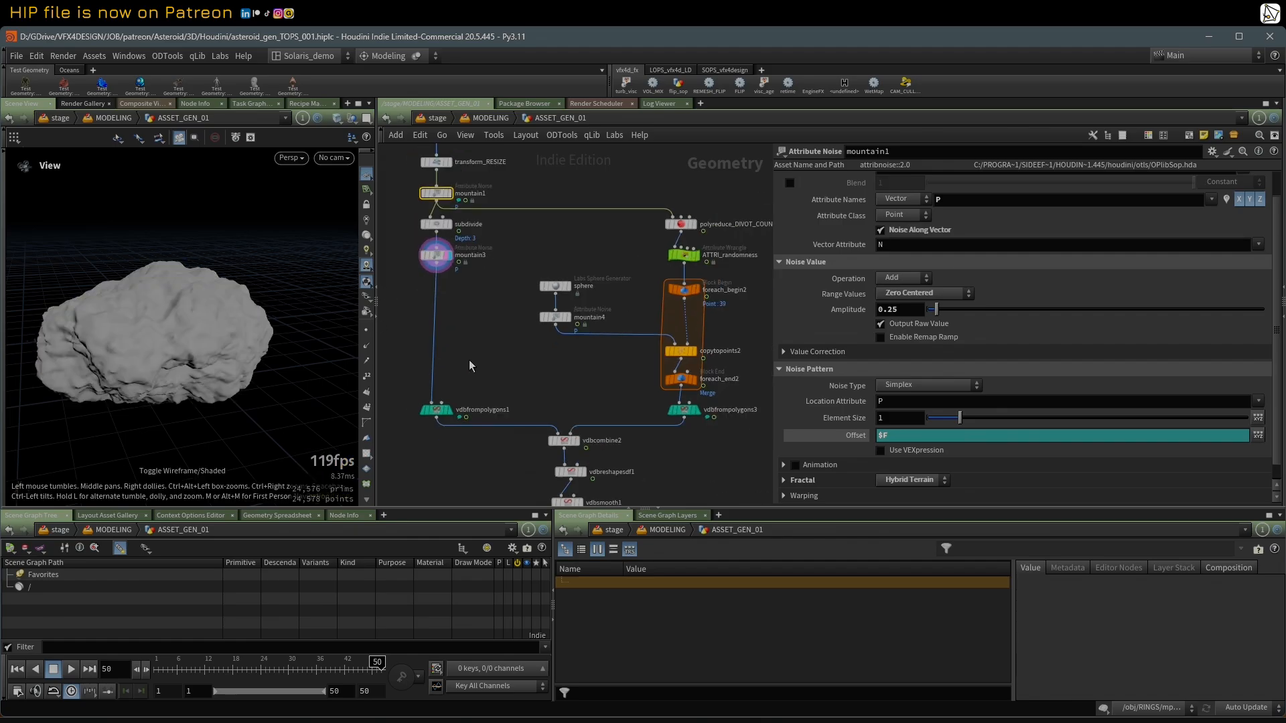
# Step: Display vdbfrompolygons1, followed by polyreduce_DIVOT_COUNT_HERE1 on the divot branch
pyautogui.click(447, 409)
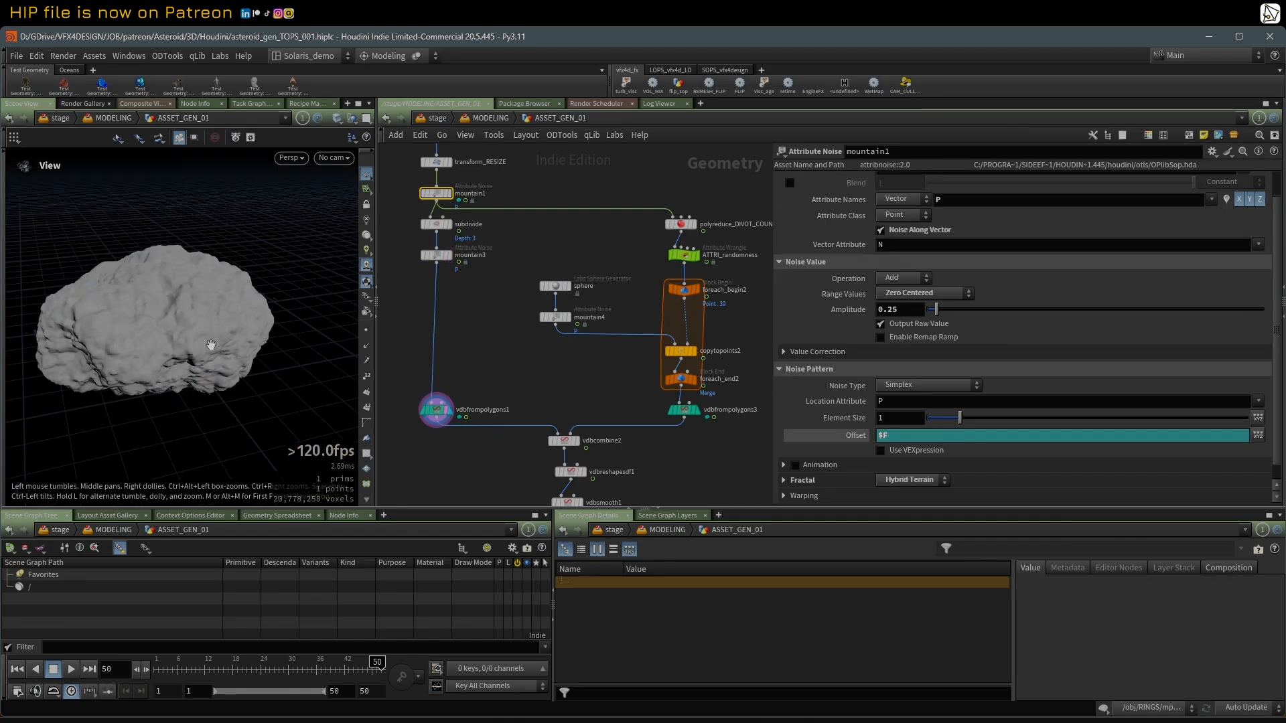
pyautogui.moveTo(526, 345); pyautogui.dragTo(419, 360, button='middle')
pyautogui.click(589, 241)
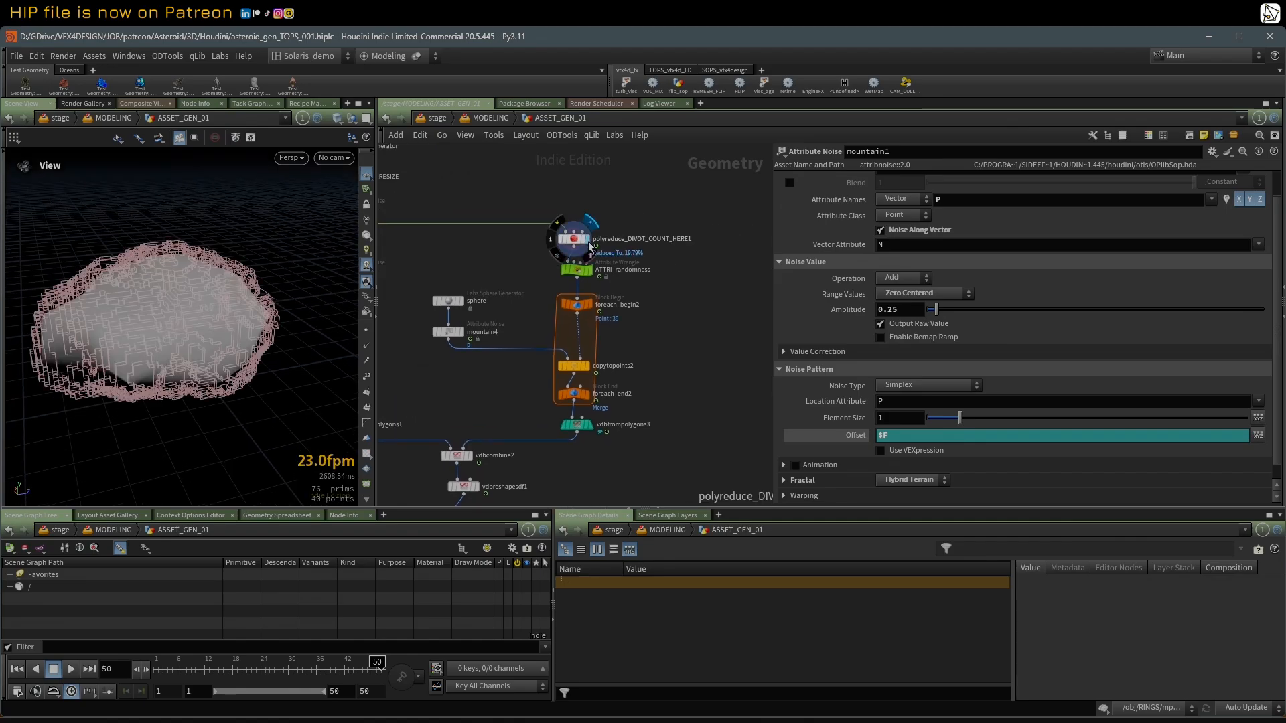
pyautogui.moveTo(482, 258); pyautogui.dragTo(574, 253, button='middle')
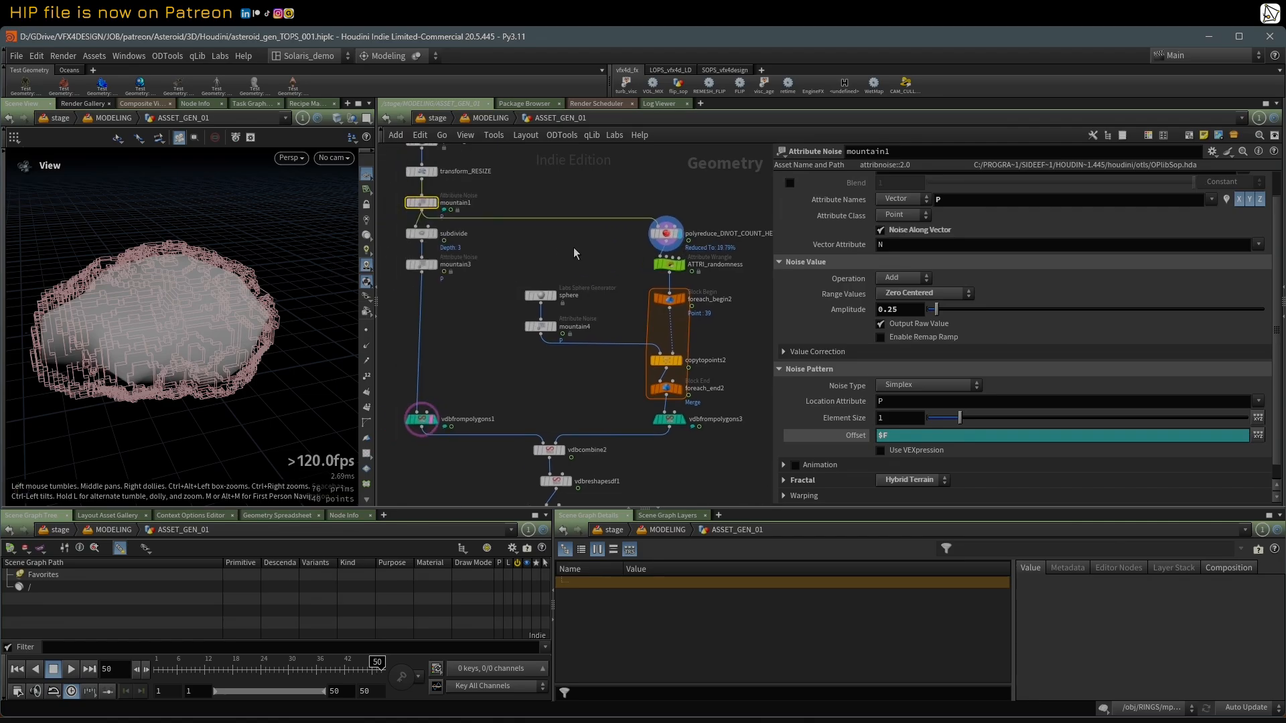
pyautogui.scroll(1, 622, 281)
# Step: Display ATTRI_randomness and show its VEX code for the random offset_X and pscale attributes
pyautogui.click(683, 270)
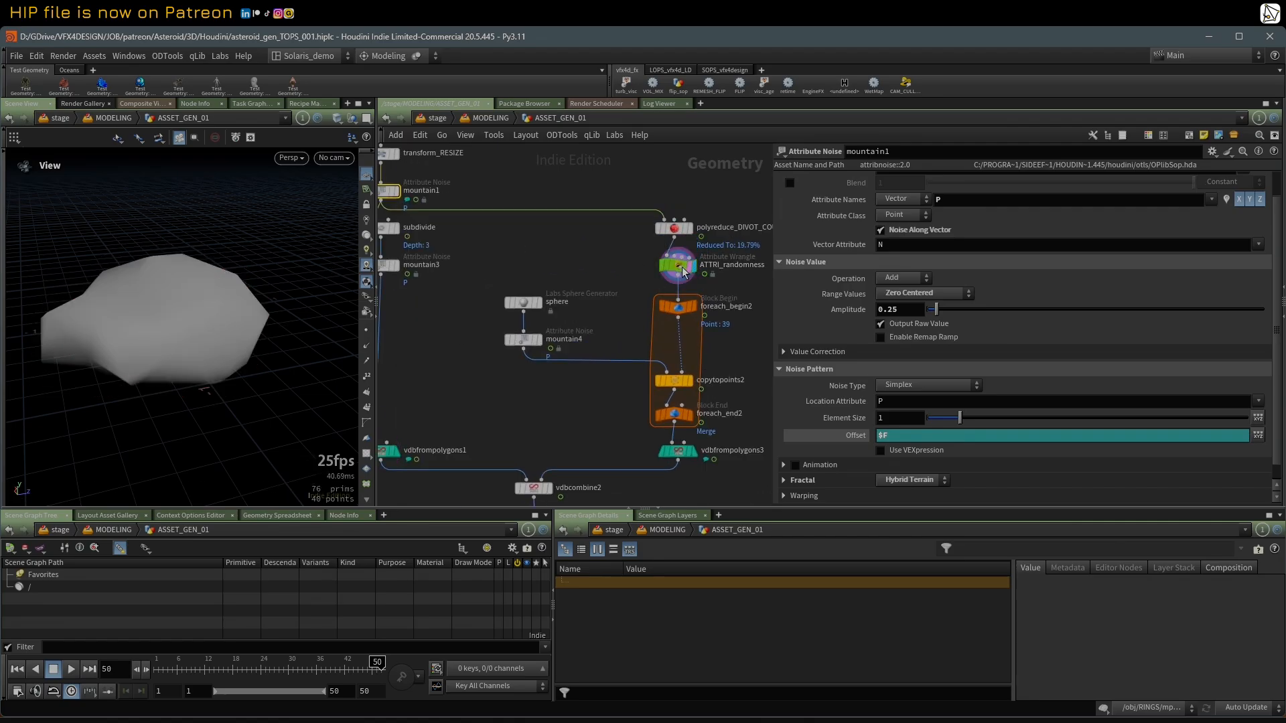
pyautogui.click(681, 268)
pyautogui.moveTo(529, 287); pyautogui.dragTo(495, 288, button='middle')
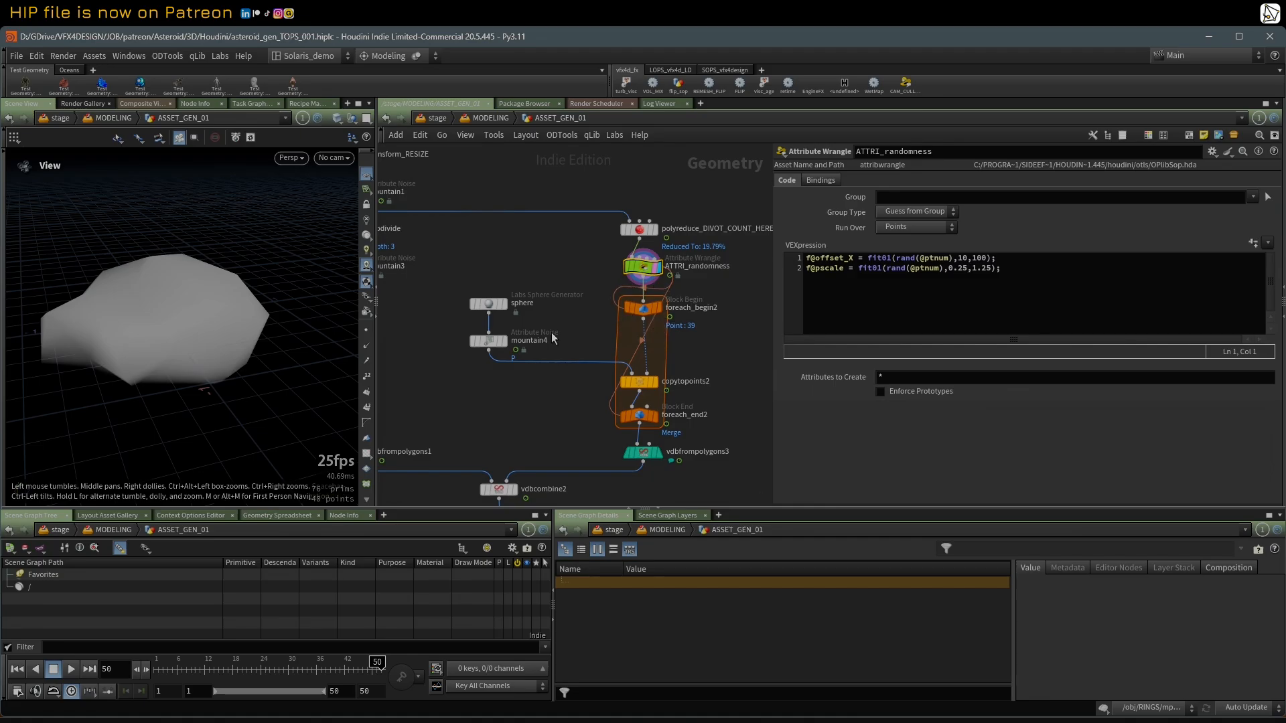
# Step: Display foreach_end2, inspect the small rocks copied onto the points, and slightly widen the network area
pyautogui.click(655, 418)
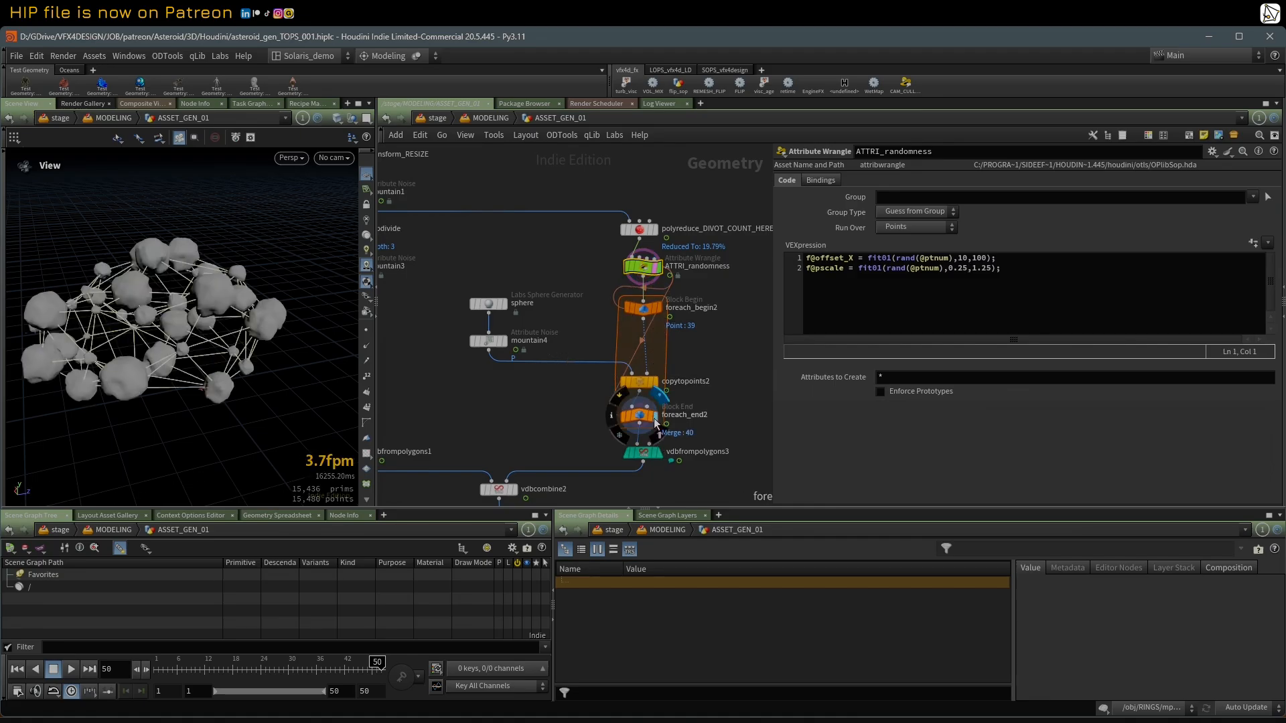
pyautogui.moveTo(195, 299)
pyautogui.mouseDown()
pyautogui.moveTo(221, 315)
pyautogui.moveTo(191, 313)
pyautogui.mouseUp()
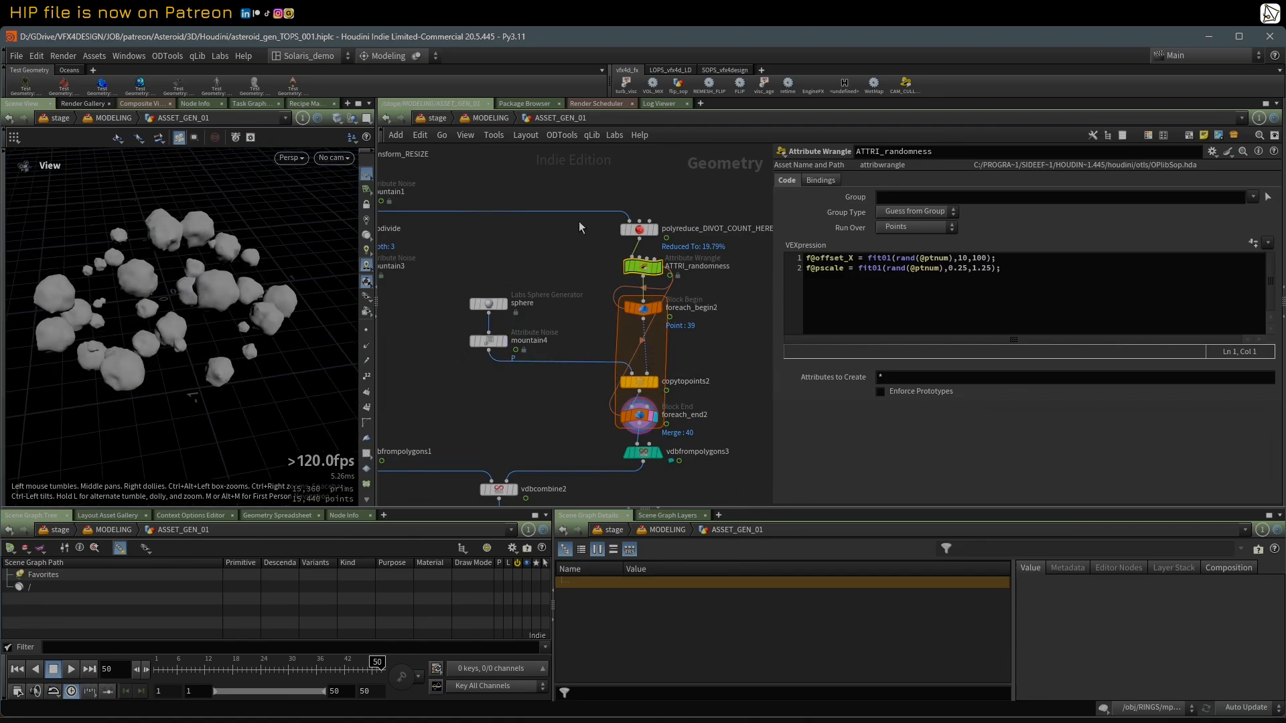
pyautogui.moveTo(769, 332); pyautogui.dragTo(782, 332)
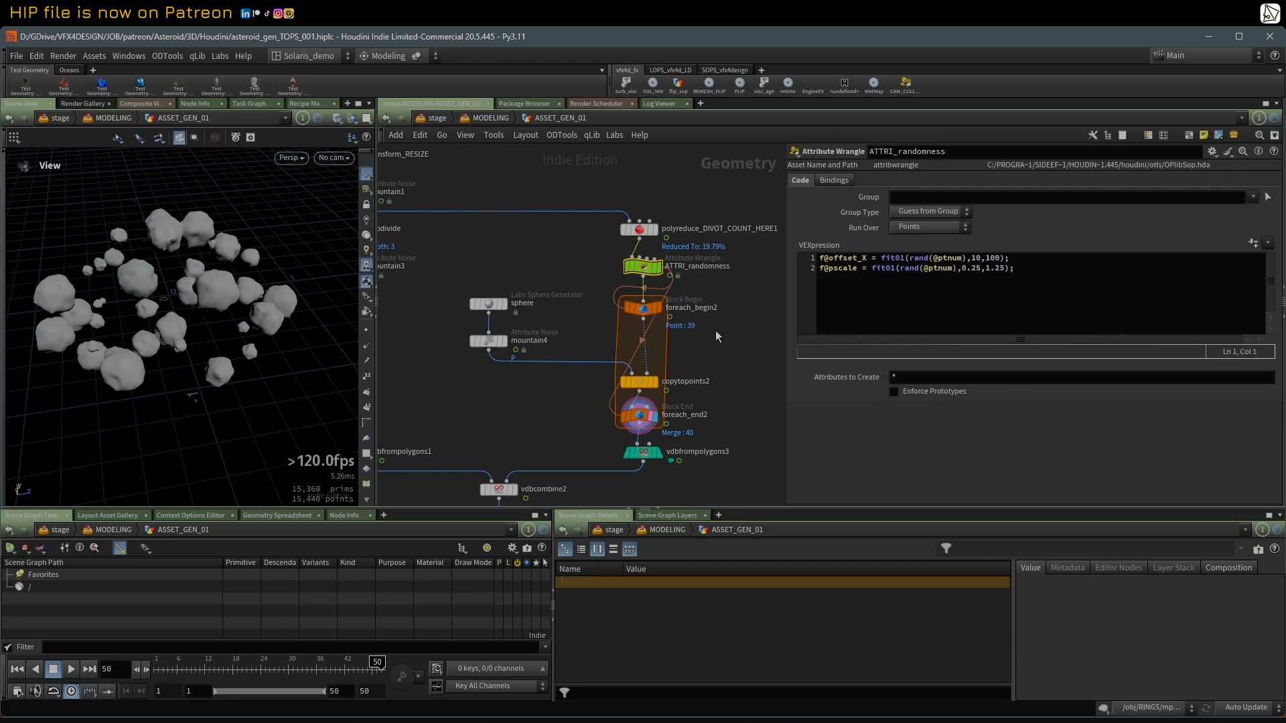
# Step: Show mountain4's noise settings, including the offset that varies each copied rock
pyautogui.moveTo(646, 268); pyautogui.dragTo(647, 268)
pyautogui.click(491, 340)
pyautogui.scroll(-1, 866, 442)
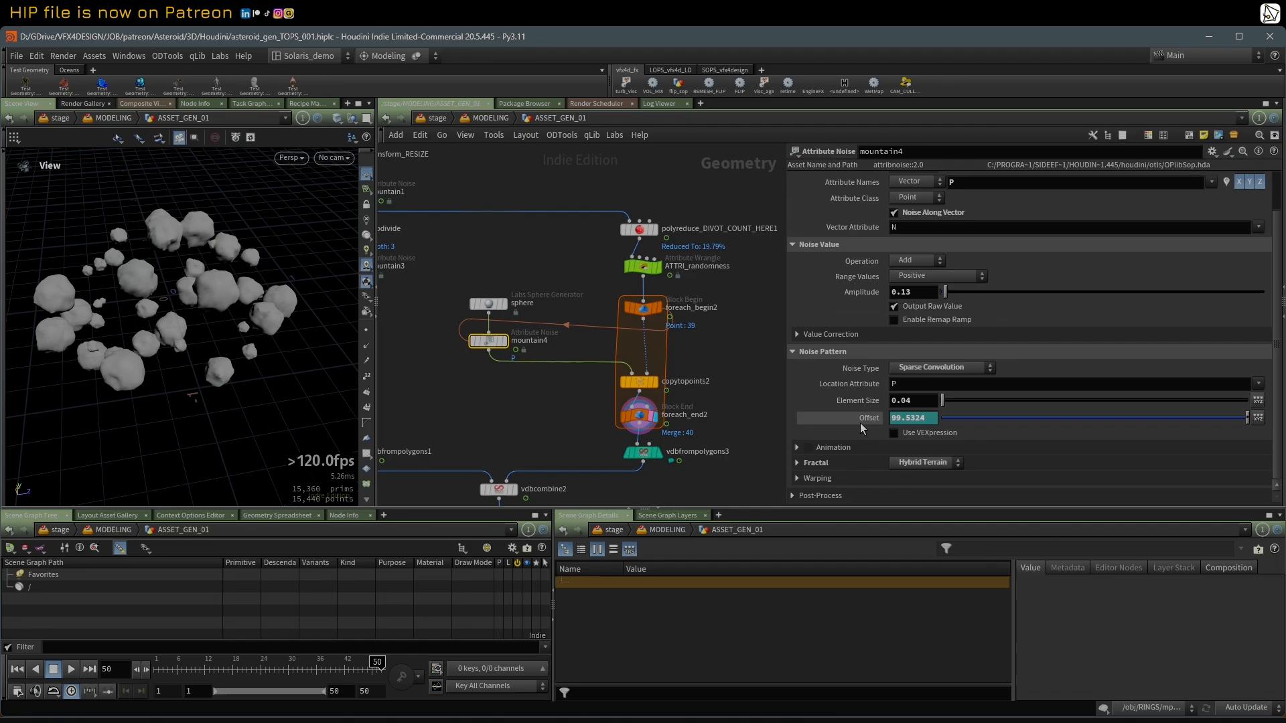
# Step: Reveal mountain4's offset expression and trace its offset_X reference through foreach_begin2 back to ATTRI_randomness
pyautogui.click(862, 419)
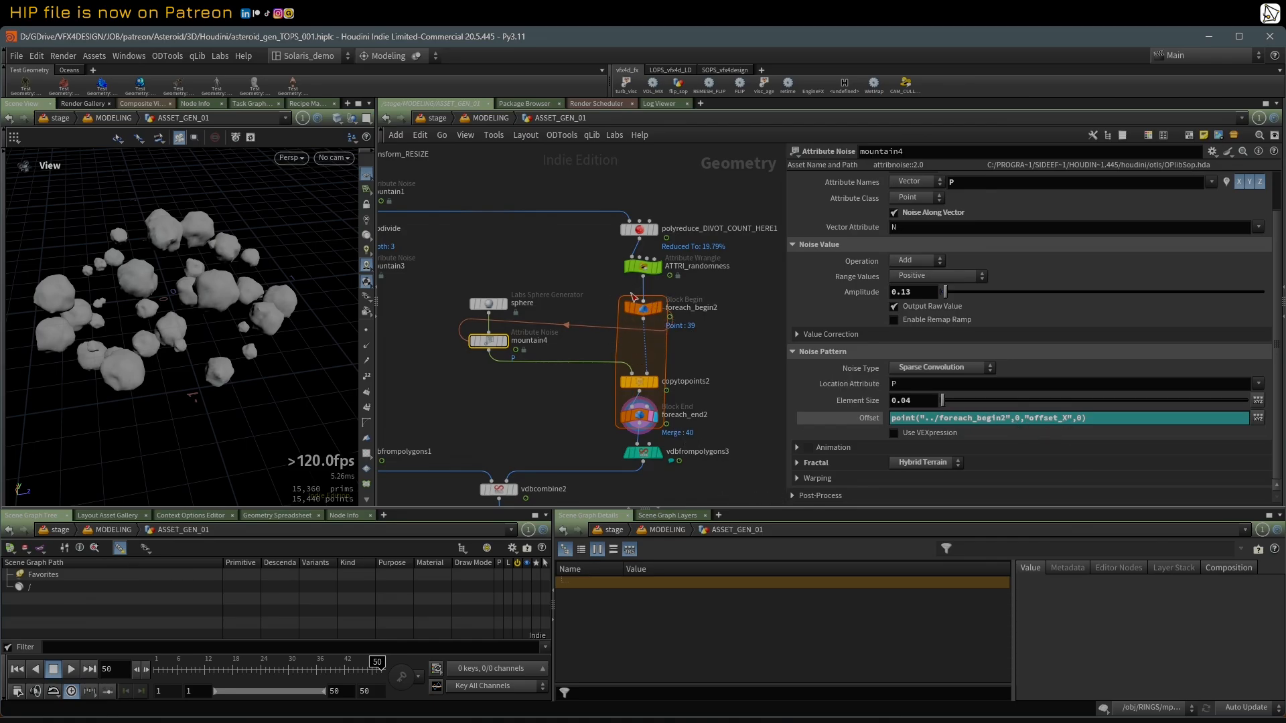
pyautogui.moveTo(647, 273)
pyautogui.click(642, 268)
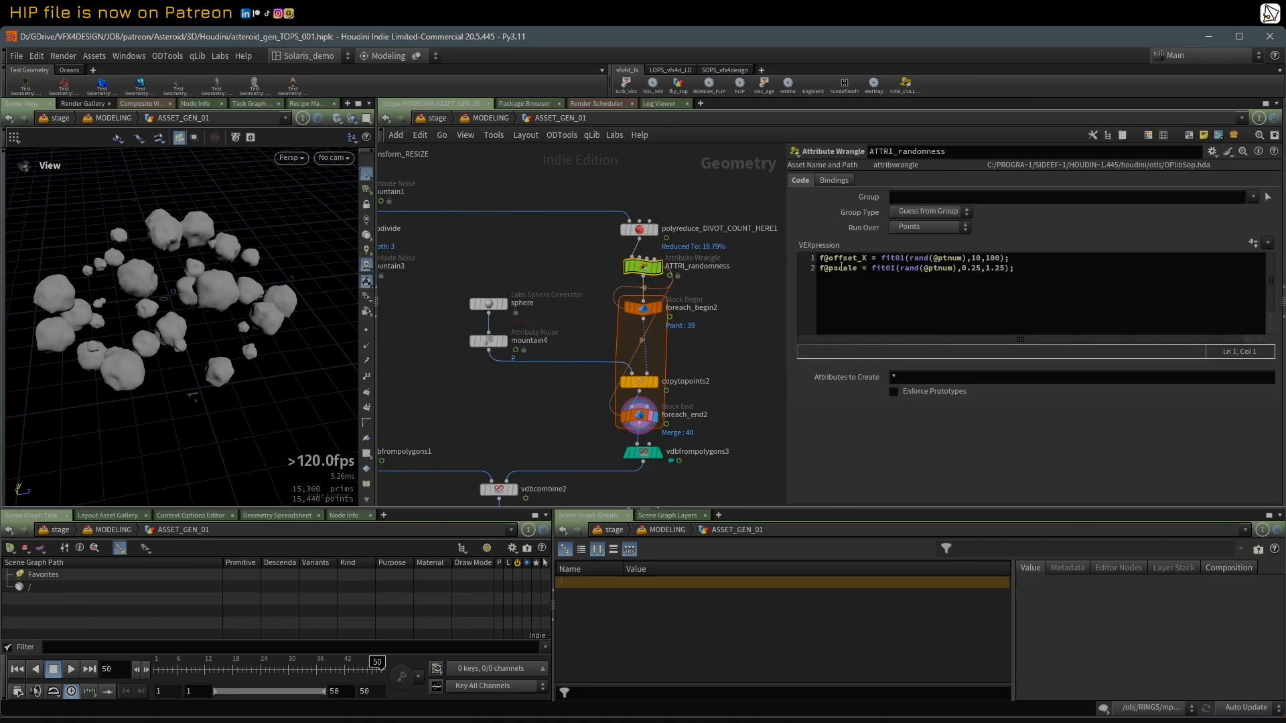
pyautogui.moveTo(498, 342)
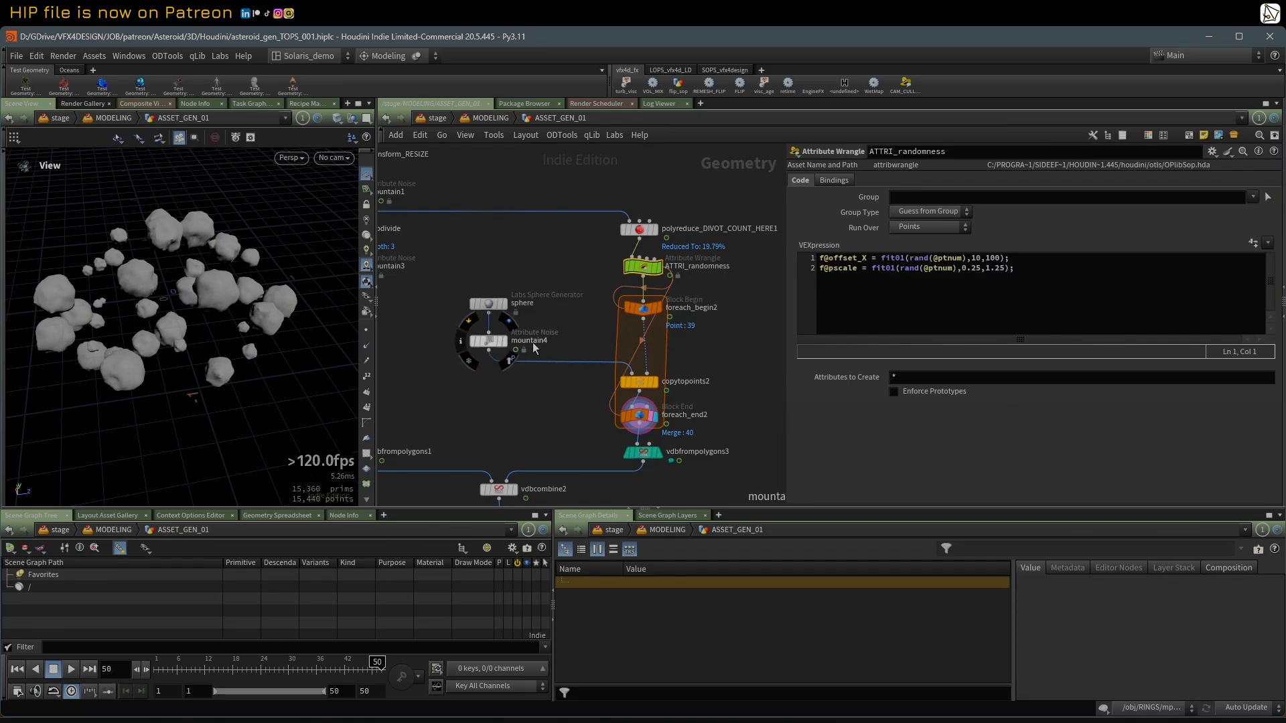
pyautogui.click(489, 342)
pyautogui.click(643, 308)
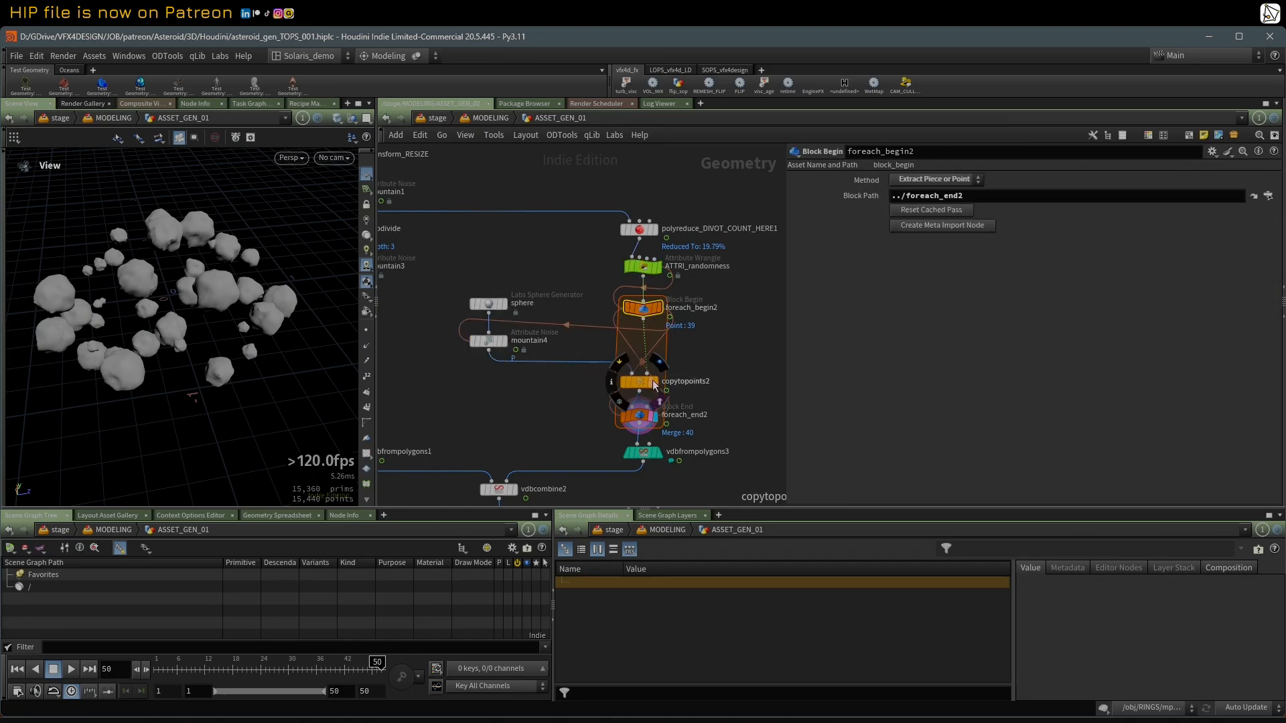
pyautogui.click(647, 266)
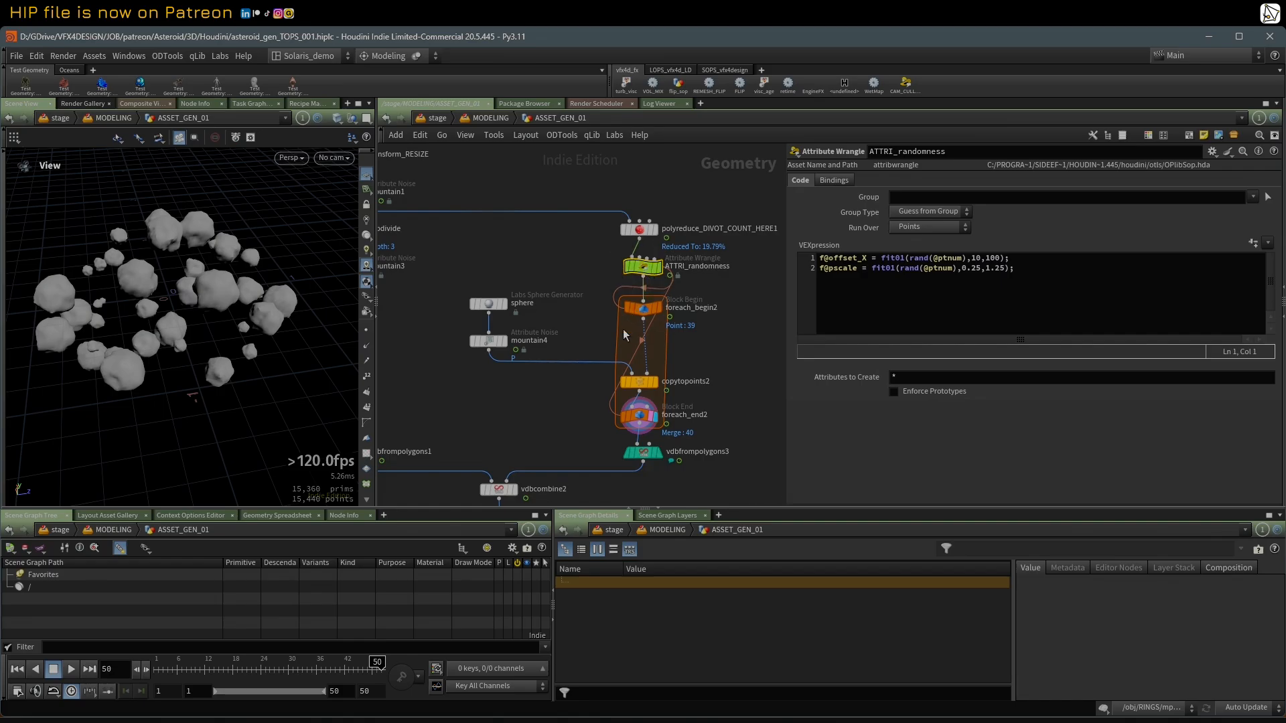
# Step: Display ATTRI_randomness as a shaded mesh with point markers and show its offset_X and pscale values in the geometry spreadsheet
pyautogui.click(657, 266)
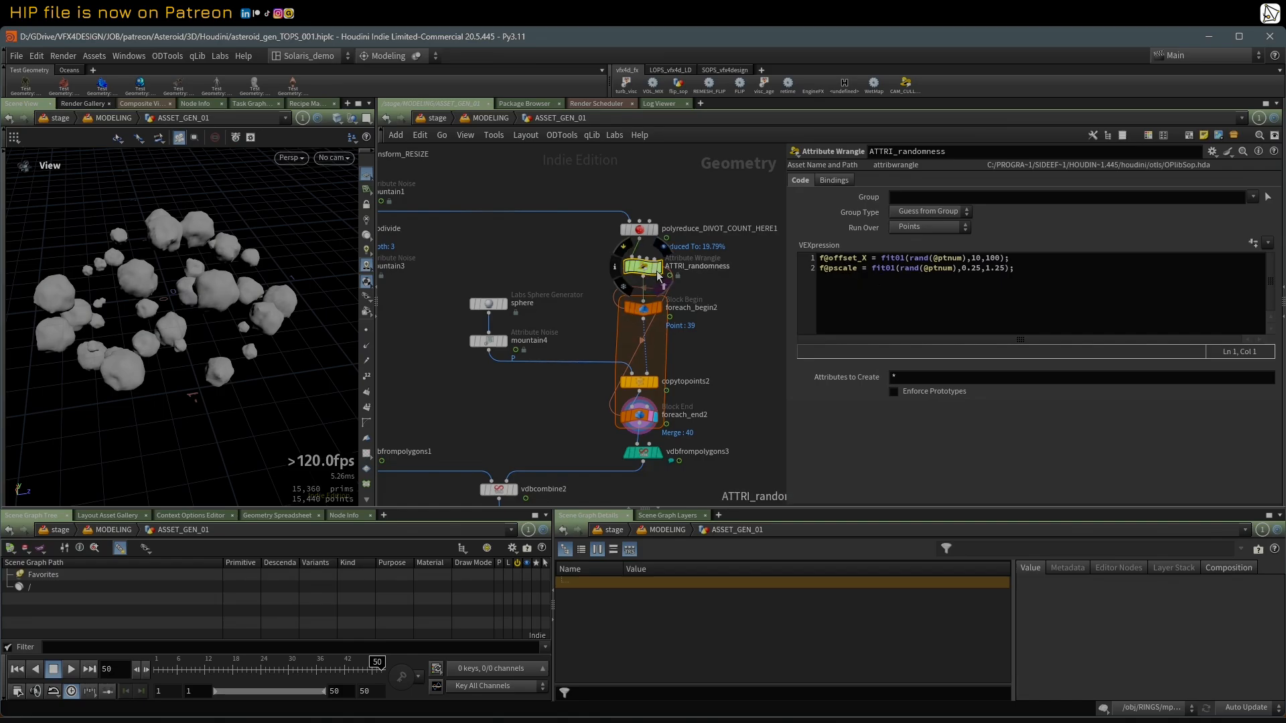
pyautogui.hotkey('shift', 'w')
pyautogui.hotkey('shift', 'w')
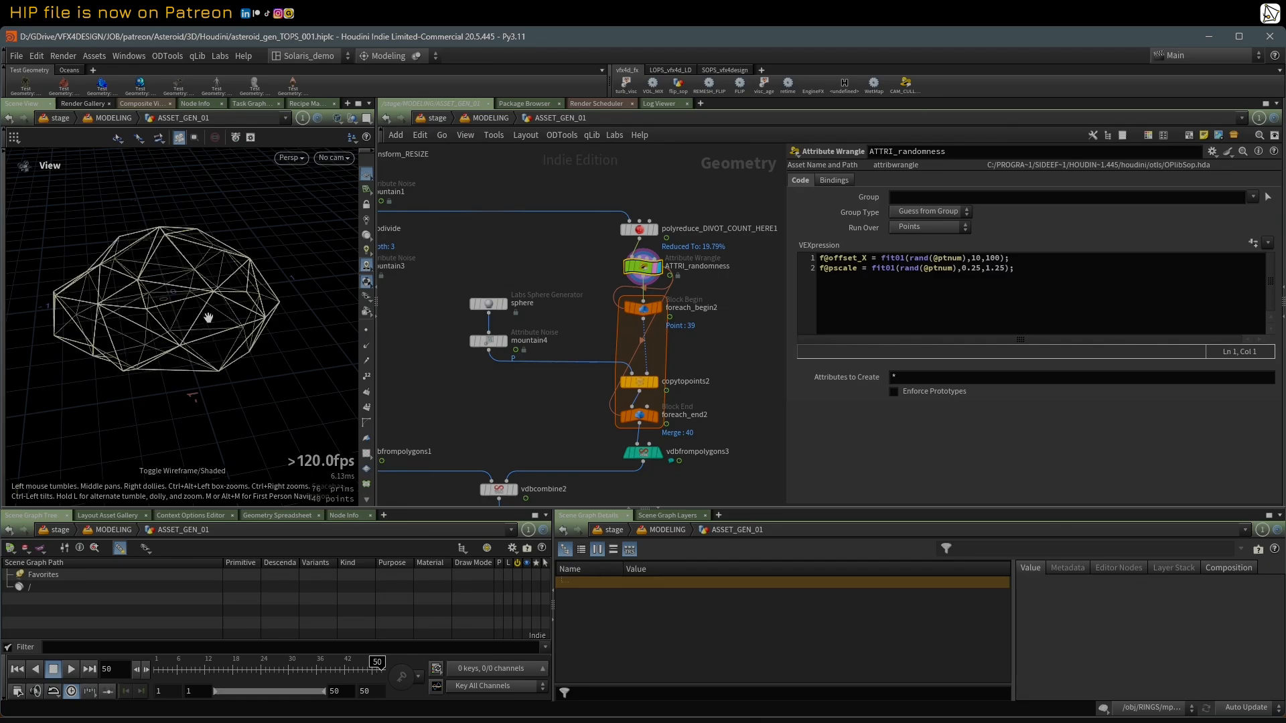
pyautogui.click(366, 331)
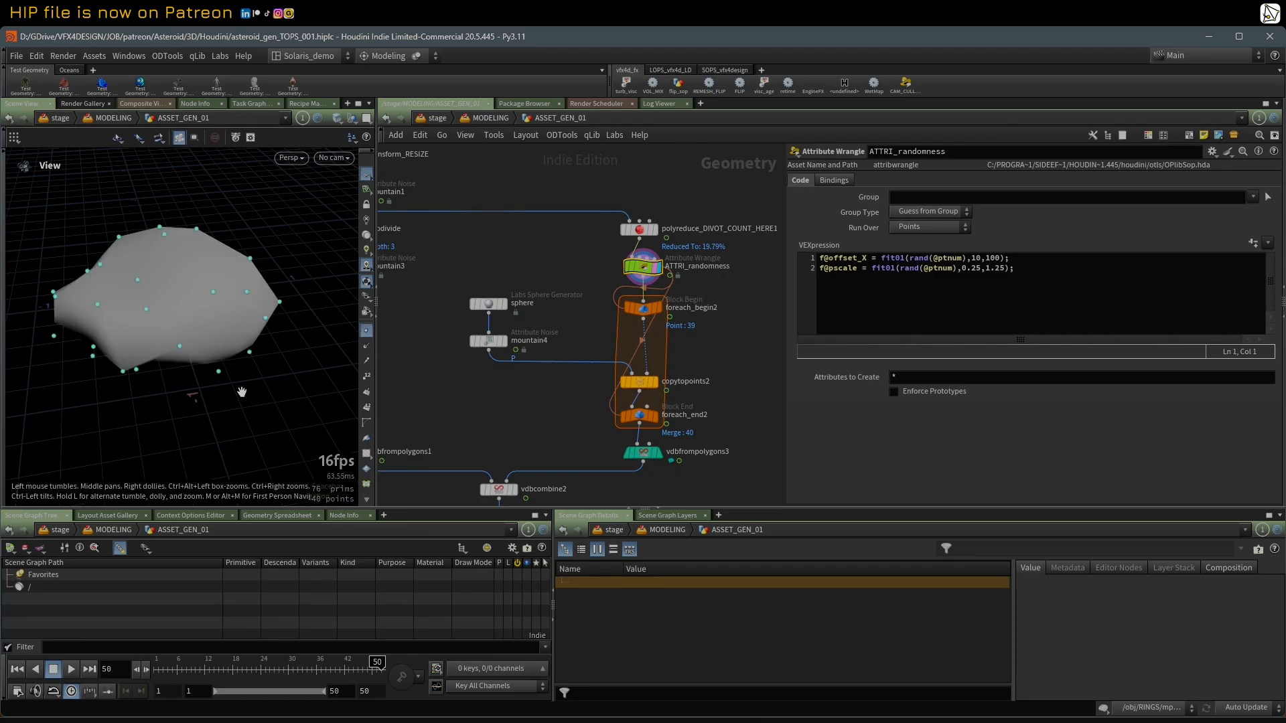
pyautogui.click(304, 518)
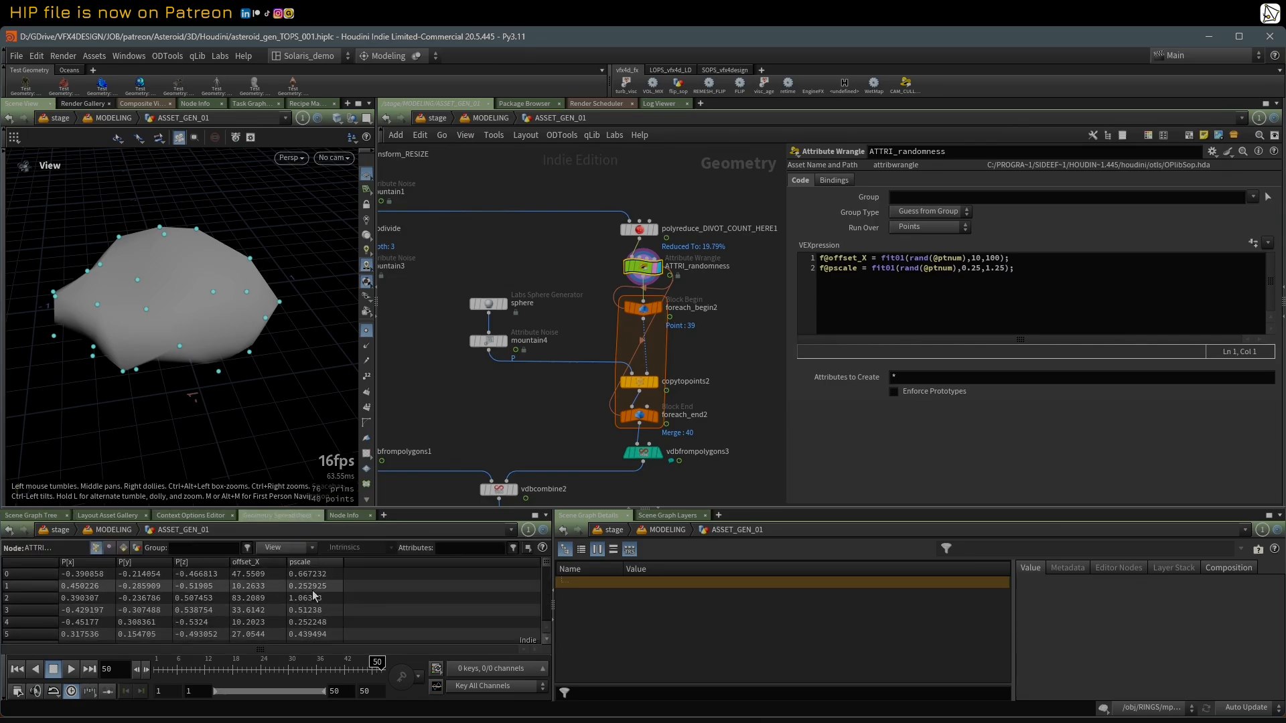
pyautogui.click(627, 251)
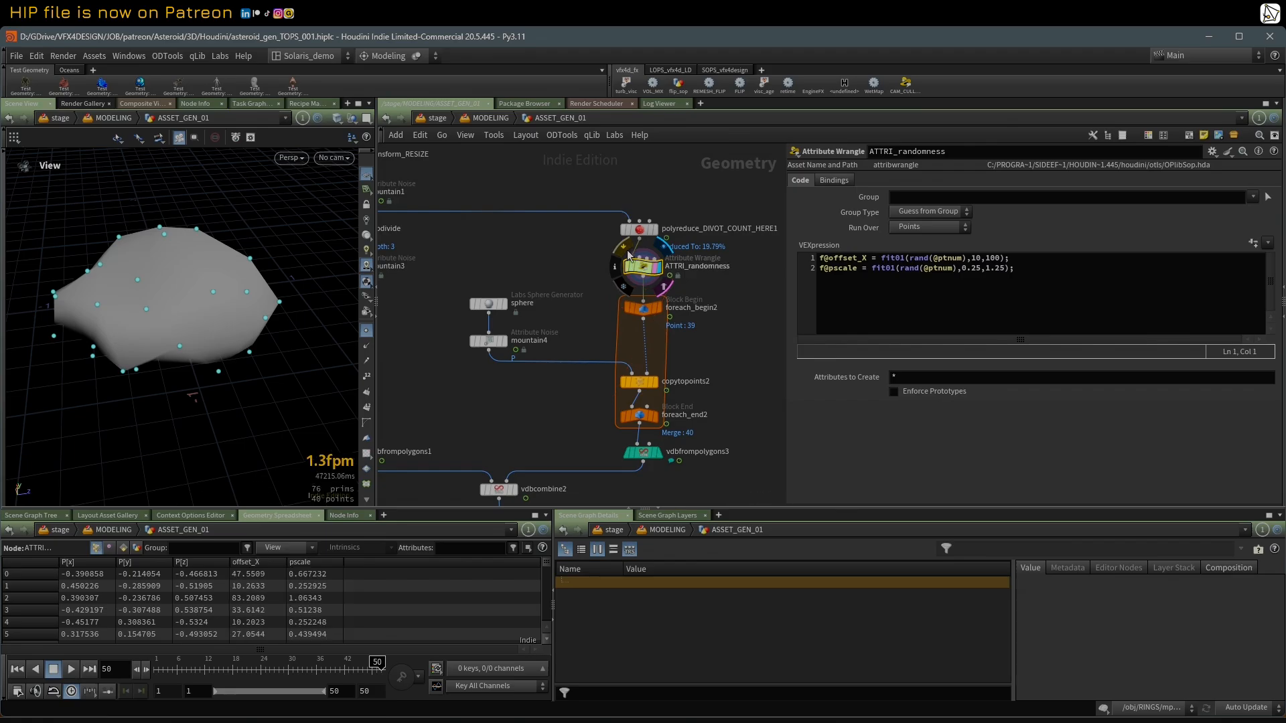
pyautogui.click(627, 252)
# Step: Display foreach_end2, hide the point markers, and examine the copied rocks in wireframe
pyautogui.click(657, 417)
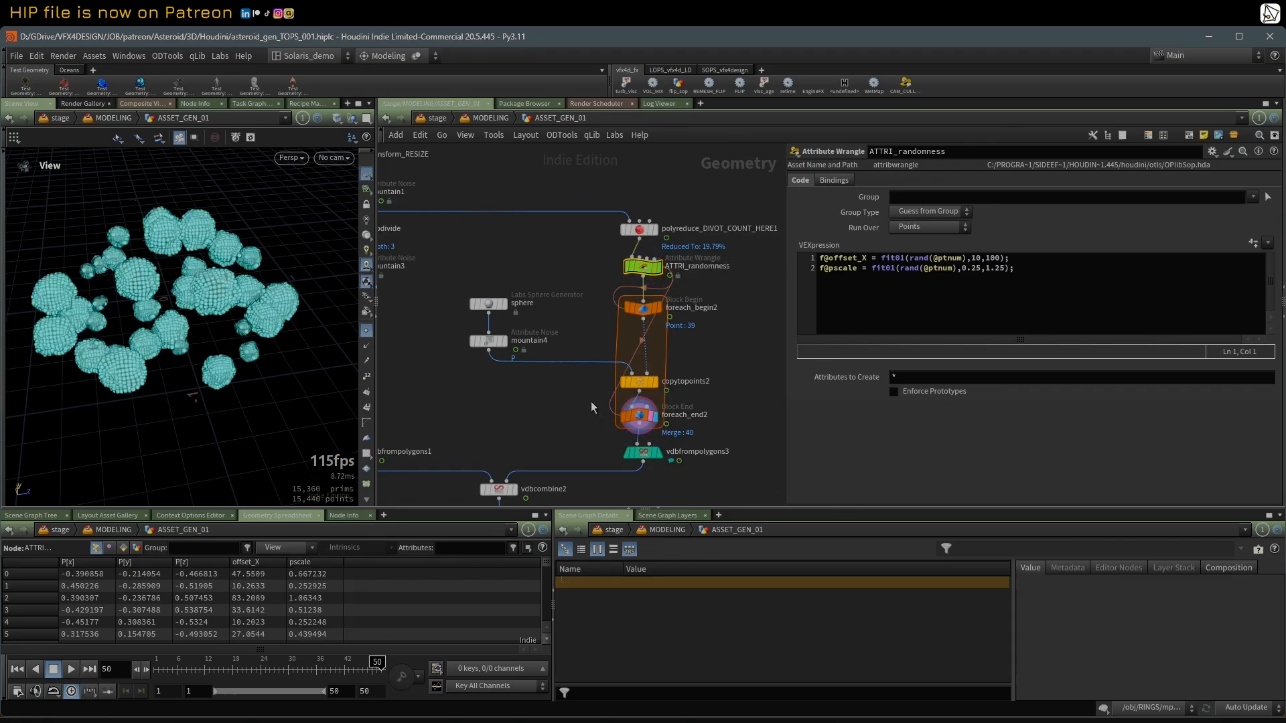
pyautogui.click(366, 330)
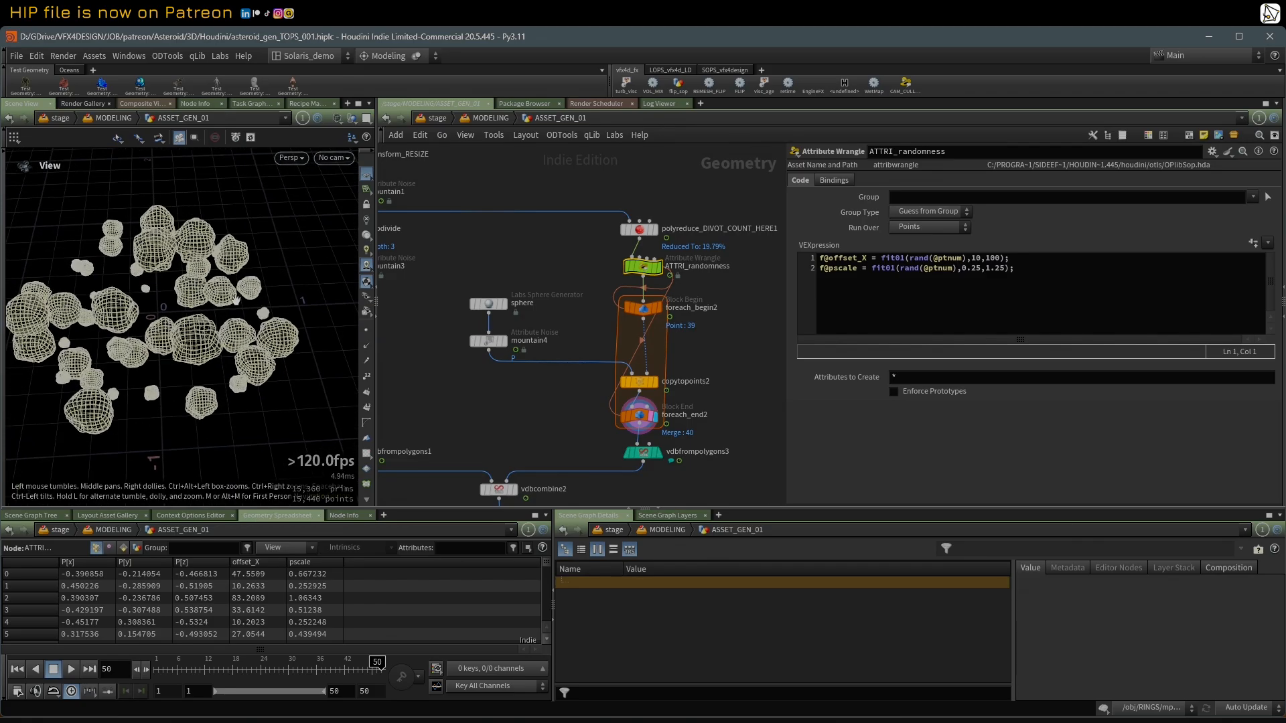
pyautogui.moveTo(181, 295); pyautogui.dragTo(201, 299)
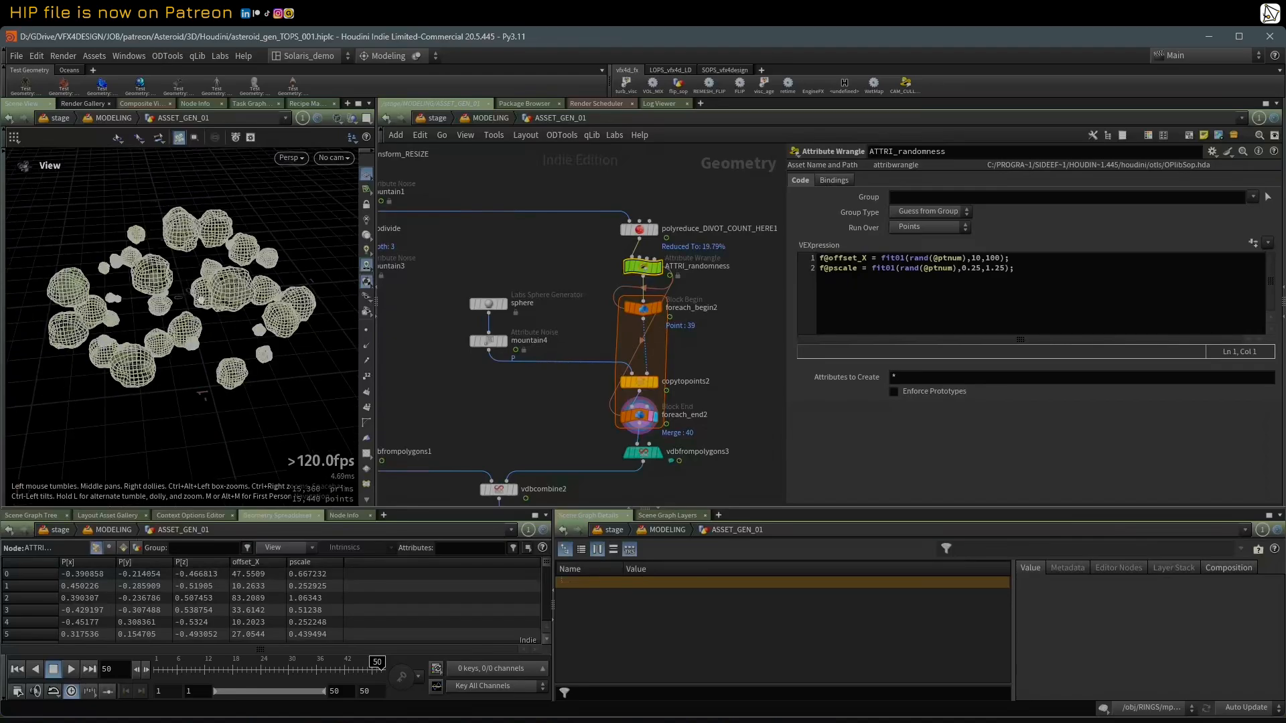
# Step: Restore shaded viewing and display the VDB inputs vdbfrompolygons3 and vdbfrompolygons1, followed by their combination in vdbcombine2
pyautogui.moveTo(552, 430); pyautogui.dragTo(566, 408, button='middle')
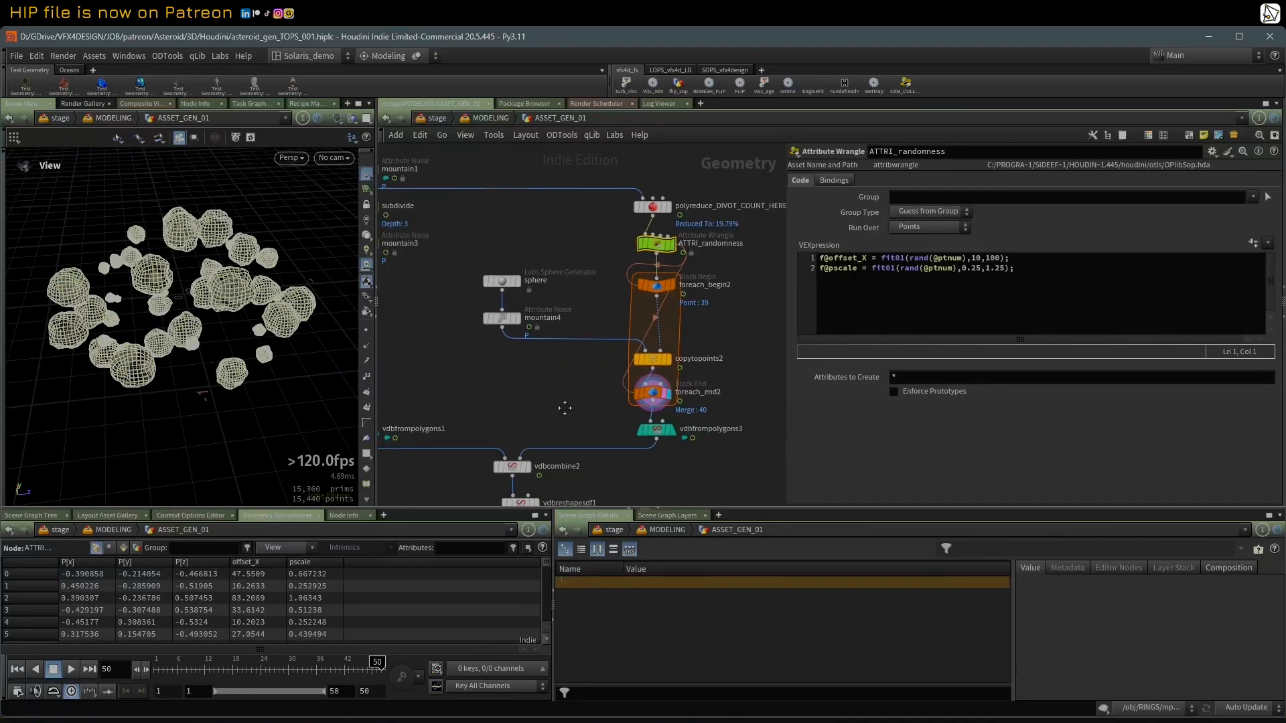
pyautogui.click(668, 433)
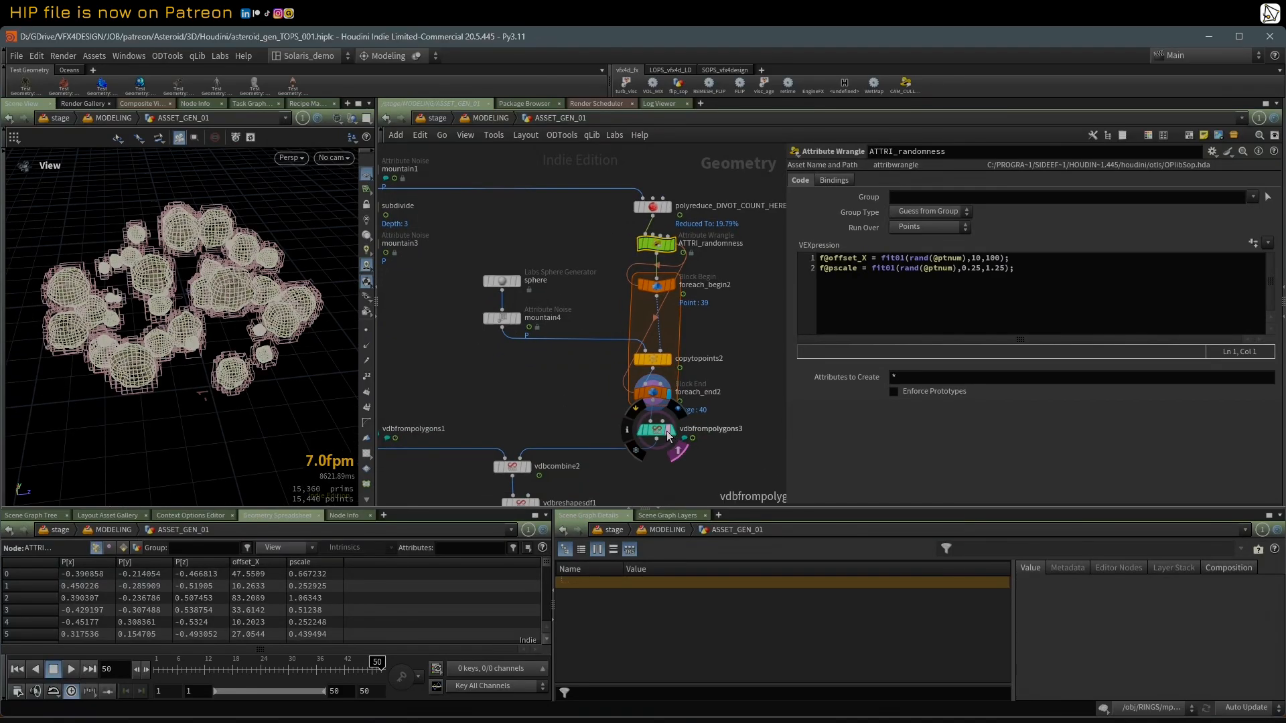
pyautogui.press('w')
pyautogui.moveTo(452, 445); pyautogui.dragTo(508, 363, button='middle')
pyautogui.click(418, 346)
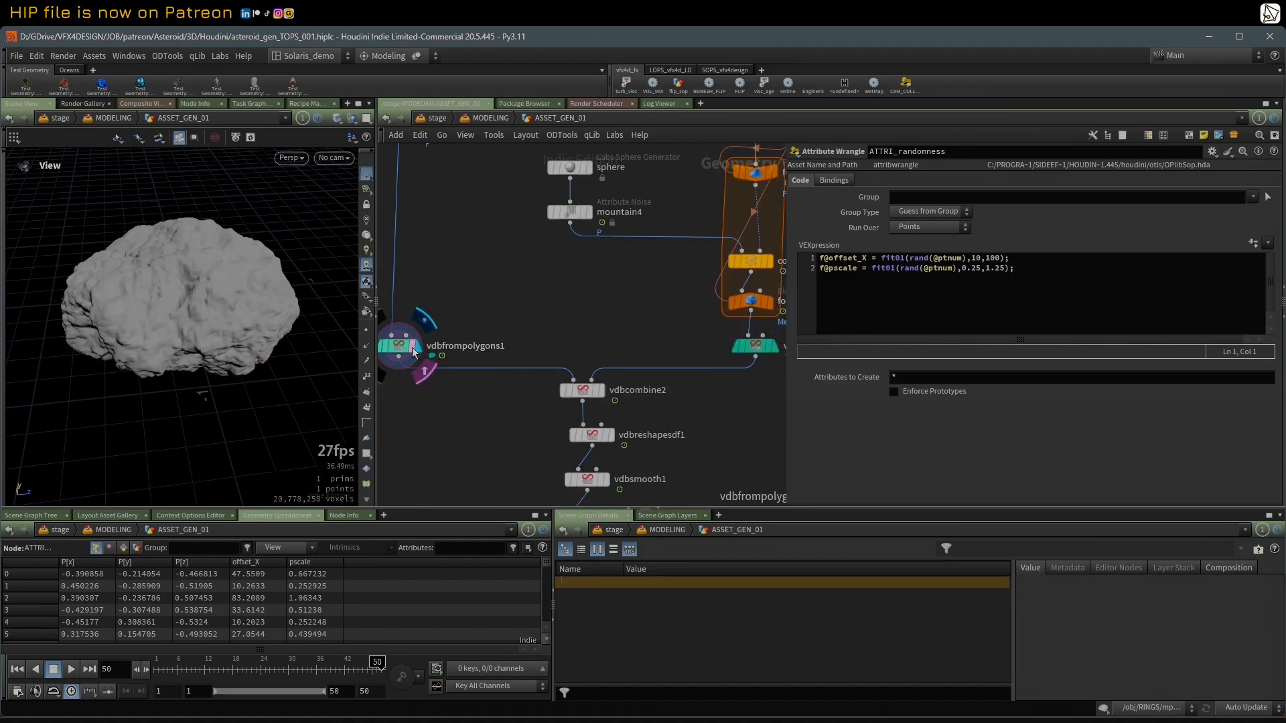
pyautogui.click(601, 390)
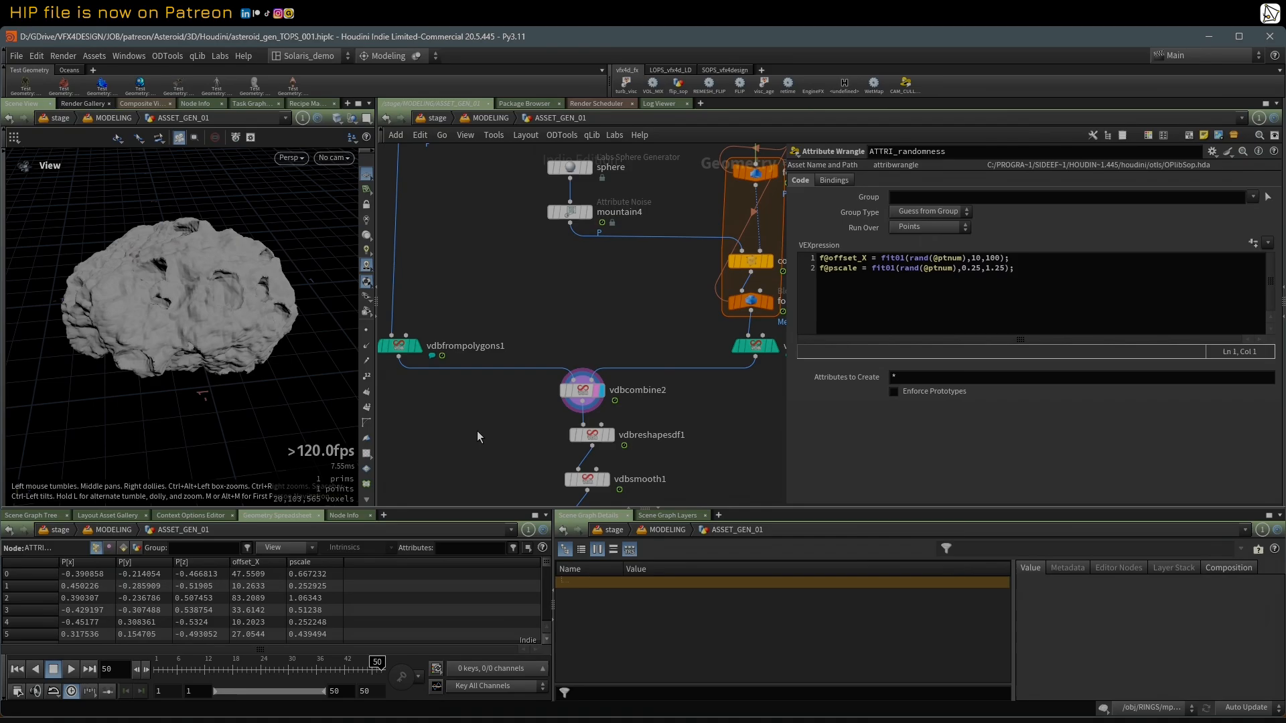
# Step: Display vdbreshapesdf1, vdbsmooth1 and convertvdb1 in turn, showing the reshape and polygon conversion settings
pyautogui.moveTo(561, 438); pyautogui.dragTo(528, 381, button='middle')
pyautogui.click(578, 379)
pyautogui.click(562, 379)
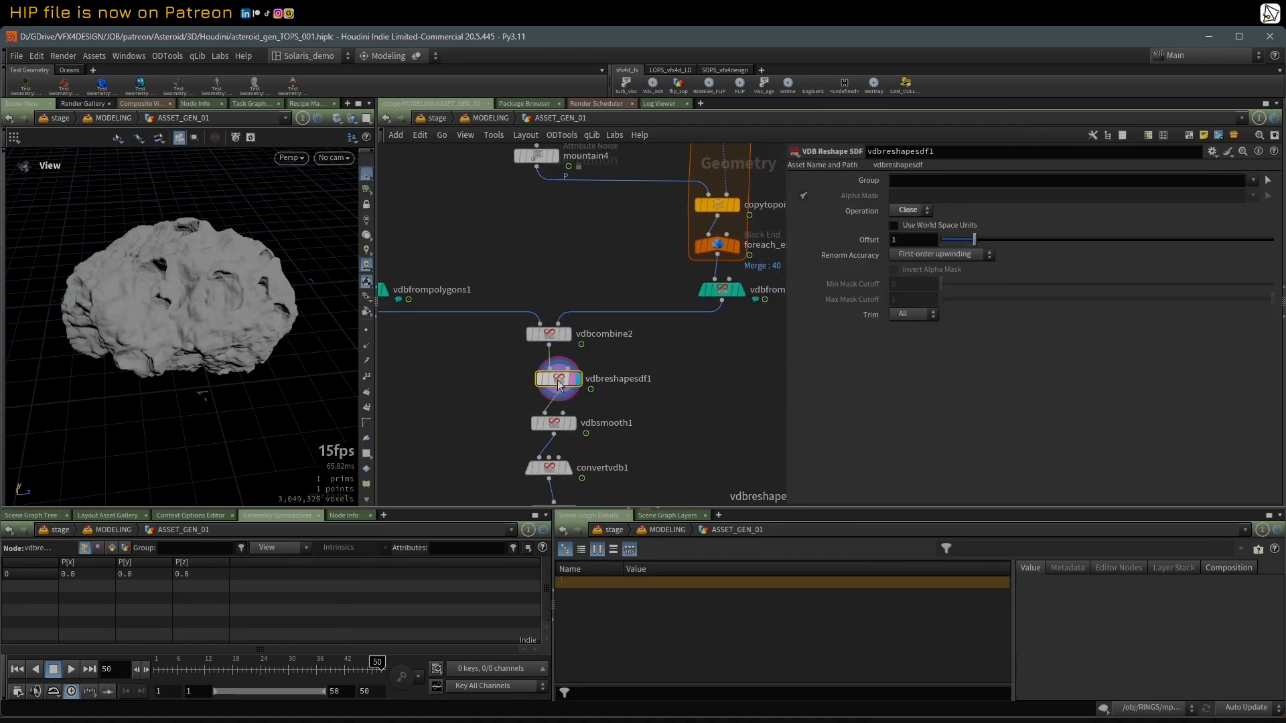
pyautogui.click(574, 425)
pyautogui.moveTo(555, 472); pyautogui.dragTo(528, 347, button='middle')
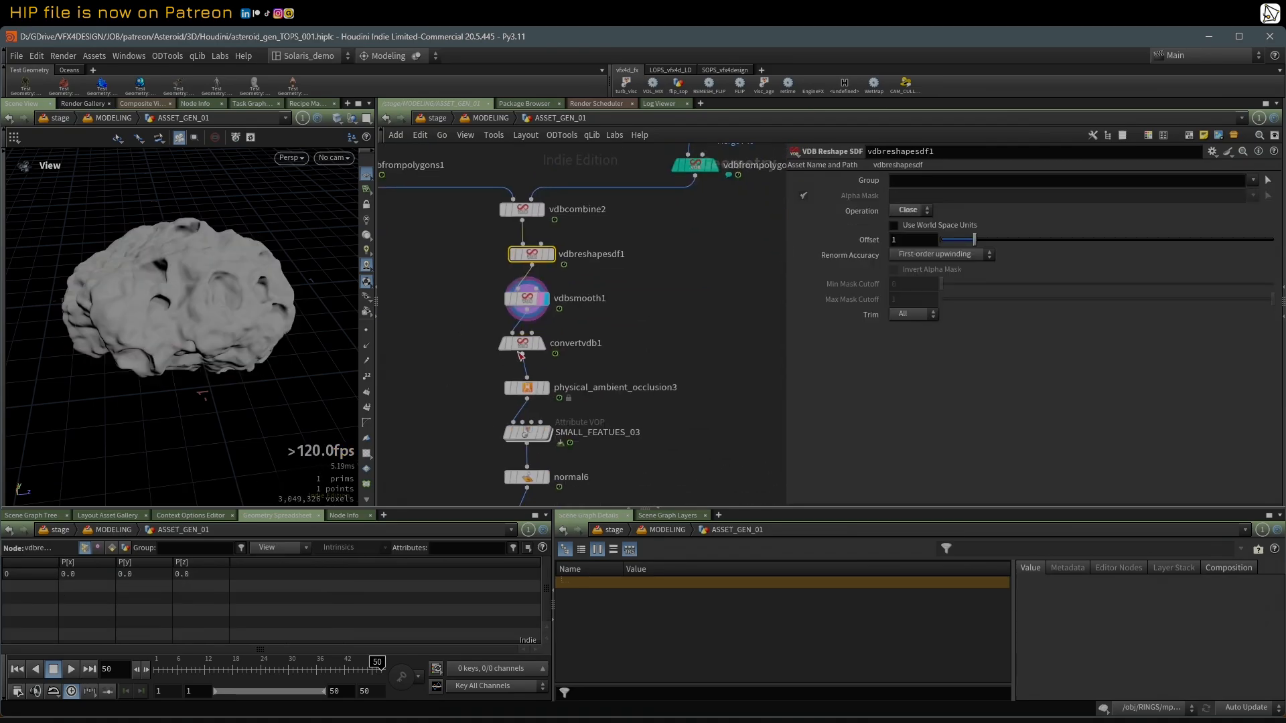
pyautogui.click(529, 345)
pyautogui.click(542, 344)
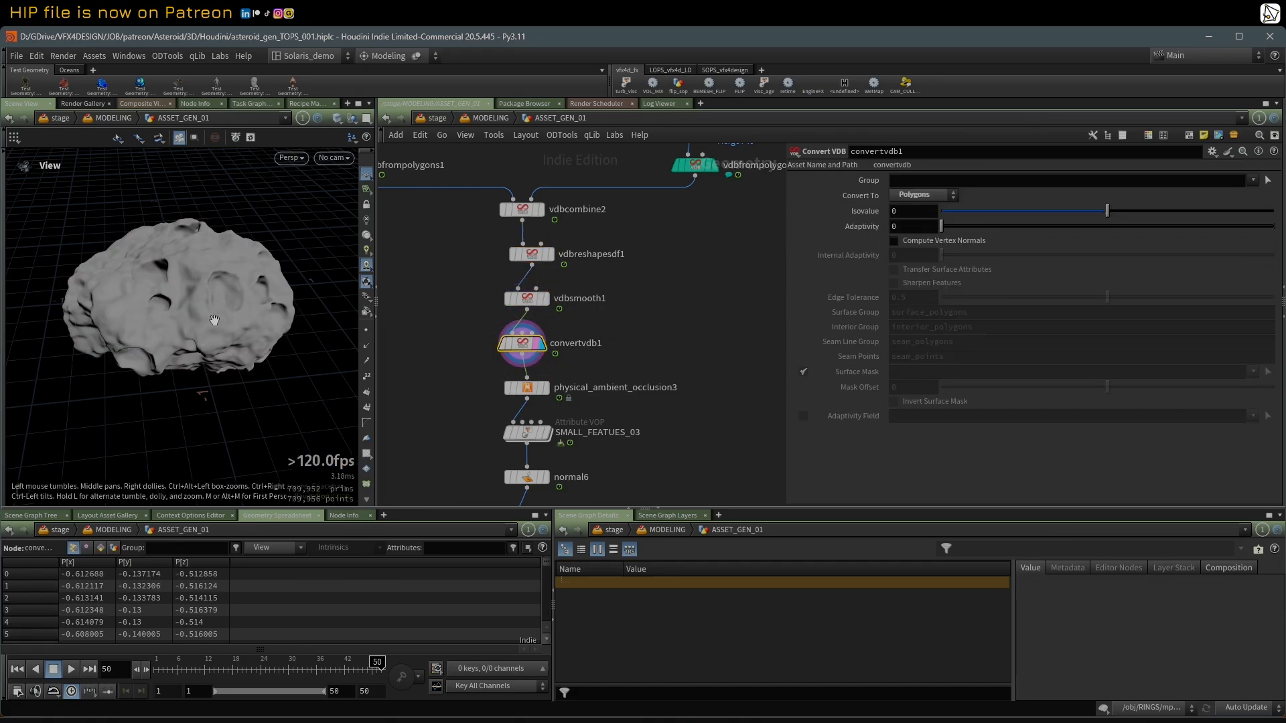
# Step: Display physical_ambient_occlusion3 and briefly visualize its disp_mult output on the asteroid
pyautogui.click(544, 388)
pyautogui.click(527, 387)
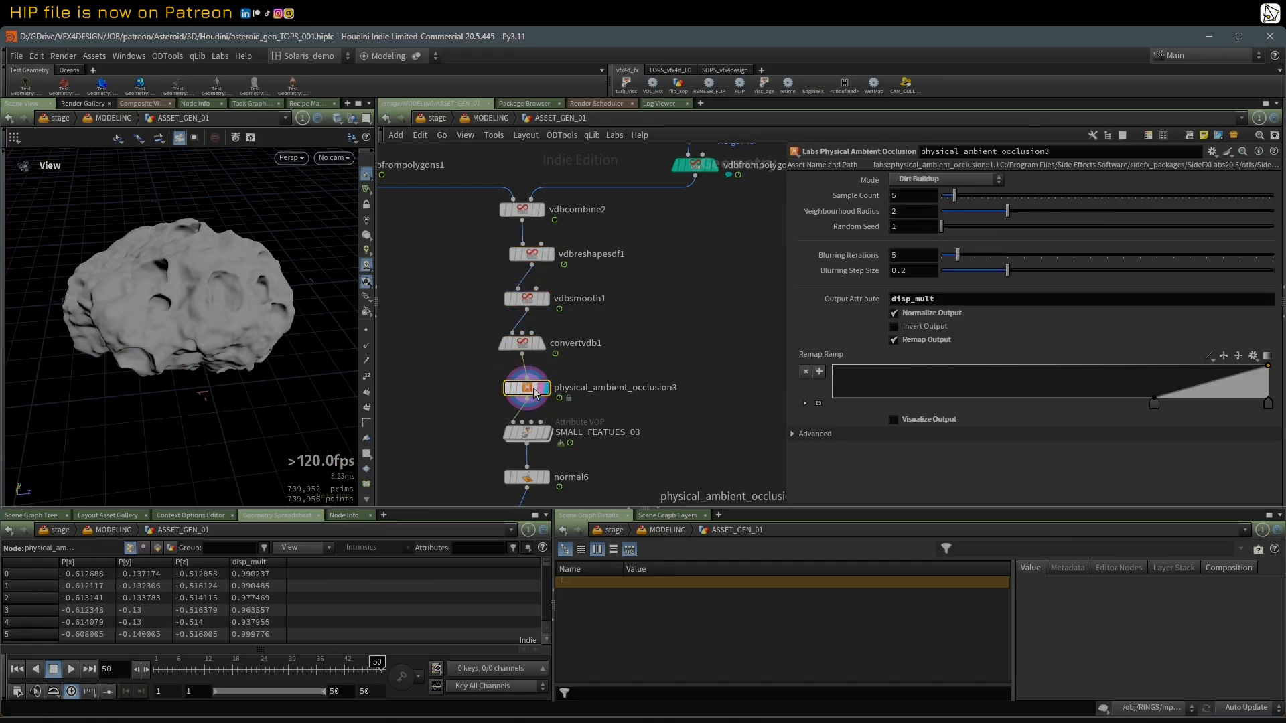
pyautogui.click(894, 420)
pyautogui.click(893, 419)
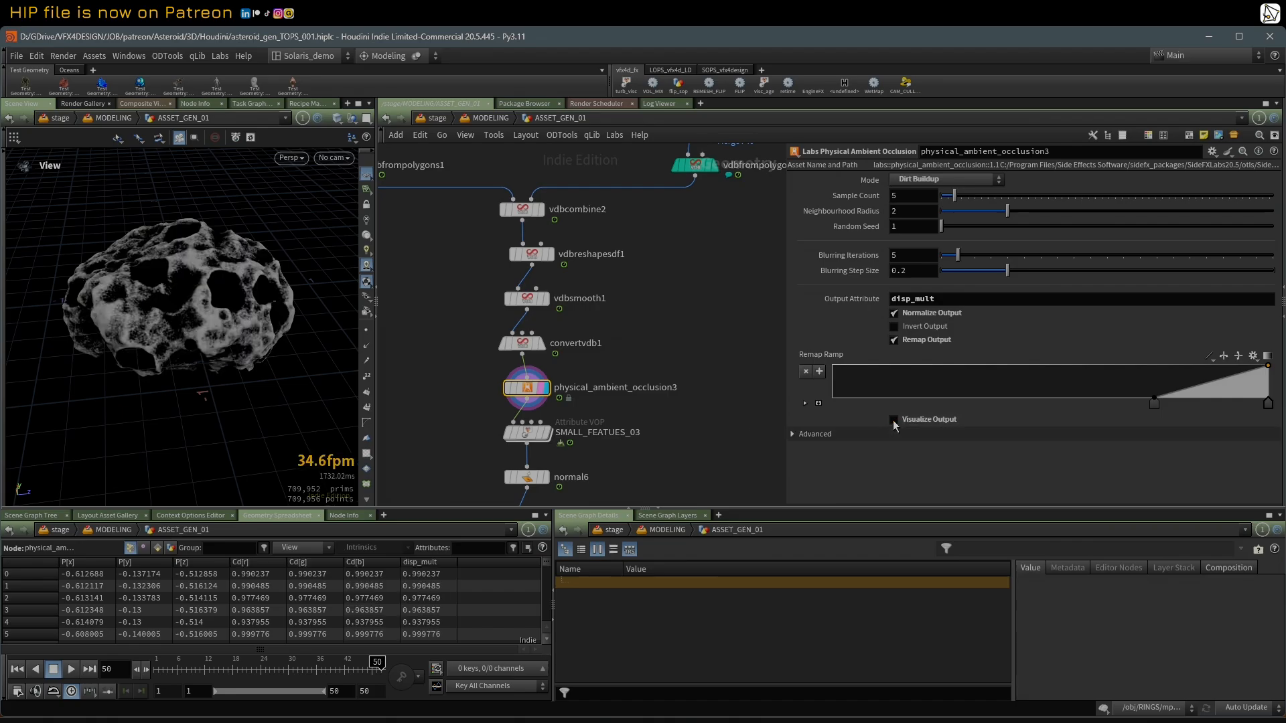
# Step: Display SMALL_FEATUES_03 and show its noise amplitude, range and frequency parameters
pyautogui.scroll(2, 667, 422)
pyautogui.moveTo(666, 421); pyautogui.dragTo(666, 351, button='middle')
pyautogui.click(520, 367)
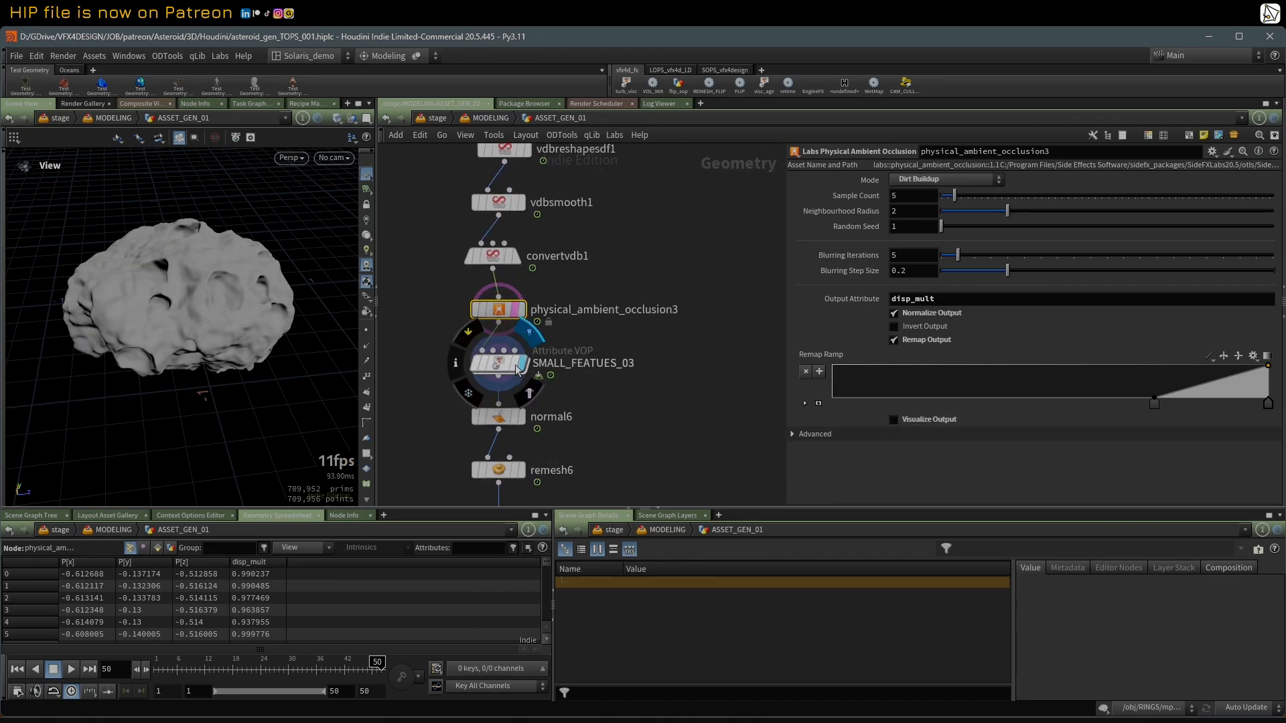
pyautogui.click(506, 368)
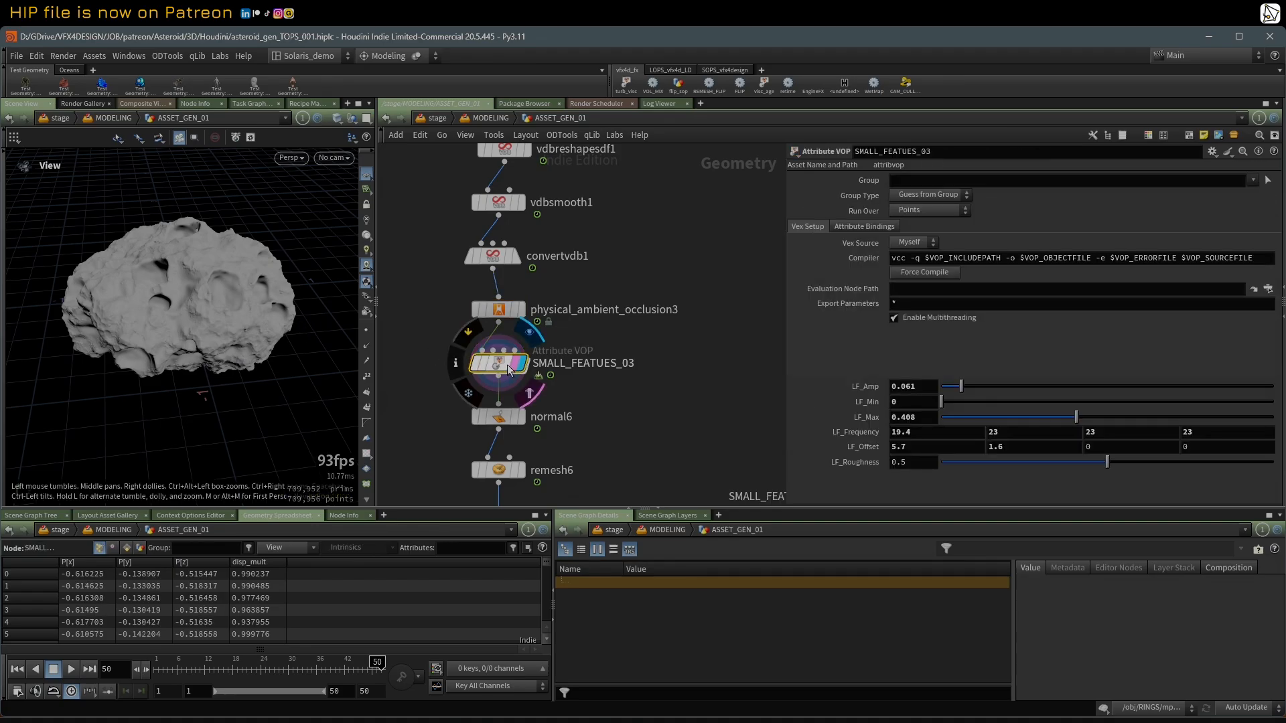
# Step: Enter the SMALL_FEATUES_03 VOP network and examine how the disp_mult bind multiplies the noise displacement
pyautogui.doubleClick(508, 366)
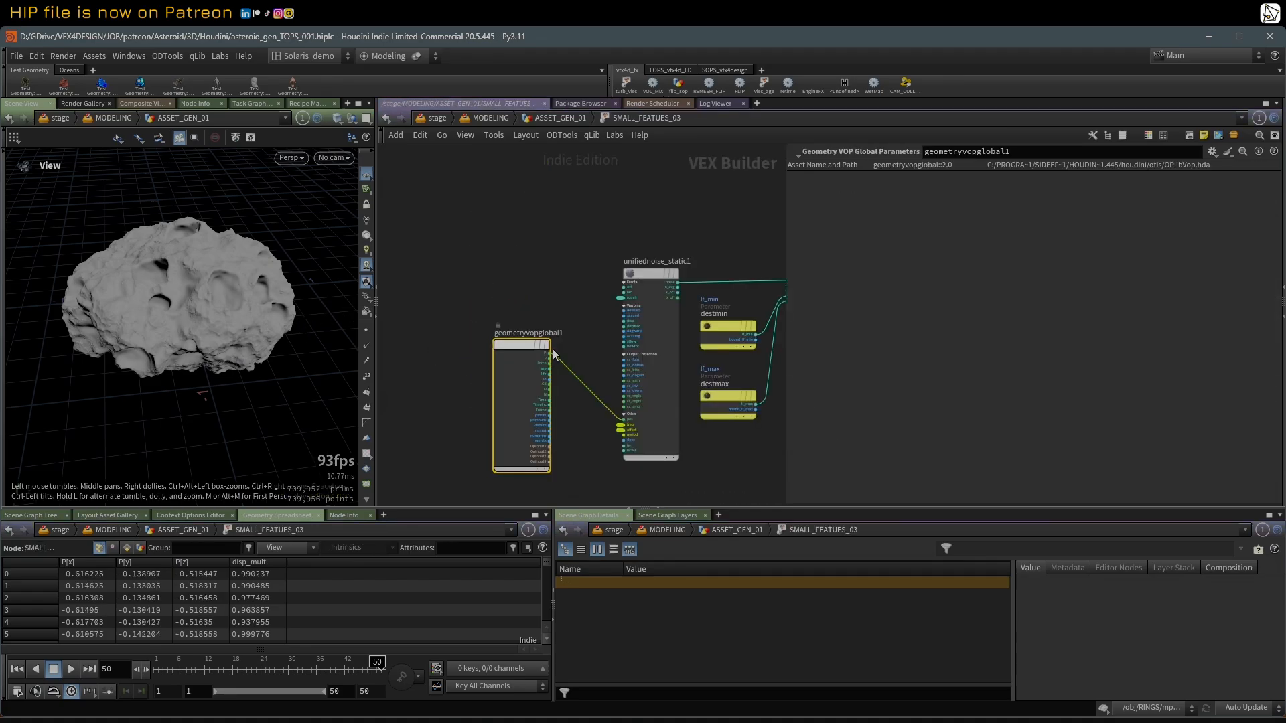
pyautogui.moveTo(579, 277); pyautogui.dragTo(458, 276, button='middle')
pyautogui.moveTo(624, 221); pyautogui.dragTo(528, 258, button='middle')
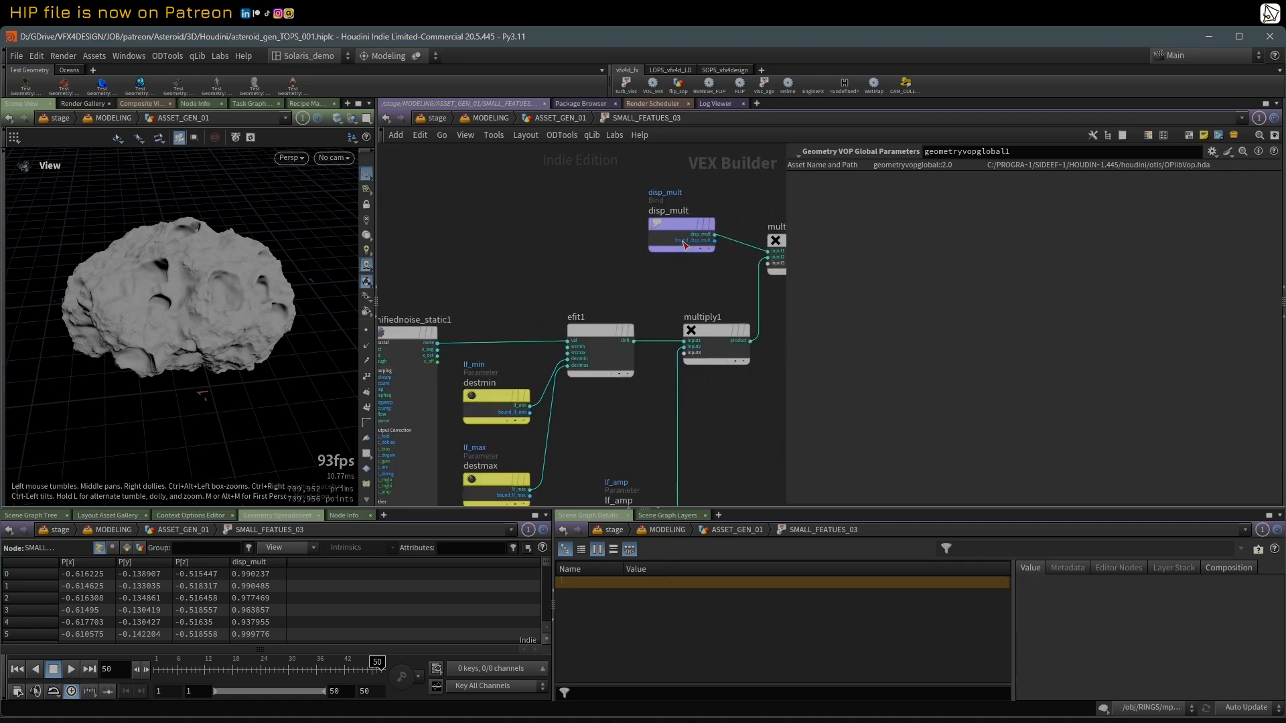
pyautogui.click(666, 228)
pyautogui.scroll(-2, 569, 249)
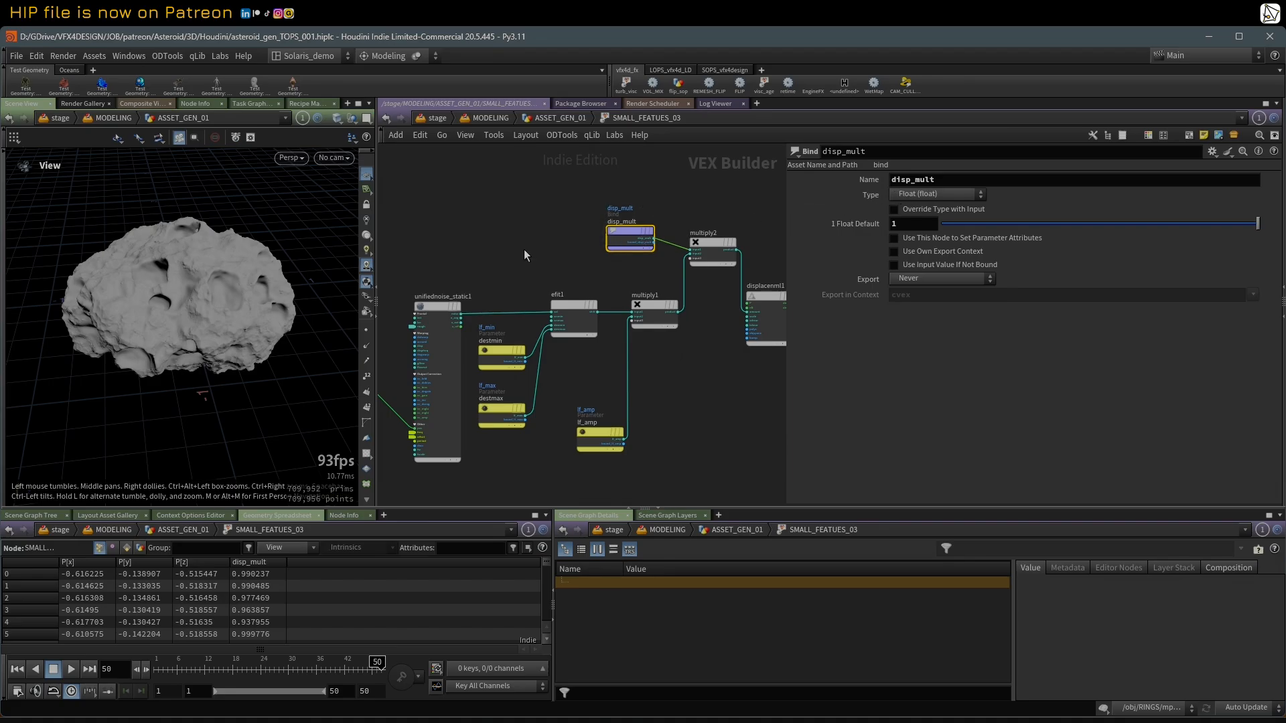
# Step: Return to ASSET_GEN_01, review physical_ambient_occlusion3's output attribute, and inspect the small surface features on the asteroid
pyautogui.press('u')
pyautogui.click(504, 315)
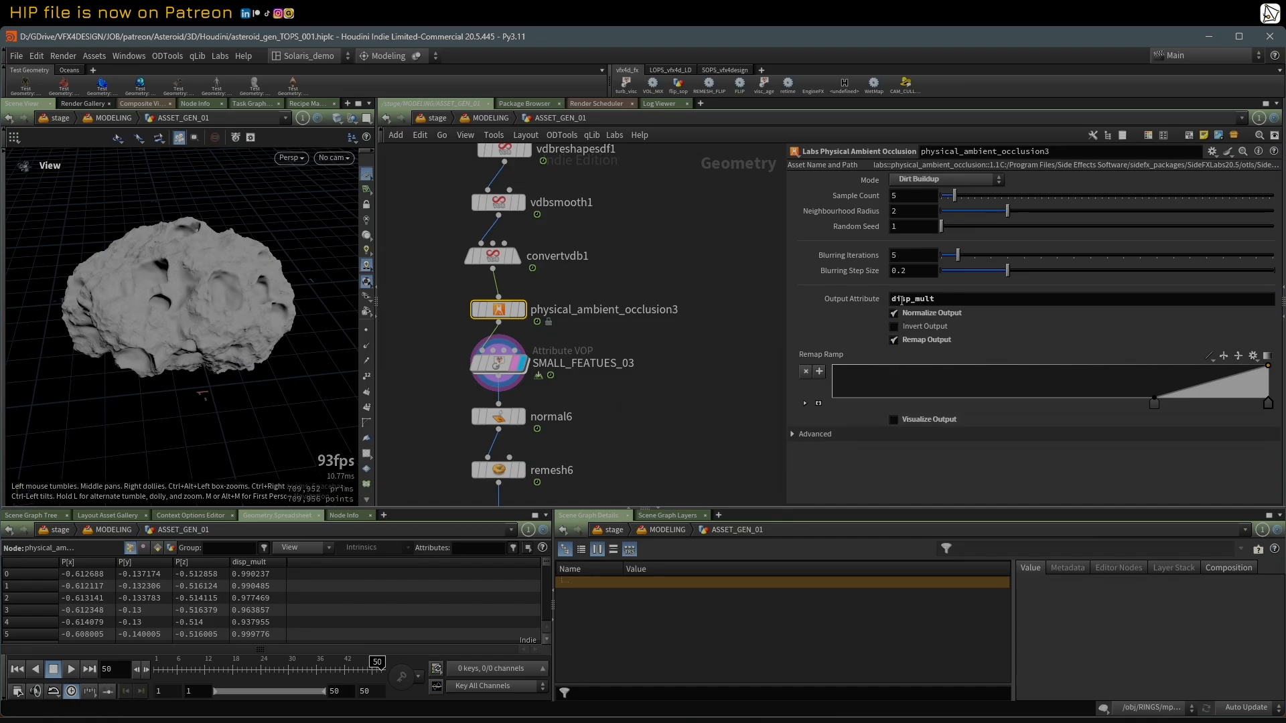
pyautogui.click(894, 420)
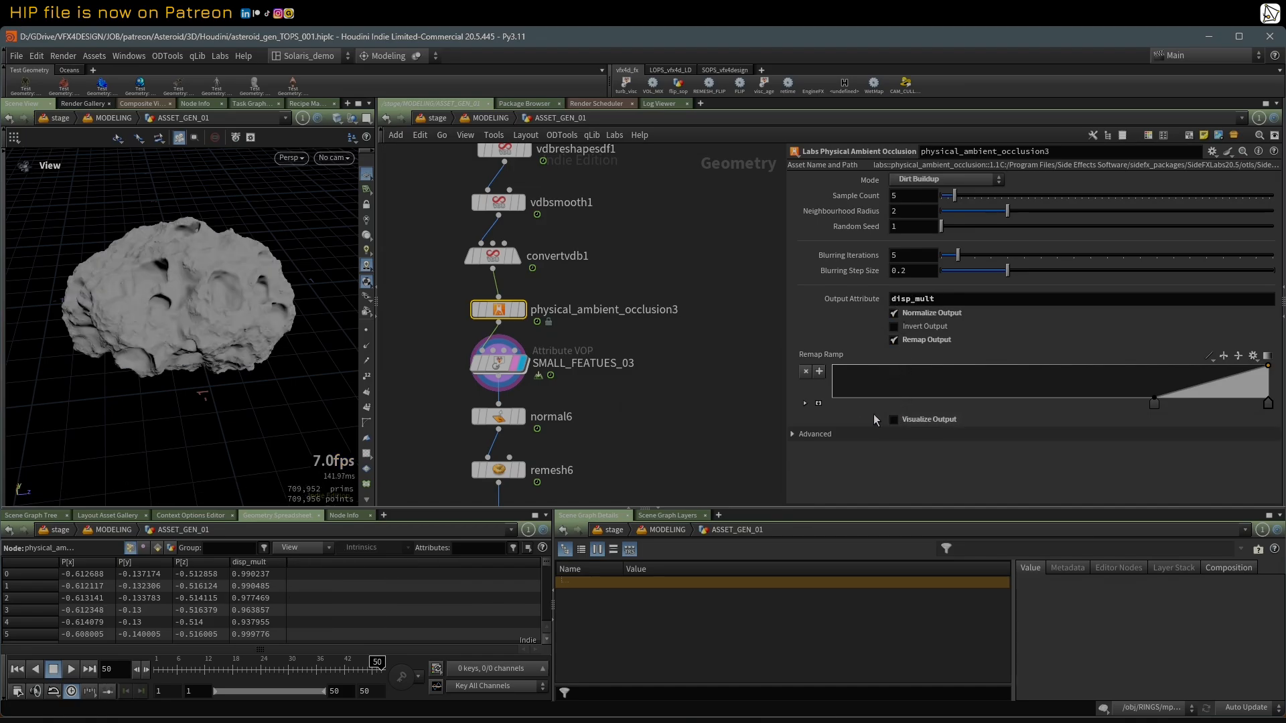
pyautogui.moveTo(140, 270); pyautogui.dragTo(227, 239)
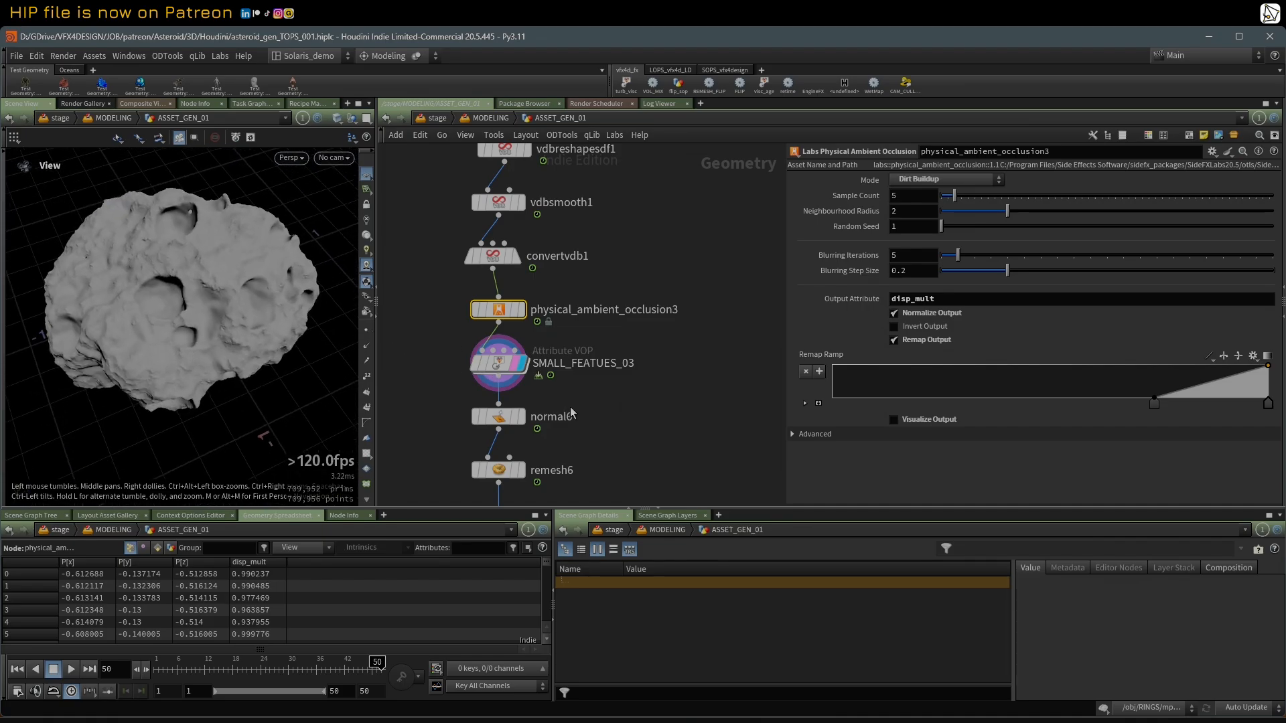
# Step: Display normal6, followed by remesh6, and show the remesh settings
pyautogui.moveTo(582, 412); pyautogui.dragTo(581, 326, button='middle')
pyautogui.scroll(1, 580, 322)
pyautogui.click(501, 334)
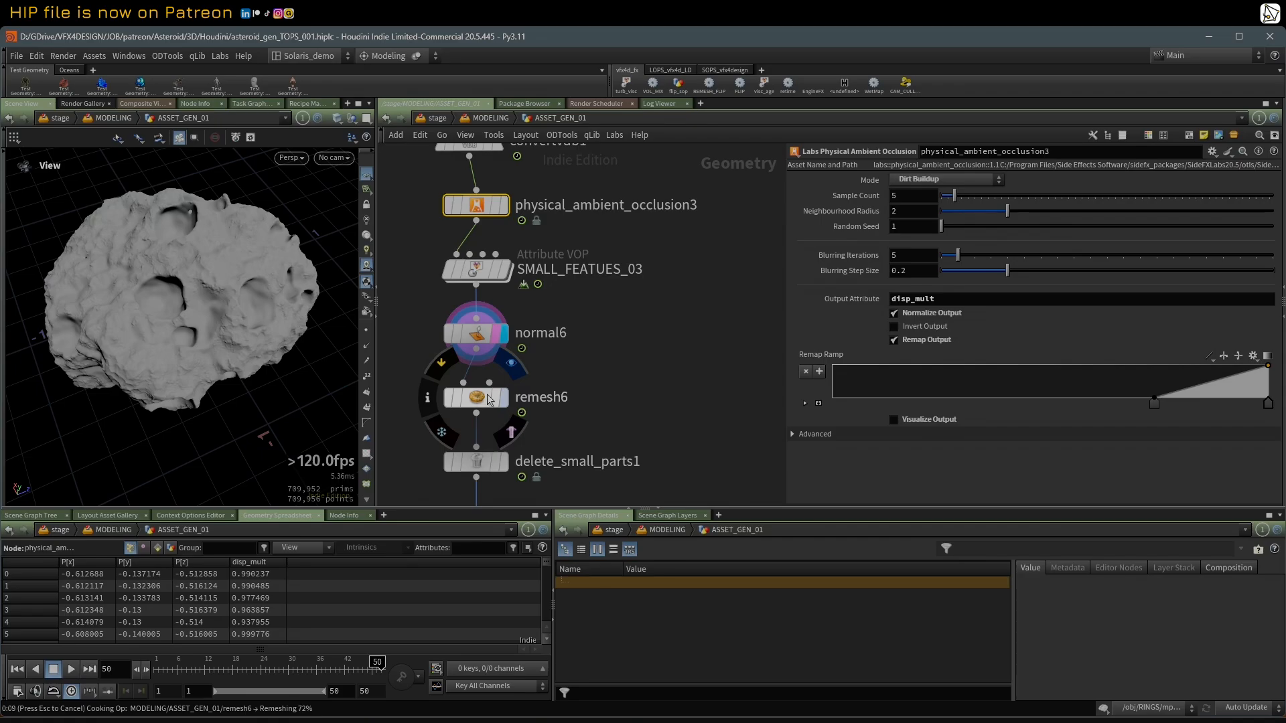
pyautogui.scroll(-3, 569, 362)
pyautogui.click(522, 383)
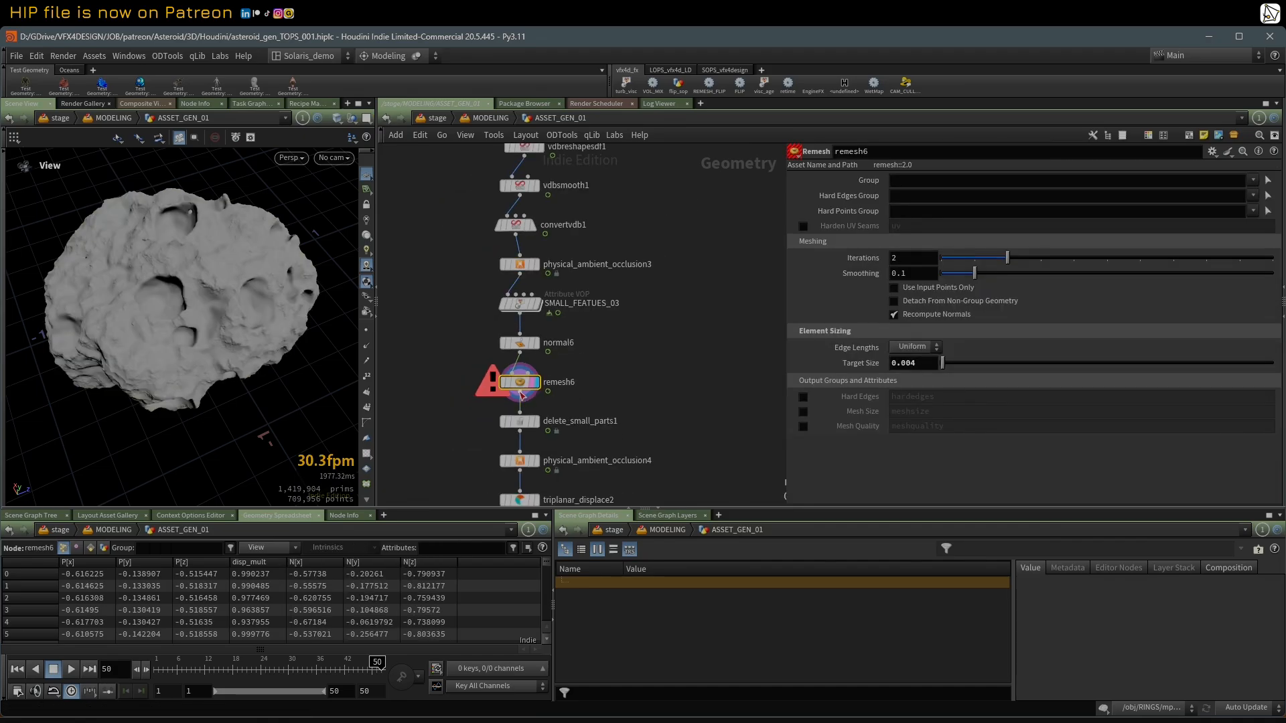
# Step: Take remesh6 out of the main chain so normal6 feeds delete_small_parts1, move delete_small_parts1 beneath normal6, and display it
pyautogui.moveTo(522, 383); pyautogui.dragTo(607, 384)
pyautogui.moveTo(522, 347)
pyautogui.mouseDown()
pyautogui.moveTo(527, 407)
pyautogui.moveTo(522, 348)
pyautogui.mouseUp()
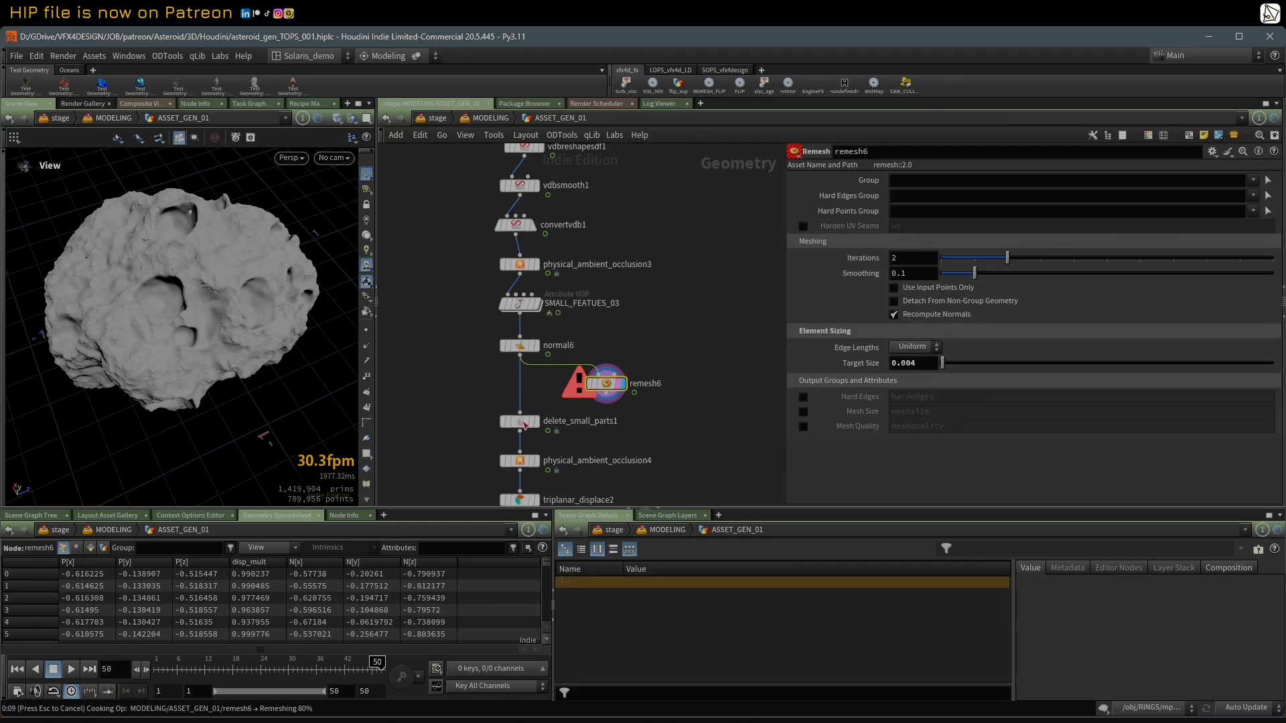
pyautogui.click(532, 422)
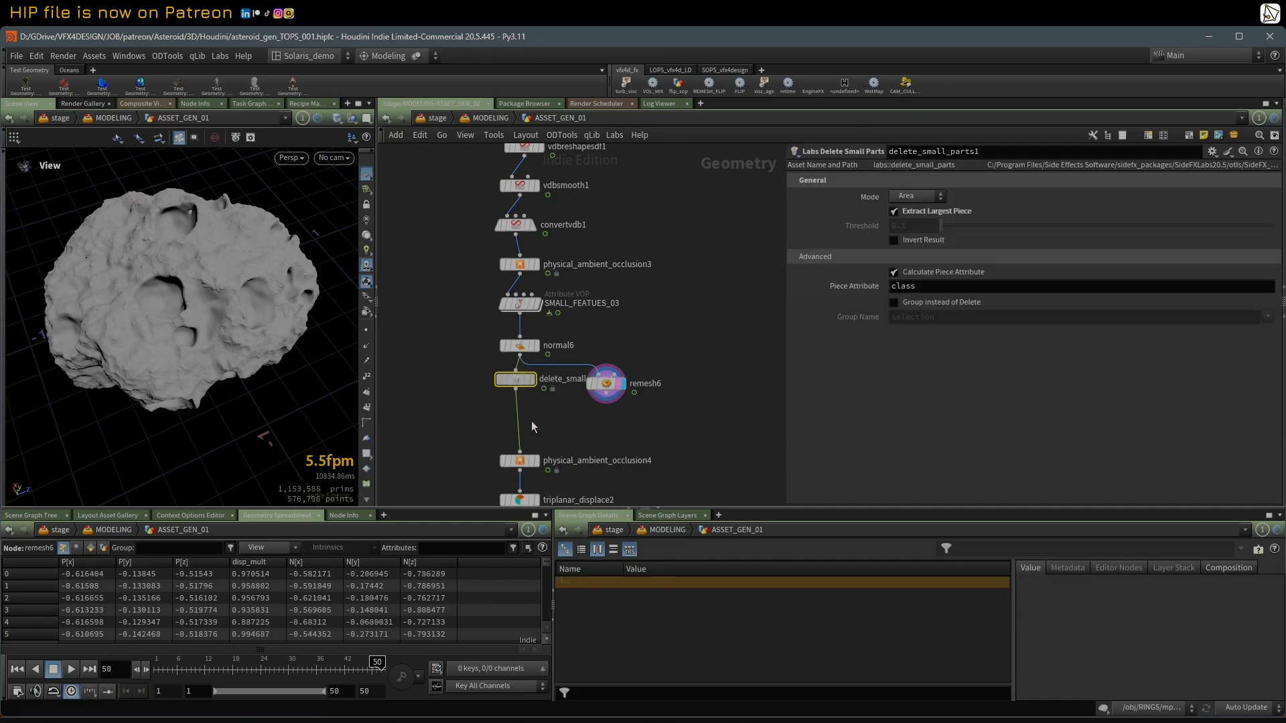
pyautogui.moveTo(532, 423); pyautogui.dragTo(524, 387)
pyautogui.click(533, 381)
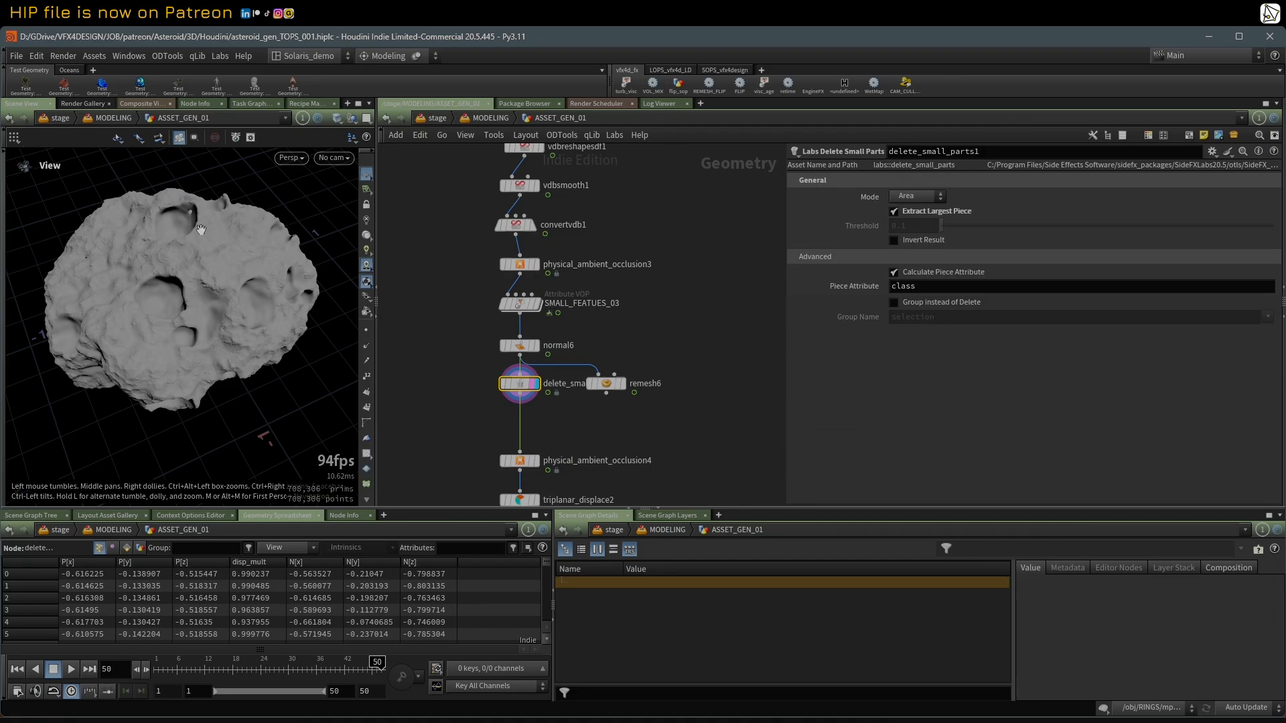
pyautogui.moveTo(201, 230); pyautogui.dragTo(198, 227)
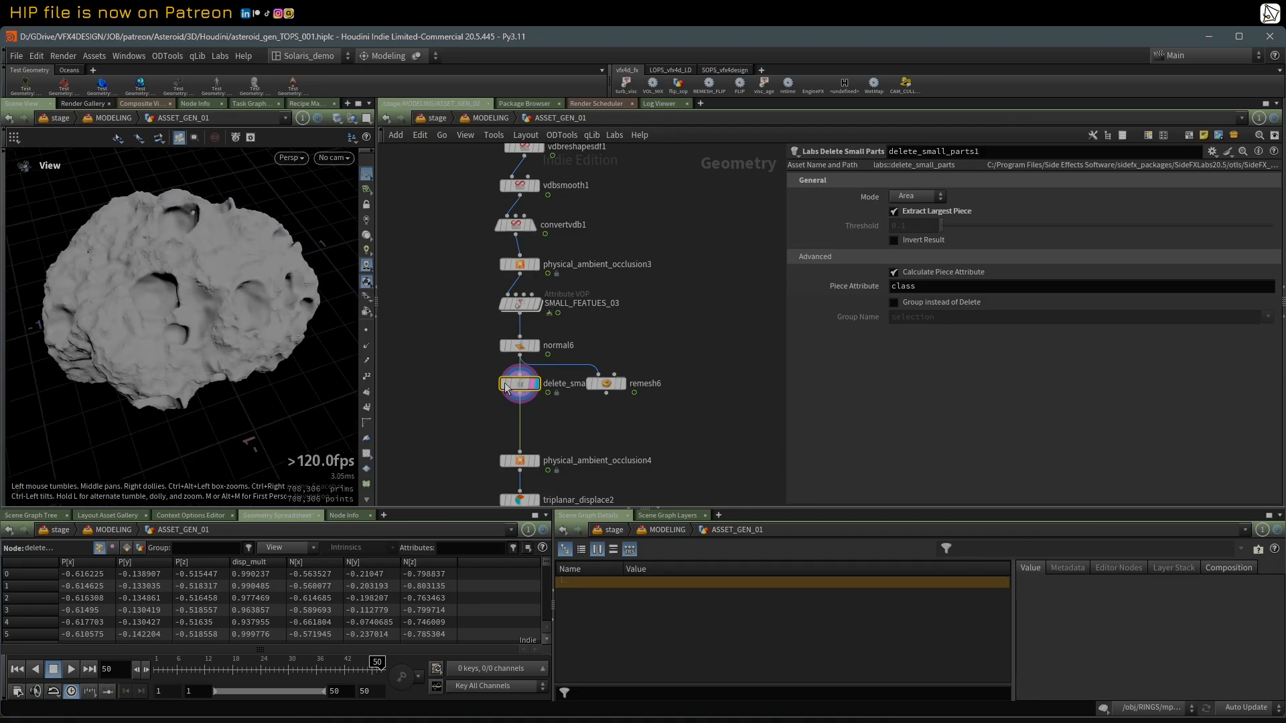
# Step: Place remesh6 as a side branch fed by delete_small_parts1, switch the viewport to wireframe, and display remesh6
pyautogui.moveTo(607, 383); pyautogui.dragTo(583, 413)
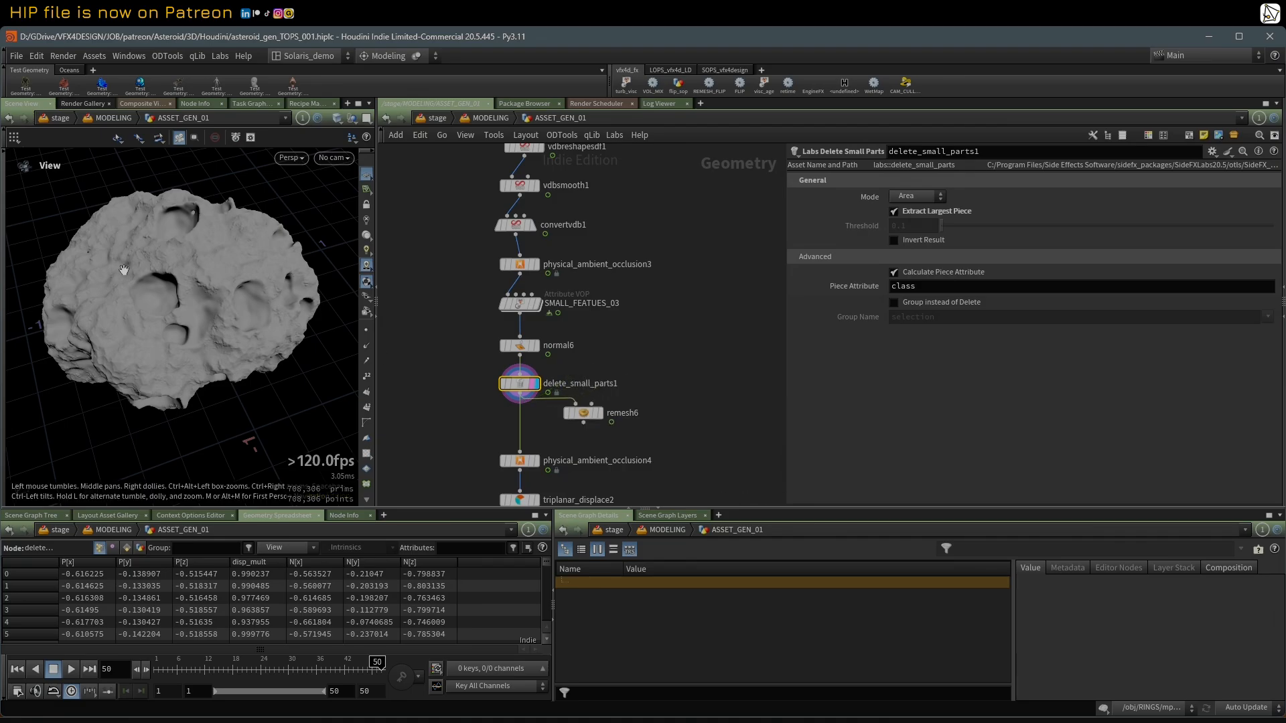
pyautogui.scroll(6, 124, 270)
pyautogui.press('w')
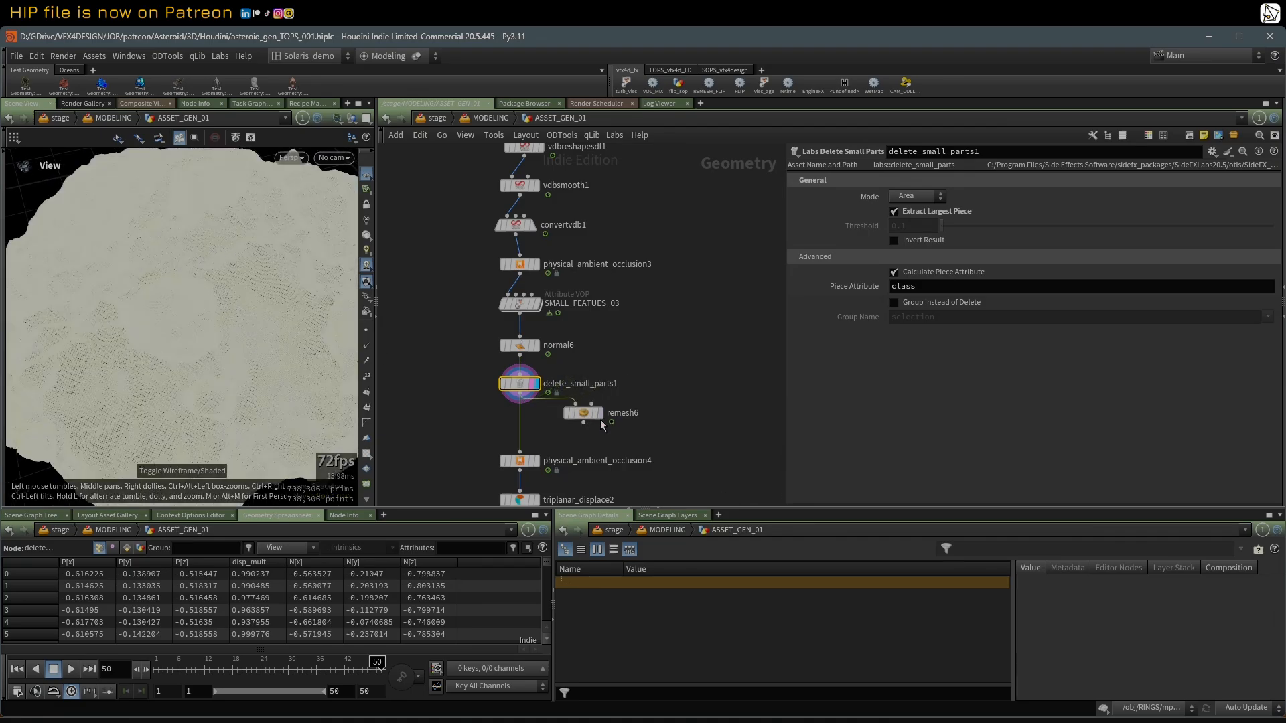
pyautogui.moveTo(597, 420)
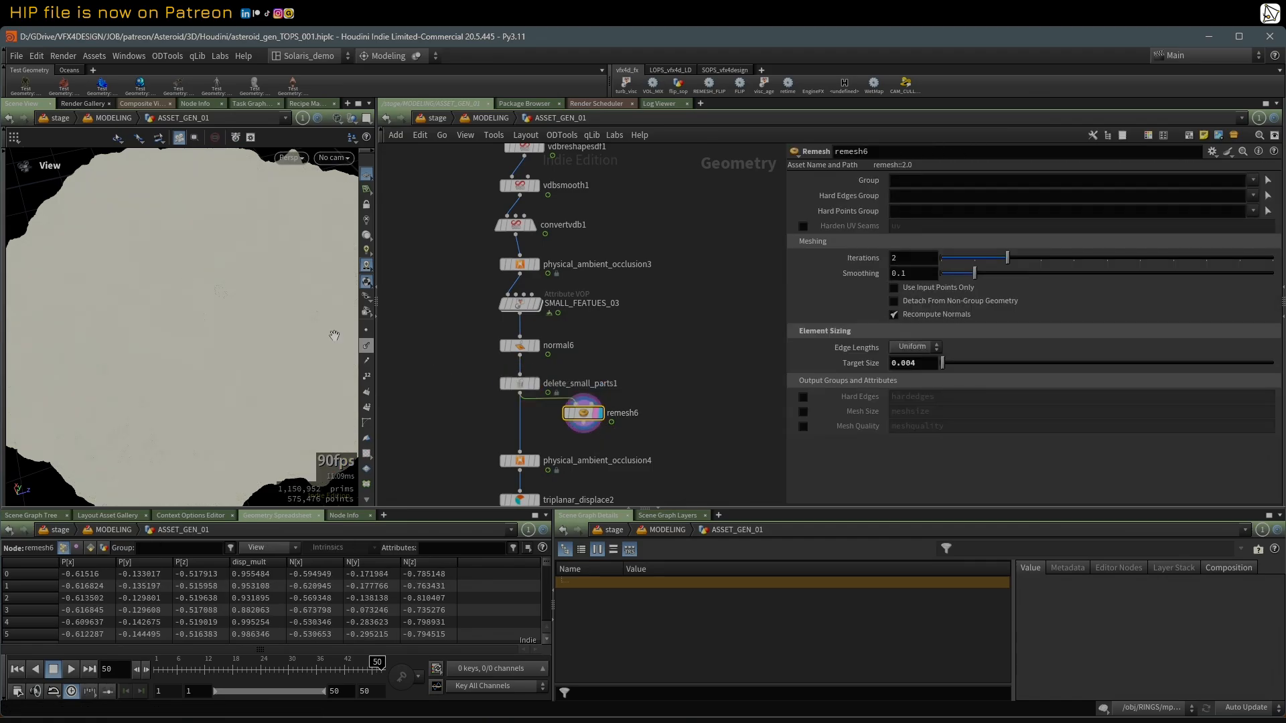
# Step: Inspect the remeshed surface in wireframe and shaded views, and insert remesh6 between delete_small_parts1 and physical_ambient_occlusion4
pyautogui.moveTo(122, 287); pyautogui.dragTo(306, 282, button='right')
pyautogui.scroll(-10, 177, 285)
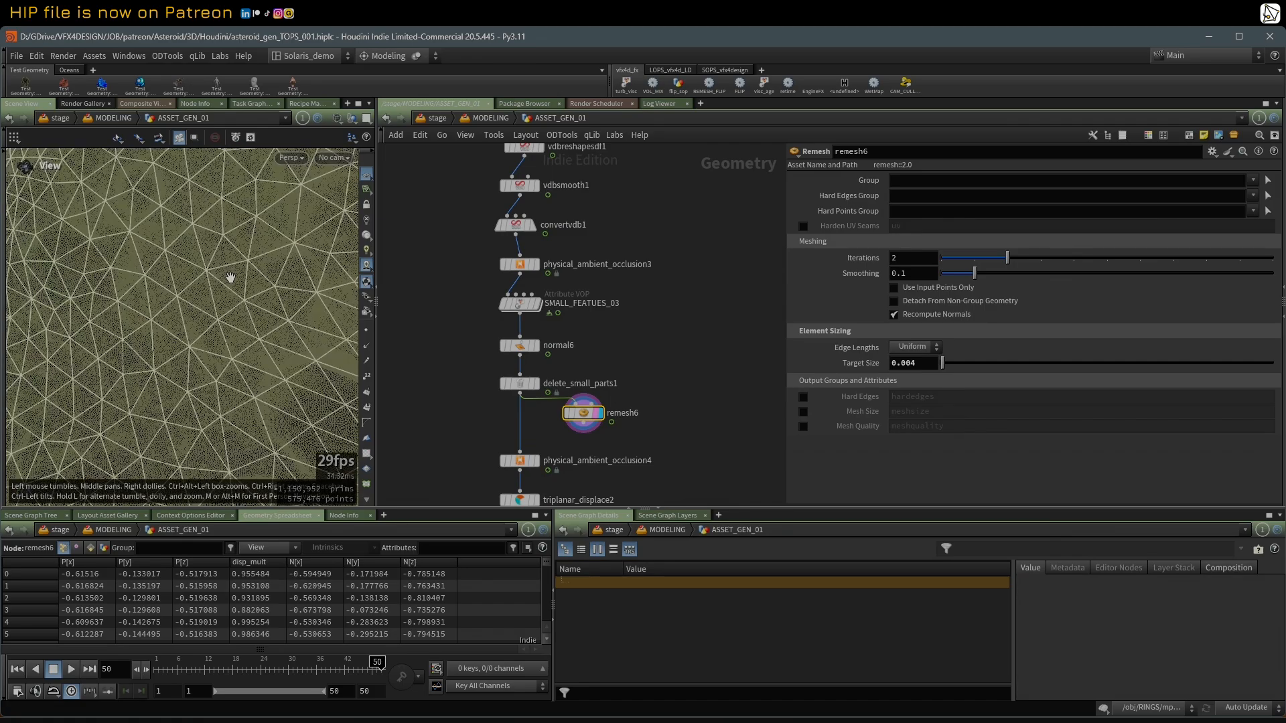
pyautogui.moveTo(130, 312); pyautogui.dragTo(277, 318)
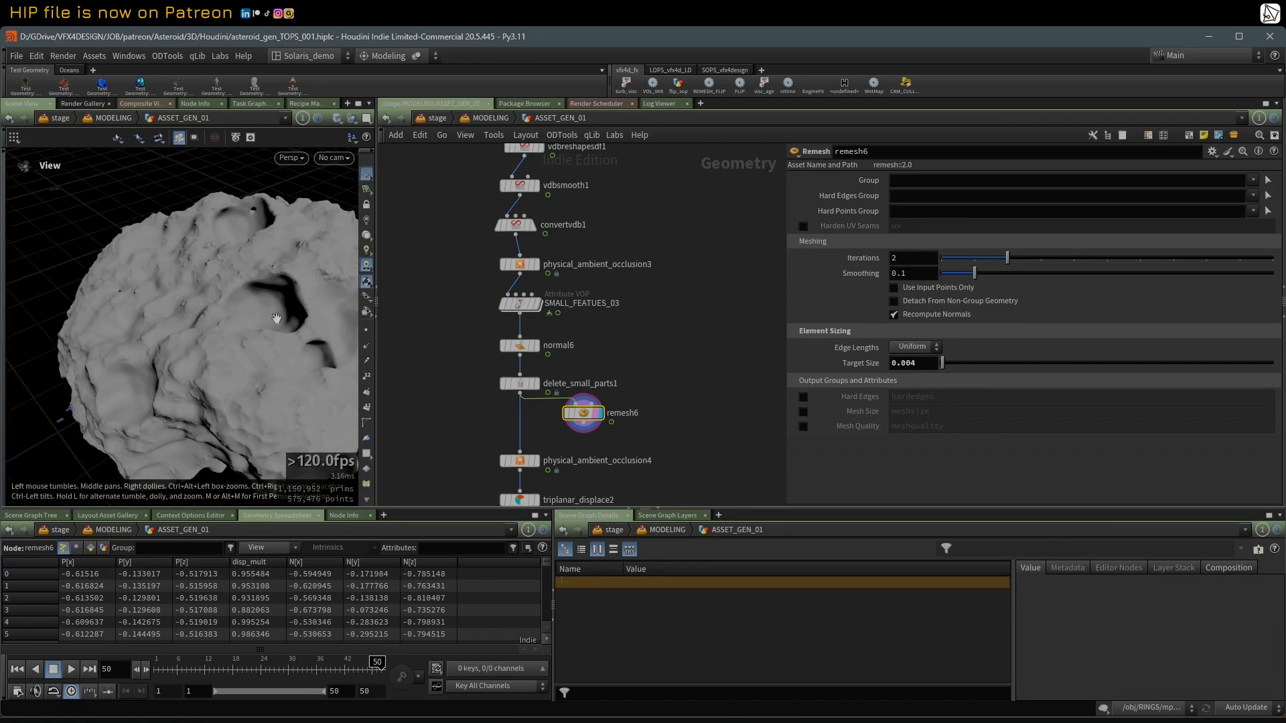
pyautogui.moveTo(586, 414); pyautogui.dragTo(528, 424)
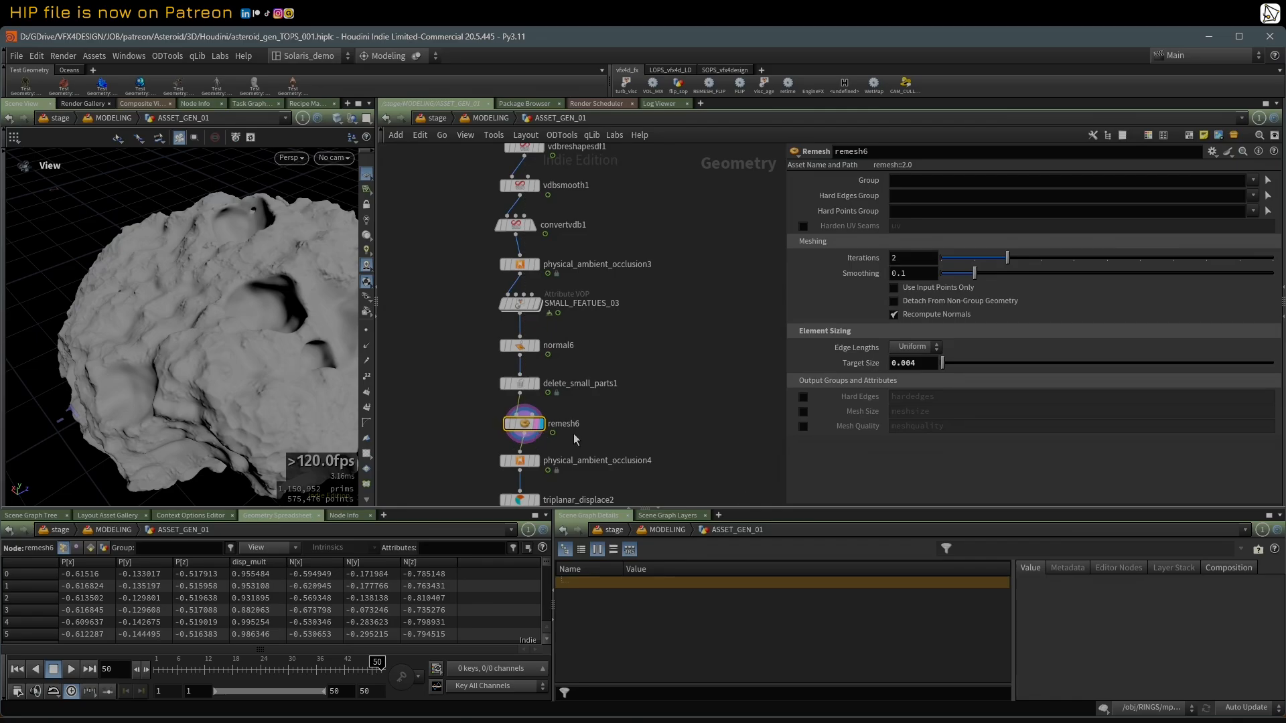
# Step: Display physical_ambient_occlusion4 and show its mode, output attribute and remap ramp settings
pyautogui.moveTo(636, 410); pyautogui.dragTo(620, 314, button='middle')
pyautogui.scroll(5, 619, 317)
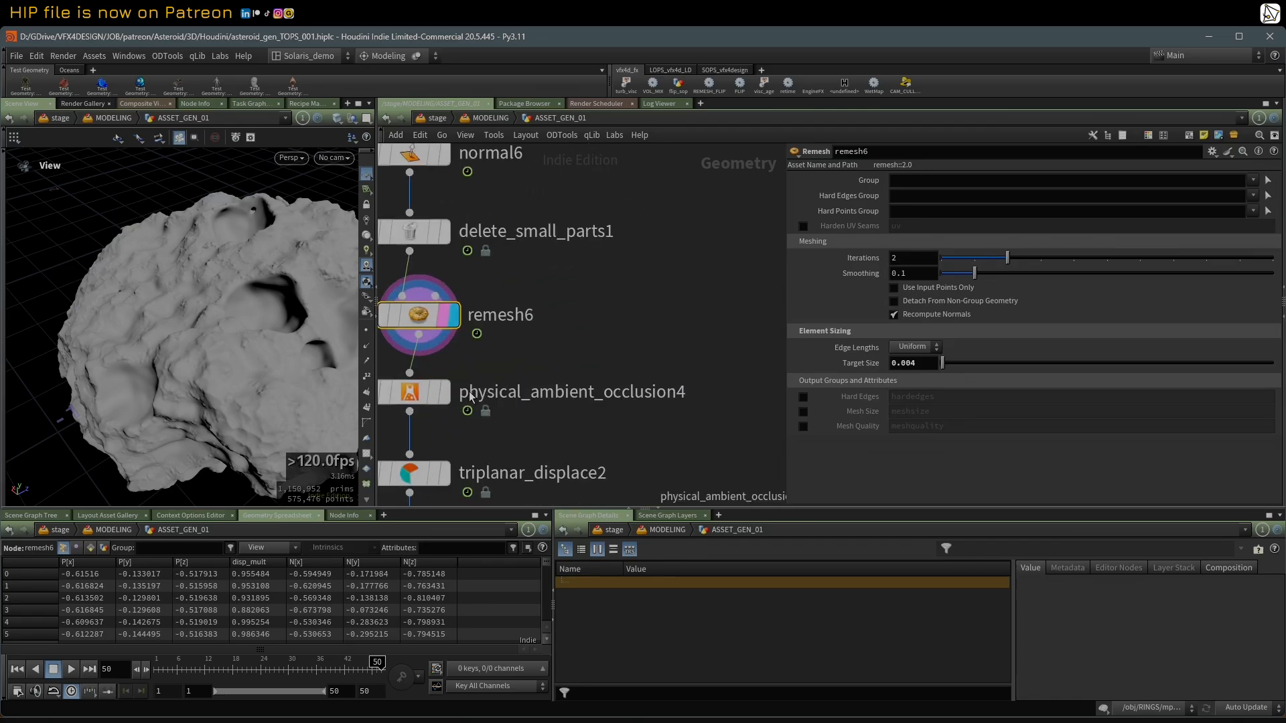
pyautogui.click(430, 398)
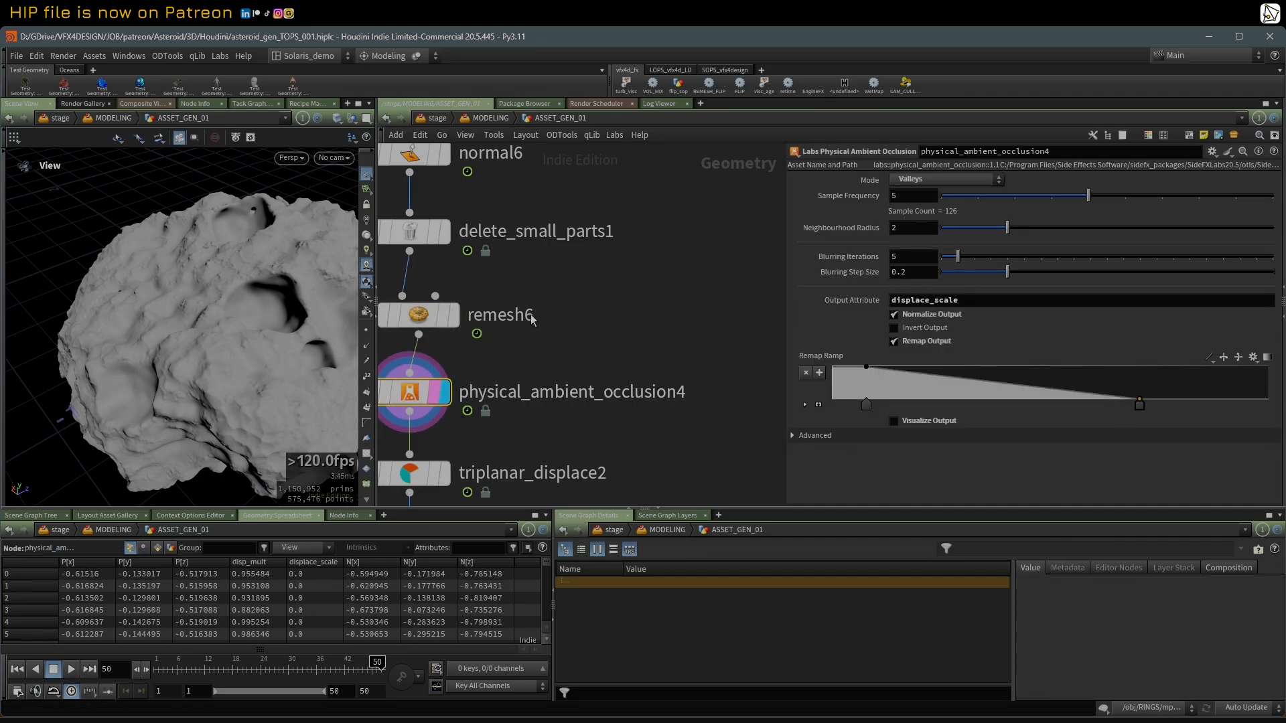
# Step: Display triplanar_displace2 and review its displacement texture and noise projection settings
pyautogui.scroll(-2, 582, 322)
pyautogui.moveTo(590, 330); pyautogui.dragTo(629, 258, button='middle')
pyautogui.scroll(2, 621, 259)
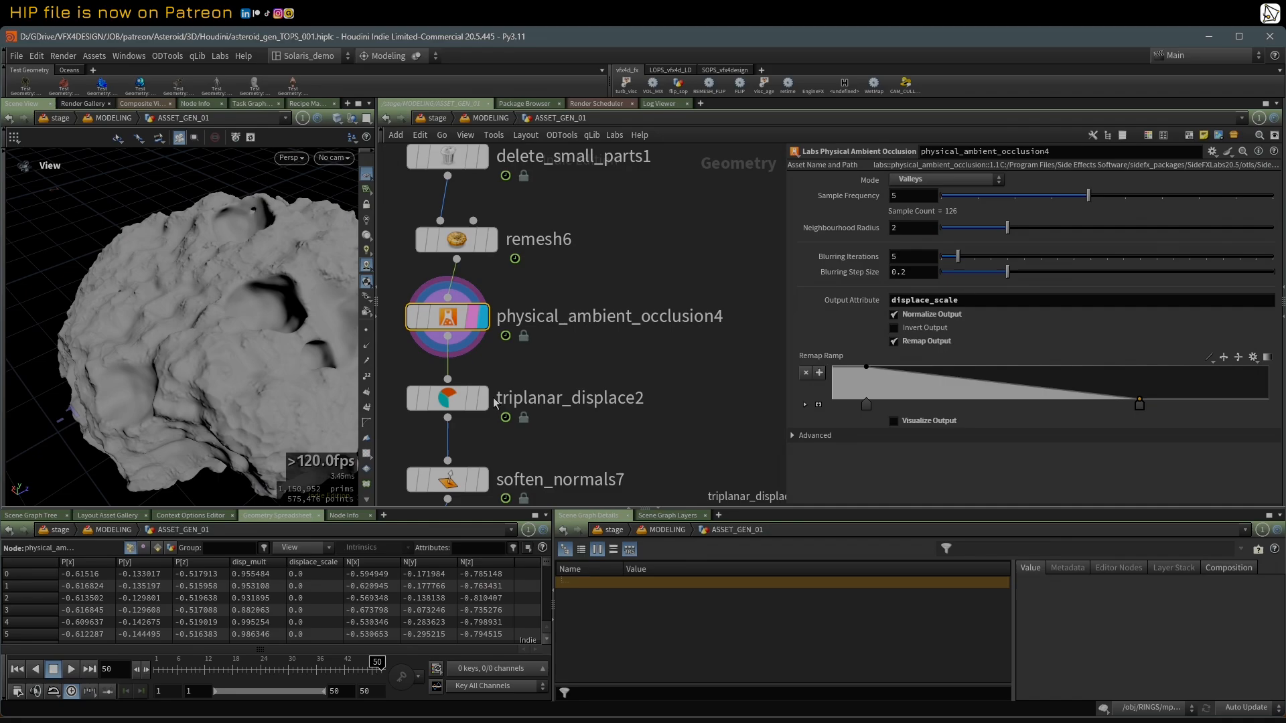
pyautogui.click(456, 398)
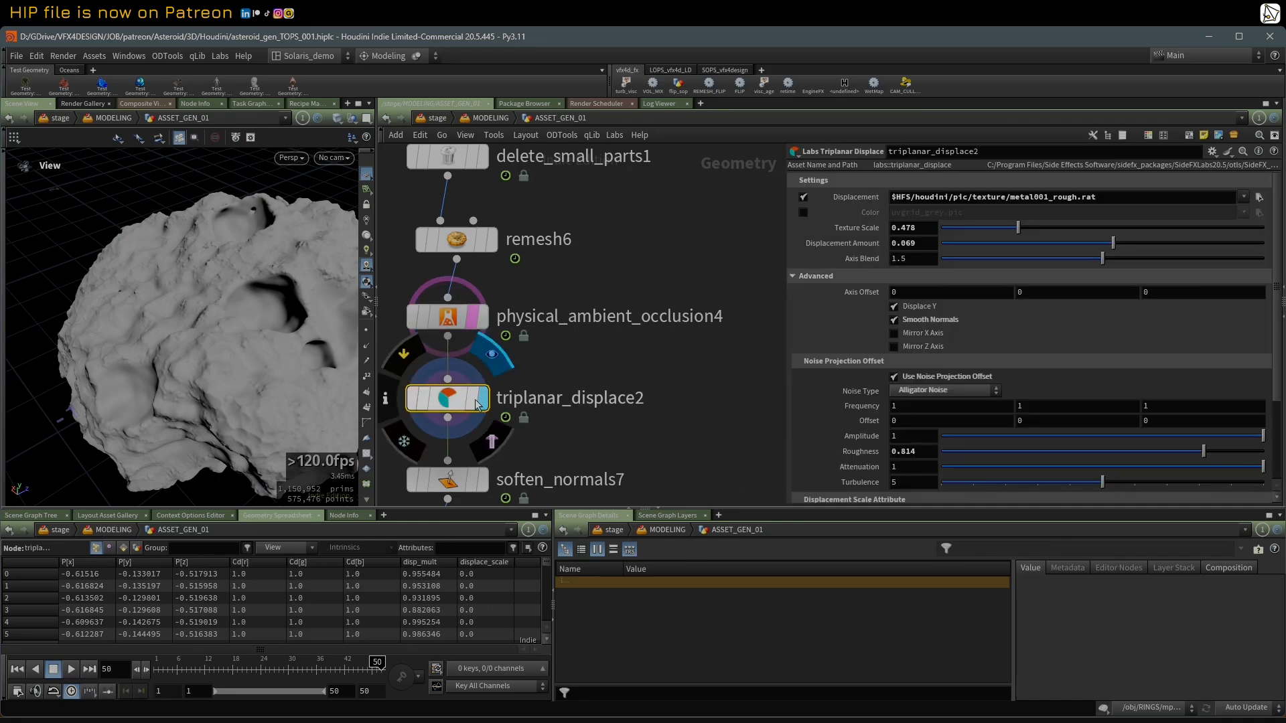
pyautogui.click(483, 399)
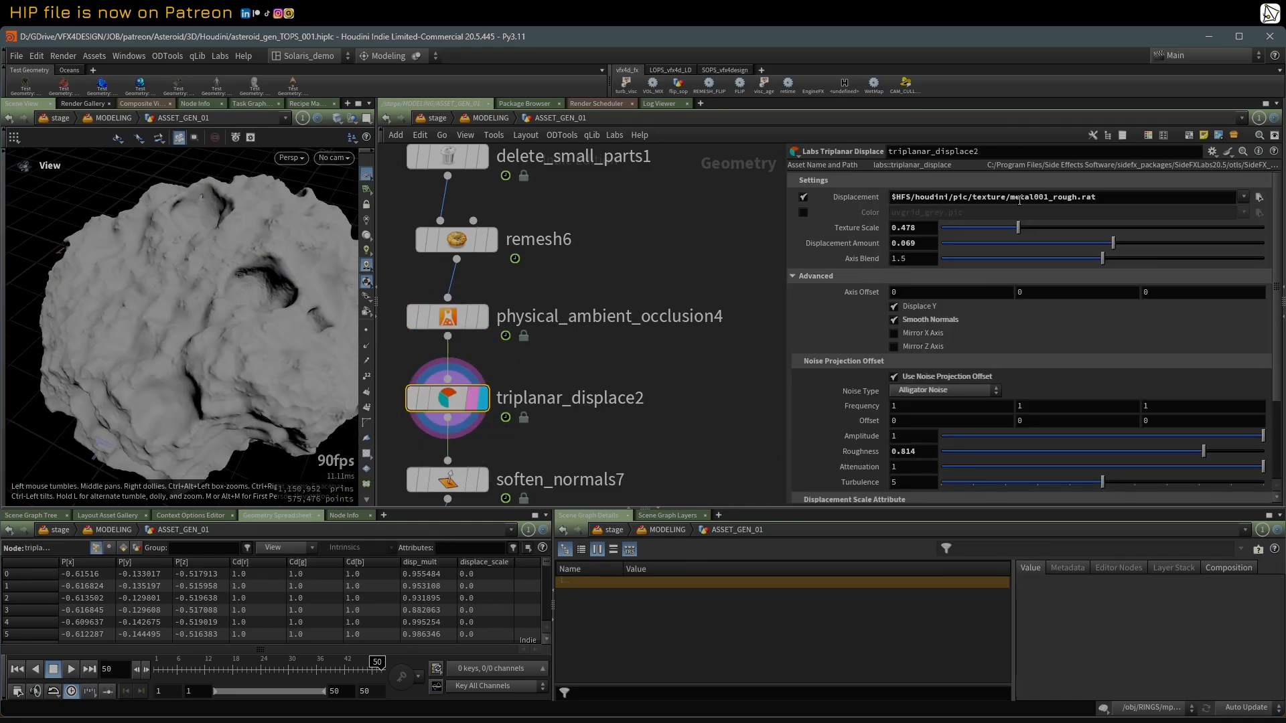
# Step: Examine the triplanar displacement on the asteroid's surface and around its craters from several angles
pyautogui.moveTo(278, 266); pyautogui.dragTo(299, 325)
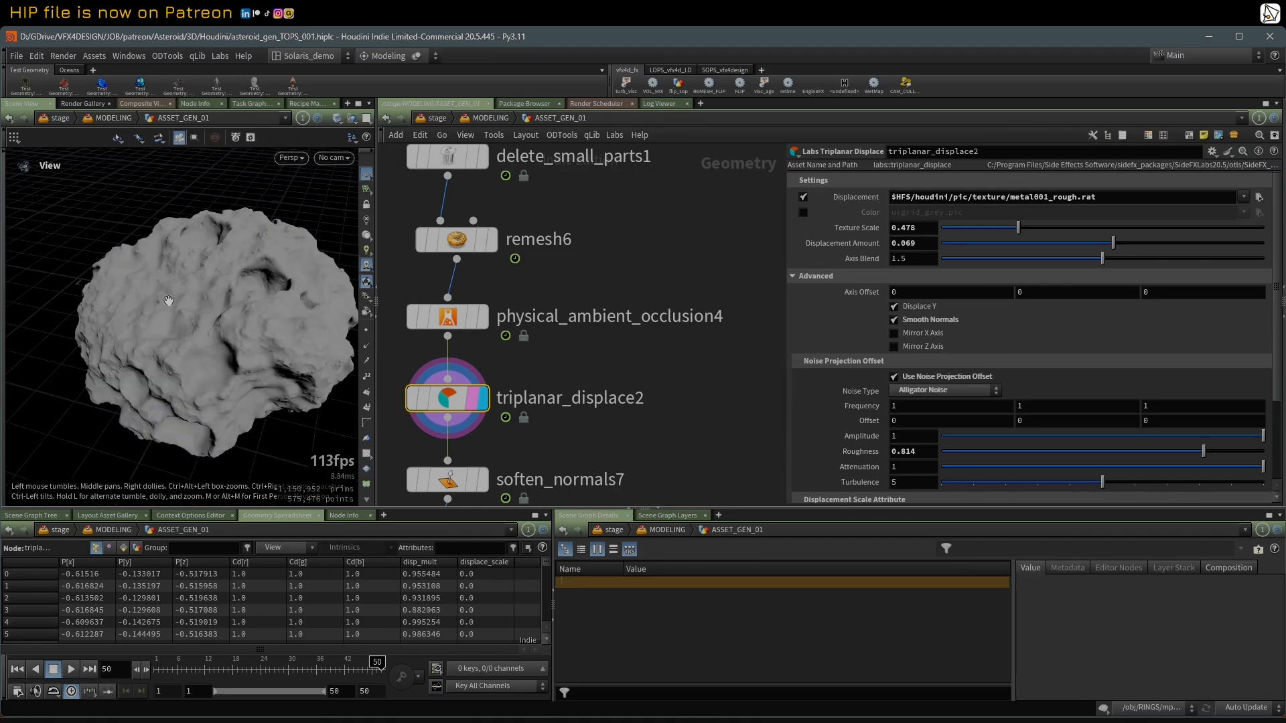
pyautogui.moveTo(168, 301); pyautogui.dragTo(215, 363)
pyautogui.scroll(1, 469, 420)
pyautogui.click(392, 345)
pyautogui.click(393, 345)
pyautogui.moveTo(249, 256); pyautogui.dragTo(214, 313)
pyautogui.scroll(-1, 556, 362)
pyautogui.moveTo(563, 376); pyautogui.dragTo(605, 288, button='middle')
pyautogui.scroll(1, 603, 287)
pyautogui.scroll(-4, 233, 290)
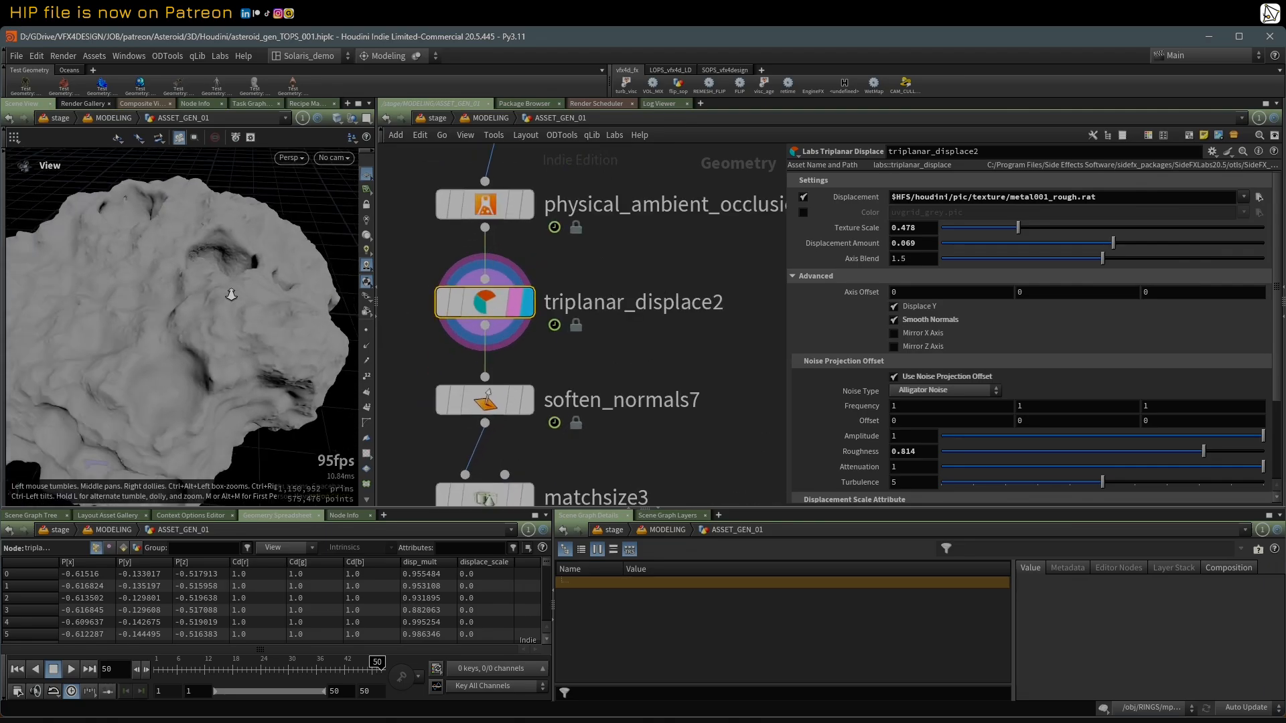
# Step: Display soften_normals7 and check its soft angle, followed by the matchsize3 result
pyautogui.click(529, 401)
pyautogui.click(513, 403)
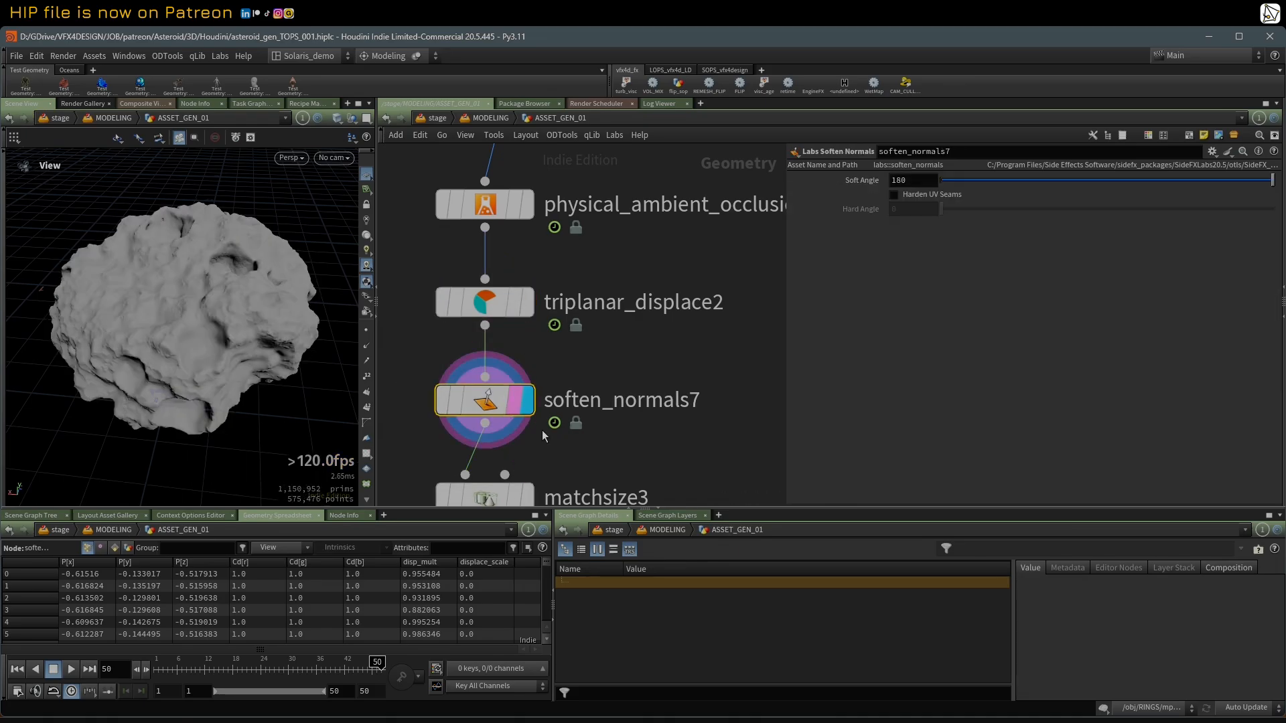
pyautogui.moveTo(605, 457); pyautogui.dragTo(618, 315, button='middle')
pyautogui.click(540, 357)
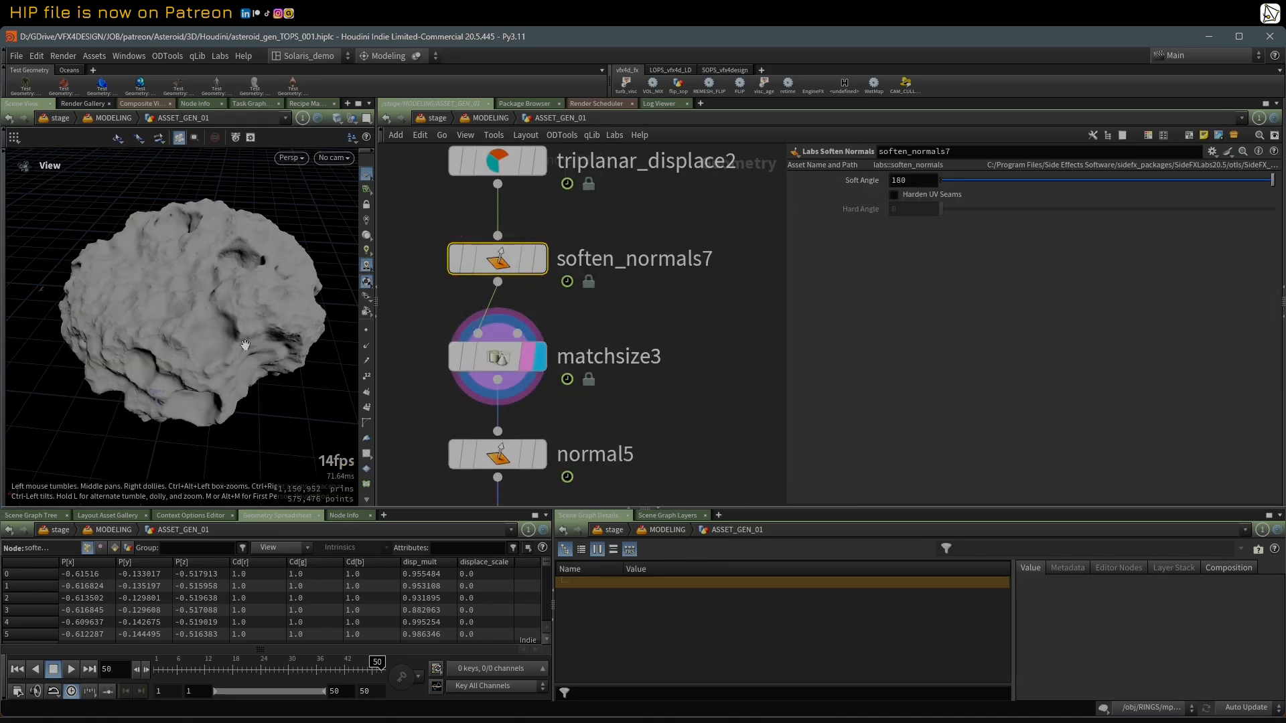
pyautogui.moveTo(222, 315); pyautogui.dragTo(236, 300)
# Step: Display the ASSET_NAME_01 name node and show its parameters
pyautogui.moveTo(400, 424); pyautogui.dragTo(418, 292, button='middle')
pyautogui.scroll(-2, 424, 294)
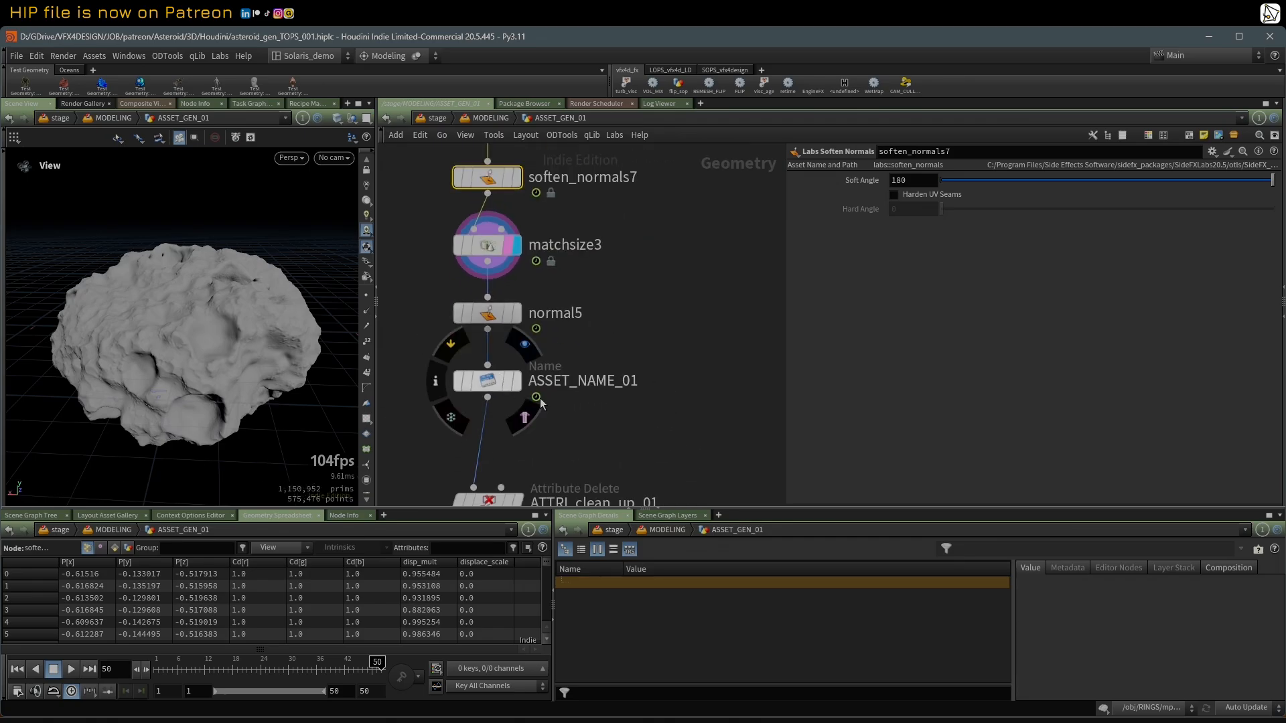
pyautogui.click(519, 383)
pyautogui.click(498, 386)
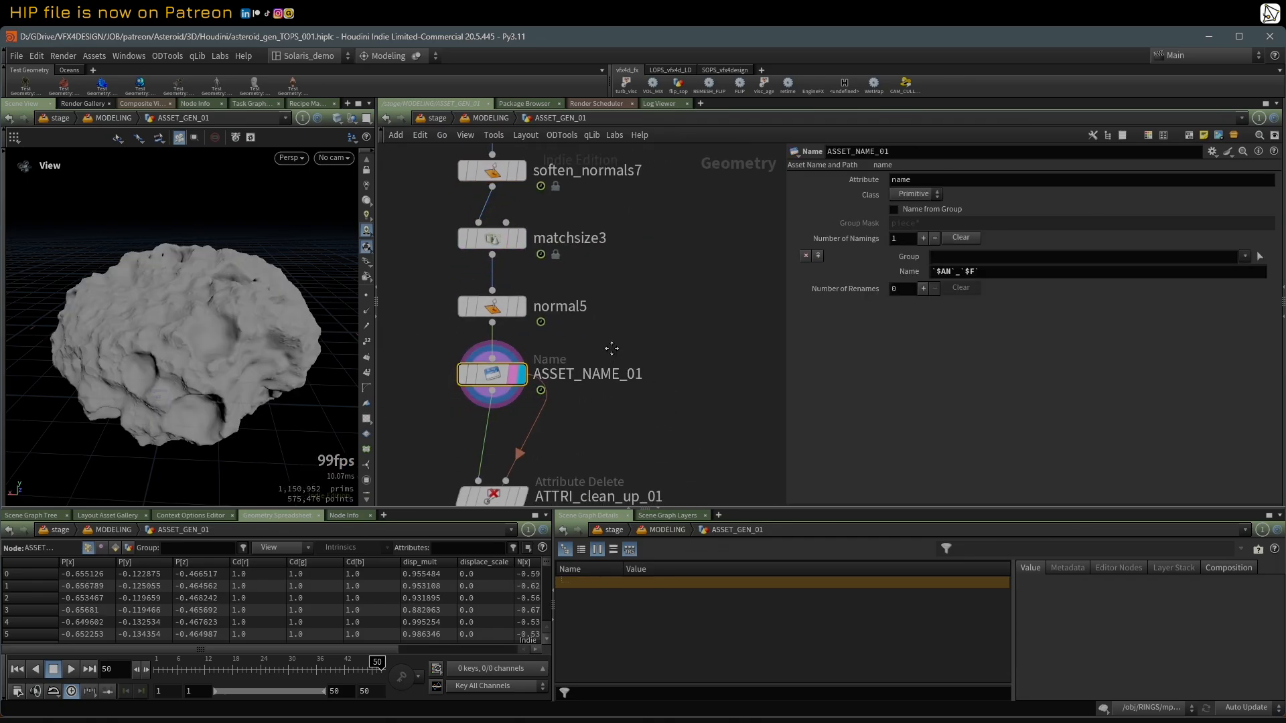
pyautogui.scroll(-1, 666, 339)
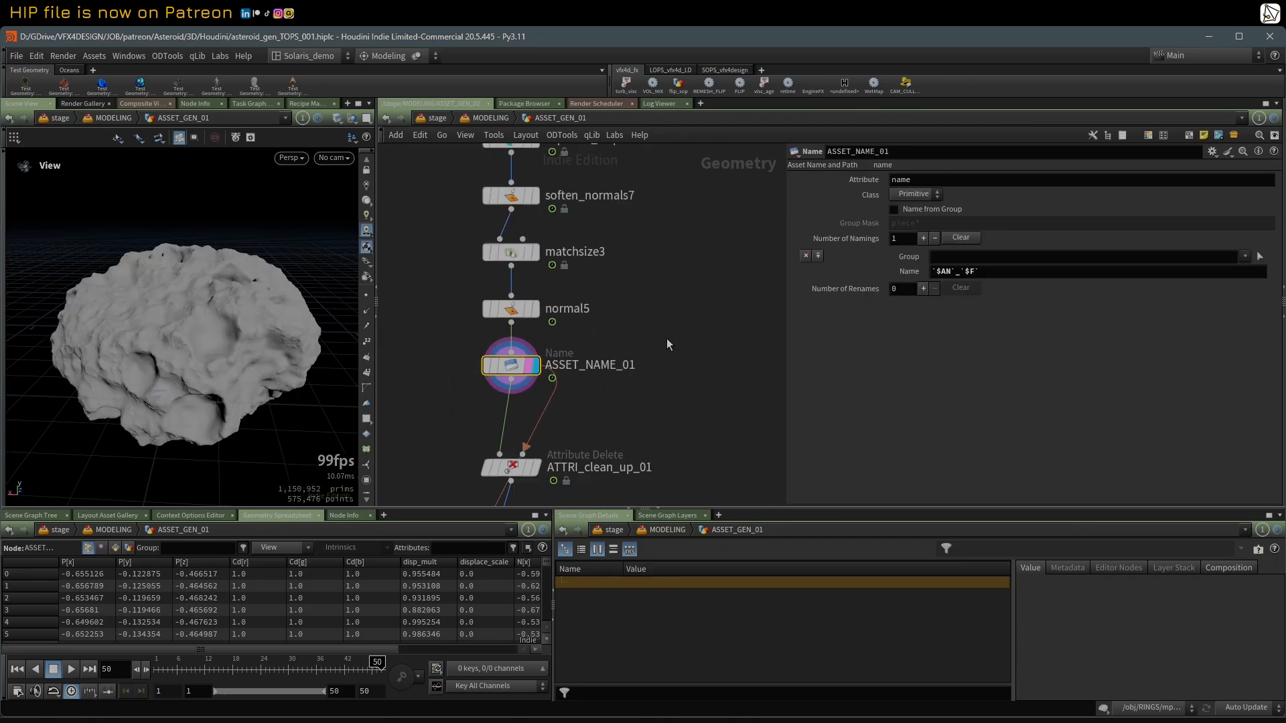
# Step: Toggle ASSET_NAME_01's Name field between its evaluated value and expression, and highlight the $AN variable
pyautogui.click(917, 272)
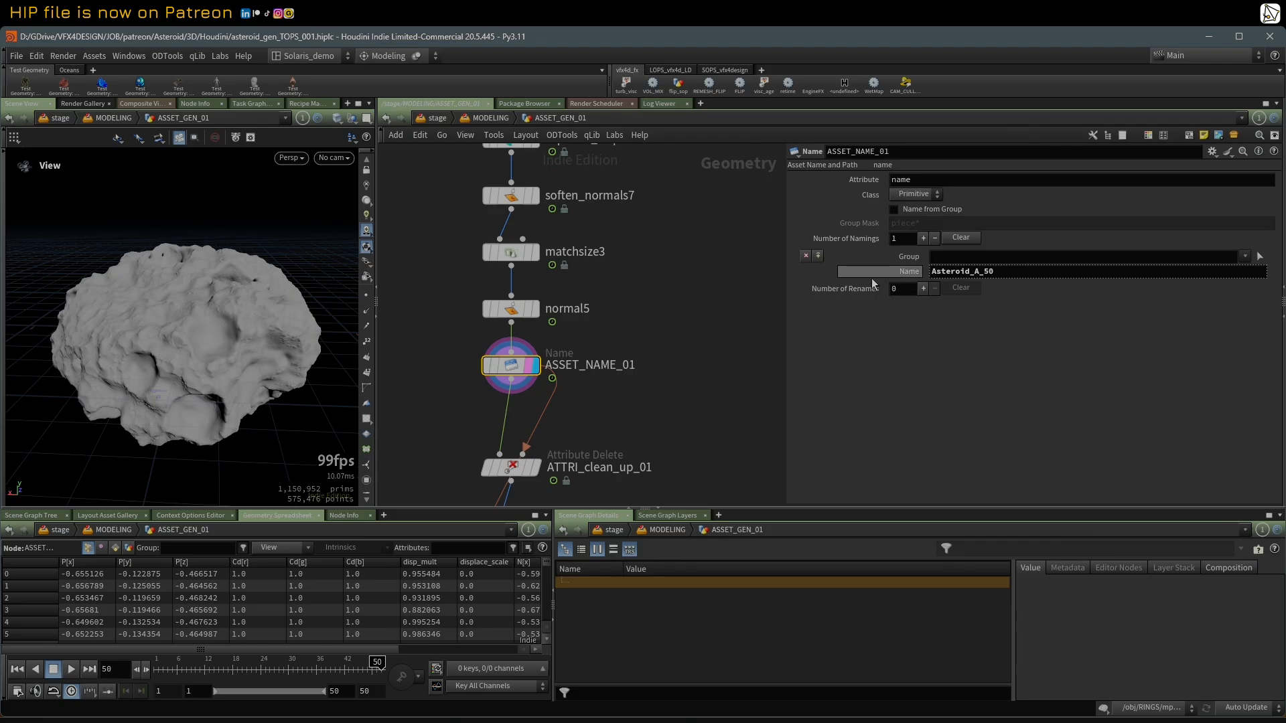
pyautogui.click(909, 271)
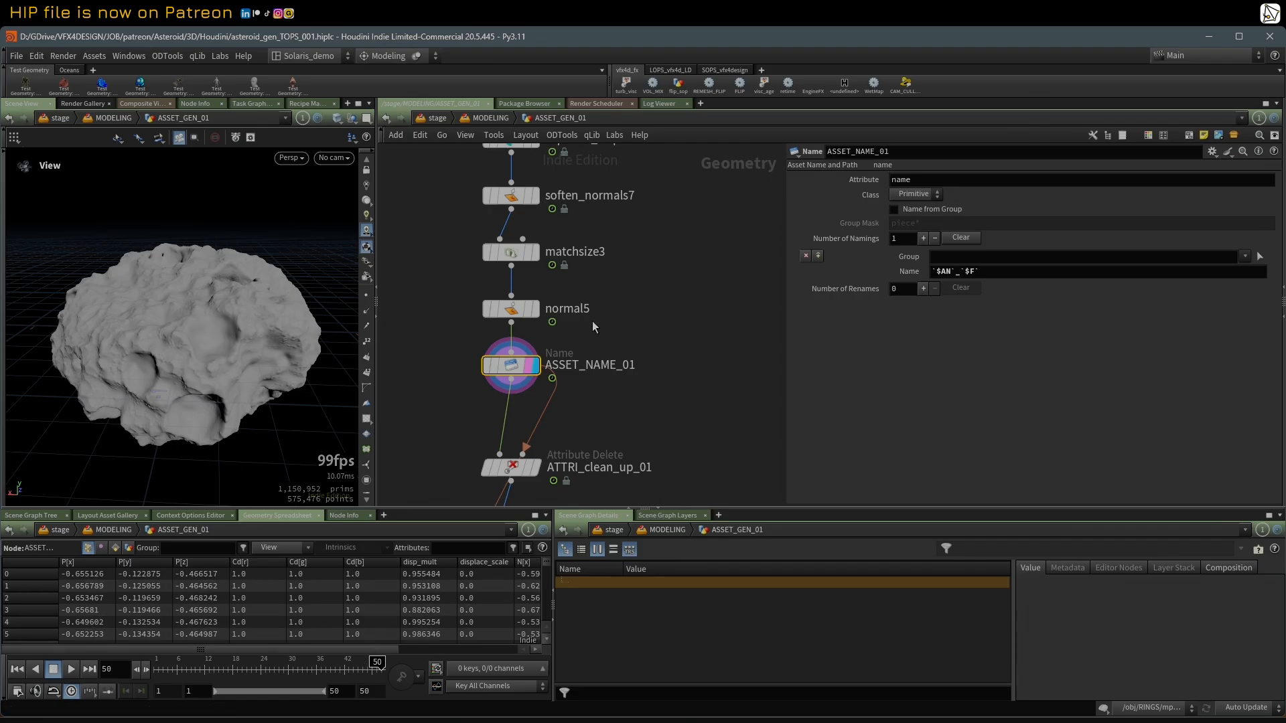
pyautogui.doubleClick(945, 272)
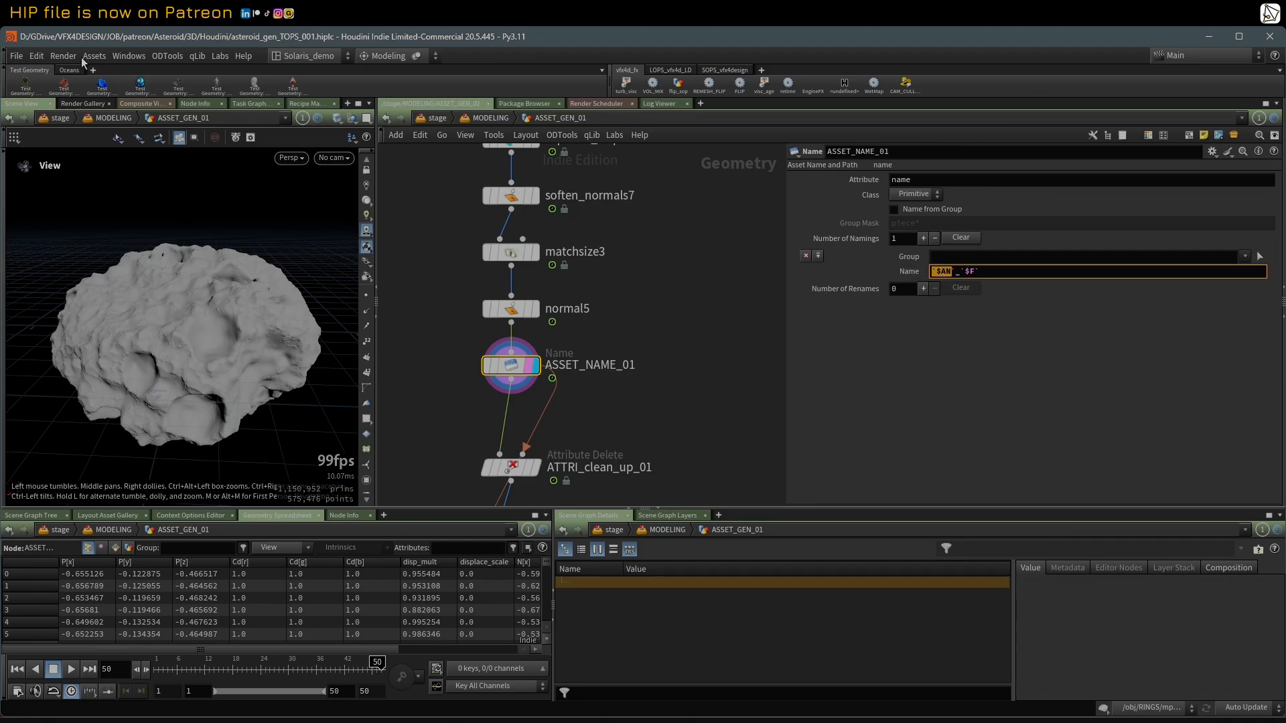
# Step: Open Aliases and Variables, check the value of the AN variable, and close the window
pyautogui.click(41, 56)
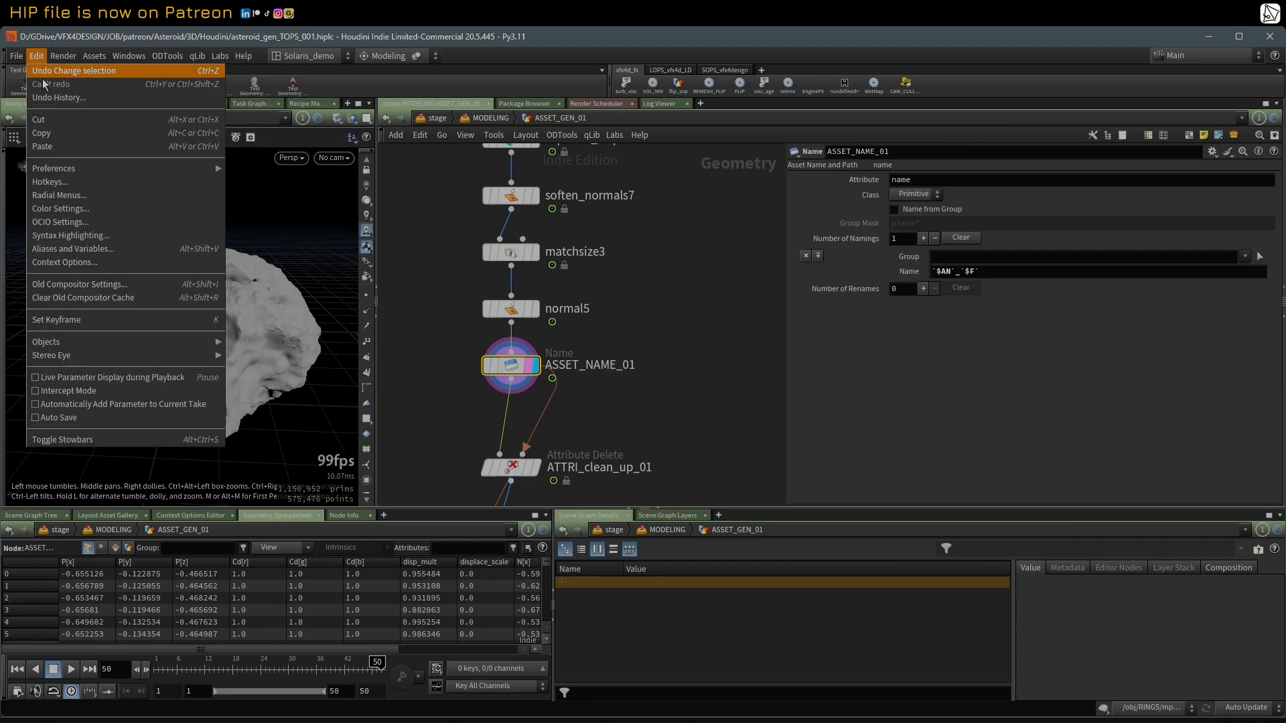
pyautogui.click(96, 248)
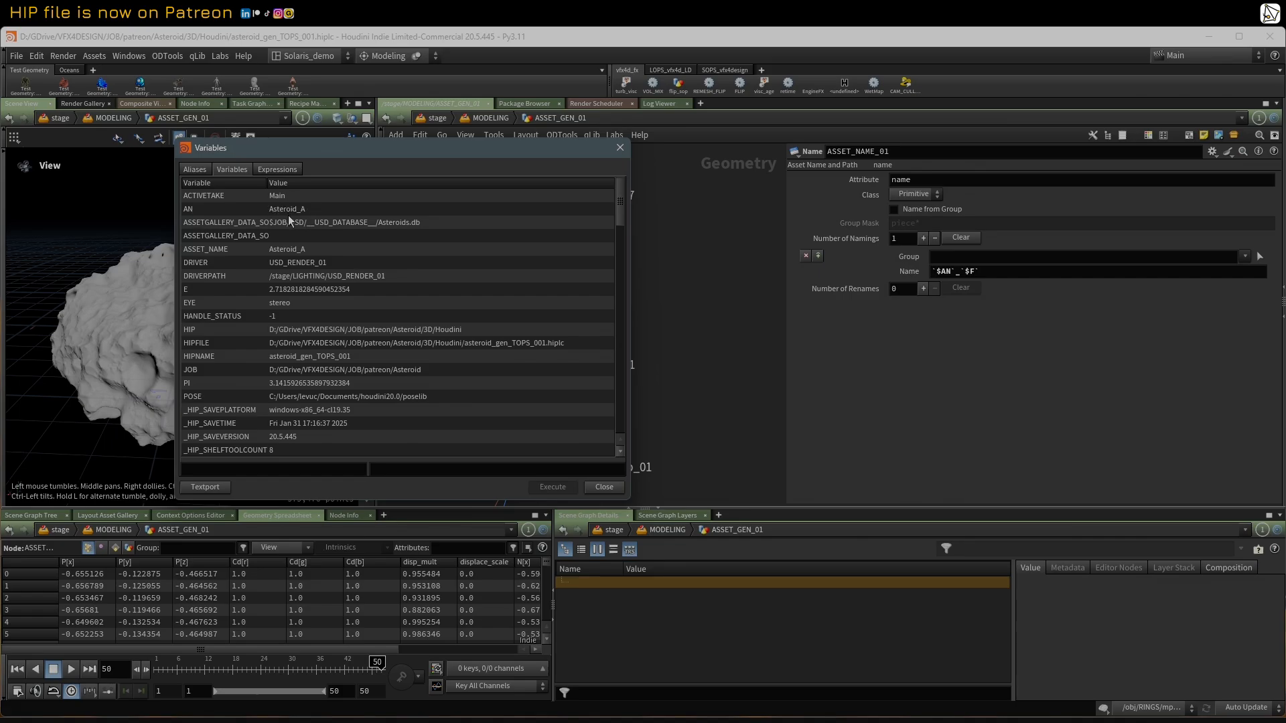
pyautogui.click(620, 148)
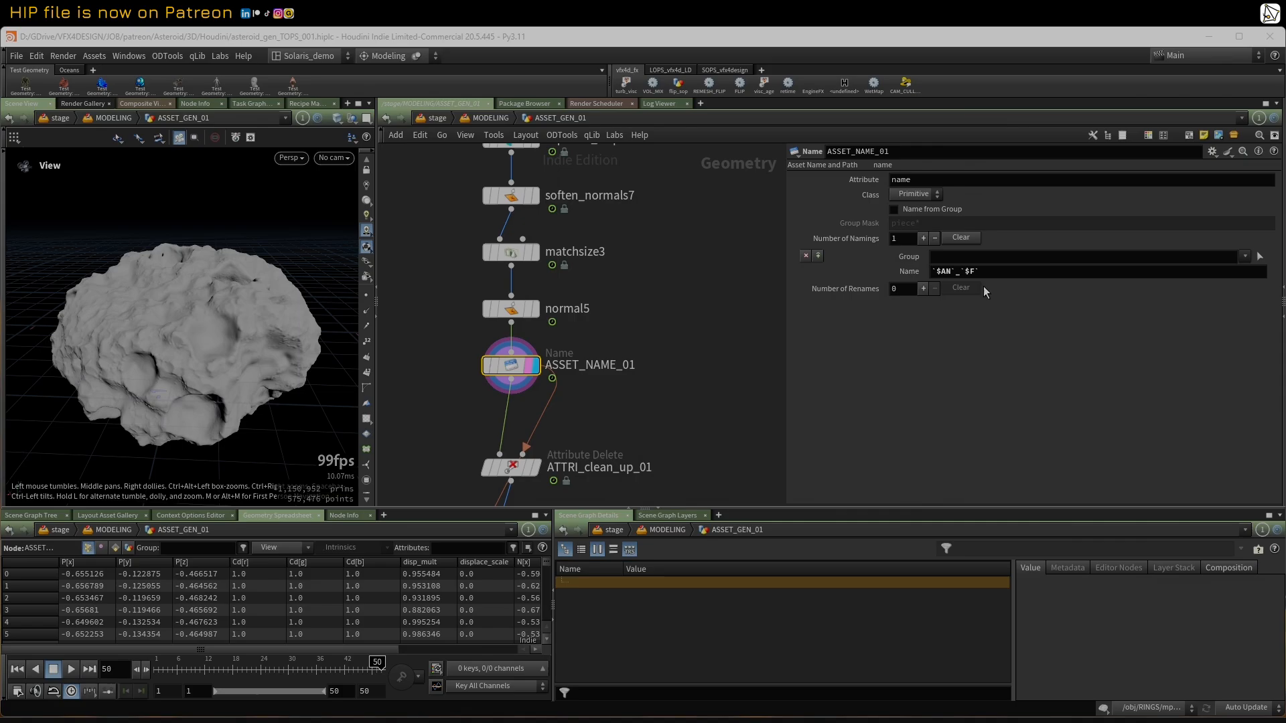
# Step: Check the evaluated asset name against the expression once more and leave the Name field showing the expression
pyautogui.click(890, 275)
pyautogui.click(890, 275)
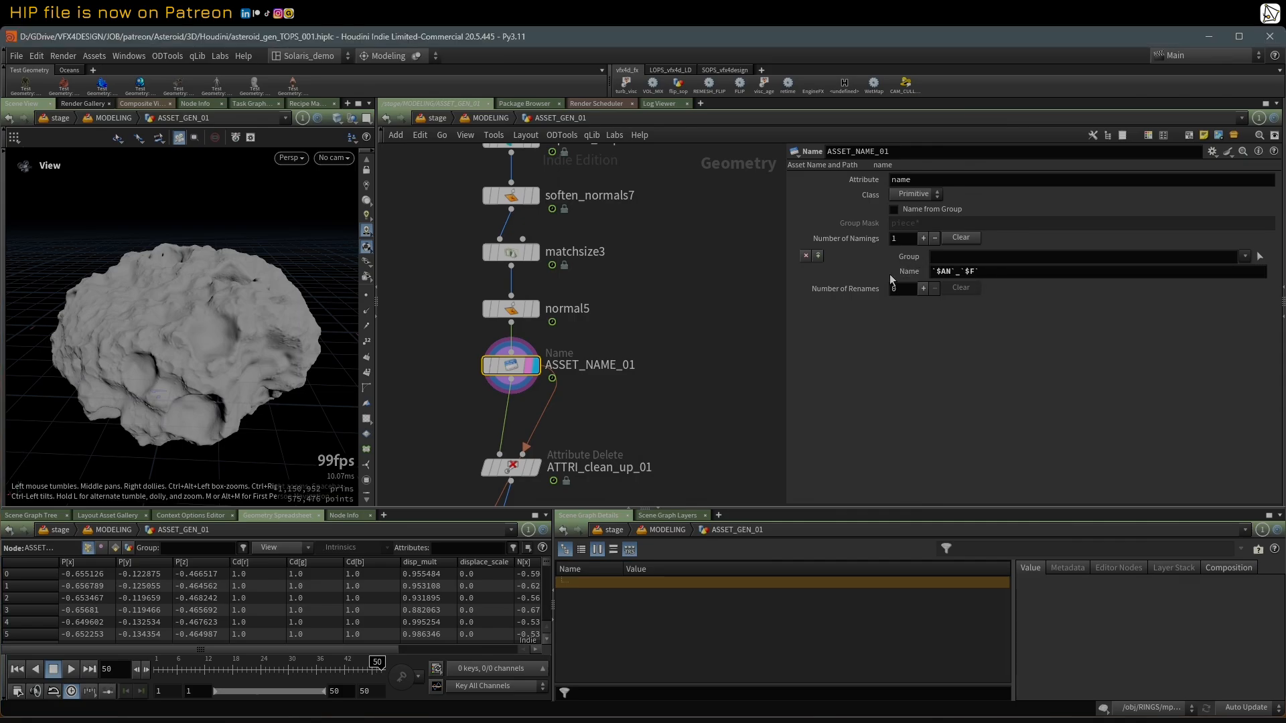
pyautogui.click(890, 274)
pyautogui.click(890, 275)
# Step: Display rest1 and examine the attributes remaining in ATTRI_clean_up_01's node information
pyautogui.scroll(-3, 730, 362)
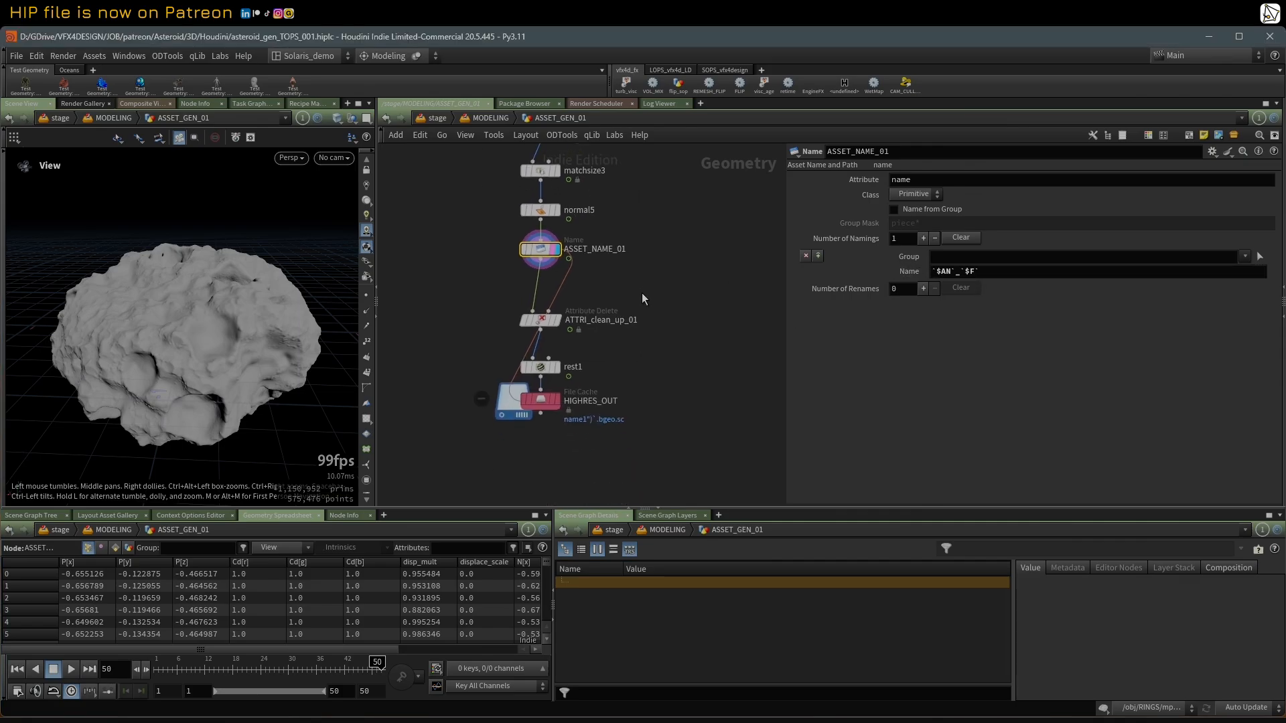
pyautogui.scroll(2, 642, 299)
pyautogui.click(524, 383)
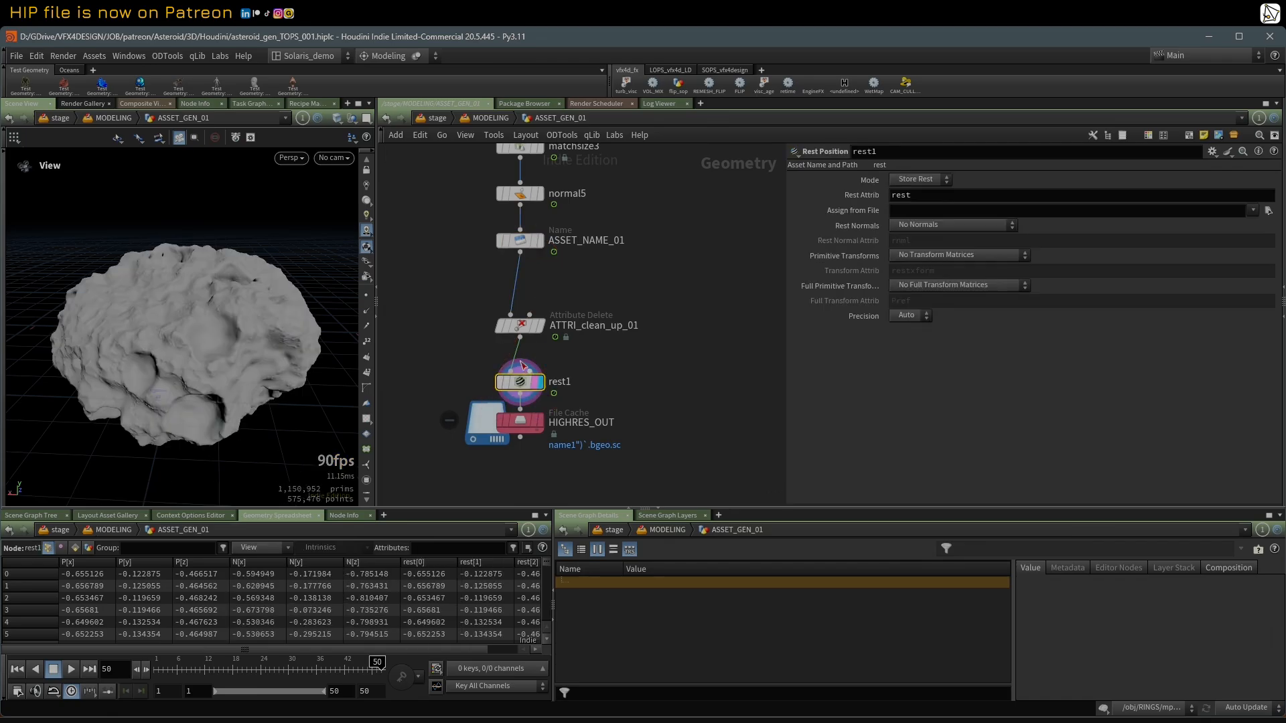
pyautogui.middleClick(525, 328)
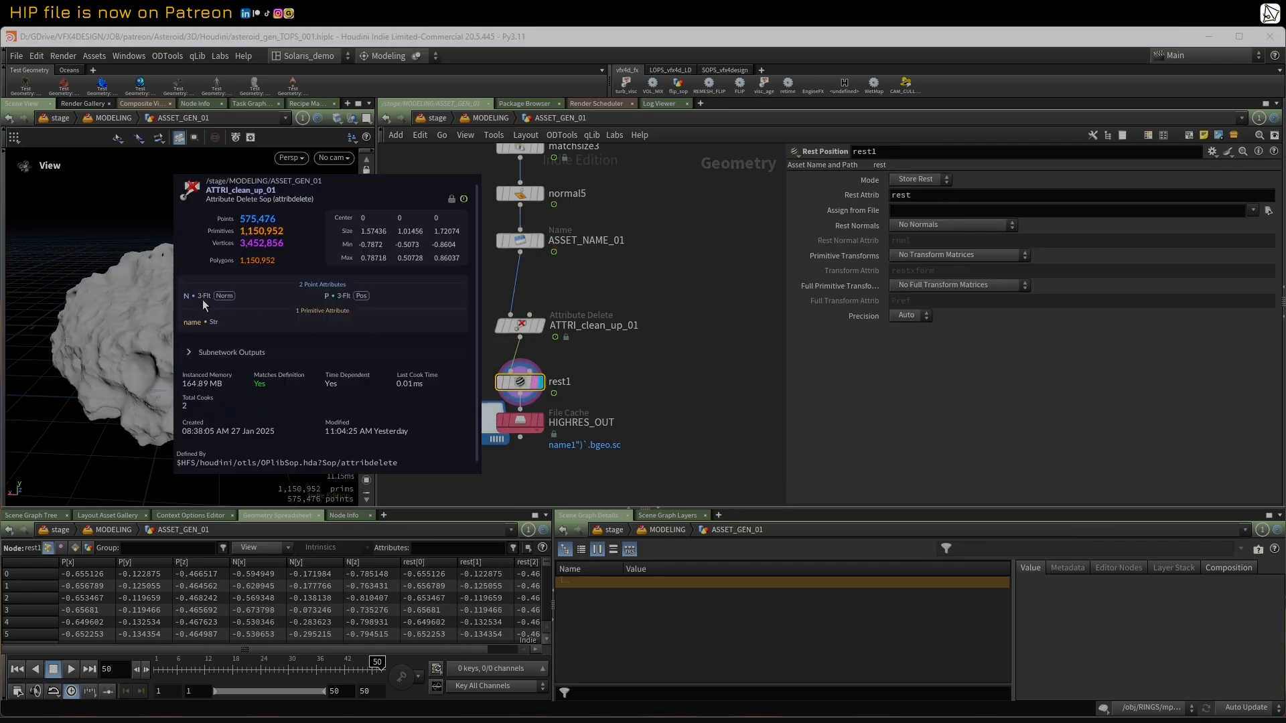
pyautogui.click(536, 350)
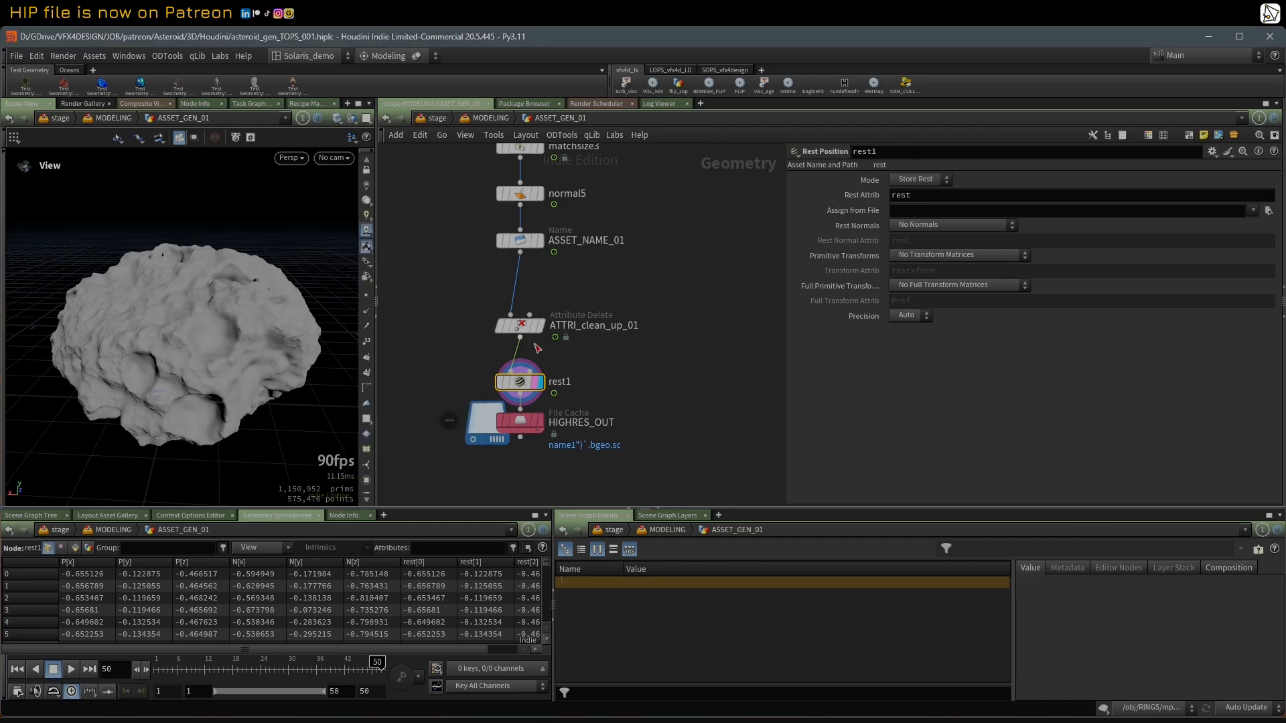
# Step: Show the HIGHRES_OUT file cache settings and widen the parameter area to read the full geometry file path
pyautogui.scroll(-3, 546, 362)
pyautogui.click(528, 406)
pyautogui.moveTo(616, 359); pyautogui.dragTo(606, 372, button='middle')
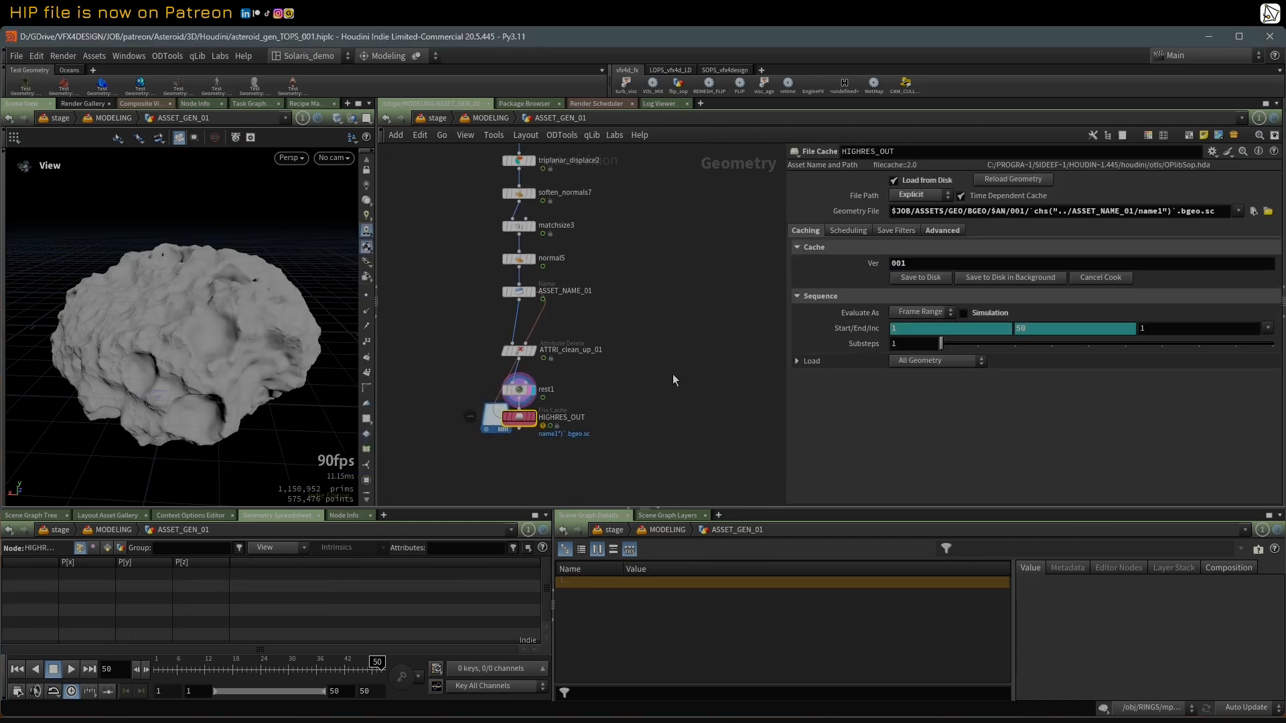
pyautogui.moveTo(783, 290); pyautogui.dragTo(758, 291)
pyautogui.scroll(-4, 670, 335)
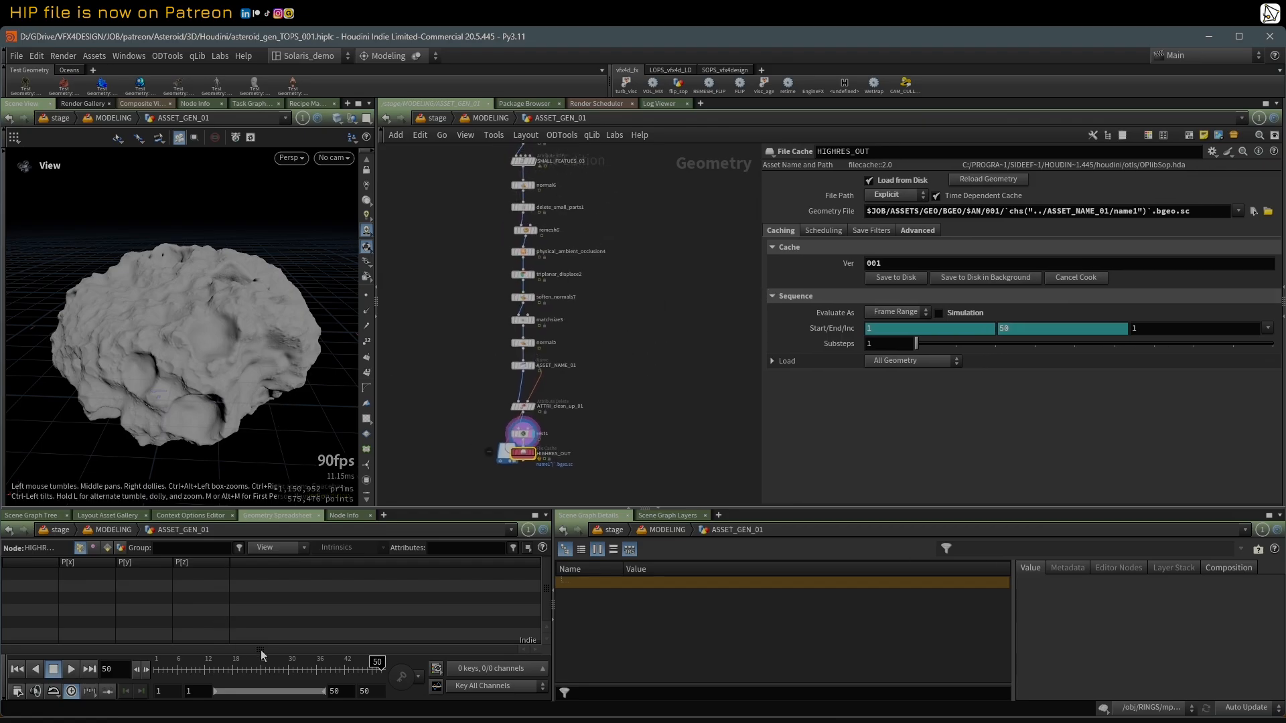
# Step: Go back to the start of the network and show mountain1's noise settings, including its $F offset
pyautogui.moveTo(440, 244); pyautogui.dragTo(439, 319, button='middle')
pyautogui.moveTo(447, 194); pyautogui.dragTo(440, 449, button='middle')
pyautogui.scroll(-1, 448, 376)
pyautogui.moveTo(448, 324); pyautogui.dragTo(447, 386, button='middle')
pyautogui.scroll(3, 446, 368)
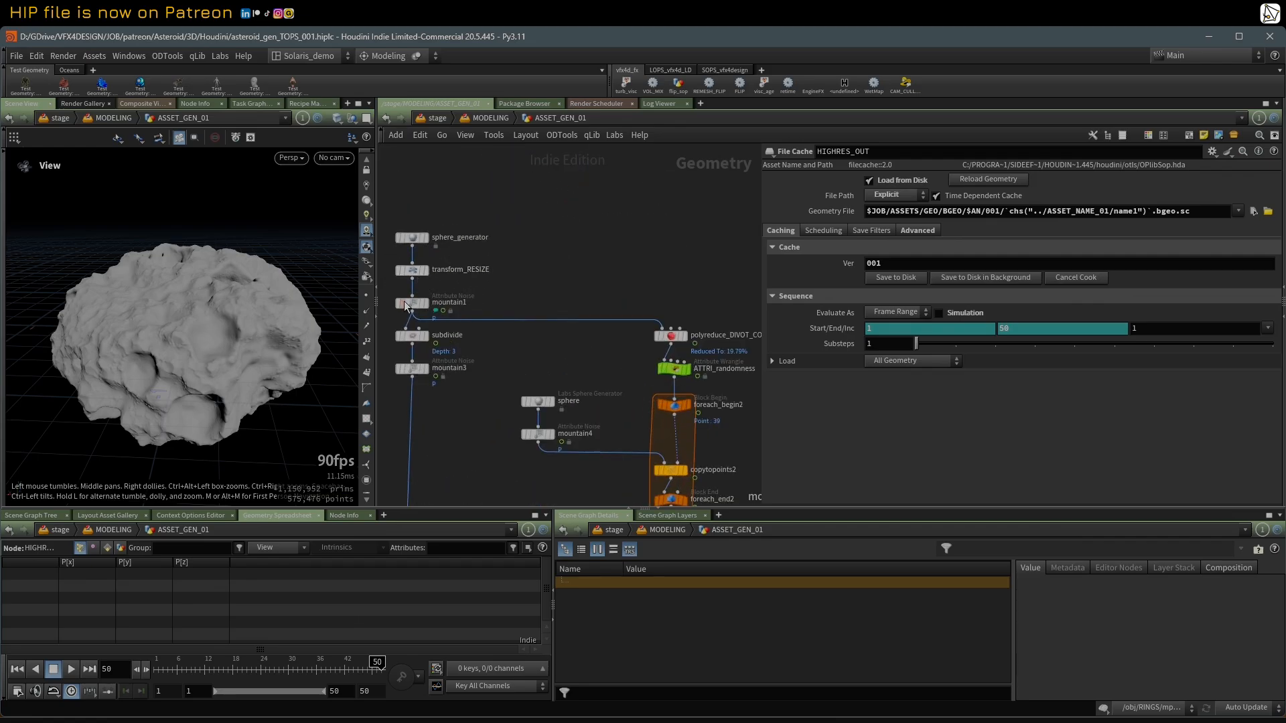
pyautogui.click(411, 303)
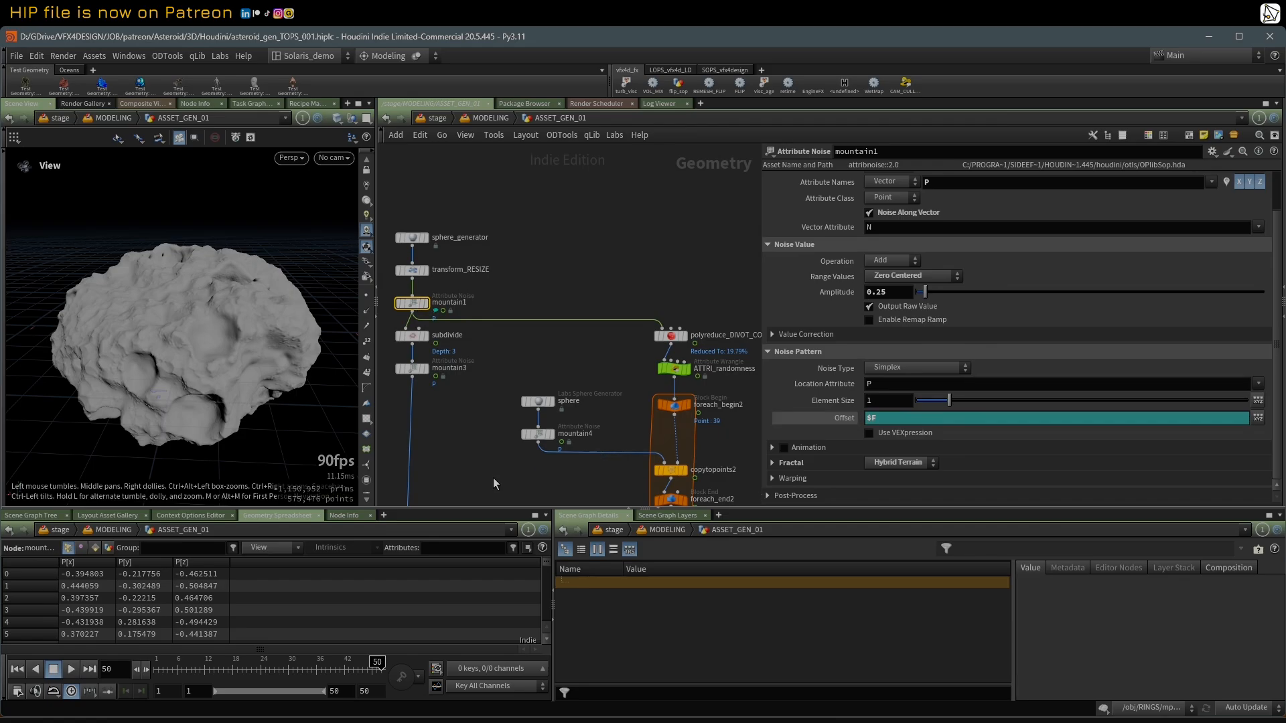
# Step: Return to the end of the network and inspect the asteroid variation generated at frame 16
pyautogui.scroll(-5, 470, 403)
pyautogui.moveTo(470, 403); pyautogui.dragTo(456, 347, button='middle')
pyautogui.scroll(5, 459, 365)
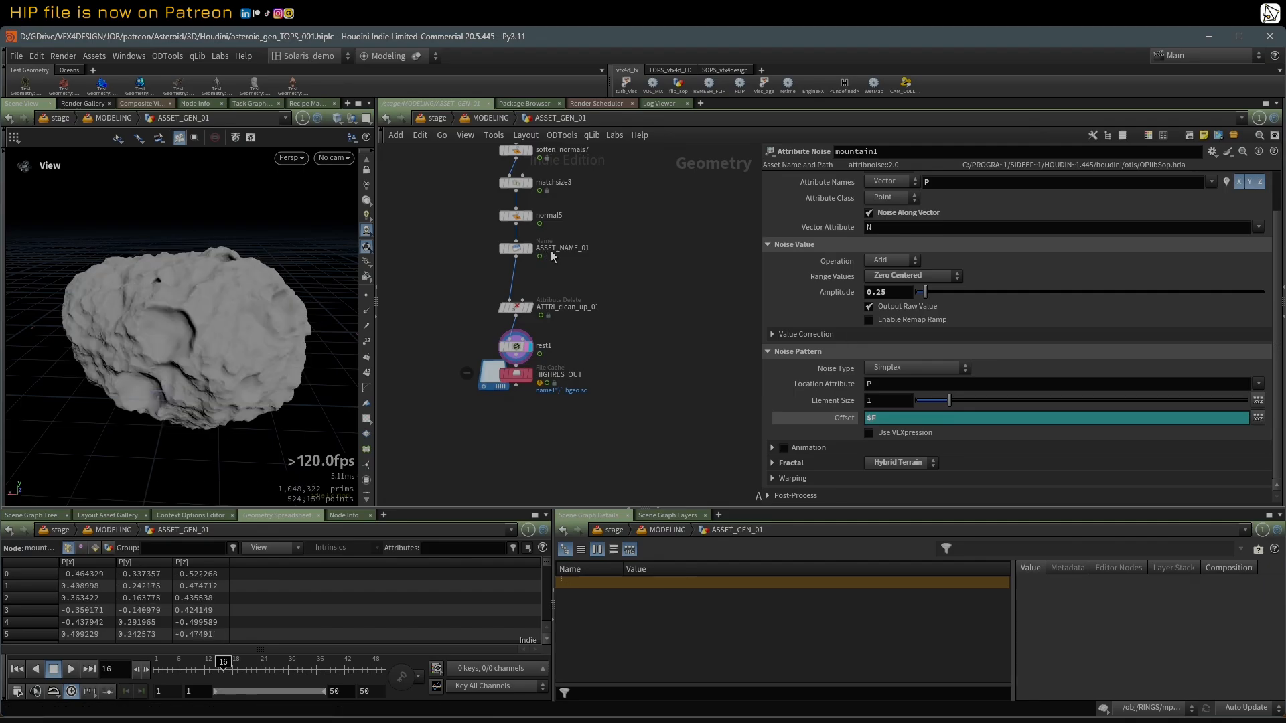
pyautogui.moveTo(230, 341)
pyautogui.mouseDown()
pyautogui.moveTo(201, 338)
pyautogui.moveTo(243, 322)
pyautogui.mouseUp()
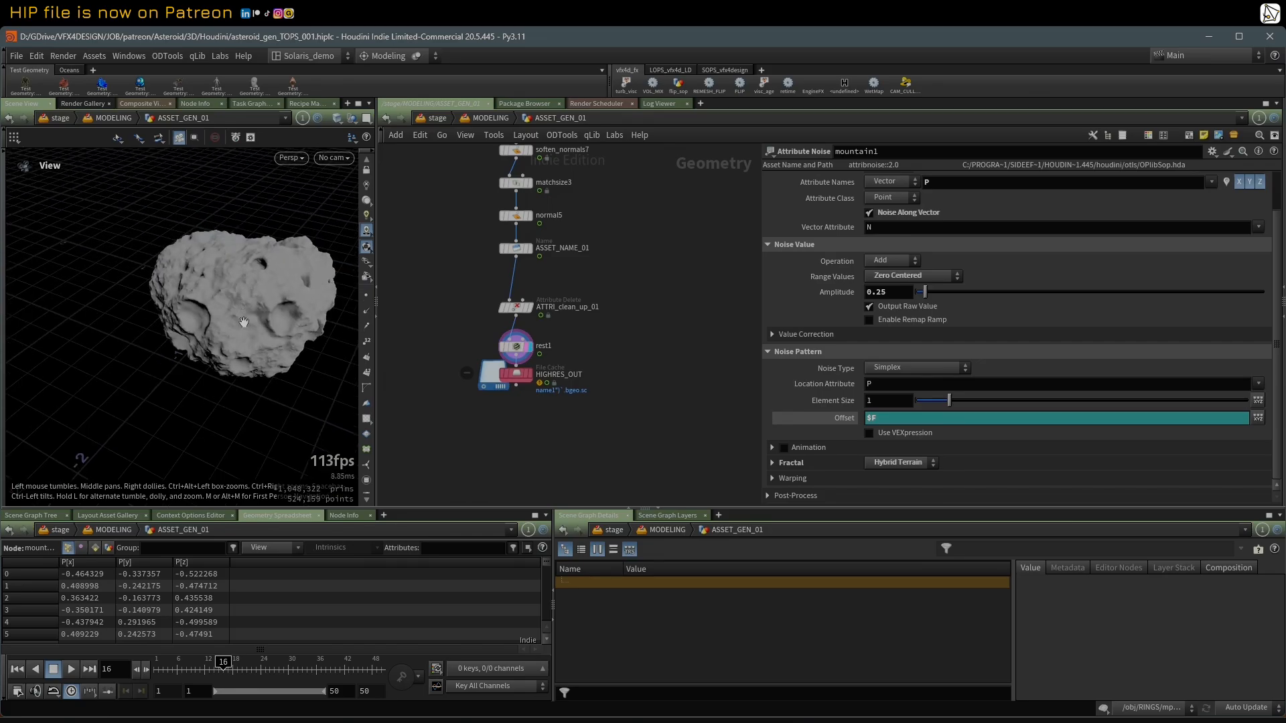
# Step: Look over the whole network and locate the separate TOPS version of the asteroid generator, from its first nodes through its branches
pyautogui.scroll(-5, 450, 320)
pyautogui.scroll(-4, 450, 321)
pyautogui.moveTo(444, 298); pyautogui.dragTo(549, 369, button='middle')
pyautogui.scroll(-2, 549, 368)
pyautogui.scroll(3, 465, 263)
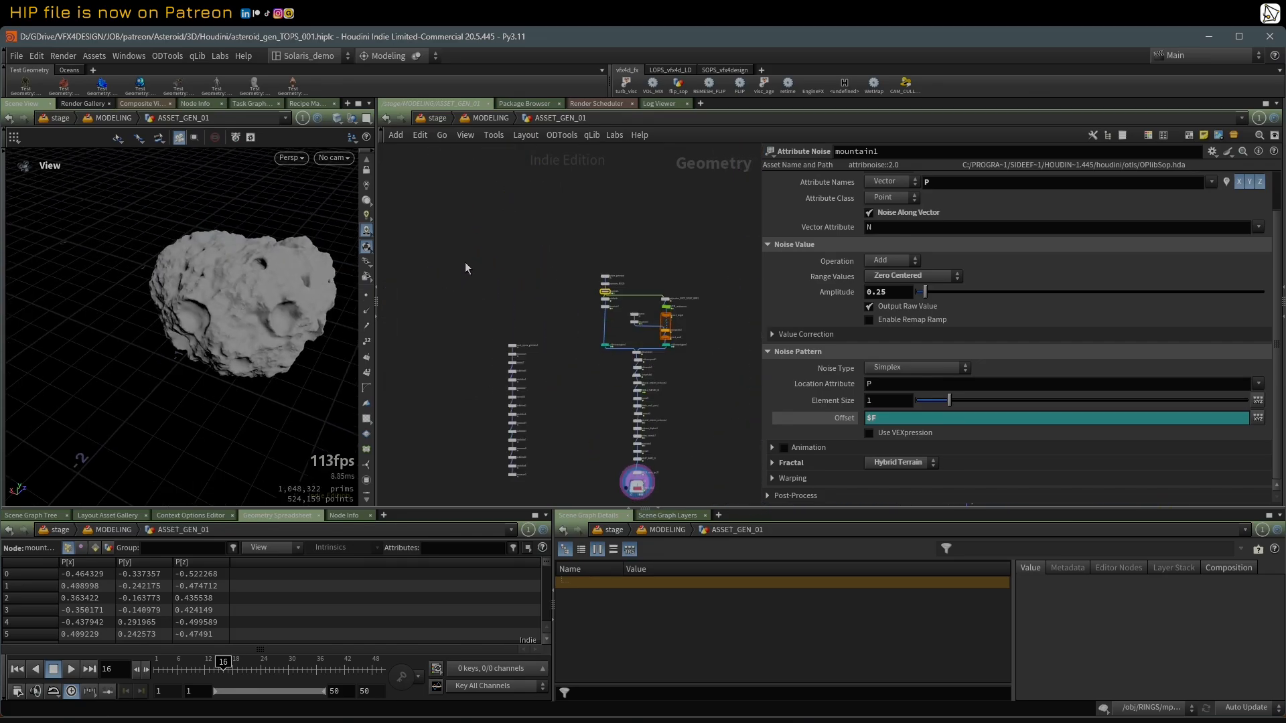
pyautogui.moveTo(499, 306); pyautogui.dragTo(391, 242, button='middle')
pyautogui.moveTo(626, 297); pyautogui.dragTo(349, 315, button='middle')
pyautogui.scroll(-1, 367, 314)
pyautogui.scroll(-2, 439, 312)
pyautogui.moveTo(461, 294); pyautogui.dragTo(416, 339, button='middle')
pyautogui.scroll(2, 585, 327)
pyautogui.scroll(-1, 630, 272)
pyautogui.moveTo(617, 259); pyautogui.dragTo(639, 323, button='middle')
pyautogui.scroll(1, 639, 322)
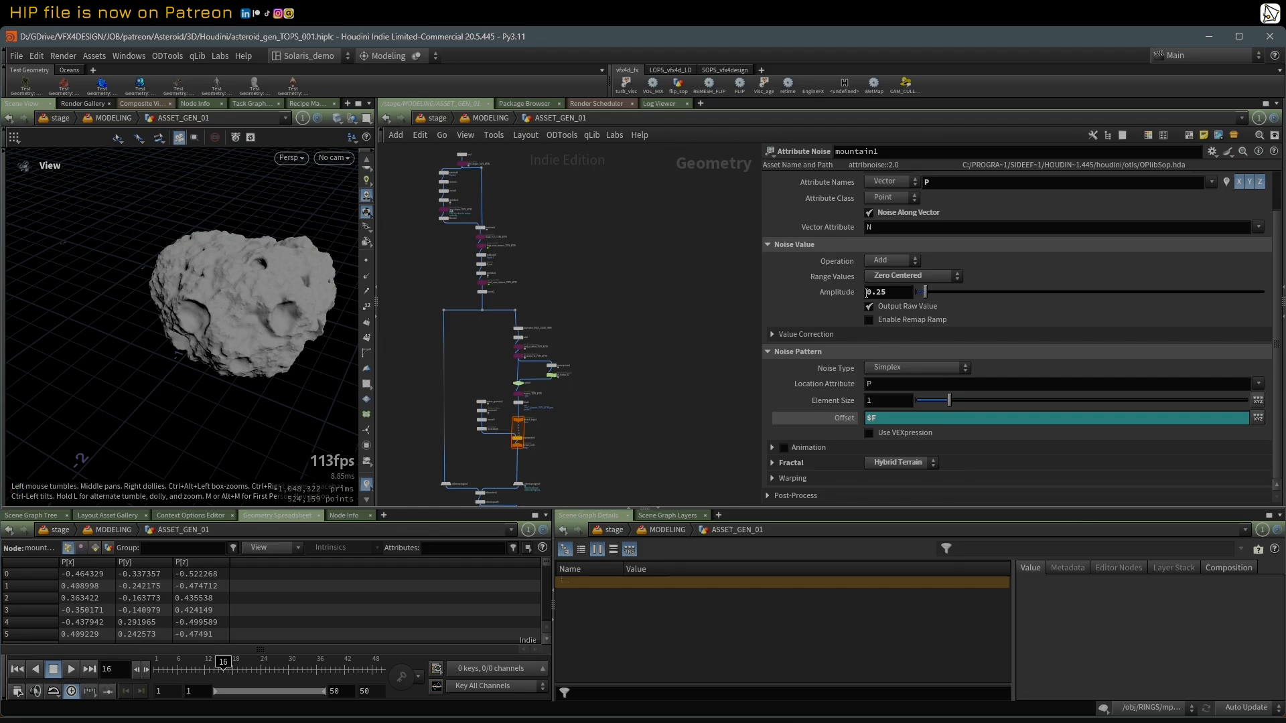
# Step: Reveal the TOPS_ASSET_GEN task network beside the geometry network and resize the areas so both node graphs are readable
pyautogui.click(1276, 323)
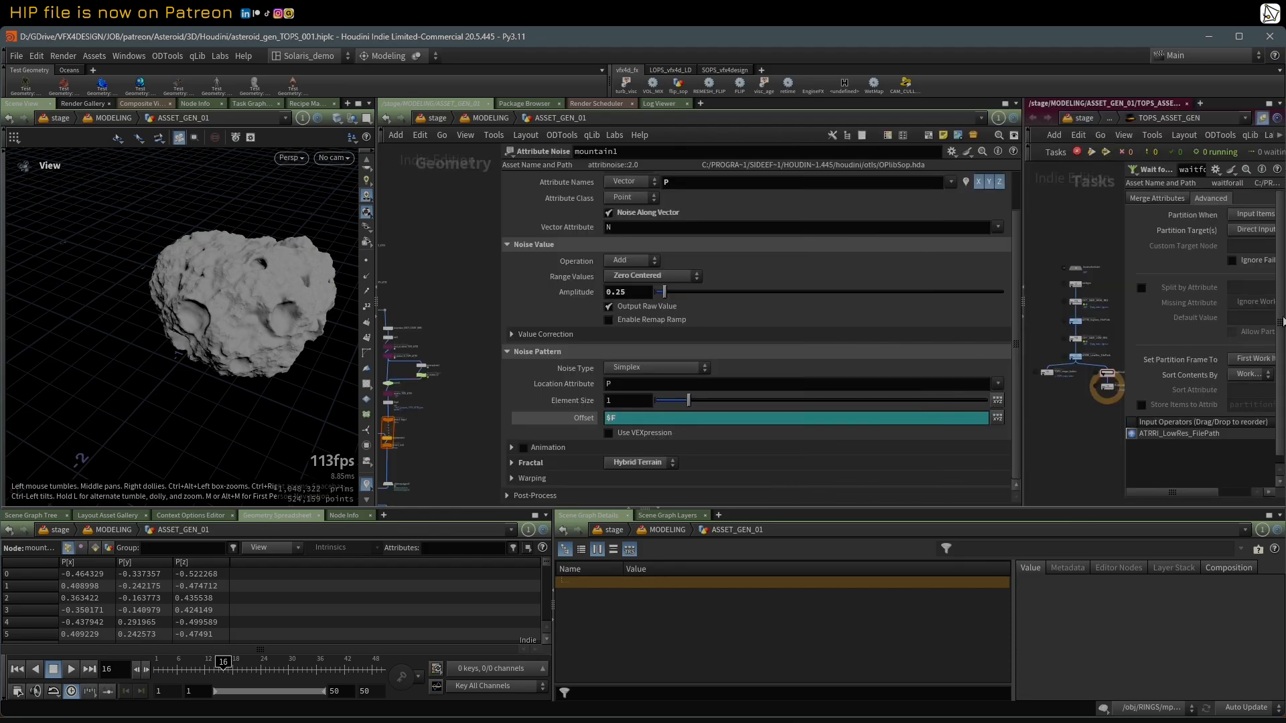
pyautogui.moveTo(1124, 246); pyautogui.dragTo(1191, 245)
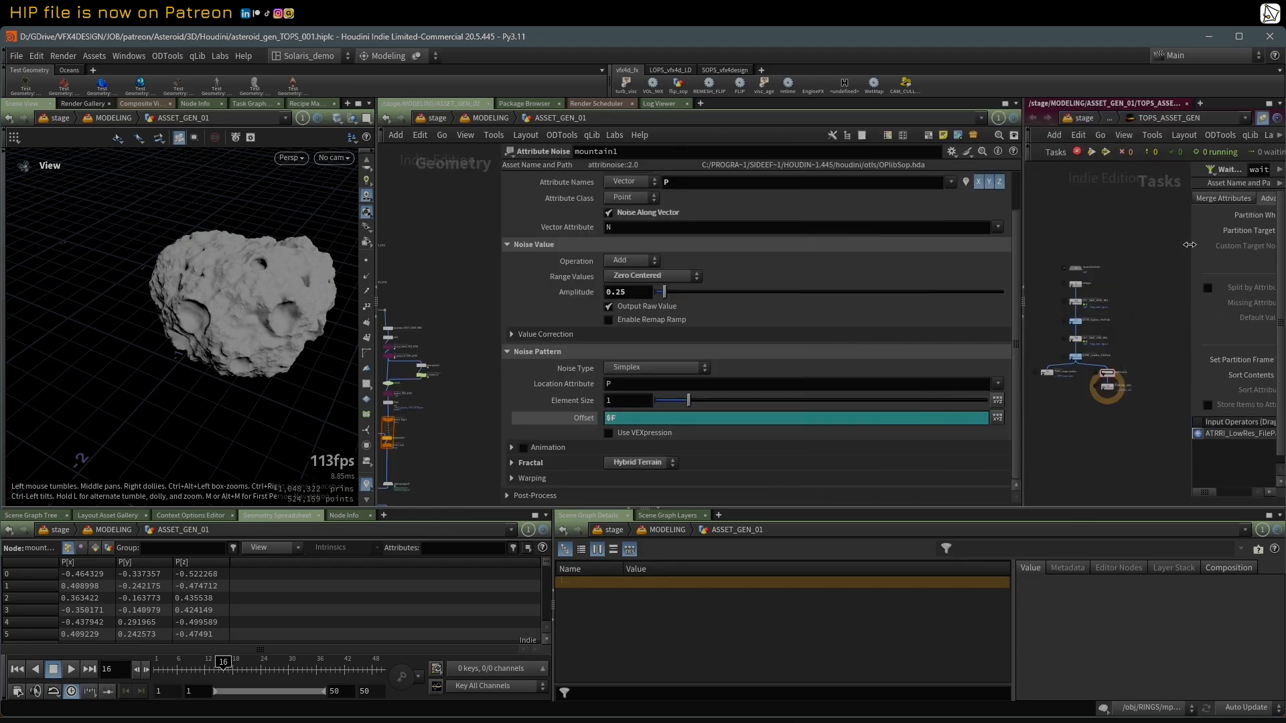
pyautogui.scroll(3, 1107, 283)
pyautogui.moveTo(1077, 252); pyautogui.dragTo(1135, 250, button='middle')
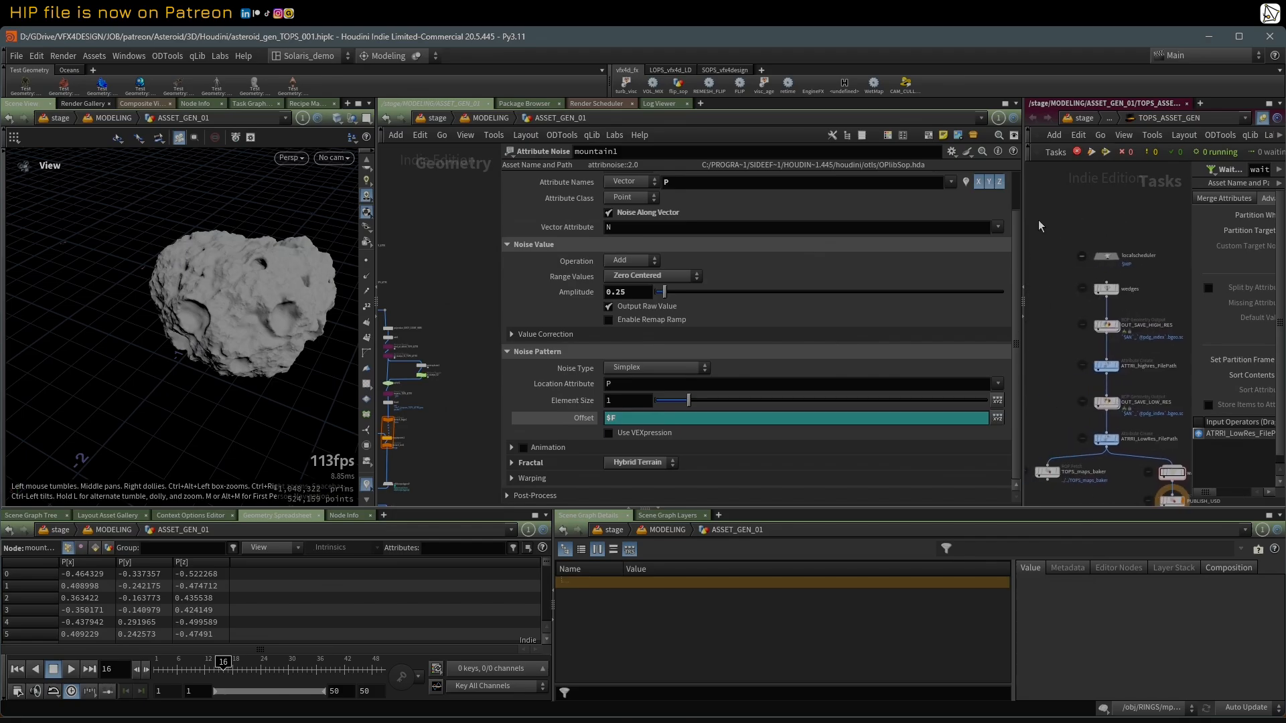
pyautogui.moveTo(1024, 212); pyautogui.dragTo(1074, 212)
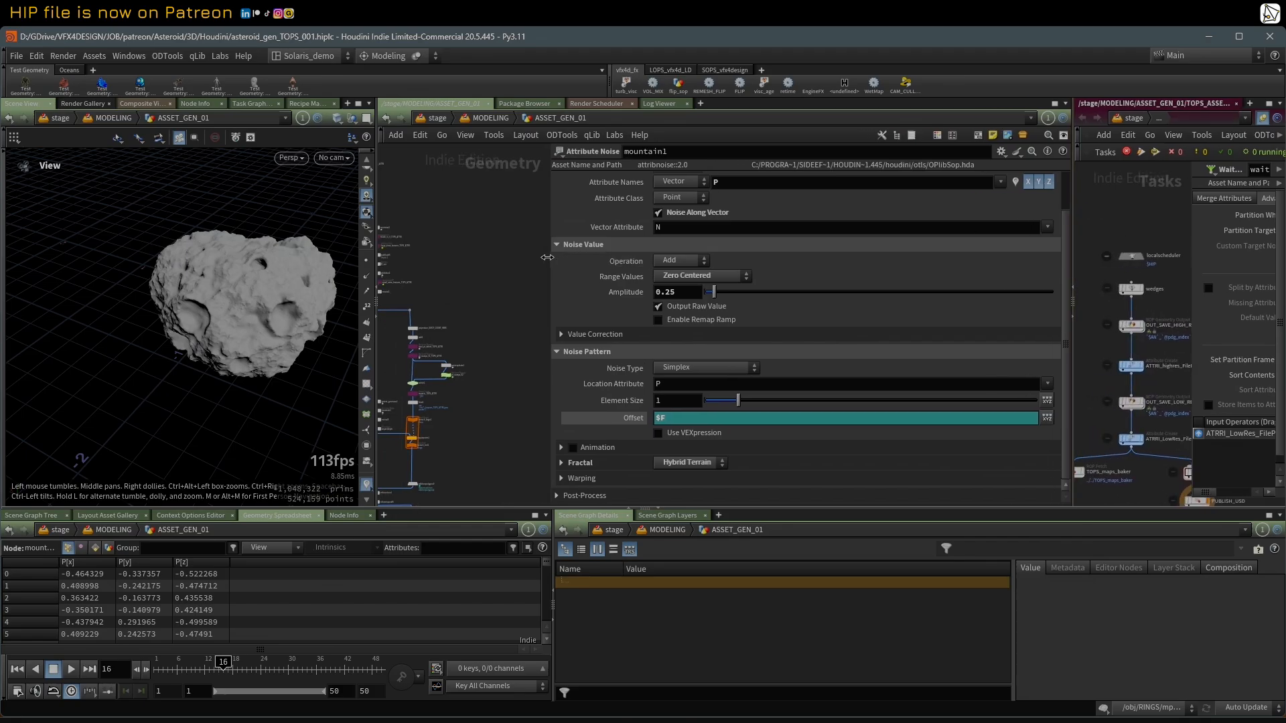
pyautogui.moveTo(551, 259); pyautogui.dragTo(695, 266)
# Step: Follow the TOPS asteroid chain to its end, display OUT_SAVE_HIGH_RES and frame its geometry in the viewport
pyautogui.scroll(5, 490, 310)
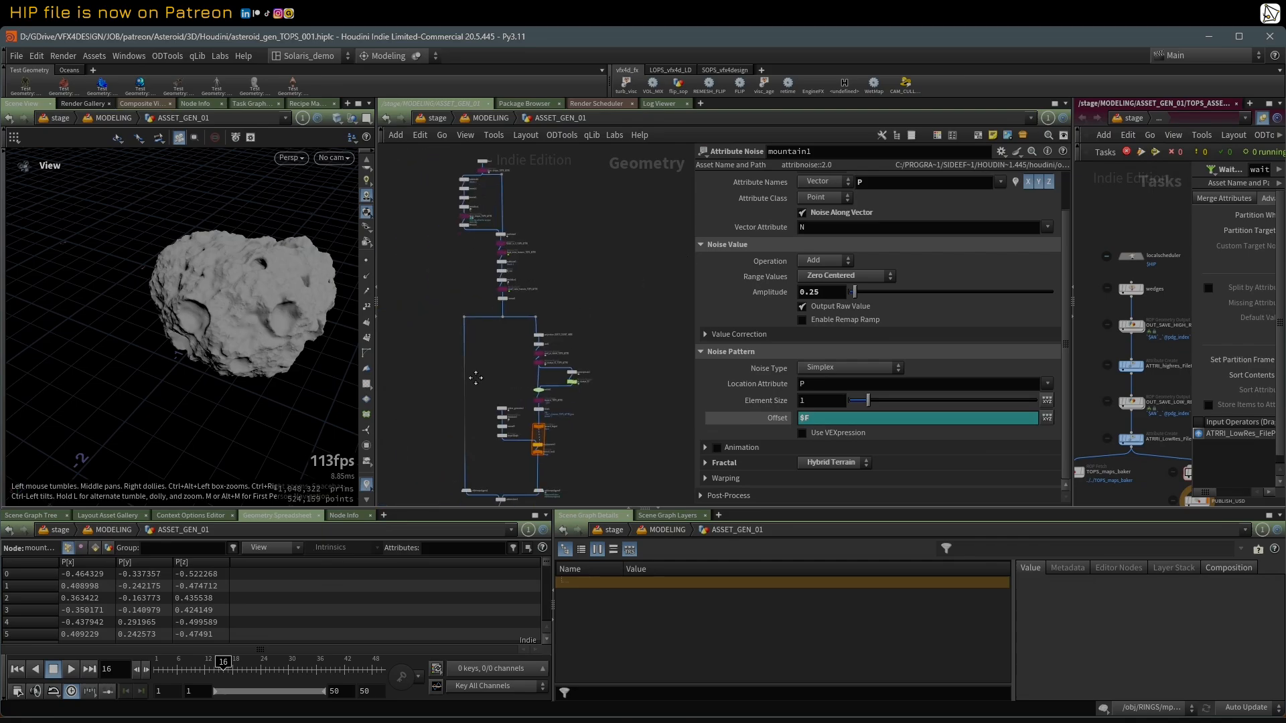
pyautogui.moveTo(442, 427); pyautogui.dragTo(478, 314, button='middle')
pyautogui.scroll(-2, 468, 348)
pyautogui.moveTo(458, 389); pyautogui.dragTo(457, 227, button='middle')
pyautogui.scroll(5, 462, 276)
pyautogui.scroll(2, 507, 328)
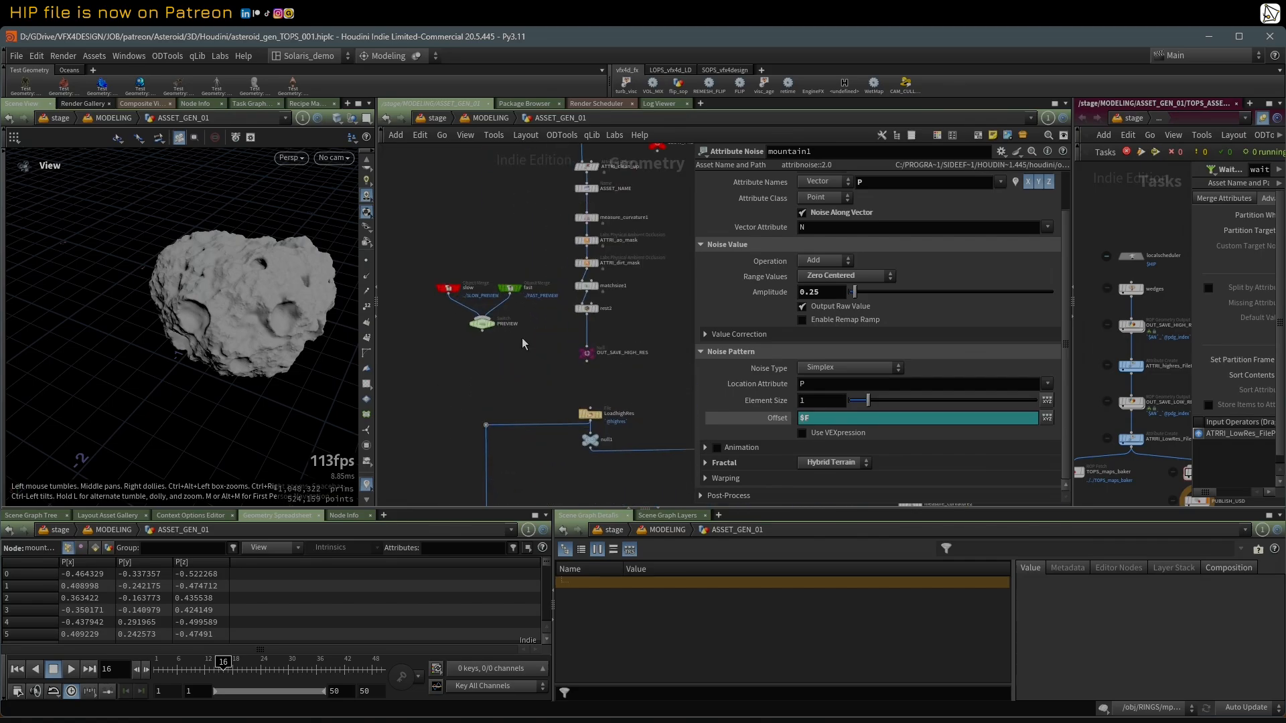
pyautogui.scroll(2, 607, 354)
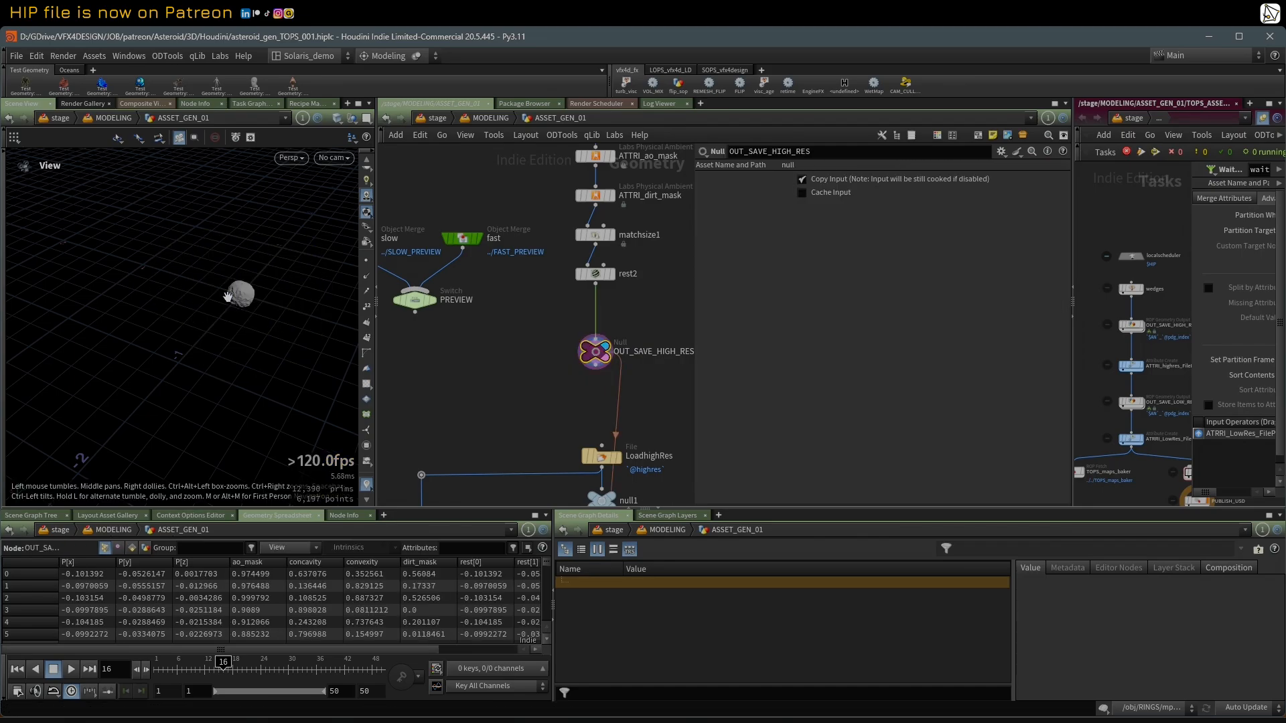
pyautogui.press('g')
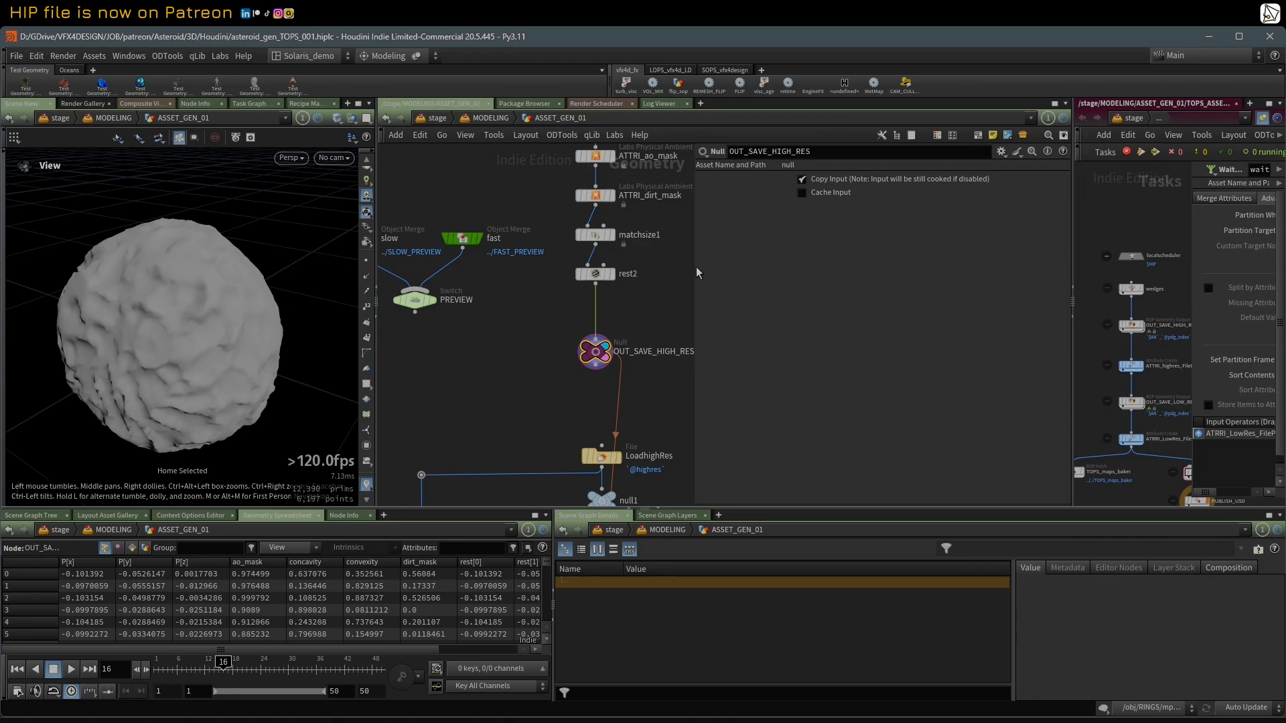
pyautogui.moveTo(693, 266); pyautogui.dragTo(680, 275)
# Step: Maximize the geometry network, return to its start and show large_shapes_TOPS_ATTRI's noise settings with the attribute-driven offset
pyautogui.scroll(-8, 493, 262)
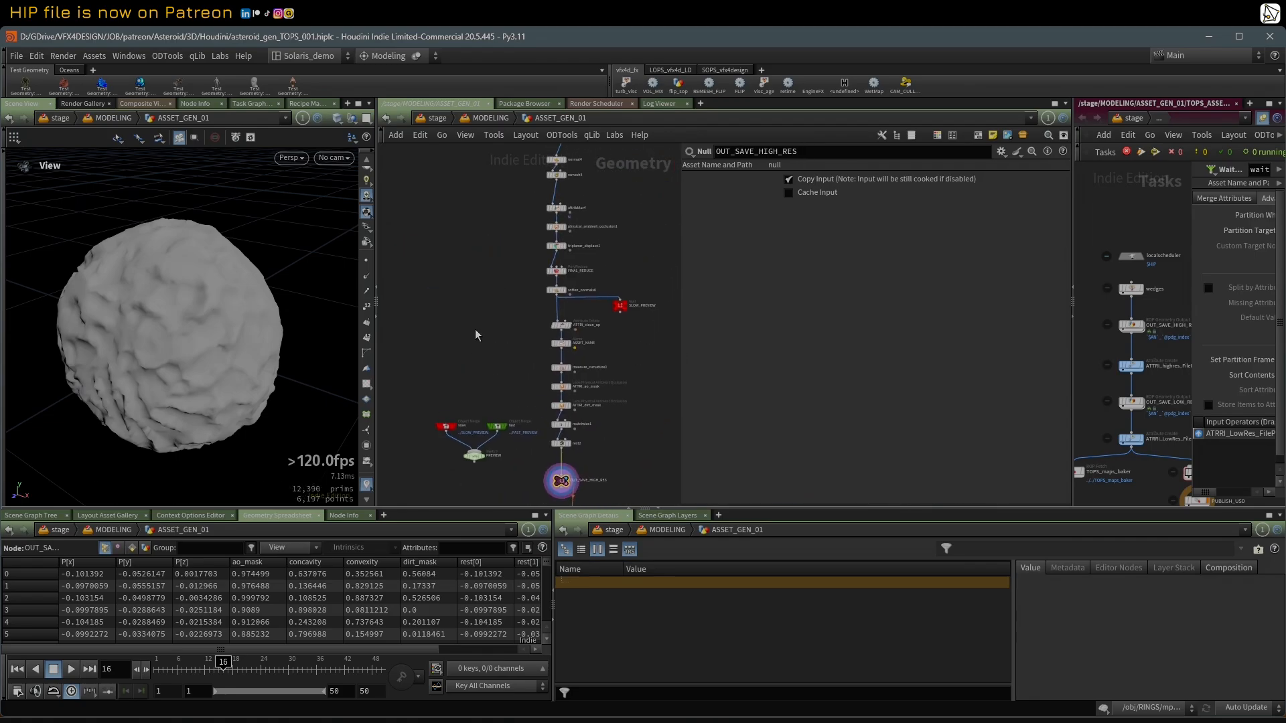
pyautogui.moveTo(493, 262); pyautogui.dragTo(497, 337, button='middle')
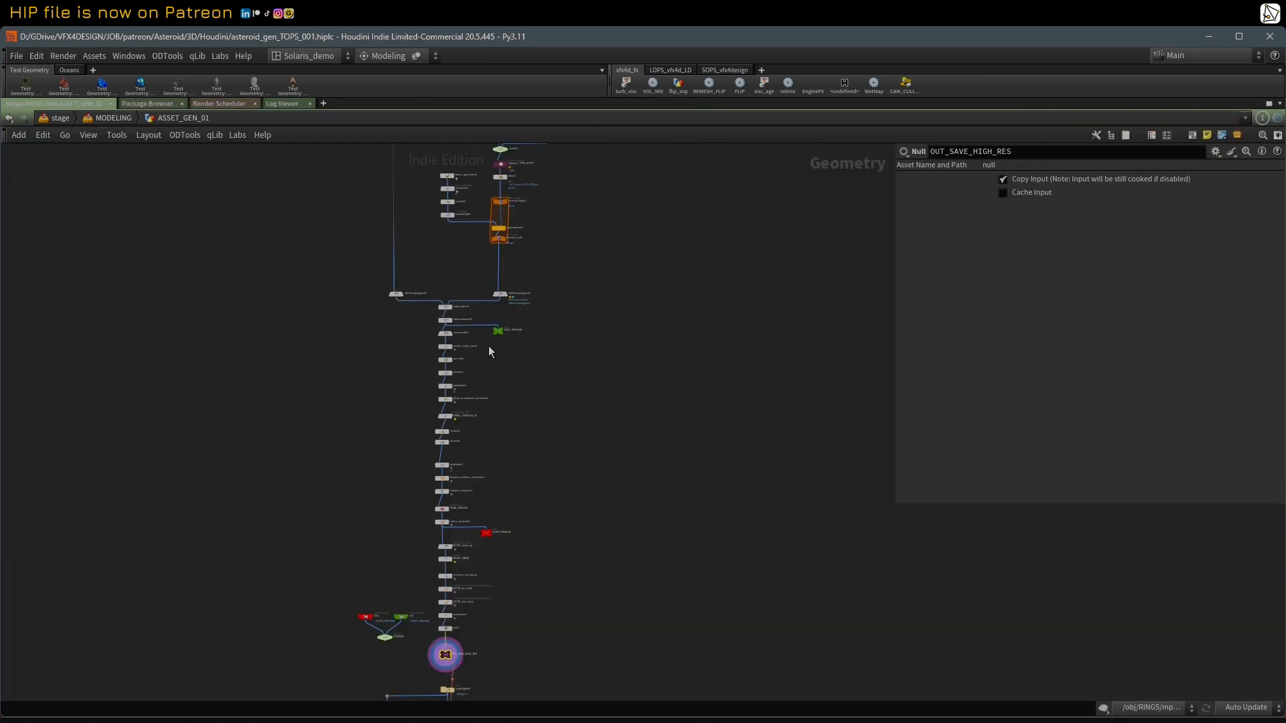
pyautogui.hotkey('ctrl', 'b')
pyautogui.moveTo(312, 242); pyautogui.dragTo(313, 385, button='middle')
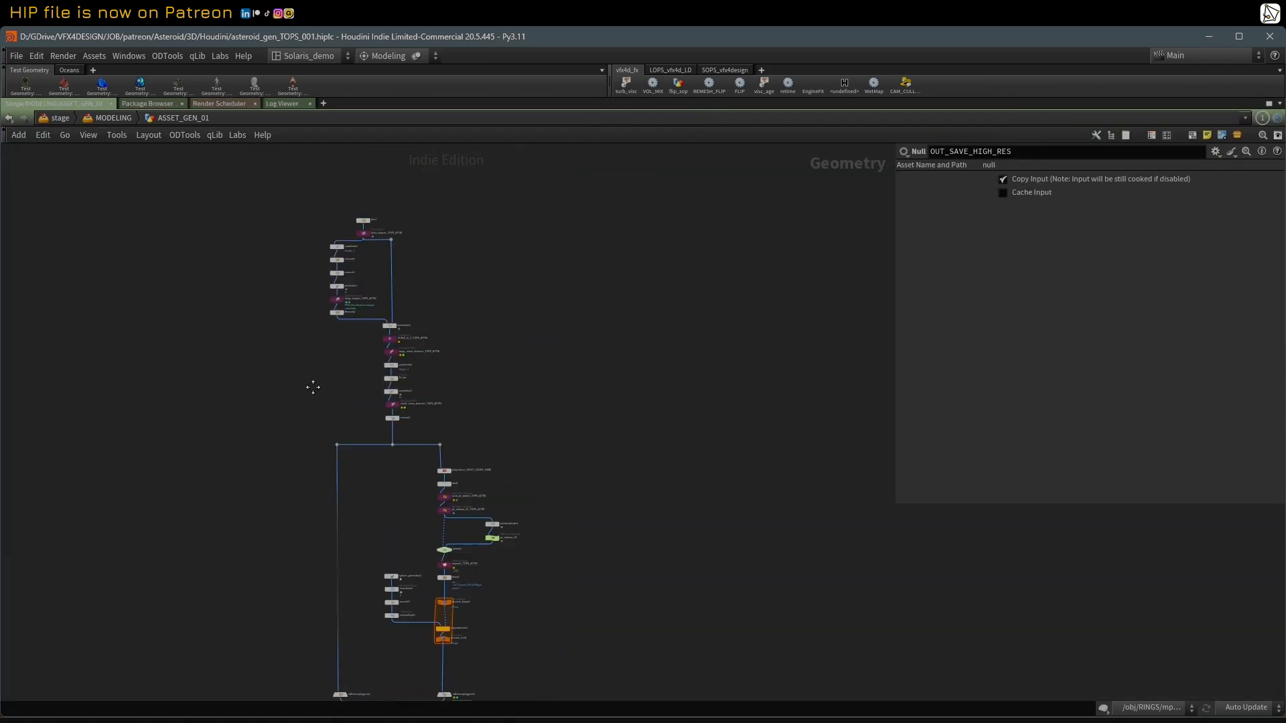
pyautogui.scroll(4, 348, 311)
pyautogui.scroll(1, 385, 244)
pyautogui.moveTo(385, 258); pyautogui.dragTo(355, 354, button='middle')
pyautogui.scroll(1, 368, 259)
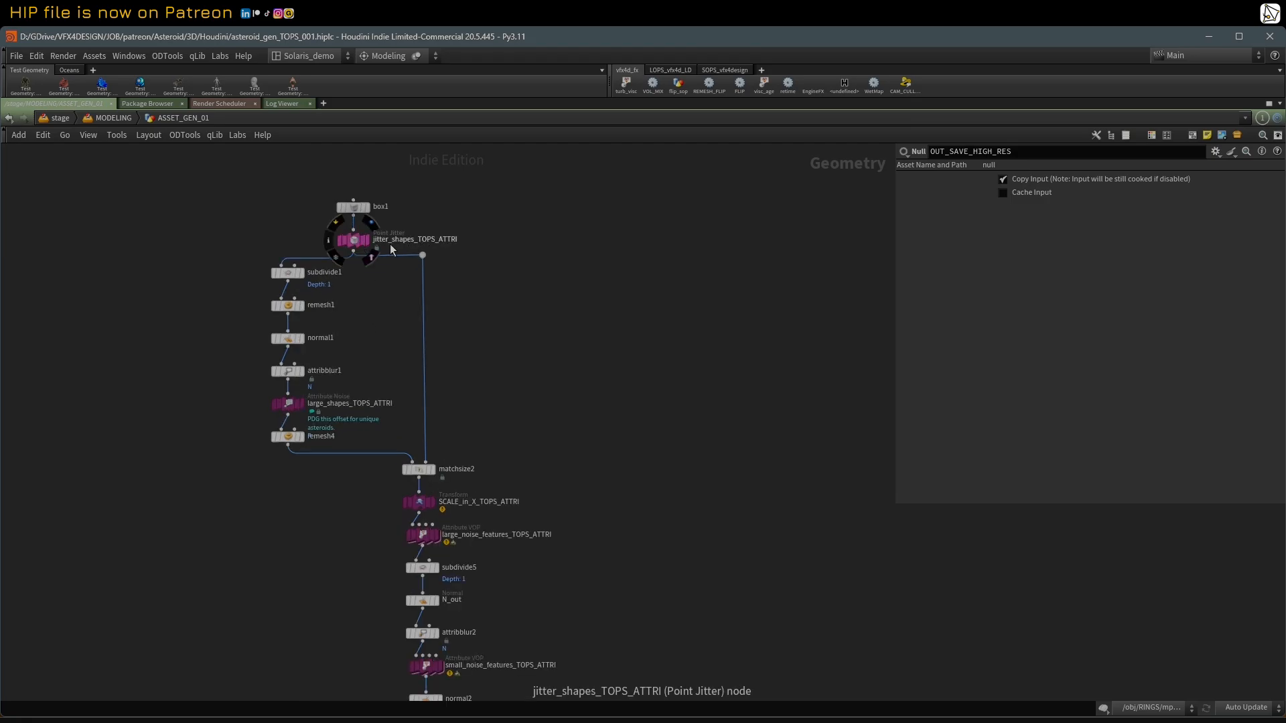
pyautogui.click(288, 403)
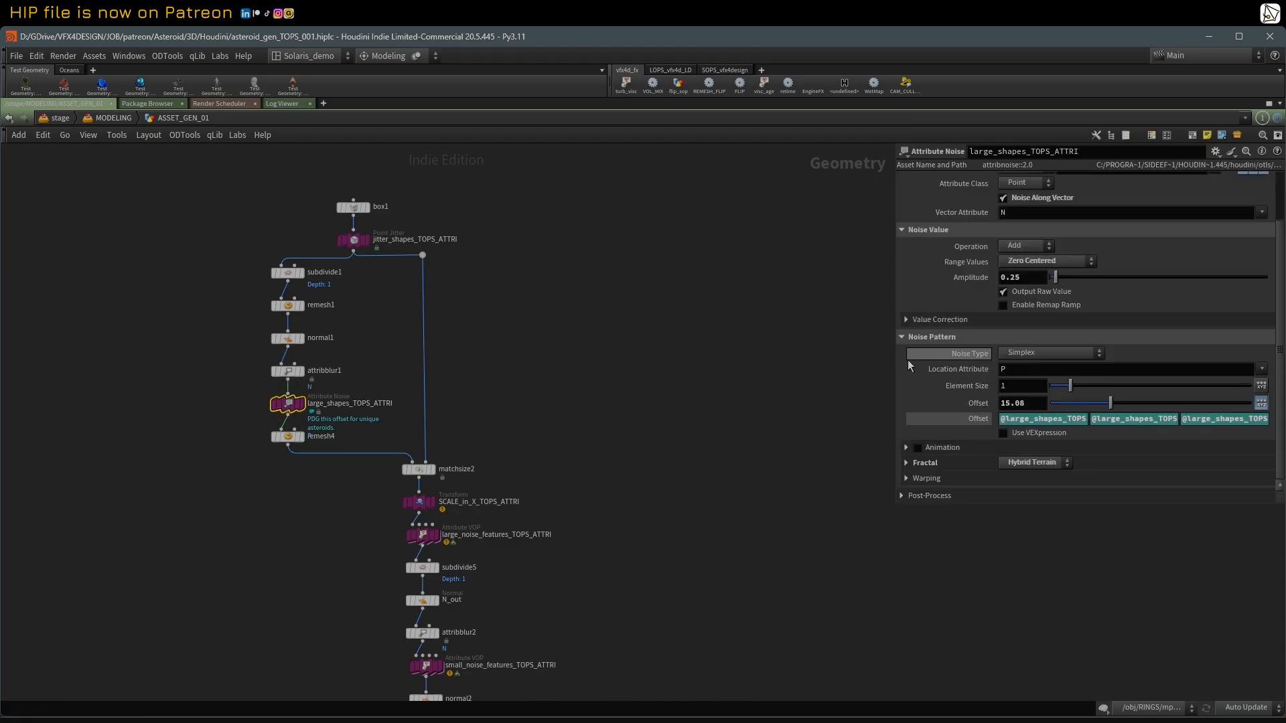
# Step: Restore the multi-pane layout, enlarge the task network and select its wedges node
pyautogui.hotkey('ctrl', 'b')
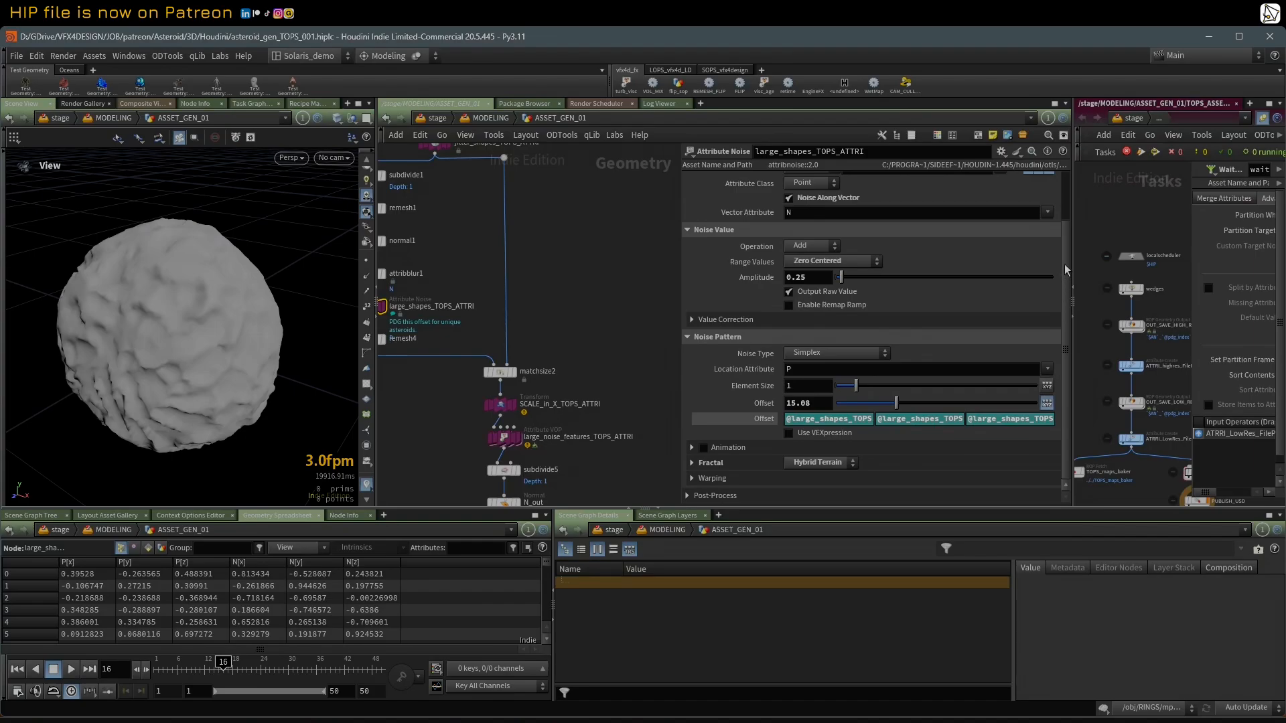
pyautogui.moveTo(1073, 266); pyautogui.dragTo(928, 272)
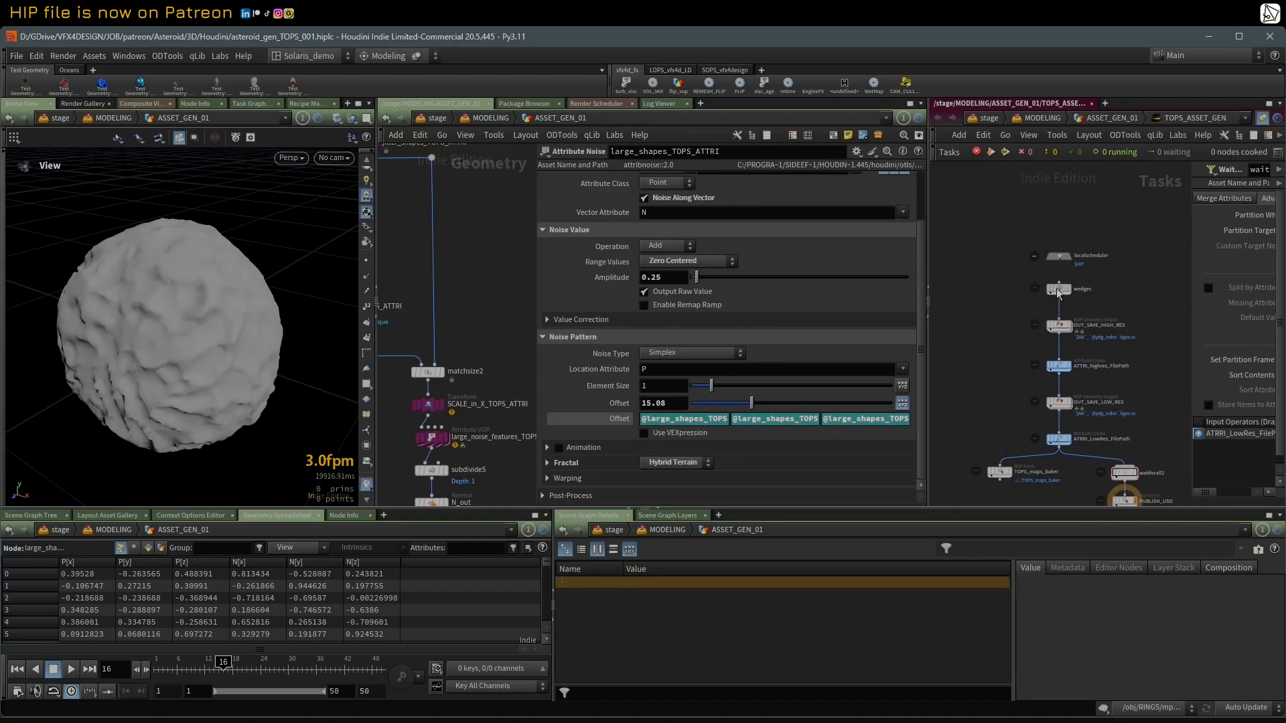
pyautogui.click(1056, 288)
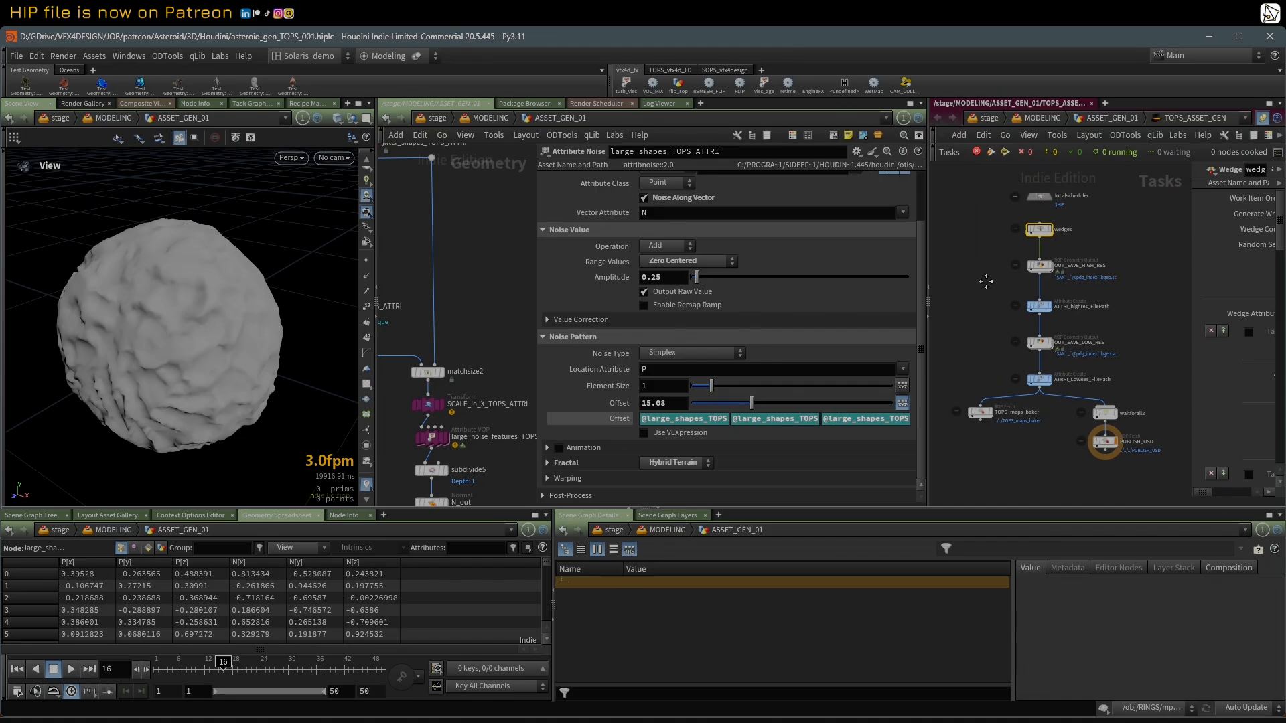
# Step: Generate static work items for the TOPS_maps_baker and waitforall2 nodes
pyautogui.rightClick(985, 417)
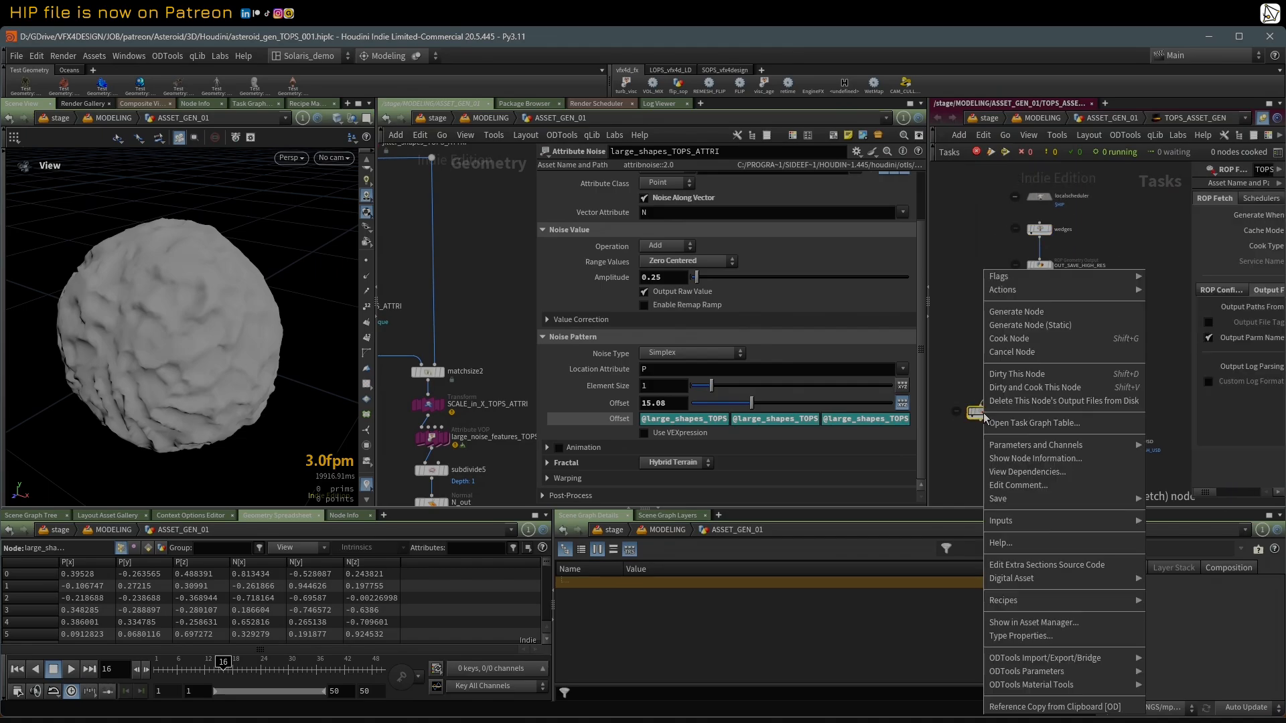
pyautogui.click(1029, 328)
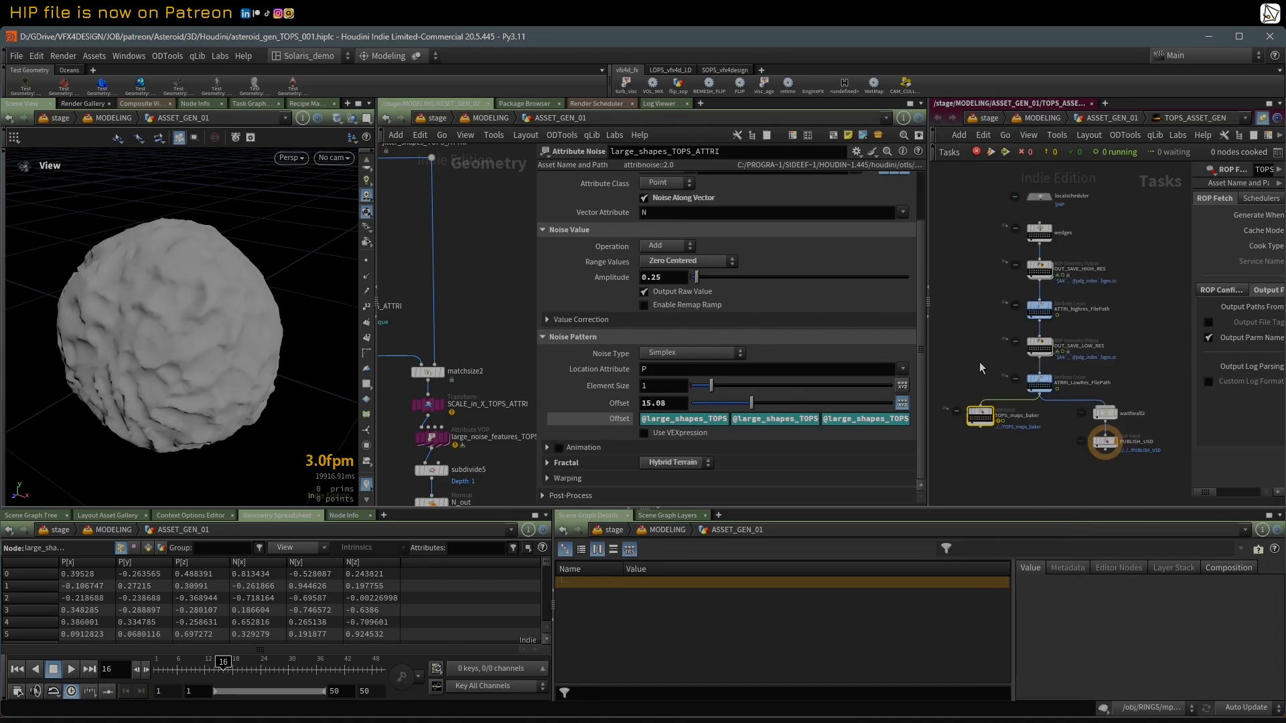
pyautogui.rightClick(1106, 414)
pyautogui.click(1148, 322)
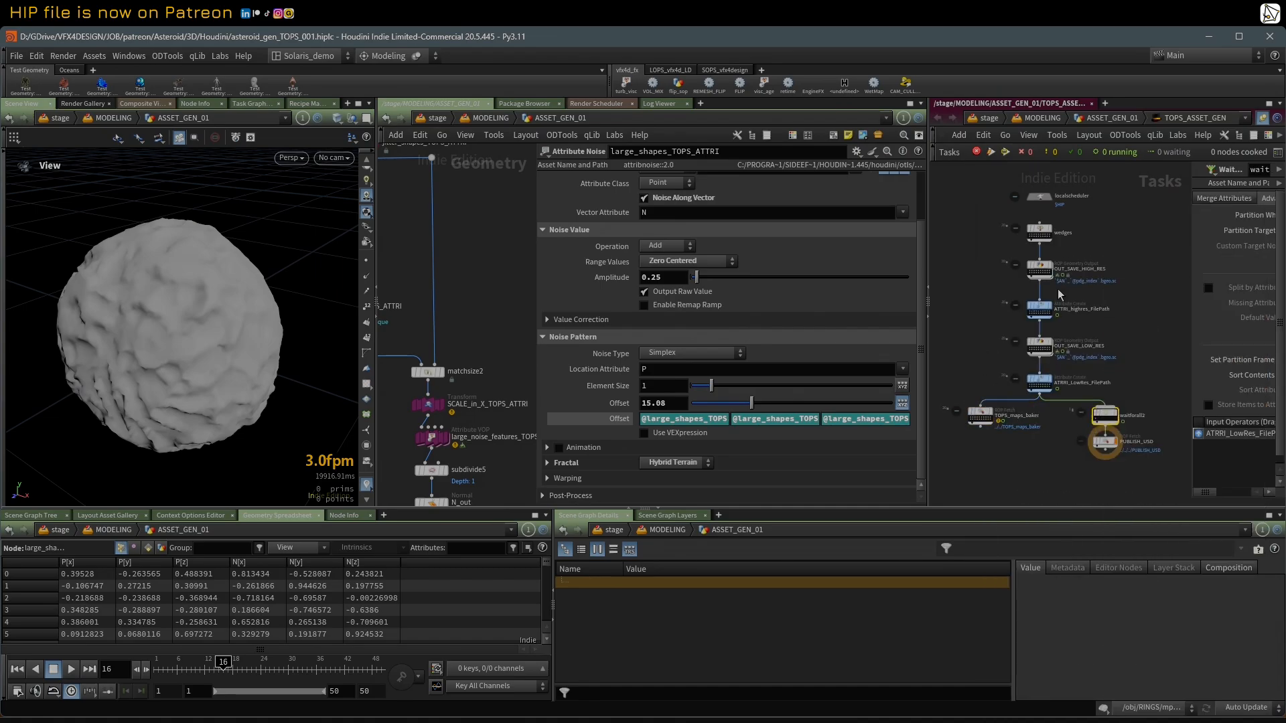
# Step: Examine the task nodes' work items and frame the wedged asteroid variation in the viewport to inspect its shape
pyautogui.scroll(2, 1012, 268)
pyautogui.moveTo(1048, 263)
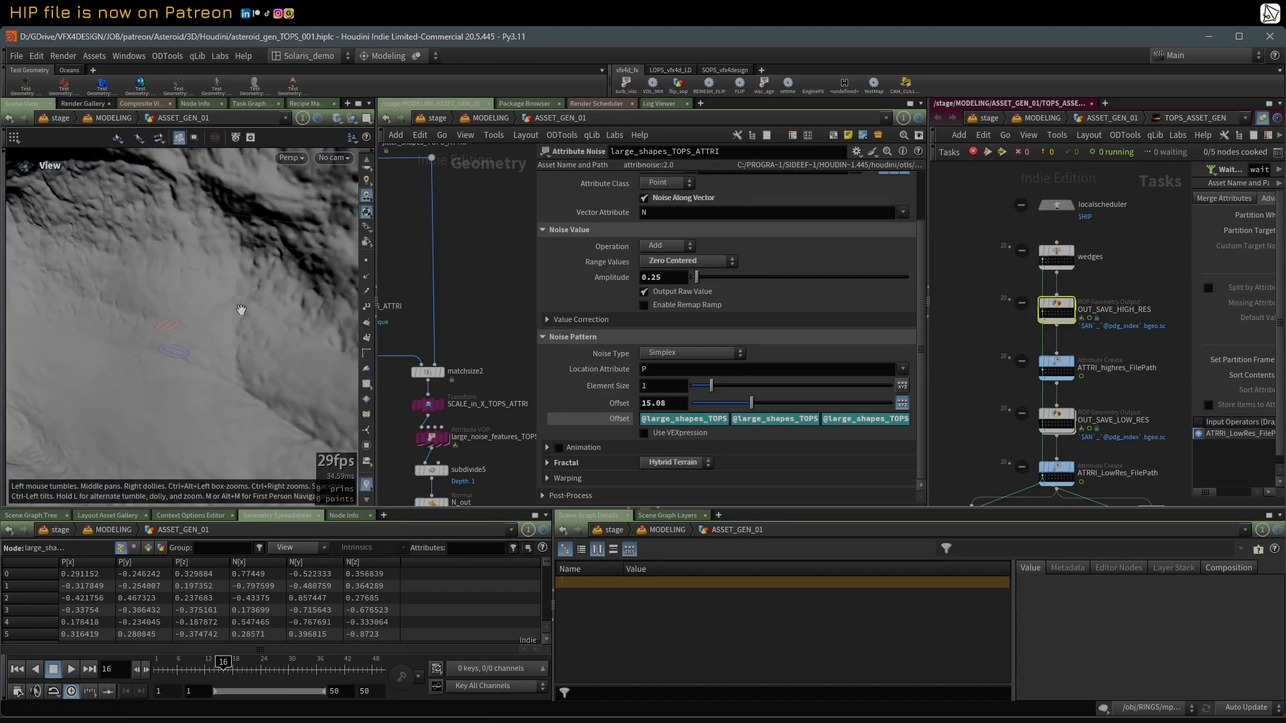
pyautogui.hotkey('space', 'g')
pyautogui.moveTo(242, 310)
pyautogui.mouseDown()
pyautogui.moveTo(264, 299)
pyautogui.moveTo(201, 305)
pyautogui.moveTo(262, 319)
pyautogui.moveTo(243, 323)
pyautogui.mouseUp()
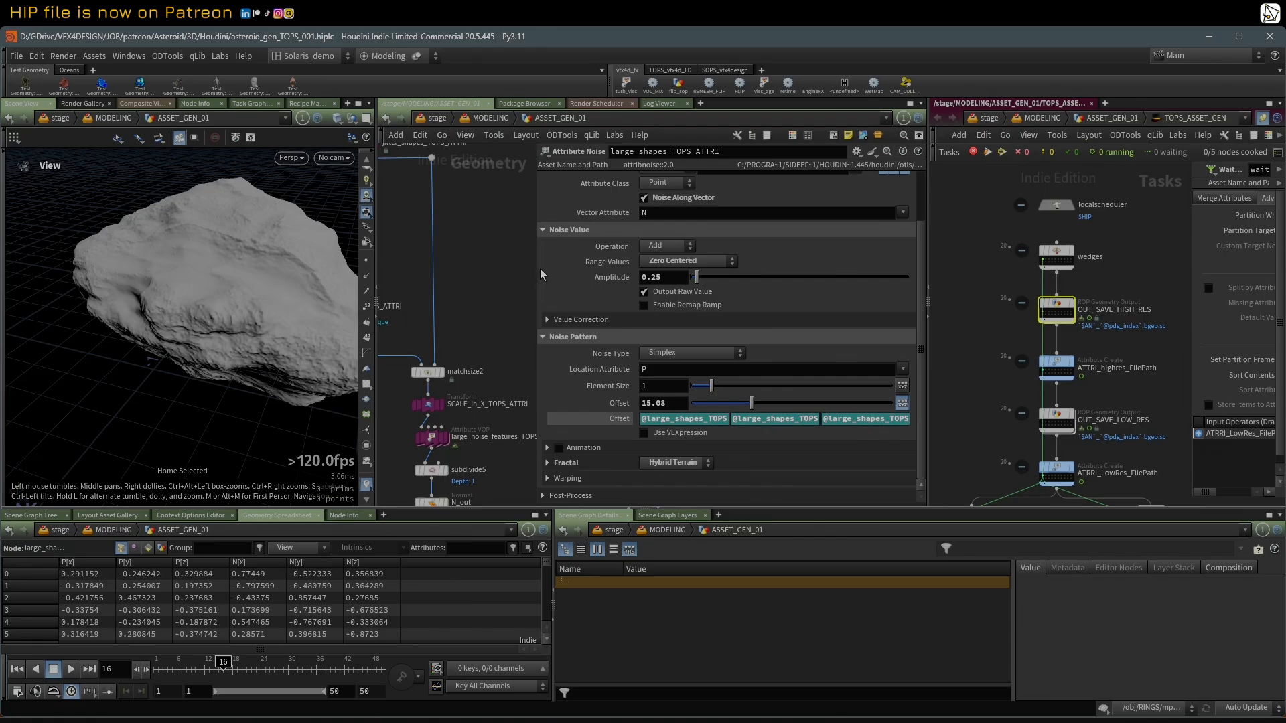
# Step: Widen the geometry network, display box1 at its start, then display jitter_shapes_TOPS_ATTRI and show its settings
pyautogui.moveTo(537, 267); pyautogui.dragTo(743, 276)
pyautogui.scroll(-5, 596, 272)
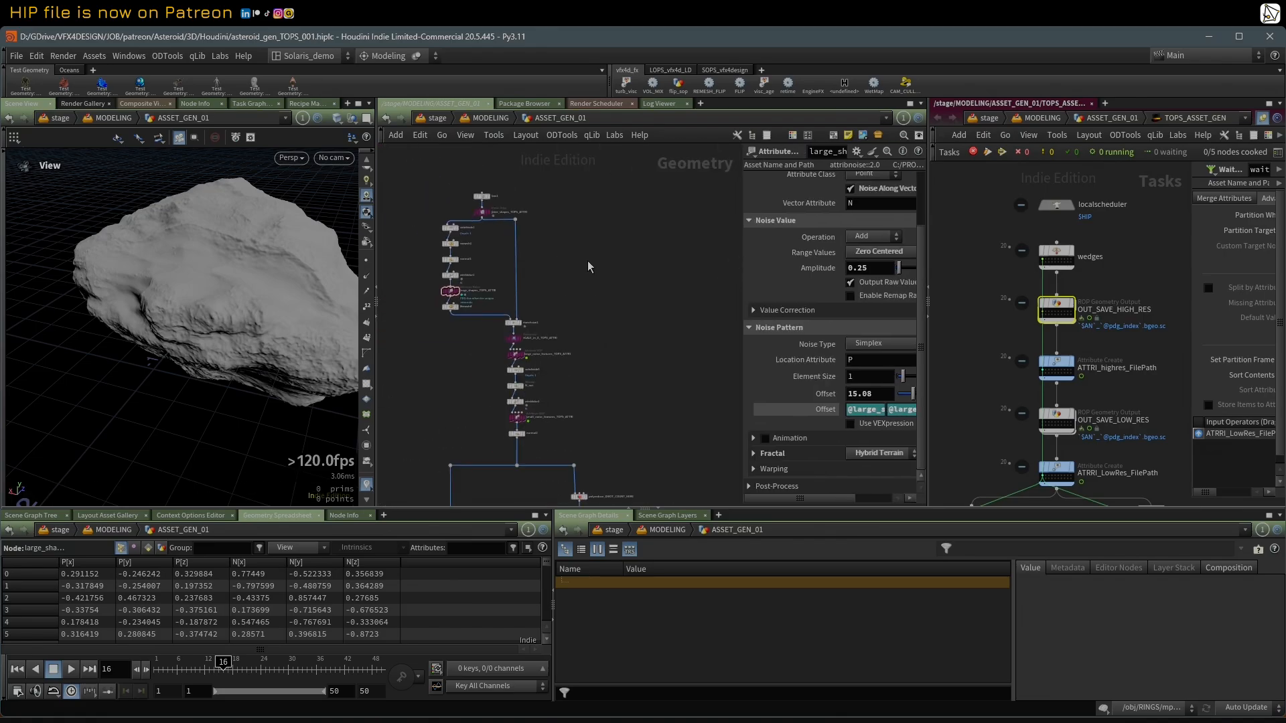
pyautogui.moveTo(588, 260); pyautogui.dragTo(639, 298, button='middle')
pyautogui.scroll(4, 646, 284)
pyautogui.moveTo(503, 208); pyautogui.dragTo(577, 205, button='middle')
pyautogui.scroll(1, 577, 205)
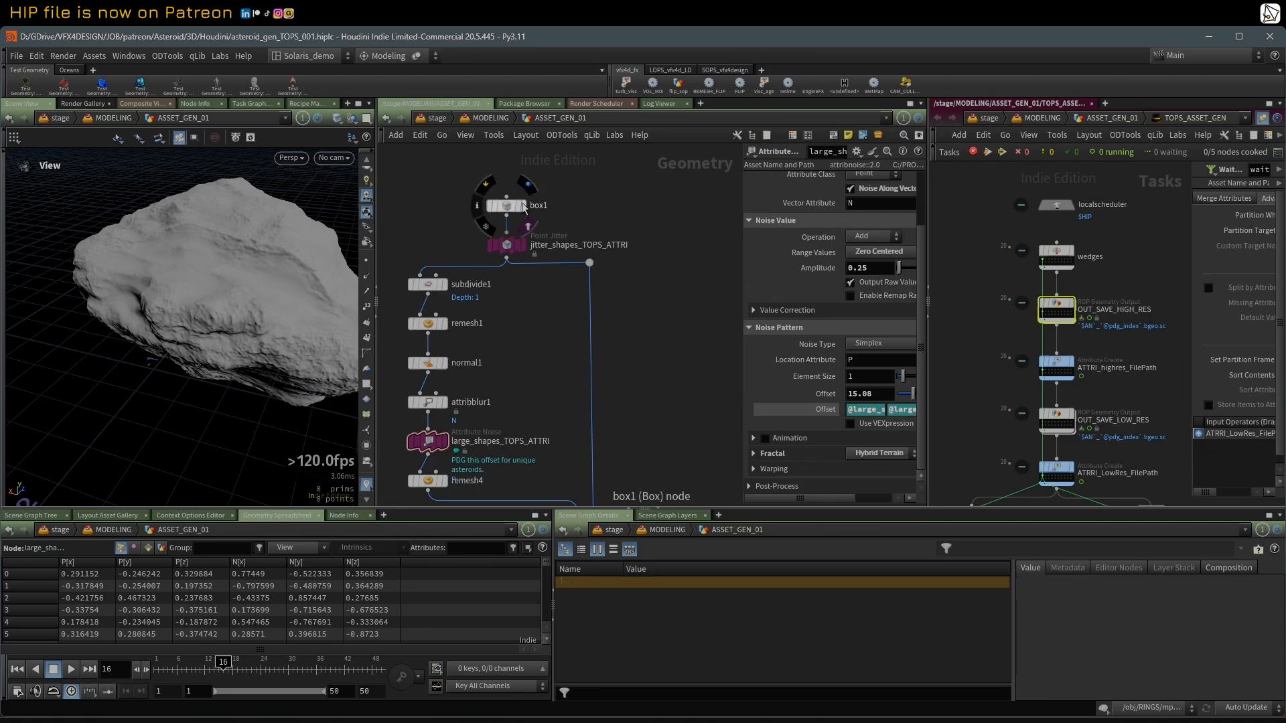
pyautogui.click(525, 206)
pyautogui.click(506, 206)
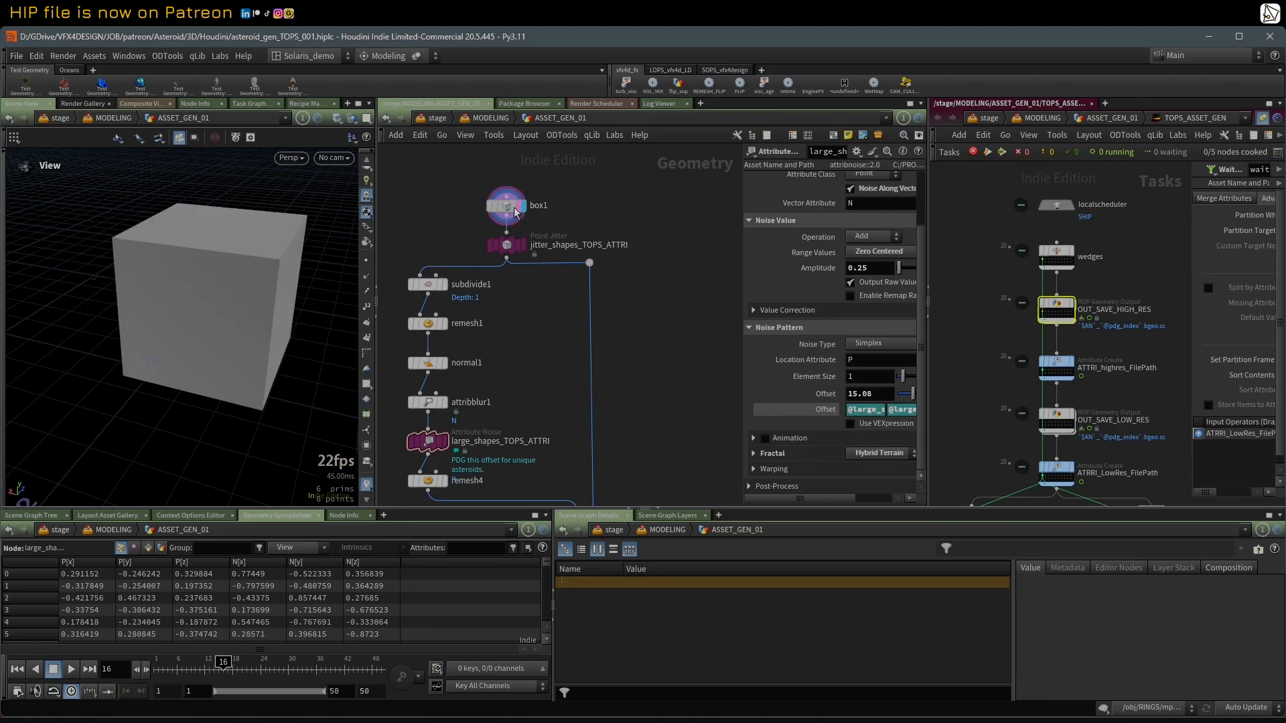
pyautogui.click(507, 245)
pyautogui.click(524, 245)
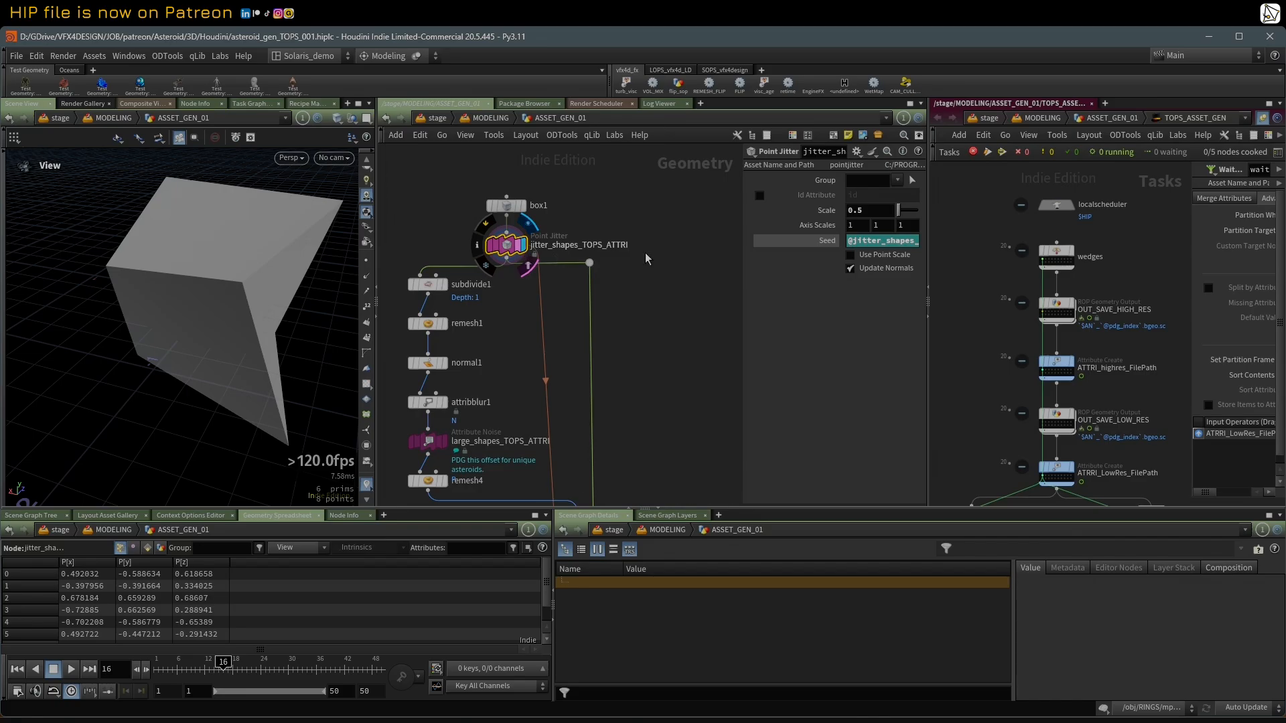
# Step: Select the wedges node and widen its settings to compare the jitter_shapes_TOPS wedge attribute with the Point Jitter seed
pyautogui.moveTo(975, 237); pyautogui.dragTo(923, 242, button='middle')
pyautogui.scroll(1, 976, 245)
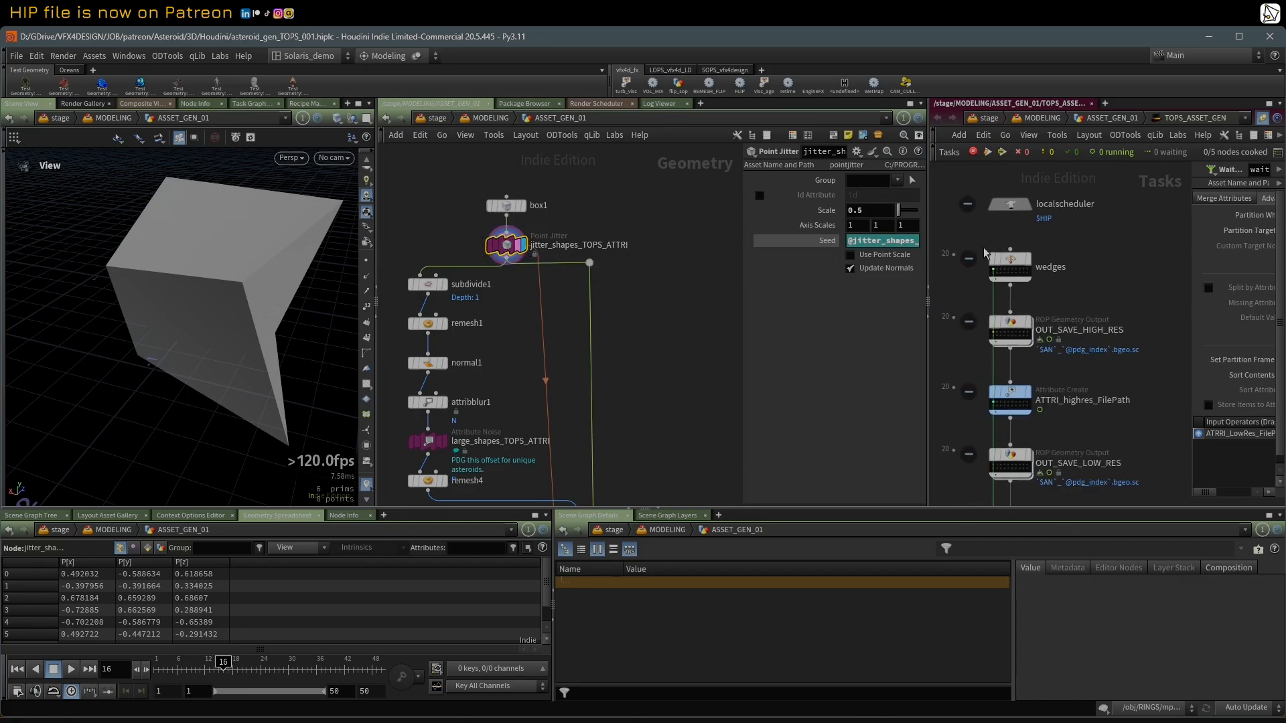
pyautogui.click(1009, 262)
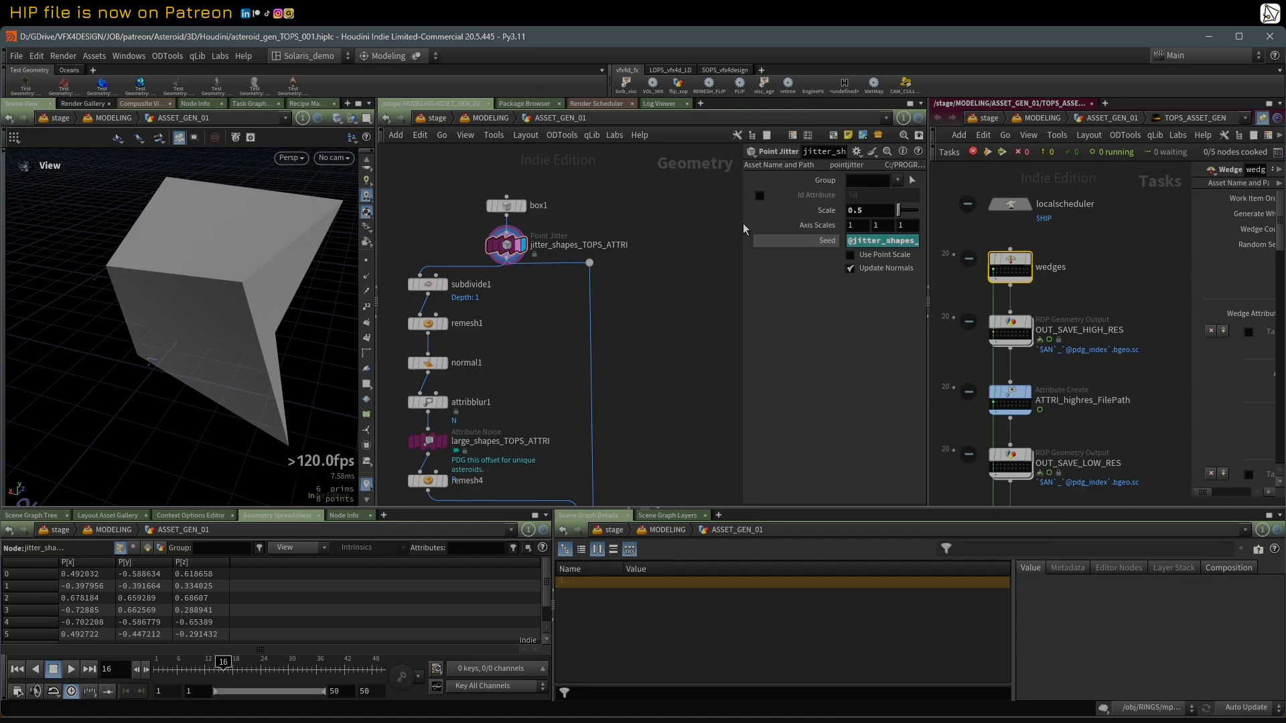
pyautogui.moveTo(743, 224); pyautogui.dragTo(680, 233)
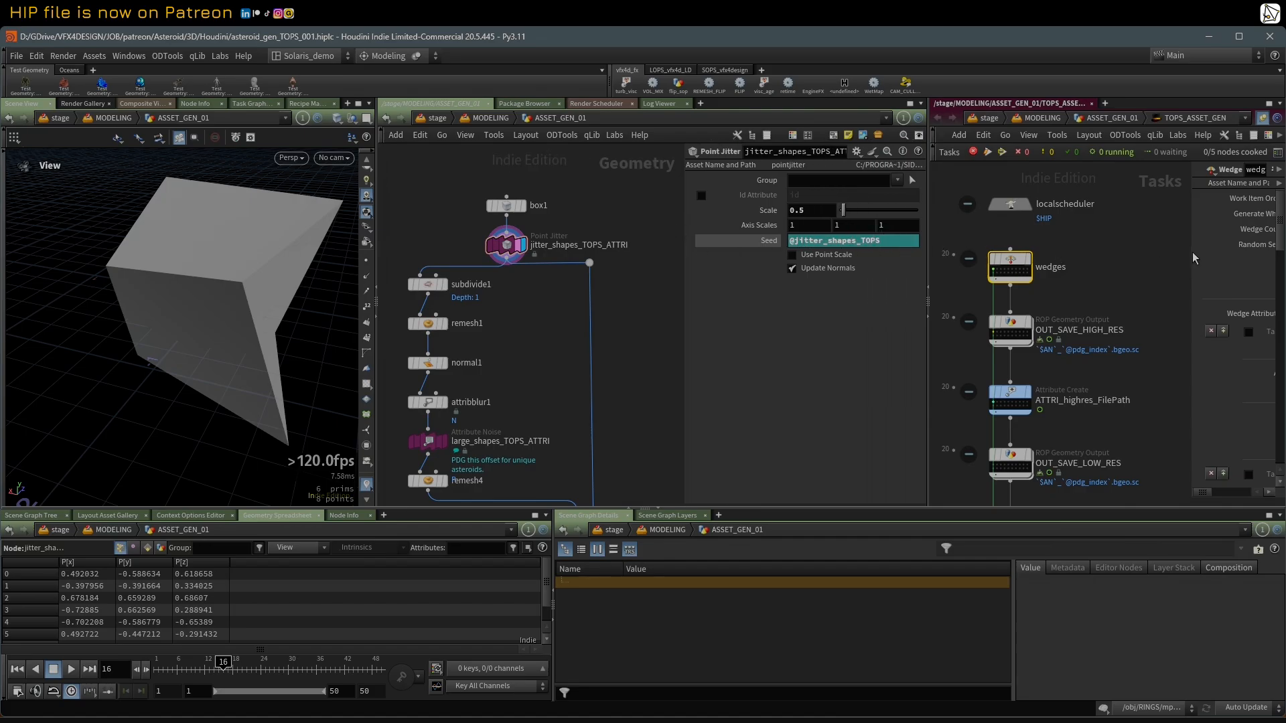
pyautogui.moveTo(1170, 251); pyautogui.dragTo(1080, 263)
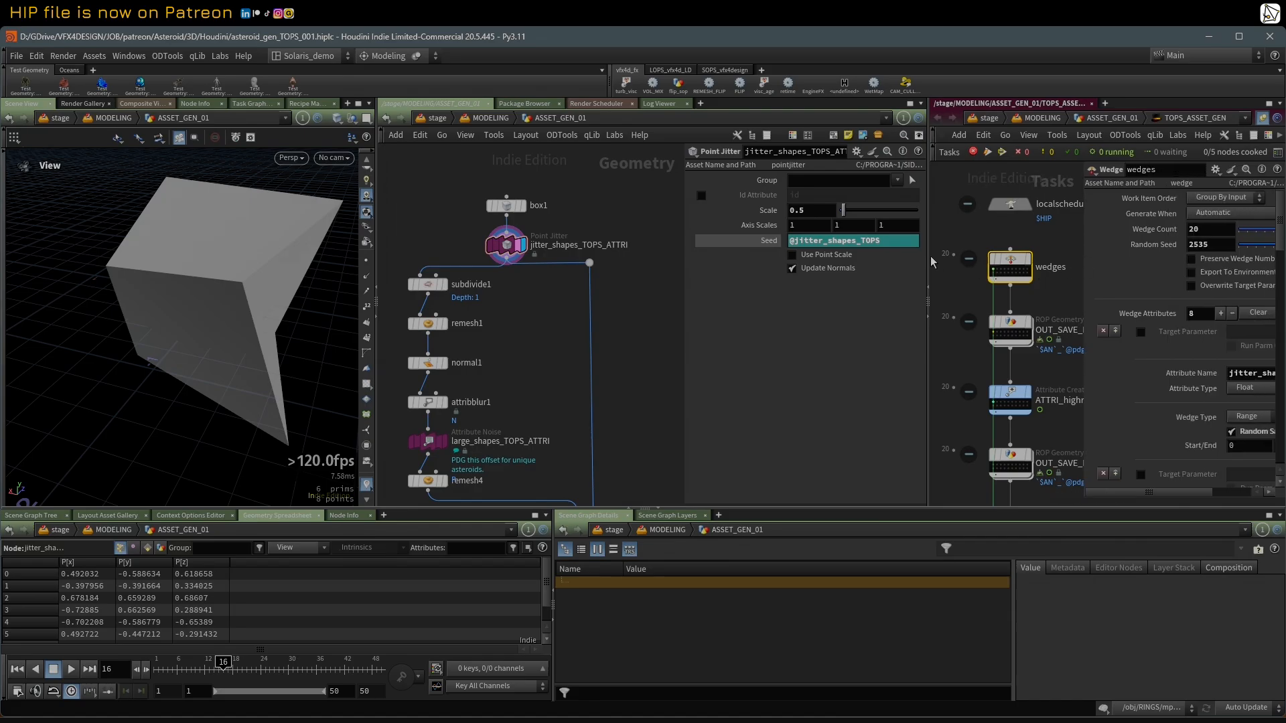
pyautogui.moveTo(929, 255); pyautogui.dragTo(762, 256)
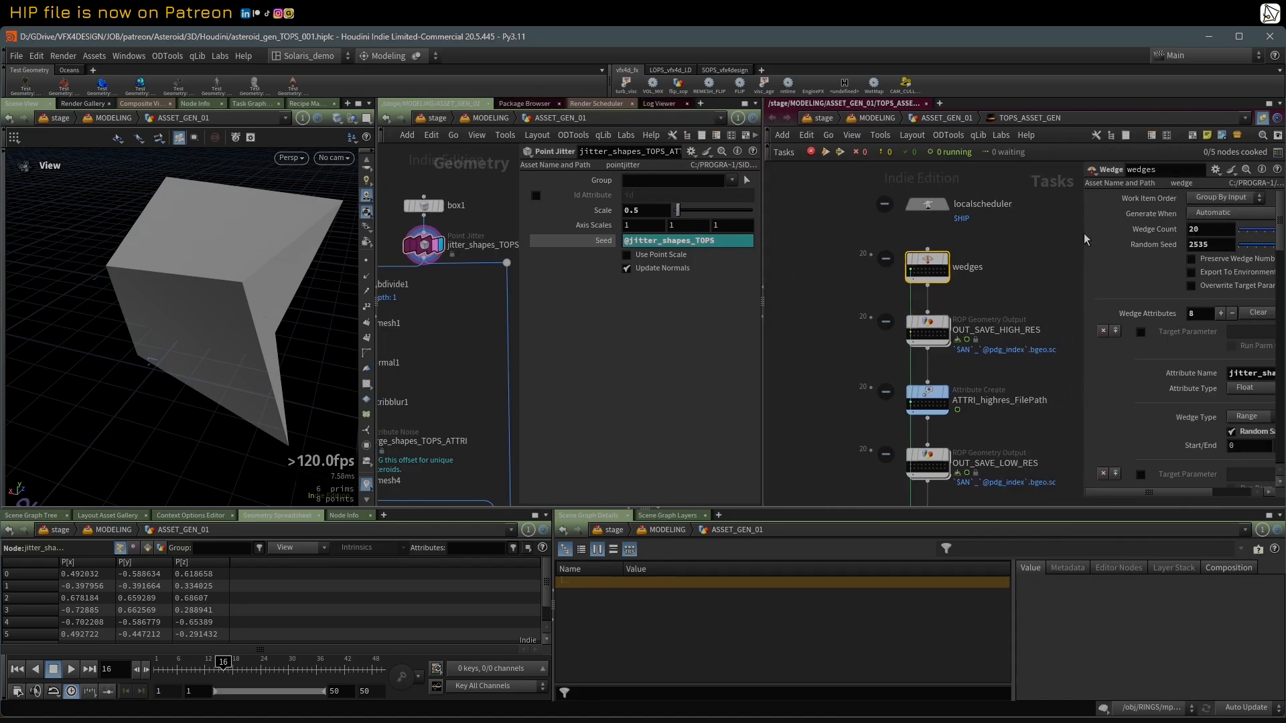
pyautogui.moveTo(1086, 240); pyautogui.dragTo(961, 254)
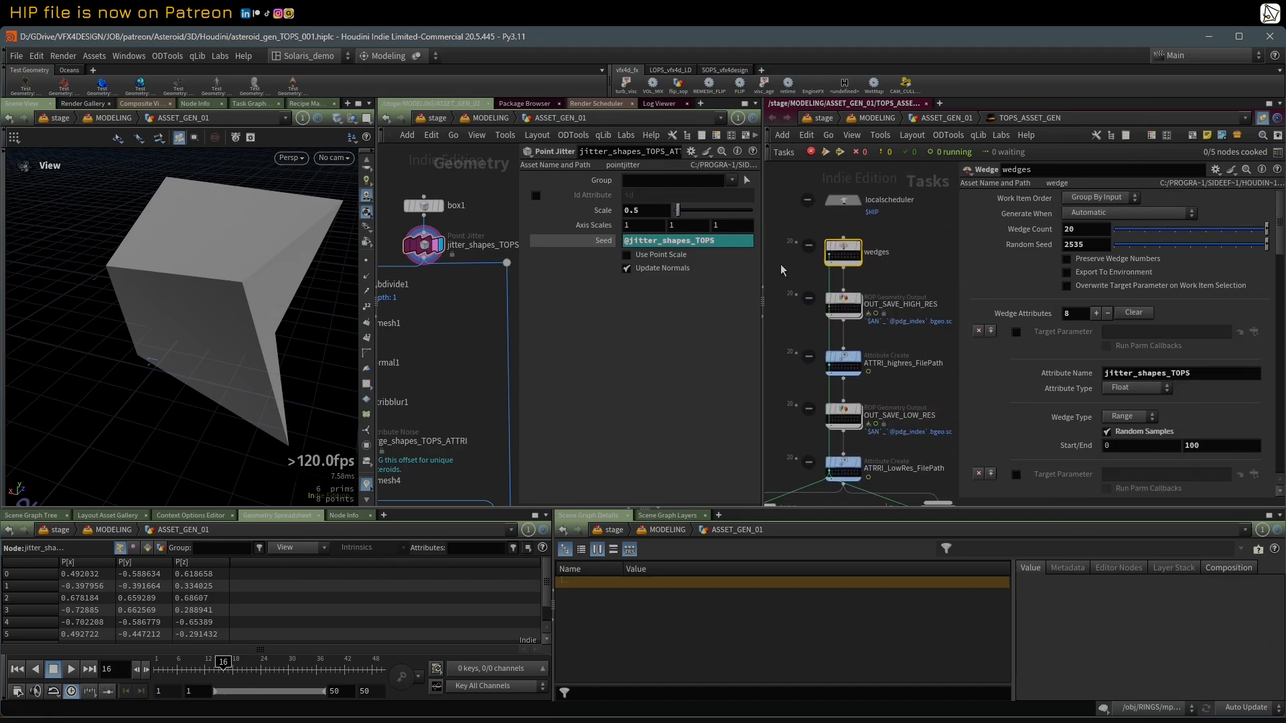
# Step: Enlarge the jitter_shapes_TOPS_ATTRI node view and switch its Seed from the expression to the evaluated value
pyautogui.scroll(1, 781, 270)
pyautogui.moveTo(518, 235); pyautogui.dragTo(580, 233)
pyautogui.moveTo(501, 231); pyautogui.dragTo(544, 227, button='middle')
pyautogui.scroll(1, 544, 227)
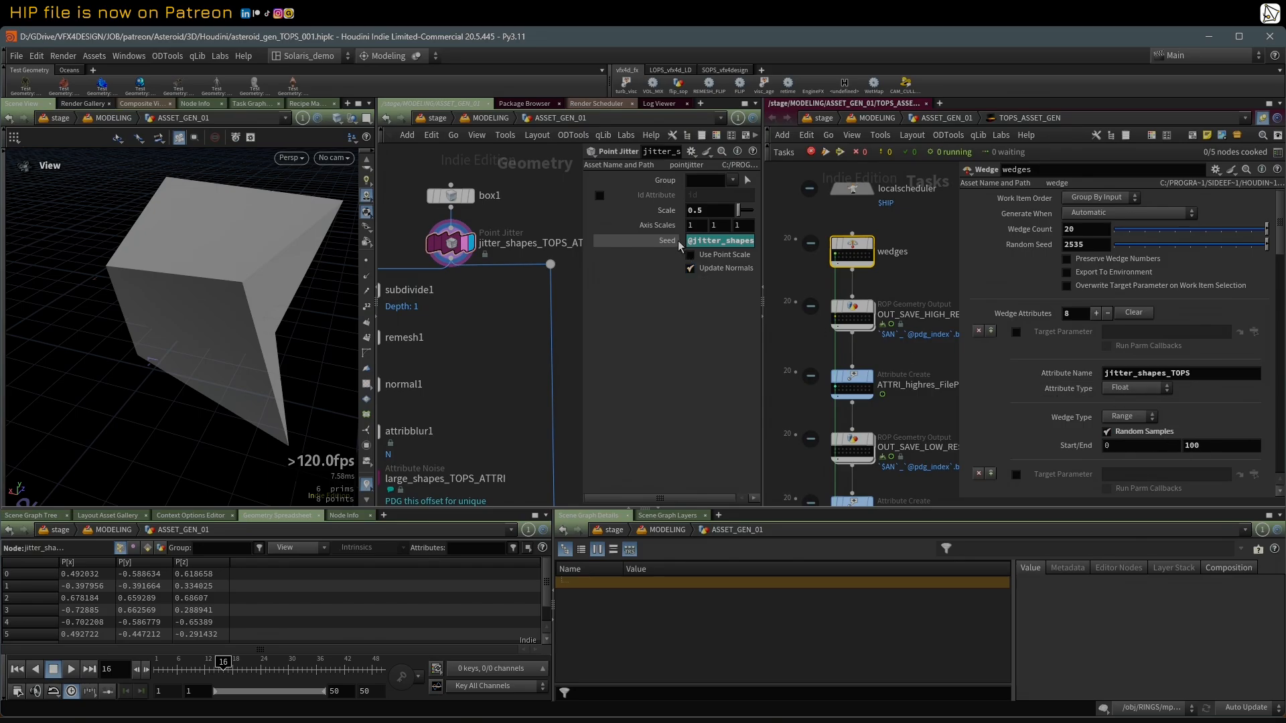
pyautogui.click(654, 238)
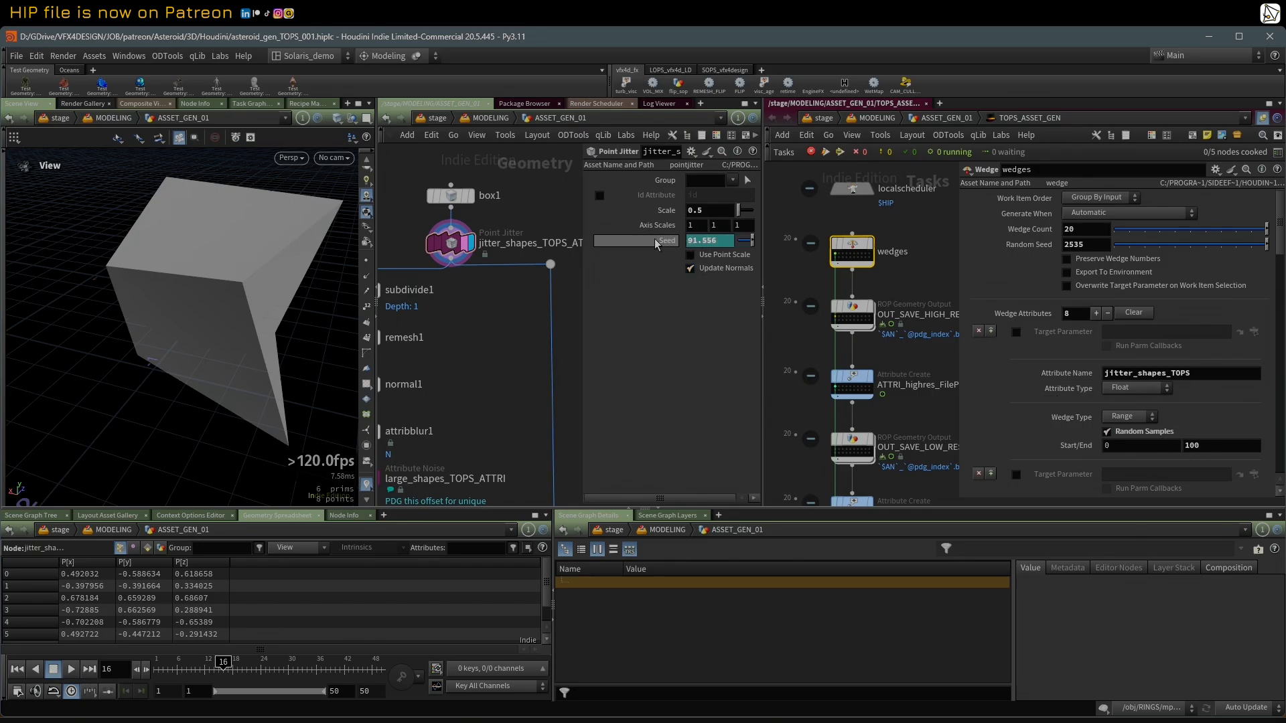
# Step: Switch between several work items of the wedges node to compare the jittered box variations in the viewport
pyautogui.click(843, 257)
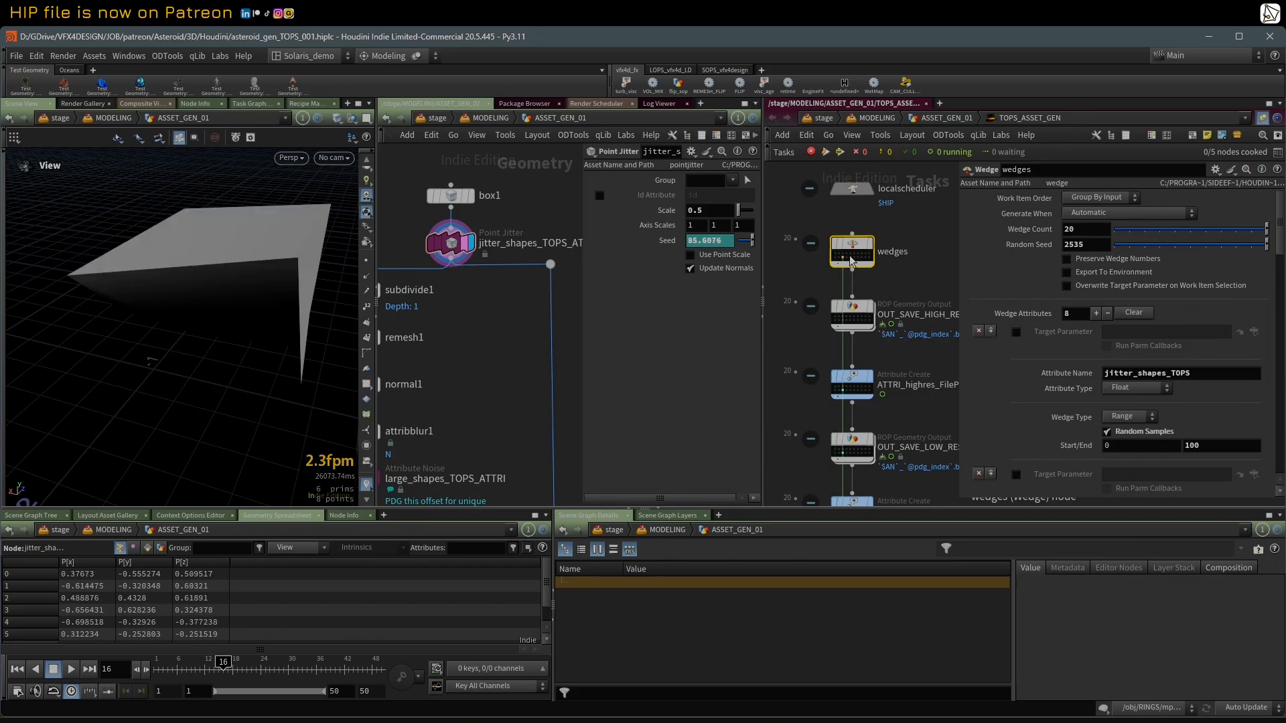
pyautogui.click(852, 258)
pyautogui.click(865, 258)
pyautogui.scroll(-4, 512, 335)
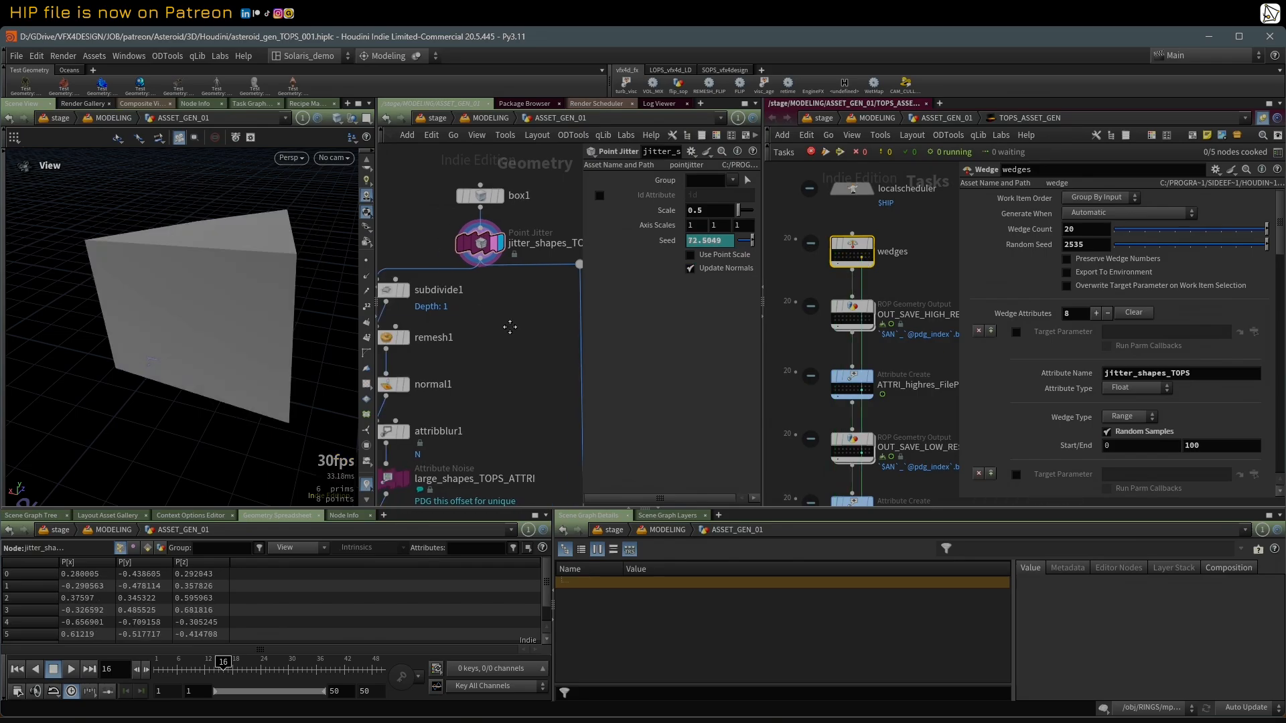
# Step: Move the display down the chain from subdivide1 through remesh1 to attribblur1, toggling wireframe shading on the remeshed surface
pyautogui.scroll(2, 512, 335)
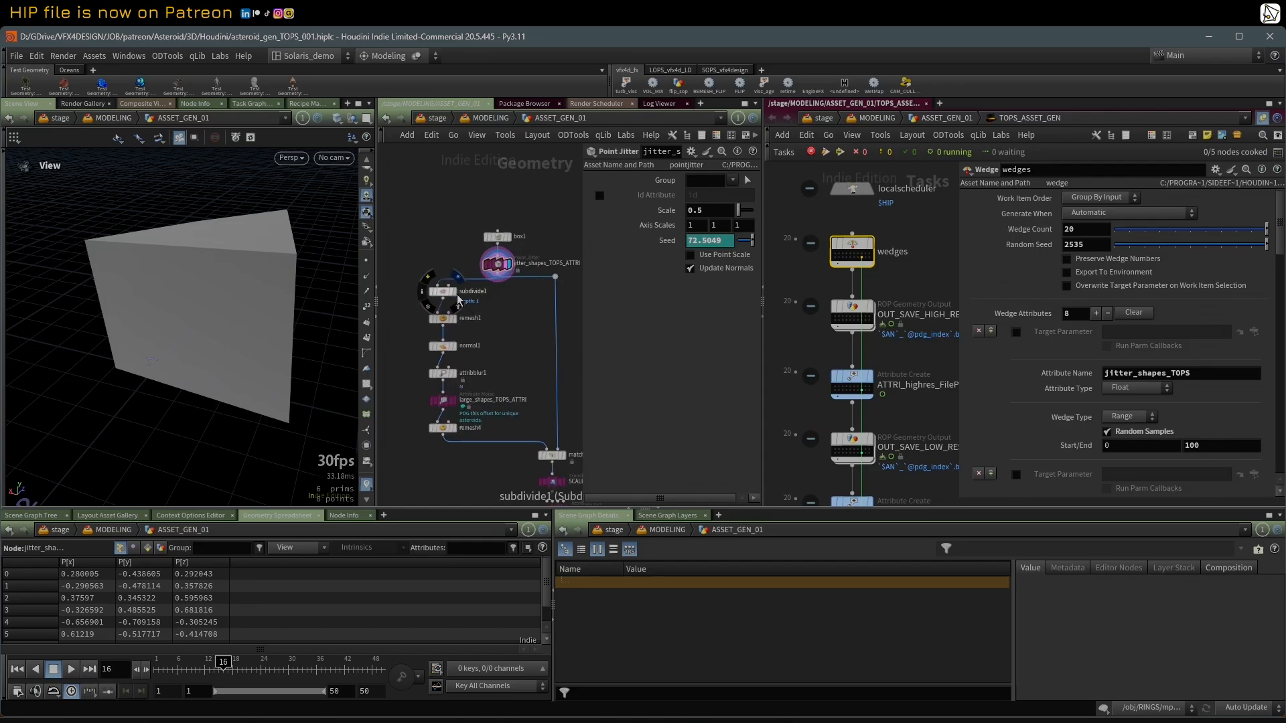
pyautogui.click(455, 306)
pyautogui.click(454, 319)
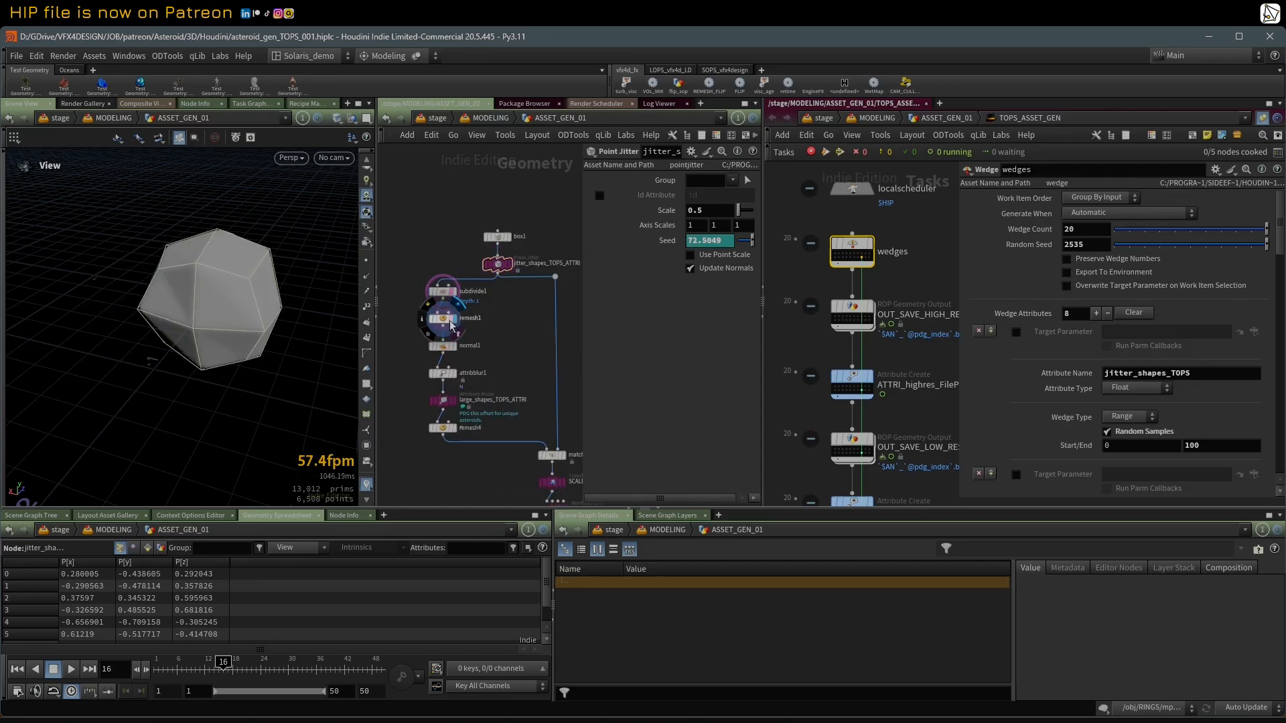
pyautogui.press('w')
pyautogui.press('w')
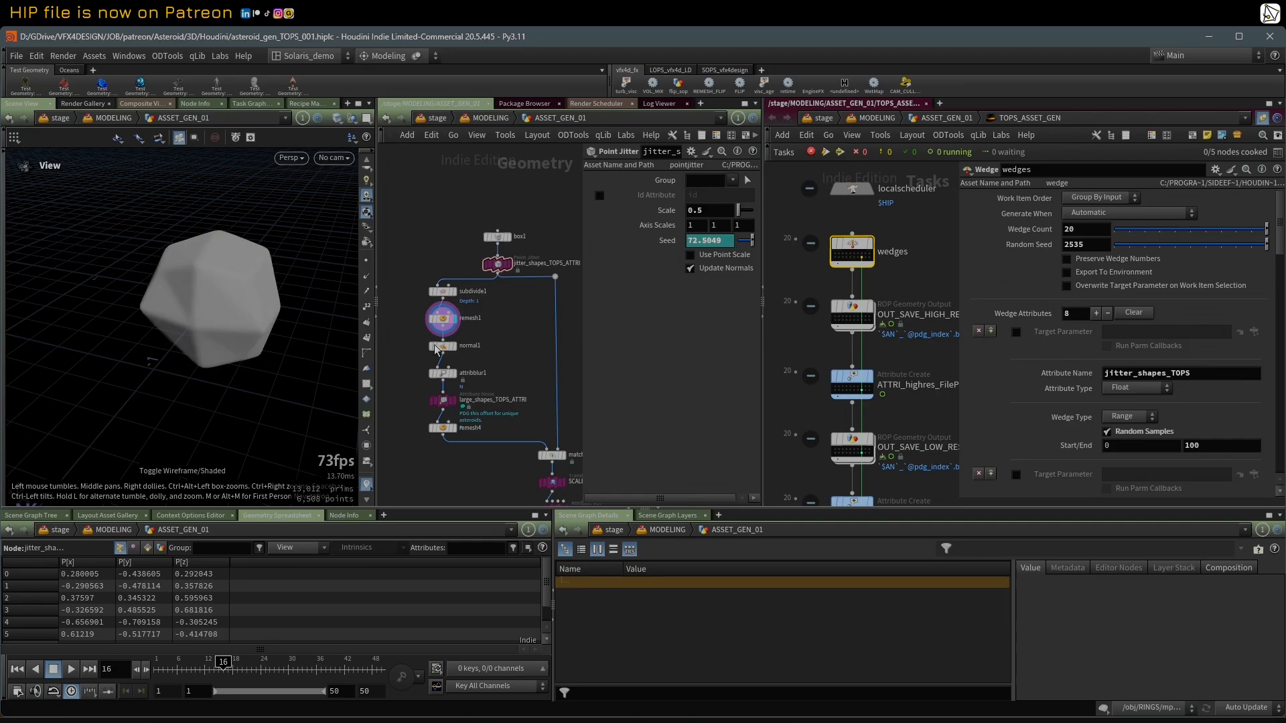
pyautogui.click(455, 376)
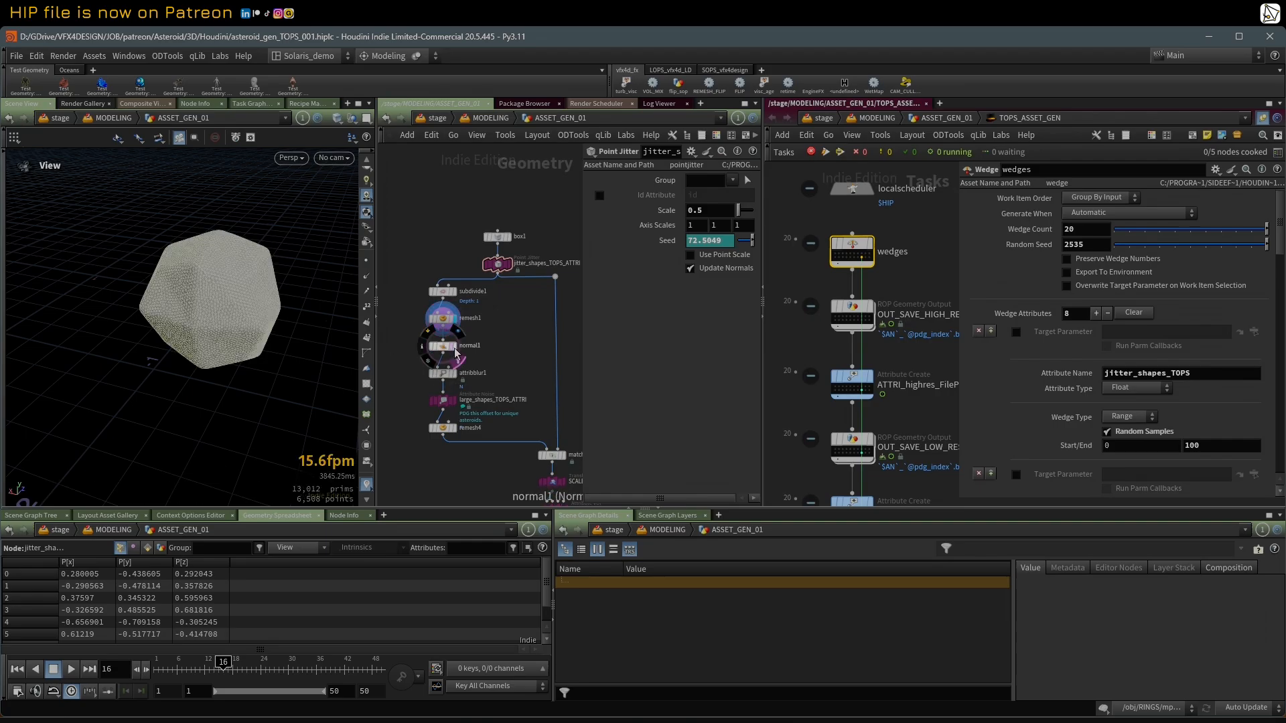
pyautogui.scroll(2, 457, 407)
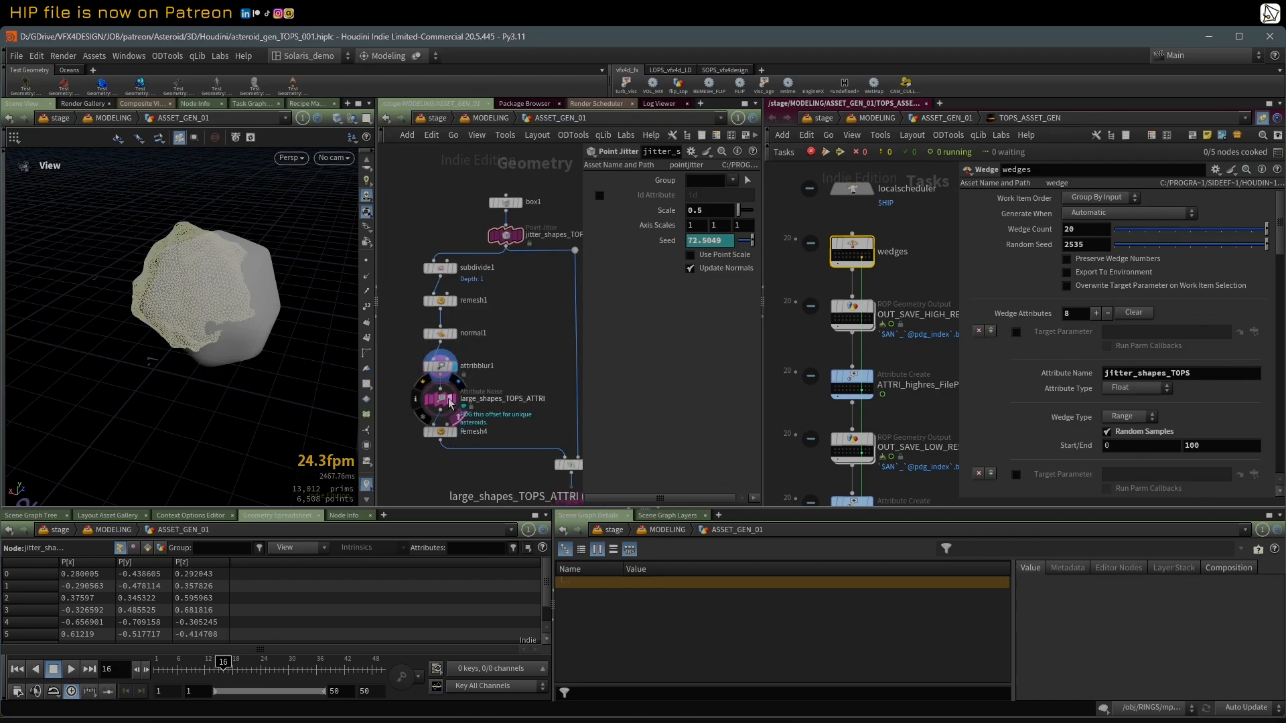
# Step: Look inside large_shapes_TOPS_ATTRI, return to the geometry network with its settings shown, and display remesh4
pyautogui.click(442, 402)
pyautogui.doubleClick(441, 401)
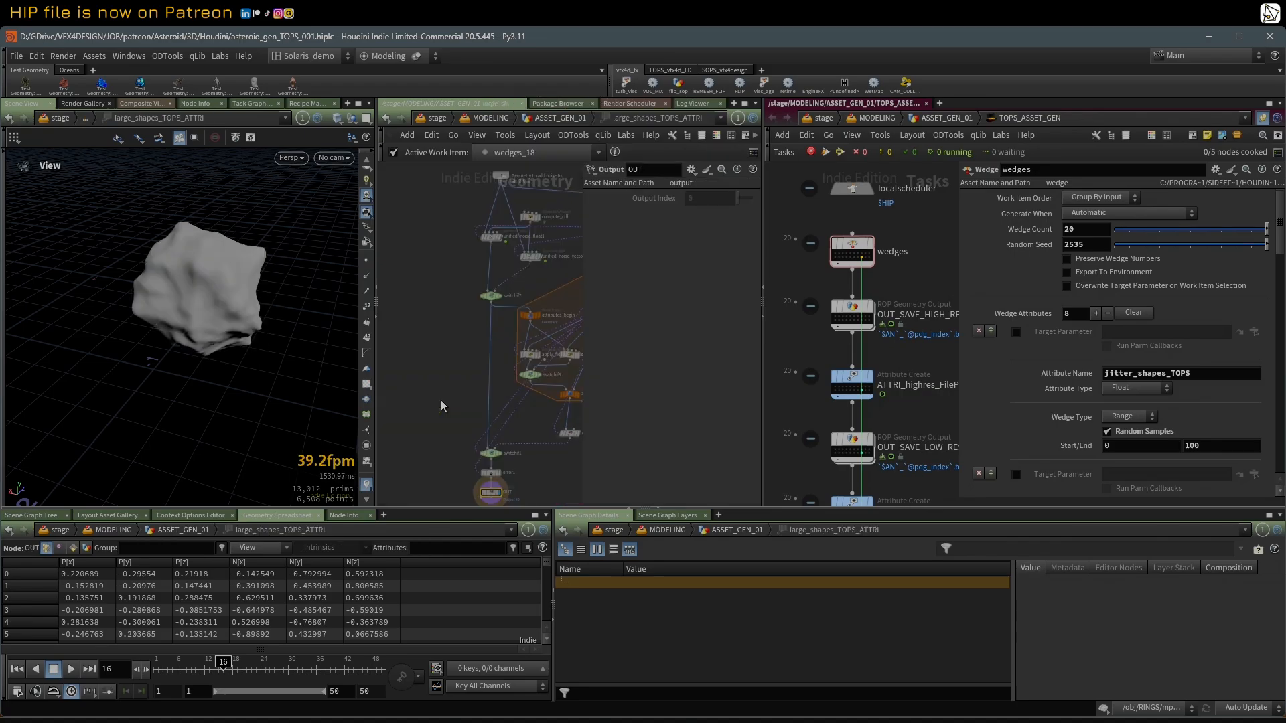
pyautogui.moveTo(444, 363); pyautogui.dragTo(421, 366, button='middle')
pyautogui.press('u')
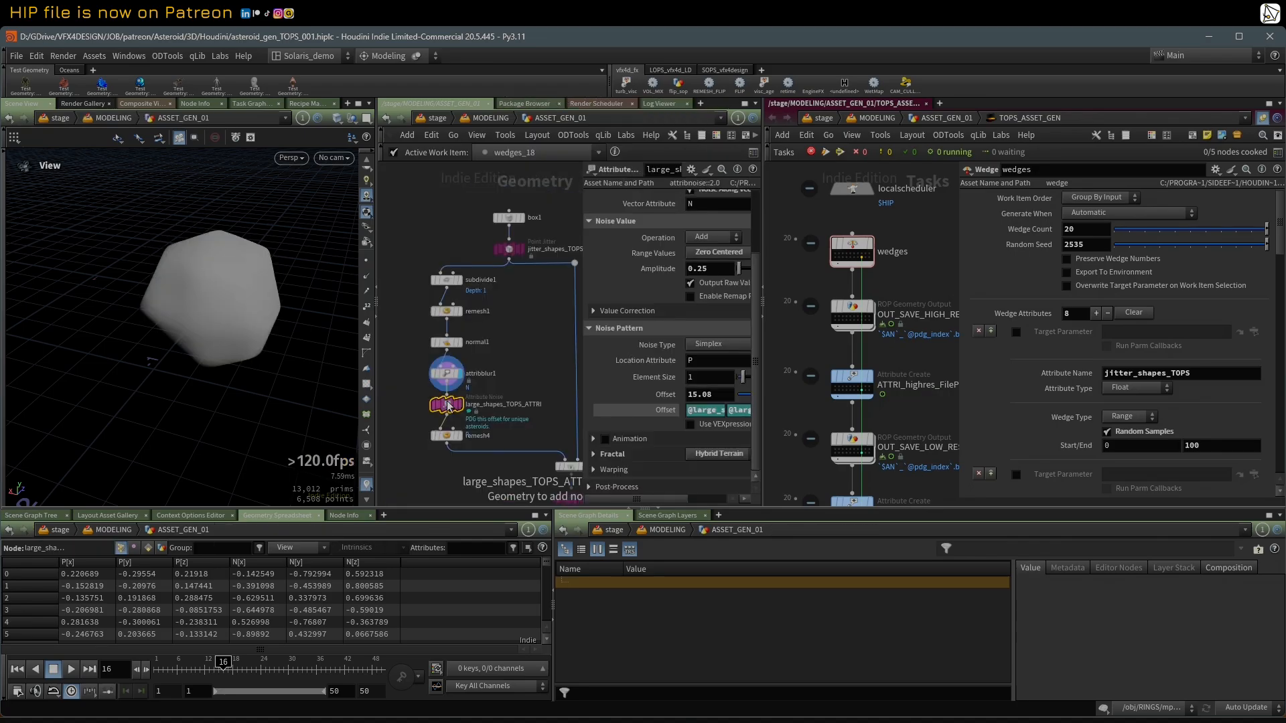
pyautogui.moveTo(268, 301); pyautogui.dragTo(293, 307)
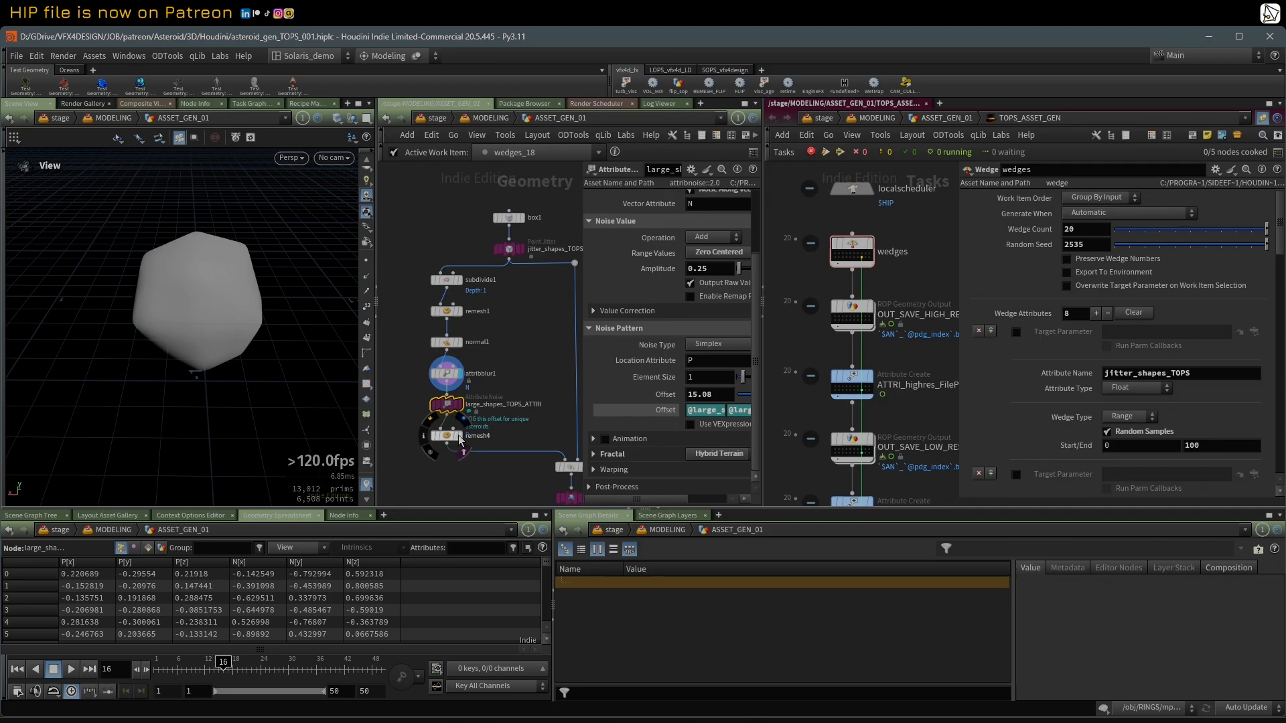
pyautogui.click(461, 439)
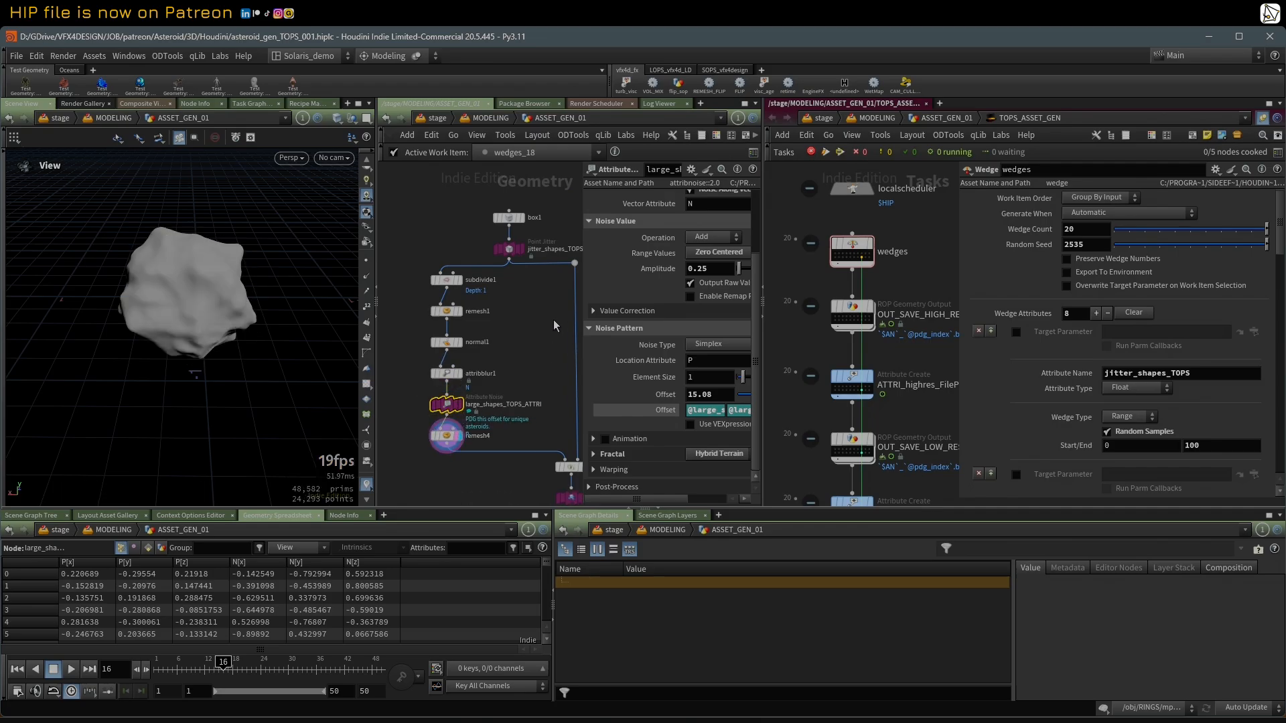
# Step: Widen the large_shapes_TOPS_ATTRI settings and compare its Offset expressions with the large_shapes_TOPS attribute in the wedges settings
pyautogui.moveTo(581, 277); pyautogui.dragTo(513, 278)
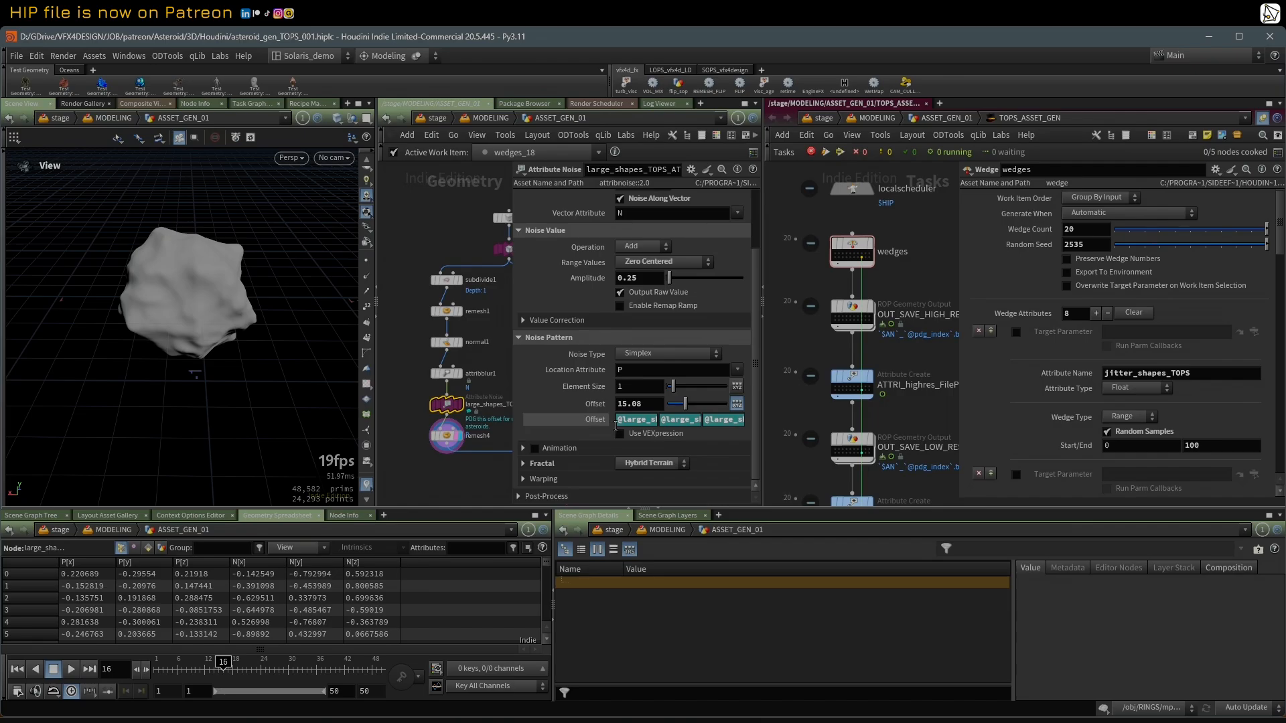
pyautogui.moveTo(512, 407); pyautogui.dragTo(379, 406)
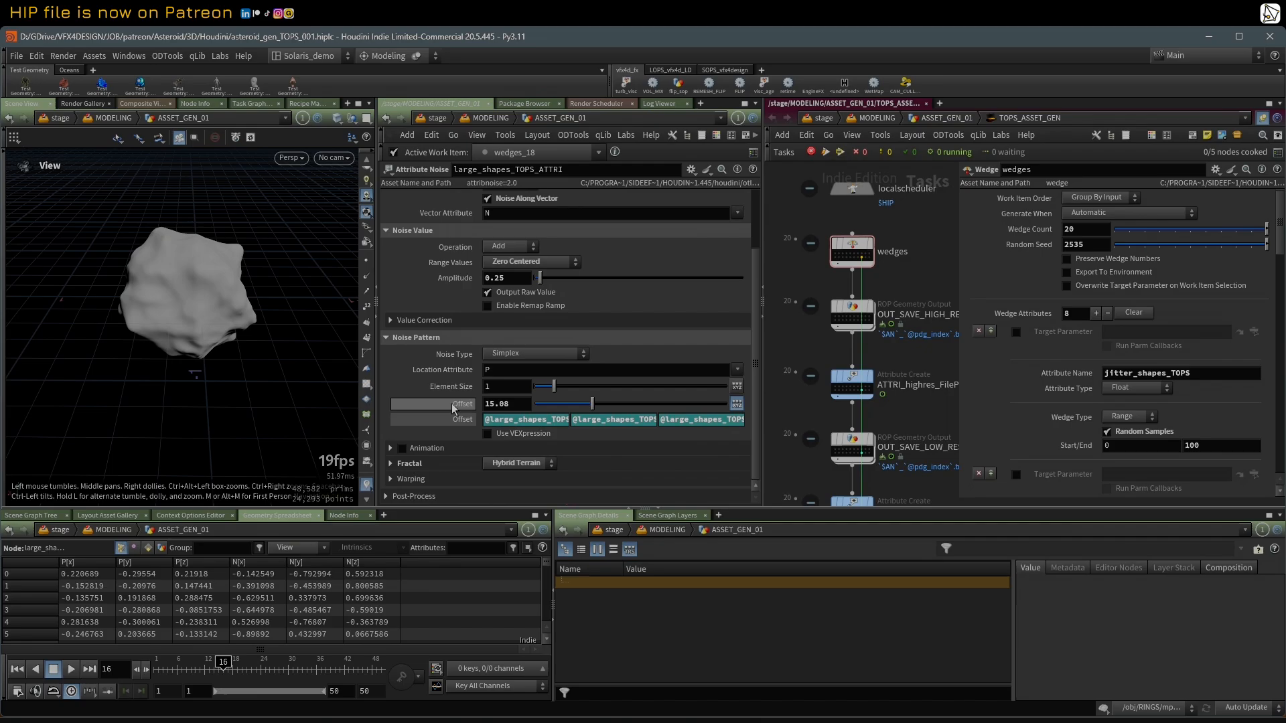
pyautogui.hotkey('ctrl', 'b')
pyautogui.hotkey('ctrl', 'b')
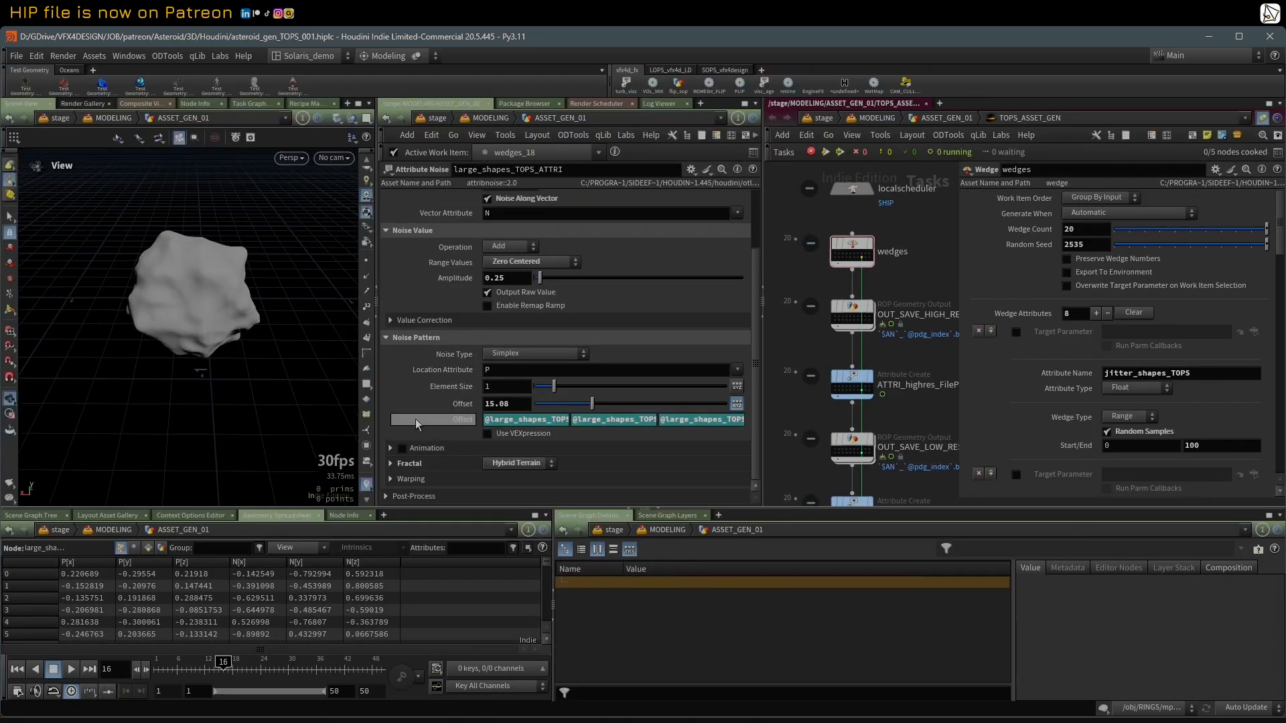
pyautogui.moveTo(376, 384); pyautogui.dragTo(273, 396)
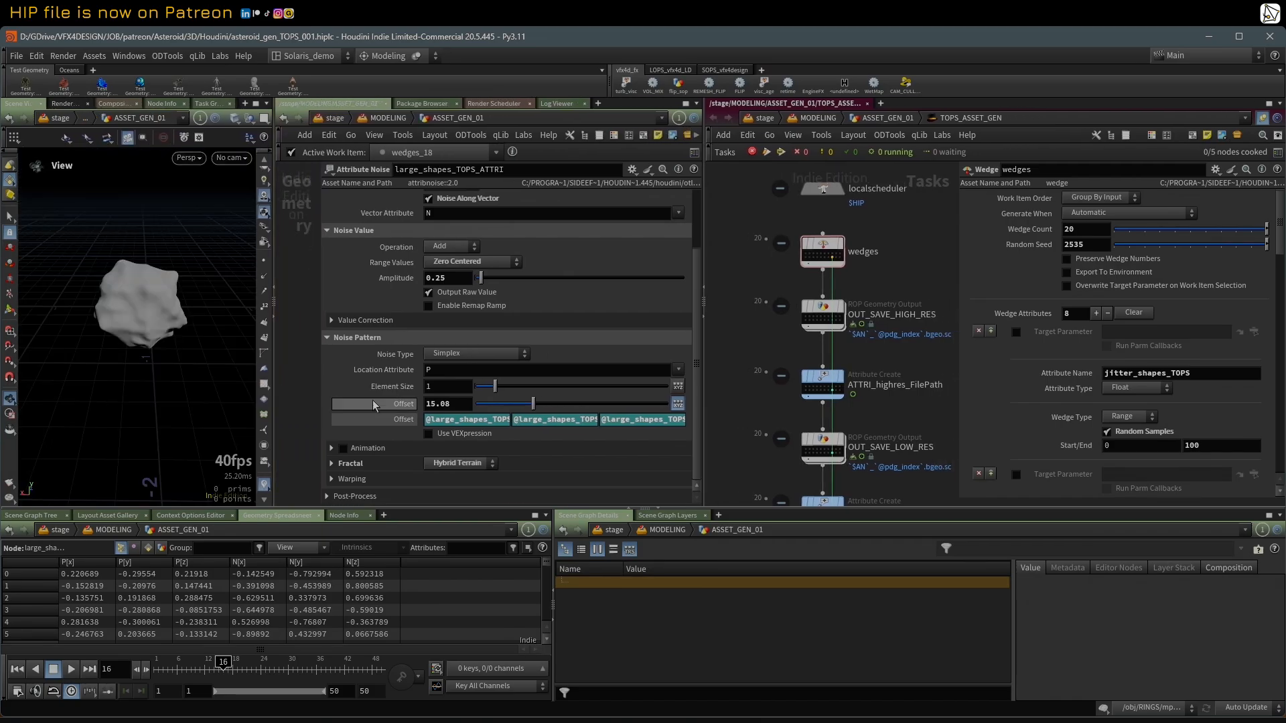
pyautogui.click(438, 420)
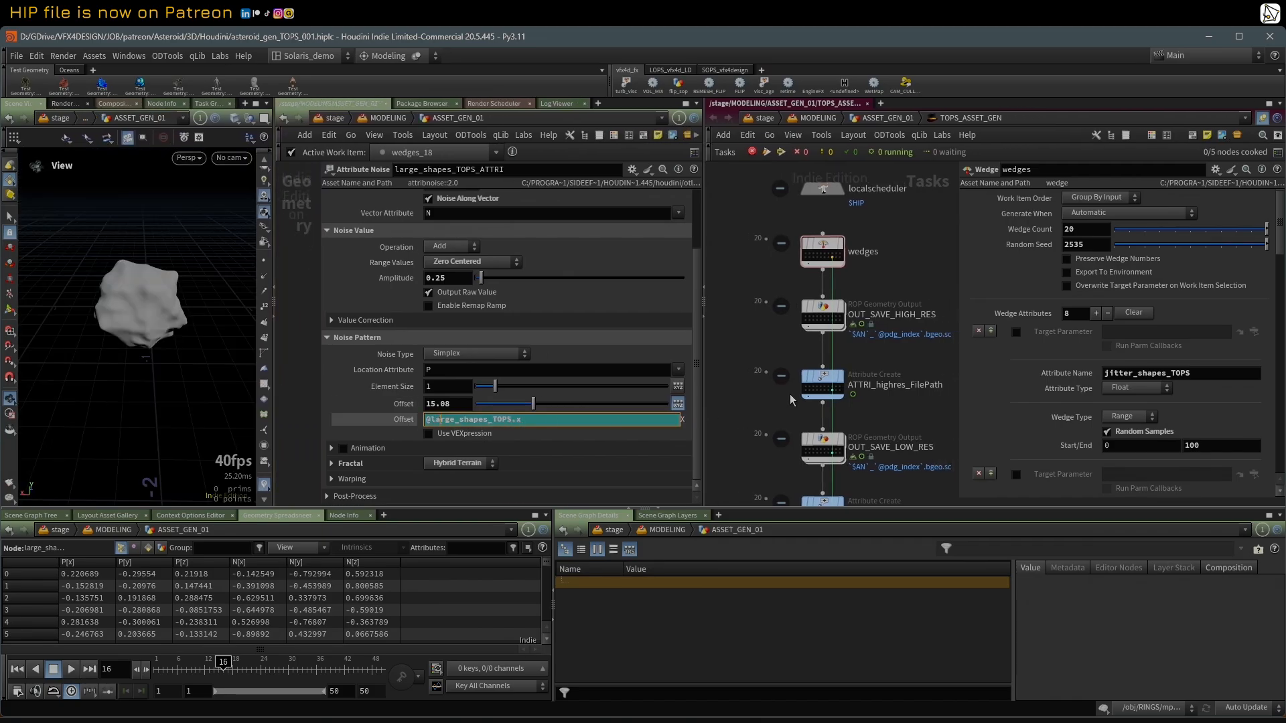
pyautogui.moveTo(1278, 241); pyautogui.dragTo(1276, 271)
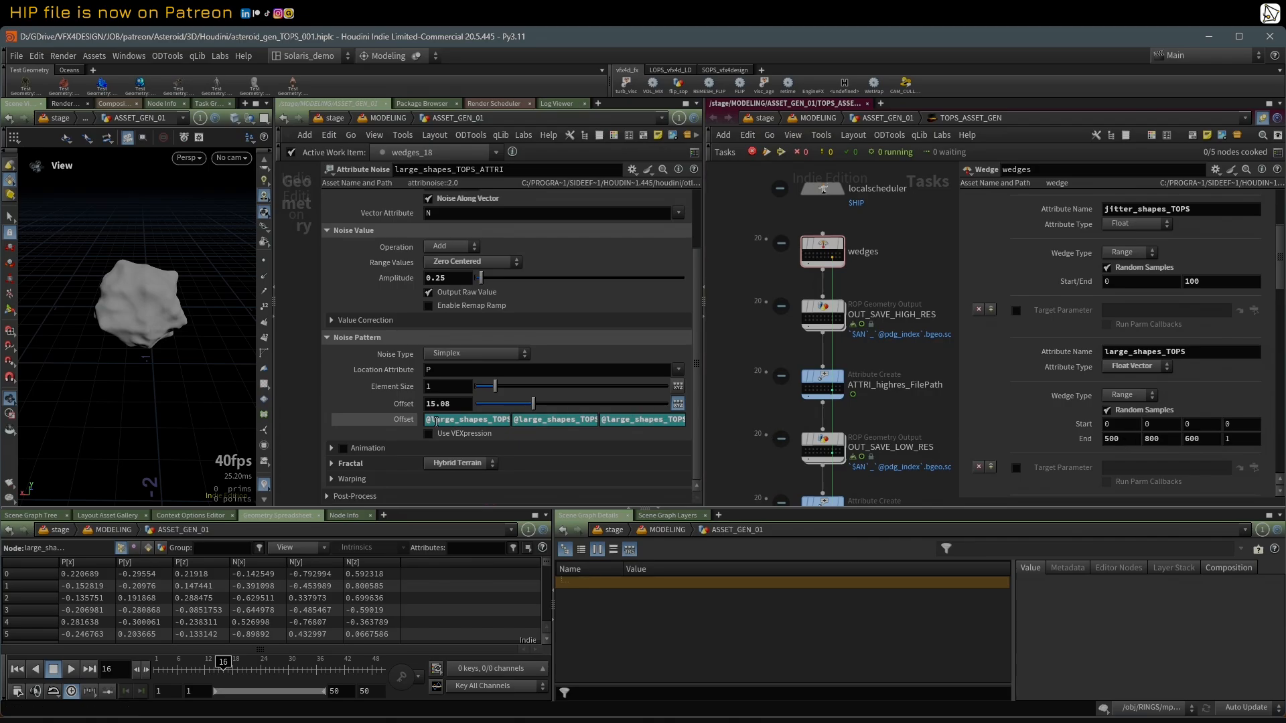
# Step: Switch the large_shapes_TOPS_ATTRI Offset from expressions to evaluated values and compare it across different wedges work items
pyautogui.click(405, 420)
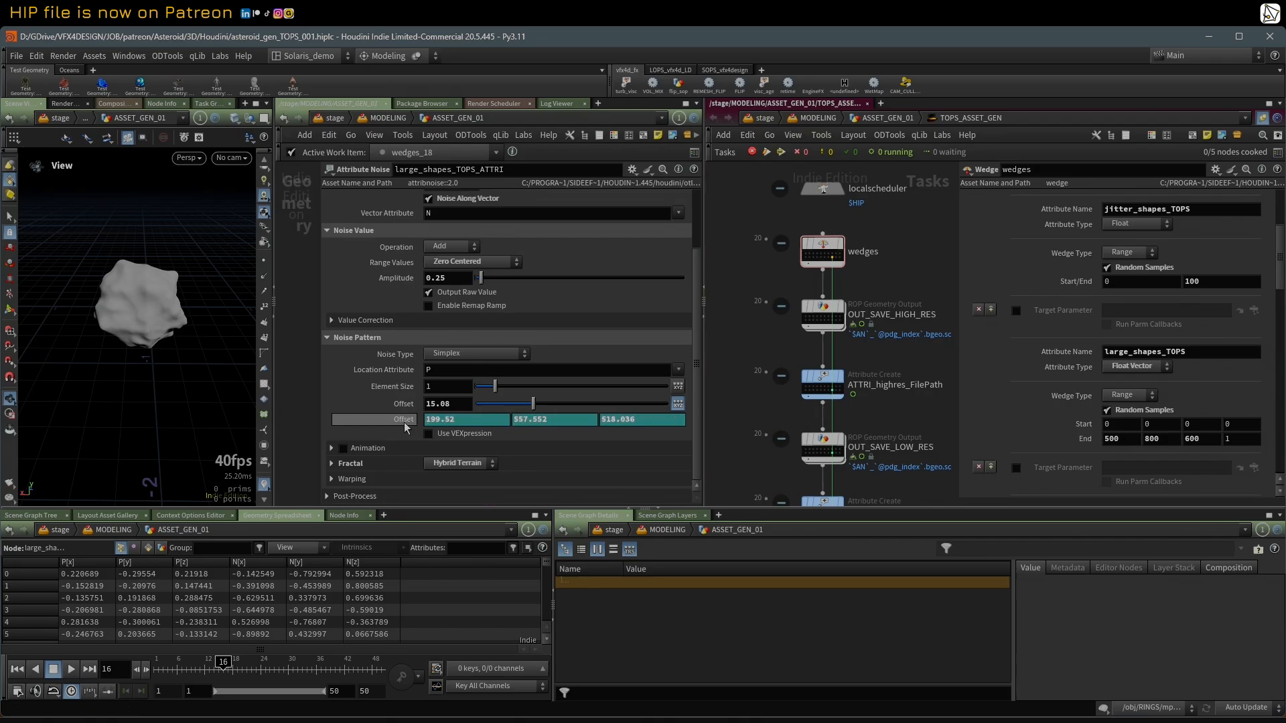
pyautogui.click(814, 257)
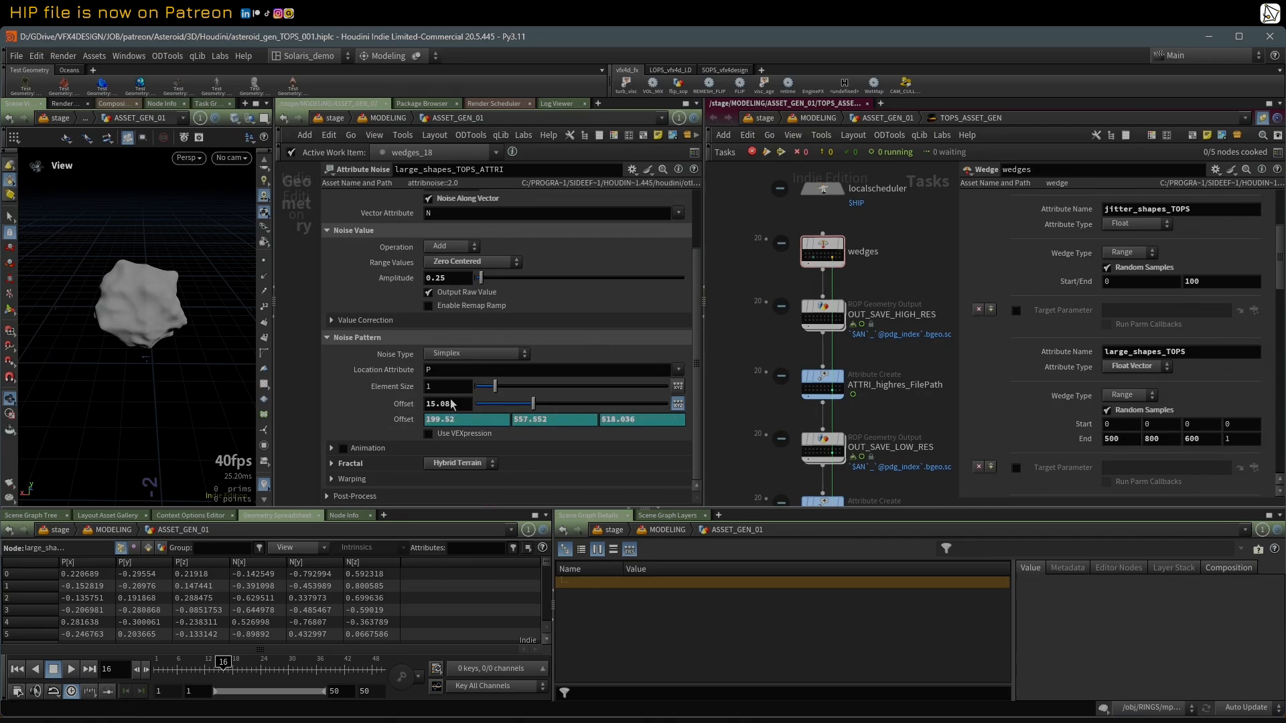
pyautogui.click(833, 254)
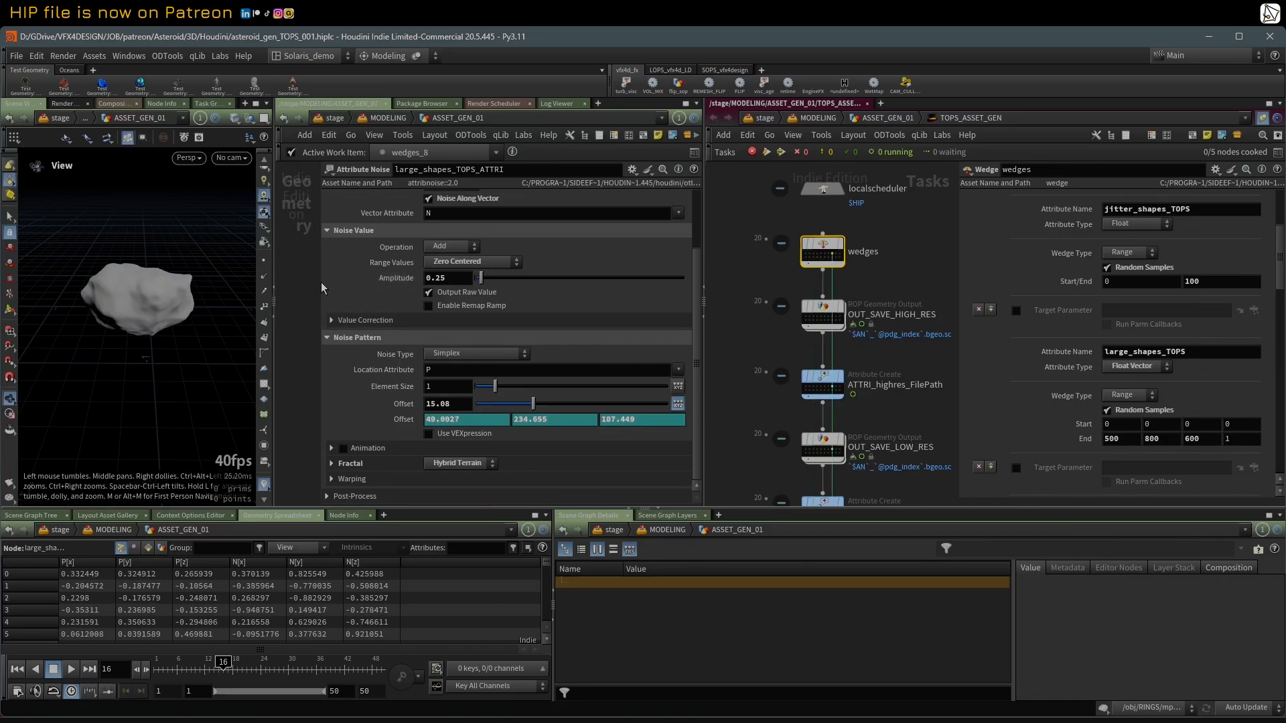
# Step: Narrow the settings to reveal the network, show the Scale expressions of SCALE_in_X_TOPS_ATTRI, and display that node
pyautogui.moveTo(316, 281); pyautogui.dragTo(488, 281)
pyautogui.scroll(-3, 363, 340)
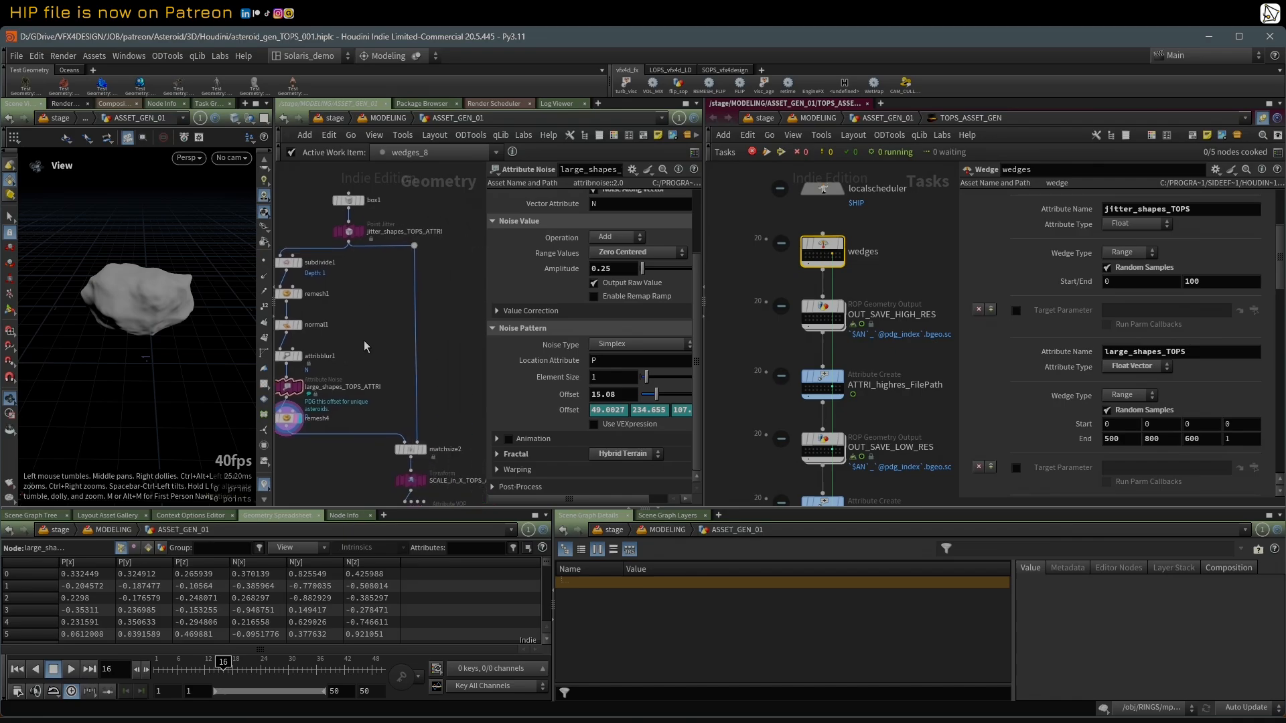
pyautogui.scroll(2, 432, 400)
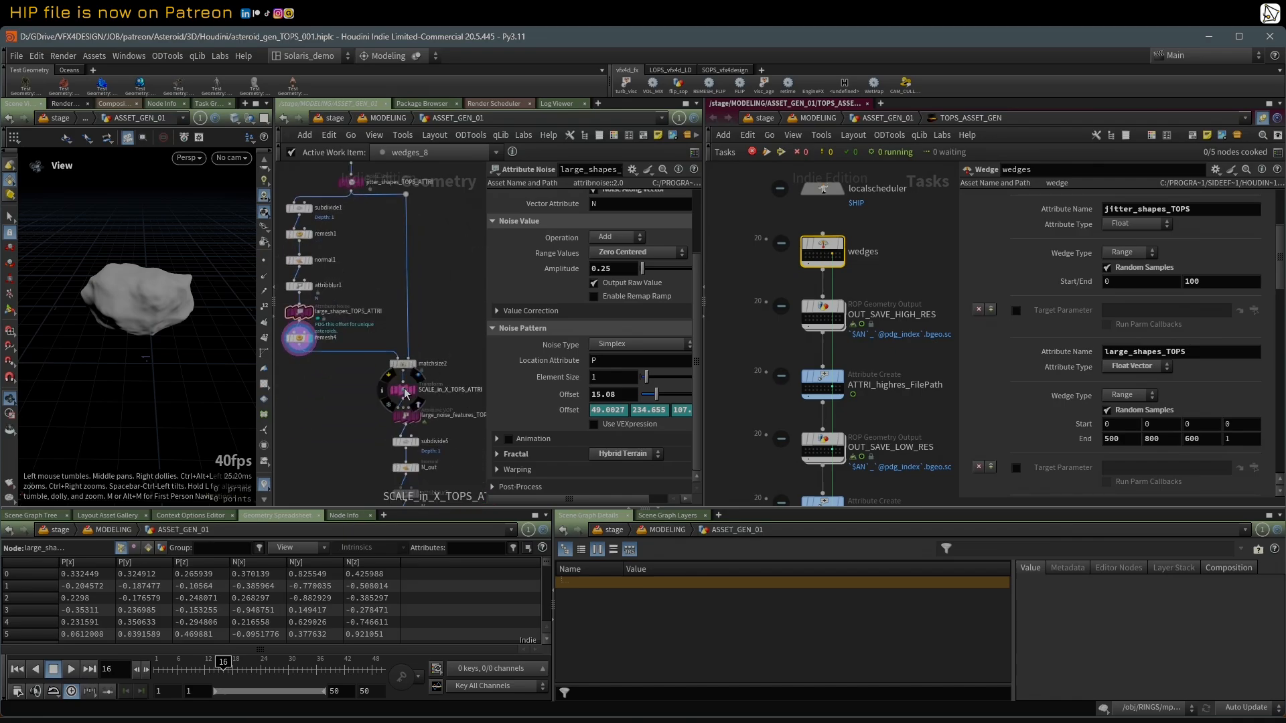
pyautogui.click(404, 392)
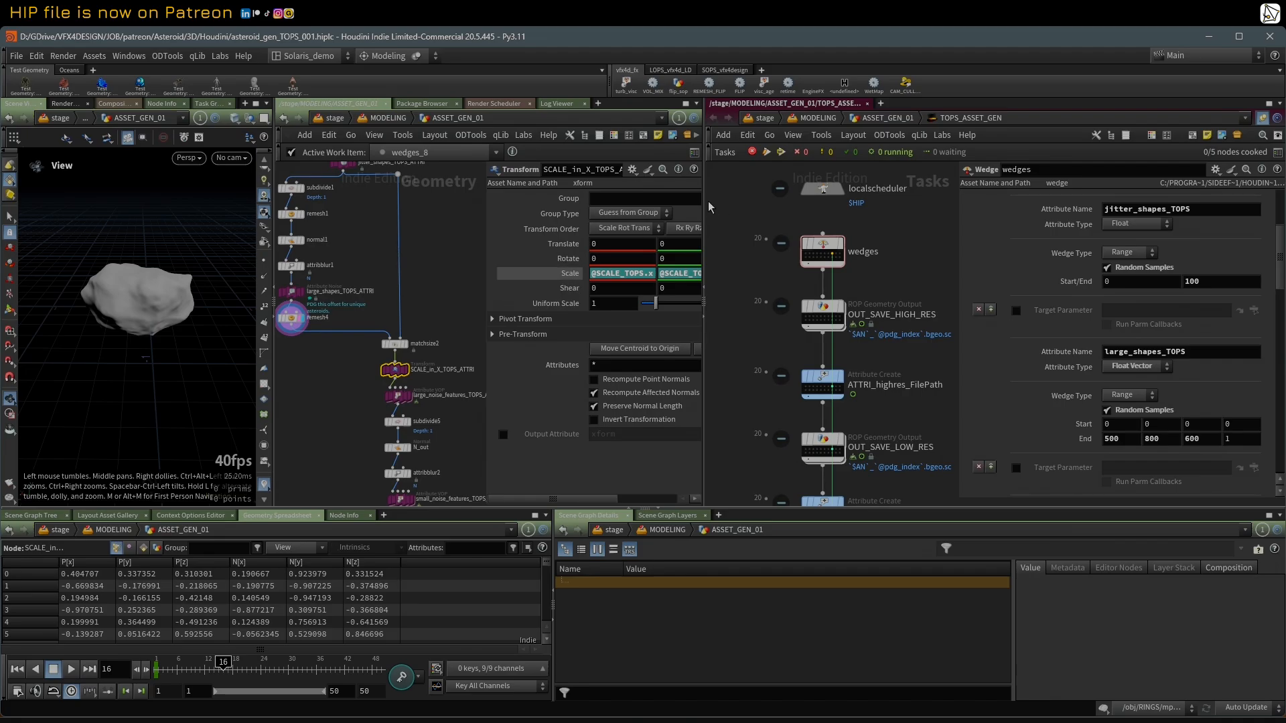
pyautogui.moveTo(704, 201); pyautogui.dragTo(822, 201)
pyautogui.click(464, 372)
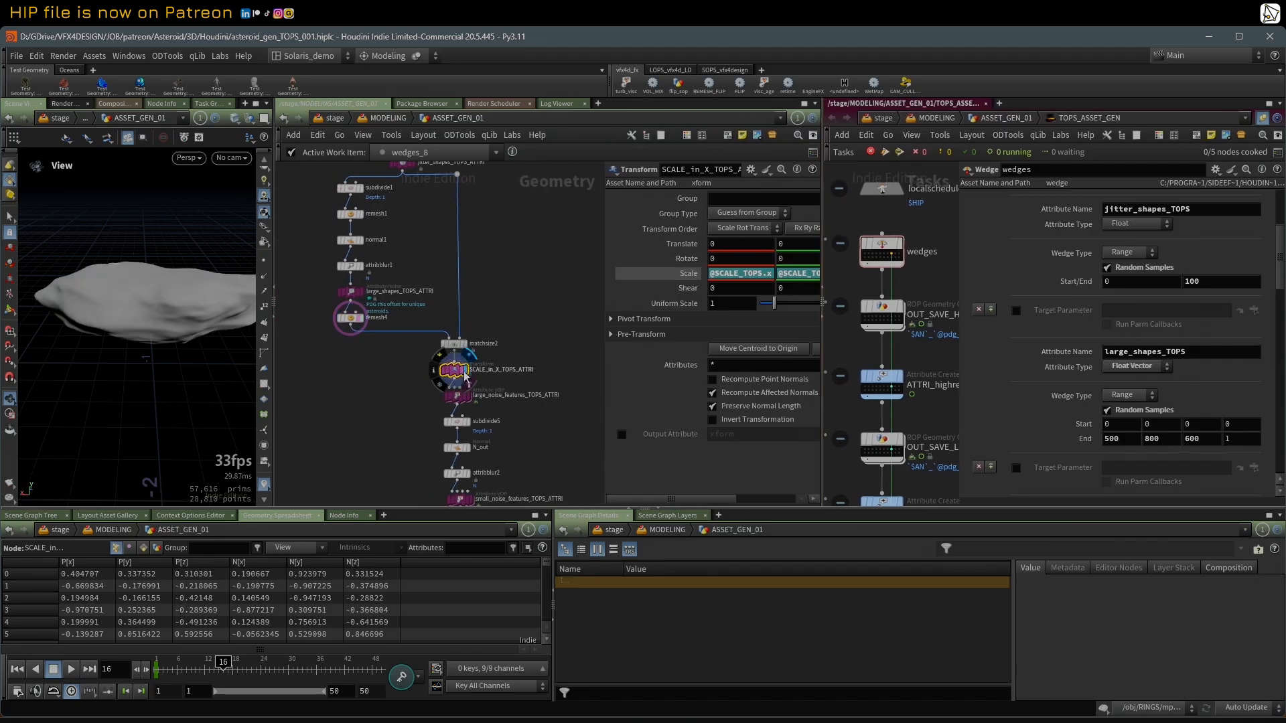
pyautogui.moveTo(149, 265)
pyautogui.mouseDown()
pyautogui.moveTo(109, 293)
pyautogui.moveTo(77, 259)
pyautogui.moveTo(126, 264)
pyautogui.mouseUp()
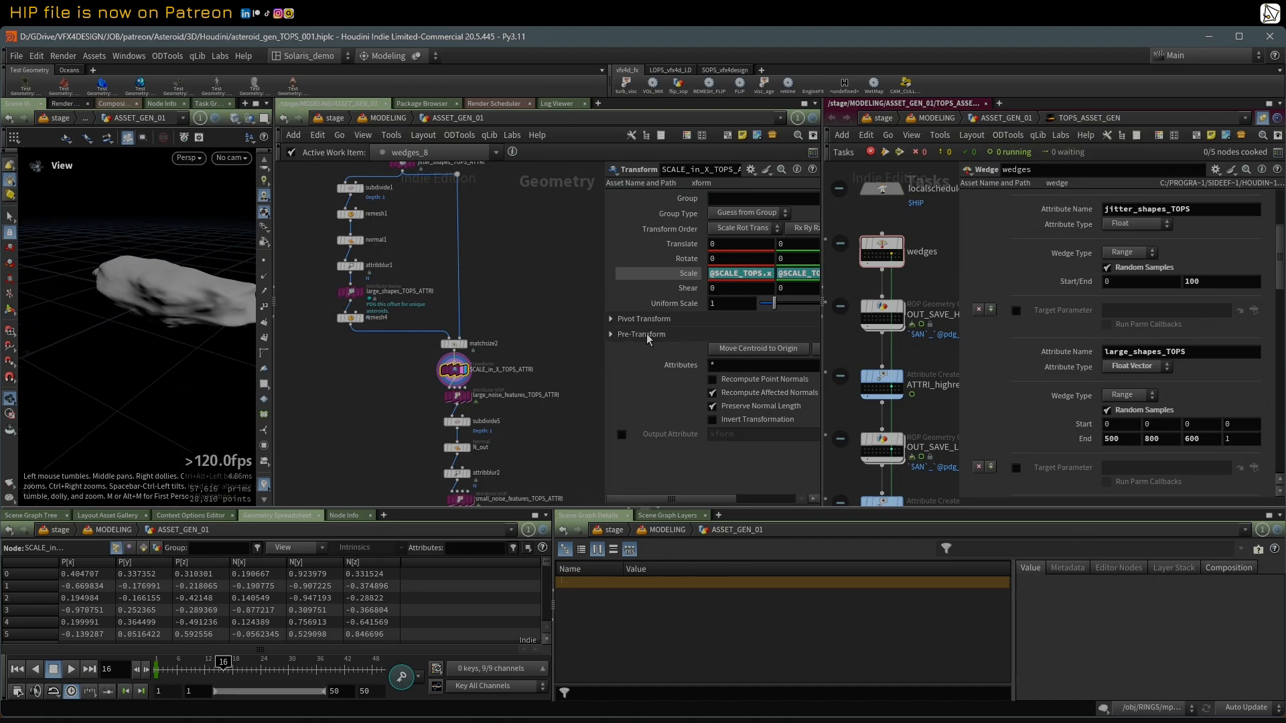
# Step: Display large_noise_features_TOPS_ATTRI with its settings shown, move the display to subdivide5, and inspect the asteroid's shape
pyautogui.click(467, 396)
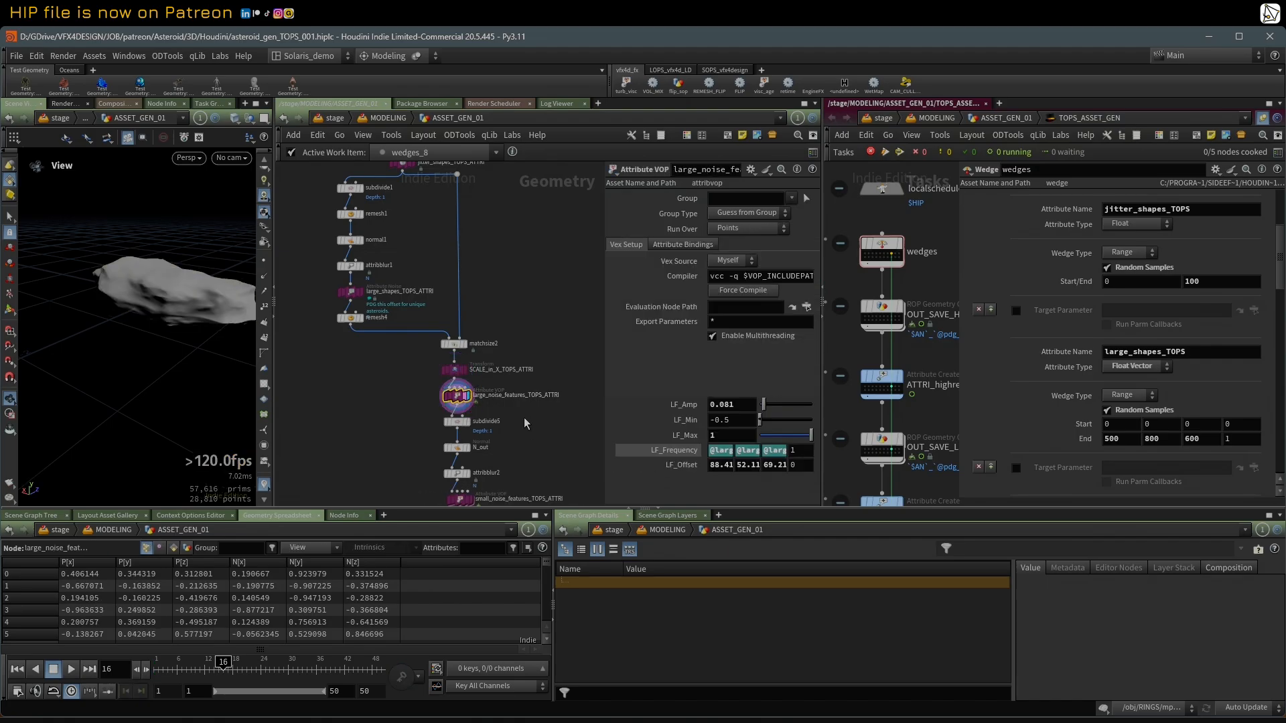
pyautogui.moveTo(541, 412); pyautogui.dragTo(521, 350, button='middle')
pyautogui.scroll(2, 509, 338)
pyautogui.click(436, 363)
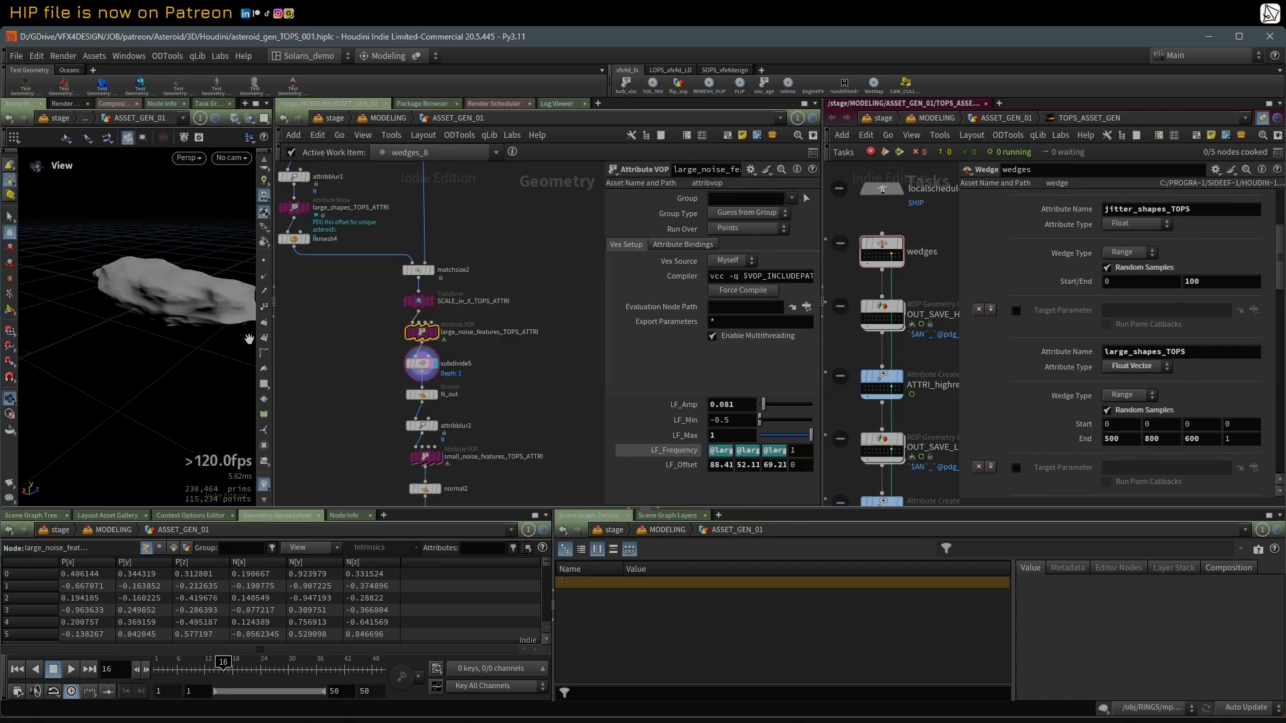
pyautogui.moveTo(142, 285); pyautogui.dragTo(167, 329)
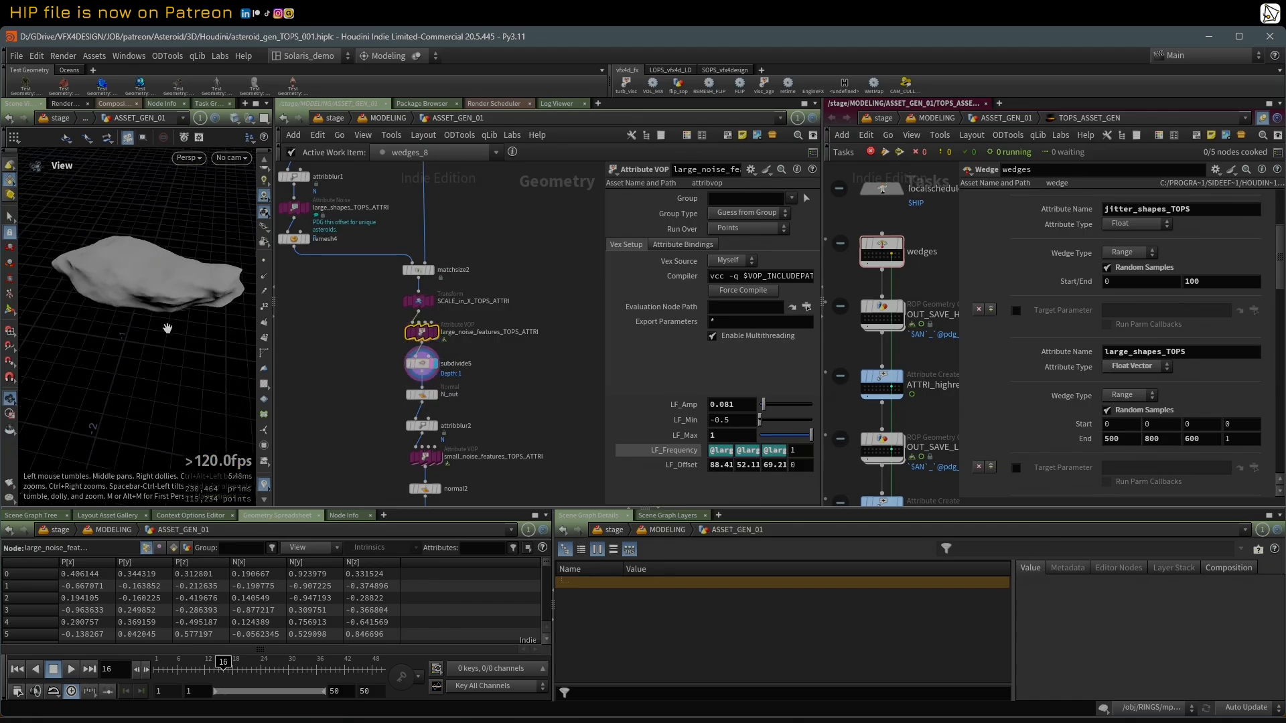
# Step: Display attribblur2, move the display to small_noise_features_TOPS_ATTRI, and show that node's noise settings
pyautogui.click(435, 427)
pyautogui.scroll(3, 435, 422)
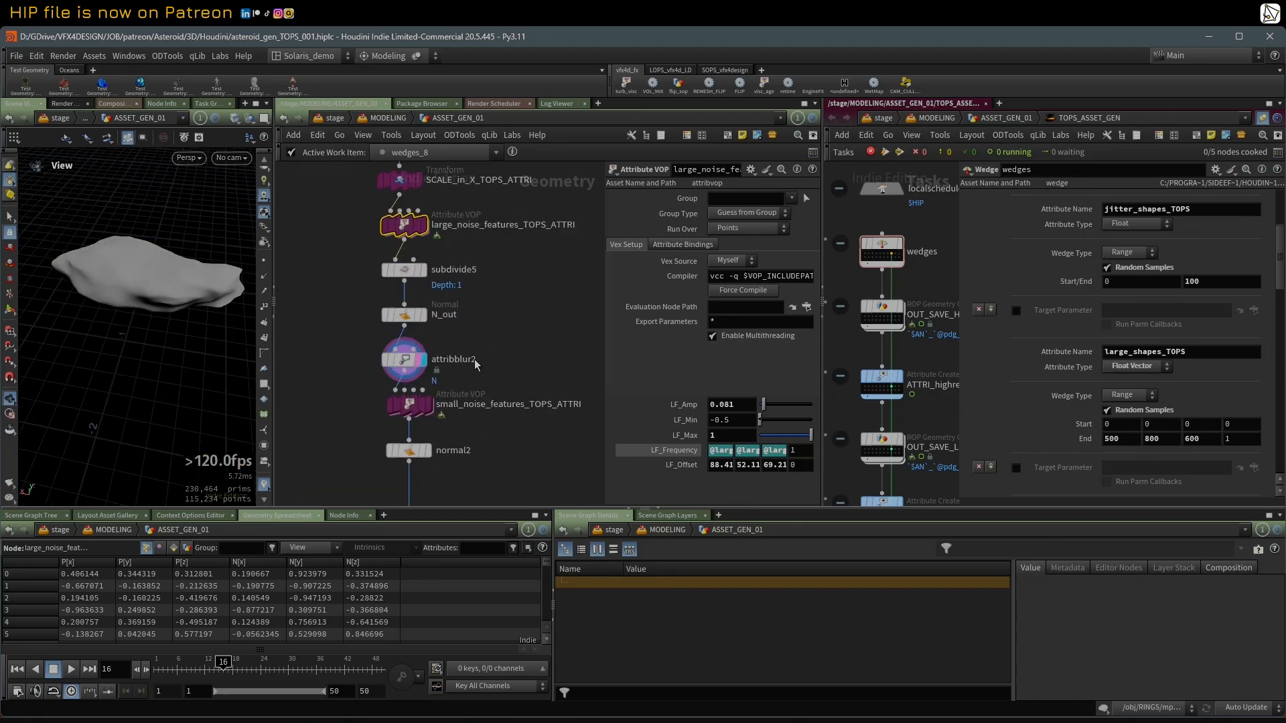
pyautogui.click(426, 411)
pyautogui.click(403, 411)
pyautogui.scroll(-3, 521, 306)
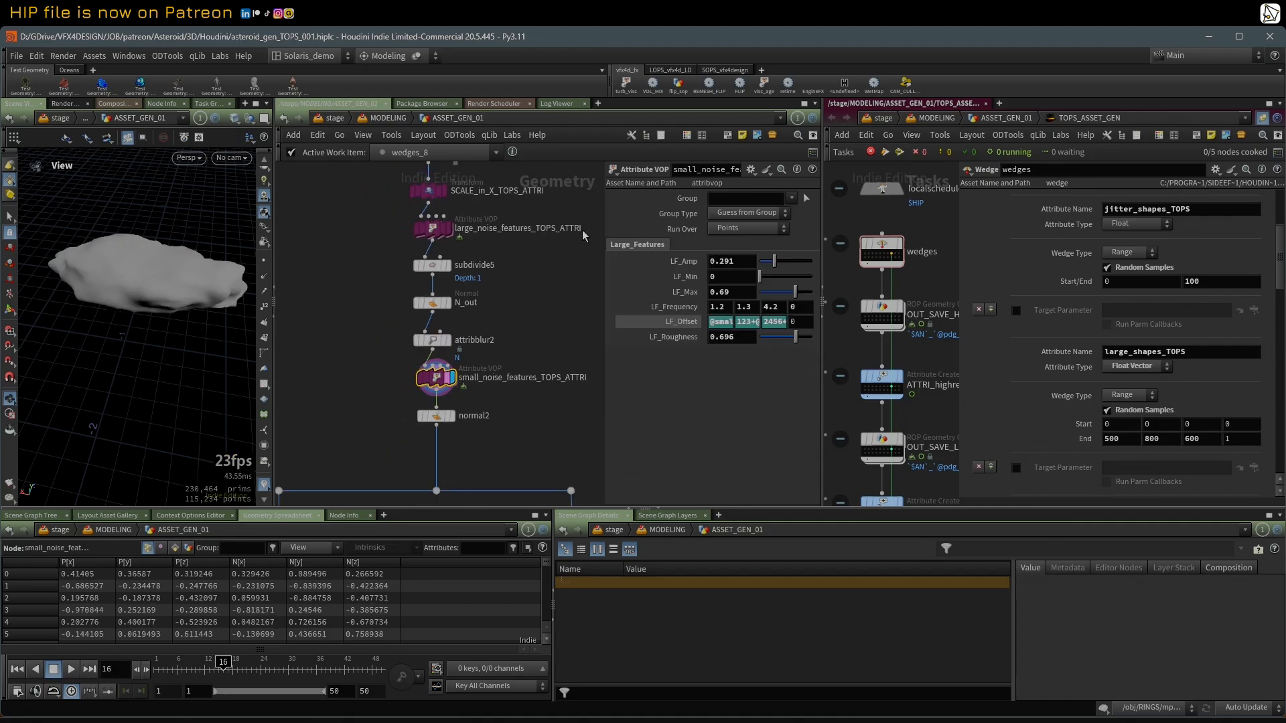
# Step: Examine the VOP network inside small_noise_features_TOPS_ATTRI and return to the ASSET_GEN_01 geometry network
pyautogui.scroll(2, 582, 230)
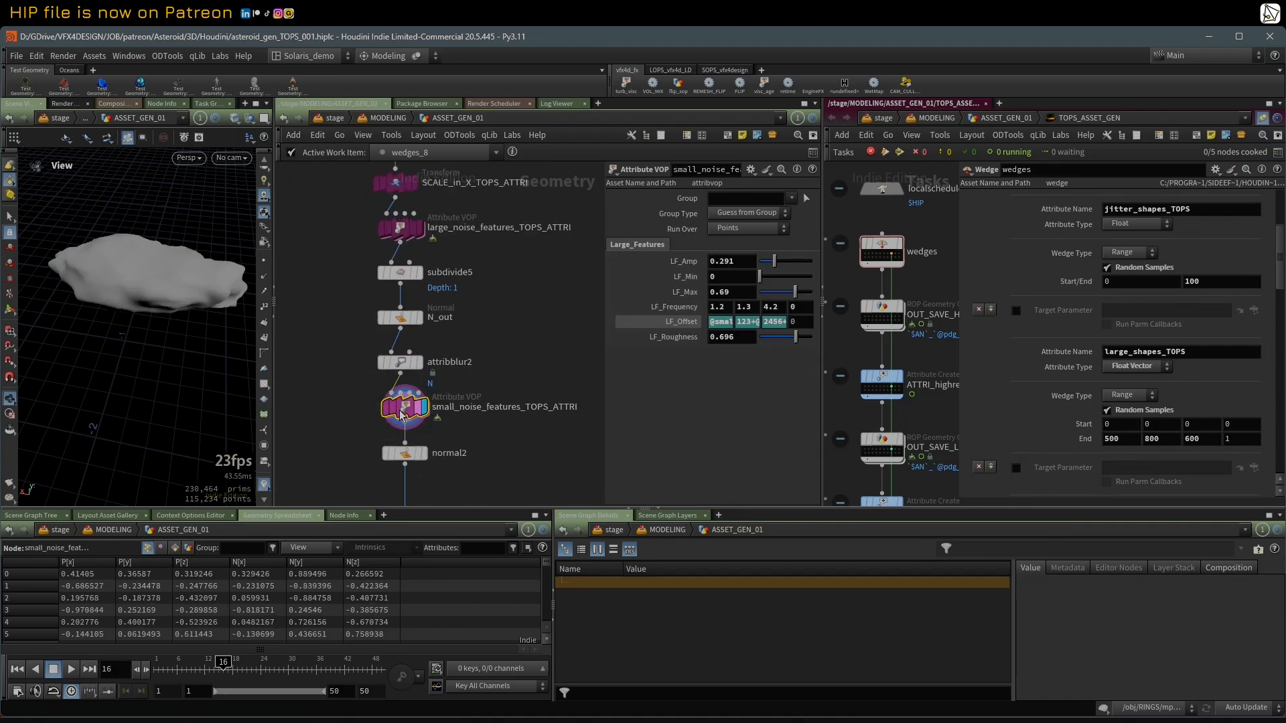
pyautogui.doubleClick(401, 412)
pyautogui.moveTo(368, 234); pyautogui.dragTo(336, 264, button='middle')
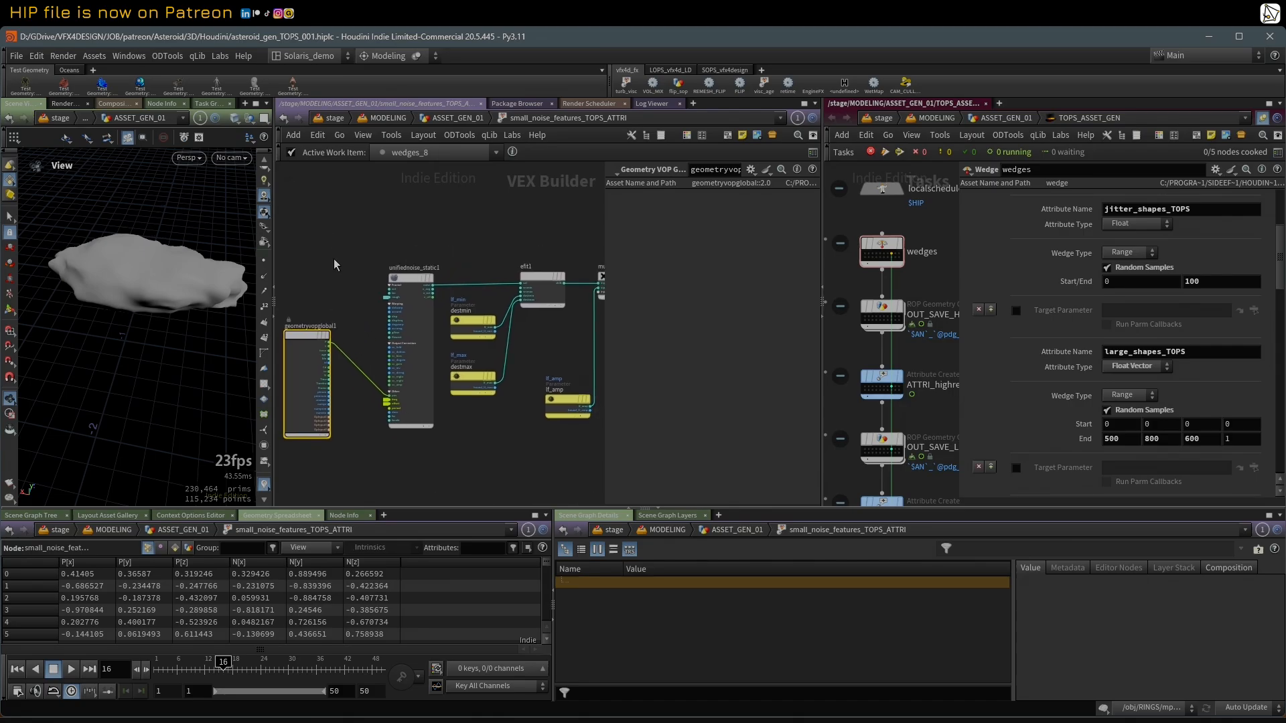
pyautogui.scroll(-3, 415, 268)
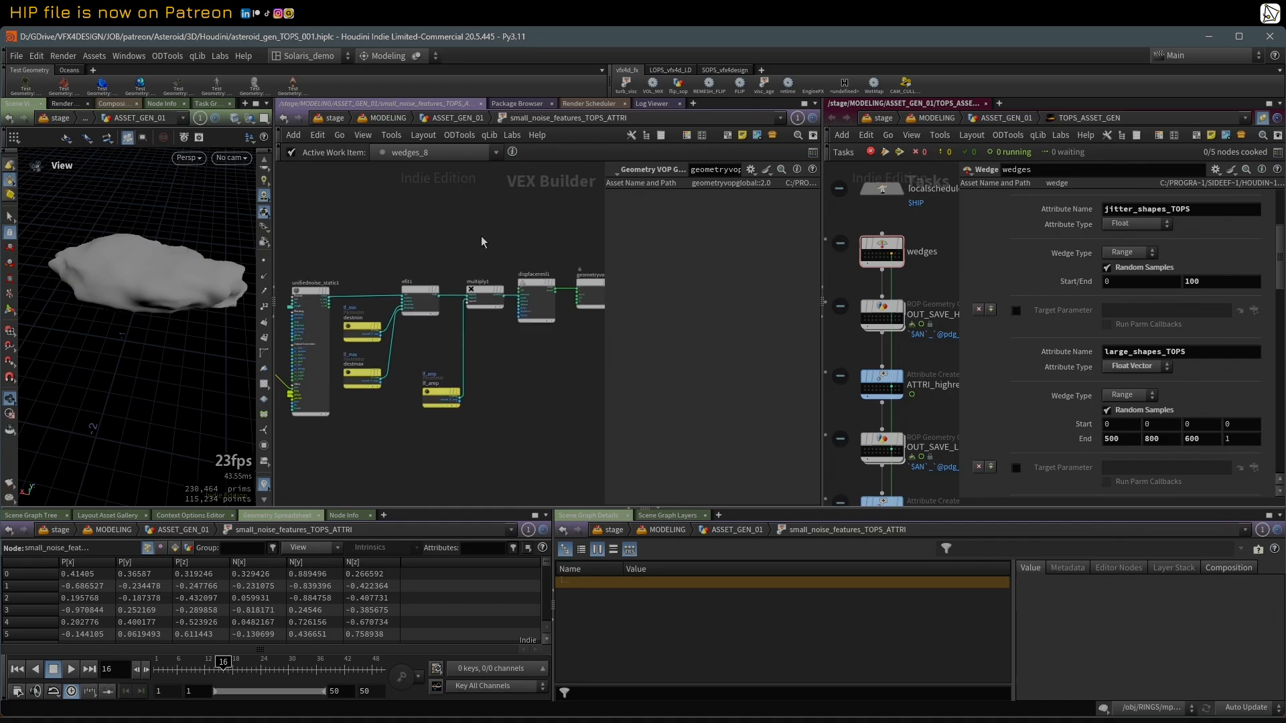
pyautogui.press('u')
# Step: Display normal2 and inspect the detailed asteroid surface up close, toggling the wireframe overlay on and off
pyautogui.click(424, 453)
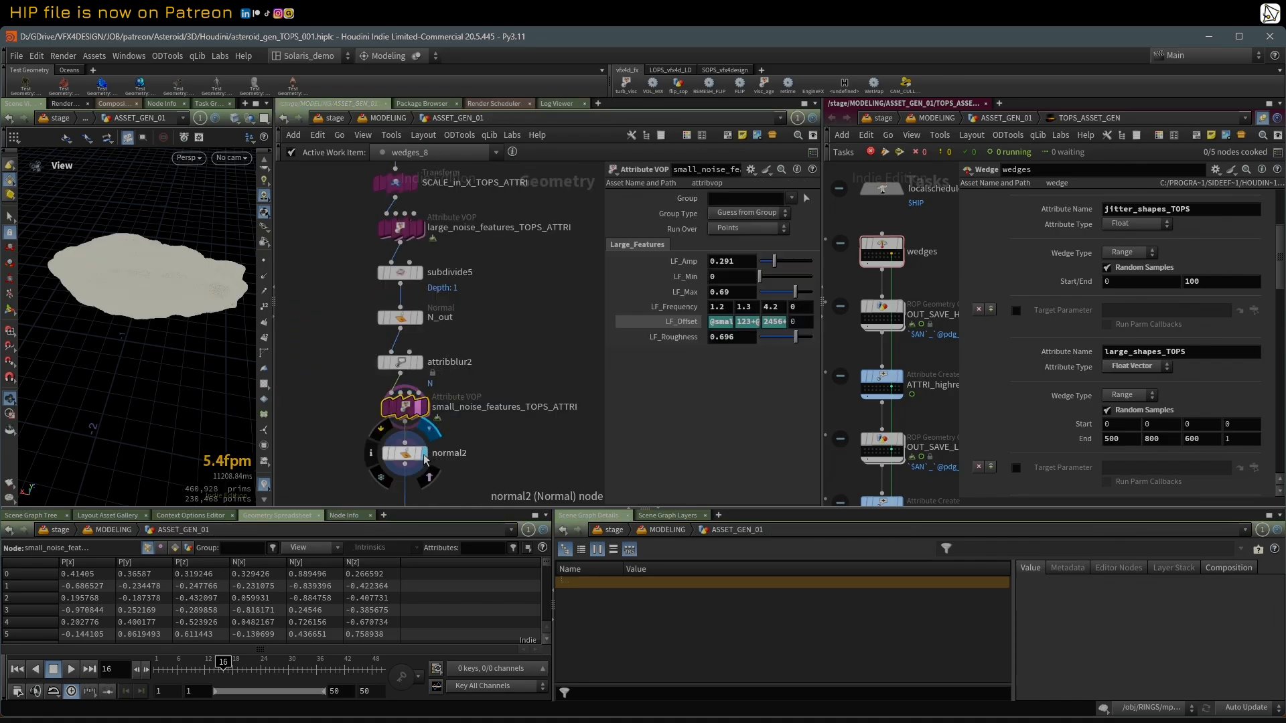
pyautogui.moveTo(147, 258)
pyautogui.mouseDown()
pyautogui.moveTo(136, 240)
pyautogui.moveTo(87, 256)
pyautogui.moveTo(141, 232)
pyautogui.moveTo(191, 272)
pyautogui.mouseUp()
pyautogui.scroll(3, 155, 255)
pyautogui.hotkey('shift', 'w')
pyautogui.hotkey('shift', 'w')
pyautogui.moveTo(353, 432); pyautogui.dragTo(383, 369, button='middle')
pyautogui.scroll(-2, 383, 369)
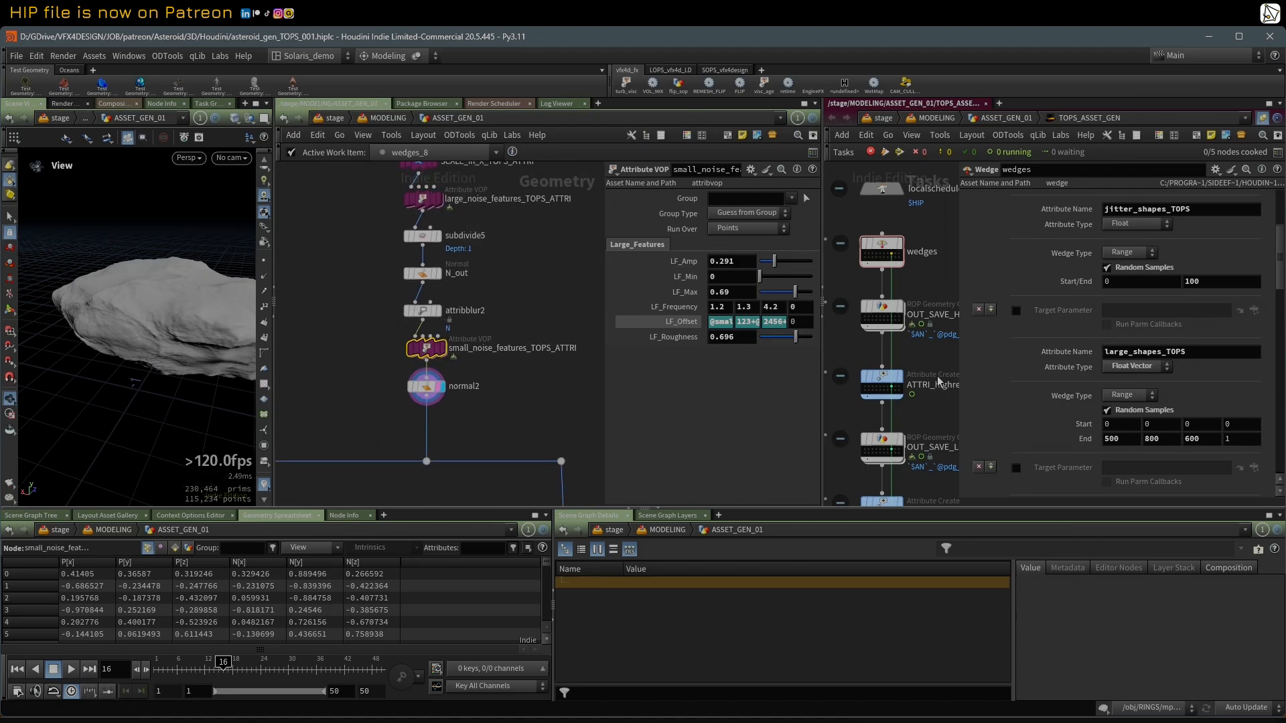
# Step: Select the wedges_18 work item of the wedges node and widen the viewport to view that asteroid variation
pyautogui.scroll(2, 903, 303)
pyautogui.click(866, 248)
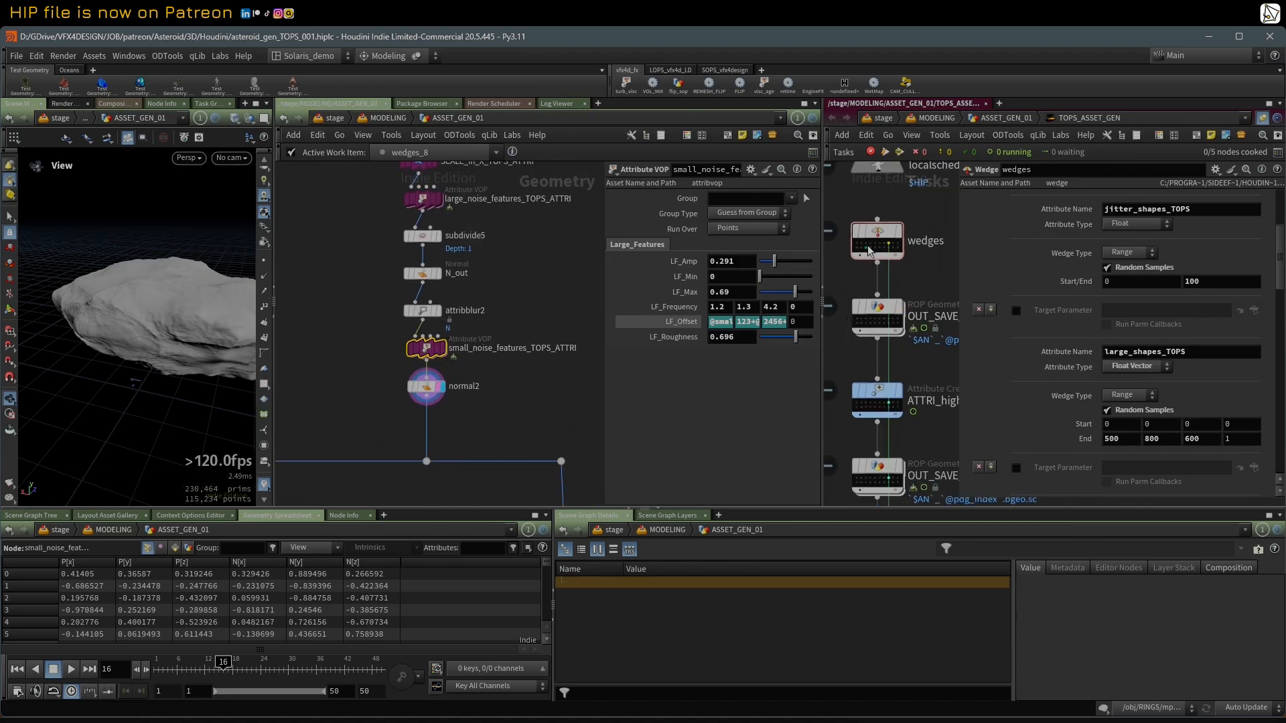
pyautogui.moveTo(273, 312); pyautogui.dragTo(396, 312)
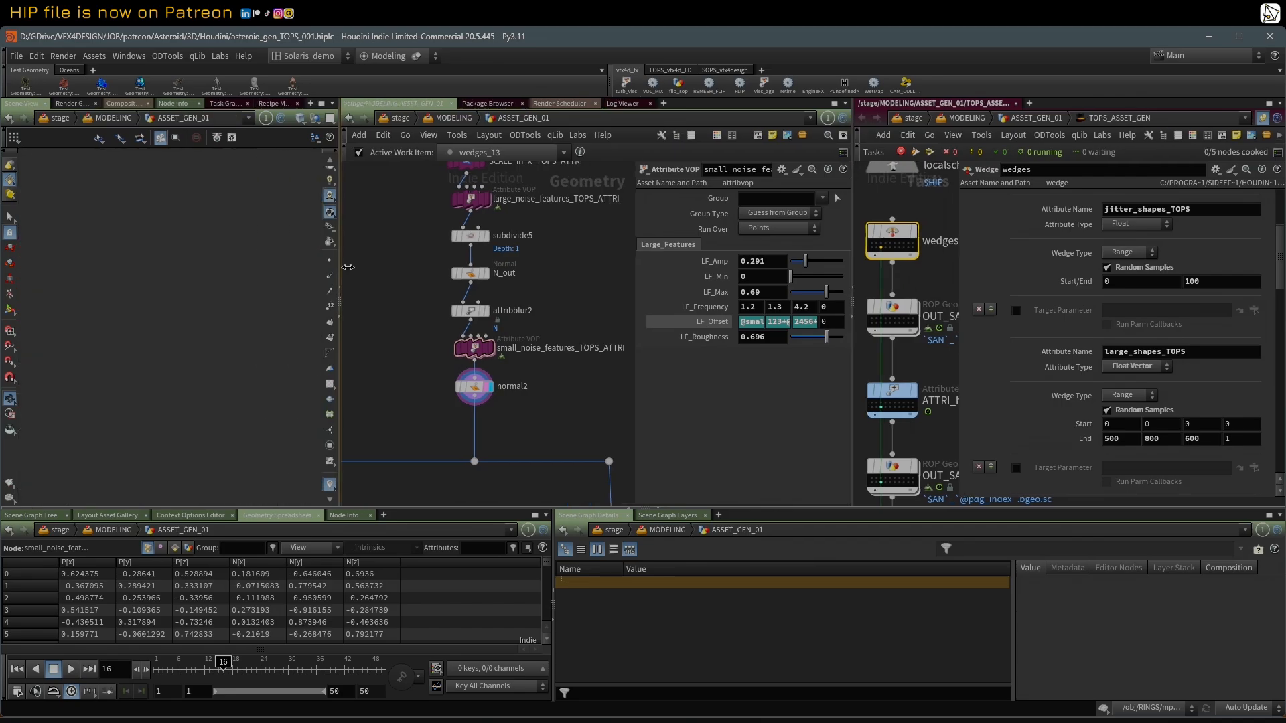
pyautogui.moveTo(283, 313); pyautogui.dragTo(182, 301, button='middle')
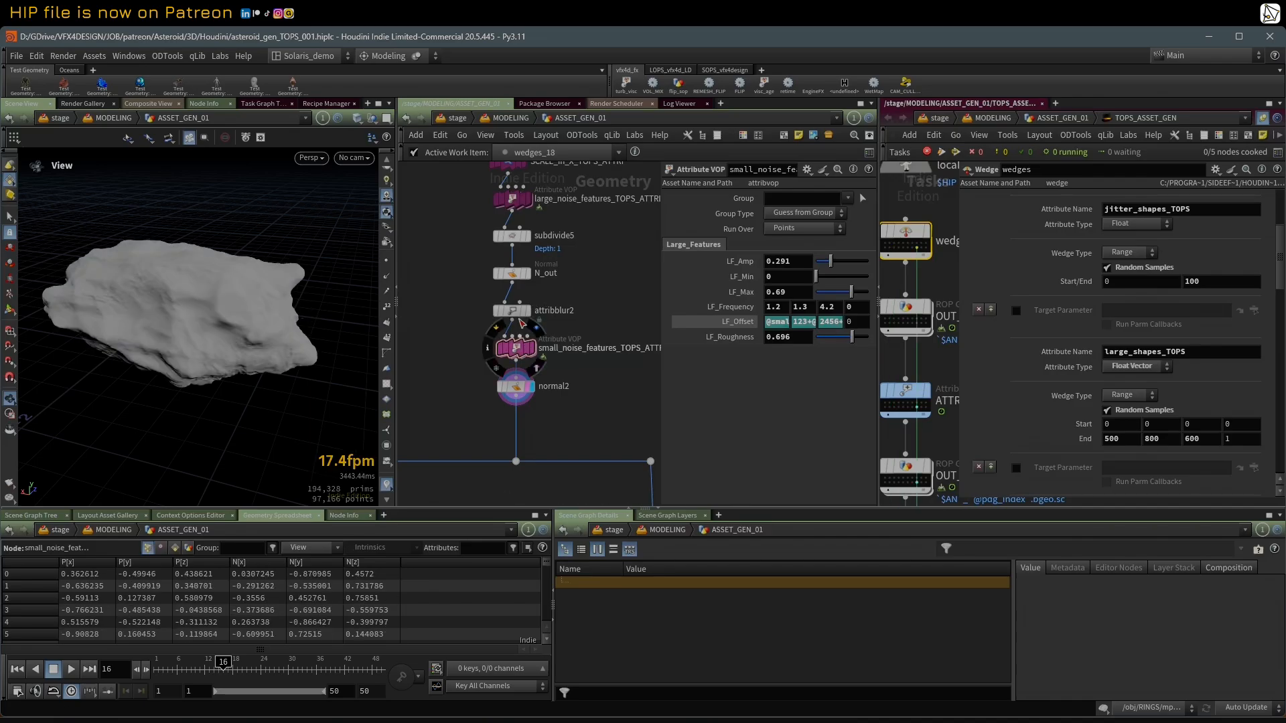
# Step: Display polyreduce_DIVOT_COUNT_HERE and check the reduced asteroid mesh with wireframe shading toggled on and off
pyautogui.scroll(-4, 590, 273)
pyautogui.moveTo(594, 272); pyautogui.dragTo(589, 387, button='middle')
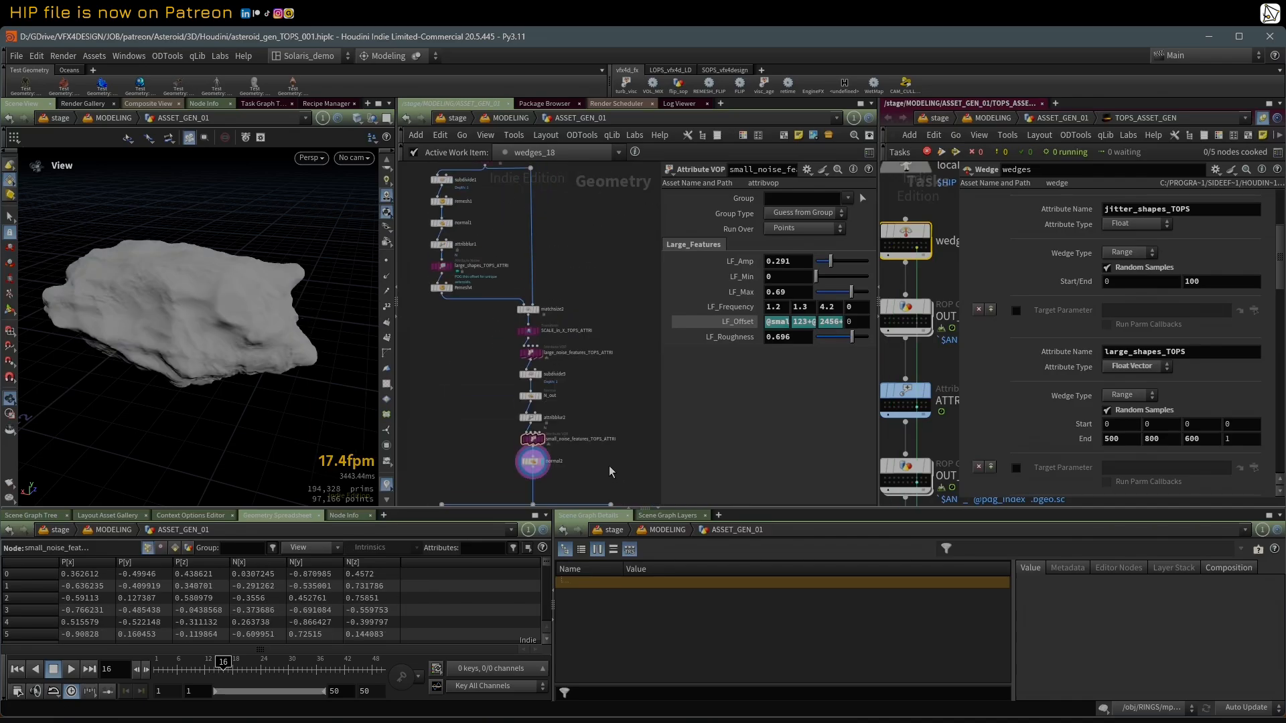
pyautogui.moveTo(610, 467); pyautogui.dragTo(594, 175, button='middle')
pyautogui.scroll(2, 540, 284)
pyautogui.scroll(-5, 523, 322)
pyautogui.moveTo(520, 335); pyautogui.dragTo(479, 322, button='middle')
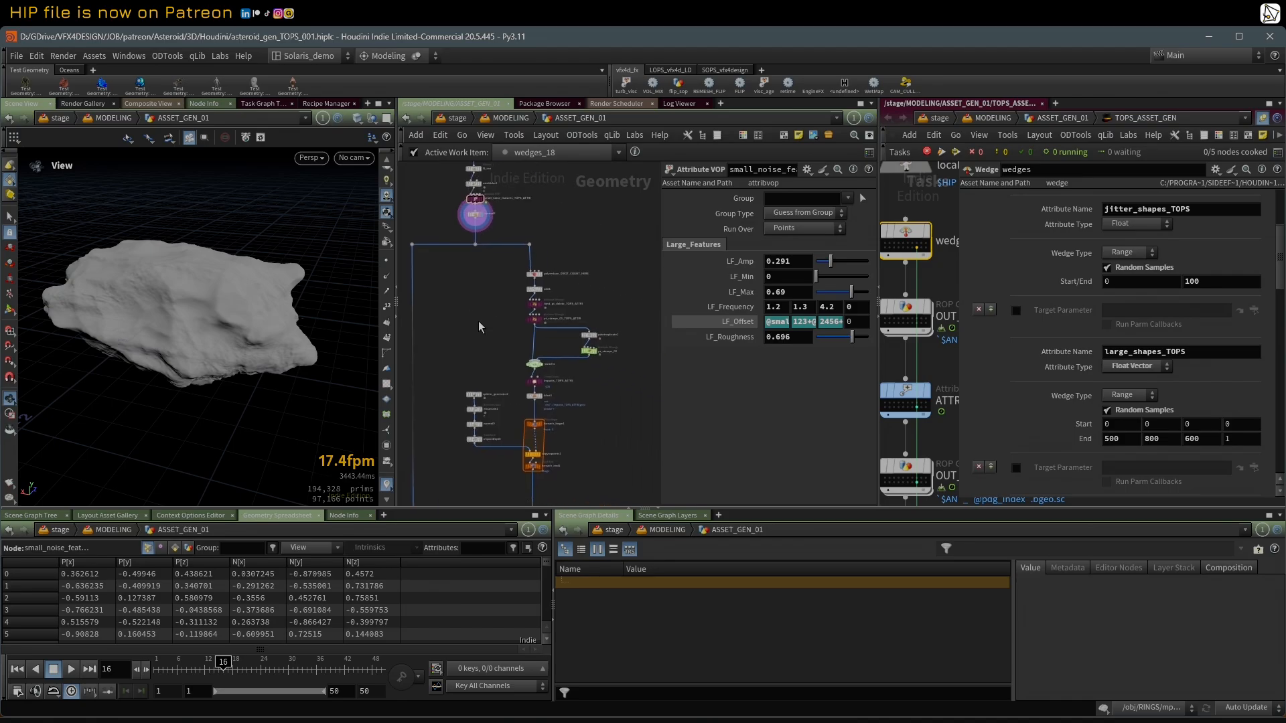
pyautogui.scroll(2, 509, 305)
pyautogui.scroll(2, 561, 270)
pyautogui.scroll(1, 555, 264)
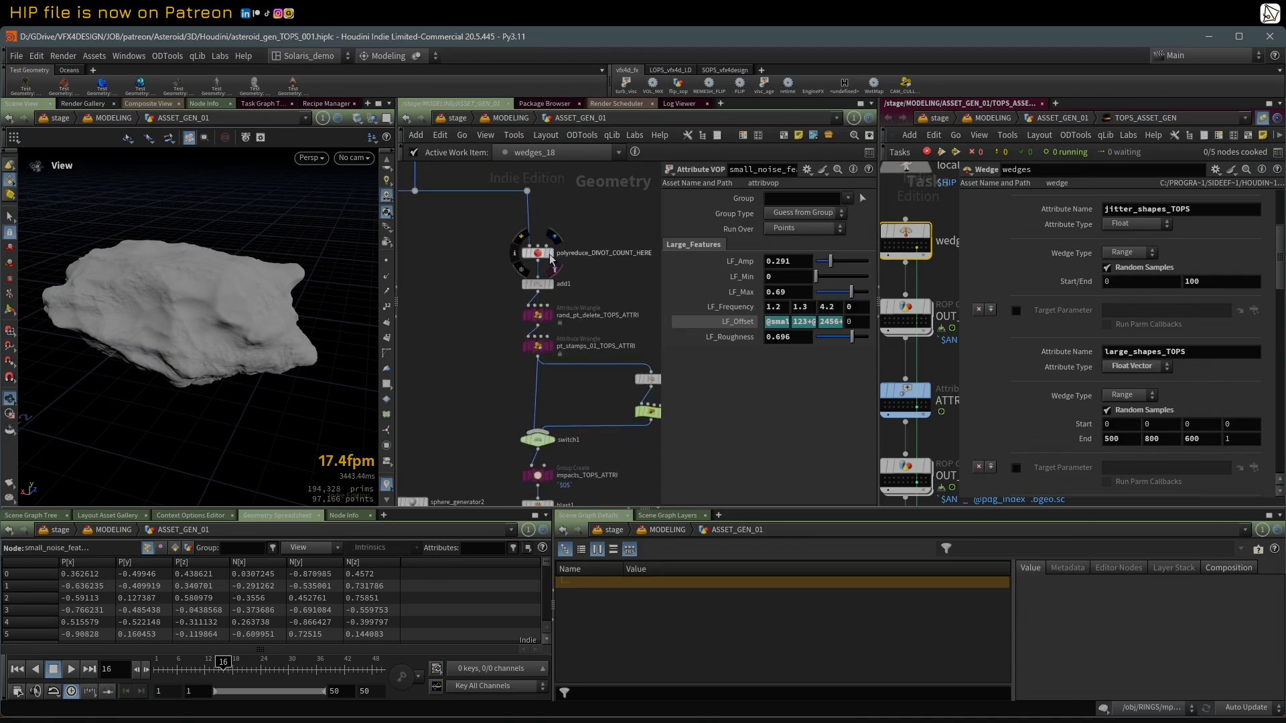
pyautogui.click(554, 257)
pyautogui.press('w')
pyautogui.press('w')
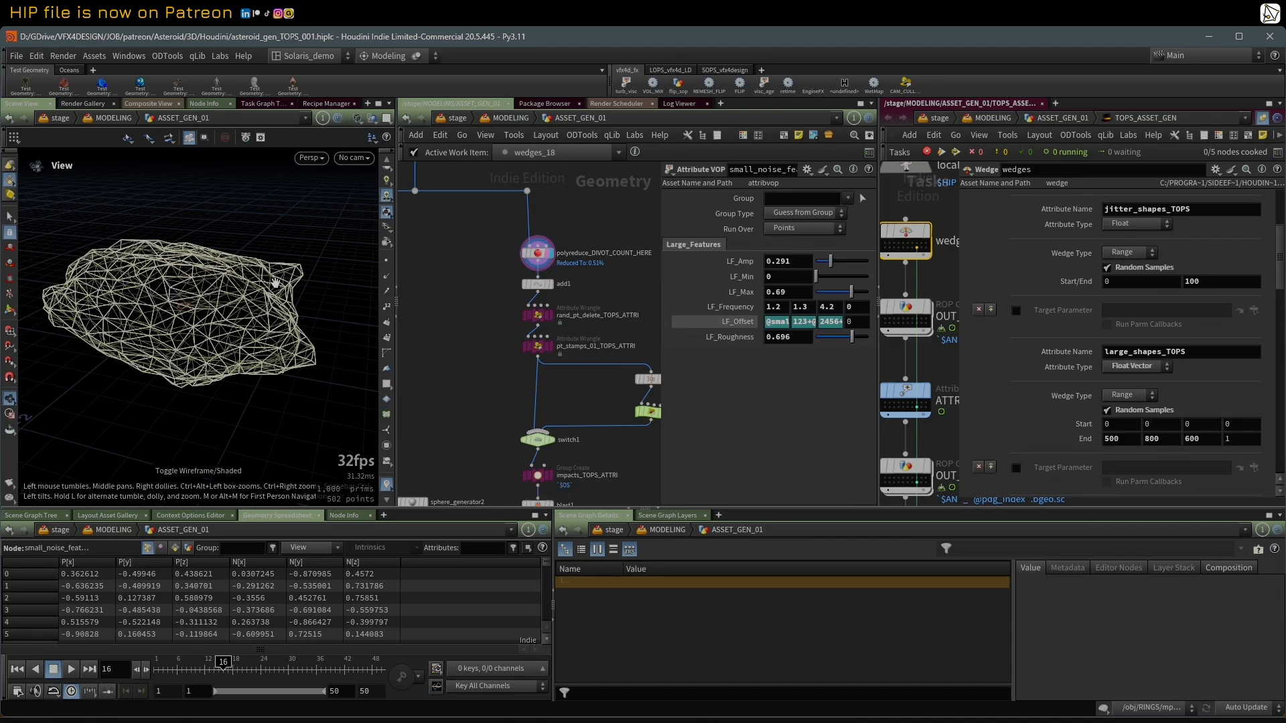
pyautogui.press('w')
# Step: Display the points of add1, review the VEX code of rand_pt_delete_TOPS_ATTRI, and move the display to that wrangle
pyautogui.click(551, 286)
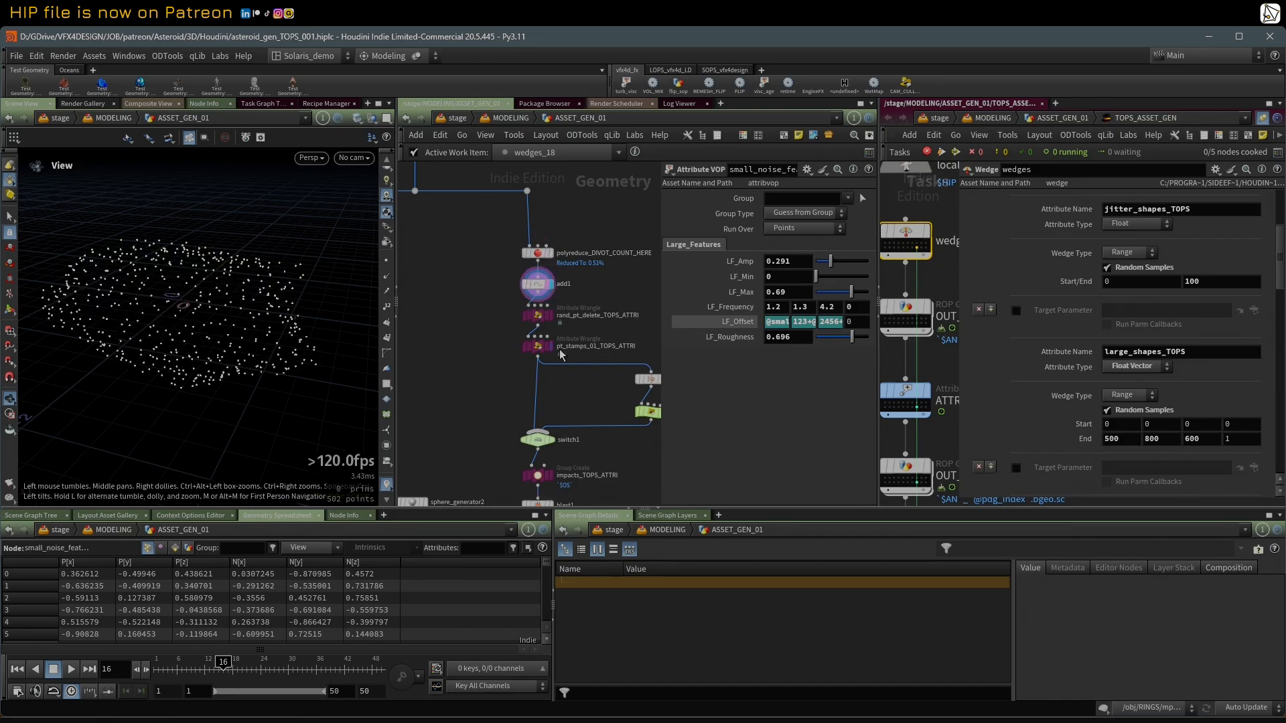
pyautogui.moveTo(569, 338); pyautogui.dragTo(557, 337, button='middle')
pyautogui.scroll(1, 556, 337)
pyautogui.click(475, 311)
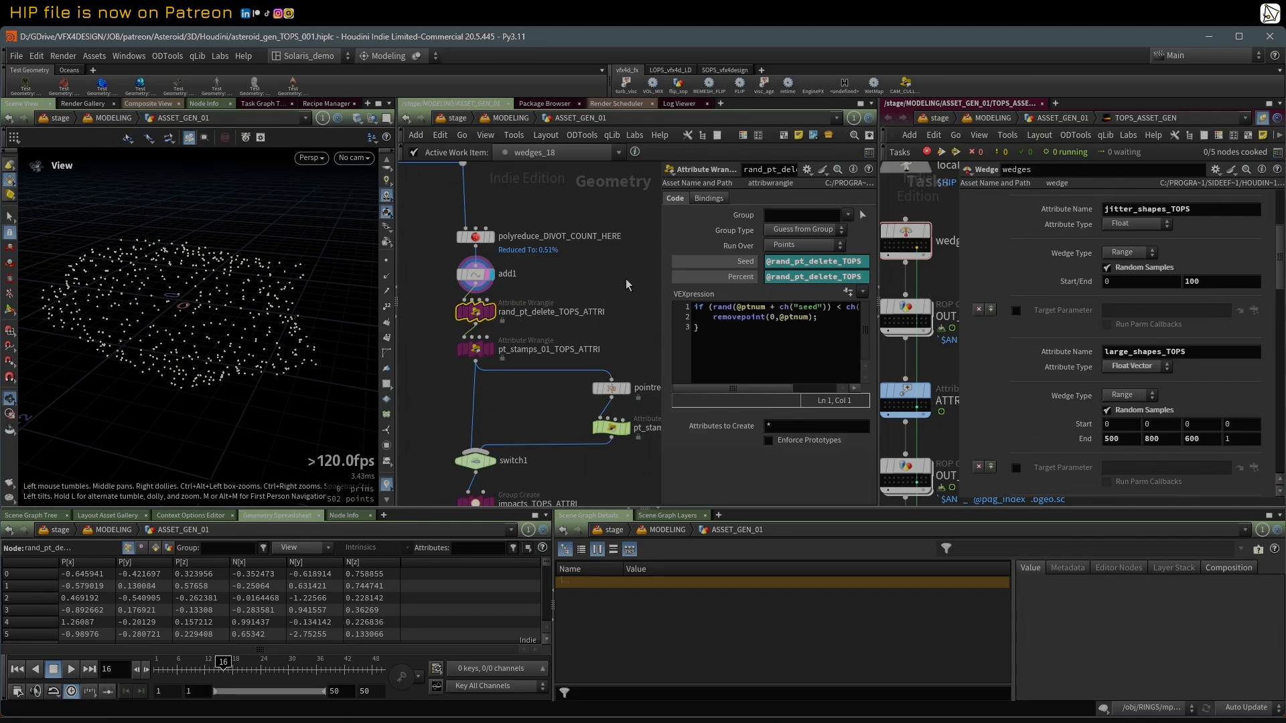
pyautogui.moveTo(660, 267); pyautogui.dragTo(563, 278)
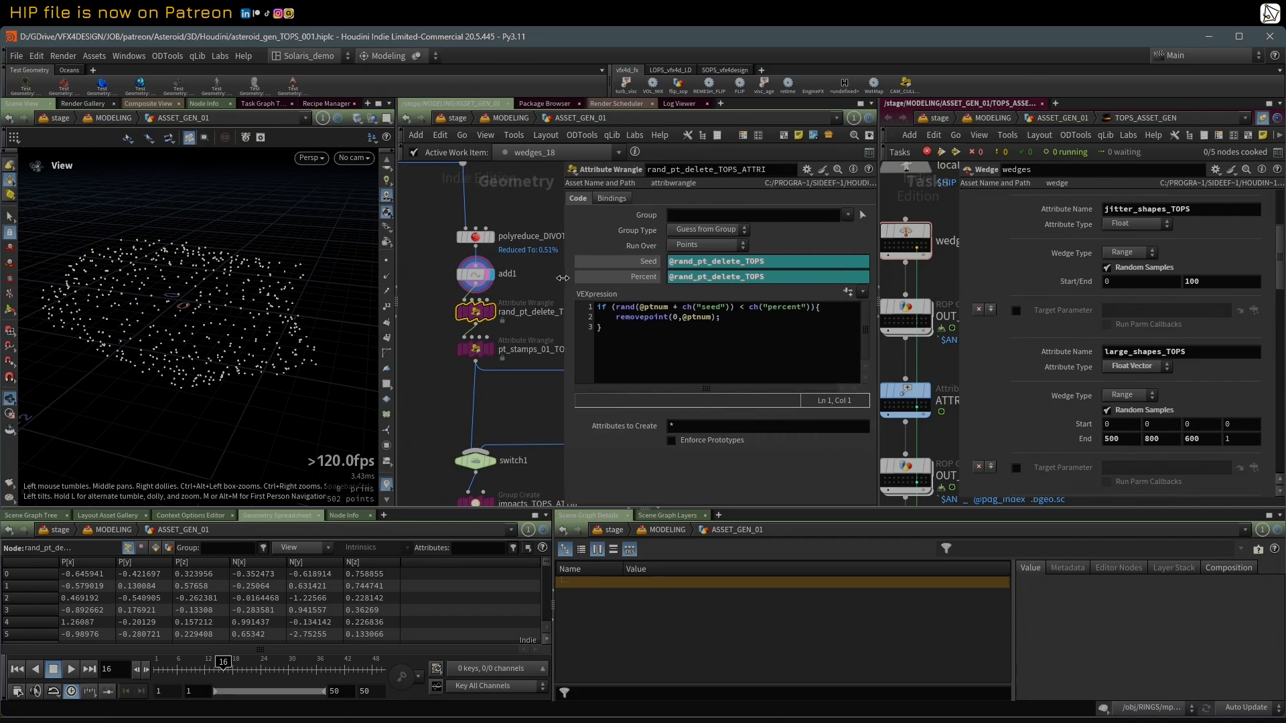
pyautogui.click(489, 315)
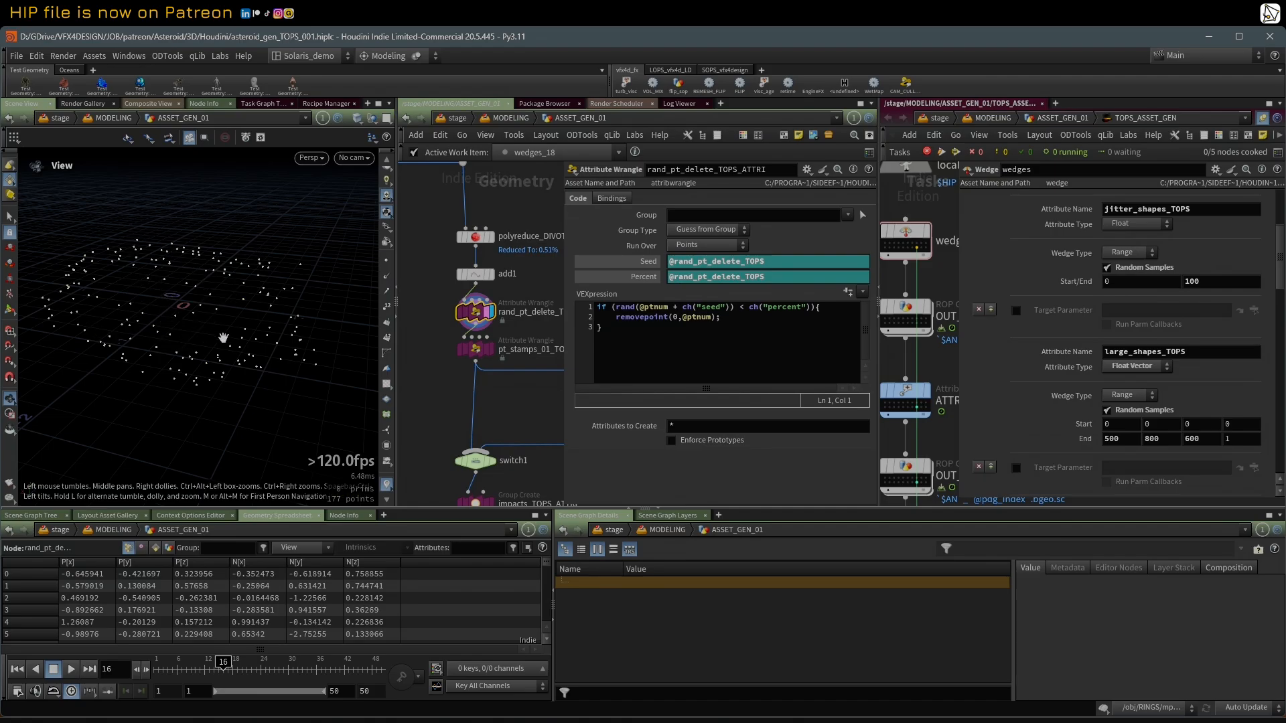
# Step: Show the VEX code and stamp settings of pt_stamps_01_TOPS_ATTRI
pyautogui.moveTo(561, 396); pyautogui.dragTo(627, 396)
pyautogui.click(476, 350)
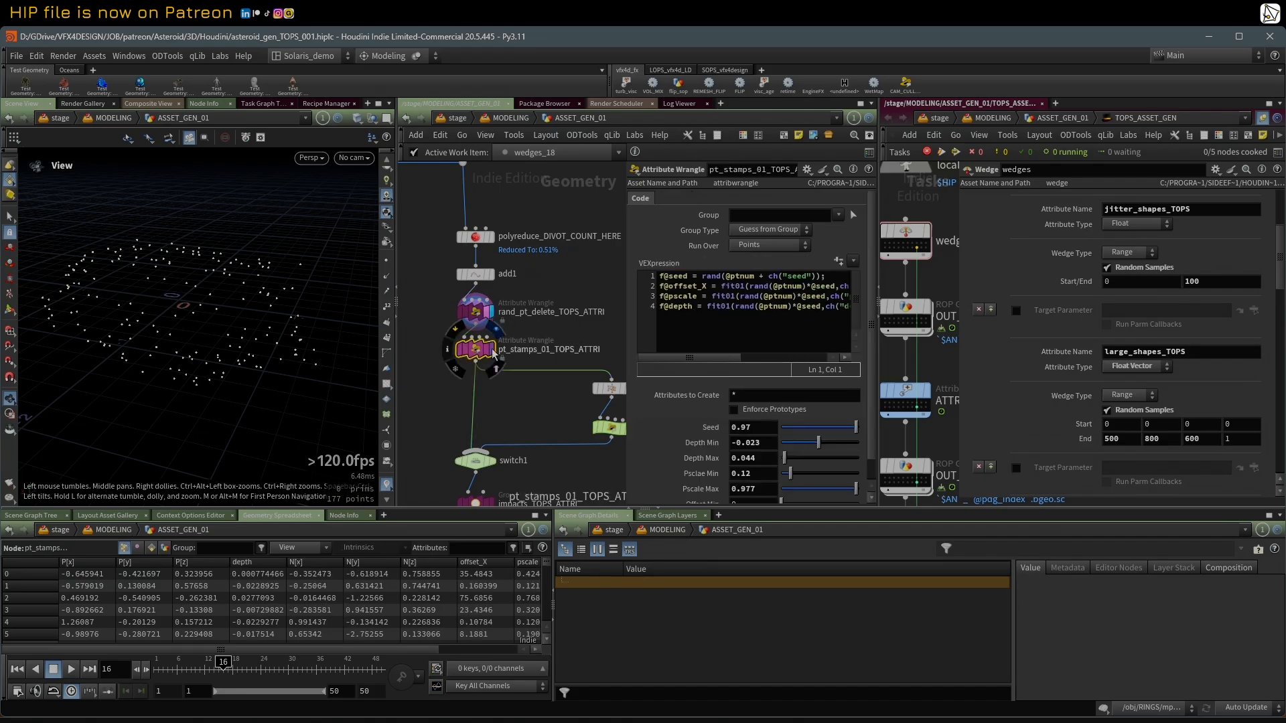
pyautogui.moveTo(627, 299); pyautogui.dragTo(608, 299)
pyautogui.scroll(2, 509, 396)
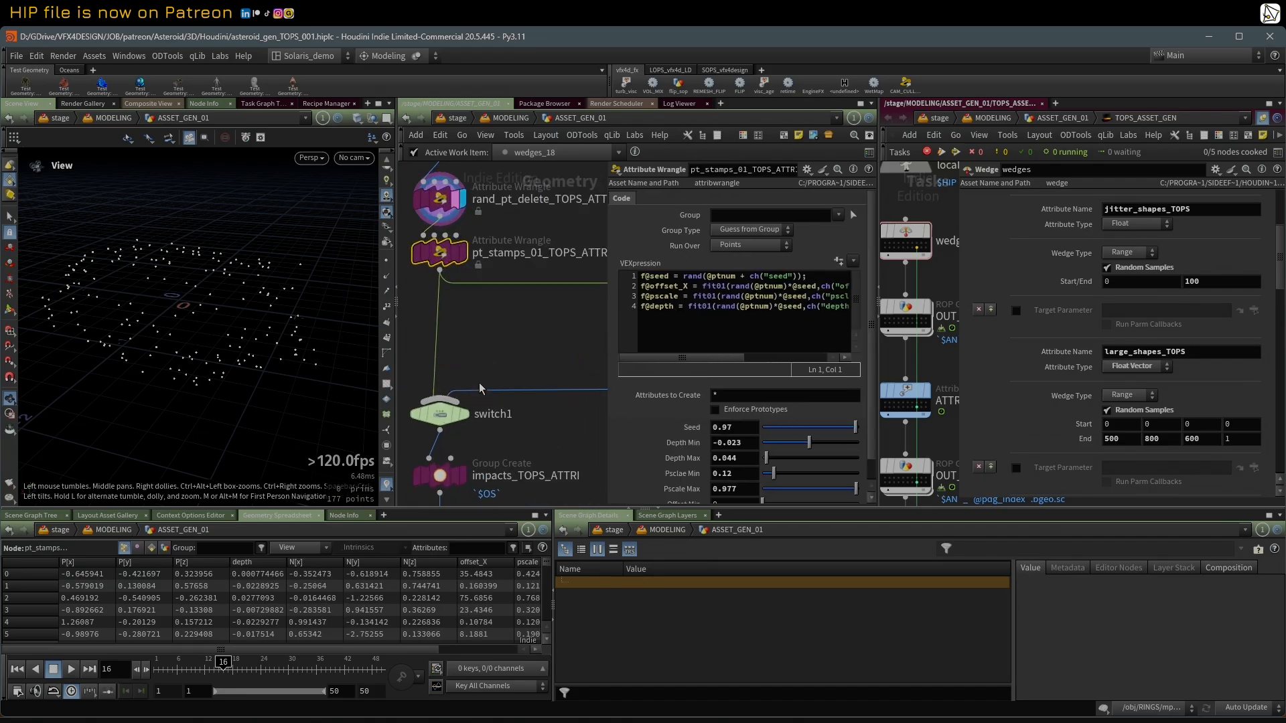
# Step: Display switch1 and check its Select Input setting between the pt_stamps_01_TOPS_ATTRI and pt_stamps_02 inputs
pyautogui.scroll(2, 479, 386)
pyautogui.click(462, 427)
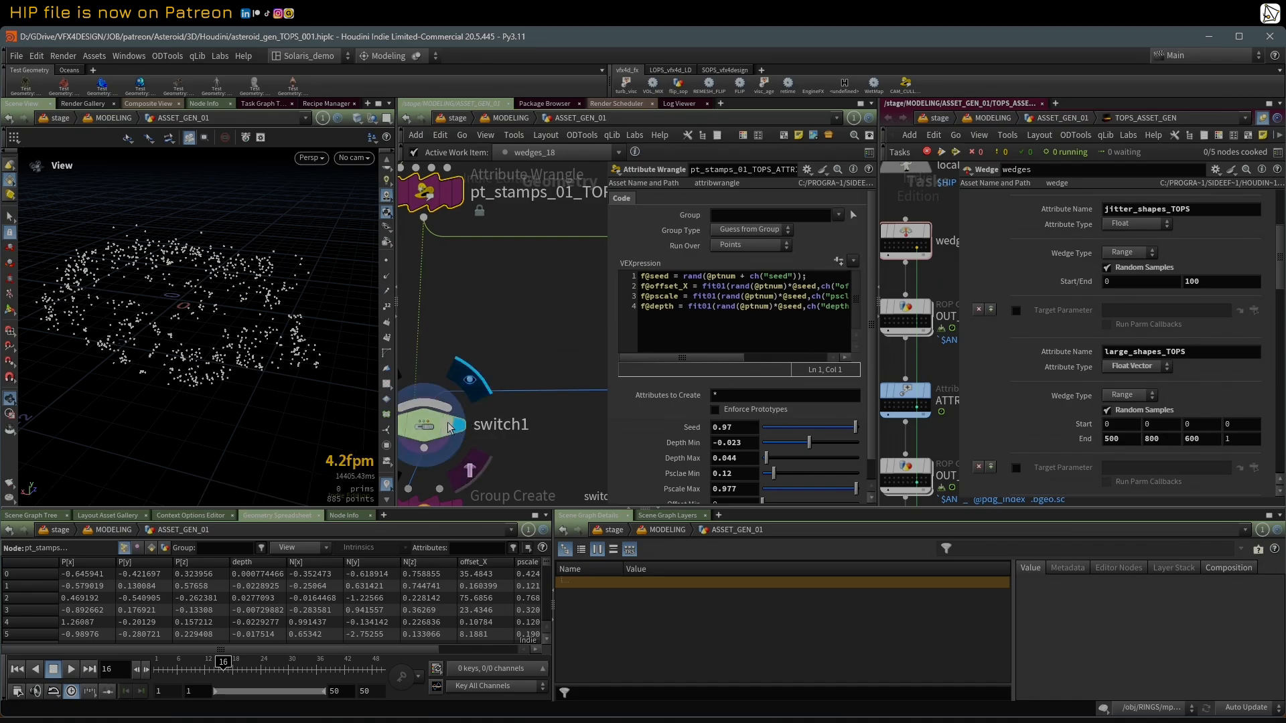
pyautogui.click(439, 426)
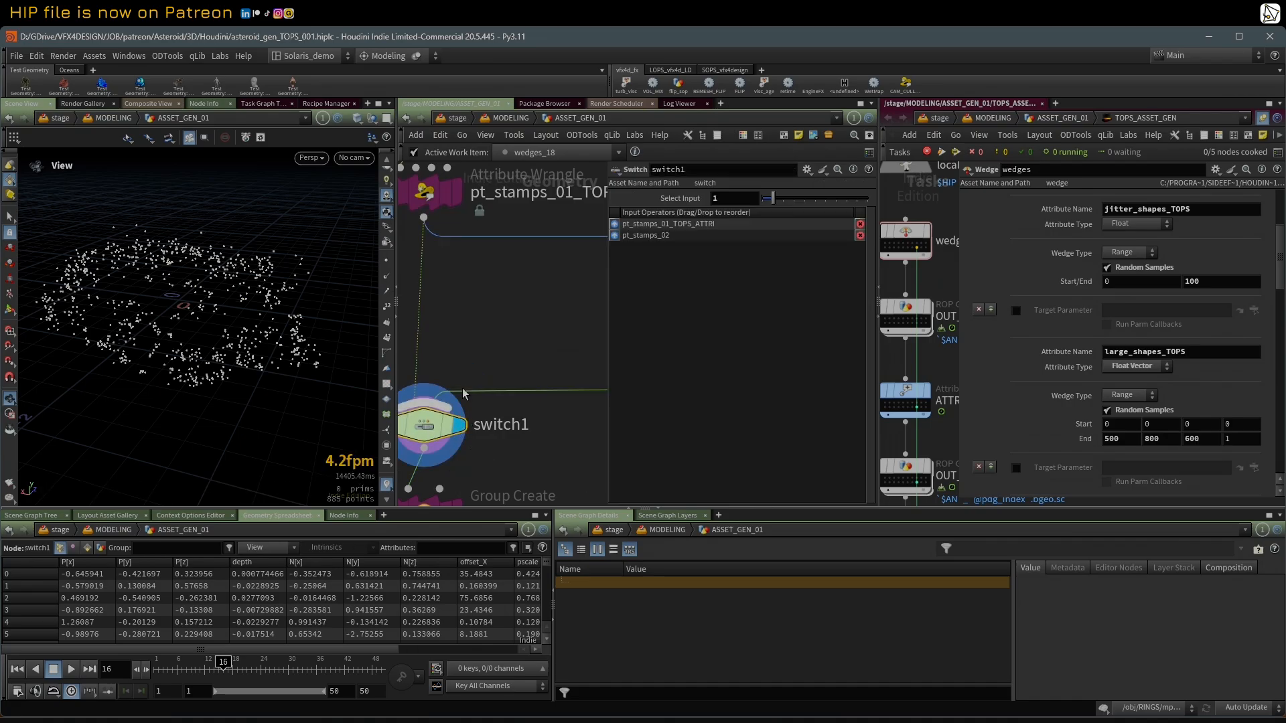
pyautogui.scroll(-3, 464, 393)
pyautogui.moveTo(771, 199)
pyautogui.mouseDown()
pyautogui.moveTo(757, 199)
pyautogui.moveTo(773, 200)
pyautogui.mouseUp()
pyautogui.scroll(-2, 526, 460)
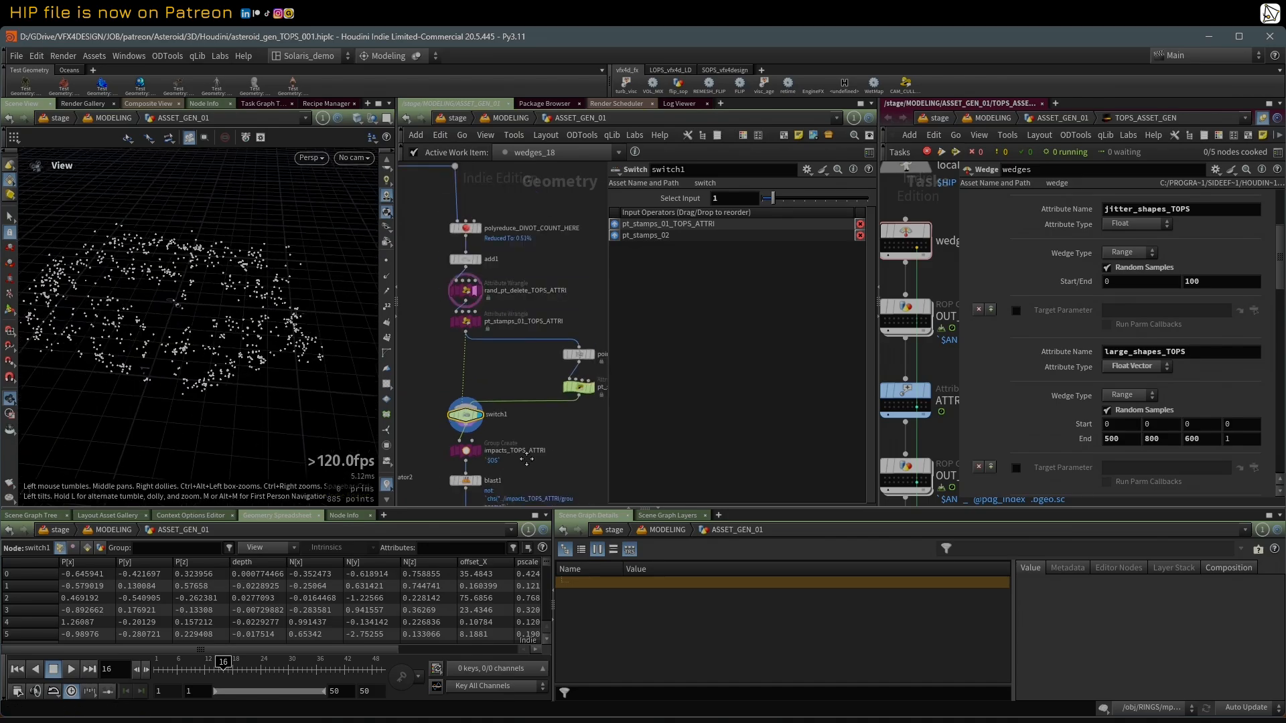
# Step: Display foreach_end1, inspect the scattered impact shapes up close, and probe switch1's Select Input, keeping it at 1
pyautogui.moveTo(527, 460); pyautogui.dragTo(574, 313, button='middle')
pyautogui.scroll(-1, 555, 331)
pyautogui.moveTo(527, 461)
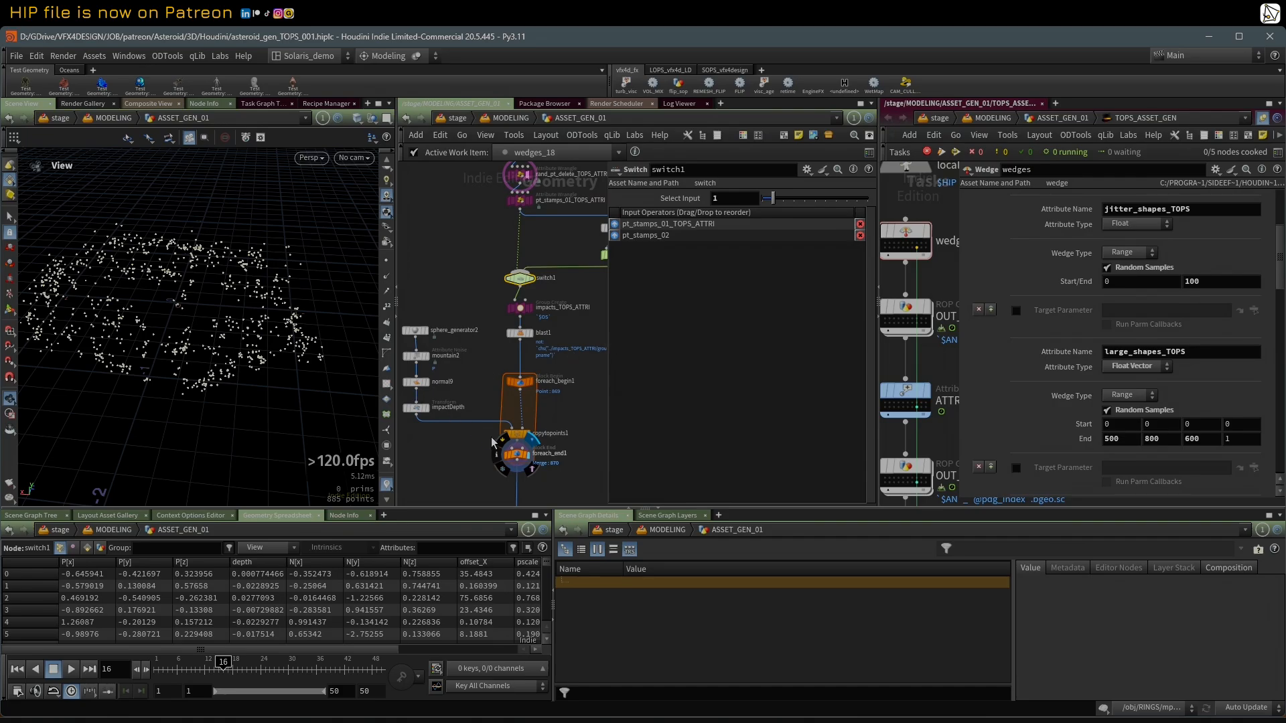
pyautogui.scroll(1, 529, 458)
pyautogui.click(528, 456)
pyautogui.moveTo(198, 296); pyautogui.dragTo(180, 304)
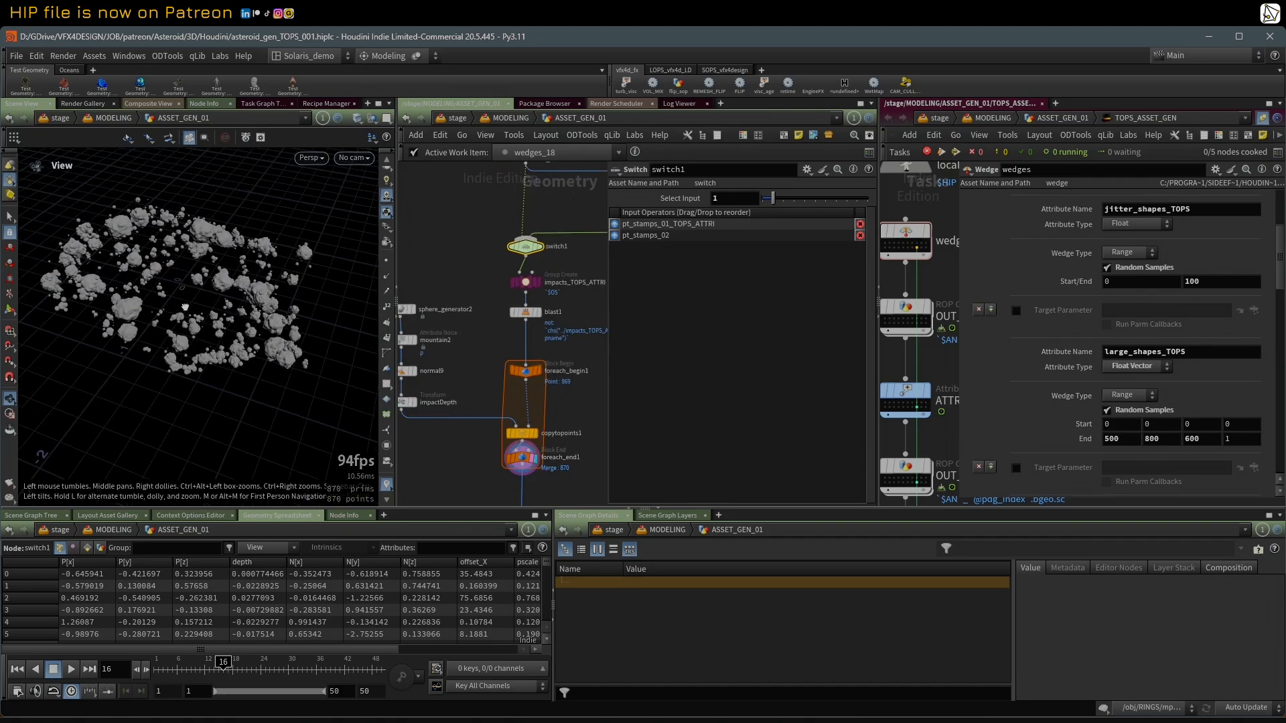
pyautogui.moveTo(171, 282); pyautogui.dragTo(291, 248, button='right')
pyautogui.moveTo(298, 253); pyautogui.dragTo(625, 276)
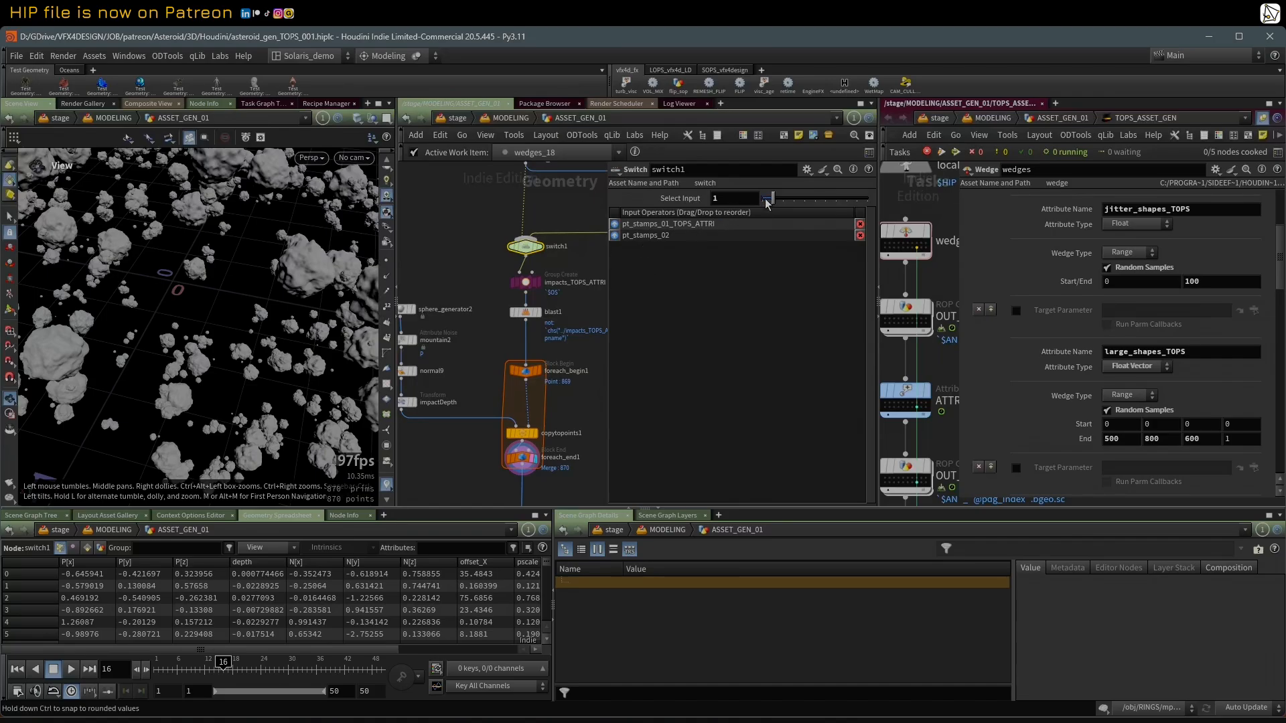
pyautogui.moveTo(763, 199); pyautogui.dragTo(778, 203)
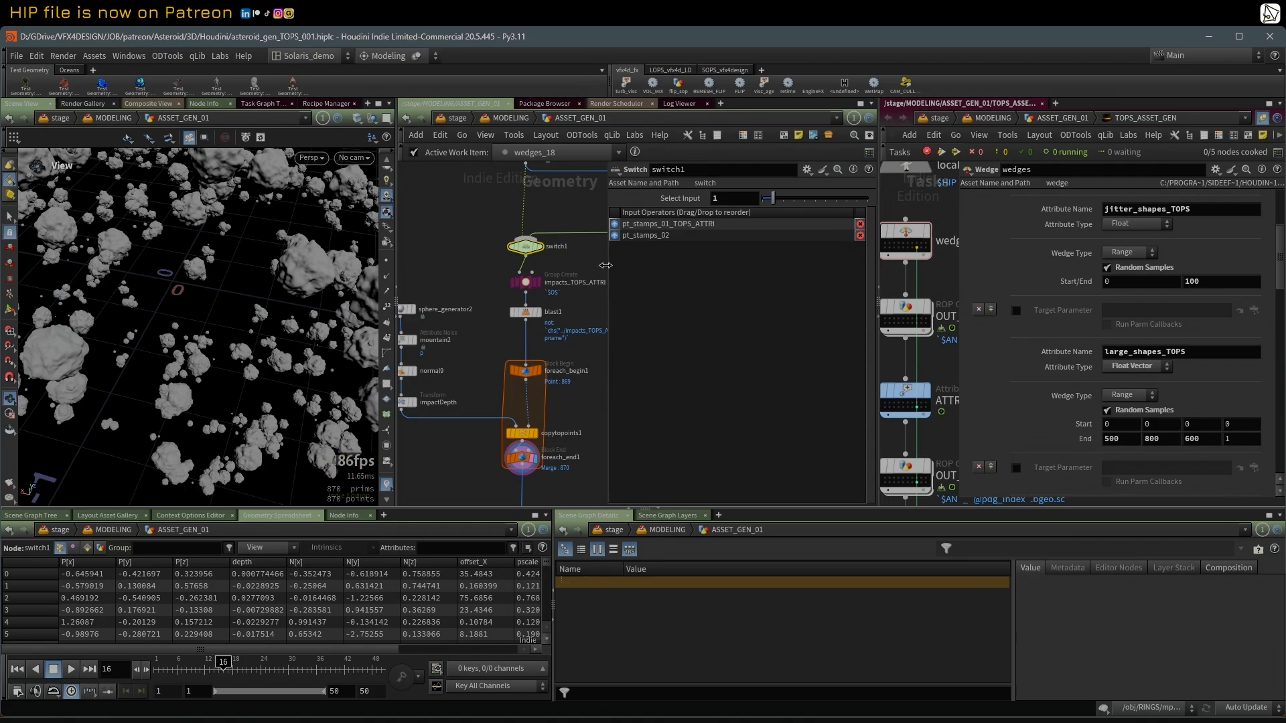
# Step: Return to rand_pt_delete_TOPS_ATTRI and examine its Seed and Percent attribute expressions
pyautogui.moveTo(608, 266); pyautogui.dragTo(704, 265)
pyautogui.moveTo(675, 278); pyautogui.dragTo(651, 378, button='middle')
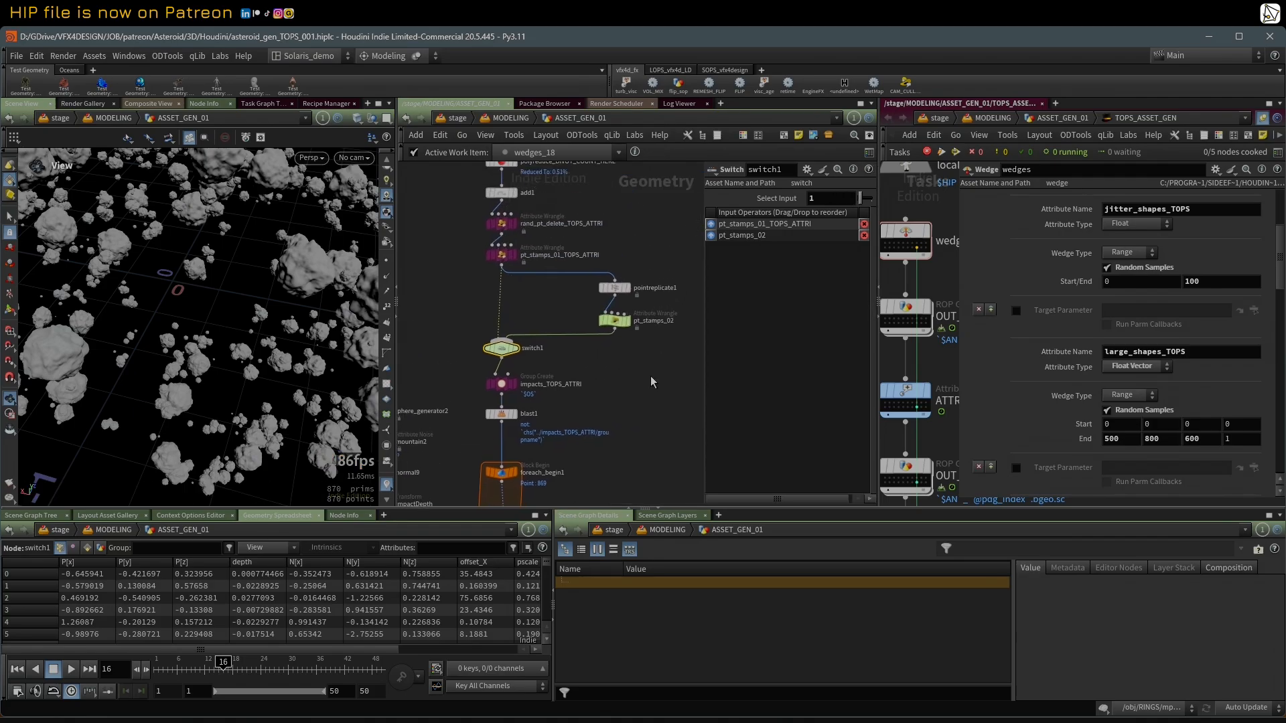
pyautogui.click(502, 223)
pyautogui.moveTo(701, 224); pyautogui.dragTo(641, 224)
# Step: Examine the full VEXpression and the depth, pscale and offset ranges of pt_stamps_01_TOPS_ATTRI
pyautogui.click(501, 254)
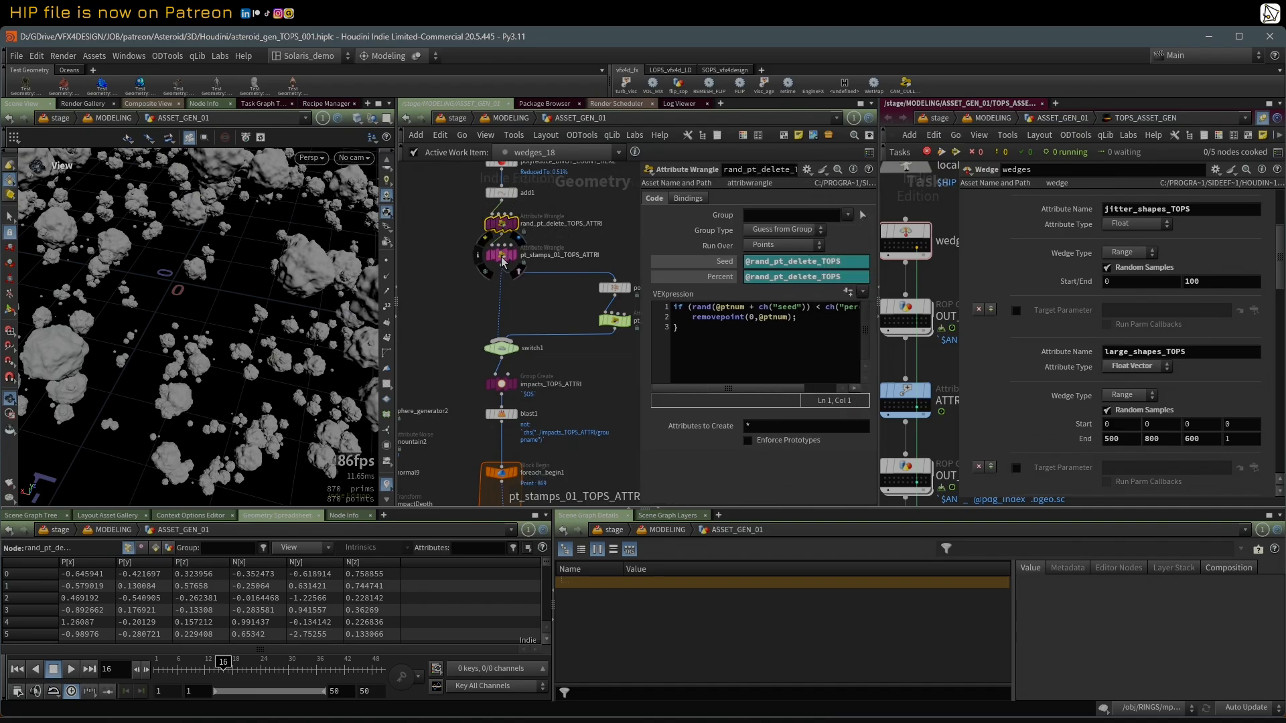
pyautogui.scroll(2, 627, 251)
pyautogui.moveTo(639, 250); pyautogui.dragTo(568, 251)
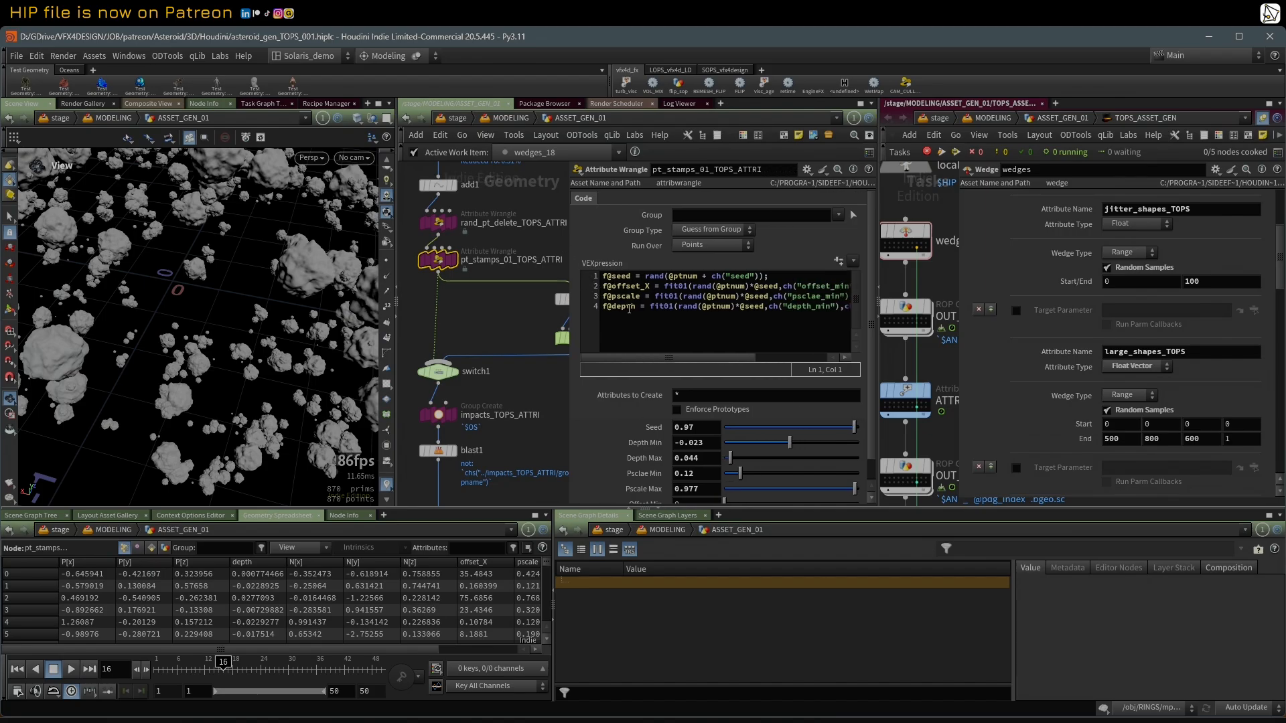
pyautogui.moveTo(568, 332); pyautogui.dragTo(447, 332)
pyautogui.scroll(-1, 509, 428)
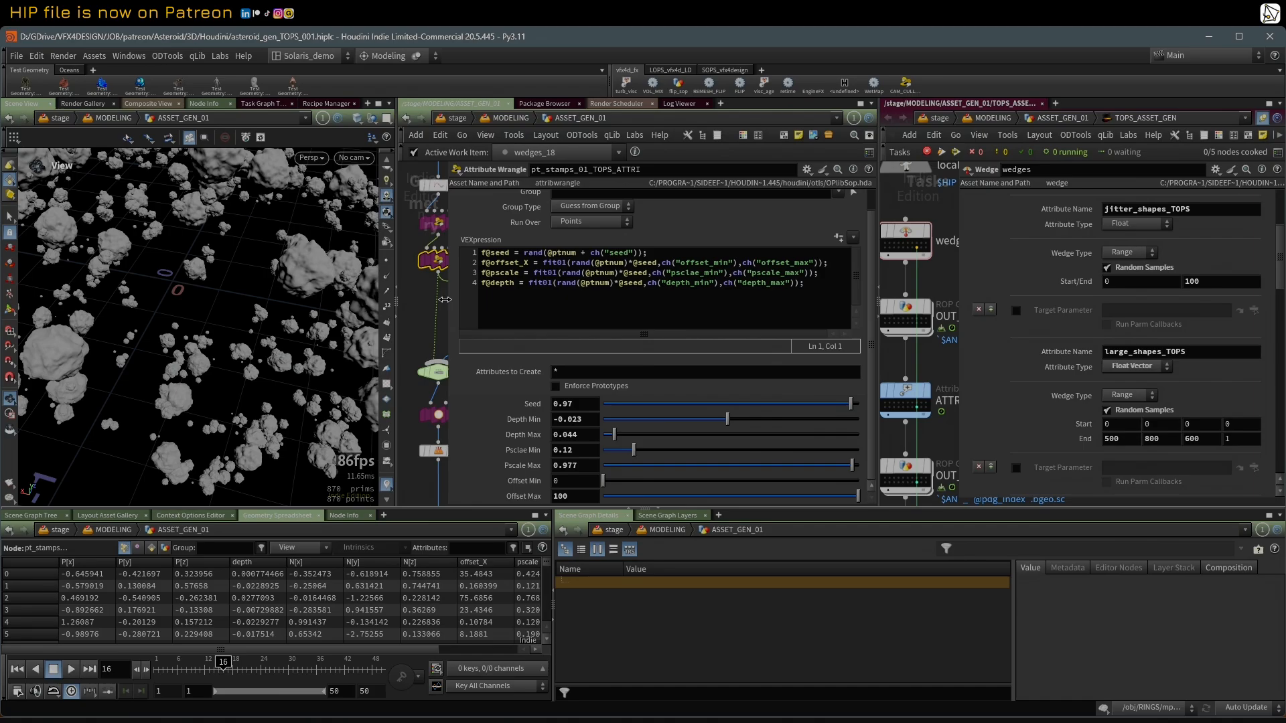
pyautogui.moveTo(444, 300); pyautogui.dragTo(492, 299)
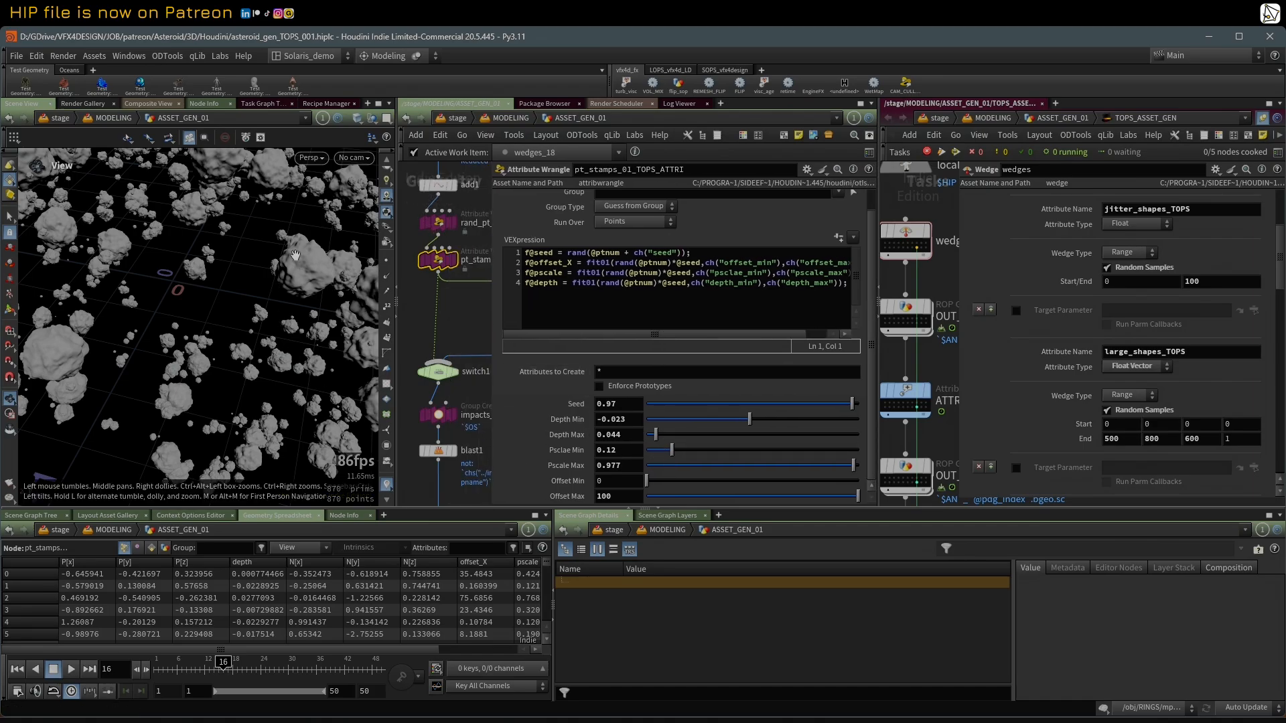
# Step: Set Psclae Min of pt_stamps_01_TOPS_ATTRI to 0.194 and move the display to switch1
pyautogui.scroll(-10, 282, 256)
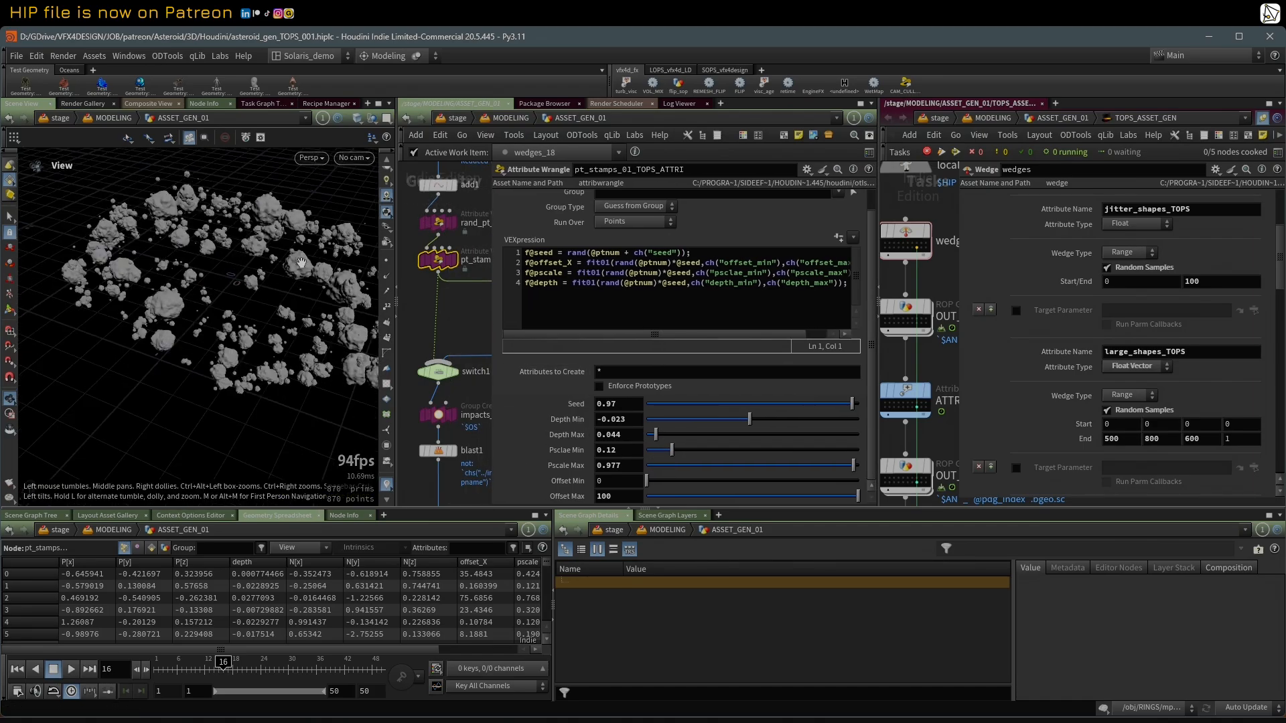
pyautogui.moveTo(264, 273); pyautogui.dragTo(257, 260)
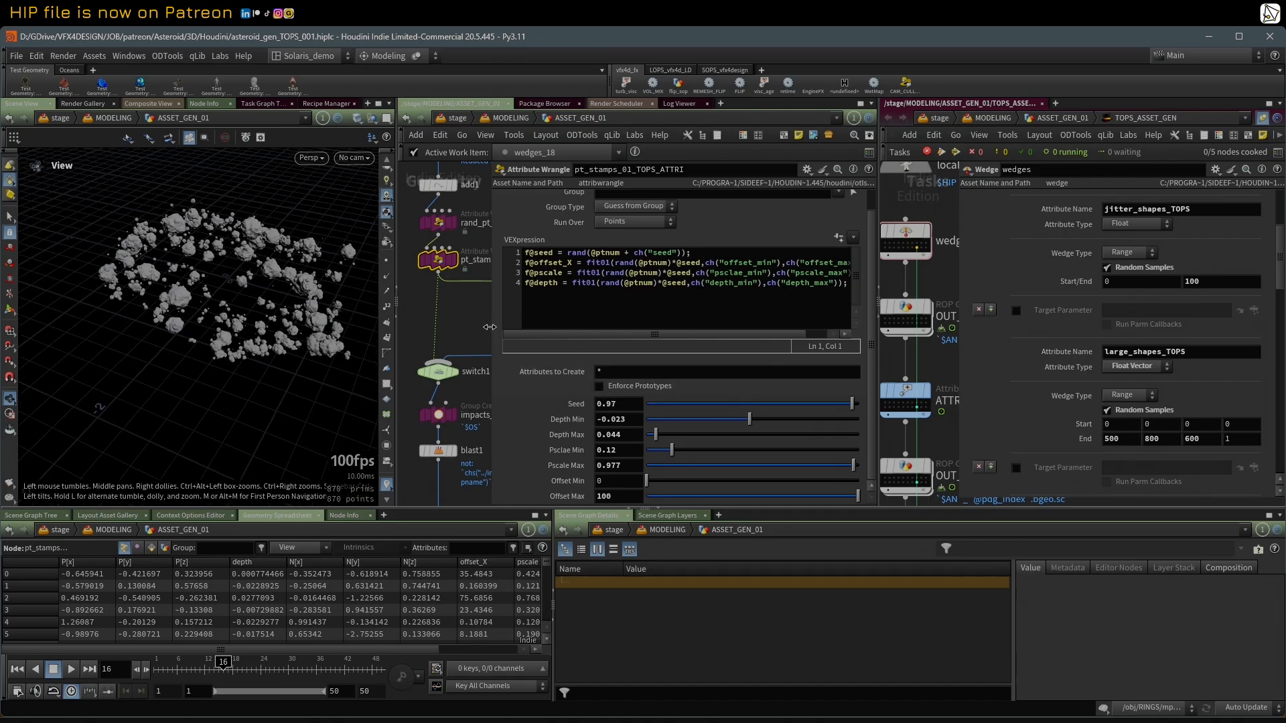
pyautogui.moveTo(490, 327); pyautogui.dragTo(534, 329)
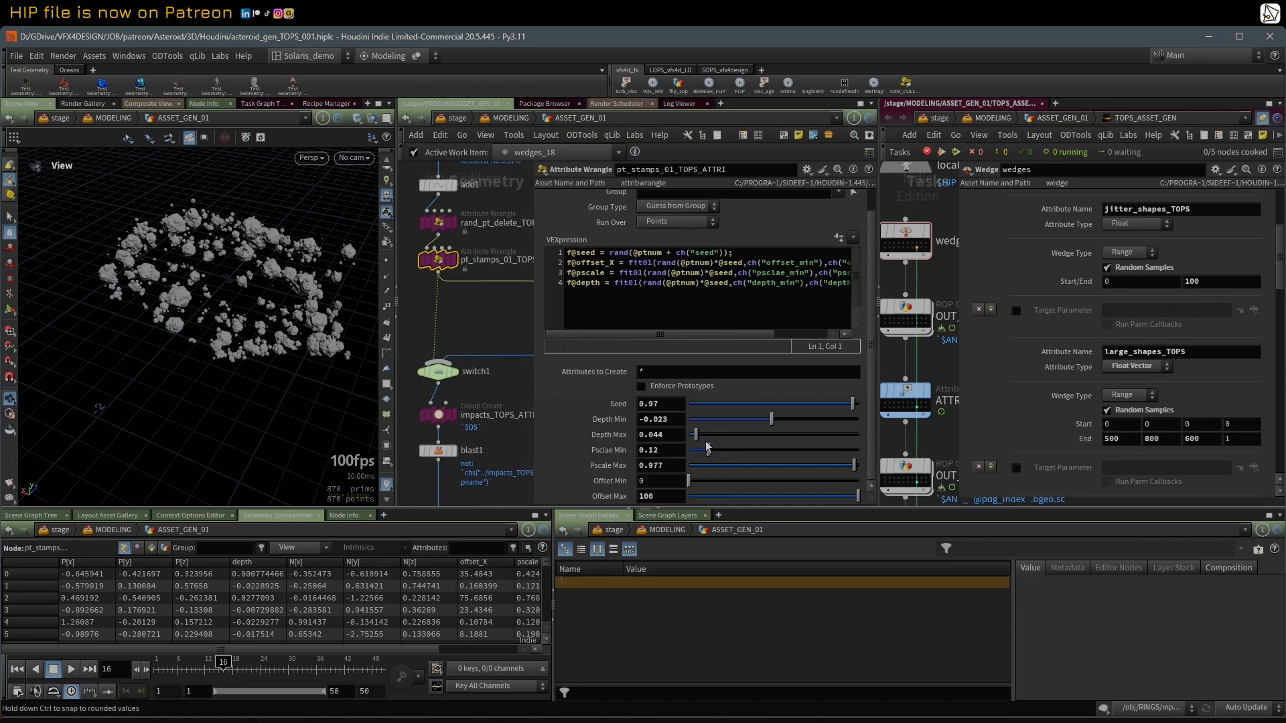
pyautogui.moveTo(694, 452); pyautogui.dragTo(696, 448)
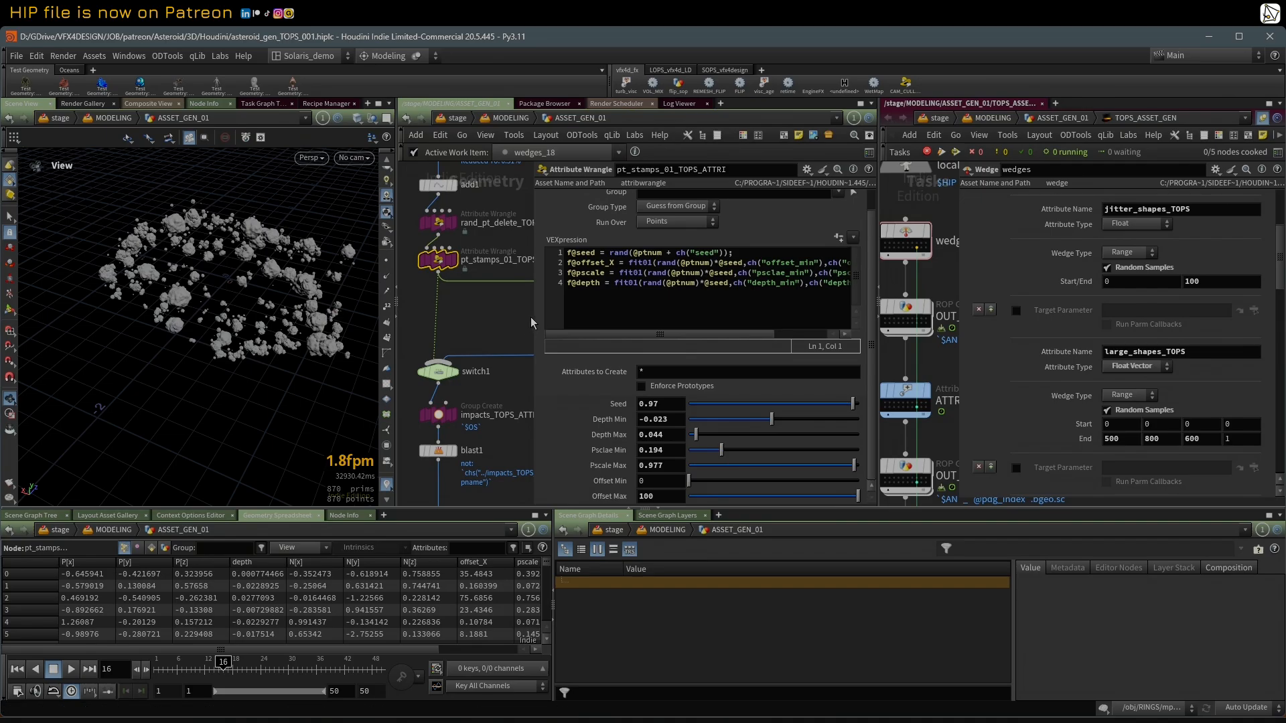
pyautogui.moveTo(533, 321); pyautogui.dragTo(612, 320)
pyautogui.click(447, 377)
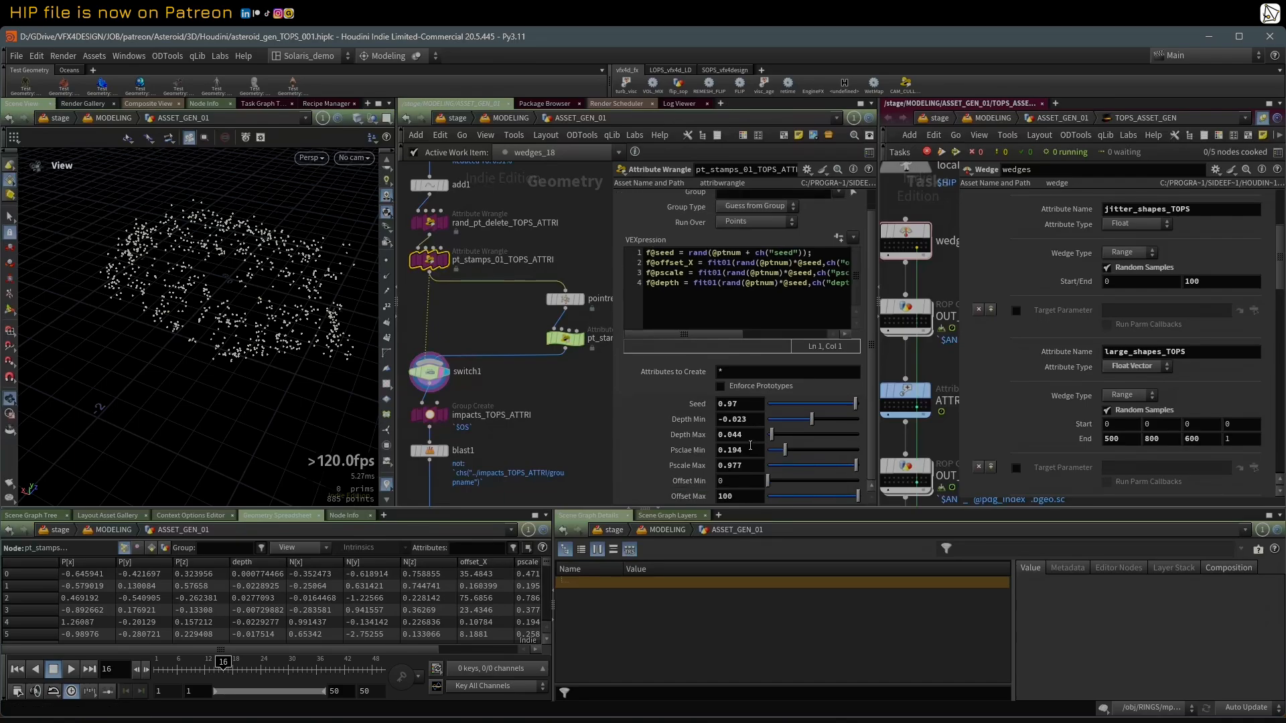
# Step: Try a Depth Min of -0.59 and a Depth Max of 0.296 on pt_stamps_01_TOPS_ATTRI, and undo both changes
pyautogui.moveTo(879, 359); pyautogui.dragTo(921, 359)
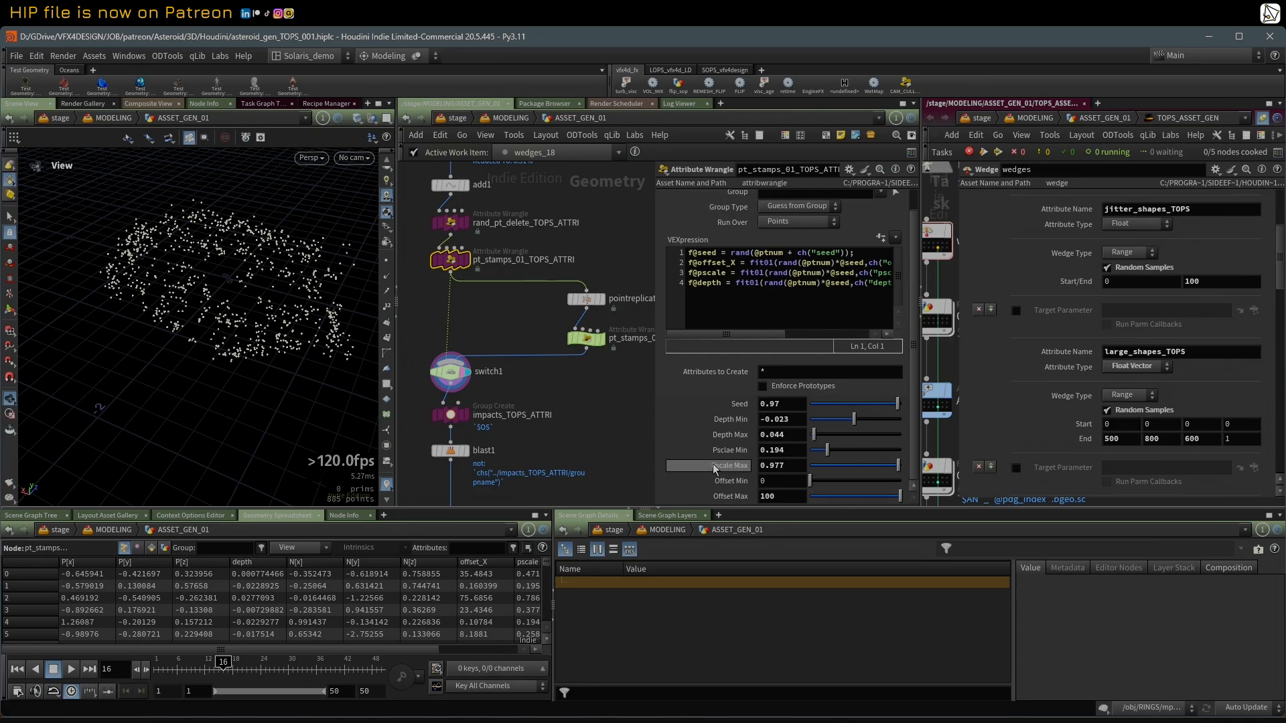
pyautogui.moveTo(814, 435)
pyautogui.mouseDown()
pyautogui.moveTo(868, 439)
pyautogui.moveTo(829, 445)
pyautogui.moveTo(829, 421)
pyautogui.mouseUp()
pyautogui.moveTo(599, 427); pyautogui.dragTo(591, 428, button='middle')
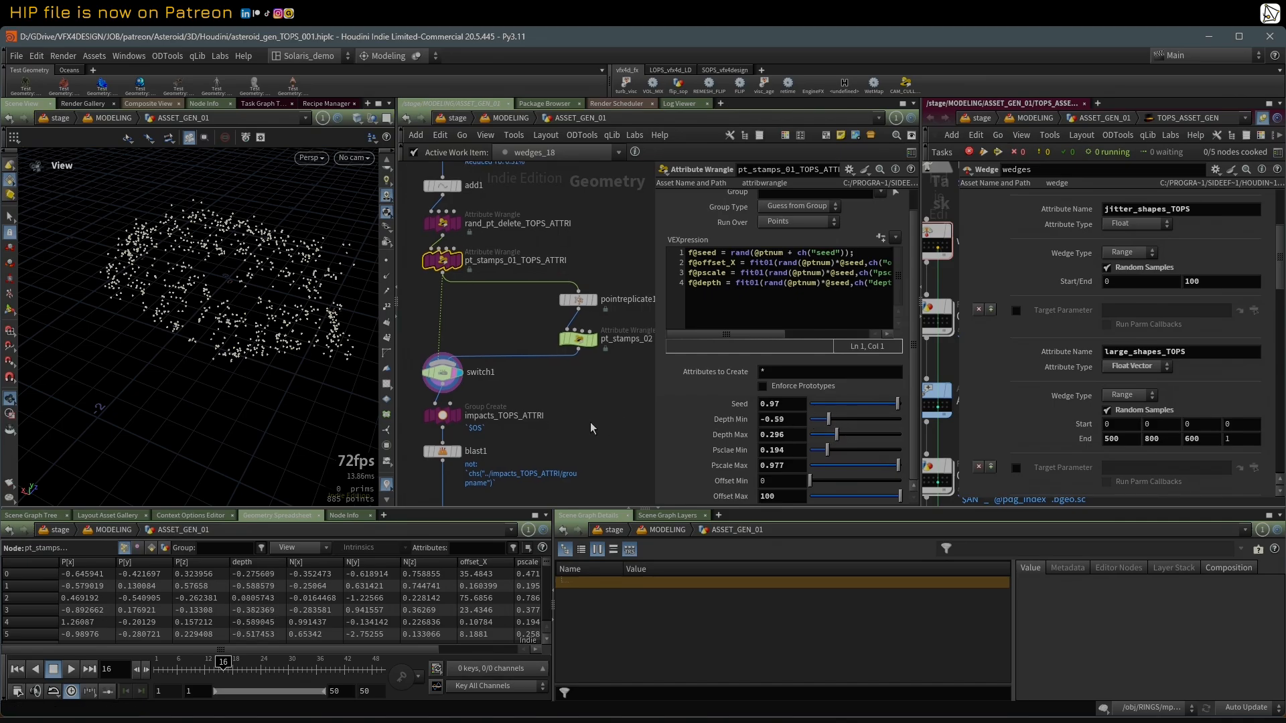
pyautogui.hotkey('ctrl', 'z')
pyautogui.hotkey('ctrl', 'z')
pyautogui.hotkey('ctrl', 'z')
pyautogui.hotkey('ctrl', 'z')
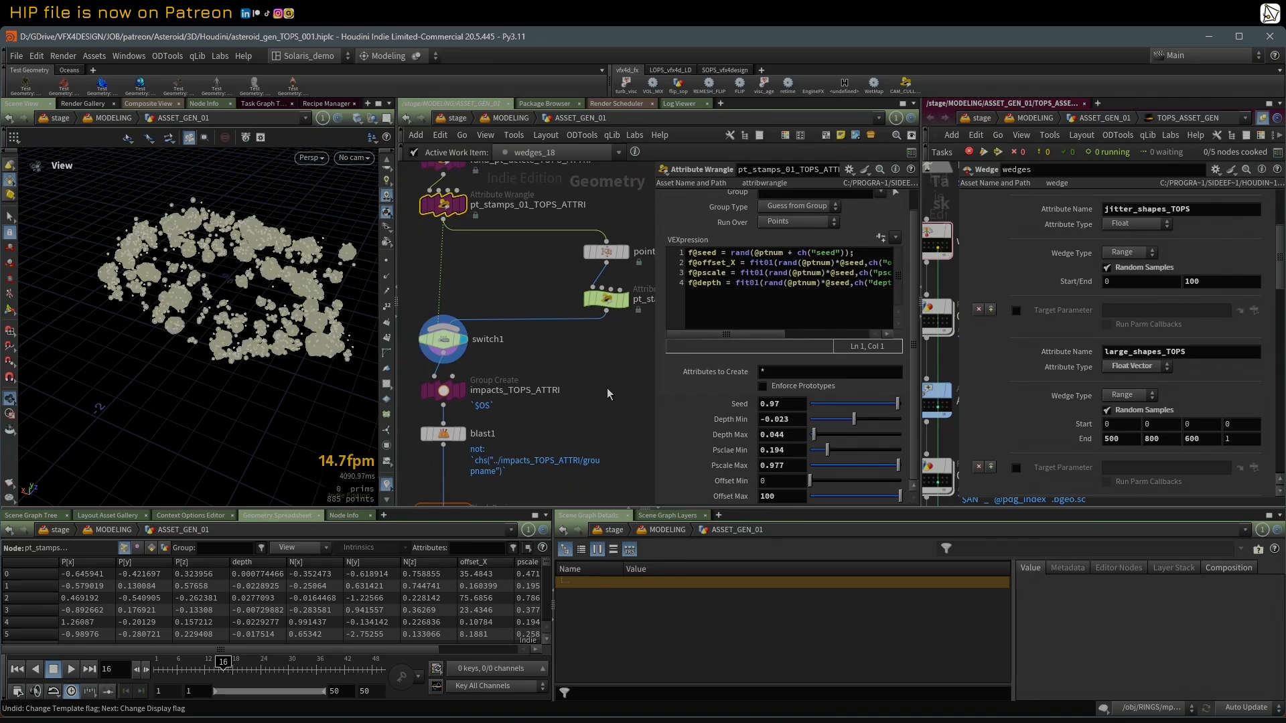
# Step: Inspect the impact shapes overlaid on the switch1 points and show the group settings of impacts_TOPS_ATTRI
pyautogui.moveTo(256, 290); pyautogui.dragTo(276, 288)
pyautogui.scroll(1, 278, 290)
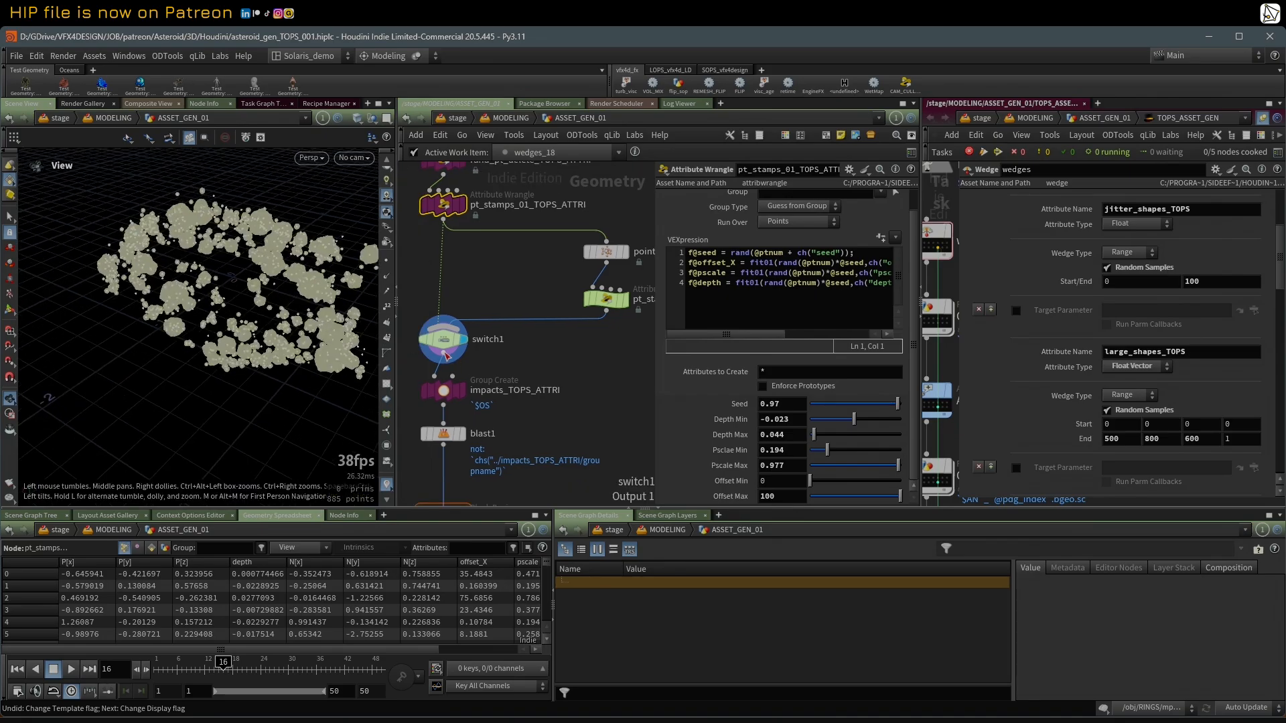
pyautogui.moveTo(538, 396)
pyautogui.mouseDown(button='middle')
pyautogui.moveTo(548, 394)
pyautogui.moveTo(544, 413)
pyautogui.moveTo(544, 388)
pyautogui.mouseUp(button='middle')
pyautogui.click(465, 385)
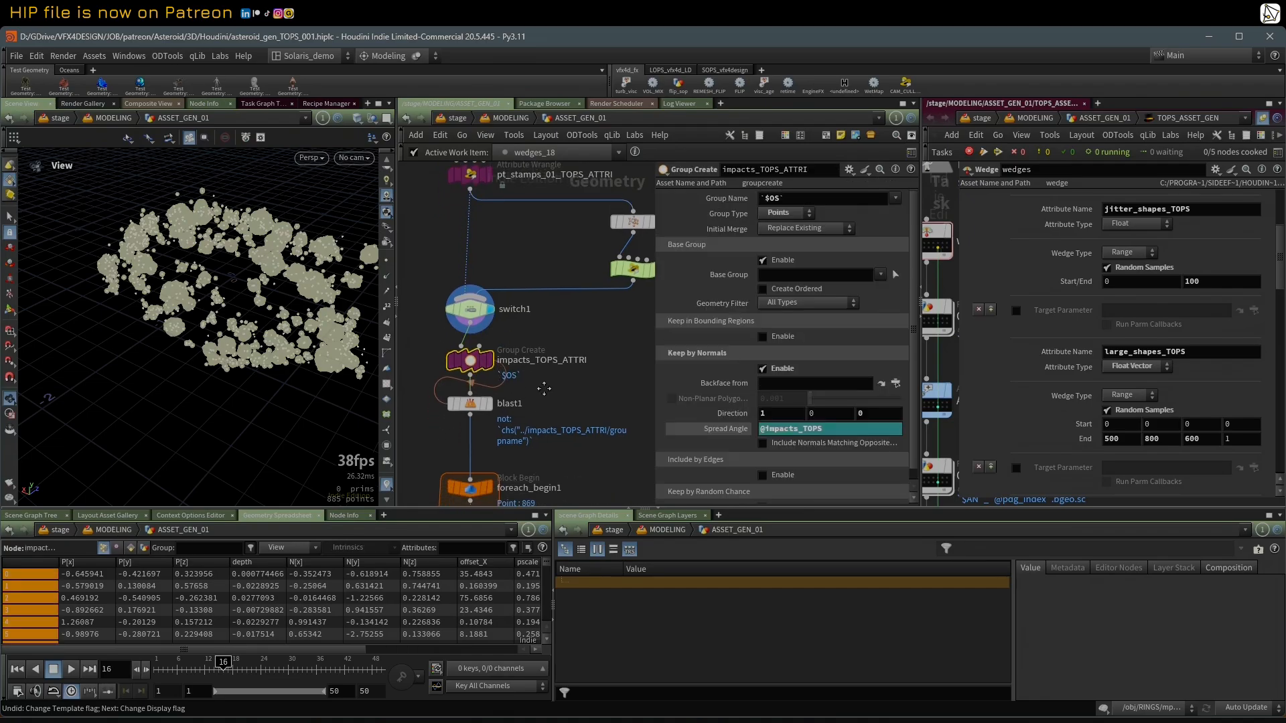
pyautogui.click(498, 335)
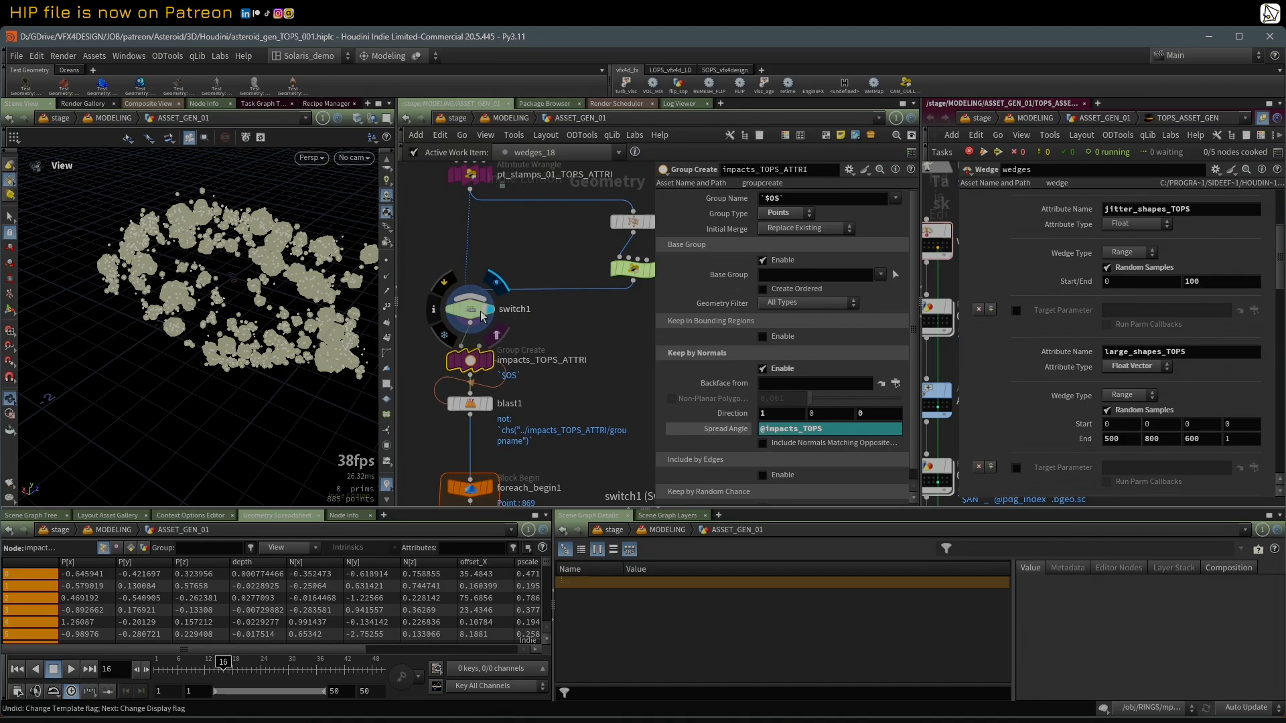
# Step: Show the Translate expression of impactDepth and the Offset expression in the noise settings of mountain2
pyautogui.moveTo(193, 234); pyautogui.dragTo(248, 268)
pyautogui.scroll(-6, 507, 254)
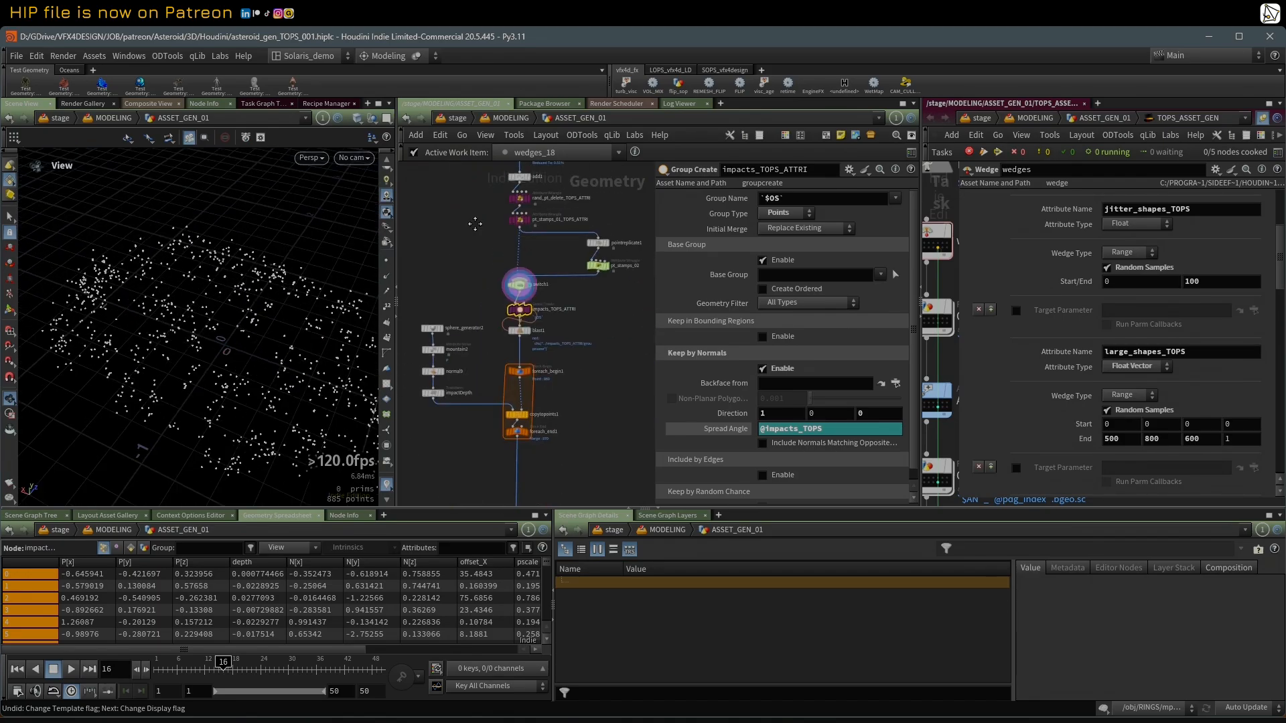
pyautogui.scroll(1, 444, 316)
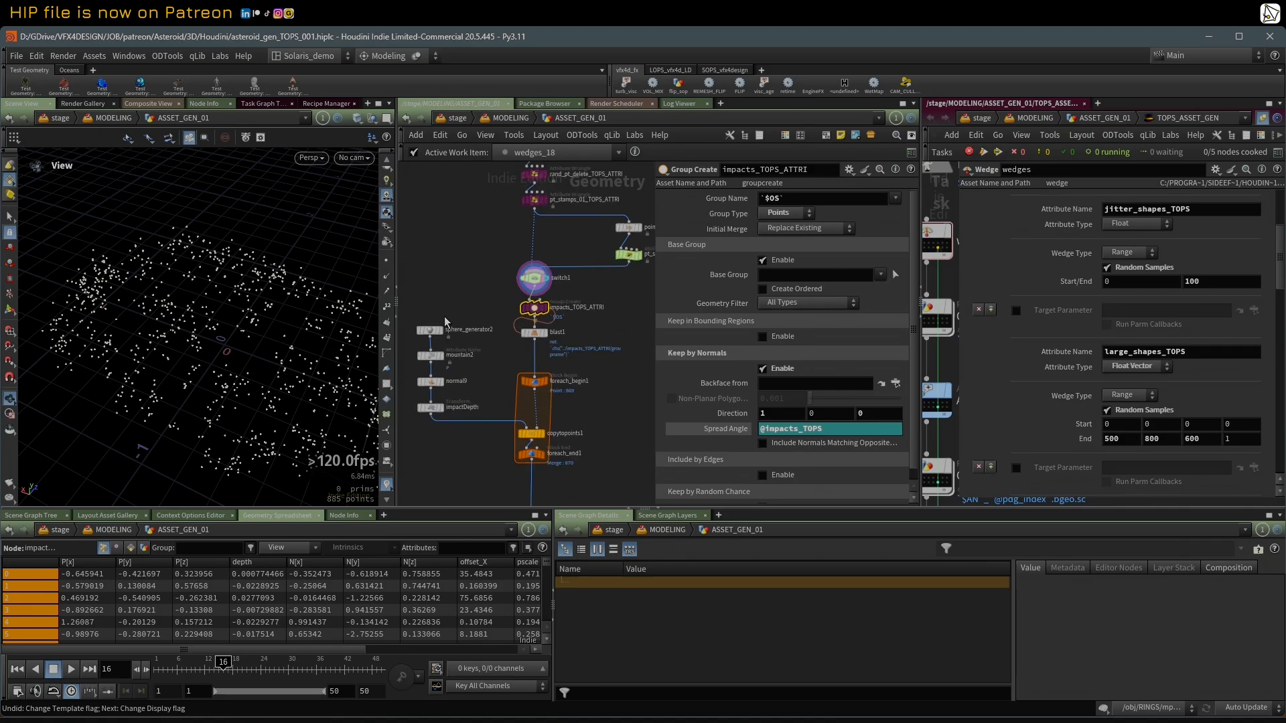
pyautogui.click(431, 407)
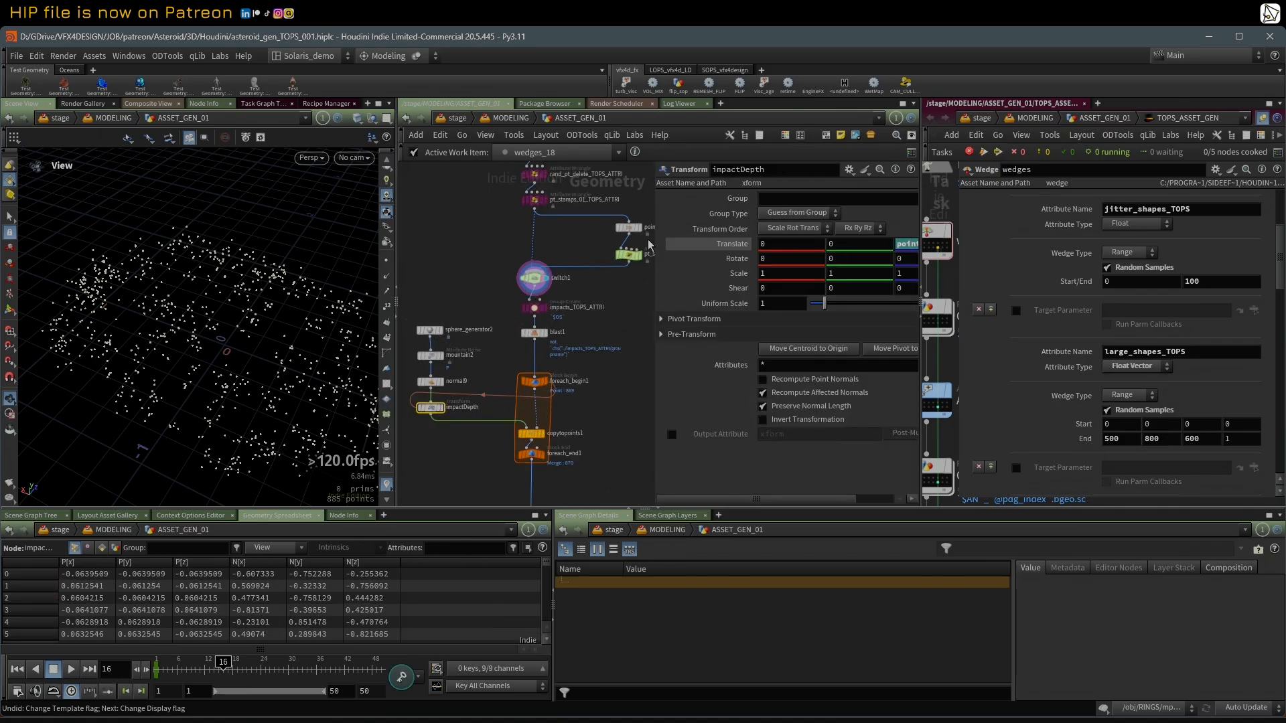
pyautogui.moveTo(655, 240); pyautogui.dragTo(578, 237)
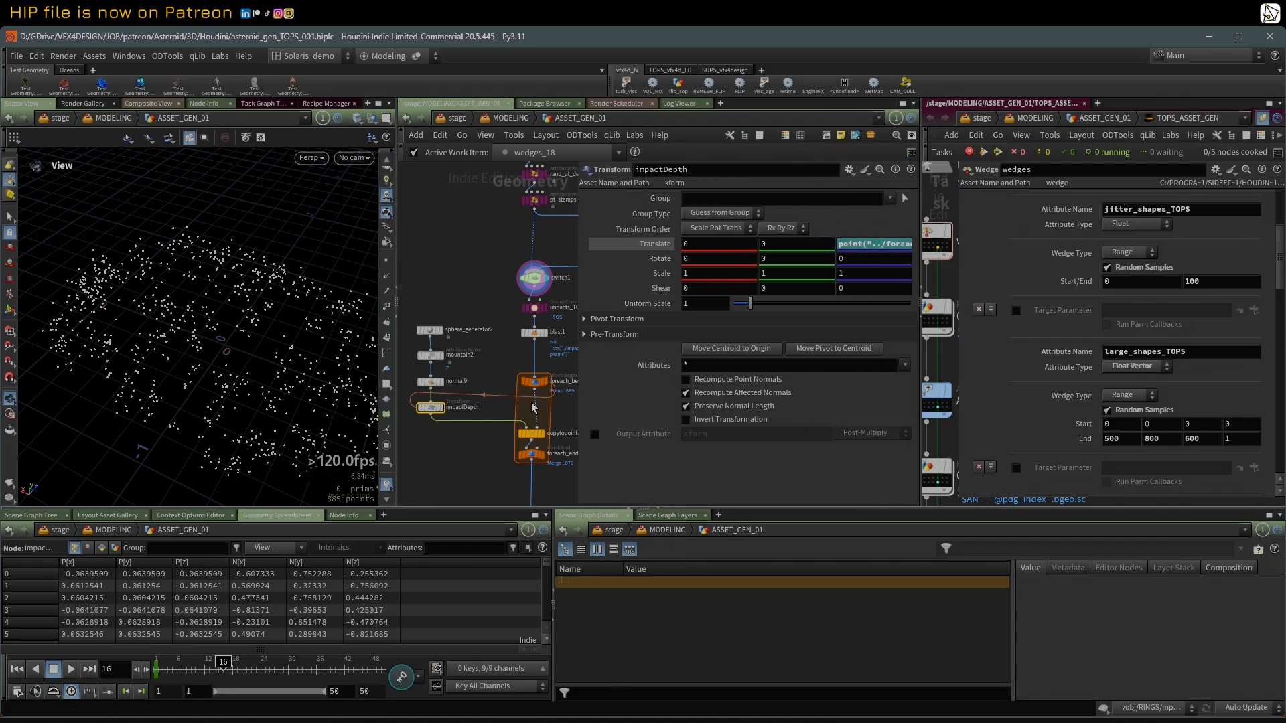
pyautogui.click(431, 355)
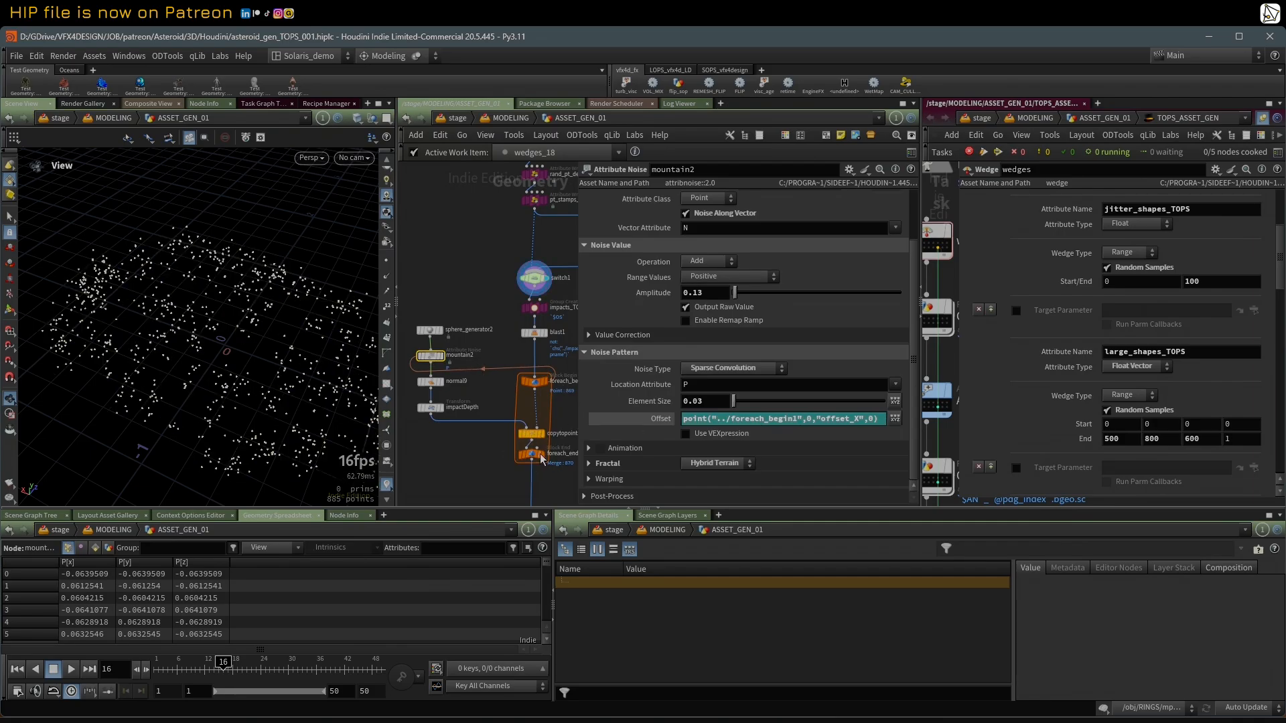
# Step: Display the foreach_end1 impact shapes with the polyreduce wireframe overlaid and examine how they sit along the asteroid
pyautogui.click(543, 457)
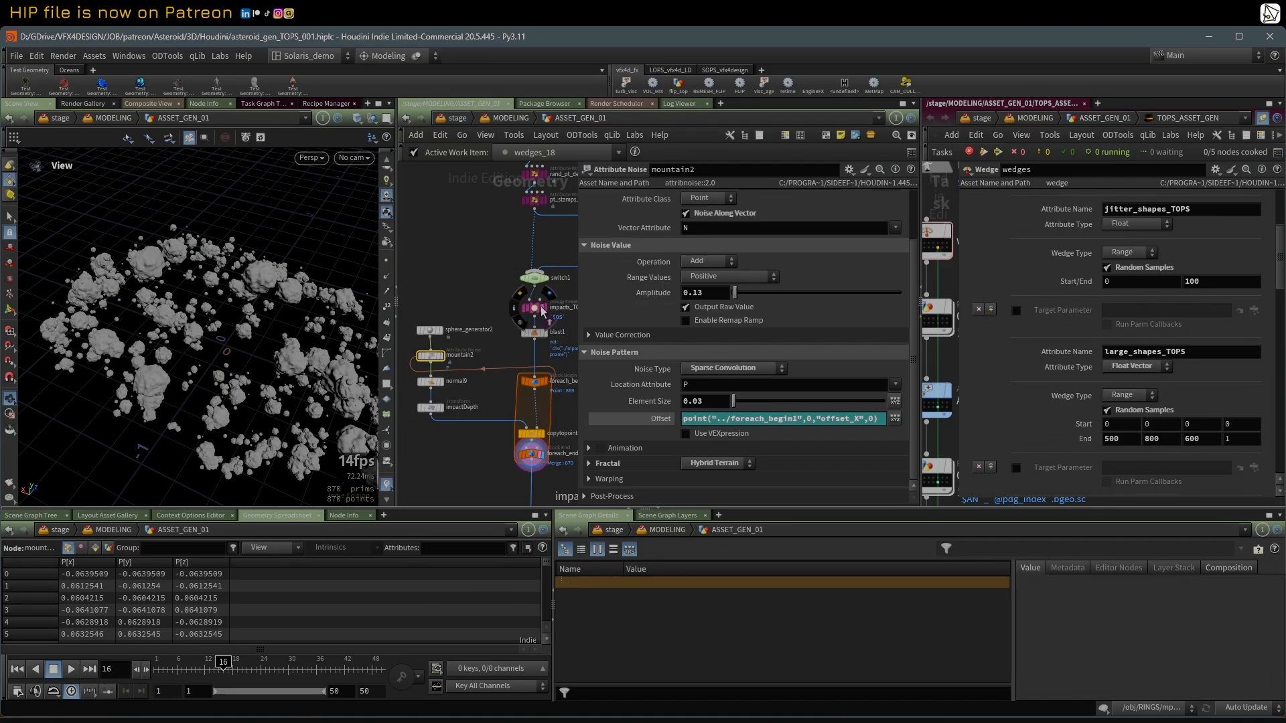
pyautogui.moveTo(500, 228); pyautogui.dragTo(497, 337, button='middle')
pyautogui.click(537, 231)
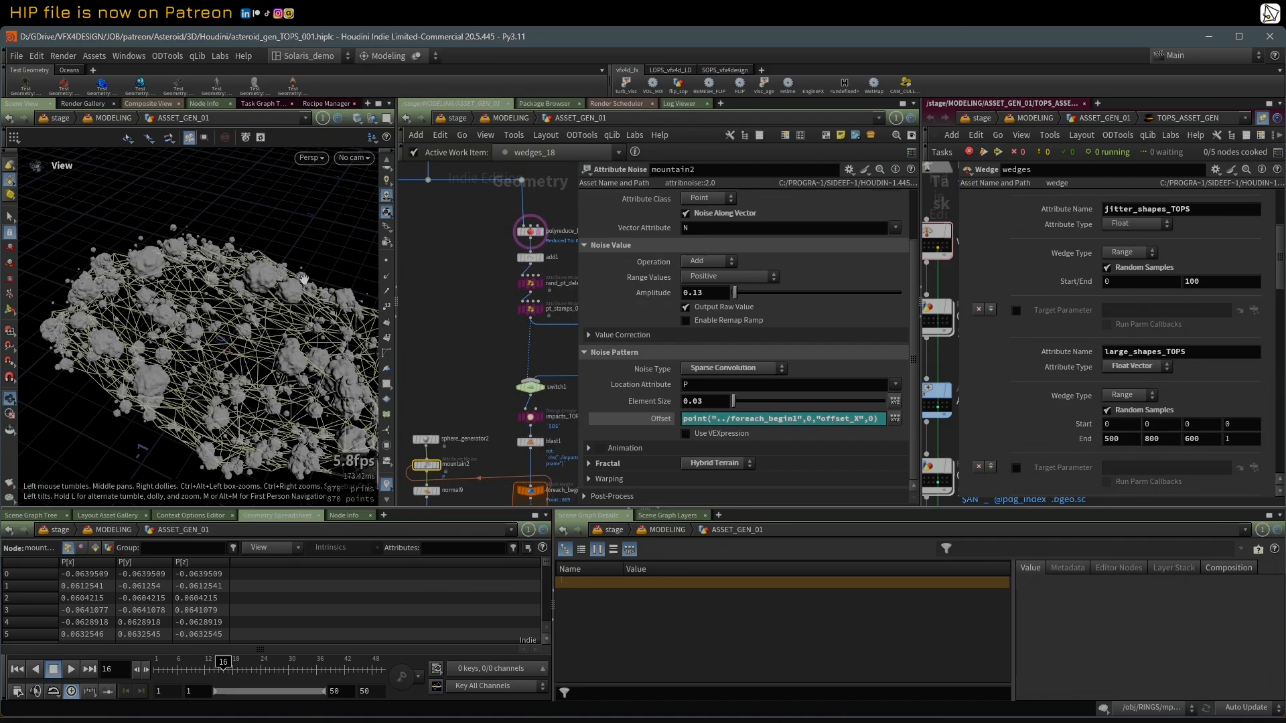
pyautogui.moveTo(303, 278); pyautogui.dragTo(251, 275)
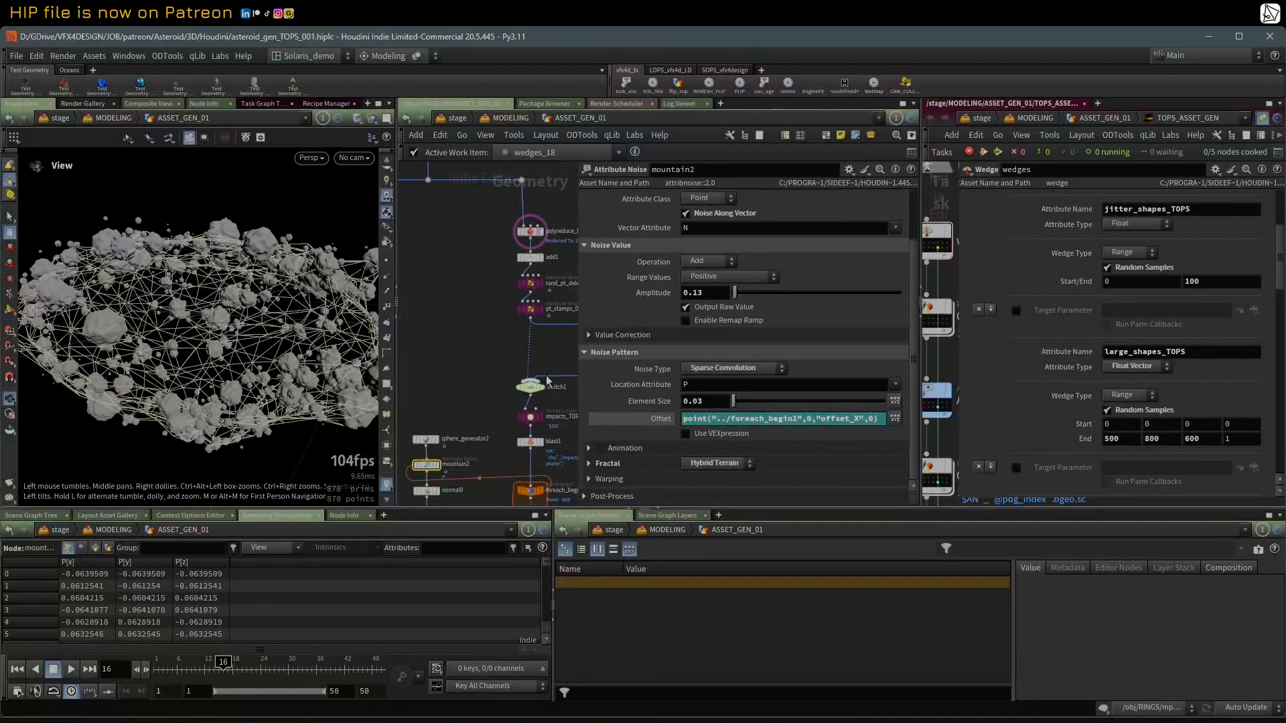
# Step: Display vdbcombine1 with its SDF Difference settings and examine the craters cut into the asteroid
pyautogui.moveTo(579, 340); pyautogui.dragTo(640, 340)
pyautogui.scroll(-3, 499, 331)
pyautogui.moveTo(493, 356); pyautogui.dragTo(503, 246, button='middle')
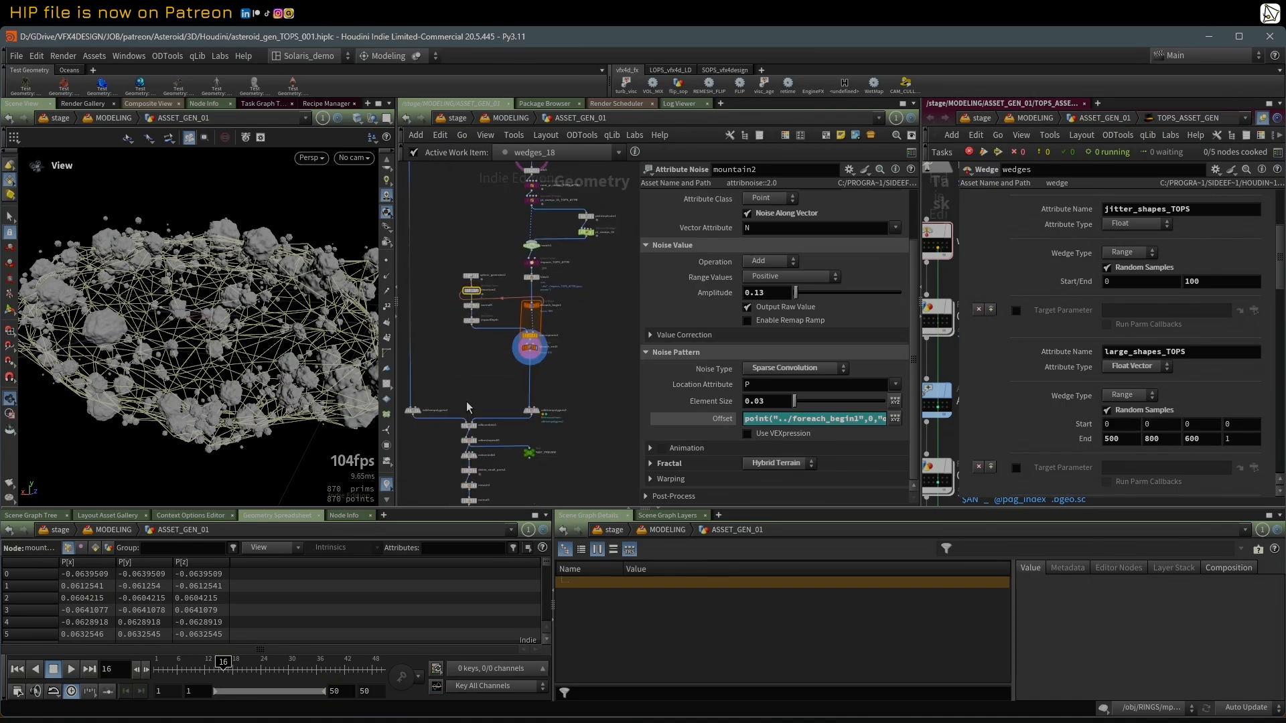
pyautogui.moveTo(467, 400); pyautogui.dragTo(516, 401, button='middle')
pyautogui.scroll(3, 533, 363)
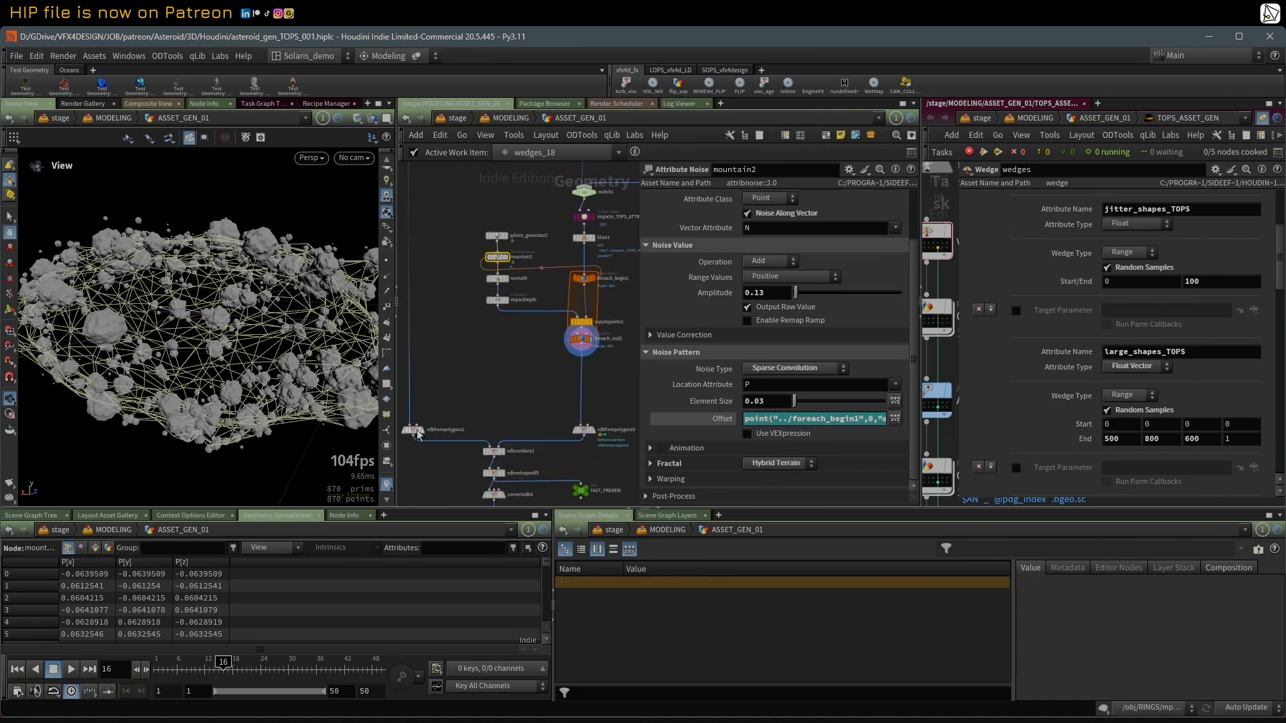
pyautogui.moveTo(506, 461)
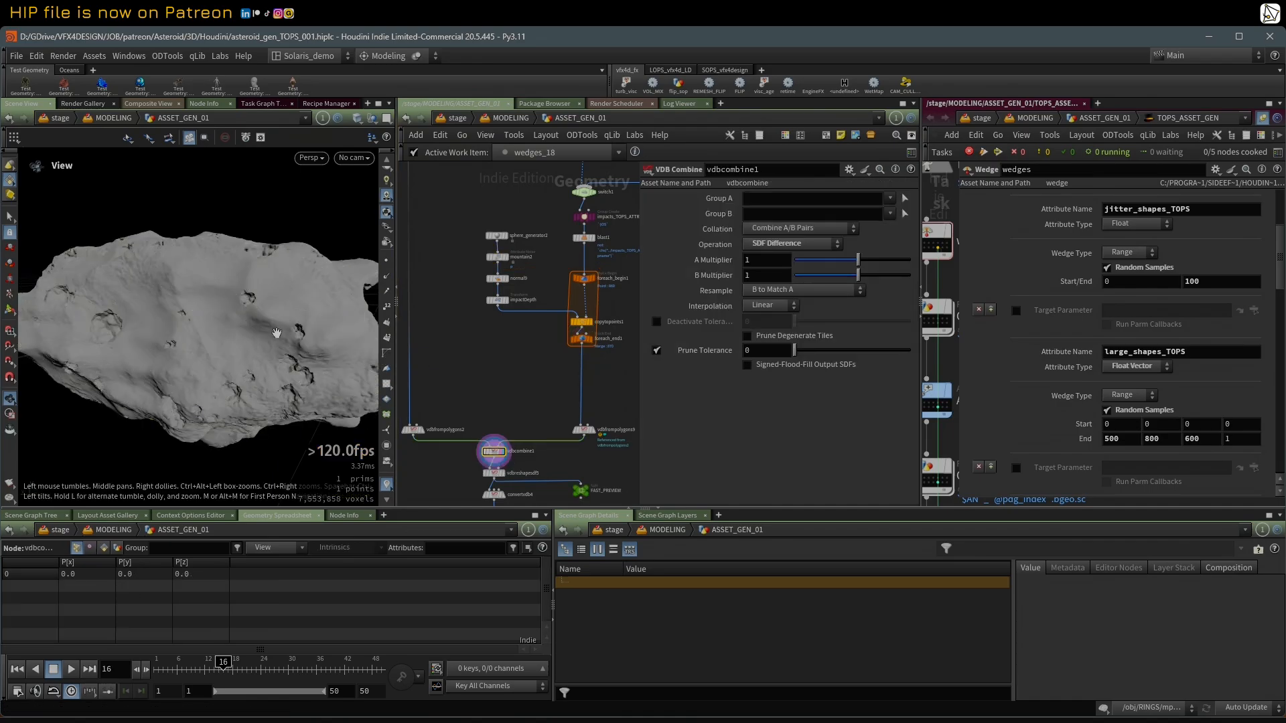
pyautogui.moveTo(238, 318); pyautogui.dragTo(316, 272)
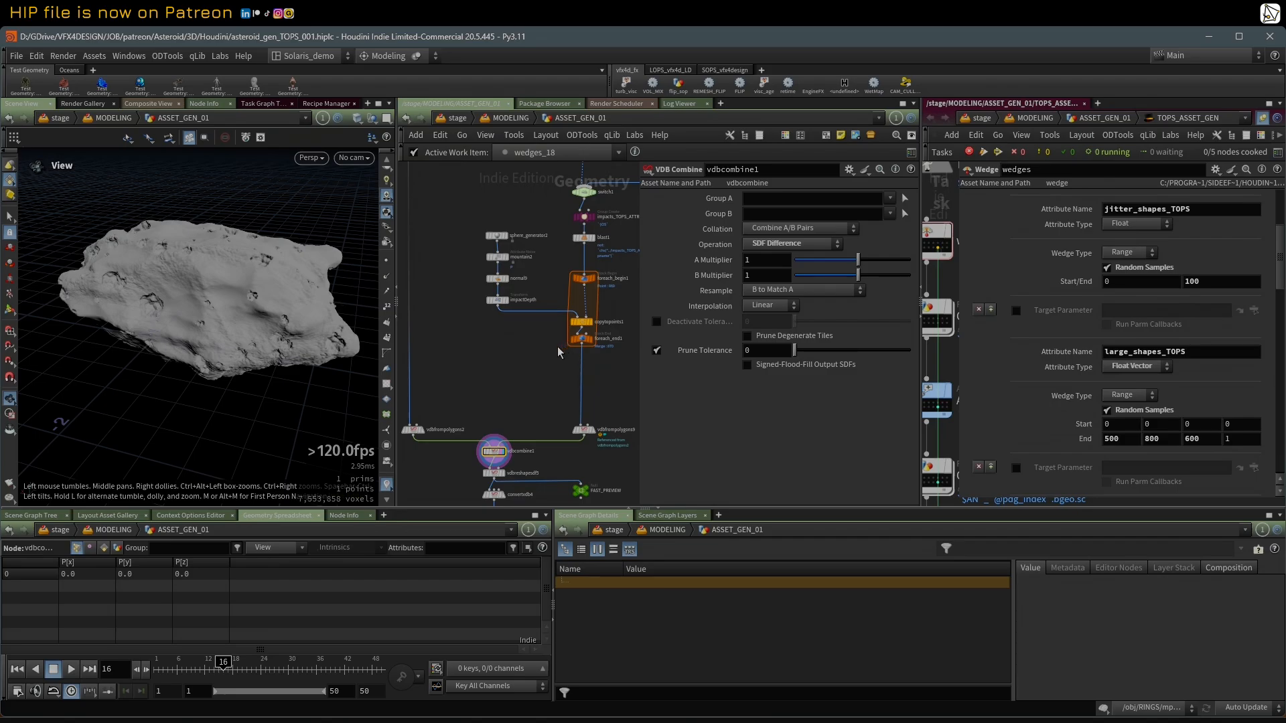
# Step: Inspect the Spread Angle attribute of impacts_TOPS_ATTRI and compare it with the impact distribution around the asteroid
pyautogui.moveTo(560, 353); pyautogui.dragTo(483, 444, button='middle')
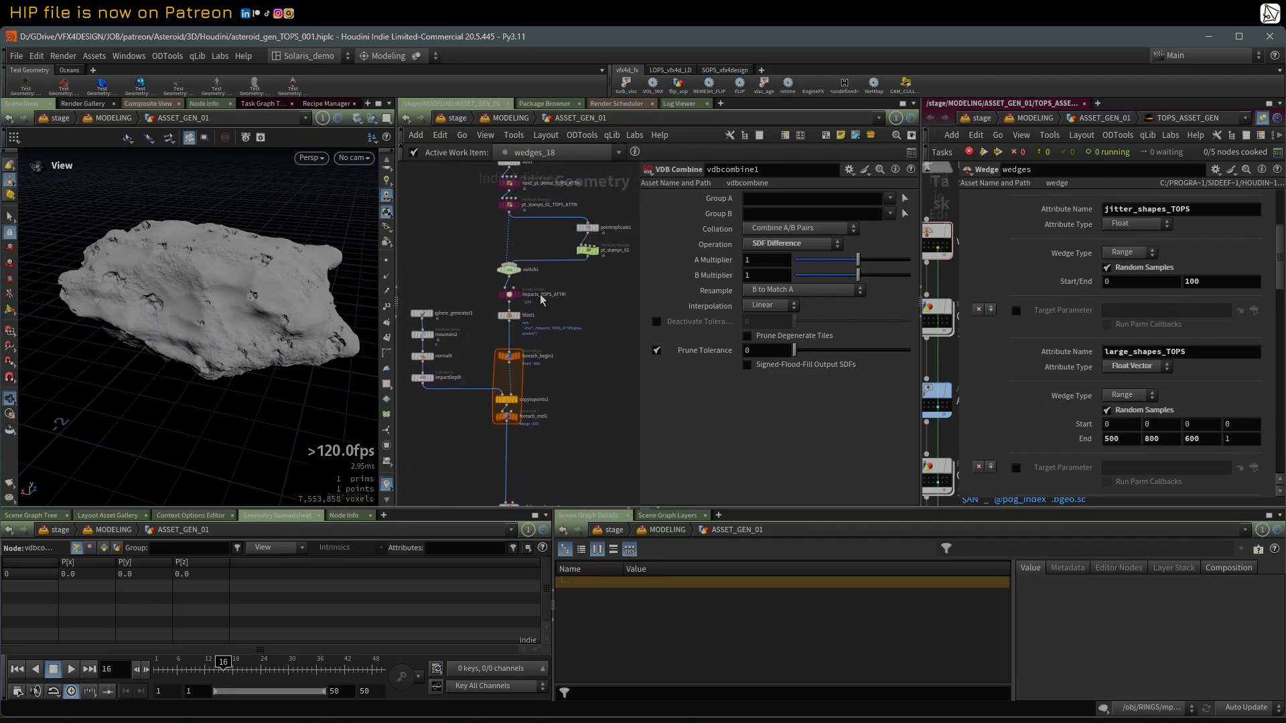
pyautogui.moveTo(572, 275); pyautogui.dragTo(543, 304, button='middle')
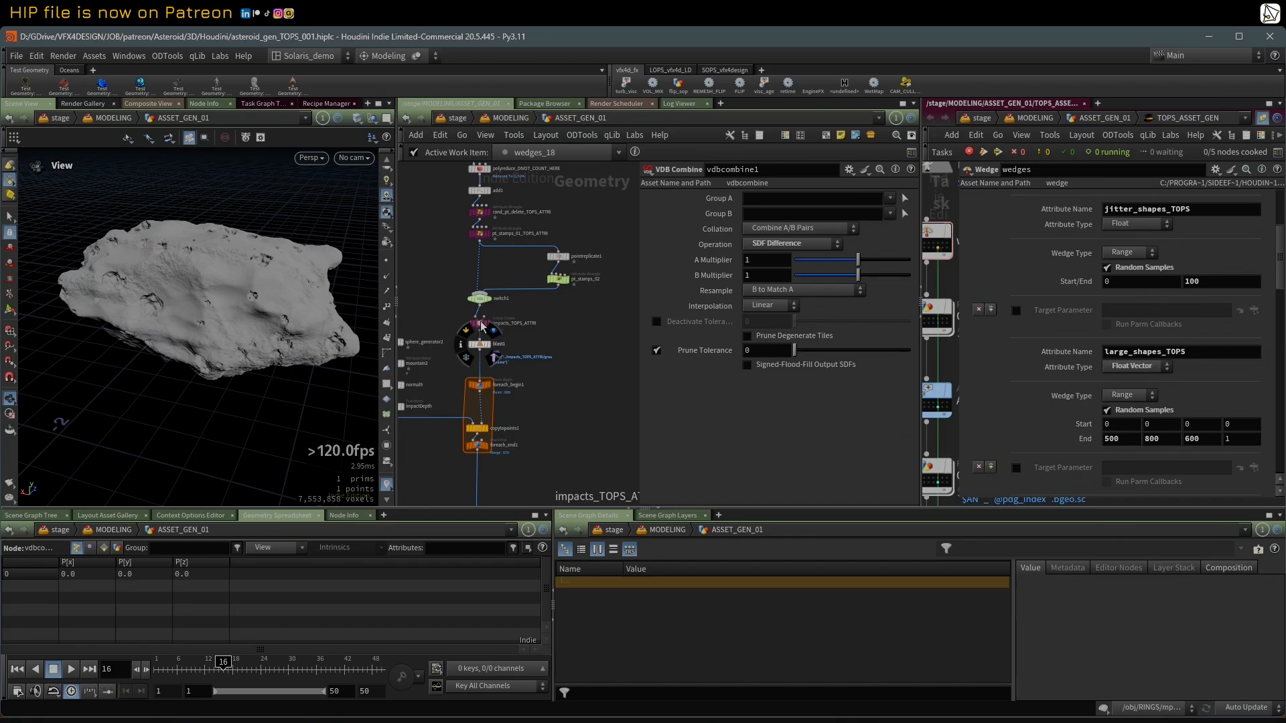
pyautogui.click(479, 324)
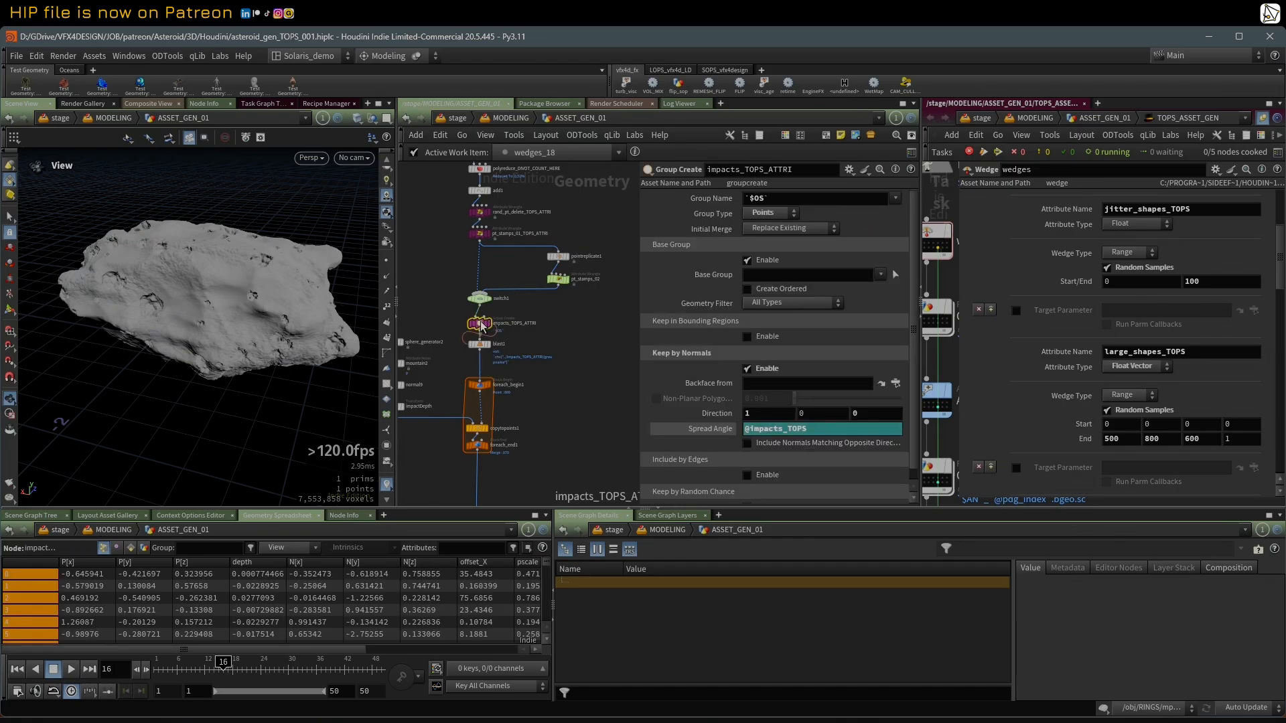
pyautogui.click(701, 431)
pyautogui.click(701, 432)
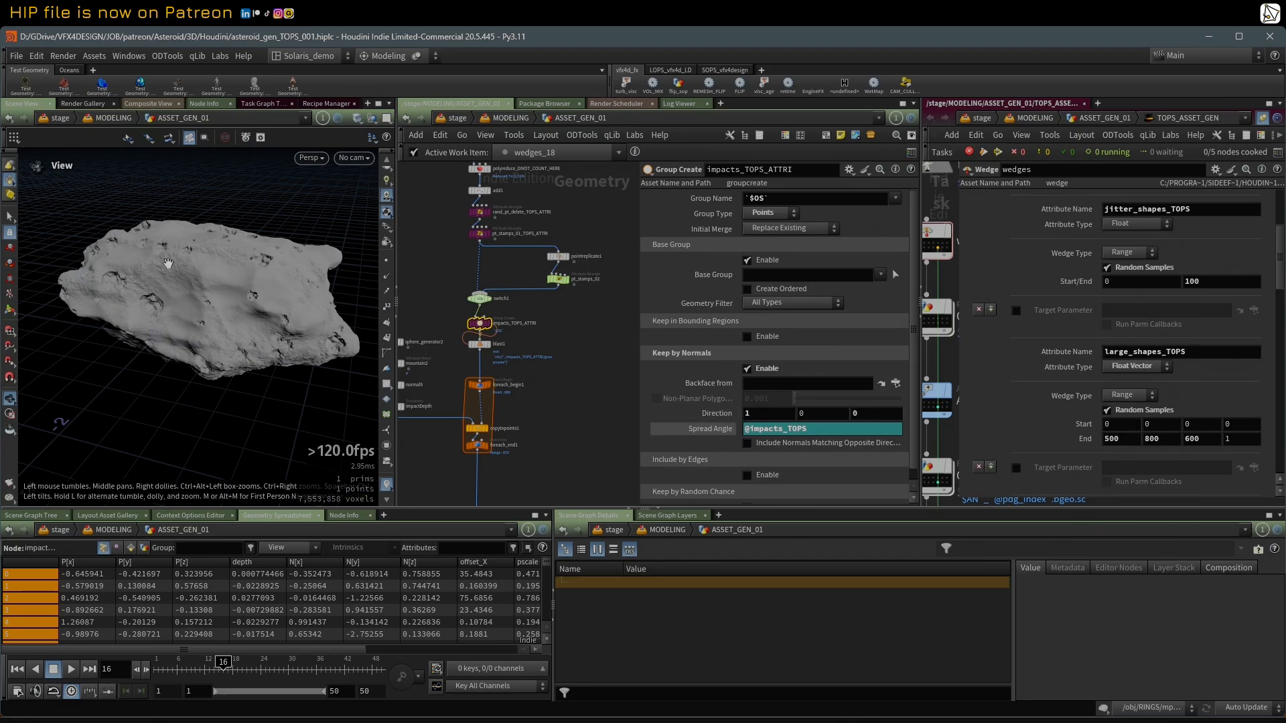
pyautogui.moveTo(609, 417); pyautogui.dragTo(628, 395, button='middle')
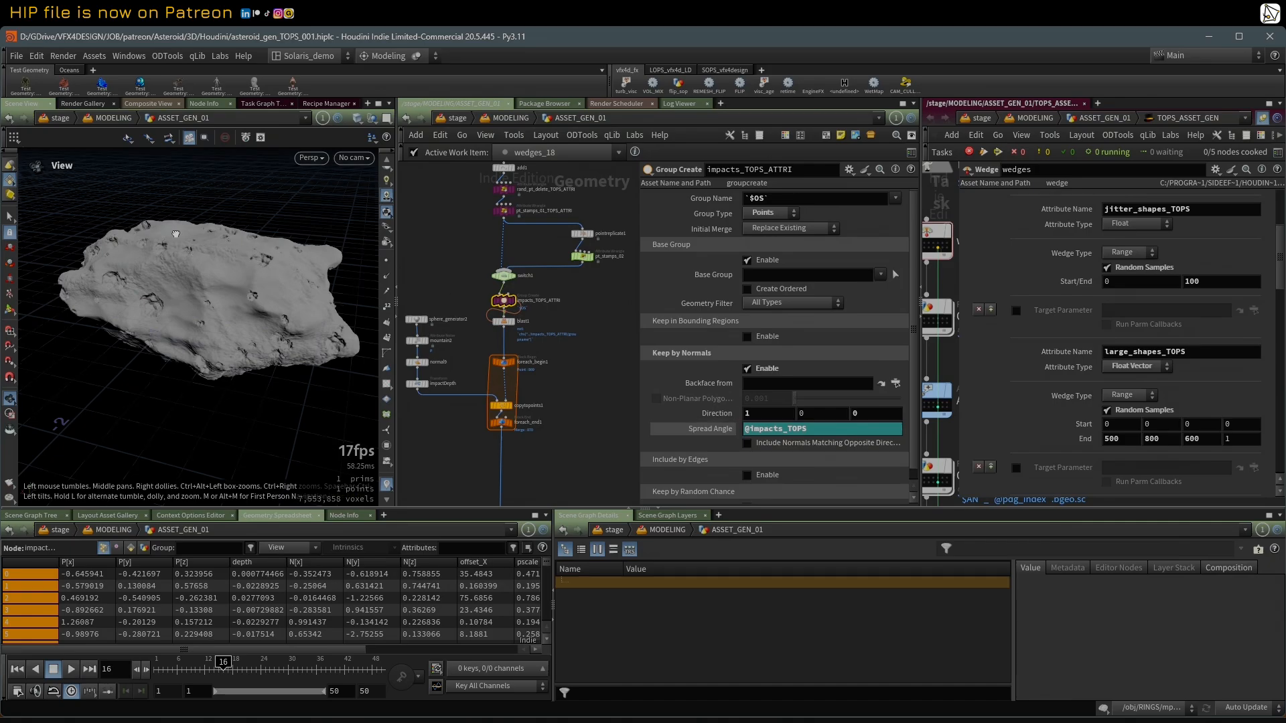
pyautogui.moveTo(143, 228); pyautogui.dragTo(61, 228)
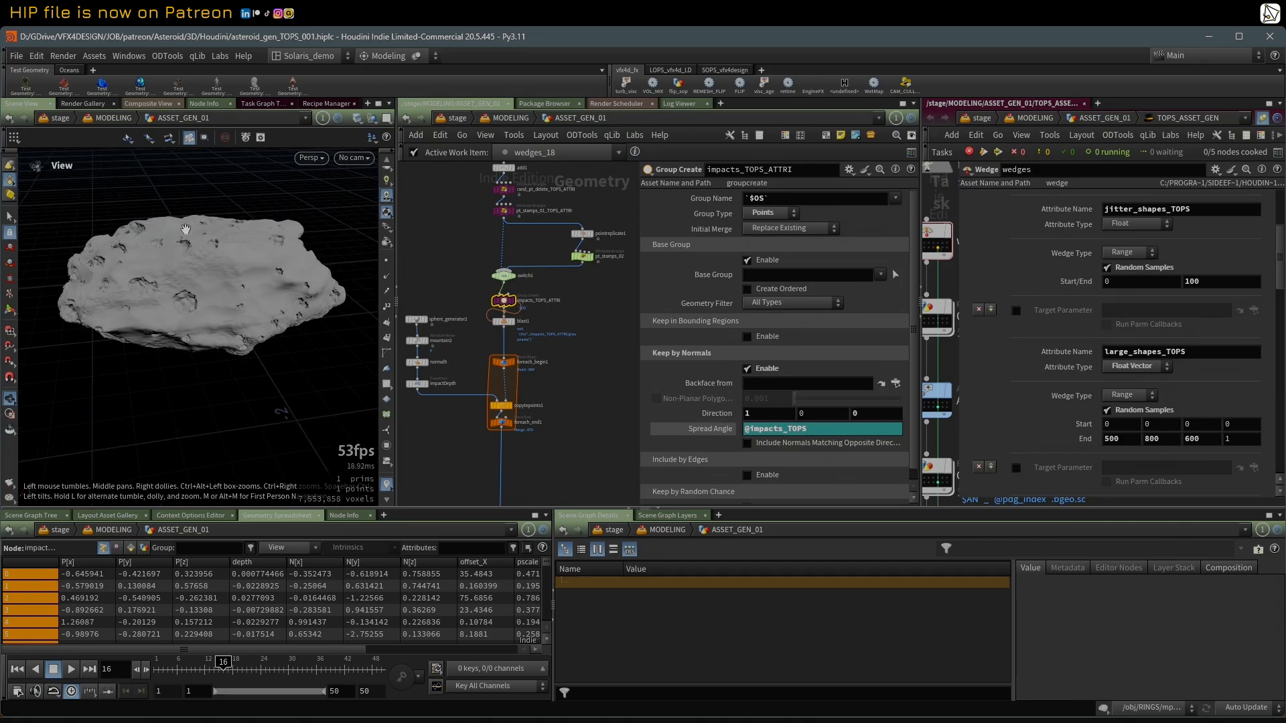
pyautogui.moveTo(266, 219)
pyautogui.mouseDown()
pyautogui.moveTo(213, 257)
pyautogui.moveTo(161, 190)
pyautogui.moveTo(258, 216)
pyautogui.moveTo(260, 235)
pyautogui.mouseUp()
# Step: Review vdbcombine1, then display vdbreshapesdf5 with its Close operation and examine the crater edges up close
pyautogui.moveTo(586, 442); pyautogui.dragTo(616, 336, button='middle')
pyautogui.scroll(-3, 612, 408)
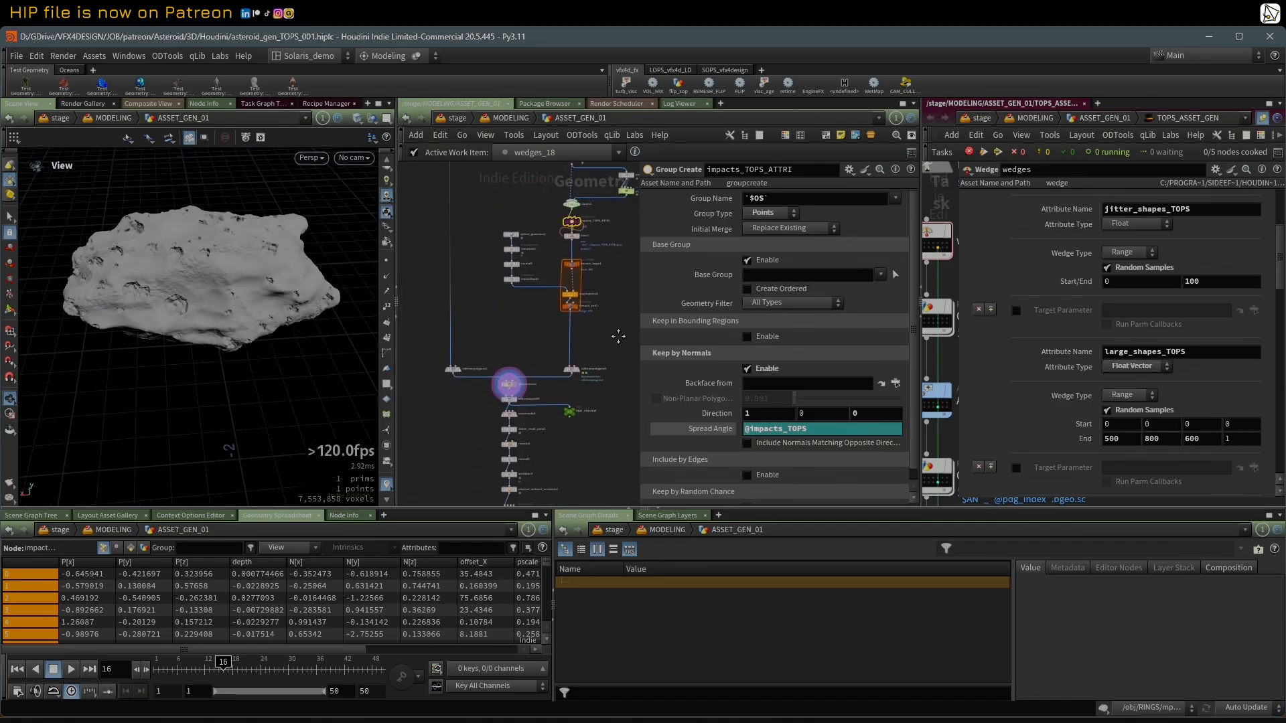
pyautogui.scroll(3, 579, 381)
pyautogui.scroll(2, 569, 388)
pyautogui.moveTo(489, 425); pyautogui.dragTo(556, 329, button='middle')
pyautogui.click(494, 324)
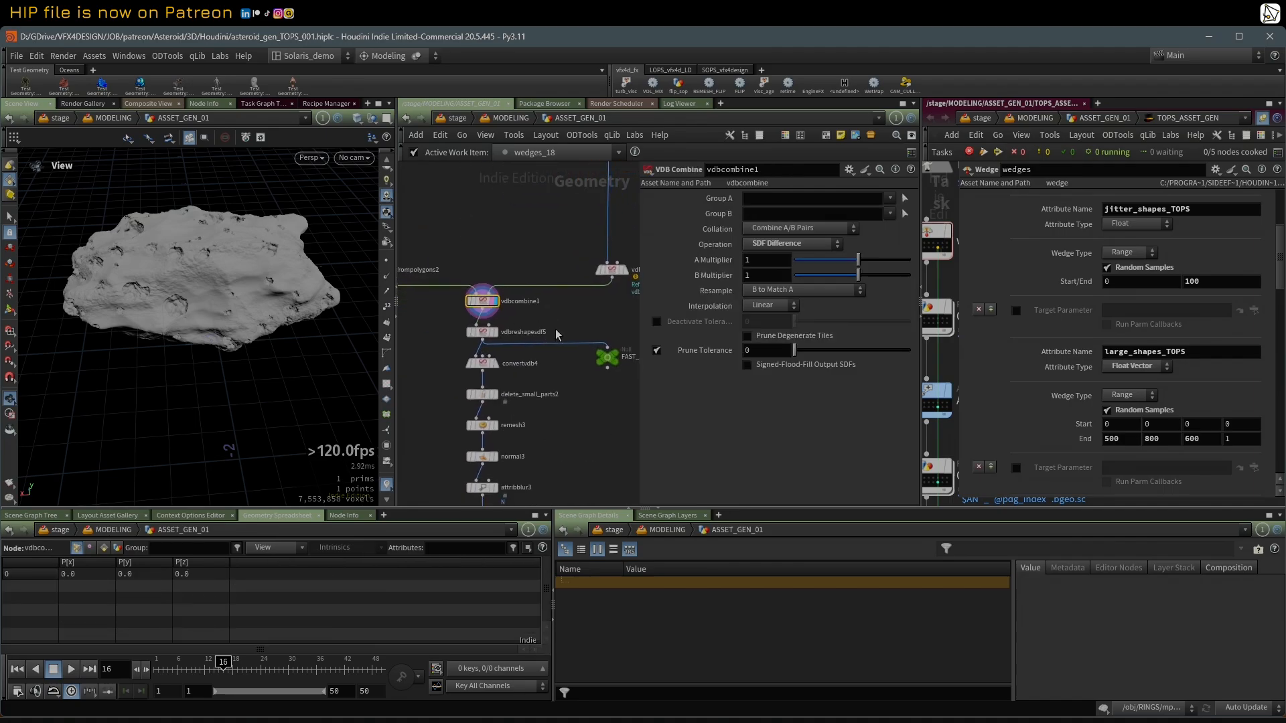
pyautogui.click(494, 334)
pyautogui.click(485, 334)
pyautogui.moveTo(144, 261); pyautogui.dragTo(302, 301)
pyautogui.scroll(5, 197, 246)
pyautogui.moveTo(565, 386); pyautogui.dragTo(545, 352, button='middle')
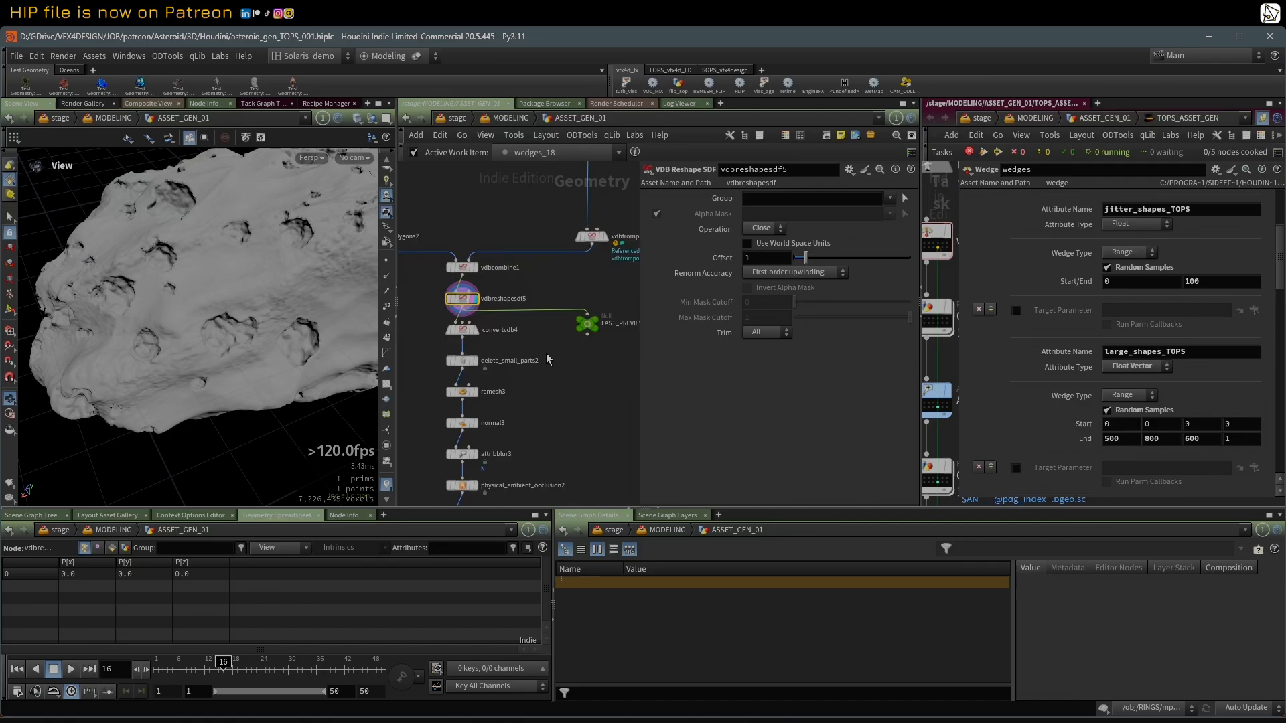
# Step: Display convertvdb4, review the settings of delete_small_parts2, and show the asteroid at normal3
pyautogui.click(474, 330)
pyautogui.scroll(-2, 538, 395)
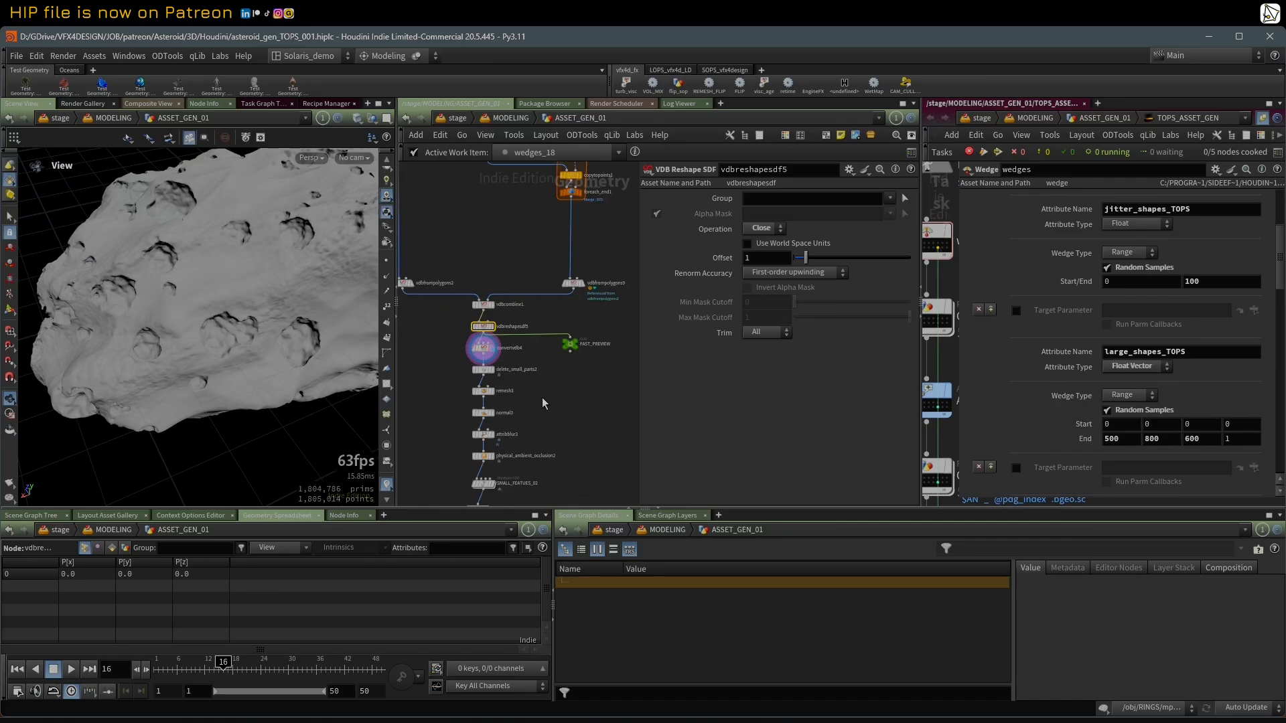
pyautogui.moveTo(544, 368); pyautogui.dragTo(548, 324, button='middle')
pyautogui.scroll(2, 547, 324)
pyautogui.click(464, 327)
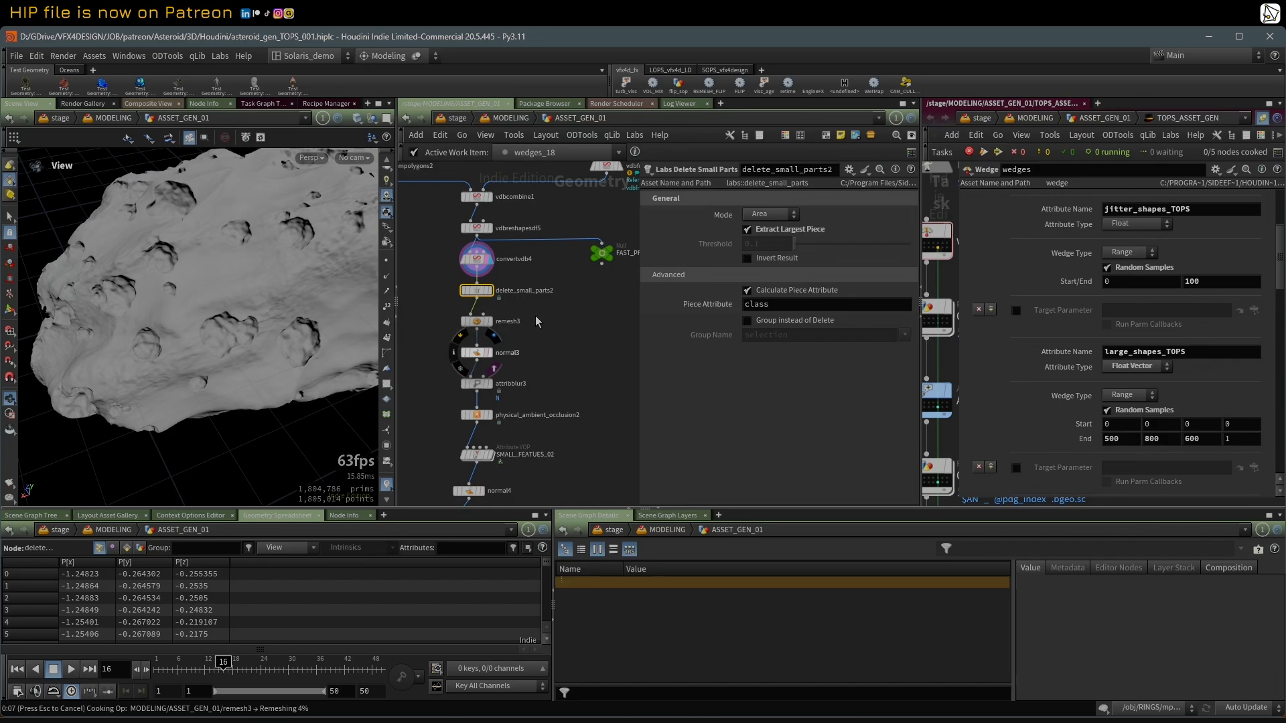
pyautogui.click(468, 354)
# Step: Inspect the normal3 mesh density around the craters in wireframe, and restore the plain shaded view
pyautogui.hotkey('shift', 'w')
pyautogui.moveTo(138, 279); pyautogui.dragTo(207, 296, button='right')
pyautogui.moveTo(206, 296); pyautogui.dragTo(215, 261)
pyautogui.hotkey('shift', 'w')
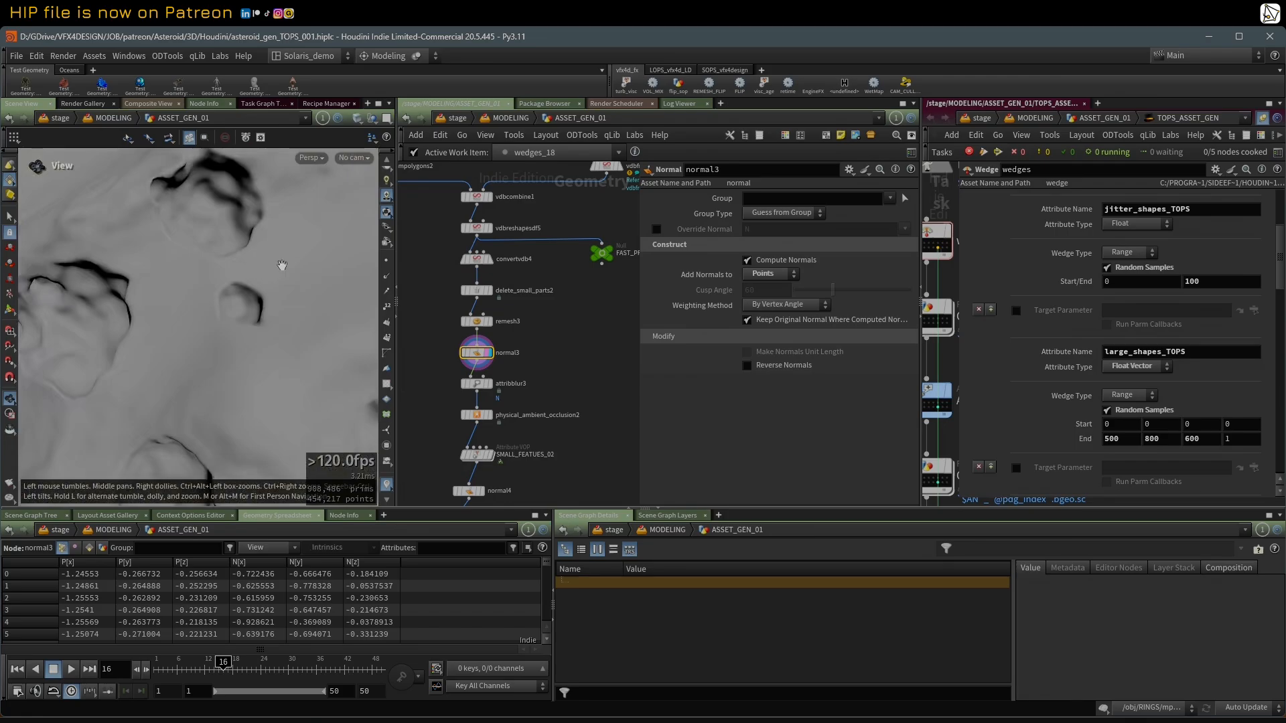
pyautogui.moveTo(279, 268)
pyautogui.mouseDown(button='right')
pyautogui.moveTo(187, 293)
pyautogui.moveTo(201, 305)
pyautogui.mouseUp(button='right')
# Step: Show the settings of physical_ambient_occlusion2 and display its result
pyautogui.moveTo(539, 356); pyautogui.dragTo(543, 287, button='middle')
pyautogui.scroll(-2, 542, 287)
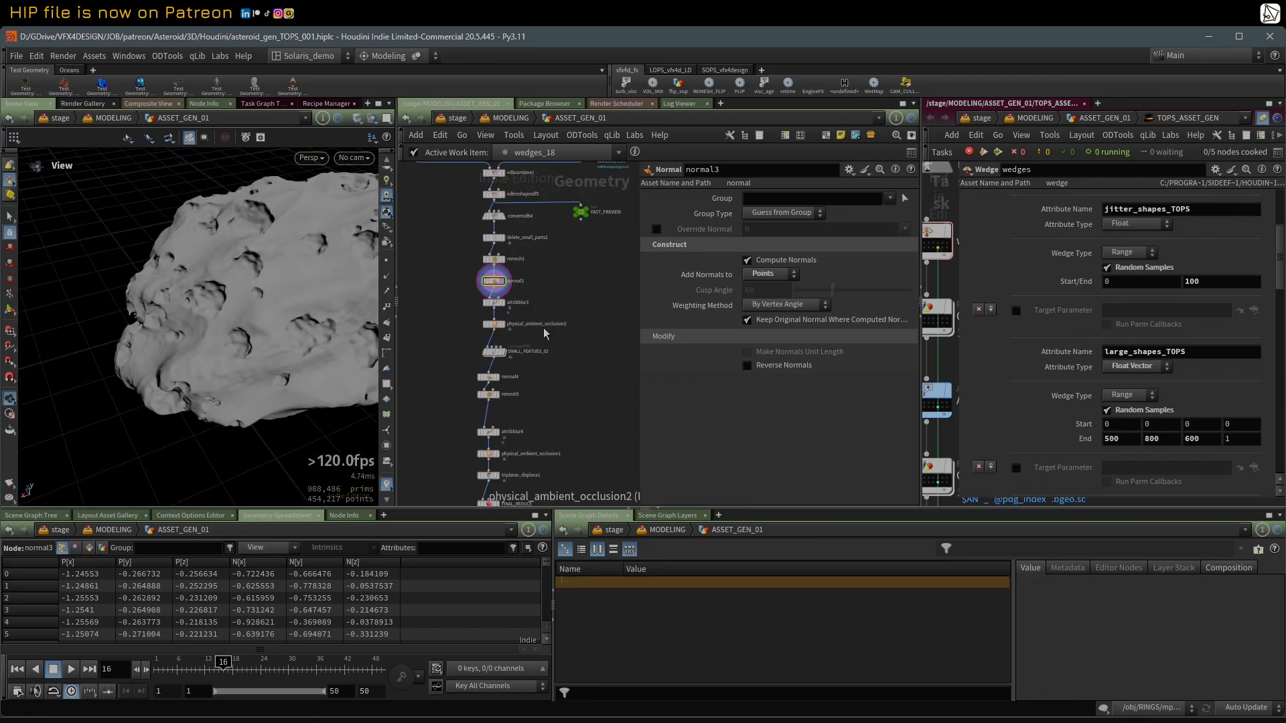
pyautogui.scroll(3, 540, 327)
pyautogui.moveTo(588, 378); pyautogui.dragTo(595, 350, button='middle')
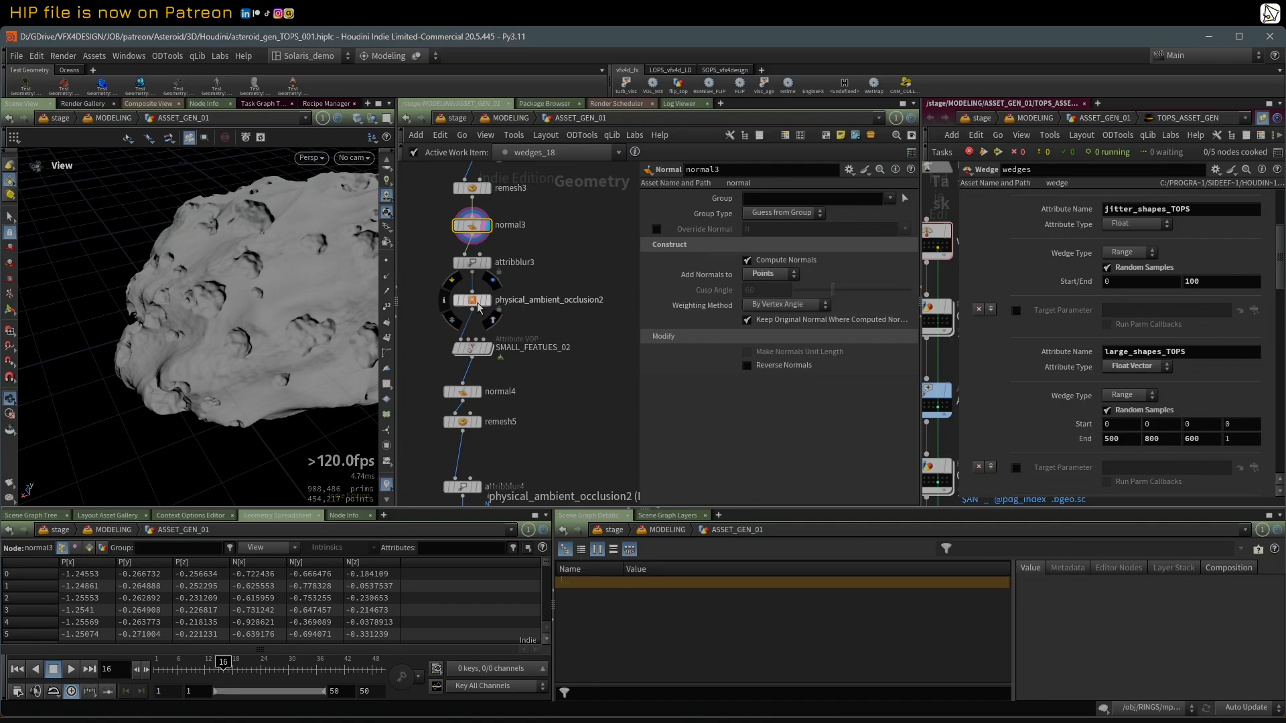
pyautogui.click(485, 302)
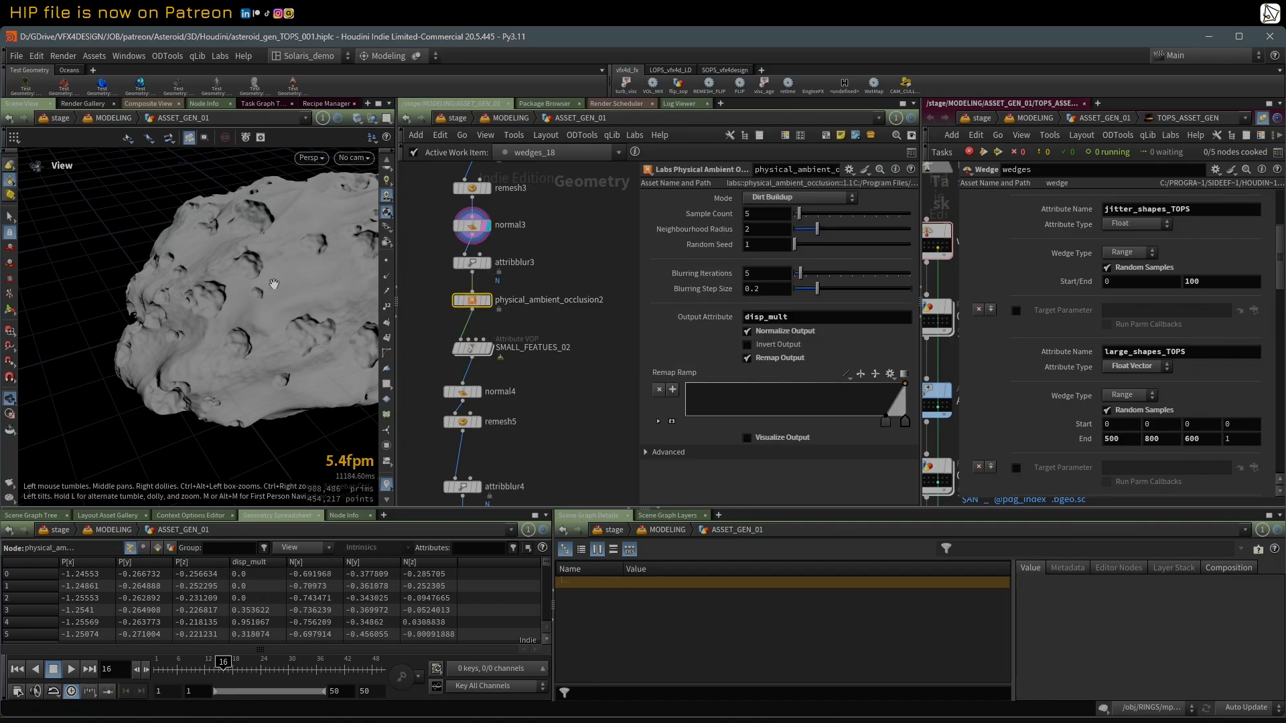
pyautogui.click(485, 303)
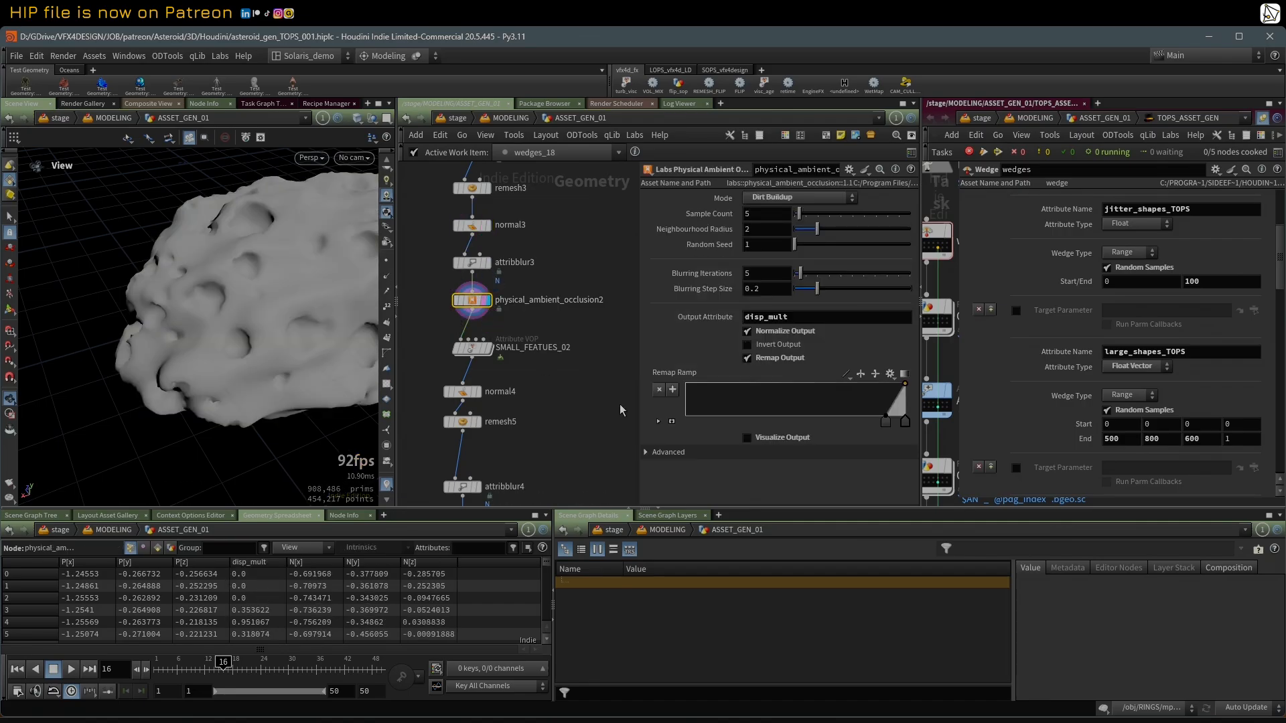
# Step: Preview the disp_mult mask of physical_ambient_occlusion2 with Visualize Output, and turn the visualization off again
pyautogui.click(747, 440)
pyautogui.moveTo(290, 287); pyautogui.dragTo(184, 304, button='right')
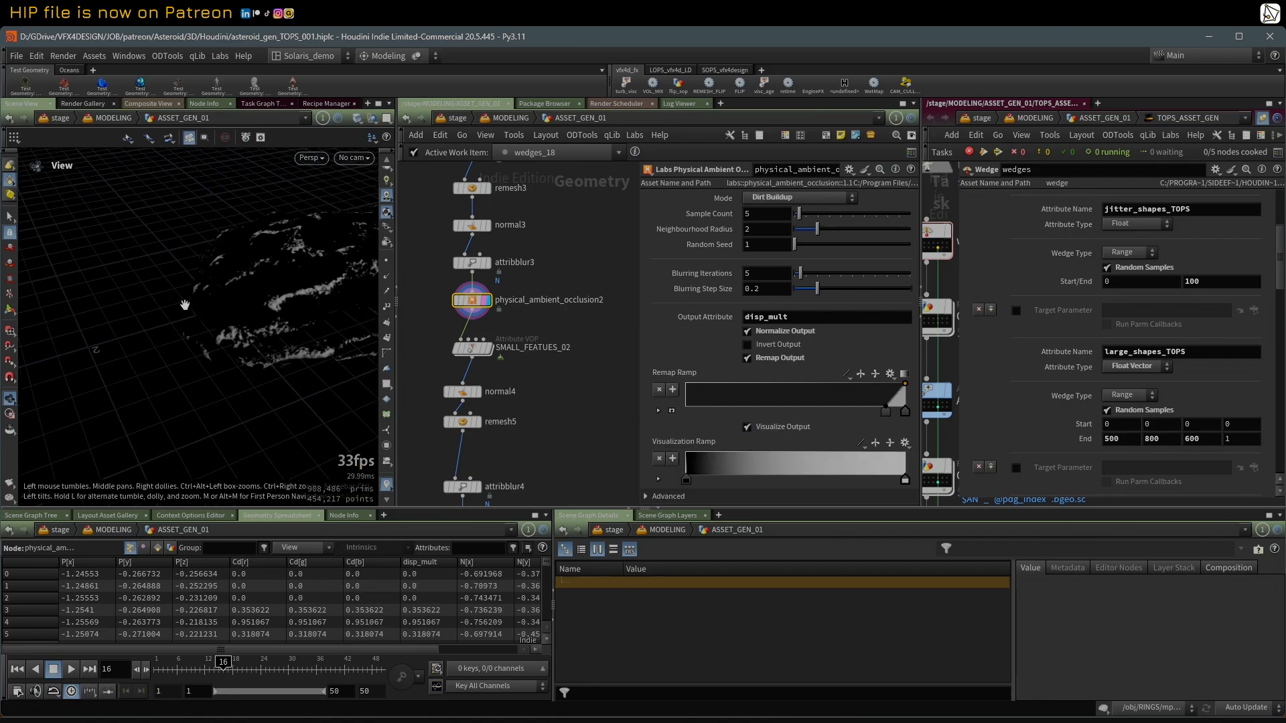
pyautogui.moveTo(185, 304); pyautogui.dragTo(340, 318)
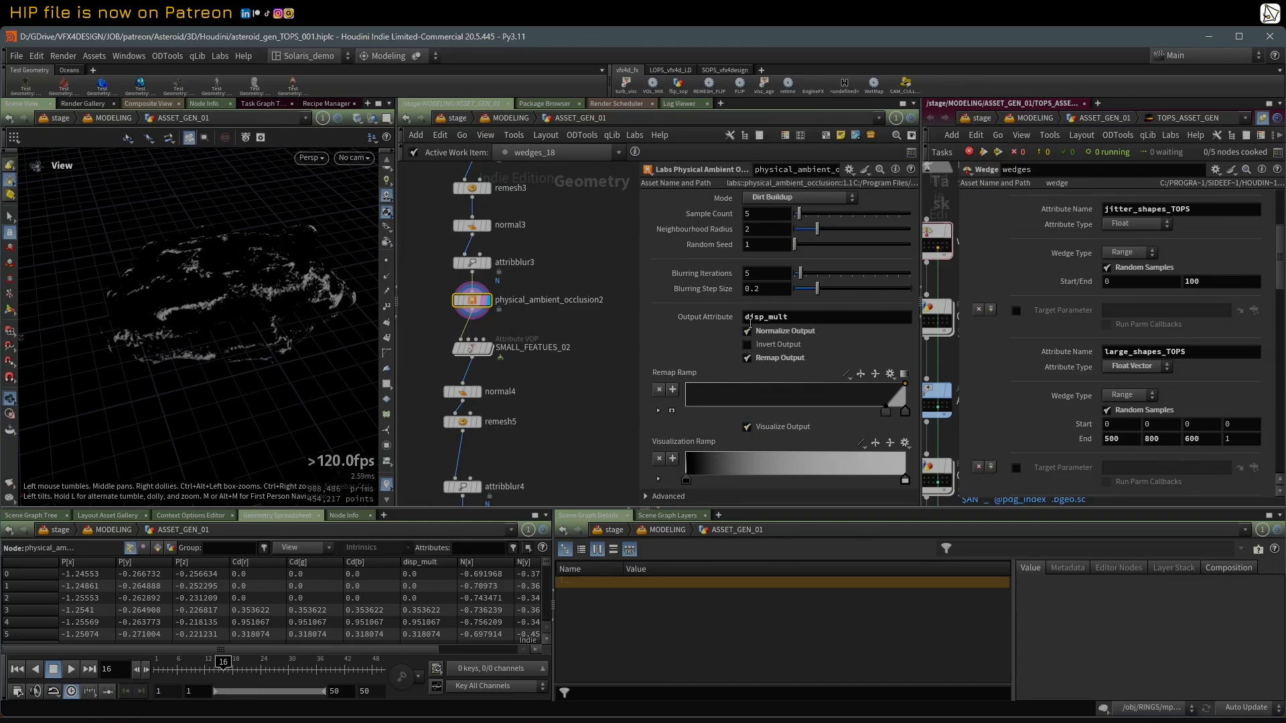
pyautogui.click(747, 428)
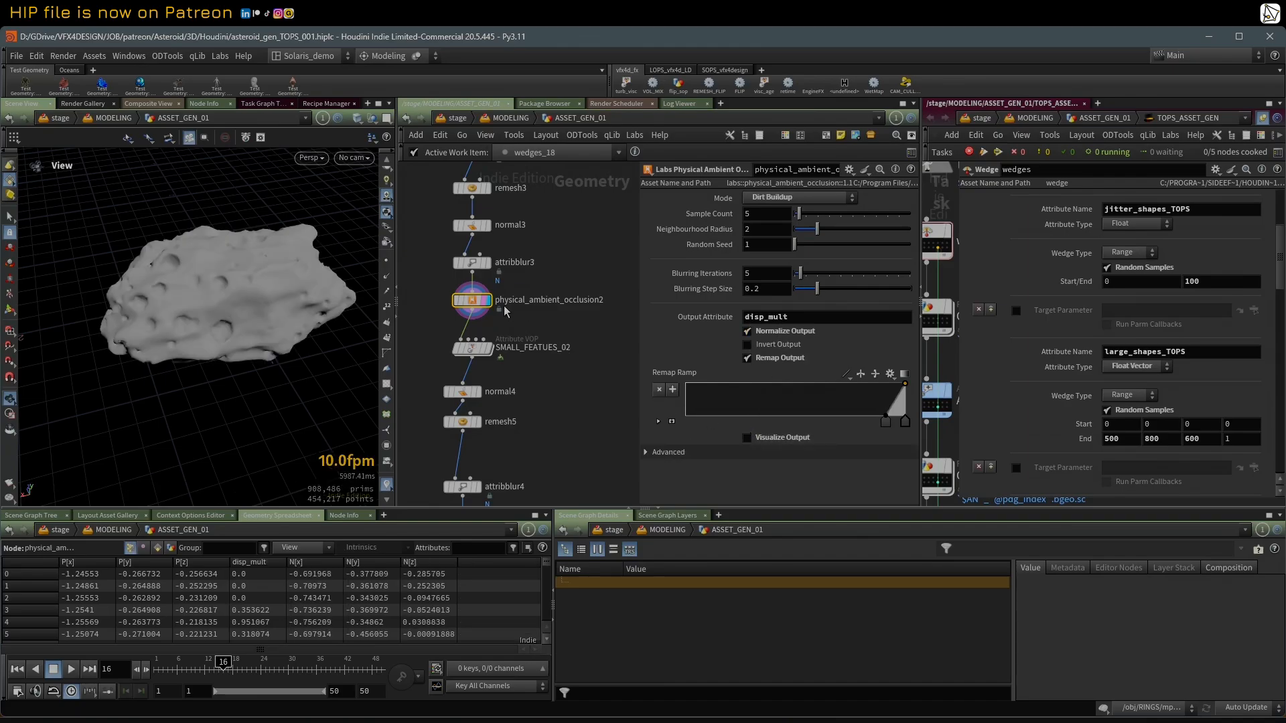
# Step: Display the SMALL_FEATUES_02 node and examine the small surface features on the asteroid
pyautogui.click(488, 349)
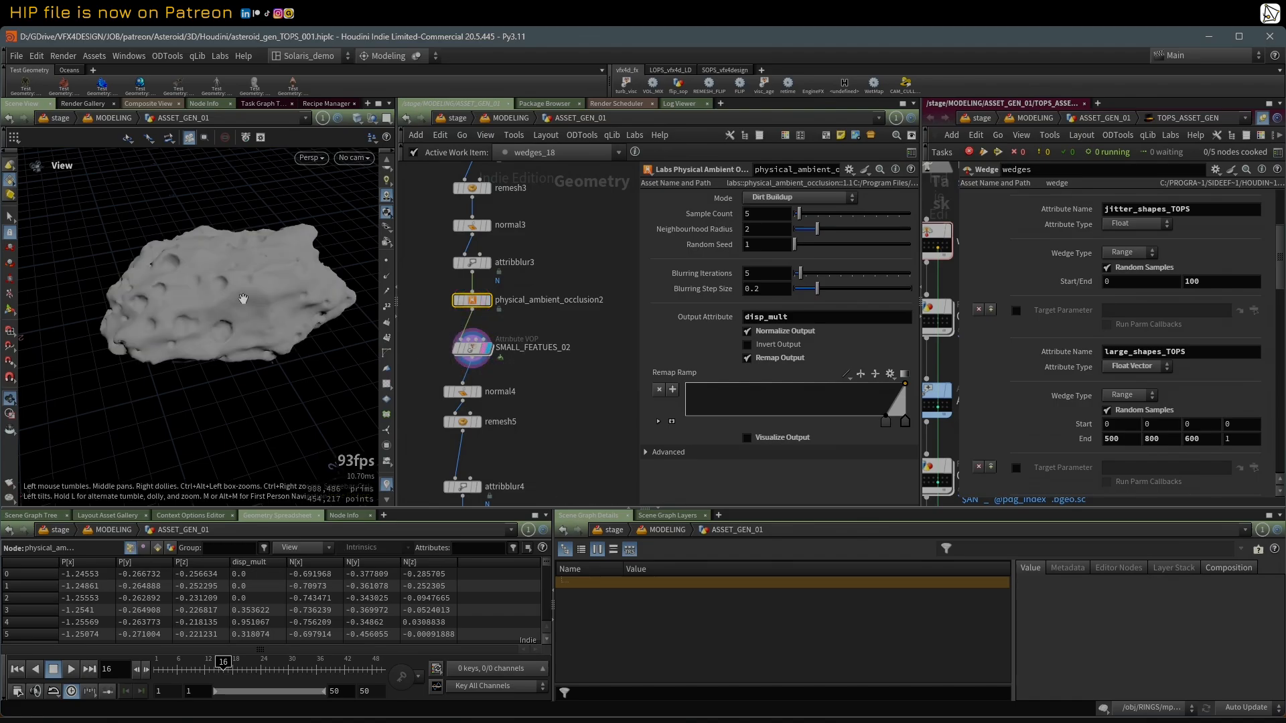
pyautogui.scroll(2, 232, 294)
pyautogui.moveTo(232, 294); pyautogui.dragTo(264, 300)
# Step: Display normal4 to examine the asteroid with recomputed normals, and move the display to remesh5
pyautogui.moveTo(479, 430)
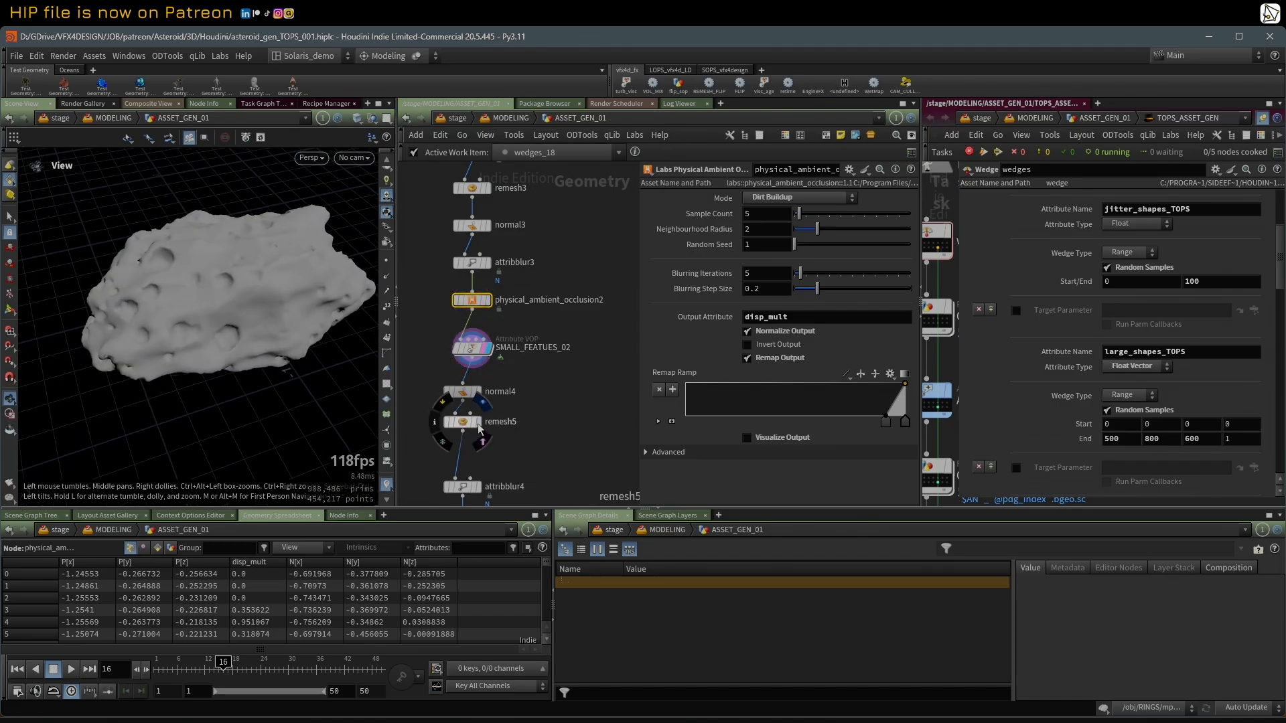
pyautogui.click(479, 392)
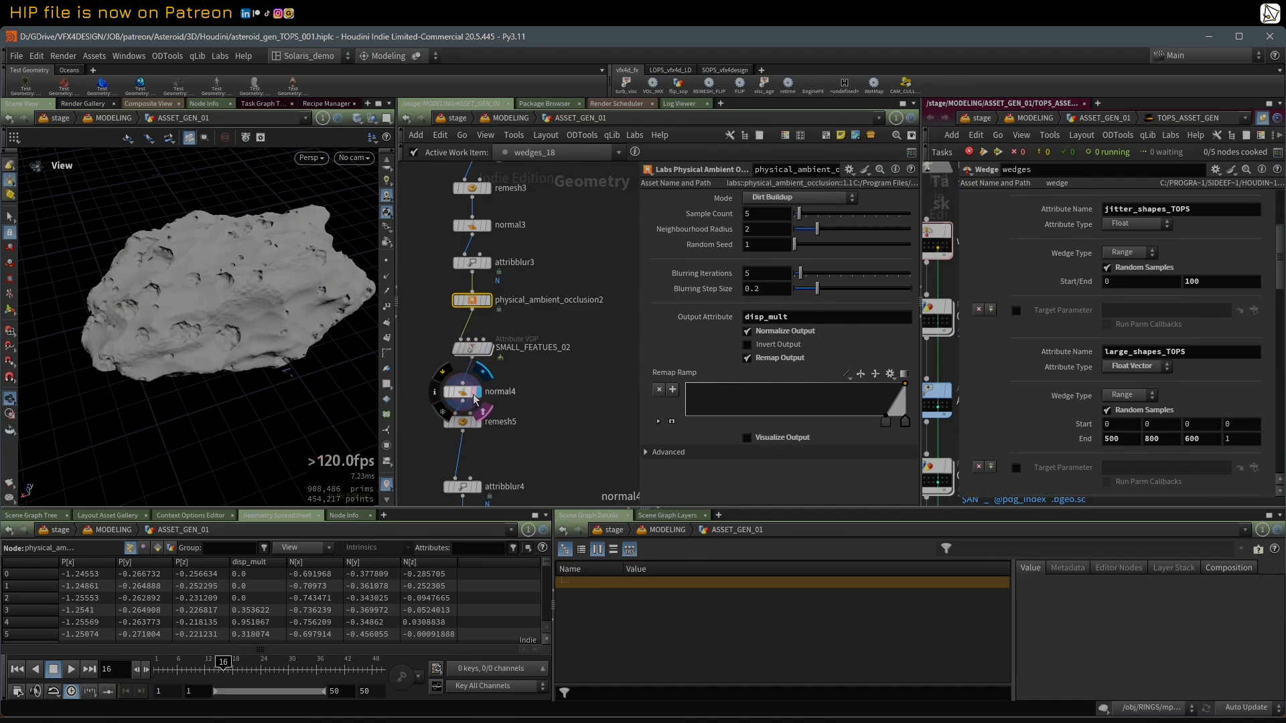
pyautogui.scroll(3, 223, 315)
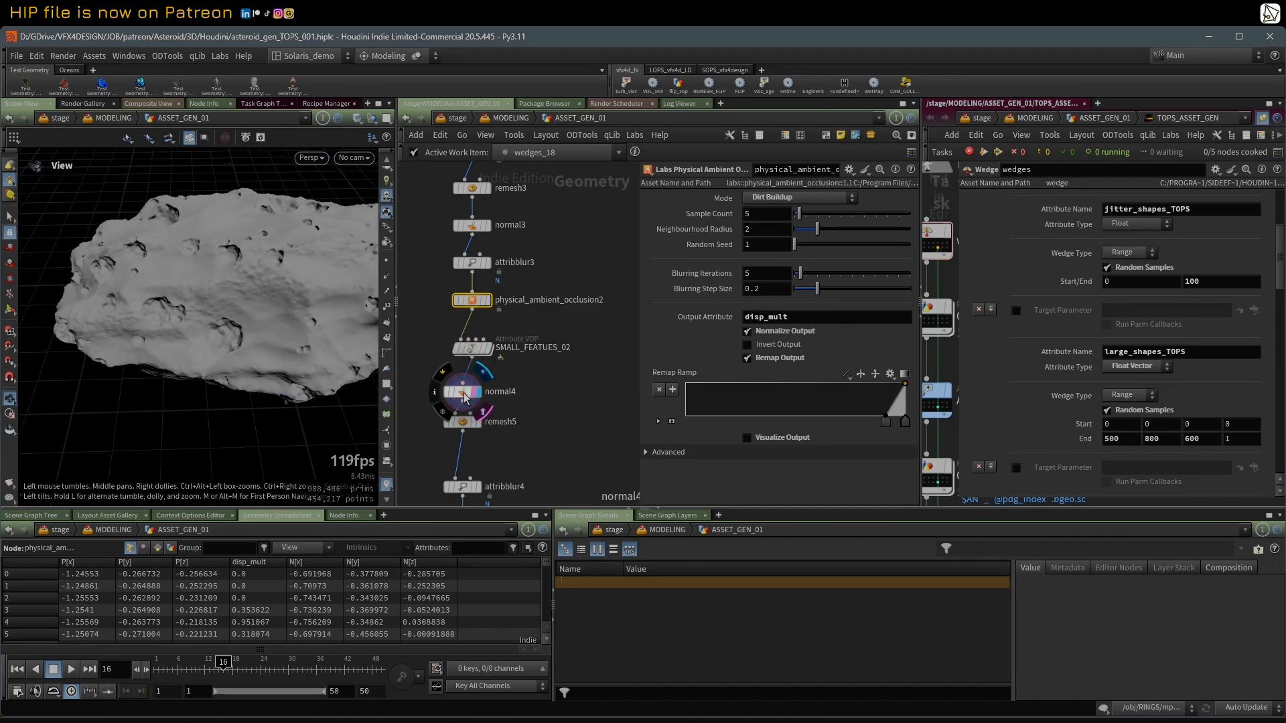
pyautogui.moveTo(248, 322); pyautogui.dragTo(342, 368)
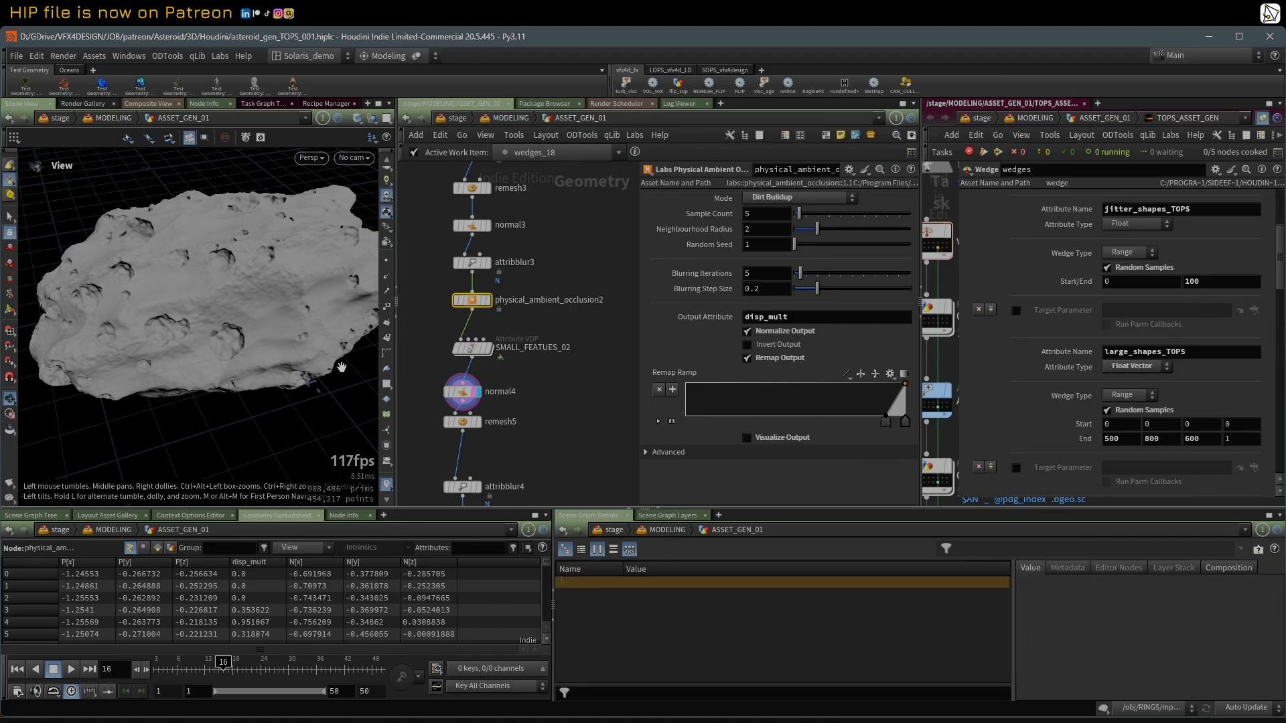
pyautogui.click(480, 423)
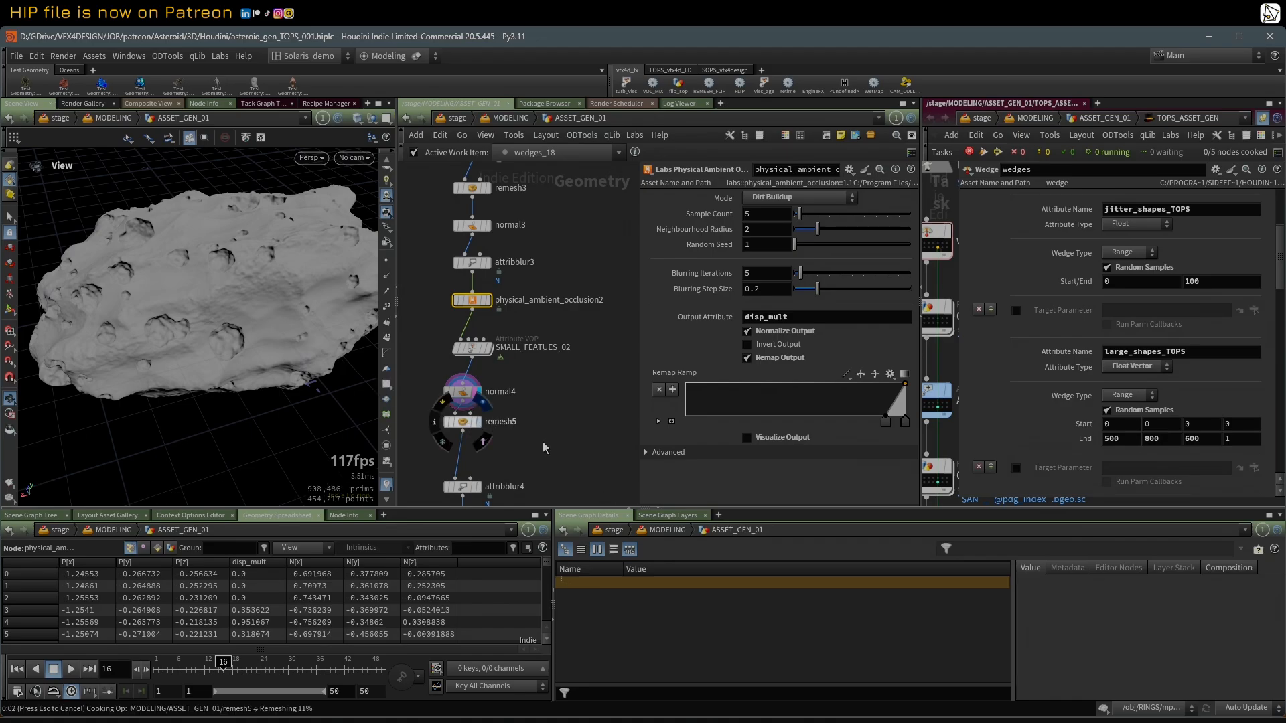
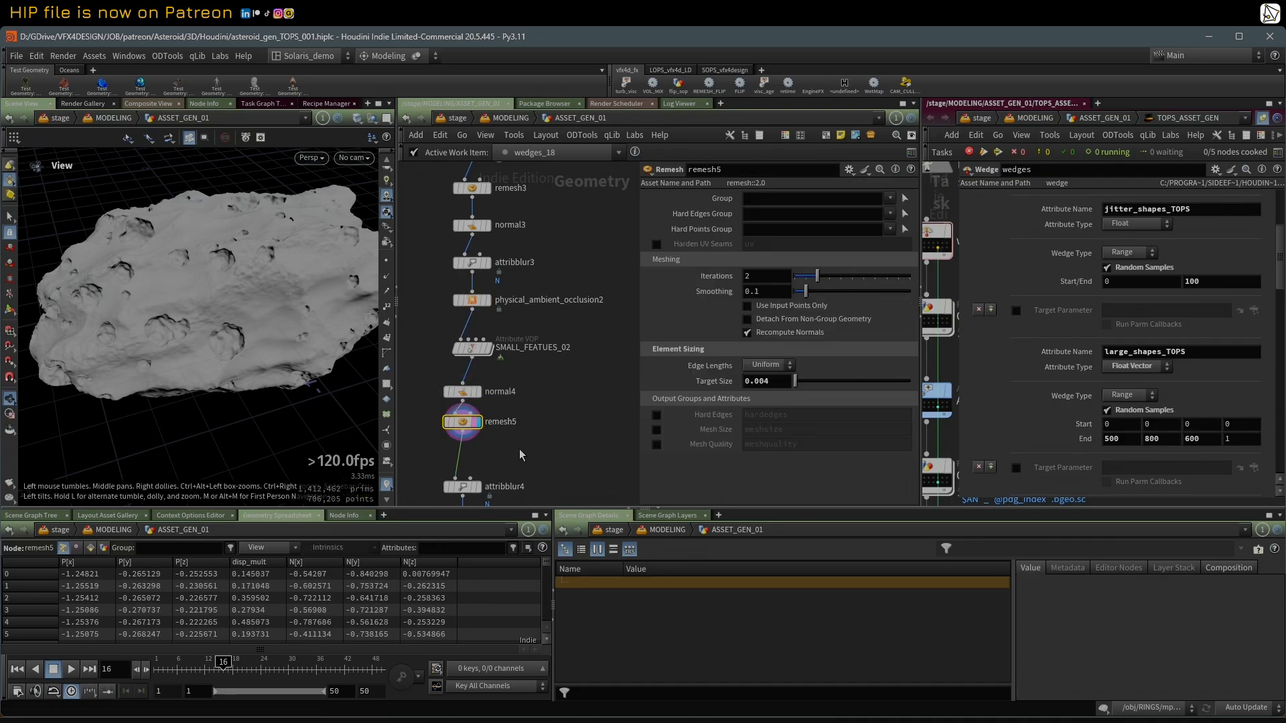
# Step: Display attribblur4 to view the asteroid with blurred normals, and move the display to physical_ambient_occlusion1
pyautogui.moveTo(521, 455); pyautogui.dragTo(537, 292, button='middle')
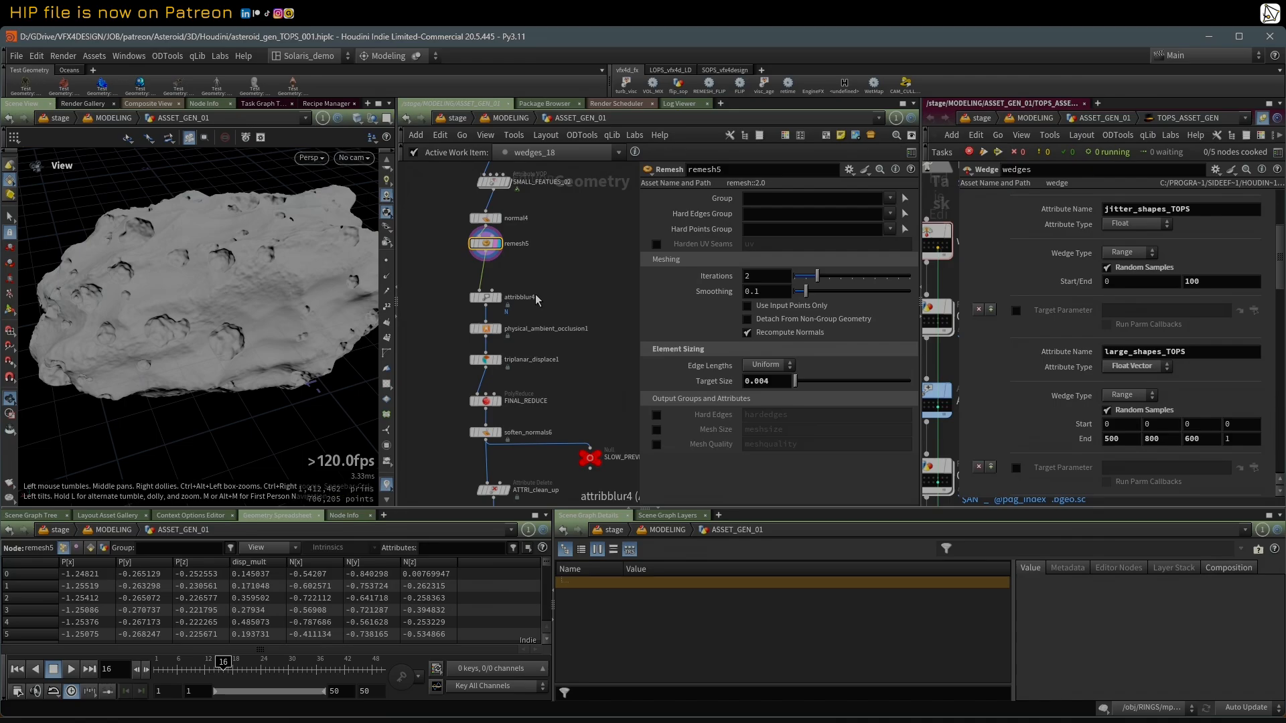
pyautogui.click(481, 299)
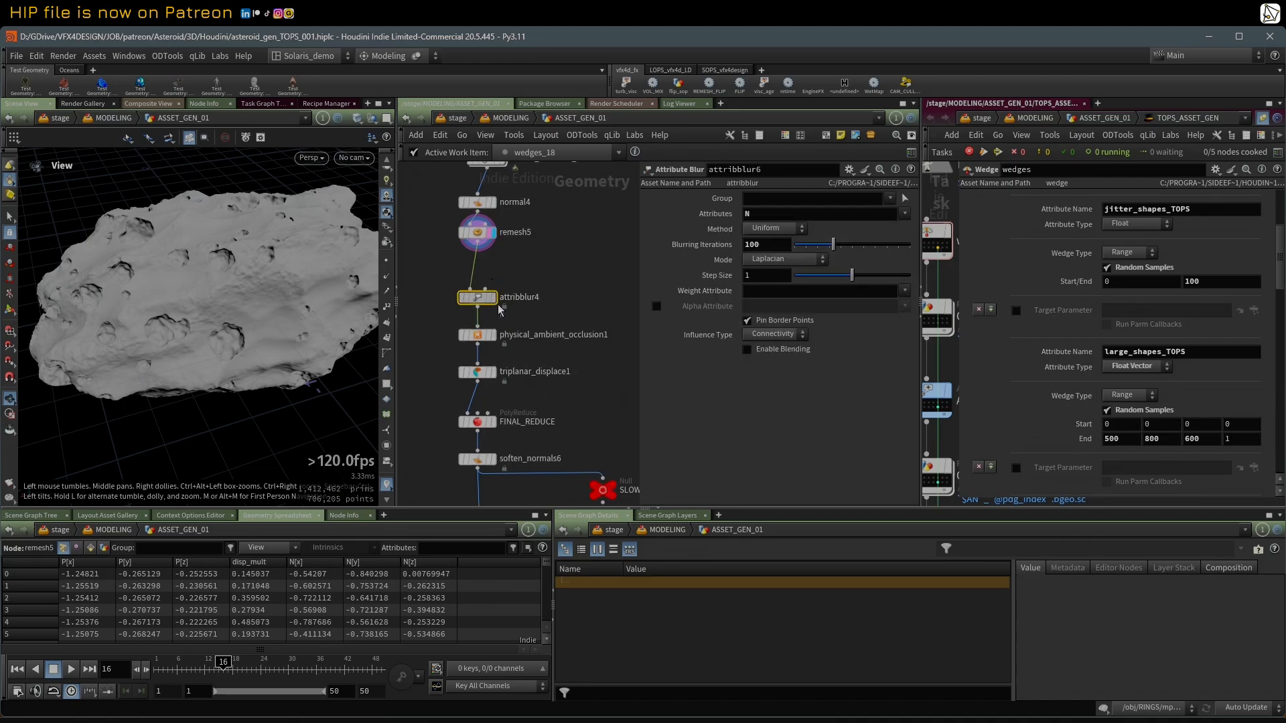
pyautogui.click(499, 306)
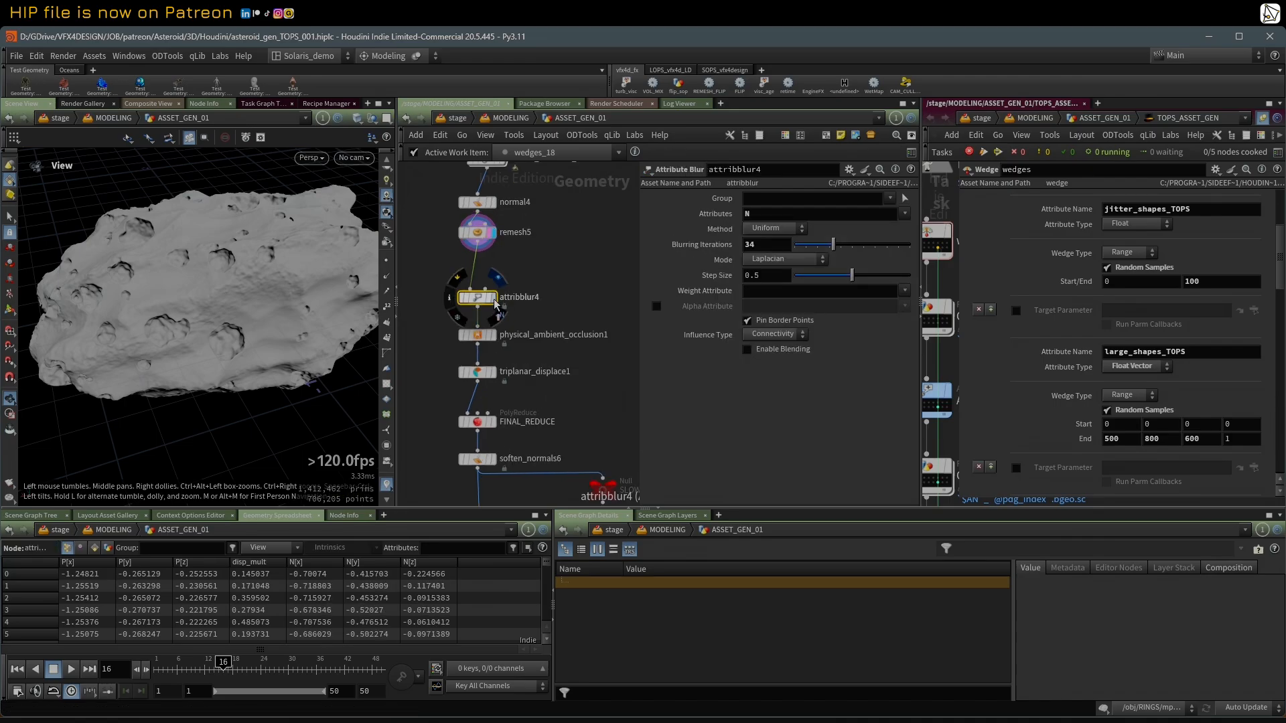
pyautogui.click(492, 335)
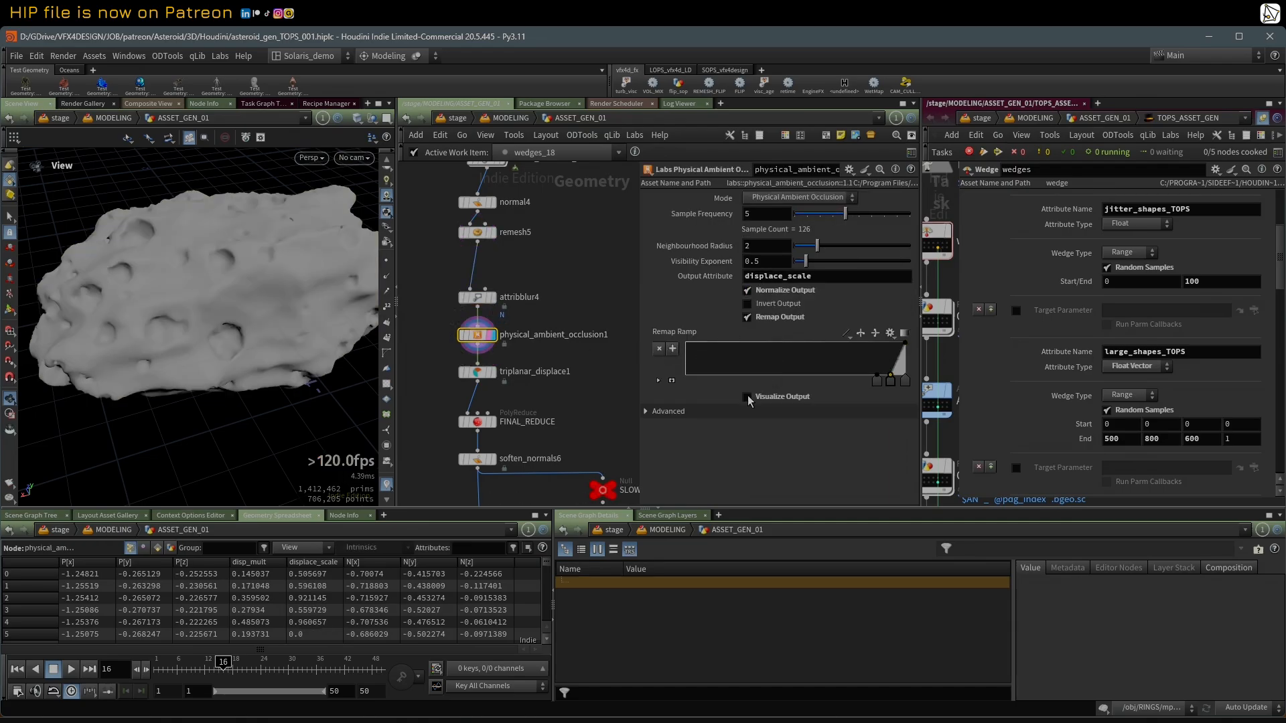
# Step: Preview the displace_scale mask of physical_ambient_occlusion1 with Visualize Output, and turn the visualization off again
pyautogui.click(748, 397)
pyautogui.click(750, 396)
pyautogui.click(753, 396)
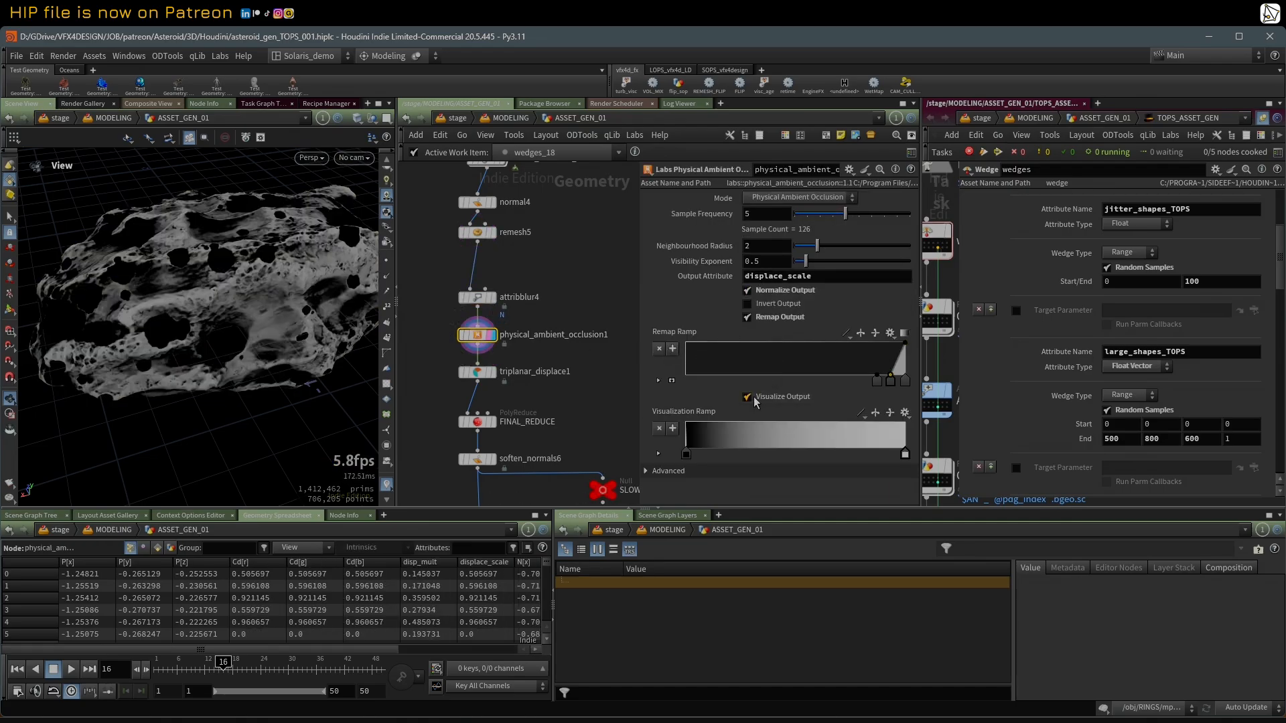
pyautogui.click(748, 397)
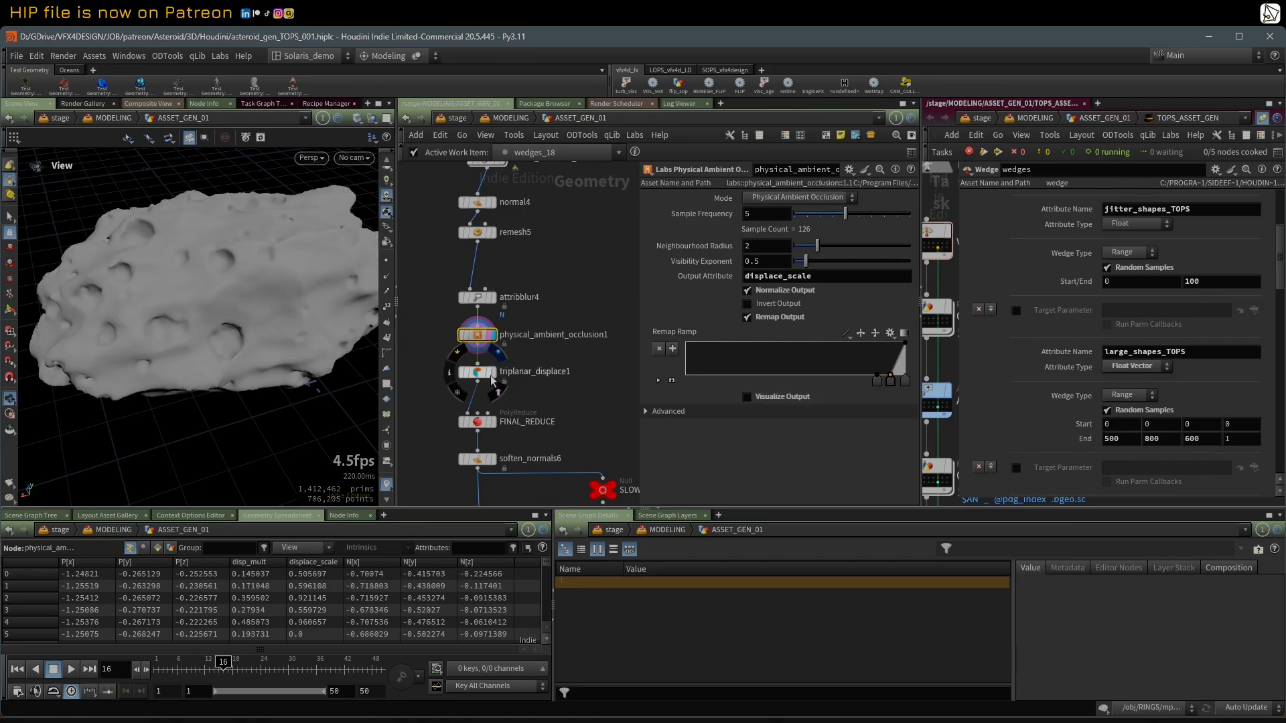
# Step: Display triplanar_displace1 with its settings and examine the displaced surface detail up close
pyautogui.click(493, 373)
pyautogui.click(477, 372)
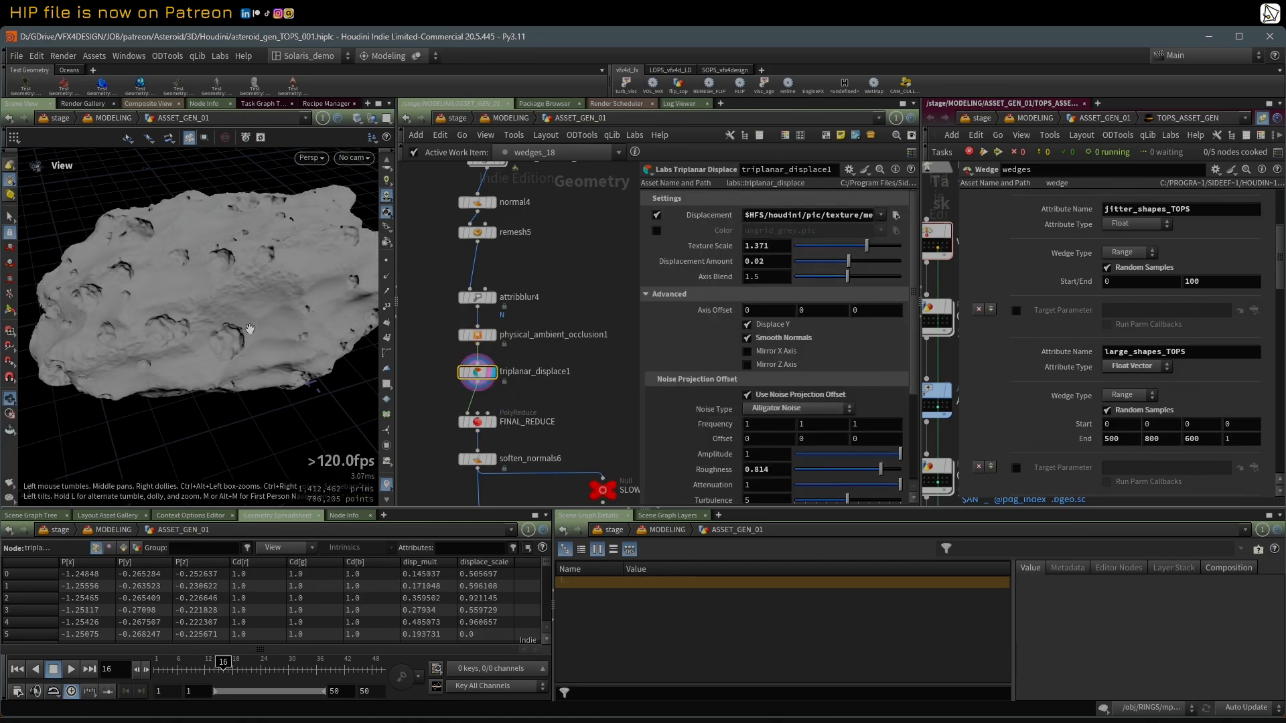
pyautogui.moveTo(250, 329); pyautogui.dragTo(193, 292)
pyautogui.moveTo(574, 395); pyautogui.dragTo(567, 341, button='middle')
pyautogui.scroll(8, 267, 263)
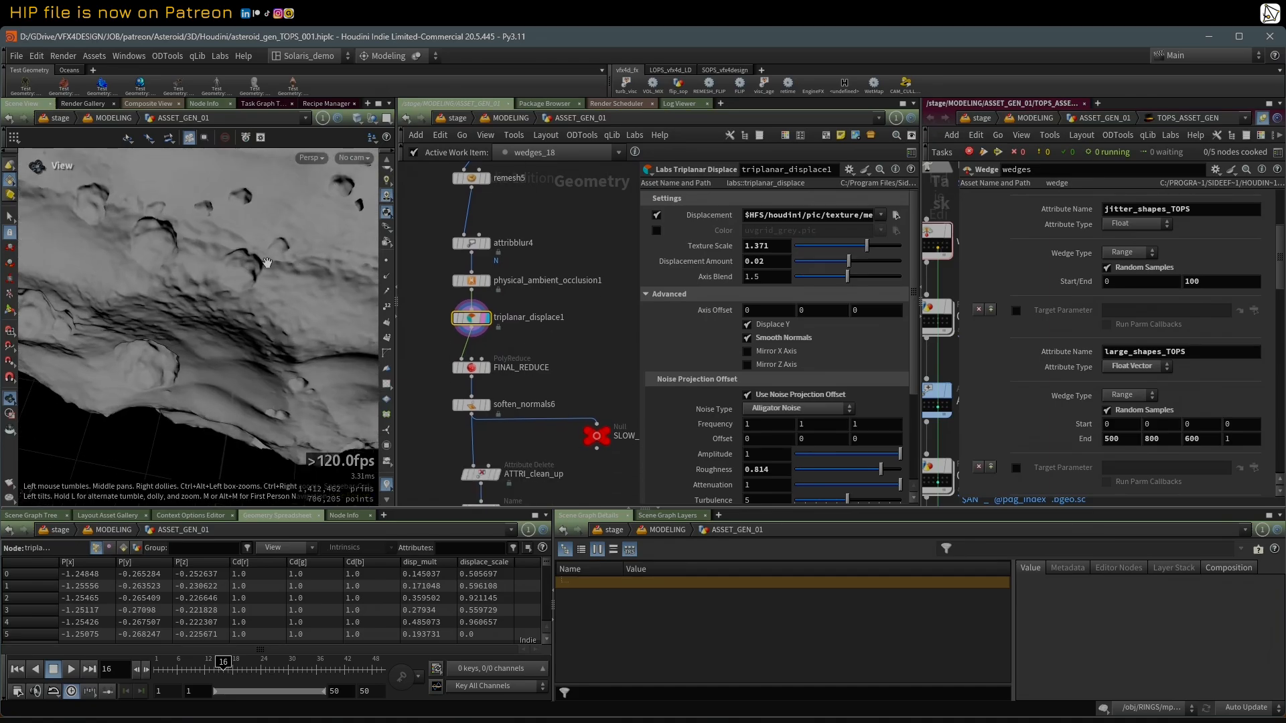
# Step: Display FINAL_REDUCE and toggle its bypass to compare the reduced mesh with its unreduced input
pyautogui.hotkey('shift', 'w')
pyautogui.hotkey('shift', 'w')
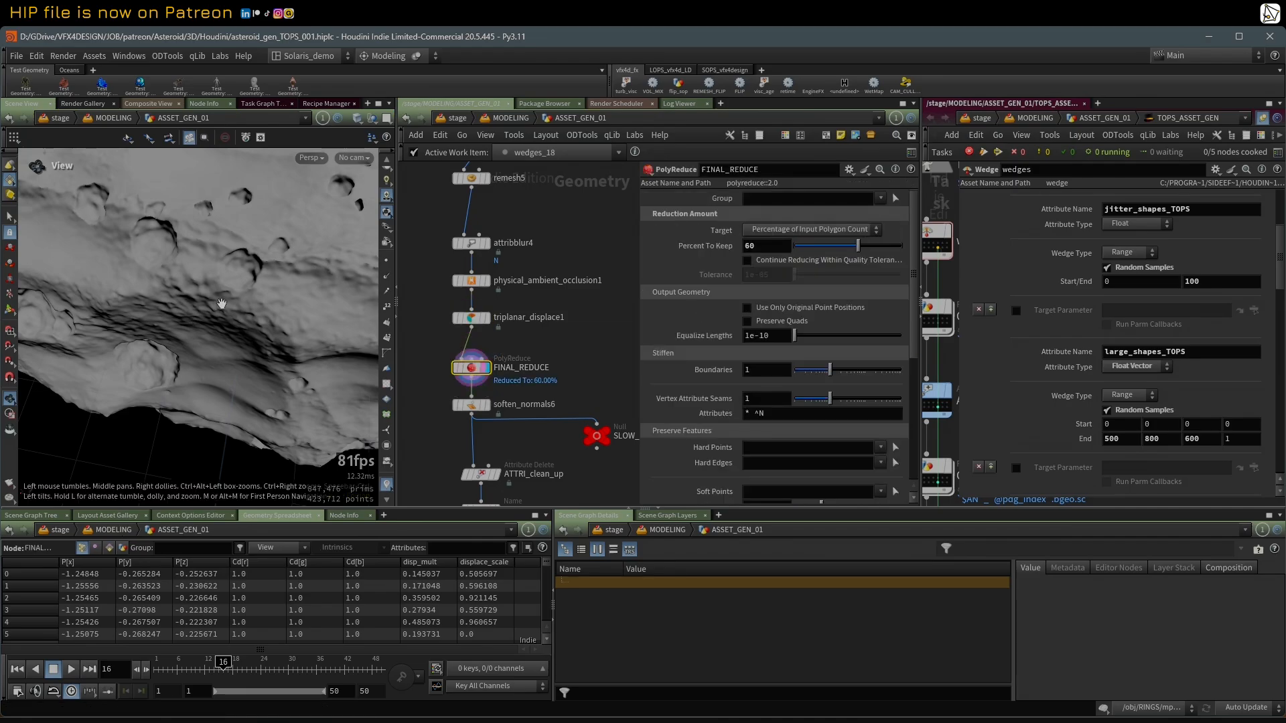
pyautogui.press('b')
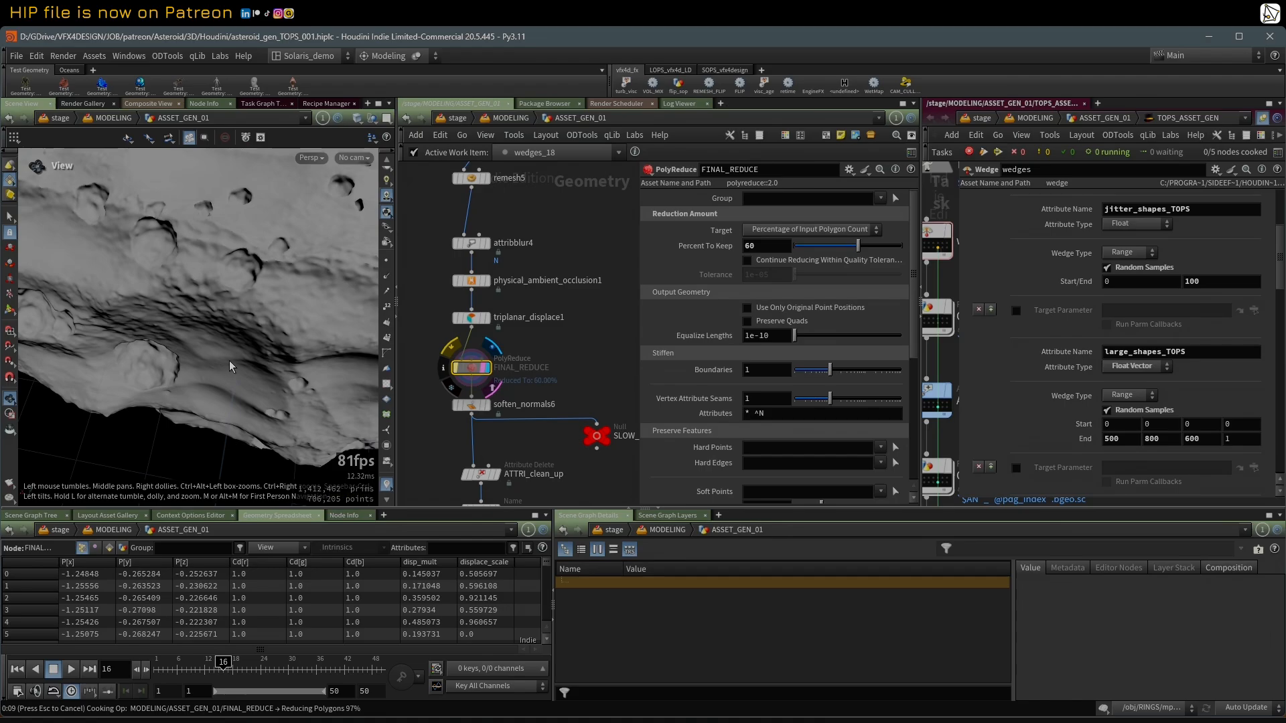
# Step: Inspect the wireframe density of the FINAL_REDUCE mesh, and return to plain shading with the whole asteroid in view
pyautogui.moveTo(234, 295); pyautogui.dragTo(99, 339, button='right')
pyautogui.moveTo(201, 317); pyautogui.dragTo(238, 262)
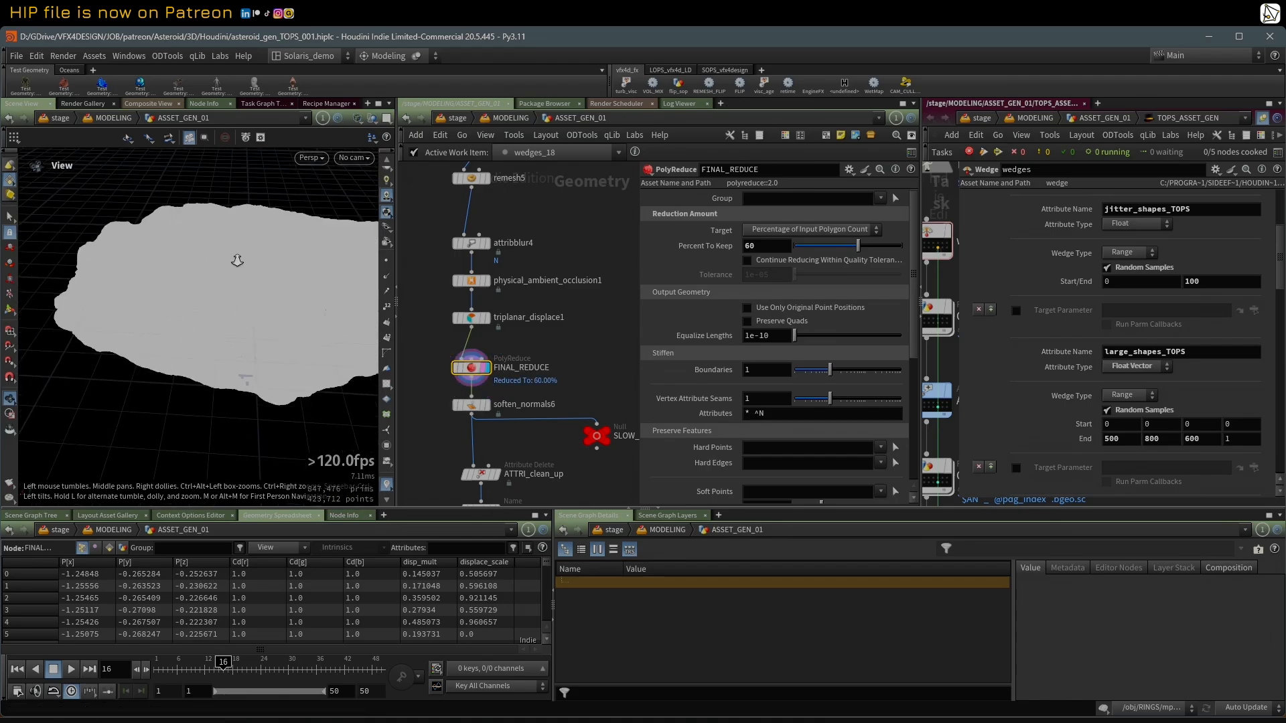
pyautogui.moveTo(238, 262); pyautogui.dragTo(295, 268, button='right')
pyautogui.moveTo(268, 268); pyautogui.dragTo(184, 301)
pyautogui.moveTo(266, 325); pyautogui.dragTo(302, 326, button='right')
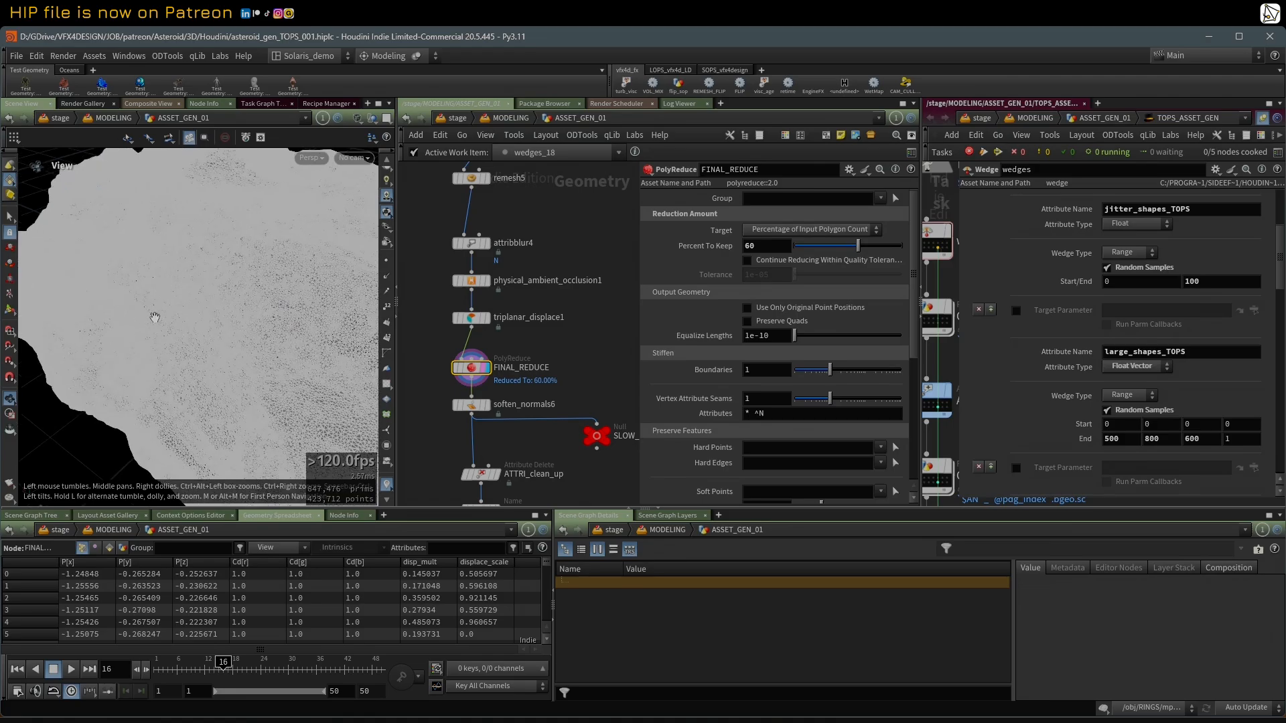
pyautogui.hotkey('shift', 'w')
pyautogui.moveTo(165, 320); pyautogui.dragTo(132, 336, button='right')
pyautogui.moveTo(132, 336); pyautogui.dragTo(228, 325)
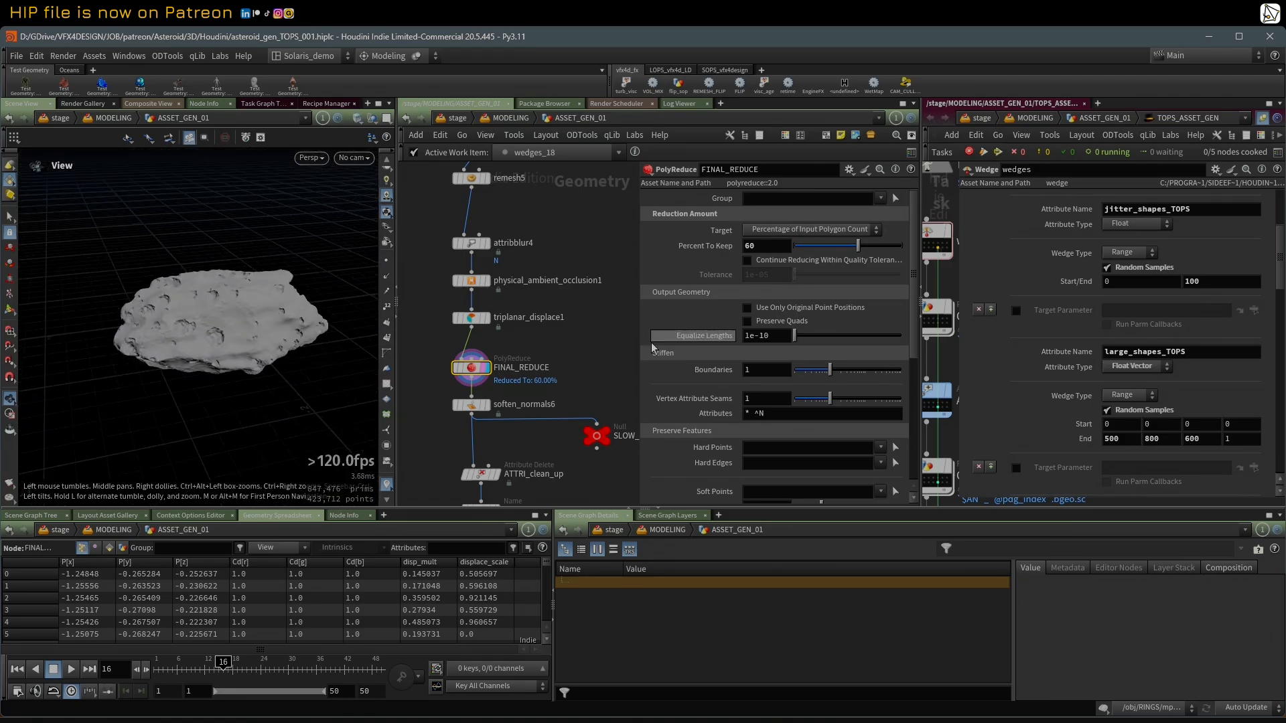
# Step: Display soften_normals6 to view the reduced asteroid, and select the SLOW_PREVIEW null branching from it
pyautogui.moveTo(640, 336); pyautogui.dragTo(720, 336)
pyautogui.scroll(-3, 616, 365)
pyautogui.moveTo(616, 365); pyautogui.dragTo(625, 333, button='middle')
pyautogui.scroll(2, 625, 333)
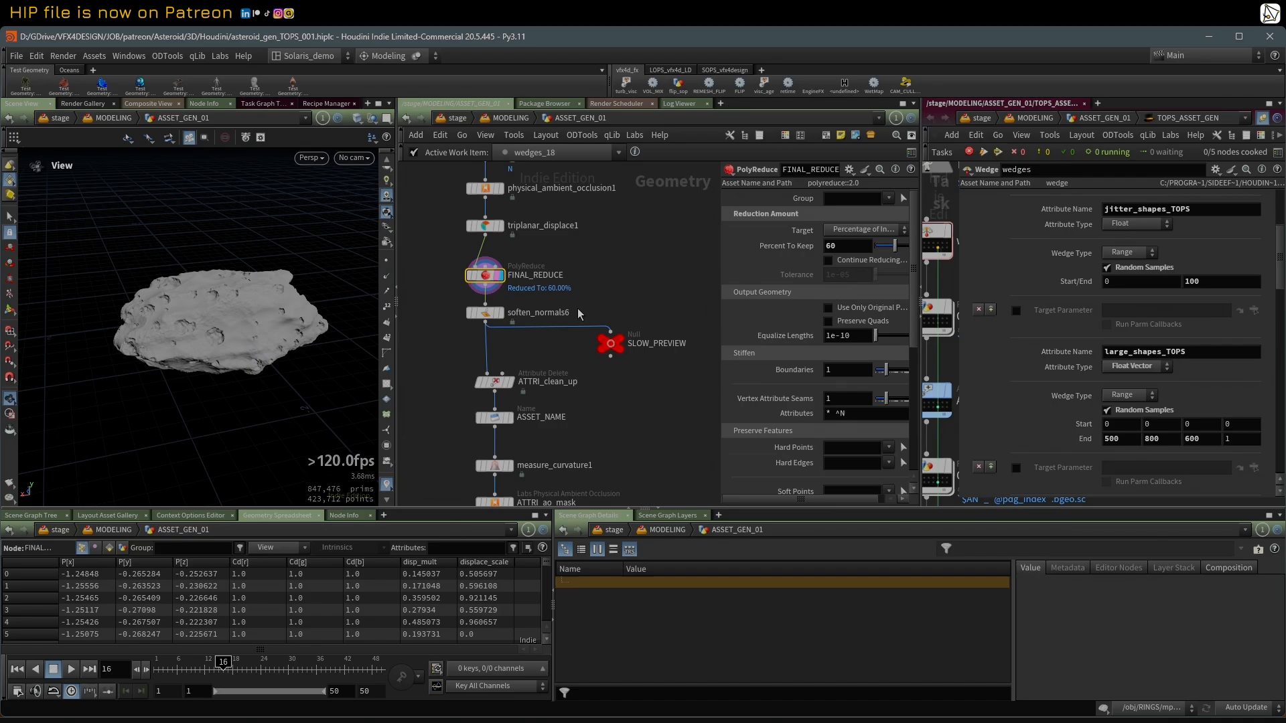
pyautogui.moveTo(239, 318); pyautogui.dragTo(206, 335)
pyautogui.click(611, 347)
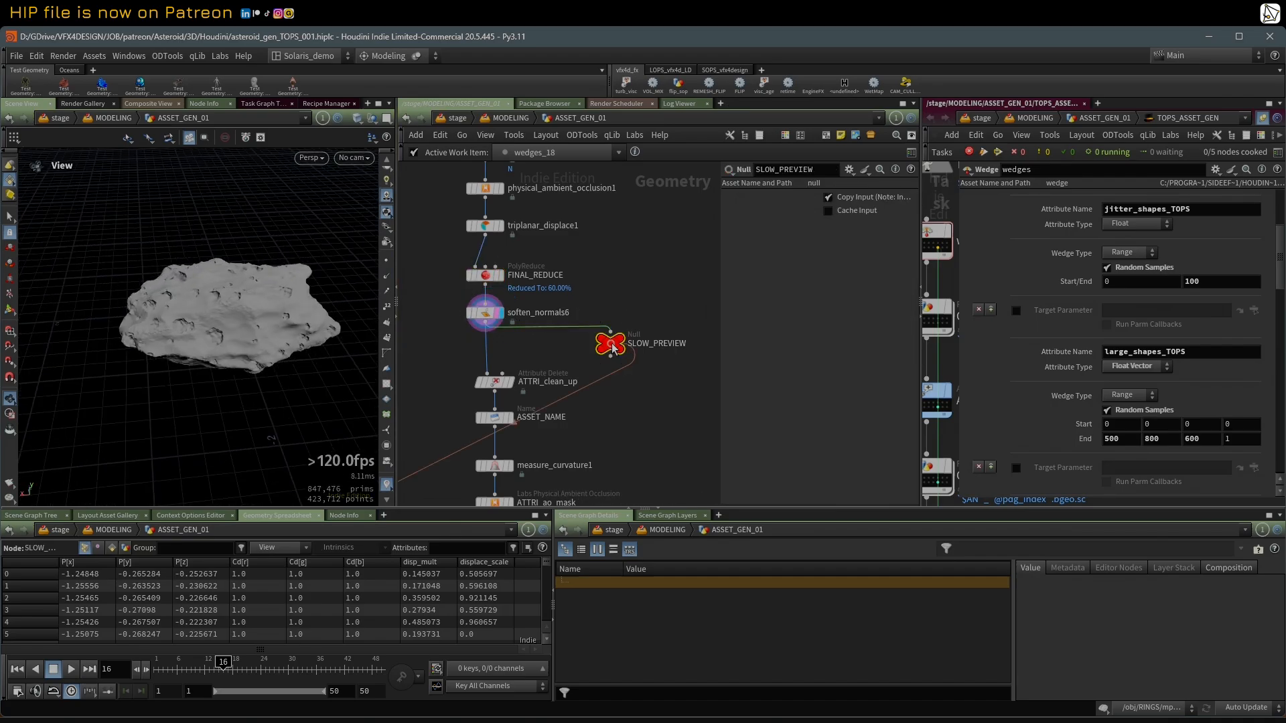
# Step: Inspect the slow and fast Object Merge nodes that feed the PREVIEW switch
pyautogui.scroll(-2, 610, 347)
pyautogui.moveTo(623, 402); pyautogui.dragTo(681, 312, button='middle')
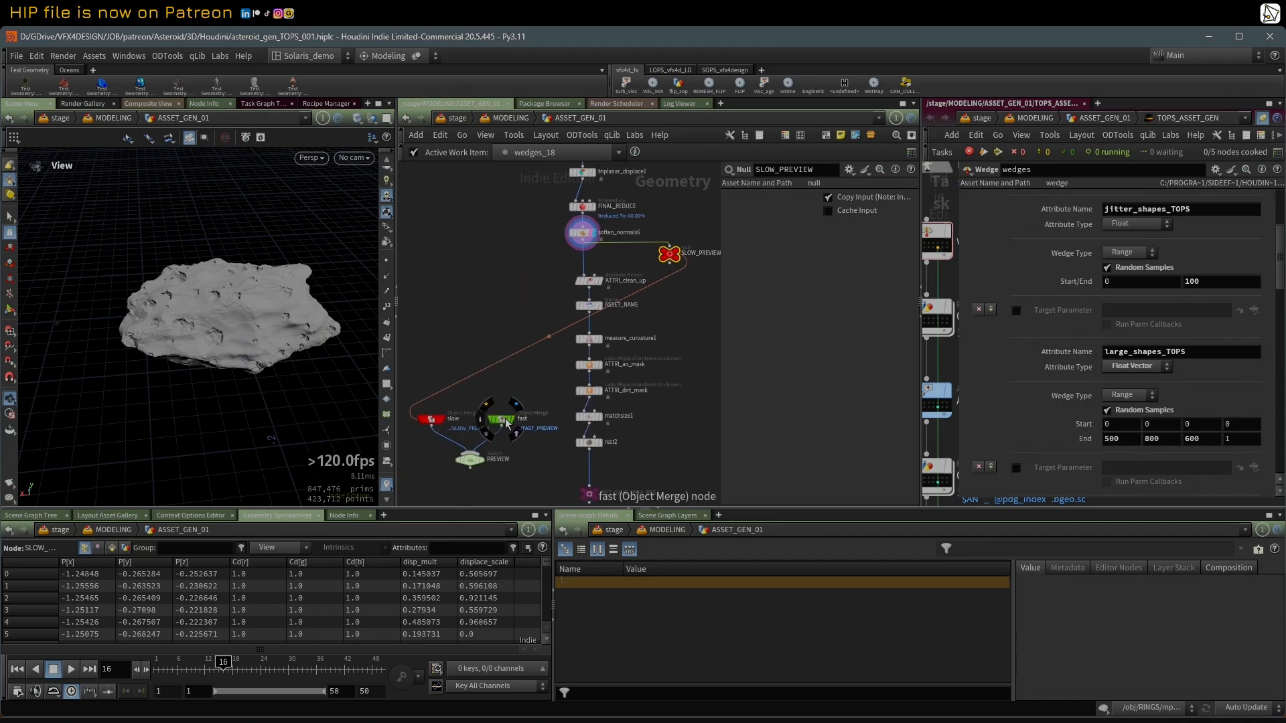
pyautogui.click(431, 419)
pyautogui.click(496, 422)
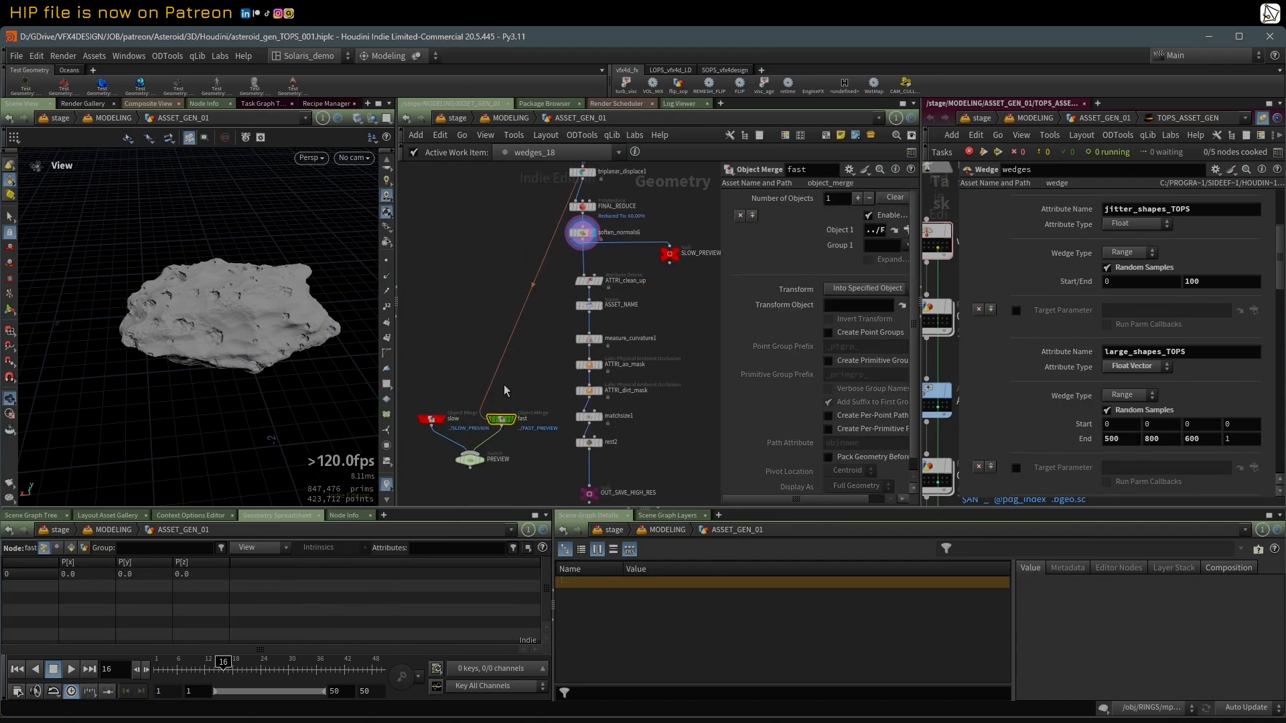
# Step: Display the FAST_PREVIEW null and activate a different work item on the wedges node to preview another asteroid variation
pyautogui.moveTo(505, 390); pyautogui.dragTo(493, 476, button='middle')
pyautogui.moveTo(499, 224); pyautogui.dragTo(444, 456, button='middle')
pyautogui.moveTo(452, 335); pyautogui.dragTo(437, 425, button='middle')
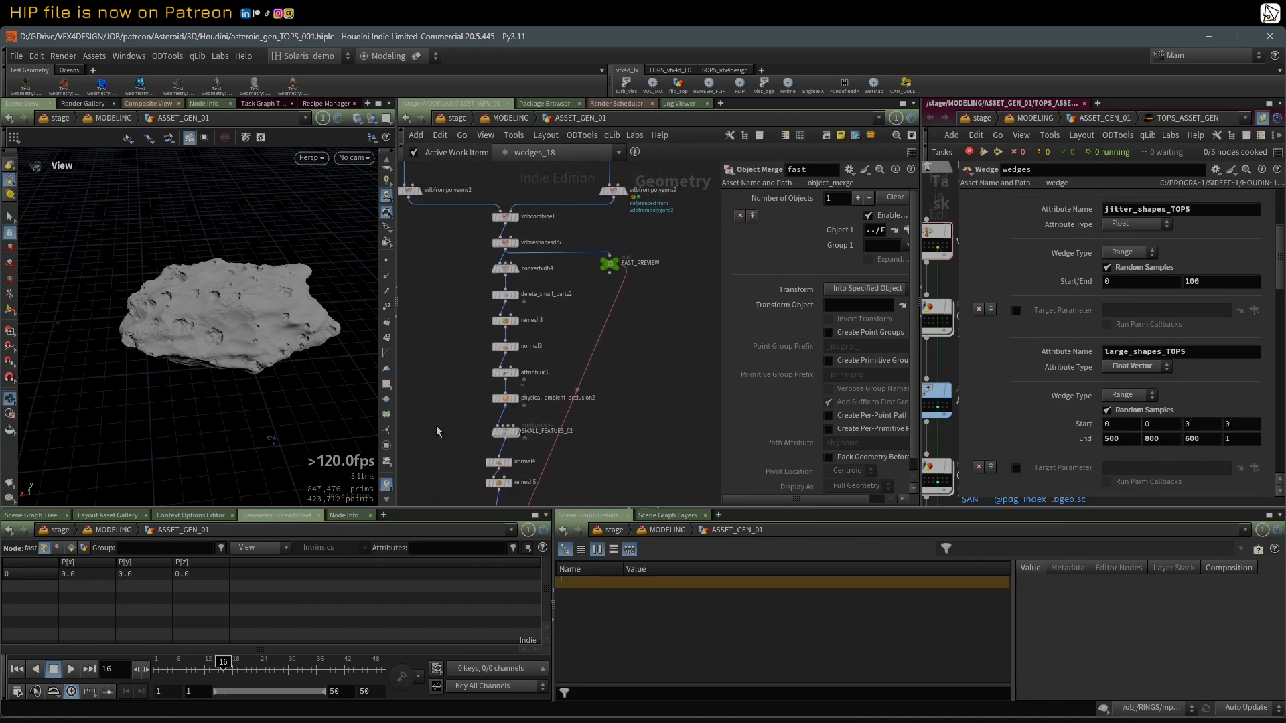
pyautogui.click(616, 274)
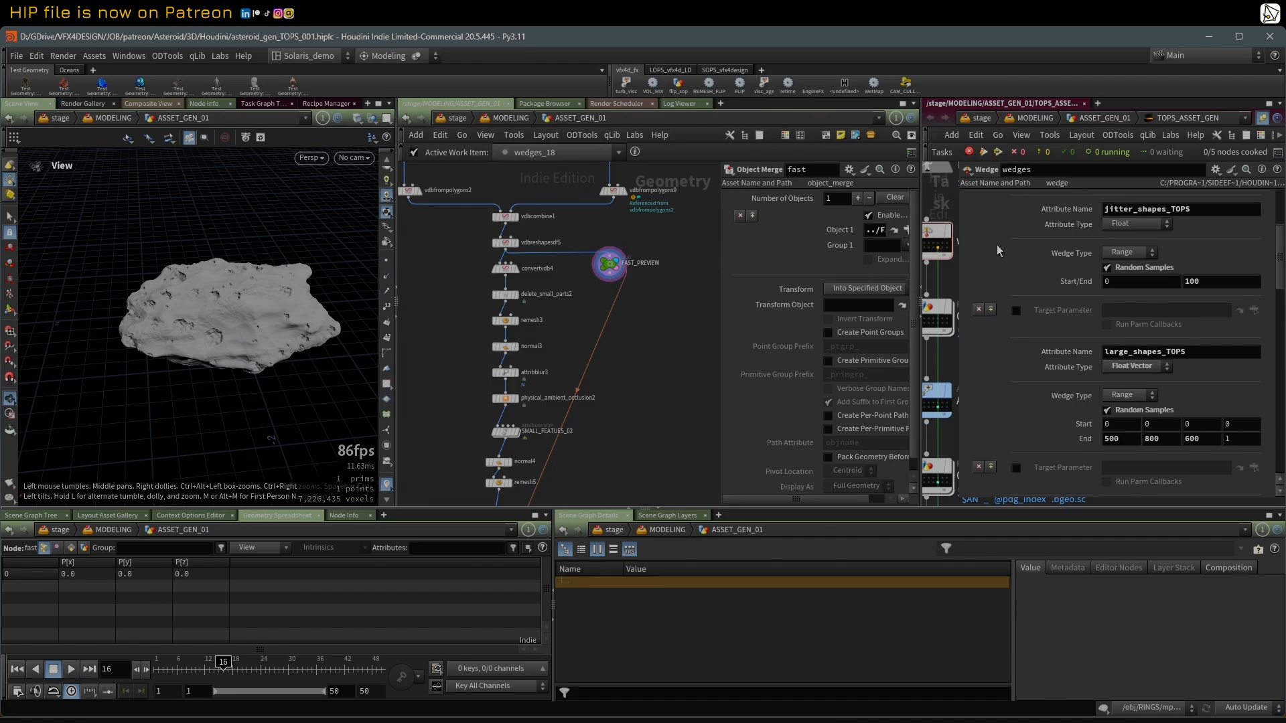
pyautogui.moveTo(957, 253); pyautogui.dragTo(1122, 254)
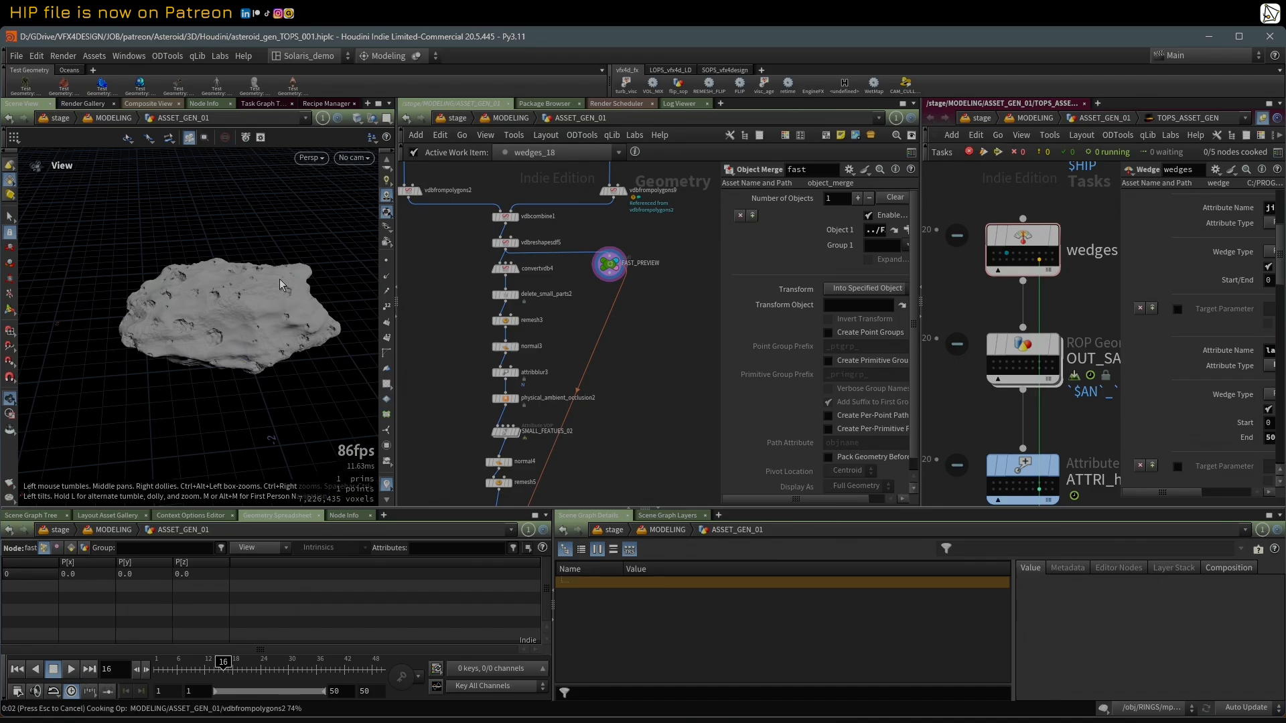
pyautogui.click(1007, 254)
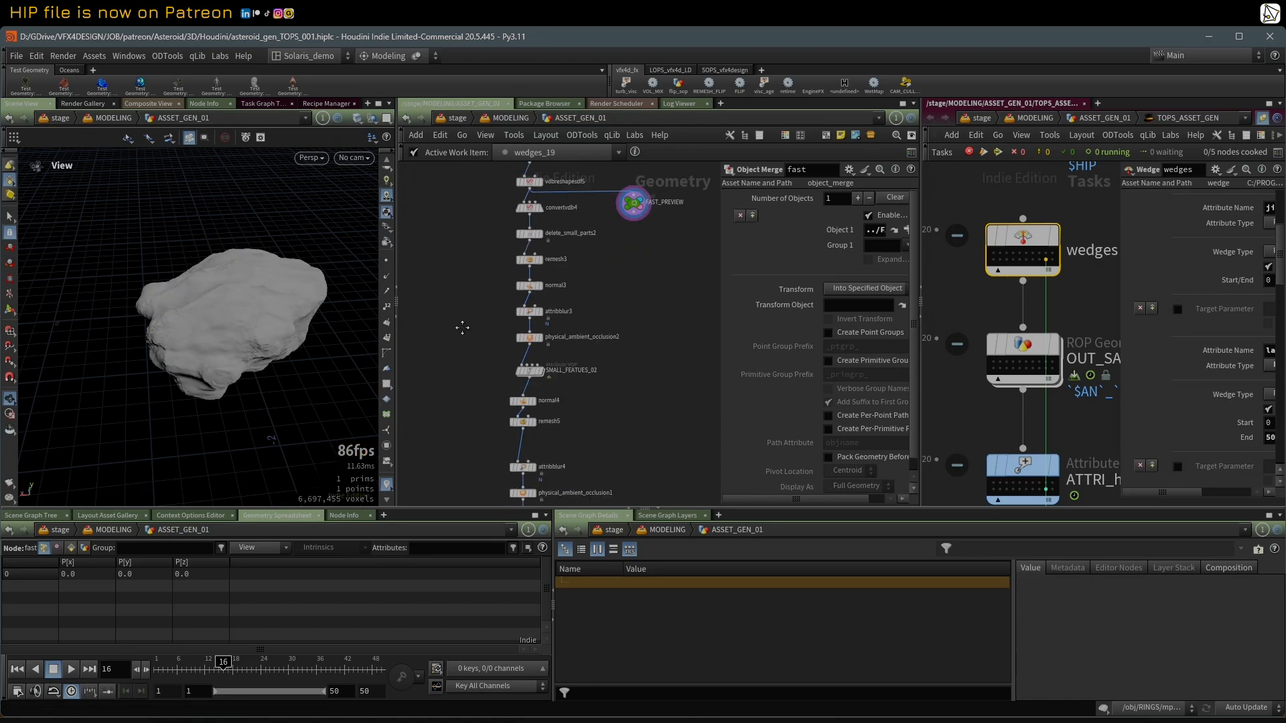
# Step: Display the PREVIEW switch and show its settings for choosing between the slow and fast inputs
pyautogui.moveTo(459, 330); pyautogui.dragTo(500, 100, button='middle')
pyautogui.moveTo(472, 357); pyautogui.dragTo(476, 265, button='middle')
pyautogui.scroll(3, 512, 363)
pyautogui.moveTo(492, 353)
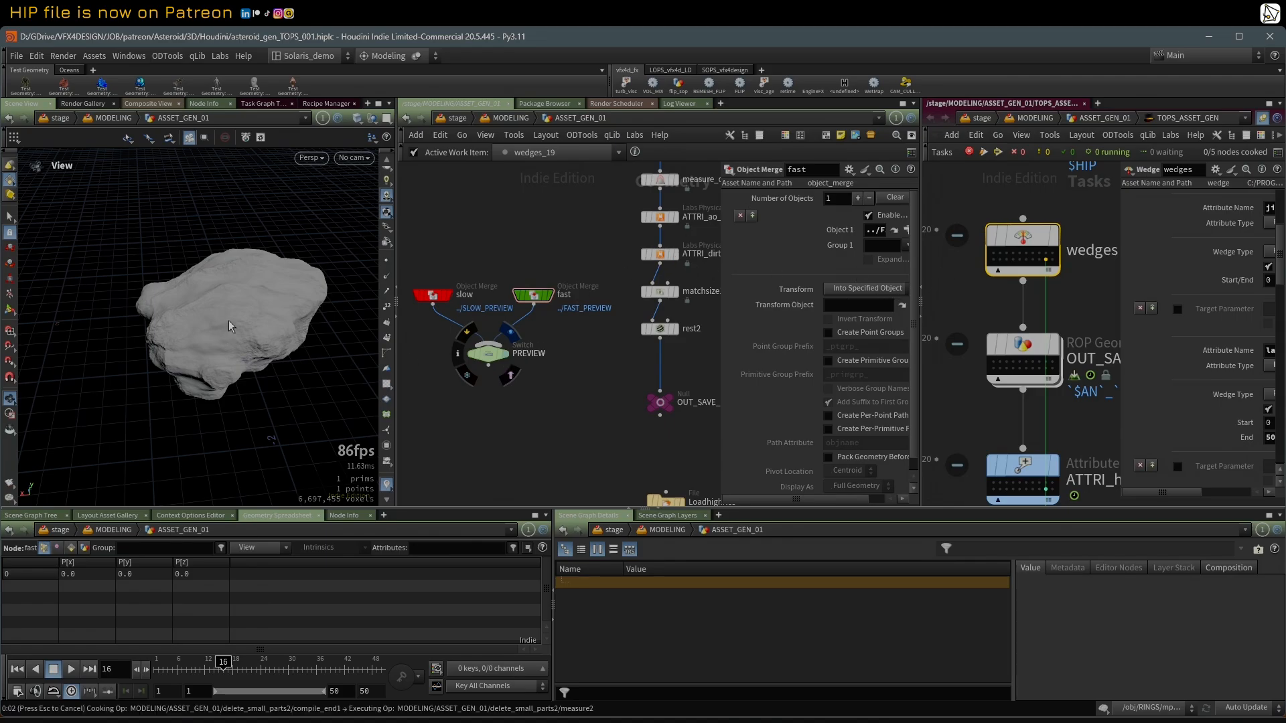
pyautogui.click(490, 357)
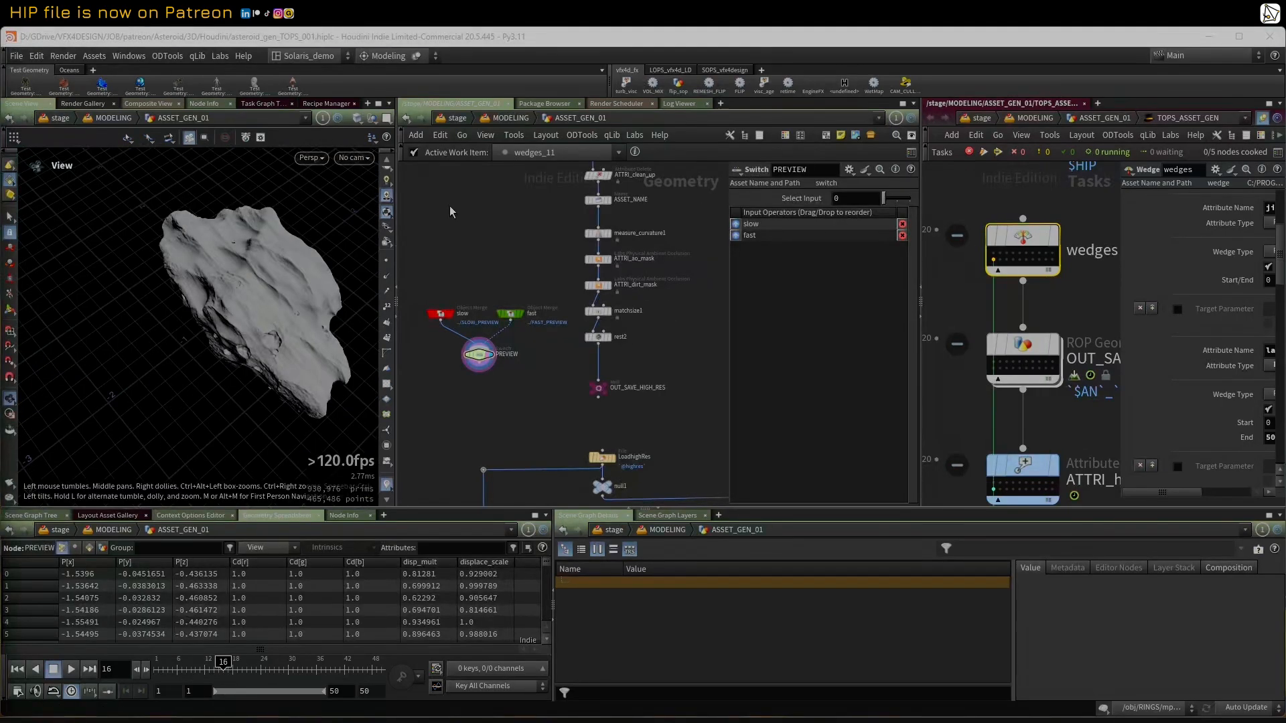
# Step: Display ATTRI_clean_up and show which attributes its Attribute Delete keeps
pyautogui.scroll(2, 494, 334)
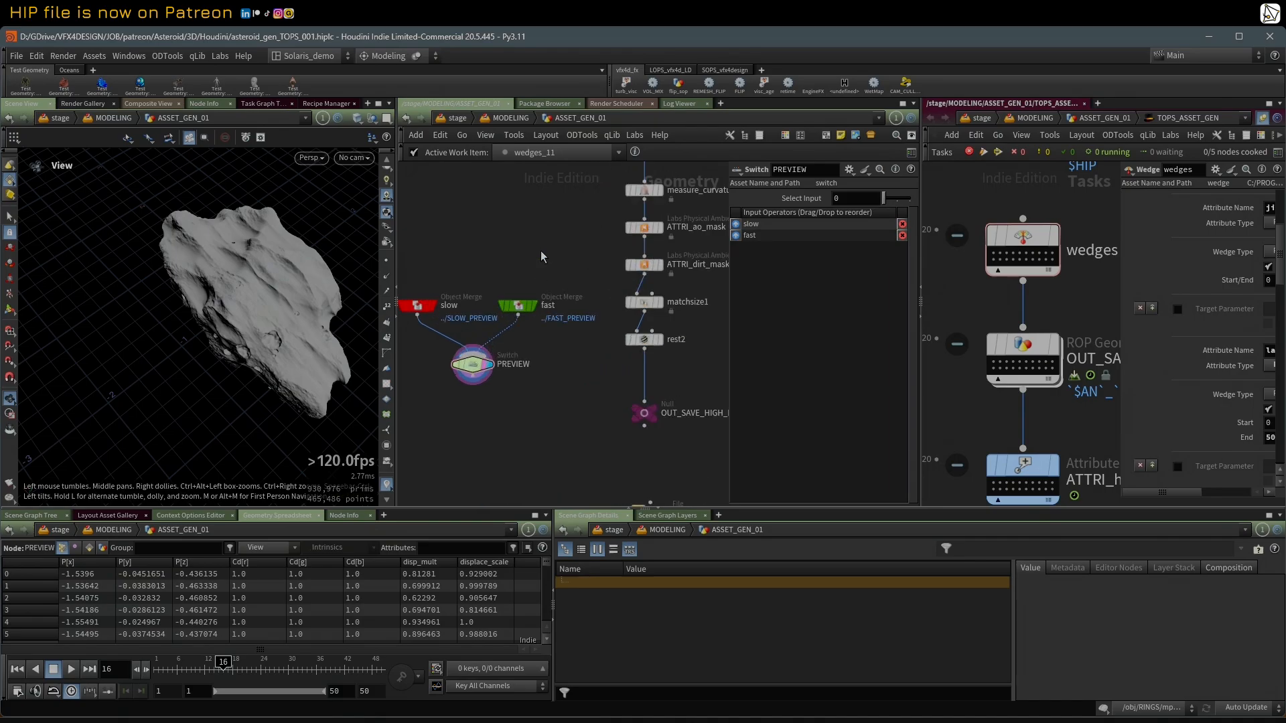
pyautogui.scroll(-1, 541, 250)
pyautogui.moveTo(536, 241); pyautogui.dragTo(508, 314, button='middle')
pyautogui.scroll(-2, 520, 273)
pyautogui.scroll(2, 529, 295)
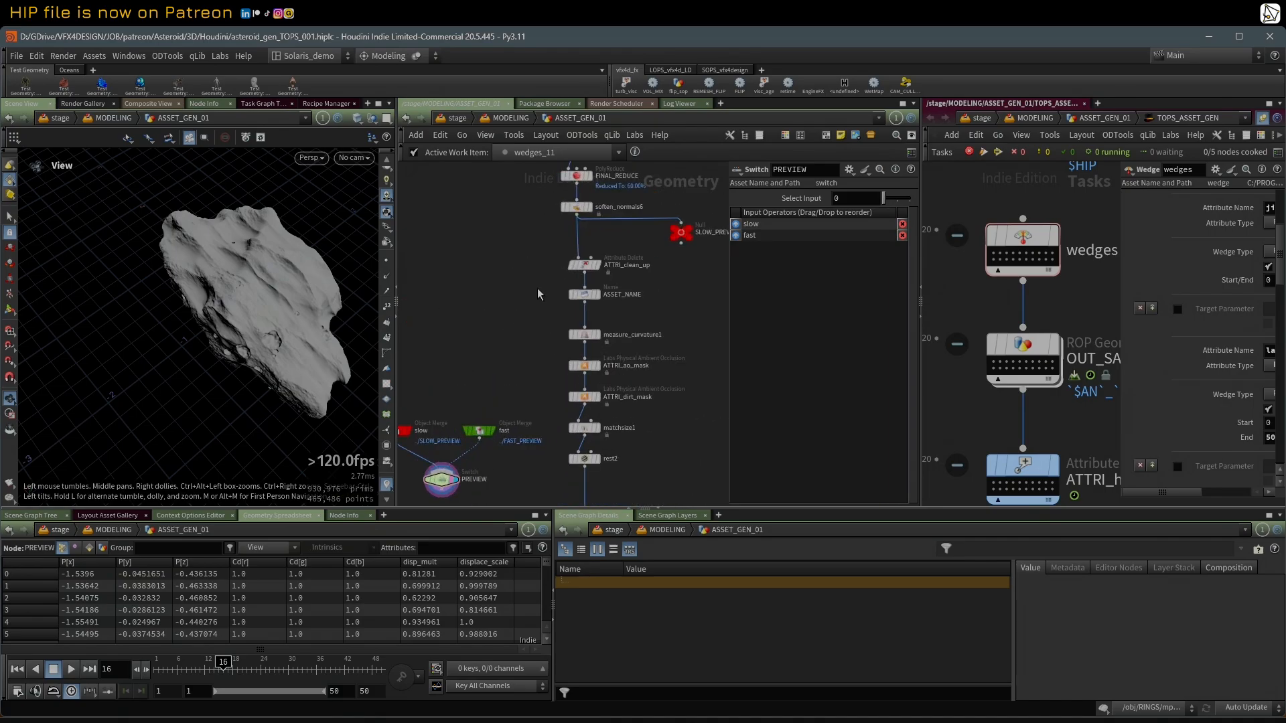
pyautogui.click(596, 268)
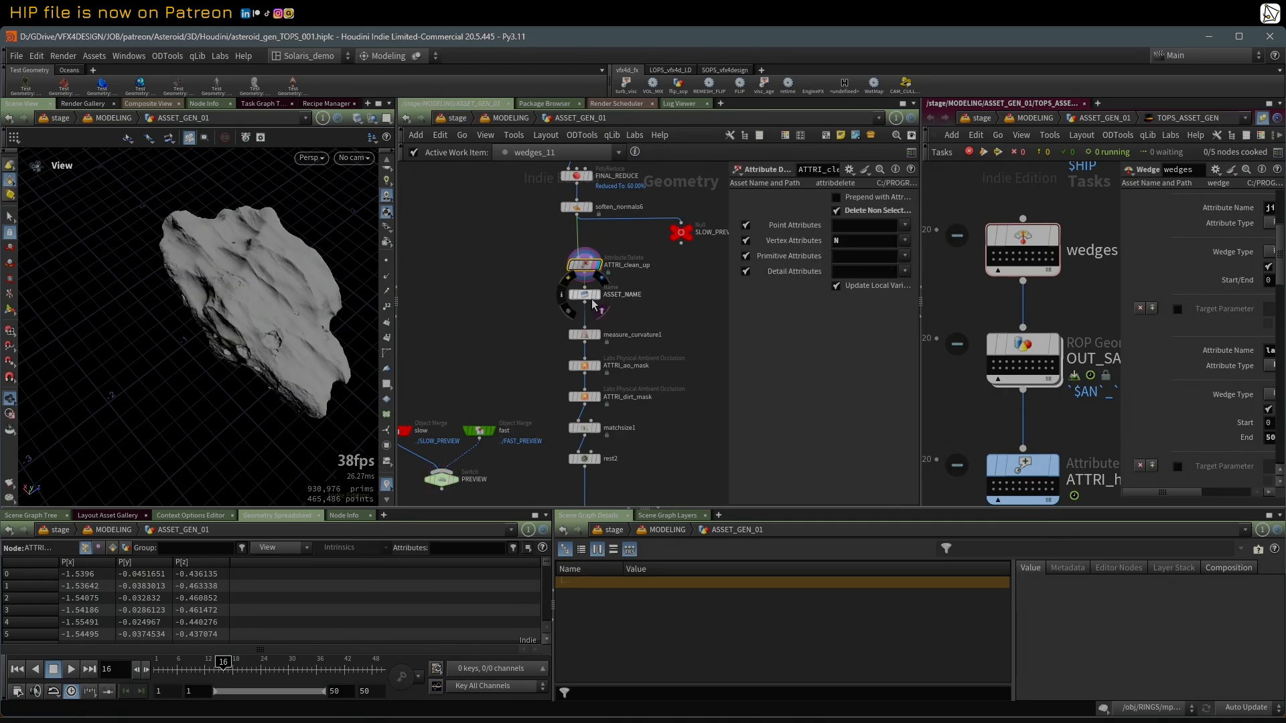
pyautogui.click(593, 299)
pyautogui.click(592, 301)
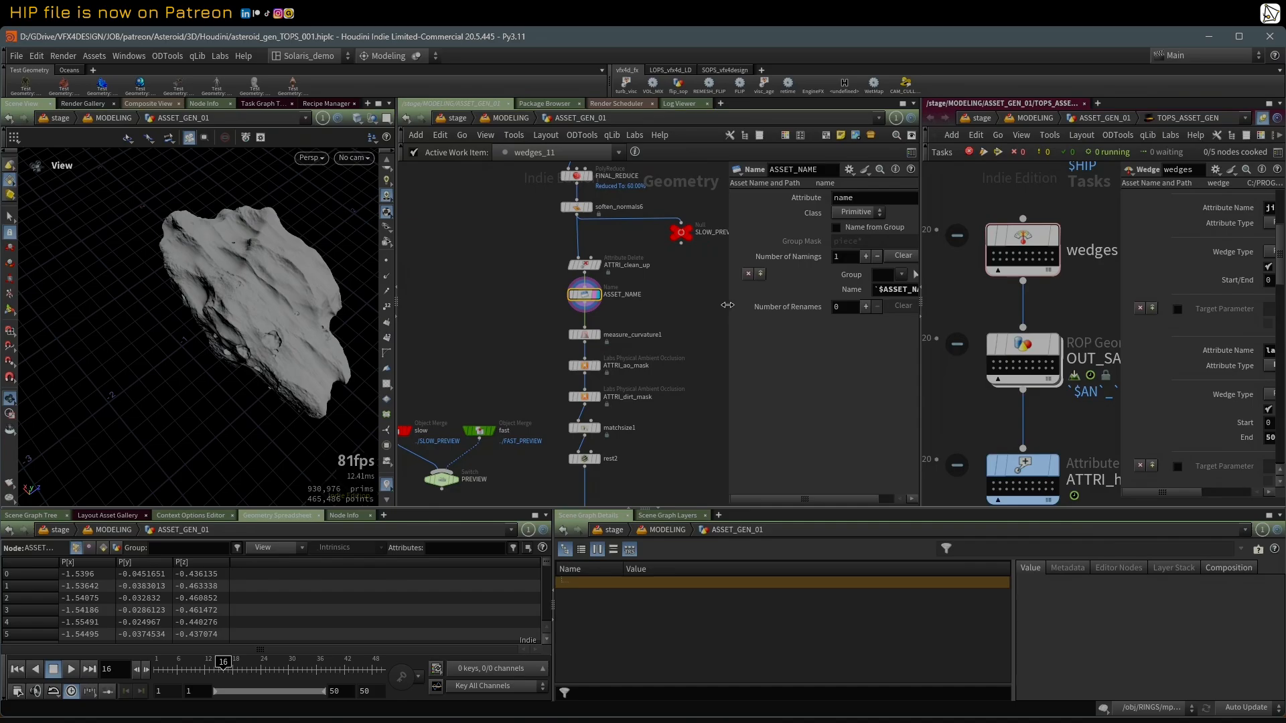
pyautogui.moveTo(724, 300); pyautogui.dragTo(575, 300)
pyautogui.moveTo(777, 292); pyautogui.dragTo(733, 300)
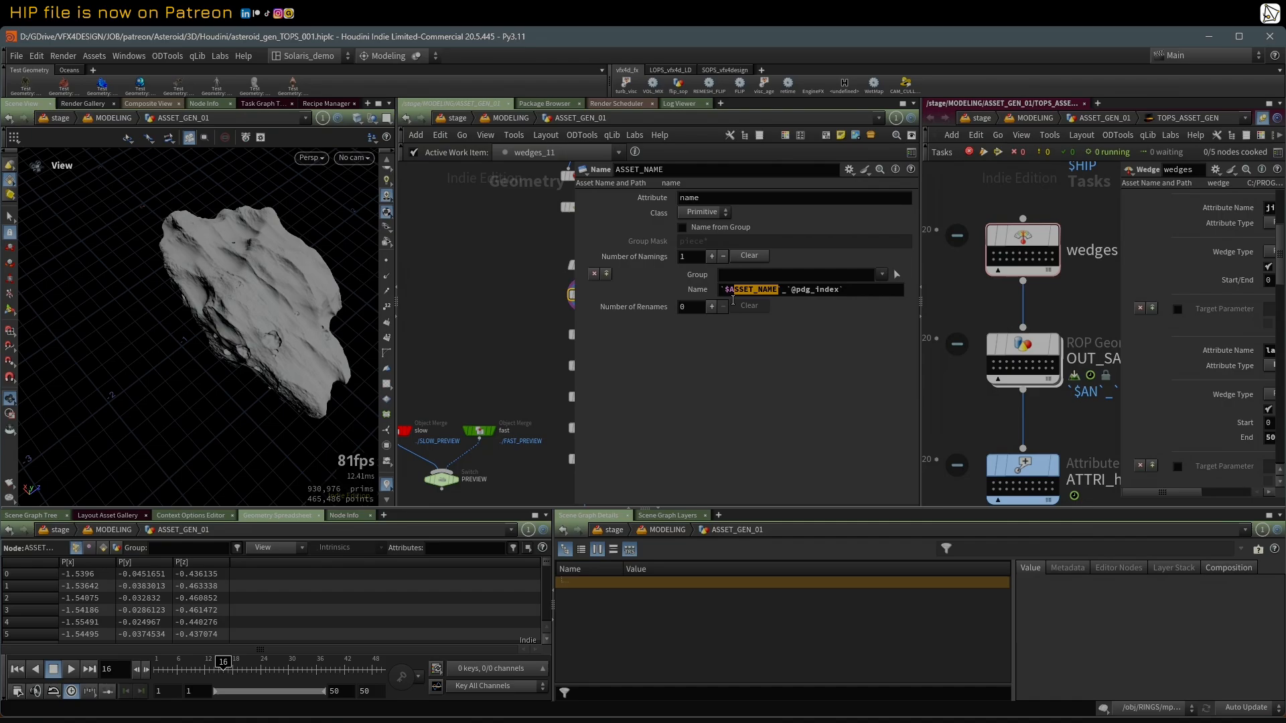
pyautogui.write('n')
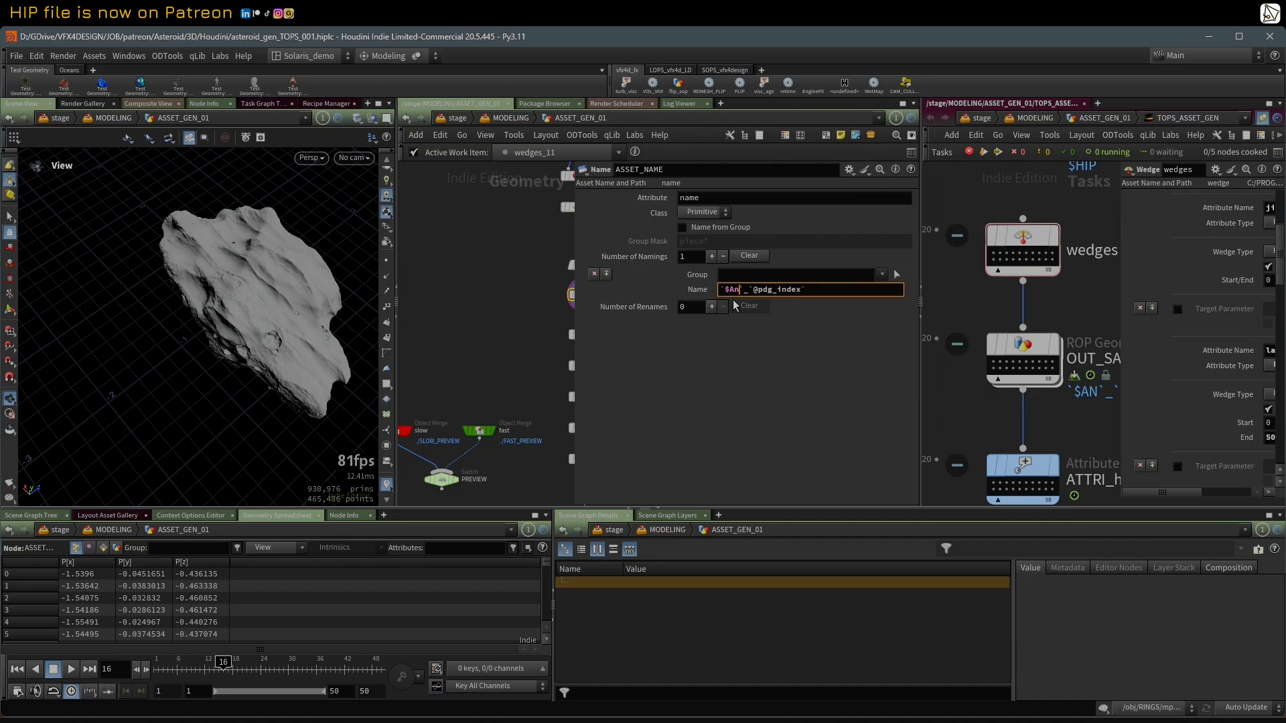
pyautogui.press('BackSpace')
pyautogui.press('capslock')
pyautogui.write('N')
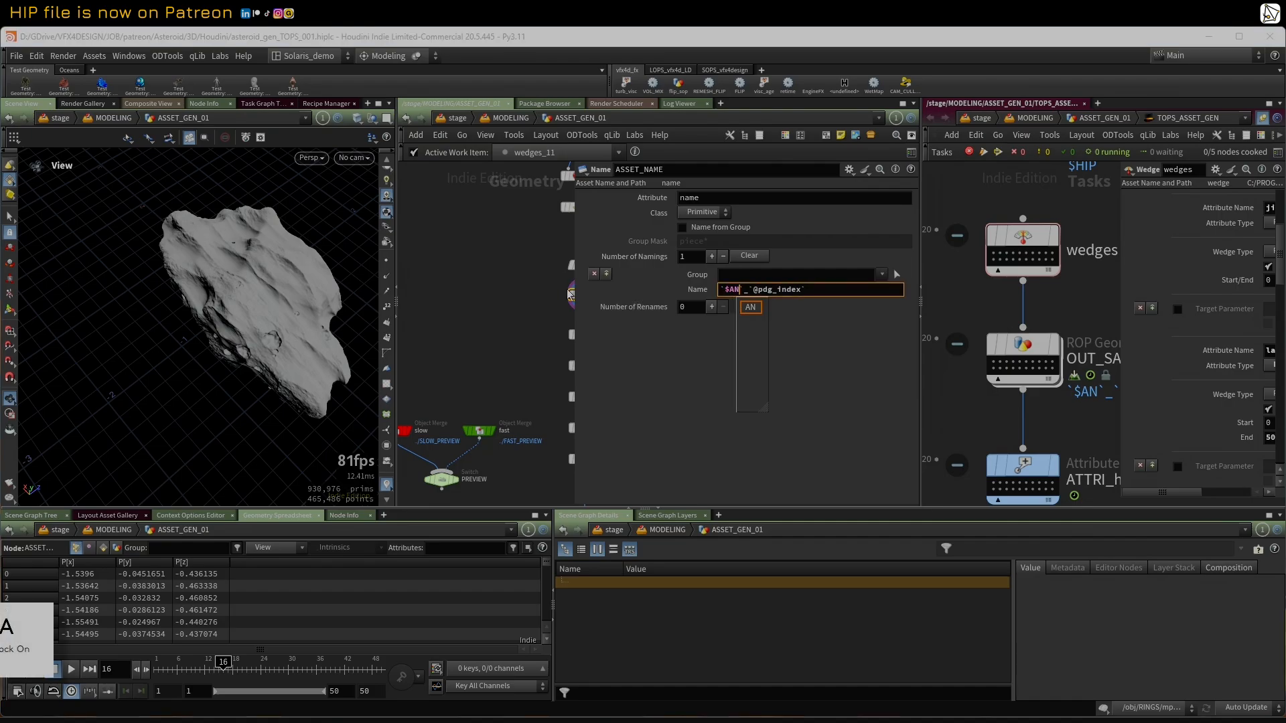
pyautogui.press('Return')
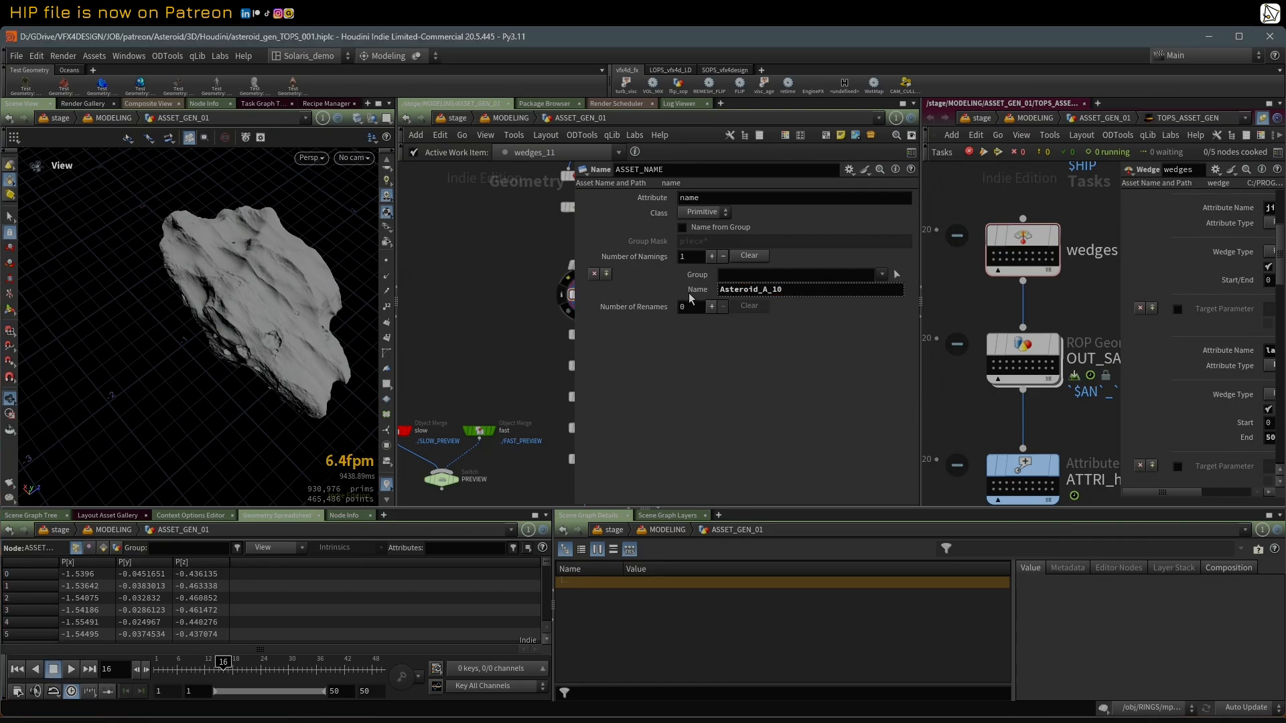
# Step: Toggle ASSET_NAME's Name between expression and evaluated text, and activate the wedges_1 work item to check its name and asteroid
pyautogui.click(749, 295)
pyautogui.click(995, 255)
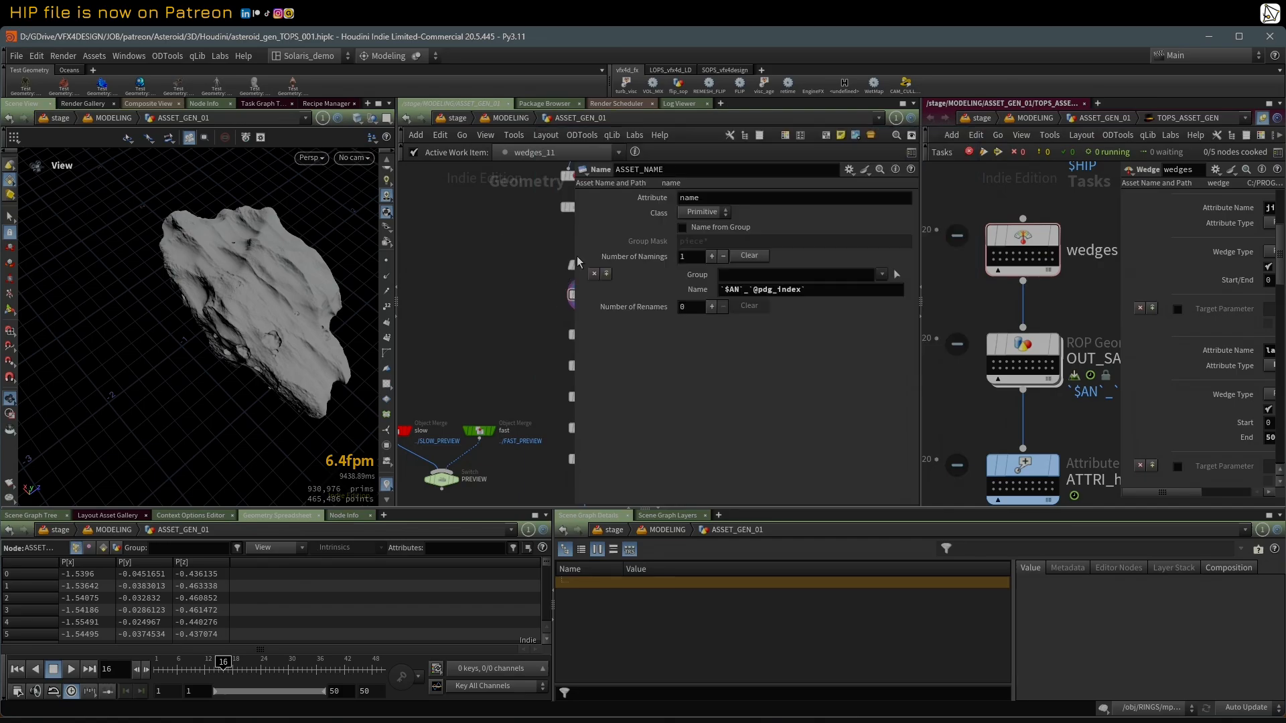
pyautogui.click(689, 293)
pyautogui.scroll(1, 998, 251)
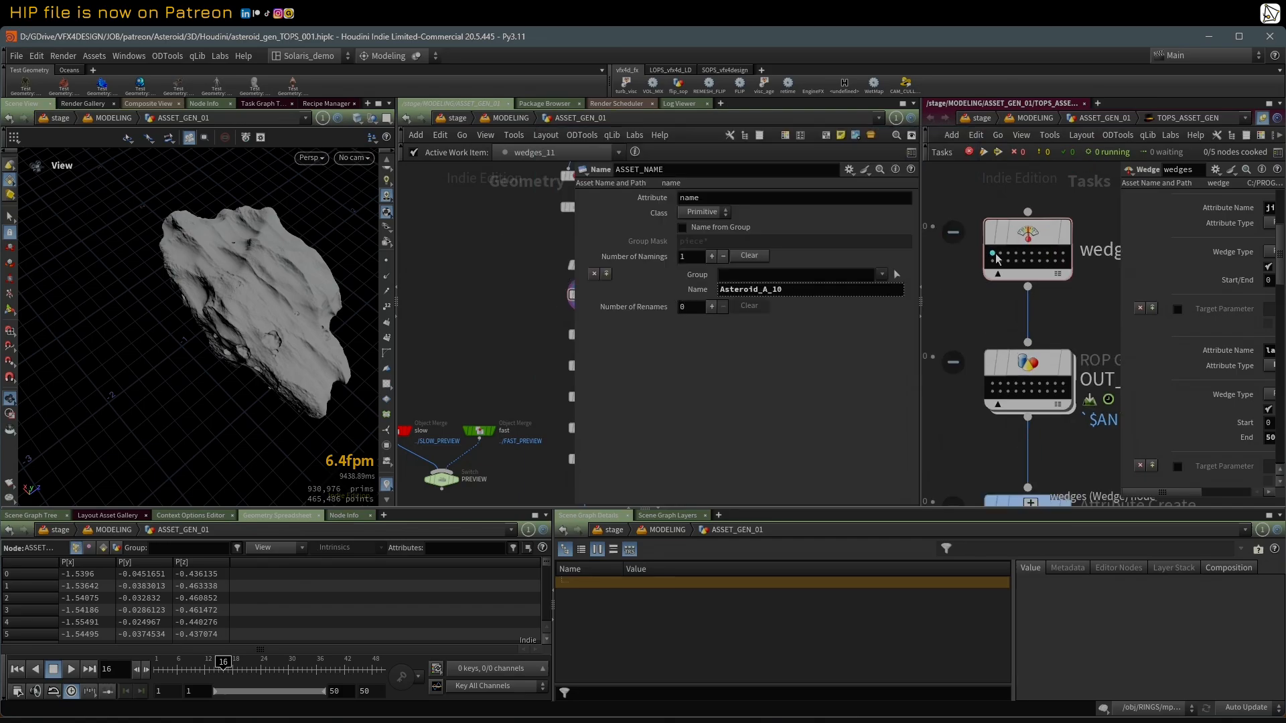
pyautogui.click(992, 254)
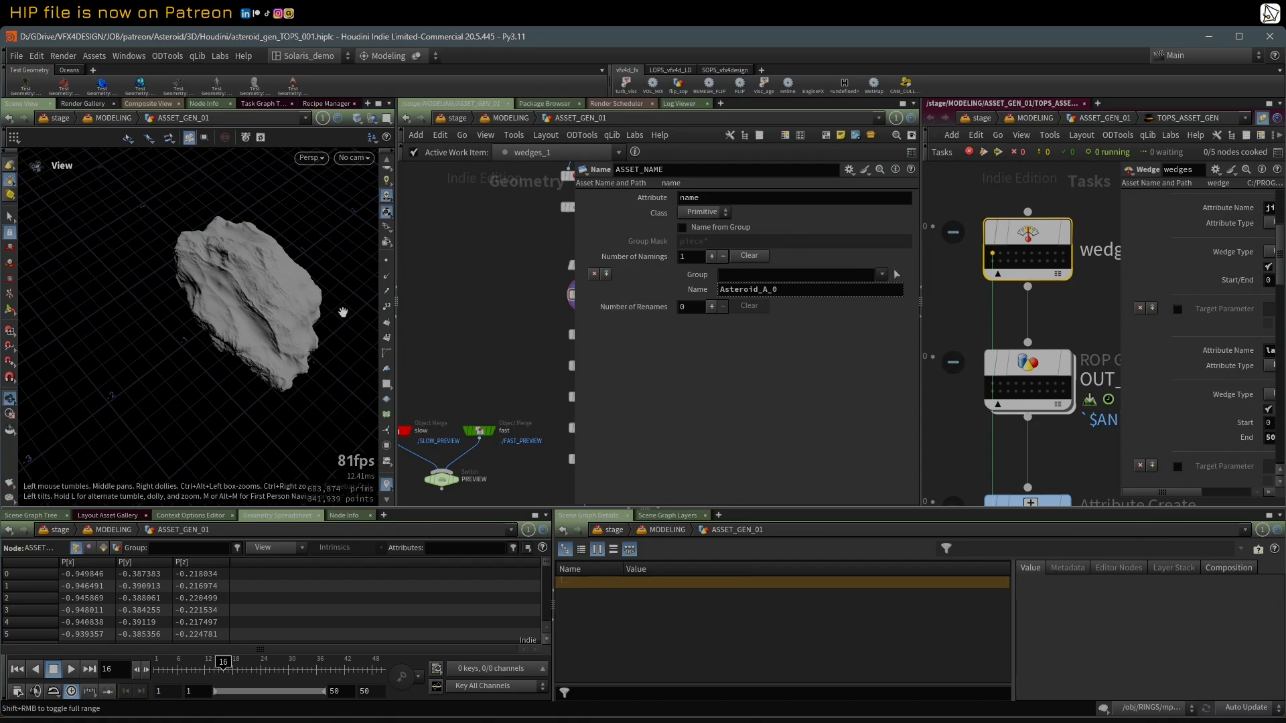
pyautogui.moveTo(254, 280); pyautogui.dragTo(321, 245)
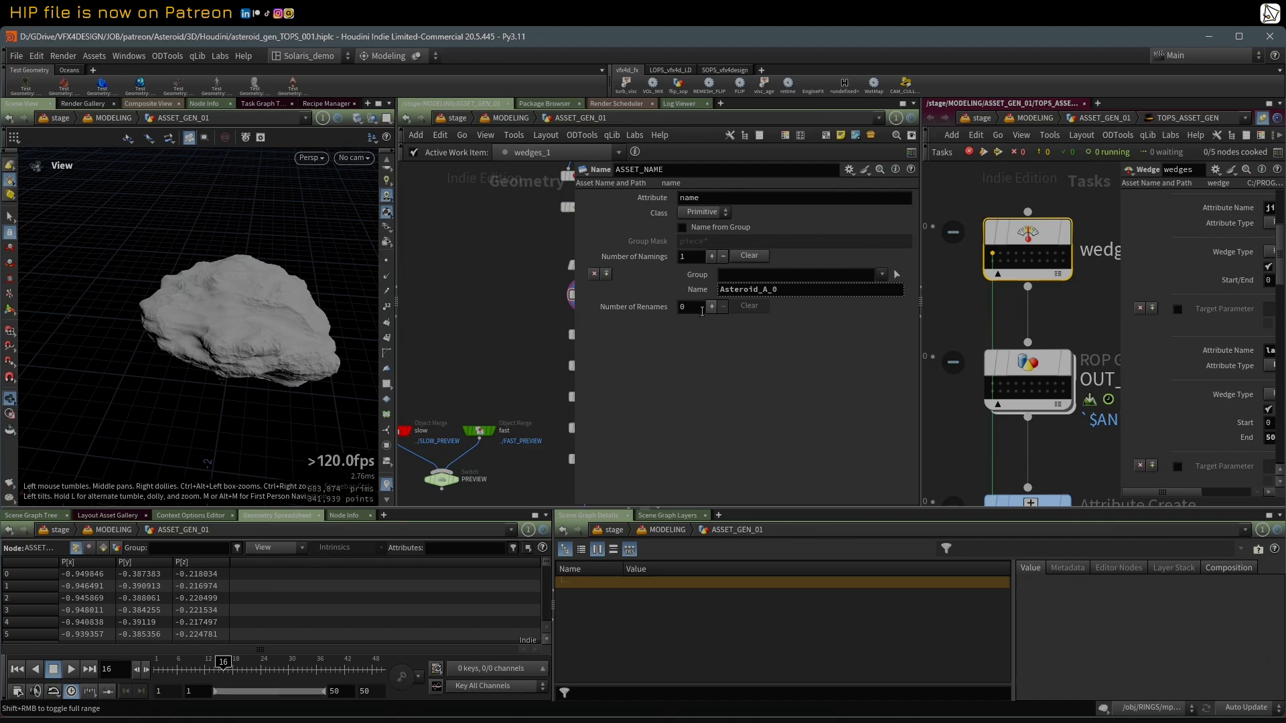
# Step: Display measure_curvature1 below ASSET_NAME and show its Convexity and Concavity Adjustment settings
pyautogui.moveTo(573, 311); pyautogui.dragTo(712, 311)
pyautogui.scroll(-1, 664, 401)
pyautogui.moveTo(664, 400); pyautogui.dragTo(657, 340, button='middle')
pyautogui.scroll(2, 658, 341)
pyautogui.moveTo(630, 235); pyautogui.dragTo(594, 263, button='middle')
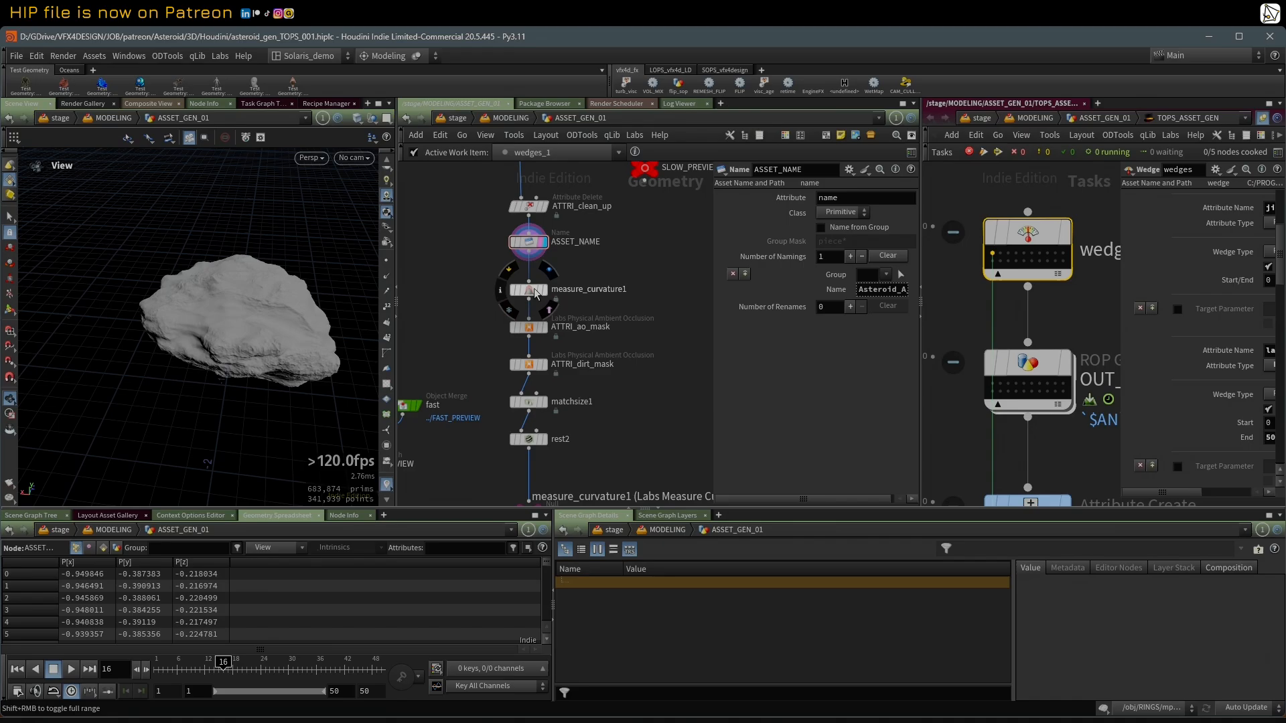
pyautogui.click(530, 292)
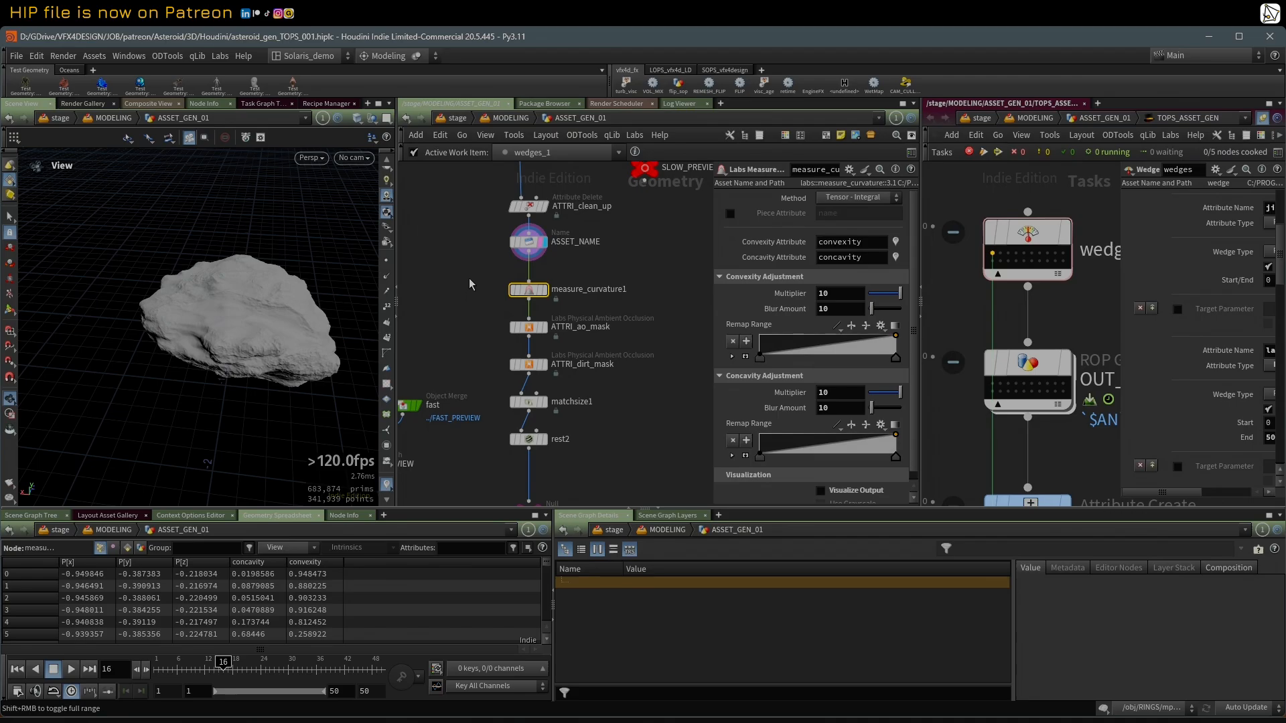
pyautogui.scroll(2, 469, 279)
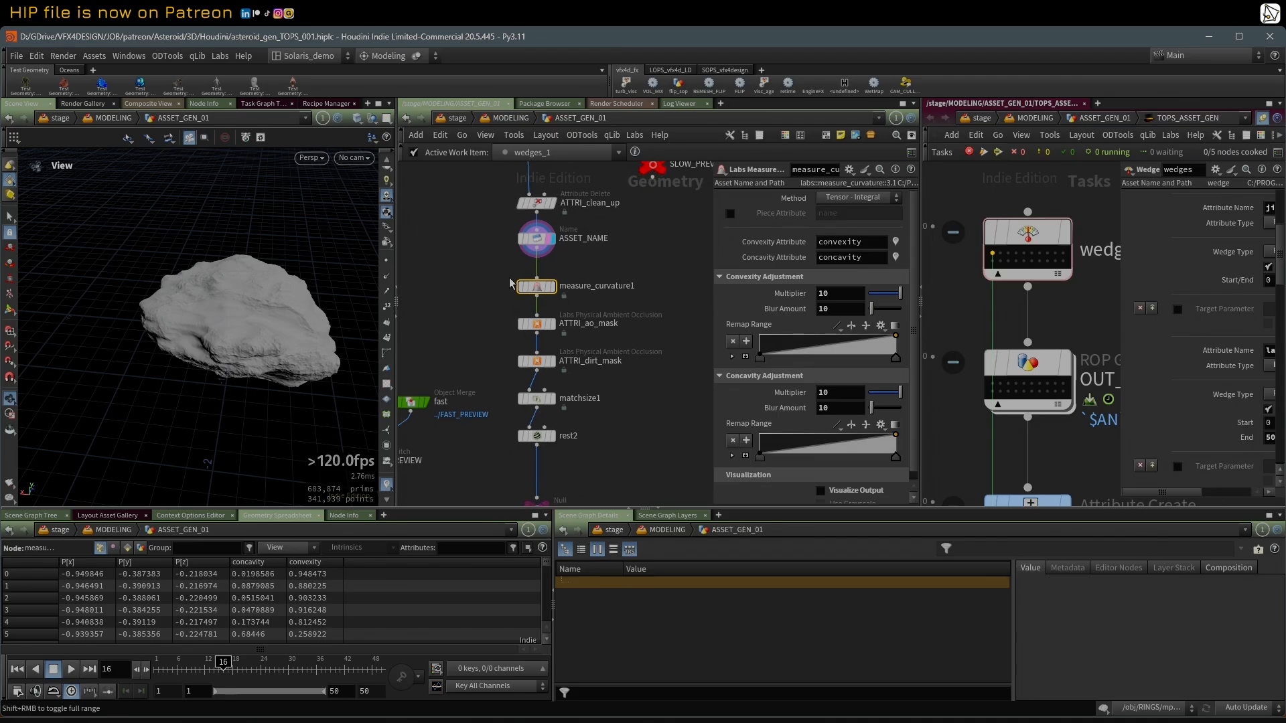
pyautogui.click(564, 289)
pyautogui.moveTo(712, 257)
pyautogui.mouseDown()
pyautogui.moveTo(648, 256)
pyautogui.moveTo(605, 305)
pyautogui.mouseUp()
pyautogui.scroll(1, 634, 296)
pyautogui.moveTo(462, 324); pyautogui.dragTo(428, 326, button='middle')
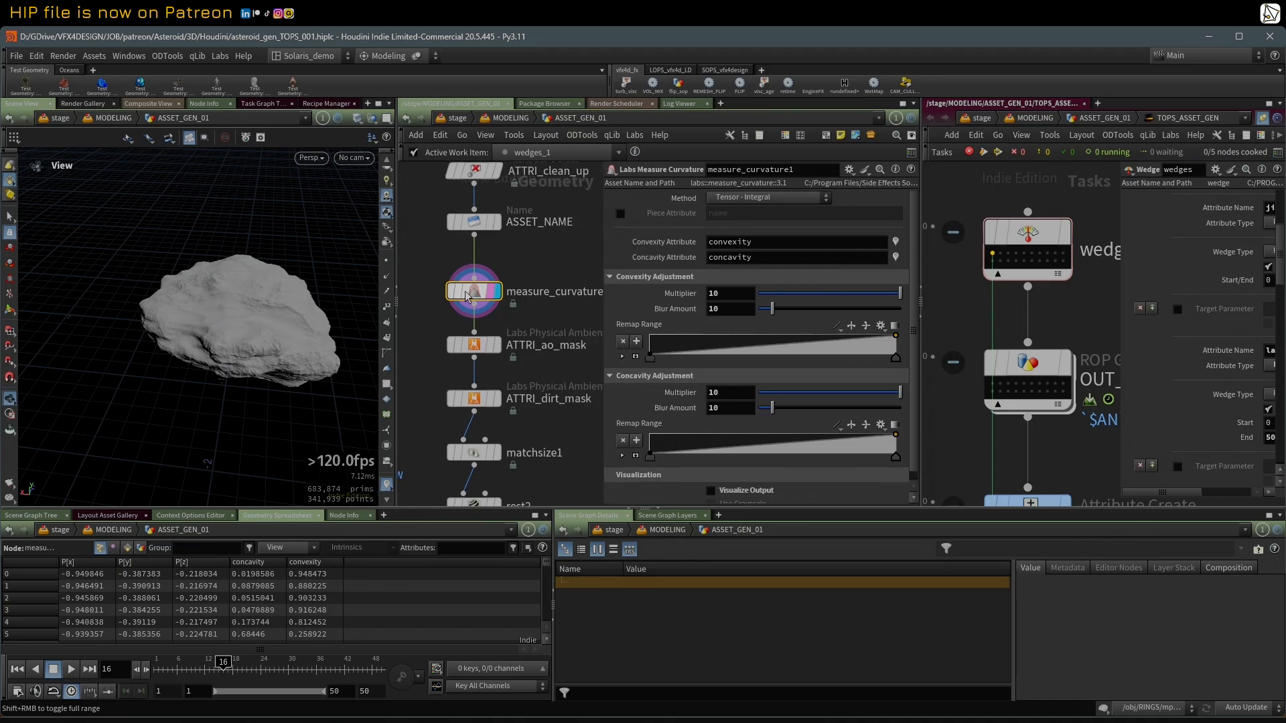
# Step: Visualize measure_curvature1's concavity attribute from its node information and inspect it around the asteroid
pyautogui.click(439, 295)
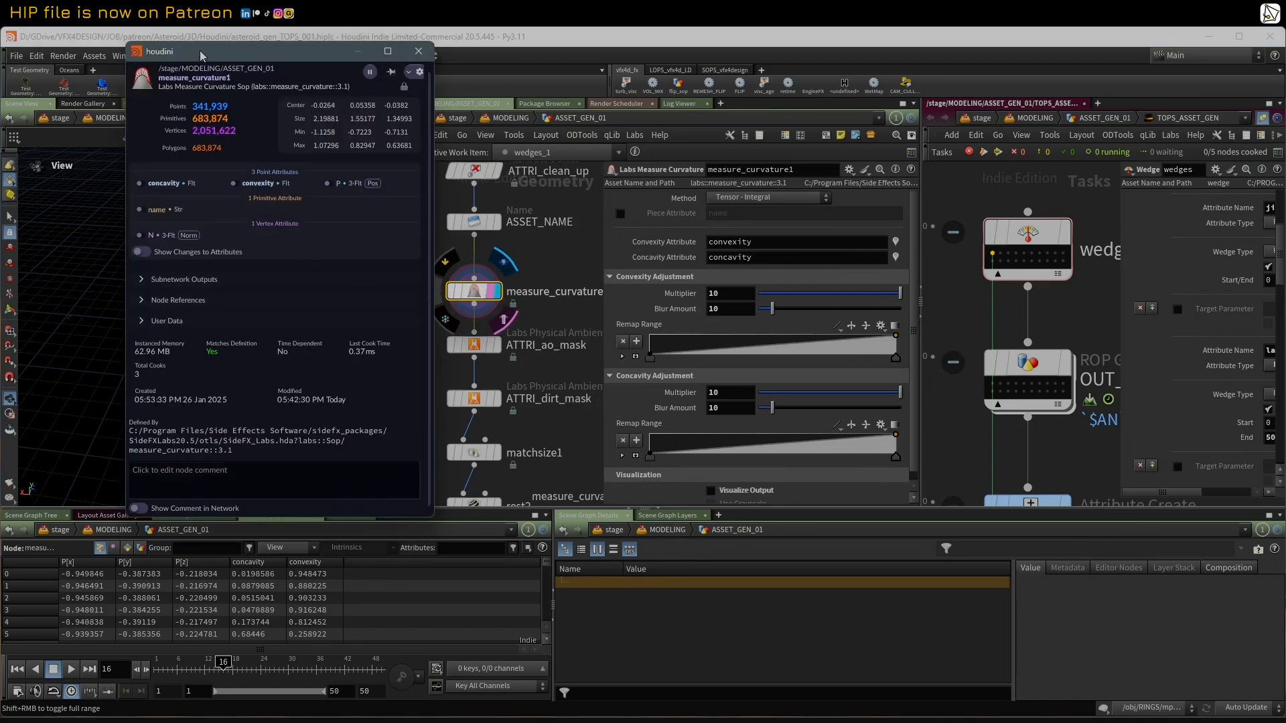
pyautogui.moveTo(200, 50); pyautogui.dragTo(705, 155)
pyautogui.click(654, 291)
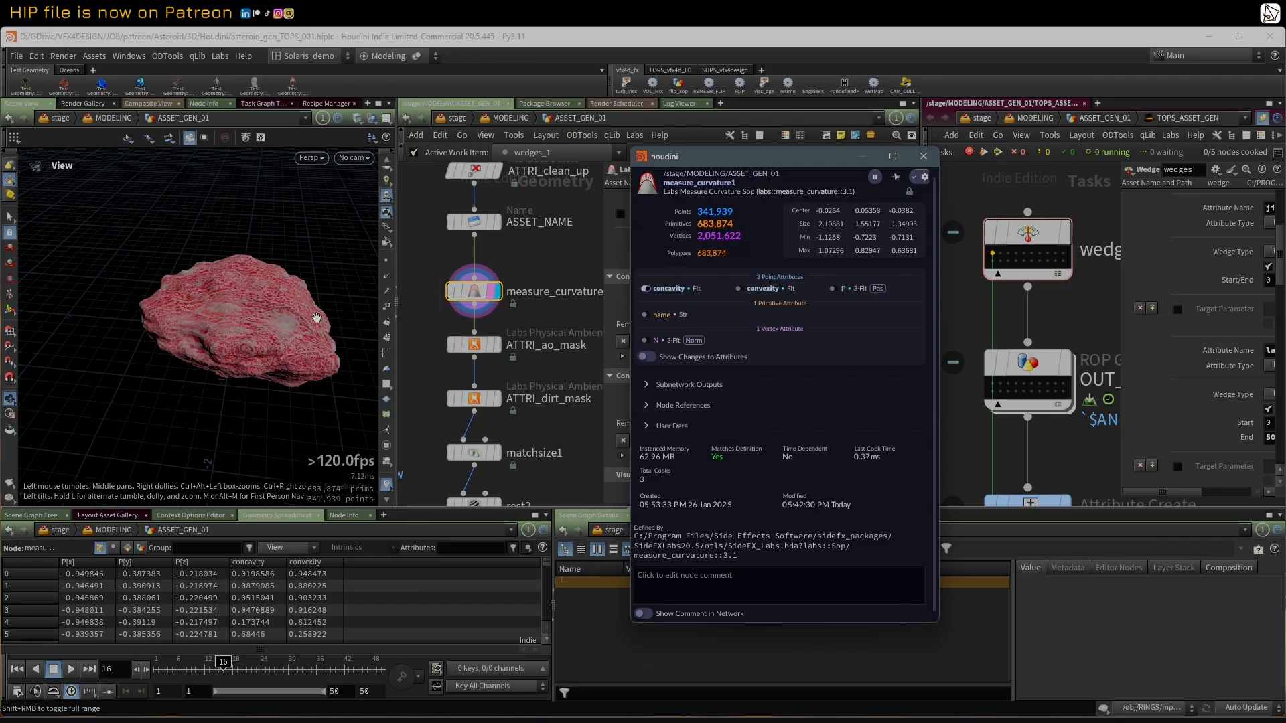
pyautogui.moveTo(313, 313); pyautogui.dragTo(263, 321)
pyautogui.moveTo(246, 311); pyautogui.dragTo(293, 302, button='right')
pyautogui.moveTo(293, 302); pyautogui.dragTo(337, 293)
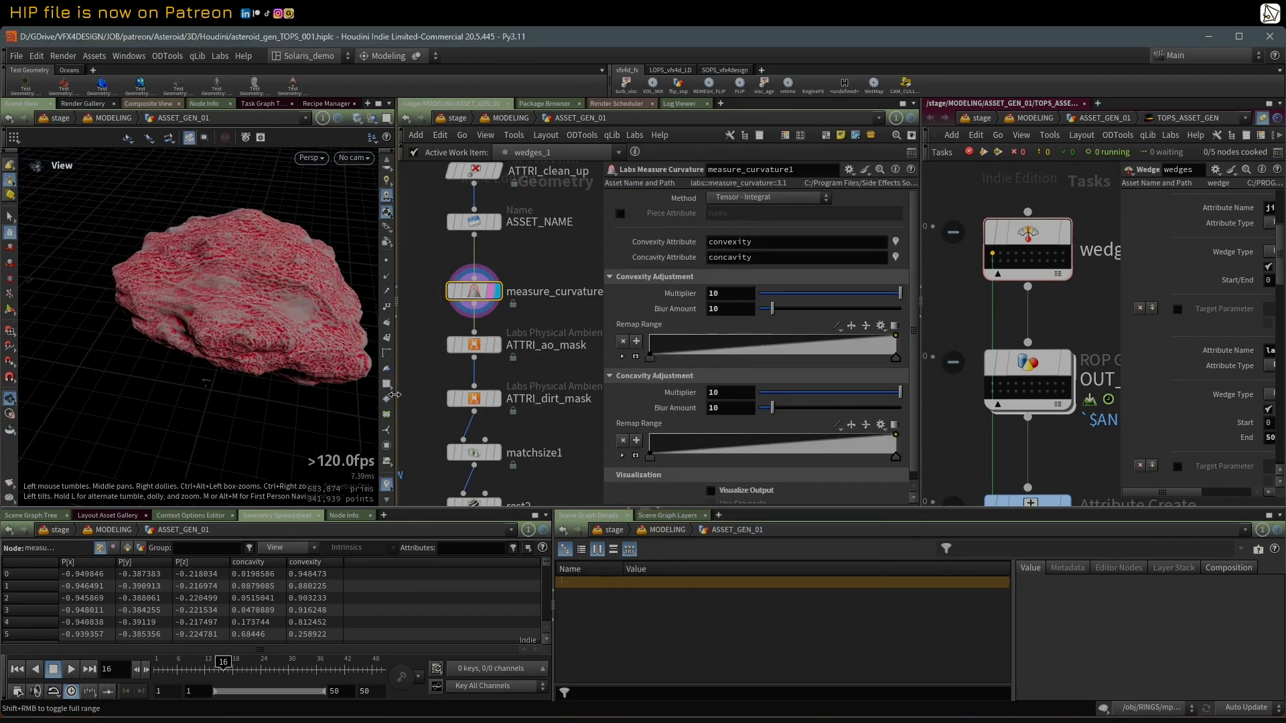
# Step: Turn off the concavity visualization and visualize measure_curvature1's convexity attribute on the asteroid instead
pyautogui.click(387, 484)
pyautogui.click(387, 484)
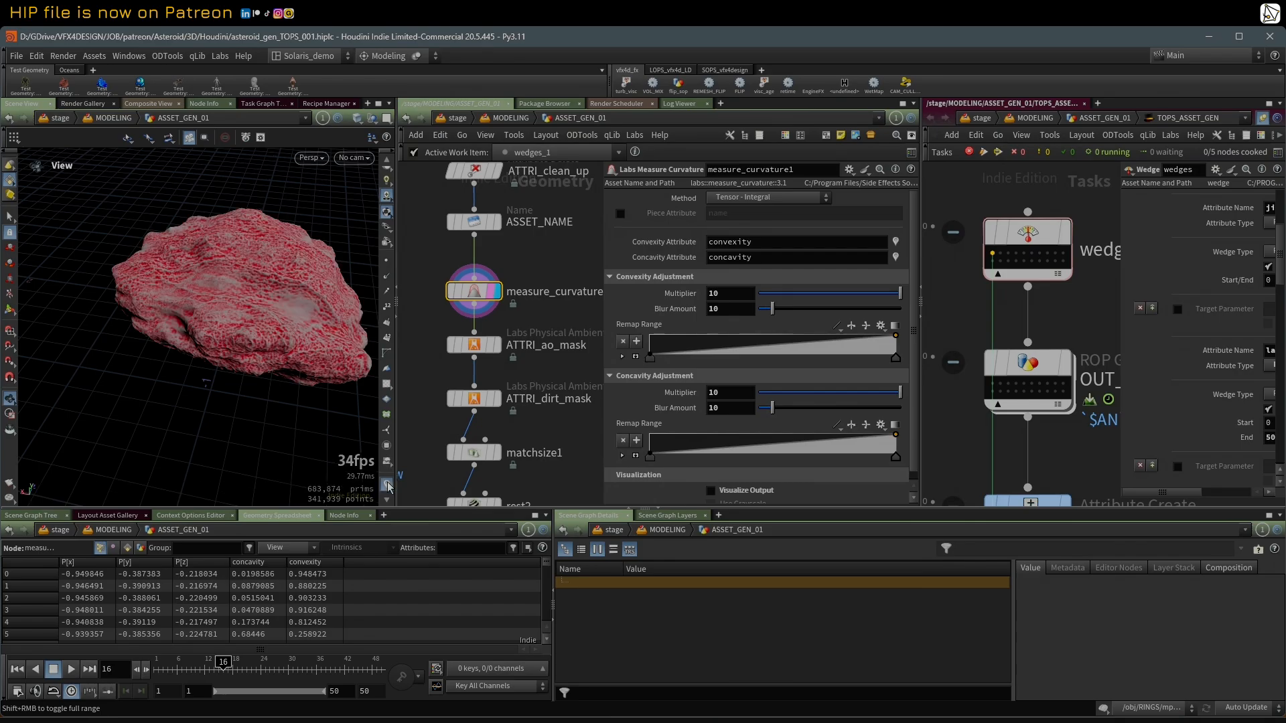
pyautogui.rightClick(387, 485)
pyautogui.click(387, 485)
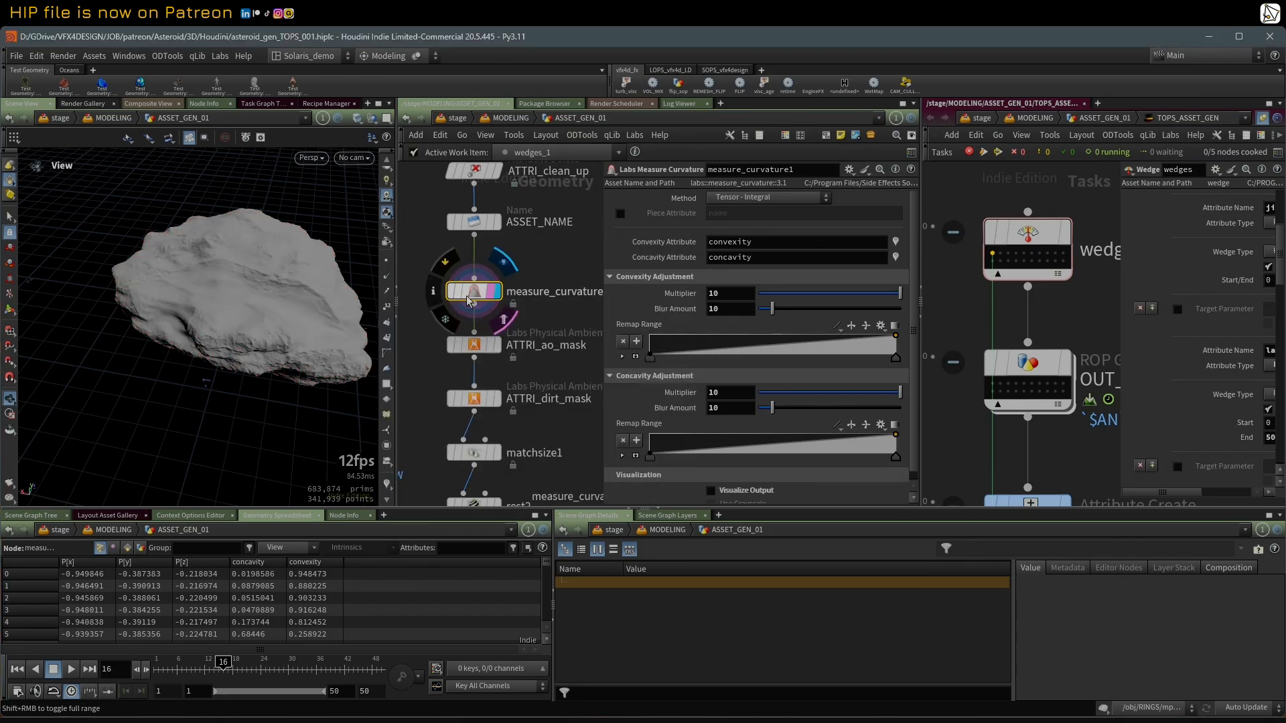
pyautogui.click(432, 291)
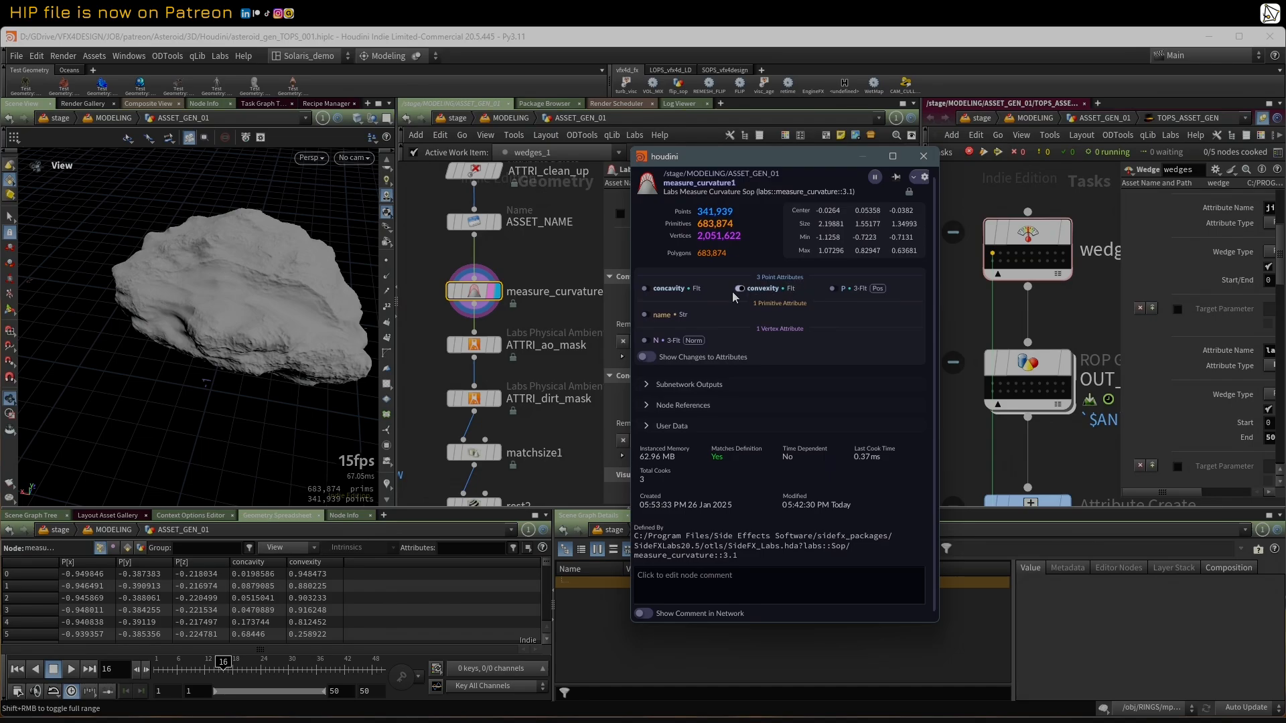
pyautogui.click(387, 485)
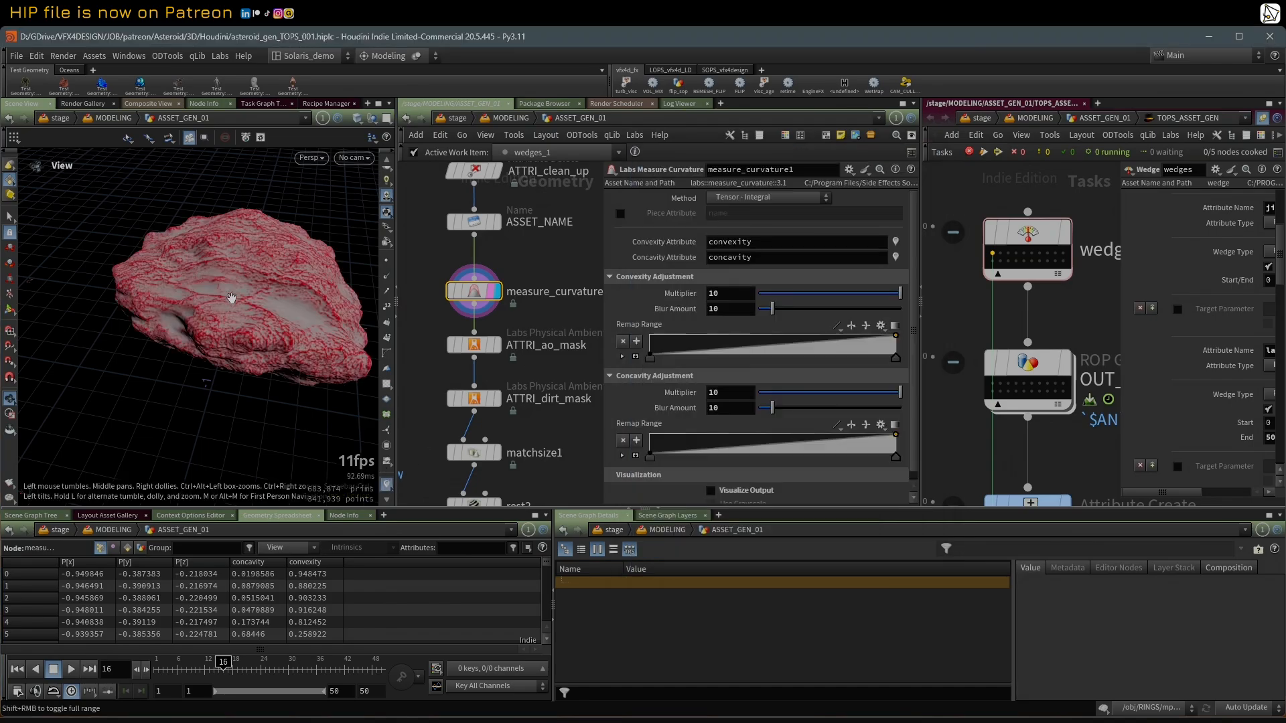
pyautogui.moveTo(231, 297)
pyautogui.mouseDown()
pyautogui.moveTo(285, 308)
pyautogui.moveTo(219, 281)
pyautogui.mouseUp()
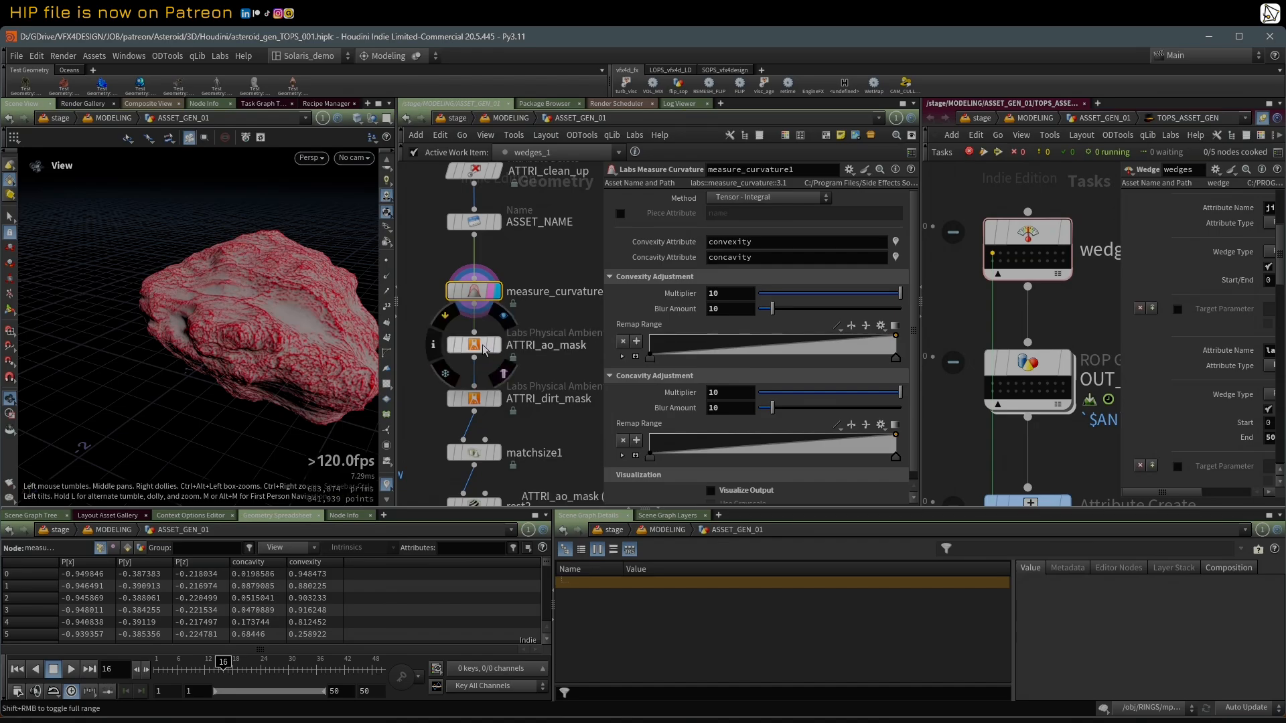
# Step: Display ATTRI_ao_mask and turn off the curvature visualization in the viewport
pyautogui.click(498, 346)
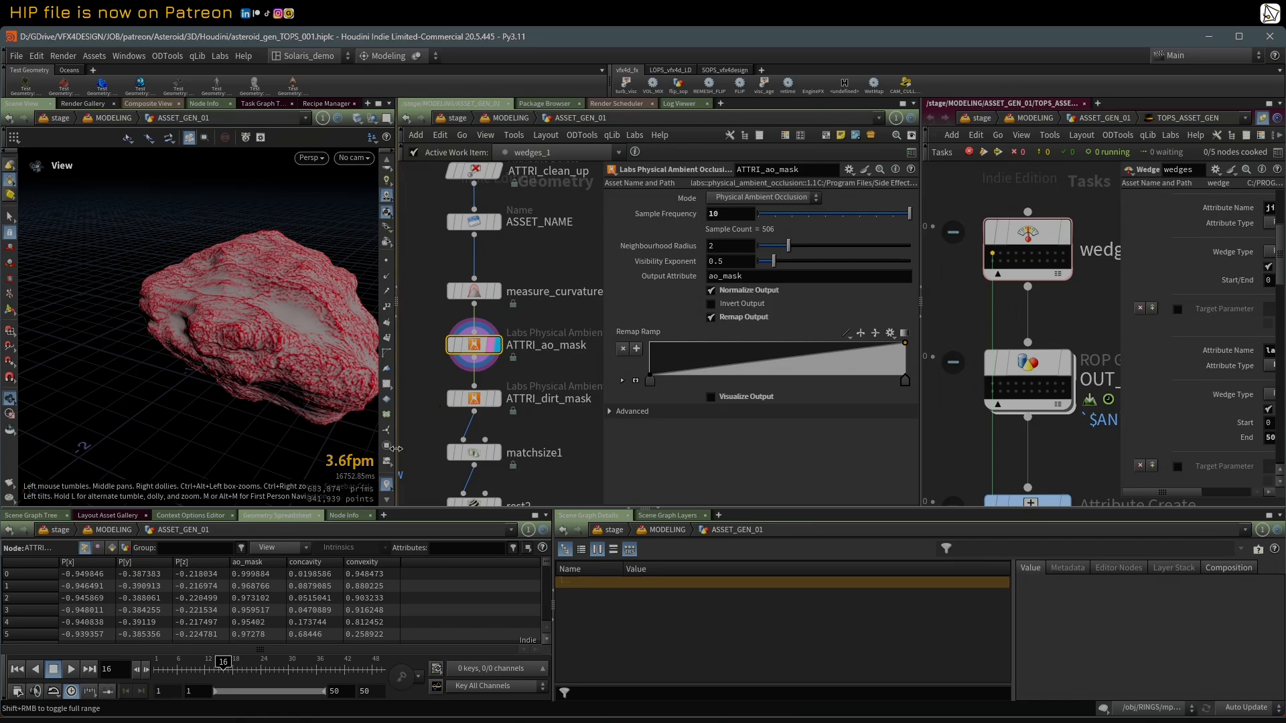
pyautogui.scroll(-1, 392, 460)
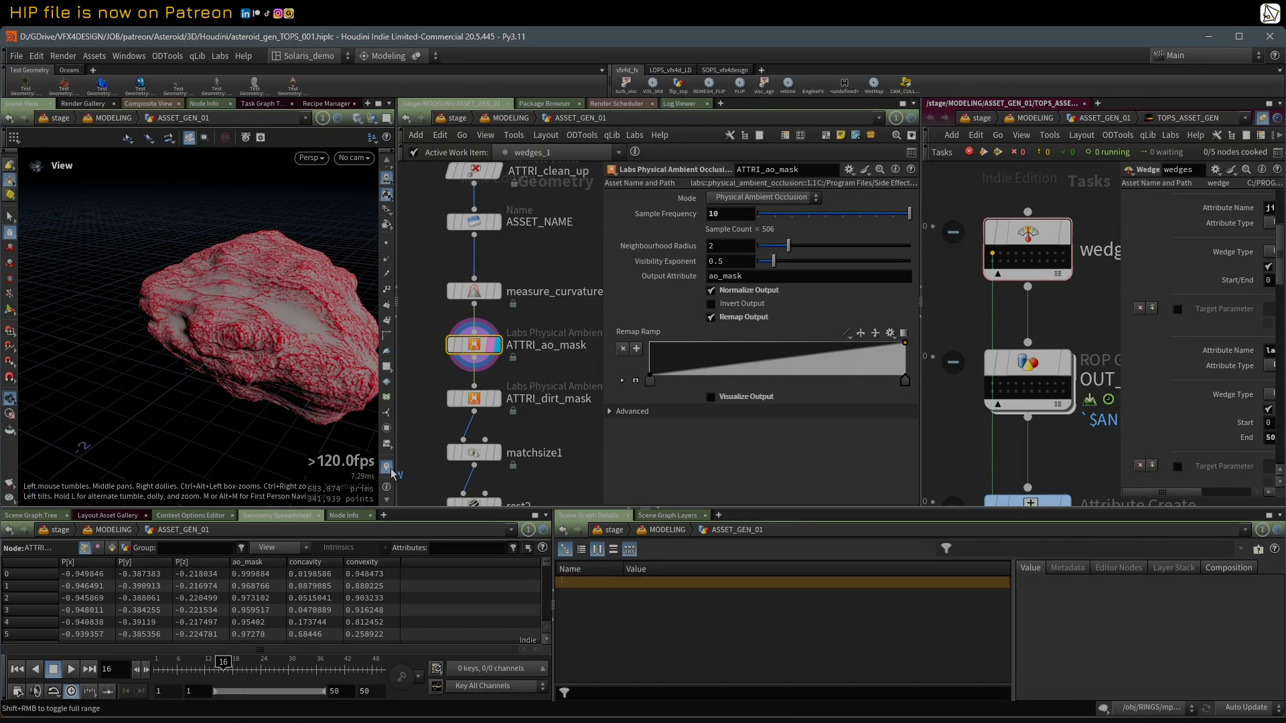
pyautogui.click(388, 468)
# Step: Preview the ao_mask on the asteroid by toggling ATTRI_ao_mask's Visualize Output, leaving the option off
pyautogui.click(711, 397)
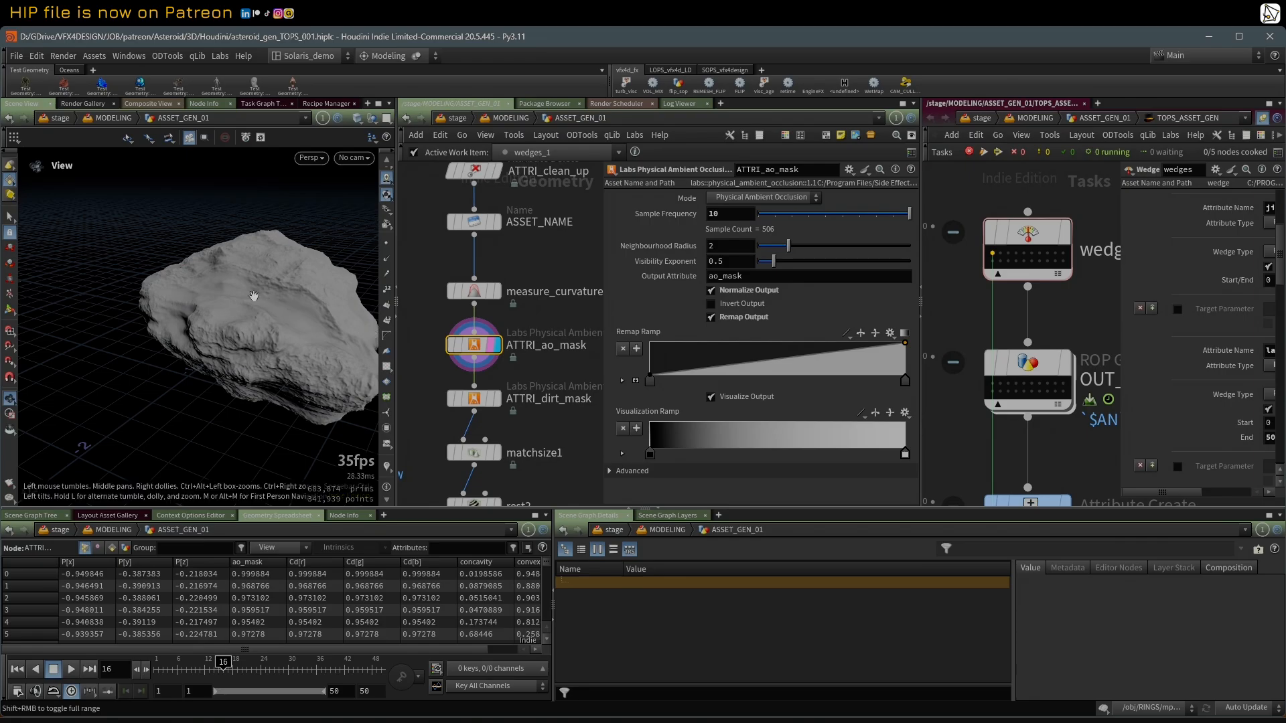
pyautogui.moveTo(259, 253); pyautogui.dragTo(280, 327)
pyautogui.click(711, 397)
pyautogui.click(710, 397)
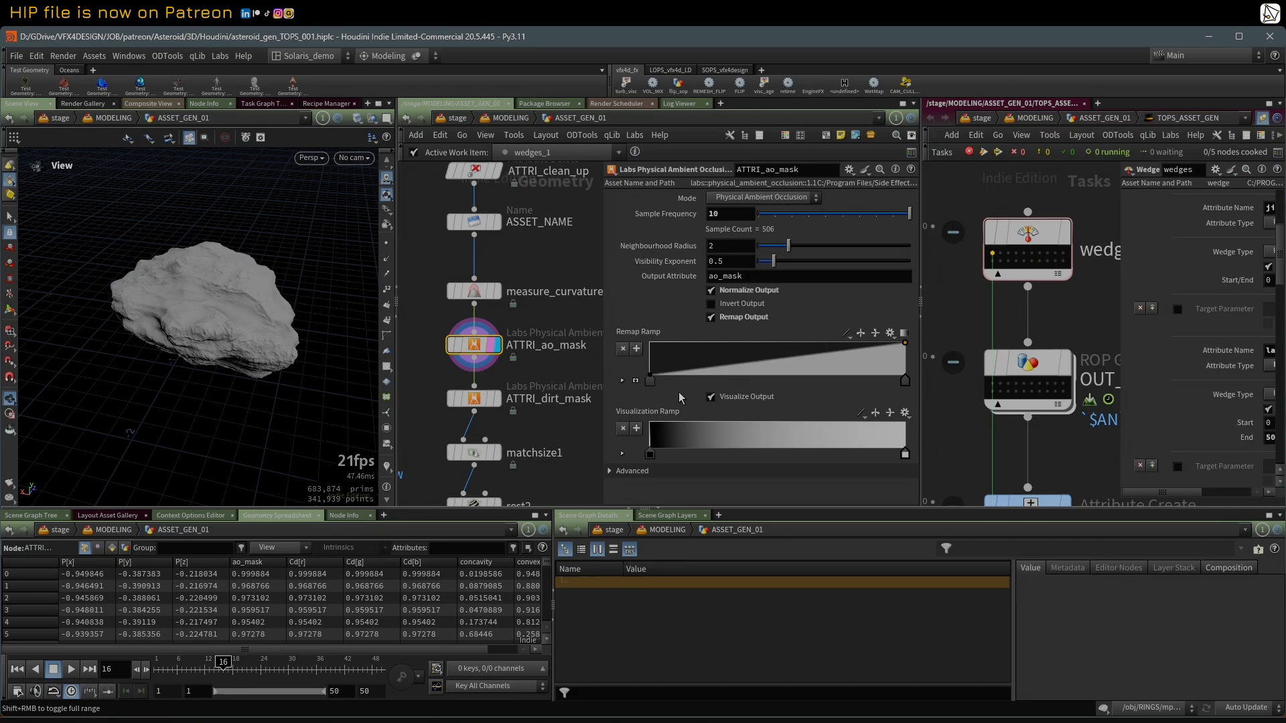
pyautogui.moveTo(161, 335); pyautogui.dragTo(268, 290)
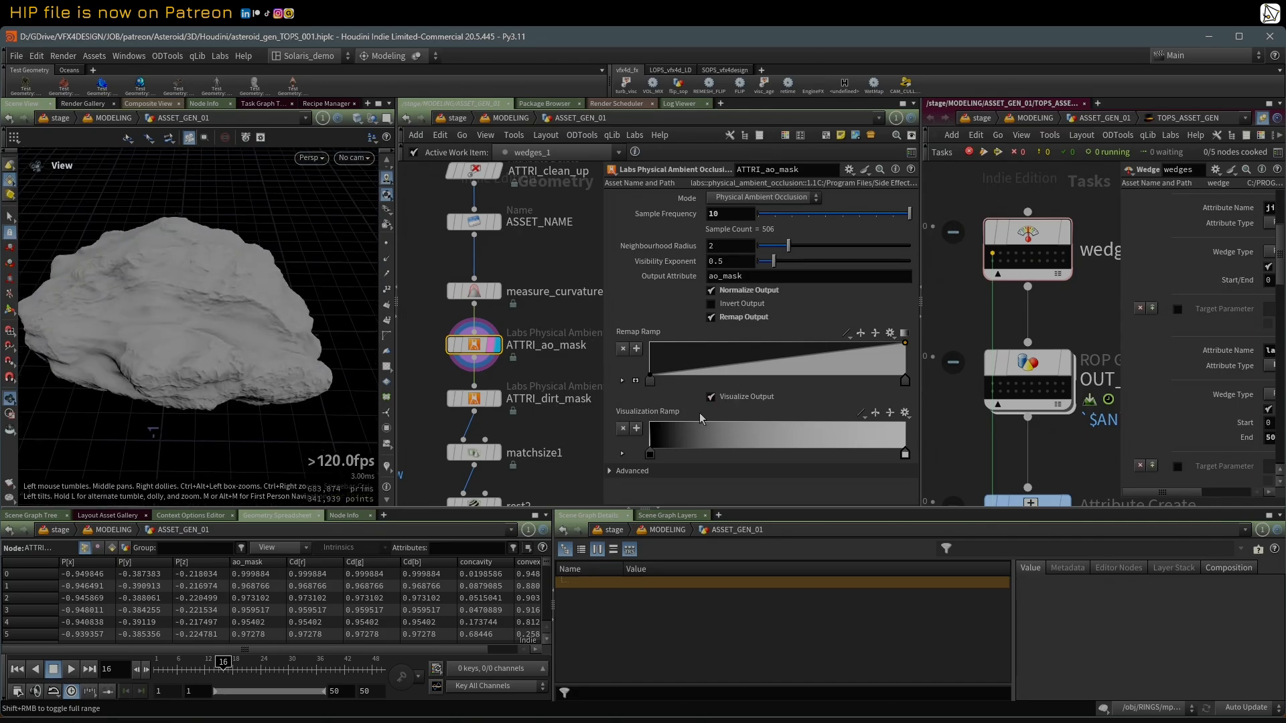
pyautogui.click(711, 397)
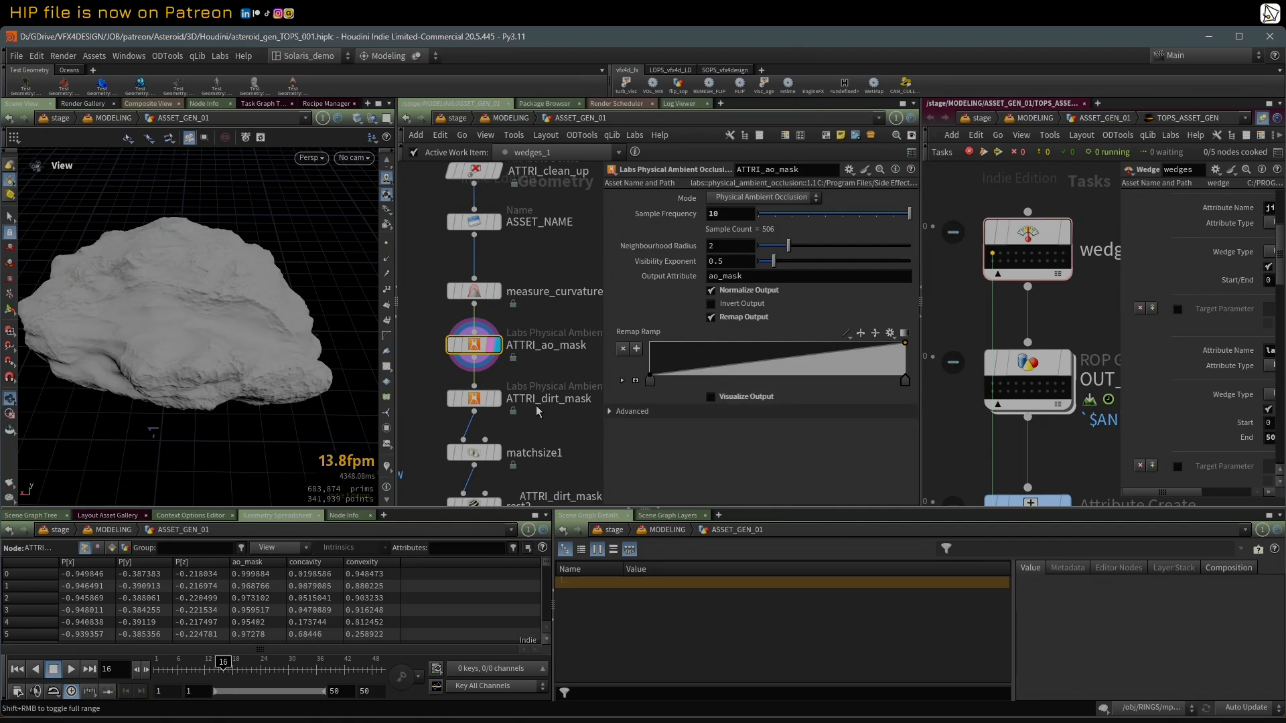
# Step: Display ATTRI_dirt_mask, enable its Visualize Output and inspect the dirt mask from several sides of the asteroid
pyautogui.click(480, 401)
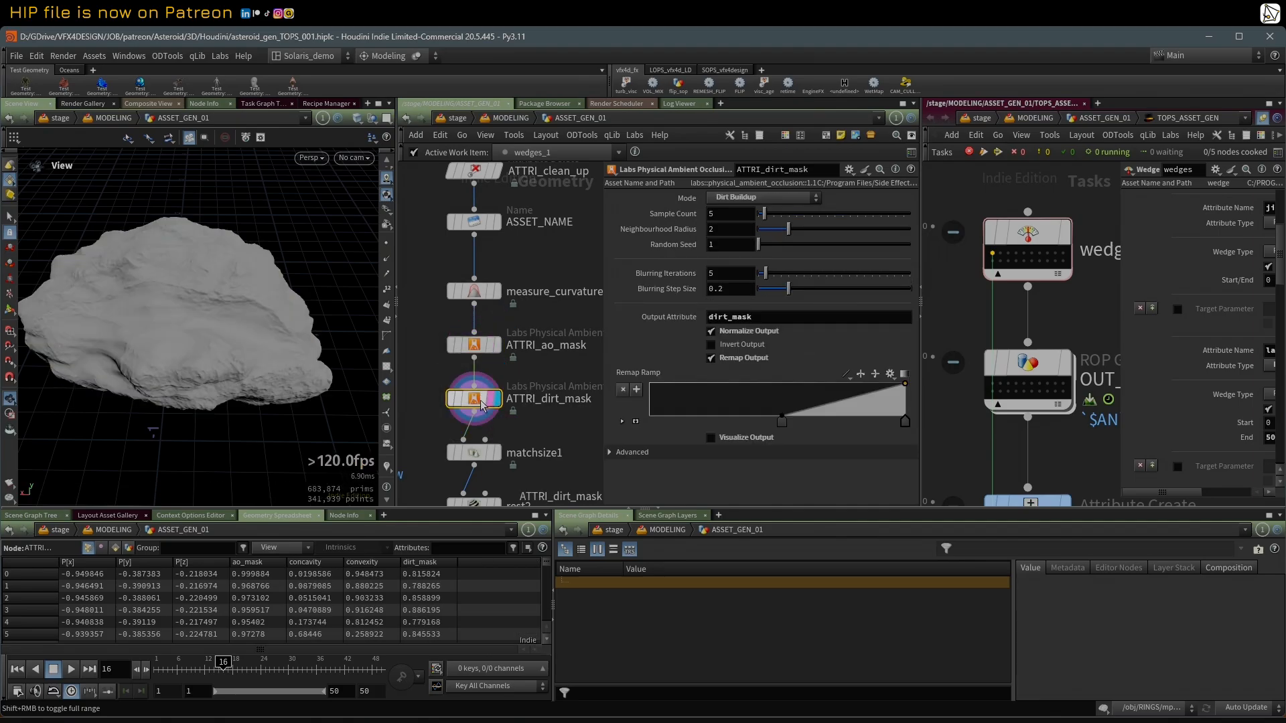
pyautogui.click(711, 438)
pyautogui.moveTo(201, 301); pyautogui.dragTo(423, 317)
pyautogui.moveTo(416, 329); pyautogui.dragTo(492, 422)
pyautogui.moveTo(425, 262); pyautogui.dragTo(504, 403)
pyautogui.click(543, 278)
pyautogui.moveTo(274, 306); pyautogui.dragTo(168, 344)
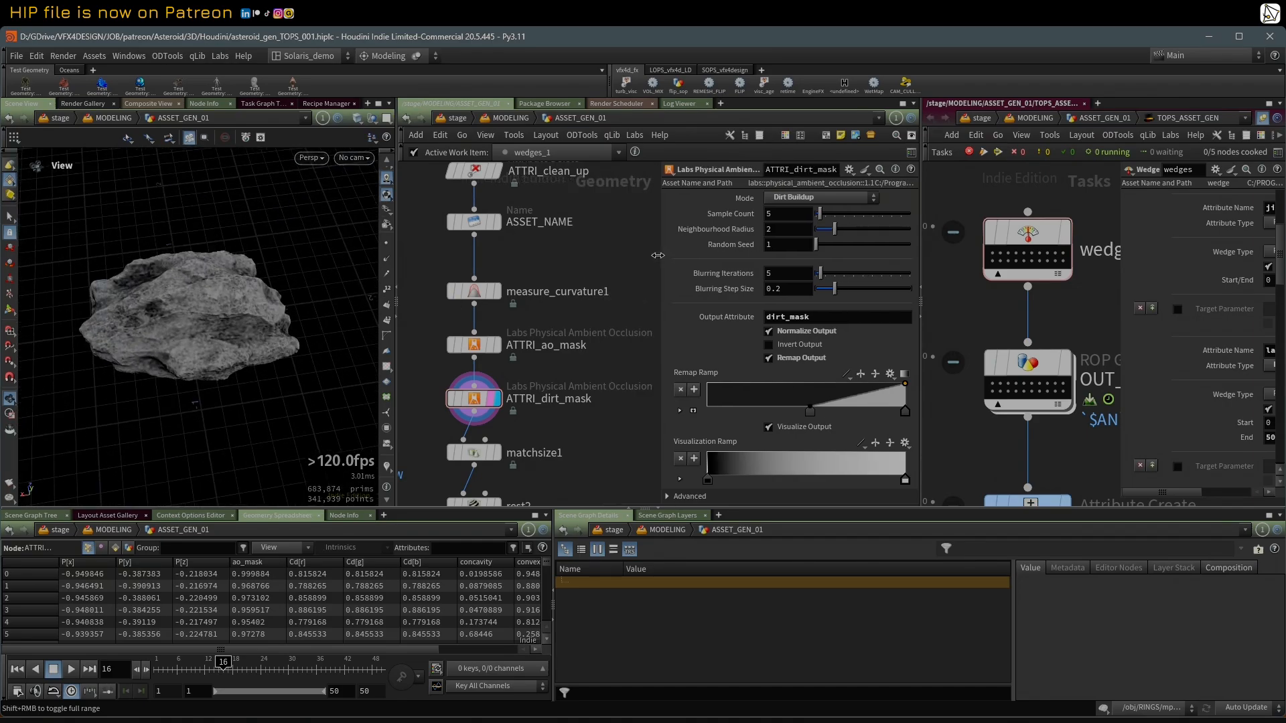
pyautogui.moveTo(603, 268); pyautogui.dragTo(661, 258)
pyautogui.moveTo(268, 321); pyautogui.dragTo(363, 332)
pyautogui.scroll(-3, 452, 307)
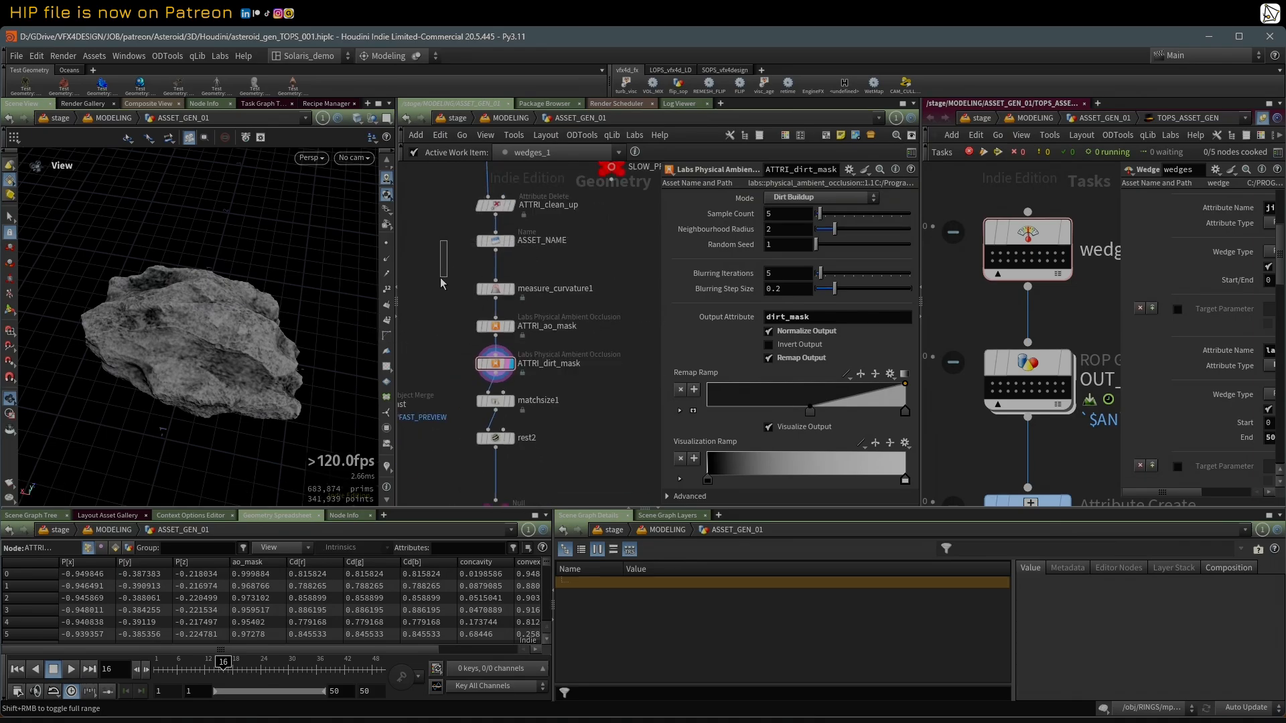
# Step: Point out the nodes from measure_curvature1 to rest2, and display matchsize1 to see the asteroid's placement
pyautogui.moveTo(436, 272); pyautogui.dragTo(561, 455)
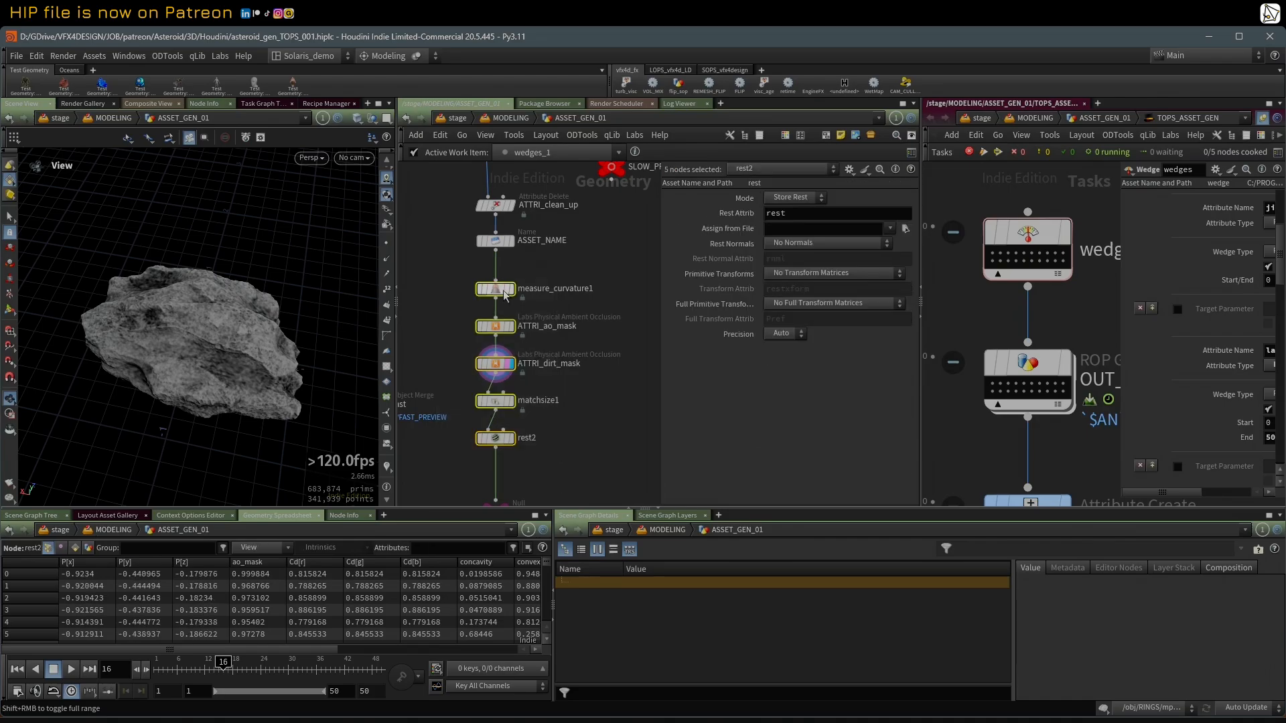
pyautogui.click(568, 450)
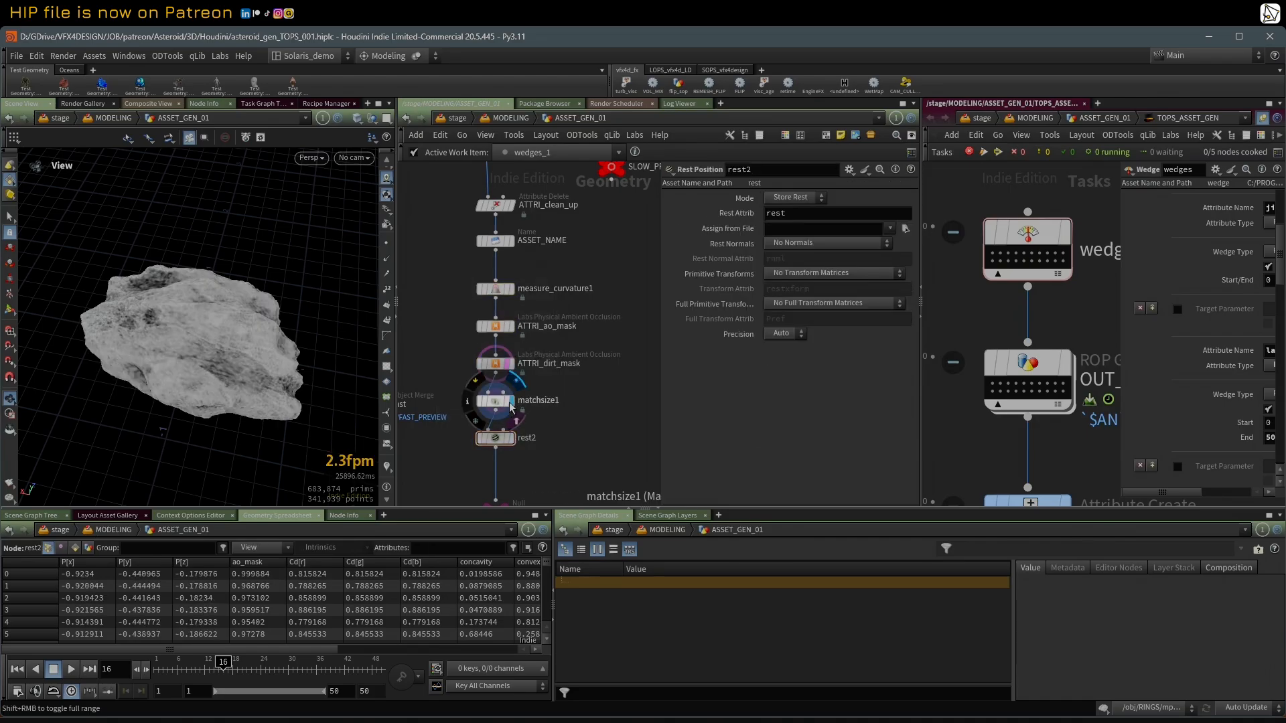
pyautogui.keyDown('alt'); pyautogui.moveTo(258, 321); pyautogui.dragTo(243, 344); pyautogui.keyUp('alt')
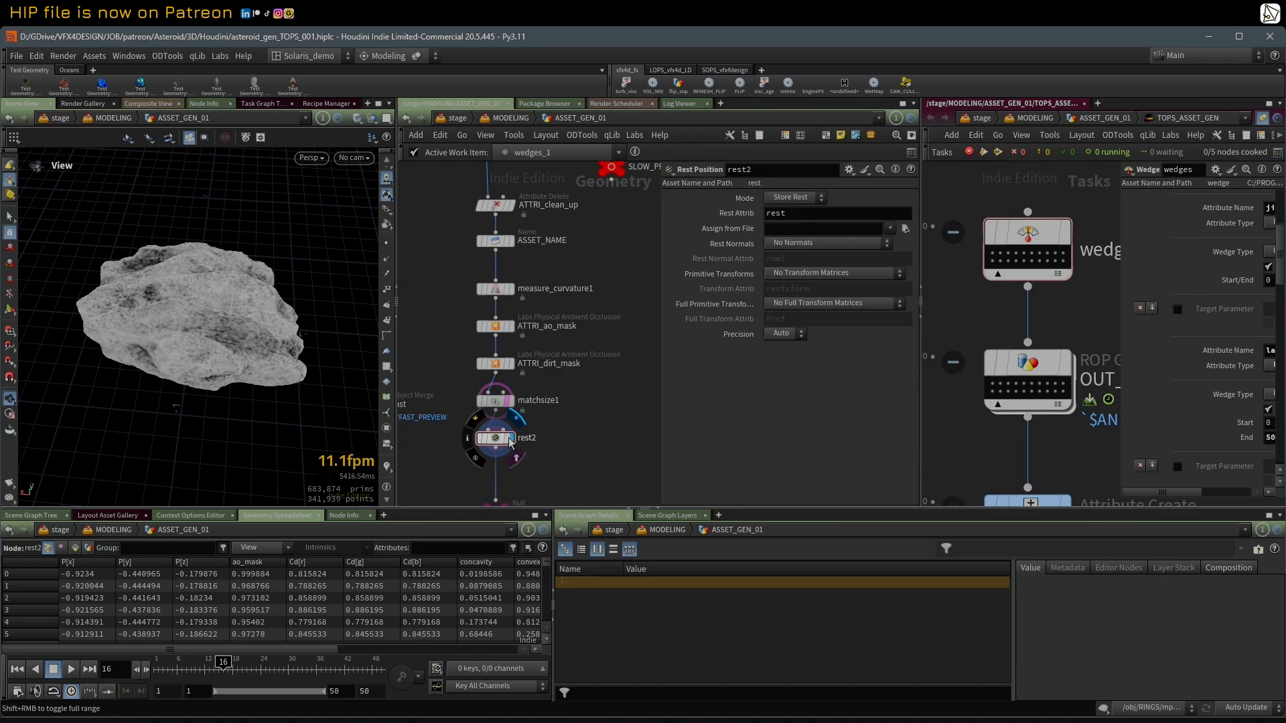
# Step: Display rest2 and check its point attributes in the node information
pyautogui.moveTo(560, 432); pyautogui.dragTo(592, 297, button='middle')
pyautogui.scroll(2, 592, 297)
pyautogui.middleClick(517, 310)
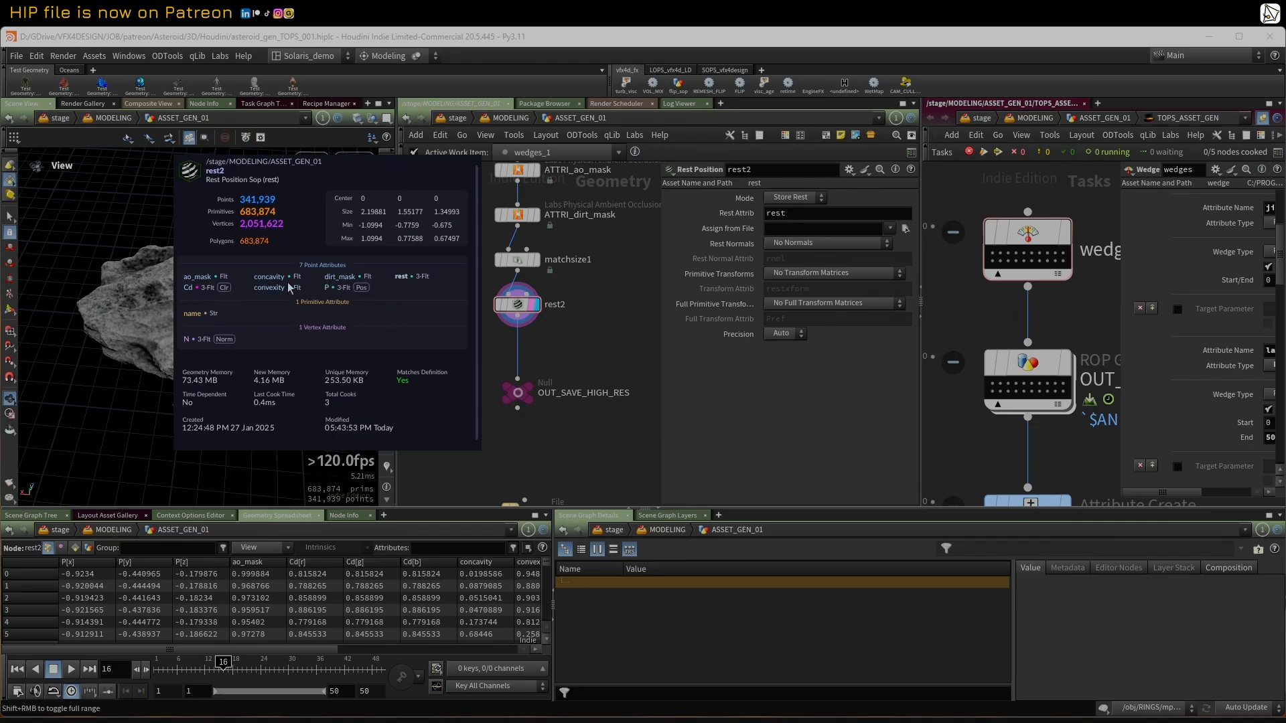
# Step: Disable Visualize Output on ATTRI_dirt_mask, check the same option on ATTRI_ao_mask and recheck rest2's attributes
pyautogui.moveTo(601, 287); pyautogui.dragTo(552, 337, button='middle')
pyautogui.click(490, 306)
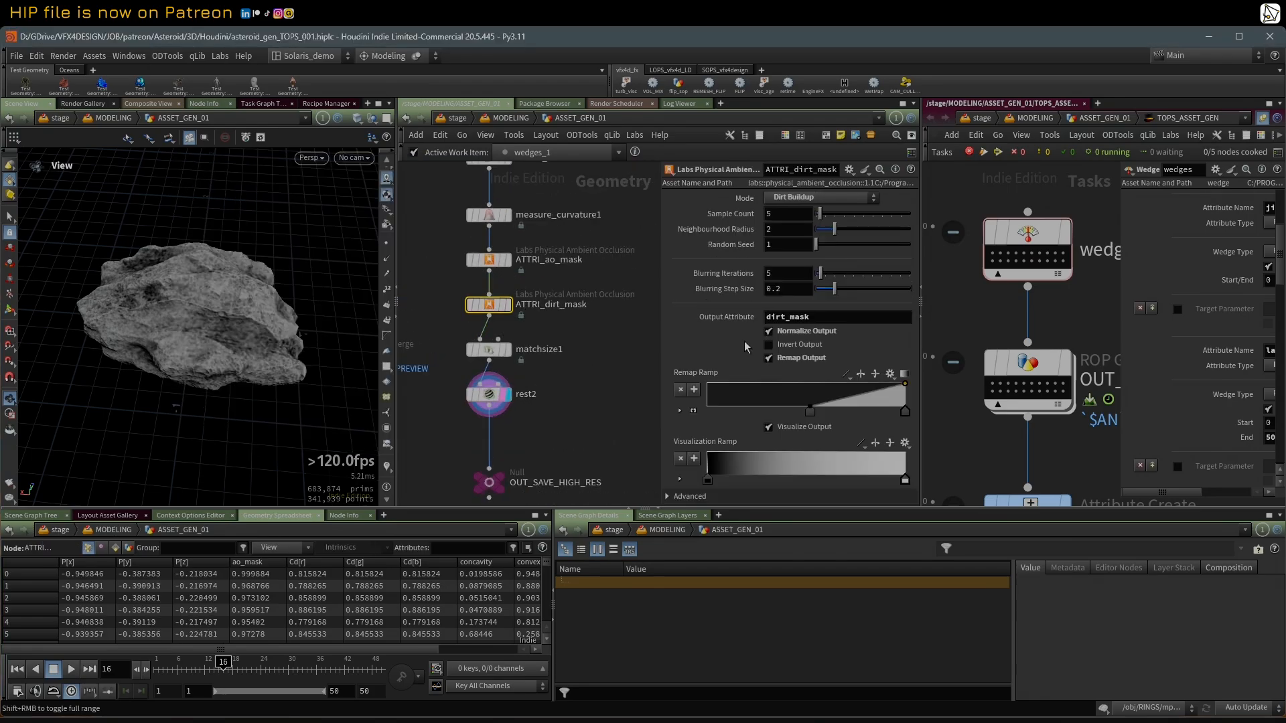
pyautogui.click(769, 427)
pyautogui.click(489, 260)
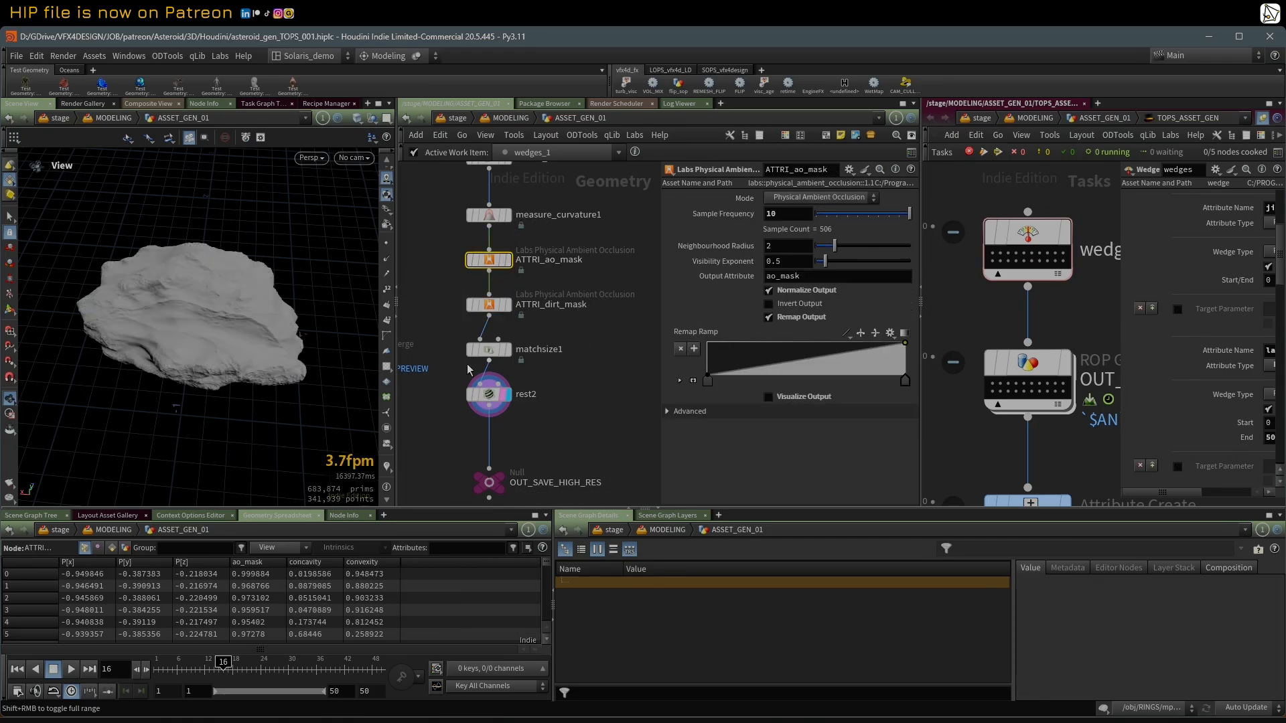
pyautogui.middleClick(489, 396)
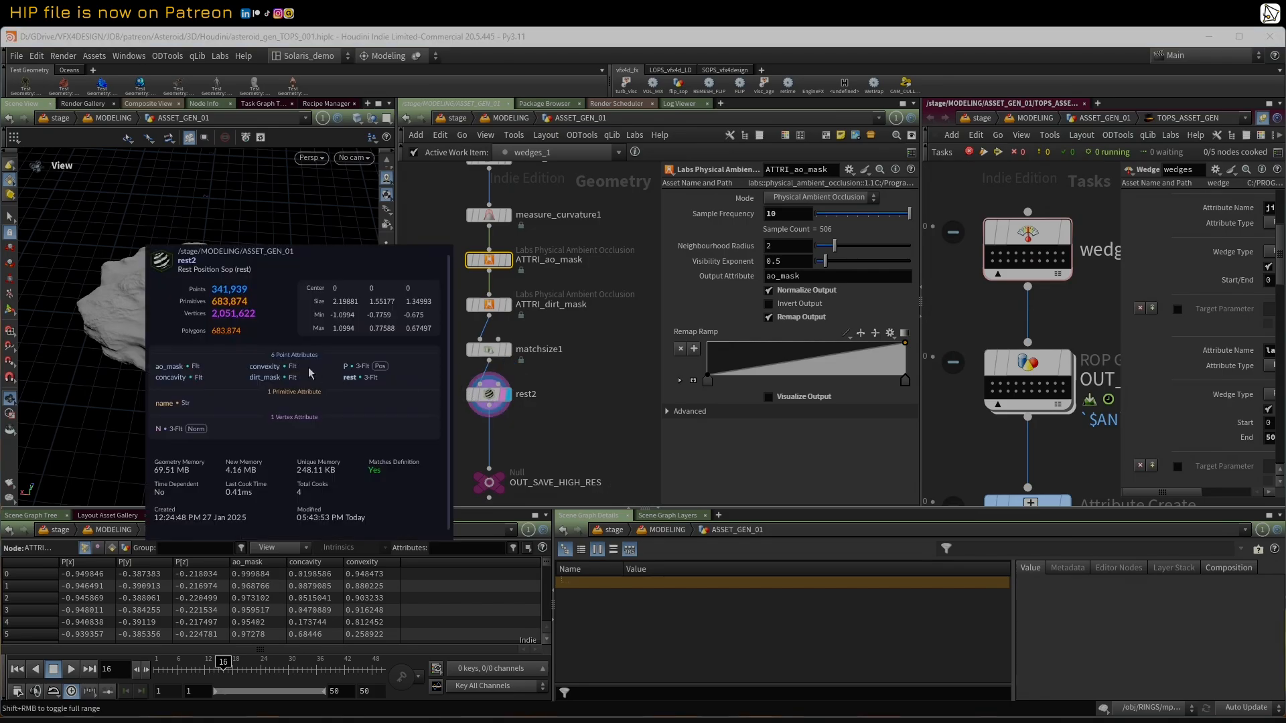
# Step: Examine the overall geometry network, from the asteroid build chain through rest2 to the branches below OUT_SAVE_HIGH_RES
pyautogui.moveTo(504, 414); pyautogui.dragTo(551, 388, button='middle')
pyautogui.scroll(-3, 488, 398)
pyautogui.moveTo(461, 422); pyautogui.dragTo(506, 332, button='middle')
pyautogui.scroll(-1, 505, 332)
pyautogui.scroll(-2, 505, 333)
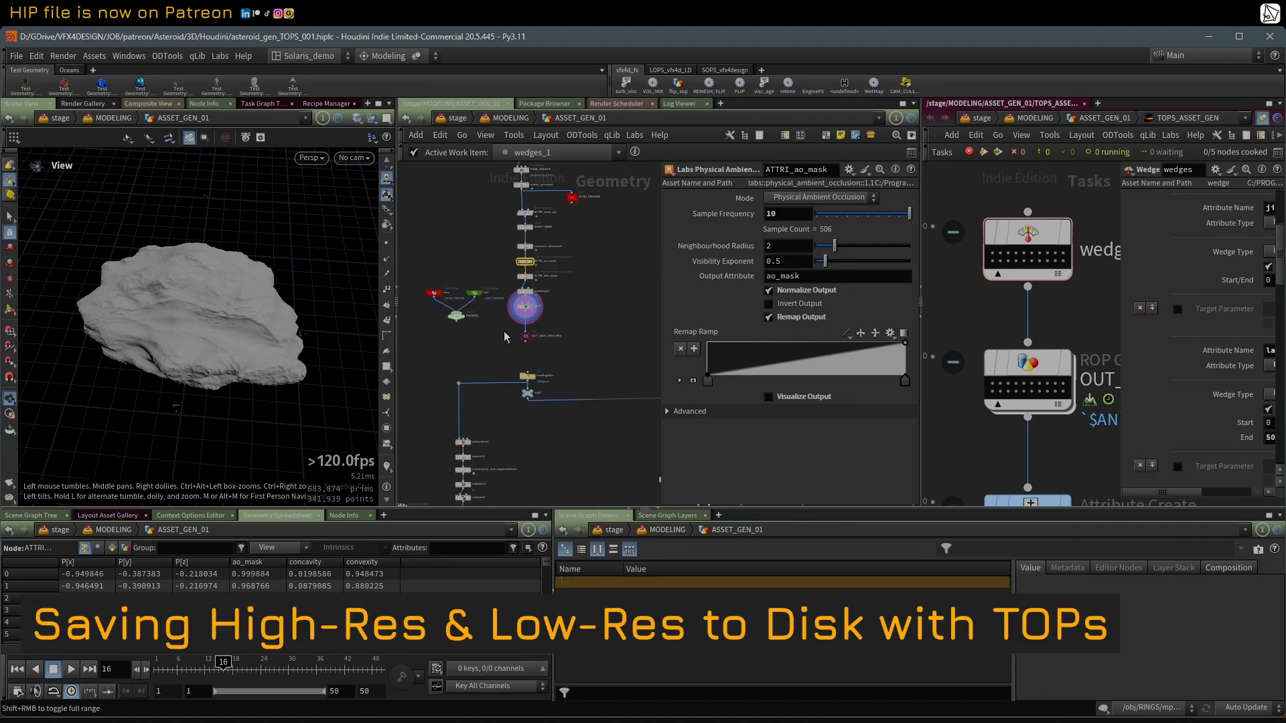
pyautogui.scroll(-2, 562, 288)
pyautogui.scroll(-2, 595, 252)
pyautogui.moveTo(596, 251); pyautogui.dragTo(559, 413, button='middle')
pyautogui.scroll(-4, 578, 368)
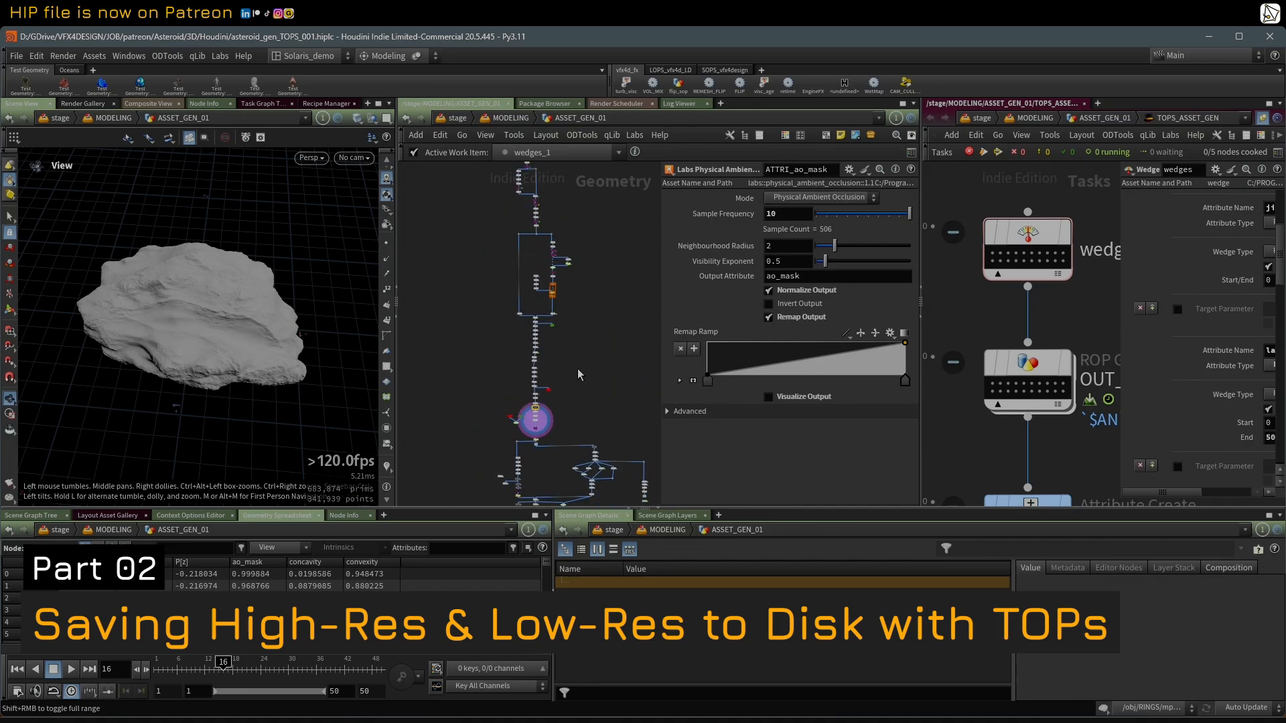
pyautogui.moveTo(585, 359); pyautogui.dragTo(576, 383, button='middle')
pyautogui.scroll(2, 574, 379)
pyautogui.moveTo(285, 313); pyautogui.dragTo(189, 270)
pyautogui.moveTo(608, 415); pyautogui.dragTo(627, 370, button='middle')
pyautogui.scroll(-2, 628, 371)
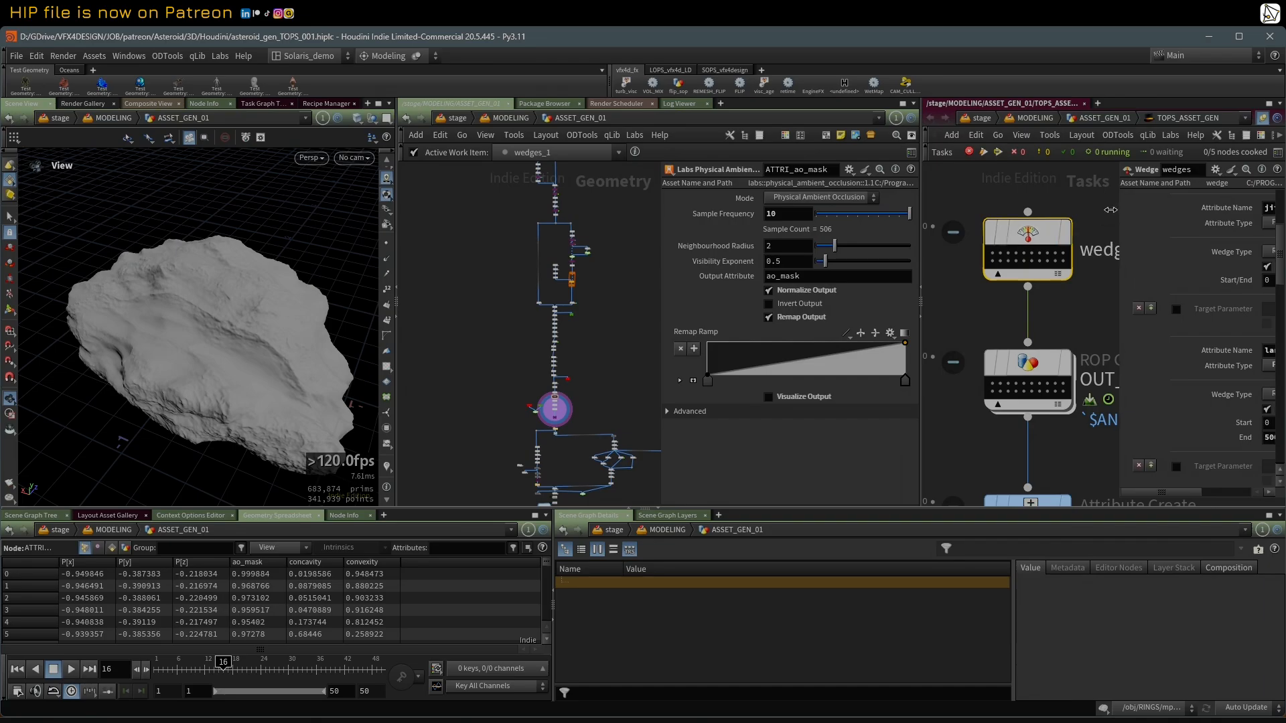
# Step: Show the wedges node's Wedge Count and Random Seed settings and dirty the node to clear its work items
pyautogui.moveTo(1120, 215); pyautogui.dragTo(1028, 213)
pyautogui.moveTo(1001, 201); pyautogui.dragTo(985, 218, button='middle')
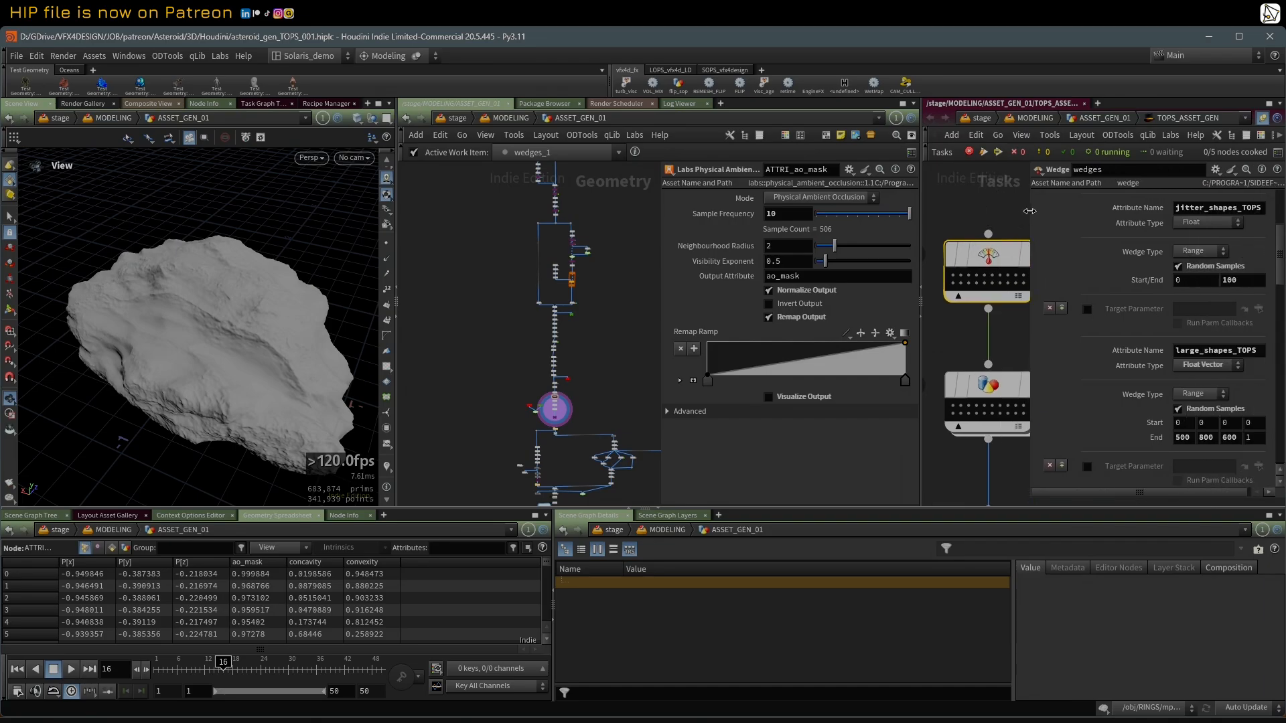
pyautogui.moveTo(1030, 211)
pyautogui.mouseDown()
pyautogui.moveTo(1011, 212)
pyautogui.moveTo(1025, 212)
pyautogui.mouseUp()
pyautogui.moveTo(1282, 264); pyautogui.dragTo(1282, 224)
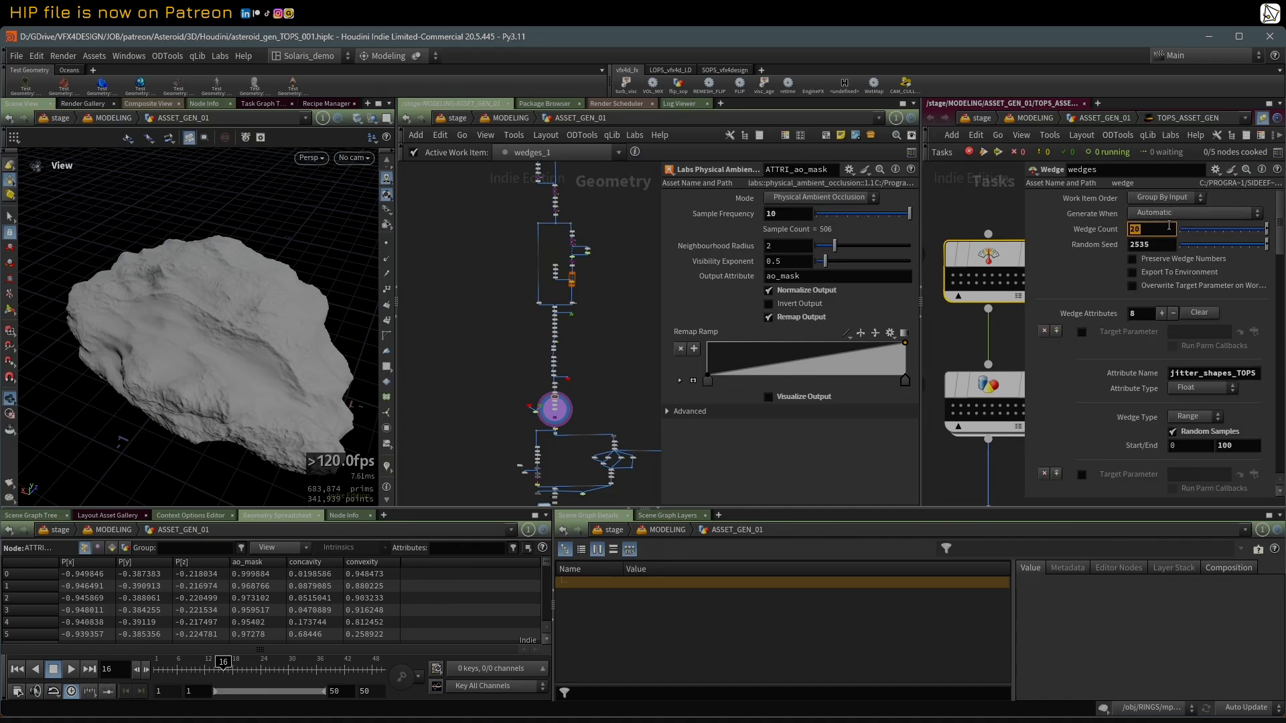
pyautogui.rightClick(1001, 259)
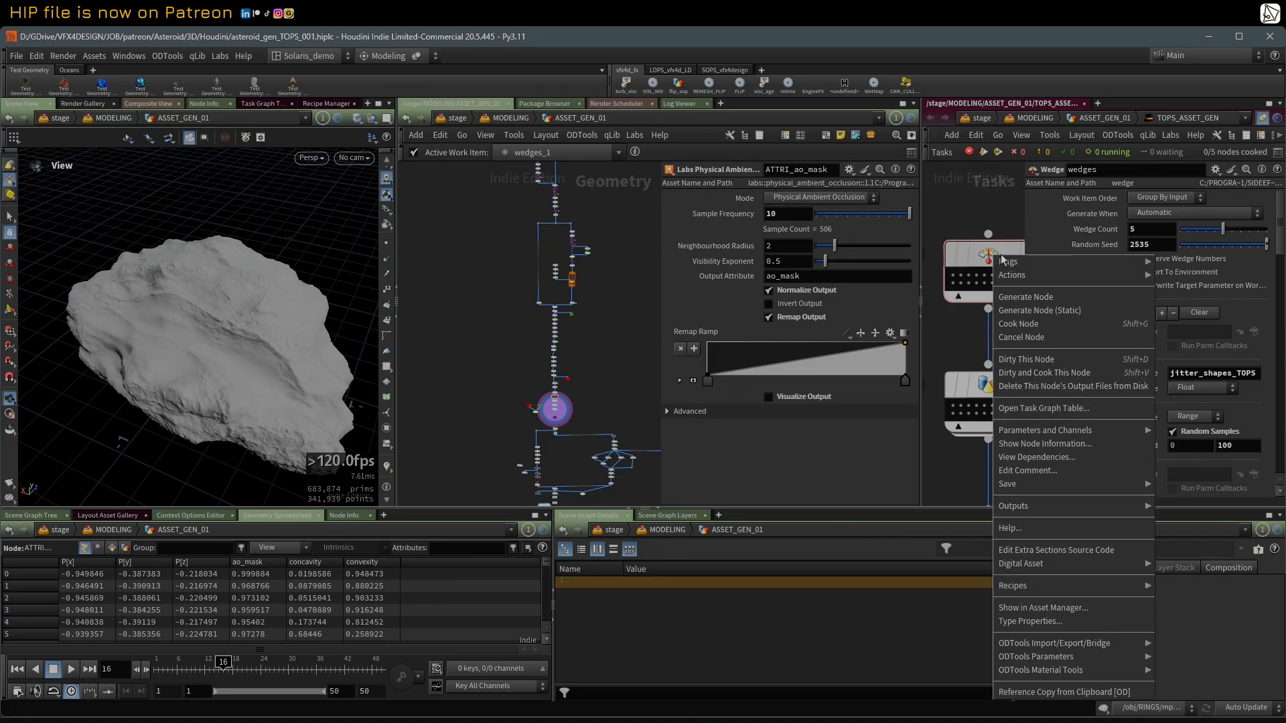
pyautogui.click(1048, 360)
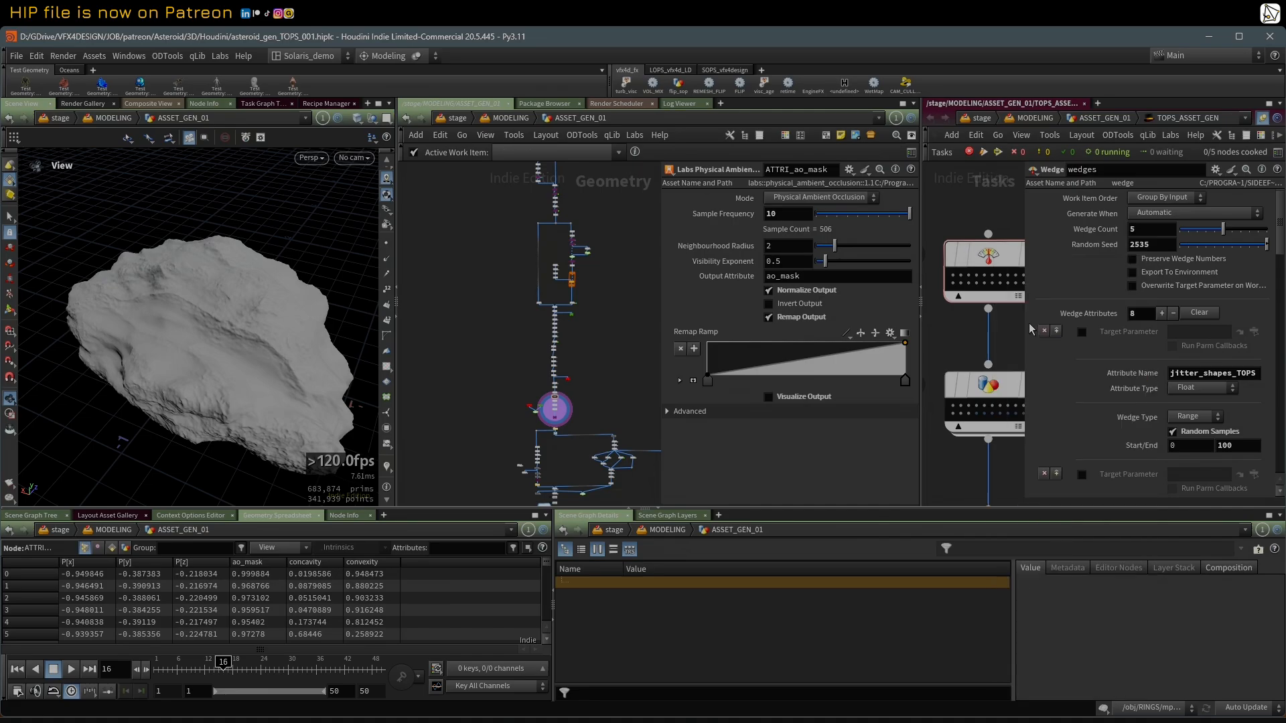
# Step: Generate the static work items of the wedges node, and generate the work items of the OUT_SAVE_HIGH_RES ROP Geometry node
pyautogui.rightClick(985, 253)
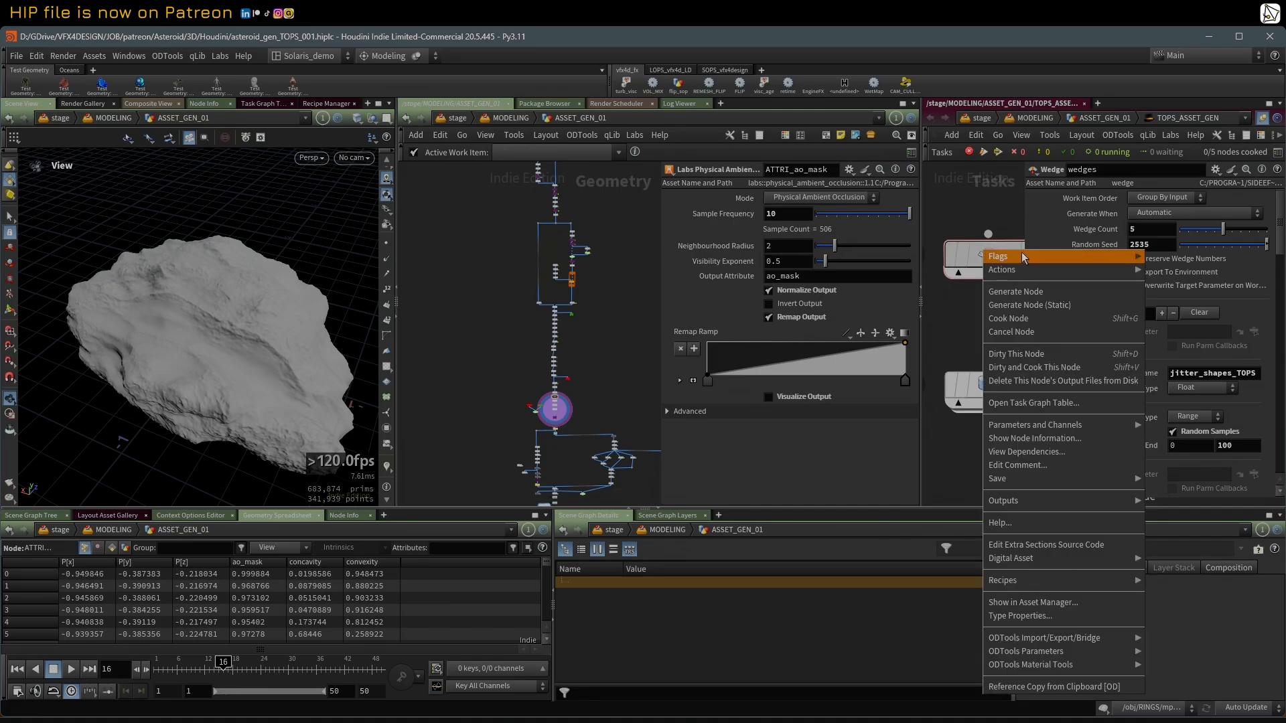
pyautogui.click(1067, 307)
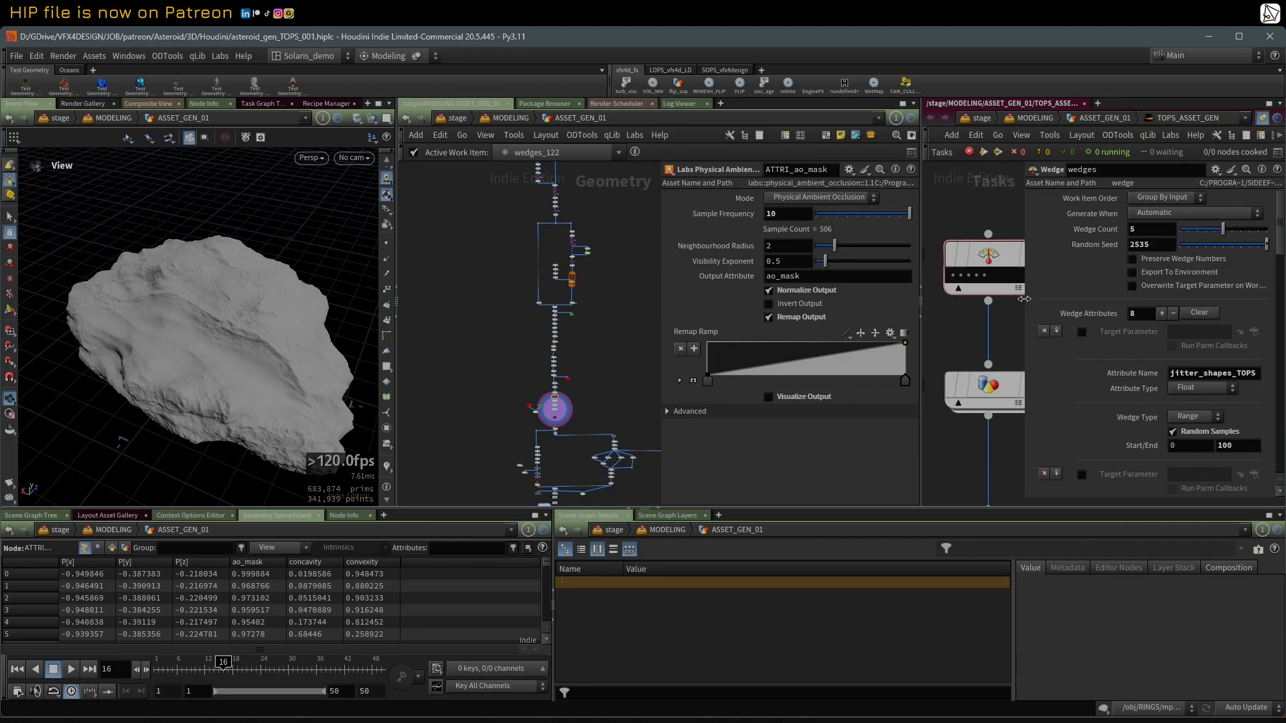
pyautogui.moveTo(1026, 302); pyautogui.dragTo(1090, 302)
pyautogui.click(989, 387)
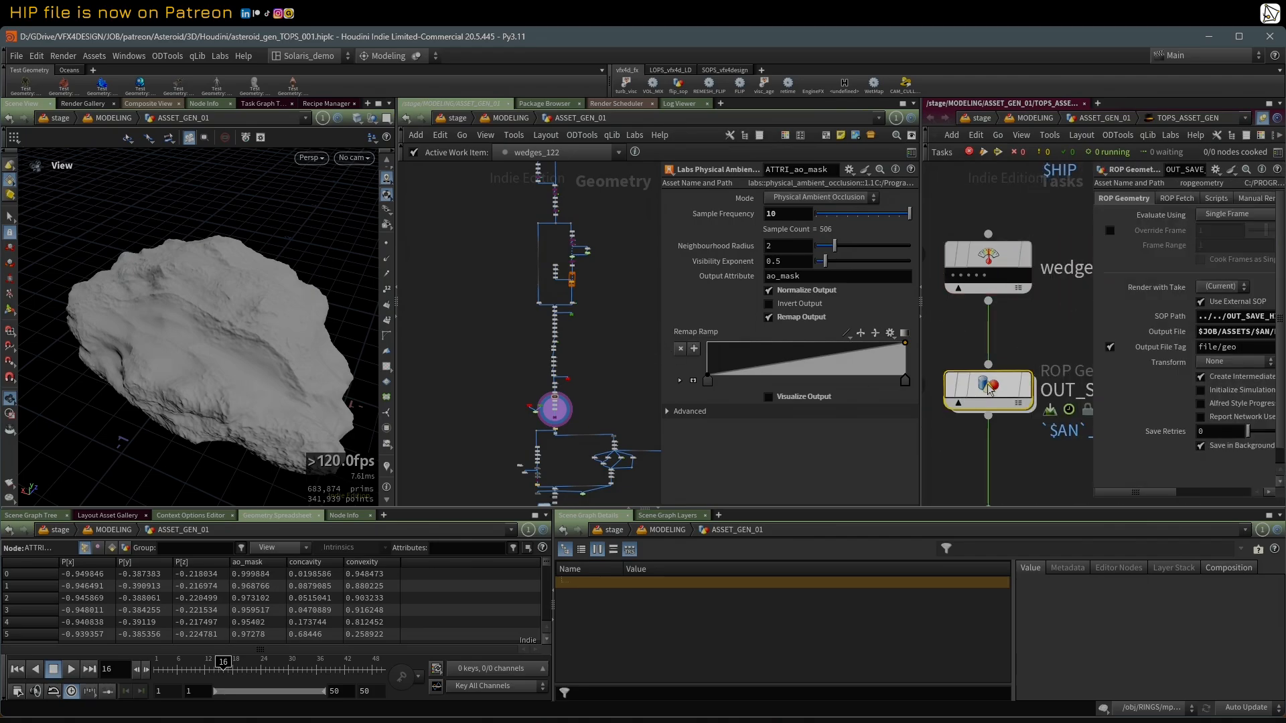
pyautogui.rightClick(990, 387)
pyautogui.click(1028, 299)
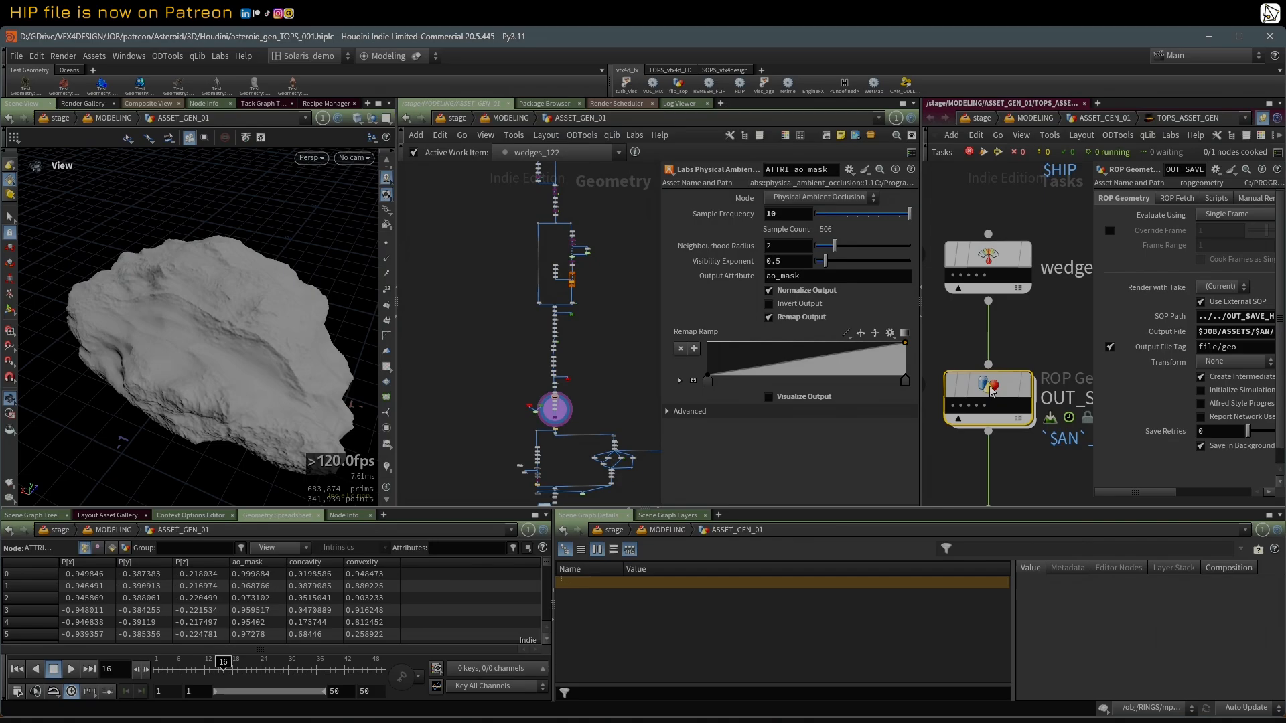
pyautogui.scroll(-2, 1021, 321)
pyautogui.scroll(1, 1018, 335)
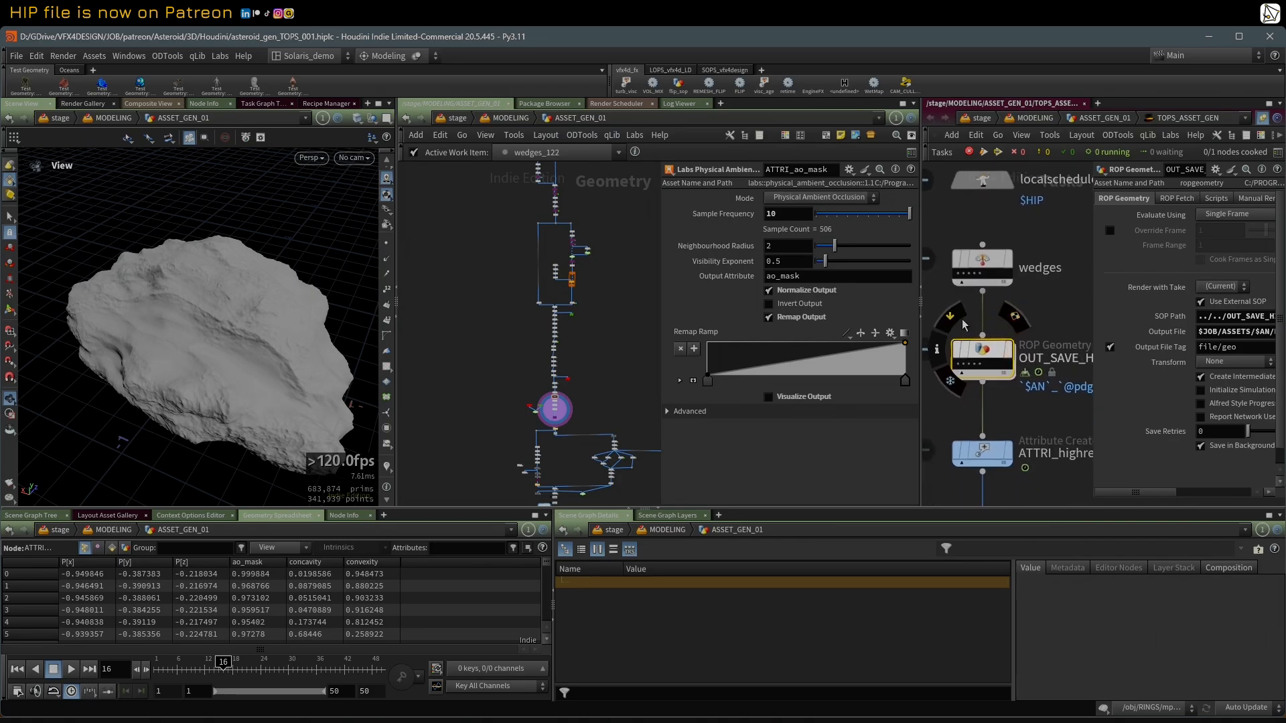
# Step: Show the Geometry File setting of the LoadhighRes file node below OUT_SAVE_HIGH_RES in the geometry network
pyautogui.moveTo(605, 400); pyautogui.dragTo(563, 277, button='middle')
pyautogui.scroll(3, 503, 305)
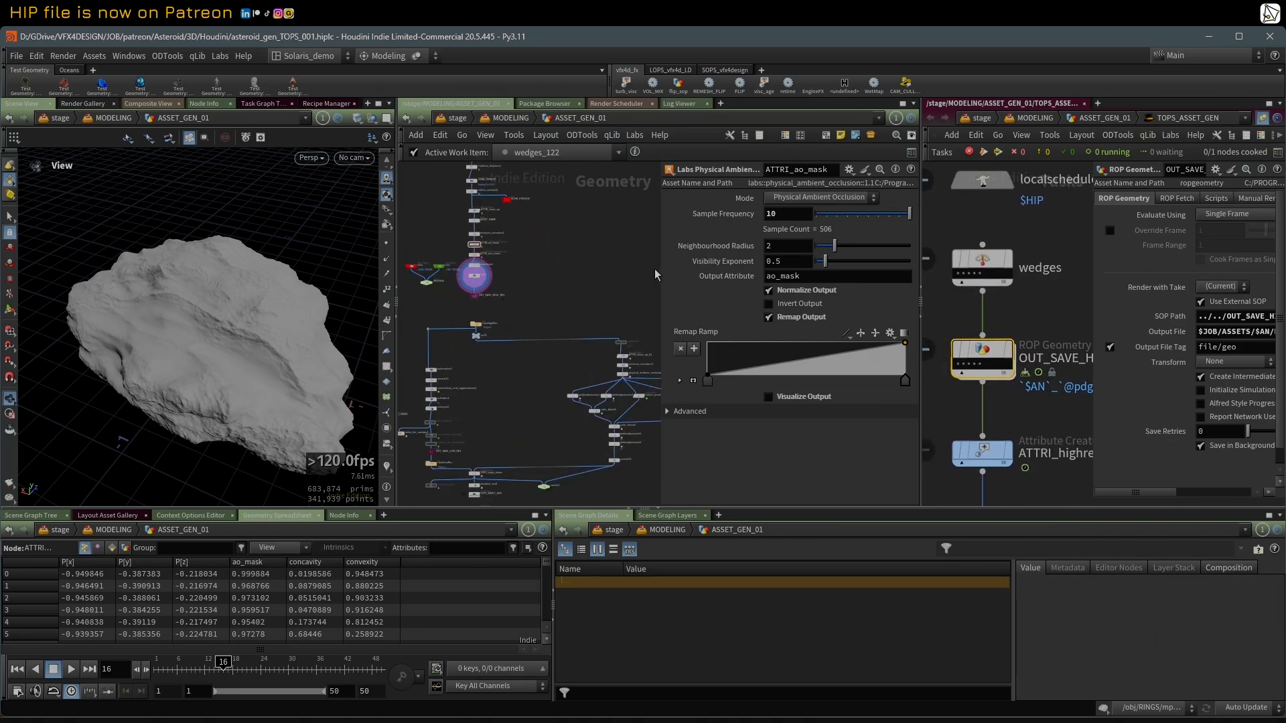
pyautogui.moveTo(661, 274); pyautogui.dragTo(761, 276)
pyautogui.moveTo(555, 324); pyautogui.dragTo(569, 299, button='middle')
pyautogui.scroll(3, 526, 265)
pyautogui.click(546, 279)
pyautogui.scroll(-2, 569, 299)
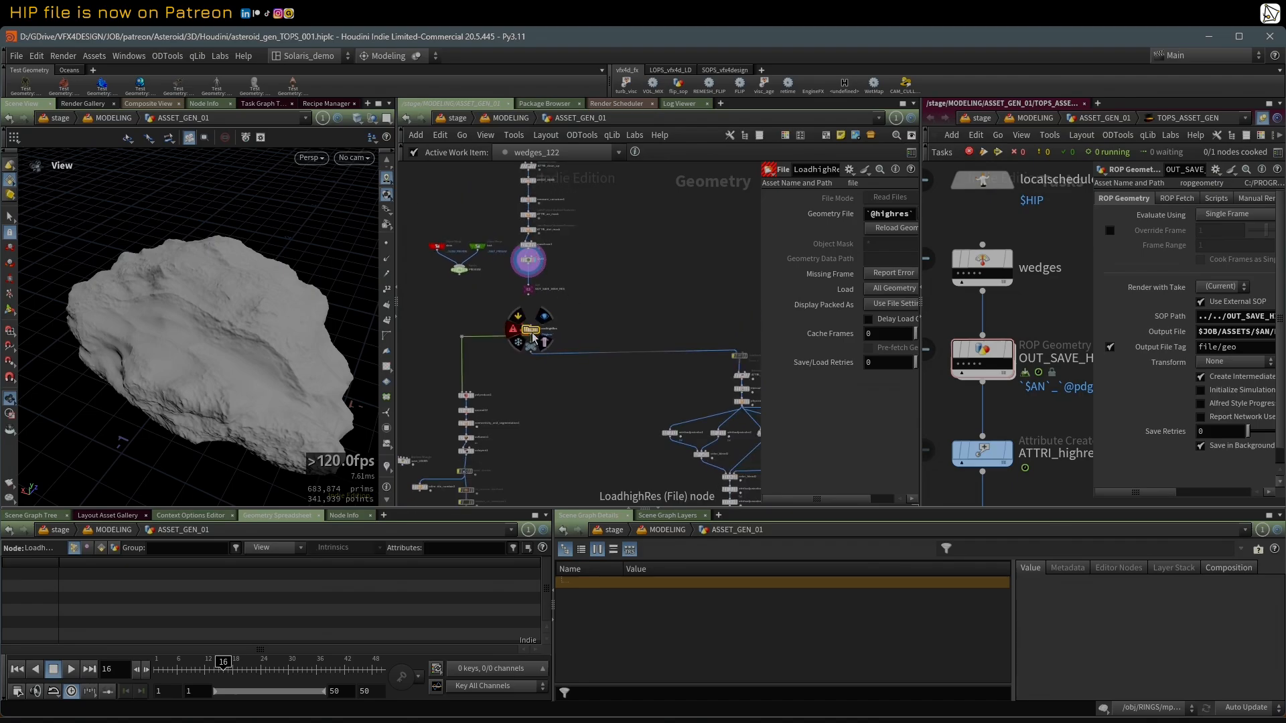
pyautogui.scroll(3, 531, 342)
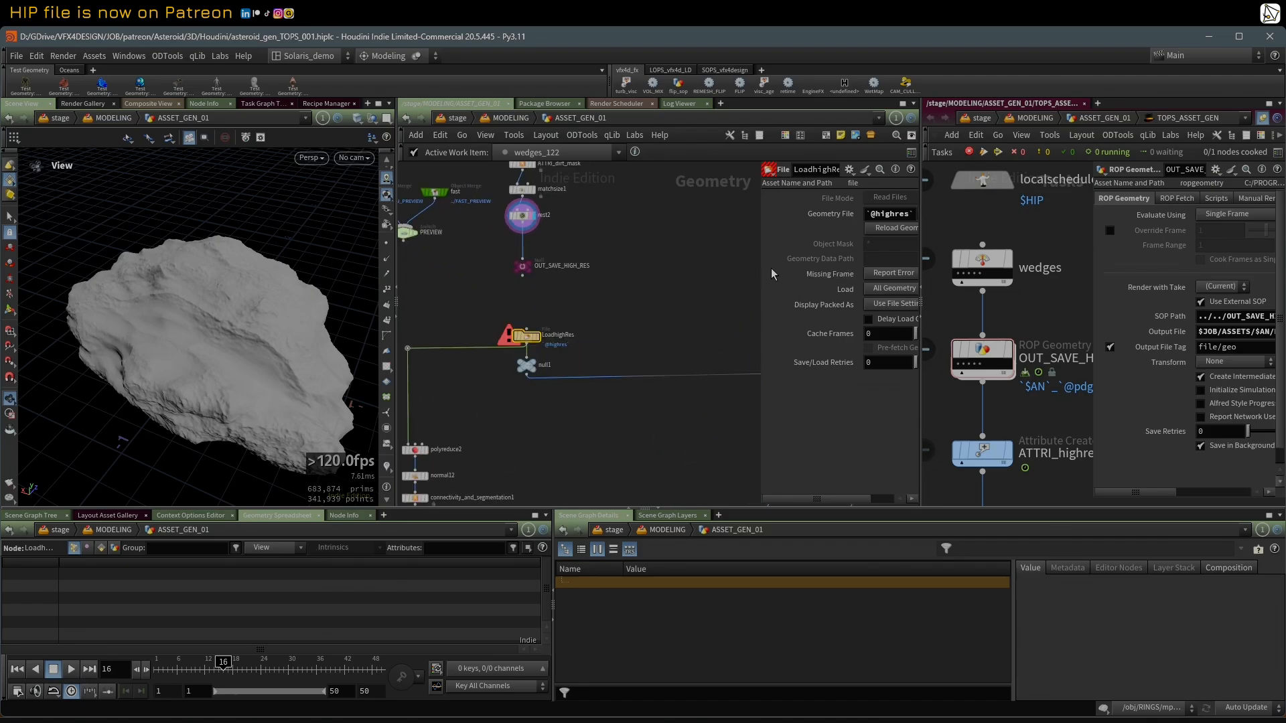
pyautogui.moveTo(759, 269); pyautogui.dragTo(689, 280)
pyautogui.moveTo(592, 311); pyautogui.dragTo(600, 308, button='middle')
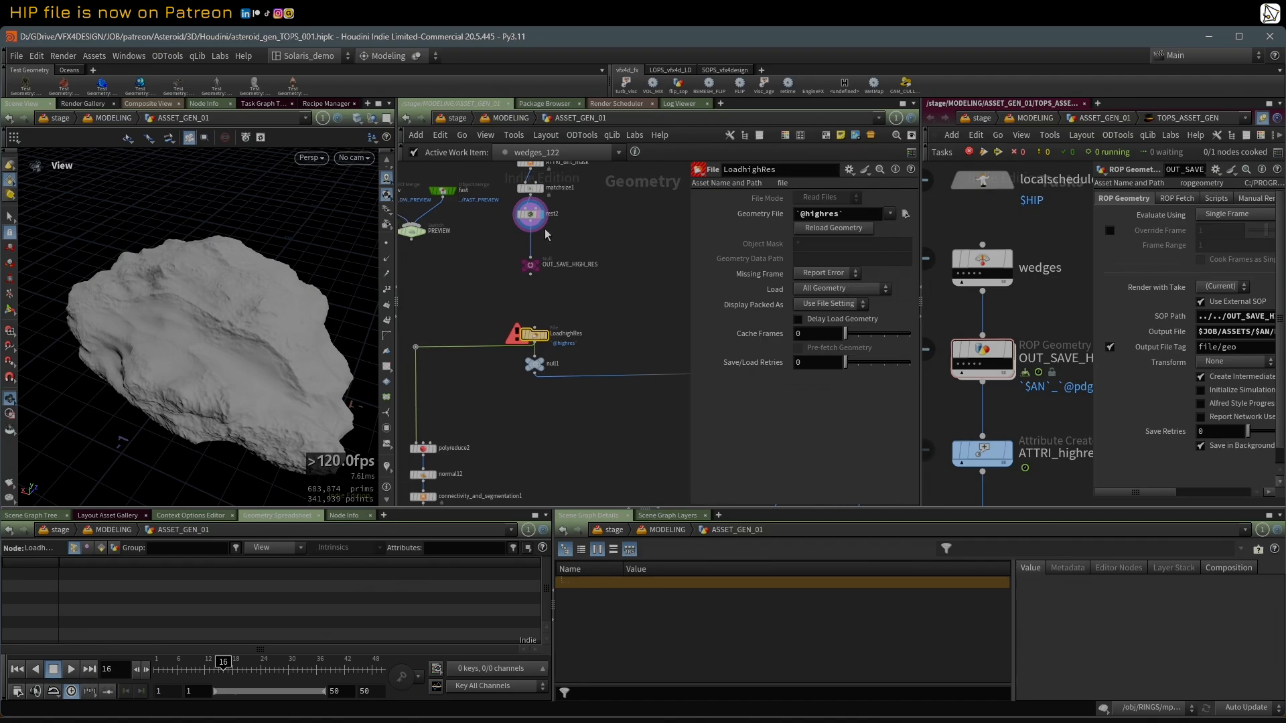
# Step: Inspect the OUT_SAVE_HIGH_RES null, and show the SOP Path and Output File of the matching ROP Geometry node in the task network
pyautogui.click(531, 266)
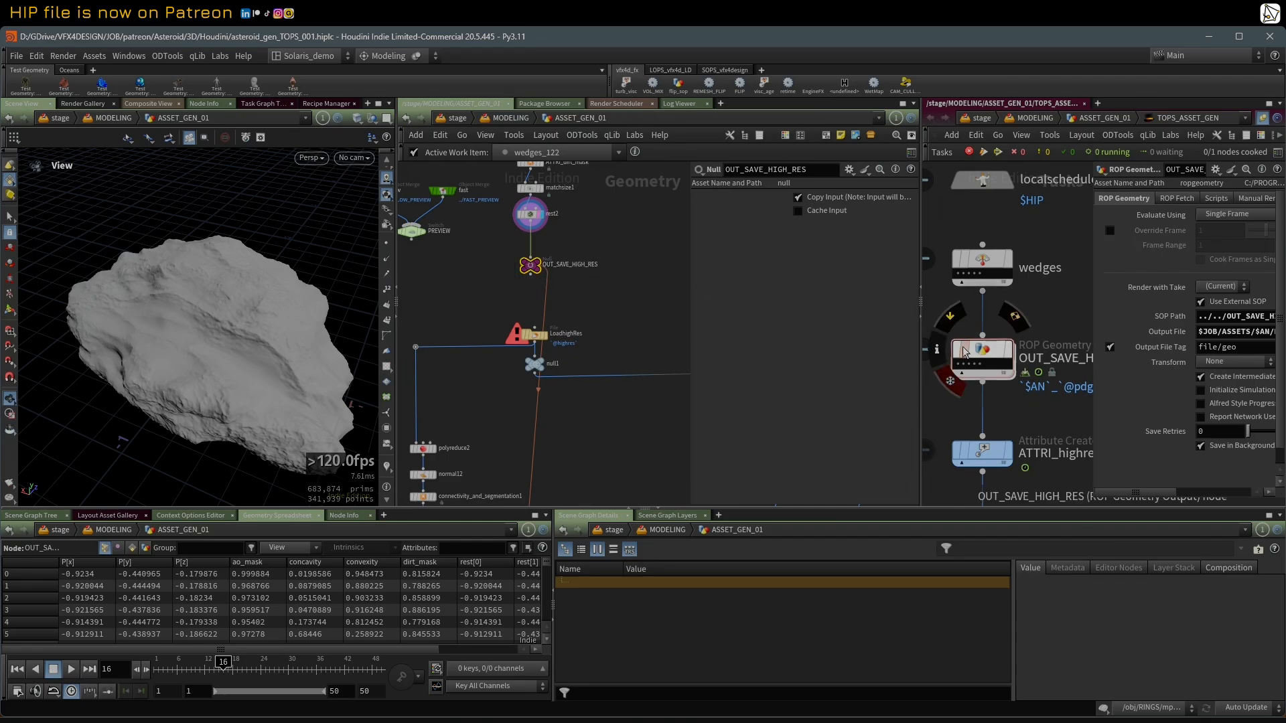
pyautogui.click(982, 355)
pyautogui.scroll(-4, 1017, 303)
pyautogui.moveTo(1017, 303); pyautogui.dragTo(1016, 293, button='middle')
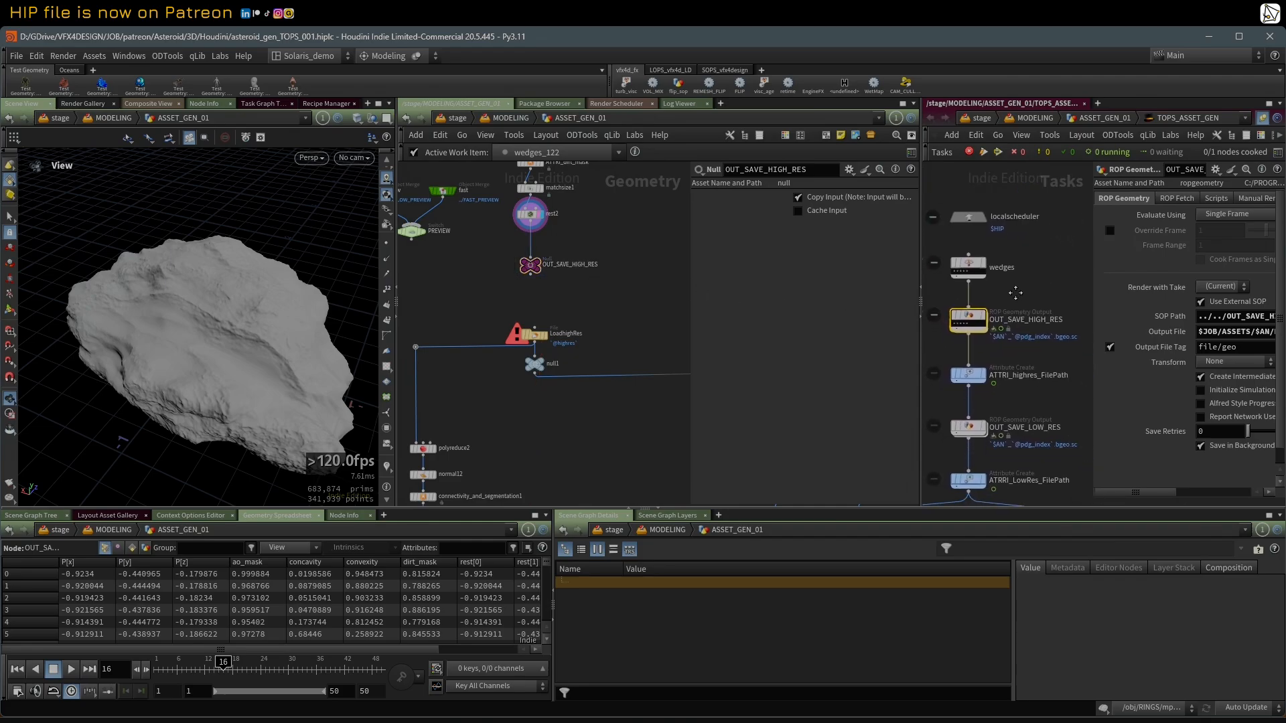
pyautogui.moveTo(1094, 211); pyautogui.dragTo(1060, 228)
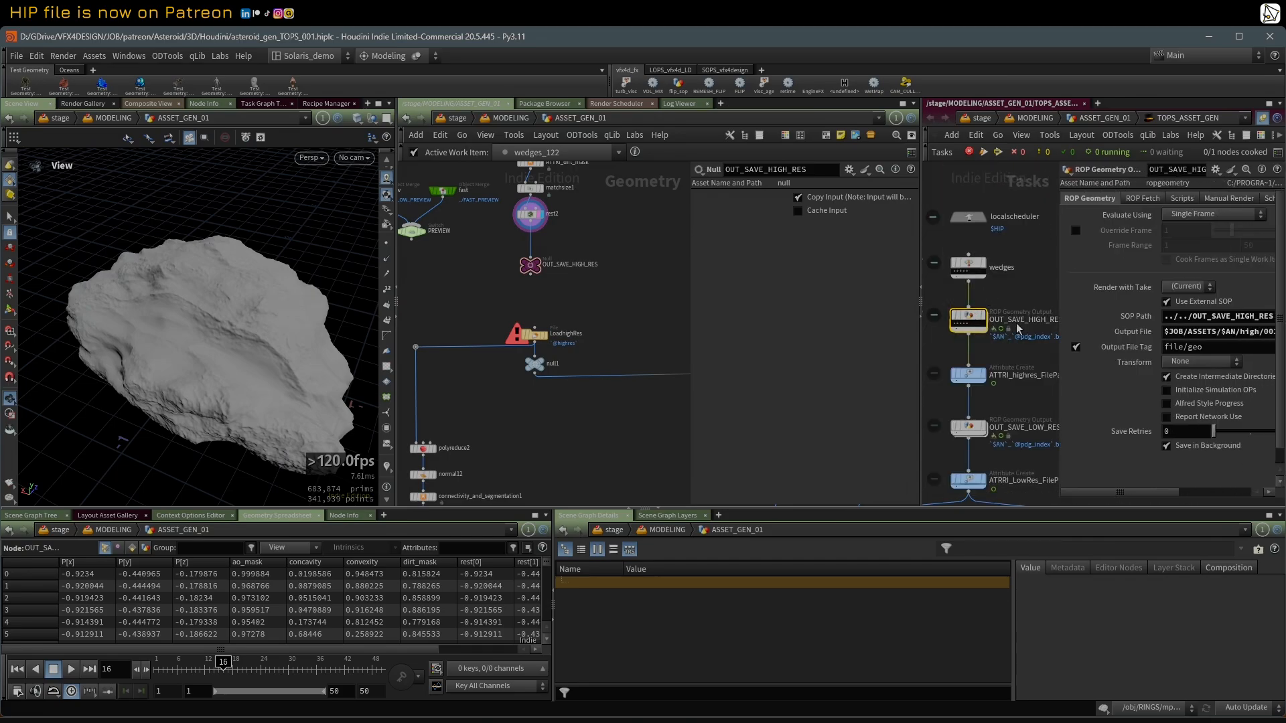
pyautogui.moveTo(1059, 276); pyautogui.dragTo(961, 284)
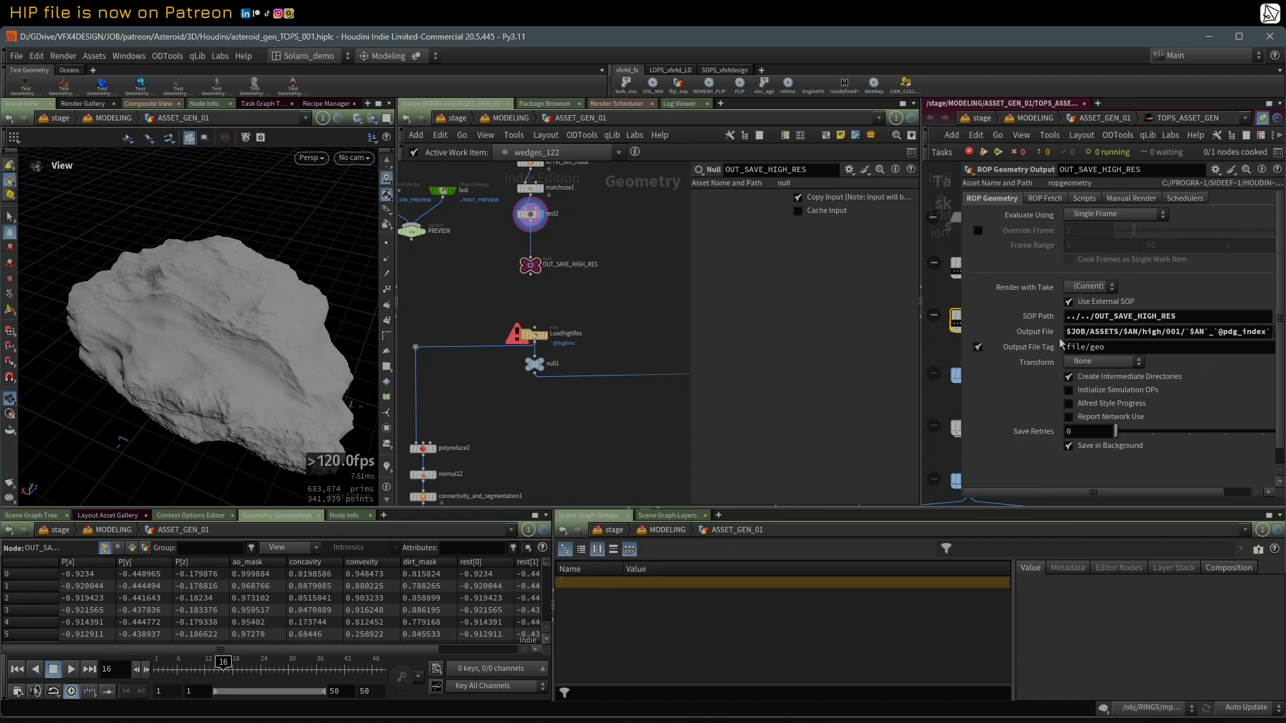
pyautogui.moveTo(961, 314); pyautogui.dragTo(952, 315)
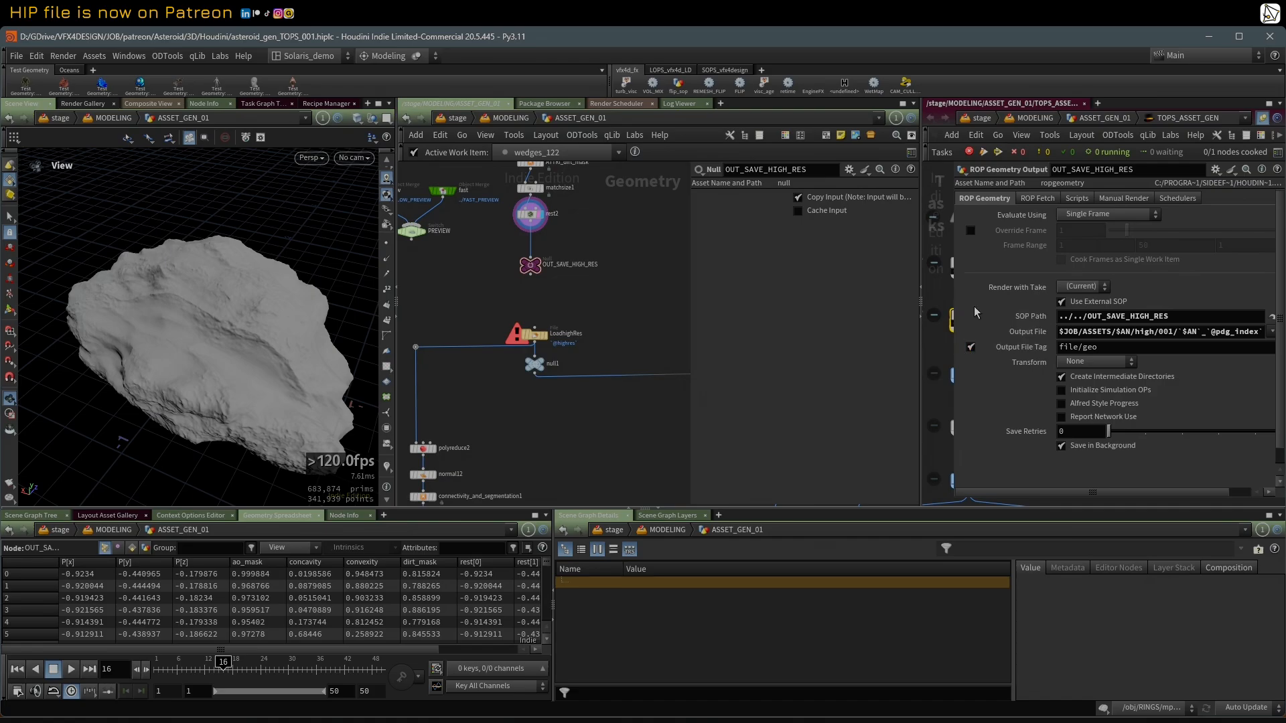
pyautogui.moveTo(952, 290); pyautogui.dragTo(1017, 300)
pyautogui.moveTo(1004, 397); pyautogui.dragTo(995, 383, button='middle')
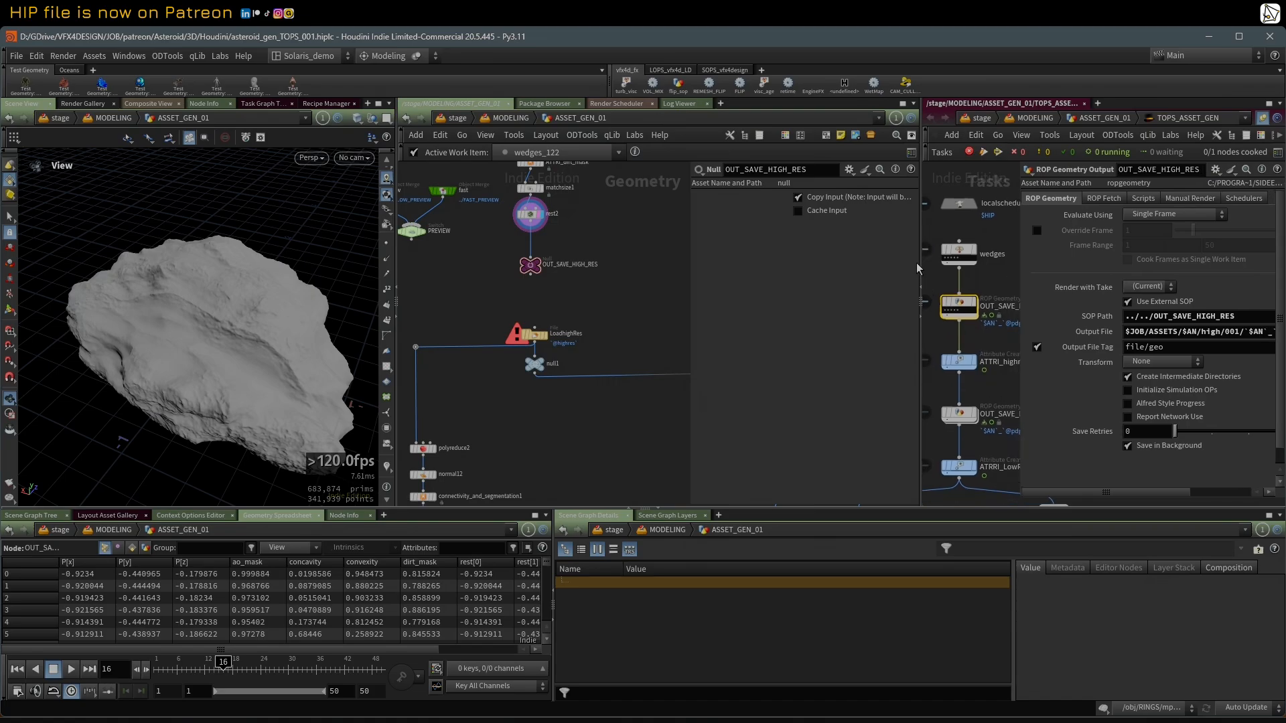
# Step: Widen the task network and show the highres string attribute defined on ATTRI_highres_FilePath
pyautogui.moveTo(919, 262); pyautogui.dragTo(839, 264)
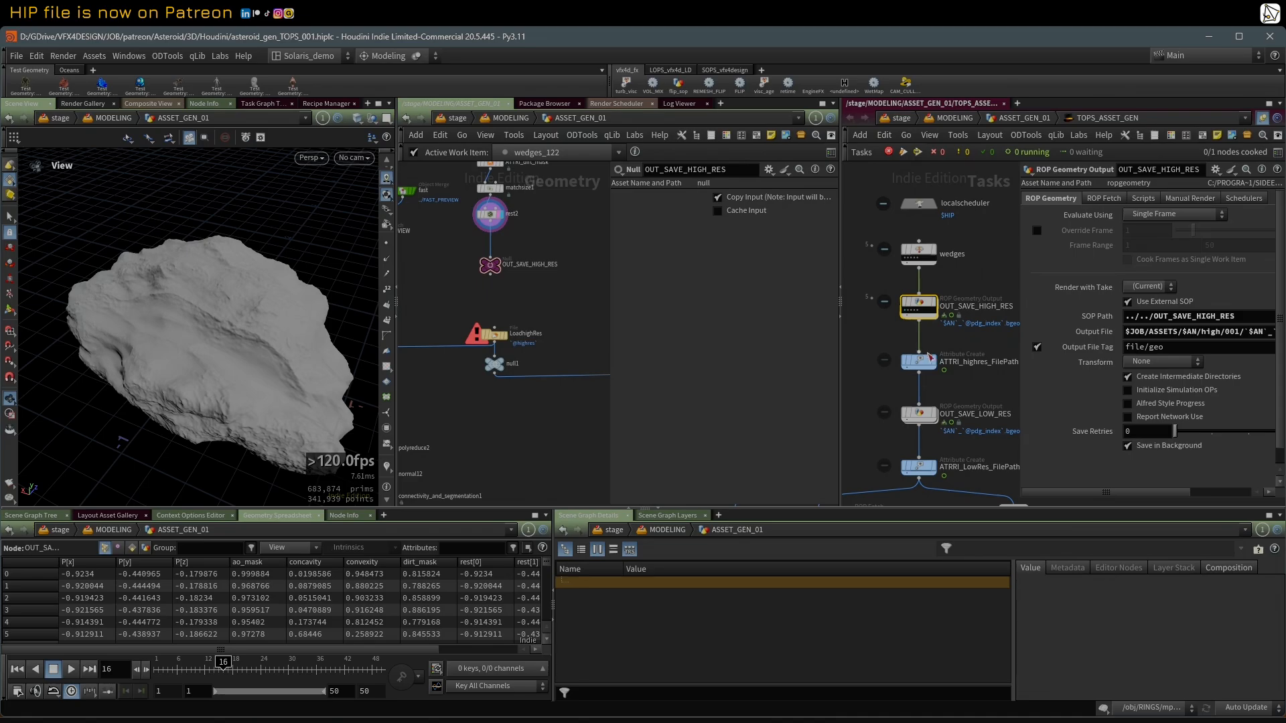
pyautogui.click(930, 359)
pyautogui.scroll(-2, 858, 252)
pyautogui.scroll(-3, 544, 415)
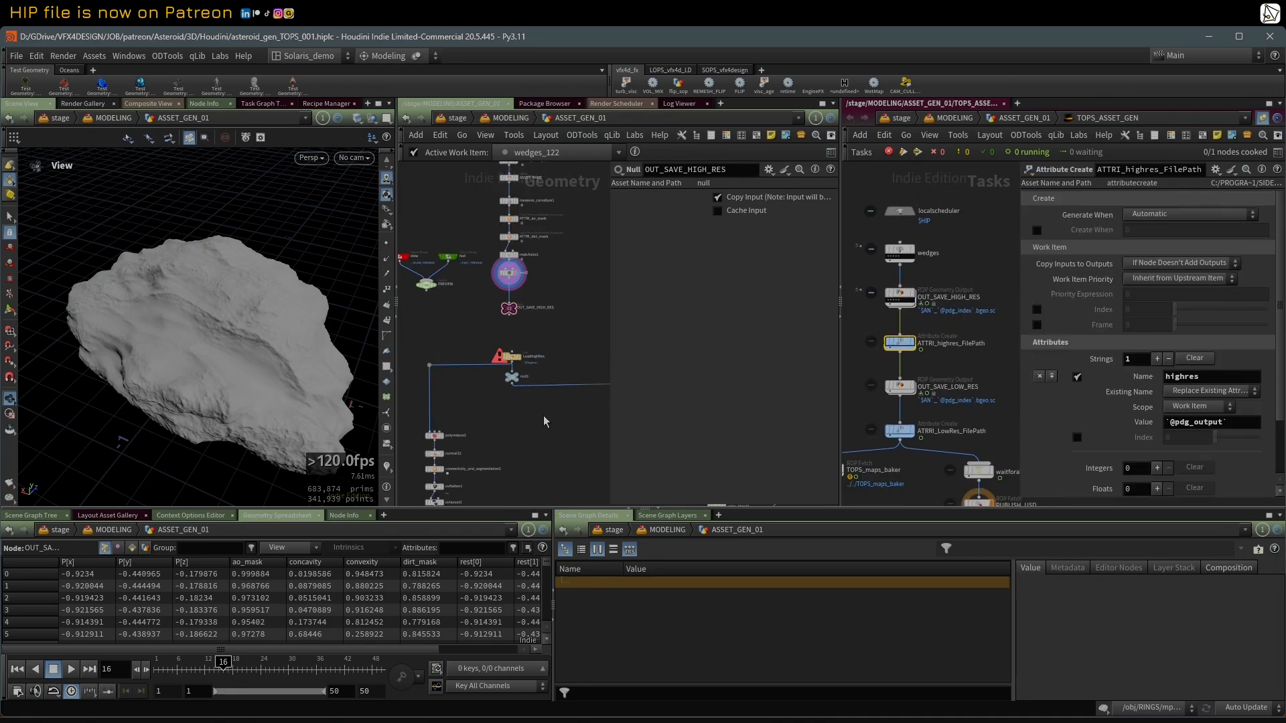
# Step: Display the LoadhighRes file node in the viewport and show its parameters
pyautogui.moveTo(521, 428); pyautogui.dragTo(540, 348, button='middle')
pyautogui.scroll(2, 538, 352)
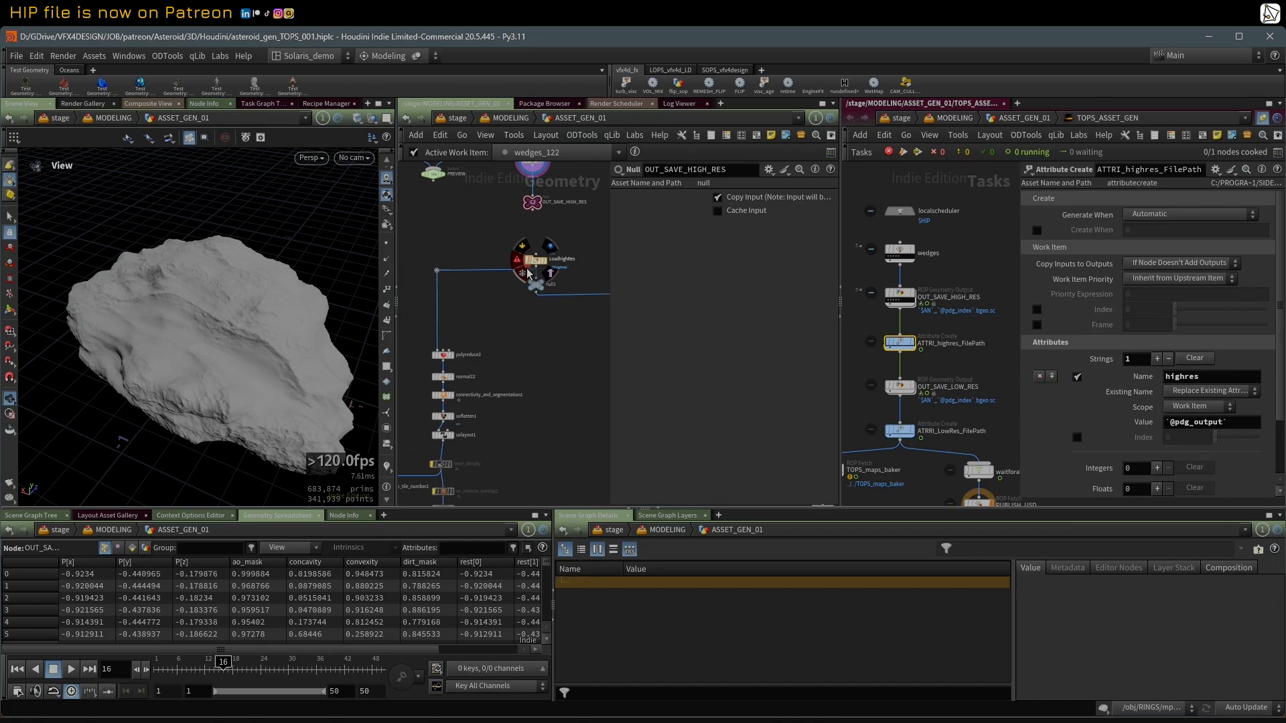
pyautogui.moveTo(499, 440); pyautogui.dragTo(527, 390, button='middle')
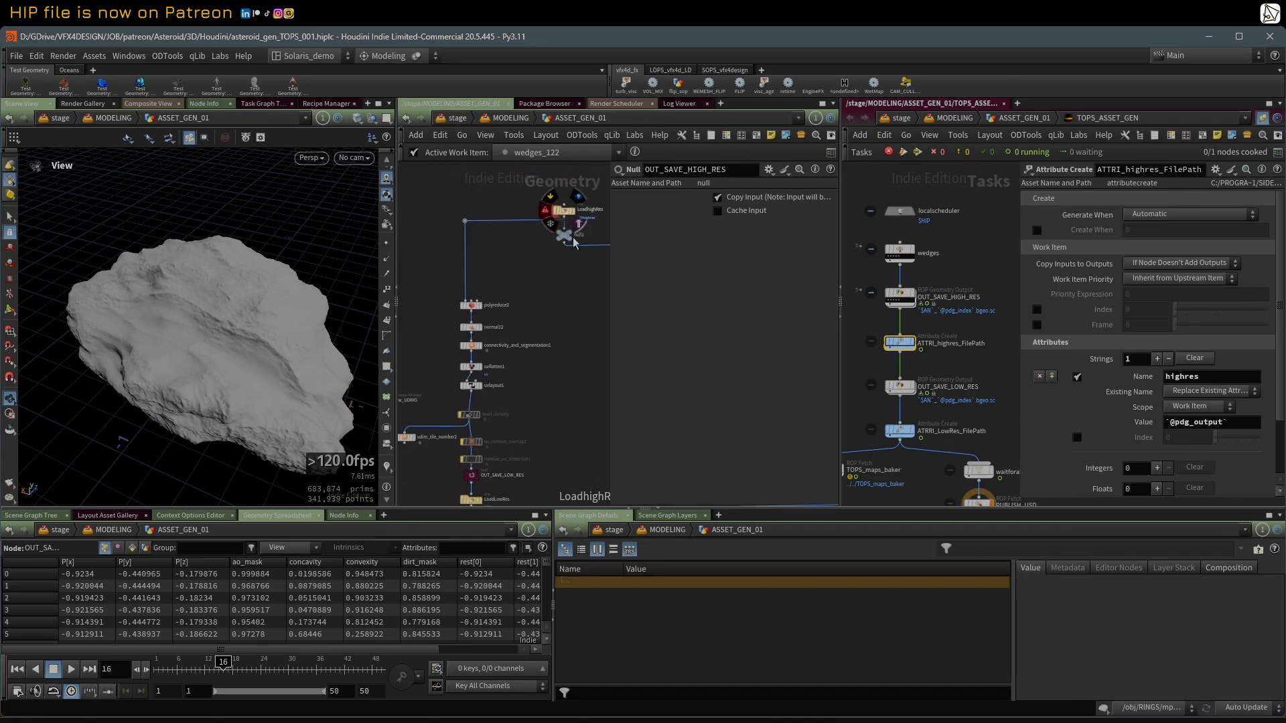
pyautogui.moveTo(574, 233); pyautogui.dragTo(568, 245, button='middle')
pyautogui.click(572, 210)
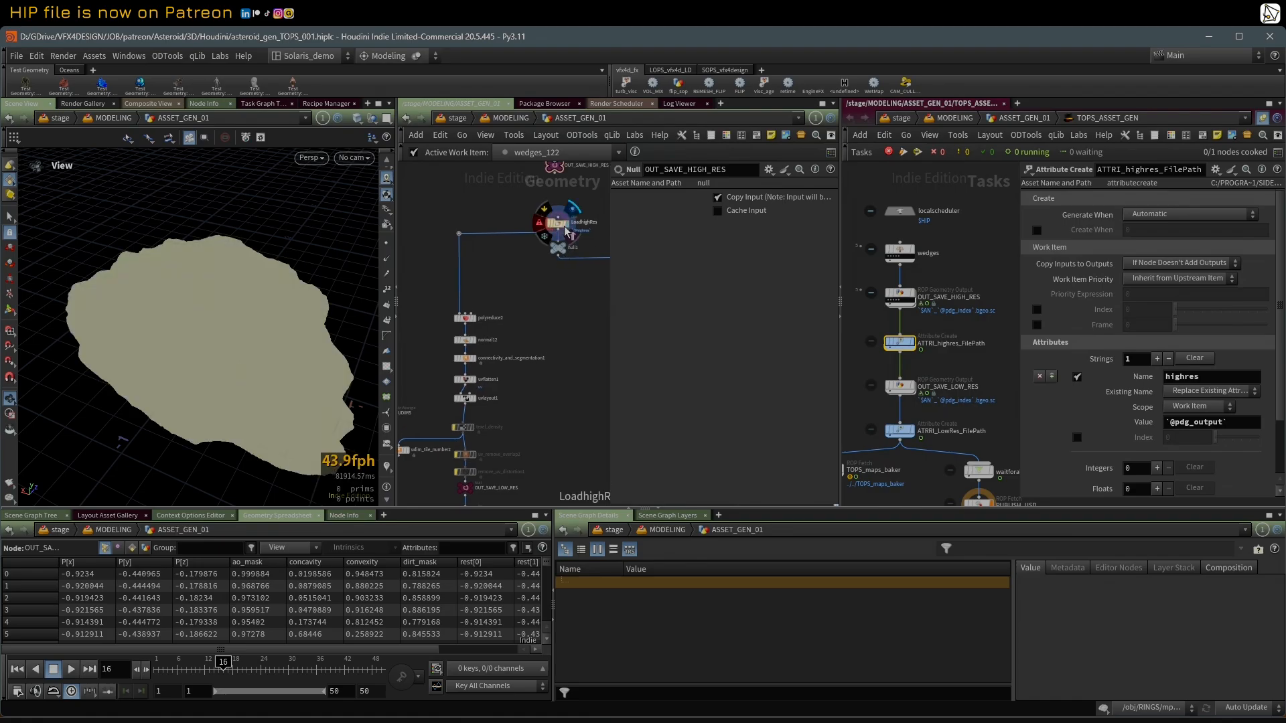
pyautogui.click(561, 231)
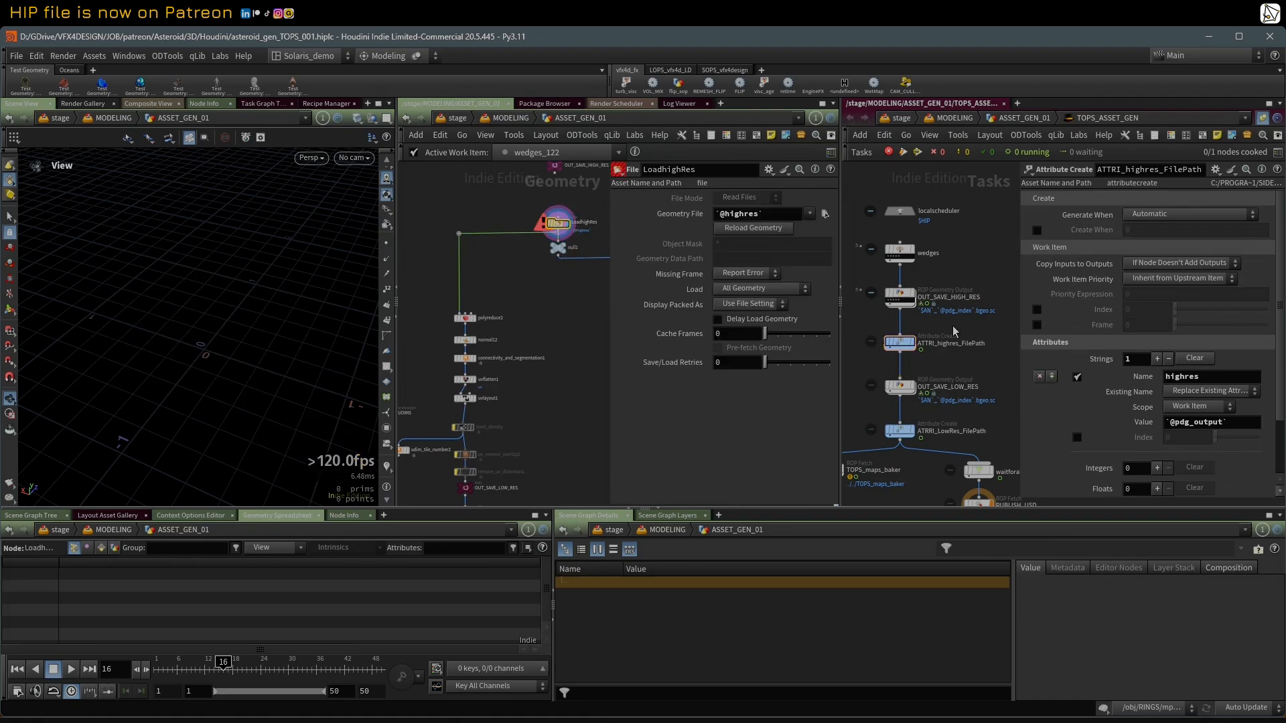
# Step: Make an OUT_SAVE_HIGH_RES work item active and recheck the LoadhighRes node's Geometry File setting
pyautogui.click(889, 302)
pyautogui.moveTo(562, 243); pyautogui.dragTo(561, 239, button='middle')
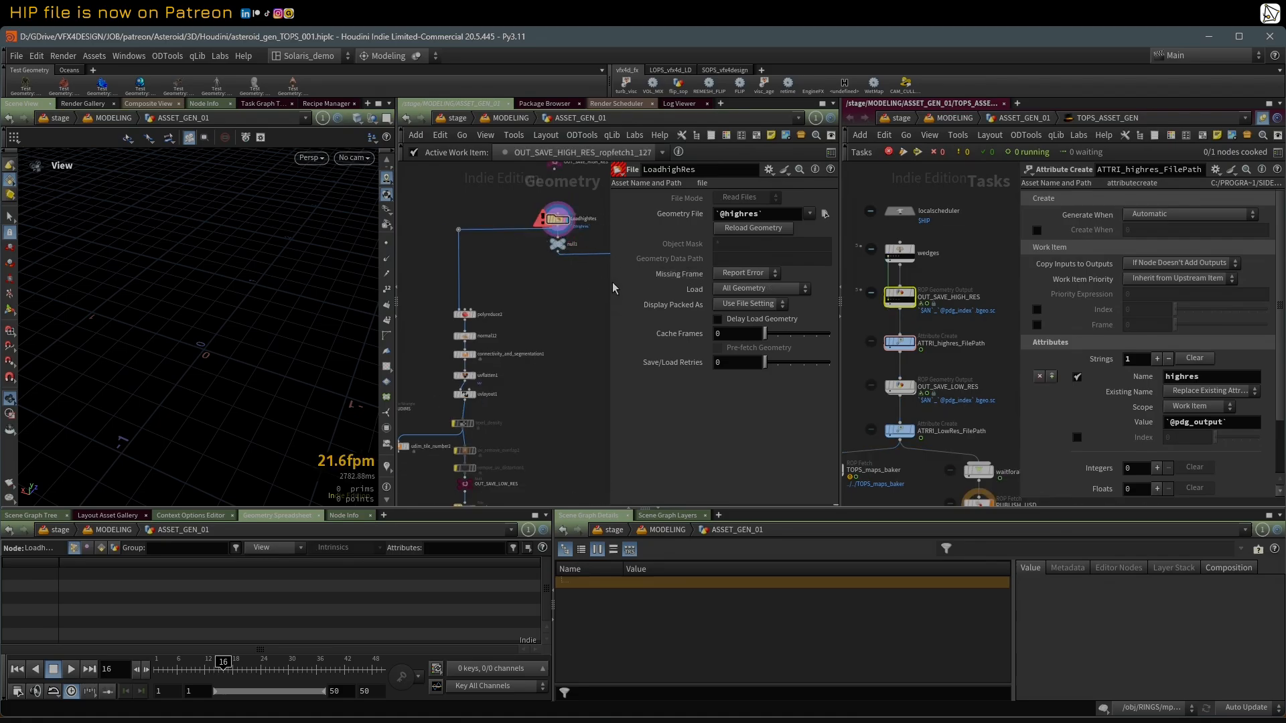
pyautogui.moveTo(613, 288); pyautogui.dragTo(632, 279)
pyautogui.scroll(2, 563, 221)
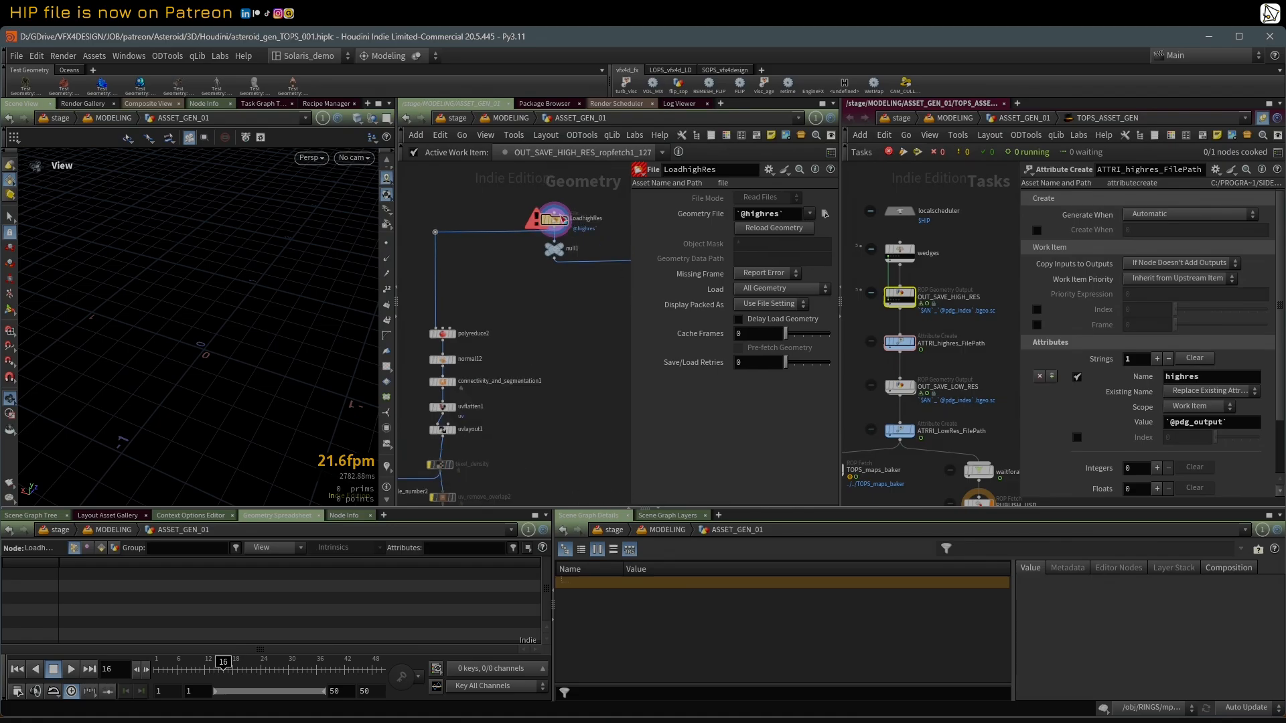
pyautogui.moveTo(558, 225)
# Step: Examine the low-res branch from LoadhighRes through polyreduce2, OUT_SAVE_LOW_RES and LoadLowRes down to TOPS_maps_baker
pyautogui.moveTo(555, 230); pyautogui.dragTo(558, 353, button='middle')
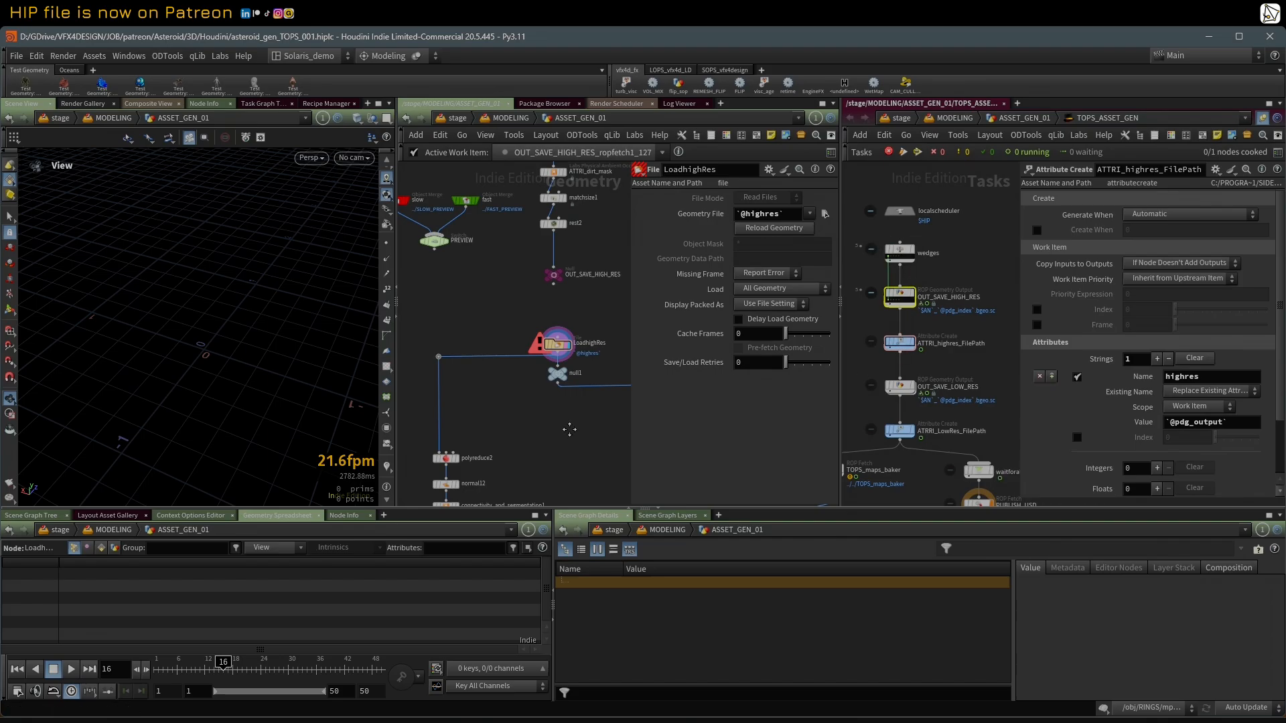
pyautogui.moveTo(473, 452); pyautogui.dragTo(478, 287, button='middle')
pyautogui.moveTo(556, 439); pyautogui.dragTo(581, 339, button='middle')
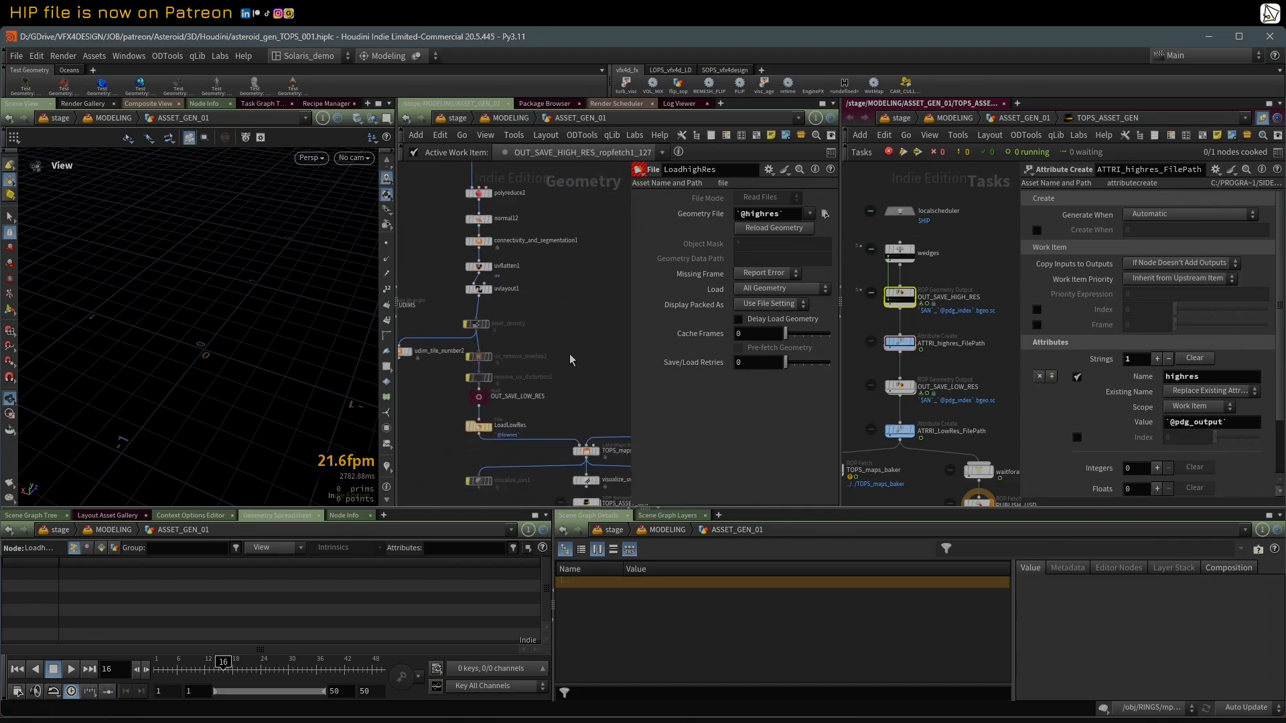
pyautogui.scroll(-1, 569, 356)
pyautogui.moveTo(494, 420)
pyautogui.moveTo(584, 389); pyautogui.dragTo(531, 382, button='middle')
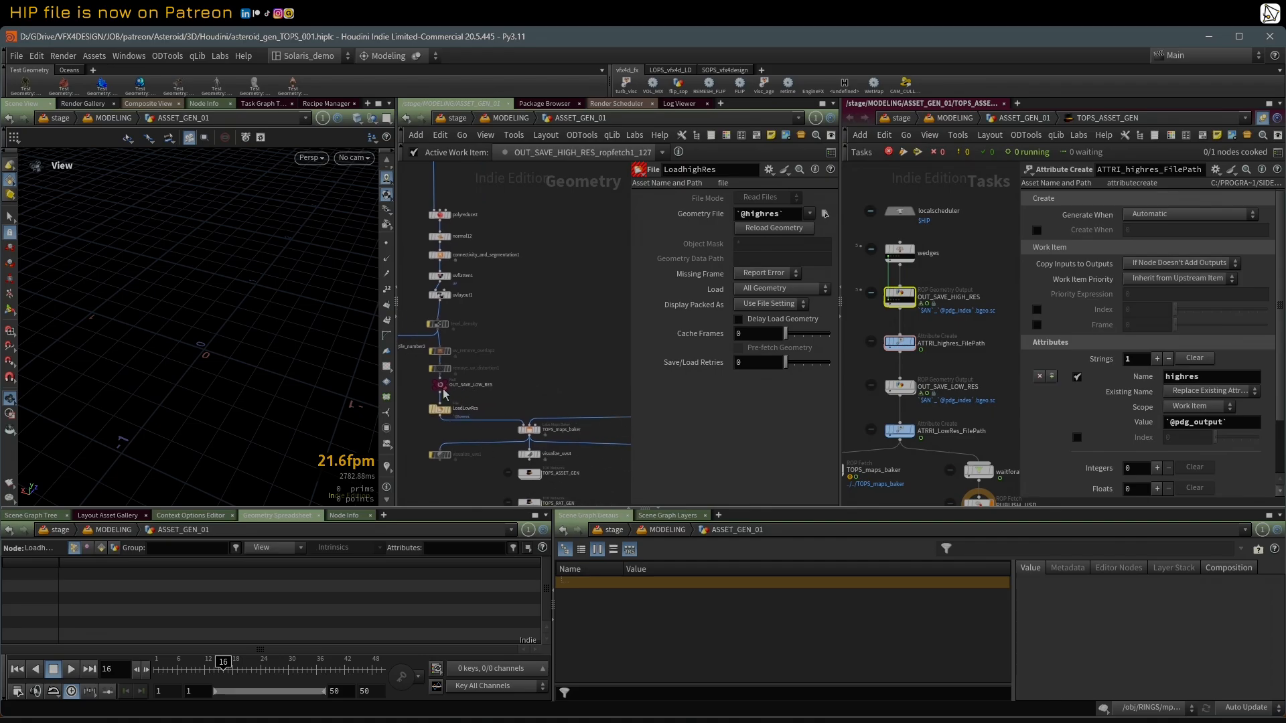
pyautogui.scroll(-1, 560, 345)
pyautogui.moveTo(559, 220); pyautogui.dragTo(492, 280, button='middle')
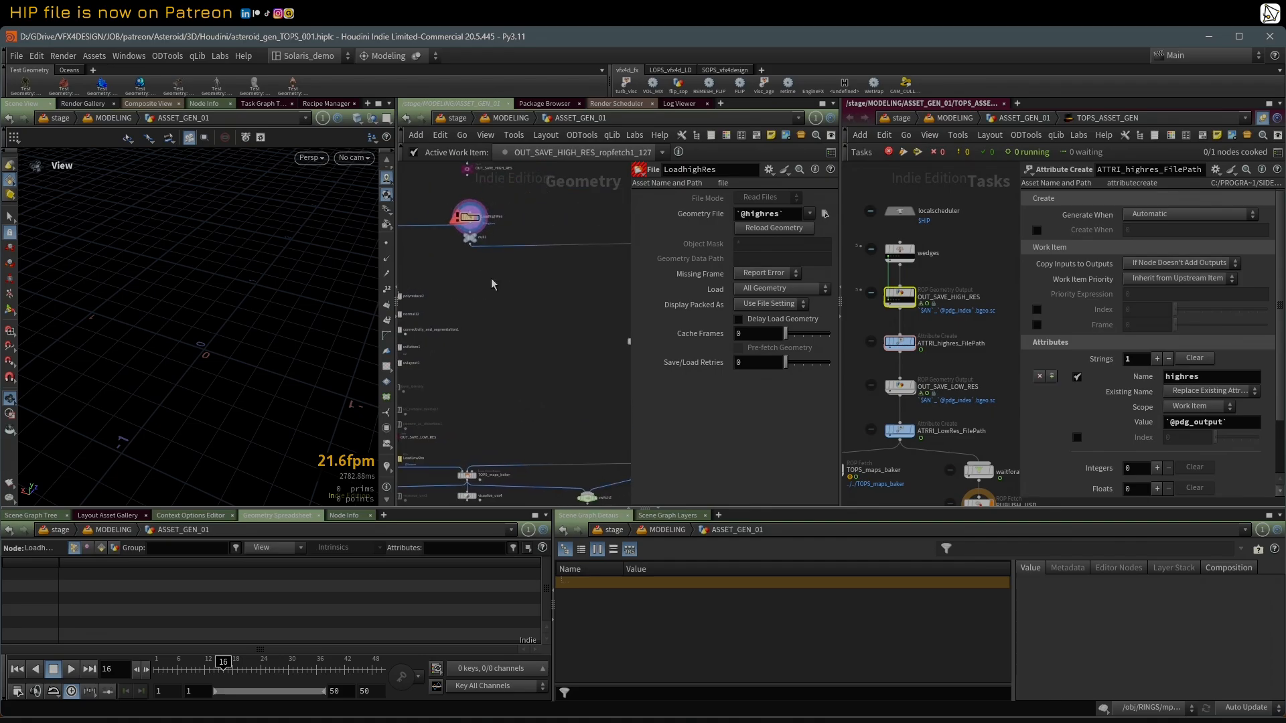
pyautogui.moveTo(527, 408); pyautogui.dragTo(502, 356, button='middle')
pyautogui.scroll(-1, 491, 369)
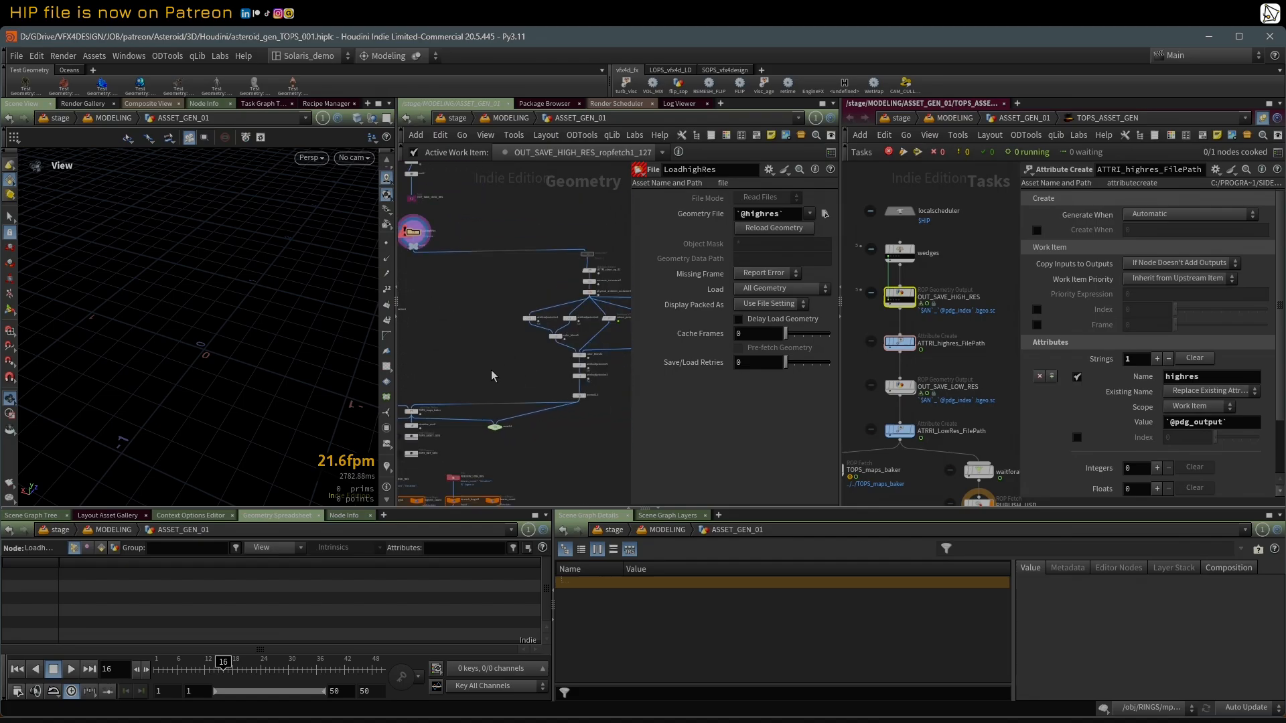
# Step: Make room in the geometry network and select the group of branching nodes between null1 and TOPS_maps_baker
pyautogui.moveTo(632, 354); pyautogui.dragTo(711, 357)
pyautogui.moveTo(516, 351); pyautogui.dragTo(580, 351, button='middle')
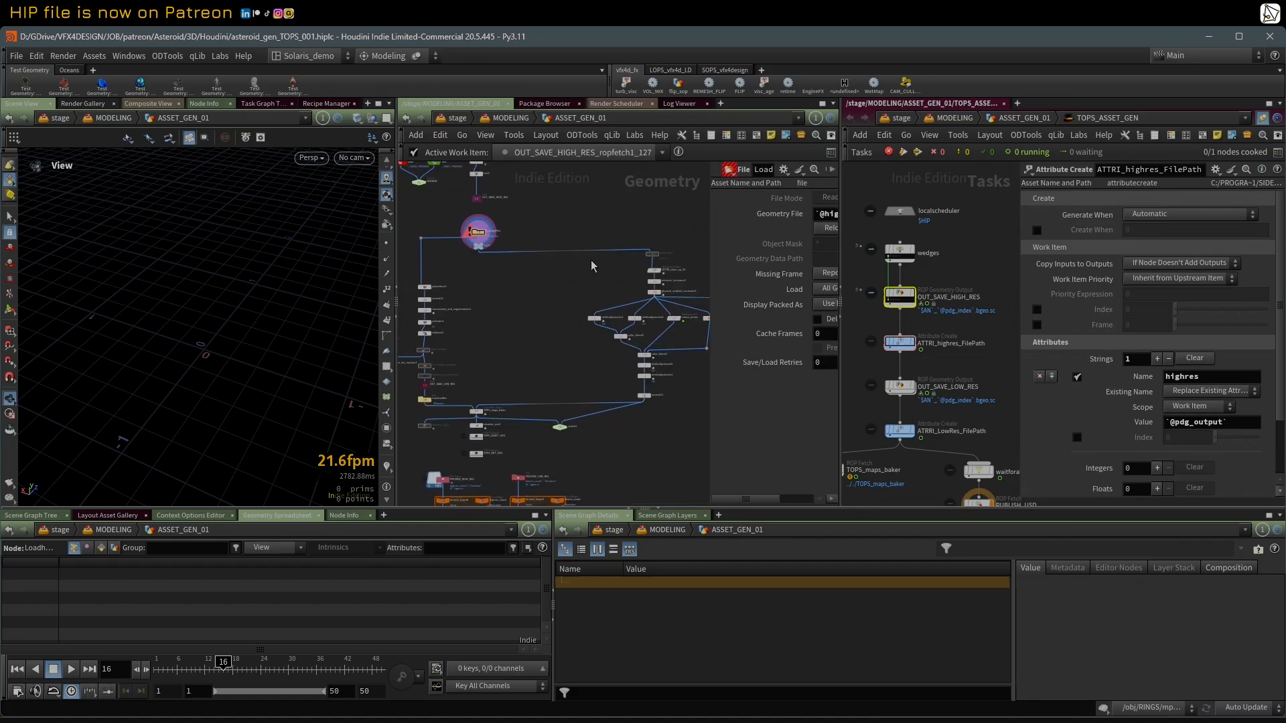
pyautogui.moveTo(590, 227)
pyautogui.mouseDown()
pyautogui.moveTo(683, 405)
pyautogui.moveTo(707, 420)
pyautogui.moveTo(711, 402)
pyautogui.mouseUp()
pyautogui.moveTo(530, 322); pyautogui.dragTo(597, 320, button='middle')
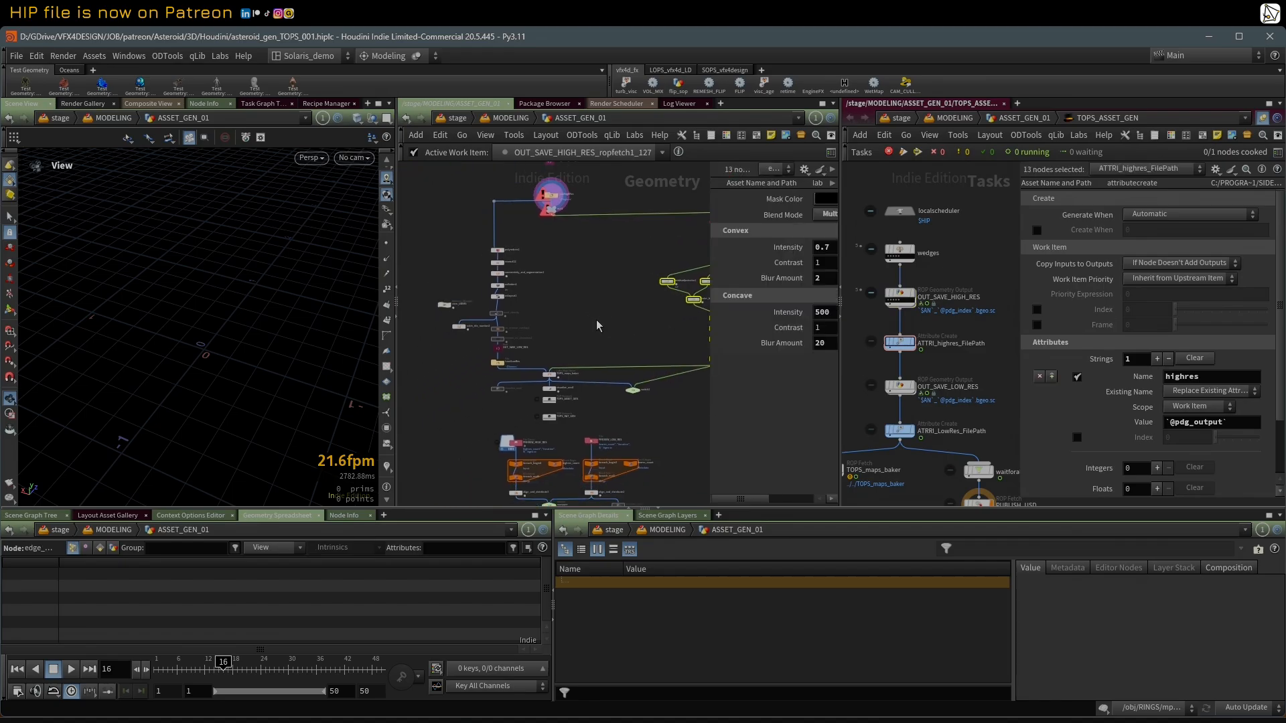
# Step: Show TOPS_maps_baker's bake settings at full width, including Output Directory and Resolution, and return to the overview of its surrounding nodes
pyautogui.scroll(6, 544, 367)
pyautogui.moveTo(544, 362); pyautogui.dragTo(553, 280, button='middle')
pyautogui.click(541, 342)
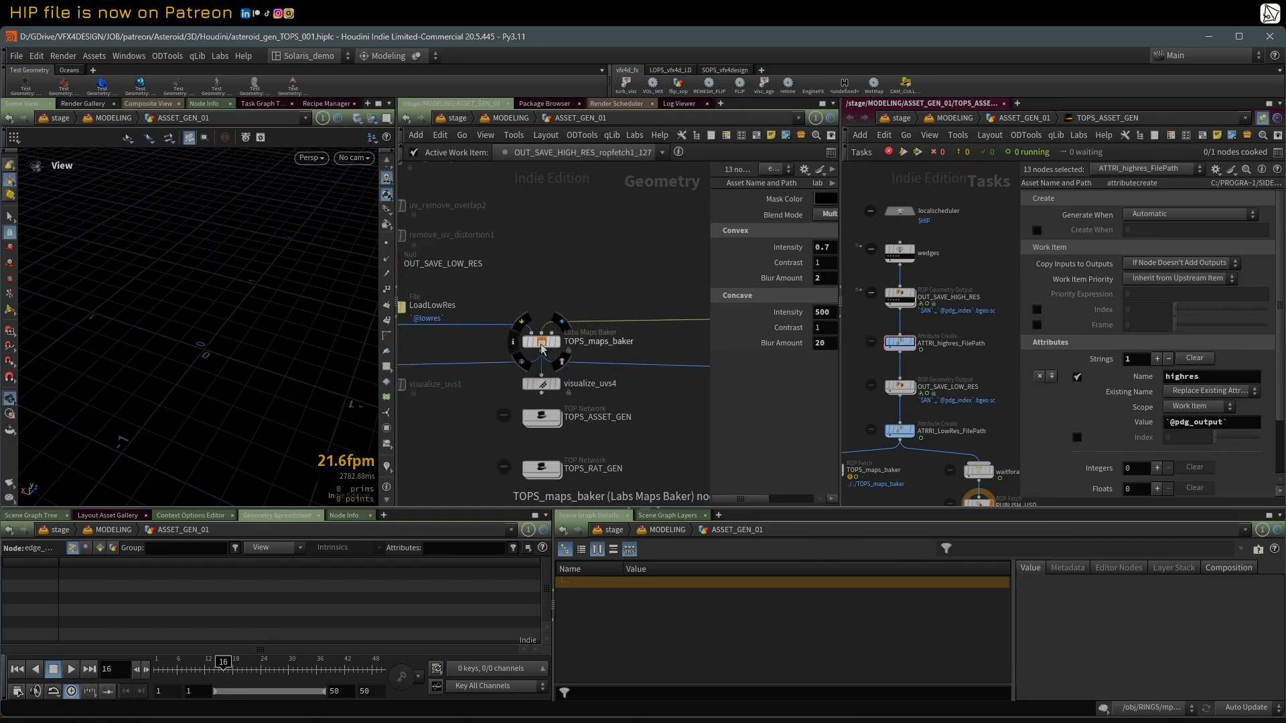
pyautogui.moveTo(709, 275); pyautogui.dragTo(401, 279)
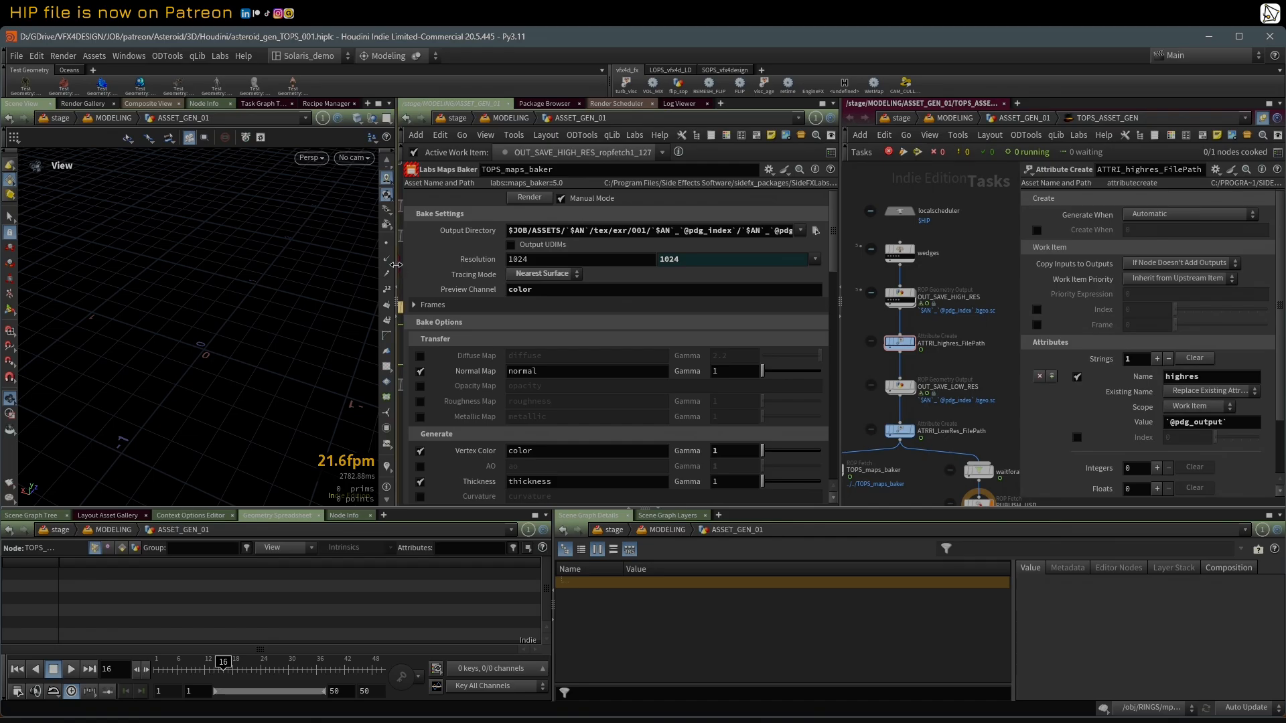
pyautogui.moveTo(396, 265); pyautogui.dragTo(325, 268)
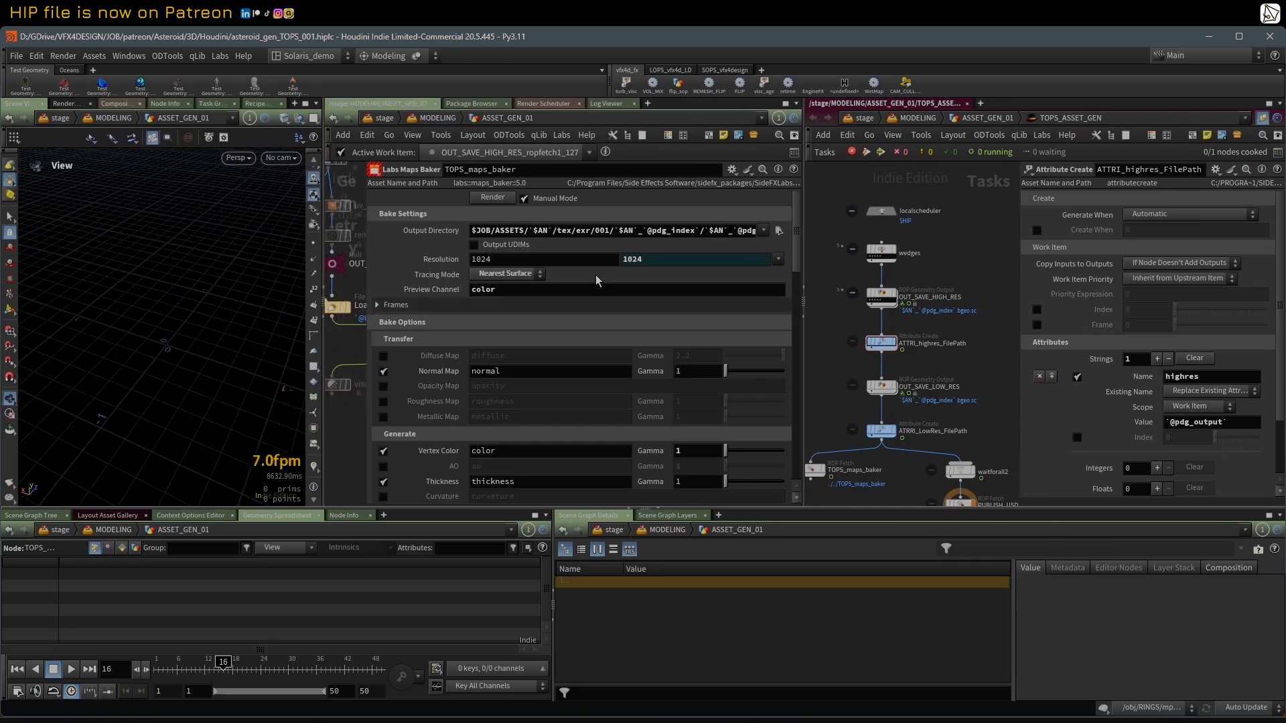
pyautogui.moveTo(807, 222); pyautogui.dragTo(848, 227)
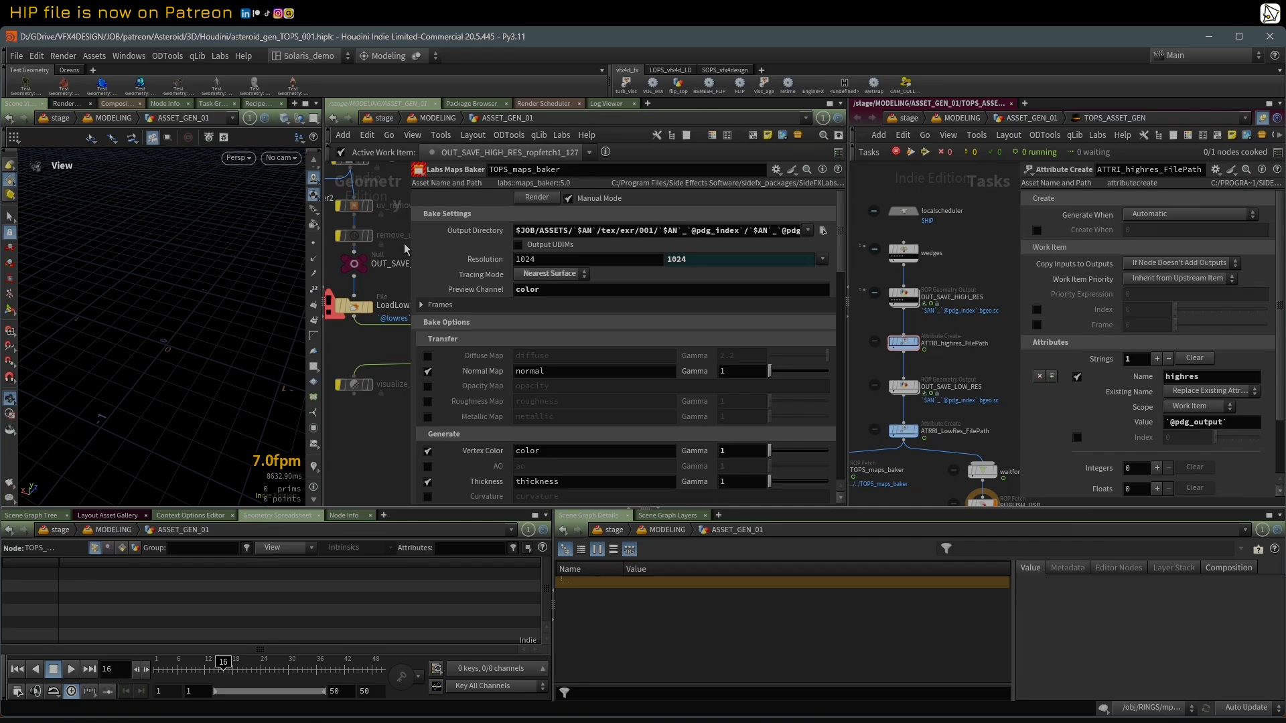
pyautogui.moveTo(410, 250); pyautogui.dragTo(635, 284)
pyautogui.scroll(-5, 568, 272)
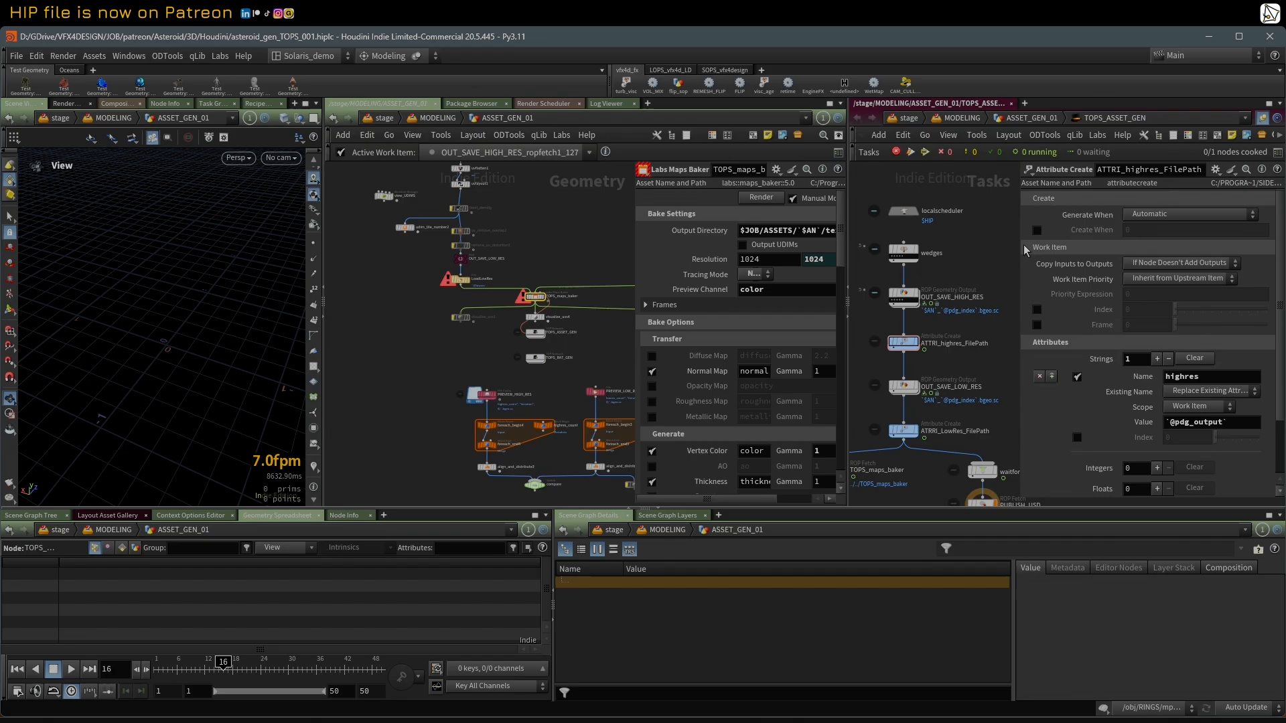
# Step: Select the TOPS_maps_baker ROP Fetch node at the end of the task network and cook it
pyautogui.moveTo(1016, 254); pyautogui.dragTo(1086, 256)
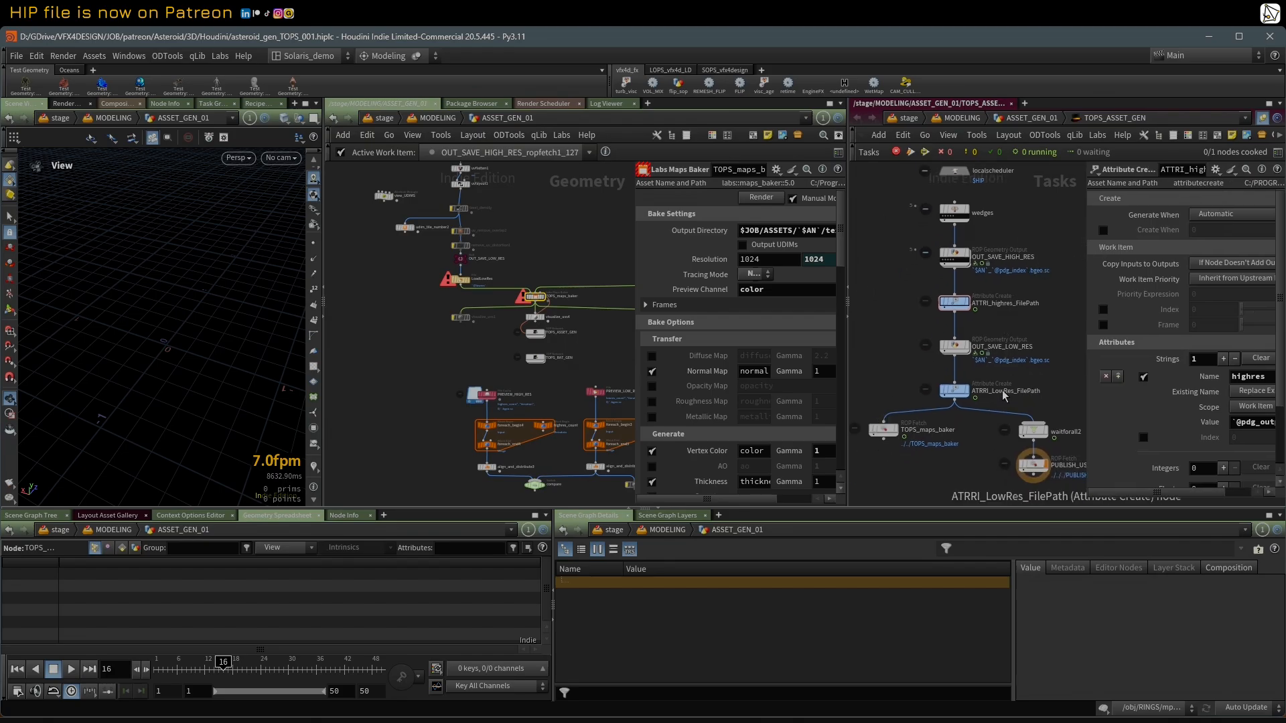
pyautogui.click(883, 429)
pyautogui.moveTo(891, 353); pyautogui.dragTo(892, 375, button='middle')
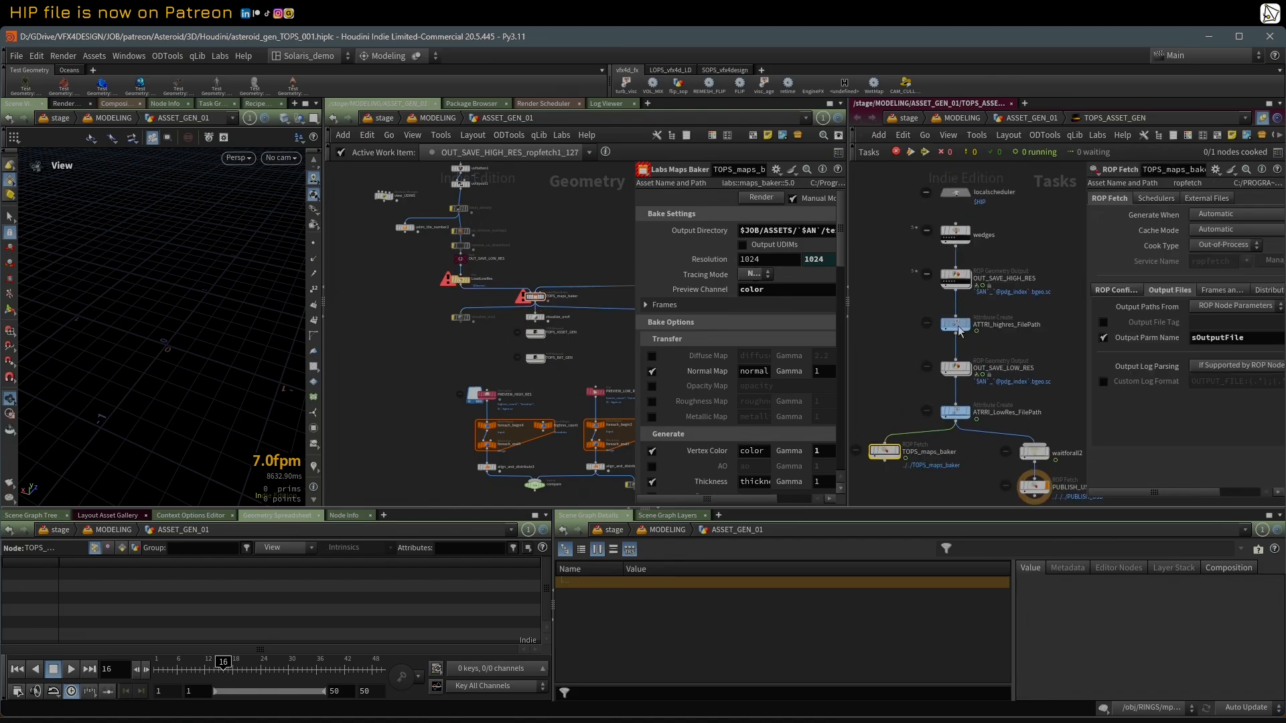
pyautogui.rightClick(883, 450)
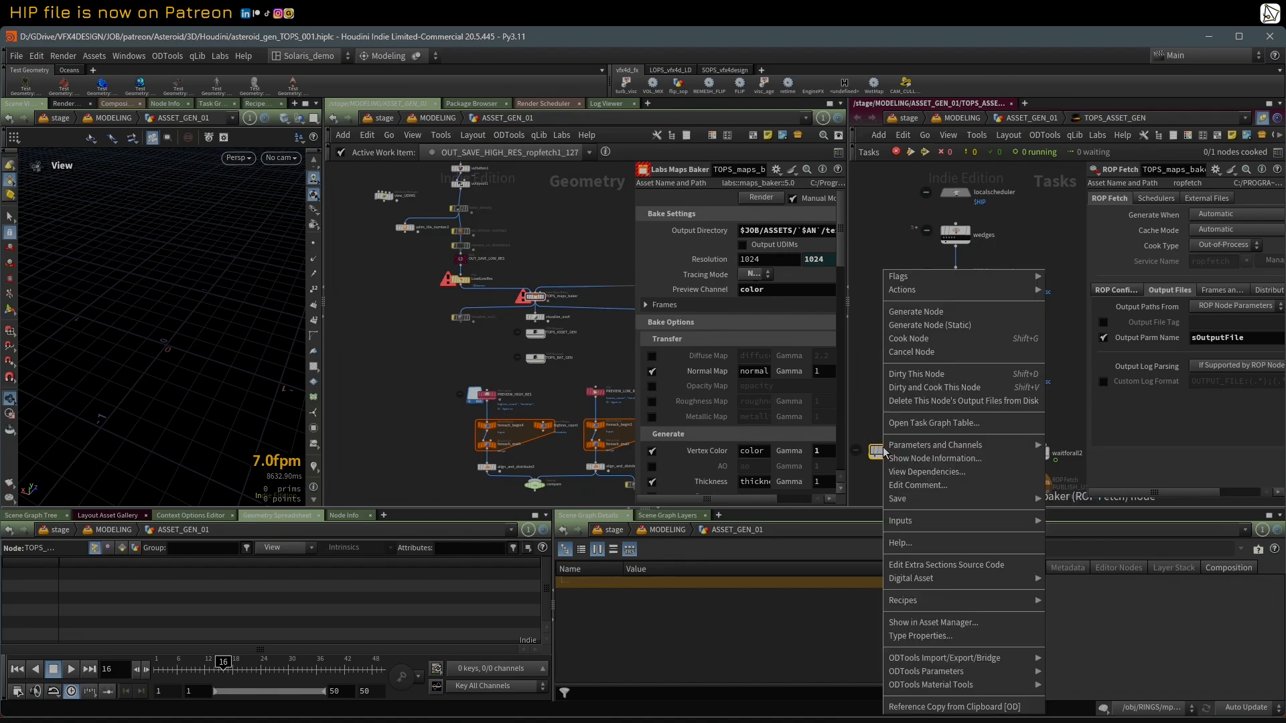
pyautogui.click(951, 335)
pyautogui.click(916, 378)
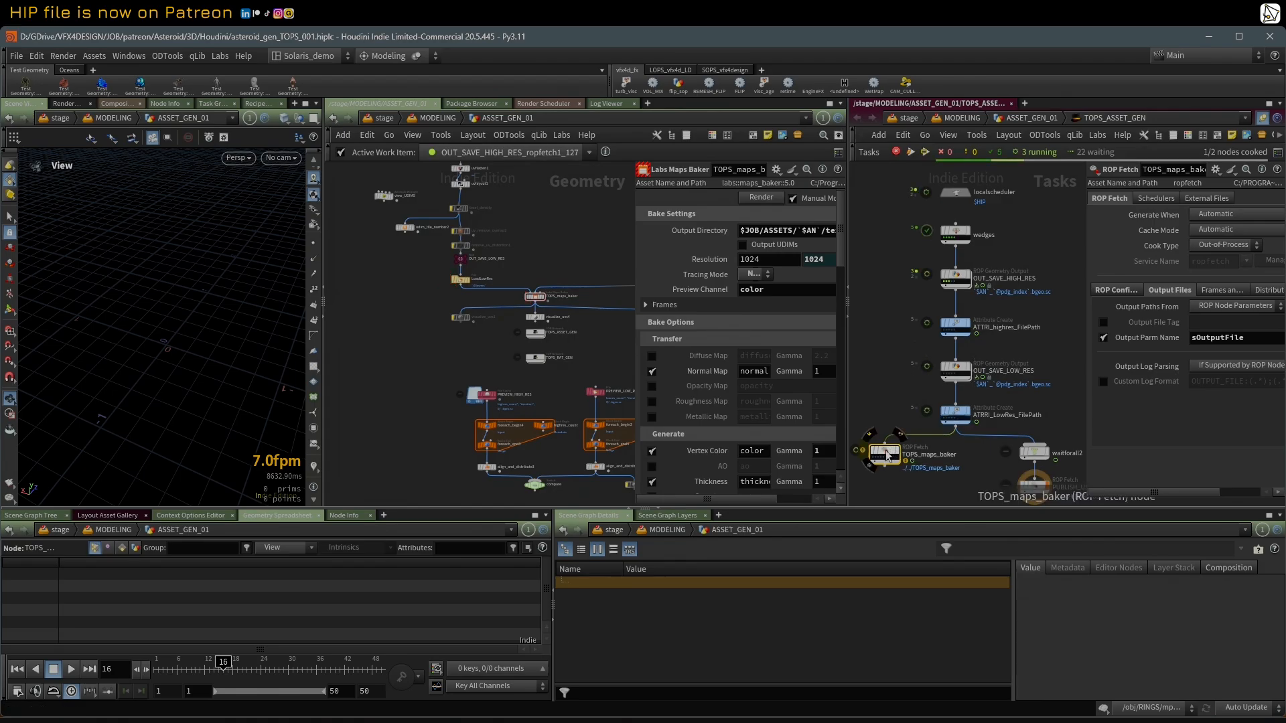
# Step: Show the wedges node's settings and examine the TOPS attribute nodes at the start of the geometry network that it varies
pyautogui.scroll(2, 935, 236)
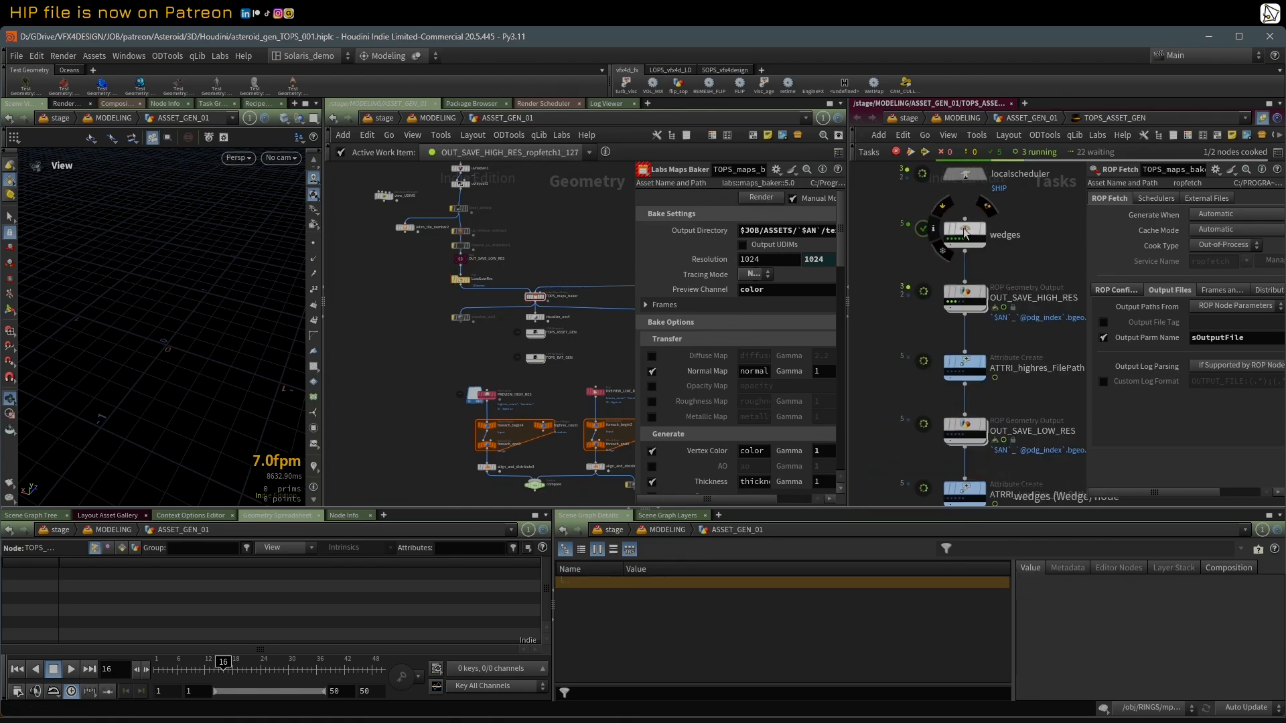
pyautogui.click(966, 228)
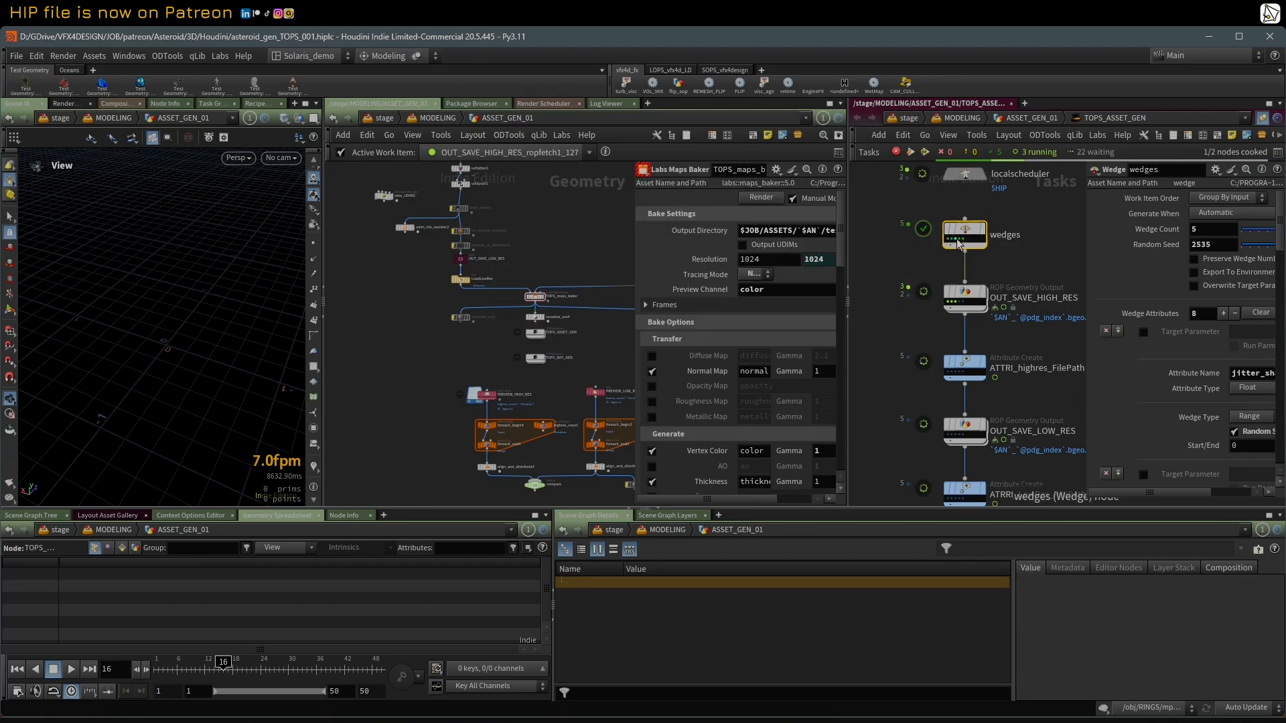
pyautogui.scroll(-2, 572, 230)
pyautogui.moveTo(571, 231); pyautogui.dragTo(554, 387, button='middle')
pyautogui.scroll(-2, 554, 387)
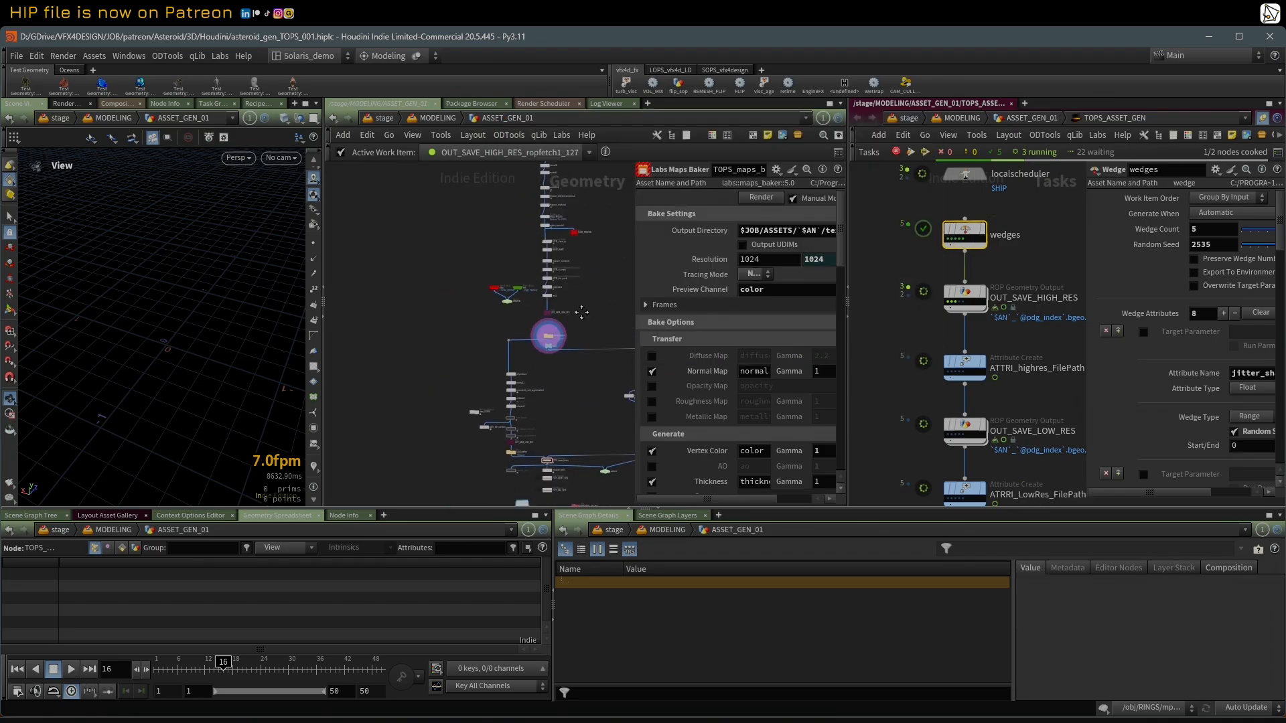
pyautogui.moveTo(580, 313); pyautogui.dragTo(566, 419, button='middle')
pyautogui.scroll(-1, 521, 301)
pyautogui.scroll(2, 516, 359)
pyautogui.moveTo(557, 201); pyautogui.dragTo(512, 350, button='middle')
pyautogui.scroll(1, 512, 351)
pyautogui.moveTo(394, 210)
pyautogui.moveTo(428, 191); pyautogui.dragTo(460, 278, button='middle')
pyautogui.scroll(2, 460, 278)
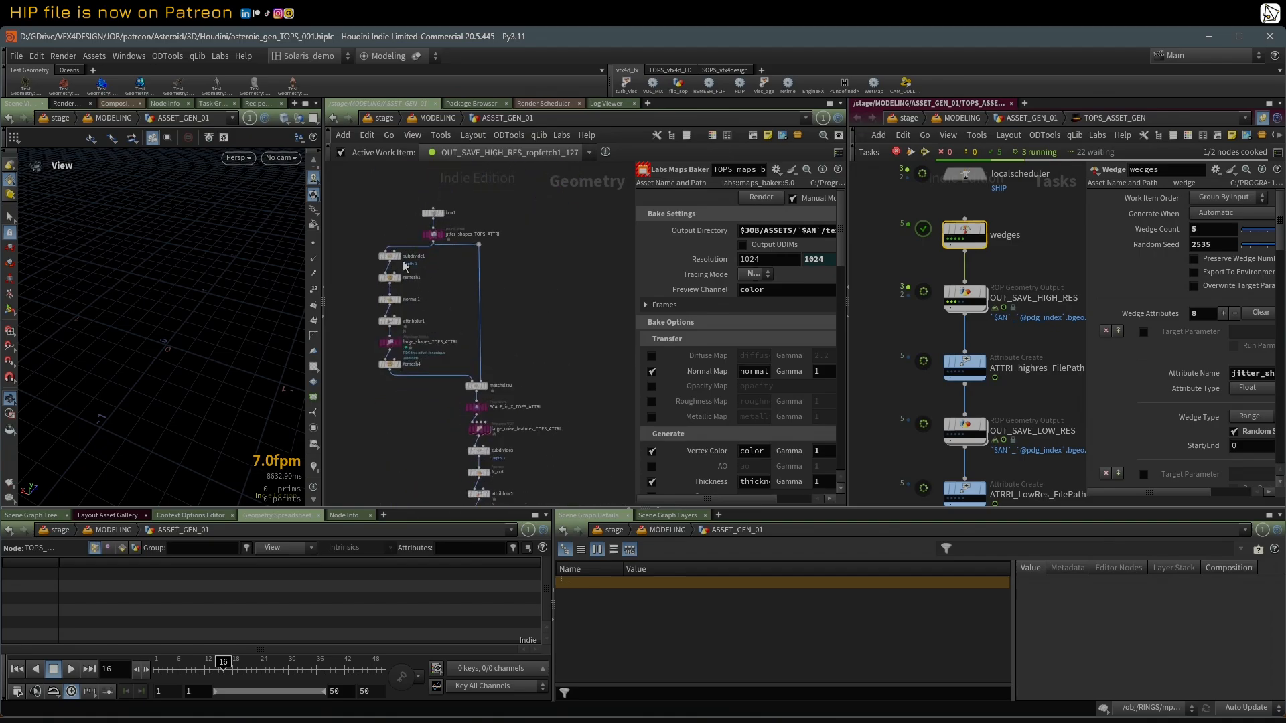
pyautogui.moveTo(544, 416); pyautogui.dragTo(541, 342, button='middle')
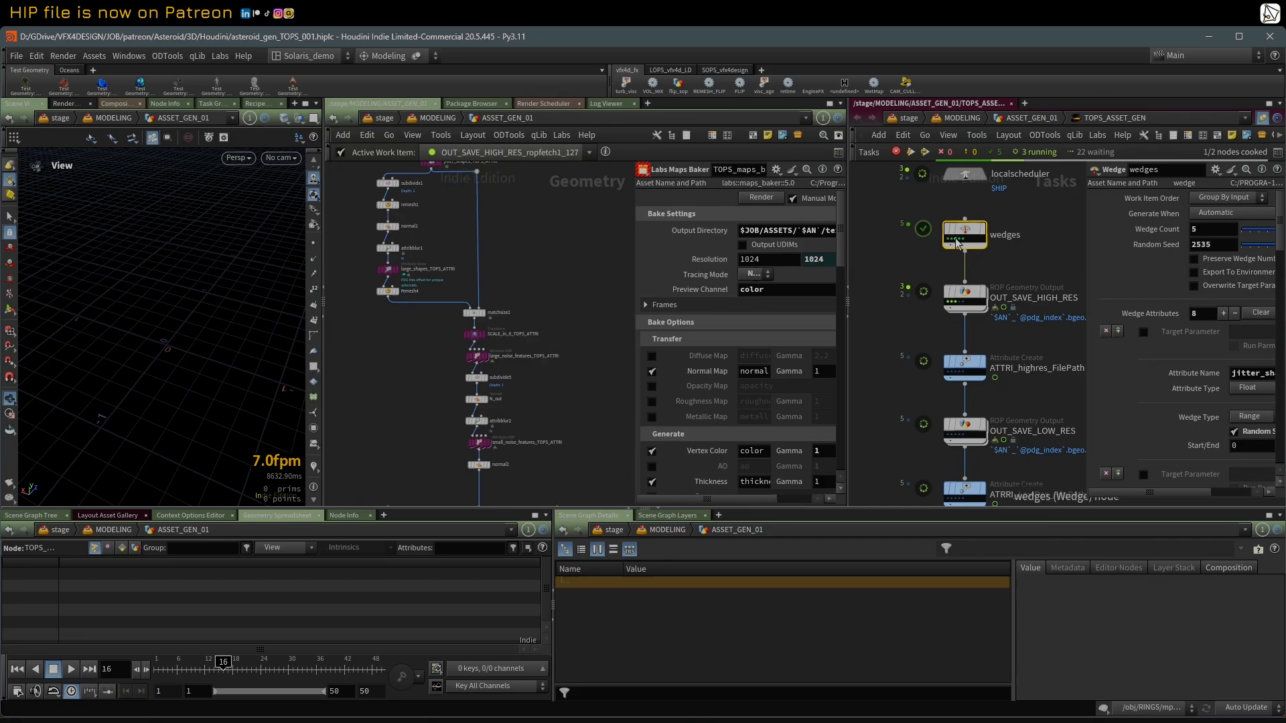
pyautogui.middleClick(954, 238)
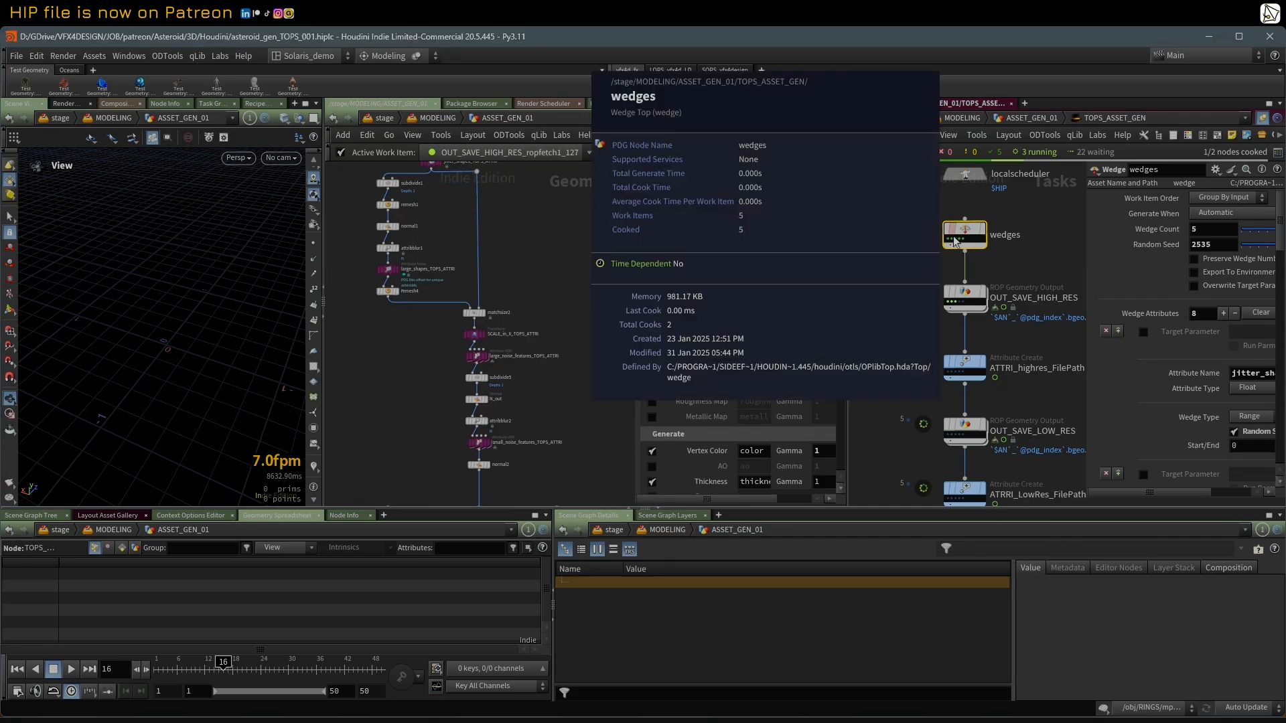
# Step: Show OUT_SAVE_HIGH_RES's full Output File path beside the ASSETS folder in File Explorer
pyautogui.click(966, 298)
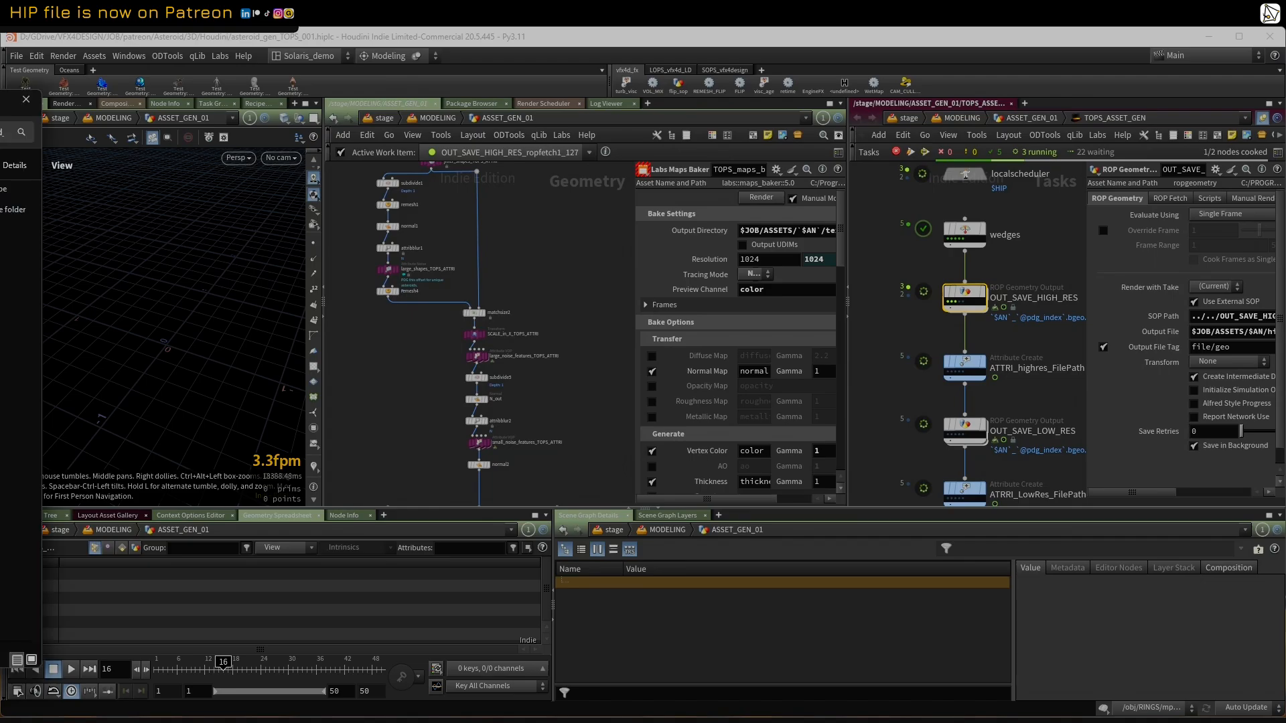
pyautogui.moveTo(0, 123); pyautogui.dragTo(335, 129)
pyautogui.click(315, 156)
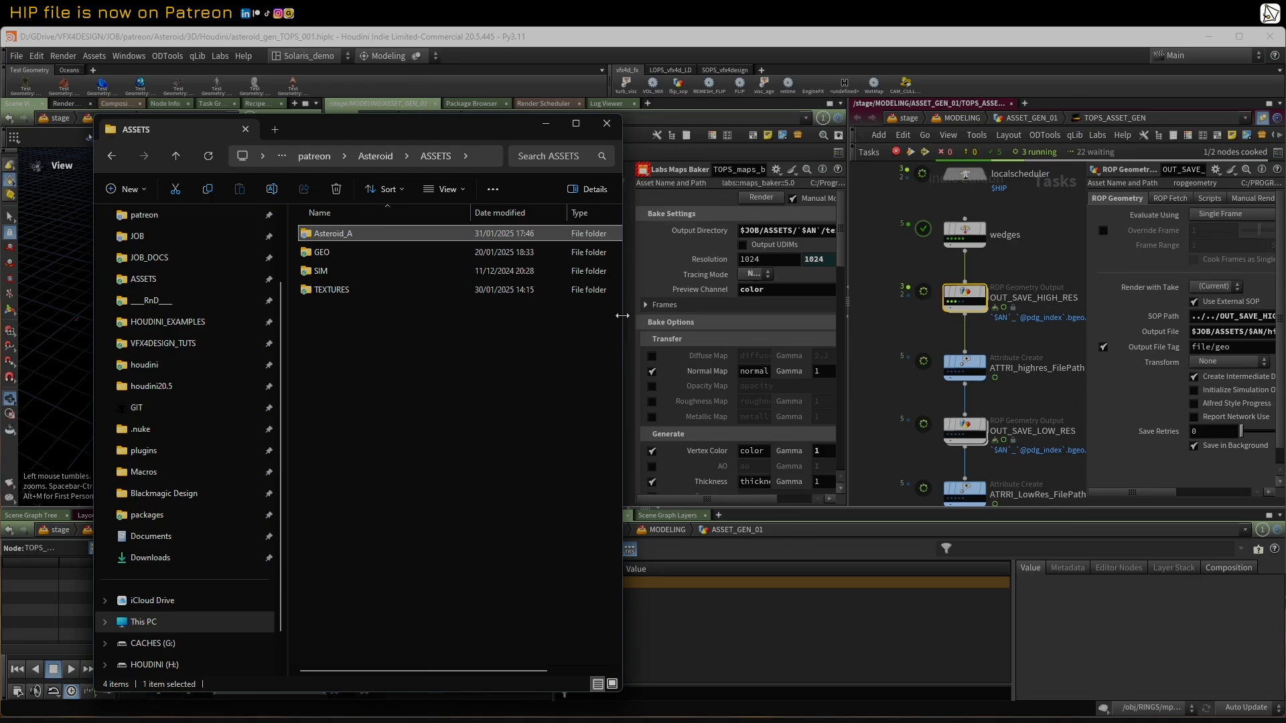
pyautogui.moveTo(621, 316); pyautogui.dragTo(813, 315)
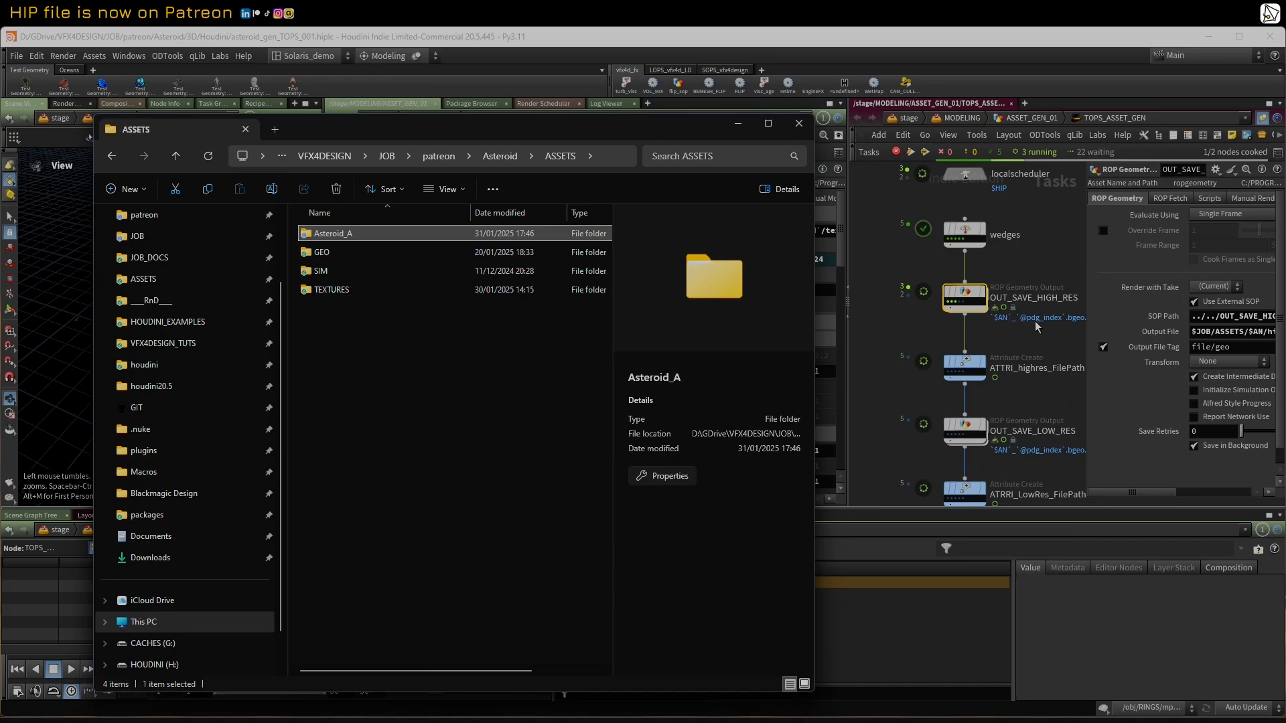
pyautogui.moveTo(1081, 257); pyautogui.dragTo(884, 258)
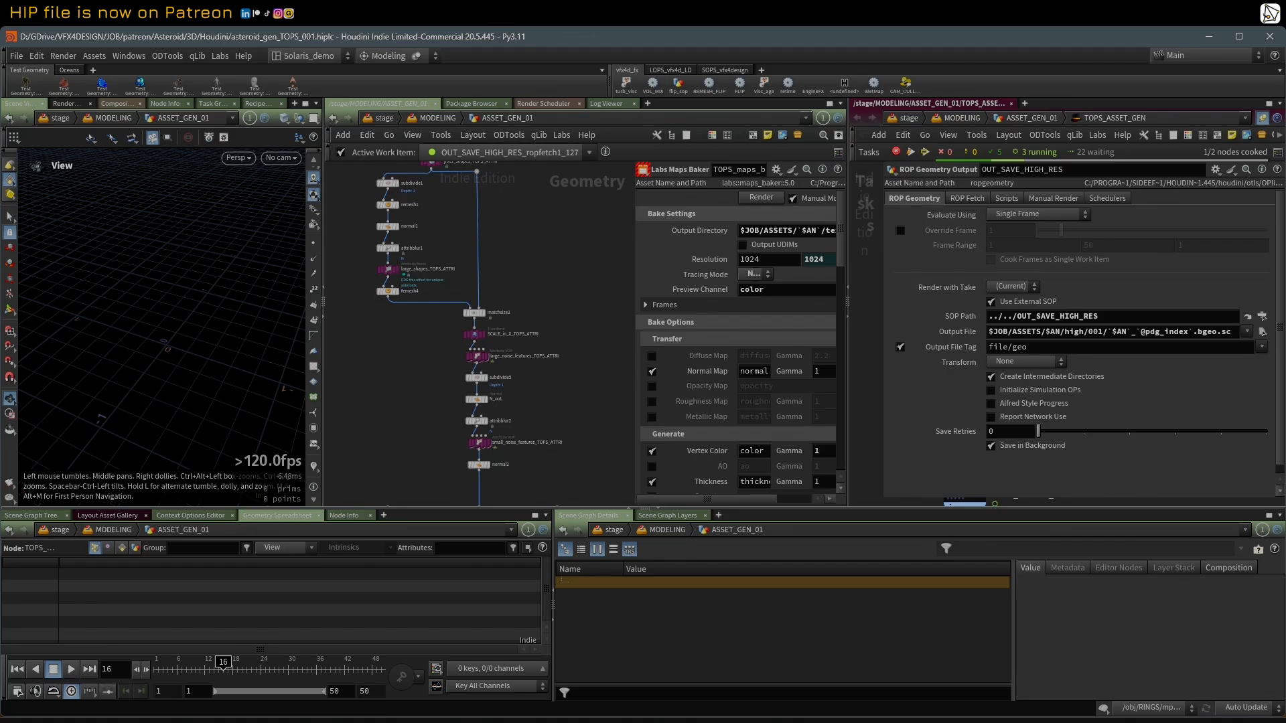
pyautogui.hotkey('alt', 'Tab')
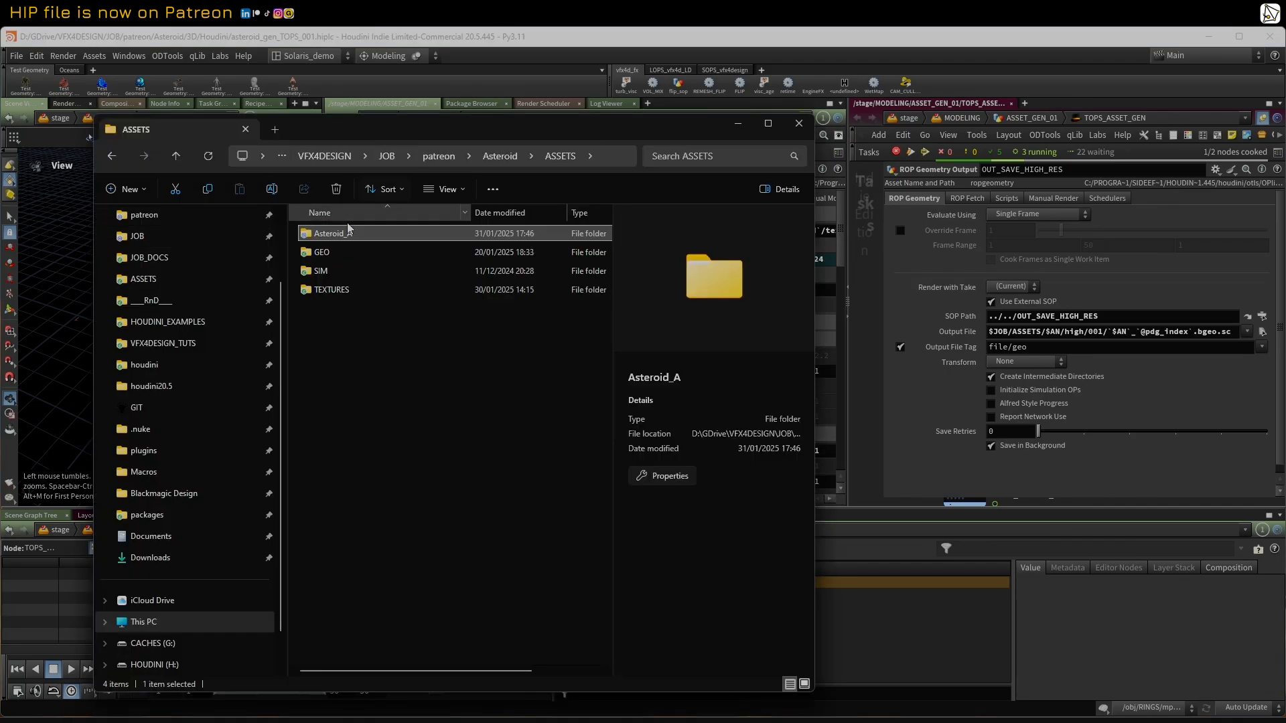
# Step: Browse from the JOB folder through patreon, Asteroid, ASSETS, Asteroid_A and high into folder 001, following the Output File path
pyautogui.click(387, 156)
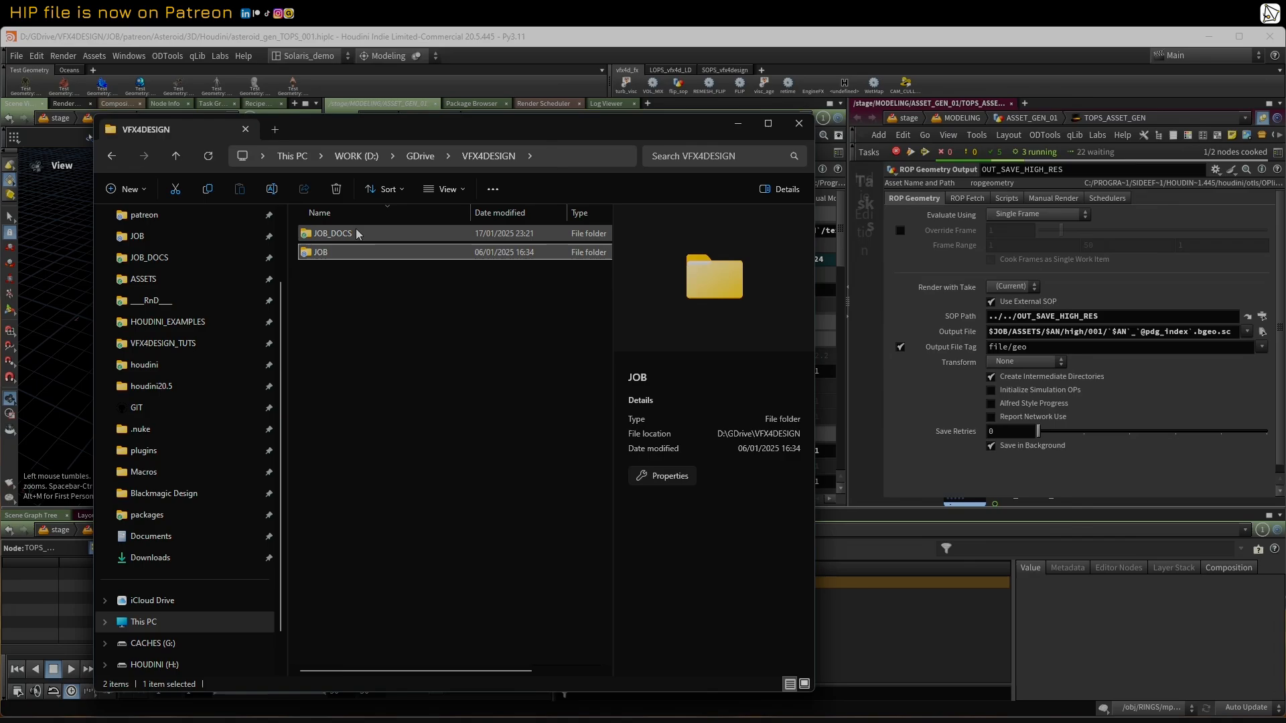
pyautogui.doubleClick(317, 254)
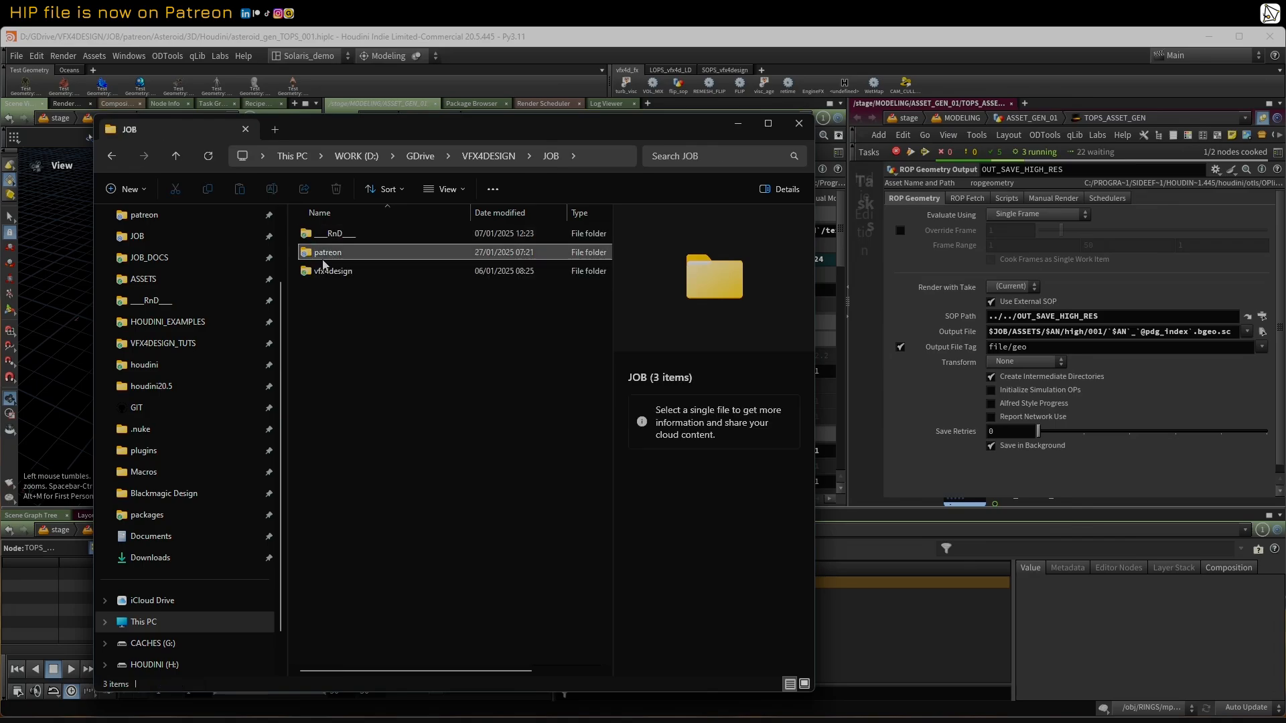
pyautogui.click(333, 235)
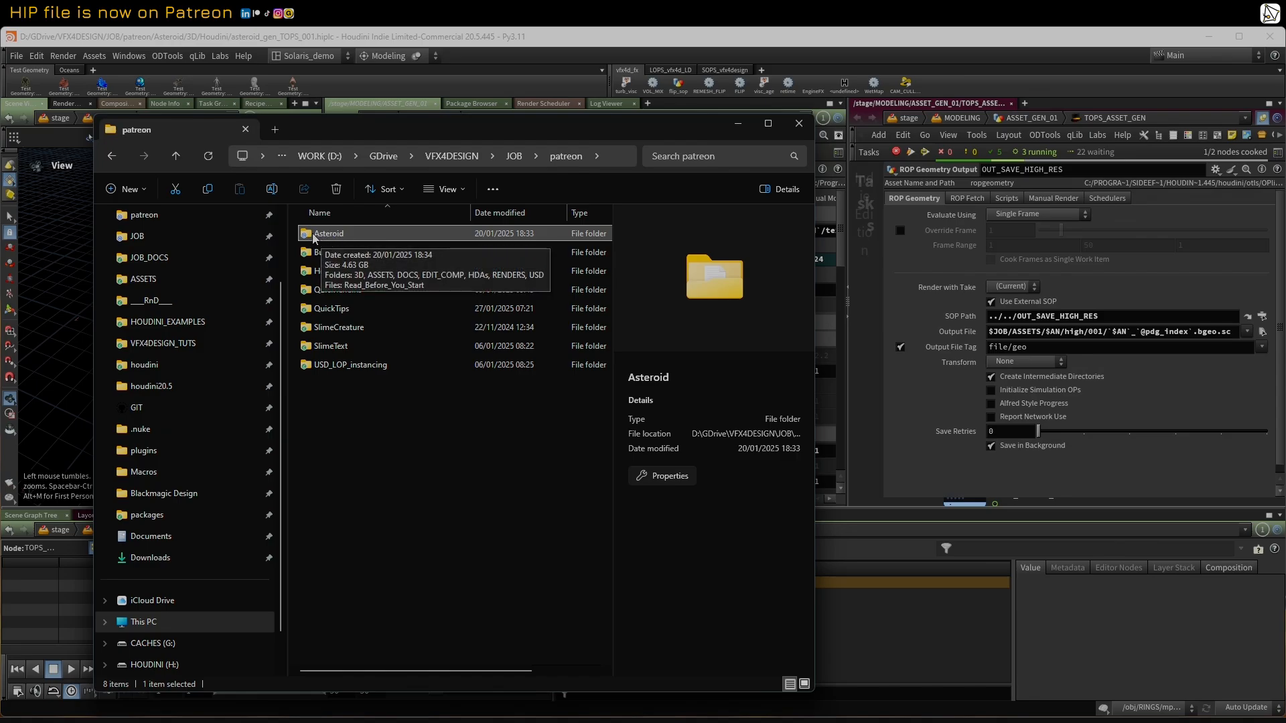
pyautogui.doubleClick(313, 235)
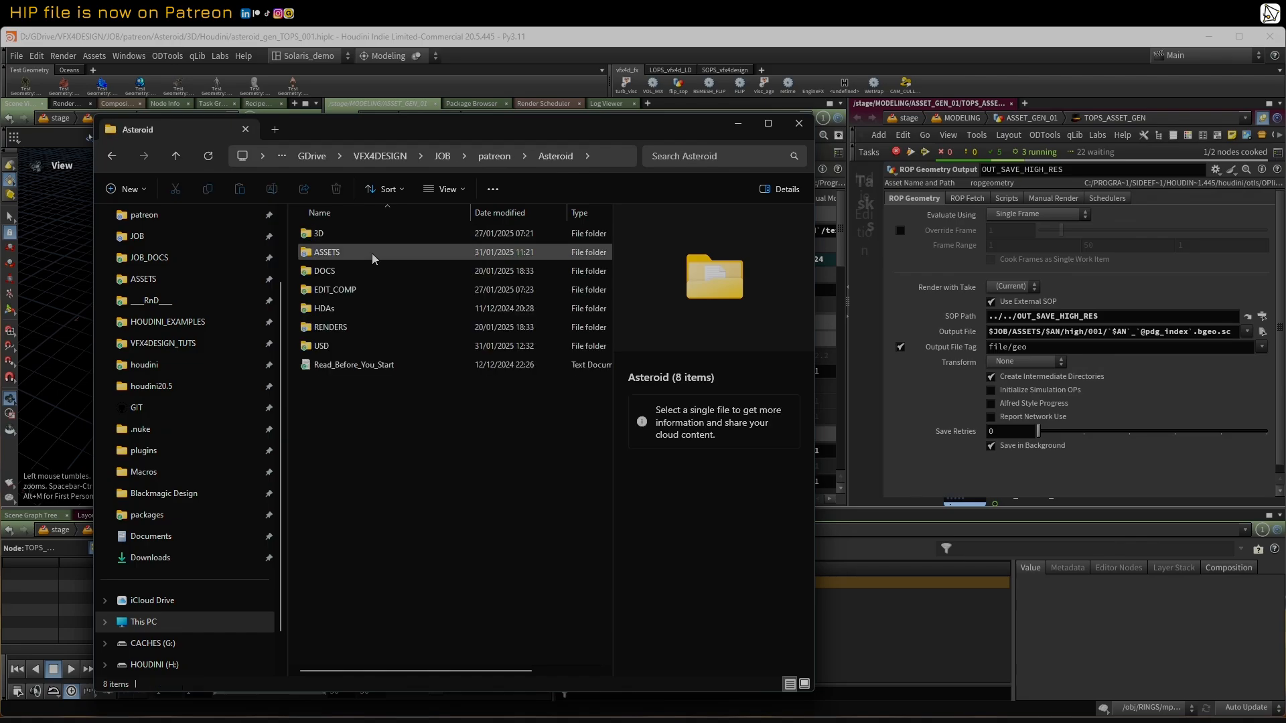
pyautogui.doubleClick(315, 251)
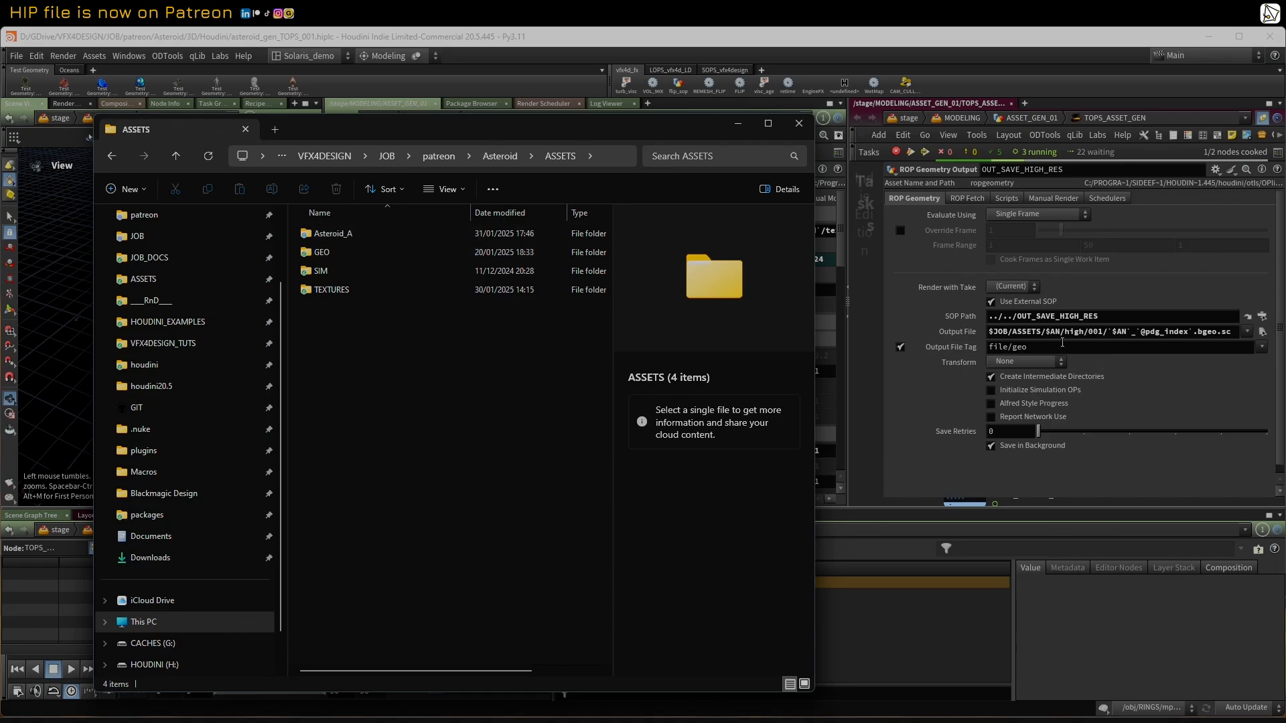
pyautogui.doubleClick(341, 238)
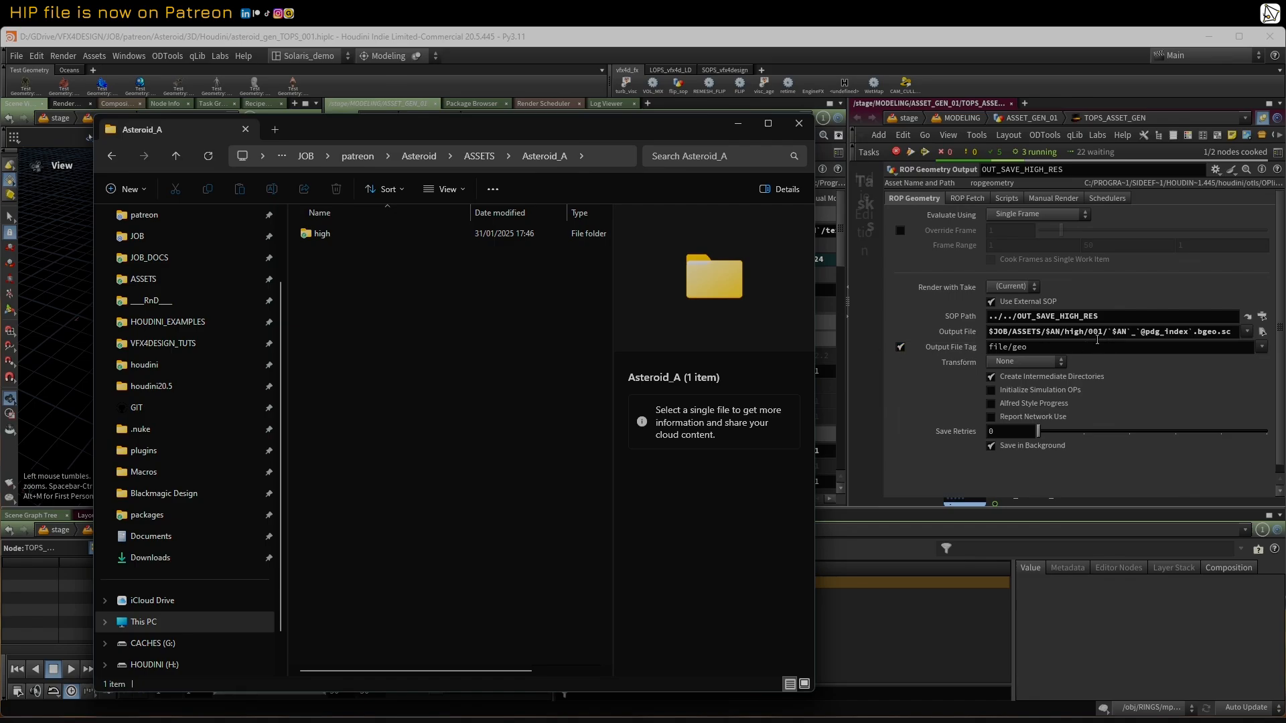
pyautogui.doubleClick(329, 235)
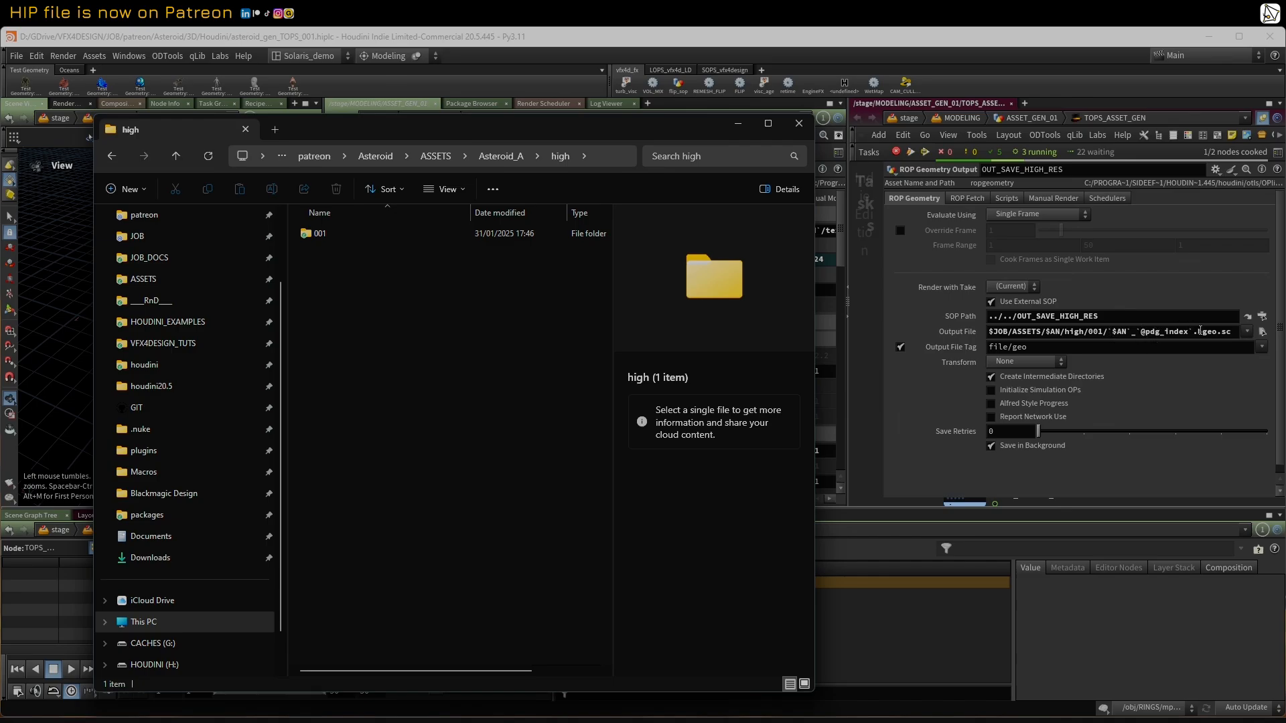
pyautogui.doubleClick(310, 235)
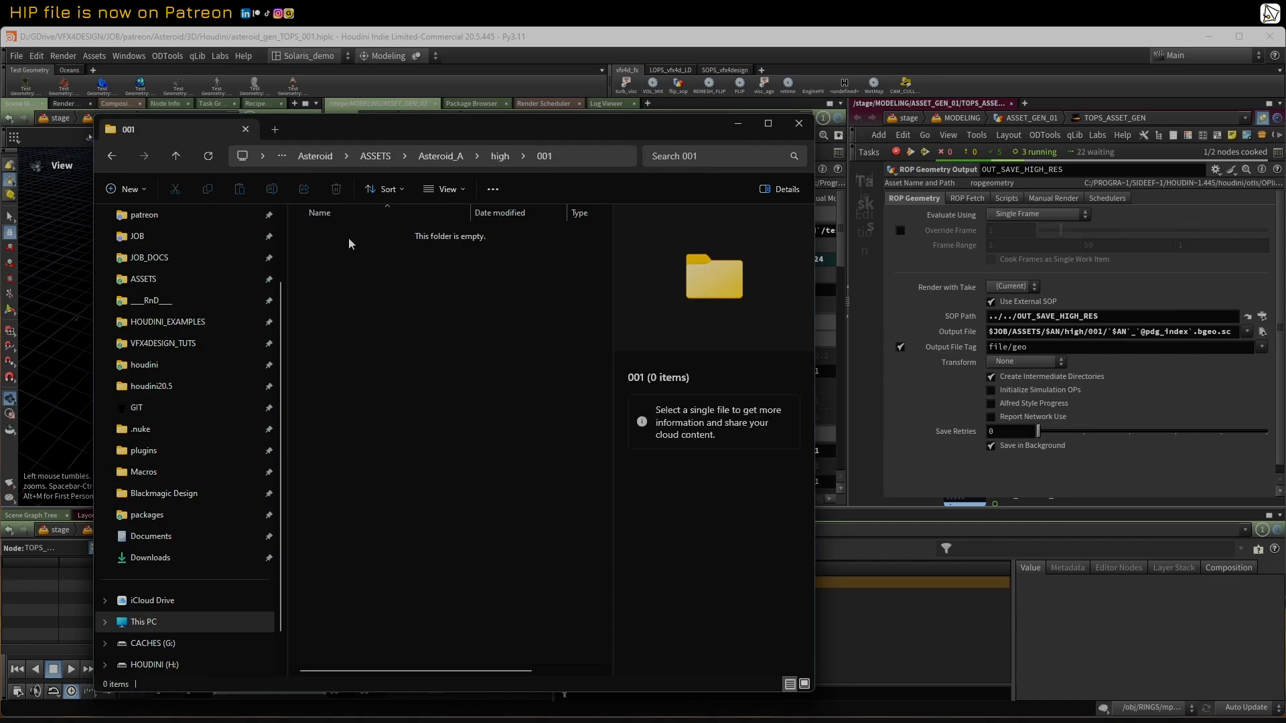
# Step: Shrink the folder window, check the OUT_SAVE_HIGH_RES task's cooking progress and recheck folder 001 for saved geometry
pyautogui.moveTo(555, 129); pyautogui.dragTo(459, 124)
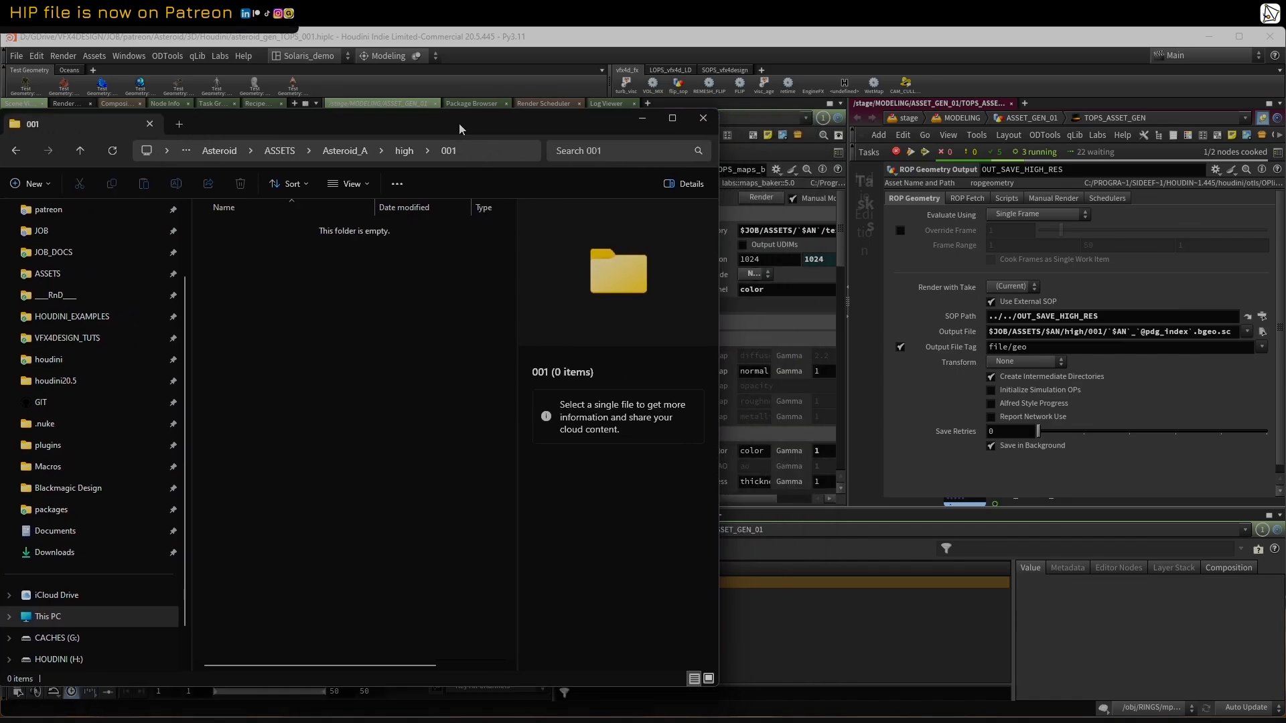
pyautogui.moveTo(716, 223); pyautogui.dragTo(632, 223)
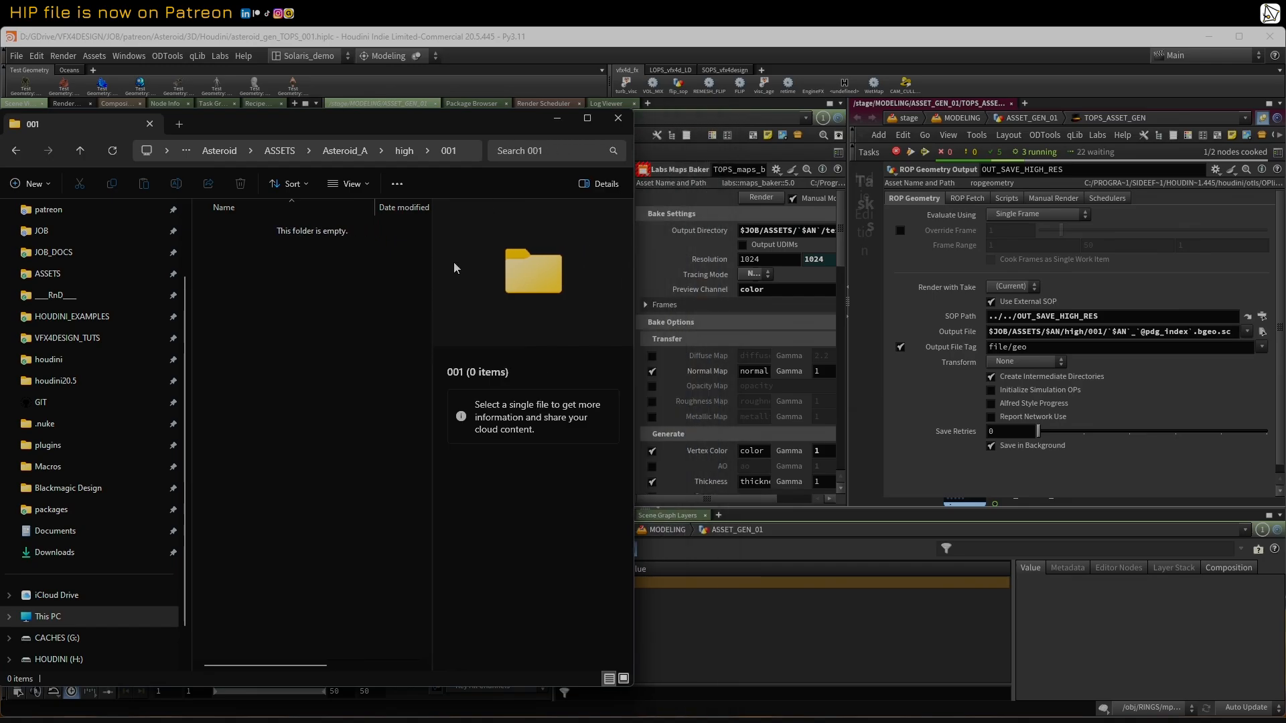
pyautogui.moveTo(884, 251); pyautogui.dragTo(1078, 260)
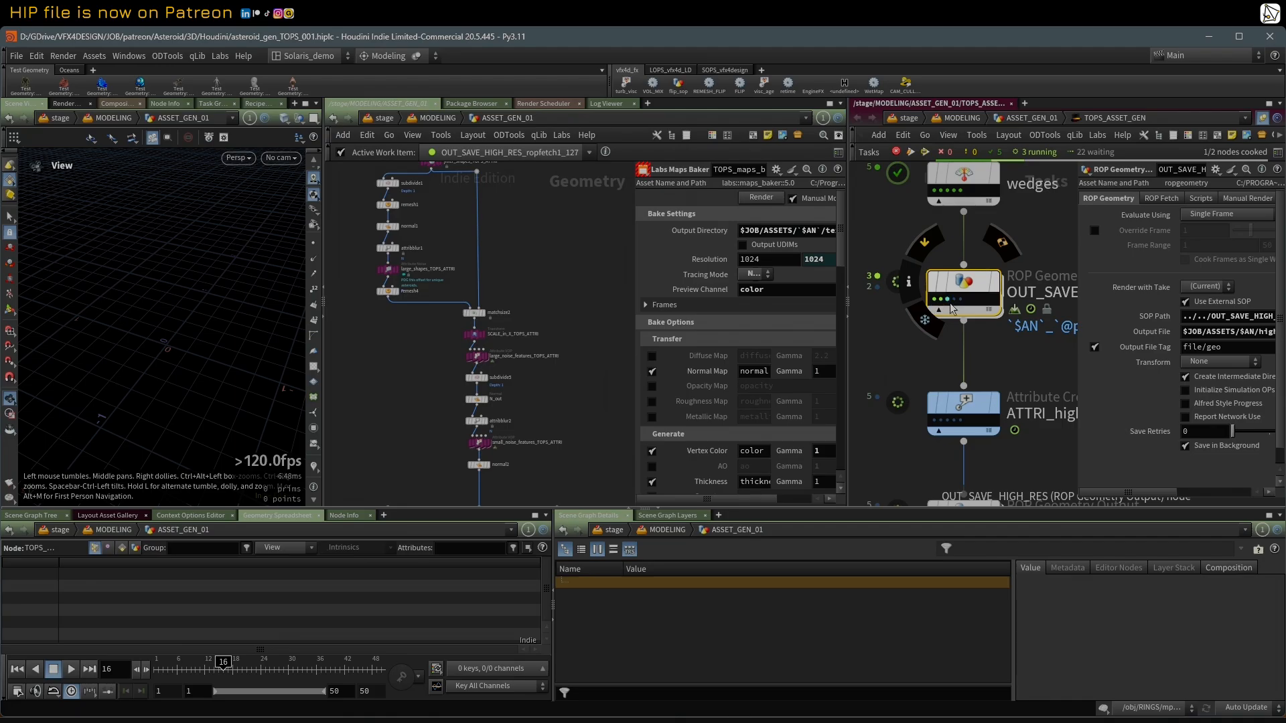
pyautogui.scroll(1, 883, 348)
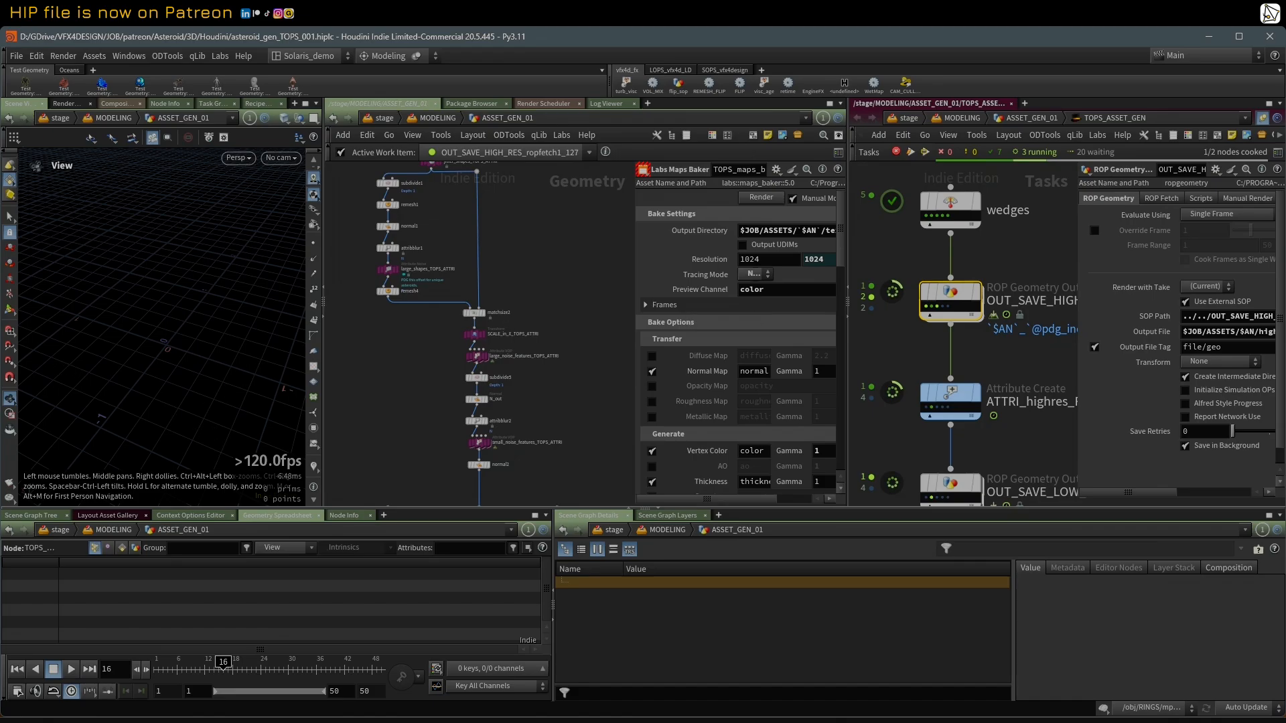
pyautogui.hotkey('alt', 'Tab')
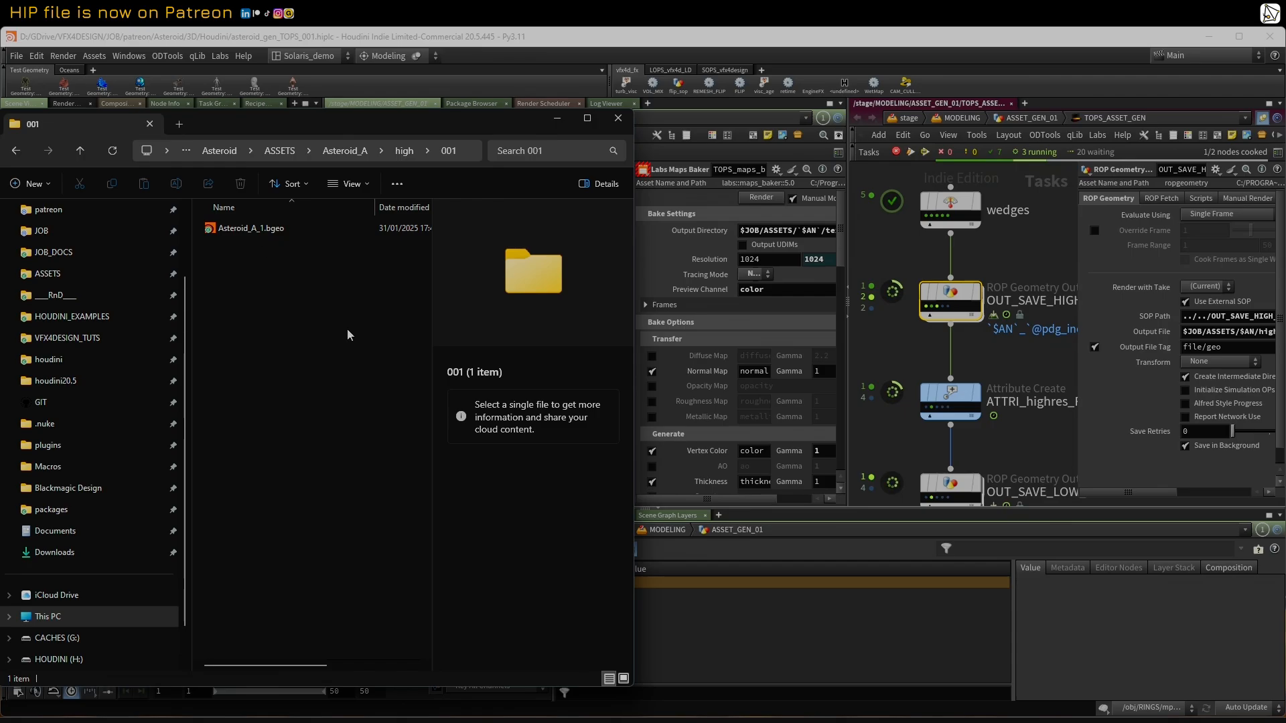
pyautogui.moveTo(383, 122); pyautogui.dragTo(2, 117)
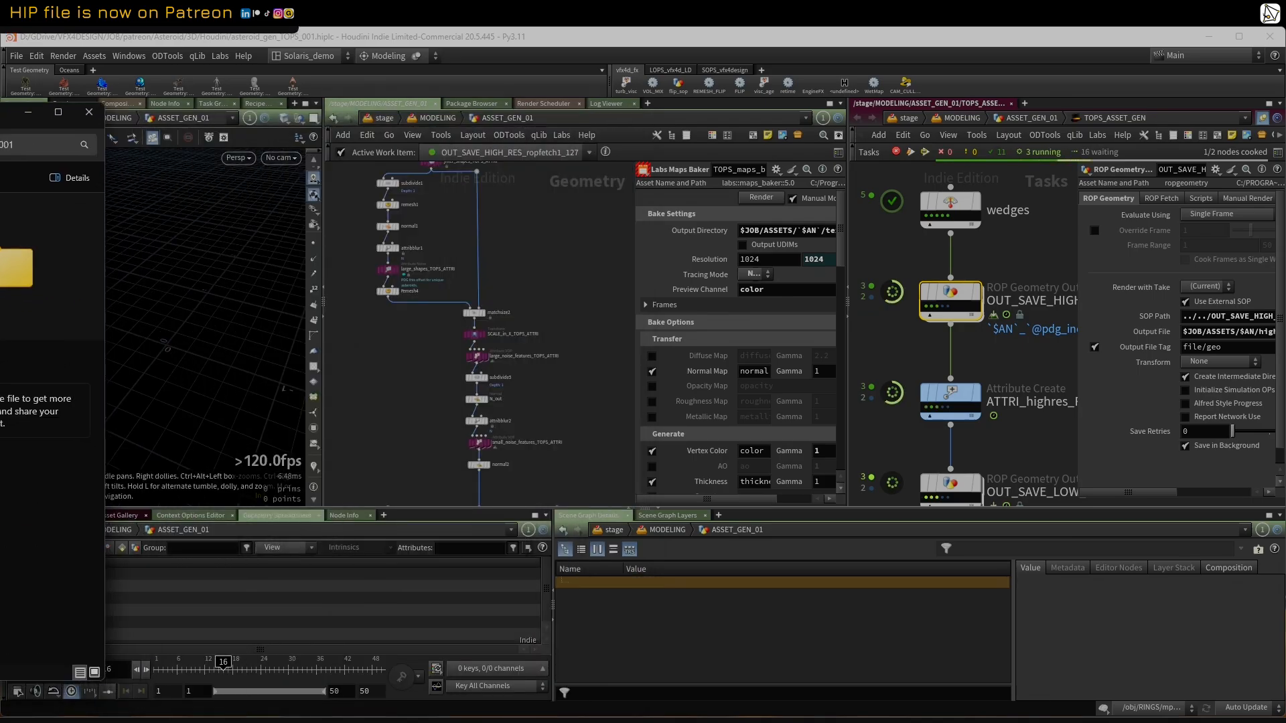
# Step: Follow the geometry network down to the OUT_SAVE_HIGH_RES null, select it and interrupt its cooking
pyautogui.scroll(-2, 510, 251)
pyautogui.moveTo(510, 462); pyautogui.dragTo(464, 243, button='middle')
pyautogui.moveTo(464, 342)
pyautogui.mouseDown(button='middle')
pyautogui.moveTo(454, 181)
pyautogui.moveTo(477, 124)
pyautogui.mouseUp(button='middle')
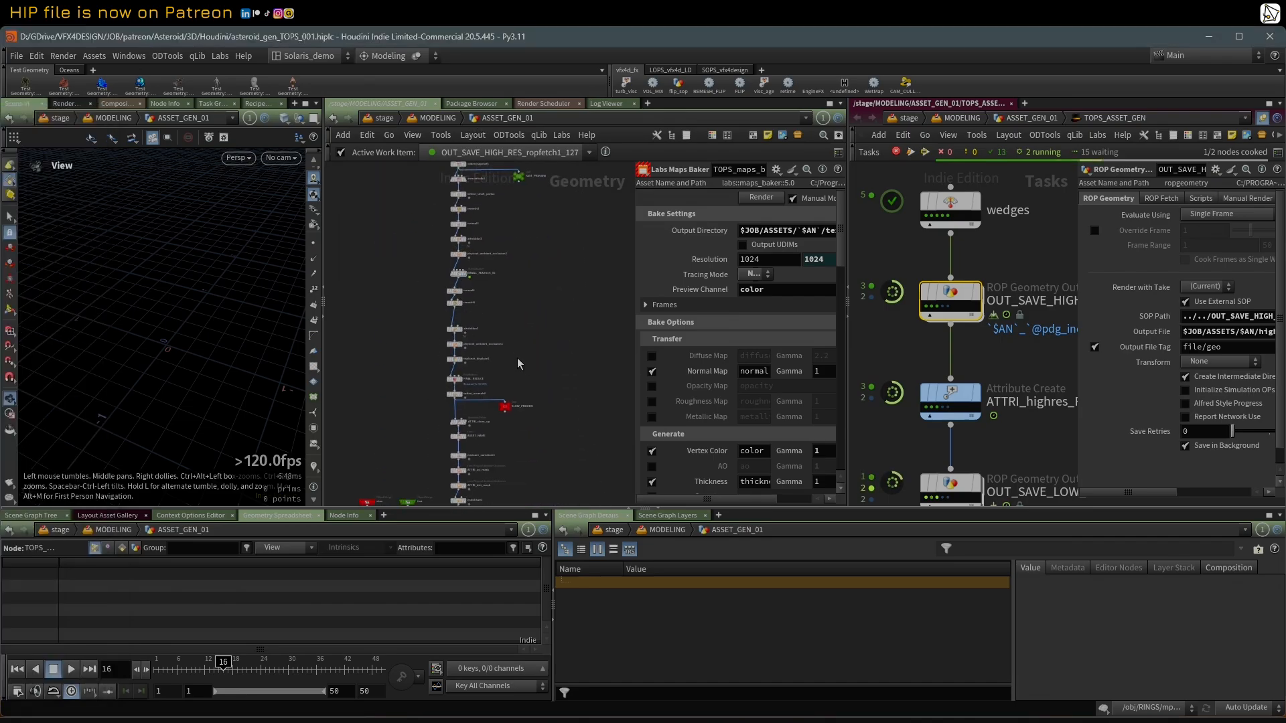
pyautogui.moveTo(520, 369); pyautogui.dragTo(523, 168, button='middle')
pyautogui.scroll(2, 492, 330)
pyautogui.moveTo(496, 371); pyautogui.dragTo(443, 340)
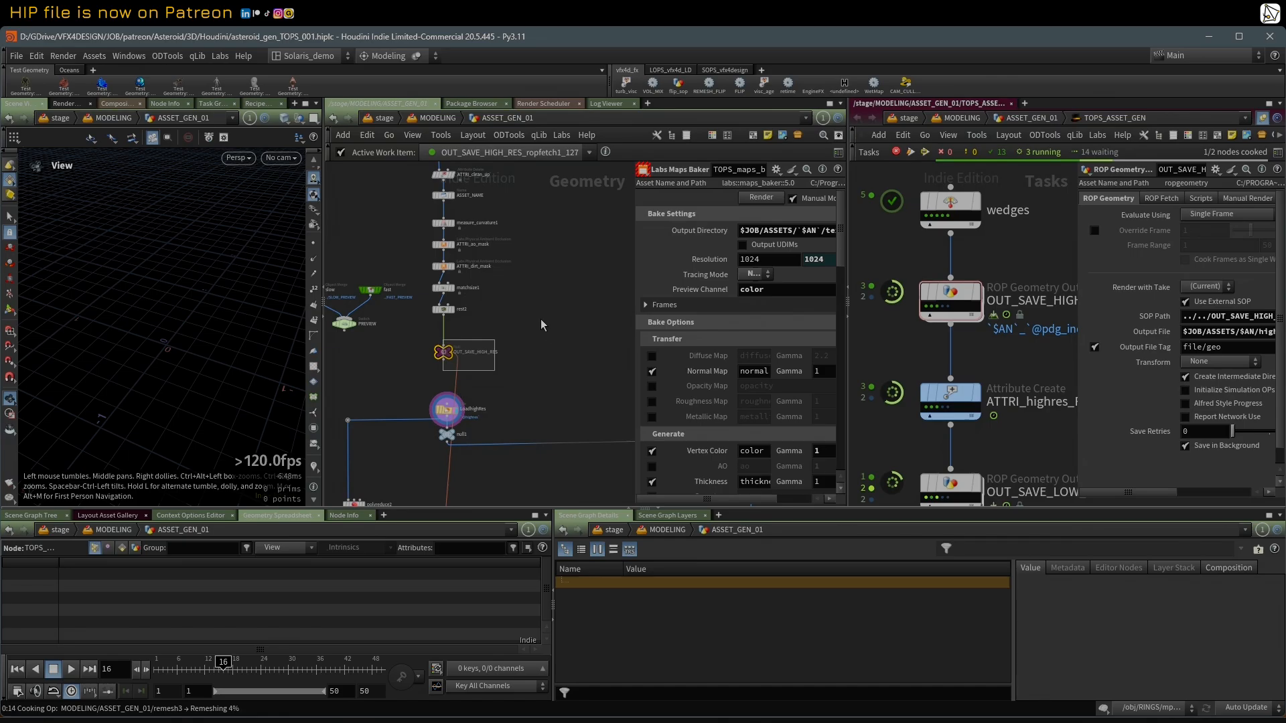
pyautogui.press('Escape')
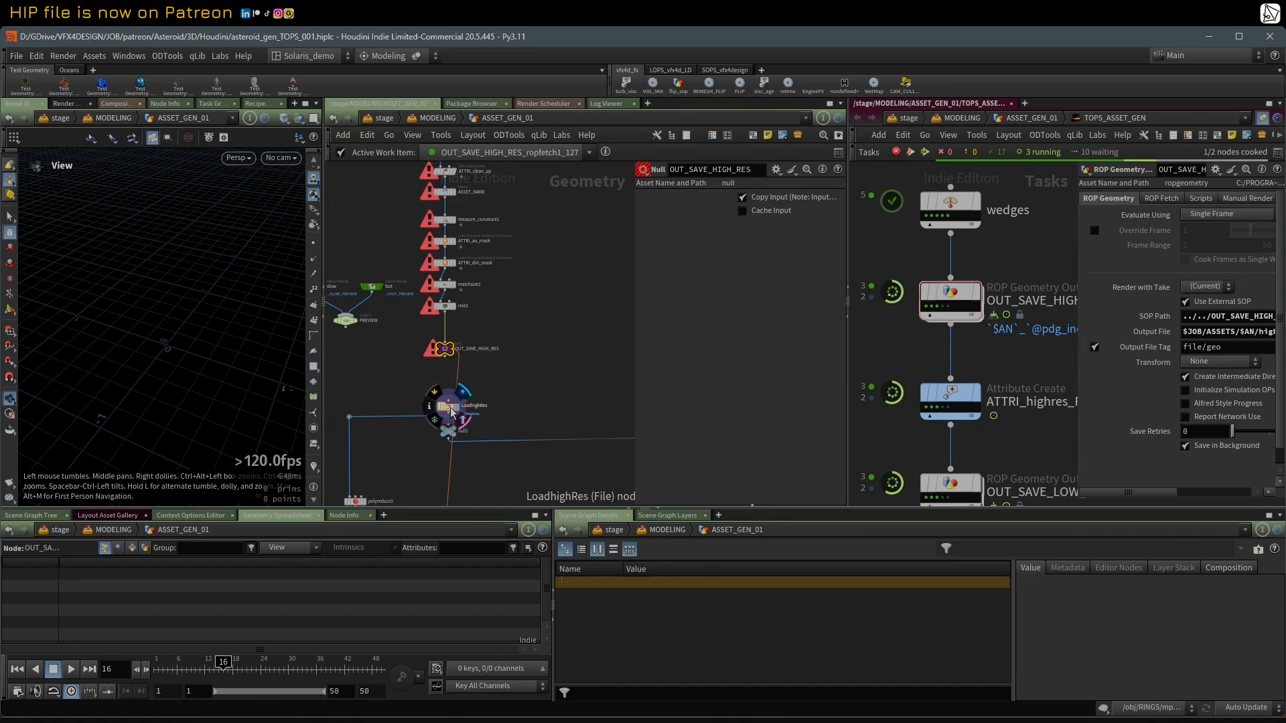
# Step: Show the LoadhighRes node's Geometry File setting and make the first OUT_SAVE_HIGH_RES work item active
pyautogui.click(451, 411)
pyautogui.moveTo(451, 411); pyautogui.dragTo(469, 390, button='middle')
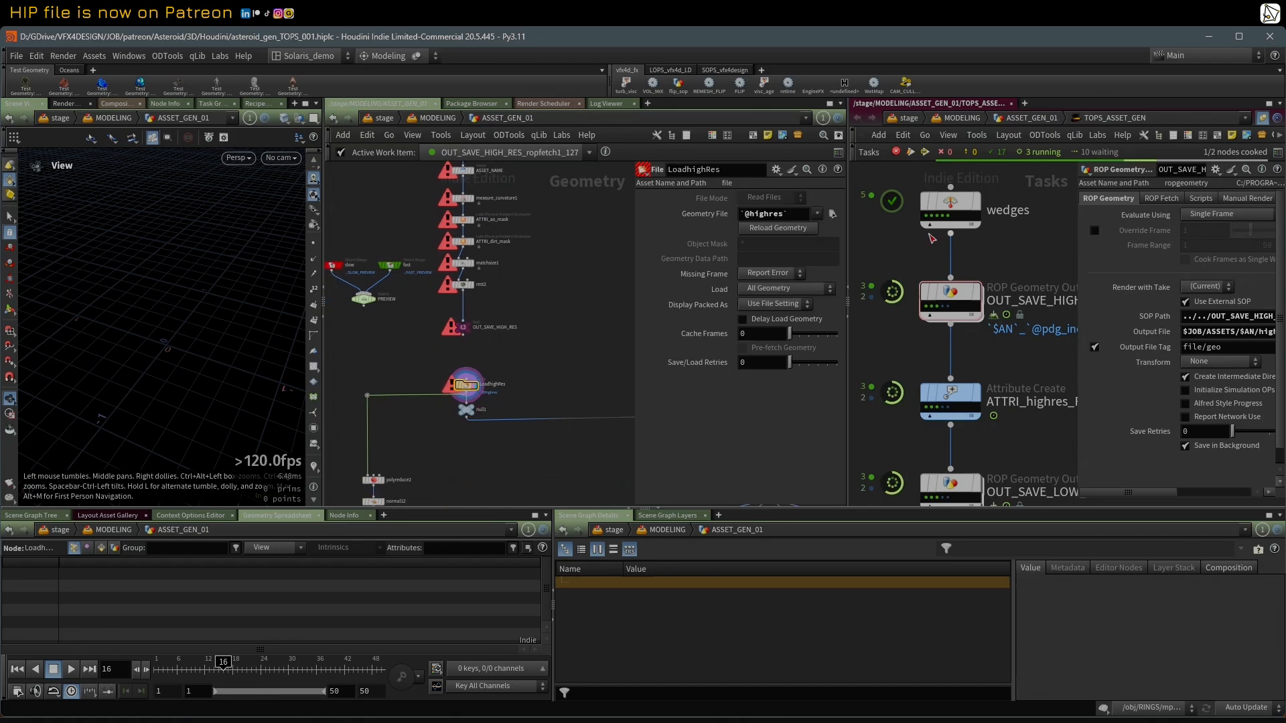
pyautogui.click(926, 306)
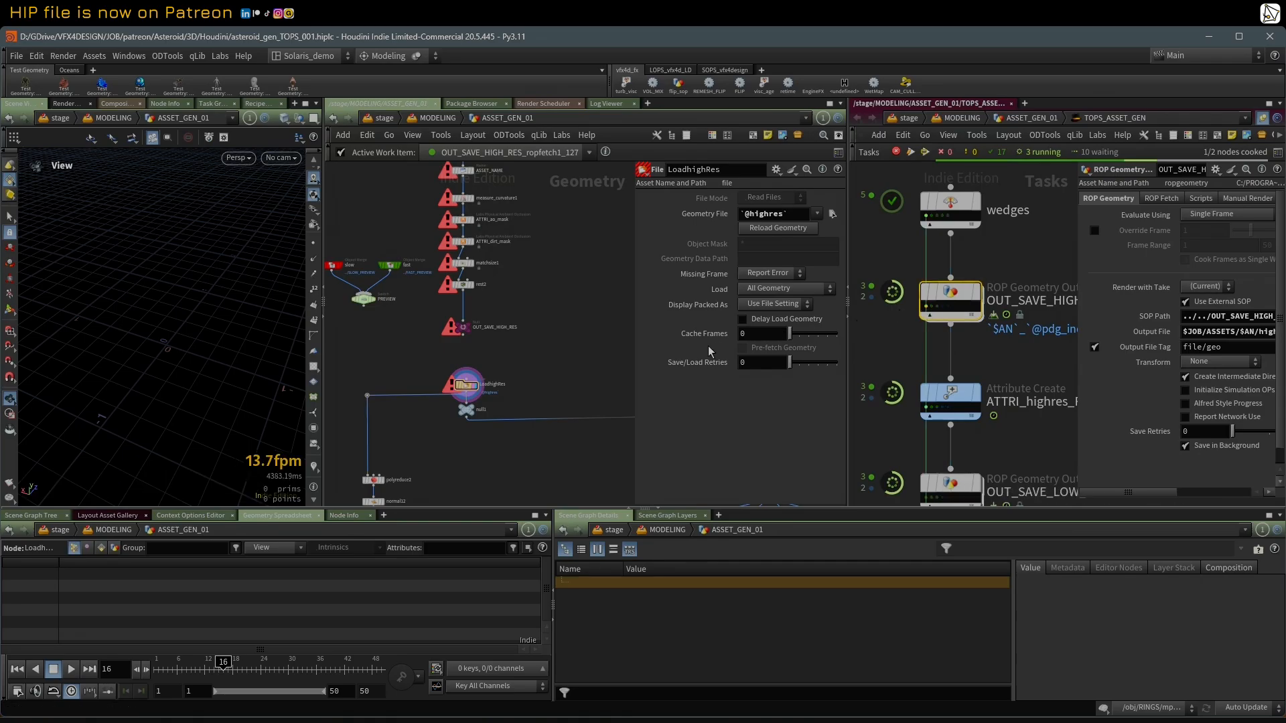
pyautogui.scroll(2, 915, 345)
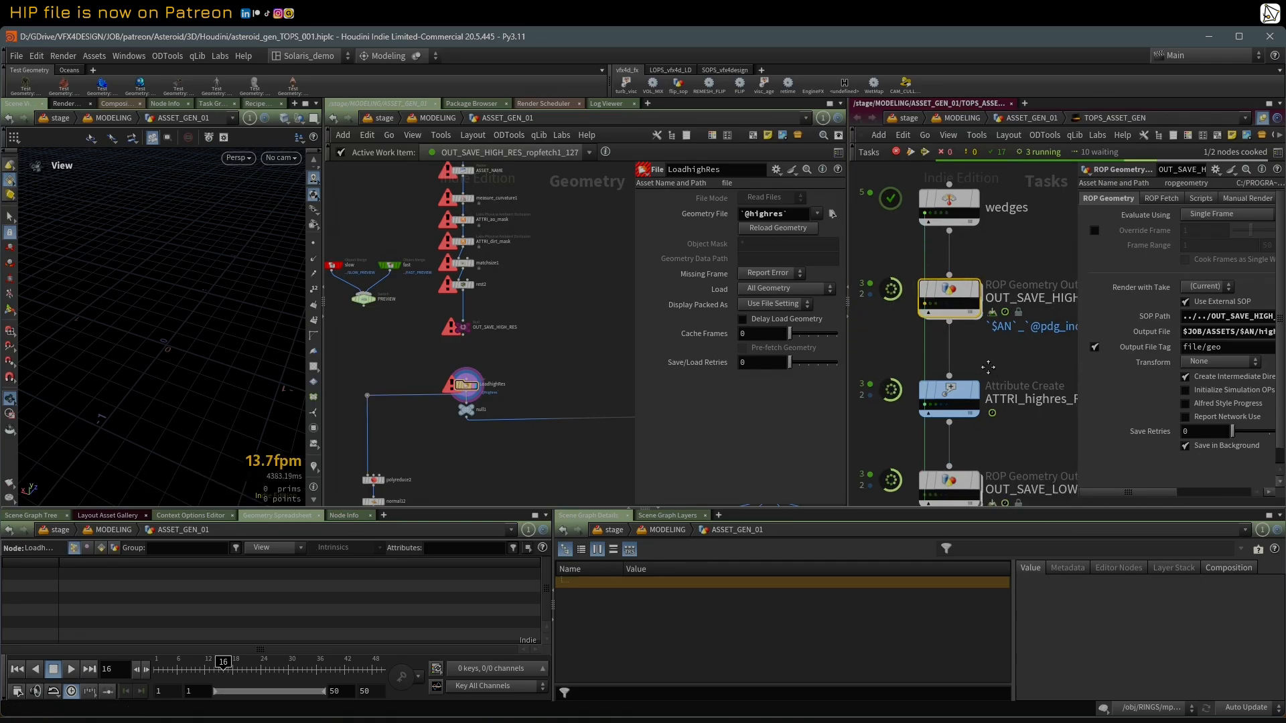
pyautogui.click(911, 386)
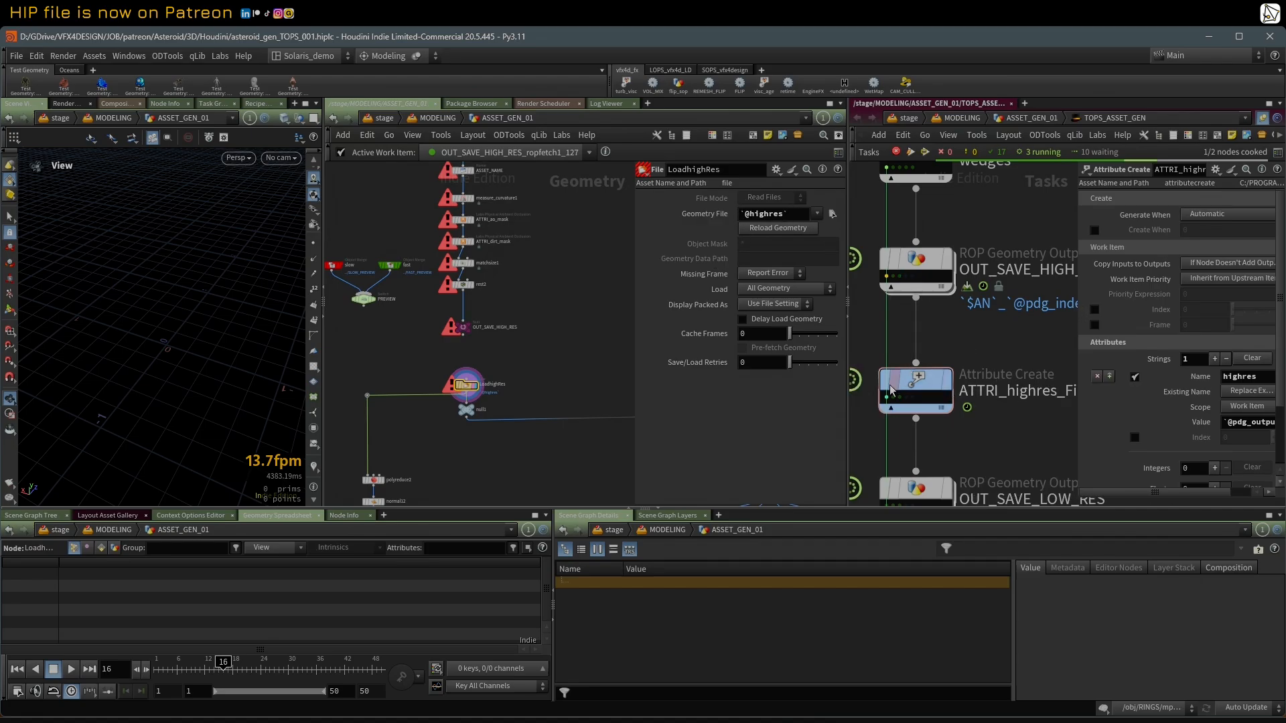
pyautogui.moveTo(890, 402)
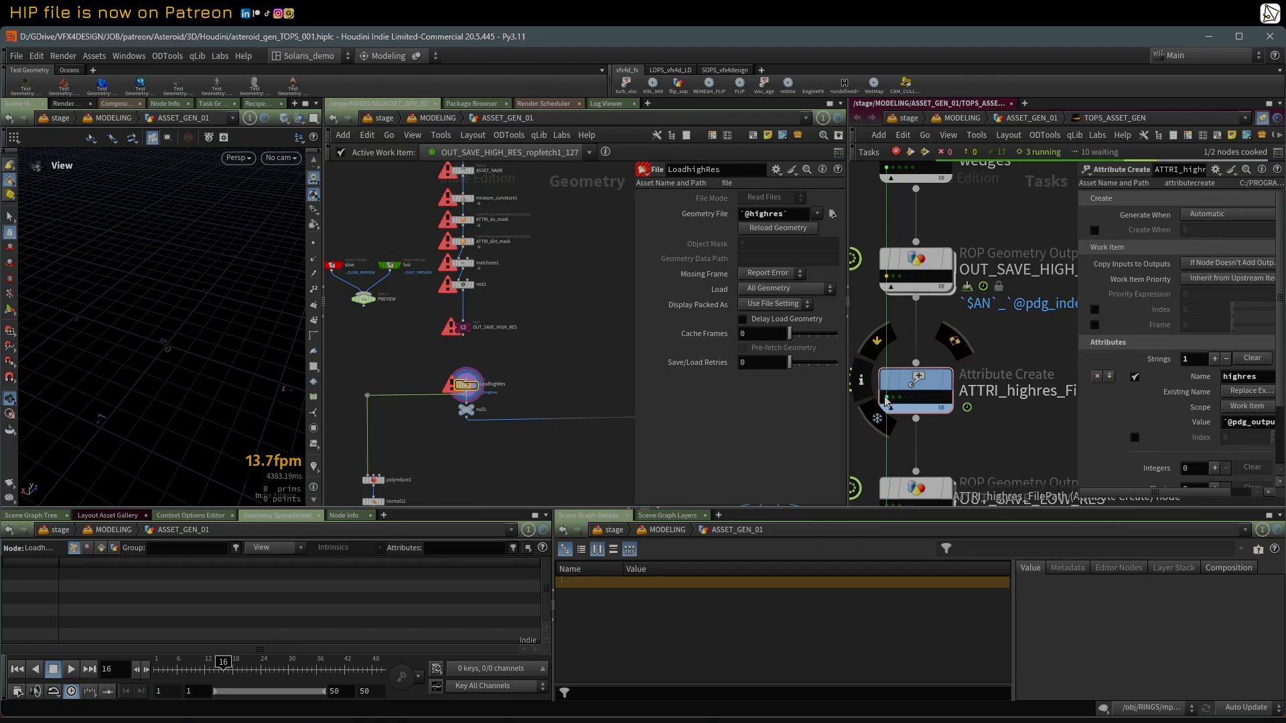
pyautogui.moveTo(1079, 315); pyautogui.dragTo(936, 315)
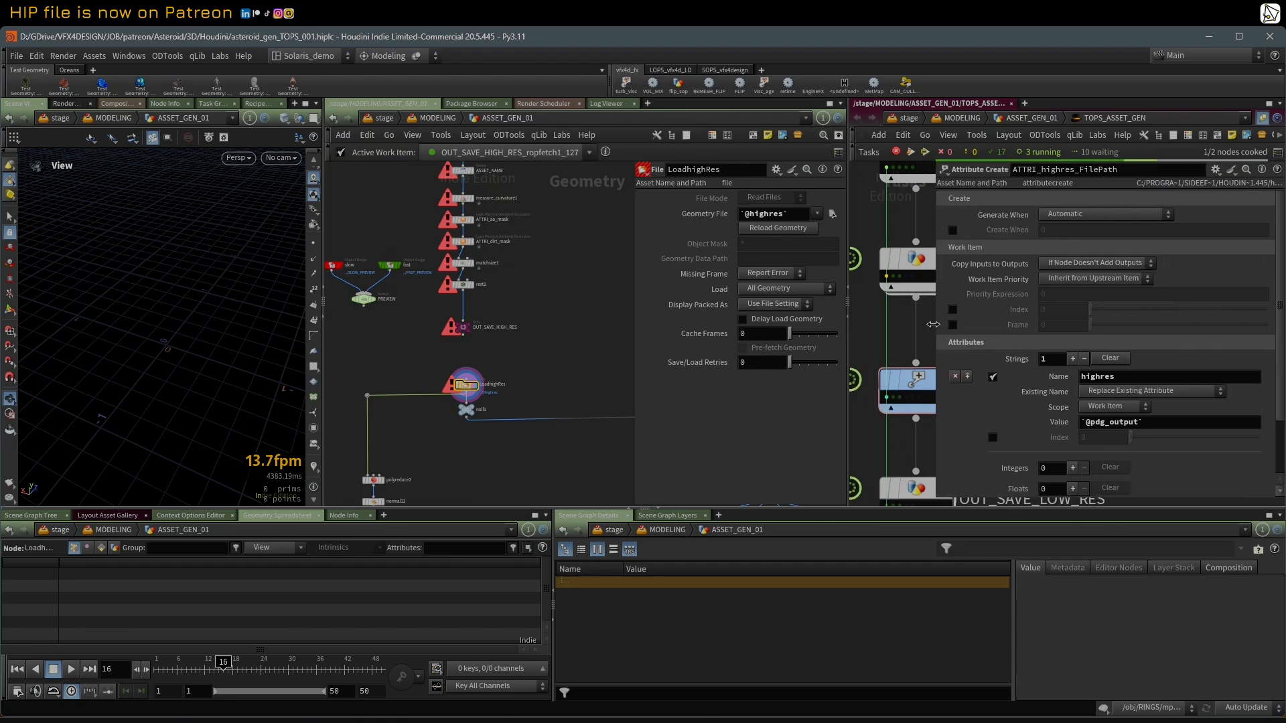
pyautogui.click(1055, 429)
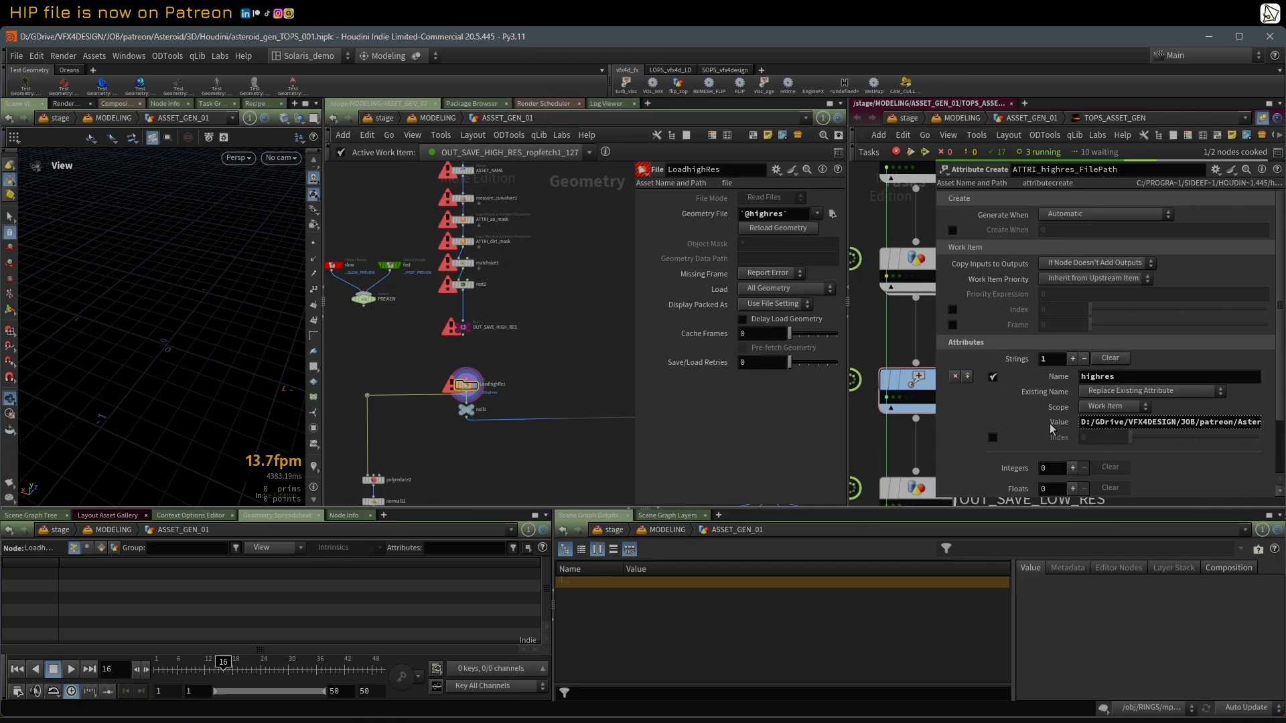
pyautogui.click(1051, 429)
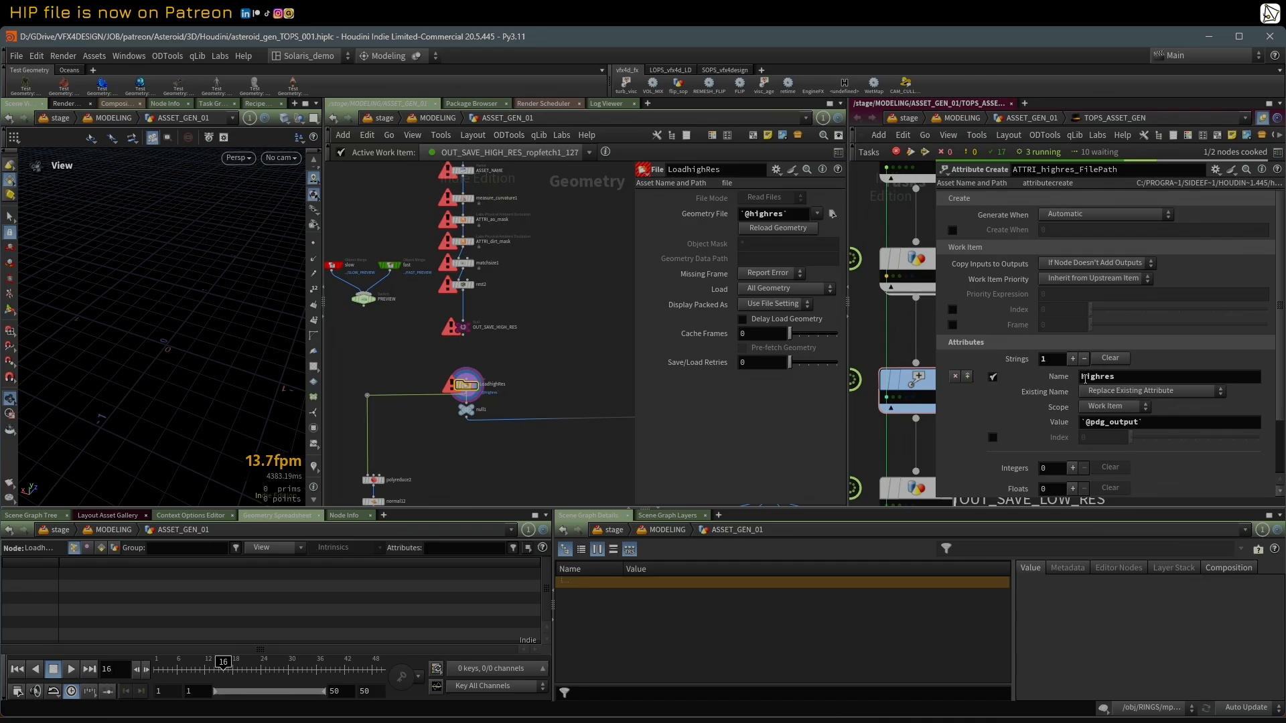
# Step: Make the first ATTRI_highres_FilePath work item active to load its geometry in LoadhighRes, and rebalance the parameter areas of both networks
pyautogui.click(886, 400)
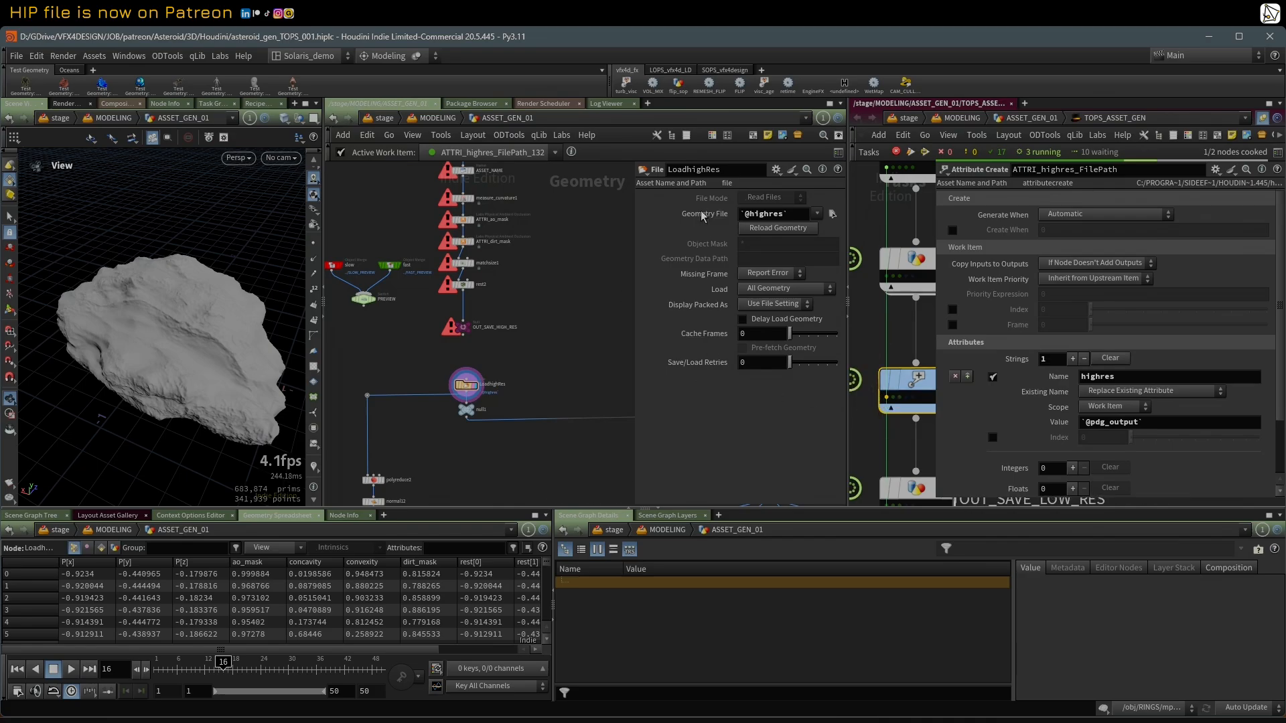
pyautogui.moveTo(467, 395)
pyautogui.moveTo(635, 367); pyautogui.dragTo(590, 367)
pyautogui.moveTo(931, 331); pyautogui.dragTo(1025, 331)
pyautogui.moveTo(524, 390); pyautogui.dragTo(532, 338, button='middle')
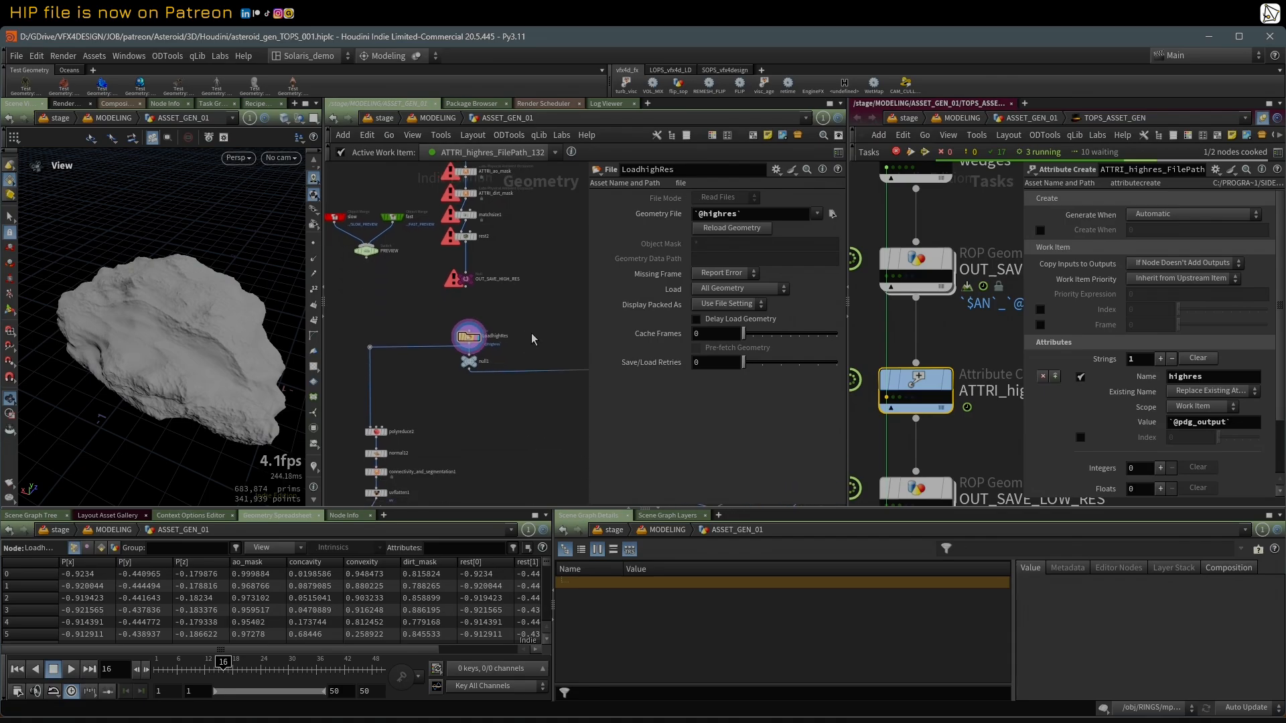
# Step: Select the OUT_SAVE_LOW_RES task, locate its matching null in the geometry network and show its full SOP Path and Output File settings
pyautogui.scroll(-5, 964, 343)
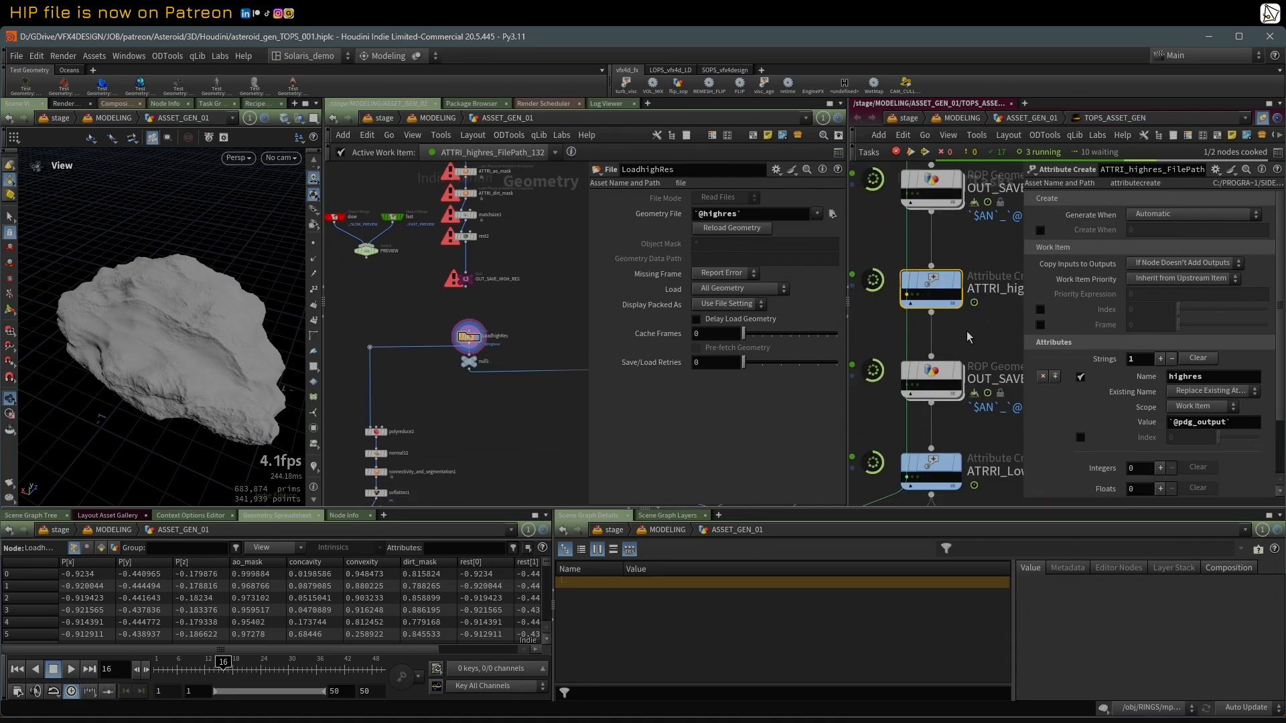
pyautogui.moveTo(1024, 338); pyautogui.dragTo(1077, 338)
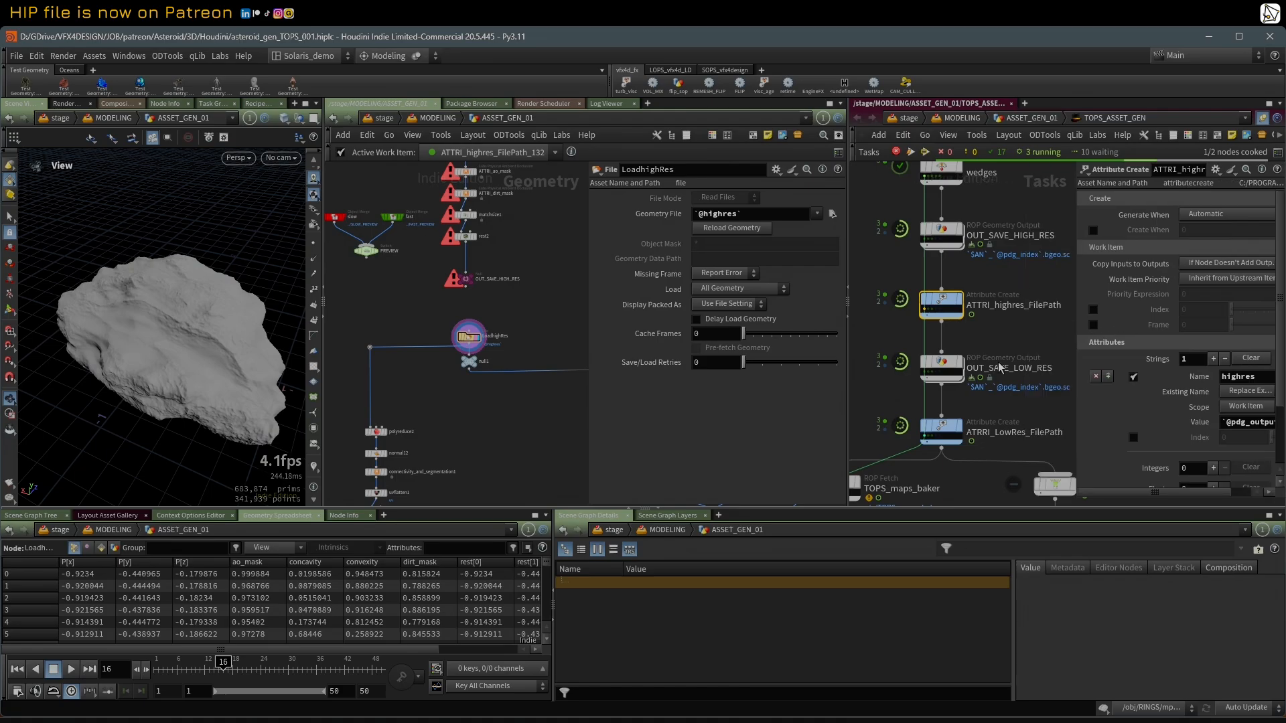
pyautogui.click(946, 368)
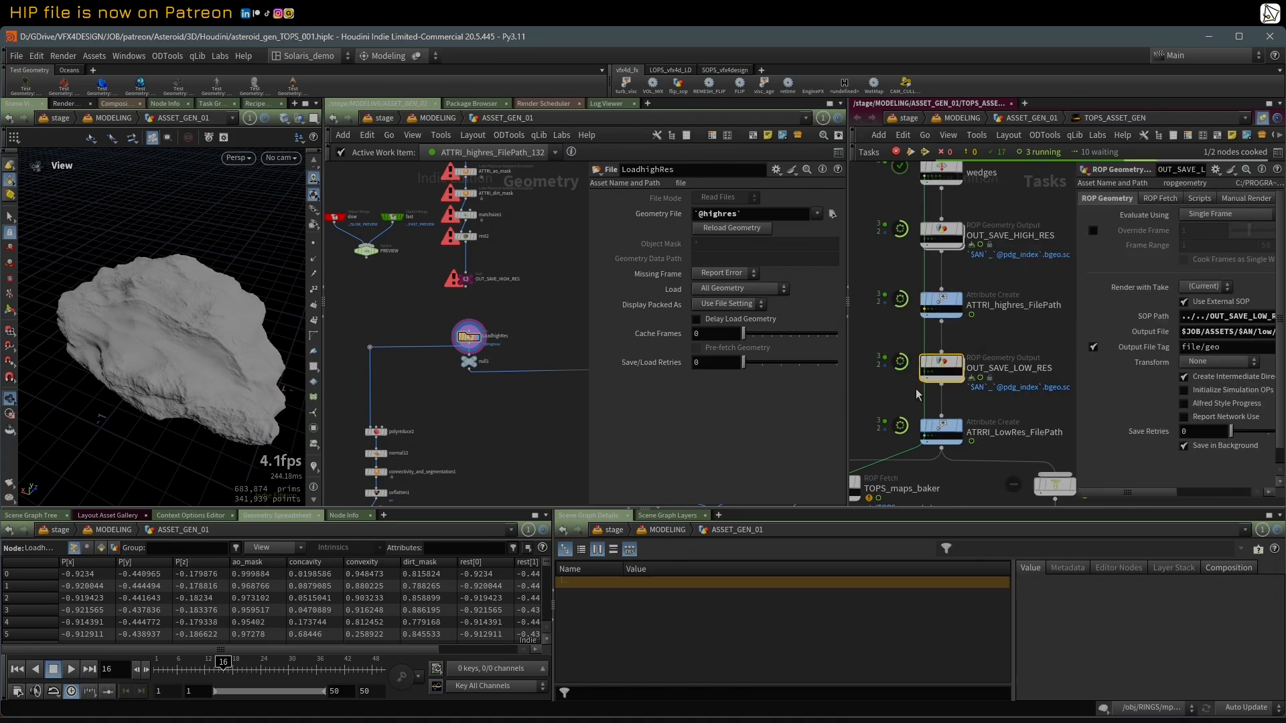
pyautogui.moveTo(519, 440); pyautogui.dragTo(520, 324, button='middle')
pyautogui.scroll(-2, 470, 415)
pyautogui.moveTo(471, 415); pyautogui.dragTo(486, 347, button='middle')
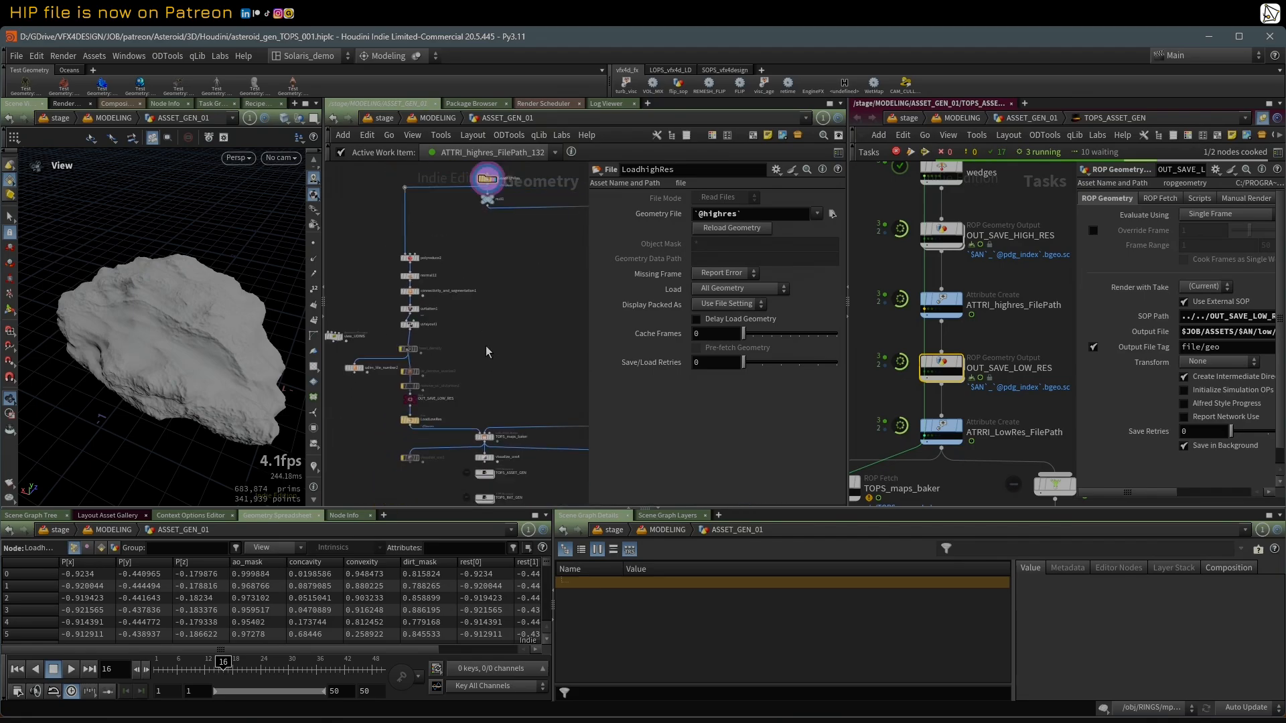
pyautogui.scroll(-2, 486, 351)
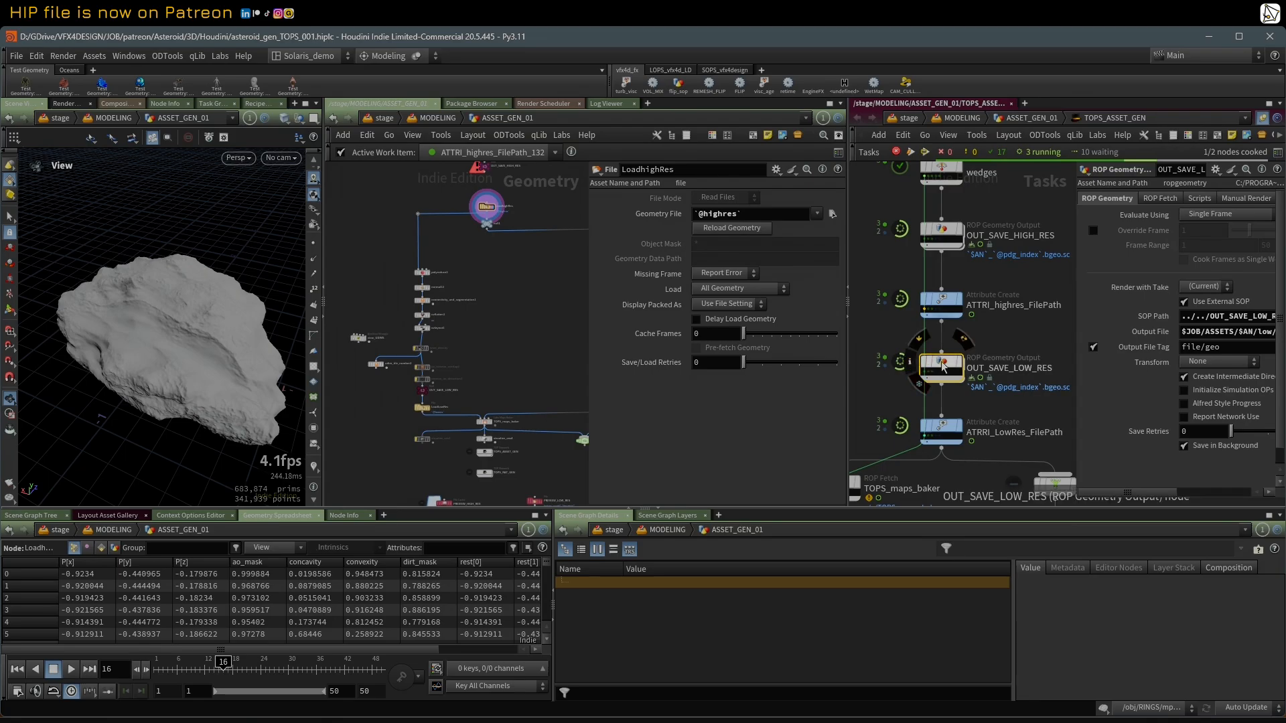
pyautogui.moveTo(1075, 325); pyautogui.dragTo(950, 324)
pyautogui.scroll(2, 439, 406)
pyautogui.scroll(1, 432, 437)
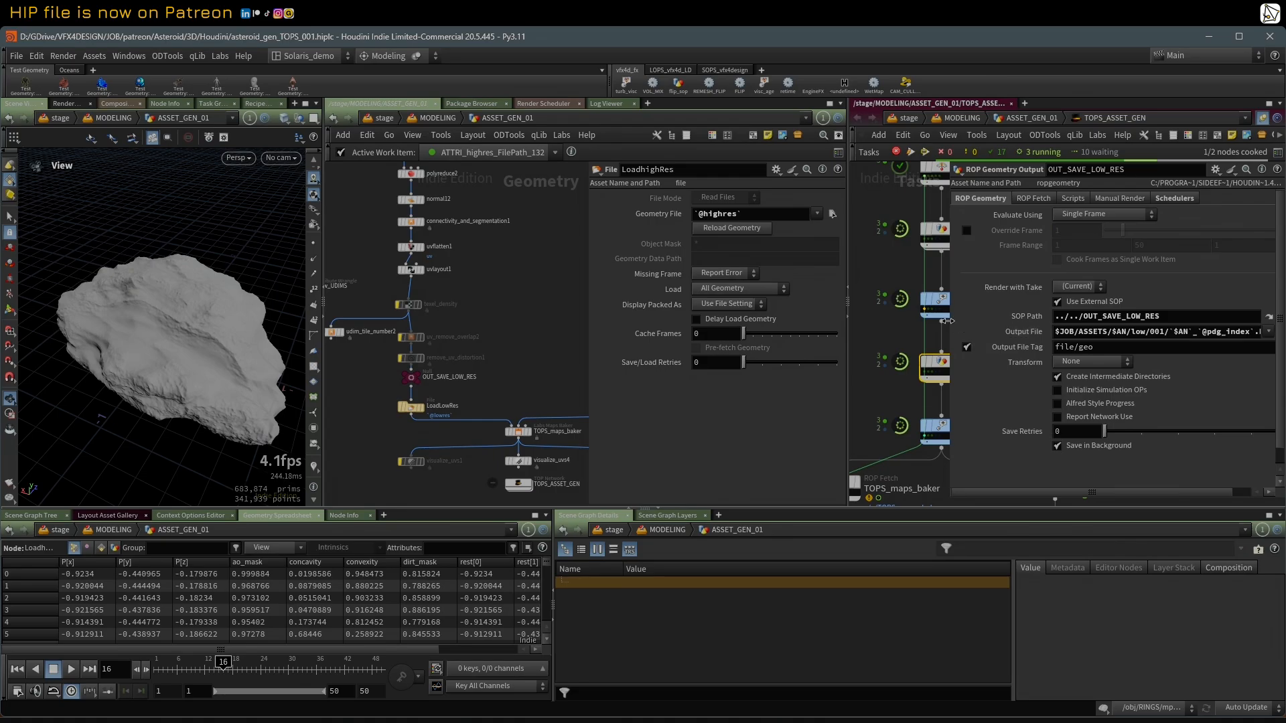
pyautogui.moveTo(950, 324); pyautogui.dragTo(879, 326)
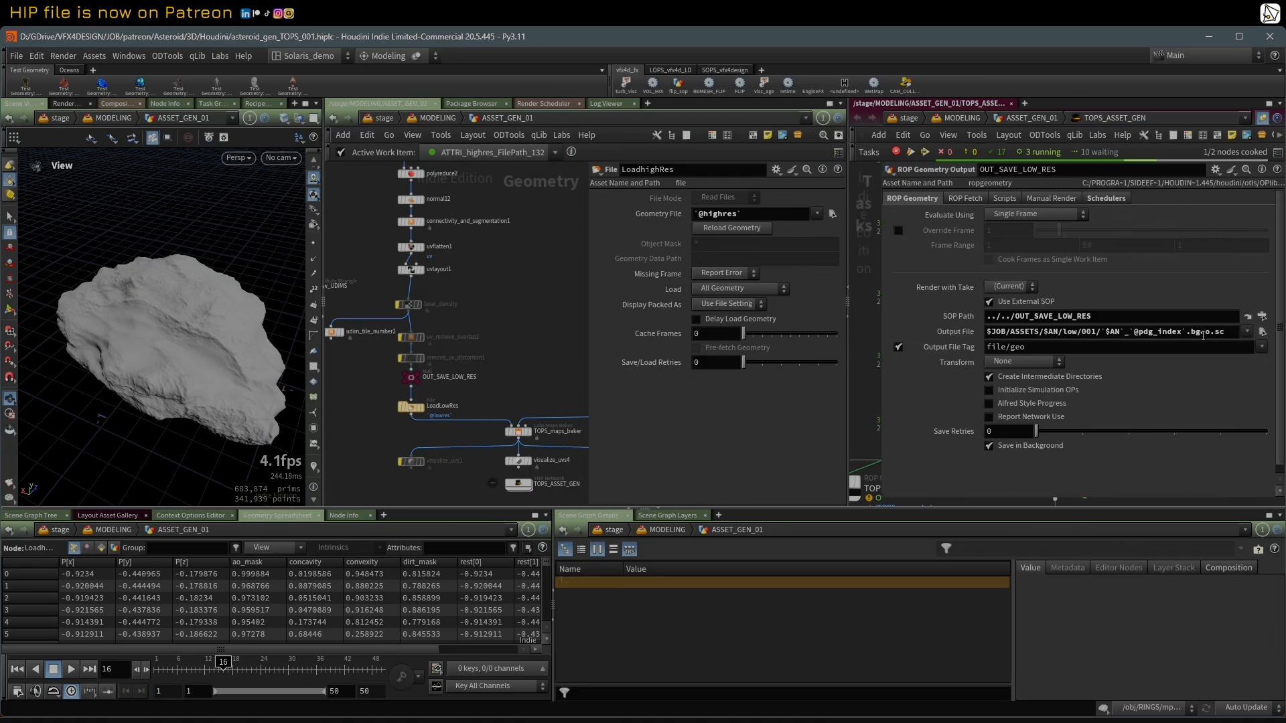
# Step: In the file browser, go from high/001 up to Asteroid_A and into low/001 to check the saved low-res files, then move the window away
pyautogui.moveTo(0, 136); pyautogui.dragTo(419, 136)
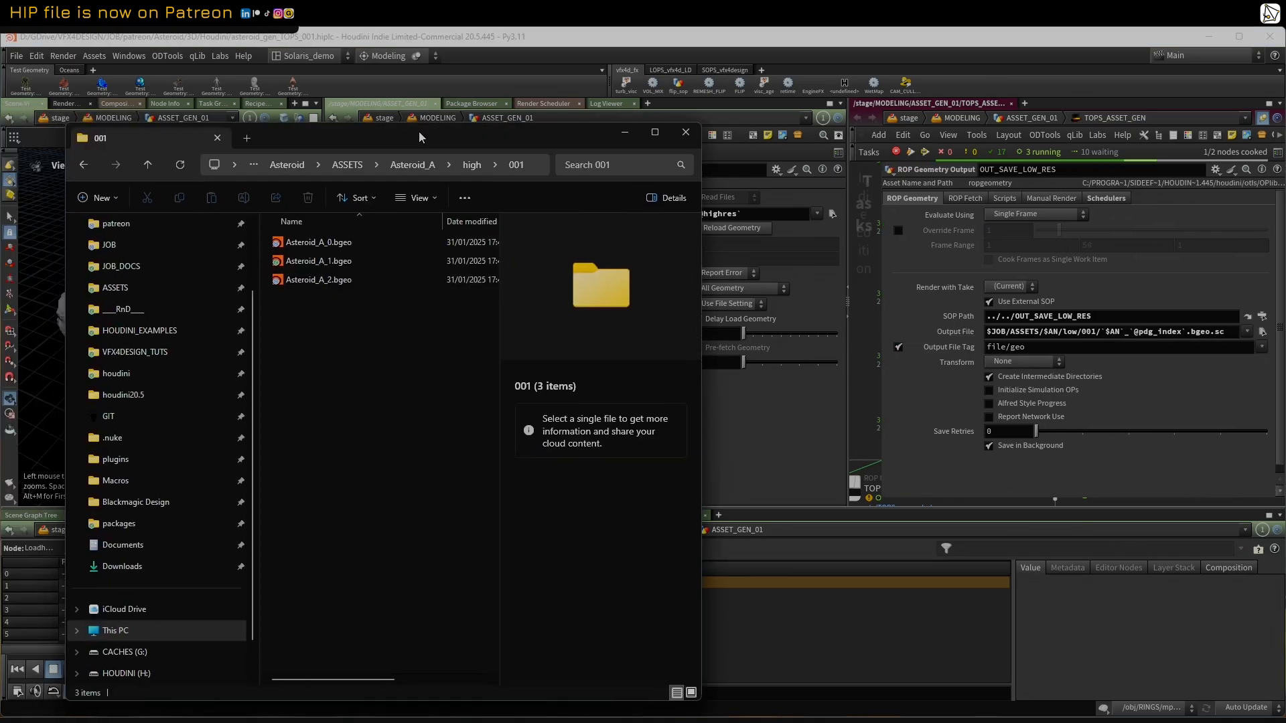
pyautogui.click(147, 165)
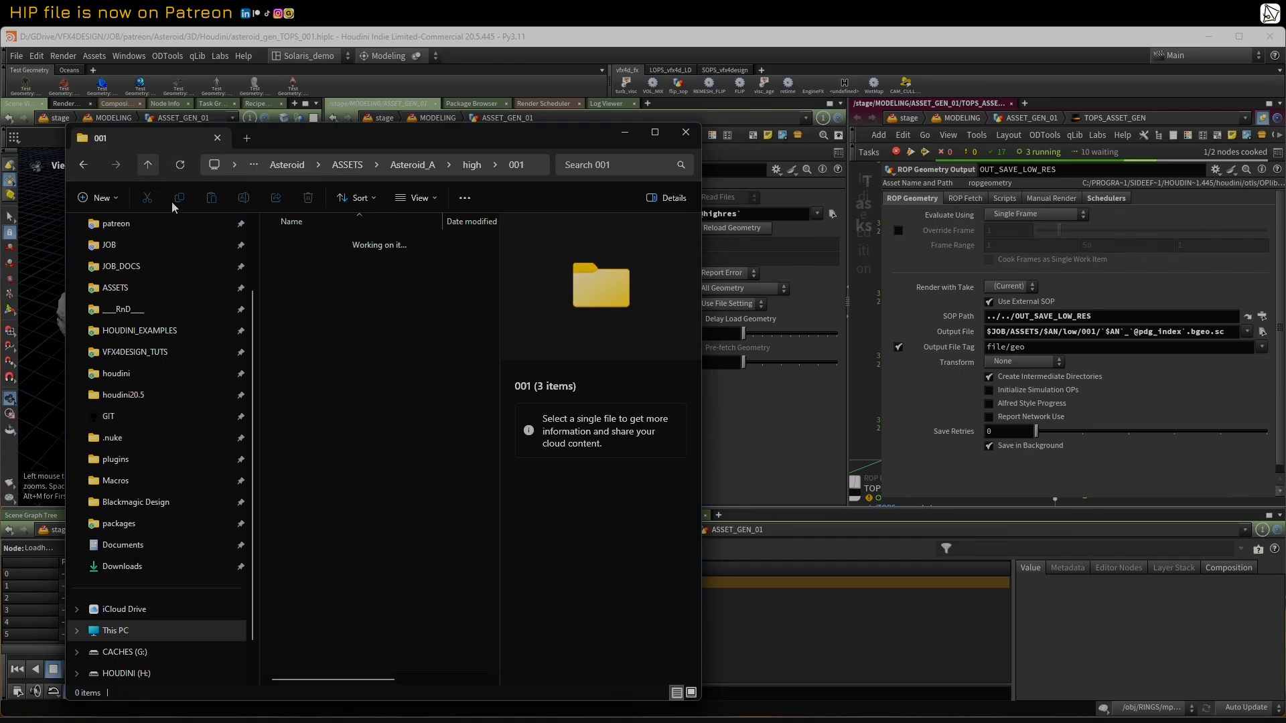
pyautogui.click(147, 165)
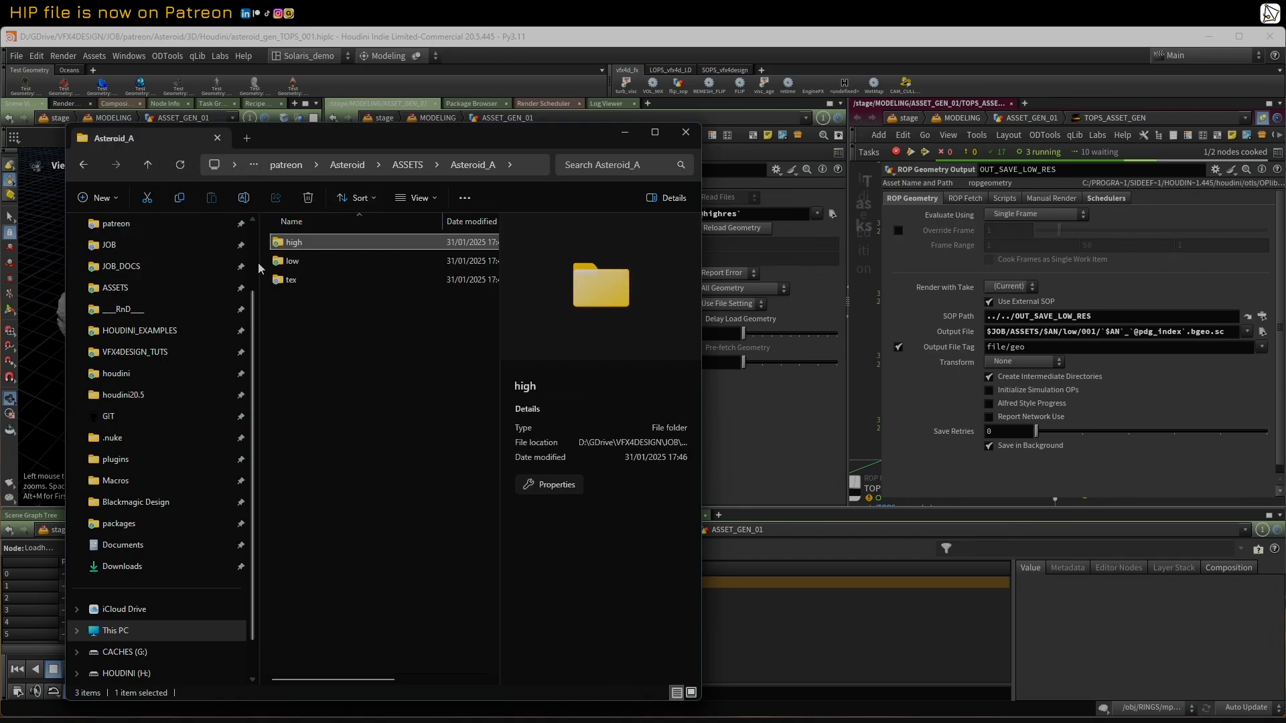
pyautogui.doubleClick(304, 260)
pyautogui.doubleClick(291, 244)
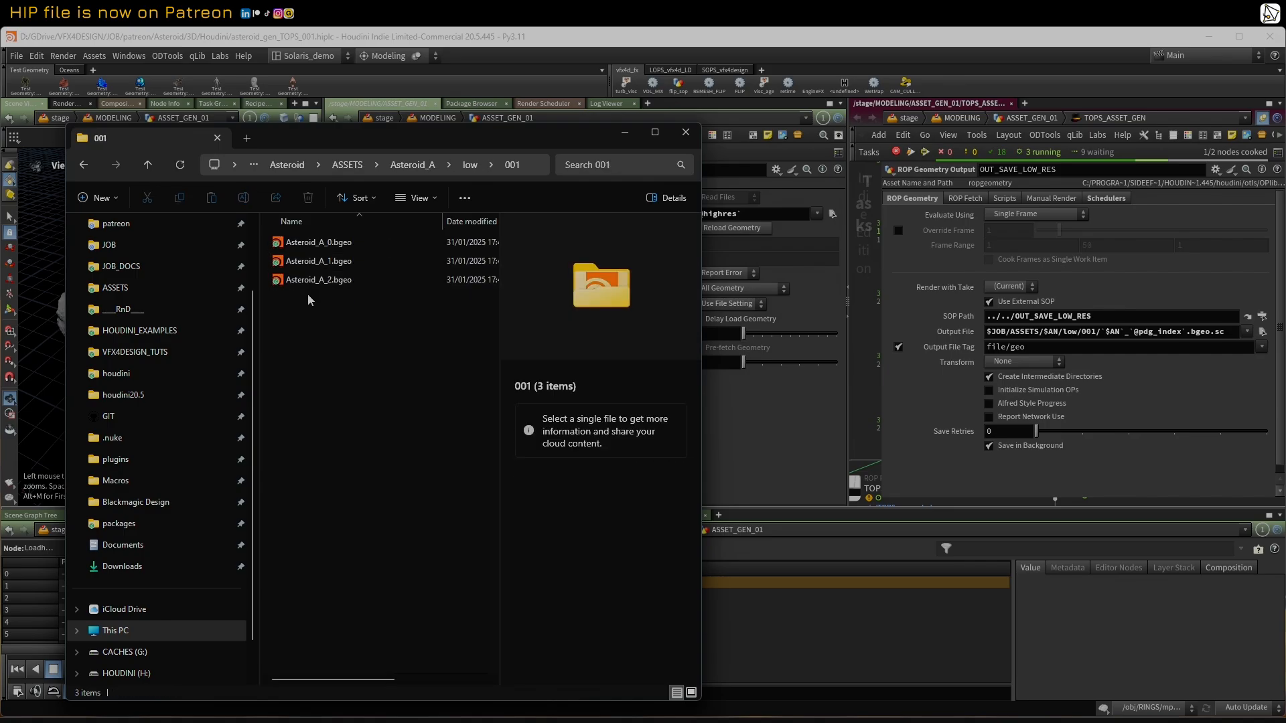
pyautogui.moveTo(340, 140); pyautogui.dragTo(0, 132)
# Step: Display the polyreduce2 node below LoadhighRes, showing its Number To Keep setting and the reduced asteroid from another angle
pyautogui.moveTo(487, 330); pyautogui.dragTo(493, 369, button='middle')
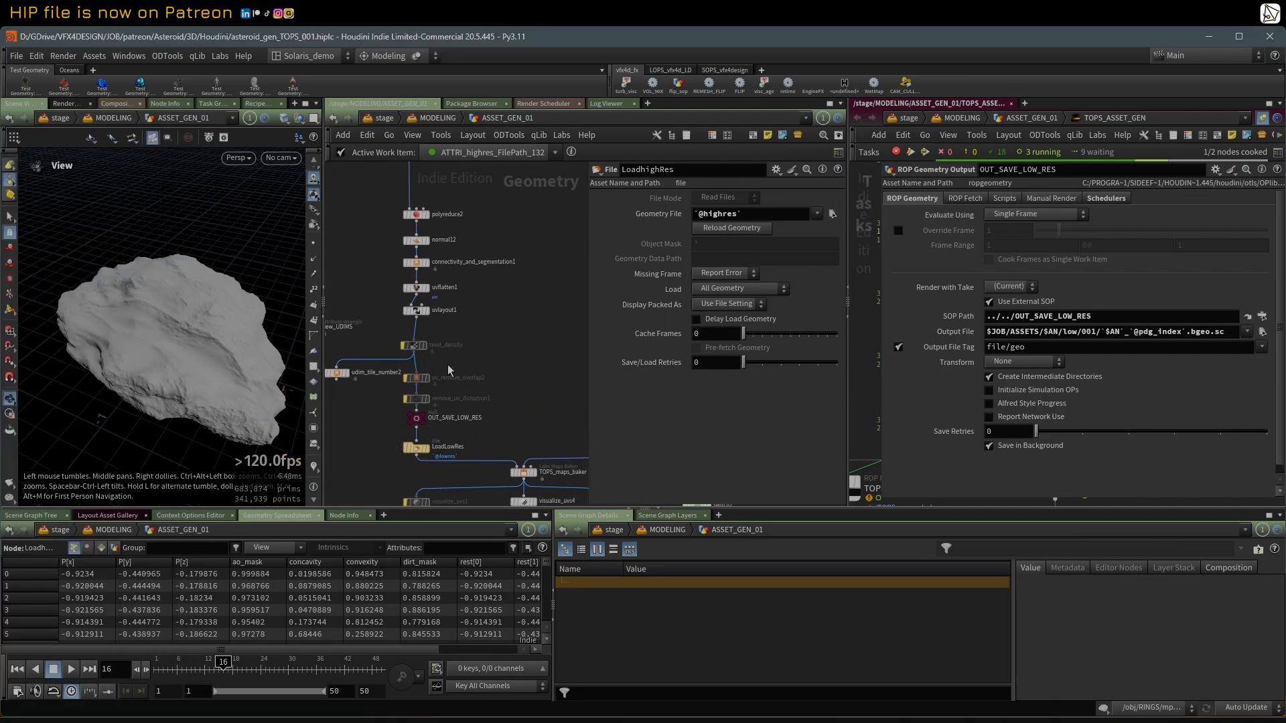
pyautogui.moveTo(458, 194); pyautogui.dragTo(457, 289, button='middle')
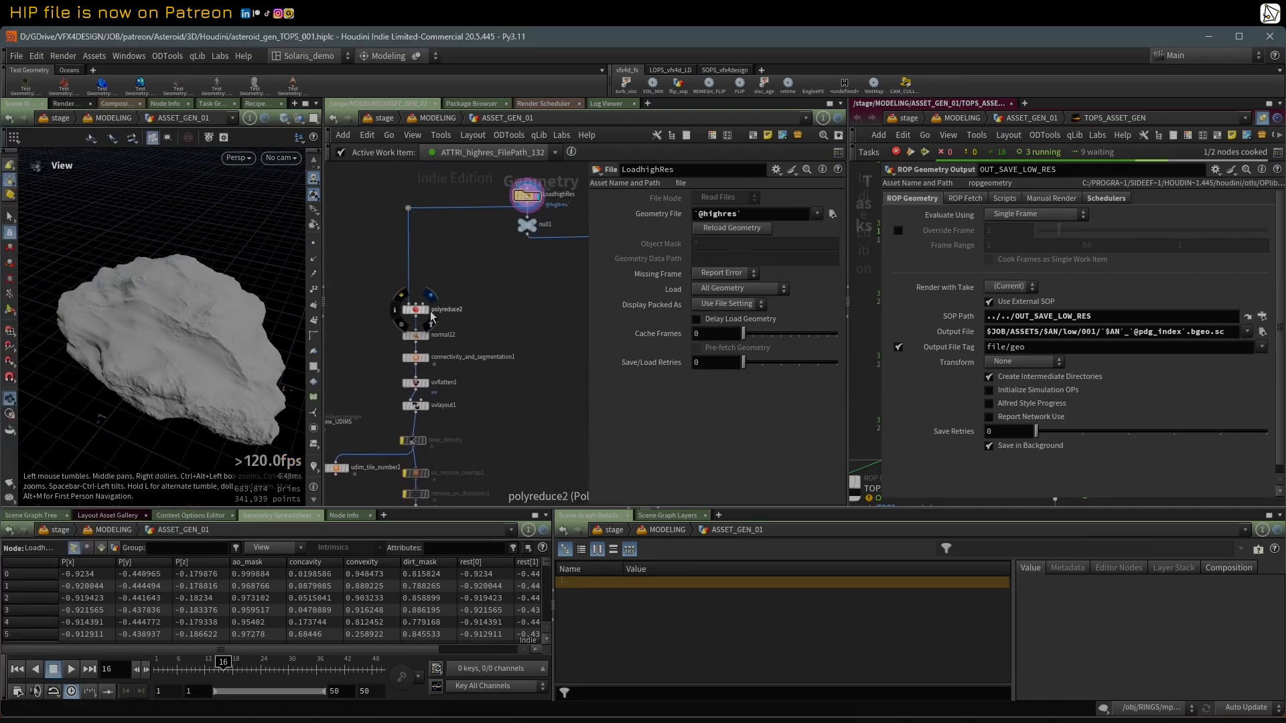
pyautogui.click(416, 315)
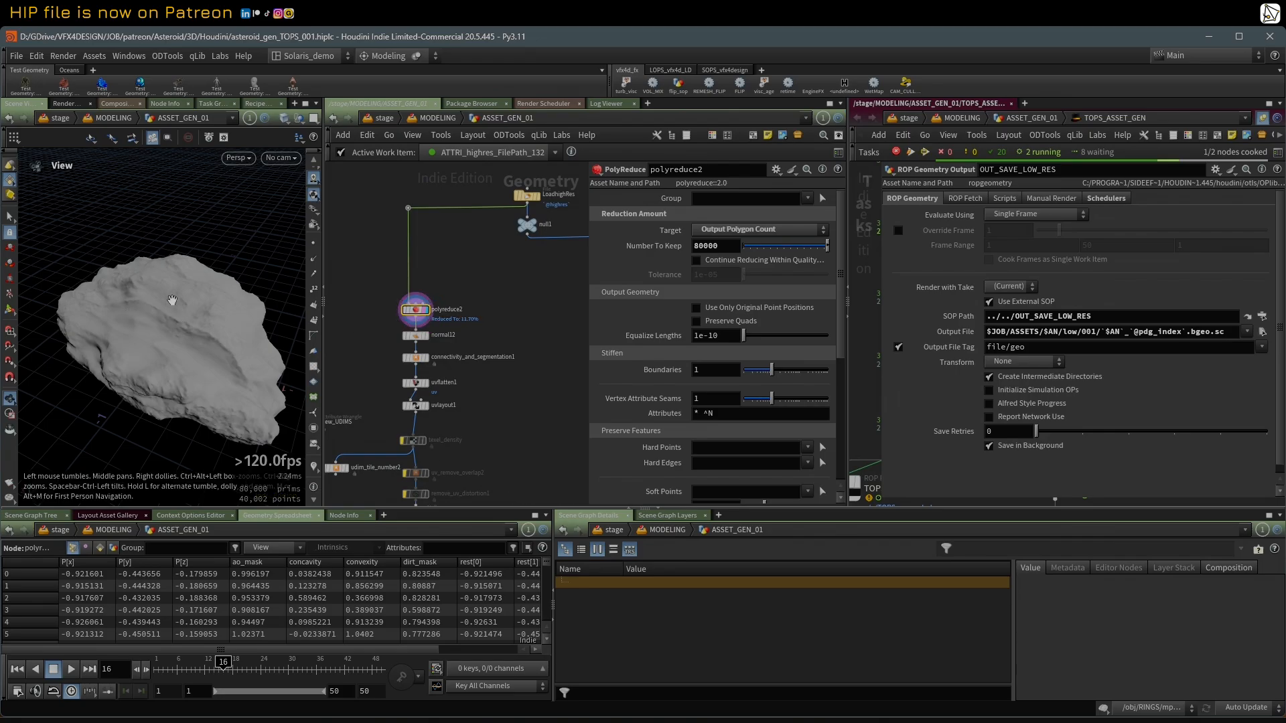
pyautogui.moveTo(172, 300); pyautogui.dragTo(139, 313)
pyautogui.scroll(3, 445, 450)
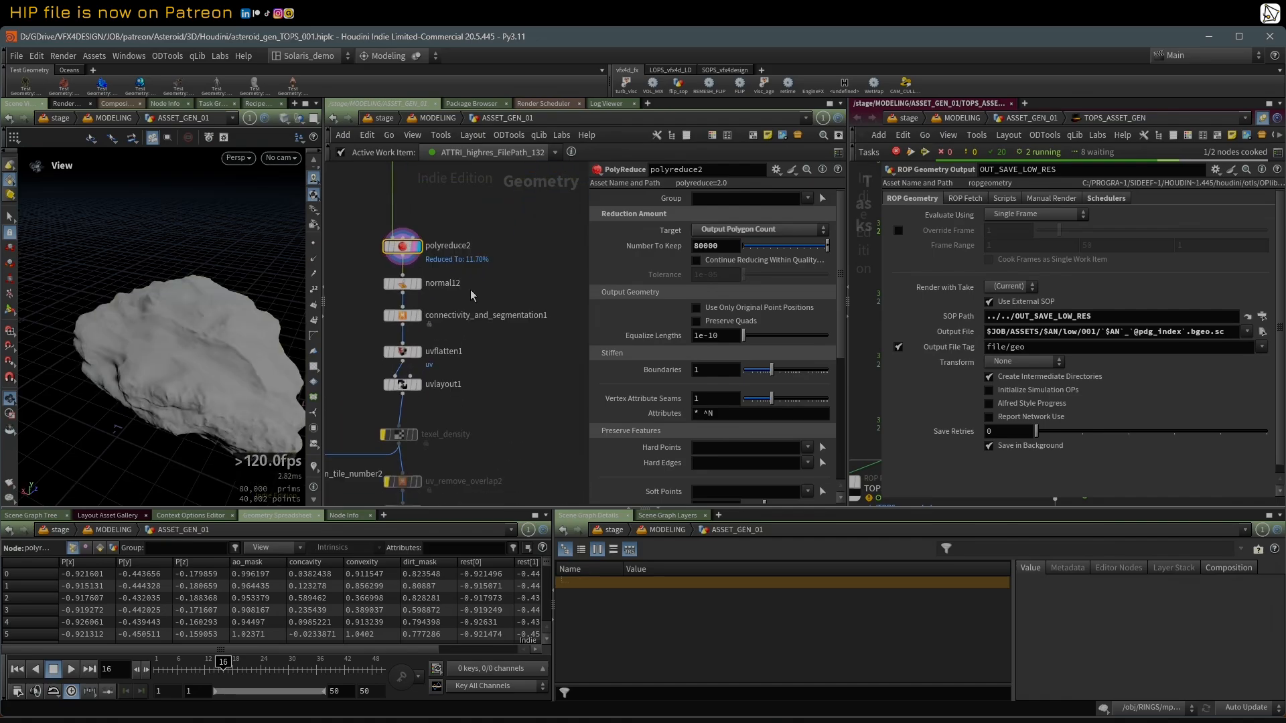
# Step: Display the connectivity_and_segmentation1 node with its segmentation settings and widen the viewport
pyautogui.click(419, 316)
pyautogui.click(404, 316)
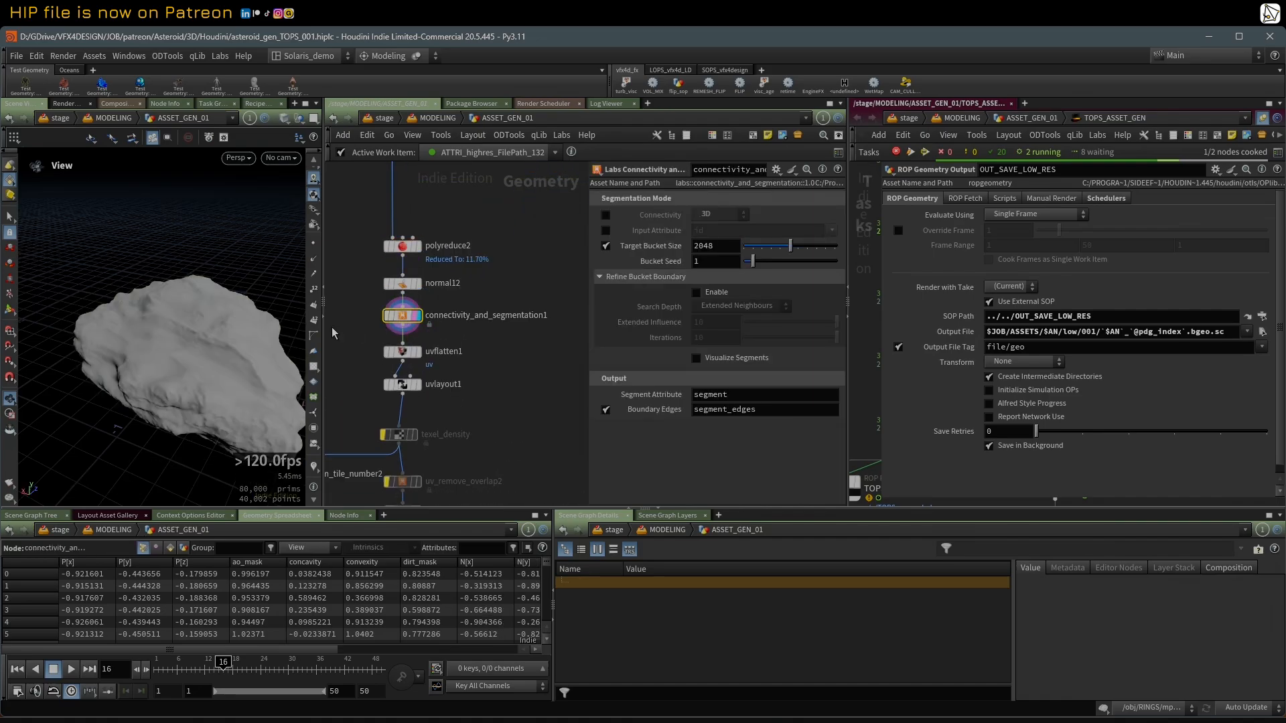
pyautogui.moveTo(255, 321); pyautogui.dragTo(237, 317)
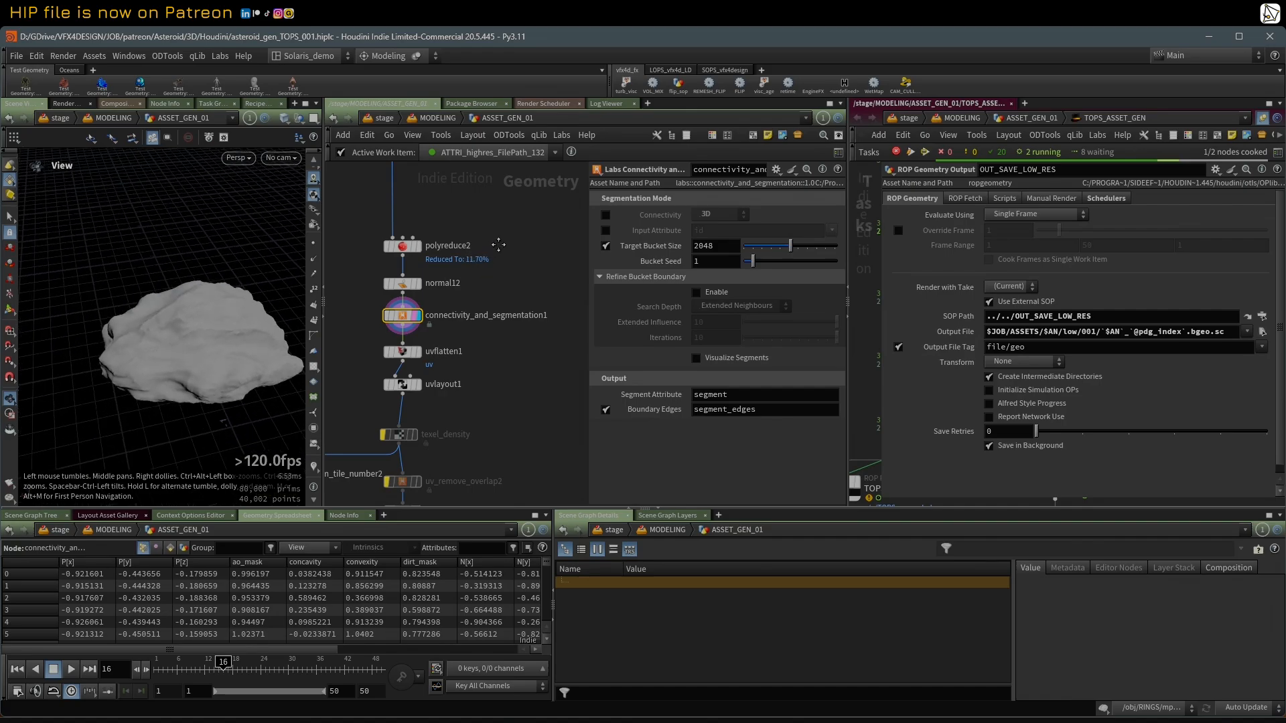
pyautogui.moveTo(498, 245); pyautogui.dragTo(523, 247, button='middle')
pyautogui.scroll(2, 348, 283)
pyautogui.moveTo(326, 273); pyautogui.dragTo(377, 275)
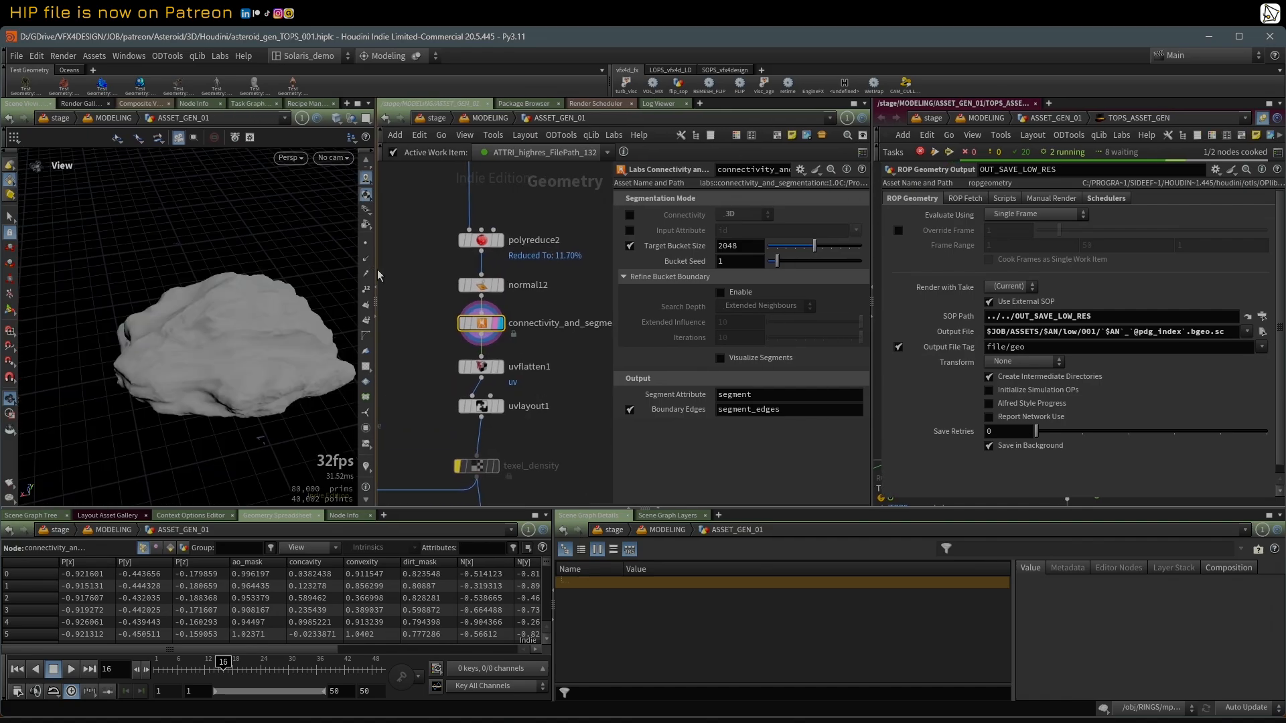
# Step: Enable Visualize Segments temporarily to examine the coloured segments and the node's segment attribute info, then disable it
pyautogui.click(720, 360)
pyautogui.moveTo(273, 328); pyautogui.dragTo(235, 328)
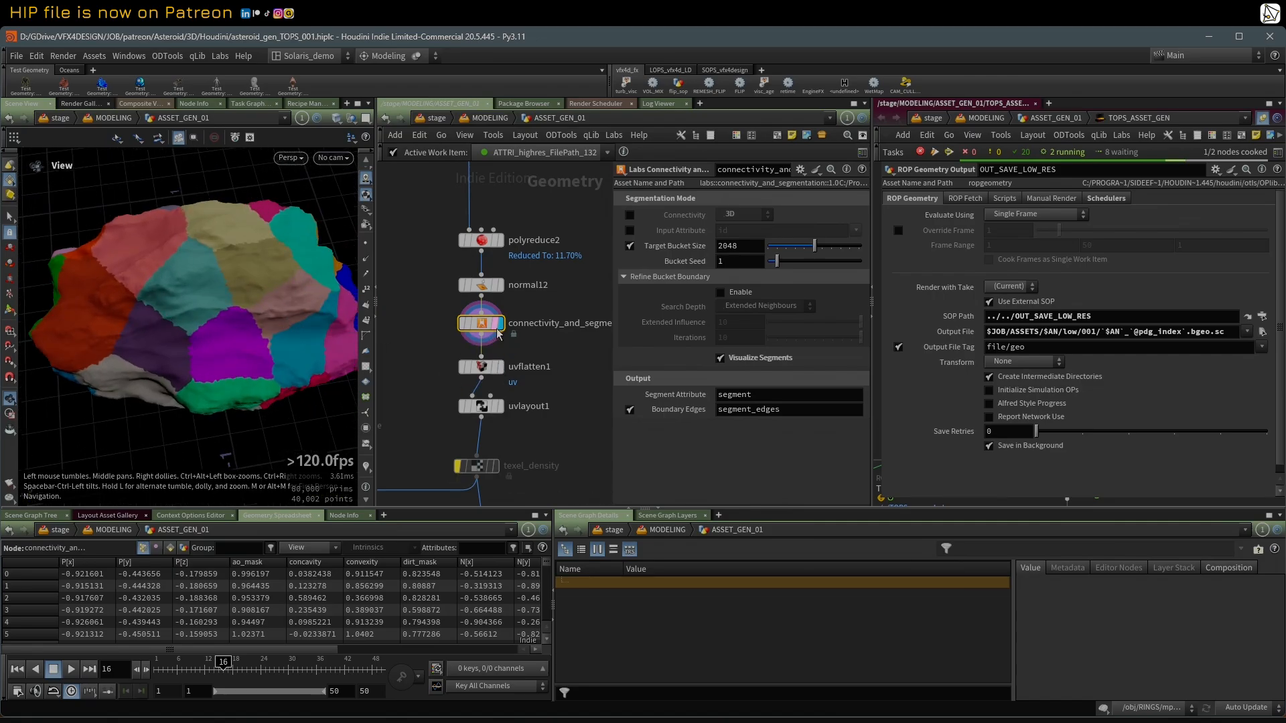
pyautogui.middleClick(485, 324)
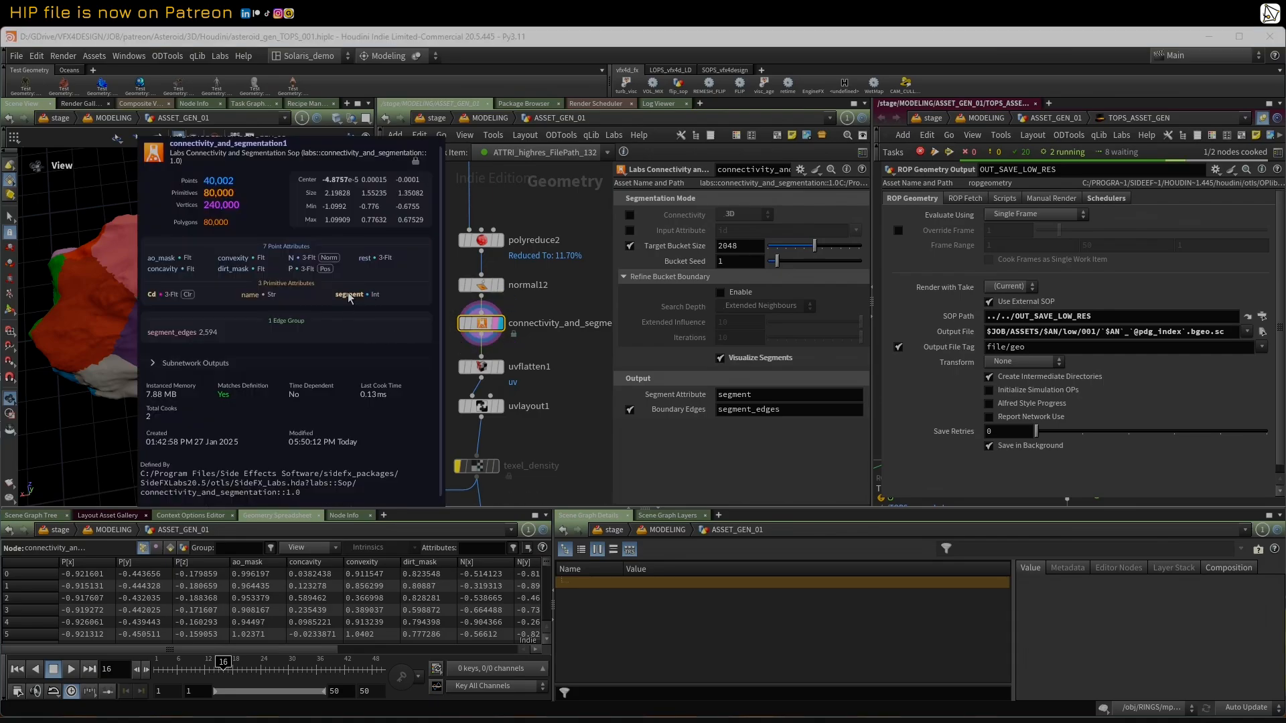
pyautogui.scroll(1, 458, 313)
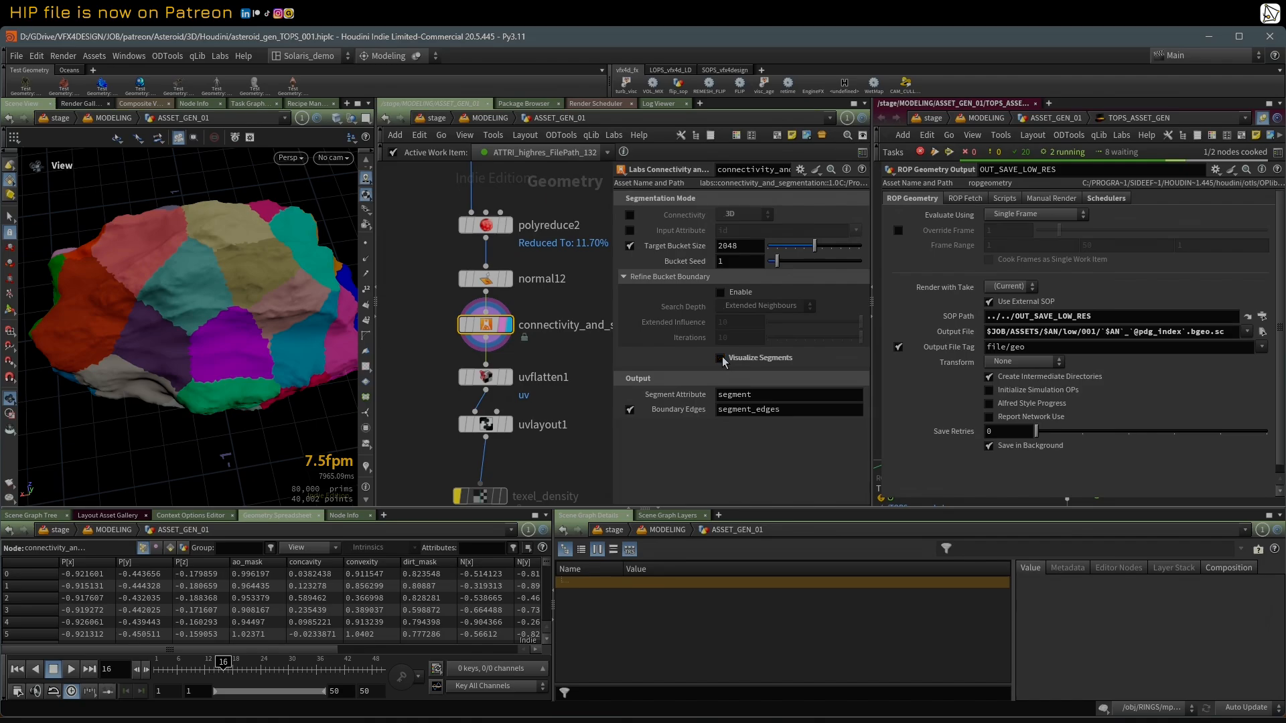
pyautogui.click(721, 358)
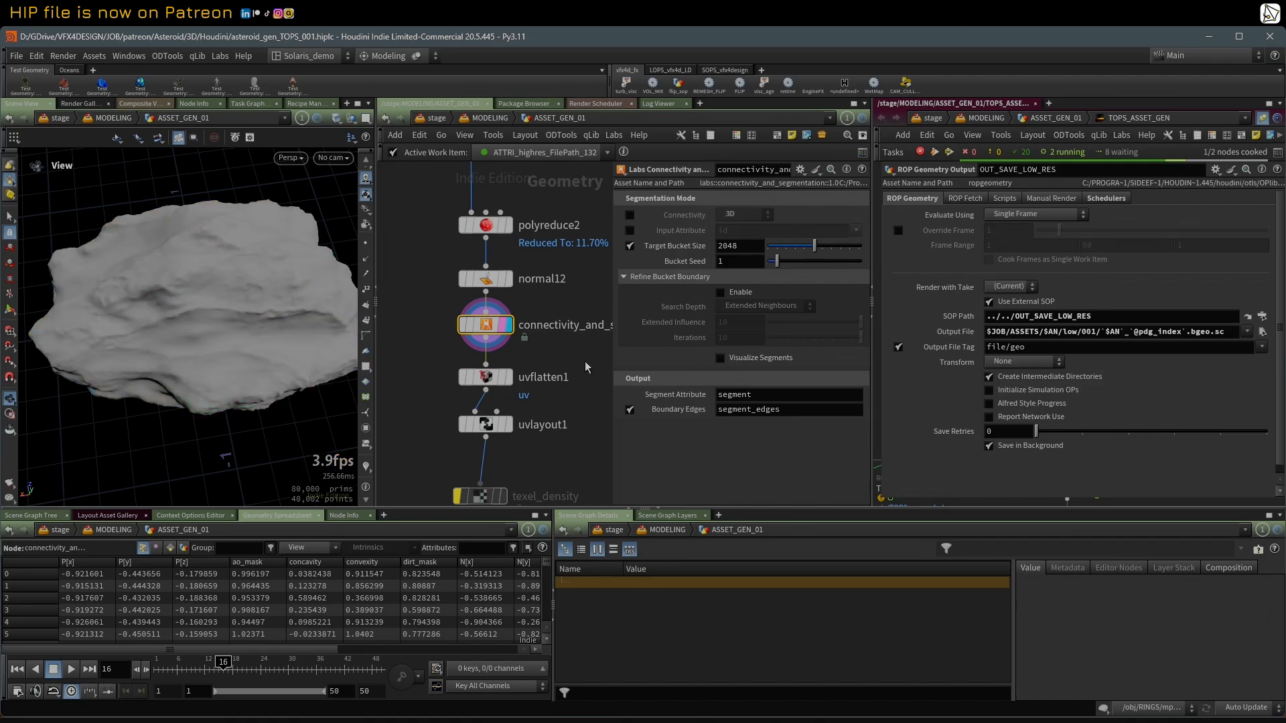
# Step: Display the uvflatten1 node, compare its segment_edges seams with the segmentation node's Boundary Edges output, and switch the viewport to the UV view
pyautogui.click(497, 386)
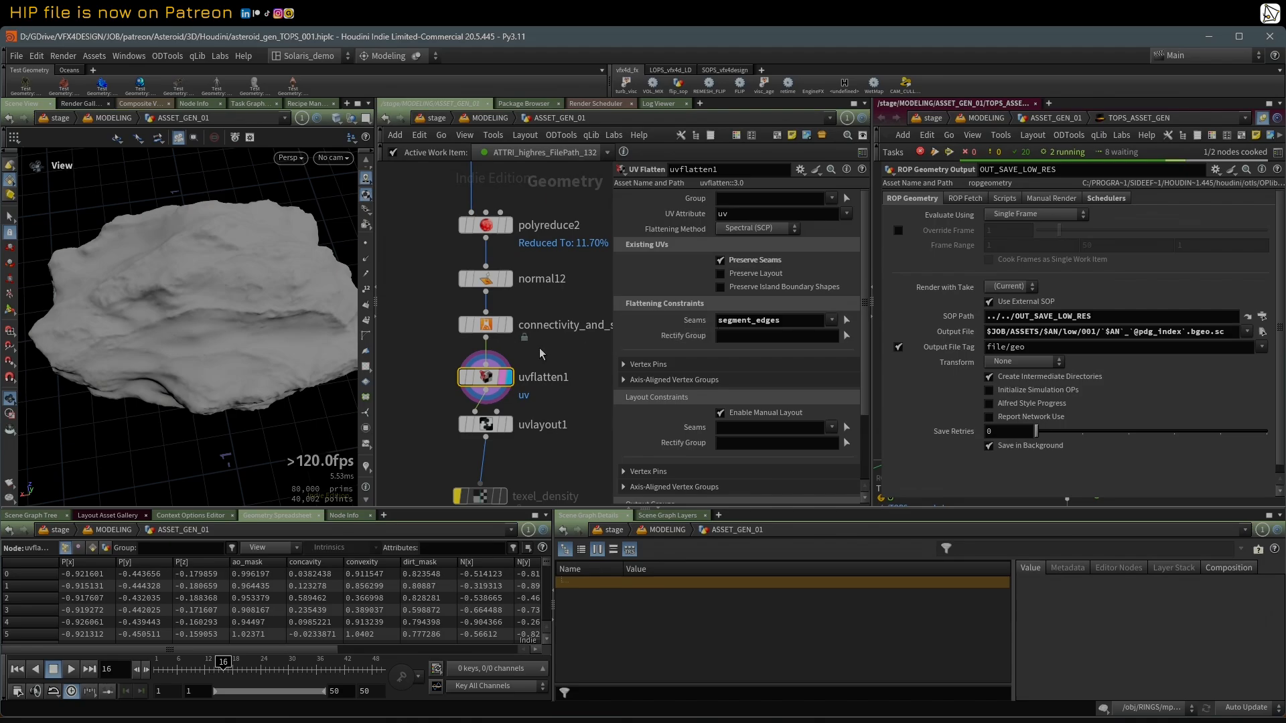
pyautogui.click(485, 325)
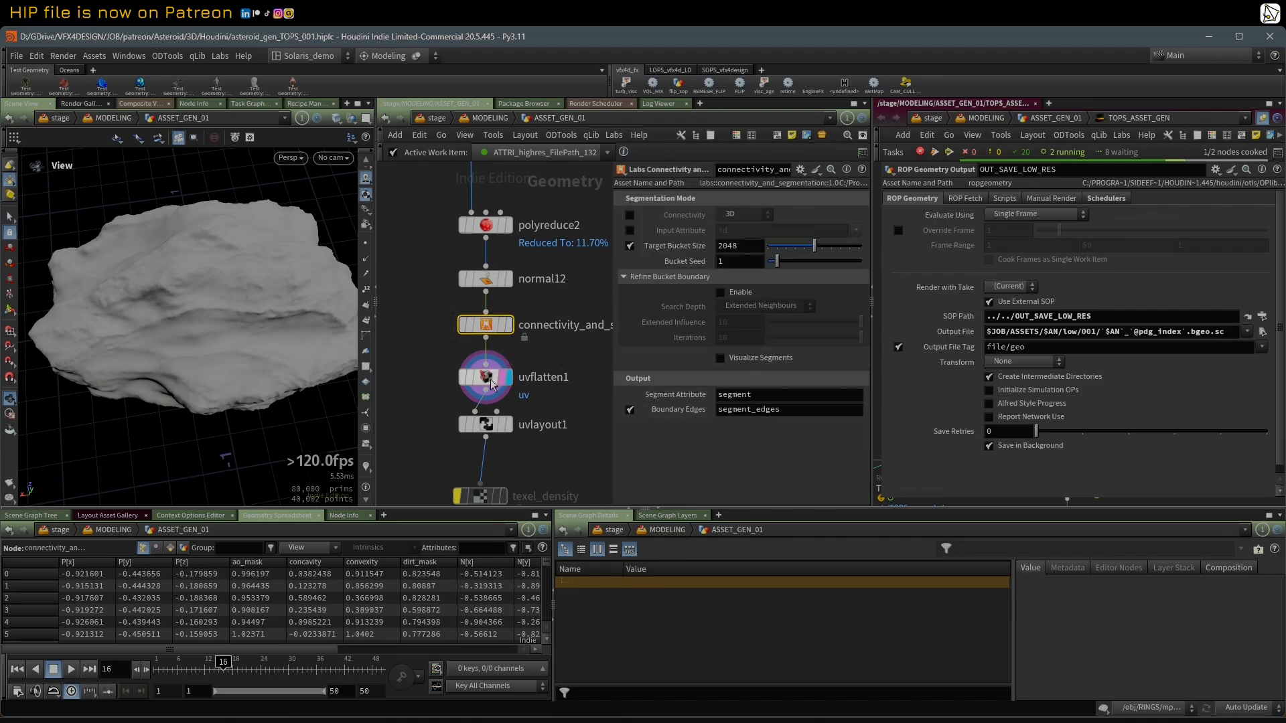
pyautogui.click(493, 384)
pyautogui.hotkey('space', '5')
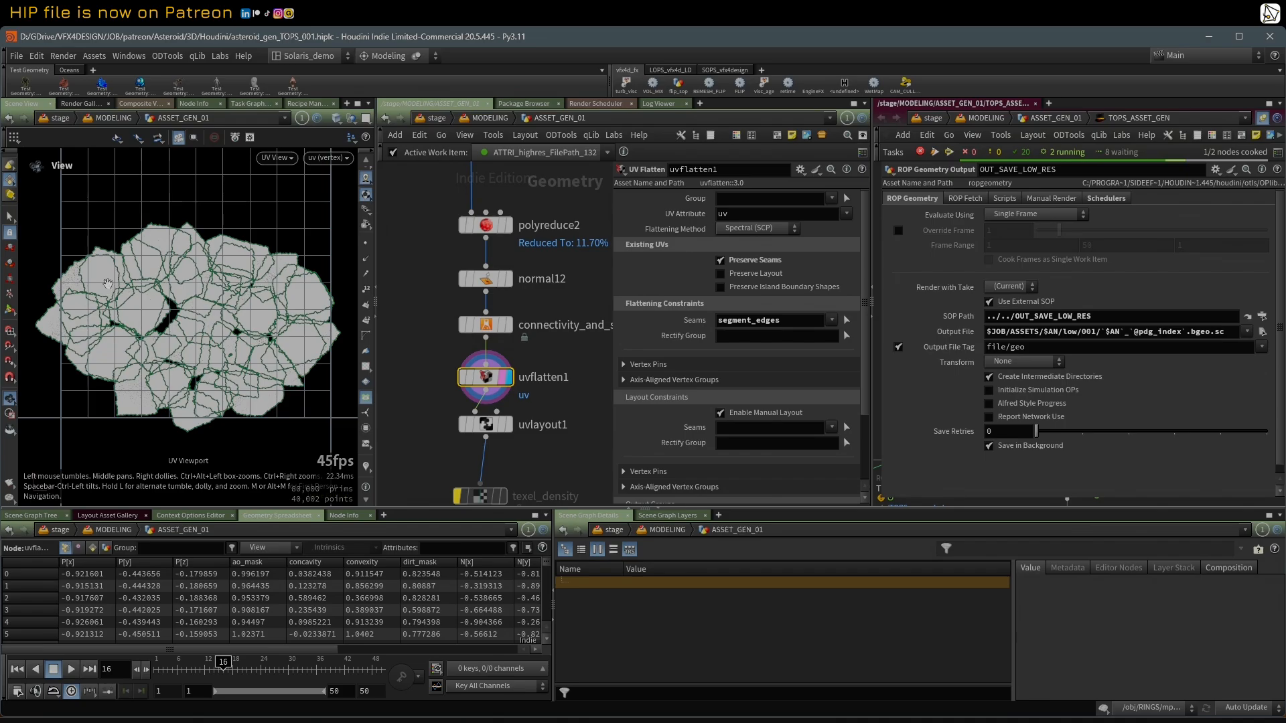
# Step: Display the uvlayout1 node and examine its packed UV islands and packing settings
pyautogui.click(499, 427)
pyautogui.click(509, 425)
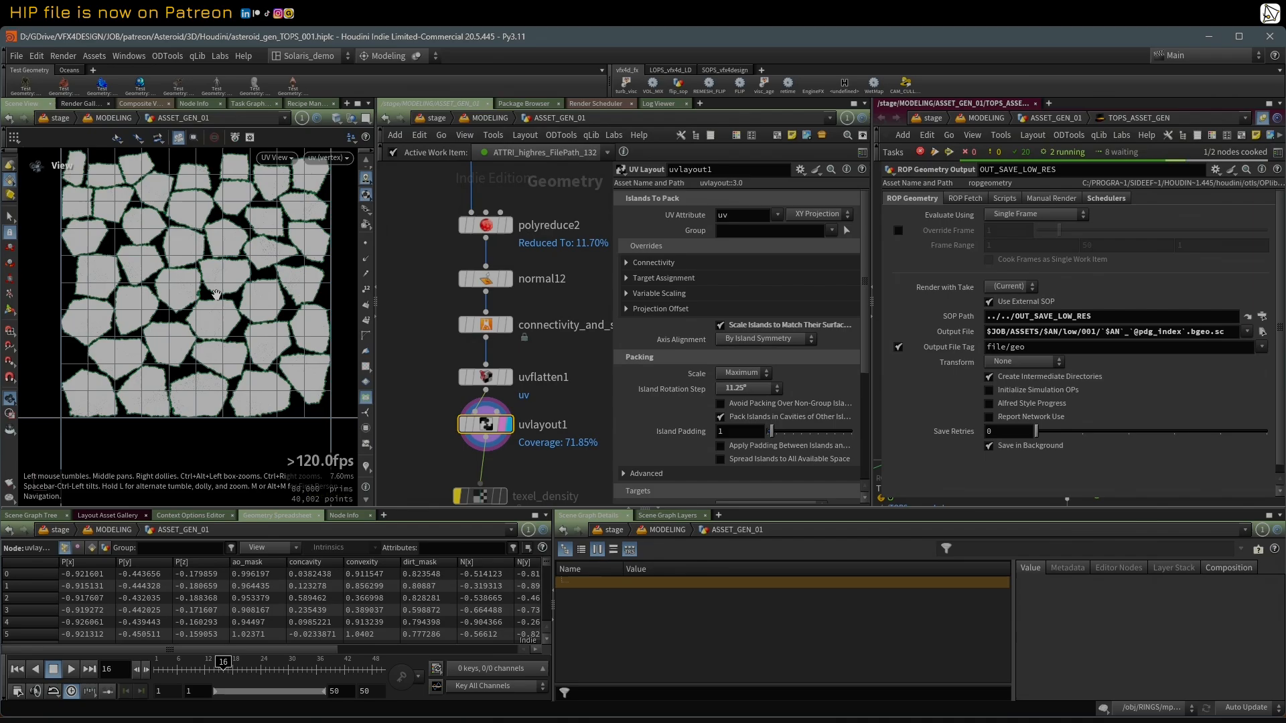
pyautogui.scroll(1, 199, 274)
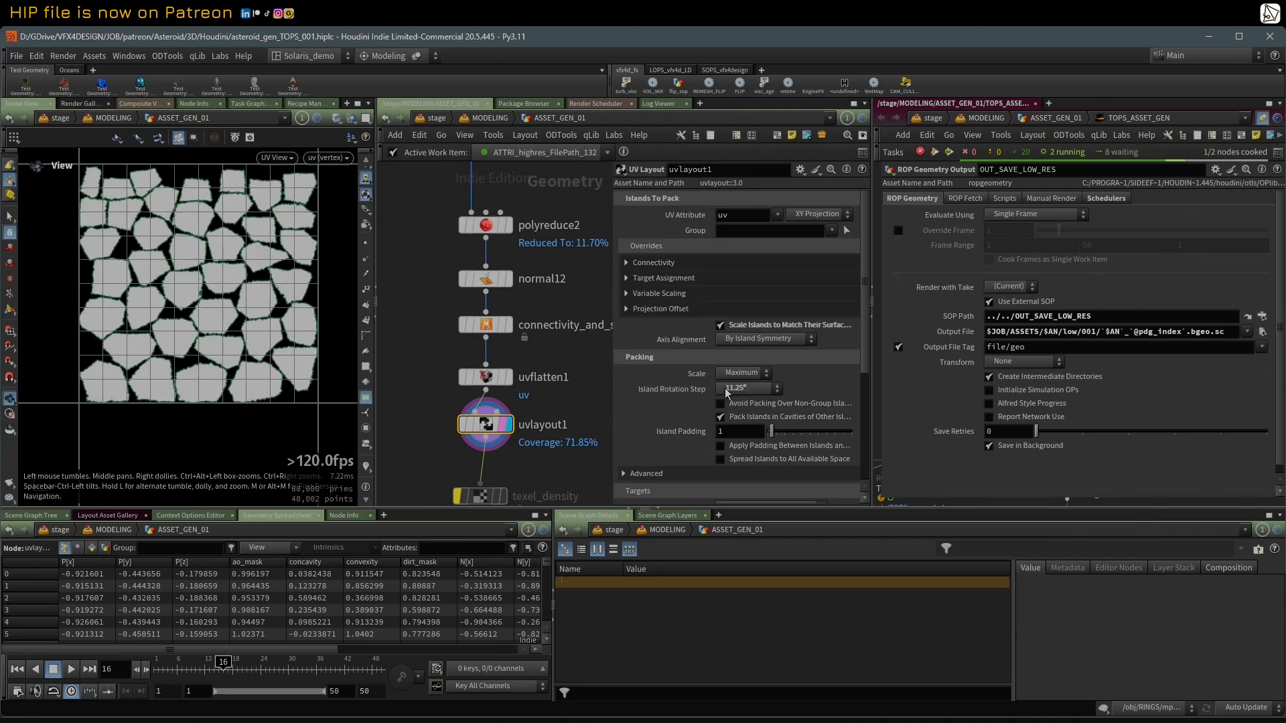
pyautogui.scroll(4, 193, 242)
pyautogui.scroll(-3, 195, 242)
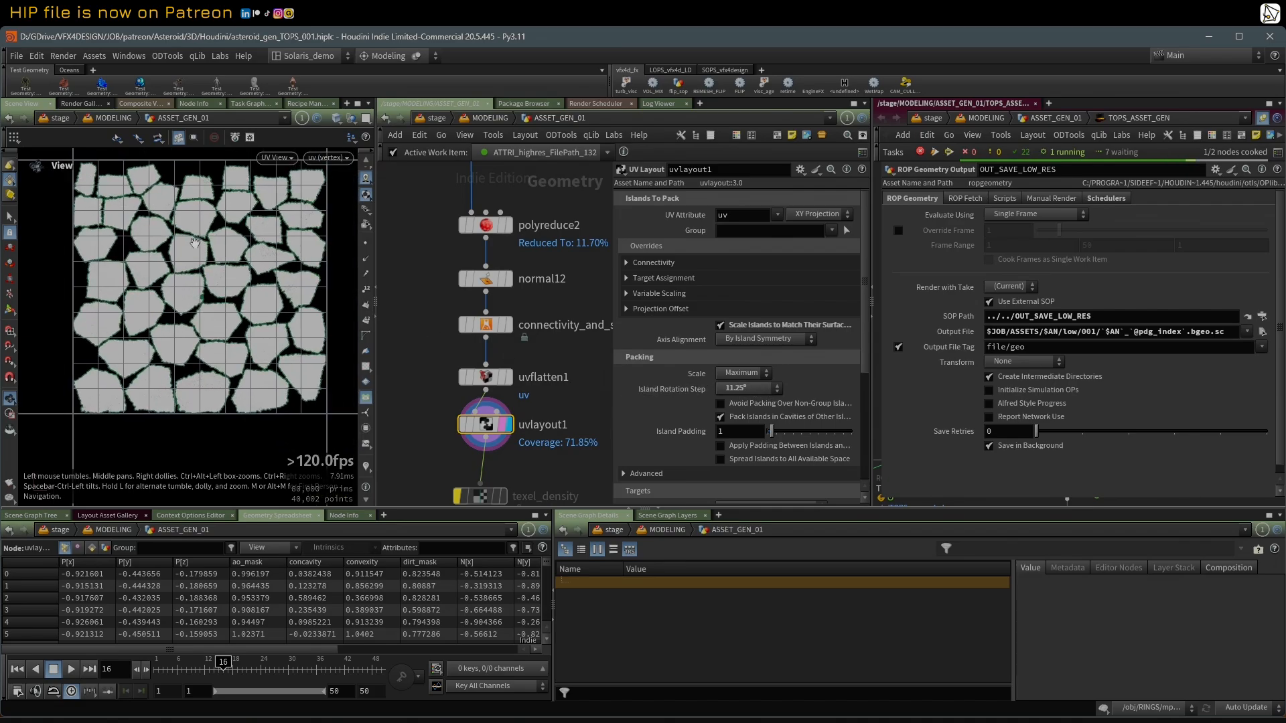
# Step: Switch the viewport back to the perspective view and review the bypassed texel_density and UDIM nodes below uvlayout1
pyautogui.hotkey('space', '1')
pyautogui.moveTo(195, 243); pyautogui.dragTo(213, 263)
pyautogui.scroll(-5, 464, 264)
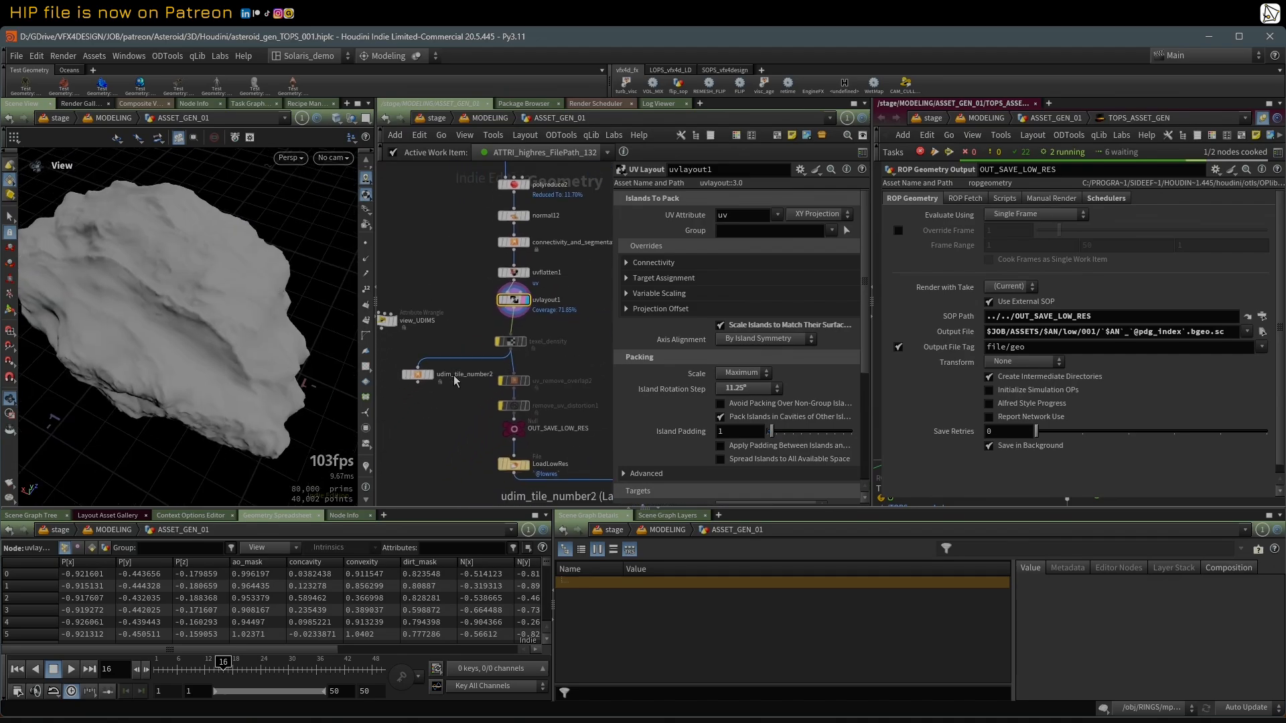
pyautogui.moveTo(496, 340)
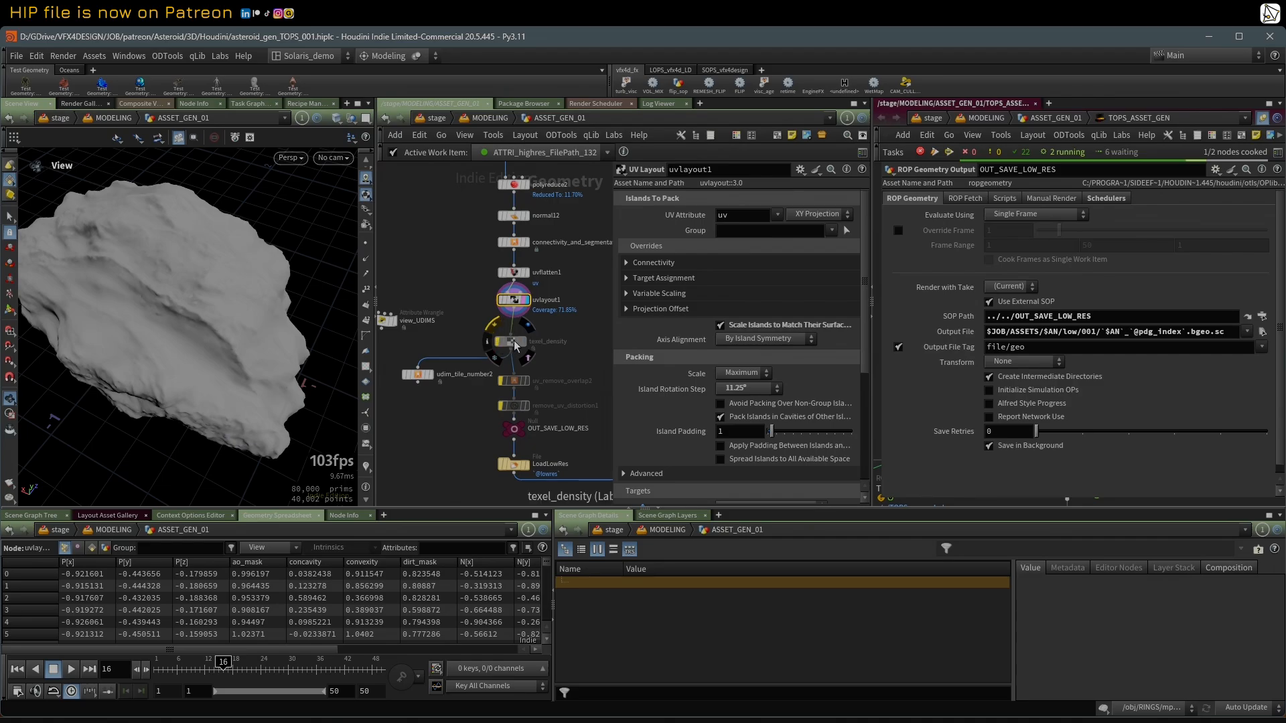
pyautogui.moveTo(514, 346); pyautogui.dragTo(518, 341)
pyautogui.moveTo(405, 297); pyautogui.dragTo(436, 294, button='middle')
pyautogui.moveTo(418, 319); pyautogui.dragTo(469, 337)
# Step: Display the OUT_SAVE_LOW_RES null and inspect the low-res asteroid from the side
pyautogui.moveTo(576, 360); pyautogui.dragTo(527, 302, button='middle')
pyautogui.scroll(-1, 508, 328)
pyautogui.scroll(2, 484, 340)
pyautogui.scroll(1, 527, 309)
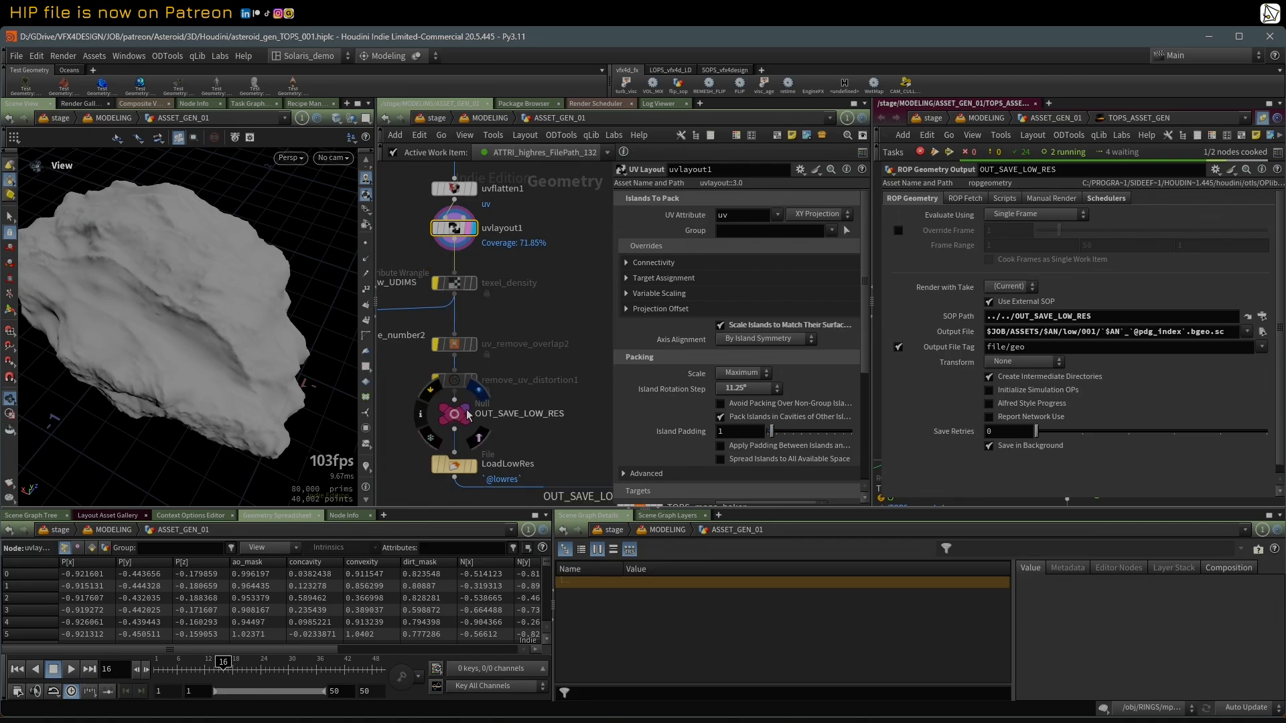
pyautogui.moveTo(161, 315)
pyautogui.mouseDown()
pyautogui.moveTo(178, 305)
pyautogui.moveTo(181, 275)
pyautogui.moveTo(235, 290)
pyautogui.mouseUp()
pyautogui.scroll(-3, 559, 292)
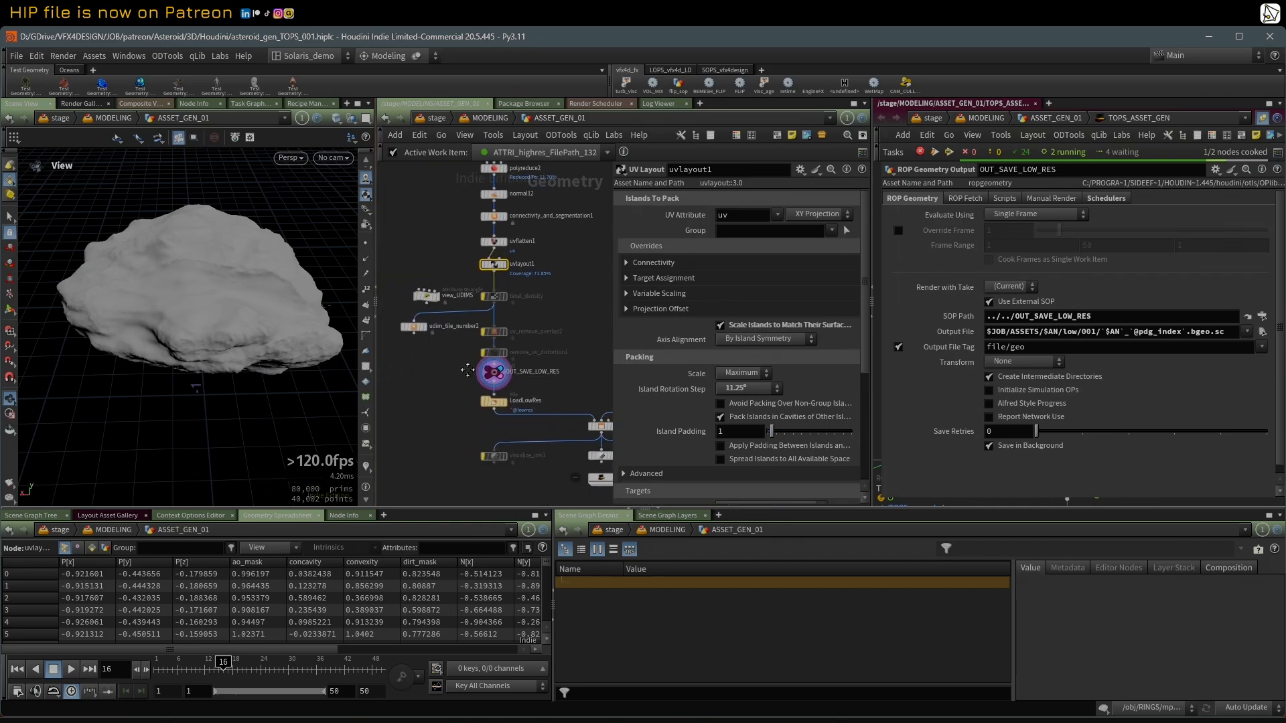
pyautogui.moveTo(471, 362); pyautogui.dragTo(438, 352, button='middle')
pyautogui.scroll(1, 438, 353)
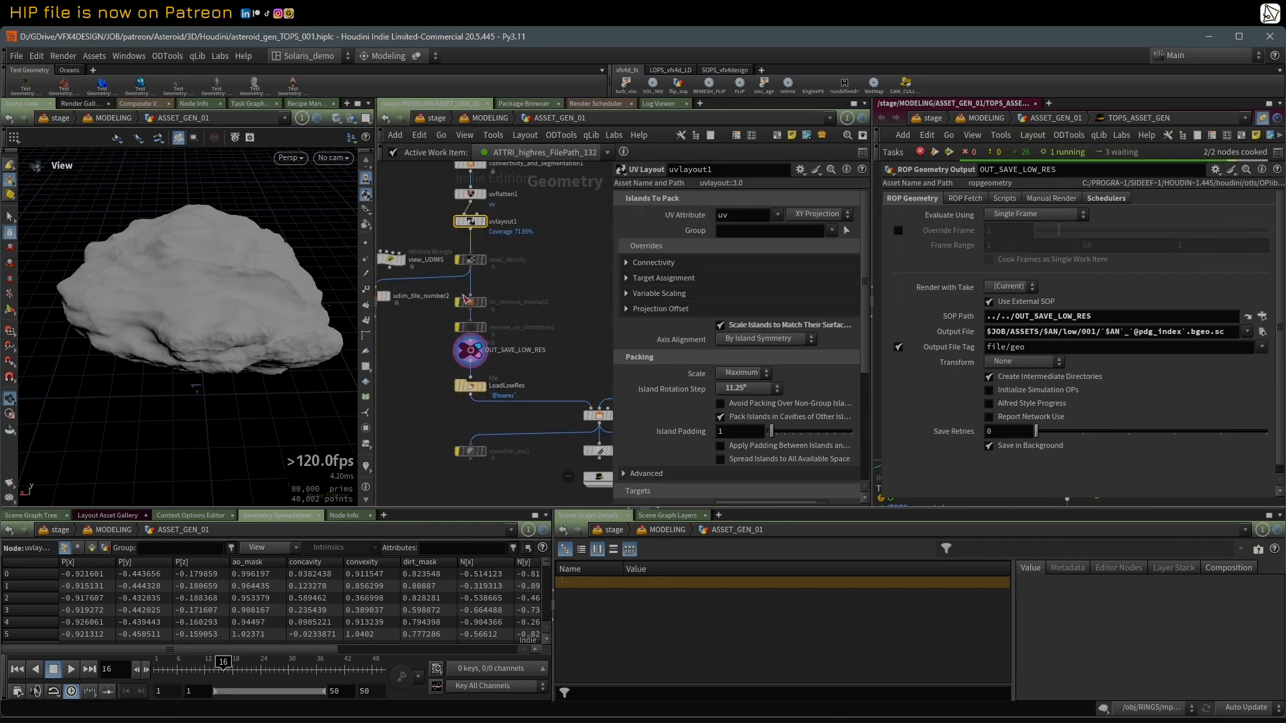
# Step: Select the LoadLowRes file node to show its settings and uncover the TOPs network around OUT_SAVE_LOW_RES
pyautogui.click(477, 394)
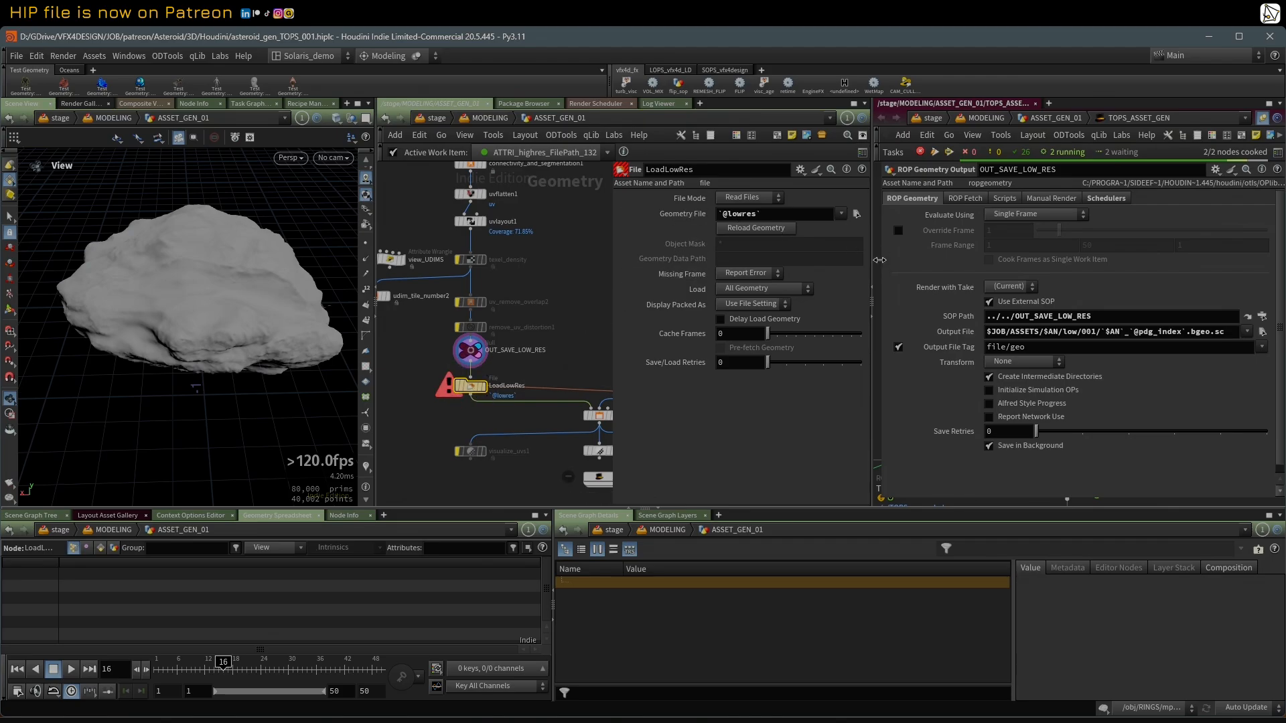
pyautogui.moveTo(880, 260); pyautogui.dragTo(1085, 288)
pyautogui.moveTo(963, 364)
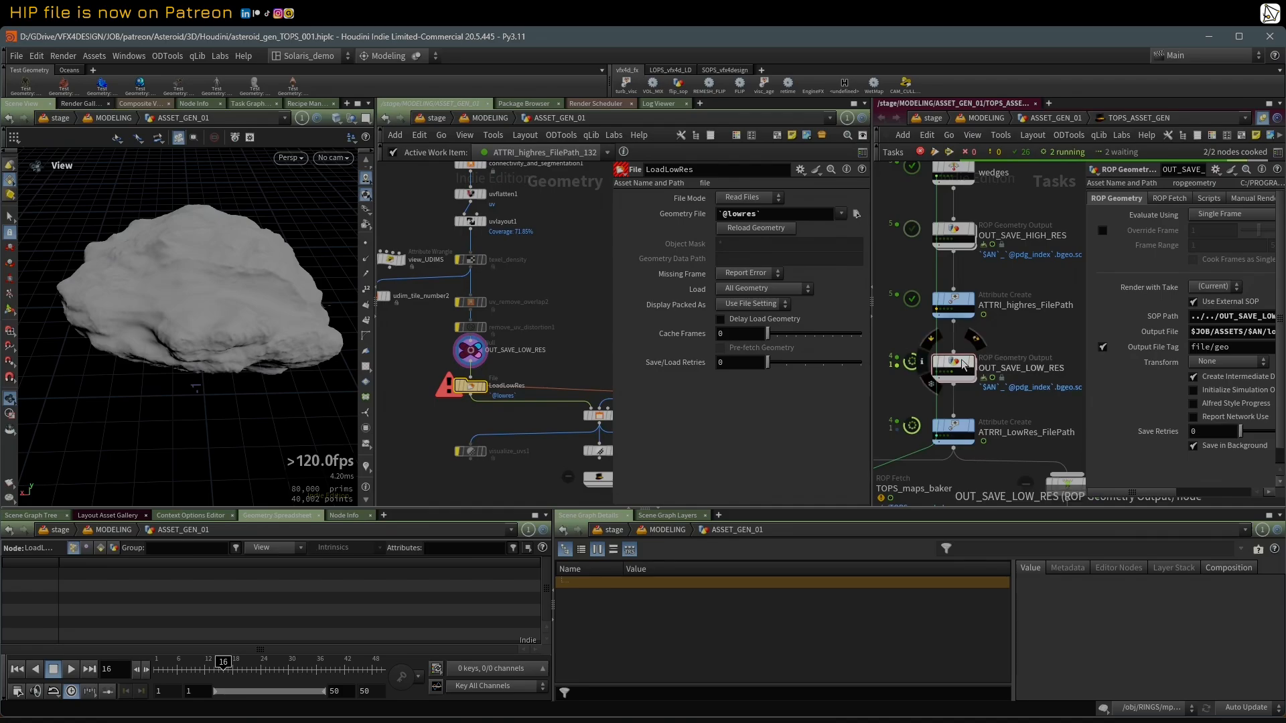
# Step: Examine the work item info of an OUT_SAVE_LOW_RES item, including its full input, output and highres file paths, and close it
pyautogui.click(950, 375)
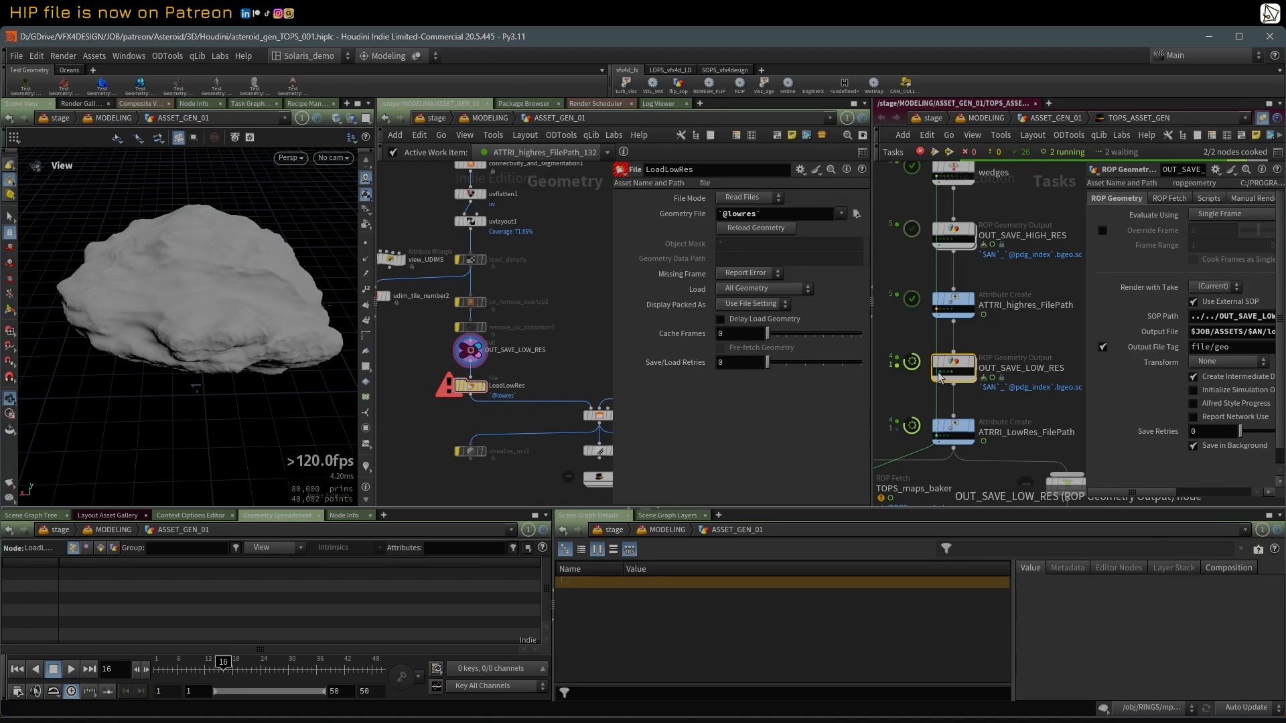
pyautogui.click(941, 377)
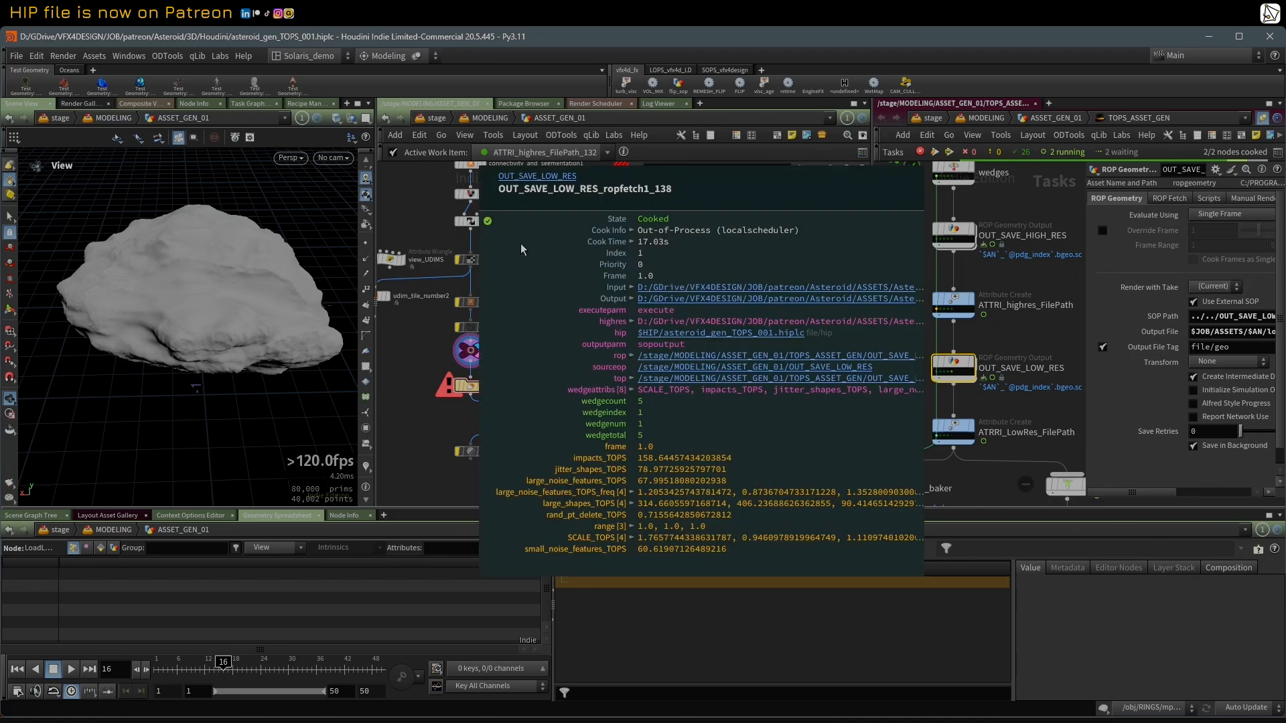
pyautogui.rightClick(941, 375)
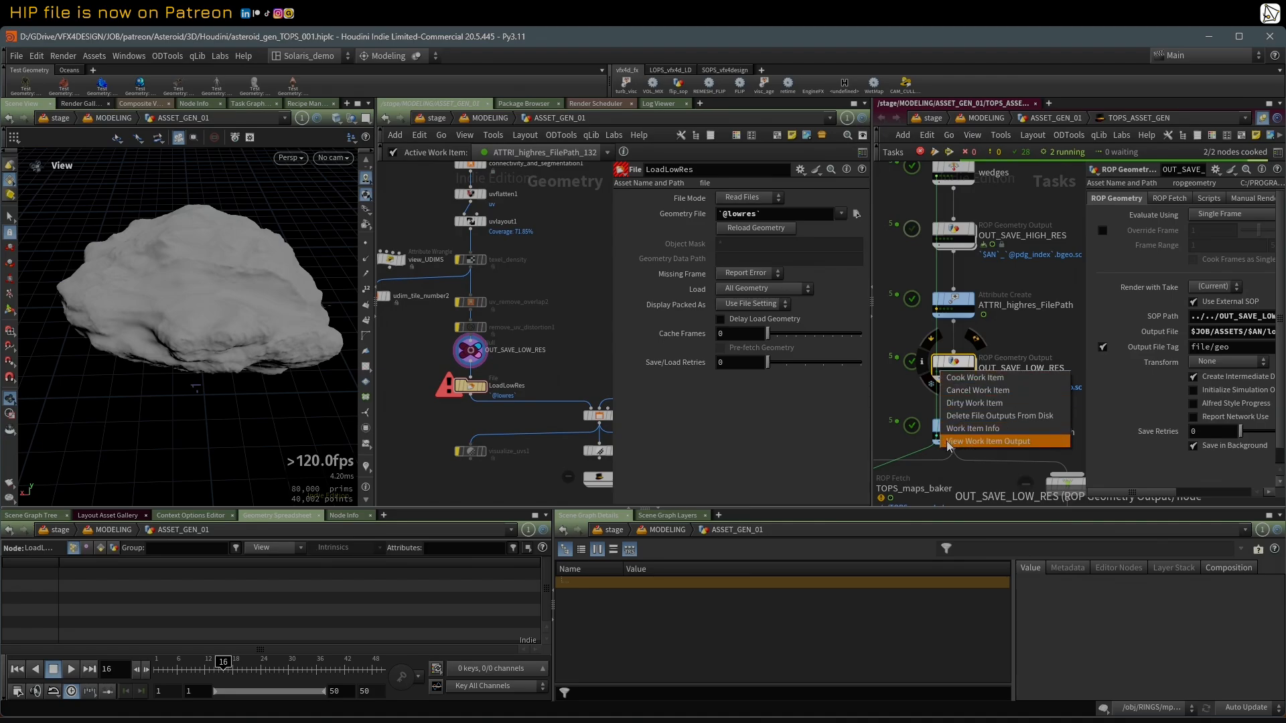
pyautogui.click(965, 429)
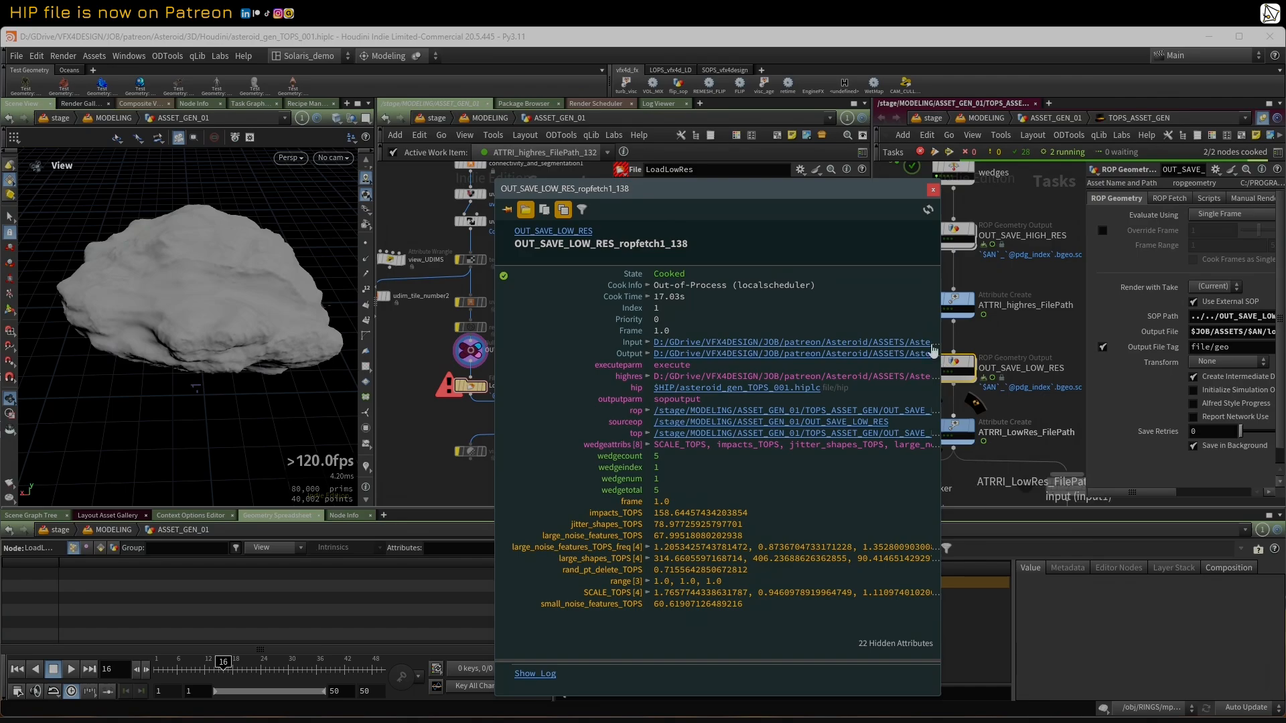
pyautogui.moveTo(783, 195); pyautogui.dragTo(668, 161)
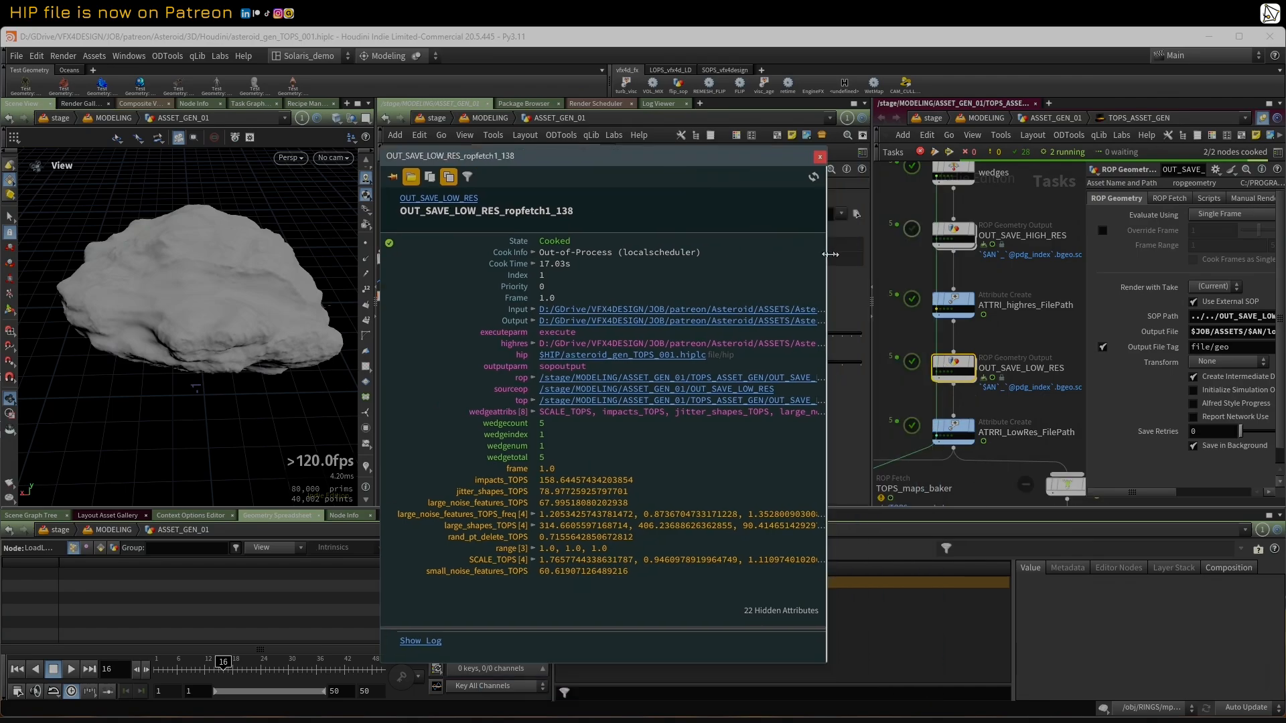
pyautogui.moveTo(830, 257); pyautogui.dragTo(1261, 257)
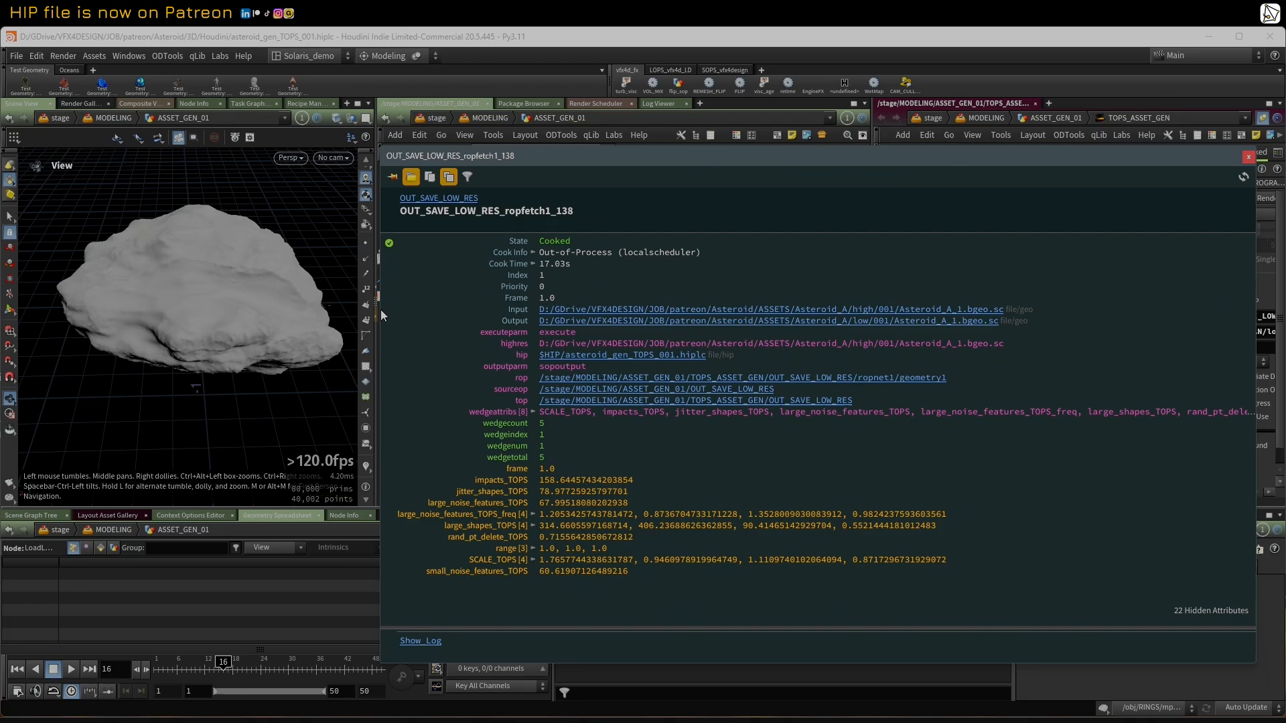
pyautogui.moveTo(380, 309); pyautogui.dragTo(268, 309)
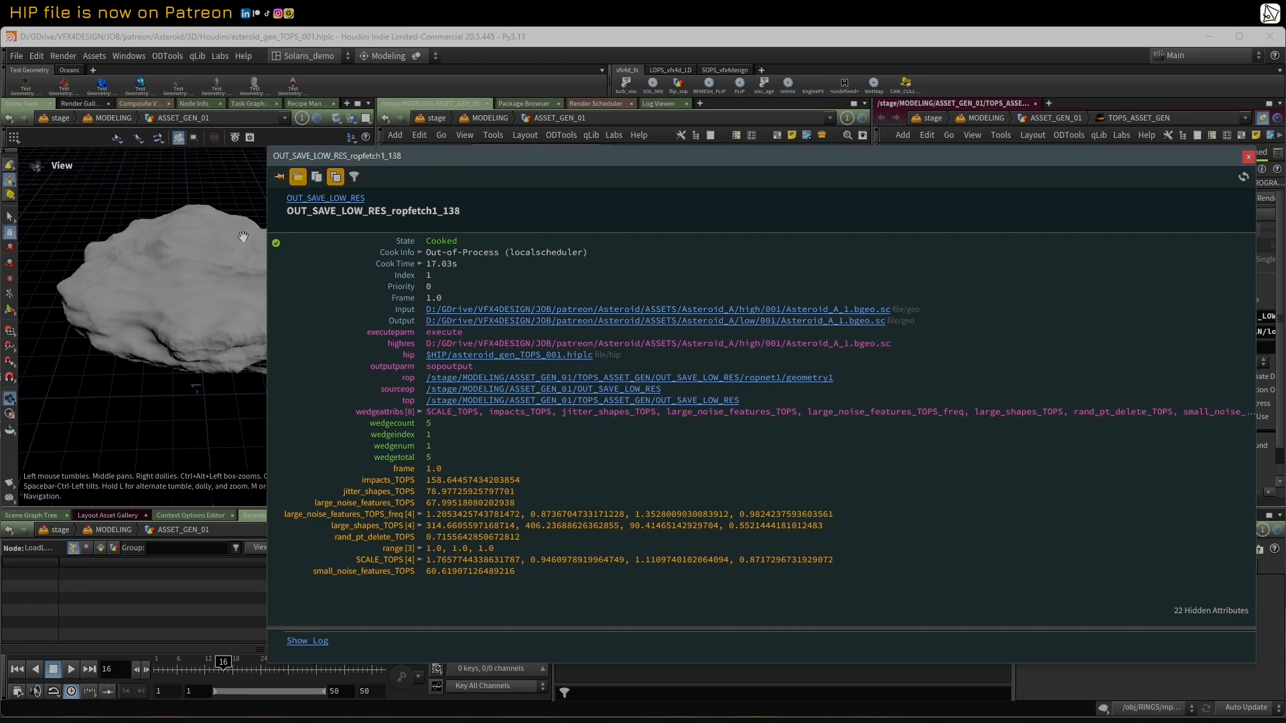
pyautogui.click(1248, 158)
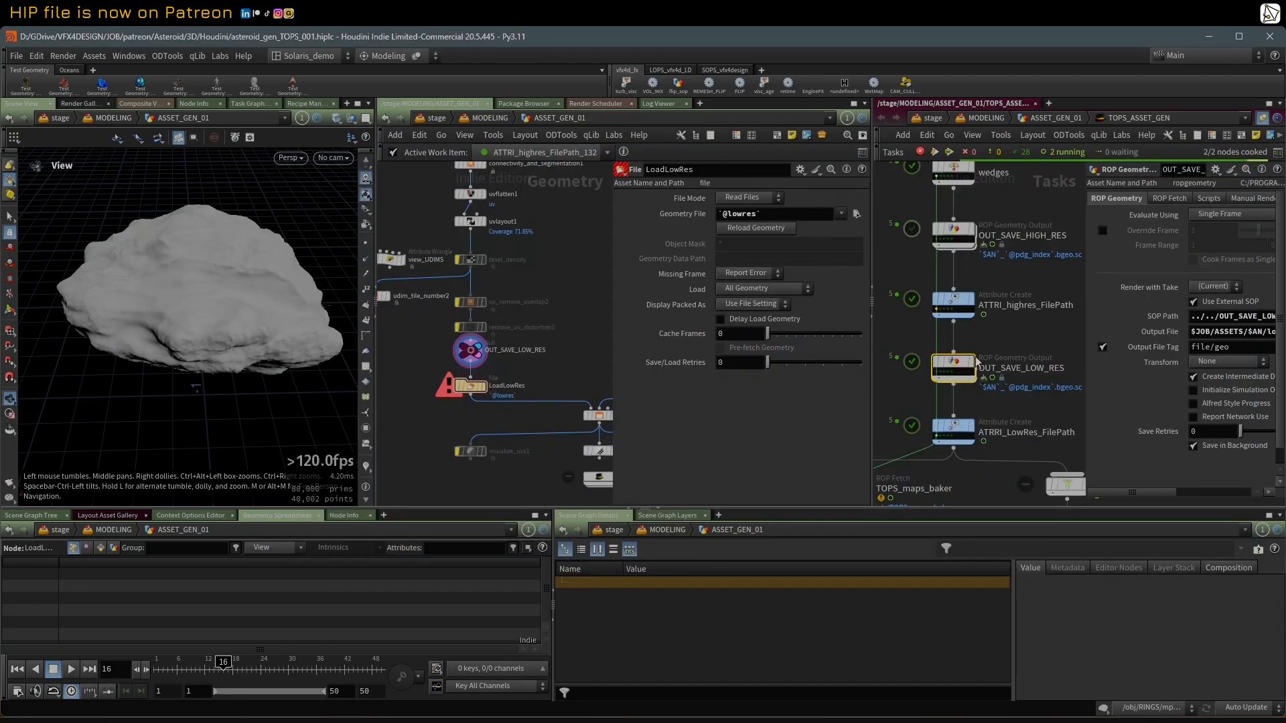
# Step: Select the ATRRI_LowRes_FilePath node and examine its lowres string attribute and value in a widened parameter pane
pyautogui.click(949, 375)
pyautogui.click(958, 429)
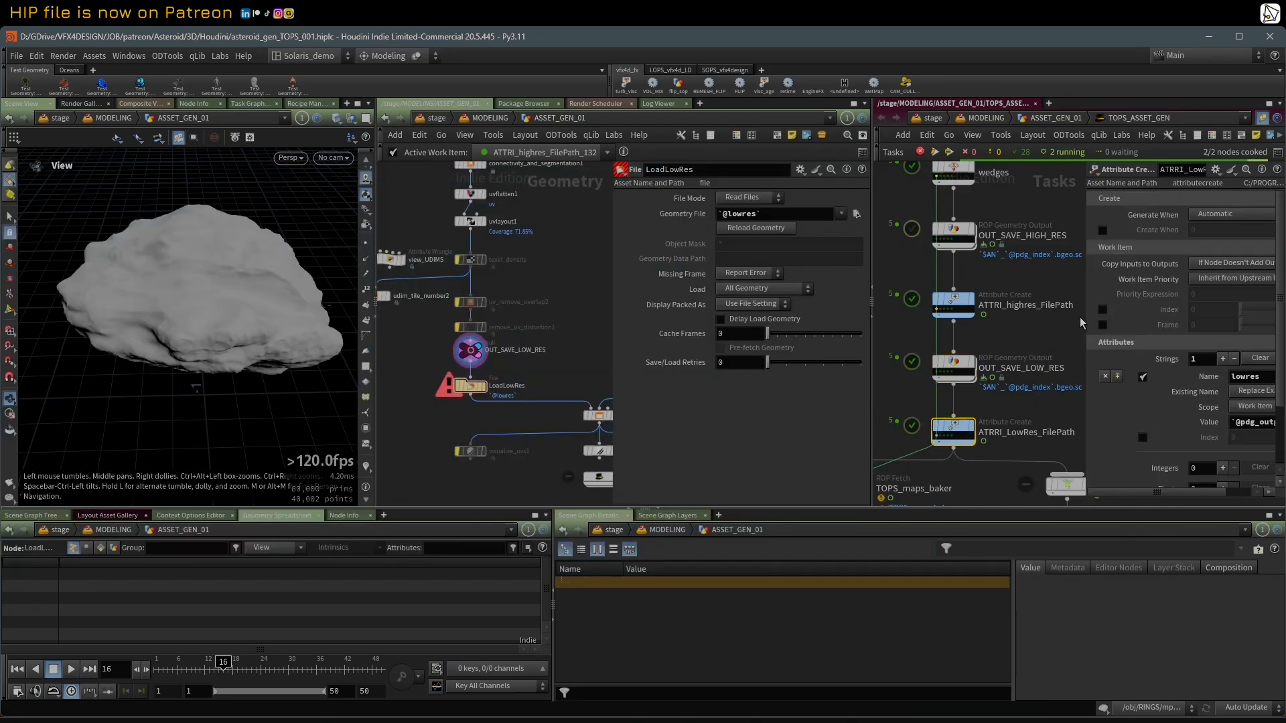
pyautogui.moveTo(1085, 295); pyautogui.dragTo(1012, 295)
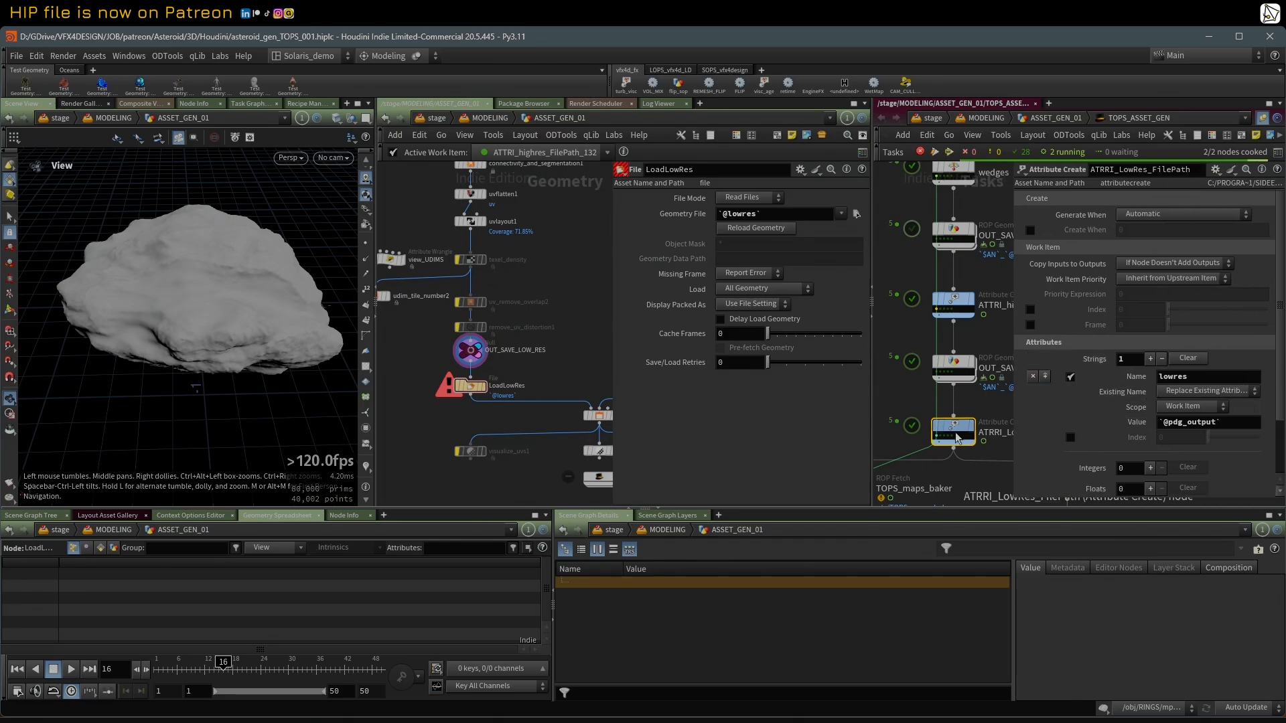
# Step: Activate an ATRRI_LowRes_FilePath work item and display LoadLowRes to load the saved low-res asteroid
pyautogui.middleClick(939, 436)
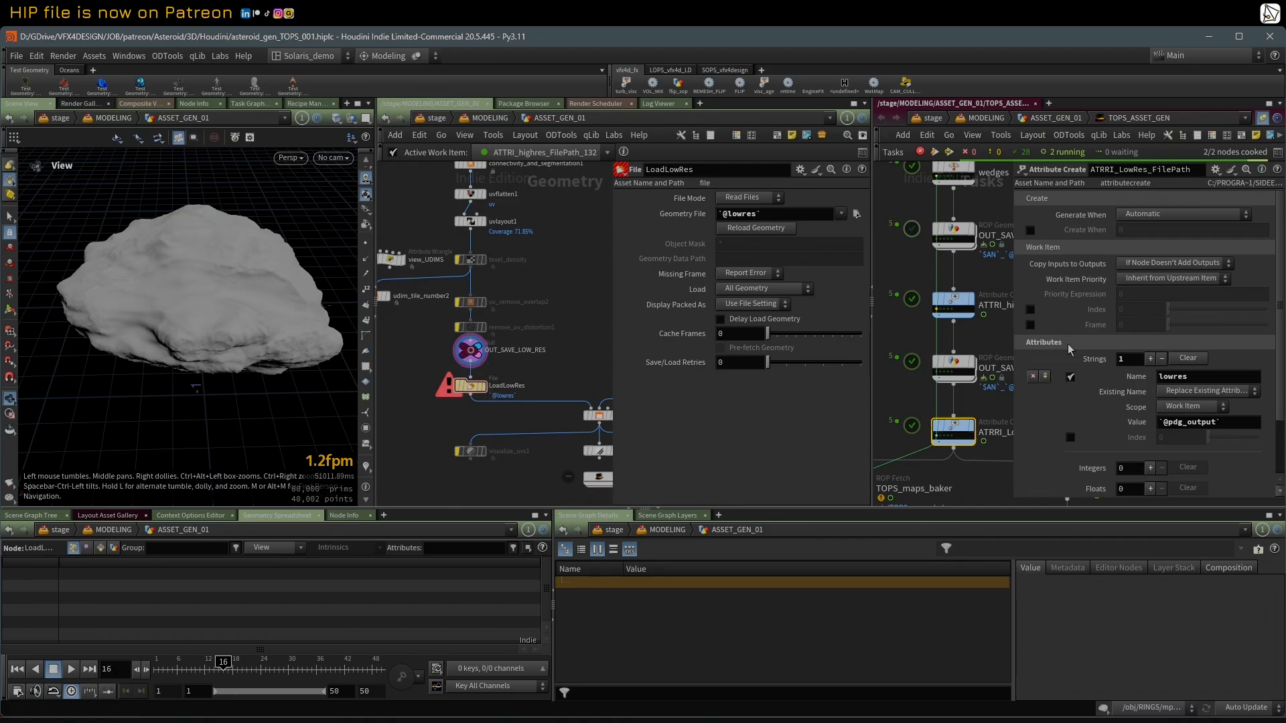
pyautogui.moveTo(937, 440)
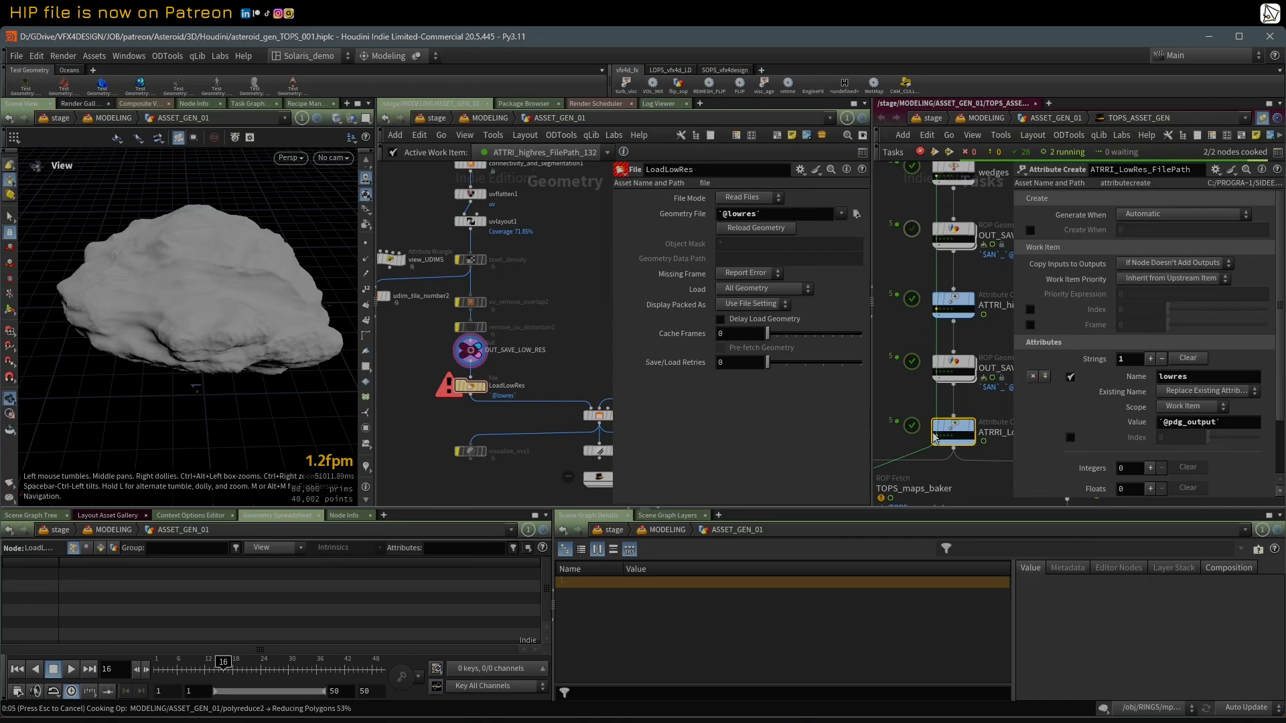
pyautogui.click(487, 368)
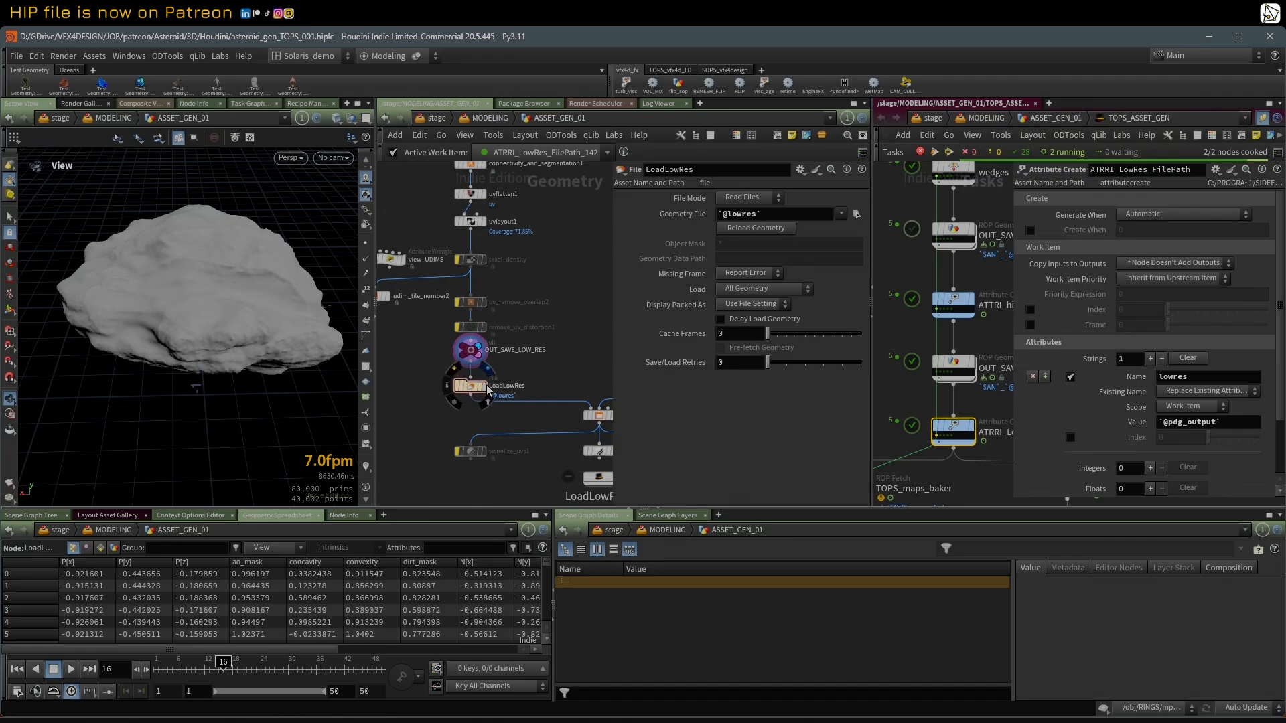
pyautogui.click(486, 402)
pyautogui.click(485, 399)
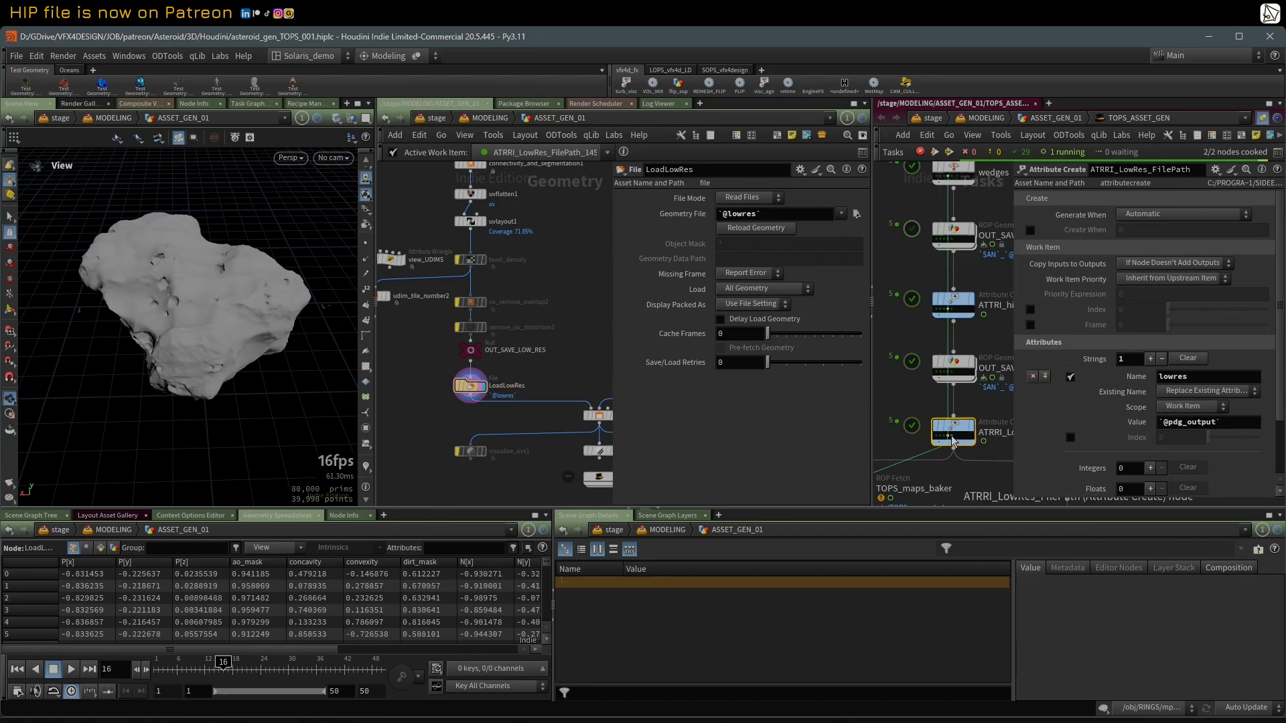
# Step: Switch to File Explorer, browse the high, low and tex folders of Asteroid_A, and move the window out of the way
pyautogui.moveTo(0, 145); pyautogui.dragTo(279, 147)
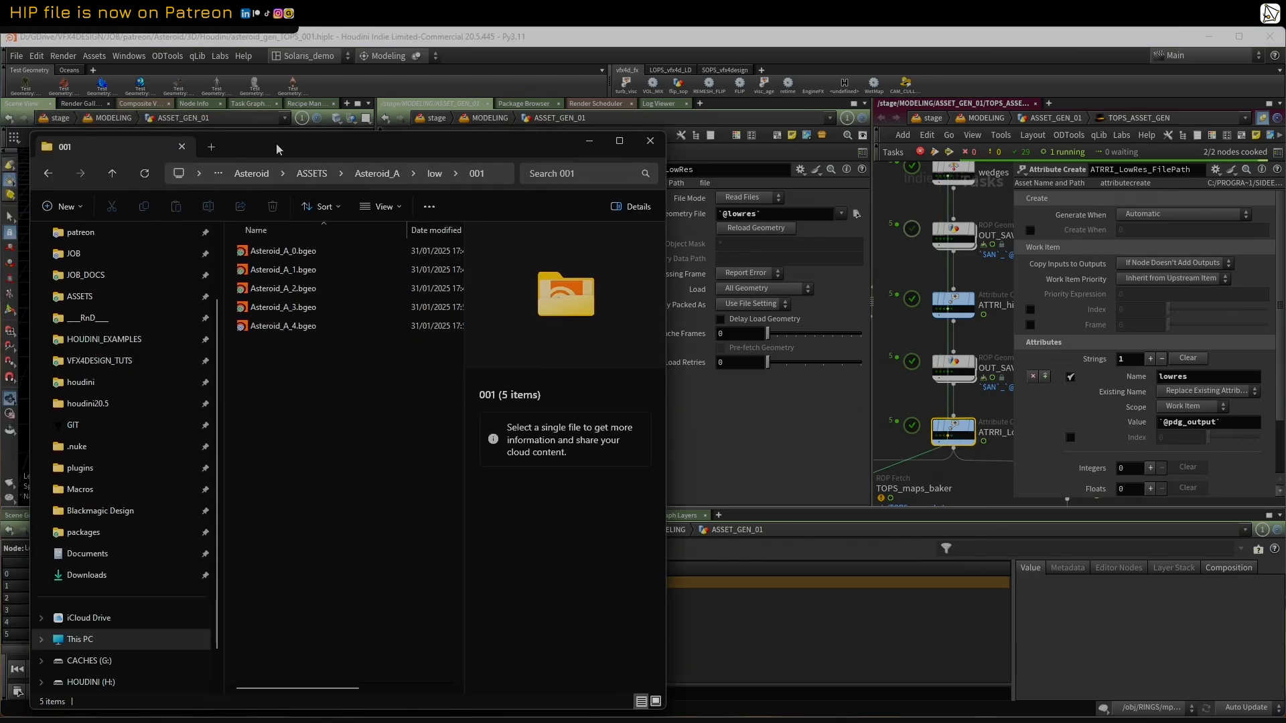
pyautogui.click(386, 178)
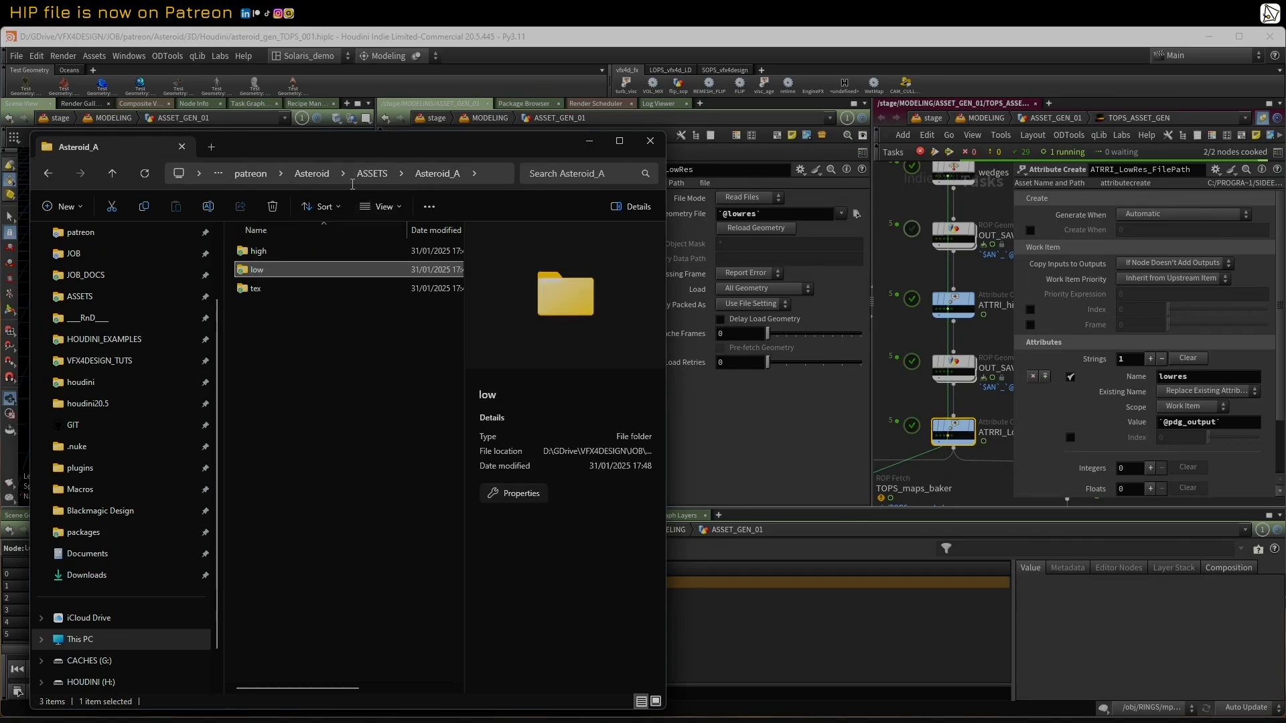
pyautogui.doubleClick(258, 250)
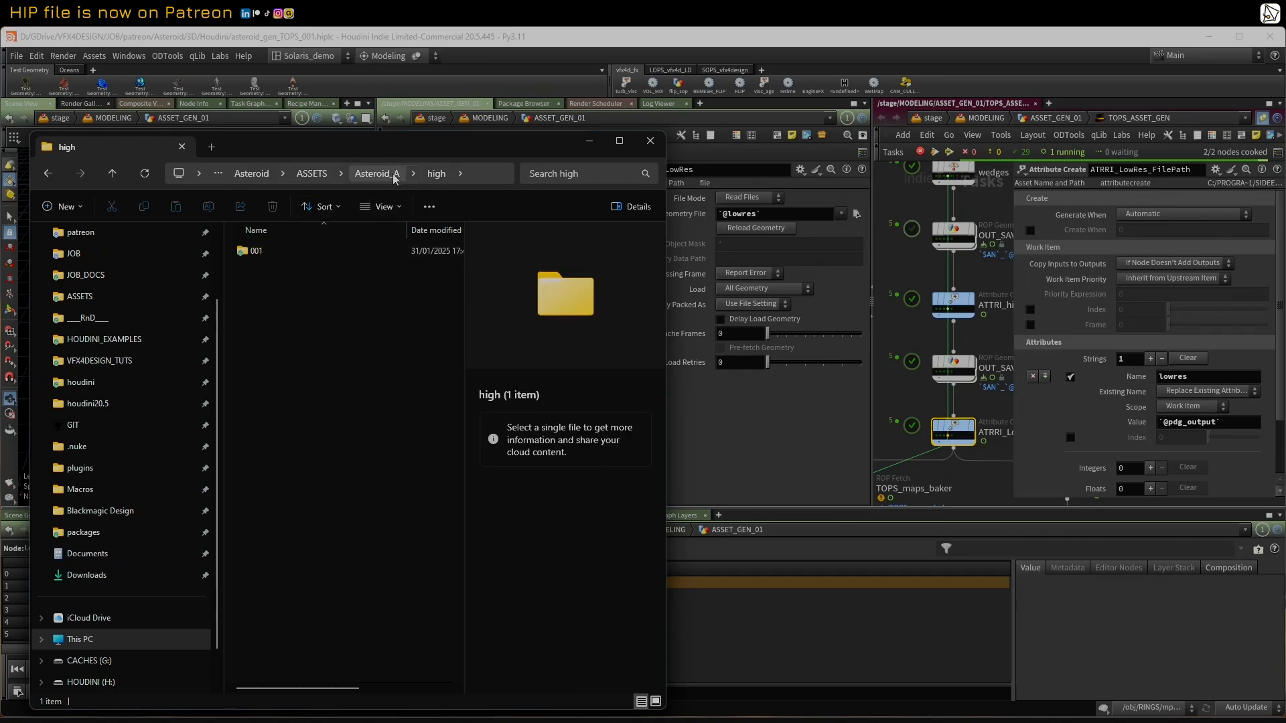
pyautogui.click(378, 174)
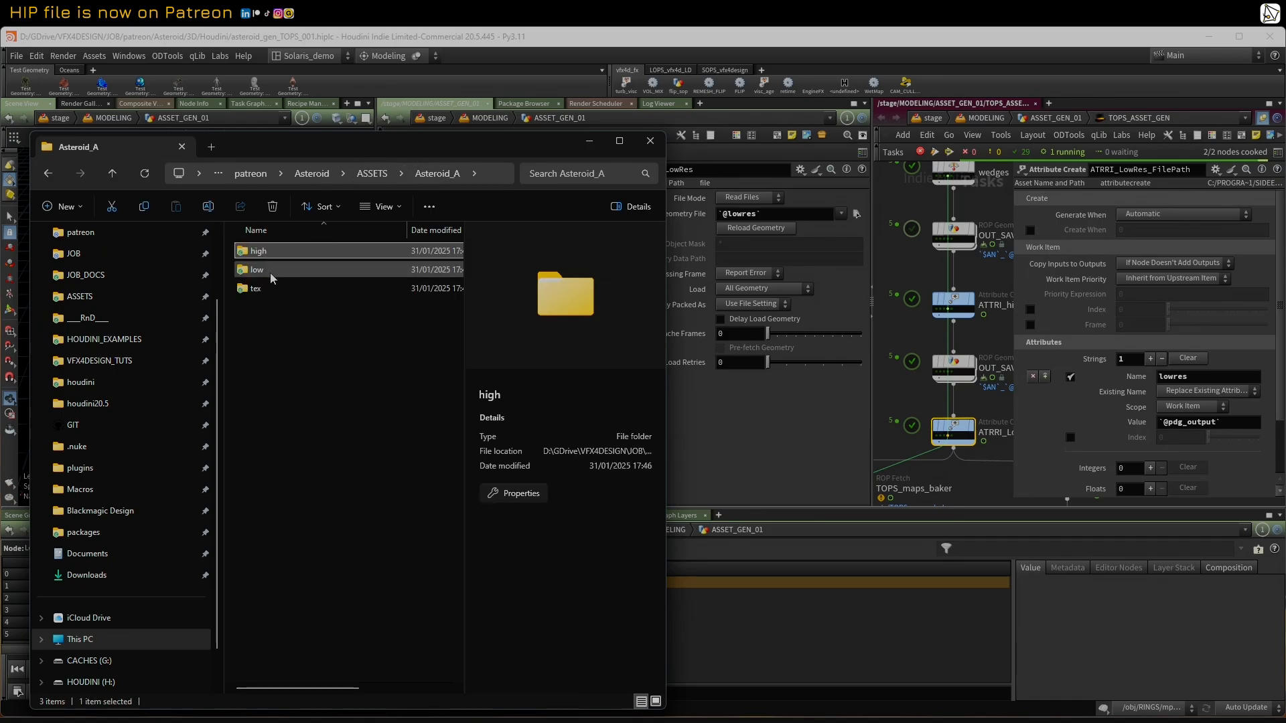
pyautogui.doubleClick(268, 269)
pyautogui.moveTo(368, 142); pyautogui.dragTo(259, 133)
pyautogui.click(269, 165)
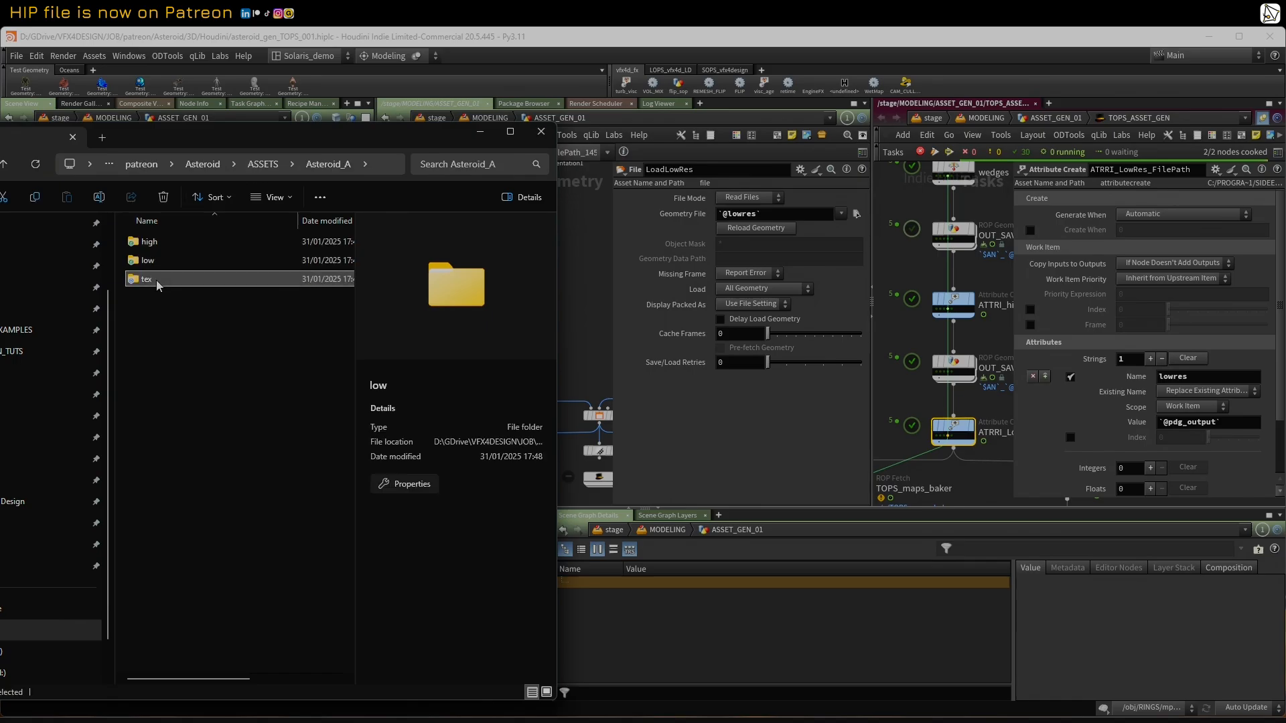
pyautogui.doubleClick(157, 279)
pyautogui.moveTo(413, 138); pyautogui.dragTo(144, 0)
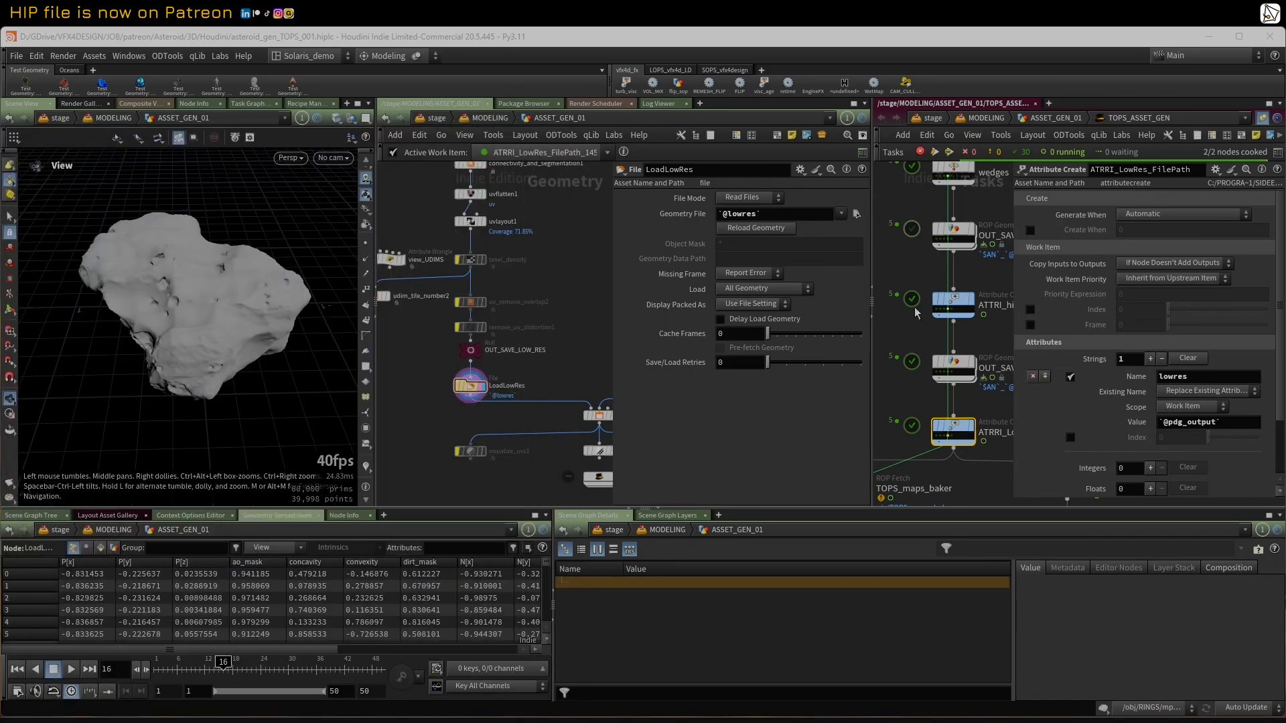
# Step: Enlarge the network views, display the null1 node below LoadhighRes, and check the high-res mesh briefly in wireframe
pyautogui.moveTo(1009, 323); pyautogui.dragTo(1127, 325)
pyautogui.moveTo(610, 299); pyautogui.dragTo(738, 305)
pyautogui.scroll(-3, 637, 268)
pyautogui.moveTo(635, 266); pyautogui.dragTo(595, 398, button='middle')
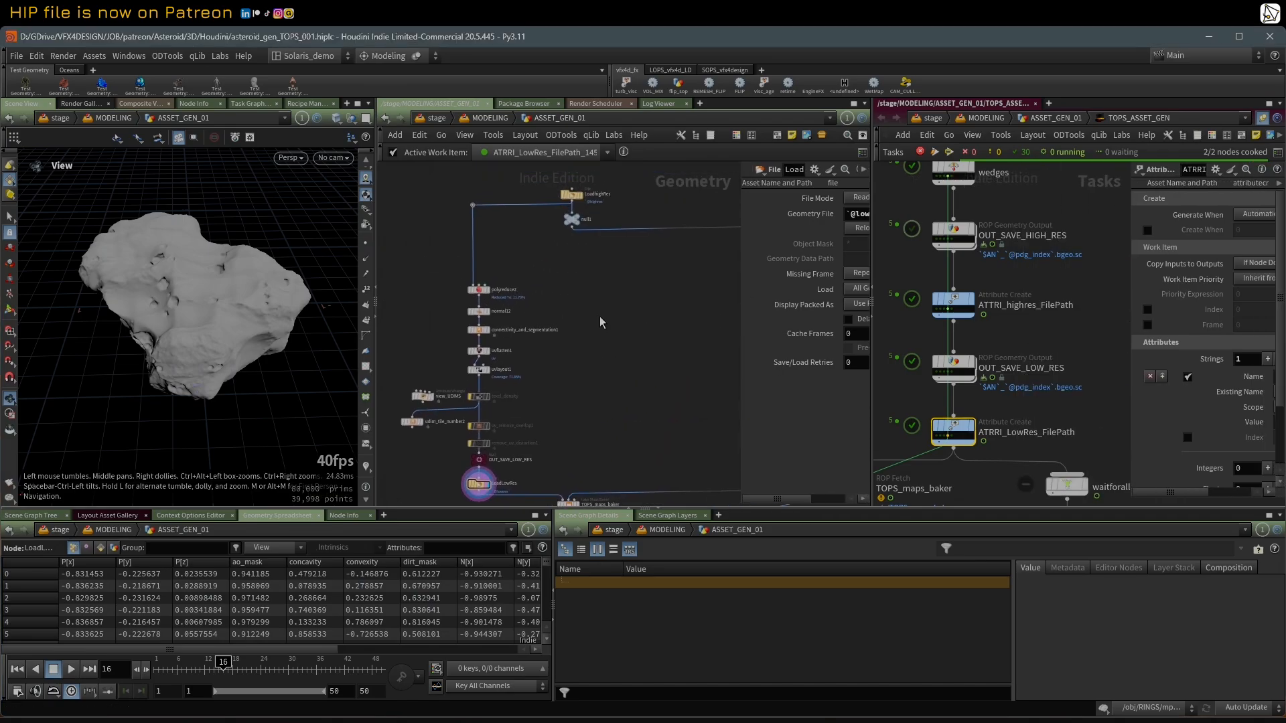
pyautogui.scroll(3, 603, 322)
pyautogui.moveTo(603, 321); pyautogui.dragTo(585, 380, button='middle')
pyautogui.click(550, 228)
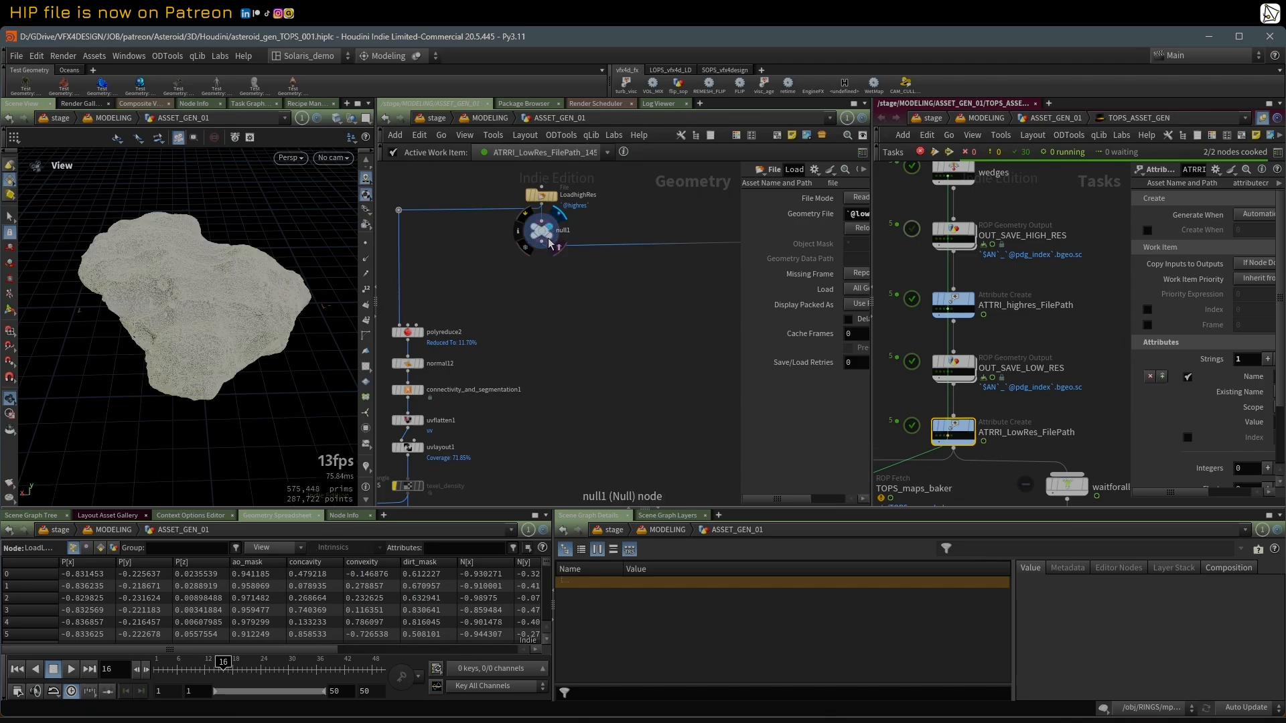
pyautogui.press('w')
pyautogui.press('w')
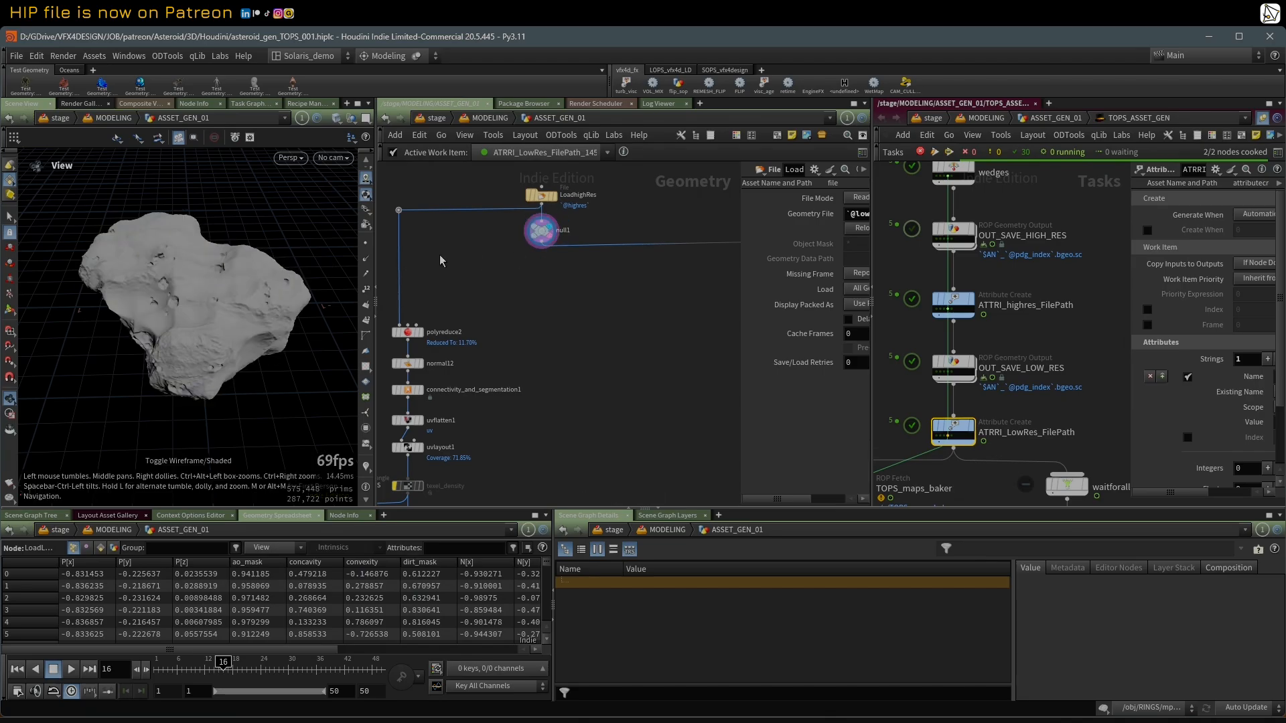
# Step: Display the LoadLowRes node and check the low-res mesh in wireframe before returning to shaded view
pyautogui.scroll(-2, 633, 214)
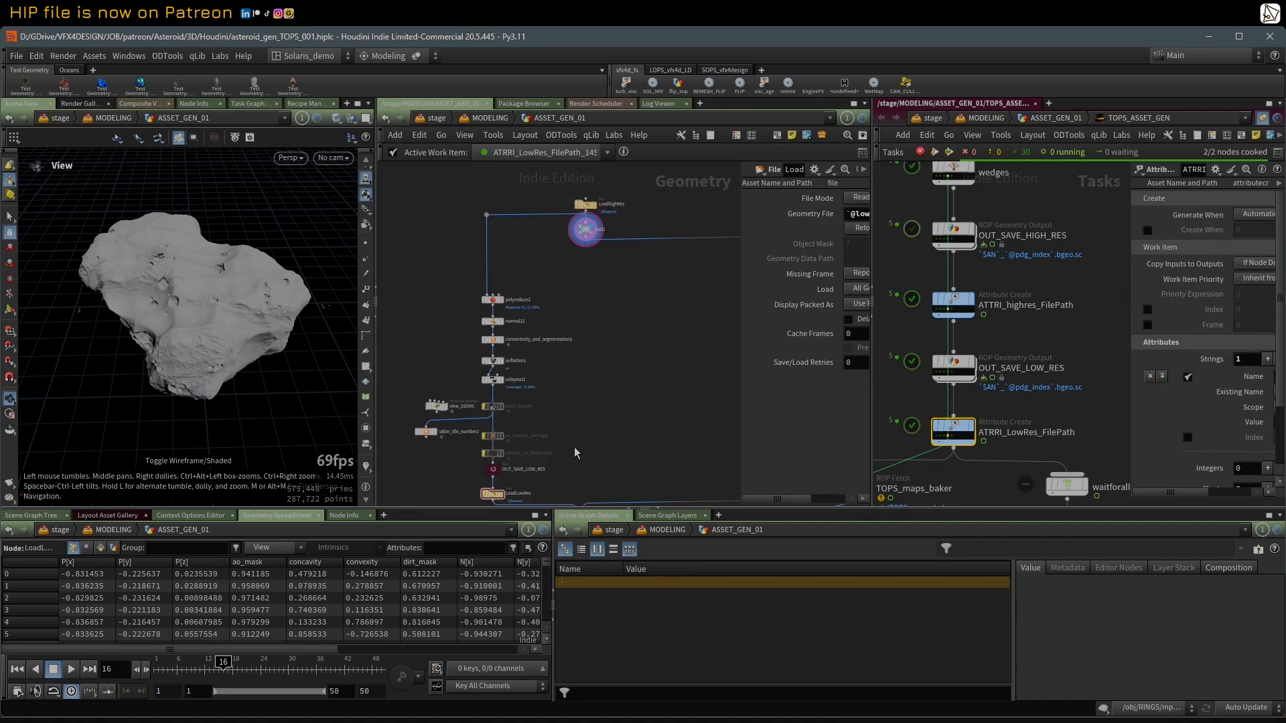
pyautogui.moveTo(575, 453); pyautogui.dragTo(570, 412, button='middle')
pyautogui.scroll(2, 570, 412)
pyautogui.click(483, 462)
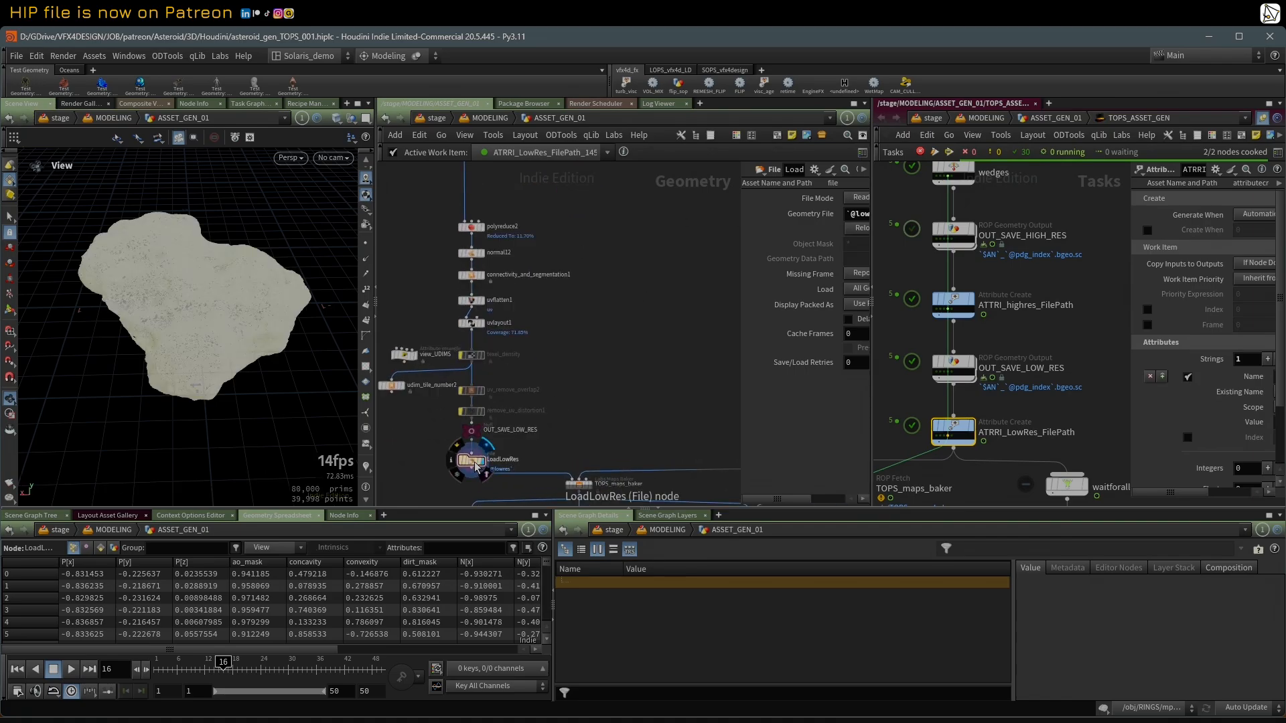
pyautogui.click(476, 466)
pyautogui.click(488, 475)
# Step: Select the TOPS_maps_baker node to show its bake settings and examine the high-res branch feeding it
pyautogui.moveTo(571, 442); pyautogui.dragTo(509, 366, button='middle')
pyautogui.scroll(-2, 508, 366)
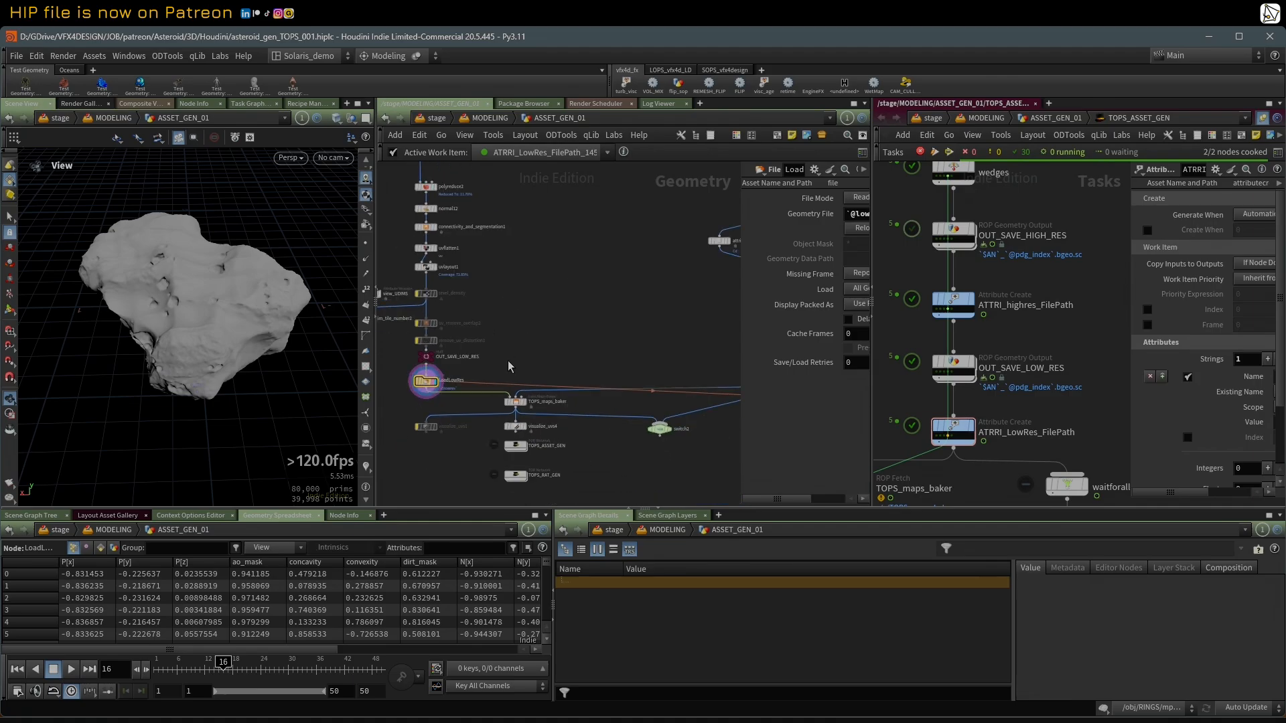
pyautogui.click(516, 402)
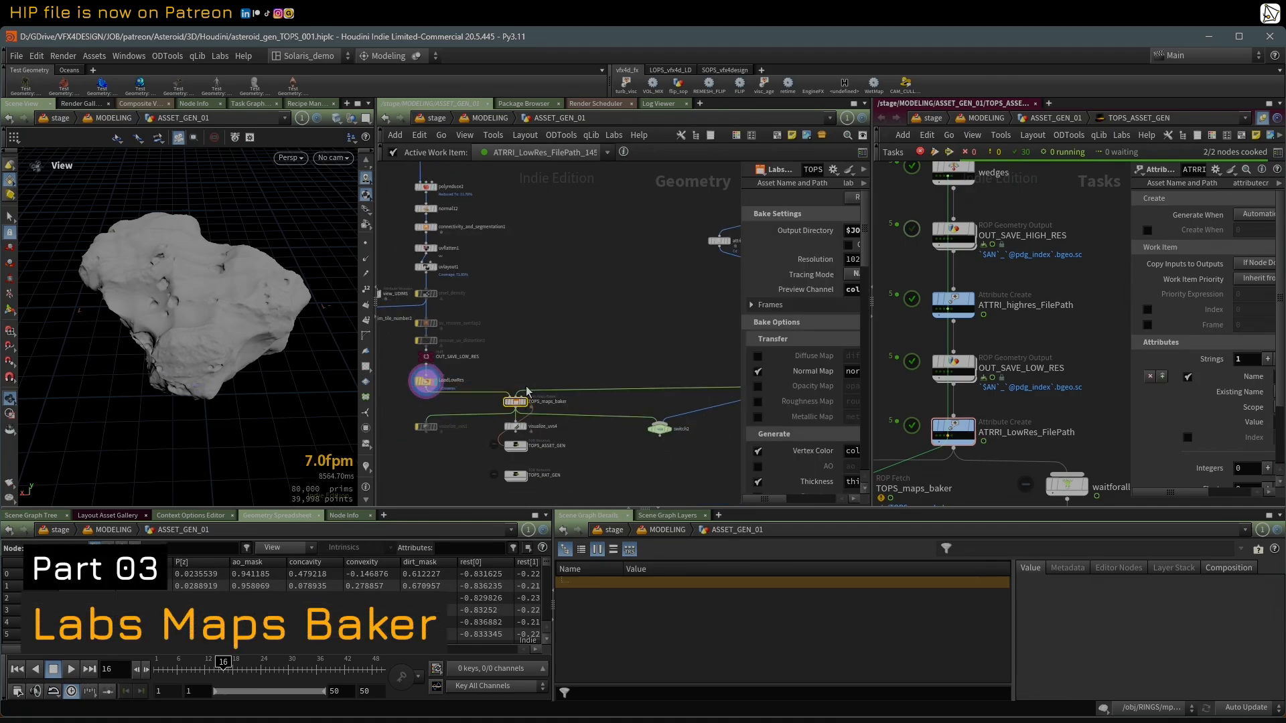
pyautogui.moveTo(563, 283); pyautogui.dragTo(499, 350, button='middle')
pyautogui.scroll(-2, 508, 327)
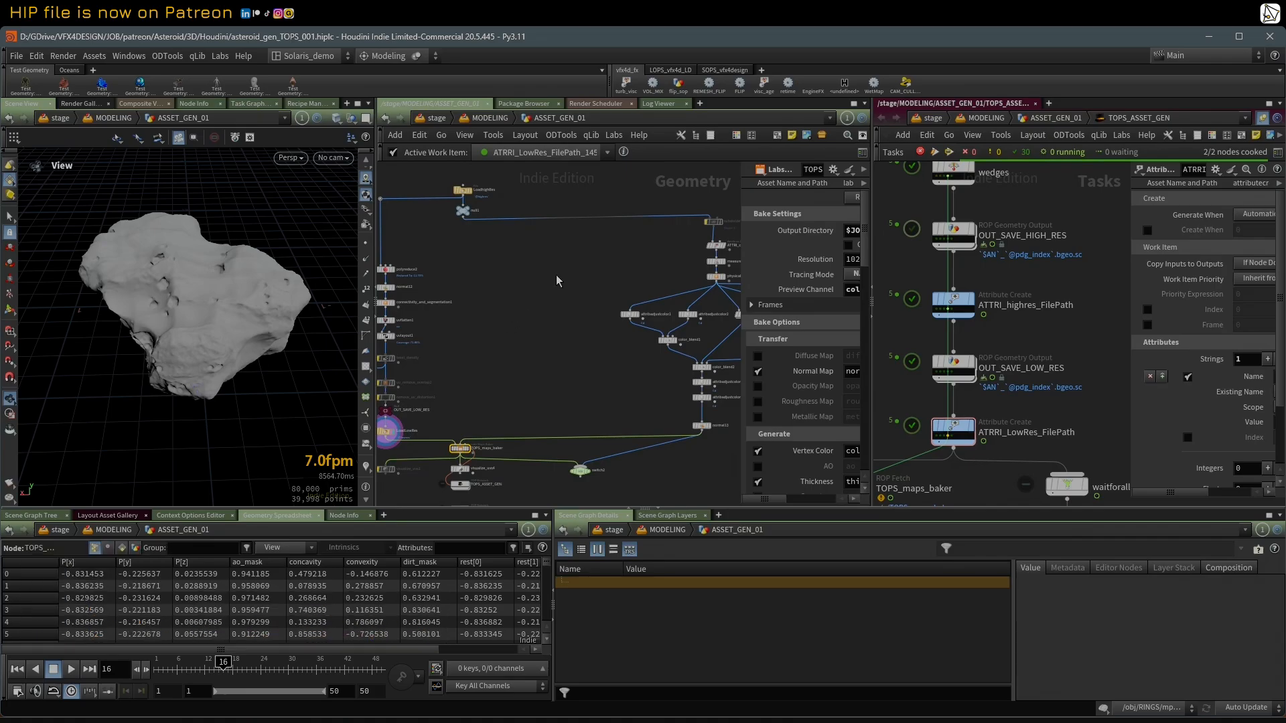
pyautogui.moveTo(574, 269); pyautogui.dragTo(541, 270, button='middle')
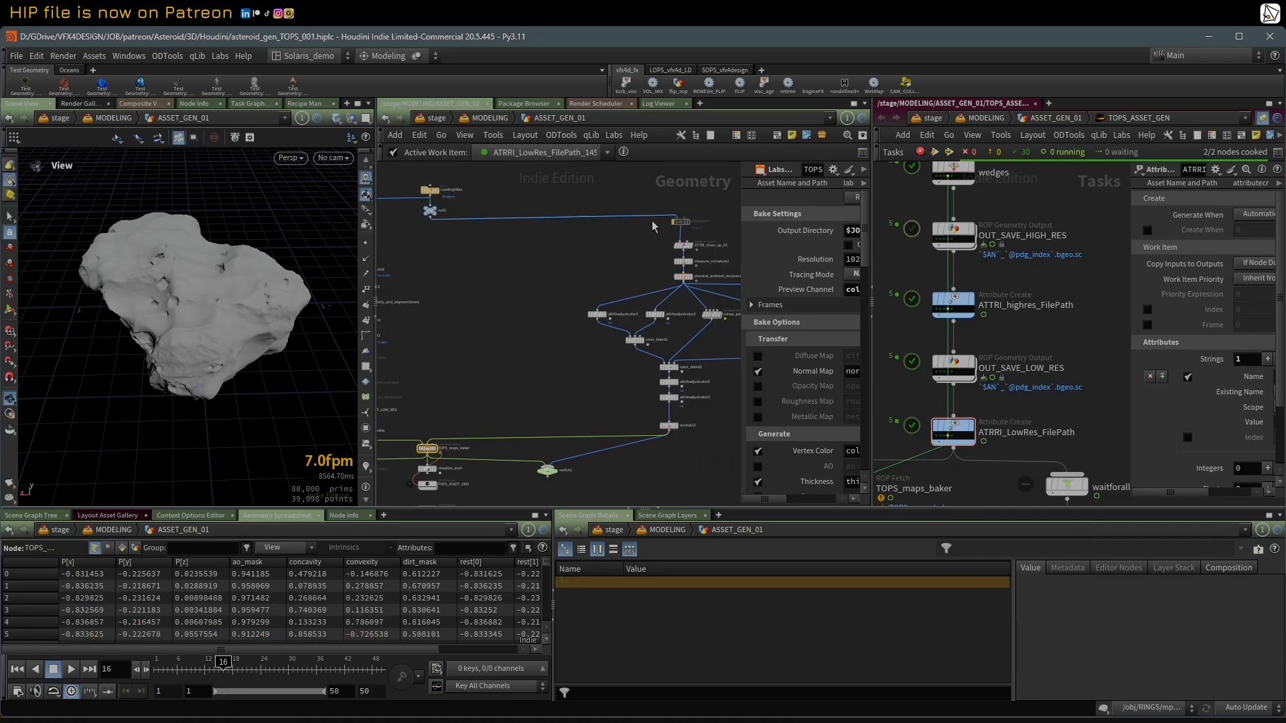
# Step: Display and select the ATTRI_clean_up_02 node at the start of the high-res colour branch
pyautogui.moveTo(721, 395); pyautogui.dragTo(689, 388, button='middle')
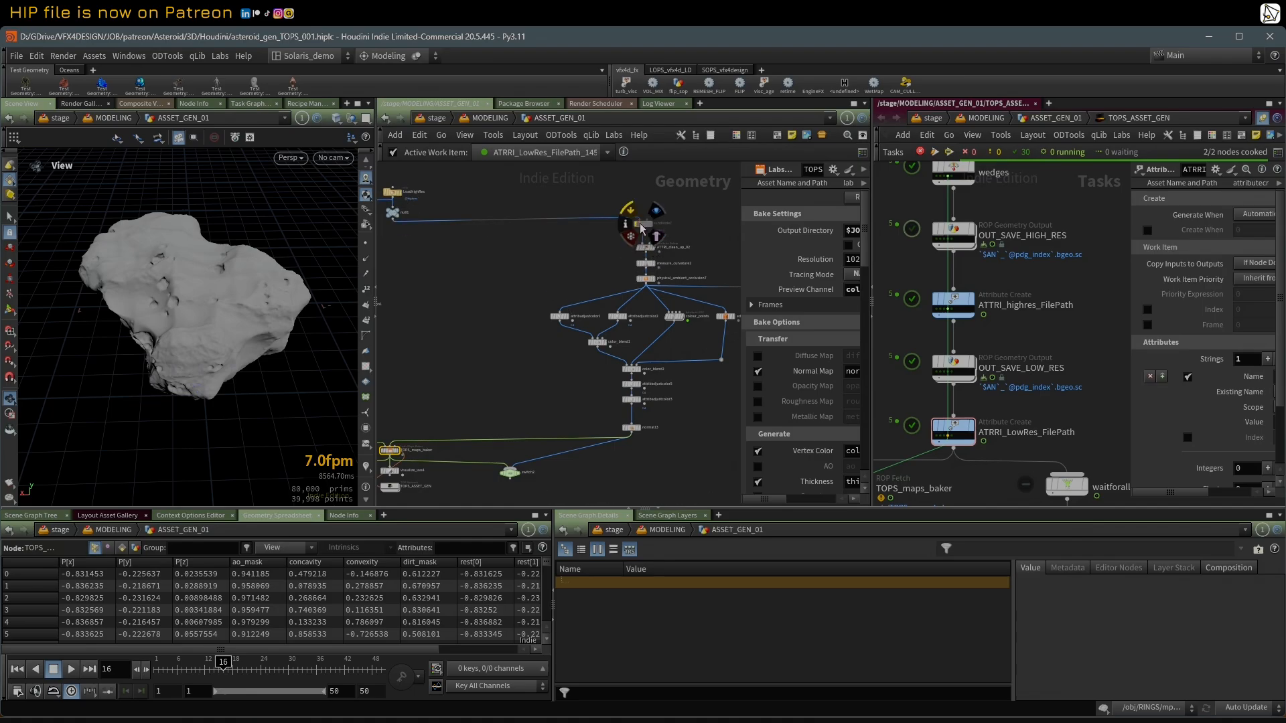
pyautogui.moveTo(645, 225); pyautogui.dragTo(645, 230)
pyautogui.scroll(2, 617, 278)
pyautogui.moveTo(534, 246); pyautogui.dragTo(460, 244, button='middle')
pyautogui.scroll(-1, 460, 245)
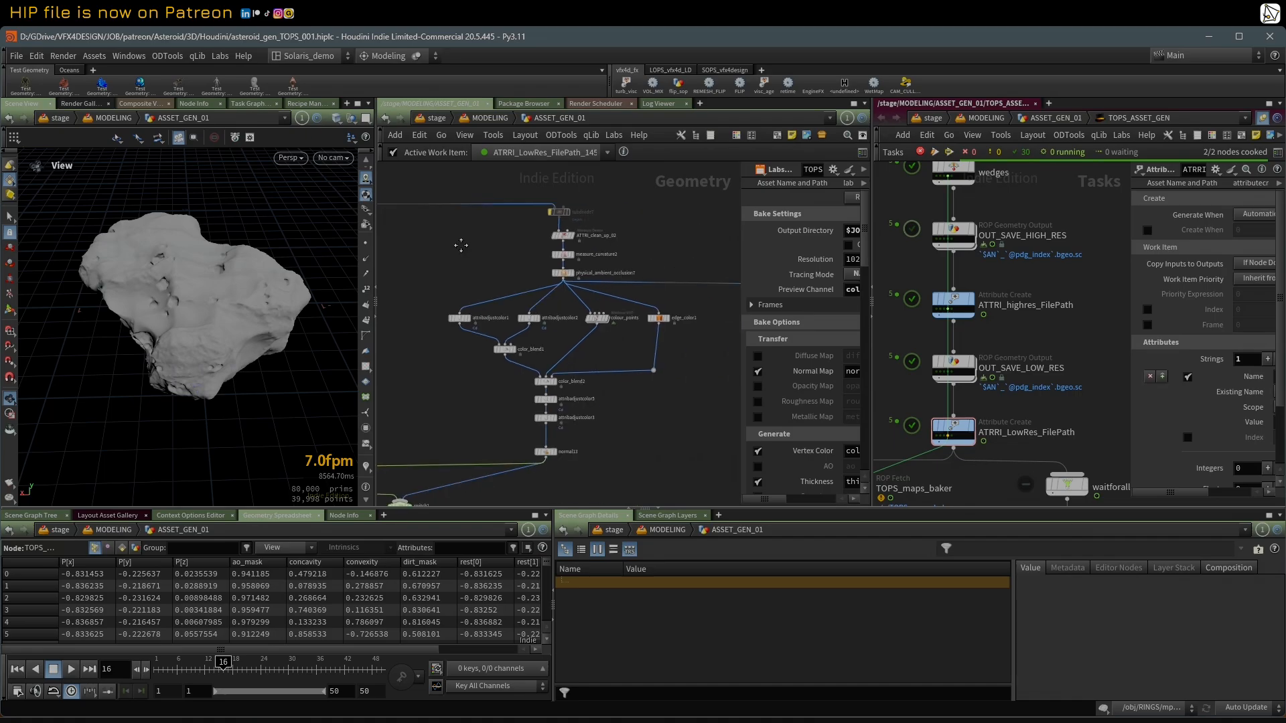
pyautogui.scroll(2, 524, 257)
pyautogui.click(587, 242)
pyautogui.click(581, 244)
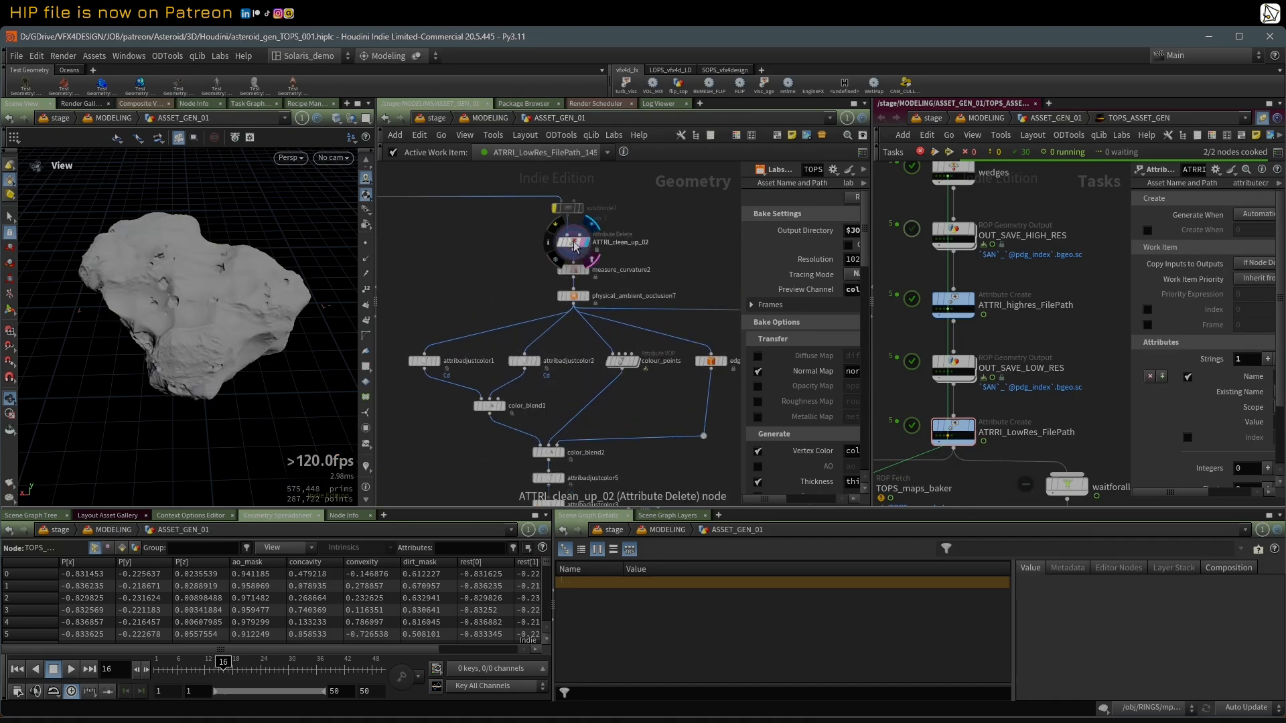
# Step: Display and select the null1 node below LoadhighRes
pyautogui.scroll(-1, 469, 253)
pyautogui.moveTo(450, 253); pyautogui.dragTo(607, 280, button='middle')
pyautogui.scroll(-1, 478, 285)
pyautogui.scroll(-1, 459, 288)
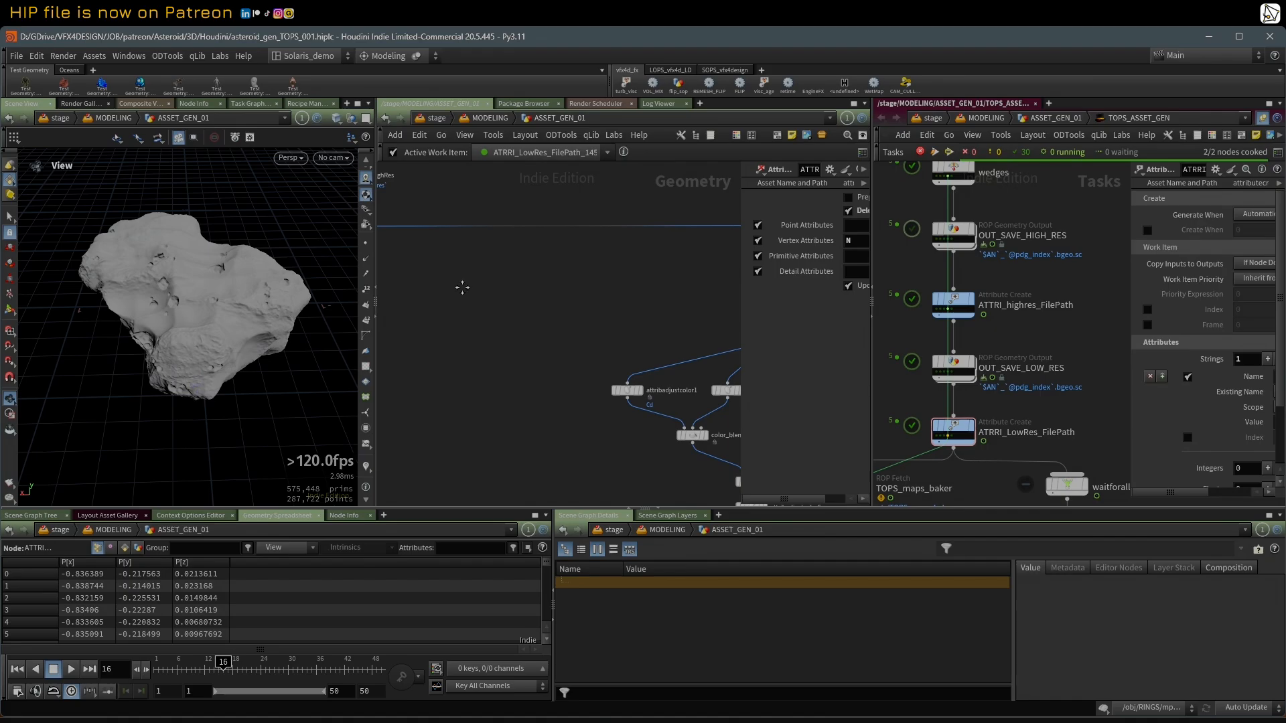
pyautogui.scroll(3, 488, 252)
pyautogui.moveTo(488, 252)
pyautogui.click(509, 270)
pyautogui.click(489, 250)
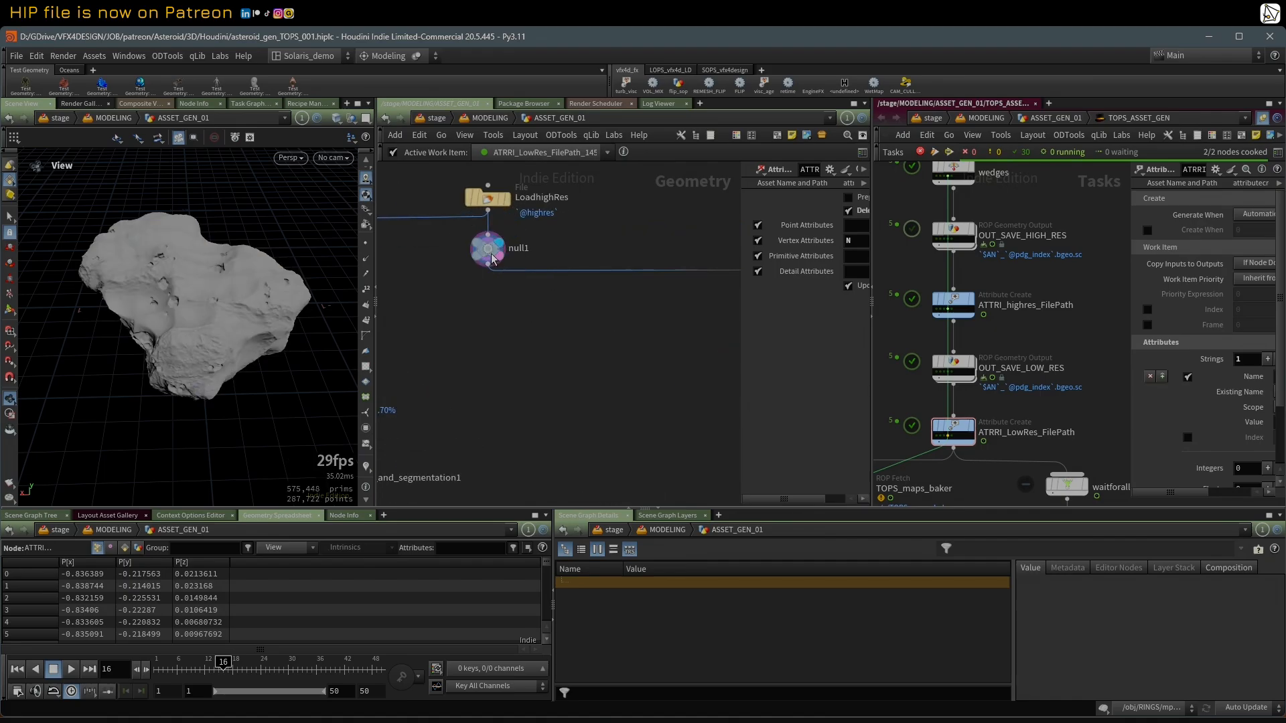
# Step: Examine the high-res mesh of null1 up close in wireframe, returning to shaded view
pyautogui.hotkey('shift', 'w')
pyautogui.scroll(5, 212, 288)
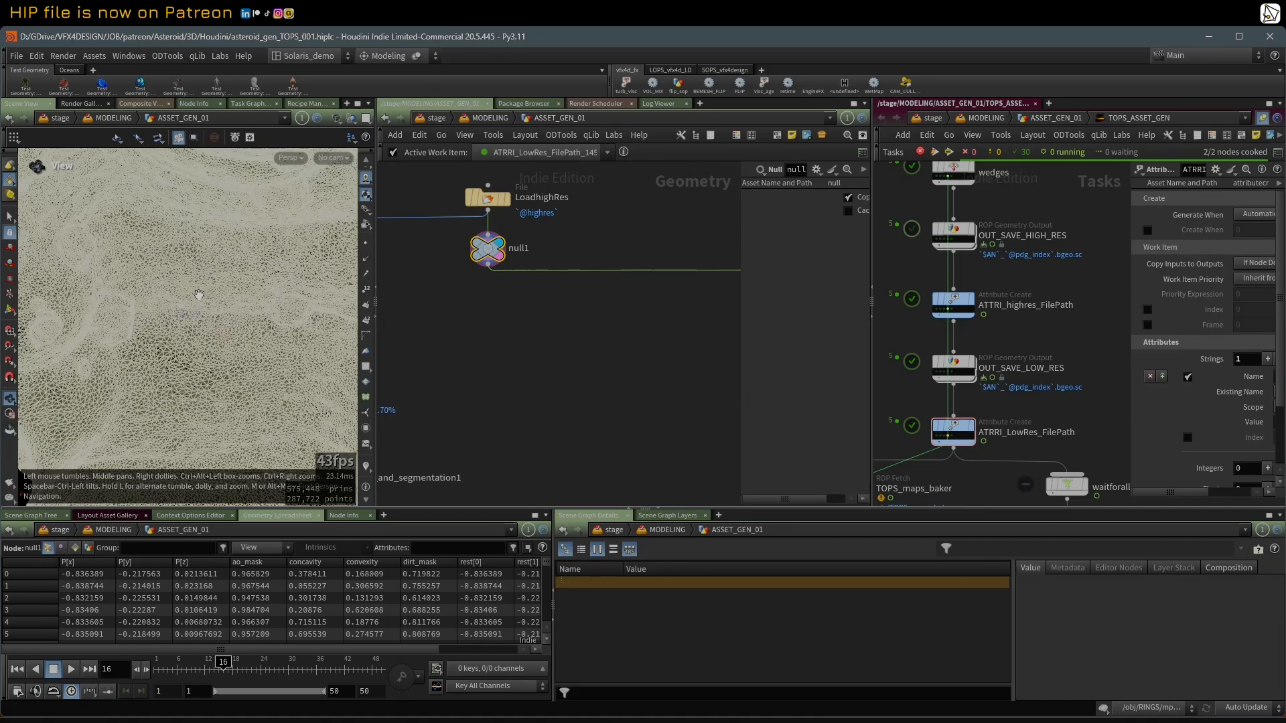
pyautogui.moveTo(213, 288)
pyautogui.mouseDown()
pyautogui.moveTo(191, 305)
pyautogui.moveTo(228, 313)
pyautogui.moveTo(242, 271)
pyautogui.moveTo(230, 246)
pyautogui.moveTo(163, 317)
pyautogui.moveTo(273, 254)
pyautogui.mouseUp()
pyautogui.hotkey('shift', 'w')
pyautogui.hotkey('shift', 'w')
pyautogui.moveTo(144, 298); pyautogui.dragTo(174, 290, button='right')
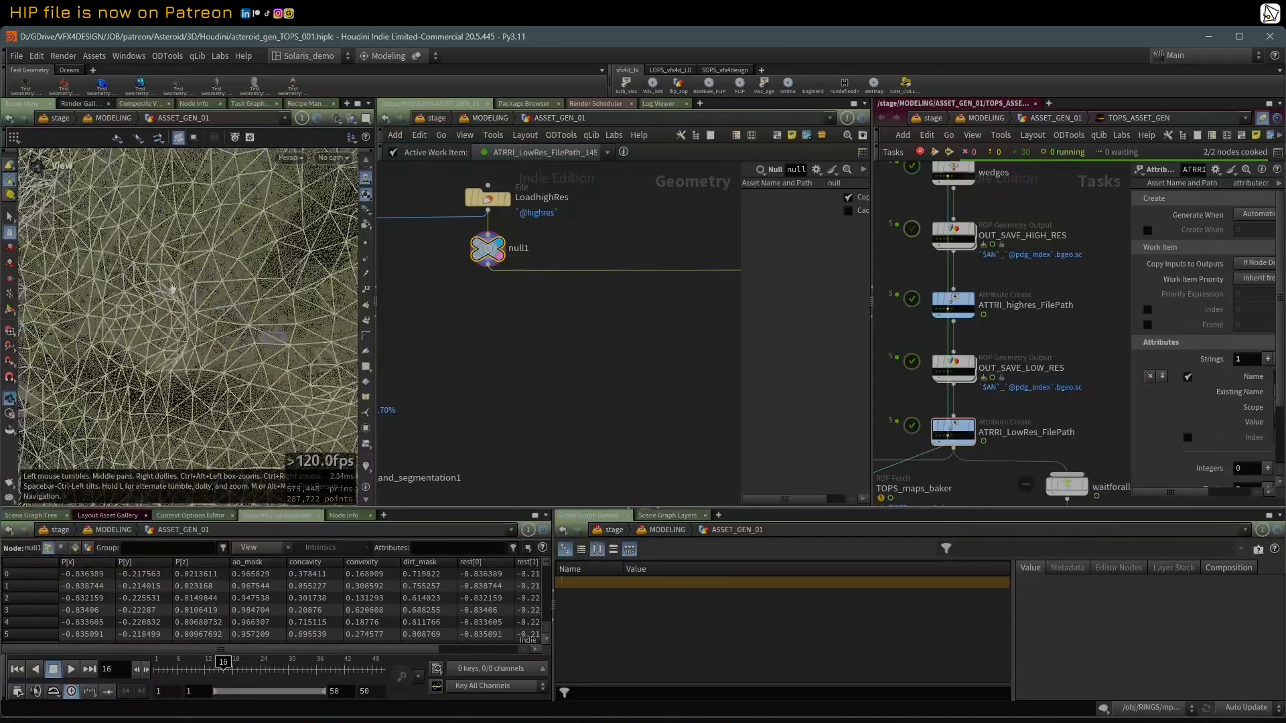
pyautogui.moveTo(248, 263); pyautogui.dragTo(140, 347, button='right')
pyautogui.moveTo(167, 325); pyautogui.dragTo(254, 308)
pyautogui.hotkey('shift', 'w')
pyautogui.moveTo(254, 309); pyautogui.dragTo(201, 345, button='right')
pyautogui.moveTo(201, 345); pyautogui.dragTo(235, 318)
pyautogui.scroll(-3, 449, 343)
# Step: Select ATTRI_clean_up_02 in the high-res branch and widen the parameter area to show its attribute deletion settings
pyautogui.moveTo(697, 360); pyautogui.dragTo(394, 314, button='middle')
pyautogui.moveTo(501, 311); pyautogui.dragTo(612, 315, button='middle')
pyautogui.scroll(-4, 537, 281)
pyautogui.scroll(2, 512, 285)
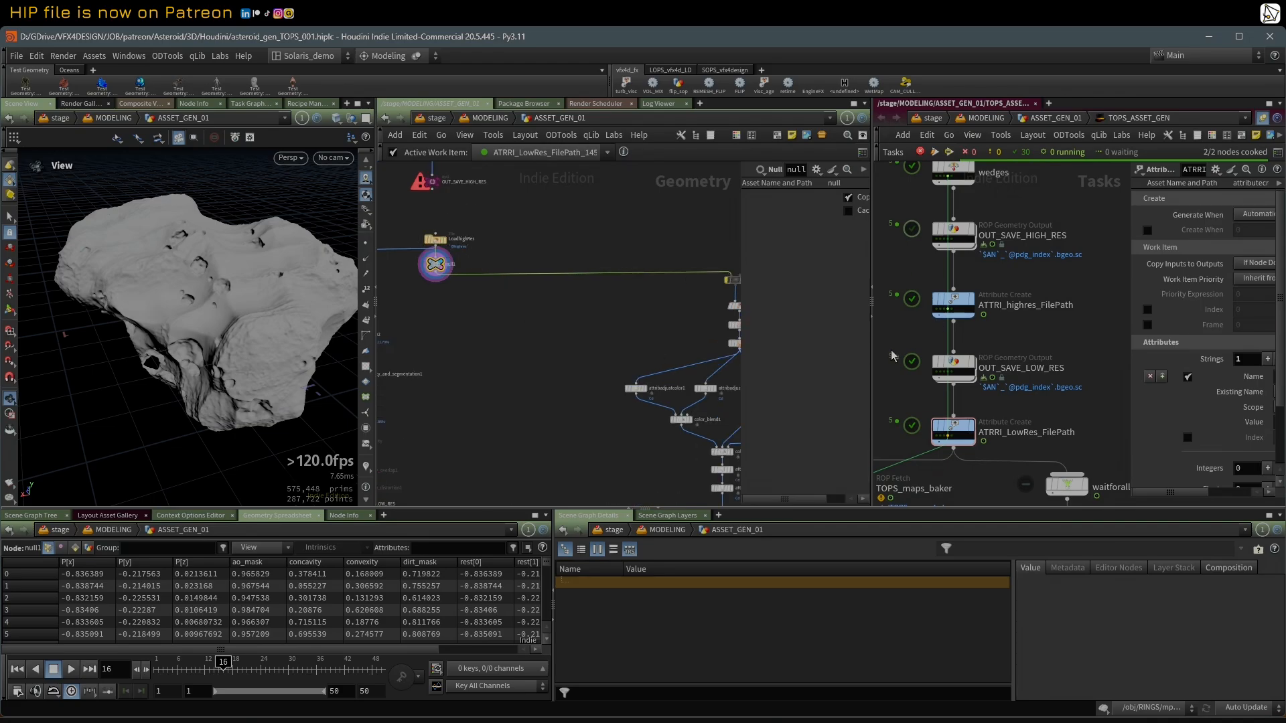
pyautogui.scroll(-3, 462, 291)
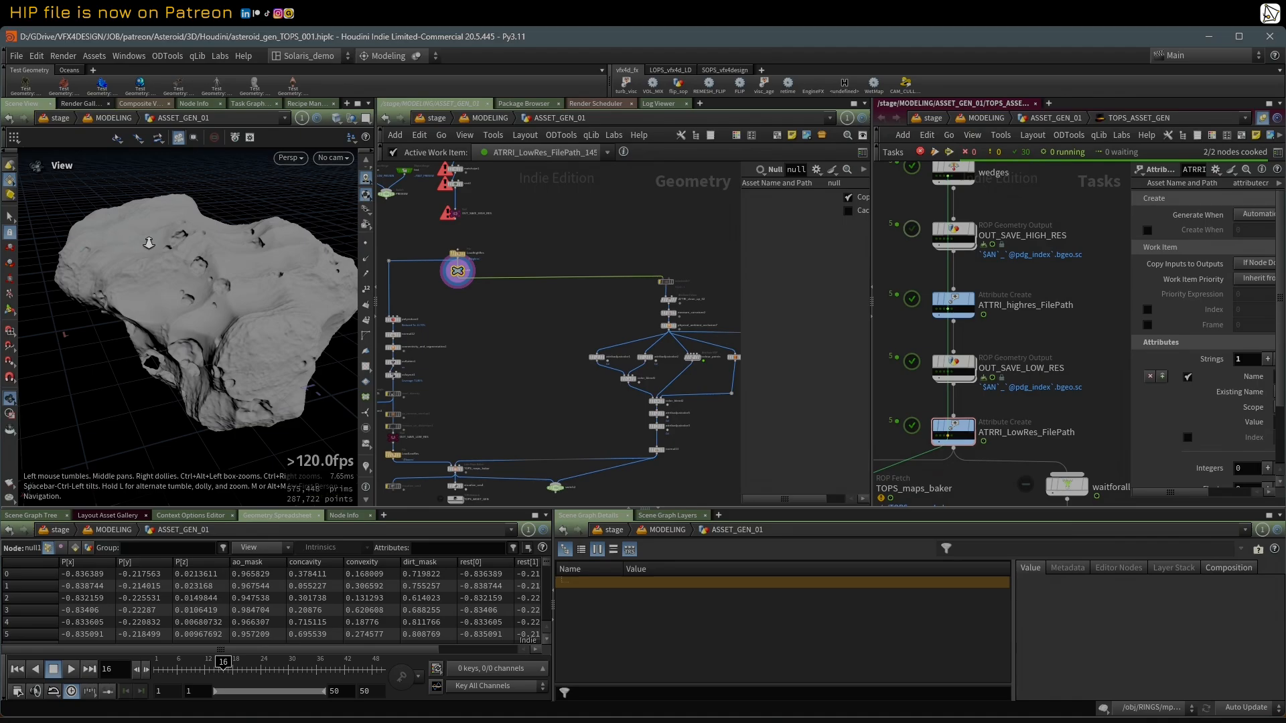
pyautogui.scroll(5, 149, 243)
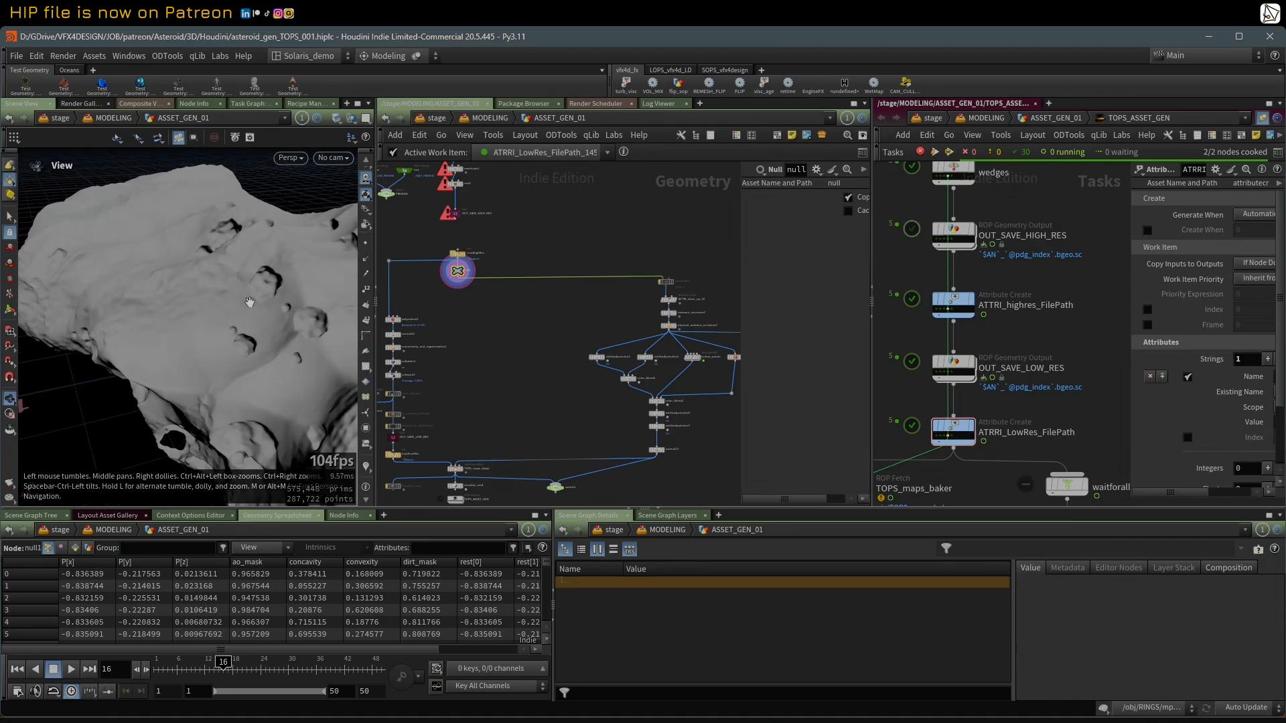
pyautogui.scroll(4, 552, 296)
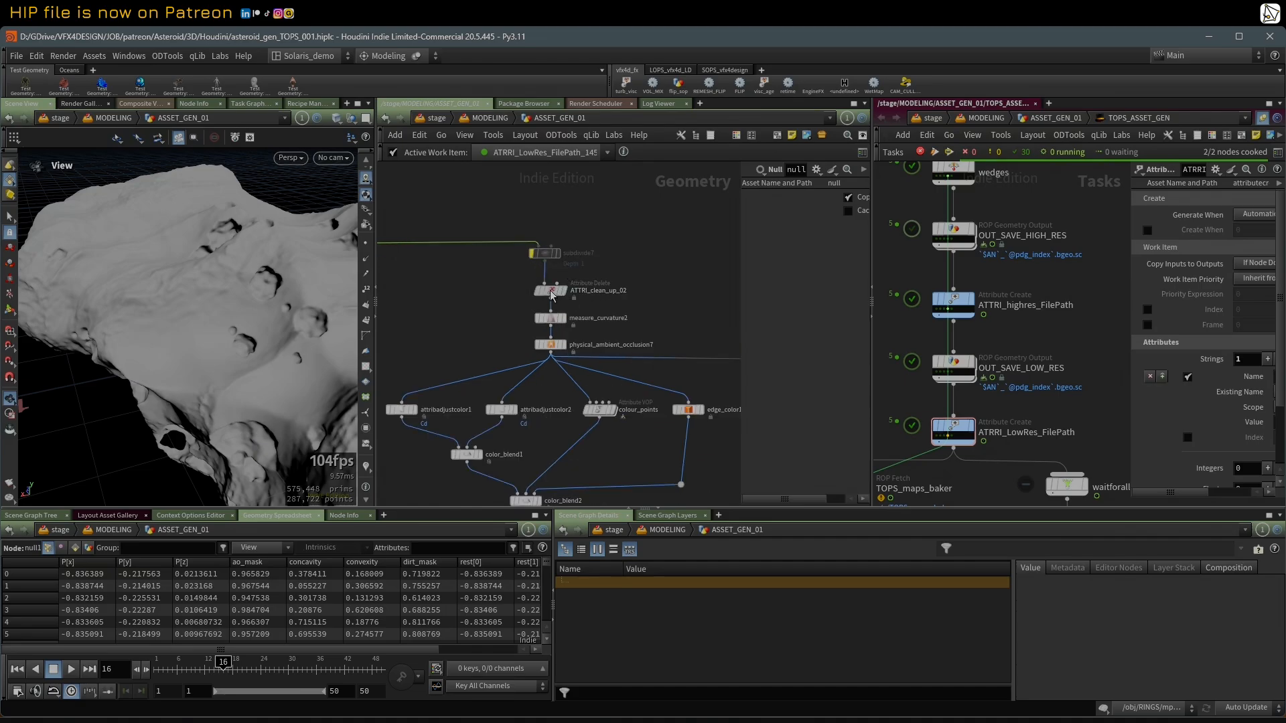
pyautogui.click(550, 292)
pyautogui.moveTo(737, 253); pyautogui.dragTo(661, 254)
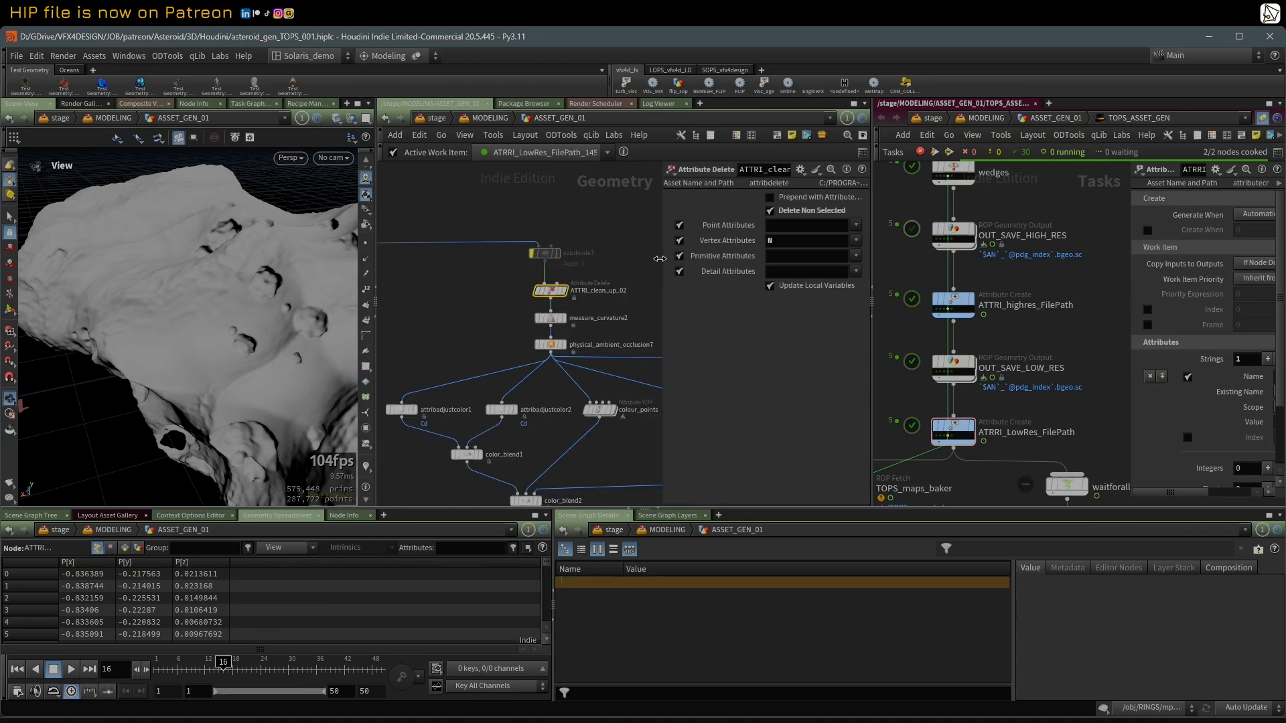
# Step: Compare the geometry attributes of subdivide7 and ATTRI_clean_up_02 in their node info
pyautogui.middleClick(490, 290)
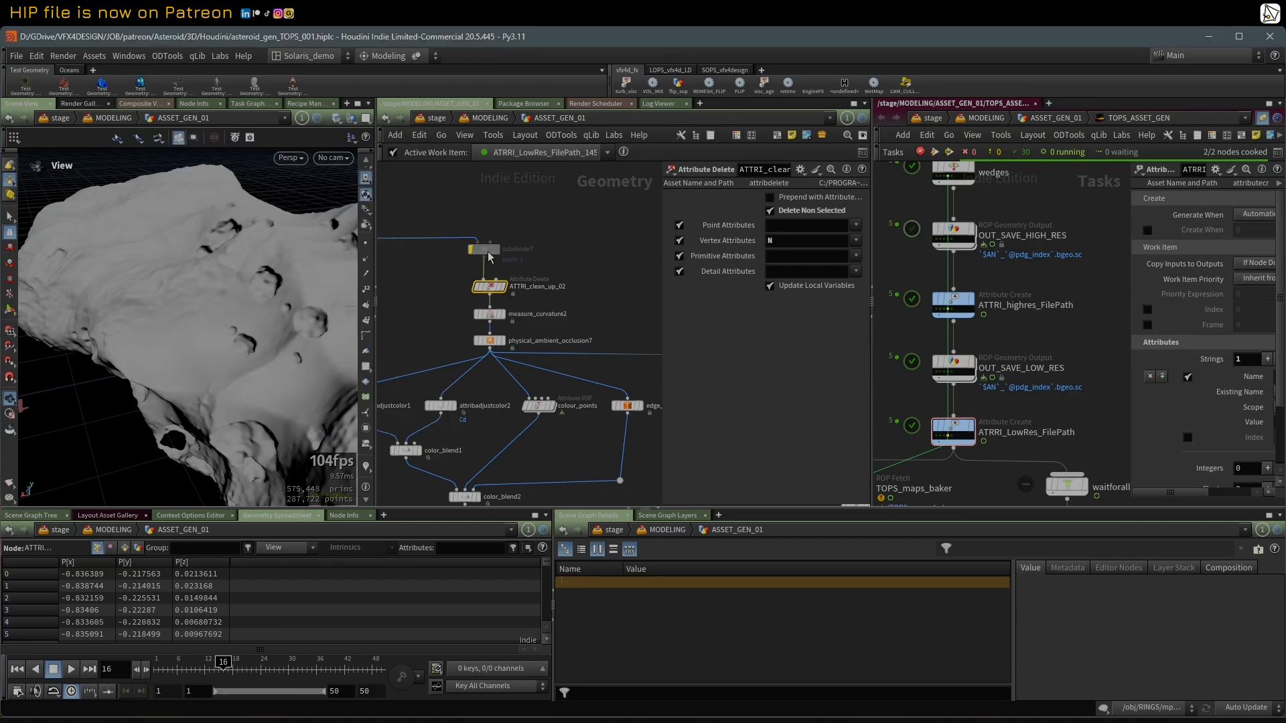
pyautogui.middleClick(488, 255)
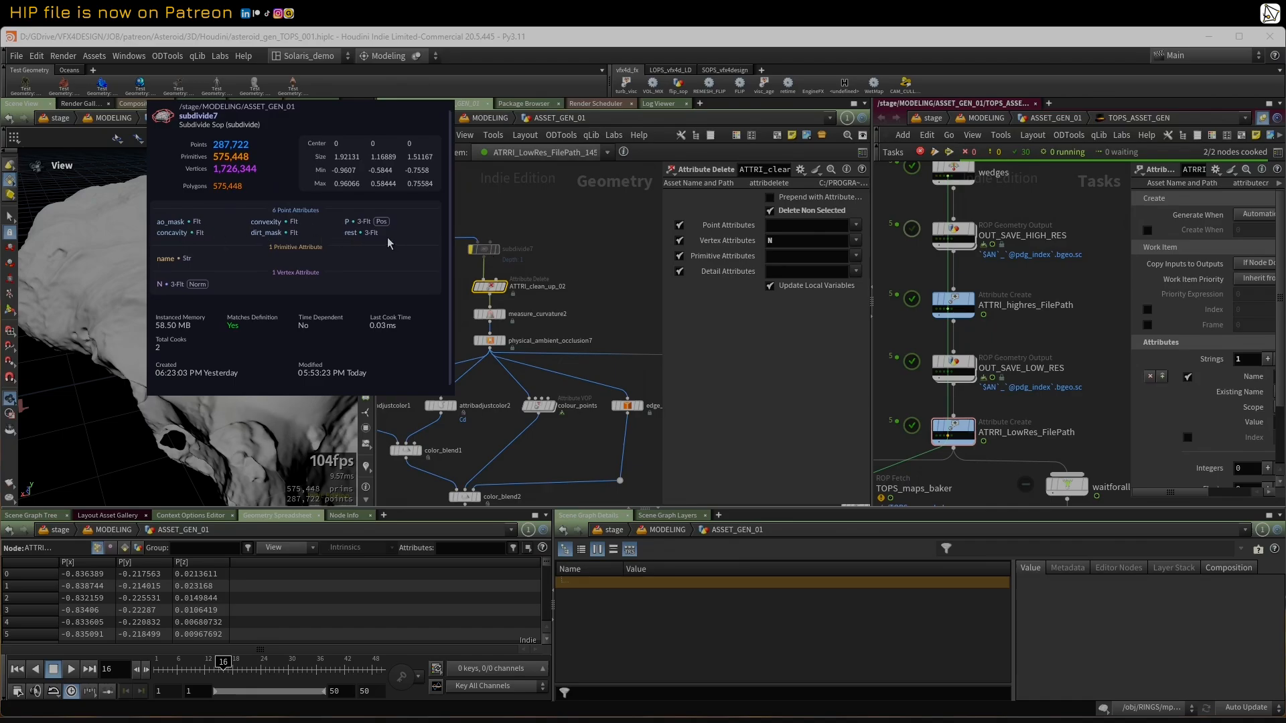
pyautogui.moveTo(491, 290)
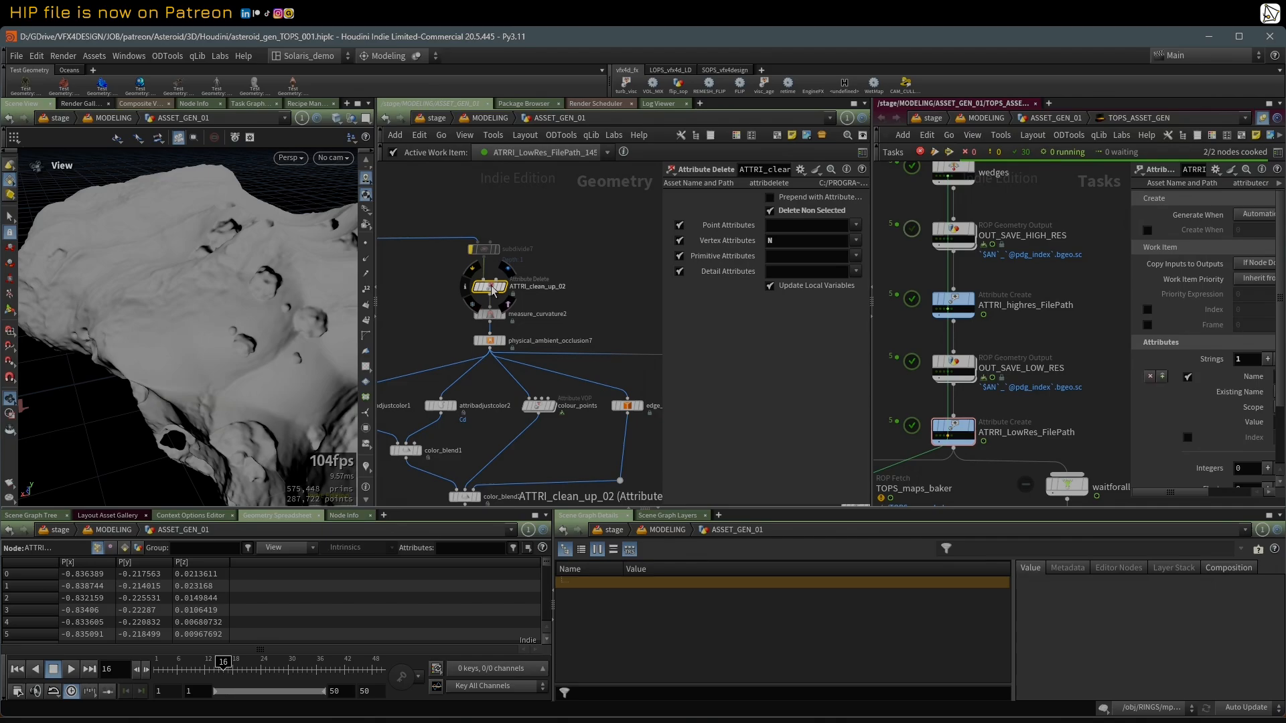
pyautogui.middleClick(491, 288)
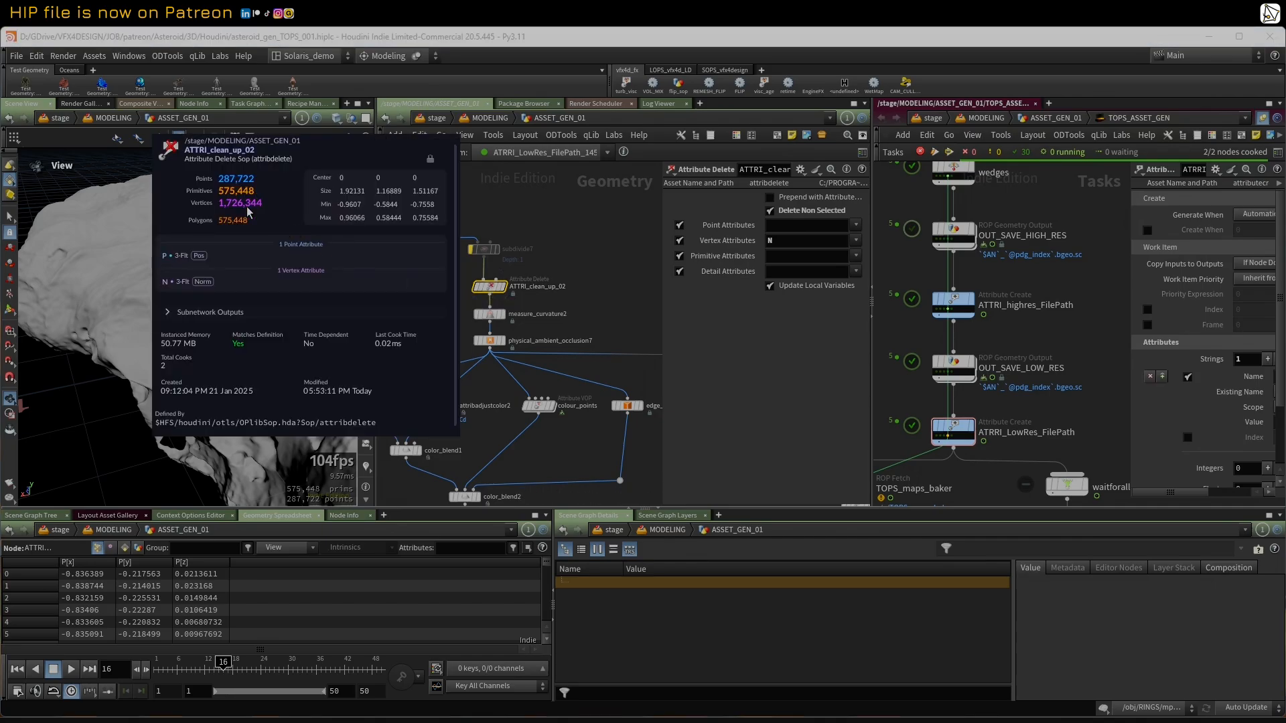
# Step: Display measure_curvature2 and physical_ambient_occlusion7 one after the other to check their masks and settings
pyautogui.scroll(1, 494, 313)
pyautogui.moveTo(501, 318)
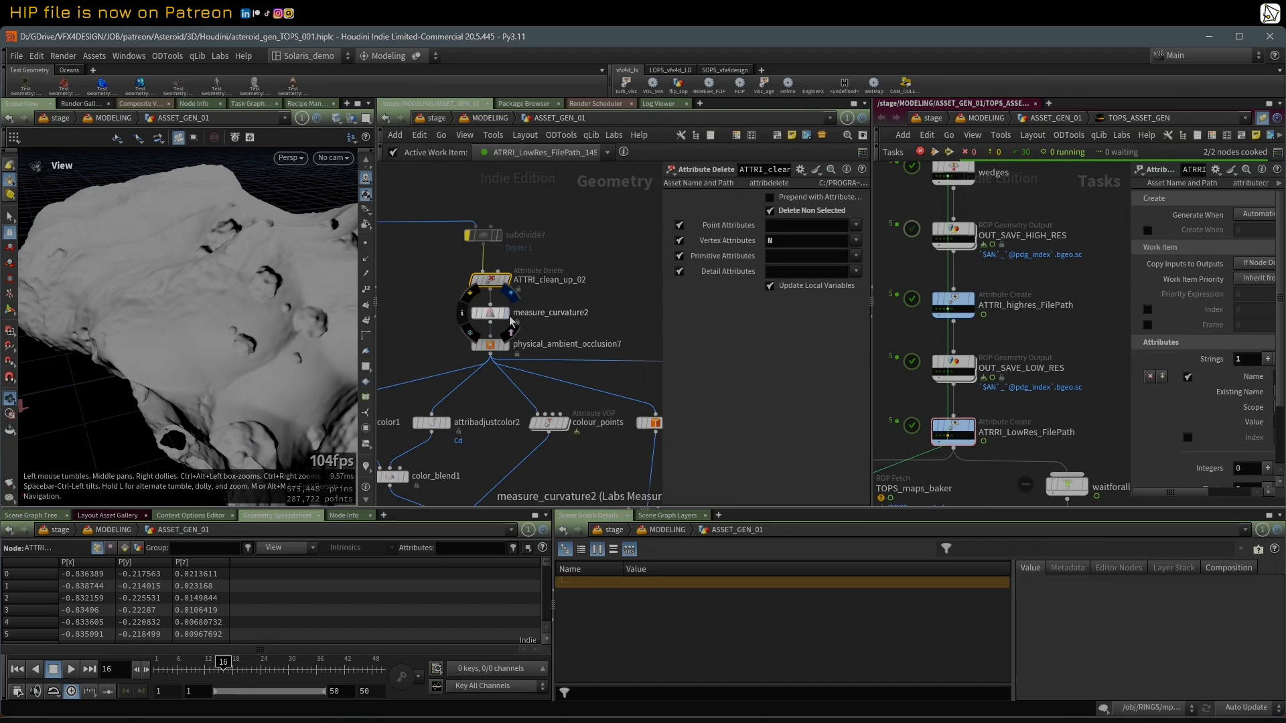
pyautogui.click(493, 320)
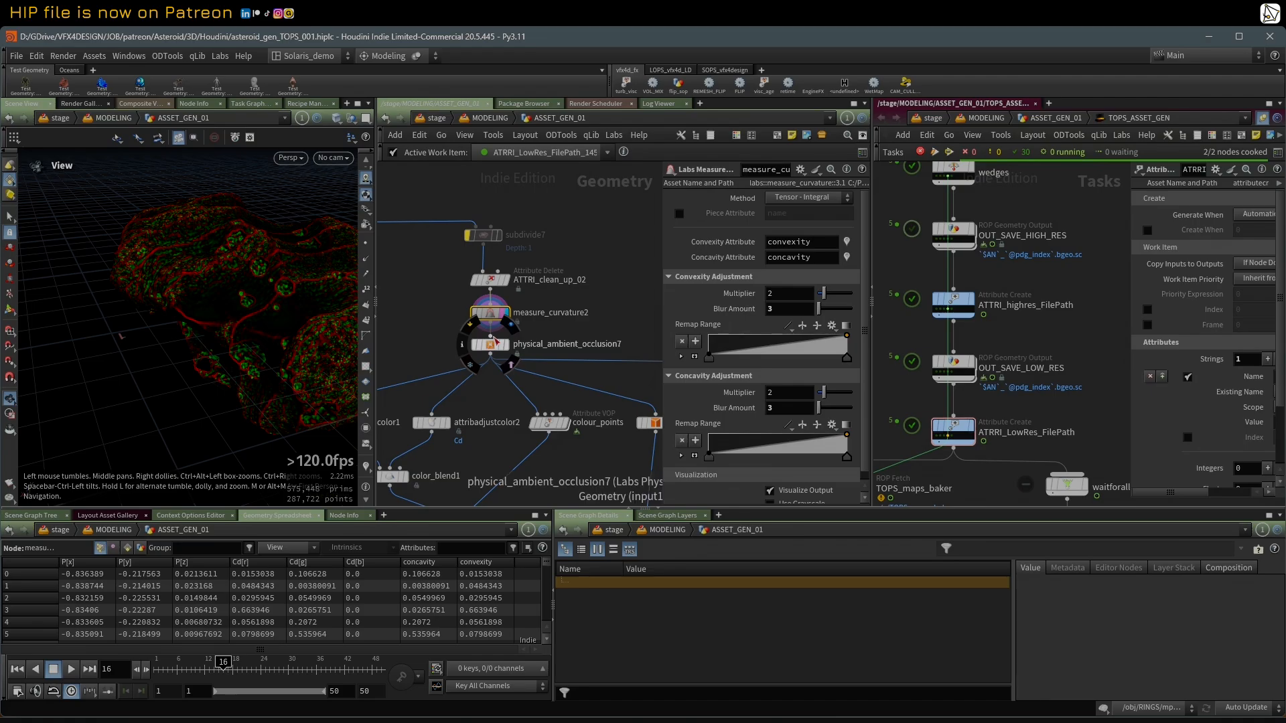
pyautogui.click(497, 345)
pyautogui.click(504, 346)
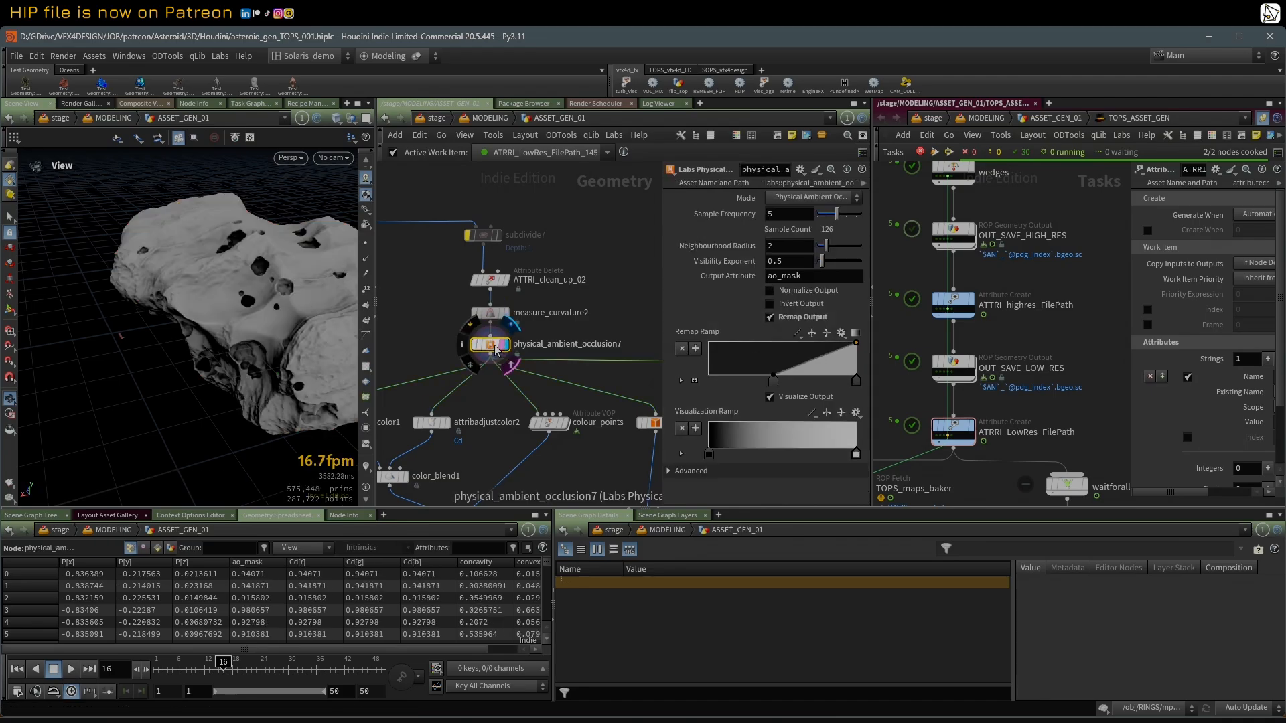
# Step: Display and select attribadjustcolor1 to check its concavity-based colour
pyautogui.scroll(-3, 400, 338)
pyautogui.moveTo(408, 345); pyautogui.dragTo(473, 284, button='middle')
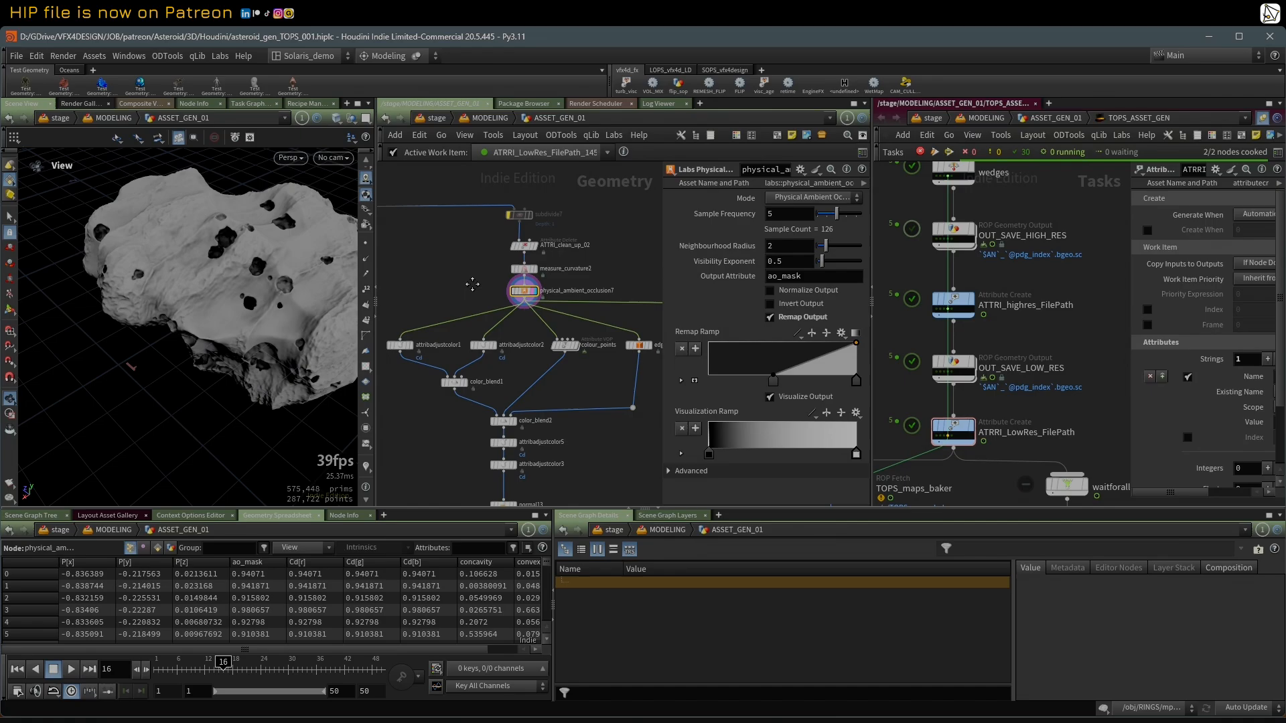
pyautogui.scroll(3, 448, 317)
pyautogui.click(392, 350)
pyautogui.click(382, 349)
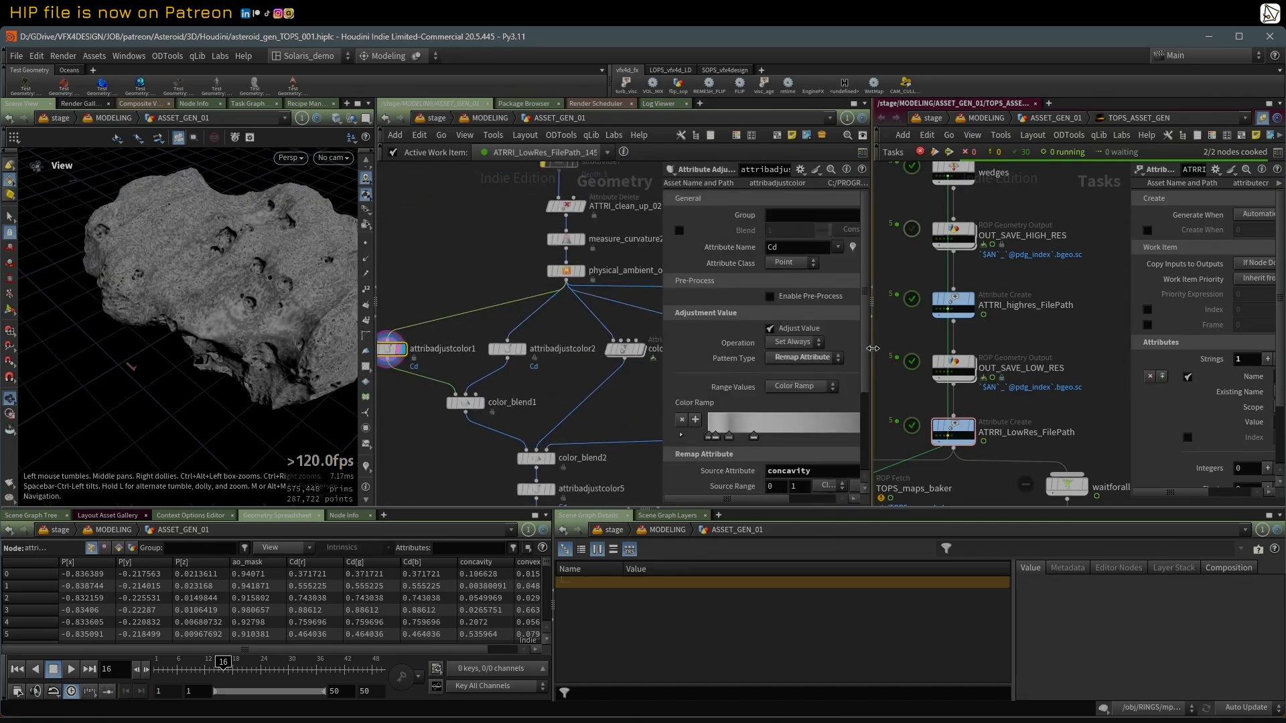
# Step: Widen the geometry network and its parameter area to show the full attribadjustcolor1 settings, and check the shaded asteroid
pyautogui.moveTo(872, 350); pyautogui.dragTo(1064, 348)
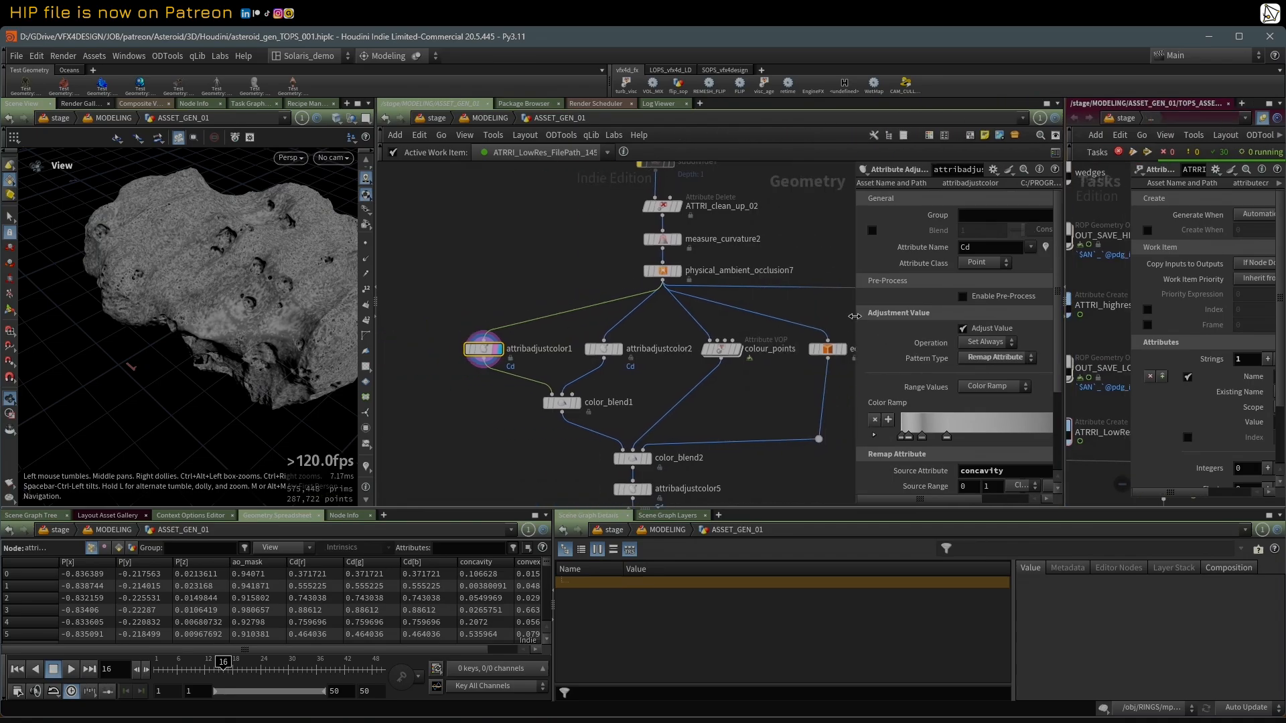
pyautogui.moveTo(855, 316); pyautogui.dragTo(777, 320)
pyautogui.moveTo(656, 401); pyautogui.dragTo(593, 390, button='middle')
pyautogui.moveTo(117, 295); pyautogui.dragTo(157, 302)
pyautogui.scroll(-2, 192, 276)
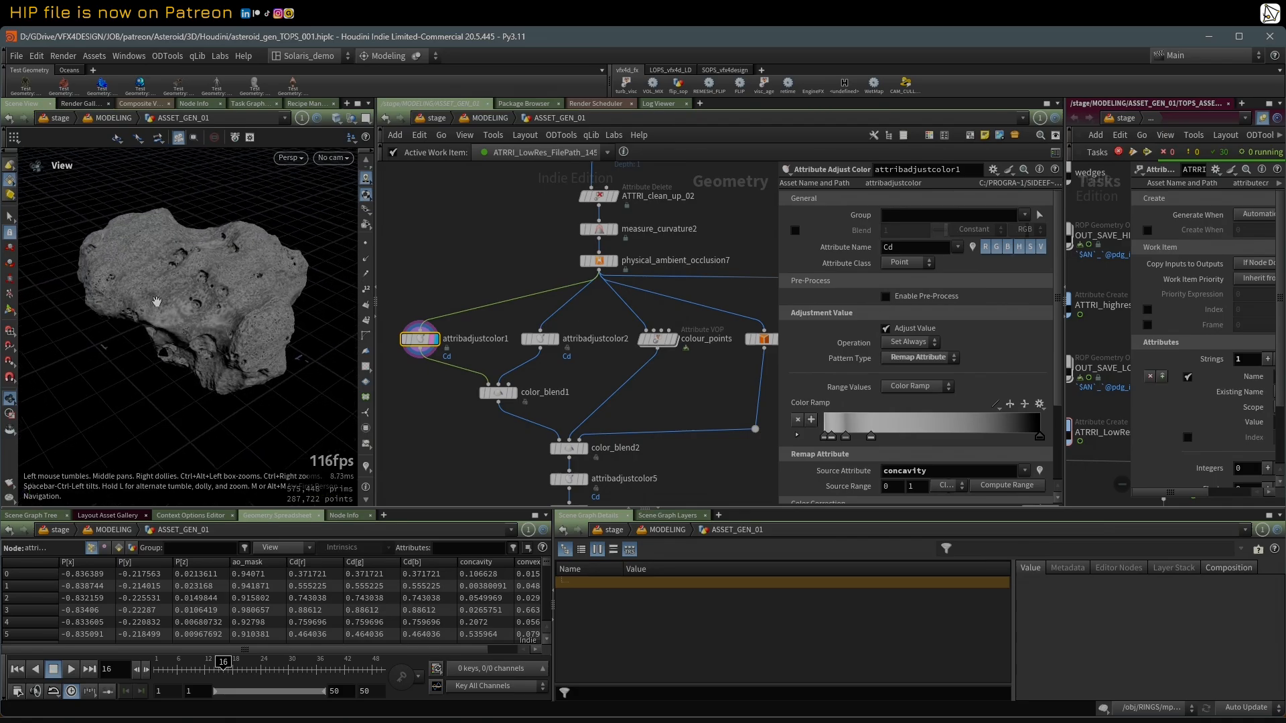
# Step: Display and select attribadjustcolor2 and colour_points in turn to compare their colour results
pyautogui.click(553, 339)
pyautogui.click(539, 346)
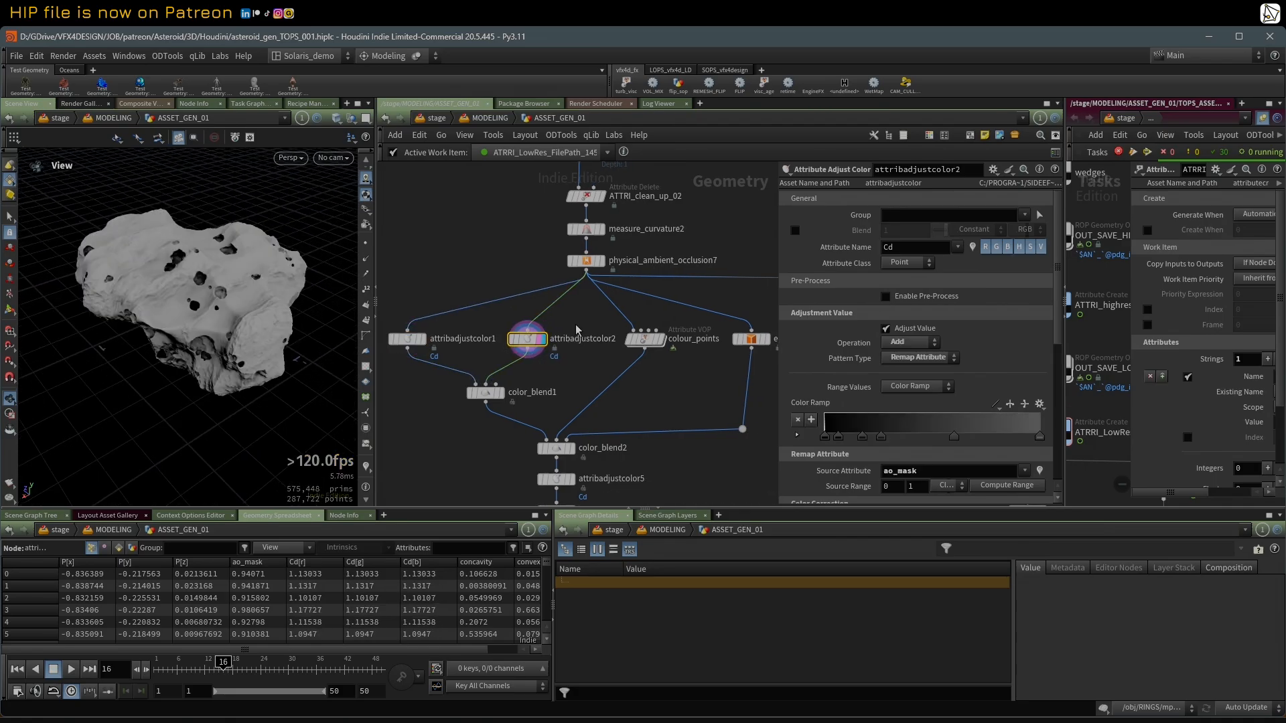
pyautogui.click(660, 339)
pyautogui.click(643, 339)
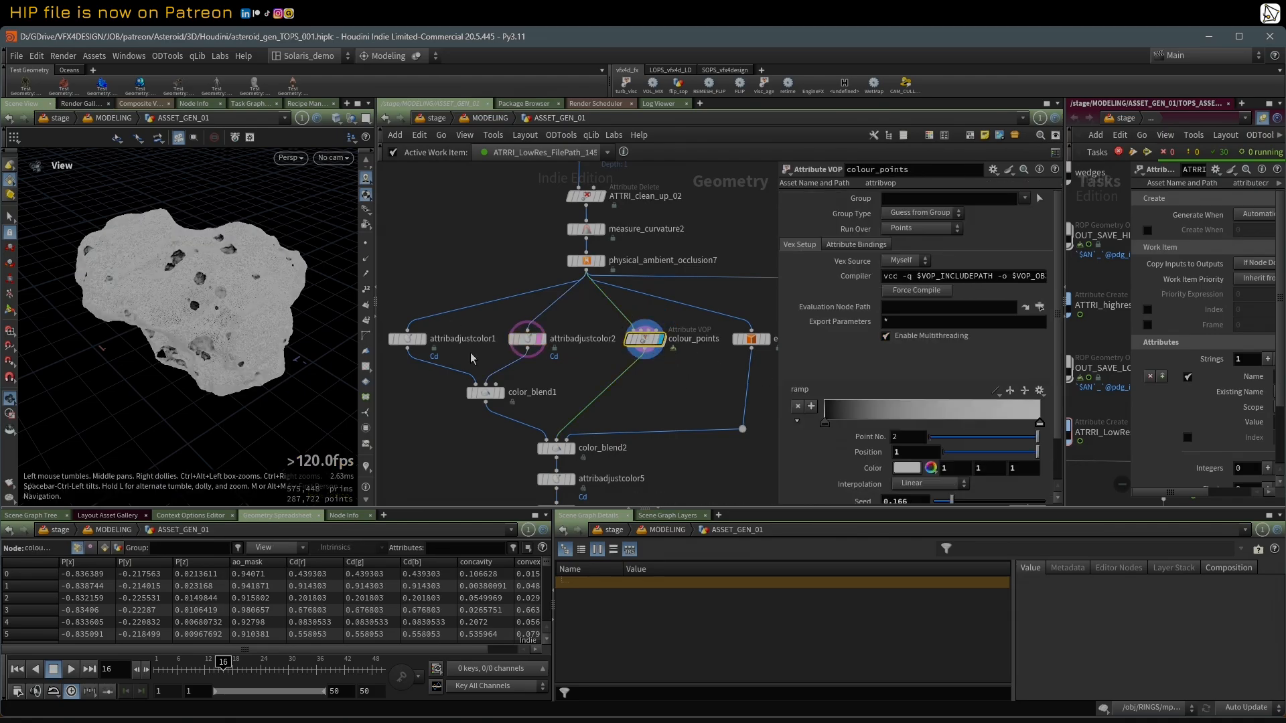
# Step: Open the VOP network inside colour_points, examine its nodes and return to ASSET_GEN_01
pyautogui.doubleClick(649, 342)
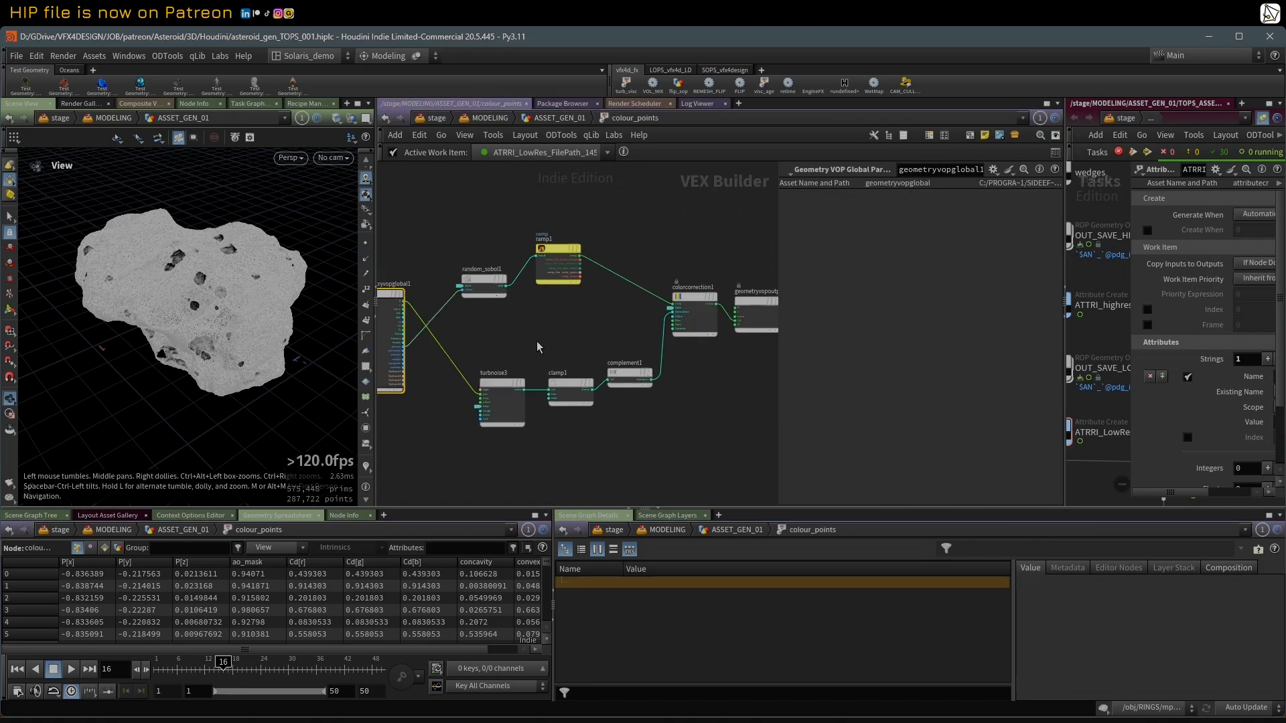
pyautogui.moveTo(544, 347); pyautogui.dragTo(552, 350, button='middle')
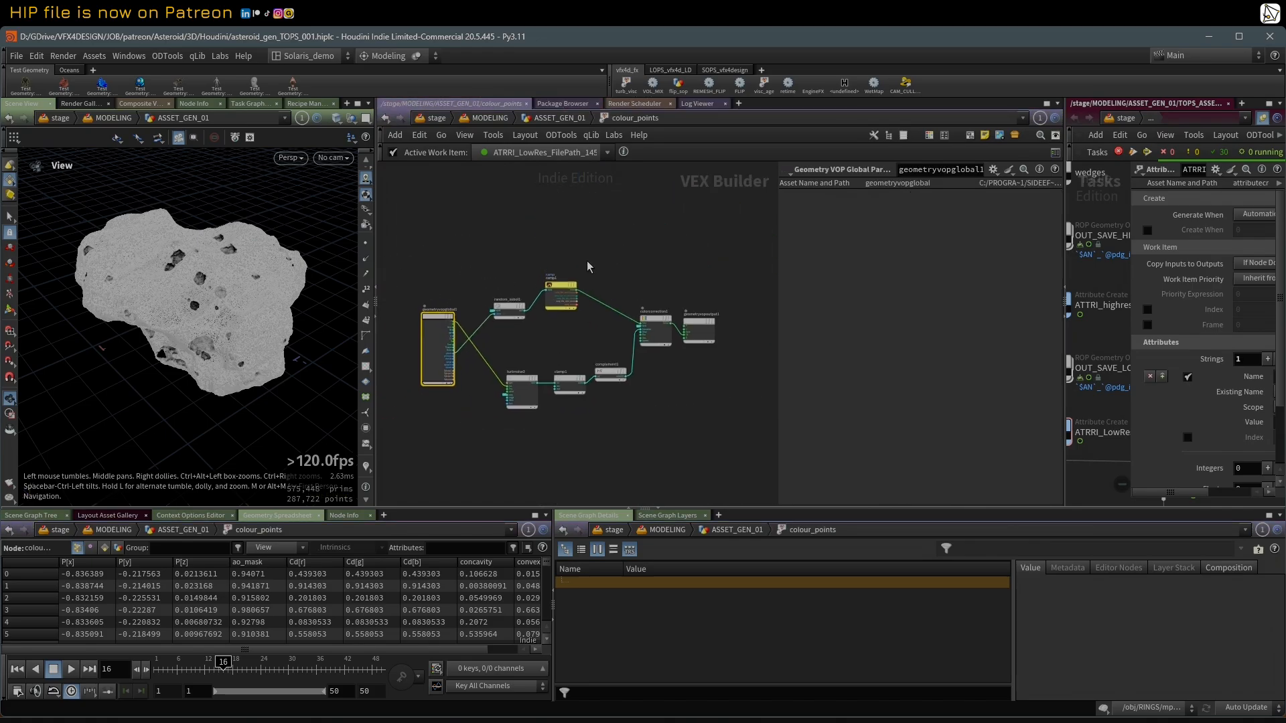
pyautogui.press('u')
# Step: Display the edge_color1 node and check its edge colouring on the asteroid
pyautogui.moveTo(765, 360); pyautogui.dragTo(712, 356, button='middle')
pyautogui.scroll(2, 712, 356)
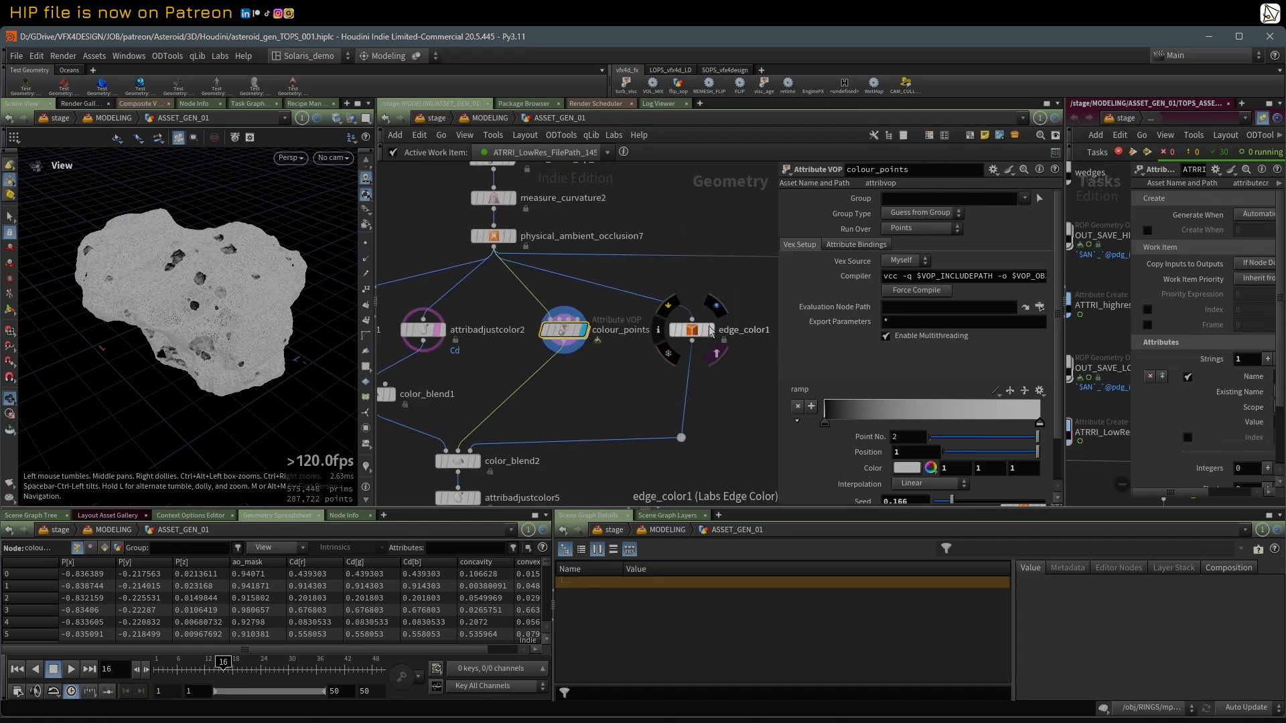
pyautogui.click(709, 331)
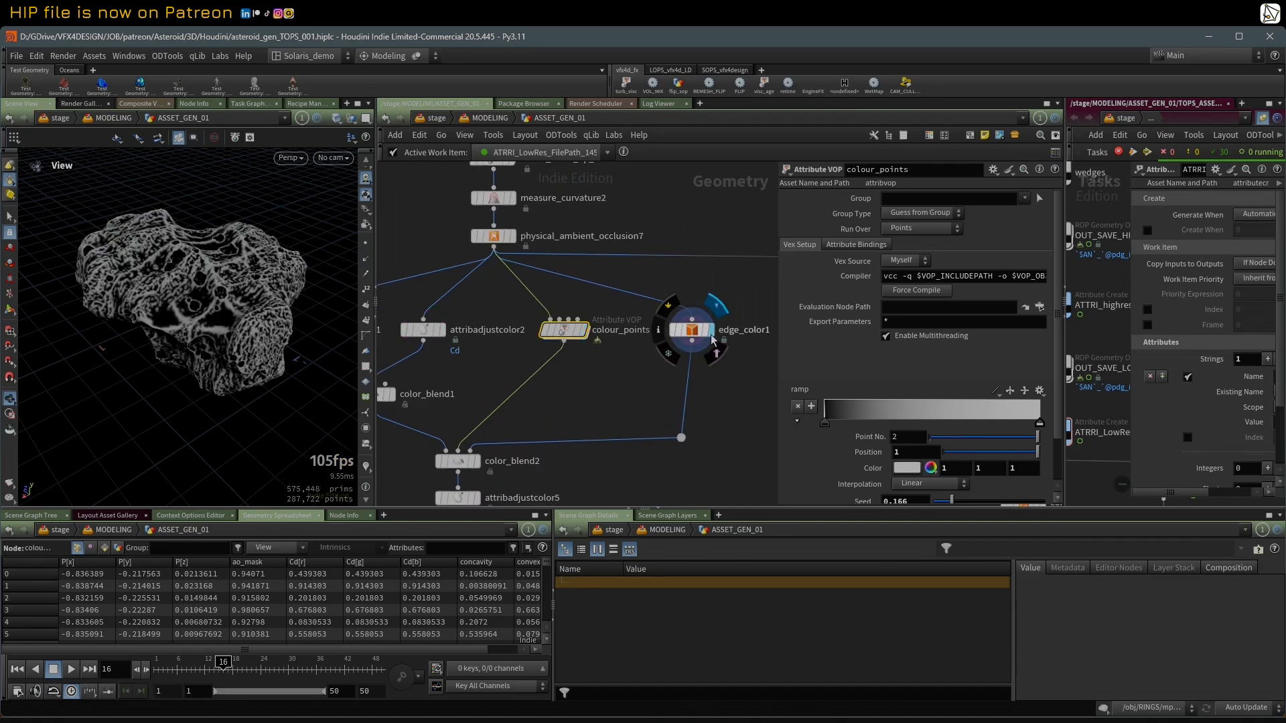
pyautogui.moveTo(225, 254); pyautogui.dragTo(241, 249)
# Step: Display color_blend1 and then color_blend2 to check the blended colour layers on the asteroid
pyautogui.moveTo(485, 376); pyautogui.dragTo(577, 380, button='middle')
pyautogui.scroll(2, 515, 386)
pyautogui.click(475, 403)
pyautogui.click(460, 404)
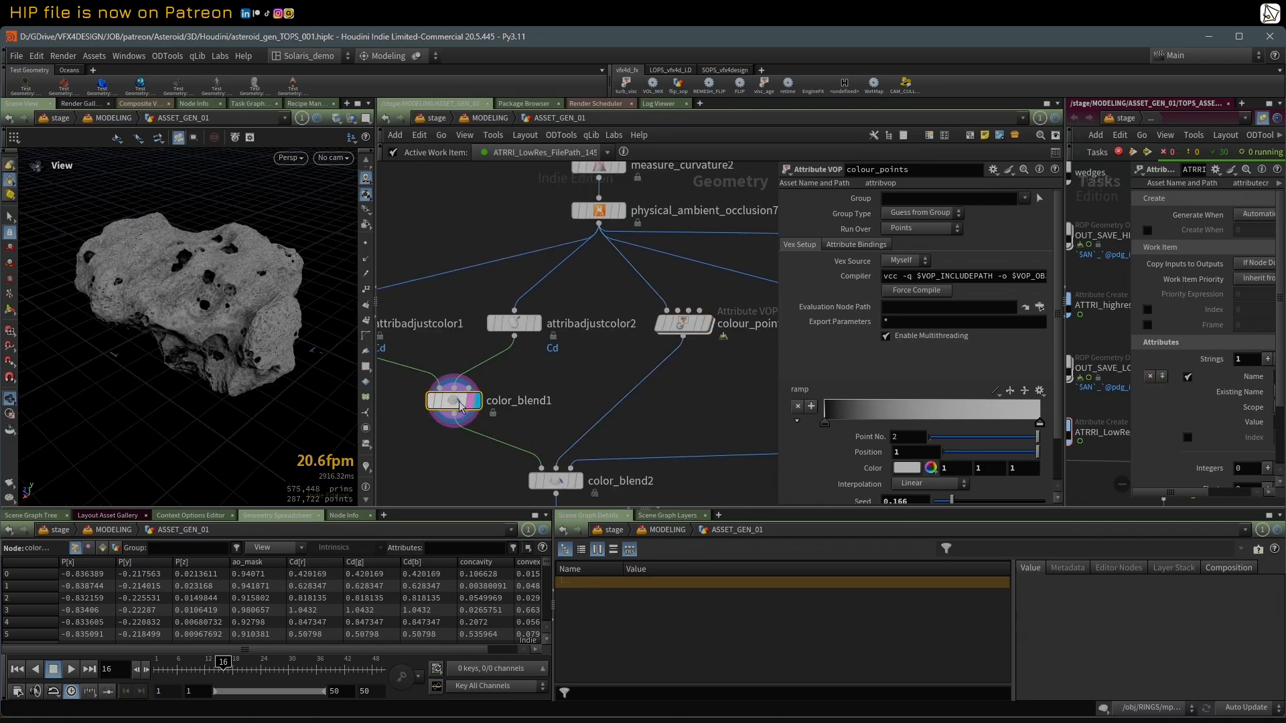
pyautogui.click(577, 481)
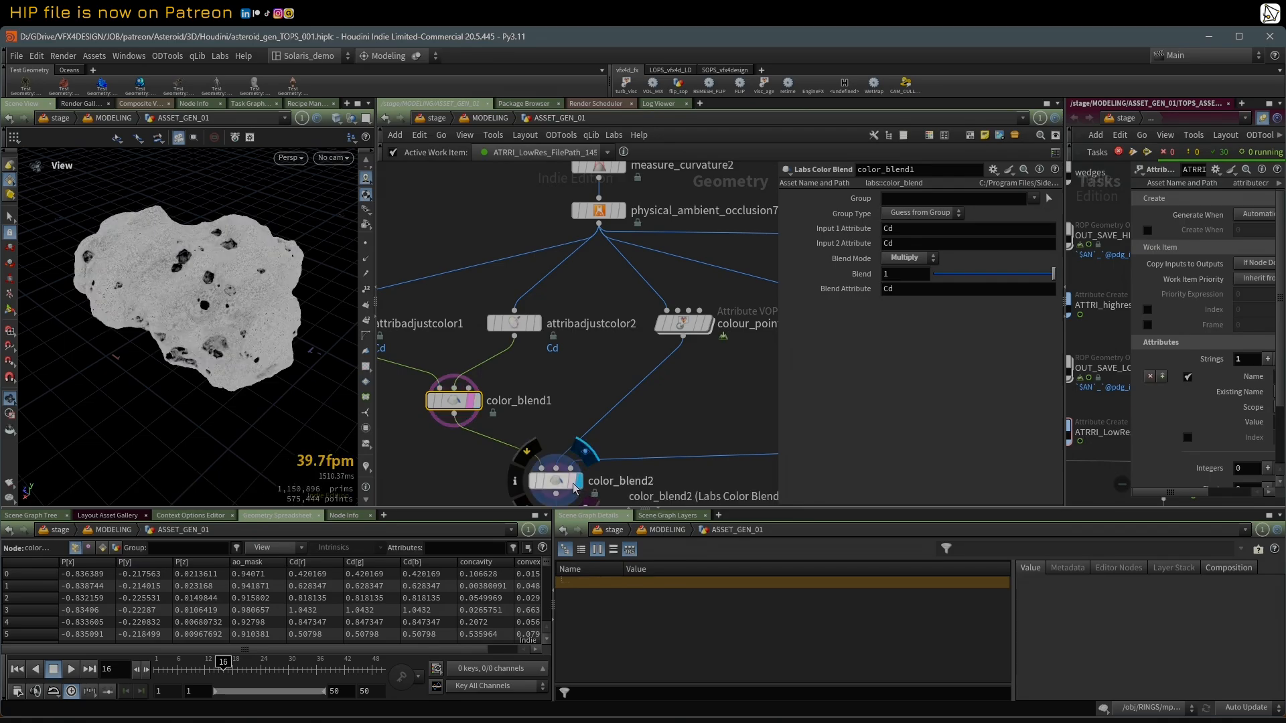
pyautogui.moveTo(201, 312)
pyautogui.mouseDown()
pyautogui.moveTo(250, 316)
pyautogui.moveTo(209, 329)
pyautogui.mouseUp()
pyautogui.moveTo(439, 465); pyautogui.dragTo(445, 336, button='middle')
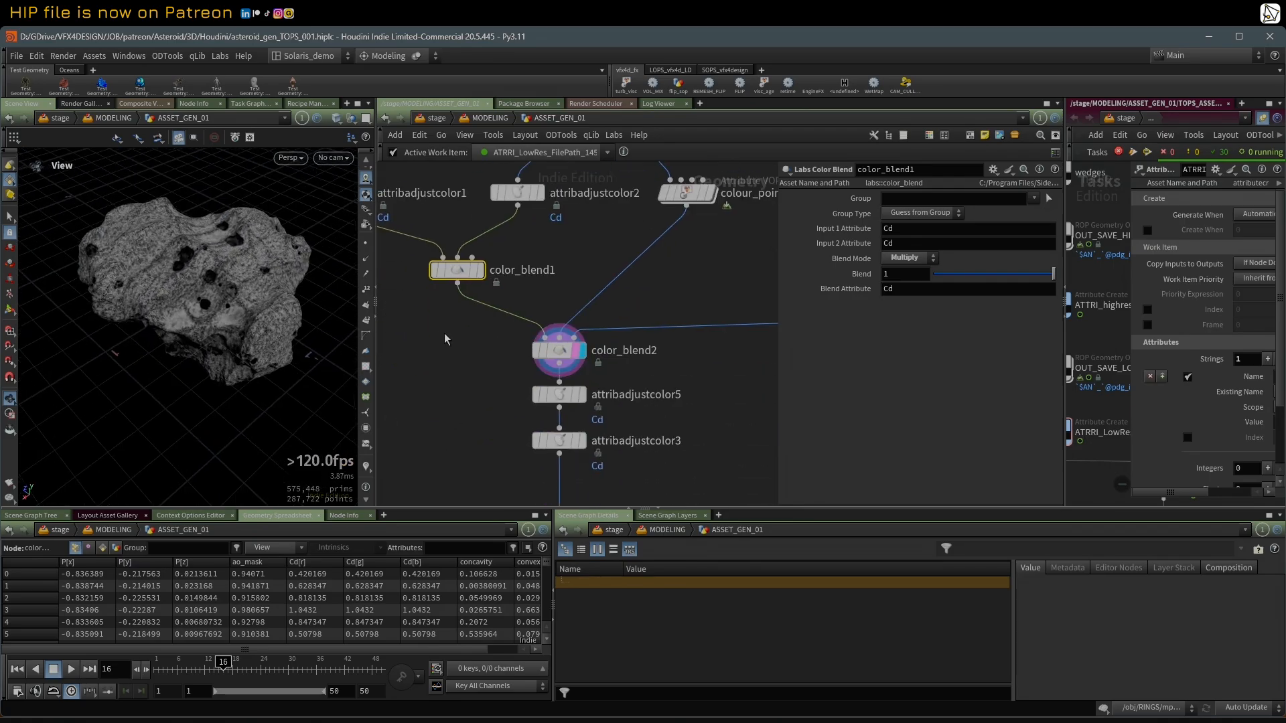
# Step: Display attribadjustcolor5 and then attribadjustcolor3 to check the noise-adjusted colour at the end of the branch
pyautogui.scroll(-1, 445, 336)
pyautogui.click(561, 388)
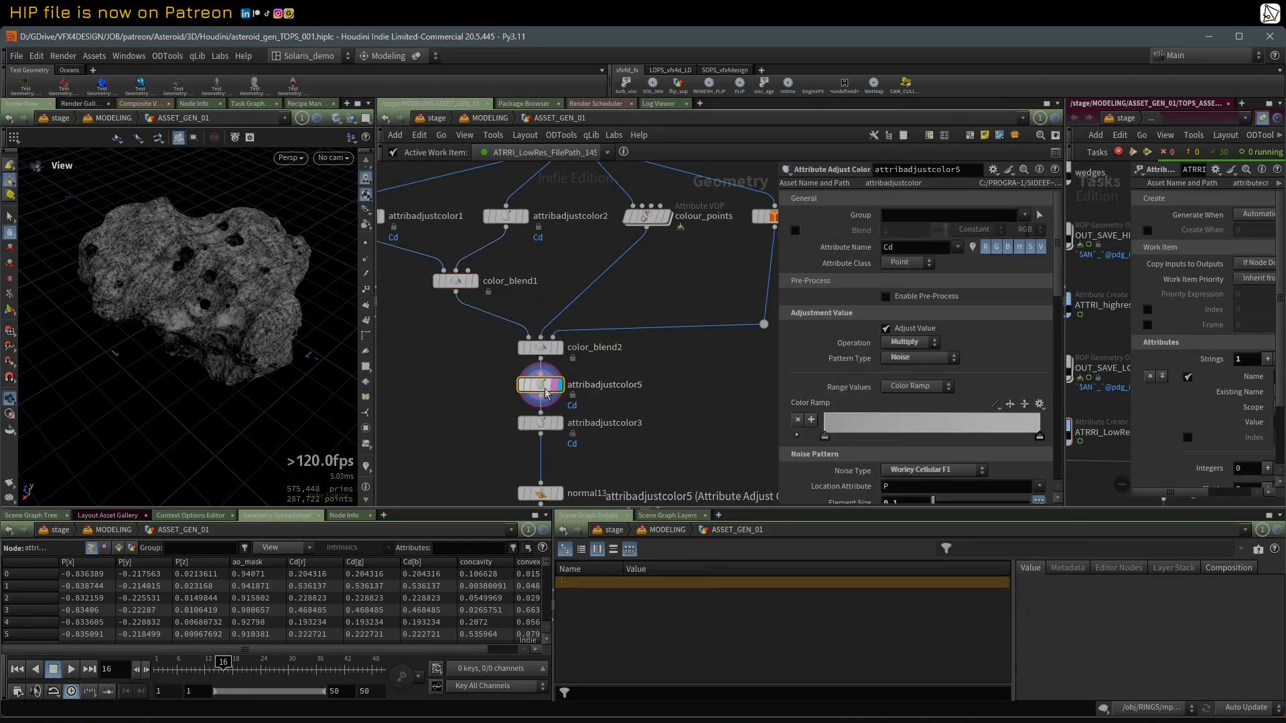
pyautogui.click(542, 385)
pyautogui.click(556, 426)
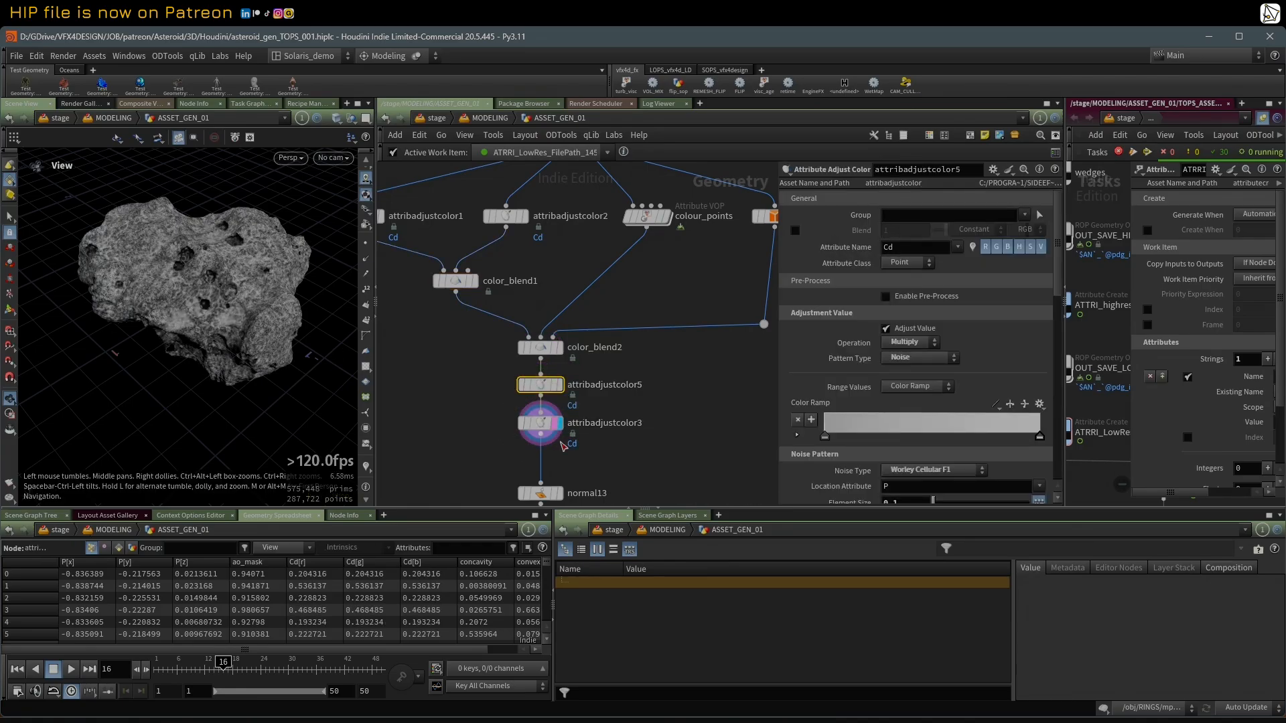
pyautogui.moveTo(494, 455); pyautogui.dragTo(513, 315, button='middle')
pyautogui.scroll(-8, 509, 304)
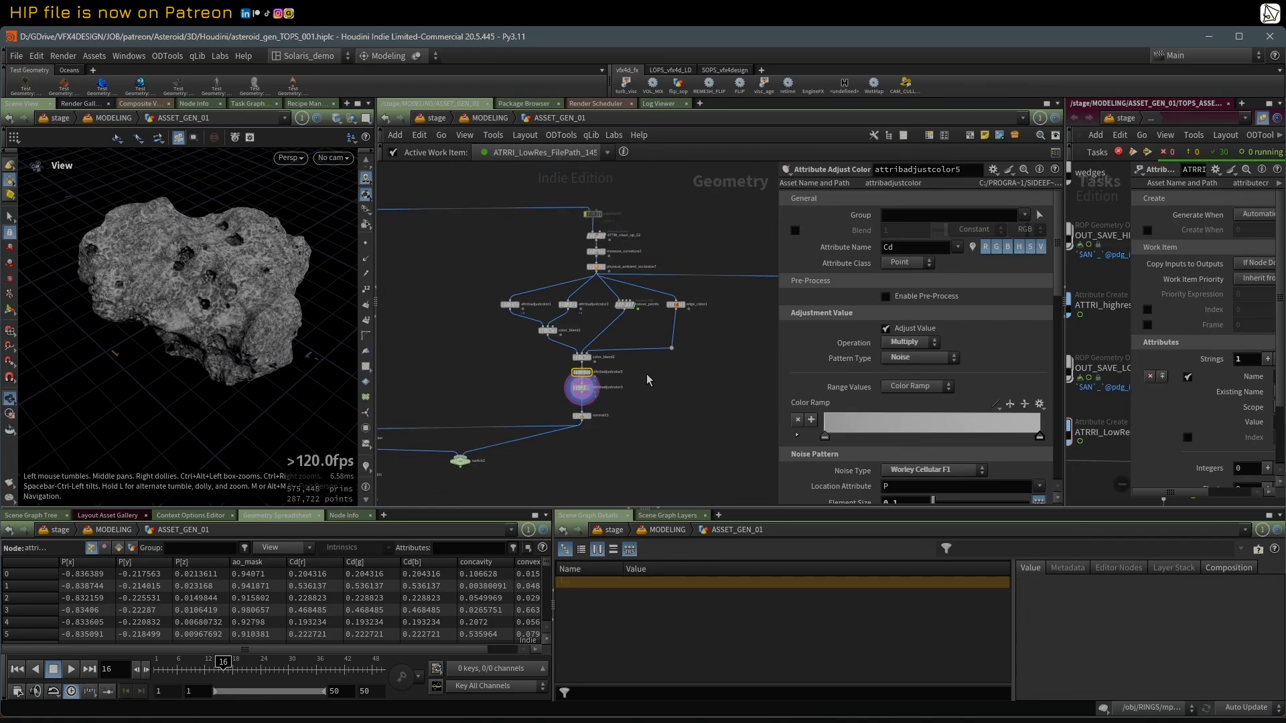
# Step: Highlight the high-res vertex-colour nodes and display normal13 to check the finished colouring on the asteroid
pyautogui.moveTo(434, 227); pyautogui.dragTo(662, 448)
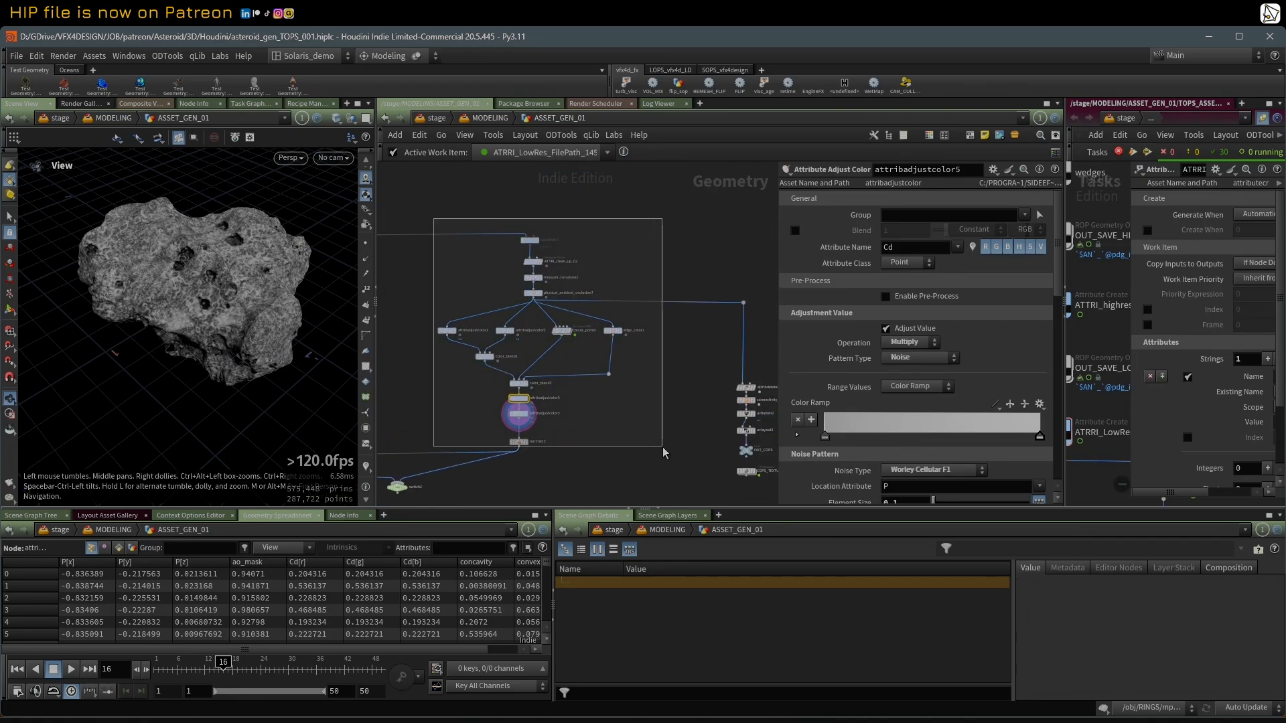
pyautogui.moveTo(428, 275); pyautogui.dragTo(584, 277, button='middle')
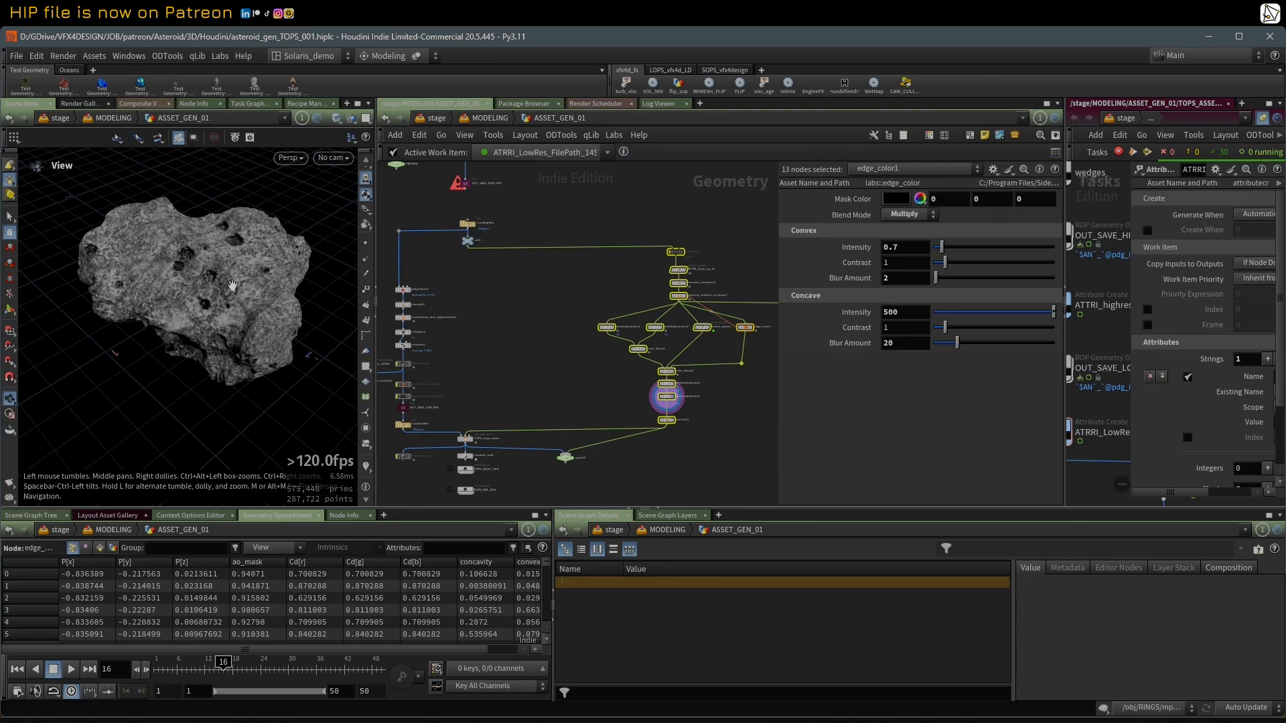
pyautogui.moveTo(232, 286)
pyautogui.mouseDown()
pyautogui.moveTo(231, 306)
pyautogui.moveTo(241, 281)
pyautogui.moveTo(222, 270)
pyautogui.mouseUp()
pyautogui.moveTo(515, 369); pyautogui.dragTo(533, 343, button='middle')
pyautogui.scroll(2, 552, 362)
pyautogui.scroll(2, 579, 361)
pyautogui.click(588, 365)
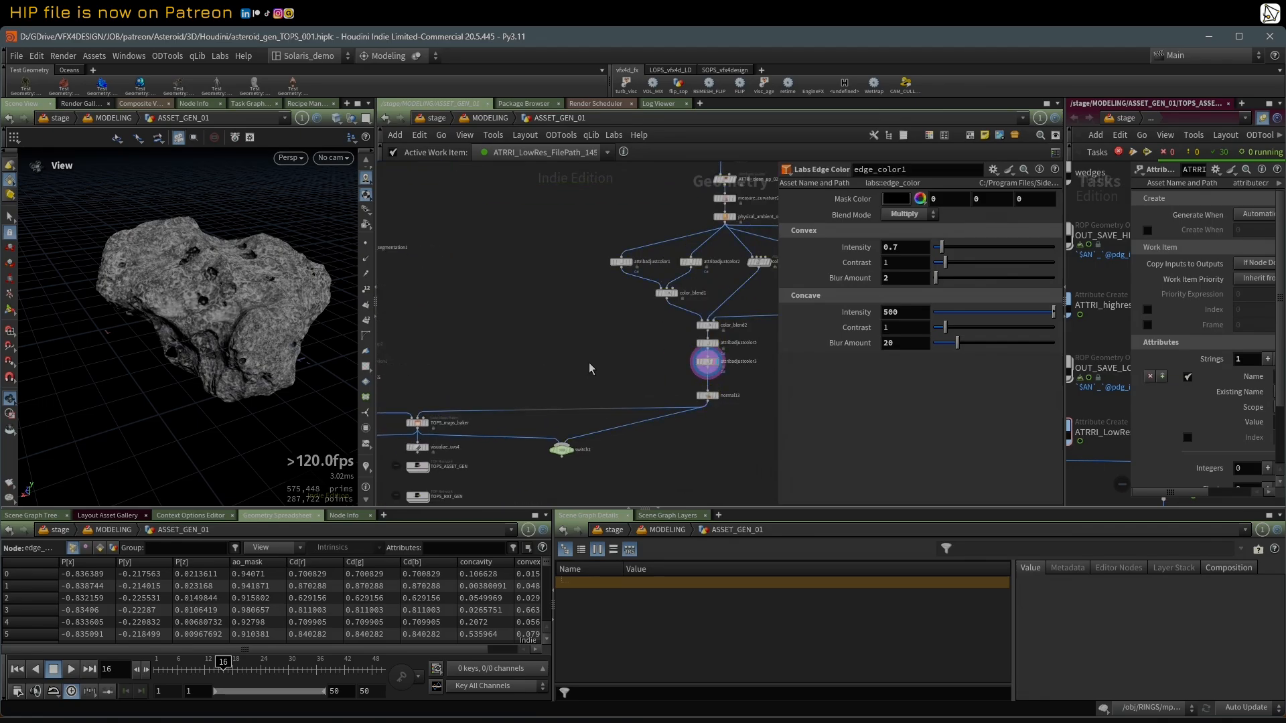
pyautogui.click(714, 399)
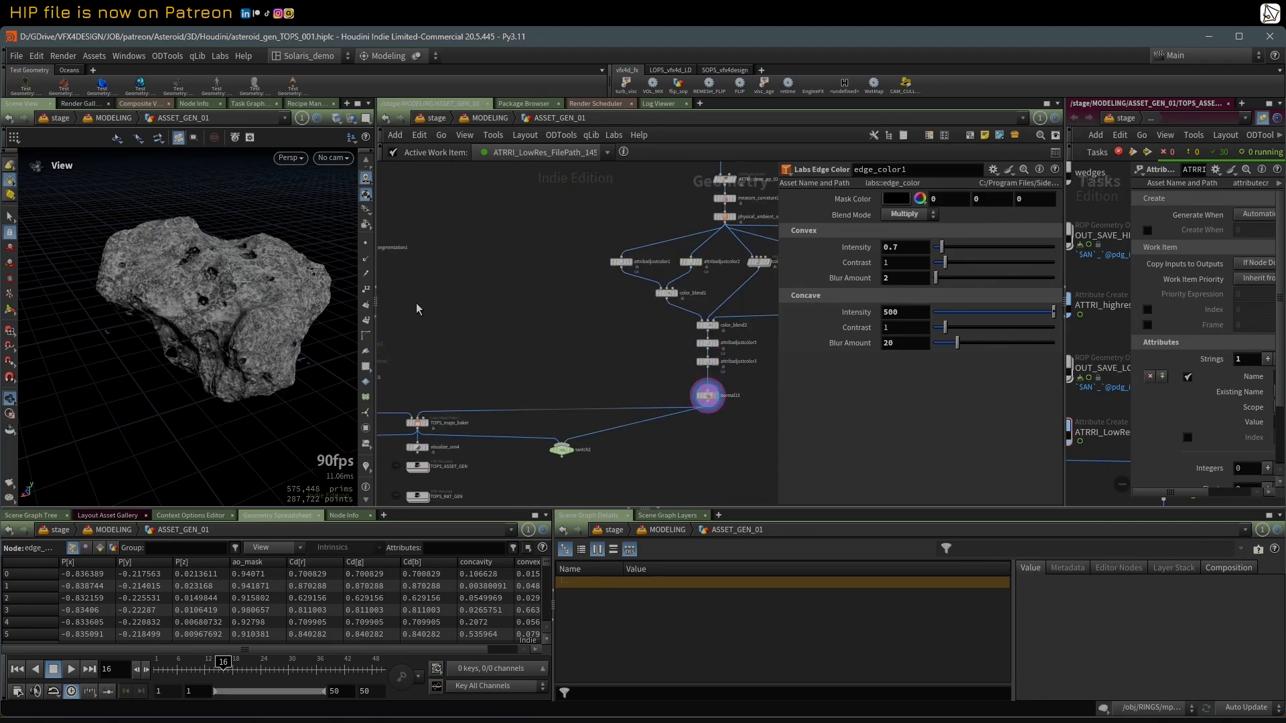
# Step: Display and select the TOPS_maps_baker node in ASSET_GEN_01 and examine its bake settings
pyautogui.moveTo(491, 378); pyautogui.dragTo(681, 360, button='middle')
pyautogui.scroll(4, 619, 407)
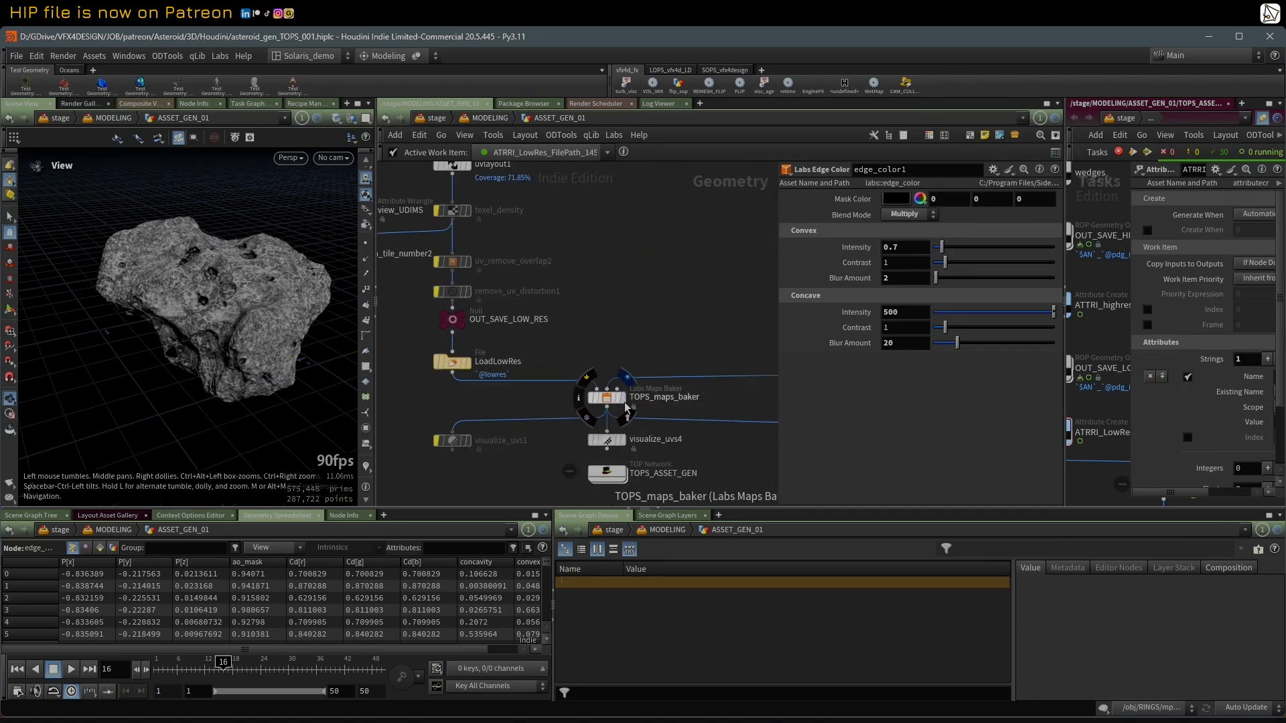
pyautogui.click(624, 402)
pyautogui.click(610, 399)
pyautogui.scroll(-1, 645, 349)
pyautogui.moveTo(654, 340); pyautogui.dragTo(581, 331, button='middle')
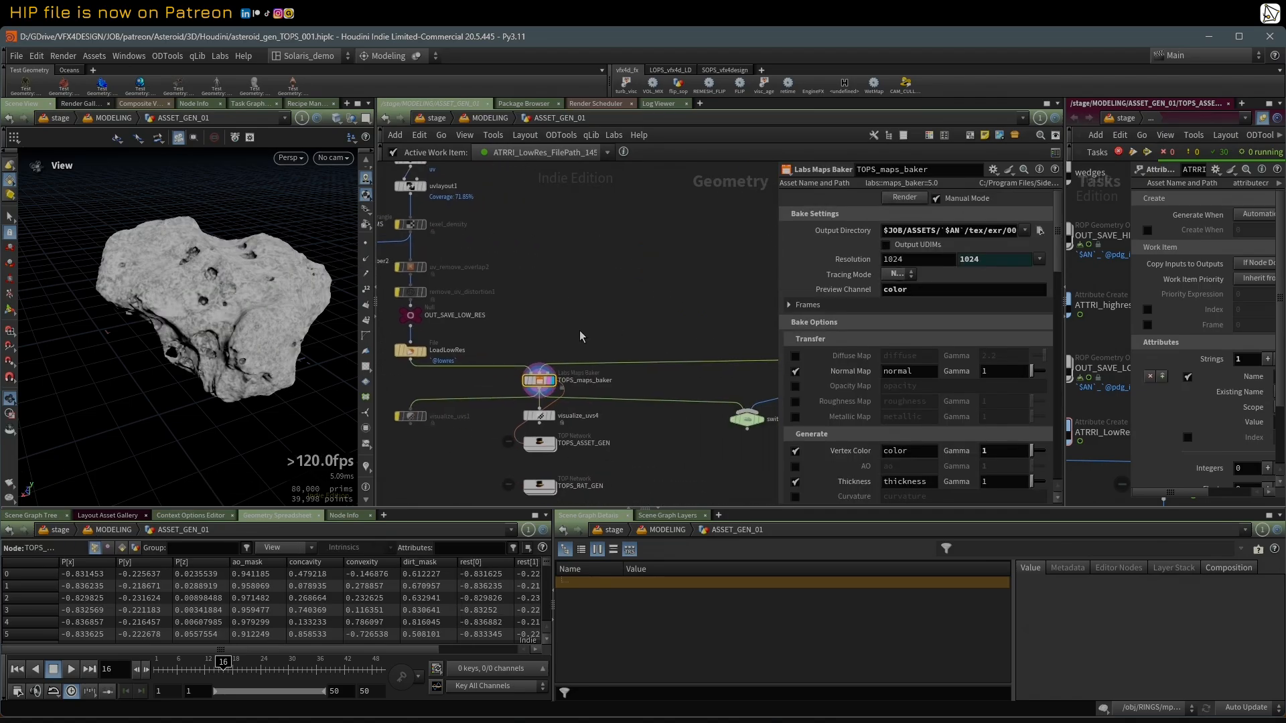
pyautogui.scroll(1, 581, 331)
pyautogui.moveTo(777, 279); pyautogui.dragTo(552, 278)
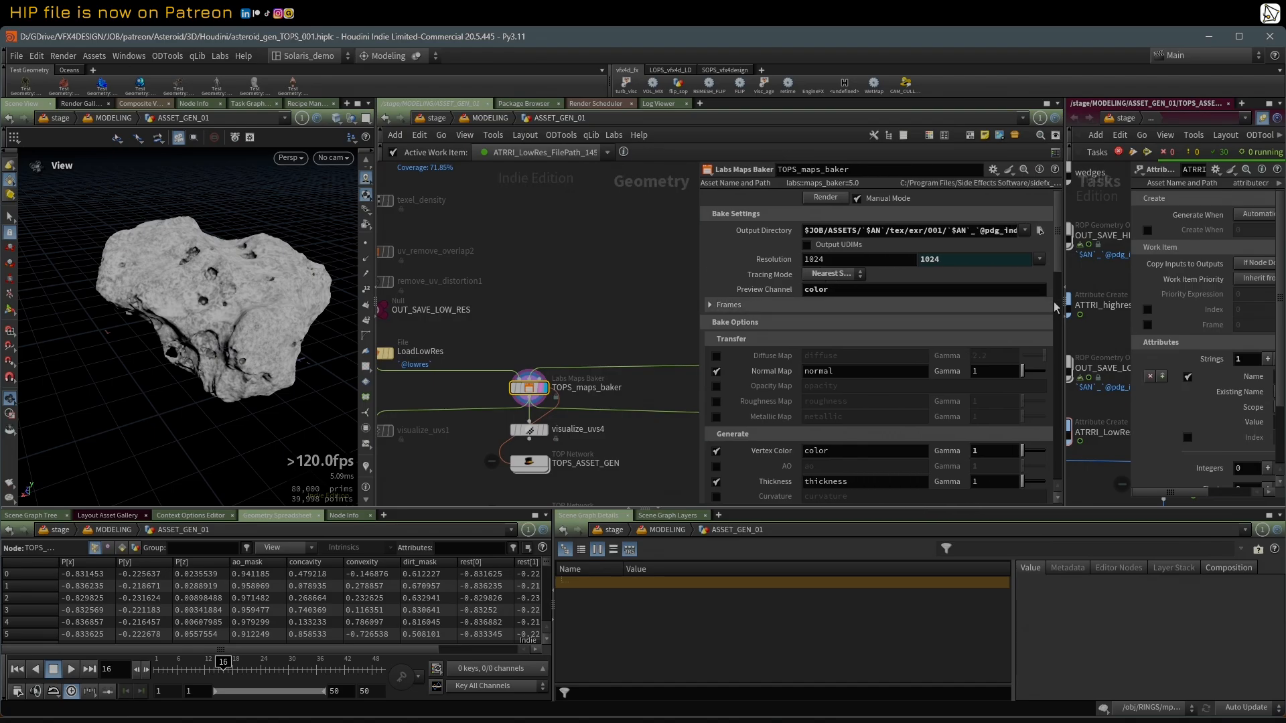
# Step: Select the TOPS_maps_baker ROP Fetch in TOPS_ASSET_GEN and show its full parameters beside the Labs Maps Baker settings
pyautogui.moveTo(1065, 361); pyautogui.dragTo(791, 368)
pyautogui.scroll(-2, 859, 388)
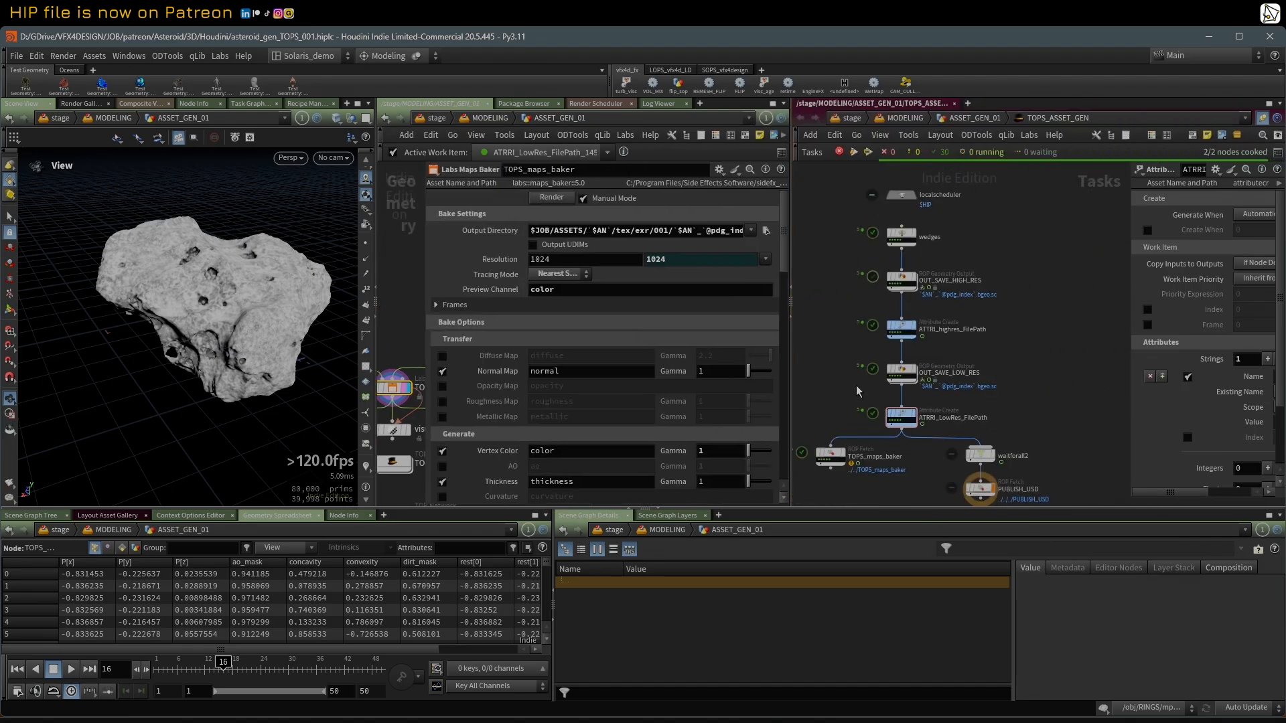
pyautogui.moveTo(858, 391); pyautogui.dragTo(857, 317, button='middle')
pyautogui.click(837, 381)
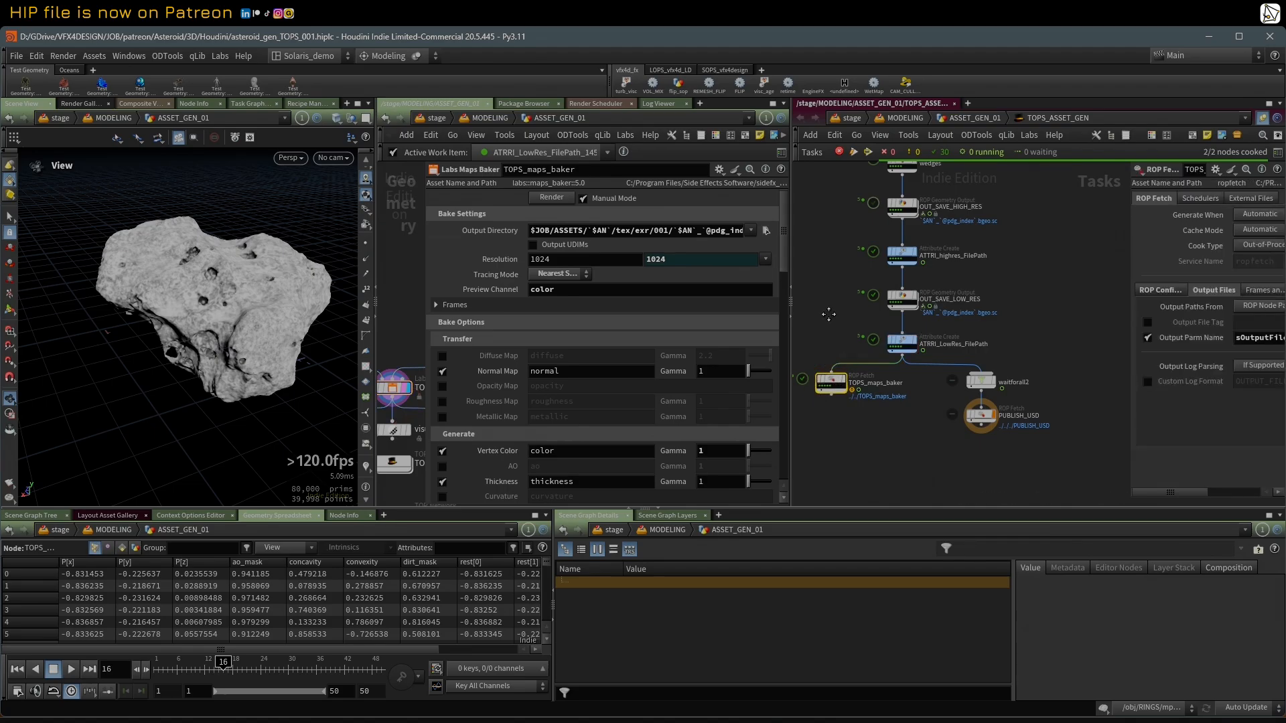
pyautogui.moveTo(1030, 228); pyautogui.dragTo(1067, 261, button='middle')
pyautogui.moveTo(1127, 188); pyautogui.dragTo(930, 221)
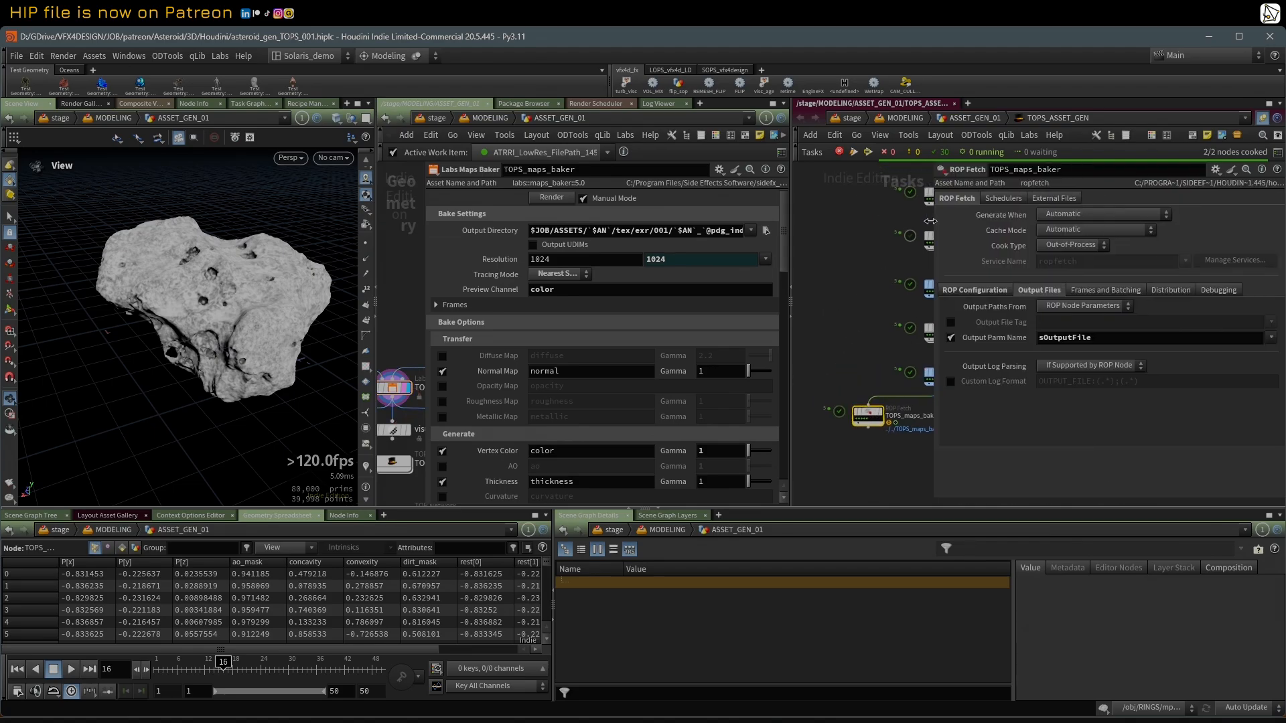
pyautogui.moveTo(791, 256); pyautogui.dragTo(893, 255)
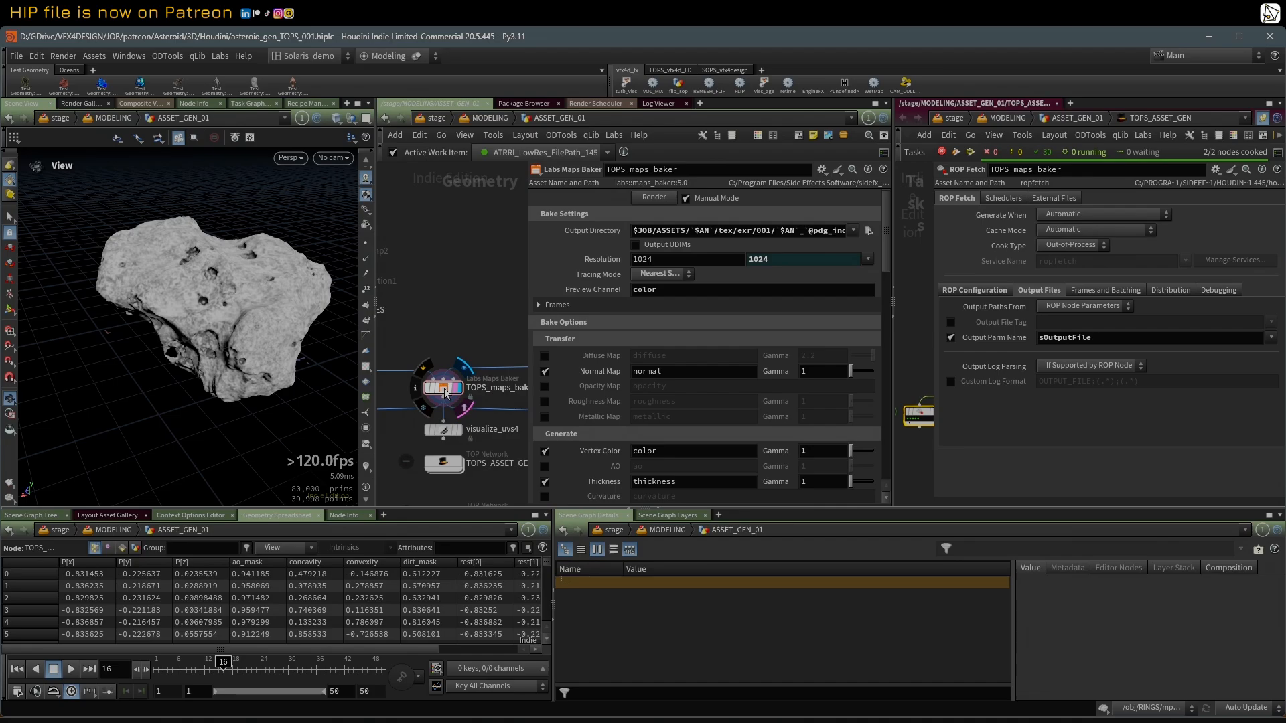
# Step: Examine the ROP Fetch's Execute Parm Name execute and its Output Parm Name sOutputFile
pyautogui.click(959, 292)
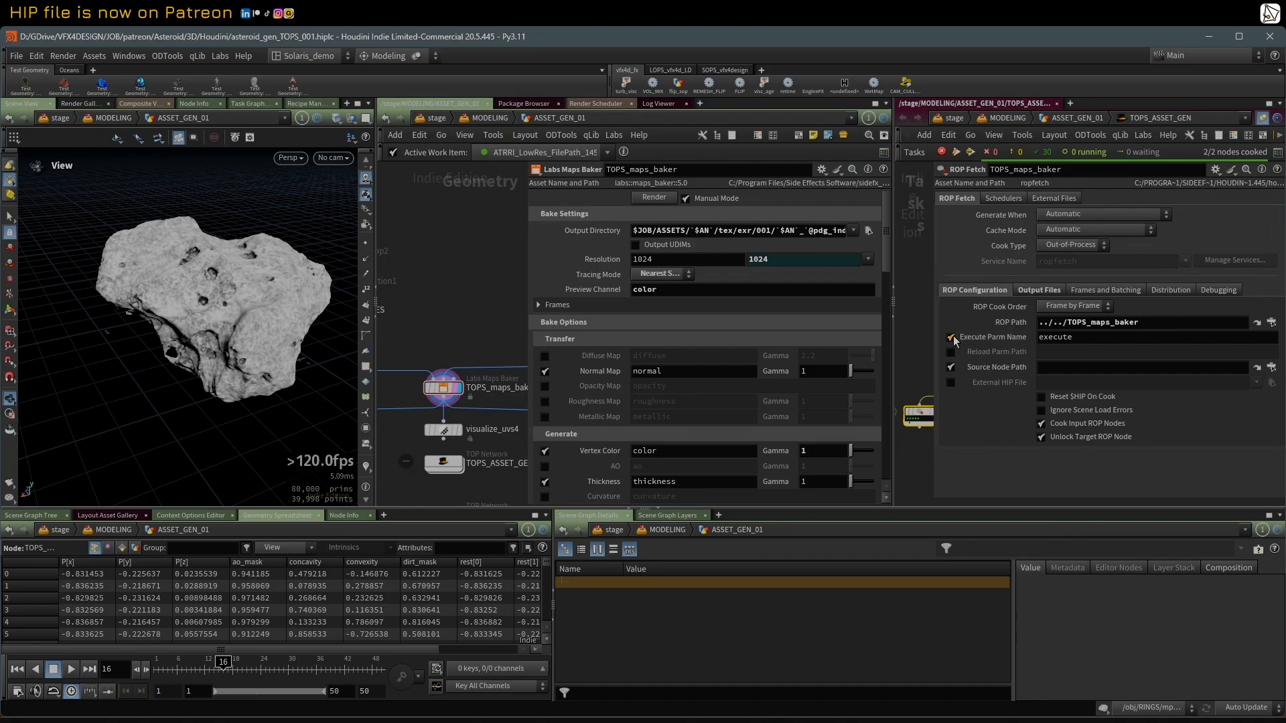
pyautogui.doubleClick(1083, 338)
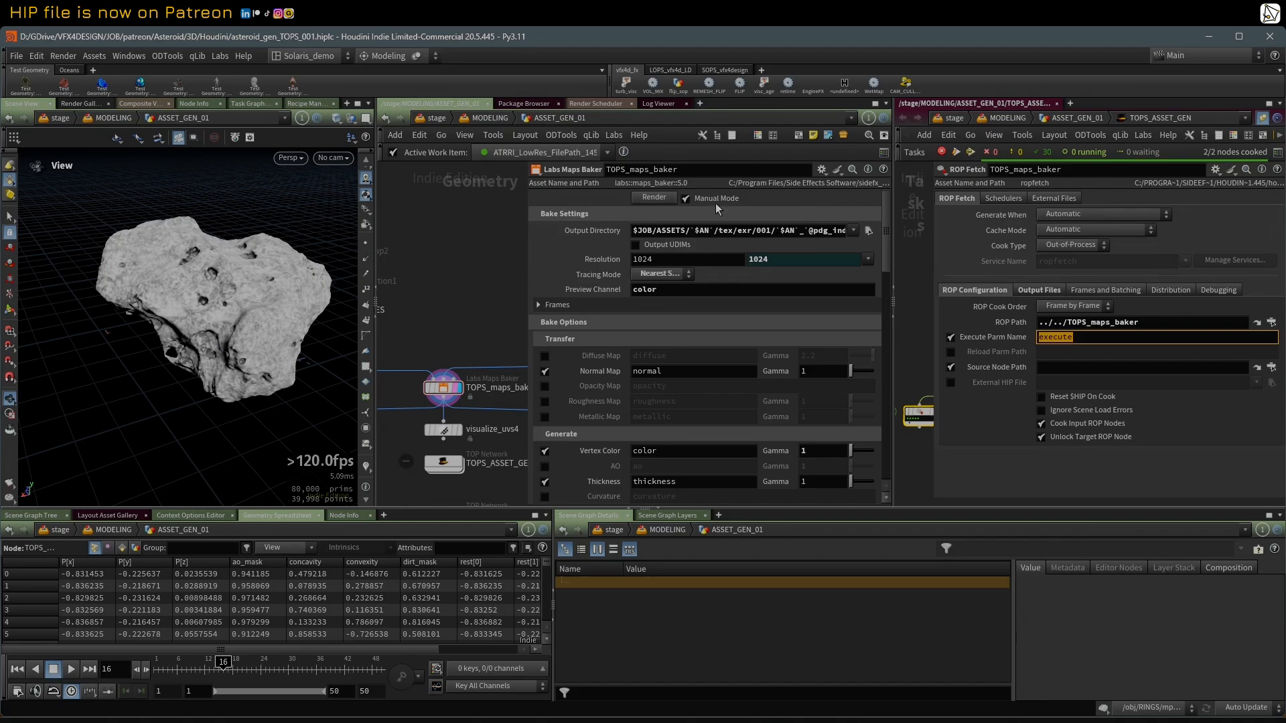
pyautogui.click(1030, 291)
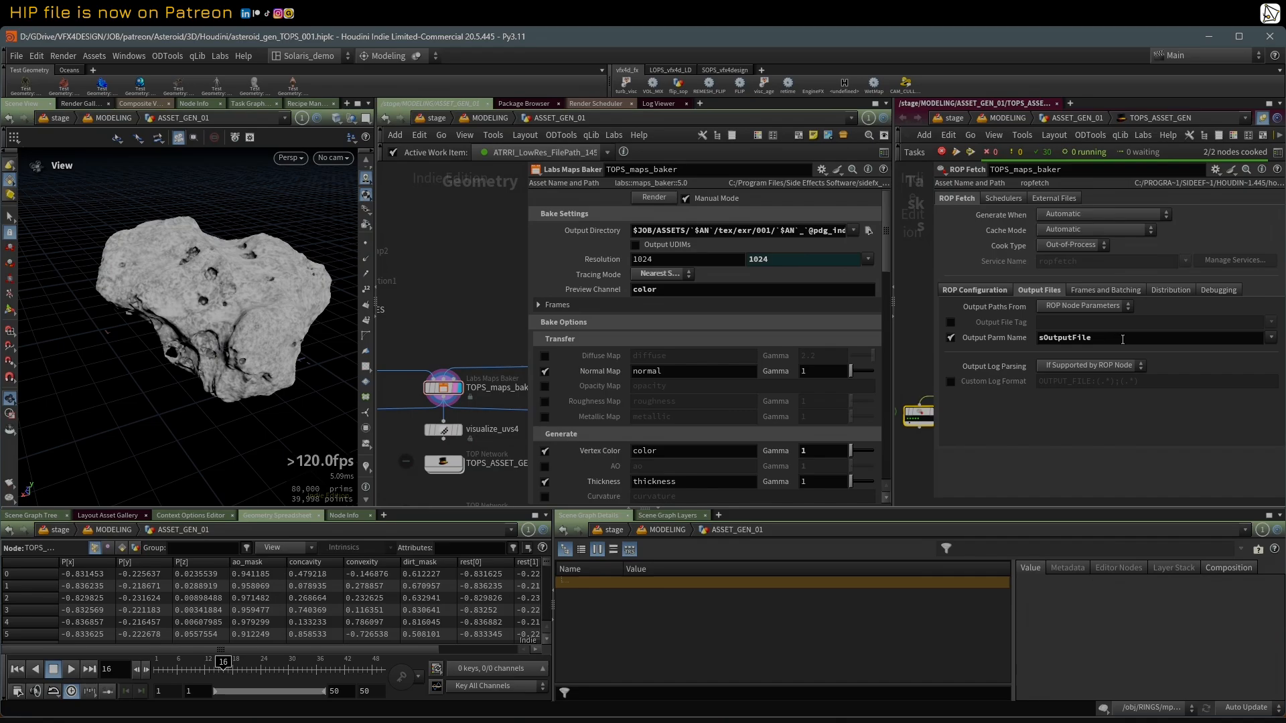
pyautogui.moveTo(1112, 339); pyautogui.dragTo(1034, 340)
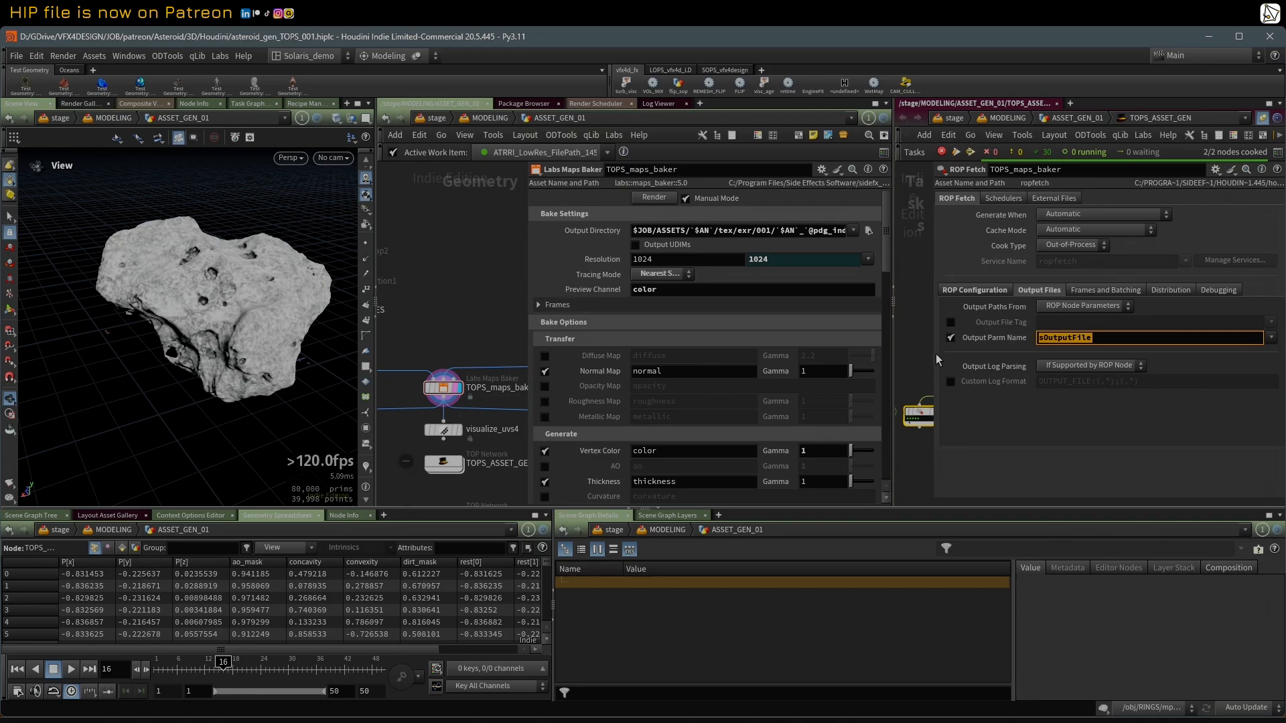
# Step: Display LoadLowRes and then normal13 to compare the low-res and coloured high-res meshes feeding the maps baker
pyautogui.moveTo(934, 355); pyautogui.dragTo(1036, 356)
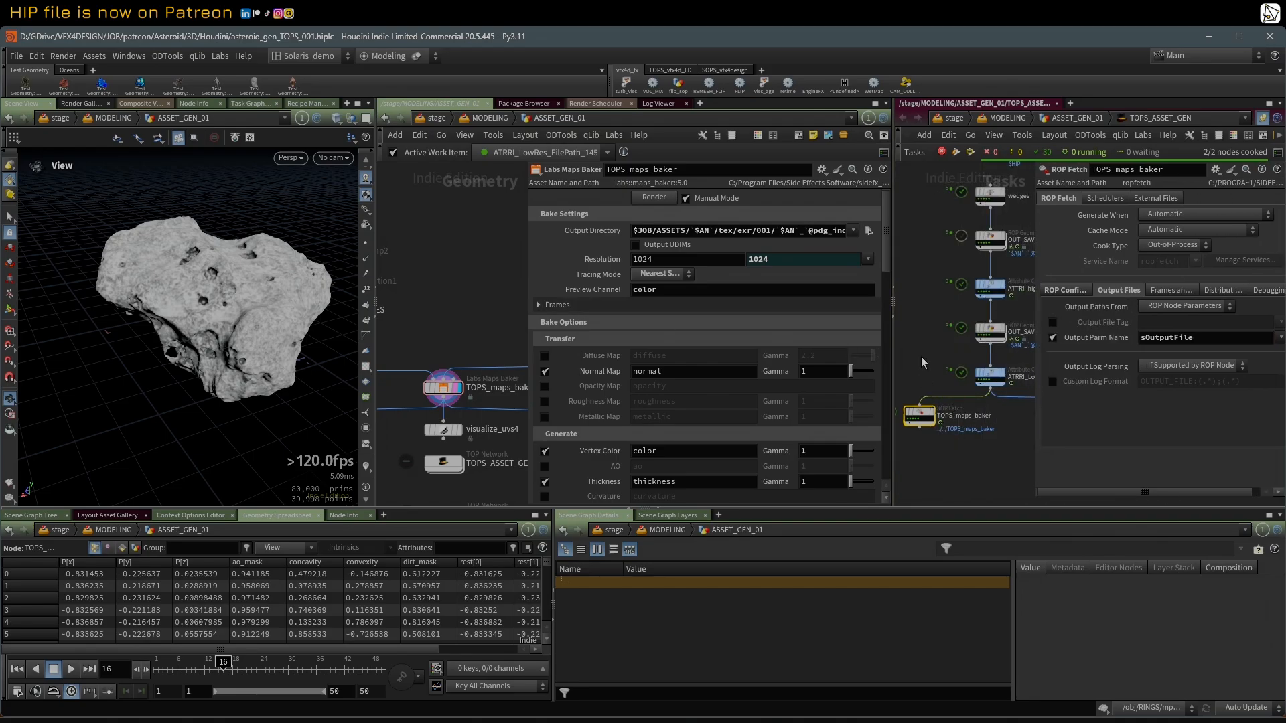
pyautogui.moveTo(923, 363); pyautogui.dragTo(938, 357, button='middle')
pyautogui.moveTo(525, 334); pyautogui.dragTo(656, 334)
pyautogui.moveTo(491, 334); pyautogui.dragTo(530, 339, button='middle')
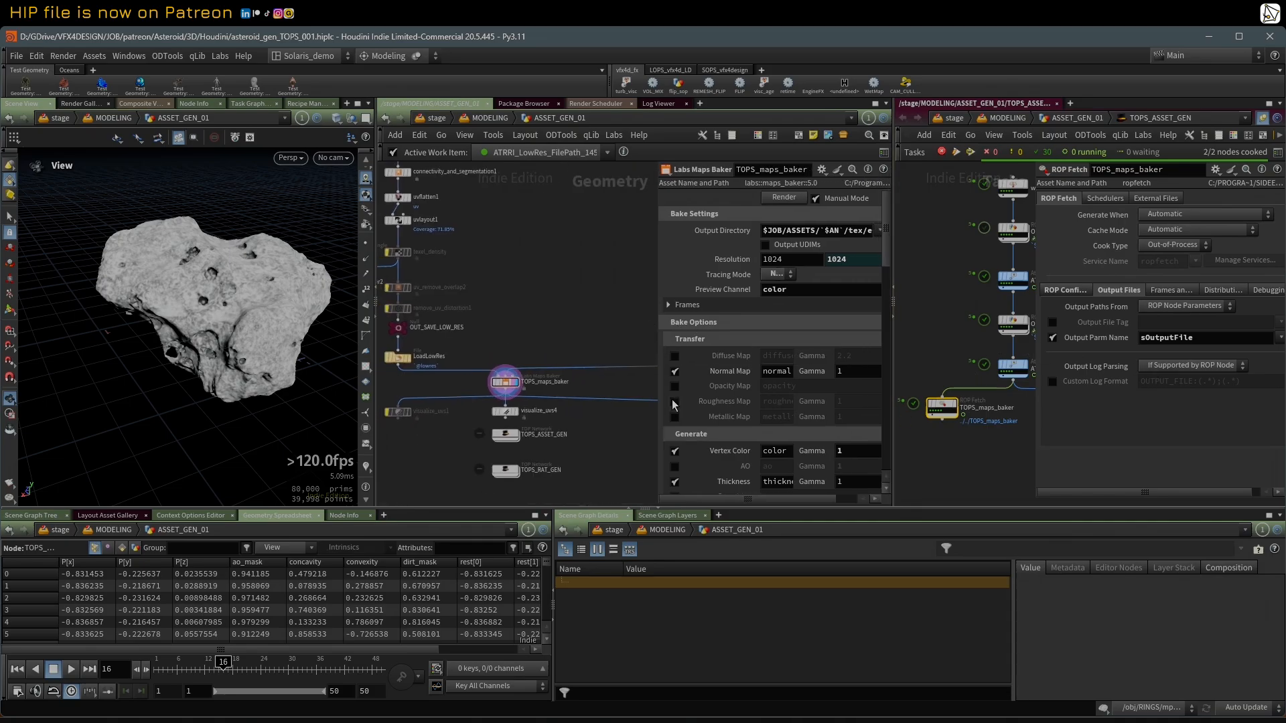
pyautogui.click(407, 360)
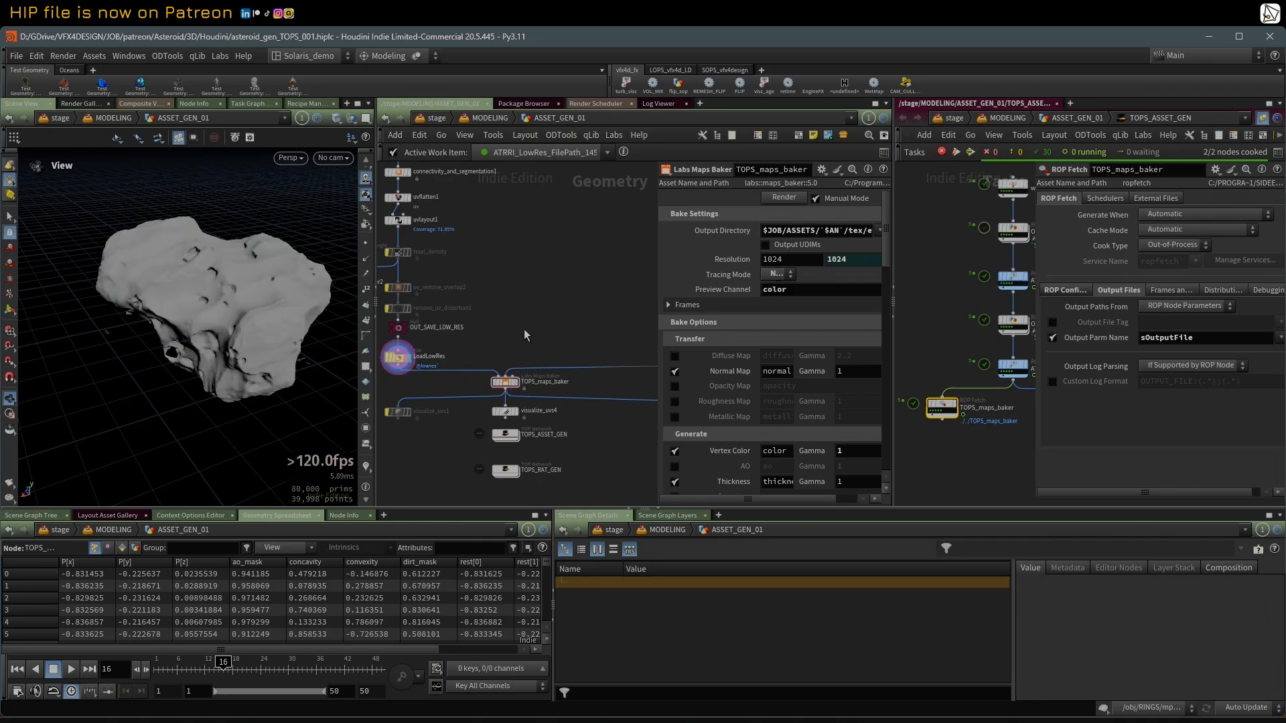
pyautogui.moveTo(524, 329); pyautogui.dragTo(412, 347, button='middle')
pyautogui.scroll(2, 596, 366)
pyautogui.click(600, 358)
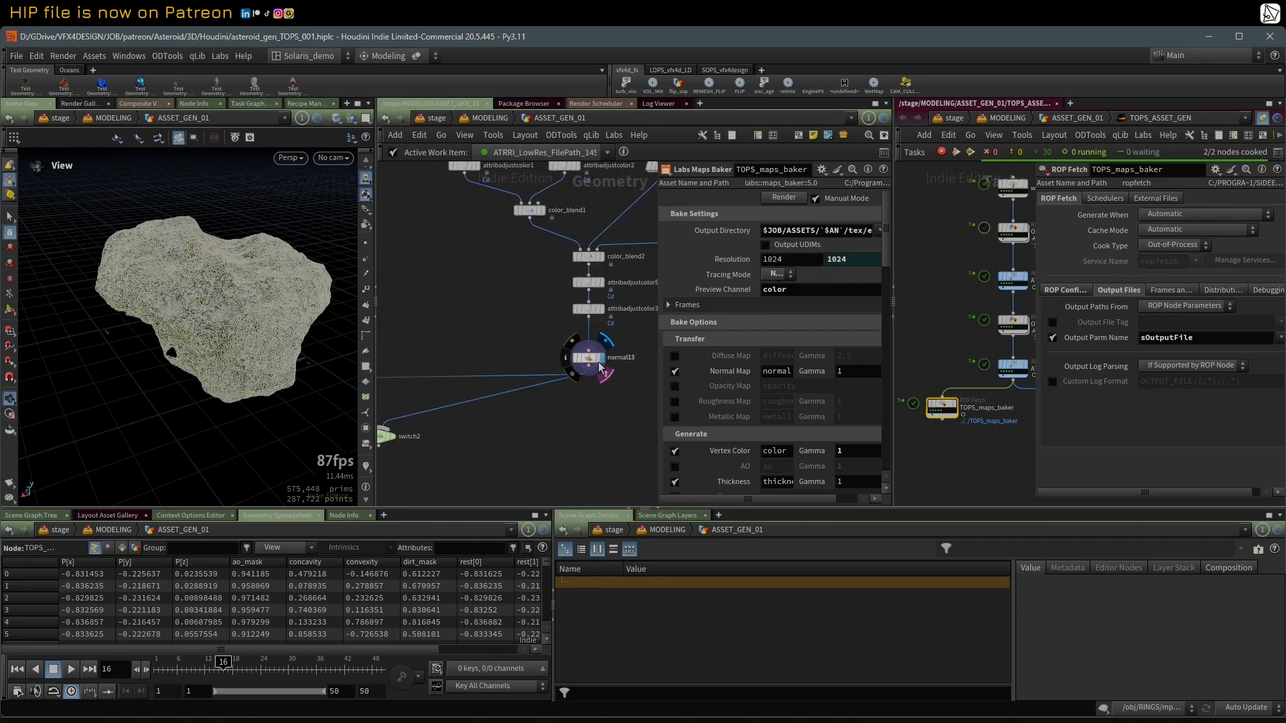
pyautogui.scroll(-2, 442, 305)
pyautogui.scroll(1, 611, 311)
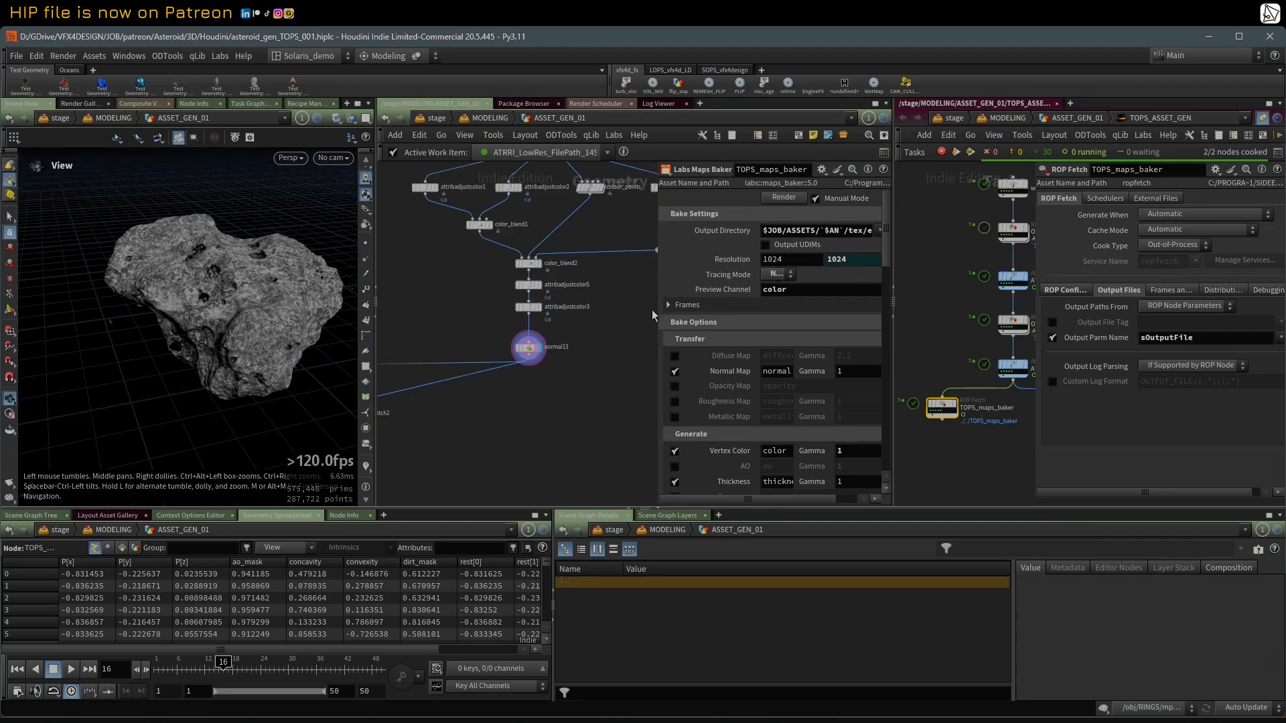
# Step: Display TOPS_maps_baker again and enlarge its parameters to read the complete Output Directory expression
pyautogui.moveTo(659, 311); pyautogui.dragTo(595, 312)
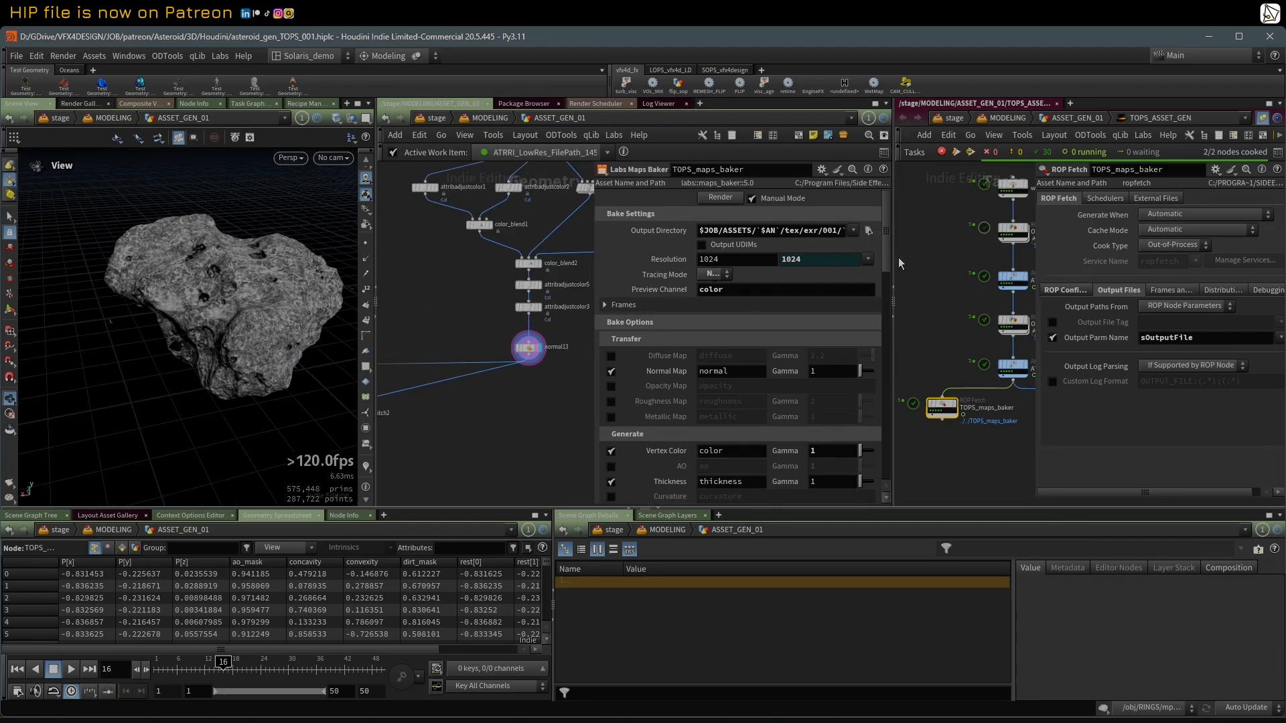
pyautogui.click(896, 322)
pyautogui.moveTo(554, 463); pyautogui.dragTo(728, 438, button='middle')
pyautogui.scroll(1, 663, 424)
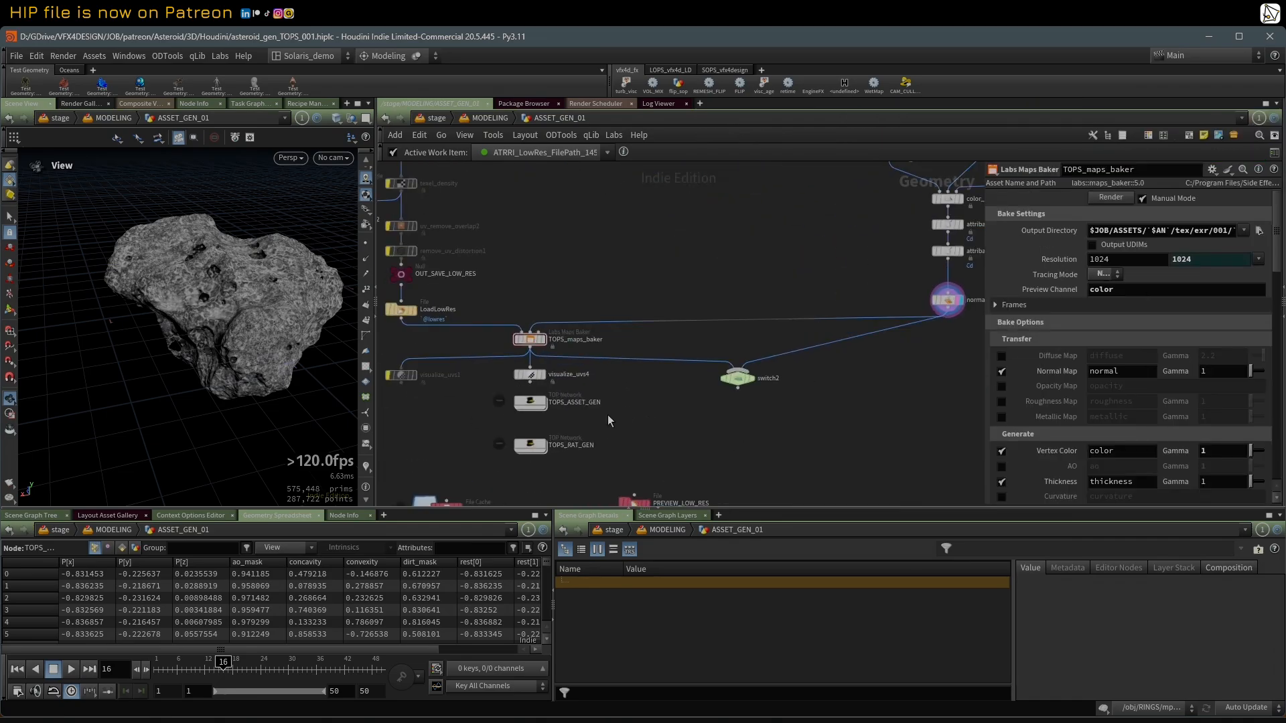
pyautogui.moveTo(555, 365); pyautogui.dragTo(650, 339, button='middle')
pyautogui.scroll(3, 647, 322)
pyautogui.click(637, 314)
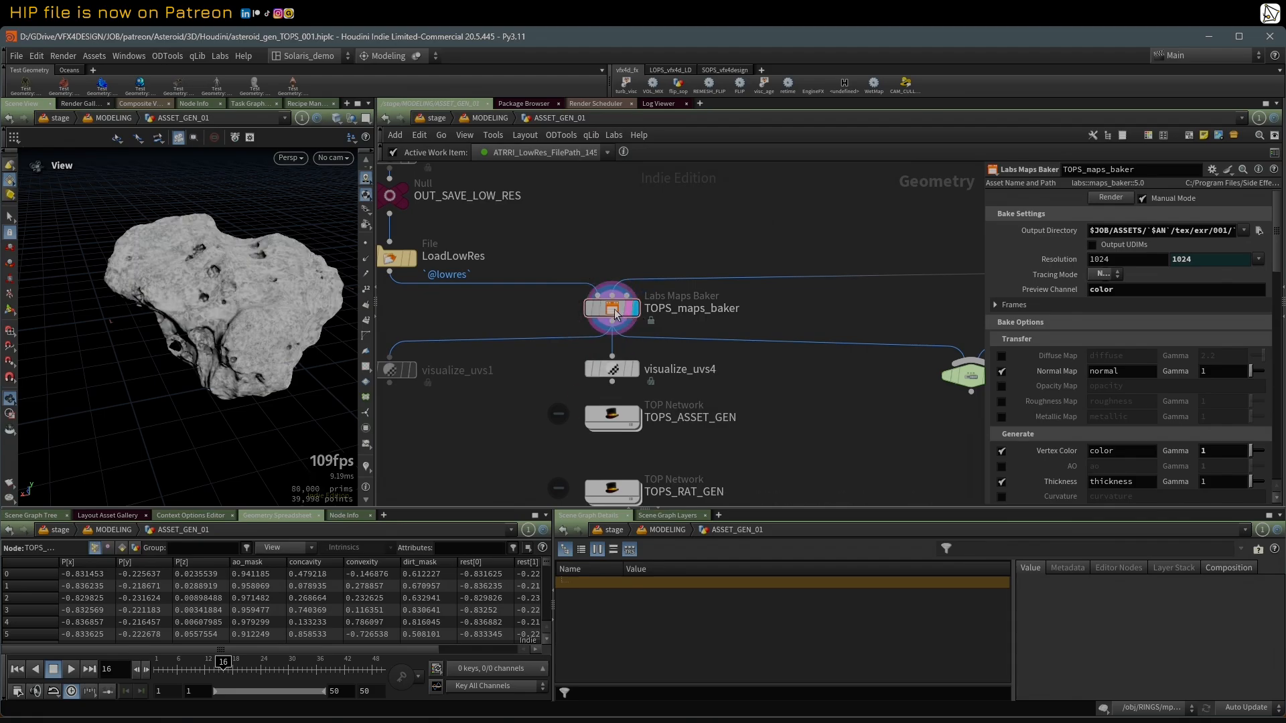
pyautogui.moveTo(982, 232); pyautogui.dragTo(494, 232)
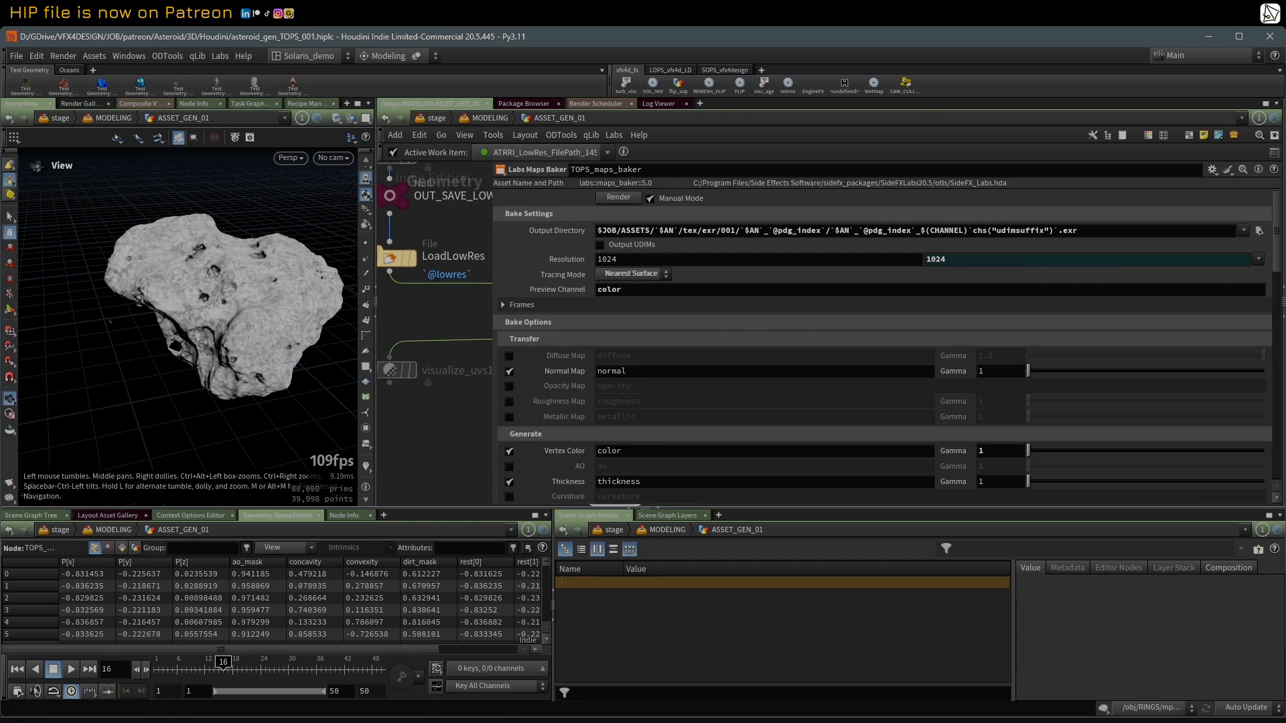
# Step: Switch to File Explorer and browse from Asteroid_A through tex, exr and 001 into Asteroid_A_0 to examine its baked textures
pyautogui.moveTo(0, 195); pyautogui.dragTo(285, 105)
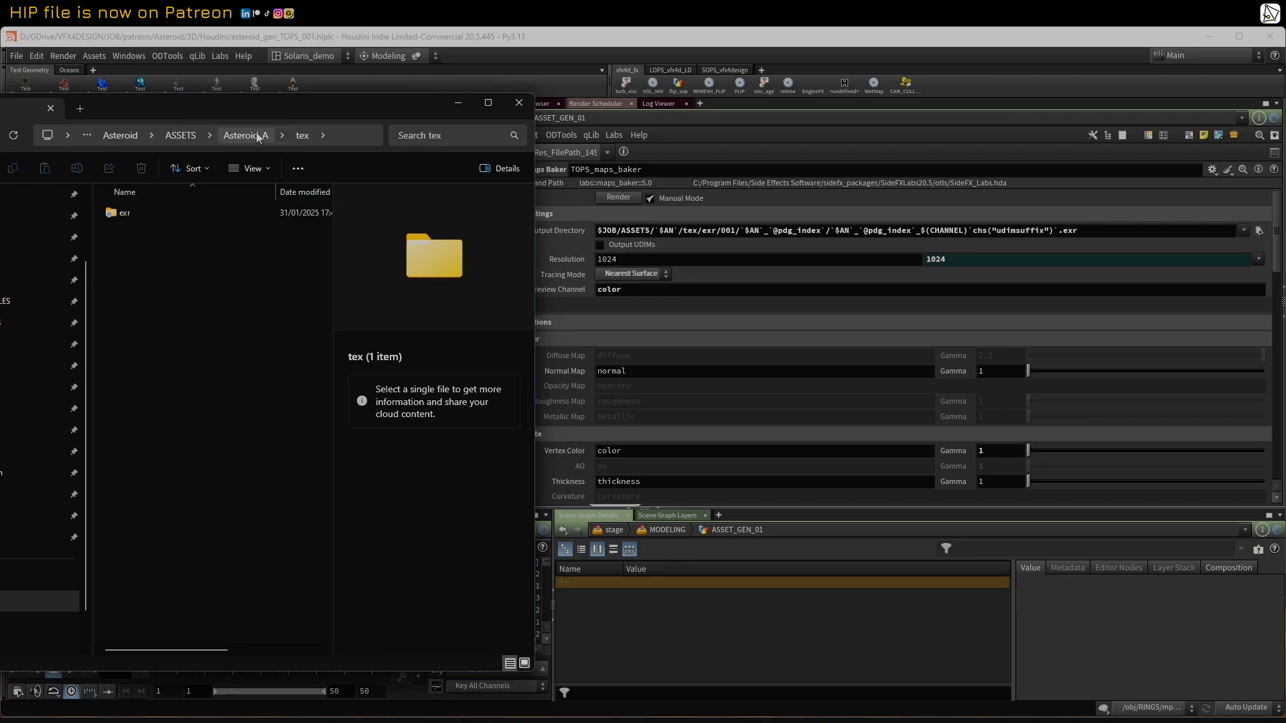
pyautogui.click(255, 135)
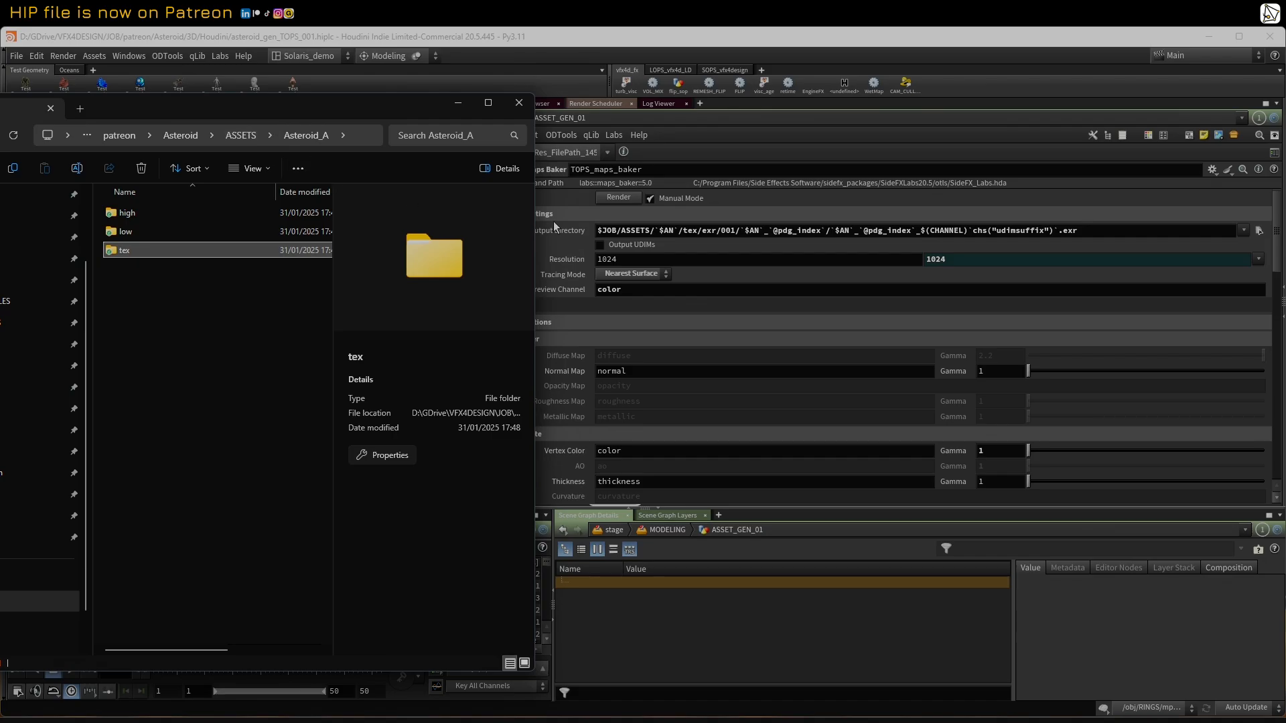
pyautogui.doubleClick(126, 252)
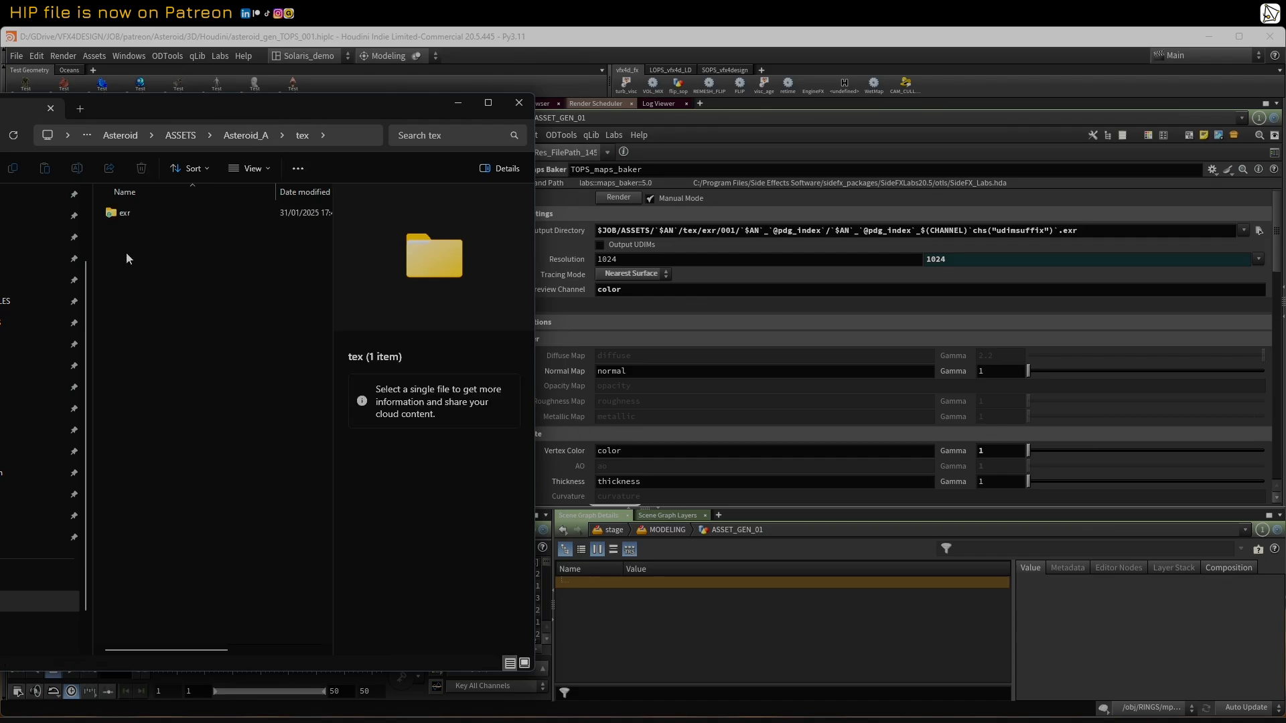
pyautogui.click(122, 215)
pyautogui.doubleClick(132, 215)
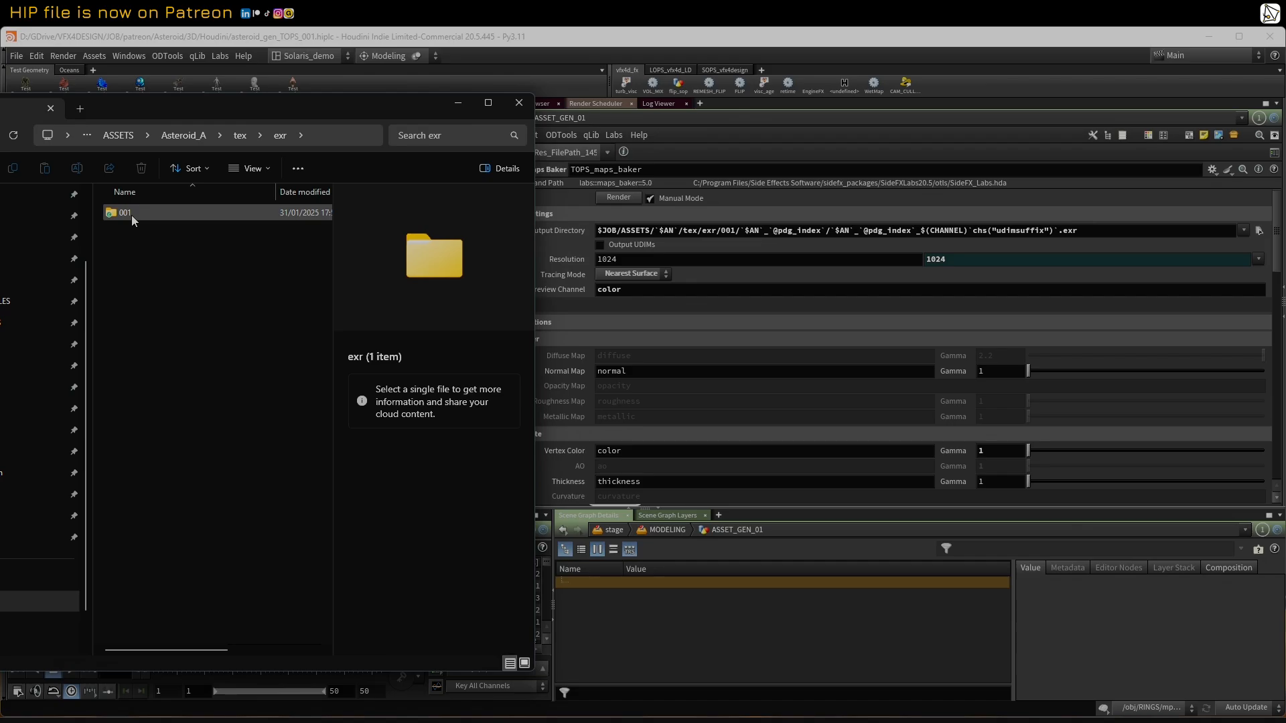
pyautogui.doubleClick(131, 215)
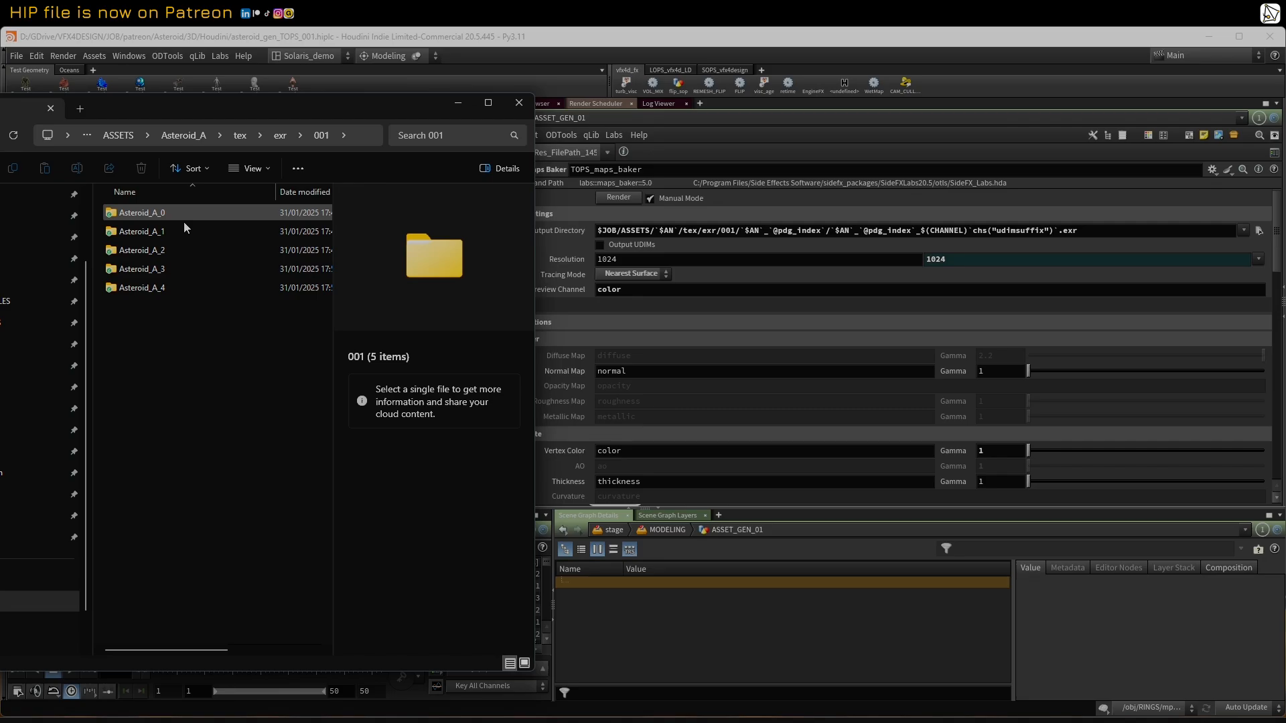
pyautogui.click(112, 215)
pyautogui.doubleClick(111, 215)
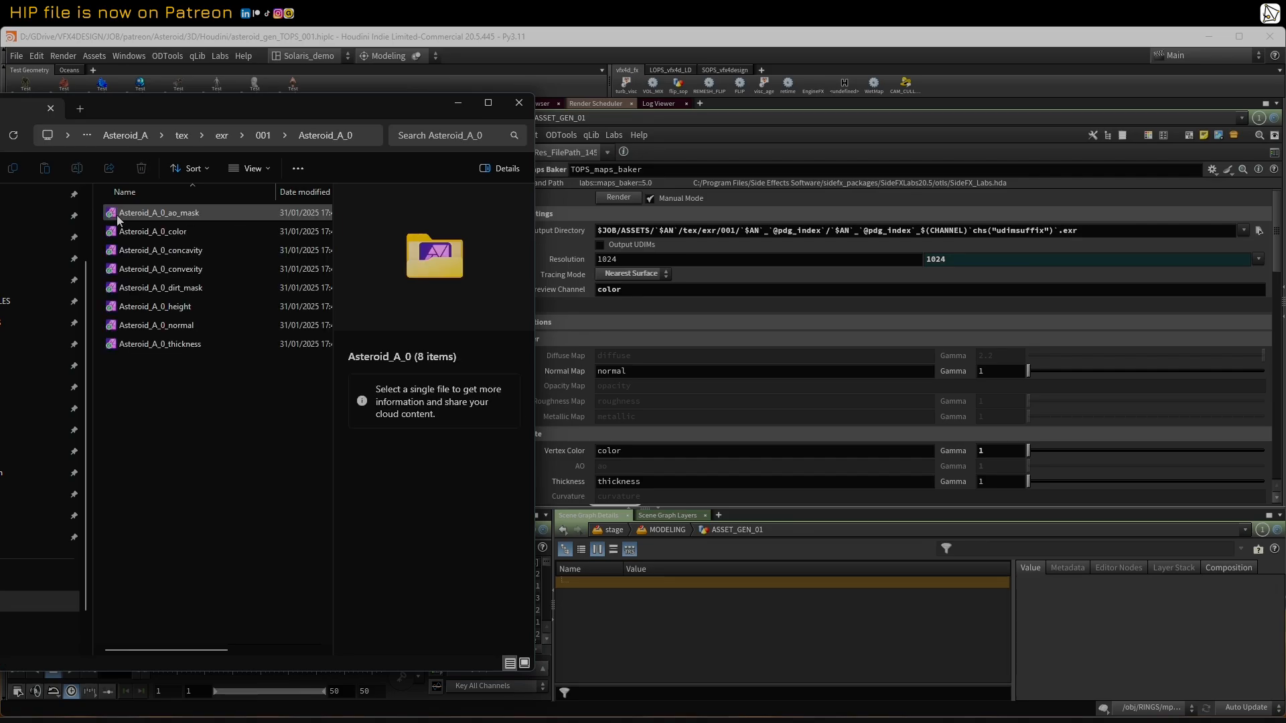
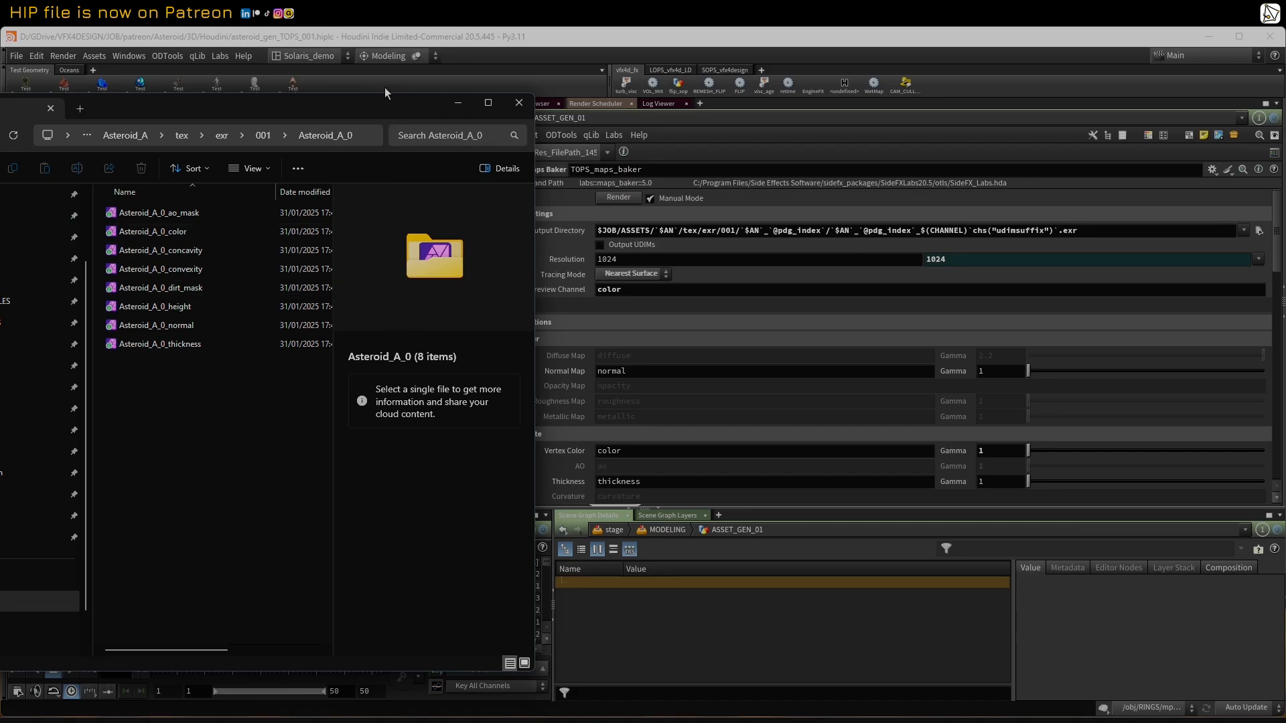
# Step: Return to Houdini and examine the Resolution, Preview Channel and Vertex Color settings of TOPS_maps_baker
pyautogui.moveTo(358, 110); pyautogui.dragTo(102, 127)
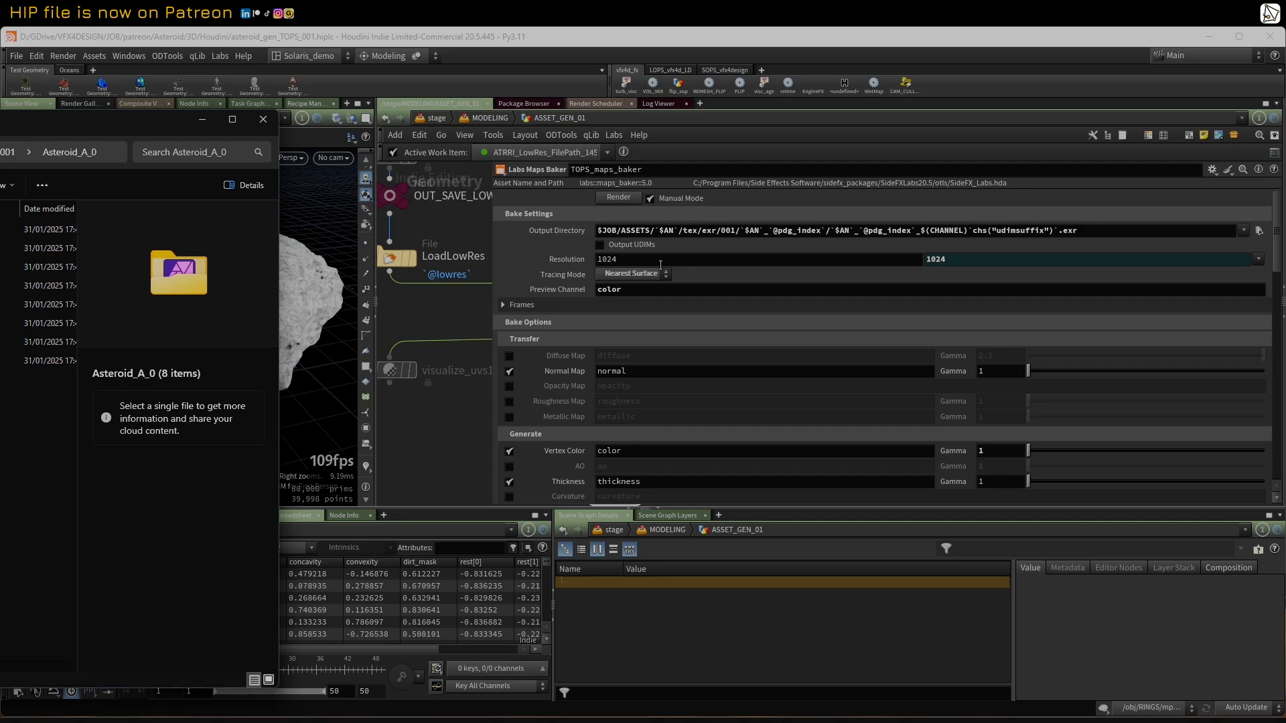
pyautogui.doubleClick(608, 261)
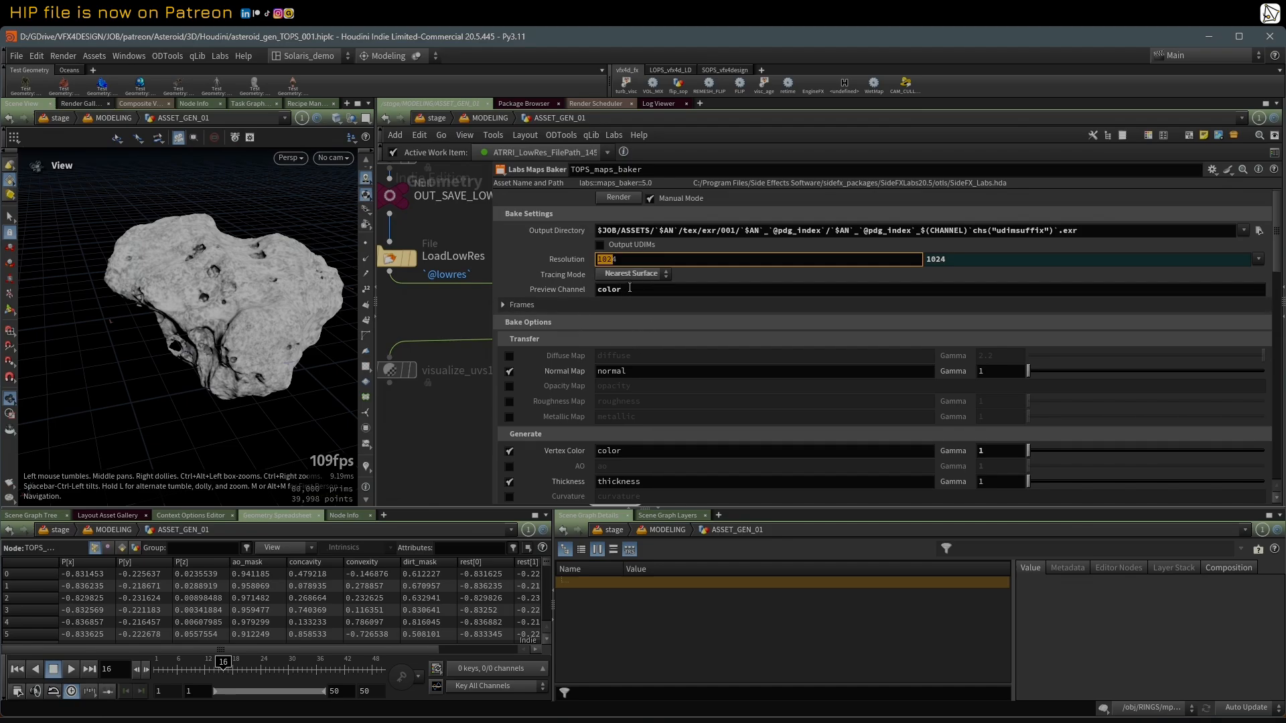
pyautogui.moveTo(630, 289); pyautogui.dragTo(564, 293)
pyautogui.click(657, 450)
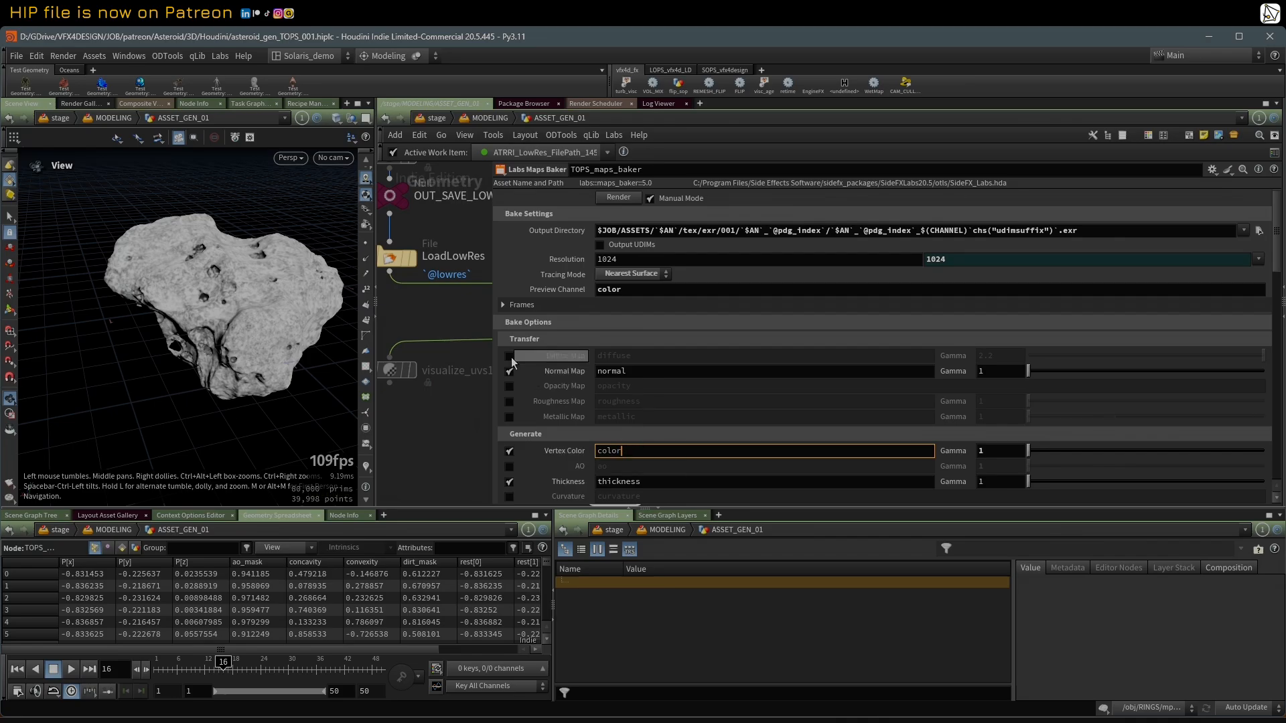
pyautogui.moveTo(490, 325); pyautogui.dragTo(554, 327)
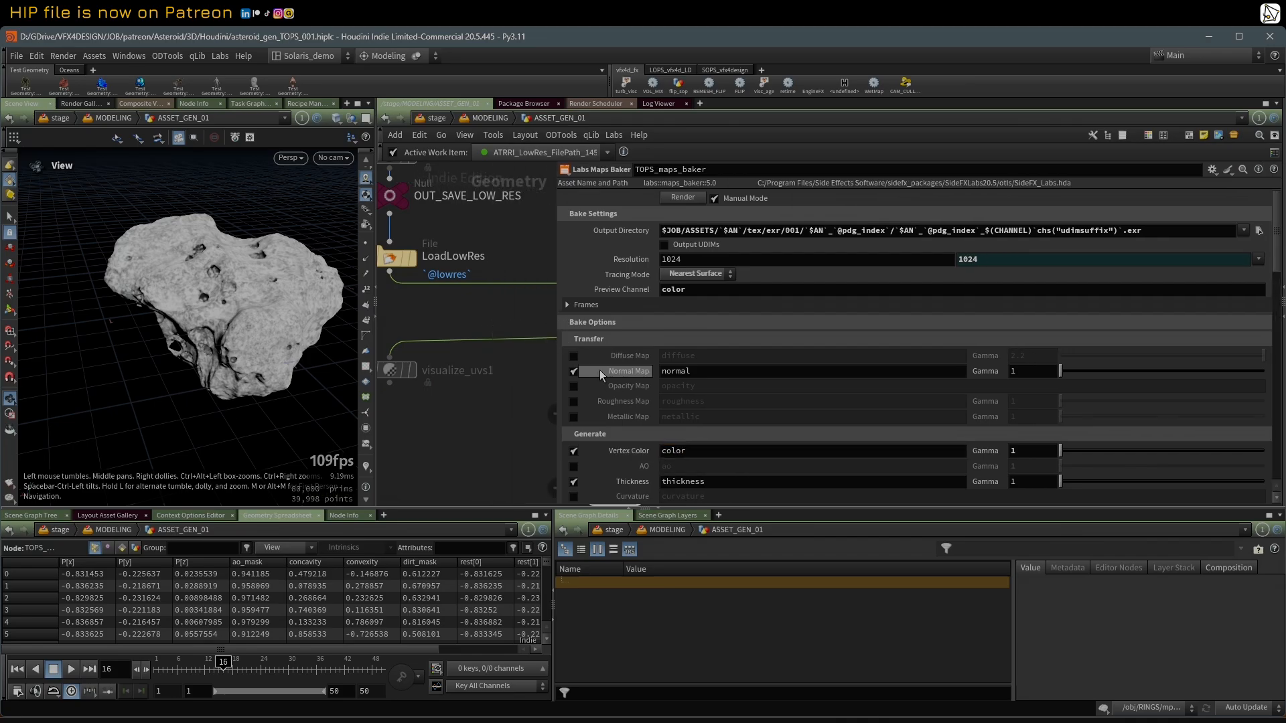
# Step: Examine the maps baker's Normal Map, Thickness and Height channels and its four Custom Attributes
pyautogui.click(720, 371)
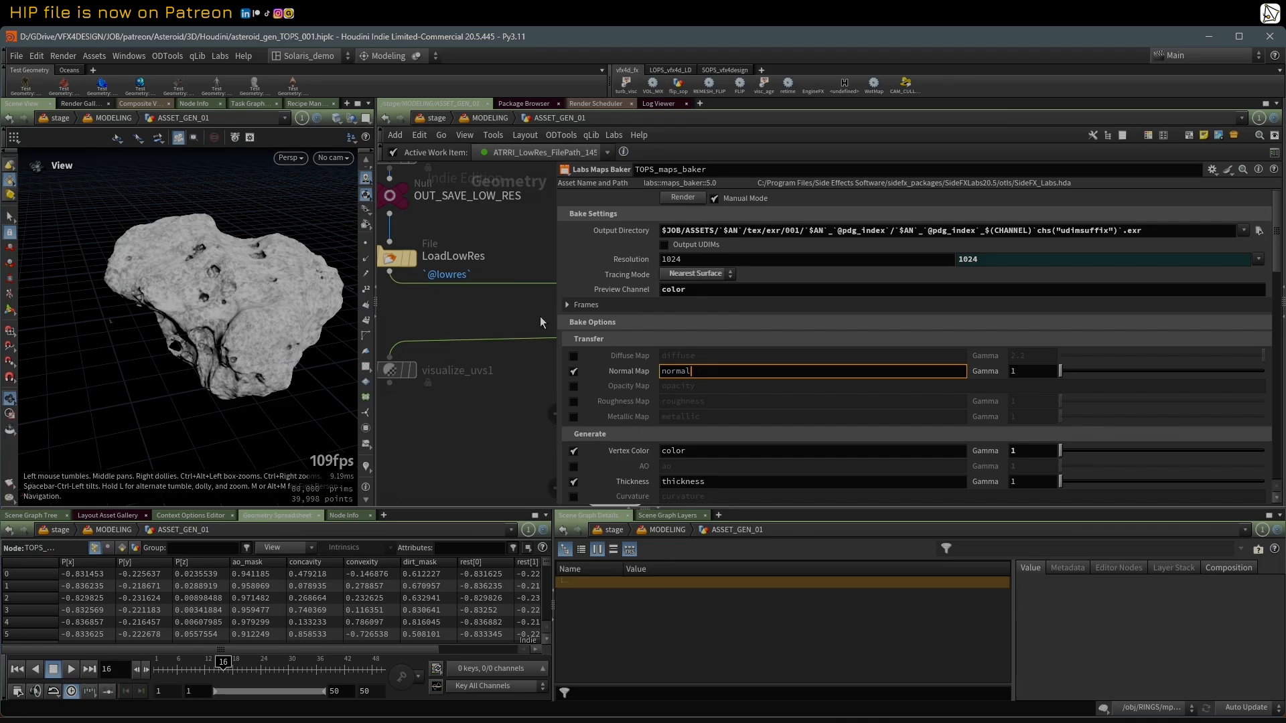
pyautogui.click(743, 477)
pyautogui.scroll(-5, 1061, 328)
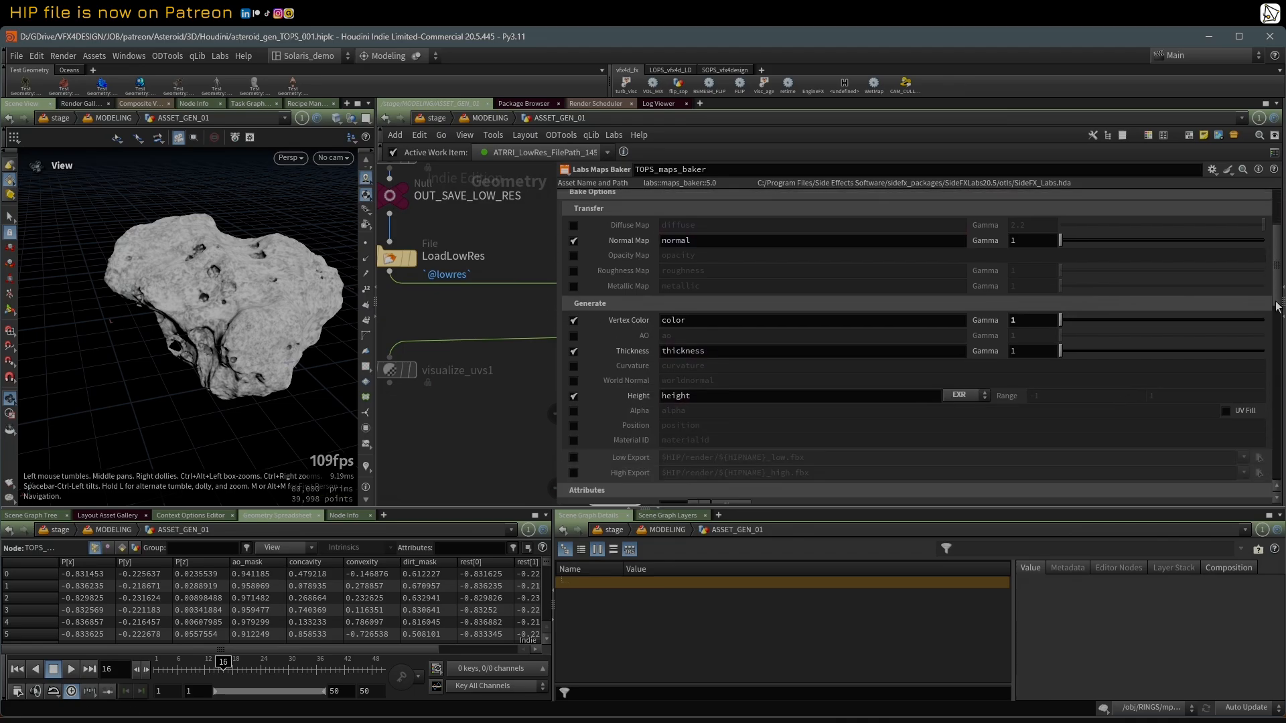
pyautogui.doubleClick(859, 324)
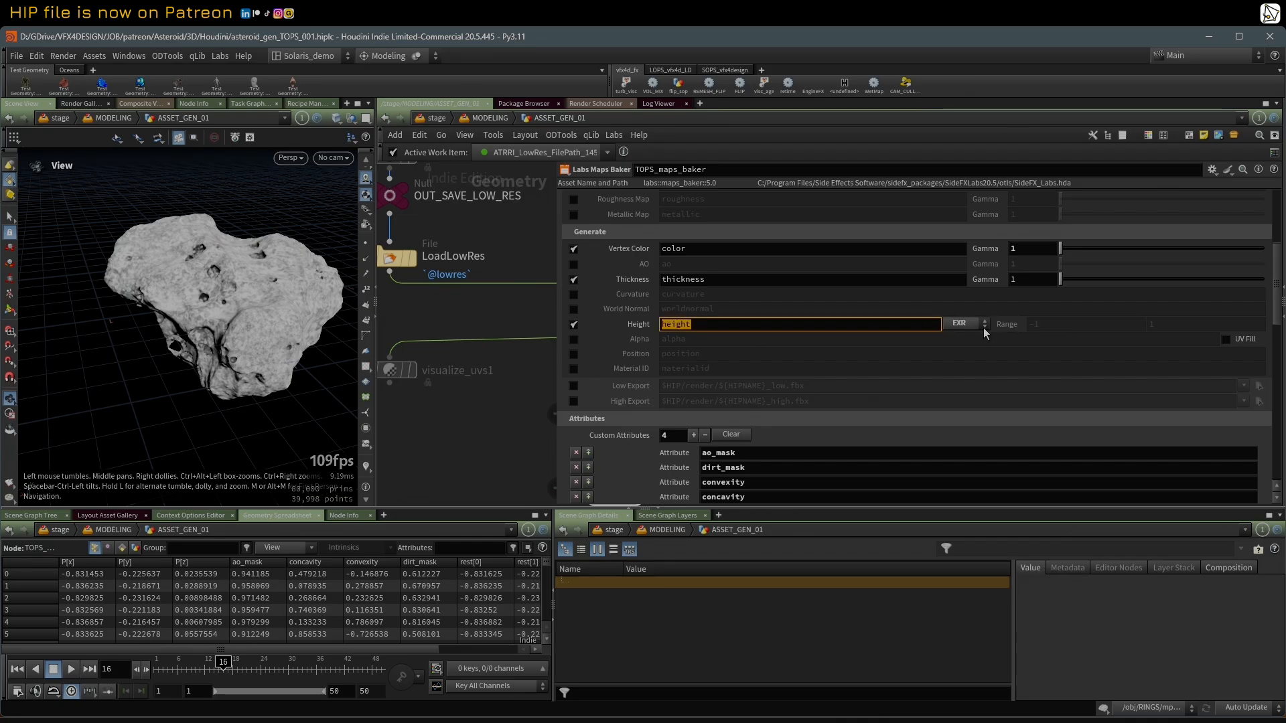
pyautogui.scroll(-4, 1277, 319)
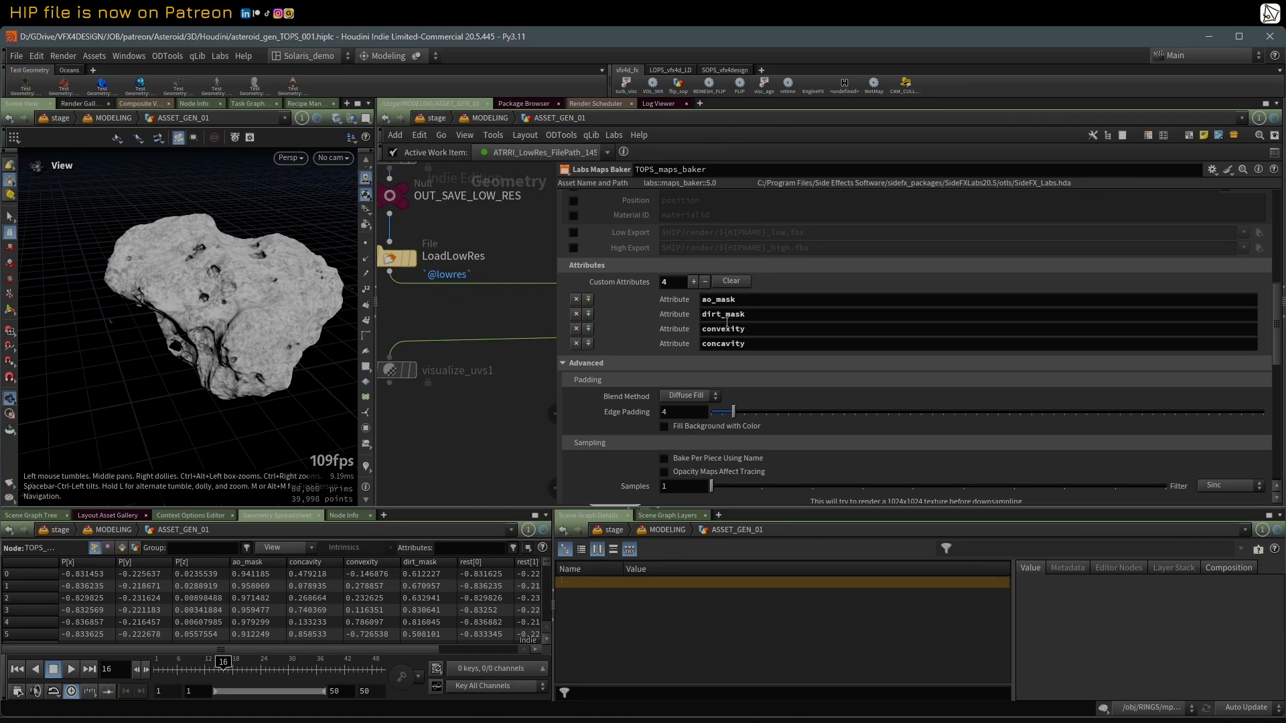
pyautogui.moveTo(554, 290); pyautogui.dragTo(677, 292)
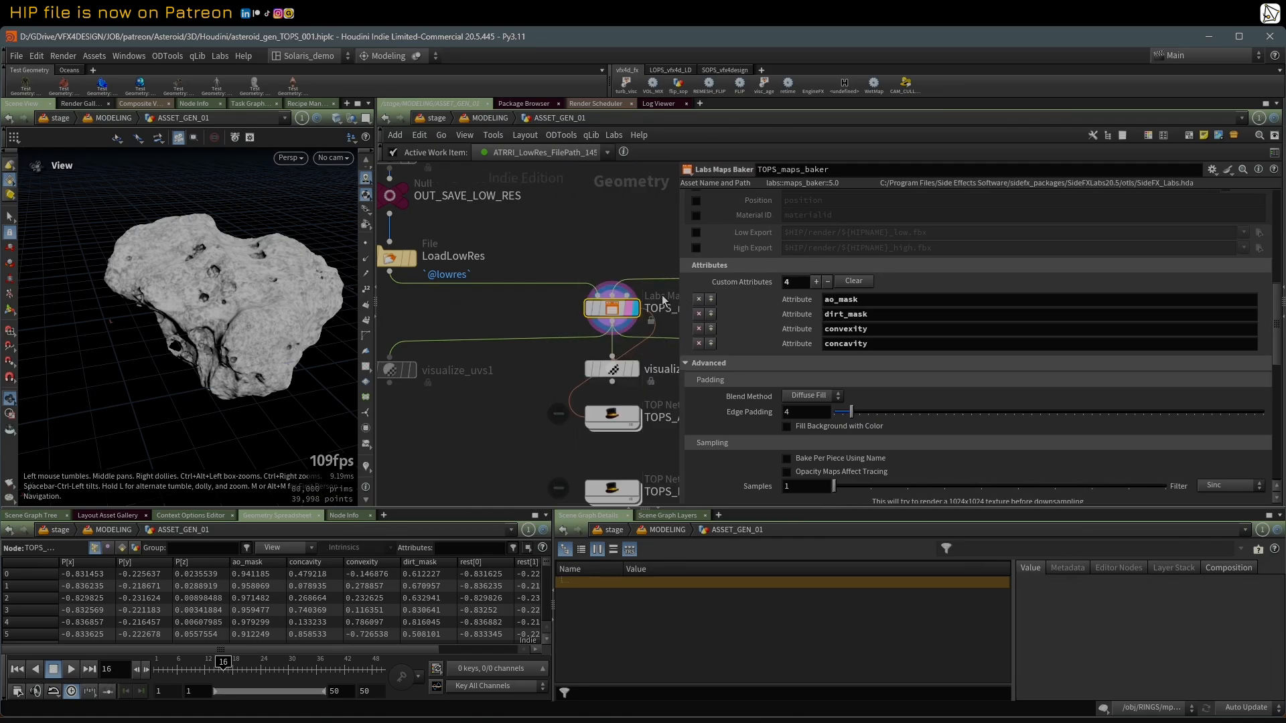
# Step: Trace the ATTRI_ao_mask and ATTRI_dirt_mask nodes in the high-res branch and follow the network back down to TOPS_maps_baker
pyautogui.scroll(-4, 606, 291)
pyautogui.moveTo(587, 231); pyautogui.dragTo(601, 374, button='middle')
pyautogui.moveTo(618, 181); pyautogui.dragTo(572, 481, button='middle')
pyautogui.moveTo(527, 344); pyautogui.dragTo(468, 489, button='middle')
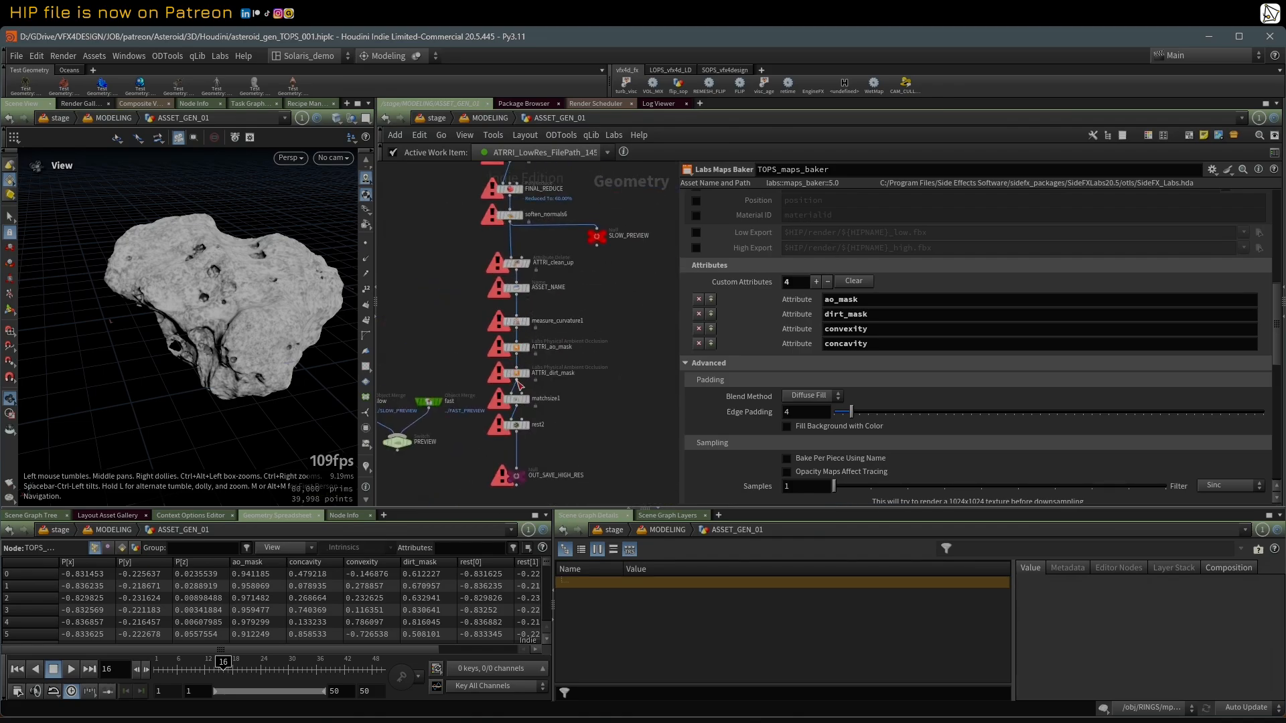
pyautogui.scroll(-4, 601, 436)
pyautogui.moveTo(606, 487); pyautogui.dragTo(508, 330, button='middle')
pyautogui.moveTo(527, 379); pyautogui.dragTo(518, 266, button='middle')
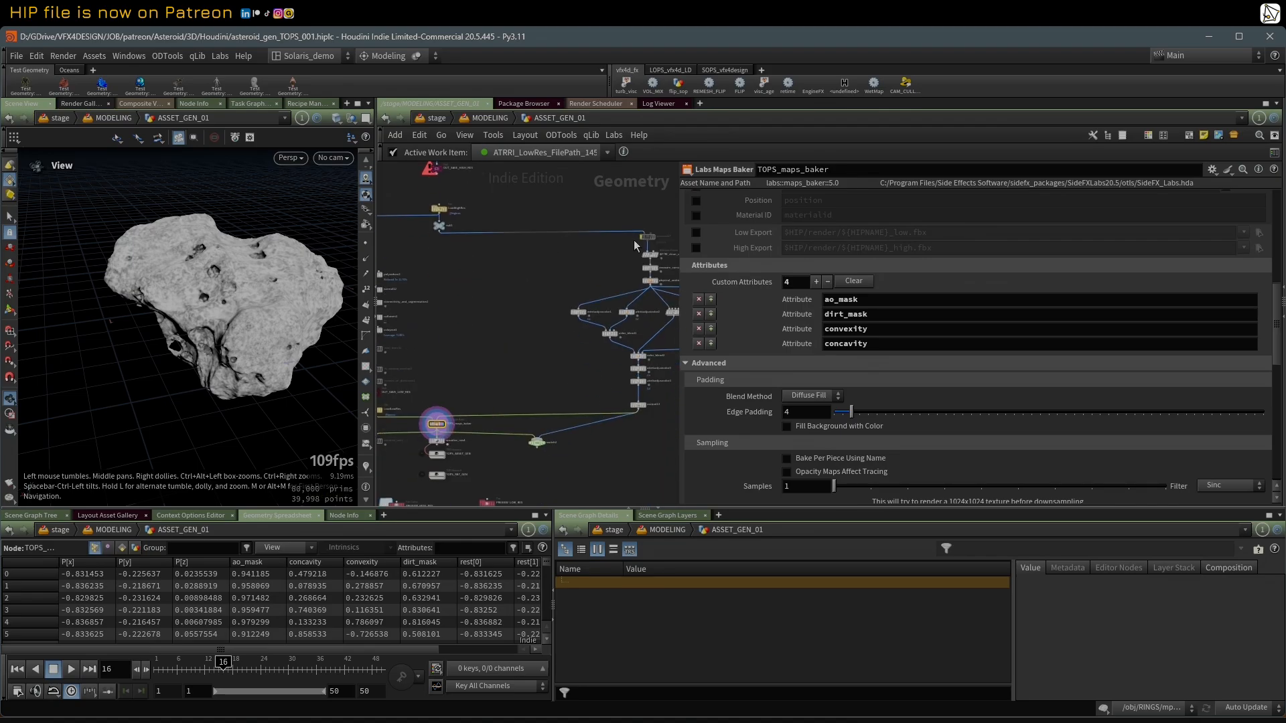
pyautogui.moveTo(515, 379); pyautogui.dragTo(582, 311, button='middle')
pyautogui.scroll(5, 525, 376)
pyautogui.scroll(-1, 696, 302)
# Step: Select TOPS_ASSET_GEN, reveal its task network beside the geometry network, and activate a work item of TOPS_maps_baker
pyautogui.moveTo(680, 298); pyautogui.dragTo(727, 299)
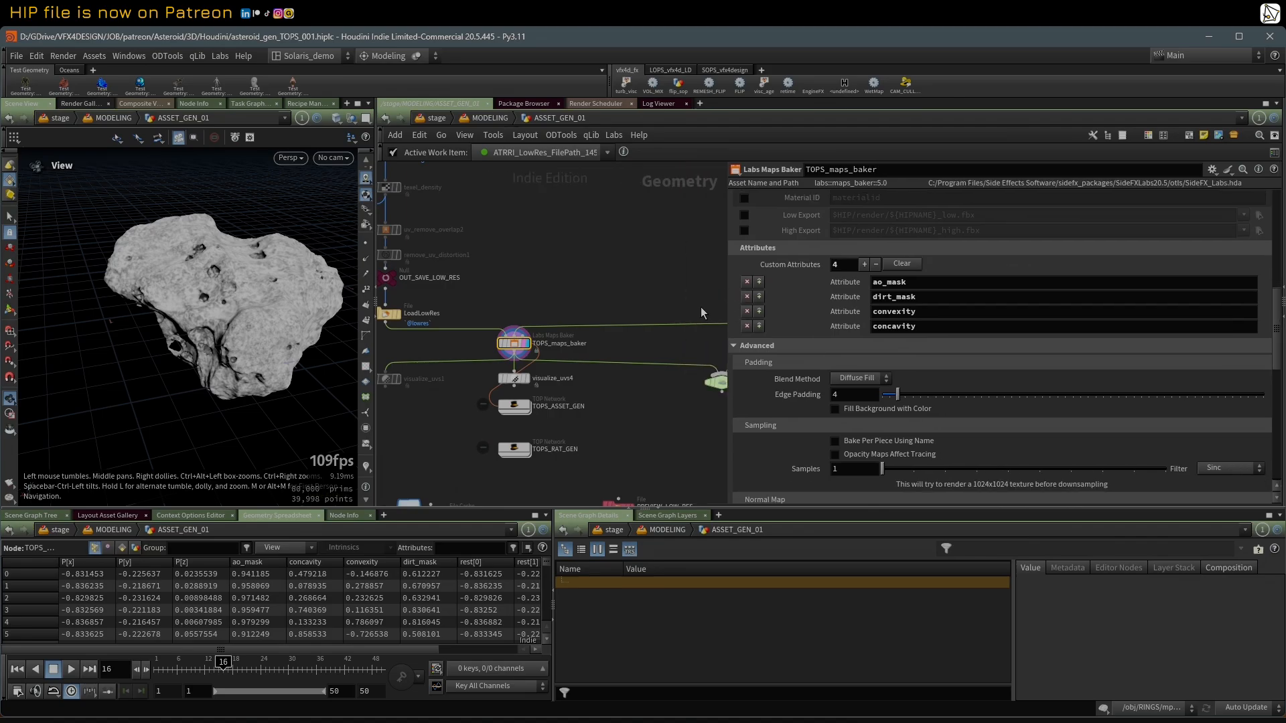
pyautogui.moveTo(517, 384); pyautogui.dragTo(584, 375, button='middle')
pyautogui.scroll(3, 584, 374)
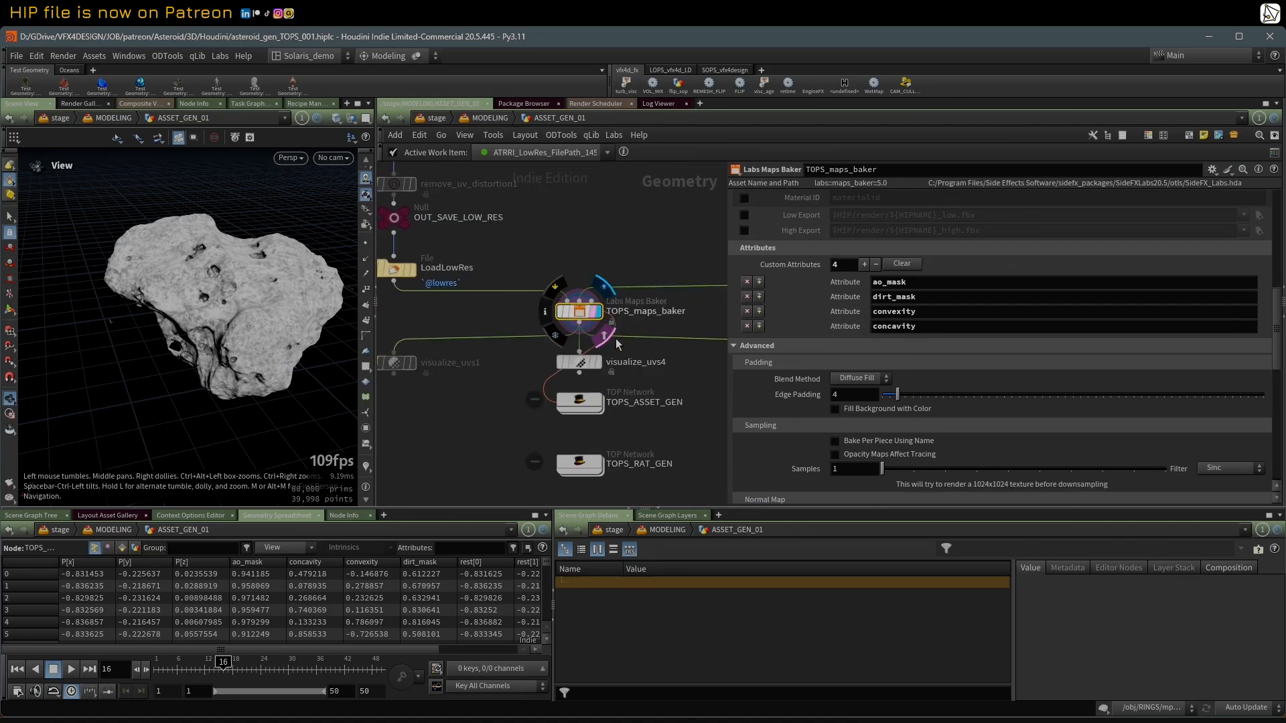
pyautogui.click(580, 402)
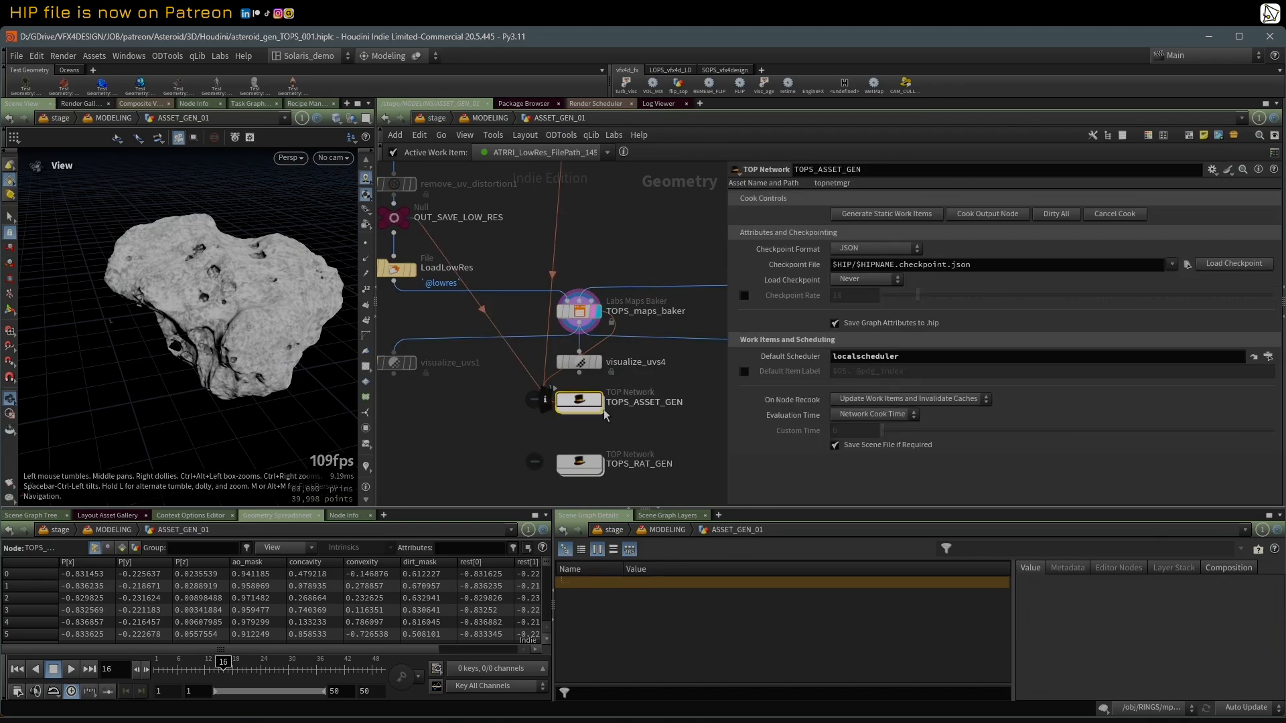
pyautogui.moveTo(589, 409); pyautogui.dragTo(566, 410, button='middle')
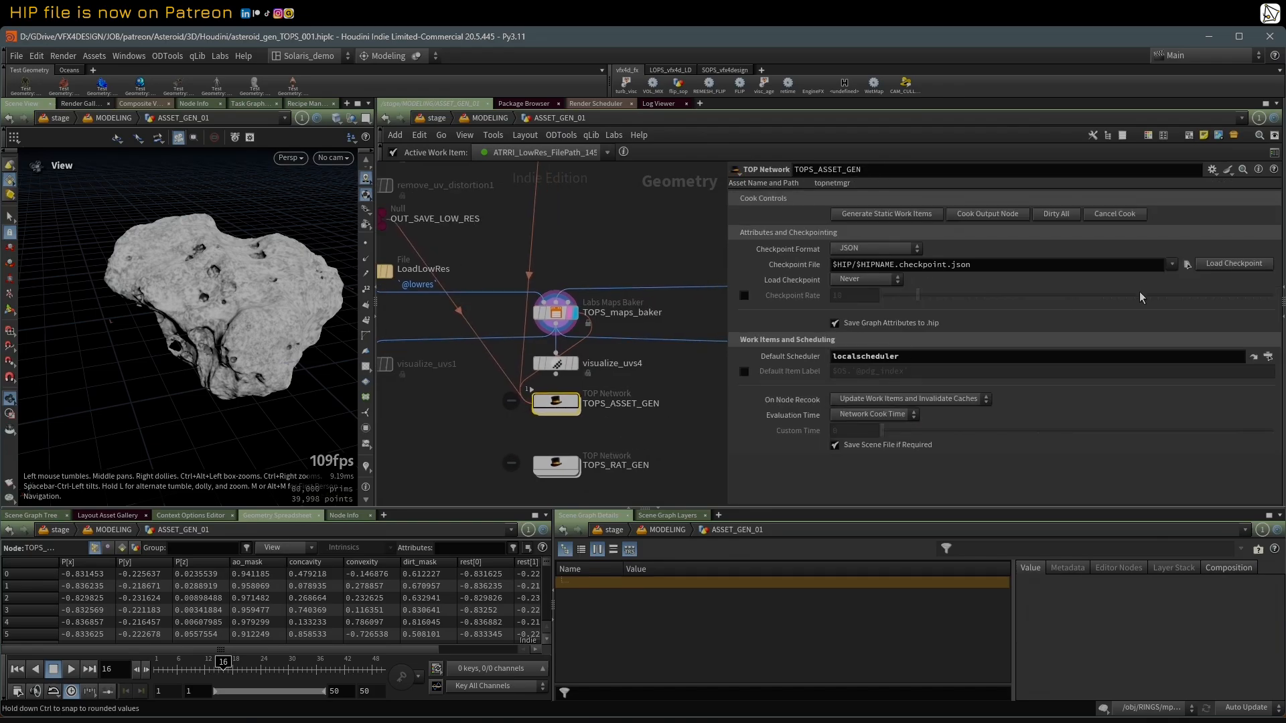
pyautogui.click(1280, 316)
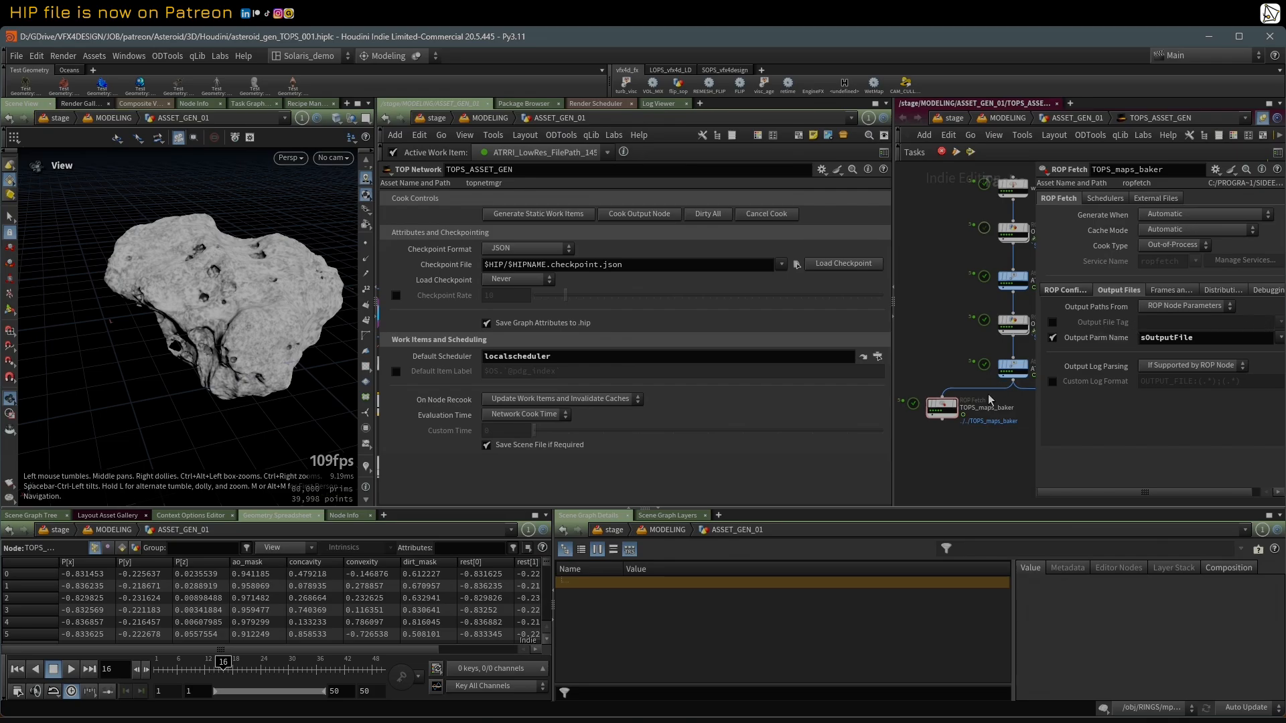
pyautogui.click(929, 413)
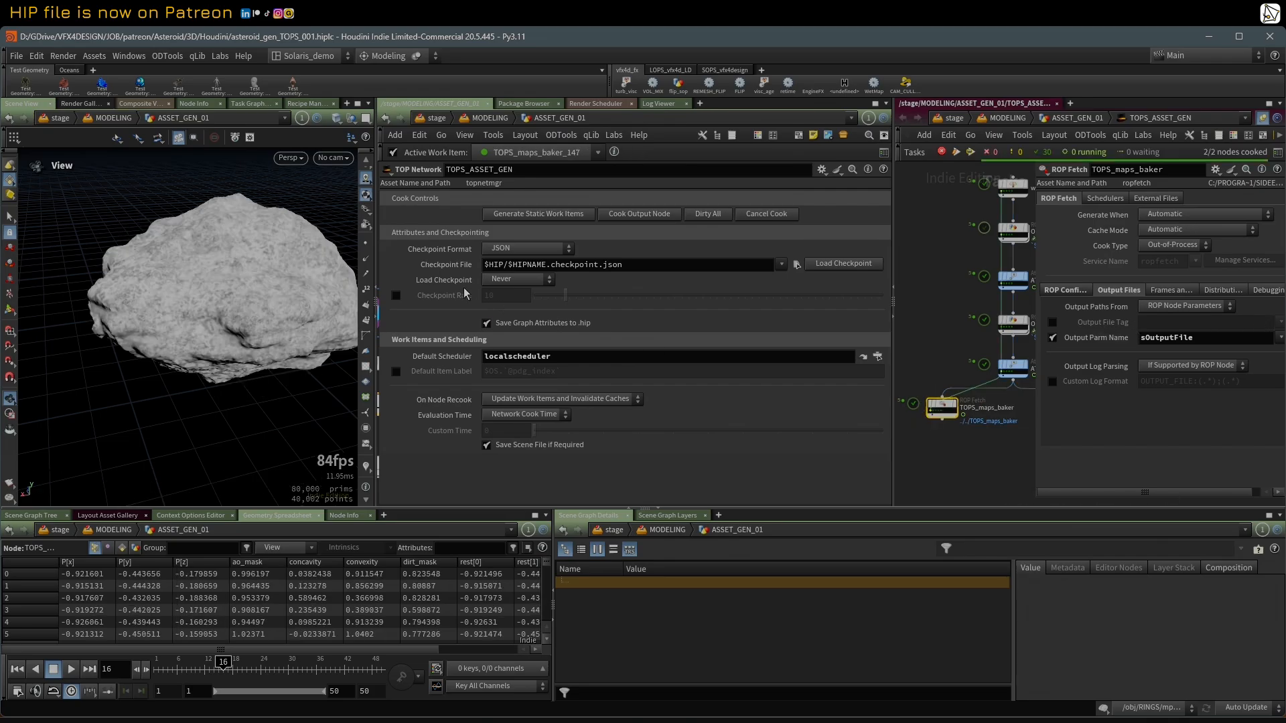
# Step: Bring the geometry network back into view and generate the static work items of TOPS_ASSET_GEN
pyautogui.click(380, 265)
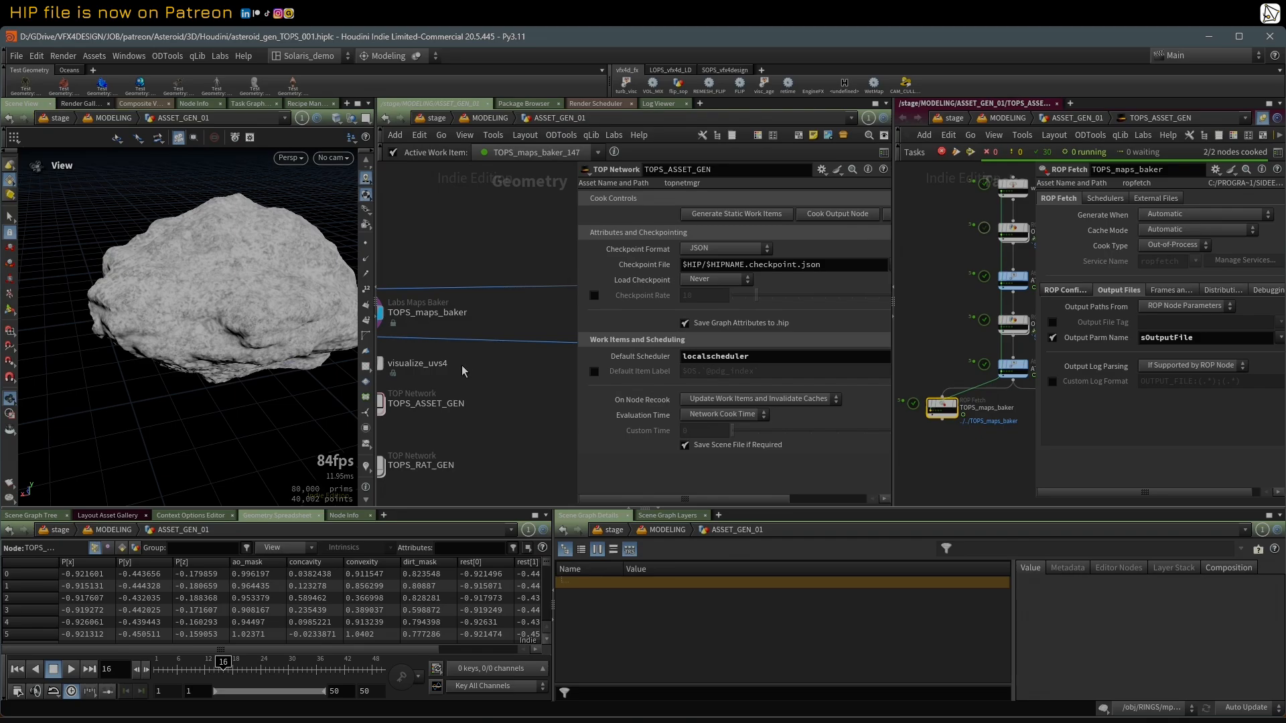
pyautogui.rightClick(486, 370)
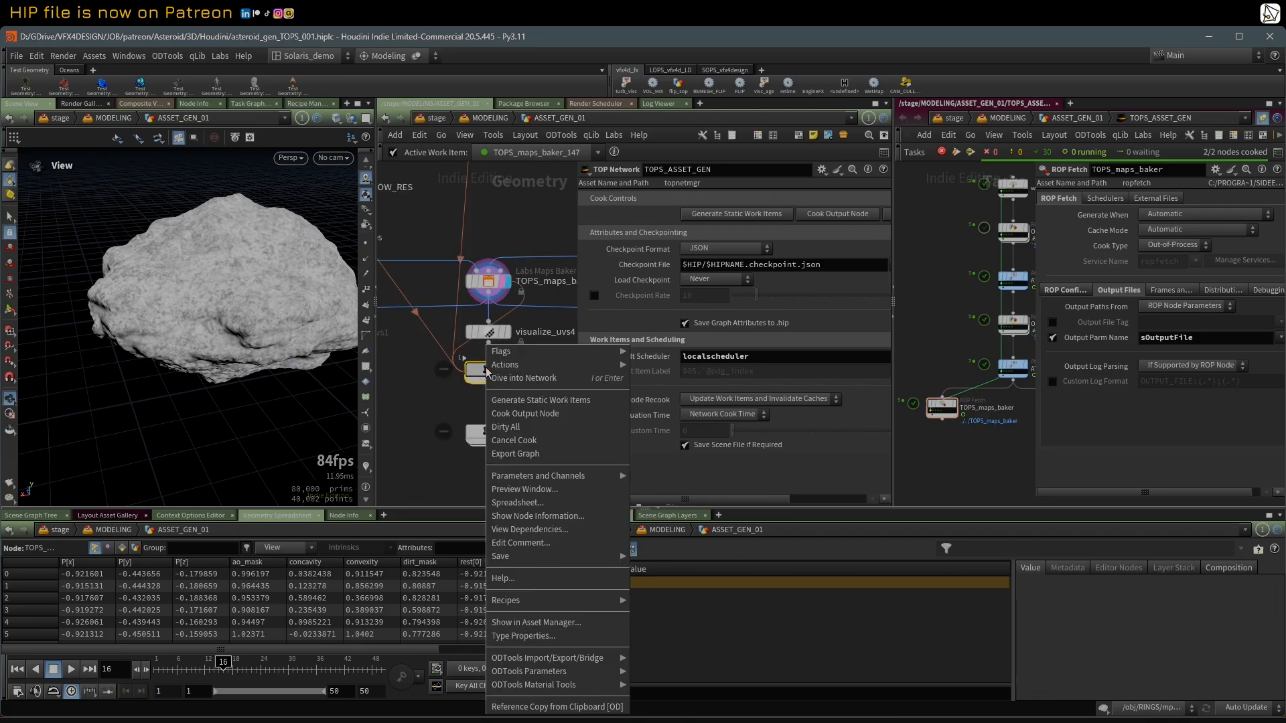
pyautogui.click(538, 414)
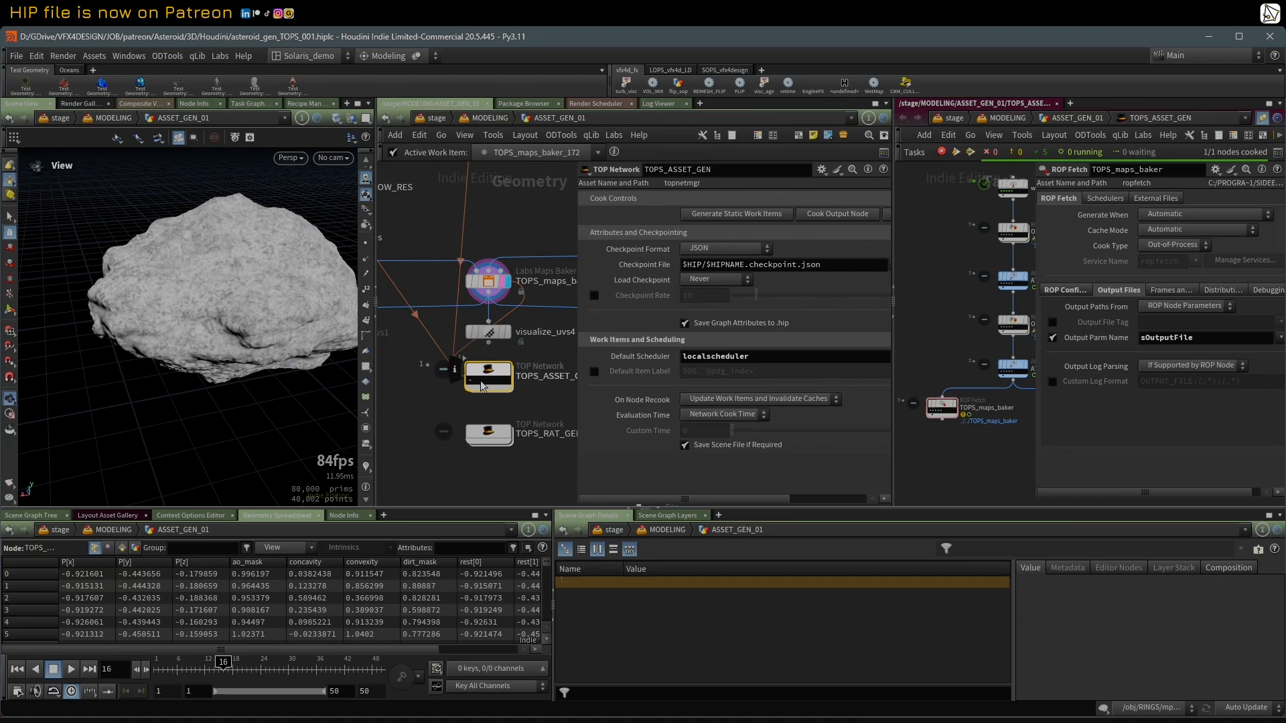
pyautogui.moveTo(516, 404)
pyautogui.mouseDown(button='middle')
pyautogui.moveTo(478, 413)
pyautogui.moveTo(497, 419)
pyautogui.mouseUp(button='middle')
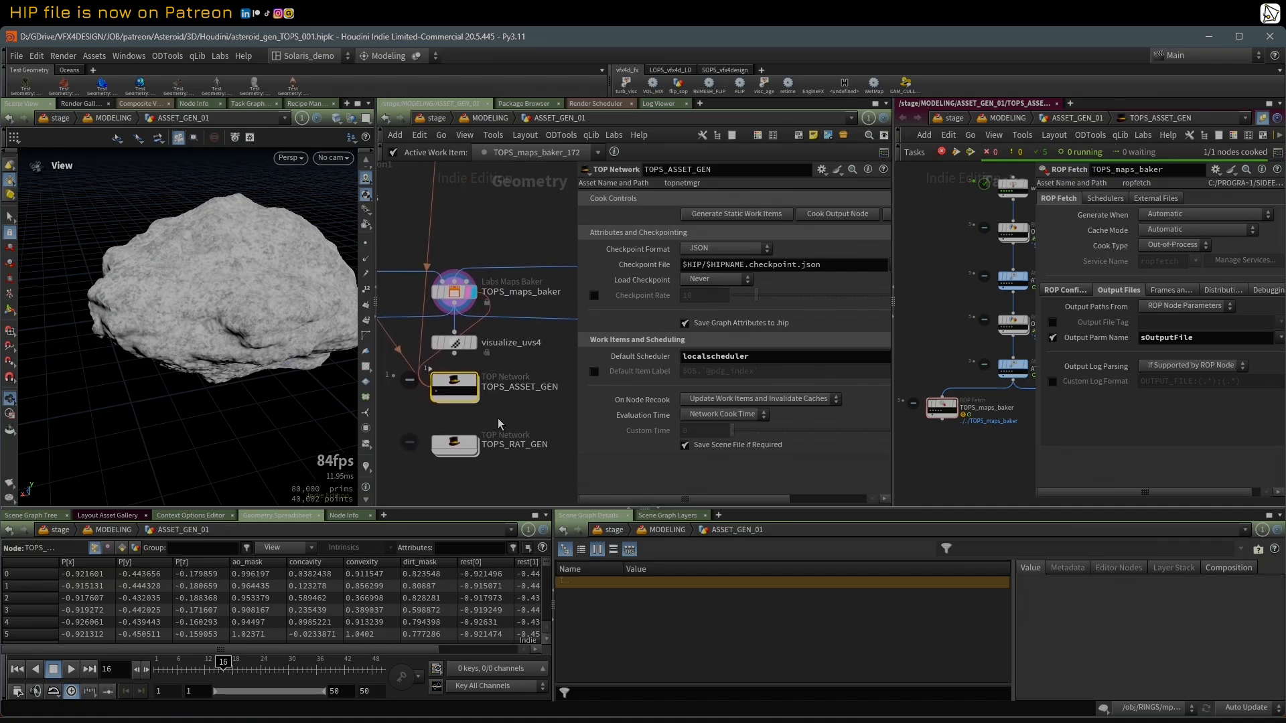
pyautogui.scroll(-1, 497, 419)
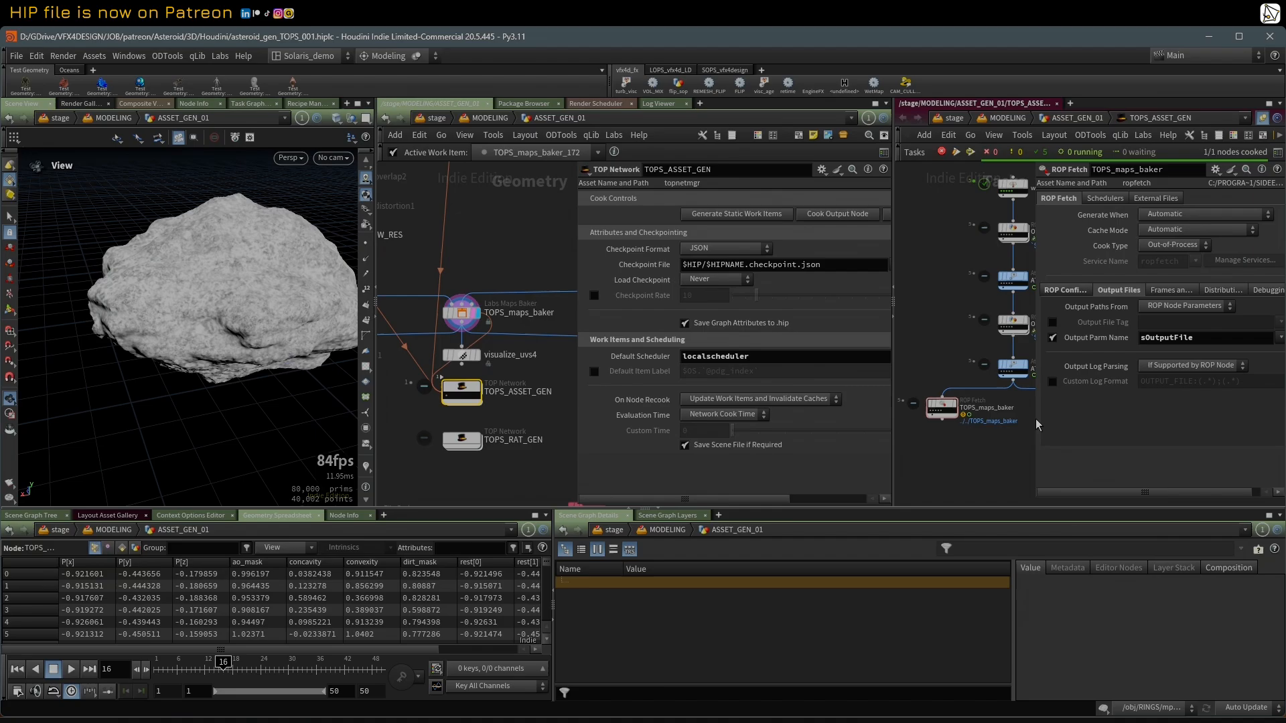
# Step: Show more of the task network and compare asteroid variations by activating different work items of TOPS_ASSET_GEN
pyautogui.moveTo(1035, 419); pyautogui.dragTo(1128, 416)
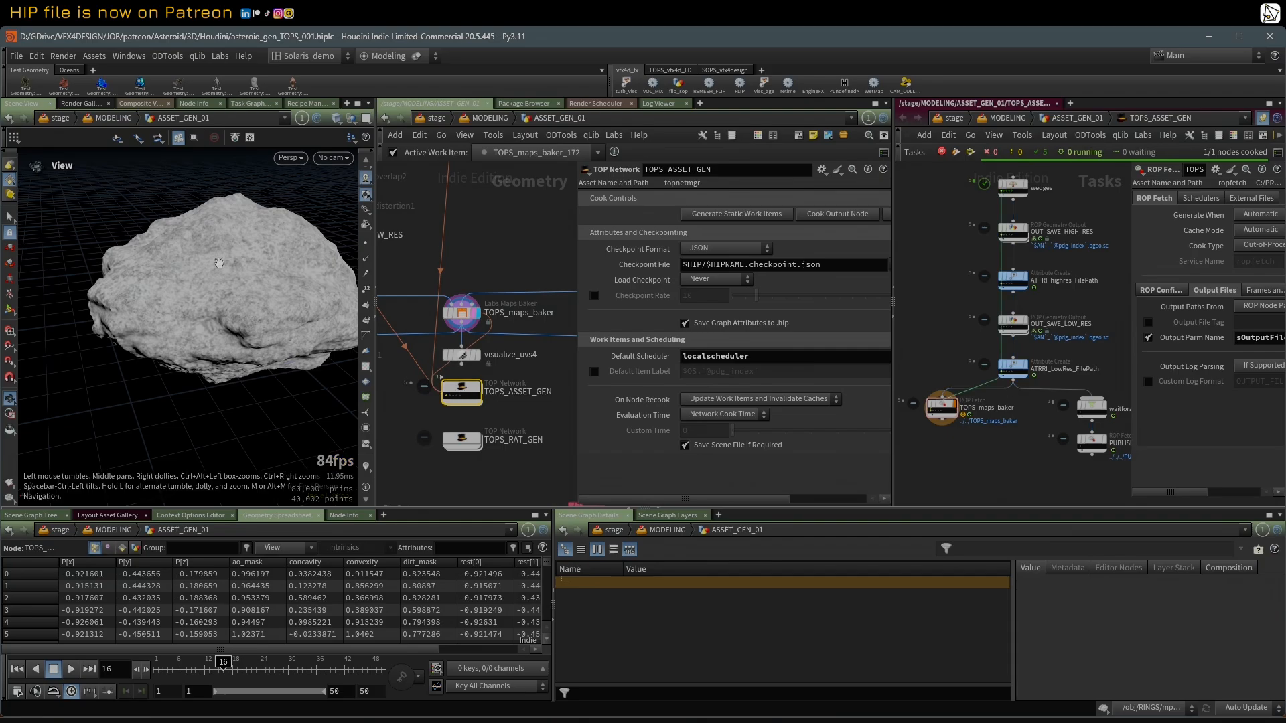
pyautogui.moveTo(214, 259); pyautogui.dragTo(260, 300)
pyautogui.click(454, 396)
pyautogui.moveTo(260, 300); pyautogui.dragTo(236, 297, button='right')
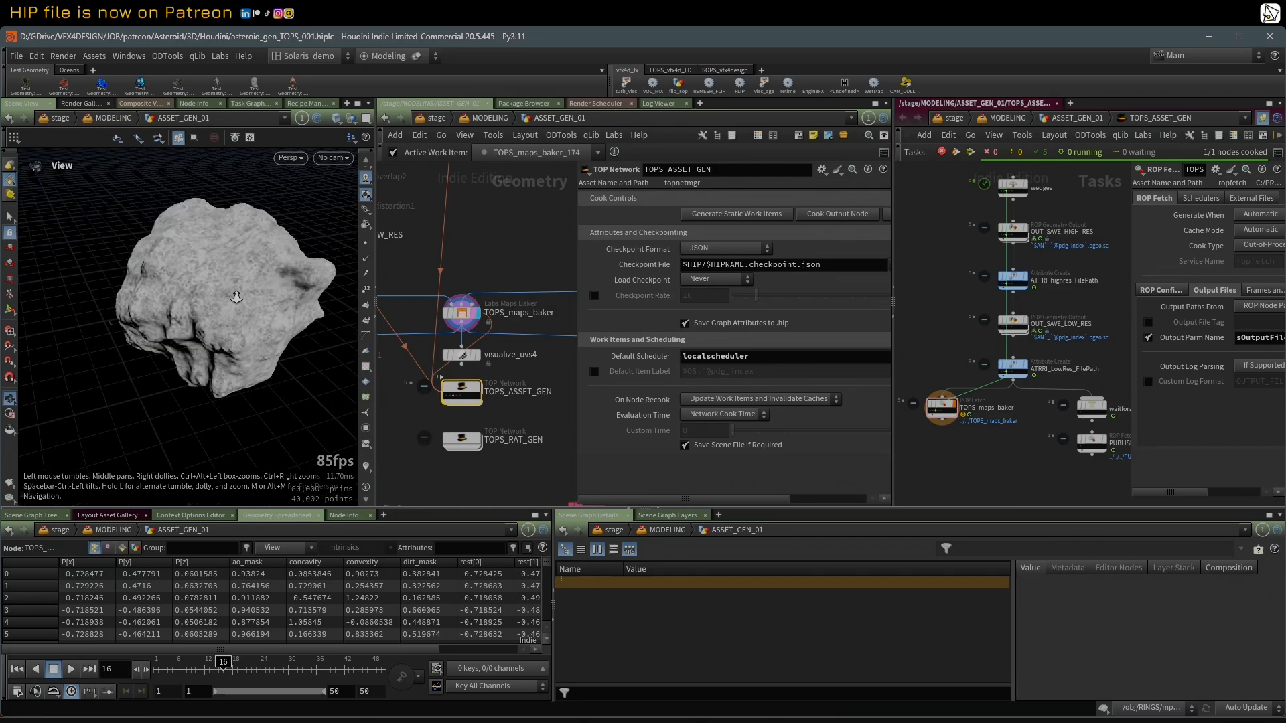
pyautogui.click(448, 400)
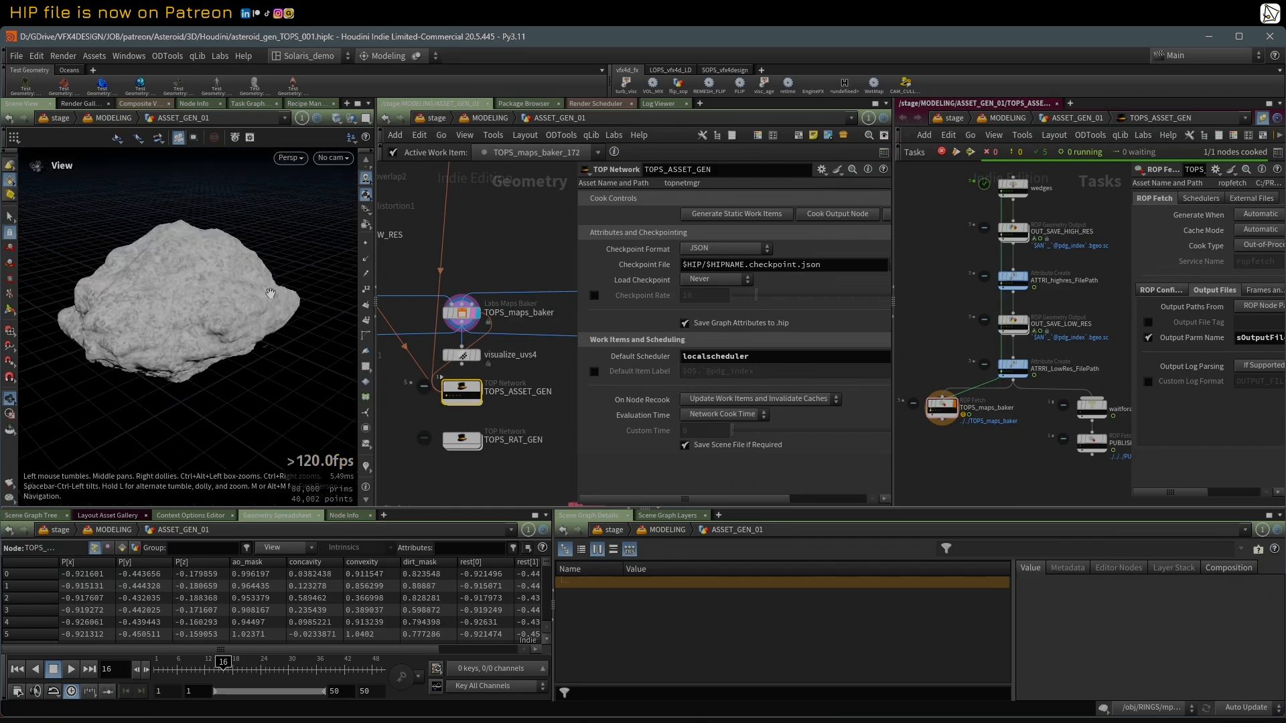
pyautogui.moveTo(270, 294); pyautogui.dragTo(236, 303)
# Step: Examine TOPS_maps_baker's bake settings again with TOPS_ASSET_GEN and inspect the selected asteroid wedge in the viewport
pyautogui.scroll(-2, 524, 286)
pyautogui.scroll(1, 491, 259)
pyautogui.moveTo(491, 258); pyautogui.dragTo(507, 316, button='middle')
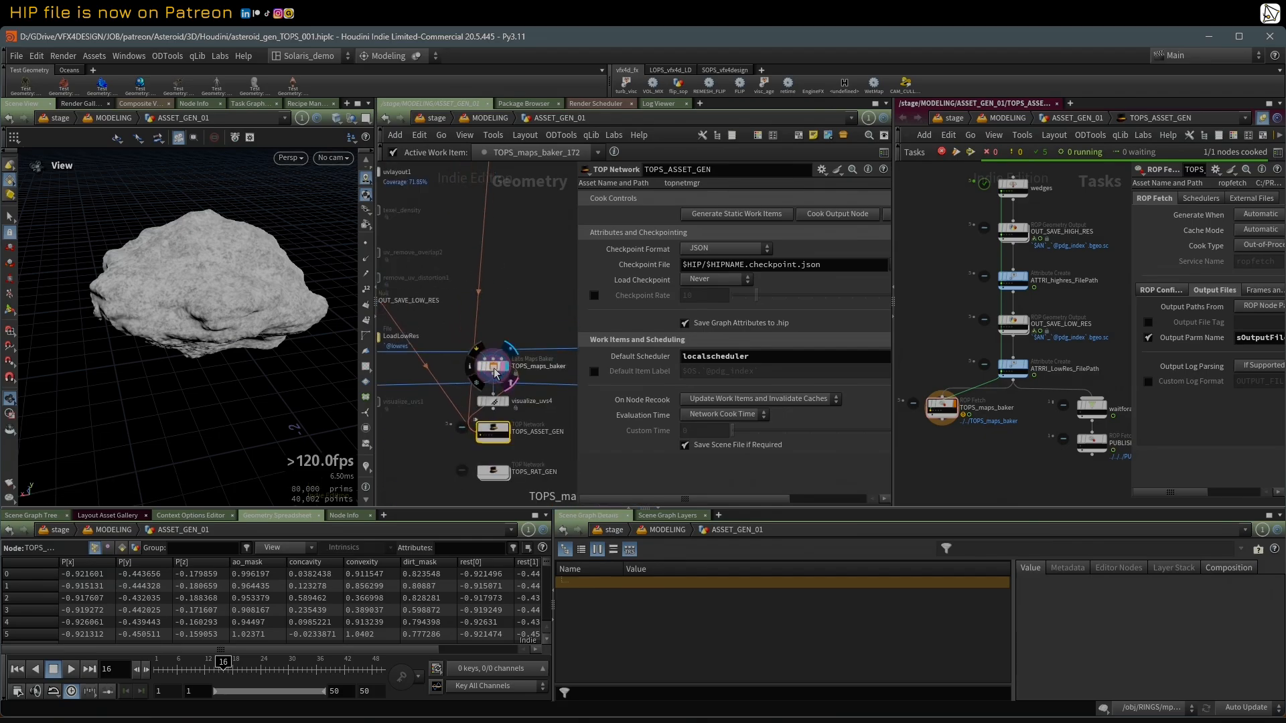
pyautogui.click(494, 369)
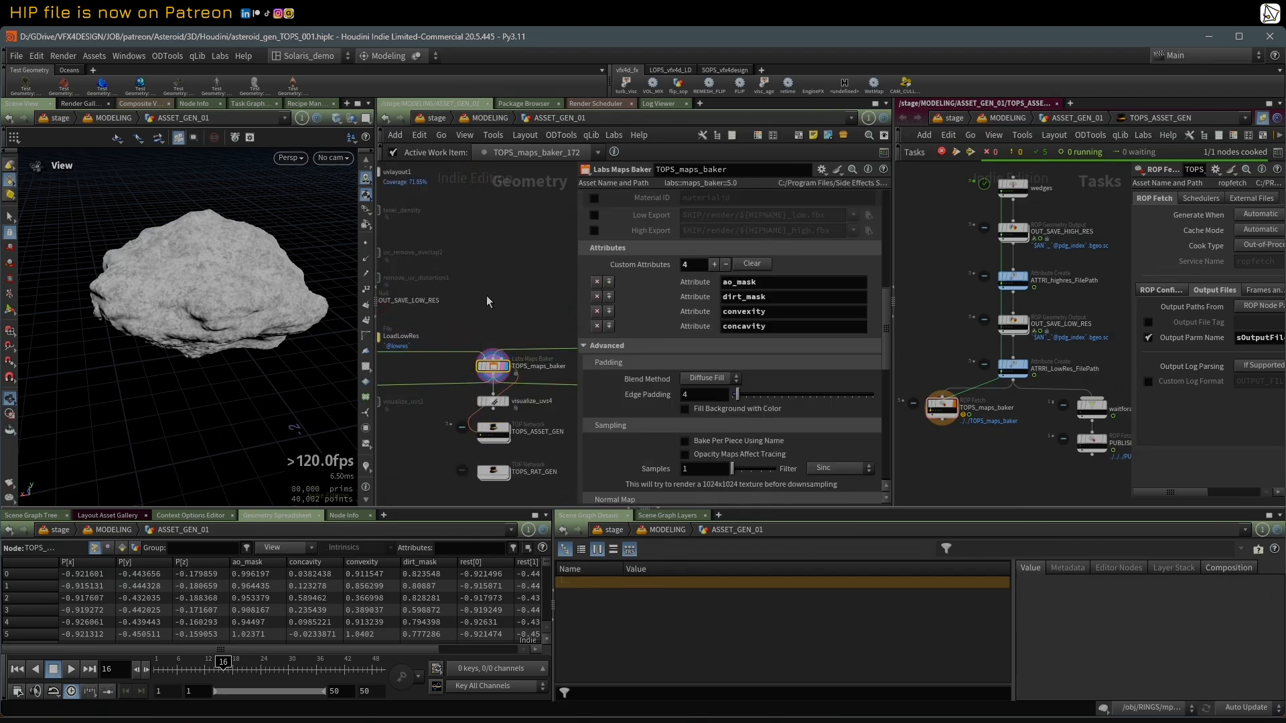
pyautogui.scroll(-1, 482, 305)
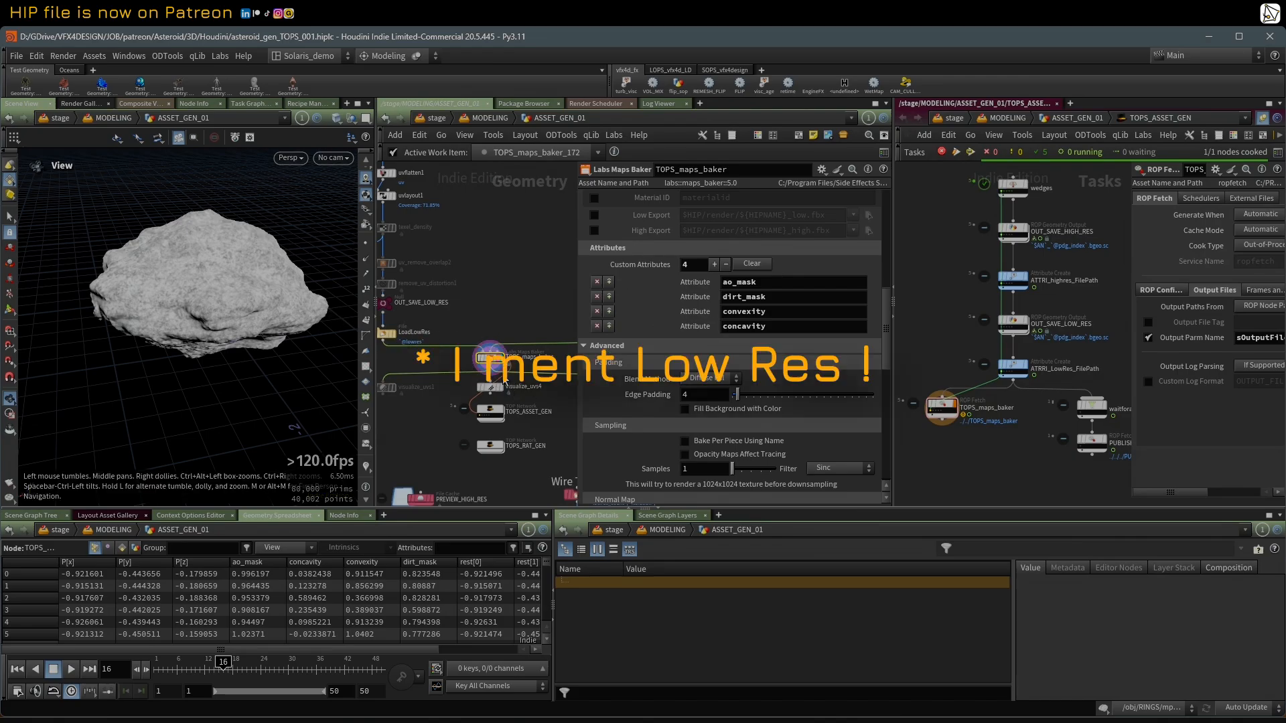
pyautogui.click(490, 412)
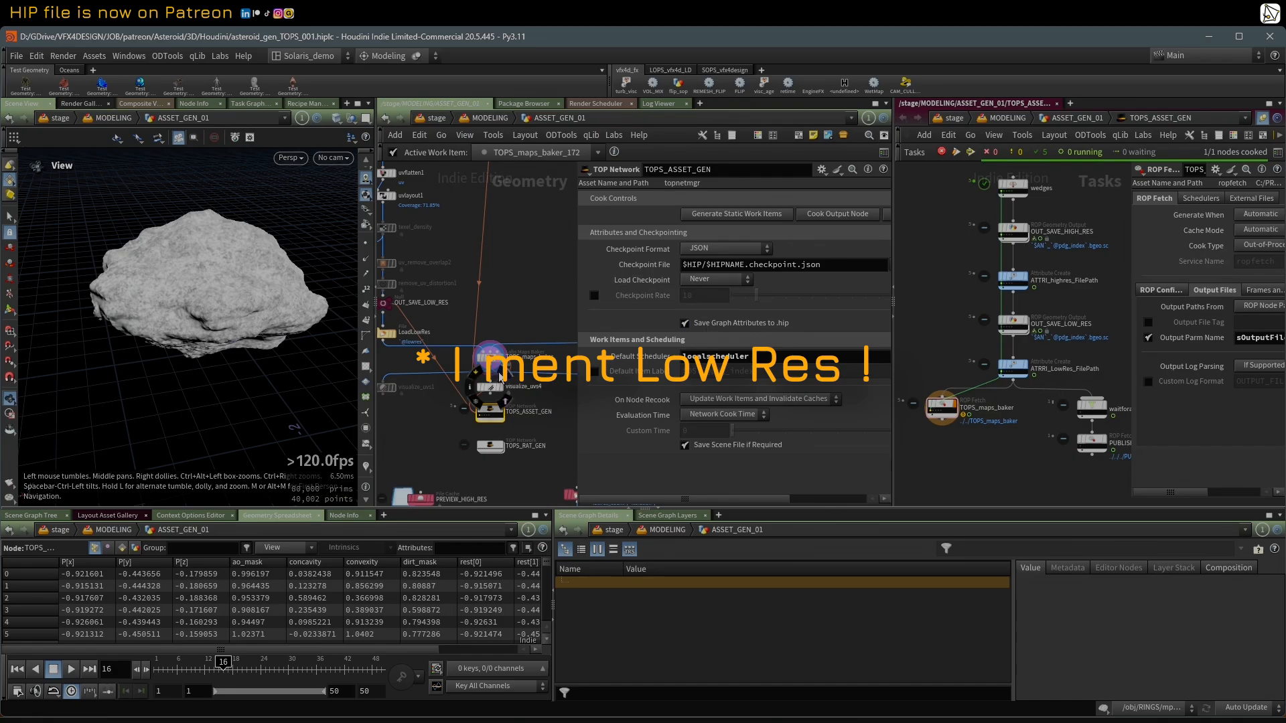
pyautogui.click(489, 357)
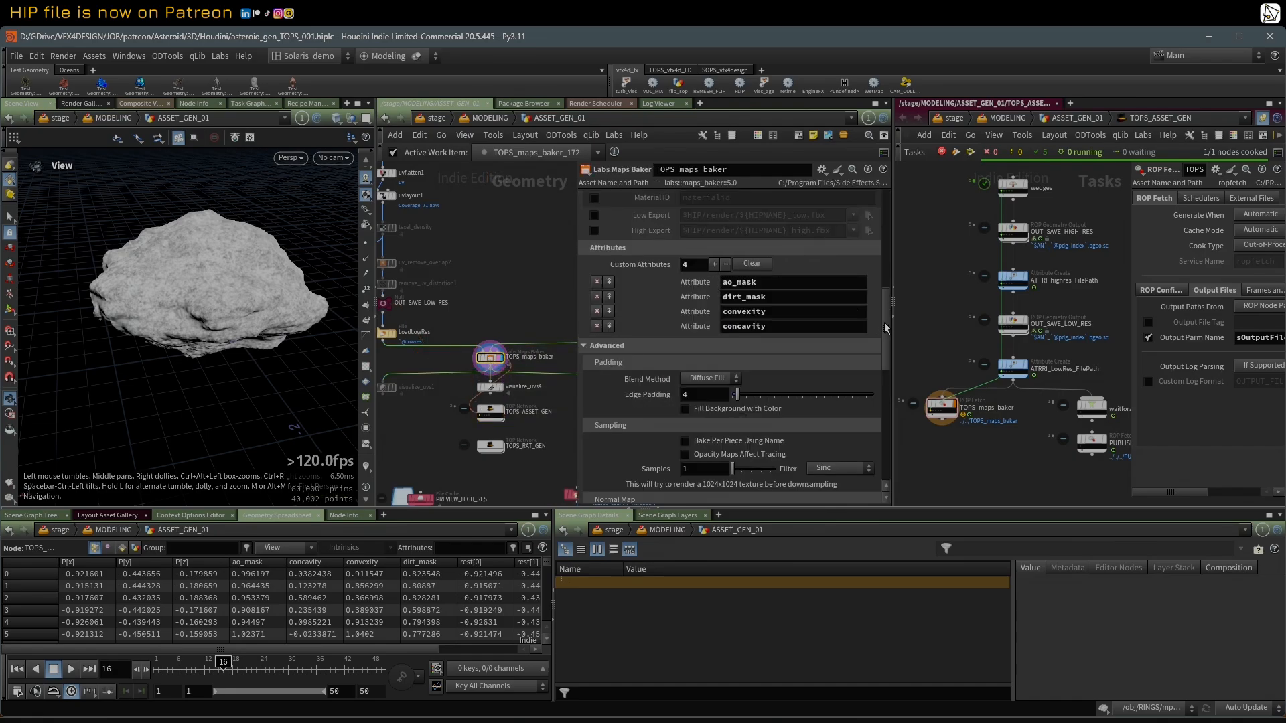
pyautogui.moveTo(886, 328); pyautogui.dragTo(982, 209)
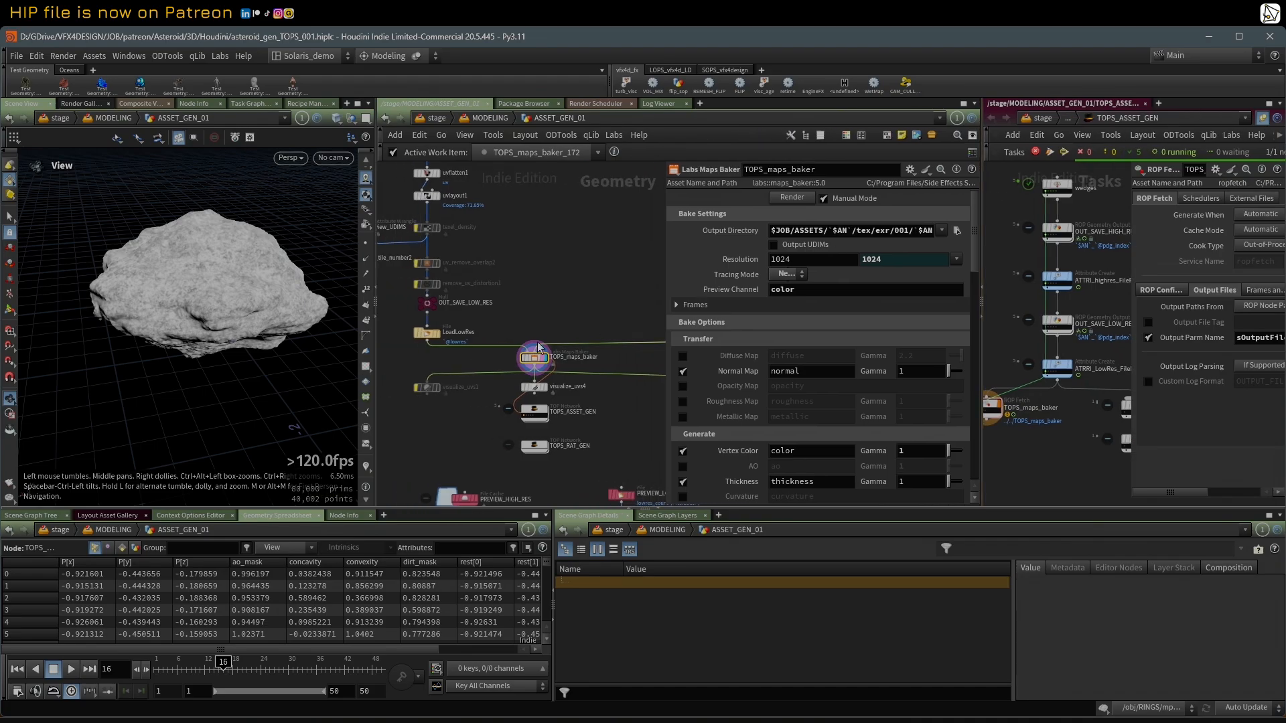
pyautogui.moveTo(229, 259); pyautogui.dragTo(135, 263)
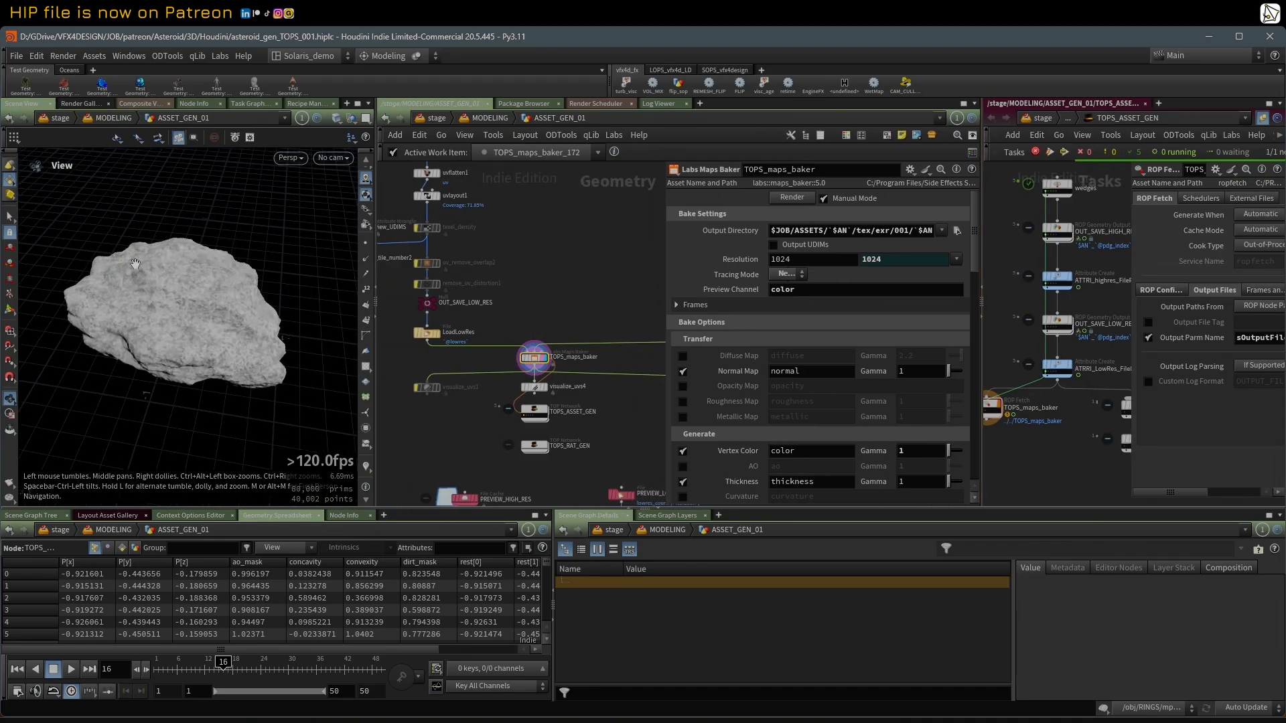
# Step: Browse the exported Asteroid_A asset folders from the asset's root down to tex/exr/001, and move the file window aside
pyautogui.moveTo(0, 119); pyautogui.dragTo(219, 115)
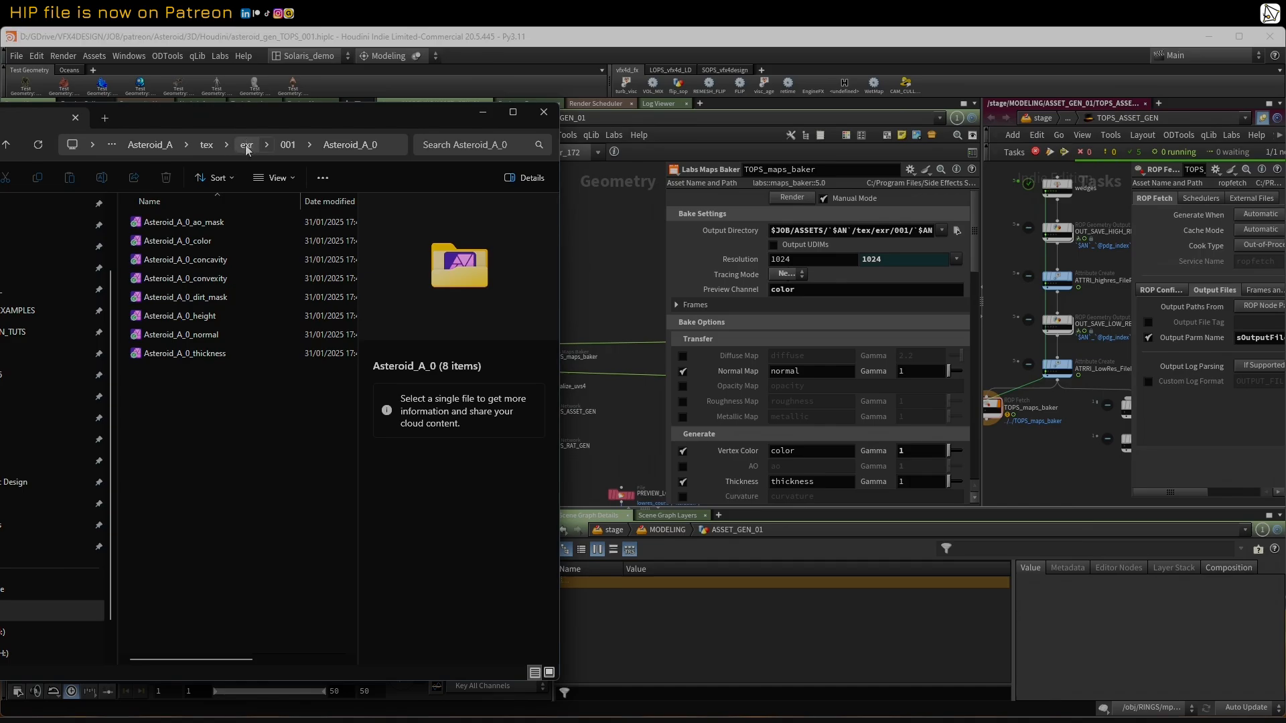
pyautogui.click(150, 145)
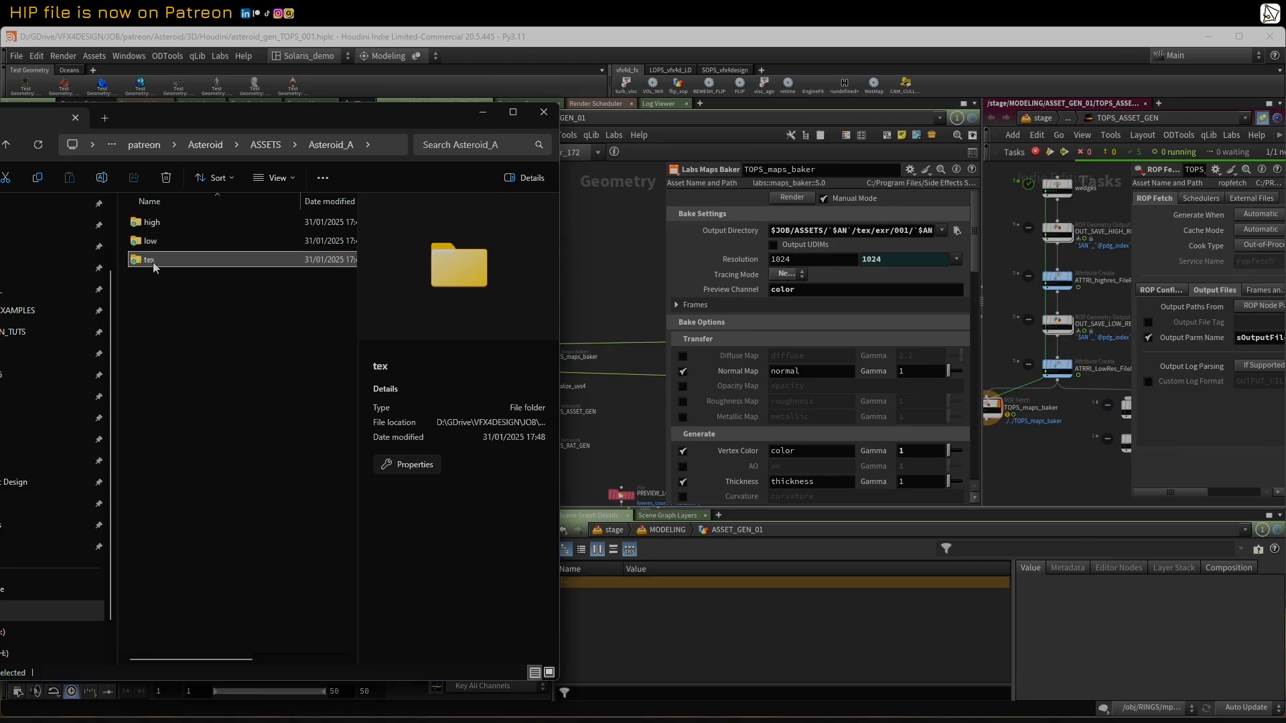
pyautogui.doubleClick(153, 266)
pyautogui.doubleClick(157, 228)
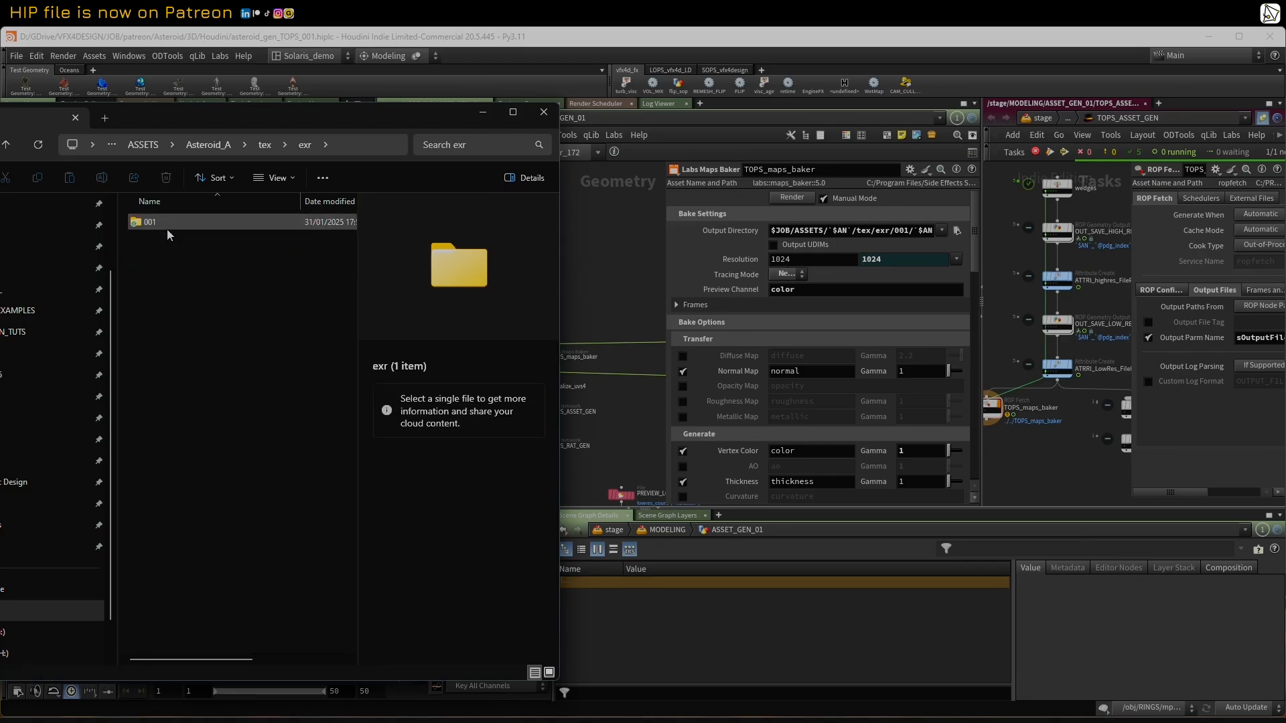
pyautogui.doubleClick(164, 223)
pyautogui.moveTo(324, 121); pyautogui.dragTo(0, 143)
# Step: Display visualize_uvs4 below TOPS_maps_baker to check the asteroid's UV islands, and bypass that node
pyautogui.moveTo(661, 297); pyautogui.dragTo(766, 298)
pyautogui.scroll(-2, 603, 268)
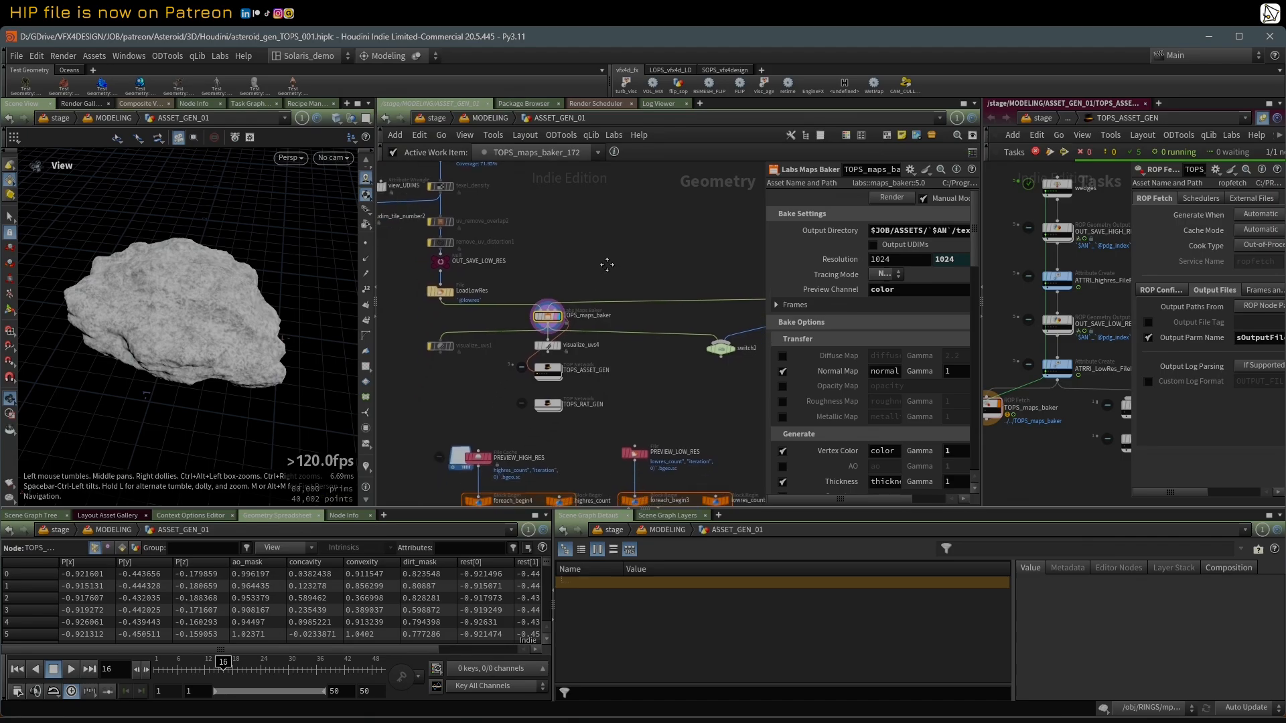
pyautogui.moveTo(635, 378); pyautogui.dragTo(590, 379, button='middle')
pyautogui.scroll(1, 562, 367)
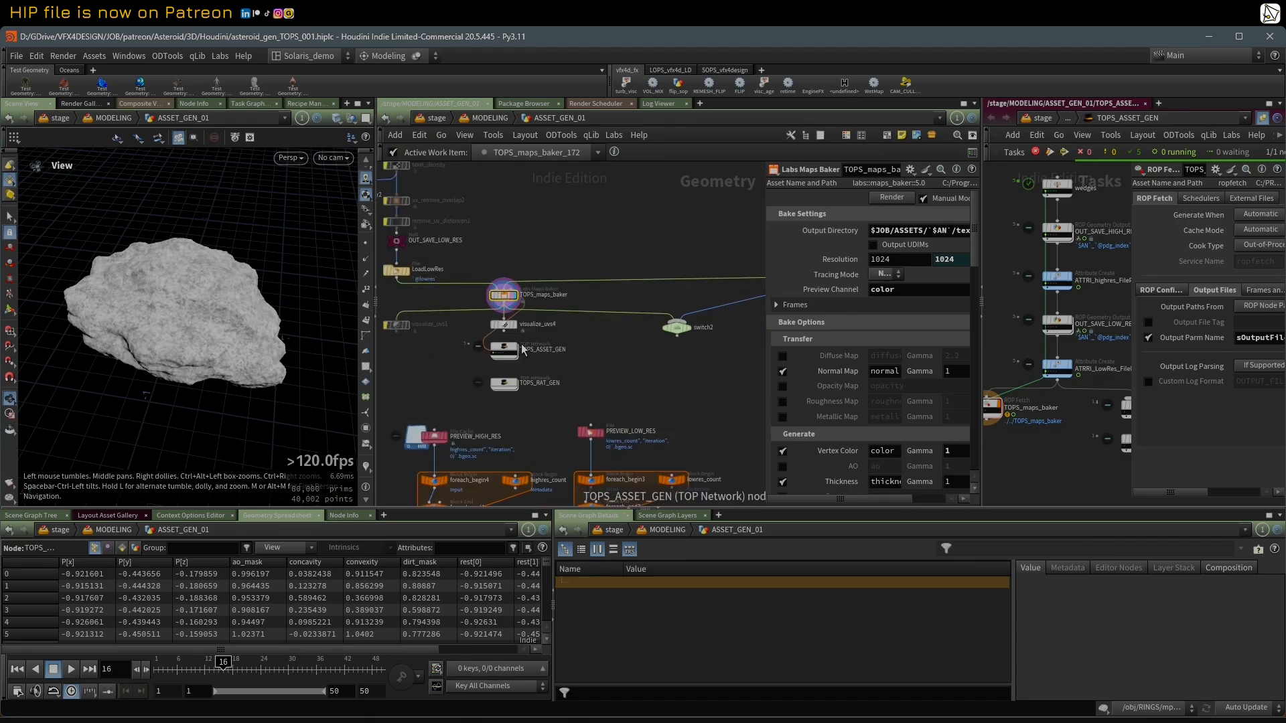
pyautogui.click(514, 326)
pyautogui.moveTo(178, 324); pyautogui.dragTo(197, 301)
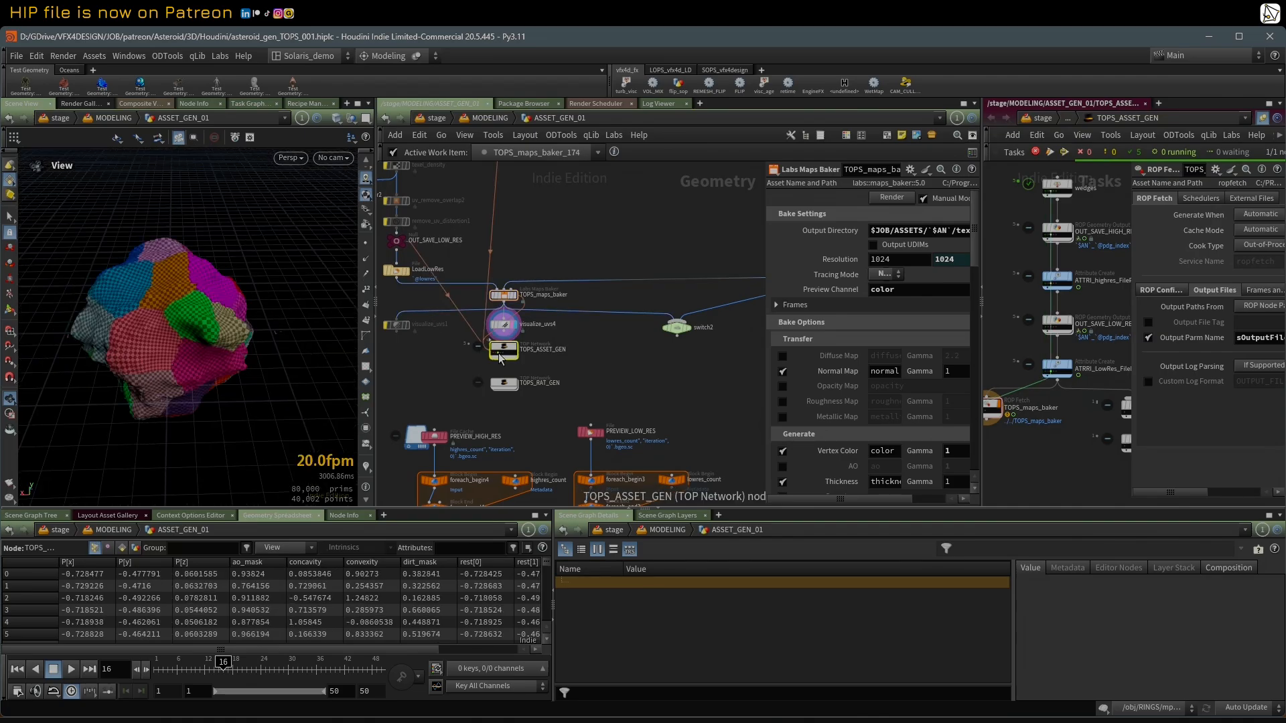
pyautogui.click(489, 325)
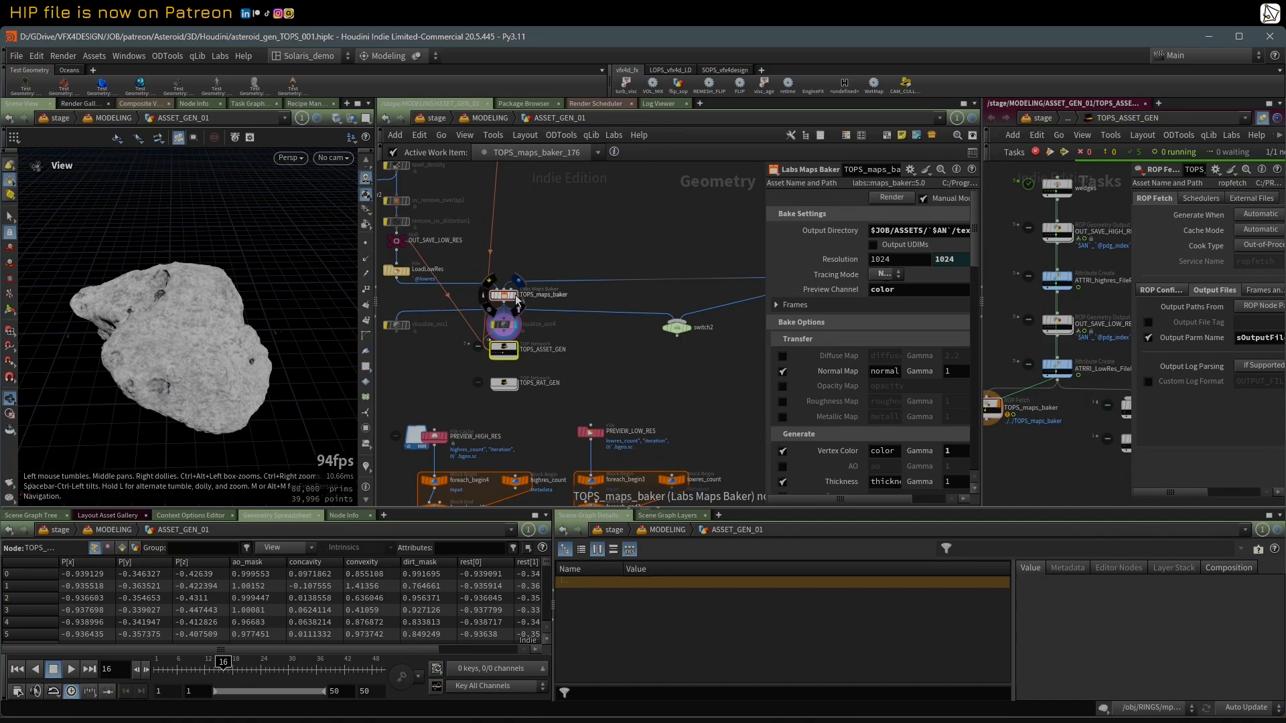
# Step: Inspect the baked asteroid and select the colour node chain down to normal13 that feeds TOPS_maps_baker
pyautogui.moveTo(195, 335); pyautogui.dragTo(161, 295)
pyautogui.scroll(3, 510, 301)
pyautogui.scroll(-8, 511, 301)
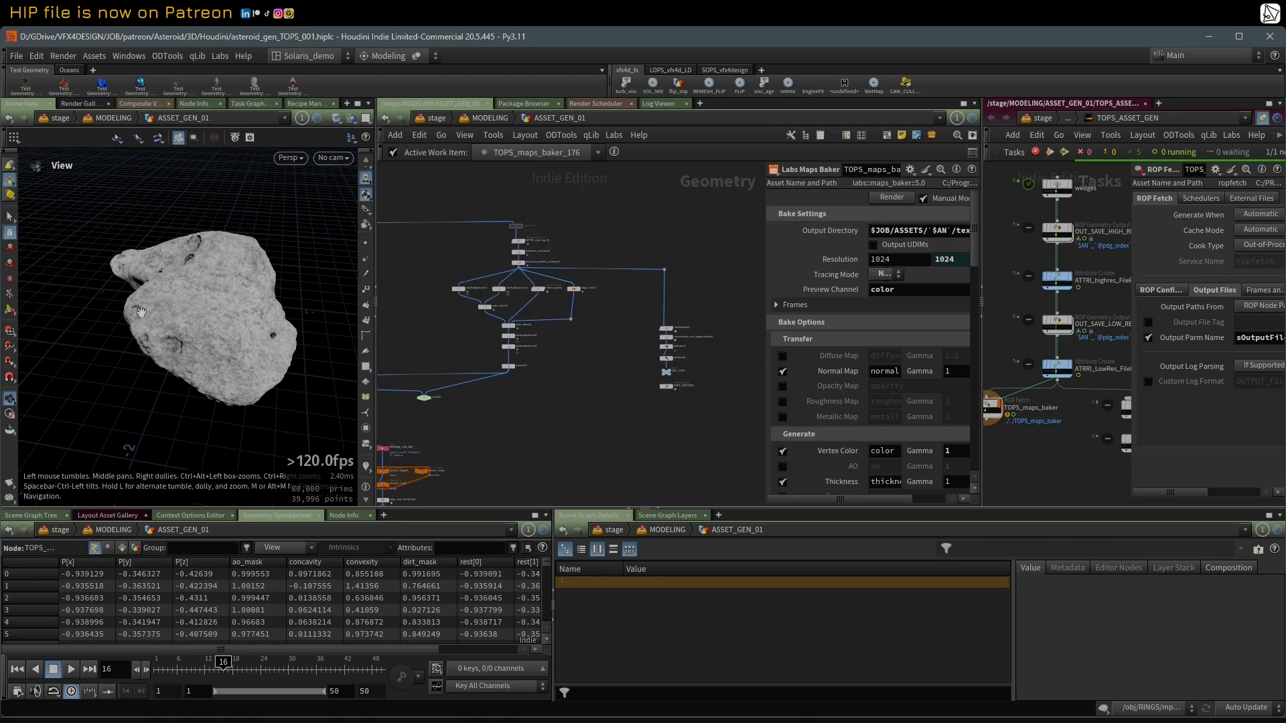
pyautogui.scroll(3, 666, 349)
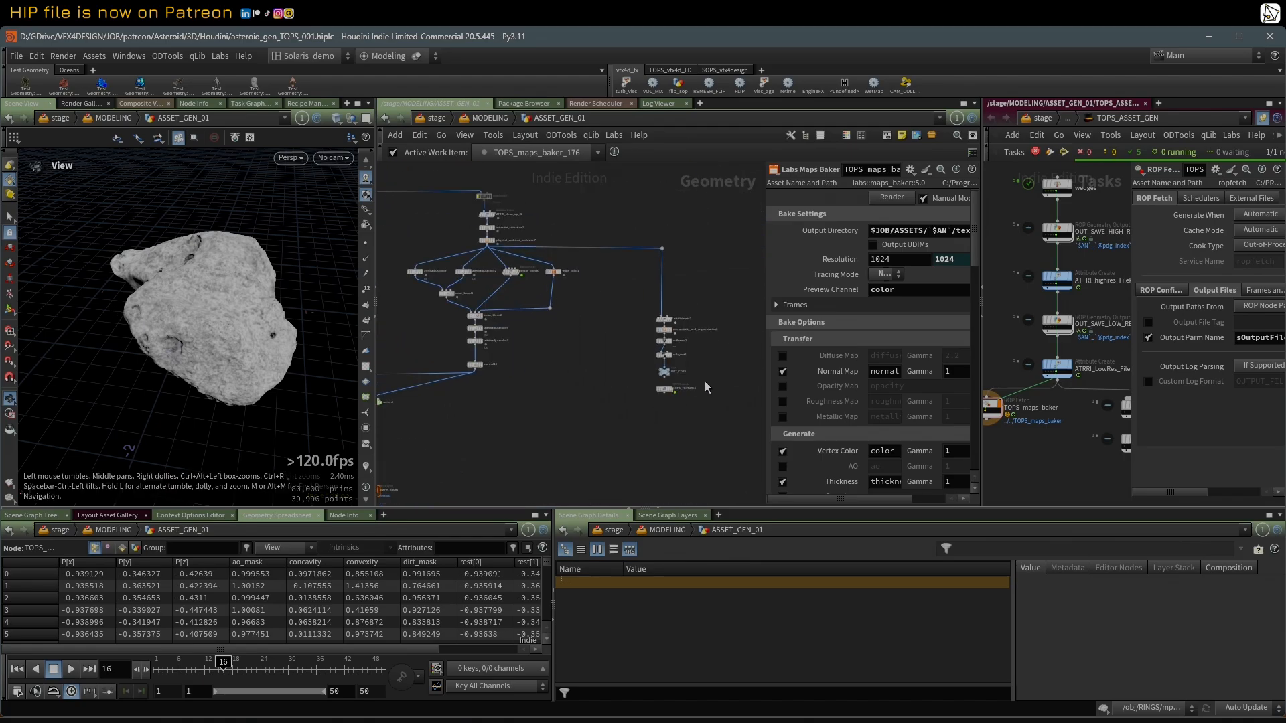
pyautogui.scroll(1, 672, 397)
pyautogui.scroll(-4, 587, 380)
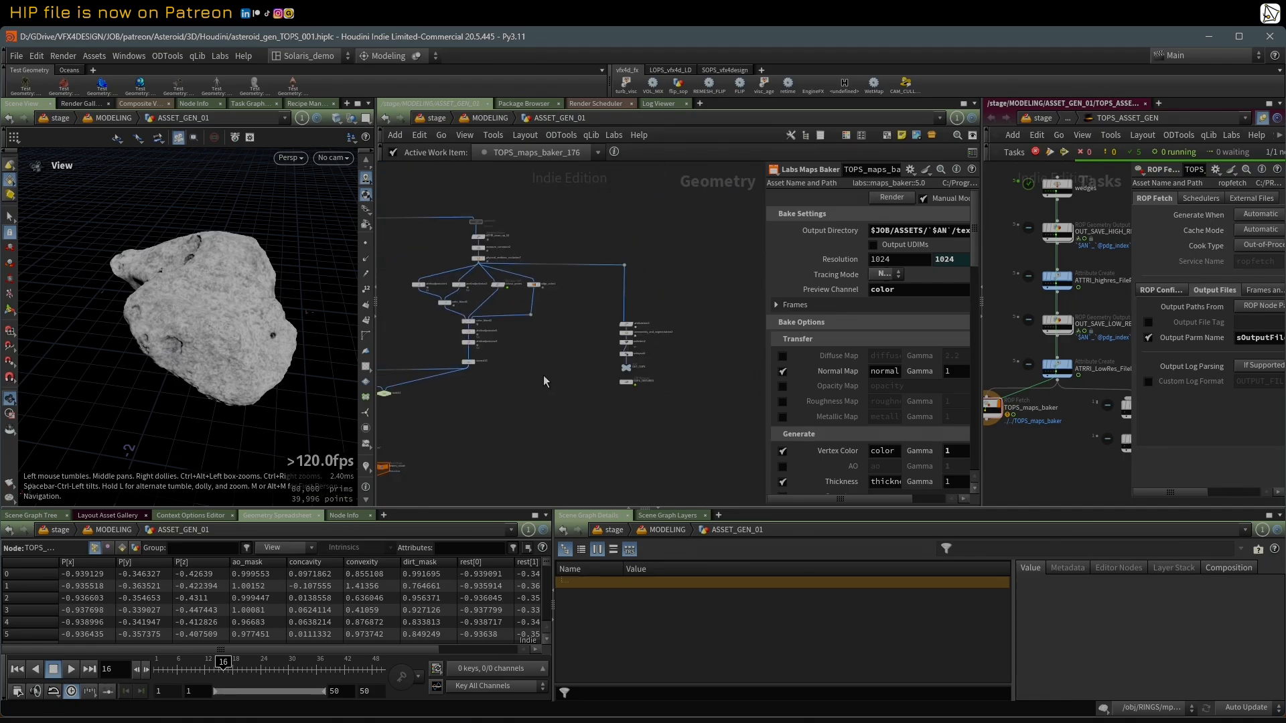
pyautogui.moveTo(546, 379); pyautogui.dragTo(726, 396, button='middle')
pyautogui.scroll(2, 507, 361)
pyautogui.moveTo(619, 225); pyautogui.dragTo(587, 234, button='middle')
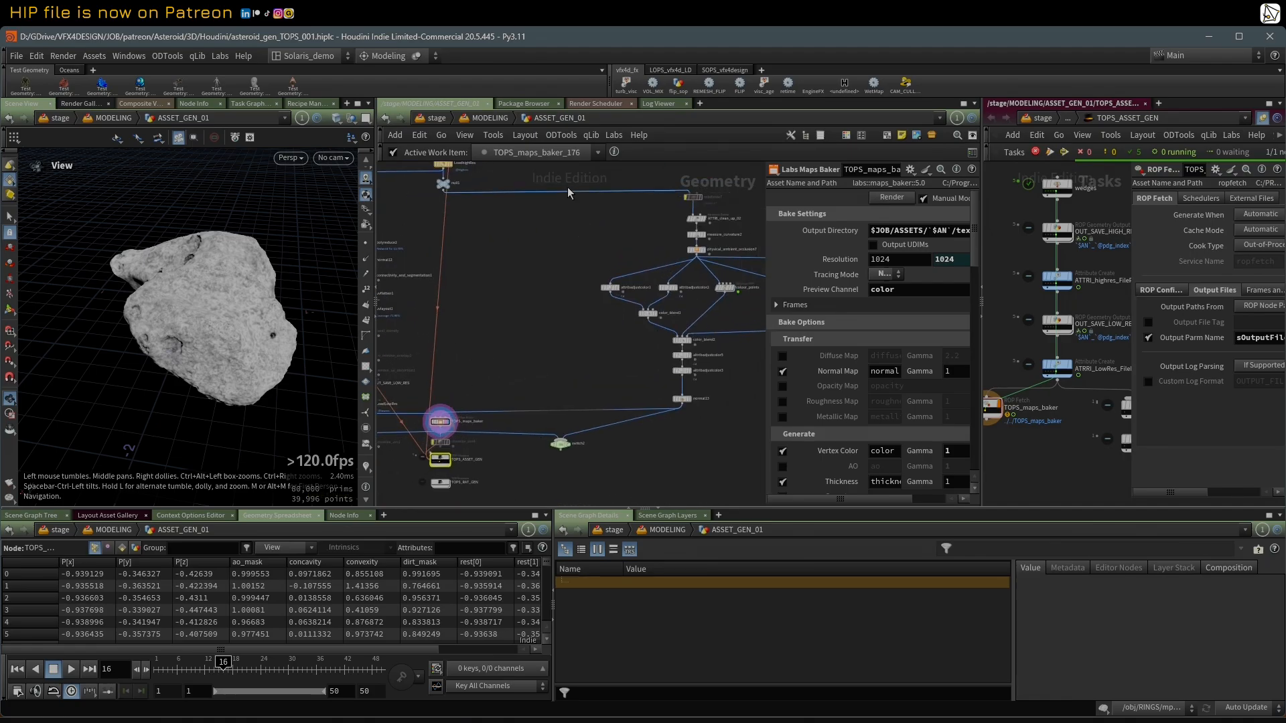
pyautogui.moveTo(561, 173); pyautogui.dragTo(765, 421)
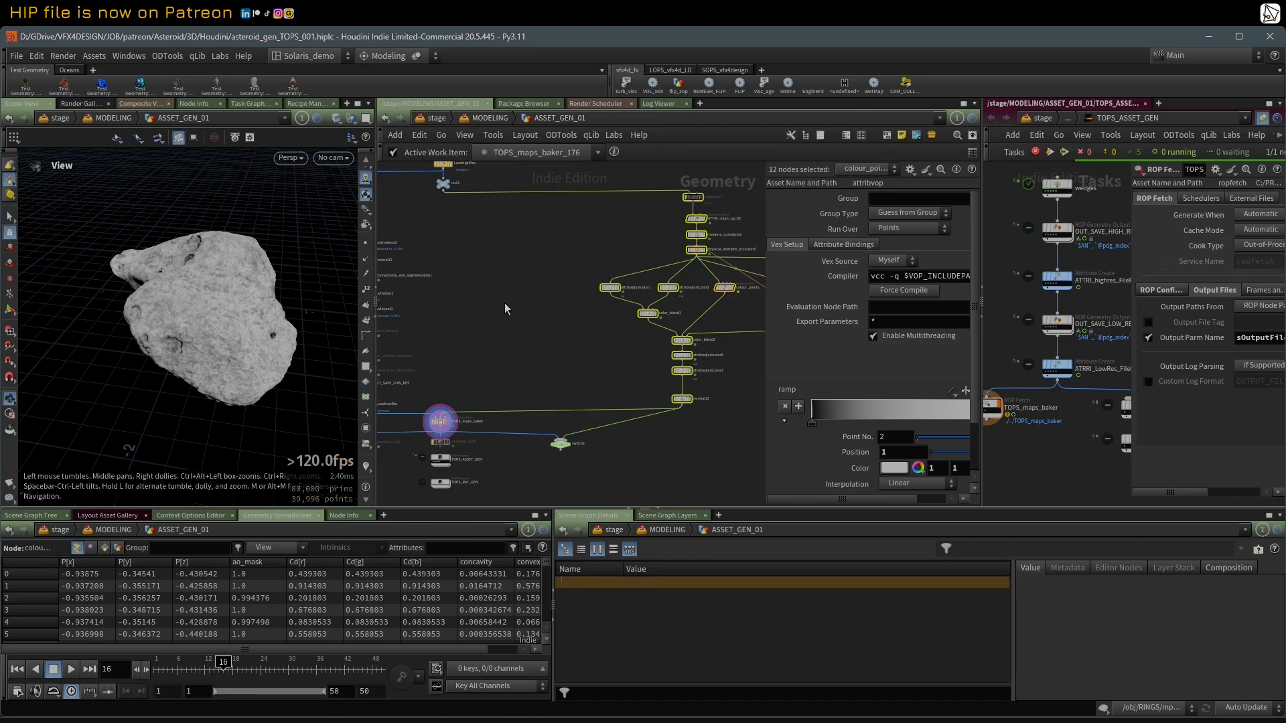
# Step: Reselect TOPS_maps_baker to show its bake settings and view the asteroid from another angle
pyautogui.scroll(3, 494, 407)
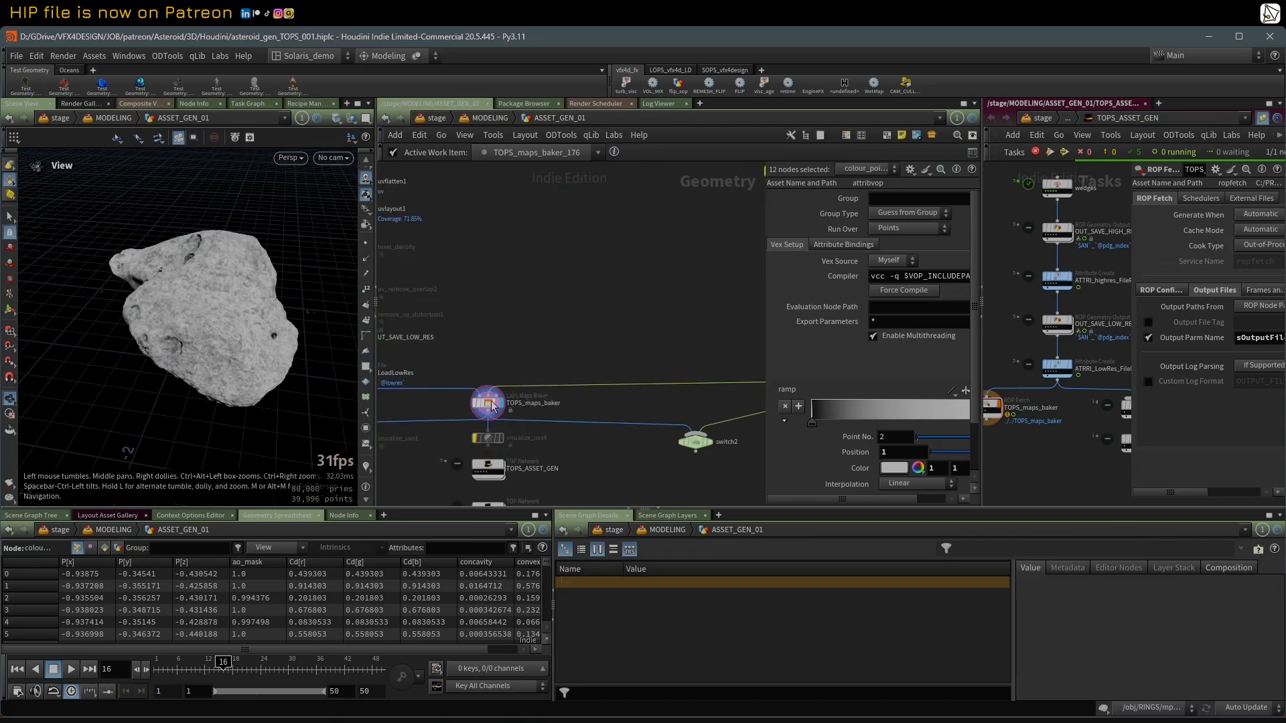
pyautogui.click(493, 406)
pyautogui.scroll(-3, 495, 409)
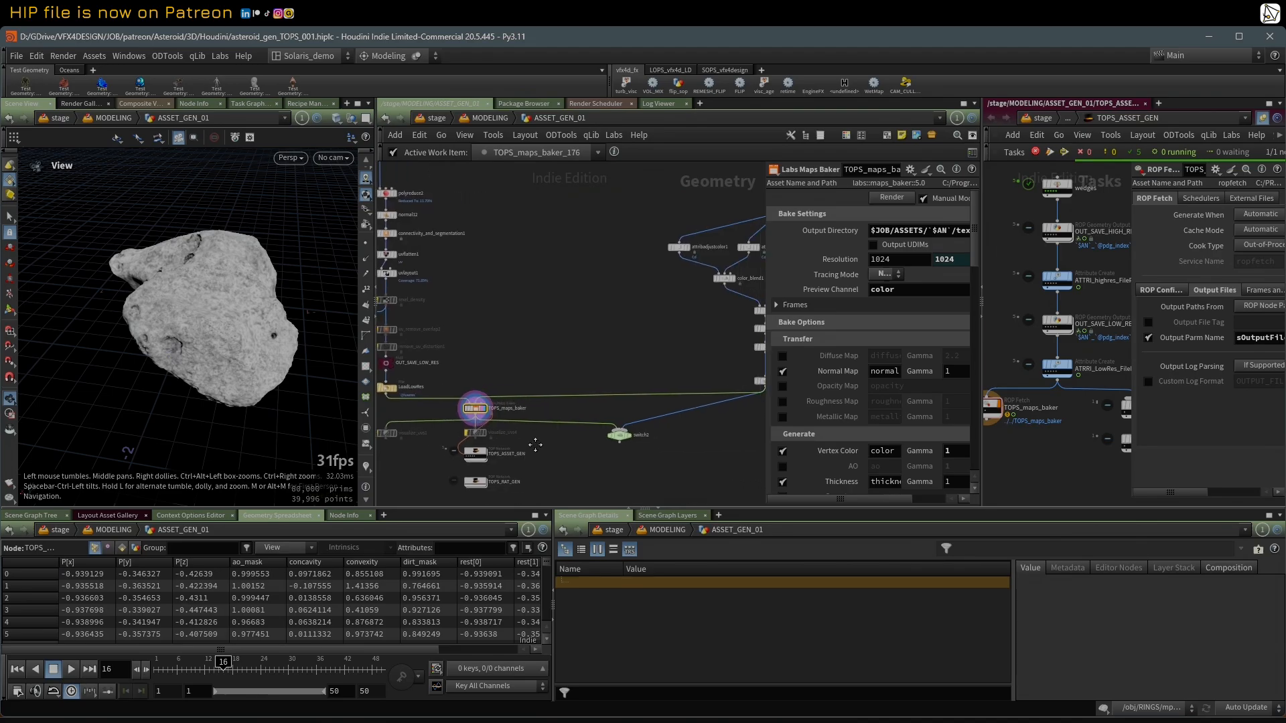
pyautogui.scroll(2, 469, 428)
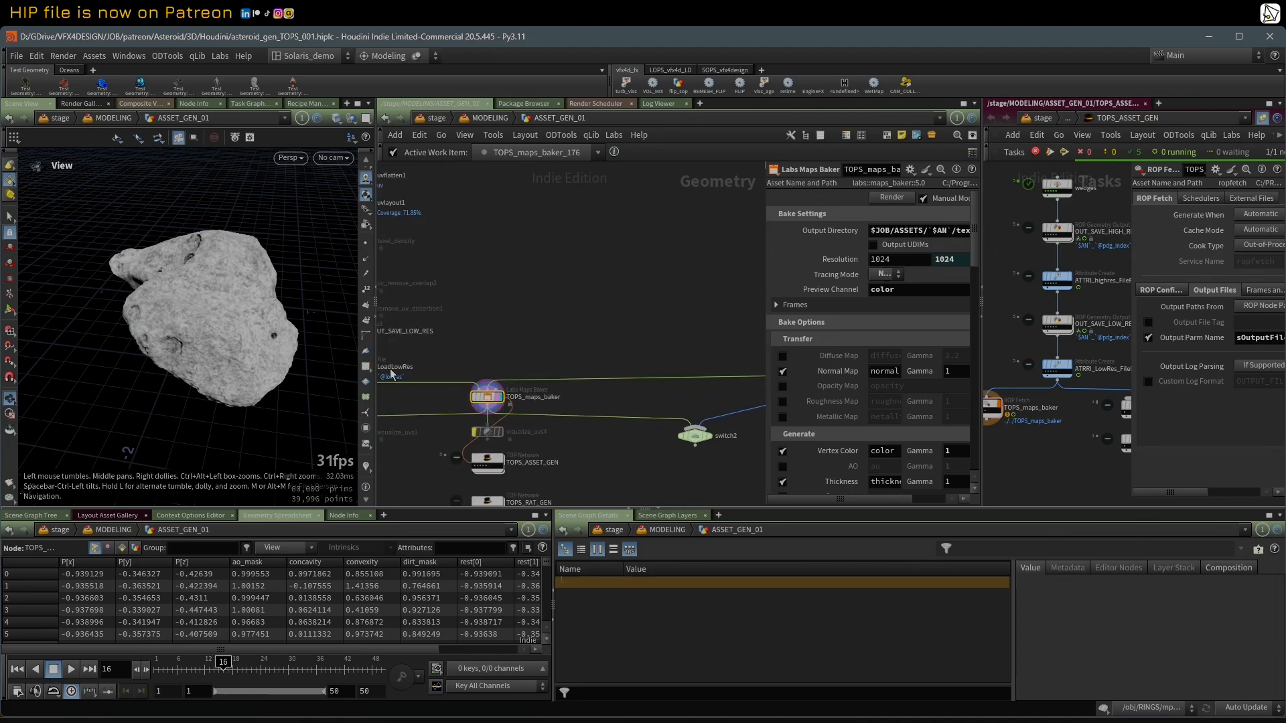
pyautogui.moveTo(252, 293); pyautogui.dragTo(221, 291)
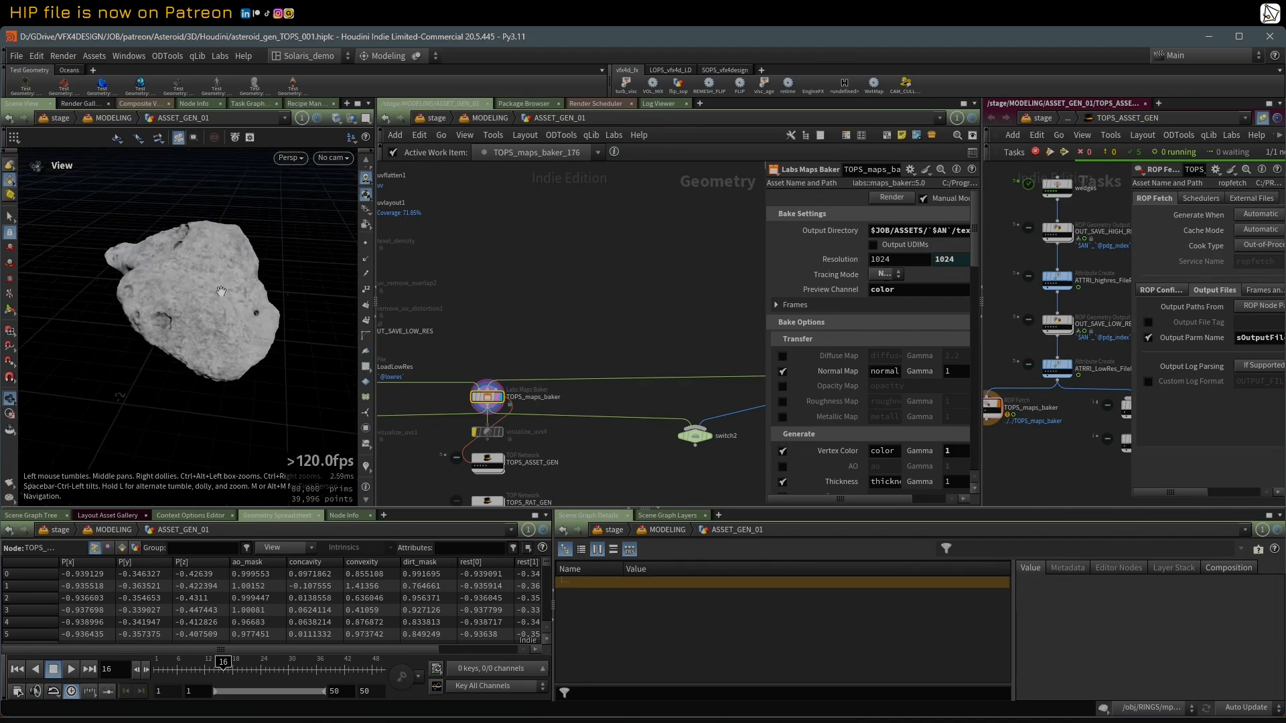
# Step: Display switch2 and set its Select Input to 1 to show the normal13 branch
pyautogui.moveTo(663, 387); pyautogui.dragTo(569, 353, button='middle')
pyautogui.scroll(1, 569, 353)
pyautogui.click(622, 411)
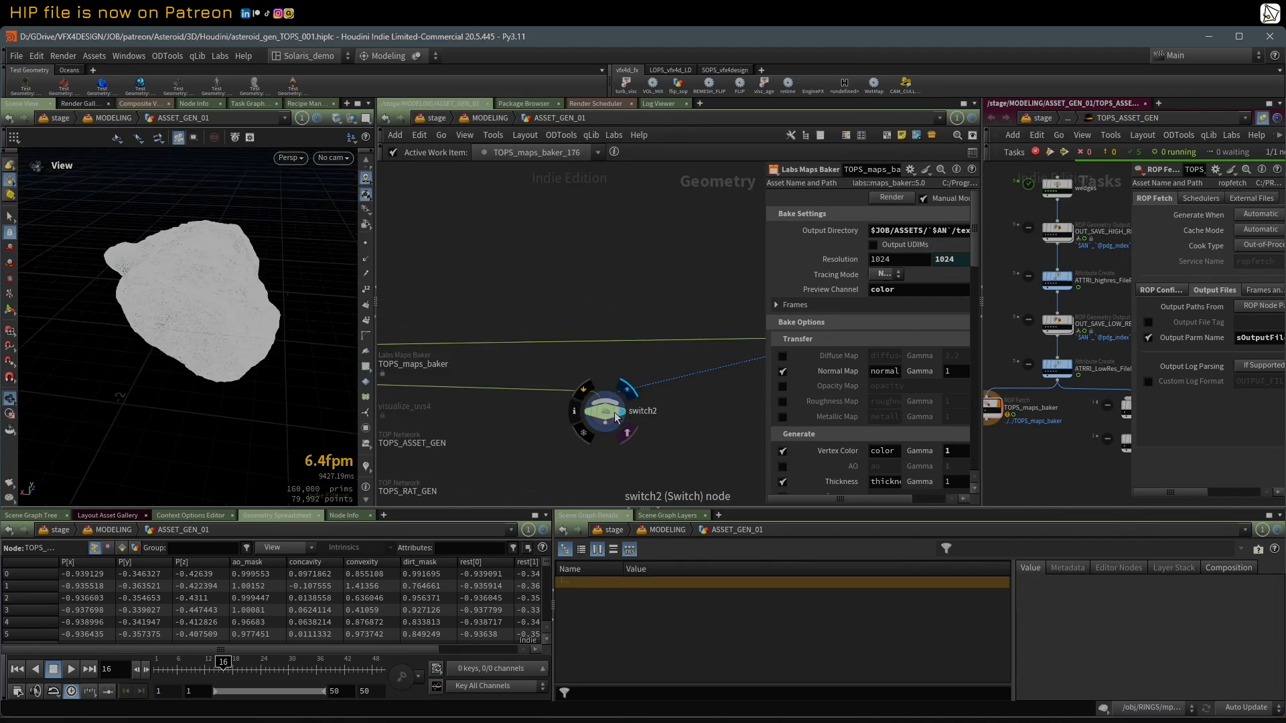
pyautogui.moveTo(205, 278); pyautogui.dragTo(225, 295)
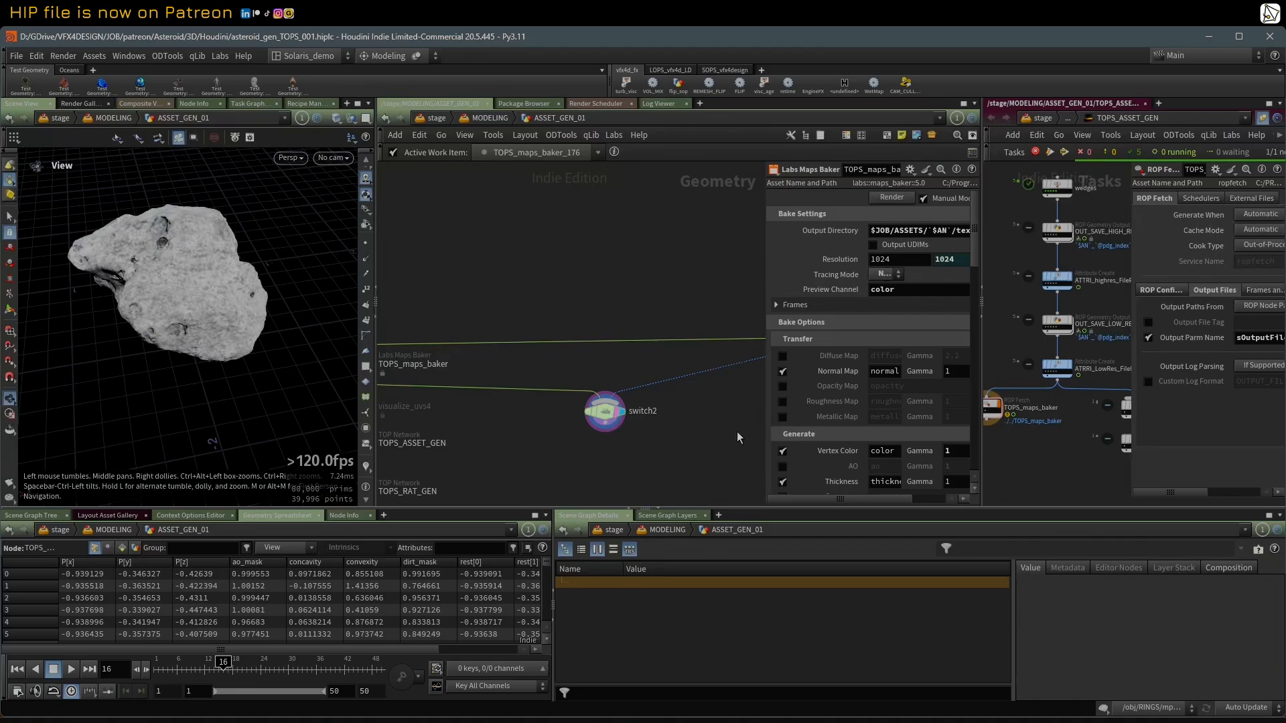
pyautogui.click(605, 411)
pyautogui.click(925, 199)
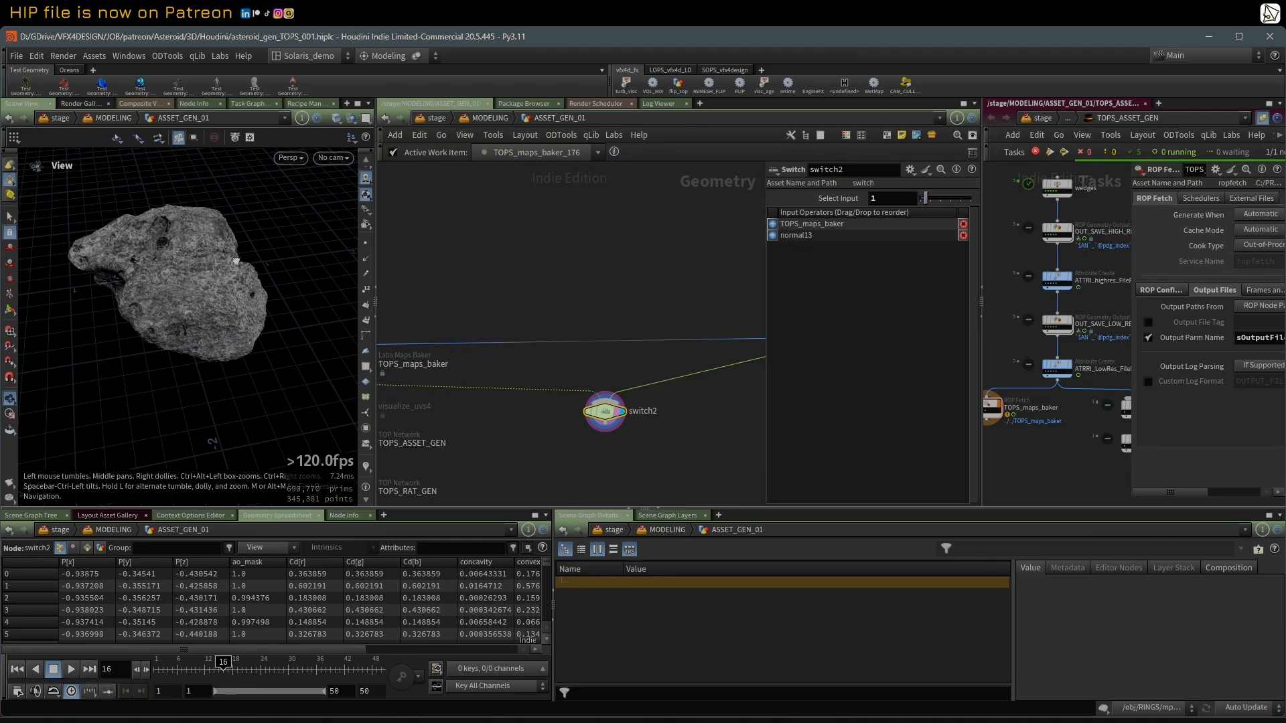
# Step: Inspect the high-res asteroid close up, toggling wireframe shading on and off
pyautogui.scroll(-5, 489, 316)
pyautogui.scroll(5, 221, 263)
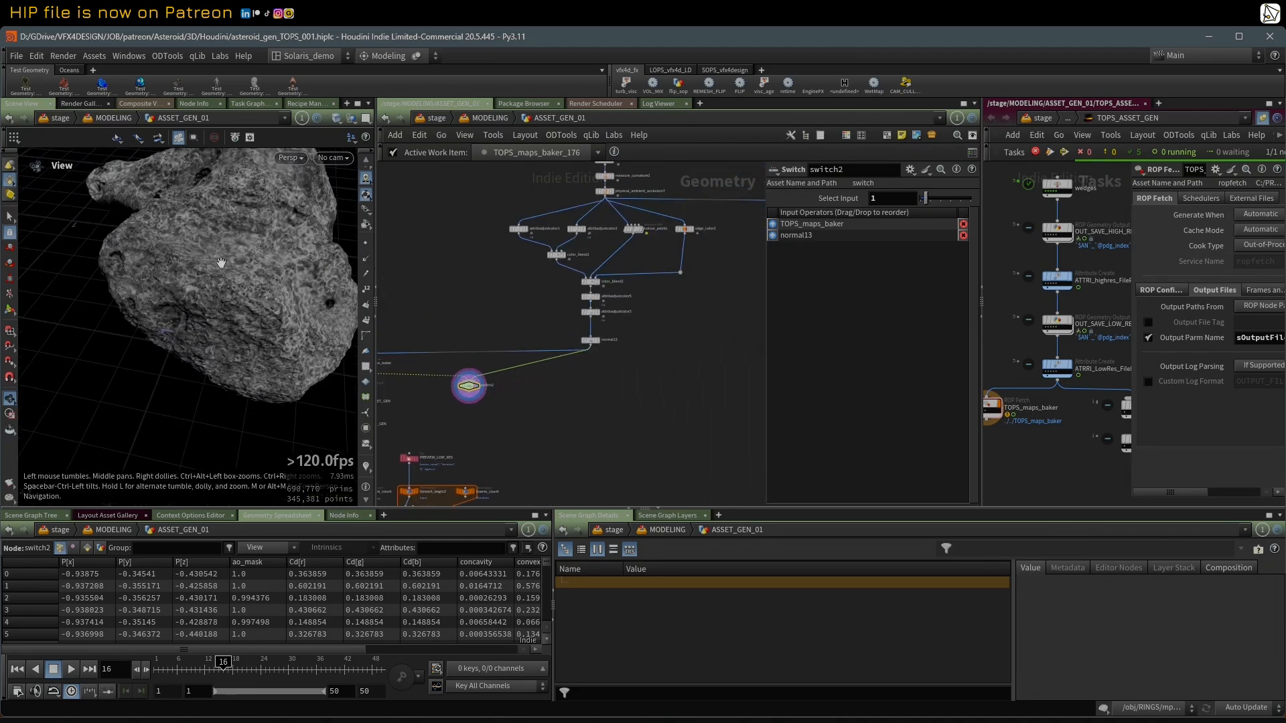
pyautogui.moveTo(221, 263); pyautogui.dragTo(183, 309, button='middle')
pyautogui.scroll(2, 183, 310)
pyautogui.hotkey('shift', 'w')
pyautogui.hotkey('shift', 'w')
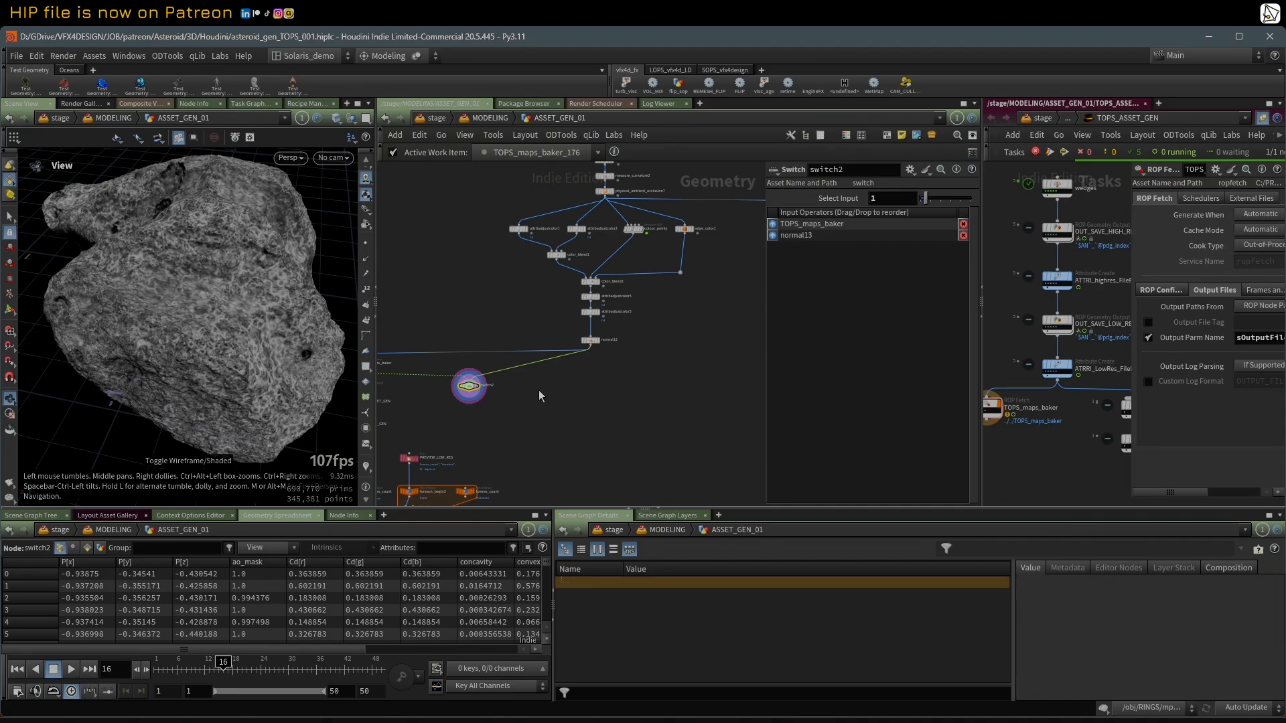
pyautogui.moveTo(526, 410); pyautogui.dragTo(635, 418, button='middle')
pyautogui.scroll(2, 611, 407)
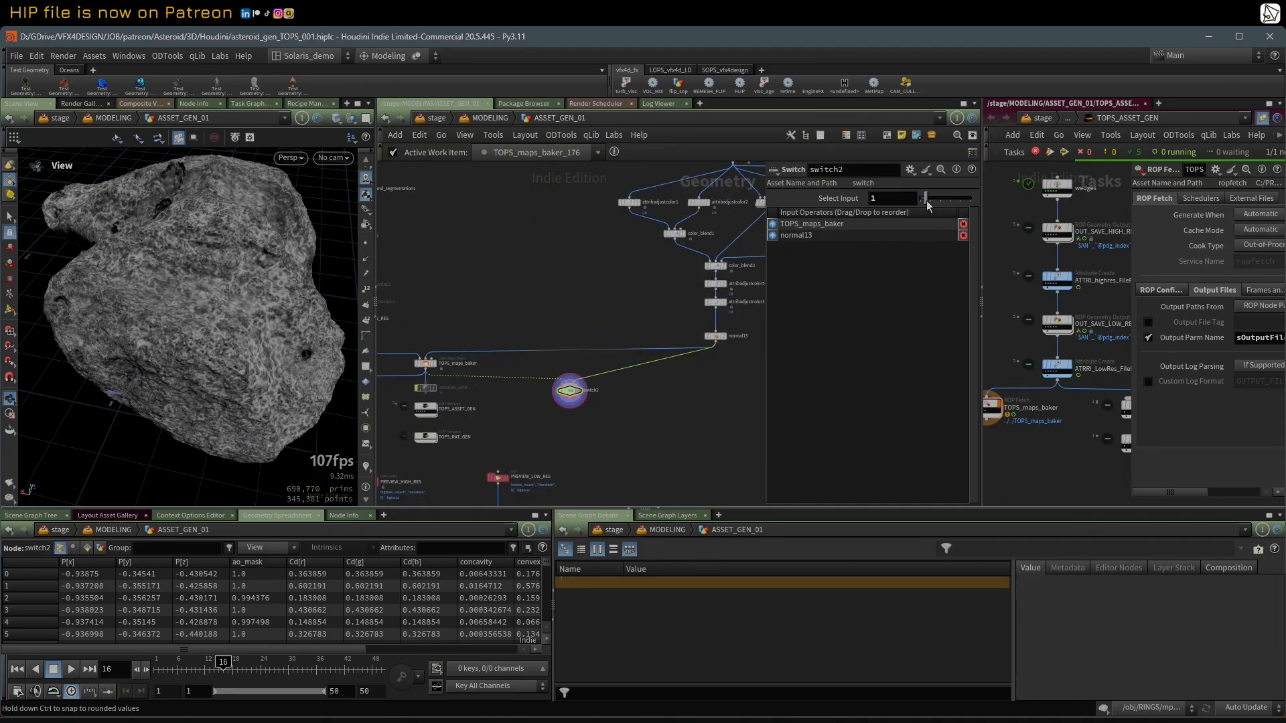
# Step: Set switch2's Select Input to 0 and compare the baked low-res asteroid in wireframe and shaded display in a wider viewport
pyautogui.moveTo(927, 201); pyautogui.dragTo(920, 201)
pyautogui.hotkey('shift', 'w')
pyautogui.hotkey('shift', 'w')
pyautogui.moveTo(209, 298); pyautogui.dragTo(174, 276)
pyautogui.scroll(-3, 178, 312)
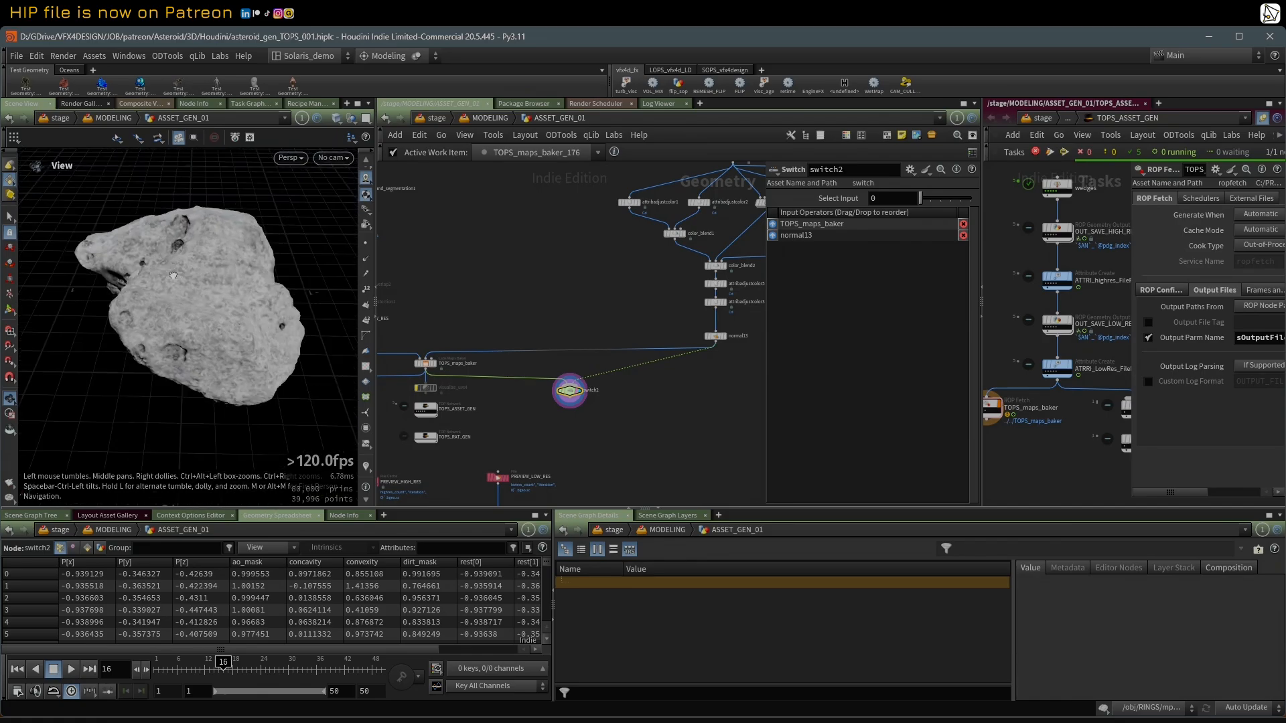
pyautogui.moveTo(376, 242); pyautogui.dragTo(449, 241)
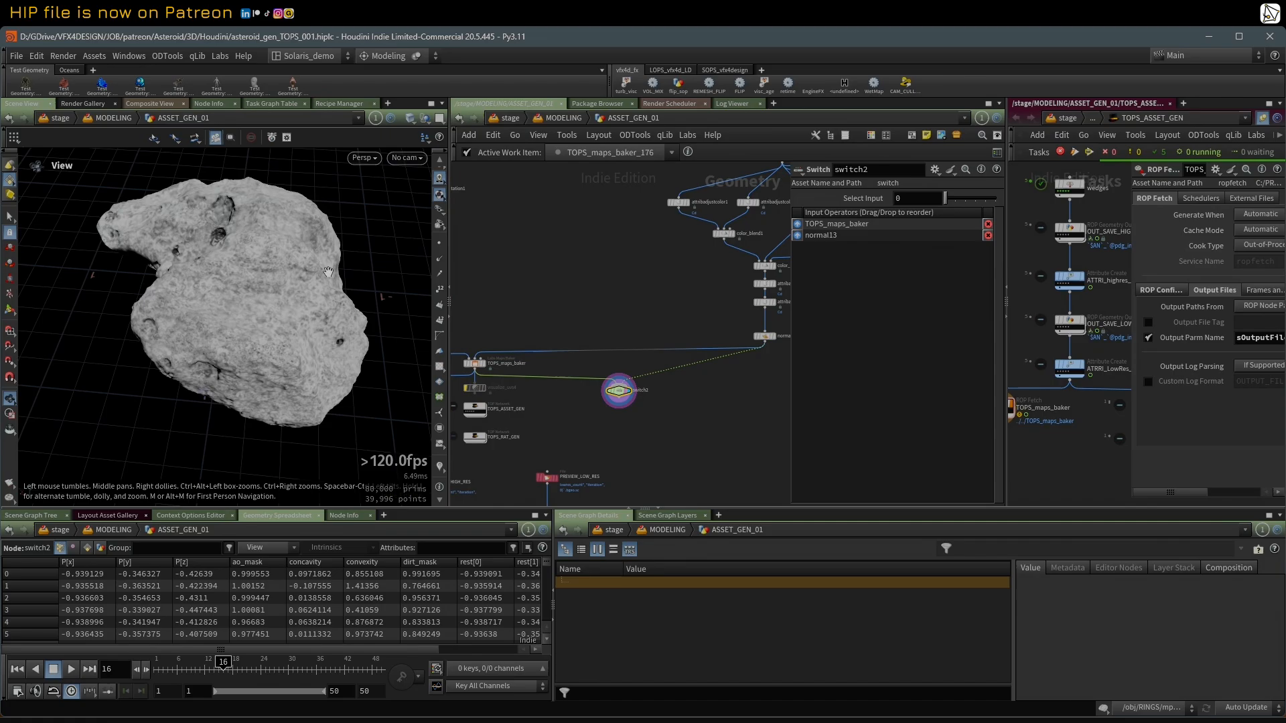
# Step: Select TOPS_maps_baker and widen its parameter area beside the network
pyautogui.click(474, 363)
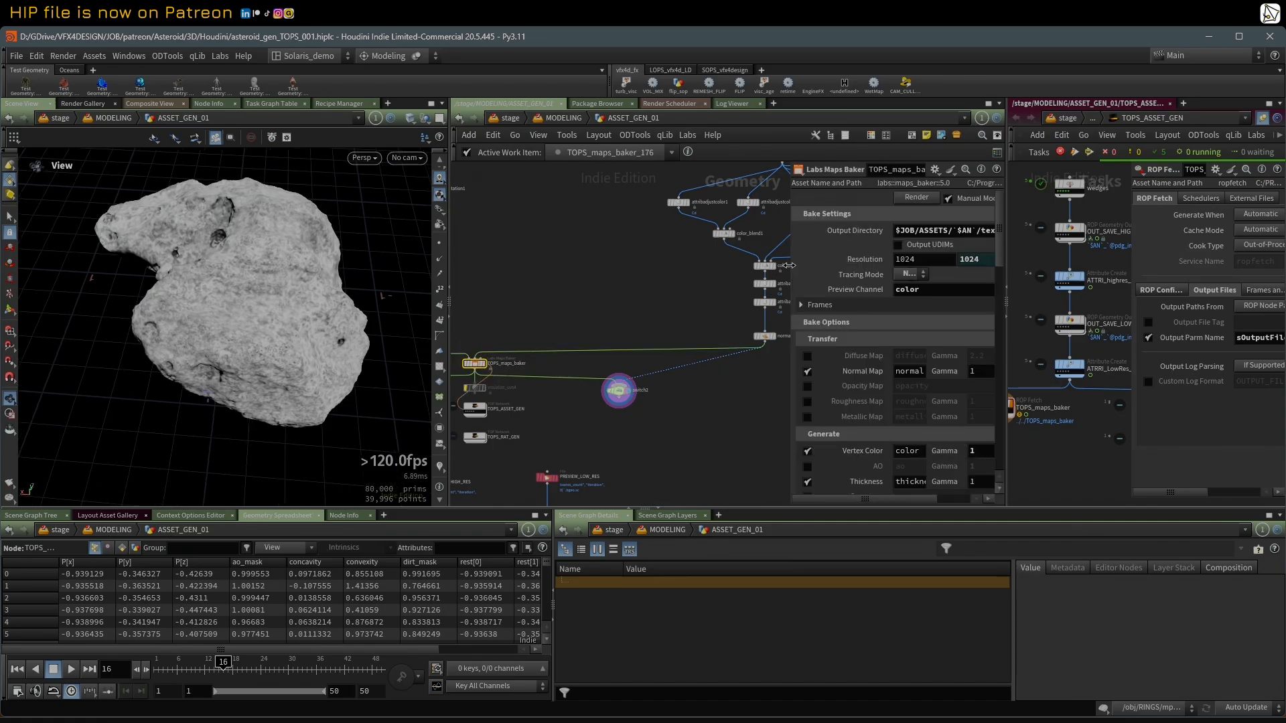
pyautogui.moveTo(790, 265); pyautogui.dragTo(757, 266)
pyautogui.moveTo(225, 282); pyautogui.dragTo(193, 288)
pyautogui.moveTo(562, 300); pyautogui.dragTo(603, 279, button='middle')
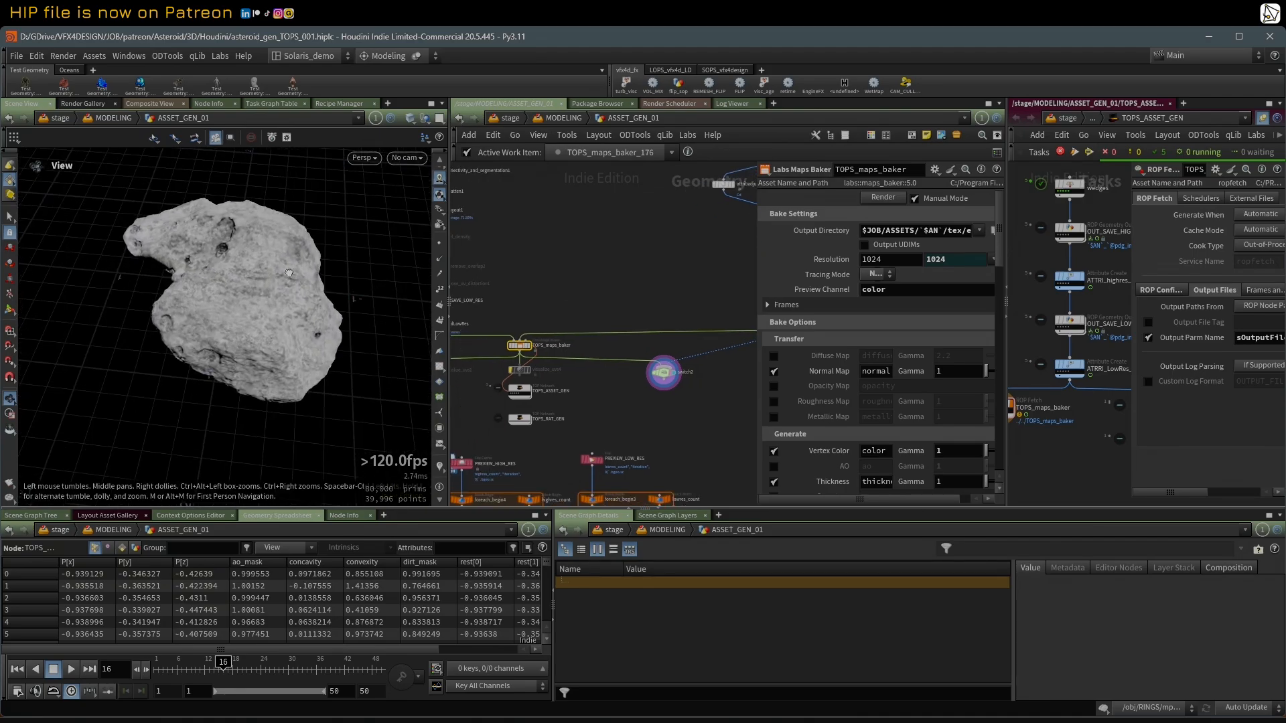
# Step: Examine the baked asteroid's surface from several sides alongside the low-res and maps baker nodes
pyautogui.moveTo(320, 297)
pyautogui.mouseDown()
pyautogui.moveTo(292, 268)
pyautogui.moveTo(322, 289)
pyautogui.mouseUp()
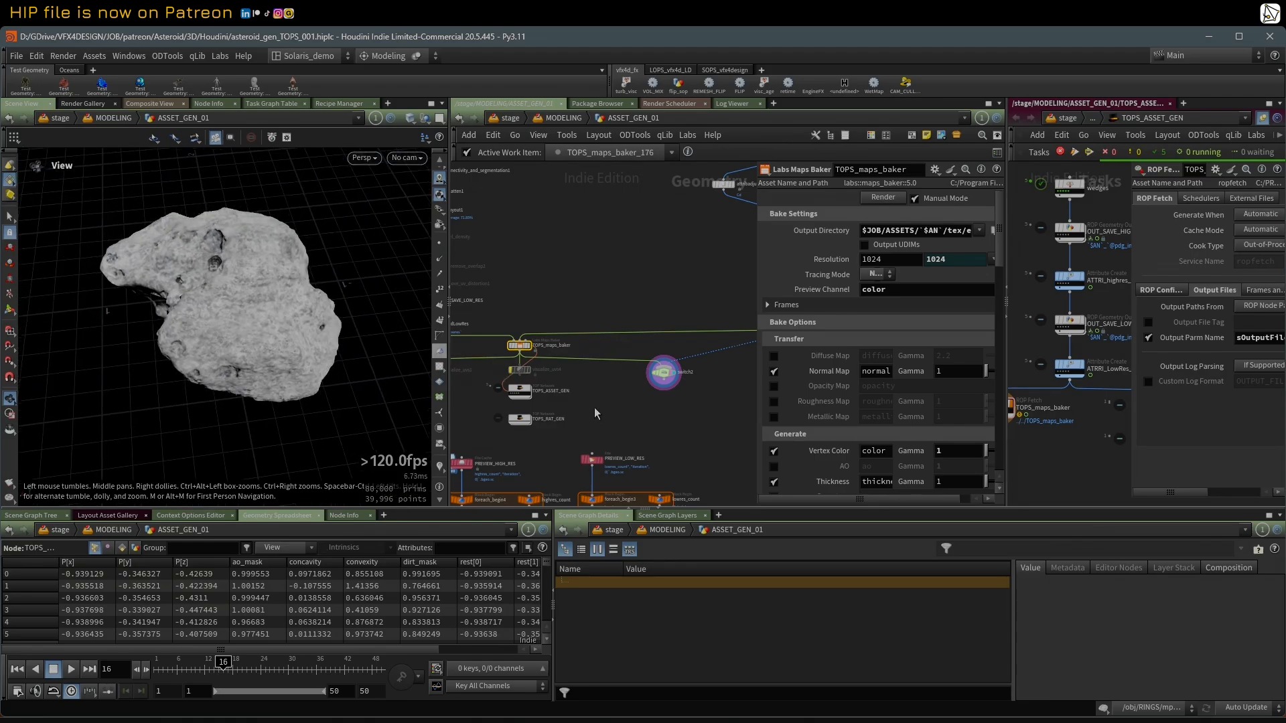
pyautogui.moveTo(595, 410); pyautogui.dragTo(629, 402, button='middle')
pyautogui.moveTo(240, 289); pyautogui.dragTo(177, 298)
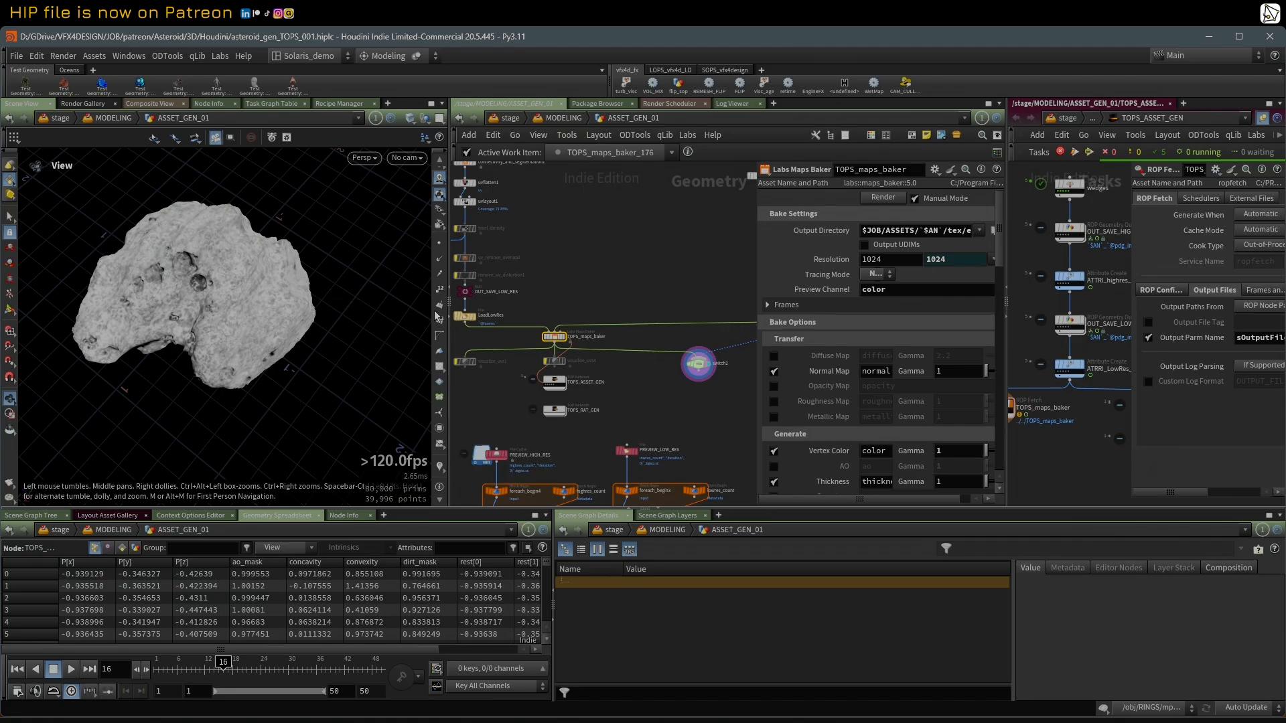
pyautogui.moveTo(221, 271); pyautogui.dragTo(169, 263)
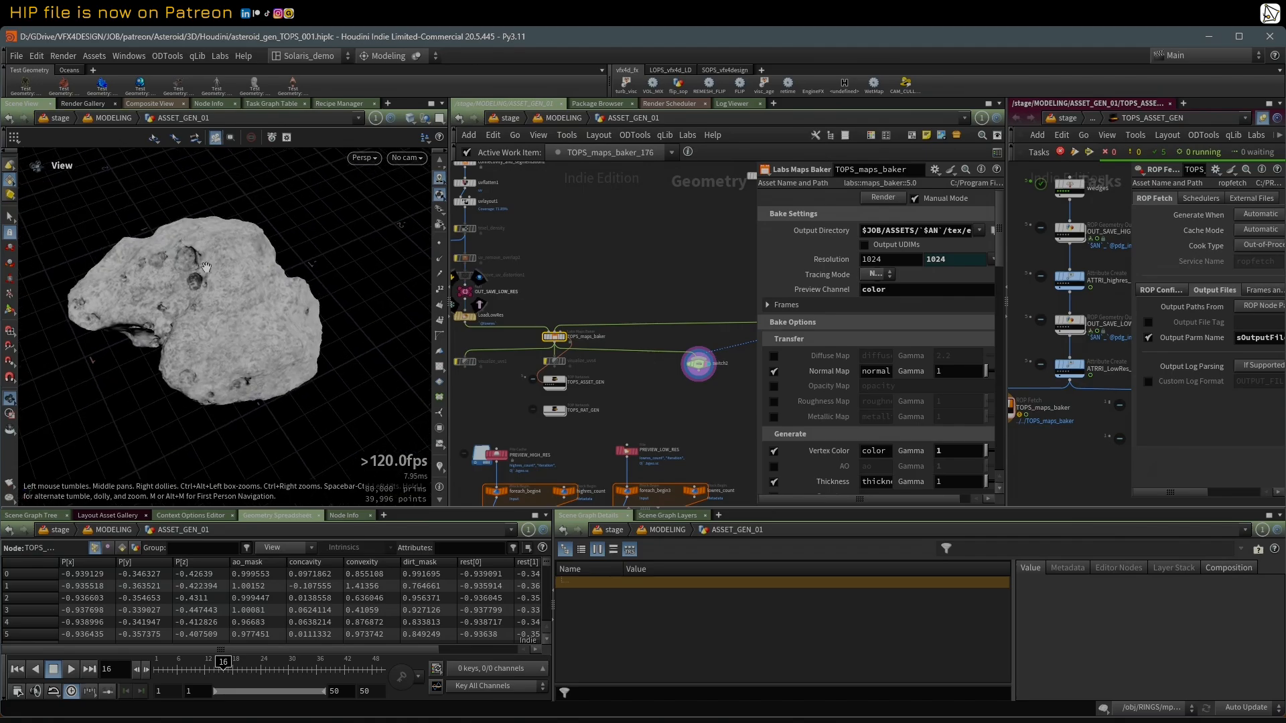
pyautogui.scroll(2, 572, 290)
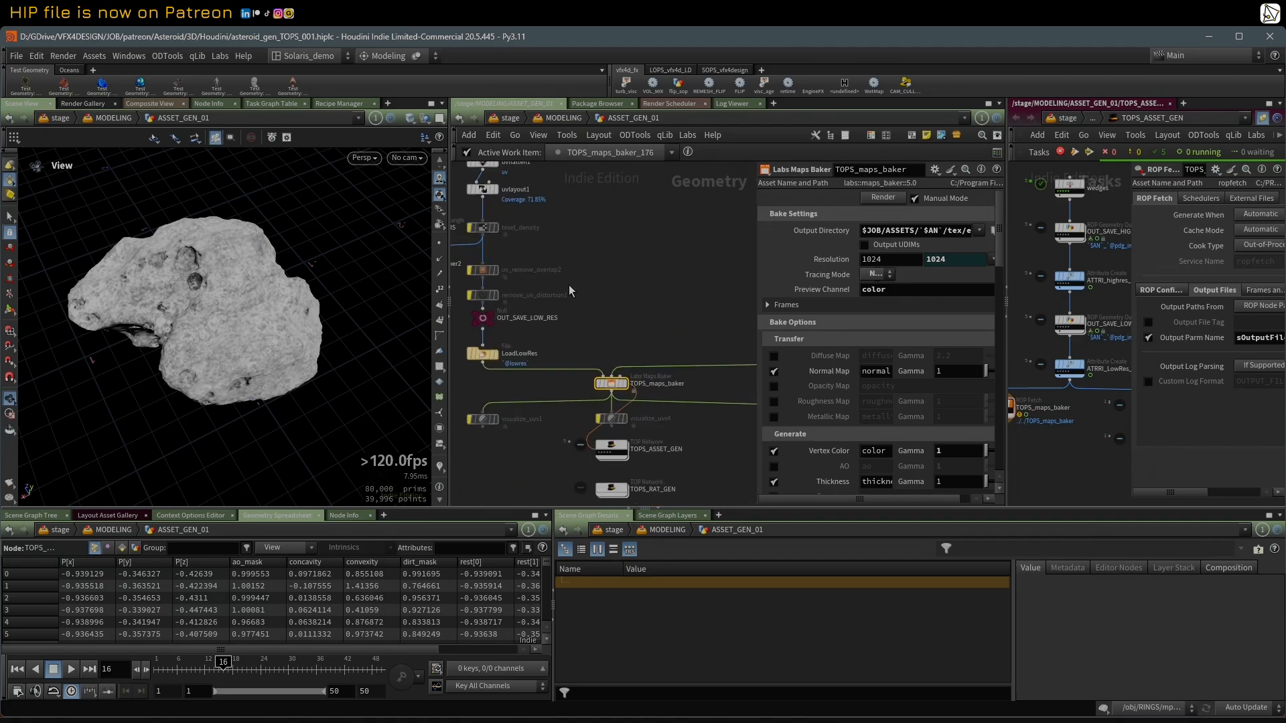
pyautogui.moveTo(275, 315); pyautogui.dragTo(275, 288)
pyautogui.moveTo(146, 300)
pyautogui.mouseDown()
pyautogui.moveTo(237, 308)
pyautogui.moveTo(143, 368)
pyautogui.moveTo(57, 323)
pyautogui.moveTo(122, 247)
pyautogui.moveTo(226, 345)
pyautogui.moveTo(117, 346)
pyautogui.moveTo(103, 359)
pyautogui.mouseUp()
pyautogui.hotkey('shift', 'w')
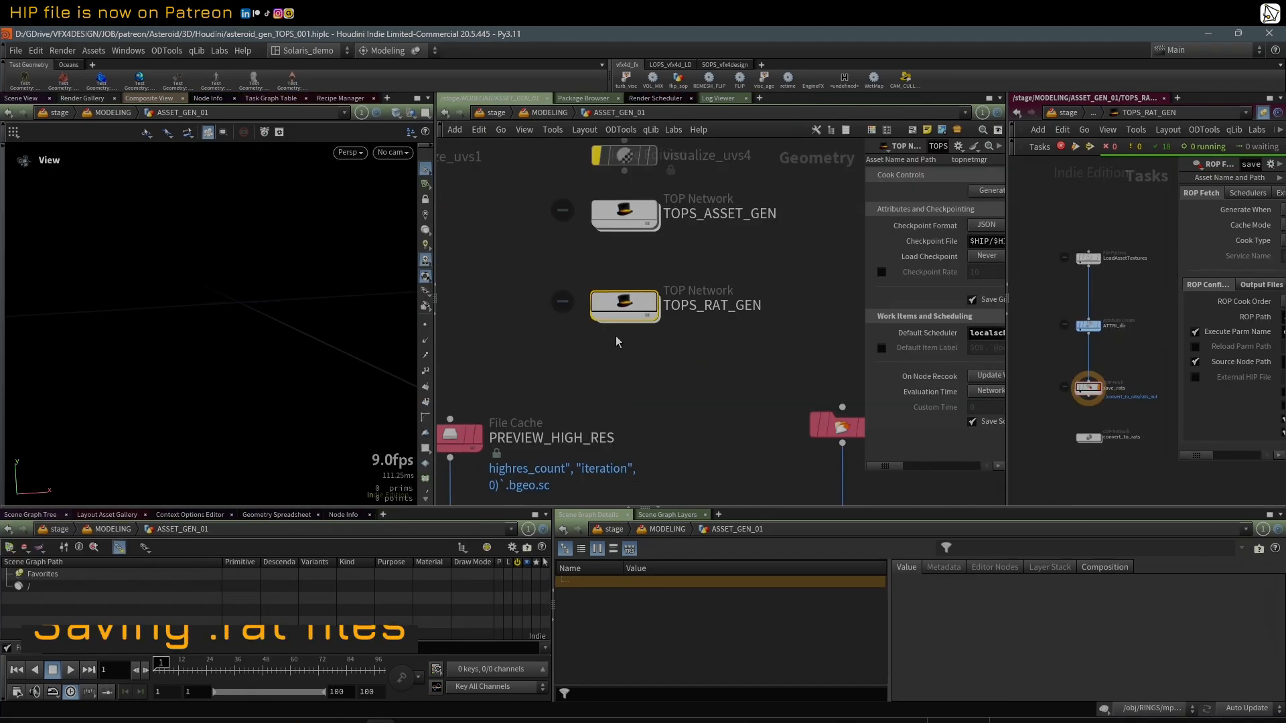
# Step: Widen the TOPS_RAT_GEN task network and move its texture-loading and save_rats nodes closer to the attribute node between them
pyautogui.moveTo(638, 348); pyautogui.dragTo(658, 376, button='middle')
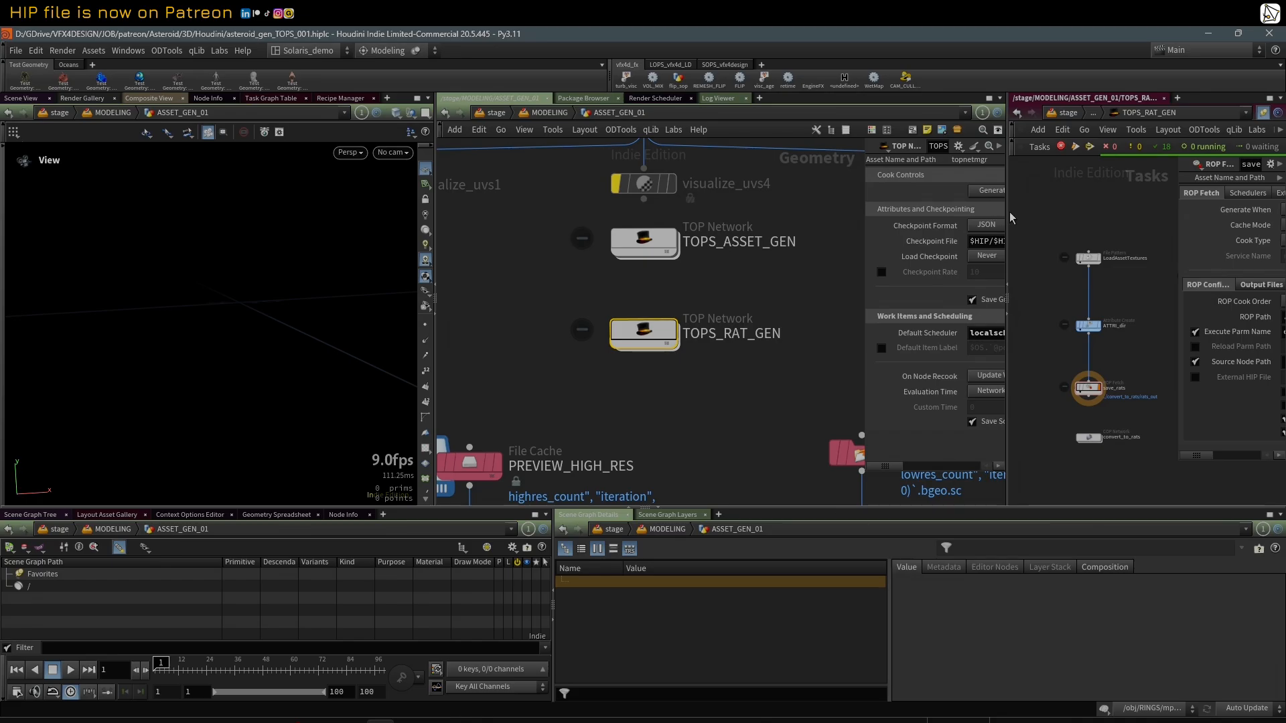
pyautogui.moveTo(1006, 210); pyautogui.dragTo(951, 212)
pyautogui.click(1059, 242)
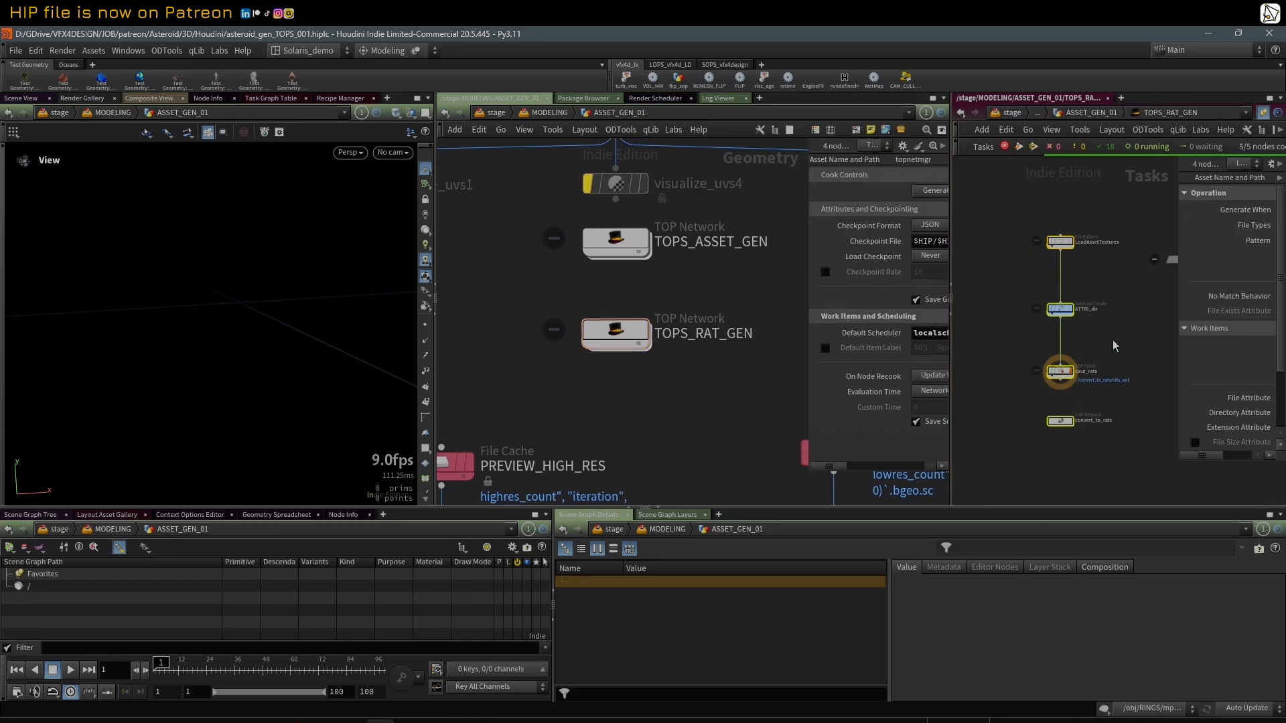
pyautogui.moveTo(1060, 242); pyautogui.dragTo(1060, 281)
pyautogui.moveTo(1068, 377); pyautogui.dragTo(1066, 348)
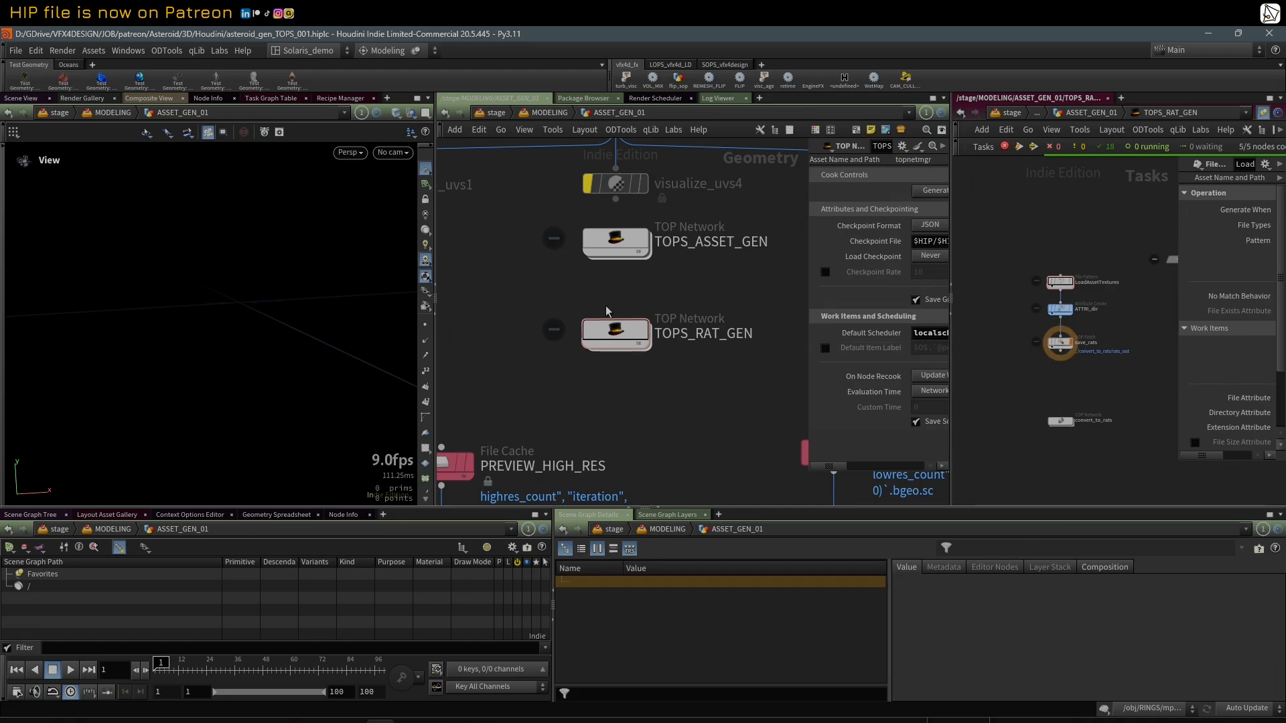
pyautogui.moveTo(605, 288); pyautogui.dragTo(612, 303, button='middle')
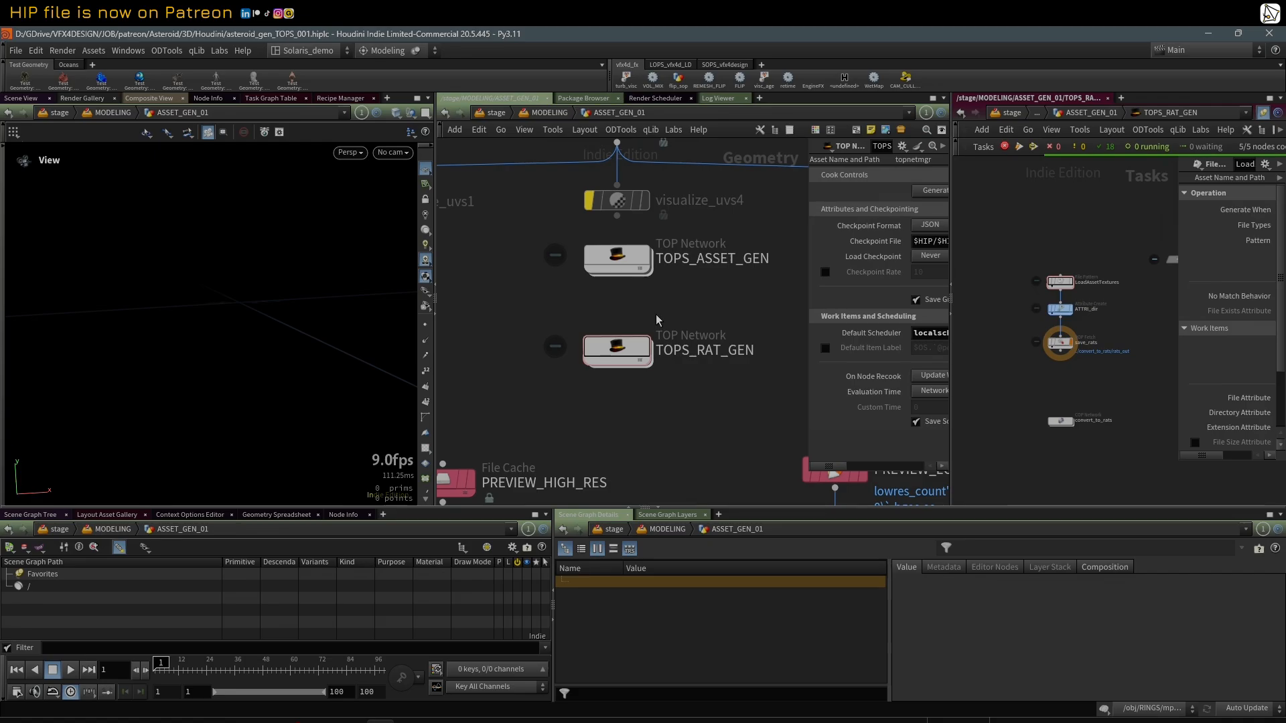
# Step: Select LoadAssetTextures, ATTRI_dir and save_rats in TOPS_RAT_GEN and widen the task network and its parameter area
pyautogui.scroll(4, 1071, 332)
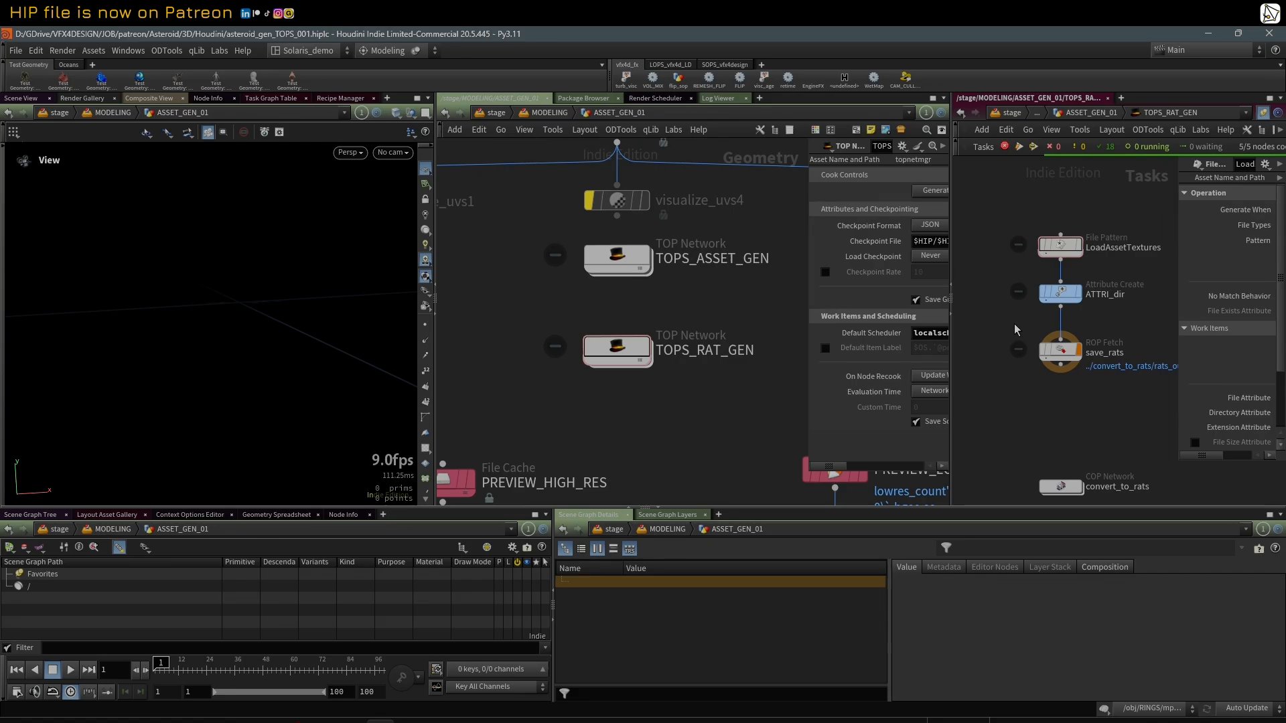
pyautogui.moveTo(683, 288); pyautogui.dragTo(683, 310, button='middle')
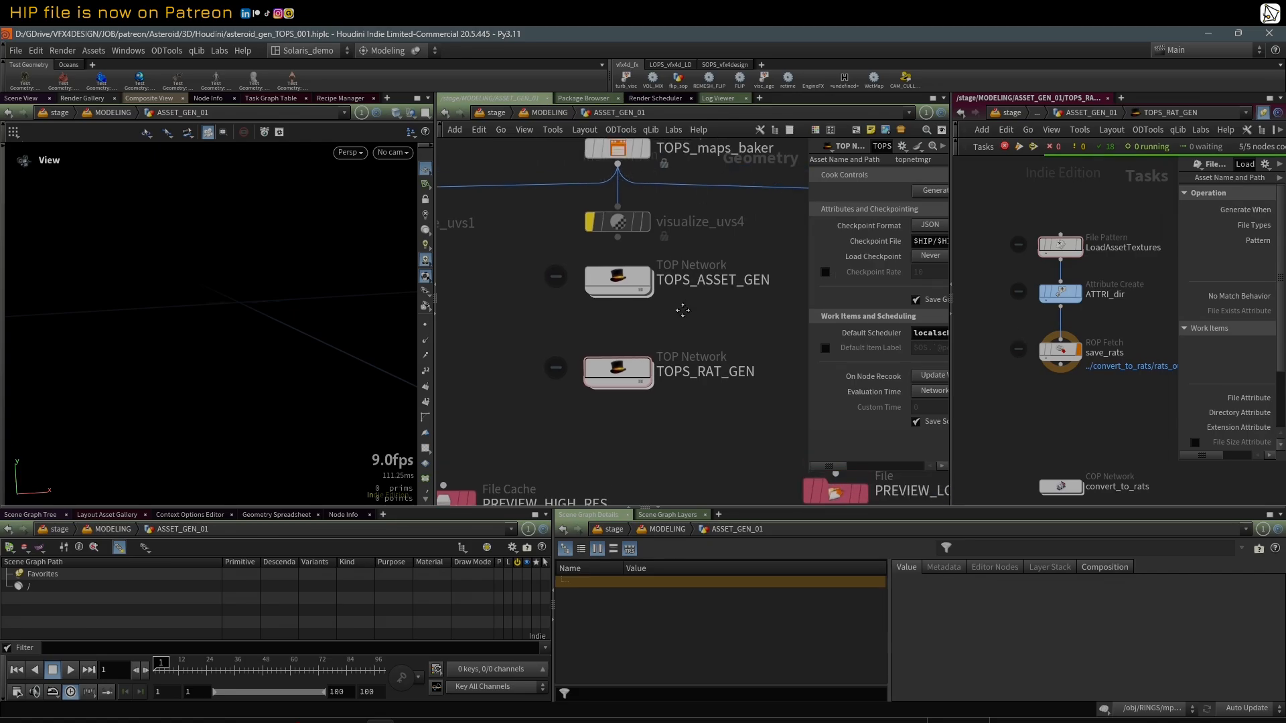
pyautogui.moveTo(1023, 208); pyautogui.dragTo(1126, 412)
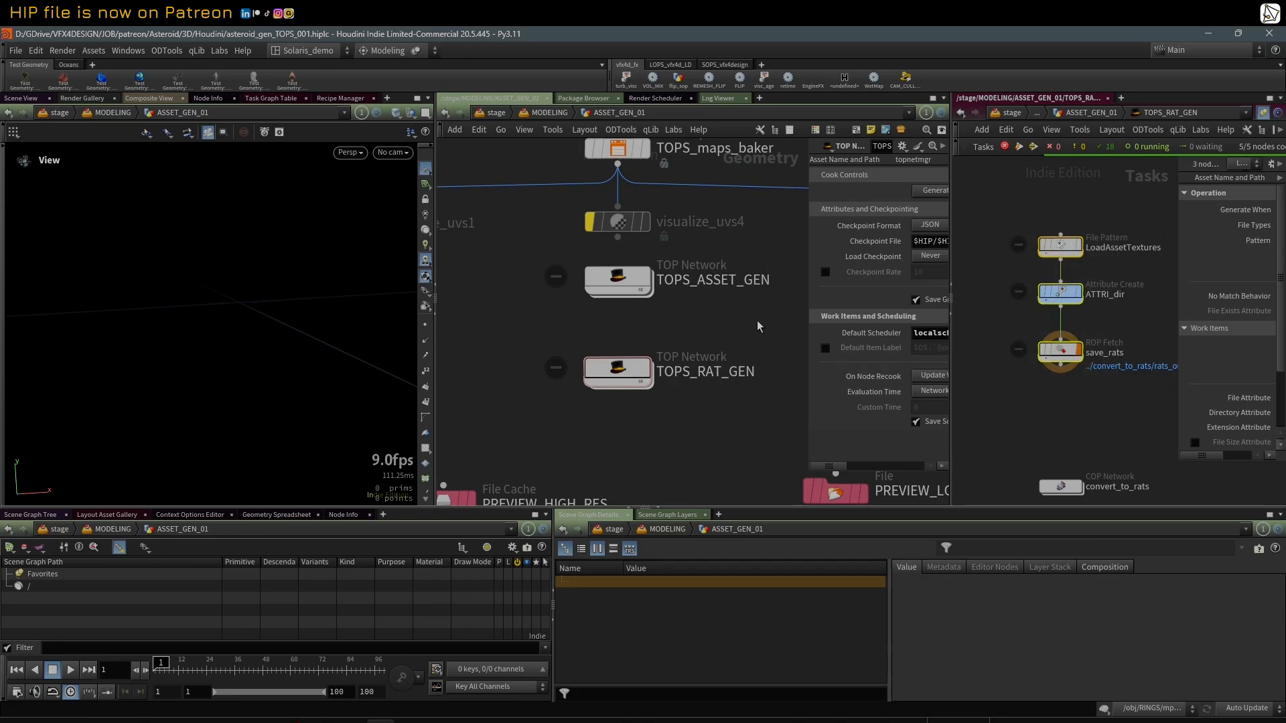
pyautogui.scroll(3, 1035, 221)
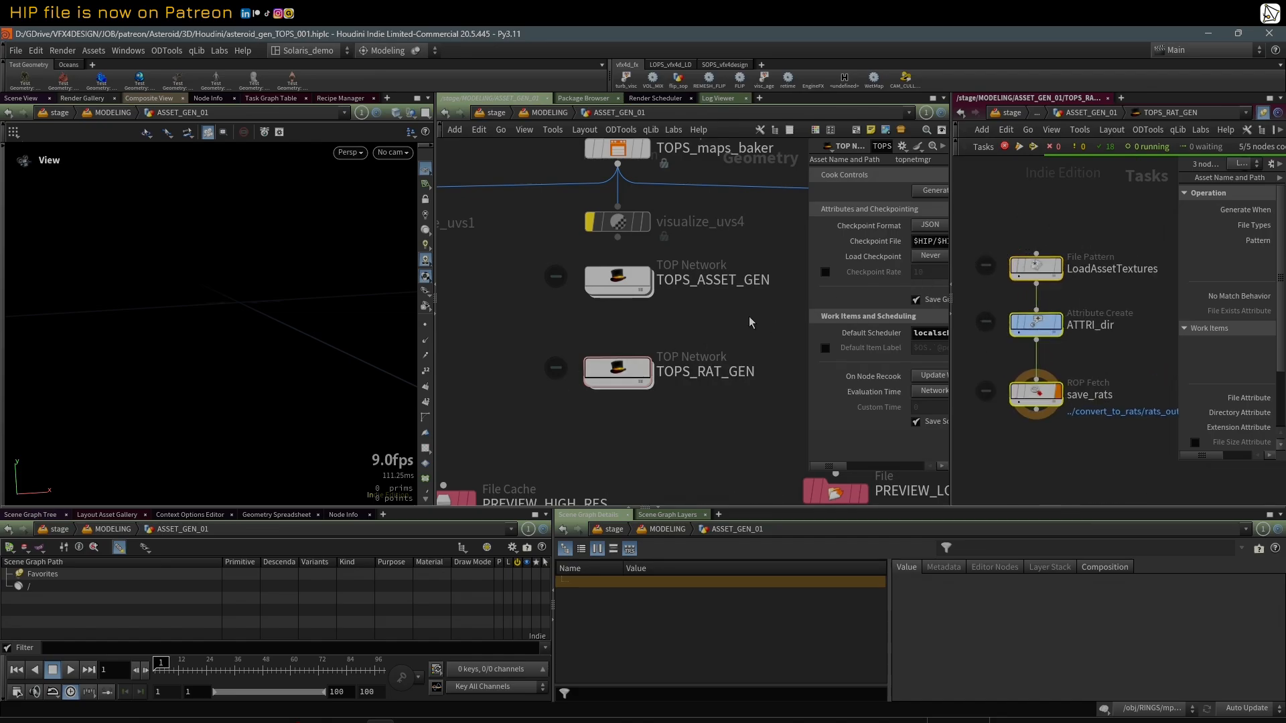
pyautogui.moveTo(1175, 219); pyautogui.dragTo(1110, 224)
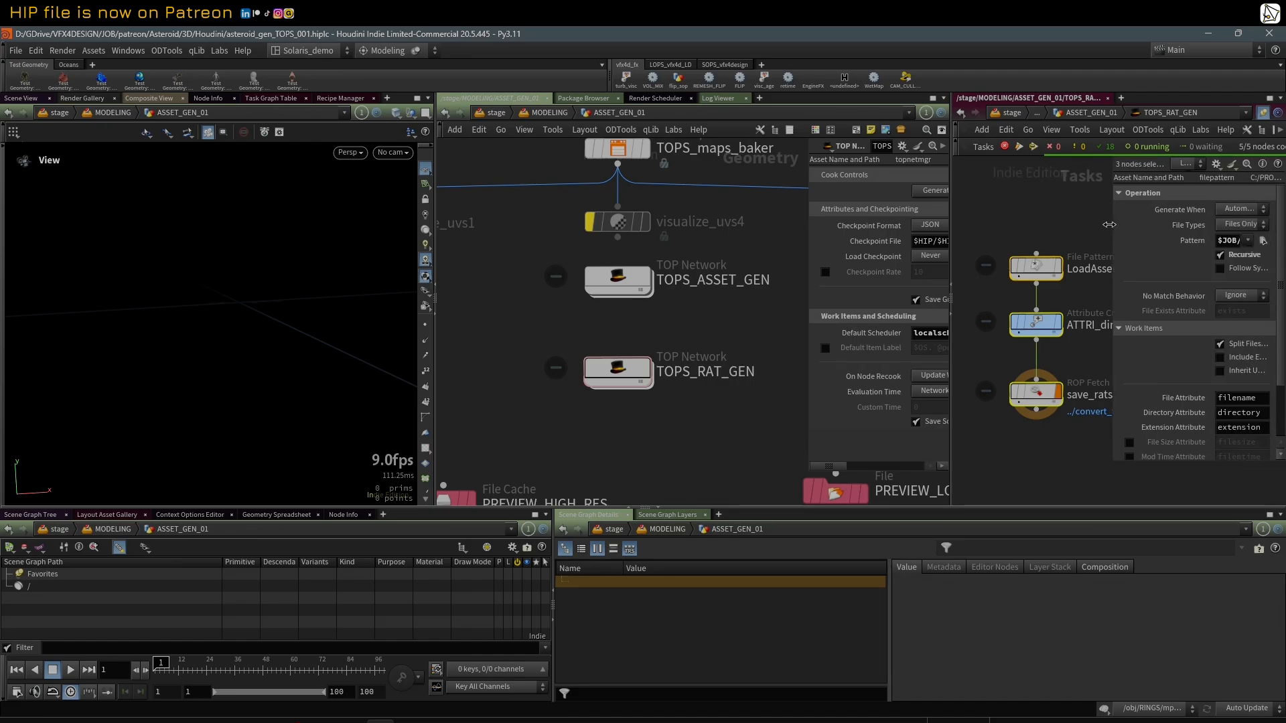
pyautogui.moveTo(950, 213); pyautogui.dragTo(848, 213)
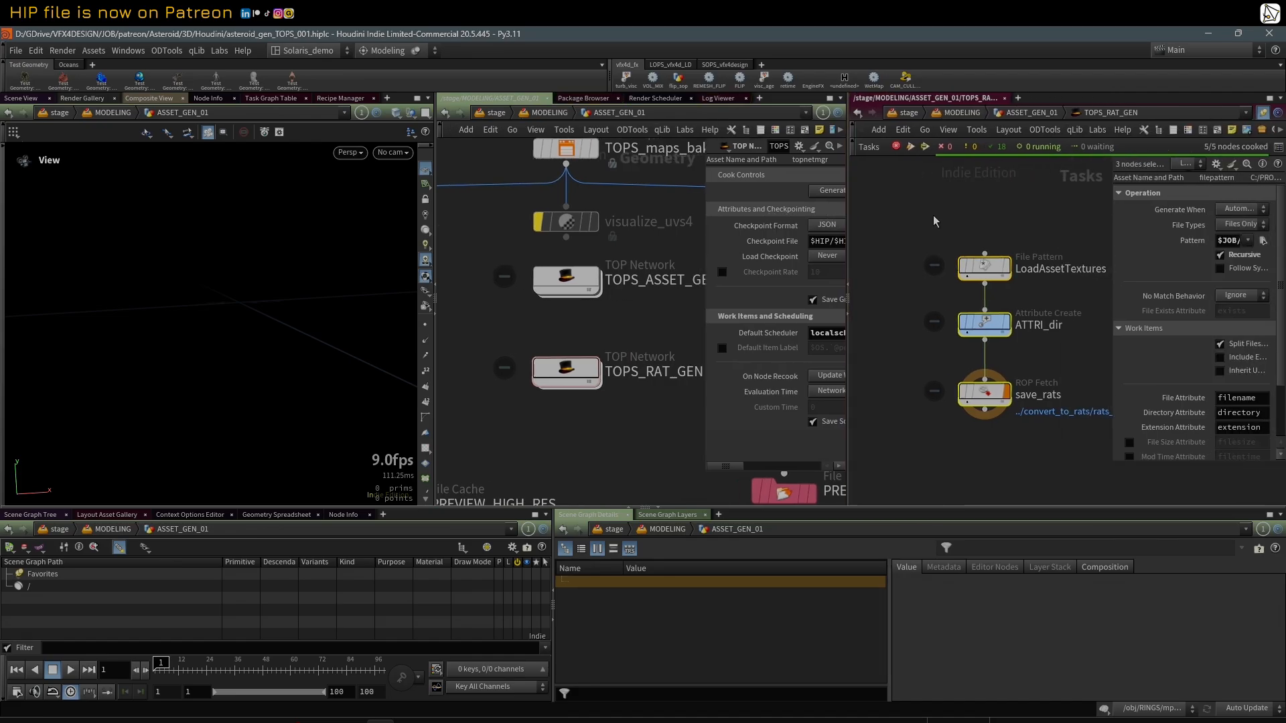
# Step: Generate static work items for the three selected task nodes
pyautogui.rightClick(959, 398)
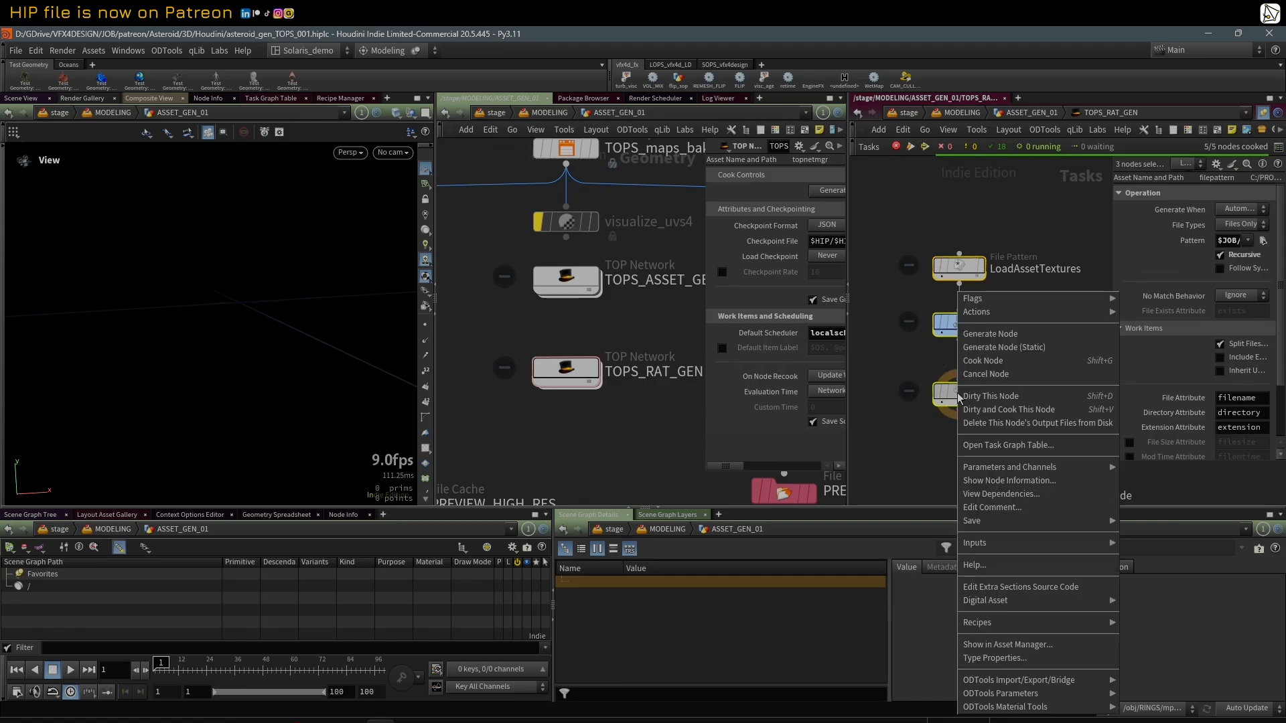
pyautogui.click(1013, 349)
pyautogui.scroll(1, 964, 225)
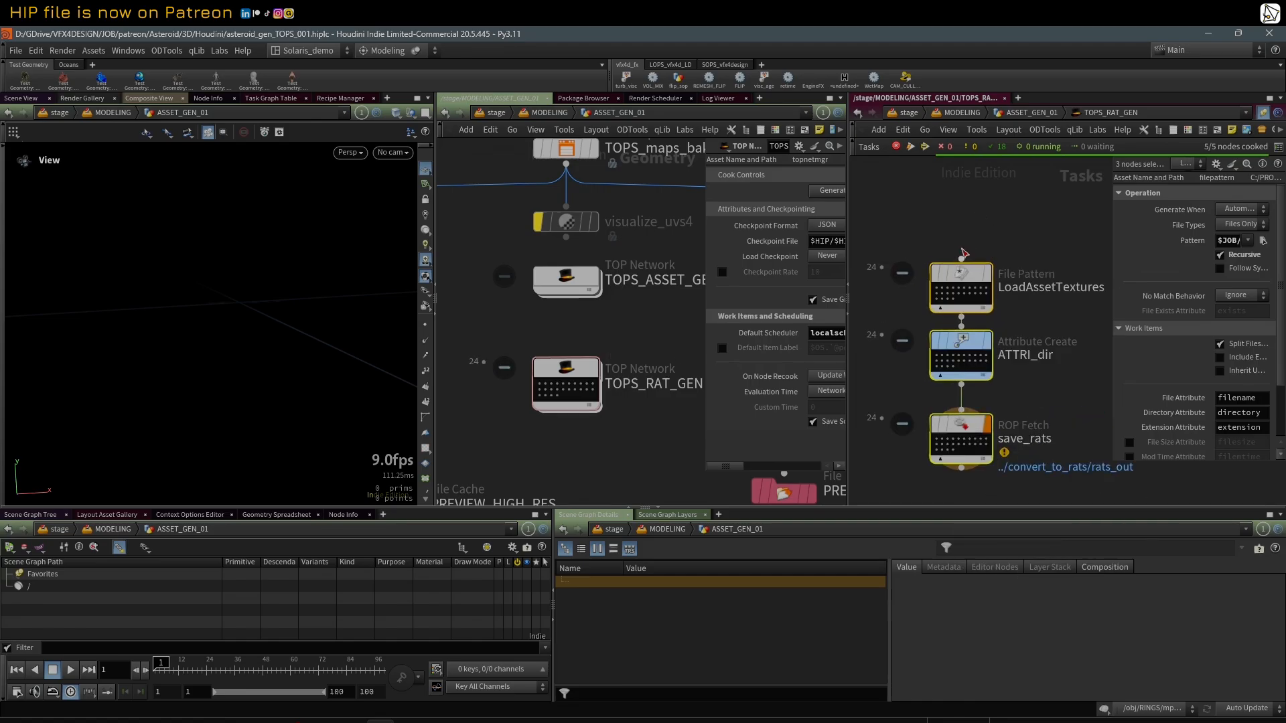
# Step: Select LoadAssetTextures and widen its parameter area to read the full file pattern
pyautogui.click(963, 283)
pyautogui.scroll(-1, 1026, 232)
pyautogui.moveTo(1027, 231); pyautogui.dragTo(981, 217, button='middle')
pyautogui.scroll(1, 984, 218)
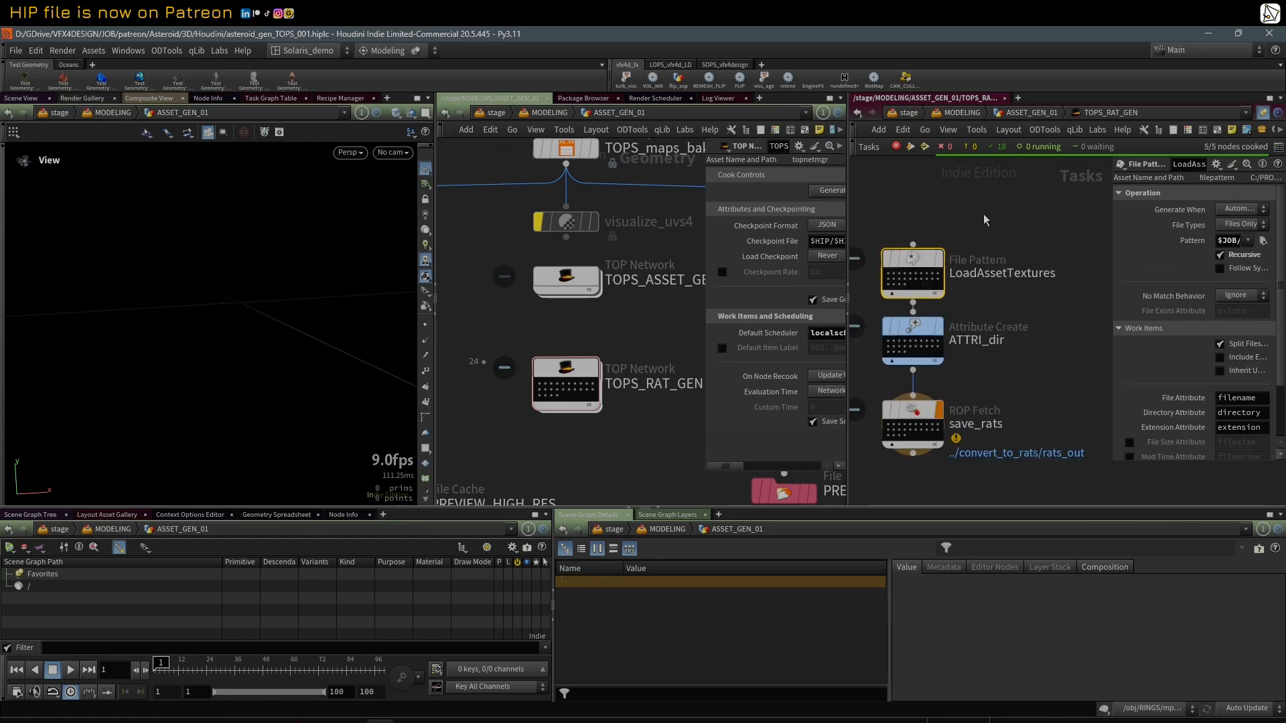
pyautogui.moveTo(922, 271)
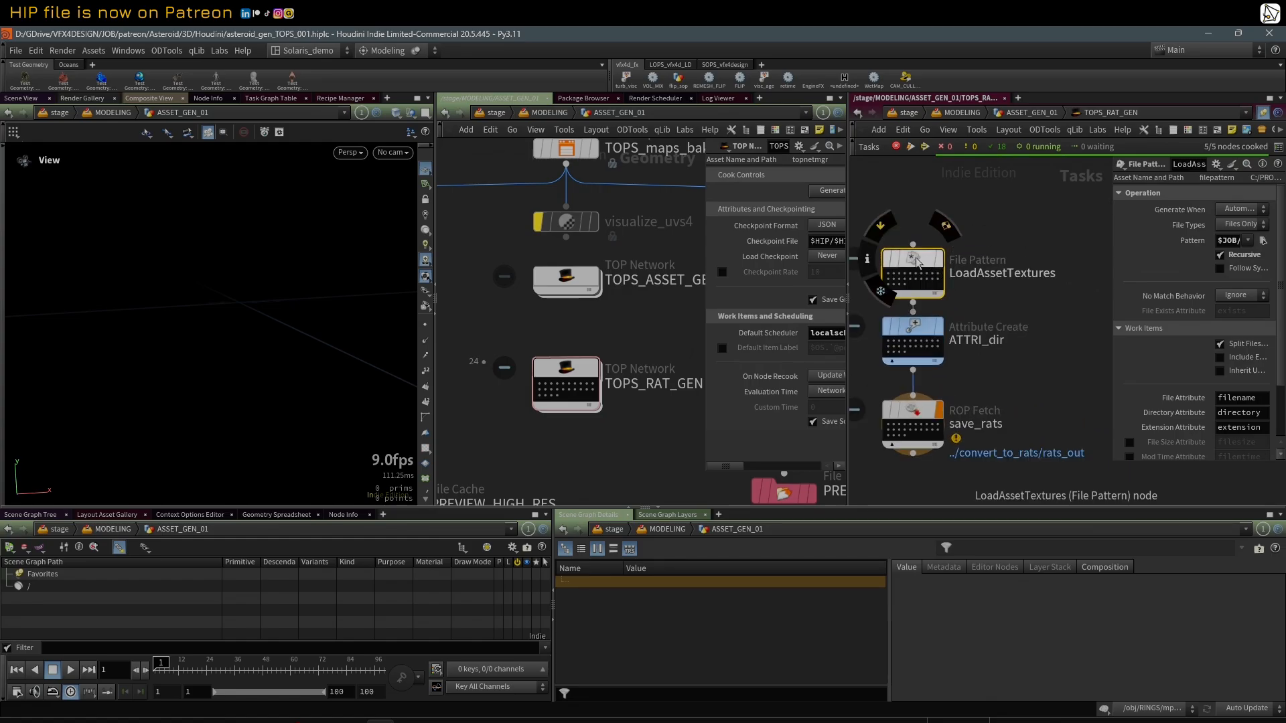
pyautogui.moveTo(1111, 232); pyautogui.dragTo(942, 239)
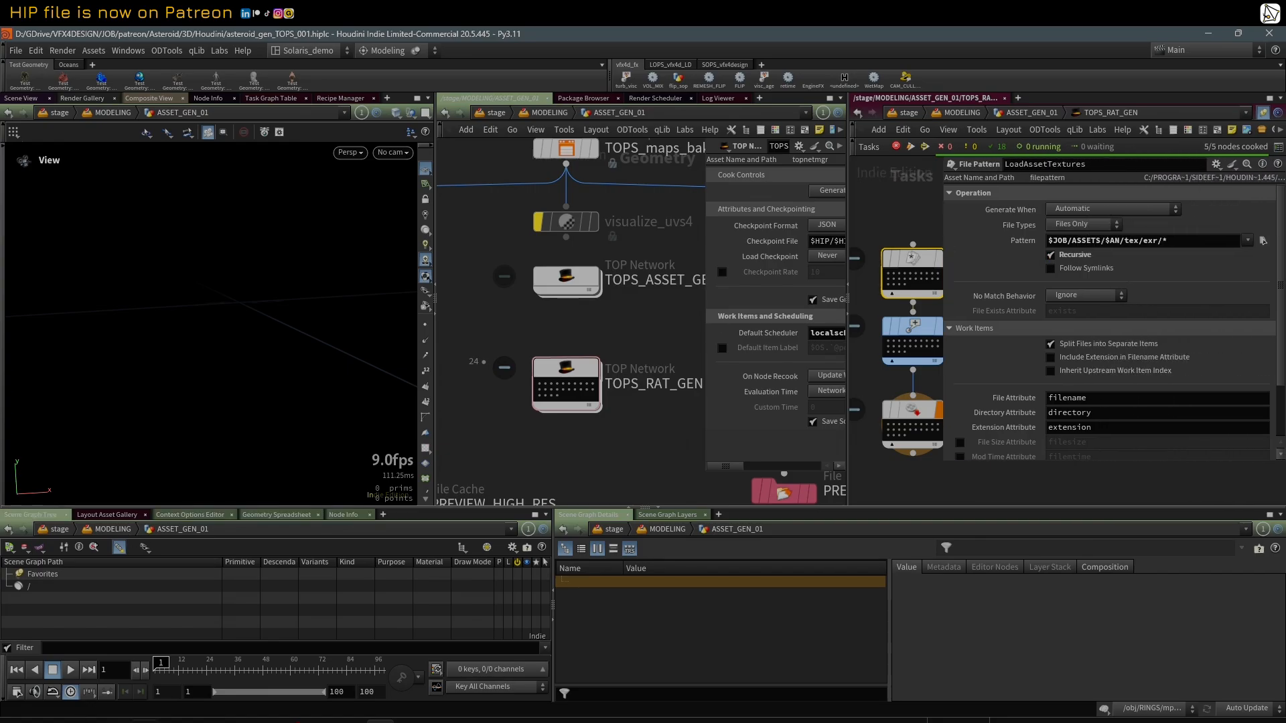
# Step: Switch to File Explorer and open Asteroid_A's tex/exr/001 folder to view the baked texture subfolders
pyautogui.click(115, 722)
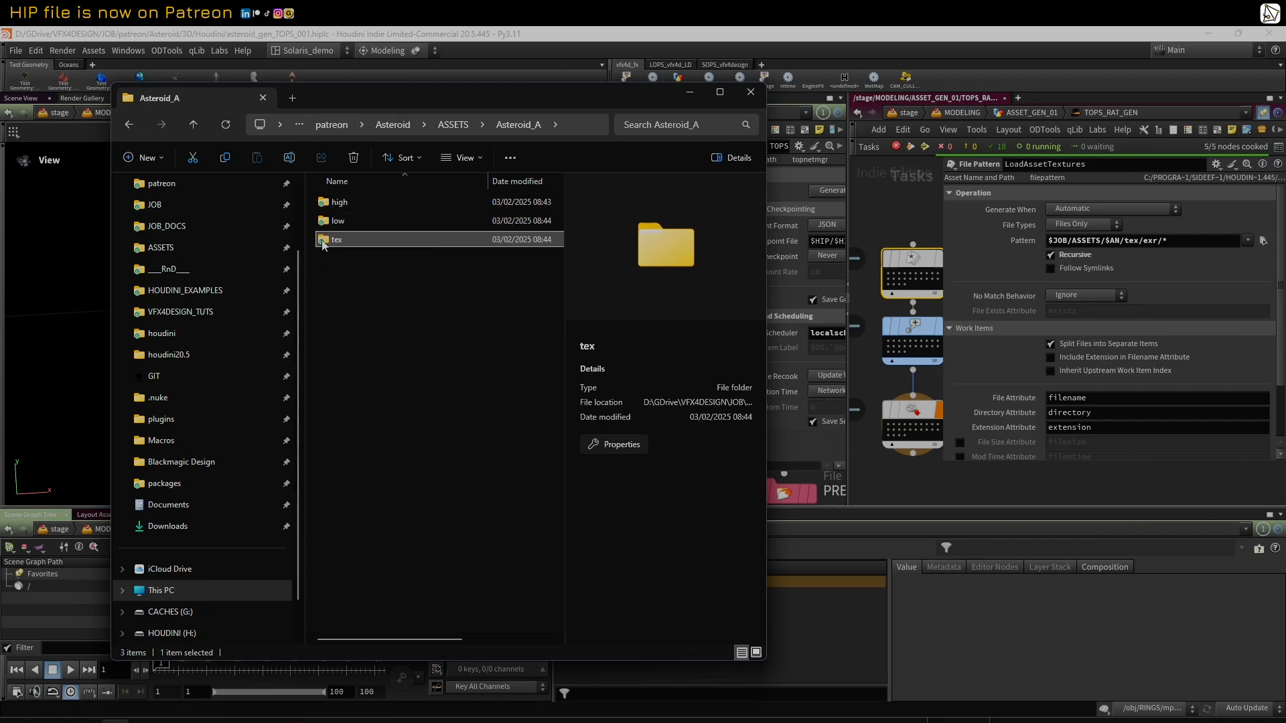
pyautogui.doubleClick(322, 242)
pyautogui.doubleClick(329, 203)
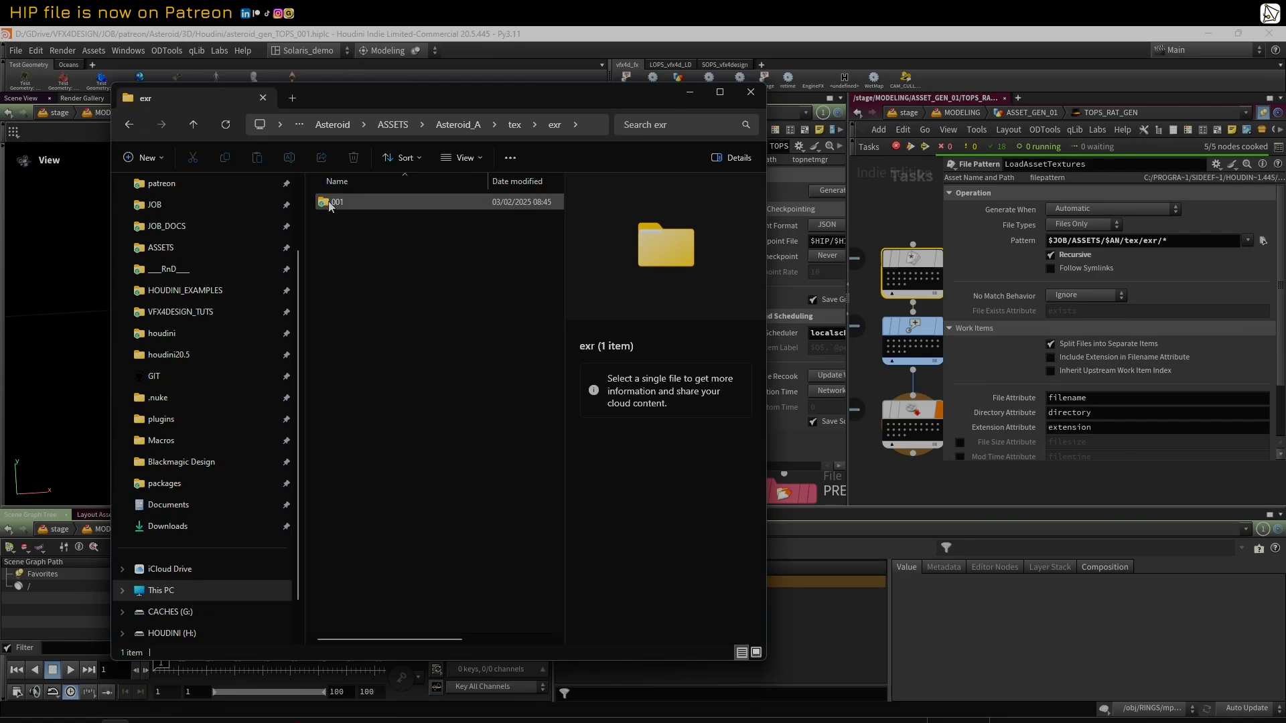
pyautogui.doubleClick(330, 203)
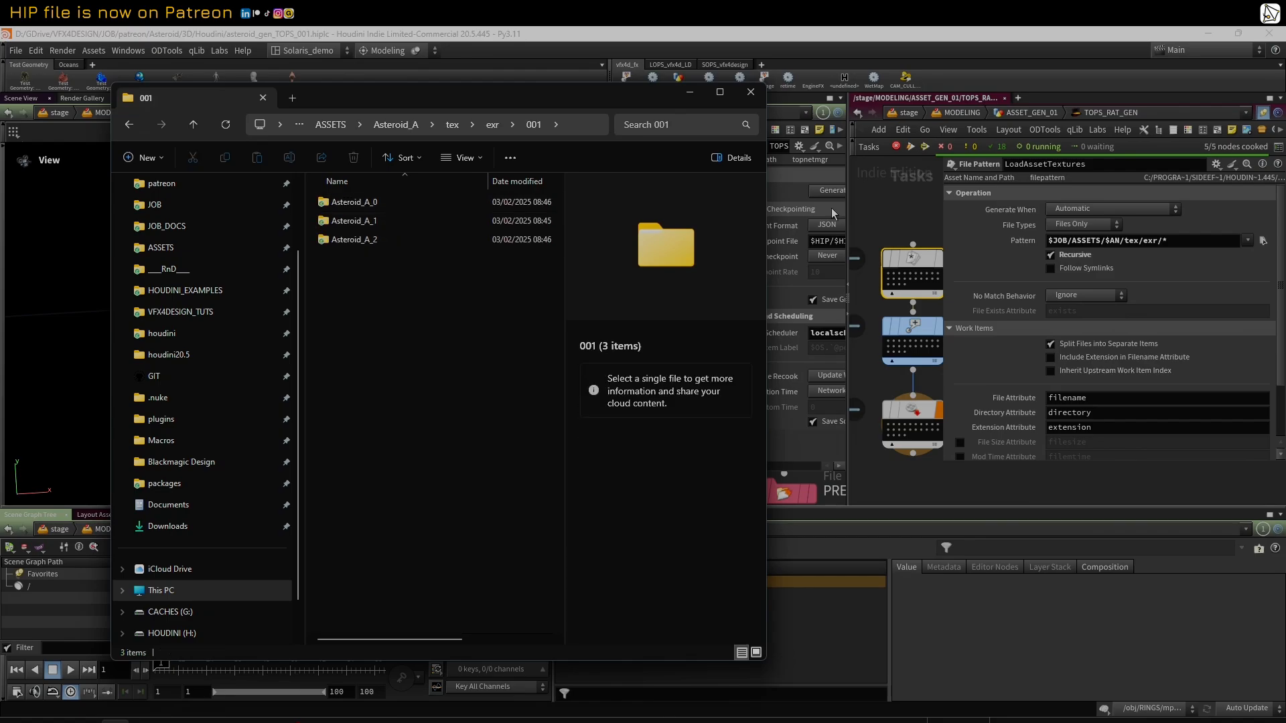
# Step: Back in Houdini, inspect the file attributes of several individual LoadAssetTextures work items
pyautogui.rightClick(911, 253)
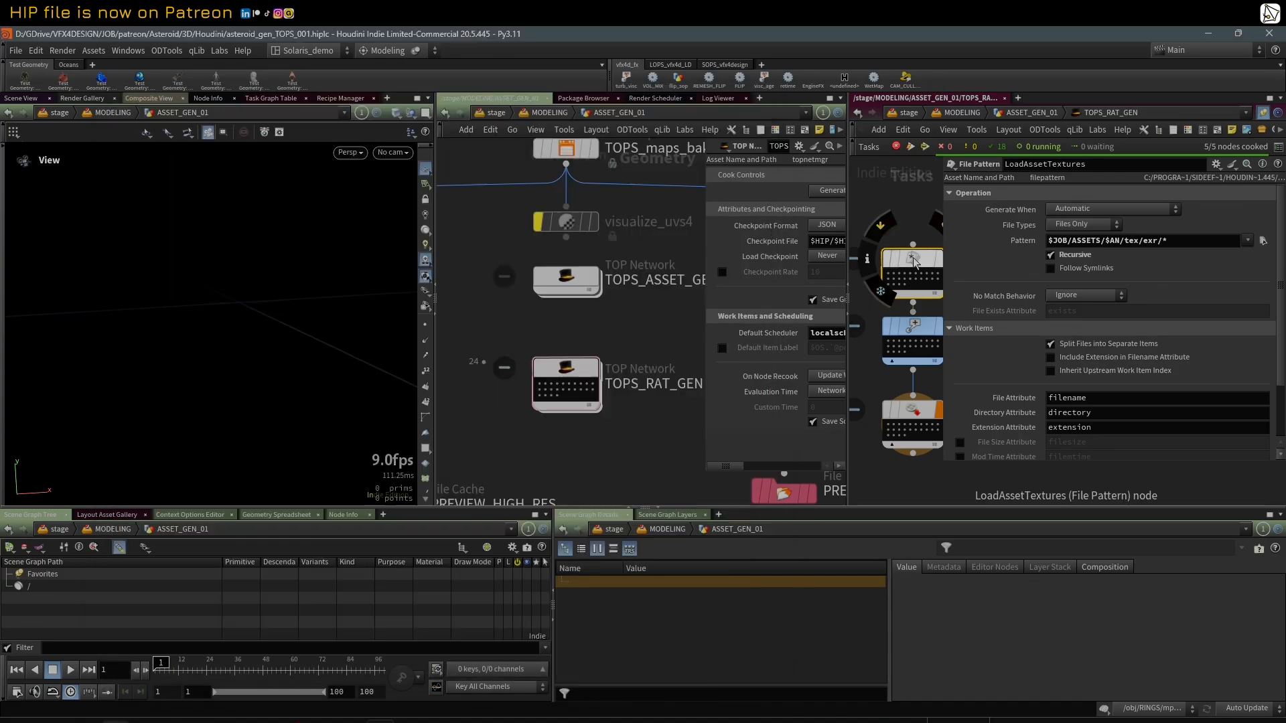
pyautogui.click(1063, 314)
pyautogui.click(891, 276)
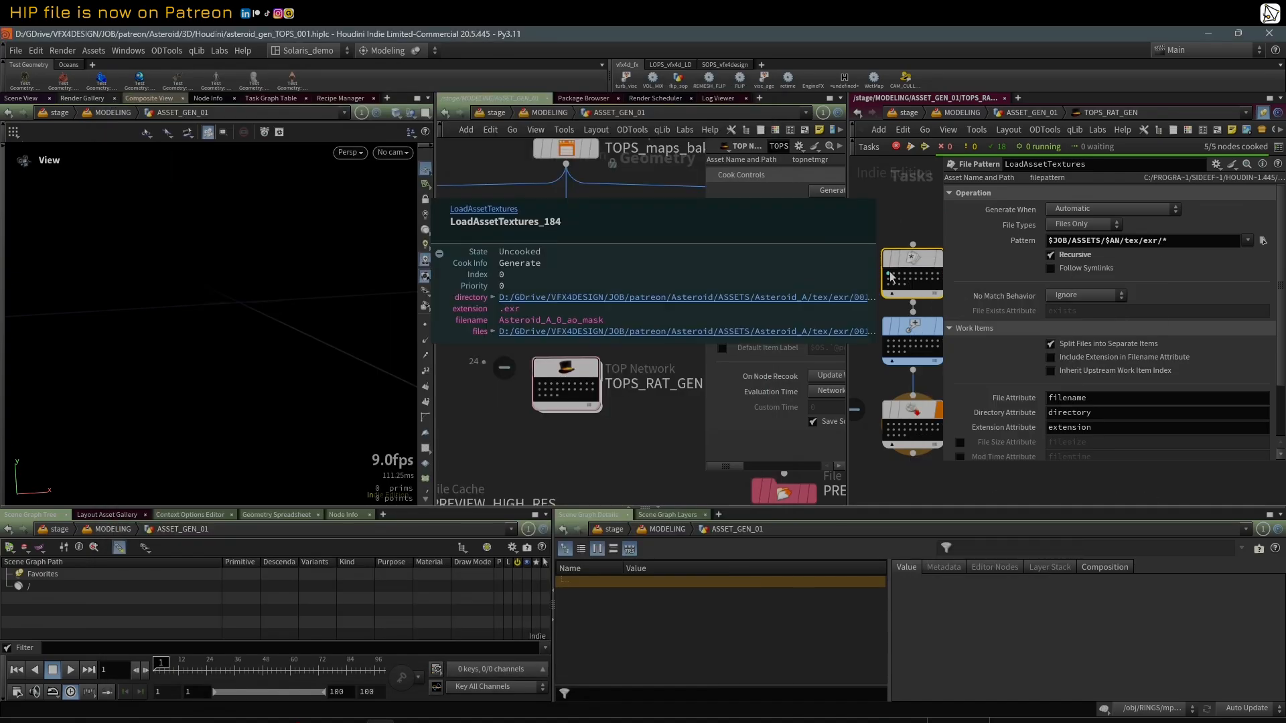
pyautogui.click(906, 277)
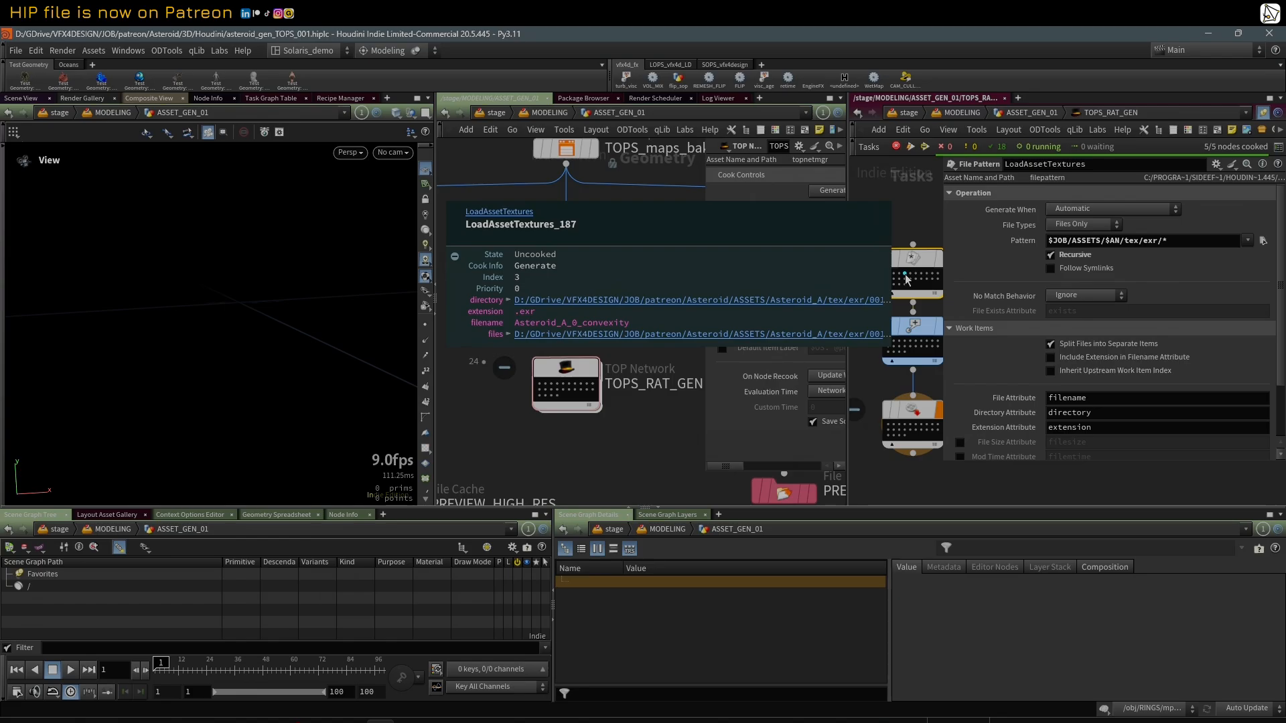
pyautogui.click(901, 286)
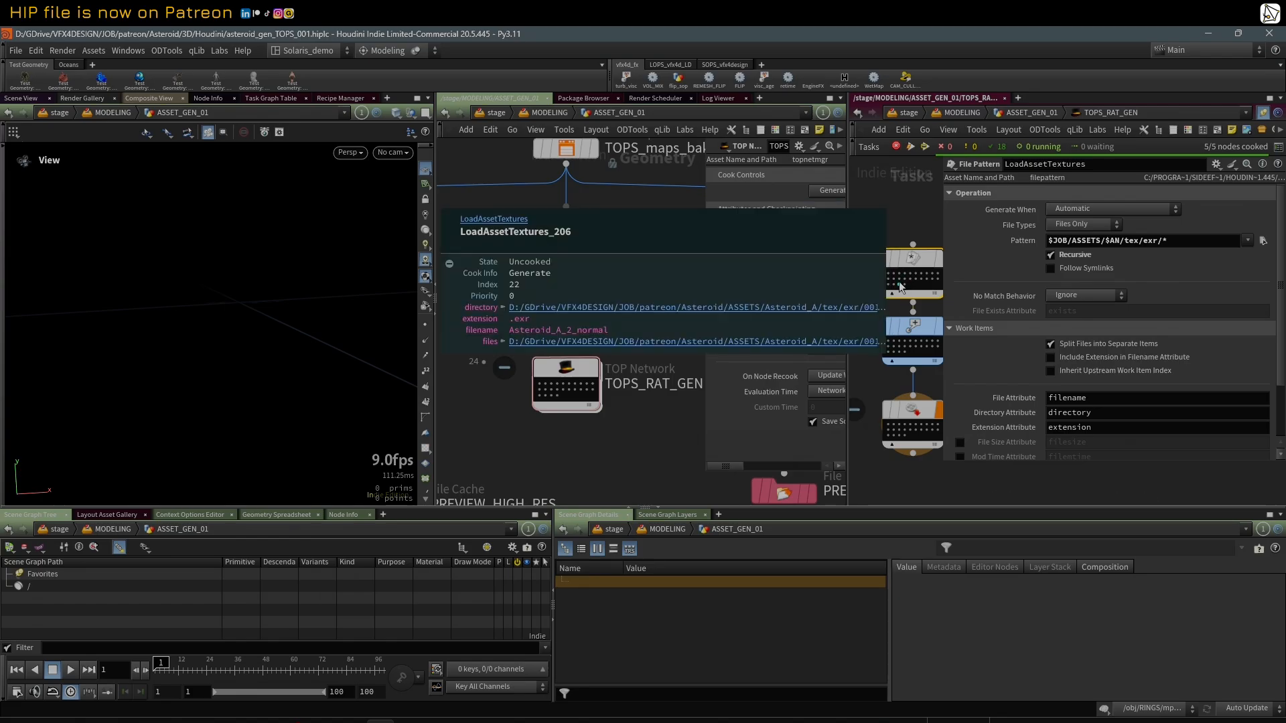
# Step: View the node information for LoadAssetTextures and close it
pyautogui.click(874, 256)
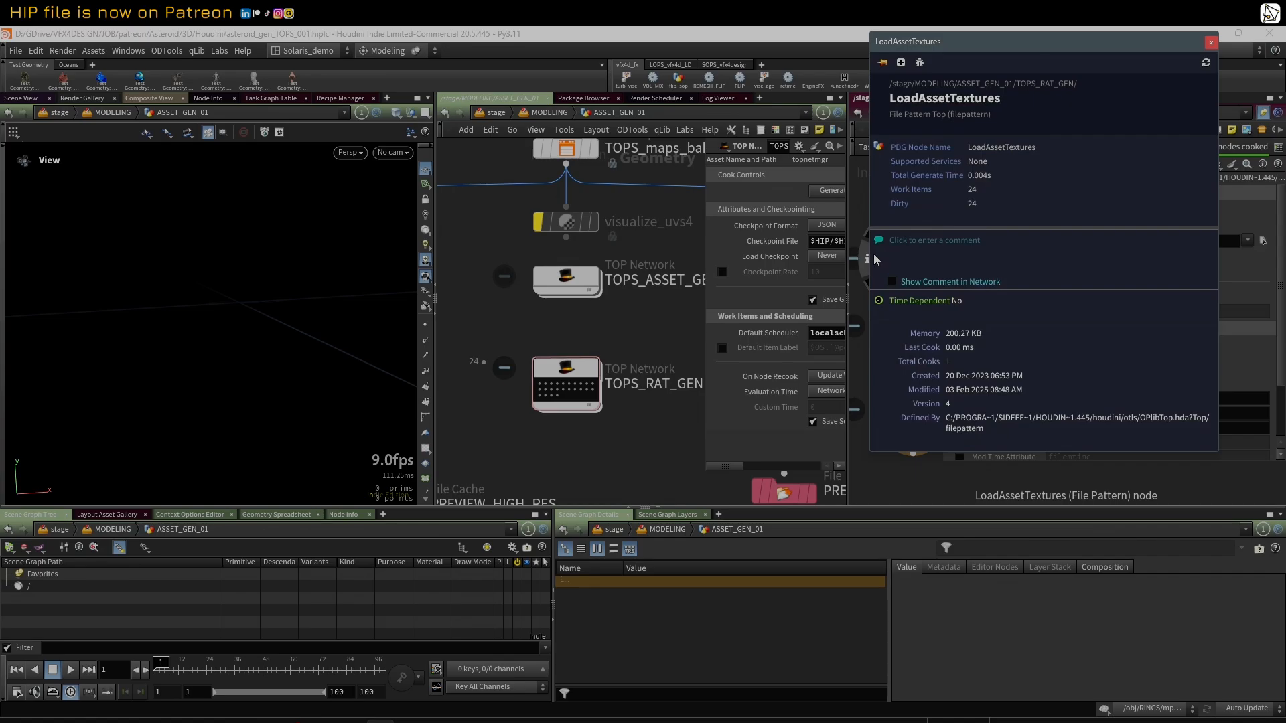
pyautogui.moveTo(988, 51); pyautogui.dragTo(518, 68)
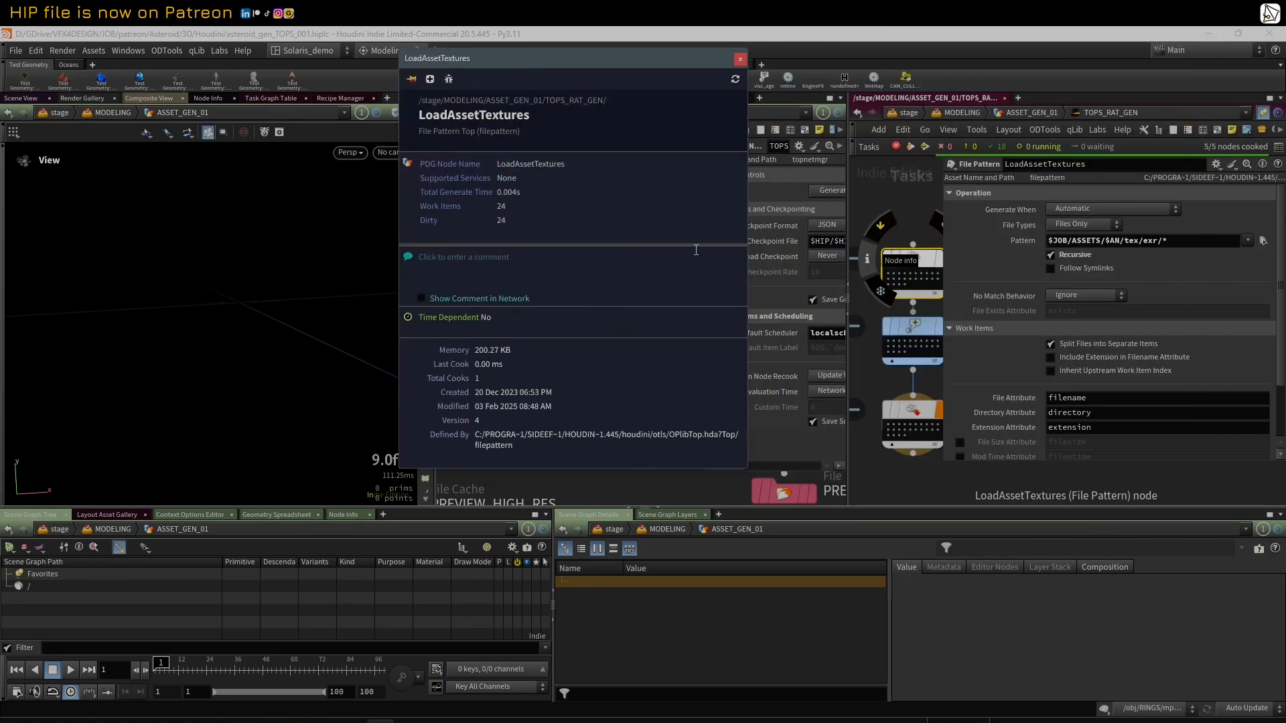
pyautogui.click(740, 53)
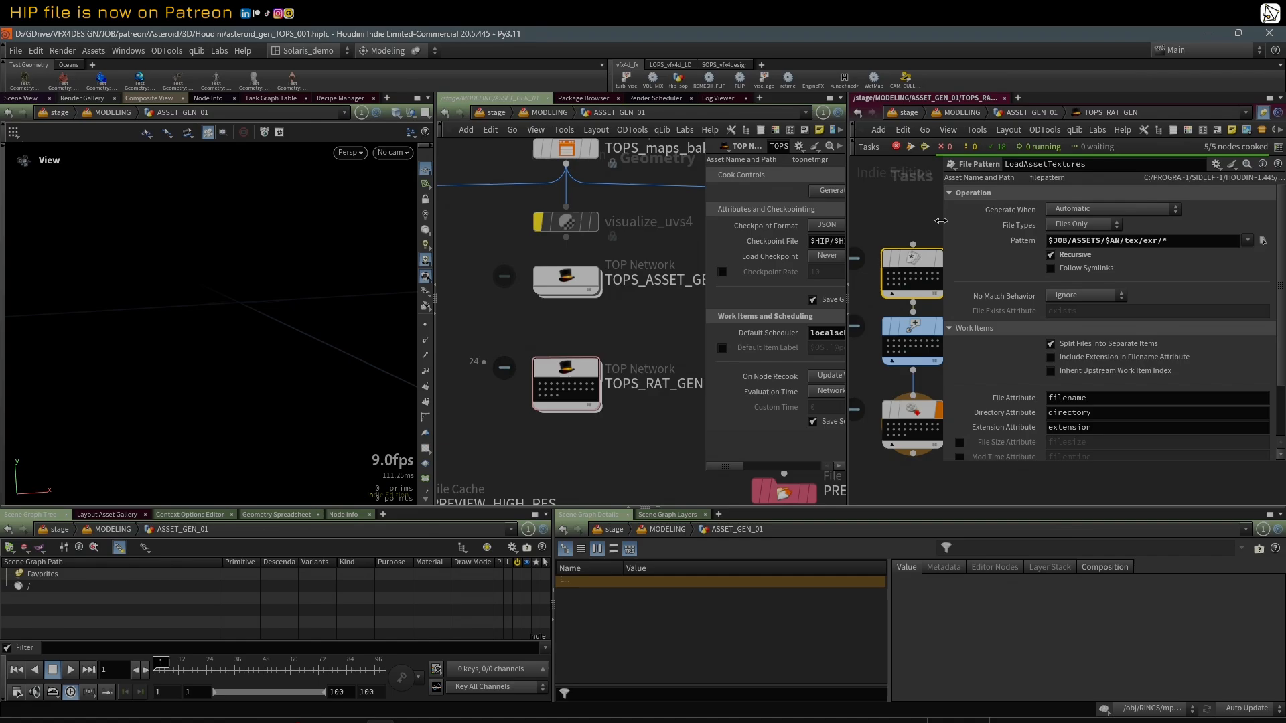
# Step: Read the work item info for the Asteroid_A_1_height texture in a window widened to show its full paths
pyautogui.moveTo(941, 221); pyautogui.dragTo(1045, 220)
pyautogui.rightClick(901, 276)
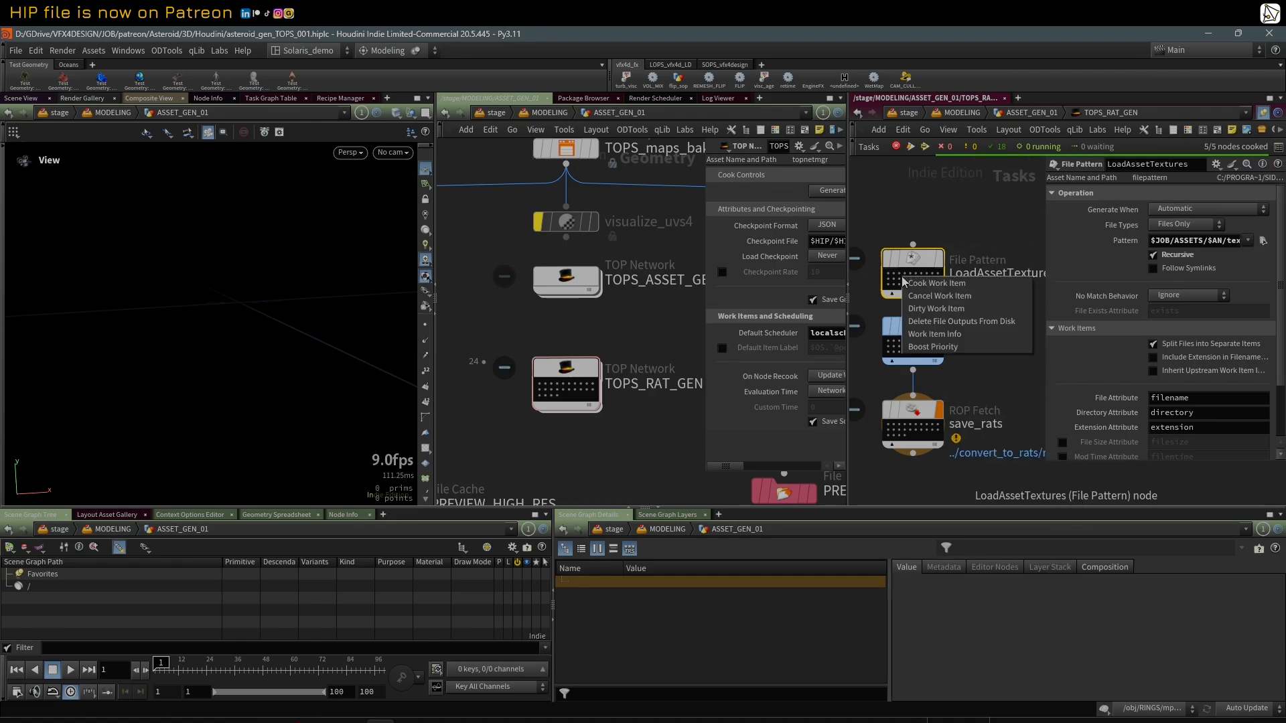
pyautogui.click(963, 336)
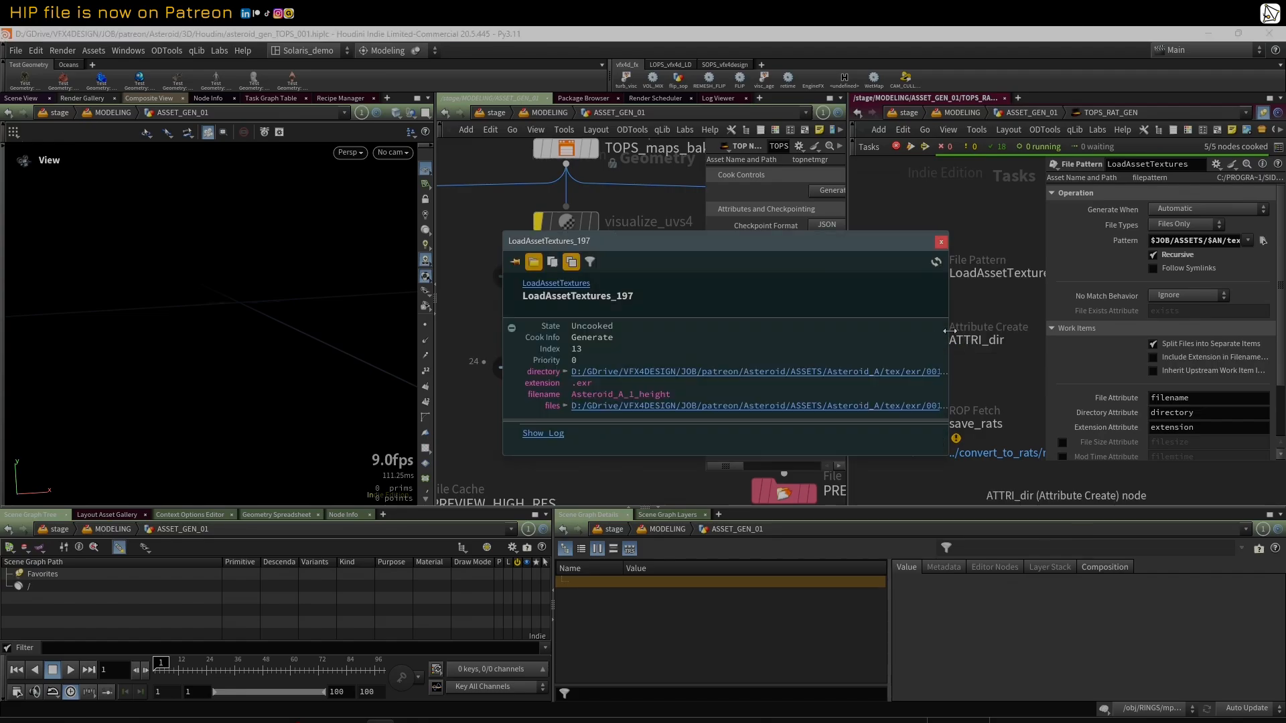
pyautogui.moveTo(949, 331); pyautogui.dragTo(1206, 320)
pyautogui.moveTo(1040, 249); pyautogui.dragTo(757, 199)
pyautogui.moveTo(923, 273); pyautogui.dragTo(944, 270)
pyautogui.moveTo(708, 193); pyautogui.dragTo(755, 205)
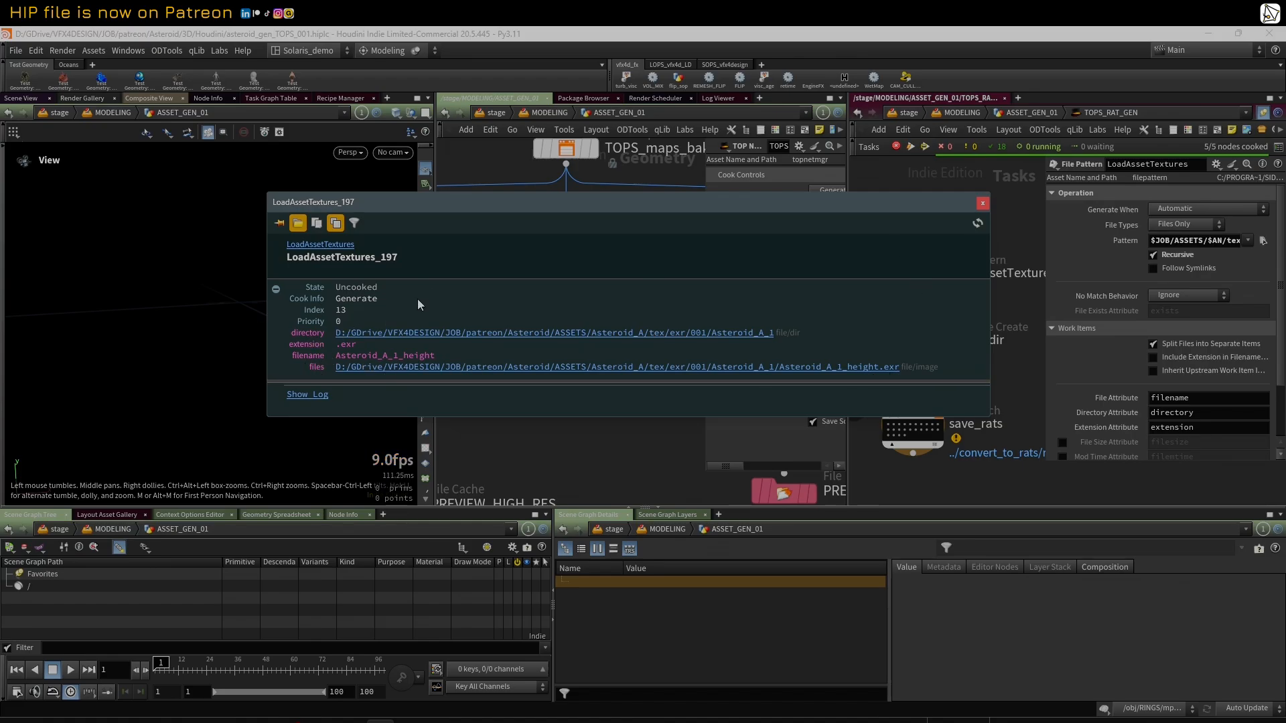
pyautogui.click(982, 203)
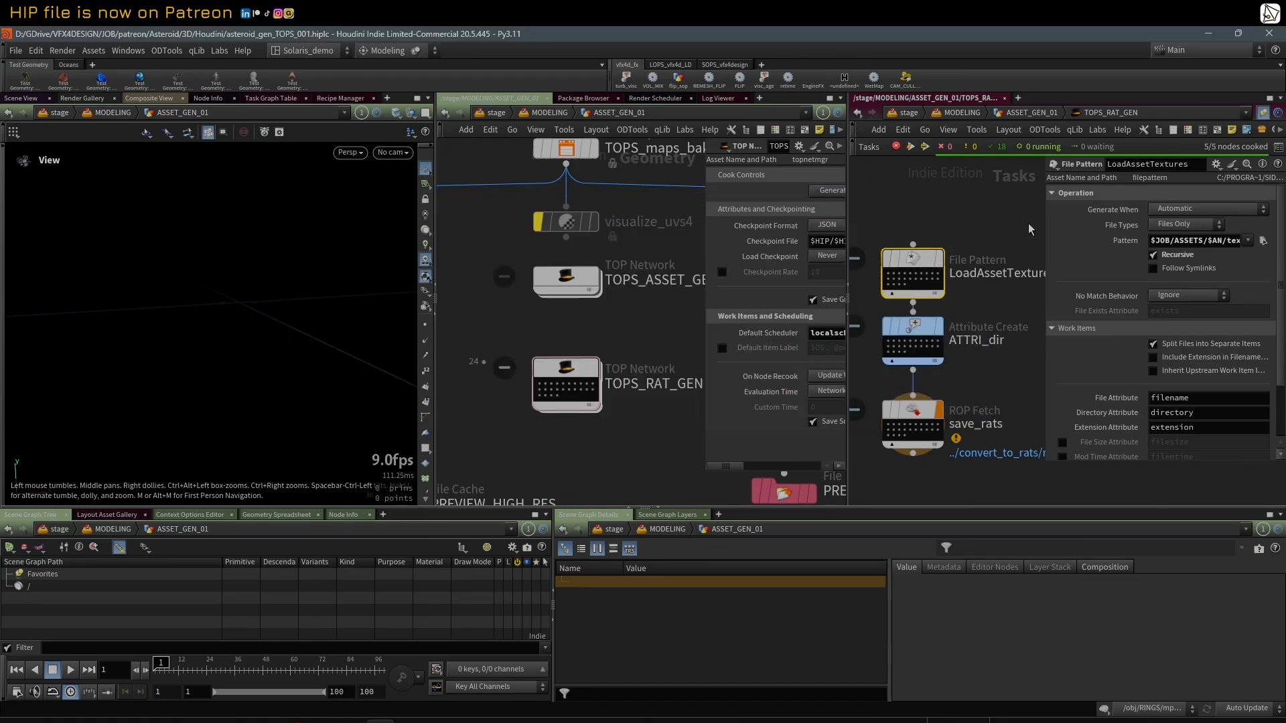
pyautogui.moveTo(1043, 221); pyautogui.dragTo(1013, 222)
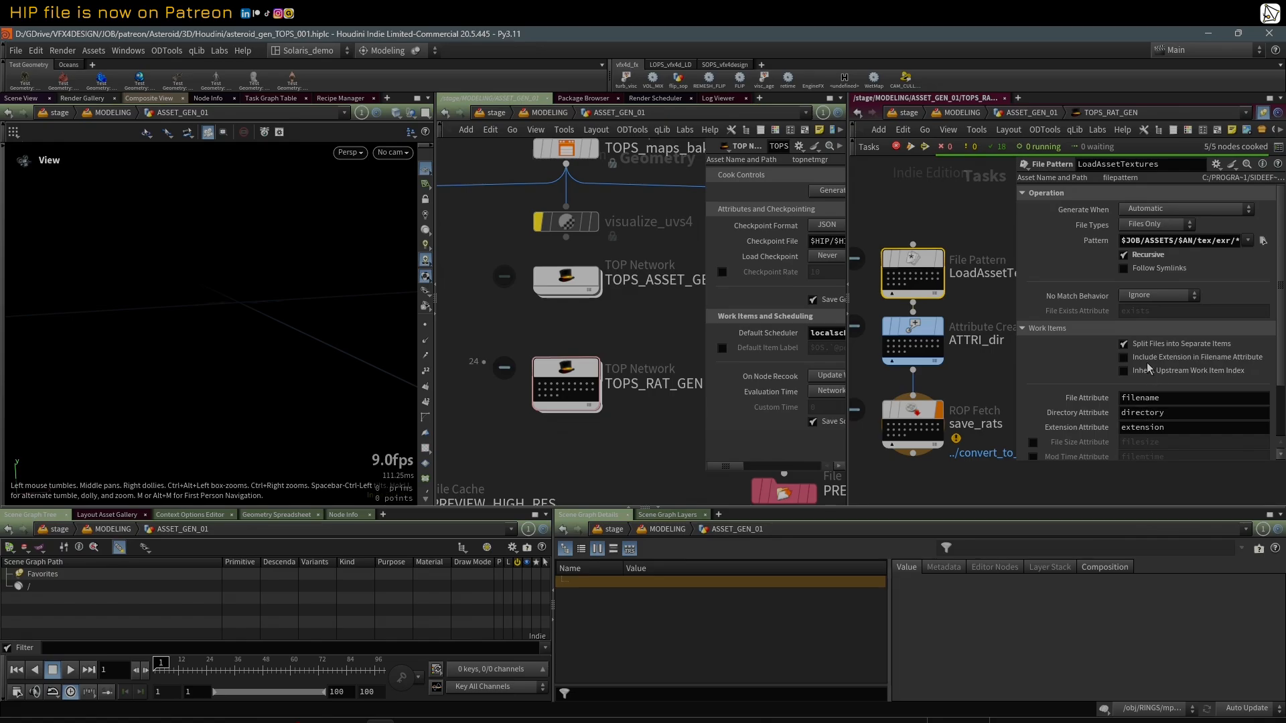
pyautogui.click(903, 282)
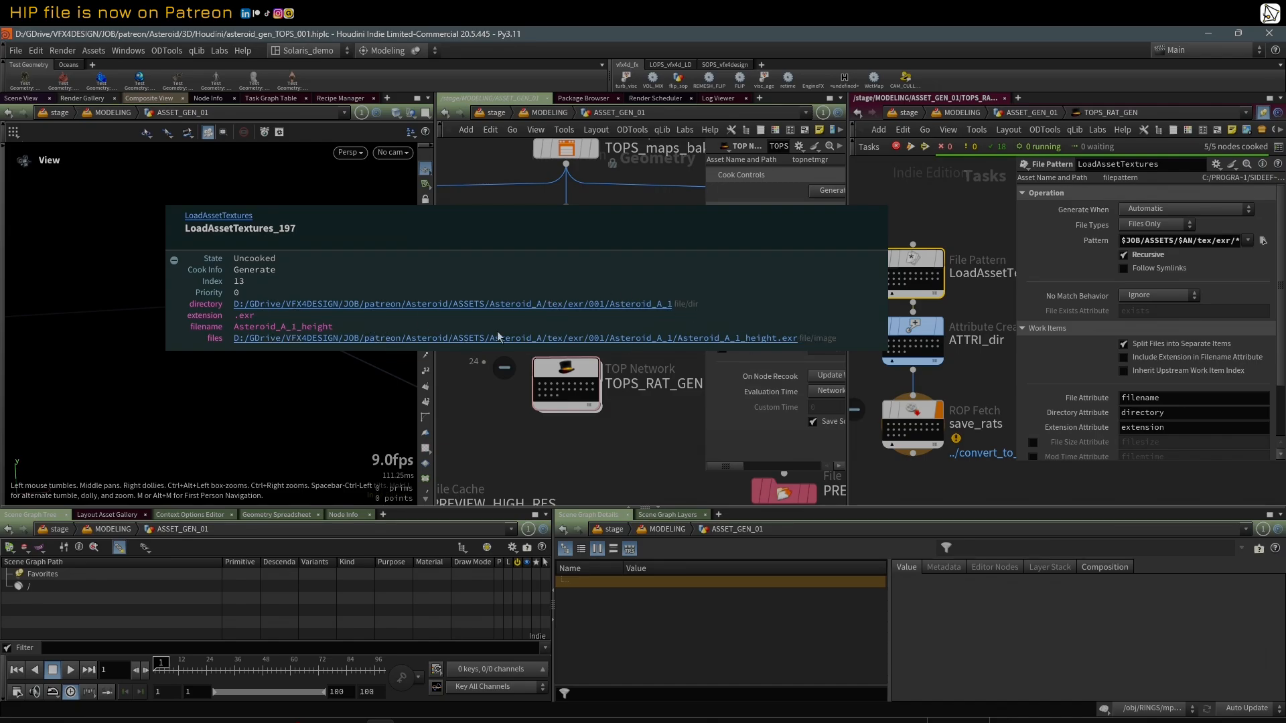
pyautogui.scroll(-4, 931, 230)
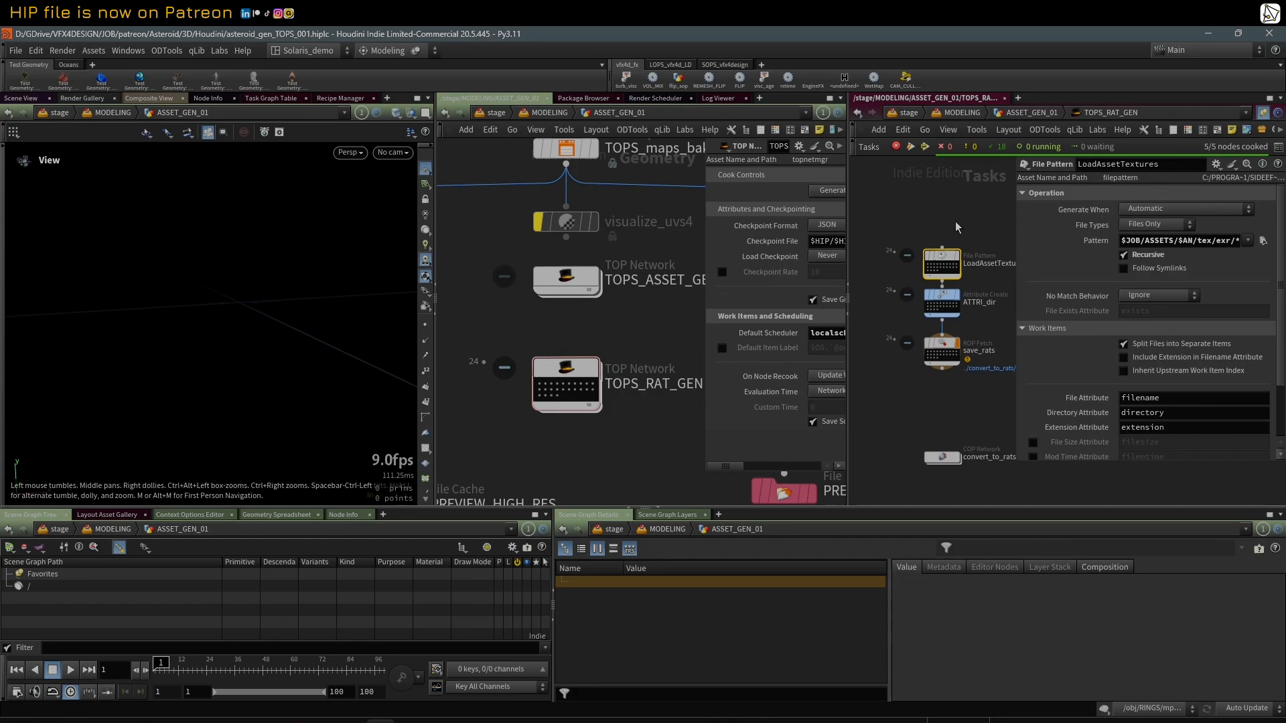
pyautogui.doubleClick(941, 457)
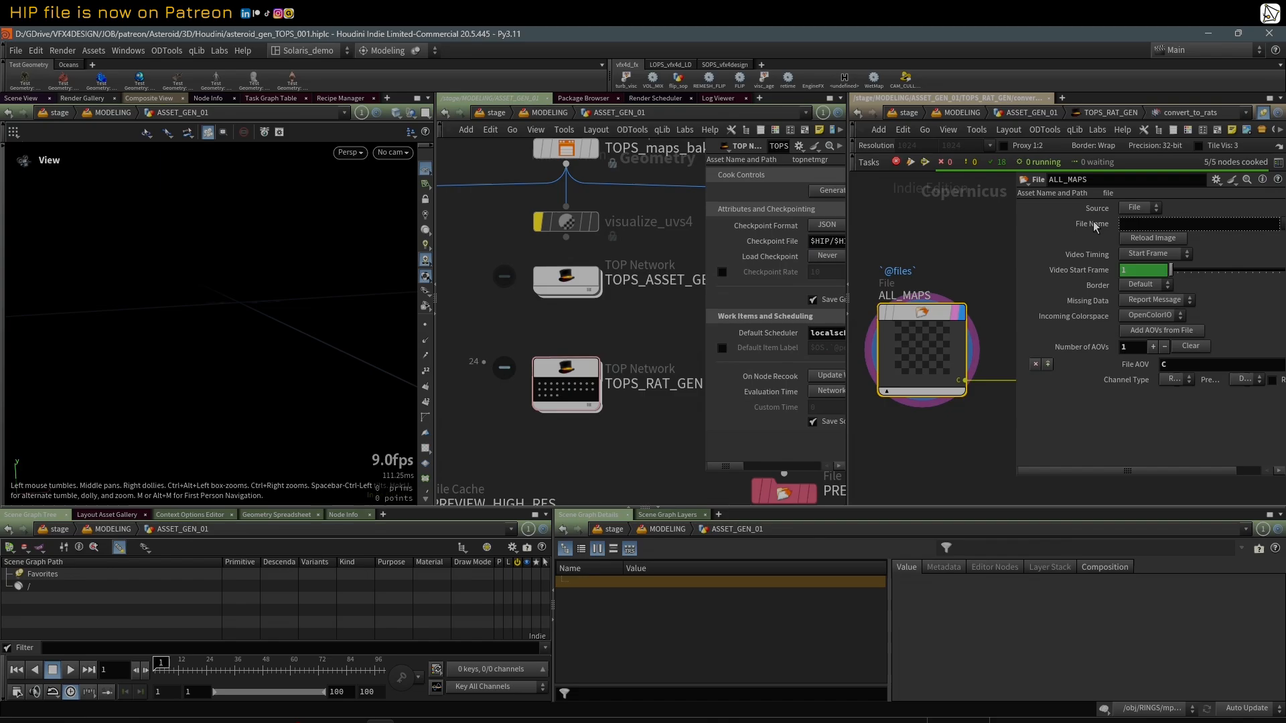
pyautogui.moveTo(921, 325)
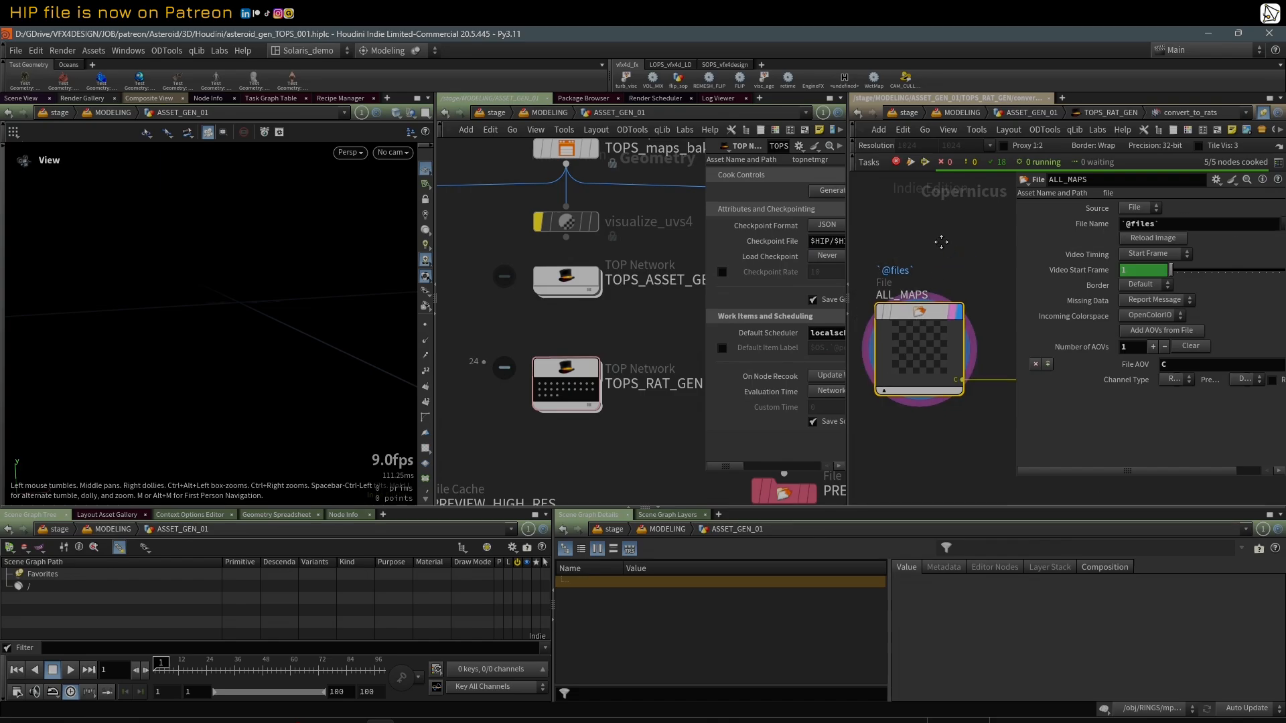
pyautogui.scroll(2, 921, 253)
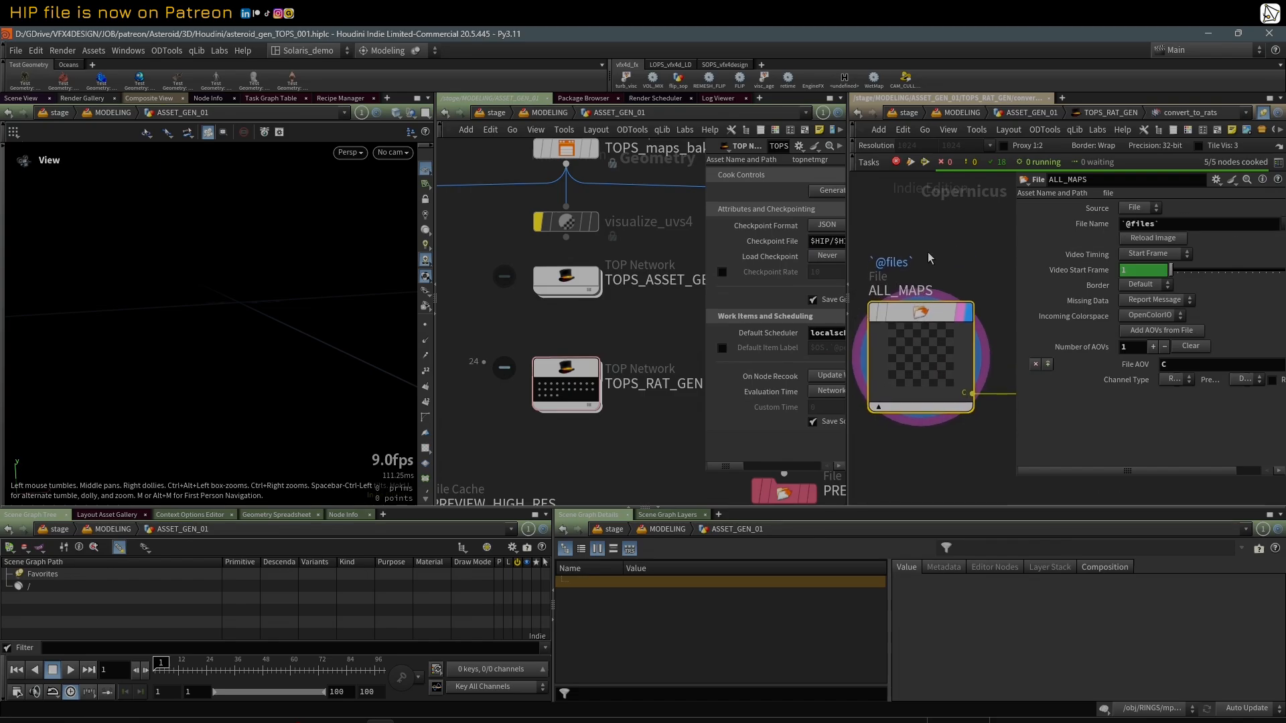
pyautogui.moveTo(1016, 262); pyautogui.dragTo(1140, 265)
pyautogui.scroll(-2, 1074, 273)
pyautogui.moveTo(1037, 250); pyautogui.dragTo(998, 252, button='middle')
pyautogui.press('u')
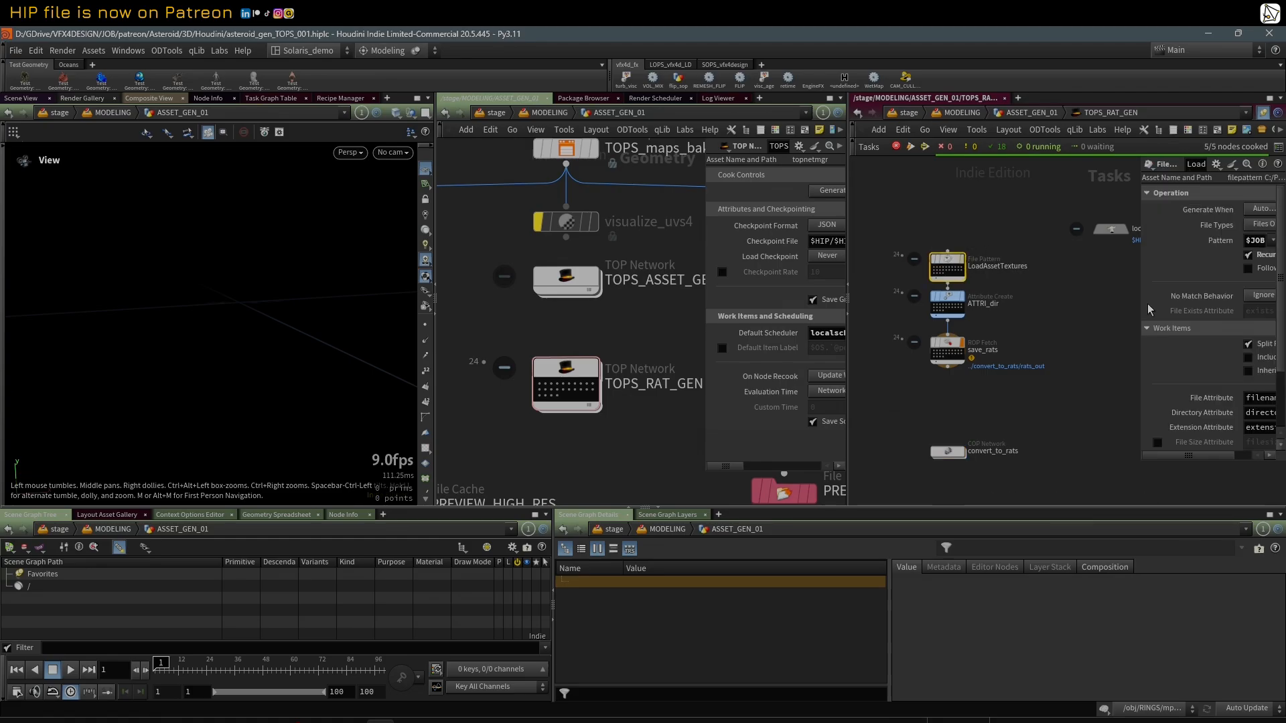
# Step: Widen the LoadAssetTextures parameter area and select one of its work items to trace it through the task chain
pyautogui.moveTo(1150, 308); pyautogui.dragTo(1049, 308)
pyautogui.scroll(2, 933, 278)
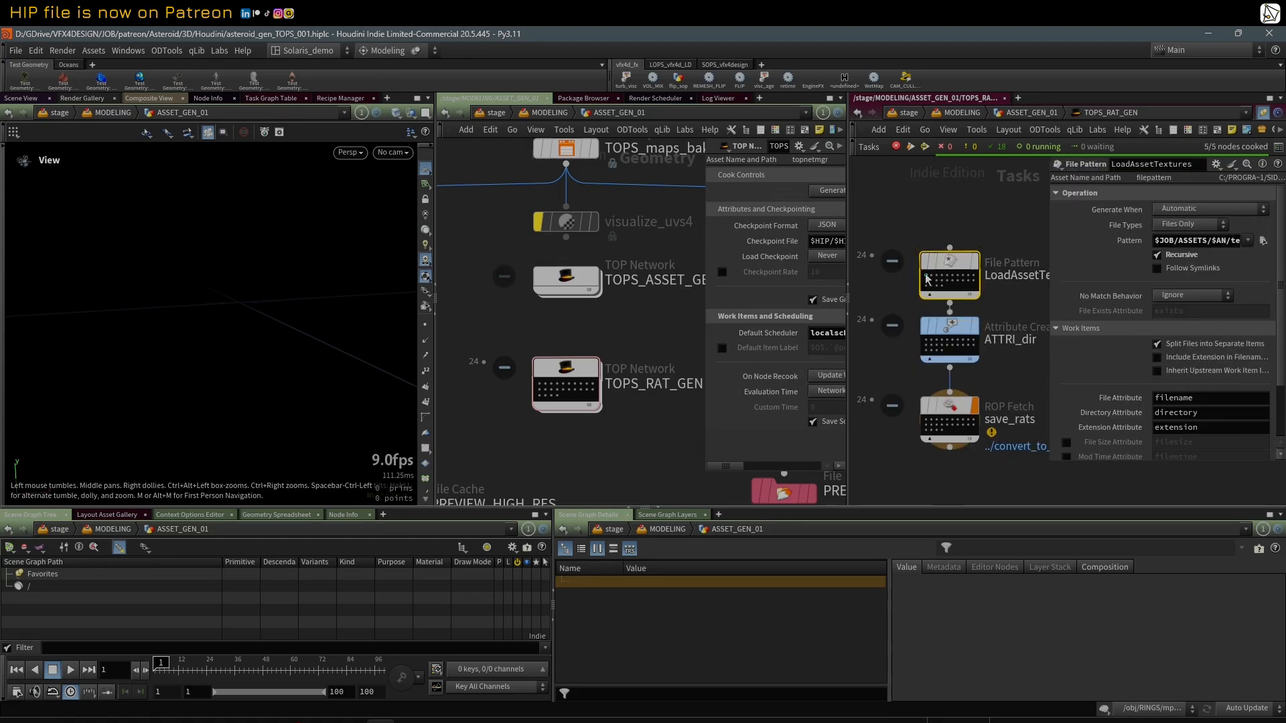
pyautogui.click(927, 276)
pyautogui.press('h')
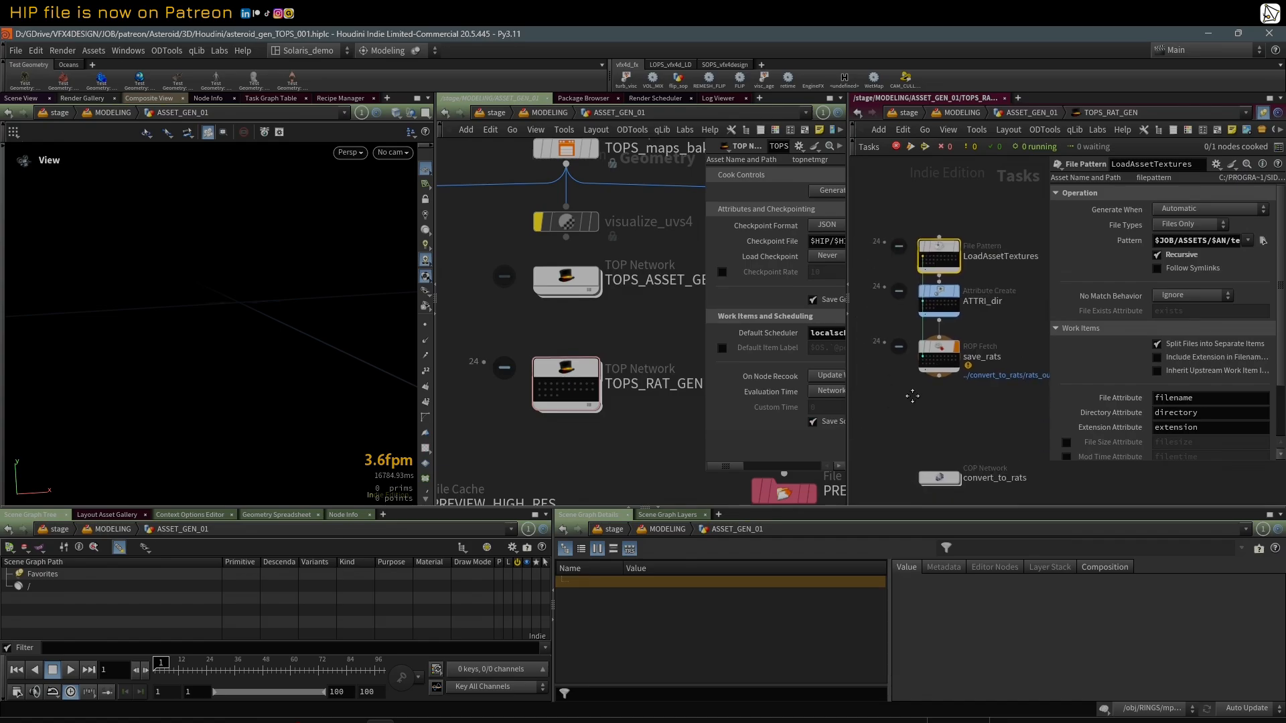
pyautogui.moveTo(926, 178); pyautogui.dragTo(925, 204, button='middle')
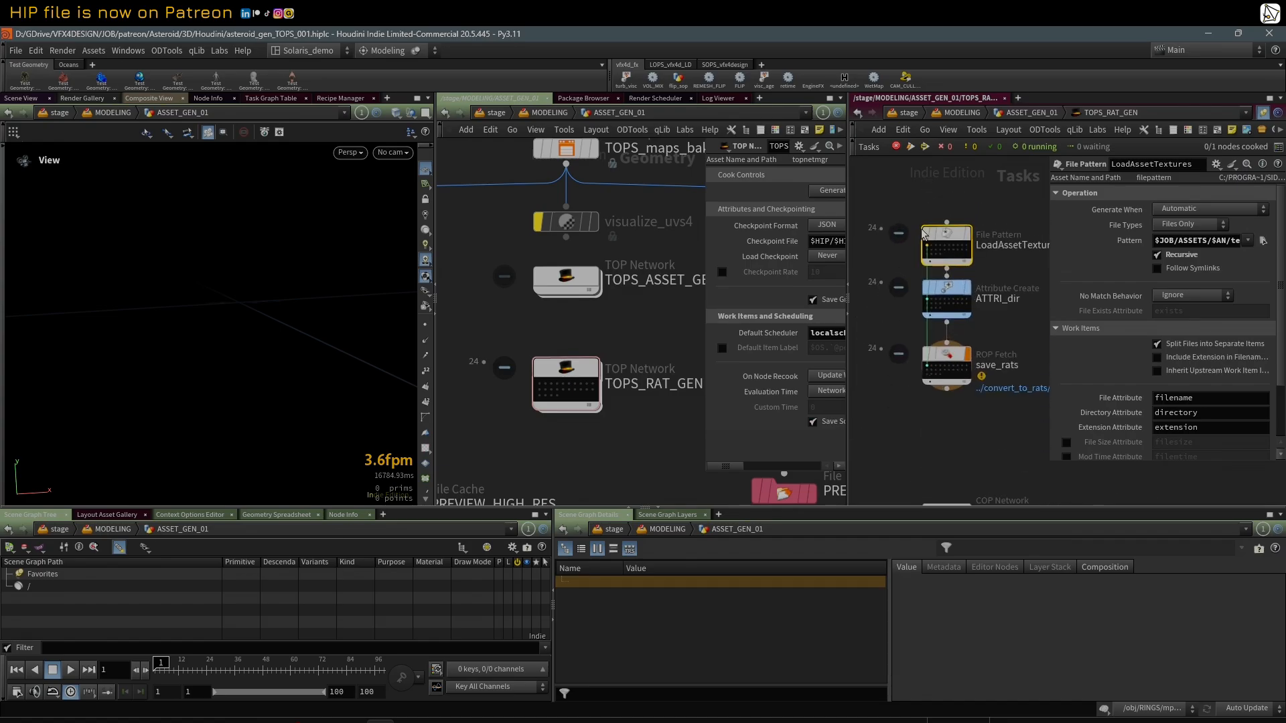
# Step: Open the convert_to_rats COP network to look at its ALL_MAPS file node
pyautogui.scroll(-2, 933, 235)
pyautogui.scroll(2, 928, 445)
pyautogui.doubleClick(936, 461)
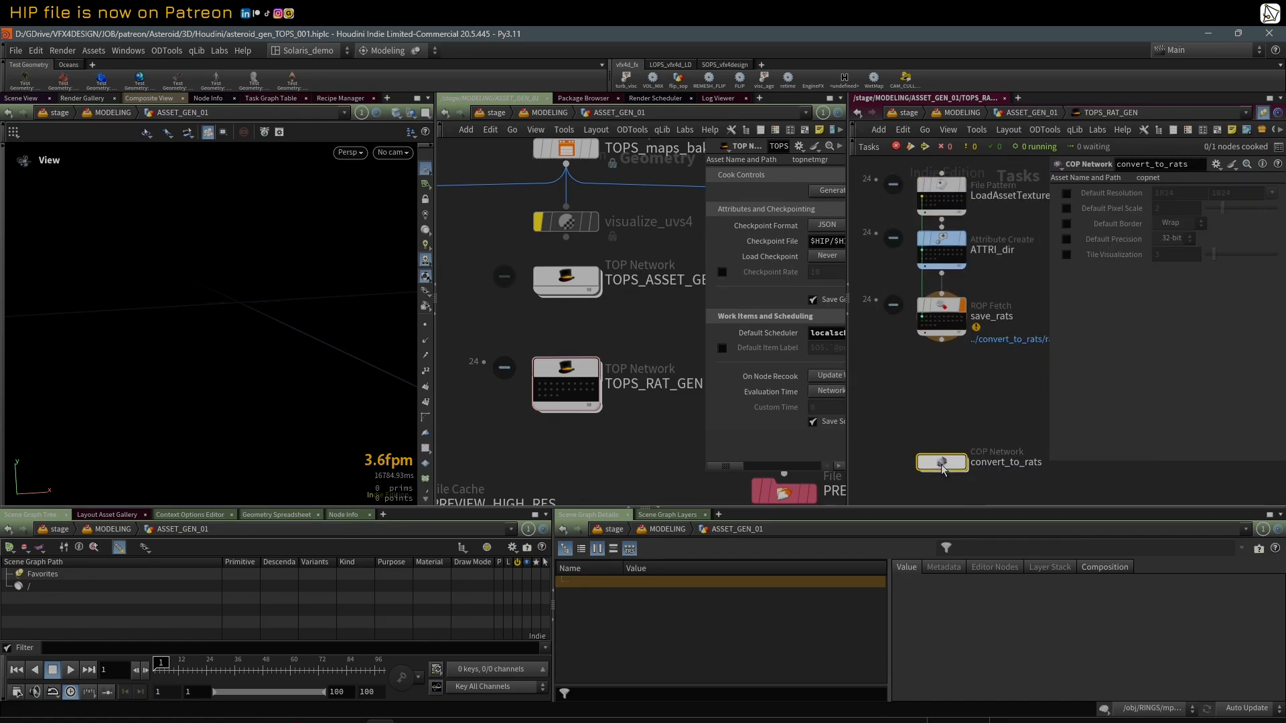
pyautogui.click(1086, 229)
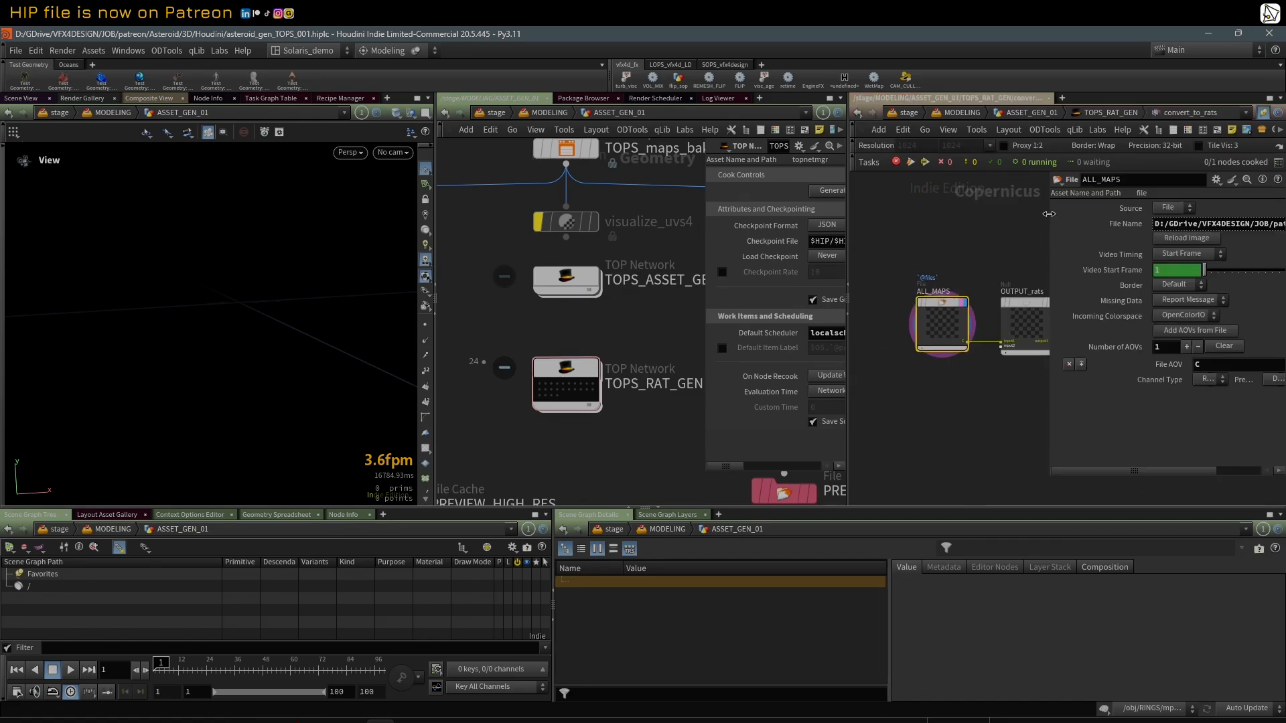
pyautogui.moveTo(923, 331)
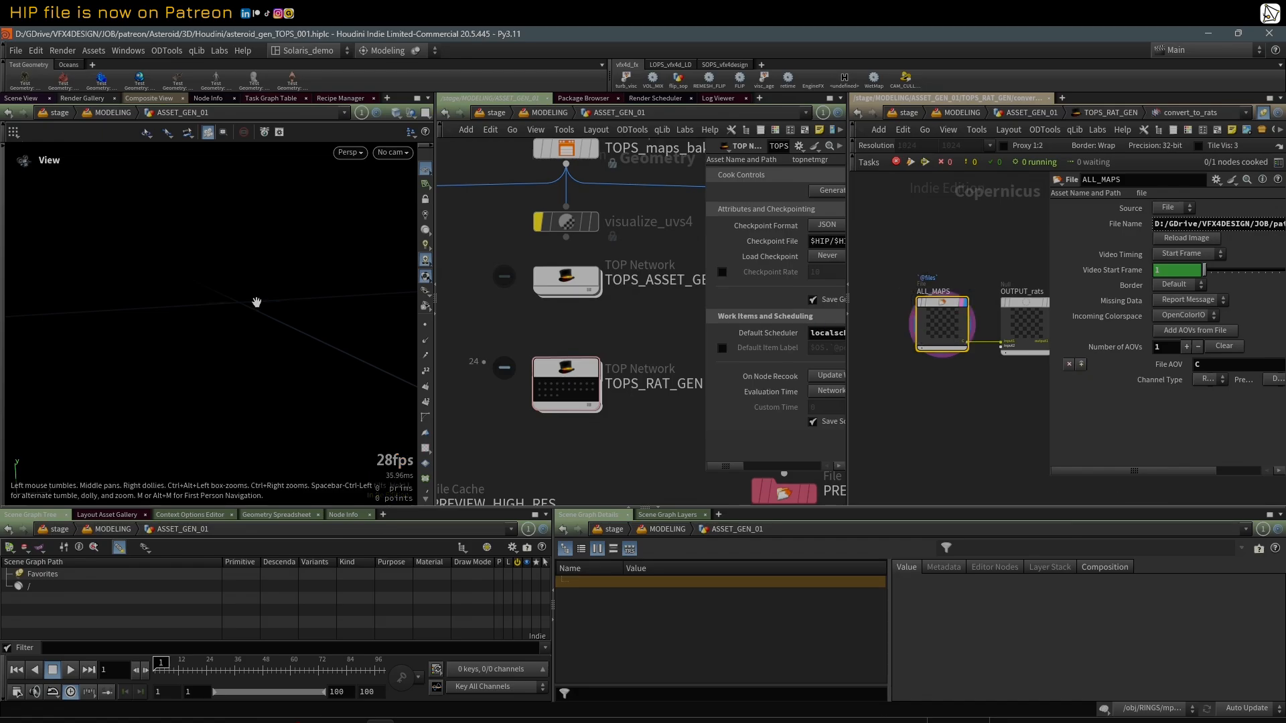
# Step: Link the pane showing convert_to_rats to group 1 and return to the TOPS_RAT_GEN task network
pyautogui.press('g')
pyautogui.moveTo(276, 293); pyautogui.dragTo(245, 289)
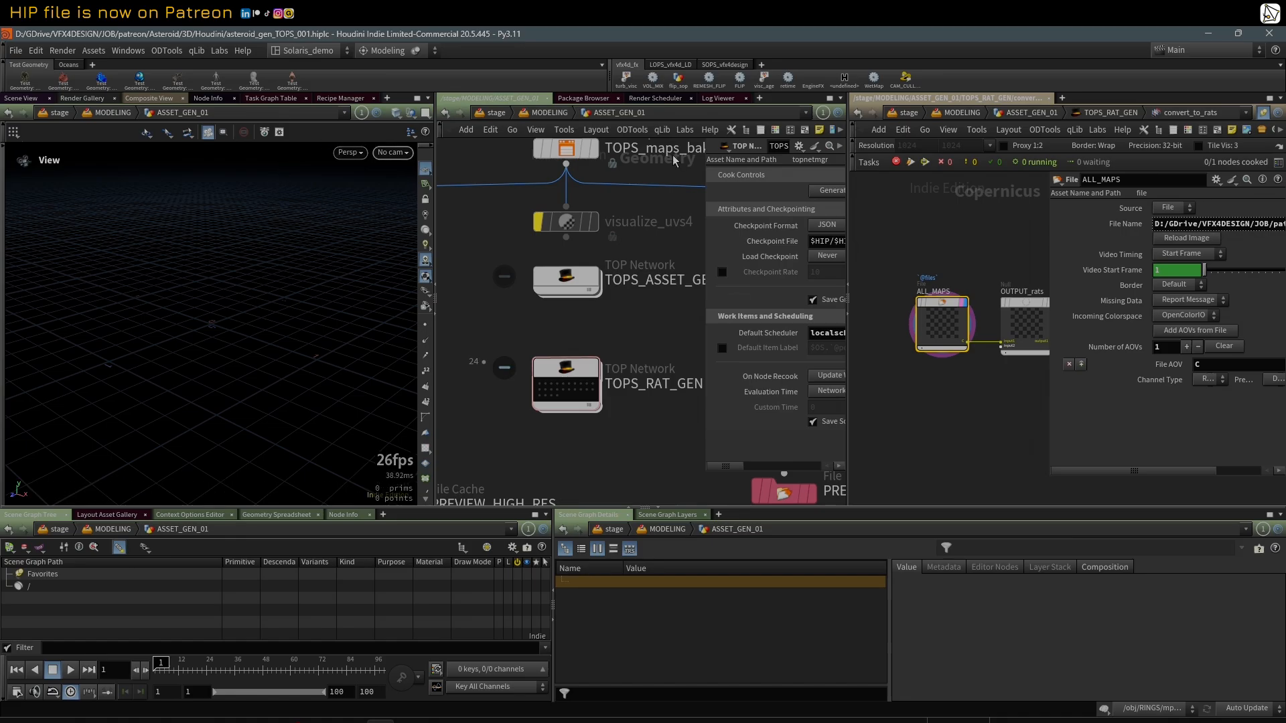
pyautogui.click(1263, 112)
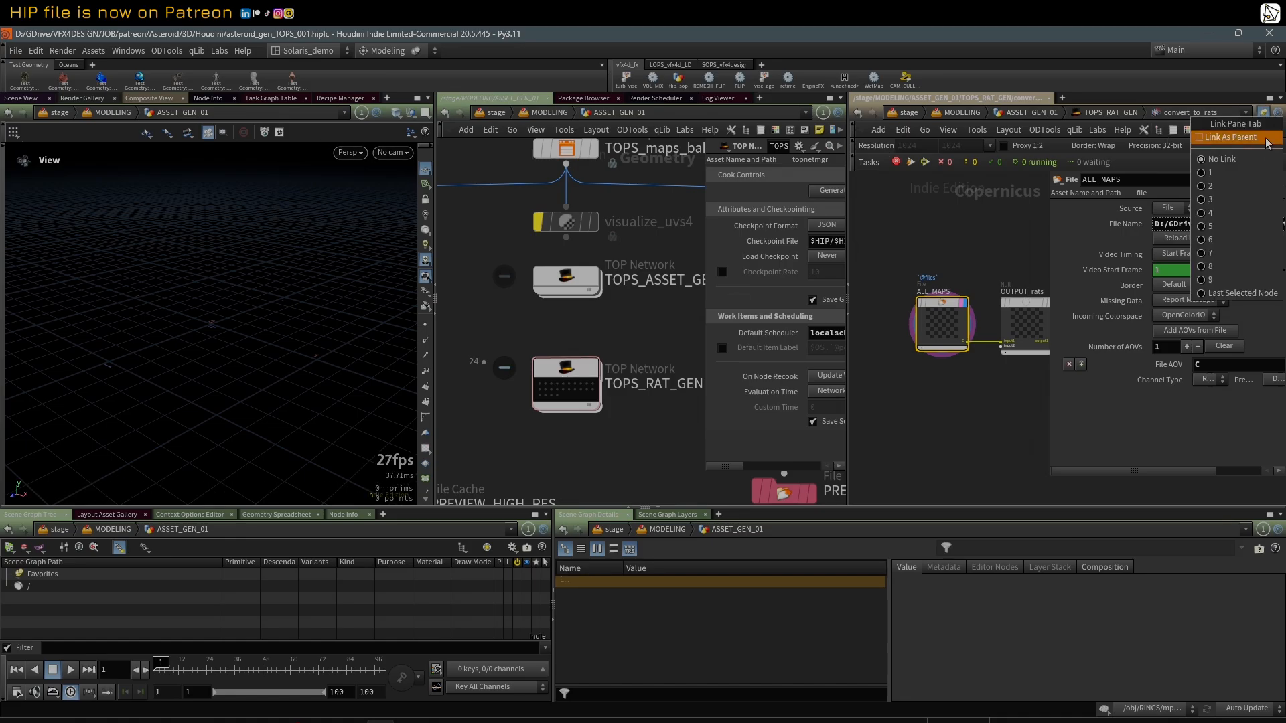
pyautogui.click(1246, 176)
pyautogui.doubleClick(998, 345)
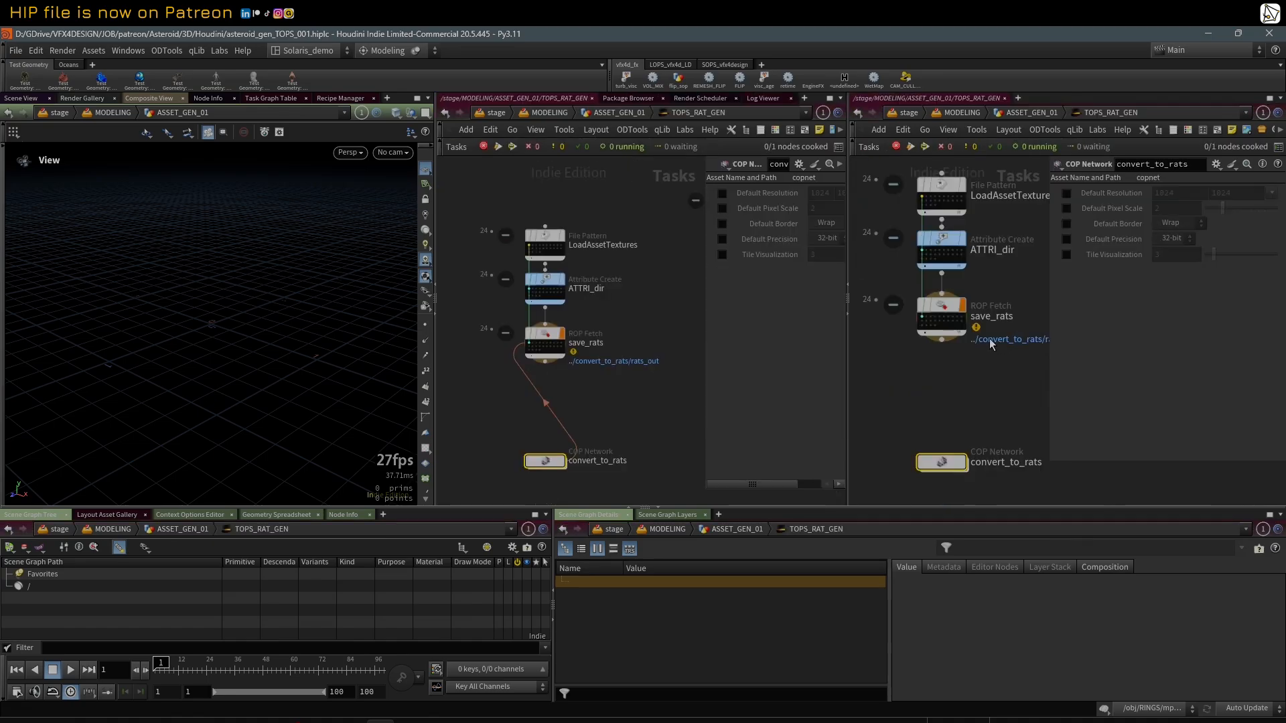
# Step: Open convert_to_rats in the linked panes and view the ALL_MAPS image face-on in the viewport
pyautogui.press('g')
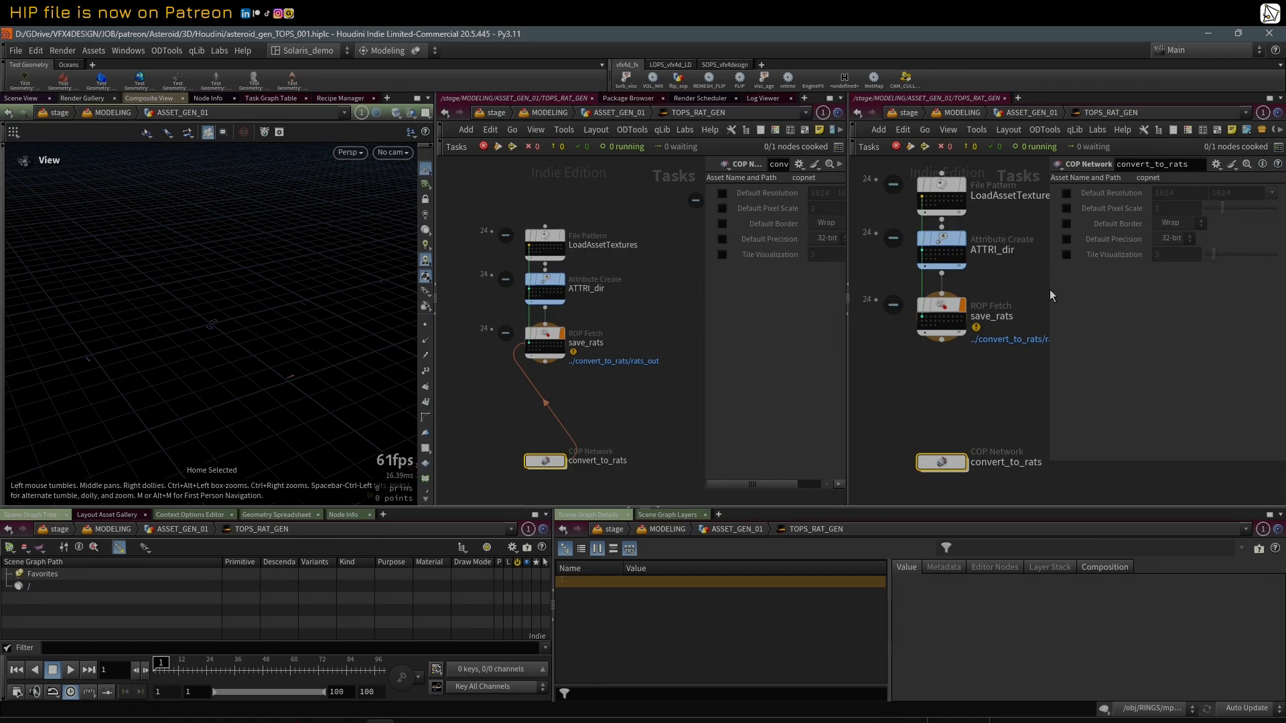
pyautogui.moveTo(1050, 290); pyautogui.dragTo(1073, 292)
pyautogui.doubleClick(943, 462)
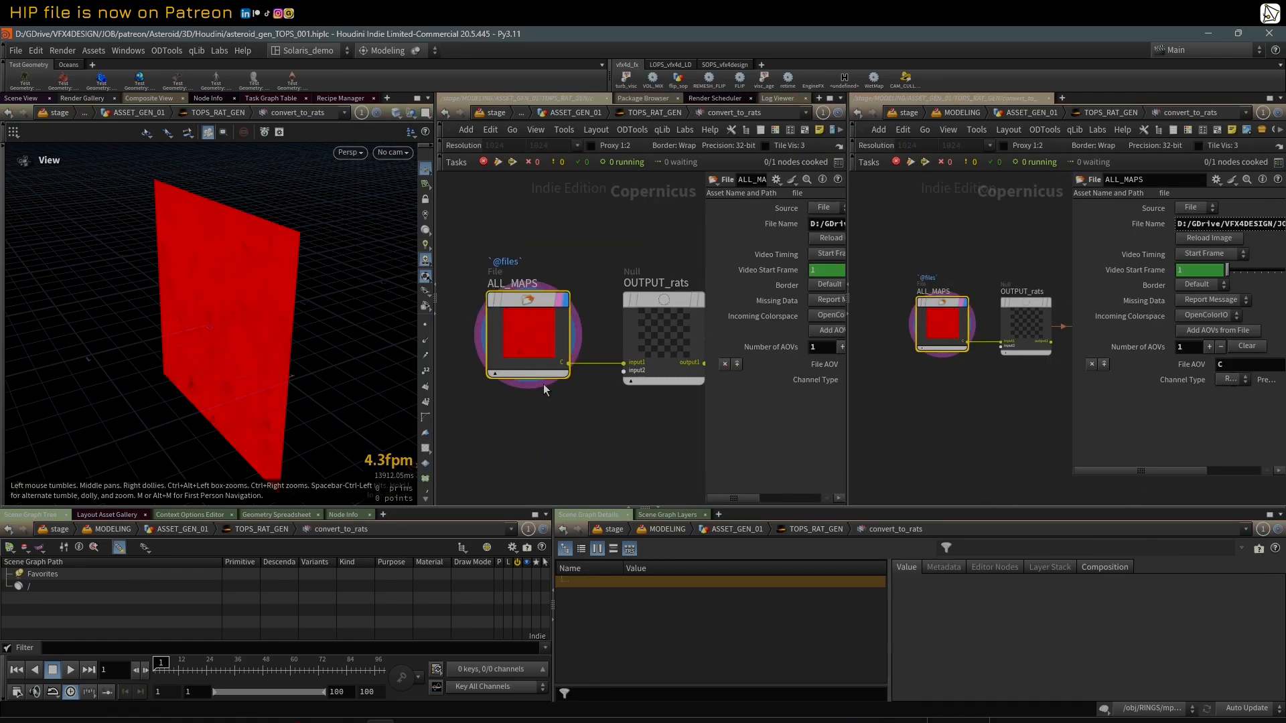
pyautogui.moveTo(254, 339); pyautogui.dragTo(321, 333)
pyautogui.moveTo(283, 330); pyautogui.dragTo(292, 329)
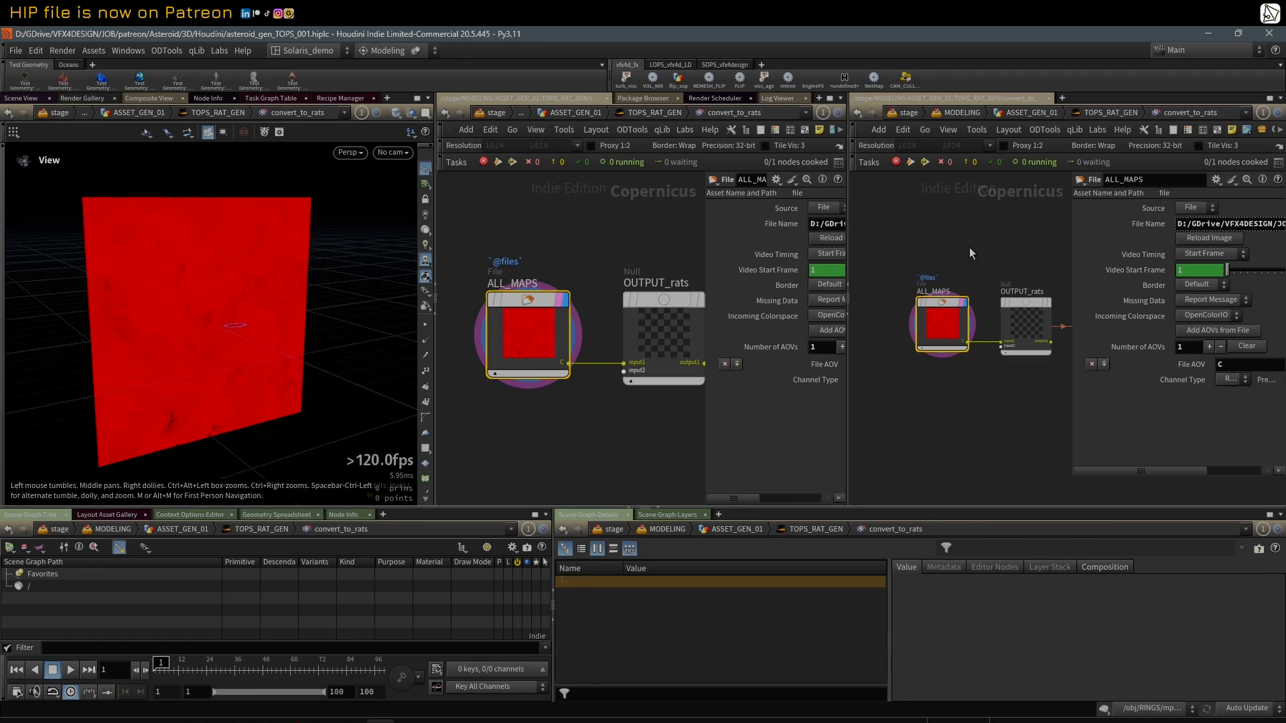
pyautogui.moveTo(201, 308)
pyautogui.mouseDown()
pyautogui.moveTo(187, 304)
pyautogui.moveTo(204, 290)
pyautogui.mouseUp()
pyautogui.moveTo(975, 251); pyautogui.dragTo(959, 256, button='middle')
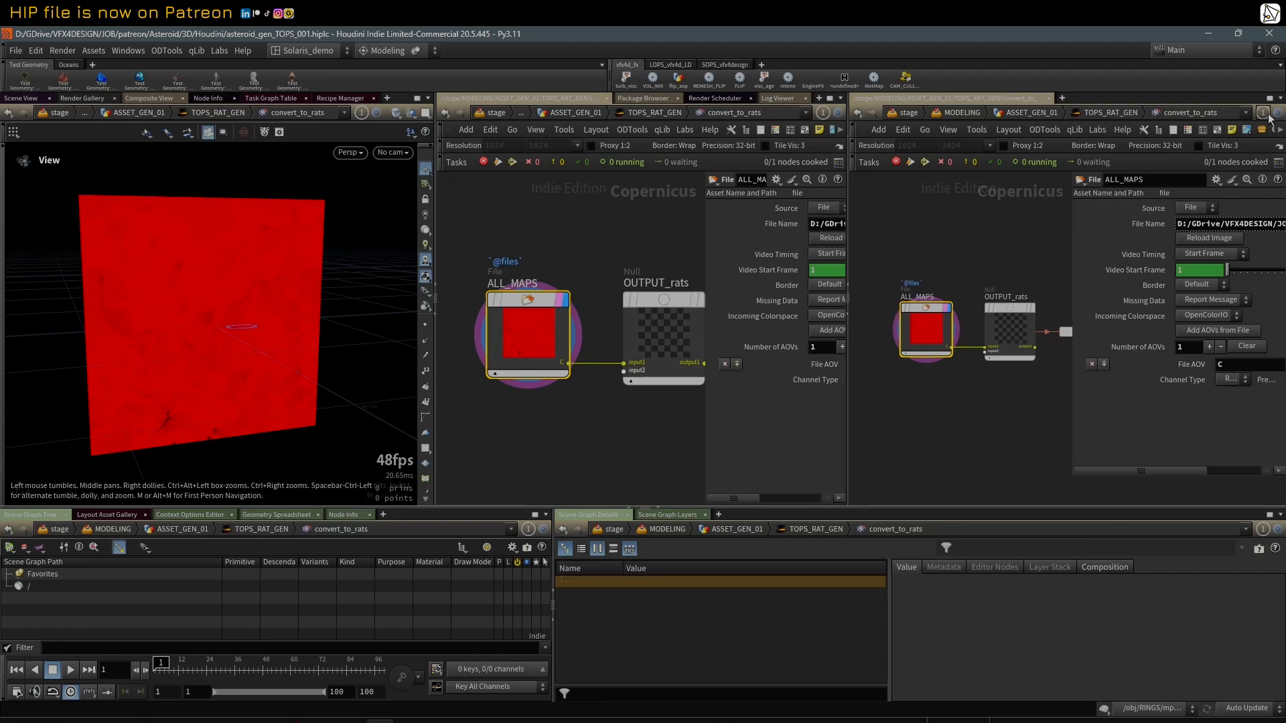
# Step: Unlink one network pane, return it to TOPS_RAT_GEN, and preview the textures of different LoadAssetTextures work items in the viewport
pyautogui.press('u')
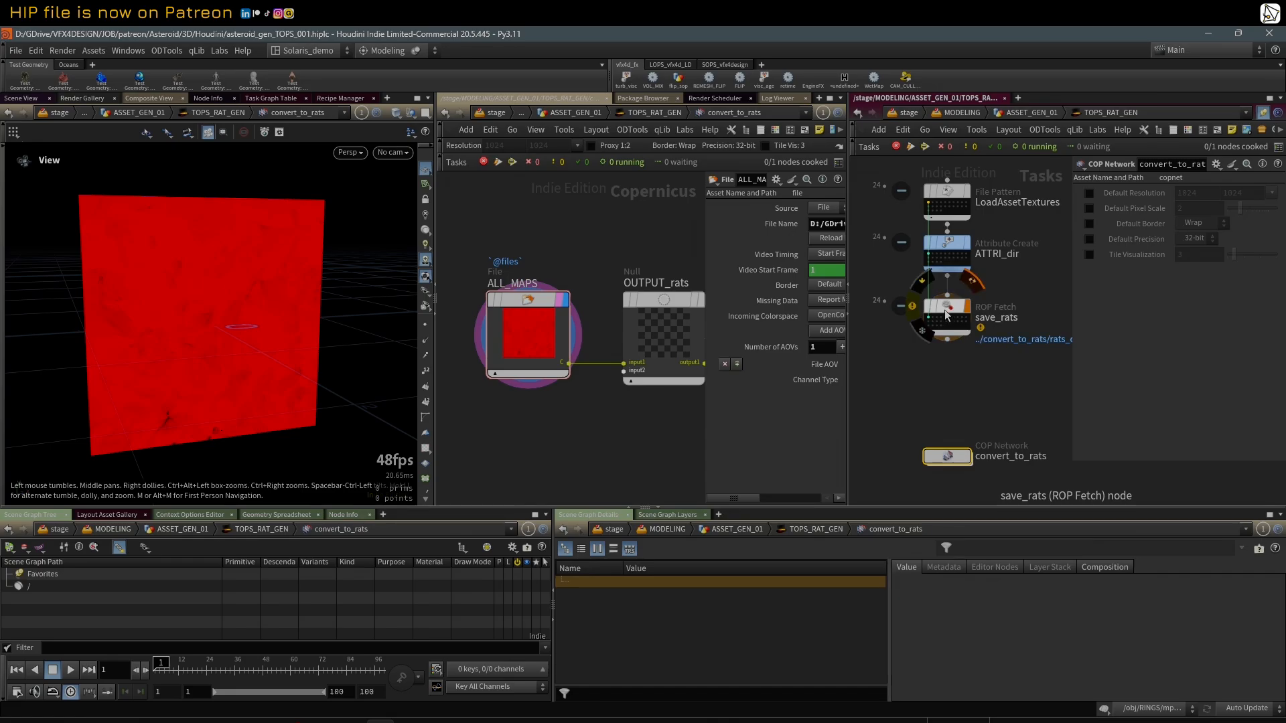
pyautogui.click(960, 206)
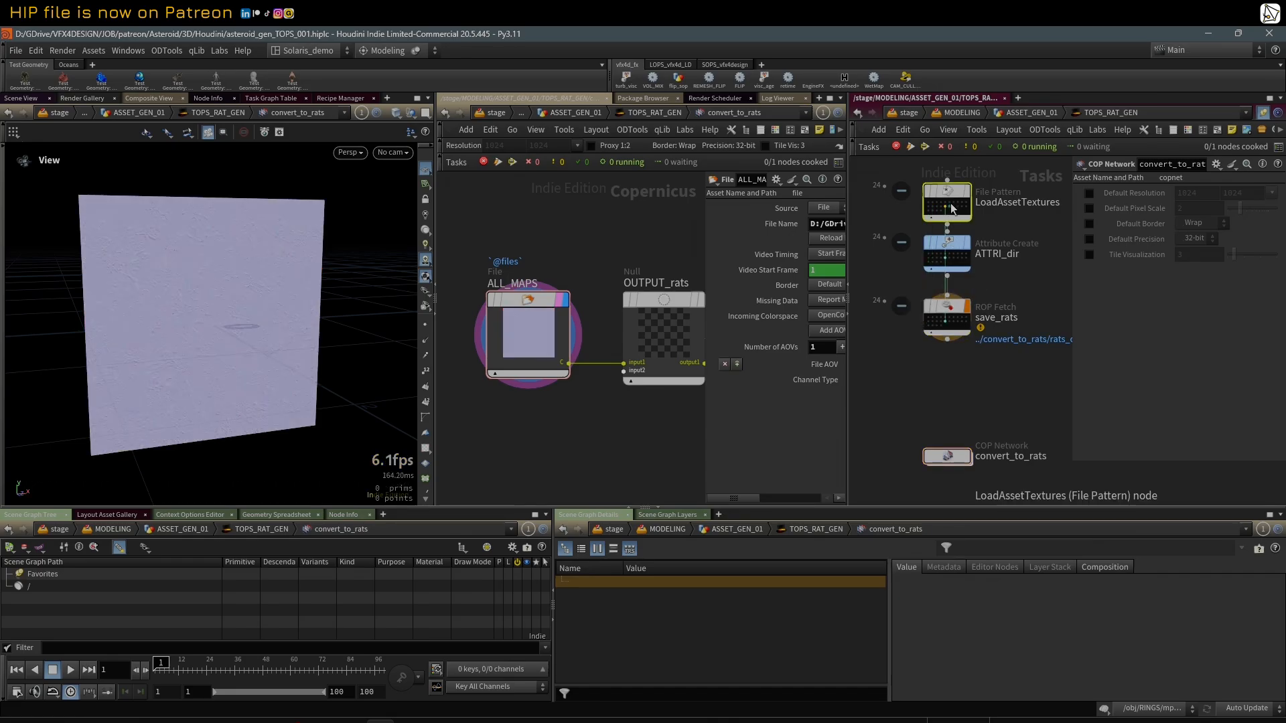
pyautogui.scroll(5, 145, 273)
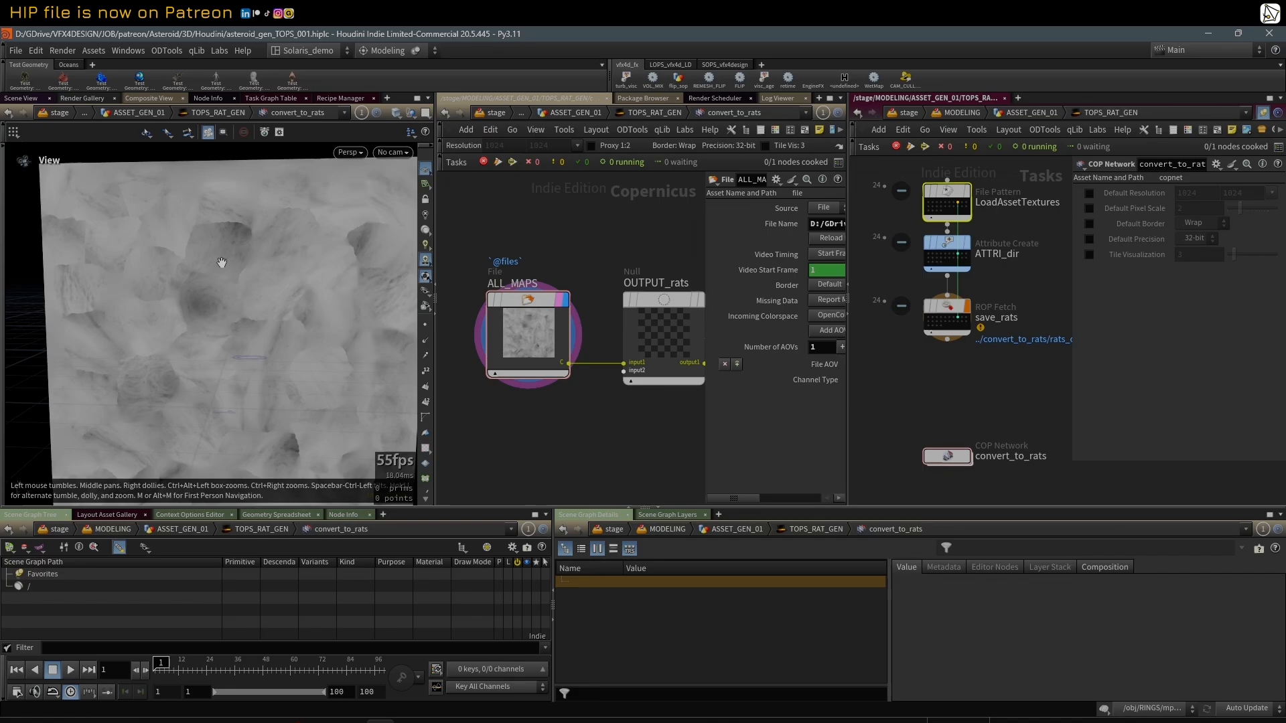
pyautogui.scroll(2, 145, 272)
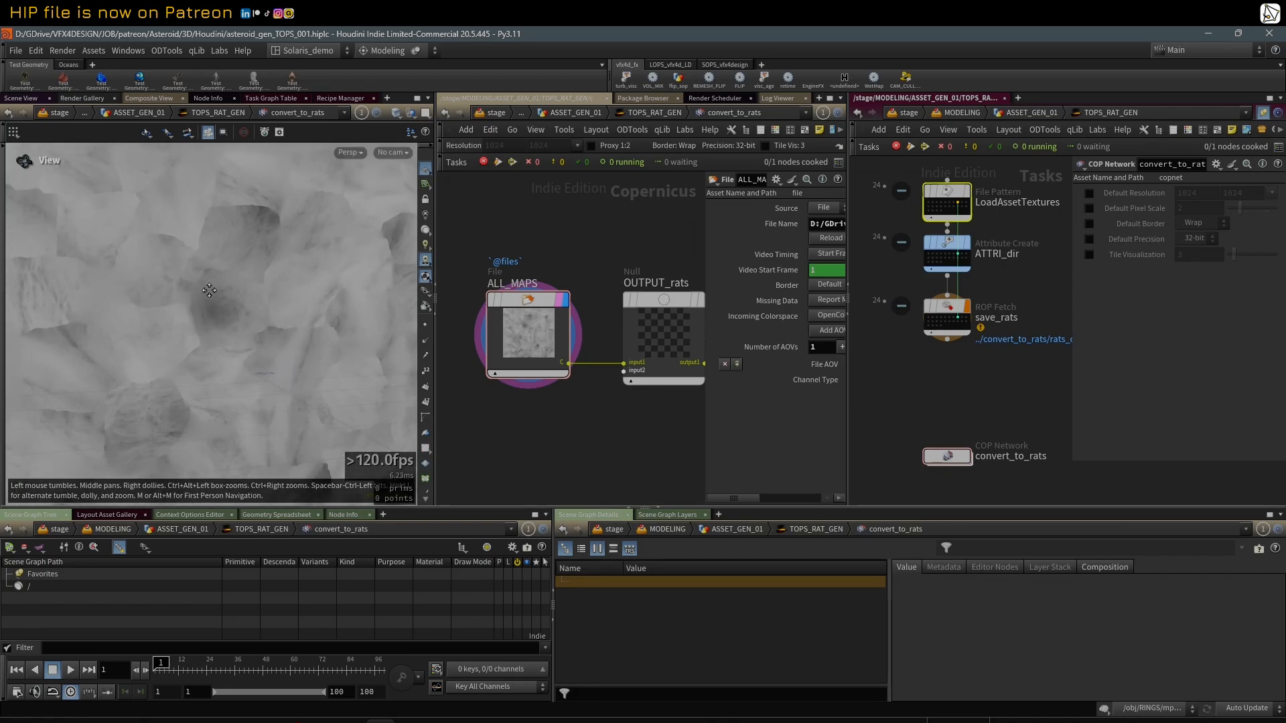
pyautogui.click(932, 207)
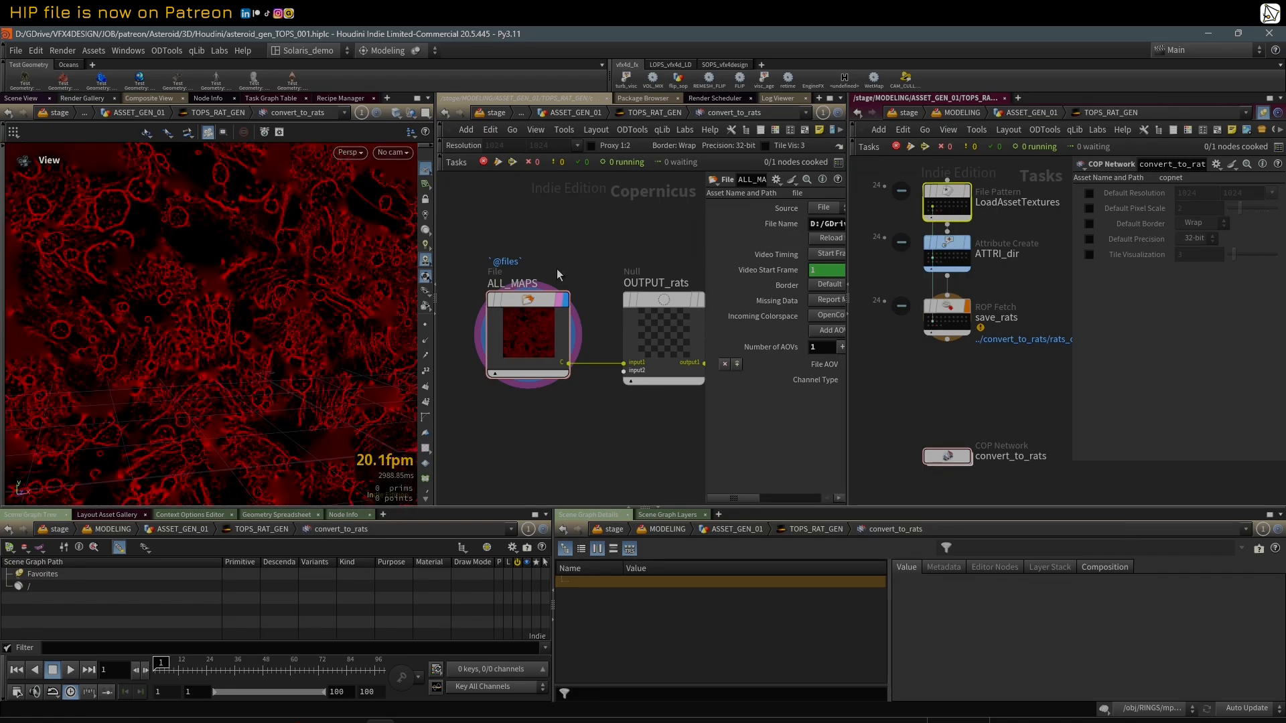
pyautogui.moveTo(296, 264); pyautogui.dragTo(254, 317, button='right')
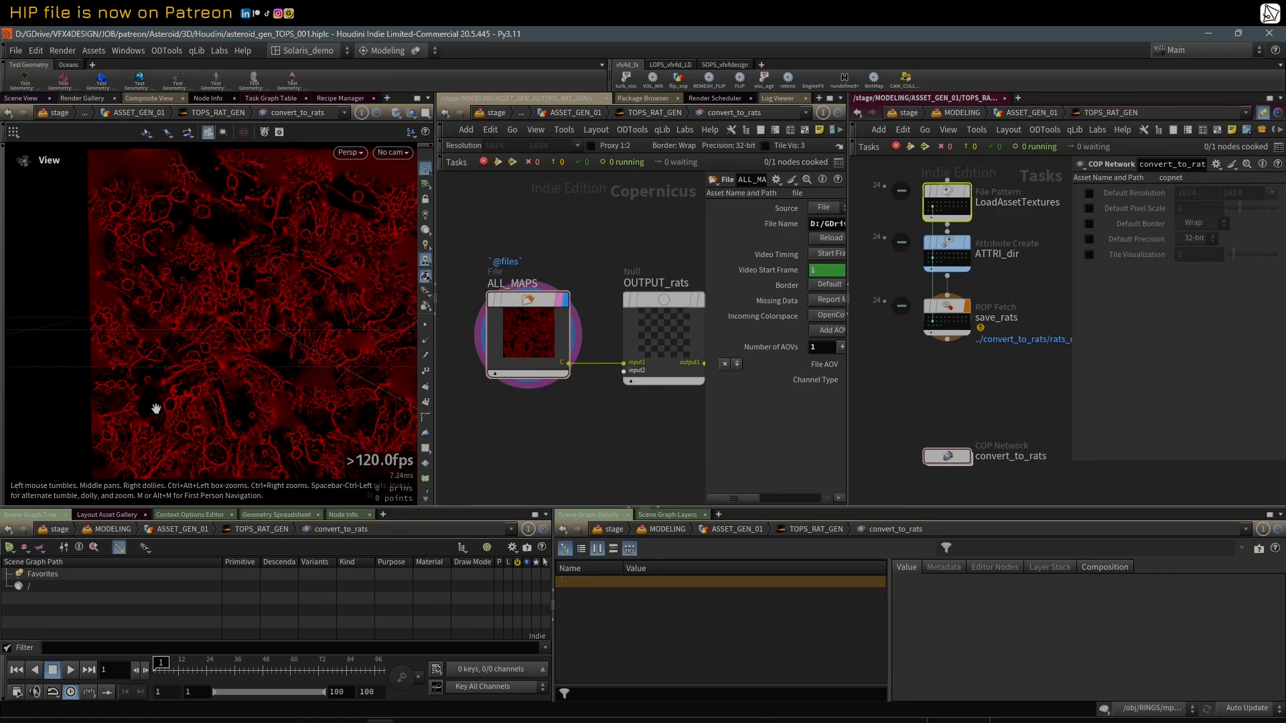
# Step: Show the viewport's Correction Toolbar and inspect the selected work item's map with only the red channel displayed
pyautogui.click(349, 152)
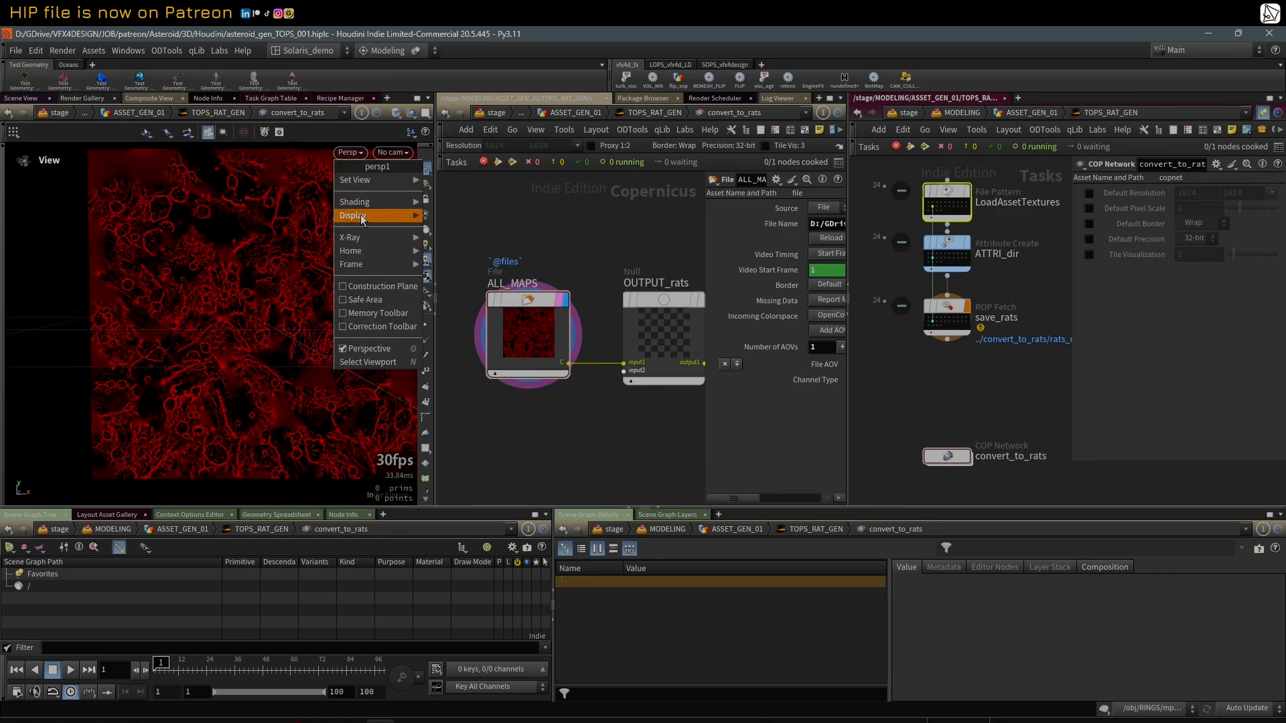
pyautogui.click(381, 326)
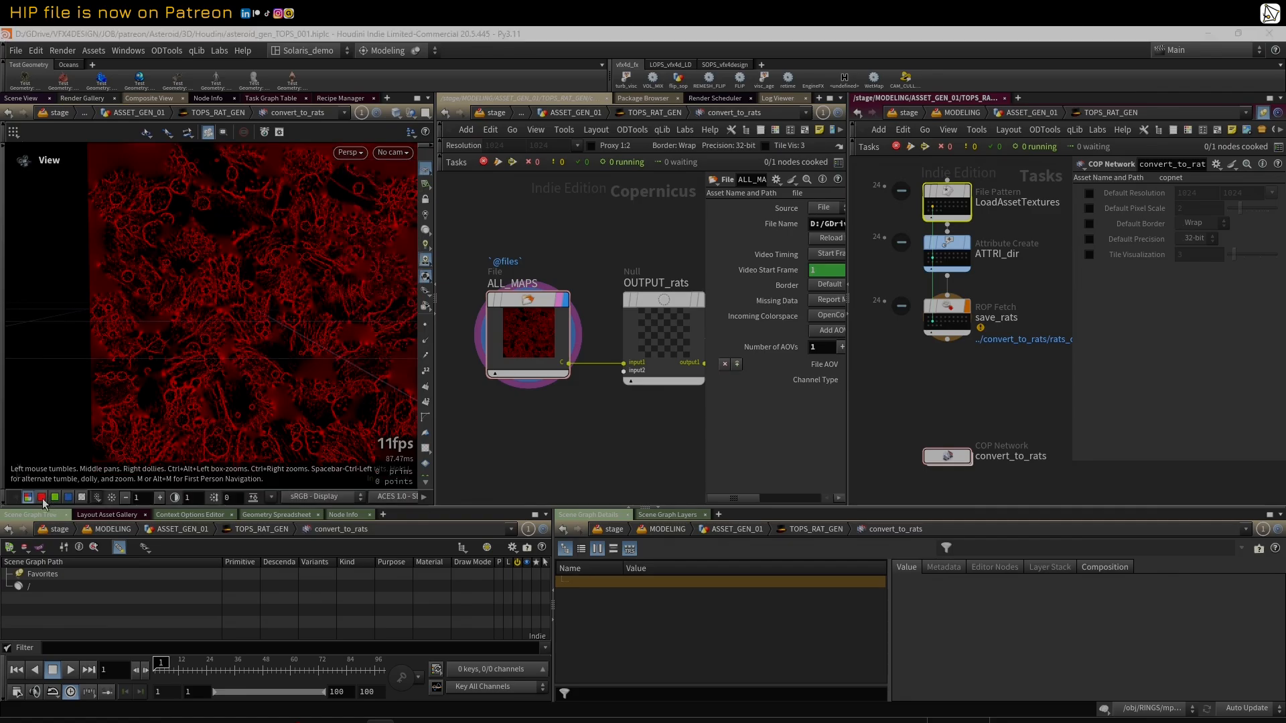
pyautogui.moveTo(171, 314); pyautogui.dragTo(244, 290, button='right')
pyautogui.moveTo(277, 299); pyautogui.dragTo(223, 304, button='middle')
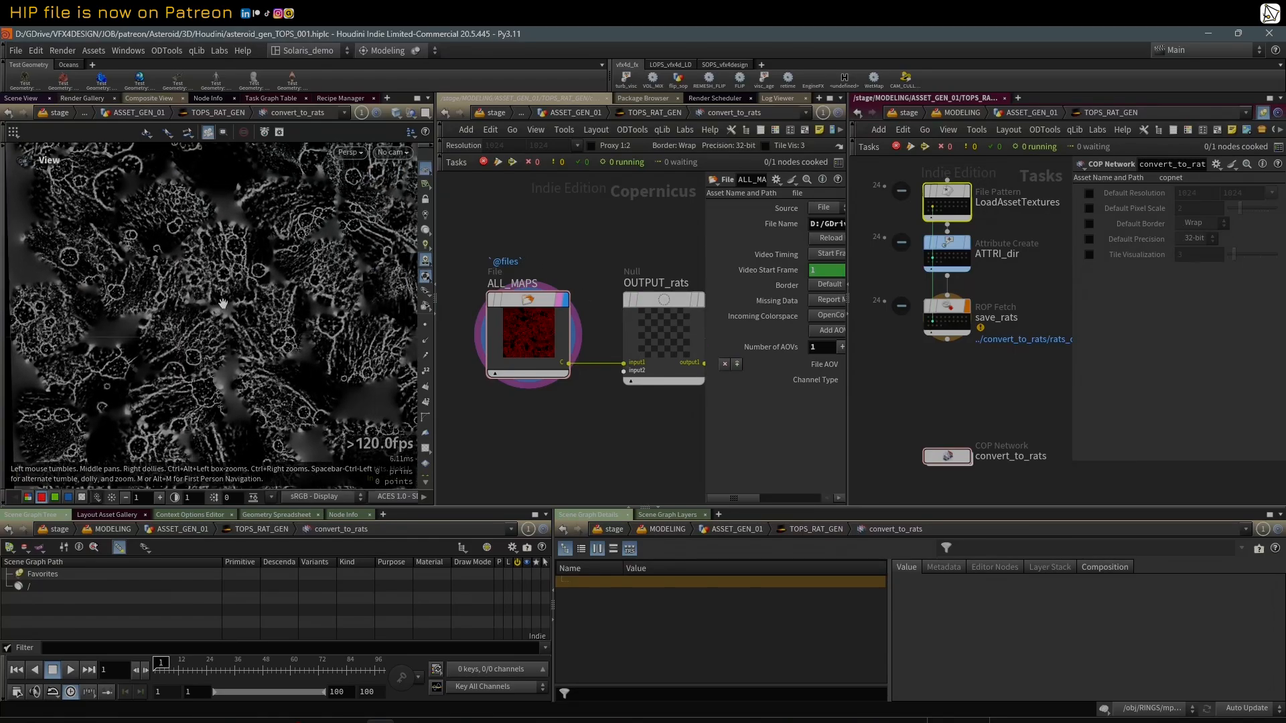
pyautogui.moveTo(266, 290); pyautogui.dragTo(201, 308, button='right')
pyautogui.moveTo(267, 306); pyautogui.dragTo(229, 306, button='middle')
pyautogui.moveTo(230, 306); pyautogui.dragTo(268, 299, button='right')
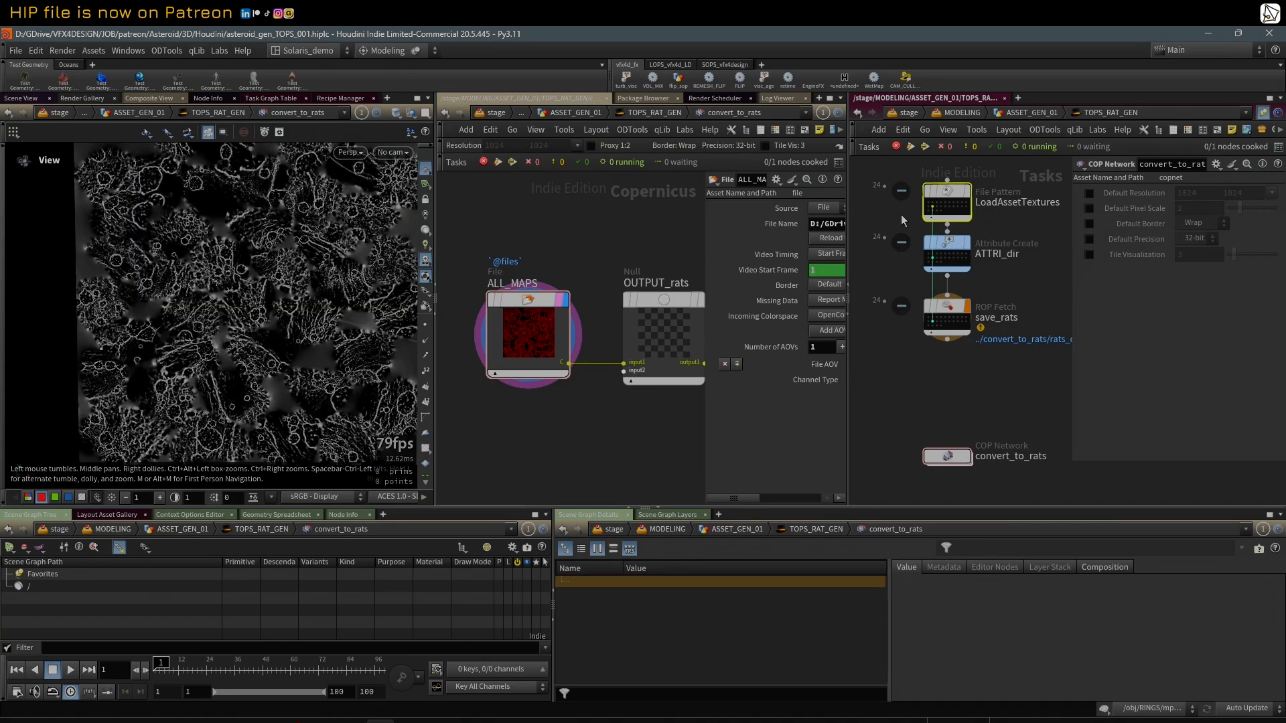
pyautogui.click(933, 262)
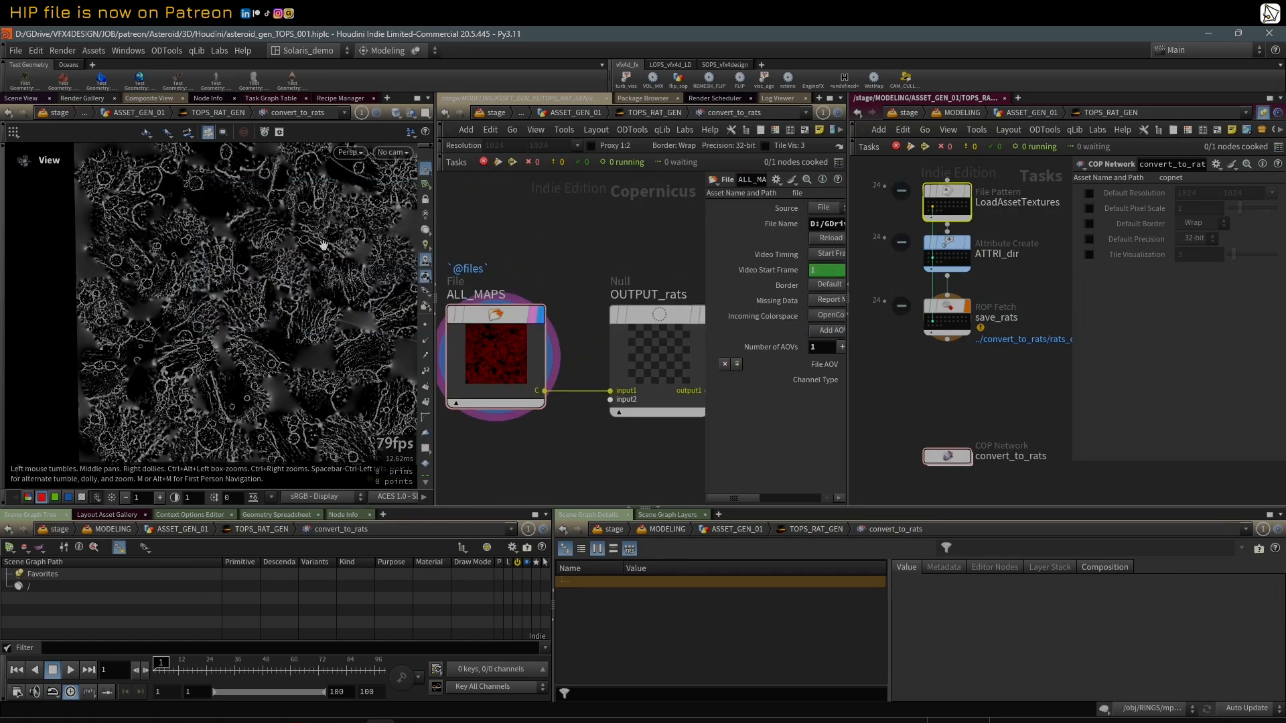
pyautogui.moveTo(323, 246); pyautogui.dragTo(236, 272)
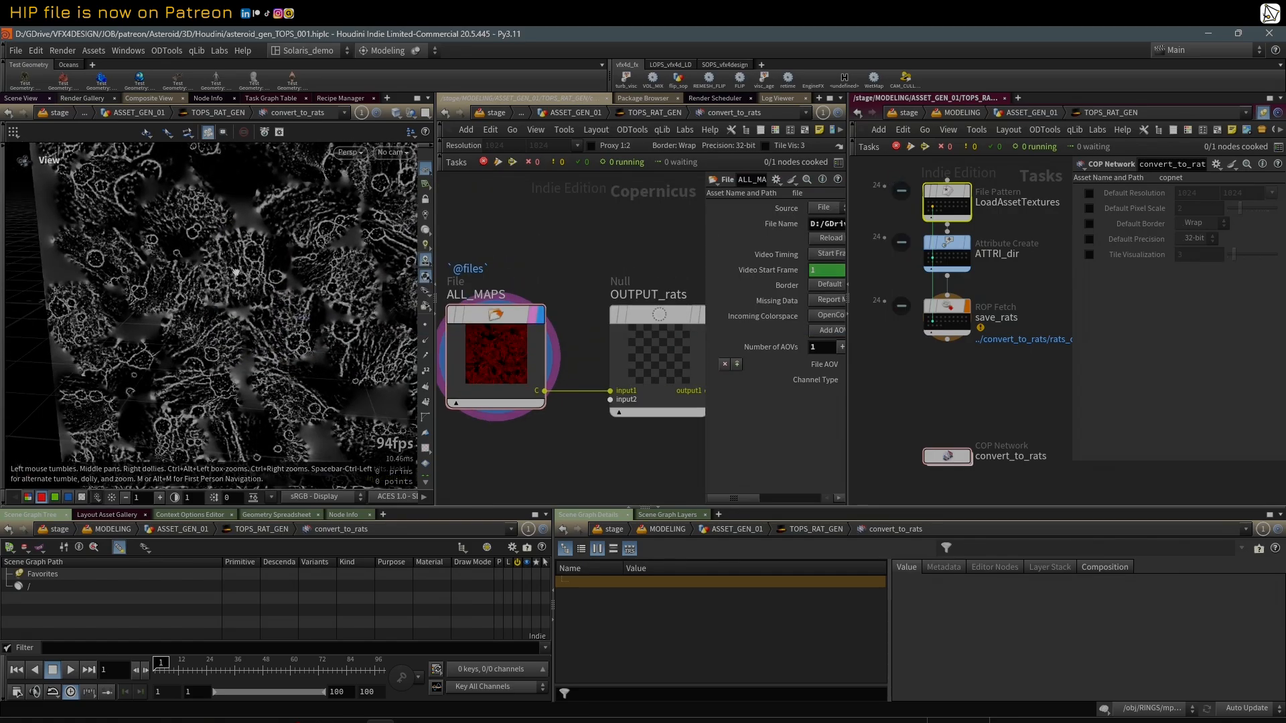
pyautogui.scroll(-5, 236, 272)
# Step: Select the ATTRI_dir node and enlarge its parameter area until the string attributes and their full values are readable
pyautogui.moveTo(887, 238); pyautogui.dragTo(899, 277, button='middle')
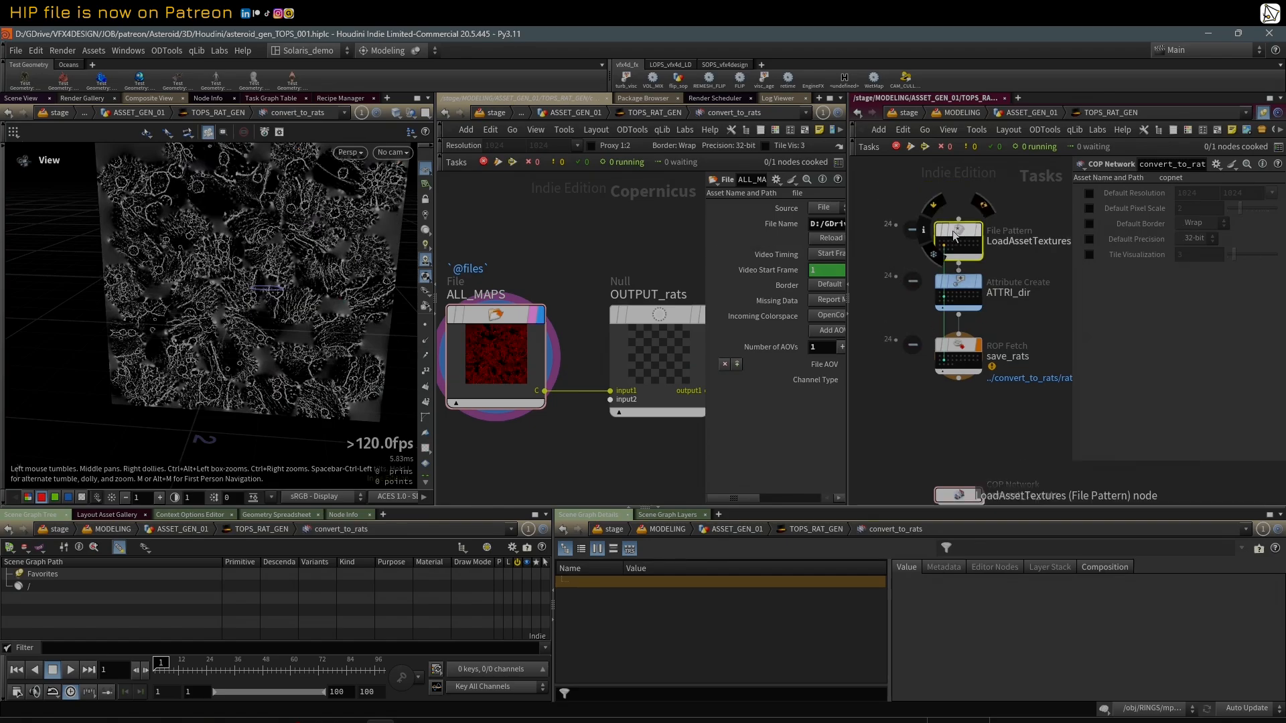
pyautogui.click(958, 289)
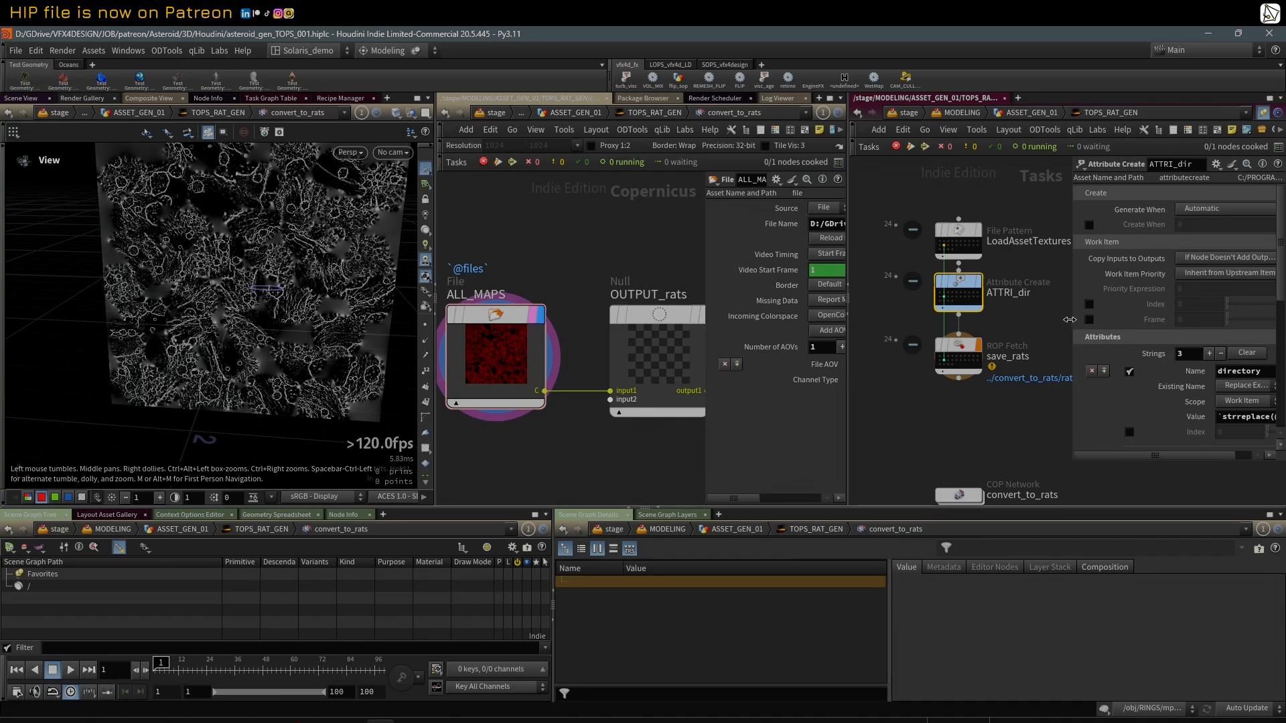
pyautogui.moveTo(1070, 319); pyautogui.dragTo(1035, 319)
pyautogui.click(944, 249)
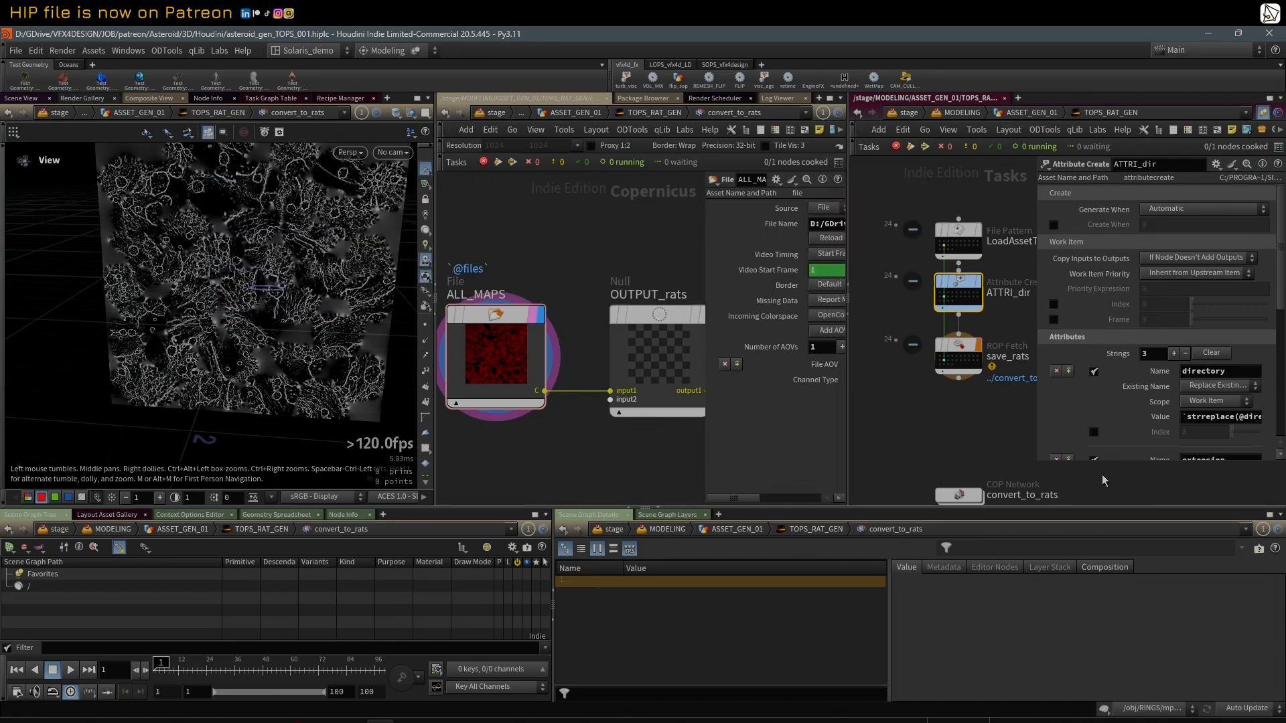
pyautogui.moveTo(1037, 386); pyautogui.dragTo(923, 402)
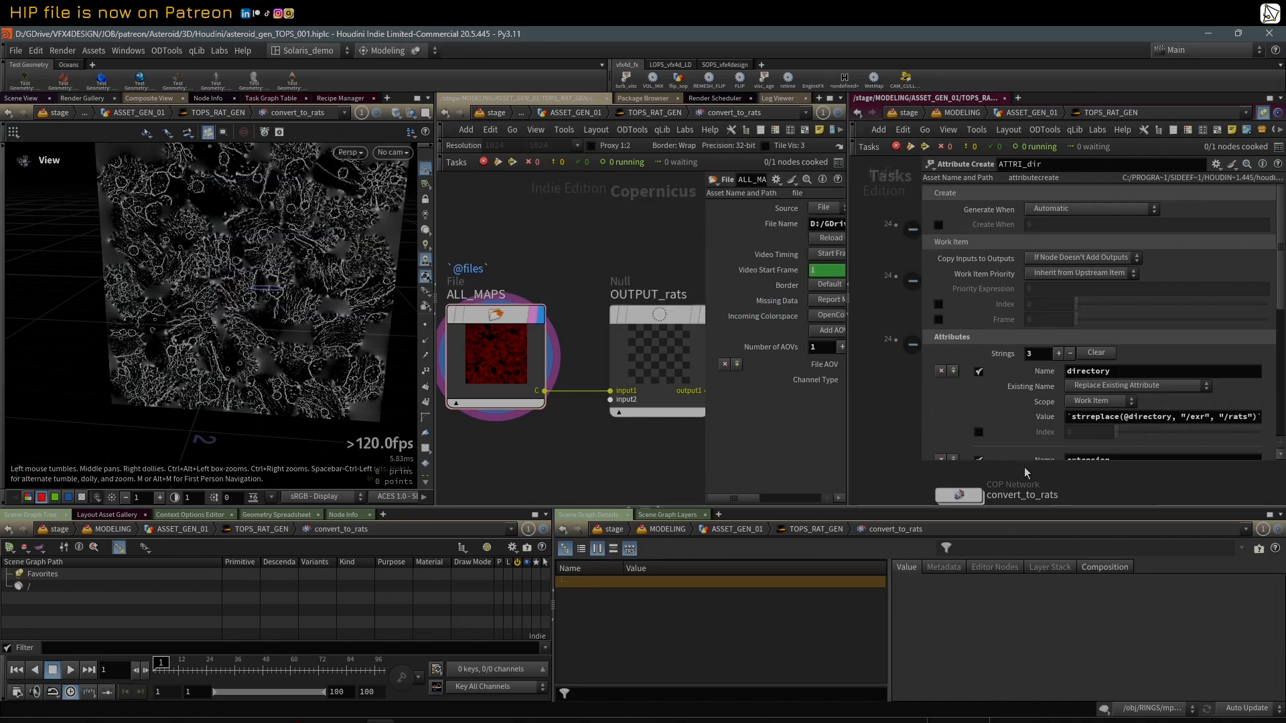
pyautogui.moveTo(1025, 473); pyautogui.dragTo(1027, 509)
pyautogui.scroll(-3, 1027, 349)
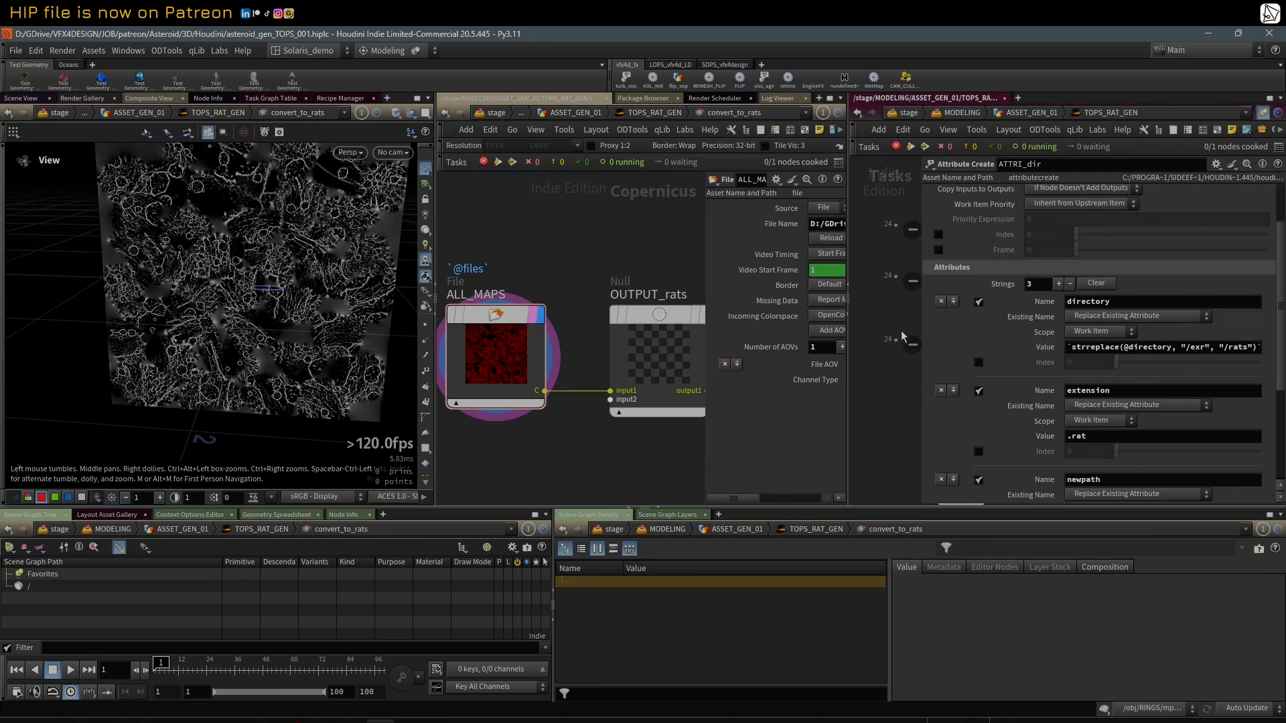
pyautogui.moveTo(918, 323); pyautogui.dragTo(878, 323)
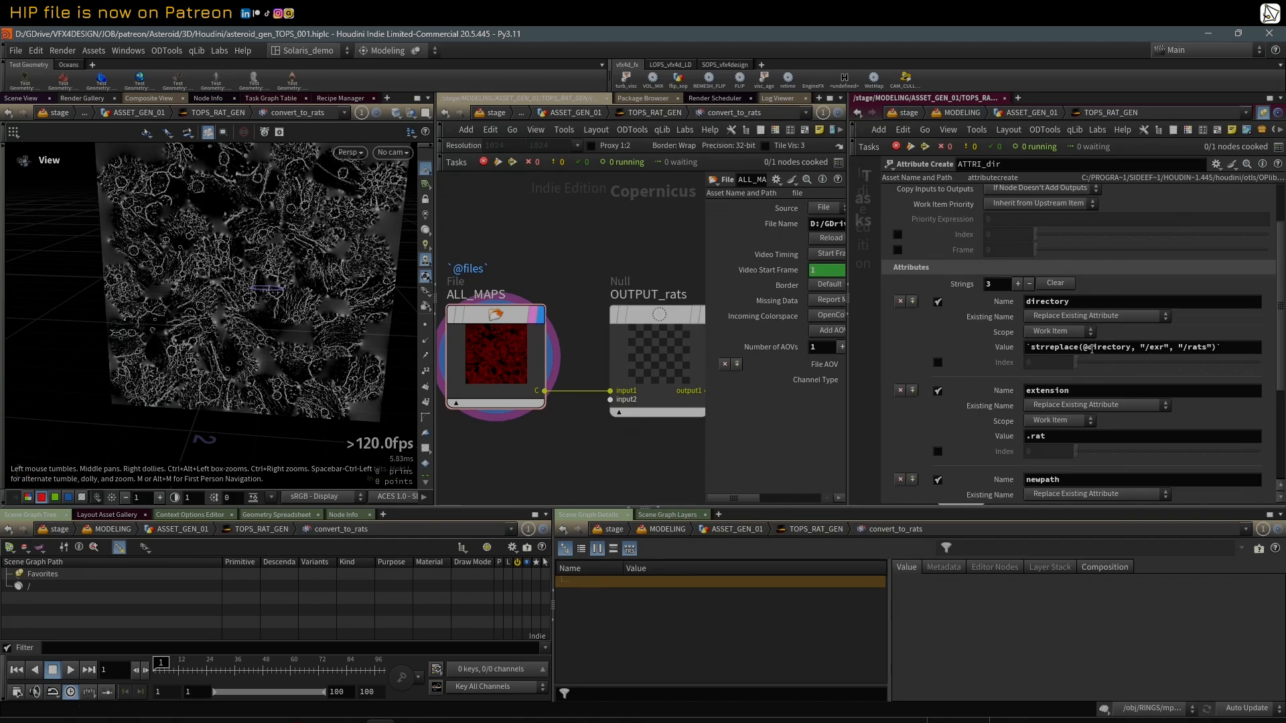
# Step: Examine how ATTRI_dir defines the directory, extension and newpath string attributes
pyautogui.moveTo(1085, 347); pyautogui.dragTo(1131, 347)
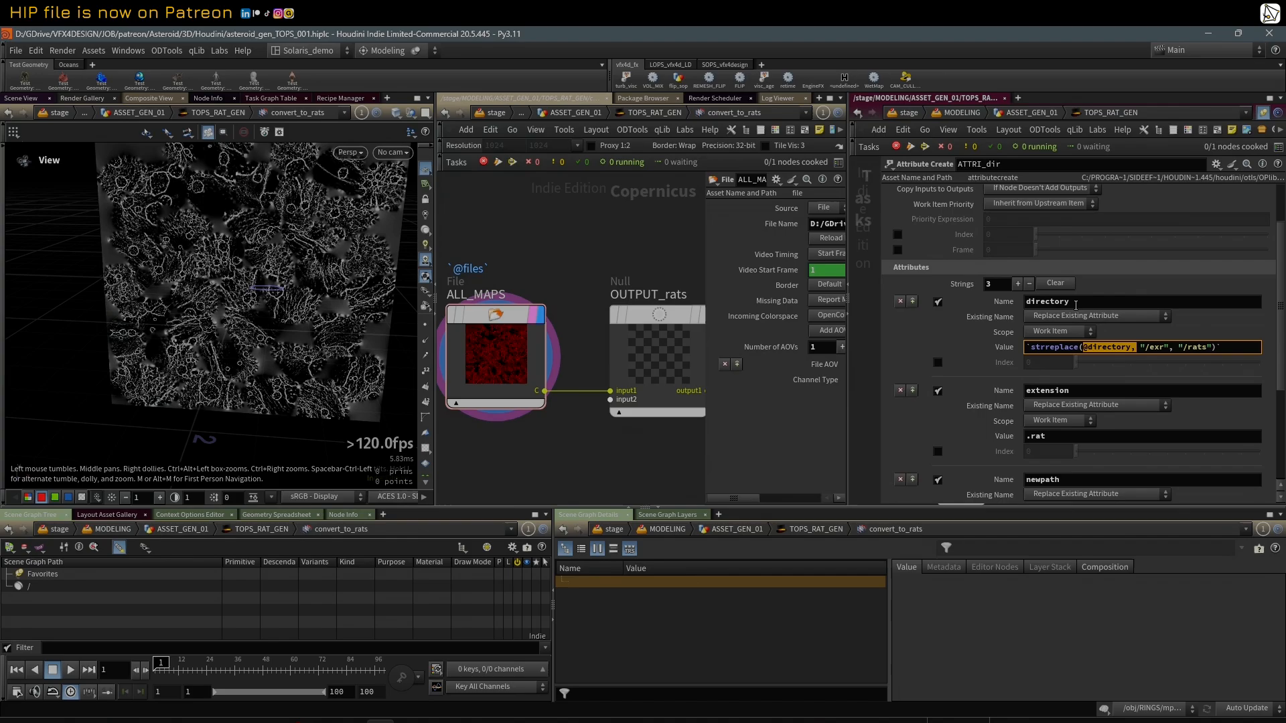
pyautogui.doubleClick(1075, 301)
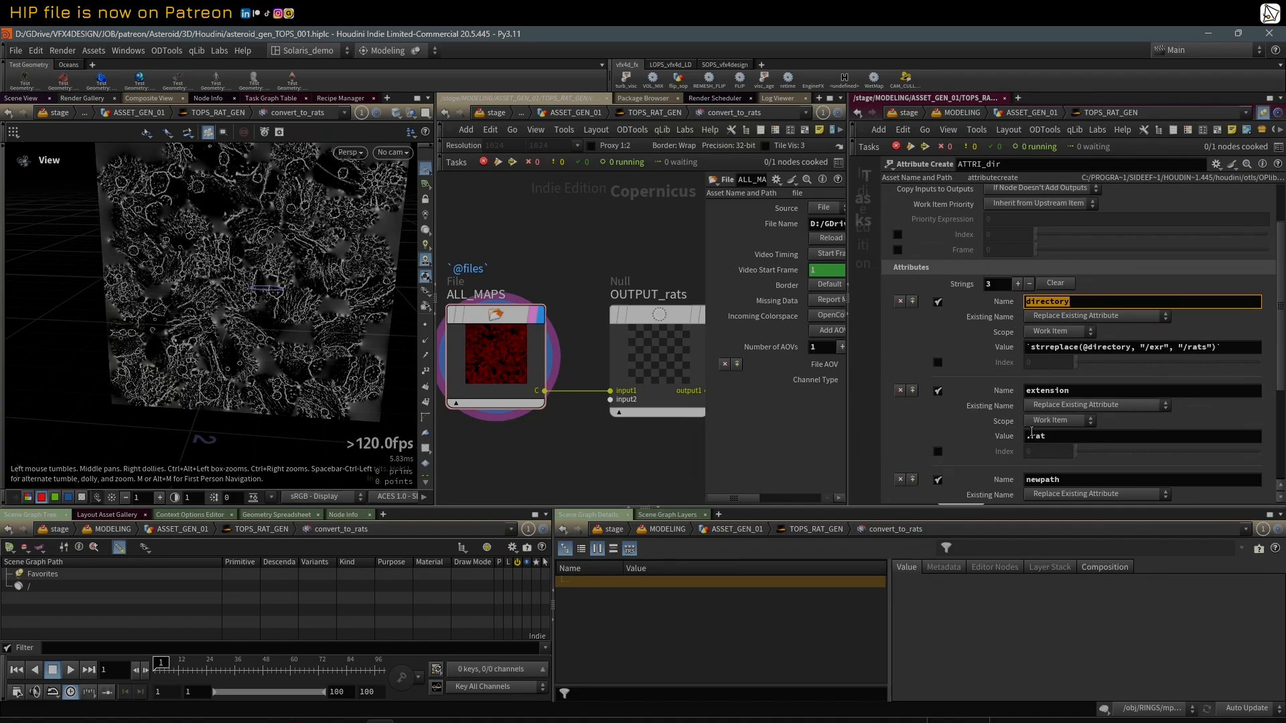
pyautogui.scroll(-5, 1137, 359)
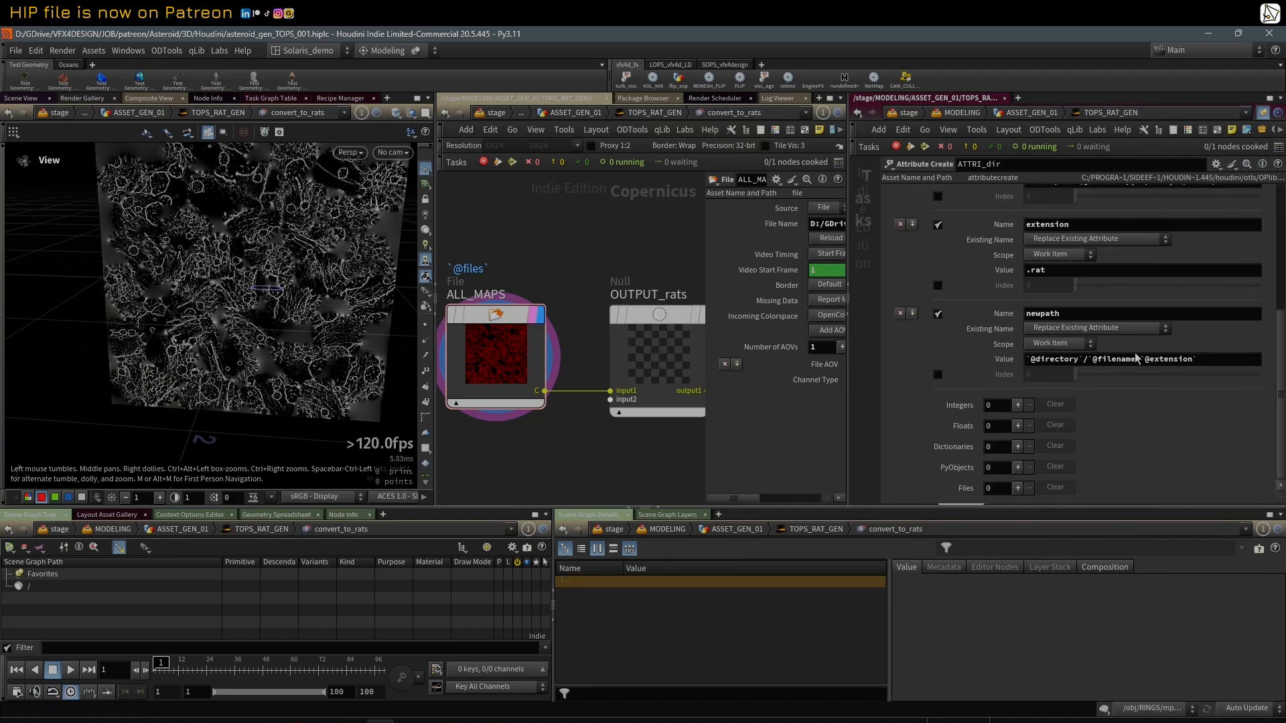
pyautogui.doubleClick(1073, 318)
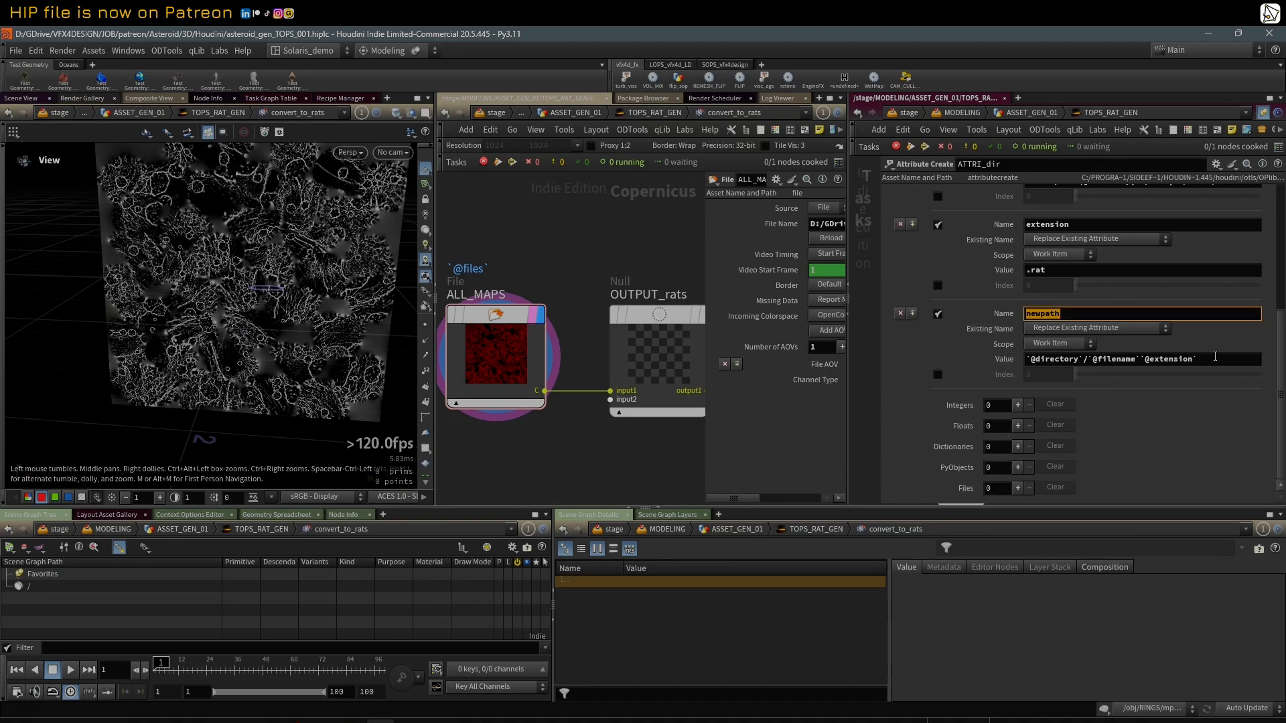
# Step: Narrow the parameter area and compare the files and newpath paths in the work item info of an ATTRI_dir work item
pyautogui.moveTo(880, 274); pyautogui.dragTo(1094, 274)
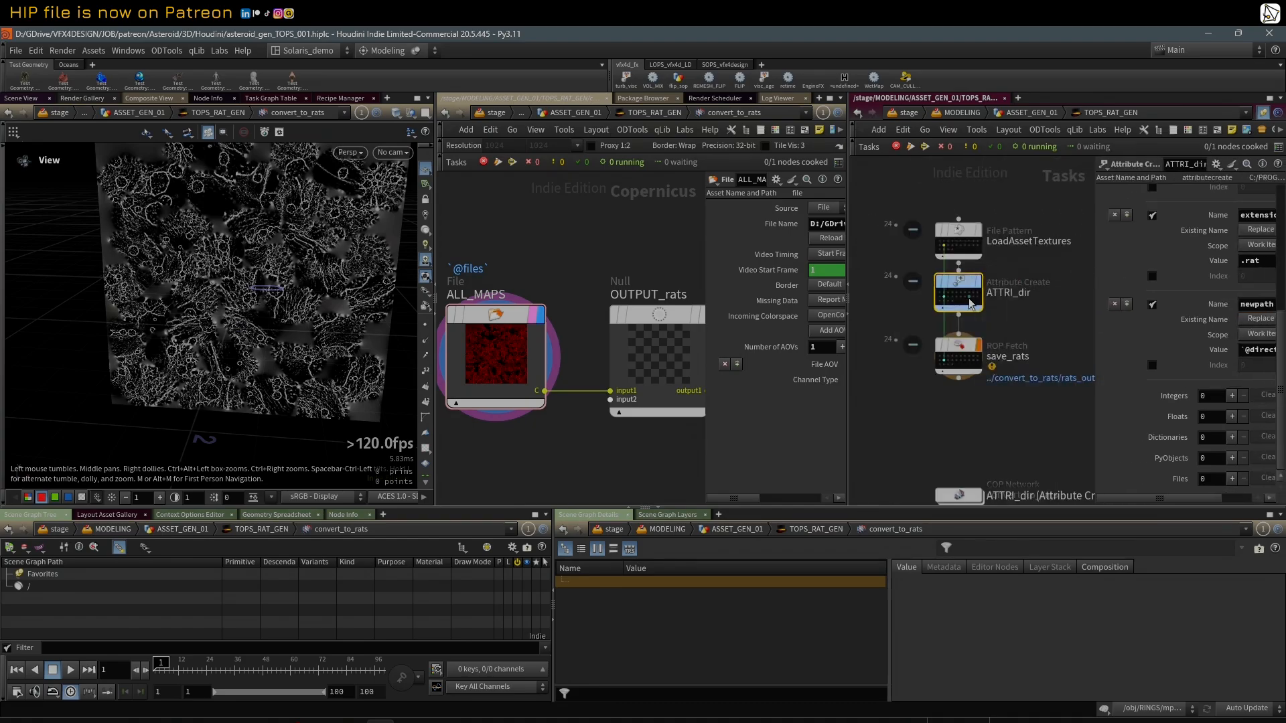
pyautogui.click(945, 300)
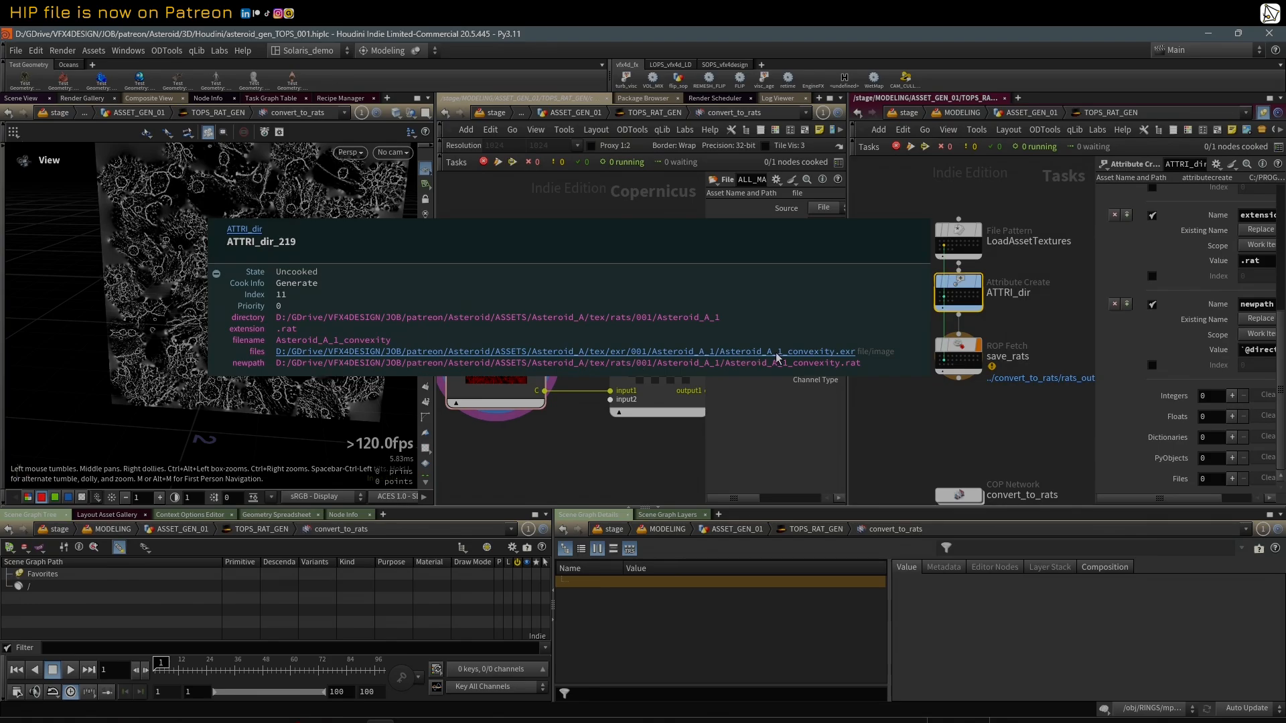
# Step: Select the save_rats ROP Fetch node to show its parameters
pyautogui.scroll(-2, 933, 410)
pyautogui.moveTo(933, 410); pyautogui.dragTo(953, 370, button='middle')
pyautogui.scroll(2, 956, 362)
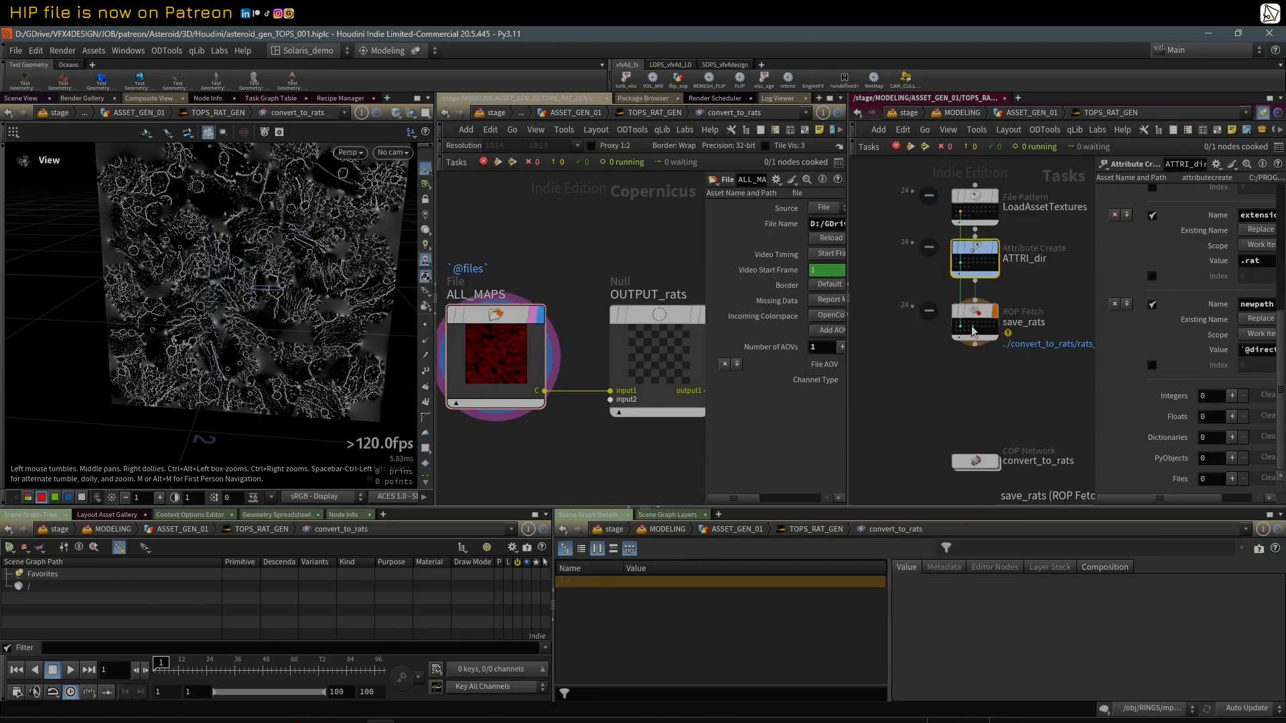
pyautogui.click(974, 330)
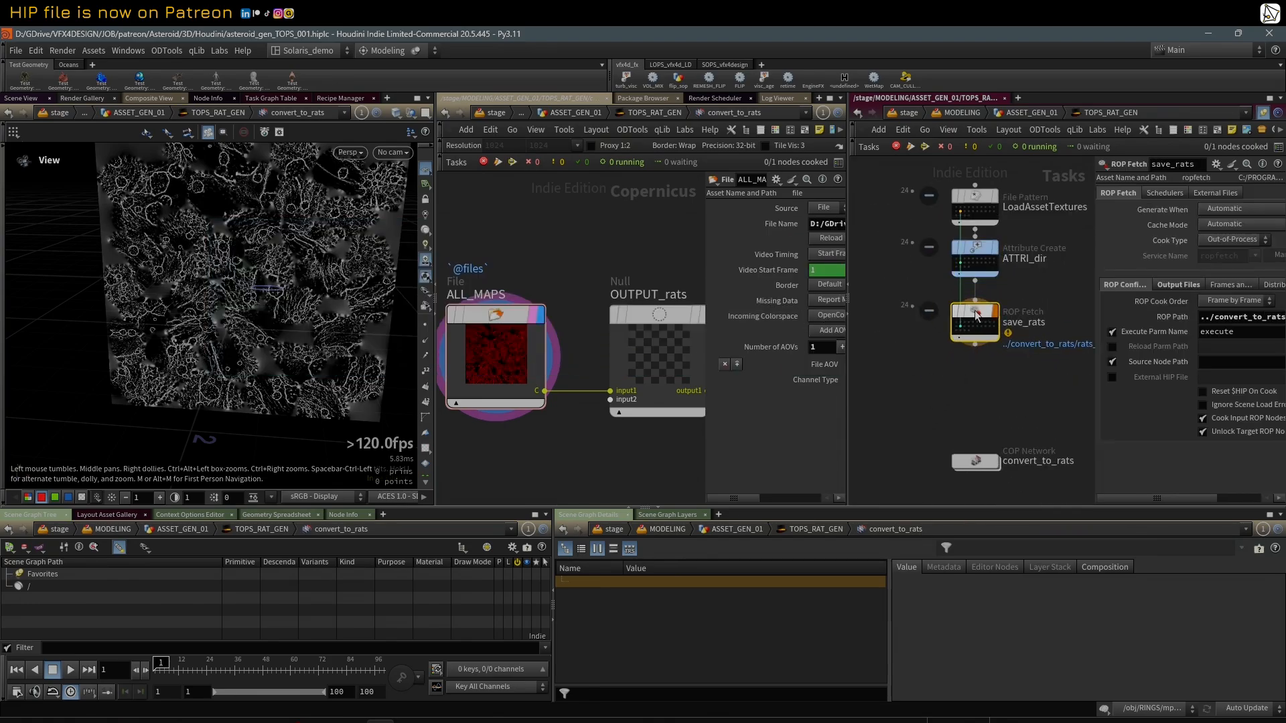
# Step: Enter the convert_to_rats COP network and examine how the rats_out ROP Image Output defines its Output File
pyautogui.click(980, 463)
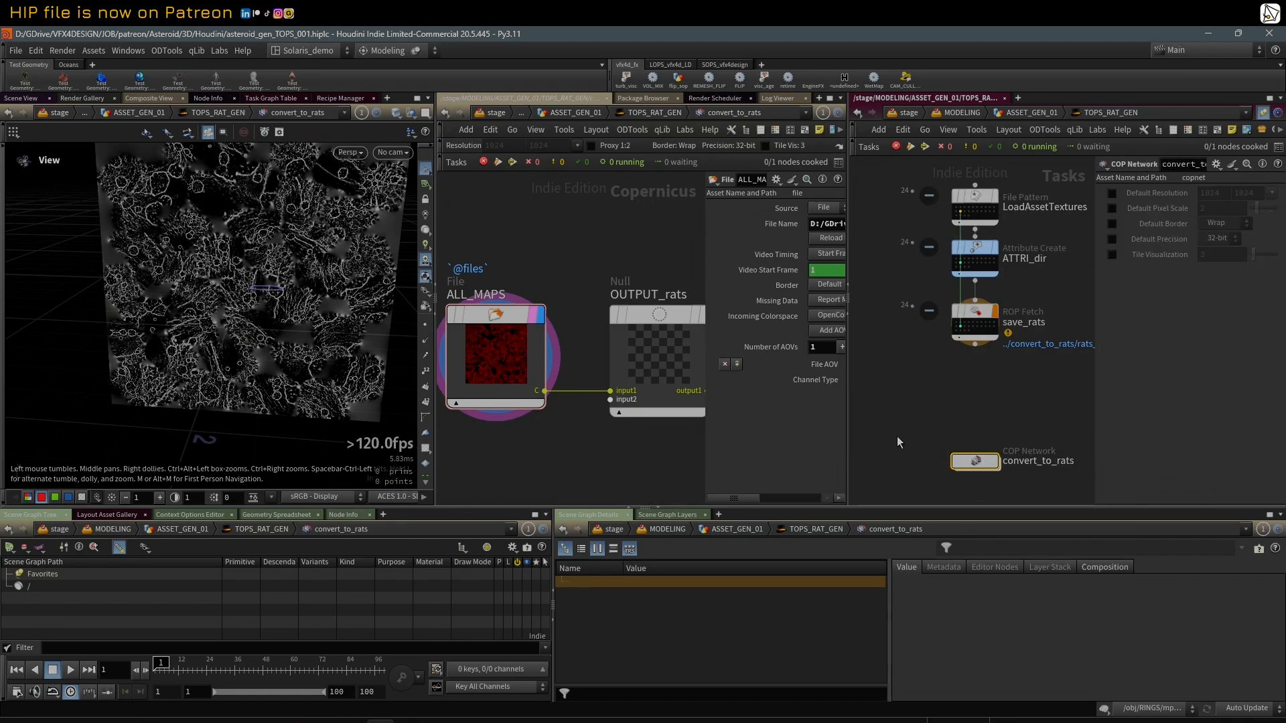
pyautogui.doubleClick(977, 462)
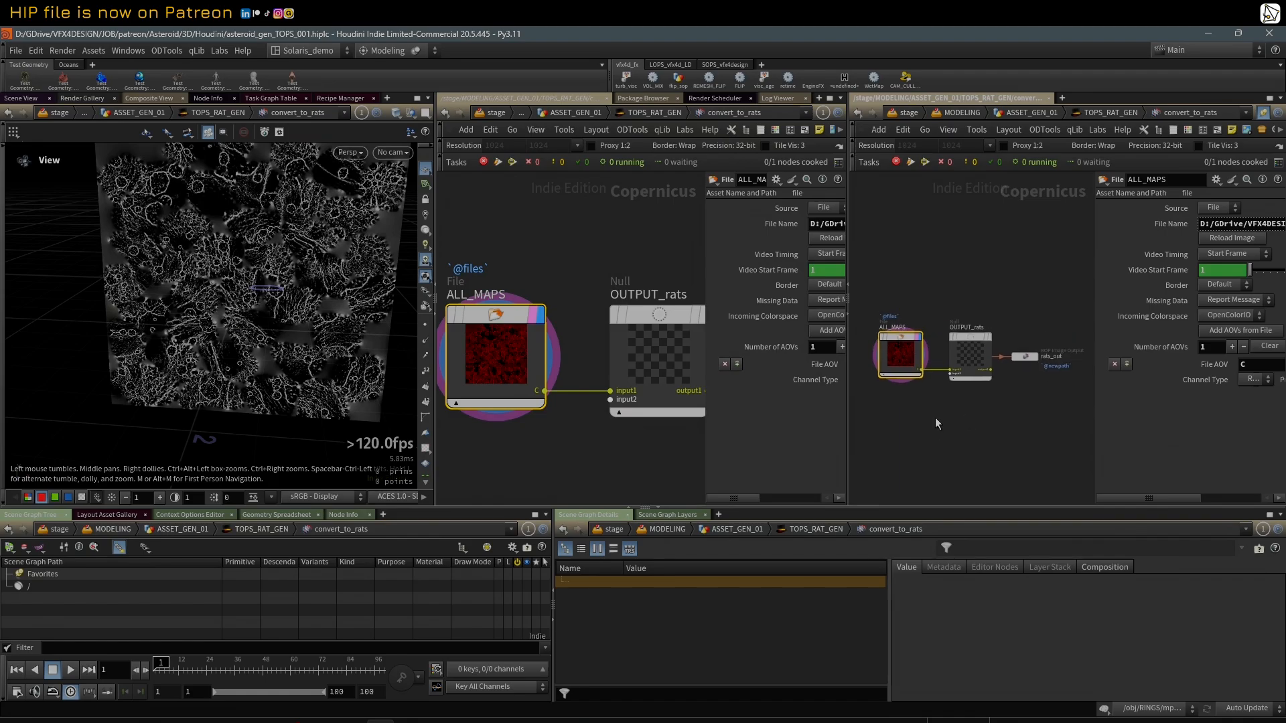
pyautogui.scroll(2, 945, 406)
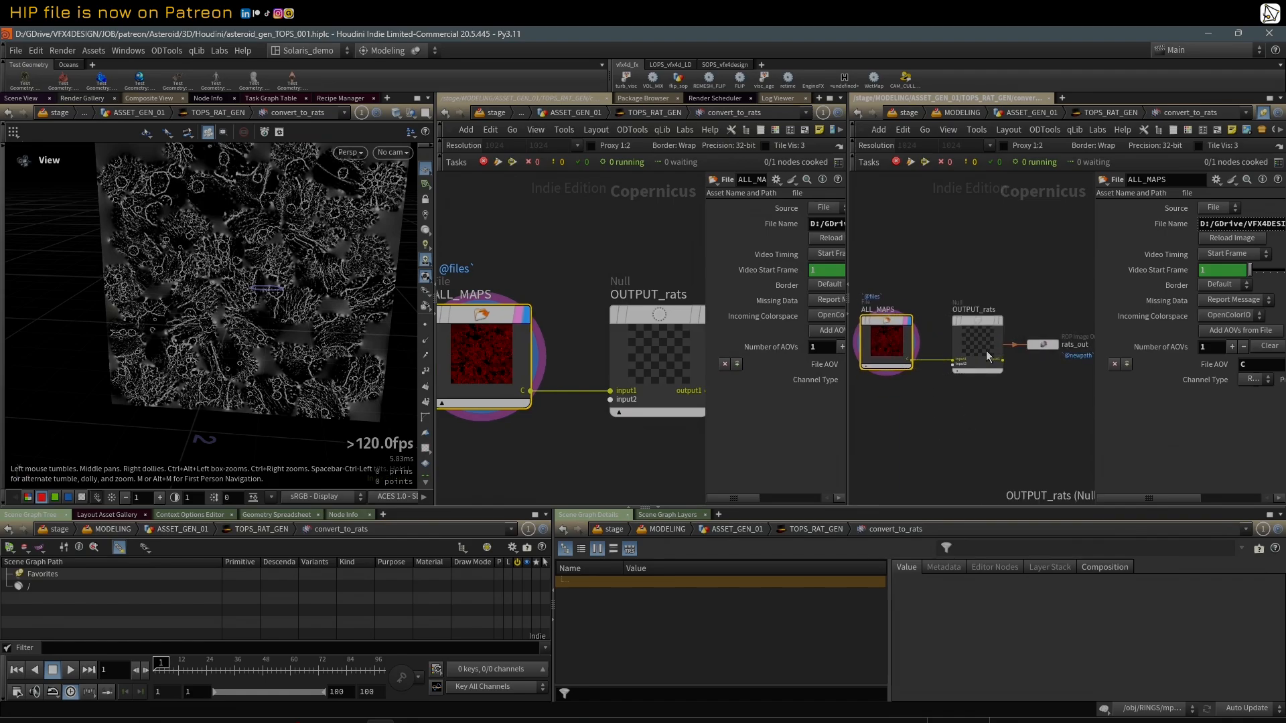
pyautogui.click(1041, 346)
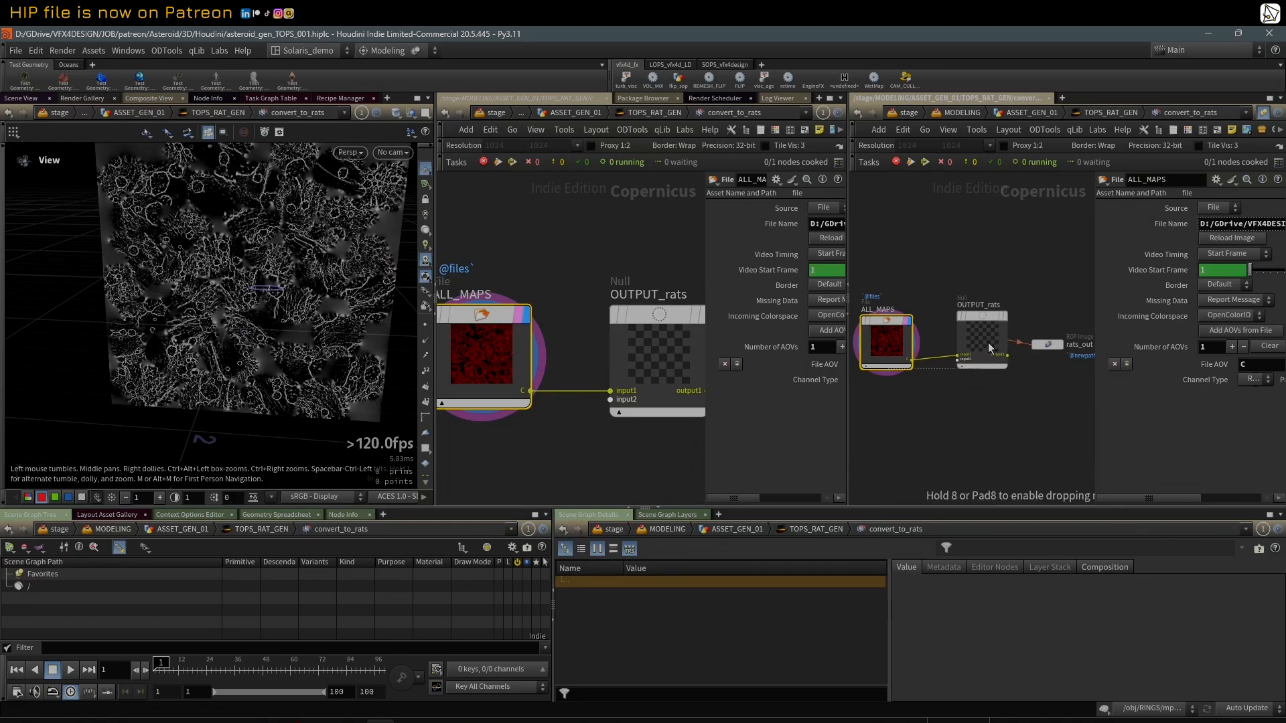
pyautogui.moveTo(989, 343); pyautogui.dragTo(978, 347)
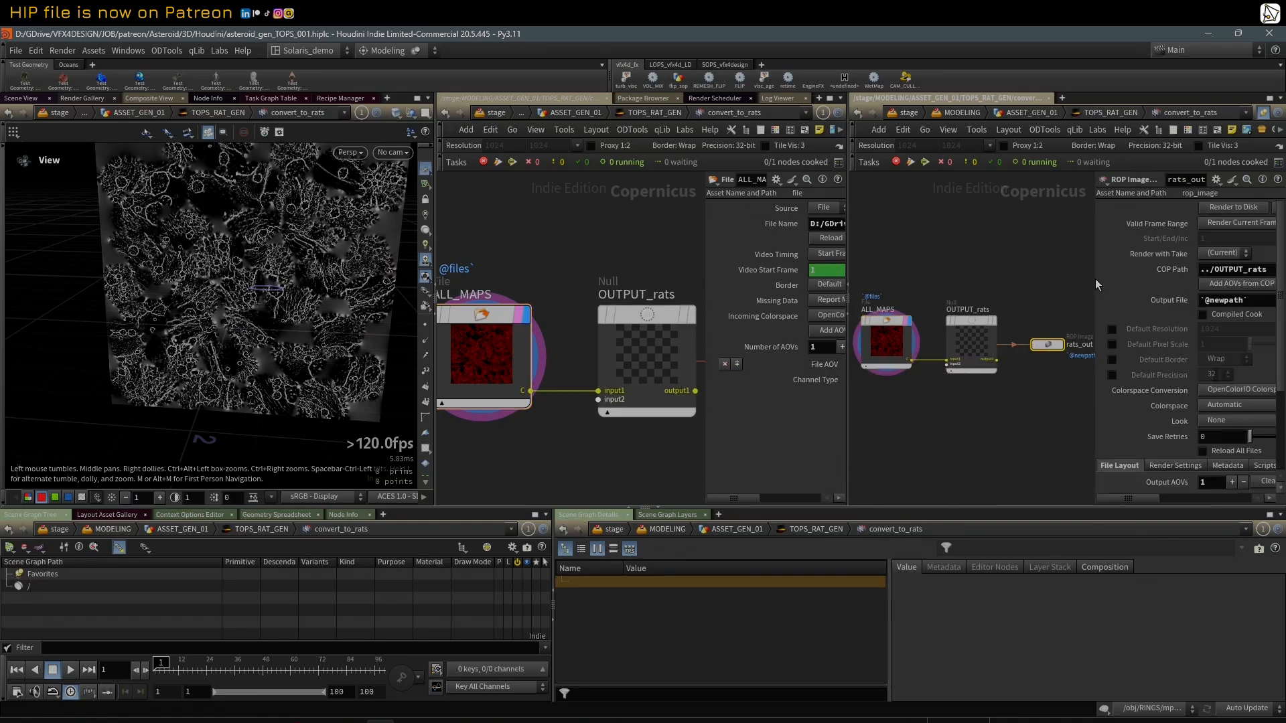
pyautogui.moveTo(1091, 279); pyautogui.dragTo(1072, 282)
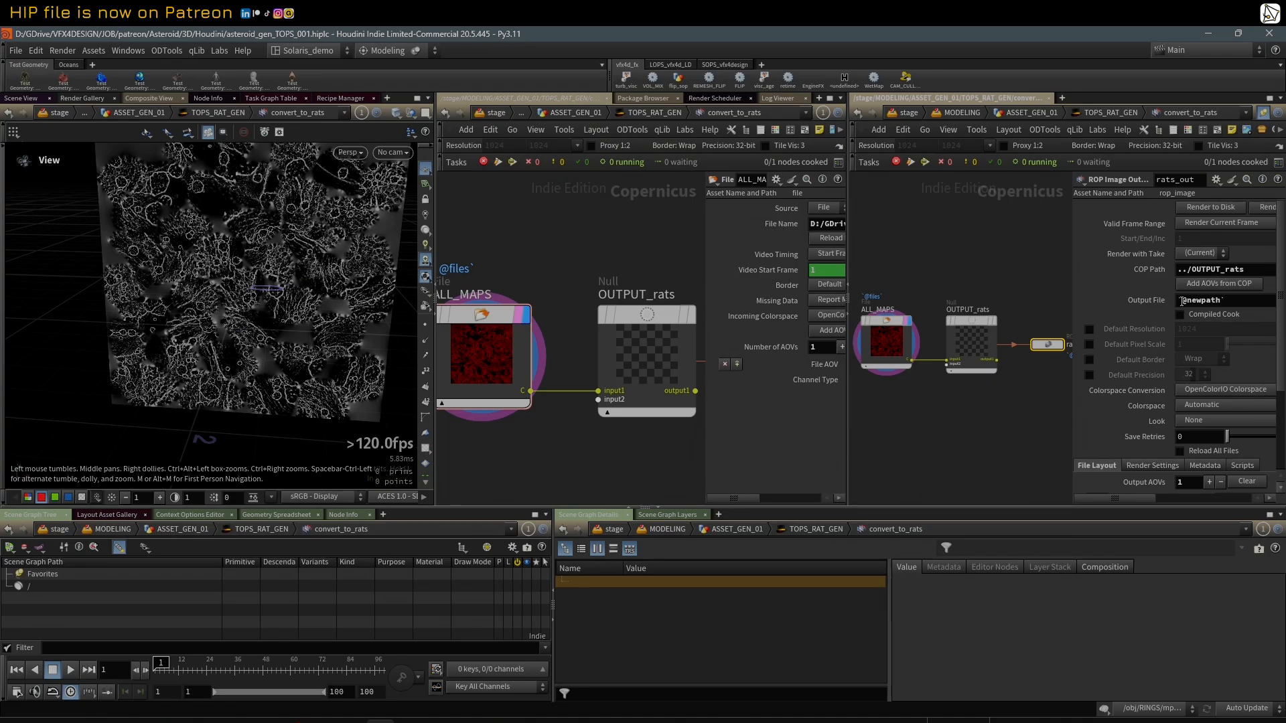
pyautogui.click(1153, 300)
pyautogui.click(1153, 301)
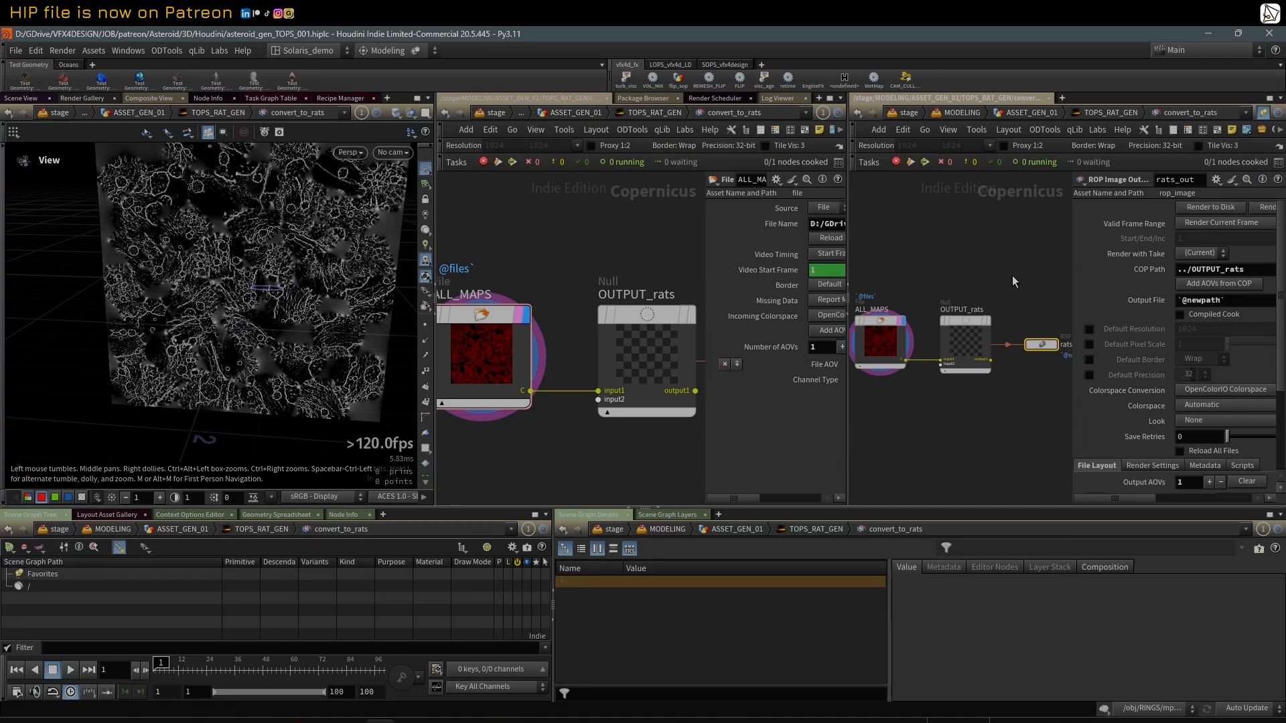
# Step: Activate a save_rats work item in TOPS_RAT_GEN and inspect the full evaluated Output File path of rats_out inside convert_to_rats
pyautogui.press('u')
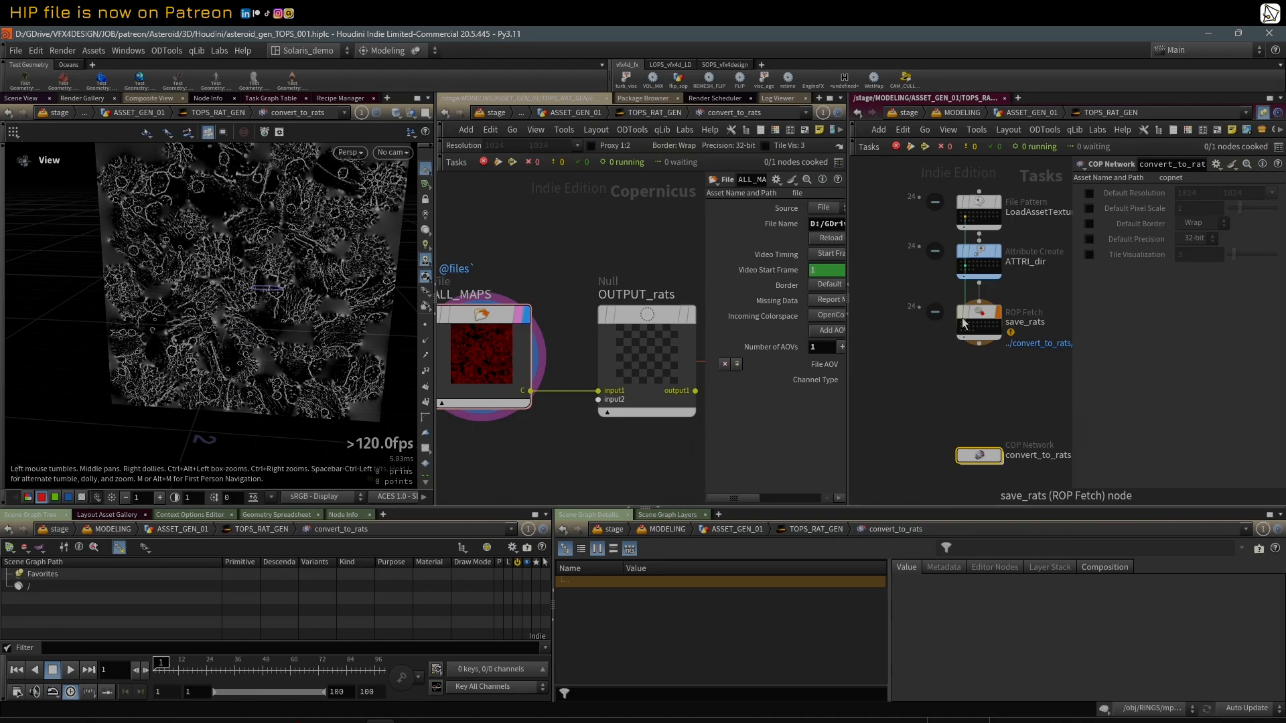
pyautogui.middleClick(984, 317)
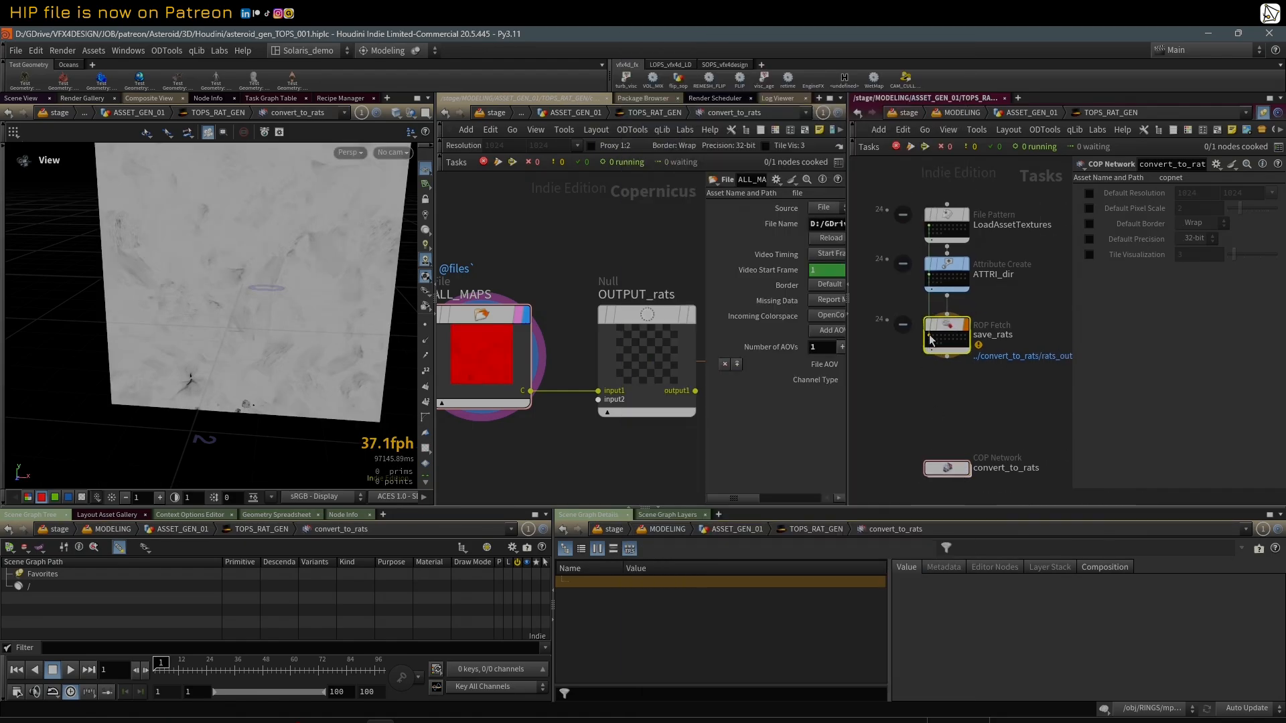
pyautogui.doubleClick(947, 471)
pyautogui.scroll(-1, 1134, 283)
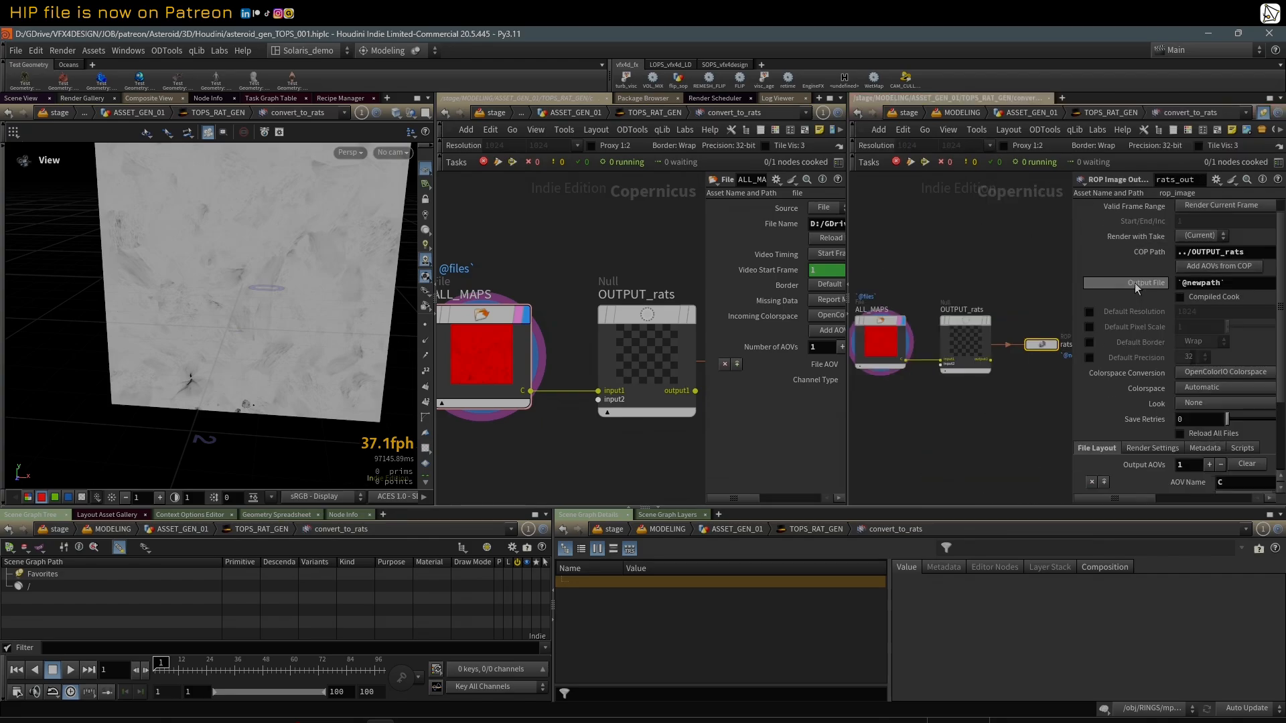
pyautogui.click(1132, 283)
pyautogui.scroll(1, 1131, 283)
pyautogui.moveTo(1074, 268); pyautogui.dragTo(906, 268)
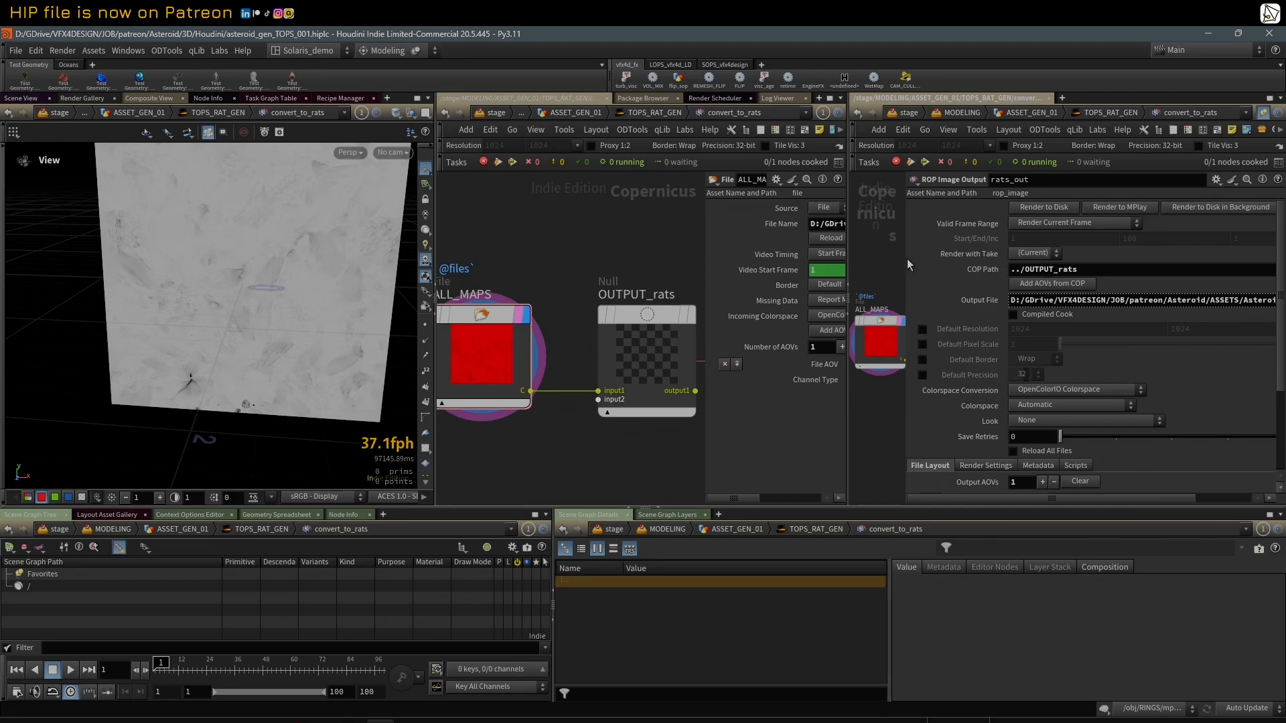
pyautogui.moveTo(907, 258); pyautogui.dragTo(1057, 268)
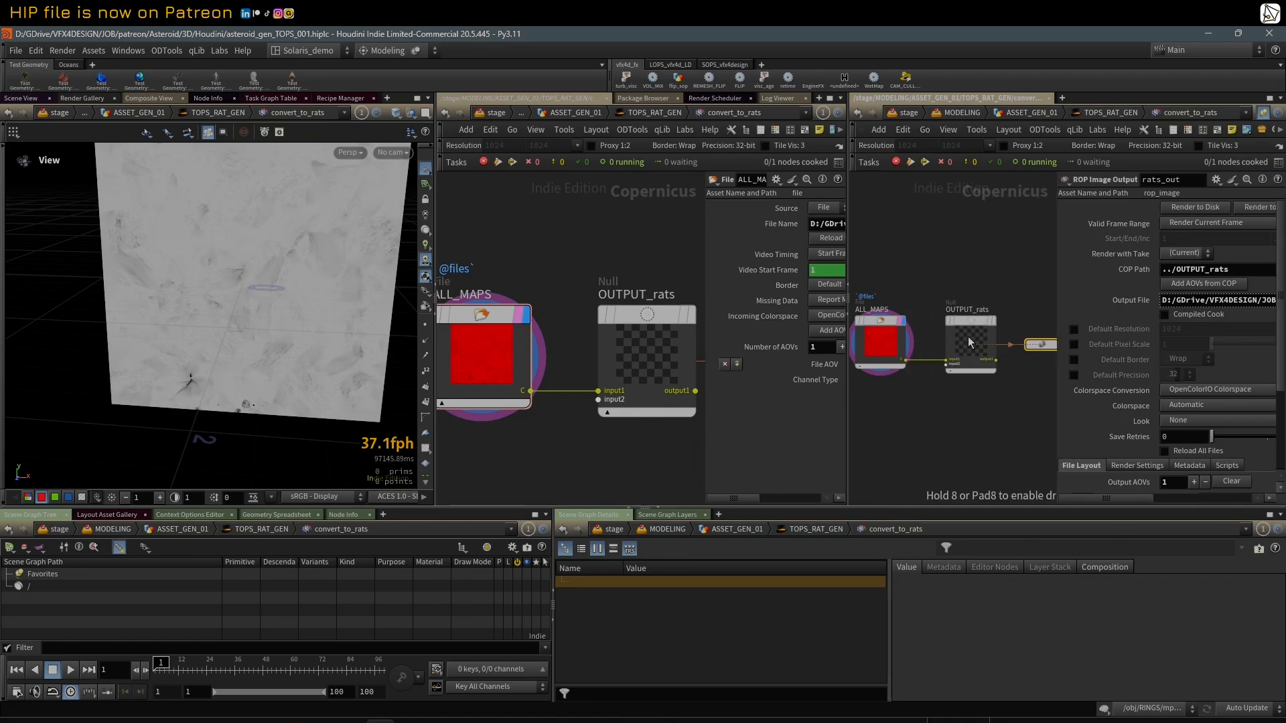
# Step: Return to the TOPS_RAT_GEN network and dirty and cook the save_rats node
pyautogui.scroll(-2, 979, 311)
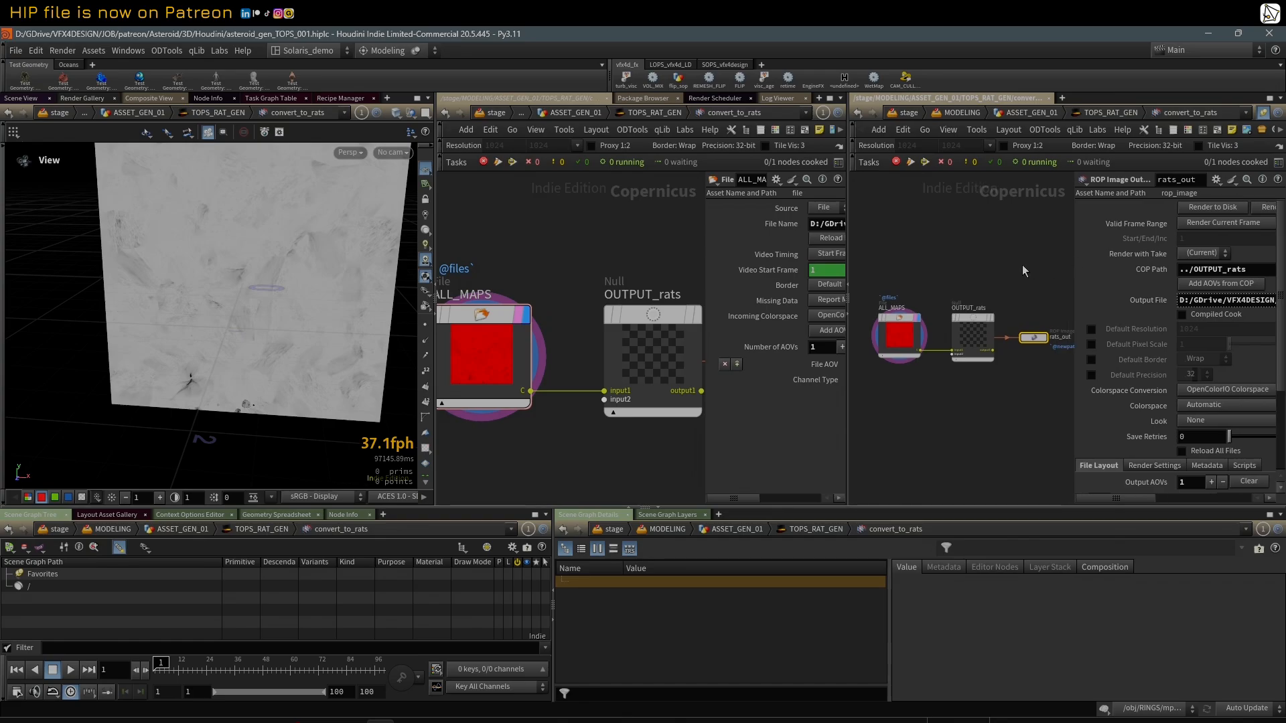
pyautogui.press('u')
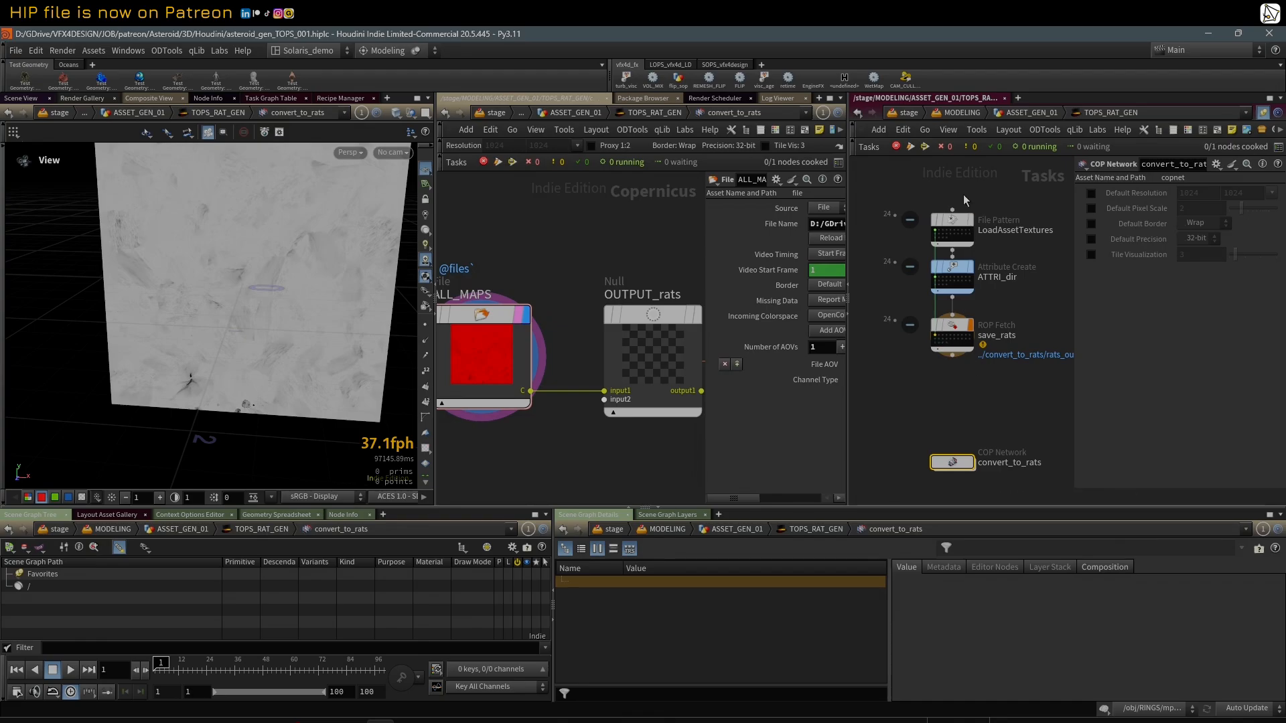
pyautogui.rightClick(950, 330)
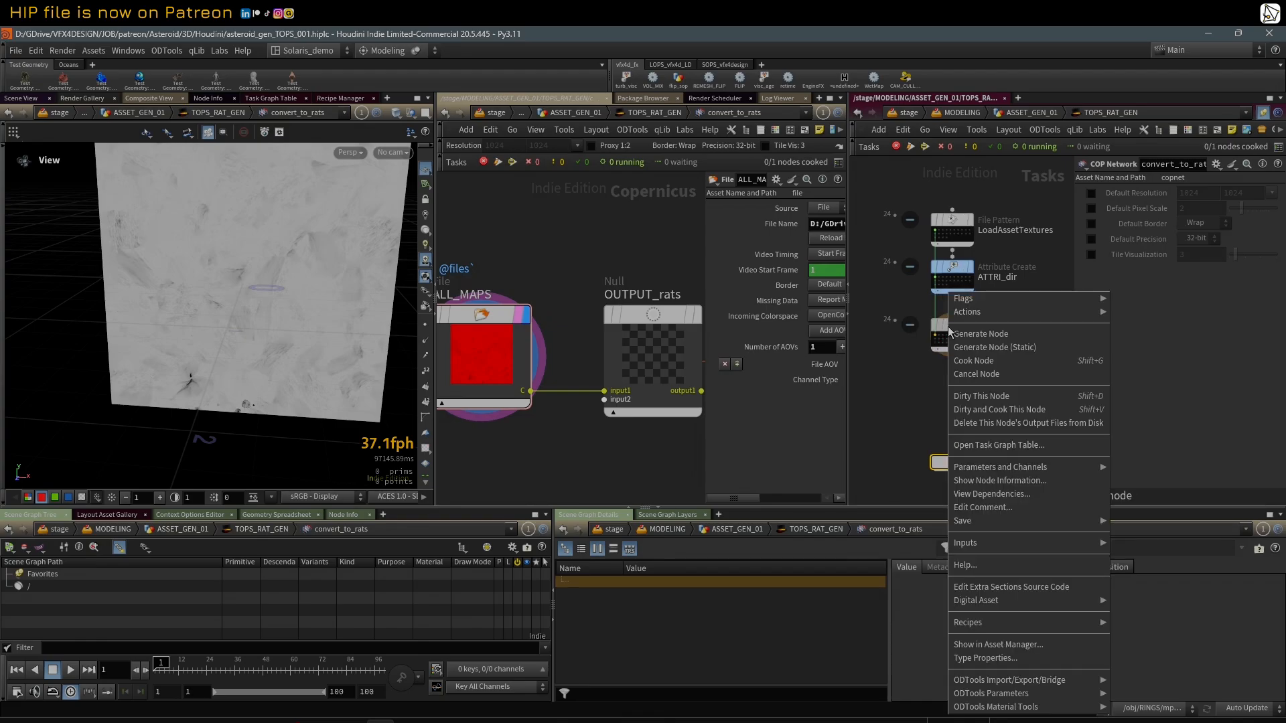
pyautogui.click(979, 410)
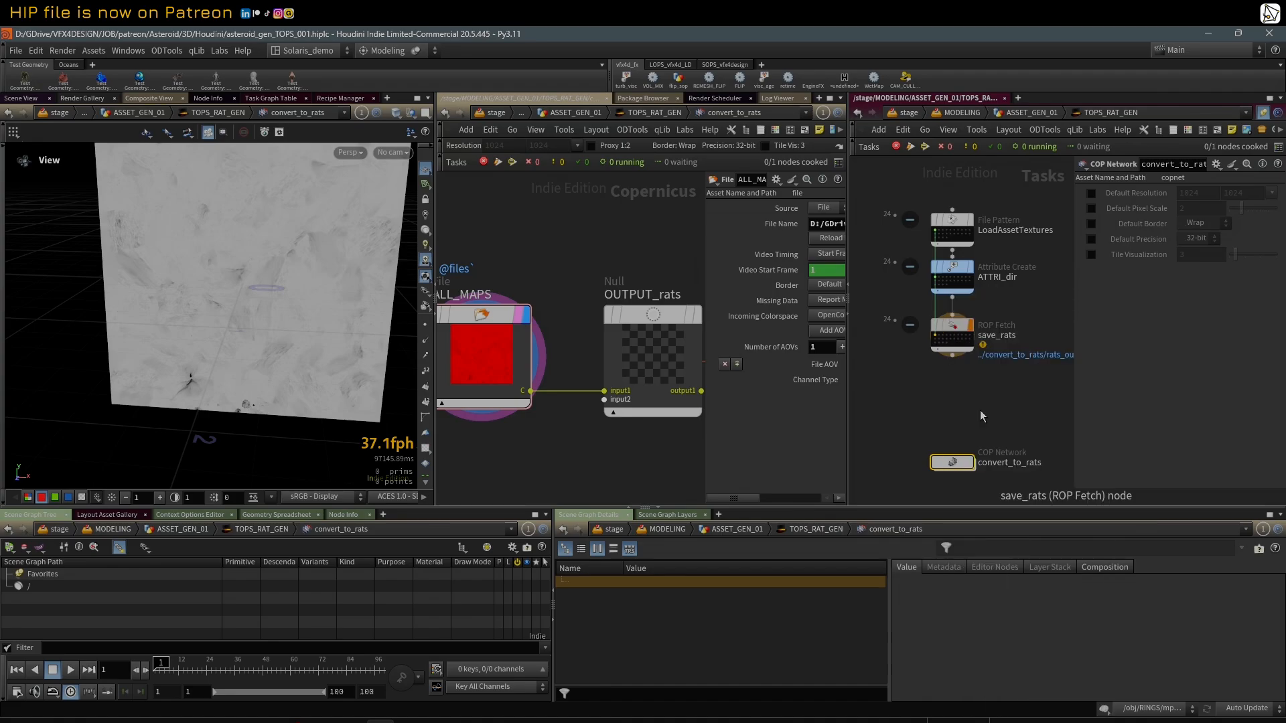
pyautogui.click(960, 453)
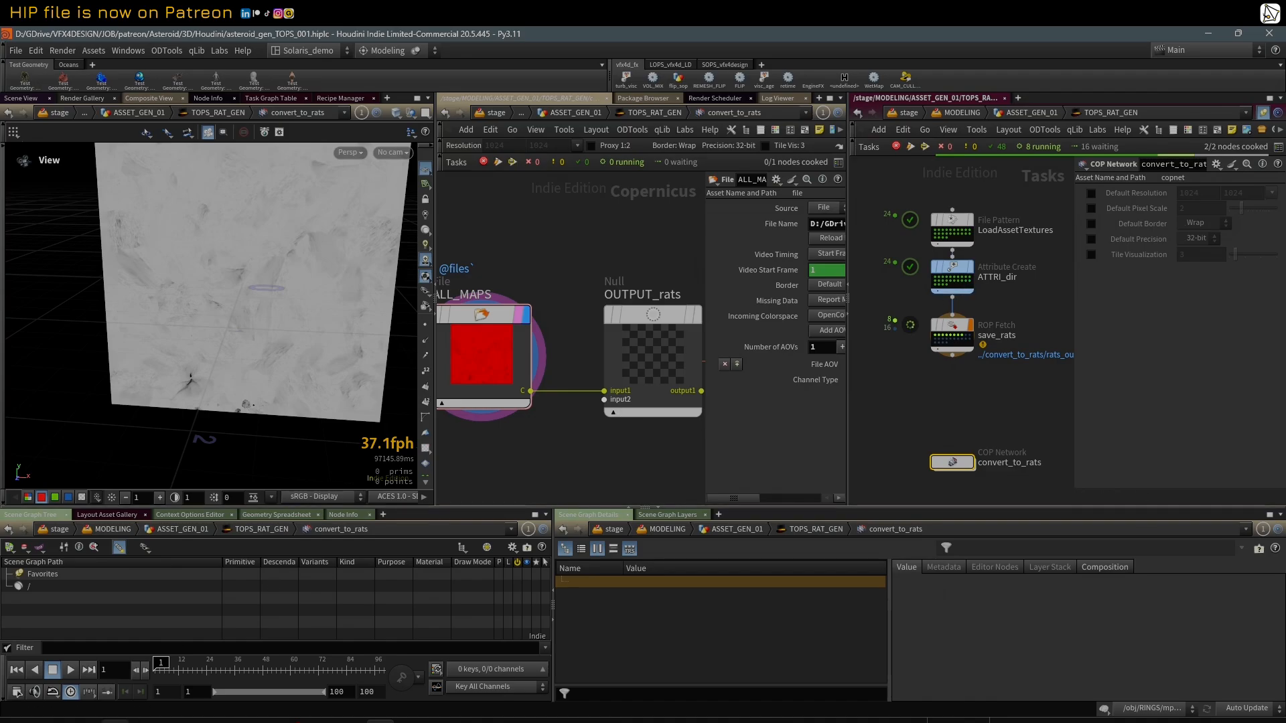
# Step: Switch to File Explorer and examine the converted maps in Asteroid_A's tex/rats/001/Asteroid_A_0 folder
pyautogui.click(380, 722)
pyautogui.moveTo(379, 99); pyautogui.dragTo(452, 105)
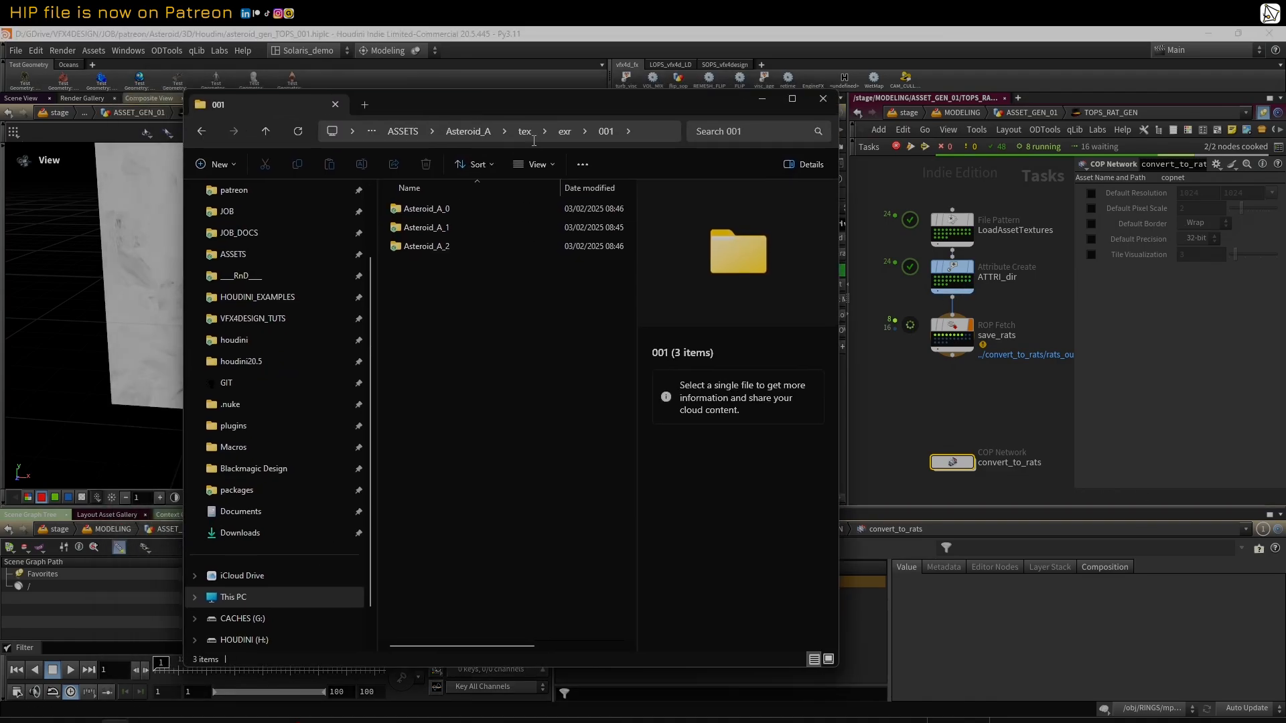
pyautogui.click(525, 131)
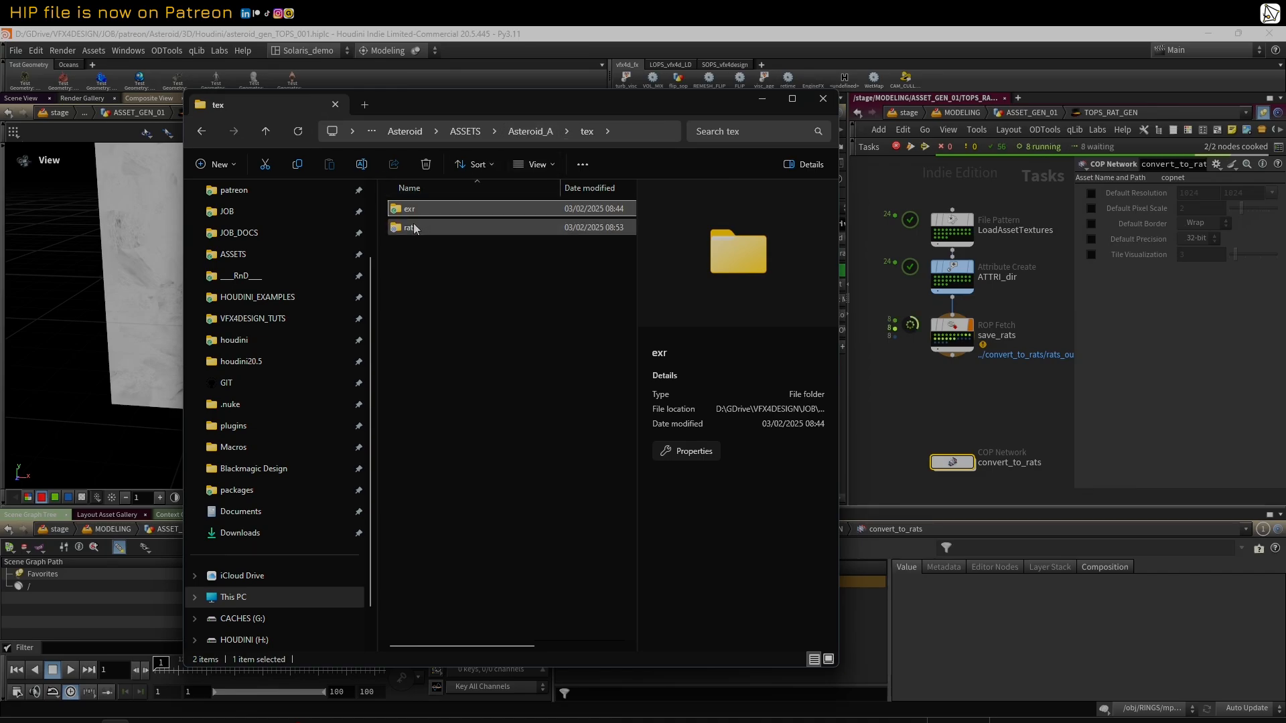
pyautogui.click(414, 228)
pyautogui.doubleClick(415, 229)
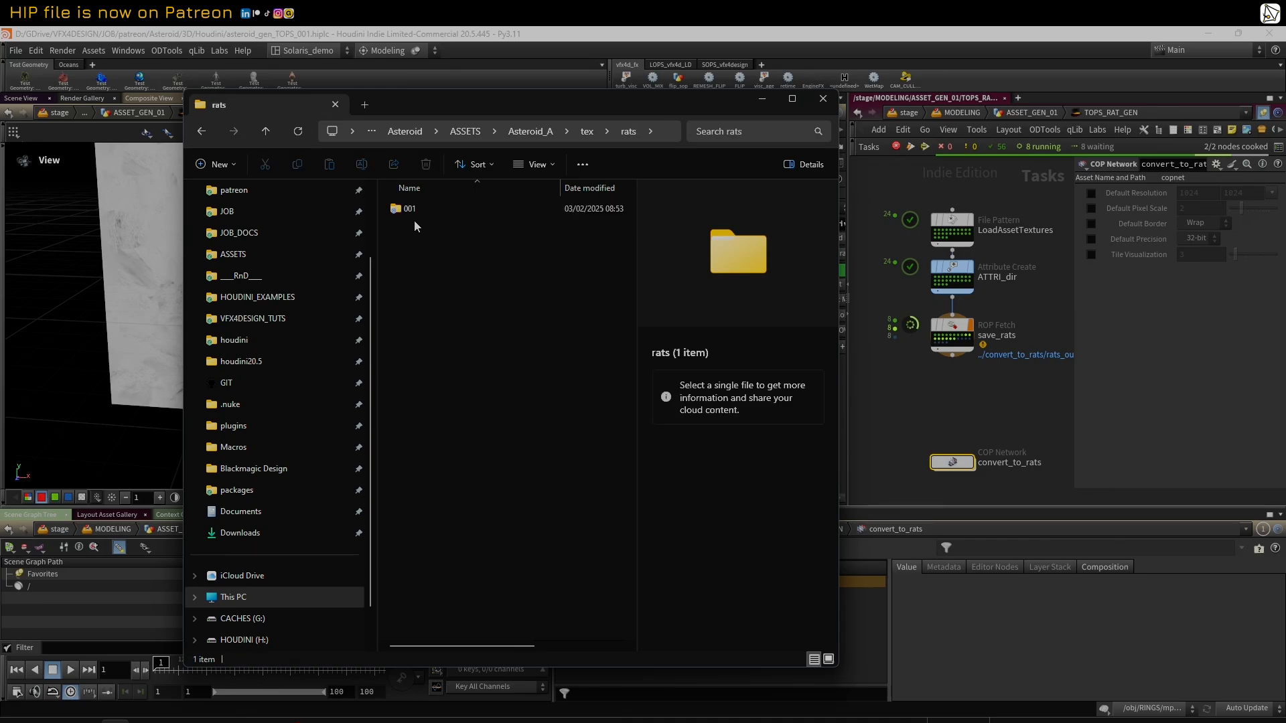
pyautogui.doubleClick(414, 209)
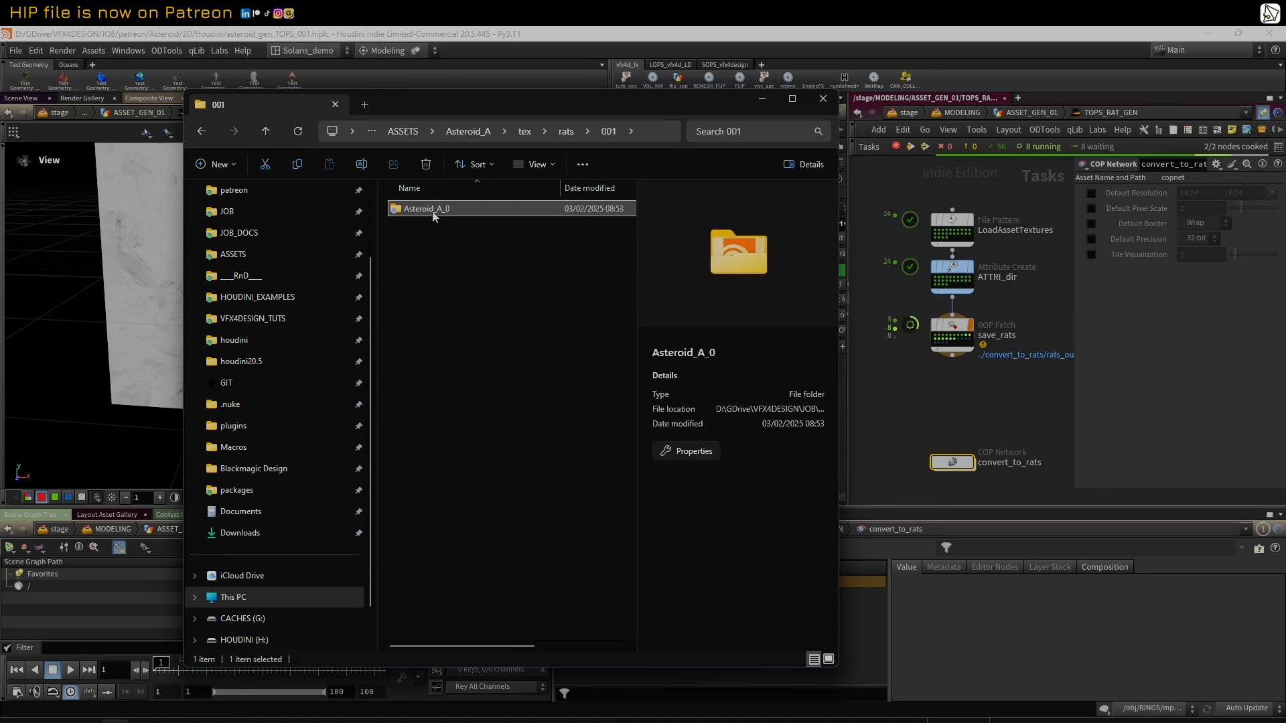
pyautogui.doubleClick(435, 211)
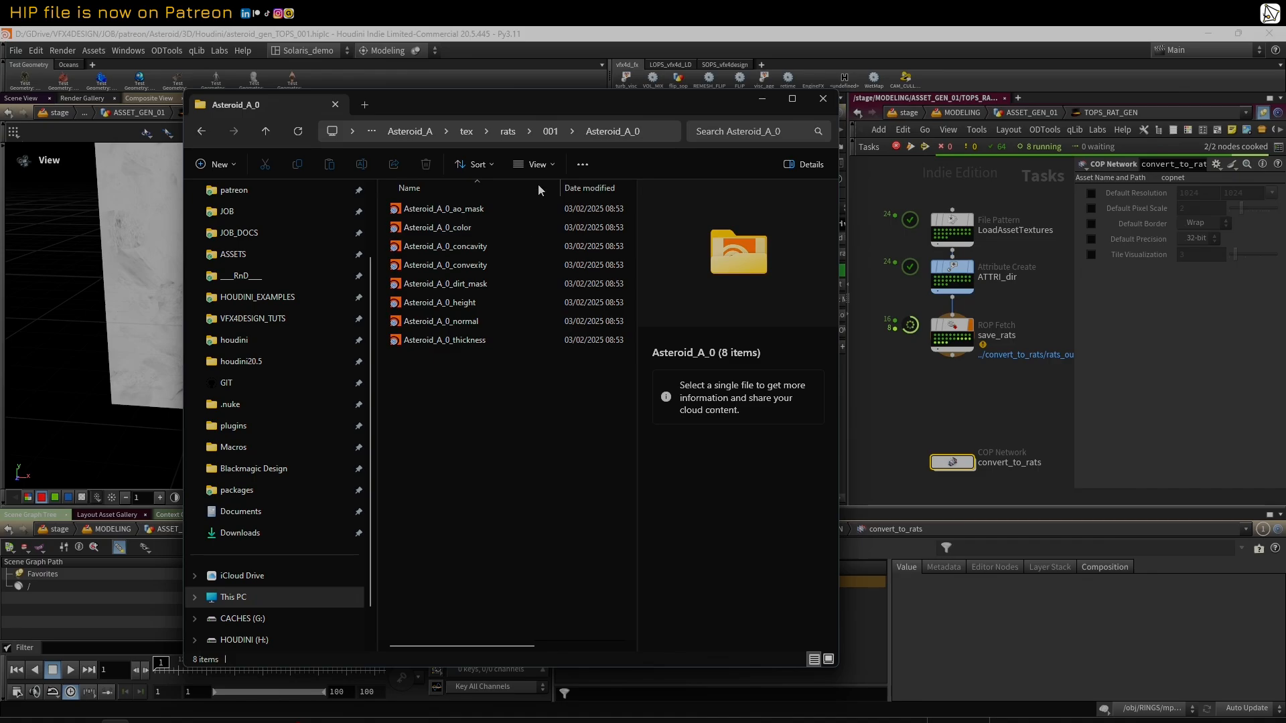
pyautogui.moveTo(500, 102); pyautogui.dragTo(493, 85)
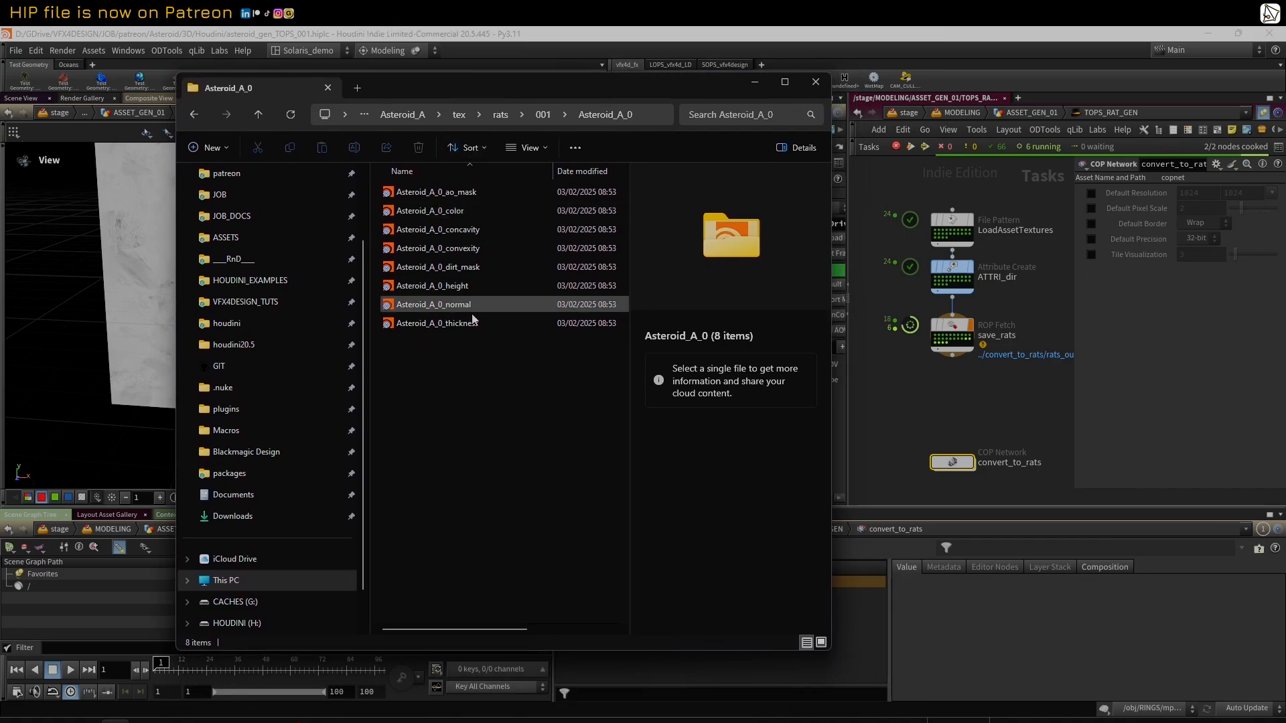
pyautogui.moveTo(840, 394); pyautogui.dragTo(897, 394)
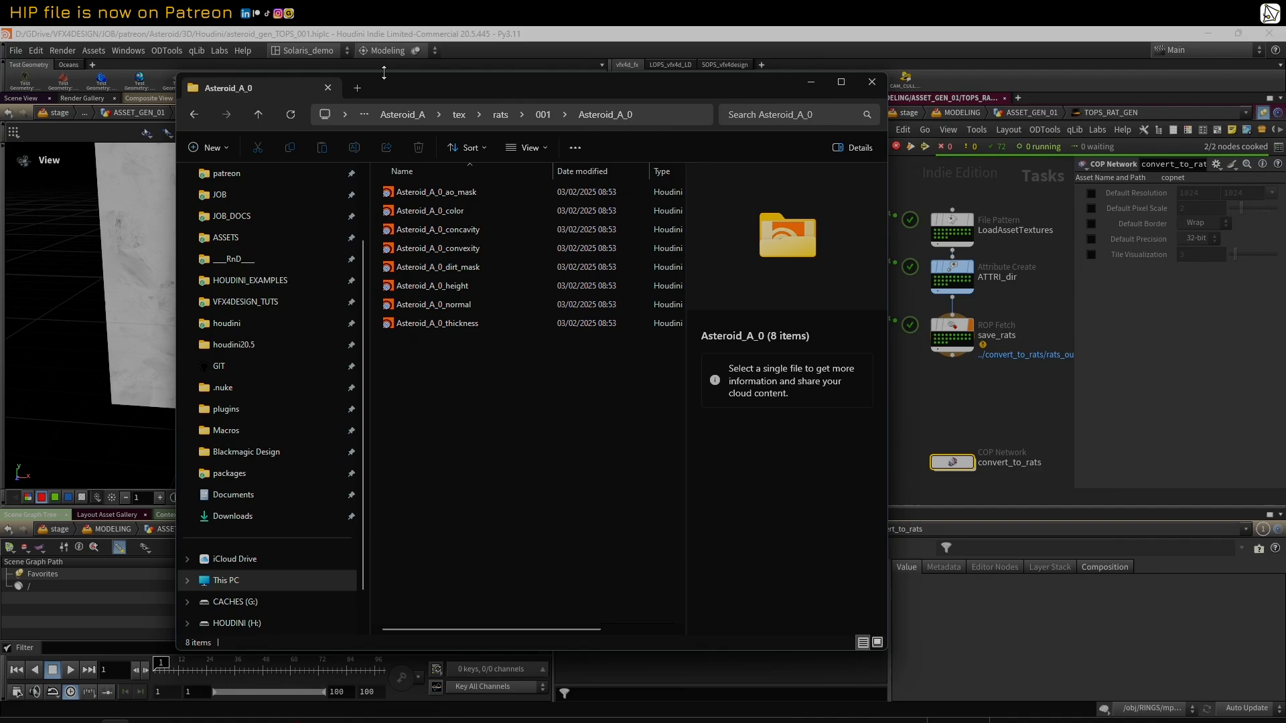
pyautogui.moveTo(395, 87)
pyautogui.mouseDown()
pyautogui.moveTo(615, 88)
pyautogui.moveTo(351, 119)
pyautogui.moveTo(472, 91)
pyautogui.moveTo(383, 84)
pyautogui.mouseUp()
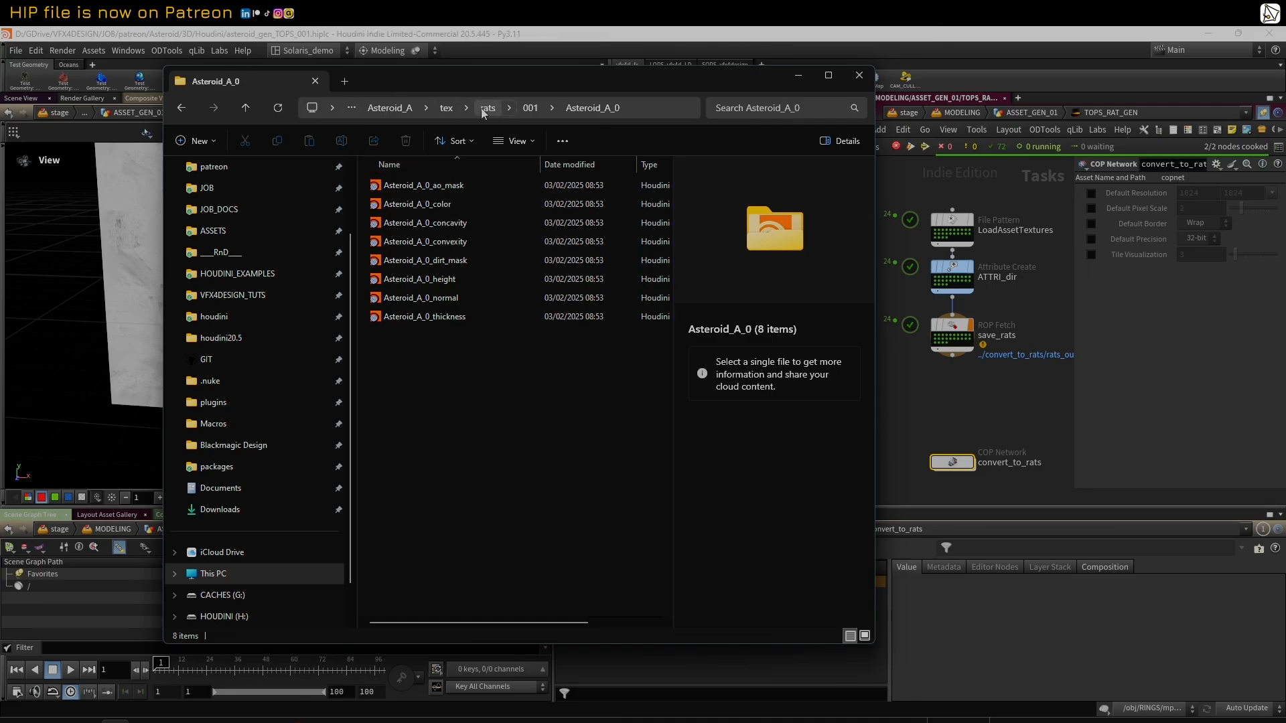
# Step: View the source texture folders in Asteroid_A's tex/exr/001 directory, and minimise File Explorer to return to Houdini
pyautogui.click(447, 108)
pyautogui.click(406, 188)
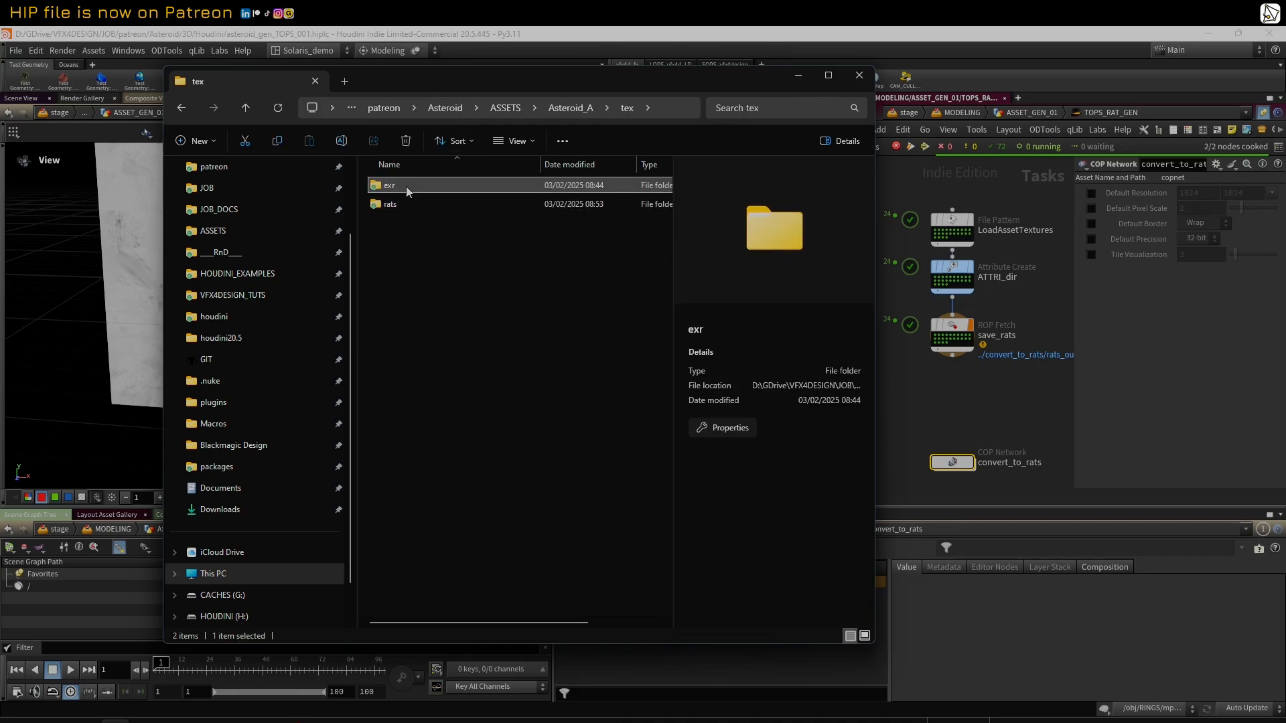
pyautogui.doubleClick(406, 186)
pyautogui.doubleClick(405, 186)
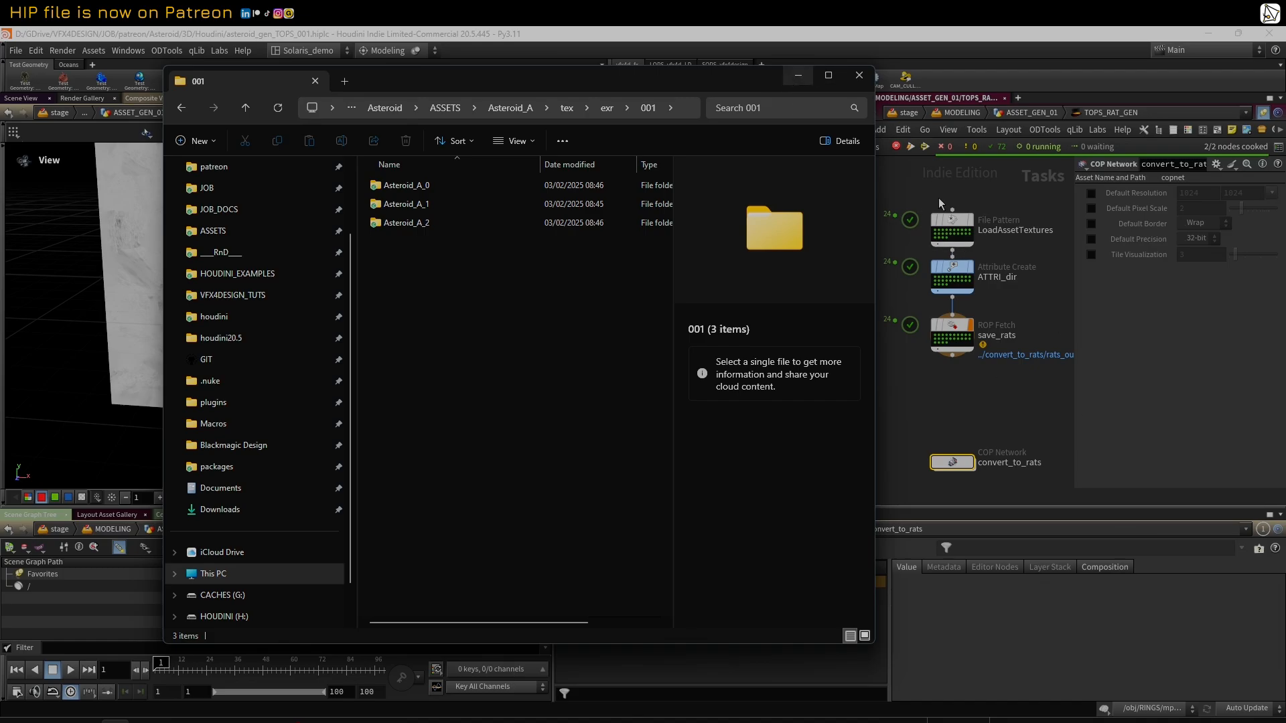
pyautogui.click(798, 75)
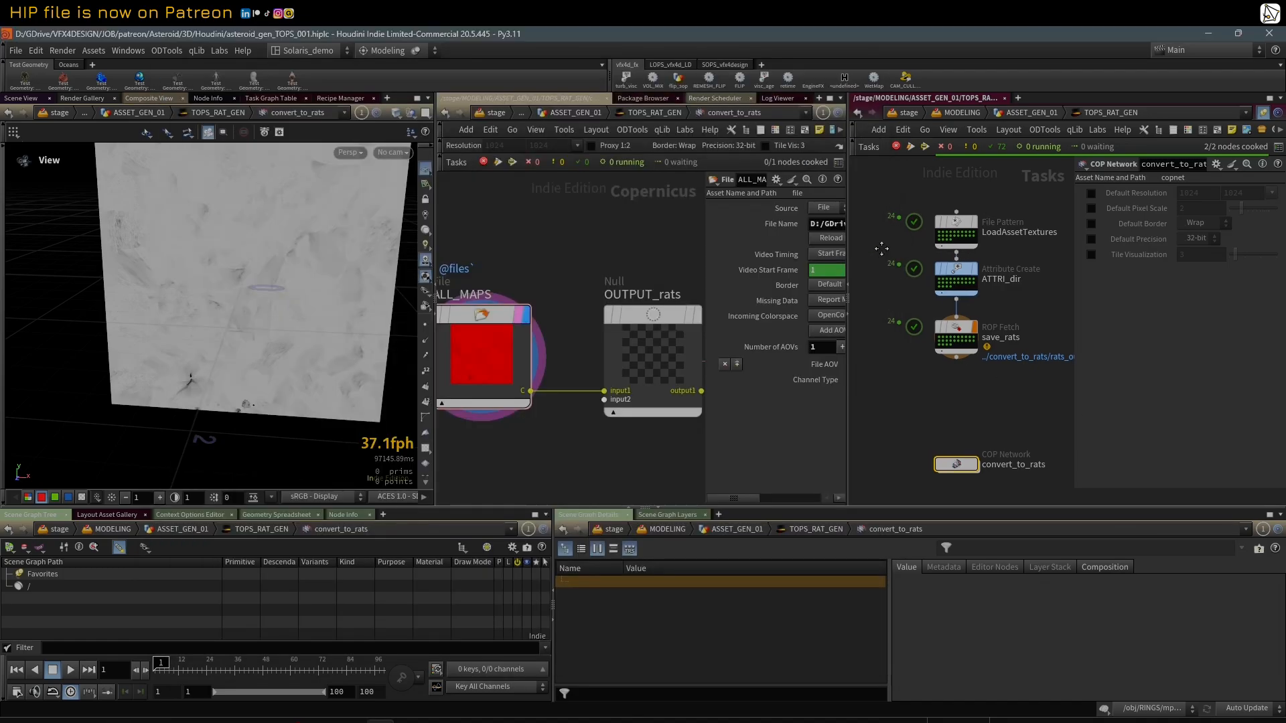
# Step: Go up to the ASSET_GEN_01 geometry network and widen its pane to review the nodes around TOPS_RAT_GEN
pyautogui.moveTo(882, 249); pyautogui.dragTo(894, 273, button='middle')
pyautogui.moveTo(644, 239); pyautogui.dragTo(633, 239, button='middle')
pyautogui.moveTo(848, 238); pyautogui.dragTo(909, 238)
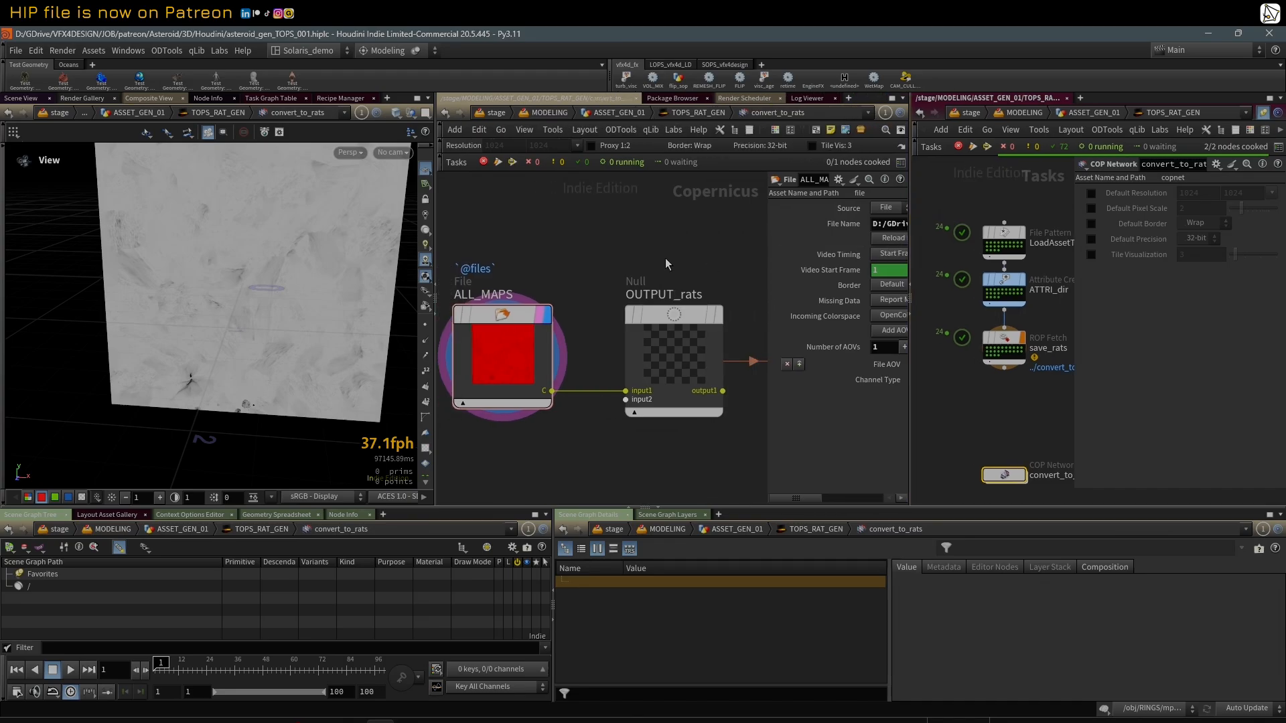
pyautogui.press('u')
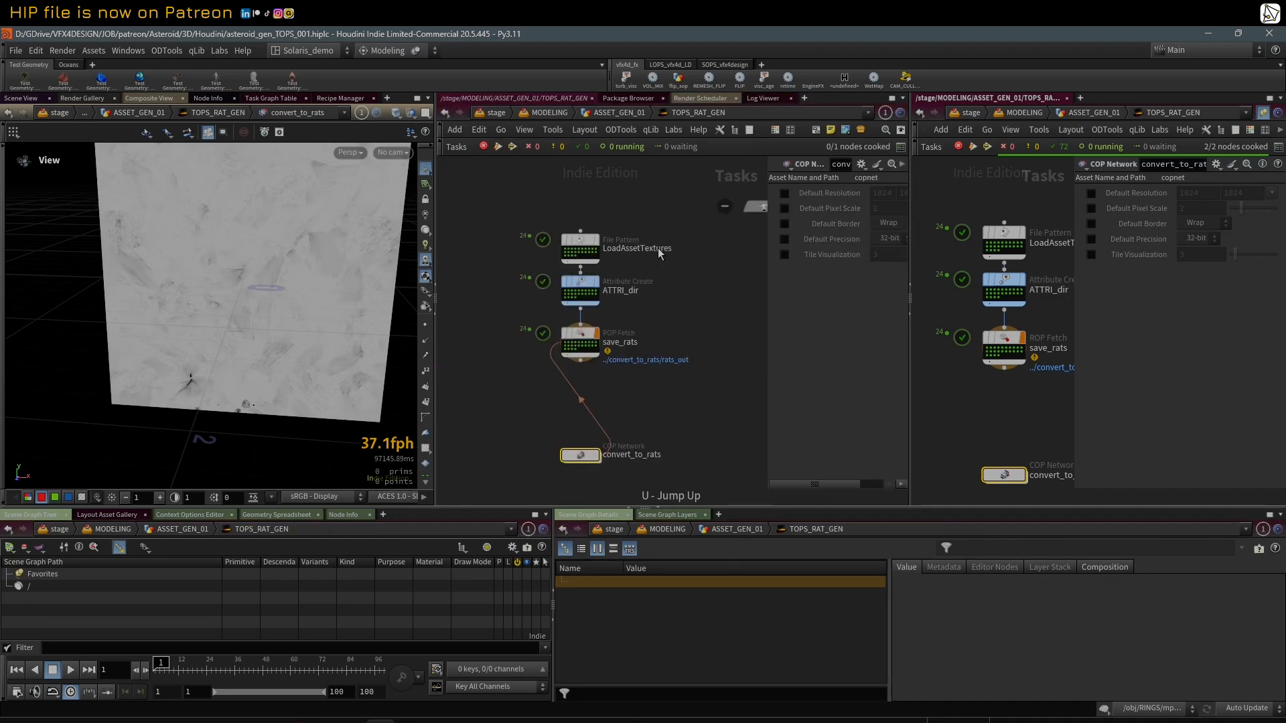
pyautogui.press('u')
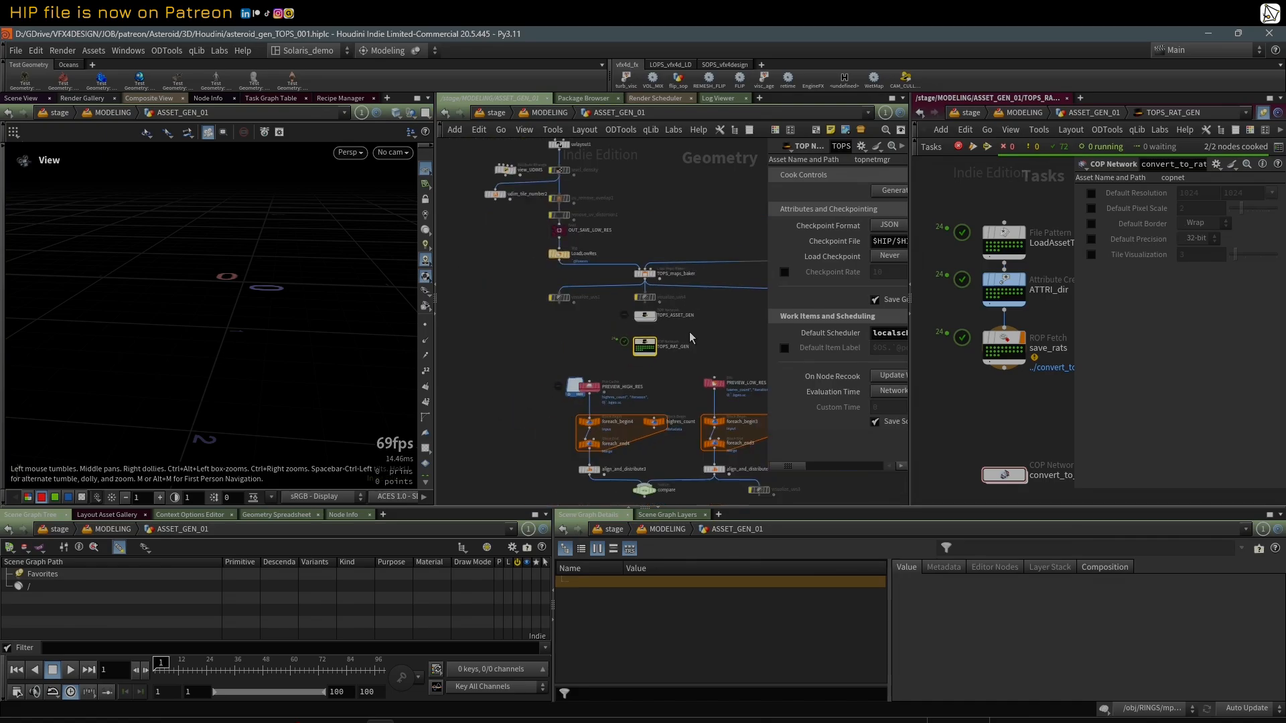
pyautogui.scroll(-3, 643, 318)
pyautogui.moveTo(1075, 397); pyautogui.dragTo(1111, 394)
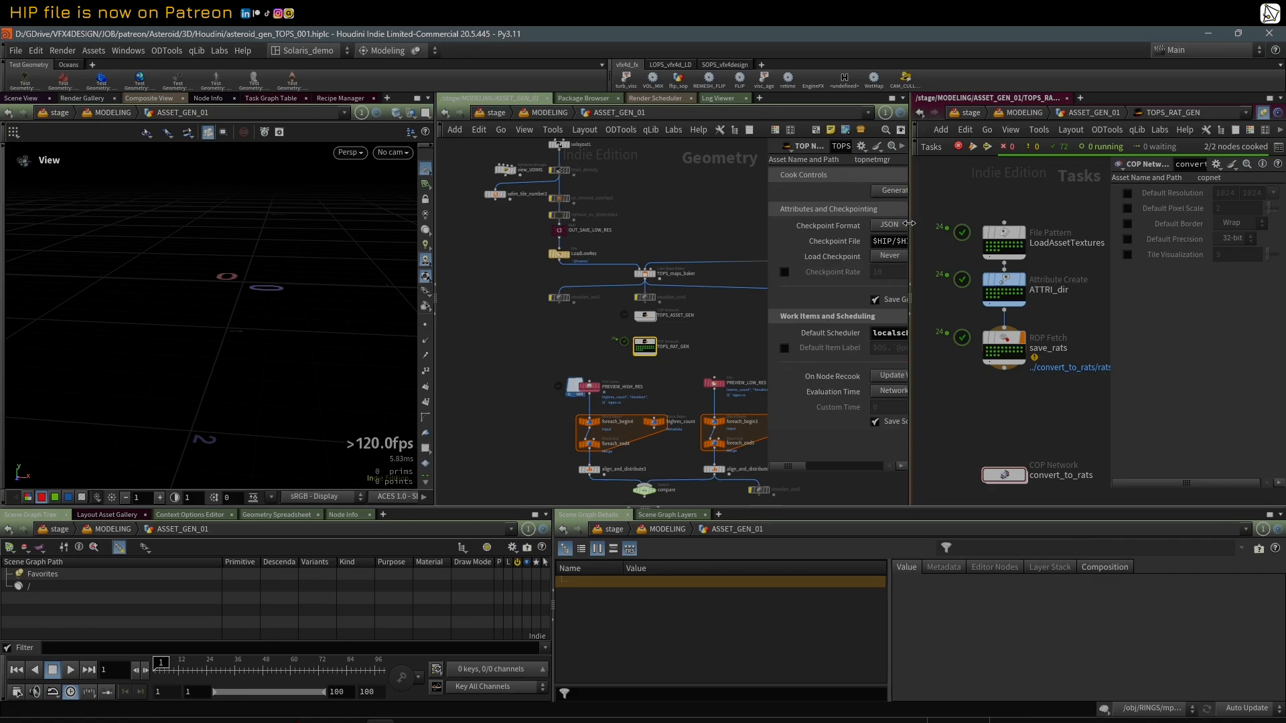
pyautogui.moveTo(909, 277); pyautogui.dragTo(985, 278)
pyautogui.scroll(-4, 701, 348)
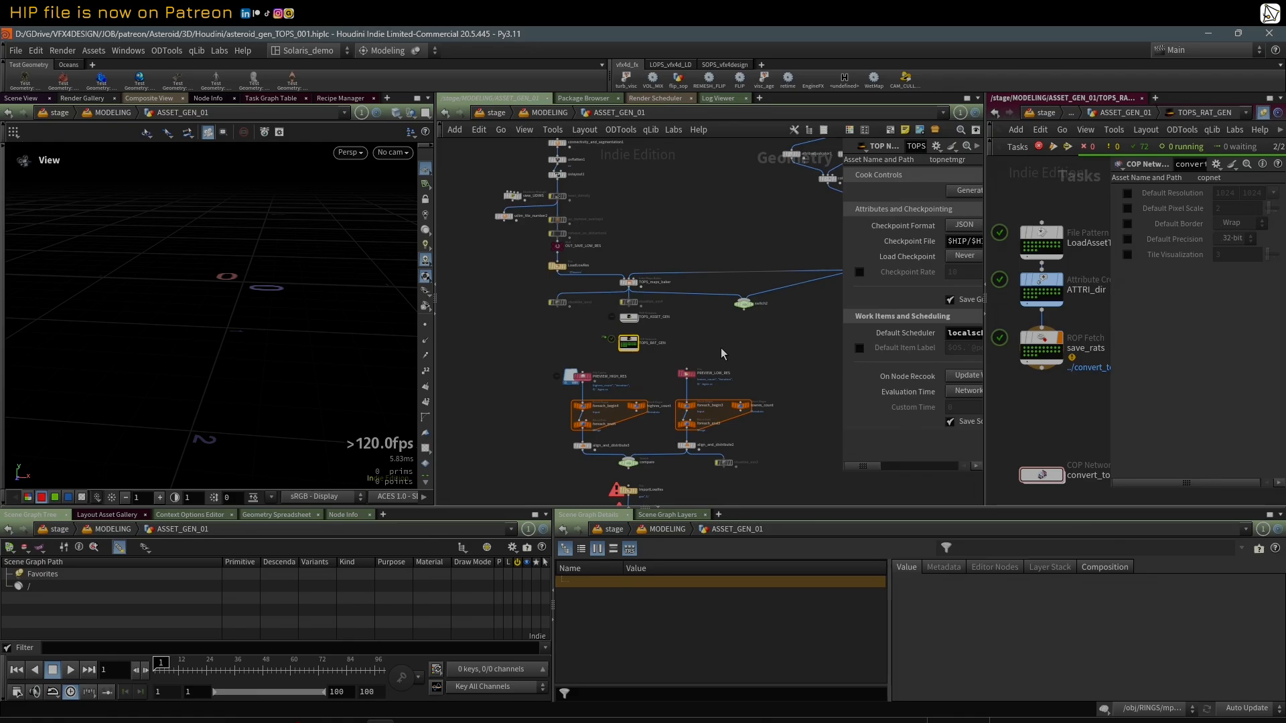
pyautogui.scroll(1, 640, 345)
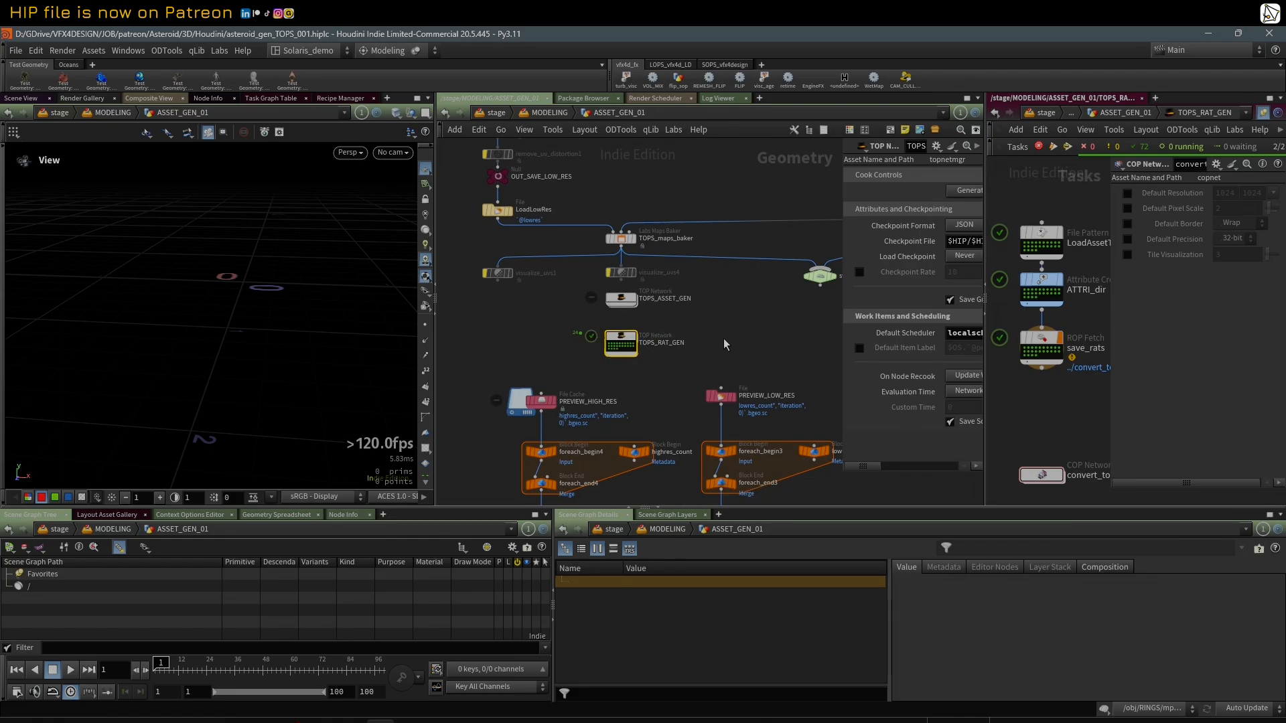
pyautogui.scroll(-2, 731, 353)
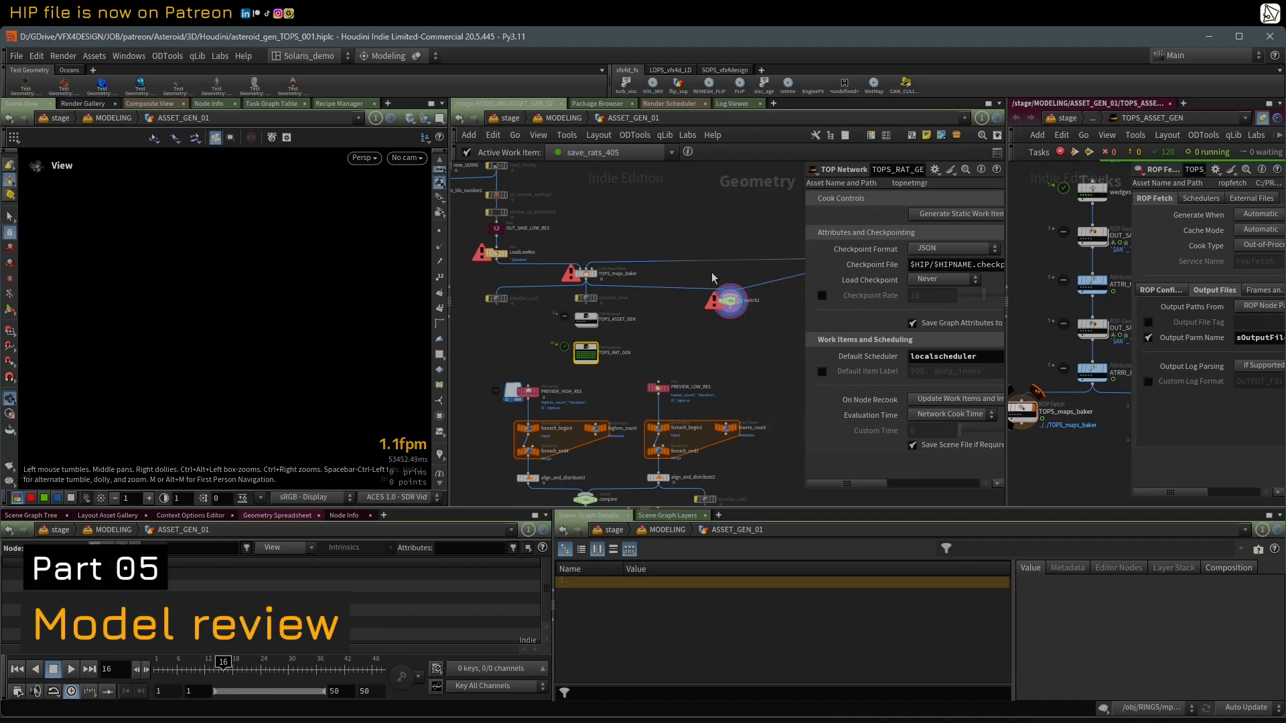
# Step: Examine the whole ASSET_GEN_01 node chain, from its first nodes down to the polyreduce low-res branch
pyautogui.moveTo(697, 197); pyautogui.dragTo(649, 371, button='middle')
pyautogui.scroll(-2, 649, 371)
pyautogui.moveTo(696, 289); pyautogui.dragTo(685, 375, button='middle')
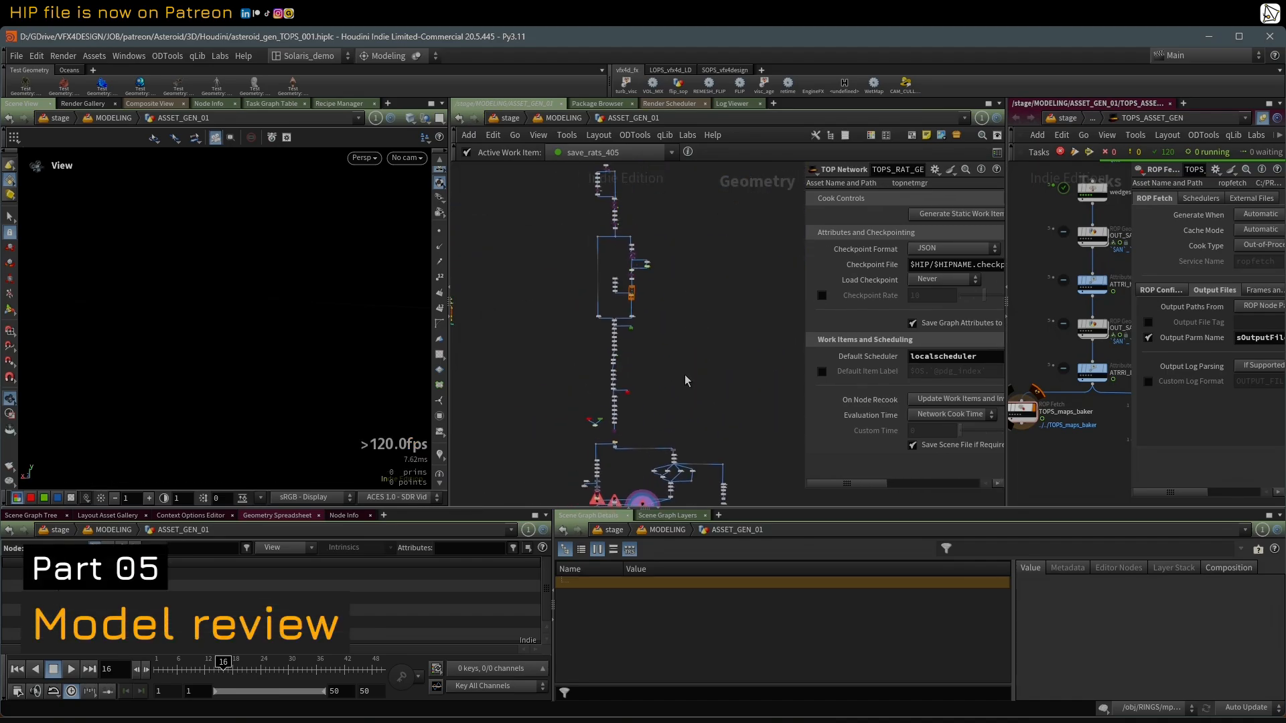
pyautogui.scroll(-2, 685, 375)
pyautogui.moveTo(609, 203)
pyautogui.mouseDown()
pyautogui.moveTo(563, 270)
pyautogui.moveTo(603, 194)
pyautogui.mouseUp()
pyautogui.moveTo(674, 325); pyautogui.dragTo(676, 293, button='middle')
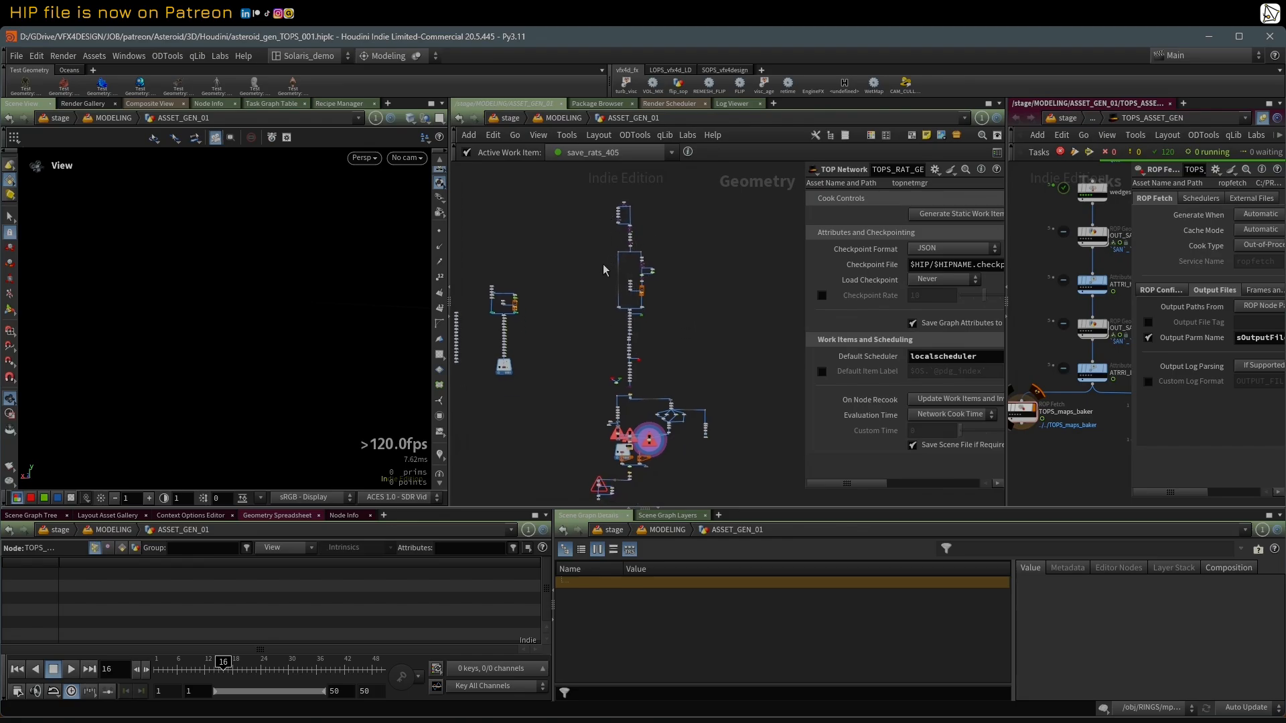
pyautogui.scroll(1, 657, 380)
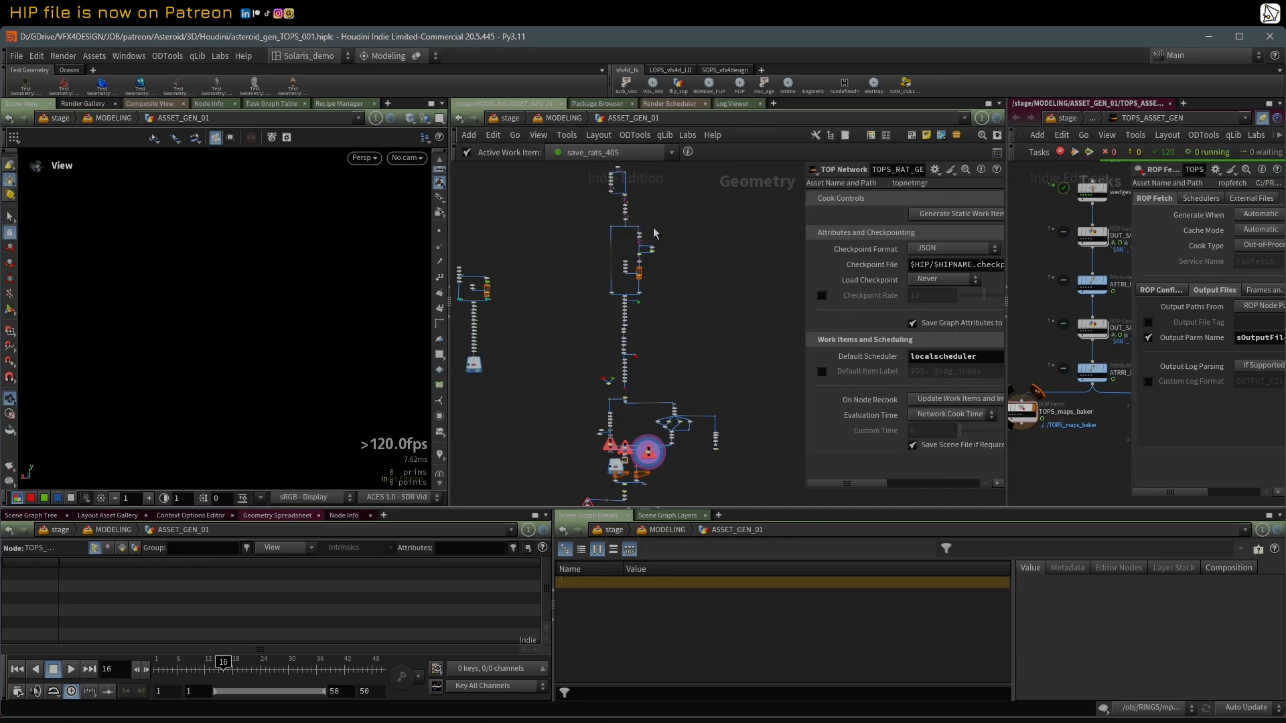
pyautogui.scroll(4, 673, 367)
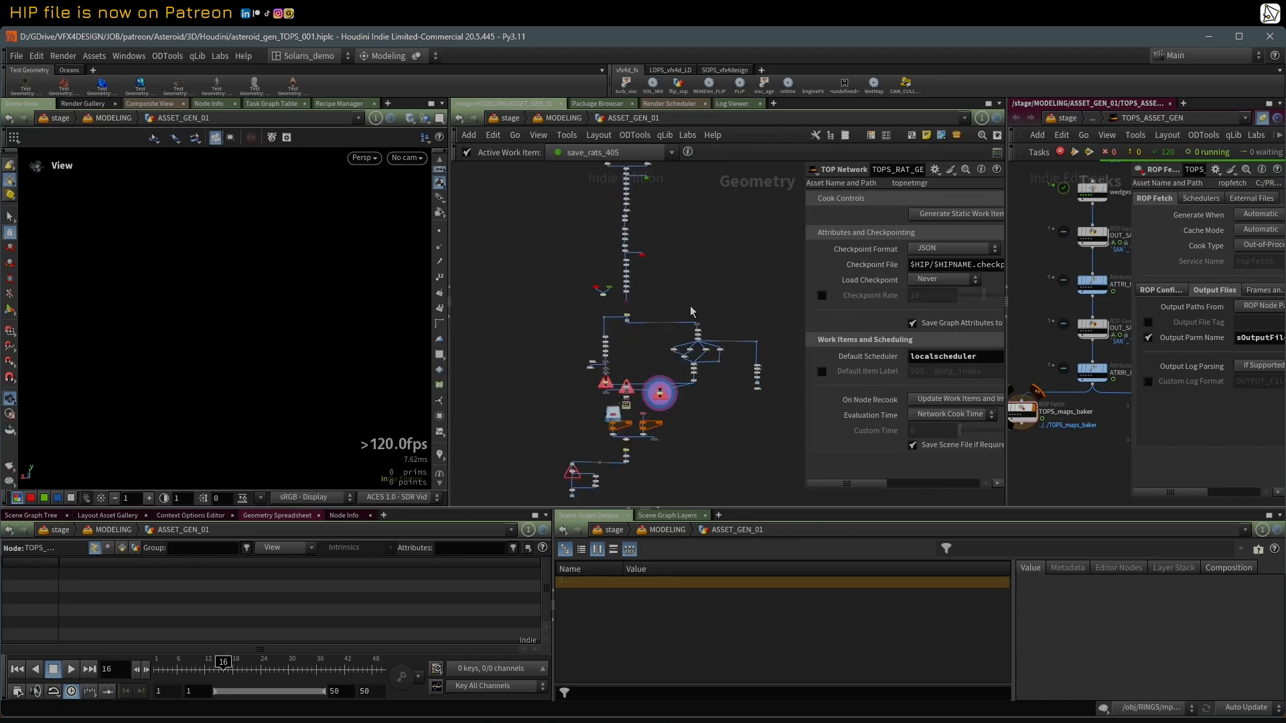
pyautogui.scroll(1, 631, 382)
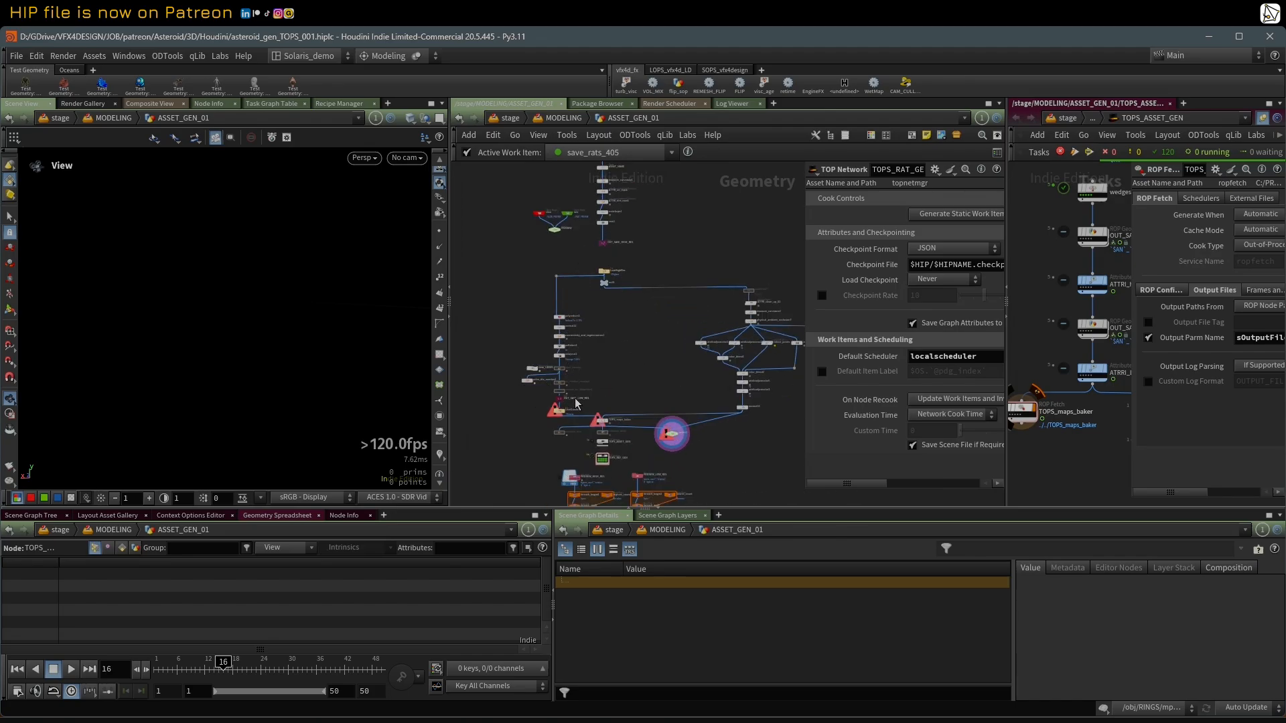
pyautogui.scroll(5, 576, 344)
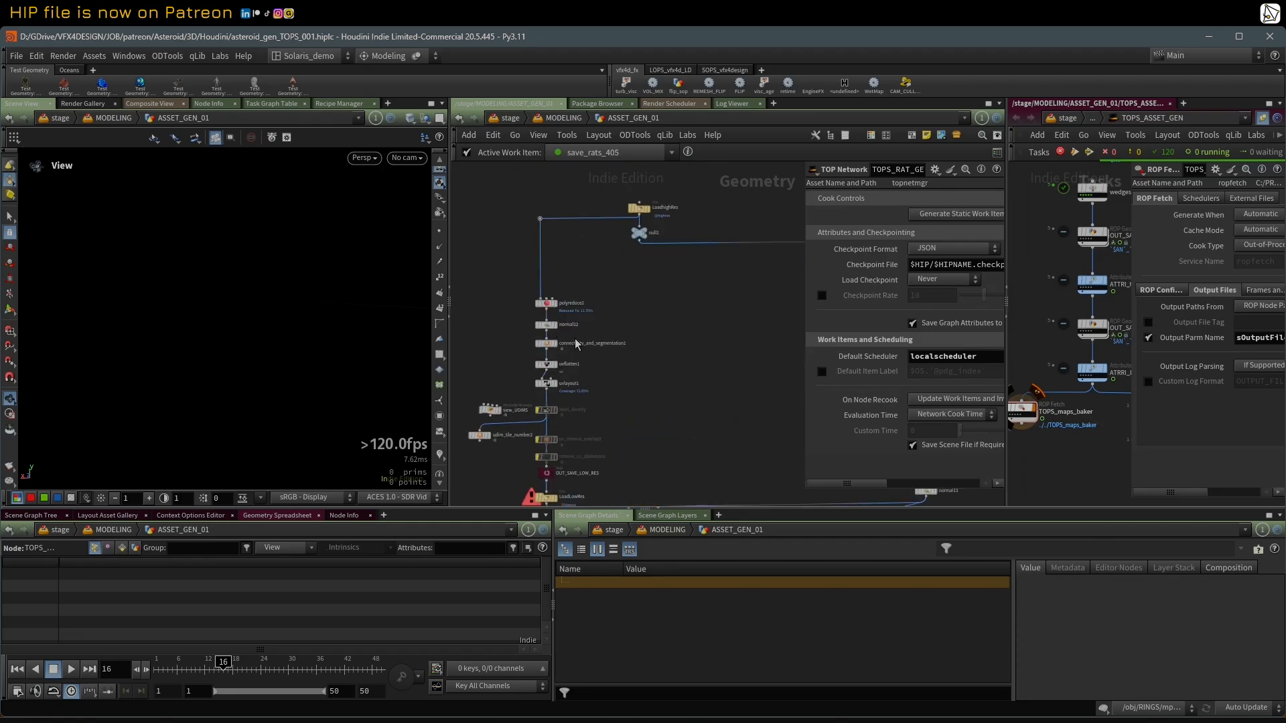
# Step: Examine the two branches that lead into TOPS_maps_baker and the TOP networks below it
pyautogui.scroll(-3, 624, 319)
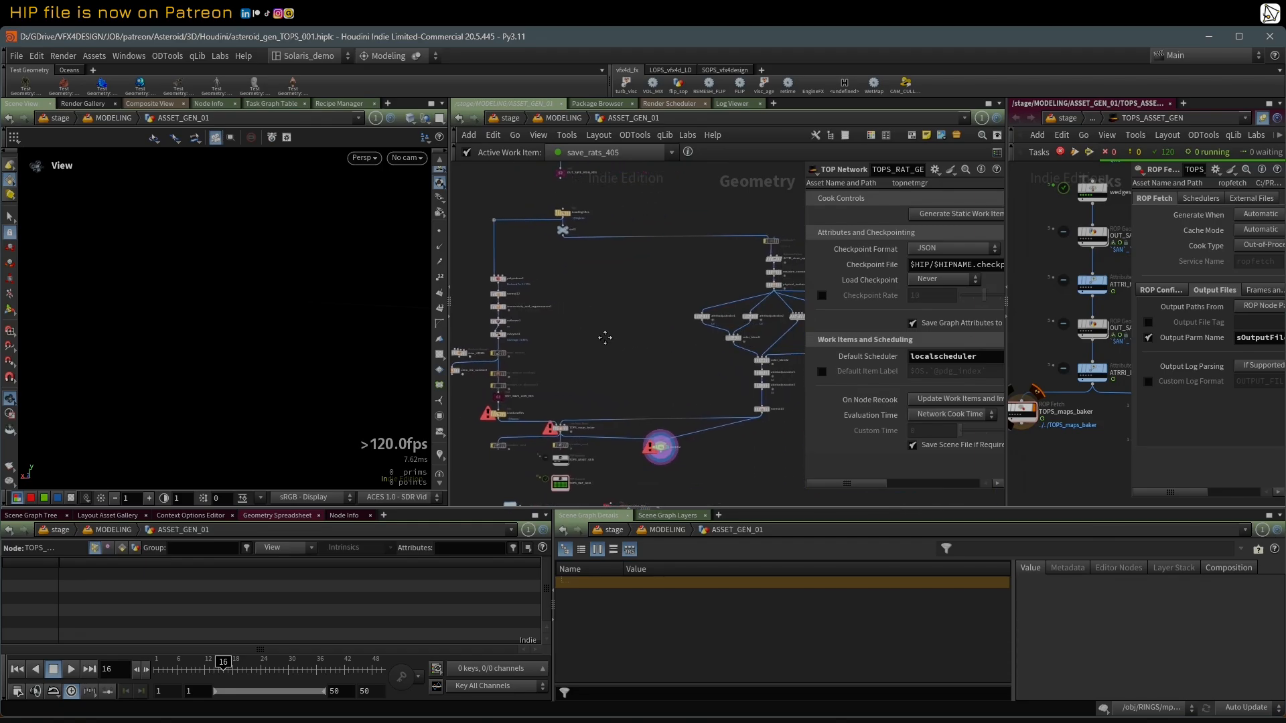
pyautogui.moveTo(605, 338); pyautogui.dragTo(582, 342, button='middle')
pyautogui.scroll(1, 580, 335)
pyautogui.scroll(-1, 718, 236)
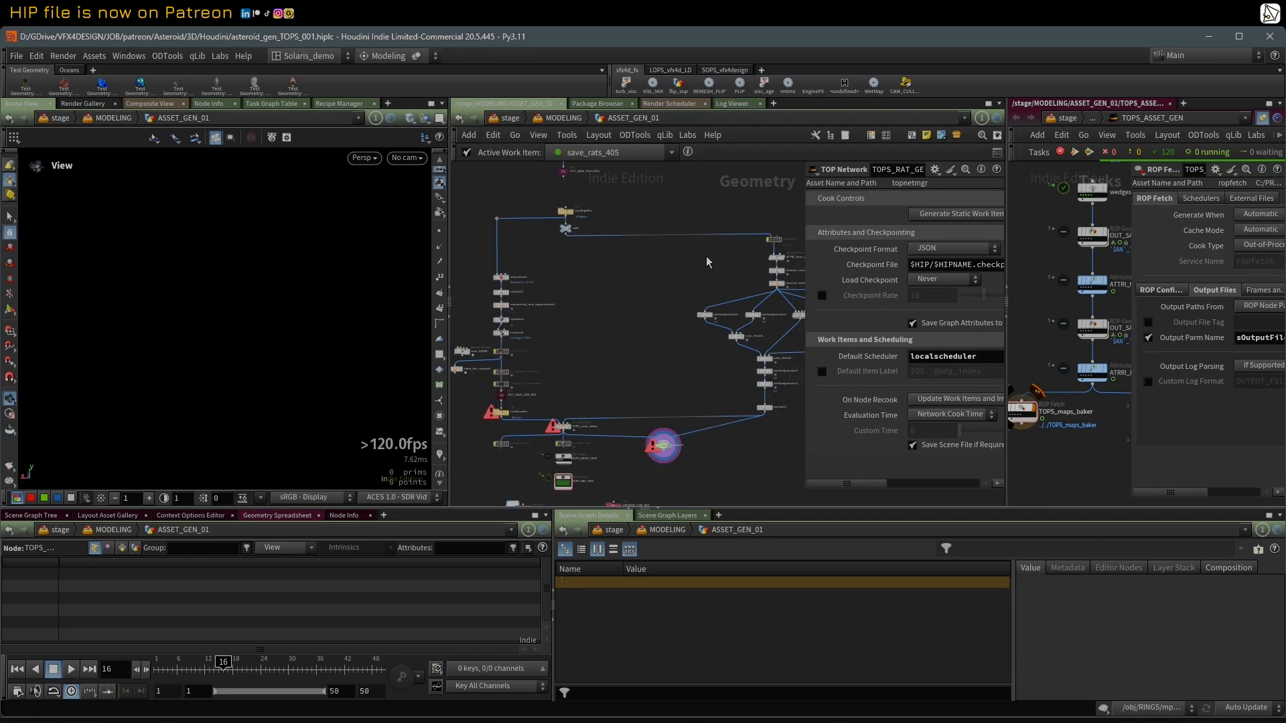
pyautogui.moveTo(663, 290); pyautogui.dragTo(644, 292, button='middle')
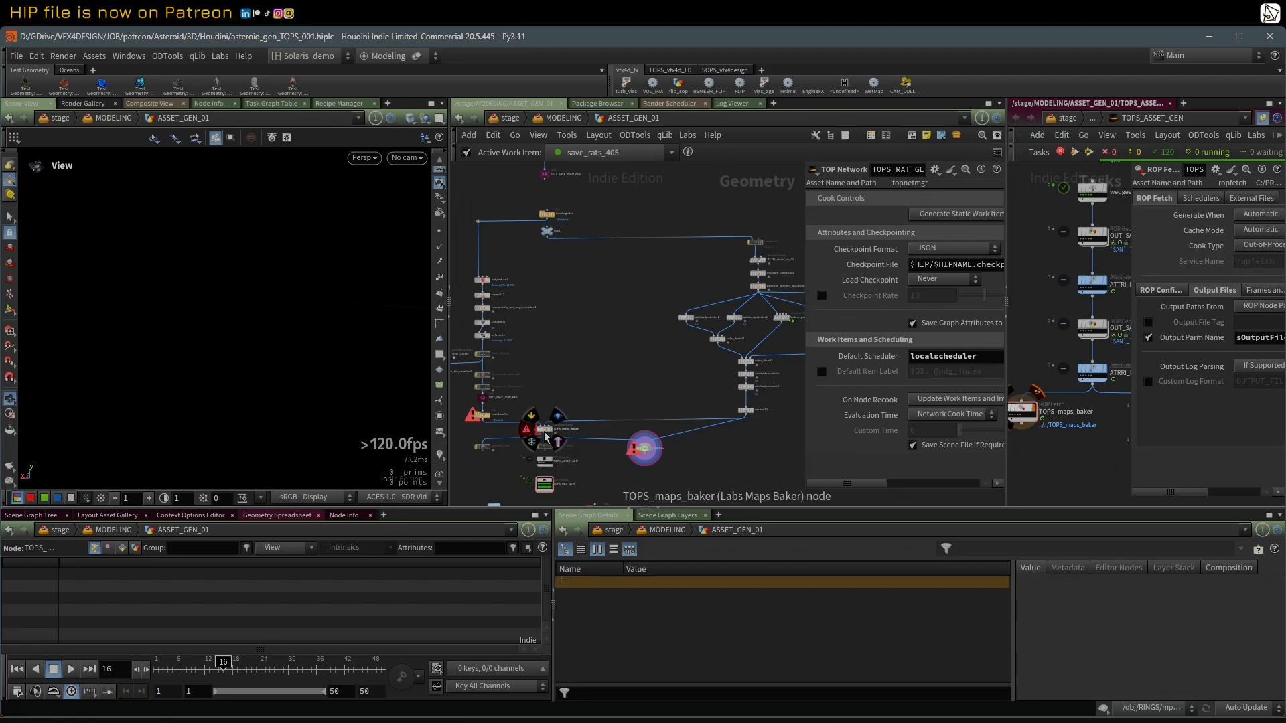
pyautogui.moveTo(576, 330); pyautogui.dragTo(588, 359, button='middle')
pyautogui.scroll(2, 567, 432)
pyautogui.moveTo(567, 432); pyautogui.dragTo(589, 381, button='middle')
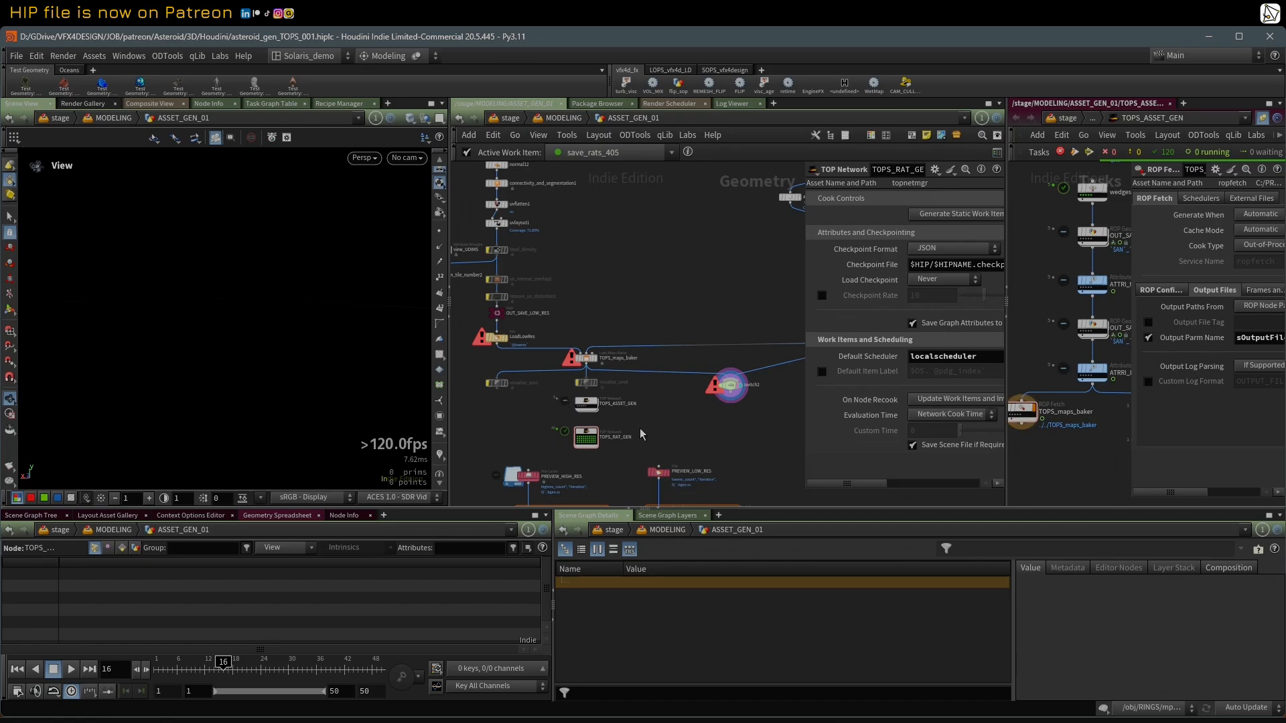
# Step: Select the PREVIEW_LOW_RES file node below TOPS_RAT_GEN and read its full Geometry File path
pyautogui.scroll(1, 640, 428)
pyautogui.moveTo(640, 429)
pyautogui.mouseDown(button='middle')
pyautogui.moveTo(681, 335)
pyautogui.moveTo(668, 261)
pyautogui.mouseUp(button='middle')
pyautogui.moveTo(641, 337); pyautogui.dragTo(642, 314, button='middle')
pyautogui.scroll(1, 645, 313)
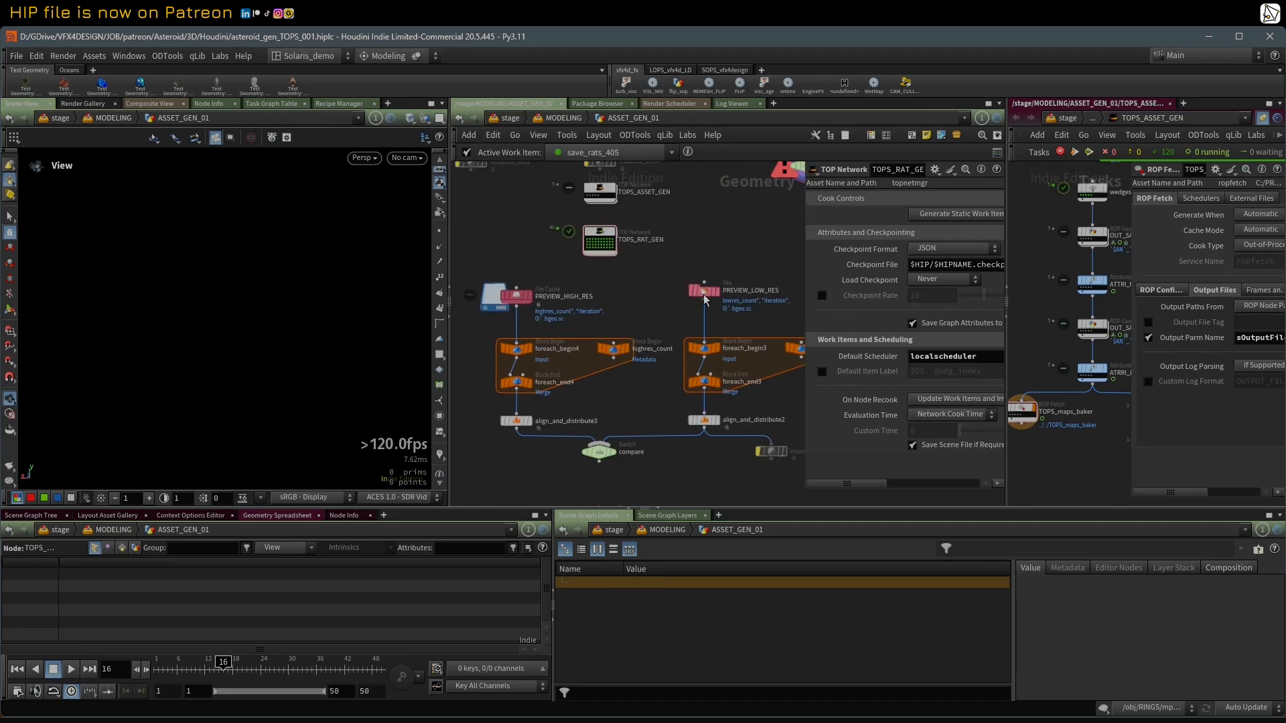
pyautogui.click(704, 293)
pyautogui.moveTo(737, 263); pyautogui.dragTo(654, 288, button='middle')
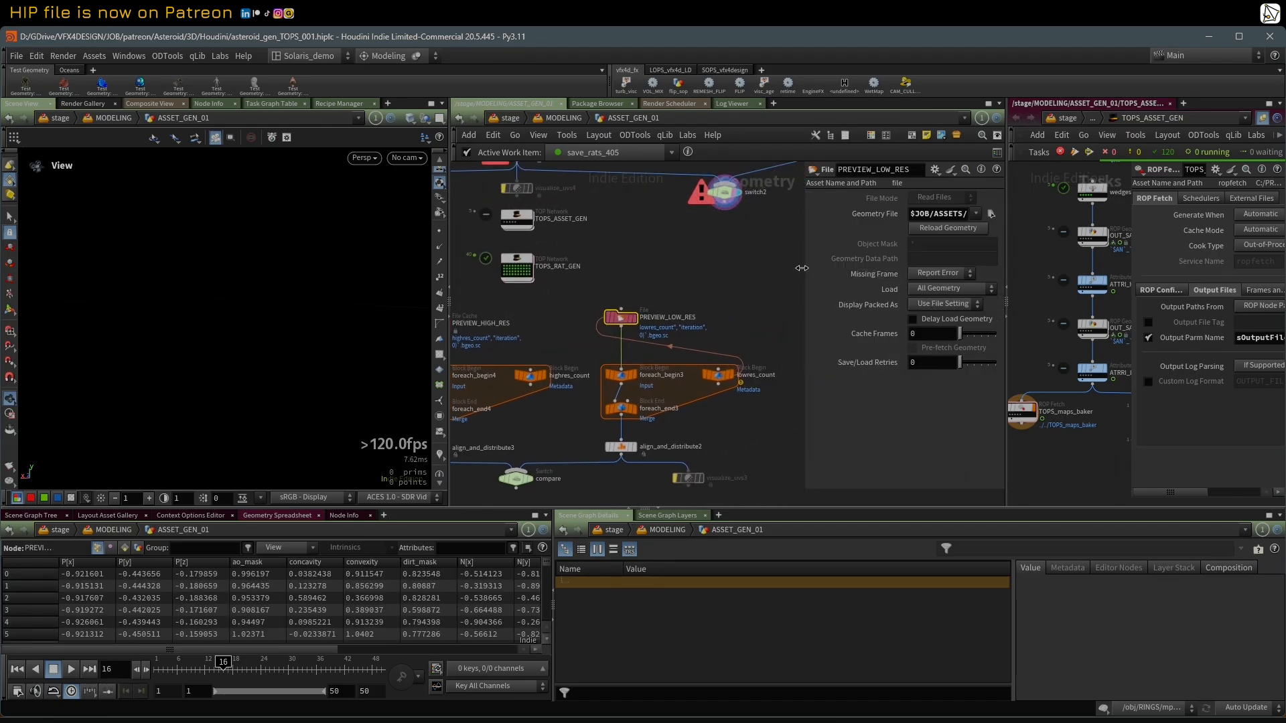
pyautogui.moveTo(533, 310); pyautogui.dragTo(556, 303, button='middle')
pyautogui.scroll(-1, 556, 303)
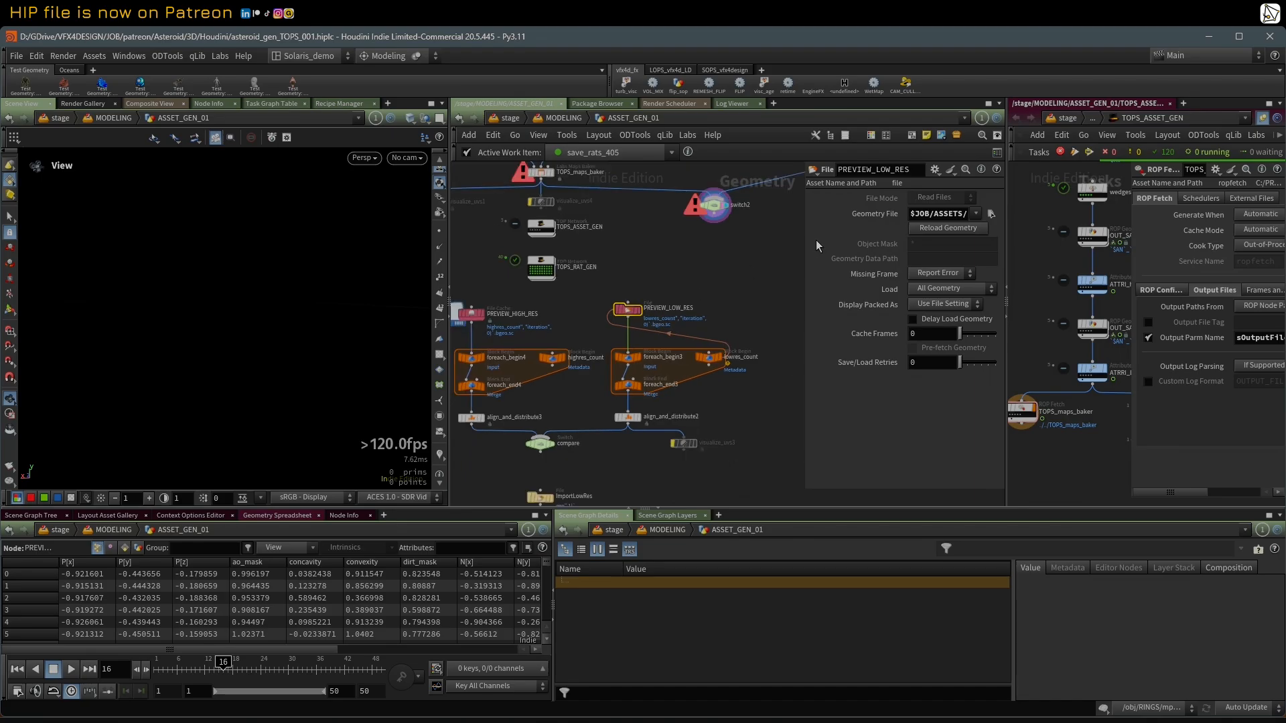
pyautogui.moveTo(804, 241); pyautogui.dragTo(449, 290)
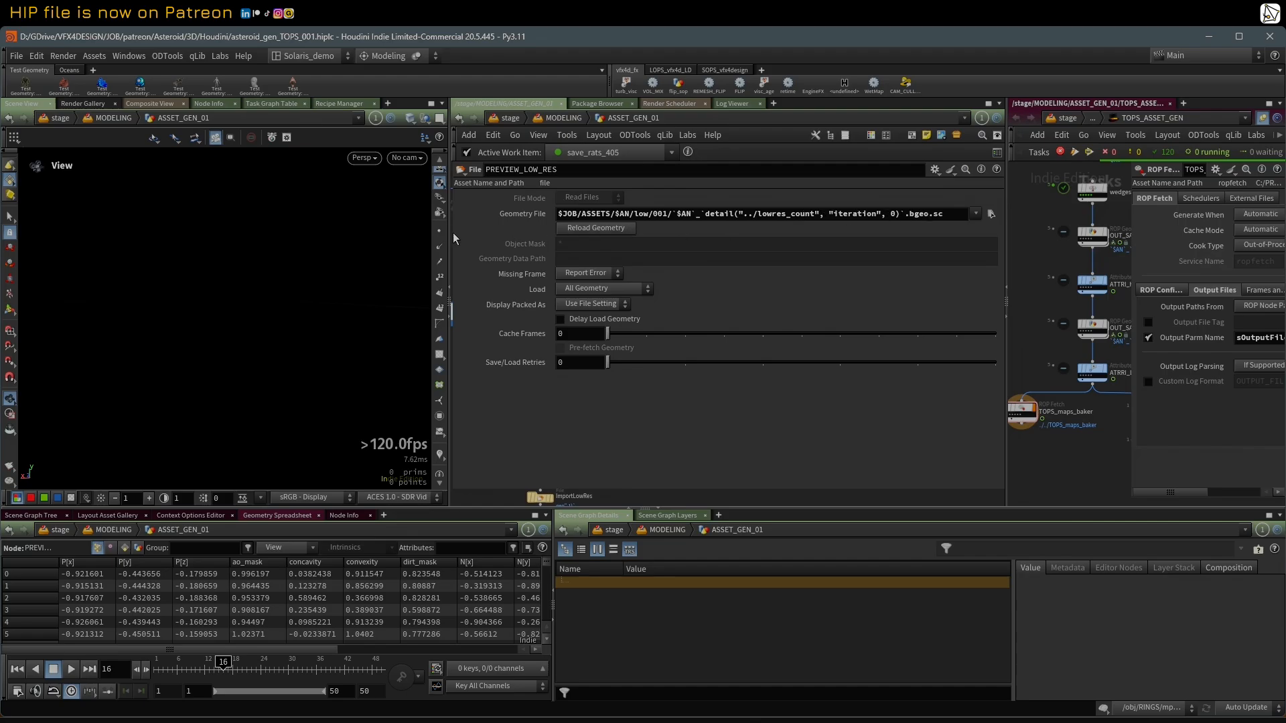
pyautogui.moveTo(453, 233); pyautogui.dragTo(792, 275)
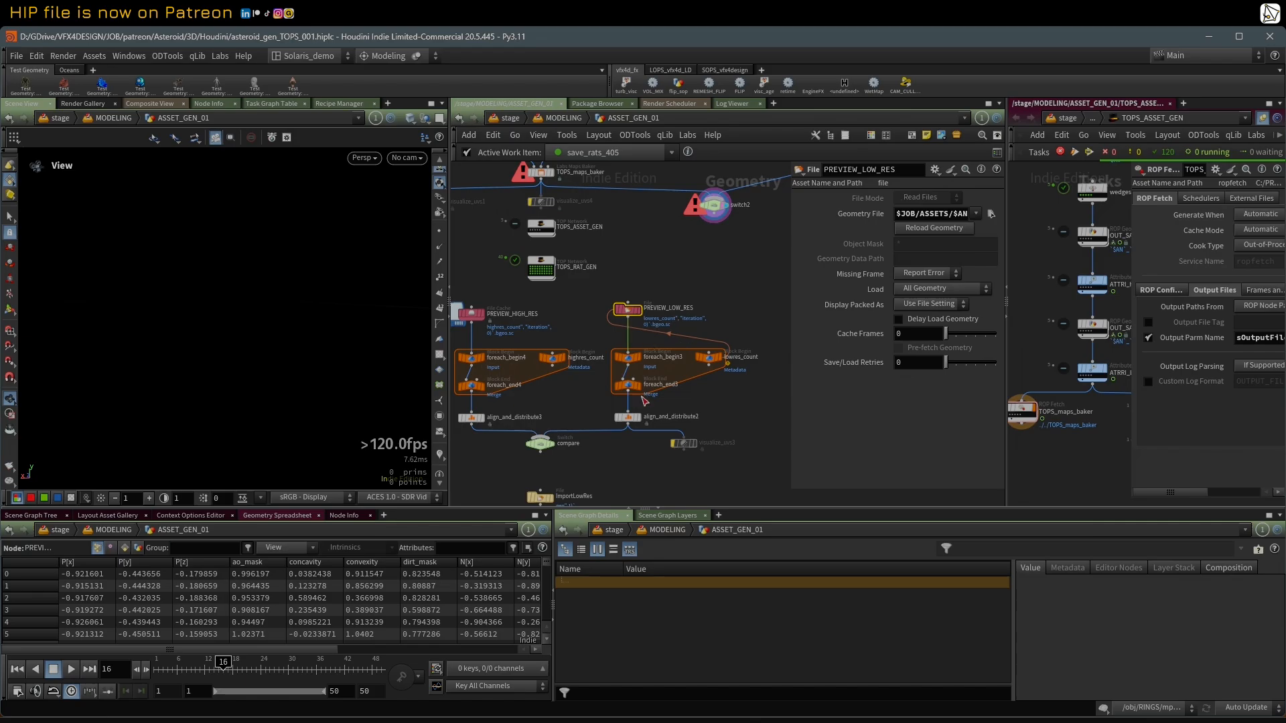
# Step: Display the align_and_distribute2 node in the viewport and reselect PREVIEW_LOW_RES with more room for its parameters
pyautogui.moveTo(641, 426)
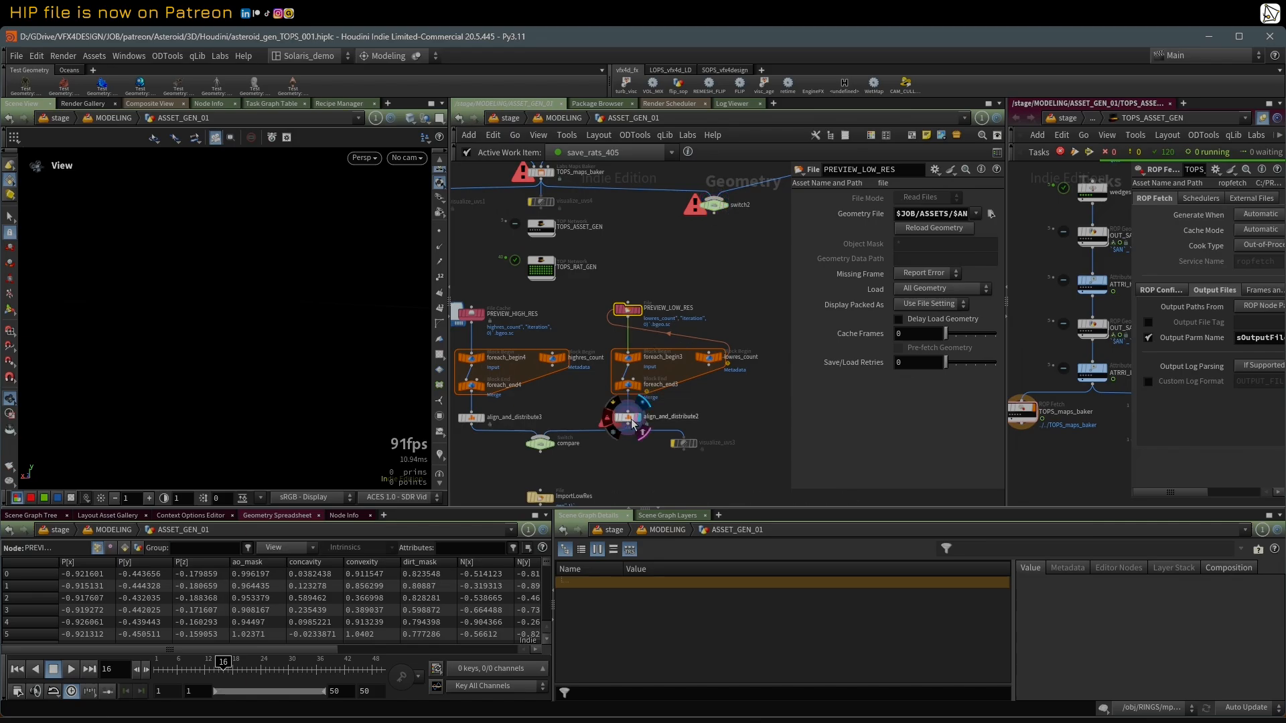
pyautogui.click(628, 418)
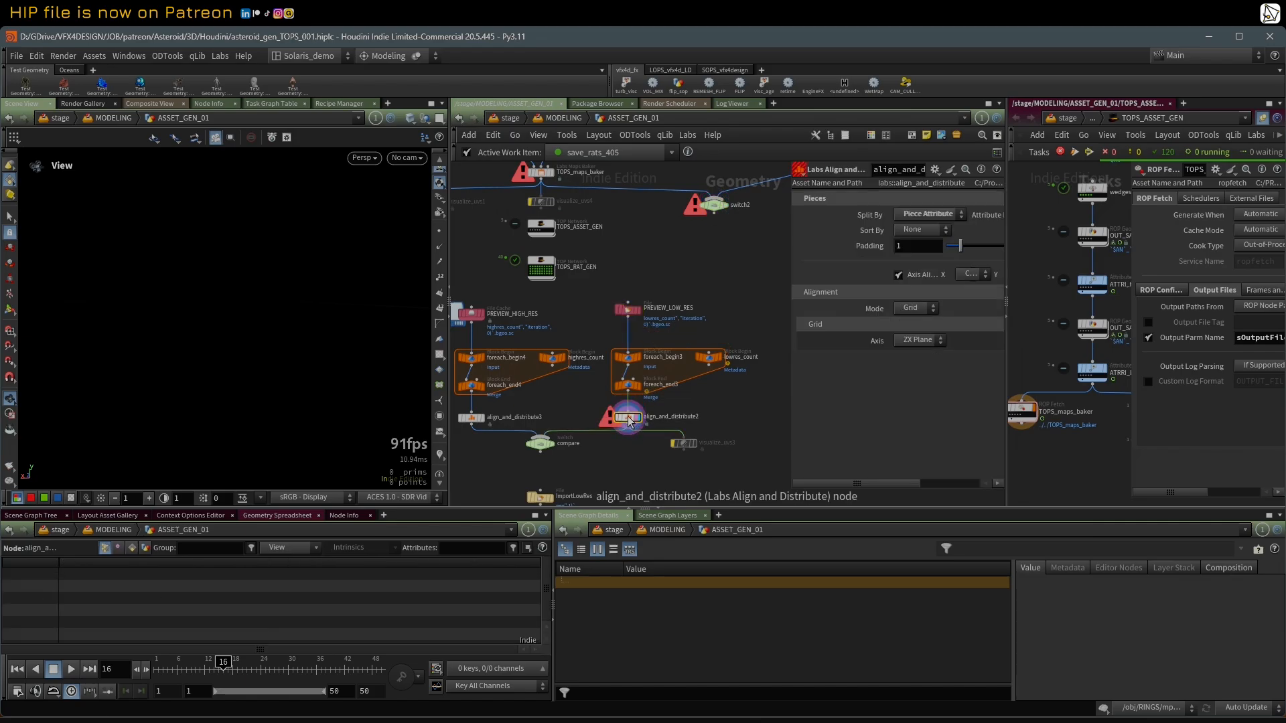
pyautogui.click(630, 314)
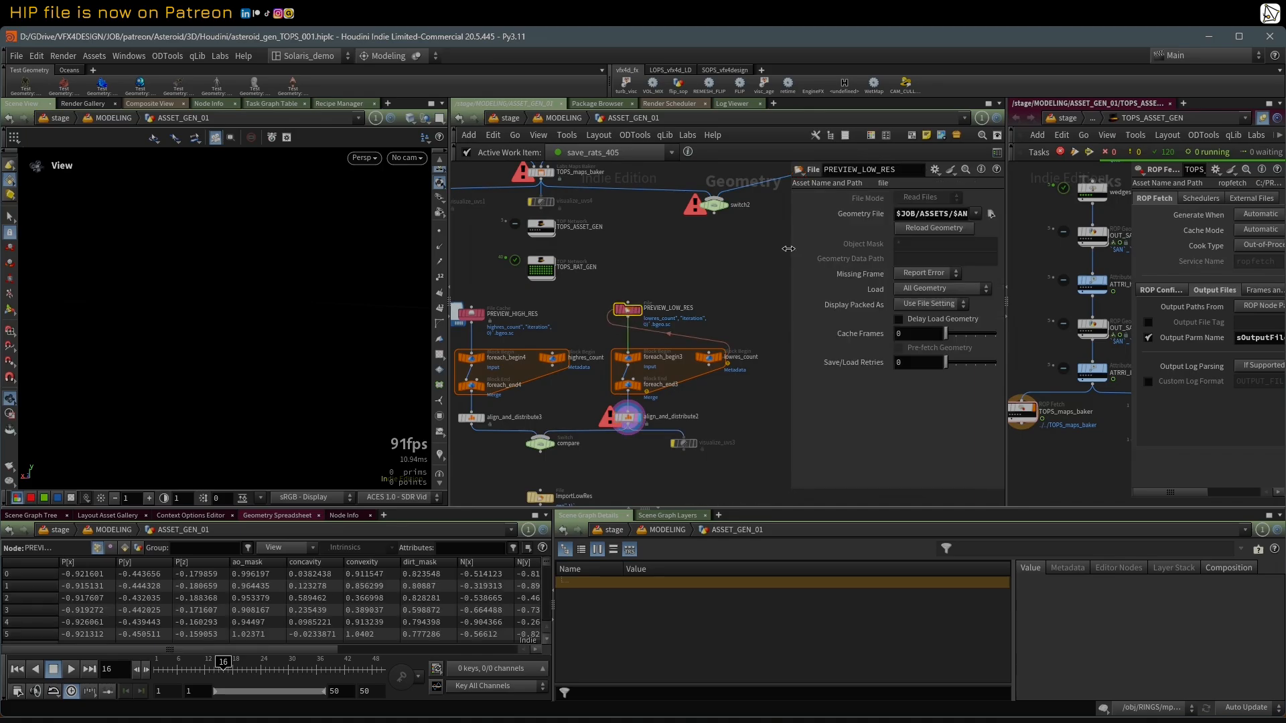
pyautogui.moveTo(789, 249); pyautogui.dragTo(756, 237)
pyautogui.click(665, 212)
pyautogui.click(665, 211)
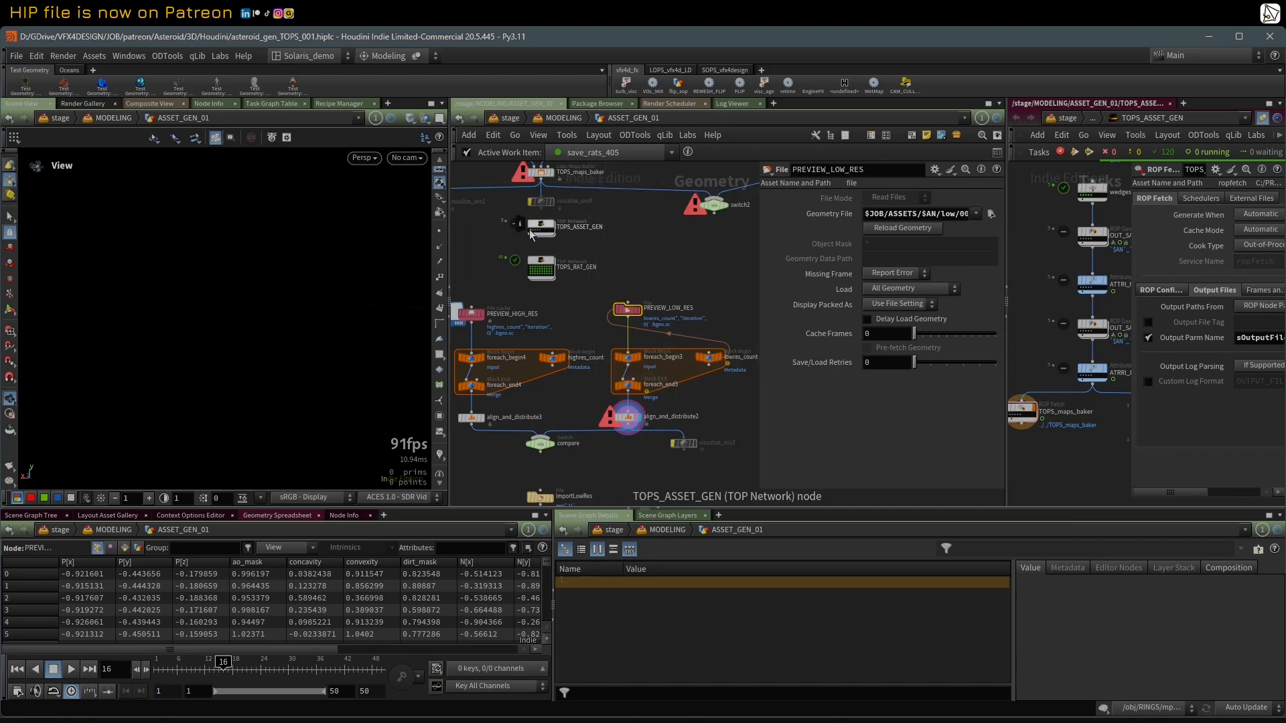
# Step: Make the TOPS_maps_baker_172 work item on TOPS_ASSET_GEN active and display the PREVIEW_LOW_RES node
pyautogui.click(532, 230)
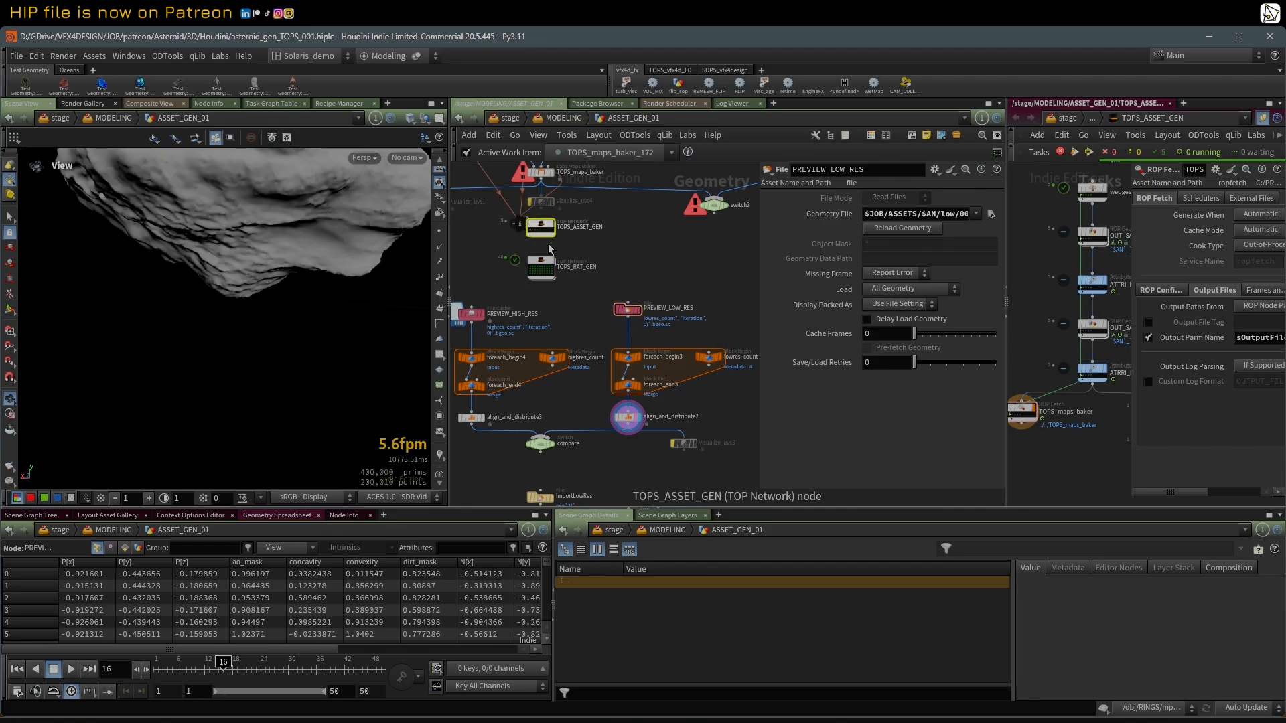
pyautogui.click(638, 311)
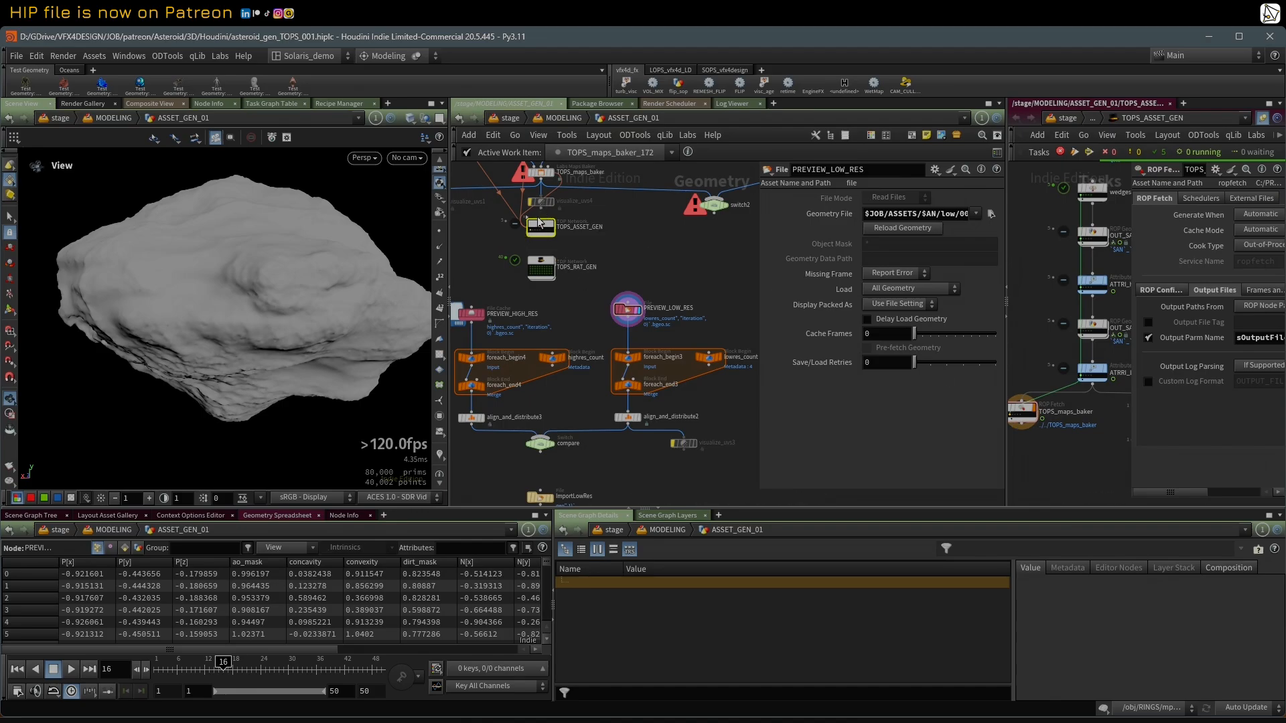
pyautogui.scroll(3, 556, 245)
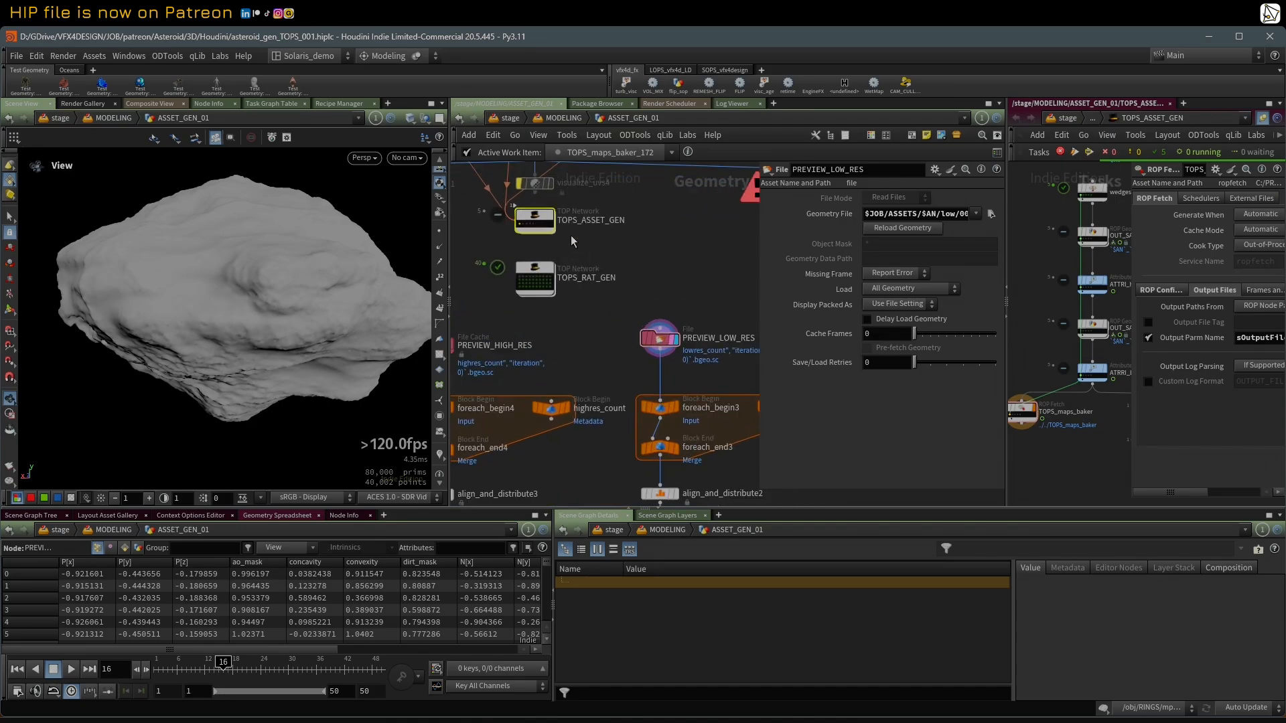
# Step: Select PREVIEW_LOW_RES and reread its full Geometry File expression with the lowres_count iteration reference
pyautogui.click(663, 339)
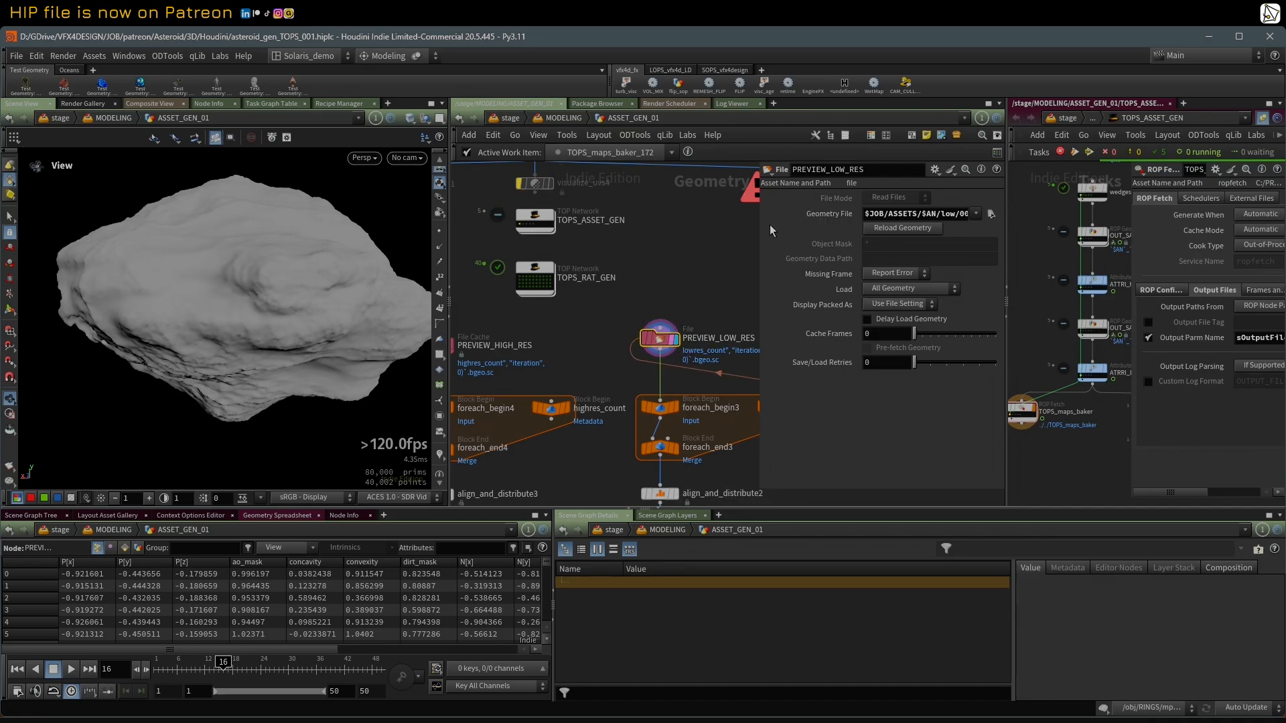
pyautogui.moveTo(755, 225); pyautogui.dragTo(434, 249)
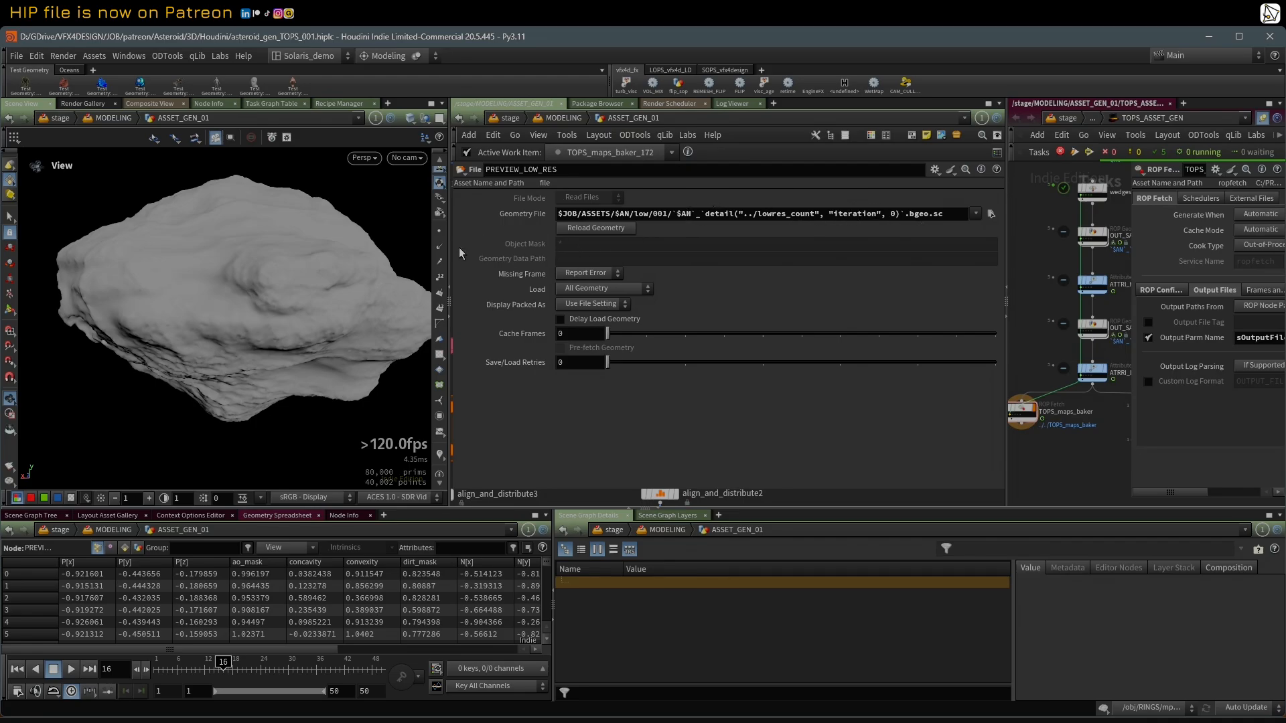
pyautogui.moveTo(450, 254); pyautogui.dragTo(782, 295)
# Step: Inspect the foreach_begin3, foreach_end3 and lowres_count loop nodes and reveal the expression behind foreach_end3's Iterations
pyautogui.moveTo(743, 362); pyautogui.dragTo(685, 280, button='middle')
pyautogui.click(615, 366)
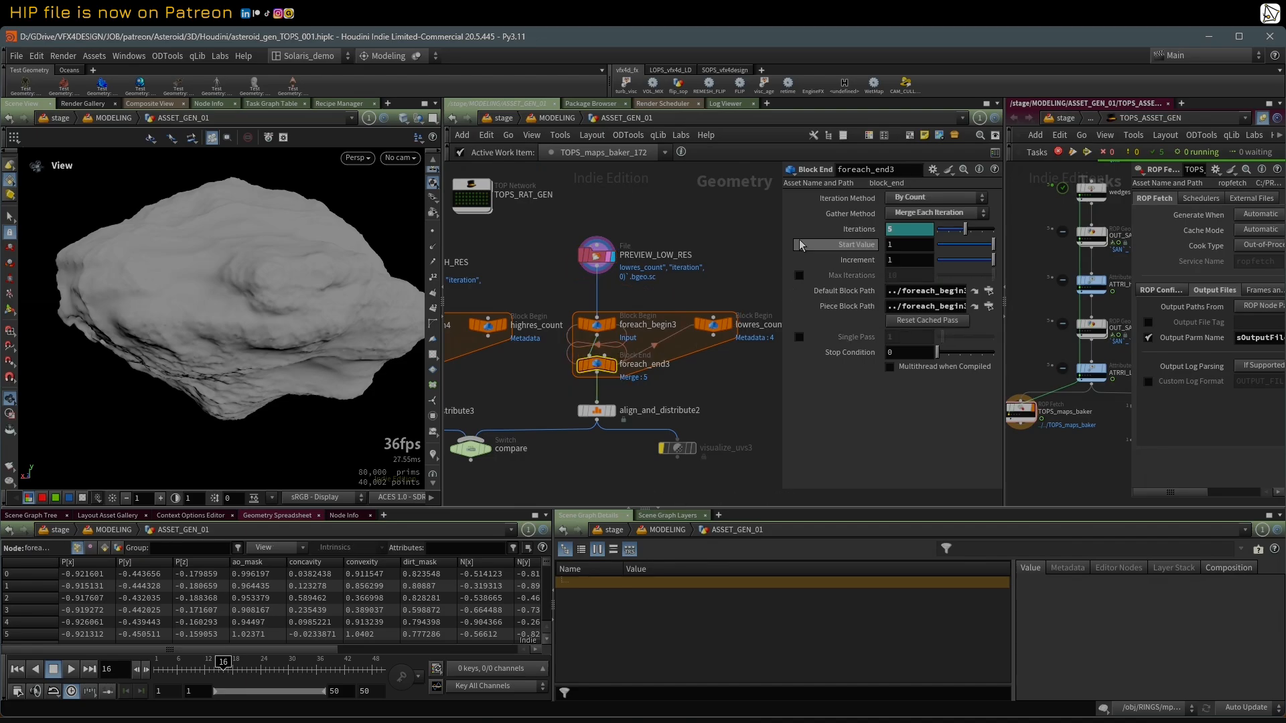
pyautogui.click(714, 327)
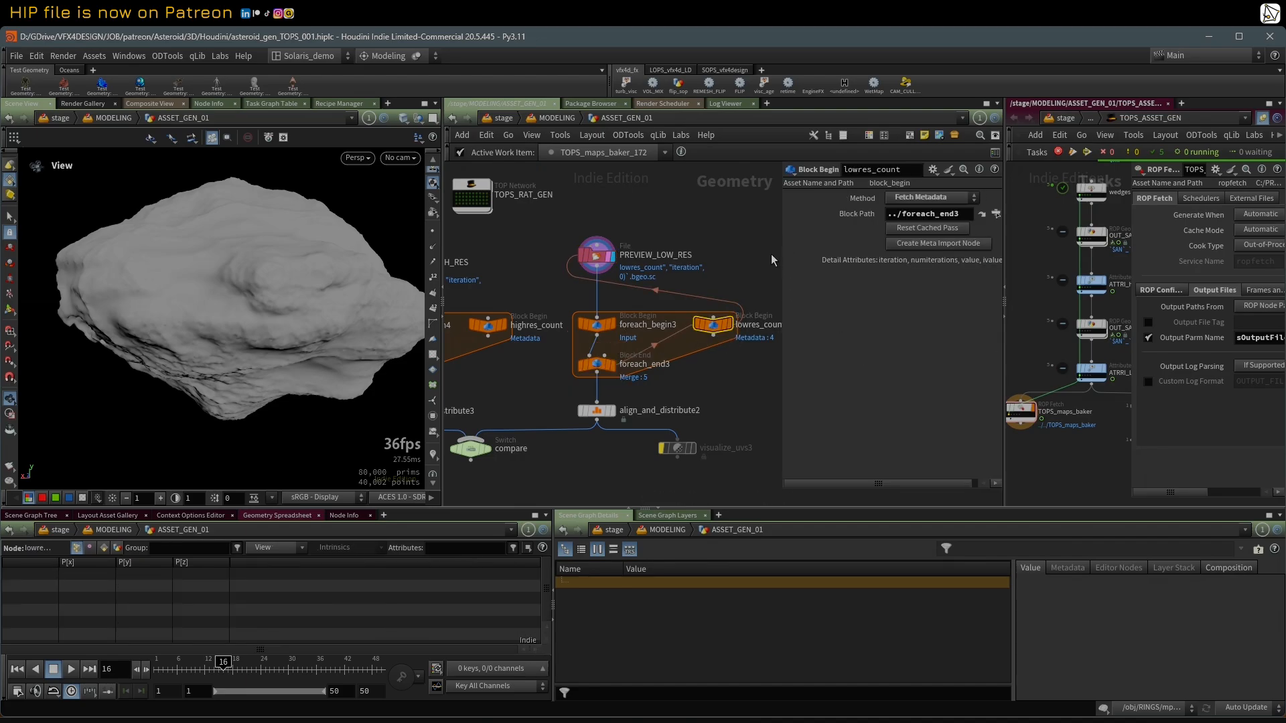
pyautogui.click(597, 324)
pyautogui.moveTo(778, 243); pyautogui.dragTo(690, 243)
pyautogui.click(604, 367)
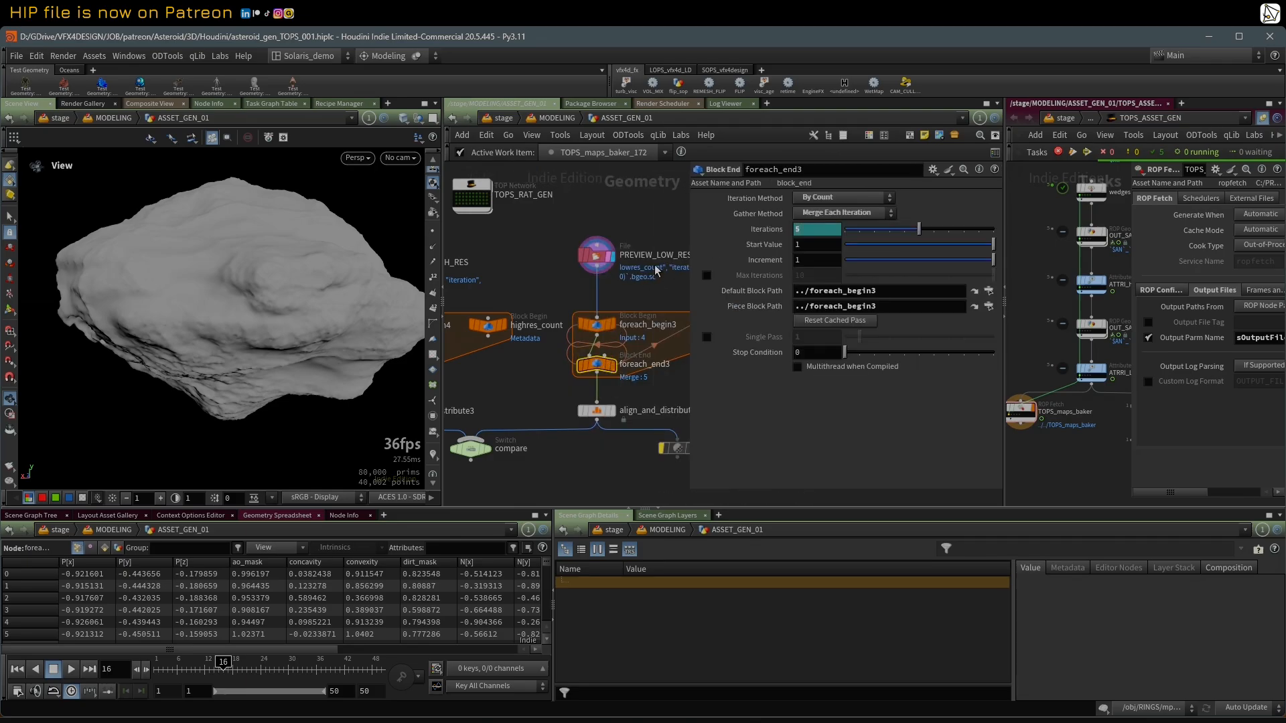
pyautogui.click(739, 233)
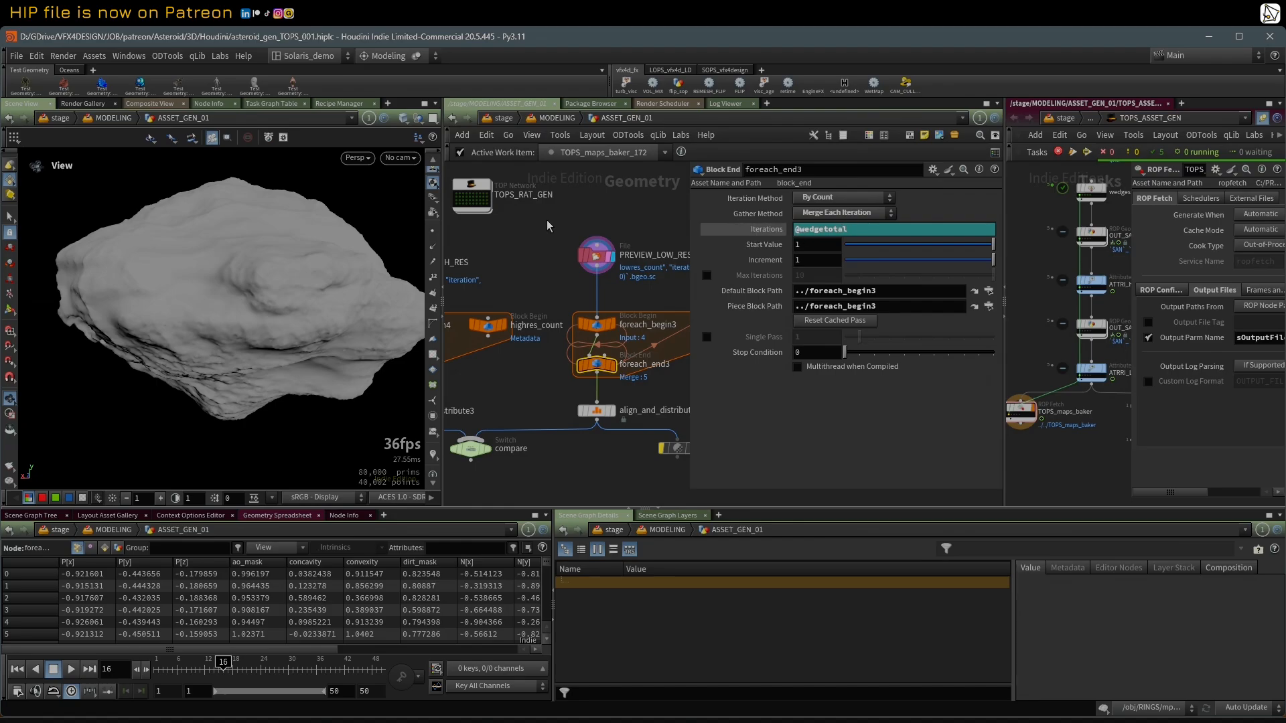
# Step: View the attributes of a work item on the TOPS_ASSET_GEN node
pyautogui.moveTo(492, 241); pyautogui.dragTo(548, 315, button='middle')
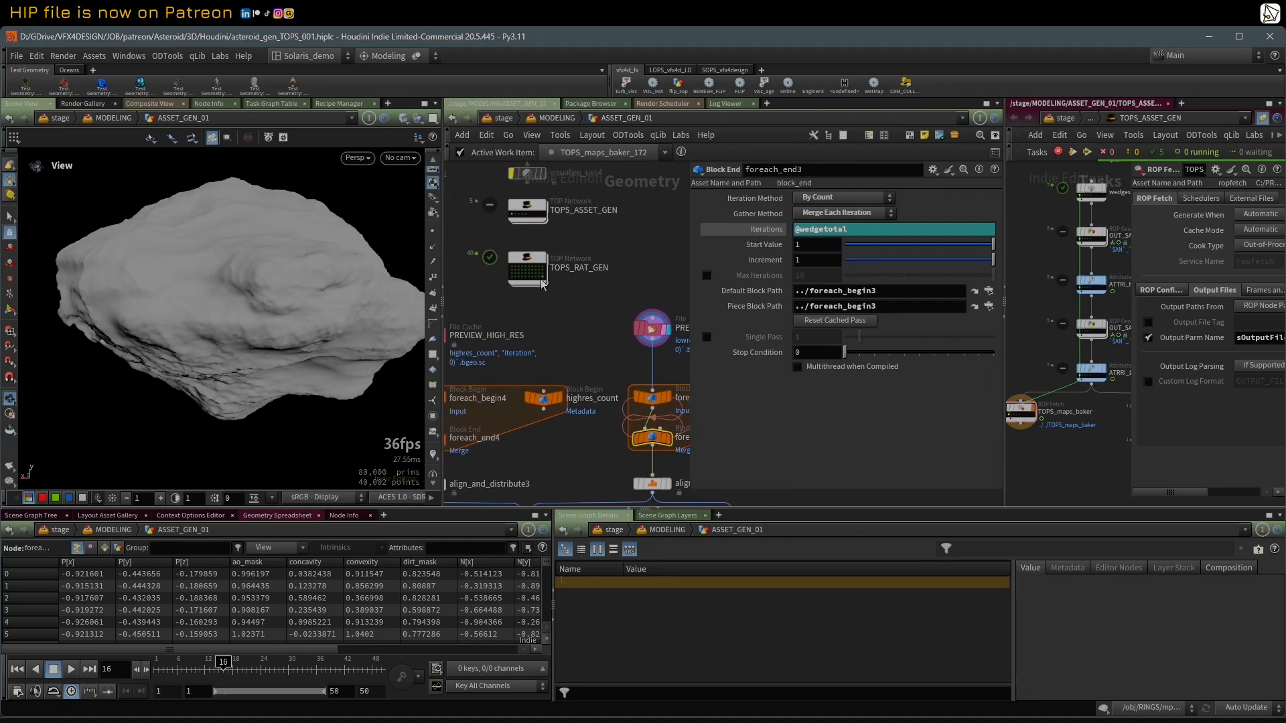
pyautogui.middleClick(511, 214)
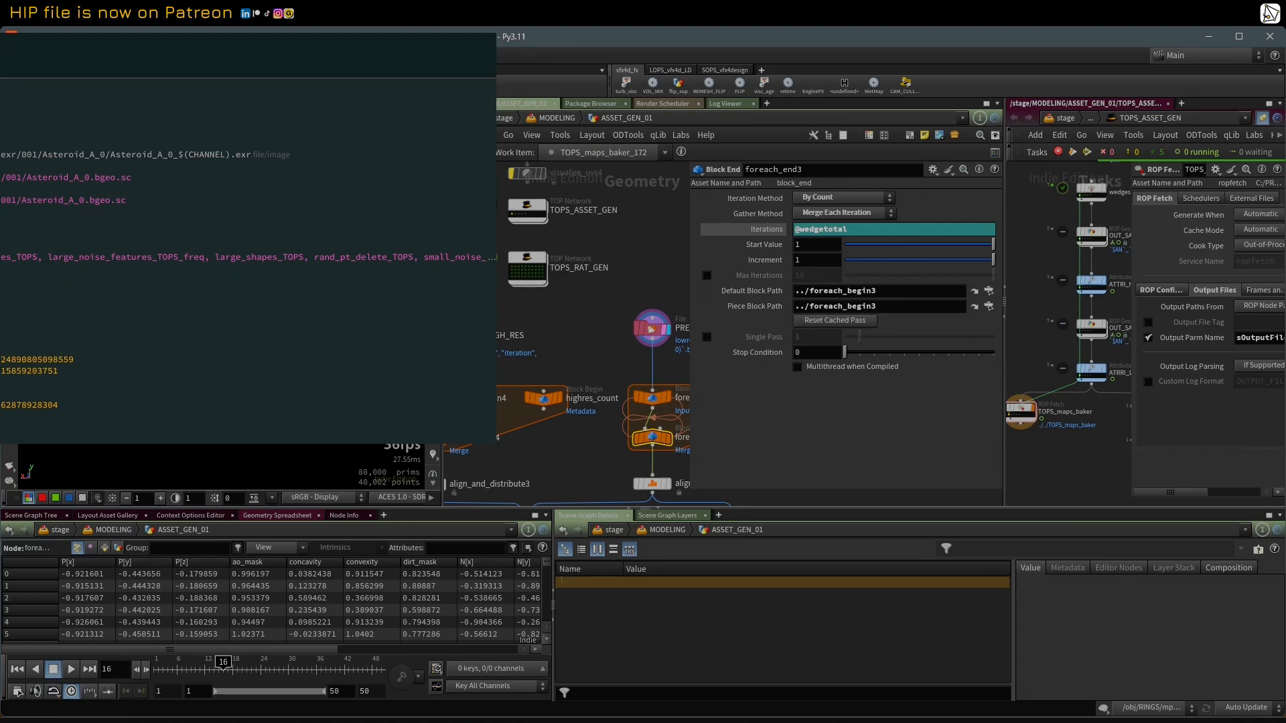
pyautogui.scroll(1, 649, 328)
# Step: Display the align_and_distribute2 node below the low-res loop in the viewport
pyautogui.click(650, 328)
pyautogui.scroll(-1, 601, 338)
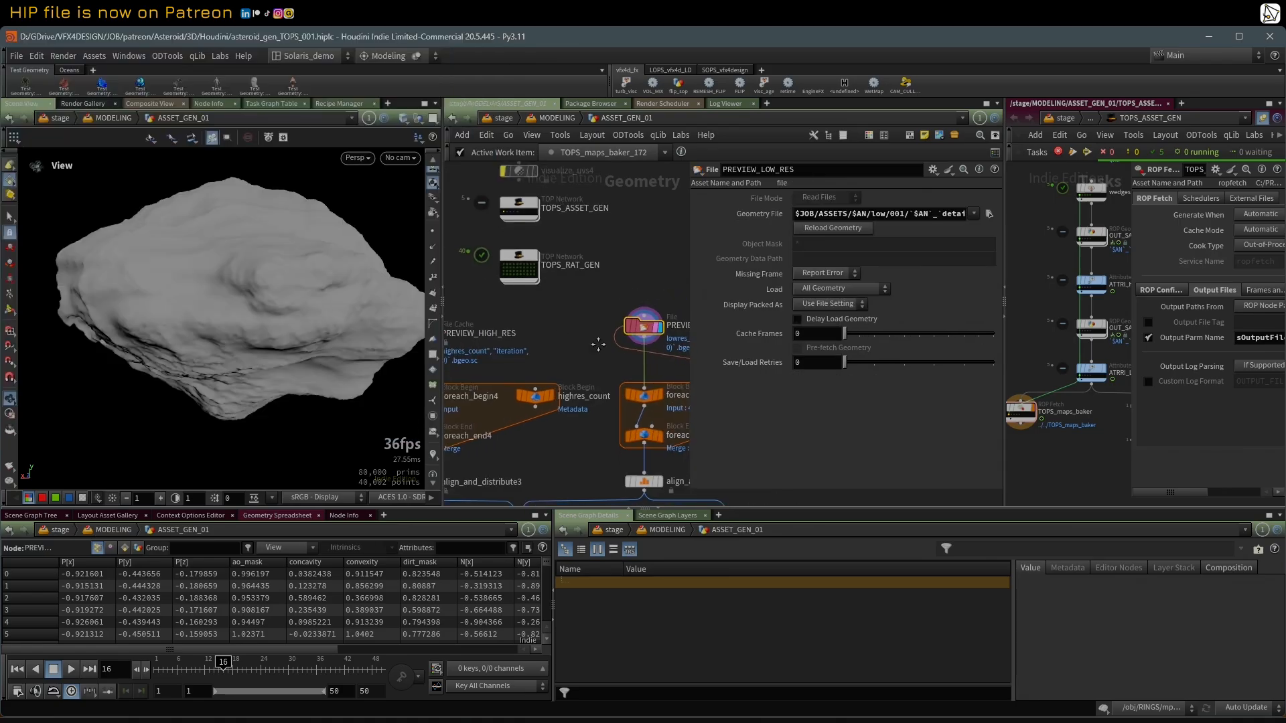
pyautogui.moveTo(600, 347); pyautogui.dragTo(530, 293, button='middle')
pyautogui.click(591, 433)
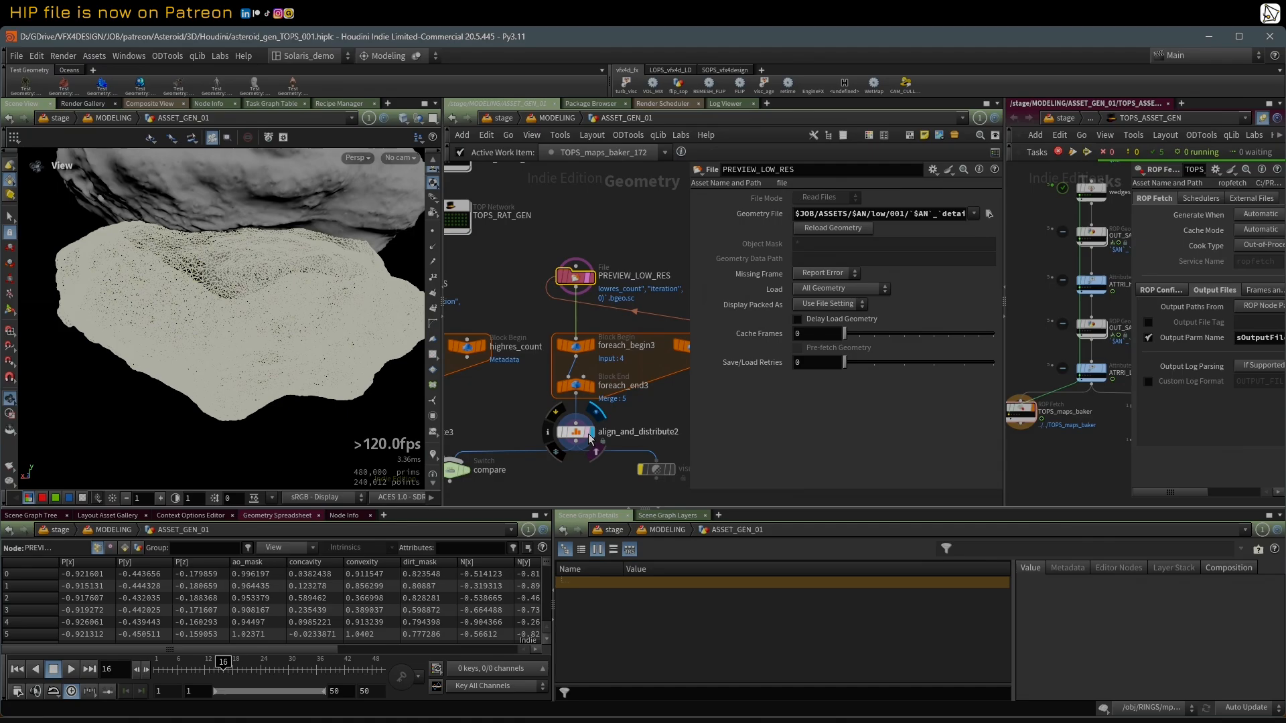
pyautogui.scroll(-5, 314, 277)
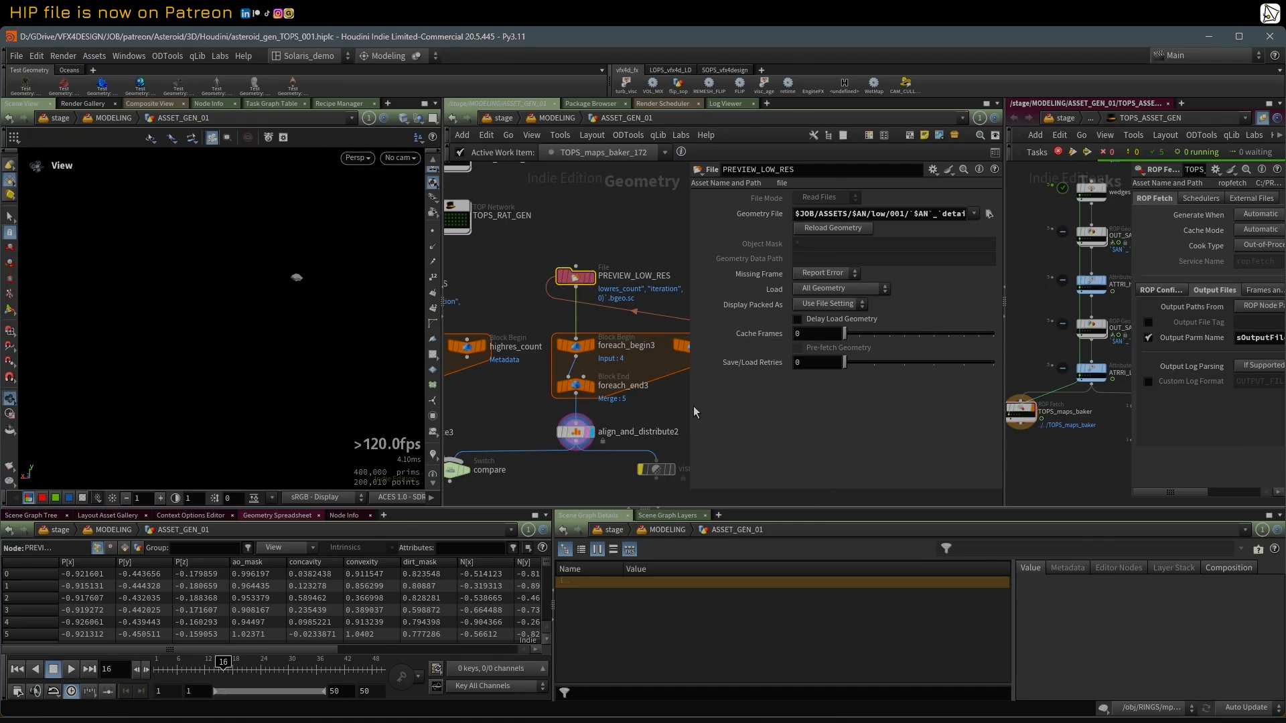
# Step: Select align_and_distribute2 and inspect the distributed low-res asteroids from another angle in the viewport
pyautogui.moveTo(691, 402); pyautogui.dragTo(762, 401)
pyautogui.click(576, 432)
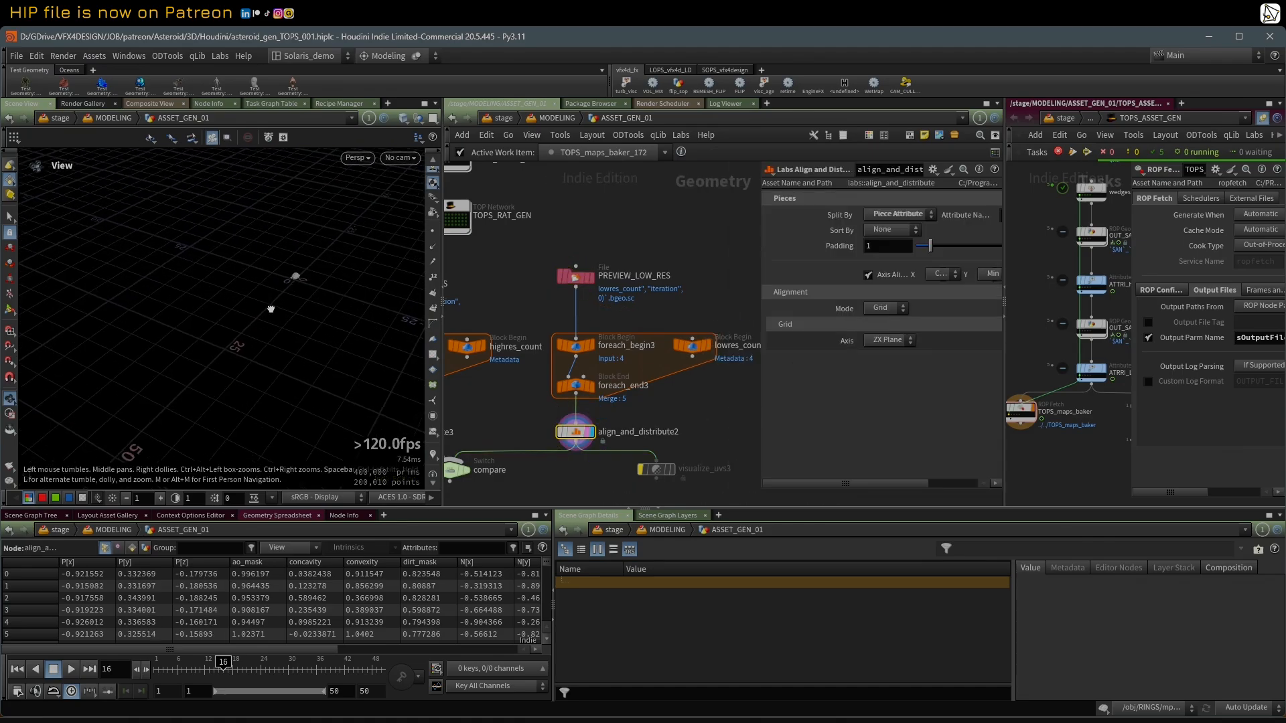
pyautogui.scroll(4, 317, 274)
pyautogui.moveTo(313, 264); pyautogui.dragTo(247, 299, button='middle')
pyautogui.scroll(3, 247, 299)
pyautogui.moveTo(247, 299); pyautogui.dragTo(379, 281)
pyautogui.moveTo(583, 287); pyautogui.dragTo(602, 287, button='middle')
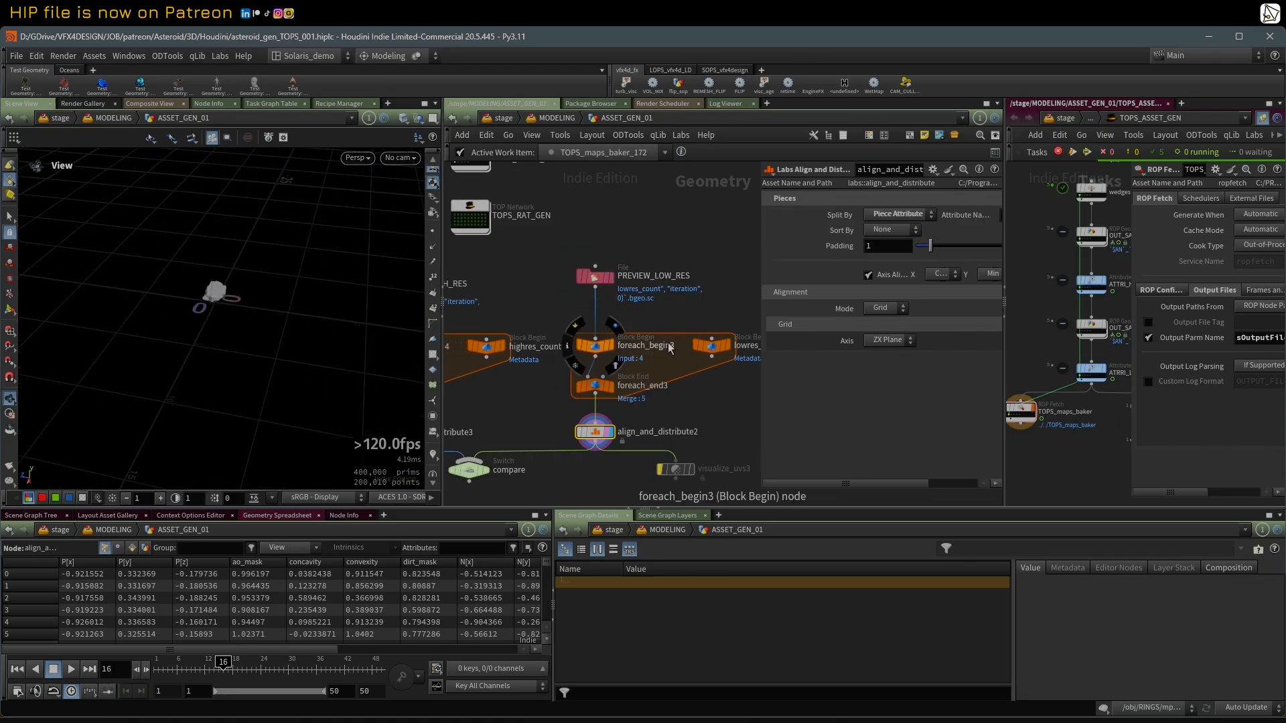
# Step: Select the PREVIEW_LOW_RES node and reveal its full Geometry File expression
pyautogui.scroll(-2, 674, 334)
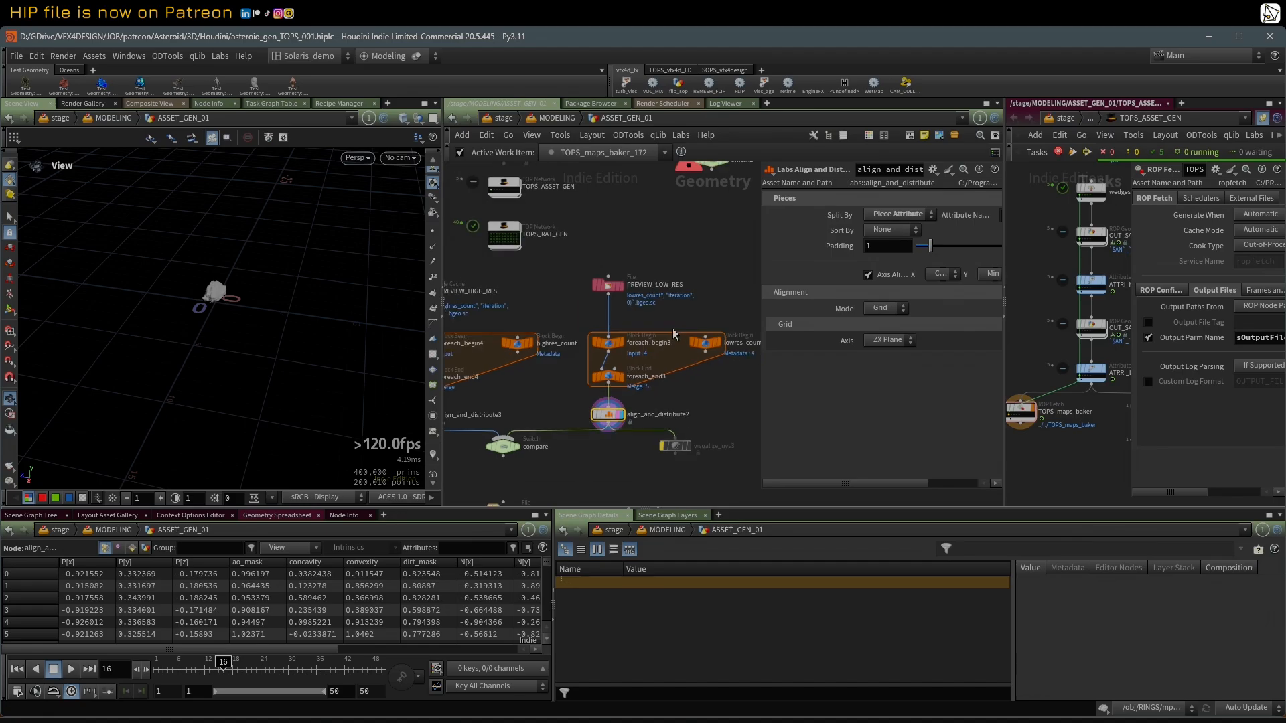
pyautogui.click(607, 286)
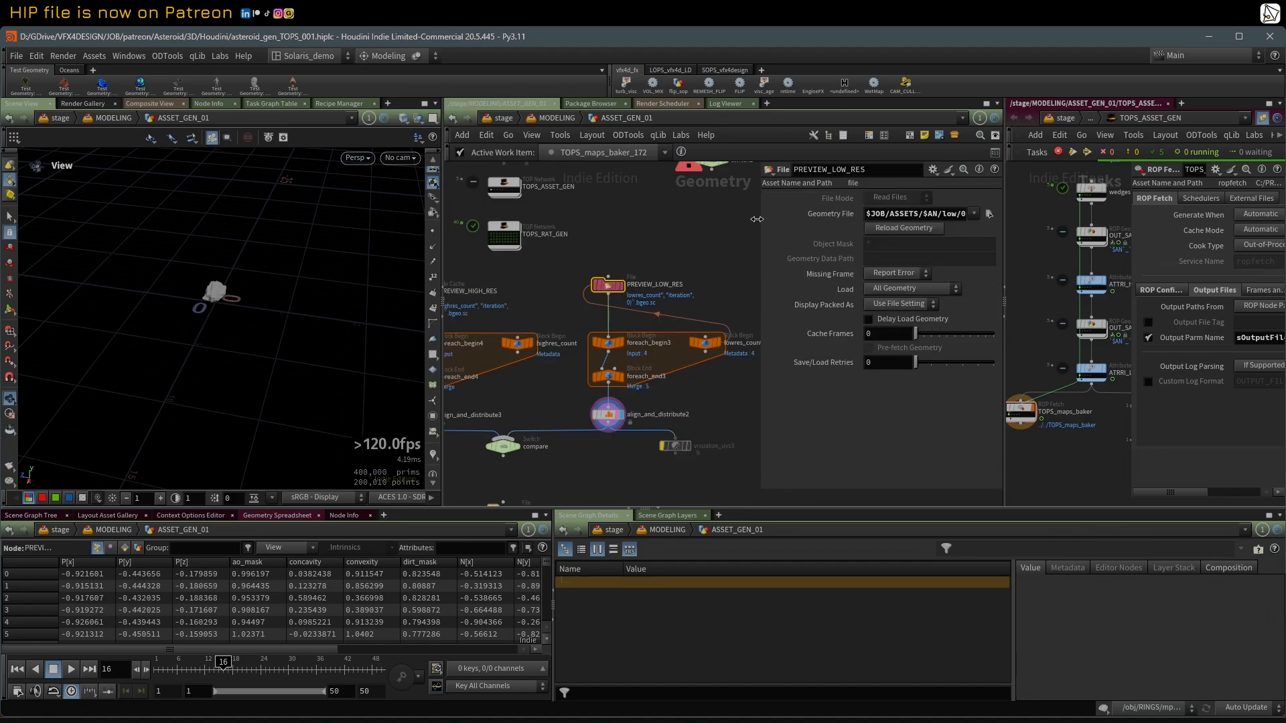
pyautogui.moveTo(757, 219); pyautogui.dragTo(542, 236)
pyautogui.middleClick(601, 214)
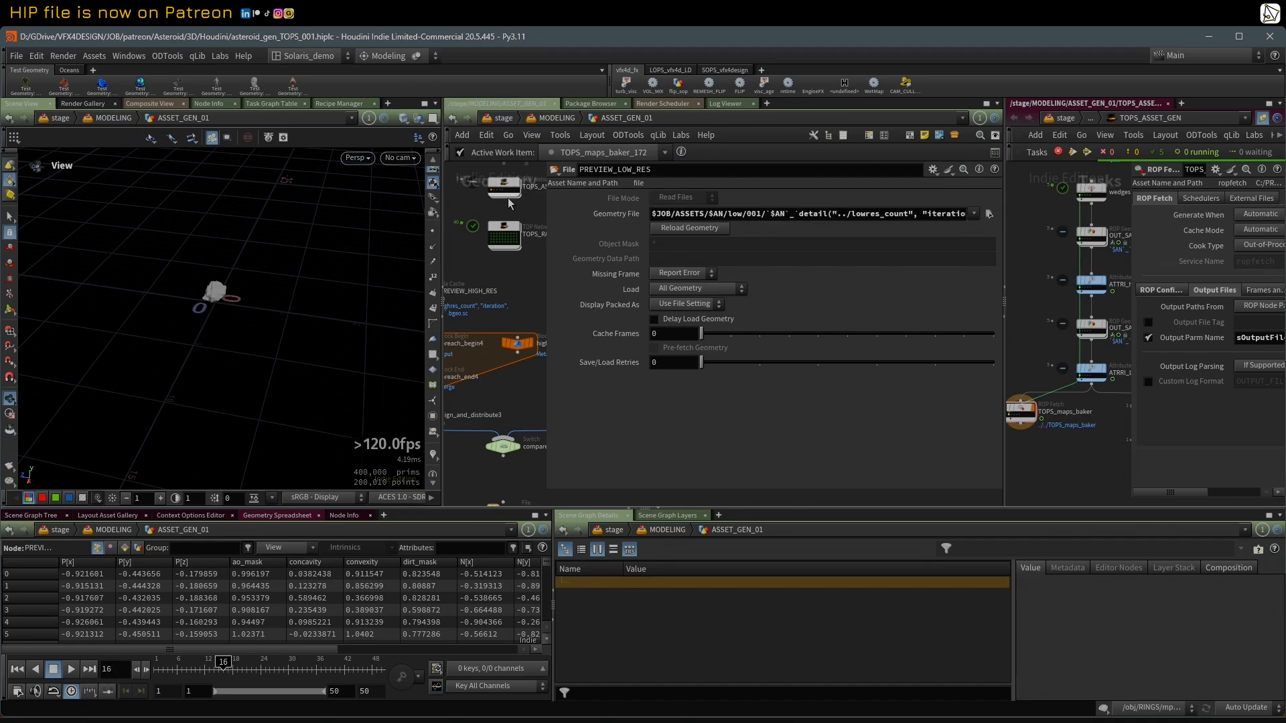
# Step: Make a work item of the ATRRI_LowRes_FilePath node active and resize the parameter panes to show the low-res preview loop
pyautogui.moveTo(1082, 446)
pyautogui.mouseDown(button='middle')
pyautogui.moveTo(999, 442)
pyautogui.moveTo(1080, 423)
pyautogui.mouseUp(button='middle')
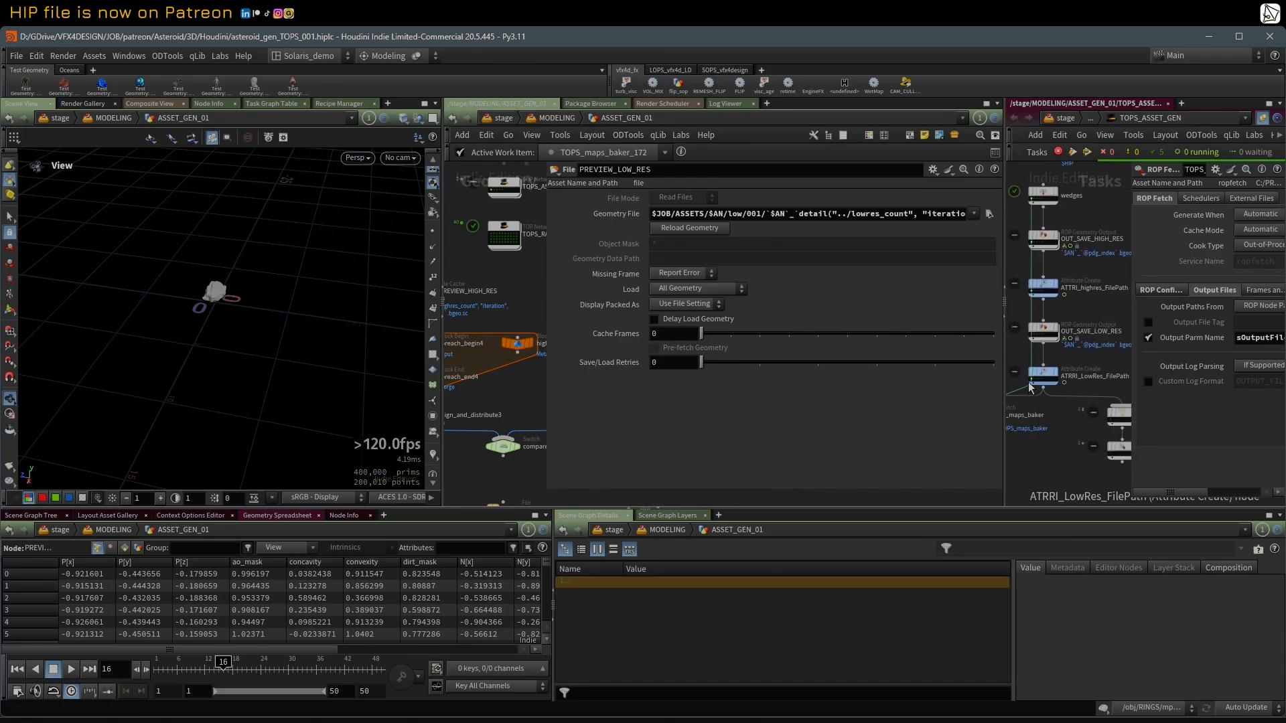
pyautogui.click(1032, 381)
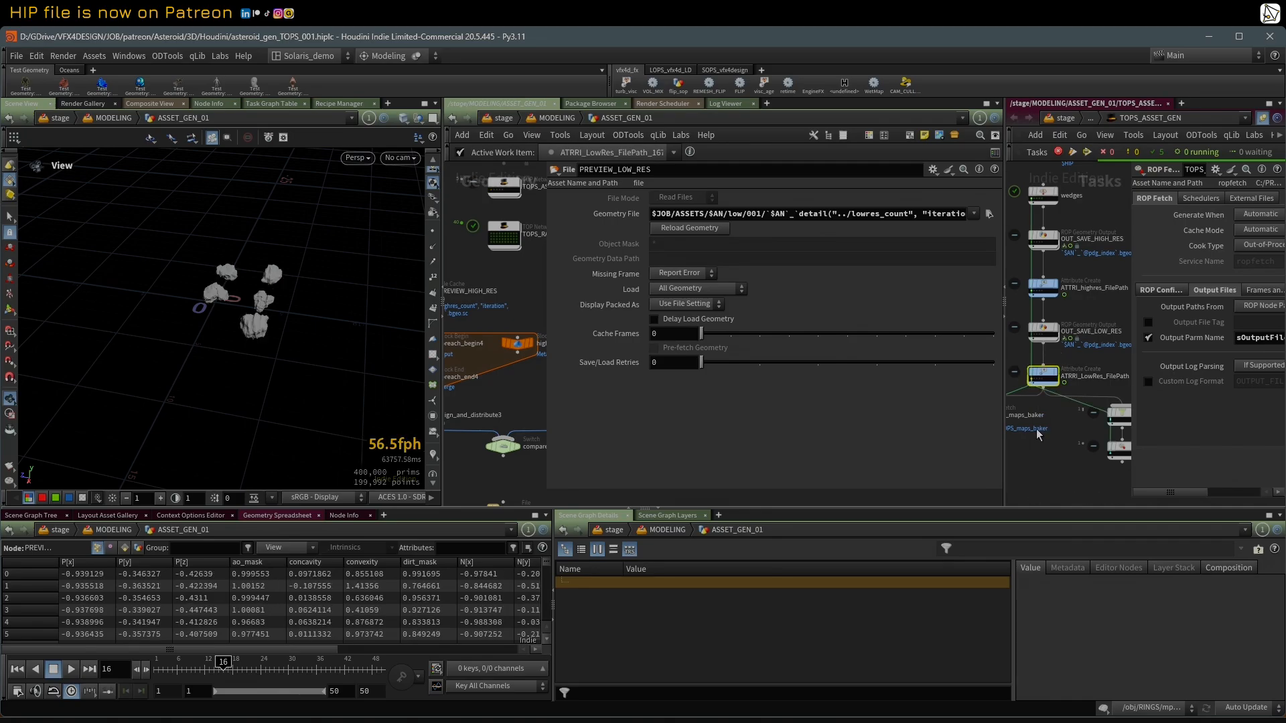
pyautogui.scroll(2, 1035, 402)
pyautogui.moveTo(1132, 339); pyautogui.dragTo(1186, 339)
pyautogui.moveTo(546, 316); pyautogui.dragTo(580, 315)
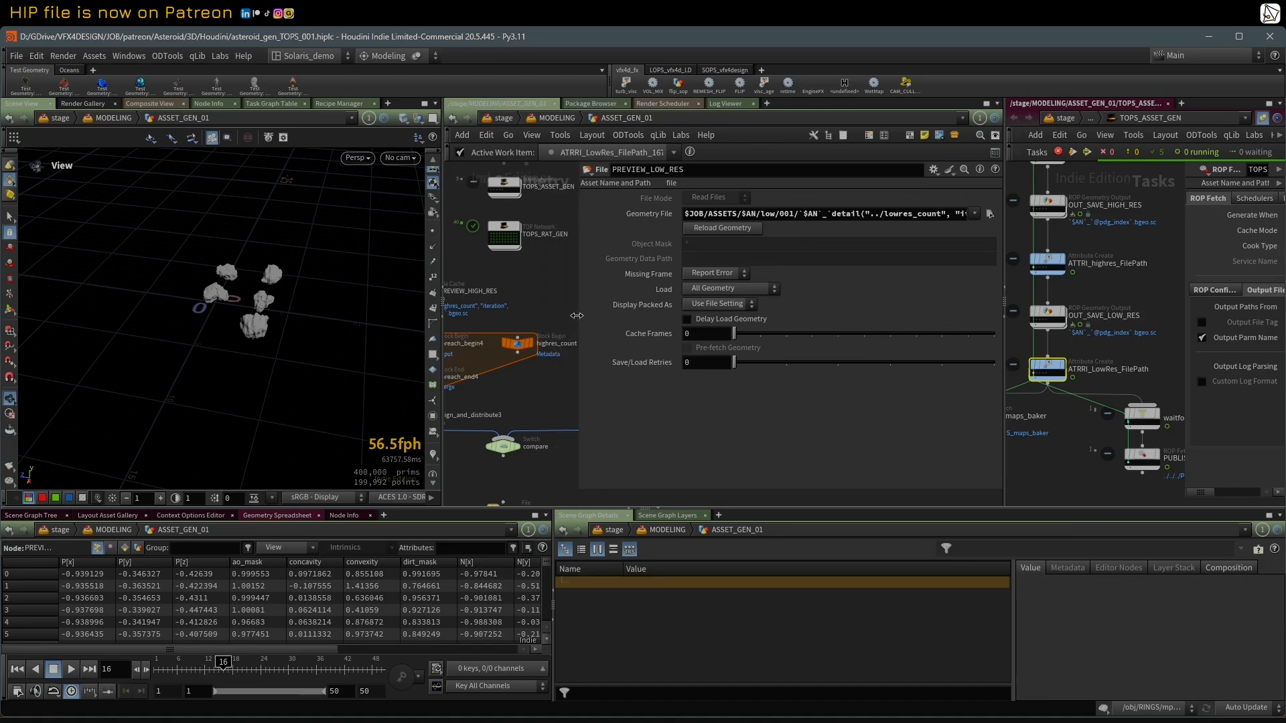
pyautogui.moveTo(1044, 411); pyautogui.dragTo(1125, 422, button='middle')
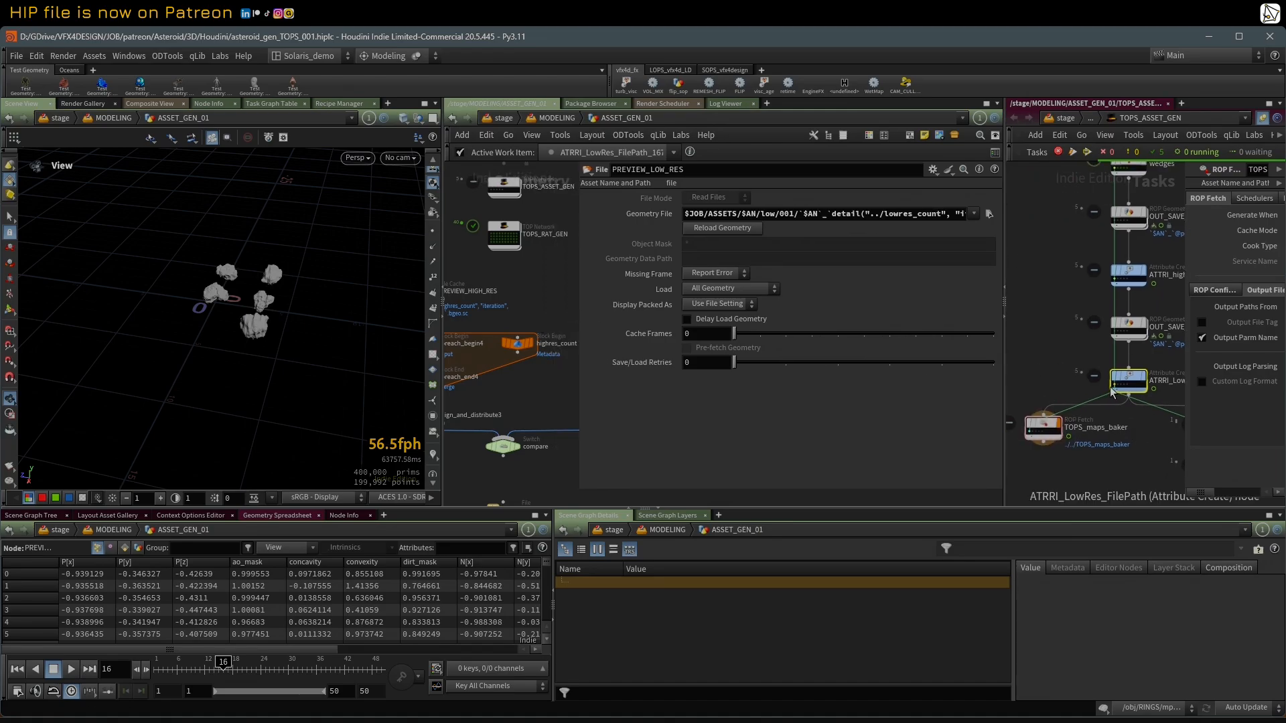
pyautogui.moveTo(576, 307); pyautogui.dragTo(692, 318)
pyautogui.moveTo(580, 311); pyautogui.dragTo(513, 306, button='middle')
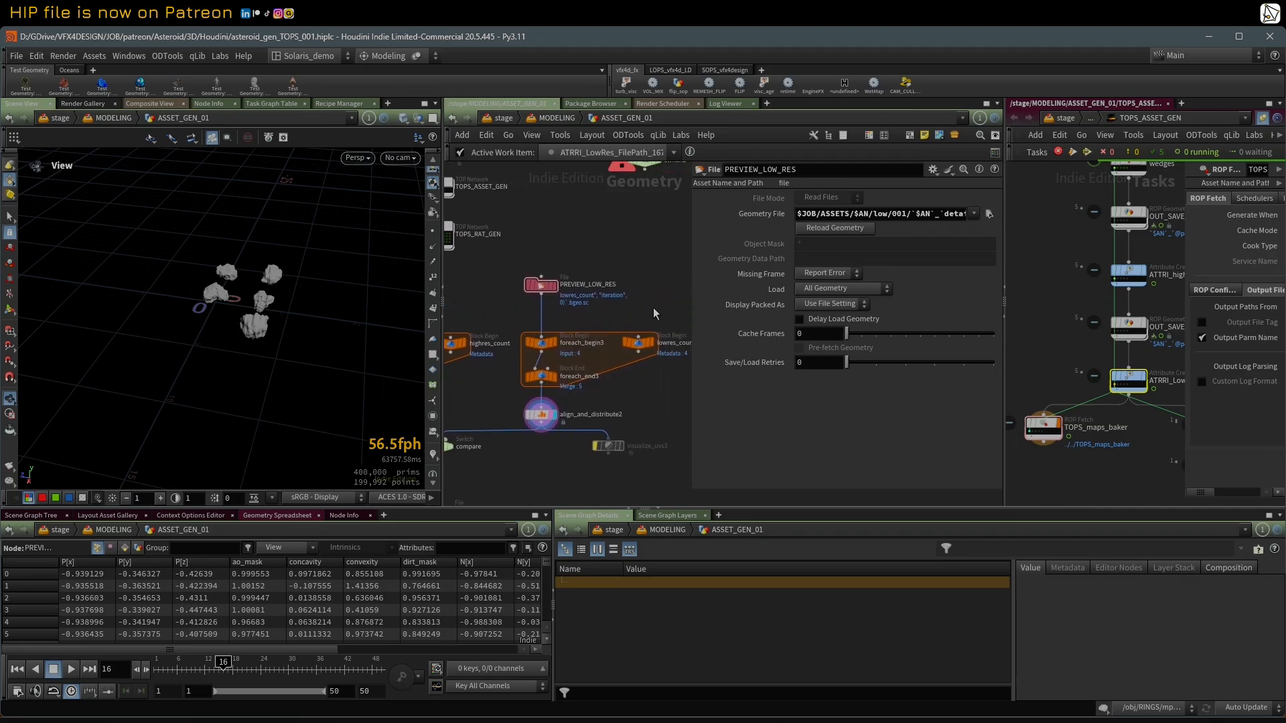
# Step: Inspect the distributed low-res asteroids up close in the viewport while toggling the wireframe overlay on shaded geometry
pyautogui.moveTo(211, 302); pyautogui.dragTo(238, 338)
pyautogui.scroll(3, 238, 337)
pyautogui.hotkey('shift', 'w')
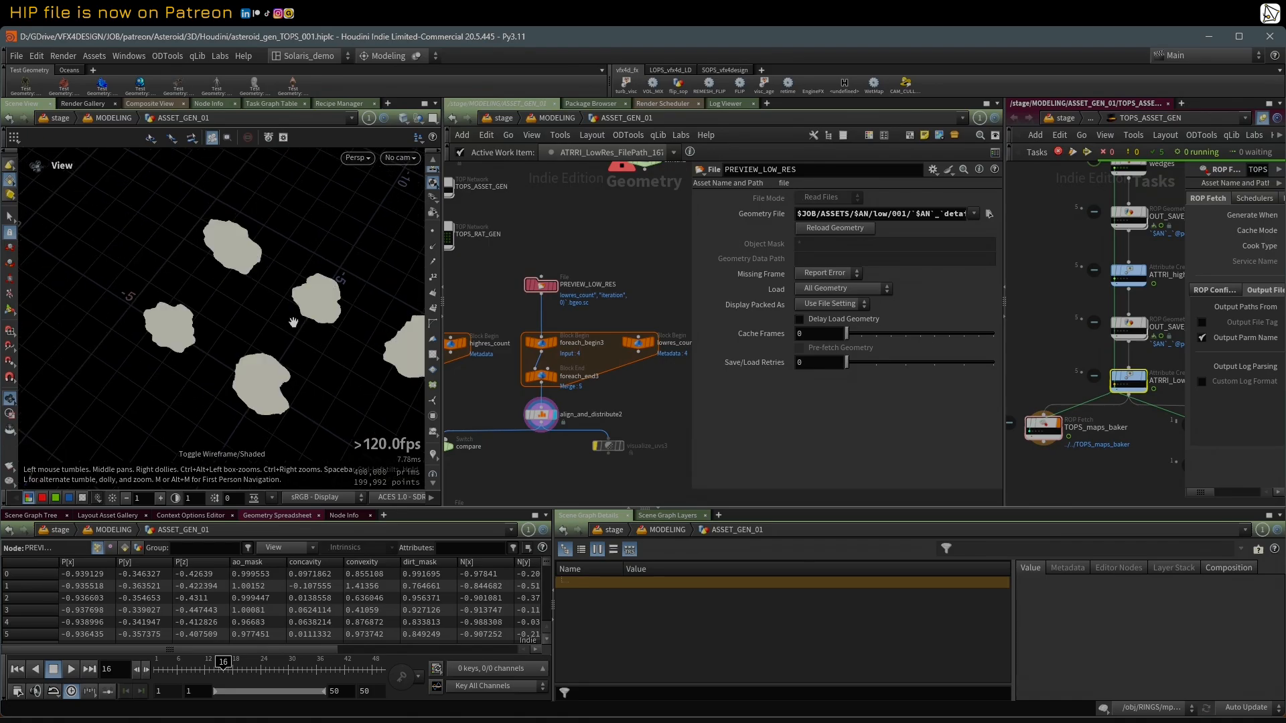
pyautogui.hotkey('shift', 'w')
pyautogui.hotkey('shift', 'w')
pyautogui.scroll(5, 262, 333)
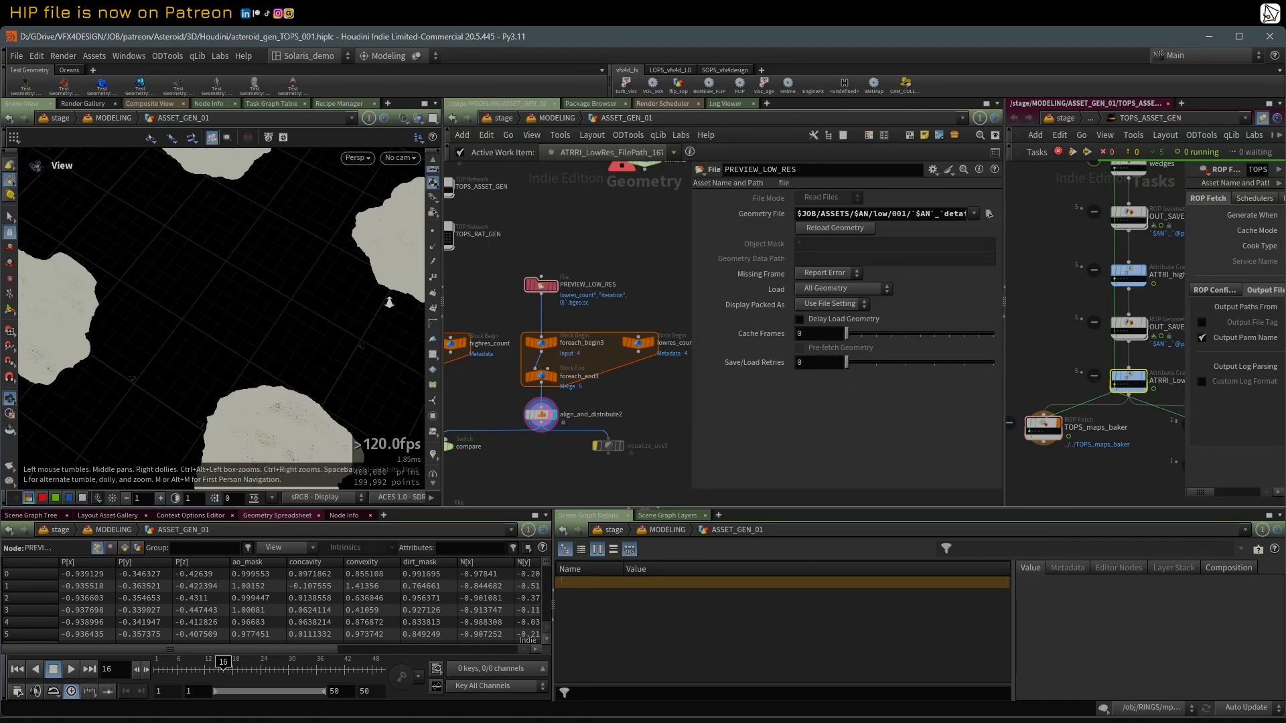
pyautogui.scroll(-10, 339, 304)
pyautogui.scroll(-2, 576, 257)
pyautogui.moveTo(575, 256); pyautogui.dragTo(656, 249, button='middle')
pyautogui.scroll(-2, 649, 249)
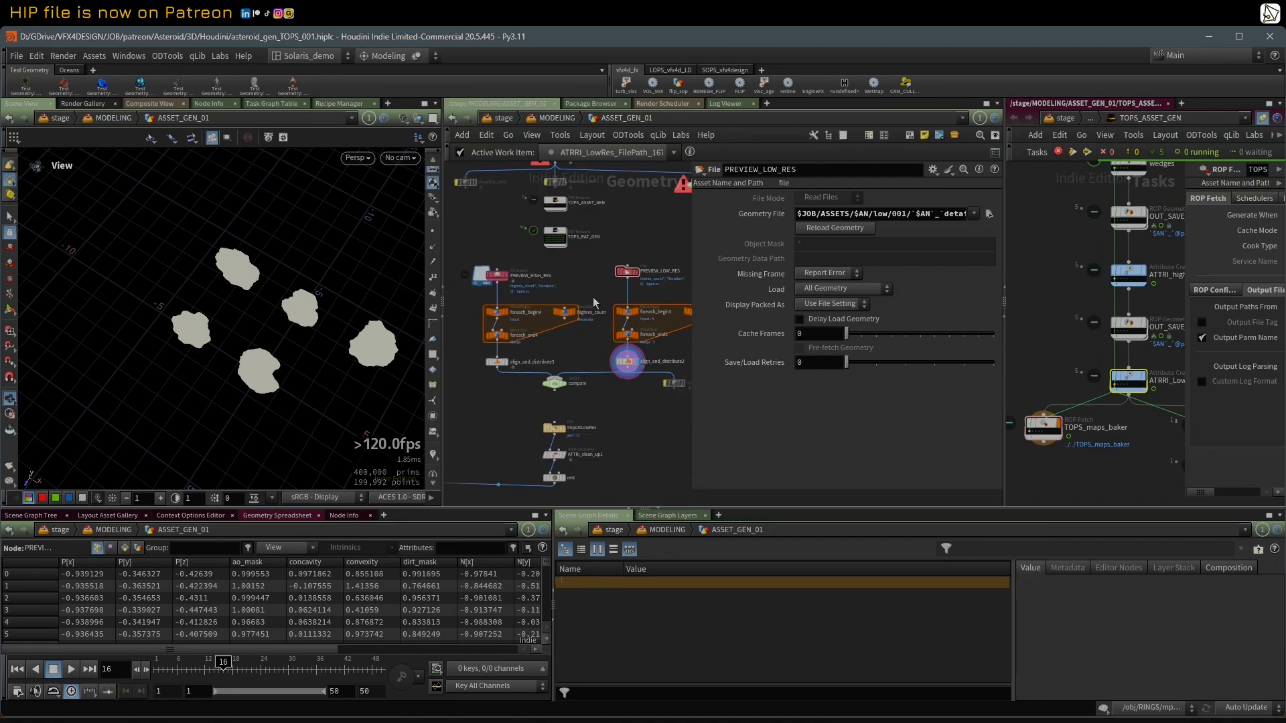
# Step: Display the align_and_distribute3 node in the viewport and select the PREVIEW_HIGH_RES file cache node
pyautogui.moveTo(507, 366)
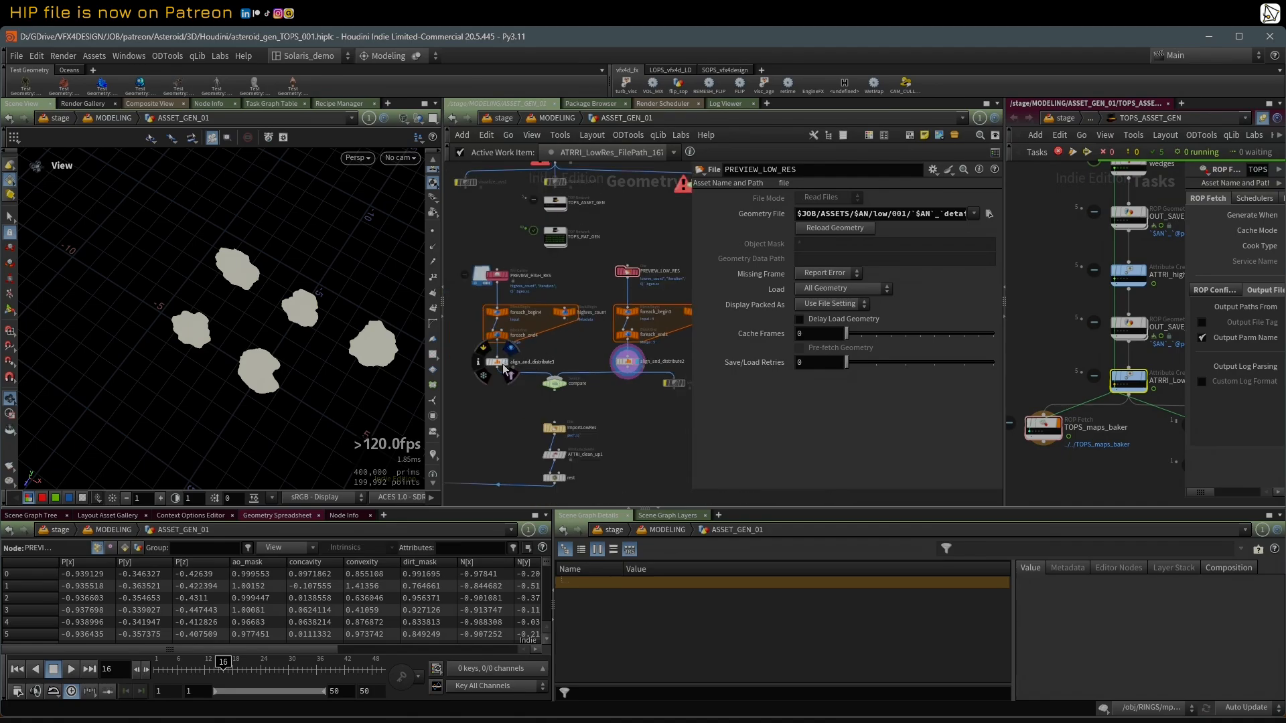
pyautogui.click(498, 275)
pyautogui.scroll(-3, 501, 243)
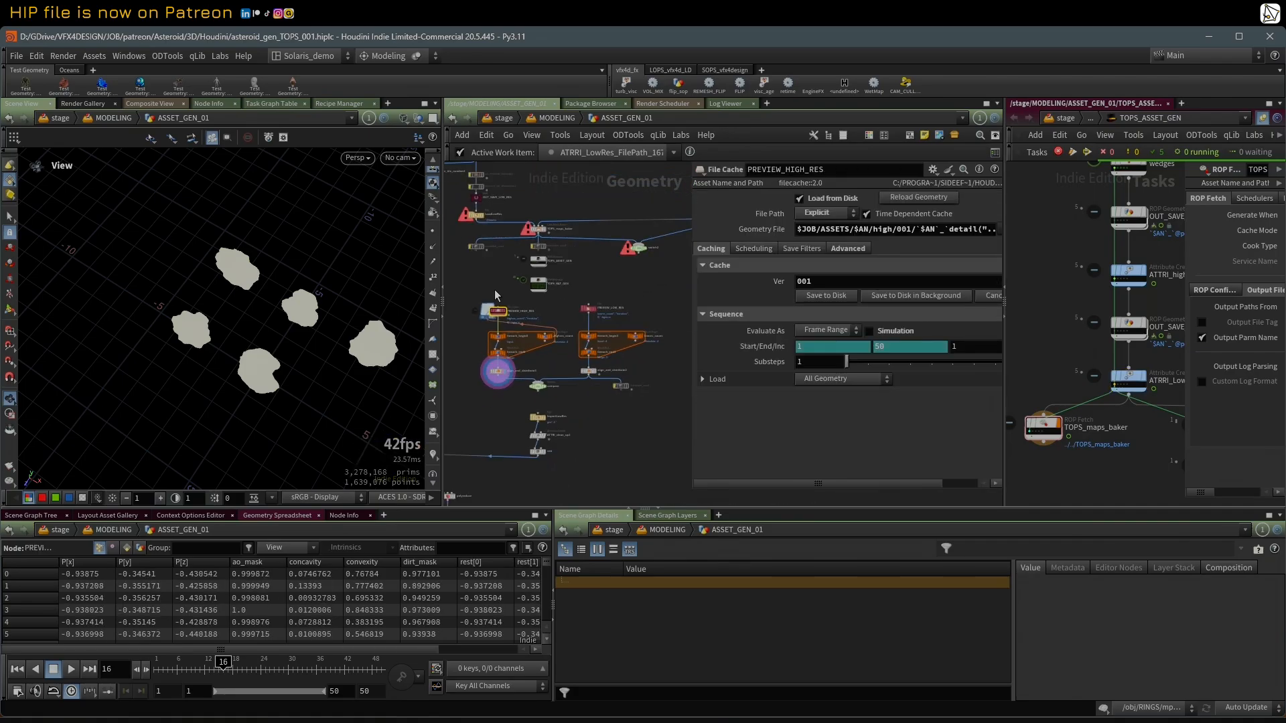
# Step: Inspect the distributed high-res asteroids from several angles, toggling between wireframe and shaded display
pyautogui.moveTo(230, 309); pyautogui.dragTo(315, 294, button='right')
pyautogui.moveTo(268, 311); pyautogui.dragTo(299, 291)
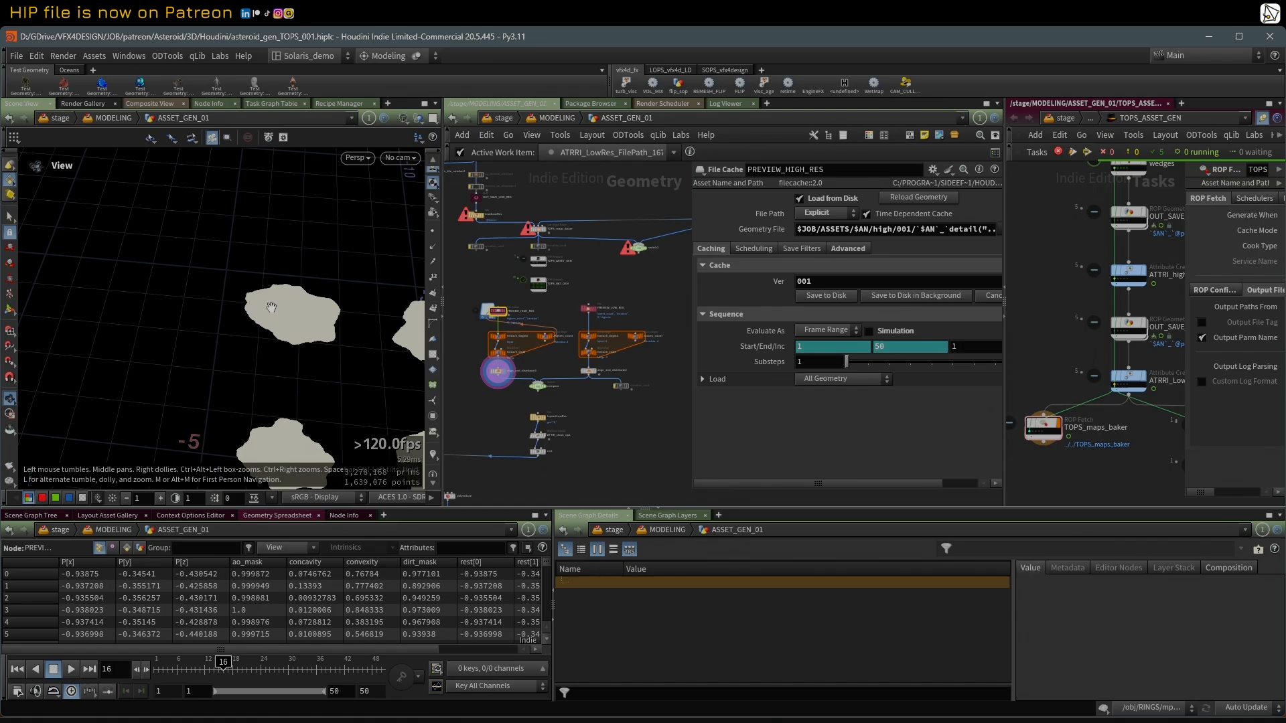
pyautogui.moveTo(281, 305); pyautogui.dragTo(322, 297, button='right')
pyautogui.moveTo(322, 297); pyautogui.dragTo(234, 294, button='middle')
pyautogui.moveTo(236, 333); pyautogui.dragTo(302, 342, button='right')
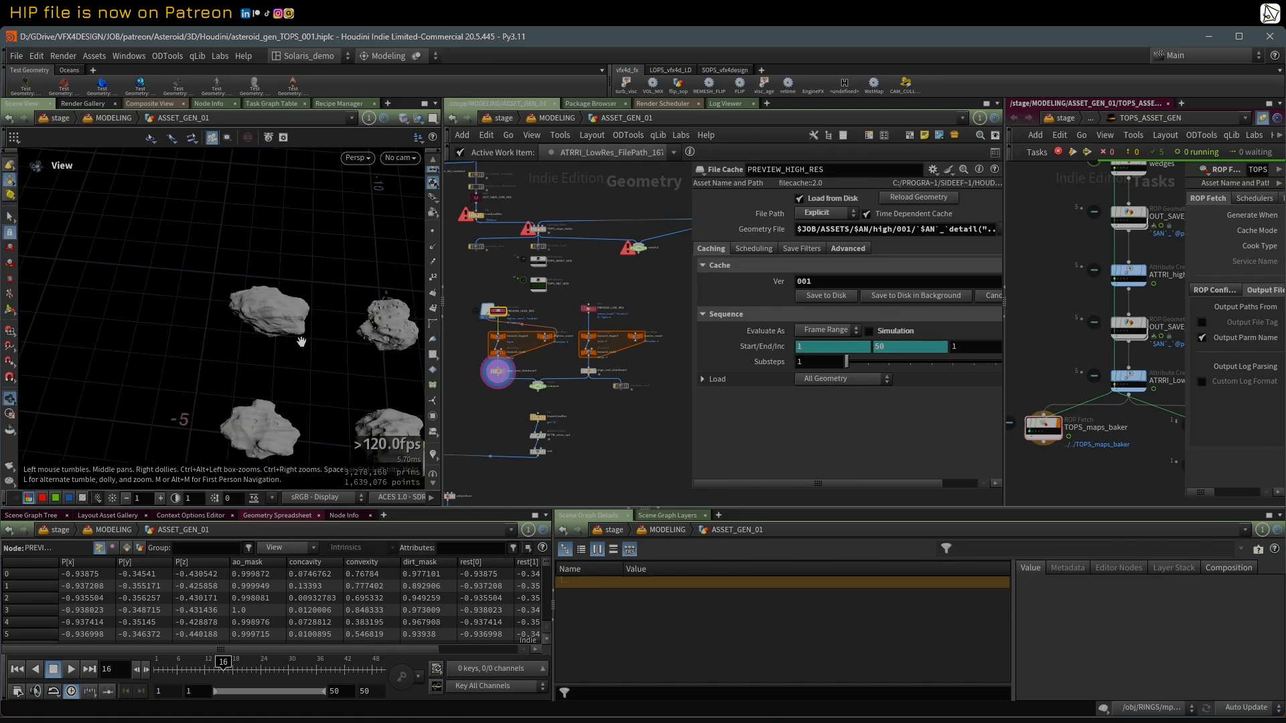
pyautogui.moveTo(301, 342); pyautogui.dragTo(211, 308, button='middle')
pyautogui.moveTo(211, 309); pyautogui.dragTo(217, 304)
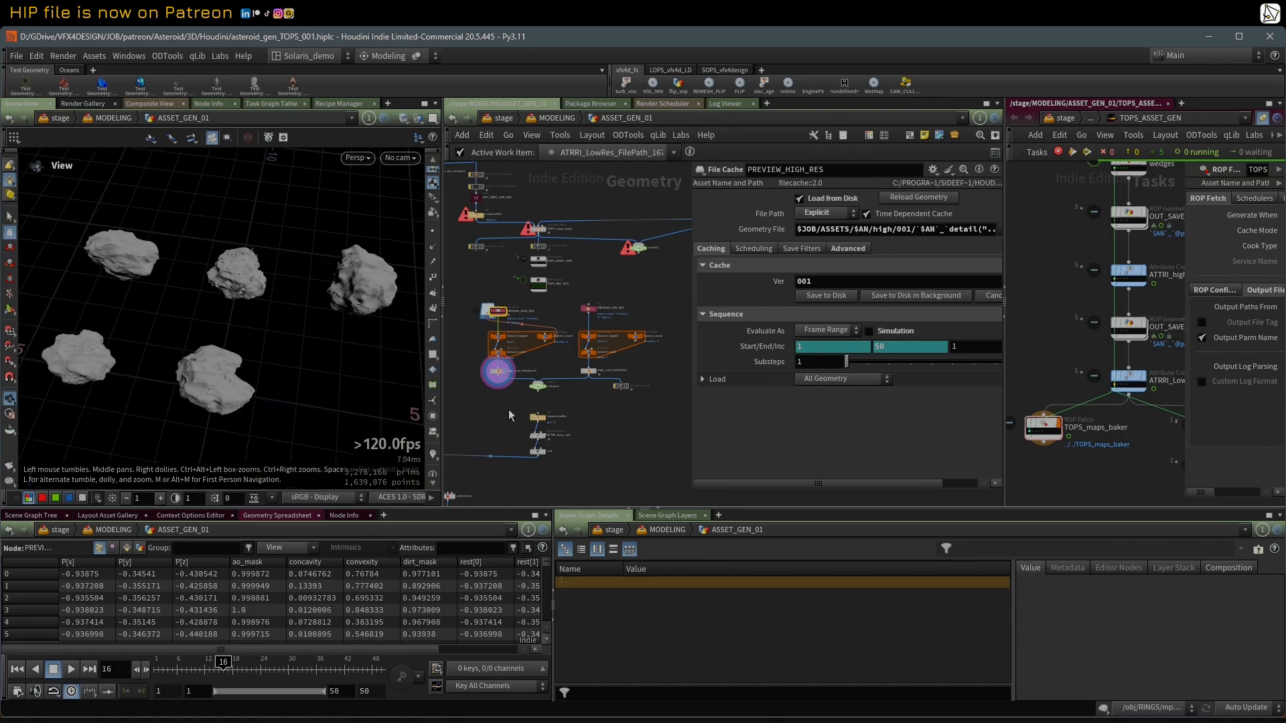
pyautogui.moveTo(131, 296)
pyautogui.mouseDown(button='right')
pyautogui.moveTo(253, 282)
pyautogui.moveTo(253, 295)
pyautogui.moveTo(349, 314)
pyautogui.mouseUp(button='right')
pyautogui.press('w')
pyautogui.press('w')
pyautogui.scroll(2, 511, 358)
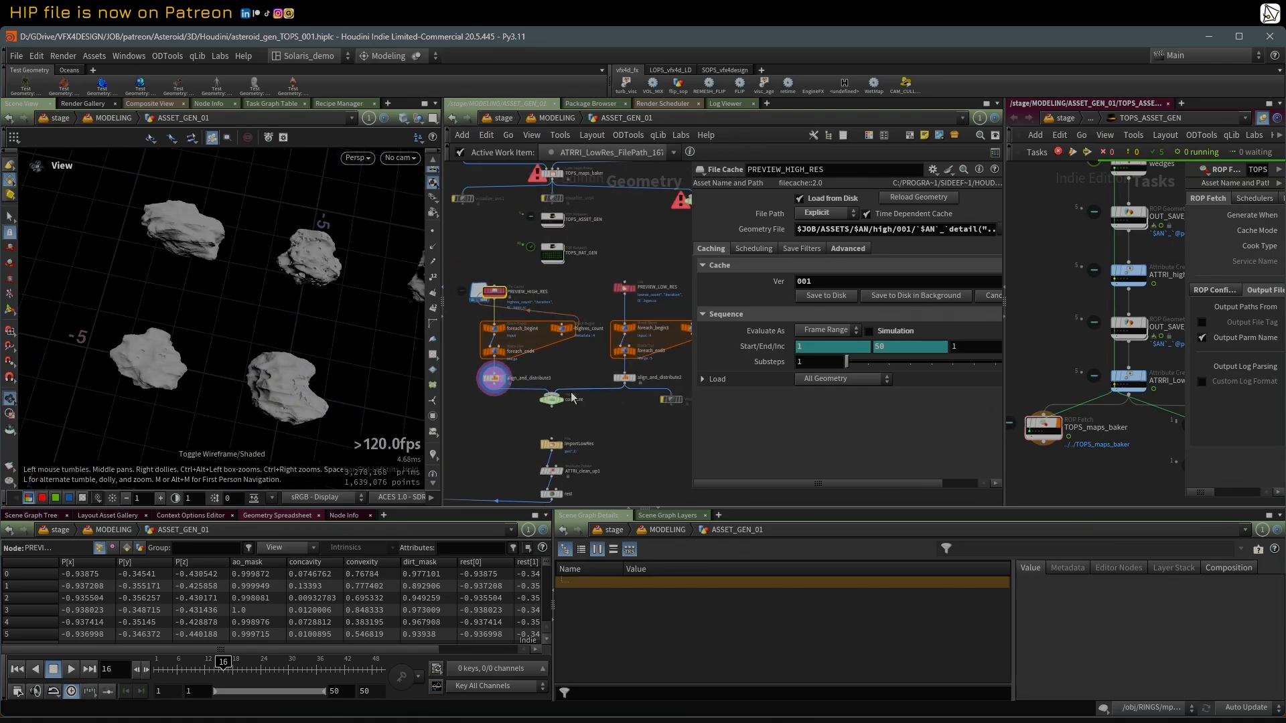
# Step: Display the compare switch node, set its Select Input to 0 and view the high-res asteroids
pyautogui.click(560, 404)
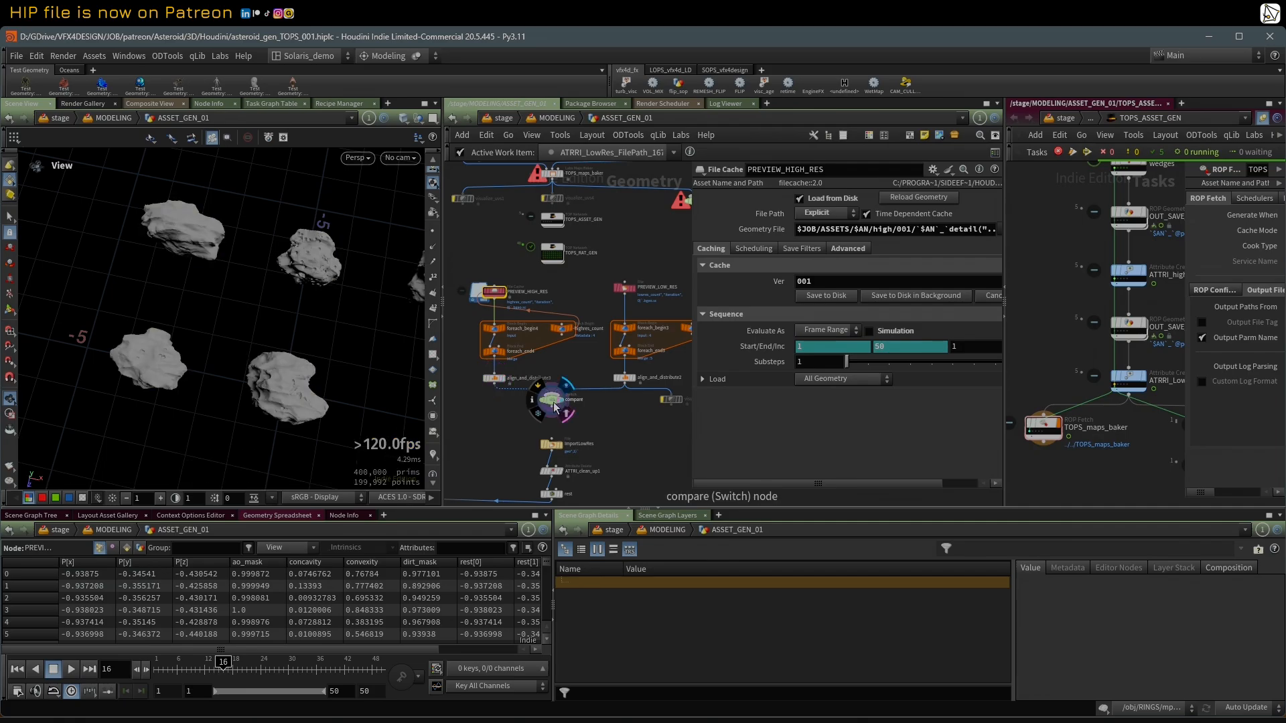
pyautogui.click(552, 400)
pyautogui.moveTo(690, 410); pyautogui.dragTo(795, 418)
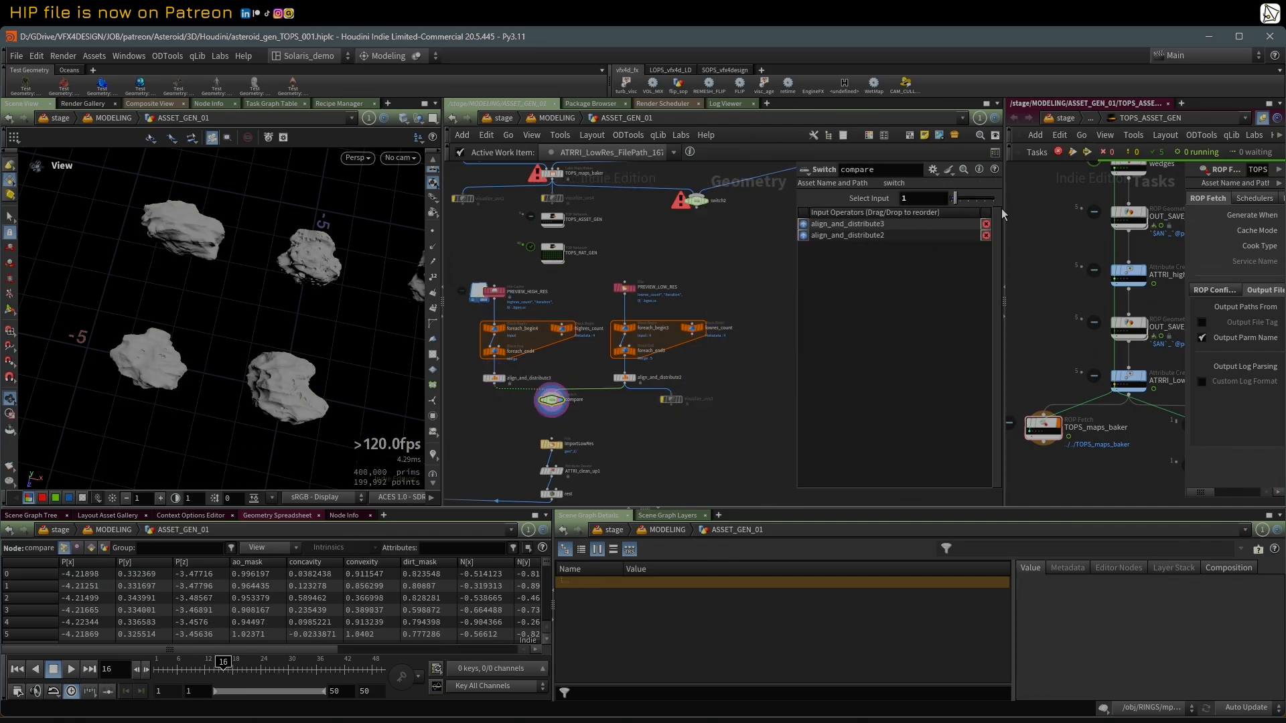
pyautogui.click(950, 200)
pyautogui.moveTo(402, 315); pyautogui.dragTo(410, 261)
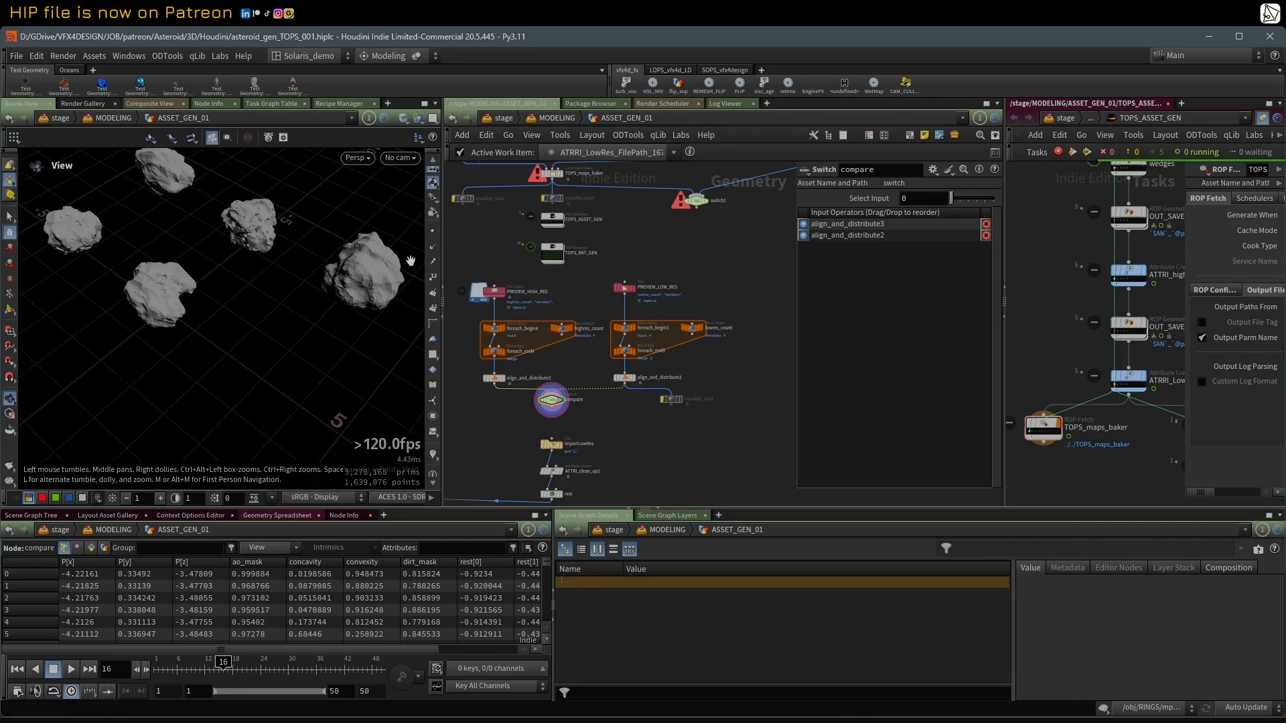
# Step: Set the compare switch's Select Input to 3, inspect one low-res asteroid up close, and return the input to 0
pyautogui.moveTo(952, 199); pyautogui.dragTo(964, 199)
pyautogui.moveTo(374, 253); pyautogui.dragTo(296, 245)
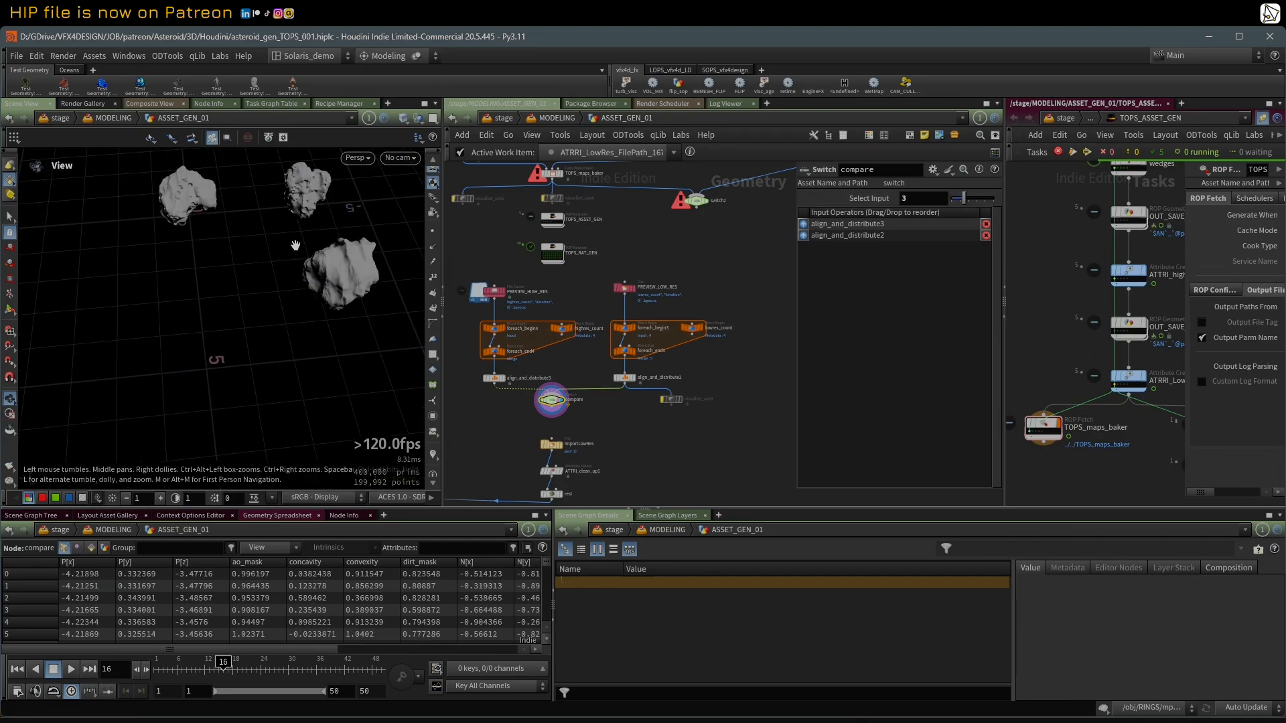
pyautogui.moveTo(296, 245); pyautogui.dragTo(333, 224, button='right')
pyautogui.moveTo(333, 224); pyautogui.dragTo(279, 275, button='middle')
pyautogui.moveTo(279, 275)
pyautogui.mouseDown()
pyautogui.moveTo(299, 260)
pyautogui.moveTo(288, 269)
pyautogui.mouseUp()
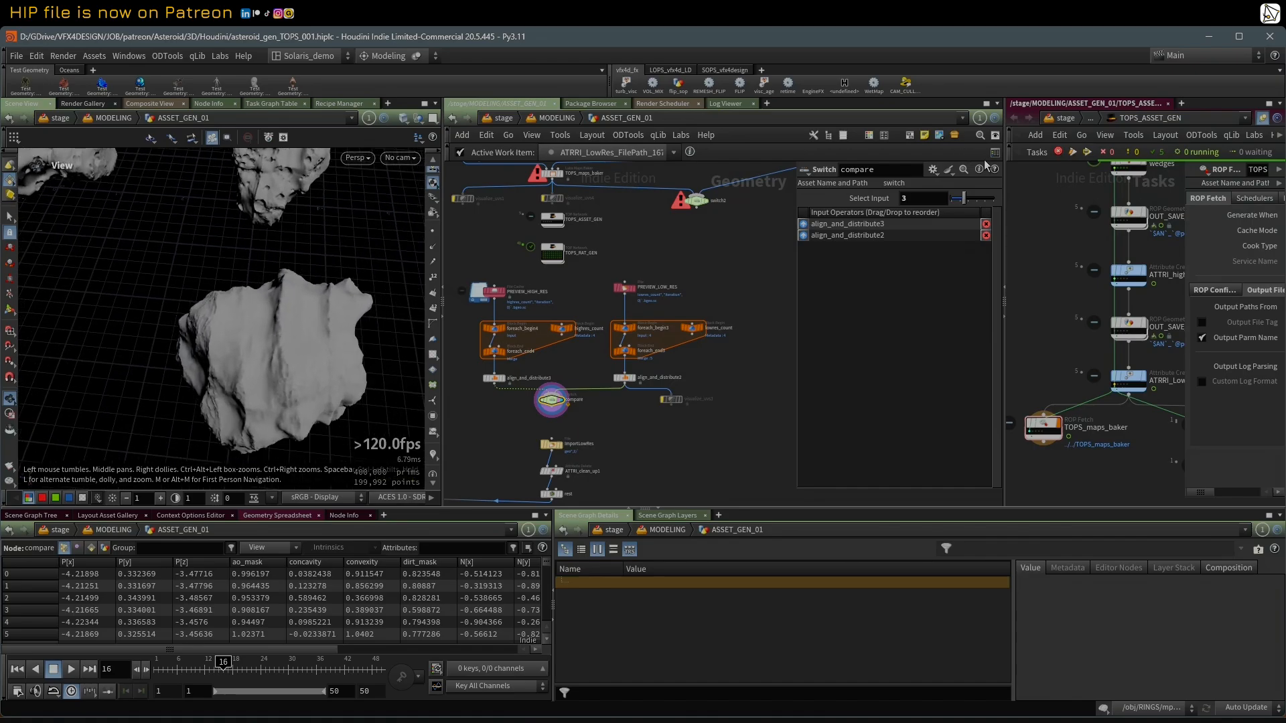
pyautogui.moveTo(964, 199); pyautogui.dragTo(938, 201)
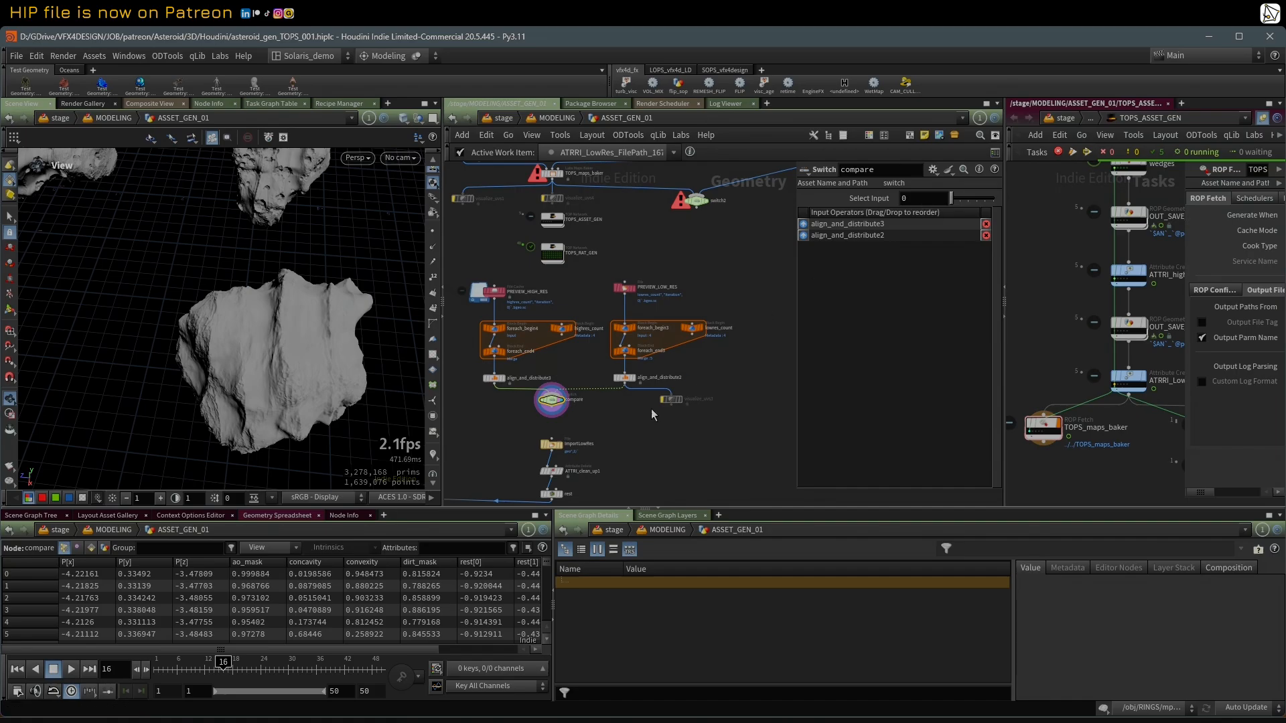
# Step: Examine the high-res and low-res preview branches and the import nodes below the compare switch, briefly selecting all the preview nodes
pyautogui.scroll(-3, 649, 412)
pyautogui.moveTo(644, 422); pyautogui.dragTo(722, 317, button='middle')
pyautogui.scroll(2, 720, 333)
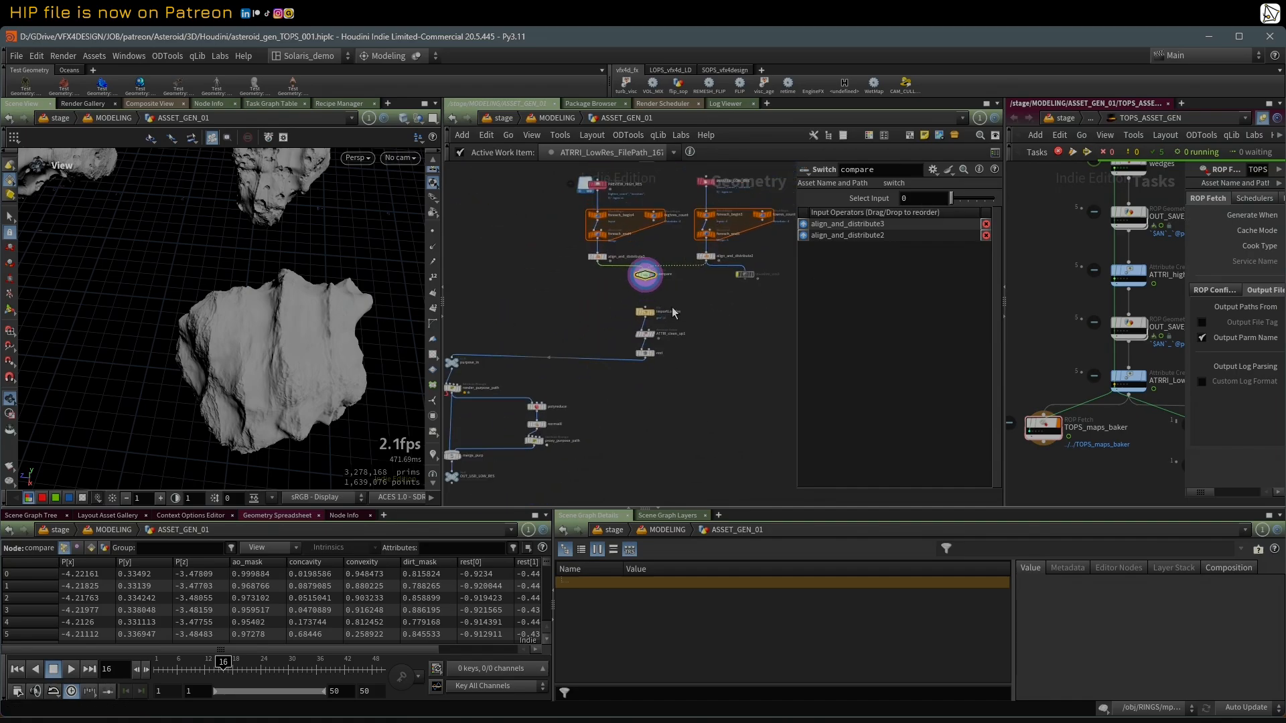
pyautogui.scroll(2, 676, 303)
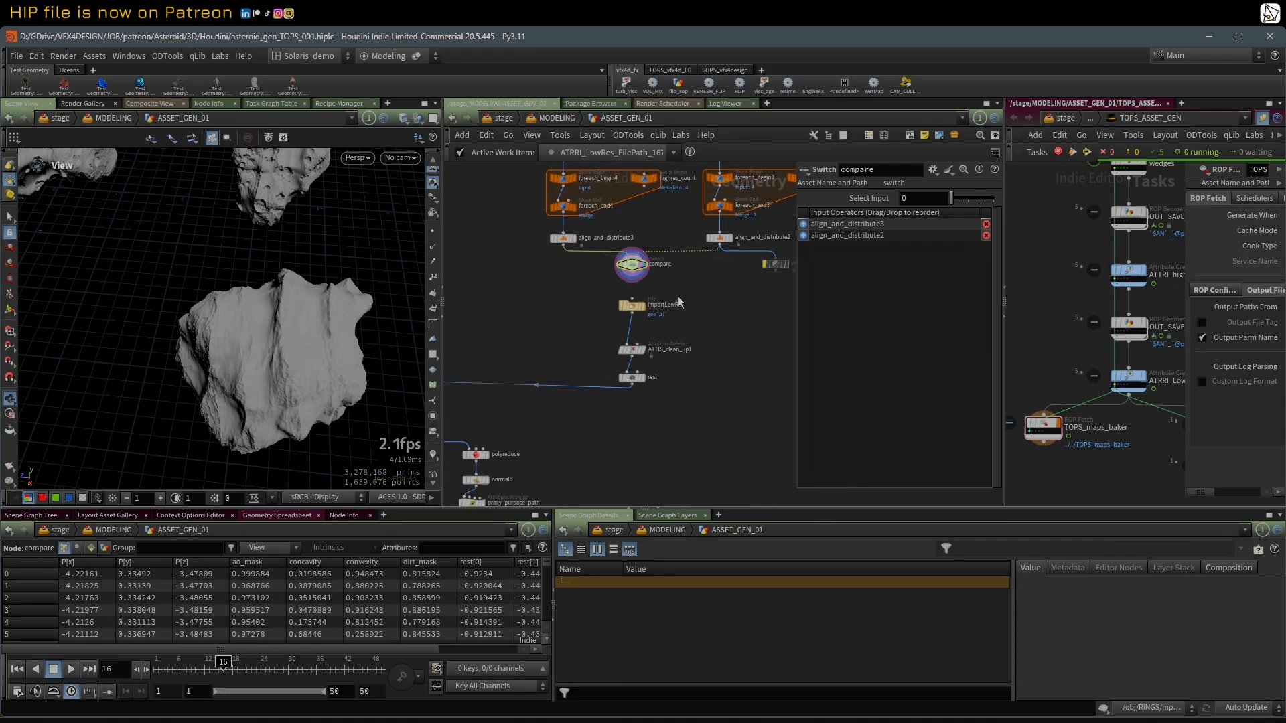
pyautogui.scroll(-3, 639, 279)
pyautogui.moveTo(639, 278); pyautogui.dragTo(626, 321, button='middle')
pyautogui.moveTo(522, 230); pyautogui.dragTo(735, 319)
pyautogui.scroll(2, 621, 250)
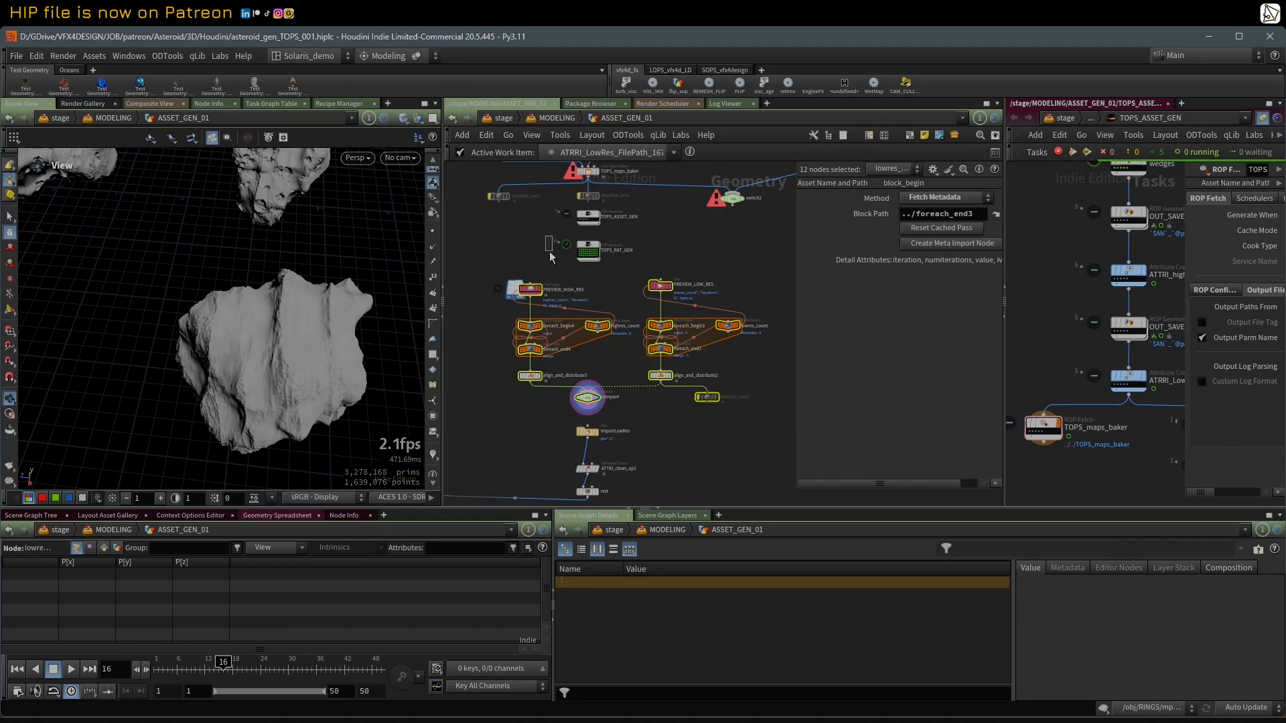
pyautogui.click(518, 253)
pyautogui.scroll(-2, 529, 233)
pyautogui.moveTo(648, 375); pyautogui.dragTo(670, 336, button='middle')
pyautogui.scroll(2, 669, 337)
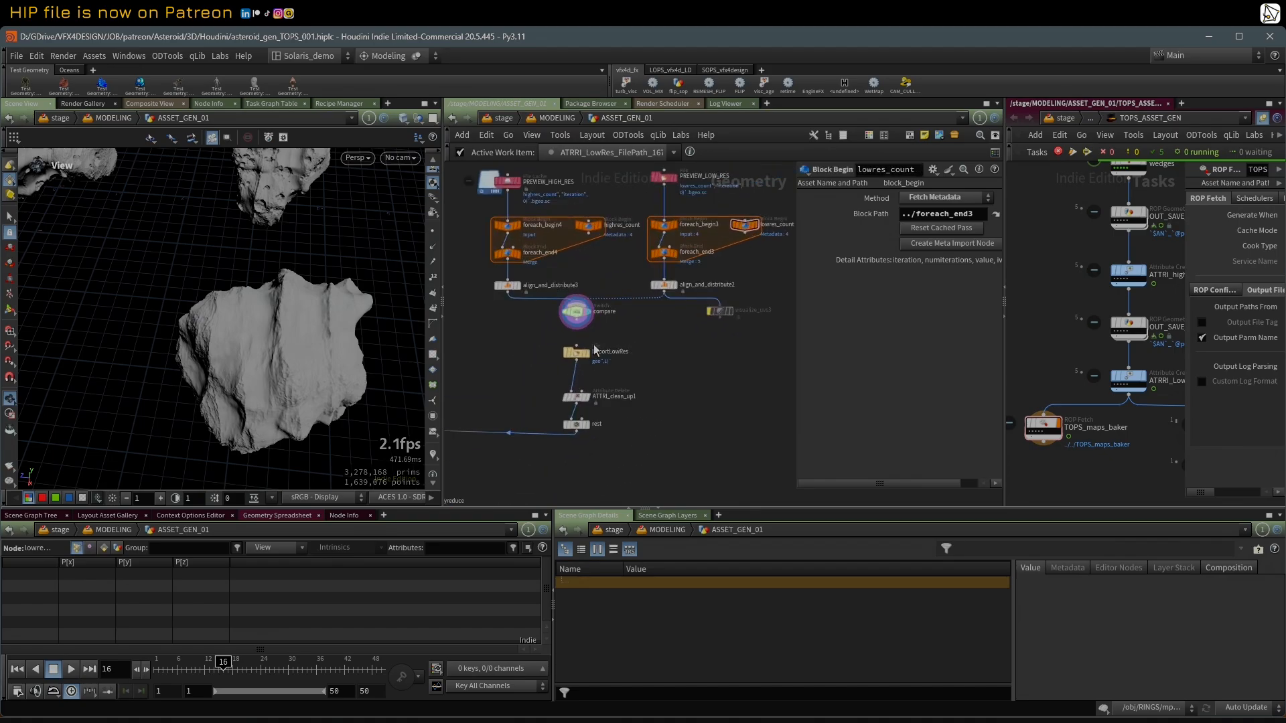
# Step: Select and display the ImportLowRes file node and reveal its full Geometry File expression
pyautogui.click(593, 360)
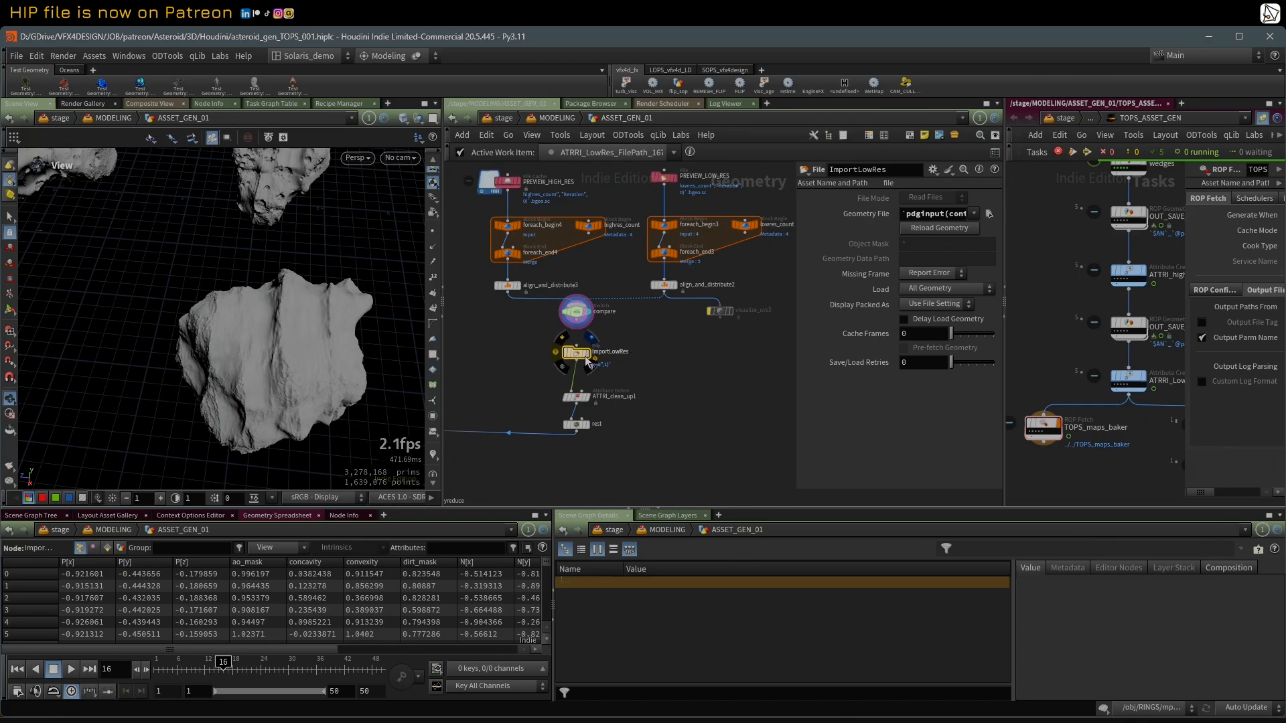
pyautogui.click(588, 353)
pyautogui.moveTo(242, 273); pyautogui.dragTo(232, 222)
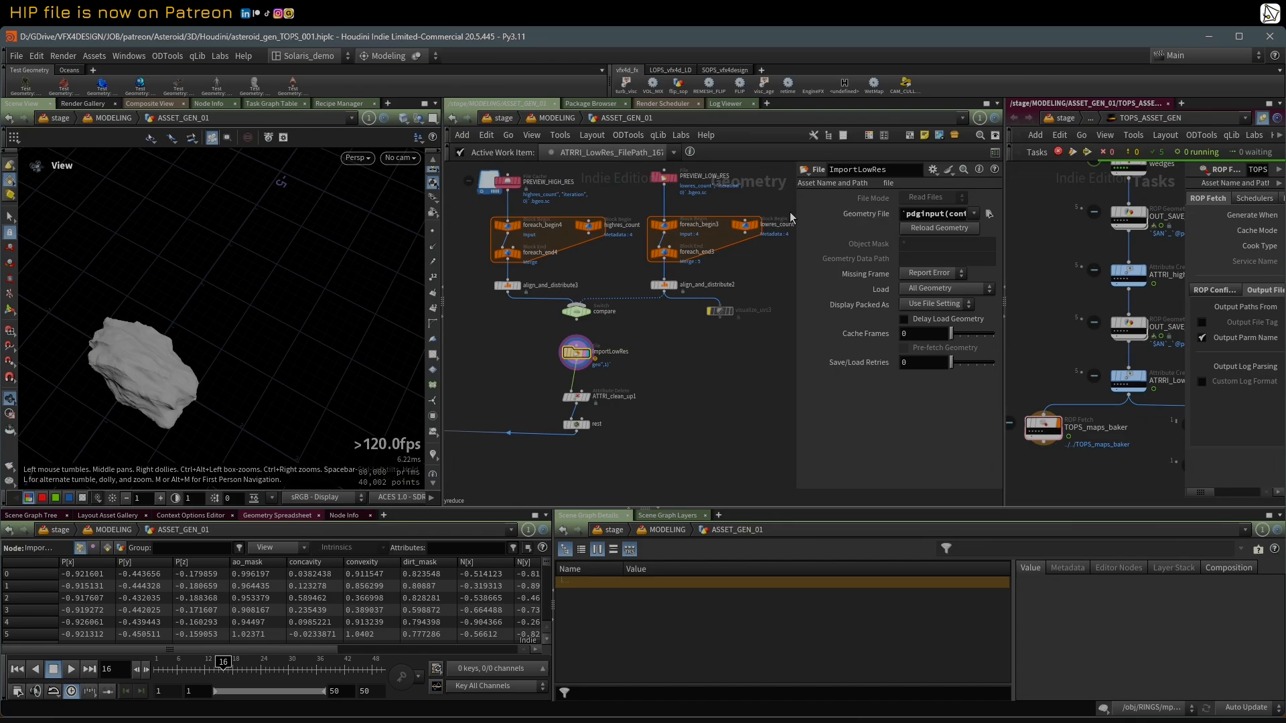
pyautogui.moveTo(797, 211); pyautogui.dragTo(574, 232)
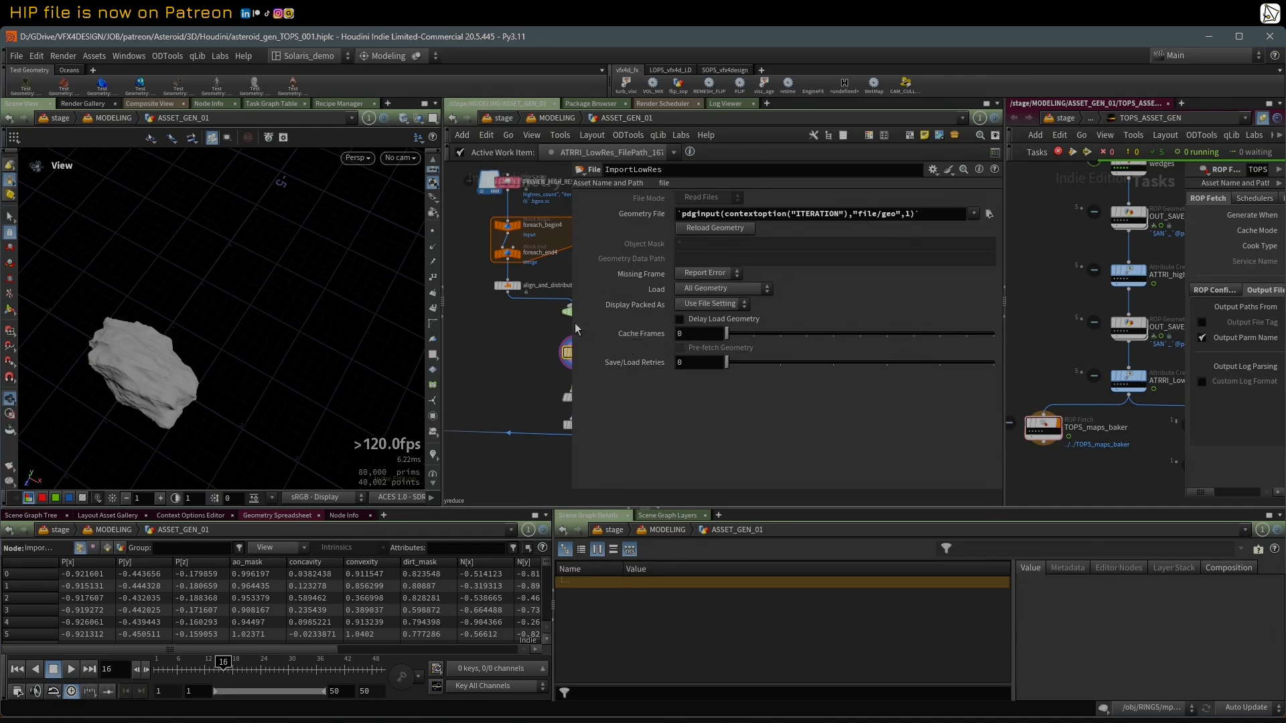
pyautogui.moveTo(572, 320); pyautogui.dragTo(756, 309)
pyautogui.moveTo(576, 359); pyautogui.dragTo(630, 317, button='middle')
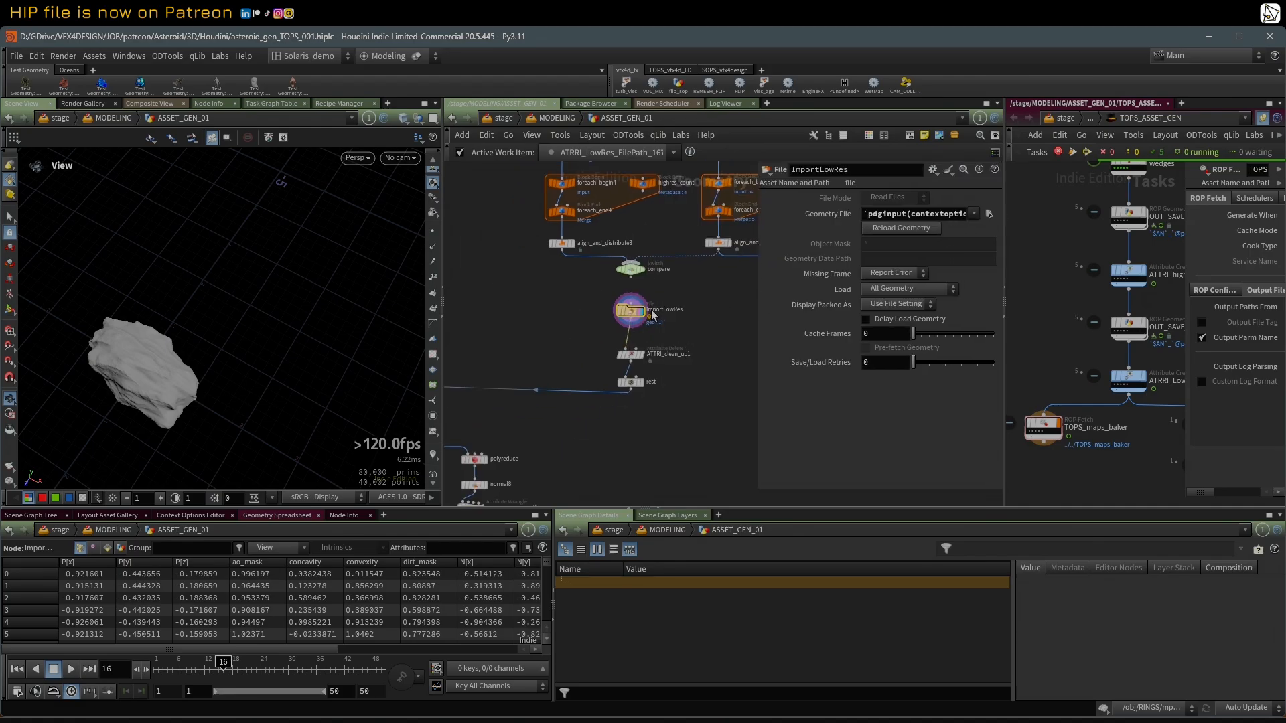
# Step: Move the ATTRI_clean_up1 and rest nodes closer below ImportLowRes
pyautogui.scroll(-5, 575, 324)
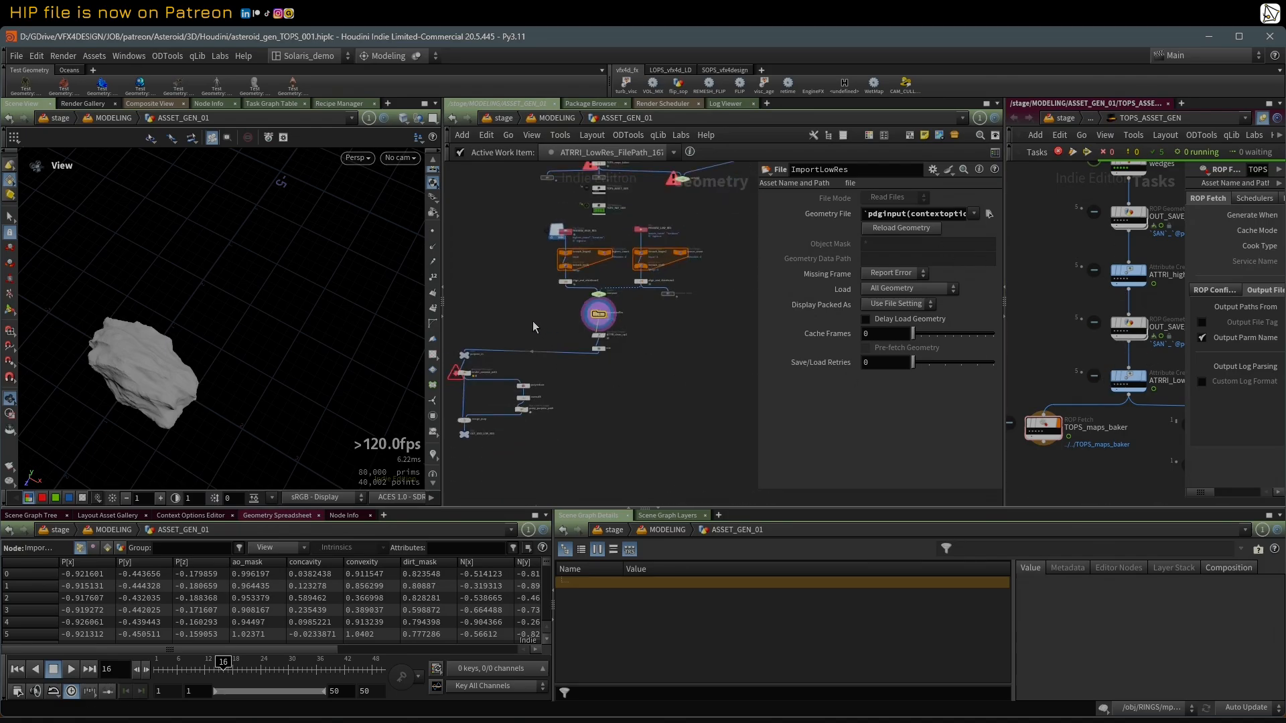
pyautogui.scroll(1, 533, 327)
pyautogui.scroll(1, 520, 368)
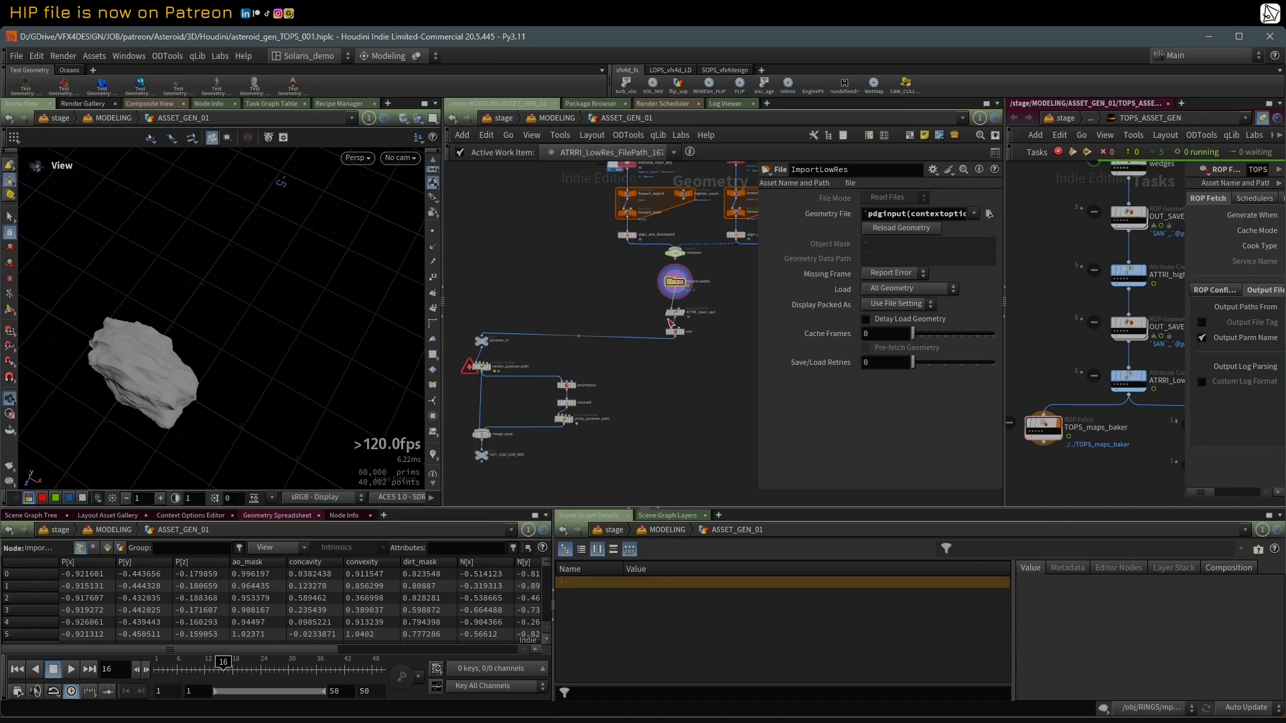
pyautogui.moveTo(674, 313)
pyautogui.mouseDown()
pyautogui.moveTo(677, 303)
pyautogui.moveTo(678, 319)
pyautogui.mouseUp()
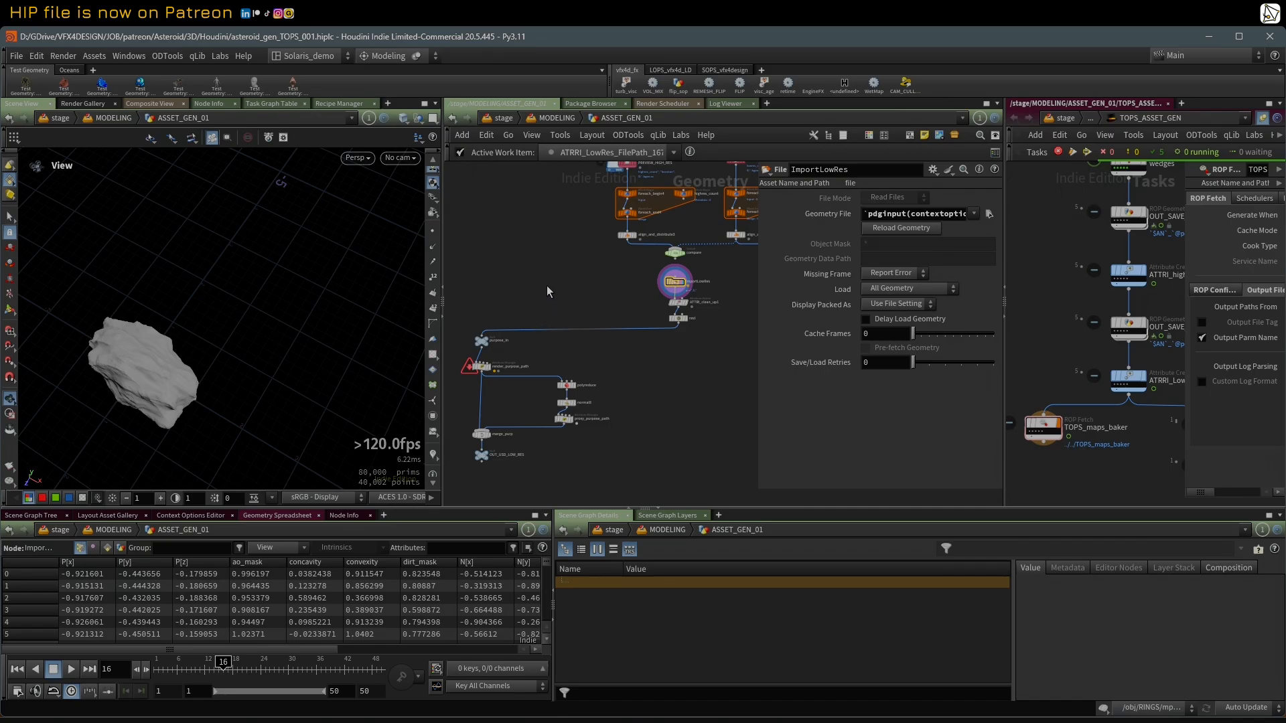
pyautogui.moveTo(546, 285); pyautogui.dragTo(552, 284, button='middle')
# Step: Reframe the imported asteroid in the viewport and select and display the render_purpose_path attribute wrangle
pyautogui.moveTo(172, 364); pyautogui.dragTo(187, 268)
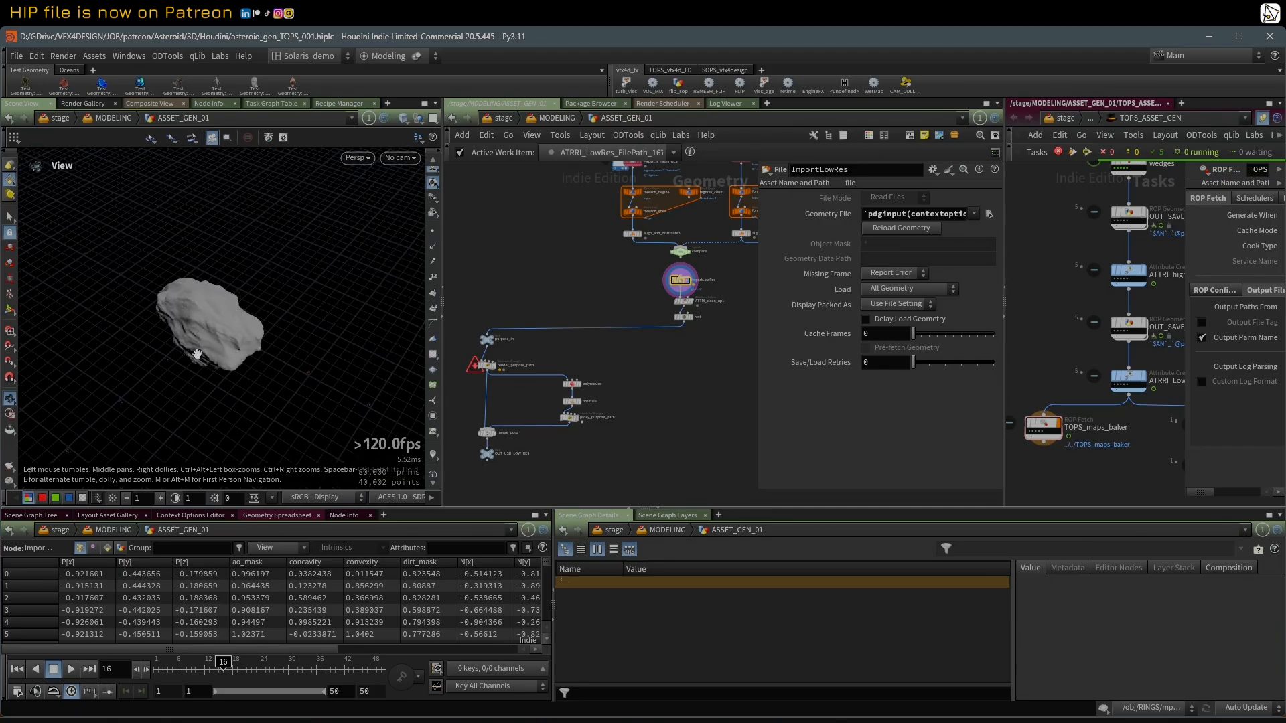
pyautogui.scroll(4, 540, 385)
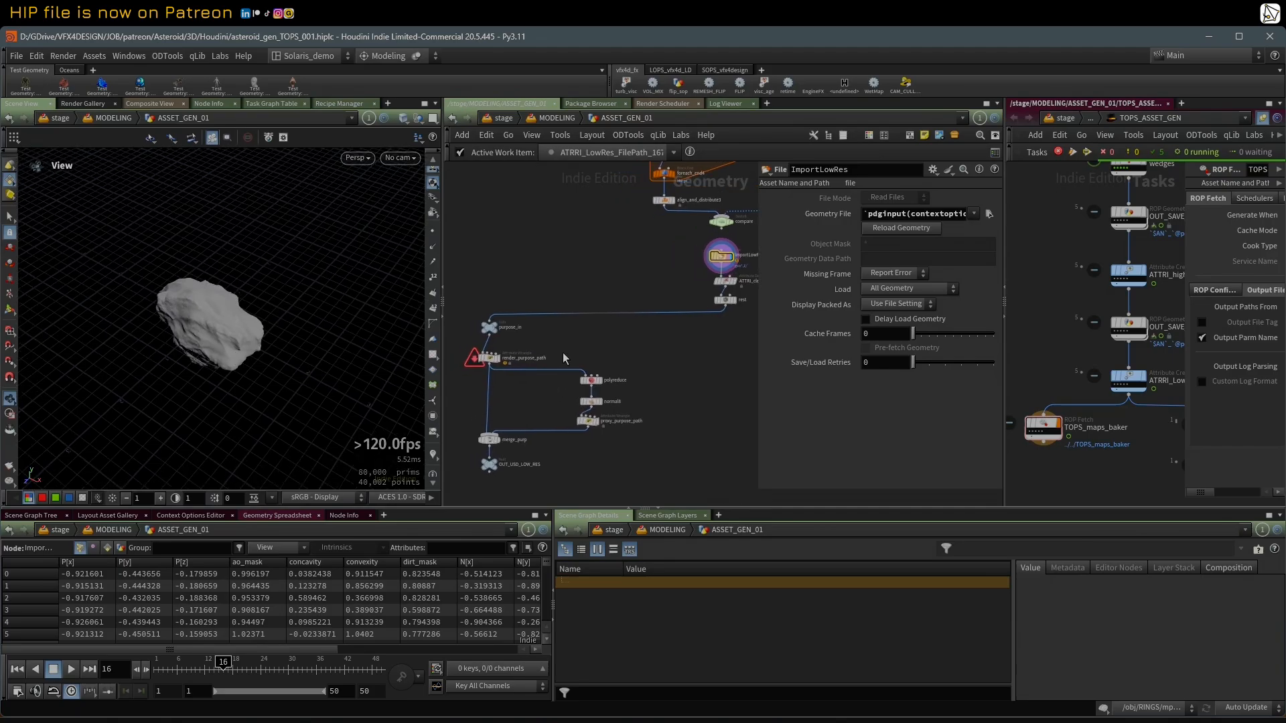
pyautogui.scroll(1, 580, 380)
pyautogui.click(499, 327)
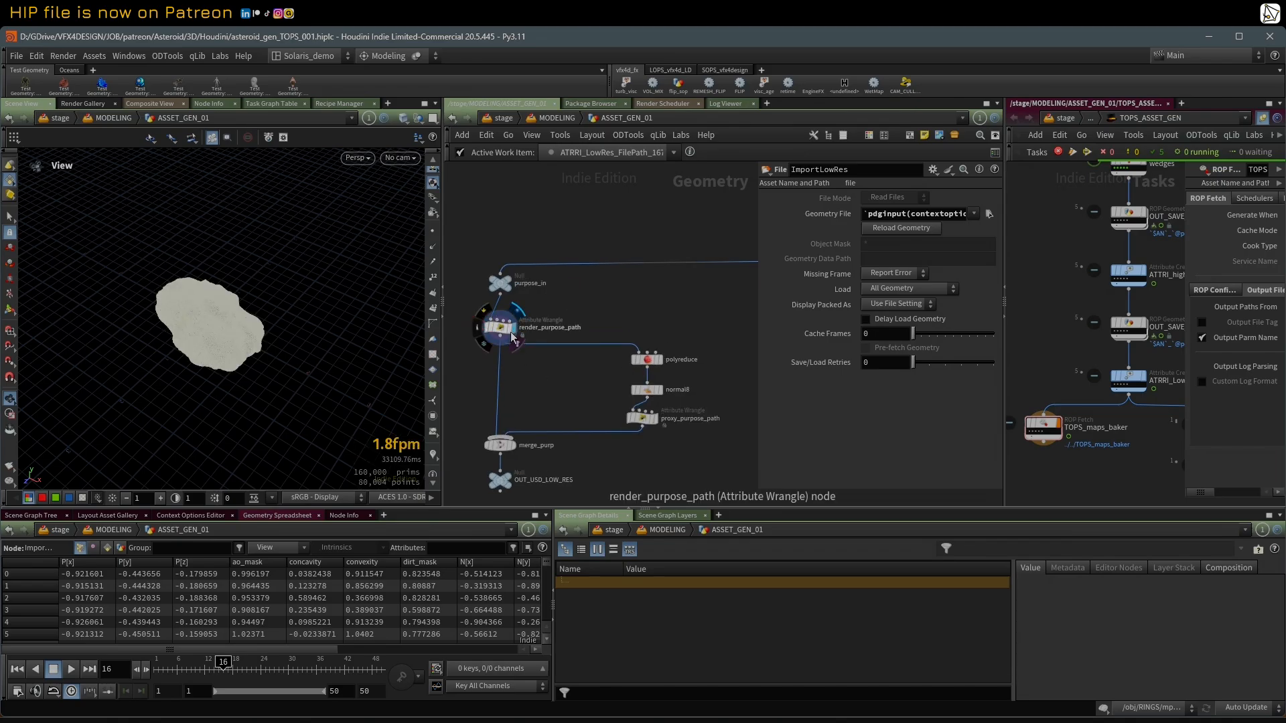
# Step: Hide all attributes in the geometry spreadsheet and view the node info of purpose_in
pyautogui.click(277, 547)
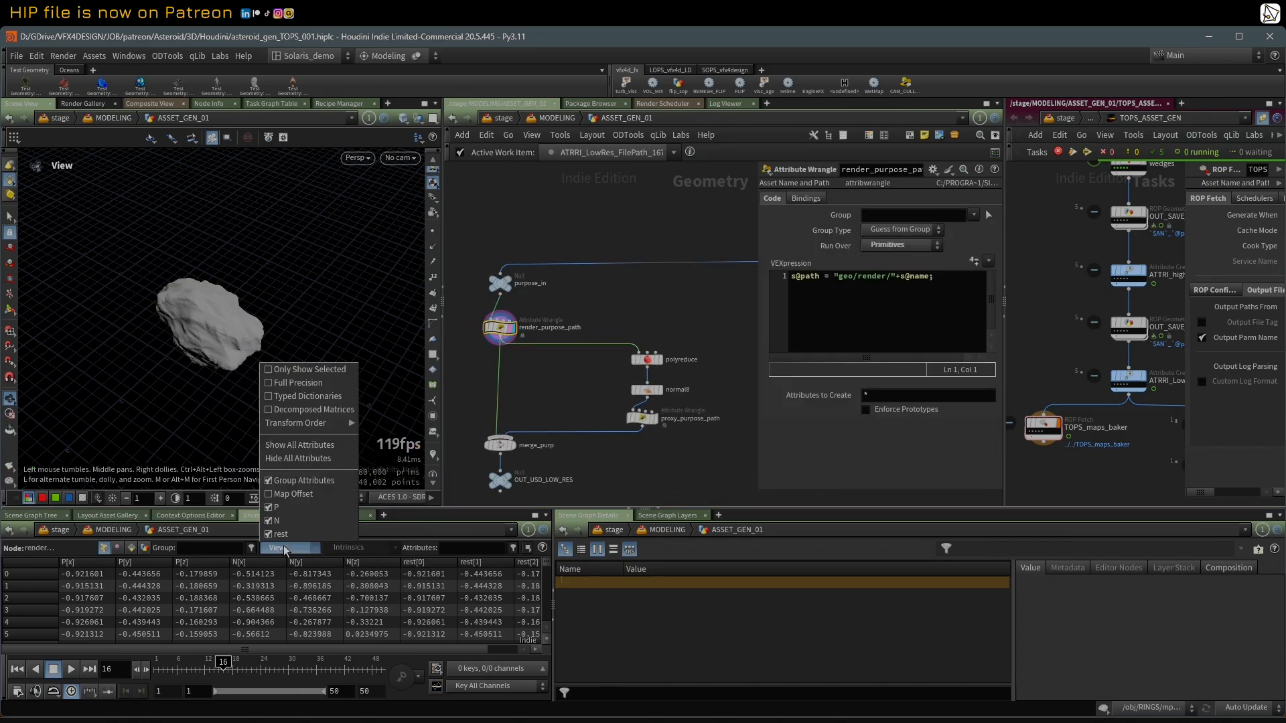
pyautogui.click(298, 457)
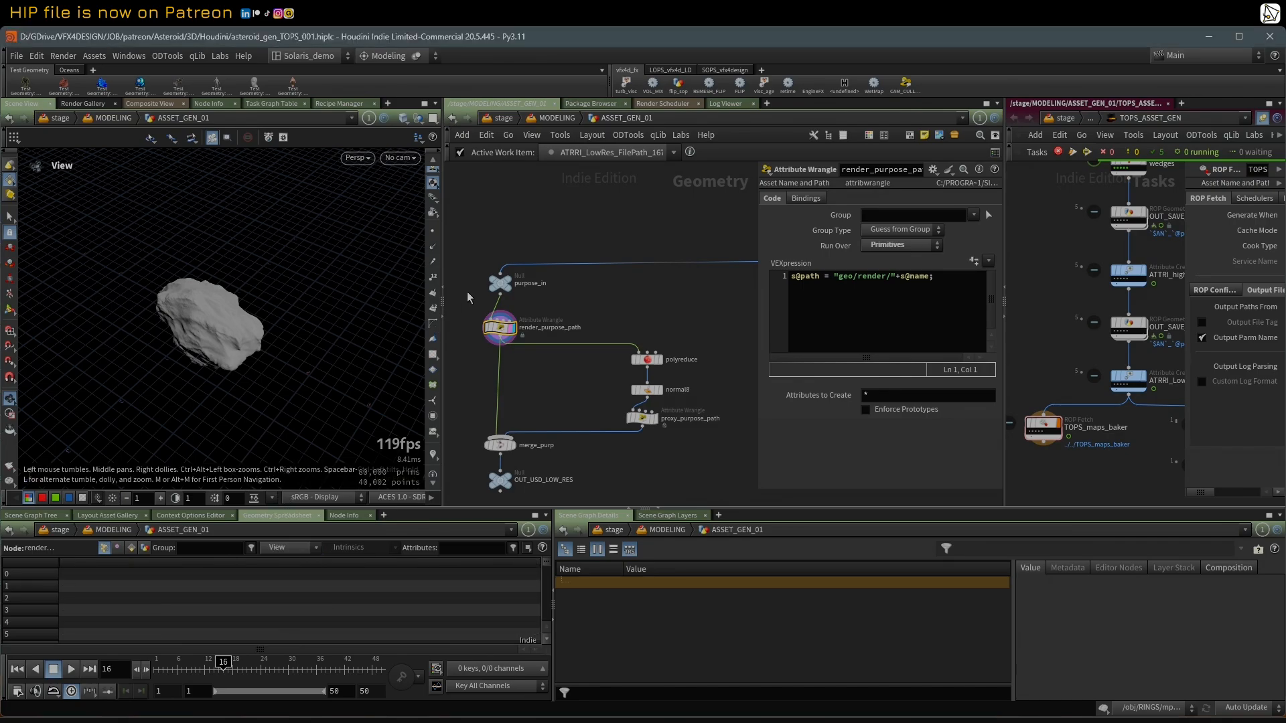
pyautogui.middleClick(500, 284)
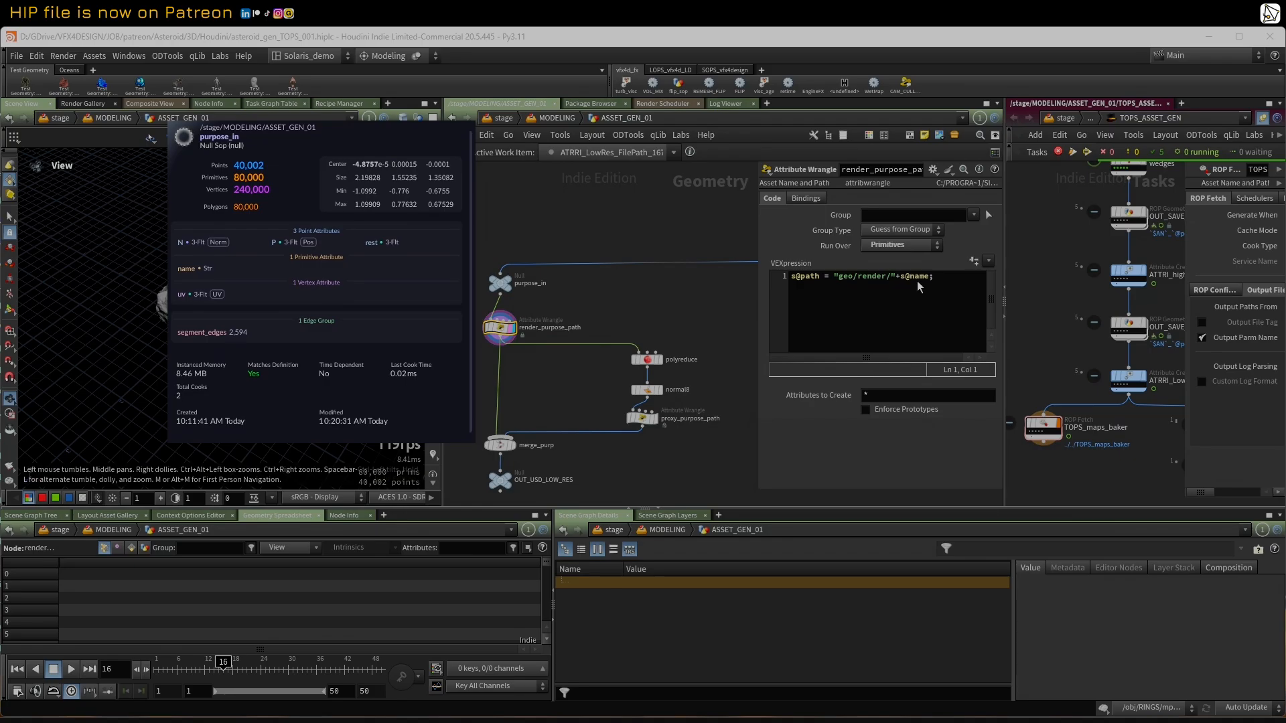
# Step: Show the primitive attributes of render_purpose_path in the Geometry Spreadsheet and widen its name and path columns
pyautogui.click(131, 548)
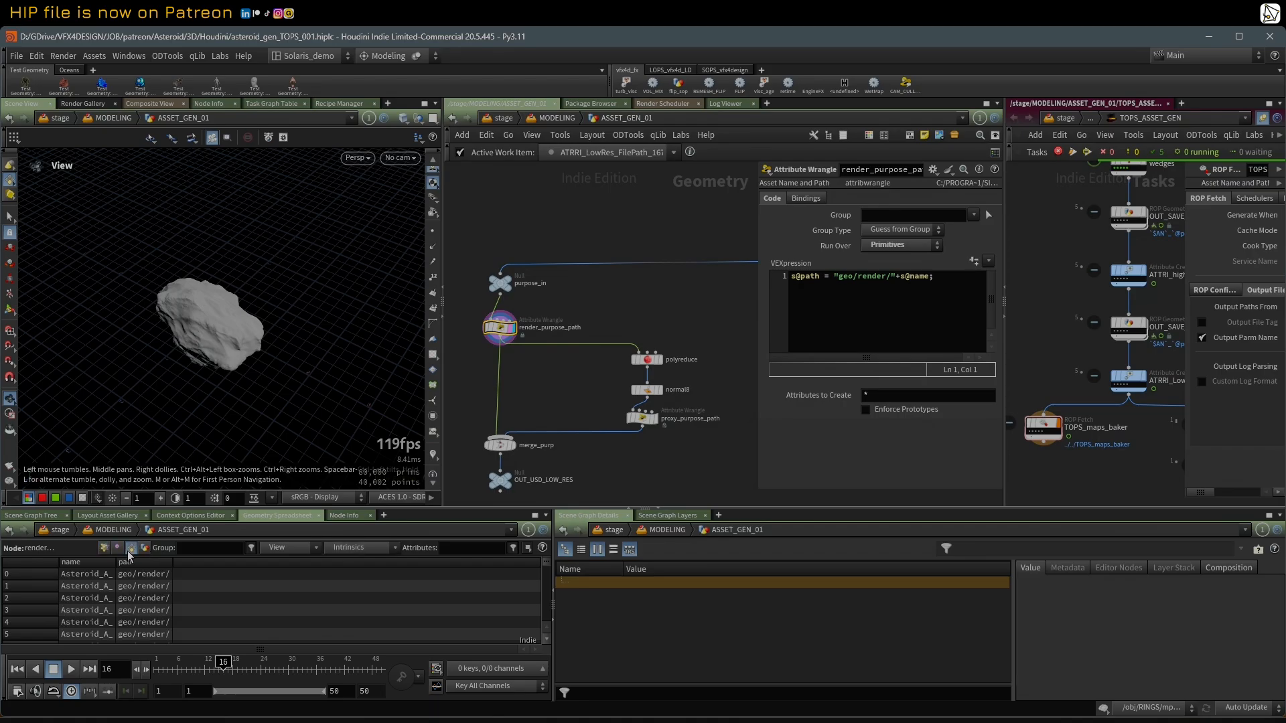
pyautogui.moveTo(173, 564); pyautogui.dragTo(367, 559)
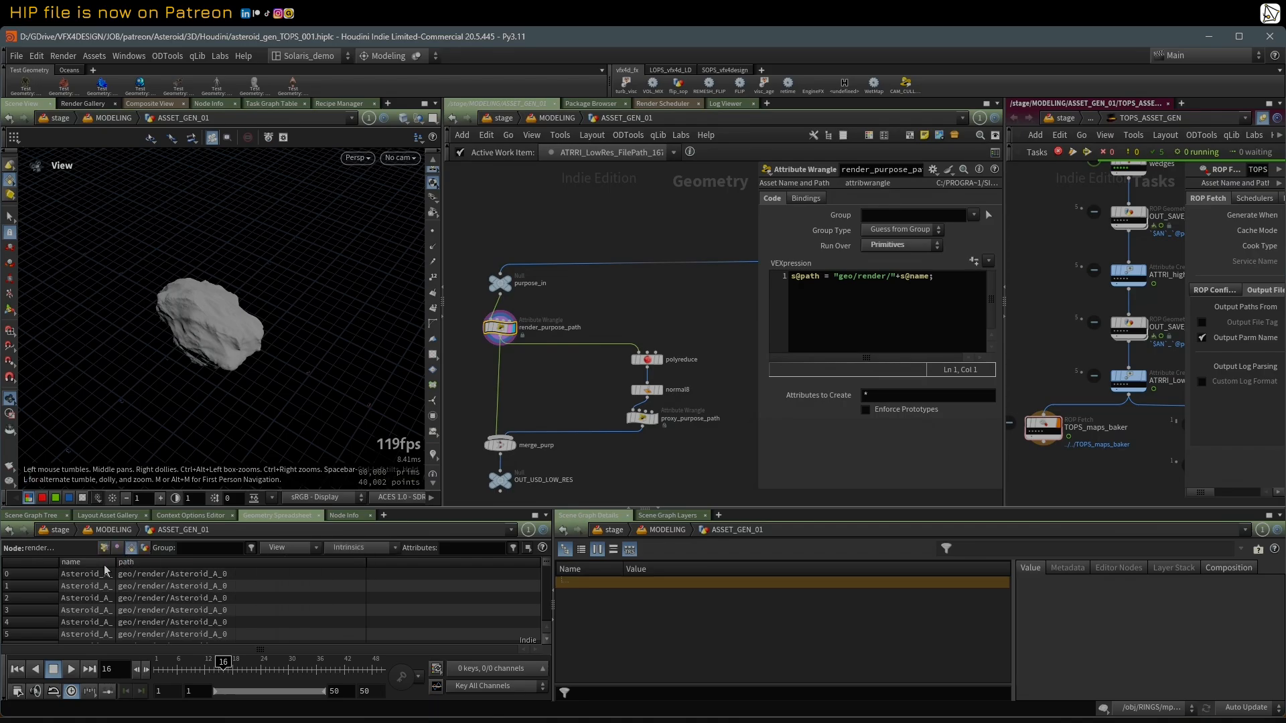
pyautogui.moveTo(115, 565); pyautogui.dragTo(179, 563)
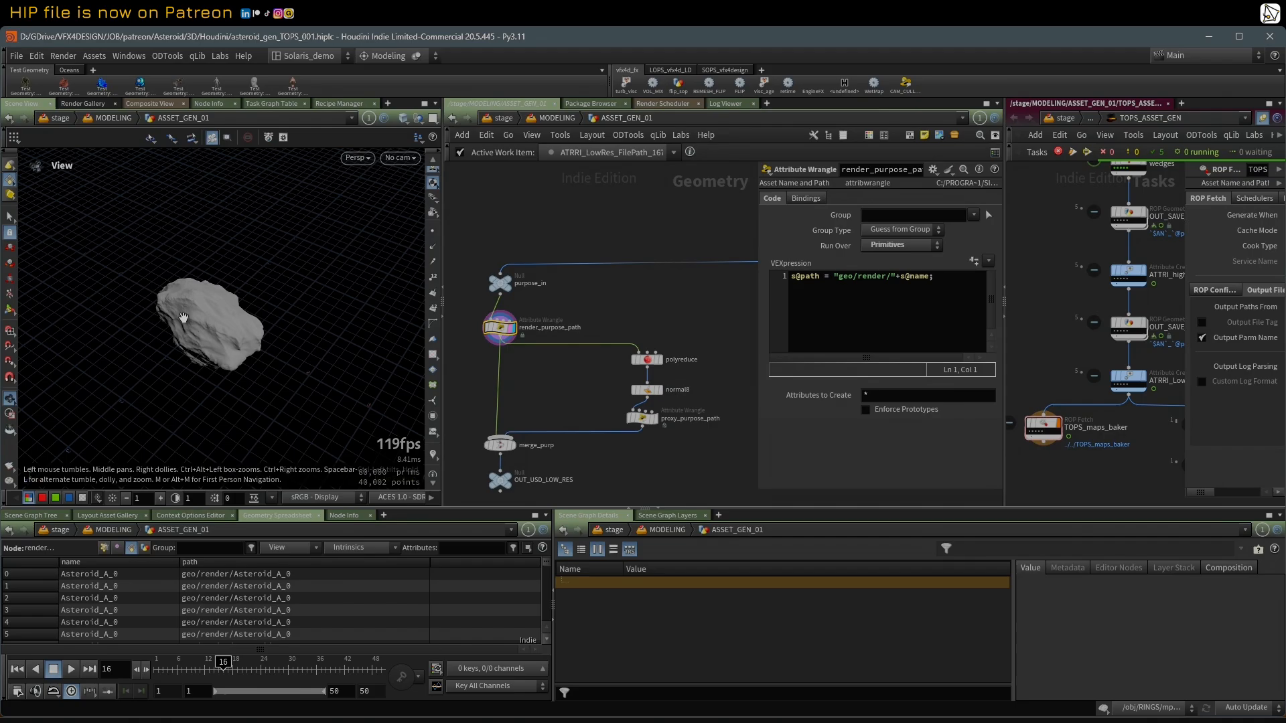
# Step: Display the polyreduce node's output and inspect the reduced asteroid mesh in wireframe and shaded modes
pyautogui.click(650, 366)
pyautogui.click(660, 359)
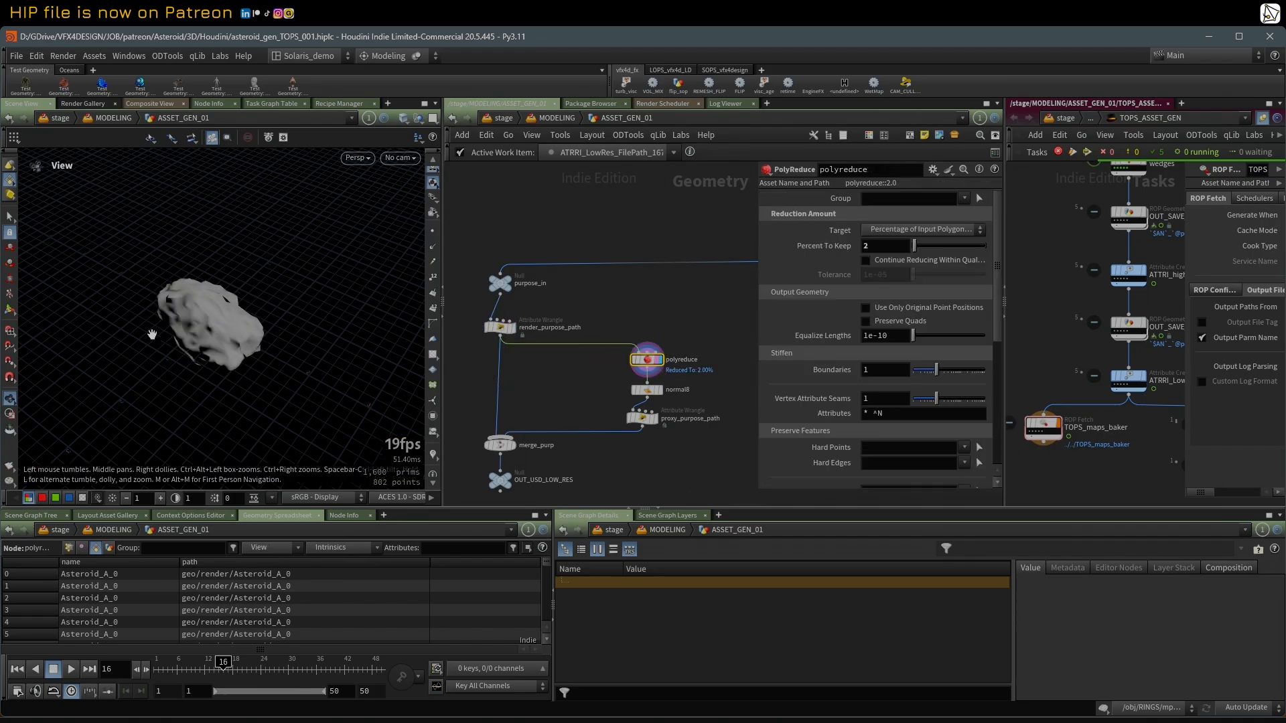
pyautogui.scroll(5, 261, 308)
pyautogui.press('w')
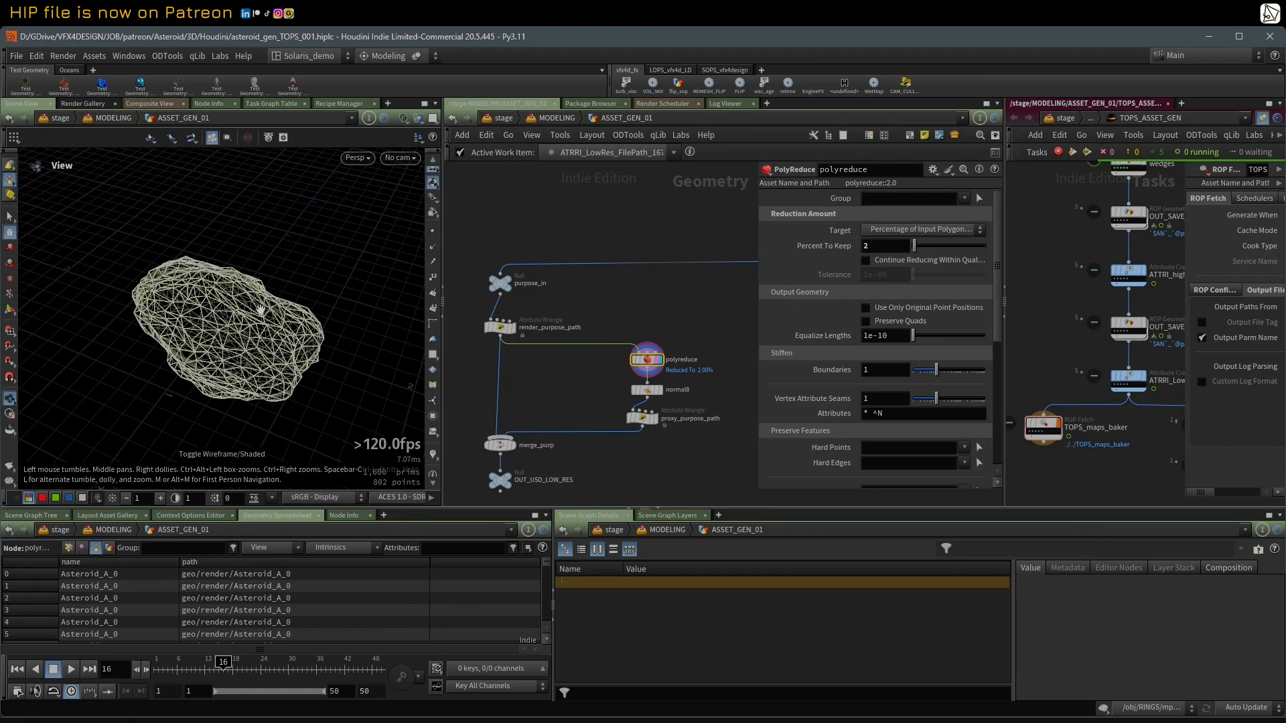
pyautogui.press('w')
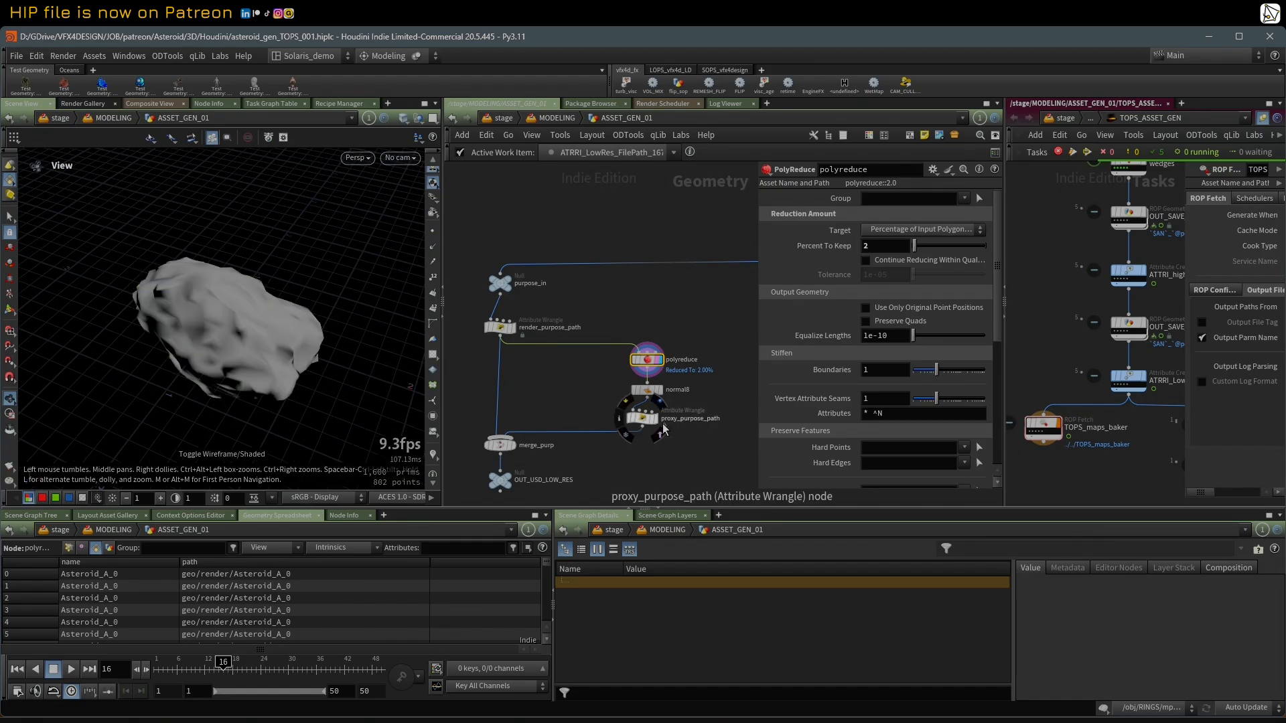
# Step: Select and display the proxy_purpose_path wrangle, and widen its parameter area to read the full VEX expression
pyautogui.click(653, 416)
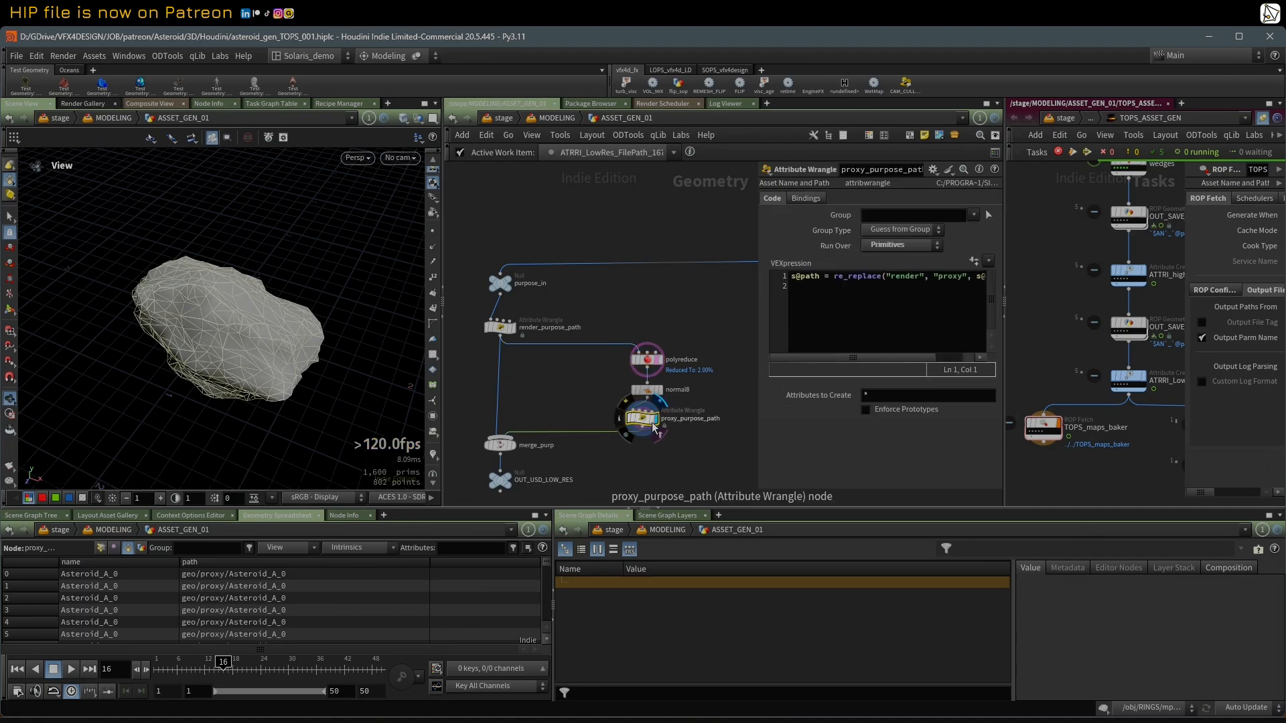
pyautogui.moveTo(757, 318); pyautogui.dragTo(635, 315)
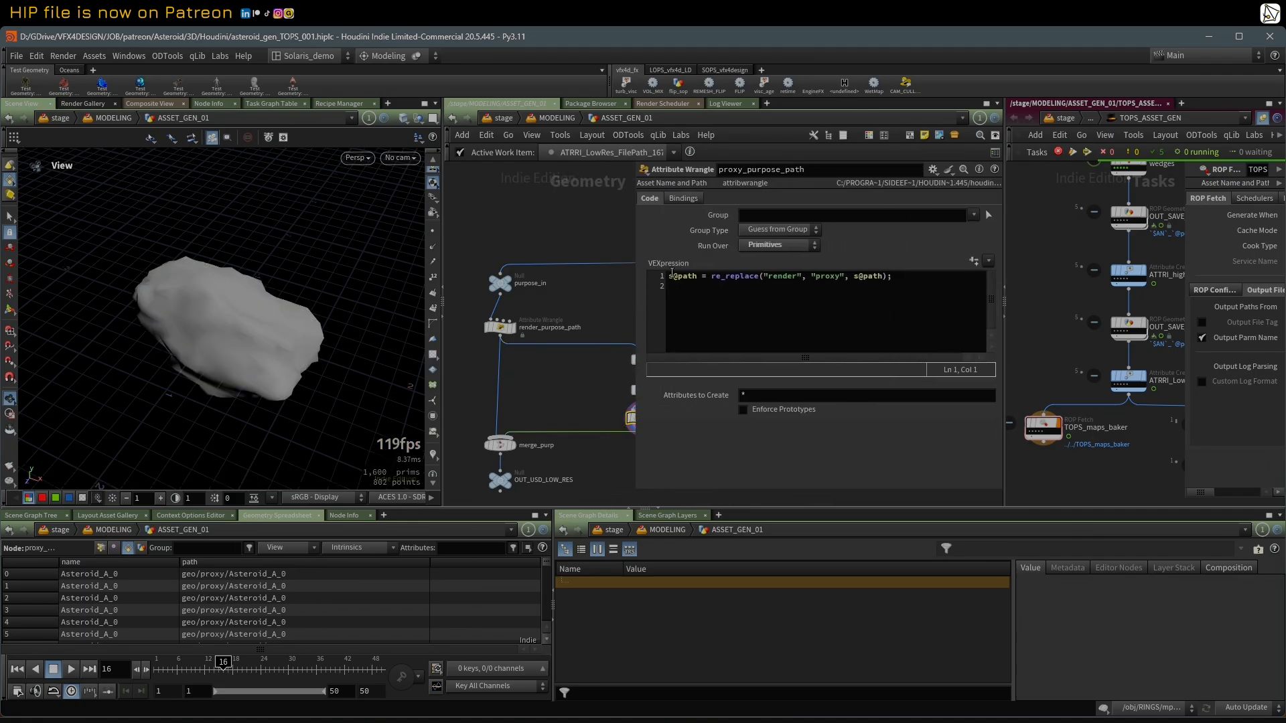
pyautogui.moveTo(608, 324); pyautogui.dragTo(604, 322, button='middle')
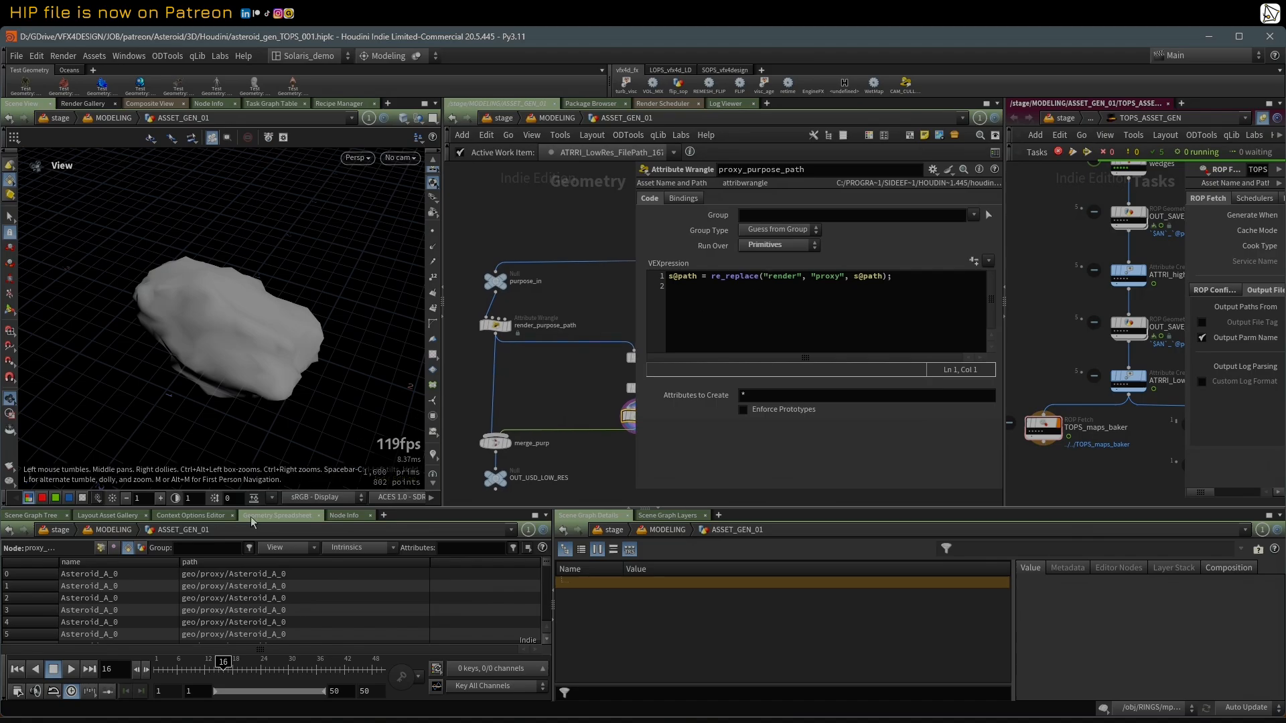
pyautogui.scroll(2, 491, 456)
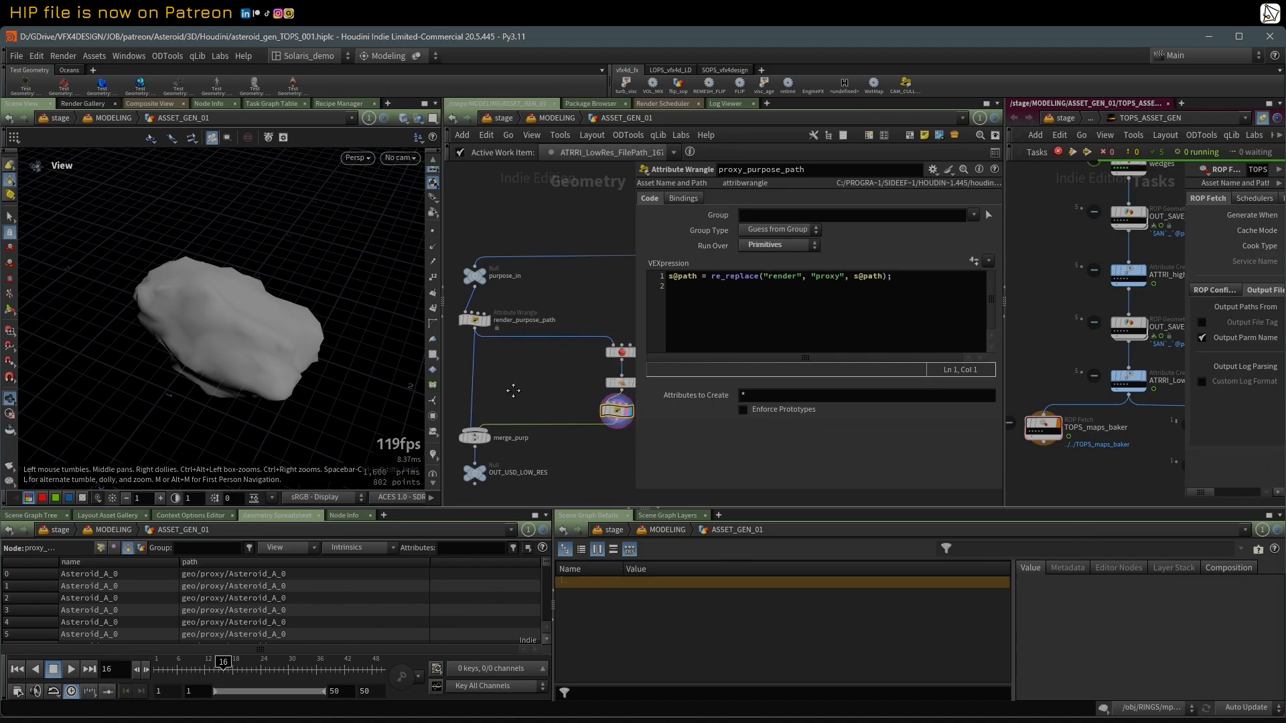
# Step: Display the merge_purp node and check the path attribute of the last primitives in the Geometry Spreadsheet
pyautogui.click(484, 442)
pyautogui.click(471, 442)
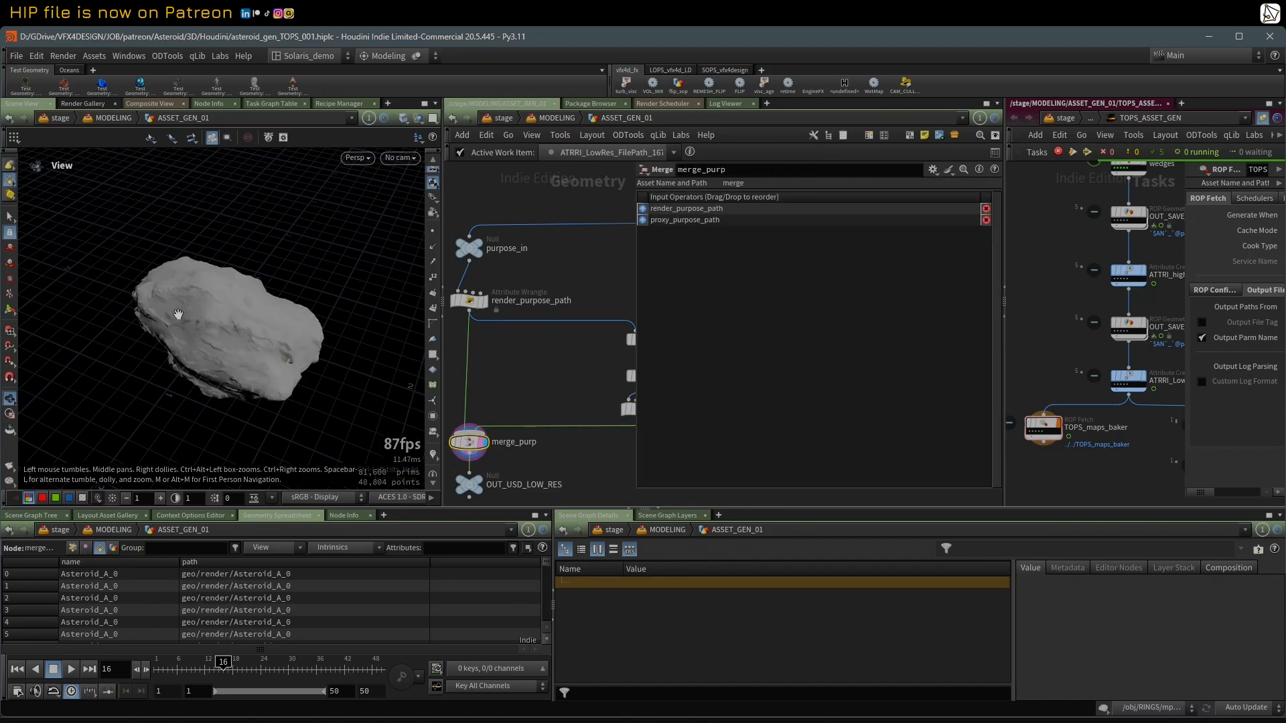
pyautogui.moveTo(176, 313); pyautogui.dragTo(187, 320, button='right')
pyautogui.moveTo(187, 319); pyautogui.dragTo(210, 348)
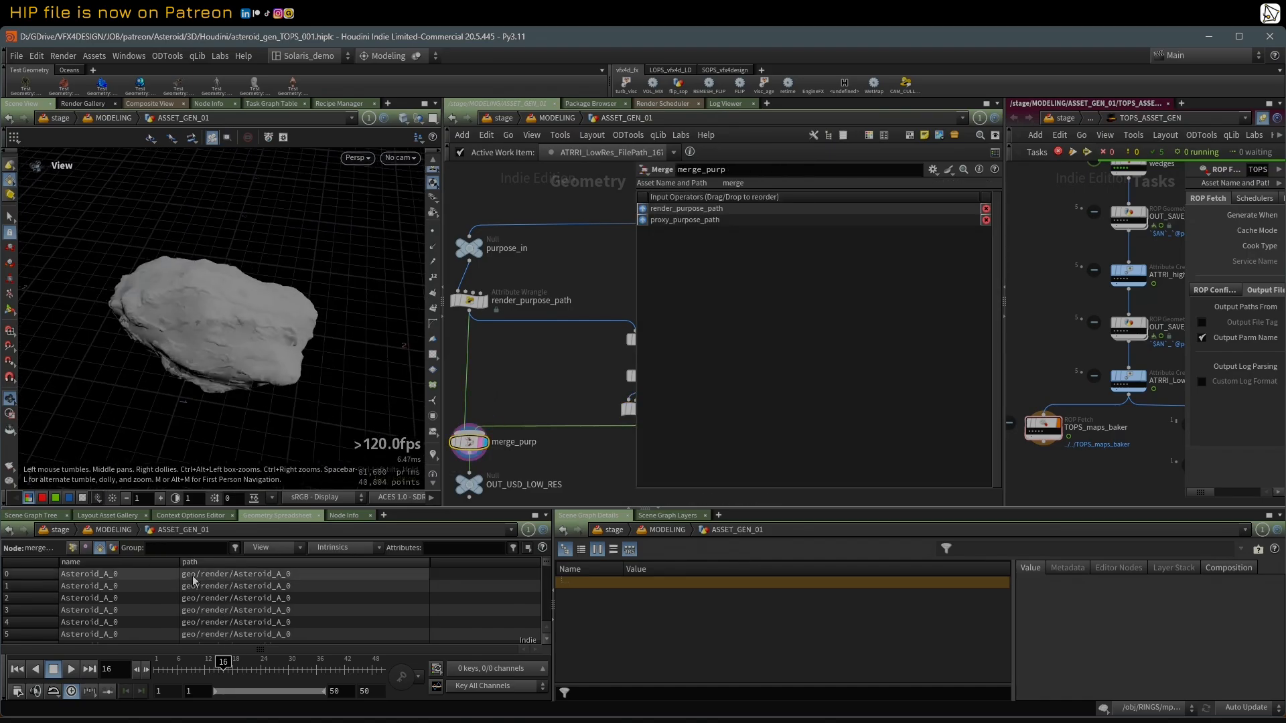
pyautogui.moveTo(546, 568); pyautogui.dragTo(553, 651)
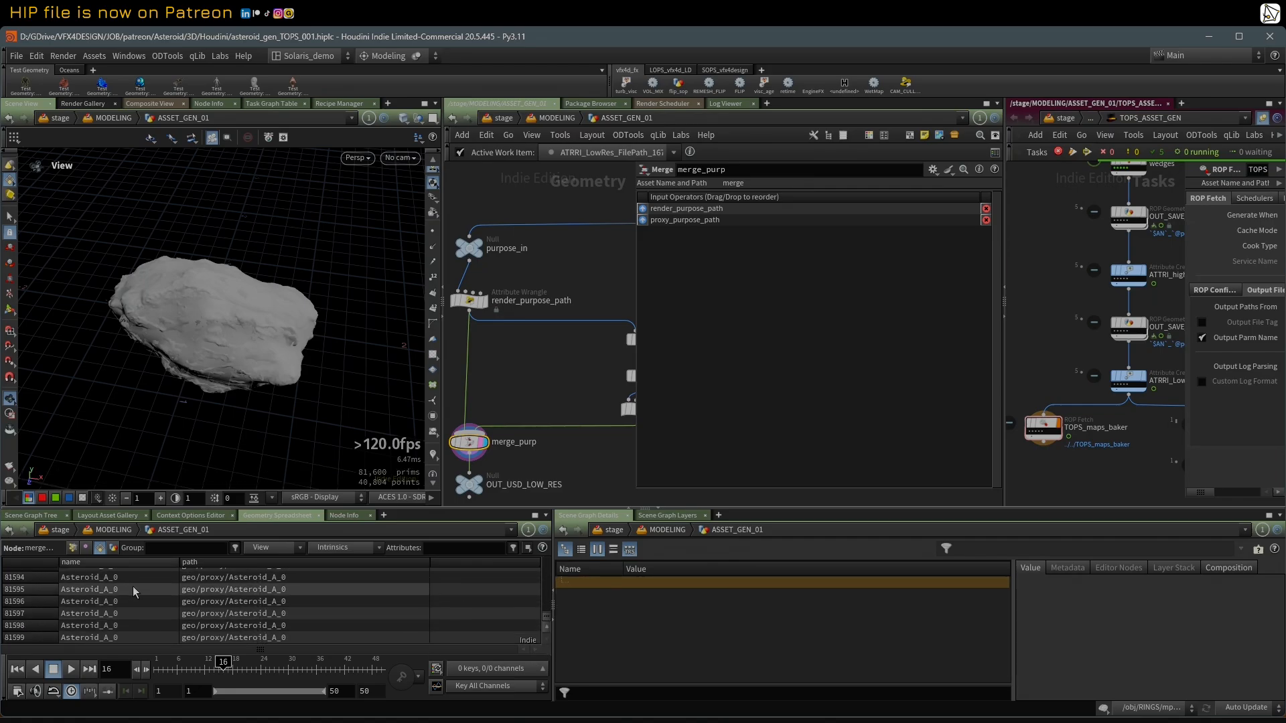
pyautogui.scroll(1, 268, 595)
# Step: Narrow the parameter area to reveal the purpose branch and select the OUT_USD_LOW_RES null
pyautogui.moveTo(638, 246); pyautogui.dragTo(780, 246)
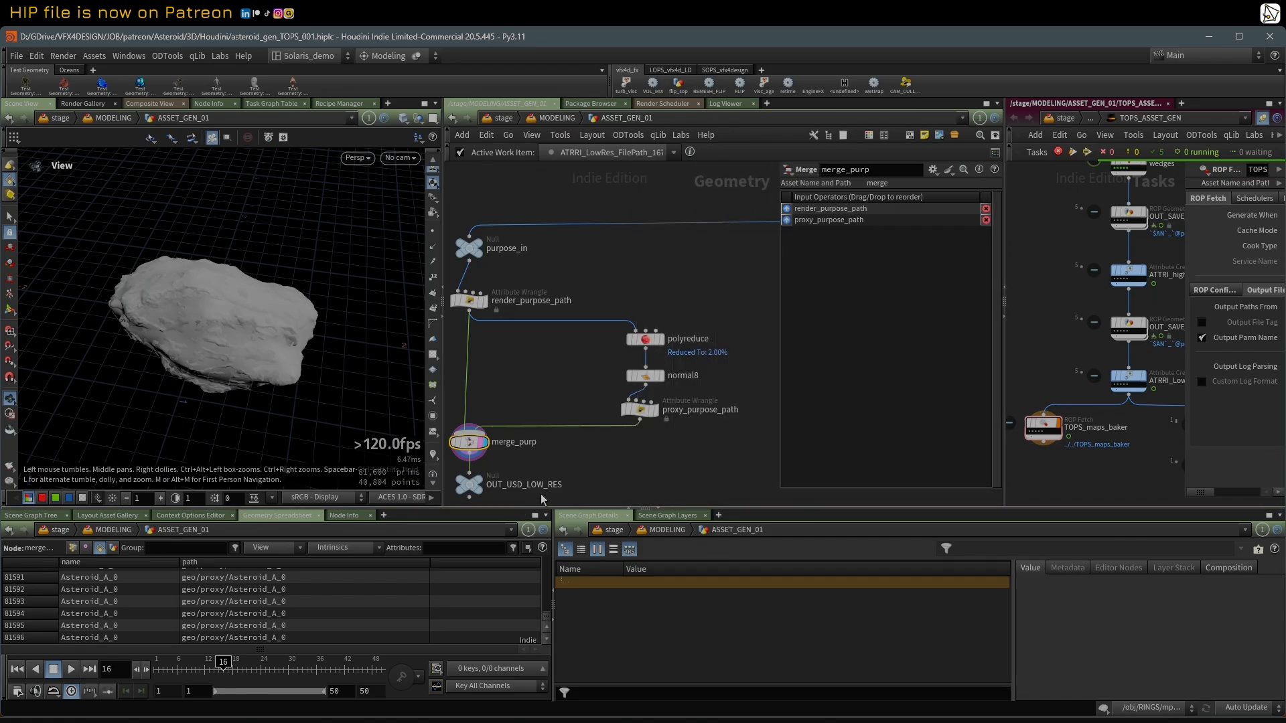
pyautogui.scroll(-3, 625, 408)
pyautogui.click(567, 424)
pyautogui.moveTo(641, 442); pyautogui.dragTo(585, 460, button='middle')
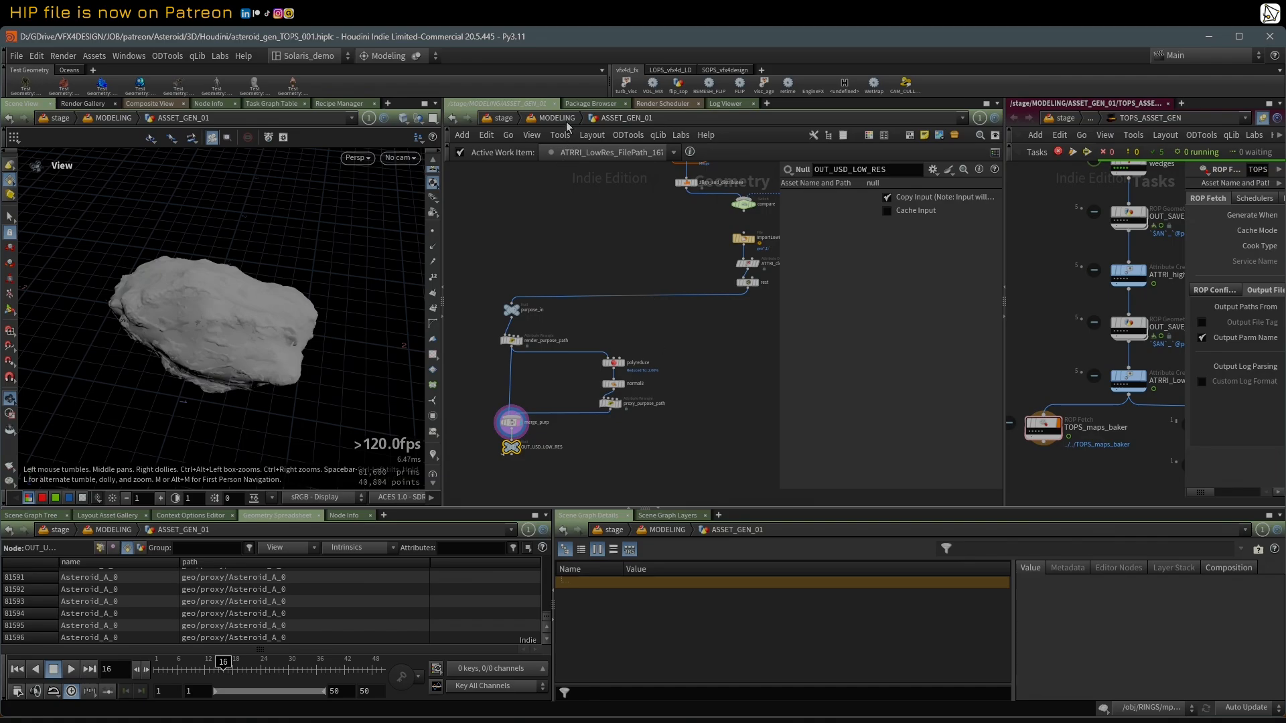
# Step: Go up to the MODELING network and examine the TOPS_ASSET_GEN tasks and the Solaris chain down to PUBLISH_USD
pyautogui.press('u')
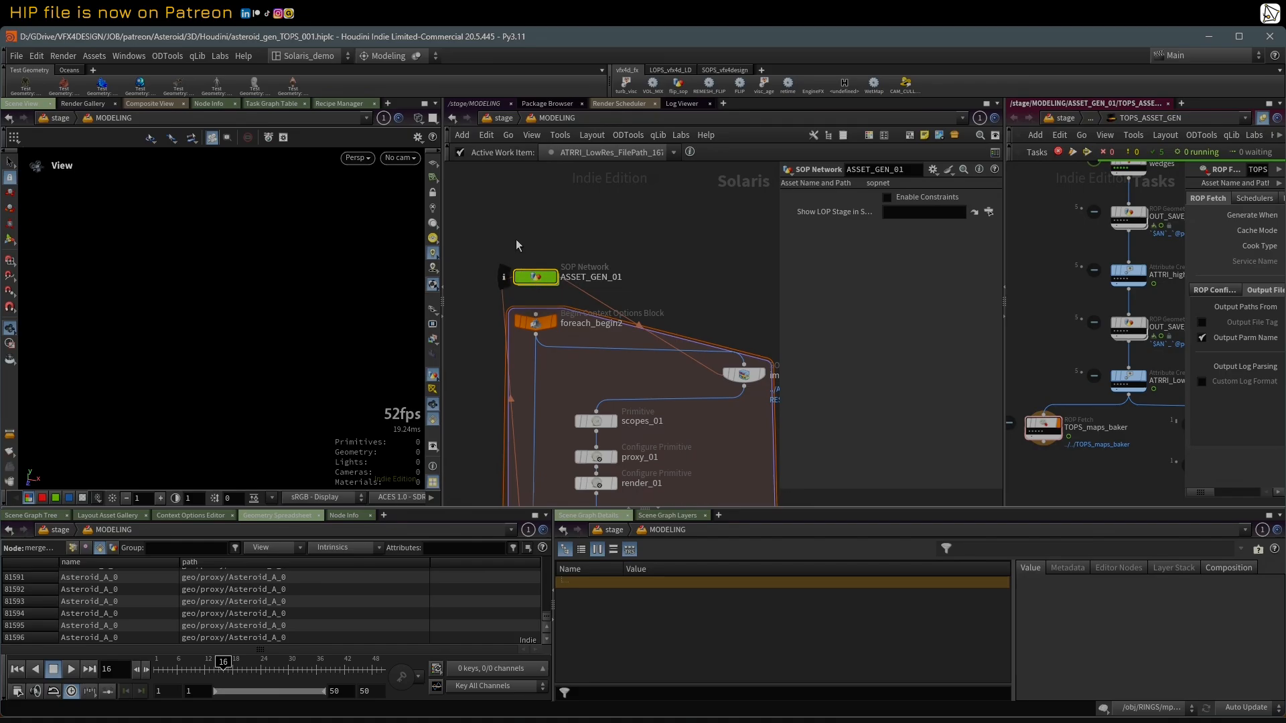
pyautogui.scroll(-5, 1039, 250)
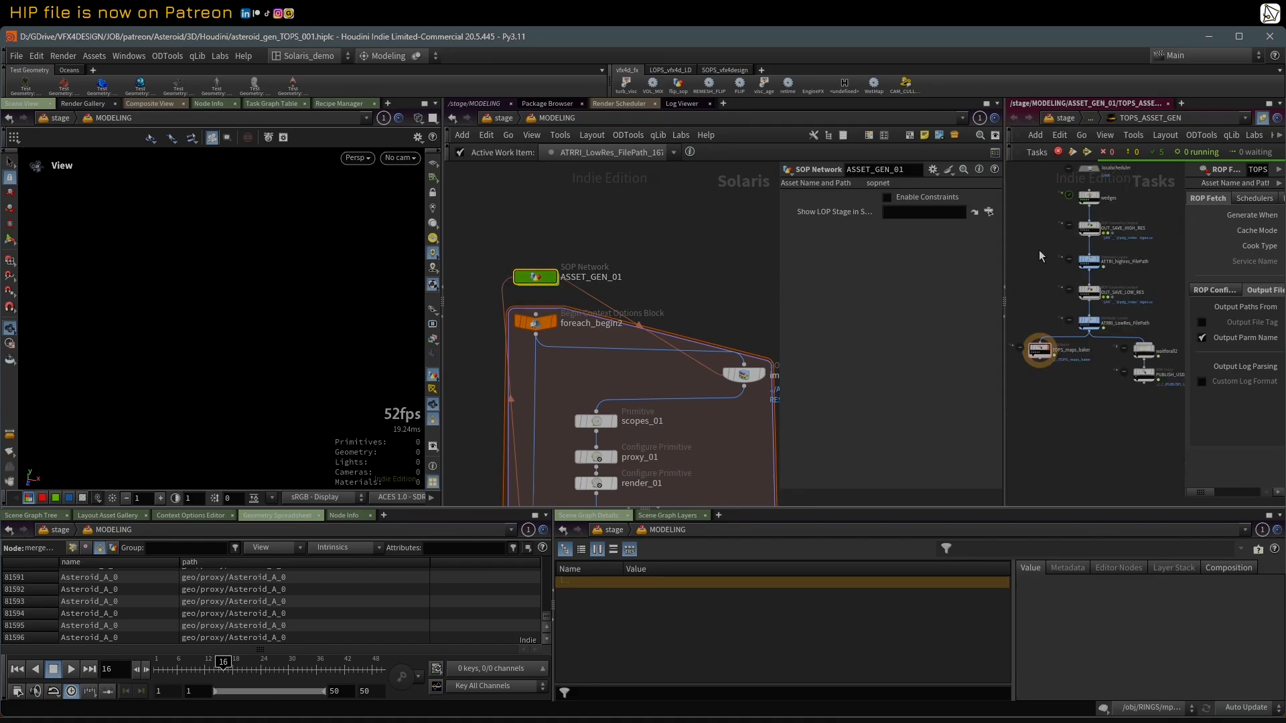
pyautogui.moveTo(1052, 299); pyautogui.dragTo(1028, 260, button='middle')
pyautogui.scroll(2, 1037, 286)
pyautogui.moveTo(1104, 448); pyautogui.dragTo(1070, 446, button='middle')
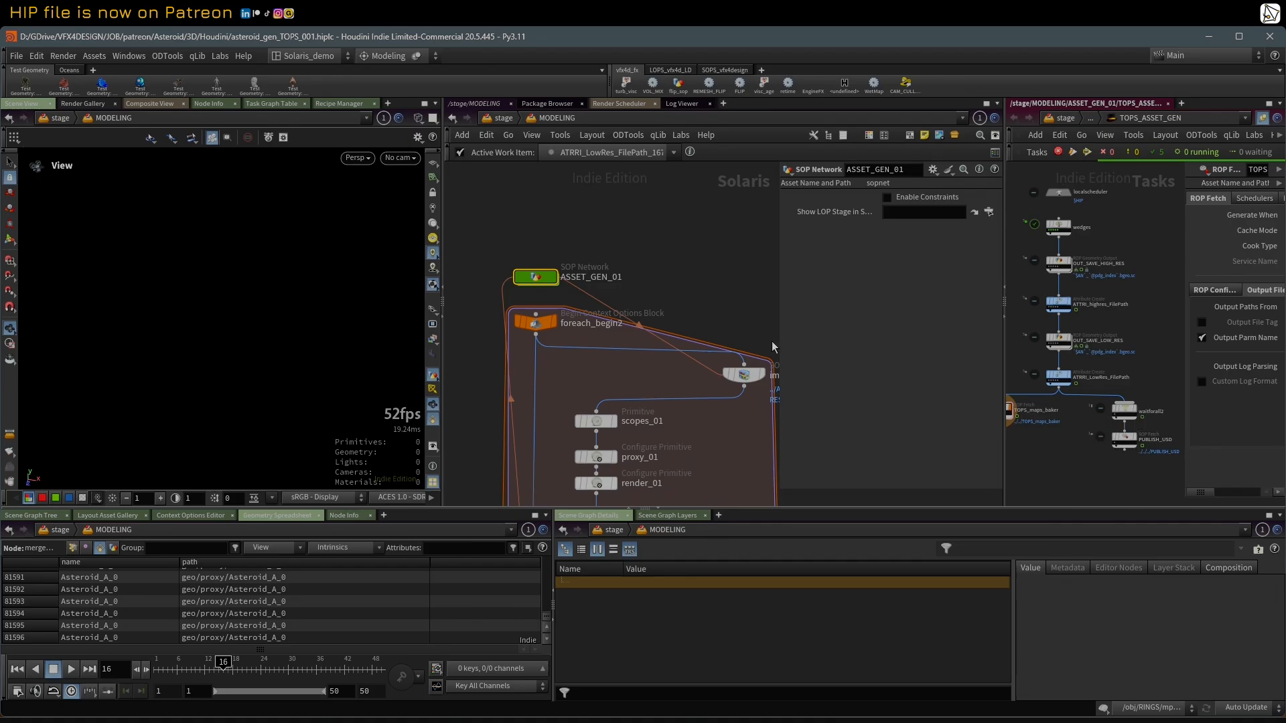
pyautogui.scroll(-5, 724, 356)
pyautogui.moveTo(755, 456); pyautogui.dragTo(693, 290, button='middle')
pyautogui.scroll(1, 628, 366)
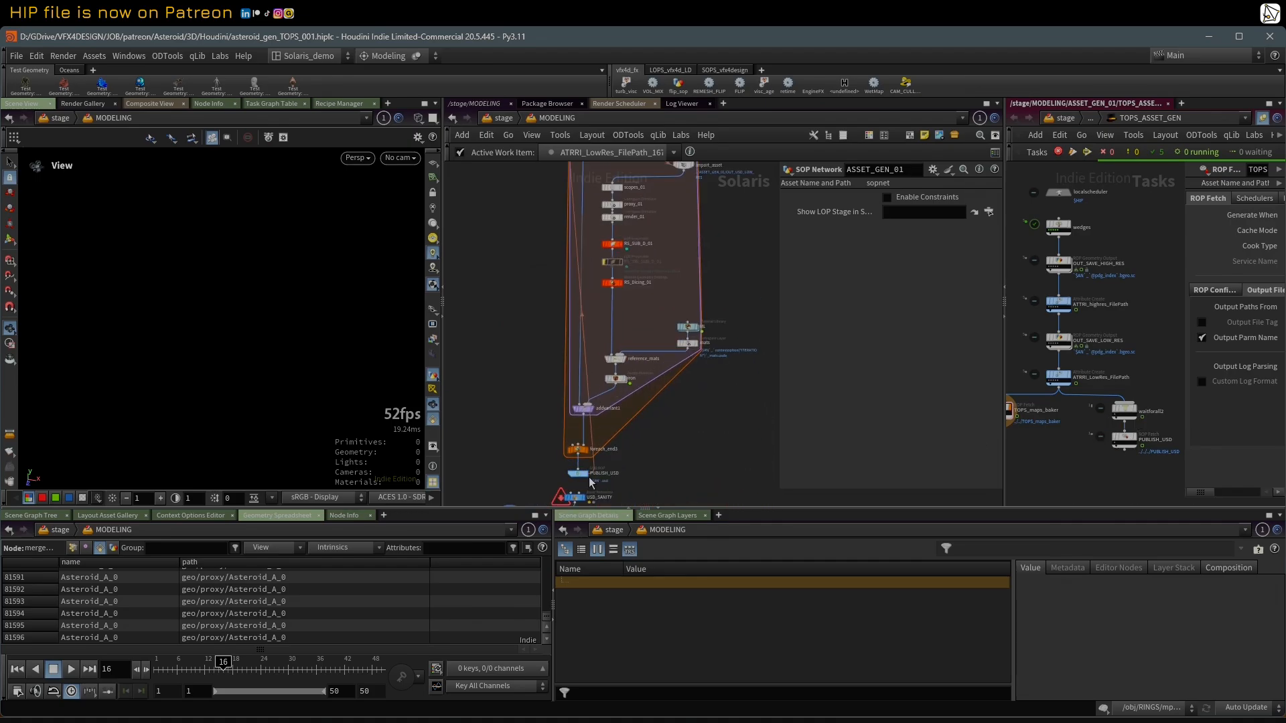
pyautogui.scroll(-1, 626, 501)
pyautogui.moveTo(625, 501); pyautogui.dragTo(625, 449, button='middle')
pyautogui.scroll(1, 596, 435)
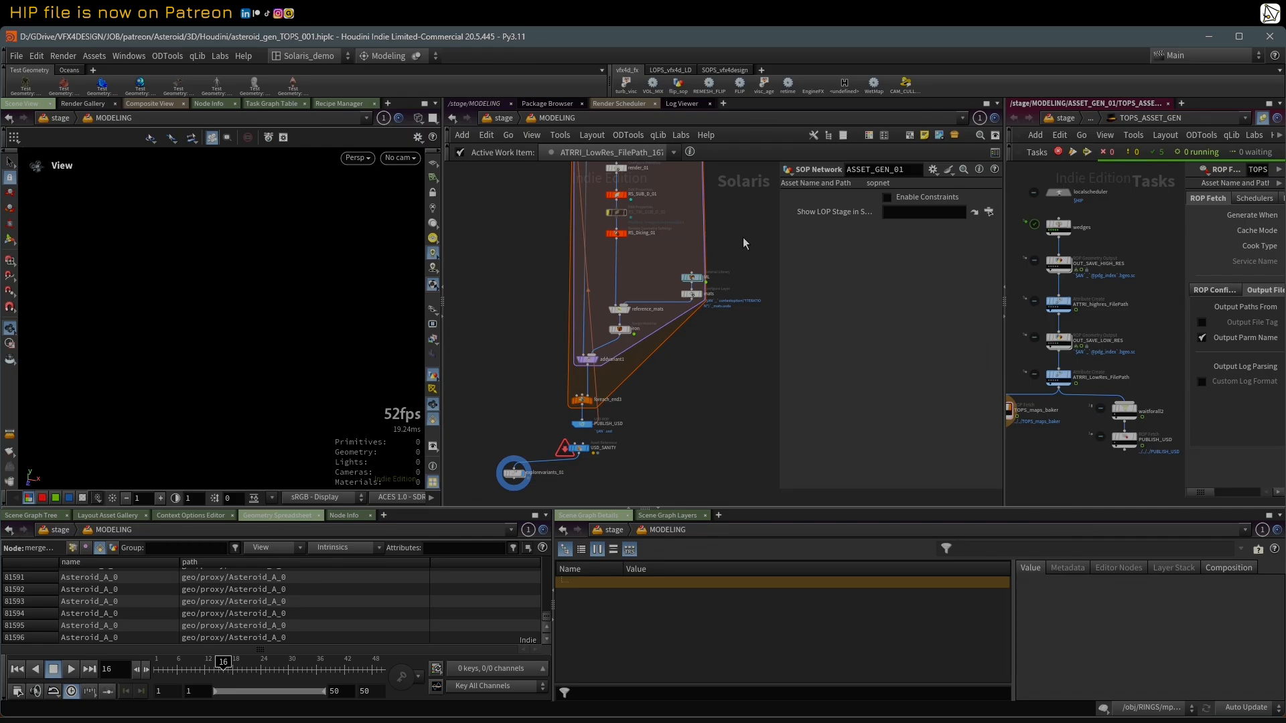
pyautogui.scroll(1, 712, 350)
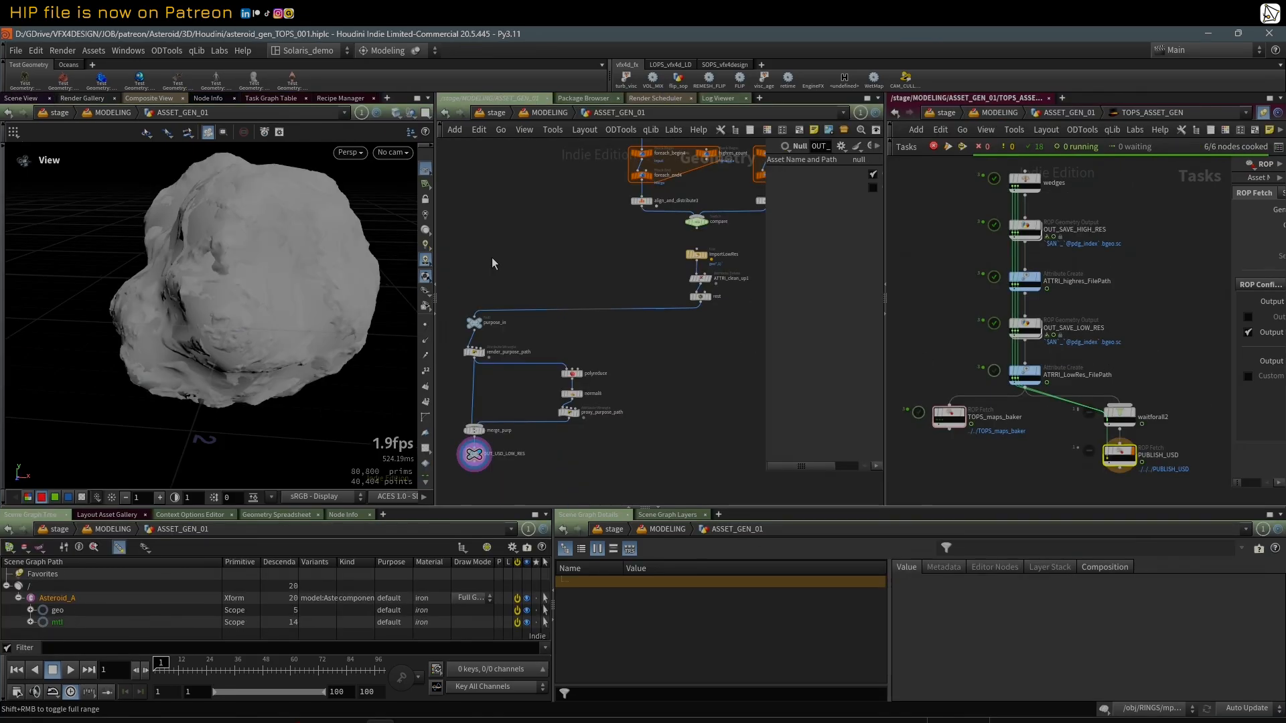
# Step: Examine the asteroid geometry and the cooked TOPs chain in ASSET_GEN_01, from wedges down to waitforall2 and PUBLISH_USD
pyautogui.scroll(-1, 547, 270)
pyautogui.scroll(2, 546, 254)
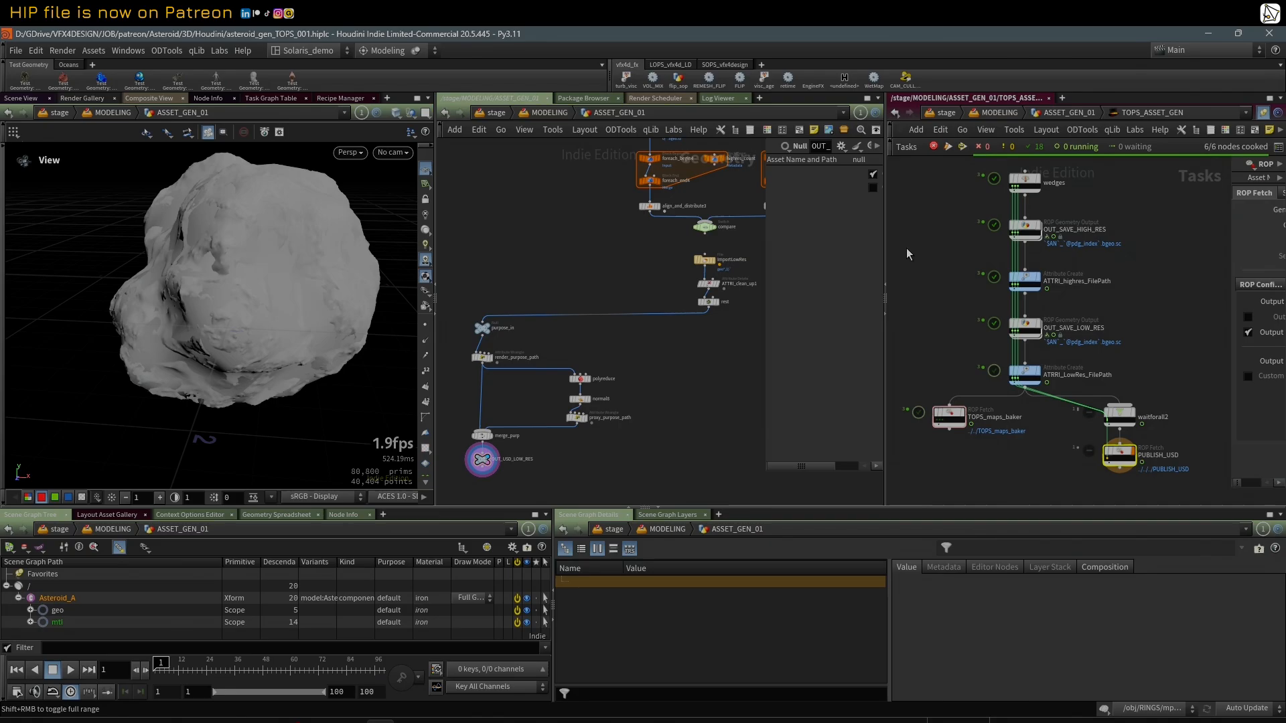
pyautogui.moveTo(962, 212); pyautogui.dragTo(967, 232, button='middle')
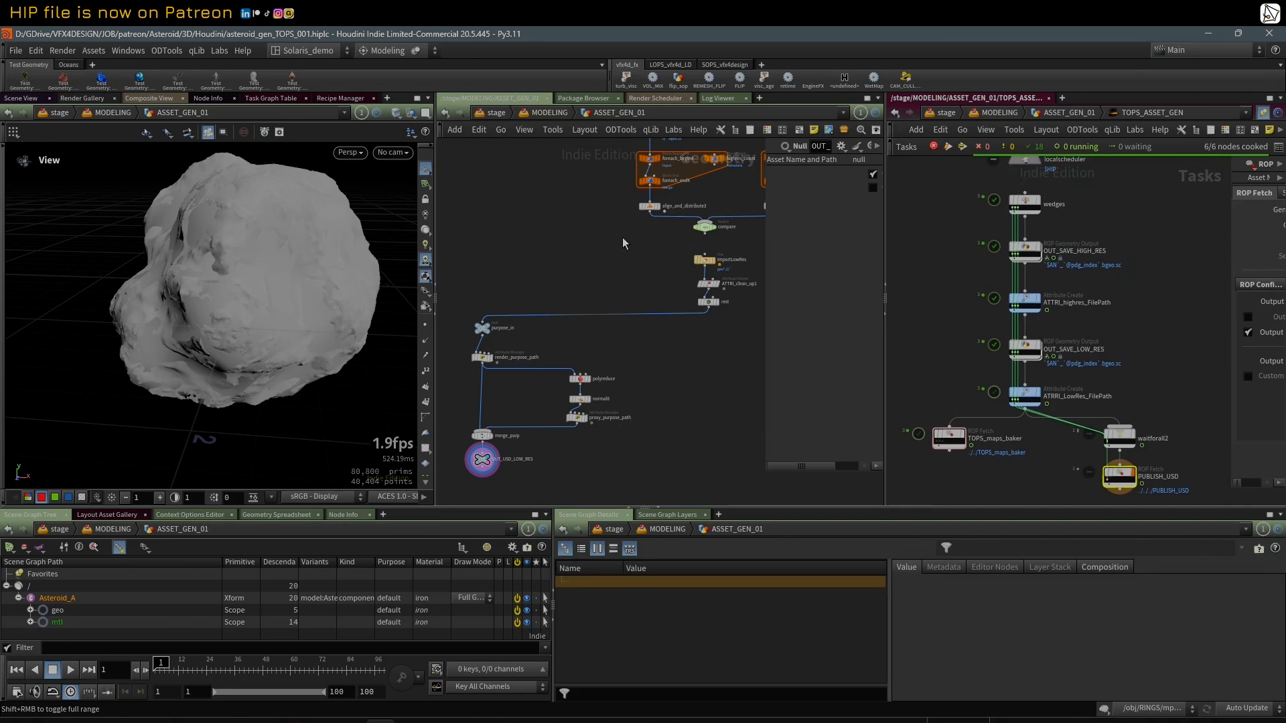
pyautogui.moveTo(321, 229)
pyautogui.mouseDown()
pyautogui.moveTo(283, 231)
pyautogui.moveTo(344, 287)
pyautogui.moveTo(324, 221)
pyautogui.moveTo(348, 235)
pyautogui.moveTo(258, 268)
pyautogui.moveTo(342, 231)
pyautogui.mouseUp()
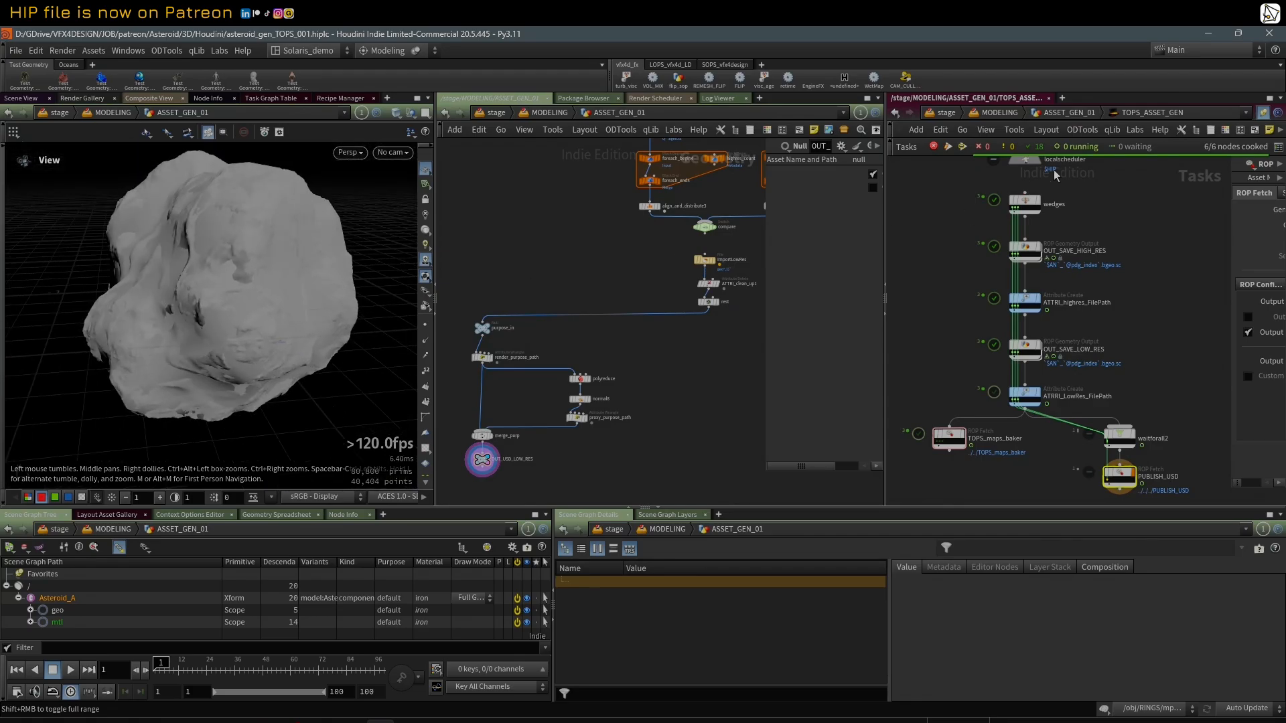
pyautogui.scroll(2, 1011, 211)
pyautogui.scroll(-2, 975, 266)
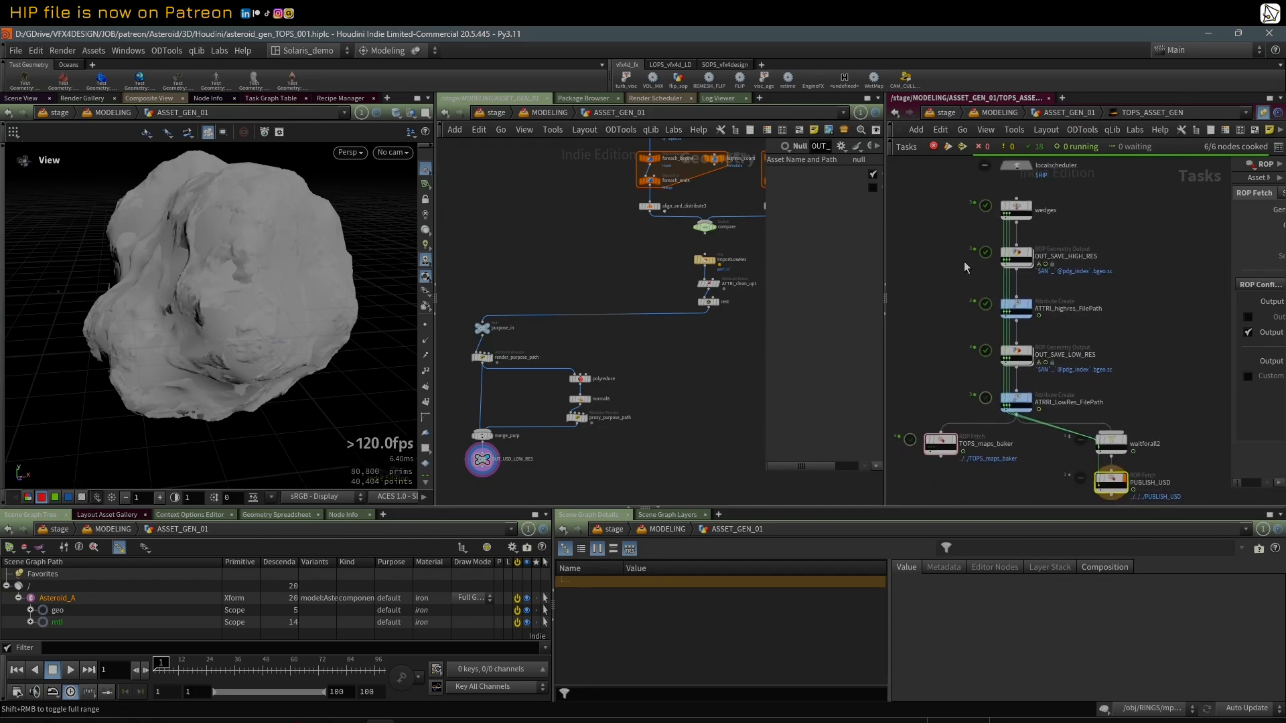
pyautogui.scroll(1, 964, 266)
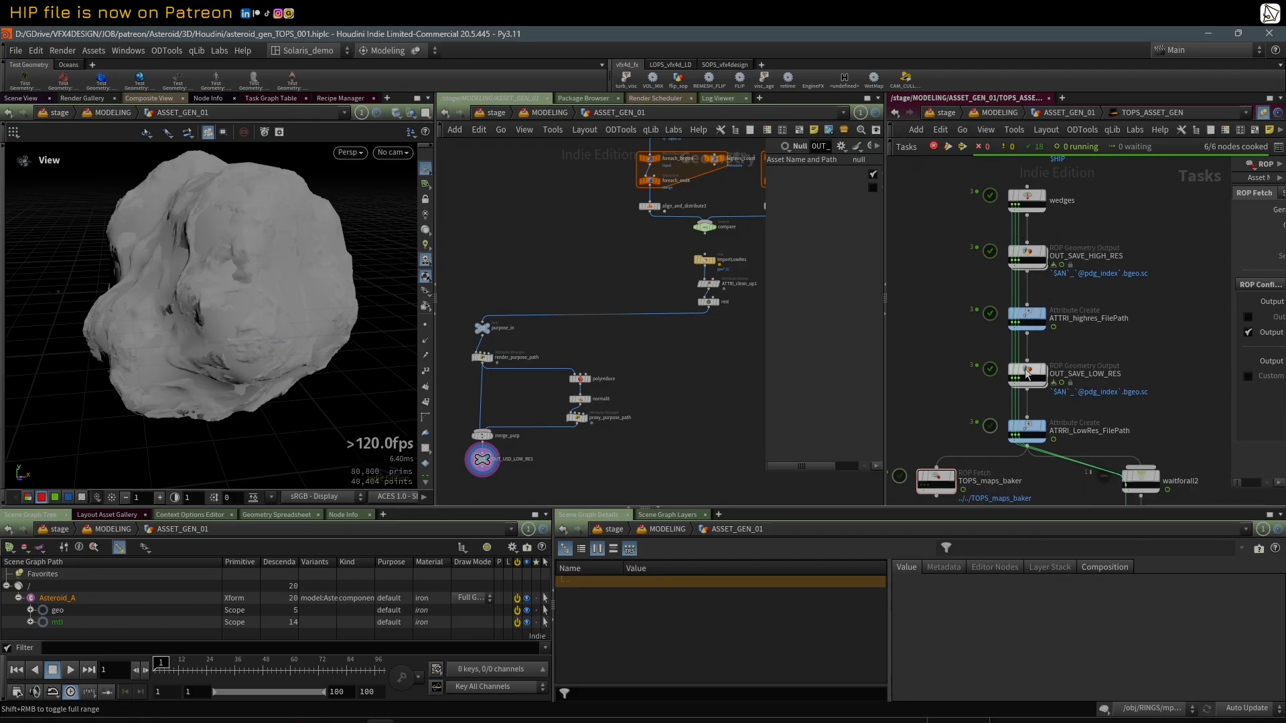
pyautogui.moveTo(947, 437); pyautogui.dragTo(938, 408, button='middle')
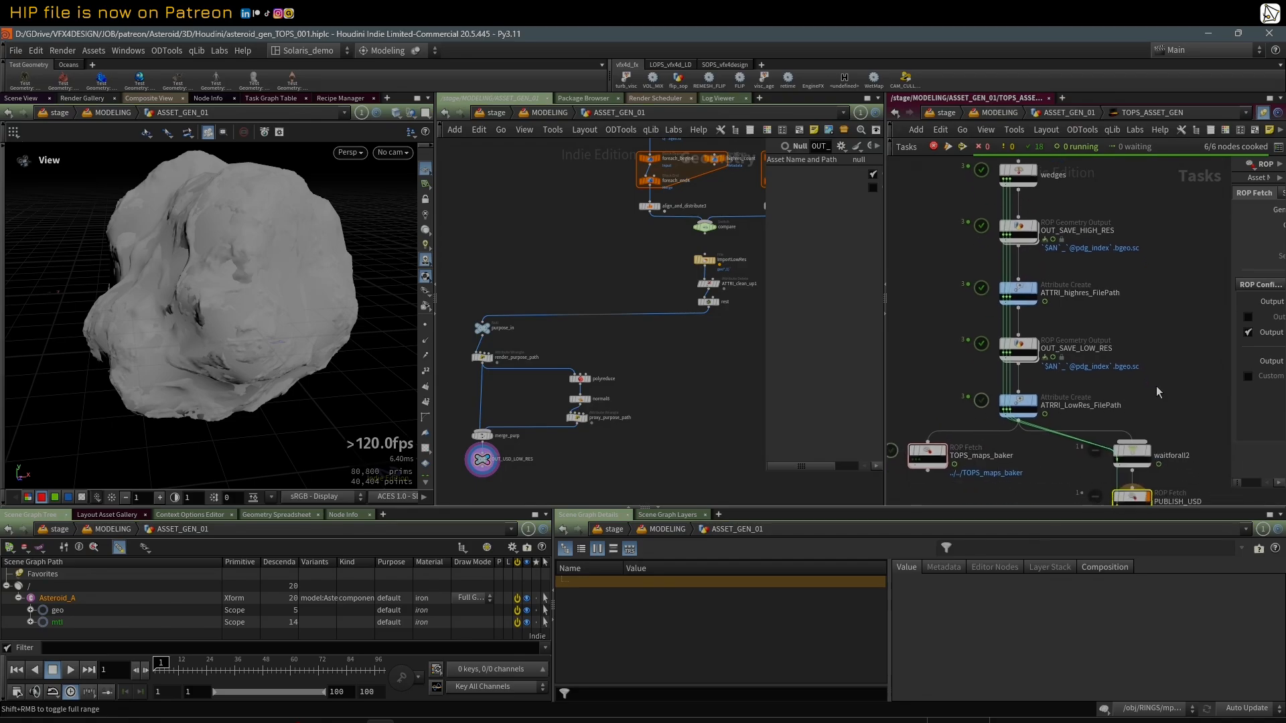
pyautogui.moveTo(1156, 389); pyautogui.dragTo(1135, 331, button='middle')
pyautogui.scroll(-1, 1134, 331)
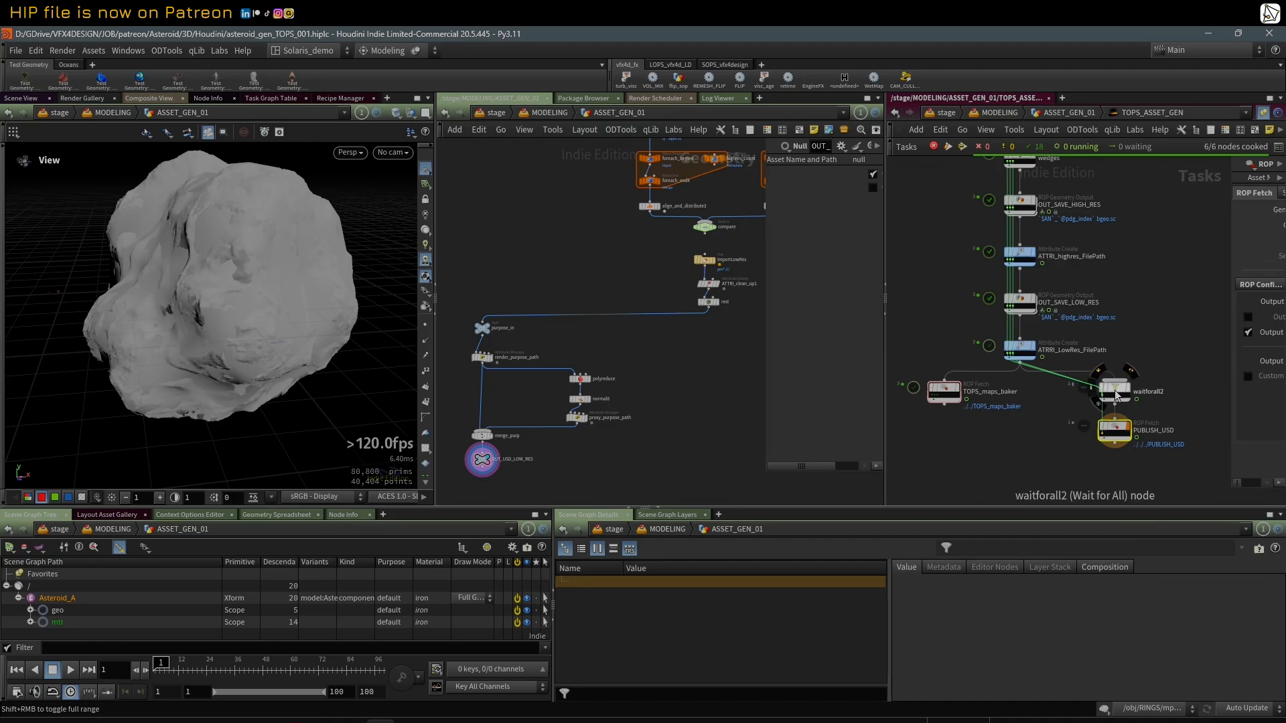
pyautogui.moveTo(1122, 428)
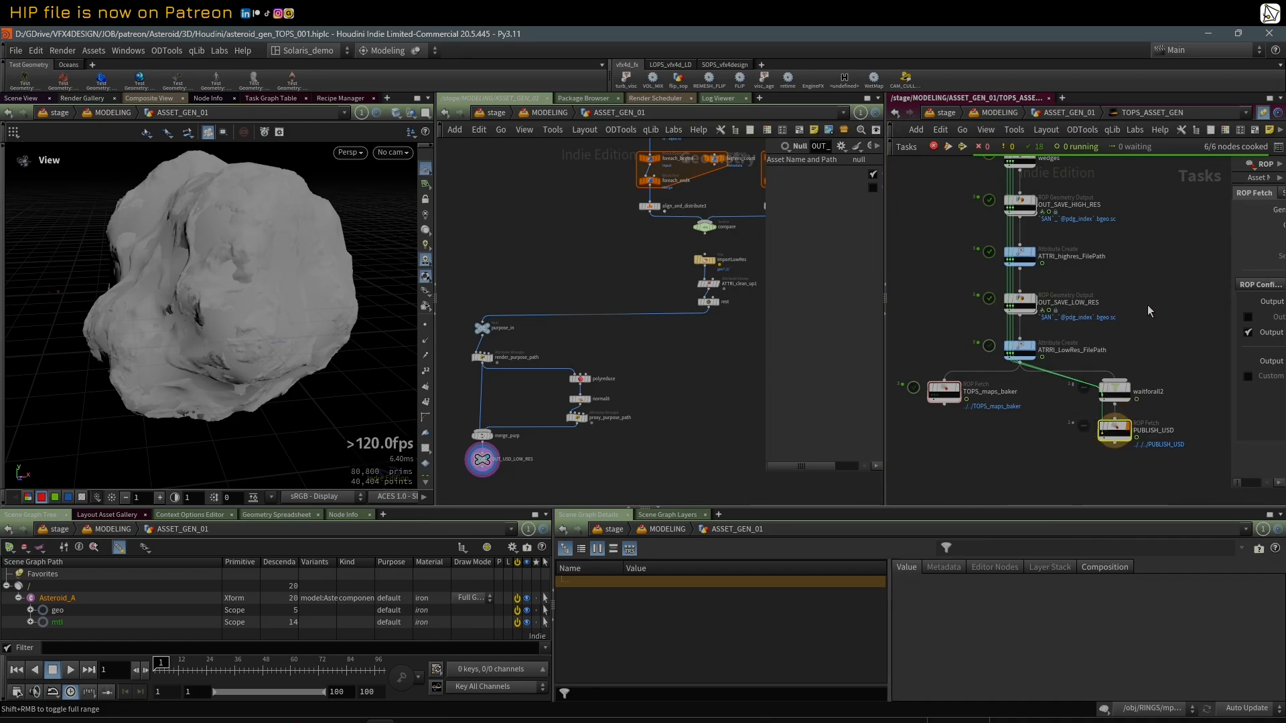
# Step: Select the TOPS_maps_baker, waitforall2 and PUBLISH_USD nodes together to inspect both task branches, and clear the selection
pyautogui.moveTo(1159, 464); pyautogui.dragTo(915, 375)
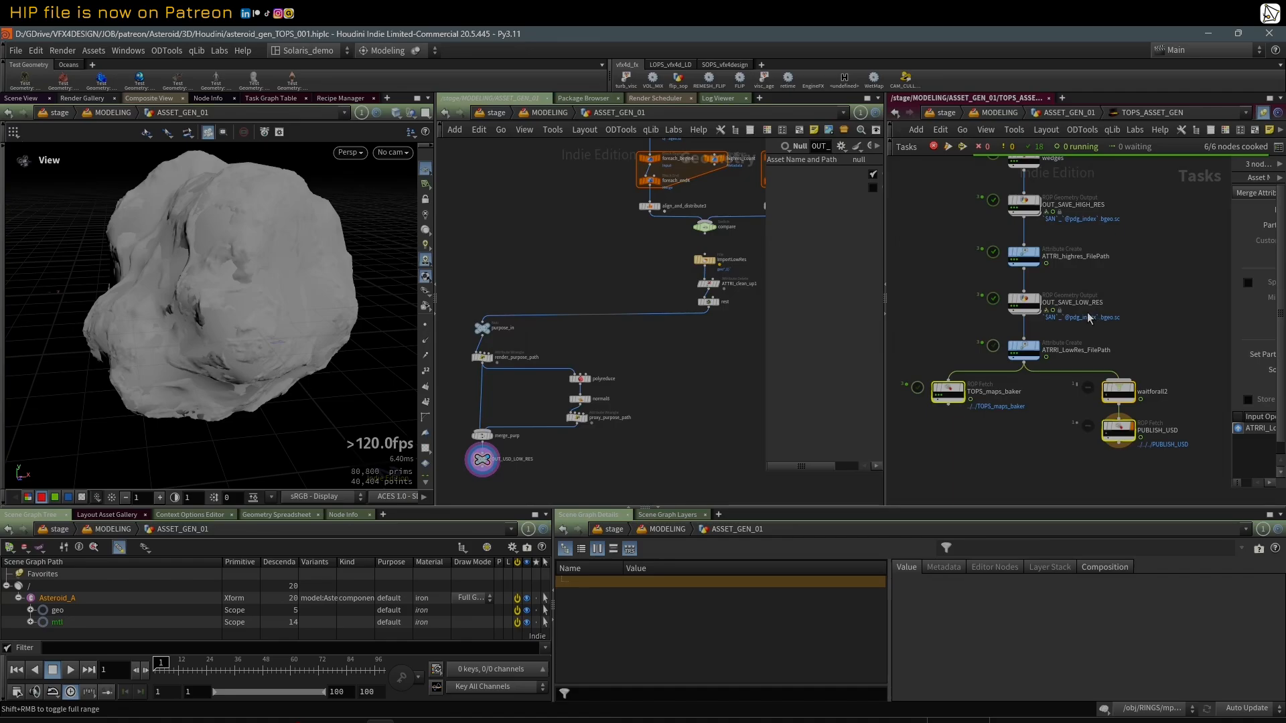
pyautogui.scroll(2, 1139, 281)
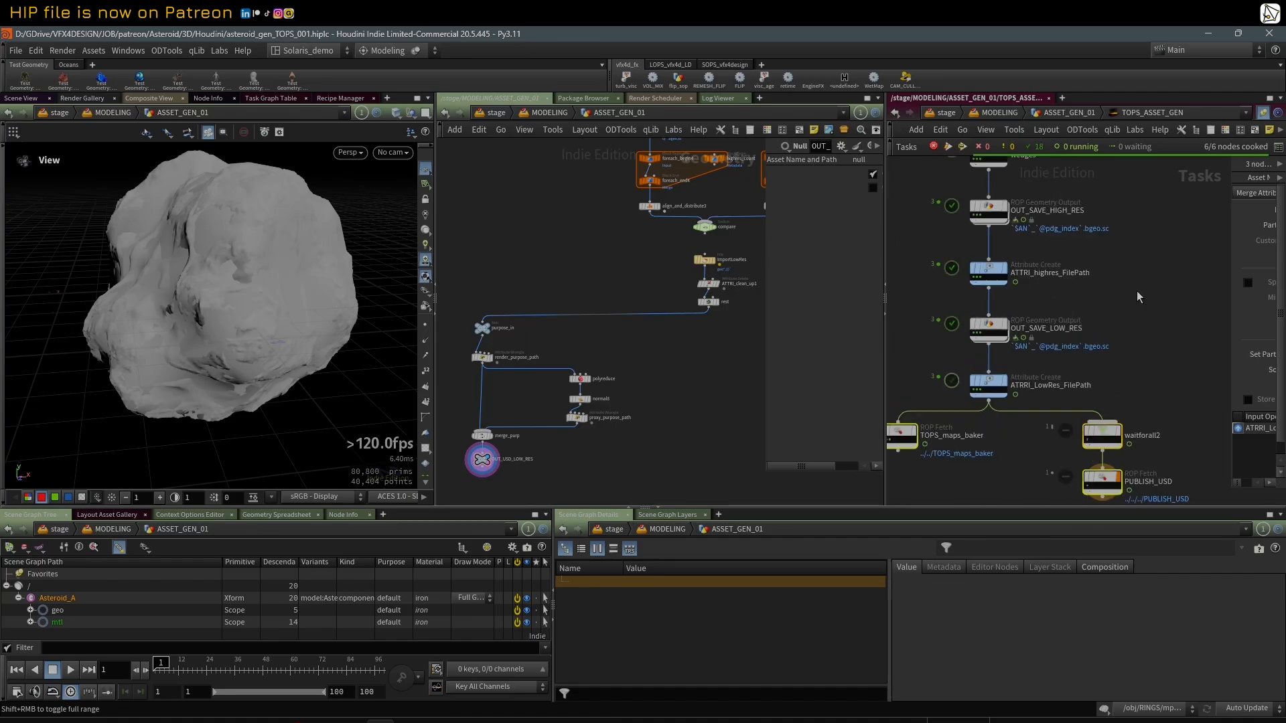
pyautogui.scroll(-2, 1136, 291)
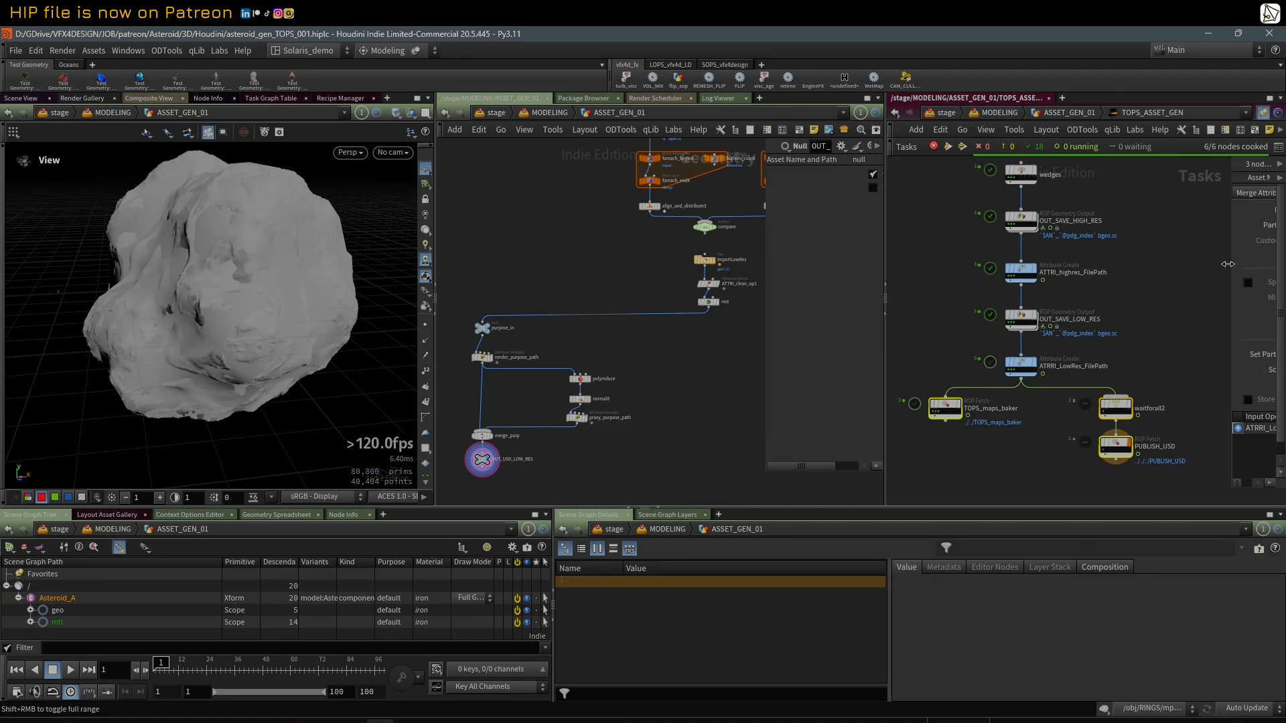
pyautogui.click(1148, 275)
# Step: Select the ImportLowRes file node below the compare switch and widen the parameter area to show its full settings
pyautogui.moveTo(599, 262)
pyautogui.mouseDown(button='middle')
pyautogui.moveTo(618, 257)
pyautogui.moveTo(601, 280)
pyautogui.mouseUp(button='middle')
pyautogui.scroll(-3, 699, 270)
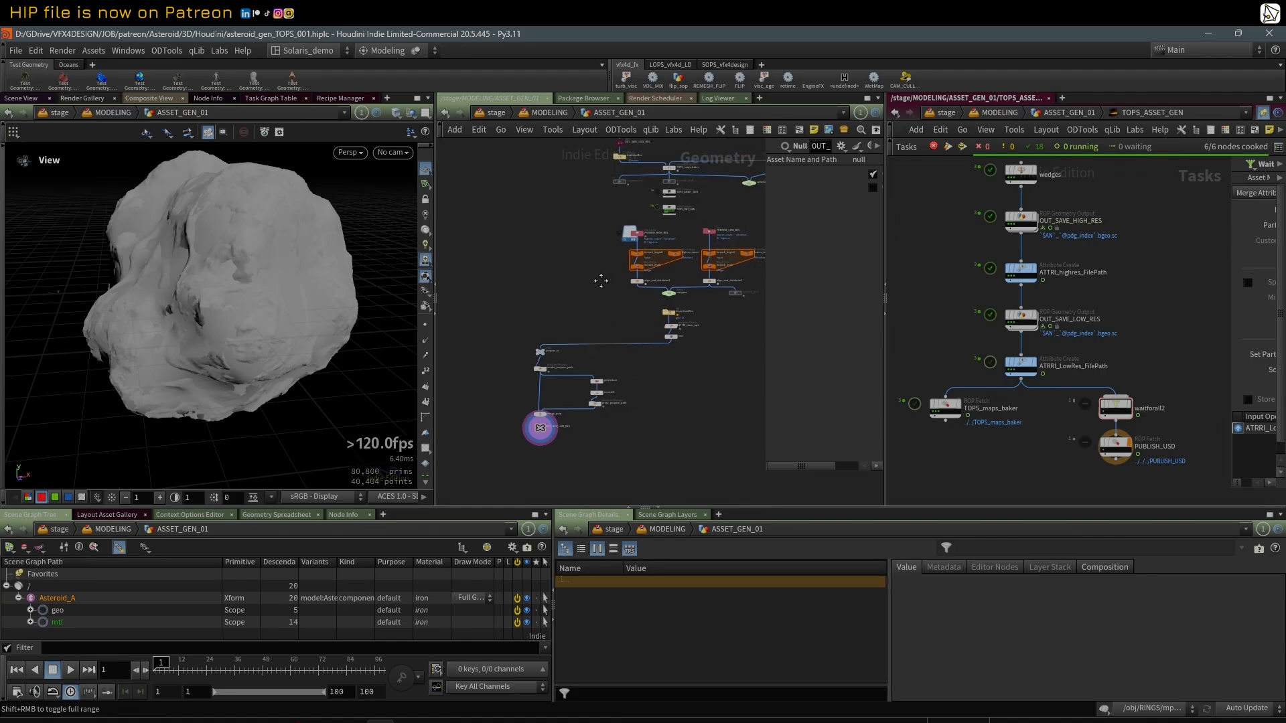
pyautogui.scroll(2, 635, 330)
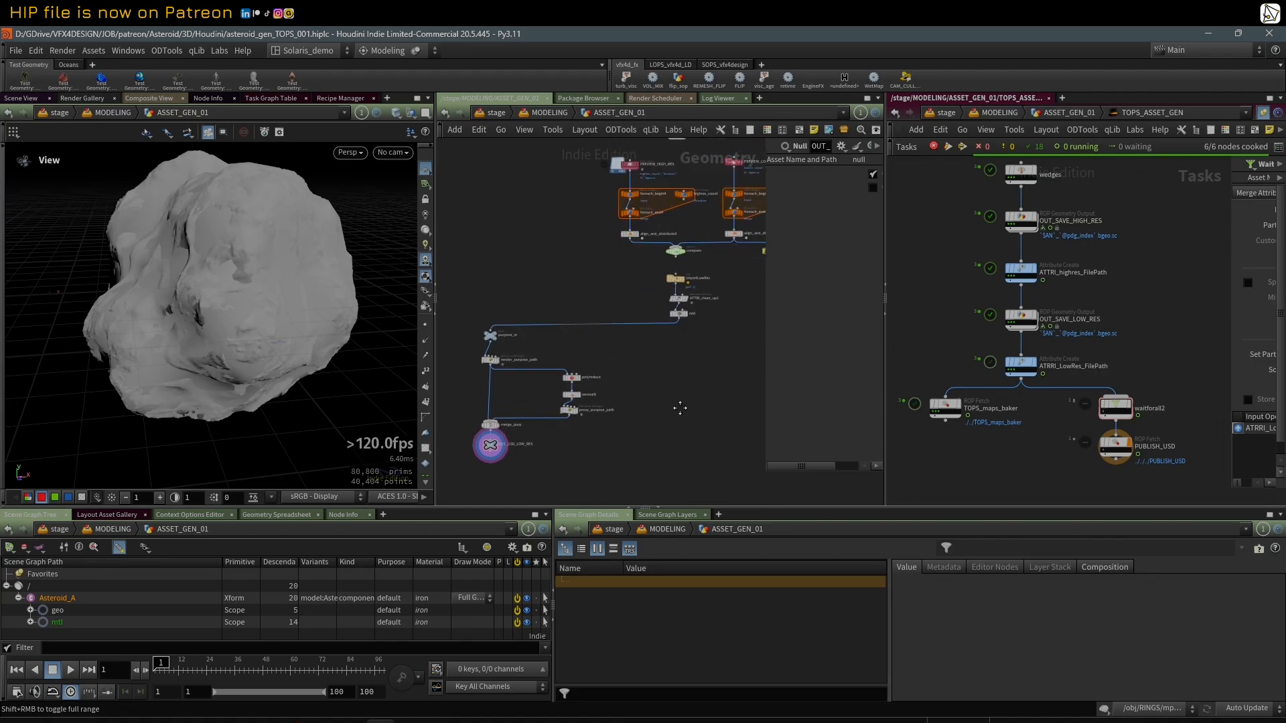
pyautogui.scroll(2, 678, 407)
pyautogui.click(694, 233)
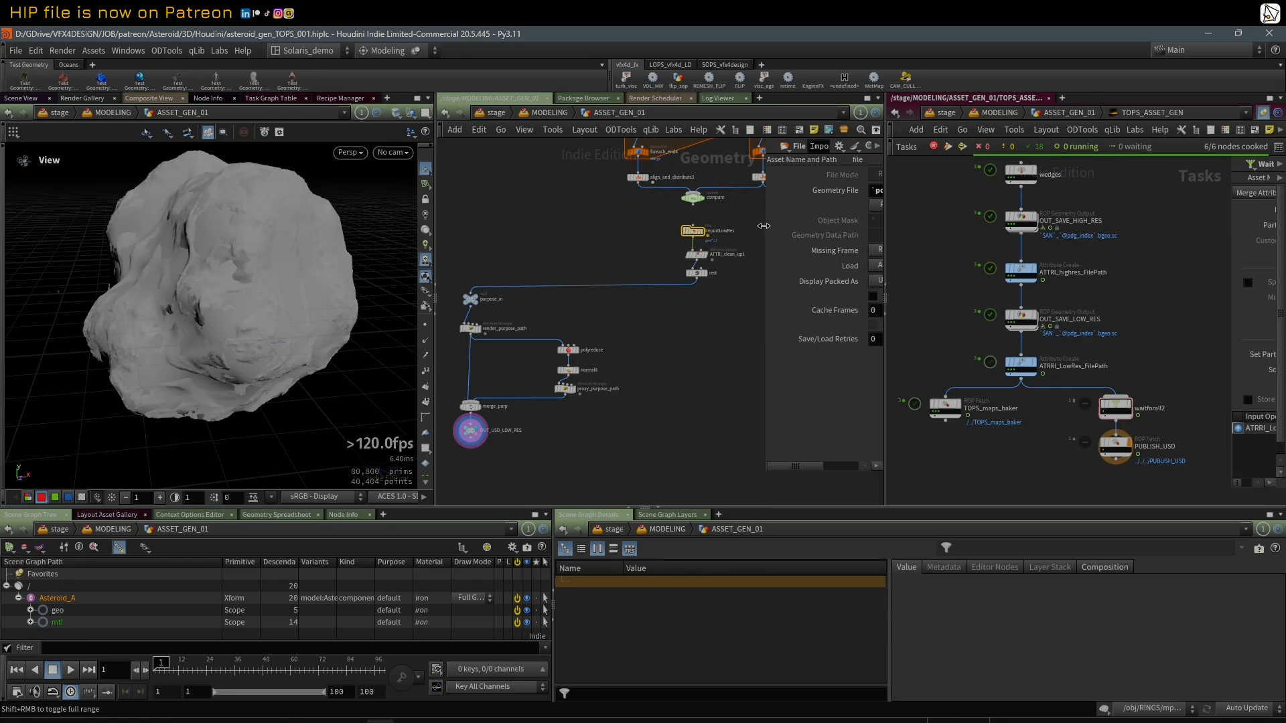
pyautogui.moveTo(764, 226); pyautogui.dragTo(438, 226)
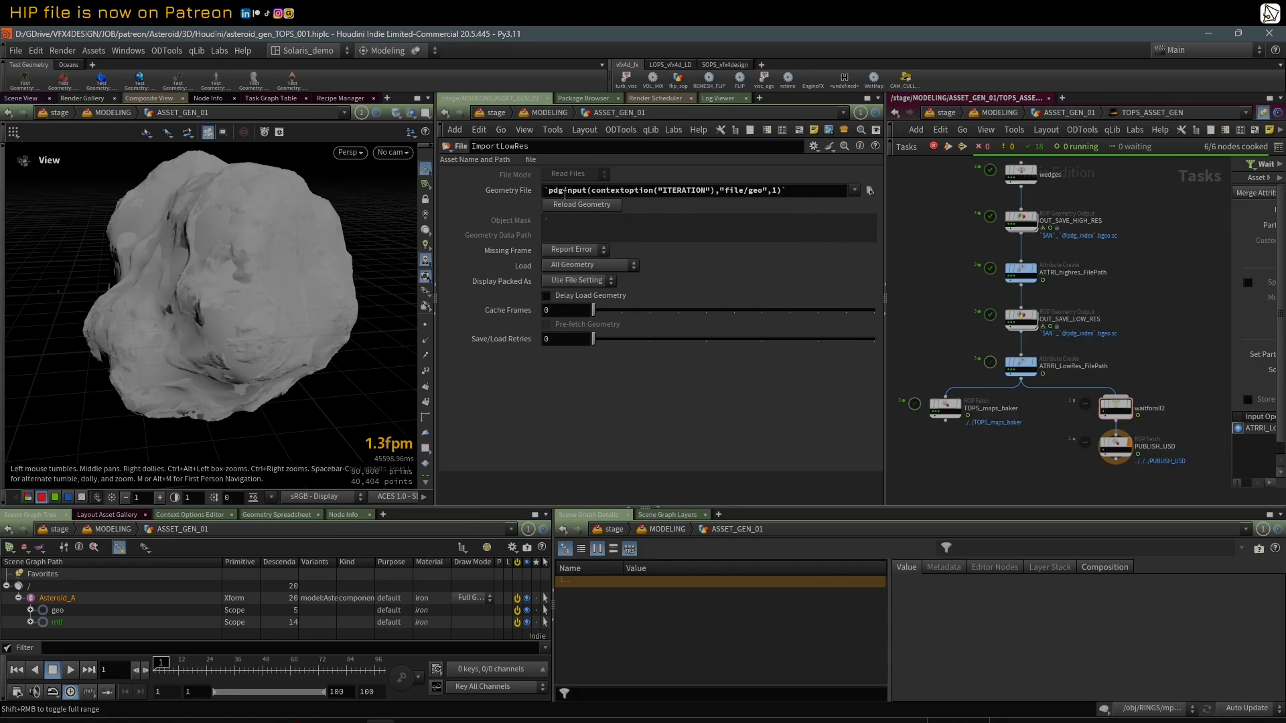
# Step: Examine ImportLowRes's Geometry File as a resolved path, checking the Asteroid_A file name, and return to the pdginput expression
pyautogui.doubleClick(661, 191)
pyautogui.click(521, 192)
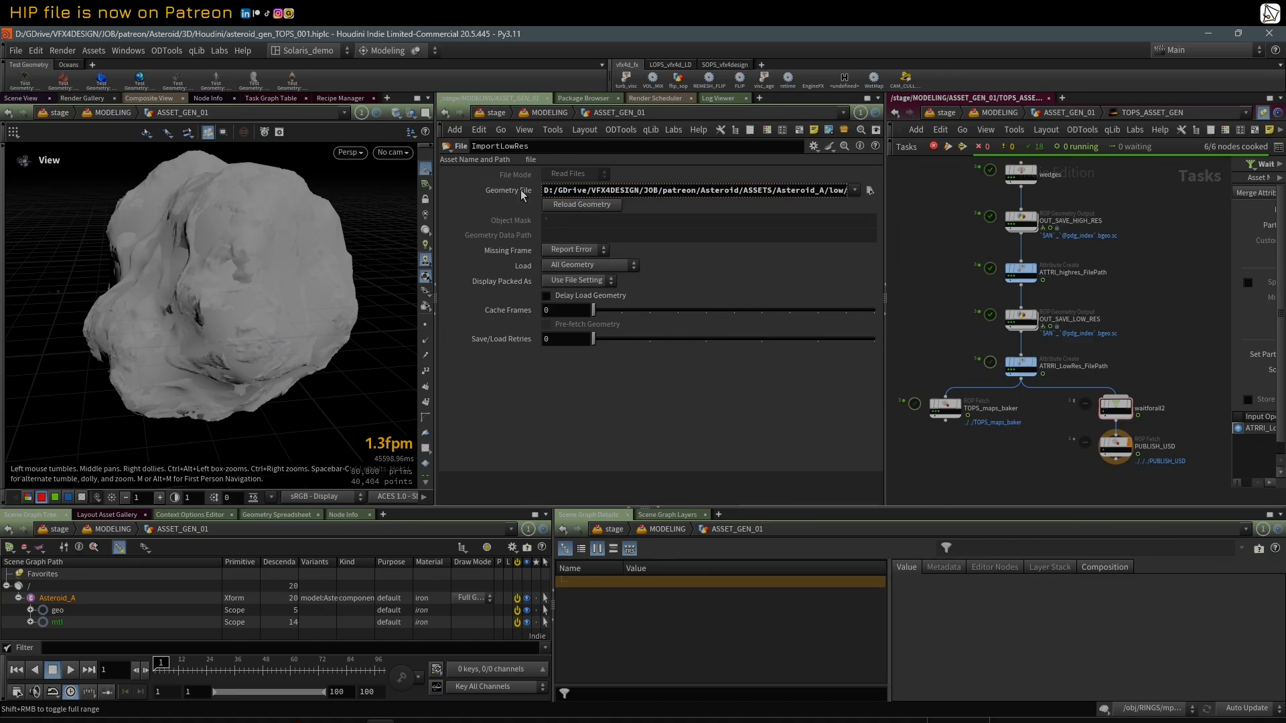
pyautogui.moveTo(589, 190); pyautogui.dragTo(858, 206)
pyautogui.click(807, 191)
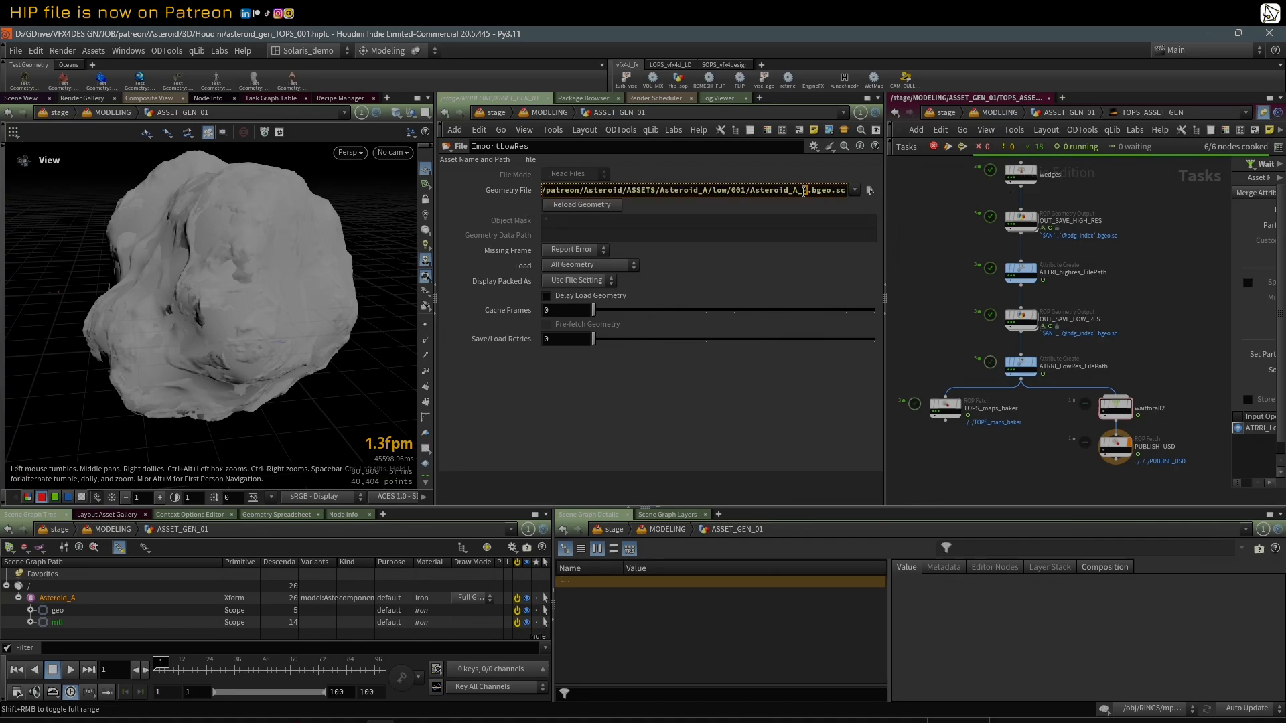
pyautogui.click(516, 192)
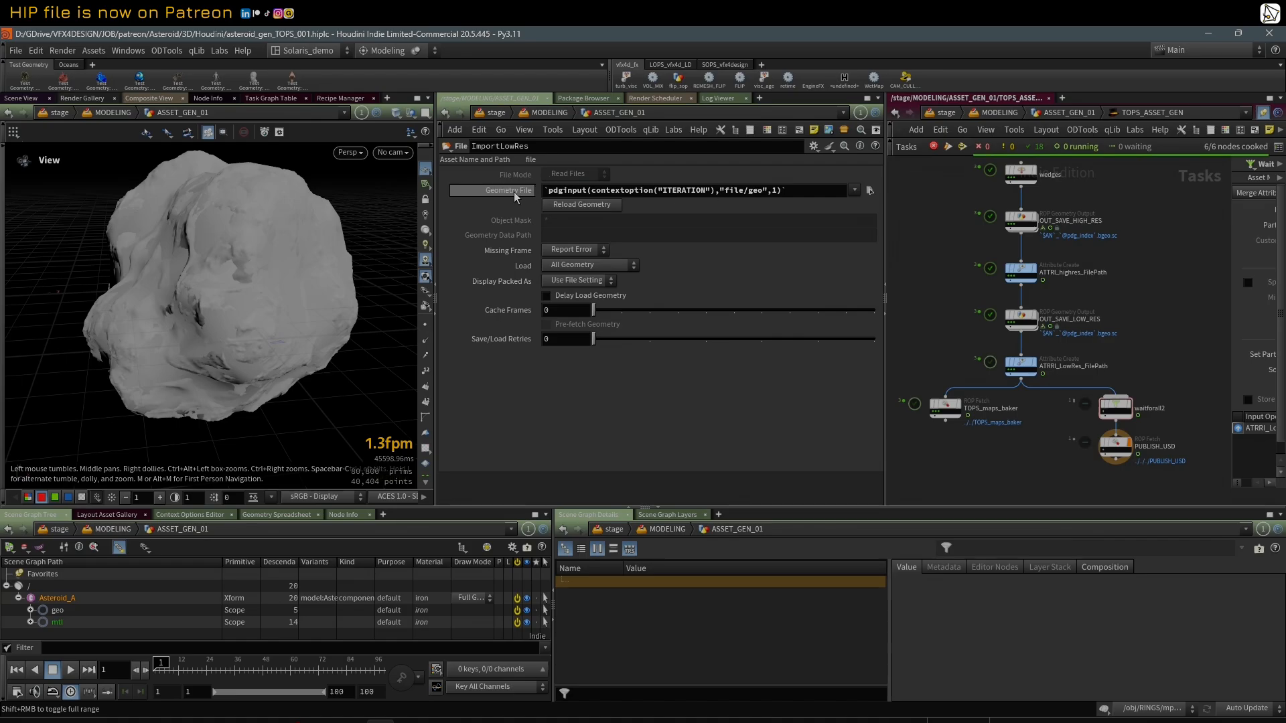
# Step: Narrow the parameter area to reveal the chain below ImportLowRes and rename the ATTRI_clean_up1 node as ATTRI_clean_up_03
pyautogui.moveTo(437, 201); pyautogui.dragTo(571, 204)
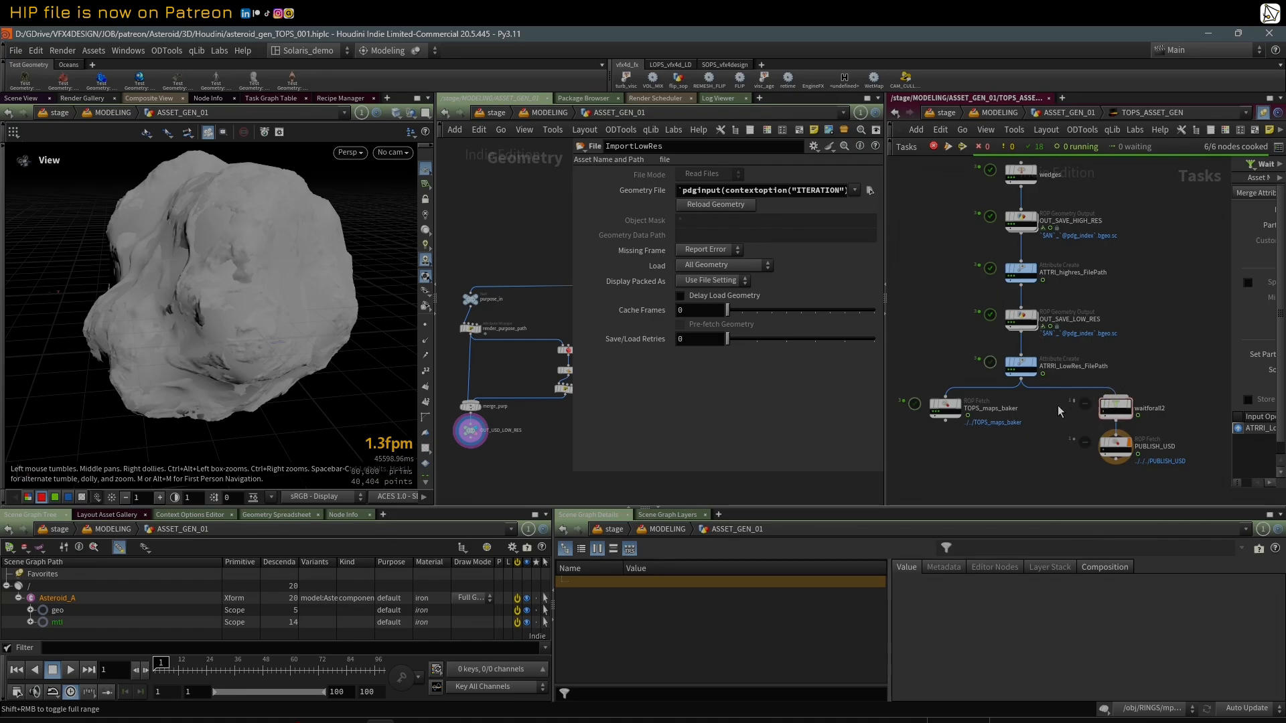
pyautogui.scroll(2, 1099, 468)
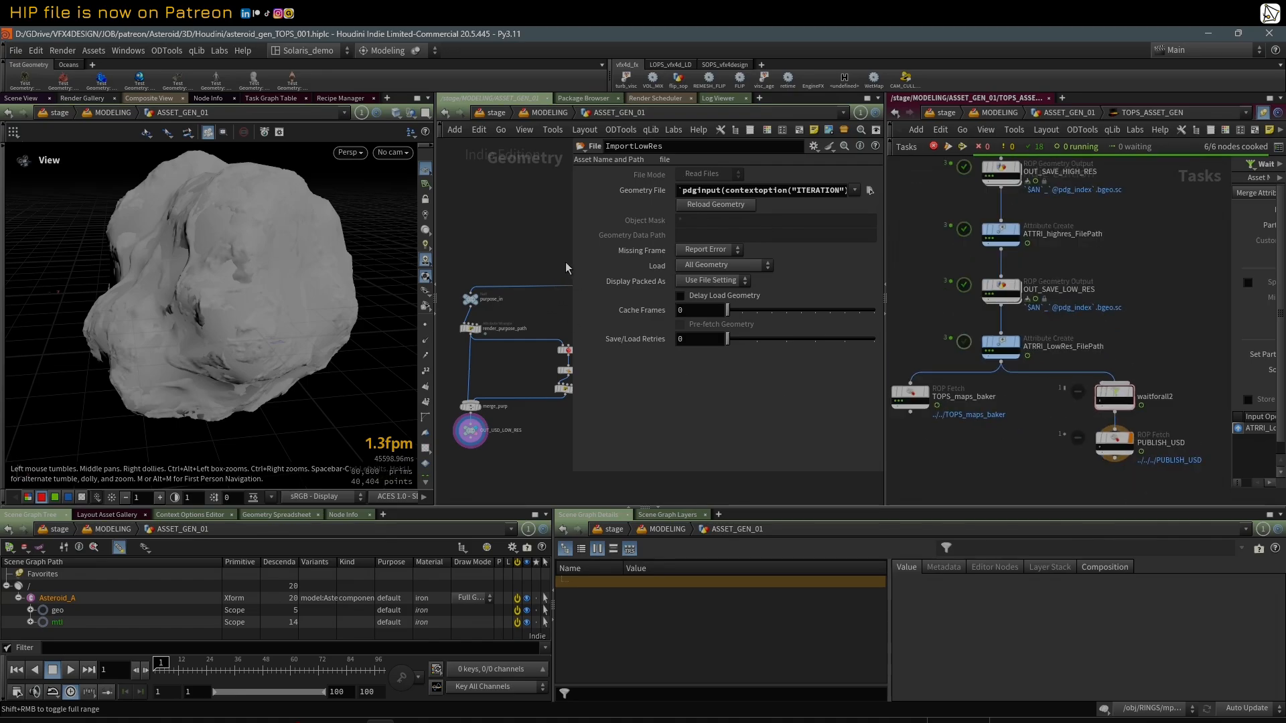
pyautogui.moveTo(572, 261); pyautogui.dragTo(629, 261)
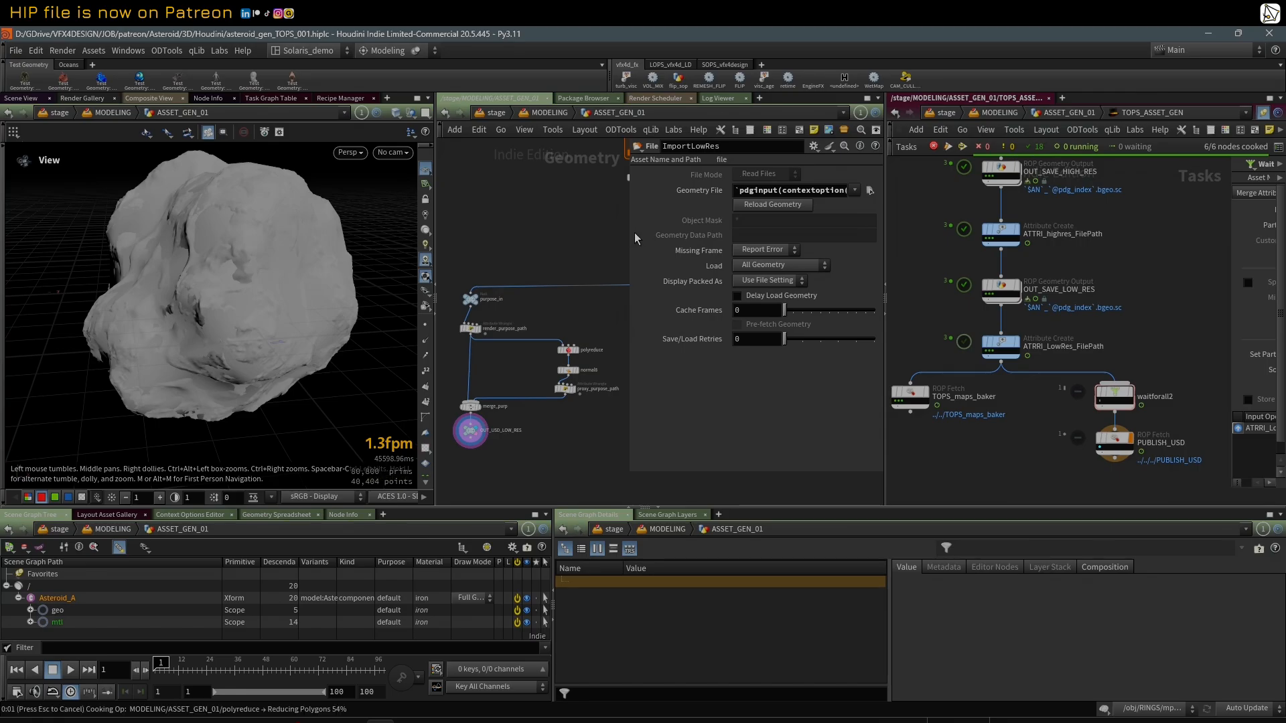
pyautogui.moveTo(626, 232); pyautogui.dragTo(689, 234)
pyautogui.scroll(-2, 664, 235)
pyautogui.moveTo(664, 235); pyautogui.dragTo(596, 237, button='middle')
pyautogui.scroll(3, 609, 251)
pyautogui.click(626, 247)
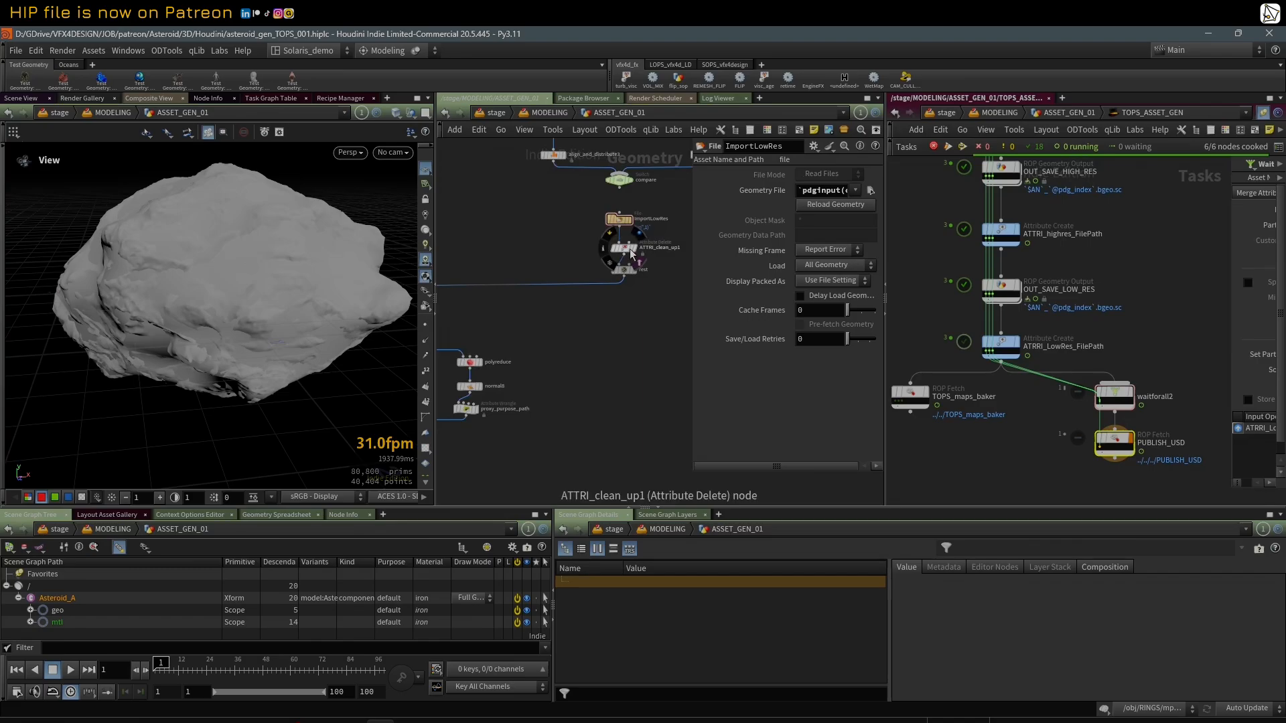
pyautogui.moveTo(659, 263); pyautogui.dragTo(634, 273, button='middle')
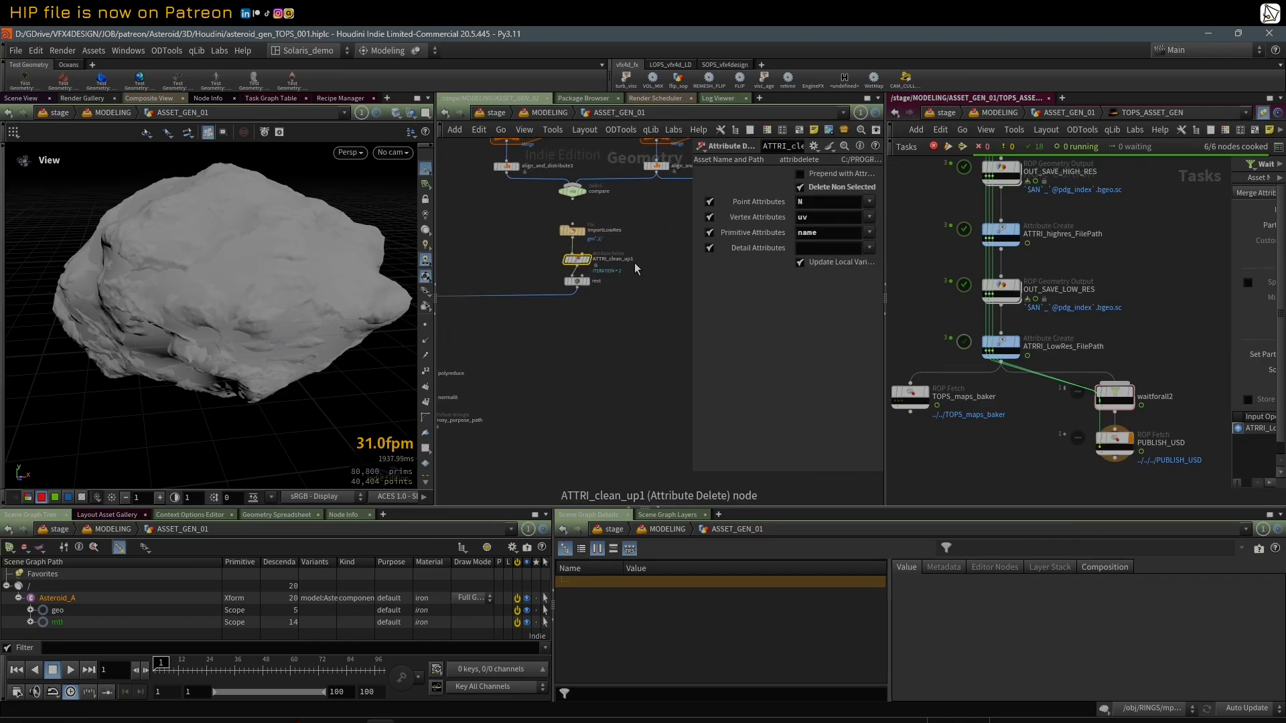
pyautogui.doubleClick(639, 265)
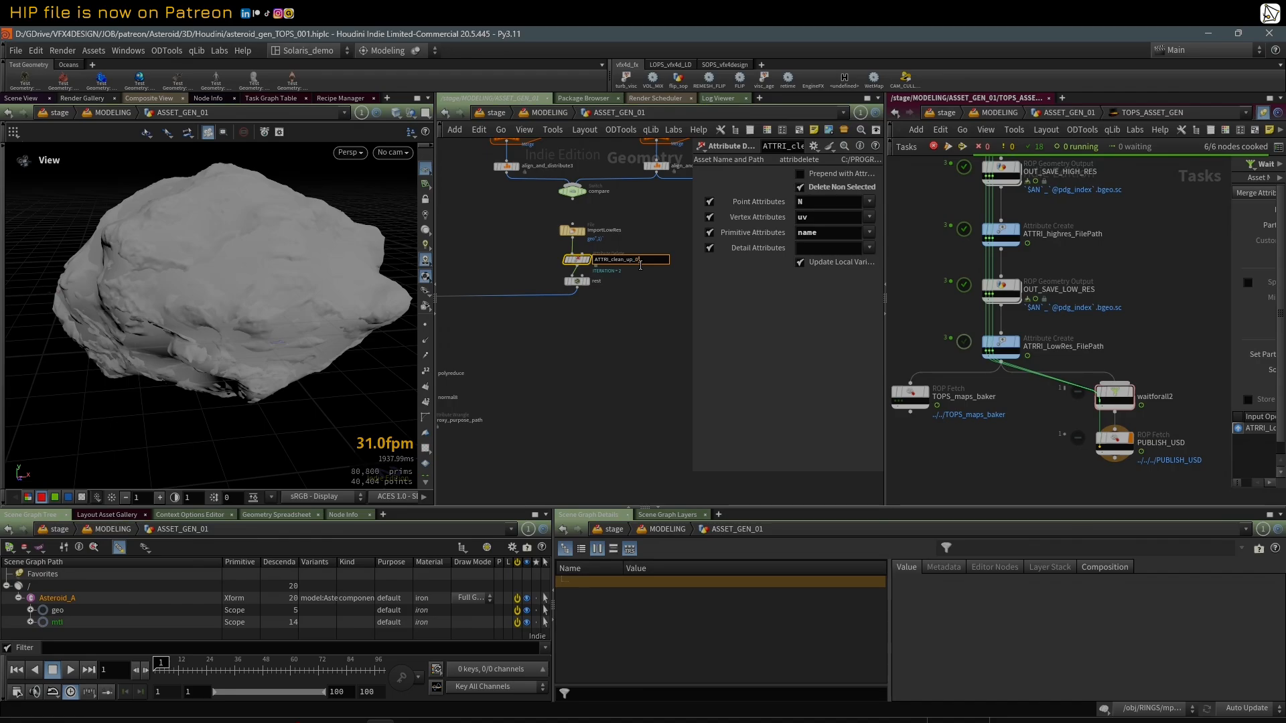
pyautogui.press('BackSpace')
pyautogui.write('3')
pyautogui.press('Return')
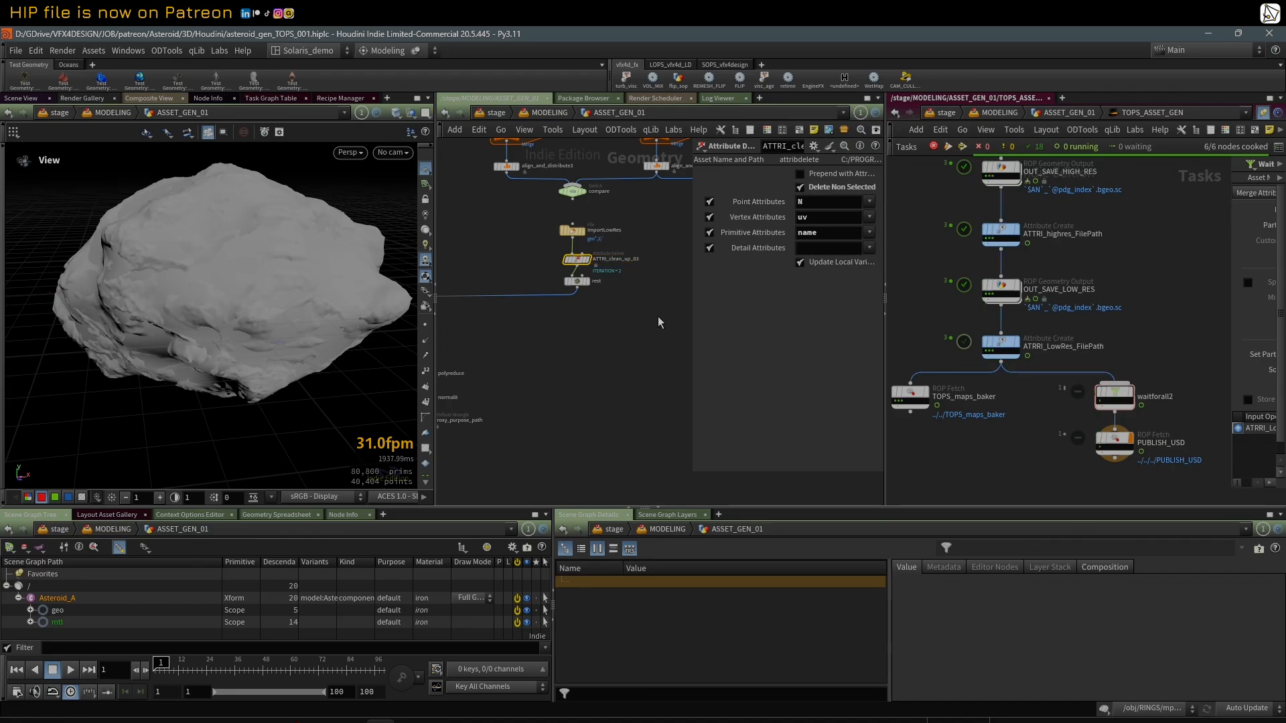
# Step: Select the rest node and check the geometry information of ATTRI_clean_up_03 above it
pyautogui.moveTo(527, 261); pyautogui.dragTo(653, 293, button='middle')
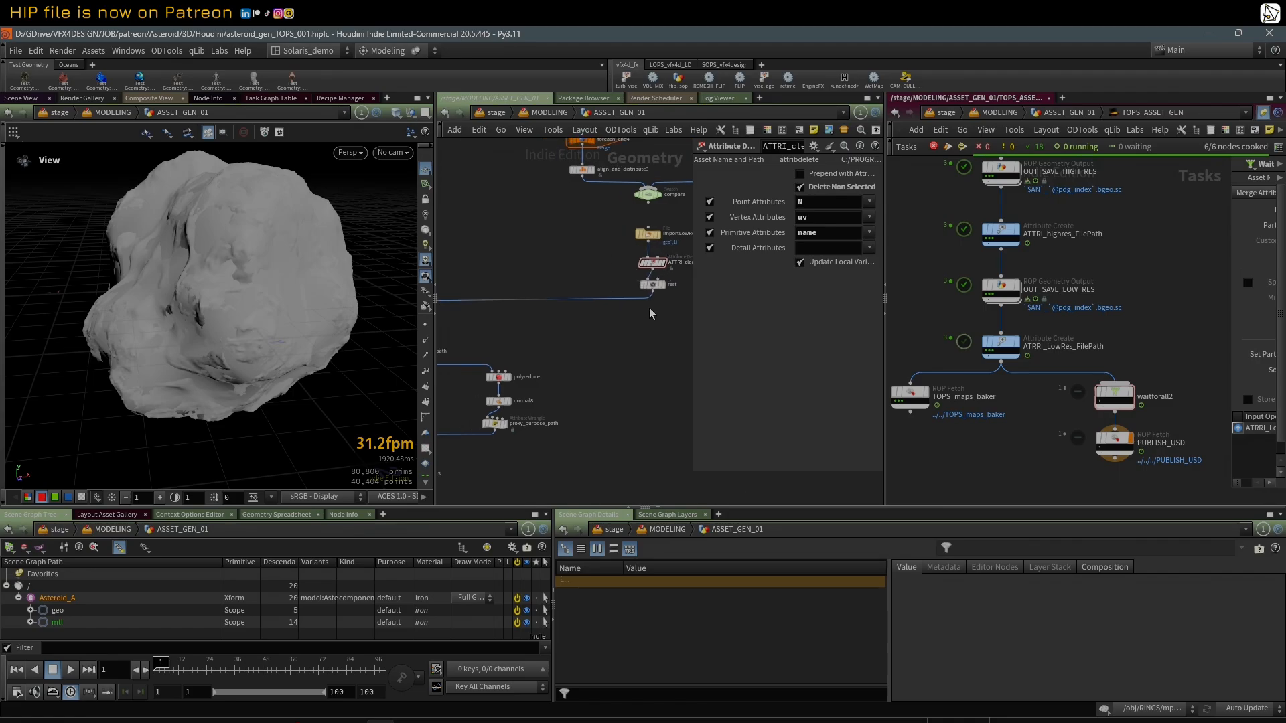
pyautogui.click(655, 293)
pyautogui.middleClick(654, 267)
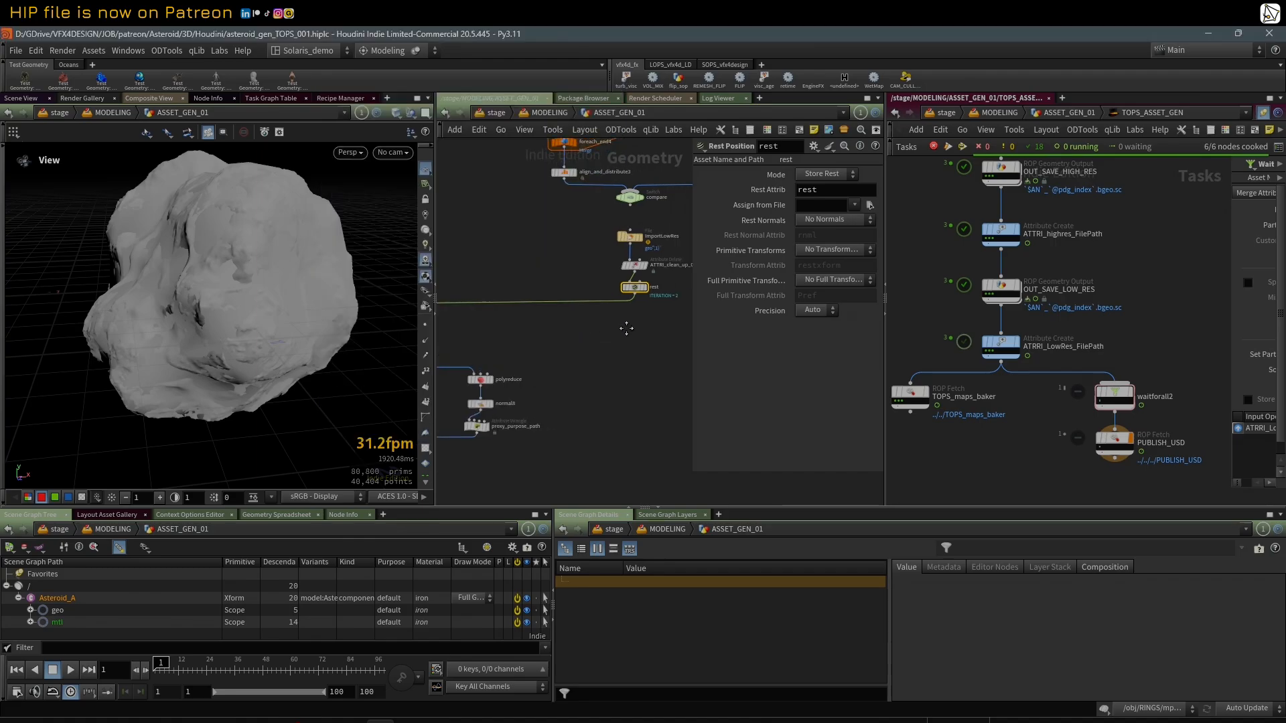
# Step: Add a Group Delete node and insert it between ATTRI_clean_up_03 and rest
pyautogui.press('Tab')
pyautogui.write('dele')
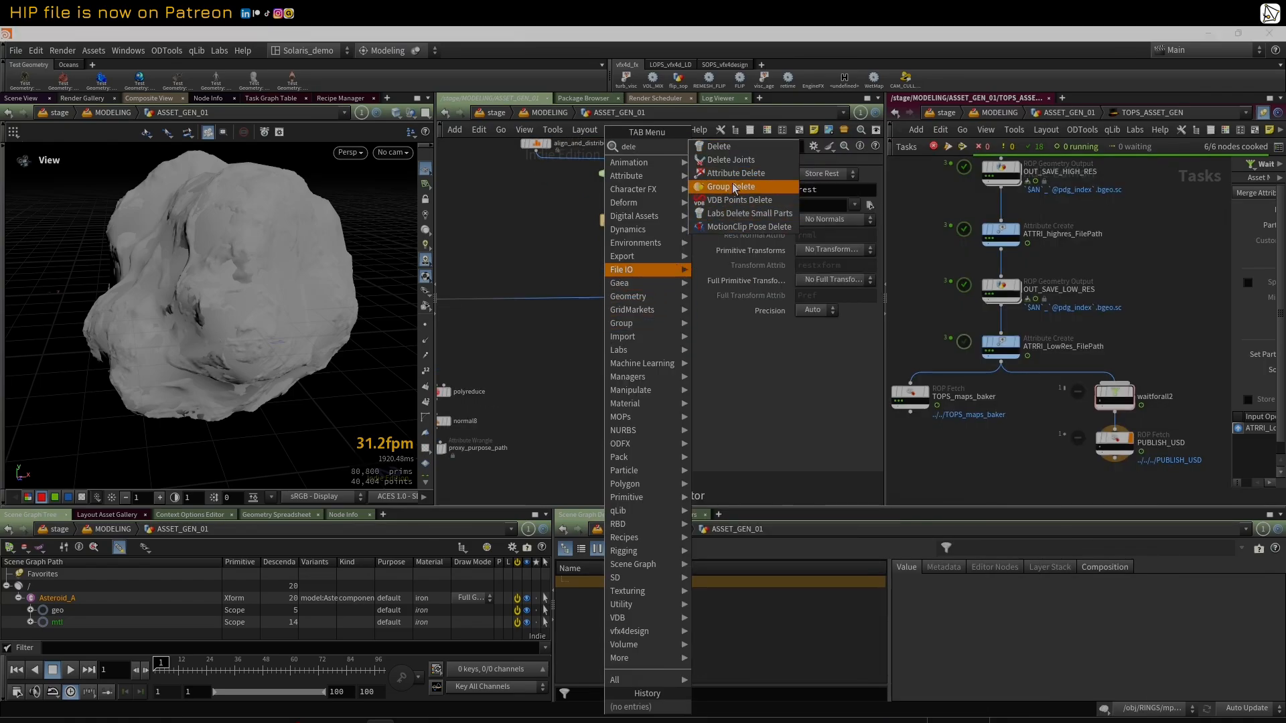
pyautogui.click(729, 187)
pyautogui.click(629, 325)
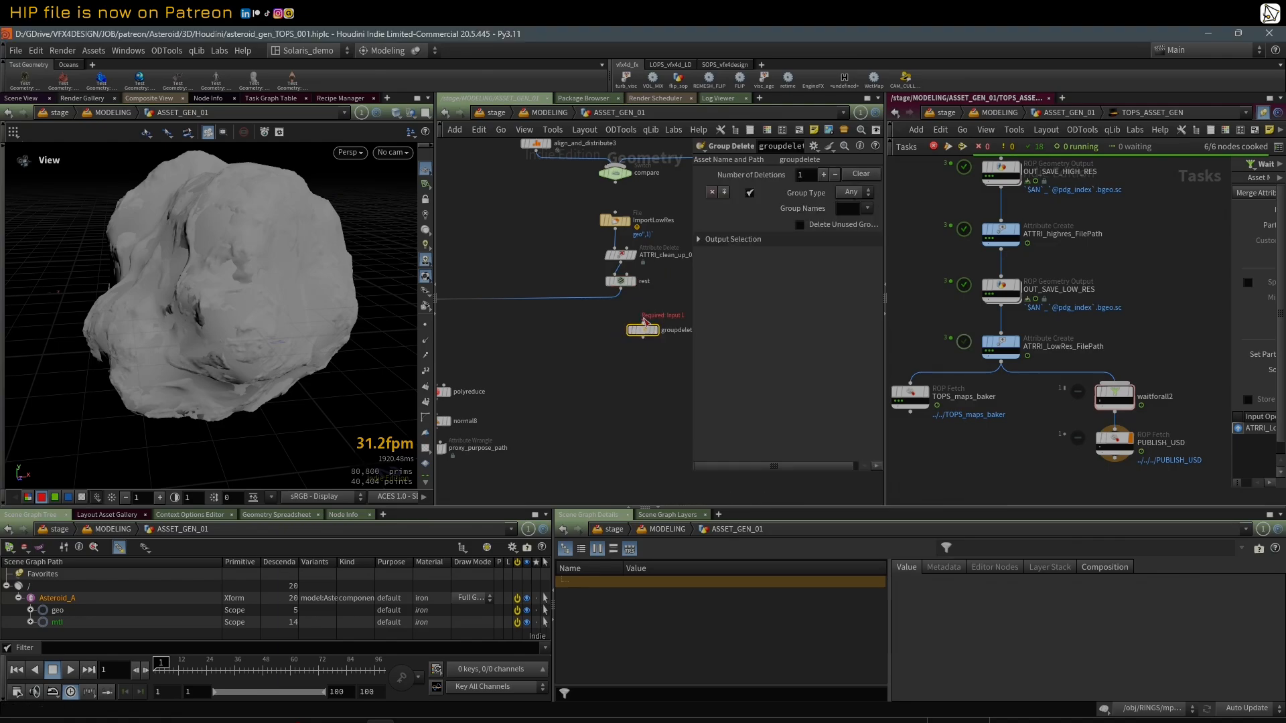
pyautogui.moveTo(643, 330); pyautogui.dragTo(618, 317)
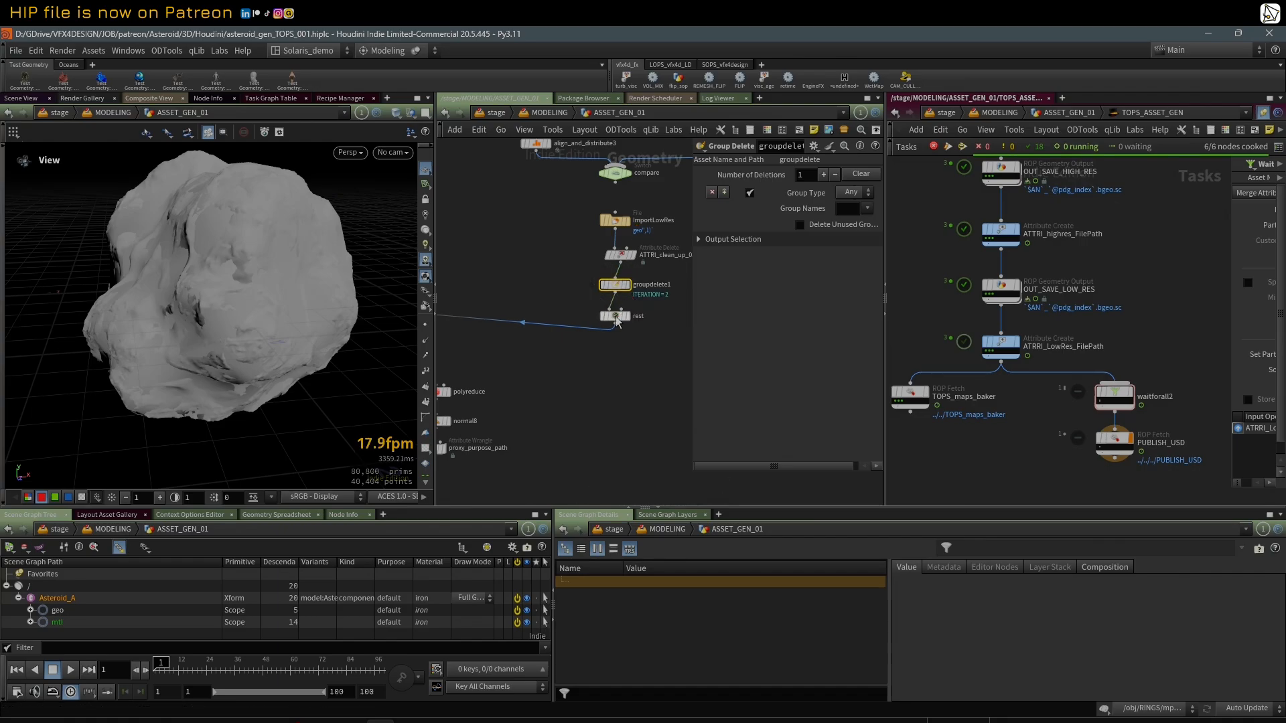
pyautogui.moveTo(659, 278); pyautogui.dragTo(601, 287, button='middle')
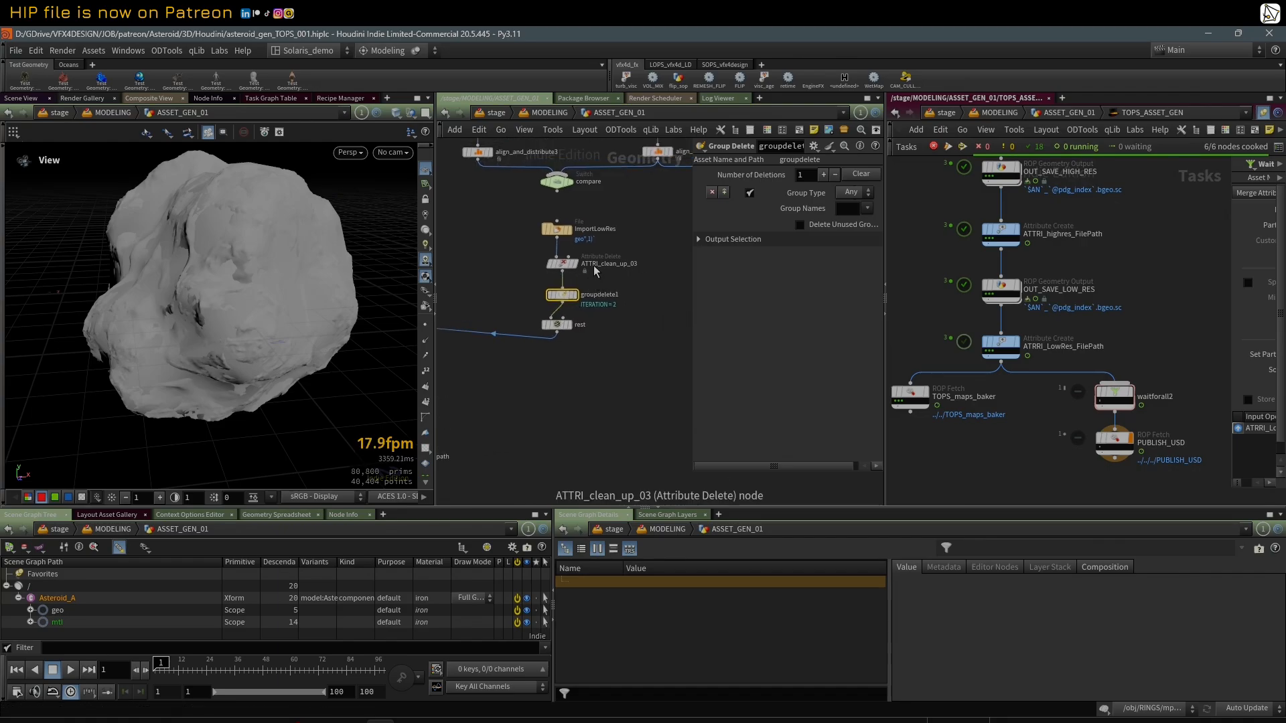
# Step: Rename the Group Delete node as GRP_clean_up_01, reusing the name of the attribute clean-up node
pyautogui.doubleClick(594, 265)
pyautogui.hotkey('ctrl', 'c')
pyautogui.doubleClick(594, 295)
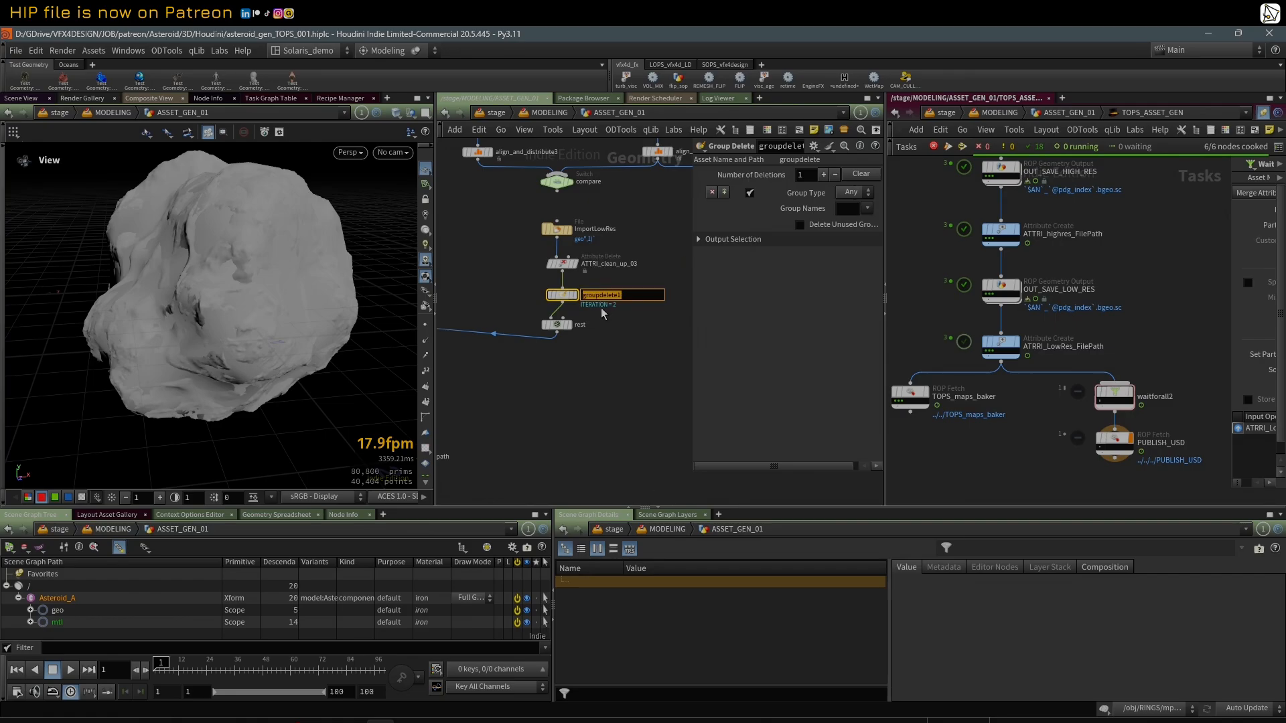
pyautogui.hotkey('ctrl', 'v')
pyautogui.moveTo(598, 295); pyautogui.dragTo(578, 296)
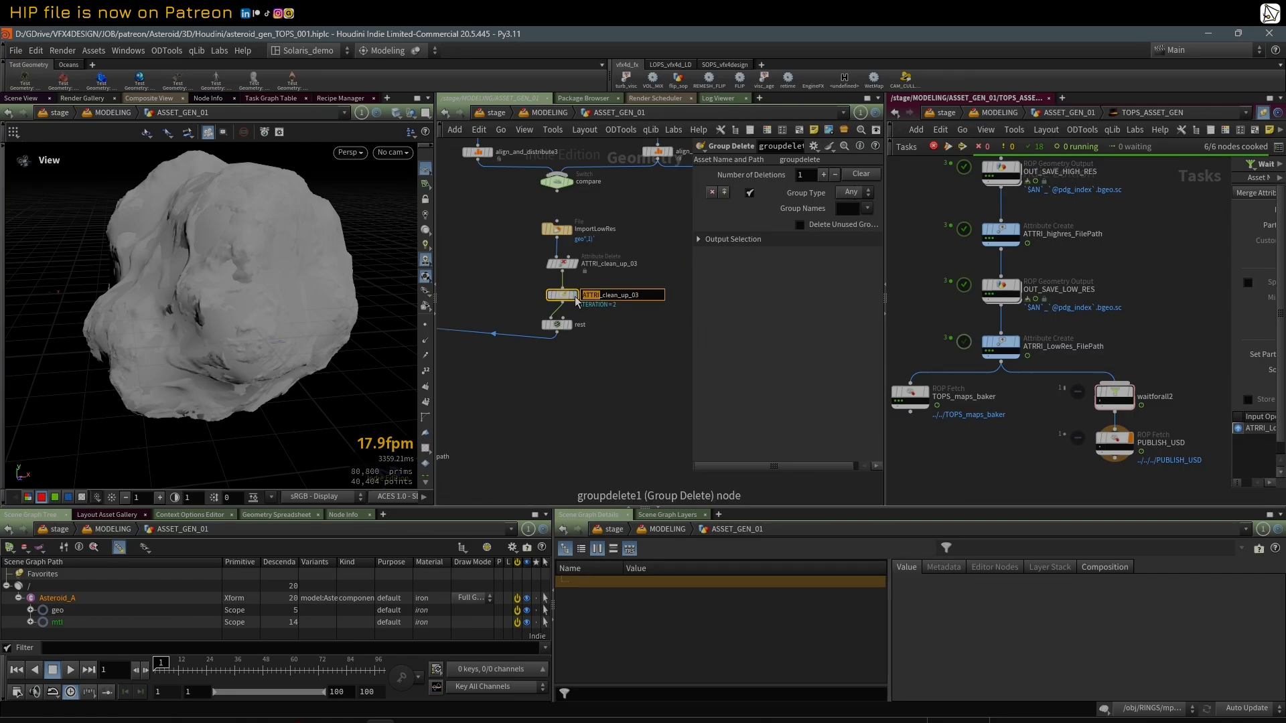
pyautogui.press('capslock')
pyautogui.write('GRP')
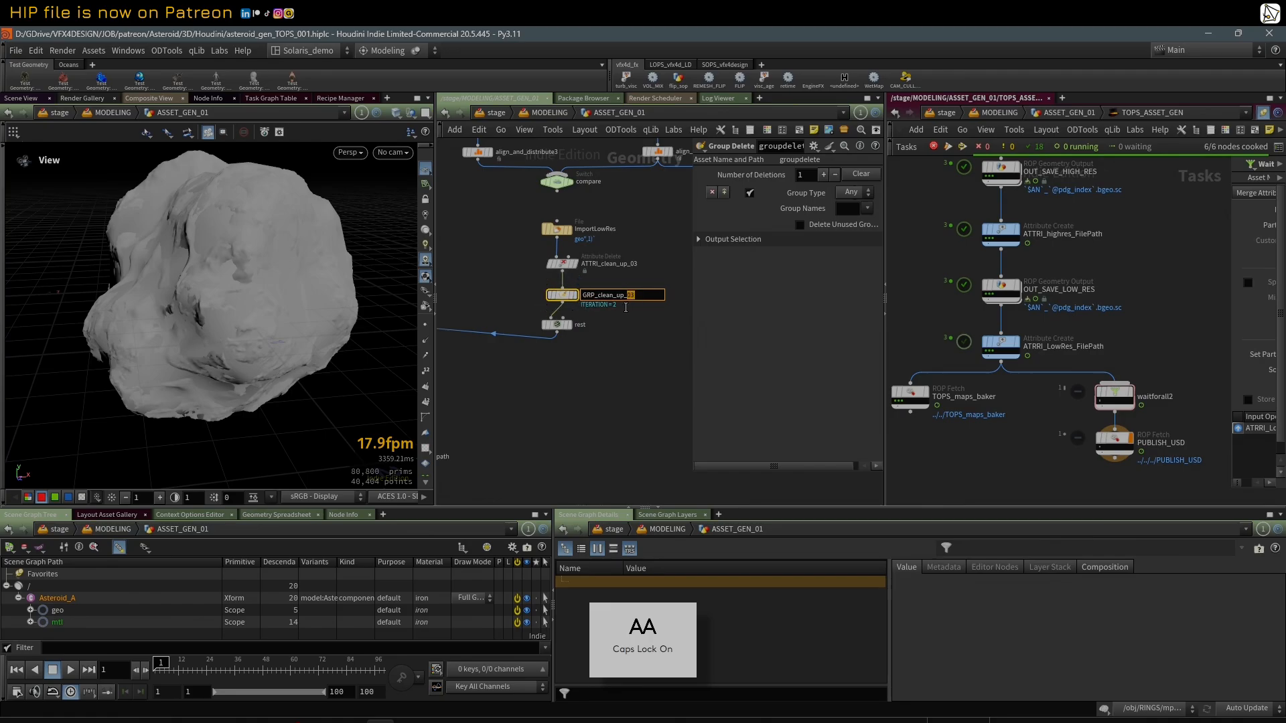
pyautogui.moveTo(625, 308); pyautogui.dragTo(629, 308)
pyautogui.write('1')
pyautogui.press('Return')
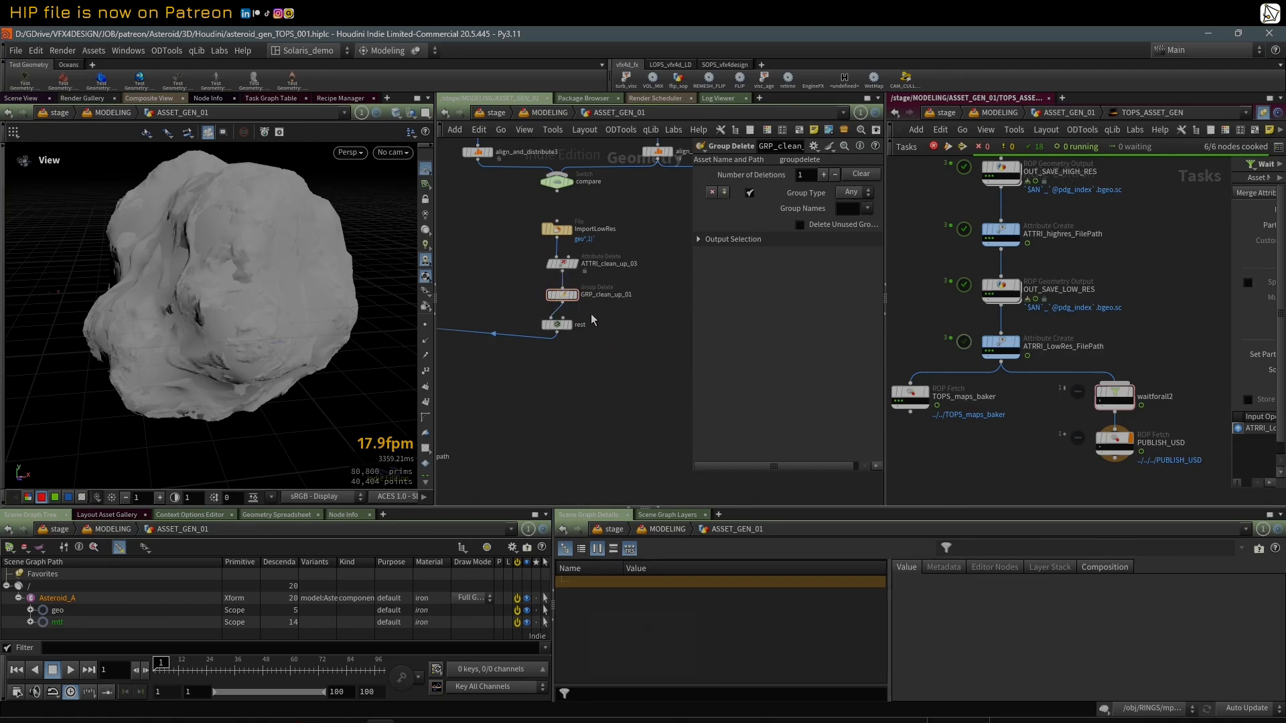
pyautogui.press('capslock')
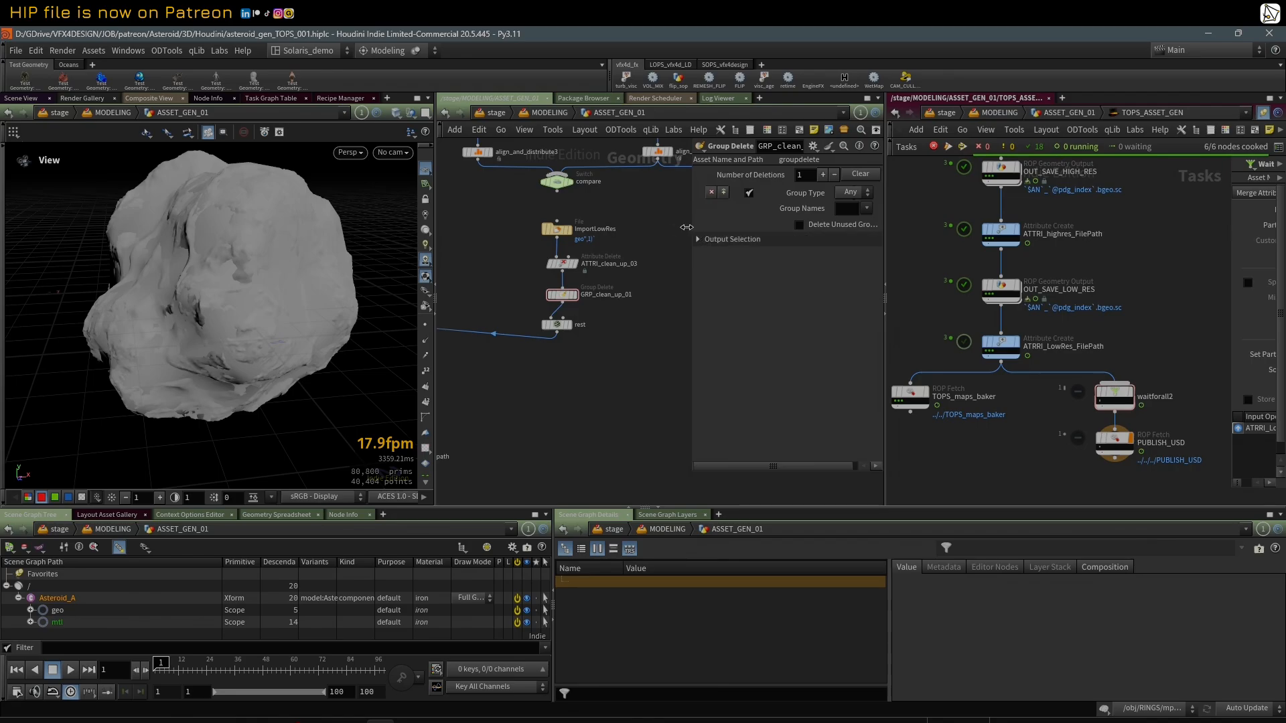
# Step: Set the Group Names of GRP_clean_up_01 to * so it deletes all groups
pyautogui.moveTo(693, 233); pyautogui.dragTo(638, 235)
pyautogui.click(787, 211)
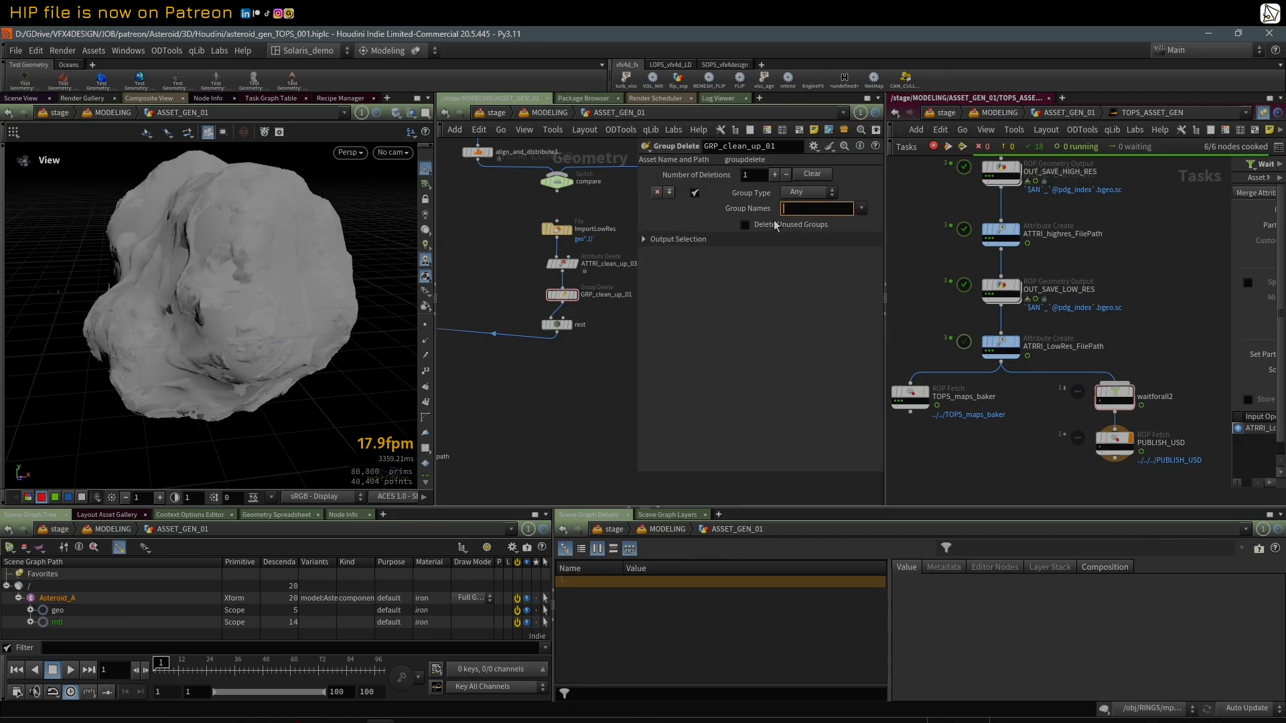
pyautogui.write('*')
pyautogui.press('Return')
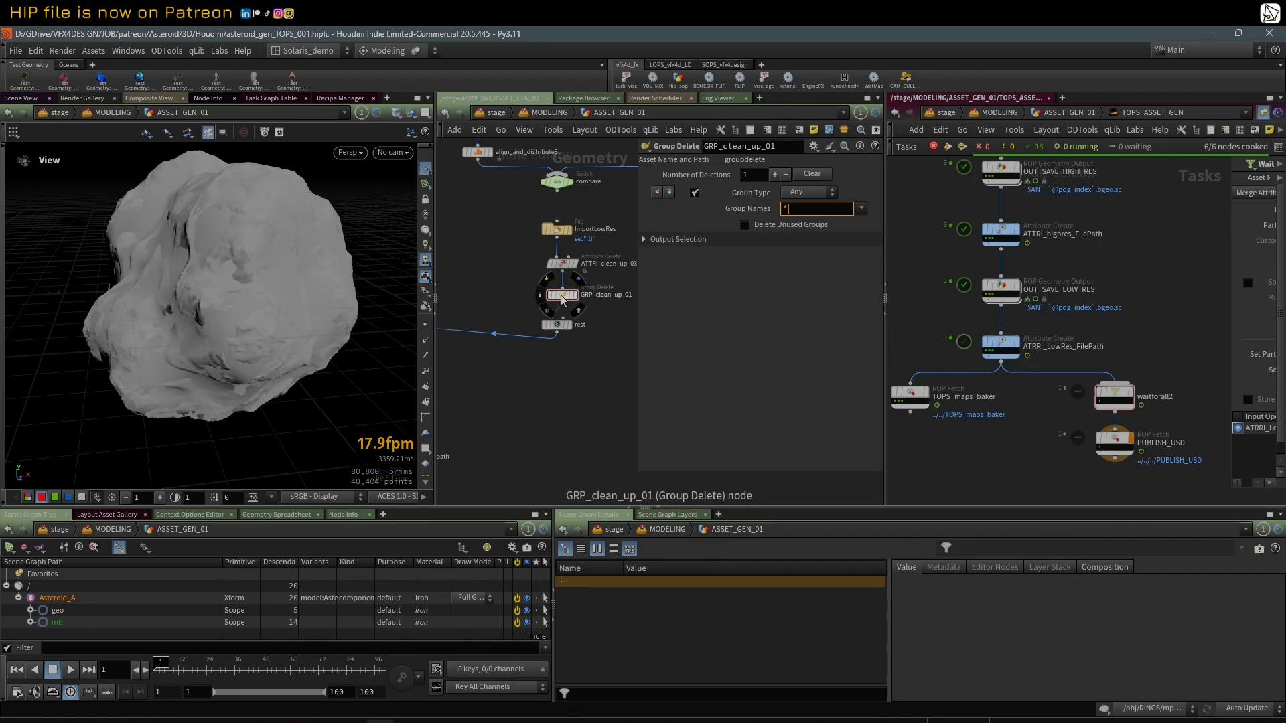
# Step: Display GRP_clean_up_01 and inspect the groups and attributes on it and on the rest node
pyautogui.middleClick(563, 300)
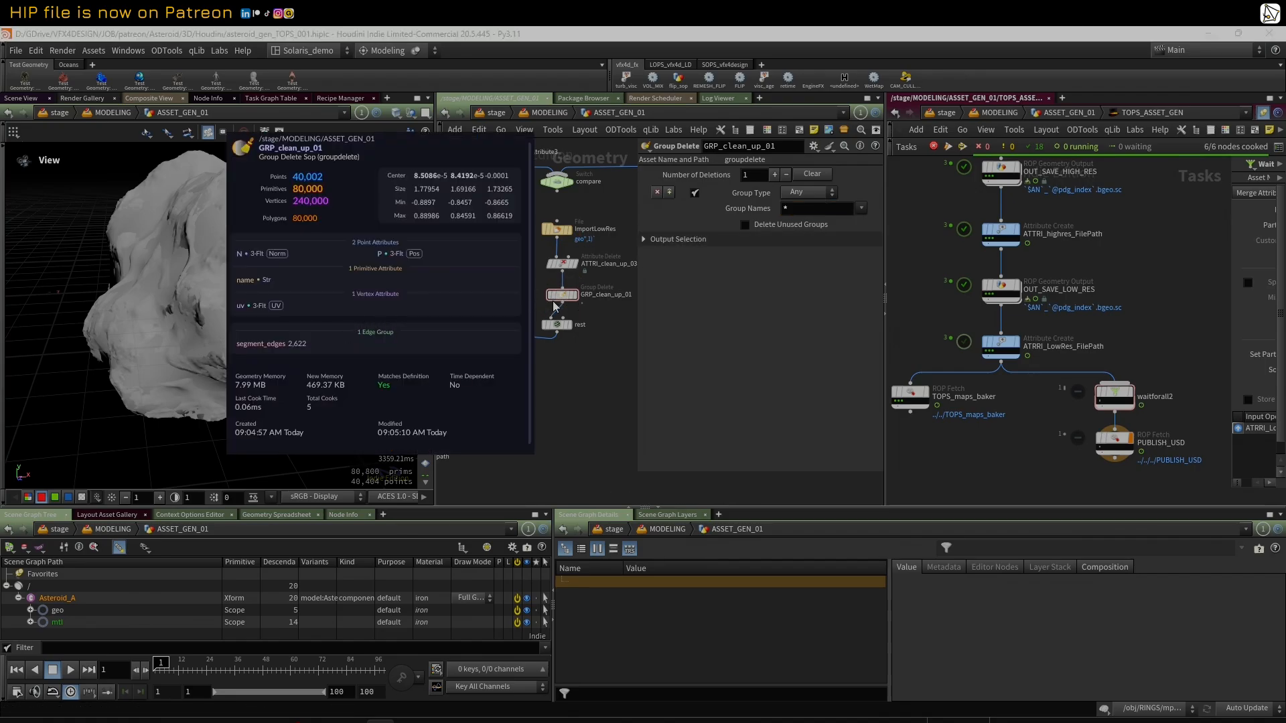
pyautogui.click(571, 296)
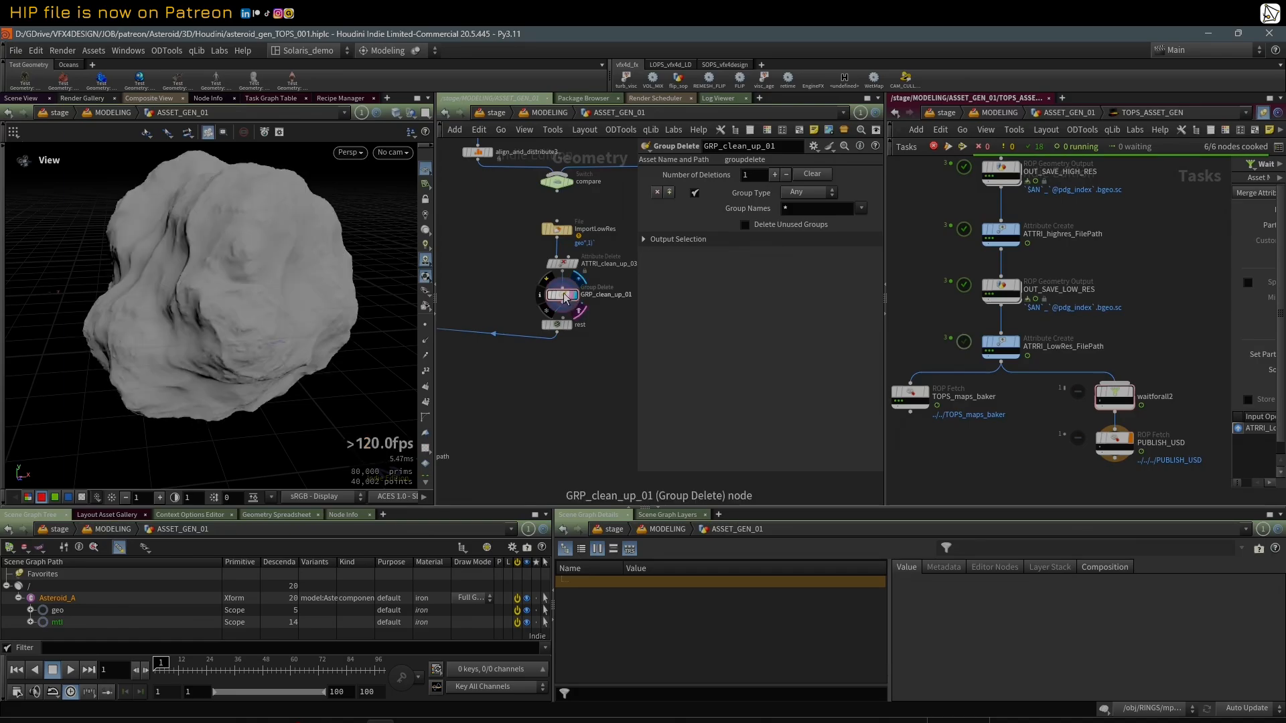
pyautogui.middleClick(563, 299)
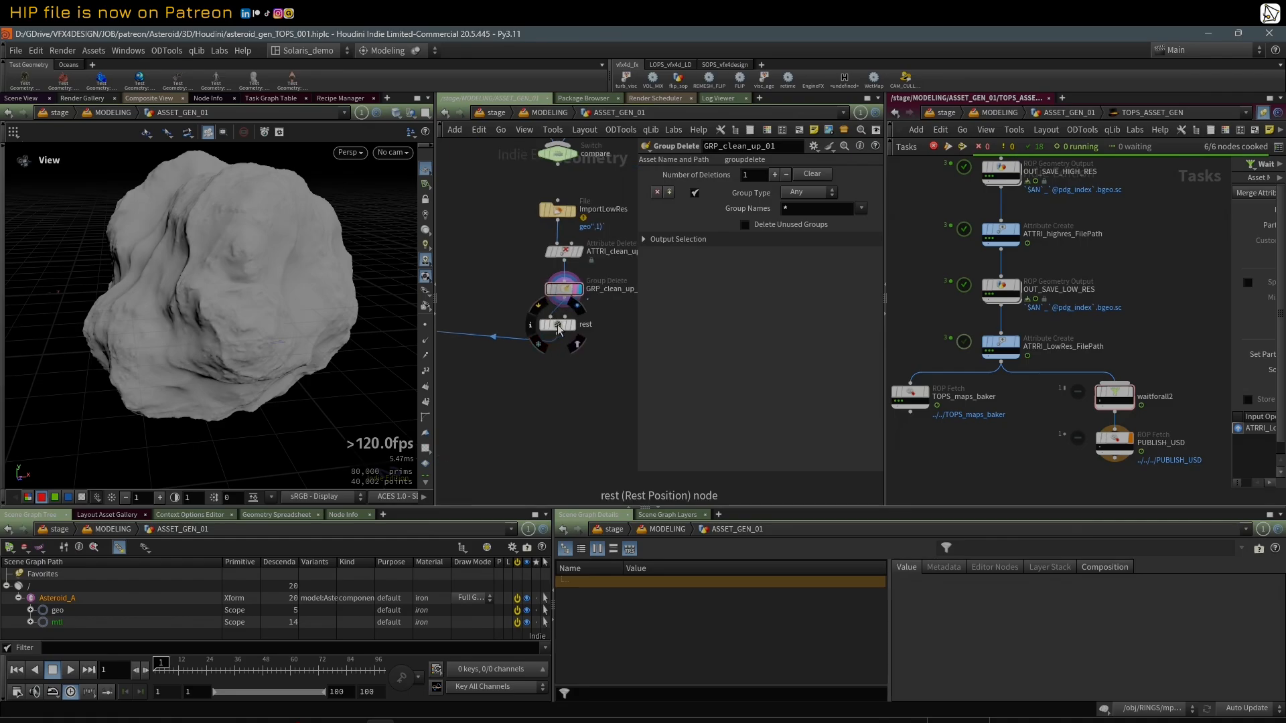
pyautogui.click(565, 324)
pyautogui.middleClick(566, 327)
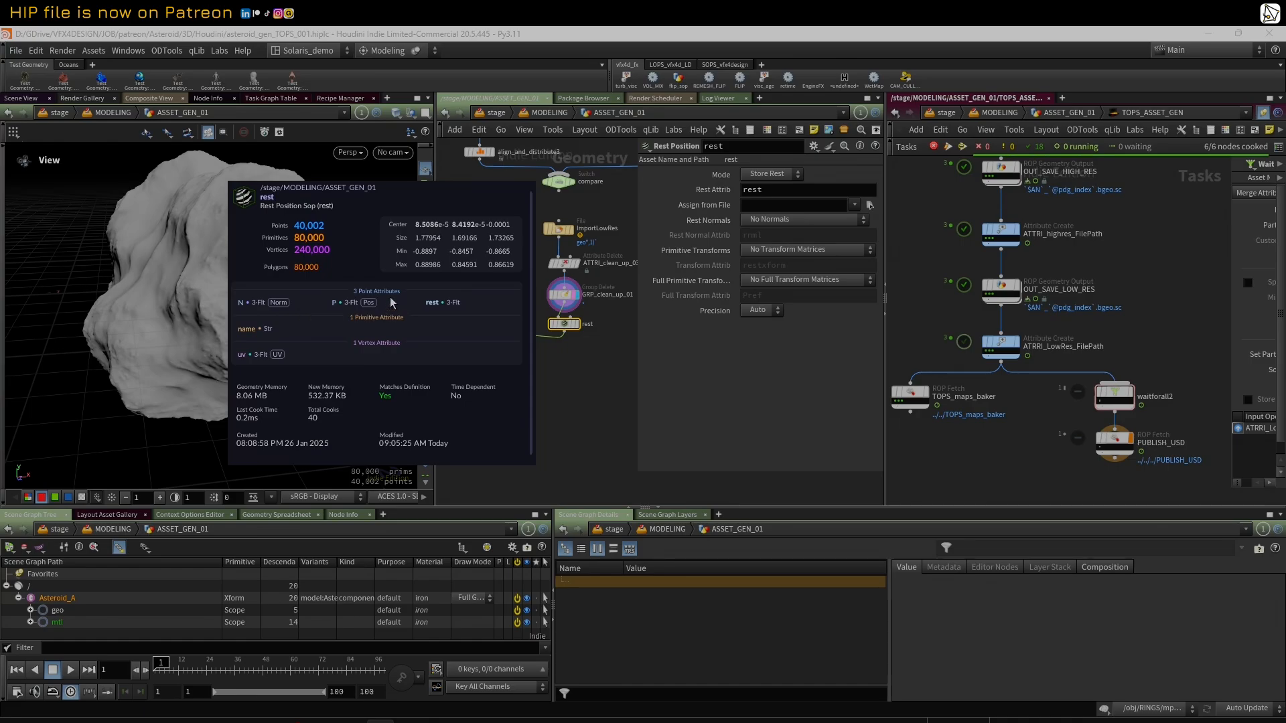
# Step: Move purpose_in slightly closer to render_purpose_path and reveal the VEXpression of the render_purpose_path wrangle
pyautogui.scroll(1, 571, 350)
pyautogui.moveTo(639, 349); pyautogui.dragTo(794, 351)
pyautogui.moveTo(597, 406); pyautogui.dragTo(763, 376, button='middle')
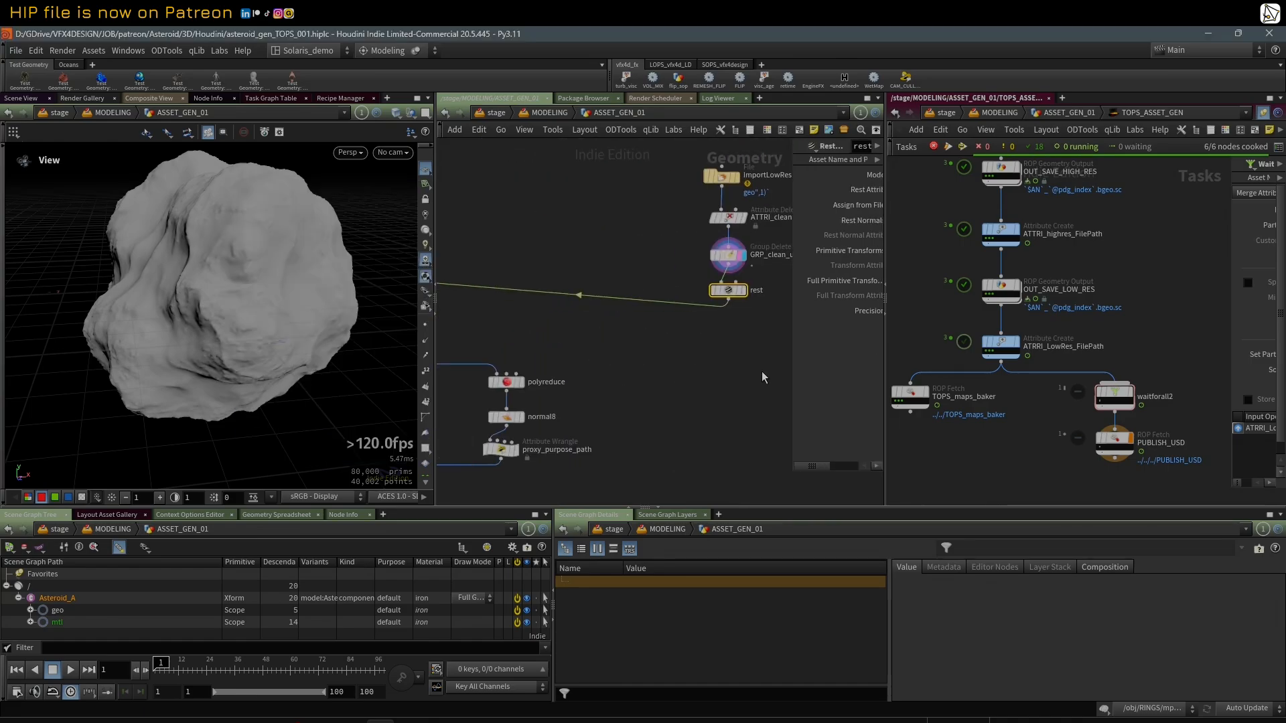
pyautogui.scroll(-3, 673, 388)
pyautogui.moveTo(660, 388); pyautogui.dragTo(721, 352, button='middle')
pyautogui.click(541, 328)
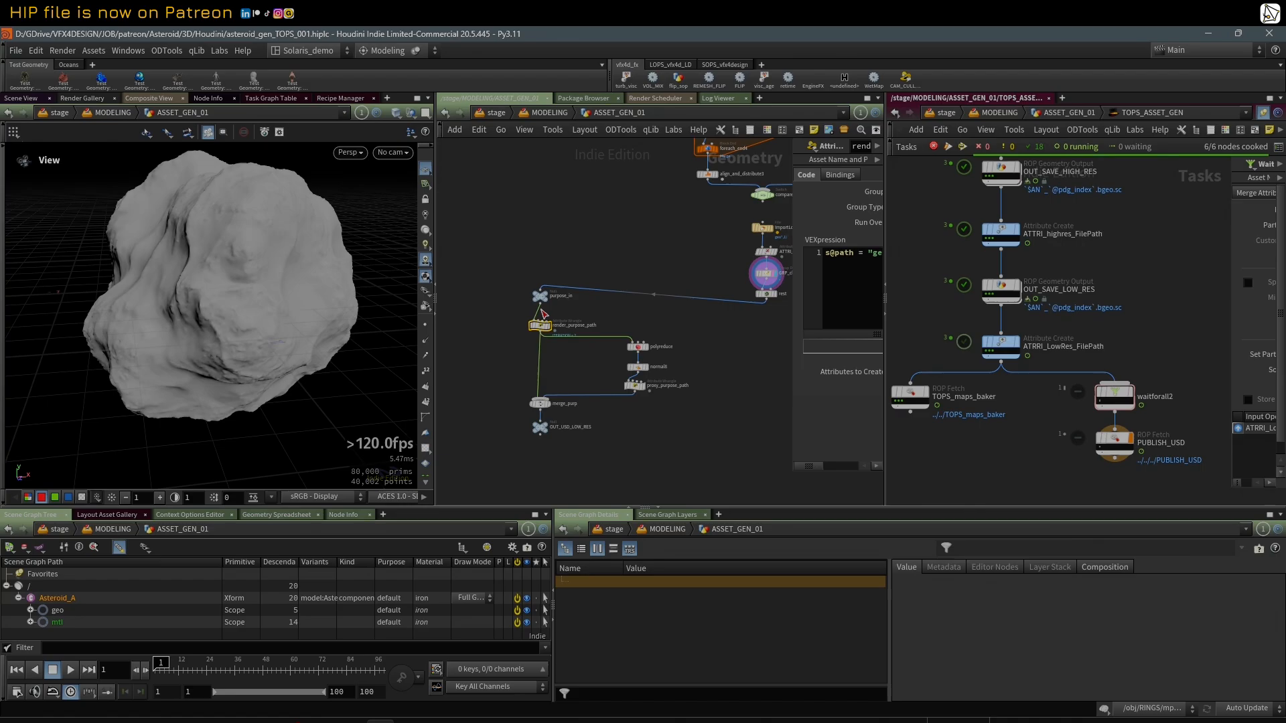
pyautogui.moveTo(541, 296); pyautogui.dragTo(536, 306)
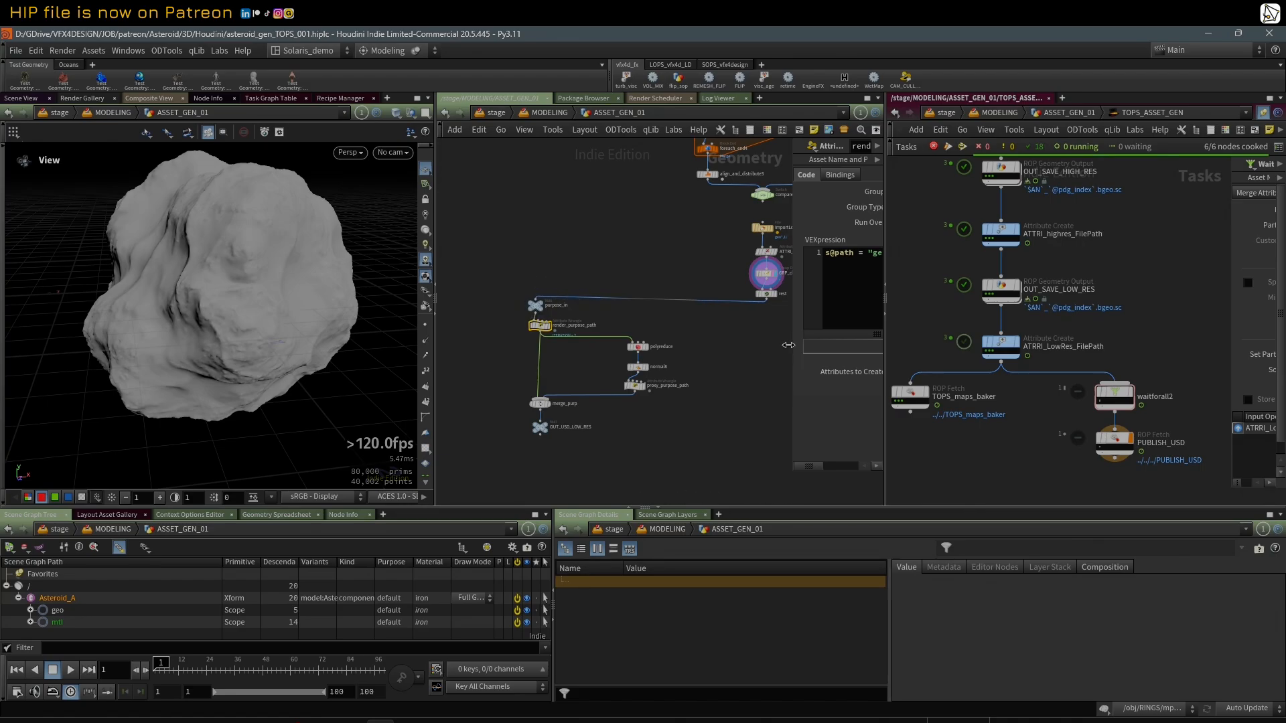
pyautogui.moveTo(789, 345); pyautogui.dragTo(648, 358)
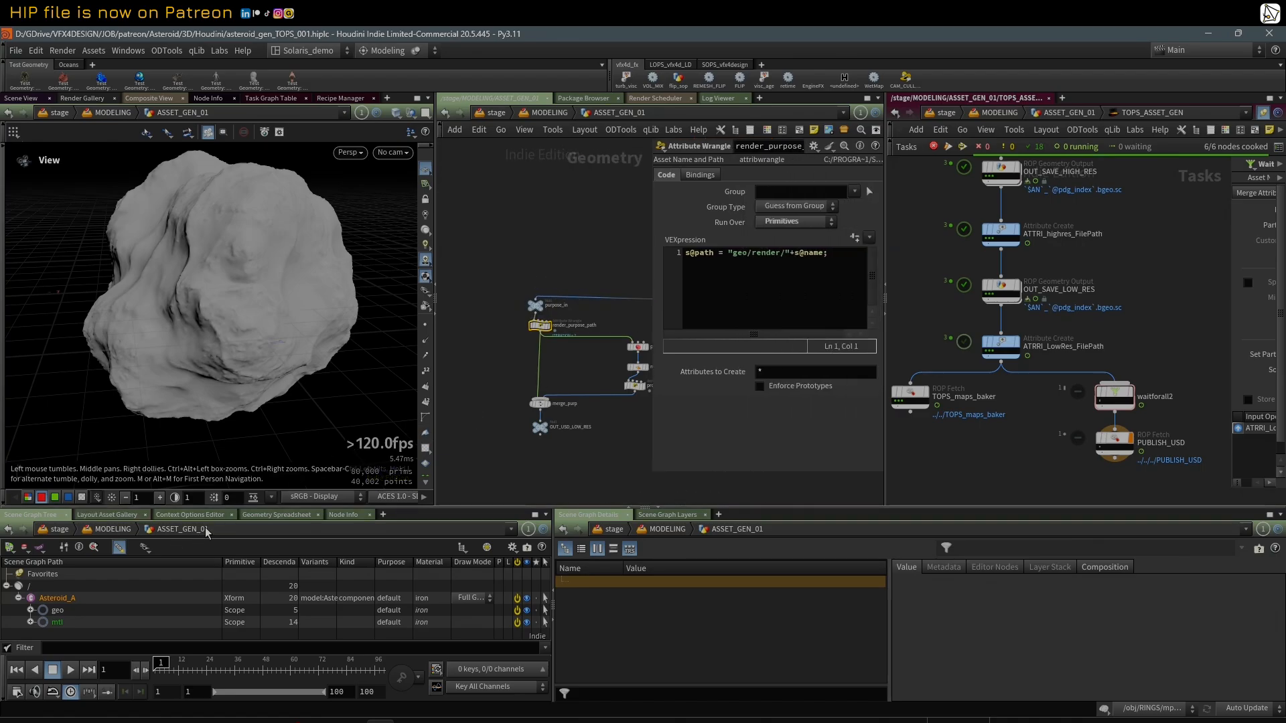
# Step: Open the Geometry Spreadsheet for render_purpose_path and hide all of its attributes
pyautogui.click(288, 515)
pyautogui.click(275, 548)
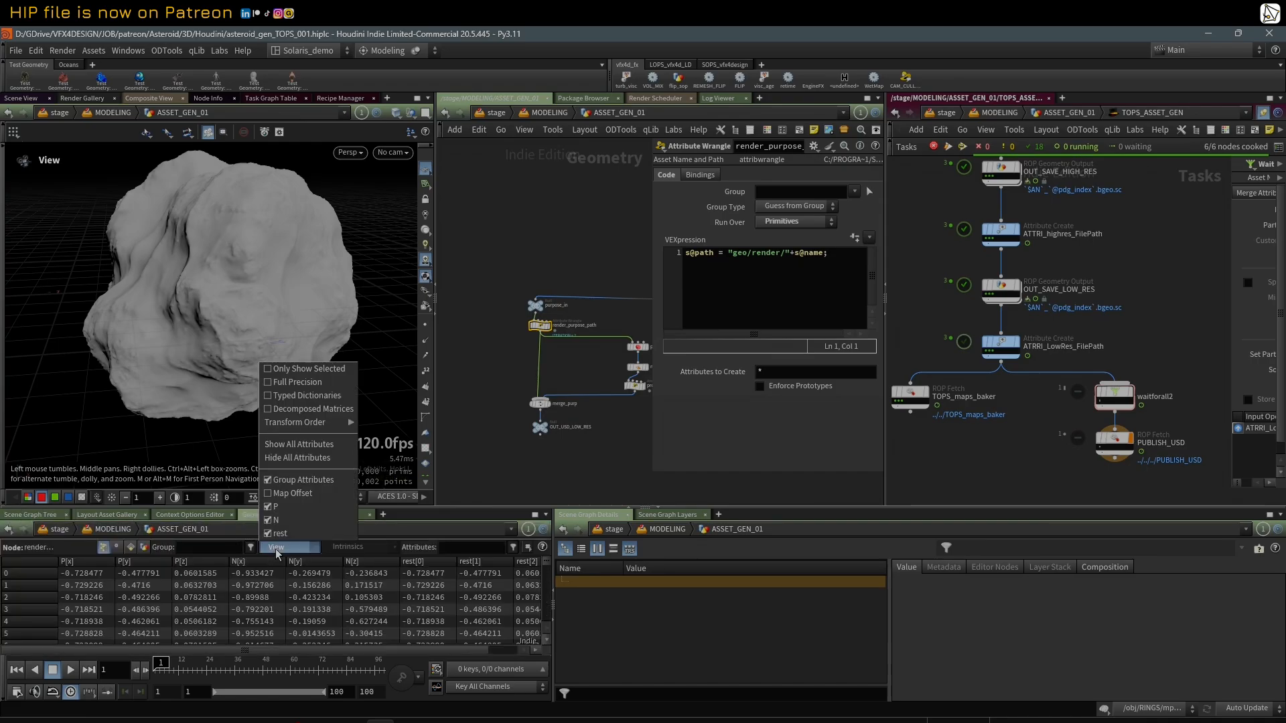
pyautogui.click(295, 465)
pyautogui.click(284, 548)
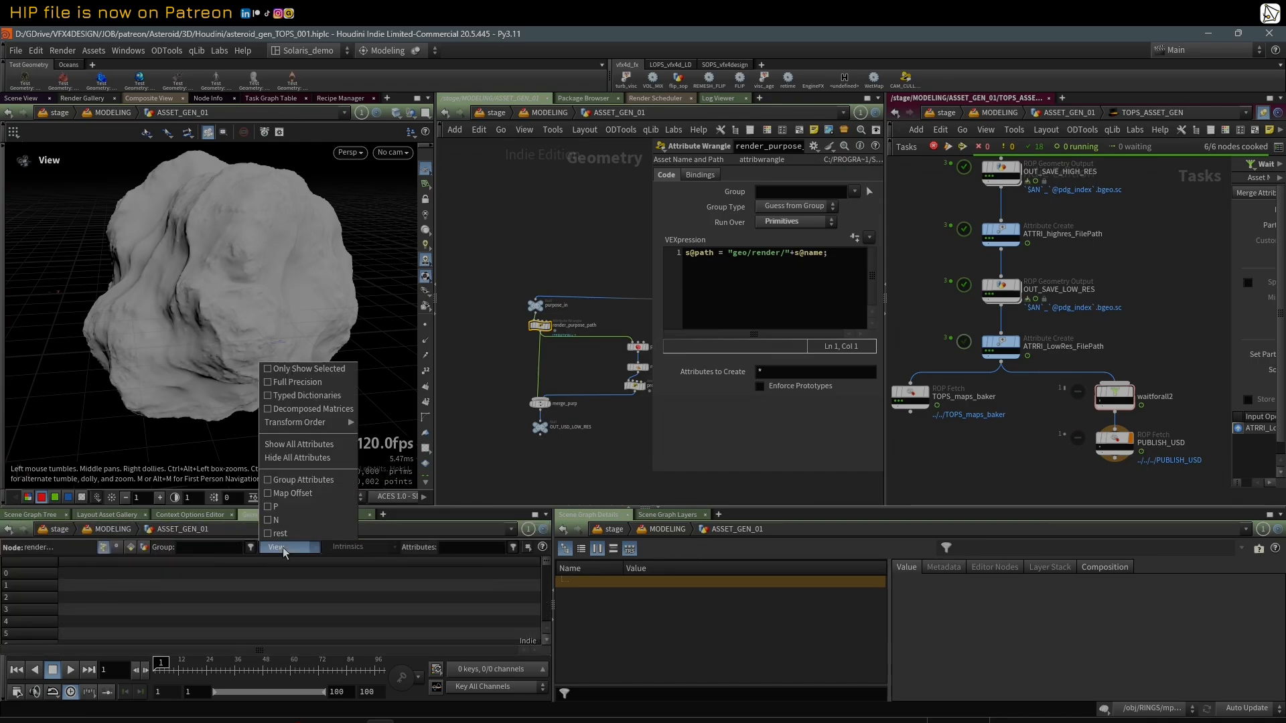
pyautogui.click(487, 434)
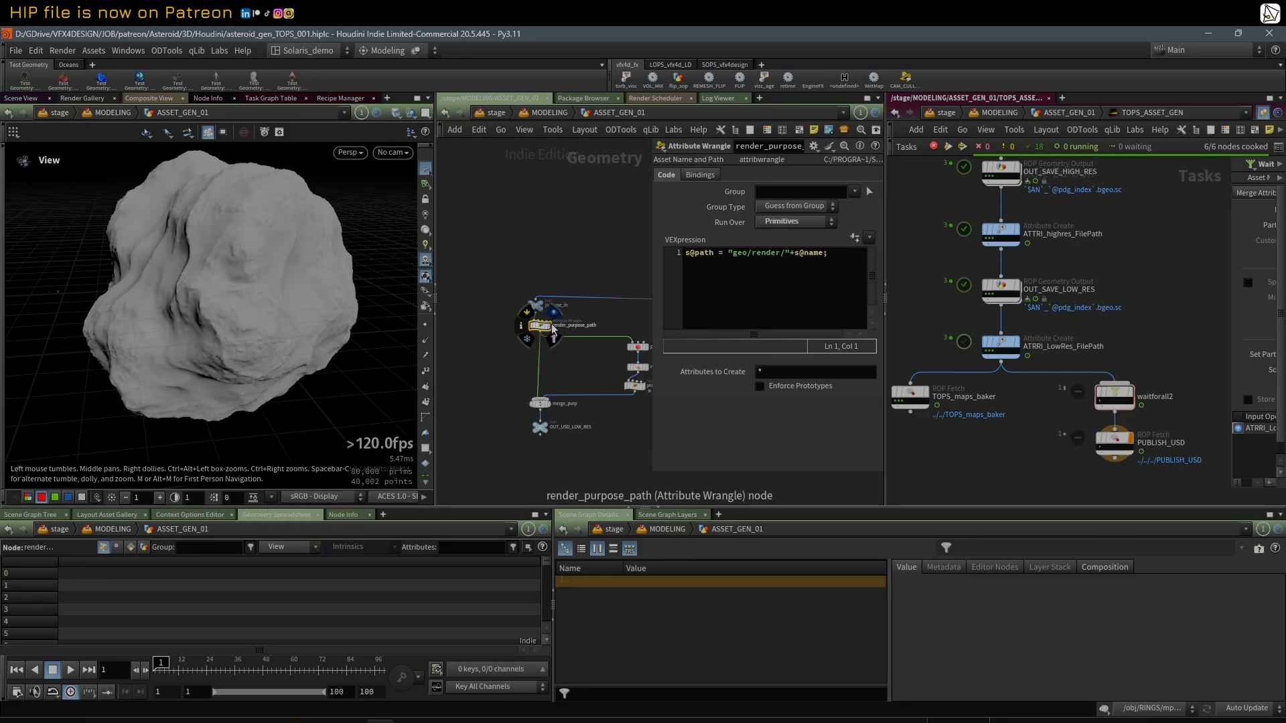
# Step: Display render_purpose_path and inspect its primitive name and path attributes, widening both columns to read the full values
pyautogui.click(555, 331)
pyautogui.click(553, 338)
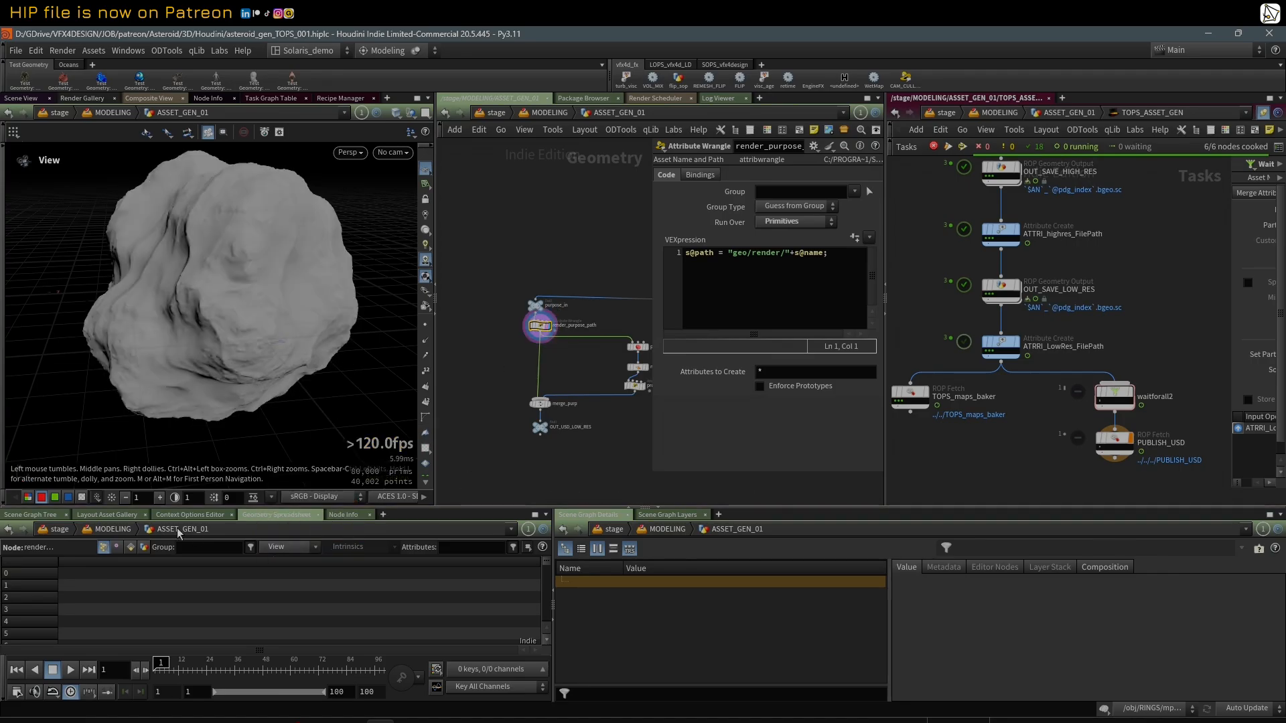
pyautogui.click(131, 548)
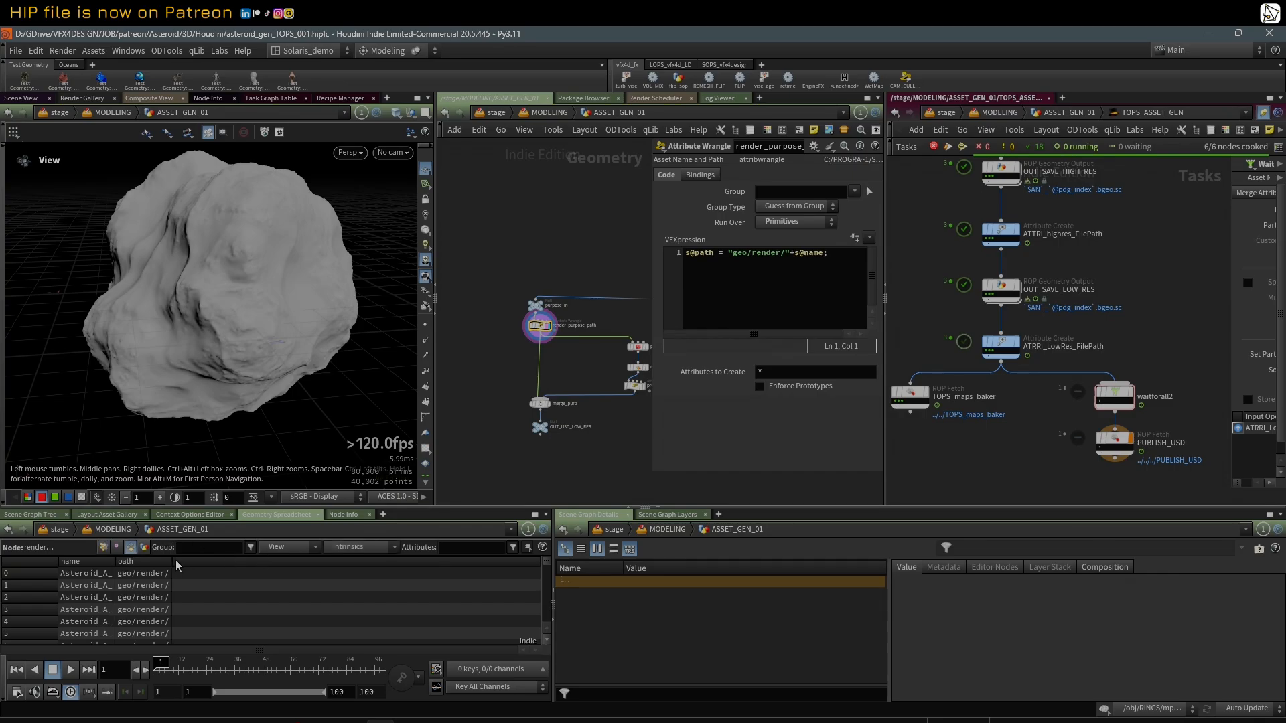
pyautogui.moveTo(173, 563); pyautogui.dragTo(392, 563)
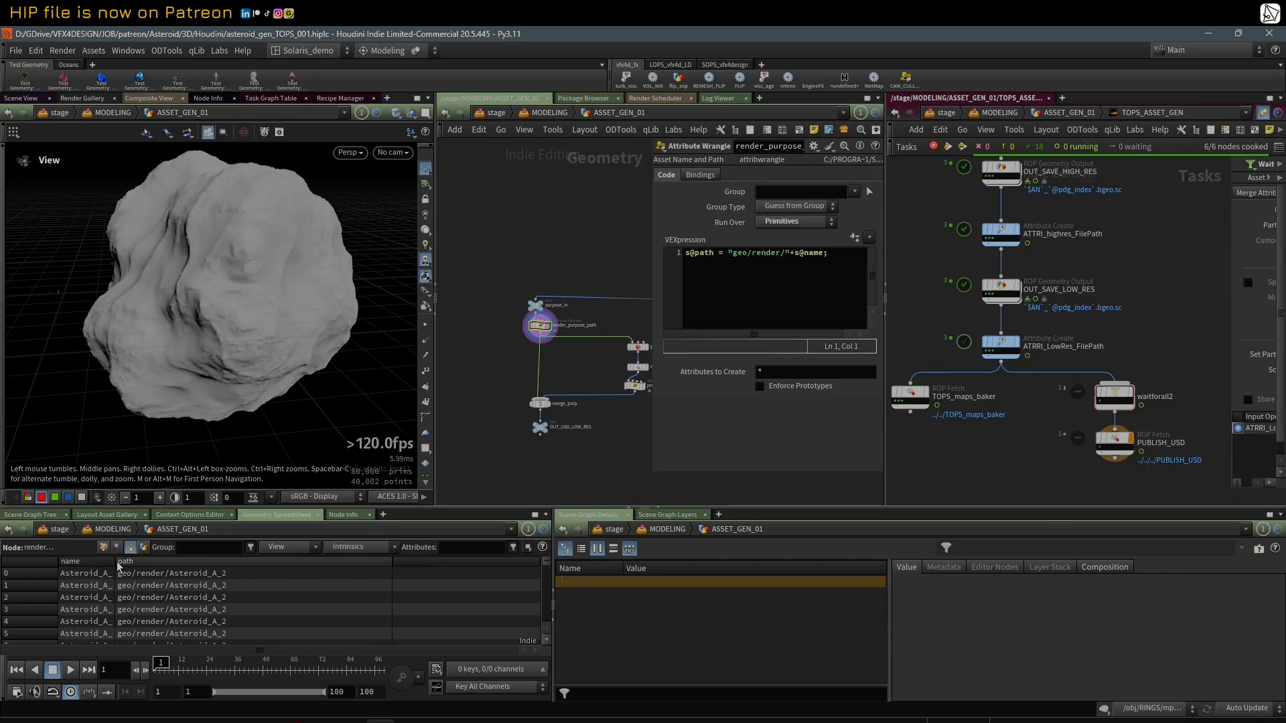
pyautogui.moveTo(119, 566); pyautogui.dragTo(171, 566)
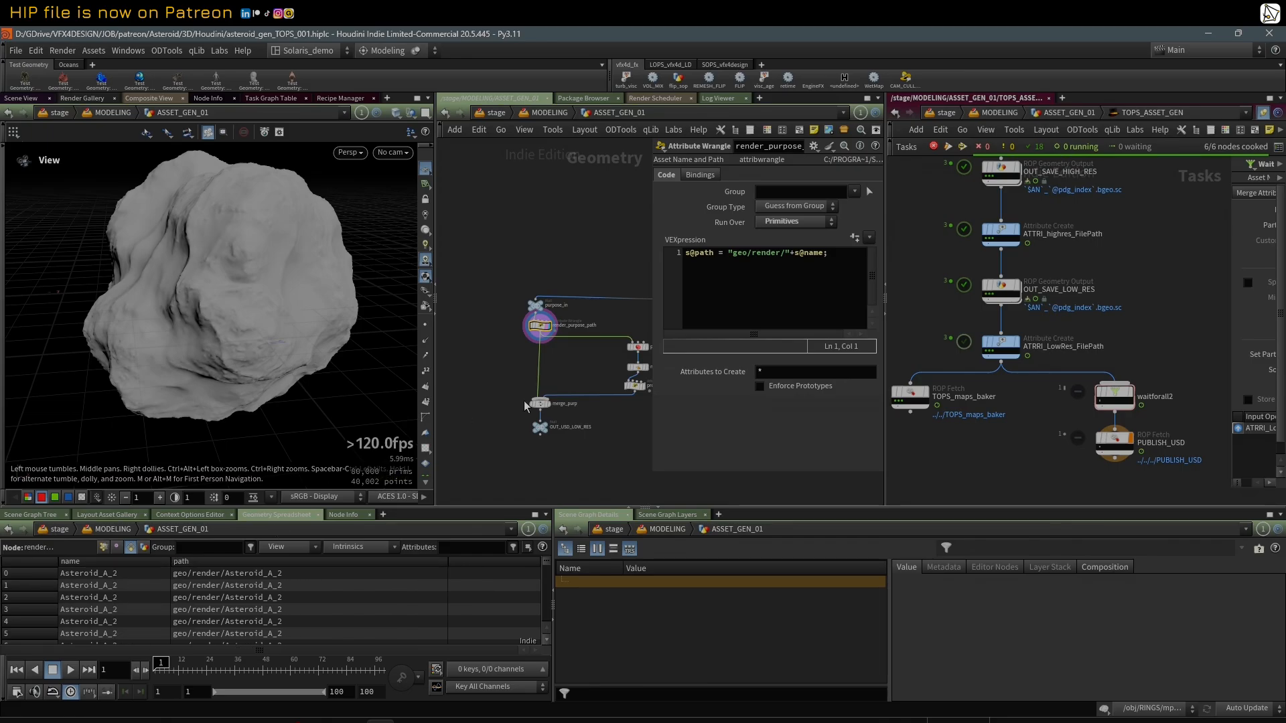
# Step: Display the polyreduce node and check its reduced asteroid mesh in wireframe and shaded mode
pyautogui.moveTo(587, 376); pyautogui.dragTo(525, 378, button='middle')
pyautogui.click(581, 350)
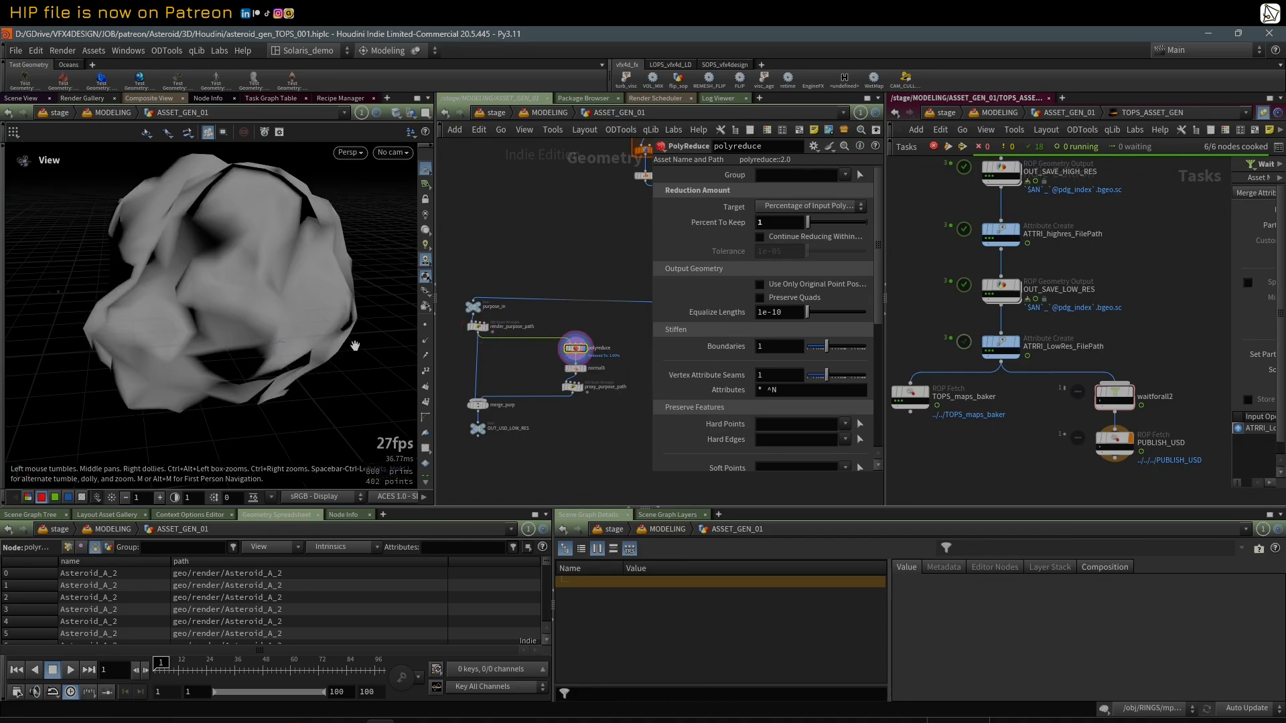
pyautogui.press('w')
pyautogui.press('w')
# Step: Display the normal node below polyreduce and inspect the proxy asteroid from several angles in wireframe and shaded mode
pyautogui.click(583, 371)
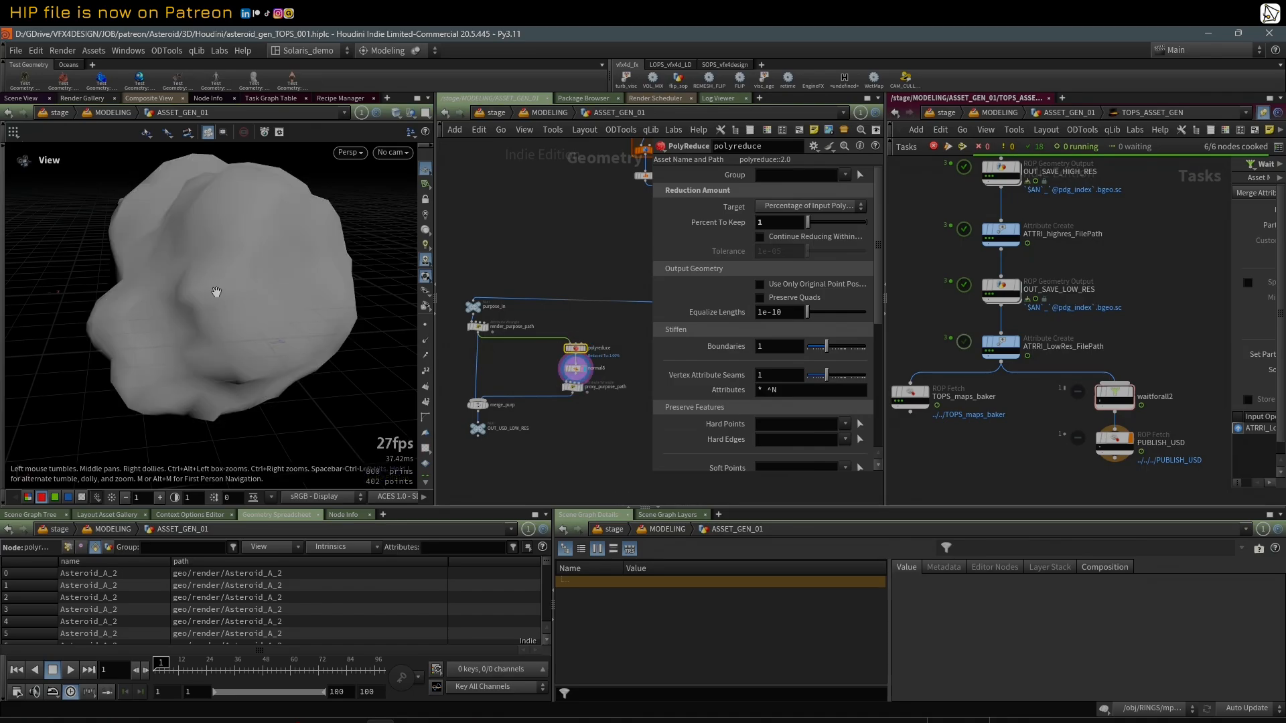
pyautogui.press('w')
pyautogui.press('w')
pyautogui.moveTo(194, 255)
pyautogui.mouseDown()
pyautogui.moveTo(250, 247)
pyautogui.moveTo(187, 251)
pyautogui.moveTo(206, 259)
pyautogui.moveTo(145, 246)
pyautogui.mouseUp()
pyautogui.press('w')
pyautogui.press('w')
pyautogui.moveTo(259, 229)
pyautogui.mouseDown()
pyautogui.moveTo(189, 268)
pyautogui.moveTo(316, 273)
pyautogui.moveTo(212, 263)
pyautogui.moveTo(282, 201)
pyautogui.moveTo(271, 215)
pyautogui.moveTo(290, 207)
pyautogui.moveTo(282, 250)
pyautogui.moveTo(261, 290)
pyautogui.mouseUp()
pyautogui.press('w')
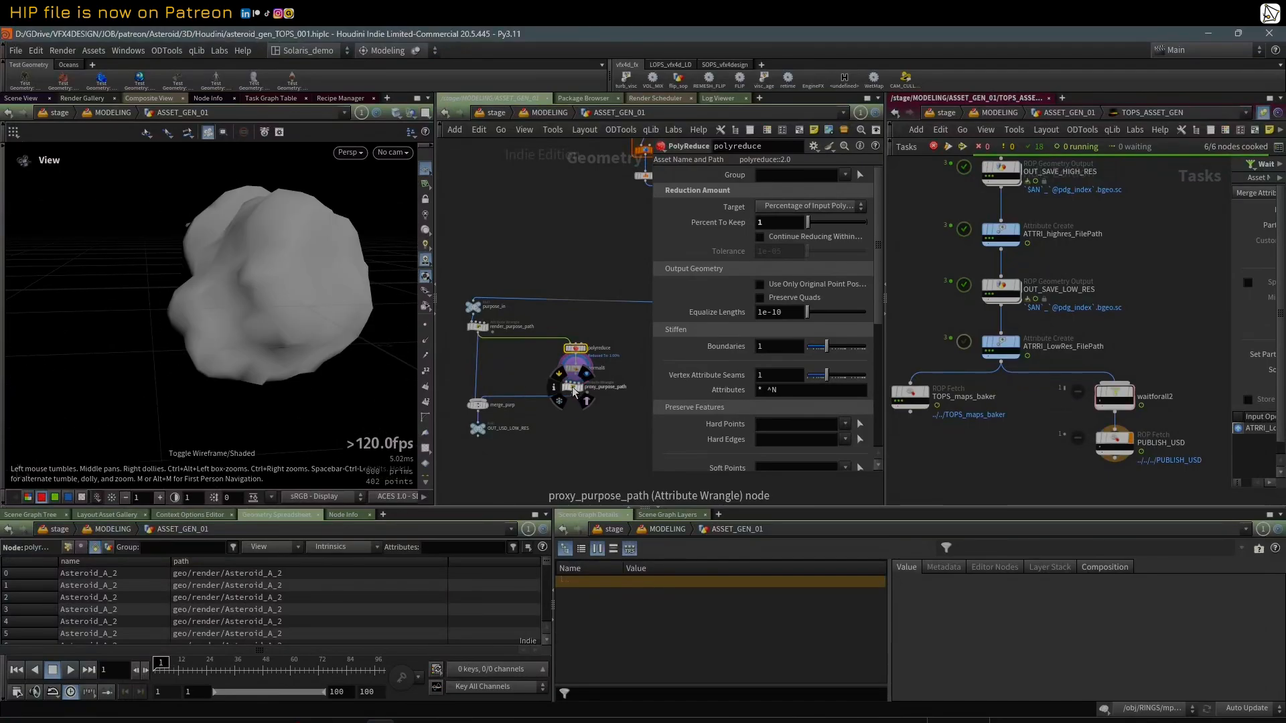
# Step: Display proxy_purpose_path, widen its parameters to read the whole VEXpression, and check the path attribute of its primitives
pyautogui.click(572, 387)
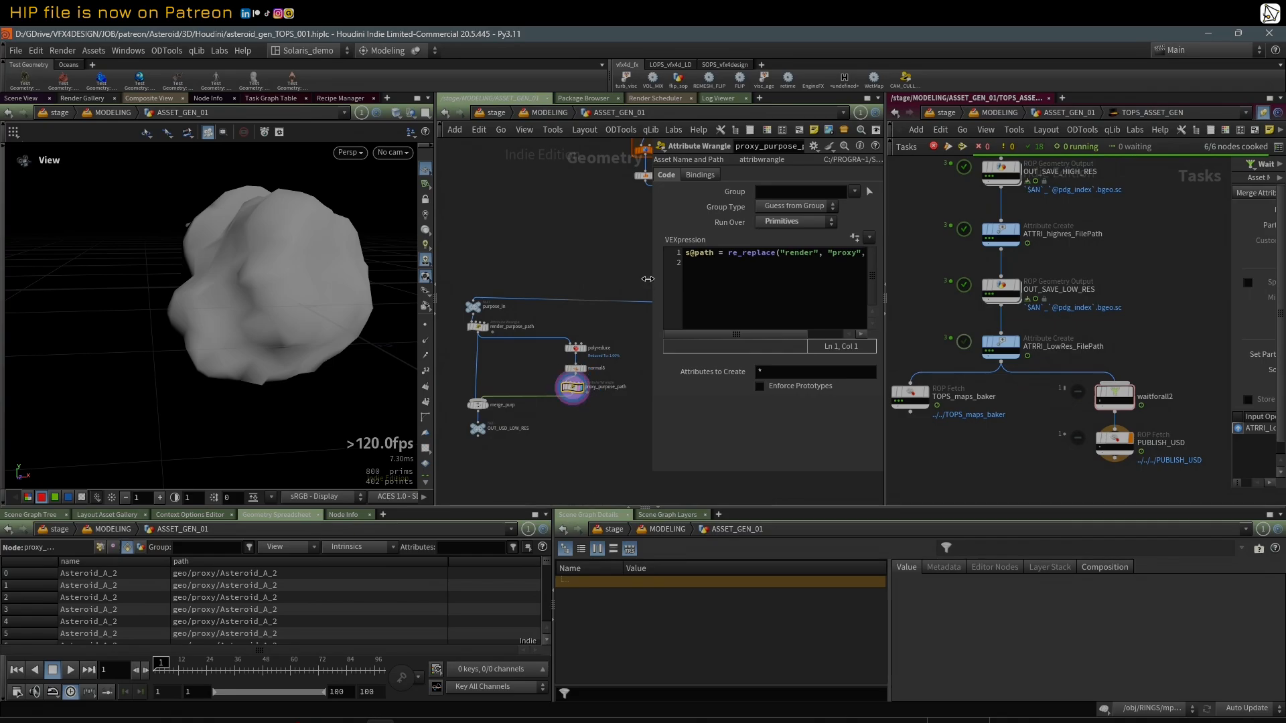
pyautogui.moveTo(655, 261); pyautogui.dragTo(575, 259)
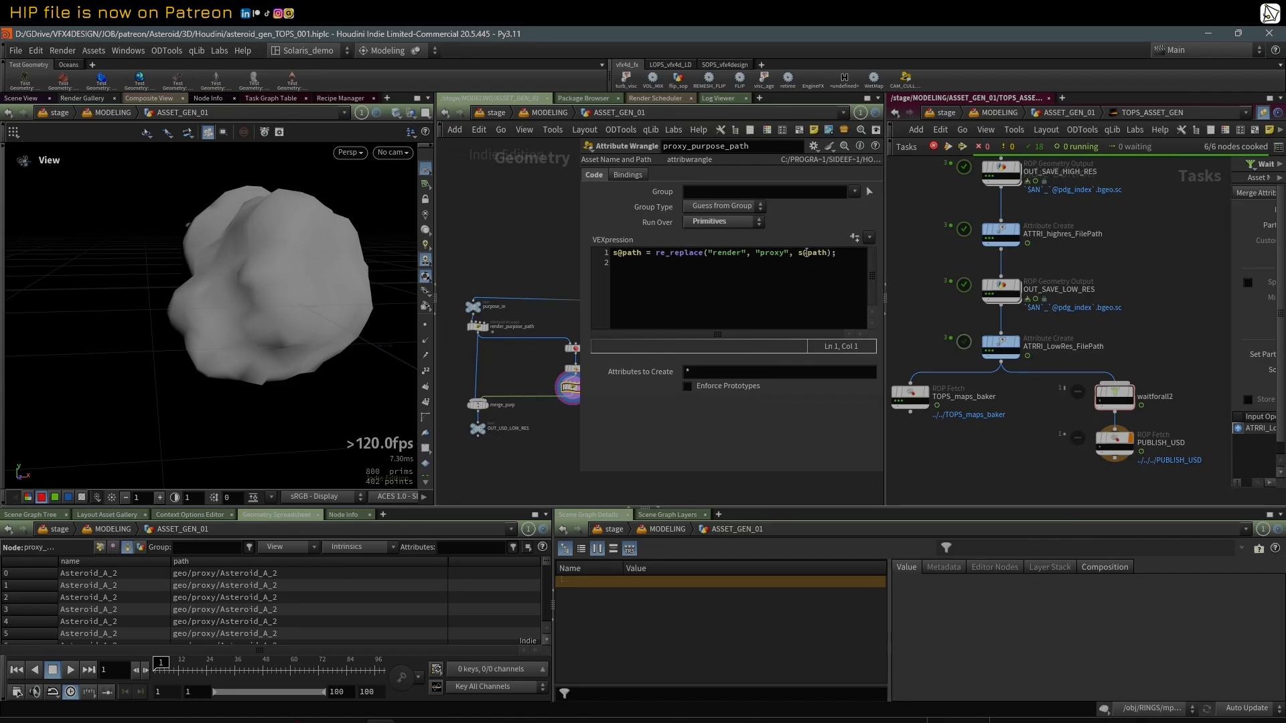
pyautogui.scroll(-3, 233, 589)
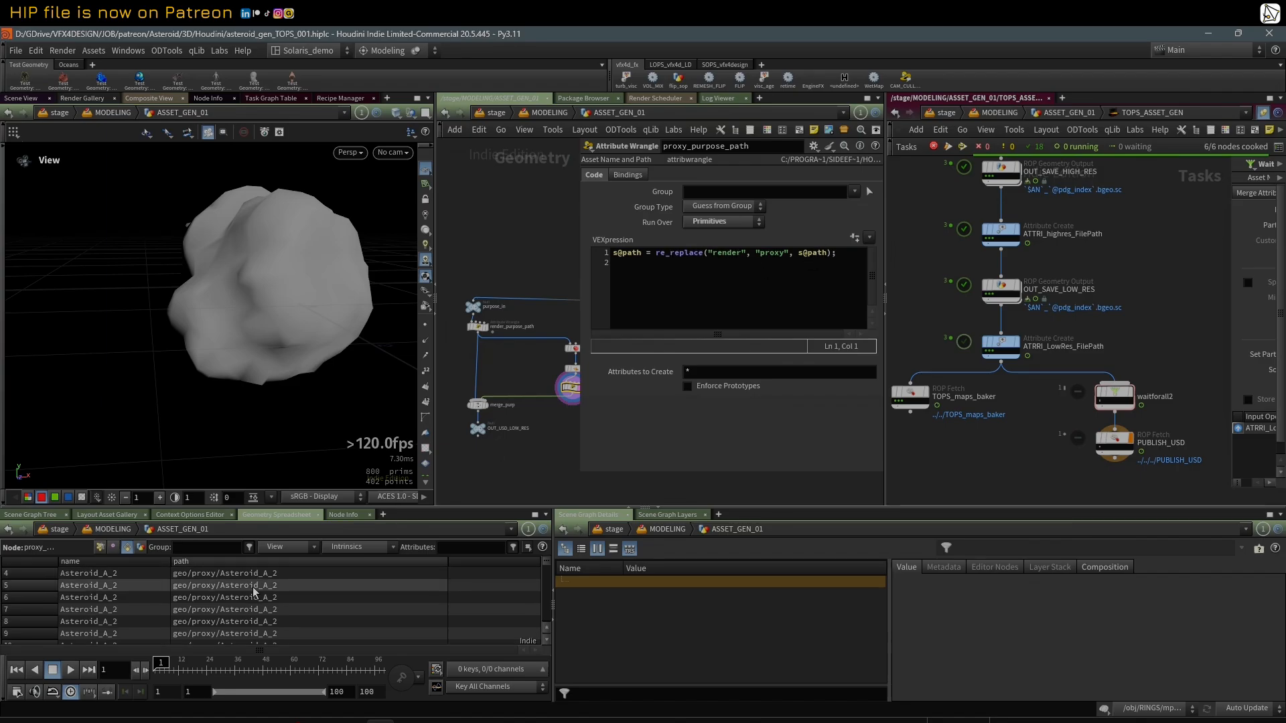
# Step: Display merge_purp and examine its input operators and the path attribute of the merged primitives
pyautogui.click(491, 416)
pyautogui.click(491, 393)
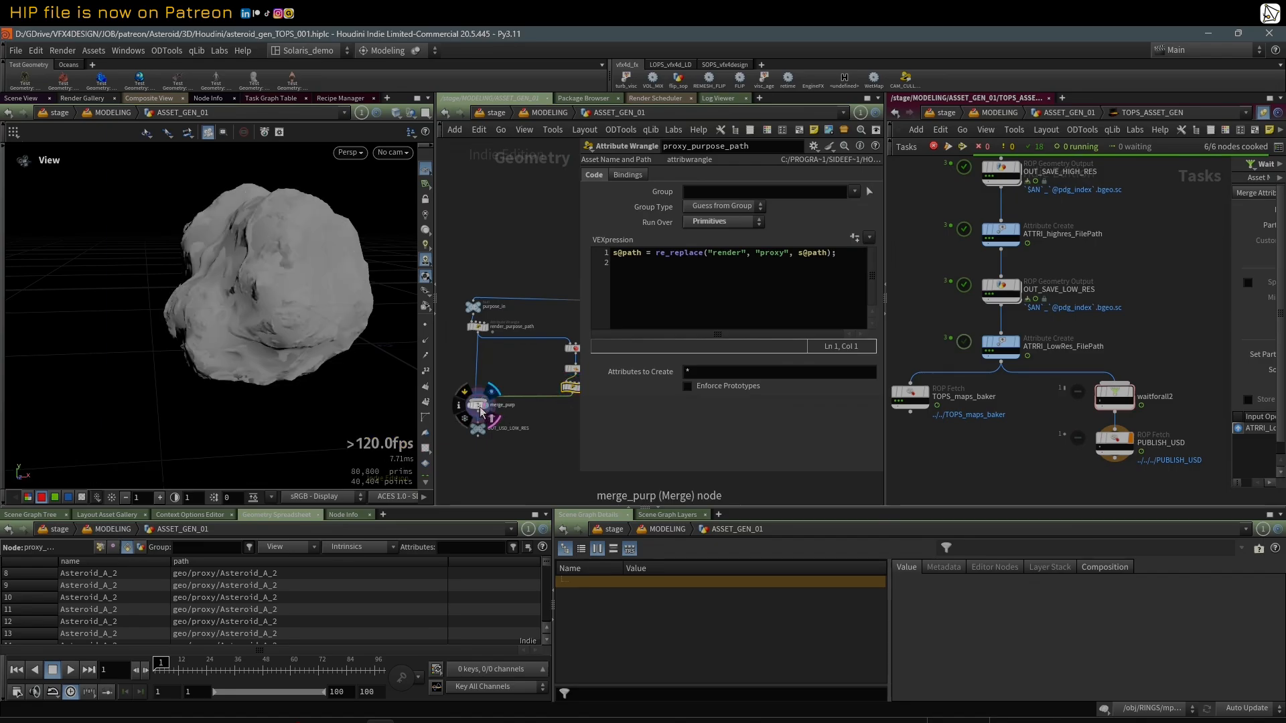
pyautogui.click(478, 406)
pyautogui.moveTo(576, 422); pyautogui.dragTo(681, 422)
pyautogui.scroll(-5, 560, 322)
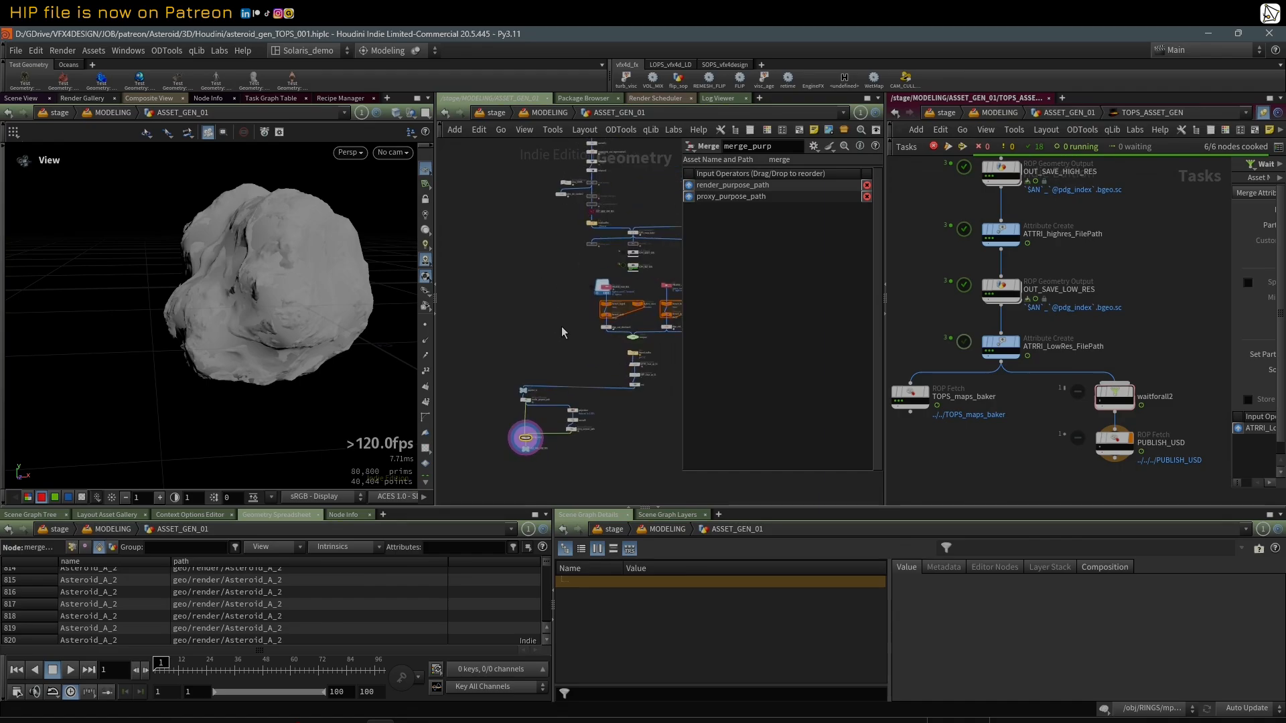
# Step: Move the whole purpose branch, from purpose_in down to OUT_USD_LOW_RES, slightly over towards the main node chain
pyautogui.scroll(3, 511, 348)
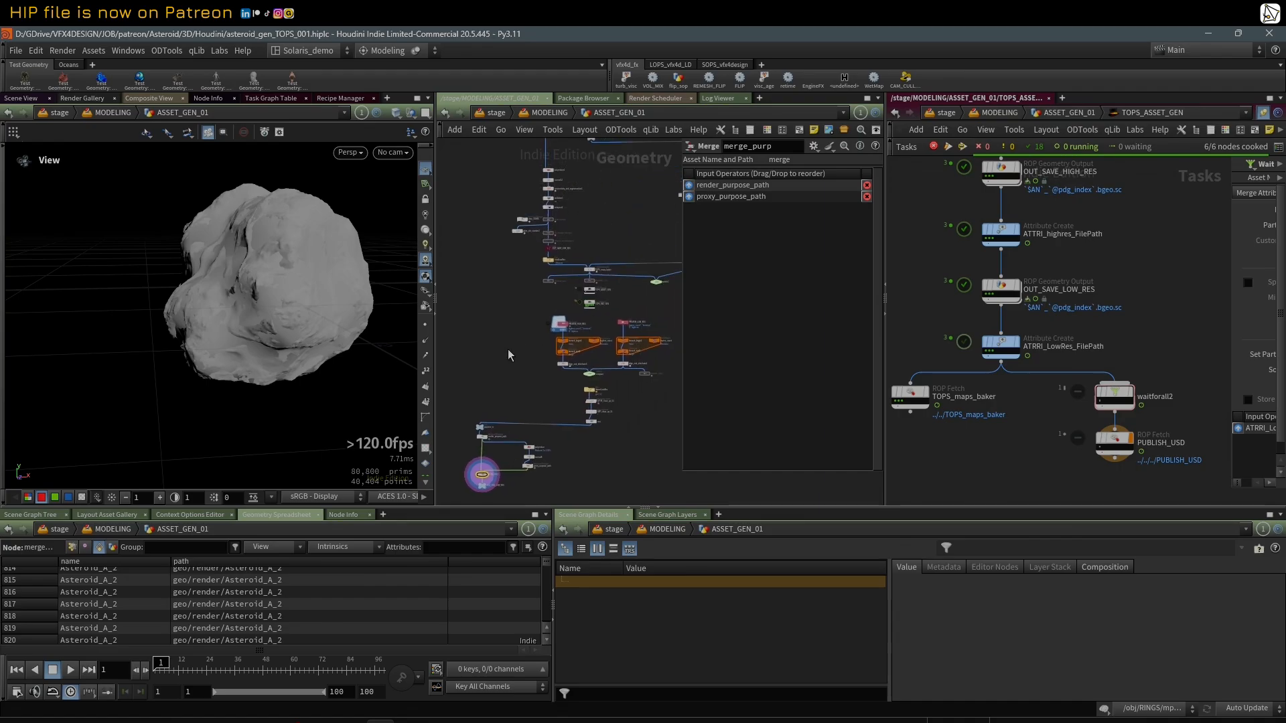
pyautogui.moveTo(605, 172); pyautogui.dragTo(611, 260, button='middle')
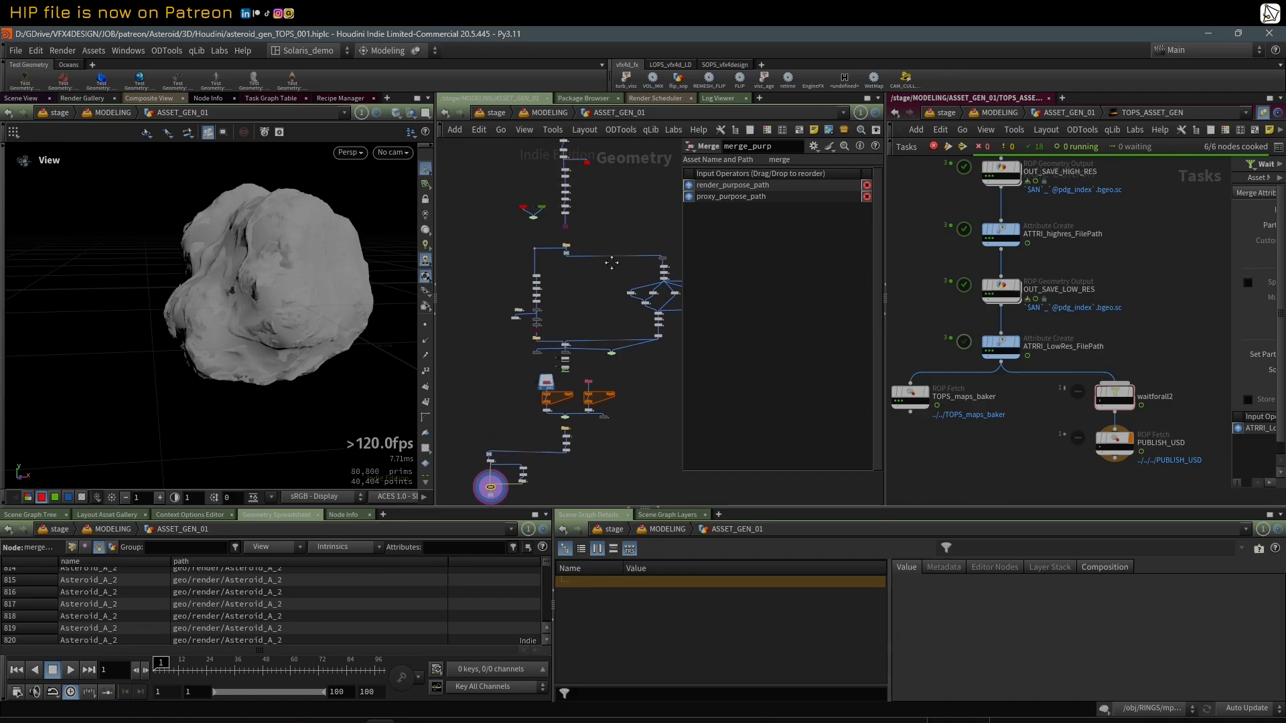
pyautogui.moveTo(481, 416); pyautogui.dragTo(484, 256, button='middle')
pyautogui.scroll(4, 489, 309)
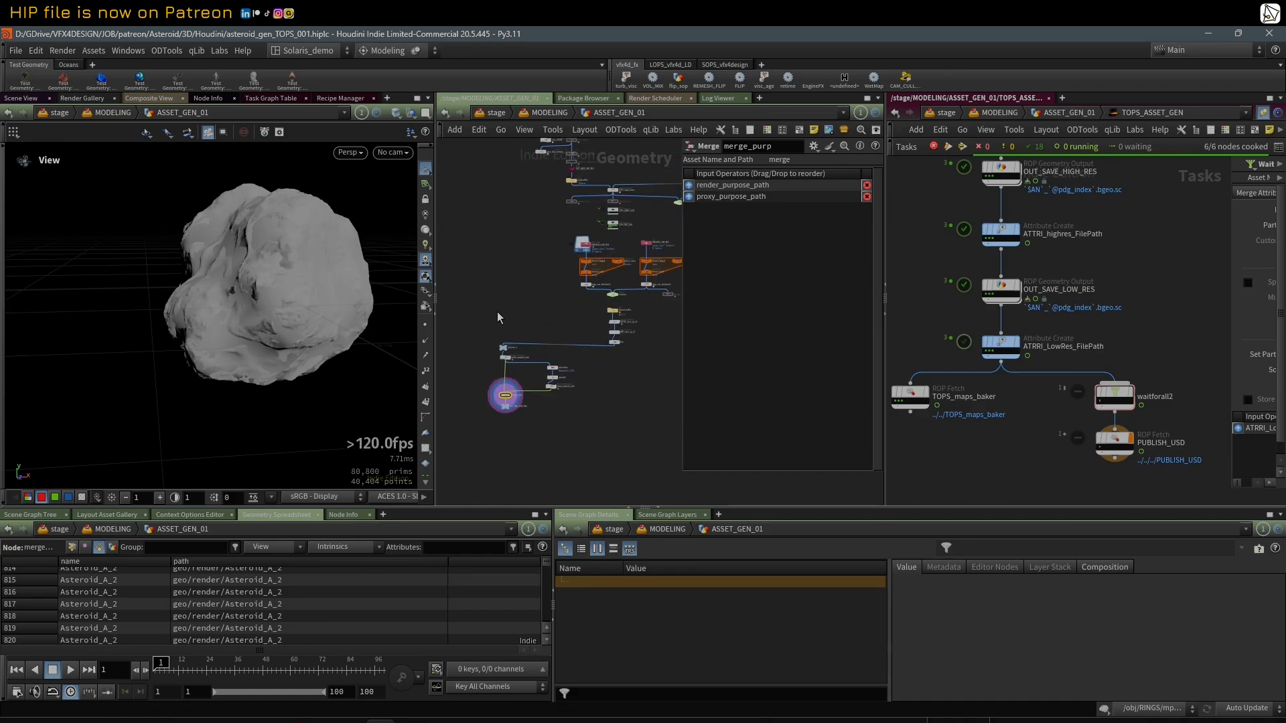
pyautogui.moveTo(498, 317); pyautogui.dragTo(500, 265, button='middle')
pyautogui.moveTo(467, 286); pyautogui.dragTo(590, 394)
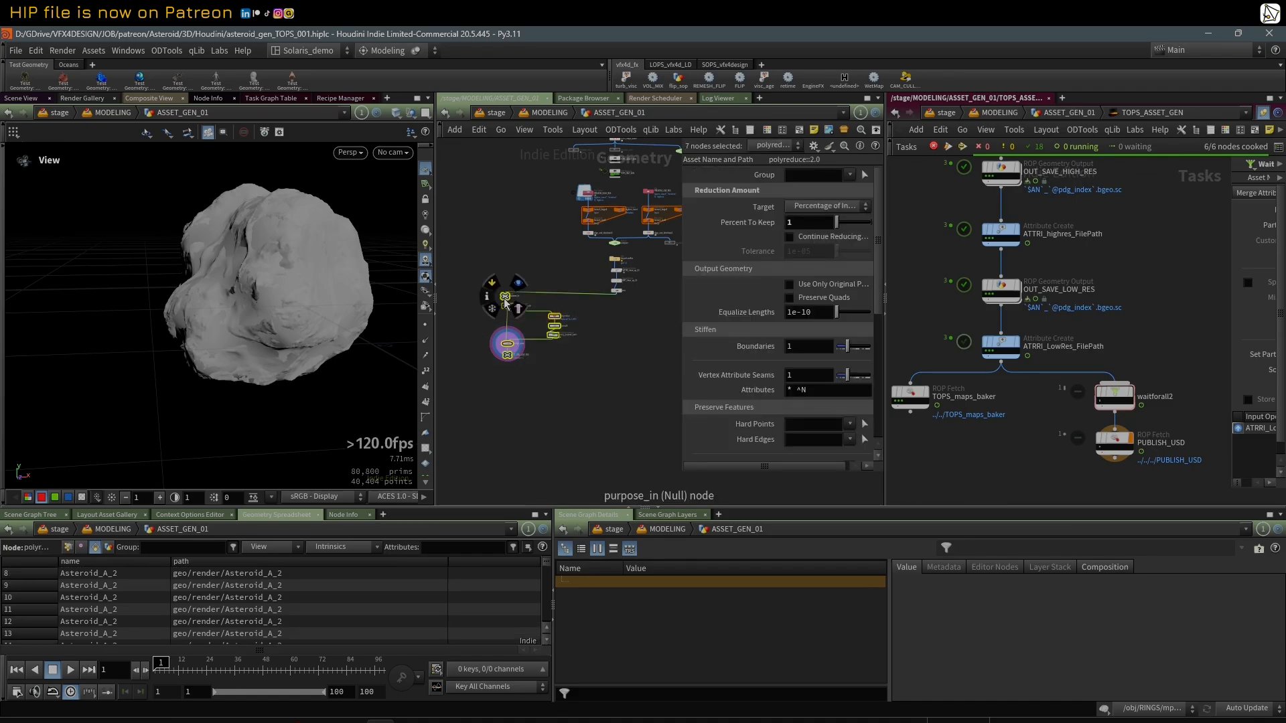
pyautogui.moveTo(504, 299); pyautogui.dragTo(528, 308)
pyautogui.moveTo(562, 257); pyautogui.dragTo(550, 257, button='middle')
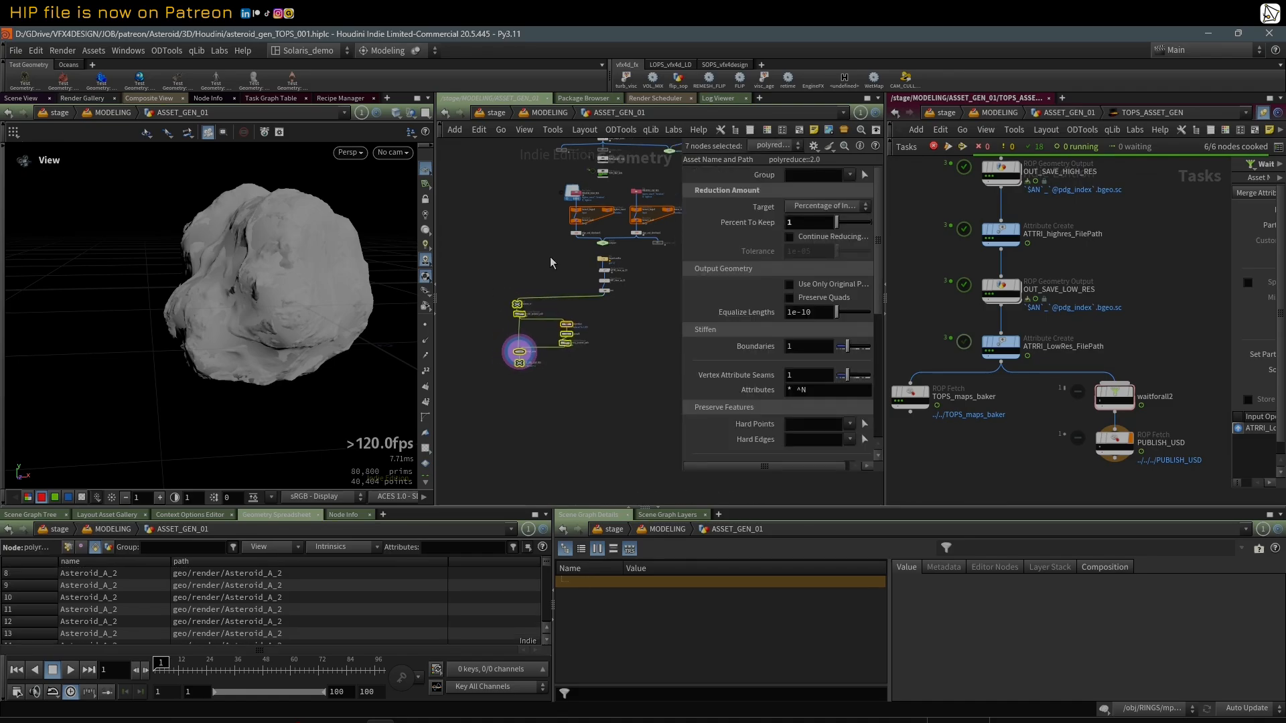
pyautogui.scroll(1, 549, 256)
pyautogui.click(541, 263)
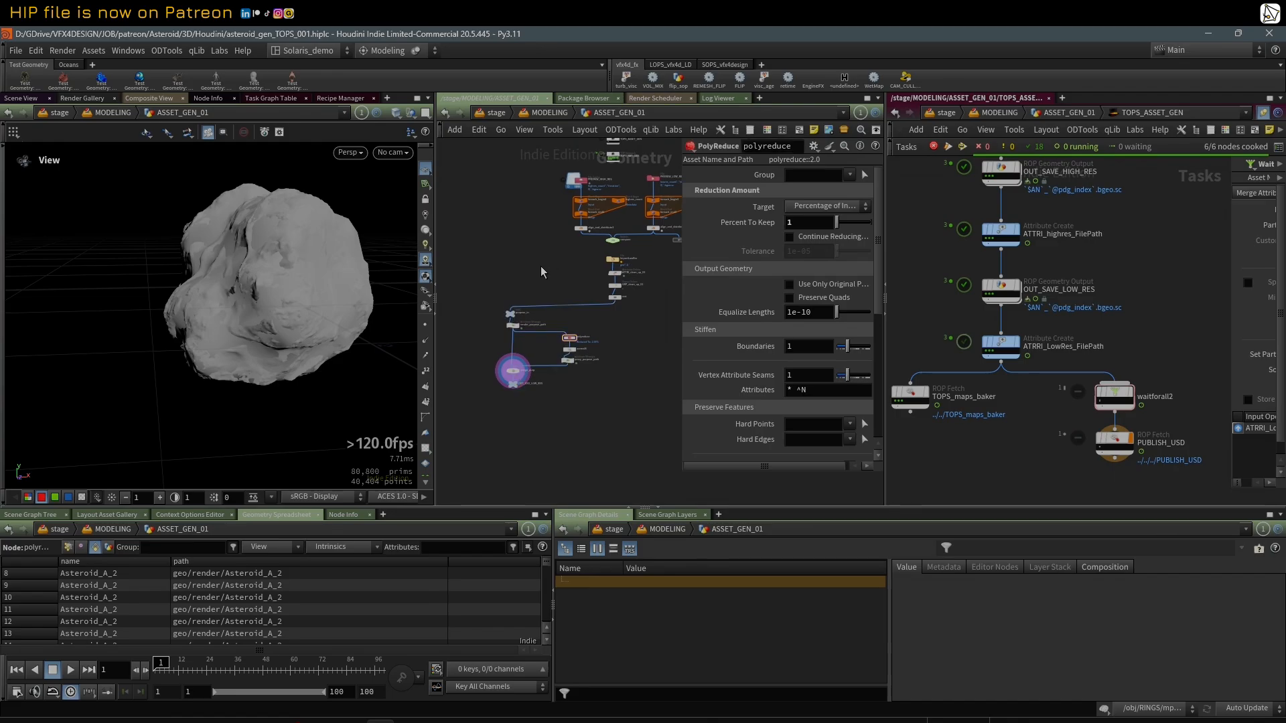
# Step: Go back up to the MODELING network and show the parameters of foreach_end3
pyautogui.press('u')
pyautogui.moveTo(623, 282); pyautogui.dragTo(594, 259, button='middle')
pyautogui.scroll(2, 595, 259)
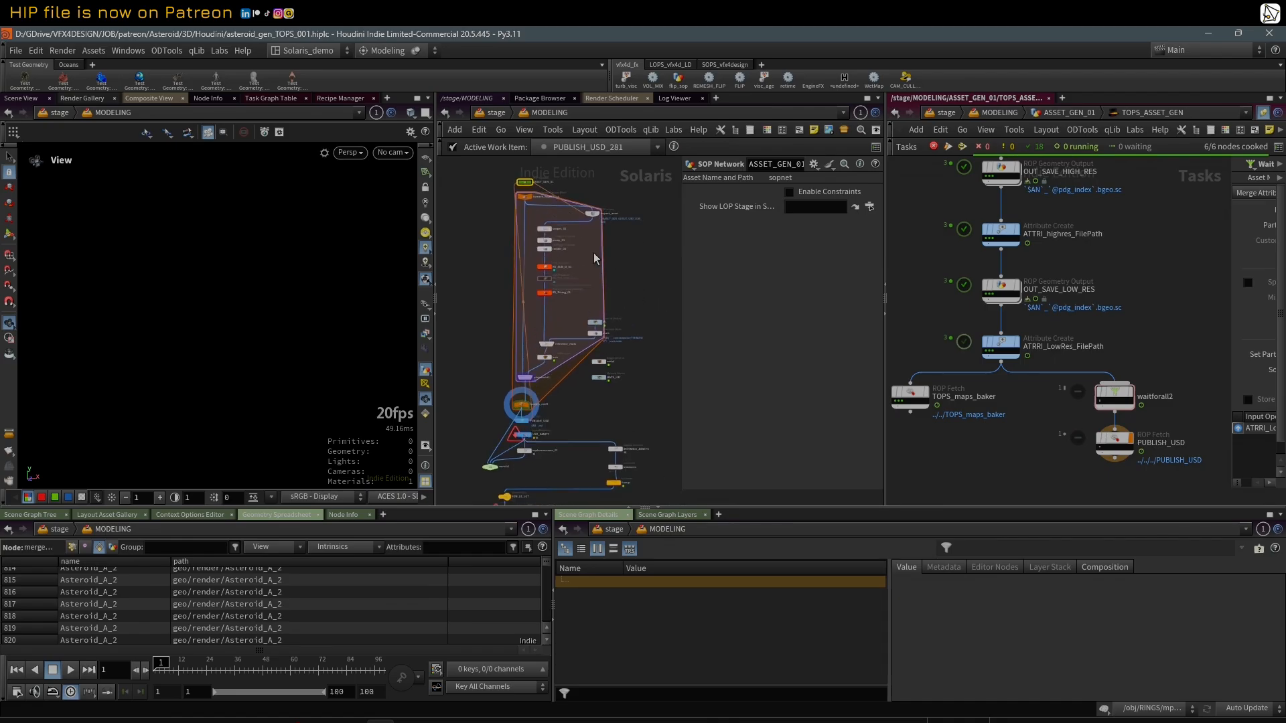
pyautogui.moveTo(681, 253); pyautogui.dragTo(707, 257)
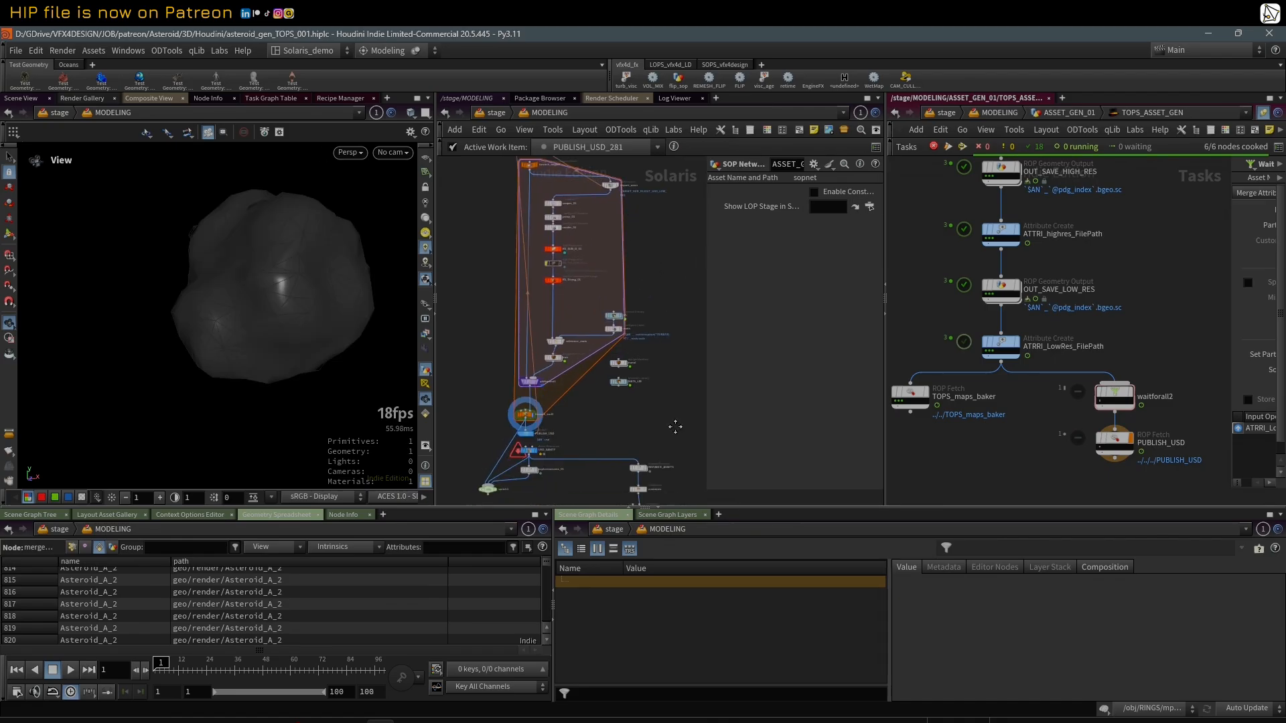
pyautogui.click(531, 408)
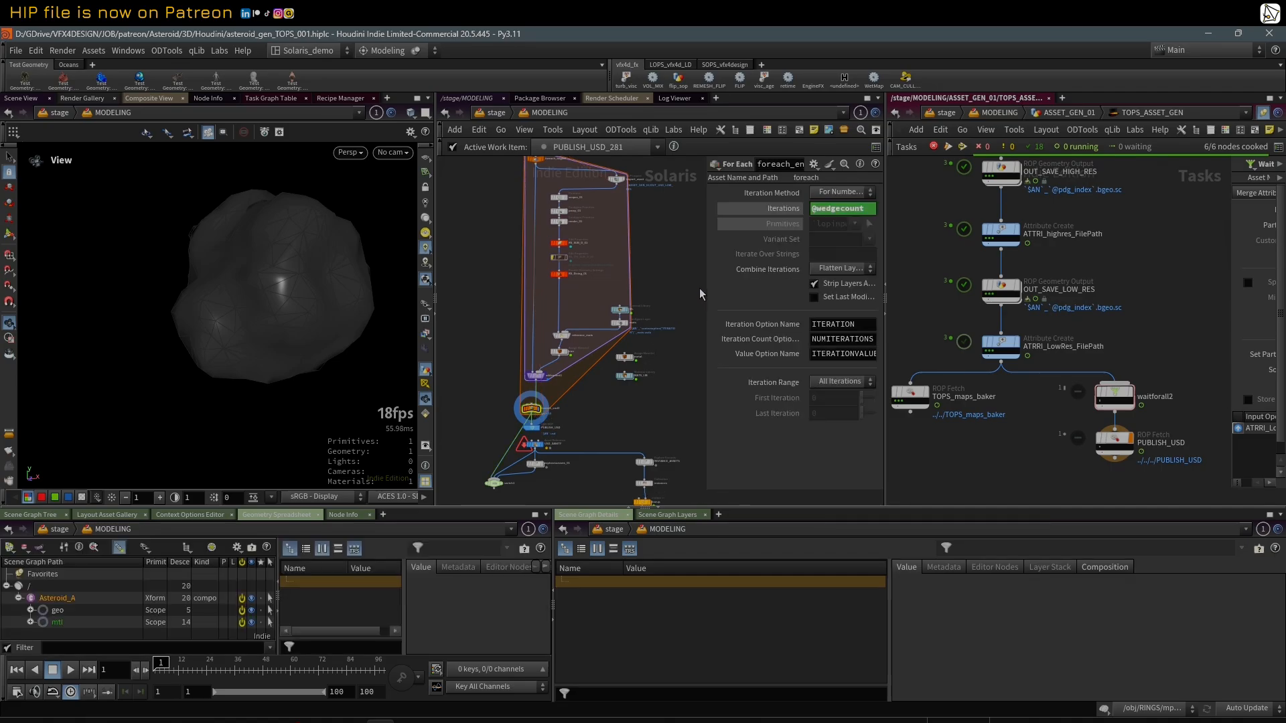
# Step: Widen the Solaris network pane and the foreach_end3 parameters, shrinking the TOPs network pane
pyautogui.moveTo(702, 287); pyautogui.dragTo(654, 292)
pyautogui.moveTo(884, 239); pyautogui.dragTo(1058, 242)
pyautogui.scroll(-4, 1114, 247)
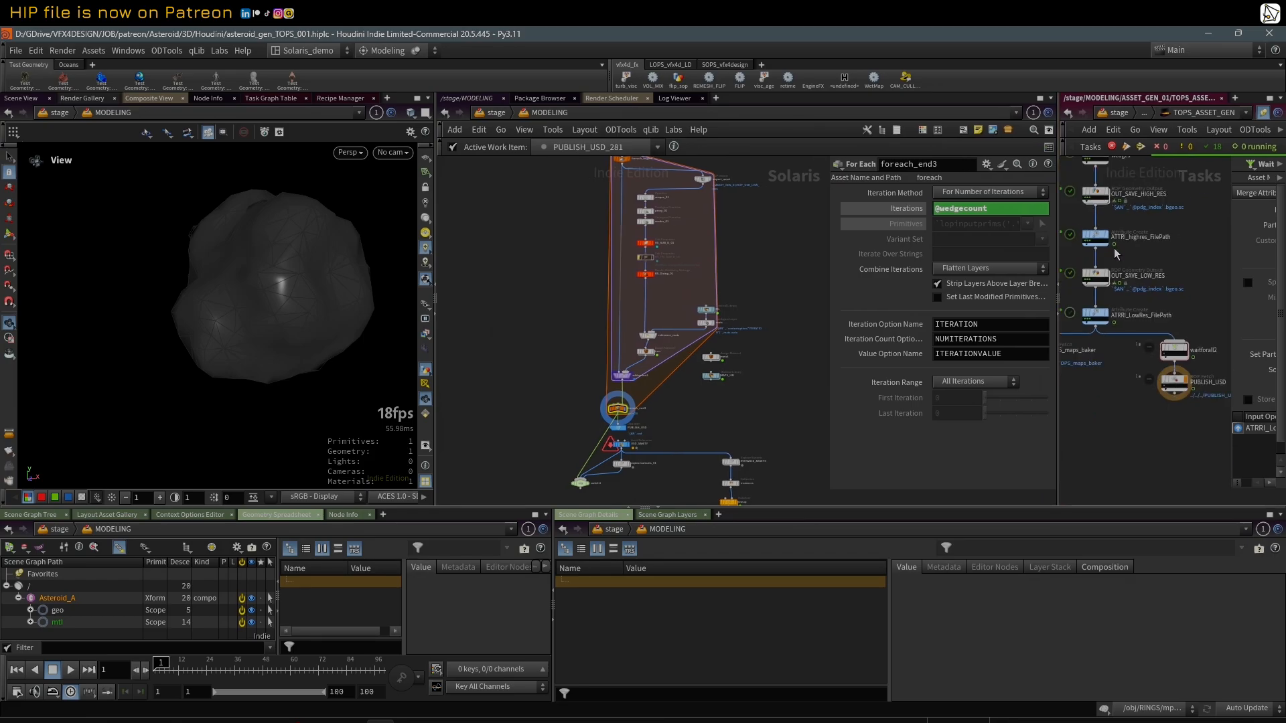
pyautogui.scroll(3, 1162, 320)
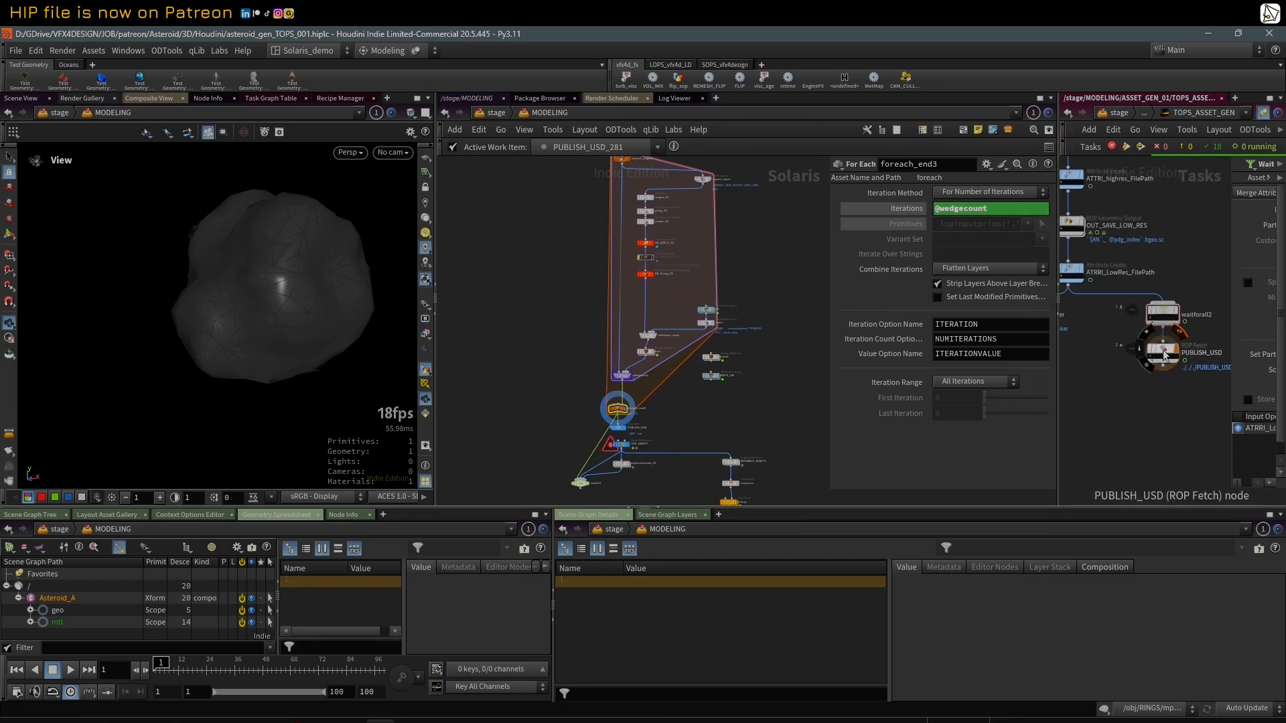
pyautogui.moveTo(1059, 221); pyautogui.dragTo(1135, 224)
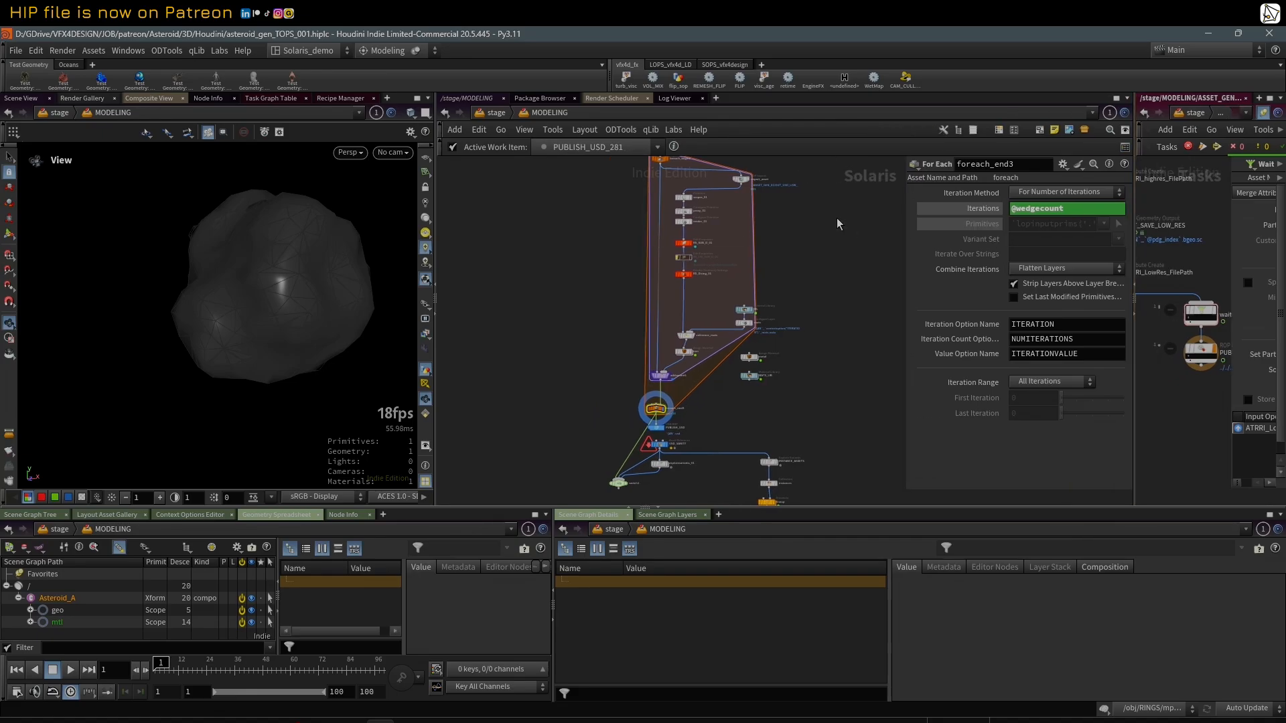
# Step: Review foreach_begin2 and the import_asset SOP Import, widening the parameters enough to read import_asset's full paths
pyautogui.moveTo(838, 223); pyautogui.dragTo(792, 284, button='middle')
pyautogui.scroll(2, 792, 284)
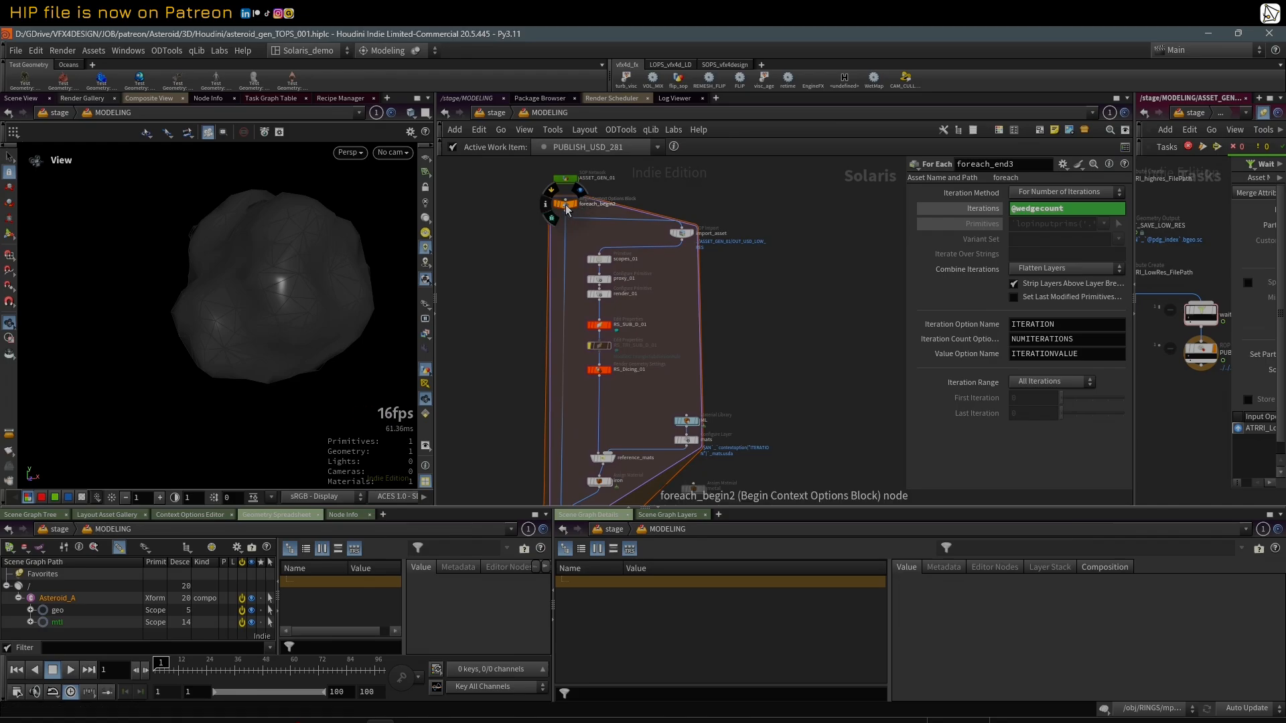
pyautogui.click(565, 204)
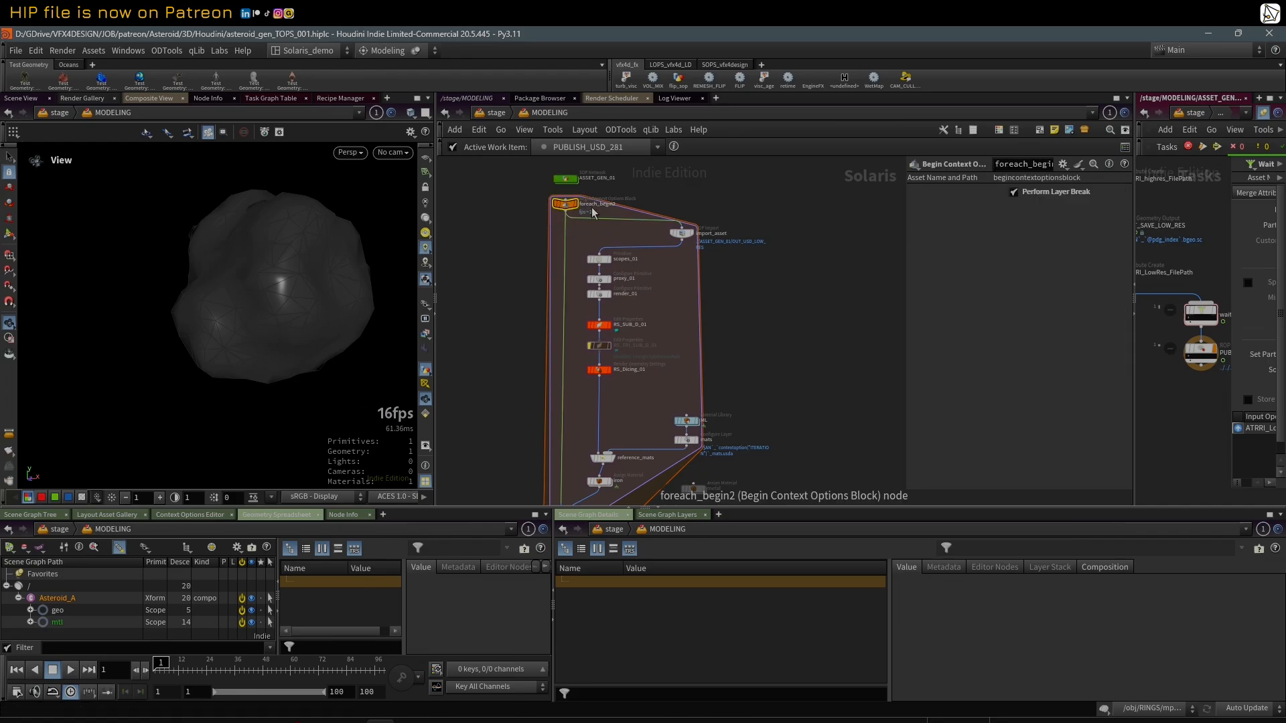
pyautogui.click(682, 233)
pyautogui.moveTo(903, 235); pyautogui.dragTo(765, 252)
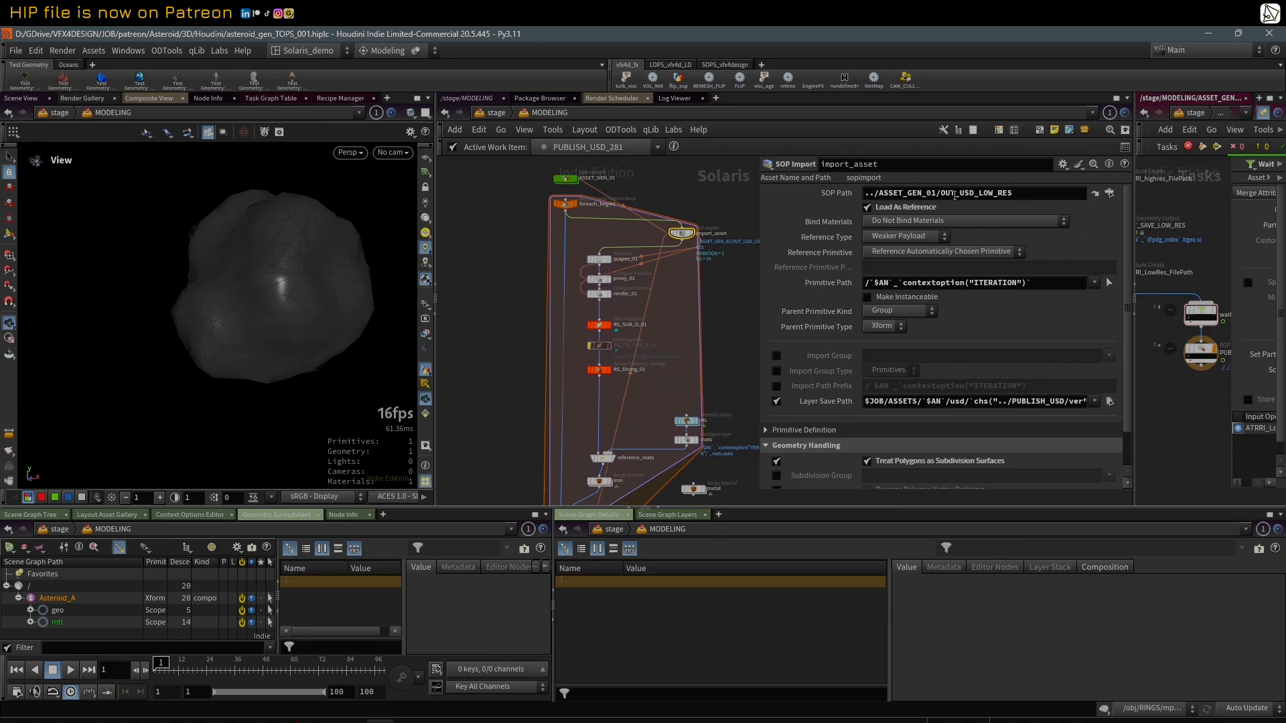
# Step: Follow import_asset's SOP Path to the OUT_USD_LOW_RES null, return to import_asset, and highlight the $AN part of its Primitive Path
pyautogui.keyDown('ctrl'); pyautogui.click(1094, 199); pyautogui.keyUp('ctrl')
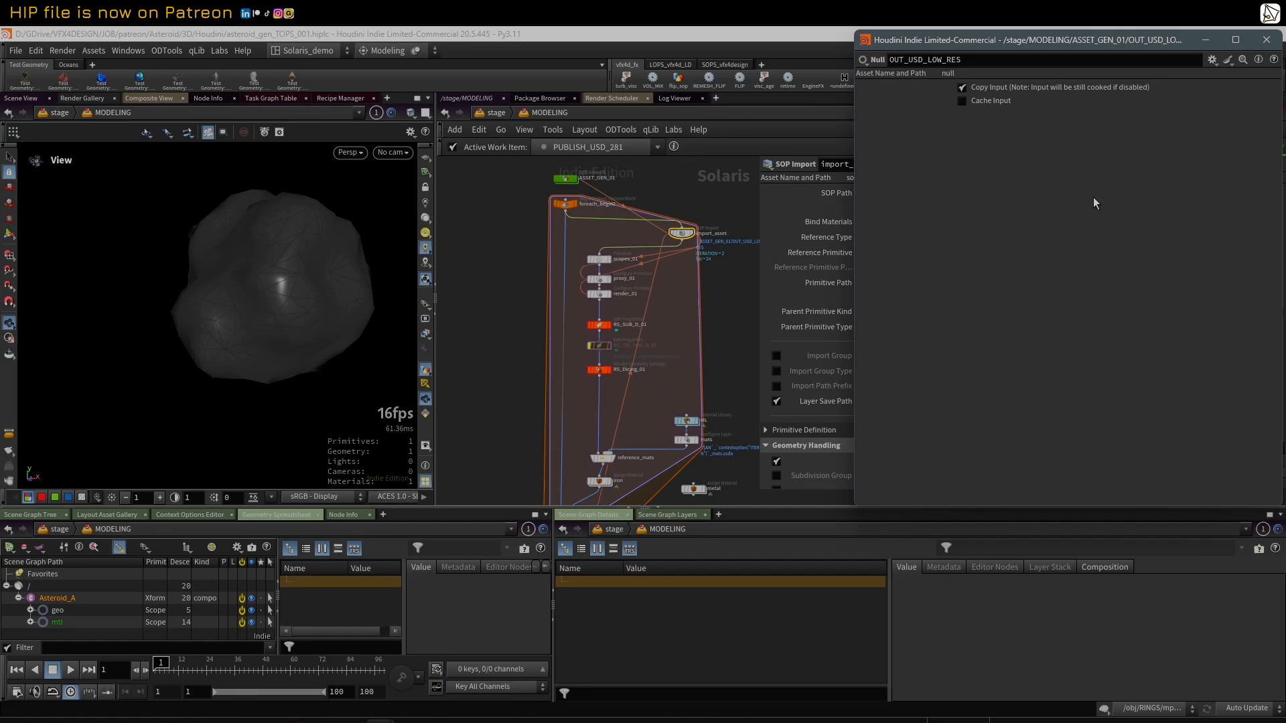
pyautogui.moveTo(1024, 44); pyautogui.dragTo(876, 81)
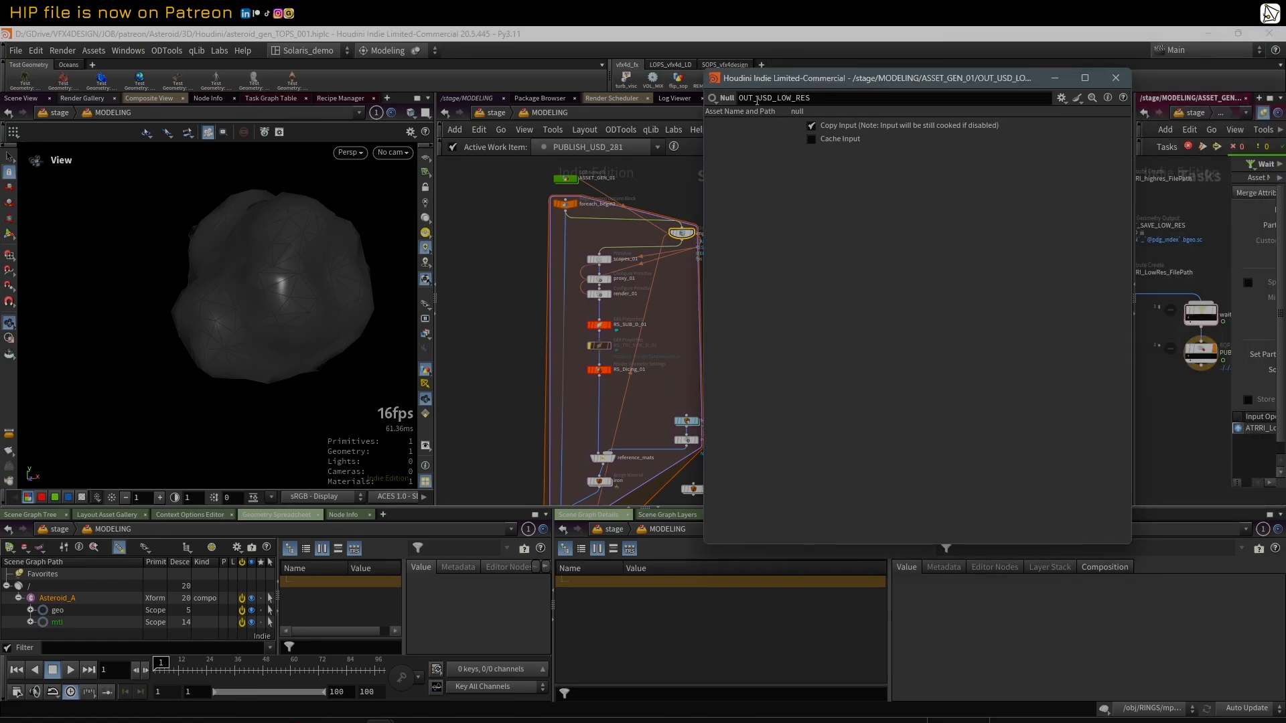
pyautogui.click(1119, 77)
pyautogui.click(1095, 193)
pyautogui.click(645, 390)
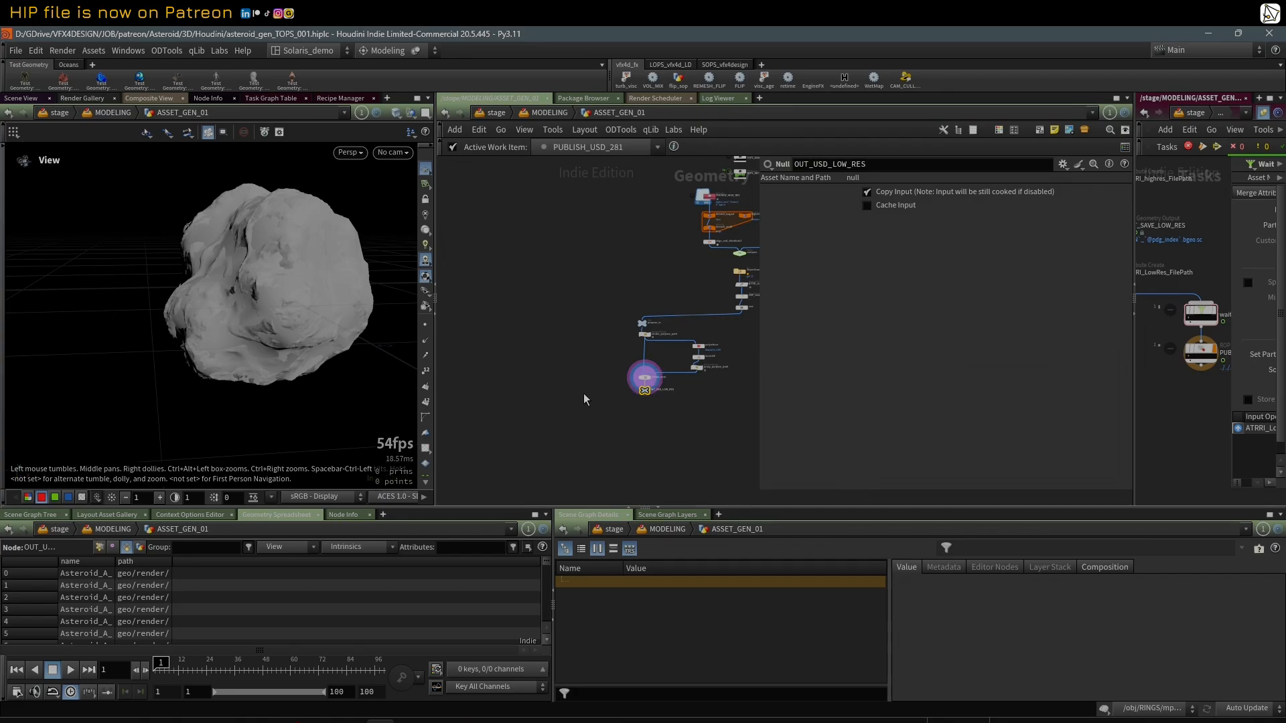
pyautogui.press('n')
pyautogui.click(584, 348)
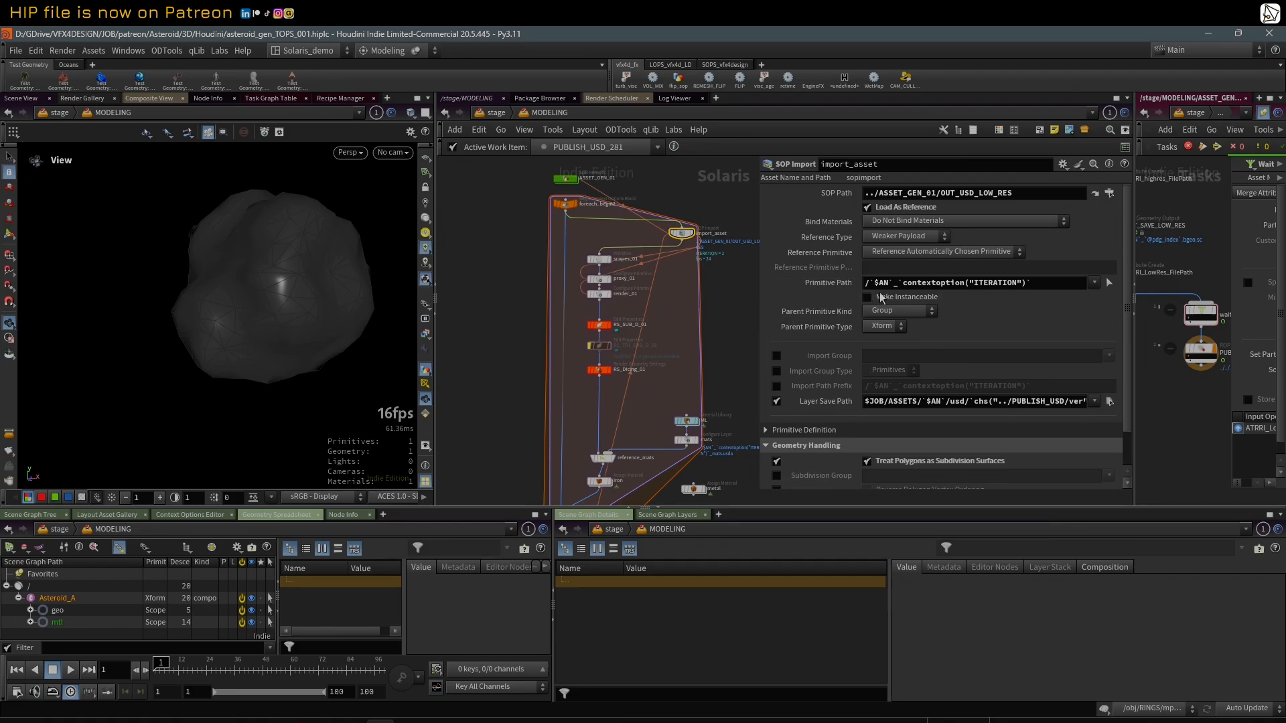
pyautogui.moveTo(895, 284); pyautogui.dragTo(865, 284)
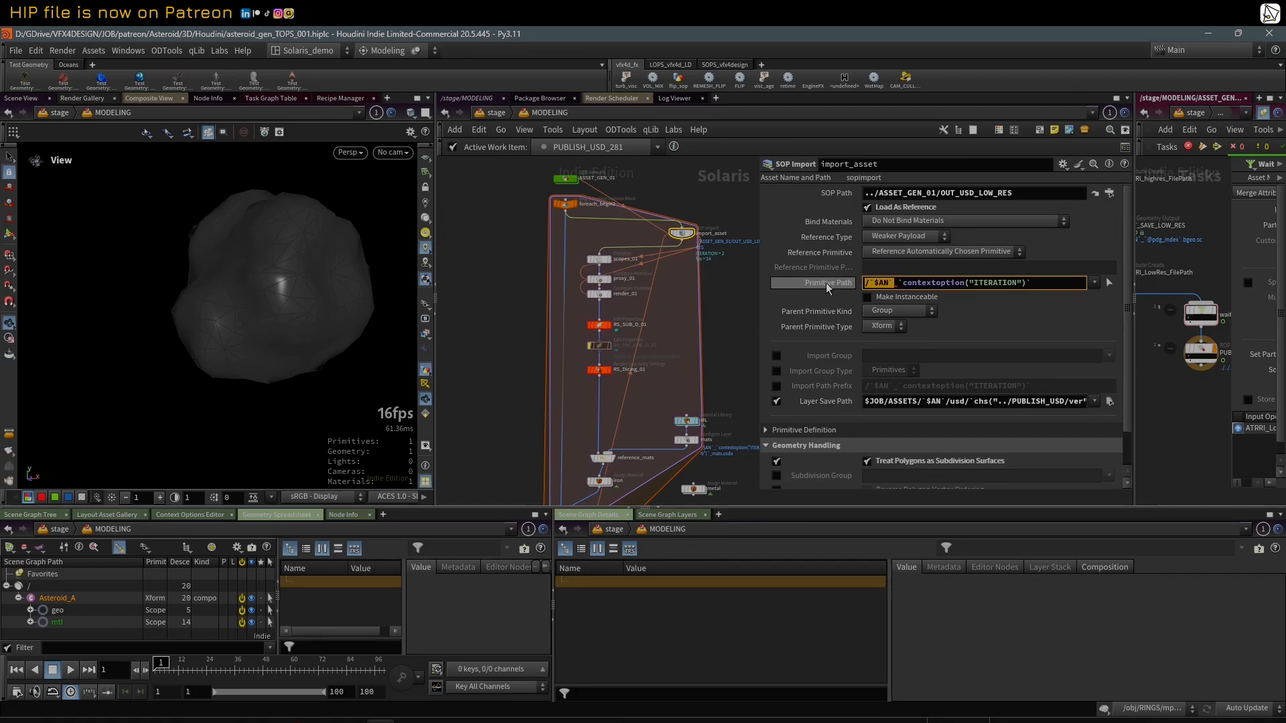
# Step: Compare import_asset's Primitive Path as evaluated value and as expression, highlighting its contextoption("ITERATION") part
pyautogui.click(835, 284)
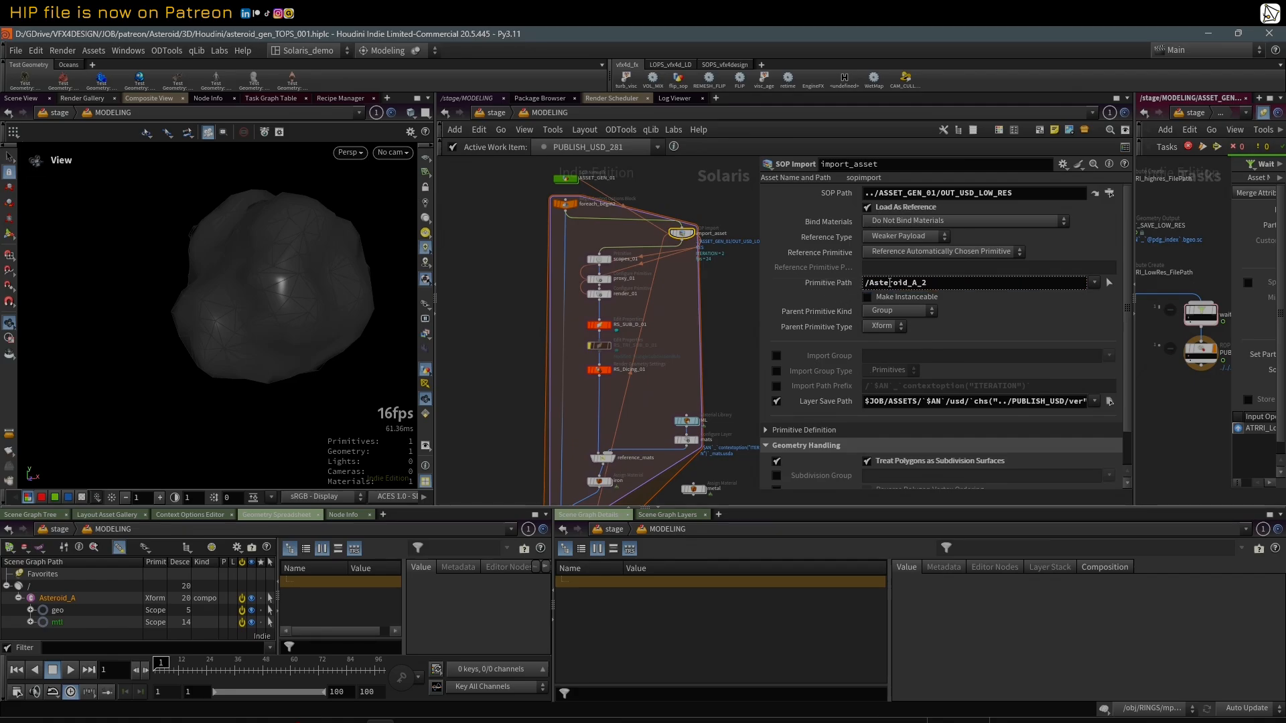
pyautogui.click(831, 282)
pyautogui.moveTo(898, 282); pyautogui.dragTo(1033, 283)
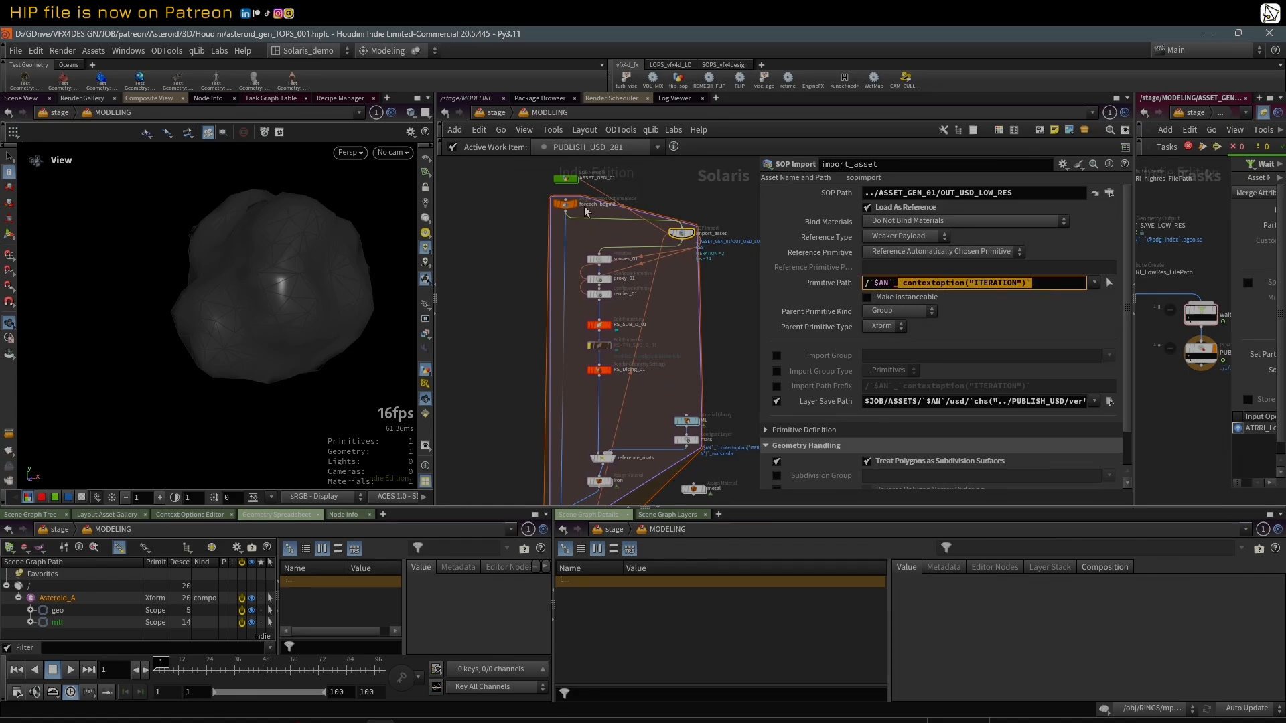
pyautogui.moveTo(737, 347); pyautogui.dragTo(708, 344, button='middle')
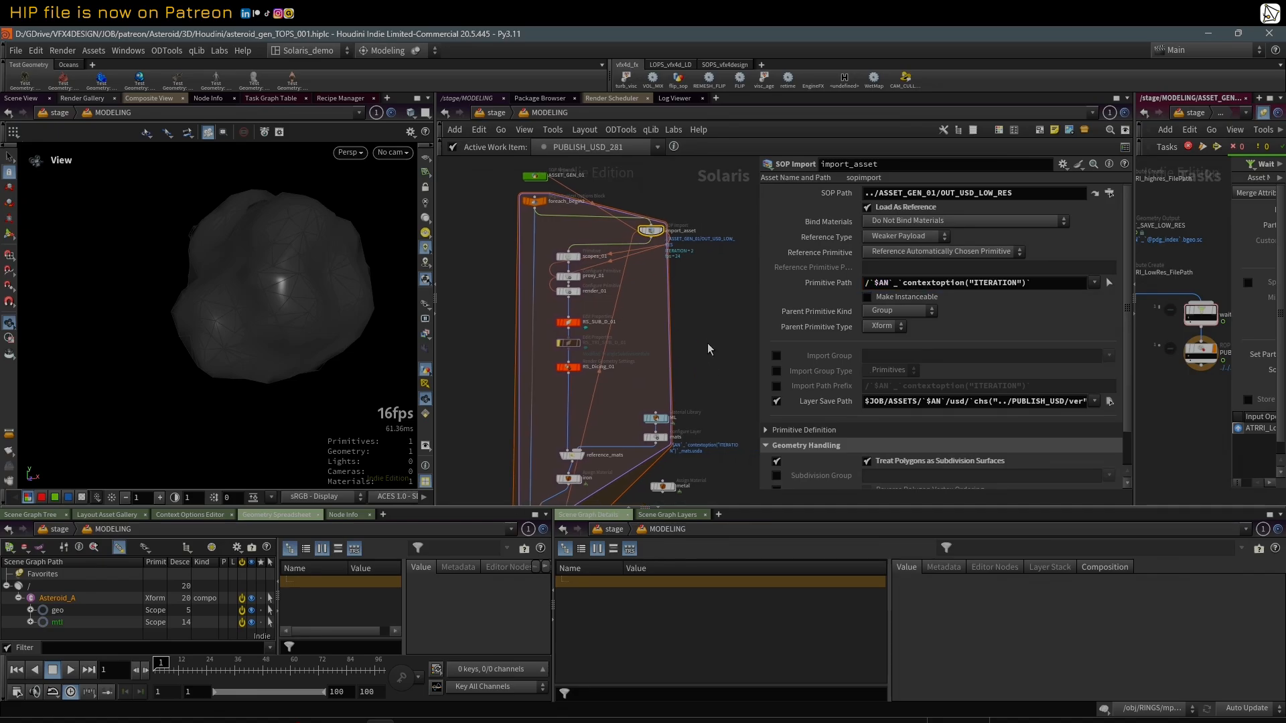
pyautogui.scroll(-2, 713, 307)
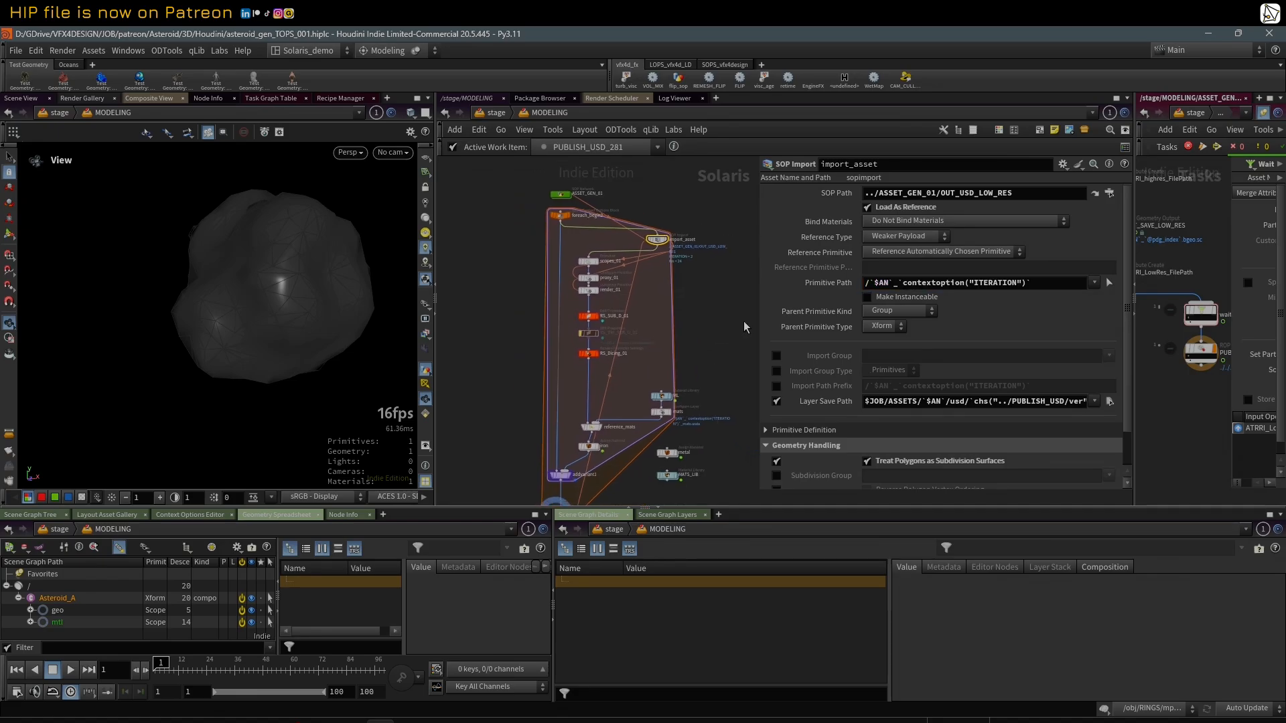
pyautogui.moveTo(715, 386); pyautogui.dragTo(729, 374, button='middle')
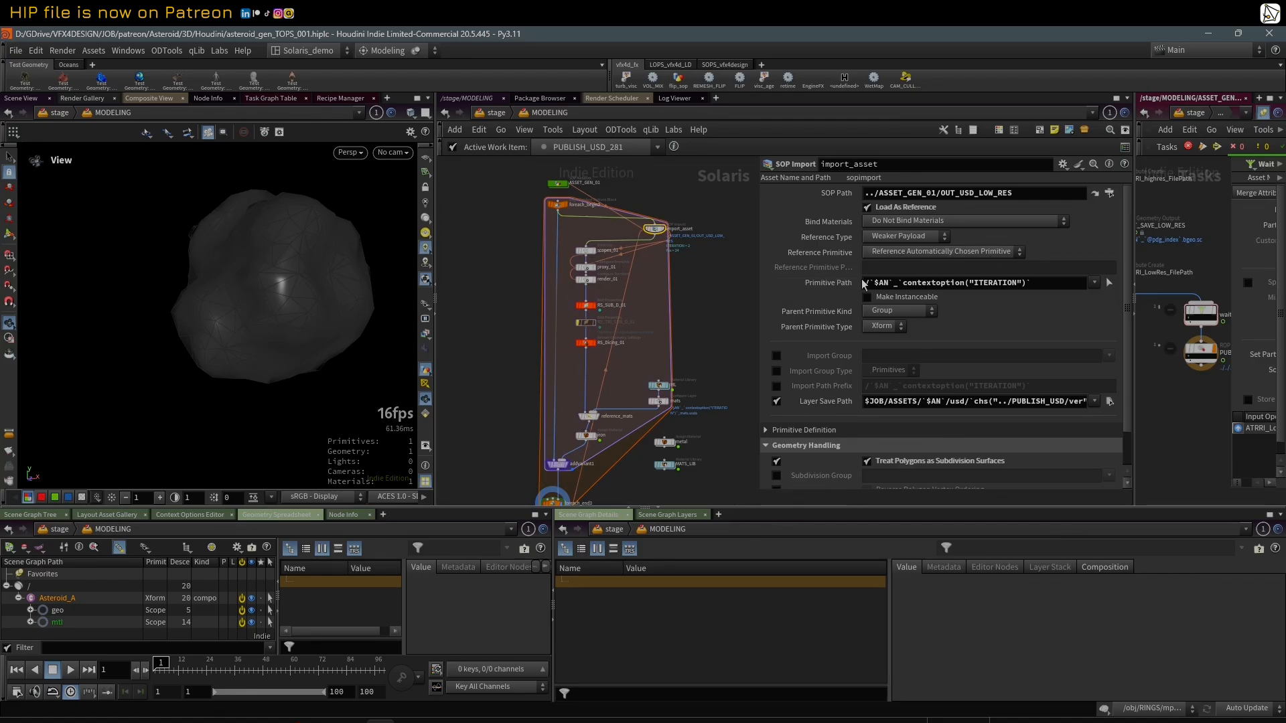
pyautogui.click(834, 284)
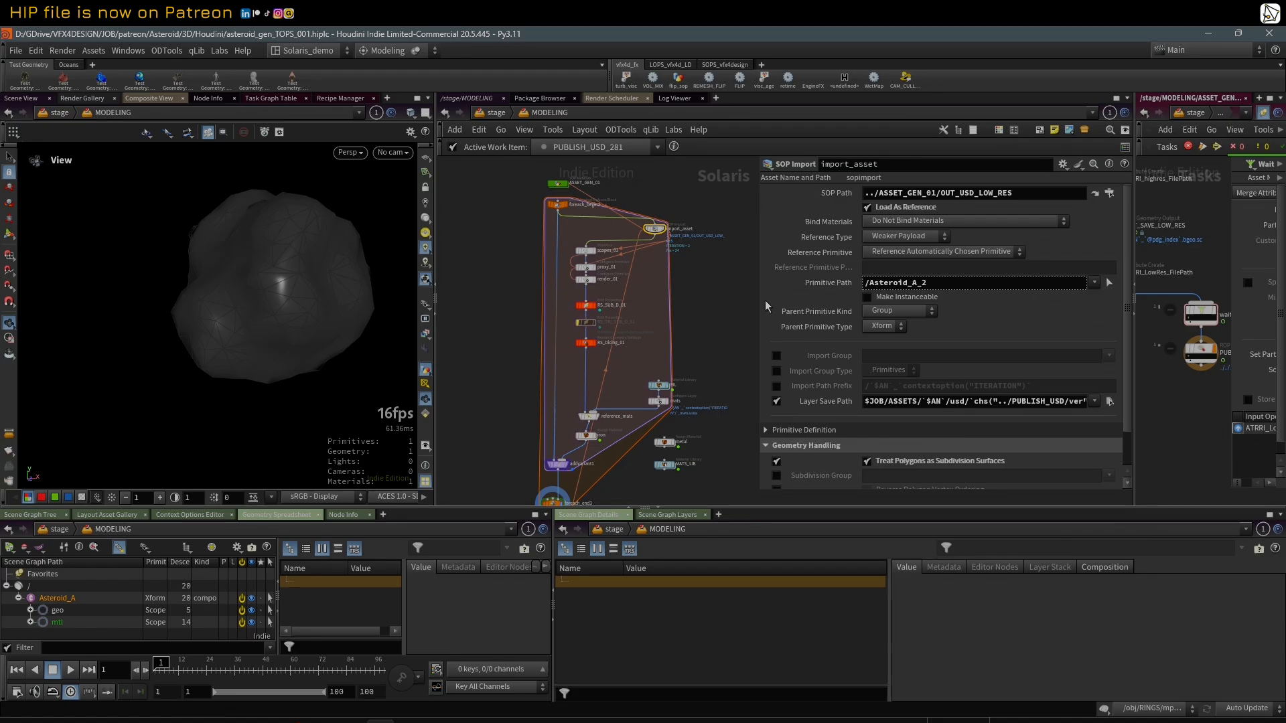
pyautogui.click(808, 285)
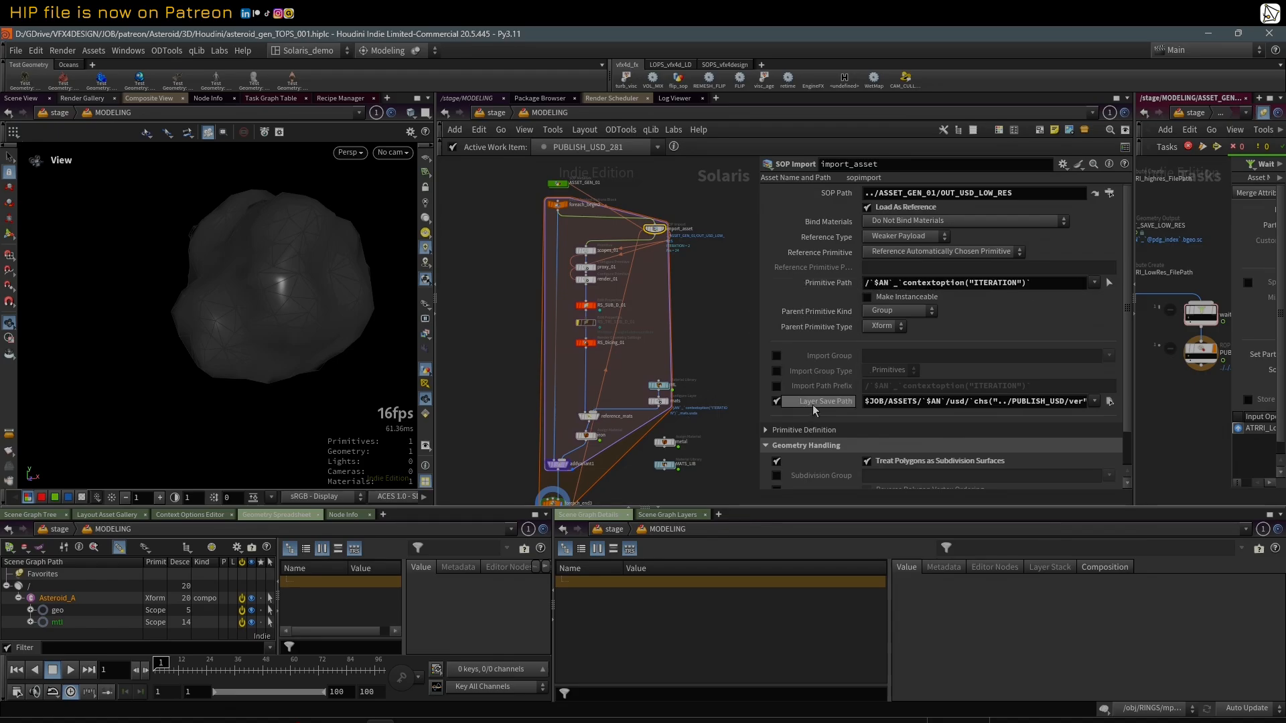
# Step: Widen the parameters to read import_asset's full Layer Save Path and compare it with the Asteroid_A folder in File Explorer
pyautogui.moveTo(761, 280); pyautogui.dragTo(517, 304)
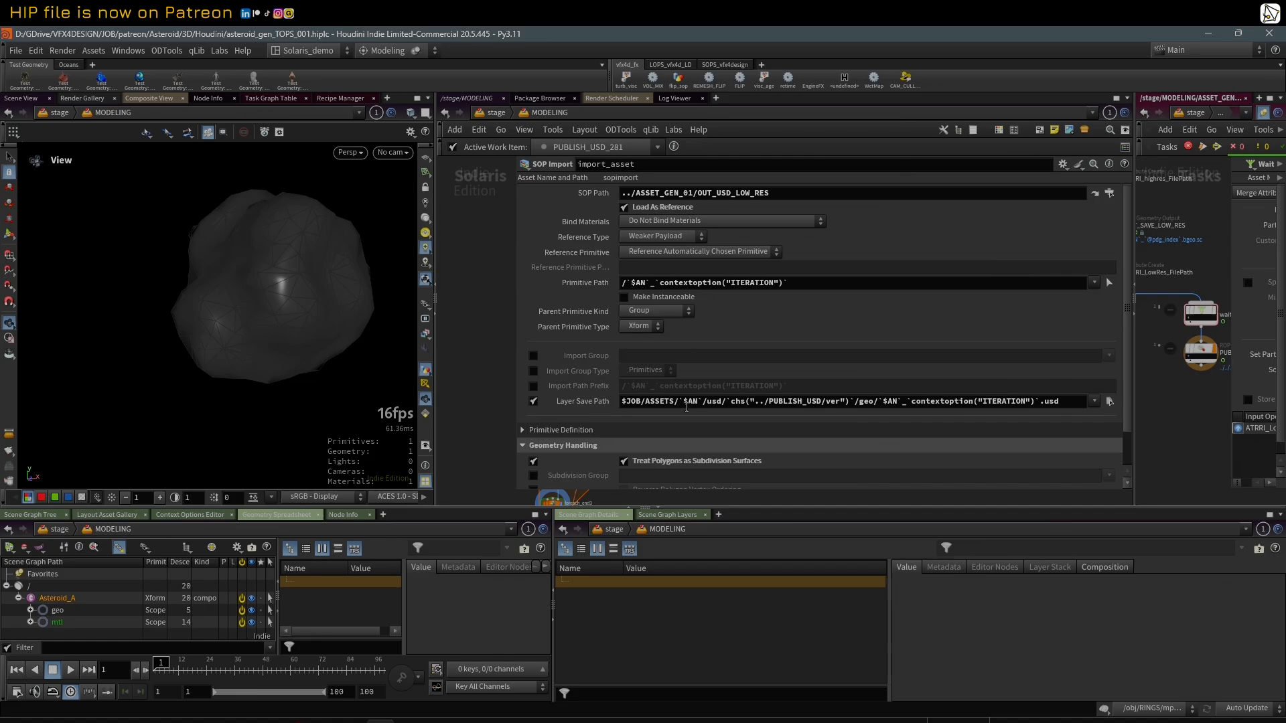
pyautogui.click(116, 722)
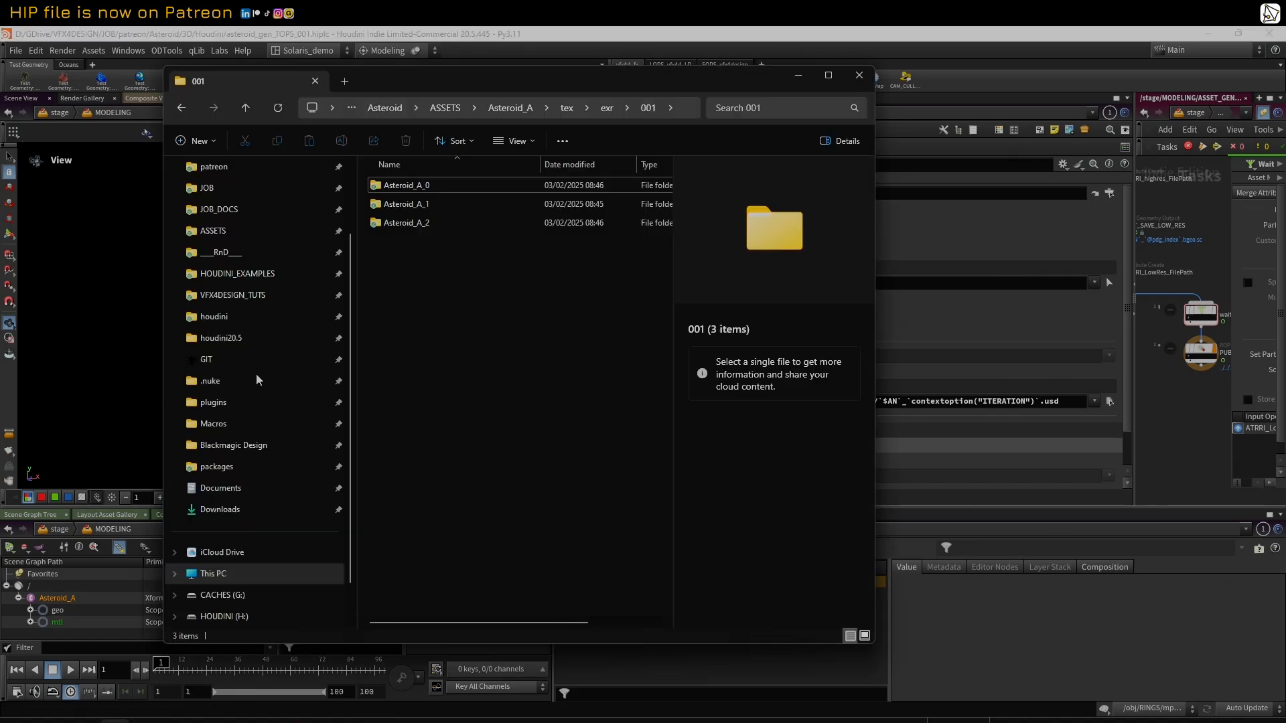
pyautogui.click(519, 110)
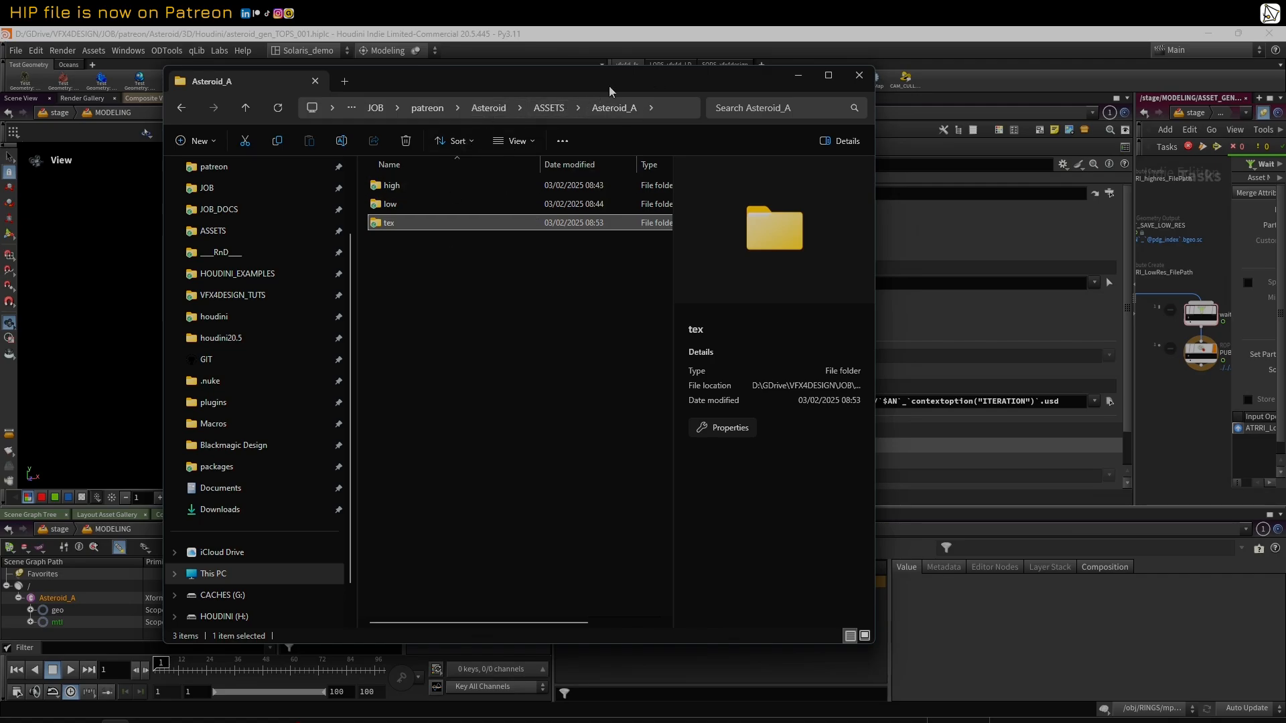
pyautogui.moveTo(609, 86); pyautogui.dragTo(619, 482)
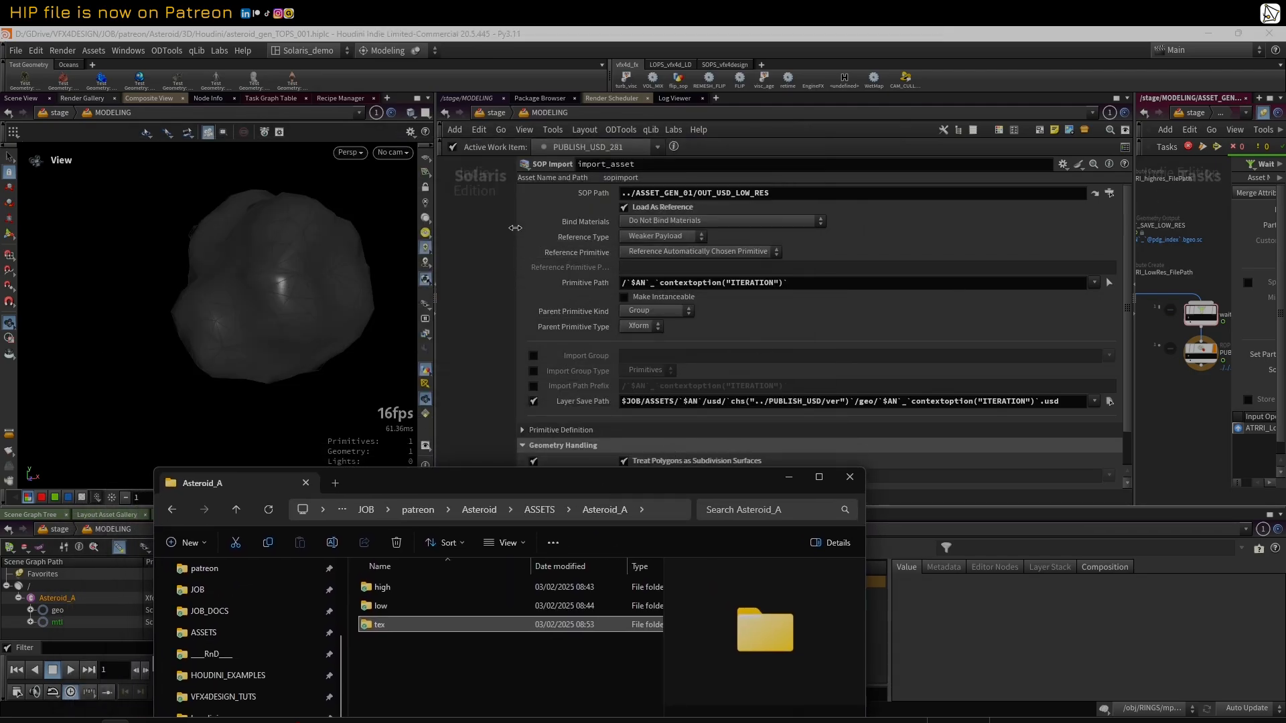
# Step: Narrow the parameters, review scopes_01's primitive paths, and display import_asset's output with more room for the scene graph tree
pyautogui.moveTo(515, 228); pyautogui.dragTo(733, 213)
pyautogui.scroll(3, 631, 255)
pyautogui.click(567, 250)
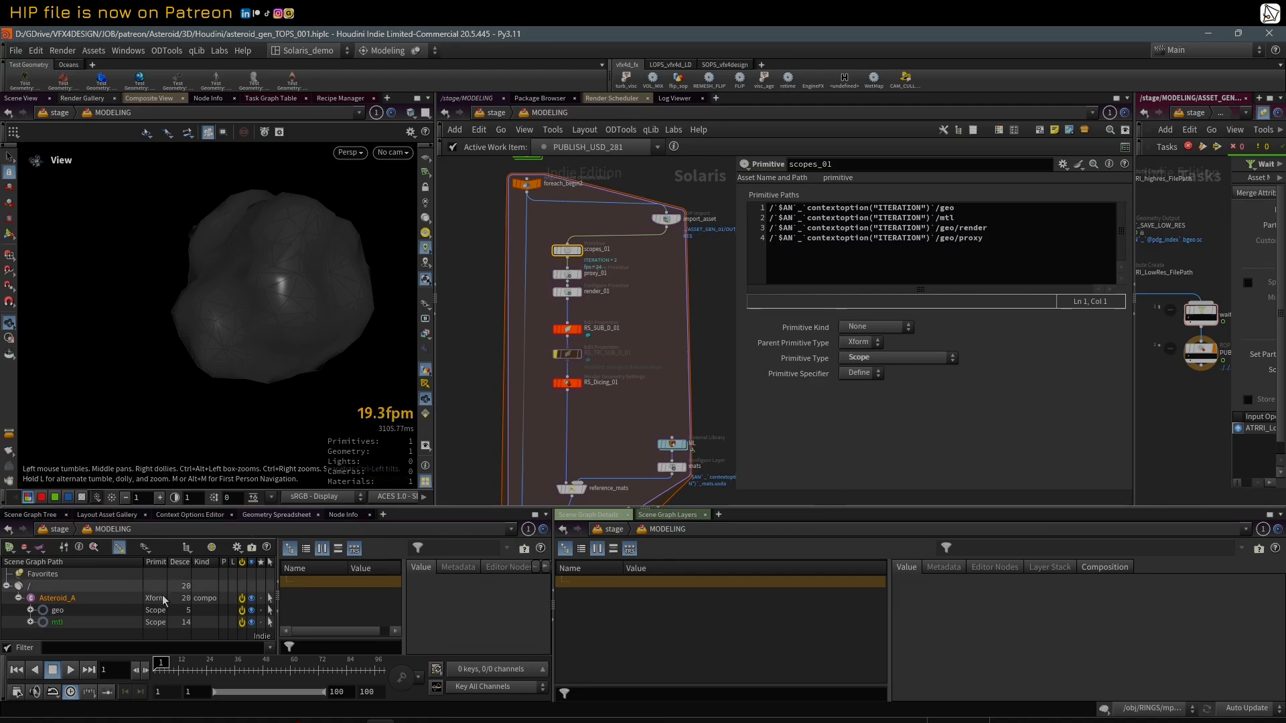
pyautogui.moveTo(469, 507); pyautogui.dragTo(469, 469)
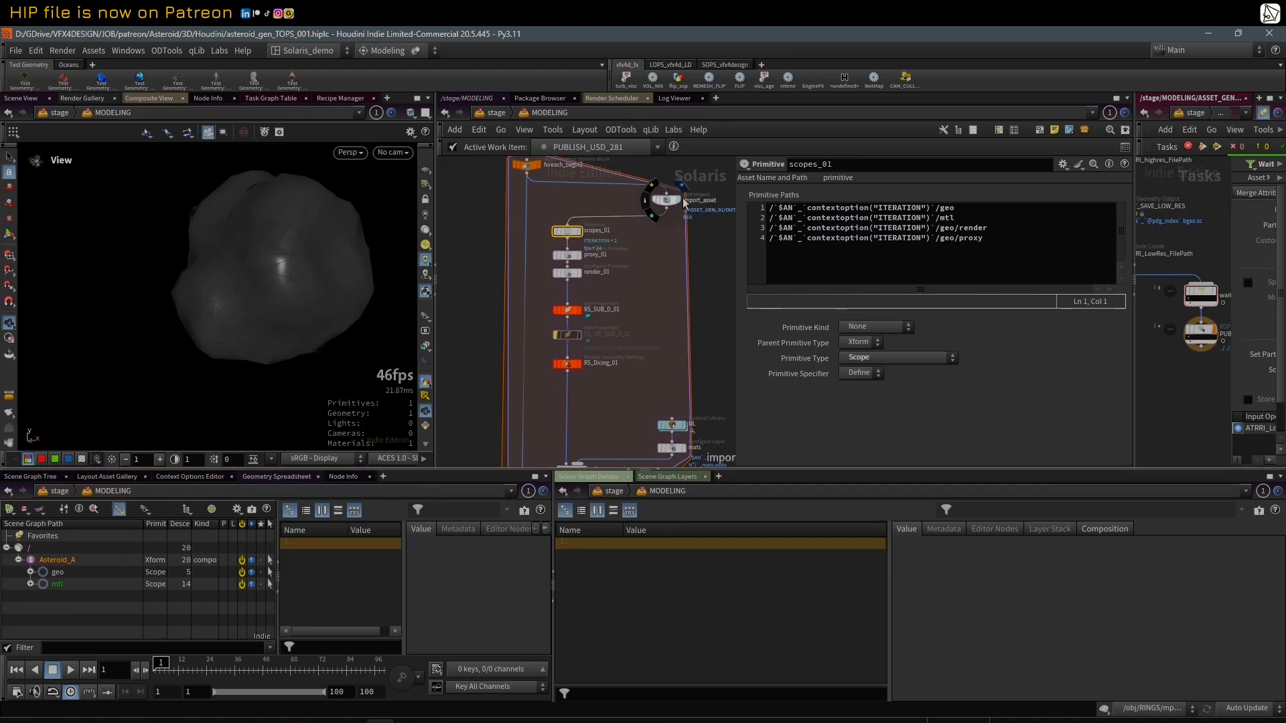
pyautogui.click(685, 205)
pyautogui.click(667, 199)
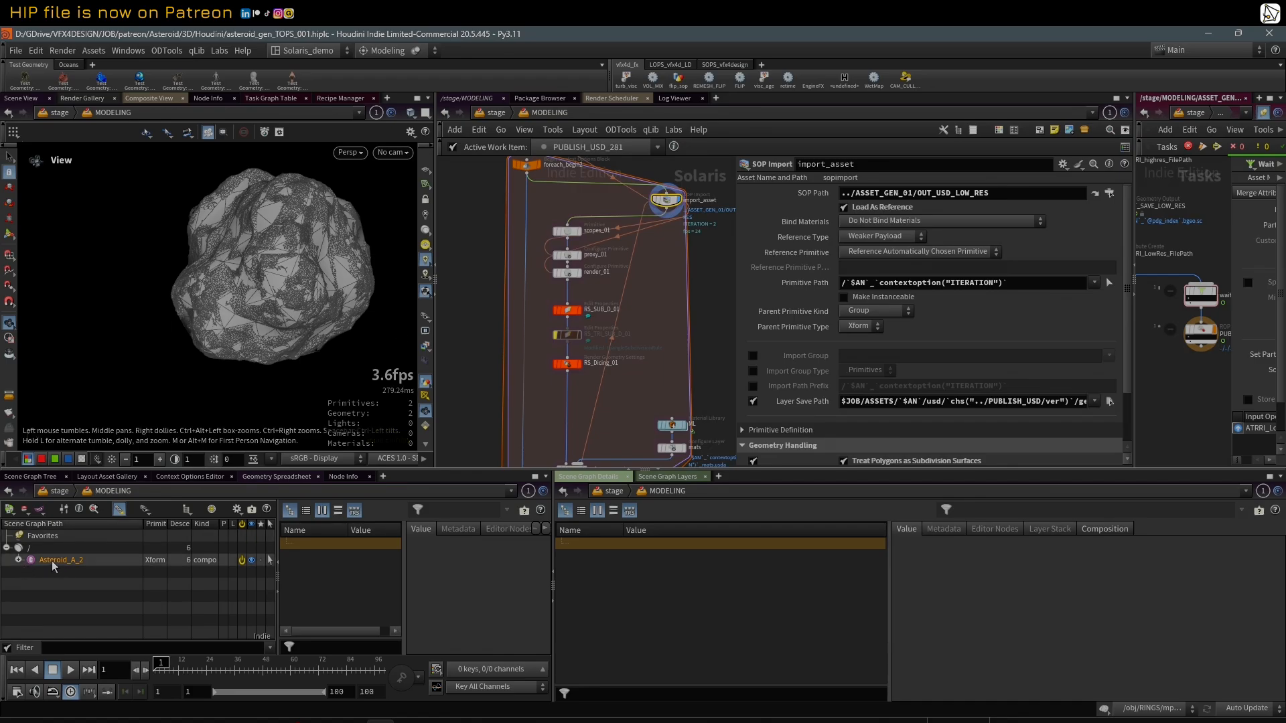
# Step: Select scopes_01 and expand Asteroid_A_2 in the scene graph tree down to the meshes under geo's proxy and render primitives
pyautogui.click(574, 233)
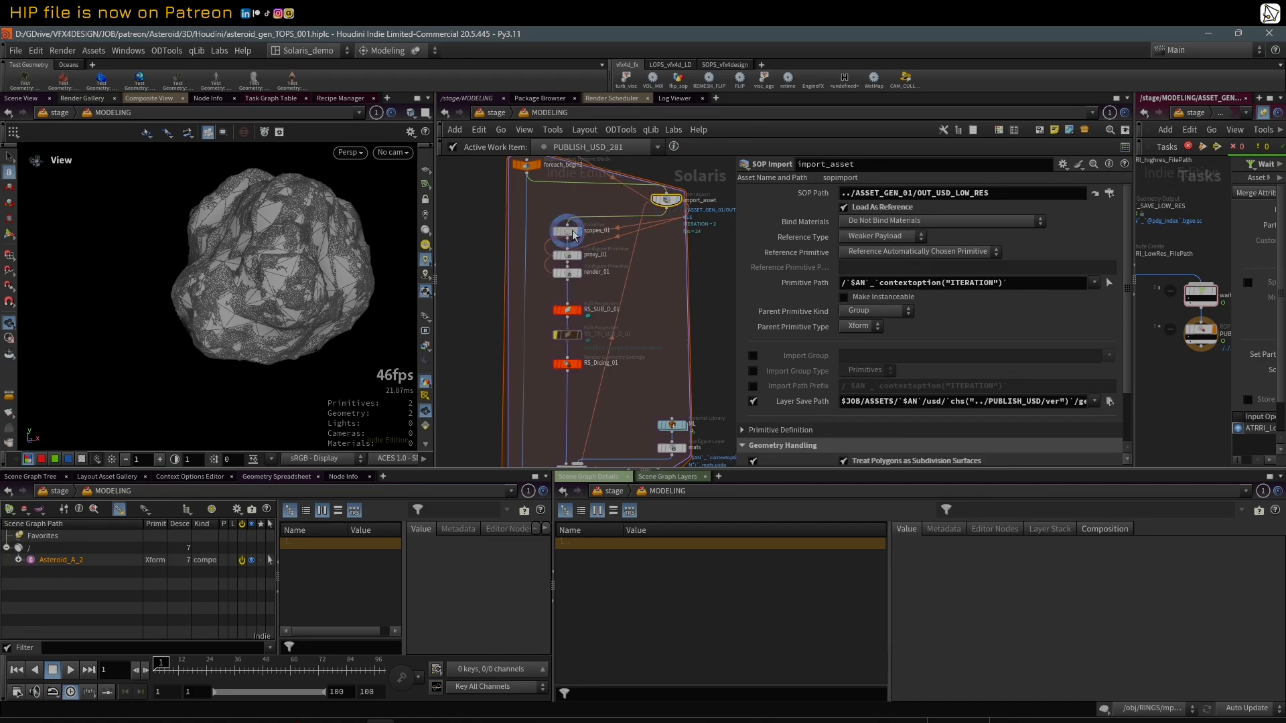
pyautogui.click(570, 233)
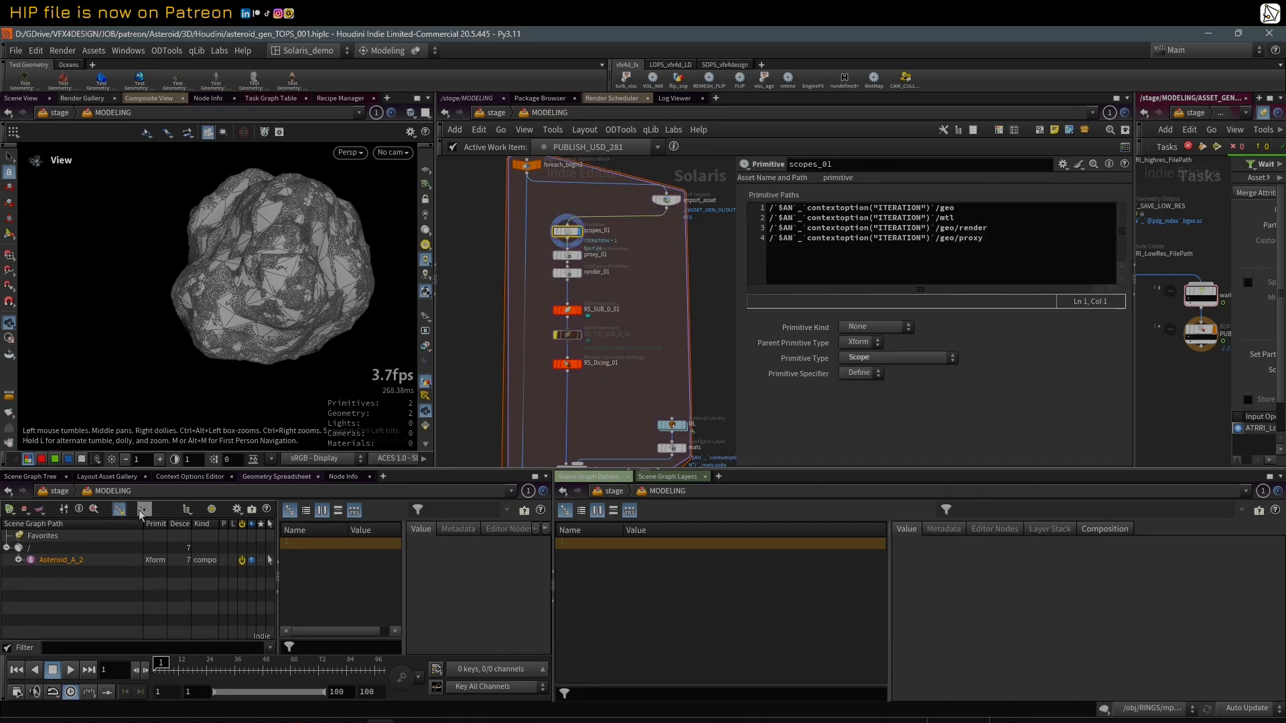
pyautogui.click(19, 561)
pyautogui.moveTo(481, 471); pyautogui.dragTo(473, 413)
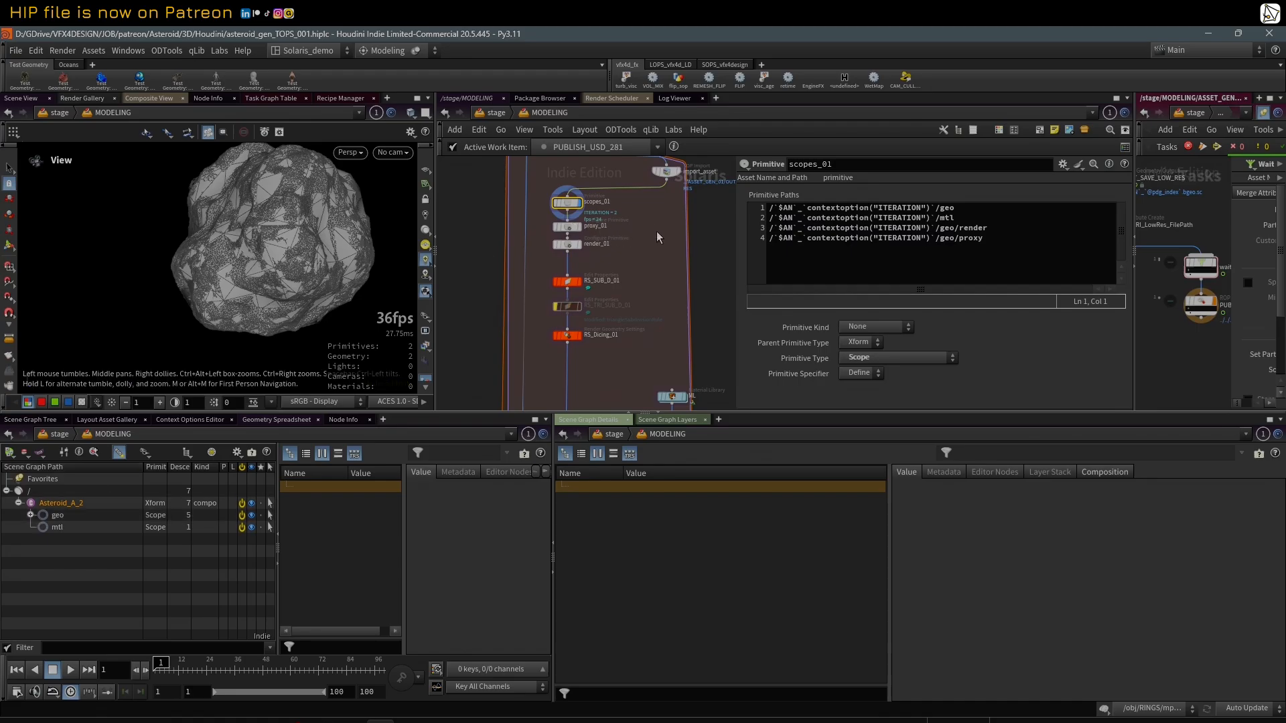
pyautogui.click(31, 515)
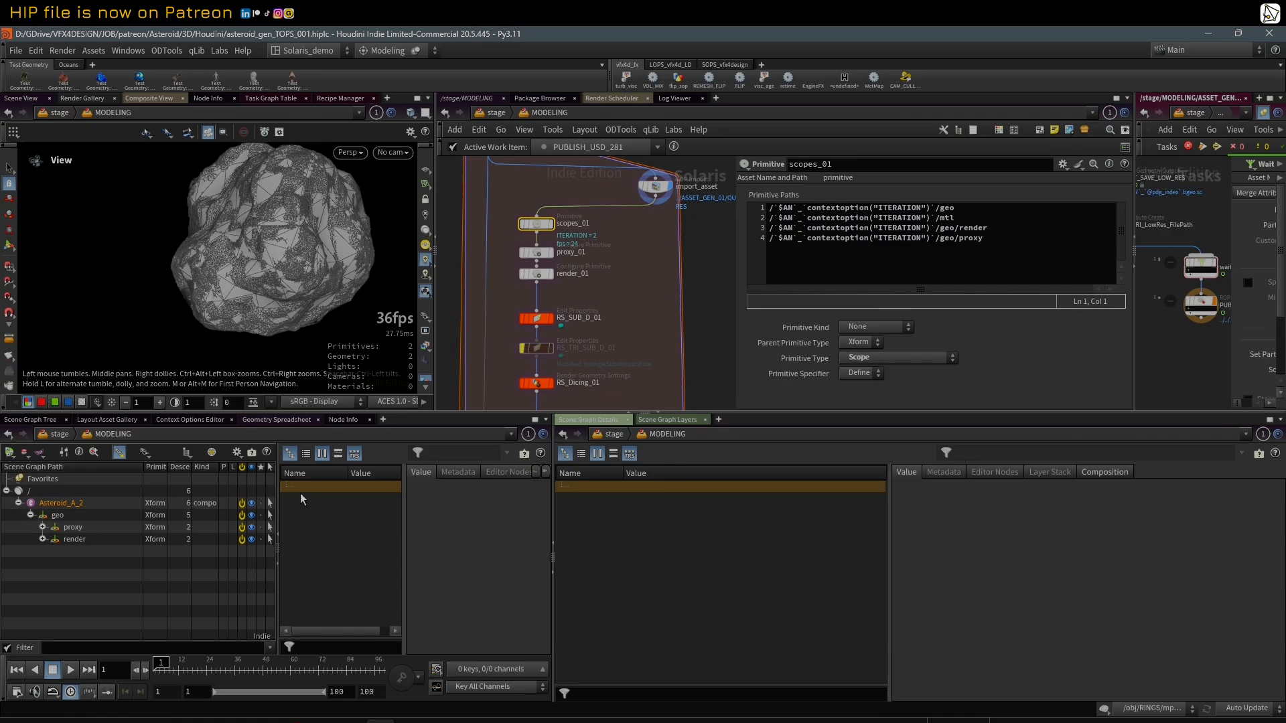
pyautogui.moveTo(277, 479); pyautogui.dragTo(371, 479)
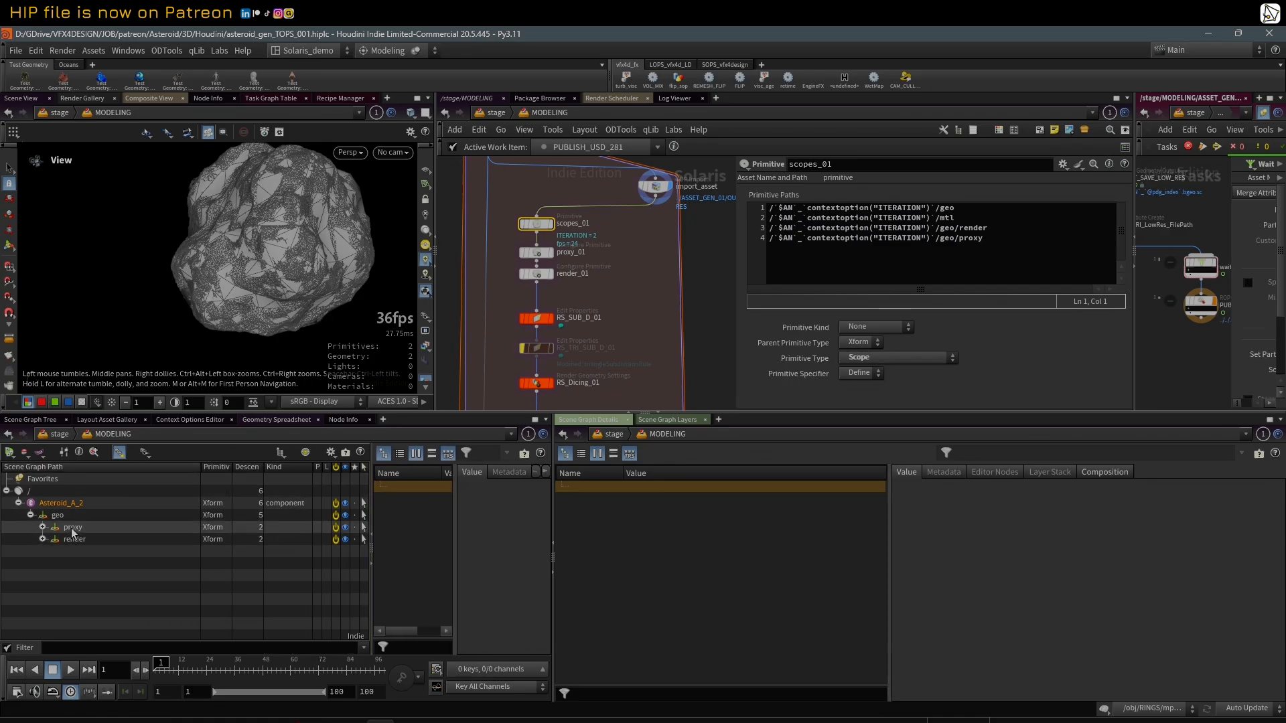
pyautogui.click(43, 527)
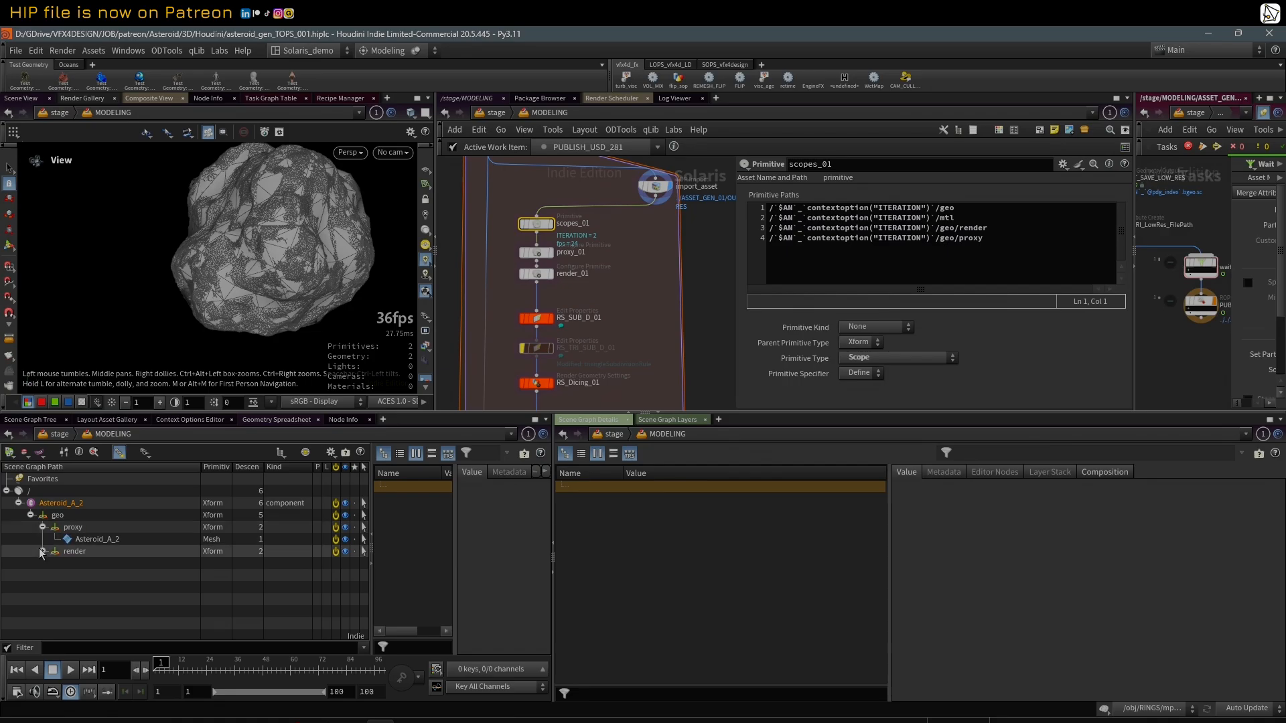
pyautogui.click(42, 551)
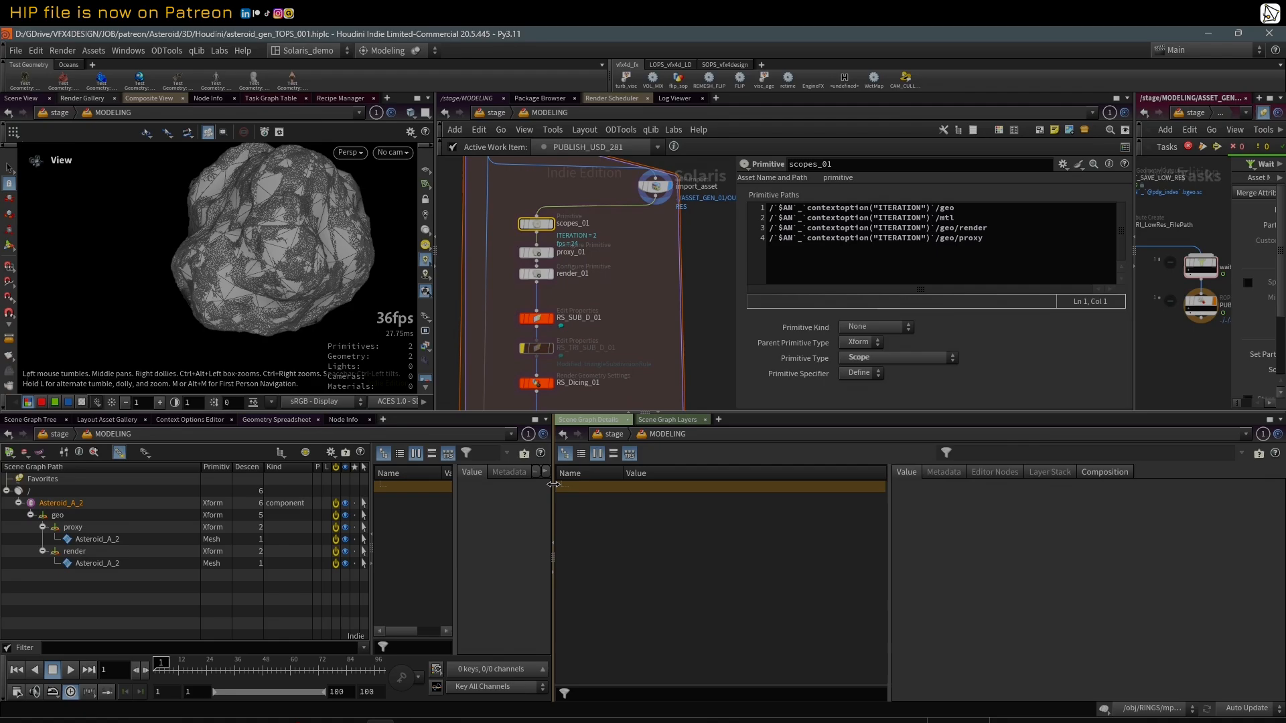
# Step: Widen the scene graph tree pane and add the Material and Variants columns to it
pyautogui.moveTo(553, 484); pyautogui.dragTo(755, 482)
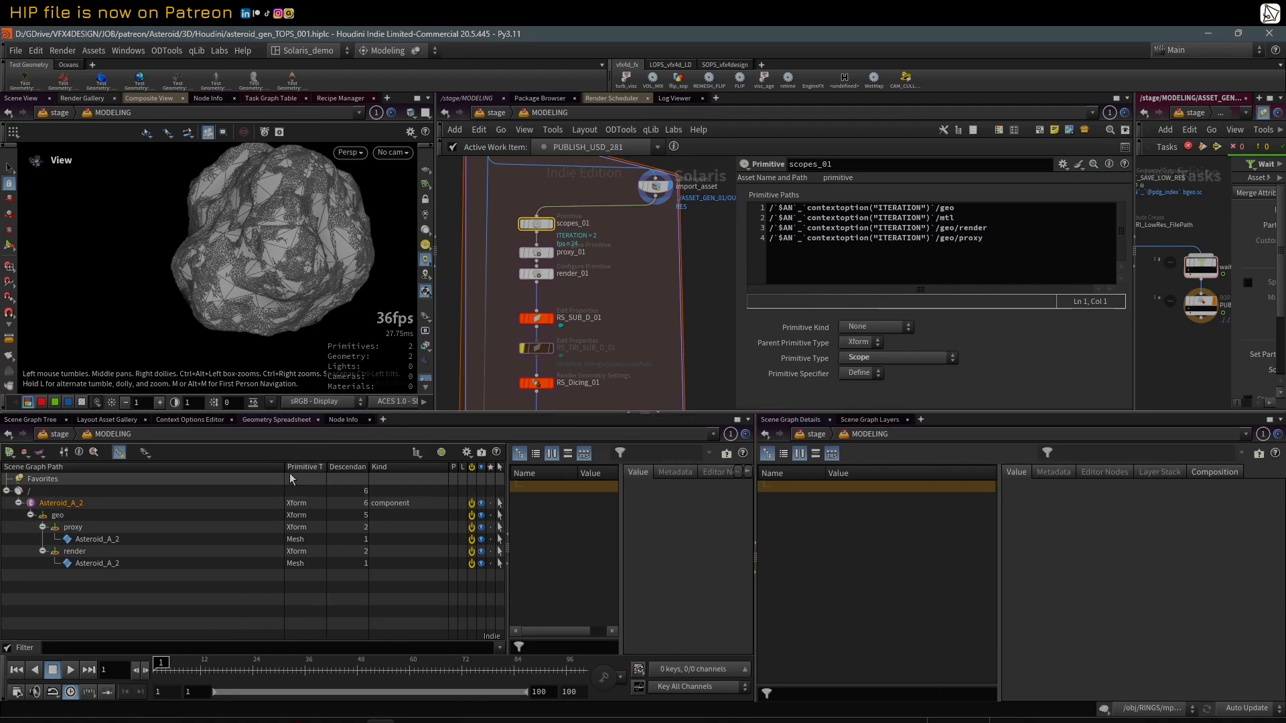
pyautogui.moveTo(283, 468); pyautogui.dragTo(223, 469)
pyautogui.click(467, 453)
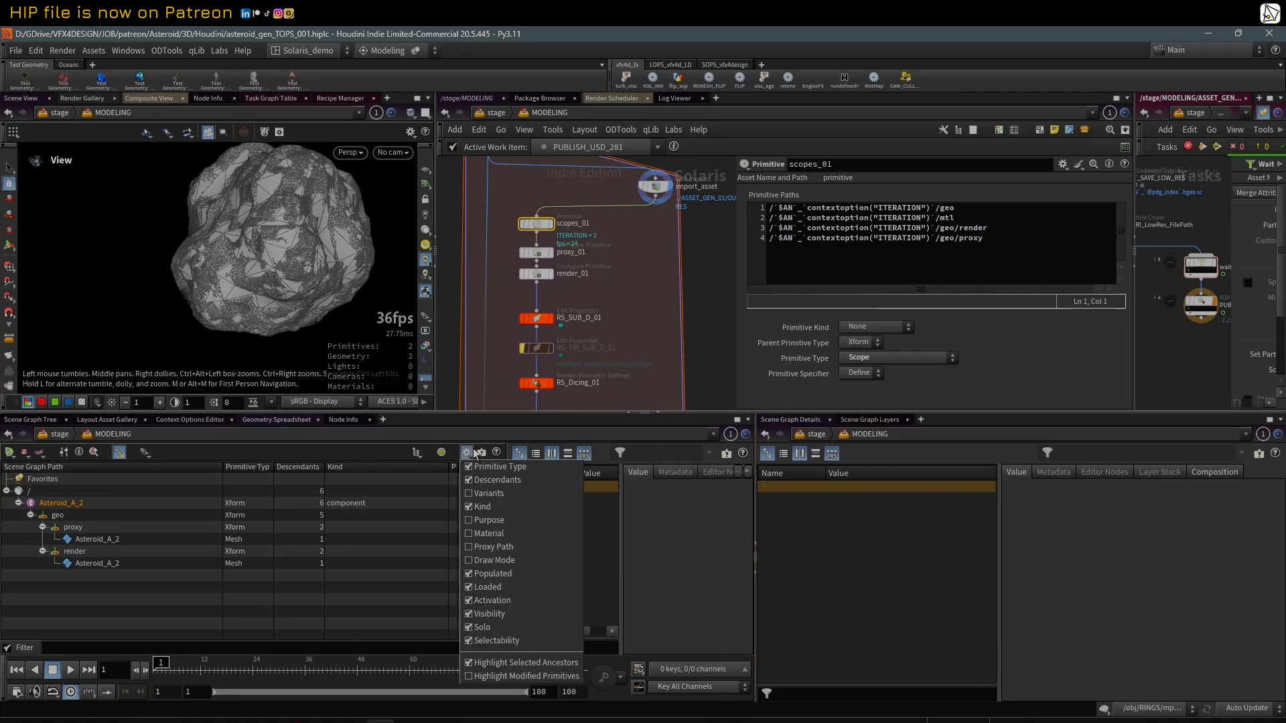
pyautogui.click(488, 533)
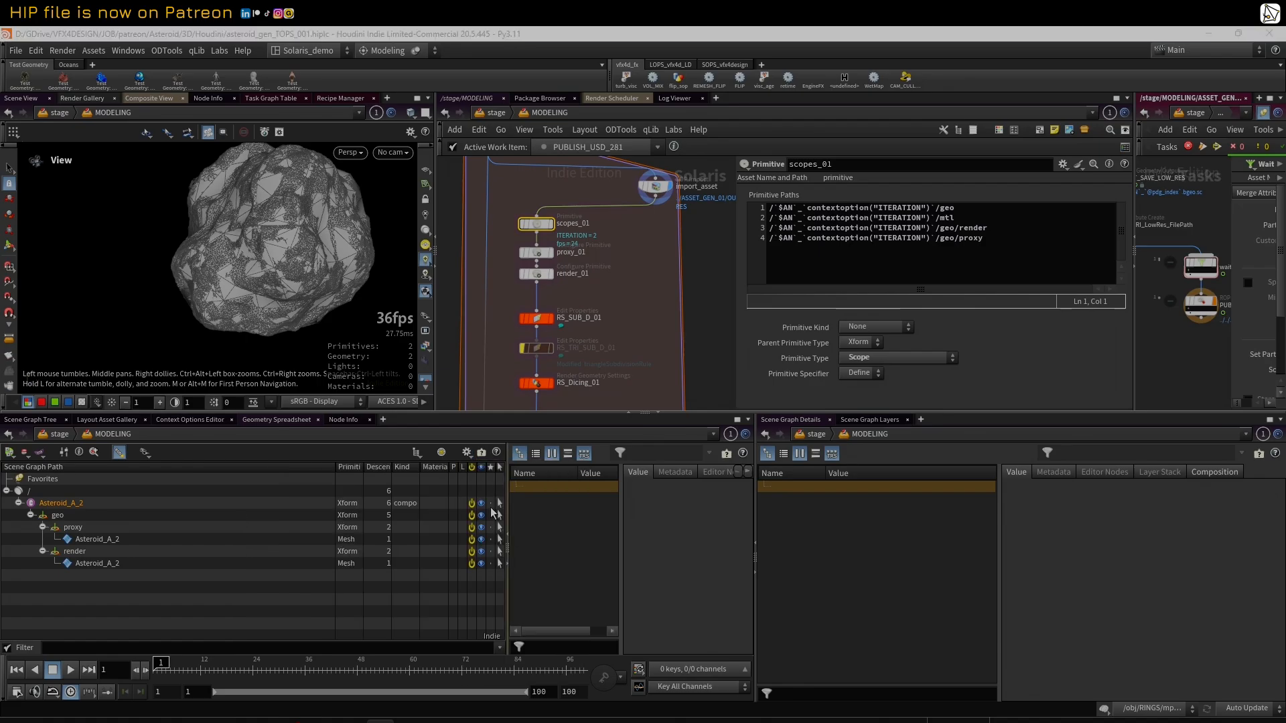
pyautogui.click(468, 454)
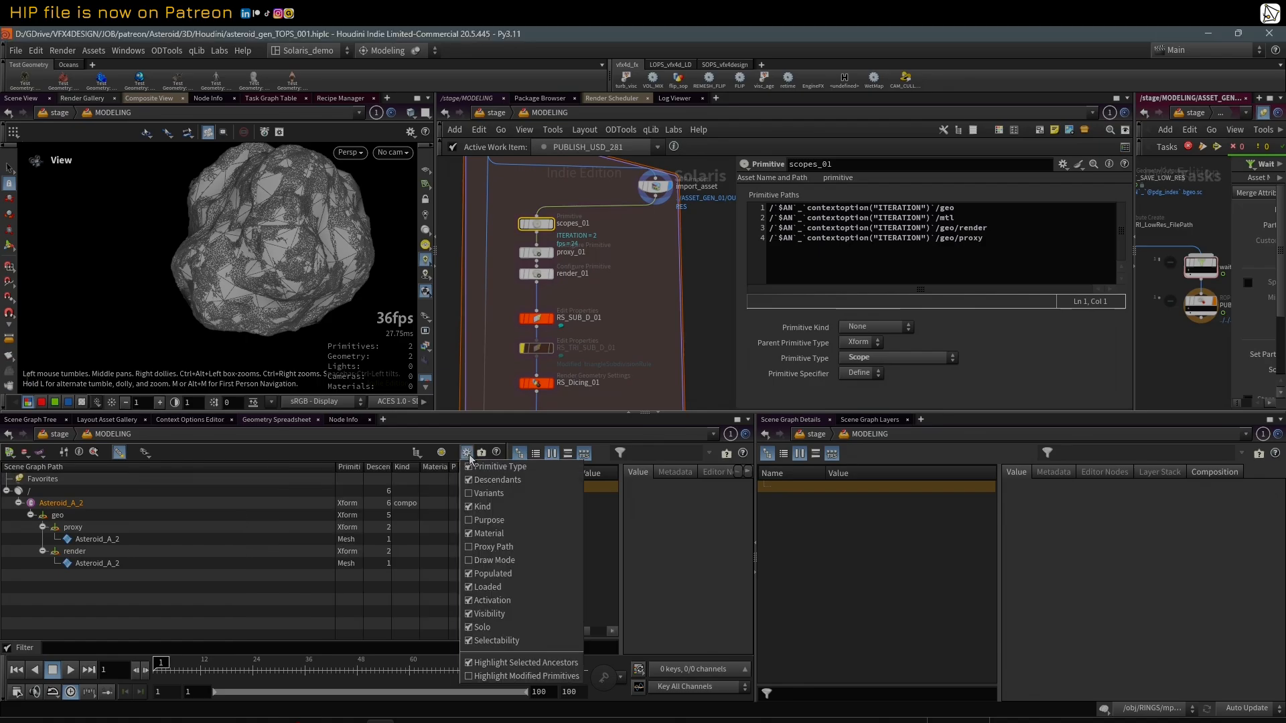
pyautogui.click(489, 496)
# Step: Add the Purpose column to the scene graph tree and adjust the column widths so the entries are readable
pyautogui.moveTo(351, 468); pyautogui.dragTo(220, 473)
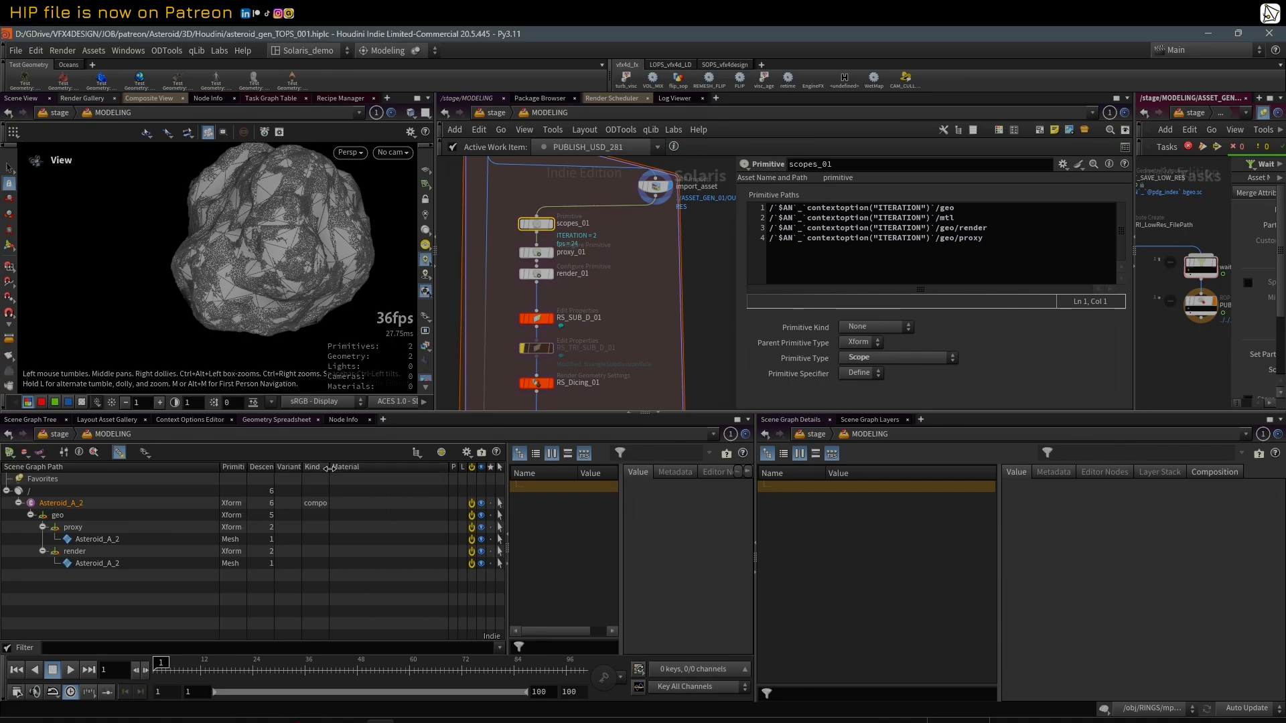
pyautogui.doubleClick(329, 469)
pyautogui.moveTo(303, 468)
pyautogui.mouseDown()
pyautogui.moveTo(338, 469)
pyautogui.moveTo(314, 468)
pyautogui.mouseUp()
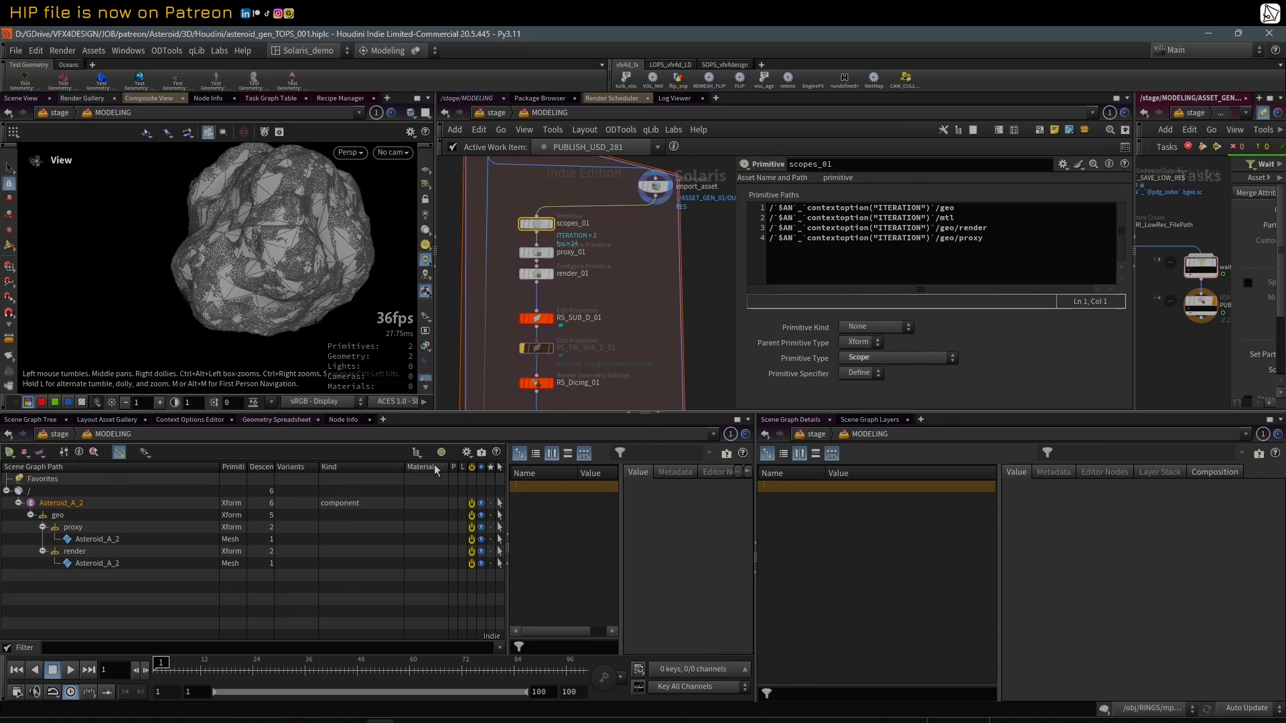
pyautogui.click(467, 453)
pyautogui.click(489, 519)
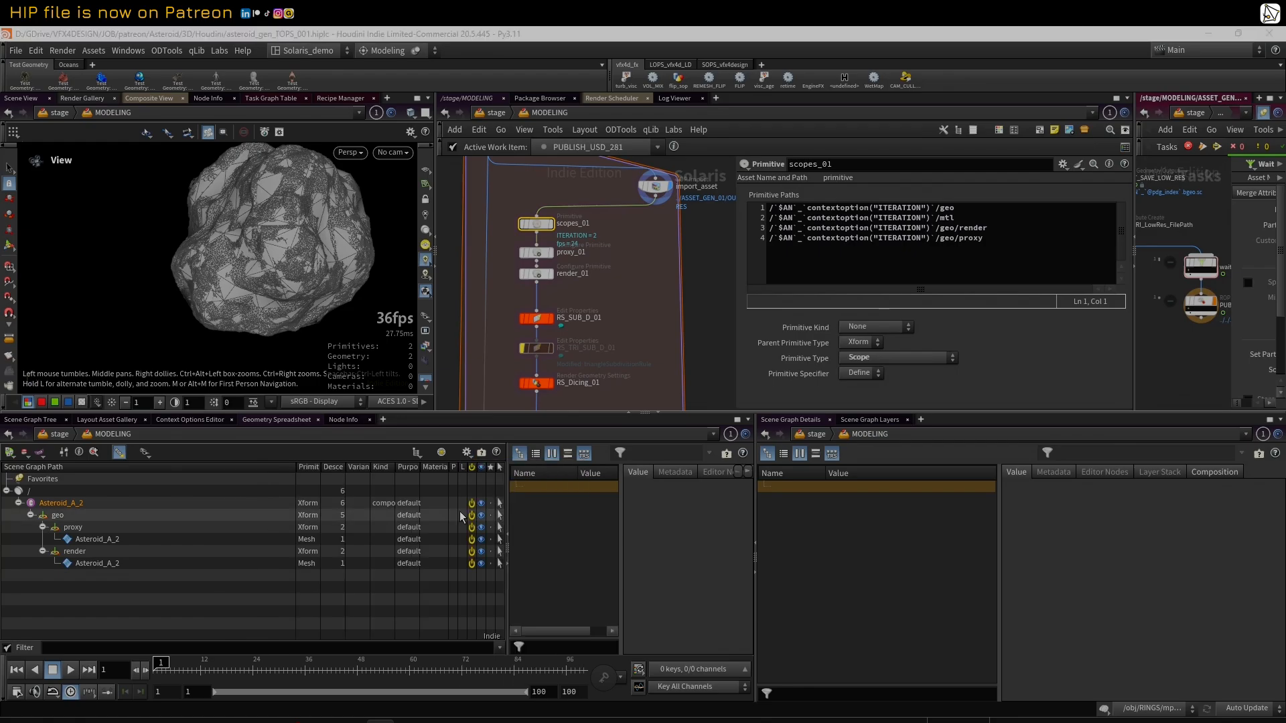
pyautogui.moveTo(294, 467); pyautogui.dragTo(365, 469)
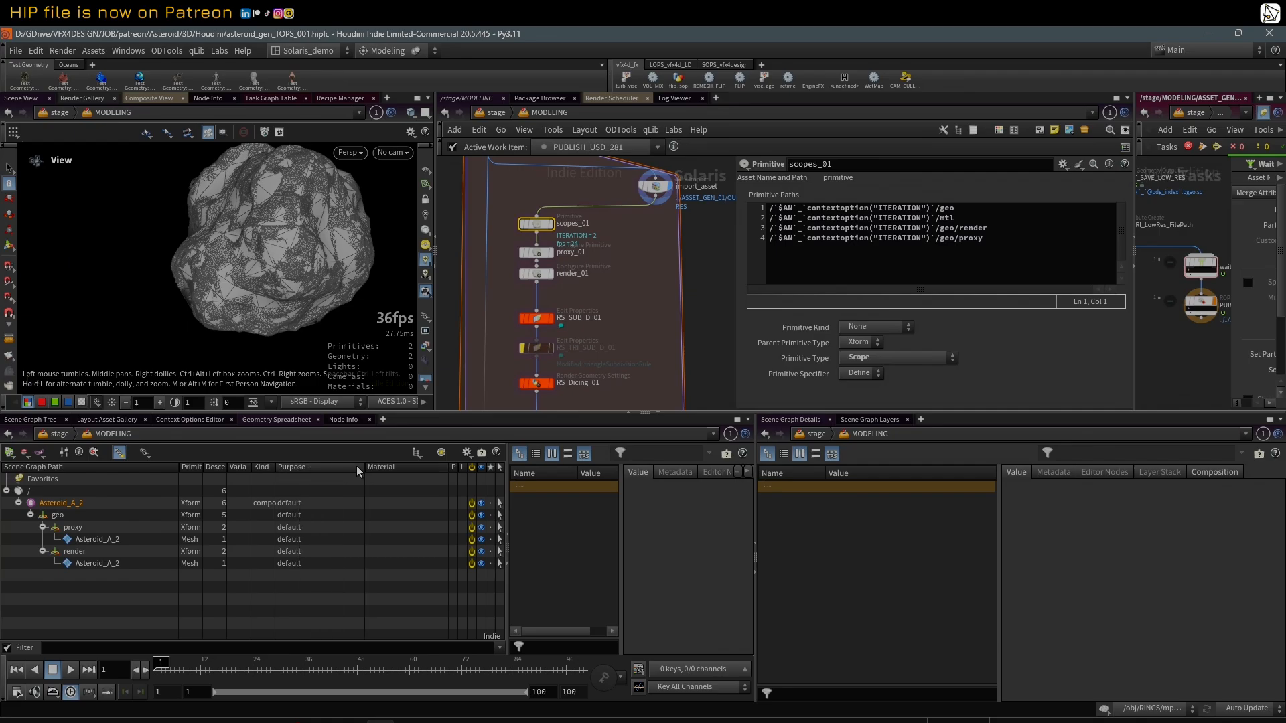
pyautogui.moveTo(202, 467); pyautogui.dragTo(281, 467)
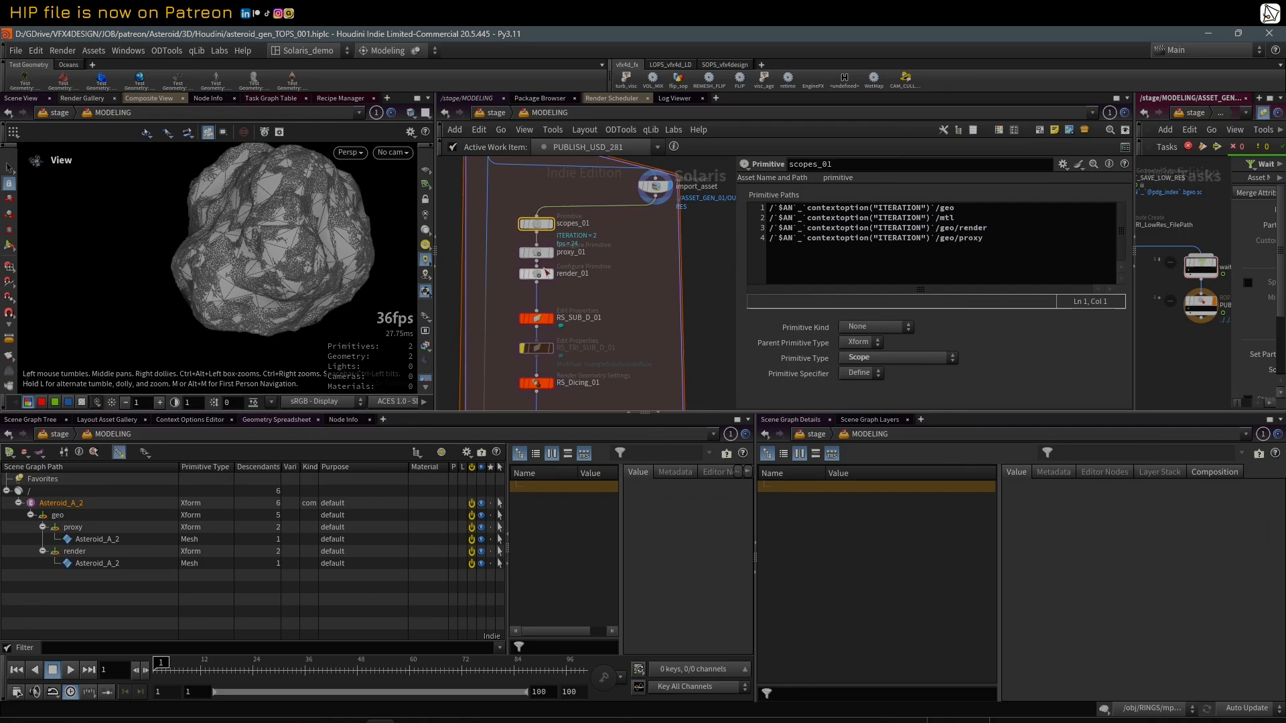
# Step: Display scopes_01, highlight $AN in its first primitive path, and inspect the geo scope, the proxy scope and the proxy mesh
pyautogui.click(551, 224)
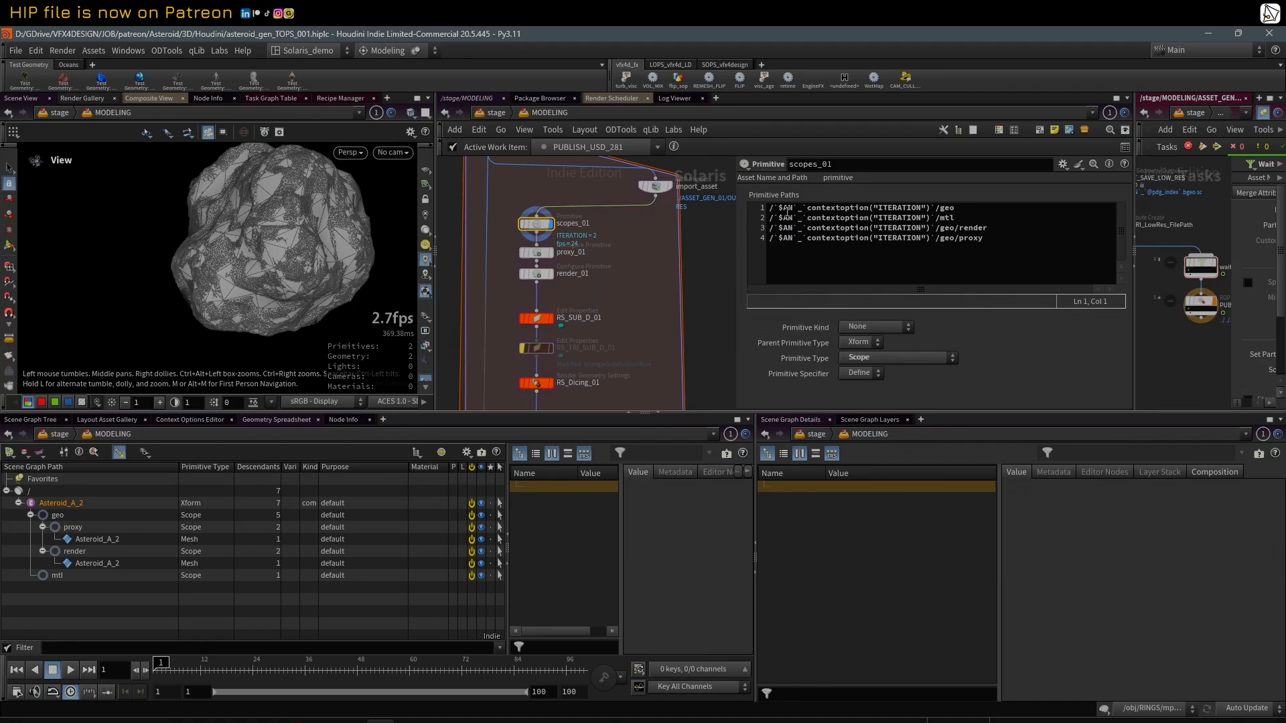
pyautogui.doubleClick(779, 208)
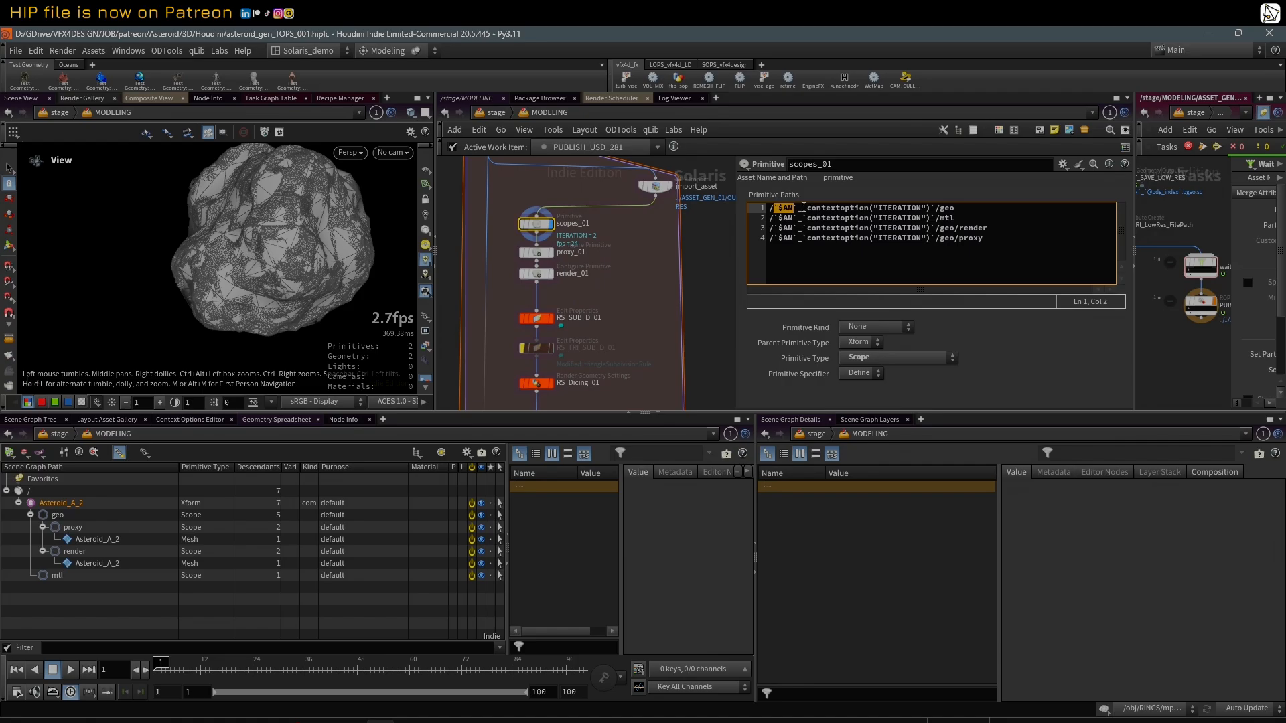
pyautogui.click(58, 516)
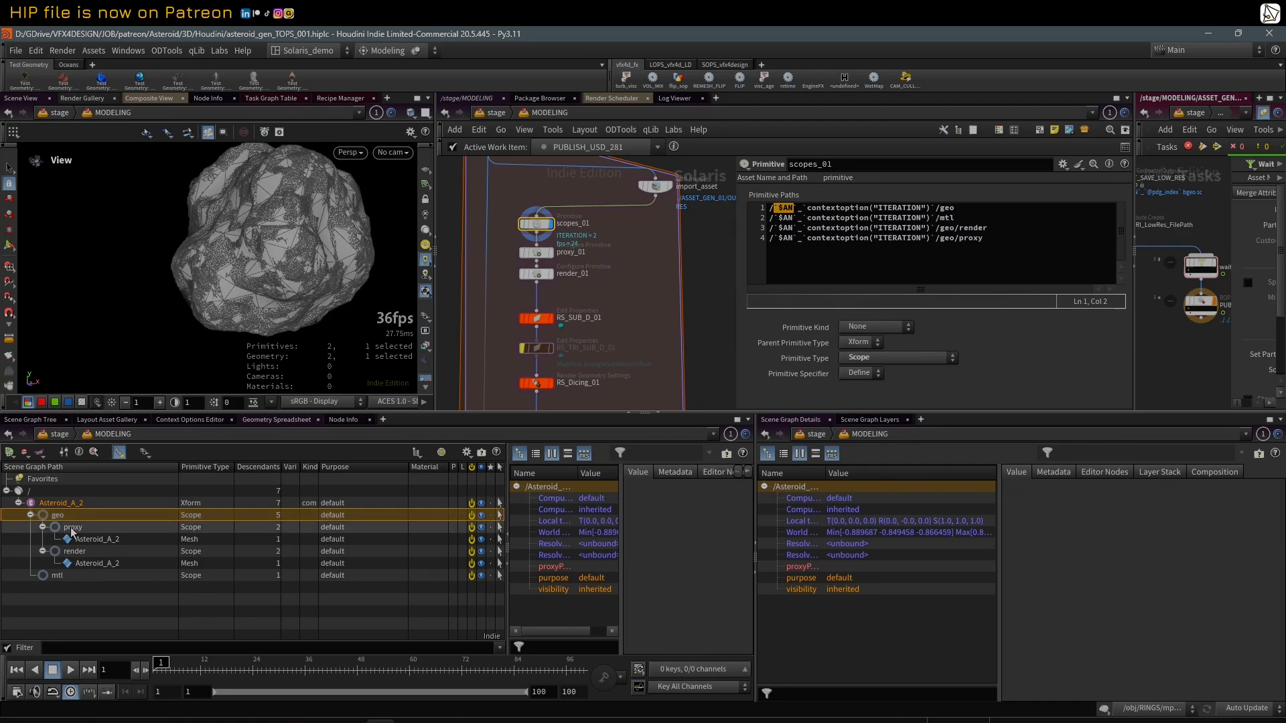
pyautogui.click(75, 528)
pyautogui.click(89, 538)
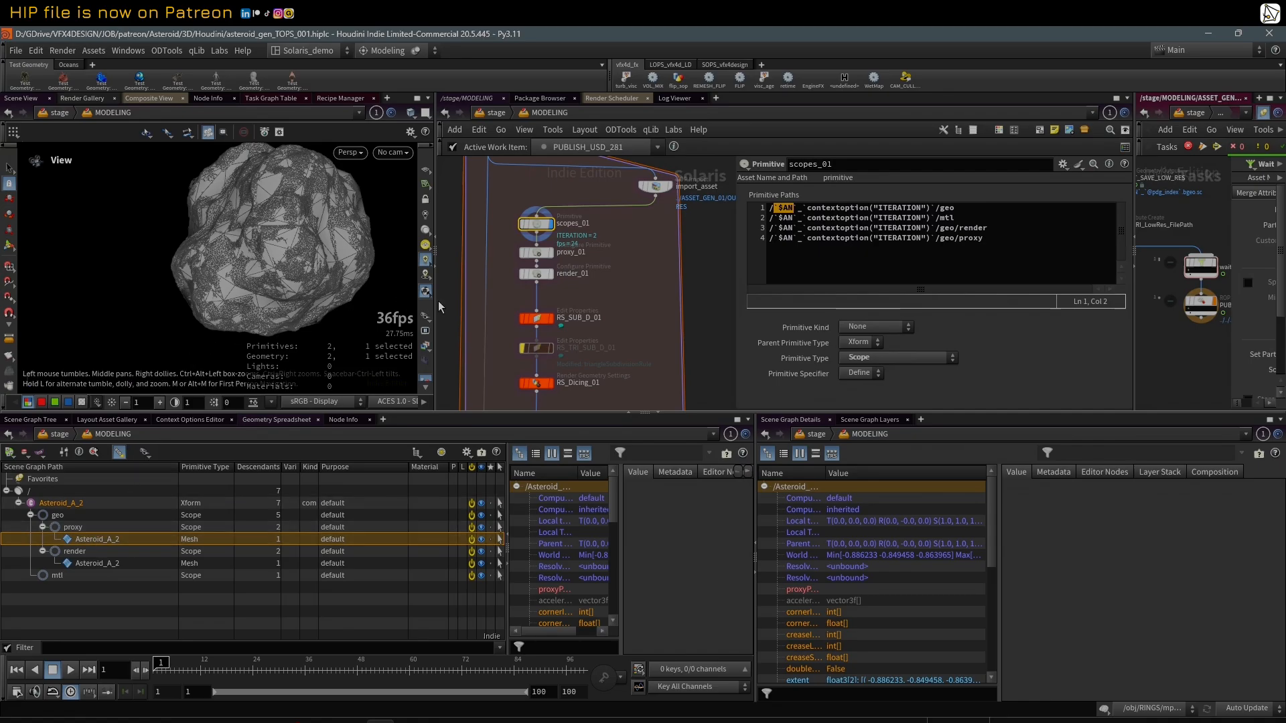
# Step: Check the viewport's purpose options, display proxy_01 and inspect the purpose of the proxy scope and its mesh
pyautogui.click(426, 317)
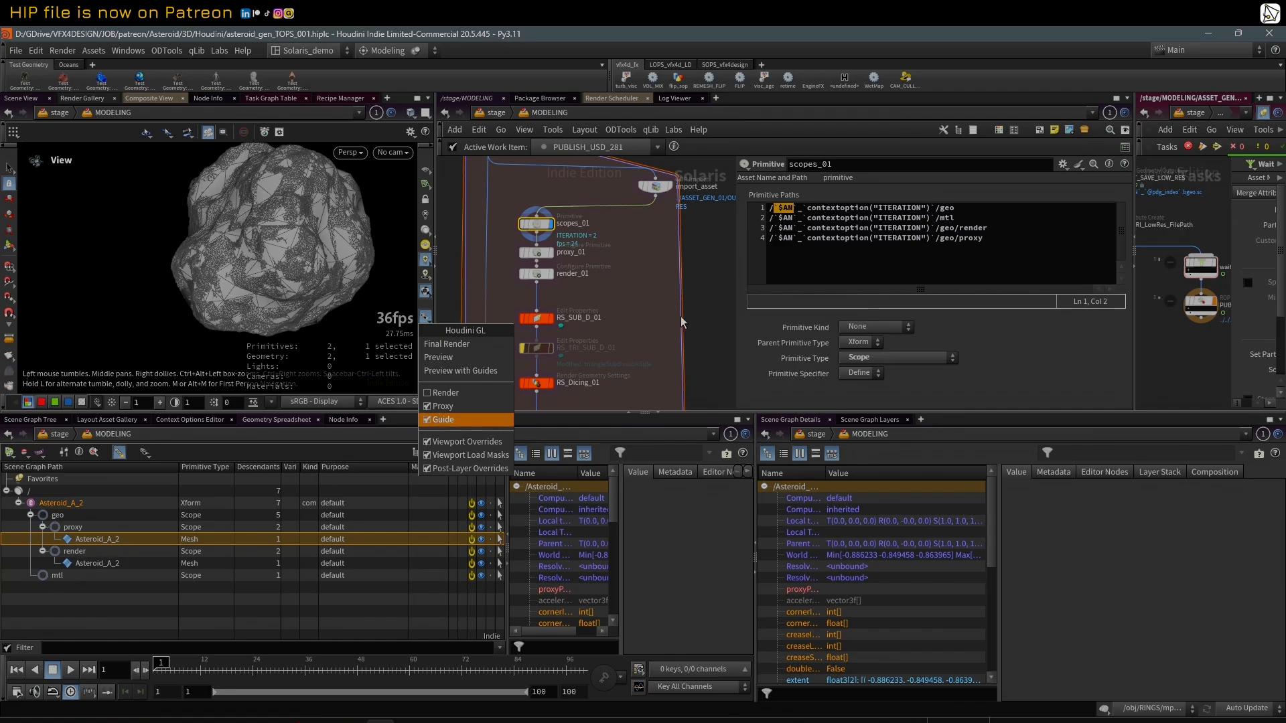
pyautogui.click(629, 300)
pyautogui.moveTo(536, 273); pyautogui.dragTo(536, 283)
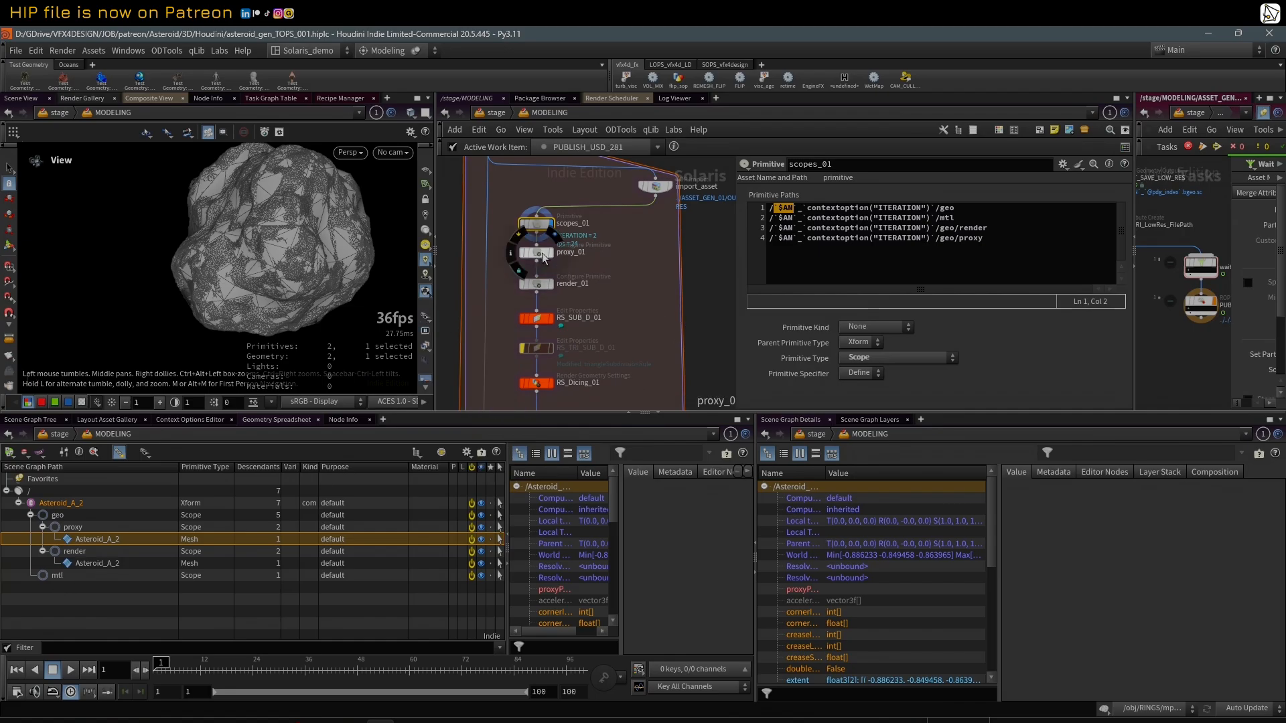
pyautogui.click(540, 253)
pyautogui.click(330, 527)
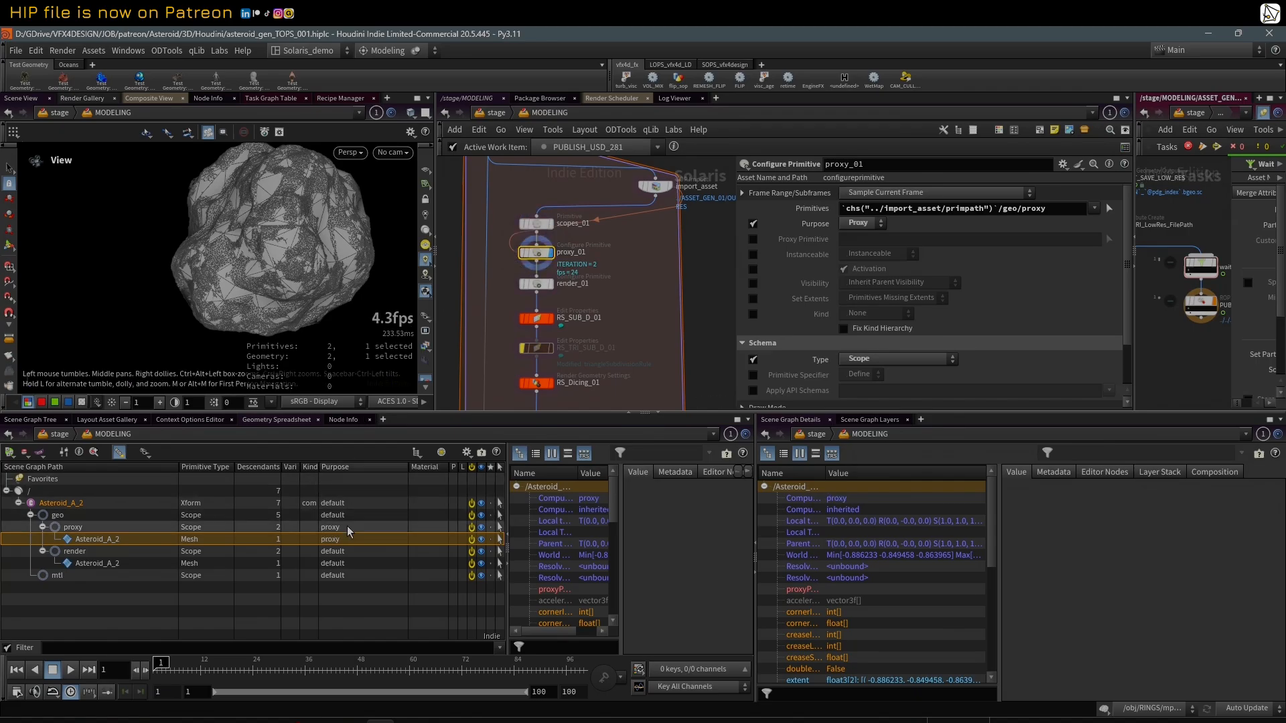
pyautogui.click(337, 540)
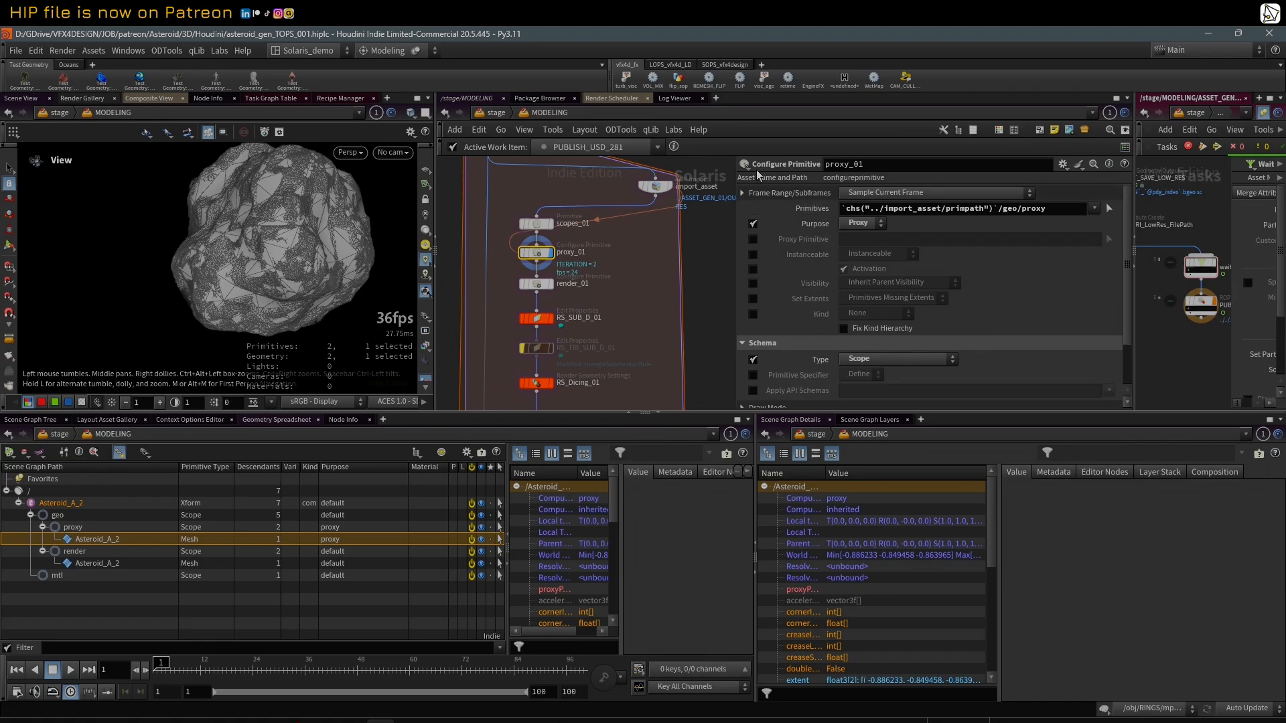
# Step: Enlarge the network and parameter panes and toggle proxy_01's Primitives value between expression and evaluated path
pyautogui.moveTo(981, 414); pyautogui.dragTo(981, 481)
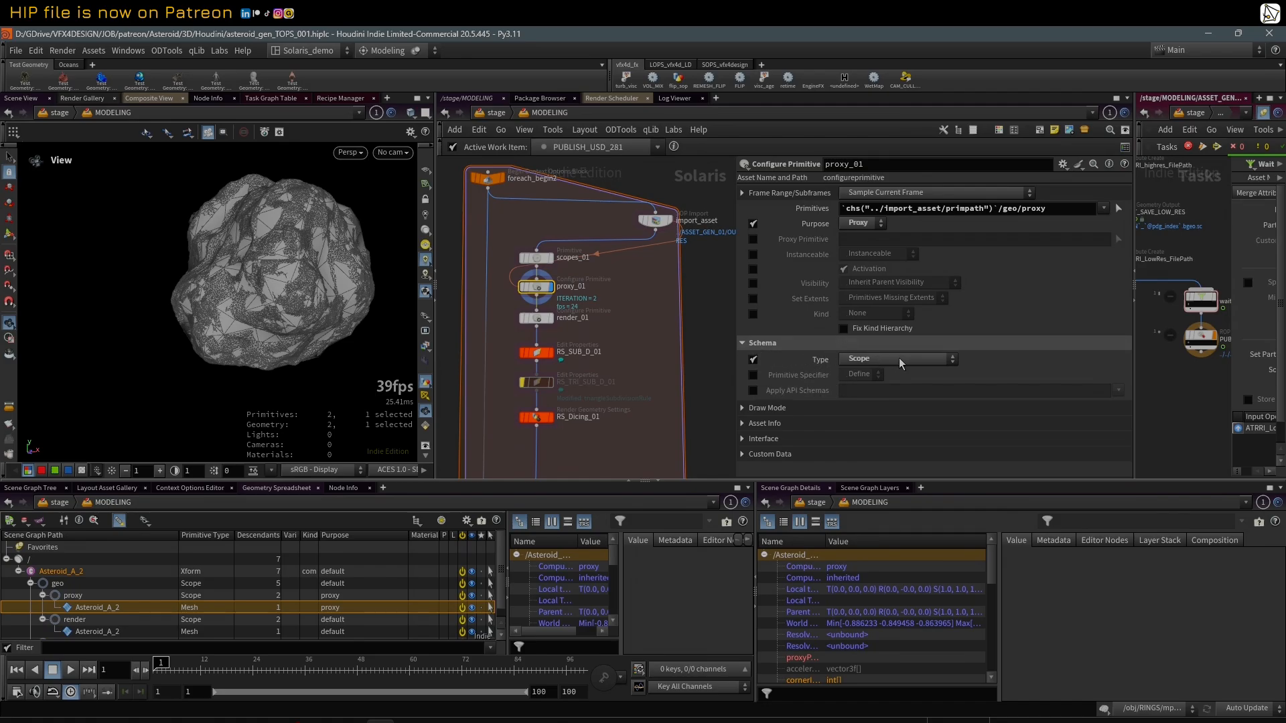
pyautogui.click(808, 213)
pyautogui.click(809, 215)
# Step: Compare import_asset's Primitive Path with the chs("../import_asset/primpath") reference in proxy_01's Primitives field
pyautogui.click(658, 219)
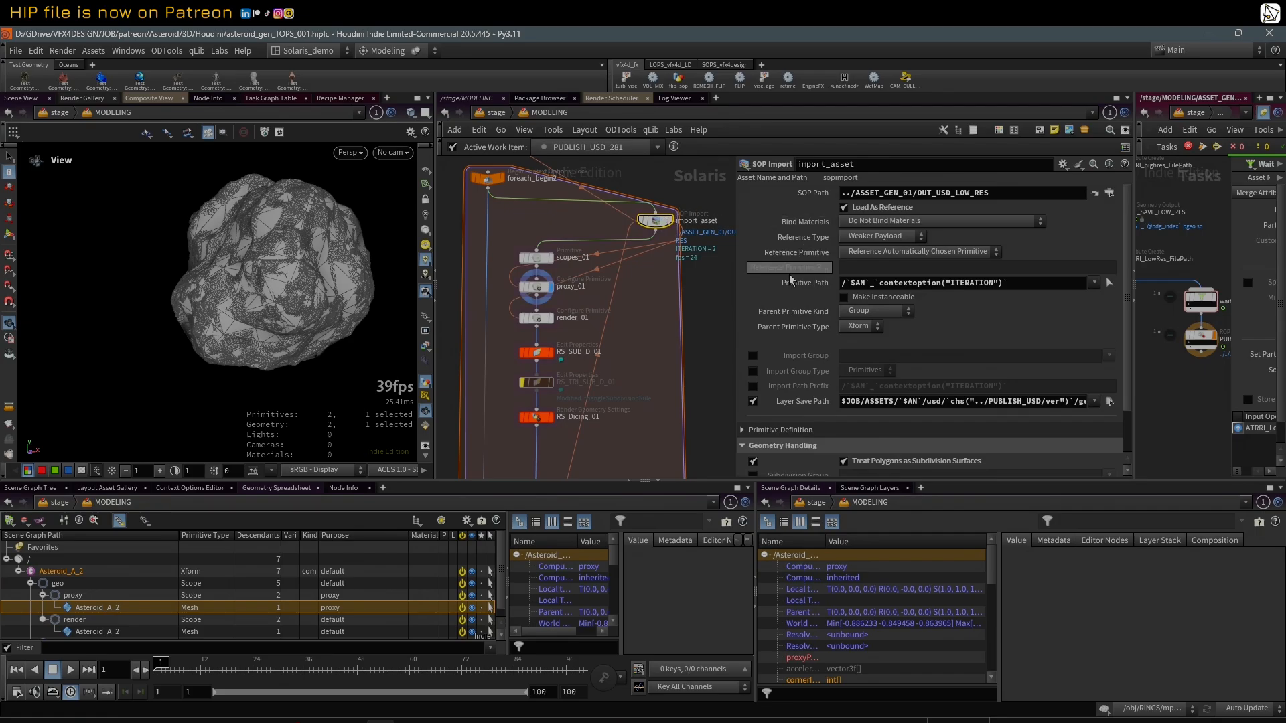
pyautogui.moveTo(1012, 283); pyautogui.dragTo(781, 280)
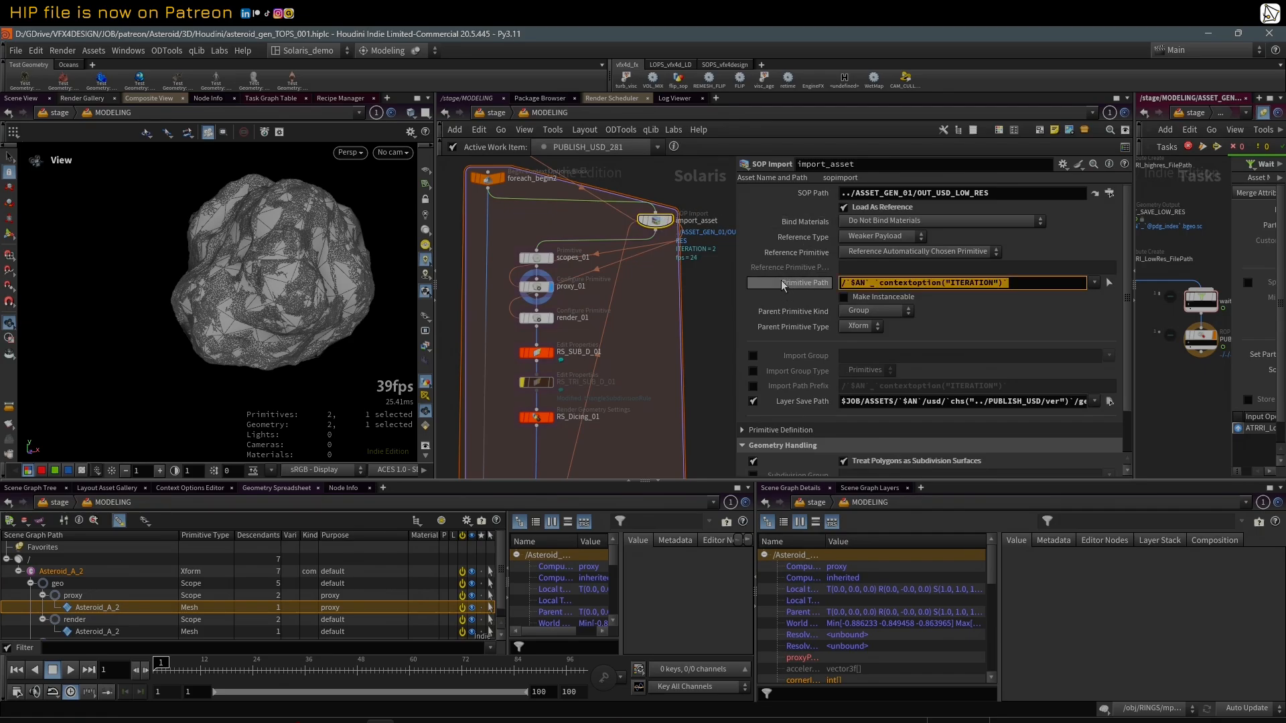
pyautogui.click(781, 280)
pyautogui.click(537, 287)
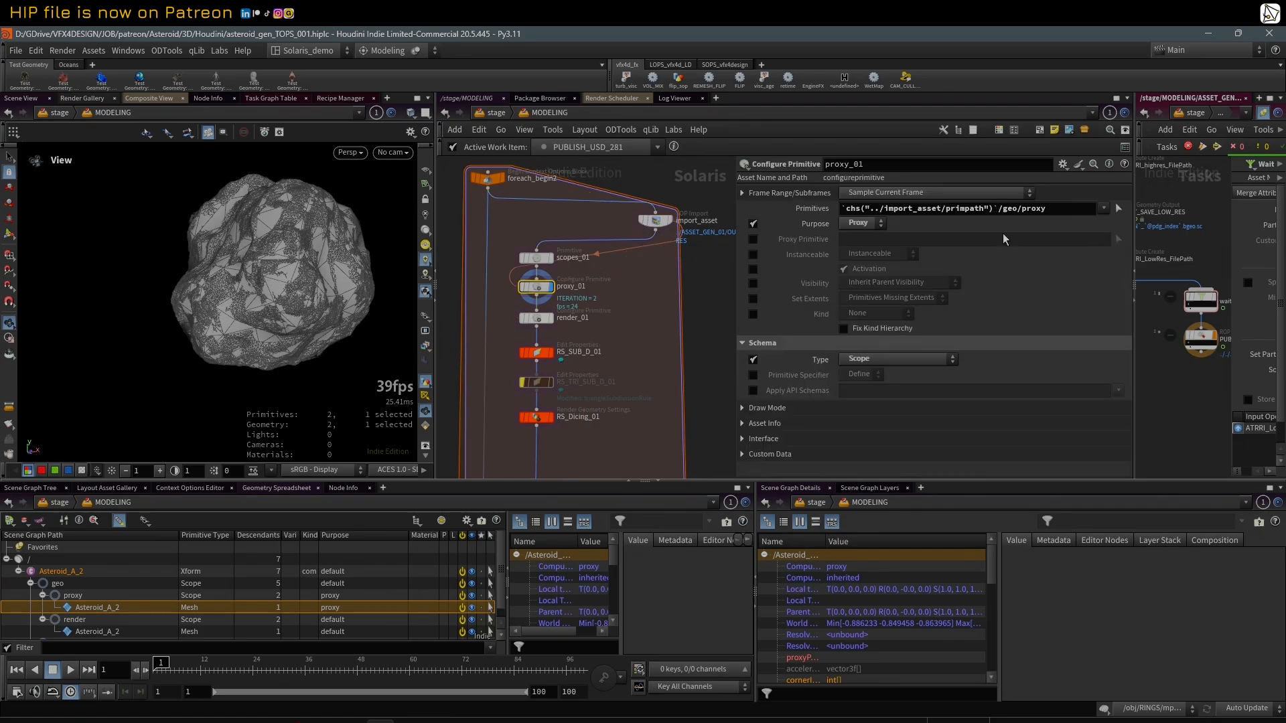
pyautogui.moveTo(1001, 210); pyautogui.dragTo(841, 209)
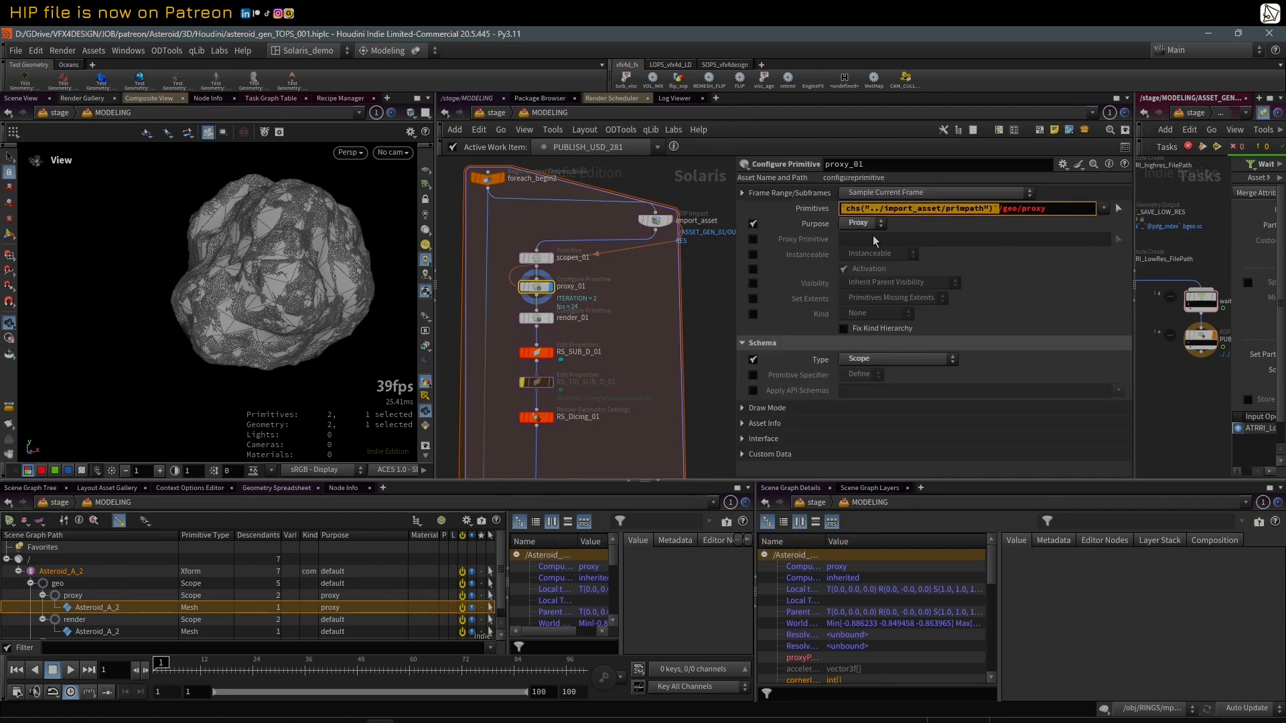
# Step: Display render_01 and enlarge the scene graph pane to show the whole Asteroid_A_2 hierarchy with its purposes
pyautogui.click(537, 317)
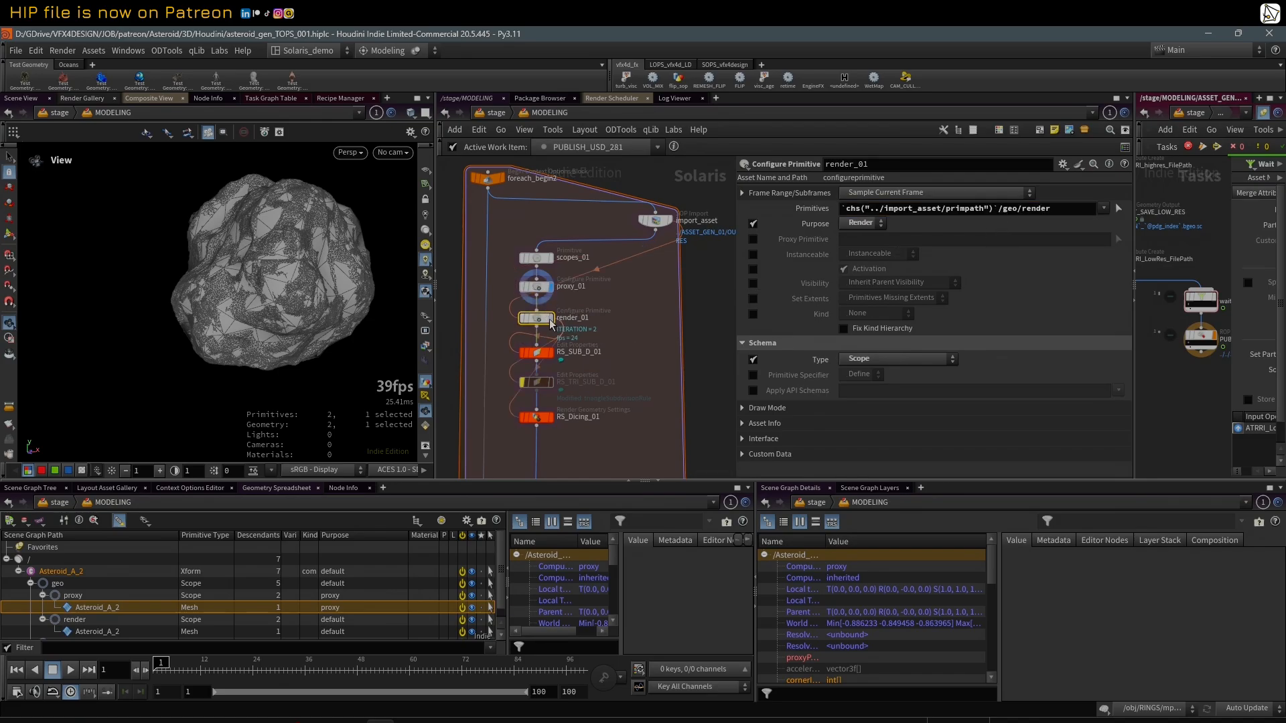
pyautogui.click(550, 319)
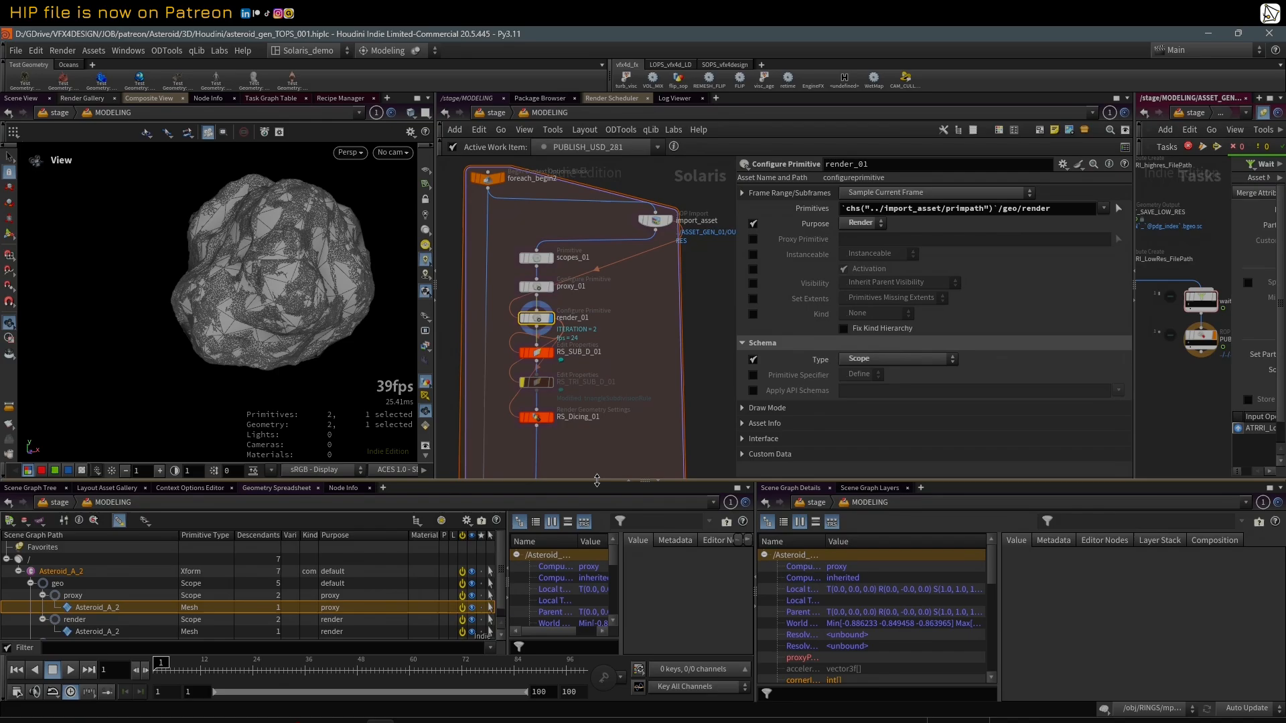
pyautogui.moveTo(598, 481); pyautogui.dragTo(597, 445)
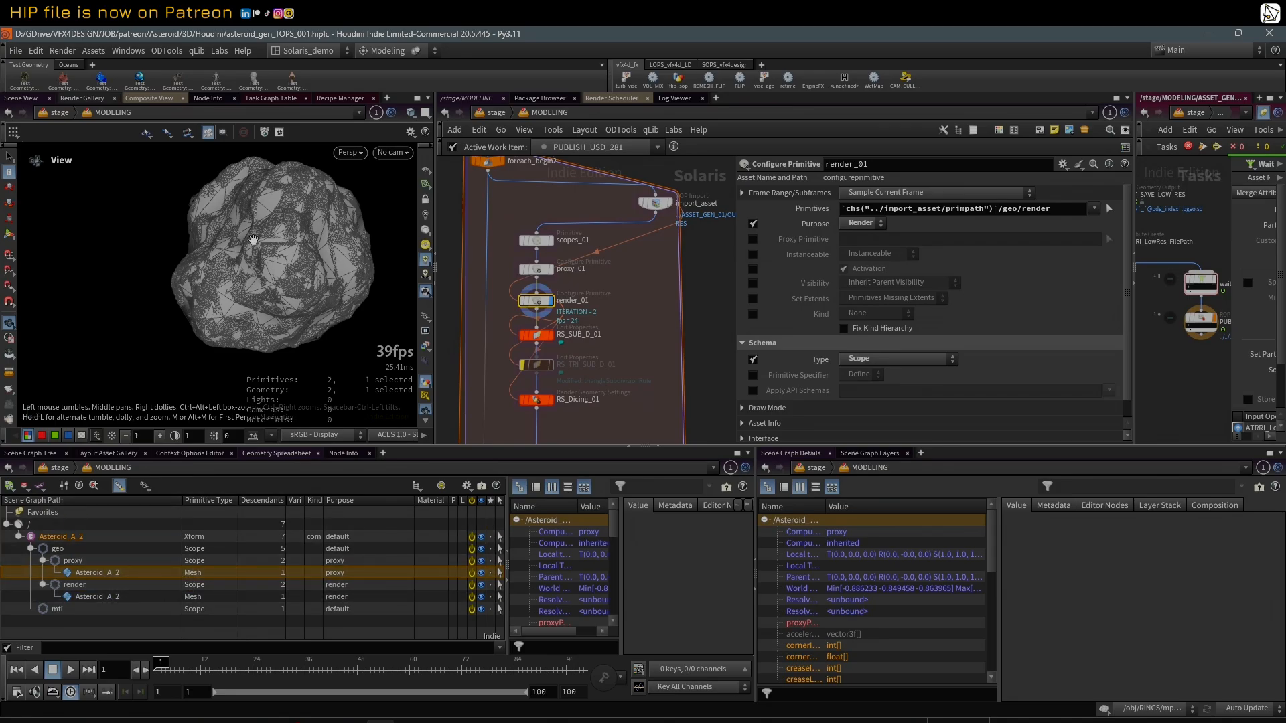
# Step: Inspect the evaluated Primitives path and subdivision scheme of RS_SUB_D_01, checking import_asset's primitive path as well
pyautogui.moveTo(635, 355); pyautogui.dragTo(639, 285, button='middle')
pyautogui.click(553, 299)
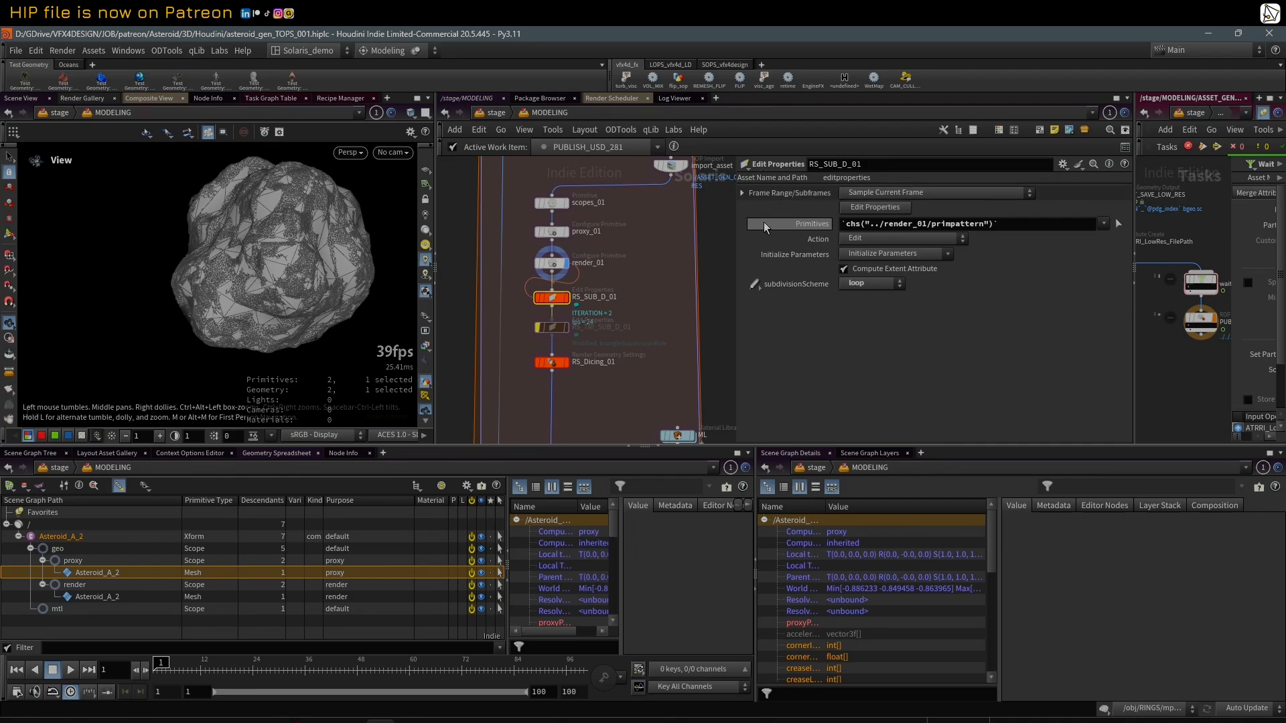
pyautogui.click(828, 225)
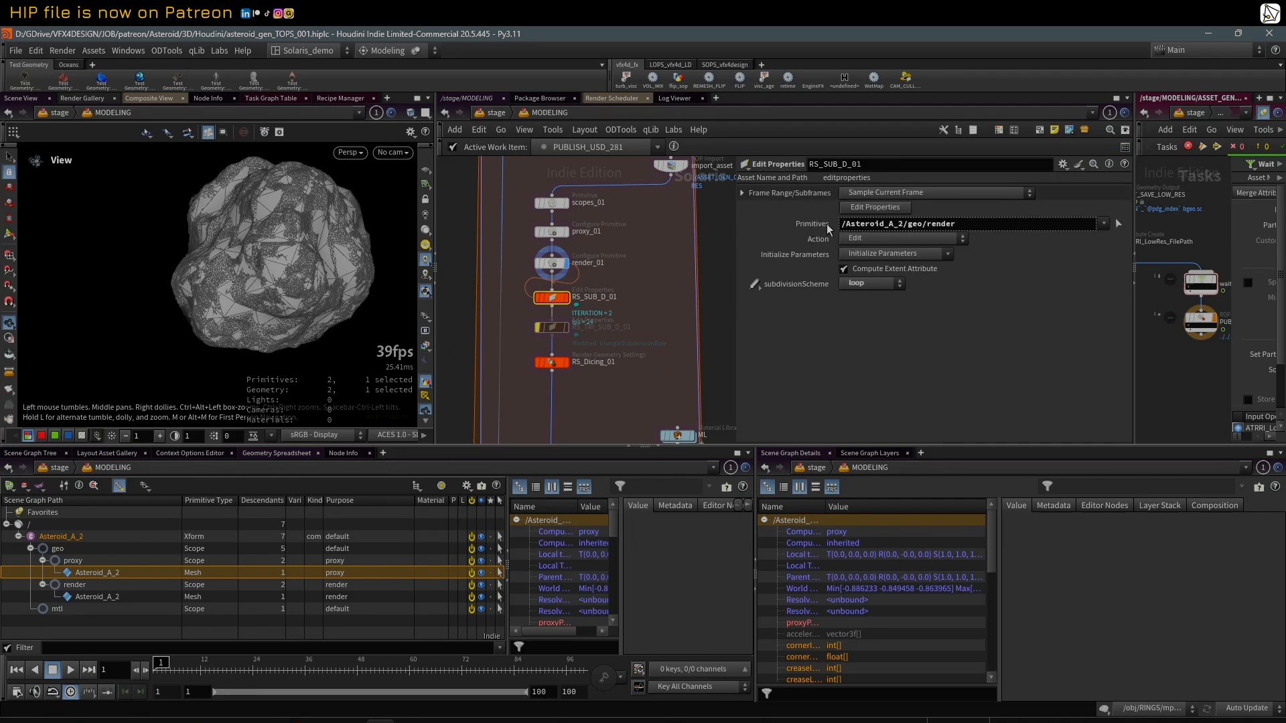
pyautogui.click(827, 224)
pyautogui.moveTo(645, 253); pyautogui.dragTo(640, 302, button='middle')
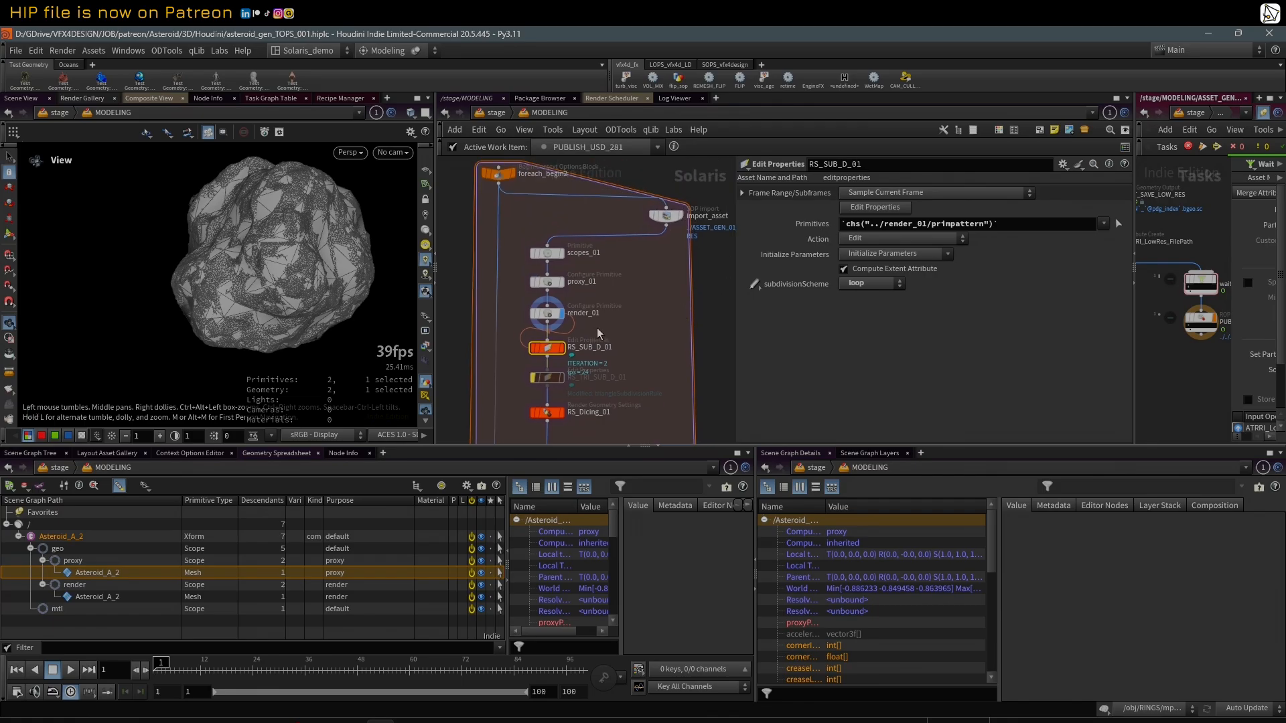
pyautogui.click(666, 215)
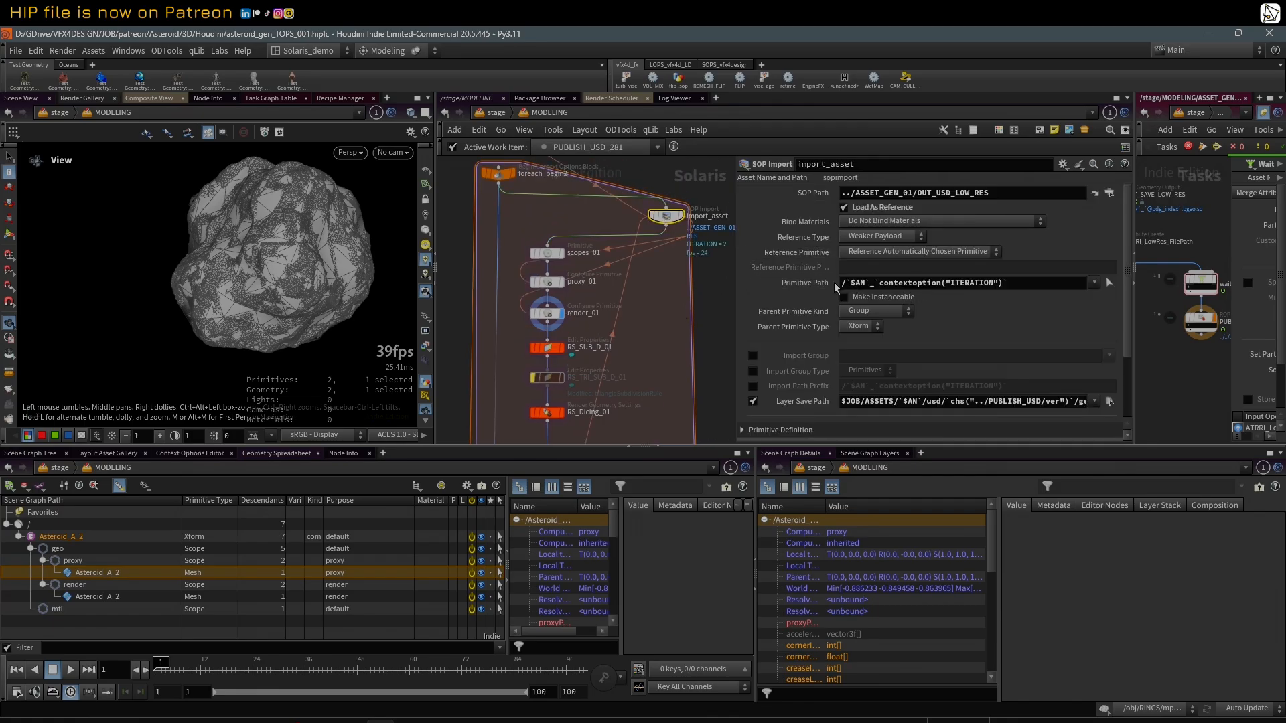
pyautogui.click(548, 348)
pyautogui.moveTo(630, 359); pyautogui.dragTo(637, 298, button='middle')
pyautogui.scroll(2, 637, 297)
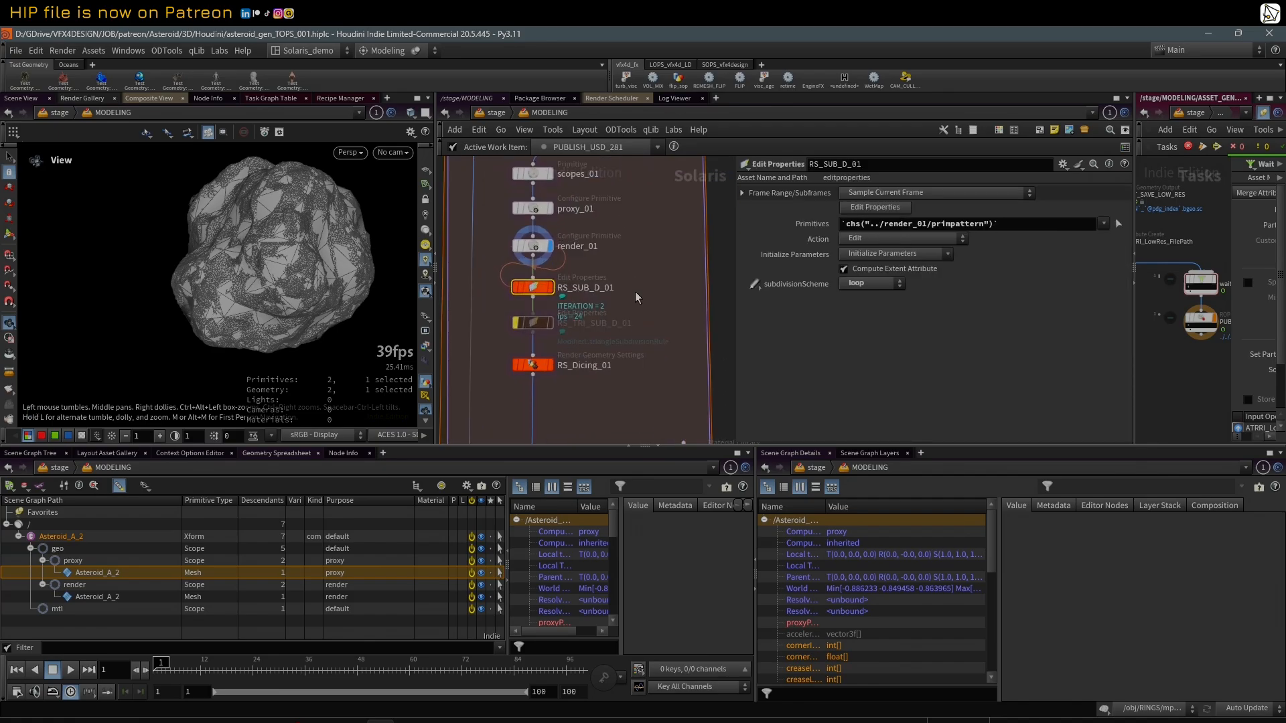
pyautogui.scroll(-3, 645, 293)
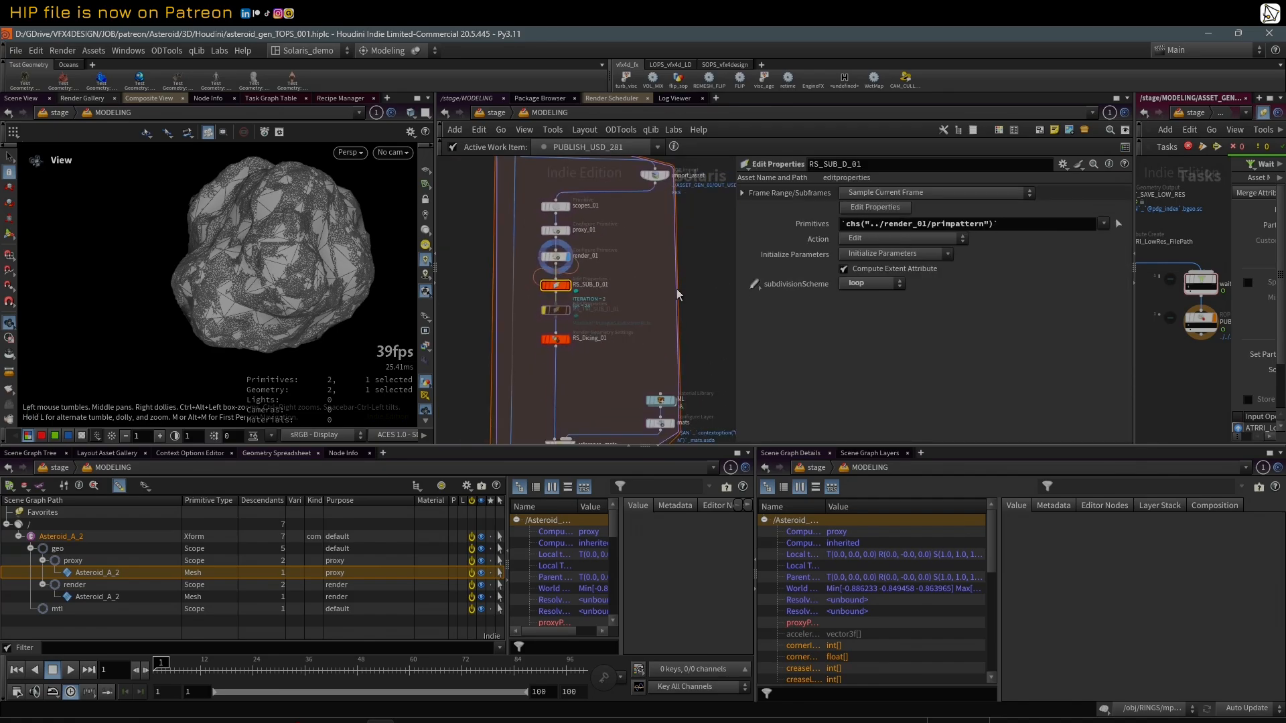
# Step: Review the triangle subdivision setting of RS_TRI_SUB_D_01 and the render geometry settings of RS_Dicing_01
pyautogui.click(555, 312)
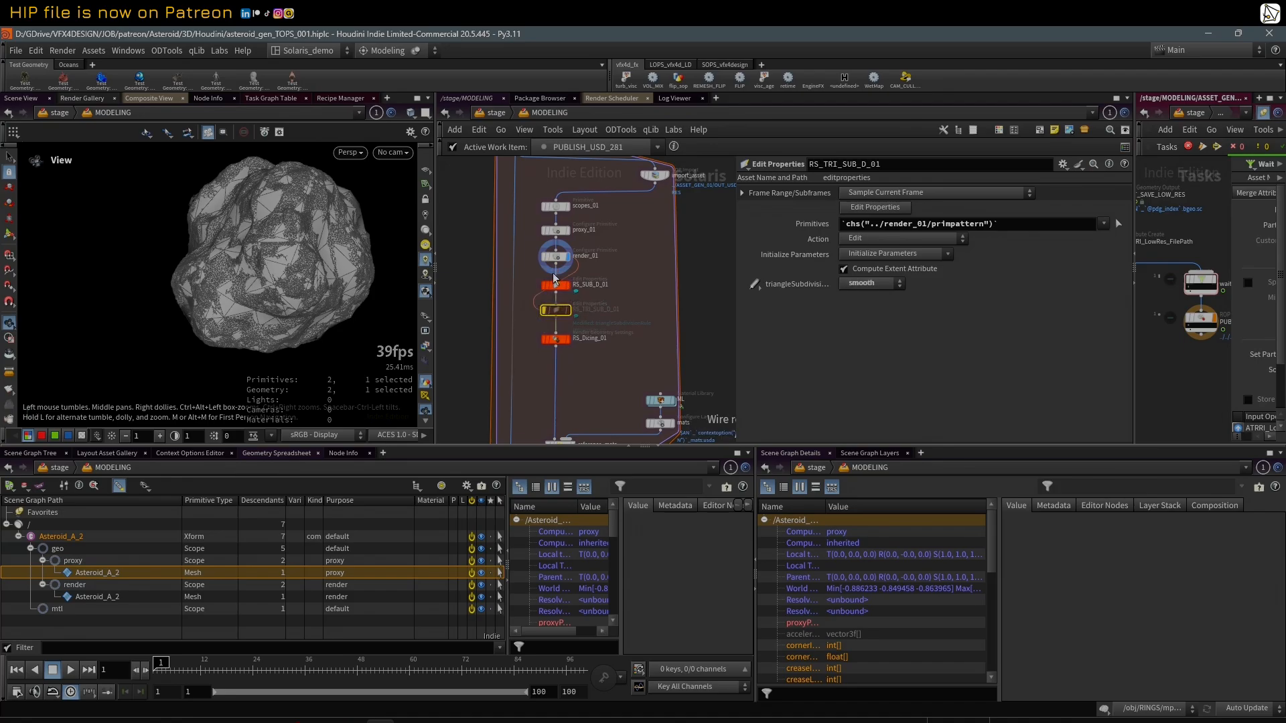
pyautogui.click(557, 288)
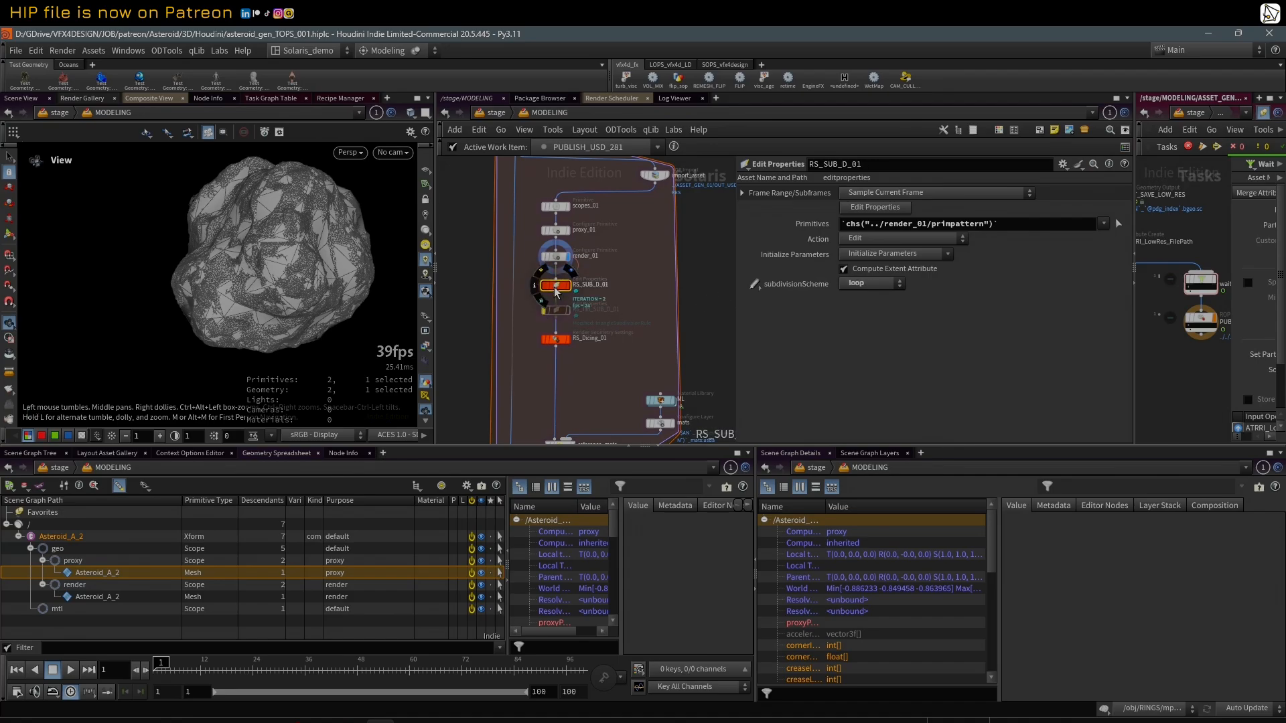
pyautogui.click(555, 339)
pyautogui.moveTo(621, 343); pyautogui.dragTo(623, 323, button='middle')
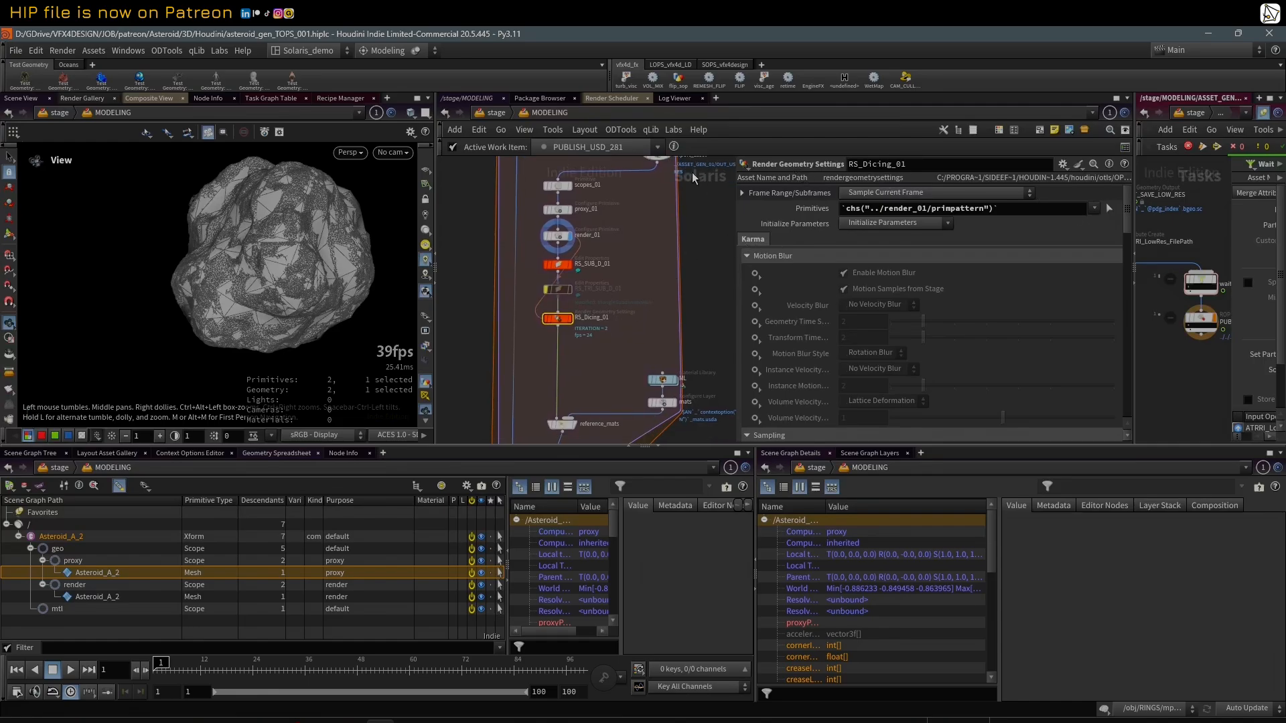
pyautogui.moveTo(1127, 265); pyautogui.dragTo(1138, 220)
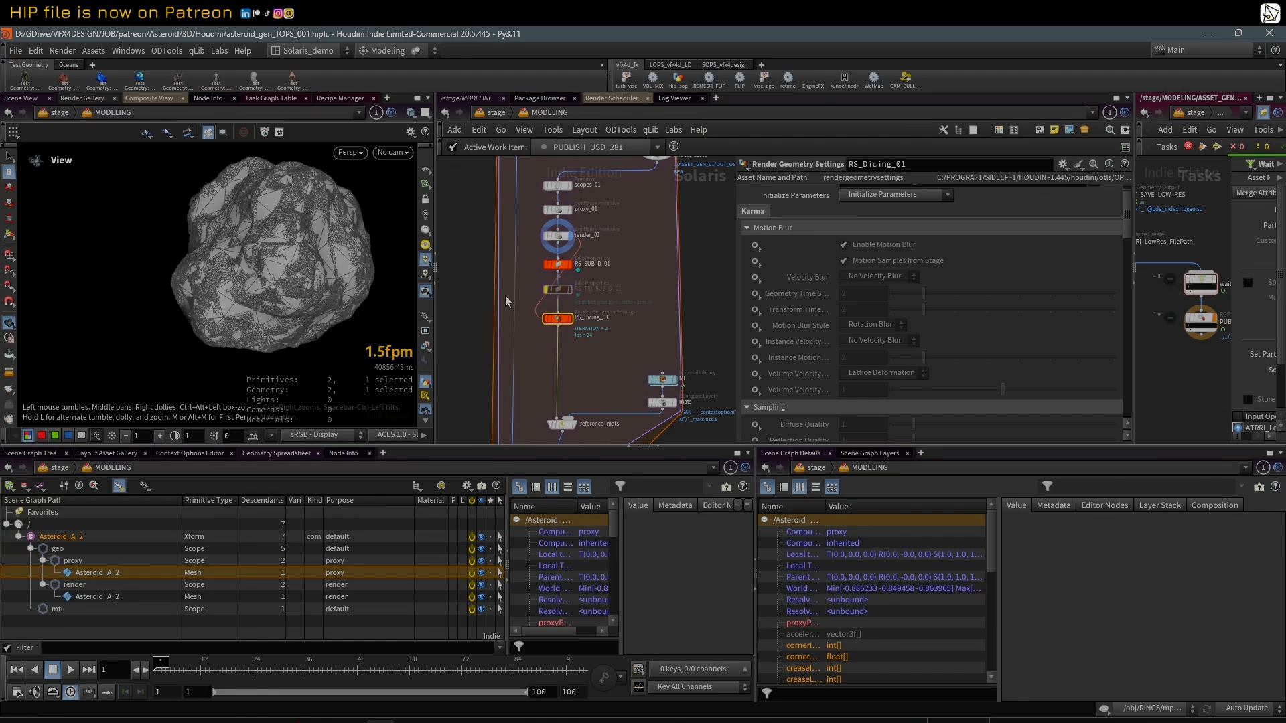
# Step: Select the three Redshift nodes RS_SUB_D_01, RS_TRI_SUB_D_01 and RS_Dicing_01 together below render_01
pyautogui.scroll(-2, 603, 286)
pyautogui.scroll(-1, 674, 296)
pyautogui.scroll(1, 677, 296)
pyautogui.moveTo(692, 297); pyautogui.dragTo(677, 292, button='middle')
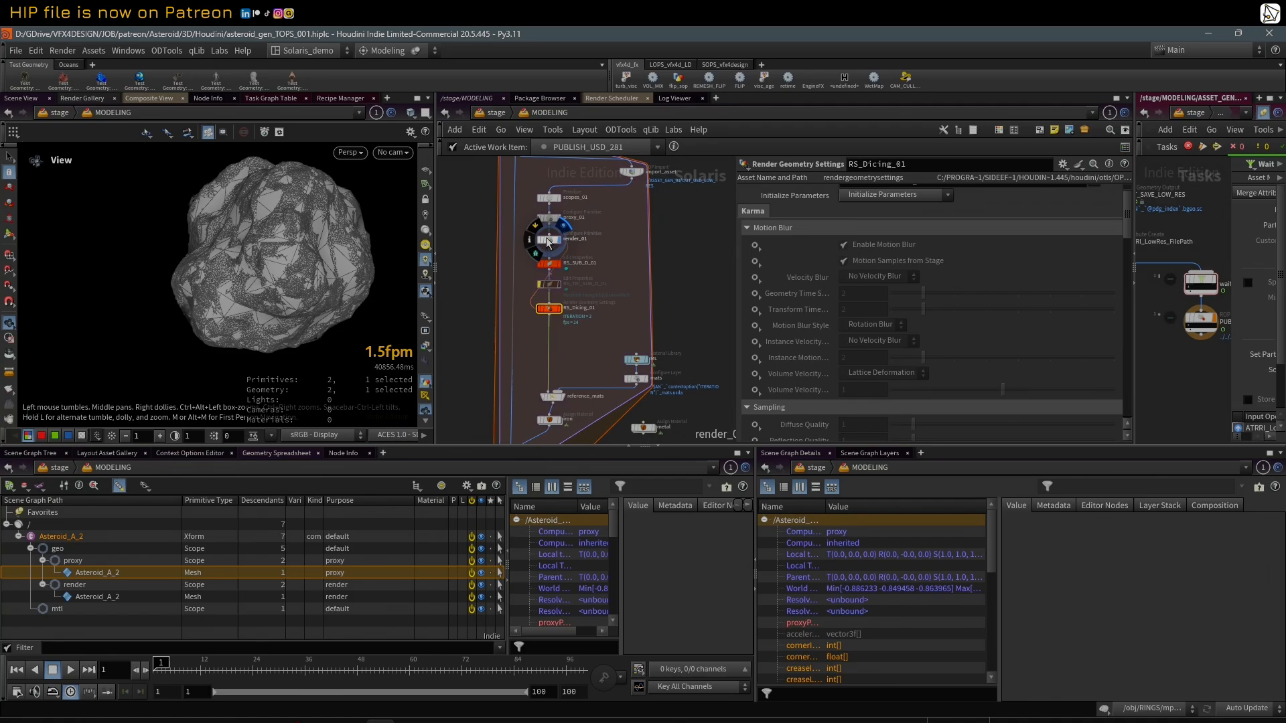
pyautogui.moveTo(667, 249); pyautogui.dragTo(676, 264, button='middle')
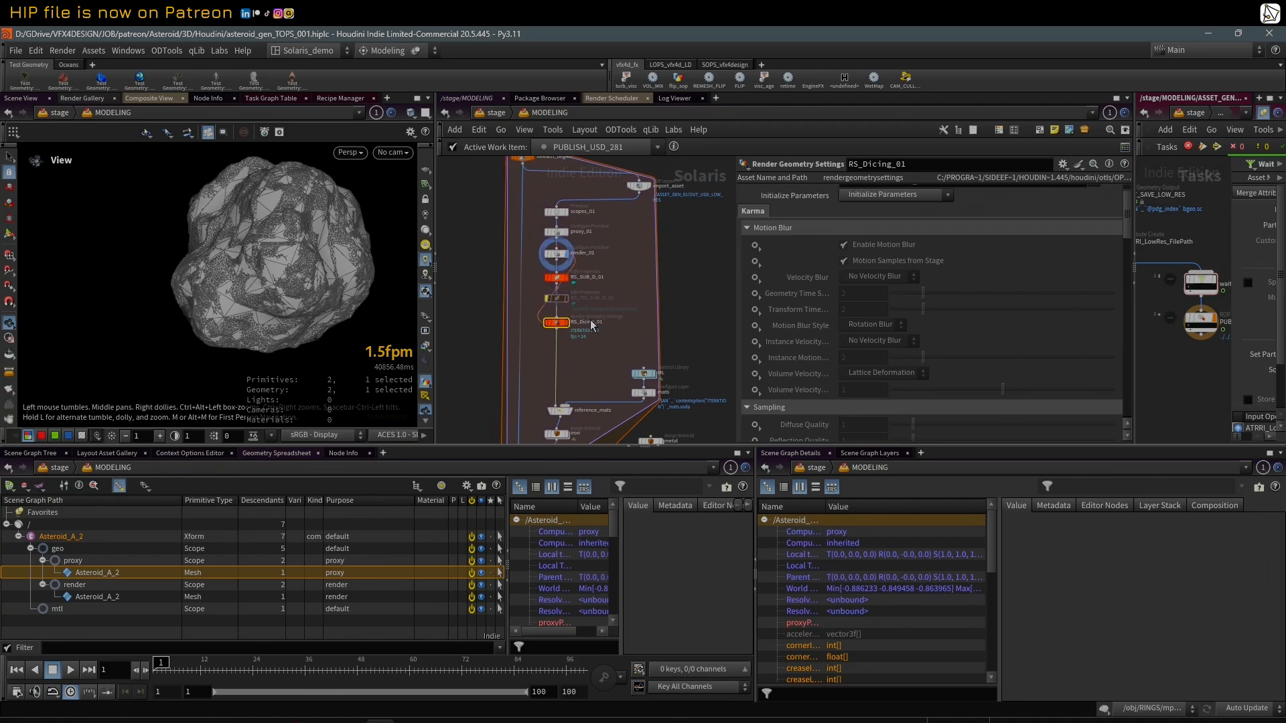
pyautogui.moveTo(590, 323); pyautogui.dragTo(595, 309, button='middle')
pyautogui.moveTo(603, 320); pyautogui.dragTo(556, 259)
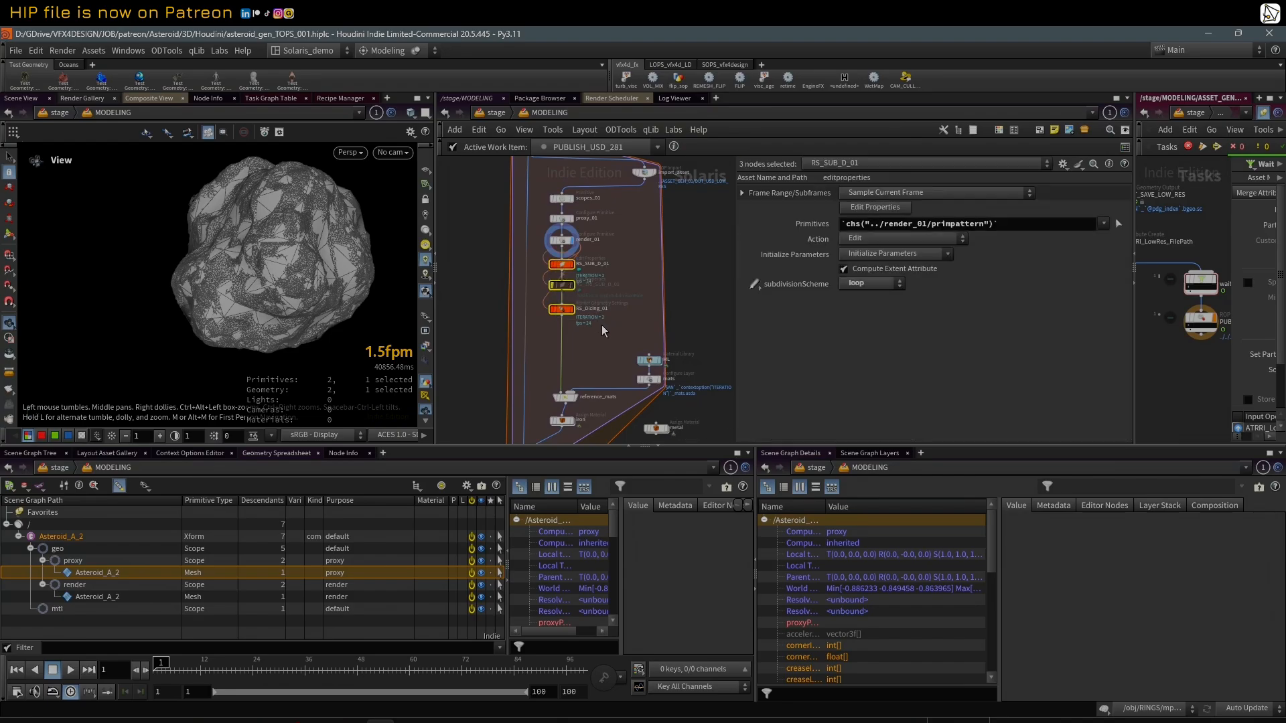
# Step: Go inside the iron material of the ML material library and widen the network view to show its shader nodes
pyautogui.moveTo(605, 333); pyautogui.dragTo(589, 214, button='middle')
pyautogui.scroll(3, 614, 293)
pyautogui.click(660, 287)
pyautogui.scroll(-2, 589, 214)
pyautogui.doubleClick(636, 237)
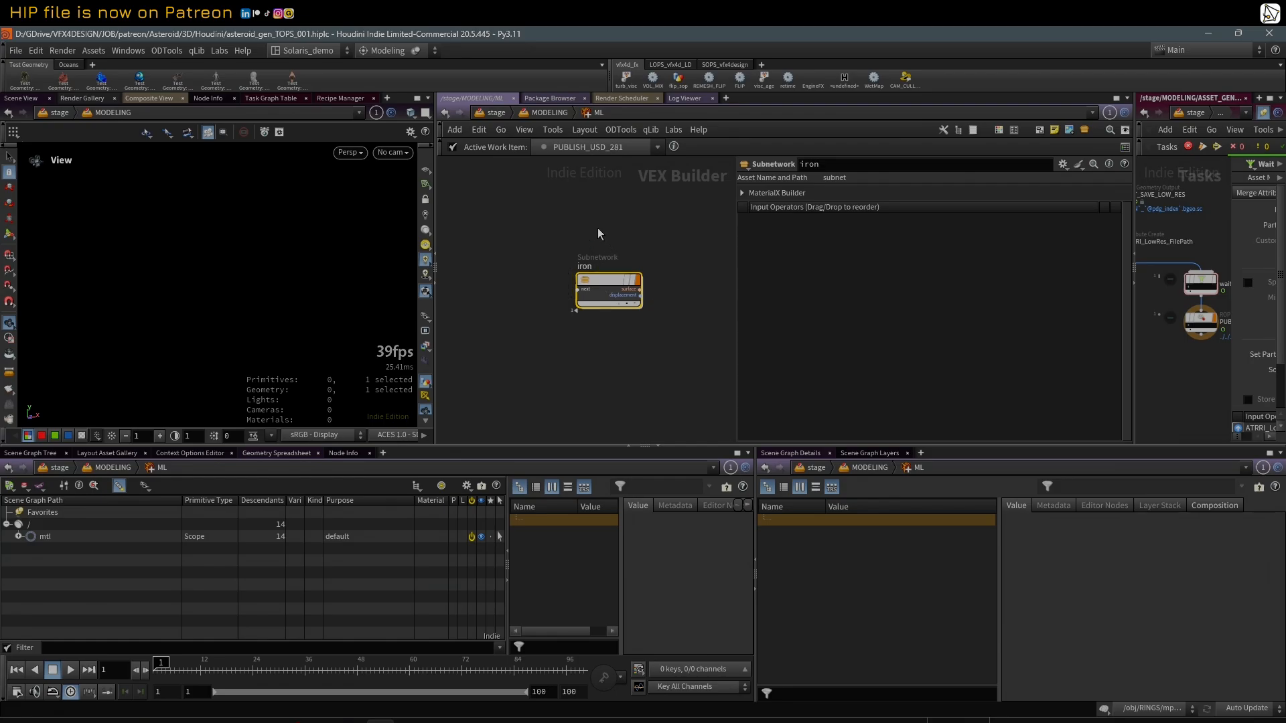
pyautogui.doubleClick(611, 280)
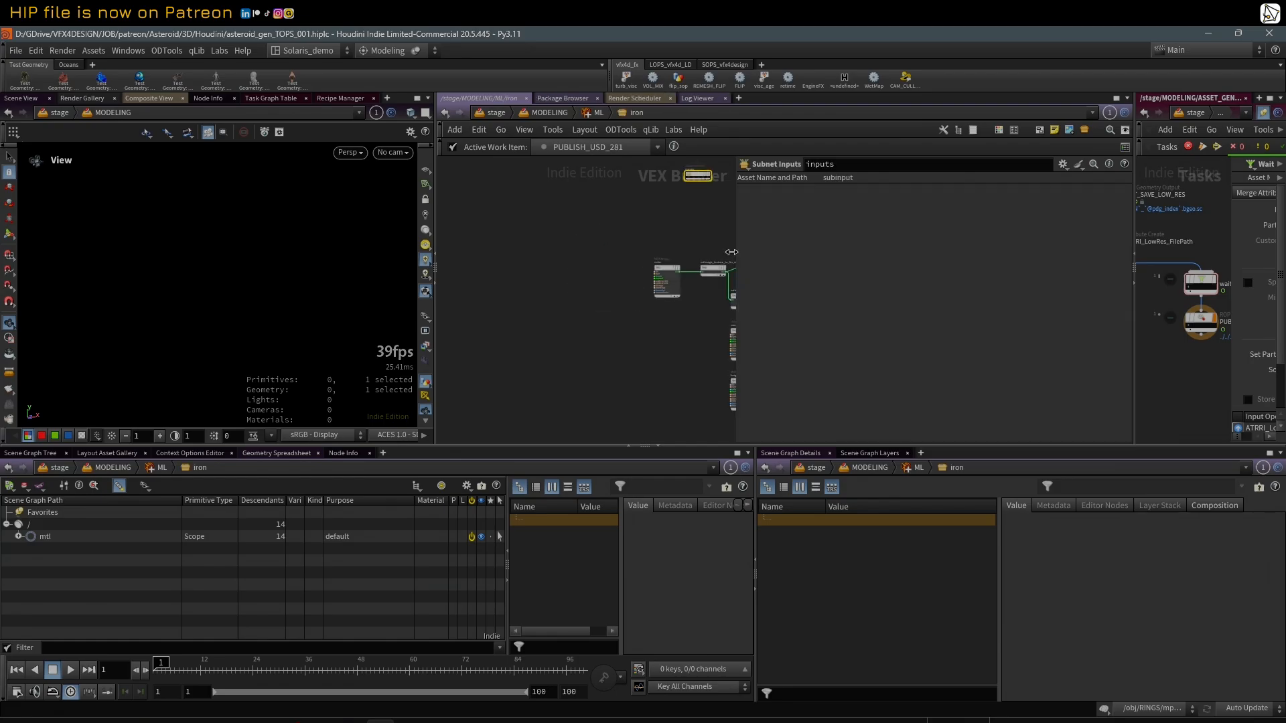
pyautogui.moveTo(735, 250); pyautogui.dragTo(874, 248)
pyautogui.moveTo(724, 238); pyautogui.dragTo(562, 204, button='middle')
pyautogui.scroll(-2, 506, 227)
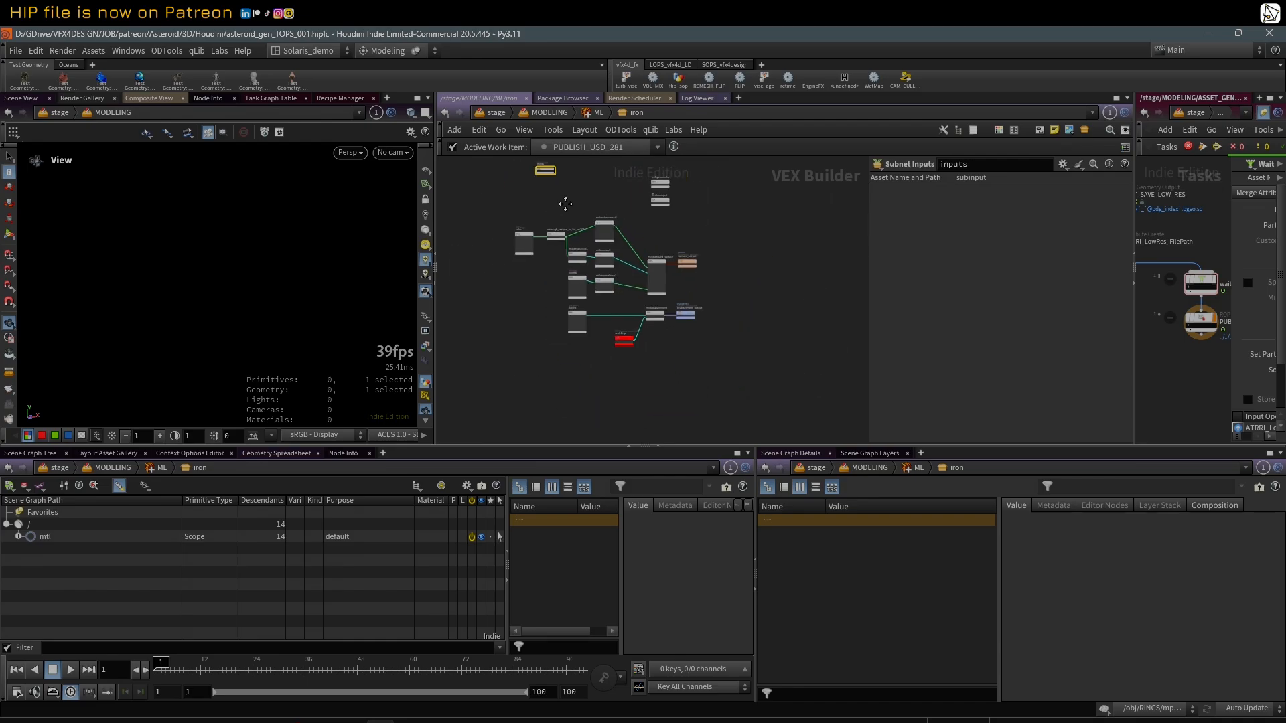
pyautogui.scroll(4, 560, 202)
# Step: Select the color MtlX Image node and widen its parameter area until the full Filename expression is readable
pyautogui.click(492, 253)
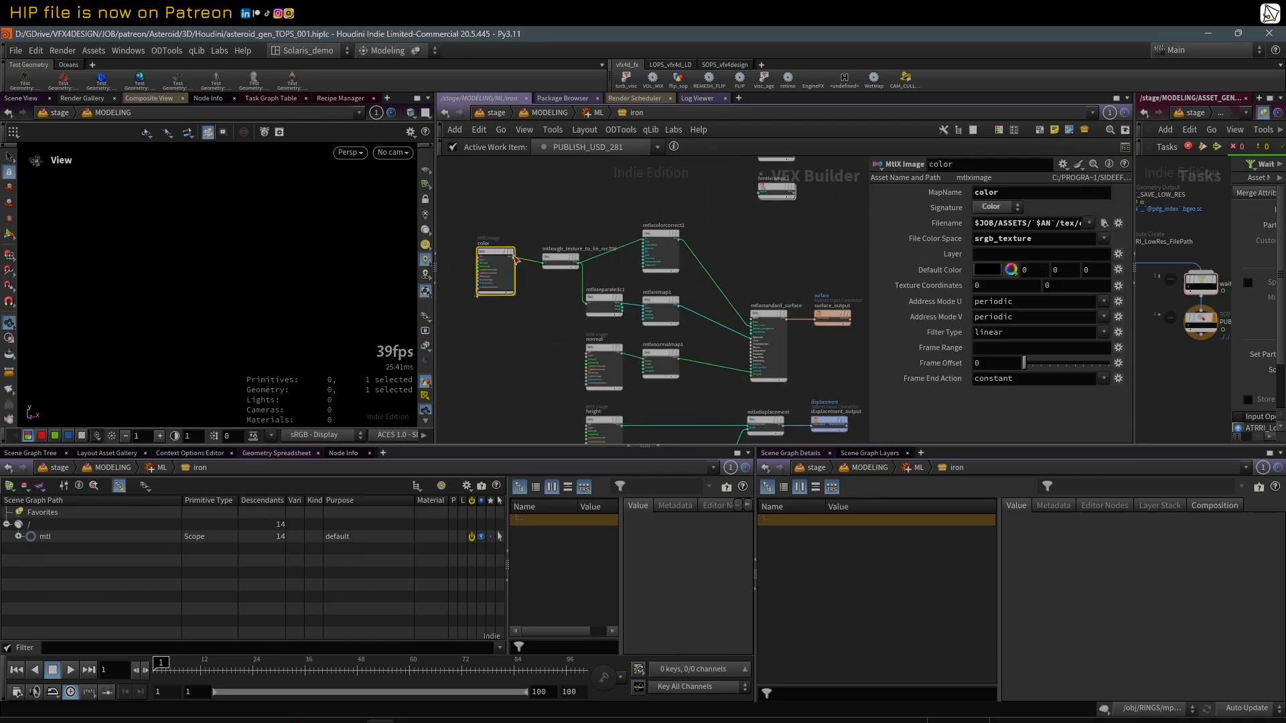
pyautogui.moveTo(869, 230); pyautogui.dragTo(259, 240)
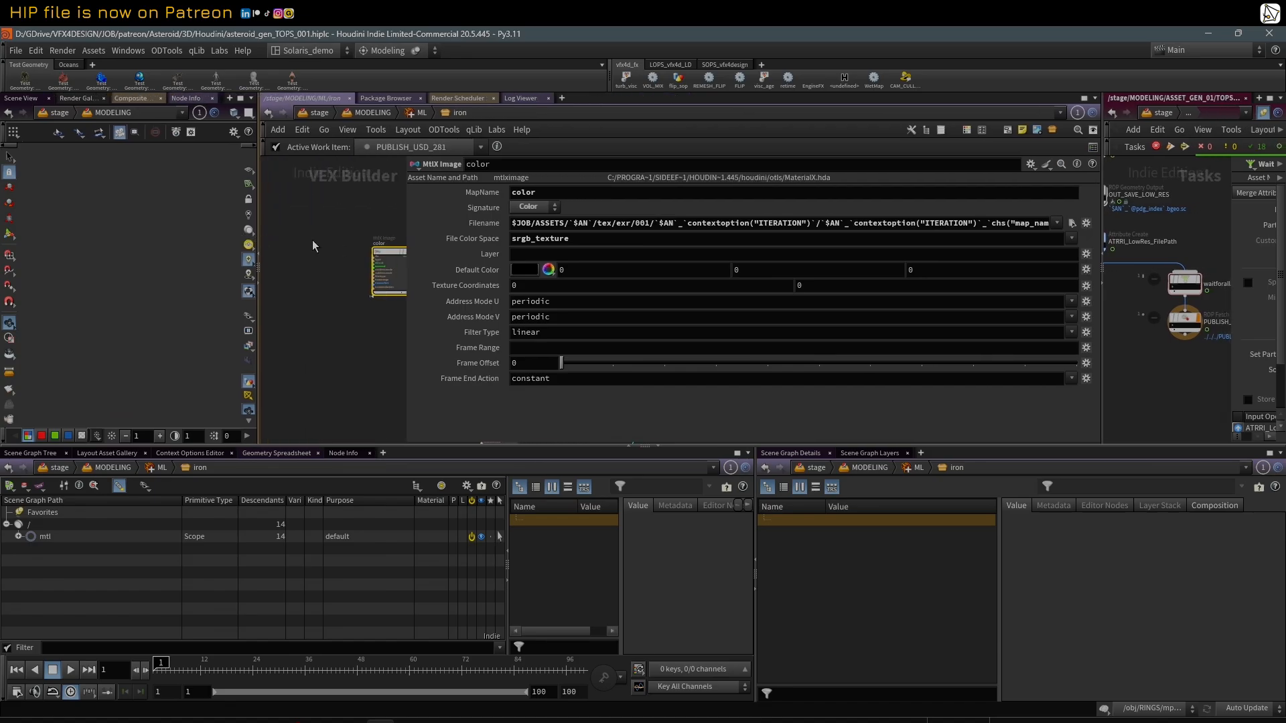
pyautogui.tripleClick(521, 227)
pyautogui.moveTo(408, 228); pyautogui.dragTo(323, 232)
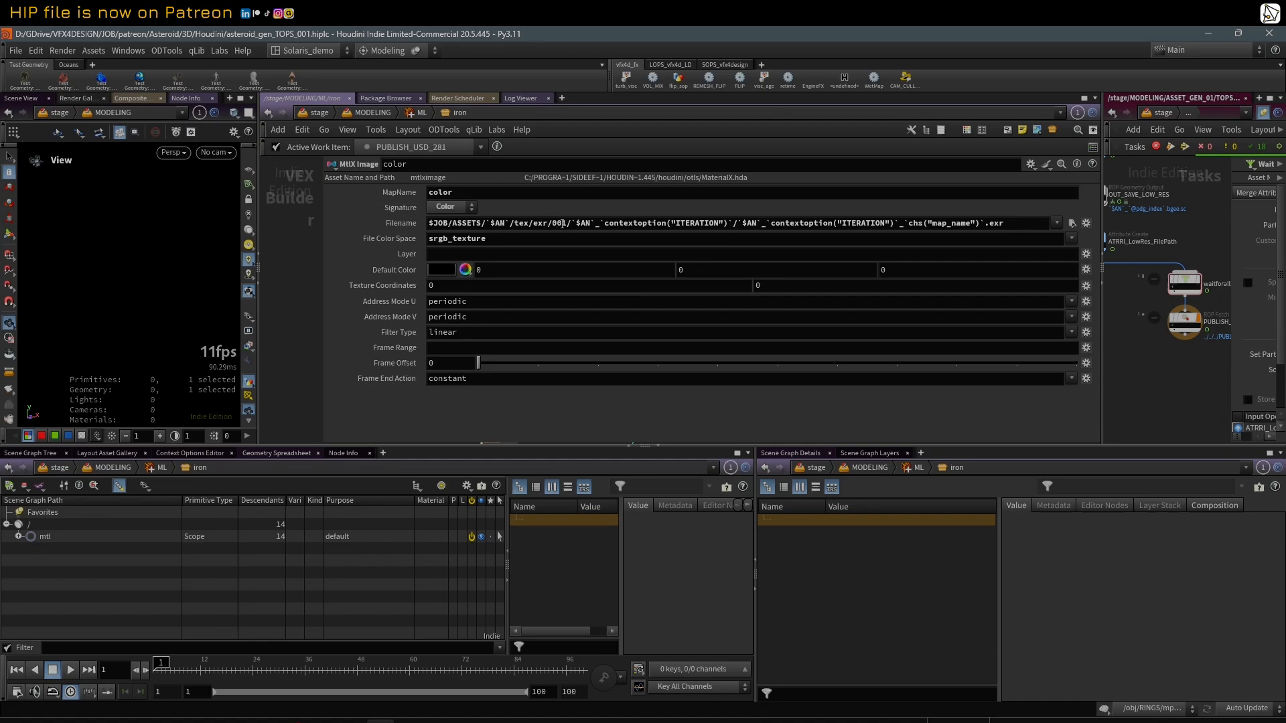
# Step: Highlight the $JOB/ASSETS/`$AN`/tex/exr/001 folder part and the chs("map_name") part of the color node's Filename
pyautogui.moveTo(567, 223); pyautogui.dragTo(428, 224)
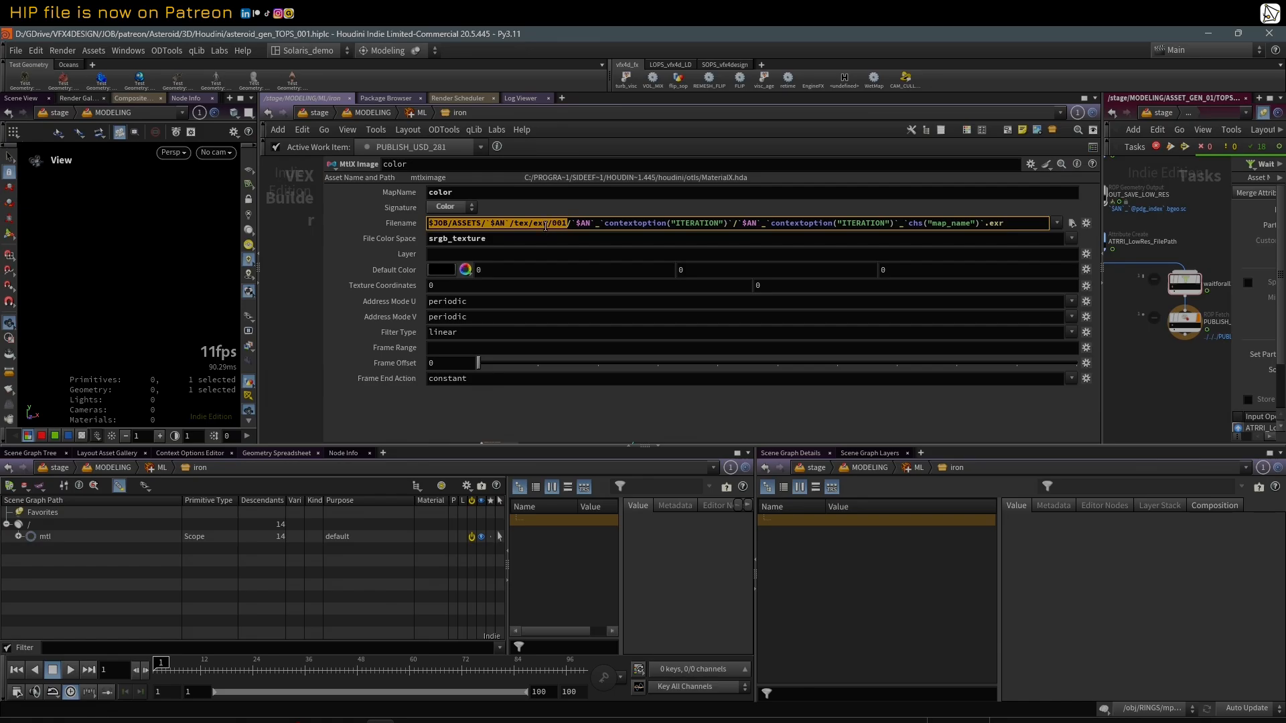
pyautogui.click(546, 225)
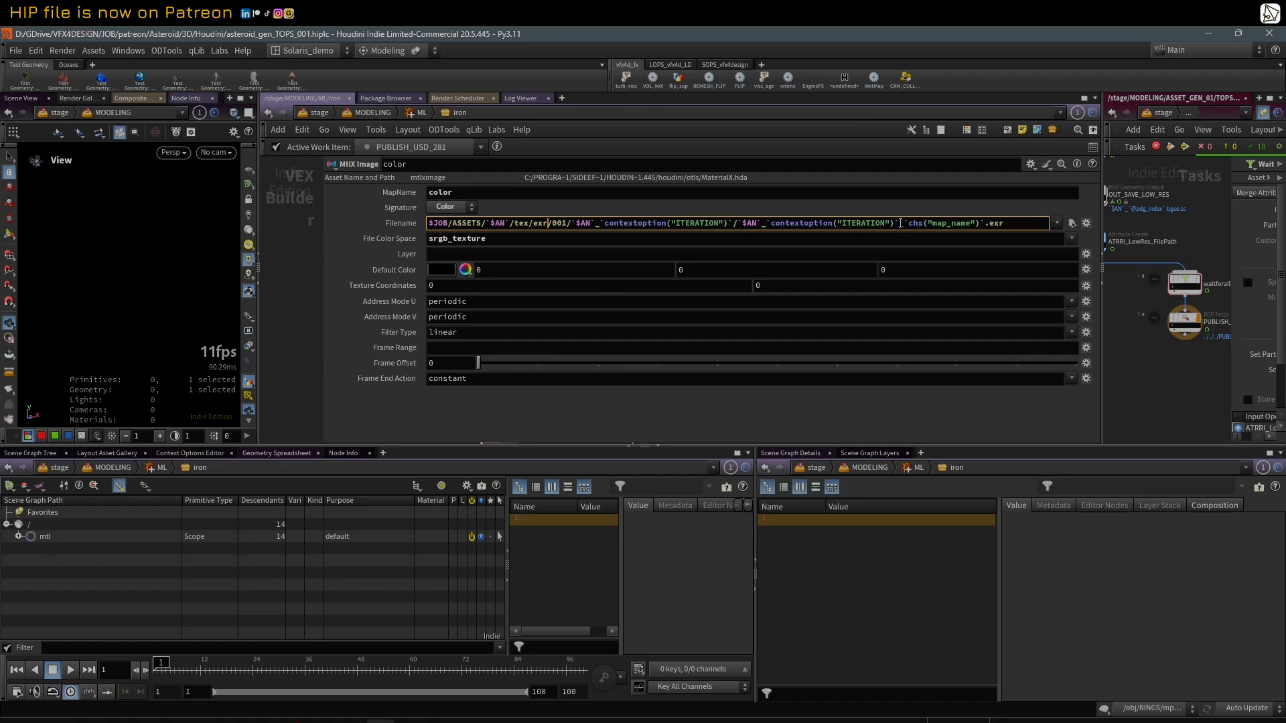
pyautogui.moveTo(900, 223); pyautogui.dragTo(984, 223)
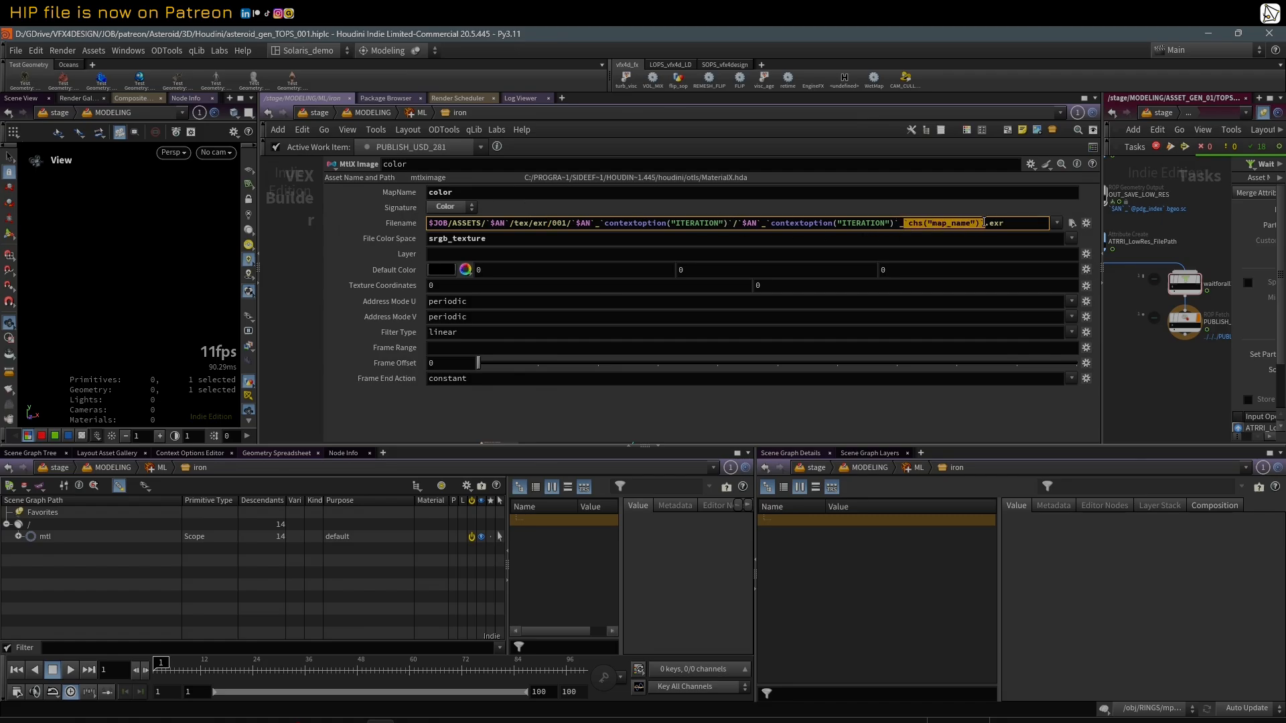
# Step: Browse the color node's resolved texture folder without changing the file, and highlight the folder, file-prefix and chs("map_name") parts of its Filename
pyautogui.click(1072, 225)
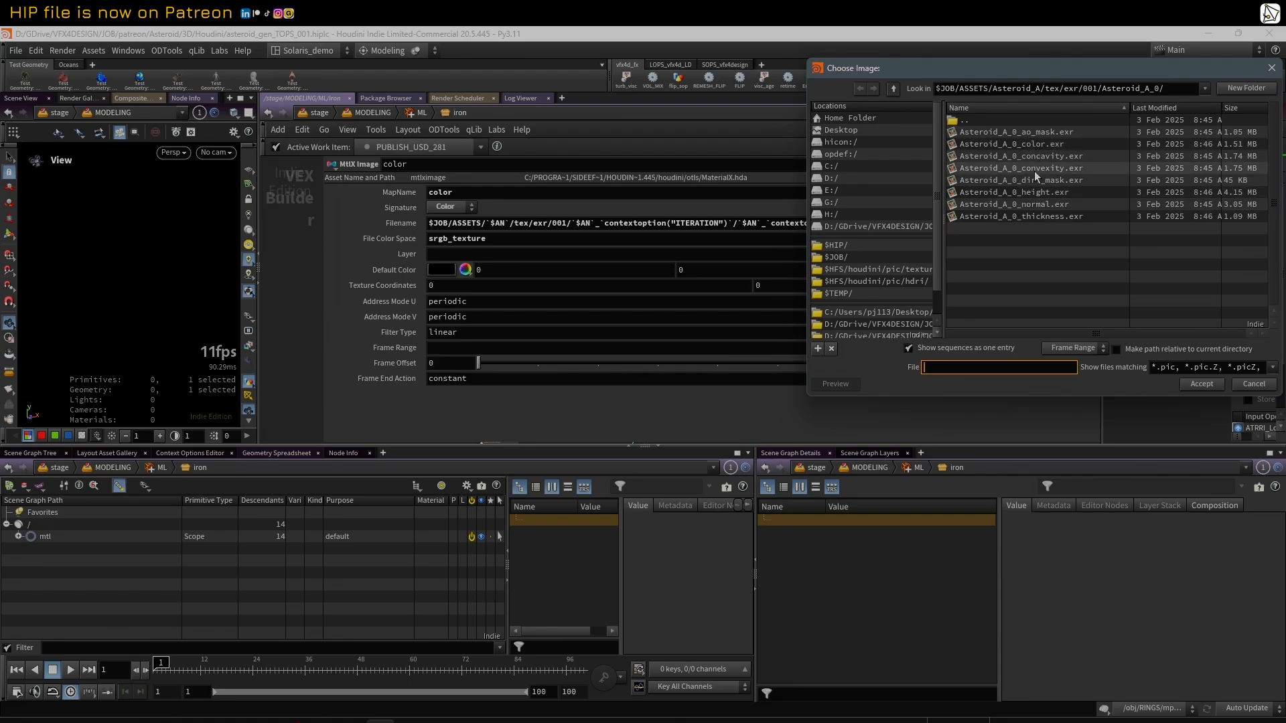
pyautogui.click(1254, 383)
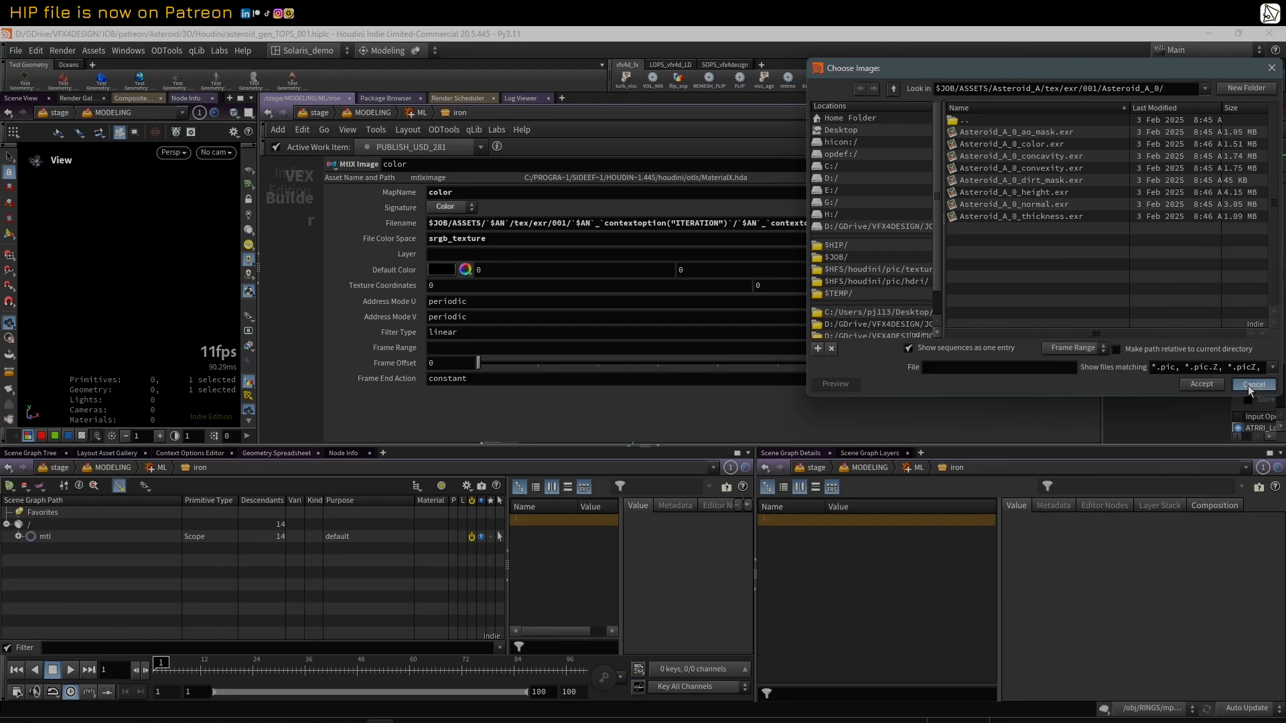
pyautogui.moveTo(572, 223); pyautogui.dragTo(728, 222)
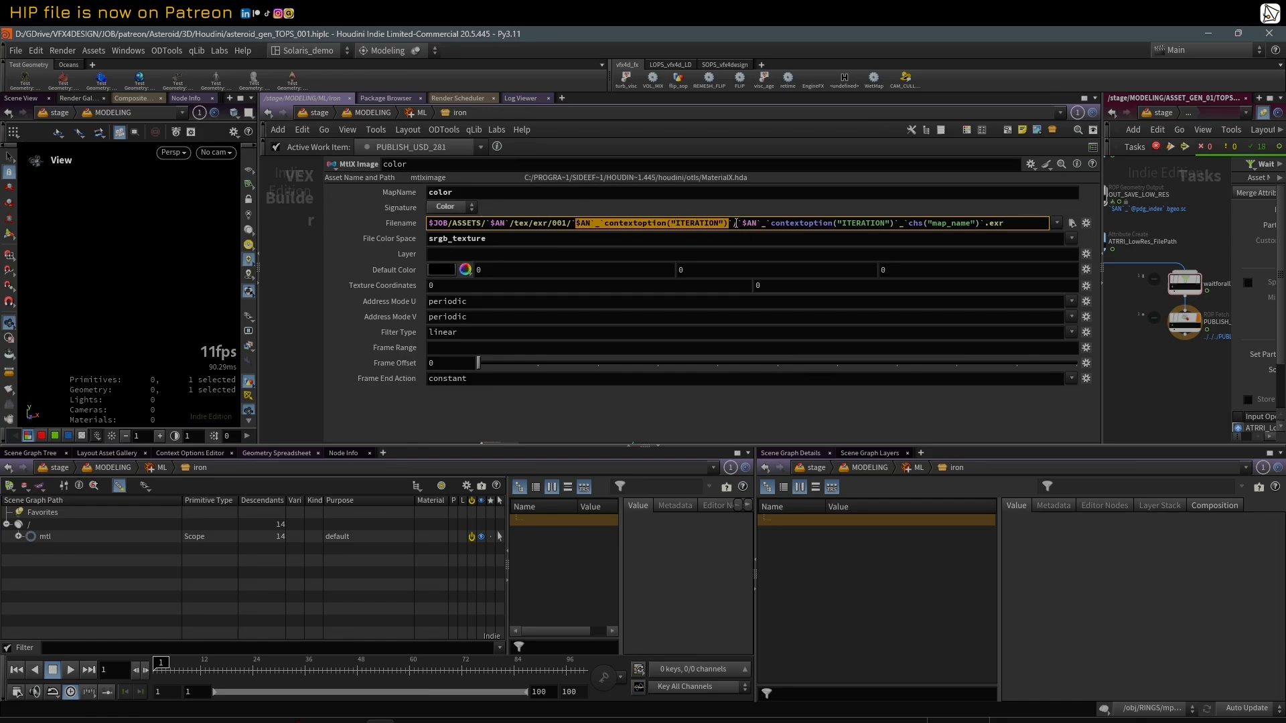
pyautogui.moveTo(737, 223); pyautogui.dragTo(905, 228)
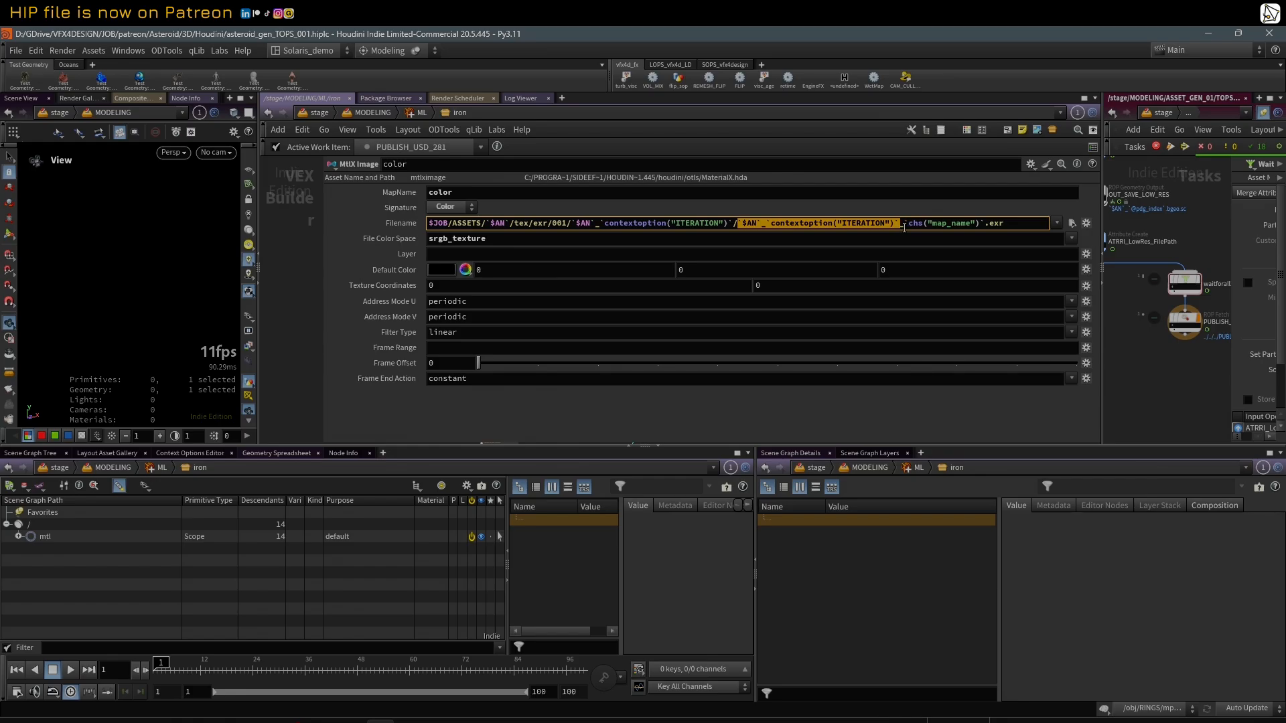
pyautogui.moveTo(1001, 223); pyautogui.dragTo(906, 226)
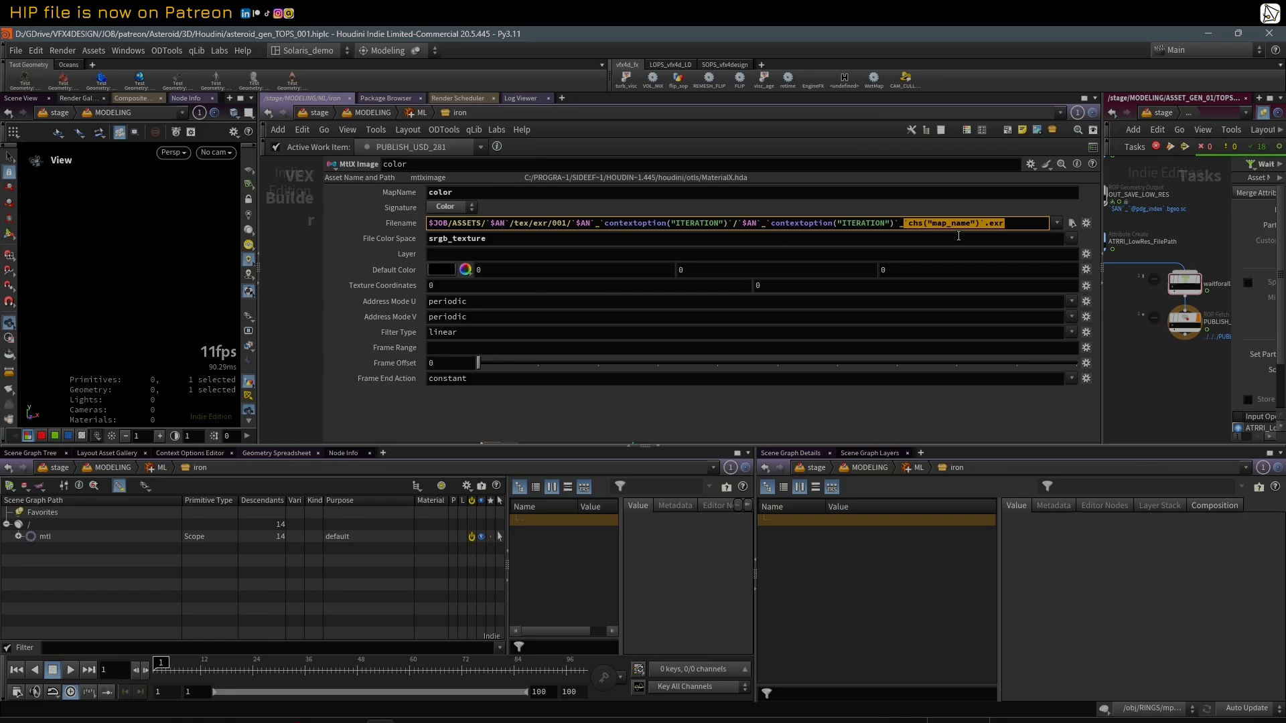
# Step: Duplicate the color MtlX Image node and place the copy directly below the original
pyautogui.moveTo(324, 239); pyautogui.dragTo(543, 243)
pyautogui.scroll(2, 411, 221)
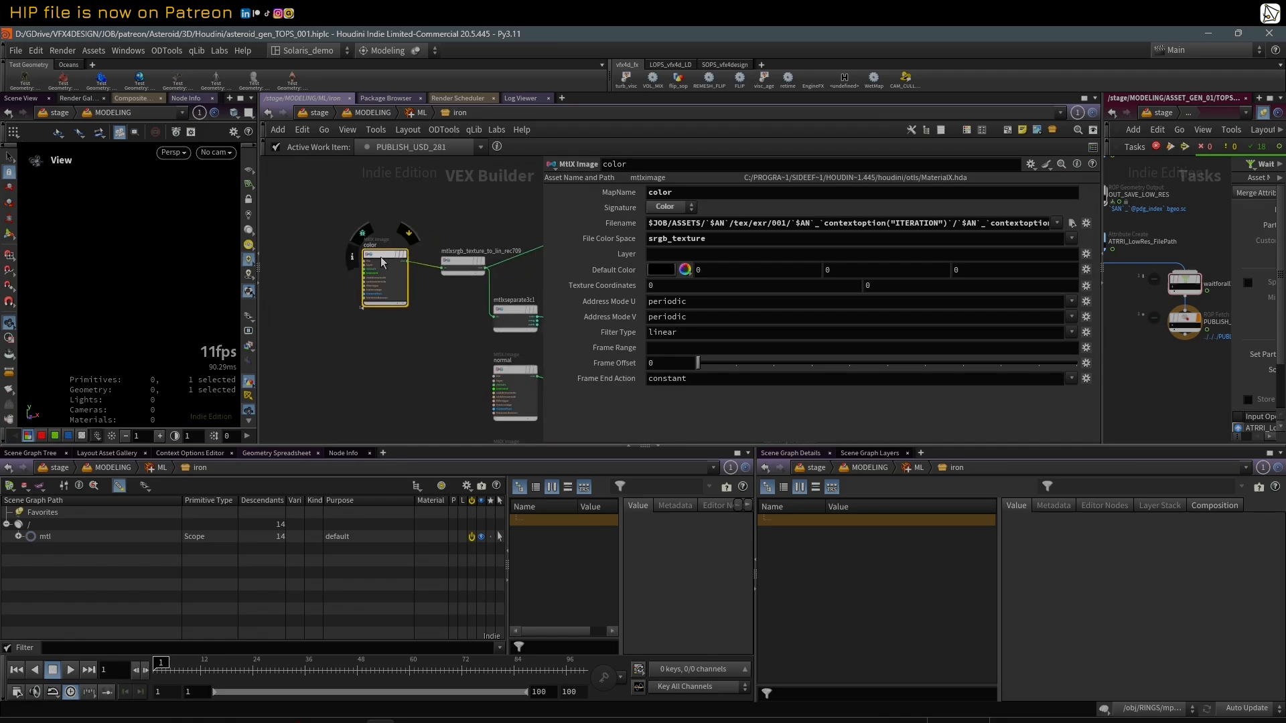
pyautogui.moveTo(381, 257); pyautogui.dragTo(376, 245)
pyautogui.hotkey('ctrl', 'c')
pyautogui.hotkey('ctrl', 'v')
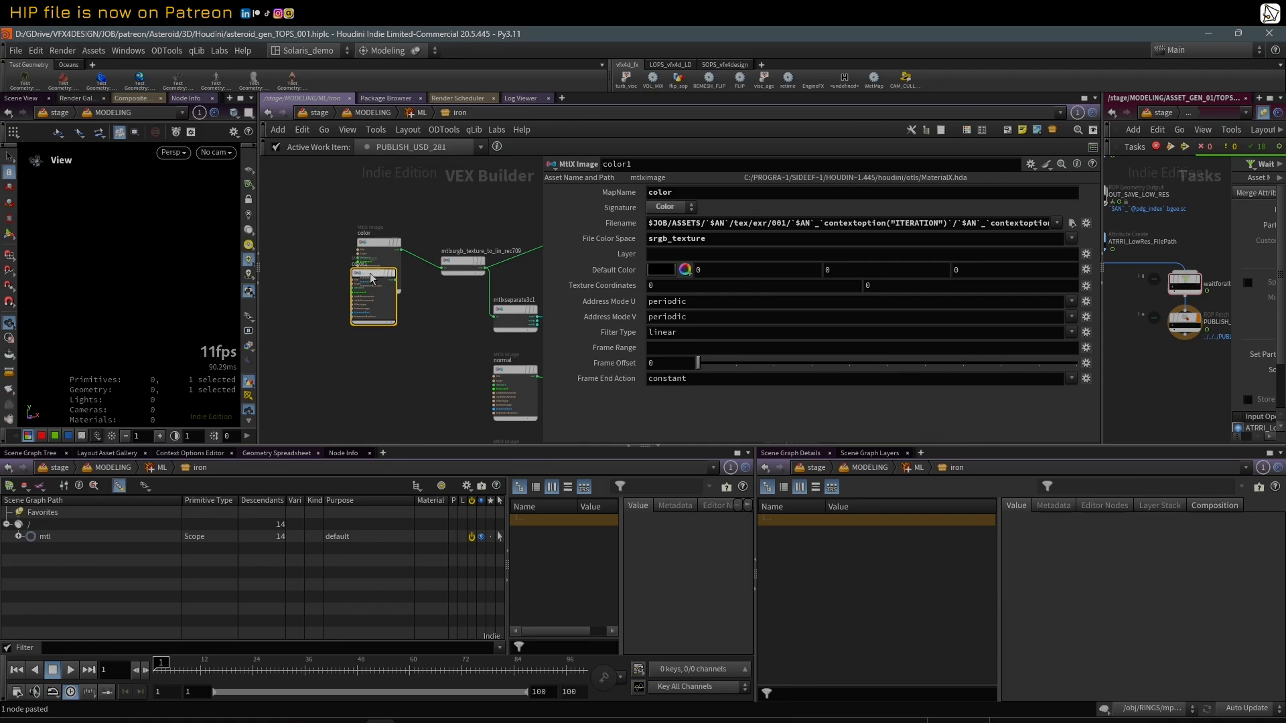
pyautogui.moveTo(418, 312); pyautogui.dragTo(406, 311, button='middle')
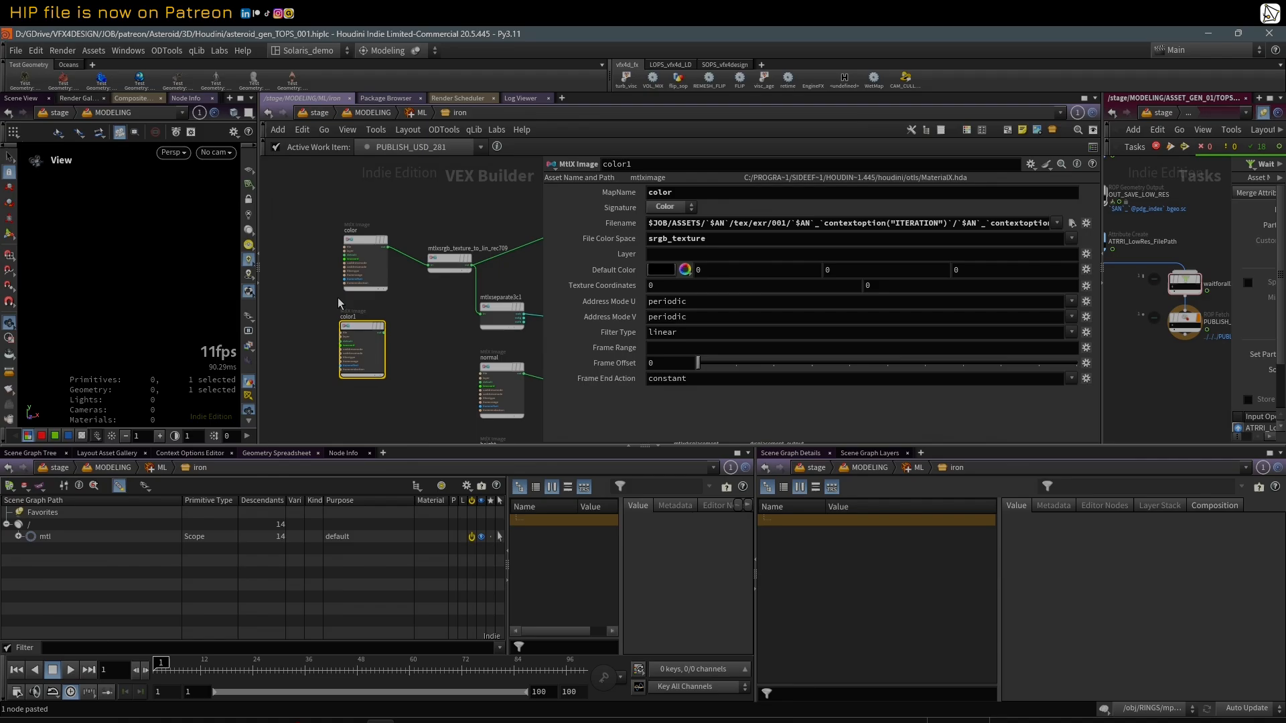
# Step: Highlight the copied image node's MapName and the chs("map_name") reference in its Filename, and delete the copy
pyautogui.click(676, 194)
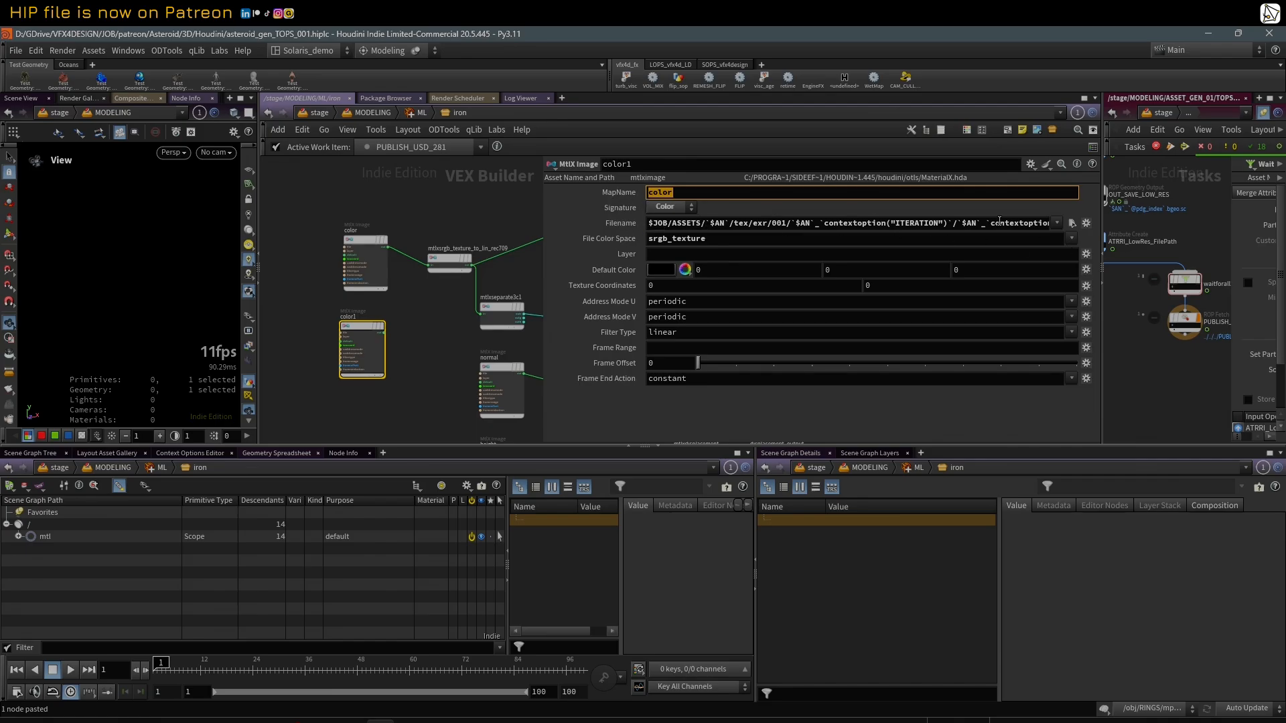
pyautogui.moveTo(1007, 226); pyautogui.dragTo(1155, 224)
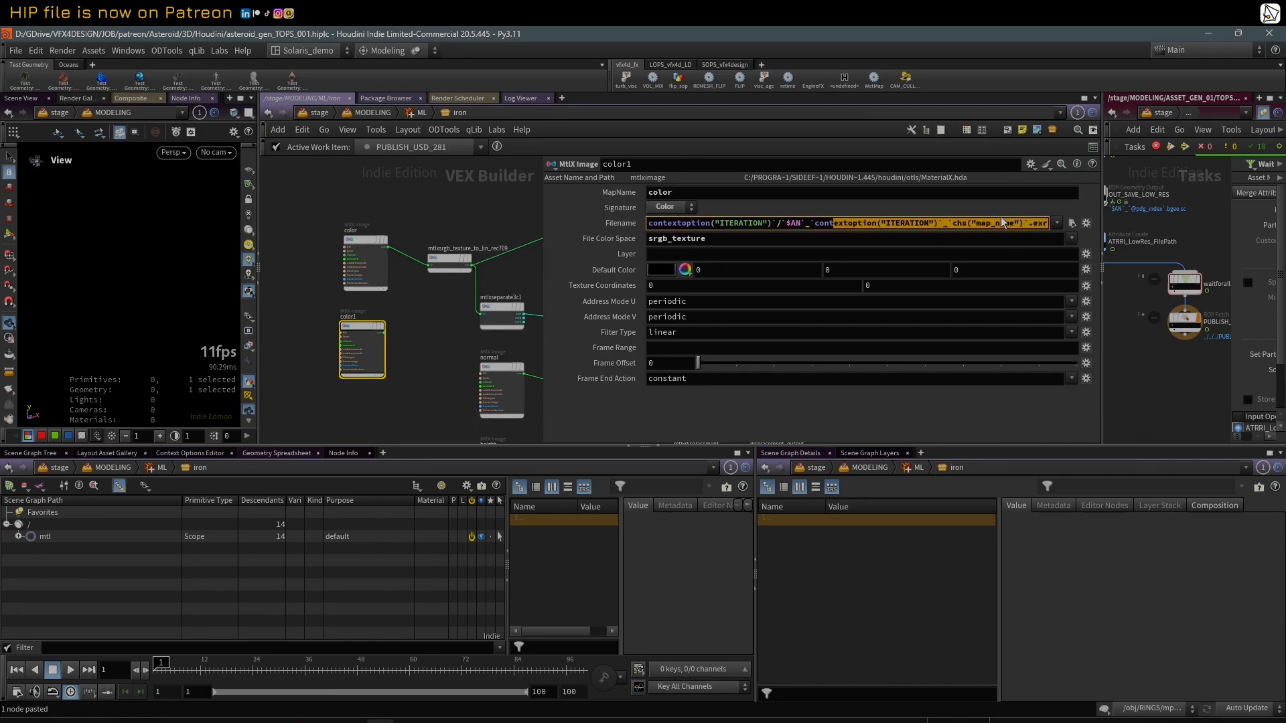
pyautogui.click(966, 223)
pyautogui.moveTo(949, 225); pyautogui.dragTo(1014, 224)
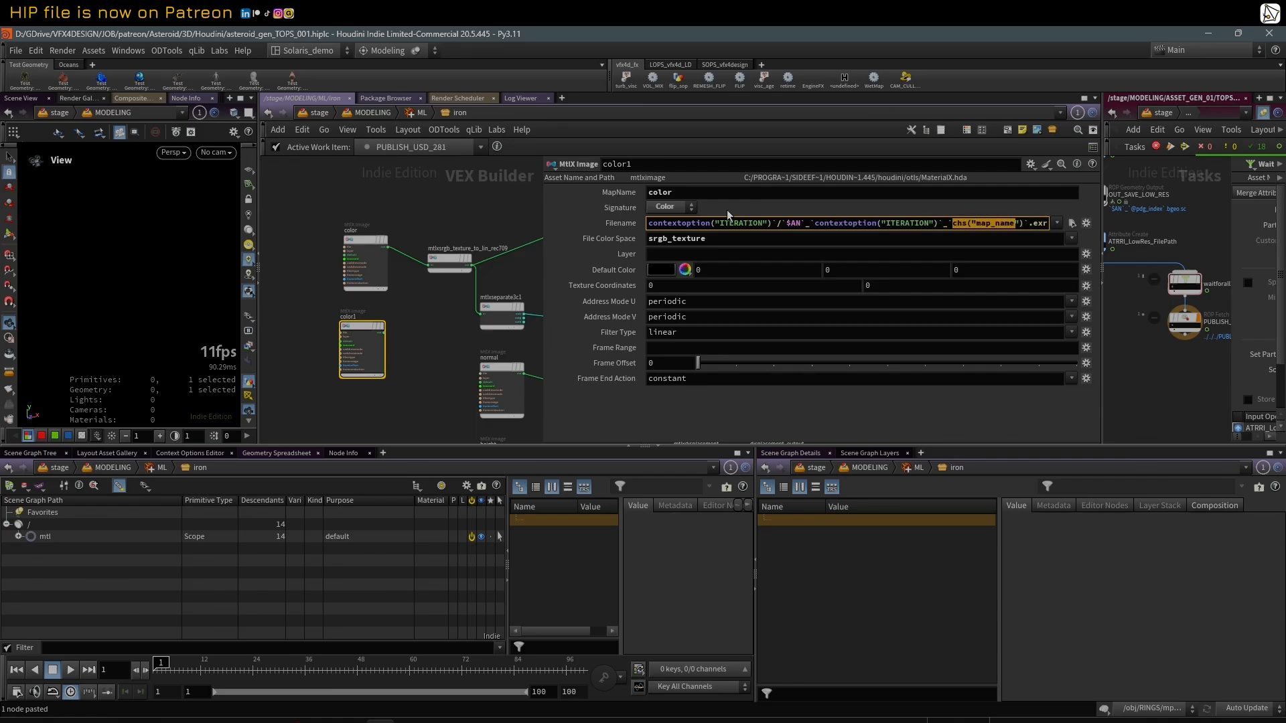
pyautogui.click(605, 191)
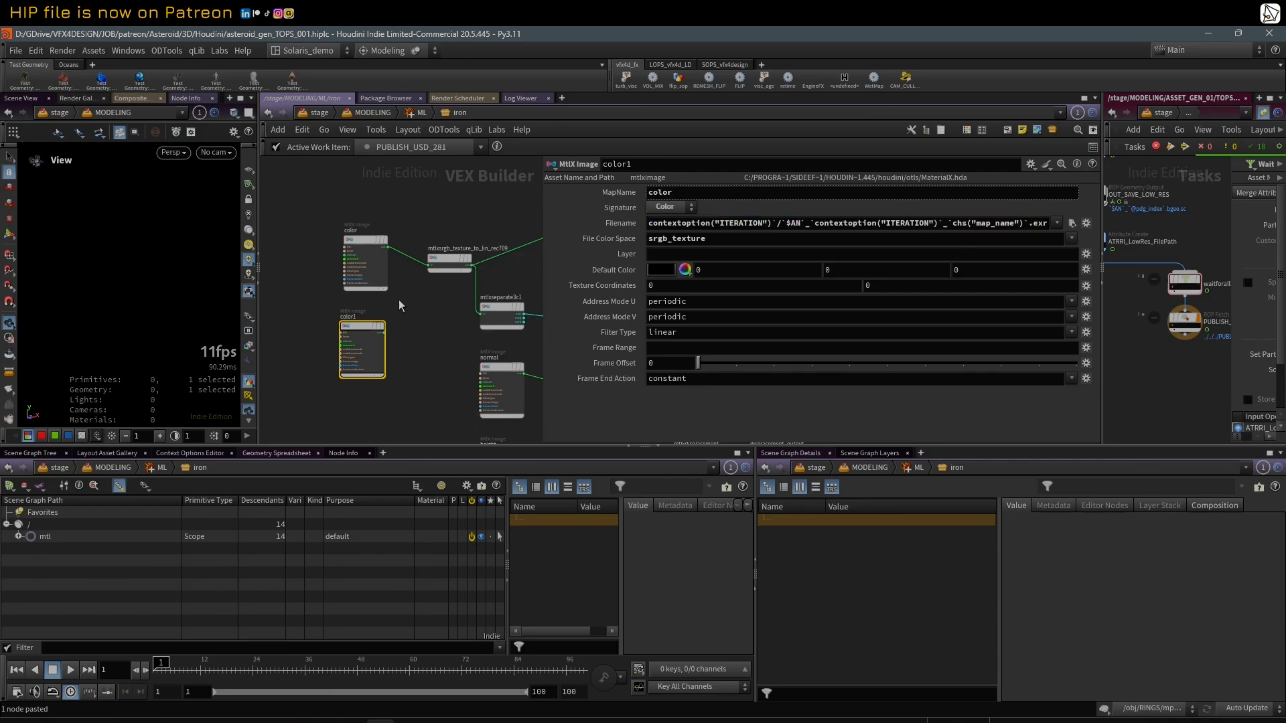
pyautogui.press('Delete')
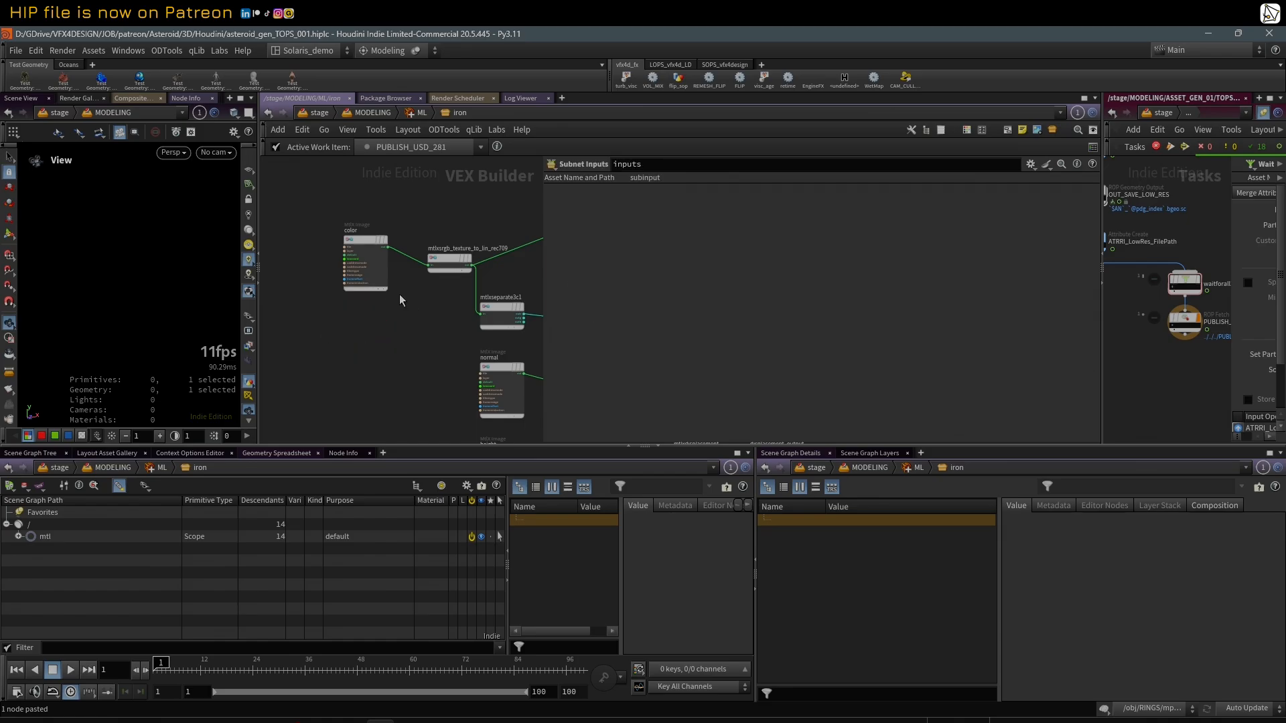
# Step: Select the normal MtlX Image node, show its Filename as the resolved path and widen the parameter area to read it in full
pyautogui.click(359, 244)
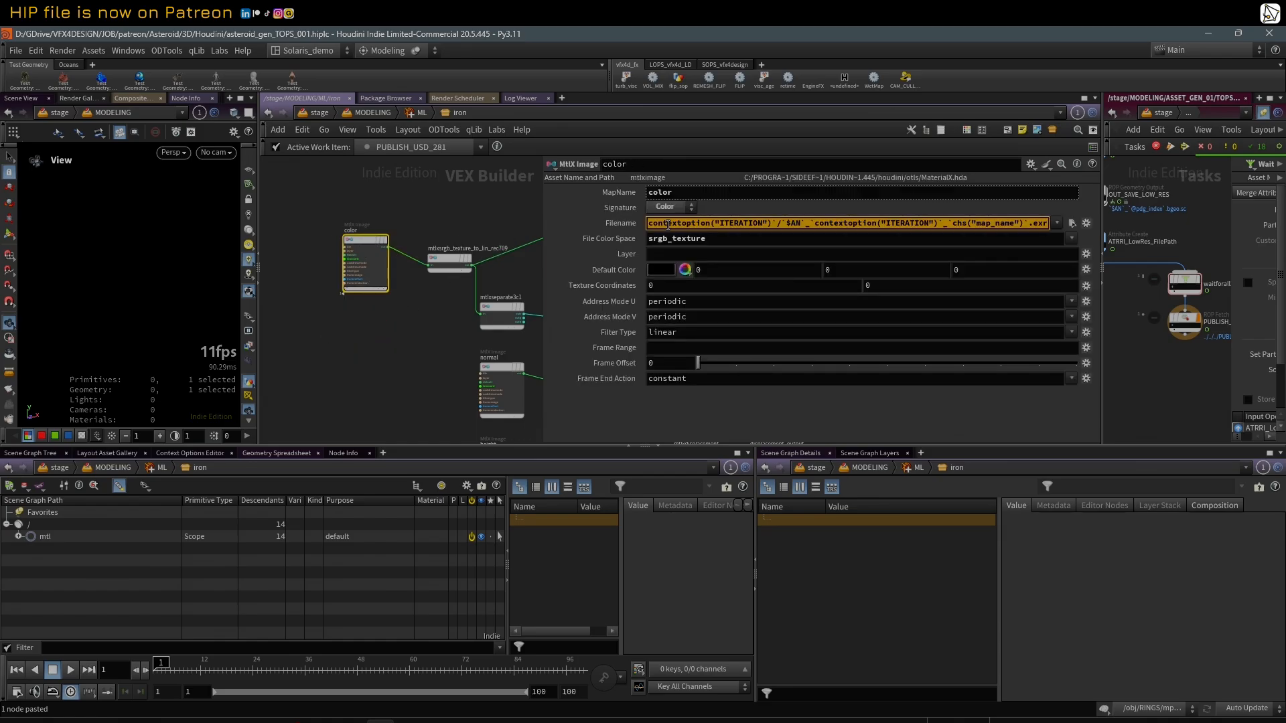
pyautogui.click(495, 368)
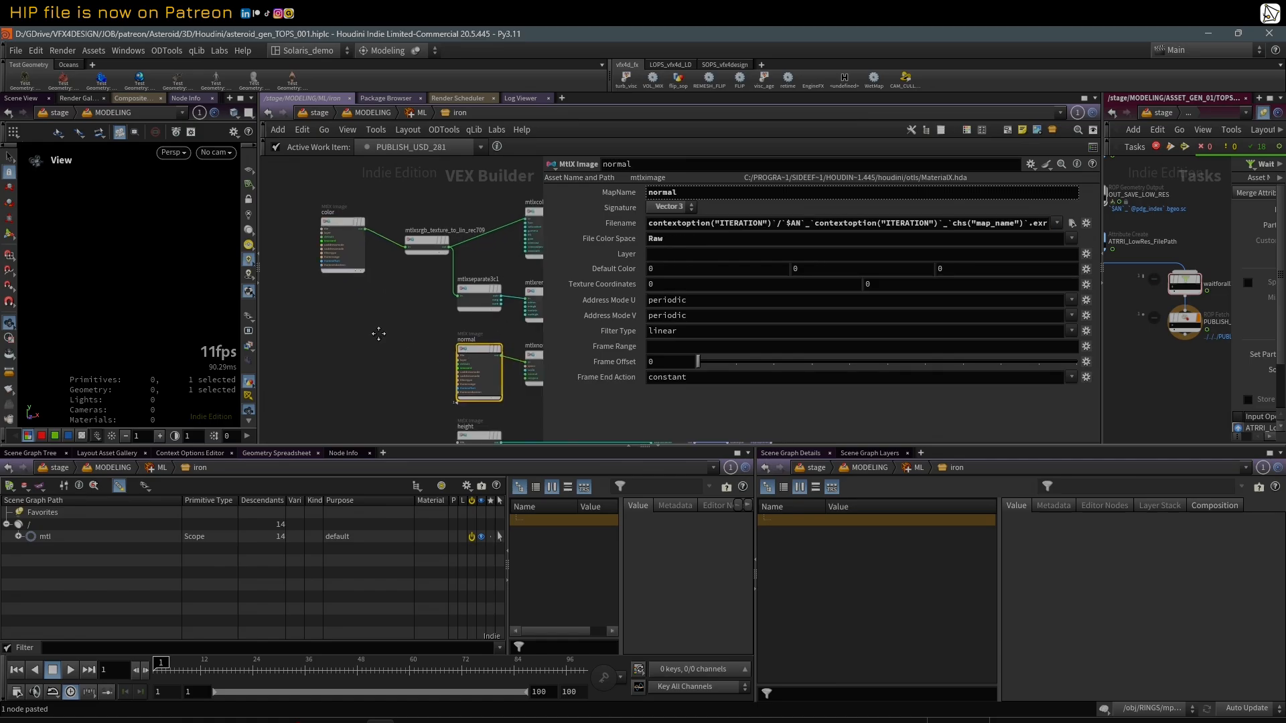
pyautogui.click(618, 223)
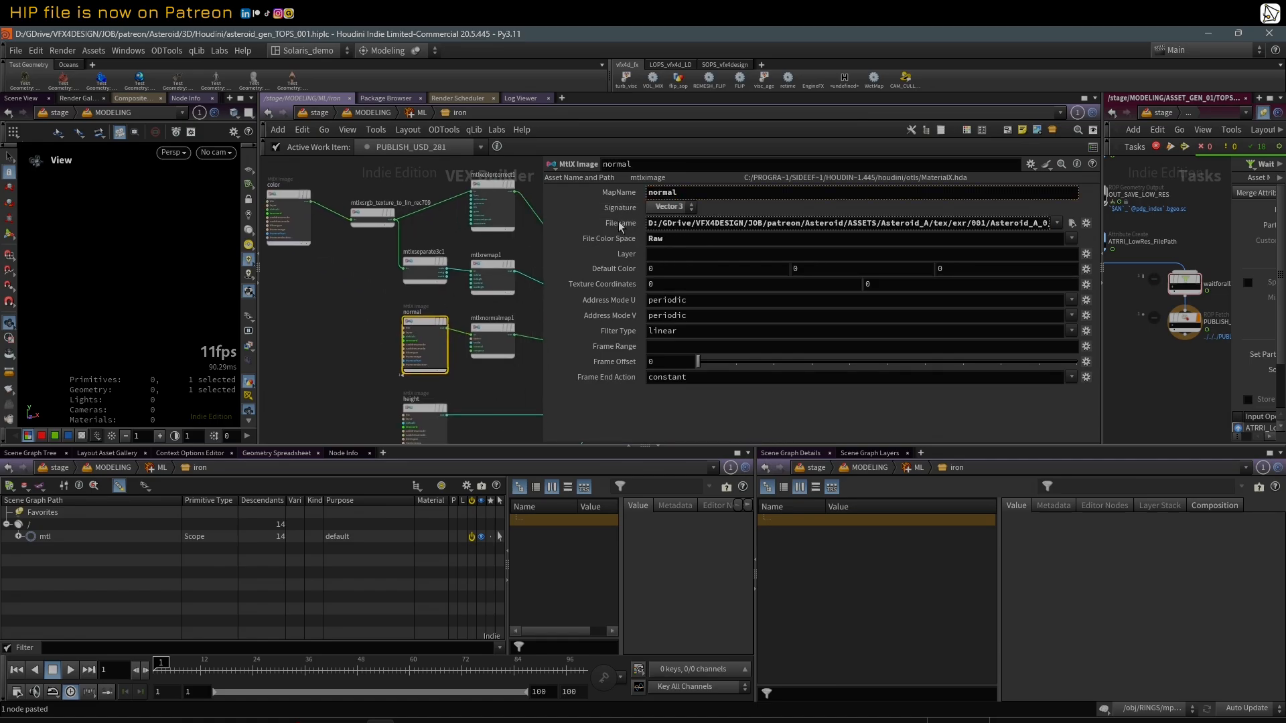
pyautogui.click(618, 223)
pyautogui.click(619, 224)
pyautogui.moveTo(542, 214); pyautogui.dragTo(299, 213)
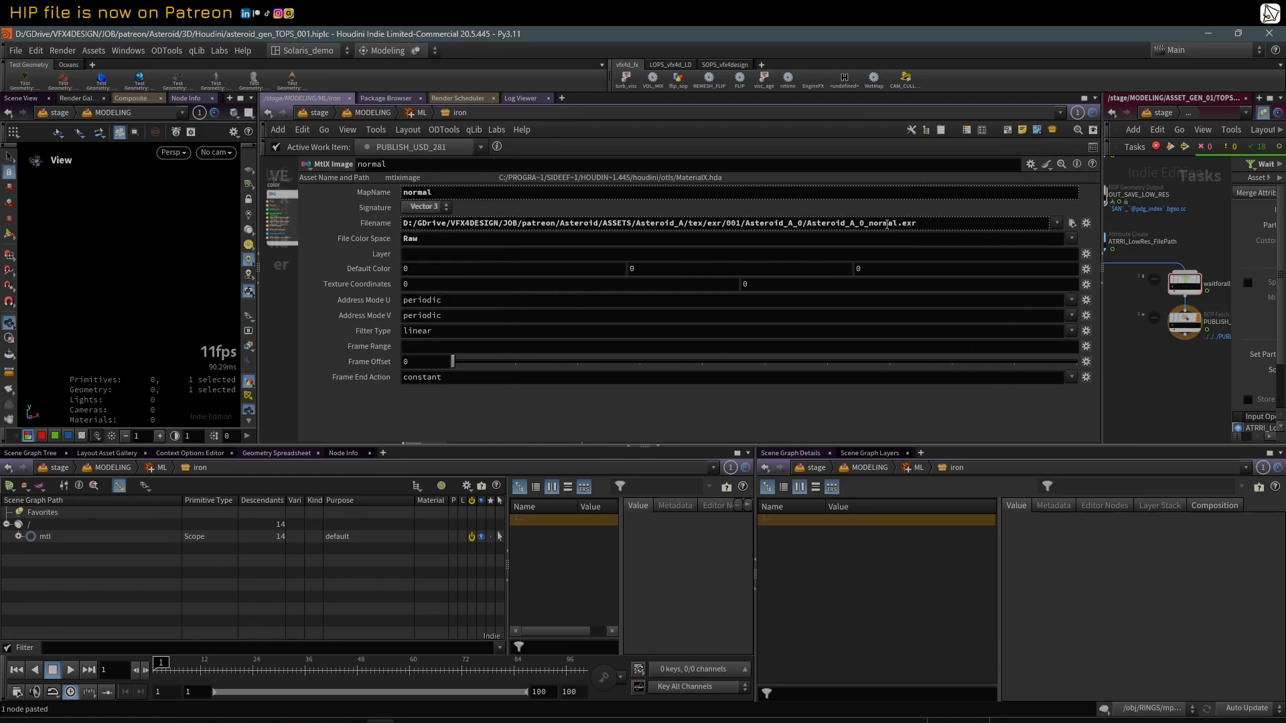
# Step: Browse the normal node's texture folder without changing the file, return Filename to its expression and highlight the file-prefix part with contextoption("ITERATION")
pyautogui.click(1073, 224)
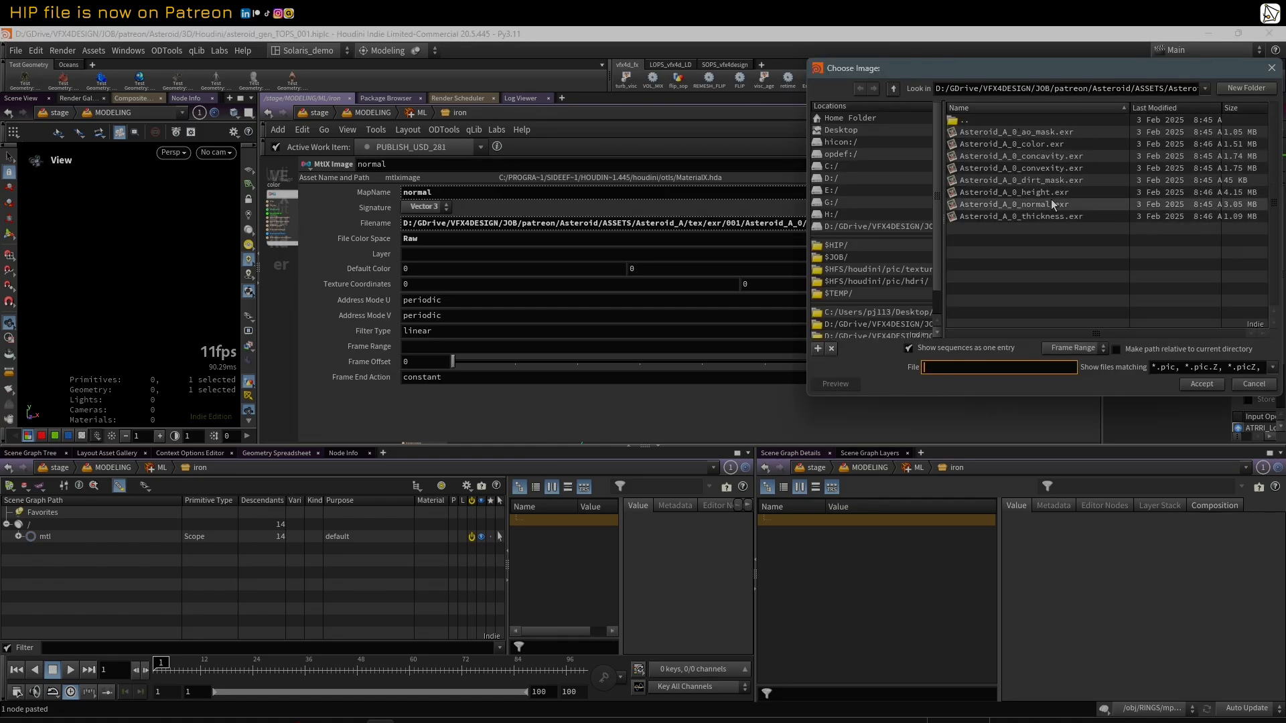
pyautogui.click(1256, 386)
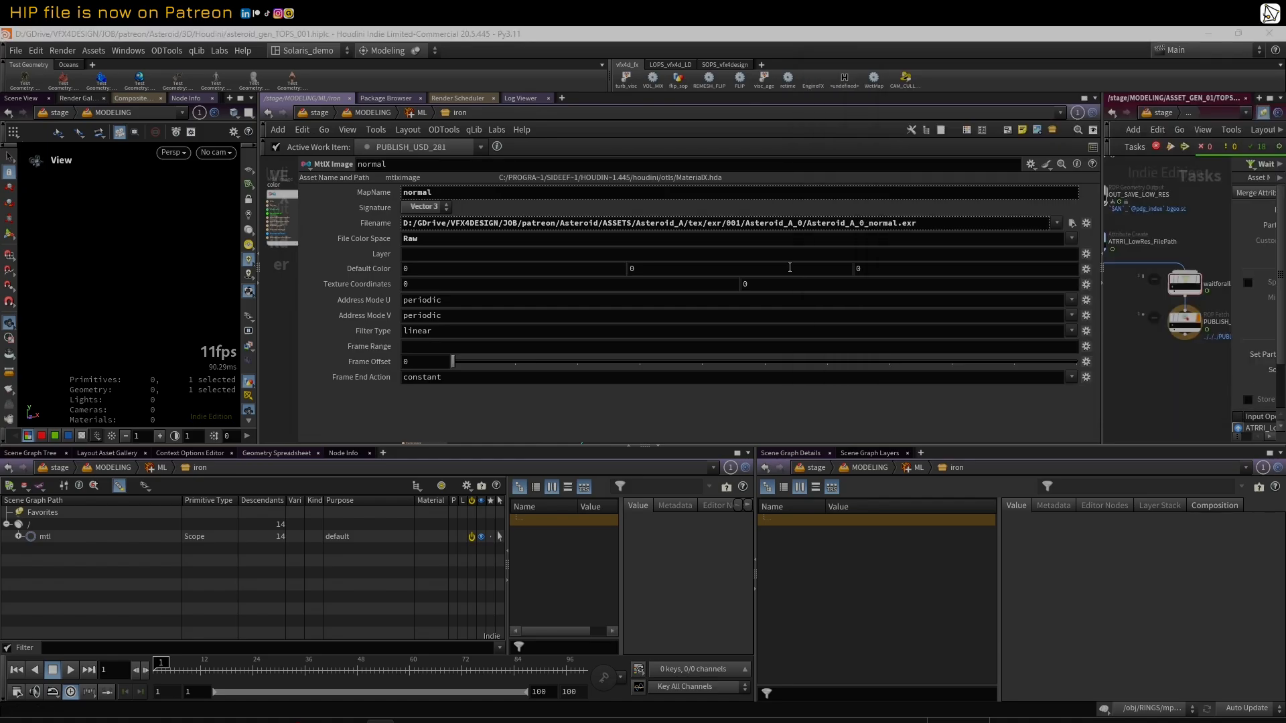
pyautogui.click(376, 225)
pyautogui.moveTo(712, 224); pyautogui.dragTo(870, 231)
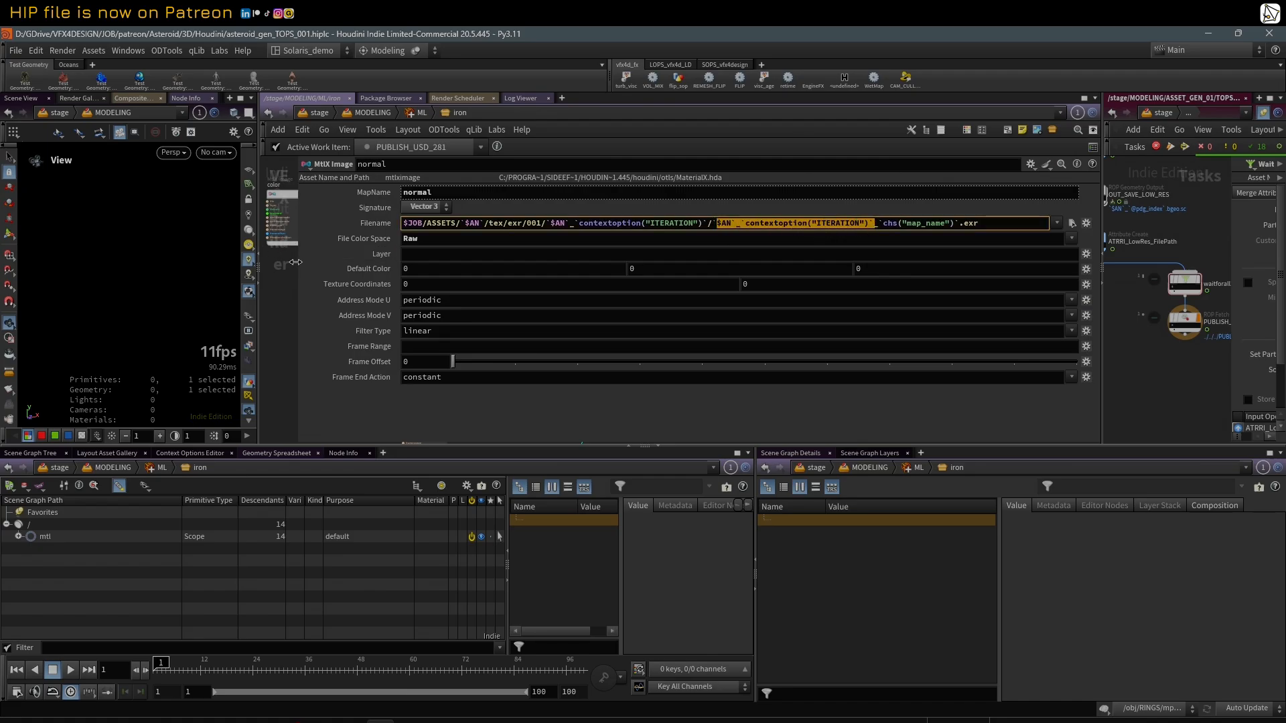
# Step: Narrow the parameter area and select the connected shader nodes from color and height through to the standard surface and displacement
pyautogui.moveTo(299, 250); pyautogui.dragTo(746, 274)
pyautogui.scroll(-3, 600, 301)
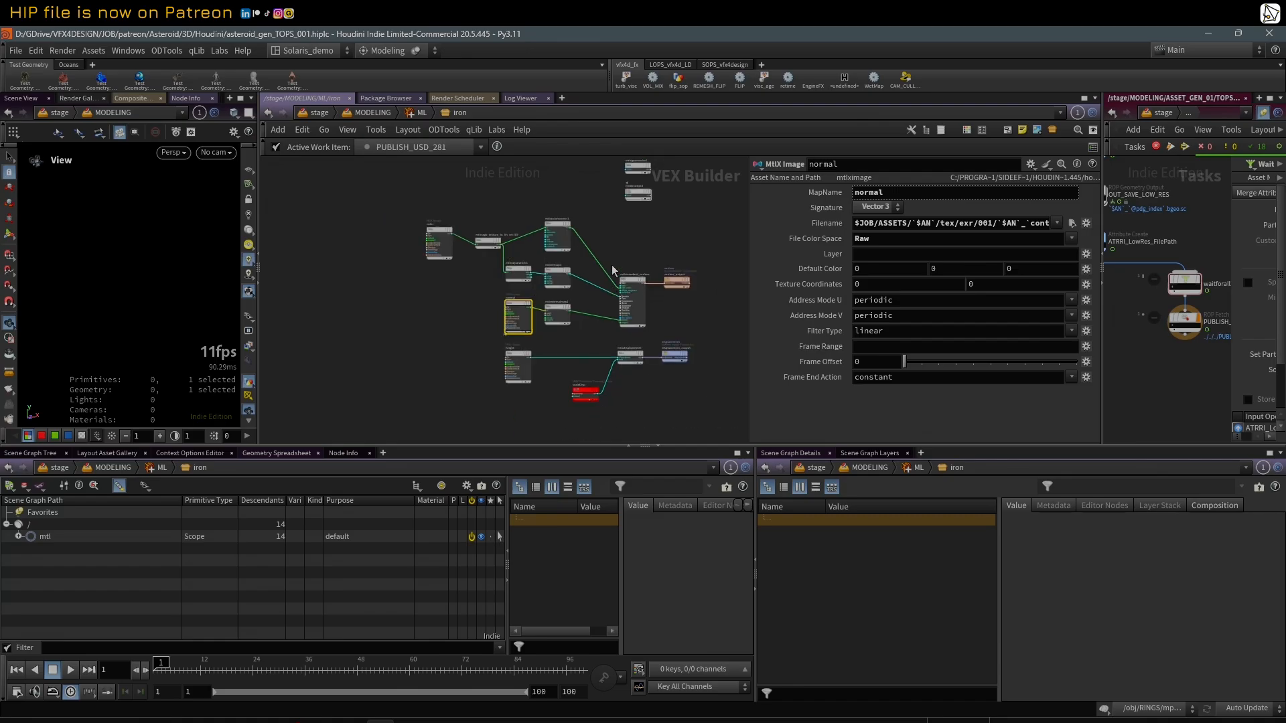
pyautogui.scroll(4, 645, 244)
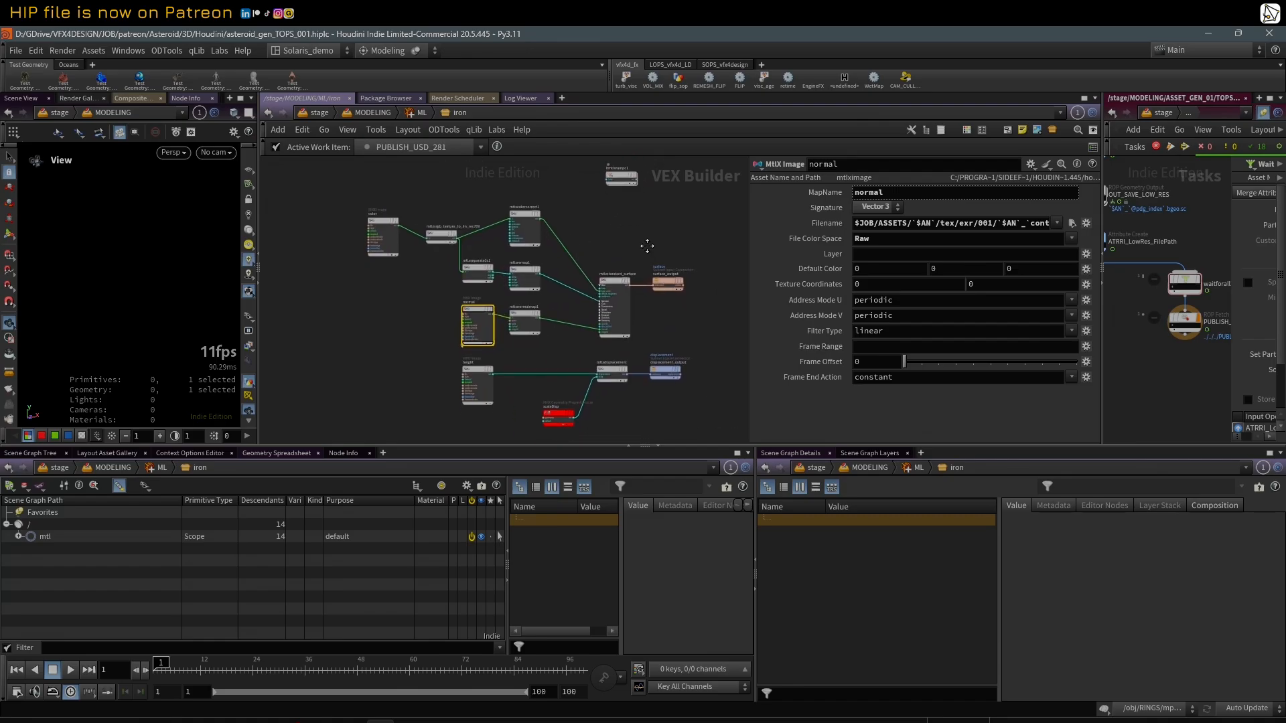
pyautogui.moveTo(349, 195); pyautogui.dragTo(680, 416)
pyautogui.scroll(4, 616, 221)
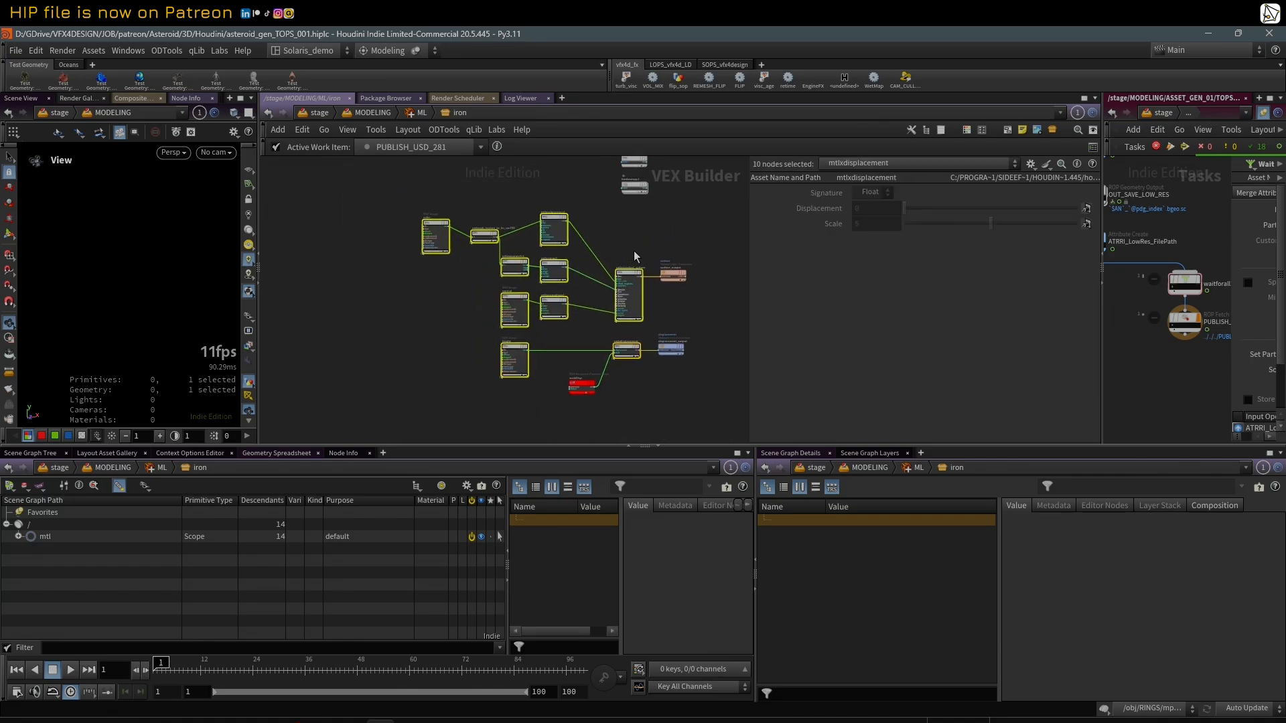
# Step: Delete the two unconnected nodes above the shader network, mtlxgeomcolor1 and hmtlxrampc1
pyautogui.moveTo(626, 276); pyautogui.dragTo(599, 332, button='middle')
pyautogui.scroll(2, 528, 196)
pyautogui.moveTo(537, 204); pyautogui.dragTo(605, 294)
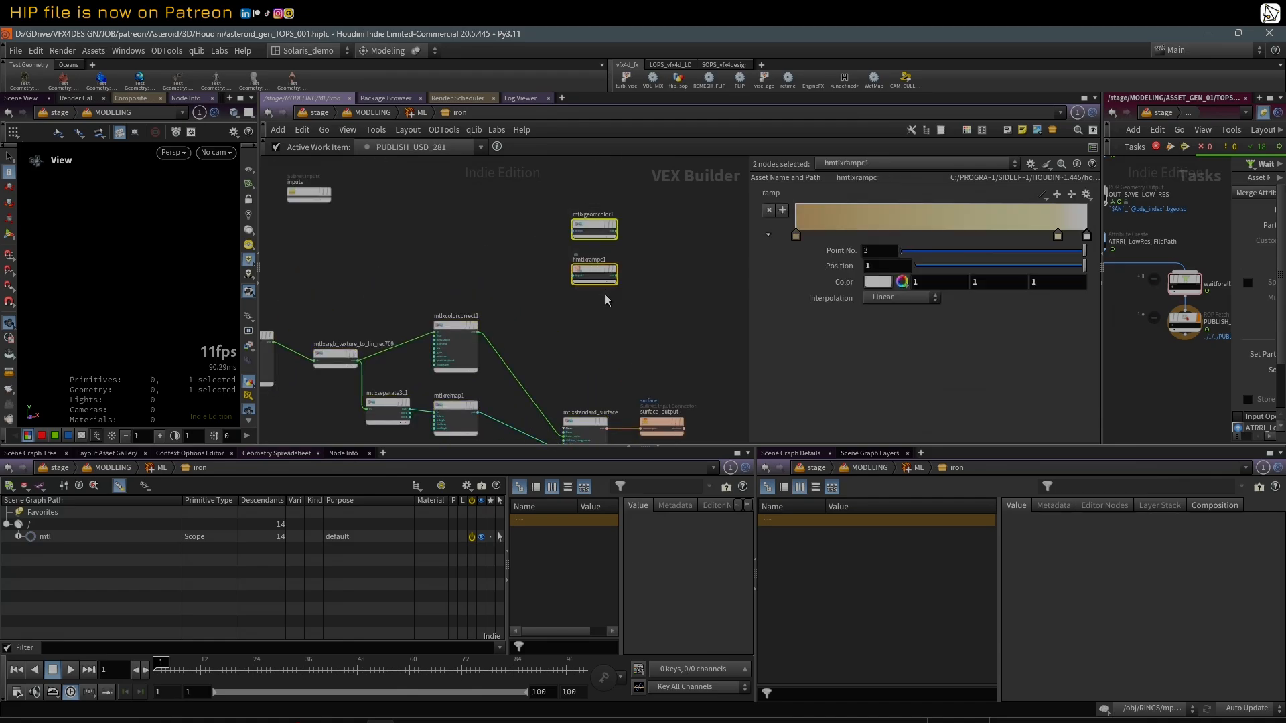
pyautogui.press('Delete')
pyautogui.scroll(-3, 595, 300)
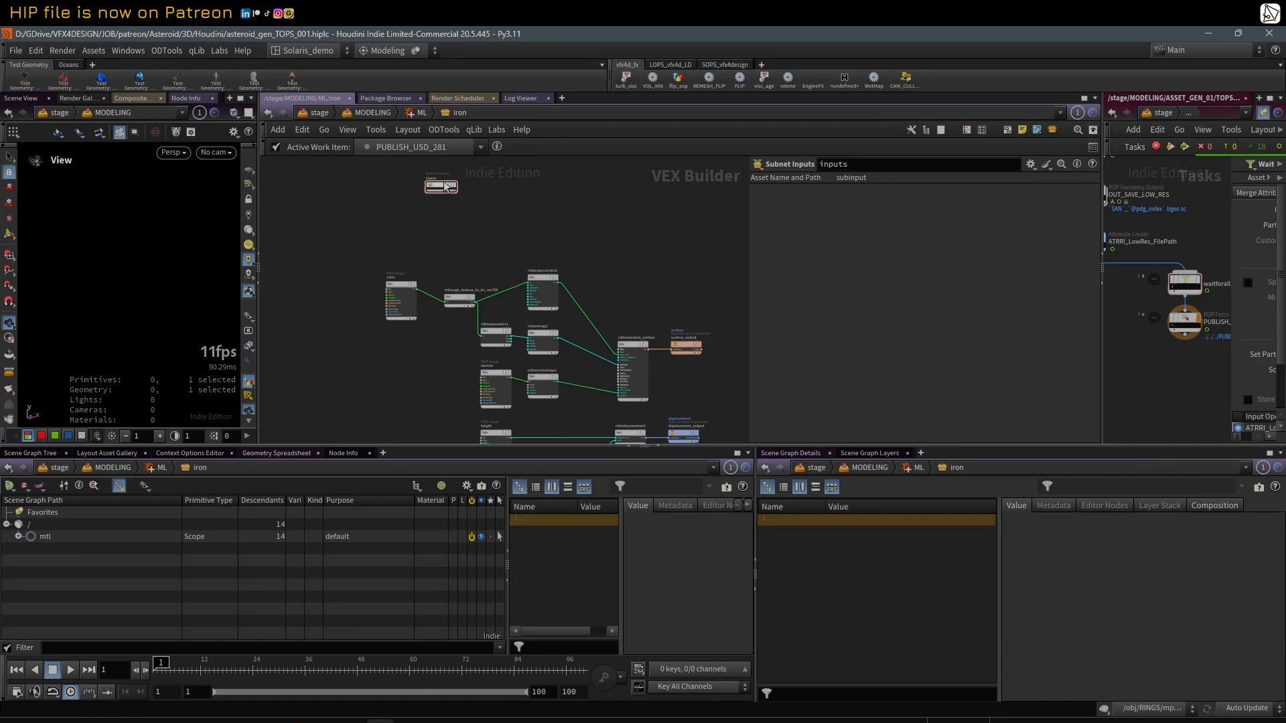
# Step: Move the inputs node closer to the shader network and line up mtlxsrgb_texture_to_lin_rec709 with the color node's output
pyautogui.moveTo(441, 186); pyautogui.dragTo(321, 236)
pyautogui.moveTo(412, 366); pyautogui.dragTo(378, 287, button='middle')
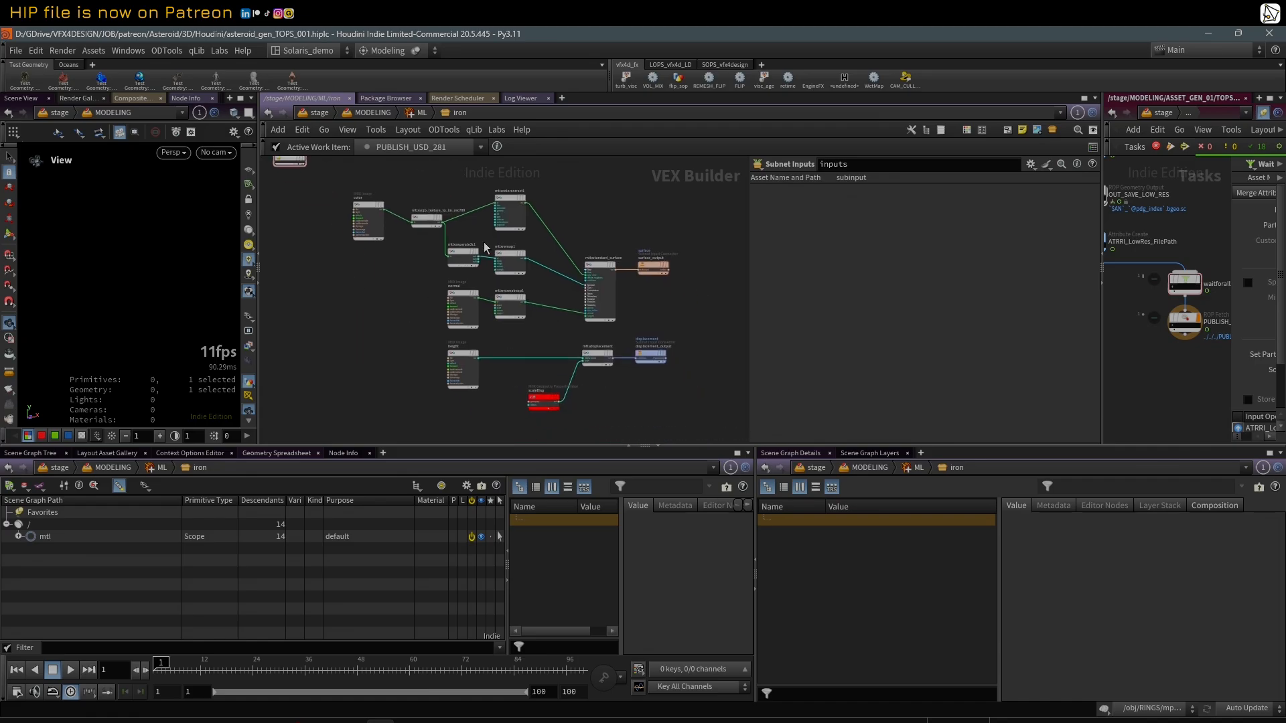
pyautogui.scroll(2, 515, 226)
pyautogui.scroll(-1, 622, 210)
pyautogui.click(364, 193)
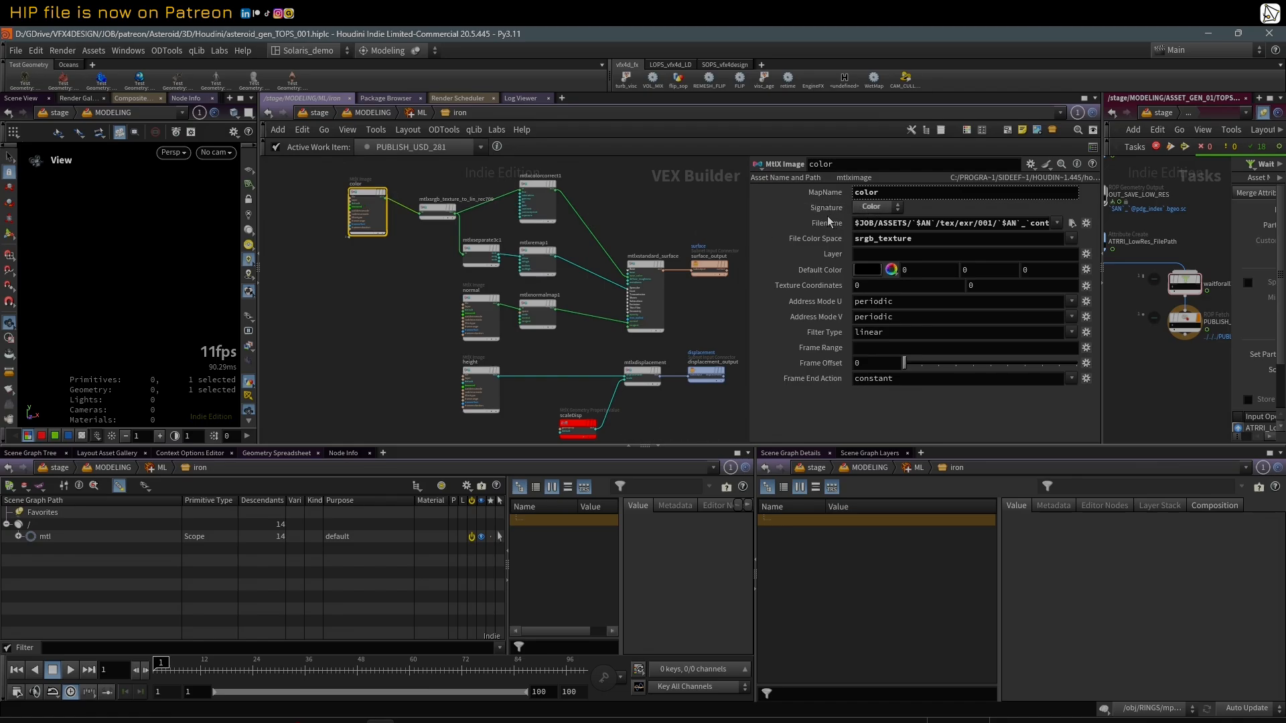
pyautogui.moveTo(437, 211)
pyautogui.mouseDown()
pyautogui.moveTo(422, 203)
pyautogui.moveTo(435, 202)
pyautogui.mouseUp()
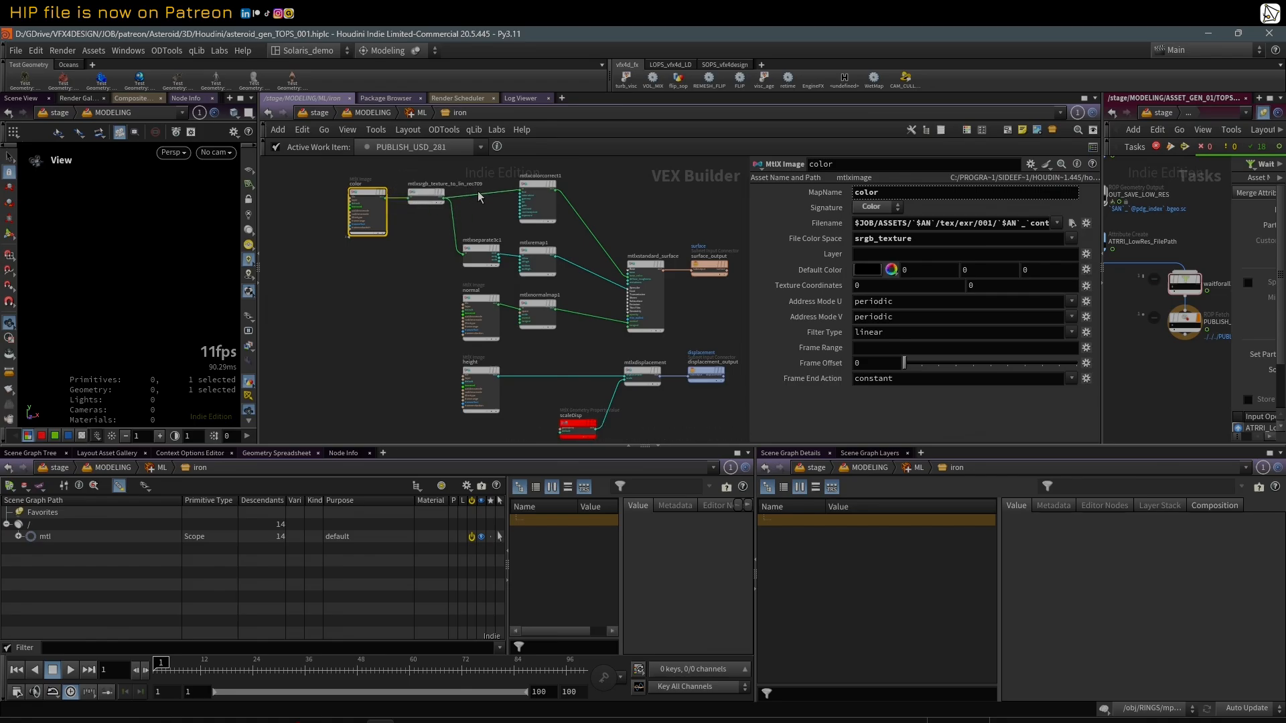
# Step: Select mtlxcolorcorrect1 to examine its color correction settings, and widen the network view slightly
pyautogui.click(531, 185)
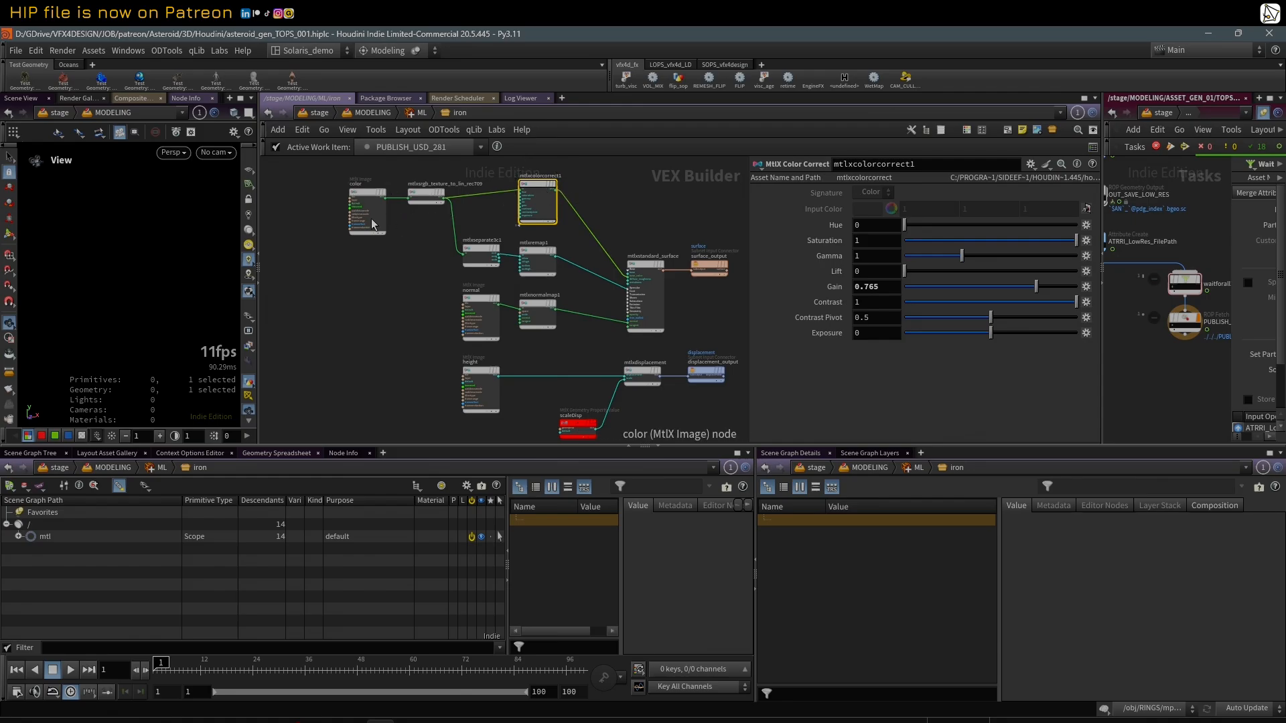
pyautogui.scroll(-2, 608, 232)
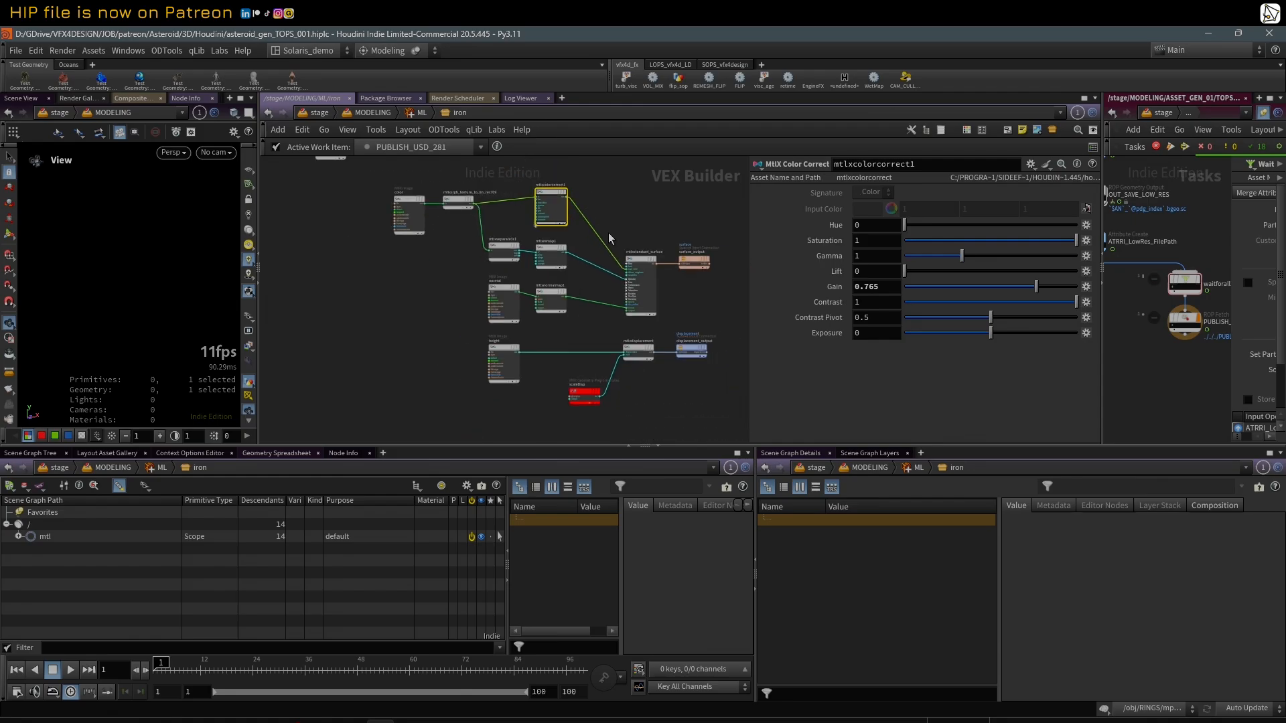
pyautogui.moveTo(747, 250); pyautogui.dragTo(785, 249)
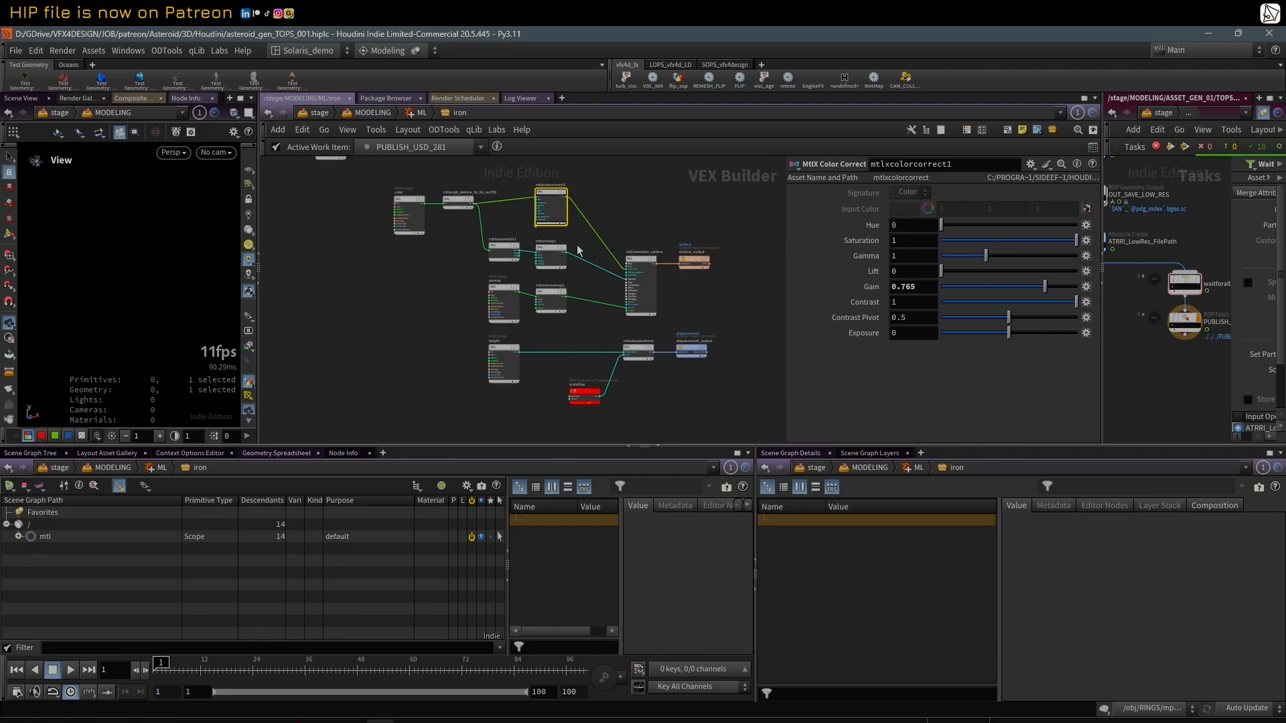
# Step: Select mtlxseparate3c1 and mtlxremap1 in turn, and examine the remap range and its connection into mtlxstandard_surface
pyautogui.scroll(2, 546, 249)
pyautogui.click(489, 247)
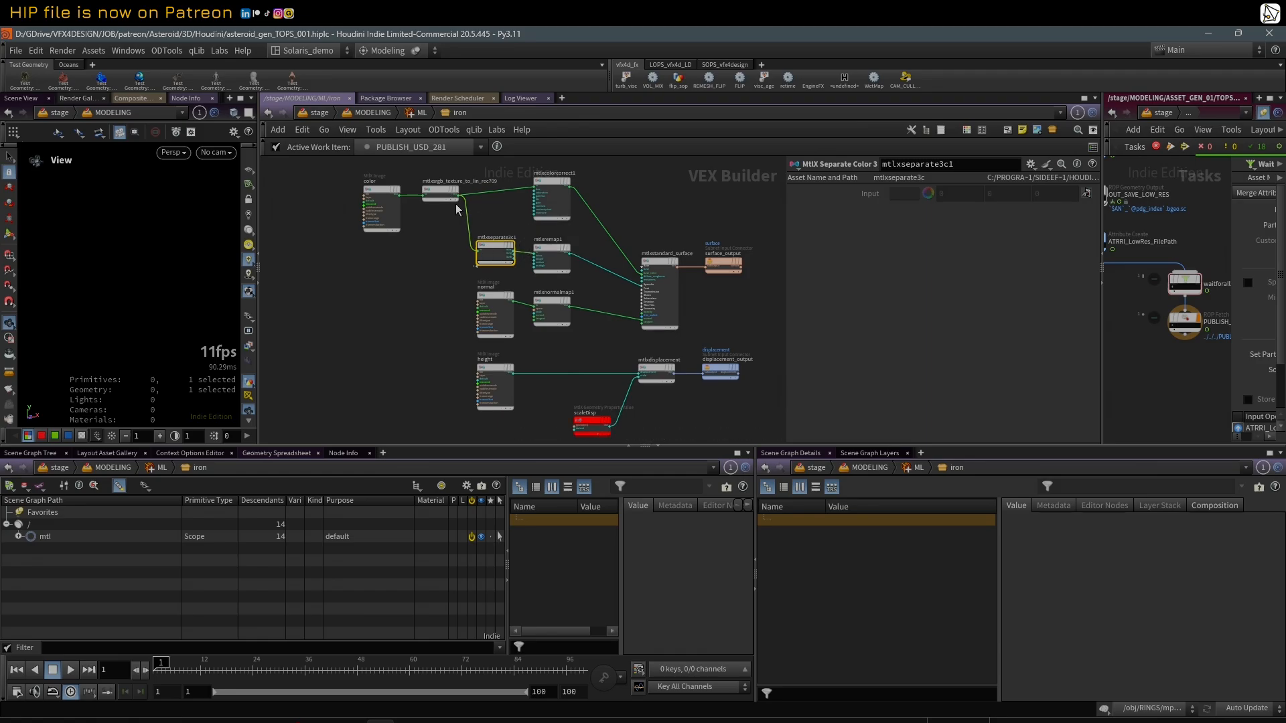
pyautogui.click(547, 250)
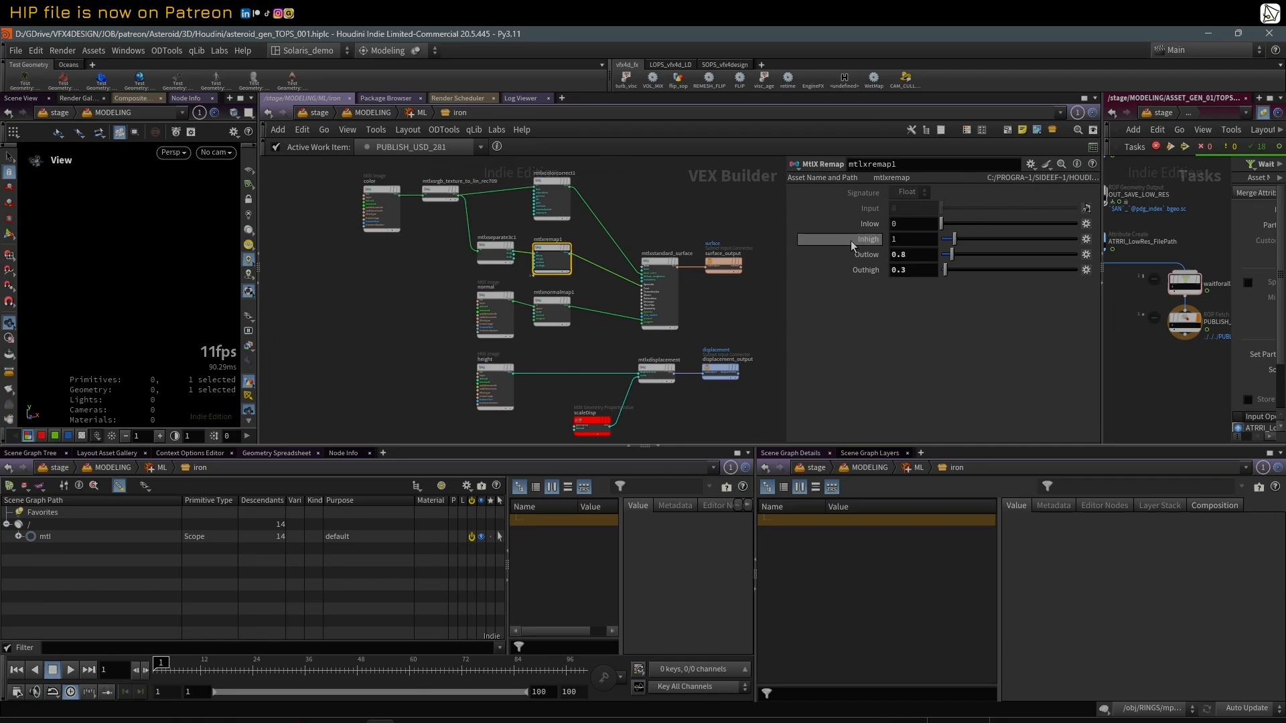
pyautogui.scroll(2, 658, 271)
pyautogui.scroll(3, 659, 283)
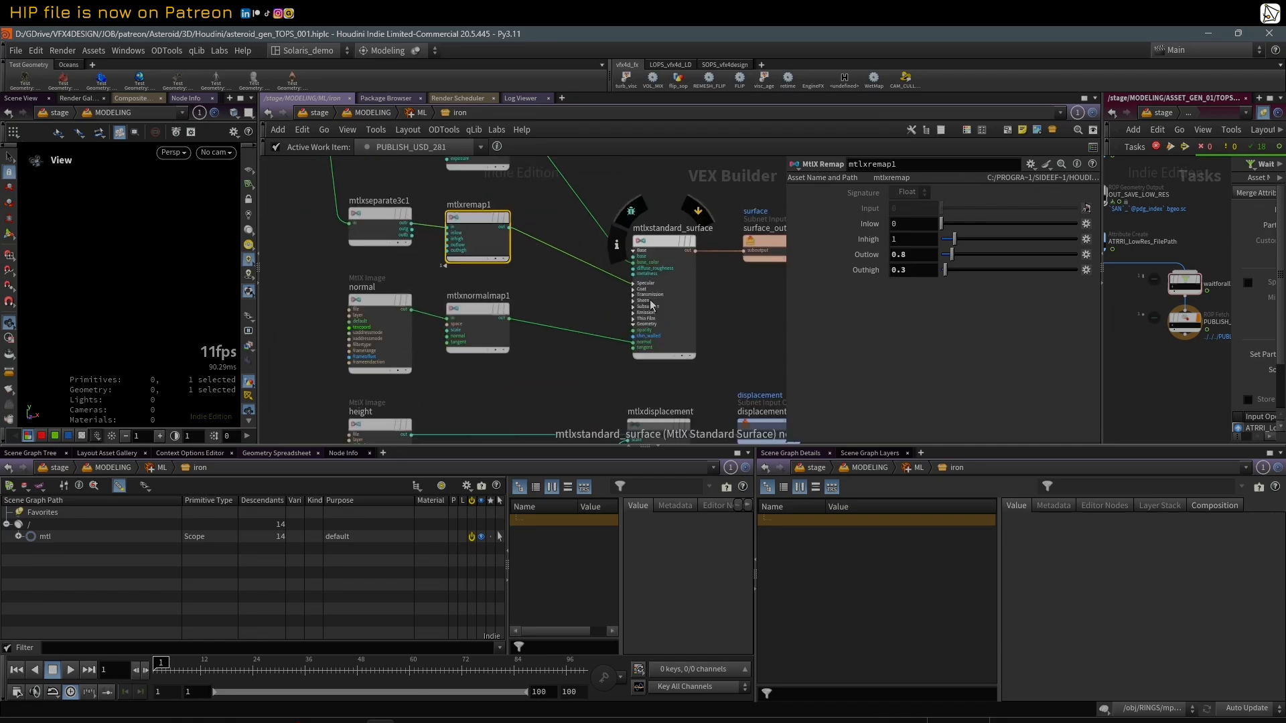
pyautogui.press('h')
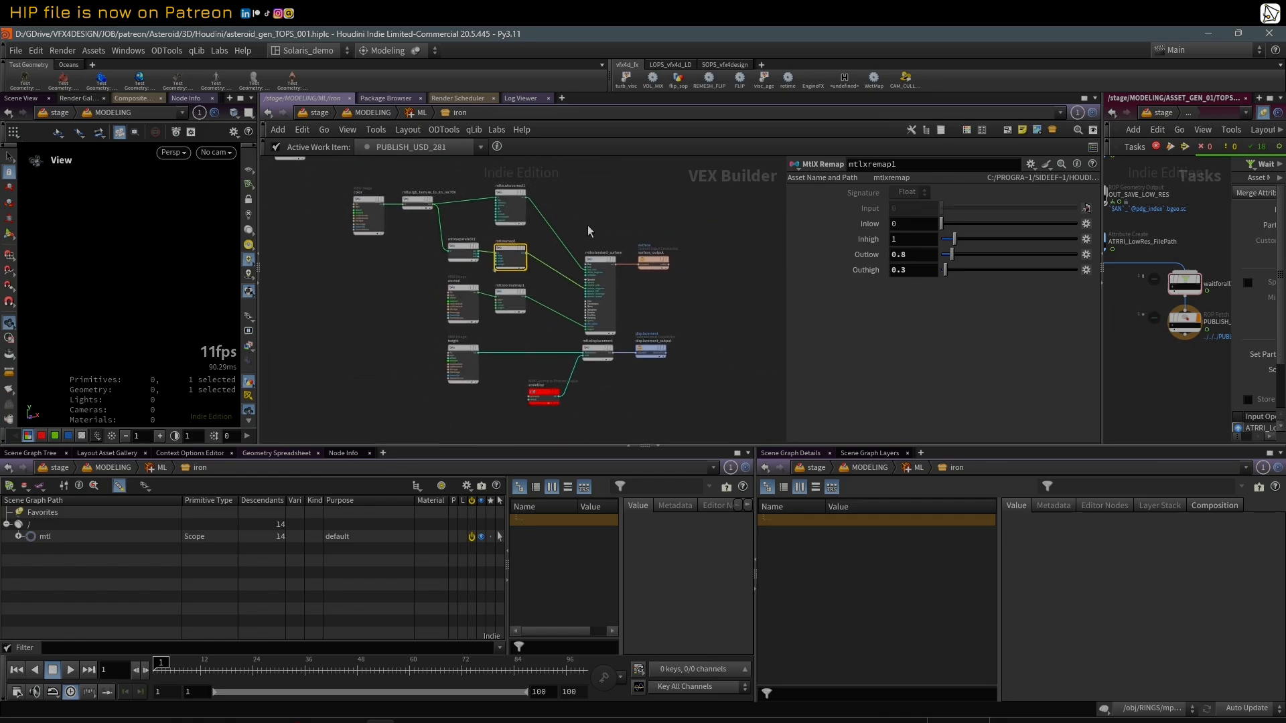
# Step: Select the normal image node and mtlxnormalmap1 in turn, and examine the texture and normal map settings
pyautogui.scroll(3, 435, 271)
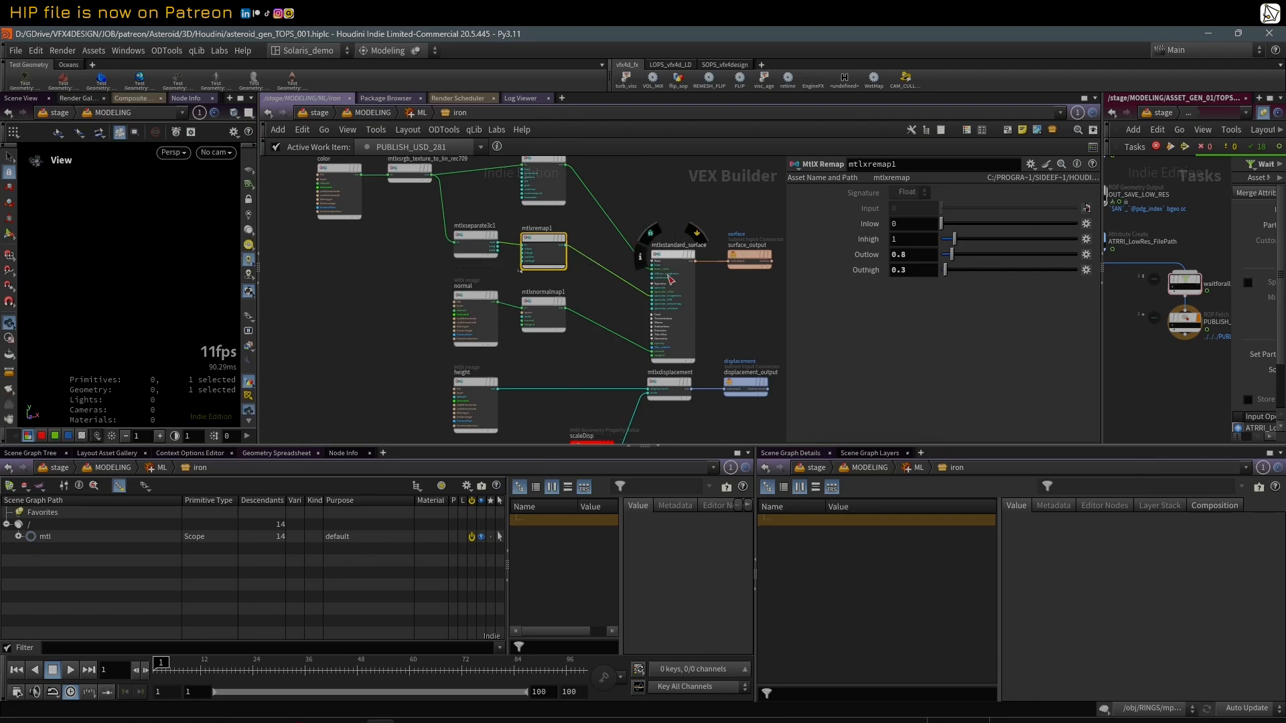
pyautogui.click(473, 296)
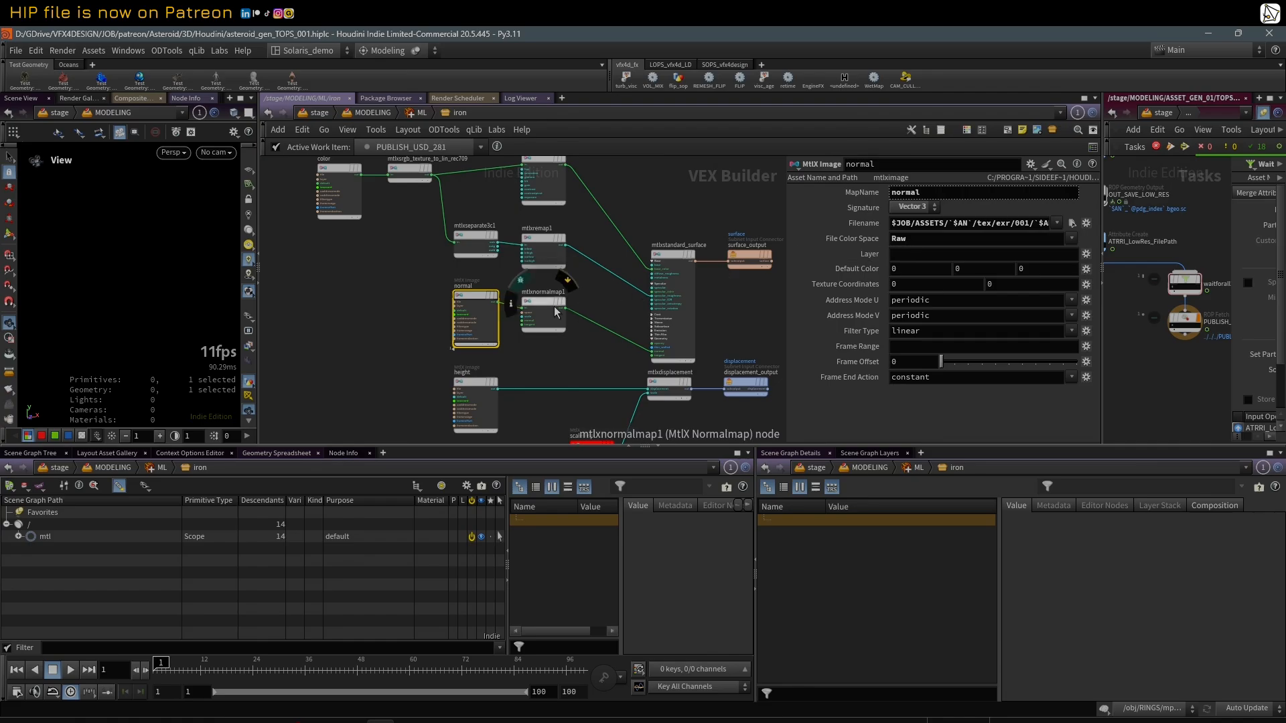
pyautogui.click(540, 300)
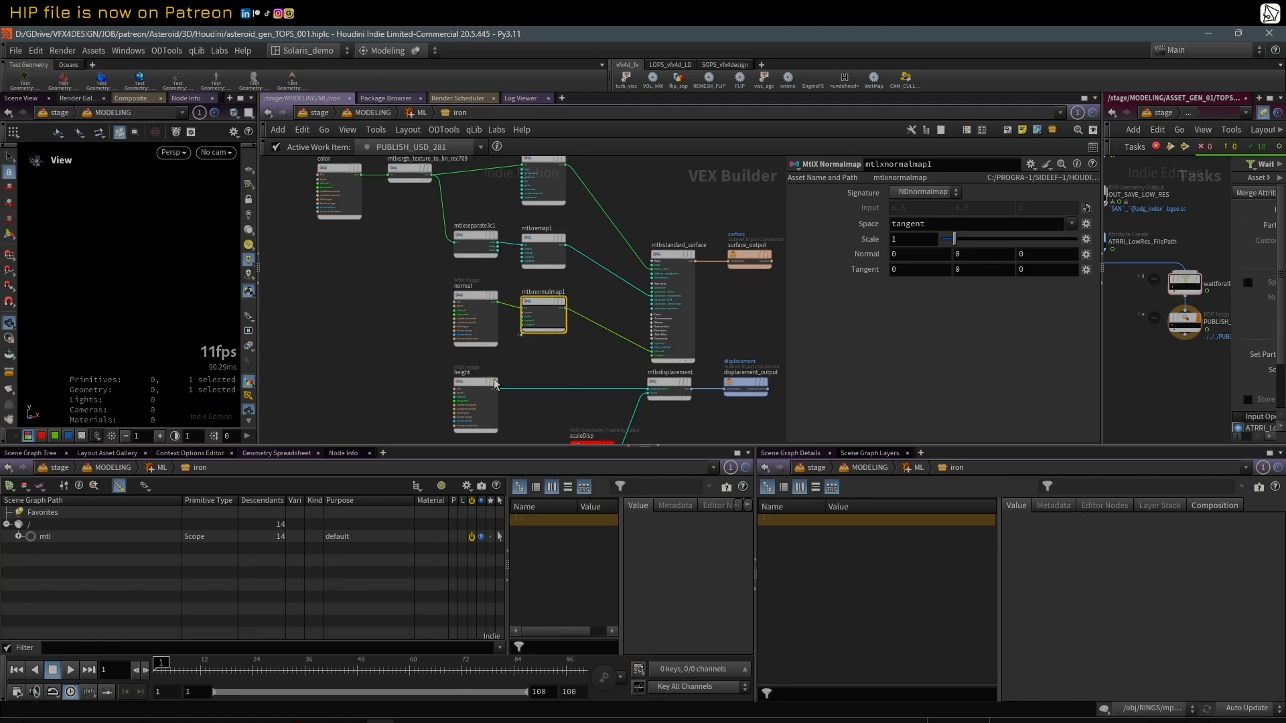
# Step: Select the height image node and temporarily widen its parameter area to read and highlight the full Filename expression
pyautogui.click(473, 383)
pyautogui.moveTo(557, 367); pyautogui.dragTo(549, 351, button='middle')
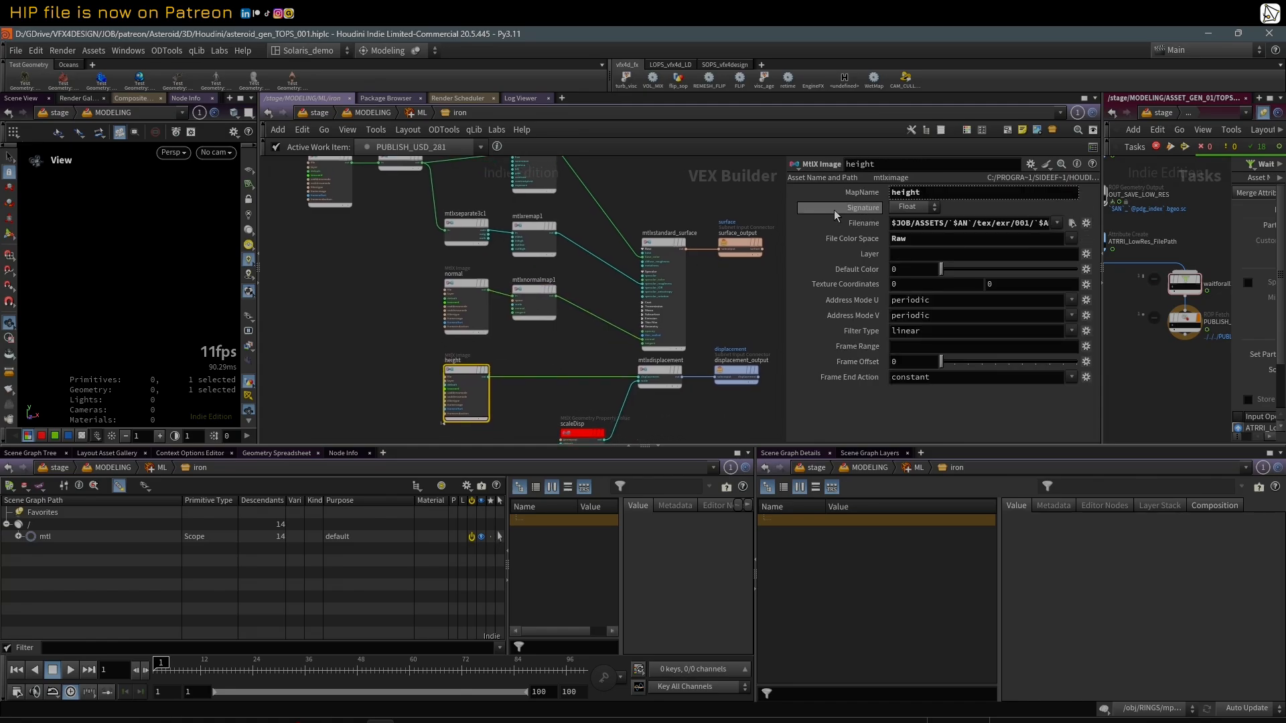
pyautogui.moveTo(787, 210); pyautogui.dragTo(325, 212)
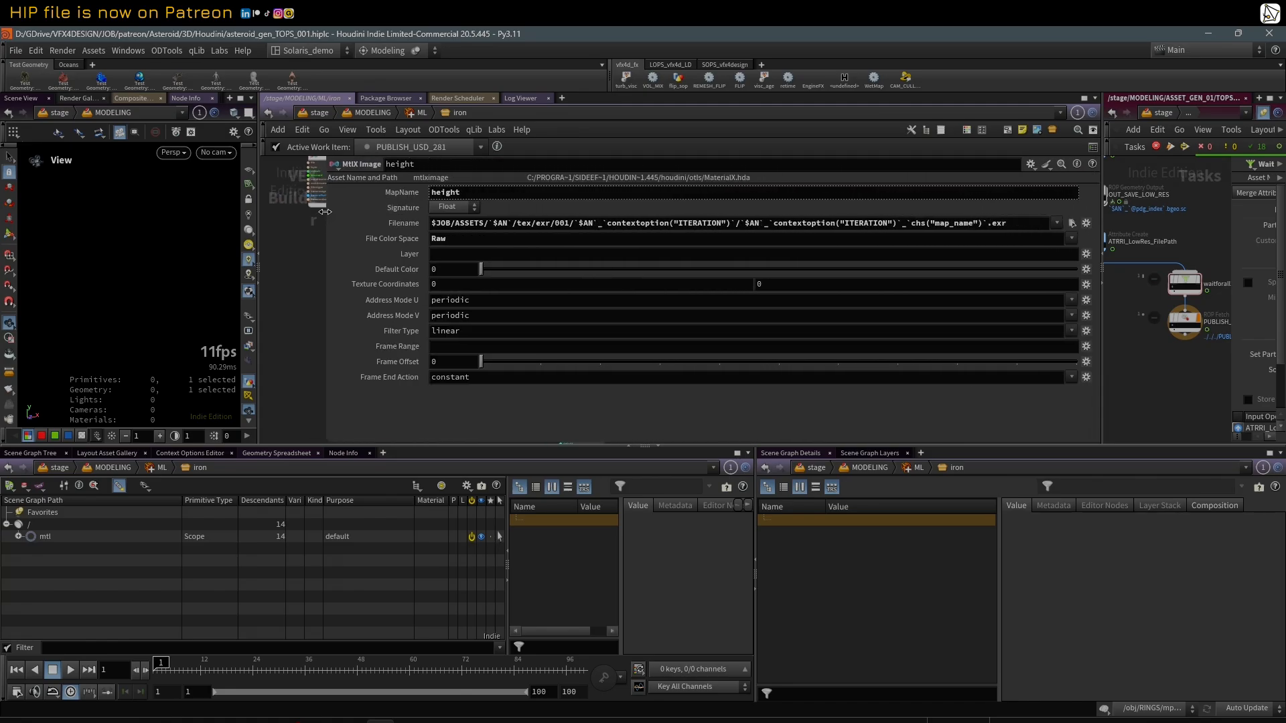
pyautogui.moveTo(1017, 223); pyautogui.dragTo(420, 224)
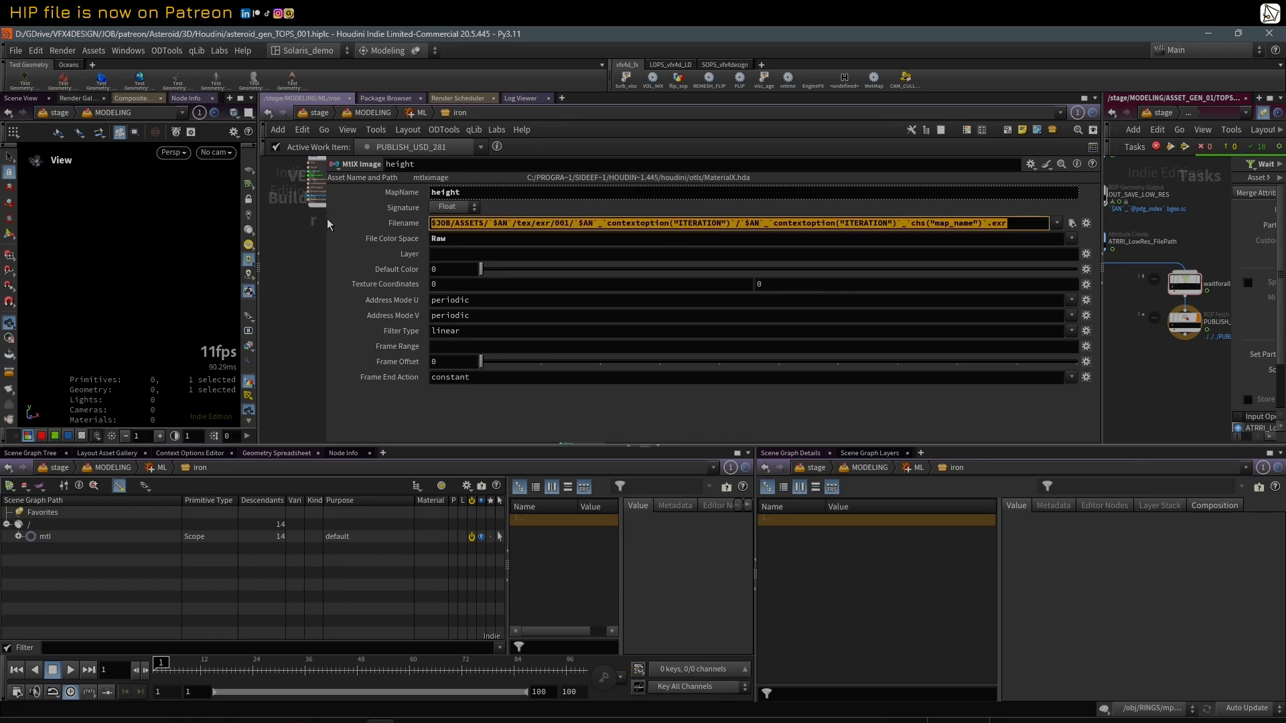
pyautogui.moveTo(327, 219); pyautogui.dragTo(678, 235)
# Step: Select the normal and height image nodes in turn to compare the MapName that drives each texture path
pyautogui.click(463, 284)
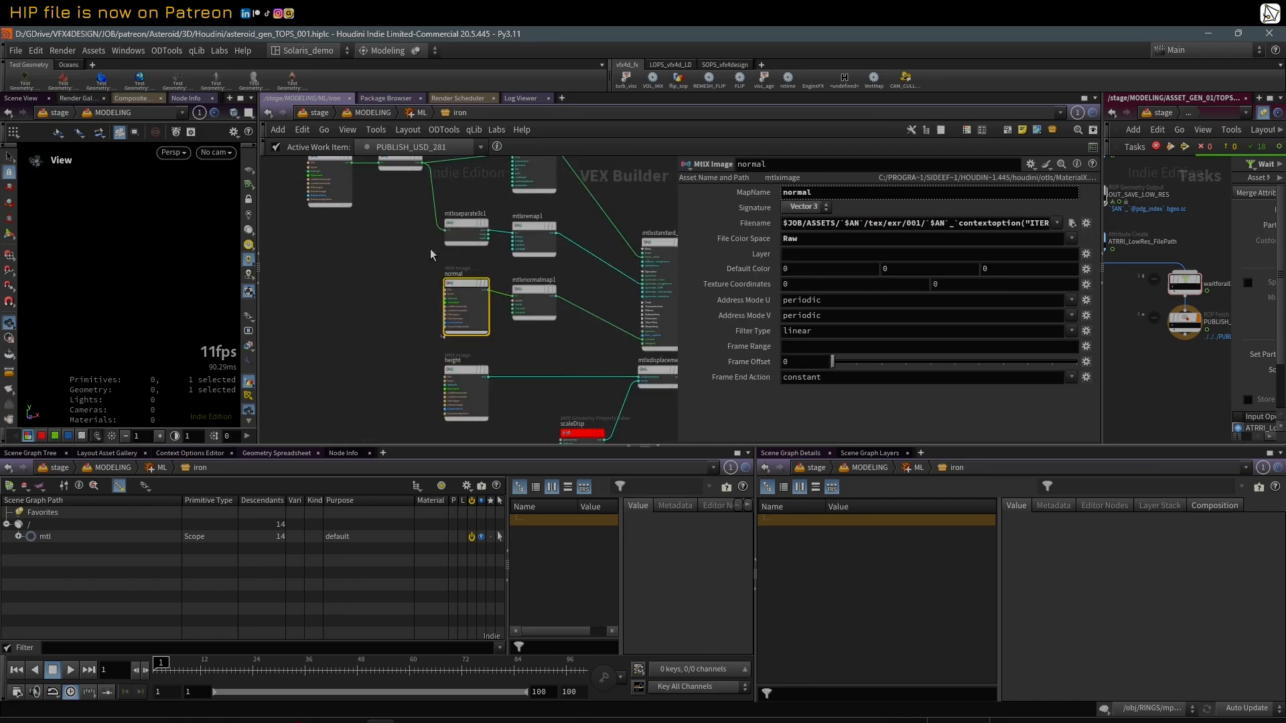
pyautogui.click(468, 369)
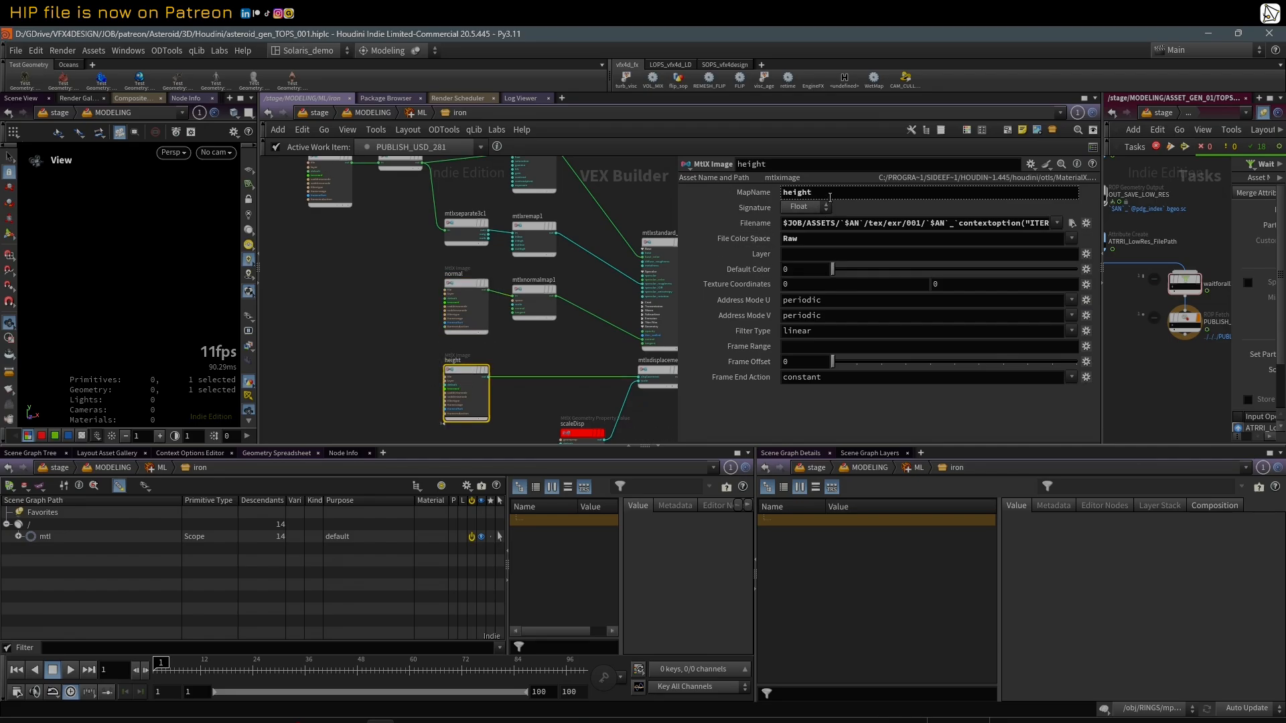
pyautogui.moveTo(814, 193); pyautogui.dragTo(670, 256)
# Step: Select the red scaleDisp geometry property node and examine its Geomprop, default value and connection into mtlxdisplacement
pyautogui.scroll(2, 584, 351)
pyautogui.moveTo(584, 351); pyautogui.dragTo(520, 296, button='middle')
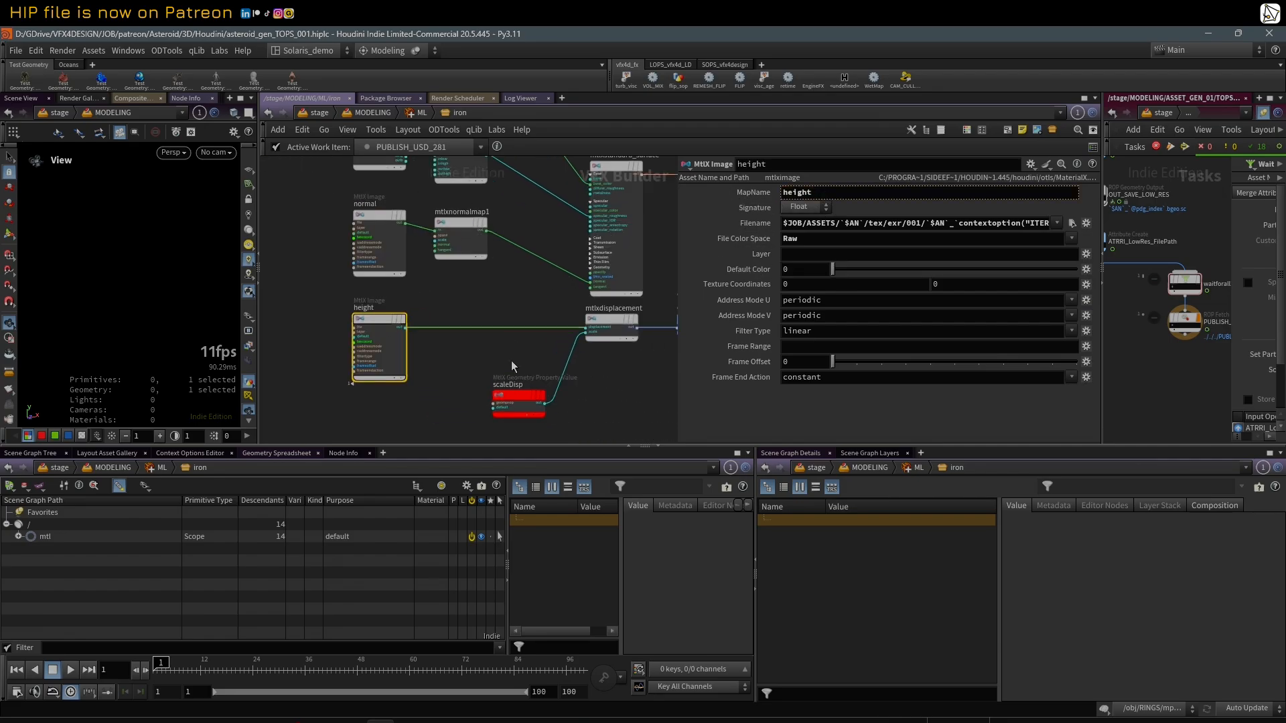
pyautogui.click(513, 393)
pyautogui.scroll(-4, 583, 366)
pyautogui.moveTo(630, 368); pyautogui.dragTo(609, 373, button='middle')
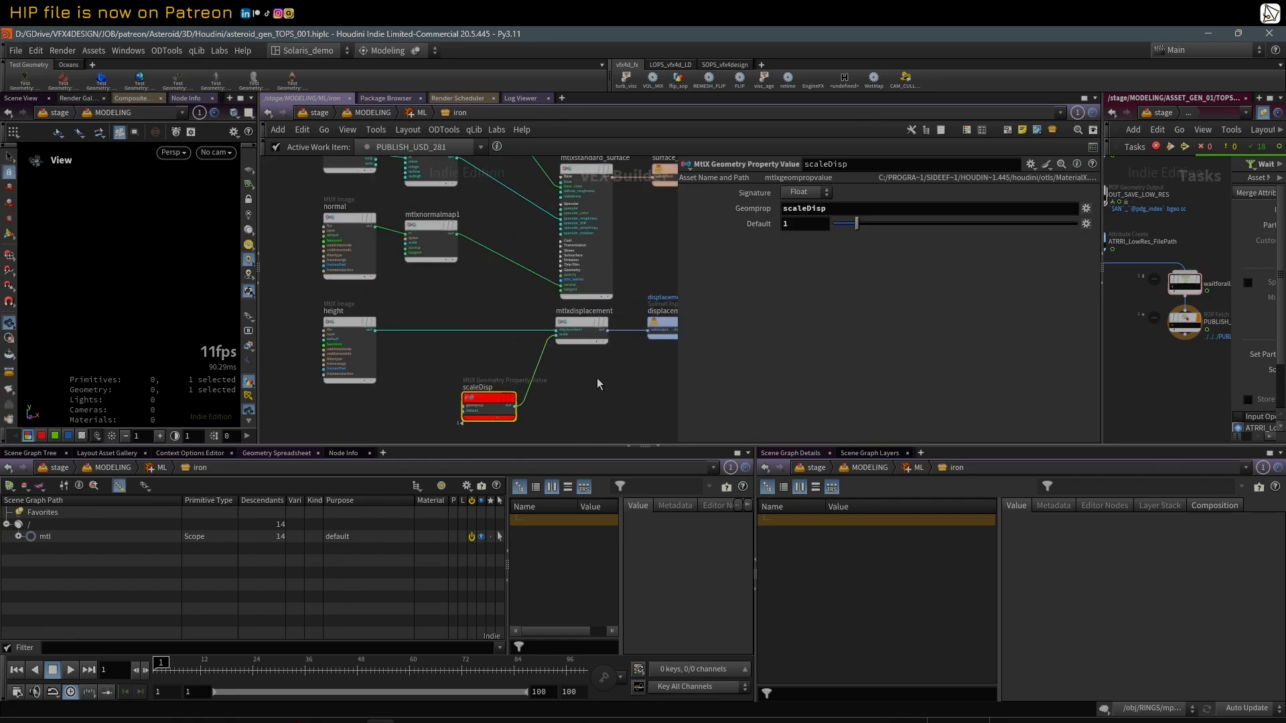
pyautogui.scroll(2, 577, 380)
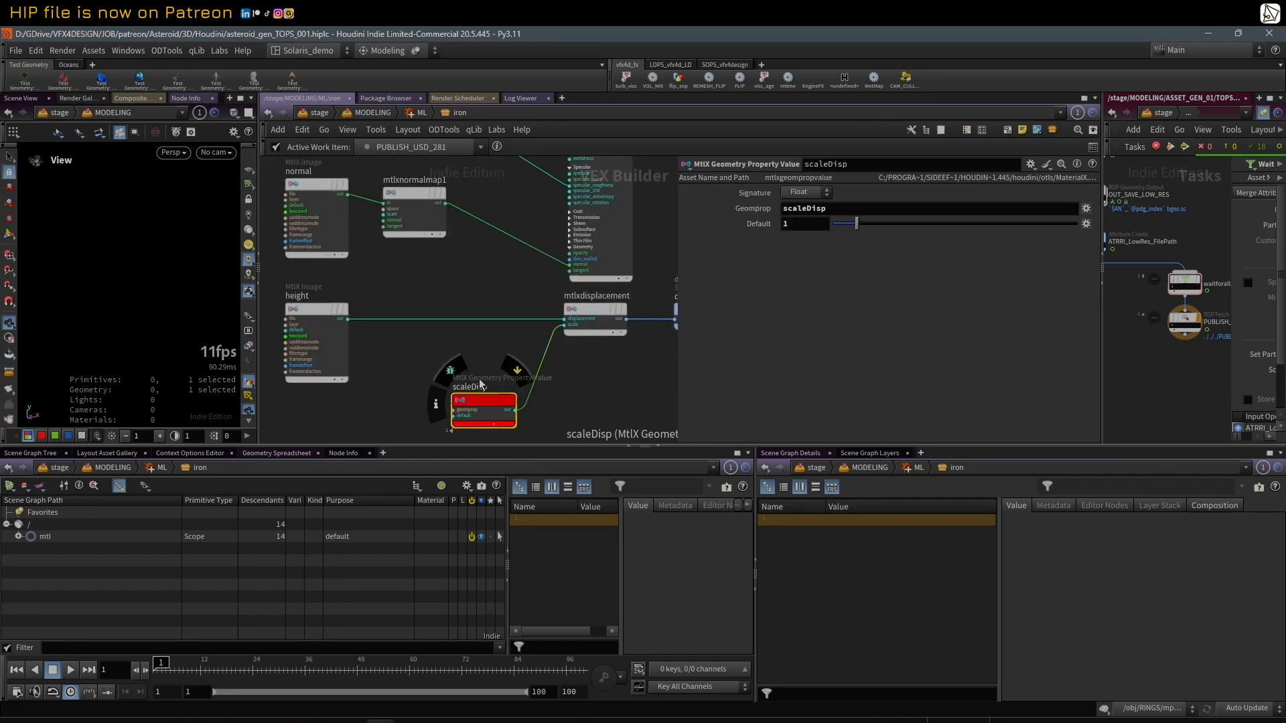
pyautogui.moveTo(580, 403); pyautogui.dragTo(586, 390, button='middle')
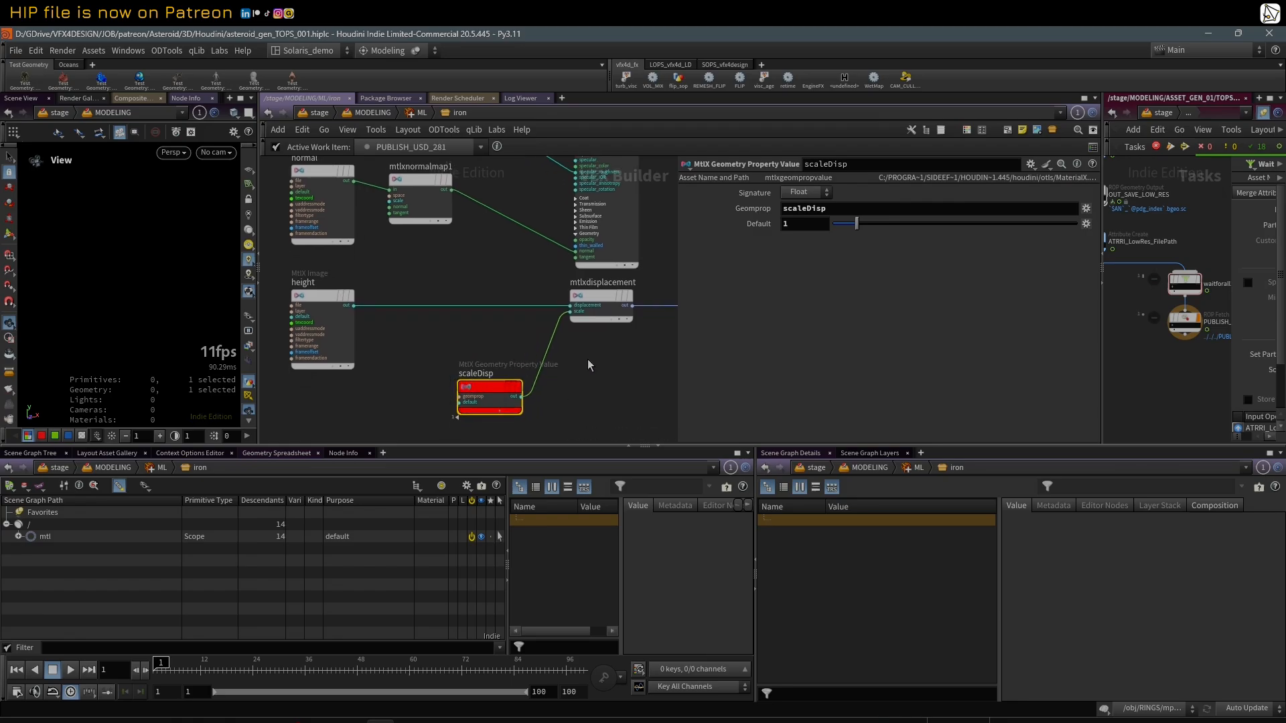
pyautogui.scroll(-2, 543, 333)
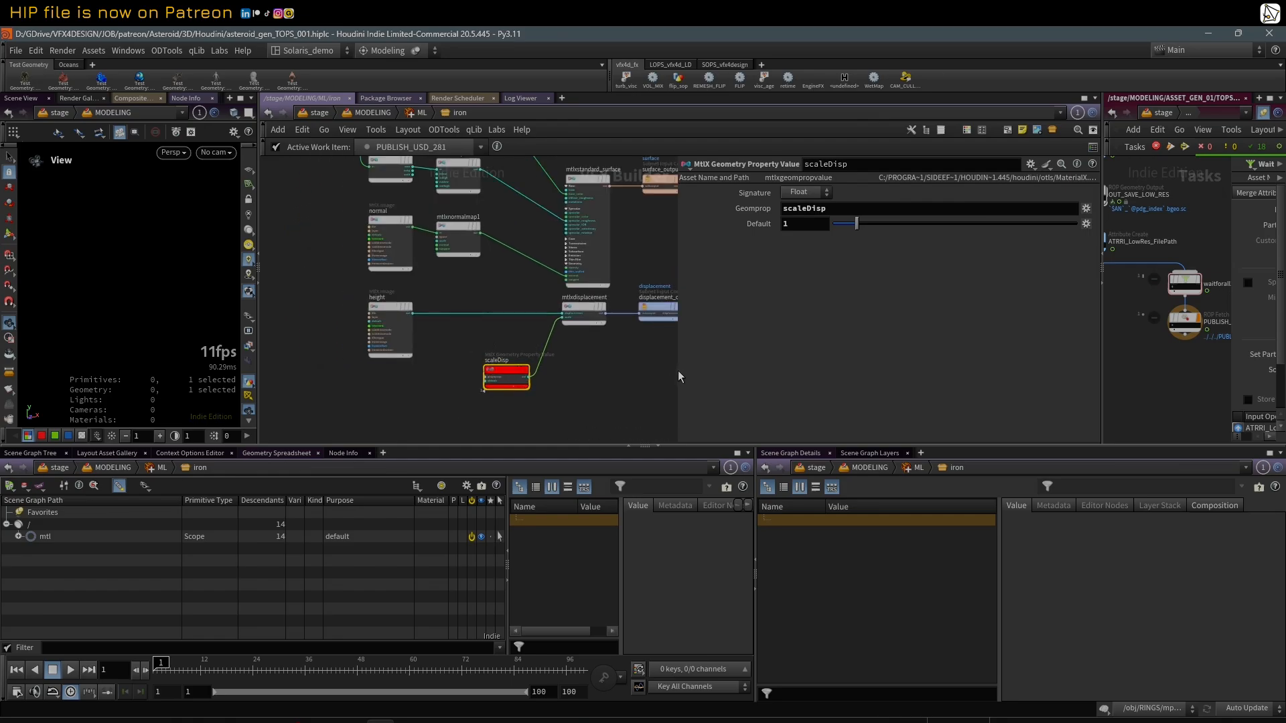
# Step: Widen the network view slightly and look over the shader network from scaleDisp back to the color texture branch
pyautogui.moveTo(678, 371); pyautogui.dragTo(708, 371)
pyautogui.scroll(1, 575, 363)
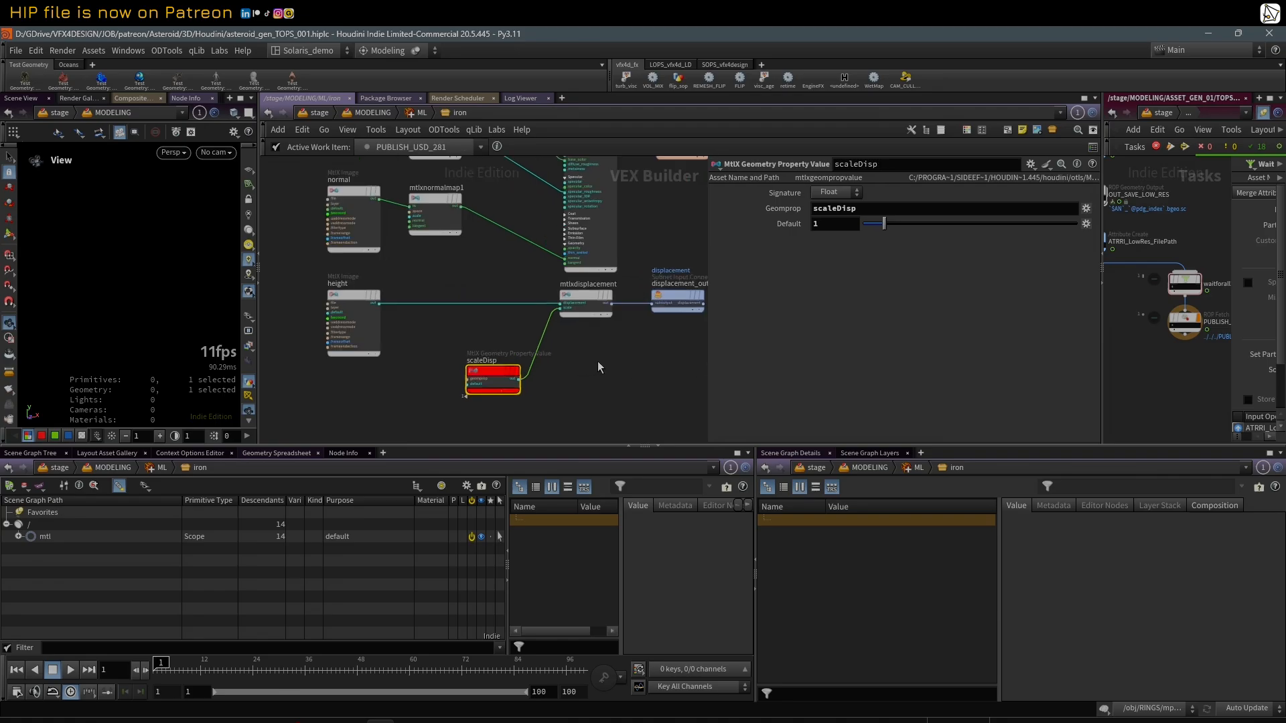
pyautogui.moveTo(545, 353); pyautogui.dragTo(553, 354, button='middle')
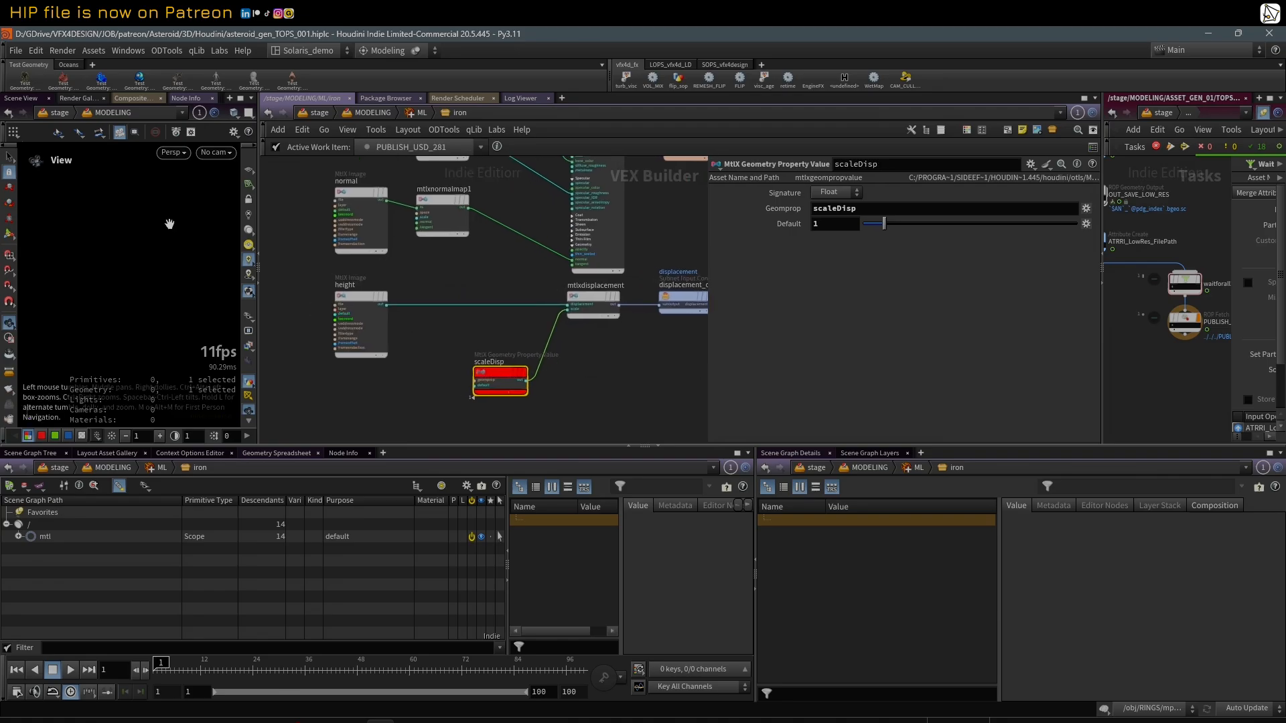
pyautogui.scroll(-3, 576, 382)
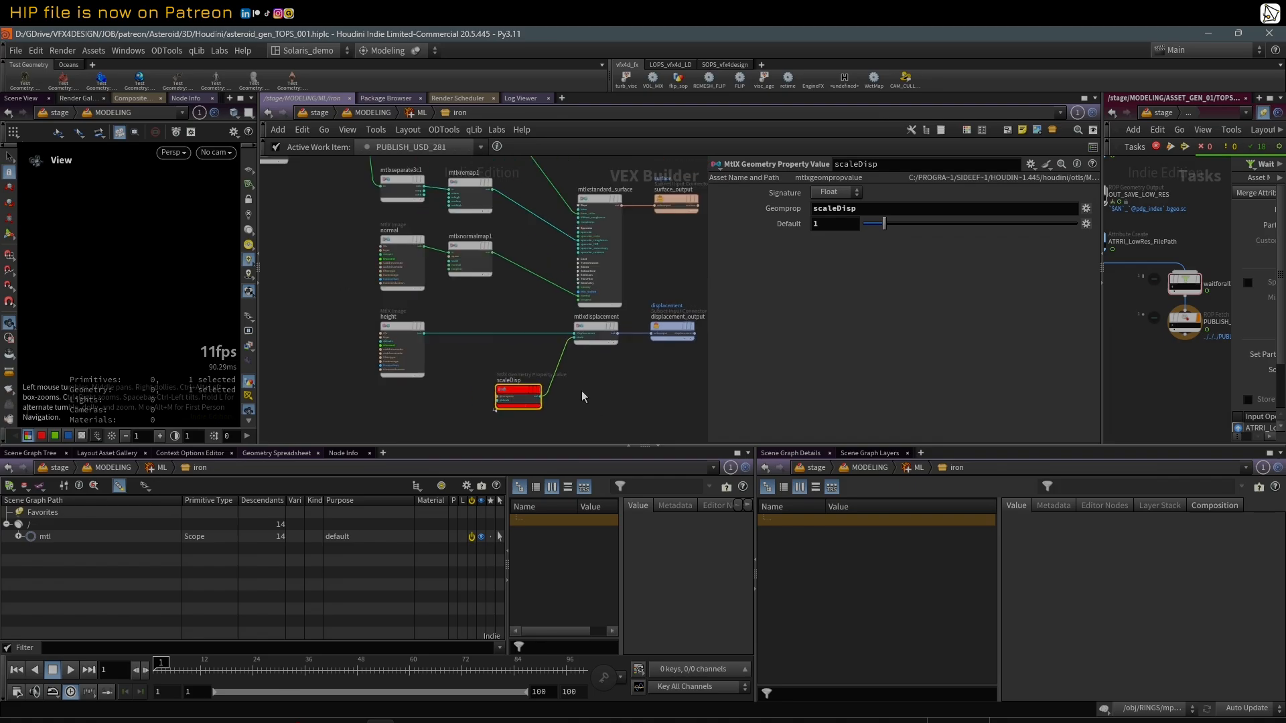
pyautogui.moveTo(460, 307); pyautogui.dragTo(492, 363, button='middle')
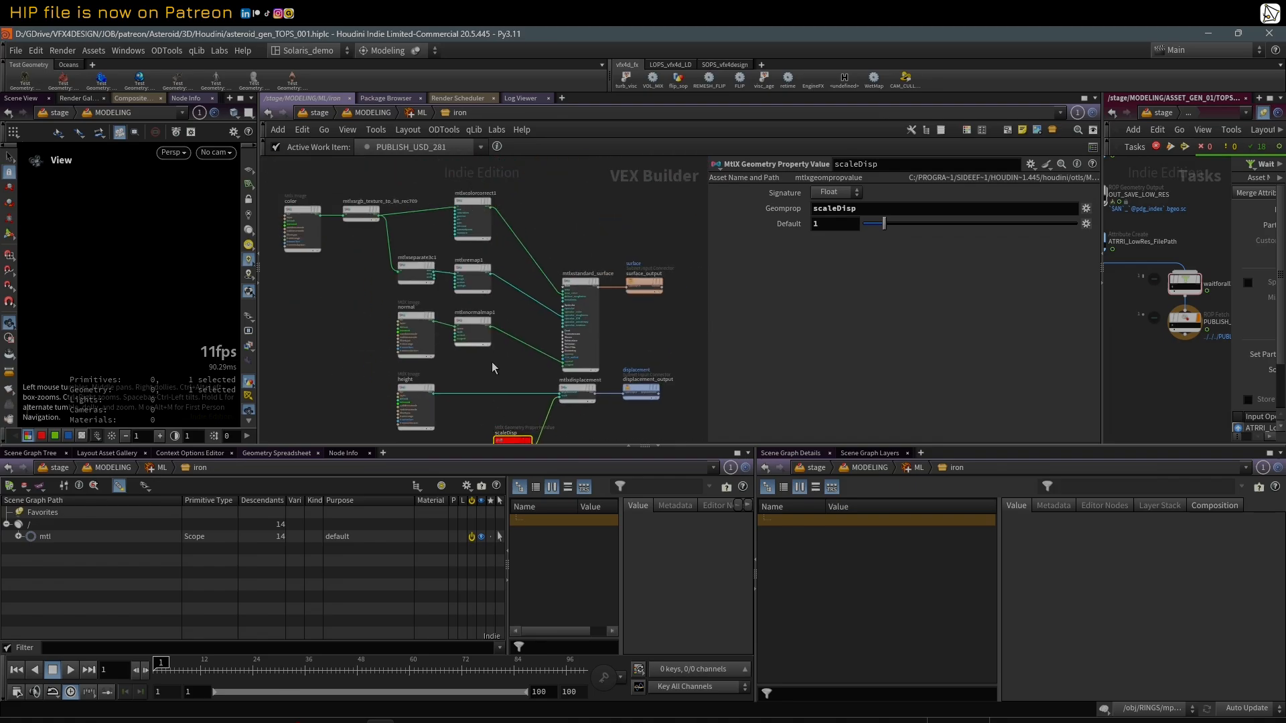
pyautogui.moveTo(548, 394); pyautogui.dragTo(543, 372, button='middle')
pyautogui.scroll(-1, 525, 364)
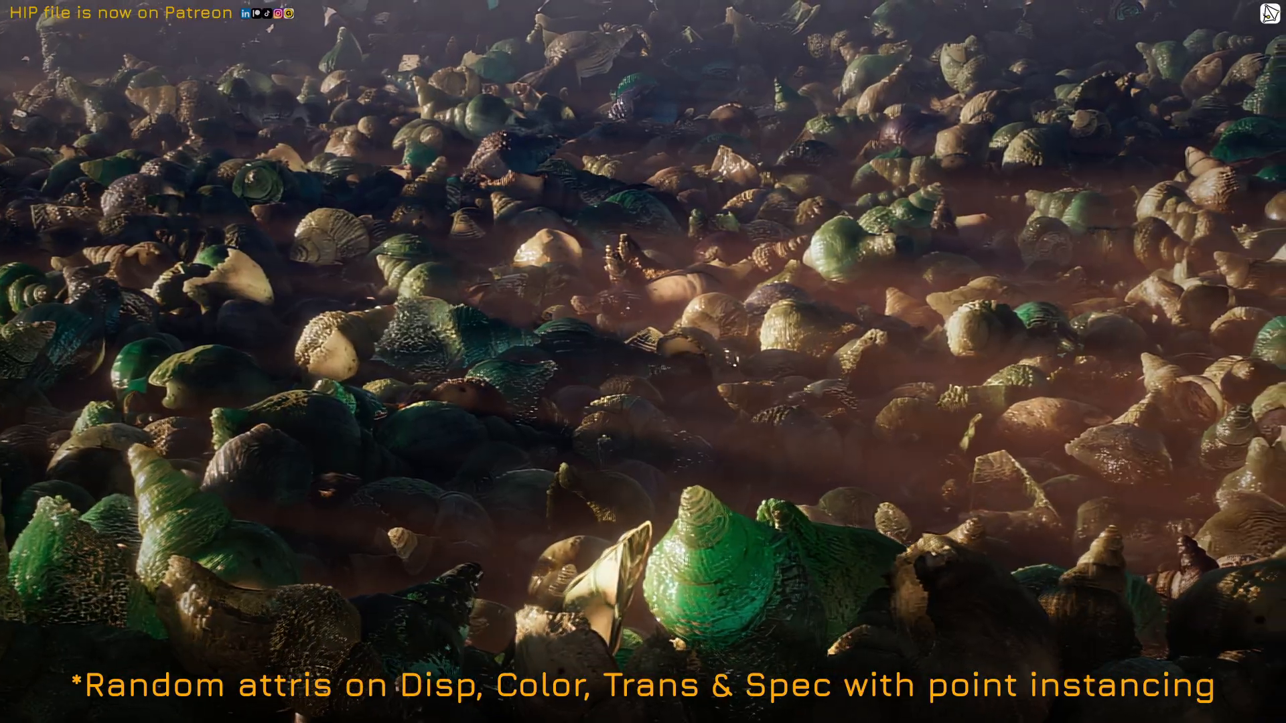
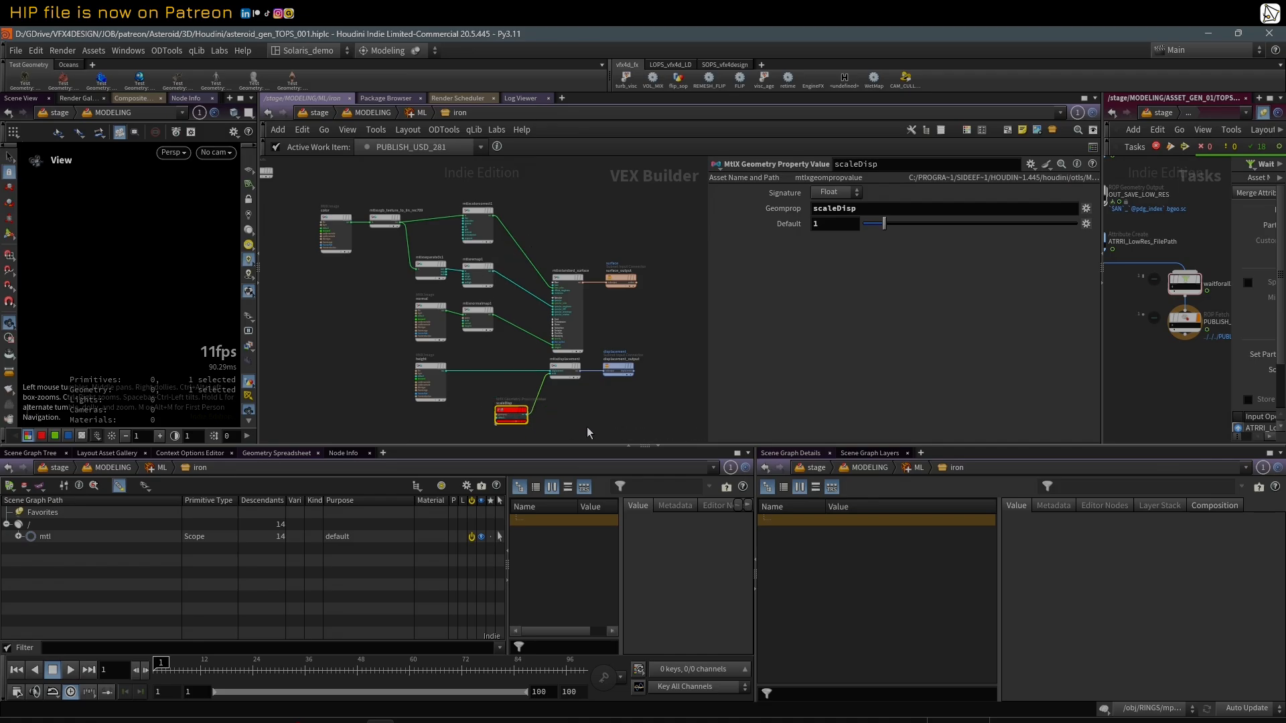
# Step: Select the mtlxstandard_surface node to view its parameters and widen the network area for an overview of the shader graph
pyautogui.scroll(2, 537, 422)
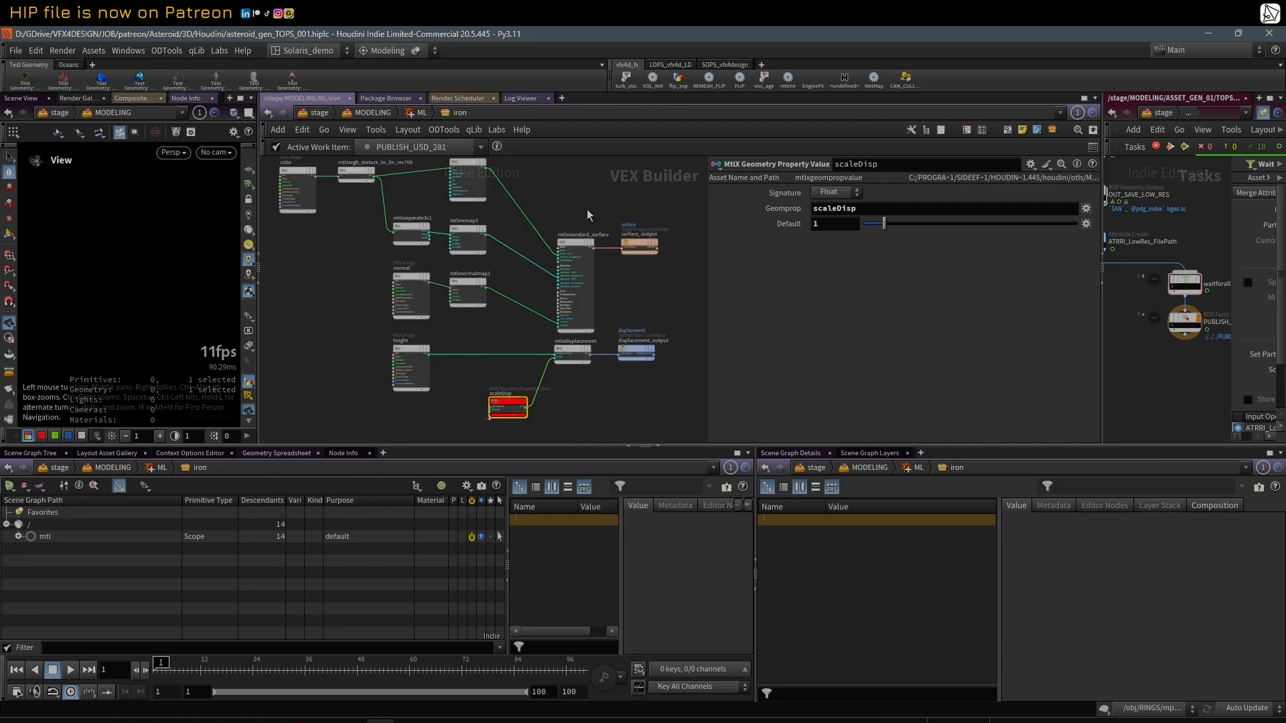
pyautogui.moveTo(594, 184); pyautogui.dragTo(598, 205, button='middle')
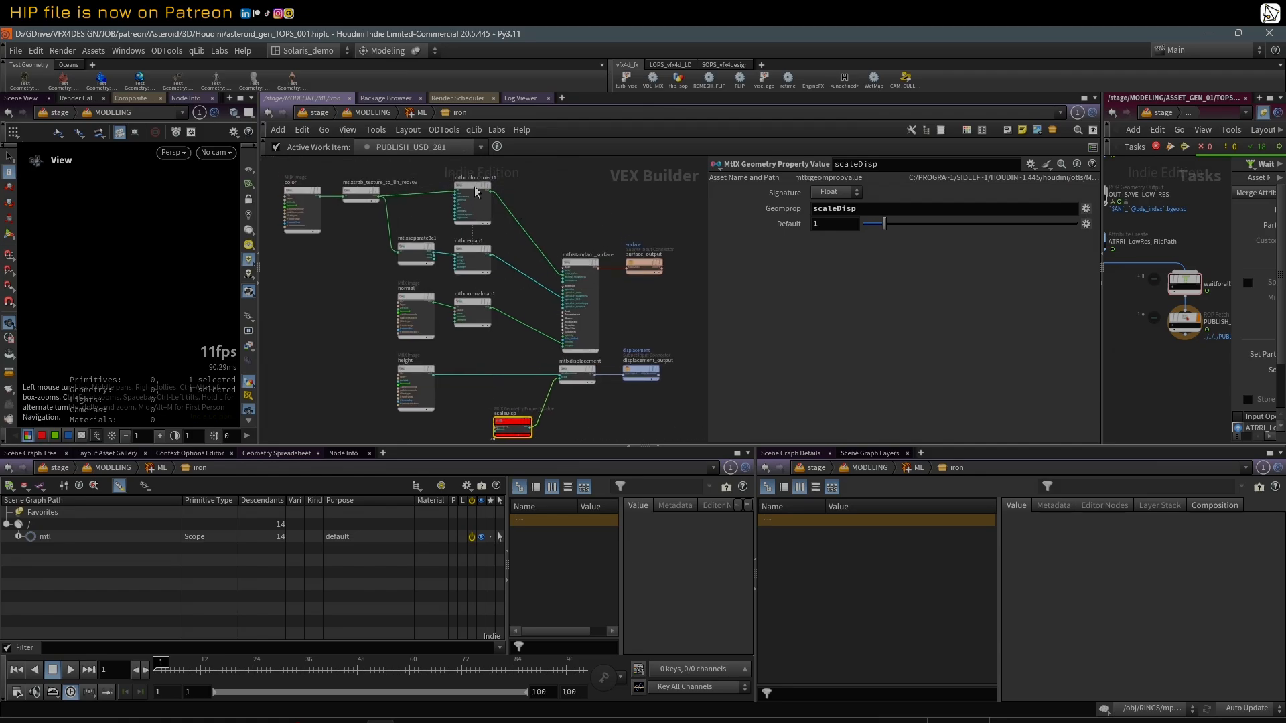
pyautogui.scroll(2, 586, 226)
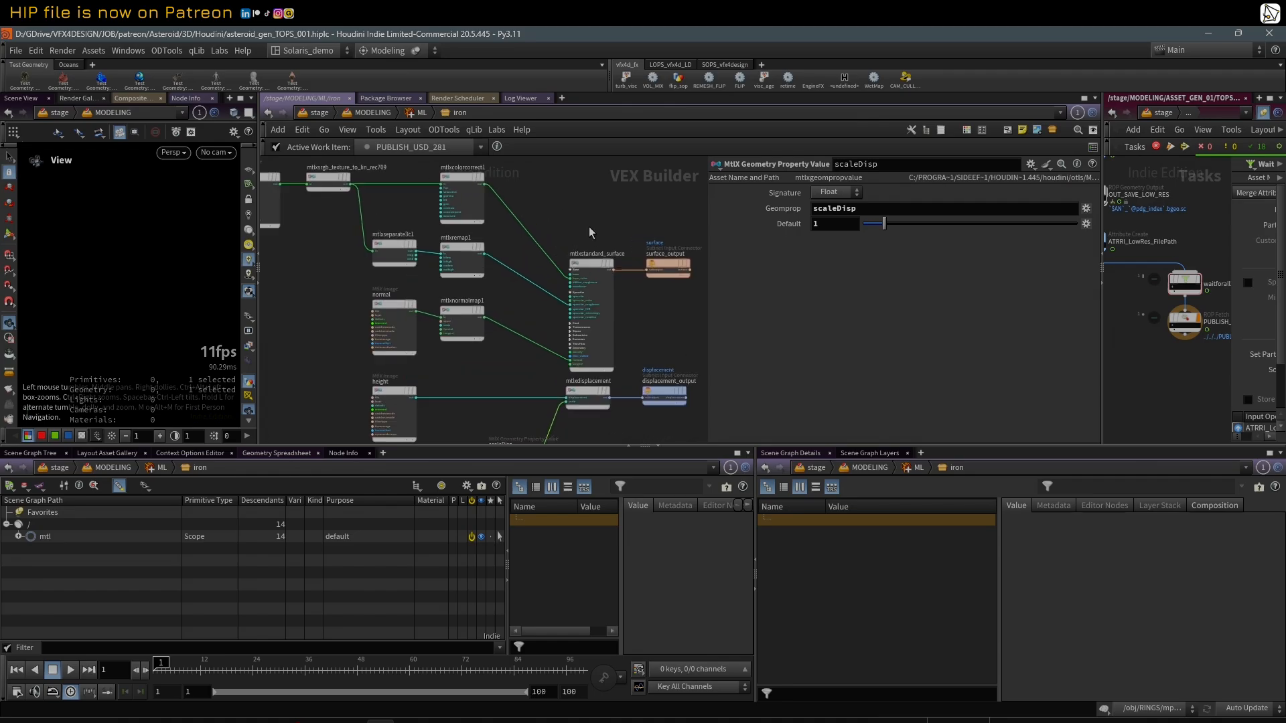
pyautogui.click(585, 263)
pyautogui.scroll(-2, 522, 221)
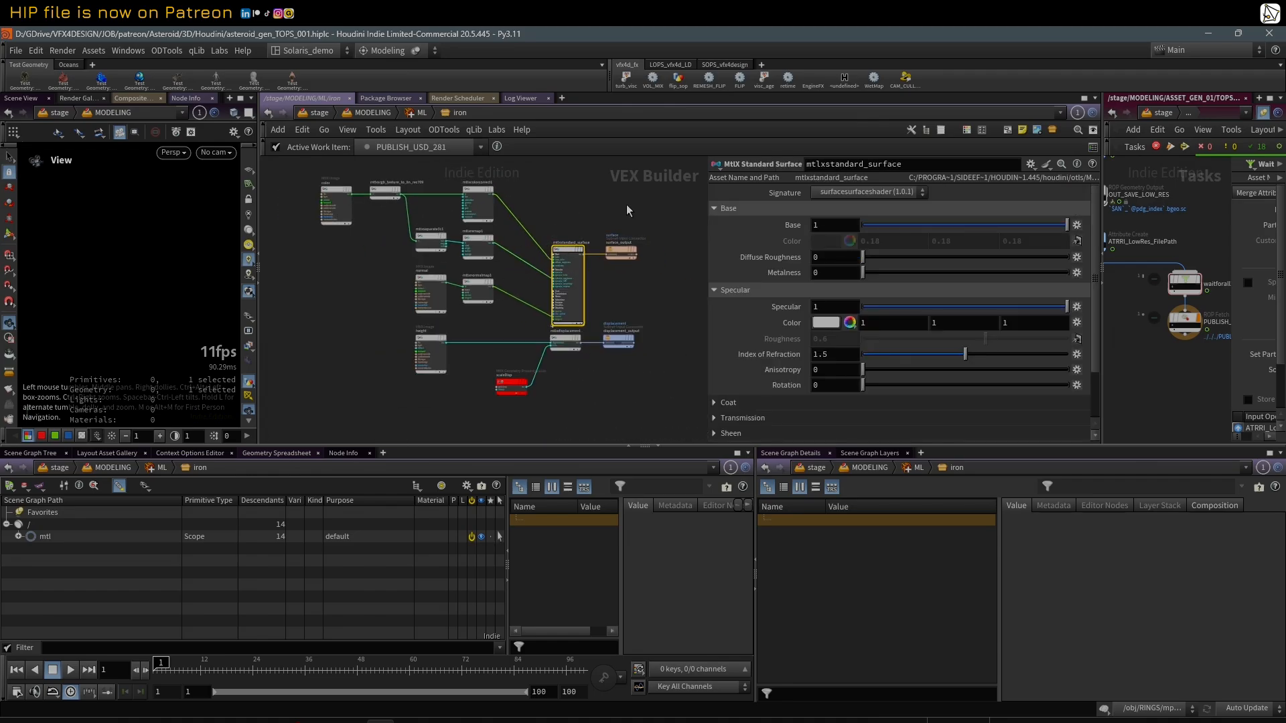
pyautogui.moveTo(708, 200); pyautogui.dragTo(759, 202)
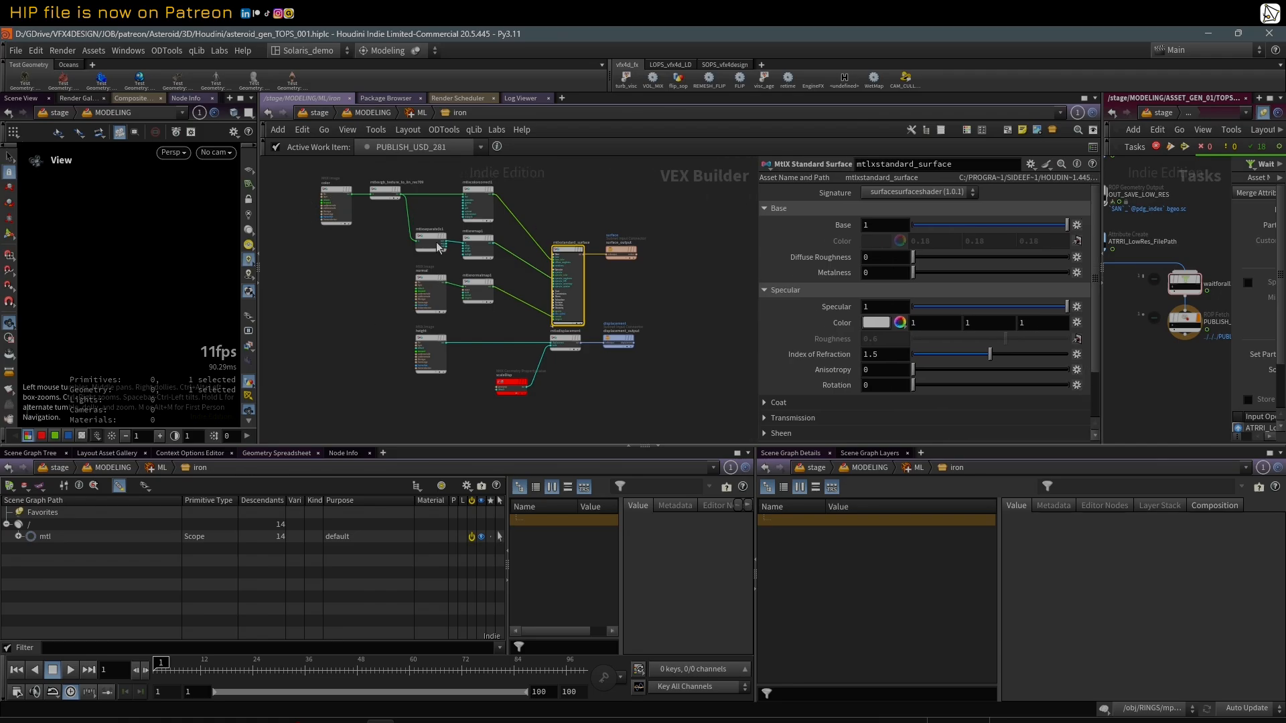
# Step: Select all the iron shader nodes together to review the complete material setup, ending with the selection cleared
pyautogui.moveTo(460, 180); pyautogui.dragTo(498, 200, button='middle')
pyautogui.moveTo(345, 192); pyautogui.dragTo(689, 417)
pyautogui.moveTo(353, 360); pyautogui.dragTo(358, 357, button='middle')
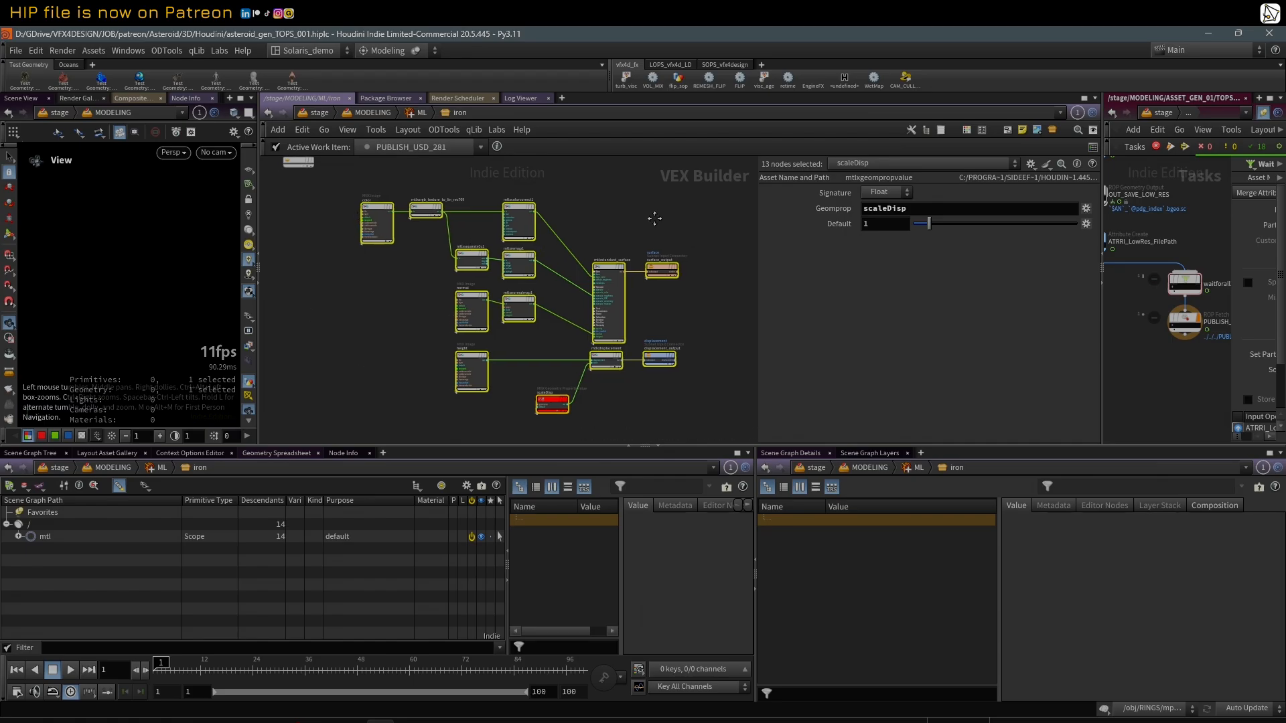
pyautogui.moveTo(661, 216); pyautogui.dragTo(645, 219, button='middle')
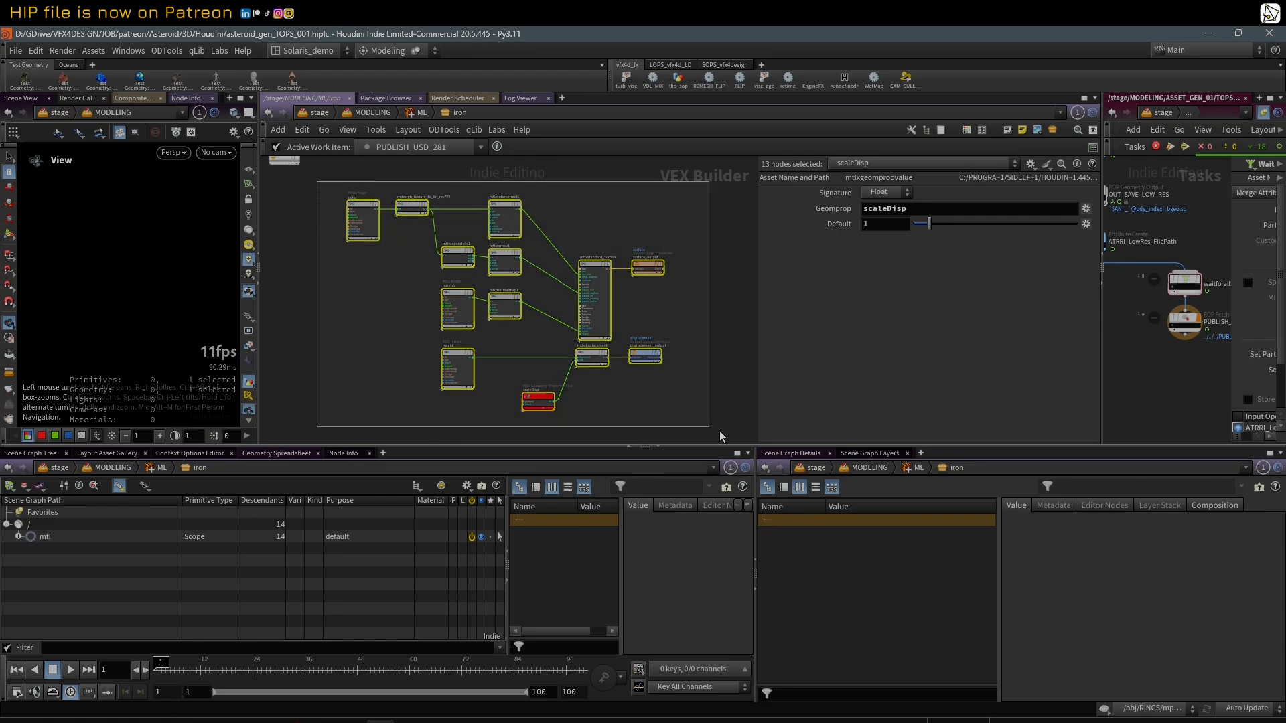
pyautogui.scroll(-1, 720, 429)
pyautogui.click(712, 287)
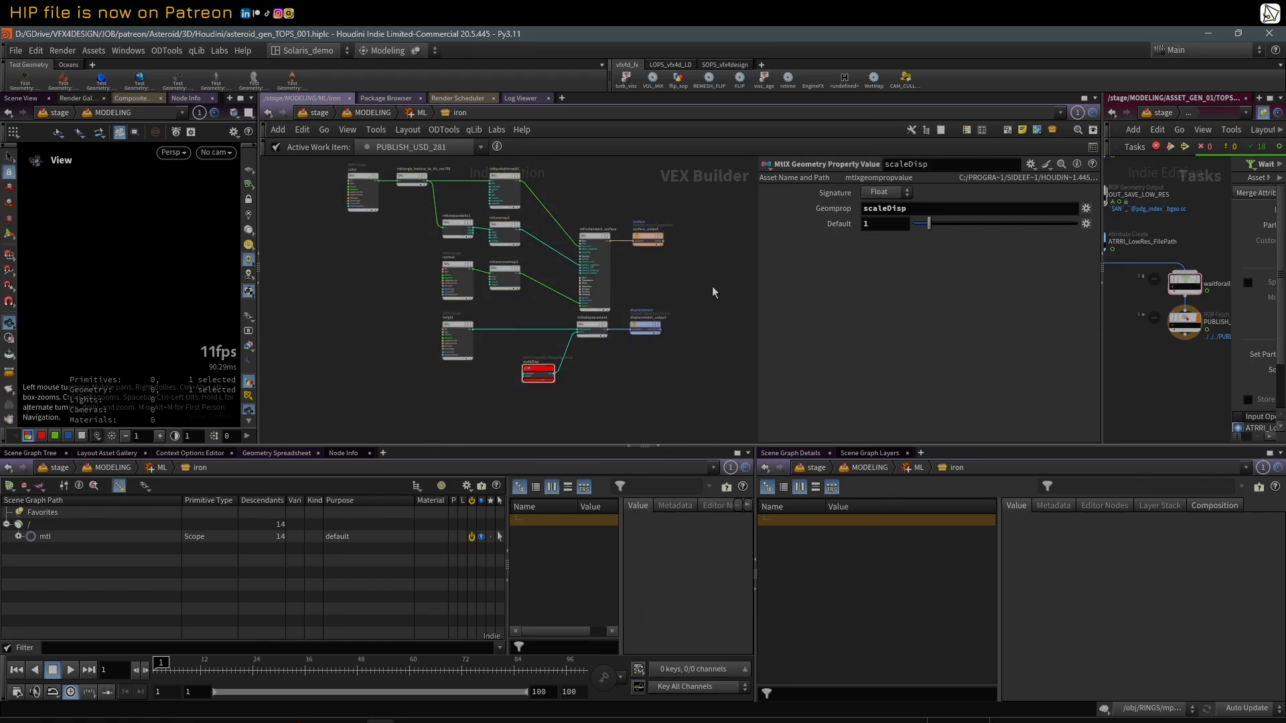
# Step: Return from the iron material to the MODELING network and inspect the node information of the ML Material Library
pyautogui.press('u')
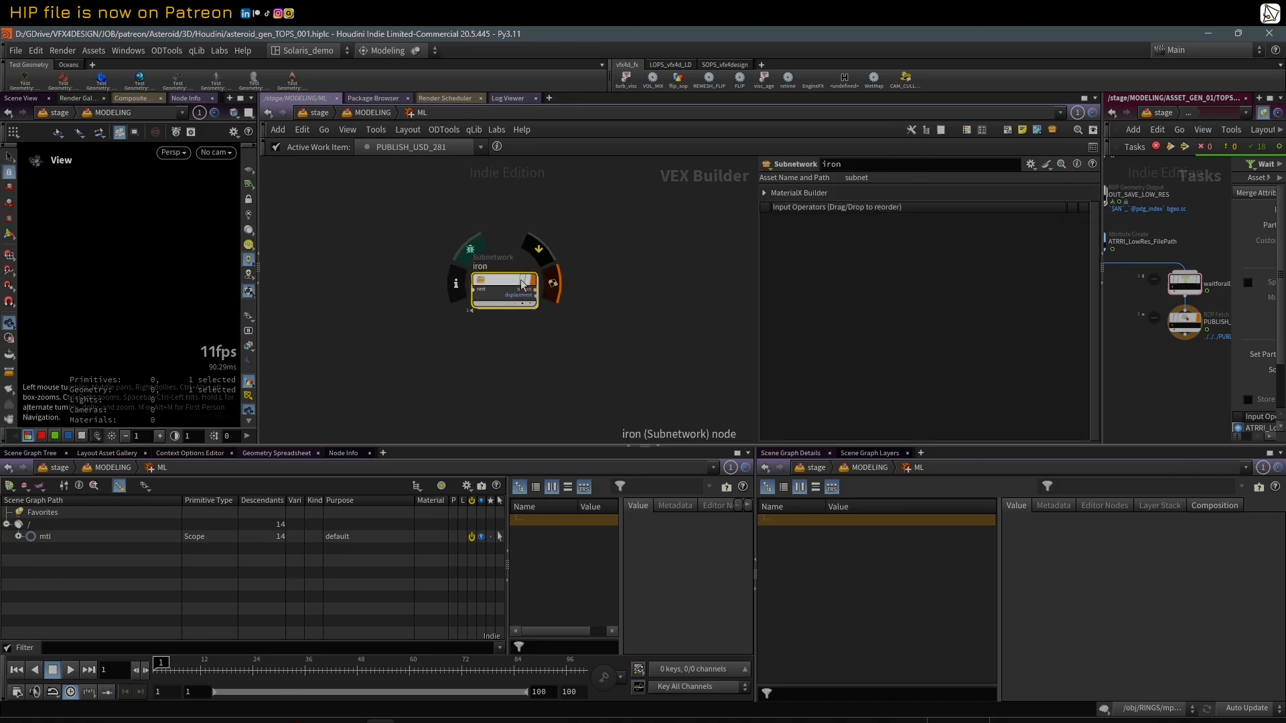
pyautogui.press('u')
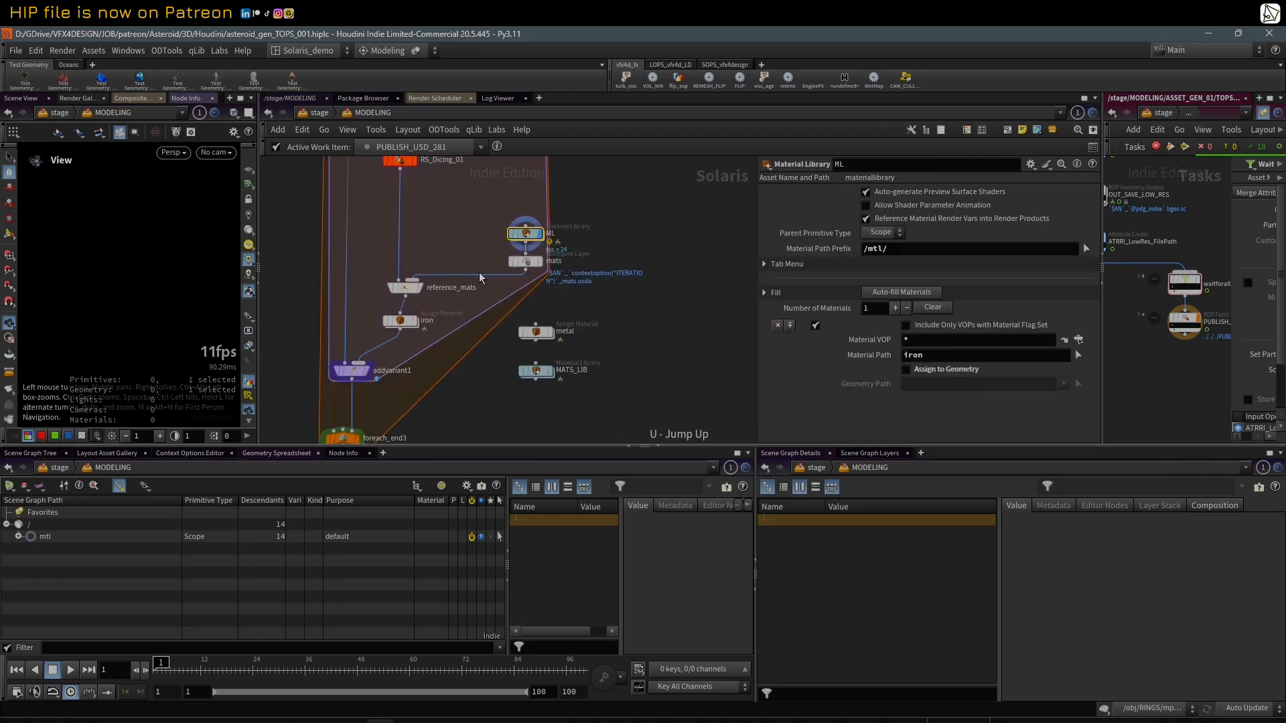
pyautogui.moveTo(607, 239); pyautogui.dragTo(648, 244, button='middle')
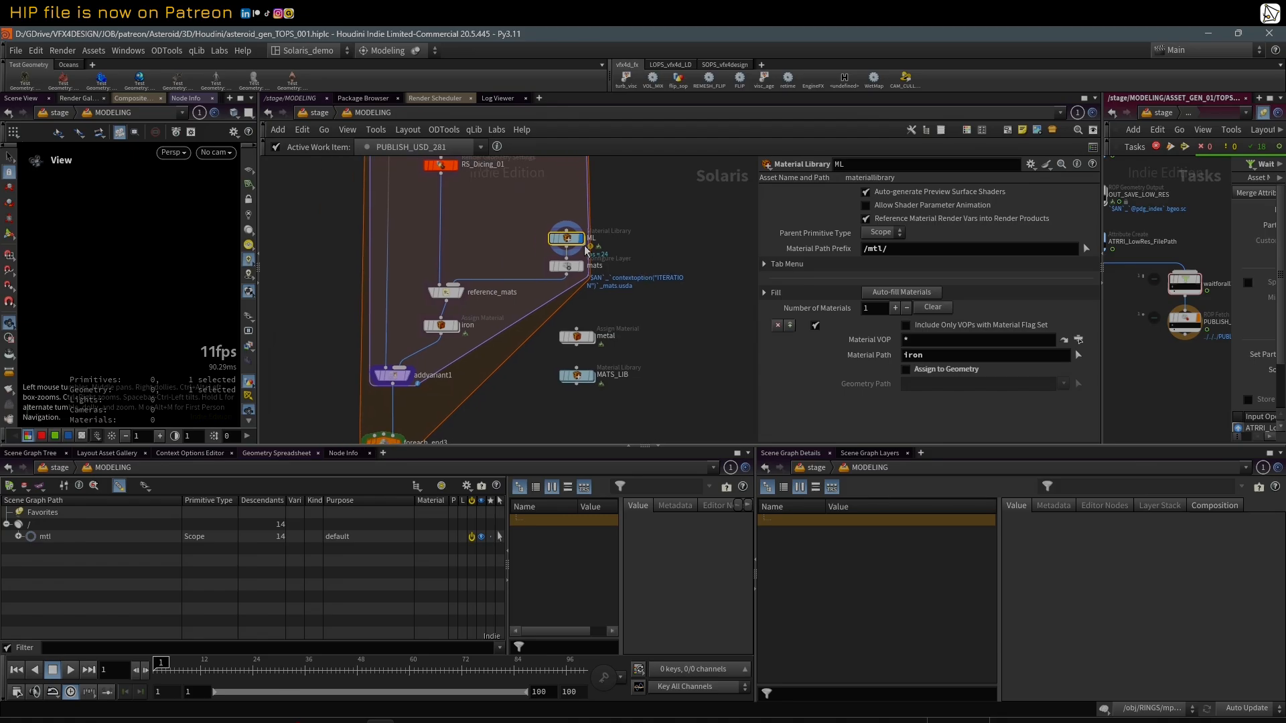
pyautogui.middleClick(566, 240)
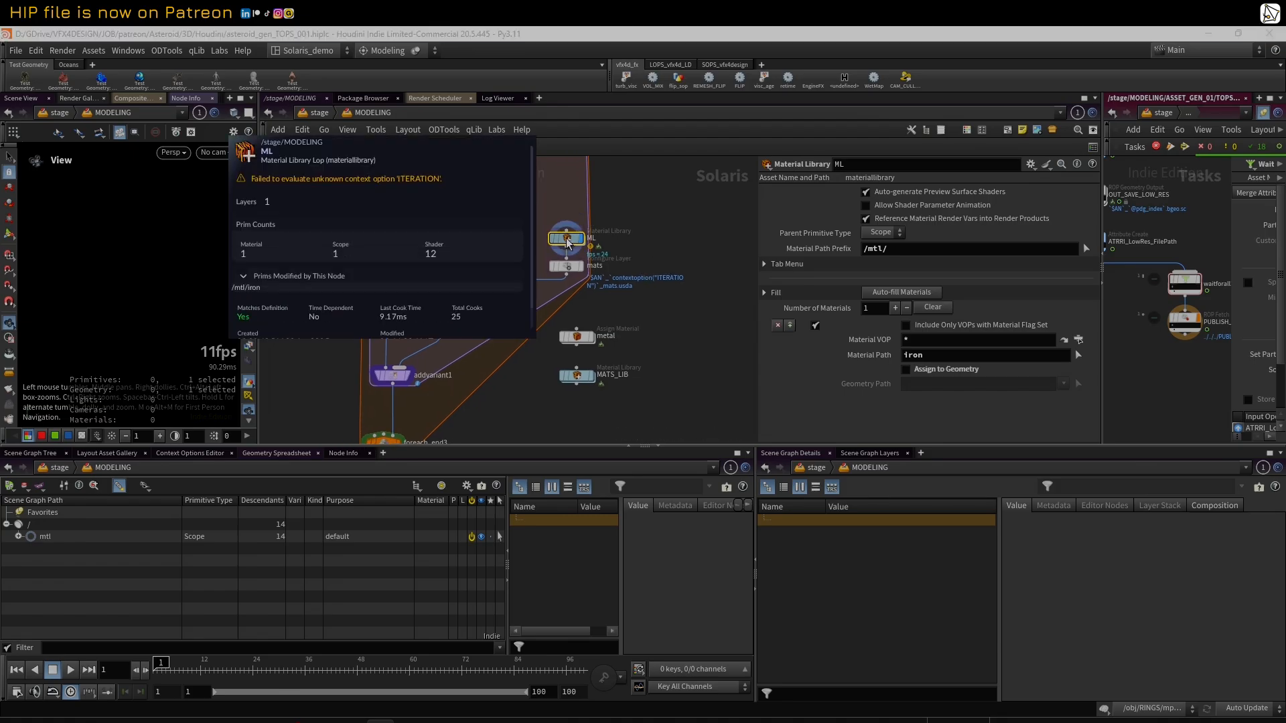
pyautogui.moveTo(482, 360); pyautogui.dragTo(497, 324, button='middle')
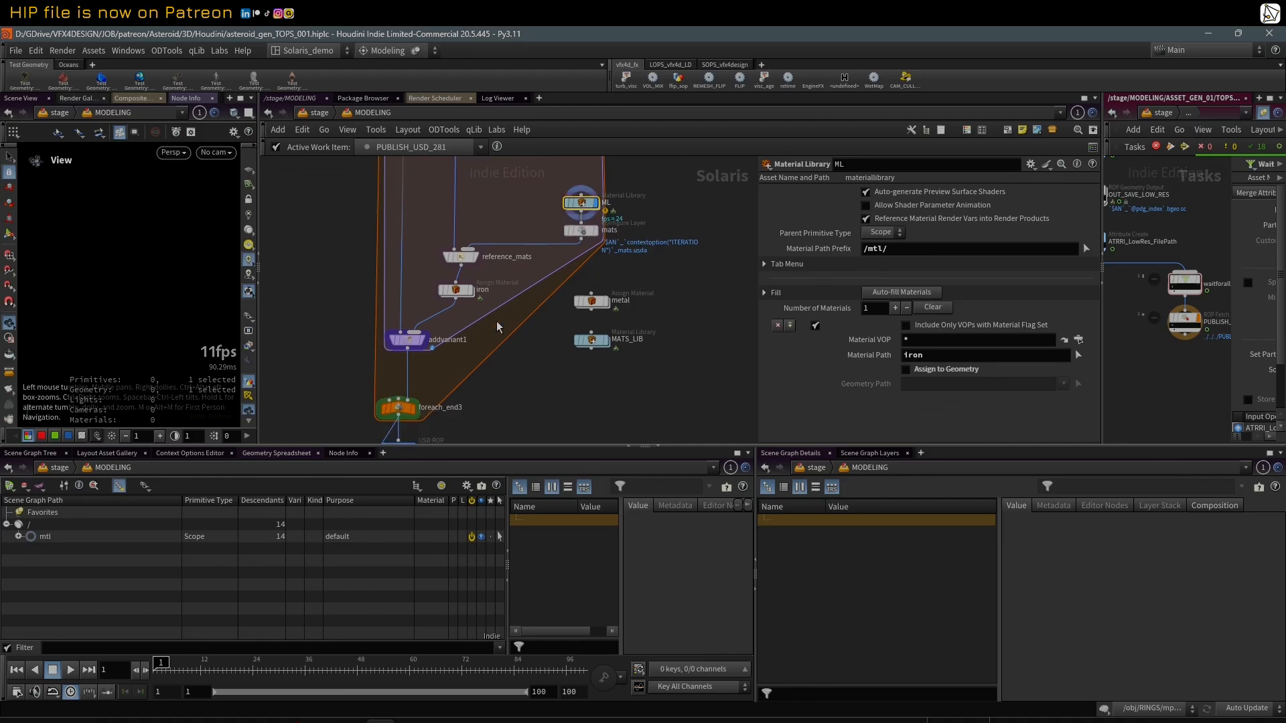
# Step: Display the foreach_end3 result, narrow the scene graph's Purpose column and select Asteroid_A to check its material binding
pyautogui.click(414, 413)
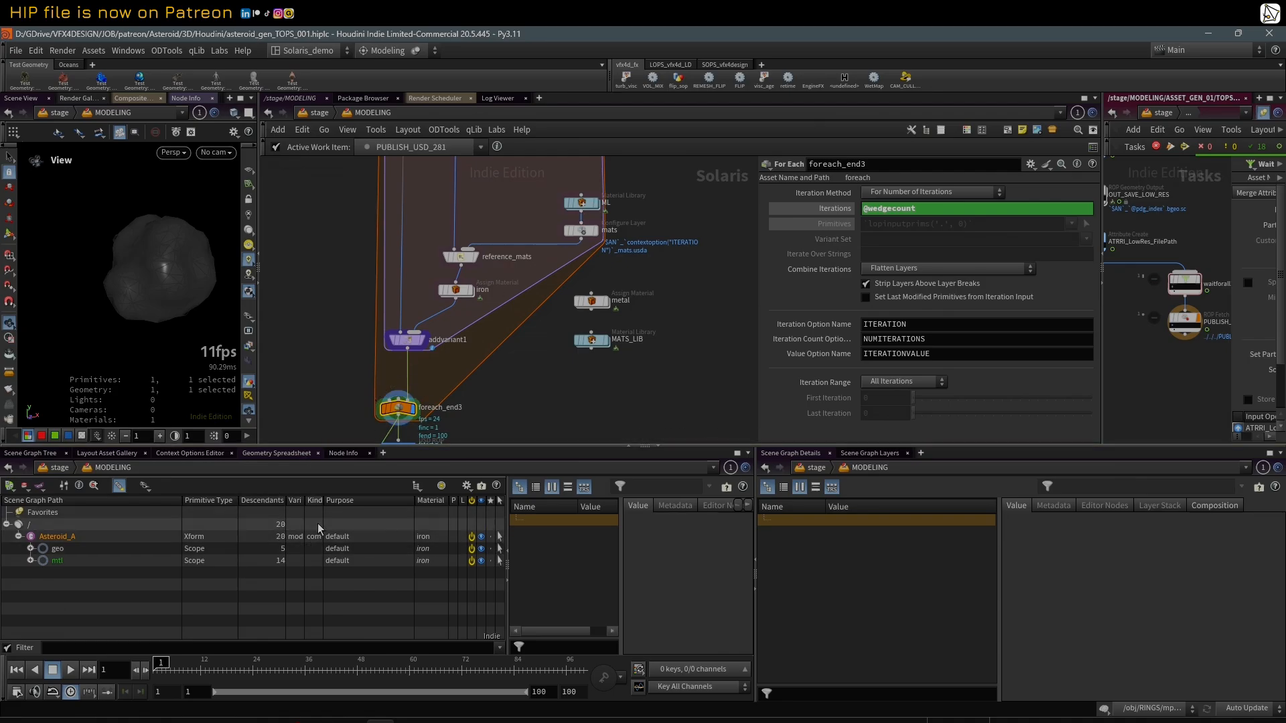
pyautogui.moveTo(414, 501); pyautogui.dragTo(373, 501)
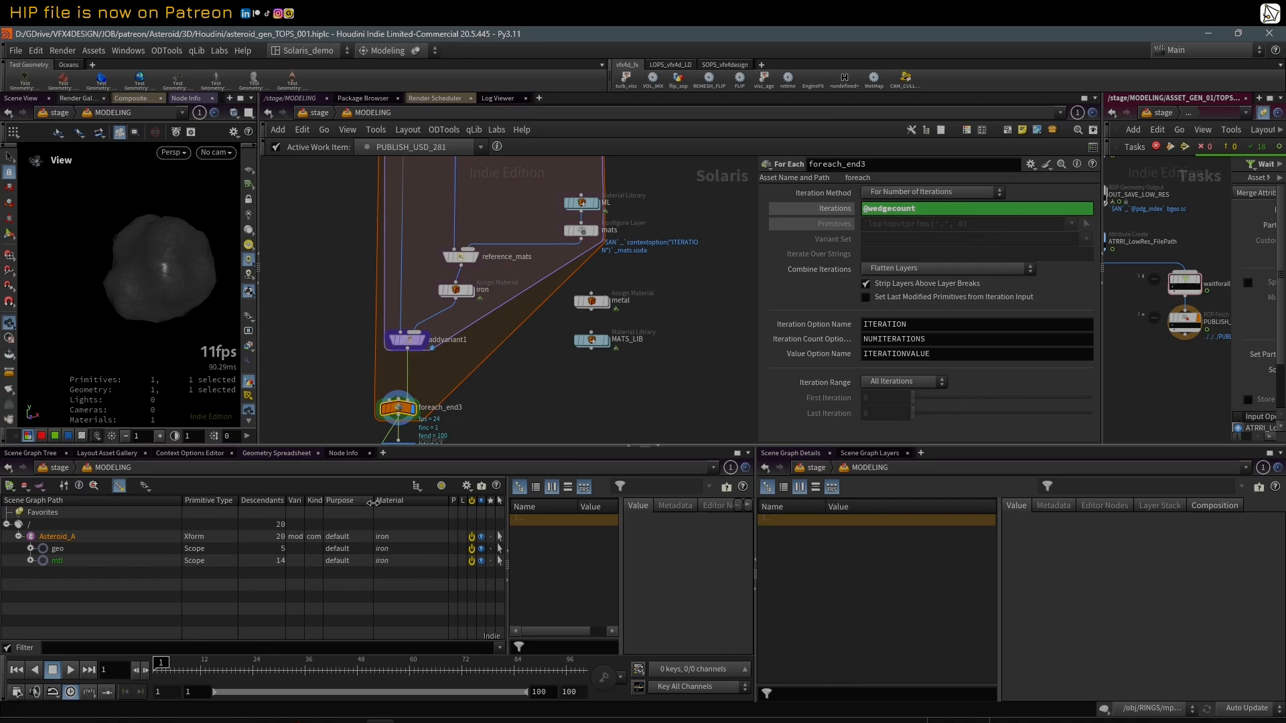
pyautogui.click(161, 538)
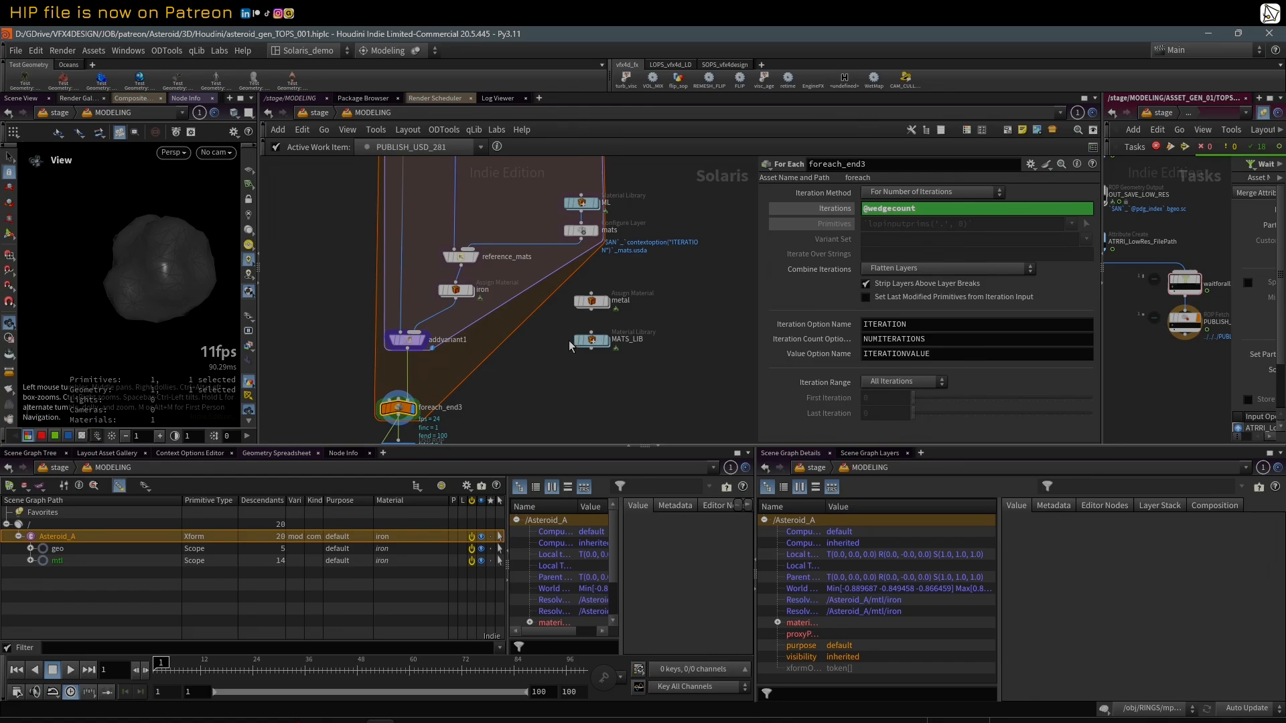
# Step: Select the mats Configure Layer node and temporarily widen its parameters to highlight the $AN and PUBLISH_USD version parts of Save Path
pyautogui.click(584, 234)
pyautogui.moveTo(758, 247); pyautogui.dragTo(438, 289)
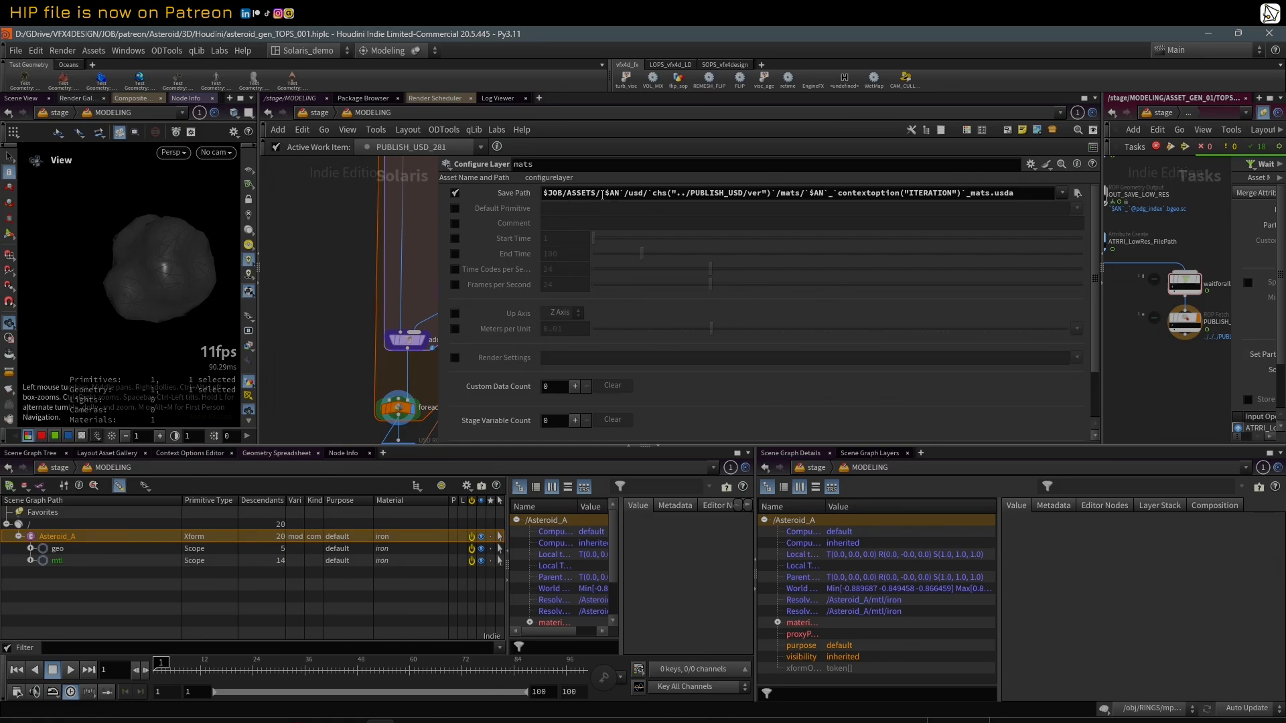
pyautogui.doubleClick(613, 193)
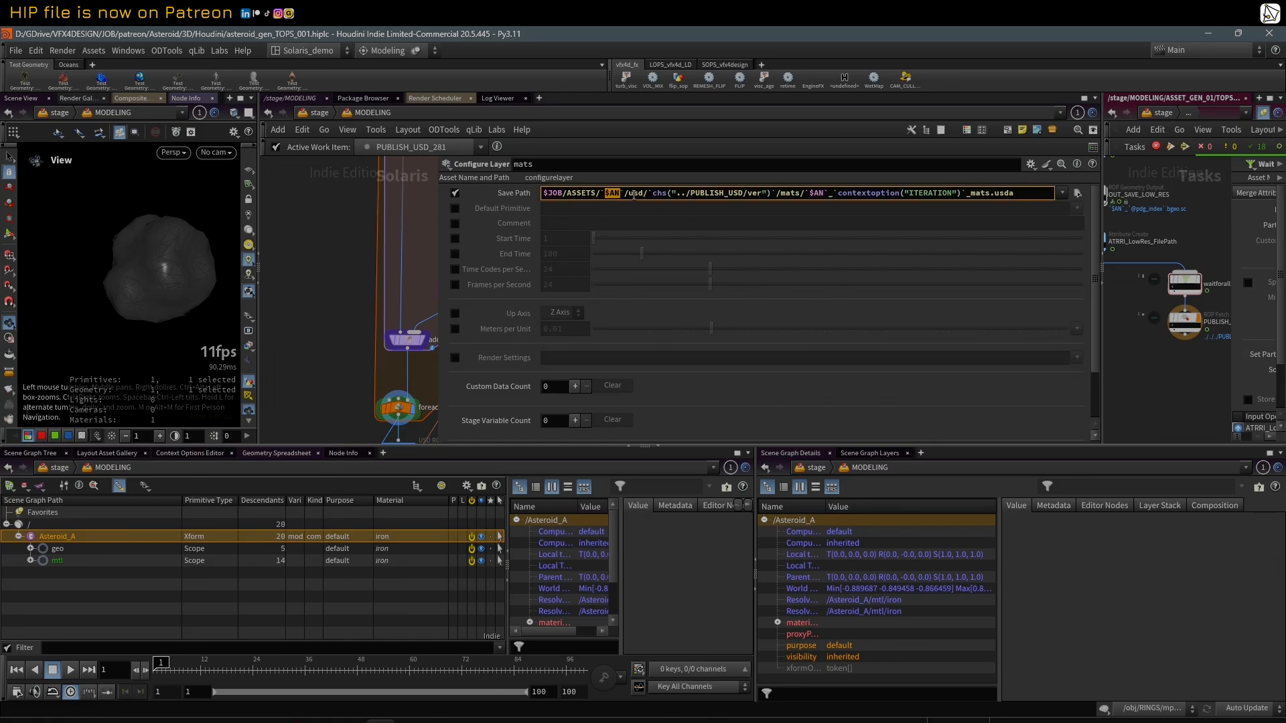
pyautogui.moveTo(647, 192); pyautogui.dragTo(768, 193)
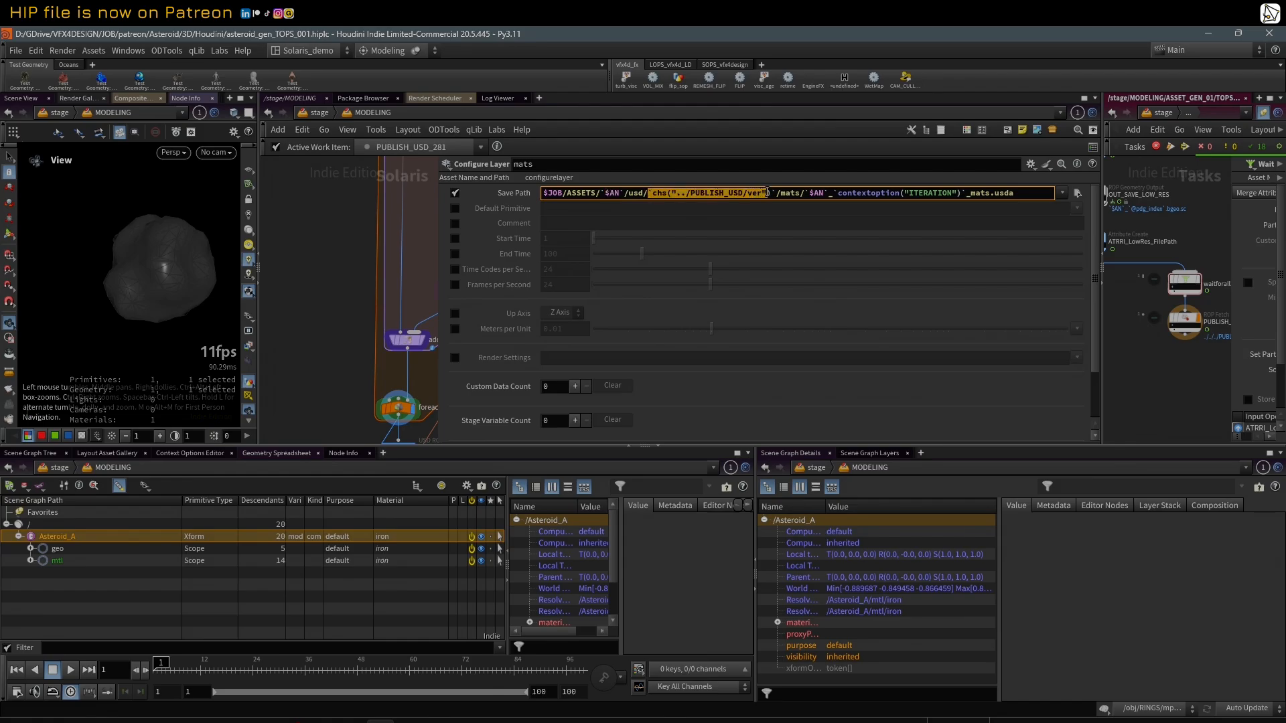
pyautogui.moveTo(436, 254); pyautogui.dragTo(564, 267)
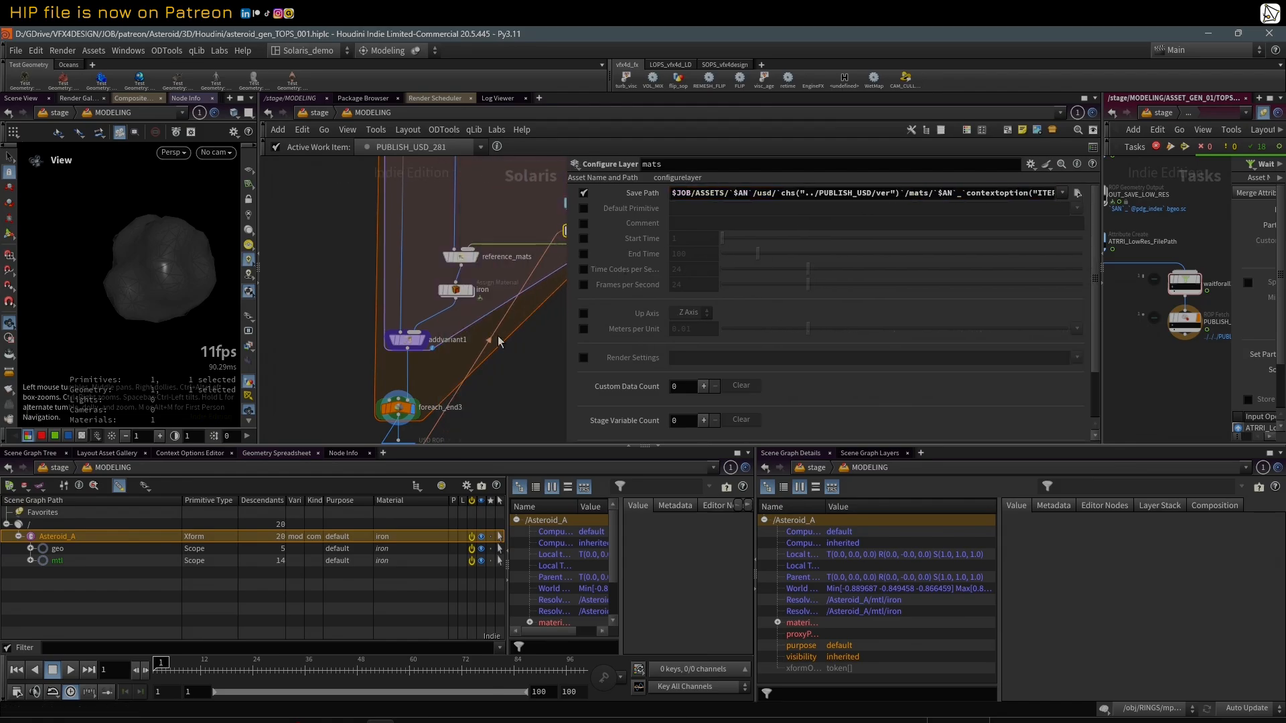
# Step: Select the PUBLISH_USD node and examine its Ver value and Output File path alongside the surrounding network
pyautogui.moveTo(517, 403); pyautogui.dragTo(493, 295, button='middle')
pyautogui.click(375, 342)
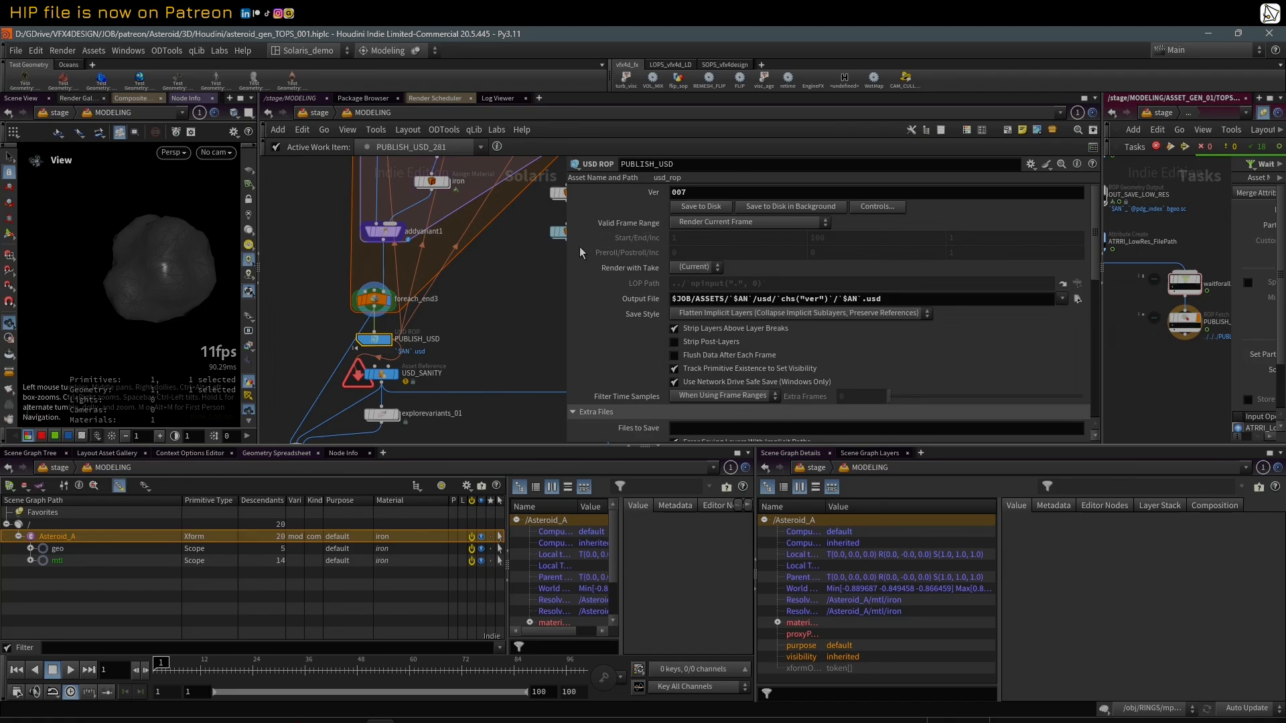
pyautogui.moveTo(563, 255); pyautogui.dragTo(596, 255)
pyautogui.scroll(-4, 530, 275)
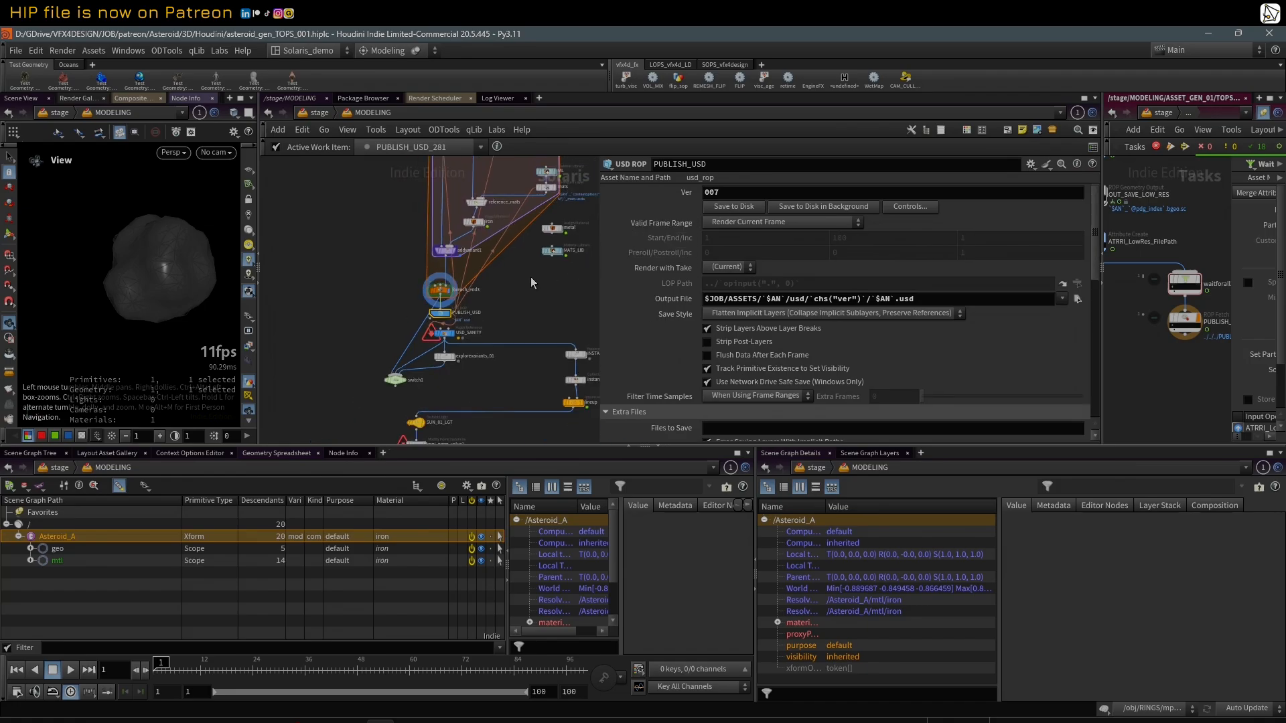
pyautogui.moveTo(521, 317); pyautogui.dragTo(517, 327, button='middle')
pyautogui.scroll(3, 545, 338)
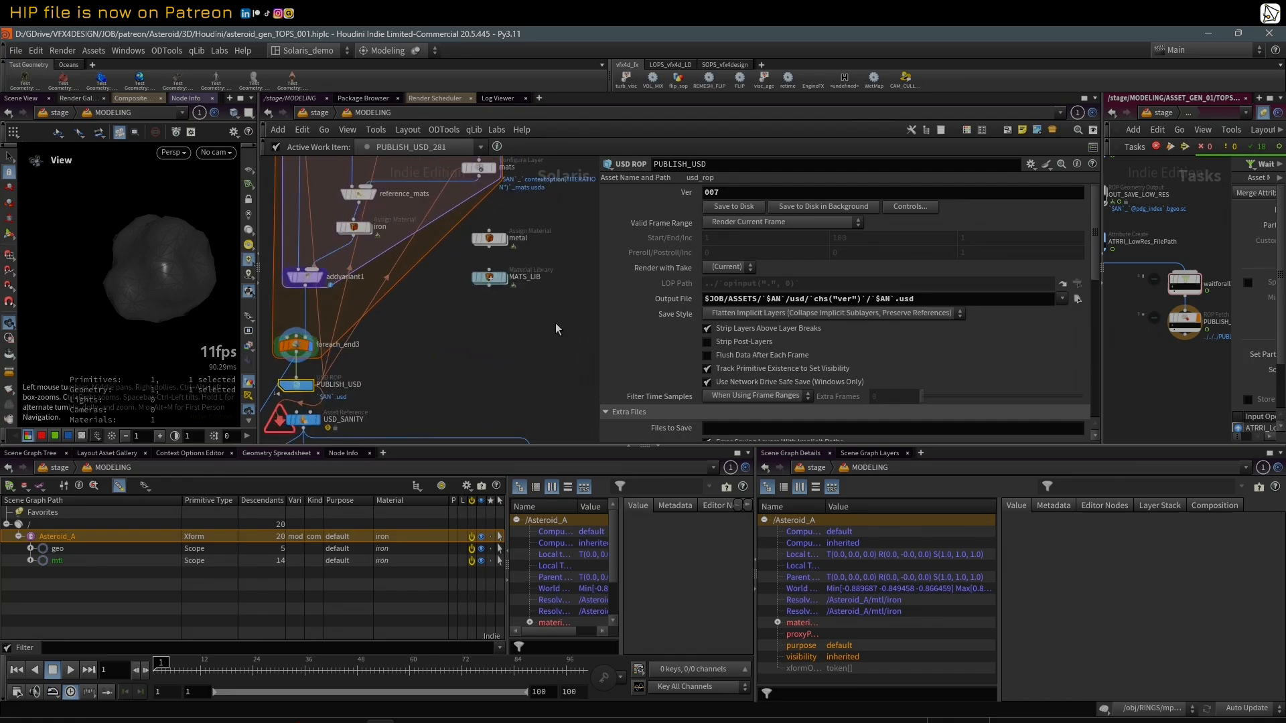
# Step: Select foreach_end3 and look over the whole loop, from its start down to the material reference and publish nodes
pyautogui.moveTo(556, 323); pyautogui.dragTo(497, 230)
pyautogui.click(498, 230)
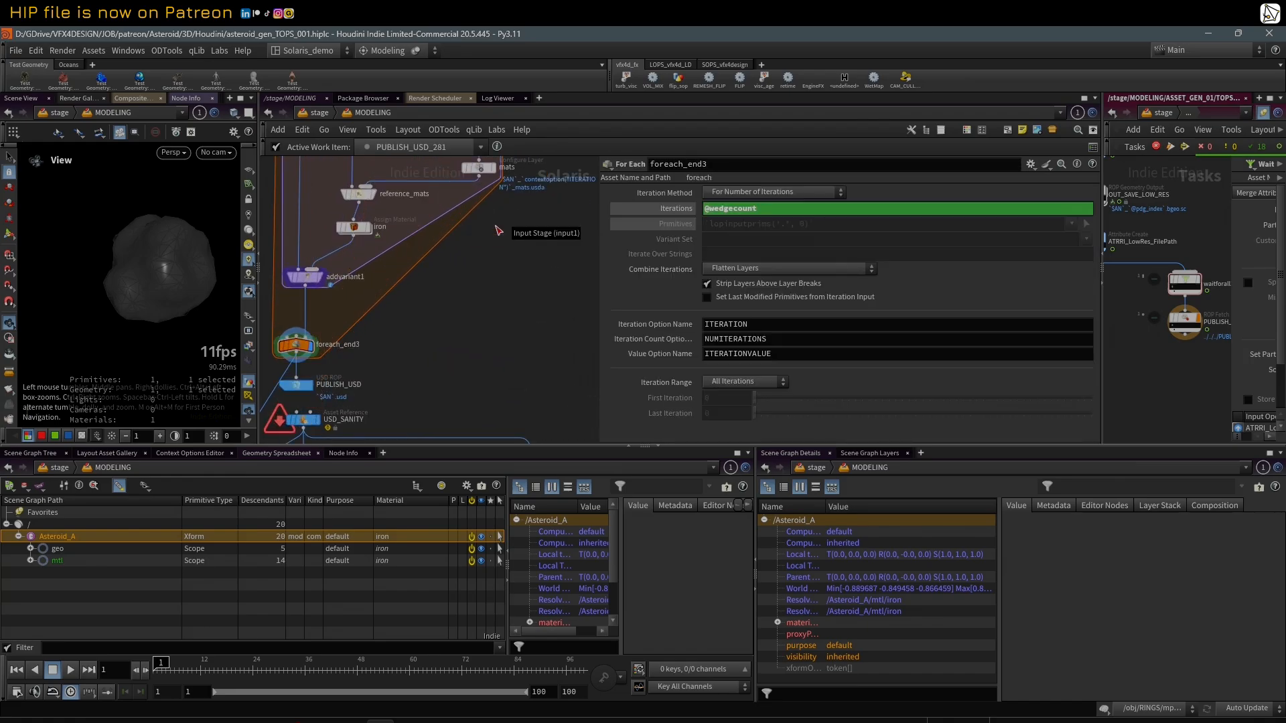
pyautogui.scroll(-3, 501, 300)
pyautogui.moveTo(505, 302); pyautogui.dragTo(503, 317, button='middle')
pyautogui.scroll(1, 502, 314)
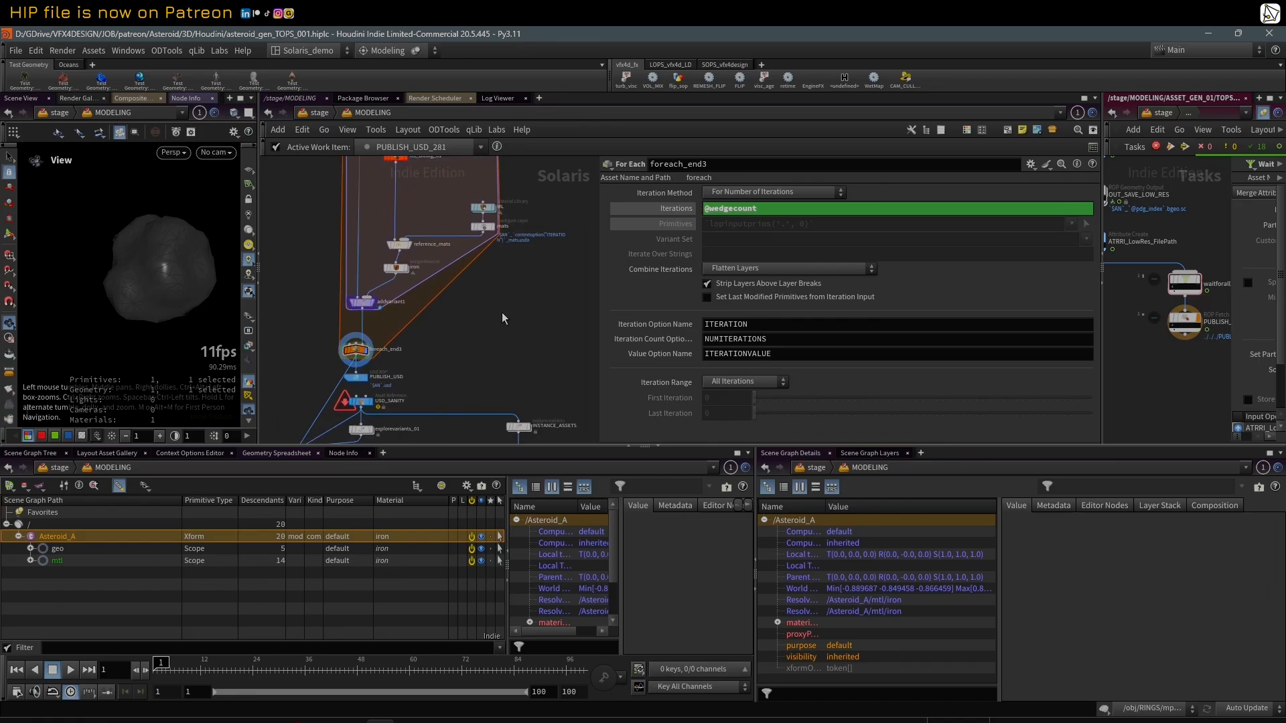
pyautogui.scroll(-2, 502, 314)
pyautogui.moveTo(452, 230); pyautogui.dragTo(465, 275, button='middle')
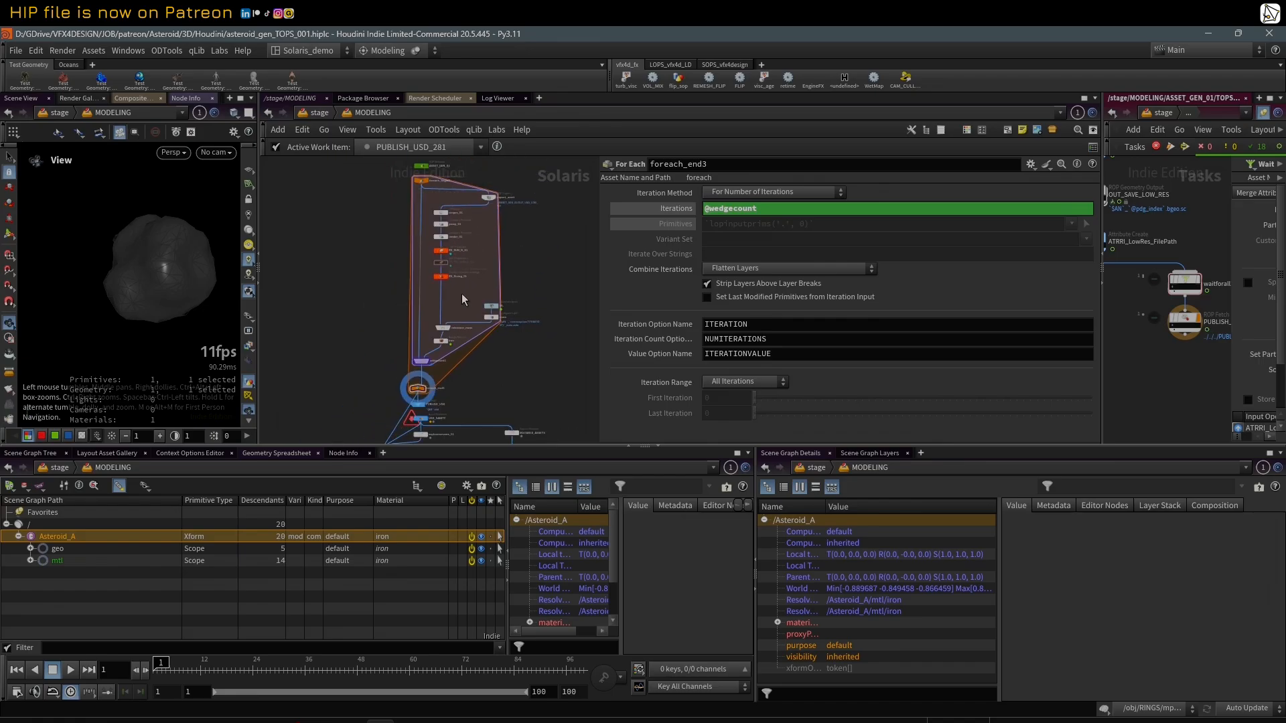
pyautogui.scroll(2, 462, 348)
pyautogui.moveTo(533, 376); pyautogui.dragTo(516, 363, button='middle')
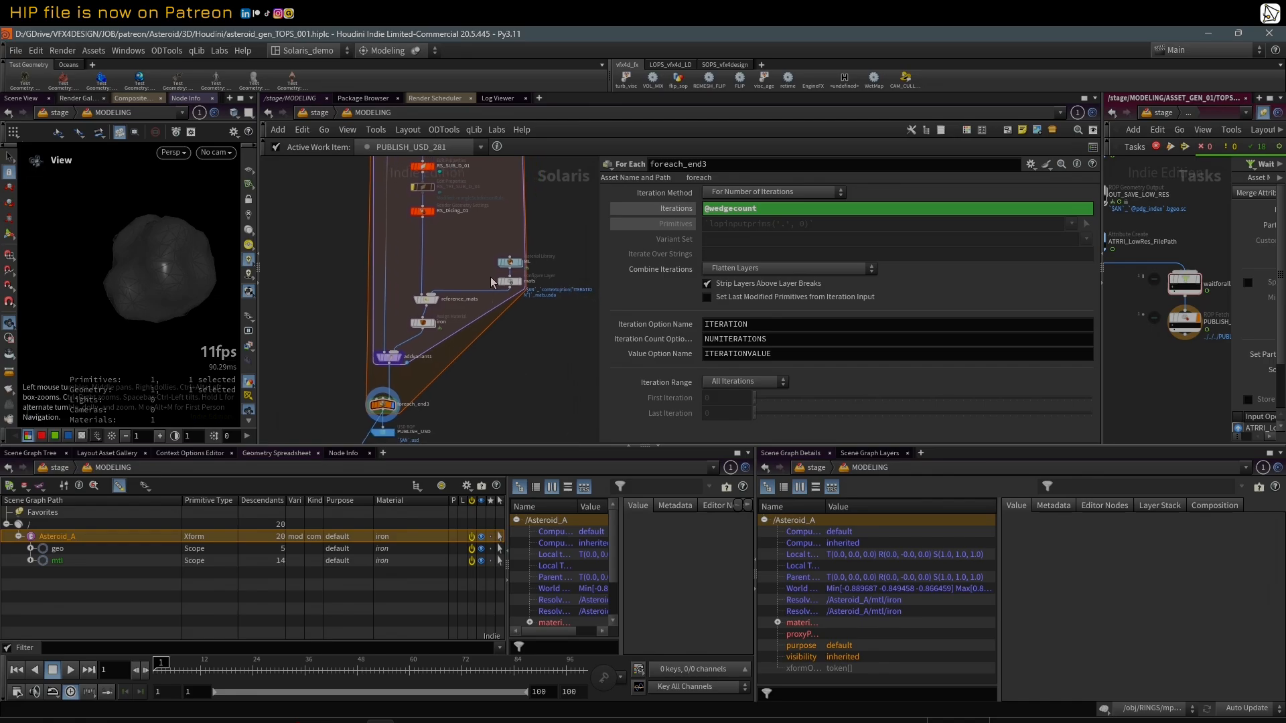
# Step: Select and display the reference_mats node, examining its Primitive Path as an expression and as an evaluated path
pyautogui.click(424, 301)
pyautogui.click(436, 300)
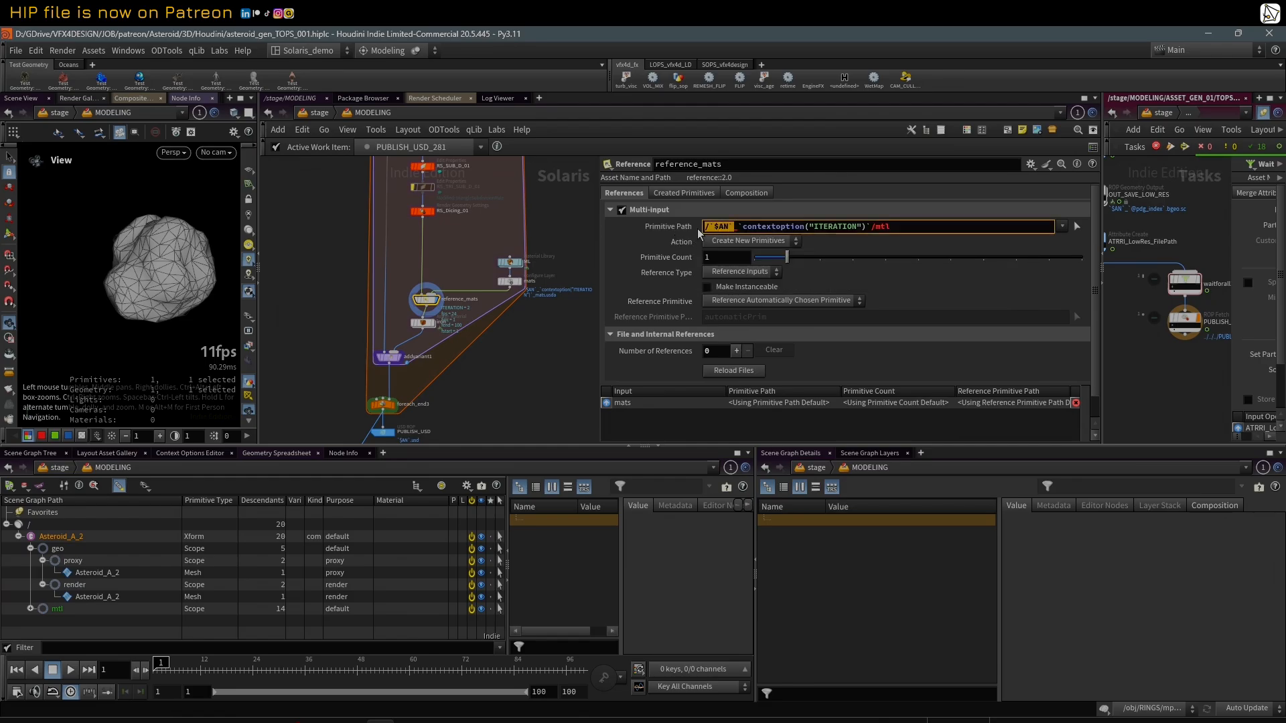
pyautogui.click(675, 228)
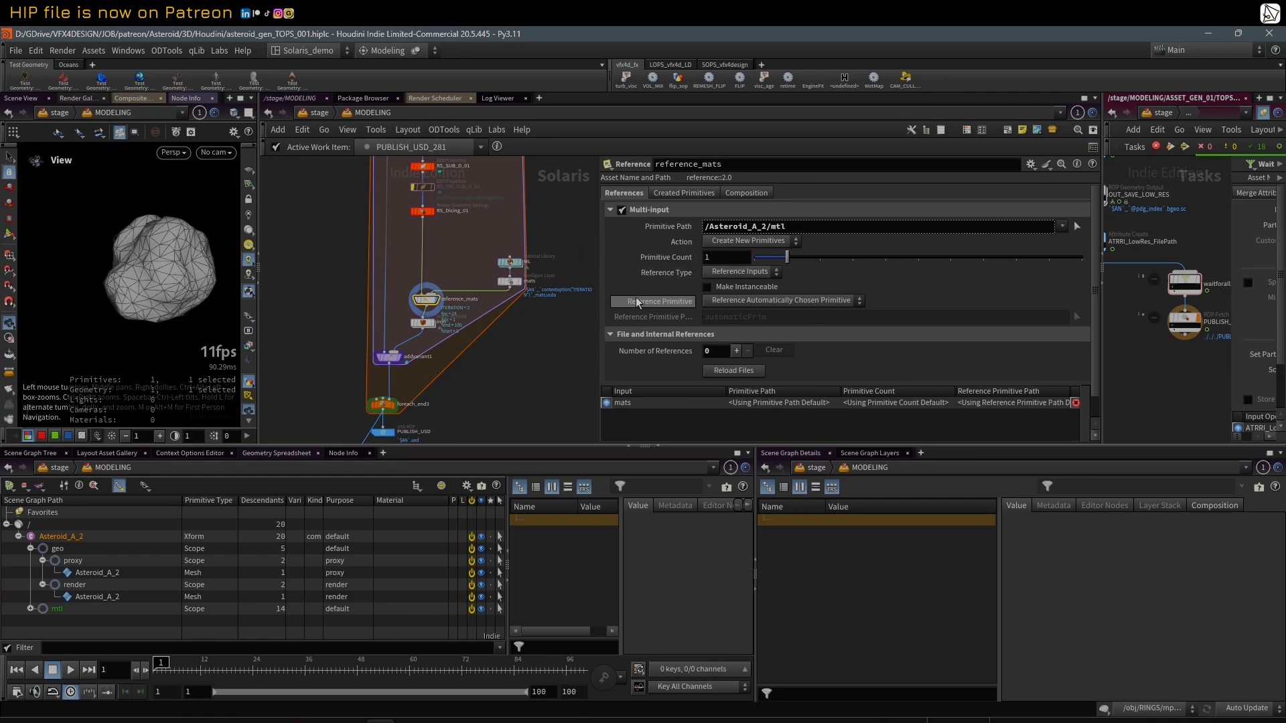
# Step: Expand the mtl scope in the scene graph tree and enlarge the lower area to inspect the iron material's shaders
pyautogui.scroll(-1, 650, 302)
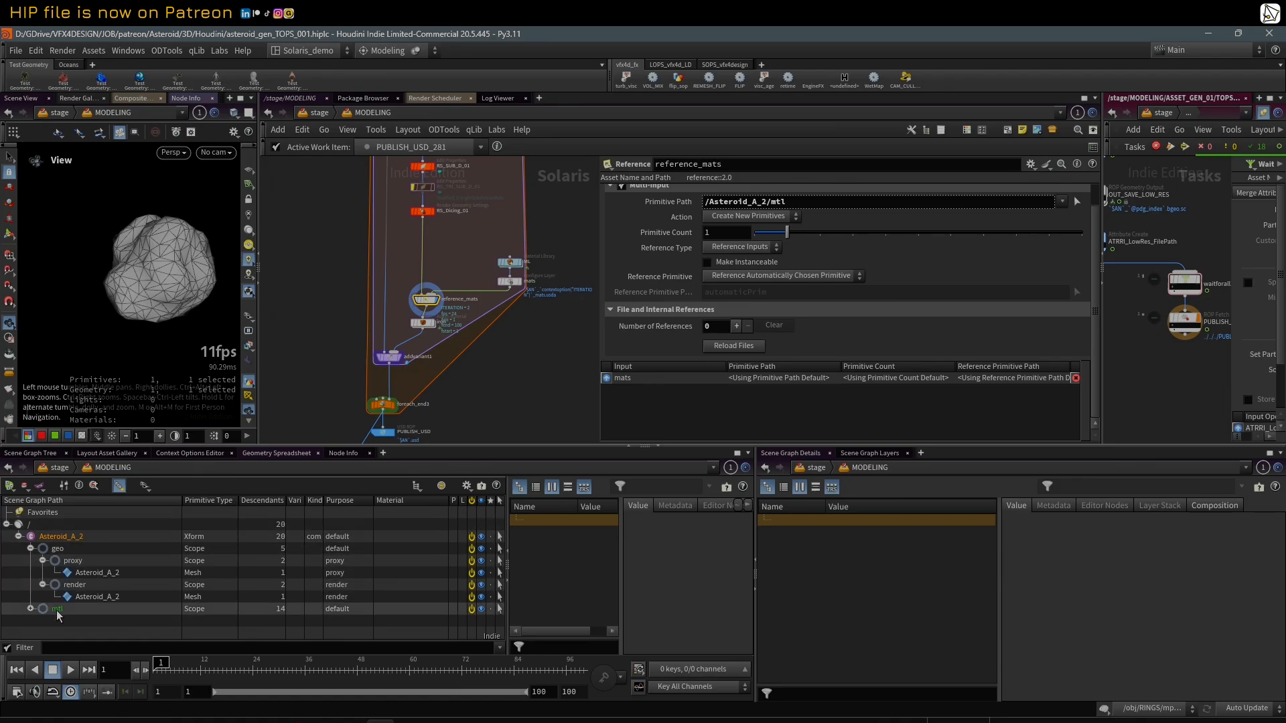
pyautogui.click(30, 609)
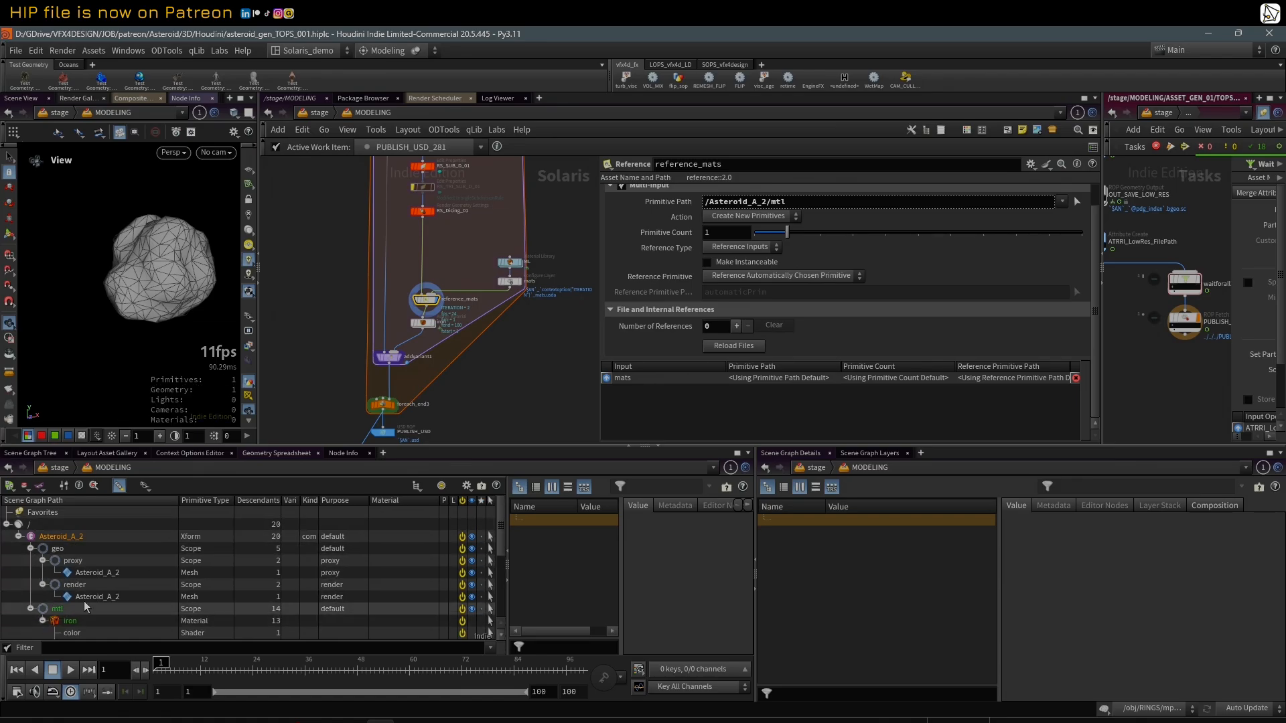
pyautogui.moveTo(416, 446); pyautogui.dragTo(416, 401)
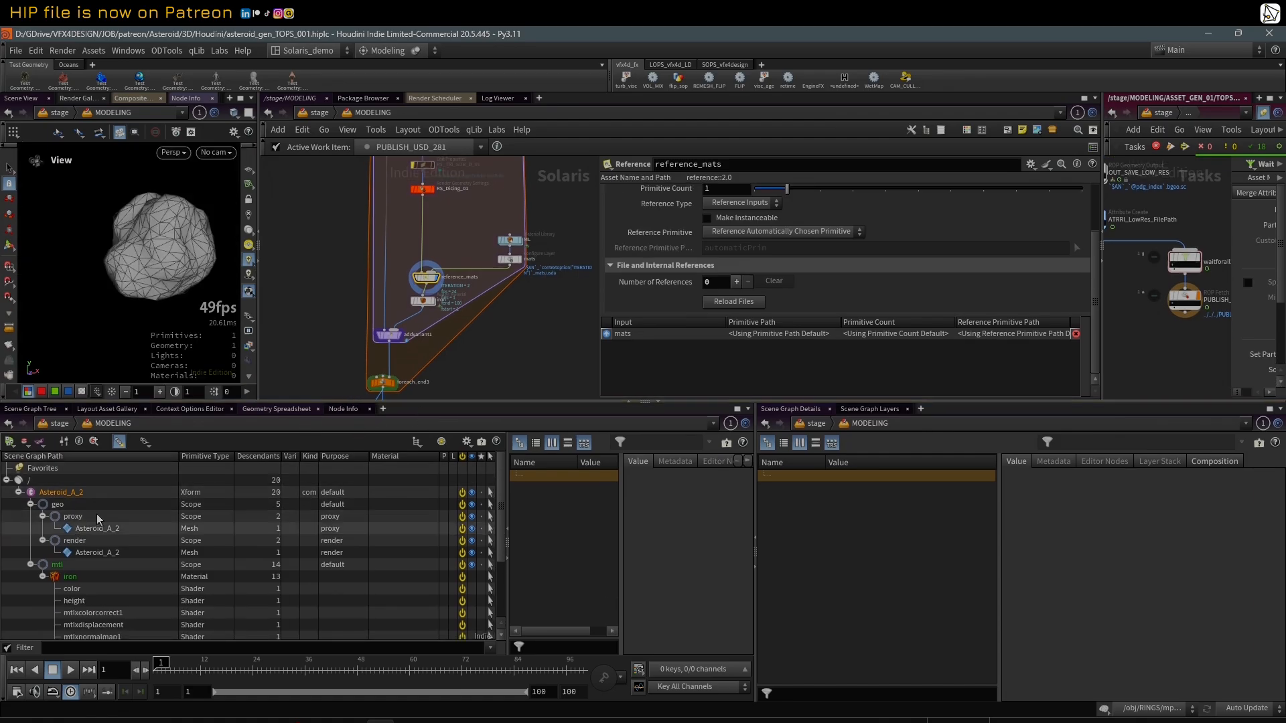
# Step: Switch the reference_mats Primitive Path back to its expression and highlight the contextoption("ITERATION") part
pyautogui.scroll(2, 700, 215)
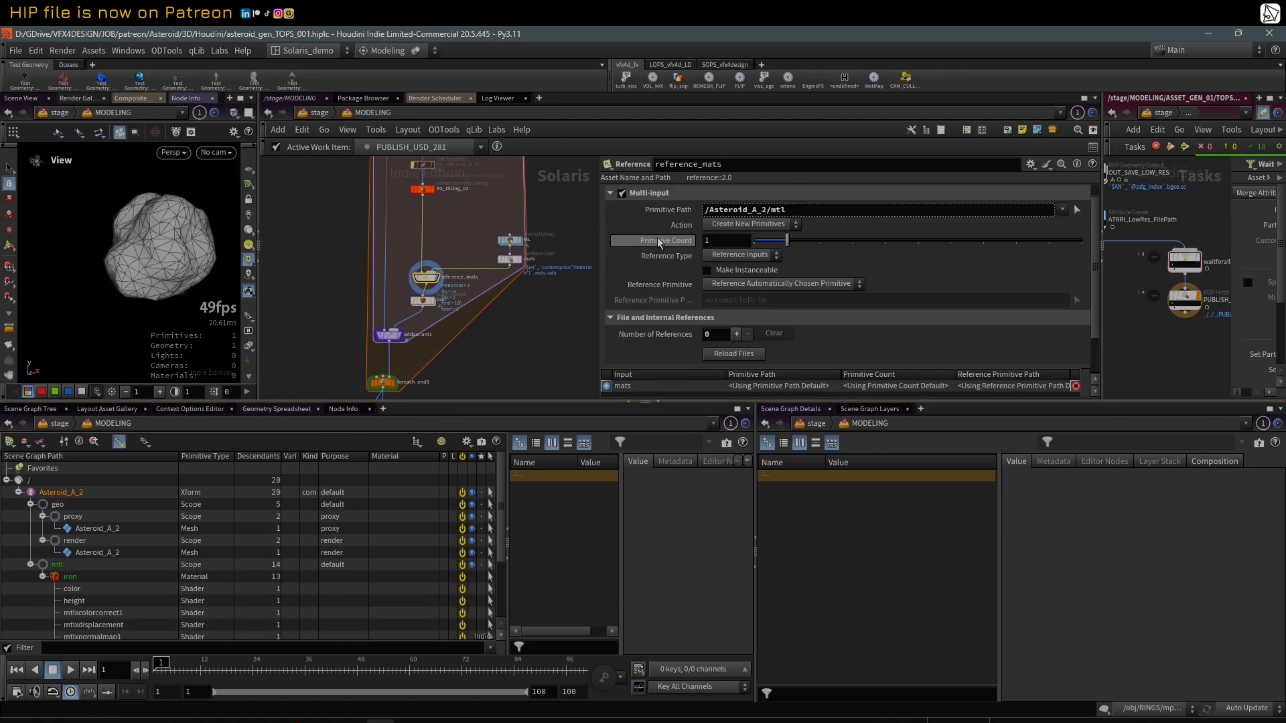
pyautogui.click(678, 214)
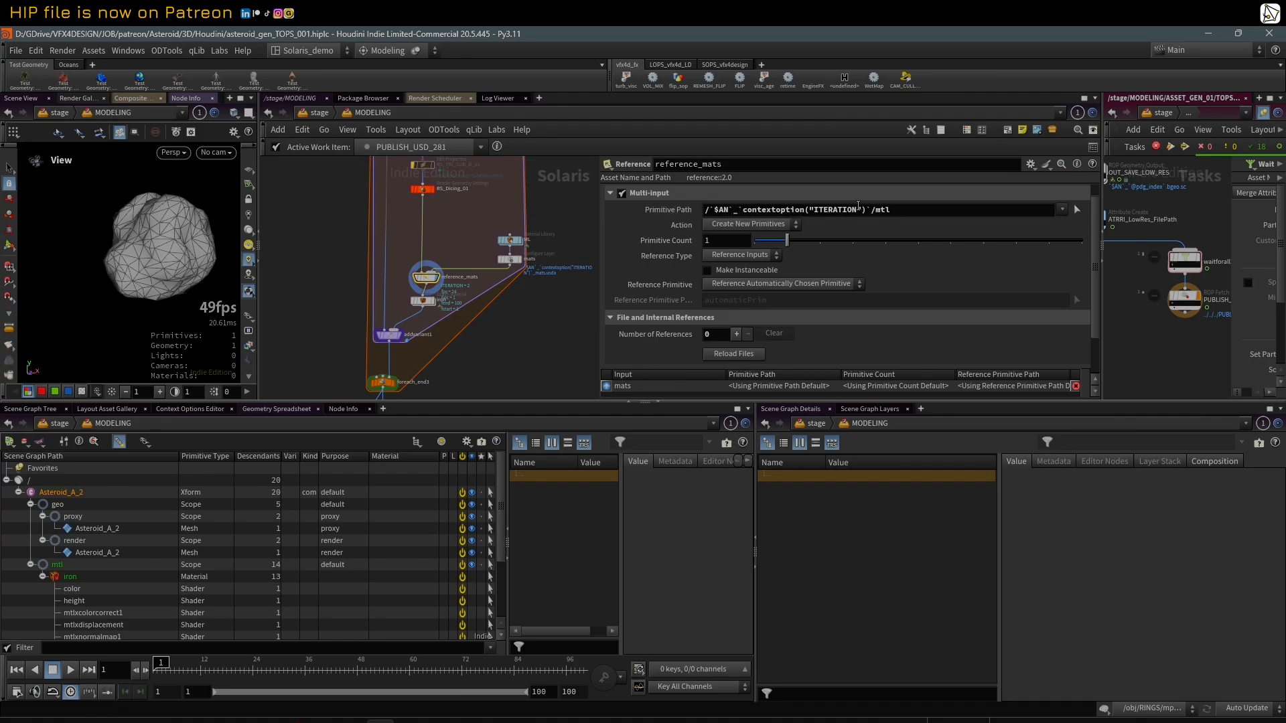
pyautogui.moveTo(866, 209); pyautogui.dragTo(762, 210)
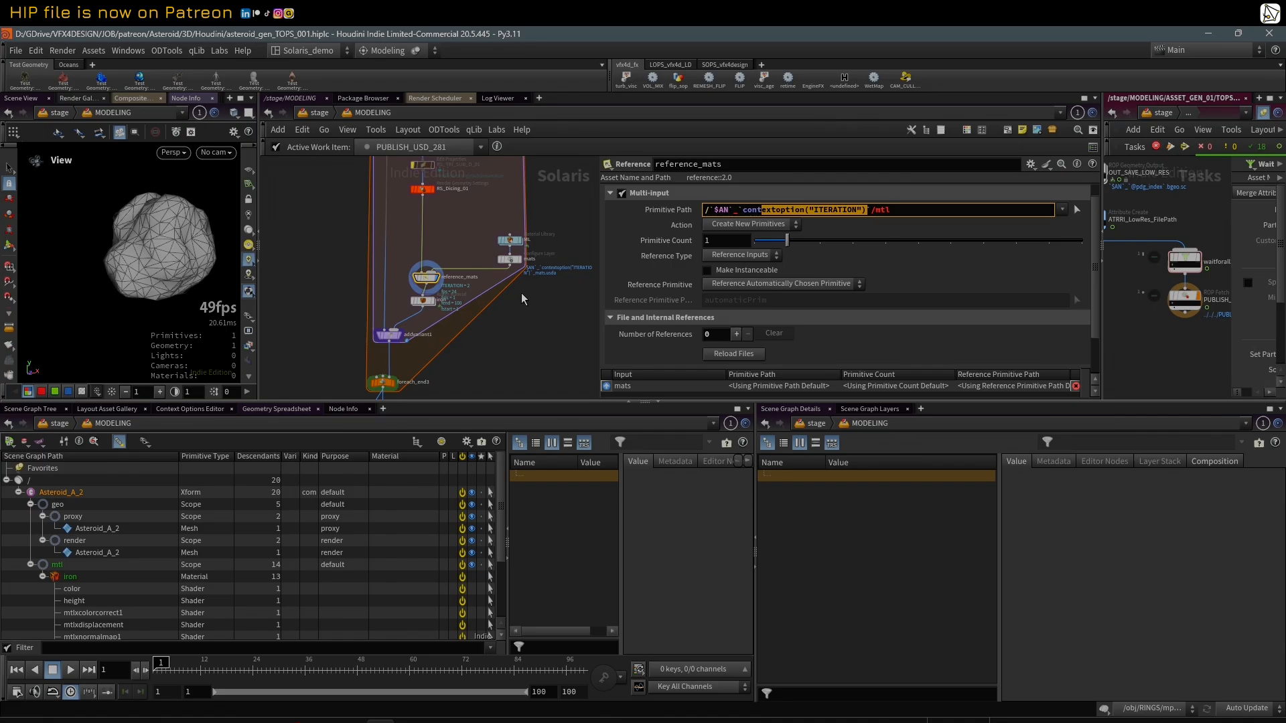
# Step: Select and display the iron Assign Material node, comparing its Primitives parameter as an expression and as an evaluated path
pyautogui.click(427, 302)
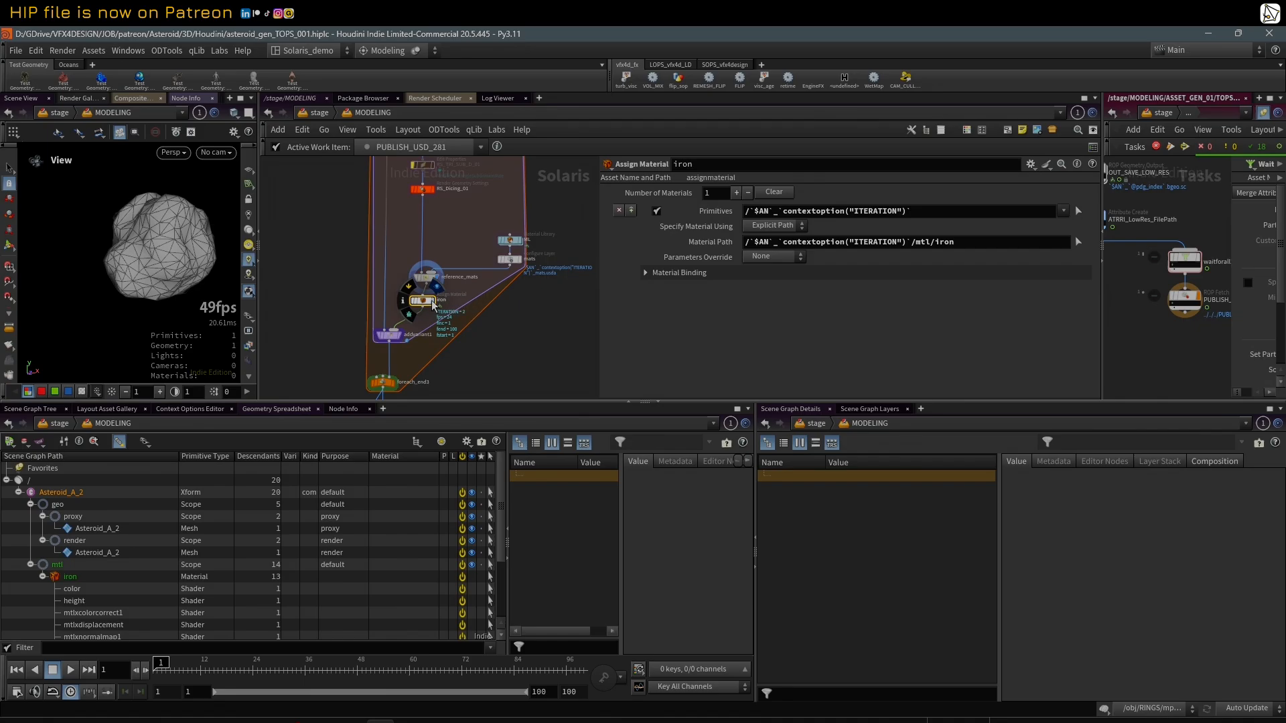
pyautogui.click(434, 303)
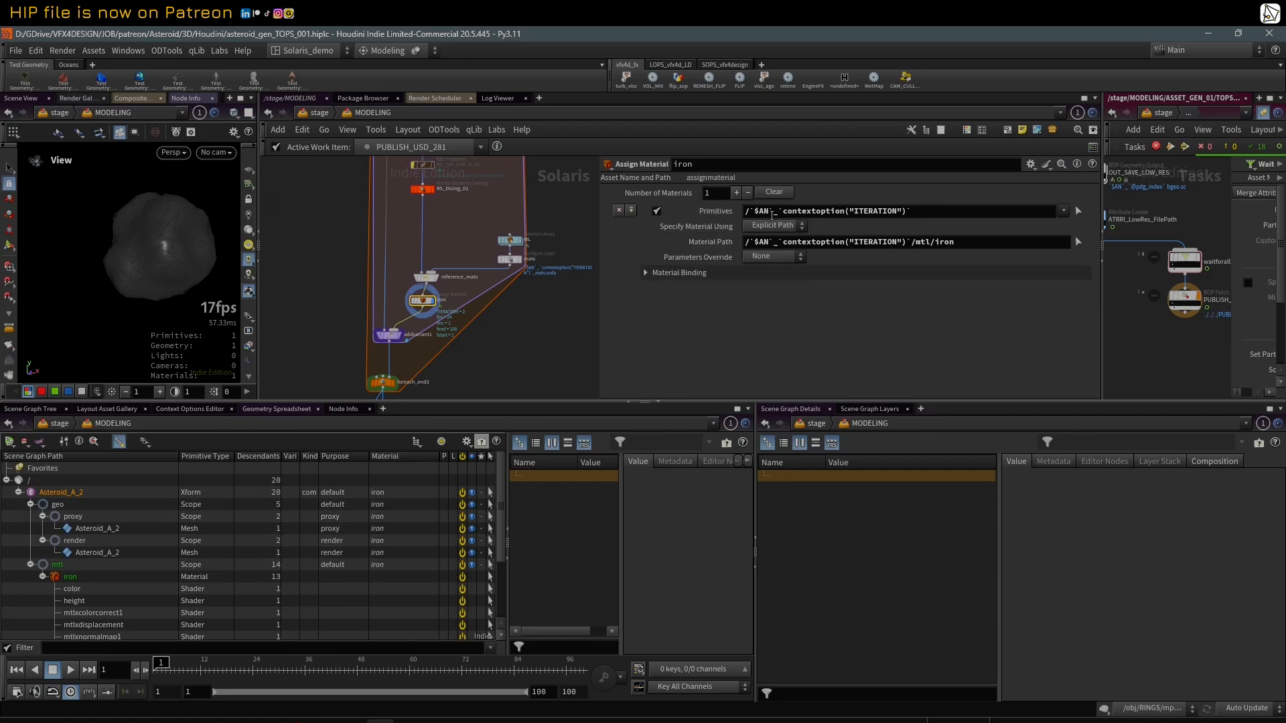
pyautogui.click(727, 216)
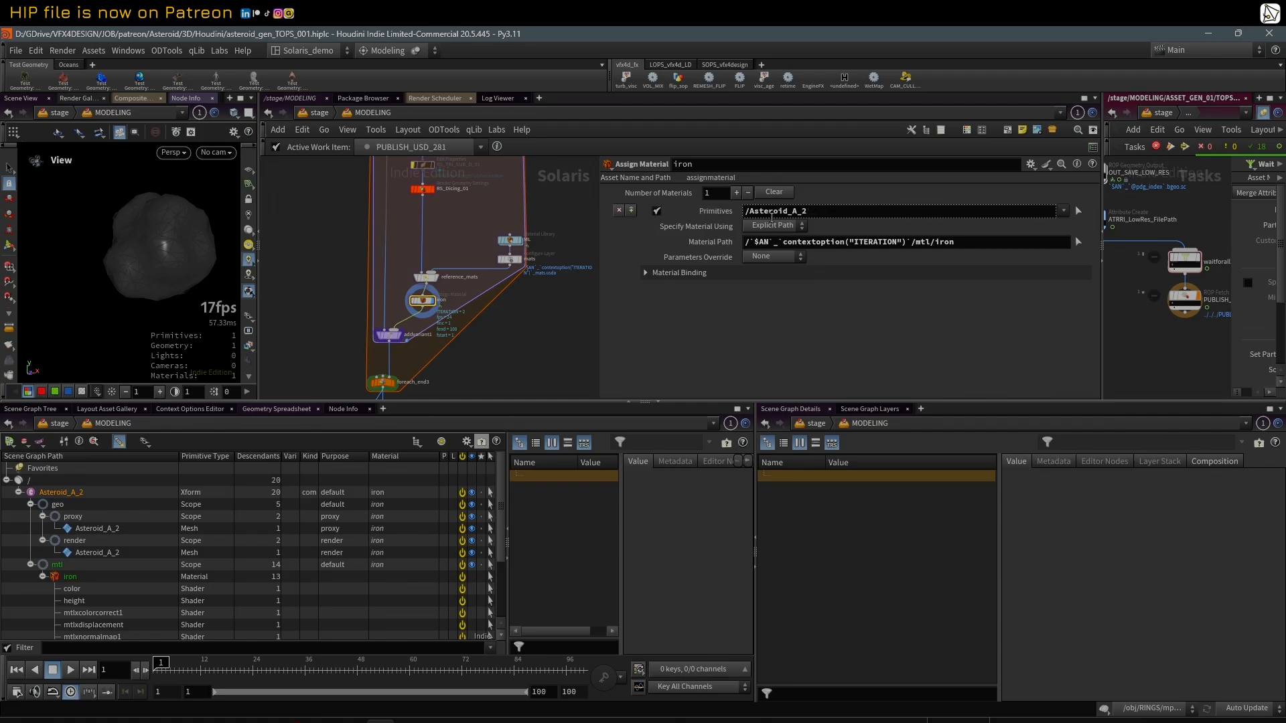
pyautogui.click(726, 214)
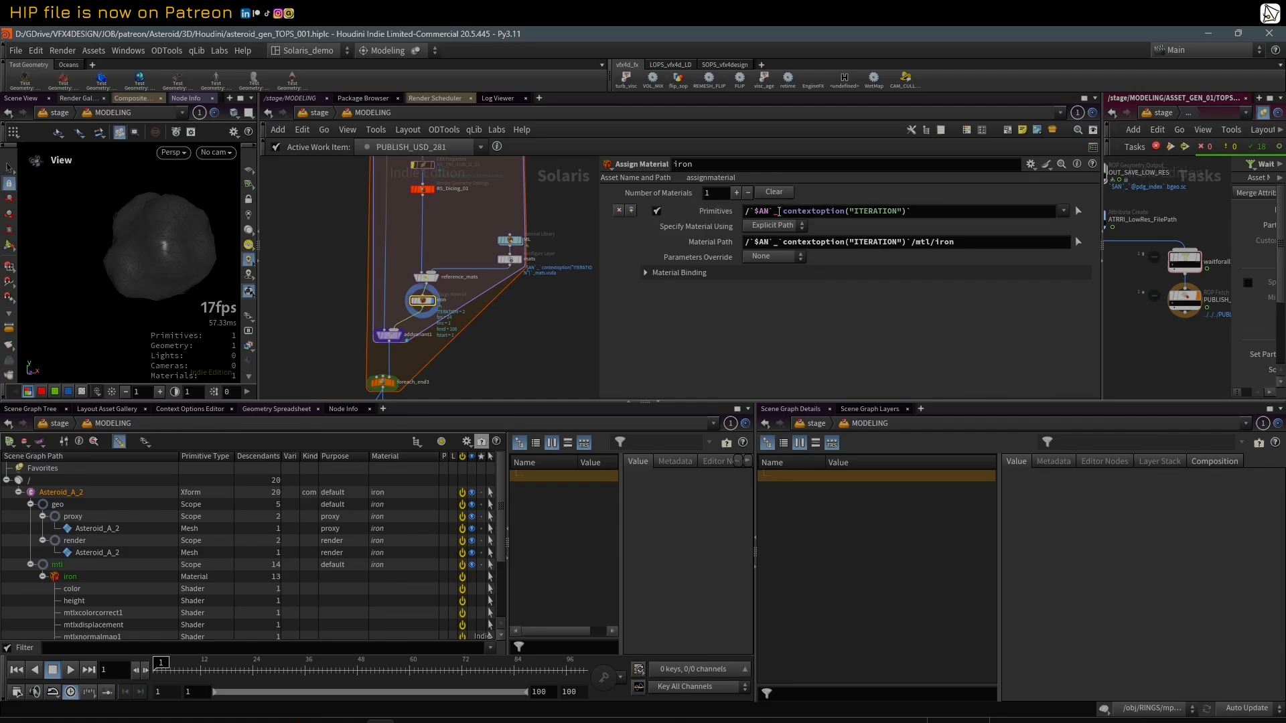
pyautogui.tripleClick(783, 212)
pyautogui.click(724, 214)
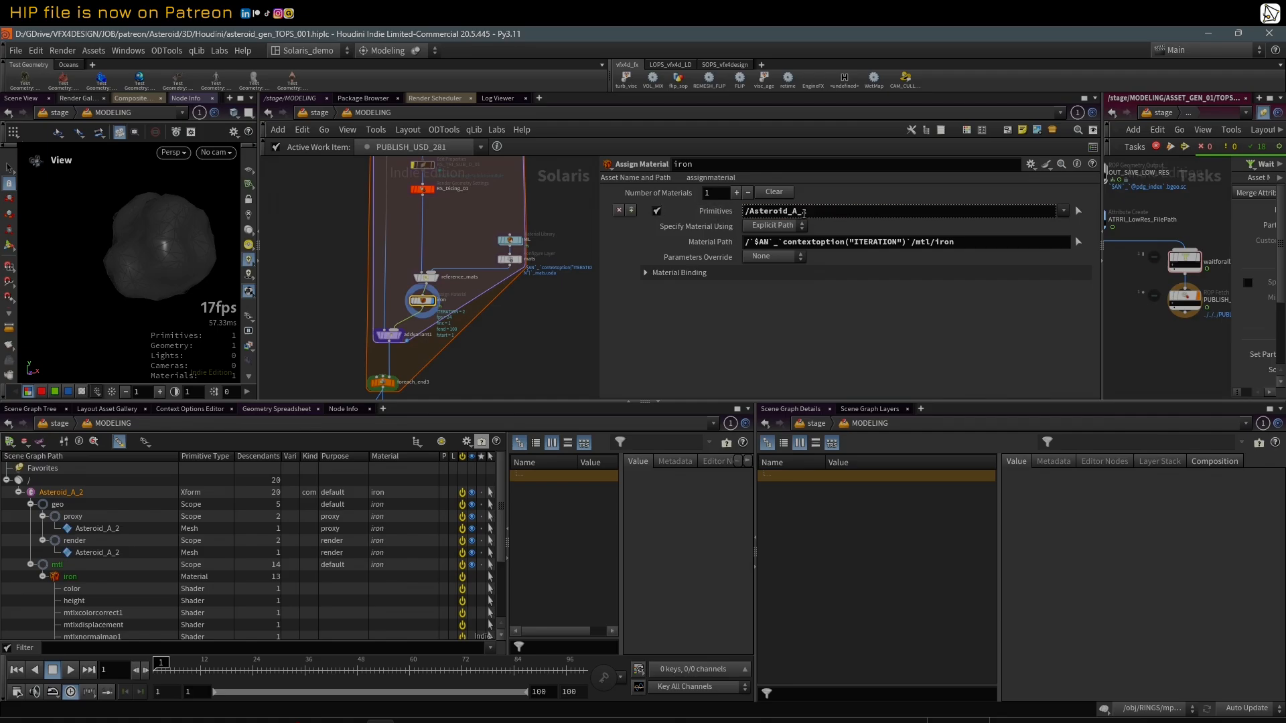
pyautogui.click(723, 213)
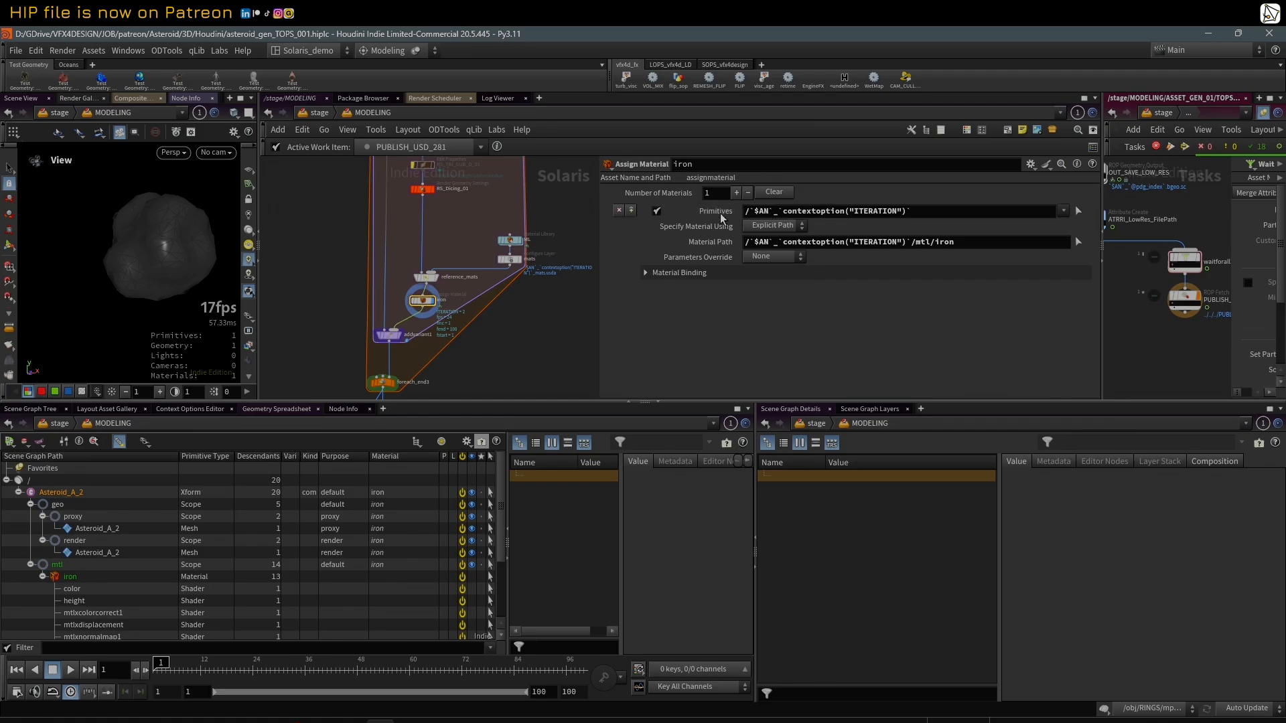
# Step: Check the Material Path of the iron Assign Material node and highlight the iron part at its end
pyautogui.click(722, 245)
pyautogui.click(721, 247)
pyautogui.doubleClick(941, 243)
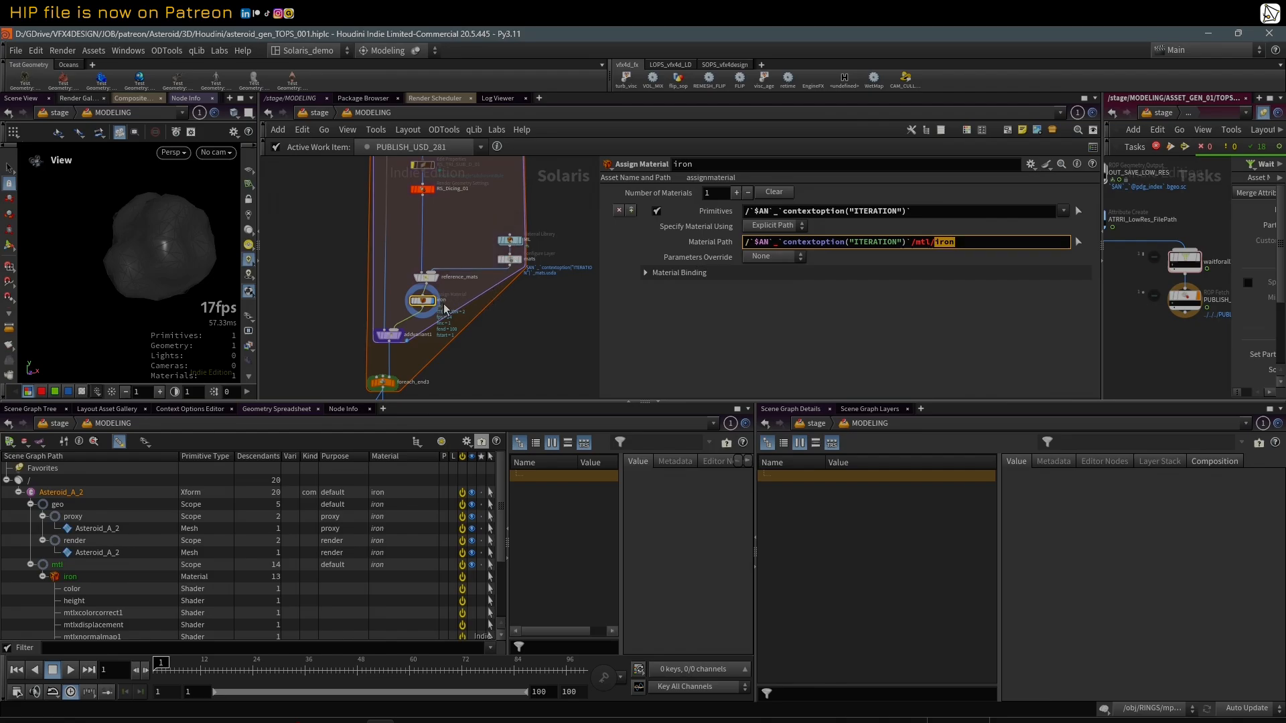
pyautogui.click(568, 333)
pyautogui.moveTo(424, 305); pyautogui.dragTo(427, 306)
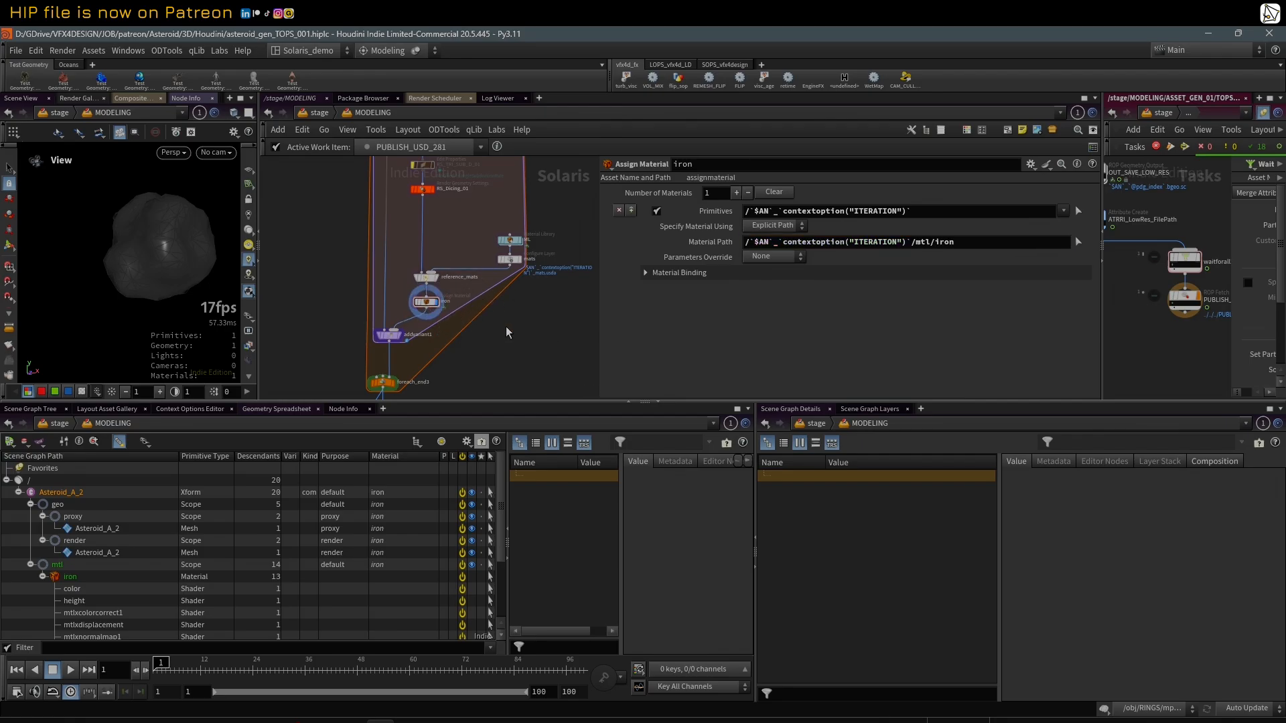
# Step: Select the addvariant1 node and examine its Primitive Path and the variant settings below it
pyautogui.moveTo(505, 329)
pyautogui.mouseDown(button='middle')
pyautogui.moveTo(490, 339)
pyautogui.moveTo(512, 338)
pyautogui.mouseUp(button='middle')
pyautogui.click(385, 320)
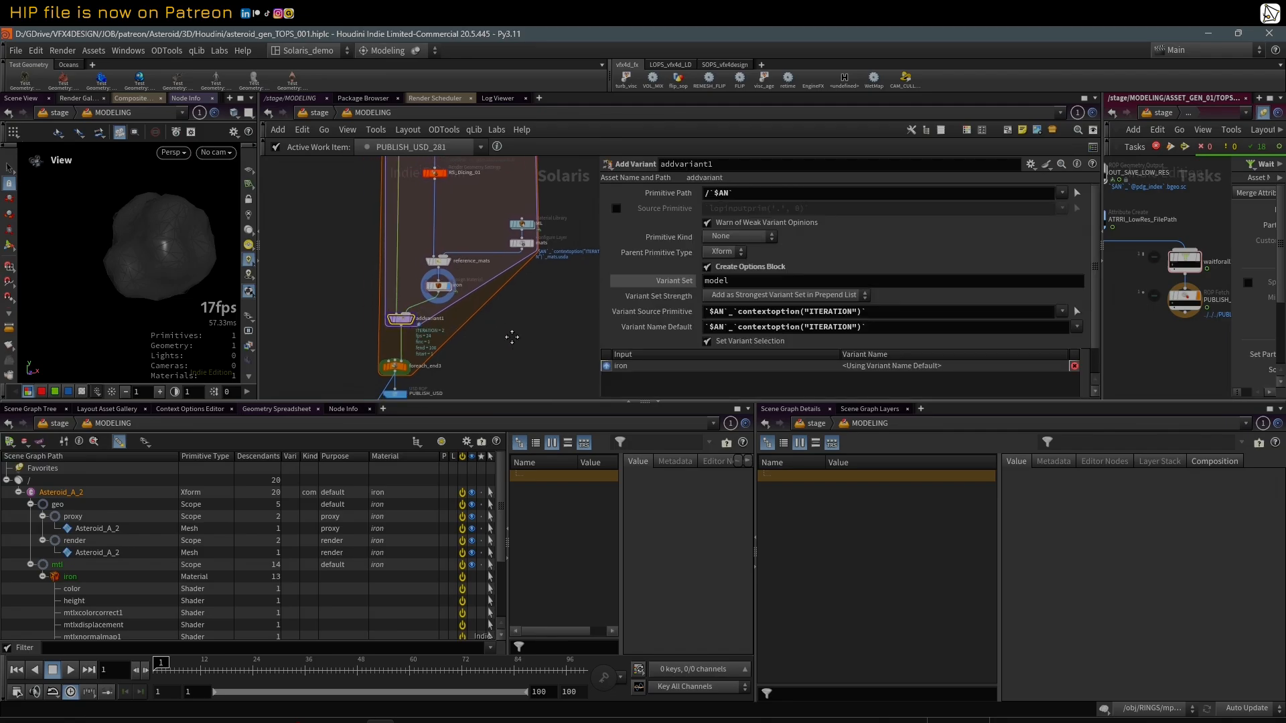
pyautogui.click(665, 199)
pyautogui.click(671, 200)
pyautogui.click(663, 195)
pyautogui.scroll(-1, 641, 240)
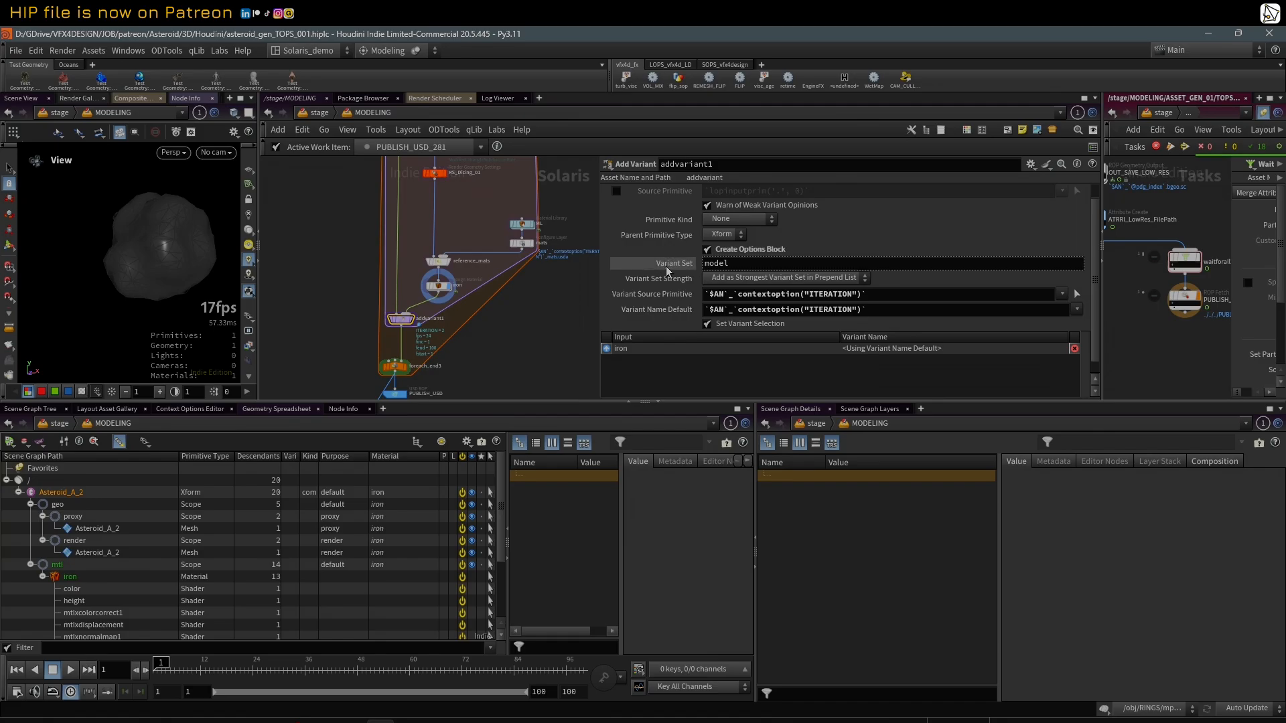
# Step: Compare addvariant1's Variant Name Default and Variant Source Primitive as expressions and as evaluated values
pyautogui.click(637, 314)
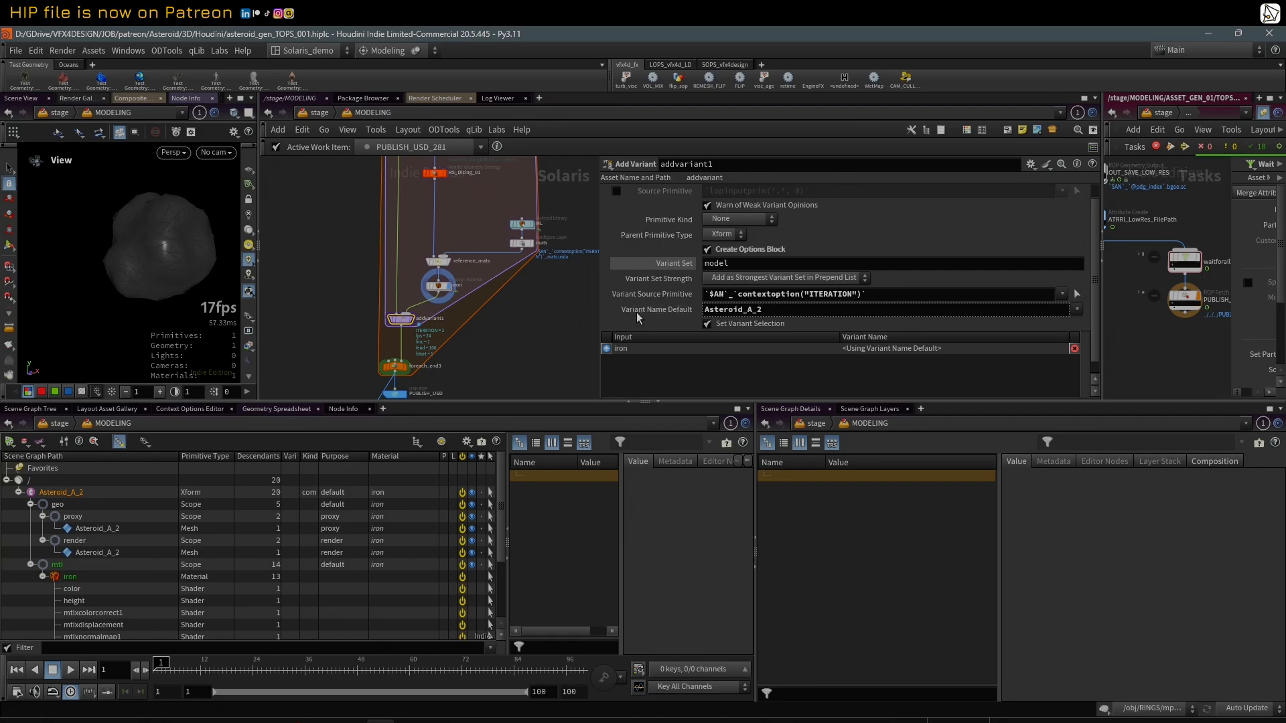
pyautogui.click(638, 315)
pyautogui.click(647, 295)
pyautogui.click(646, 295)
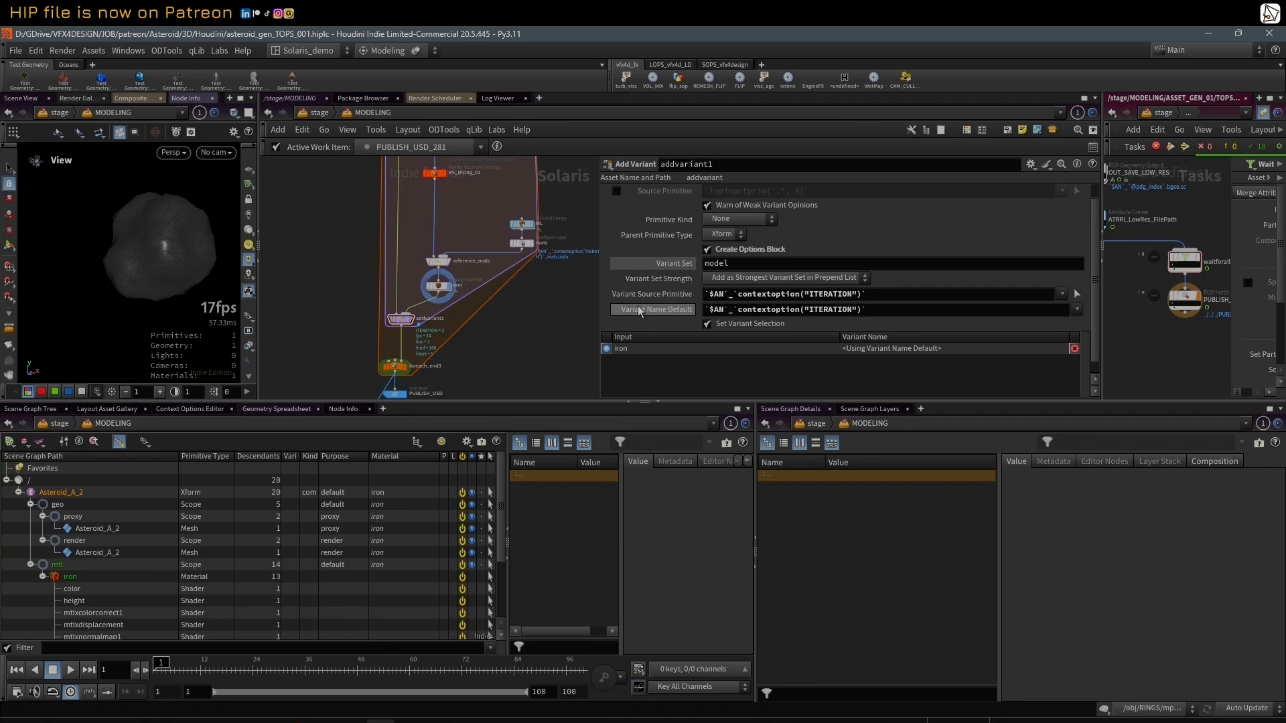
pyautogui.click(639, 315)
pyautogui.click(639, 315)
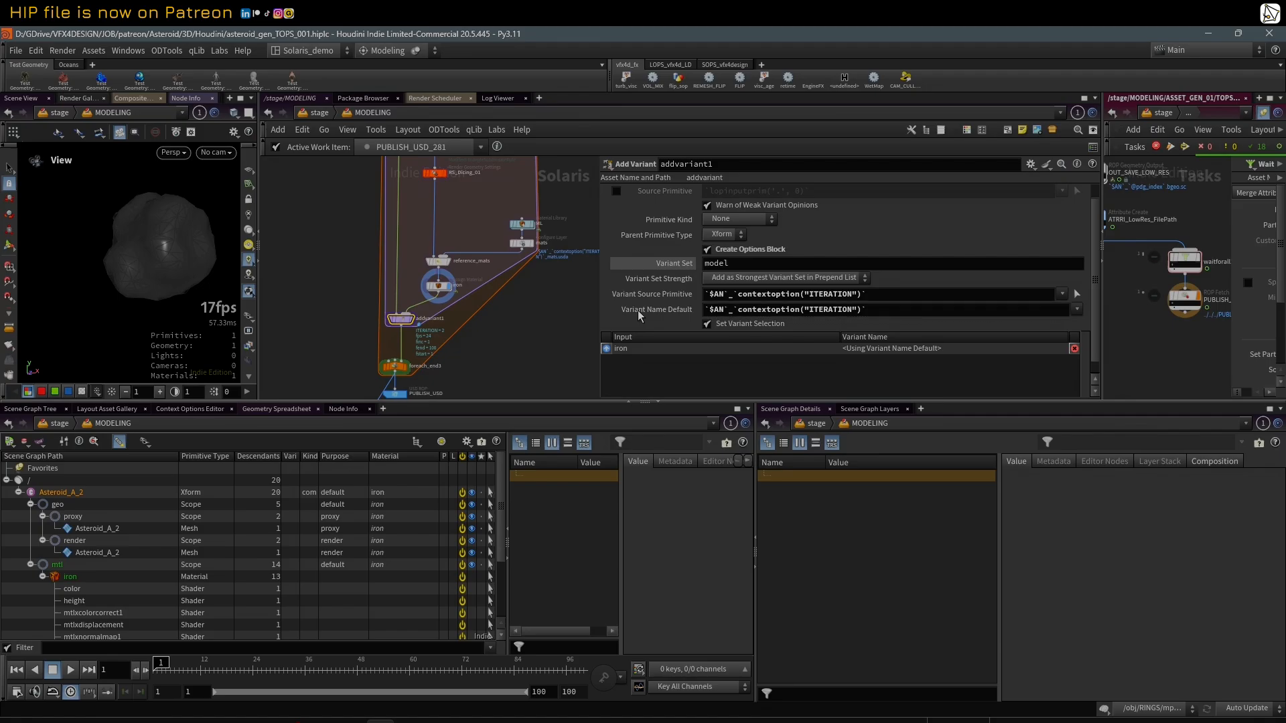
# Step: Select and display foreach_end3, showing its Iterations parameter as an evaluated value
pyautogui.moveTo(519, 357); pyautogui.dragTo(496, 327, button='middle')
pyautogui.click(396, 325)
pyautogui.click(405, 317)
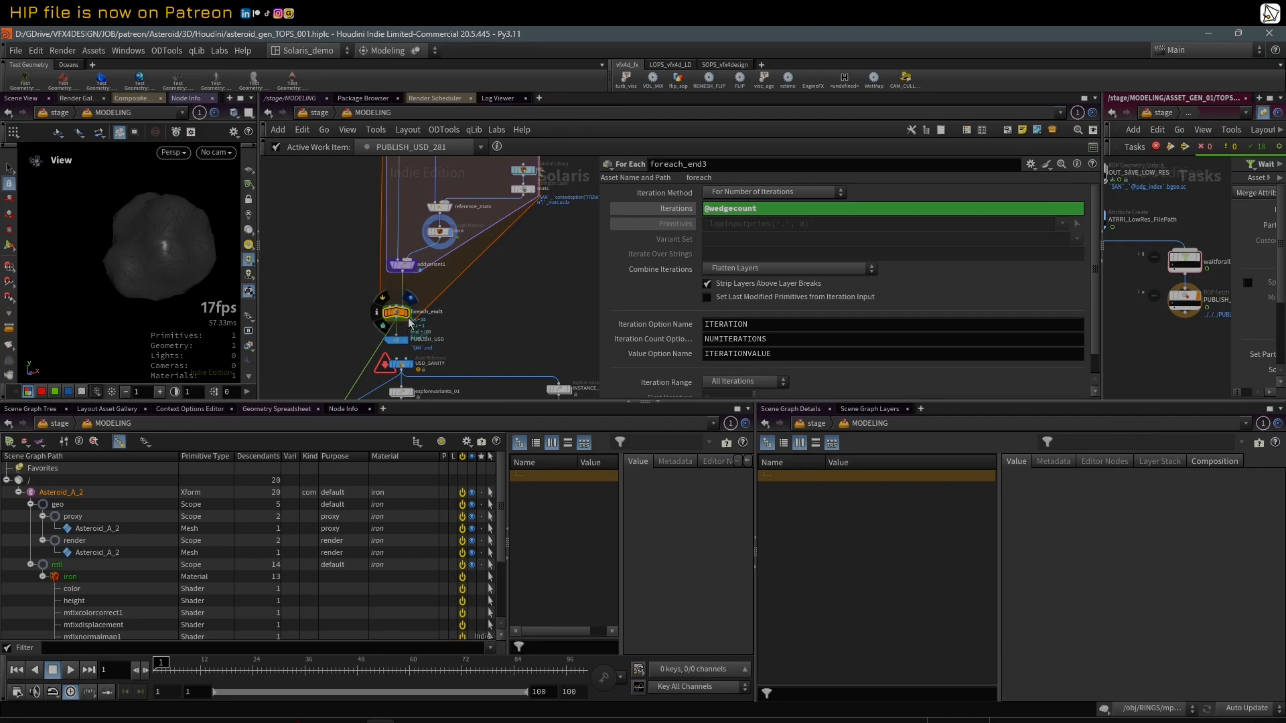
pyautogui.click(670, 208)
pyautogui.middleClick(671, 214)
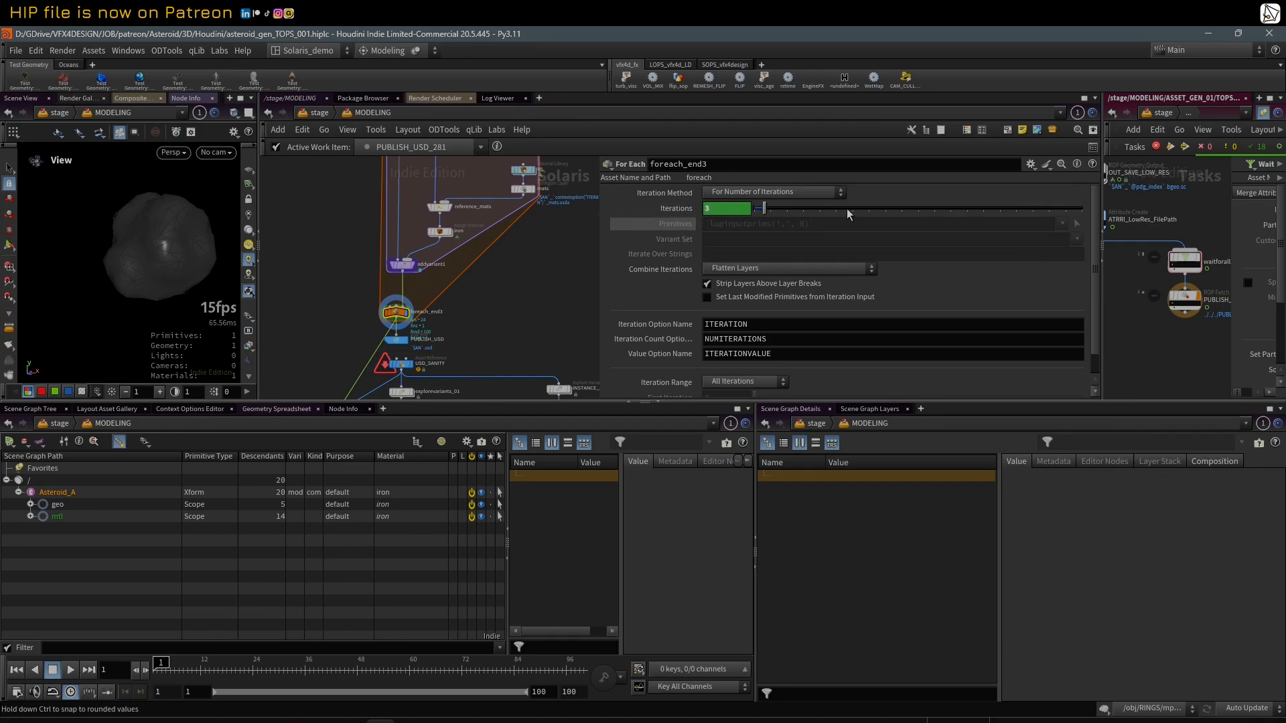
# Step: Enlarge the TOPs network area and select the wedges node to examine its Wedge Count
pyautogui.moveTo(1102, 201); pyautogui.dragTo(951, 203)
pyautogui.scroll(-3, 1047, 214)
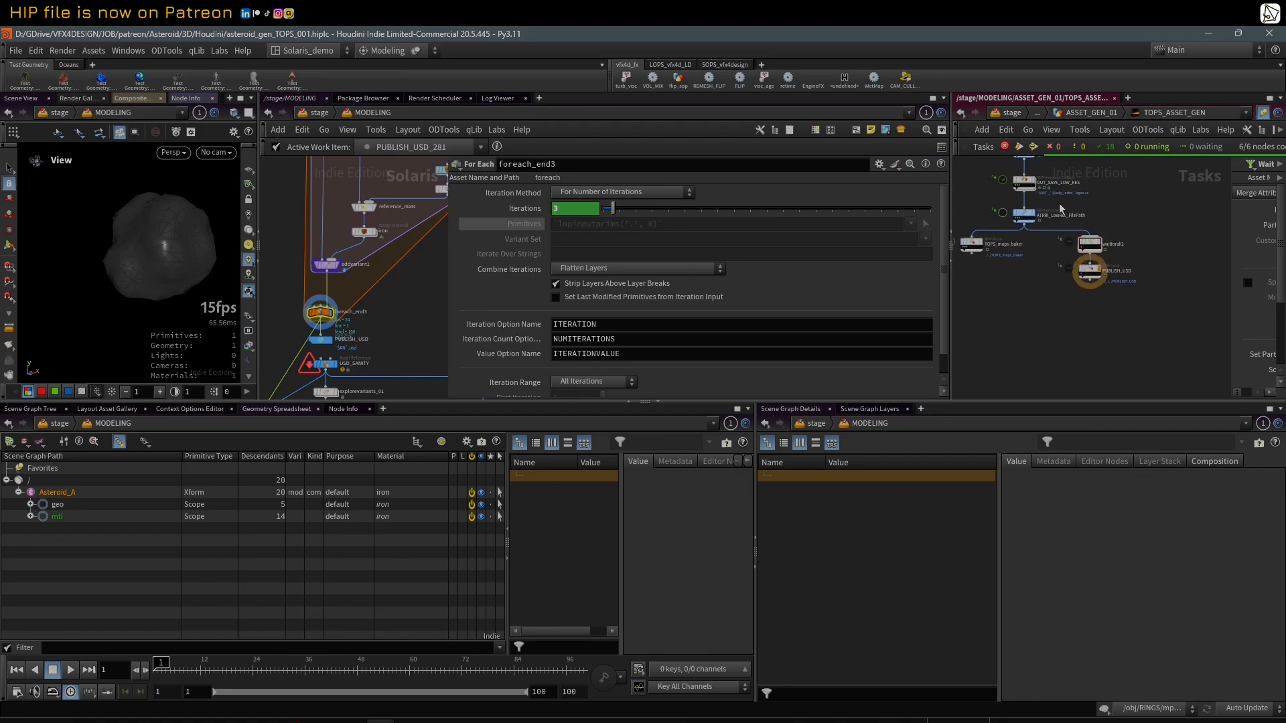
pyautogui.moveTo(1098, 164); pyautogui.dragTo(1126, 252, button='middle')
pyautogui.scroll(2, 1061, 226)
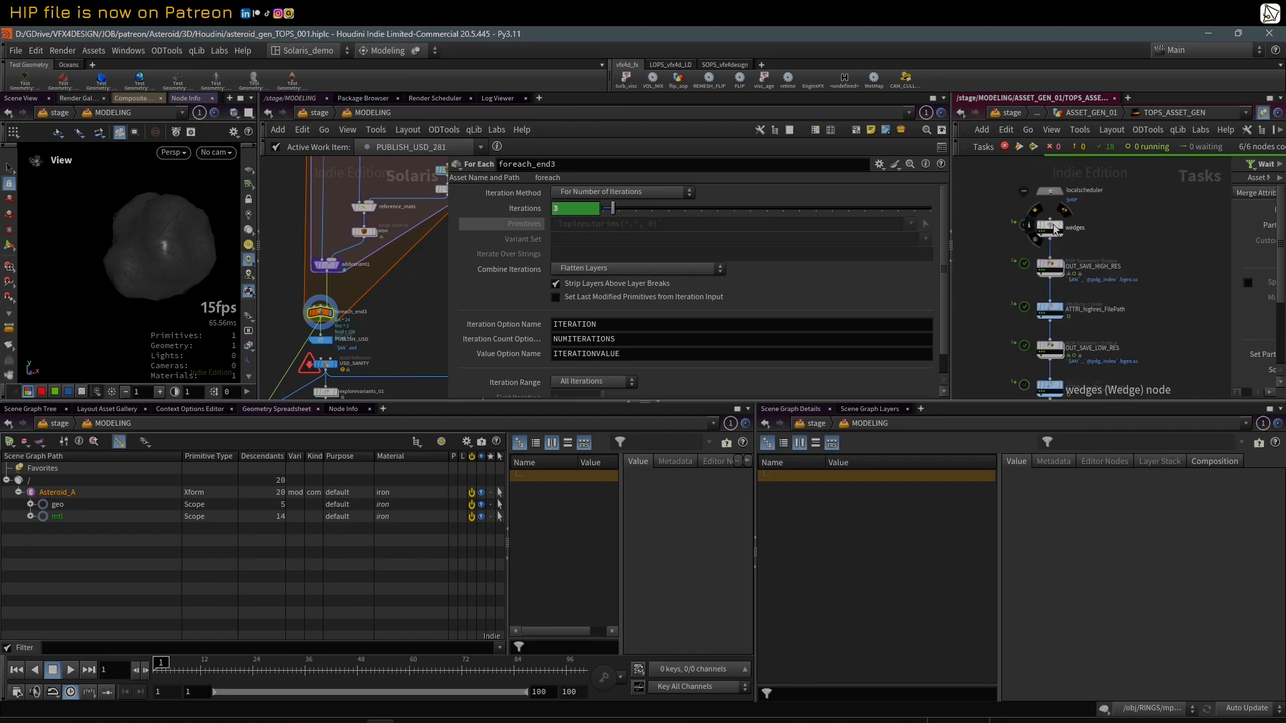
pyautogui.click(1062, 226)
pyautogui.moveTo(1227, 212); pyautogui.dragTo(1104, 213)
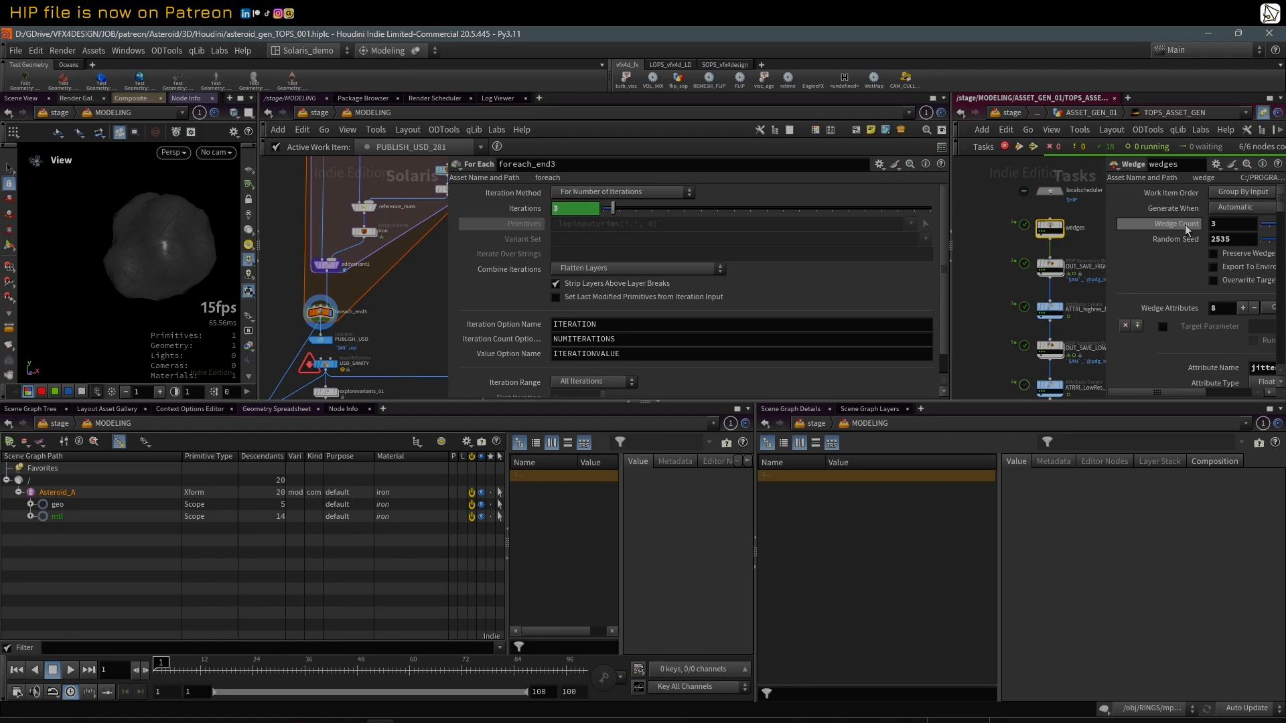
pyautogui.moveTo(519, 213); pyautogui.dragTo(519, 214, button='middle')
pyautogui.click(530, 212)
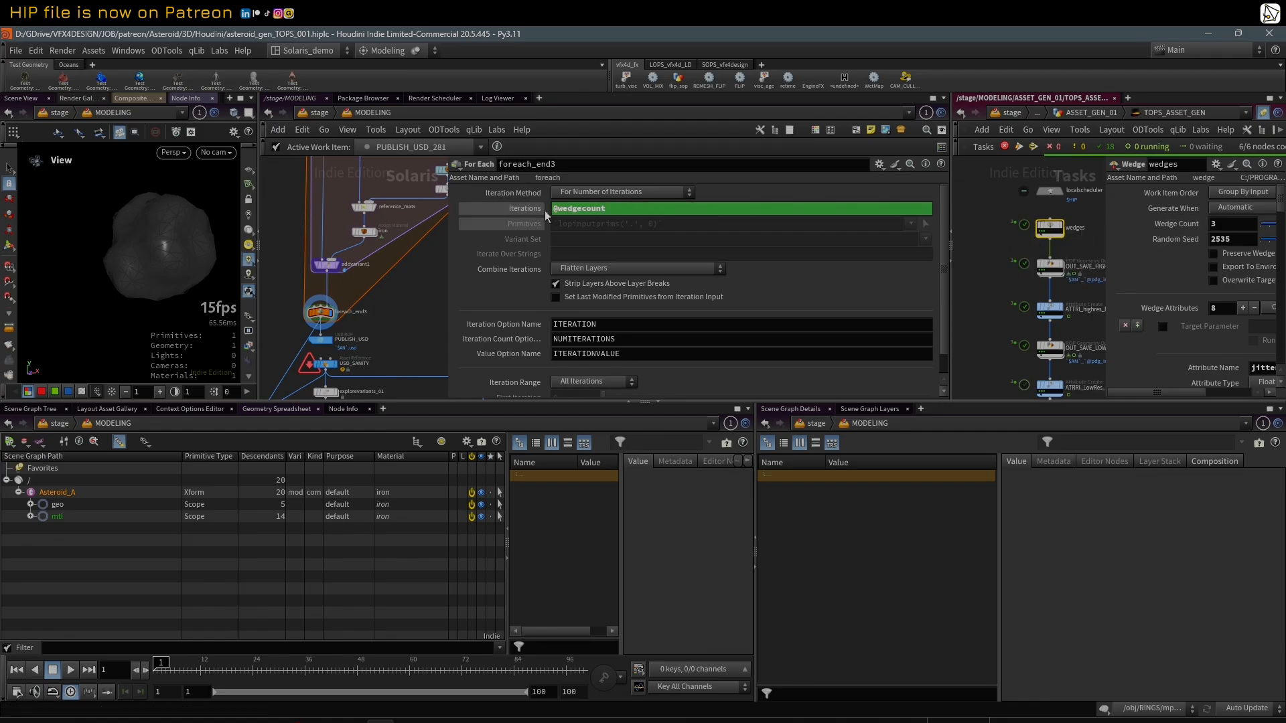
pyautogui.scroll(3, 1065, 244)
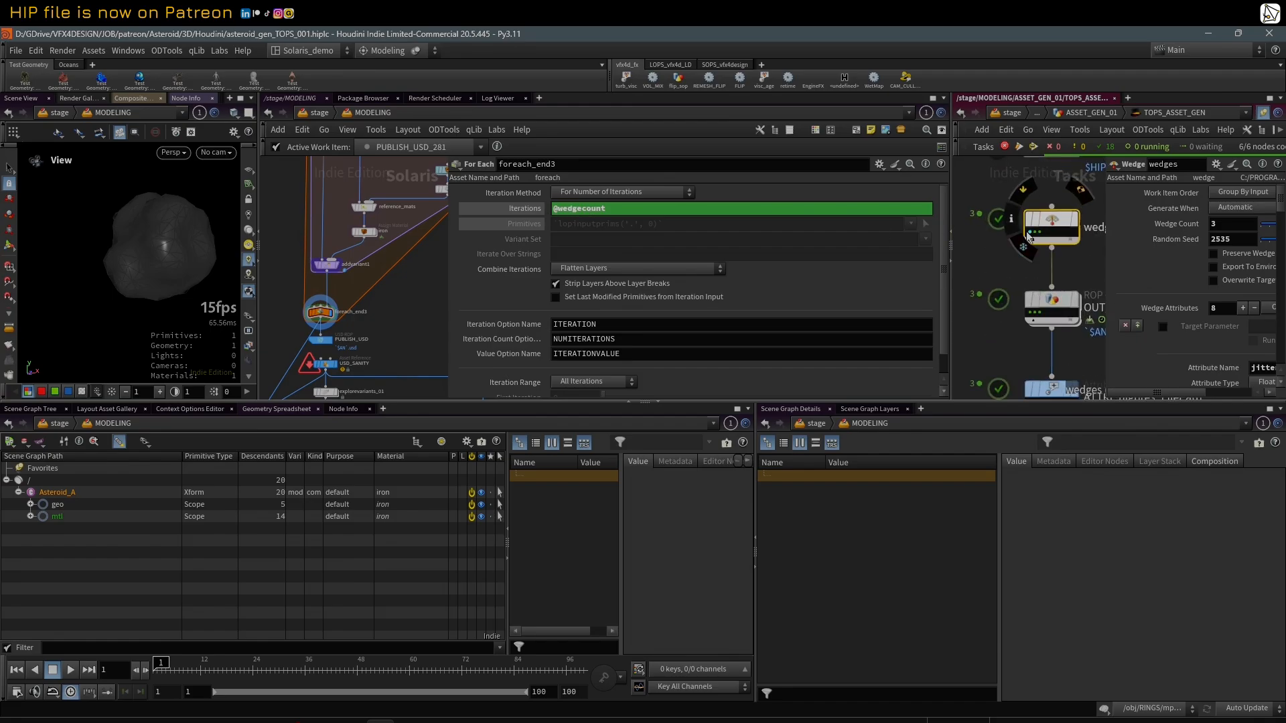
pyautogui.click(1032, 233)
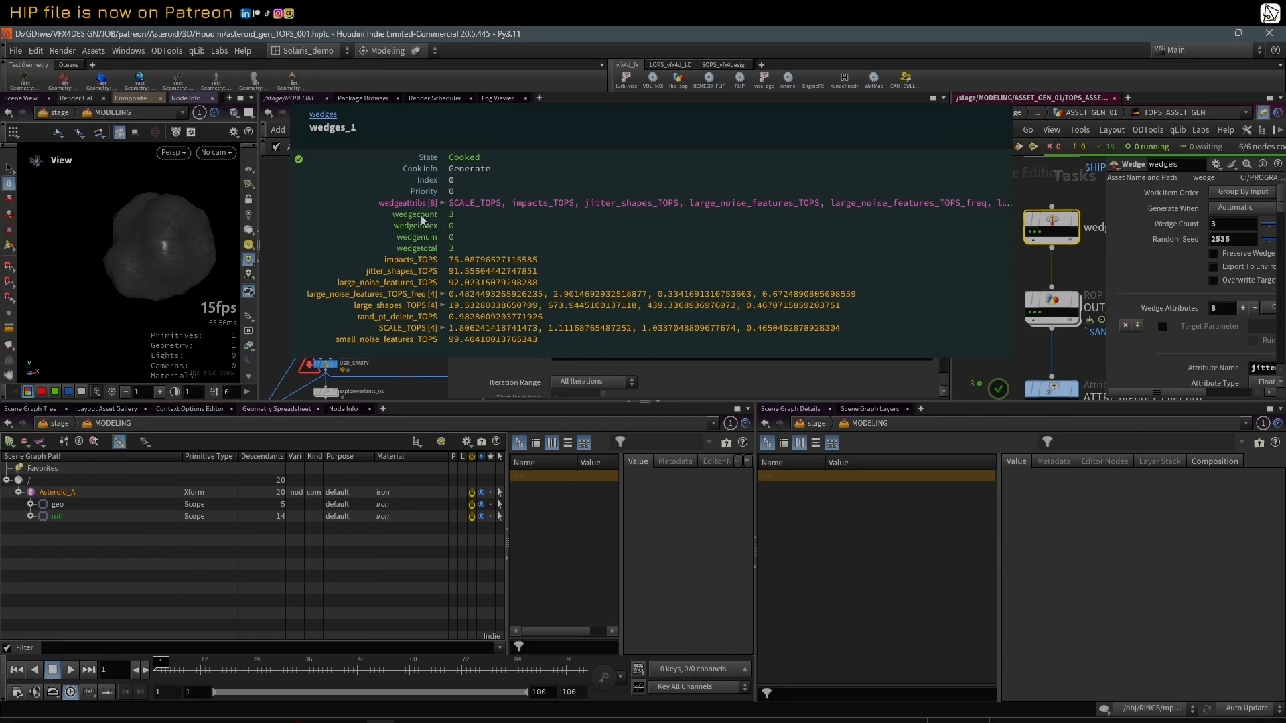
pyautogui.click(456, 214)
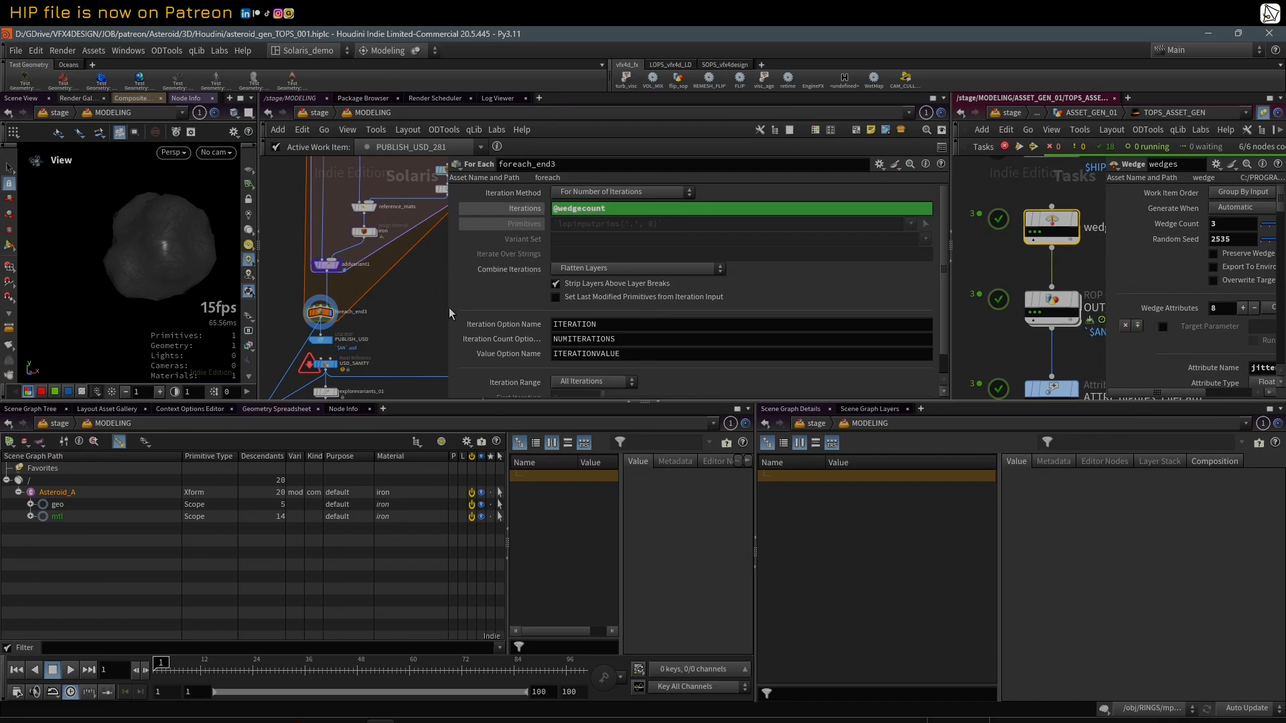
# Step: Select the PUBLISH_USD ROP below the loop and set its Ver to 001
pyautogui.moveTo(449, 308); pyautogui.dragTo(514, 308)
pyautogui.scroll(-2, 362, 314)
pyautogui.click(361, 334)
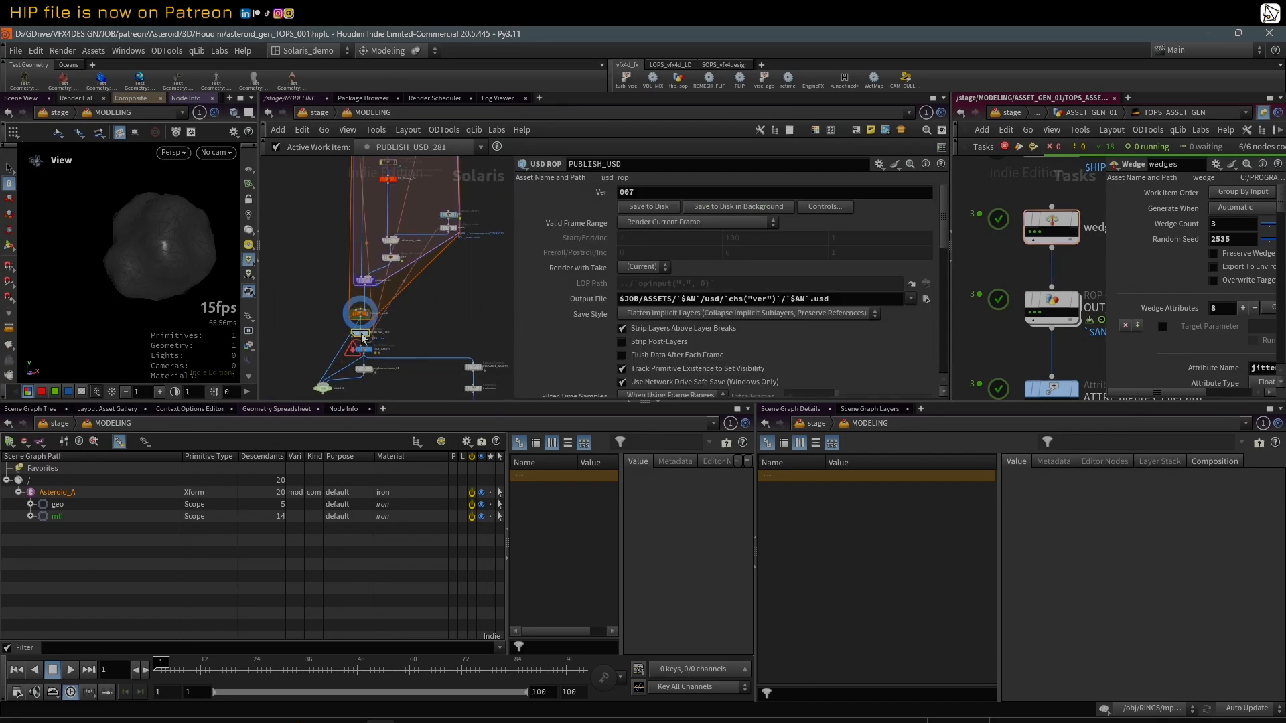
pyautogui.click(634, 199)
pyautogui.write('1')
pyautogui.press('Return')
pyautogui.moveTo(432, 294); pyautogui.dragTo(415, 270, button='middle')
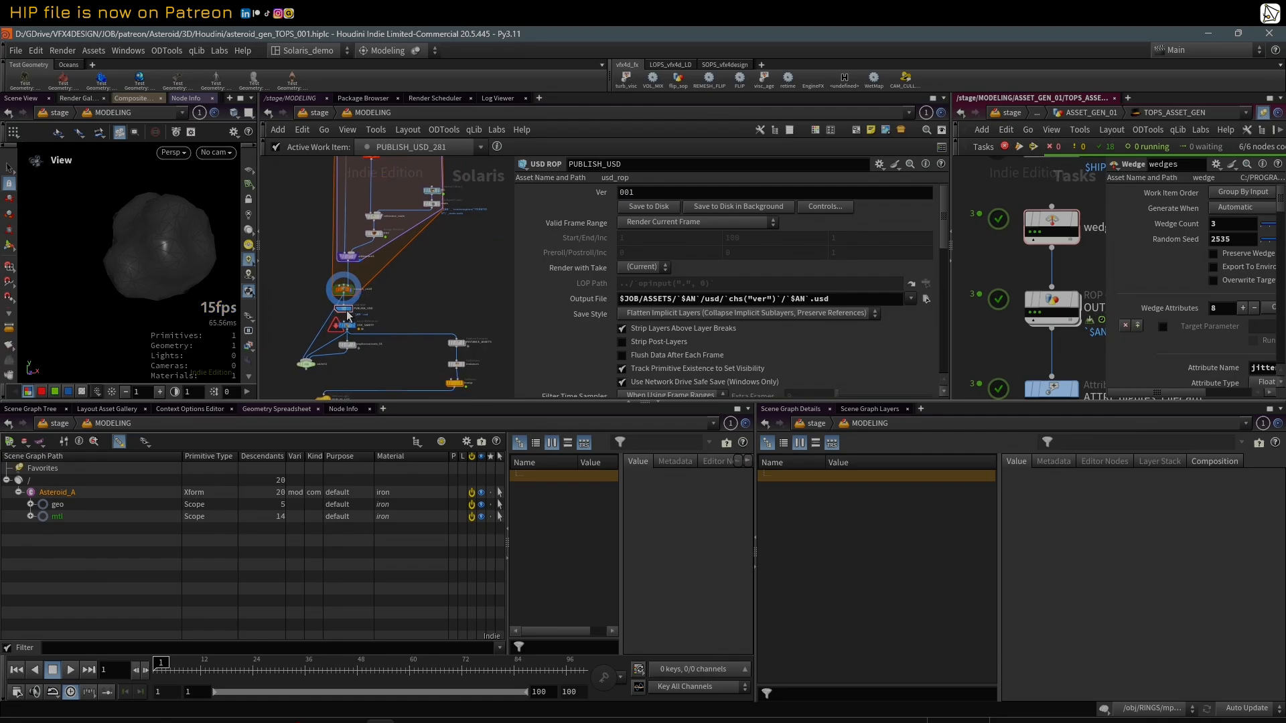
# Step: Dirty and cook the PUBLISH_USD ROP Fetch node at the end of the TOPs network
pyautogui.scroll(-4, 1026, 305)
pyautogui.moveTo(1050, 307); pyautogui.dragTo(1074, 287, button='middle')
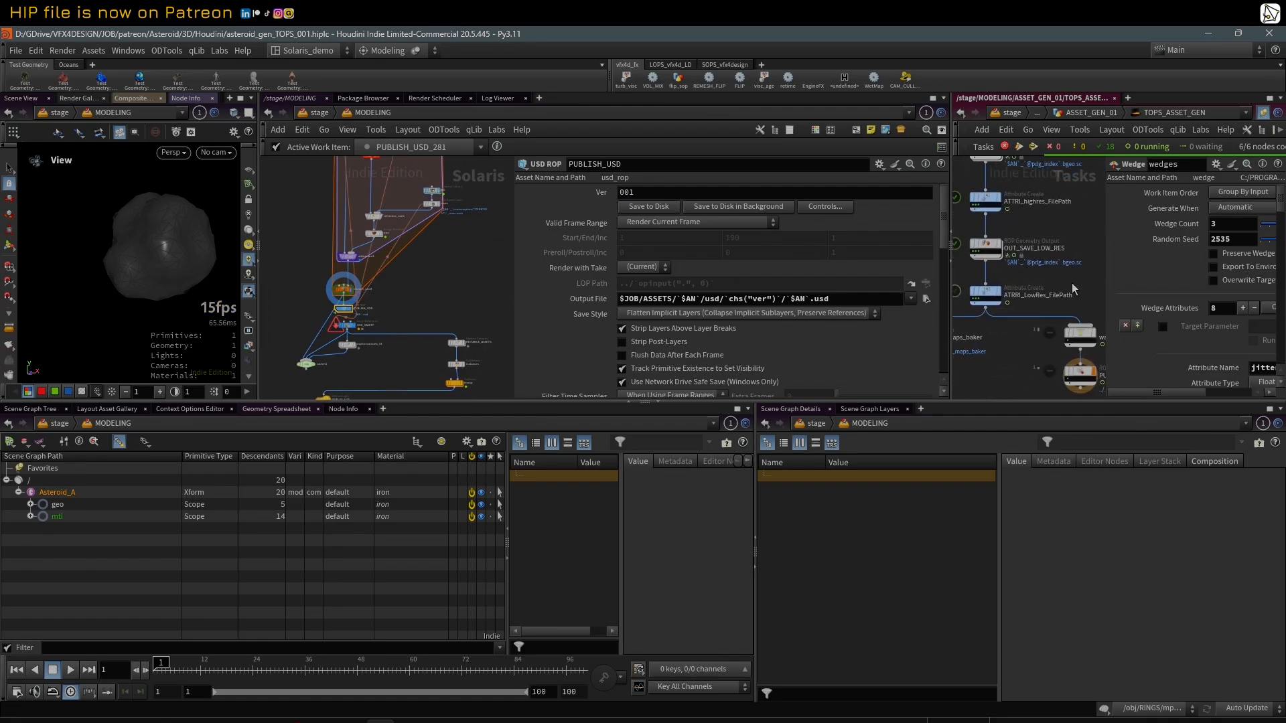
pyautogui.scroll(-1, 1072, 288)
pyautogui.moveTo(1011, 335); pyautogui.dragTo(983, 321, button='middle')
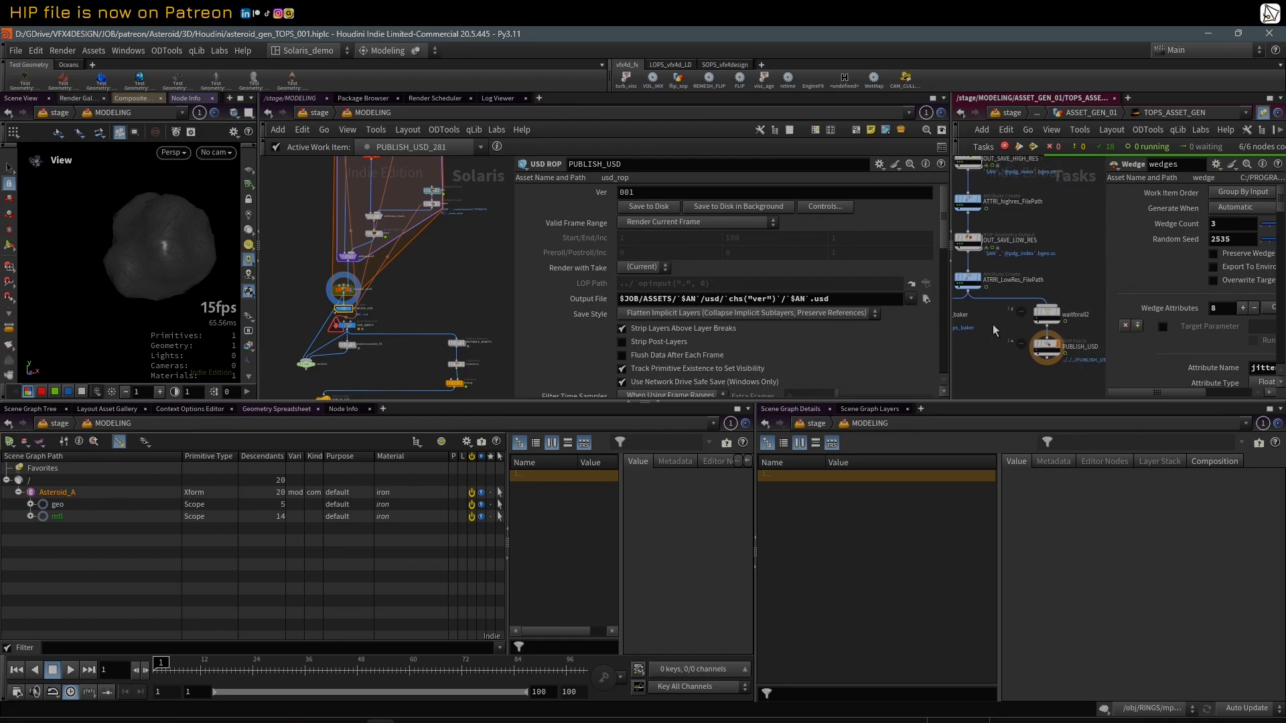
pyautogui.rightClick(1050, 346)
pyautogui.click(1075, 328)
pyautogui.scroll(3, 1039, 356)
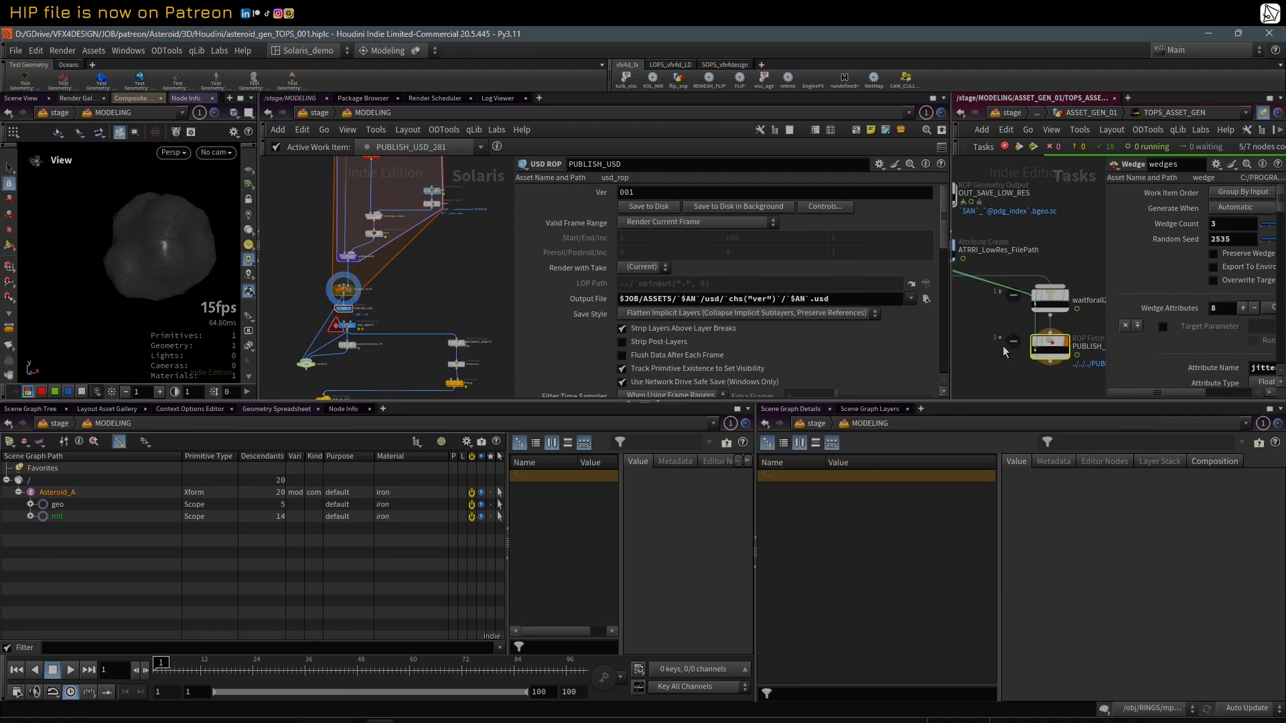
pyautogui.rightClick(1049, 344)
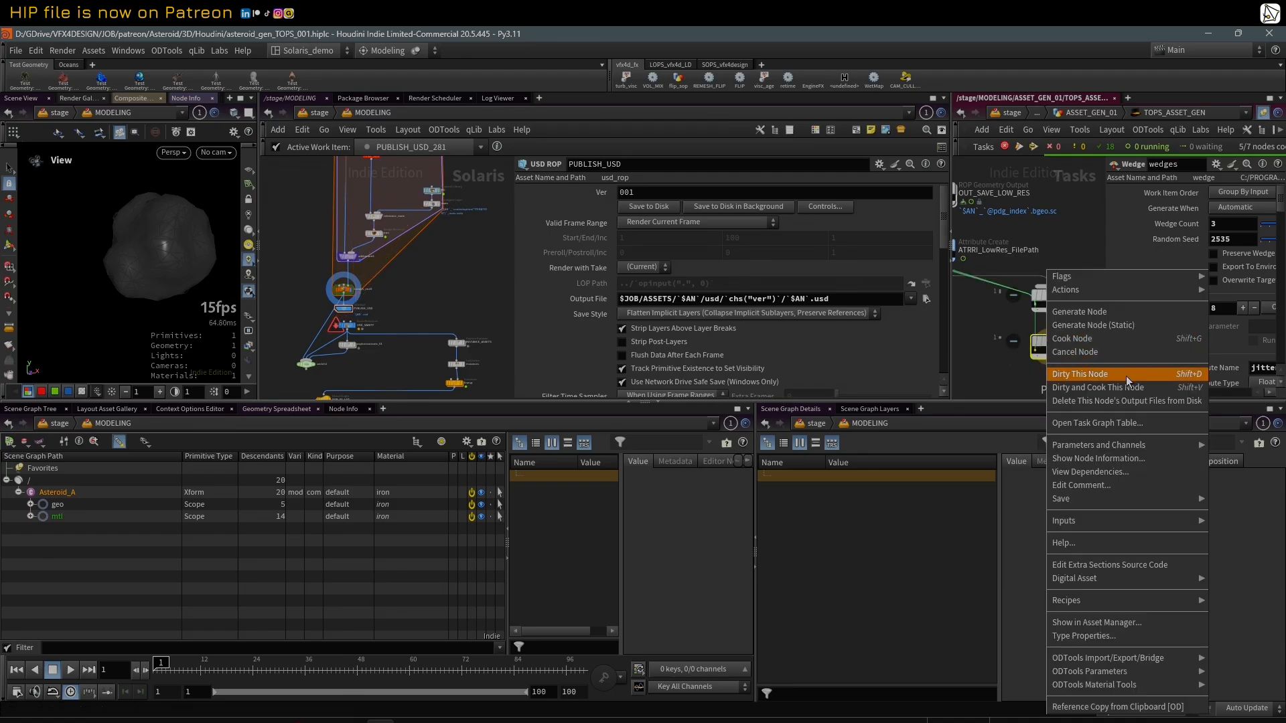
pyautogui.click(1091, 387)
pyautogui.click(1076, 428)
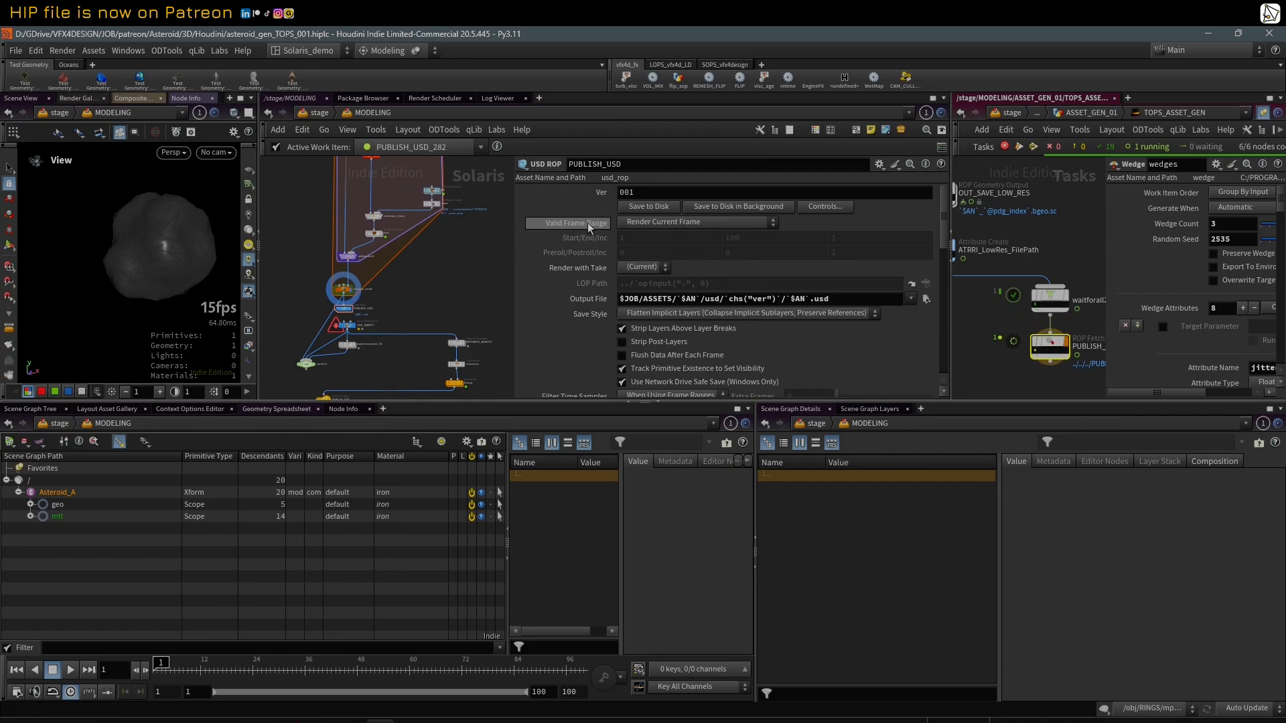
# Step: Switch to File Explorer and open version folder 001 inside Asteroid_A's usd folder to examine the published files
pyautogui.scroll(-4, 476, 252)
pyautogui.scroll(4, 461, 286)
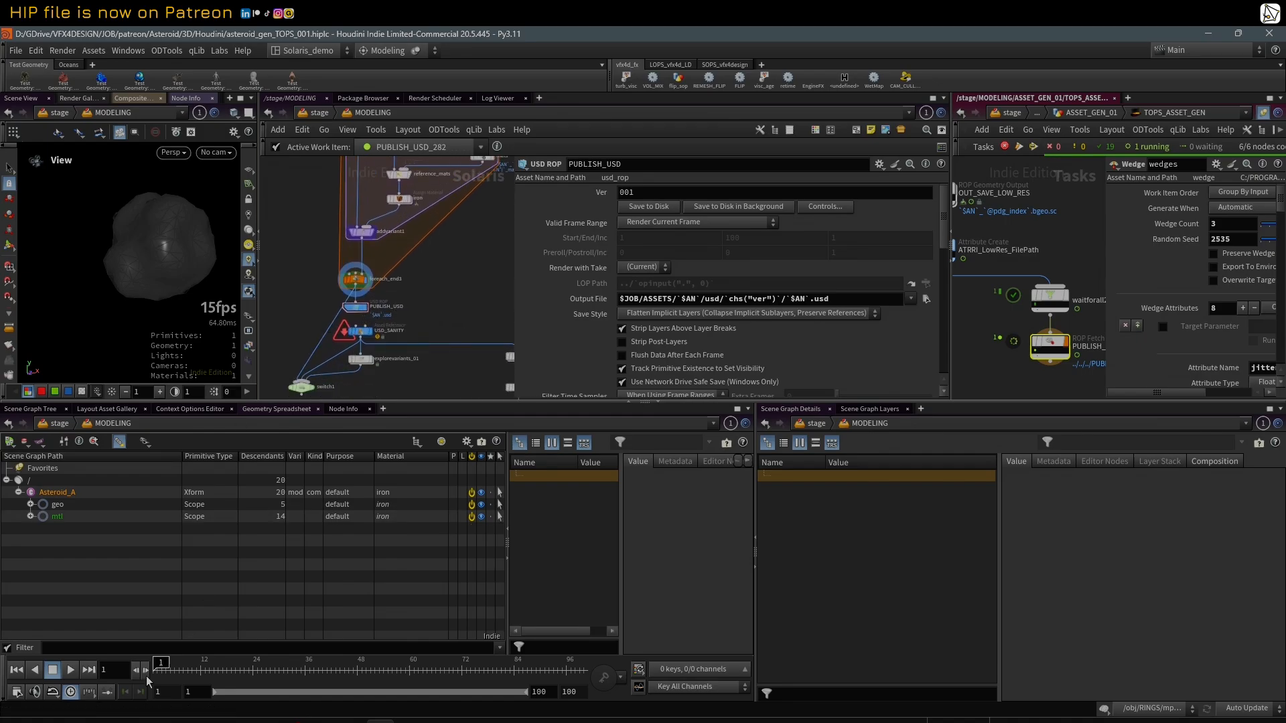
pyautogui.click(115, 722)
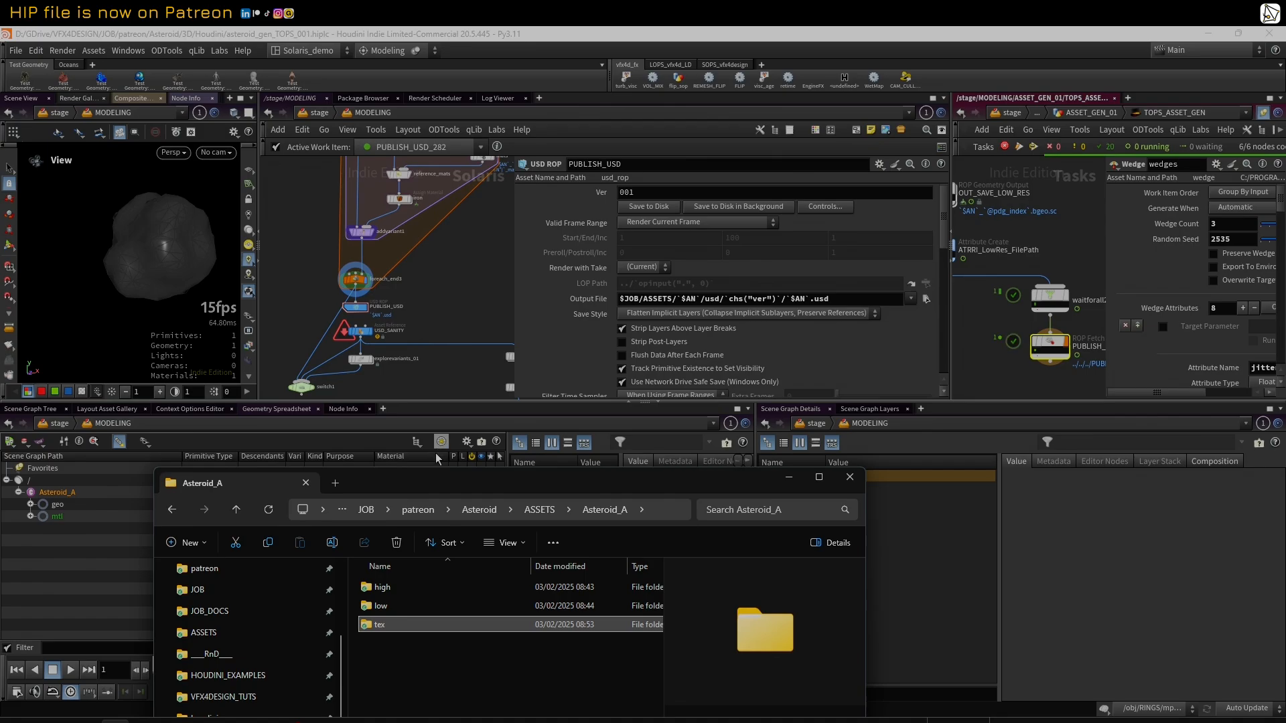
pyautogui.moveTo(436, 483); pyautogui.dragTo(514, 88)
pyautogui.click(458, 251)
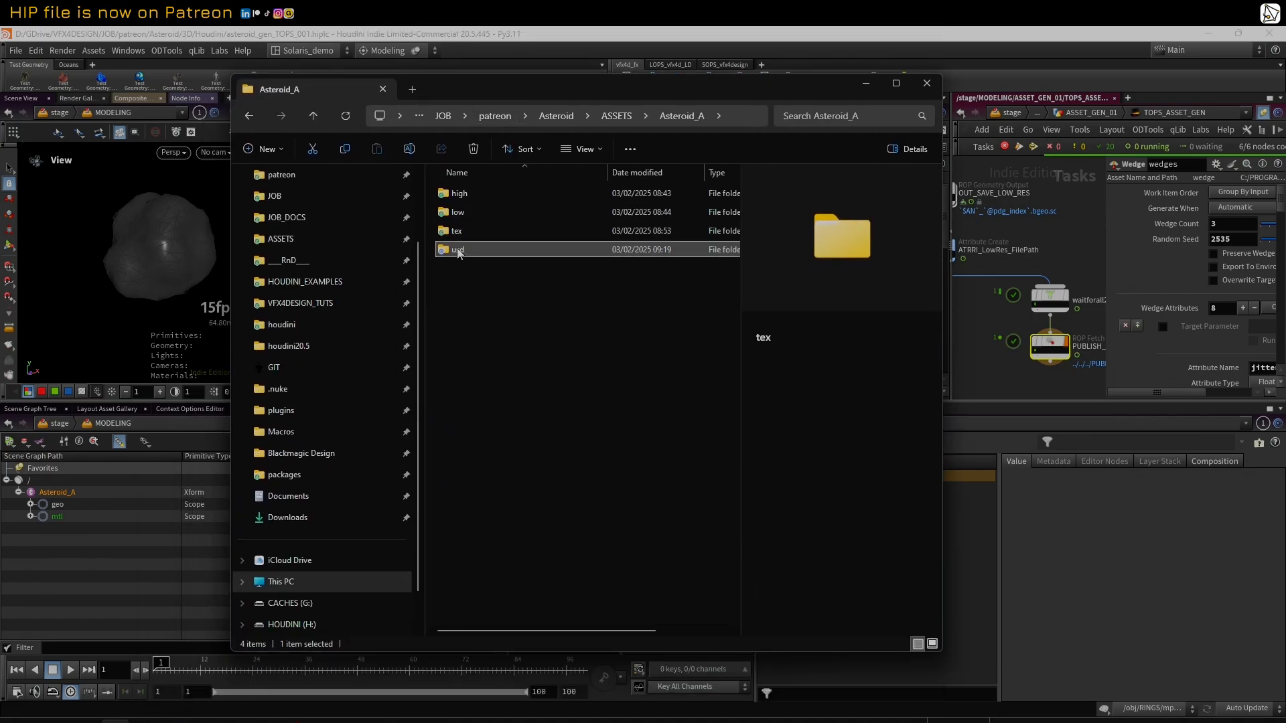
pyautogui.doubleClick(449, 251)
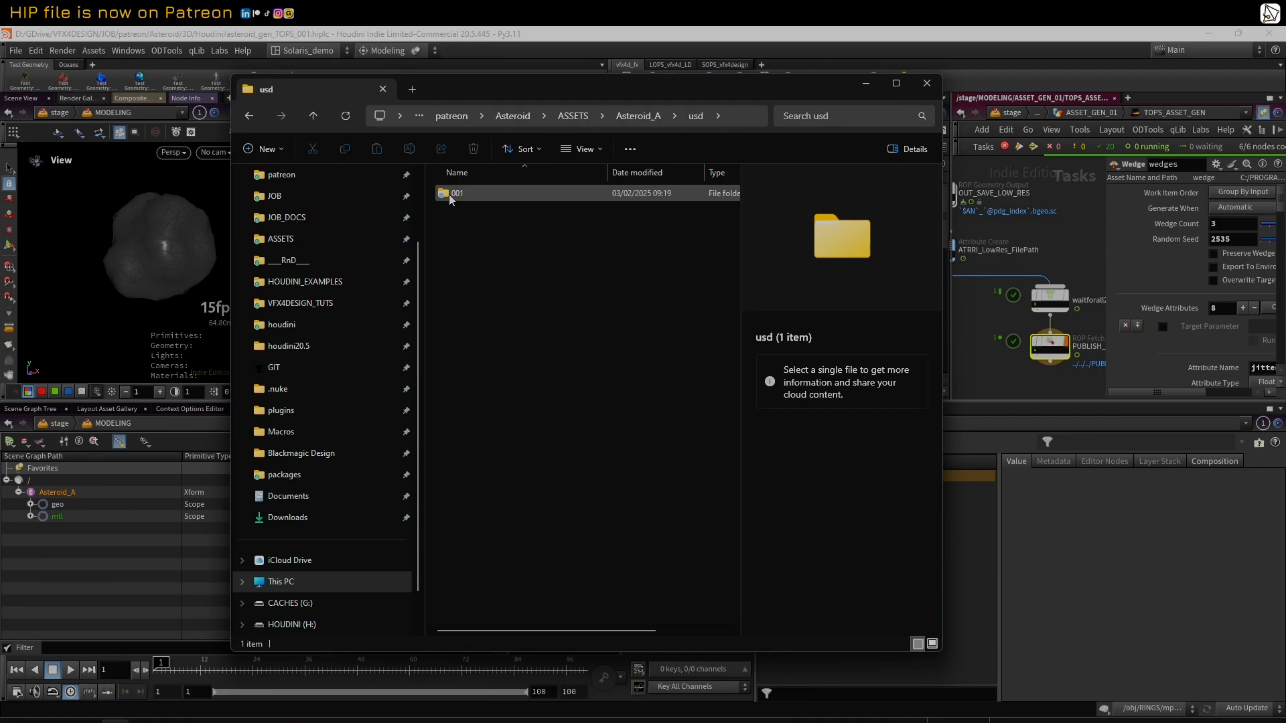
pyautogui.doubleClick(452, 195)
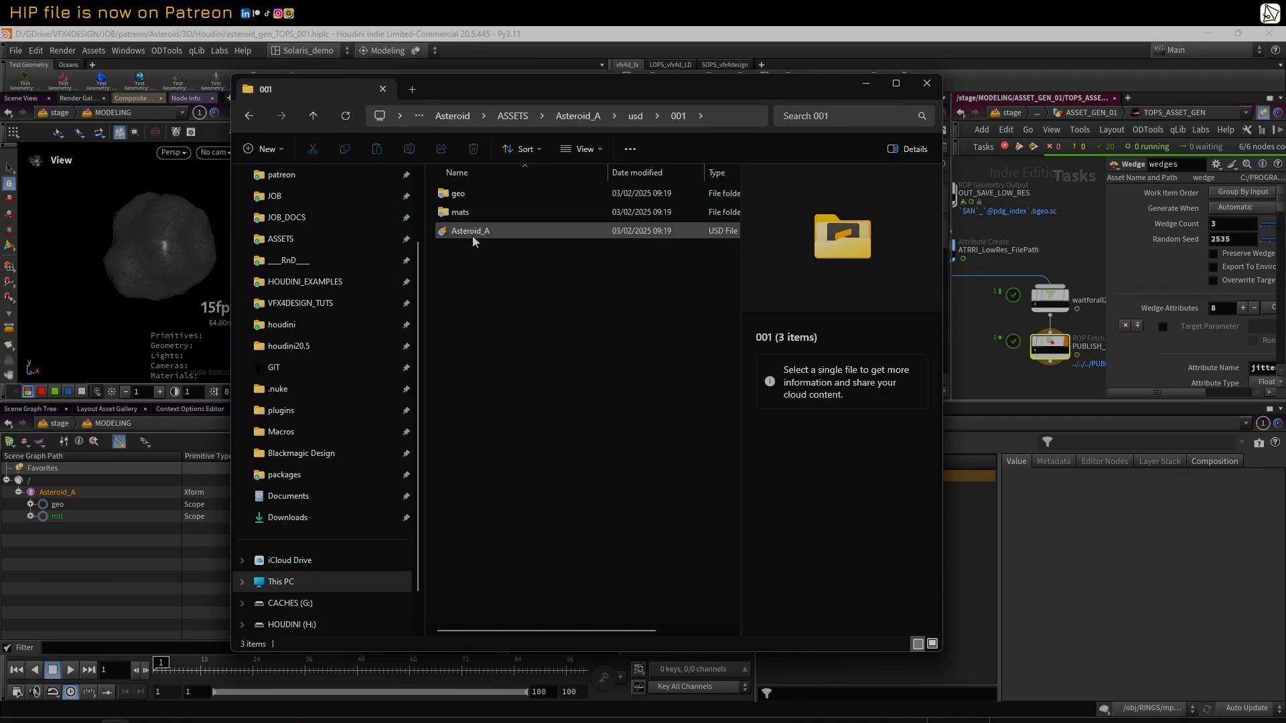
# Step: Open the geo folder, view Asteroid_A_0.usd in the text editor and close the editor
pyautogui.doubleClick(442, 196)
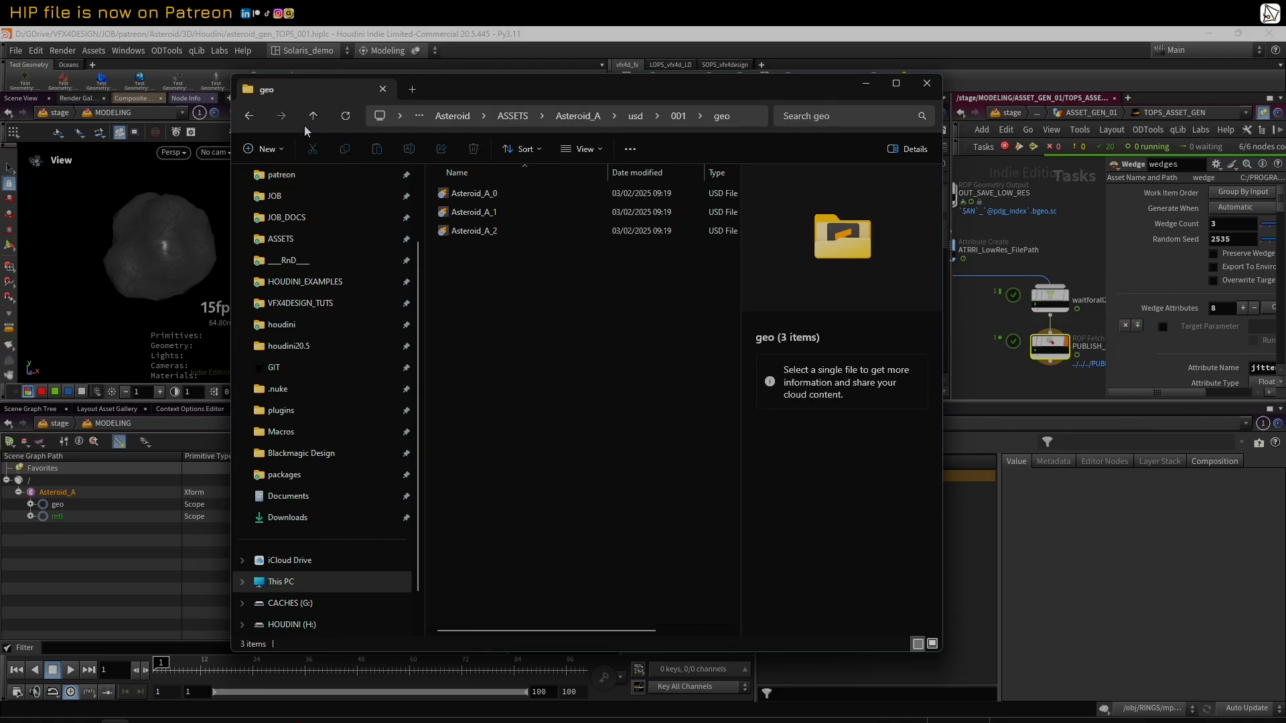
pyautogui.rightClick(469, 194)
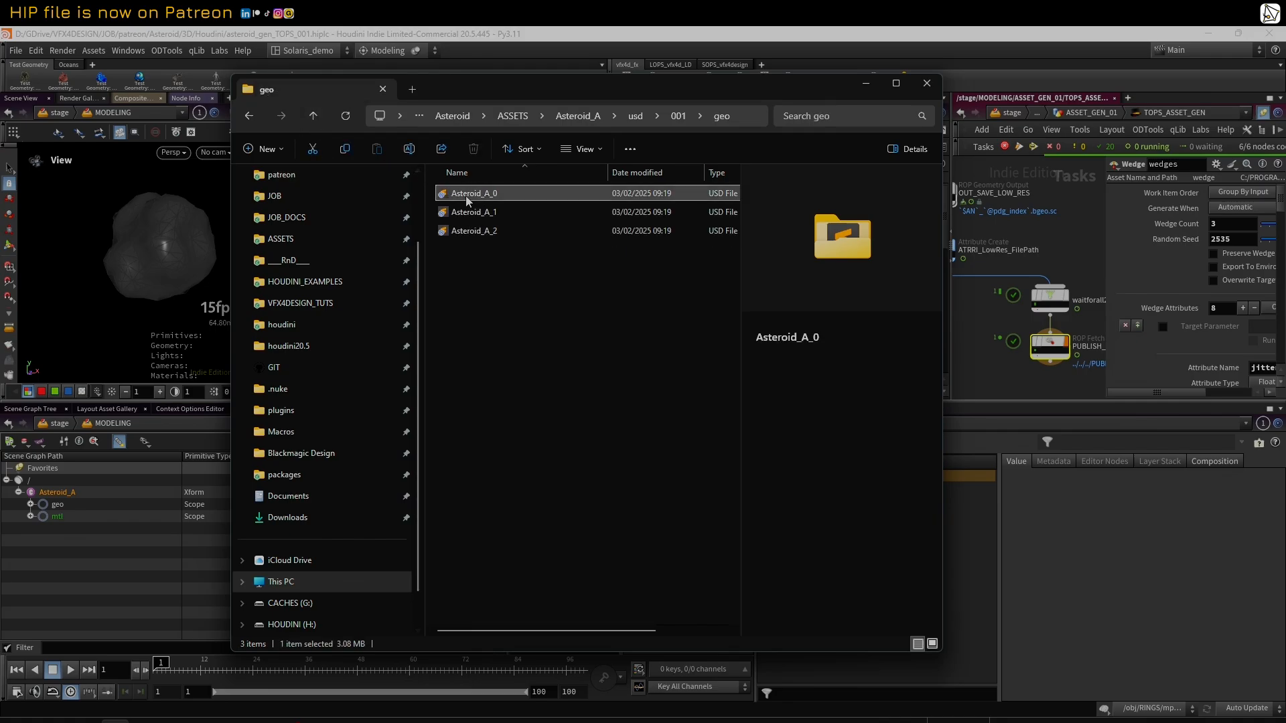
pyautogui.click(525, 239)
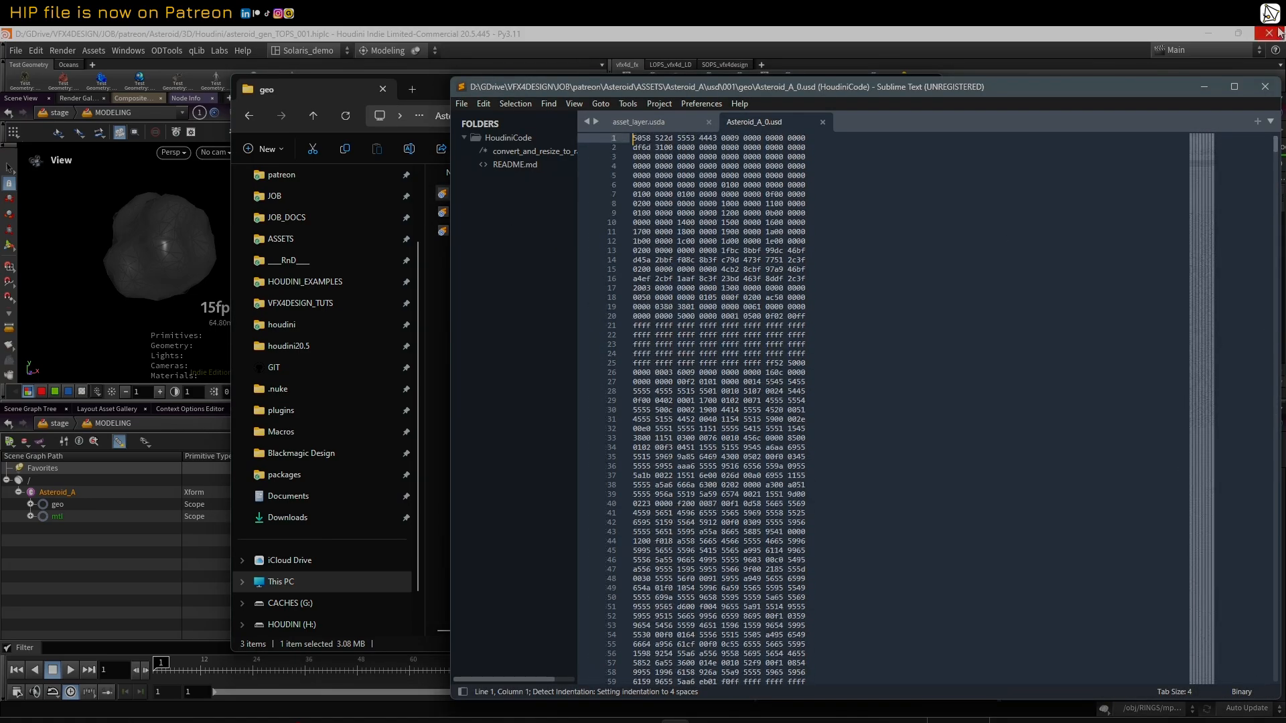
pyautogui.click(1265, 86)
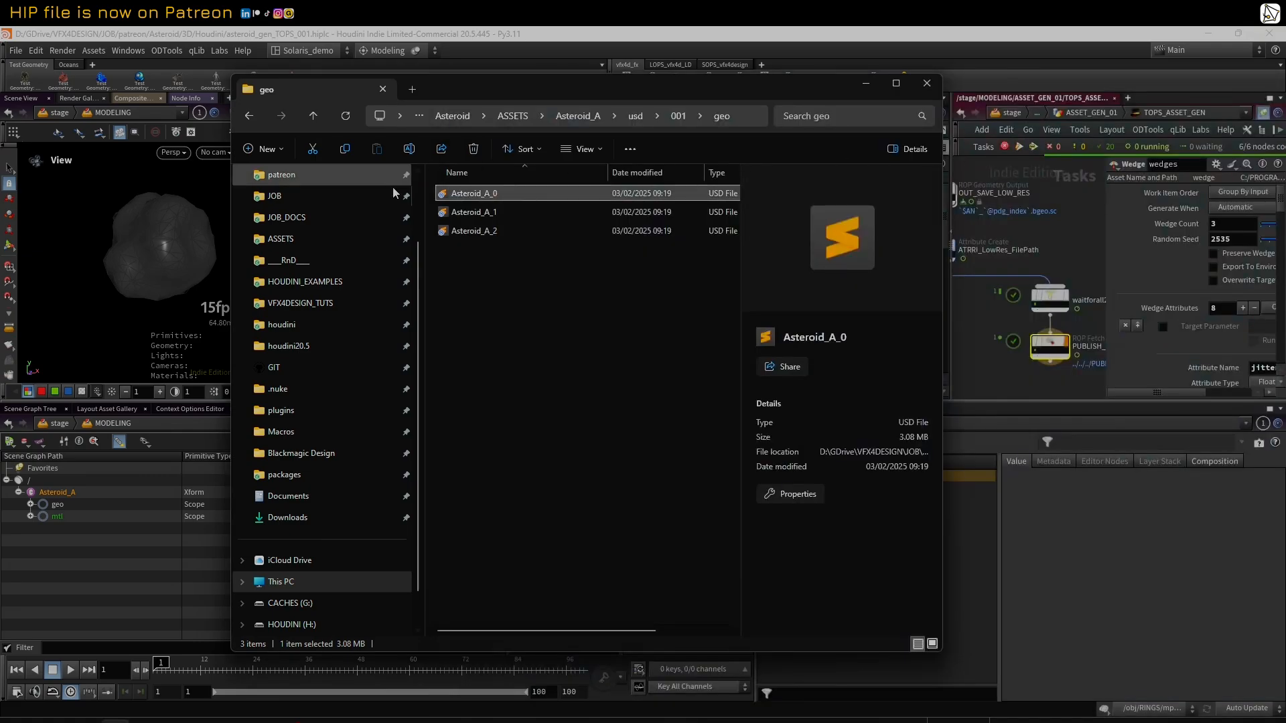
# Step: Open Asteroid_A_0_mats.usda from the mats folder, examine the color shader's texture file path, and close the editor
pyautogui.click(315, 117)
pyautogui.doubleClick(493, 211)
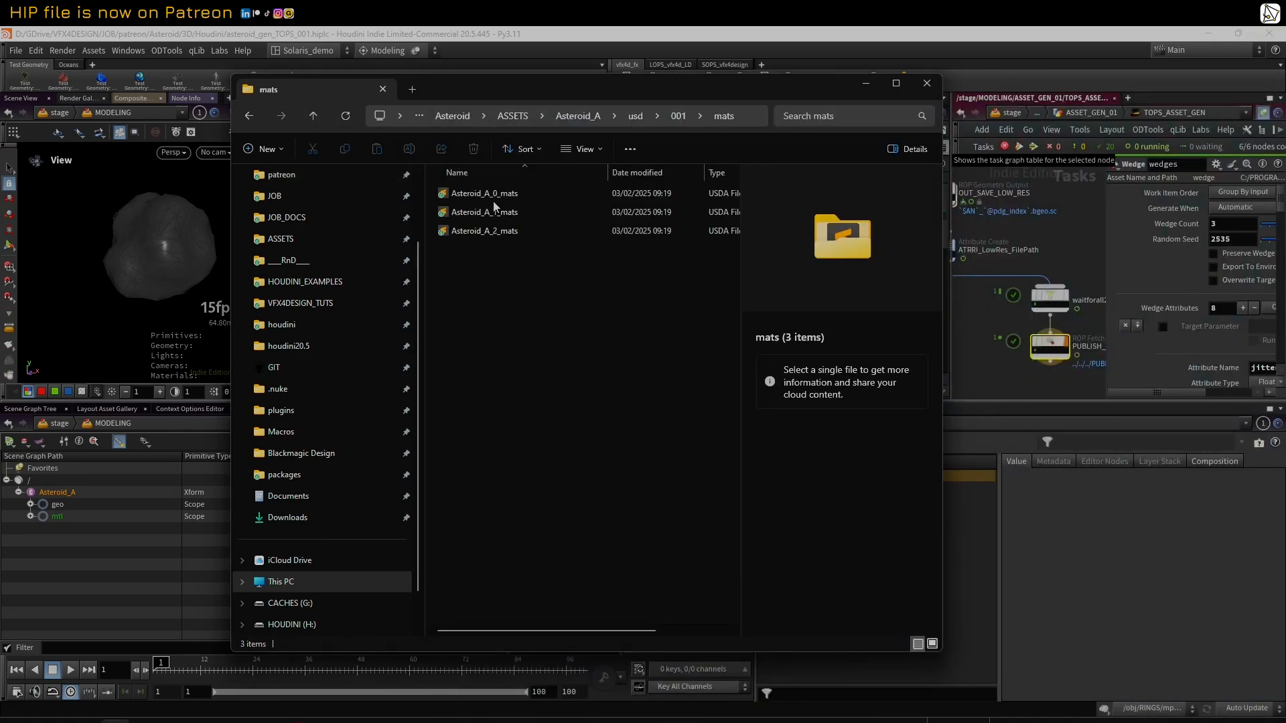
pyautogui.rightClick(509, 195)
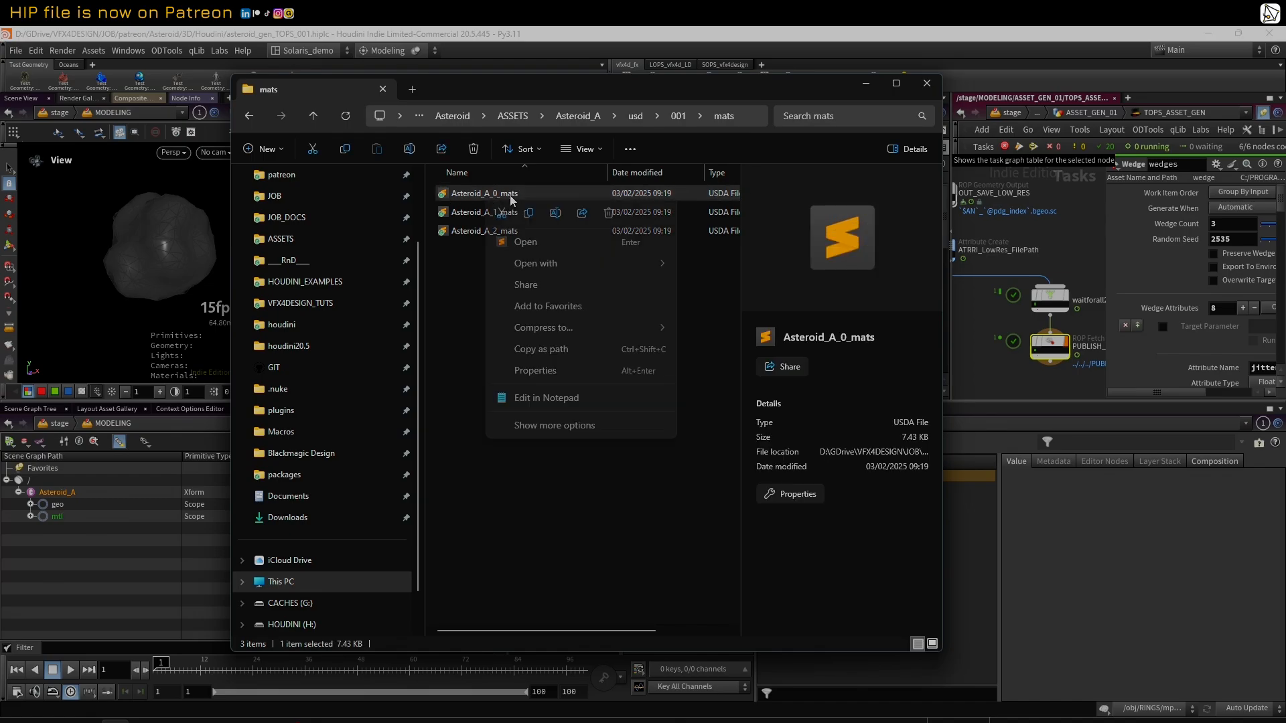
pyautogui.click(526, 242)
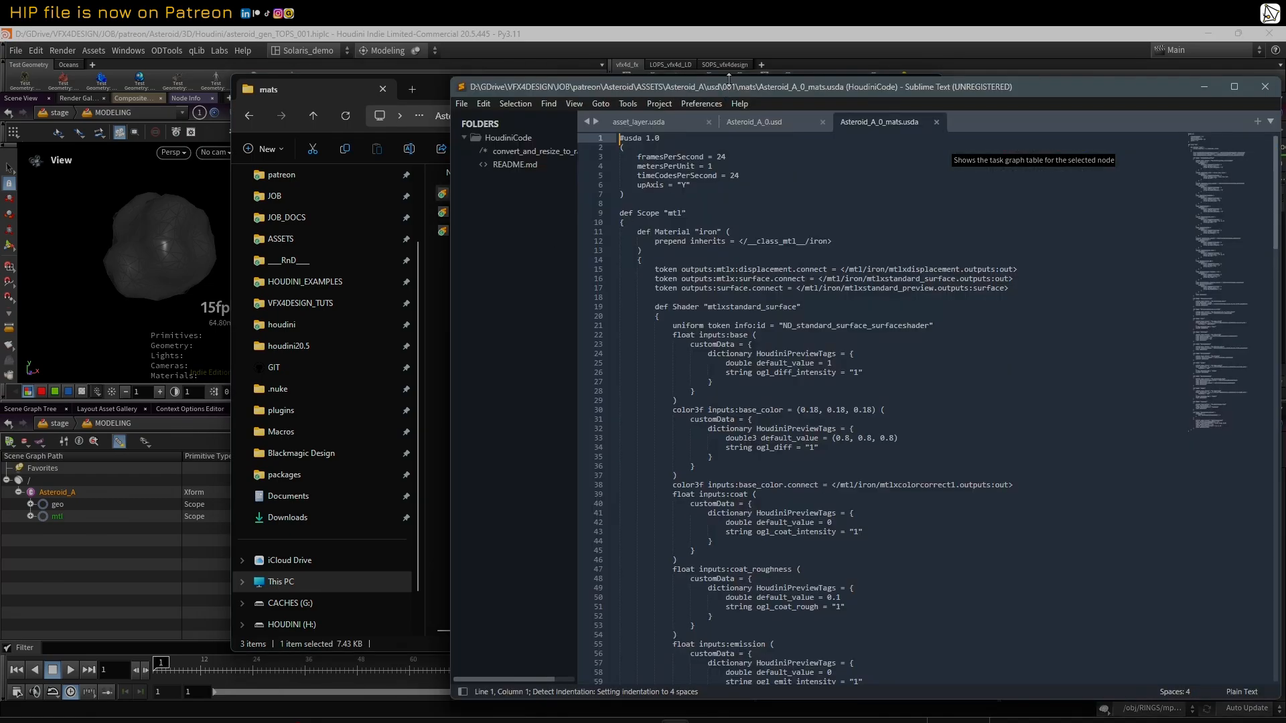
pyautogui.moveTo(729, 79); pyautogui.dragTo(542, 44)
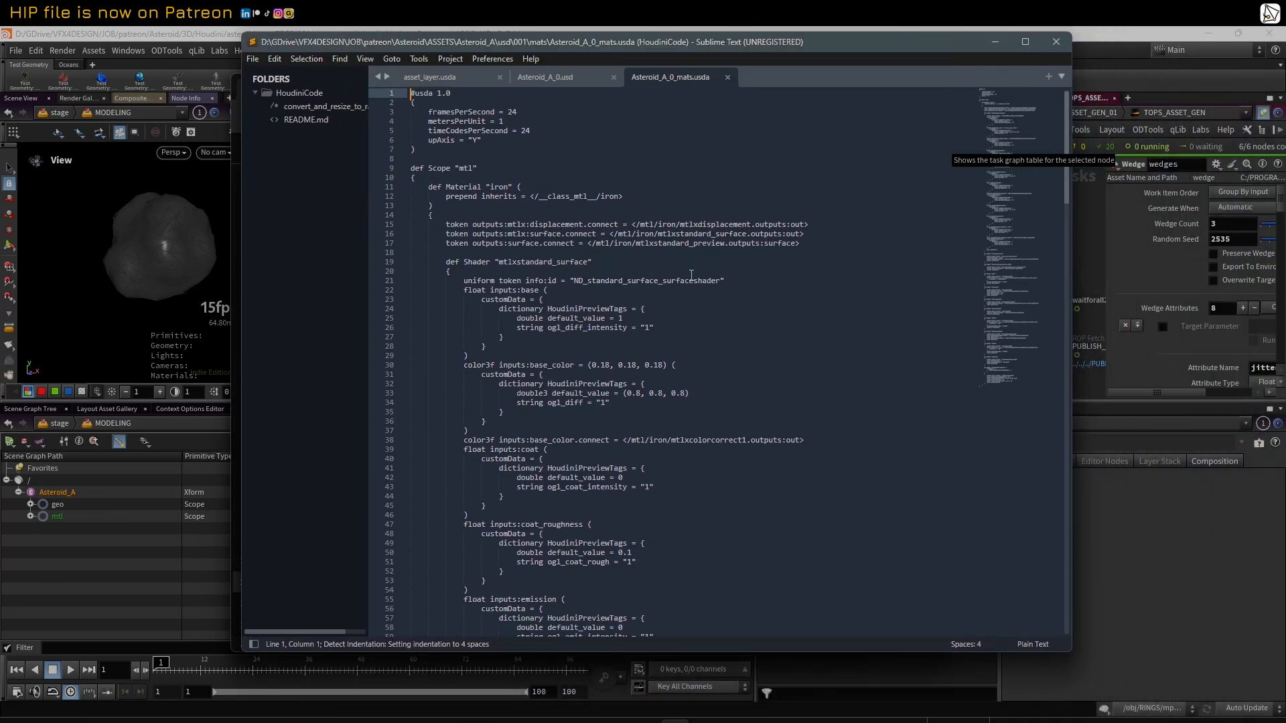
pyautogui.scroll(-10, 694, 329)
pyautogui.scroll(-12, 694, 329)
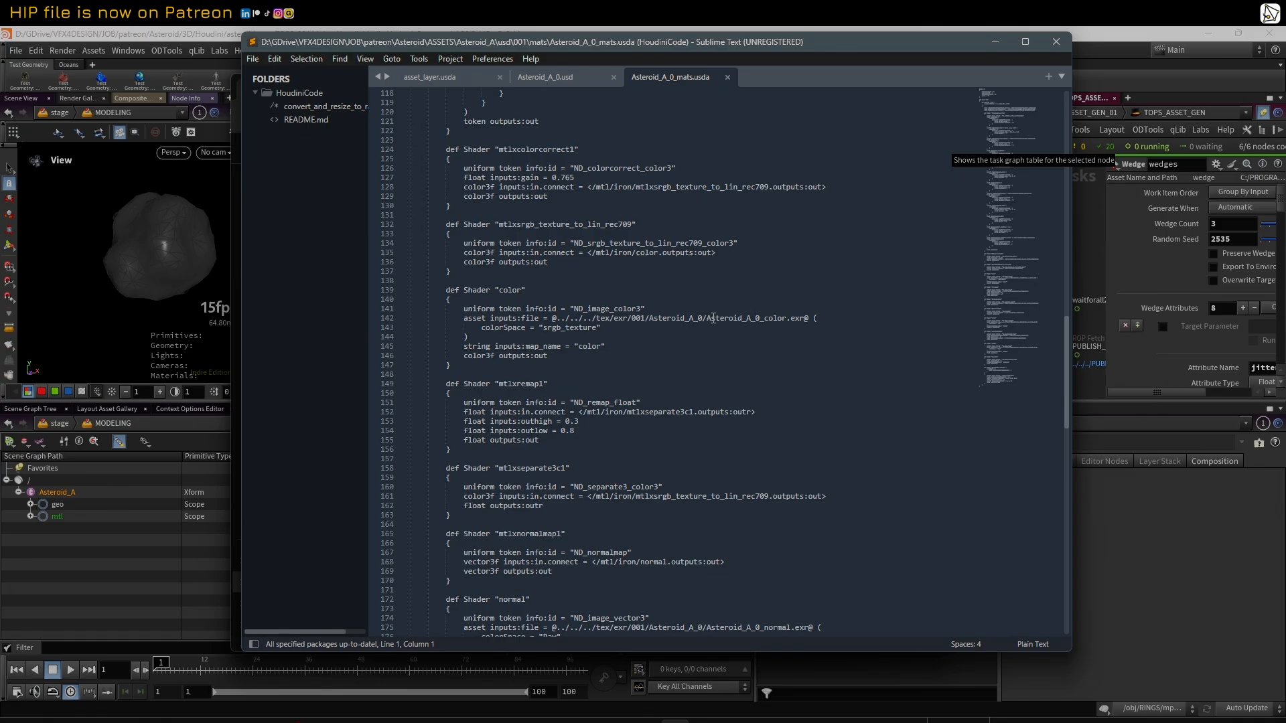
pyautogui.moveTo(596, 318); pyautogui.dragTo(773, 318)
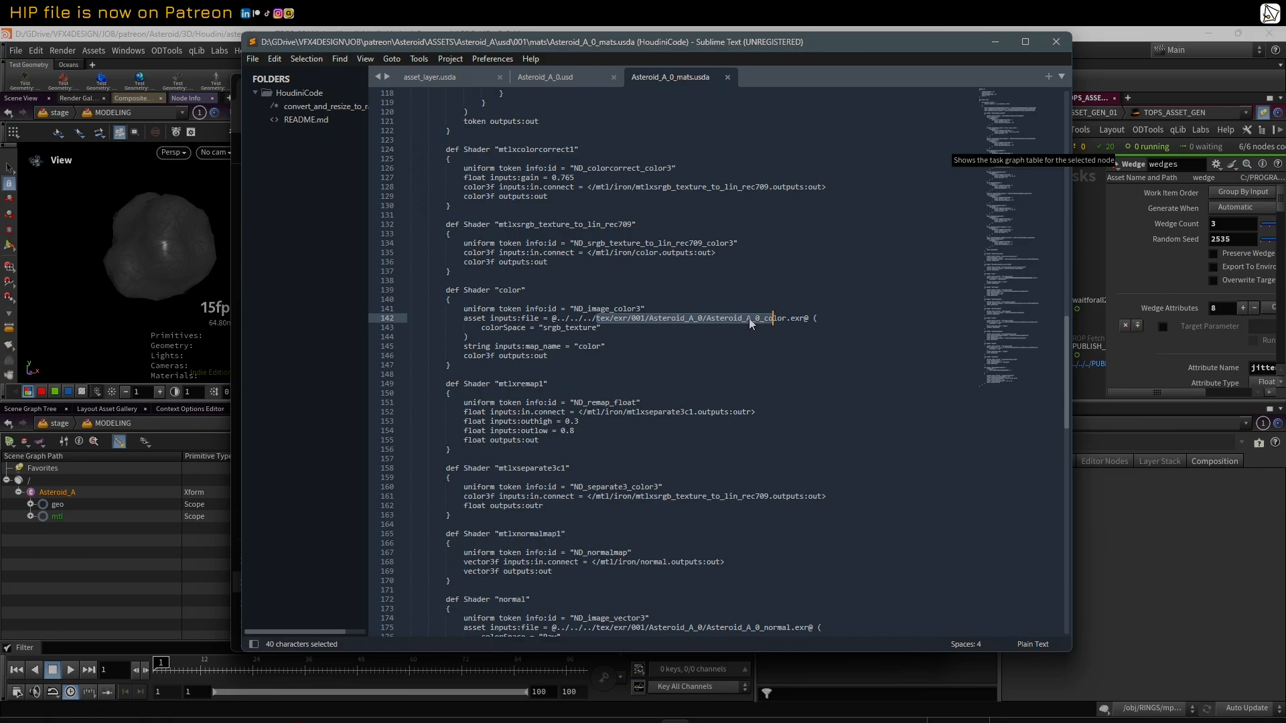
pyautogui.scroll(-3, 774, 458)
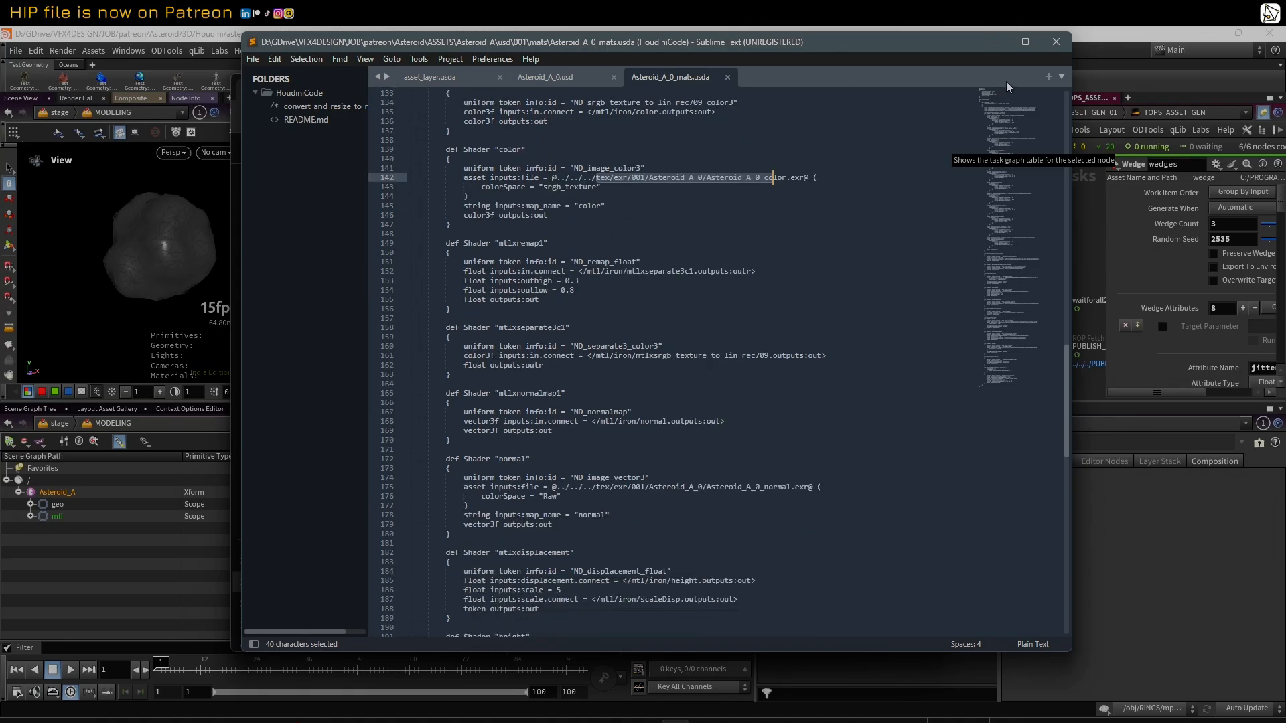
pyautogui.click(1055, 42)
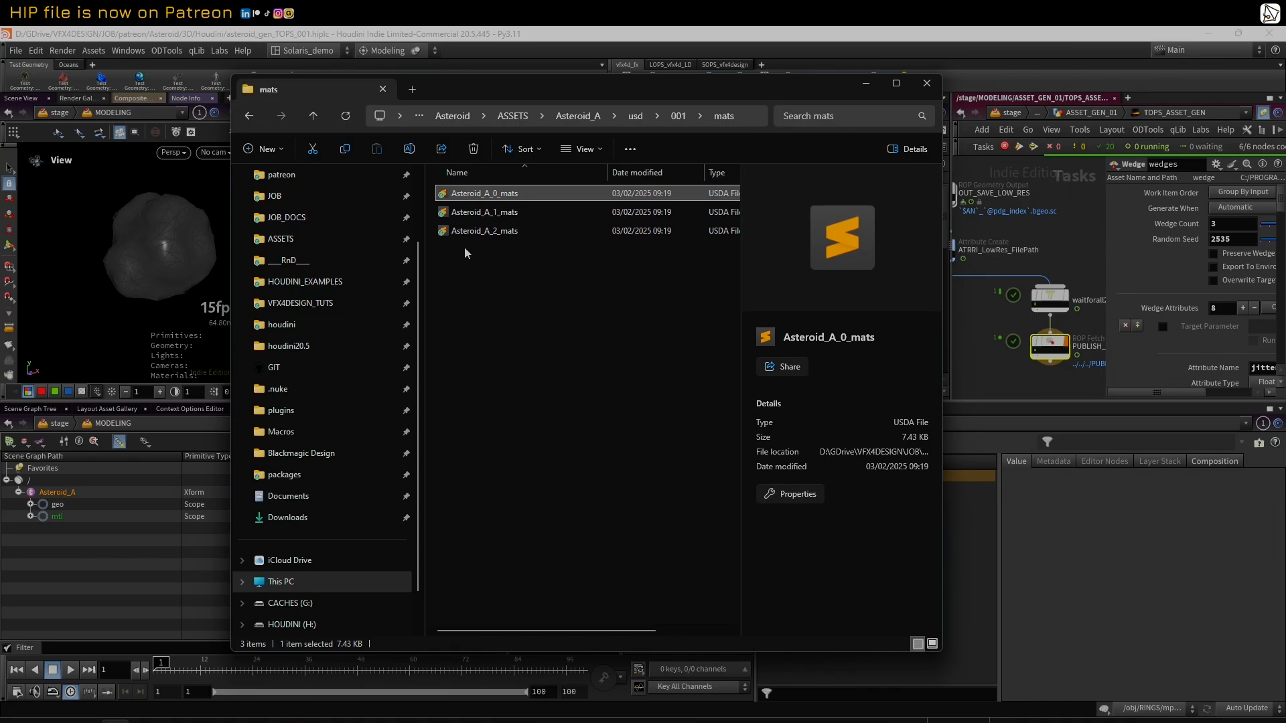
# Step: Open Asteroid_A_1_mats.usda, examine its color texture file path, and close both the editor and File Explorer
pyautogui.doubleClick(462, 212)
pyautogui.scroll(-1, 628, 362)
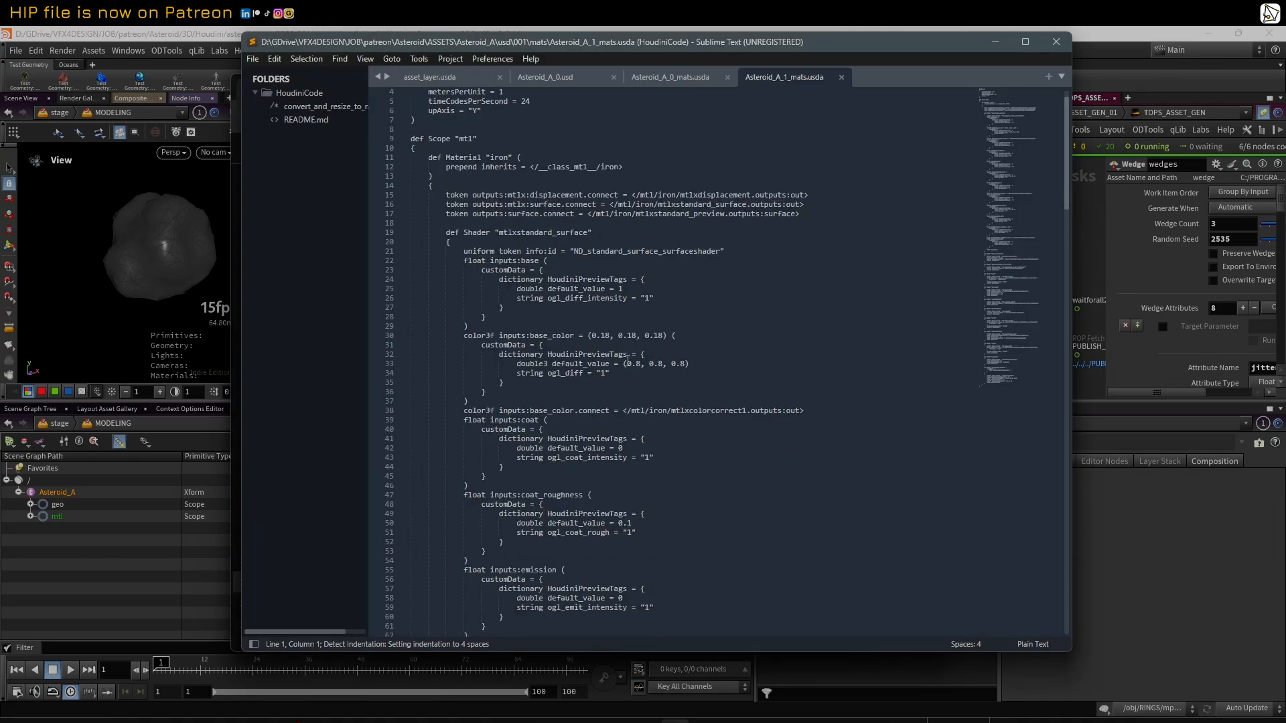
pyautogui.scroll(-12, 628, 361)
pyautogui.scroll(-10, 630, 362)
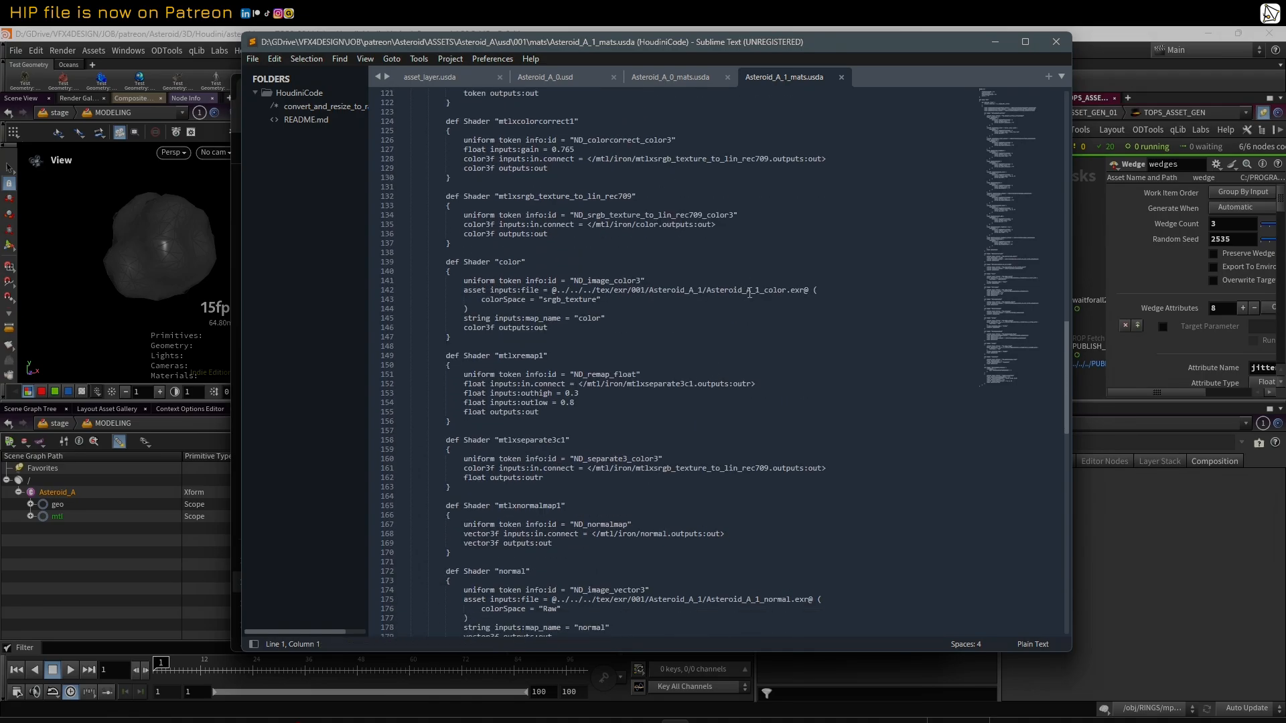
pyautogui.moveTo(747, 291); pyautogui.dragTo(765, 290)
pyautogui.click(1058, 45)
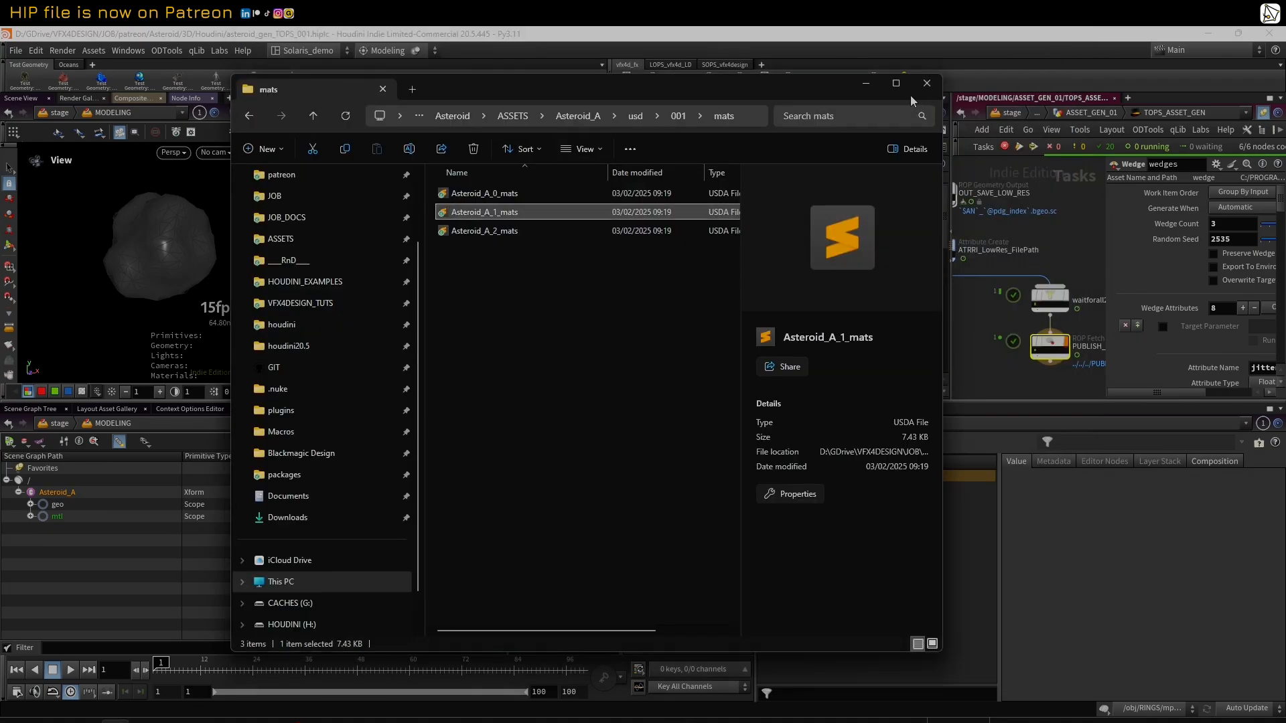
pyautogui.click(927, 82)
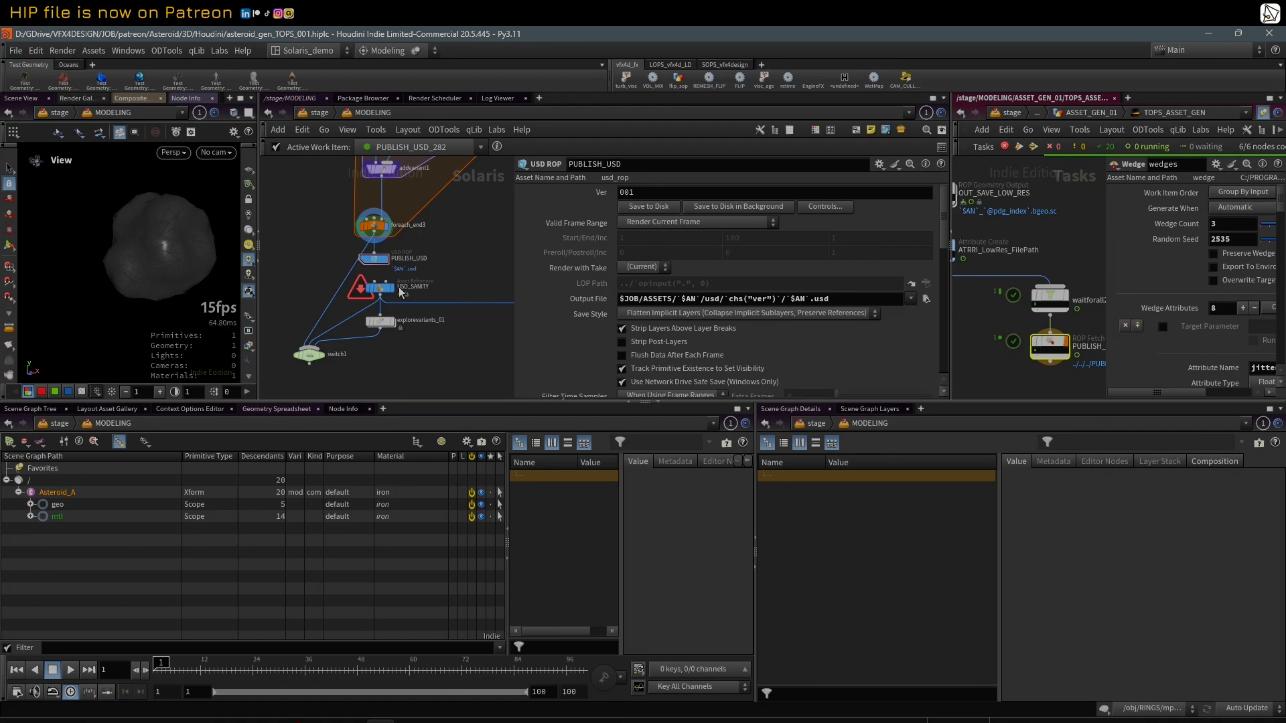
# Step: Select the USD_SANITY Asset Reference below PUBLISH_USD and set its model variant name to Asteroid_A_0
pyautogui.moveTo(380, 295)
pyautogui.rightClick(592, 301)
pyautogui.click(640, 337)
pyautogui.click(380, 292)
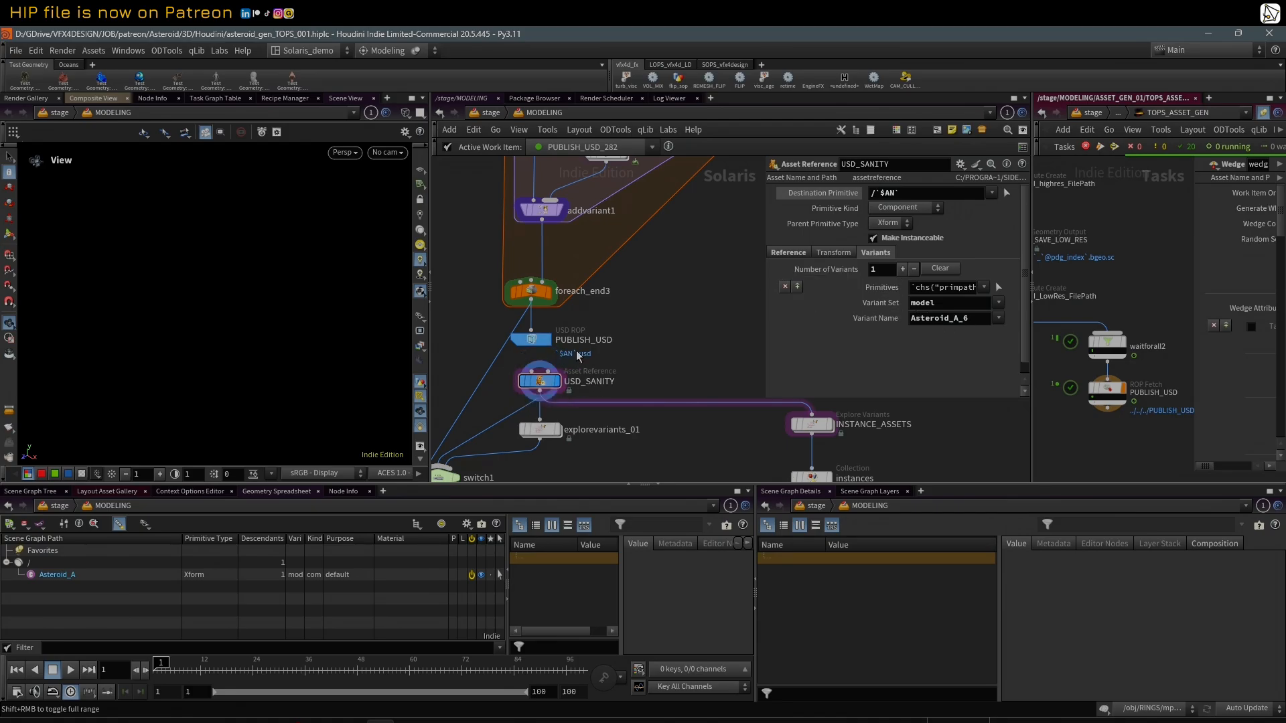
pyautogui.click(819, 256)
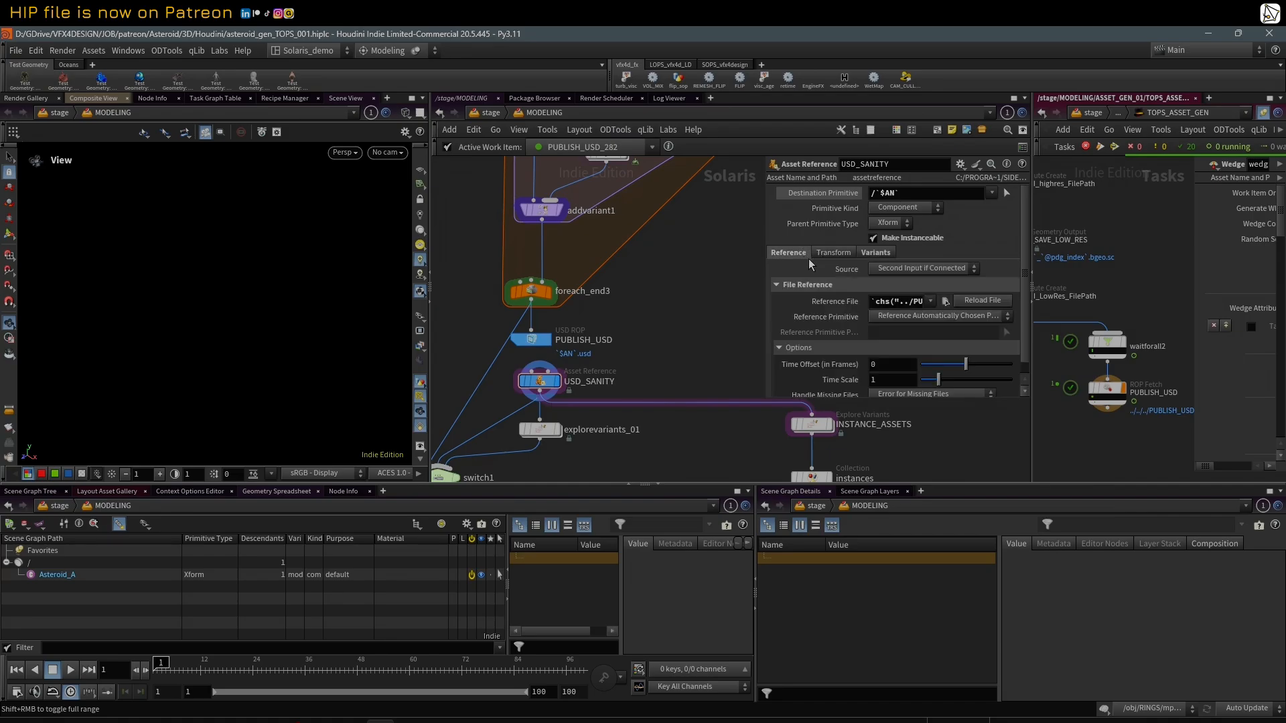
pyautogui.click(876, 252)
pyautogui.click(998, 319)
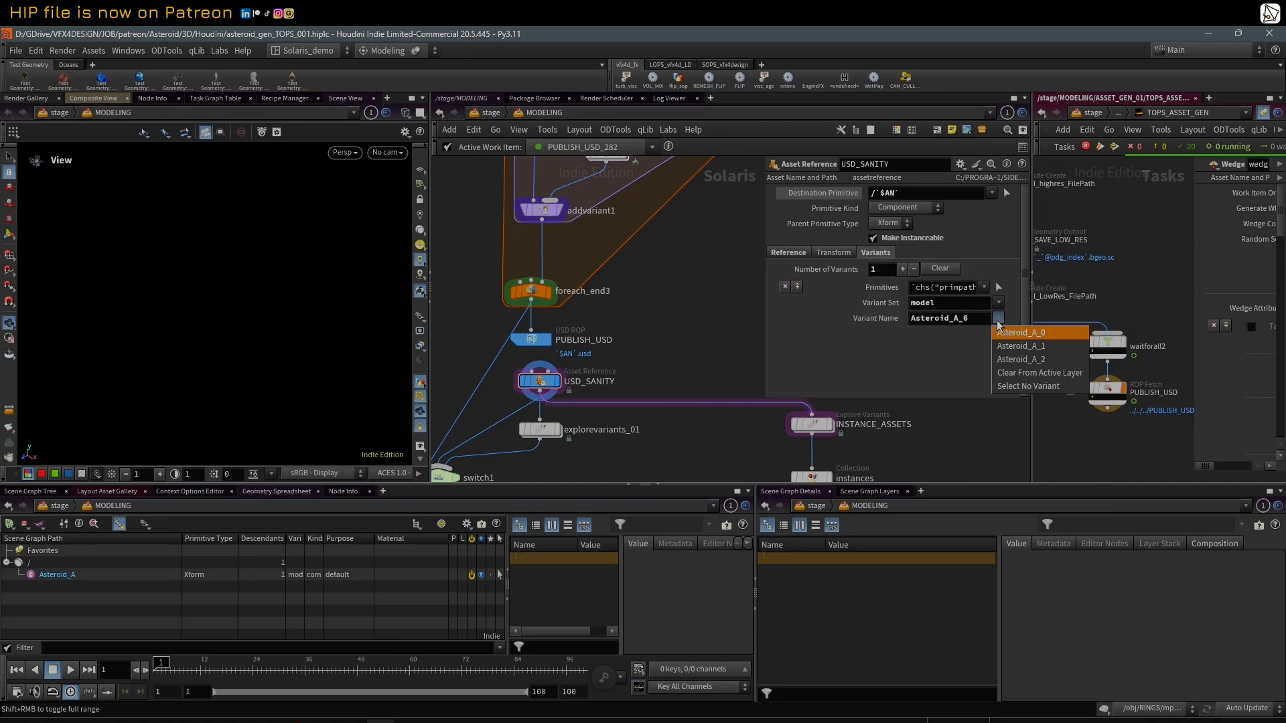
pyautogui.click(1012, 333)
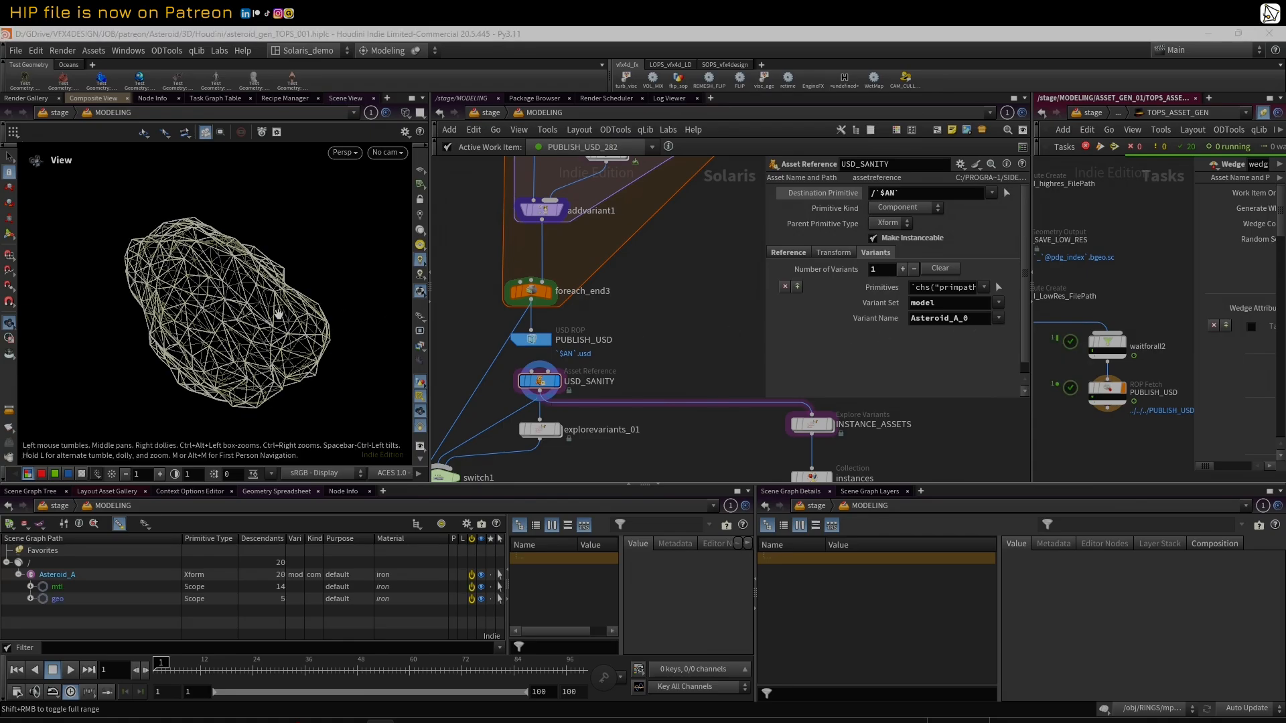
# Step: Widen the TOPs network pane and set USD_SANITY's model variant name to Asteroid_A_2
pyautogui.moveTo(1032, 213); pyautogui.dragTo(983, 212)
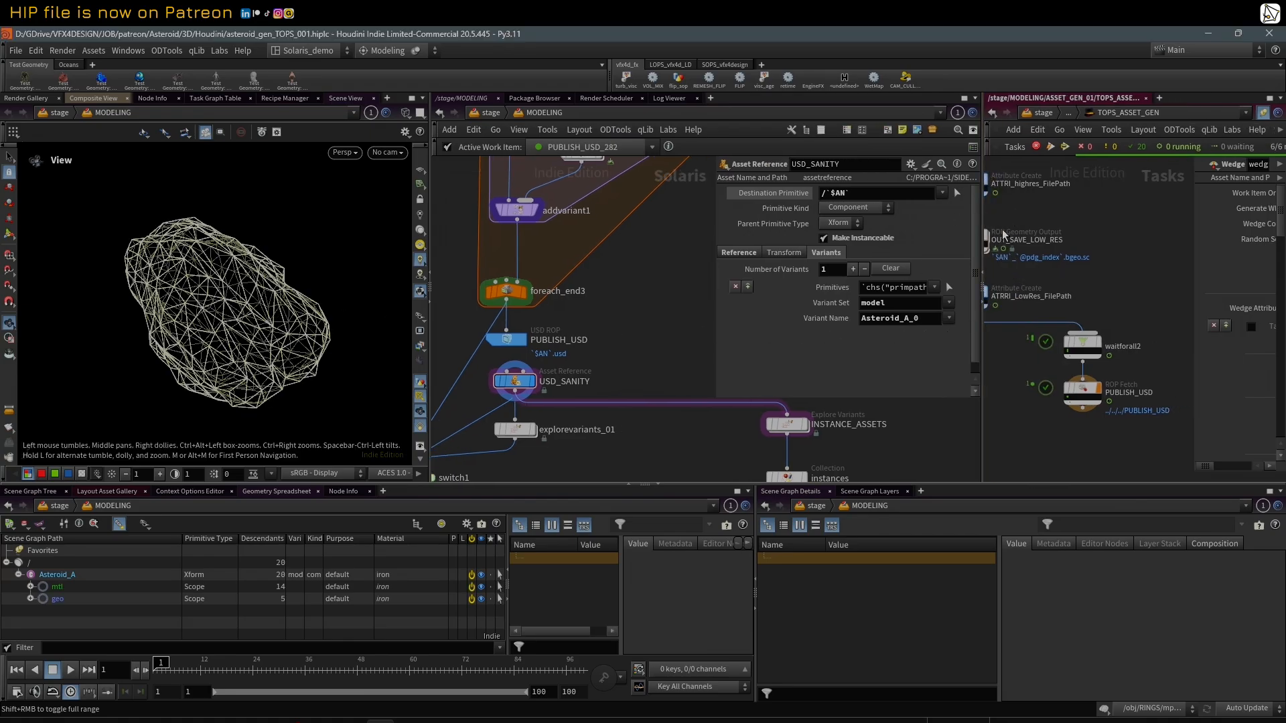
pyautogui.press('h')
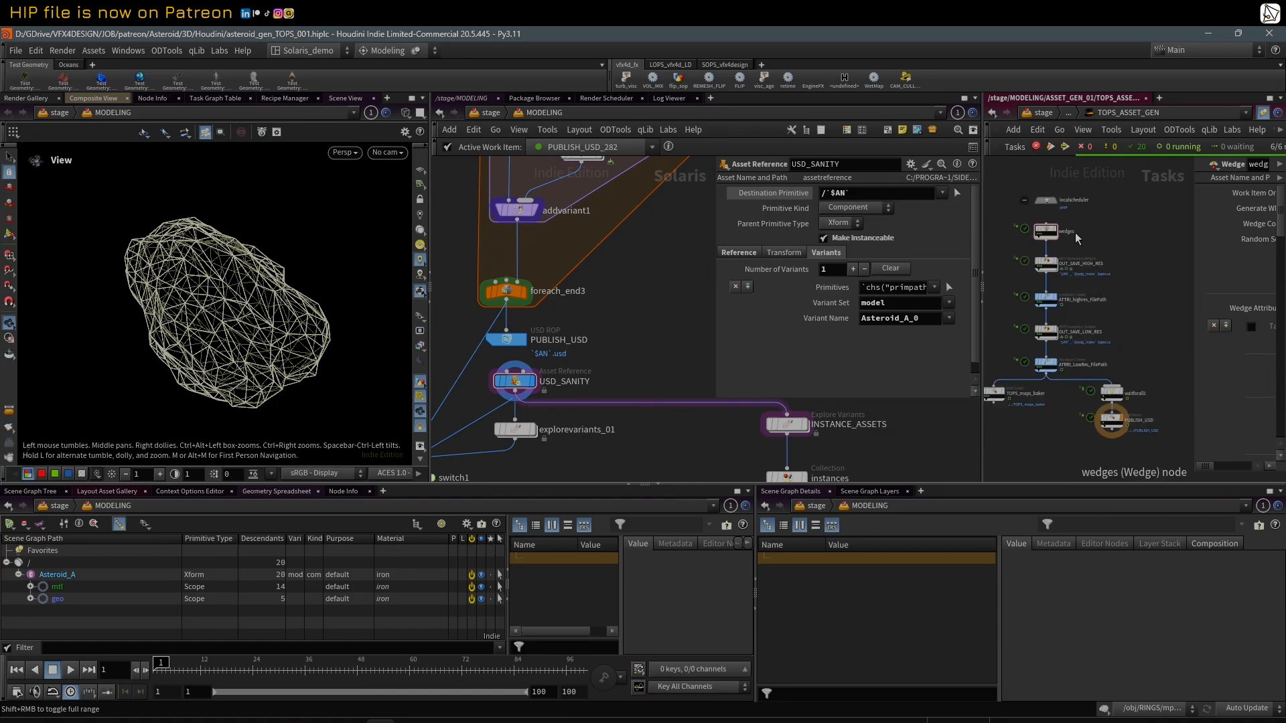
pyautogui.scroll(2, 1085, 238)
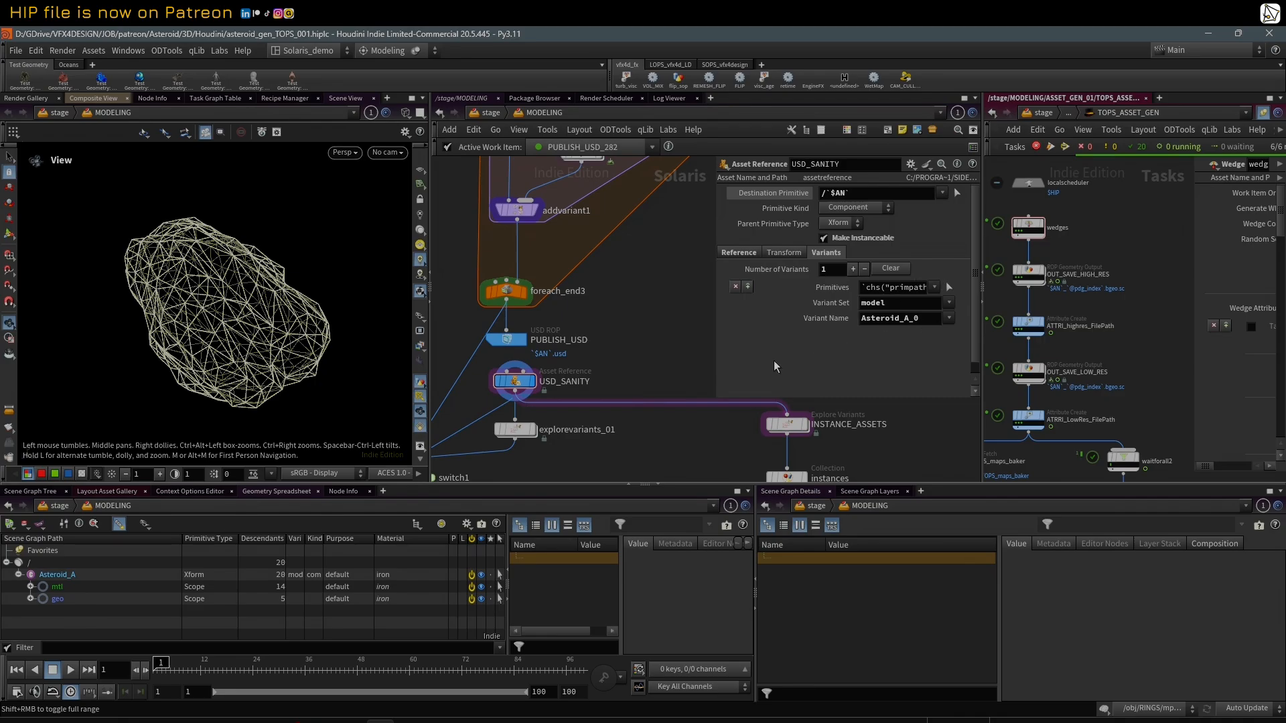
pyautogui.click(949, 318)
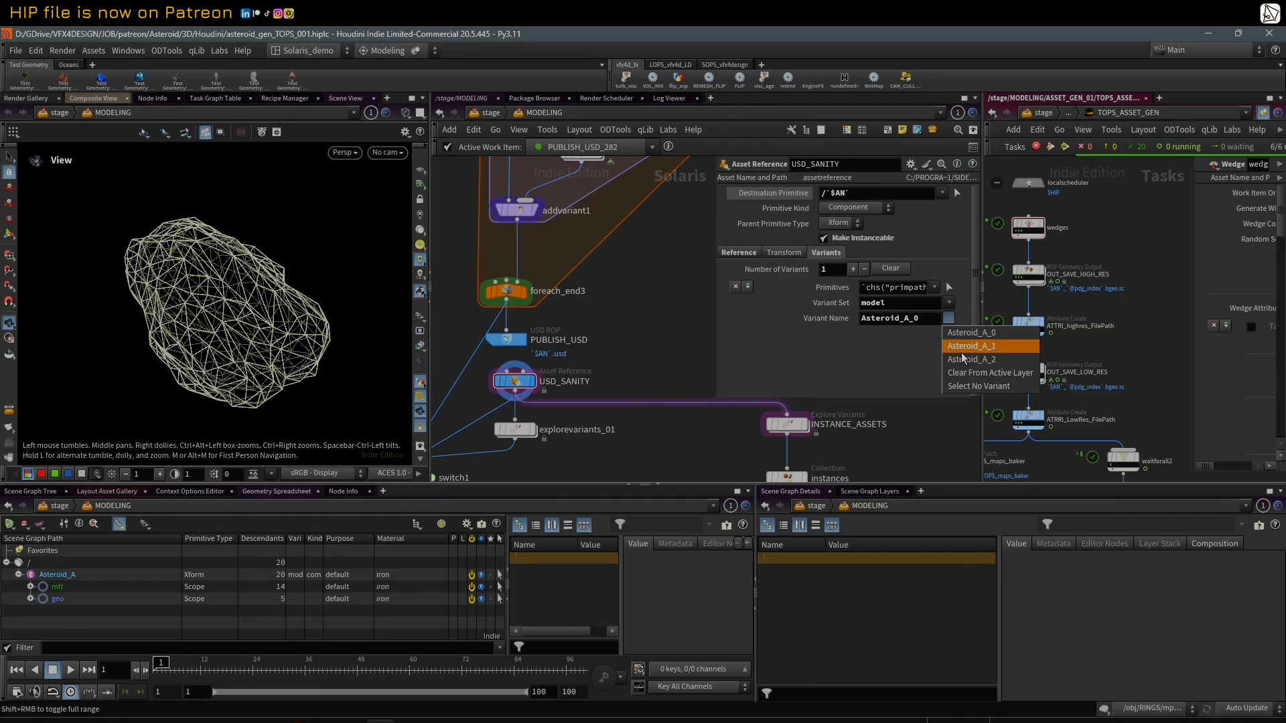
pyautogui.click(963, 357)
pyautogui.click(949, 319)
pyautogui.click(968, 359)
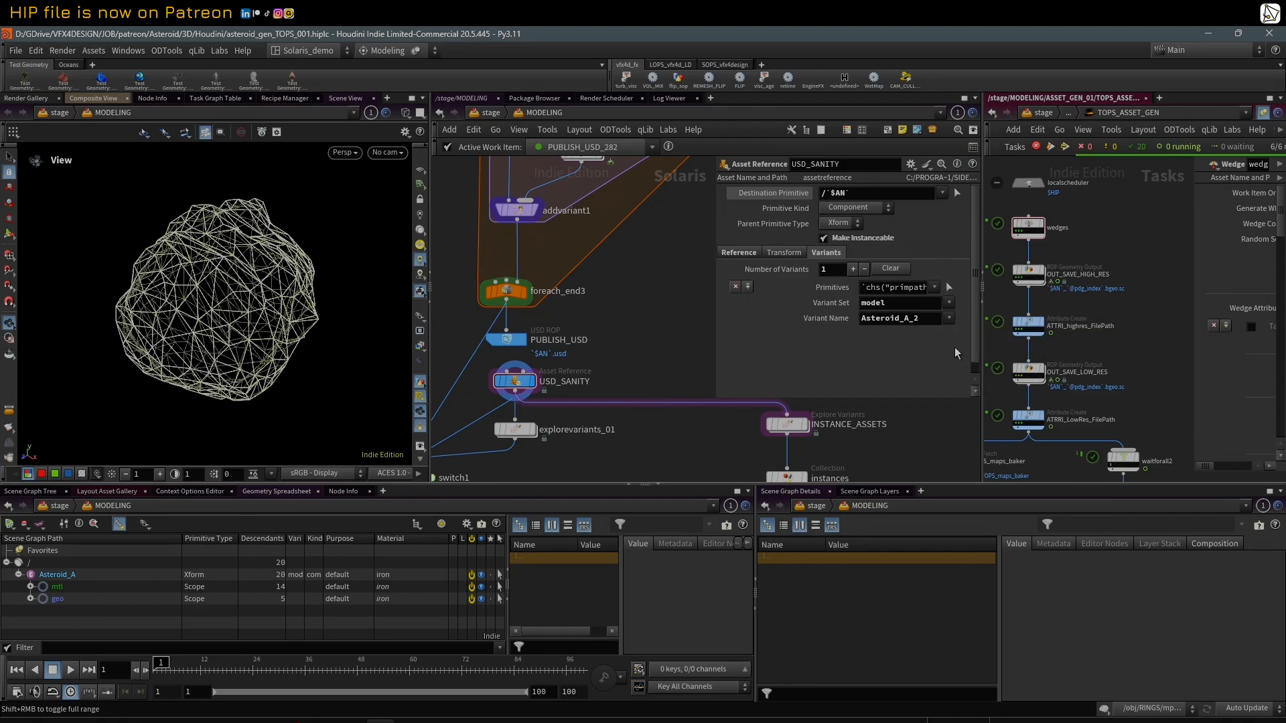
# Step: Change the viewport from wireframe to shaded display and show the Final Render geometry
pyautogui.moveTo(230, 282)
pyautogui.mouseDown()
pyautogui.moveTo(274, 268)
pyautogui.moveTo(195, 296)
pyautogui.moveTo(140, 280)
pyautogui.mouseUp()
pyautogui.press('w')
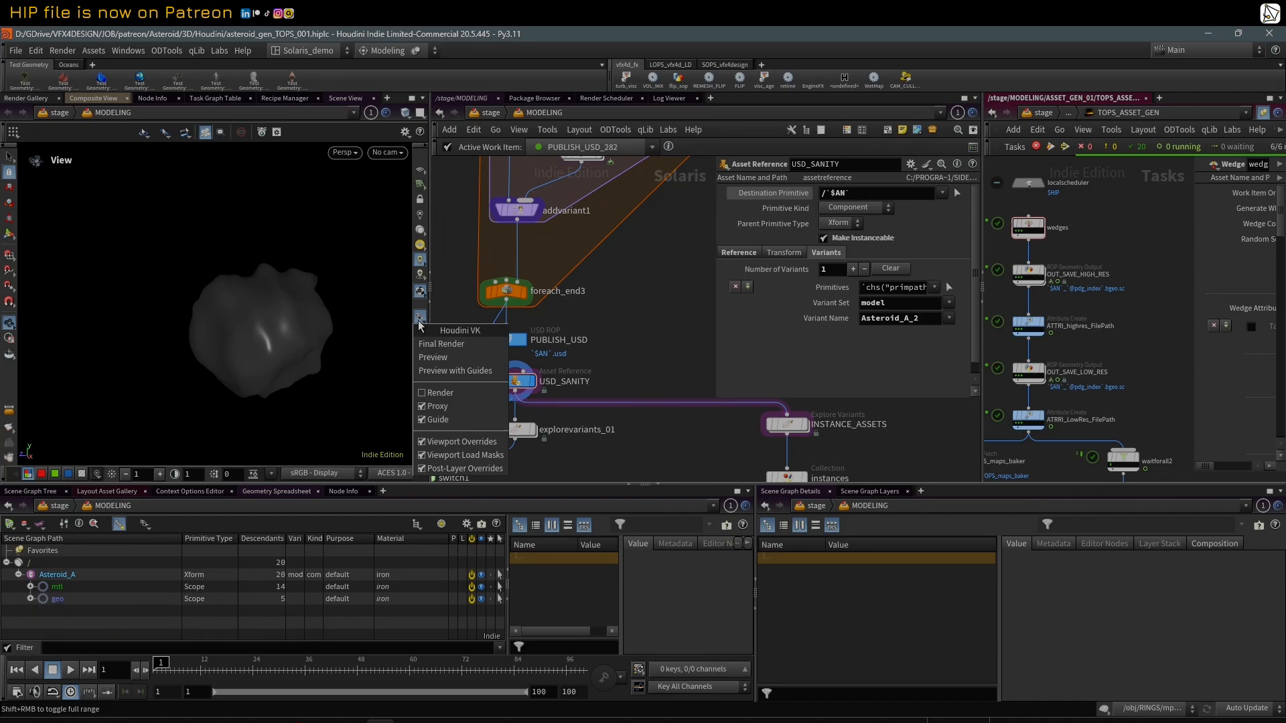
pyautogui.click(449, 347)
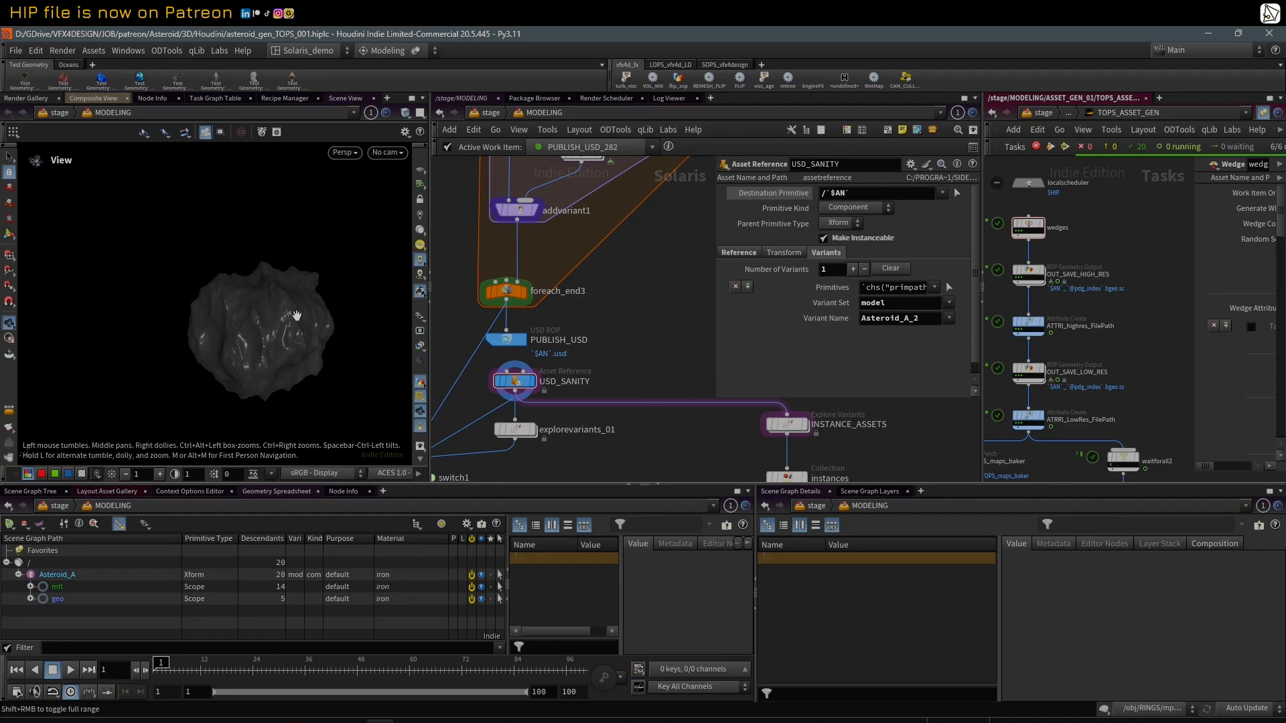
# Step: Inspect the Asteroid_A_2 render mesh in wireframe up close, then return to shaded display
pyautogui.moveTo(216, 279); pyautogui.dragTo(179, 335)
pyautogui.moveTo(180, 335); pyautogui.dragTo(296, 419, button='right')
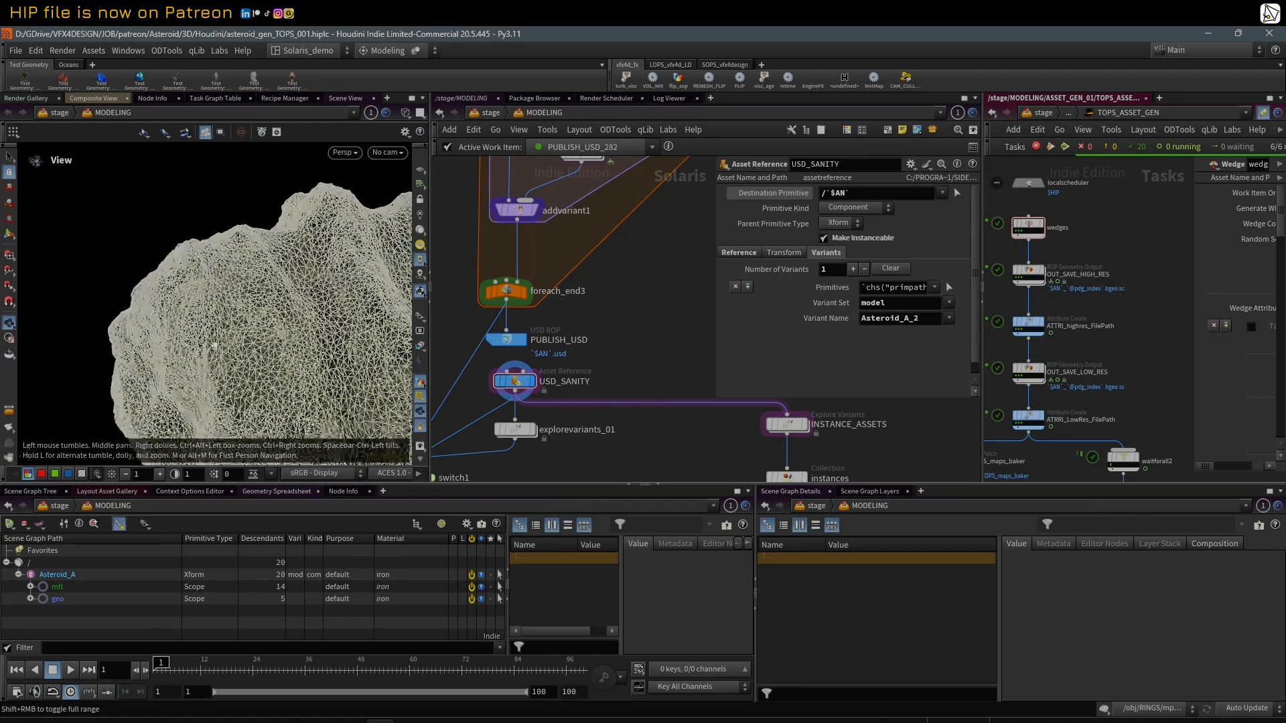
pyautogui.moveTo(348, 412); pyautogui.dragTo(169, 302)
pyautogui.moveTo(169, 302); pyautogui.dragTo(232, 365, button='right')
pyautogui.hotkey('shift', 'w')
pyautogui.moveTo(219, 334)
pyautogui.mouseDown()
pyautogui.moveTo(310, 284)
pyautogui.moveTo(400, 305)
pyautogui.moveTo(215, 287)
pyautogui.moveTo(252, 297)
pyautogui.mouseUp()
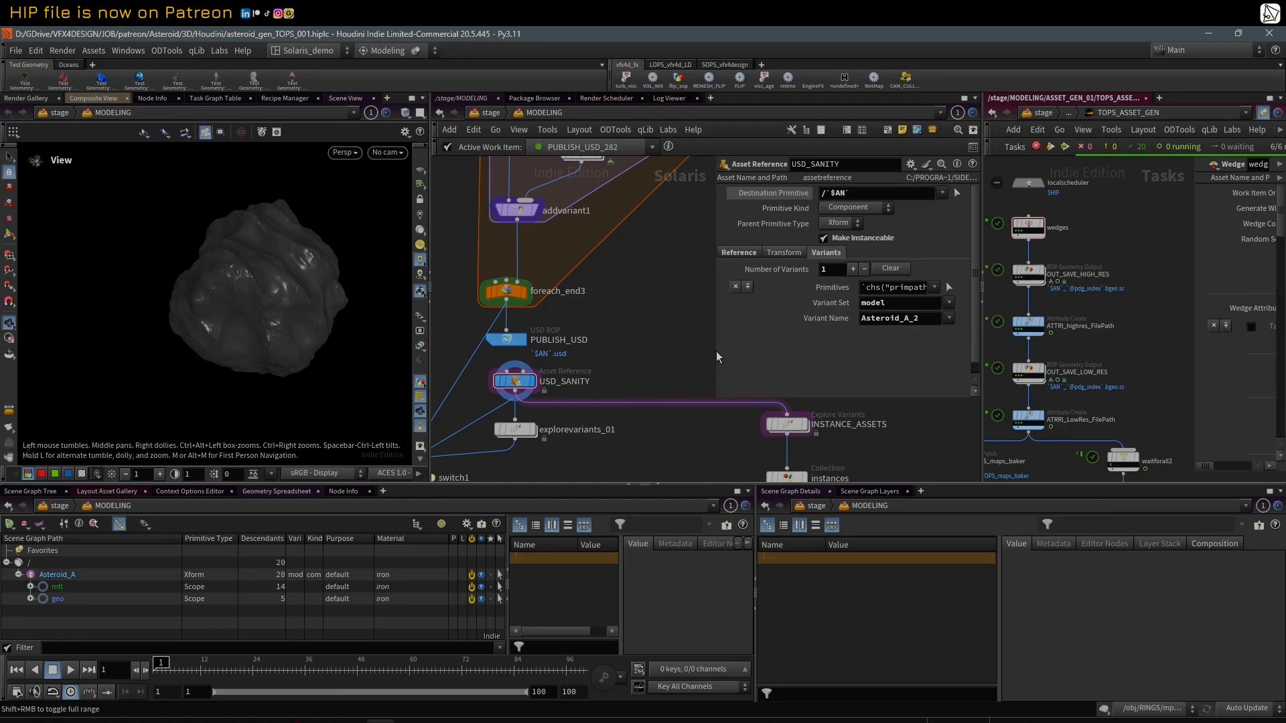
# Step: Switch USD_SANITY's variant to Asteroid_A_0 and back to Asteroid_A_2 to compare the render models
pyautogui.click(949, 318)
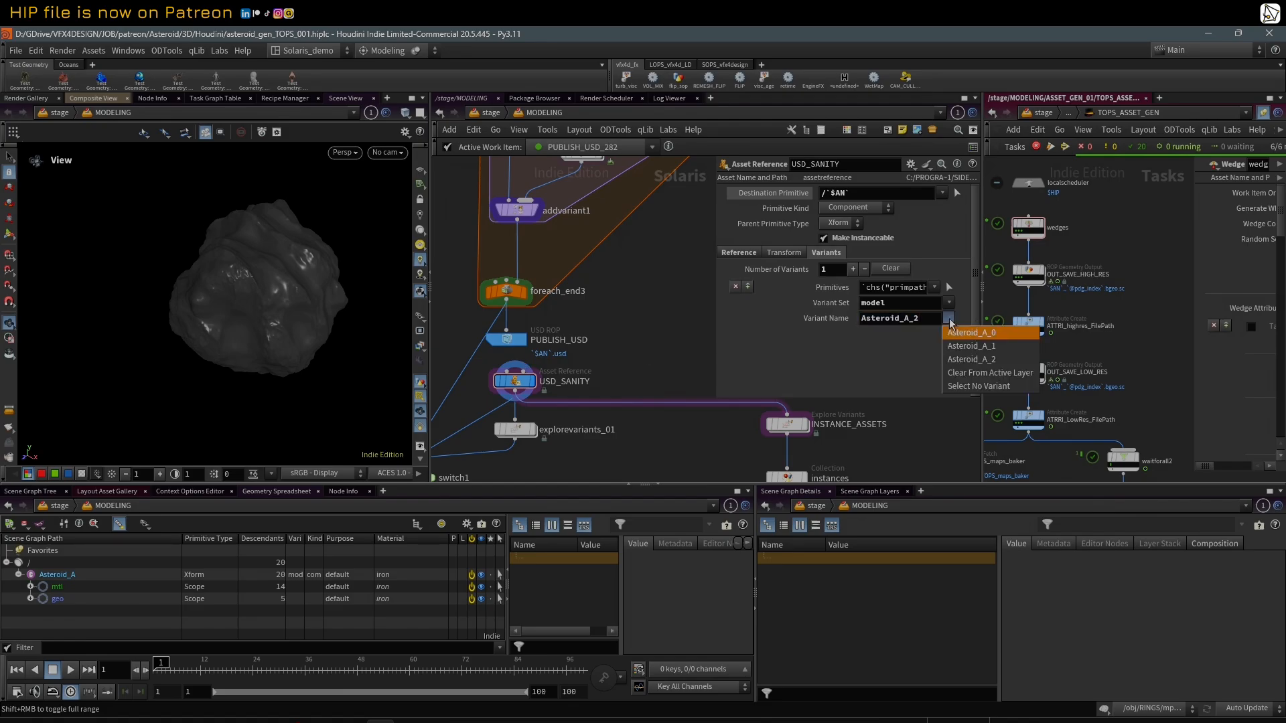
pyautogui.click(954, 337)
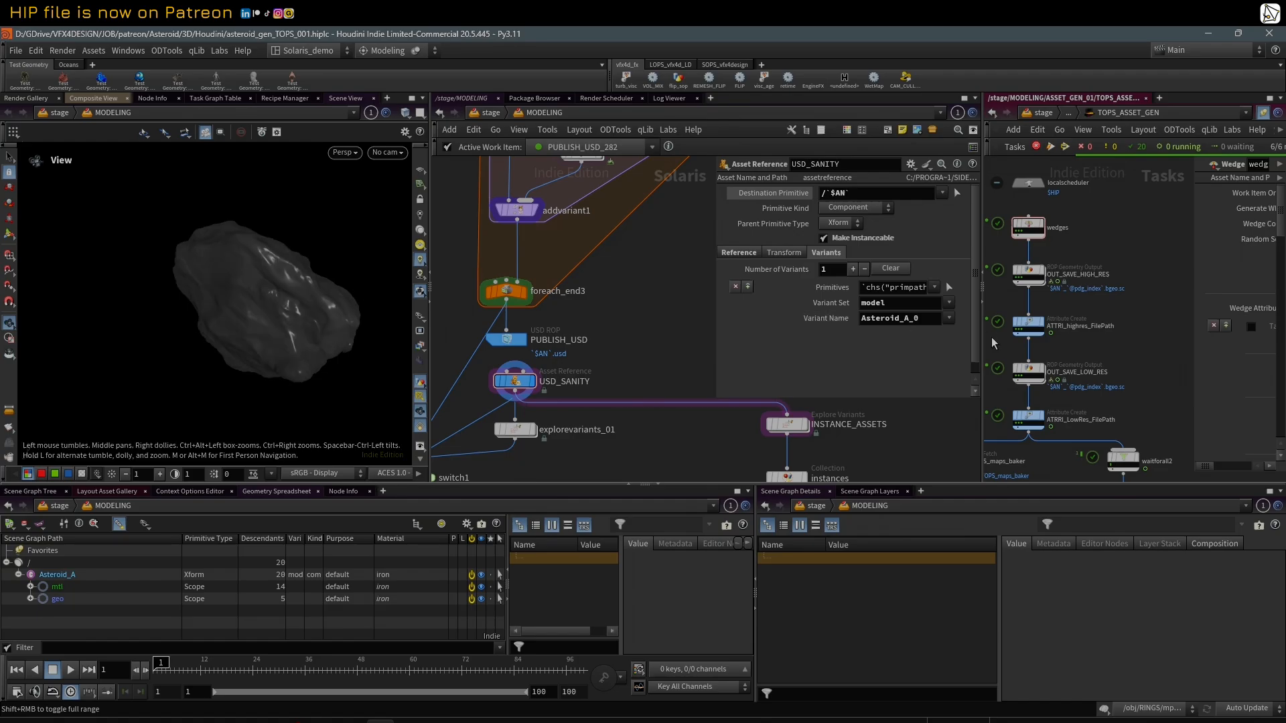
pyautogui.click(949, 319)
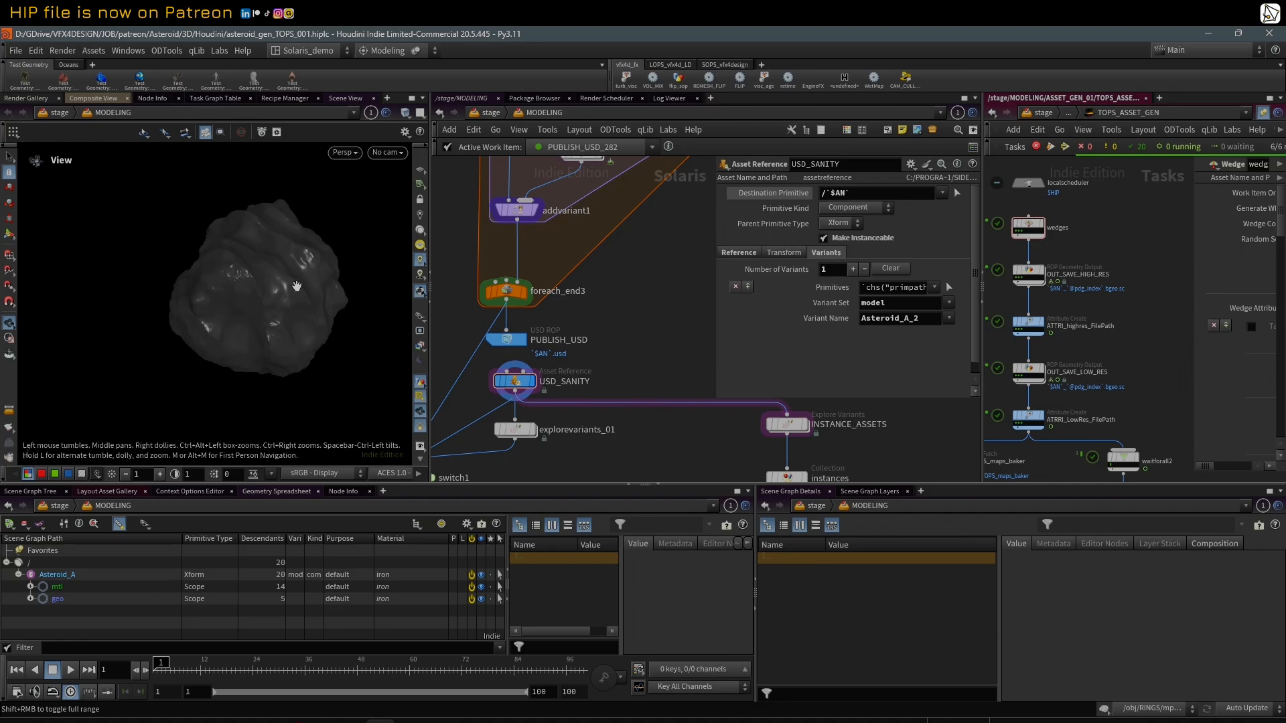
# Step: Switch the viewport from render to preview geometry and examine the Asteroid_A_2 proxy from several angles
pyautogui.click(427, 321)
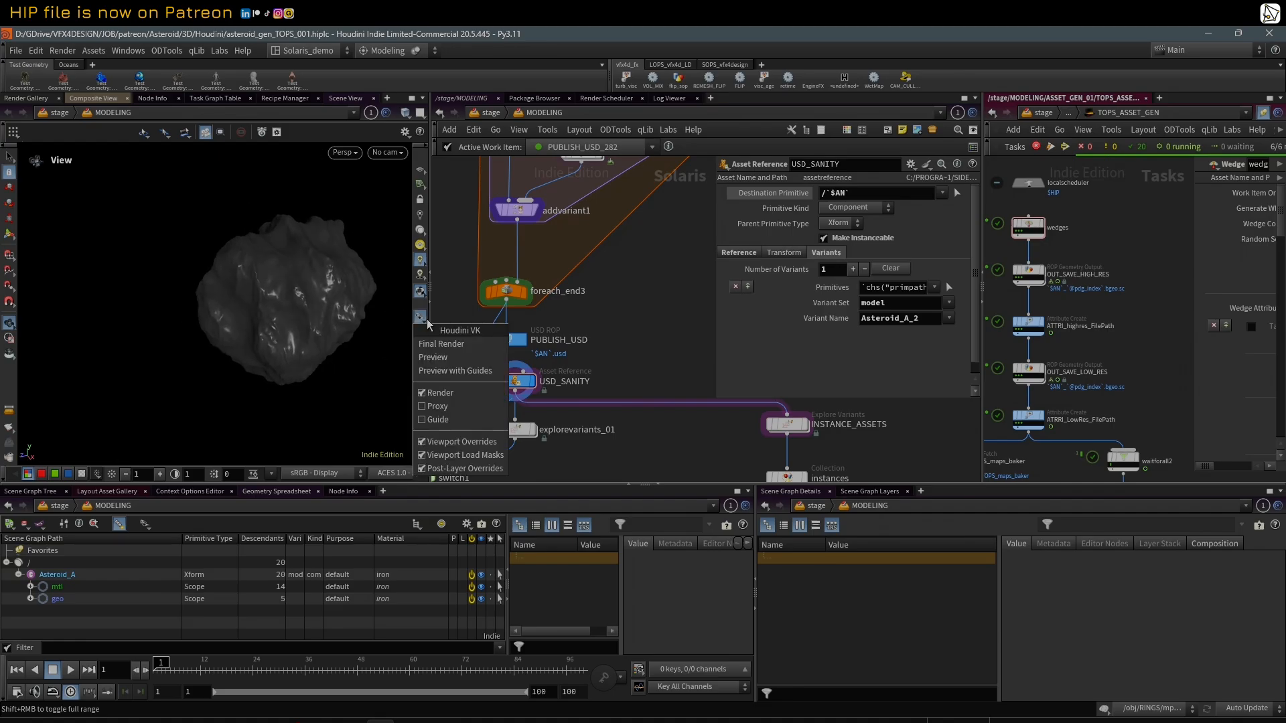
pyautogui.click(450, 364)
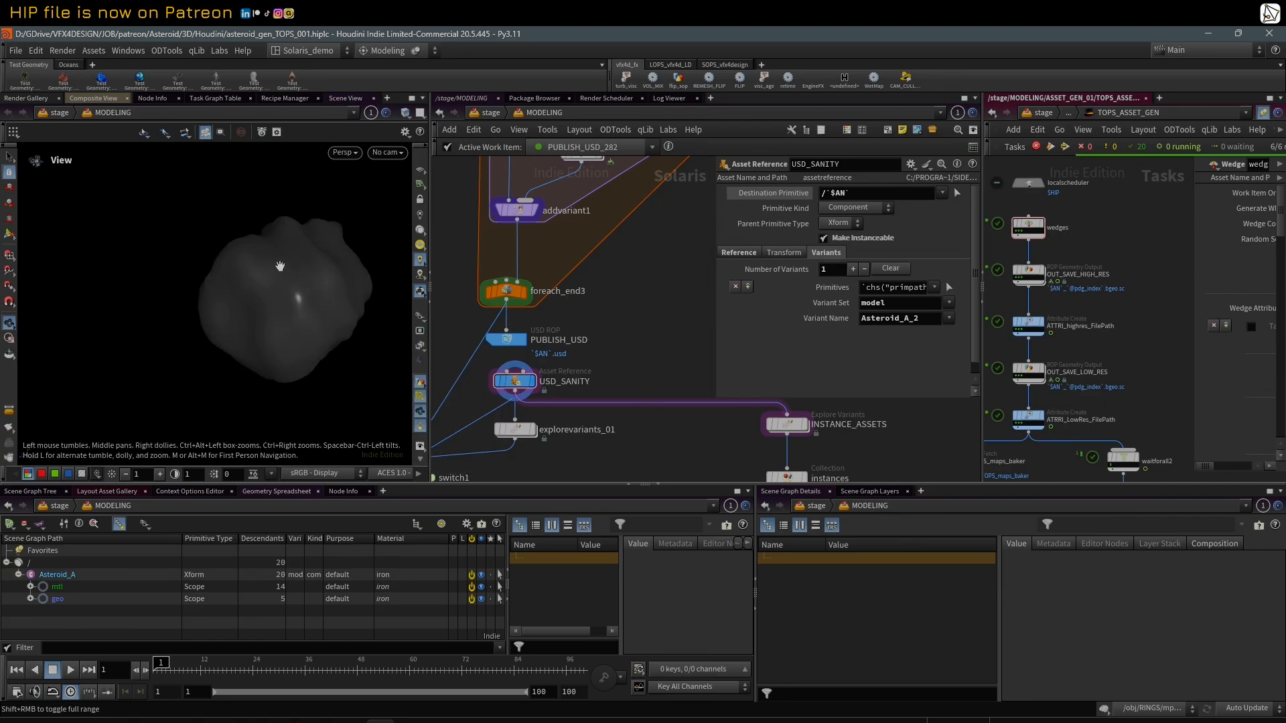
pyautogui.moveTo(279, 267)
pyautogui.mouseDown()
pyautogui.moveTo(376, 261)
pyautogui.moveTo(271, 264)
pyautogui.mouseUp()
pyautogui.moveTo(271, 264); pyautogui.dragTo(173, 295, button='right')
pyautogui.moveTo(173, 294); pyautogui.dragTo(192, 313)
pyautogui.moveTo(192, 313); pyautogui.dragTo(314, 265, button='right')
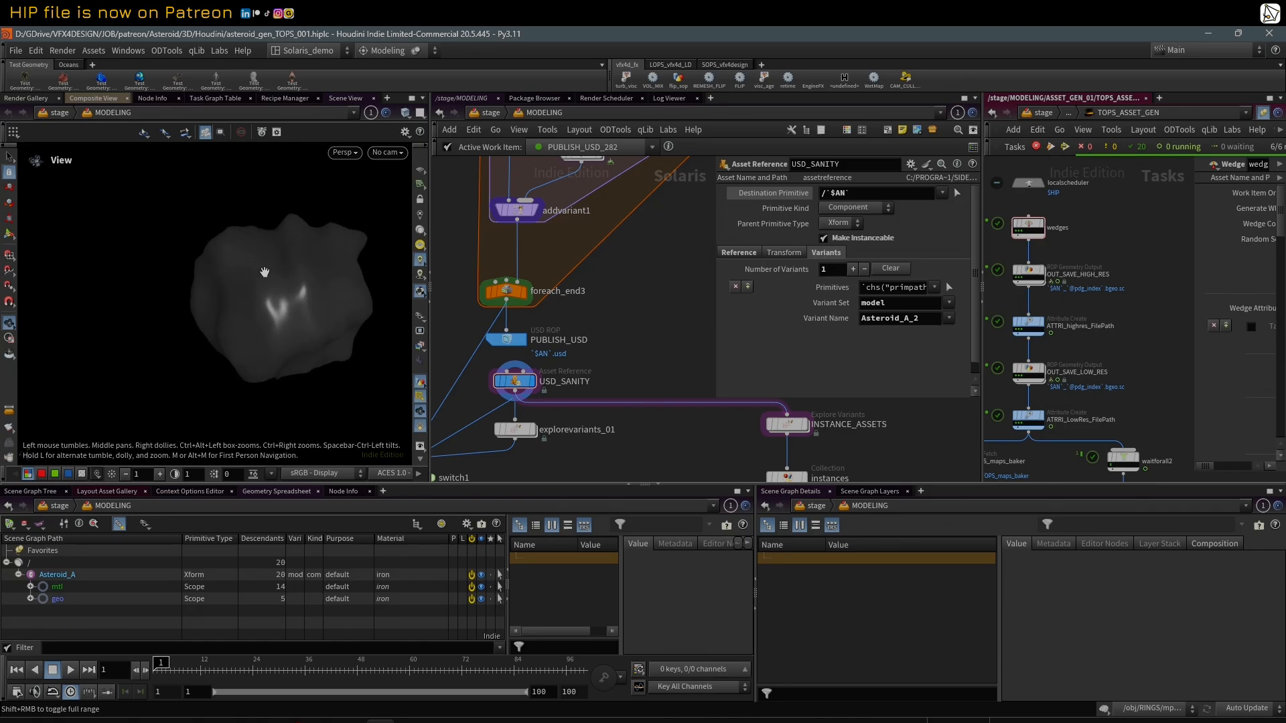
# Step: Toggle the wireframe display on and off while examining the Asteroid_A_2 proxy from another angle
pyautogui.moveTo(264, 272); pyautogui.dragTo(213, 282, button='middle')
pyautogui.press('w')
pyautogui.press('w')
pyautogui.moveTo(217, 268)
pyautogui.mouseDown()
pyautogui.moveTo(267, 301)
pyautogui.moveTo(218, 280)
pyautogui.mouseUp()
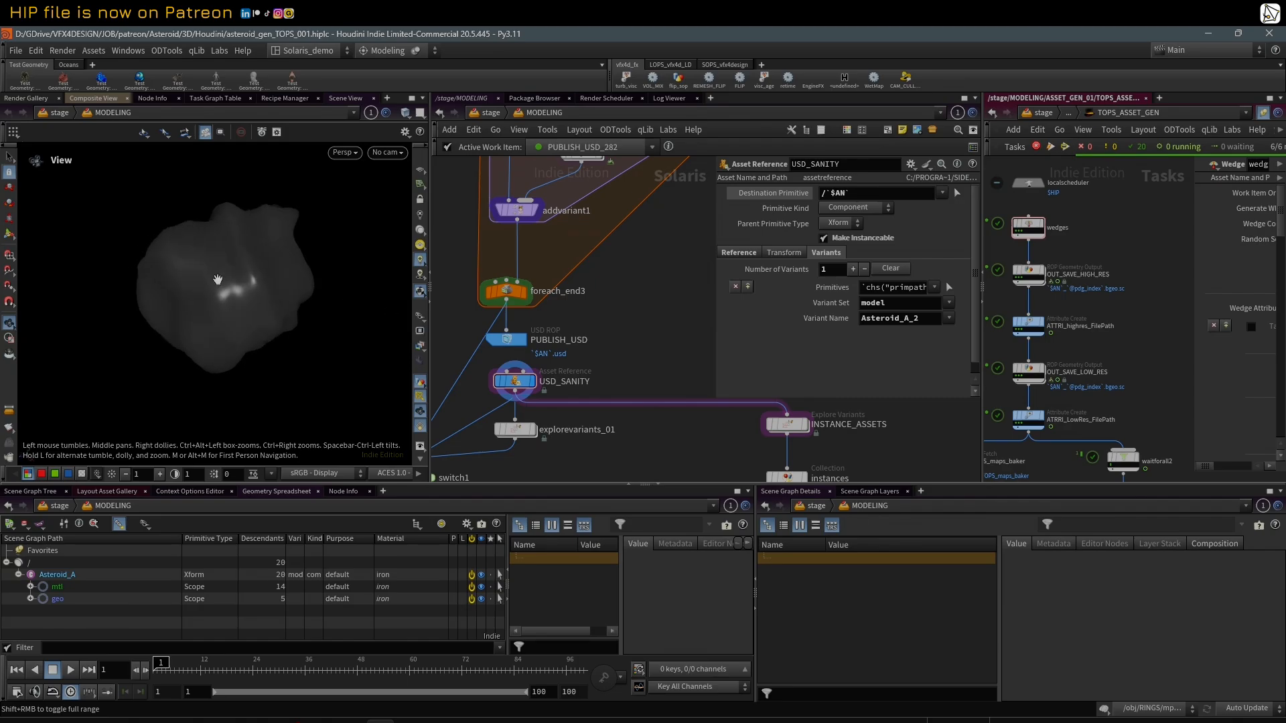
# Step: Widen the visible network area and review the for-each variant block from its start down to USD_SANITY and its downstream branches
pyautogui.scroll(-3, 619, 280)
pyautogui.scroll(5, 702, 281)
pyautogui.moveTo(715, 262); pyautogui.dragTo(817, 265)
pyautogui.scroll(-2, 764, 264)
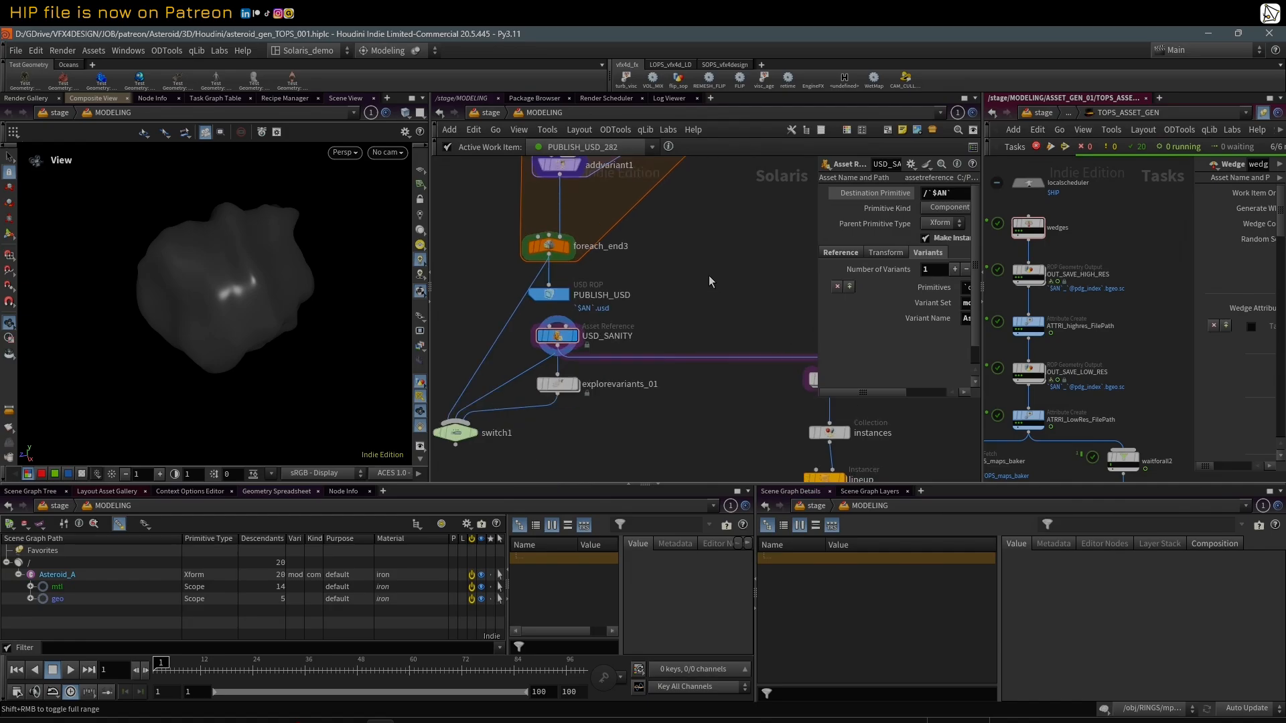
pyautogui.scroll(-3, 709, 278)
pyautogui.moveTo(724, 249); pyautogui.dragTo(696, 358, button='middle')
pyautogui.scroll(-3, 698, 355)
pyautogui.moveTo(749, 310); pyautogui.dragTo(721, 352, button='middle')
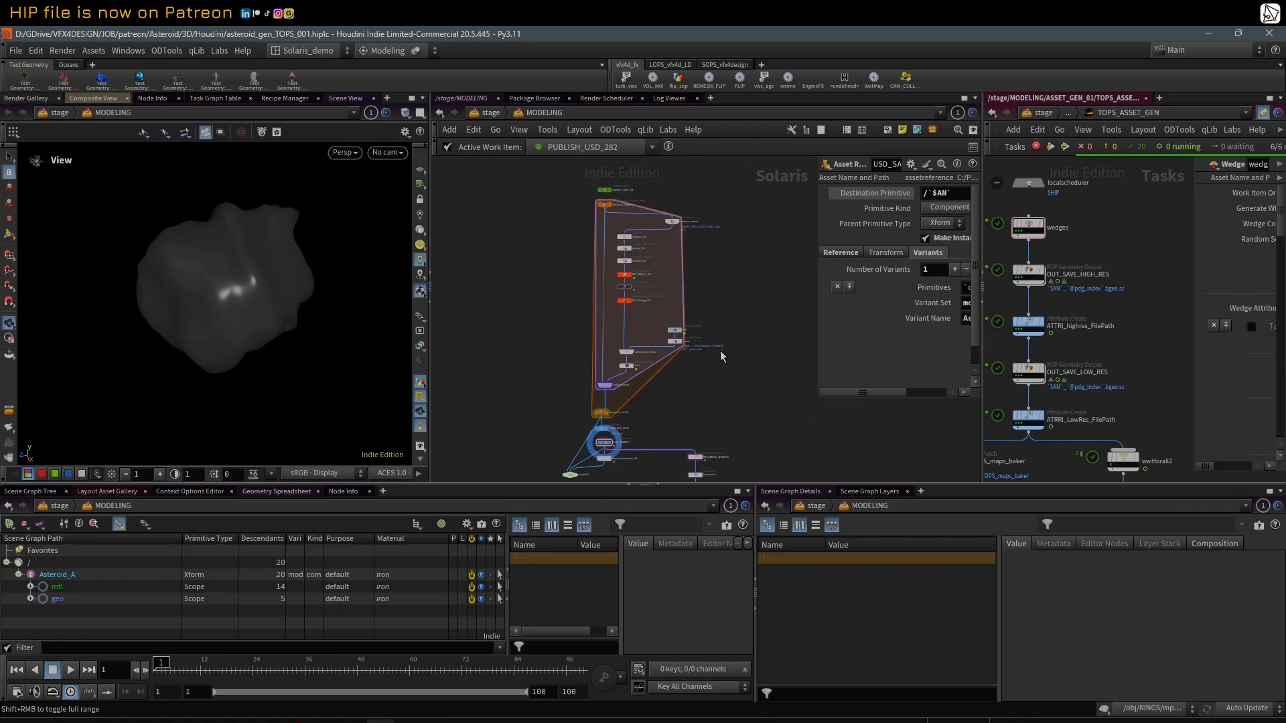
pyautogui.scroll(2, 662, 207)
pyautogui.scroll(3, 715, 243)
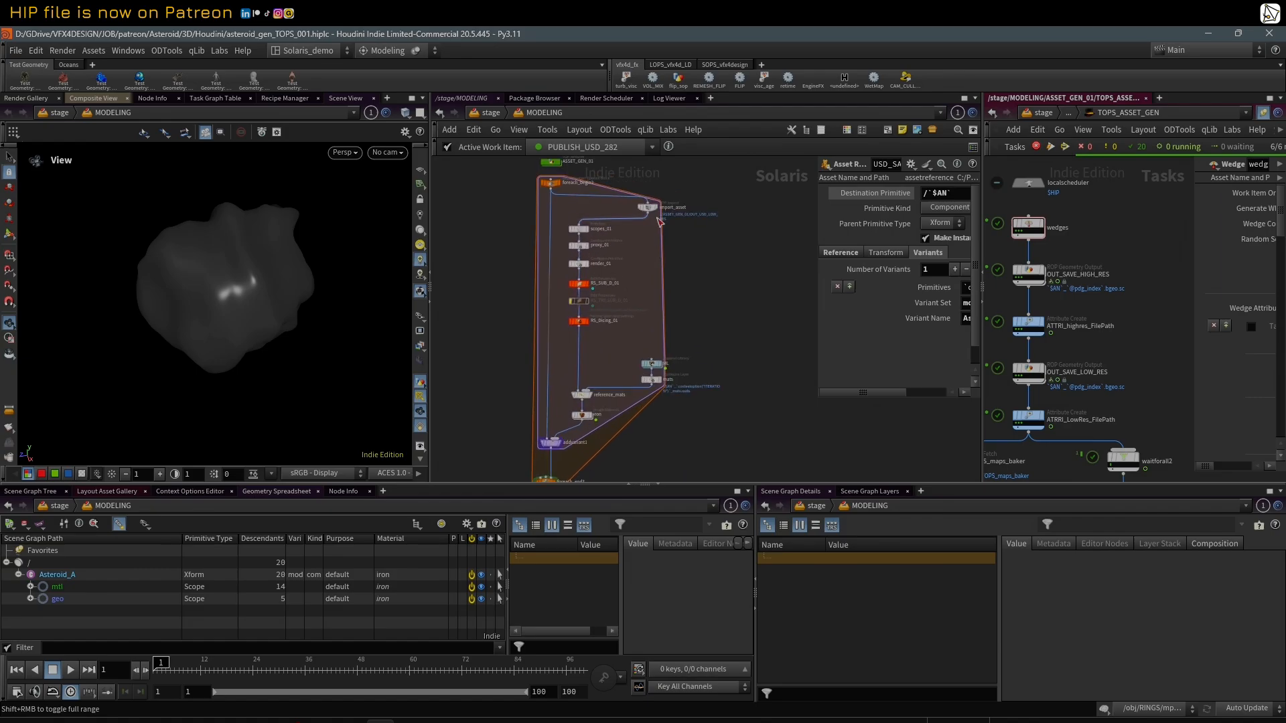
pyautogui.scroll(-1, 717, 318)
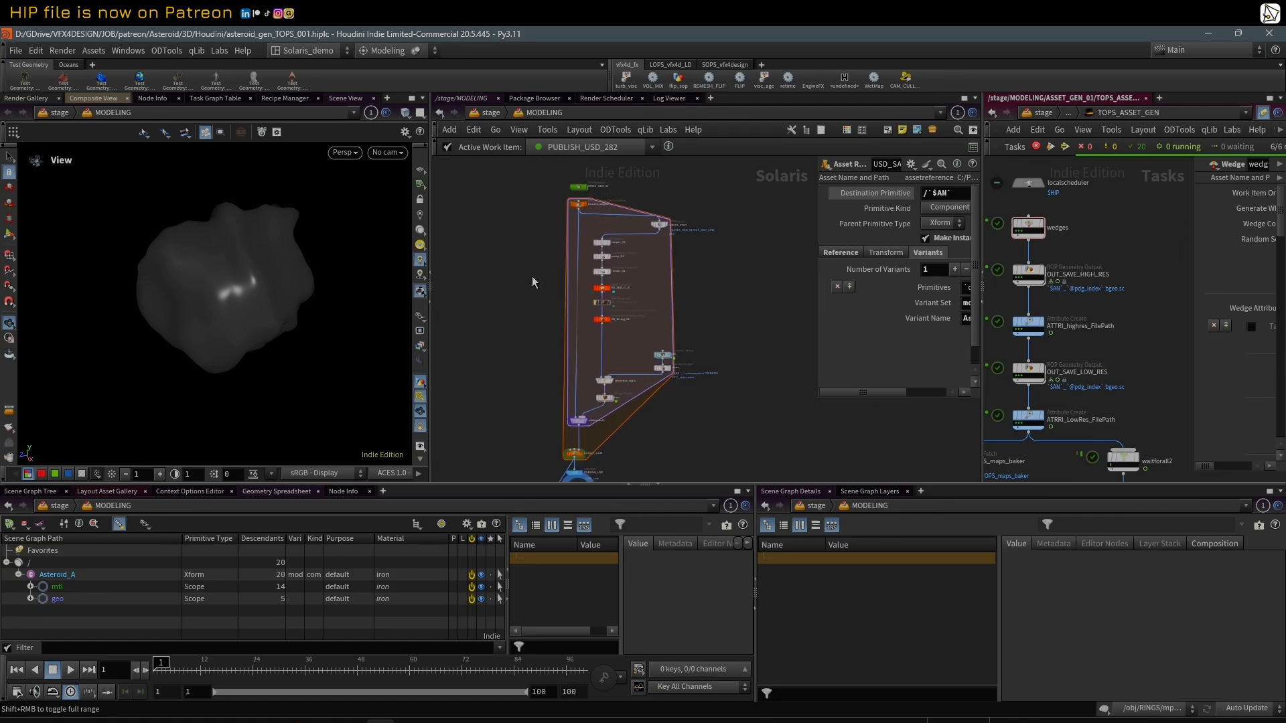
pyautogui.moveTo(730, 373); pyautogui.dragTo(719, 311, button='middle')
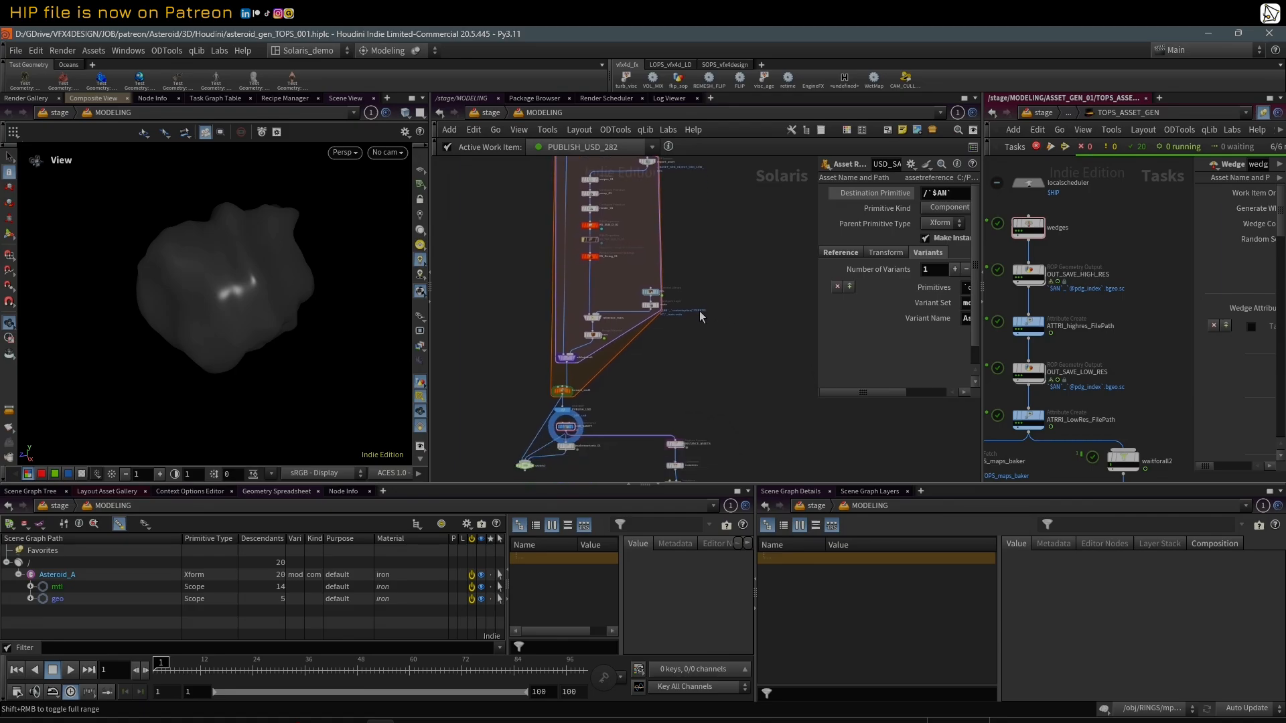
pyautogui.moveTo(648, 238); pyautogui.dragTo(677, 263, button='middle')
pyautogui.scroll(-2, 702, 233)
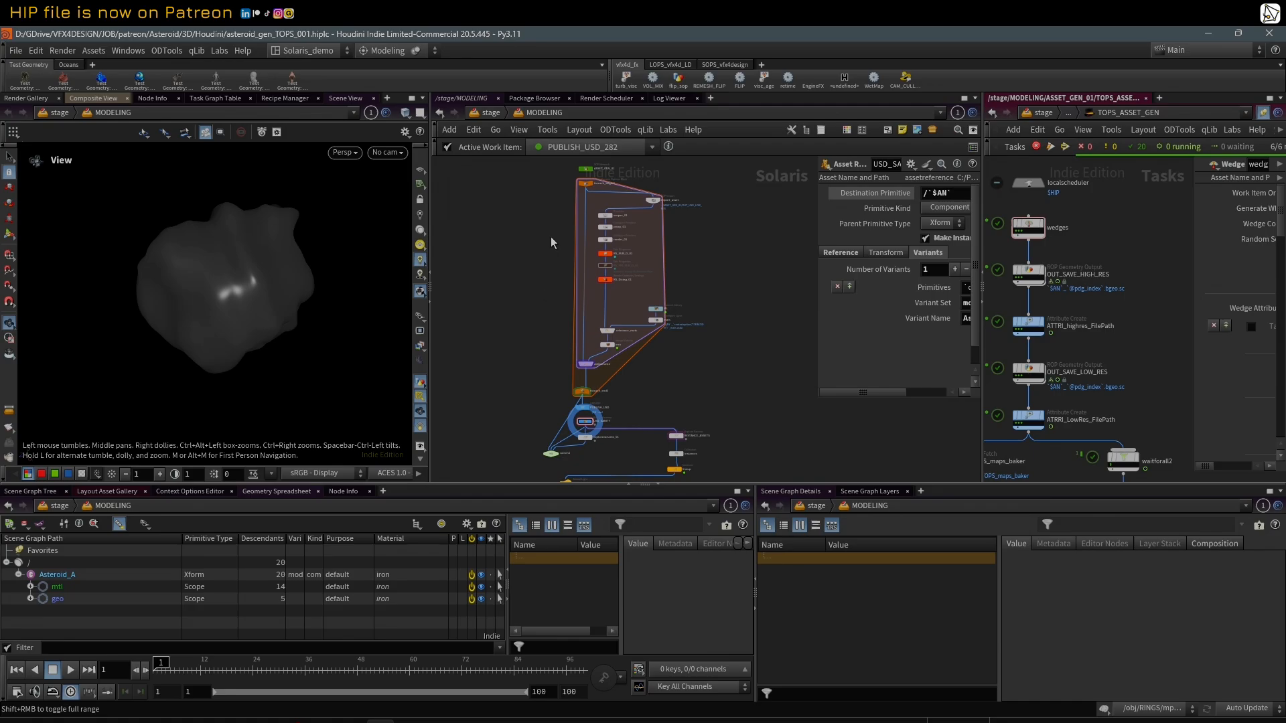
pyautogui.scroll(-1, 546, 231)
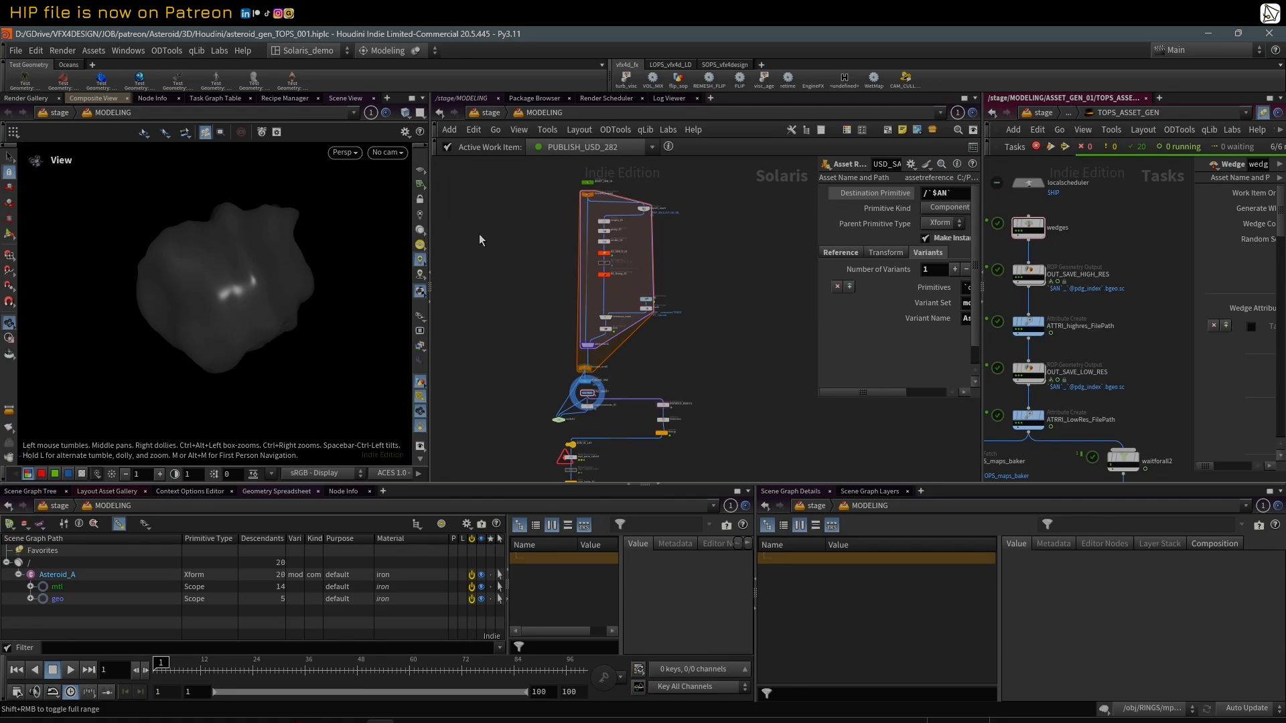
# Step: Add a Component Builder setup in empty space beside the for-each block and move its componentgeometry1 node away from the others
pyautogui.press('Tab')
pyautogui.write('comp')
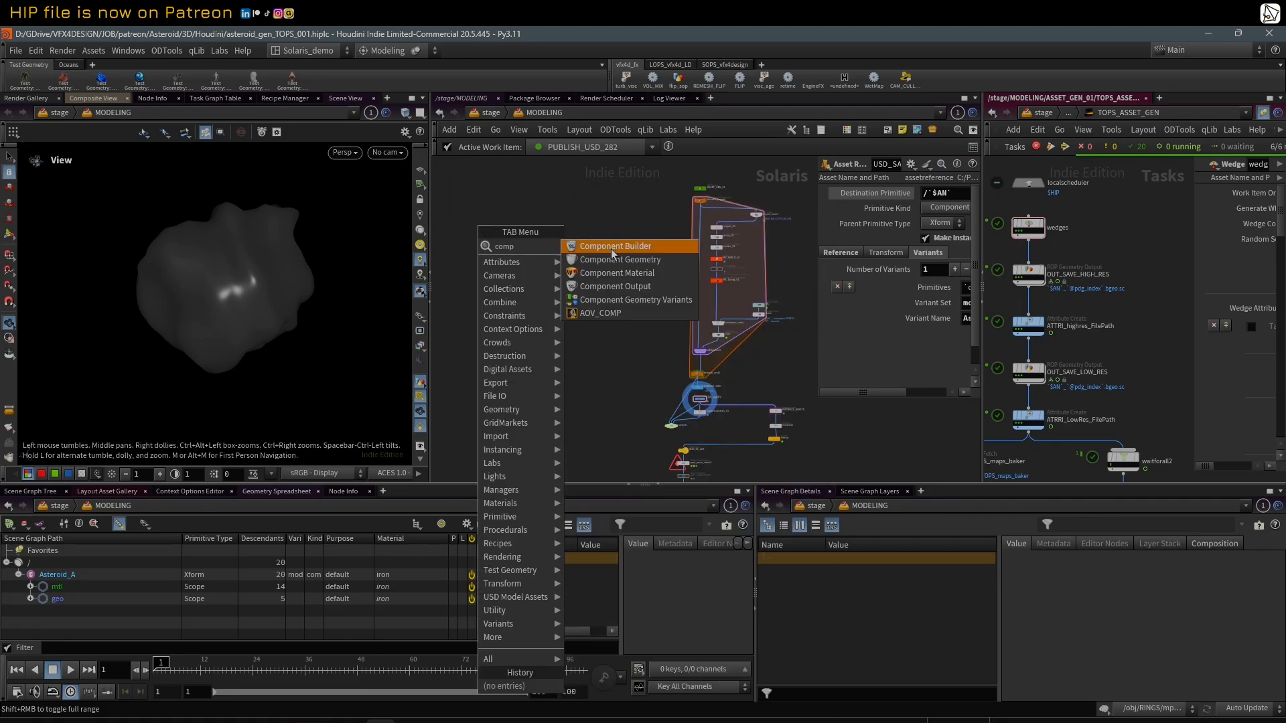
pyautogui.click(612, 247)
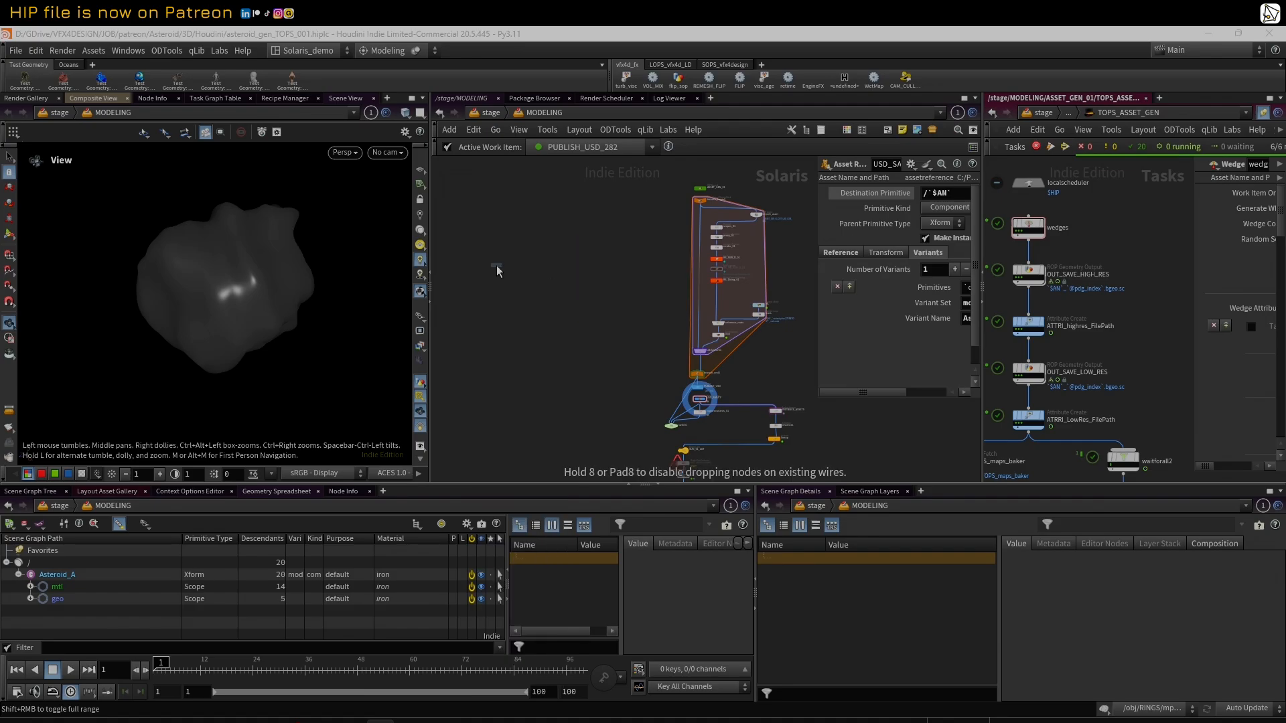
pyautogui.click(497, 265)
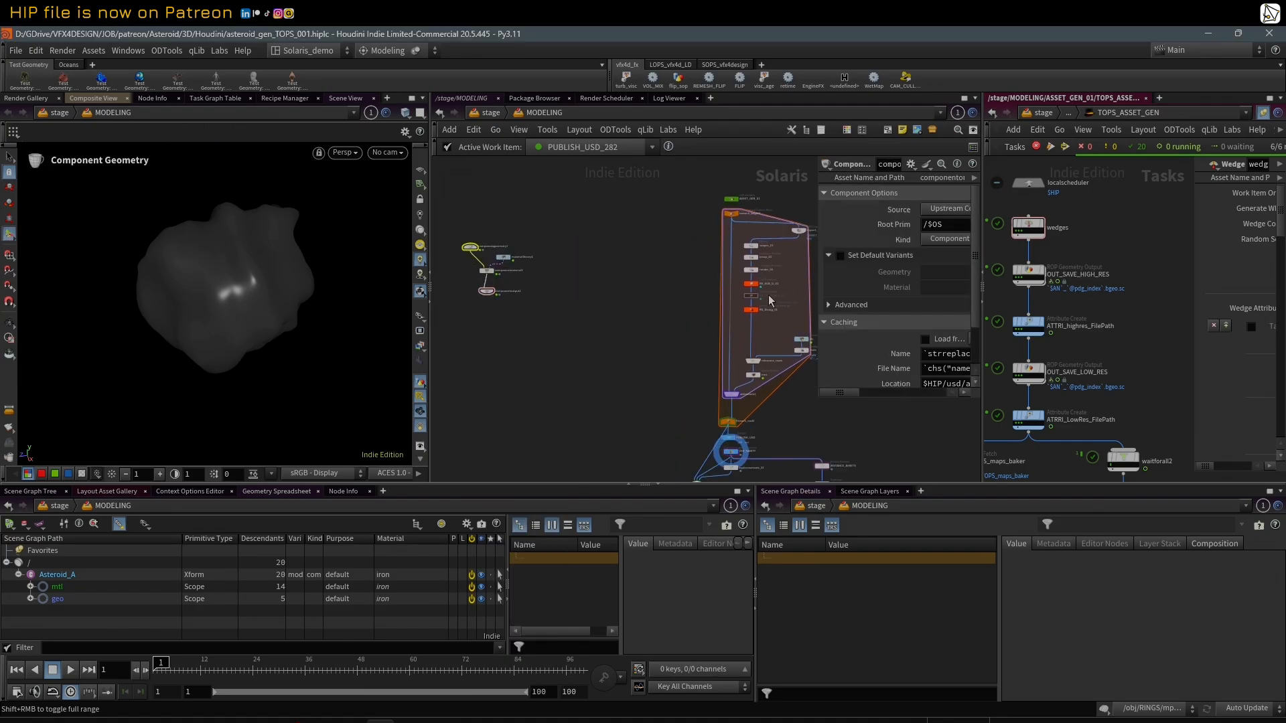
pyautogui.press('f')
pyautogui.moveTo(508, 274); pyautogui.dragTo(455, 227)
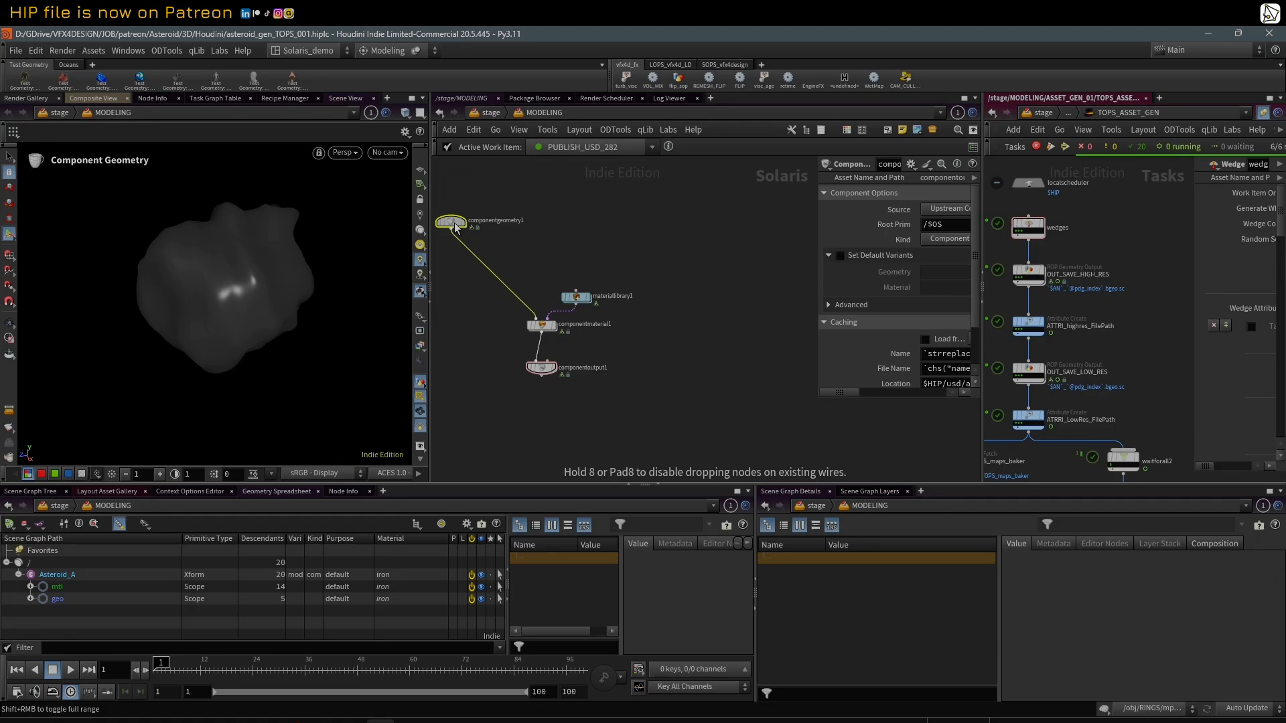
# Step: Insert a Component Geometry Variants node between componentgeometry1 and componentmaterial1
pyautogui.press('Tab')
pyautogui.write('ge')
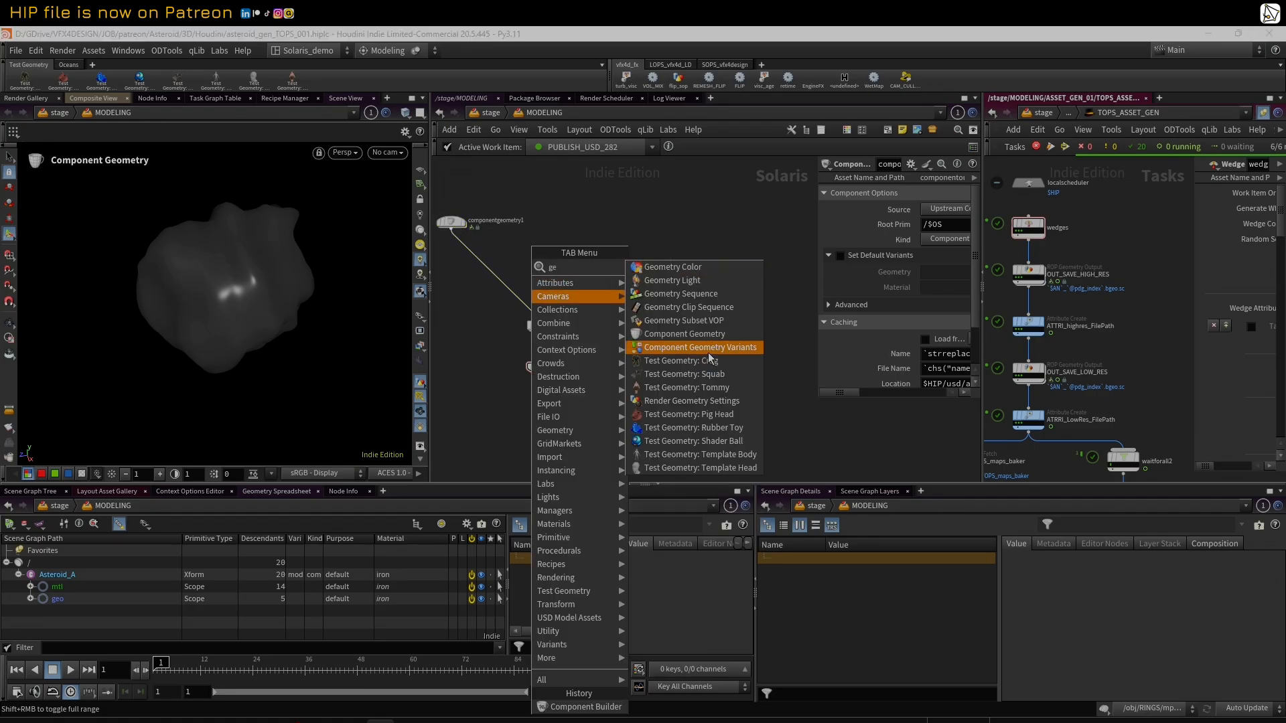
pyautogui.click(700, 349)
pyautogui.click(467, 253)
pyautogui.moveTo(467, 250); pyautogui.dragTo(459, 211)
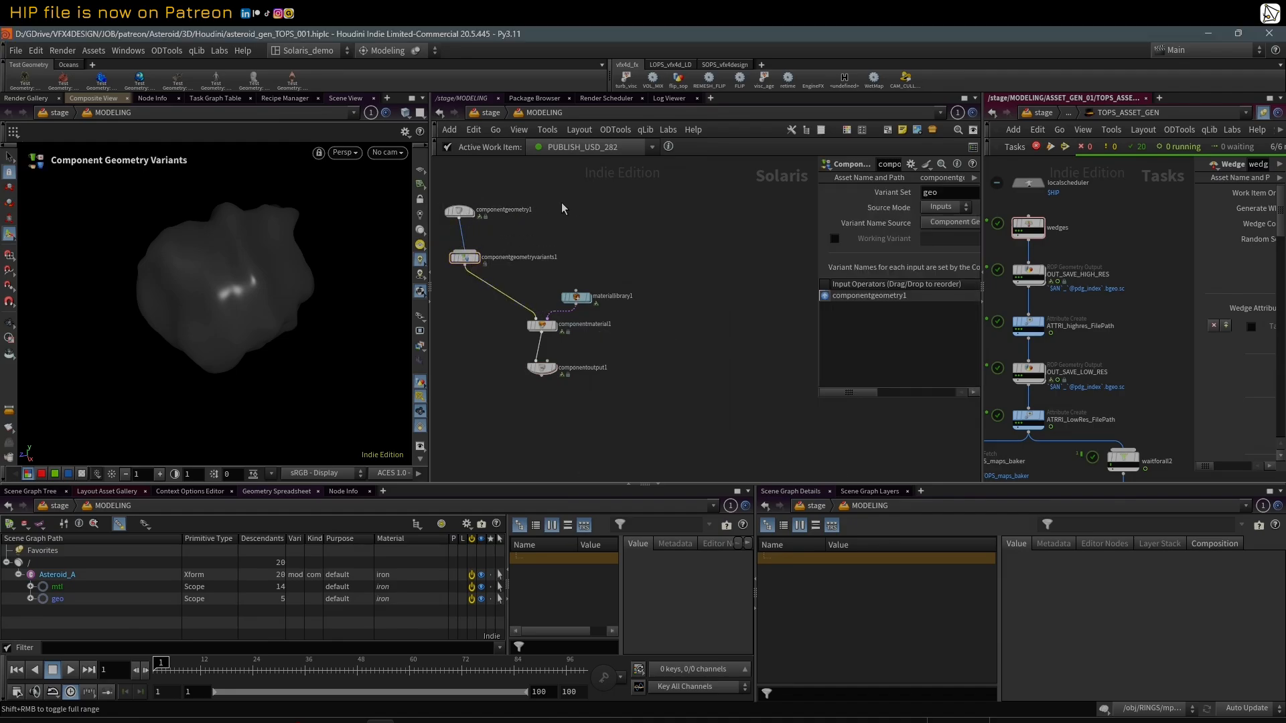
# Step: Rename the componentgeometry1 node as A
pyautogui.scroll(-3, 576, 213)
pyautogui.moveTo(477, 202)
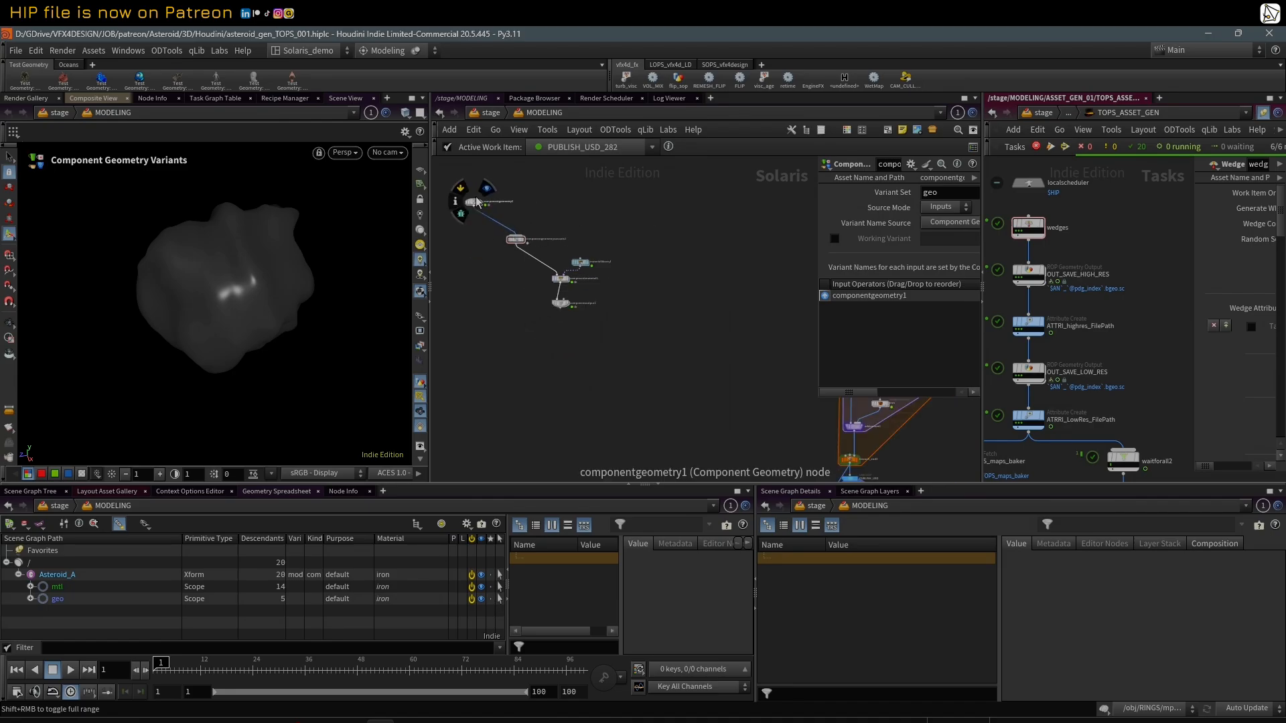
pyautogui.moveTo(482, 201)
pyautogui.mouseDown()
pyautogui.moveTo(514, 195)
pyautogui.moveTo(457, 199)
pyautogui.mouseUp()
pyautogui.scroll(3, 459, 200)
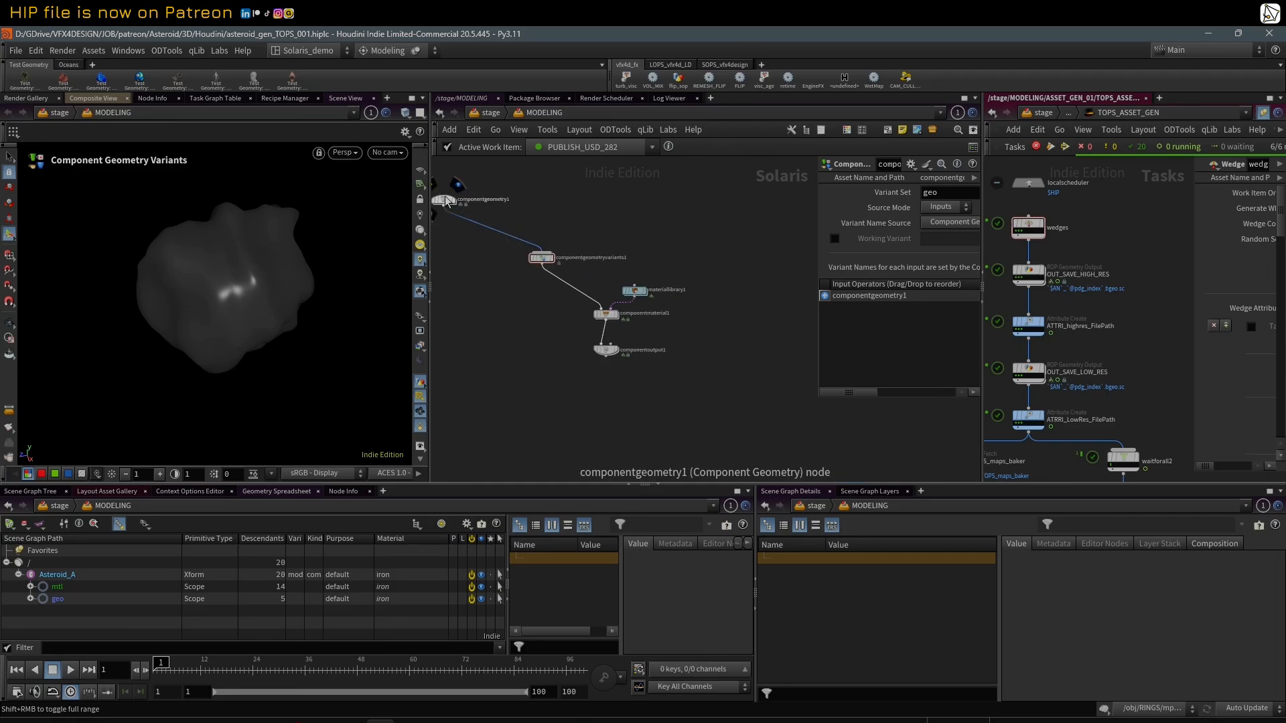
pyautogui.doubleClick(483, 200)
pyautogui.press('capslock')
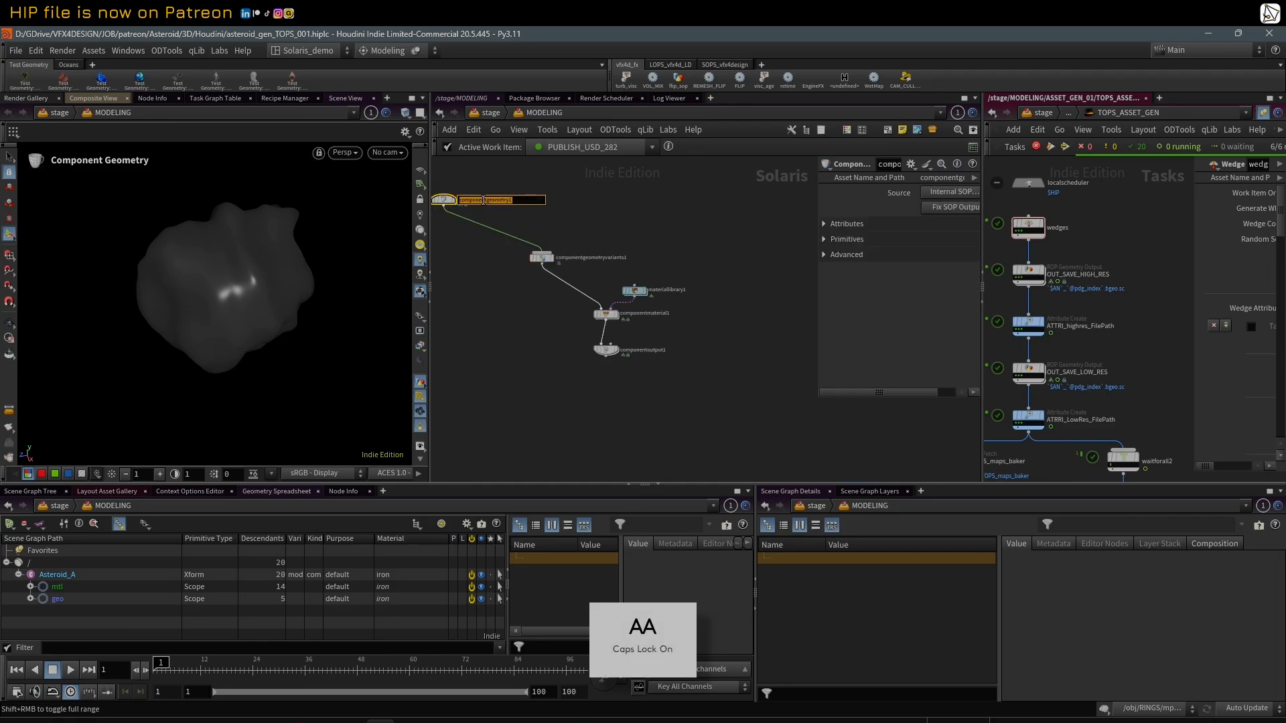
# Step: Duplicate component geometry A as a second input of the geometry variants node and rename the copy B
pyautogui.hotkey('ctrl', 'c')
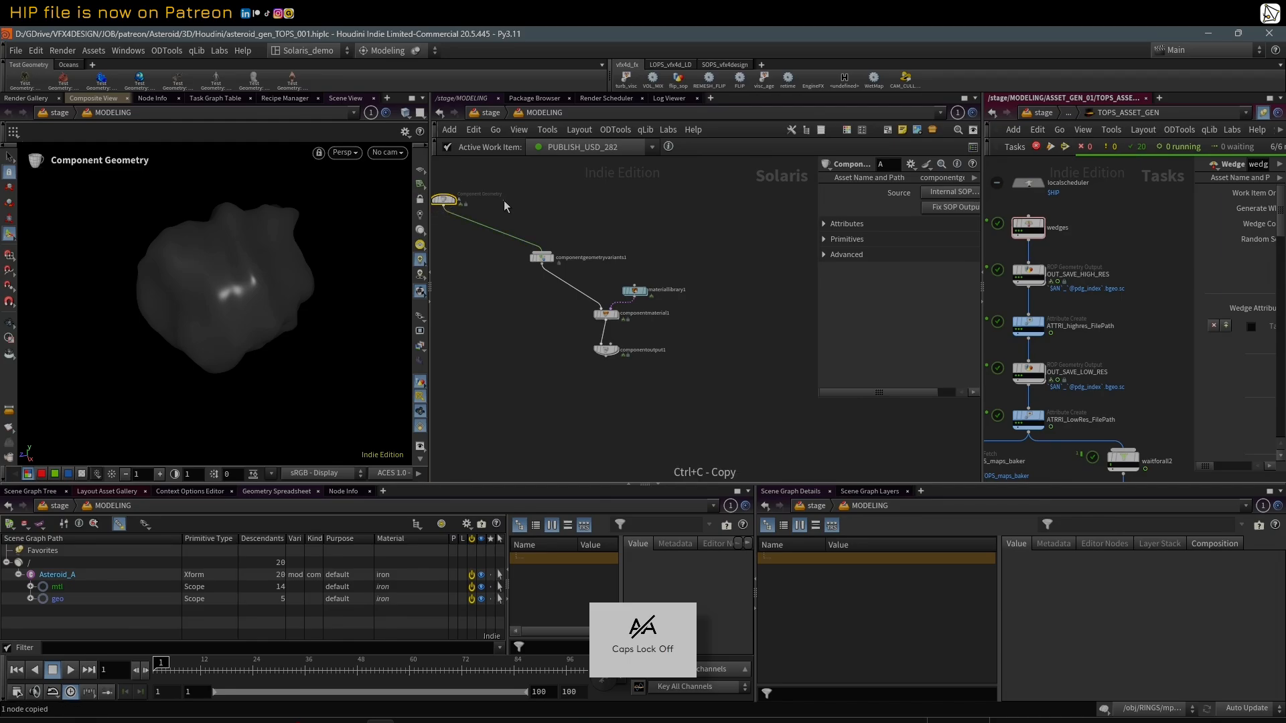
pyautogui.hotkey('ctrl', 'v')
pyautogui.click(506, 209)
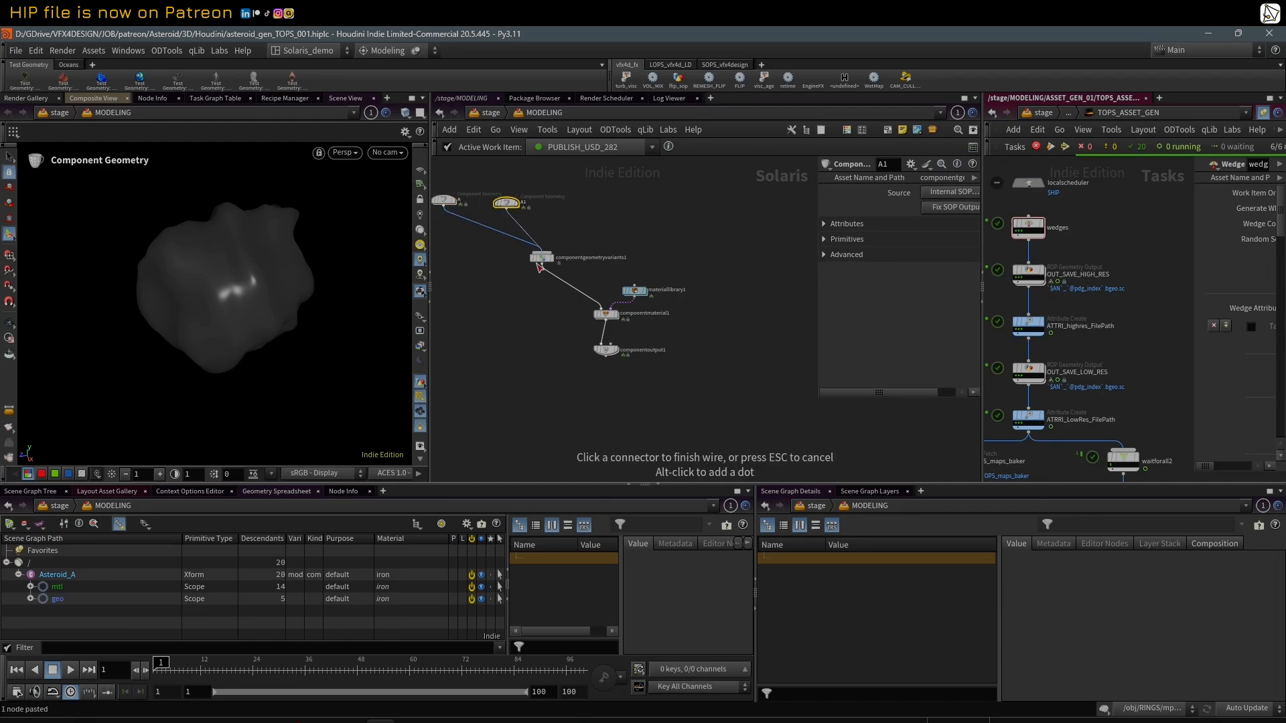
pyautogui.doubleClick(525, 203)
pyautogui.press('capslock')
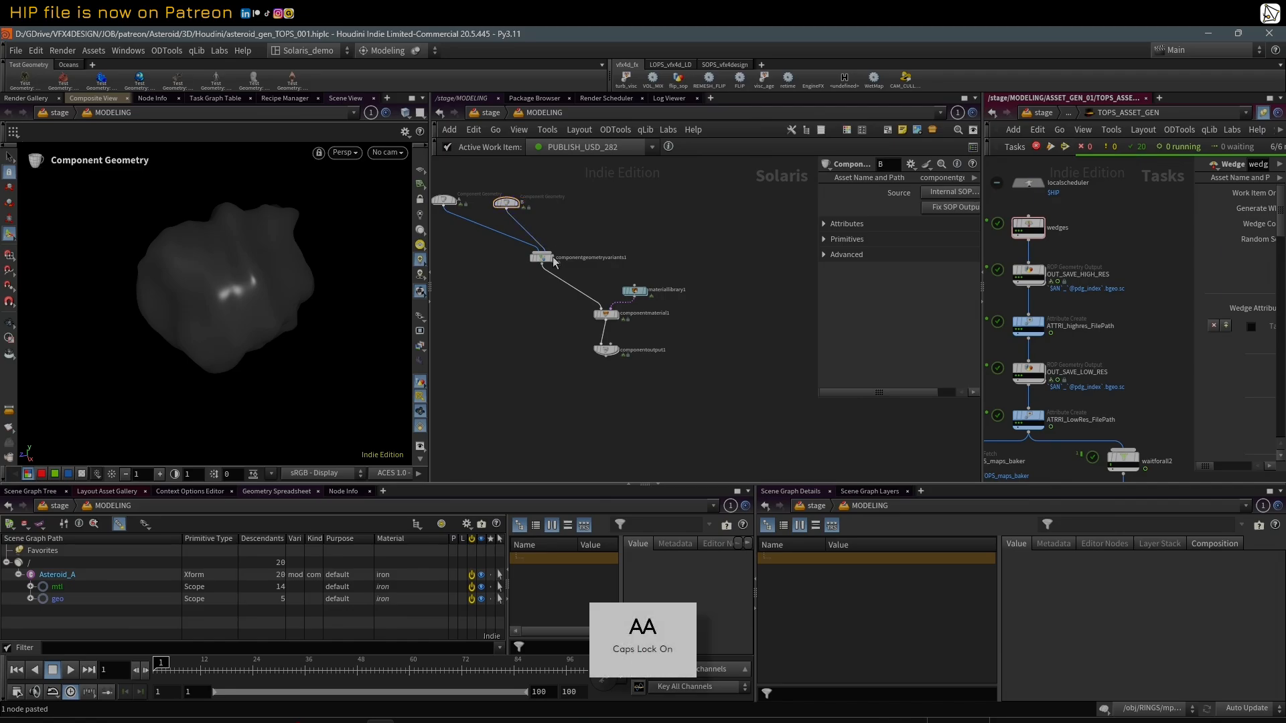
# Step: Arrange the component builder nodes into a compact downward chain, with A and B above the variants node and the material library beside it
pyautogui.moveTo(546, 258); pyautogui.dragTo(512, 251)
pyautogui.moveTo(511, 181); pyautogui.dragTo(523, 183, button='middle')
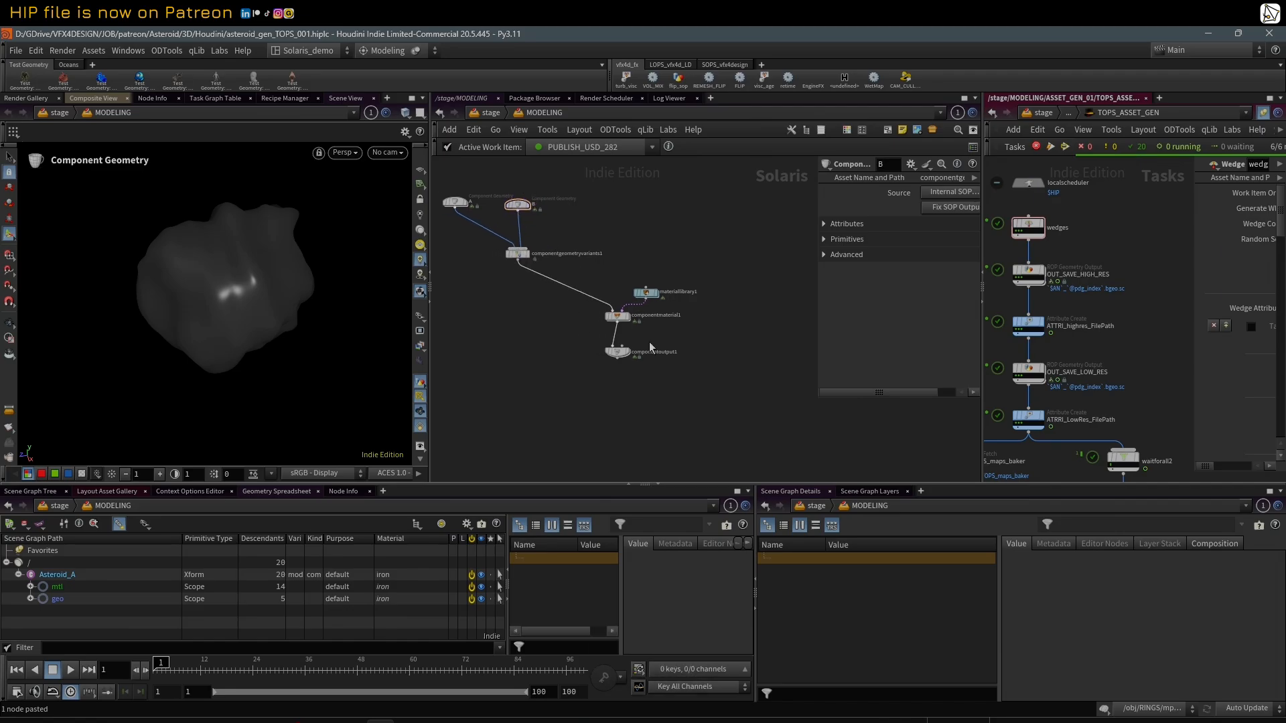
pyautogui.moveTo(534, 233); pyautogui.dragTo(533, 228)
pyautogui.moveTo(521, 211); pyautogui.dragTo(542, 221)
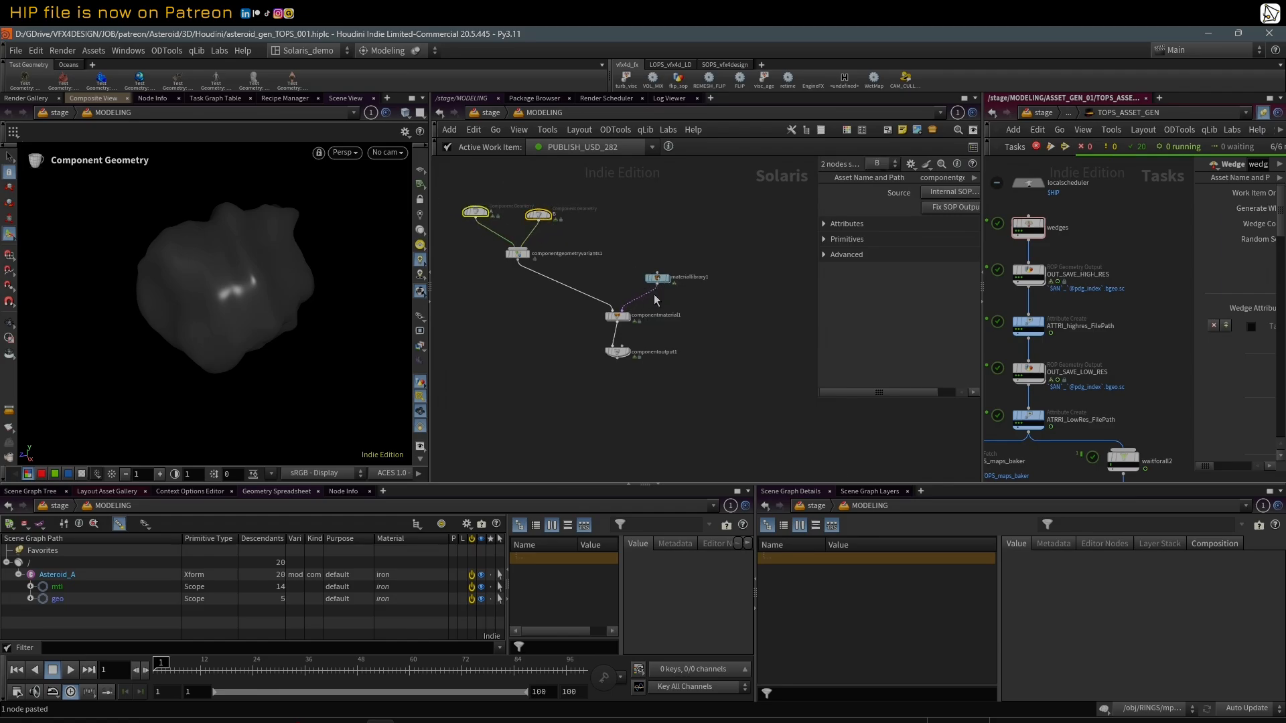
pyautogui.moveTo(617, 317); pyautogui.dragTo(543, 306)
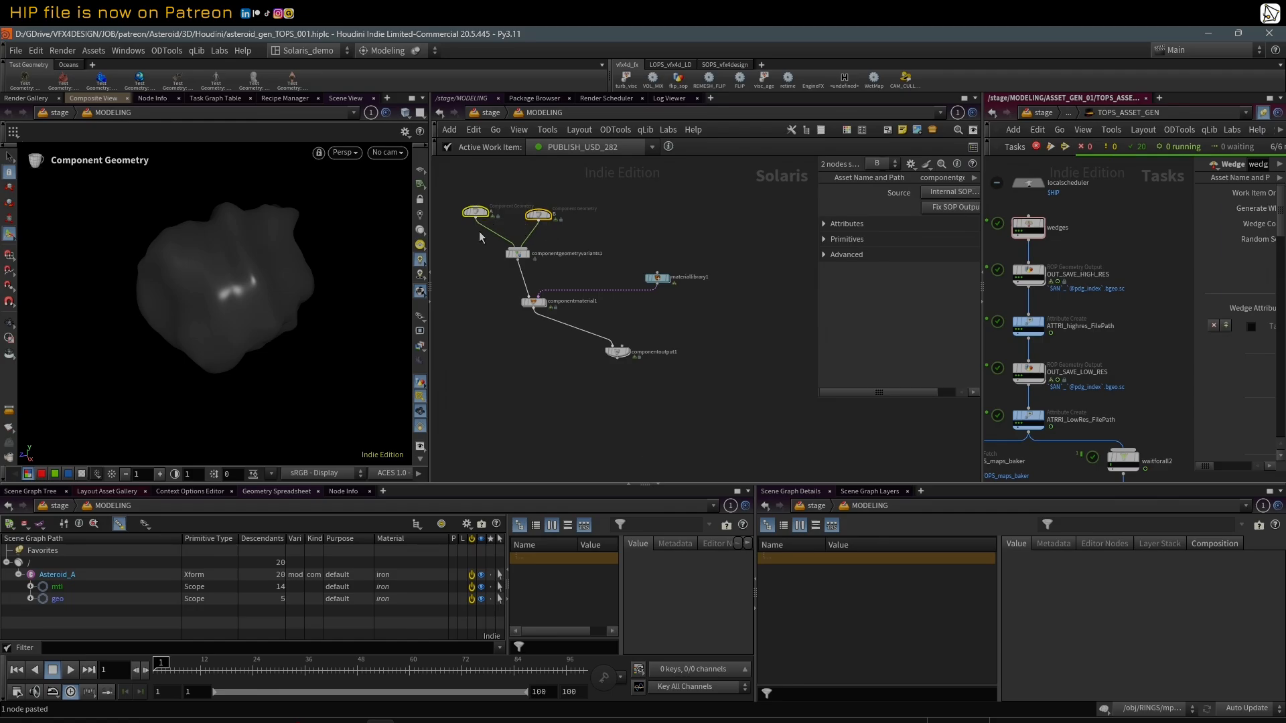
pyautogui.moveTo(475, 213); pyautogui.dragTo(545, 217)
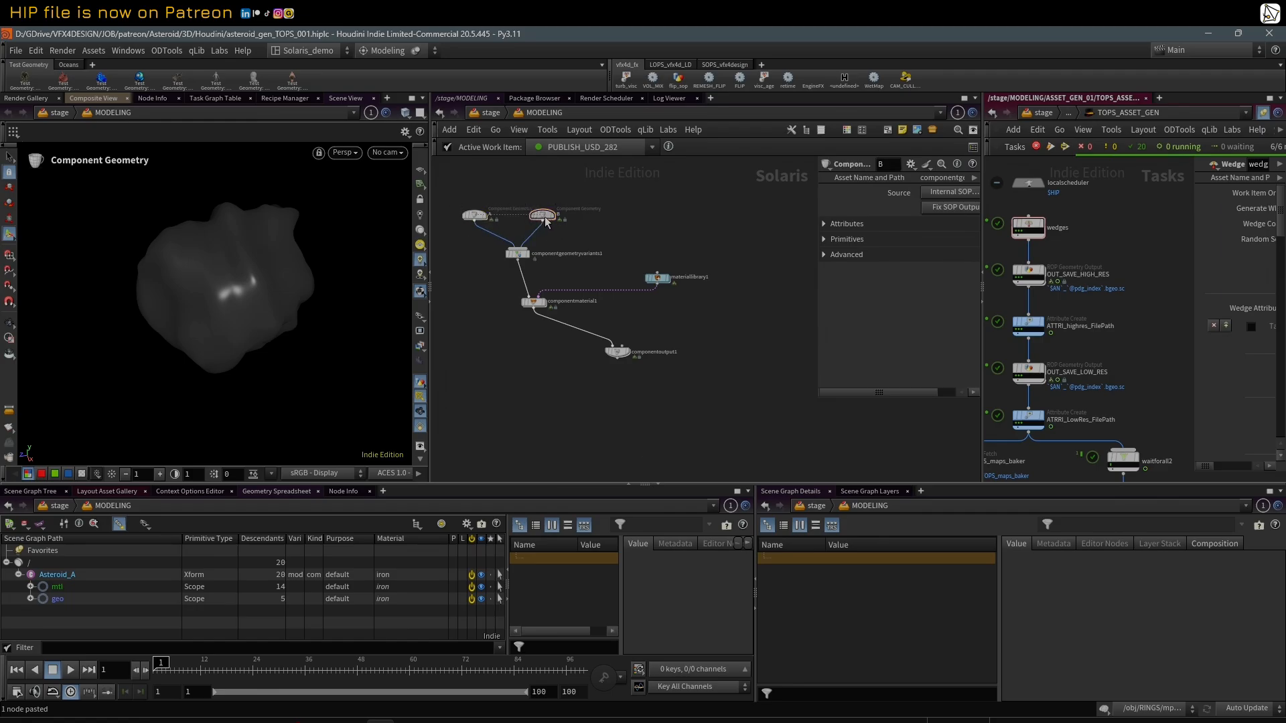
pyautogui.moveTo(629, 348); pyautogui.dragTo(560, 340)
pyautogui.moveTo(659, 278); pyautogui.dragTo(594, 278)
pyautogui.scroll(-3, 567, 268)
pyautogui.moveTo(488, 202); pyautogui.dragTo(632, 354)
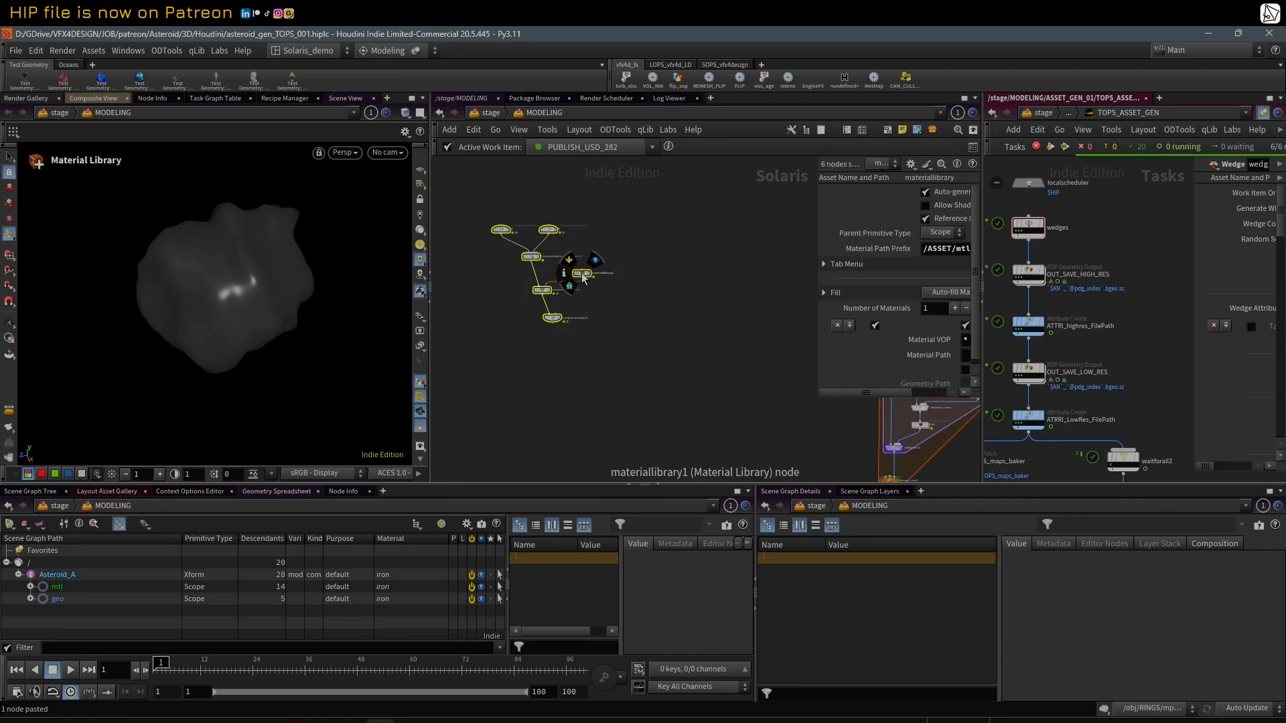
pyautogui.moveTo(582, 273); pyautogui.dragTo(641, 316)
pyautogui.click(642, 317)
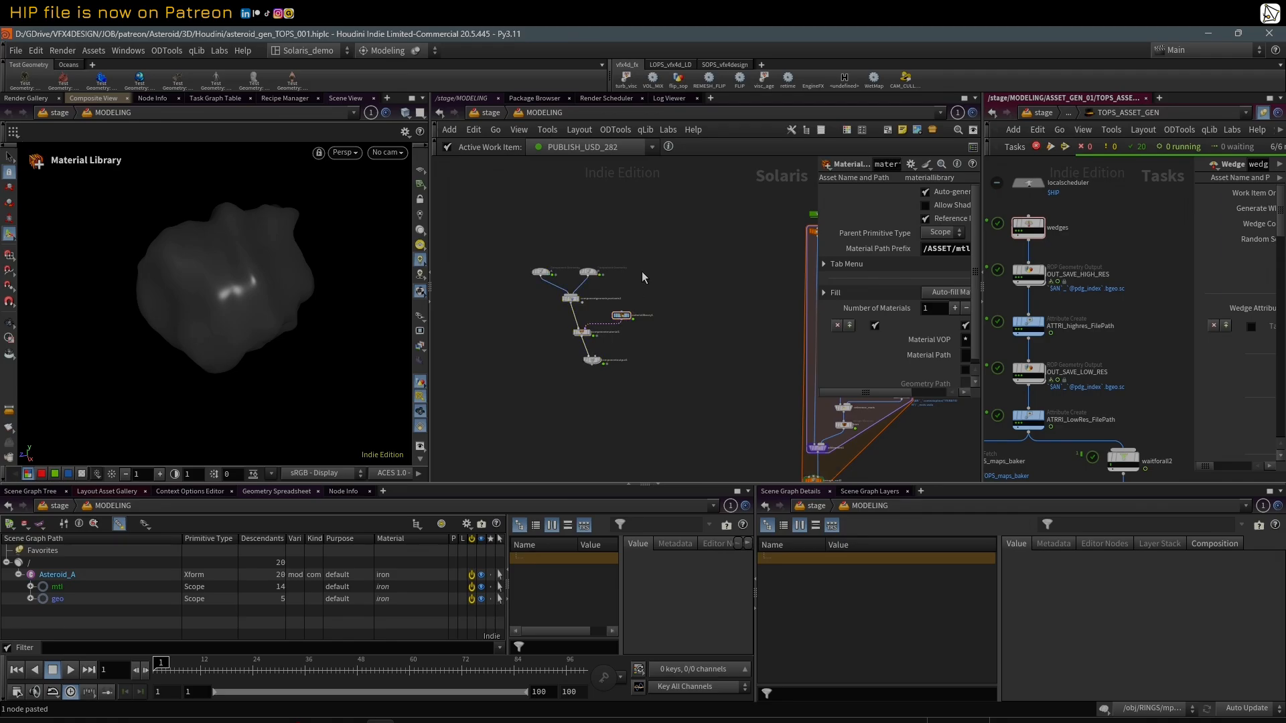
pyautogui.scroll(3, 642, 271)
pyautogui.moveTo(552, 380); pyautogui.dragTo(537, 366)
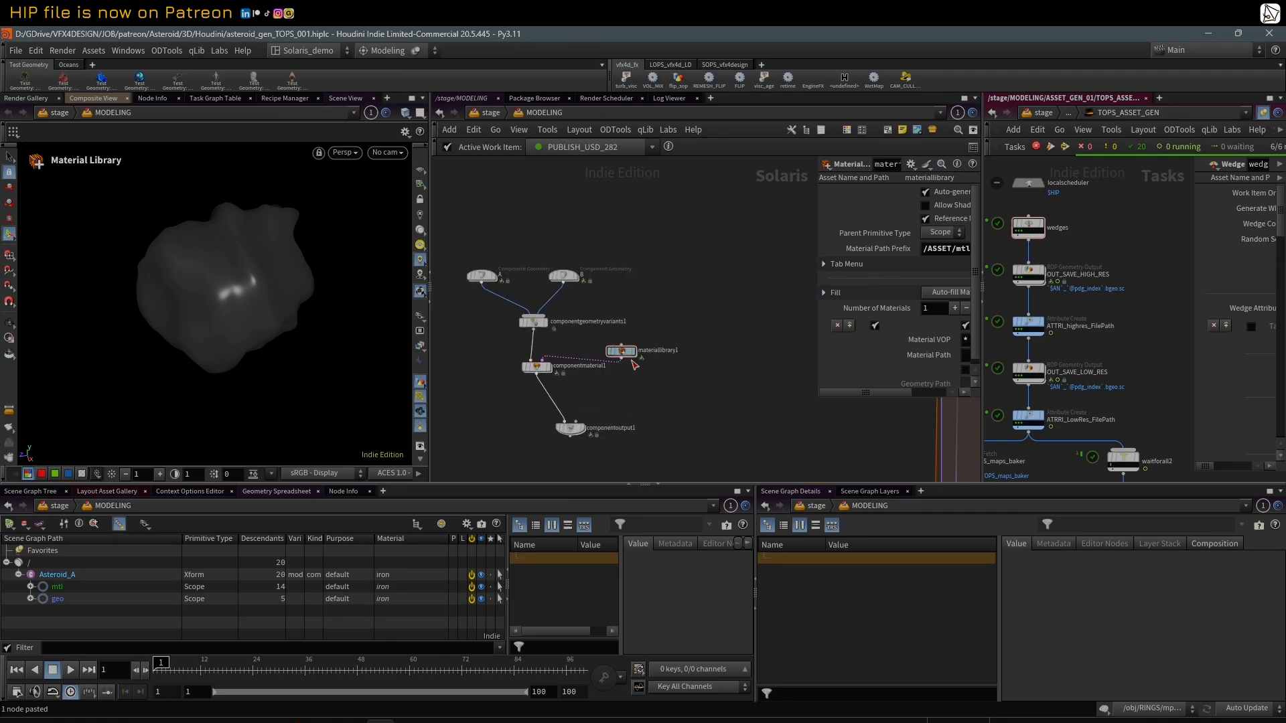
pyautogui.moveTo(631, 354); pyautogui.dragTo(632, 350)
pyautogui.moveTo(566, 424); pyautogui.dragTo(539, 400)
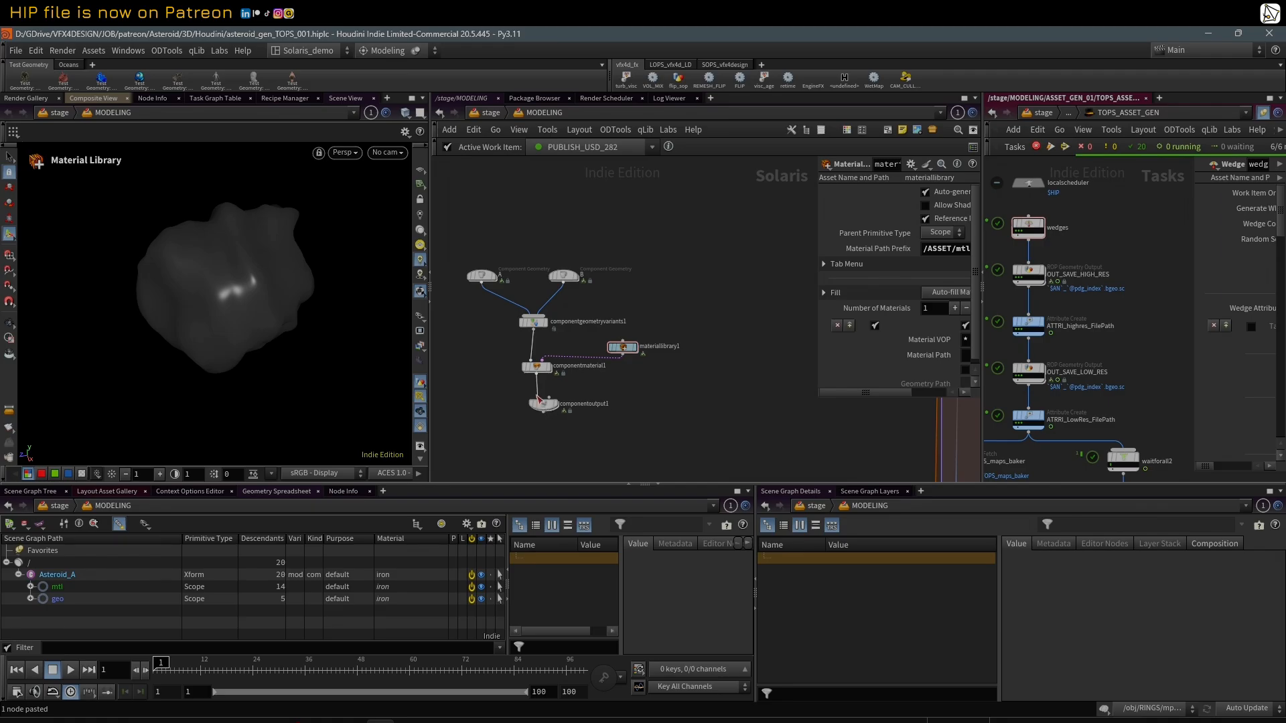
# Step: Delete component geometry B from the component builder setup
pyautogui.moveTo(526, 282); pyautogui.dragTo(643, 421)
pyautogui.click(563, 275)
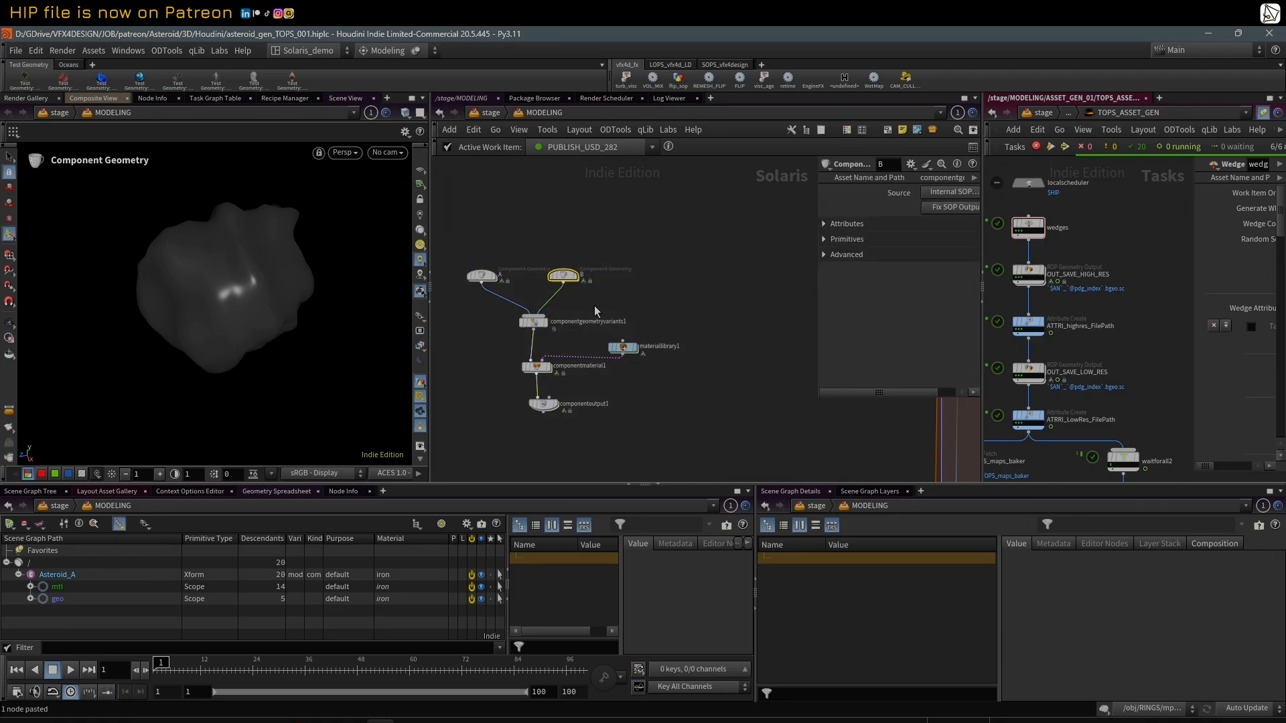
pyautogui.press('Delete')
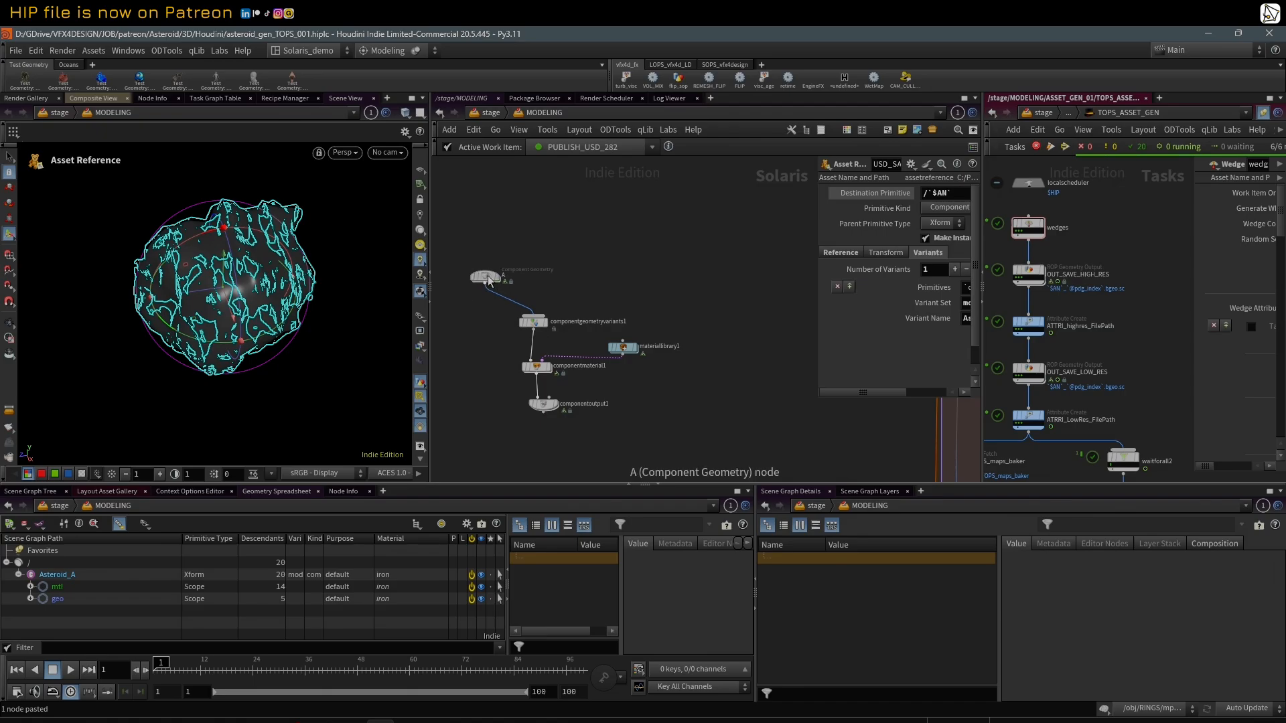
# Step: Align component geometry A above the variants node, then delete the whole component builder setup
pyautogui.moveTo(483, 276); pyautogui.dragTo(535, 291)
pyautogui.moveTo(480, 239); pyautogui.dragTo(643, 406)
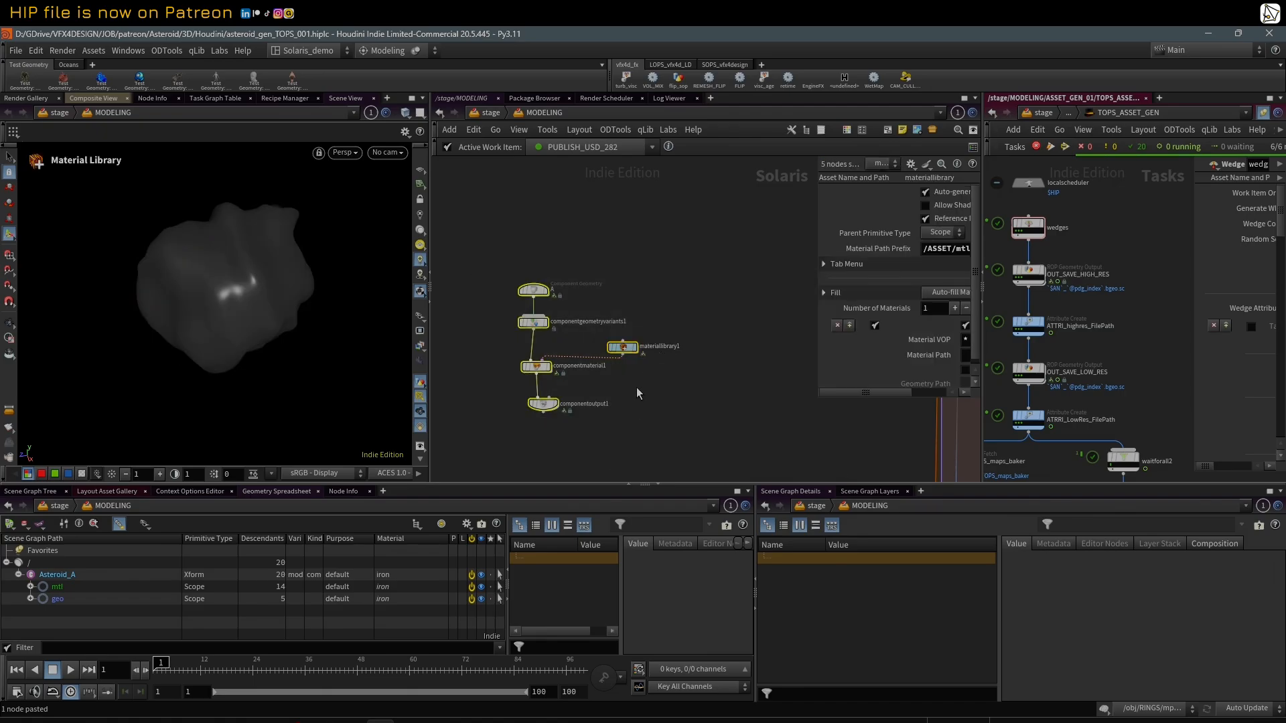
pyautogui.press('f')
pyautogui.press('h')
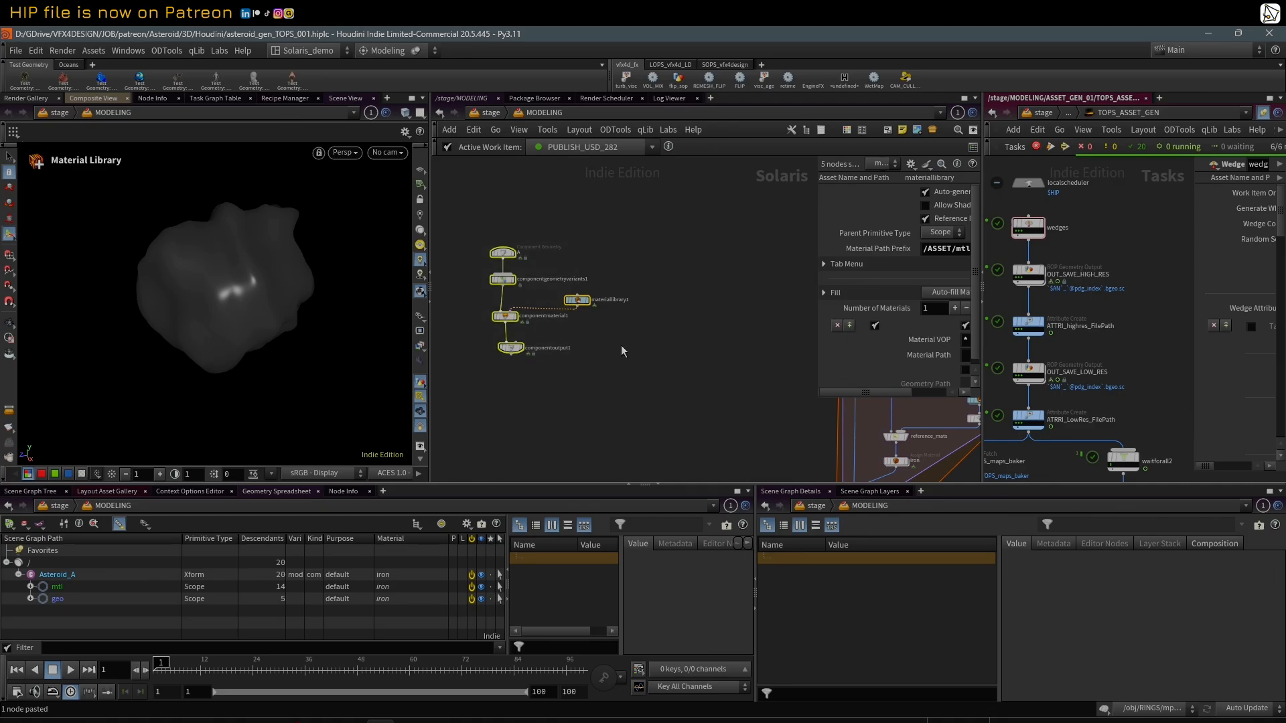
pyautogui.scroll(-1, 640, 330)
pyautogui.press('Delete')
# Step: Review the for-each block again down to USD_SANITY and return the viewport to the View tool
pyautogui.moveTo(713, 333); pyautogui.dragTo(502, 281, button='middle')
pyautogui.scroll(-2, 542, 345)
pyautogui.moveTo(540, 343); pyautogui.dragTo(536, 297, button='middle')
pyautogui.scroll(2, 564, 251)
pyautogui.scroll(-1, 709, 404)
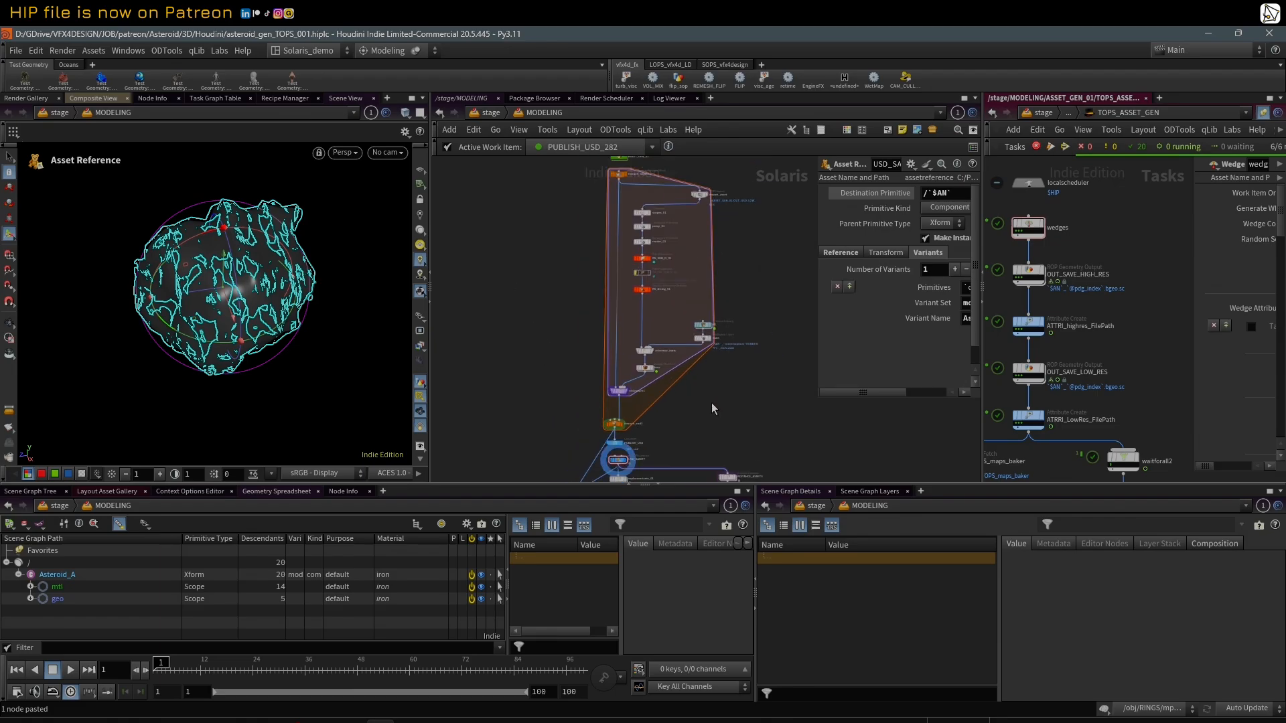
pyautogui.moveTo(709, 402); pyautogui.dragTo(684, 319, button='middle')
pyautogui.scroll(1, 650, 343)
pyautogui.scroll(1, 594, 407)
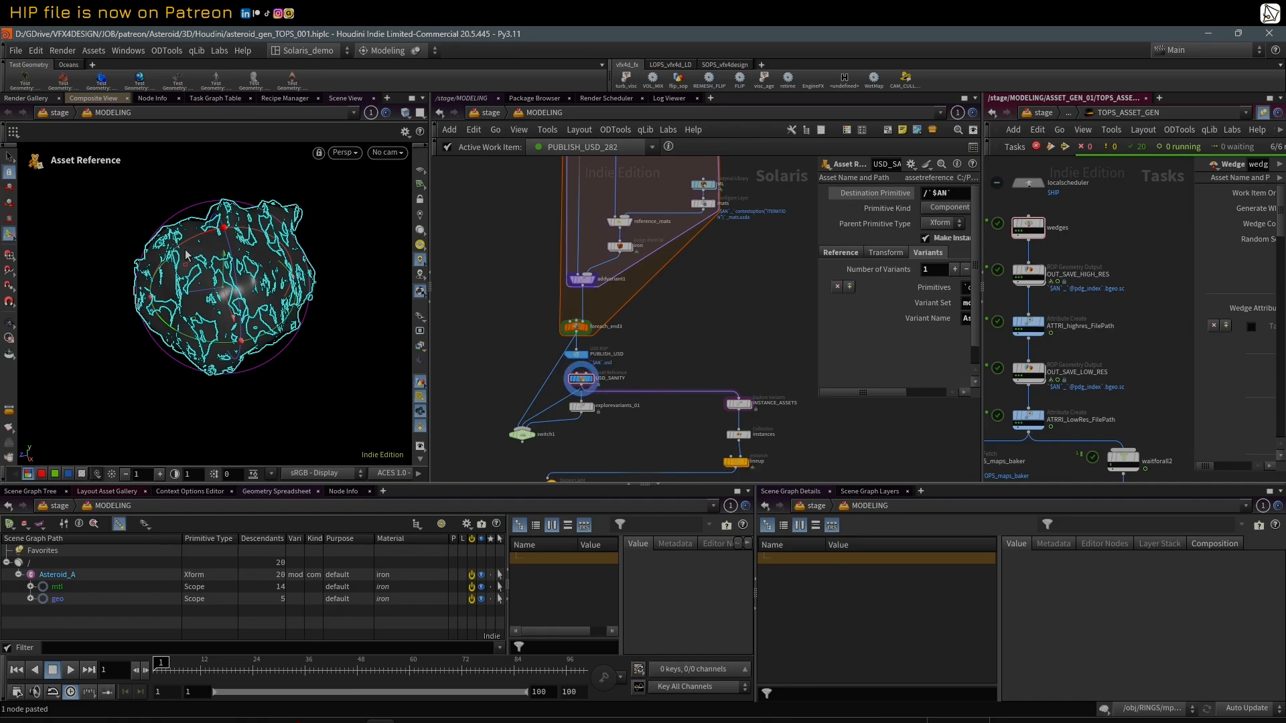
pyautogui.press('Escape')
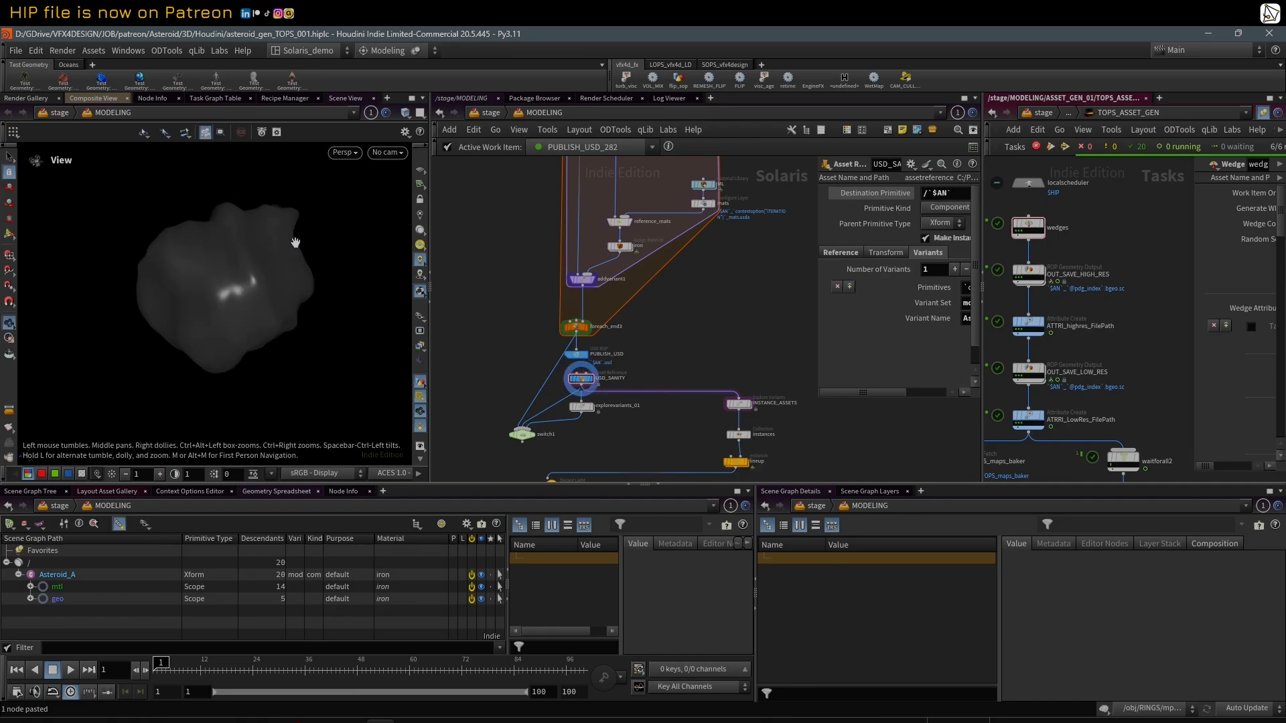
# Step: Display explorevariants_01 and examine the laid-out asteroid variants from several angles
pyautogui.moveTo(295, 243); pyautogui.dragTo(250, 248)
pyautogui.moveTo(712, 371); pyautogui.dragTo(705, 345, button='middle')
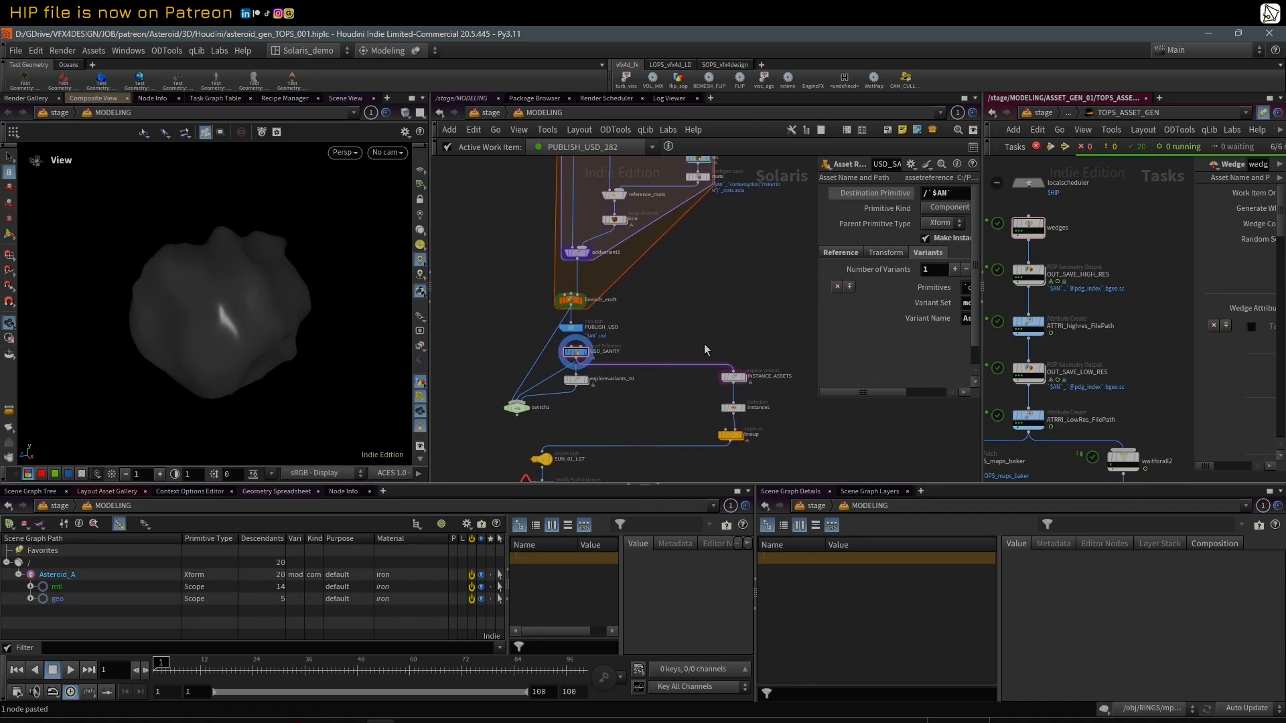
pyautogui.scroll(2, 704, 343)
pyautogui.moveTo(567, 425); pyautogui.dragTo(584, 414, button='middle')
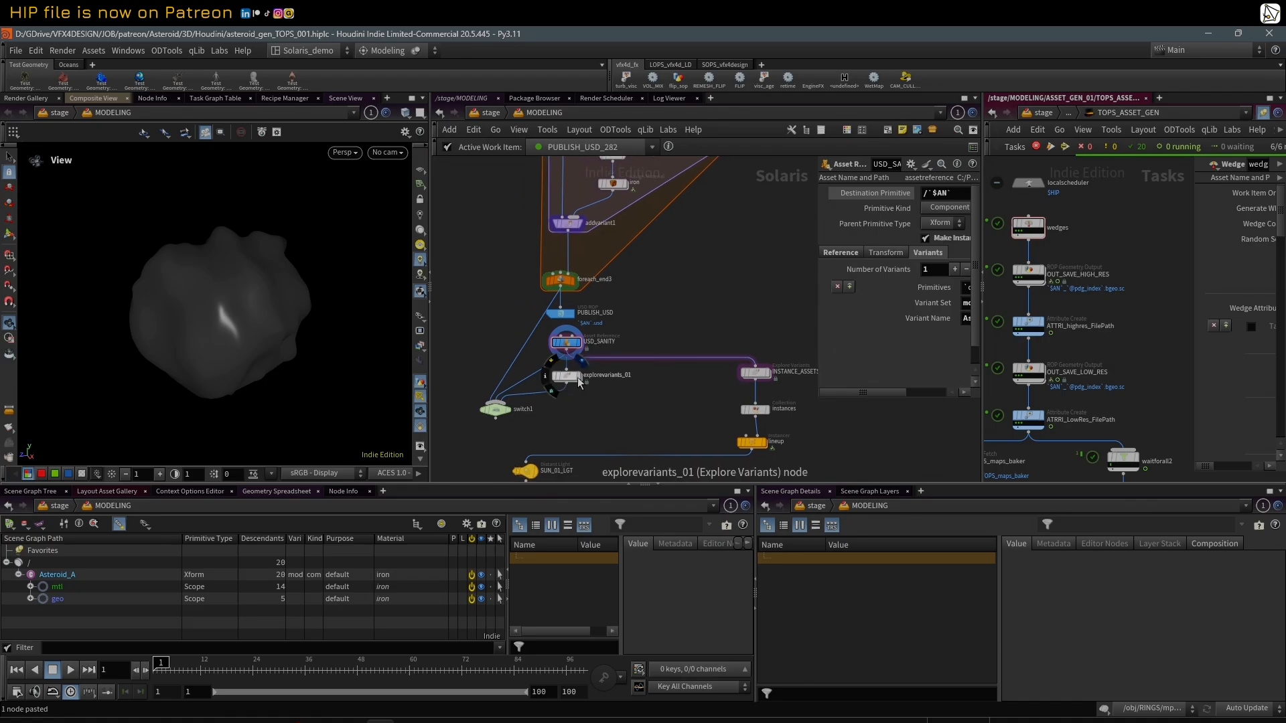
pyautogui.click(580, 380)
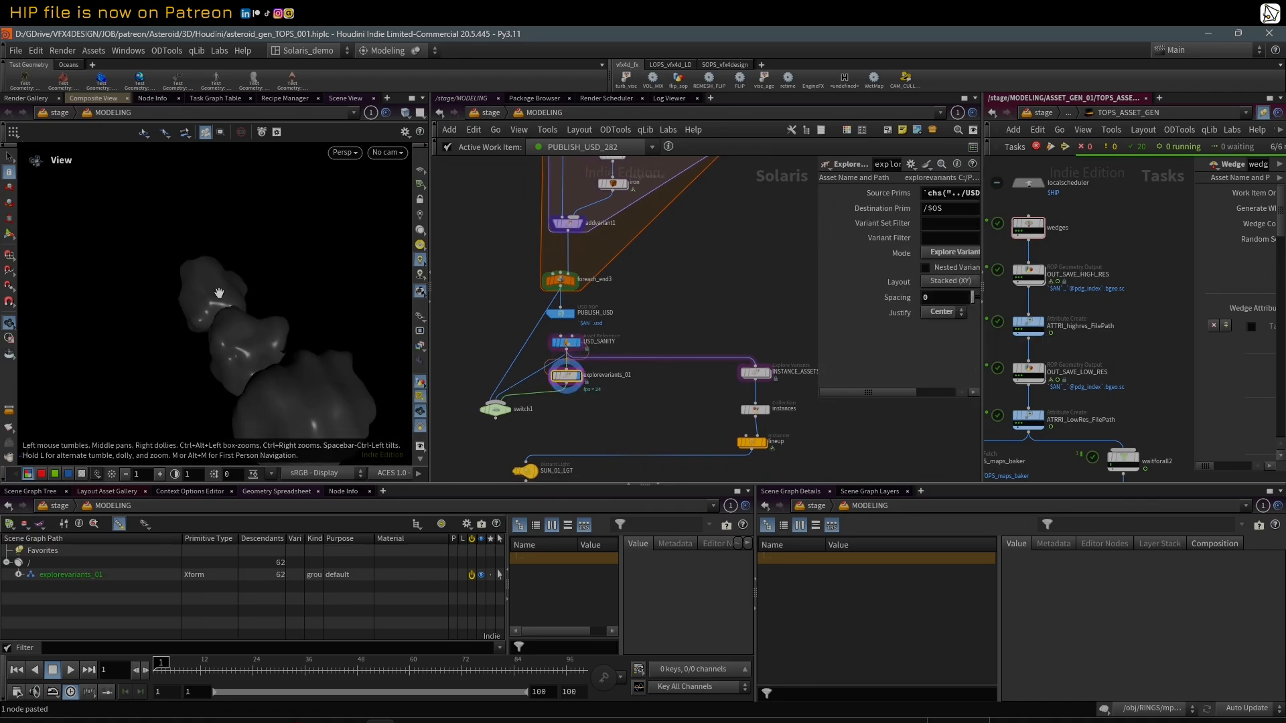
pyautogui.moveTo(211, 330); pyautogui.dragTo(260, 314)
pyautogui.moveTo(260, 314); pyautogui.dragTo(375, 286, button='right')
pyautogui.moveTo(312, 295); pyautogui.dragTo(276, 341)
pyautogui.scroll(3, 564, 429)
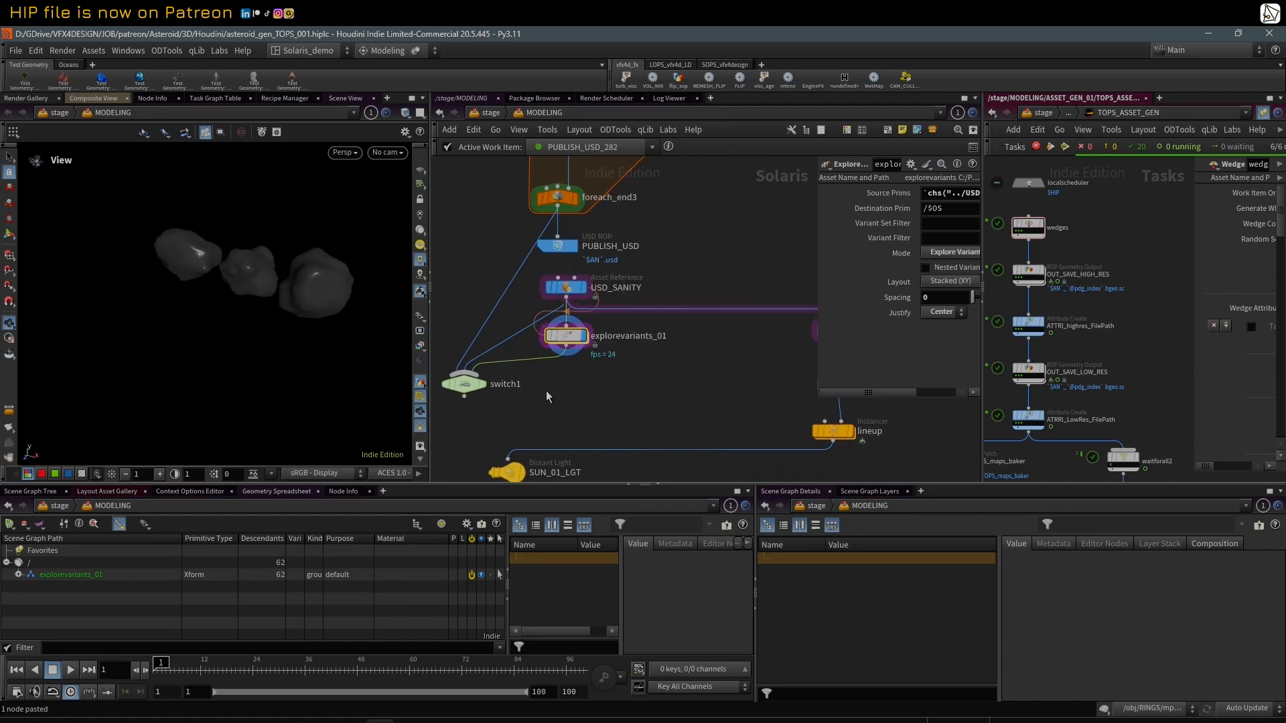
pyautogui.moveTo(547, 393); pyautogui.dragTo(569, 406, button='middle')
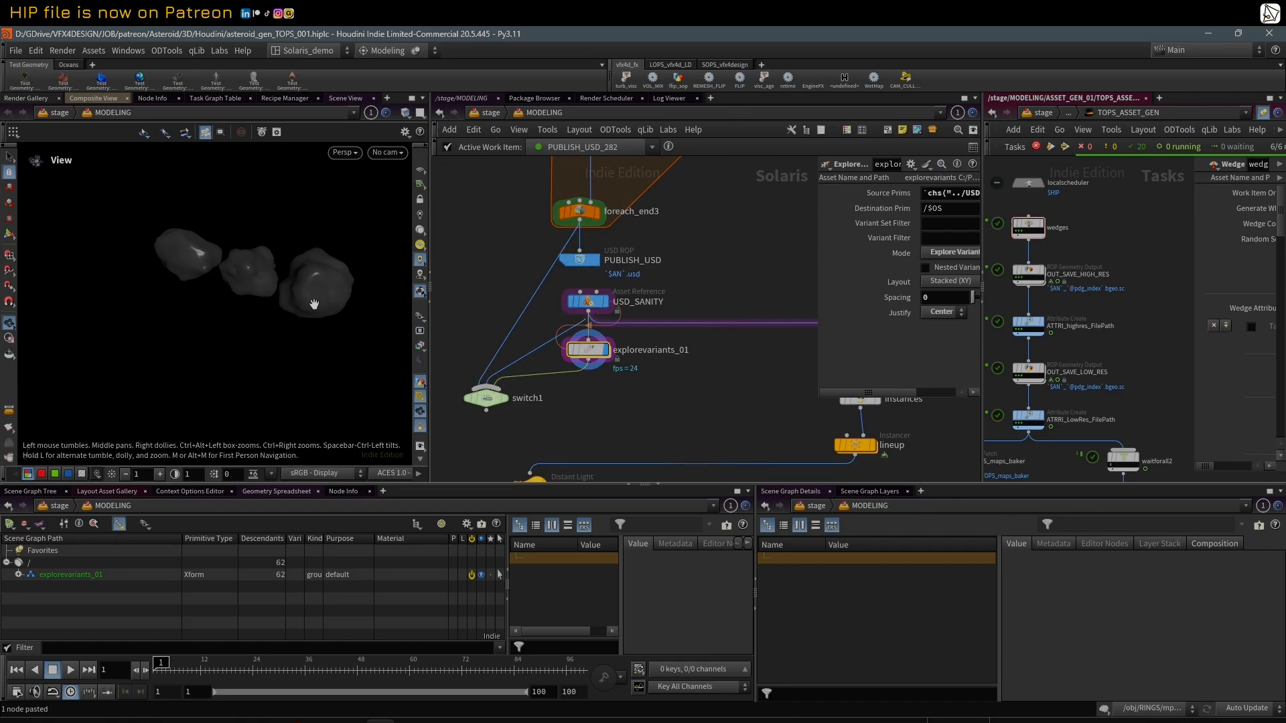
pyautogui.moveTo(265, 276); pyautogui.dragTo(285, 286)
# Step: Display the INSTANCE_ASSETS Explore Variants node and widen its parameter area to review the settings
pyautogui.moveTo(705, 428); pyautogui.dragTo(589, 331, button='middle')
pyautogui.scroll(-2, 584, 411)
pyautogui.scroll(-2, 584, 412)
pyautogui.scroll(2, 634, 315)
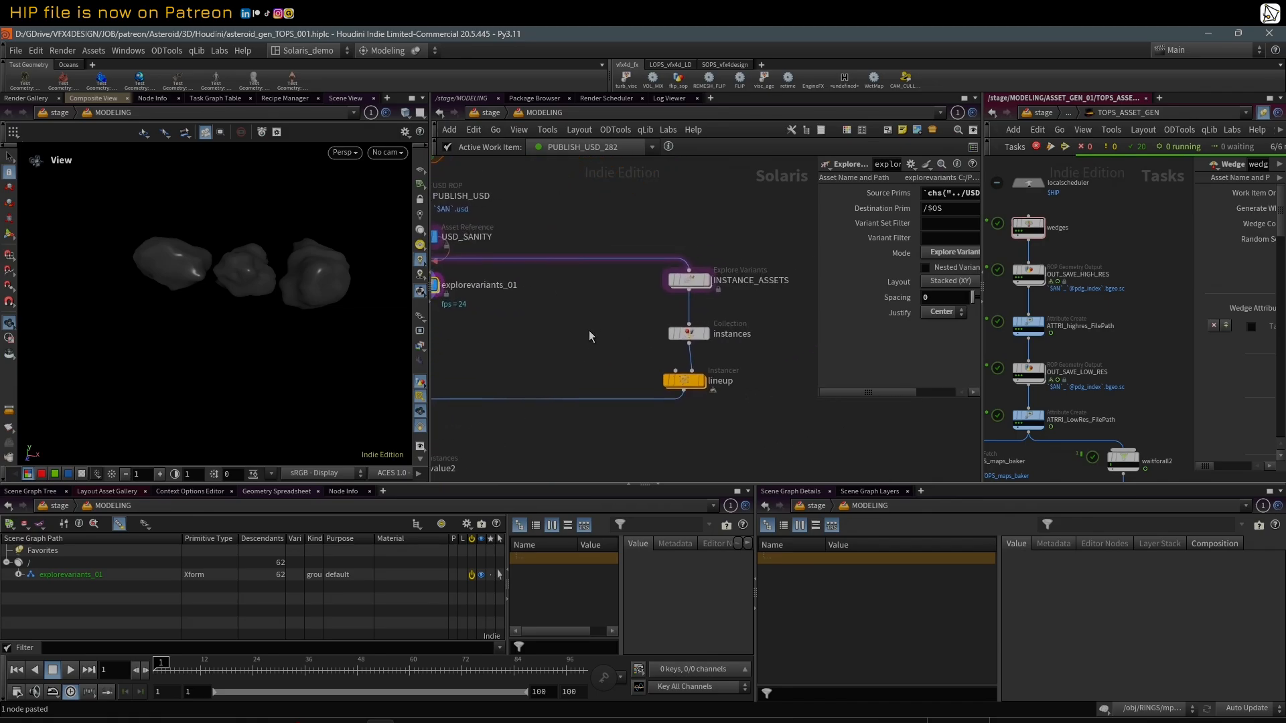
pyautogui.click(708, 288)
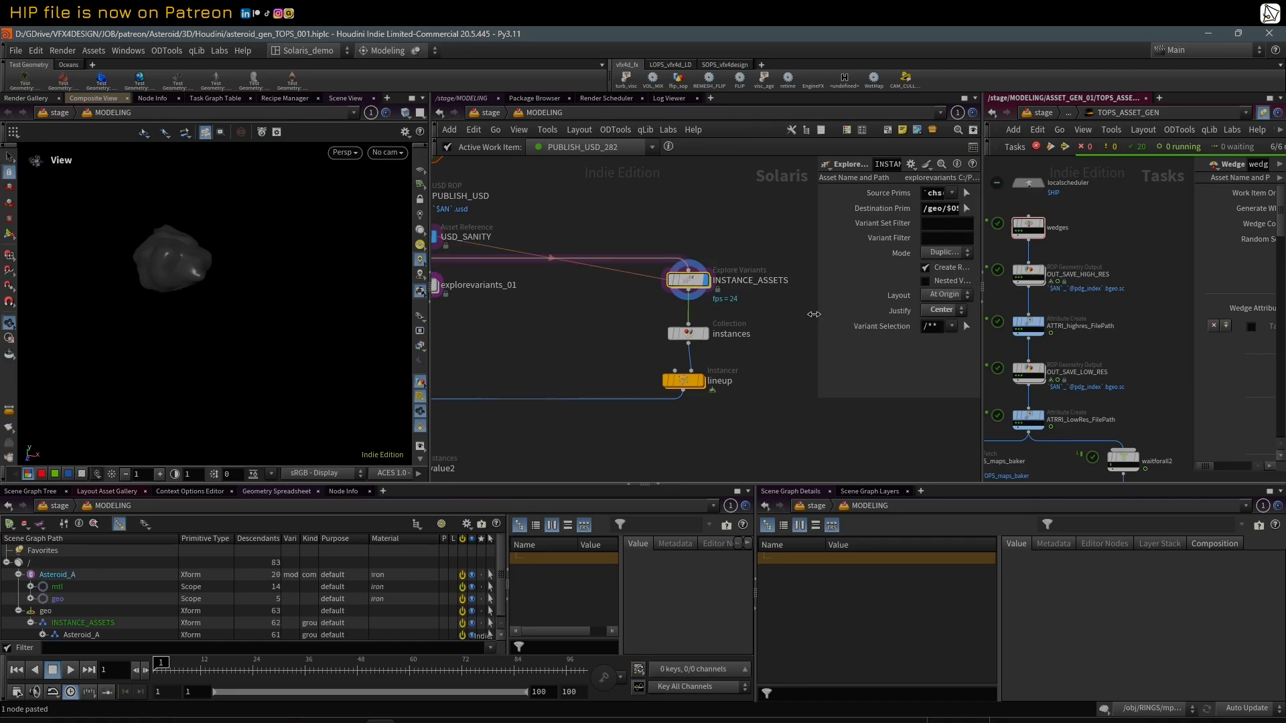
pyautogui.moveTo(814, 314); pyautogui.dragTo(637, 332)
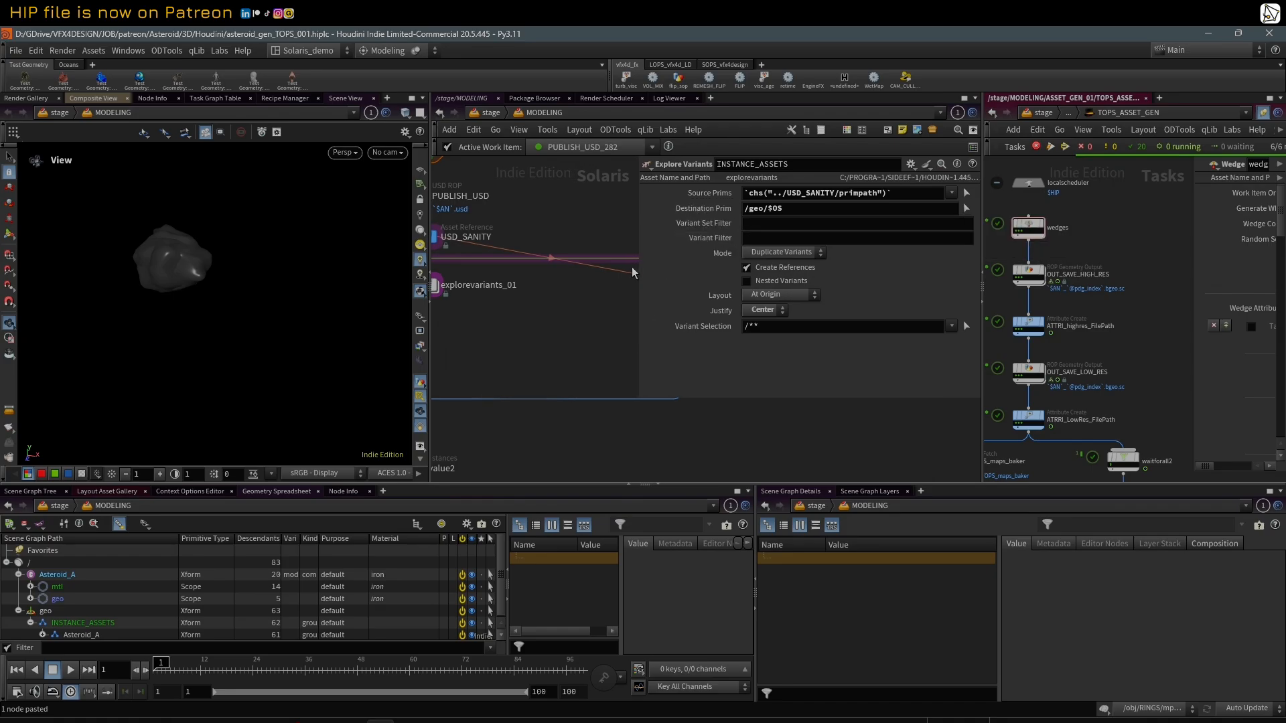
pyautogui.moveTo(615, 306); pyautogui.dragTo(499, 333, button='middle')
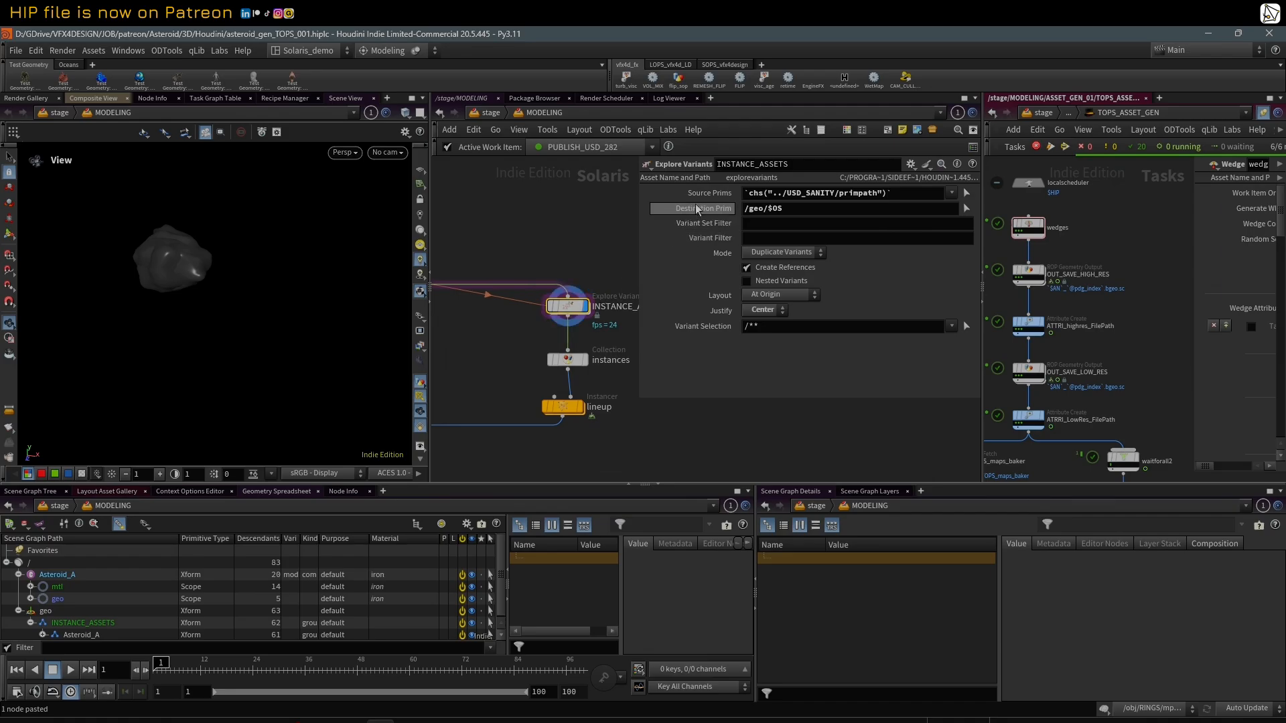
pyautogui.scroll(-5, 540, 252)
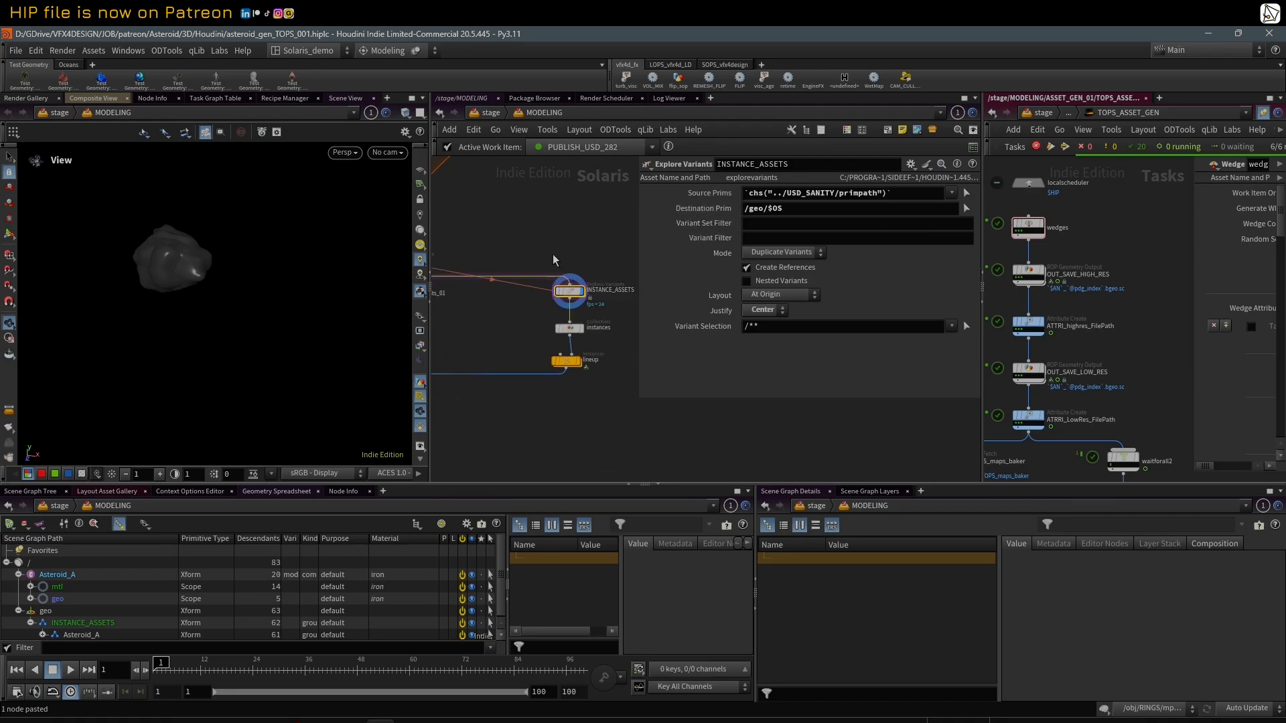
pyautogui.moveTo(540, 253); pyautogui.dragTo(581, 279, button='middle')
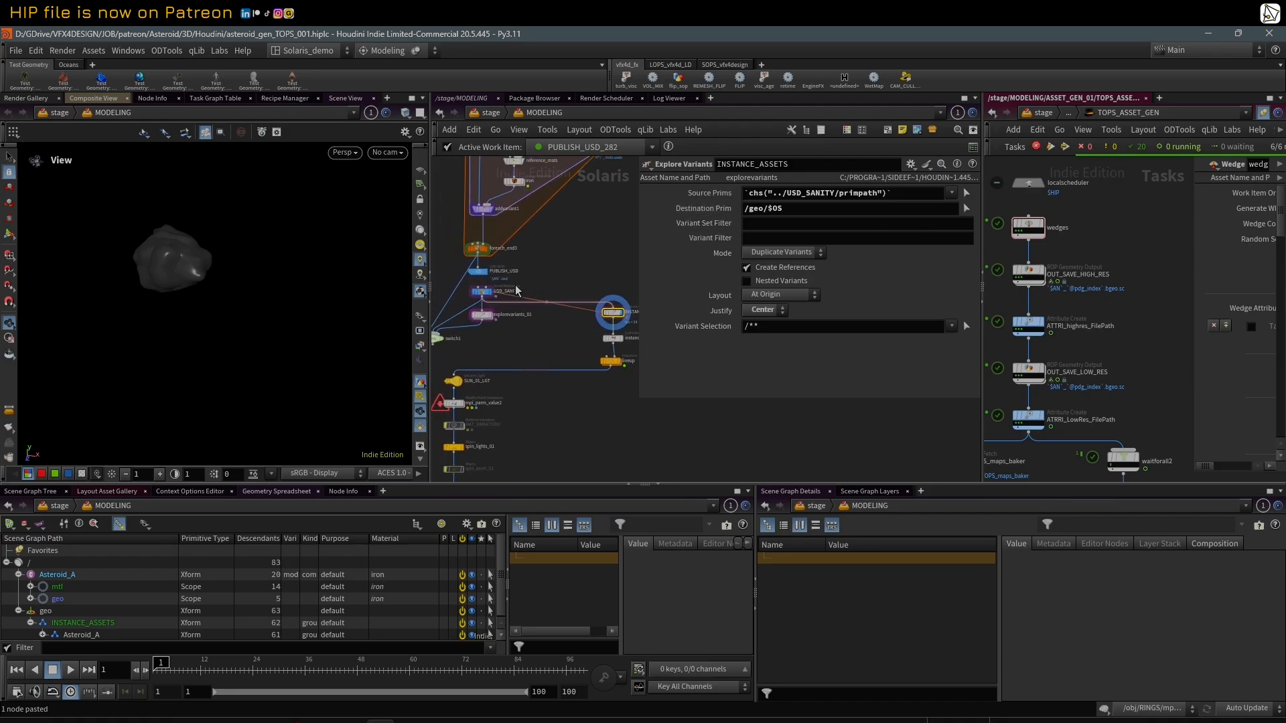
# Step: Switch the Source Prims parameter of INSTANCE_ASSETS between its expression and its evaluated path
pyautogui.click(694, 194)
pyautogui.click(690, 199)
pyautogui.click(690, 199)
pyautogui.click(690, 199)
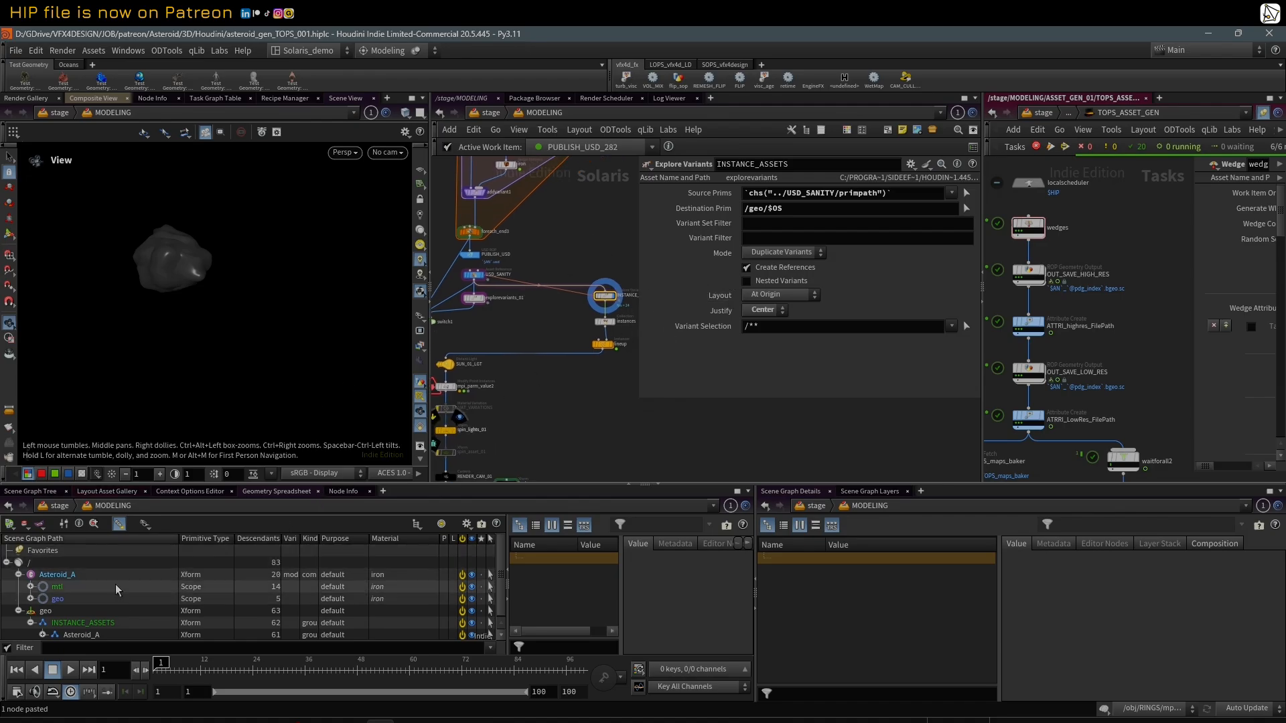
# Step: Enlarge the scene graph, evaluate the Destination Prim path, and expand the prims under INSTANCE_ASSETS down to the model variants
pyautogui.moveTo(489, 483); pyautogui.dragTo(489, 439)
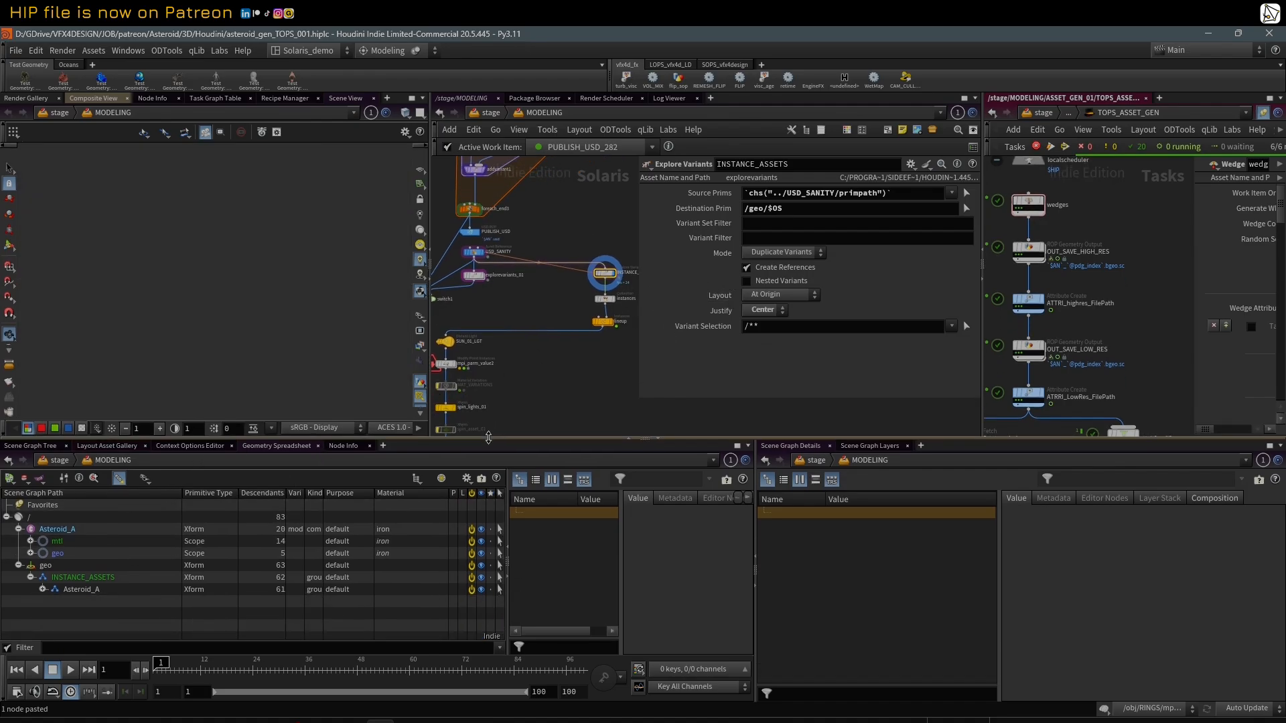
pyautogui.click(18, 529)
pyautogui.click(57, 529)
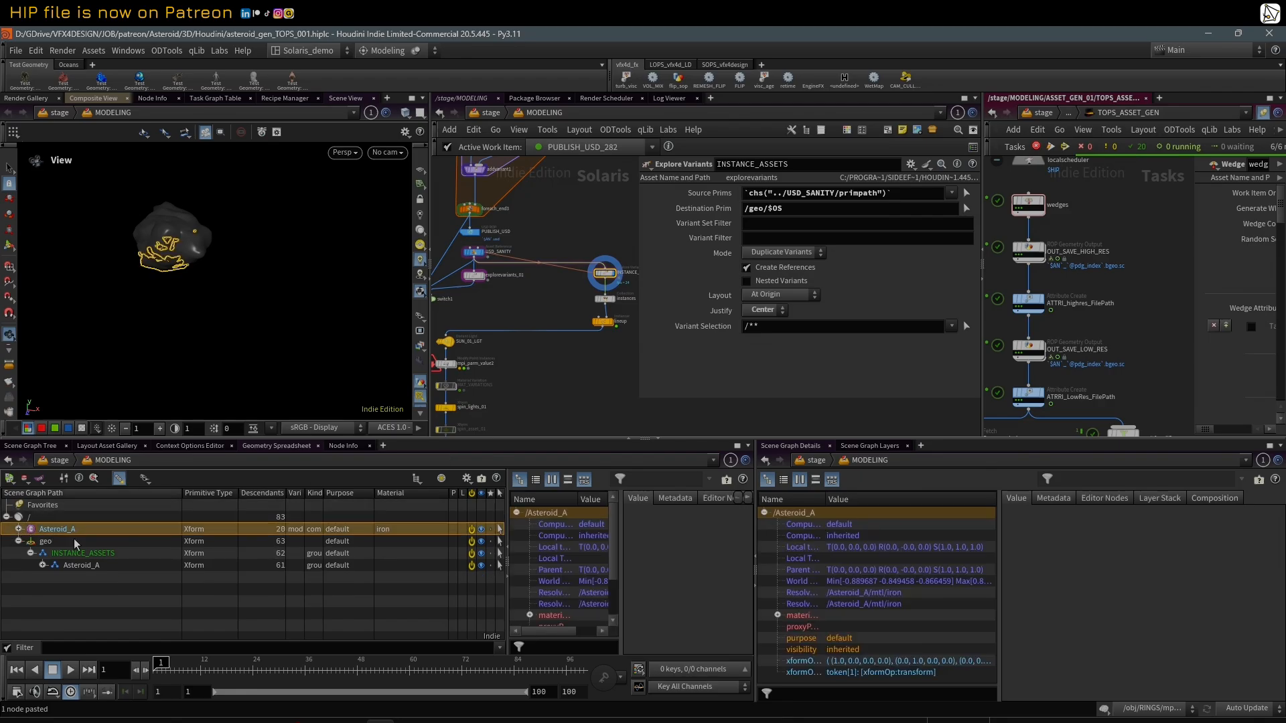
pyautogui.click(711, 212)
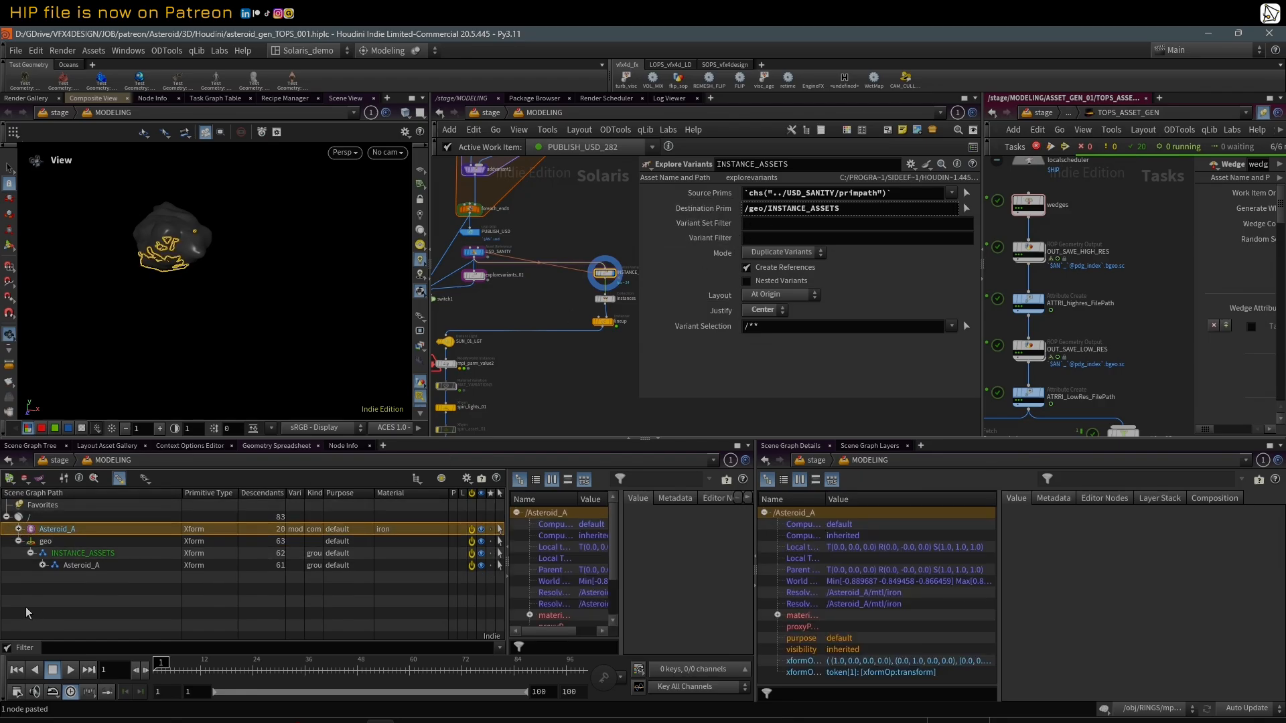
pyautogui.click(47, 553)
pyautogui.click(42, 566)
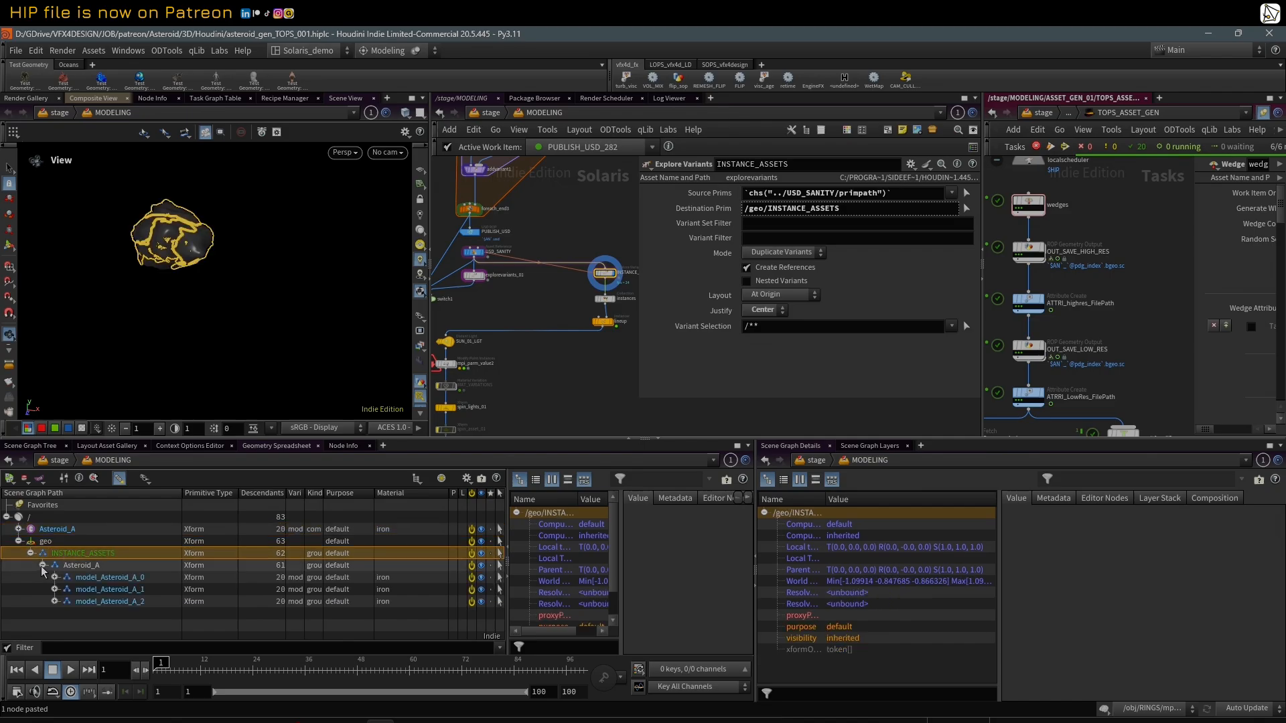
# Step: Display the instances collection node and compare its Primitives pattern with the members listed on the collections prim
pyautogui.scroll(2, 610, 302)
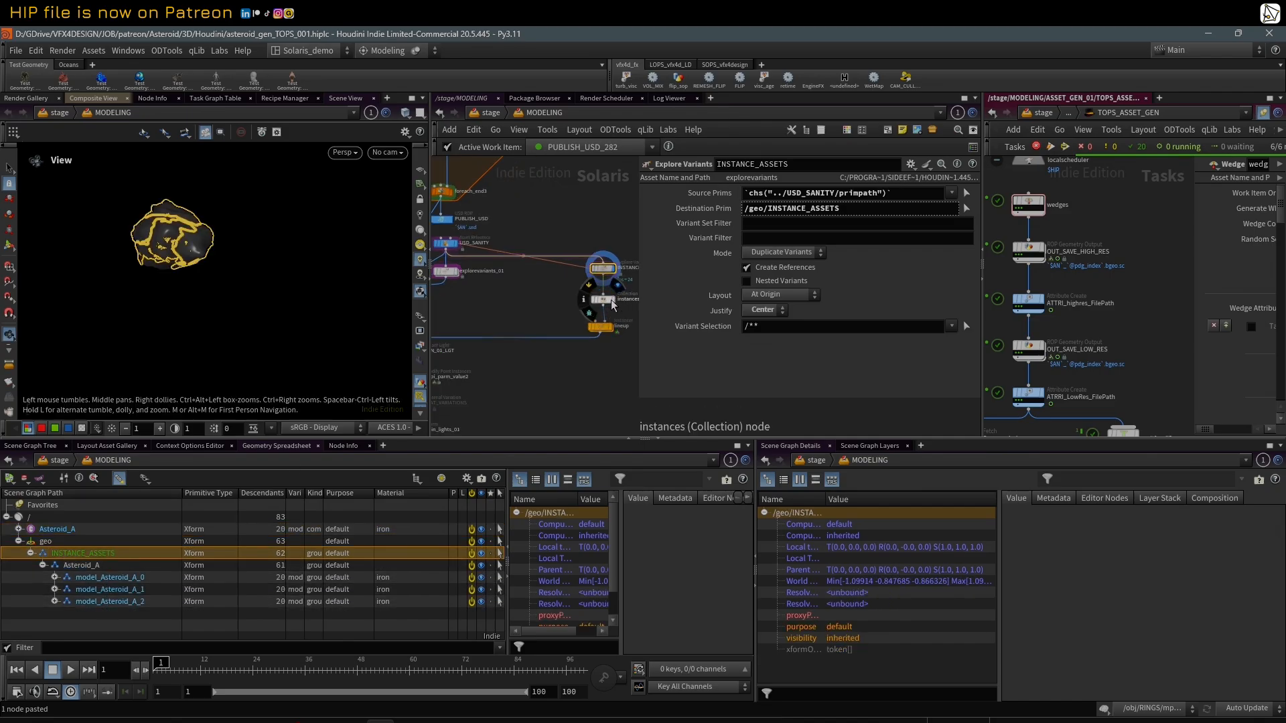
pyautogui.click(612, 302)
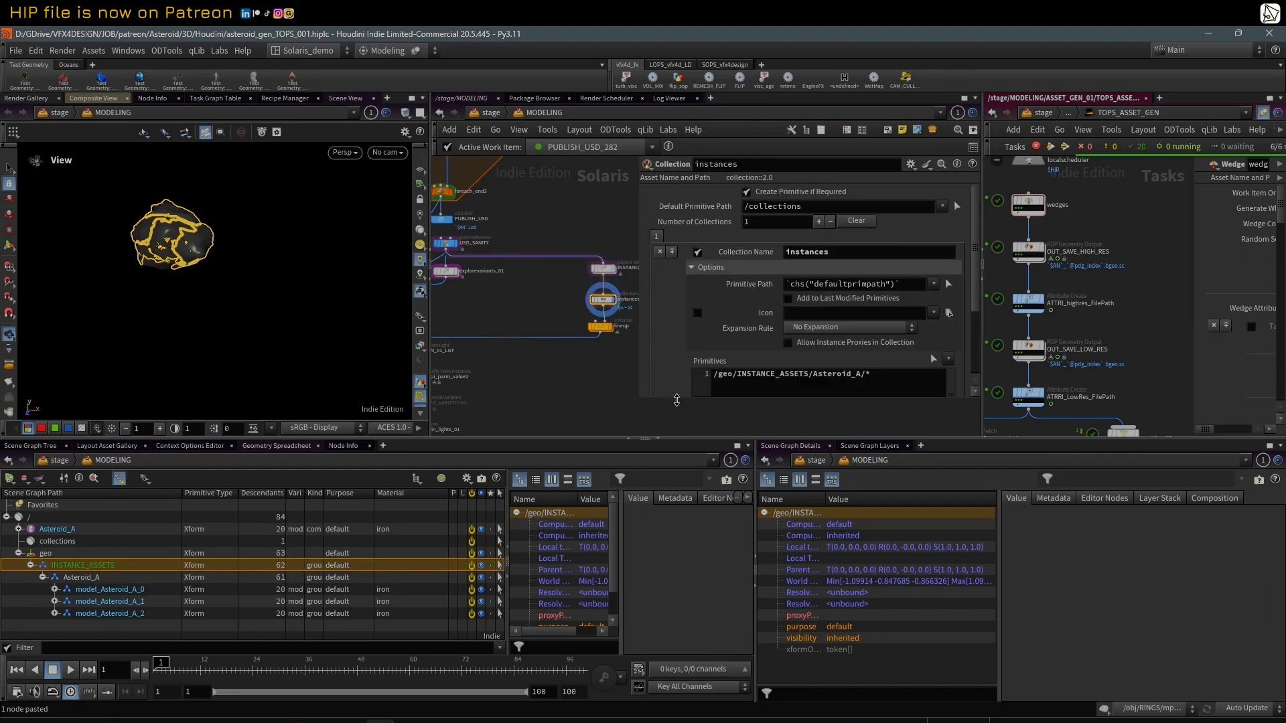
pyautogui.moveTo(676, 400); pyautogui.dragTo(677, 415)
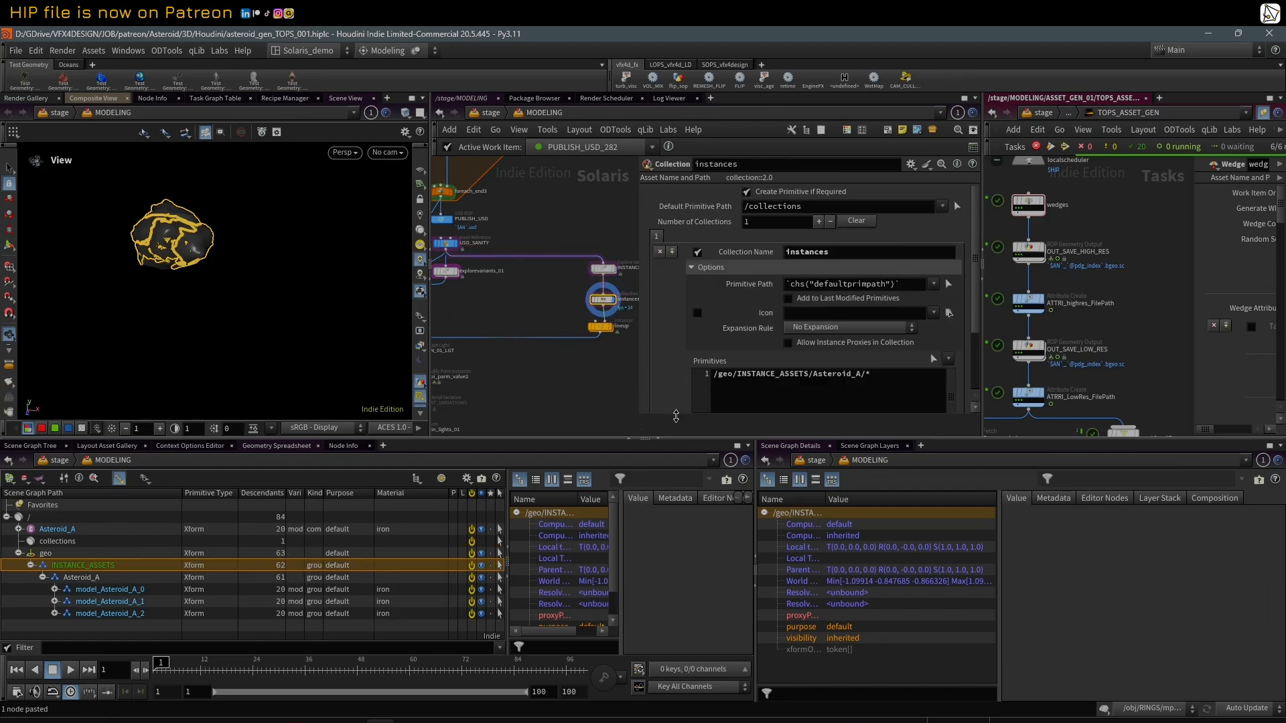
pyautogui.click(61, 543)
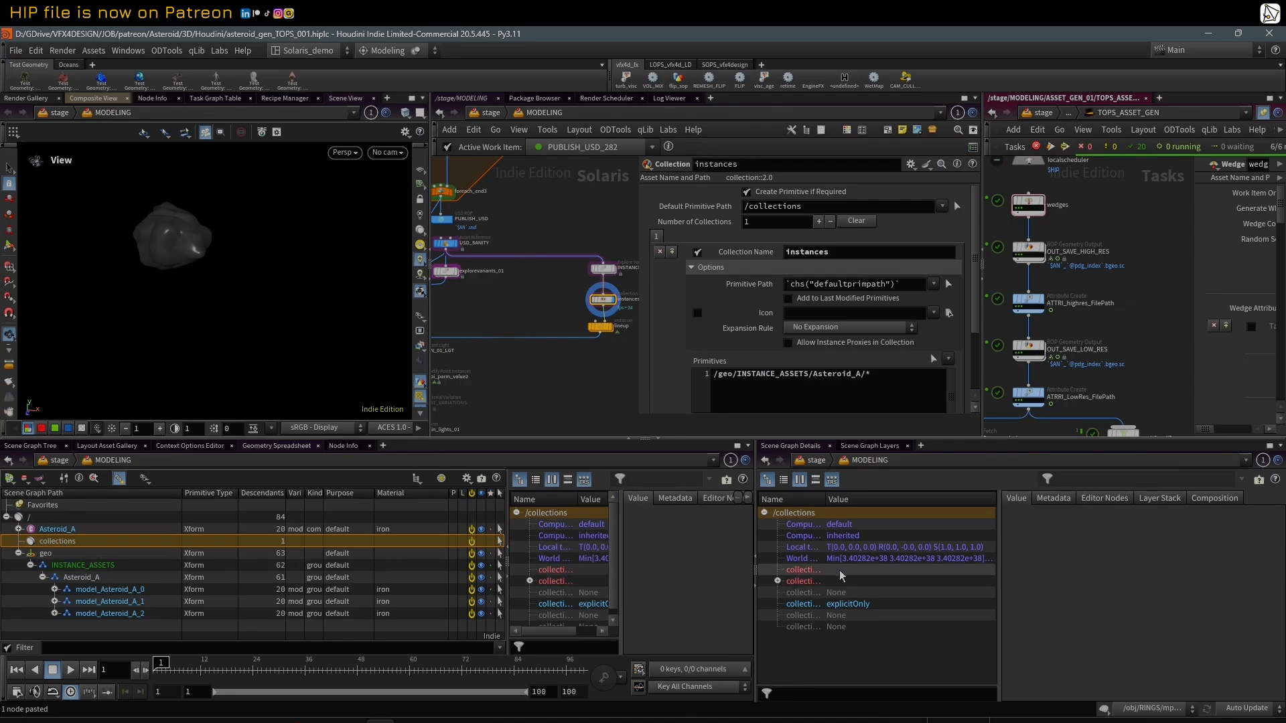
pyautogui.click(797, 581)
pyautogui.click(777, 581)
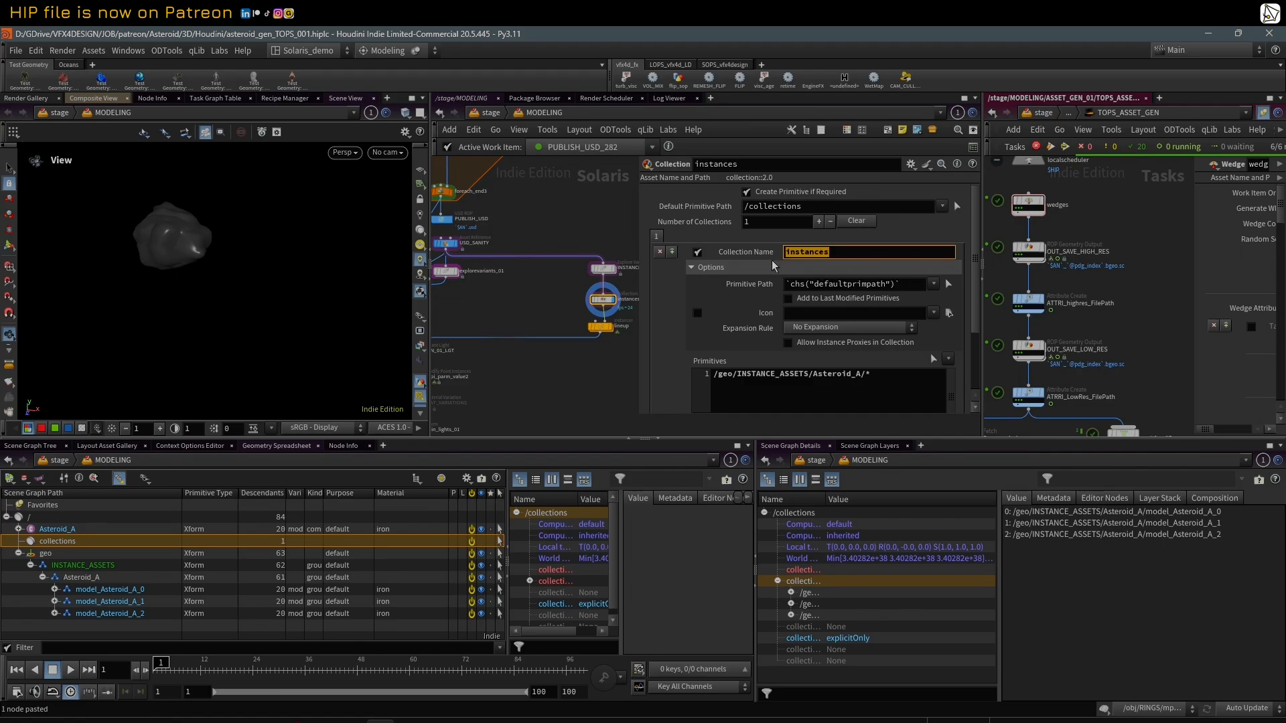
pyautogui.click(714, 375)
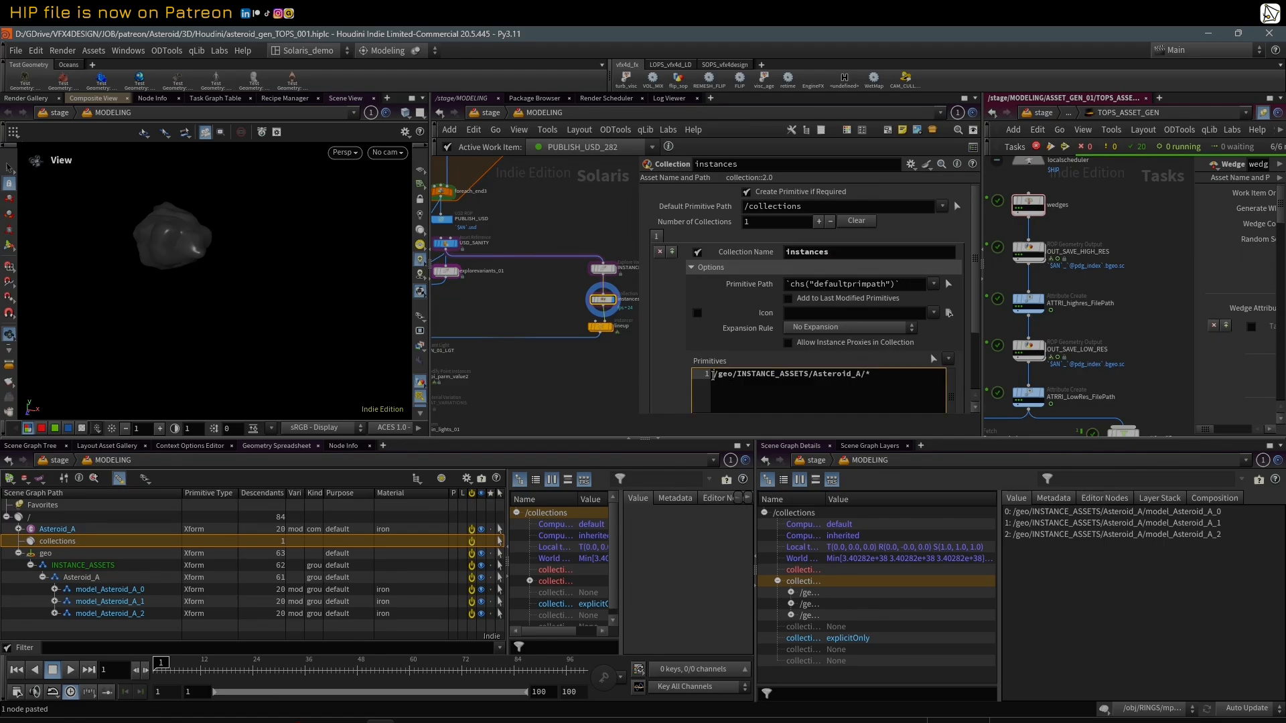
pyautogui.click(102, 580)
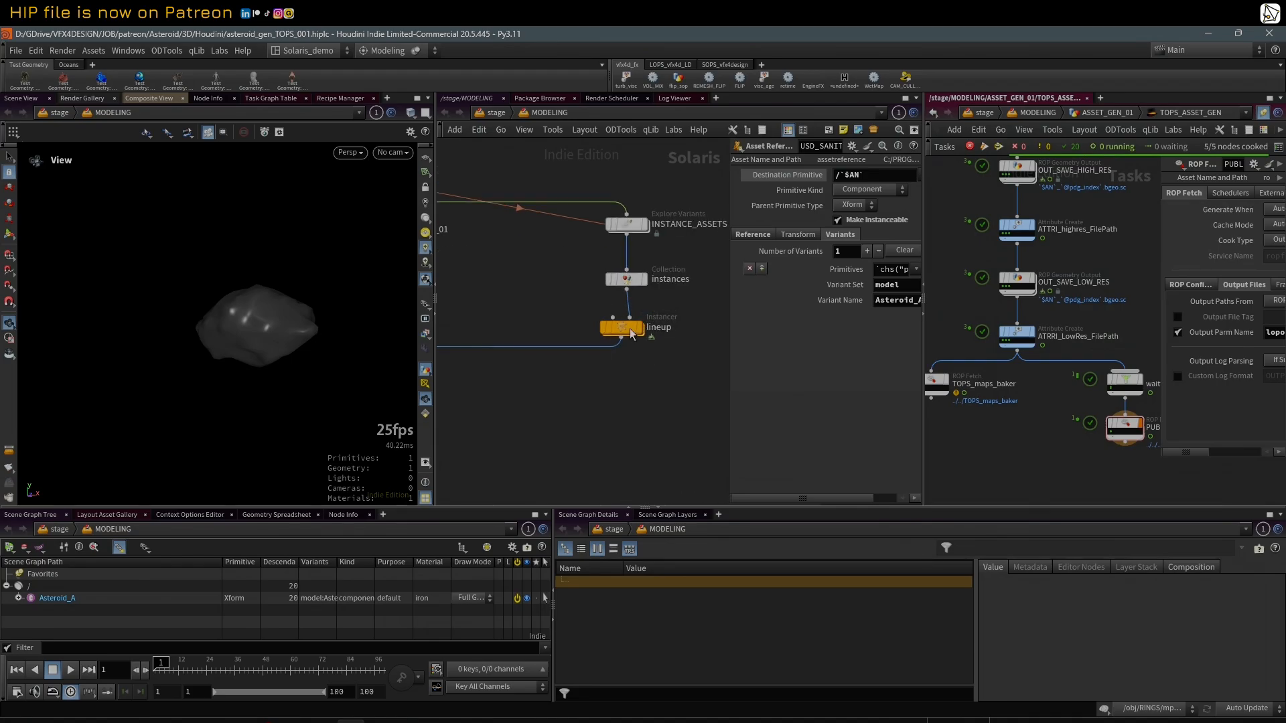
# Step: Display the lineup instancer and examine the instanced asteroids from several angles
pyautogui.click(640, 333)
pyautogui.click(640, 334)
pyautogui.scroll(-6, 224, 310)
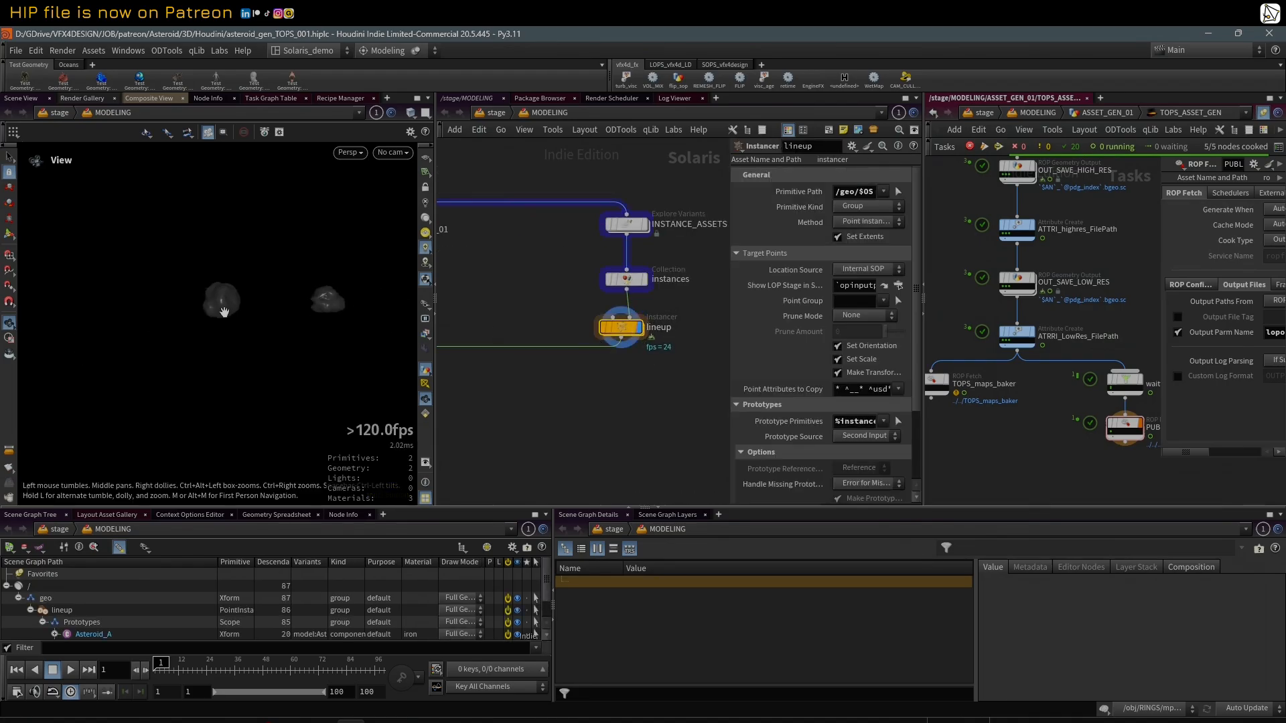
pyautogui.moveTo(224, 310); pyautogui.dragTo(249, 339)
pyautogui.moveTo(256, 314); pyautogui.dragTo(240, 334, button='middle')
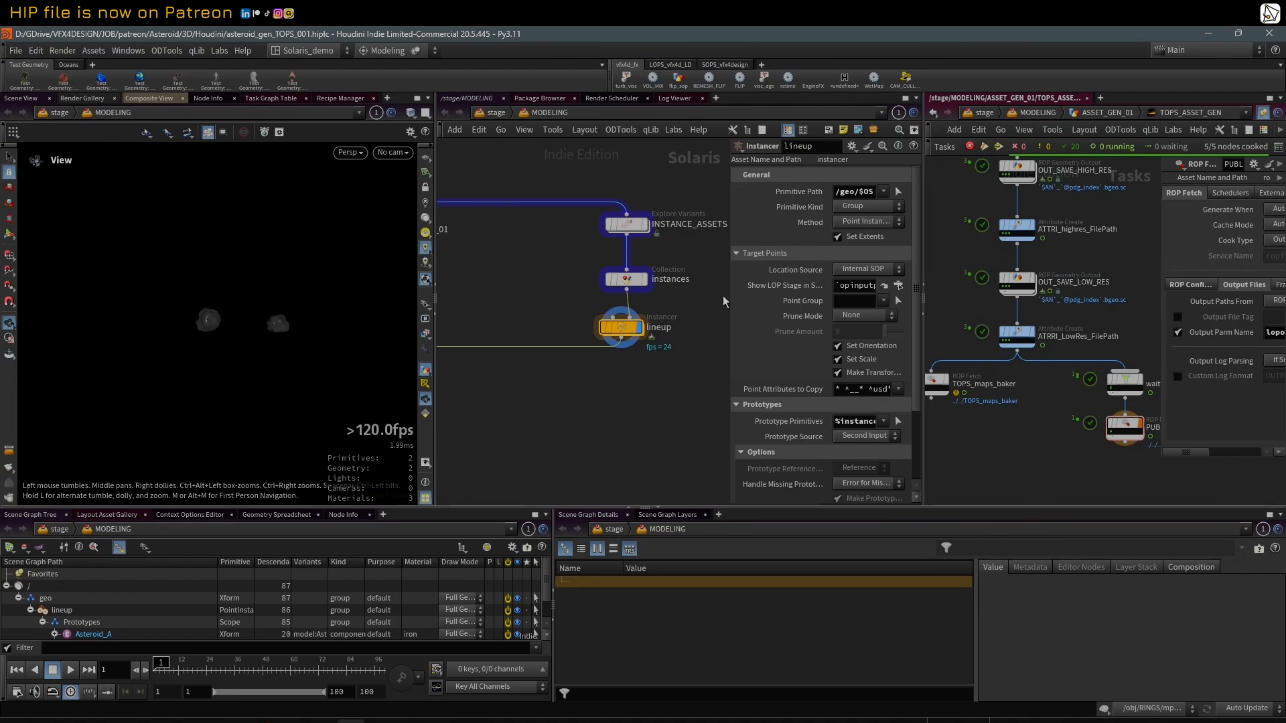
pyautogui.moveTo(728, 281); pyautogui.dragTo(777, 281)
pyautogui.moveTo(241, 310); pyautogui.dragTo(250, 307)
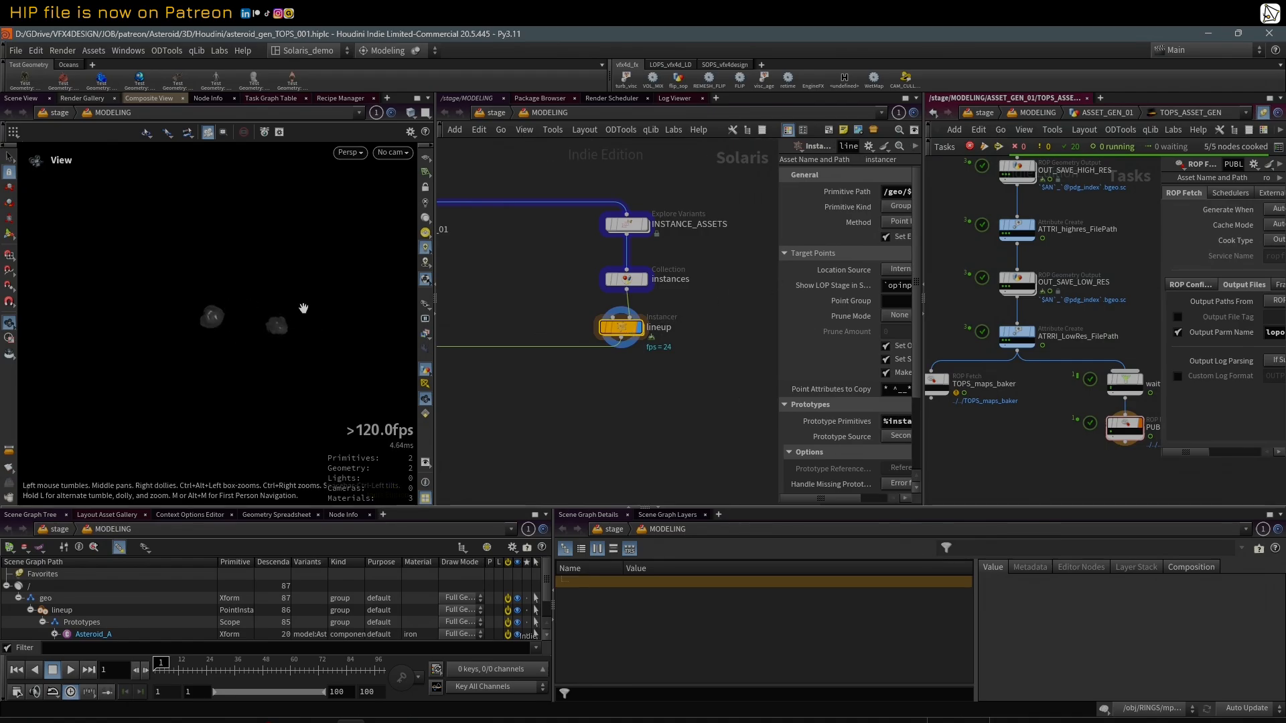
pyautogui.scroll(-2, 499, 298)
pyautogui.moveTo(500, 293); pyautogui.dragTo(552, 296, button='middle')
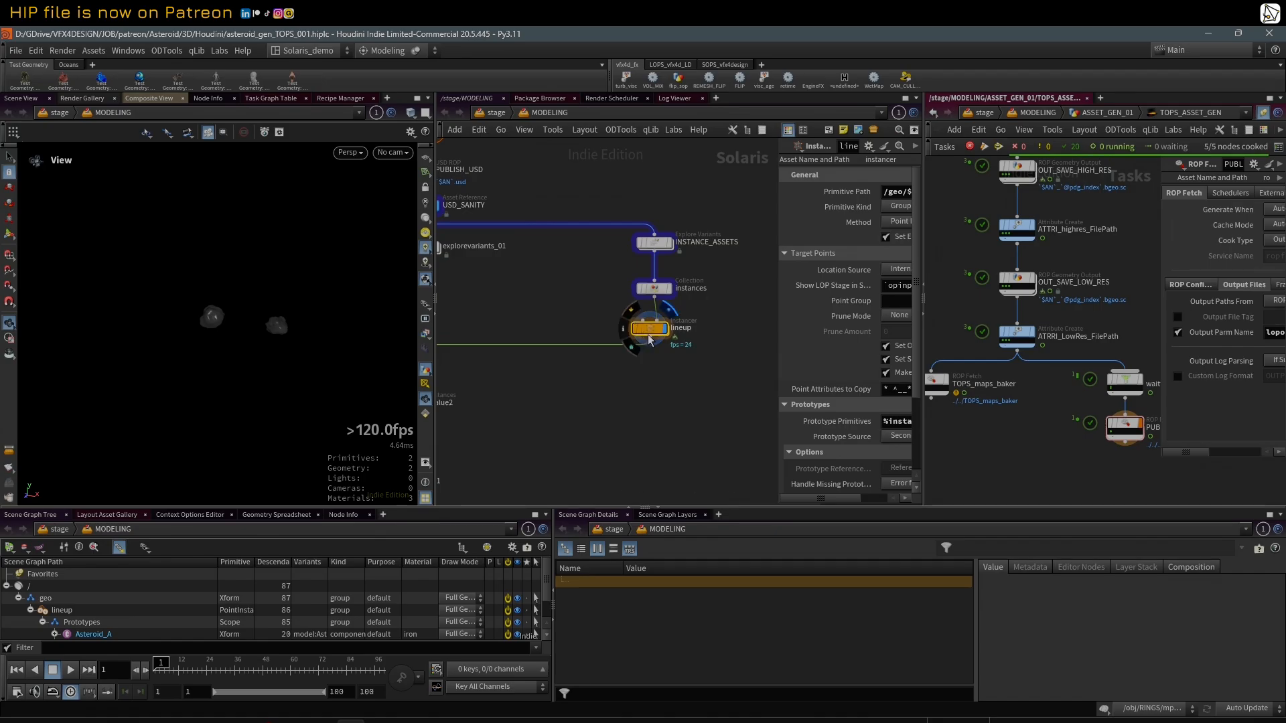
# Step: Enter the lineup instancer's geometry network and review the Points expression of line1
pyautogui.doubleClick(649, 331)
pyautogui.moveTo(649, 337); pyautogui.dragTo(566, 380, button='middle')
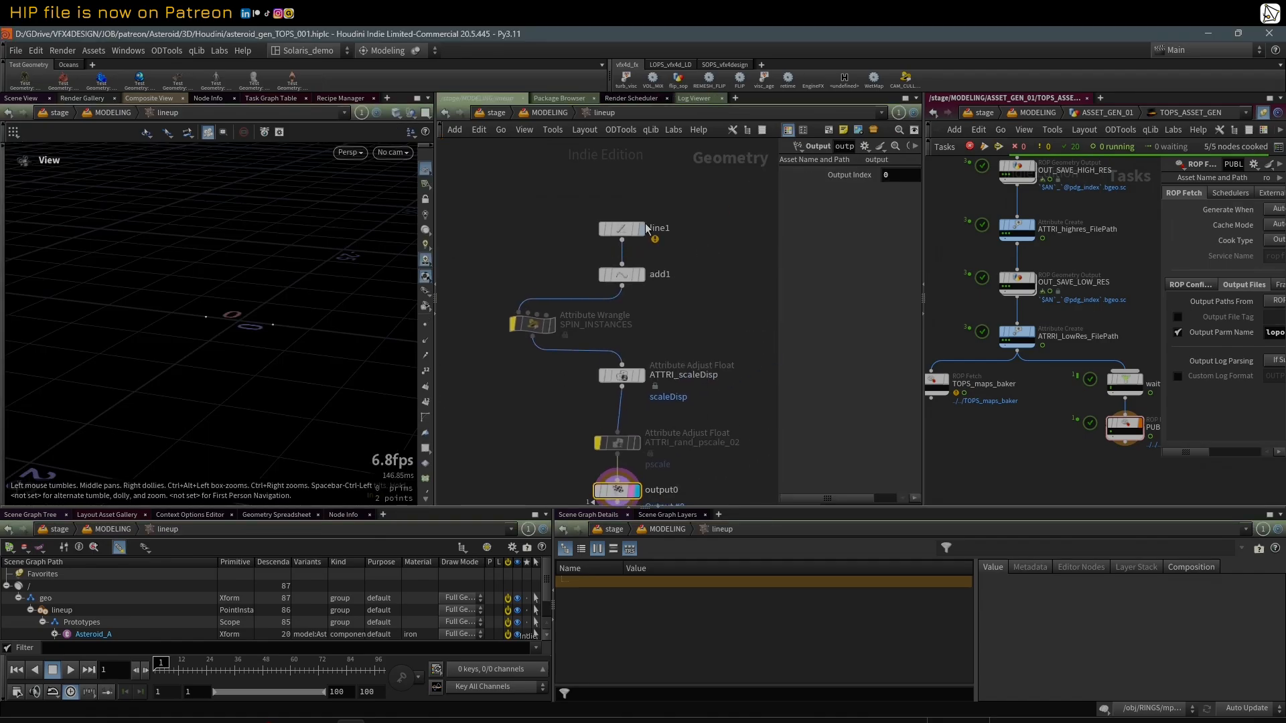
pyautogui.click(627, 229)
pyautogui.moveTo(778, 209); pyautogui.dragTo(677, 209)
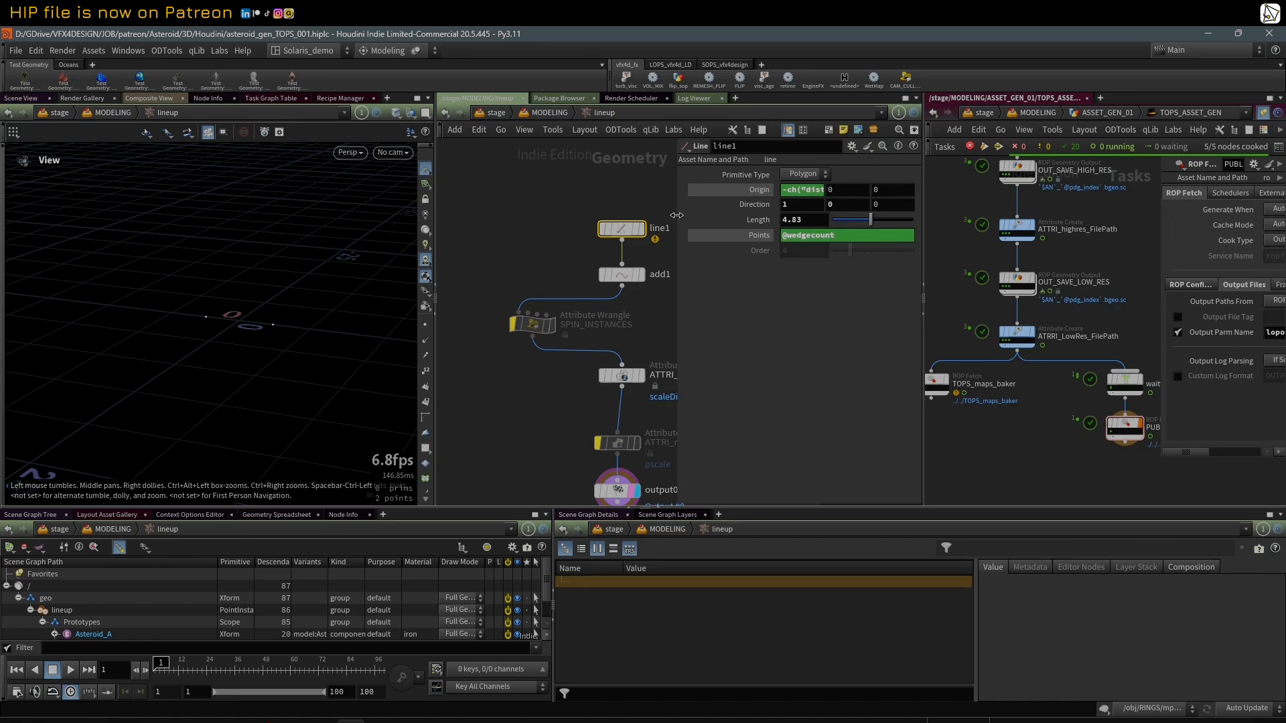
pyautogui.moveTo(652, 194); pyautogui.dragTo(608, 198, button='middle')
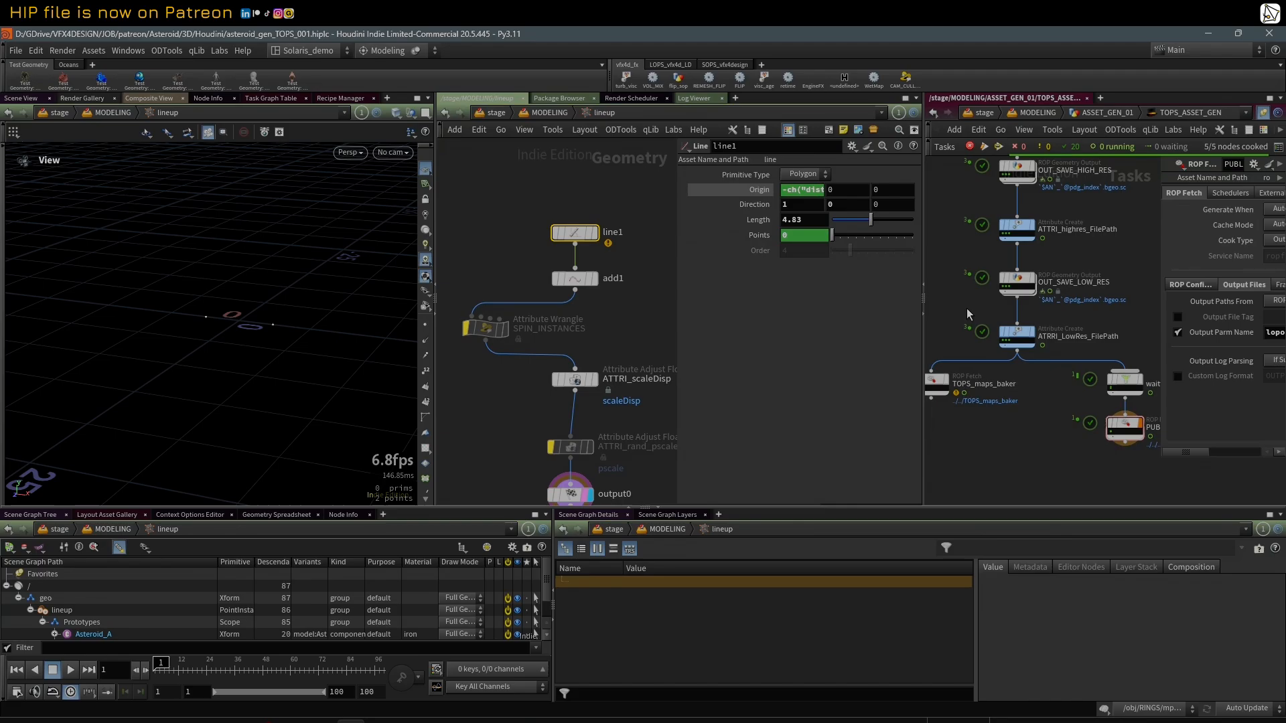
# Step: Select ATTRI_LowRes_FilePath in the task network, then display line1 with its point markers shown
pyautogui.click(1002, 344)
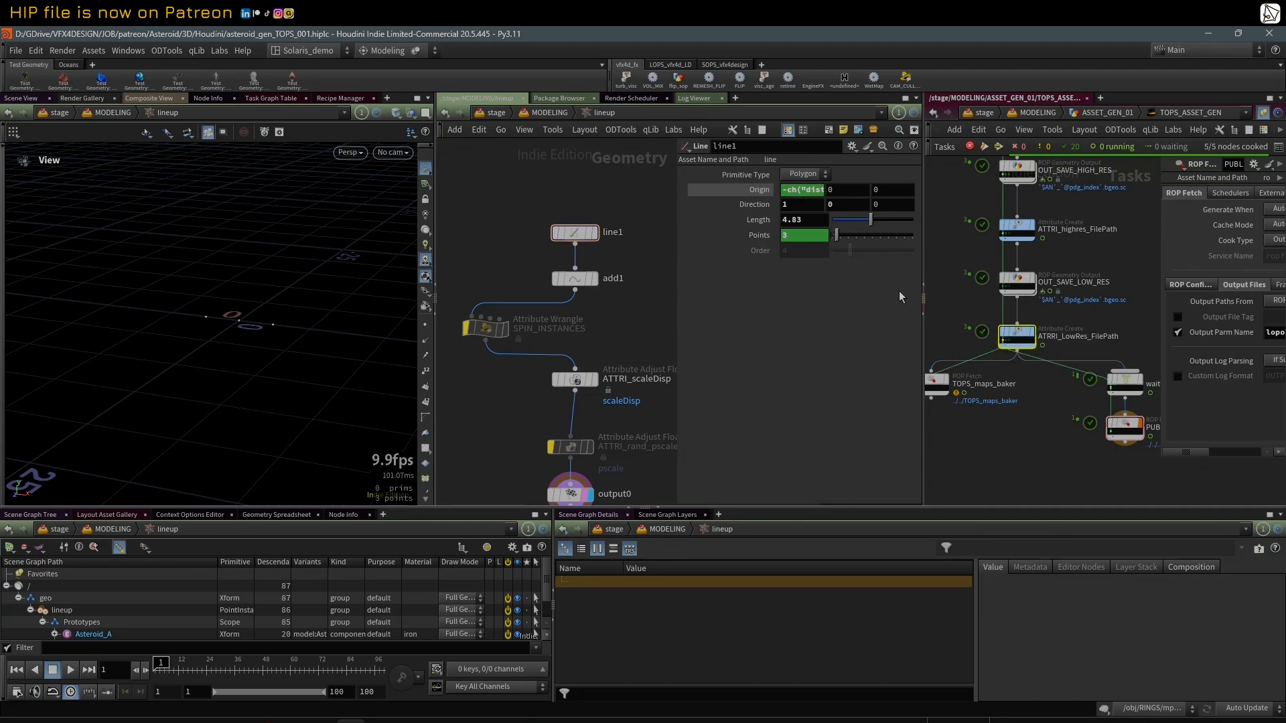
pyautogui.click(593, 232)
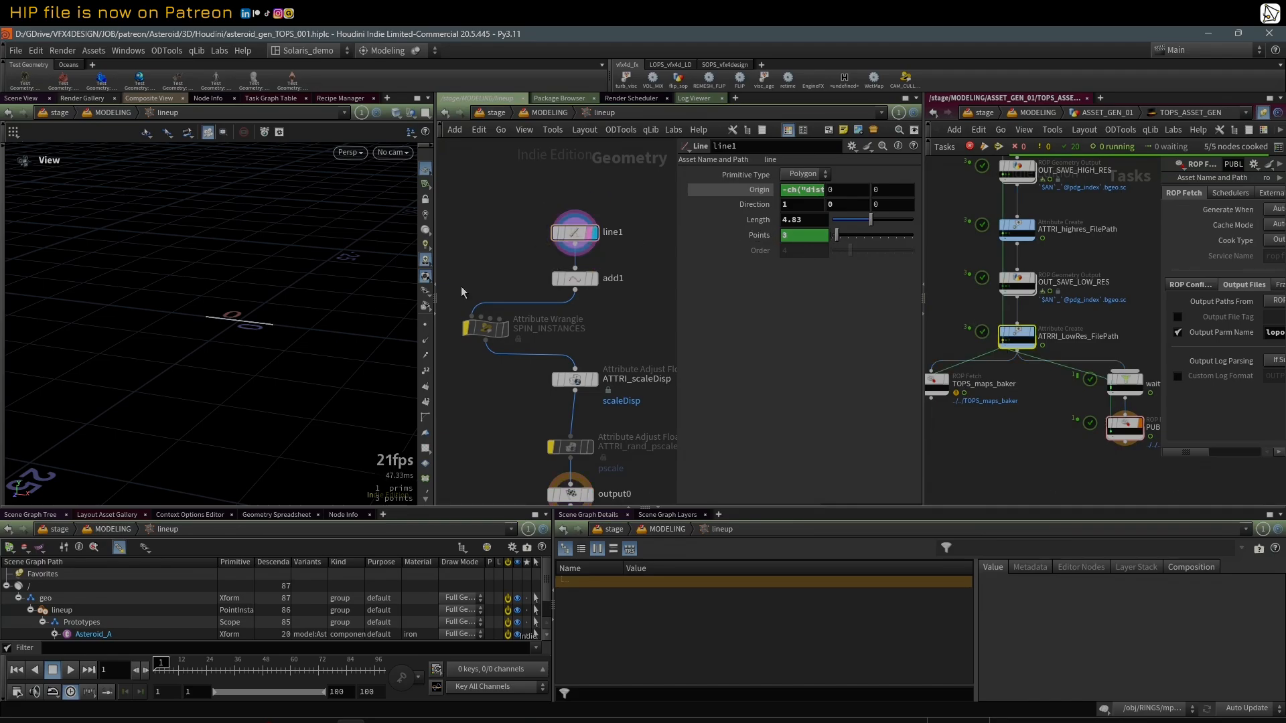
pyautogui.click(426, 327)
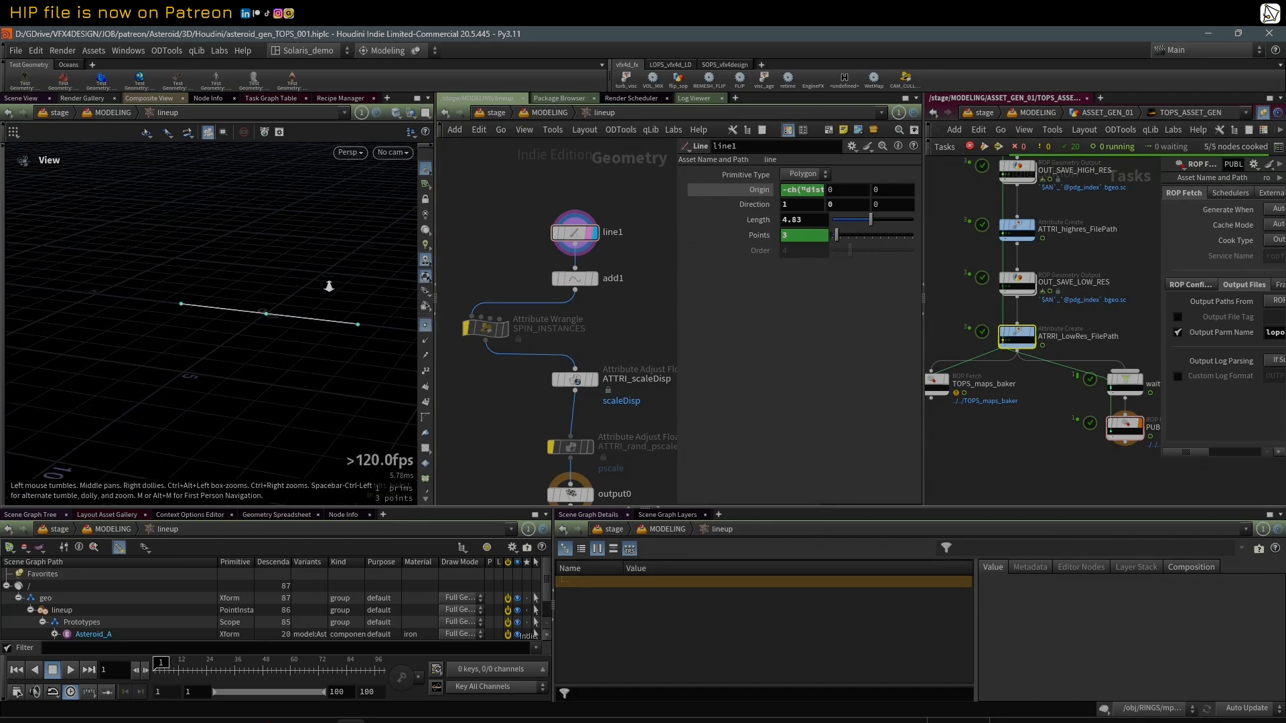
pyautogui.moveTo(675, 268); pyautogui.dragTo(714, 268)
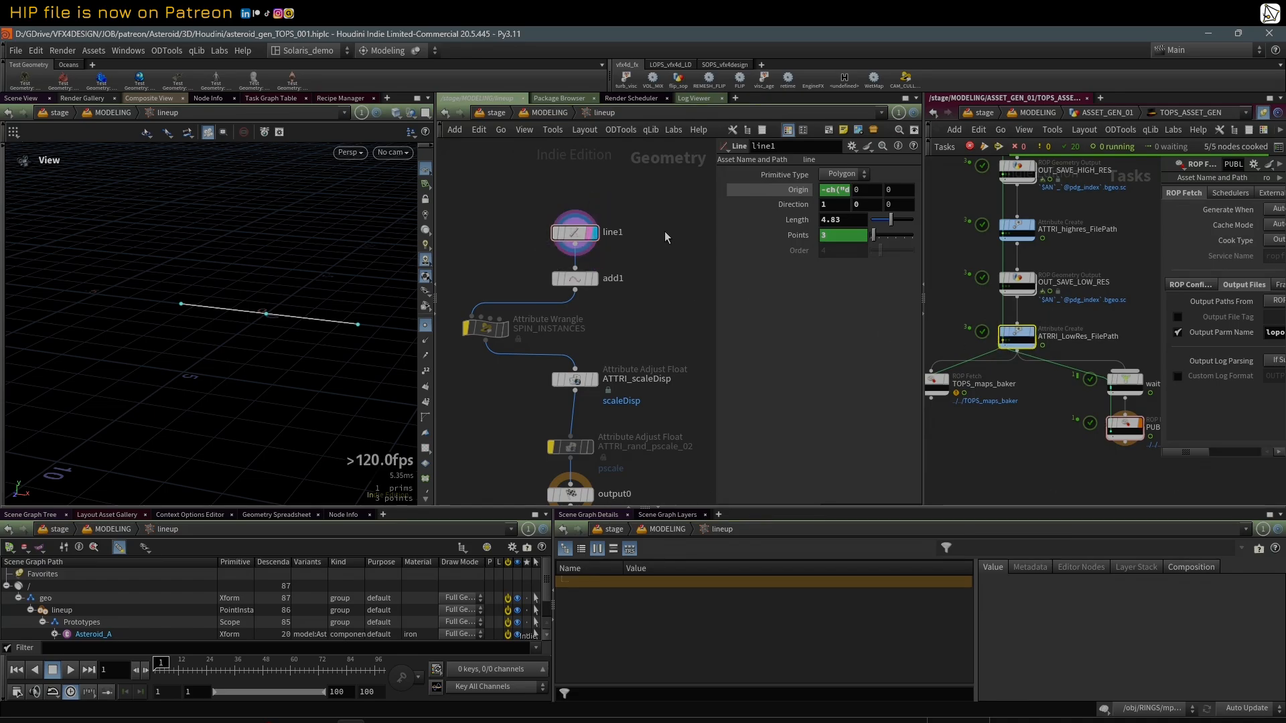
# Step: Display the add1 node in the lineup geometry network and review its point settings
pyautogui.moveTo(566, 236); pyautogui.dragTo(518, 212, button='middle')
pyautogui.click(589, 281)
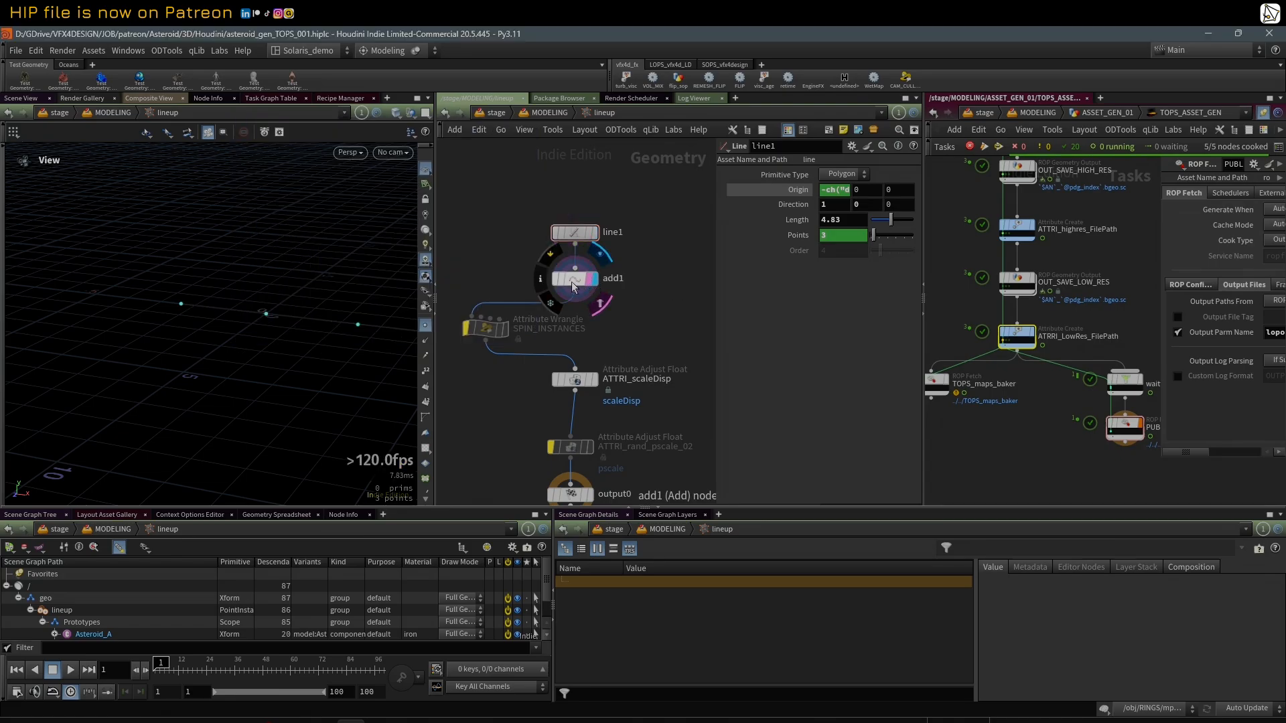
pyautogui.click(573, 287)
pyautogui.moveTo(573, 288); pyautogui.dragTo(573, 209, button='middle')
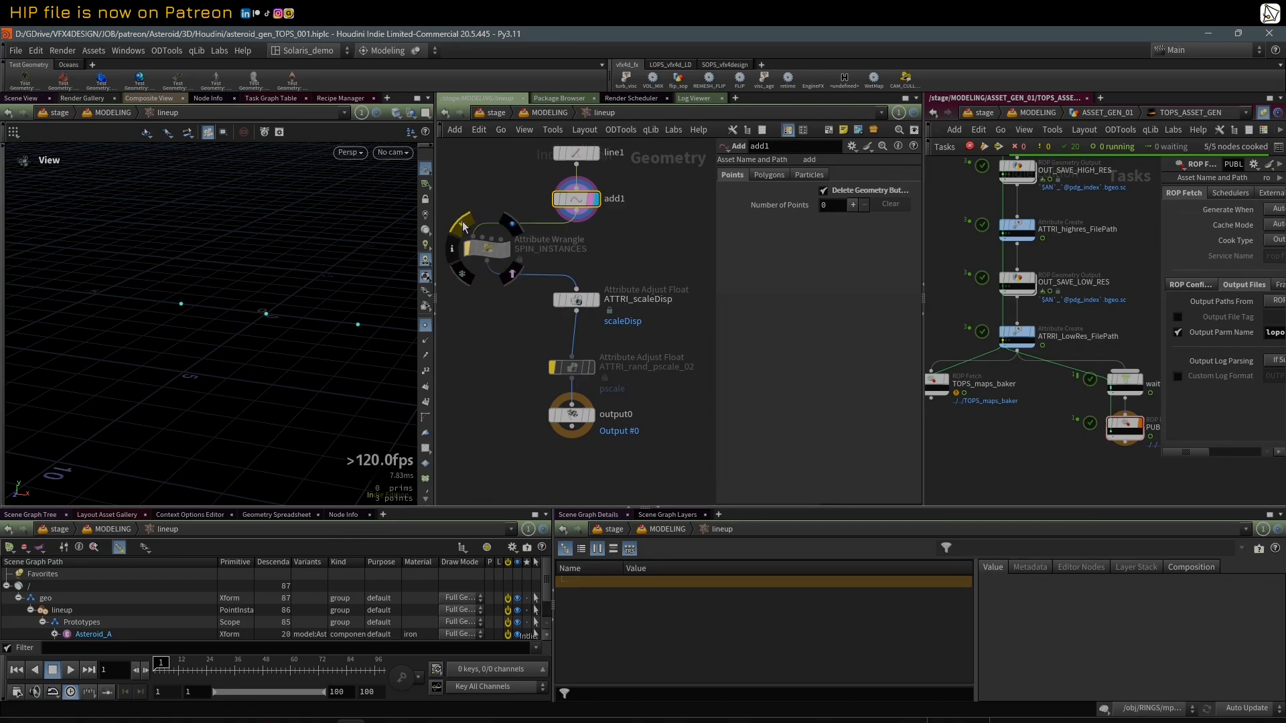
# Step: Enable and display the bypassed SPIN_INSTANCES wrangle, and widen its parameter area enough to read the full VEX code
pyautogui.click(496, 252)
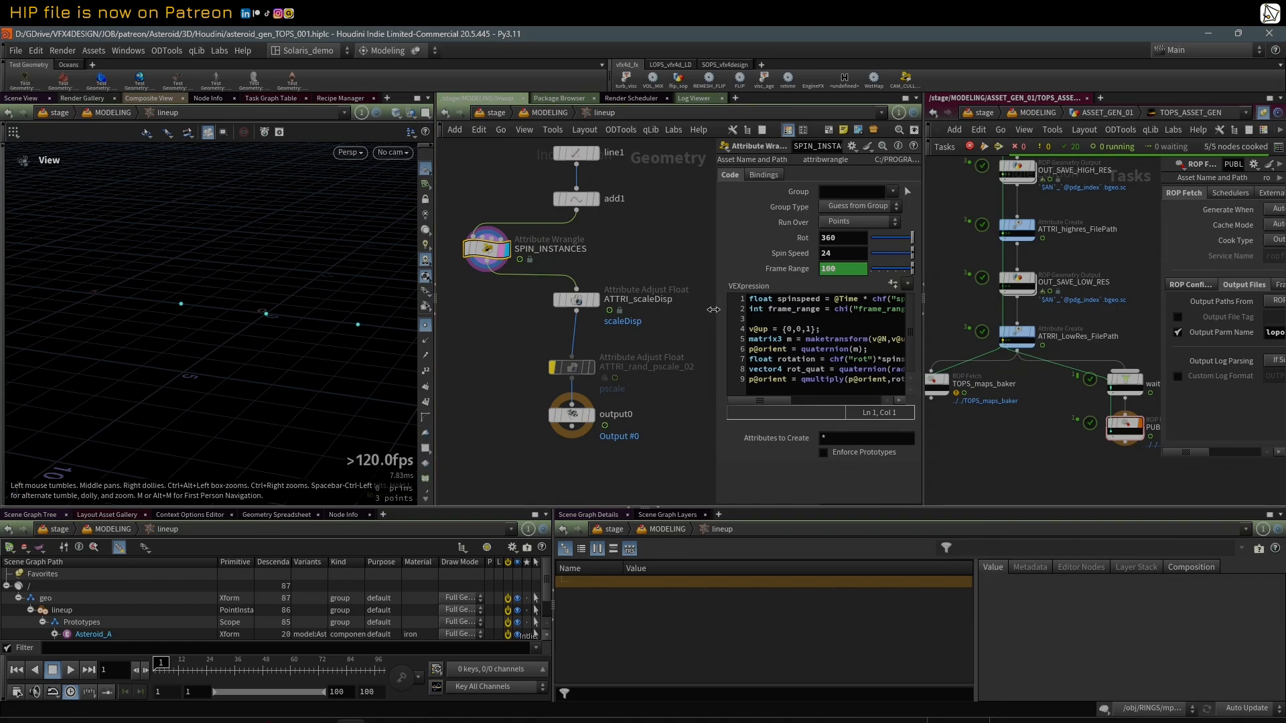
pyautogui.moveTo(714, 310); pyautogui.dragTo(692, 310)
pyautogui.click(925, 315)
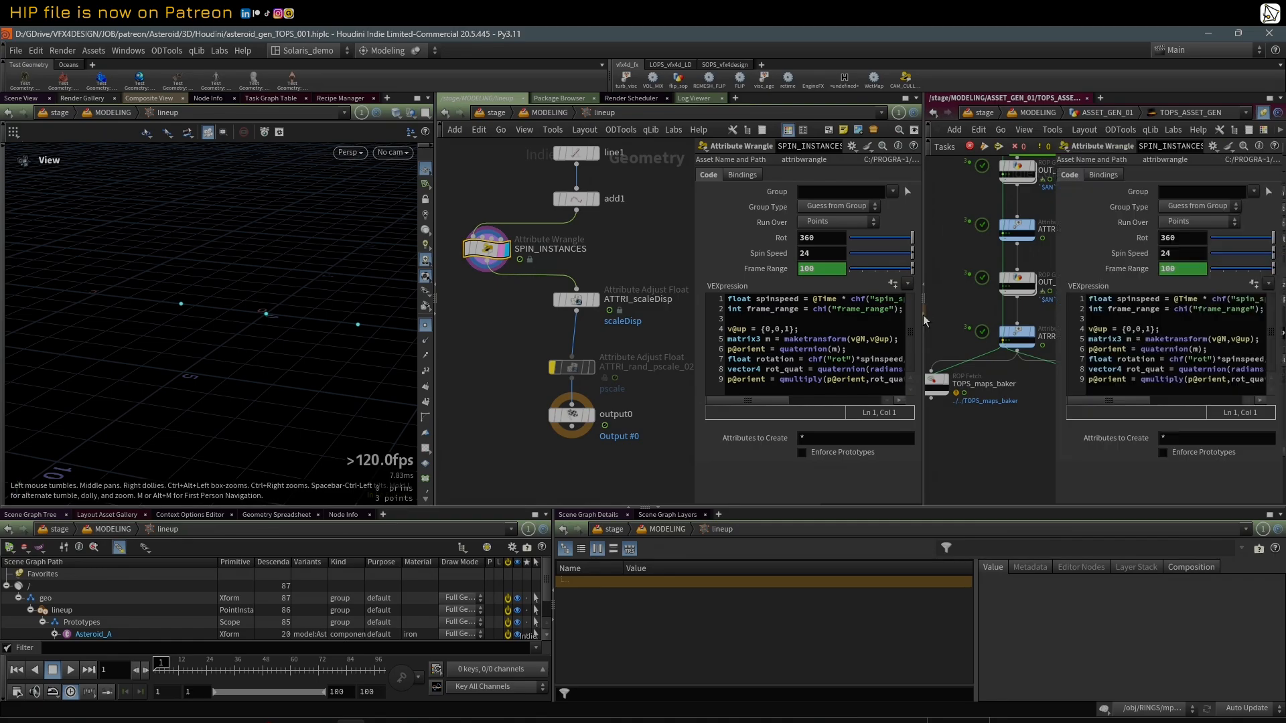
pyautogui.moveTo(1050, 296); pyautogui.dragTo(796, 311)
pyautogui.scroll(1, 347, 283)
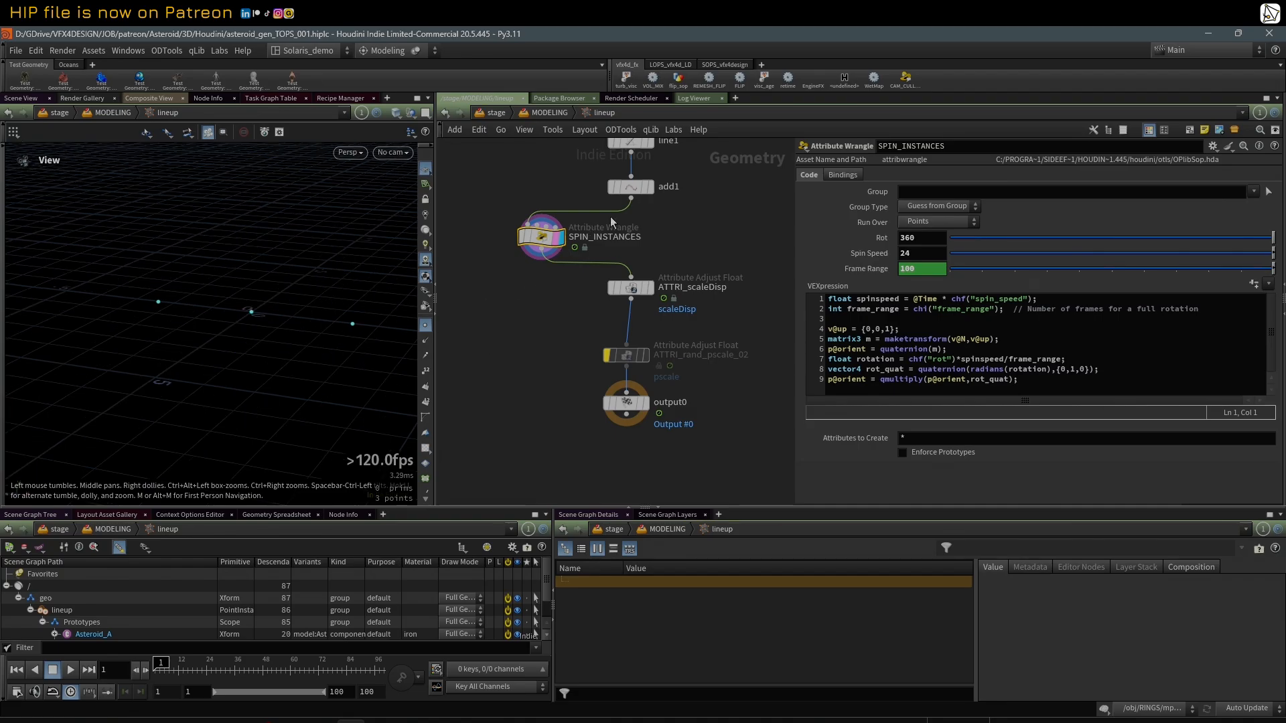
# Step: Show the orientation axes on the lineup points in the viewport and examine them from several angles
pyautogui.scroll(-3, 426, 425)
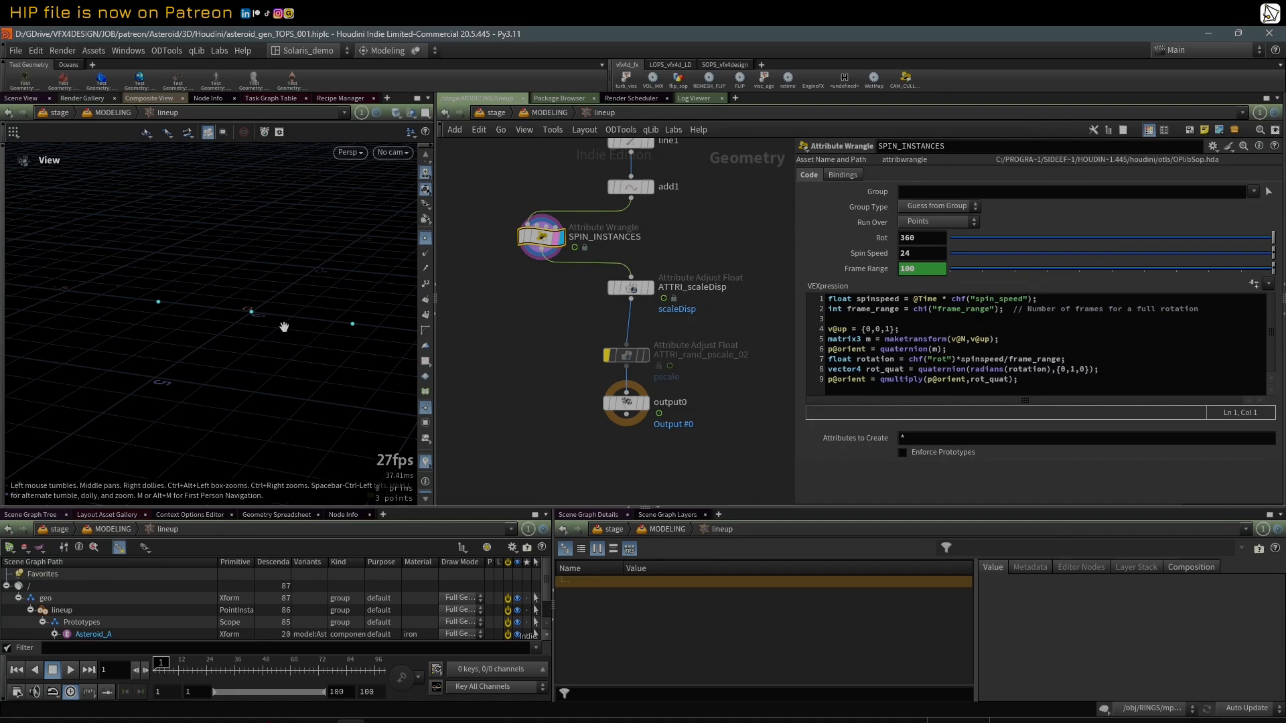
pyautogui.moveTo(284, 327); pyautogui.dragTo(241, 349)
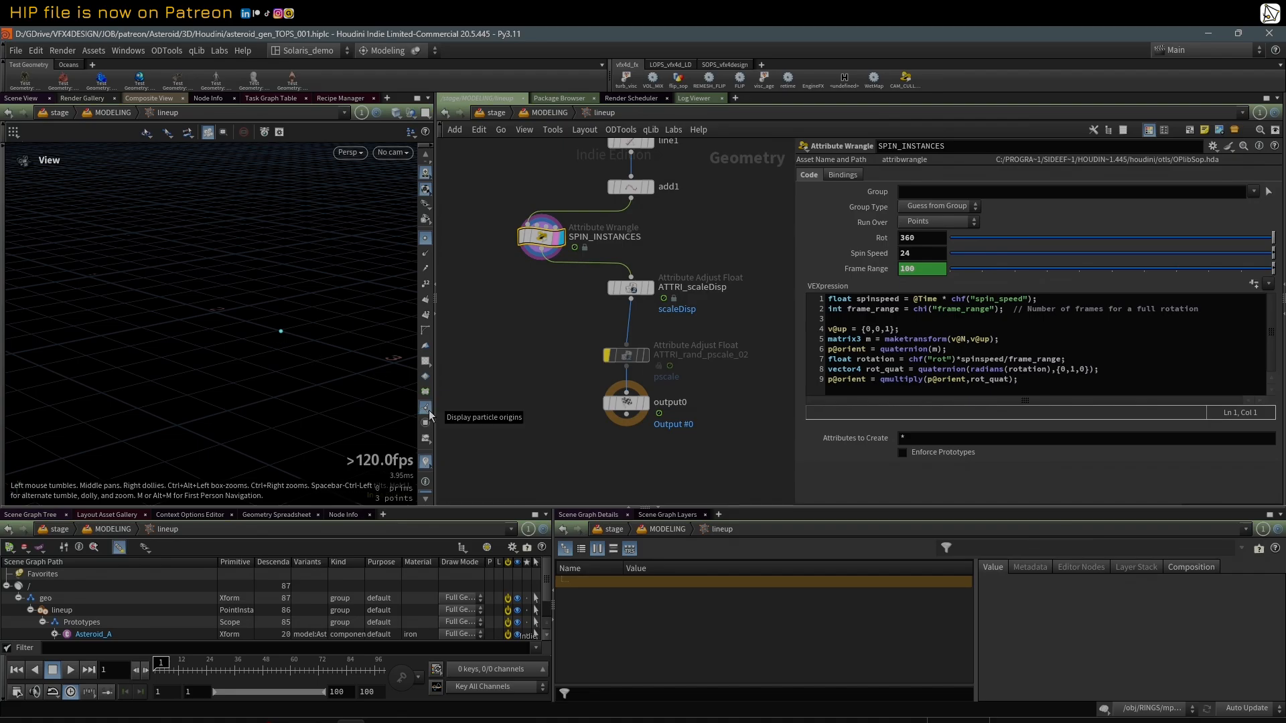
pyautogui.moveTo(316, 339); pyautogui.dragTo(265, 363)
pyautogui.click(426, 461)
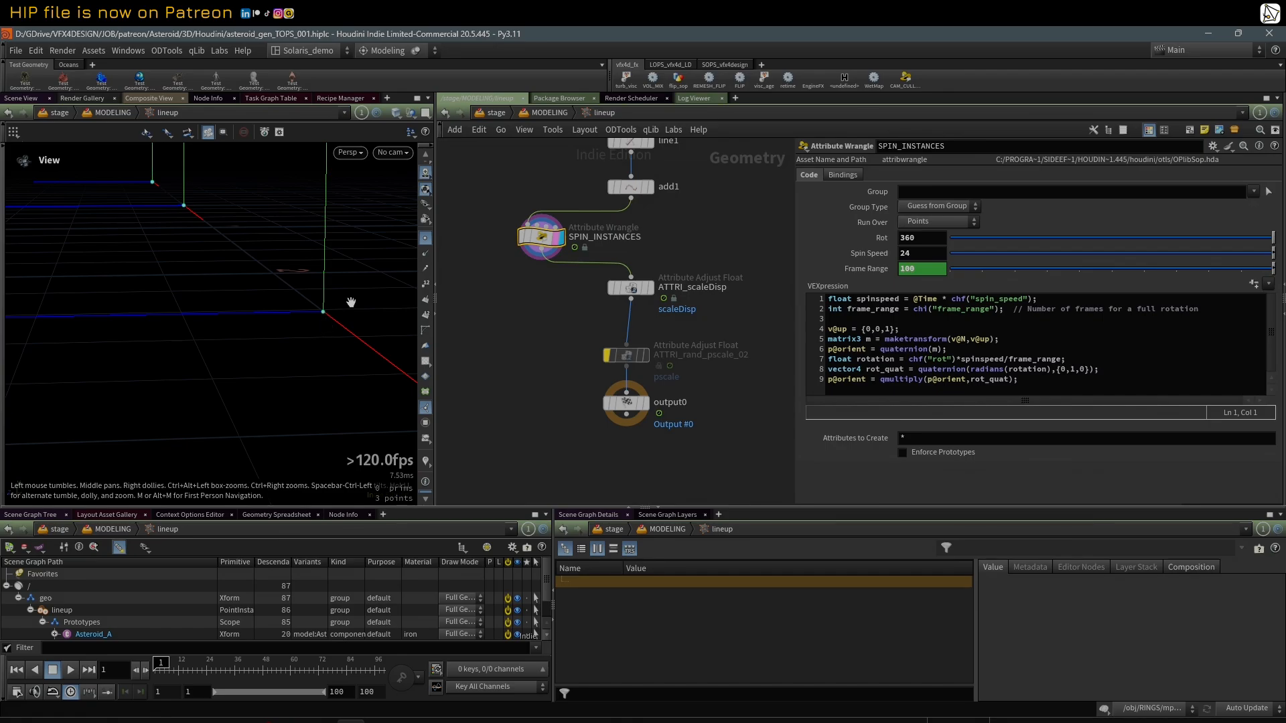
pyautogui.moveTo(351, 302); pyautogui.dragTo(368, 389)
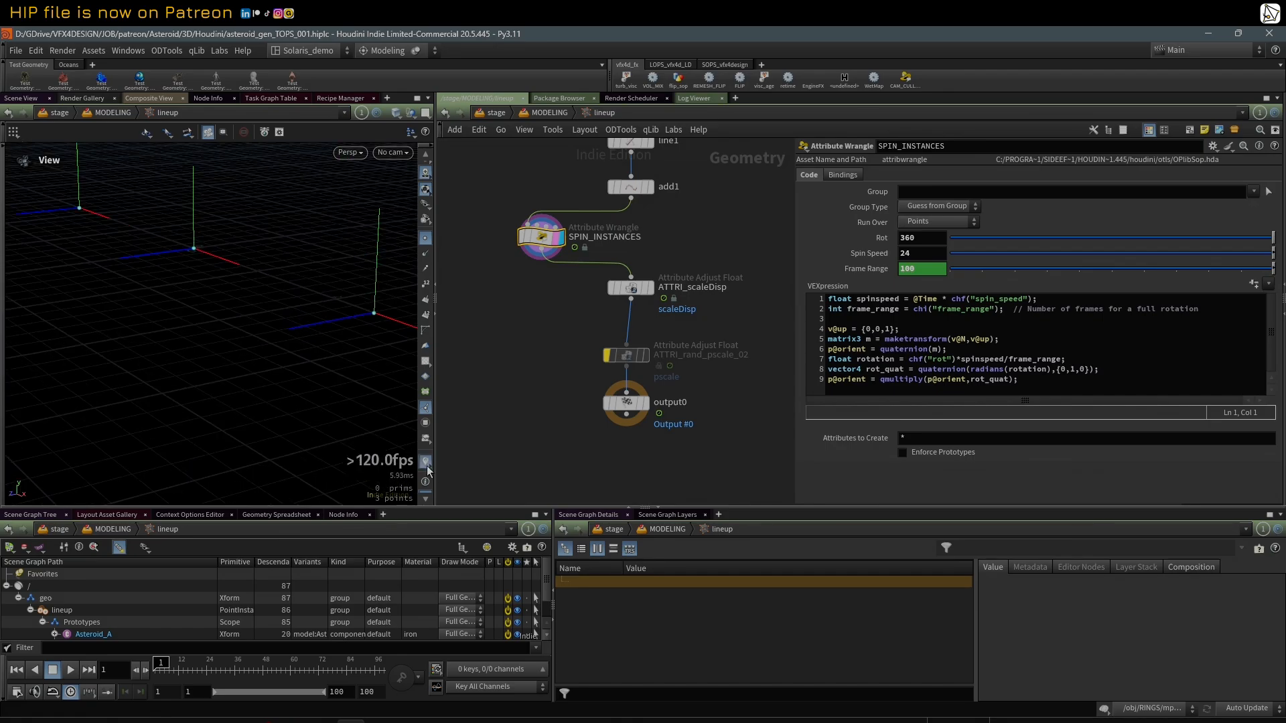
pyautogui.scroll(-3, 296, 206)
pyautogui.moveTo(218, 238); pyautogui.dragTo(253, 241)
pyautogui.scroll(-5, 252, 241)
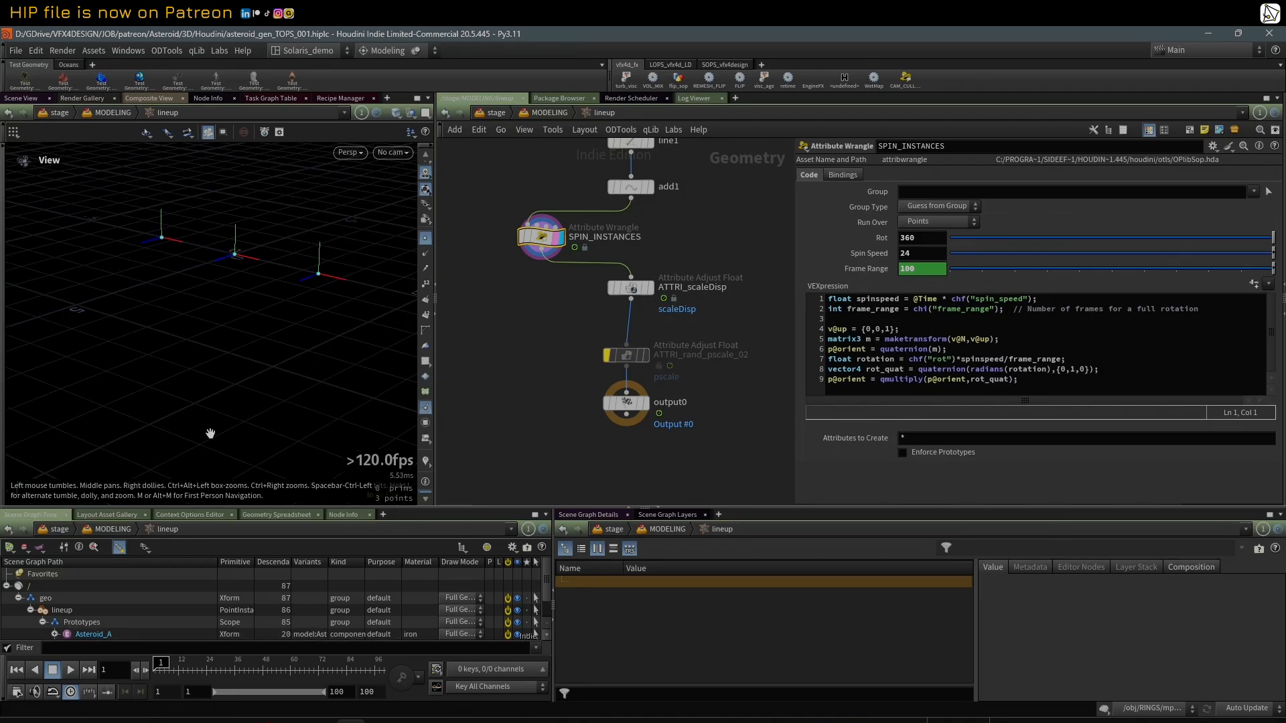
# Step: Play the animation and set the Spin Speed of SPIN_INSTANCES to 50
pyautogui.hotkey('ctrl', 'b')
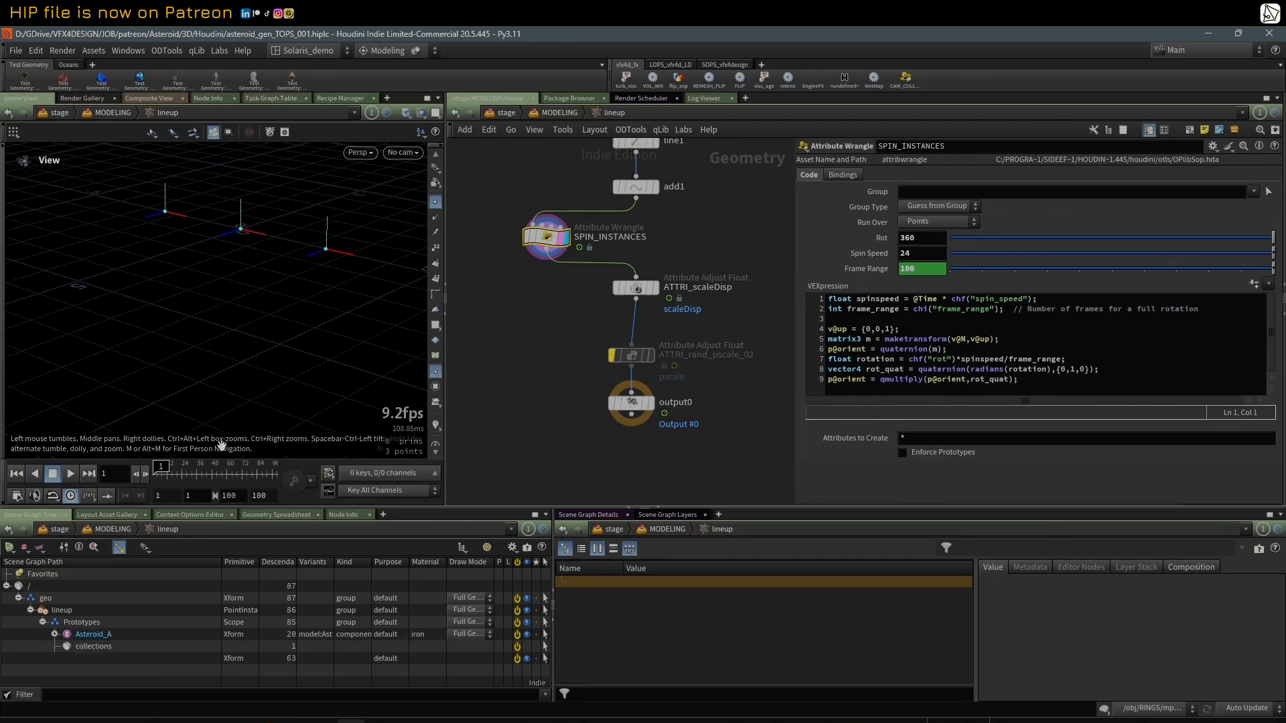
pyautogui.click(71, 475)
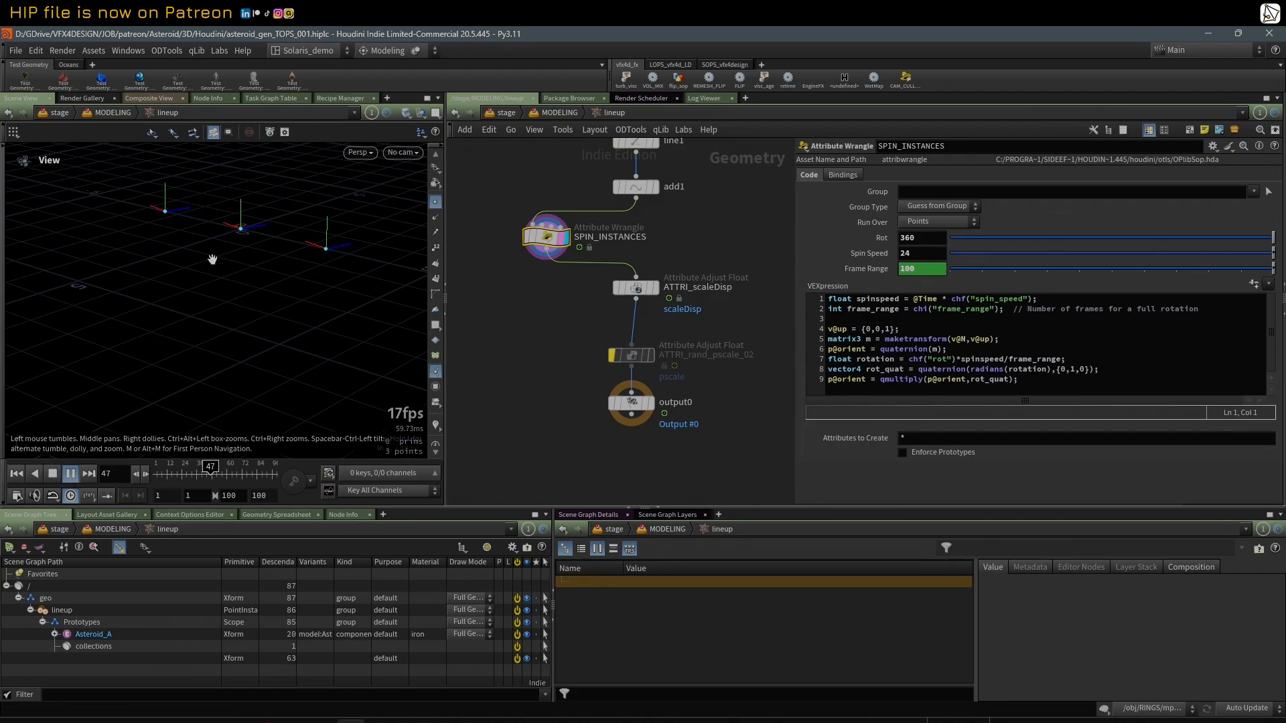
pyautogui.doubleClick(934, 239)
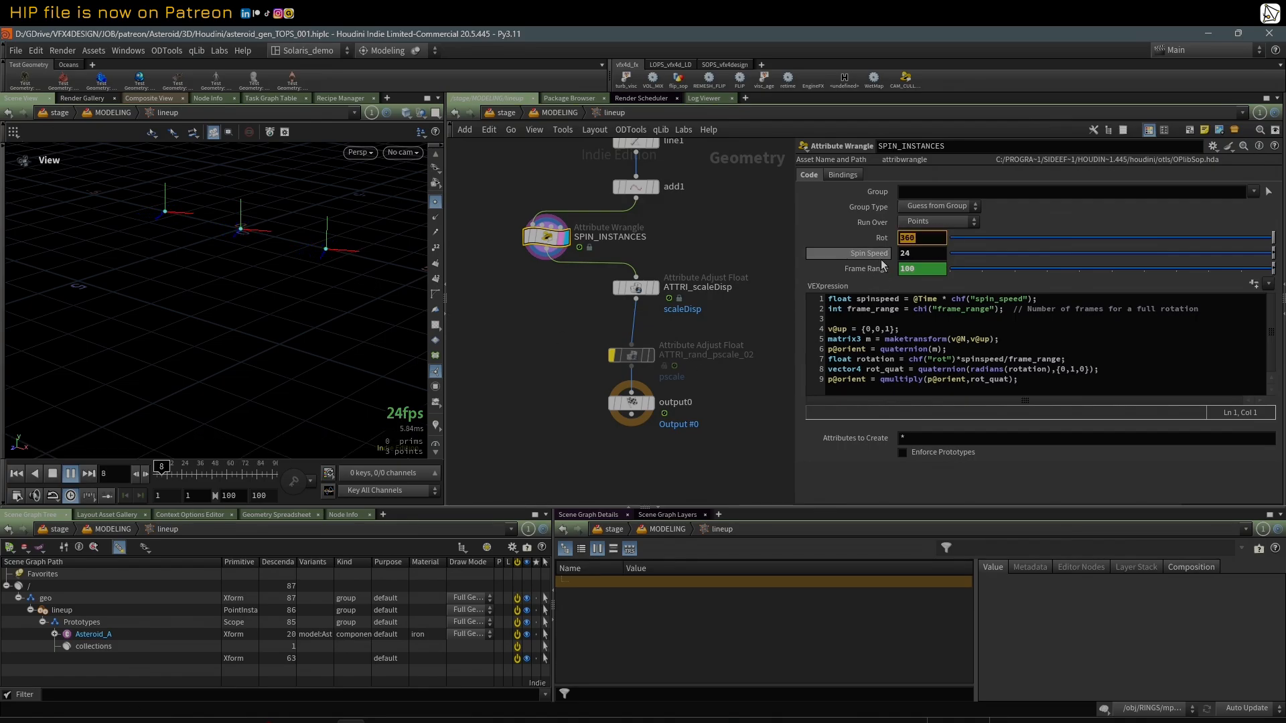
pyautogui.click(1015, 257)
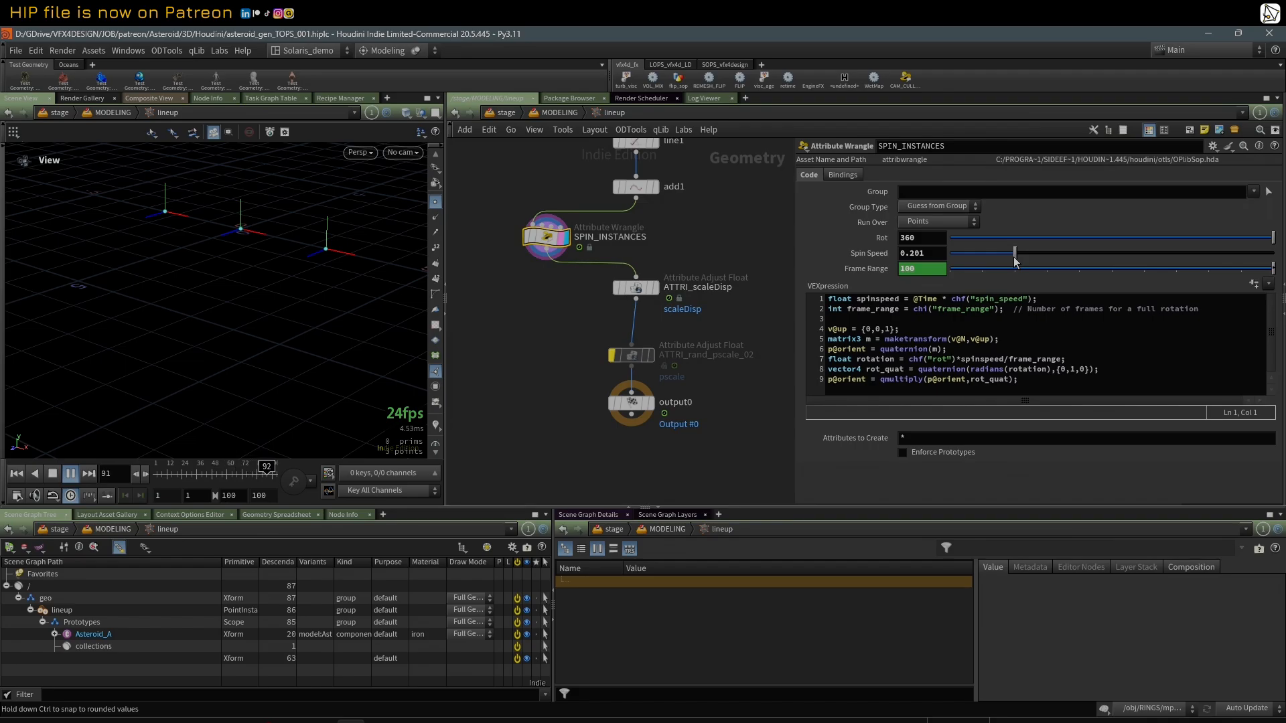
pyautogui.click(939, 257)
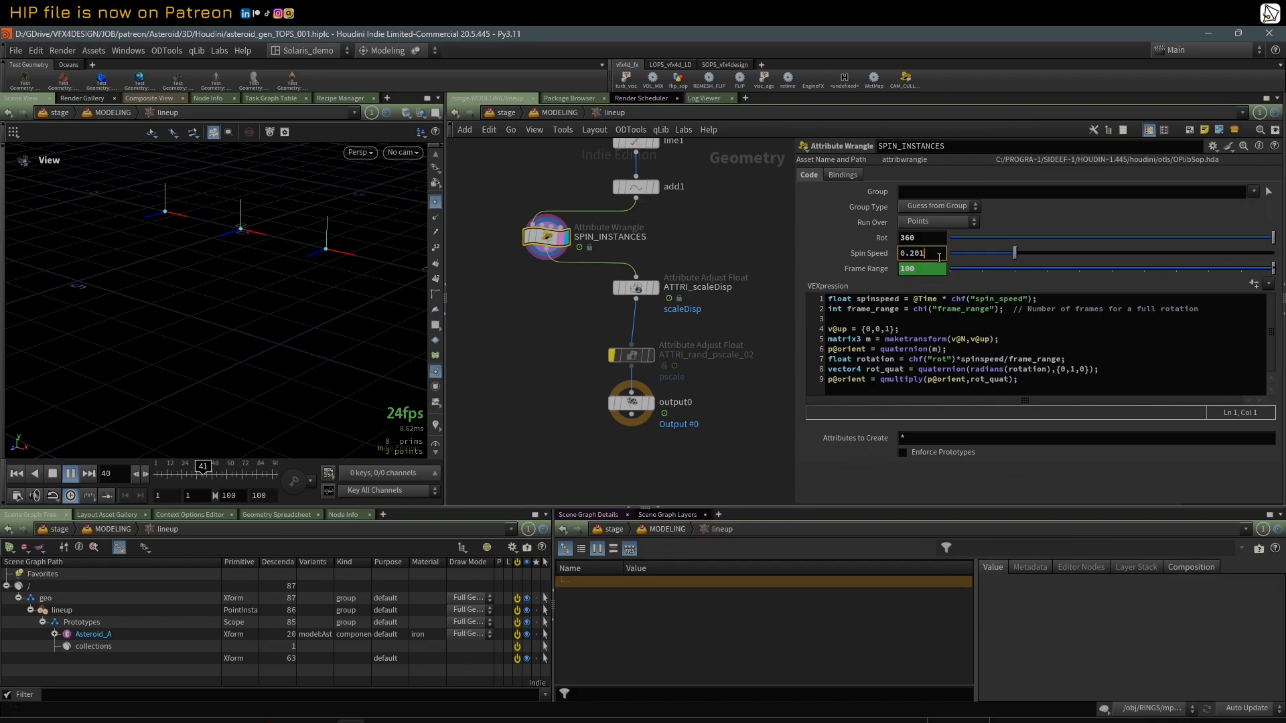
pyautogui.write('50')
pyautogui.press('Return')
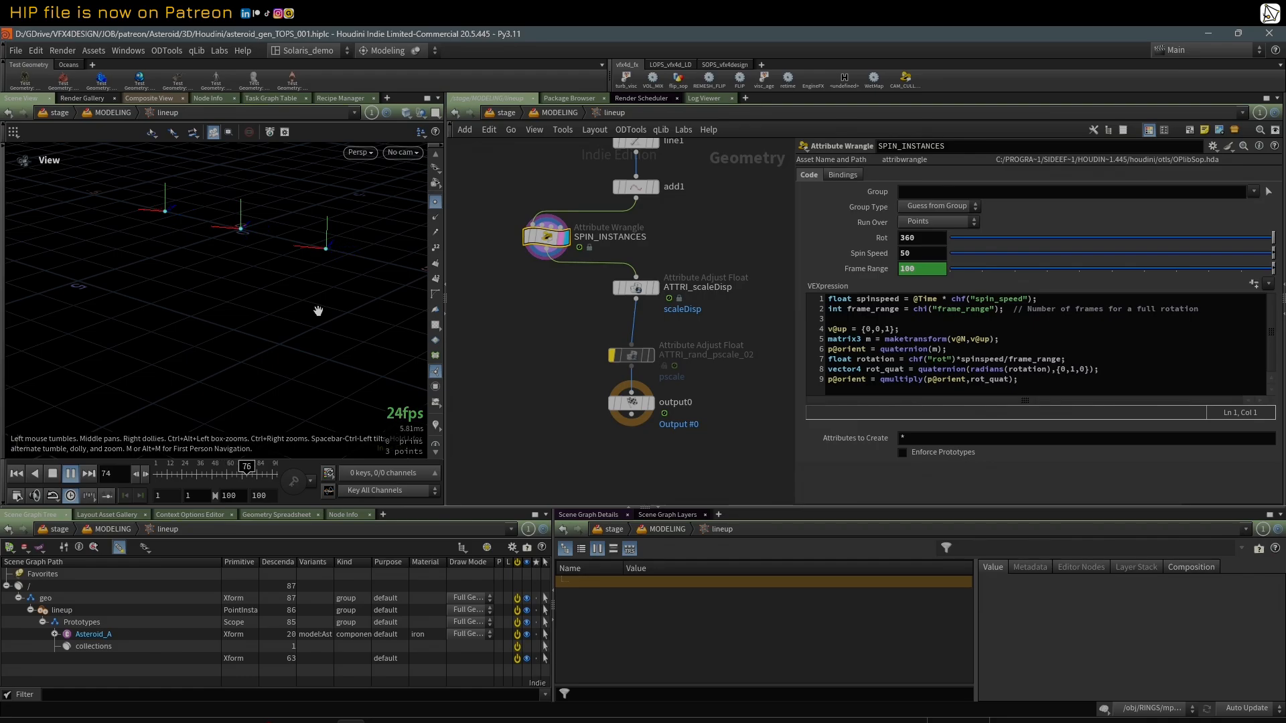
# Step: Review the Frame Range expression of SPIN_INSTANCES, watch the points spin, and stop playback
pyautogui.click(867, 268)
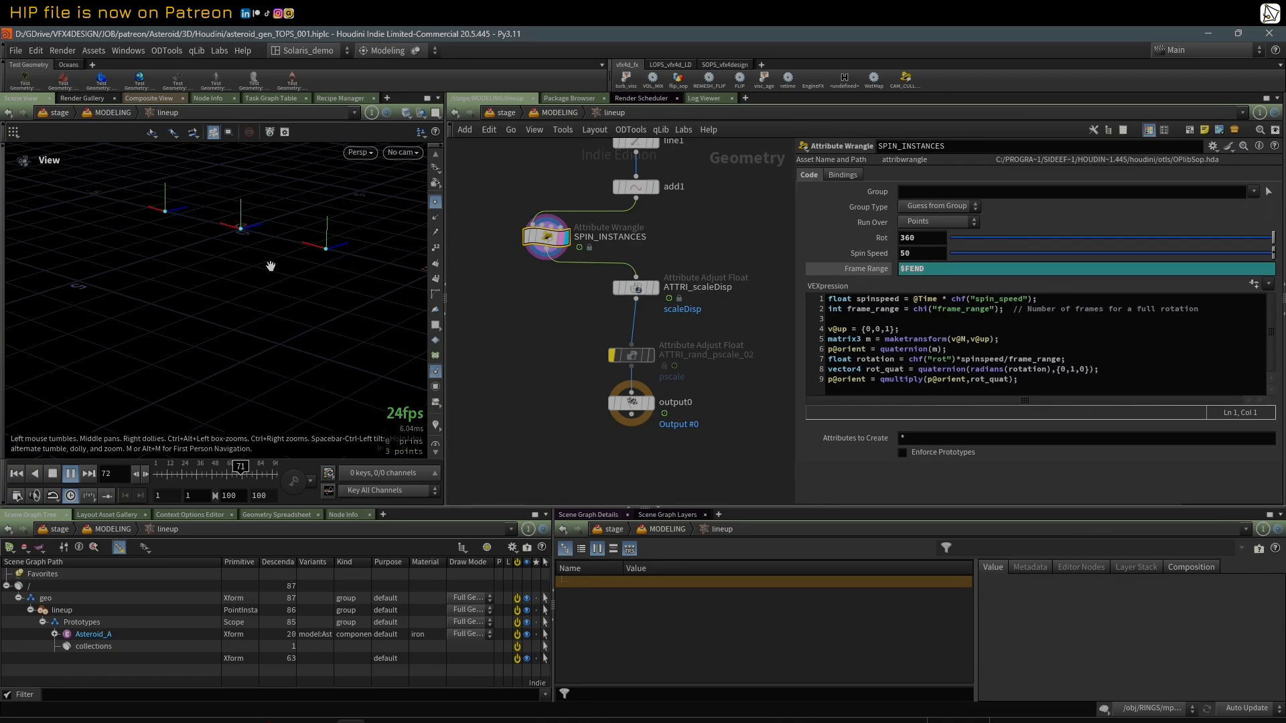
pyautogui.moveTo(270, 265); pyautogui.dragTo(299, 264)
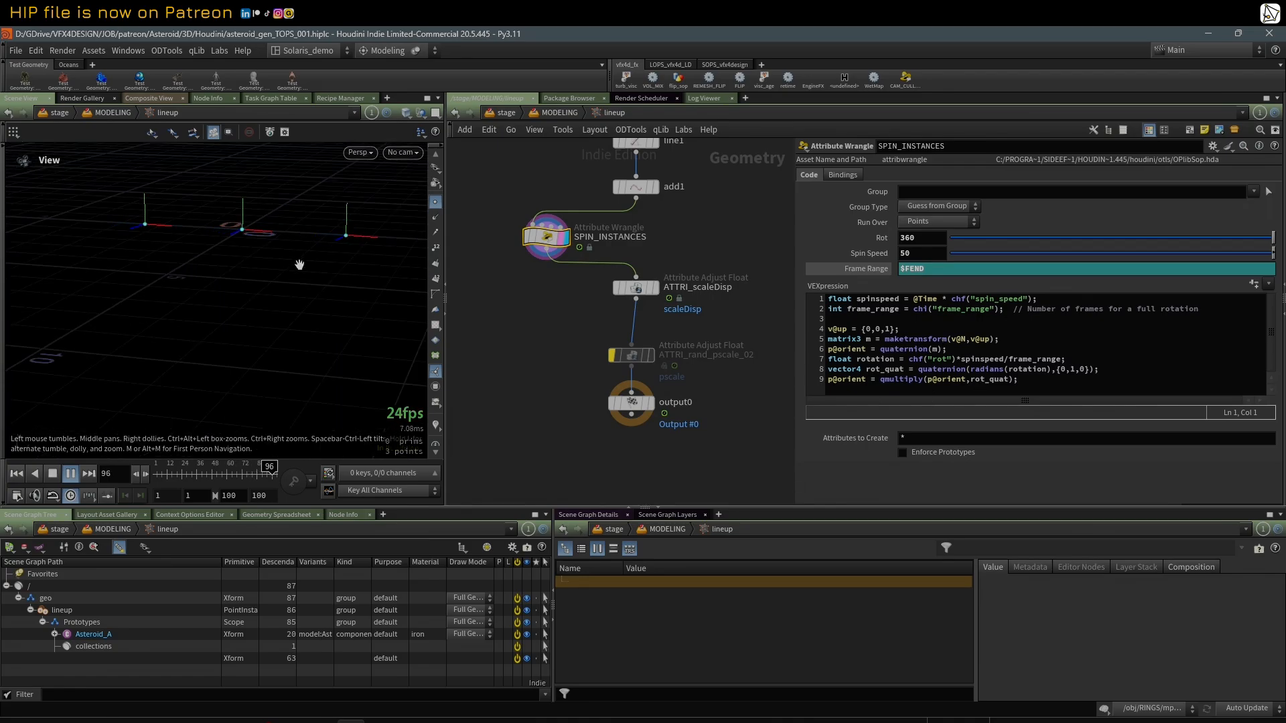
pyautogui.click(71, 474)
# Step: Display ATTRI_scaleDisp and review how it randomizes the scaleDisp attribute
pyautogui.moveTo(634, 293); pyautogui.dragTo(630, 299)
pyautogui.click(630, 300)
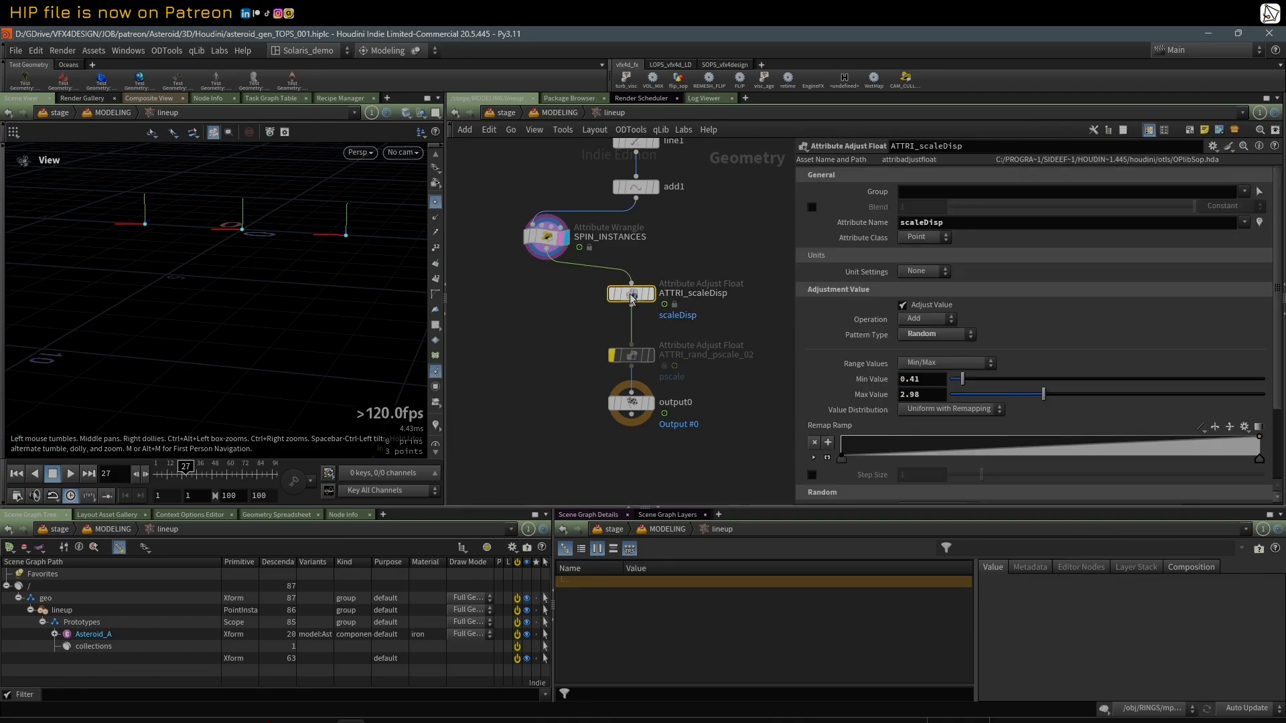
pyautogui.scroll(-1, 678, 268)
pyautogui.click(655, 289)
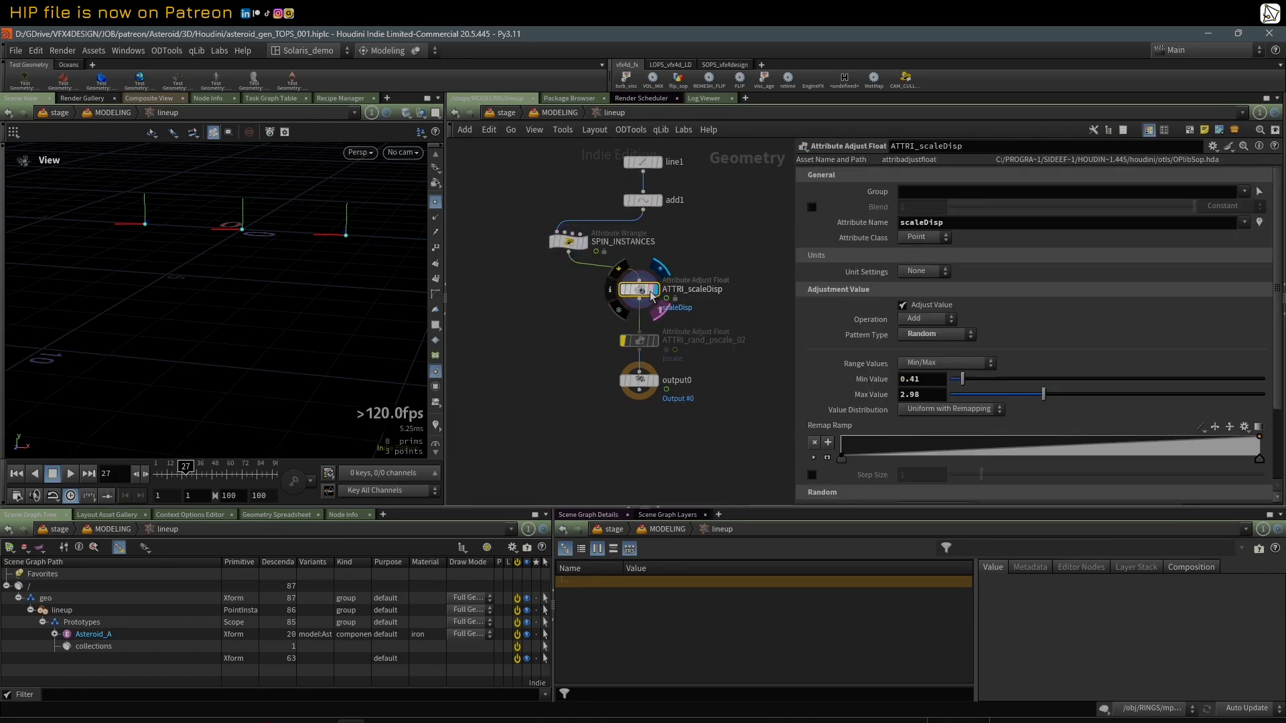
pyautogui.scroll(2, 126, 221)
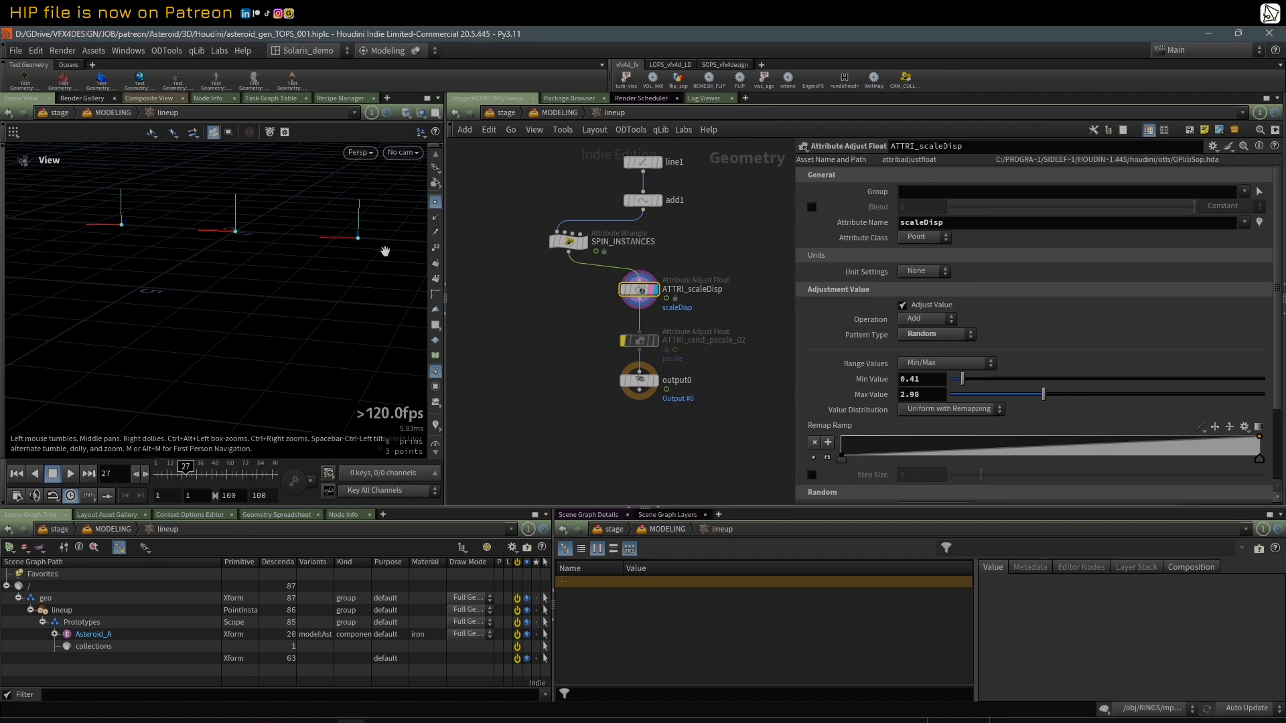
# Step: Review the random pscale settings of the bypassed ATTRI_rand_pscale_02 node
pyautogui.click(634, 343)
pyautogui.click(641, 348)
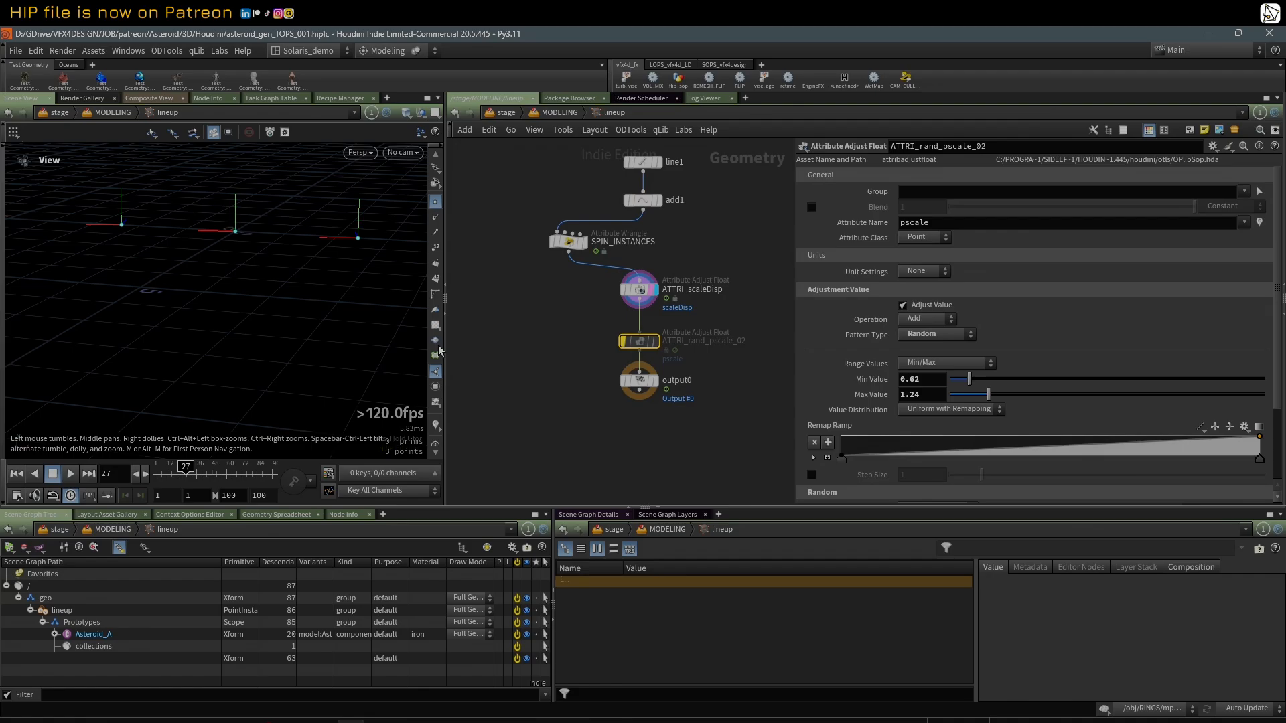
pyautogui.scroll(-1, 494, 286)
pyautogui.moveTo(493, 282); pyautogui.dragTo(496, 287, button='middle')
pyautogui.scroll(1, 495, 287)
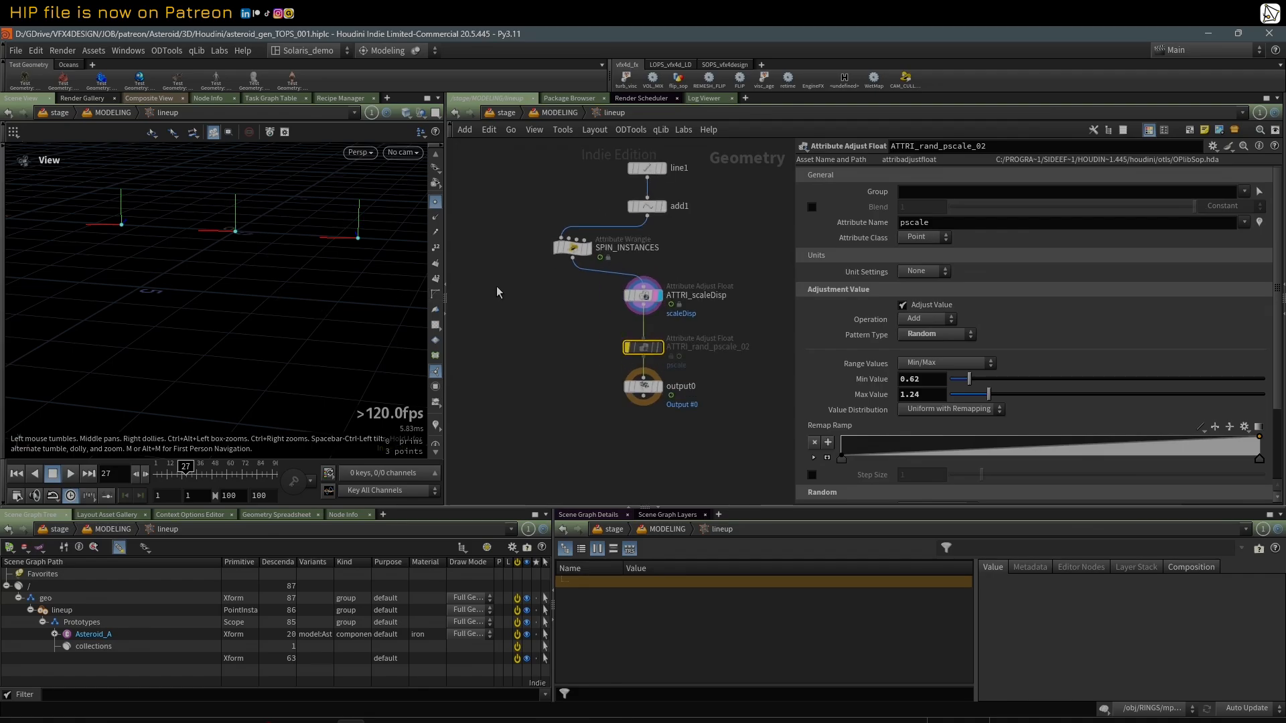
# Step: Return to the MODELING stage network and play the animation of the instanced asteroids
pyautogui.press('u')
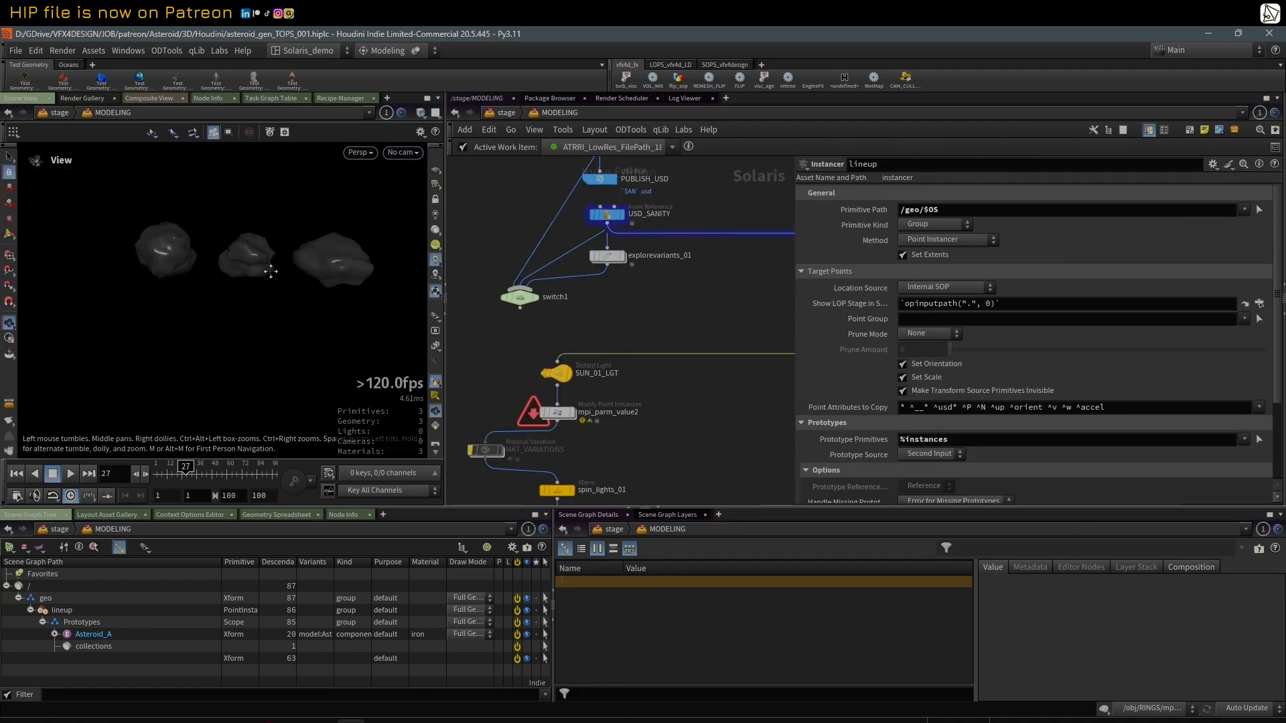
pyautogui.moveTo(271, 271); pyautogui.dragTo(265, 281, button='middle')
pyautogui.scroll(1, 275, 281)
pyautogui.scroll(-3, 589, 322)
pyautogui.scroll(1, 591, 321)
pyautogui.moveTo(692, 324); pyautogui.dragTo(659, 328, button='middle')
pyautogui.scroll(1, 599, 320)
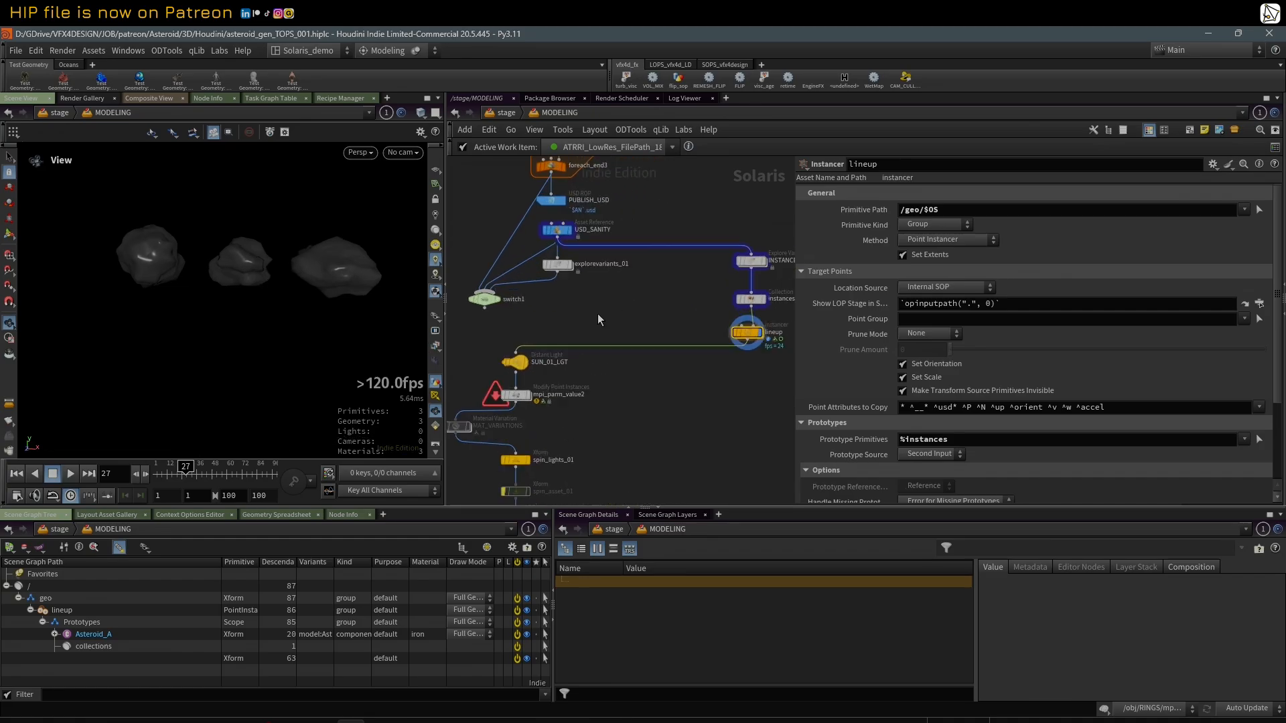
pyautogui.click(70, 474)
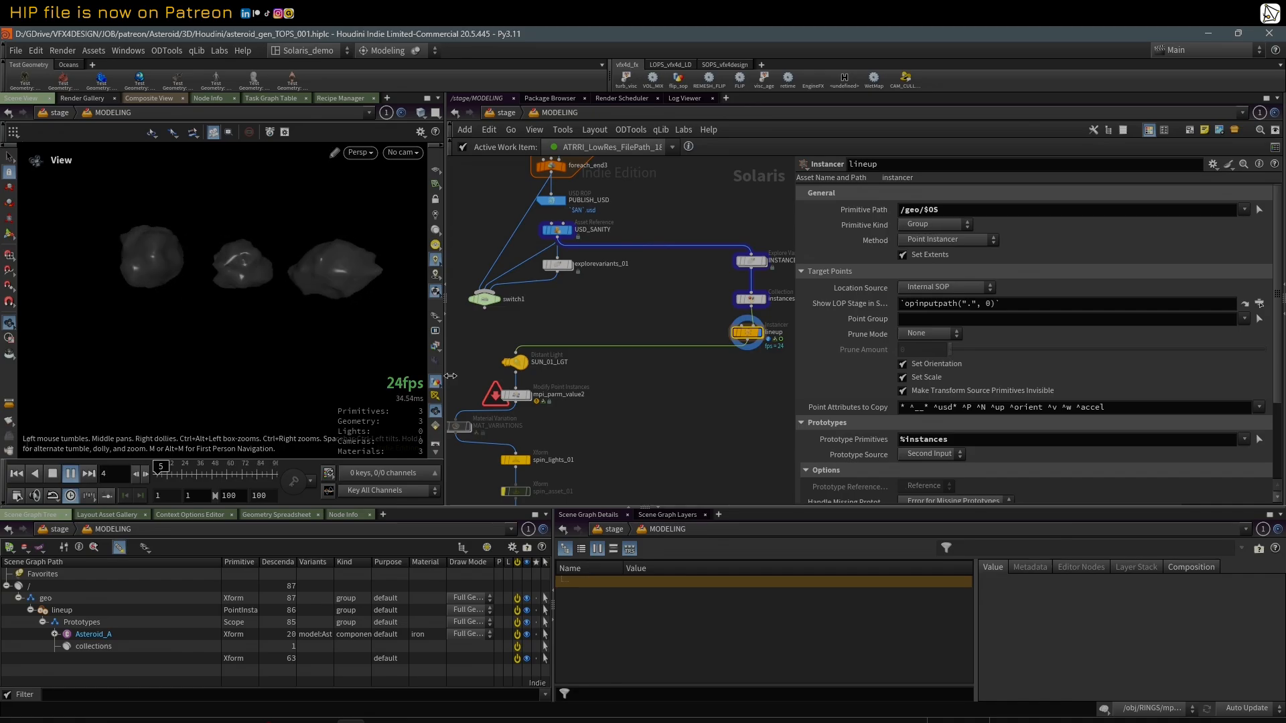
# Step: Display SUN_01_LGT followed by mpi_parm_value2, and stop playback to review the scaleDisp primvar property
pyautogui.moveTo(796, 385); pyautogui.dragTo(865, 392)
pyautogui.moveTo(721, 409); pyautogui.dragTo(747, 404, button='middle')
pyautogui.click(543, 361)
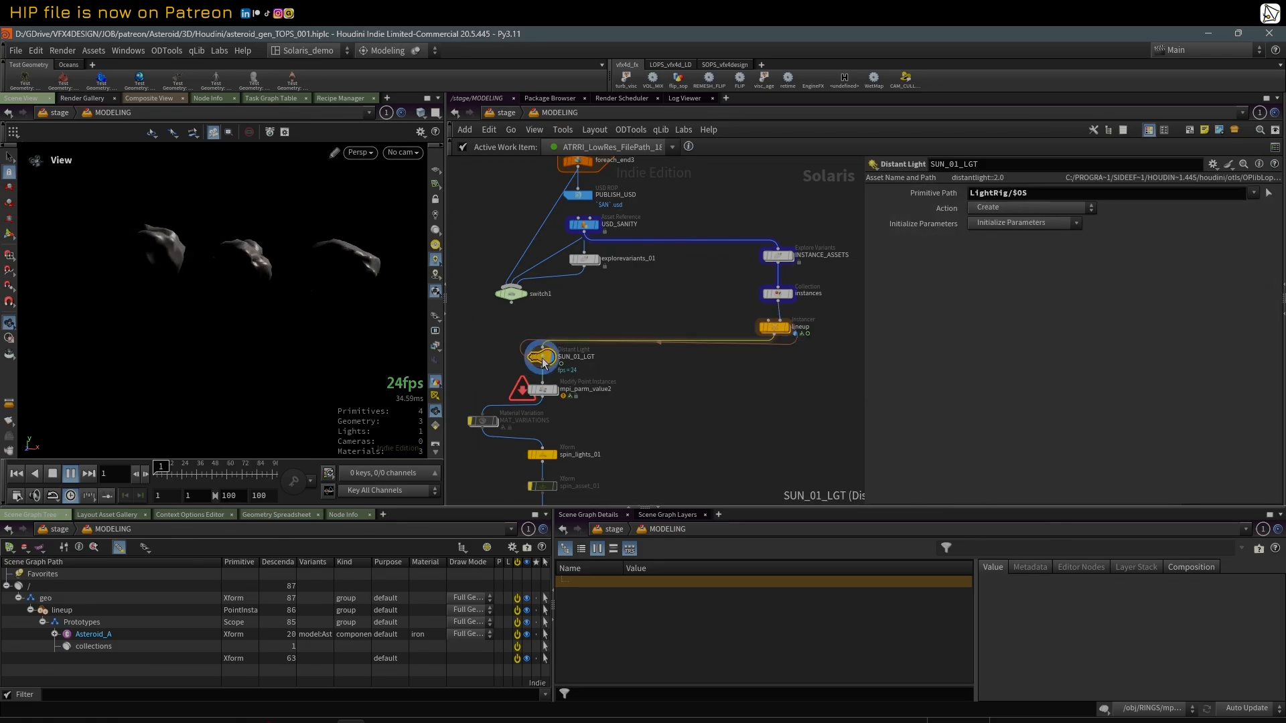
pyautogui.moveTo(664, 445); pyautogui.dragTo(679, 426, button='middle')
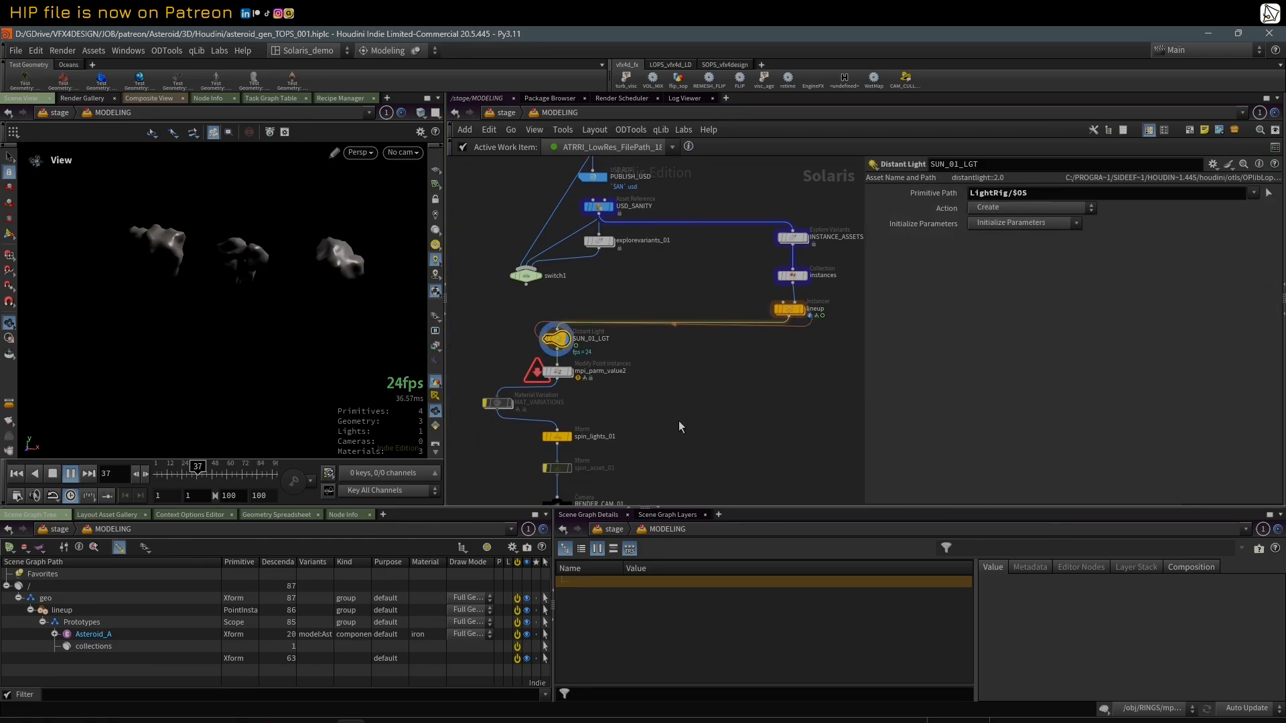
pyautogui.click(560, 377)
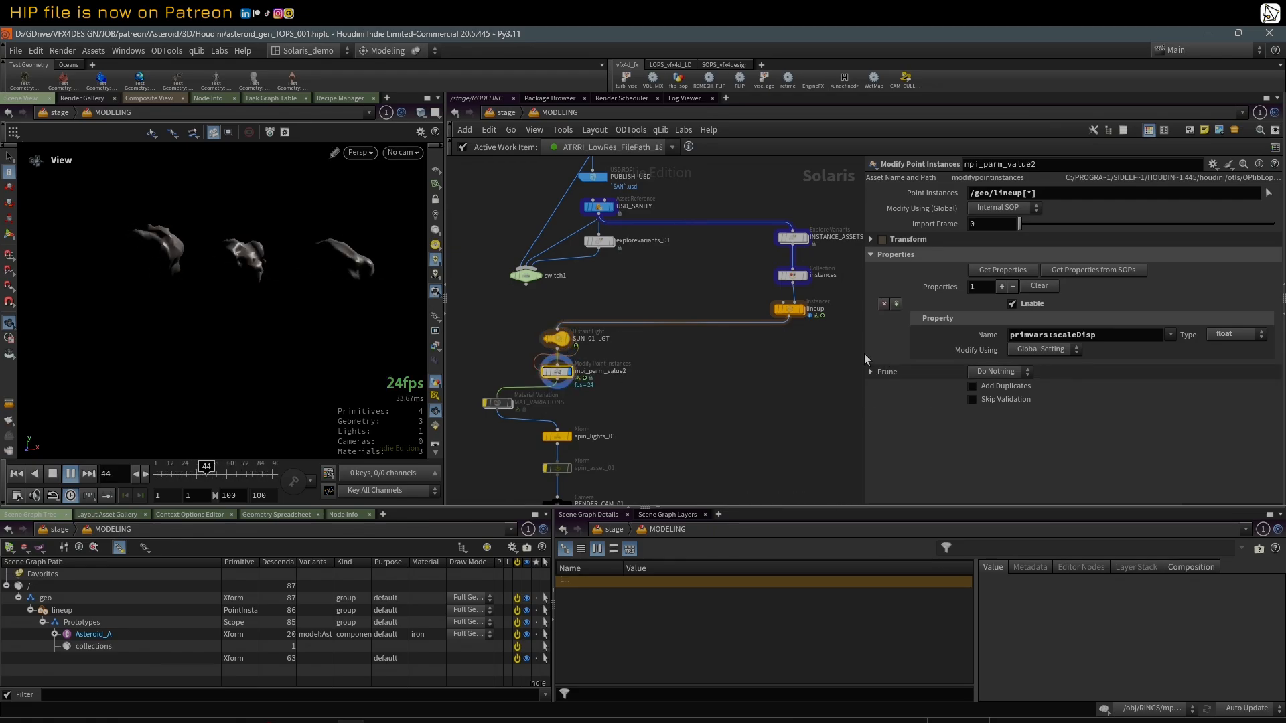
pyautogui.click(74, 475)
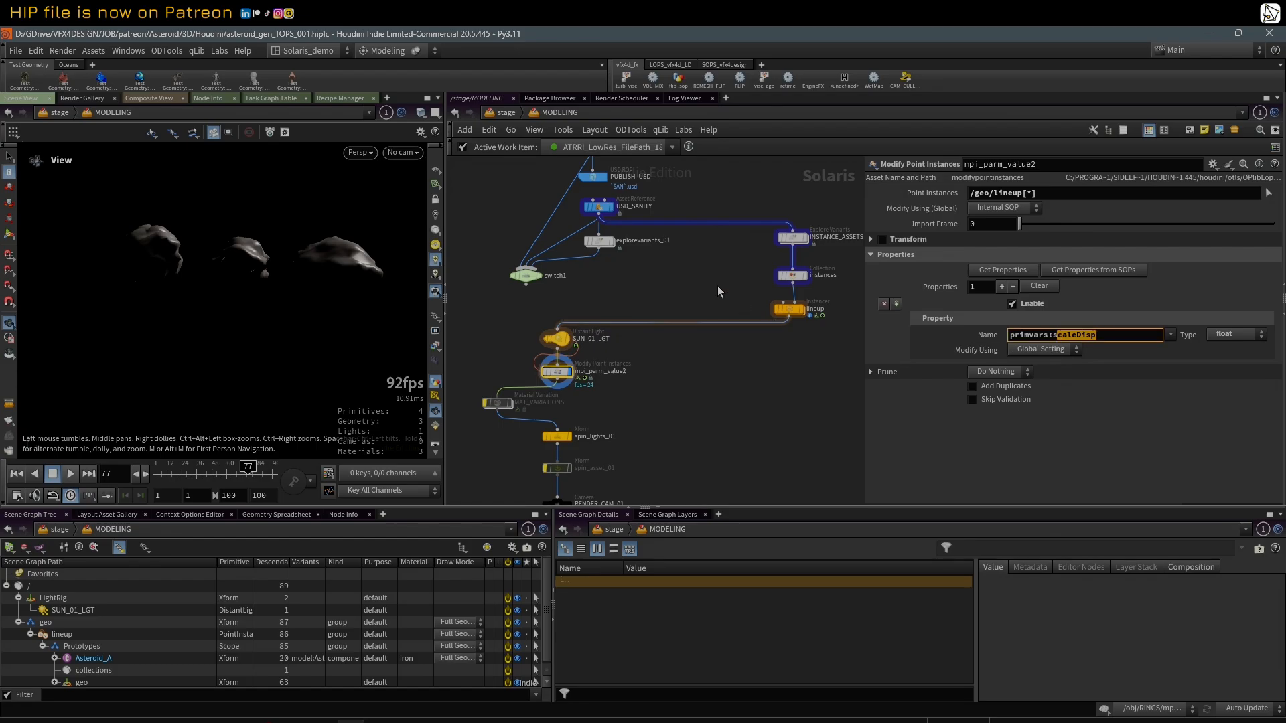
# Step: Open the iron material inside the ML material library and review its scaleDisp geometry property node
pyautogui.moveTo(711, 284); pyautogui.dragTo(714, 504, button='middle')
pyautogui.doubleClick(754, 190)
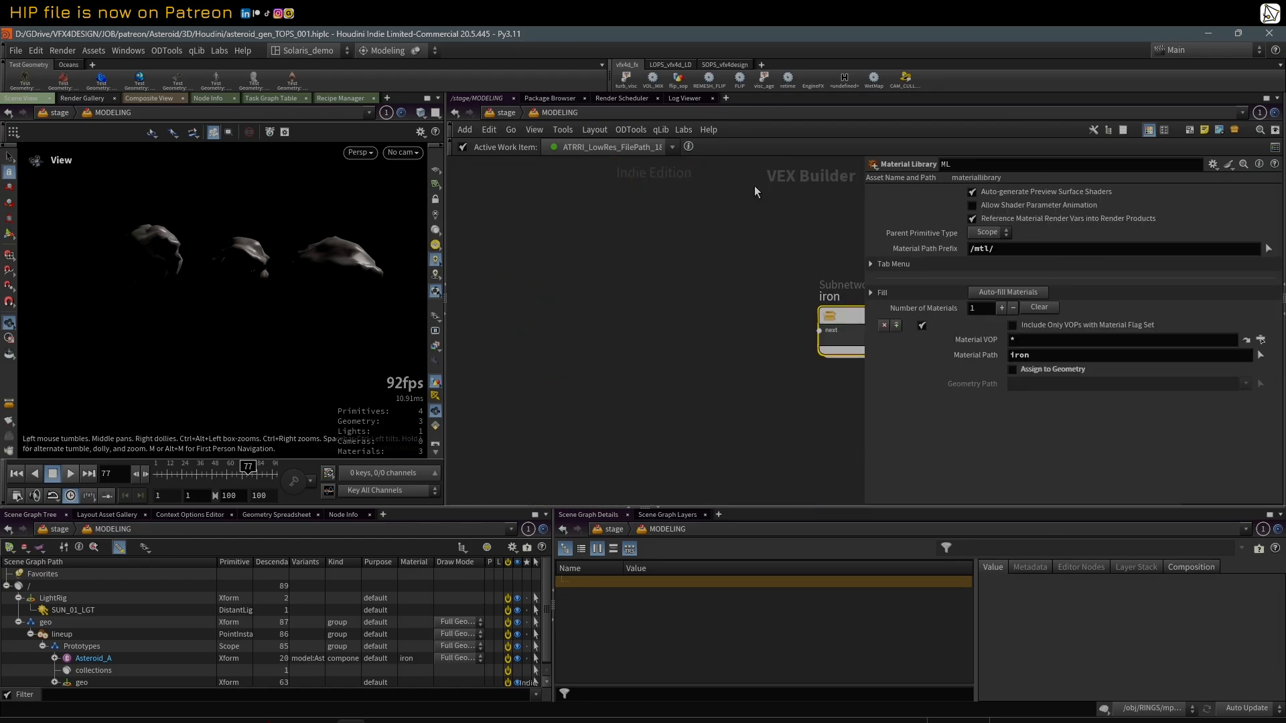
pyautogui.doubleClick(553, 337)
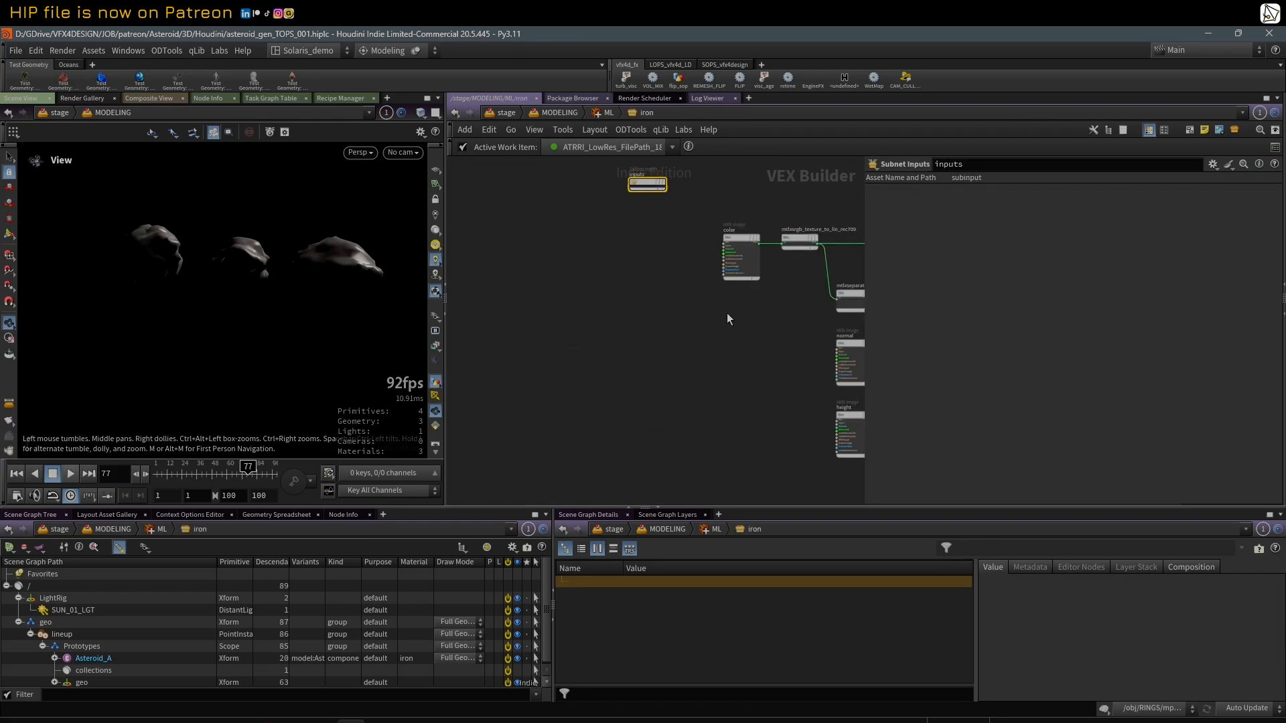
pyautogui.press('h')
pyautogui.click(685, 381)
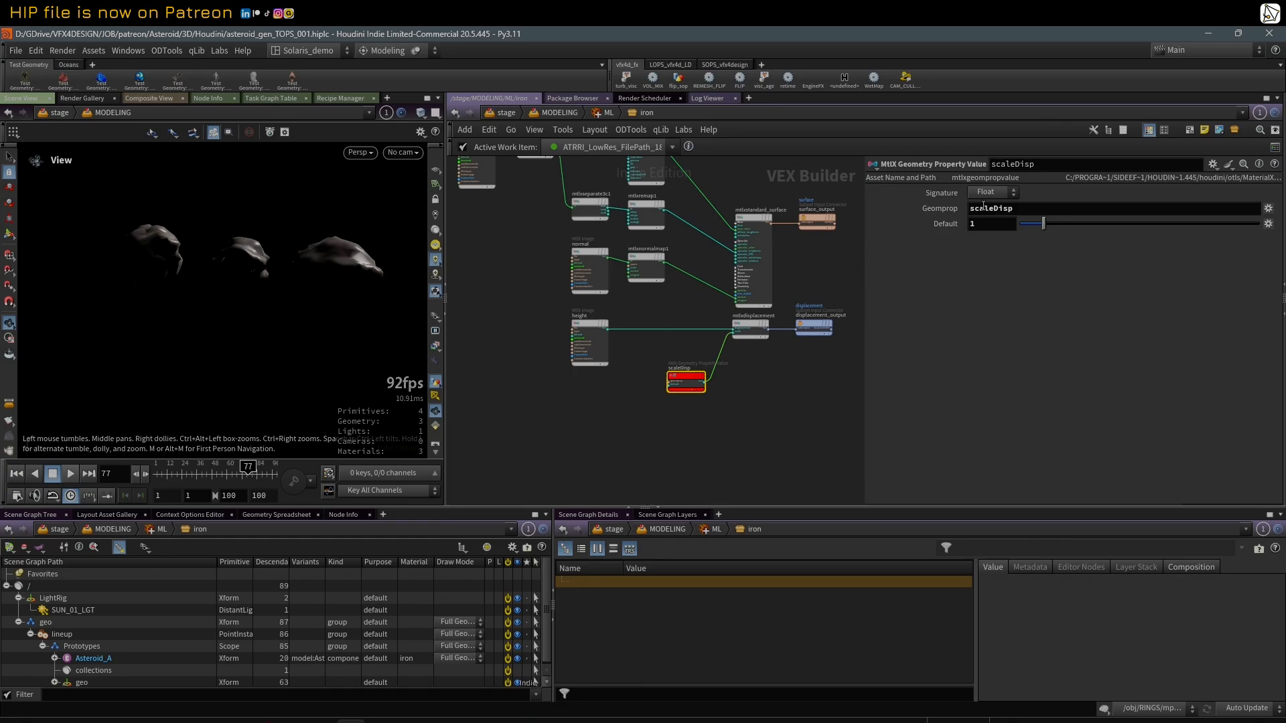
# Step: Return to the MODELING stage network and select the lineup instancer to review its settings
pyautogui.press('u')
pyautogui.press('u')
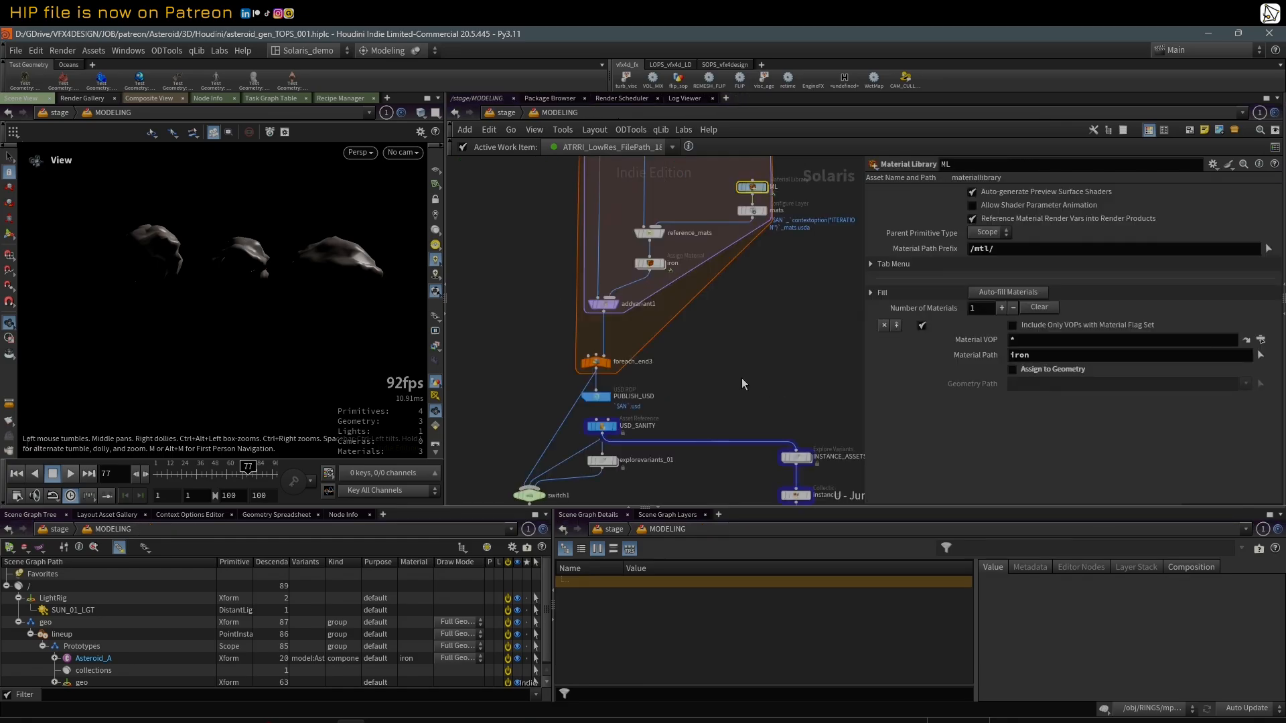
pyautogui.moveTo(742, 377); pyautogui.dragTo(678, 314, button='middle')
pyautogui.scroll(-2, 682, 301)
pyautogui.scroll(2, 701, 400)
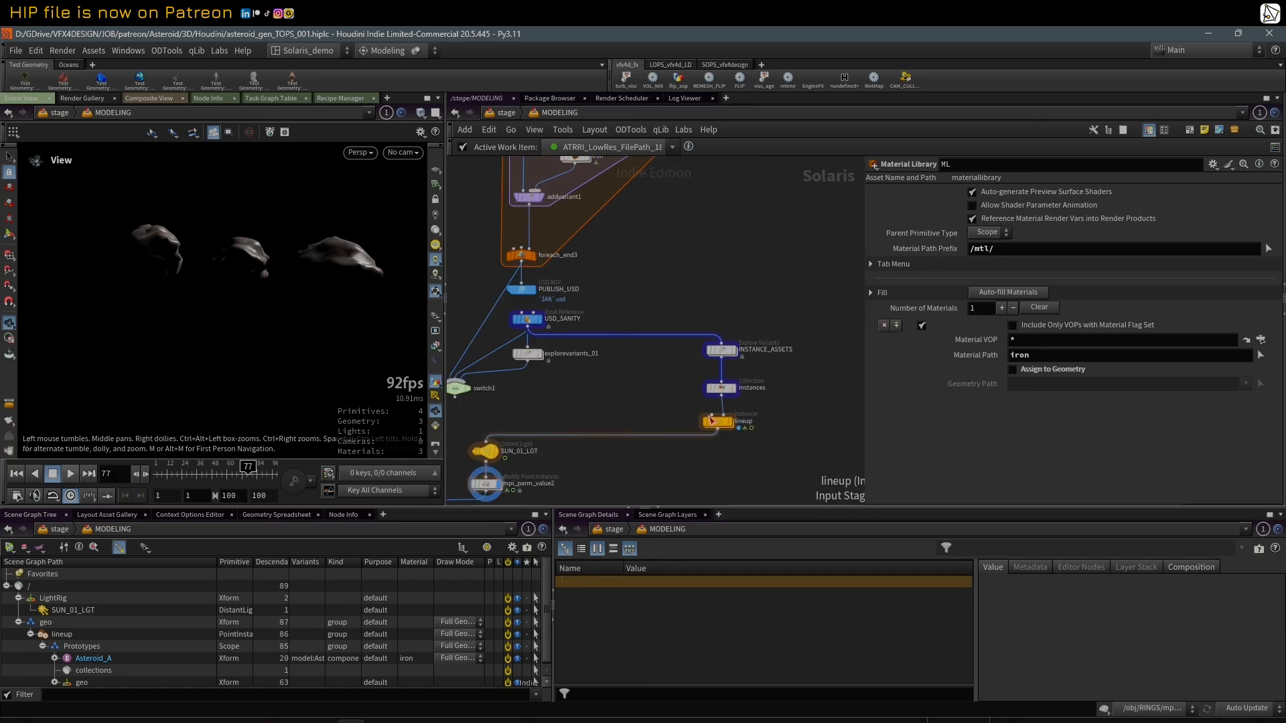
pyautogui.click(715, 423)
pyautogui.scroll(-1, 707, 444)
pyautogui.moveTo(713, 431); pyautogui.dragTo(730, 393, button='middle')
pyautogui.scroll(1, 732, 396)
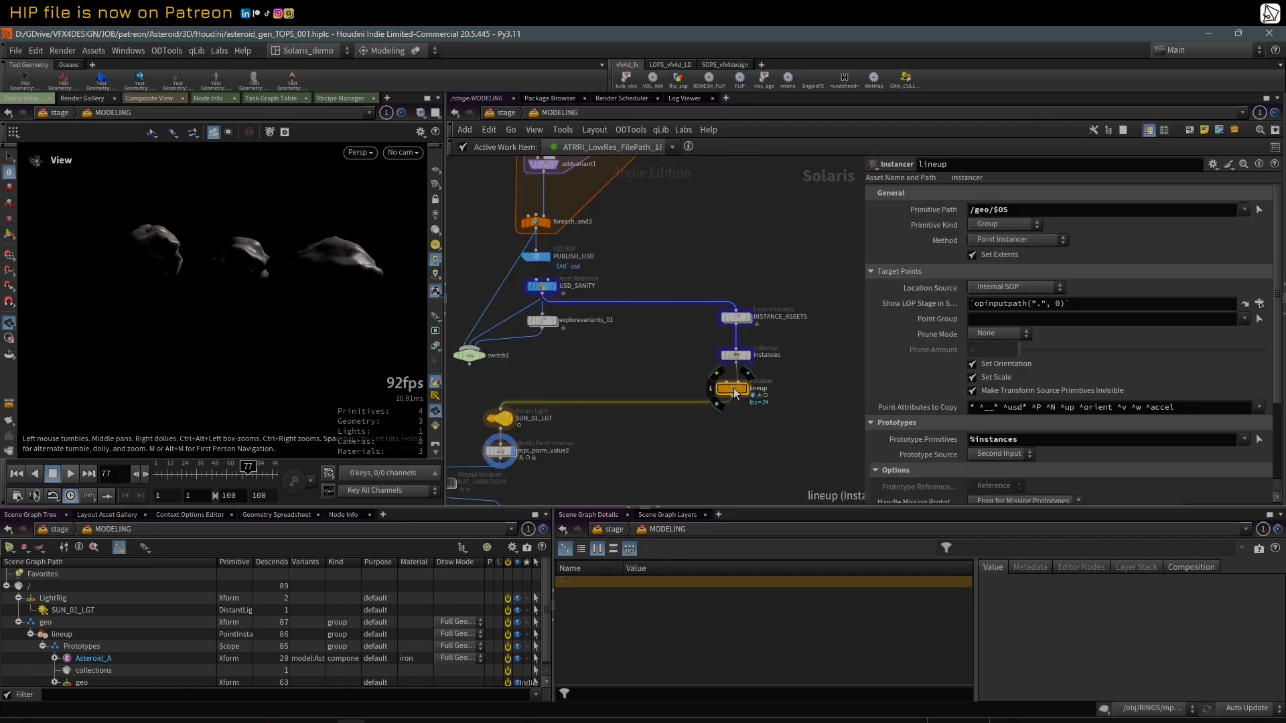
# Step: Select the mpi_parm_value2 node below SUN_01_LGT and review its scaleDisp primvar property
pyautogui.moveTo(631, 436); pyautogui.dragTo(673, 404, button='middle')
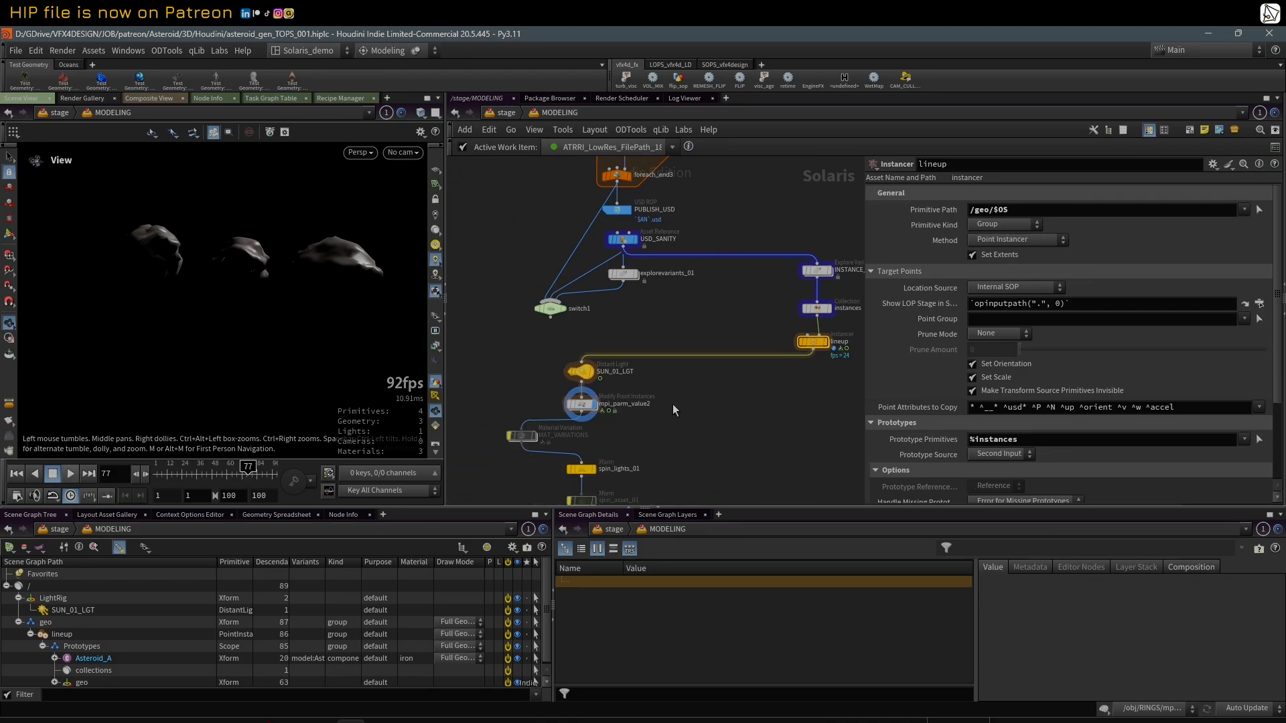
pyautogui.scroll(2, 553, 404)
pyautogui.click(553, 406)
pyautogui.scroll(-2, 603, 399)
pyautogui.scroll(2, 645, 379)
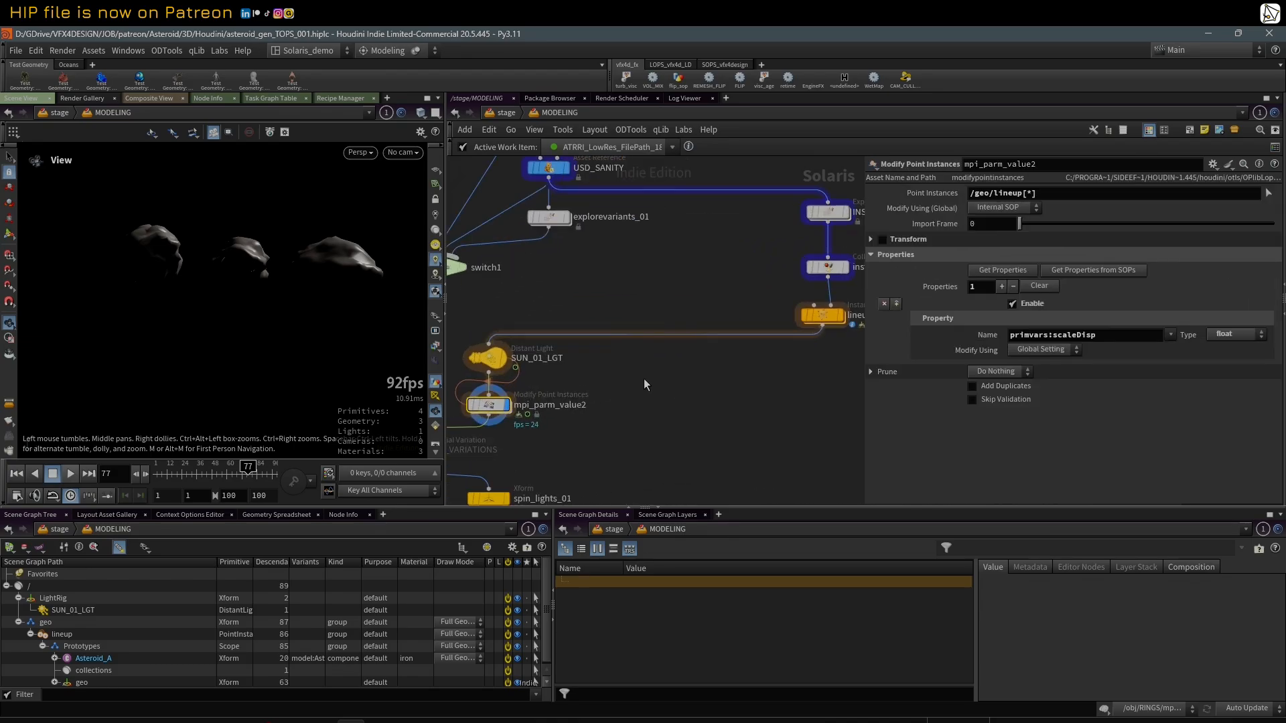
pyautogui.scroll(-1, 571, 378)
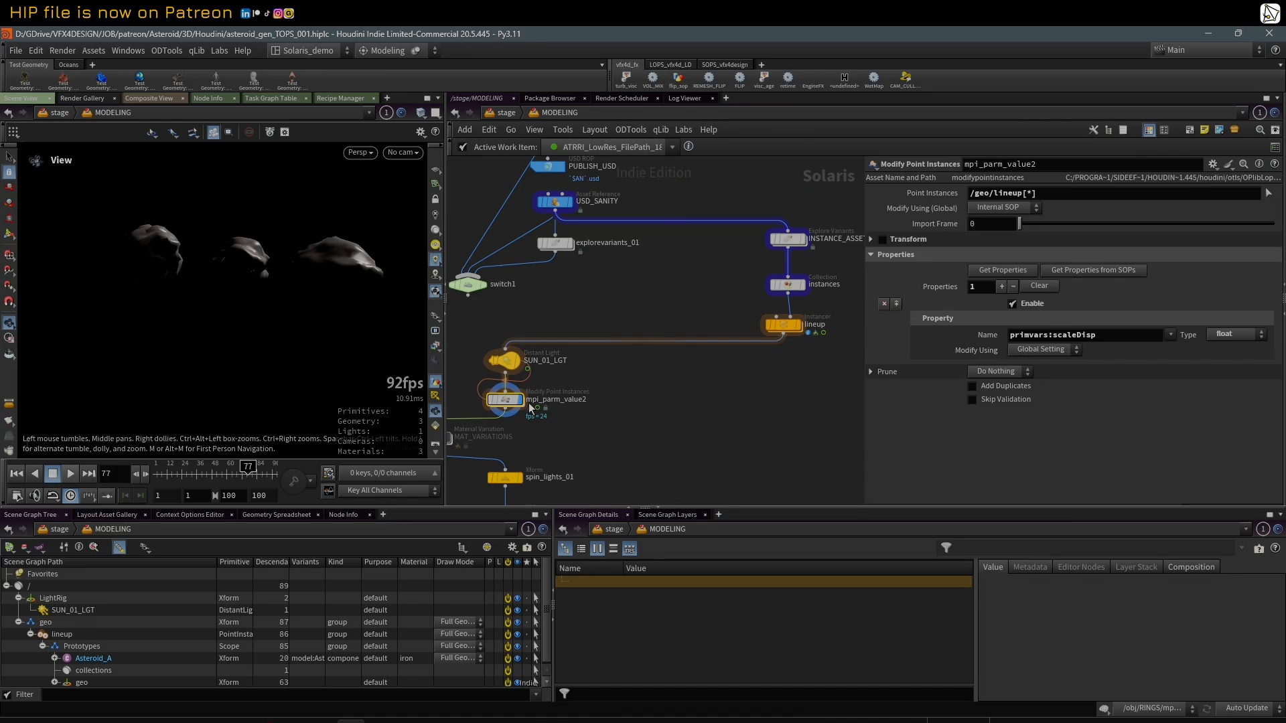
pyautogui.scroll(1, 516, 388)
pyautogui.scroll(-2, 527, 374)
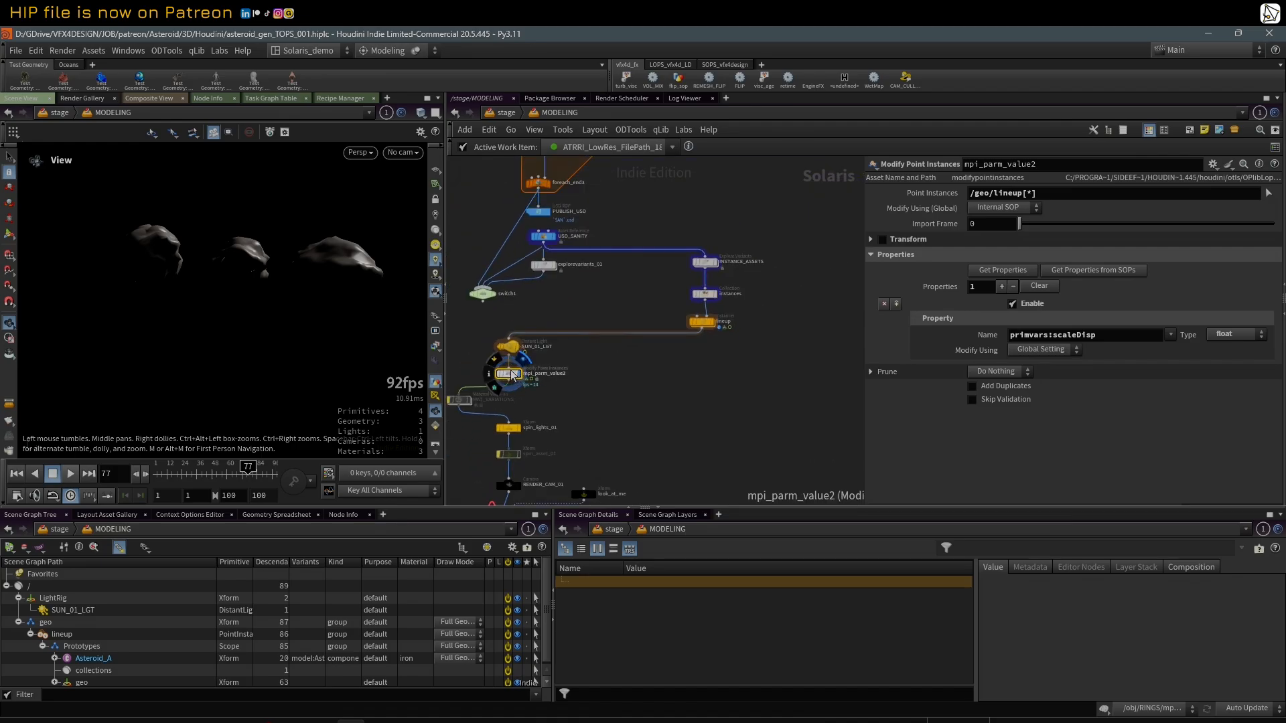
pyautogui.moveTo(581, 402); pyautogui.dragTo(641, 402, button='middle')
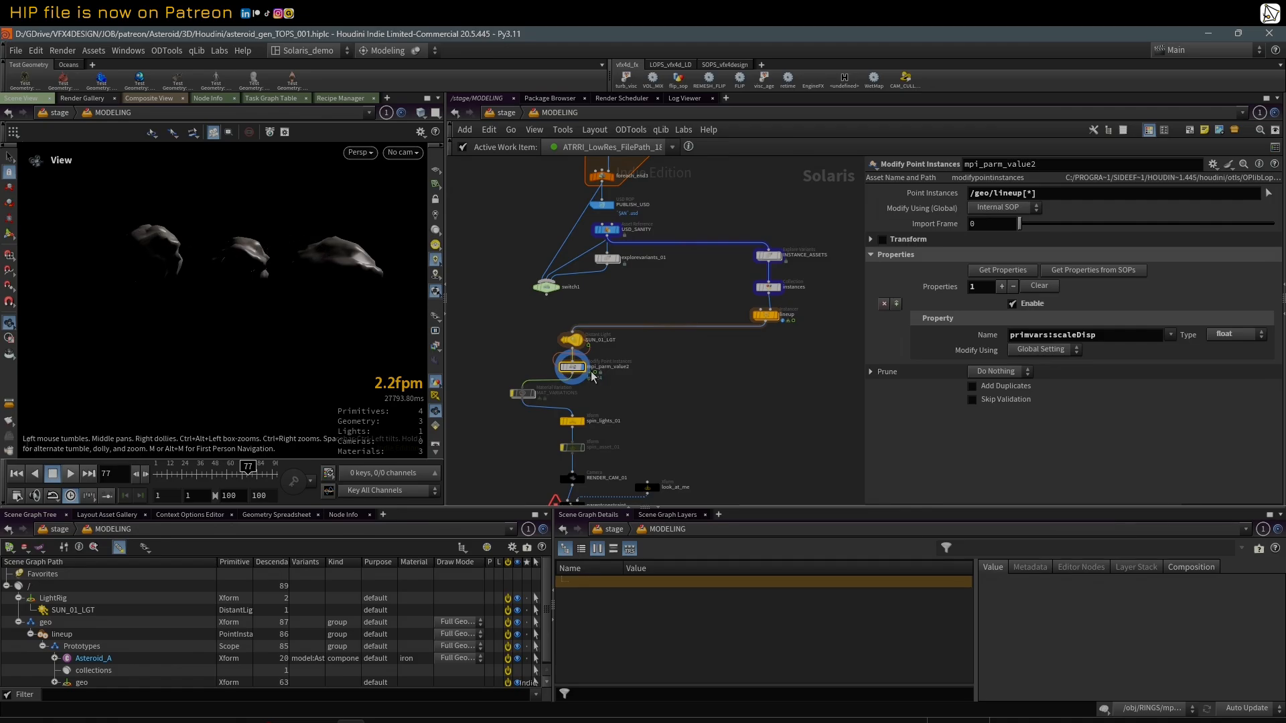
# Step: Select the MAT_VARIATIONS node and review its randomized height_gpv primvar
pyautogui.click(521, 398)
pyautogui.moveTo(626, 391); pyautogui.dragTo(630, 343, button='middle')
pyautogui.scroll(2, 623, 344)
# Step: Display spin_lights_01 and set its Rot_Lights value to 169.1 to rotate the light rig
pyautogui.click(582, 378)
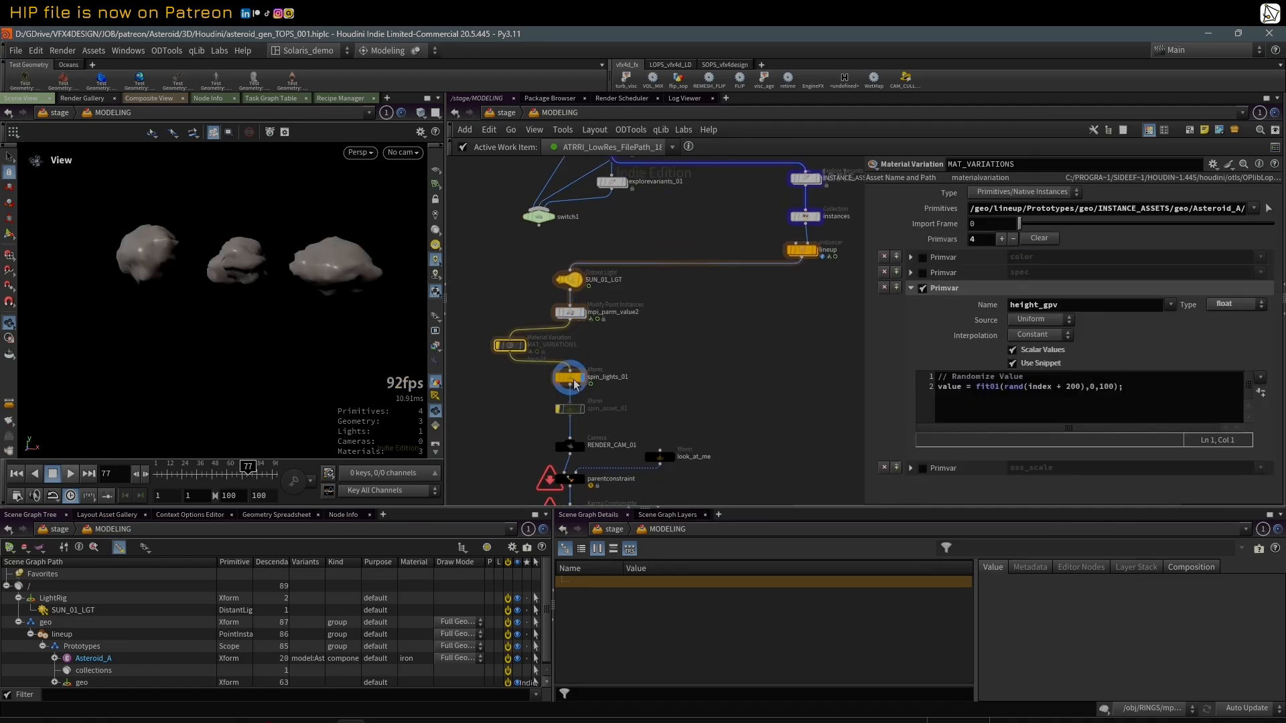
pyautogui.click(574, 379)
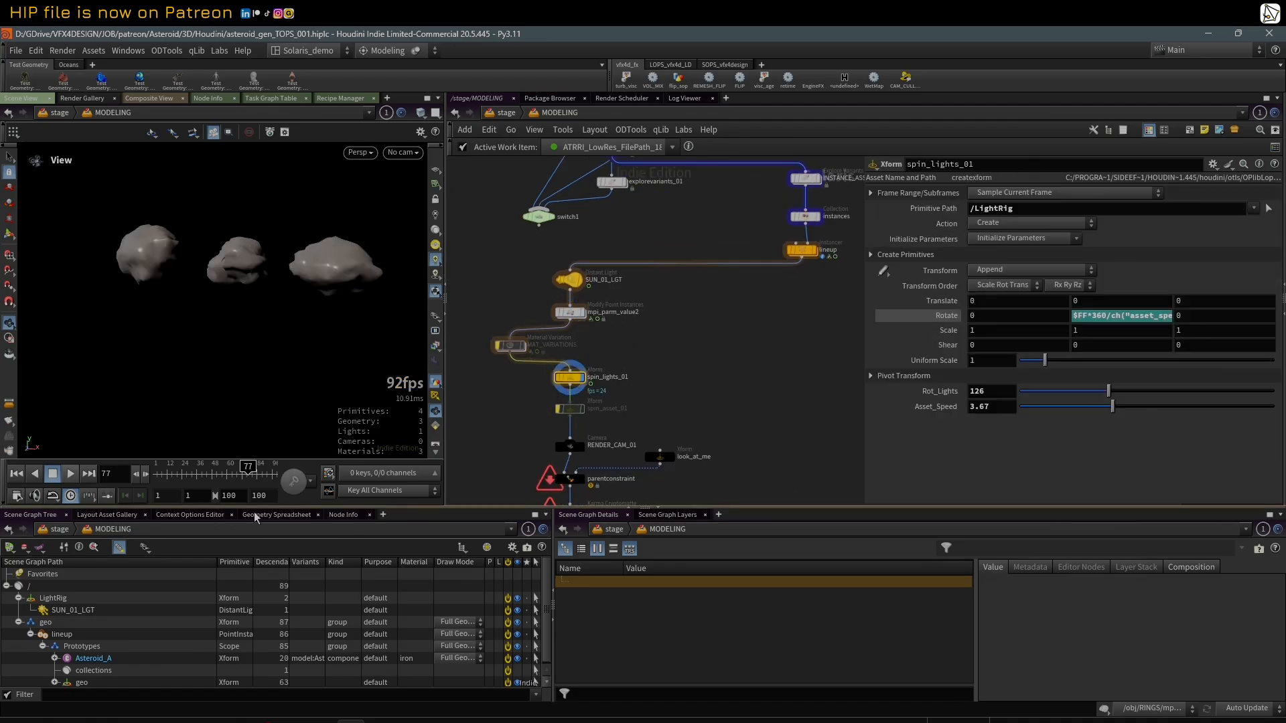
pyautogui.click(249, 467)
pyautogui.moveTo(1109, 392); pyautogui.dragTo(1138, 394)
# Step: Review the full Y rotation expression of spin_lights_01 and scrub the timeline to check the moving light
pyautogui.moveTo(867, 338); pyautogui.dragTo(710, 338)
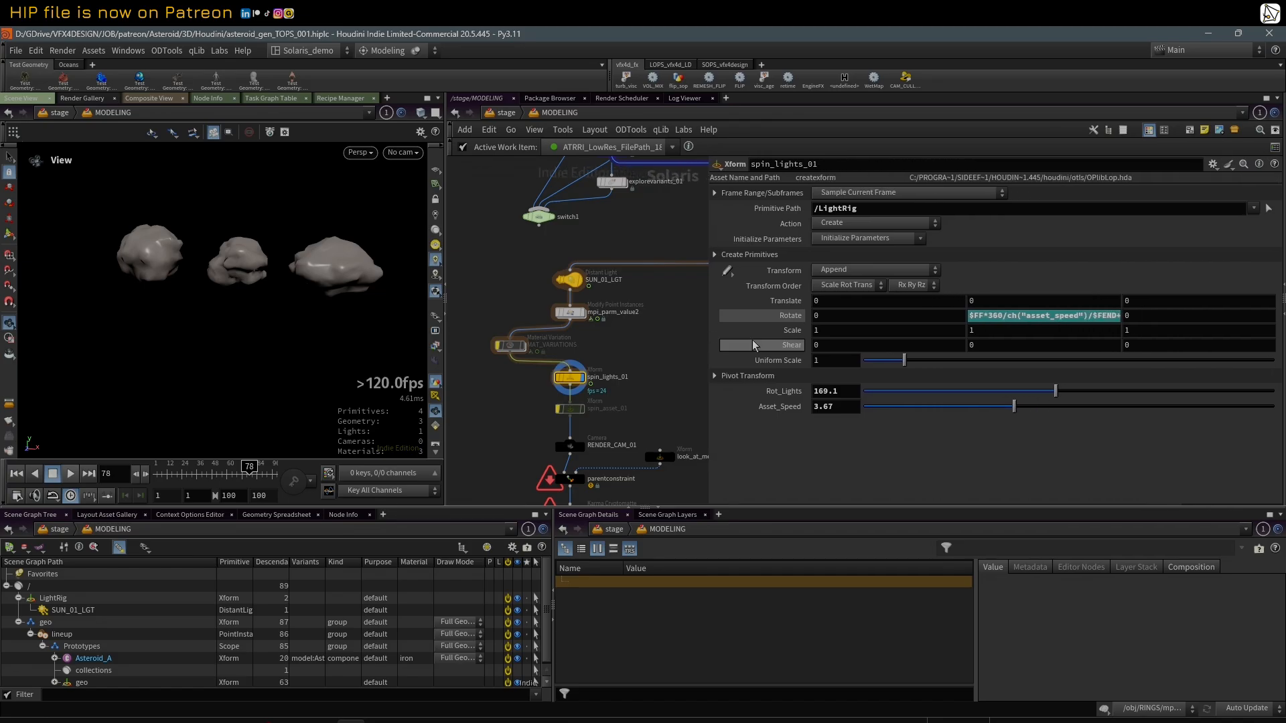
pyautogui.click(1055, 317)
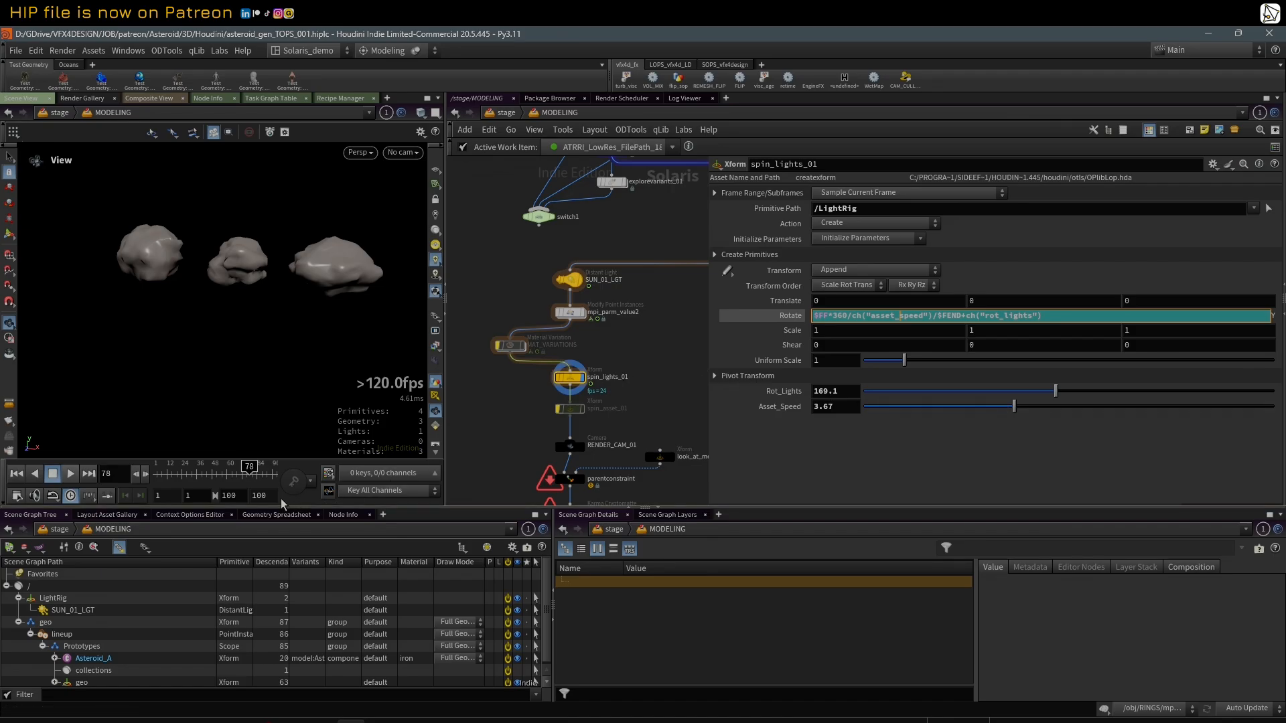
pyautogui.moveTo(709, 304); pyautogui.dragTo(851, 304)
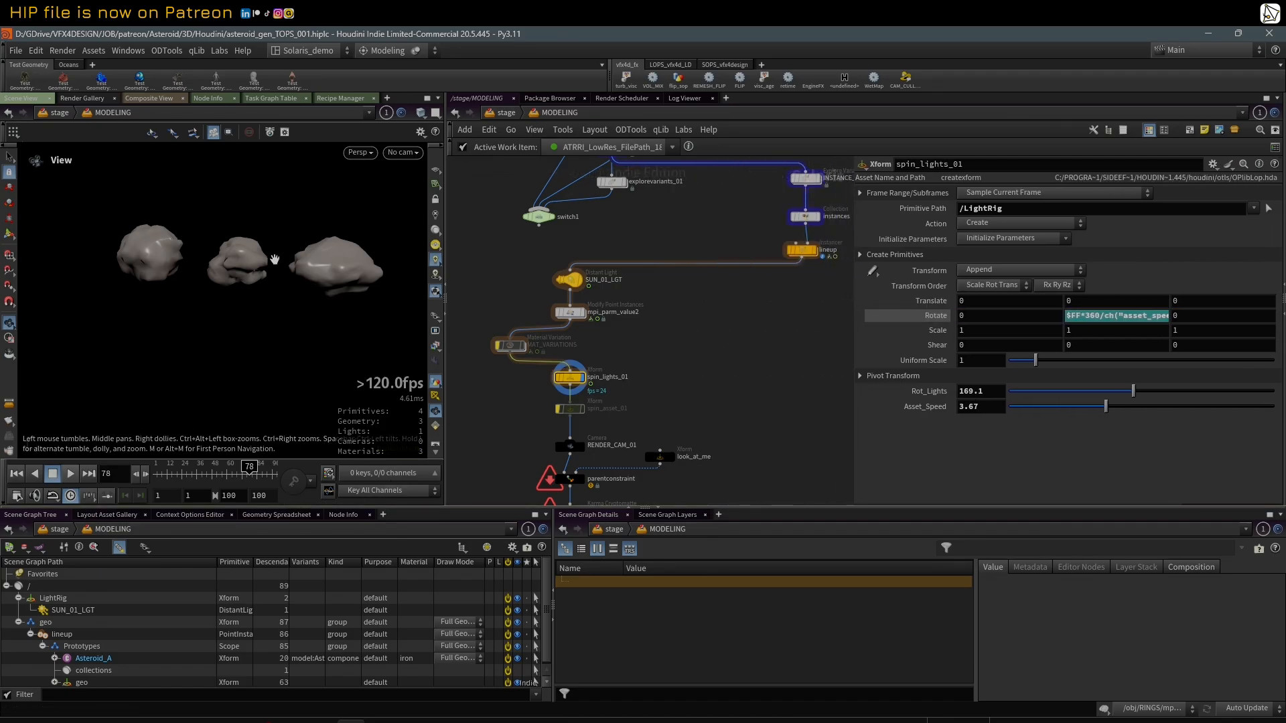
pyautogui.moveTo(202, 473); pyautogui.dragTo(279, 473)
# Step: Review the settings of RENDER_CAM_01, the look_at_me transform and the parentconstraint node
pyautogui.moveTo(680, 404); pyautogui.dragTo(681, 294, button='middle')
pyautogui.scroll(-1, 690, 342)
pyautogui.scroll(1, 684, 352)
pyautogui.click(573, 327)
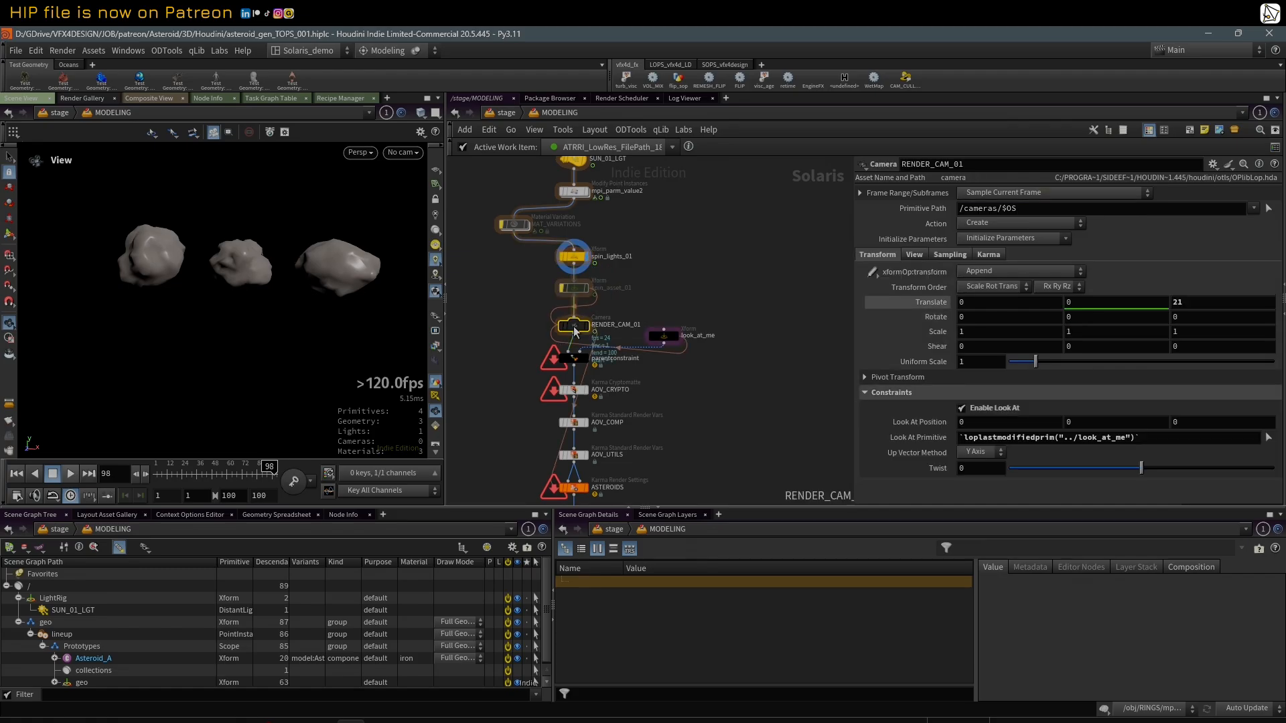
pyautogui.click(663, 338)
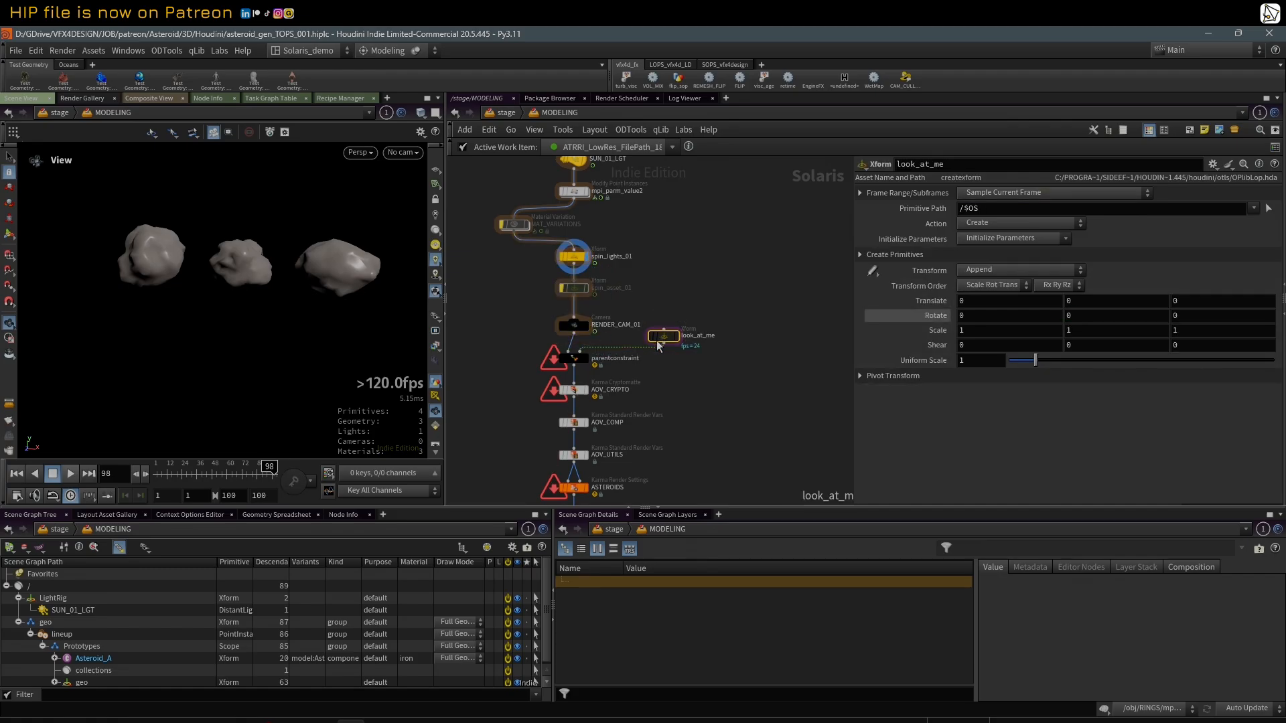
pyautogui.click(583, 360)
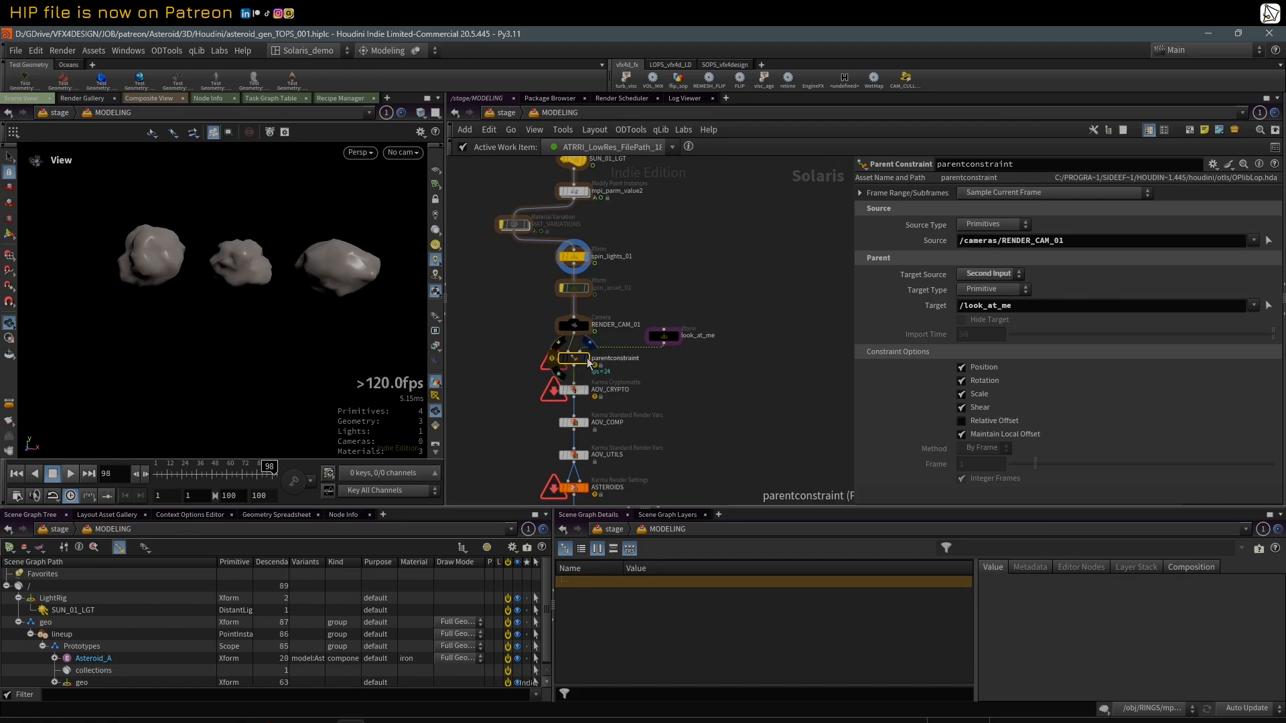
# Step: Display the parentconstraint node and view the camera and asteroids from the side
pyautogui.click(588, 360)
pyautogui.moveTo(261, 257); pyautogui.dragTo(177, 295, button='right')
pyautogui.moveTo(261, 268); pyautogui.dragTo(252, 293)
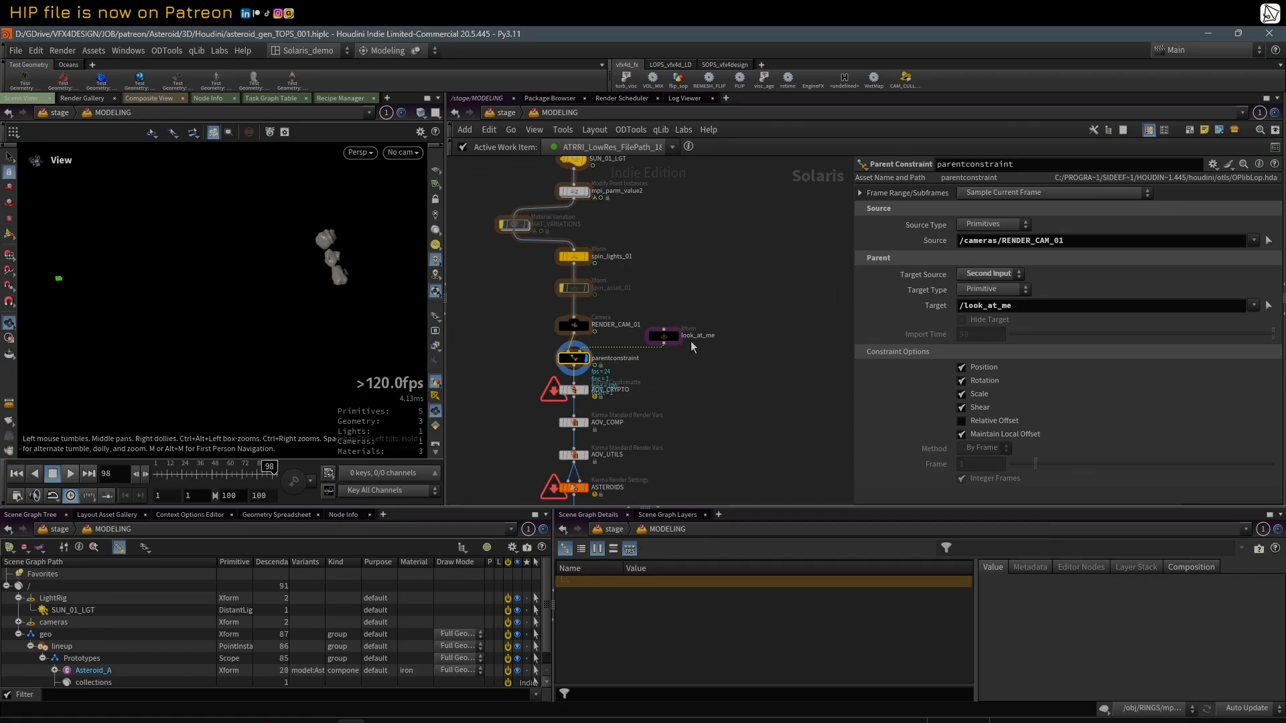
# Step: Show the look_at_me transform handle in the viewport, and inspect the constrained RENDER_CAM_01 camera
pyautogui.click(663, 335)
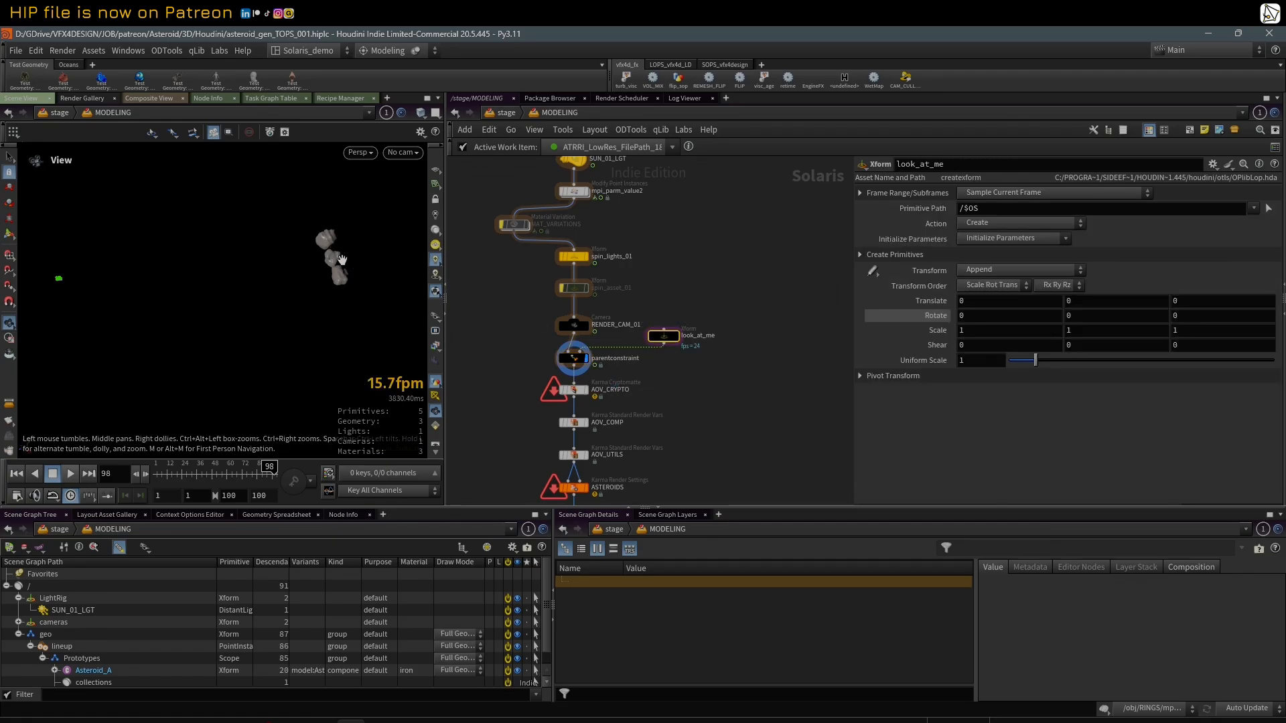
pyautogui.press('Return')
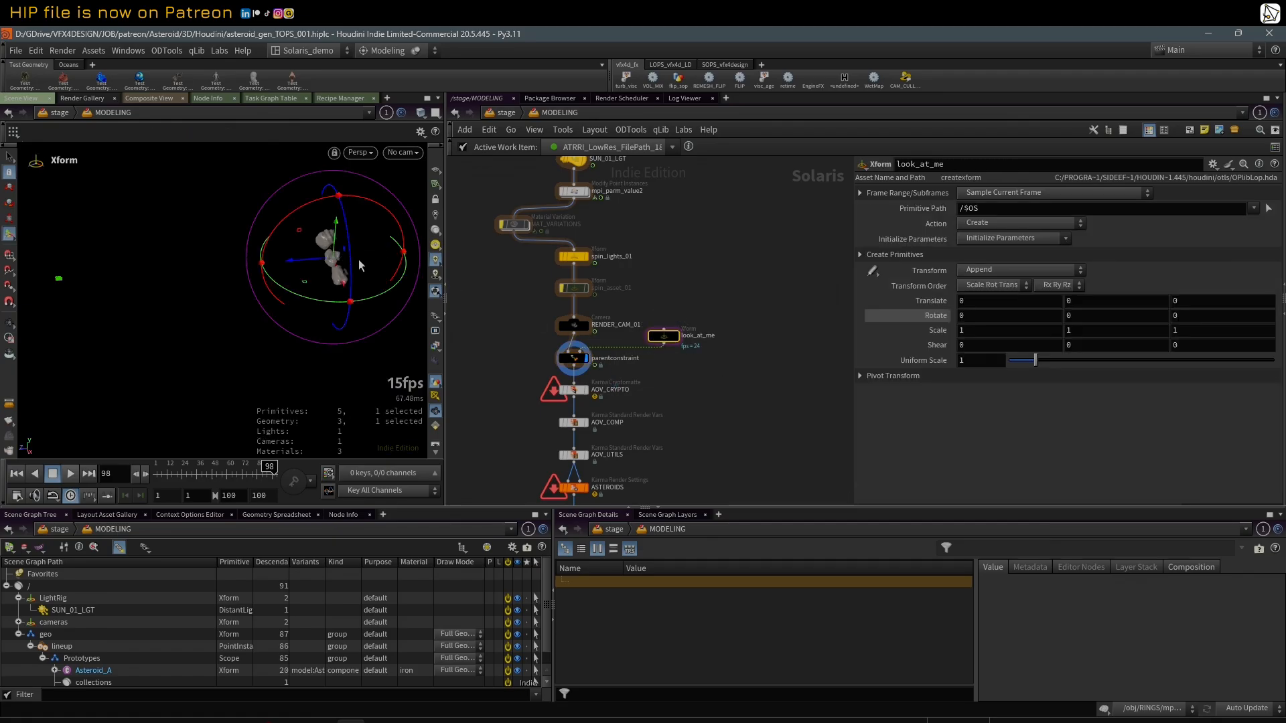
pyautogui.click(574, 358)
pyautogui.click(590, 328)
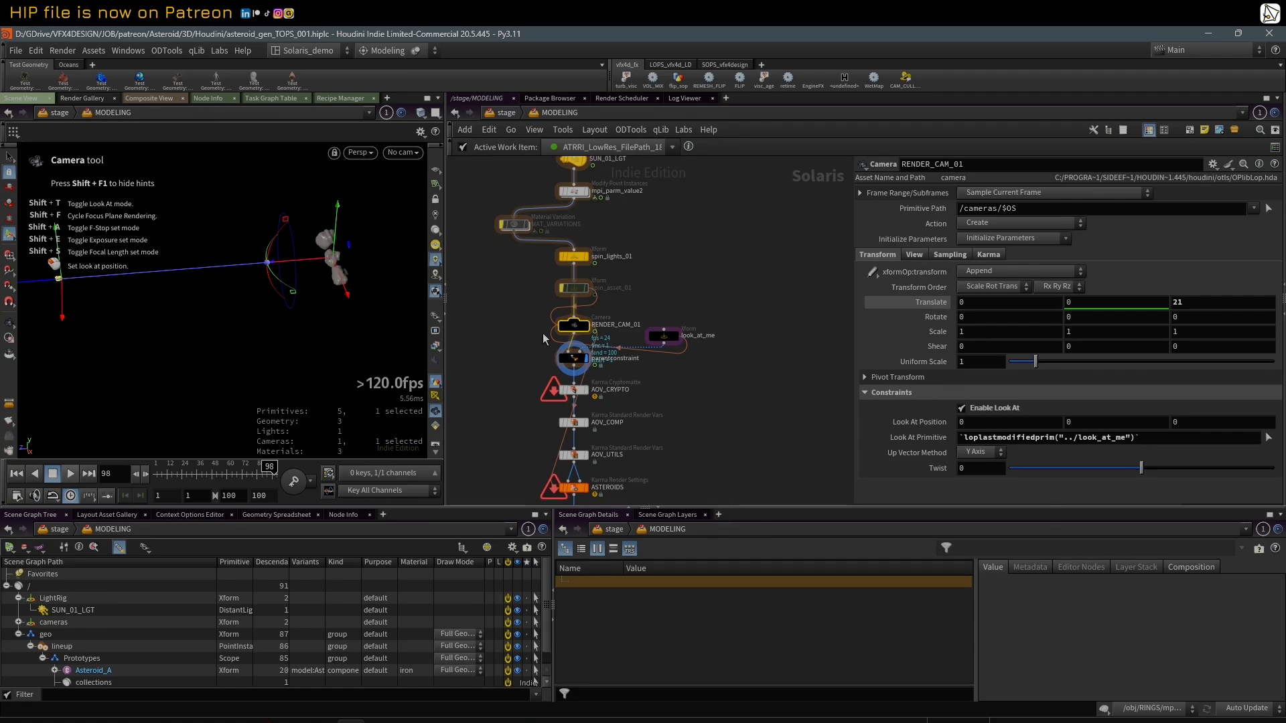
# Step: Look through /cameras/RENDER_CAM_01 and scrub the timeline to frame 82 to check the asteroid framing
pyautogui.click(402, 152)
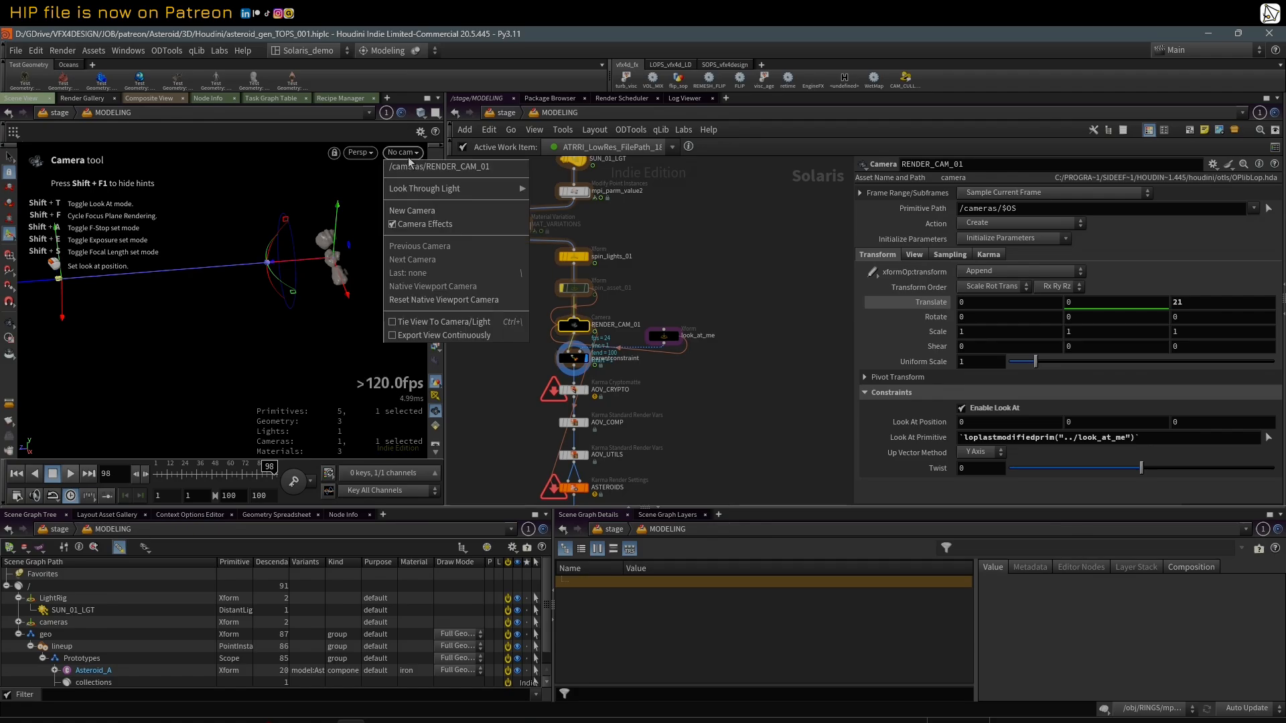
pyautogui.click(427, 169)
pyautogui.moveTo(221, 468); pyautogui.dragTo(254, 468)
pyautogui.moveTo(713, 433); pyautogui.dragTo(721, 404, button='middle')
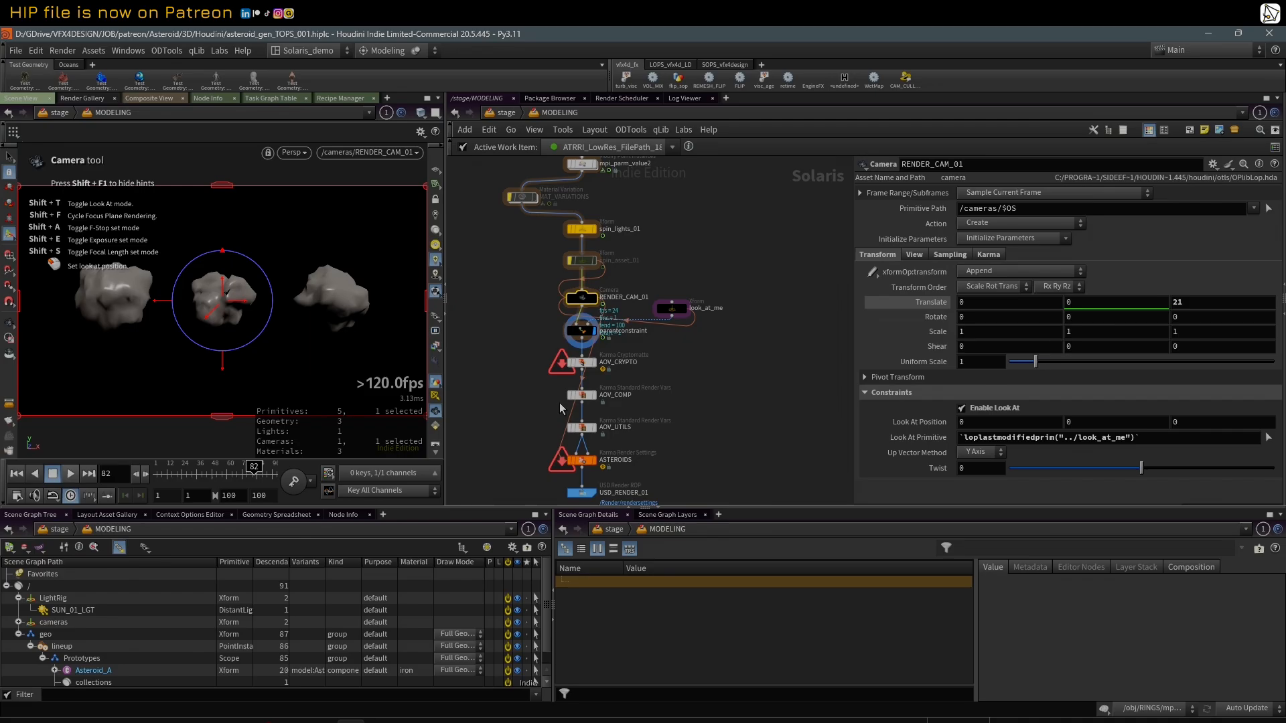
# Step: Switch the viewport's displayed purpose to Final Render to show the asteroids' render geometry
pyautogui.moveTo(530, 388); pyautogui.dragTo(531, 353, button='middle')
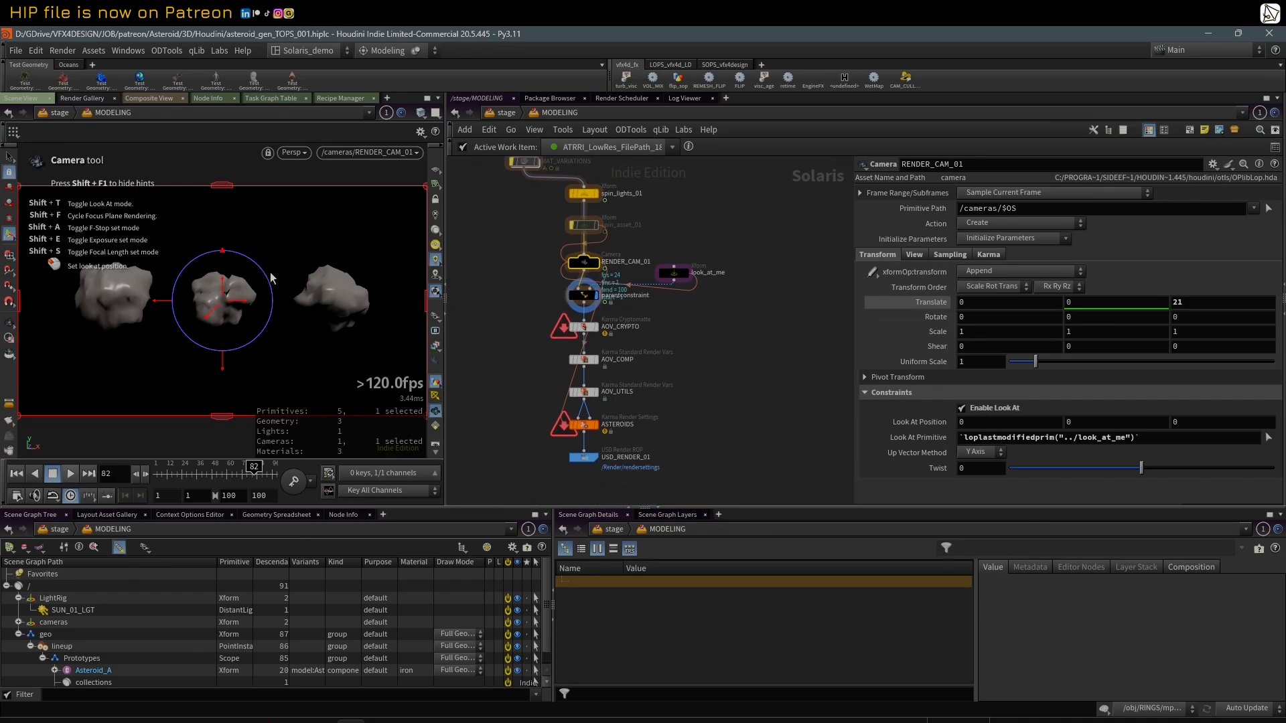
pyautogui.click(435, 317)
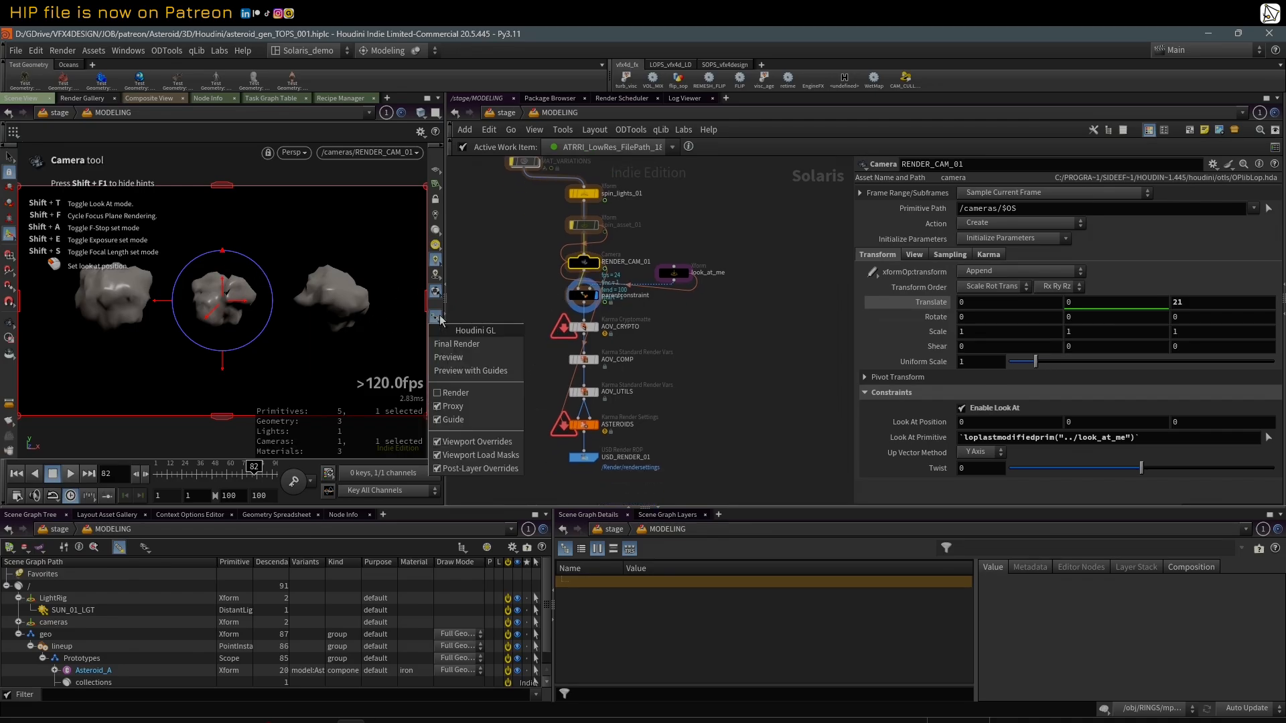
pyautogui.click(469, 343)
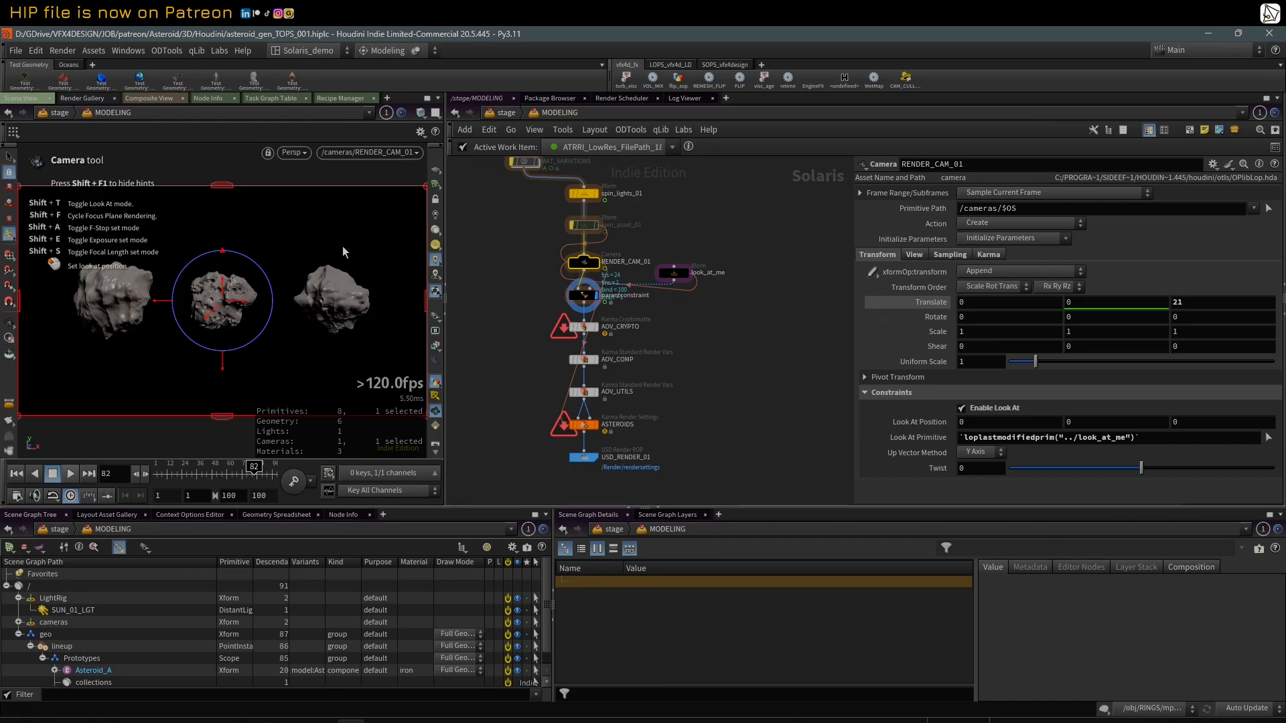
# Step: Inspect the asteroids' render mesh up close in wireframe, and switch the viewport's displayed purpose to Preview
pyautogui.hotkey('shift', 'w')
pyautogui.keyDown('alt'); pyautogui.moveTo(348, 284); pyautogui.dragTo(689, 253, button='right'); pyautogui.keyUp('alt')
pyautogui.click(435, 319)
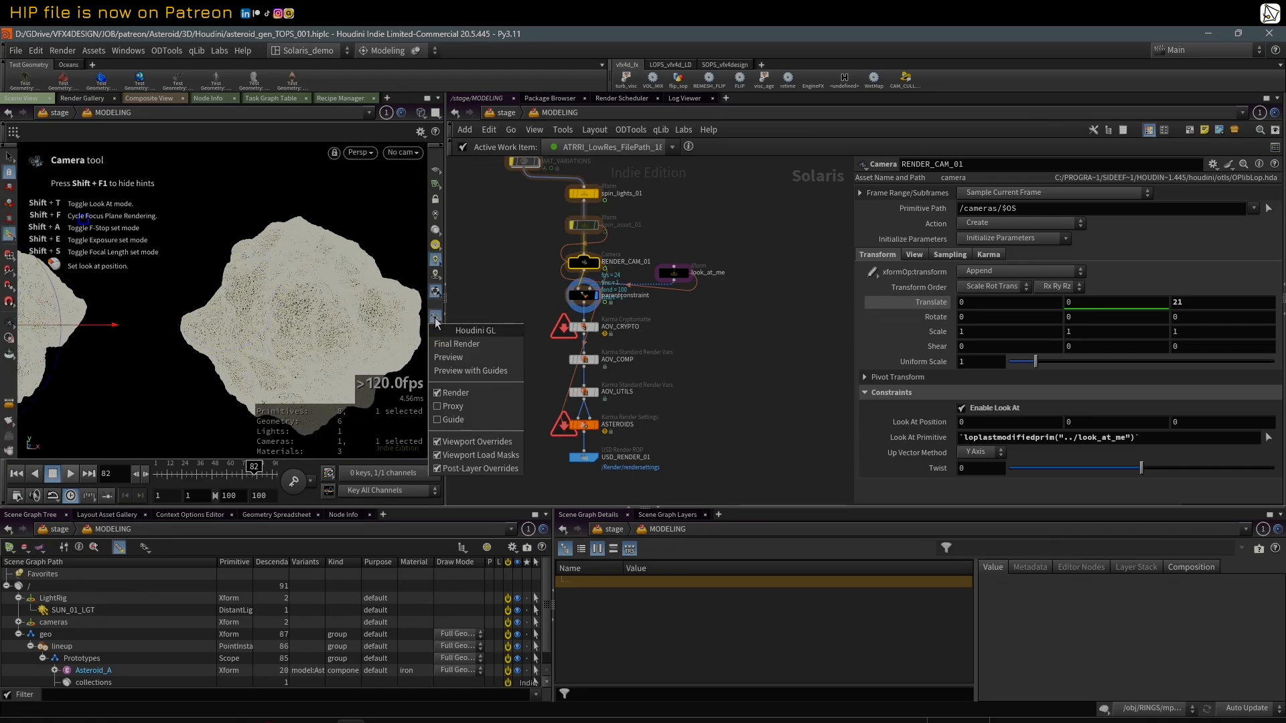
pyautogui.click(481, 363)
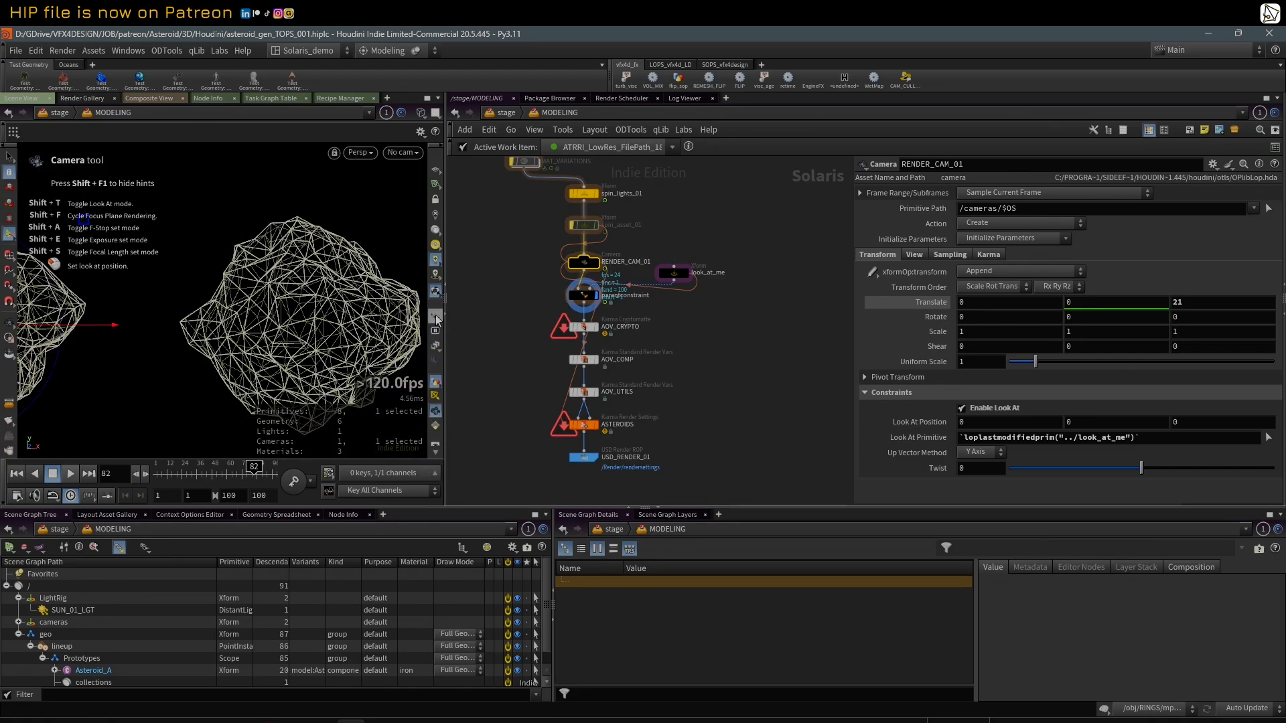
# Step: Look through /cameras/RENDER_CAM_01 again and turn wireframe shading off
pyautogui.click(403, 152)
pyautogui.click(439, 166)
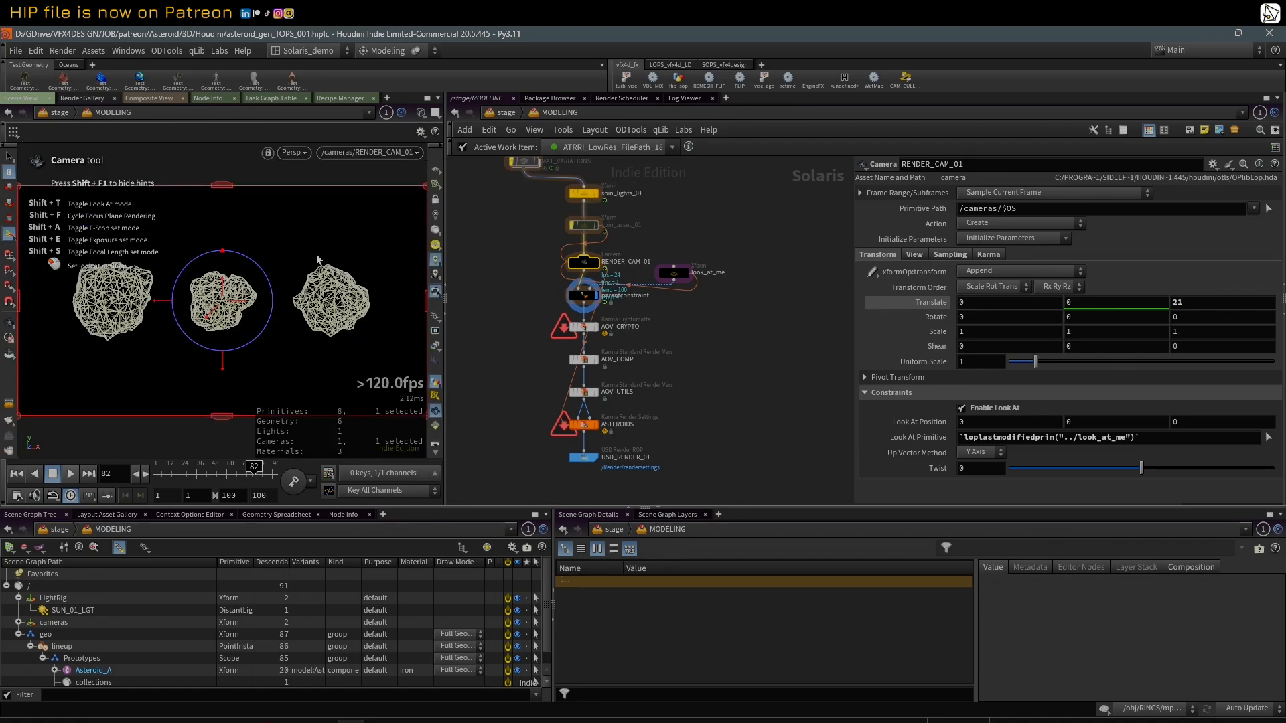
pyautogui.press('w')
# Step: Select the AOV_CRYPTO, AOV_COMP and AOV_UTILS nodes to examine the render pass setup
pyautogui.scroll(2, 517, 402)
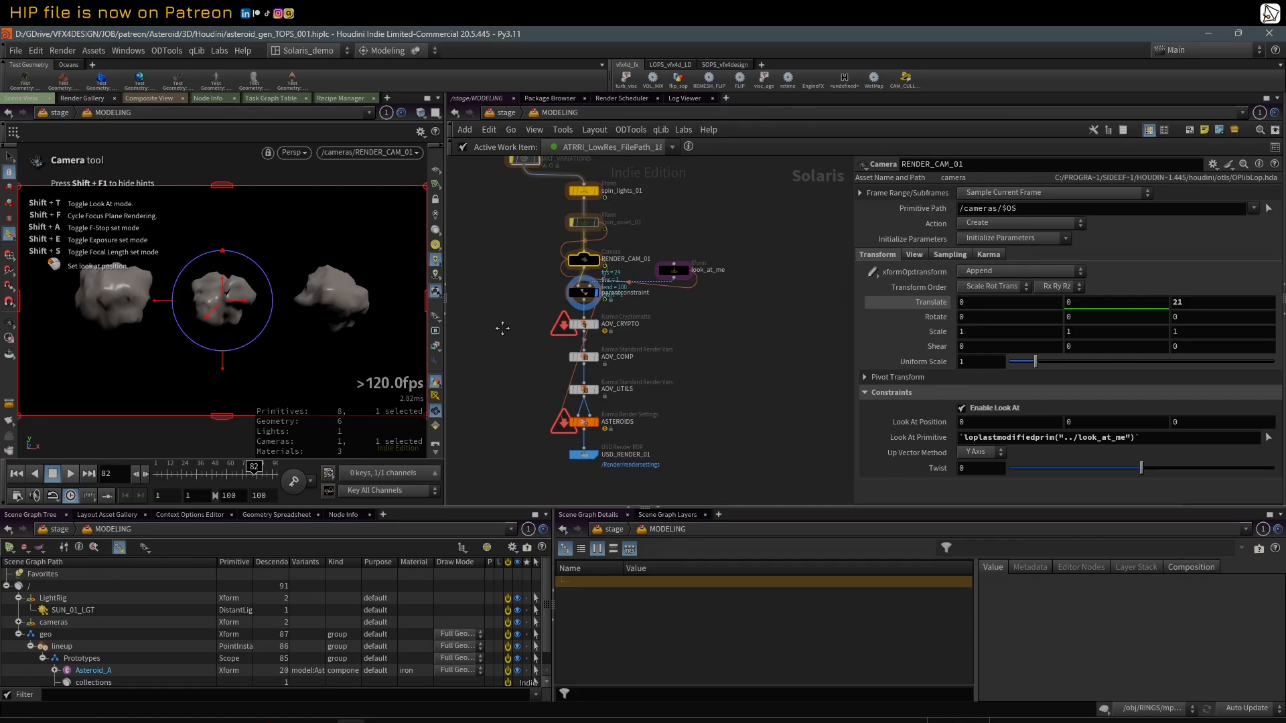
pyautogui.moveTo(511, 289); pyautogui.dragTo(607, 404)
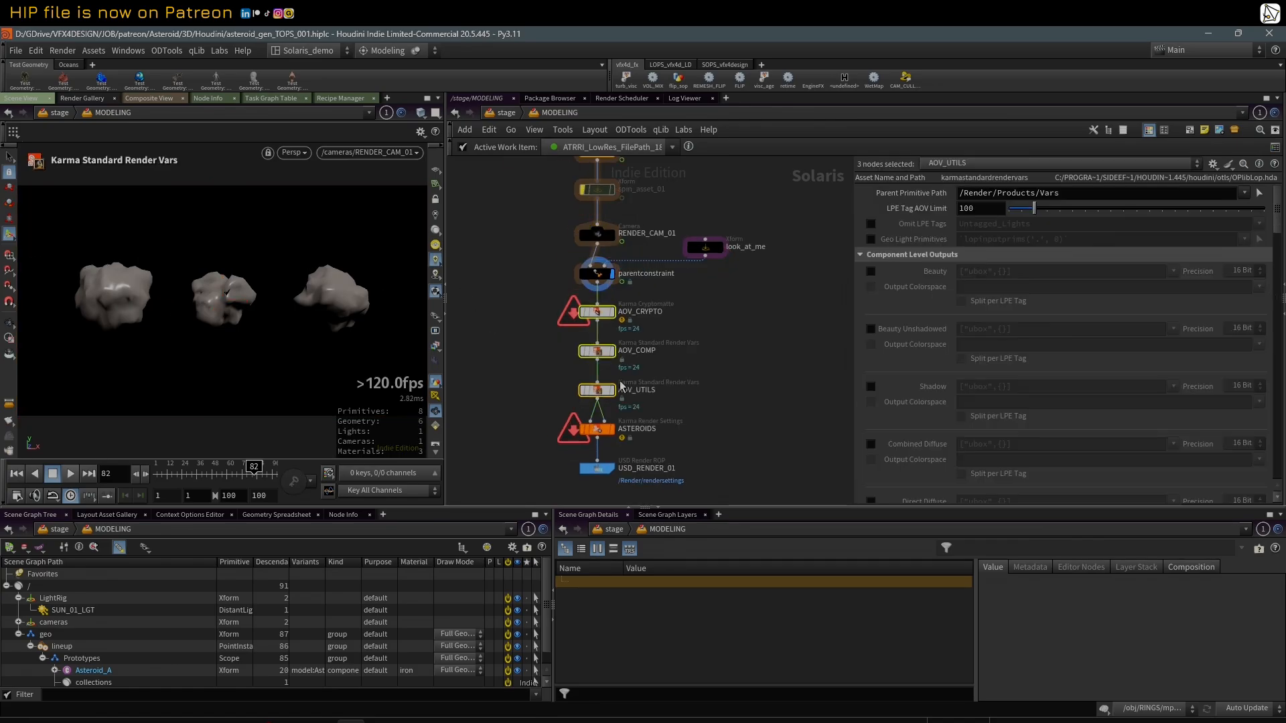
pyautogui.moveTo(673, 369); pyautogui.dragTo(668, 357, button='middle')
pyautogui.click(483, 301)
# Step: Examine the component-level outputs enabled on AOV_COMP, from Beauty to the volume passes, and the Cryptomatte IDs on AOV_CRYPTO
pyautogui.moveTo(498, 293); pyautogui.dragTo(602, 366)
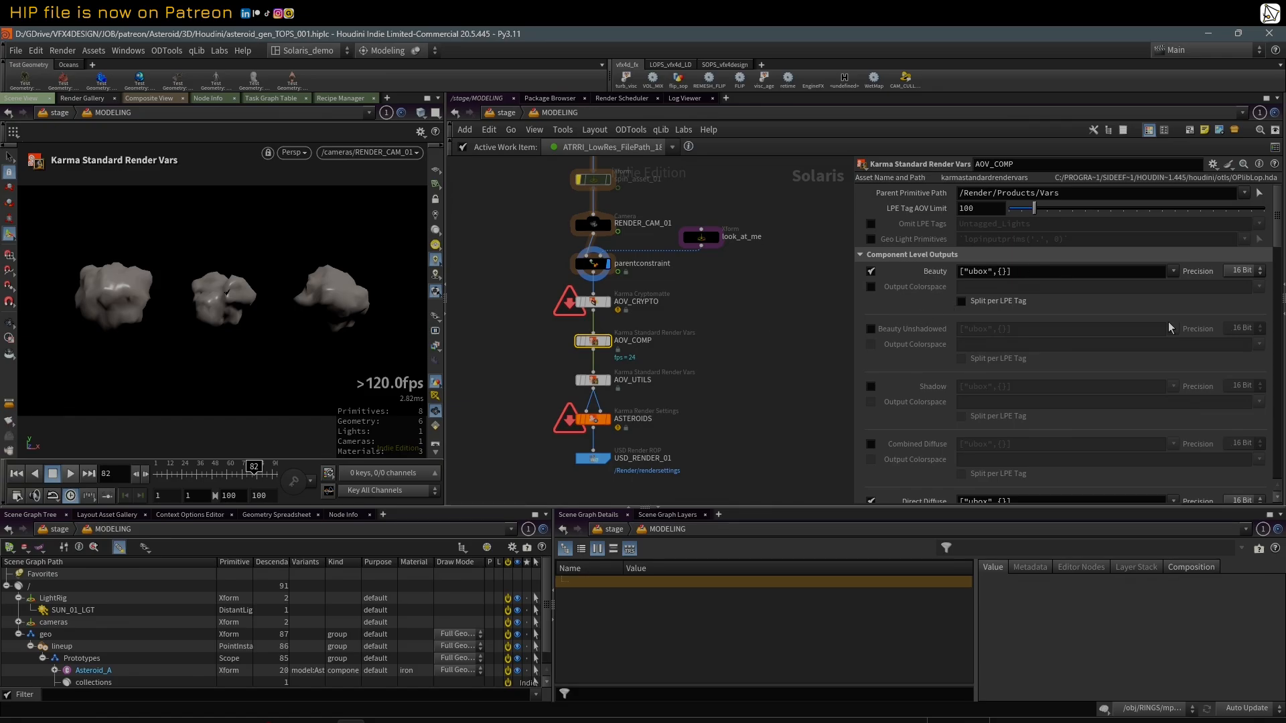
pyautogui.scroll(-5, 1281, 240)
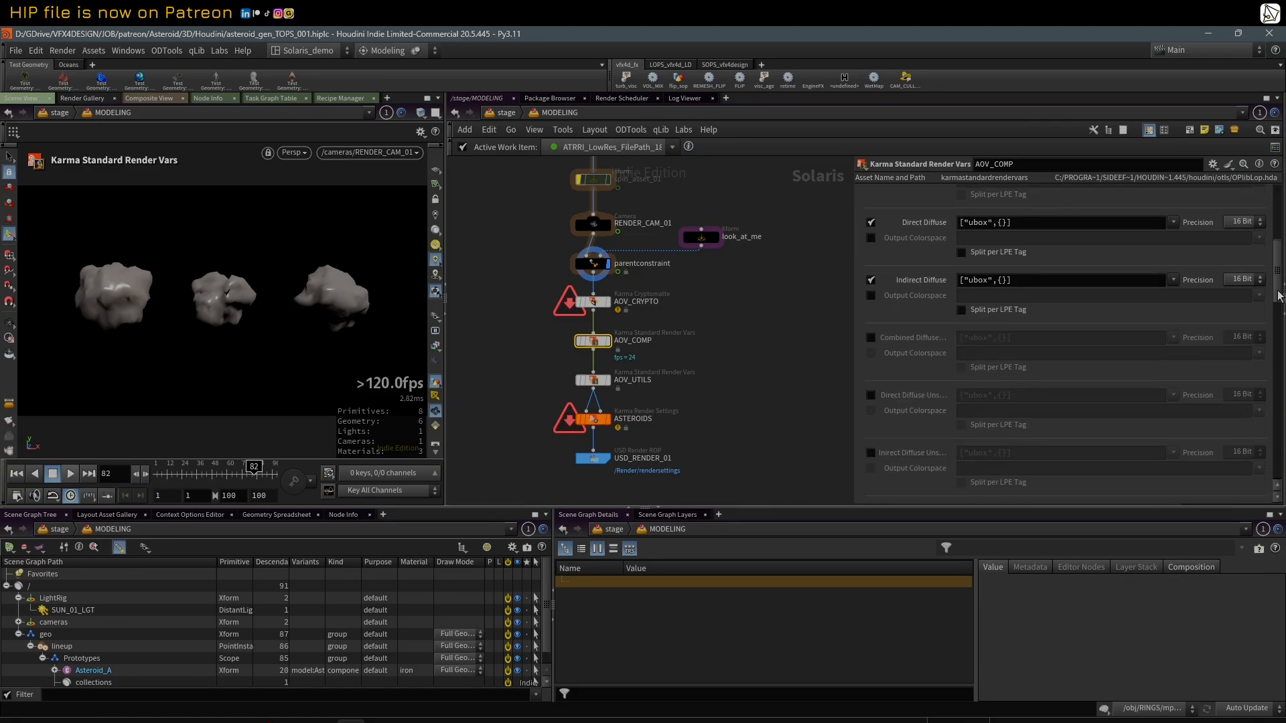
pyautogui.scroll(-12, 1282, 460)
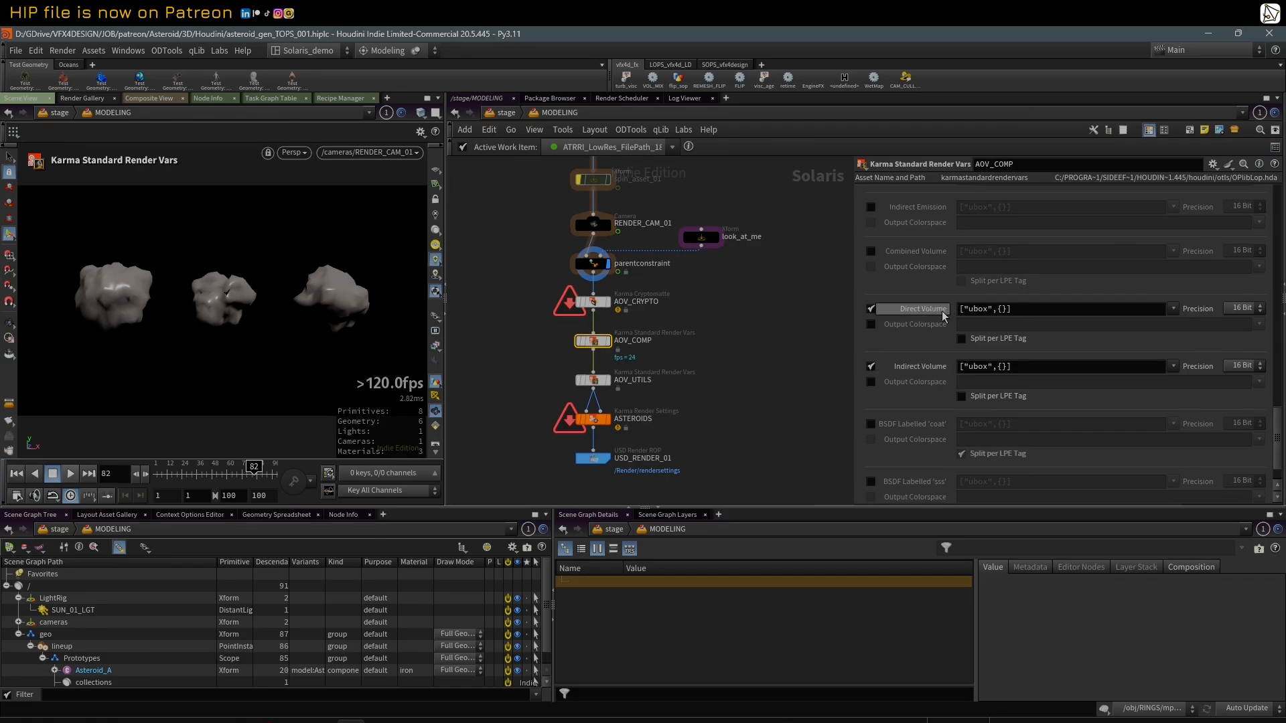
pyautogui.moveTo(1275, 440); pyautogui.dragTo(1282, 257)
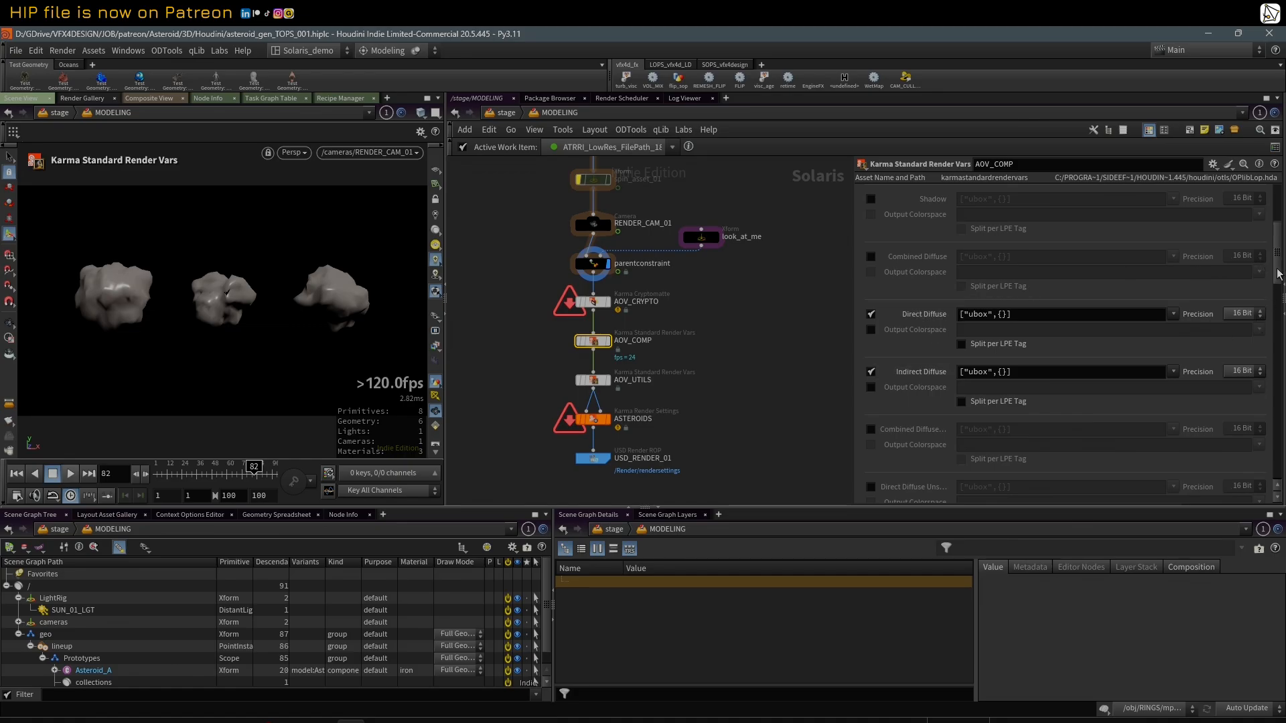
pyautogui.click(1282, 301)
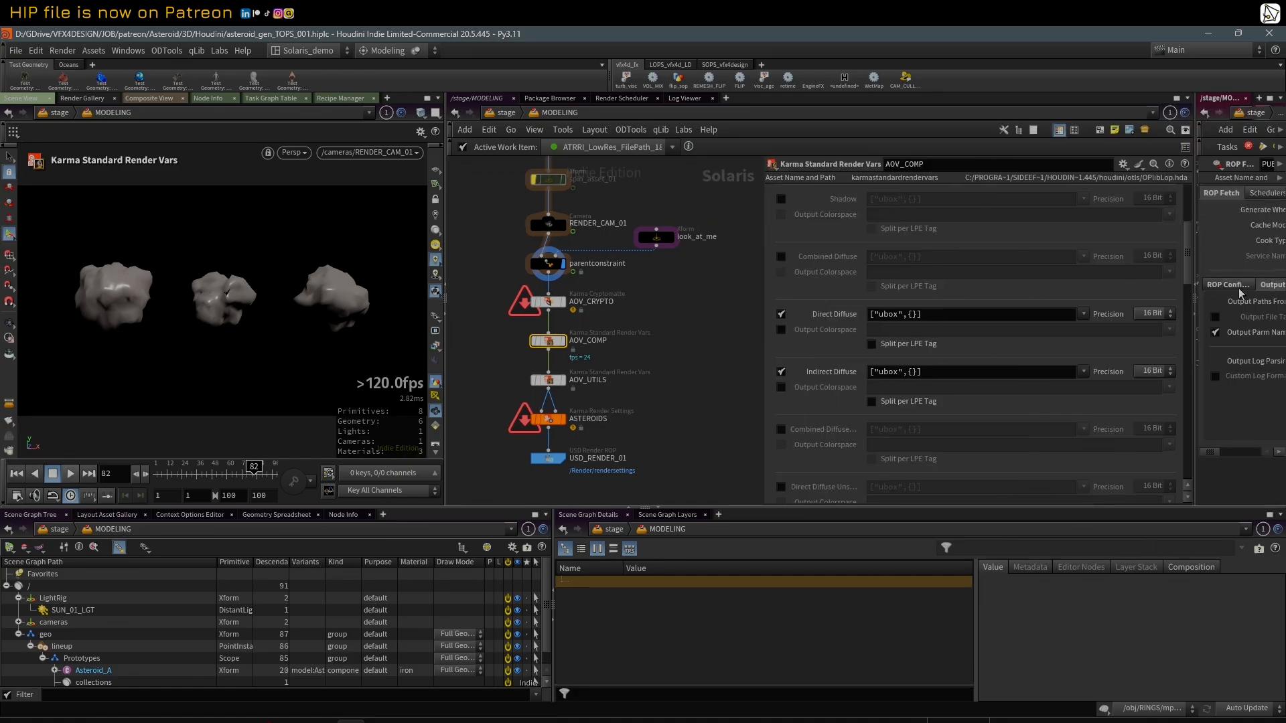
pyautogui.click(1196, 317)
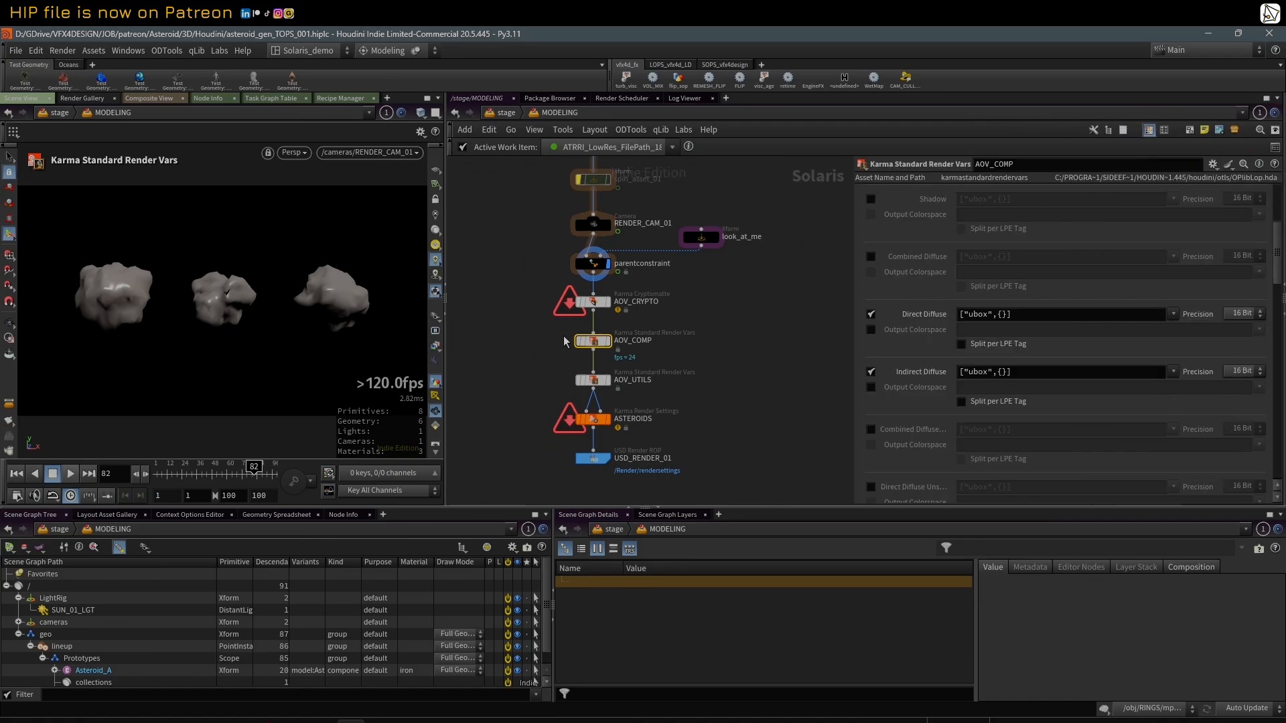
pyautogui.moveTo(521, 293); pyautogui.dragTo(663, 360)
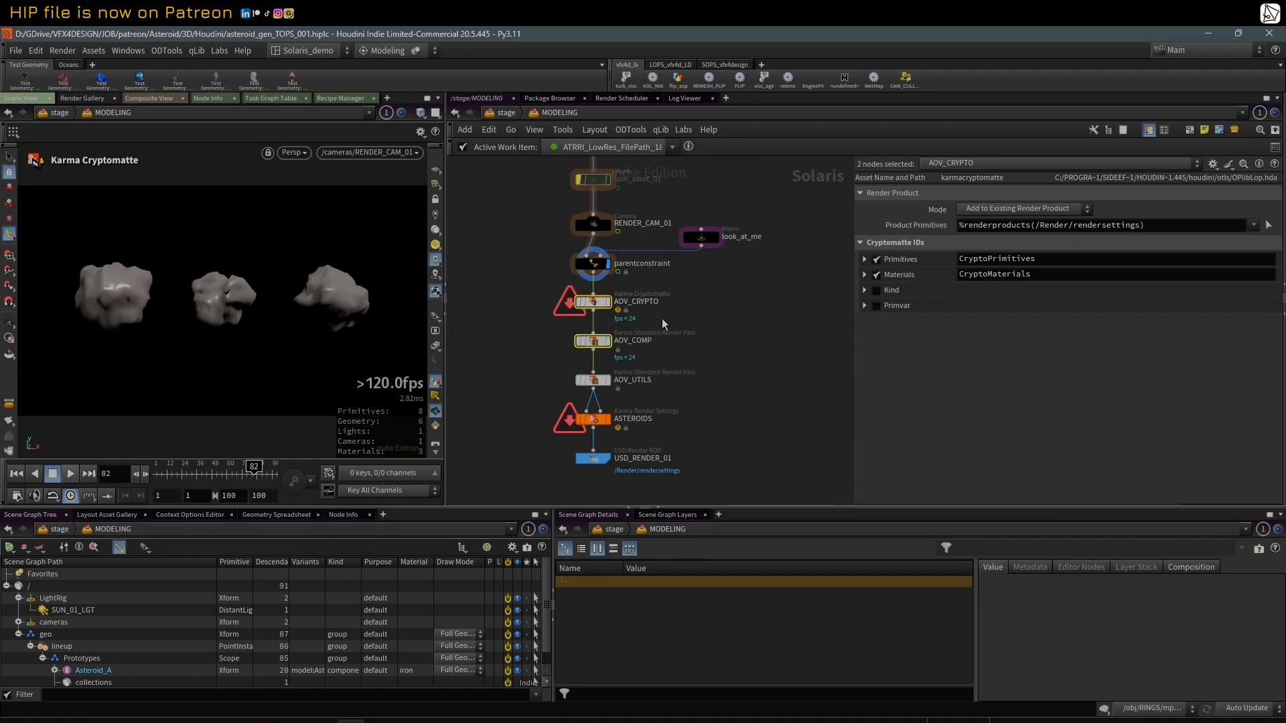
pyautogui.moveTo(700, 375); pyautogui.dragTo(707, 375, button='middle')
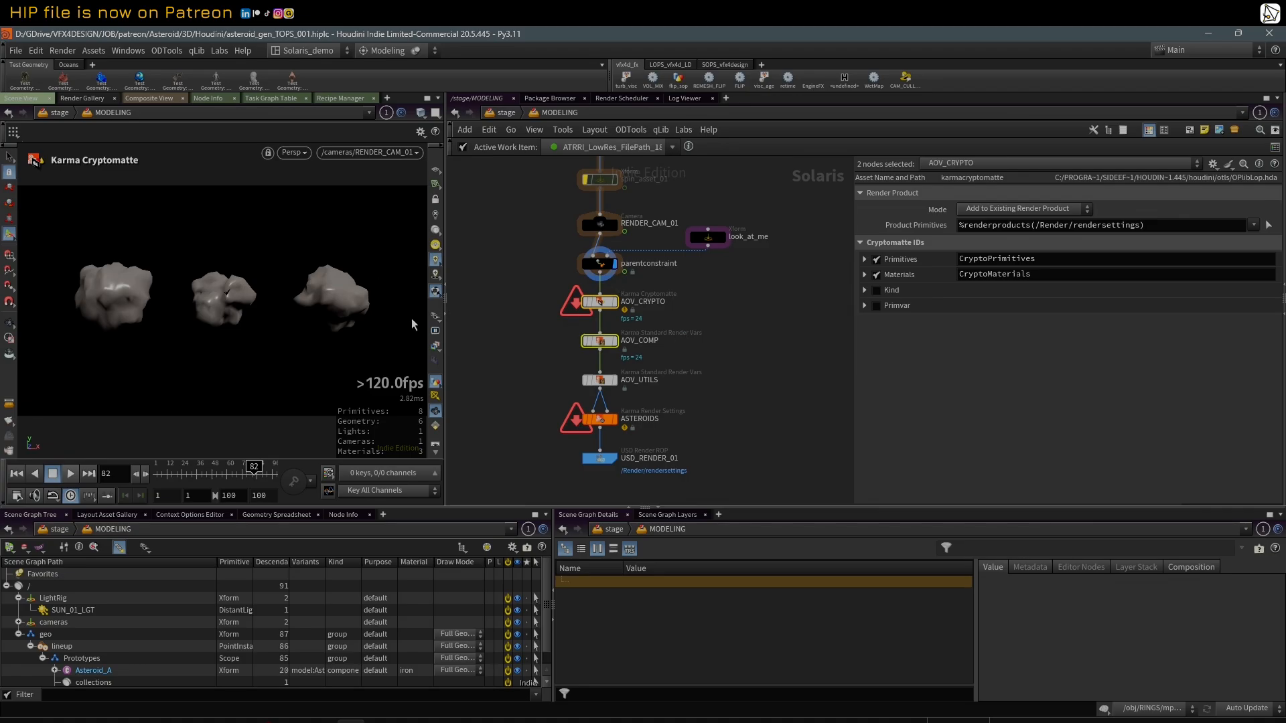
# Step: Display the ASTEROIDS render settings node and render the viewport with Karma XPU
pyautogui.click(615, 420)
pyautogui.click(602, 421)
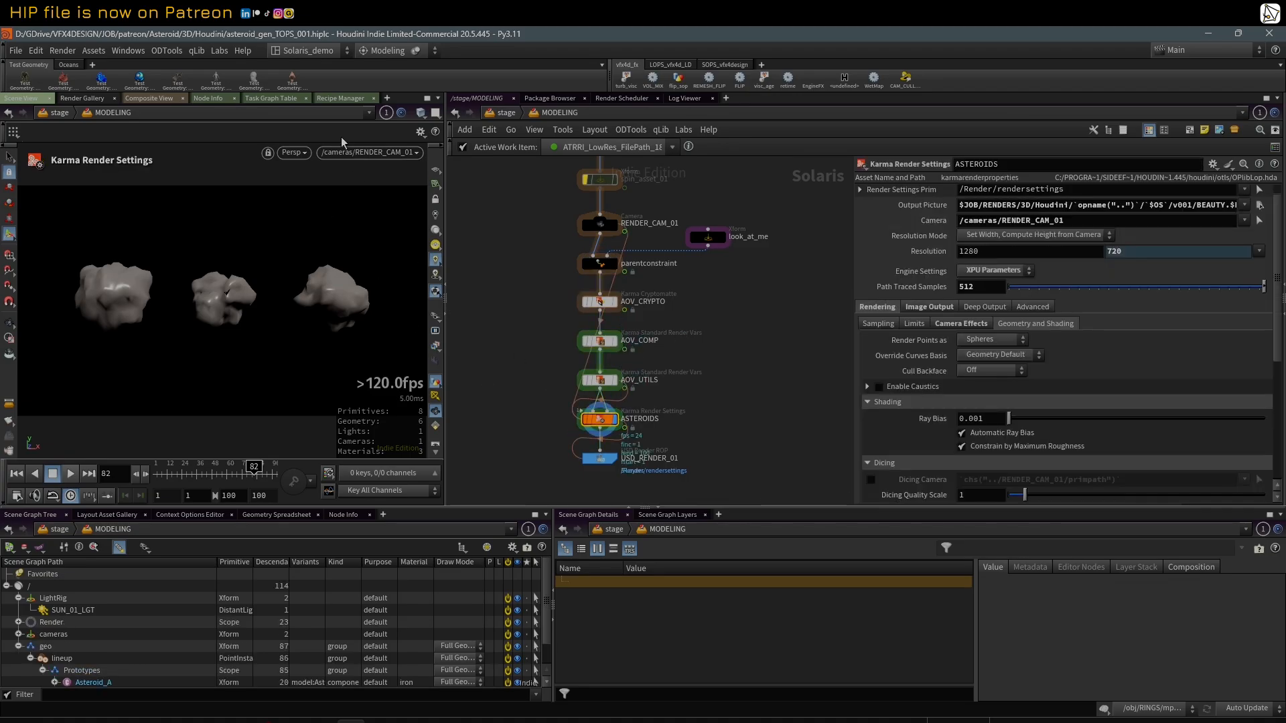
pyautogui.click(293, 152)
pyautogui.click(351, 219)
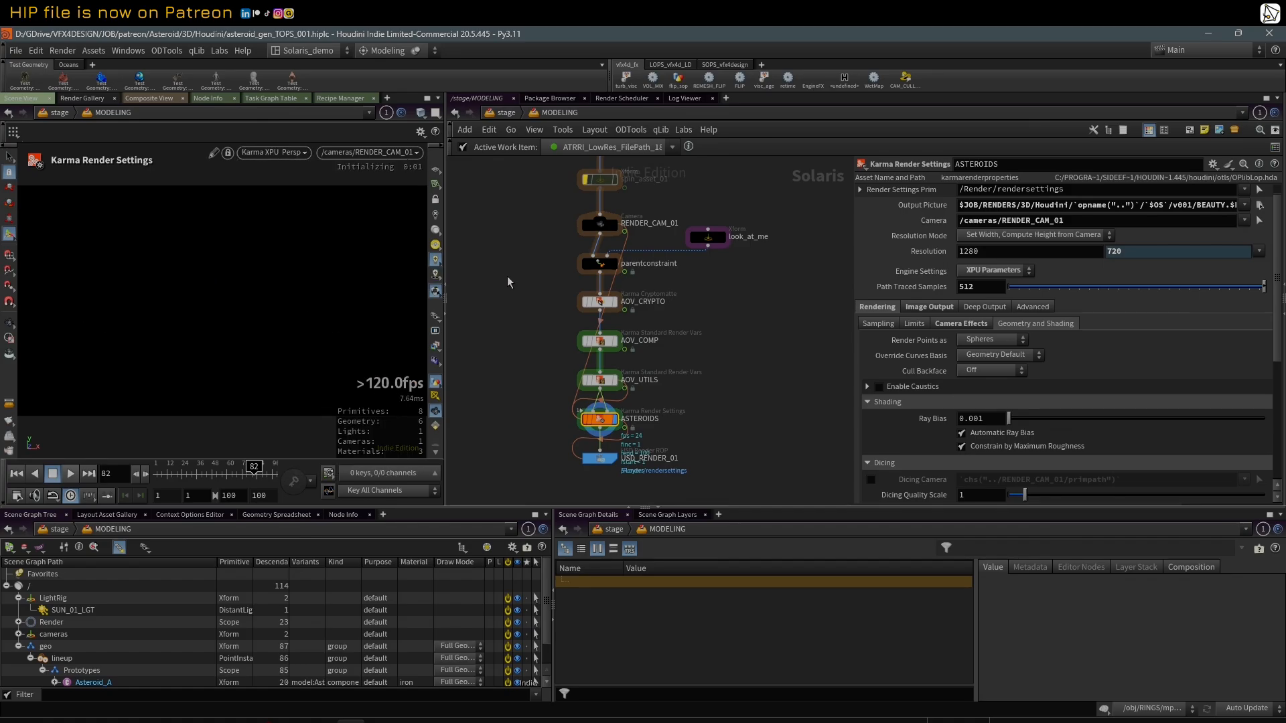
pyautogui.moveTo(508, 277); pyautogui.dragTo(532, 280, button='middle')
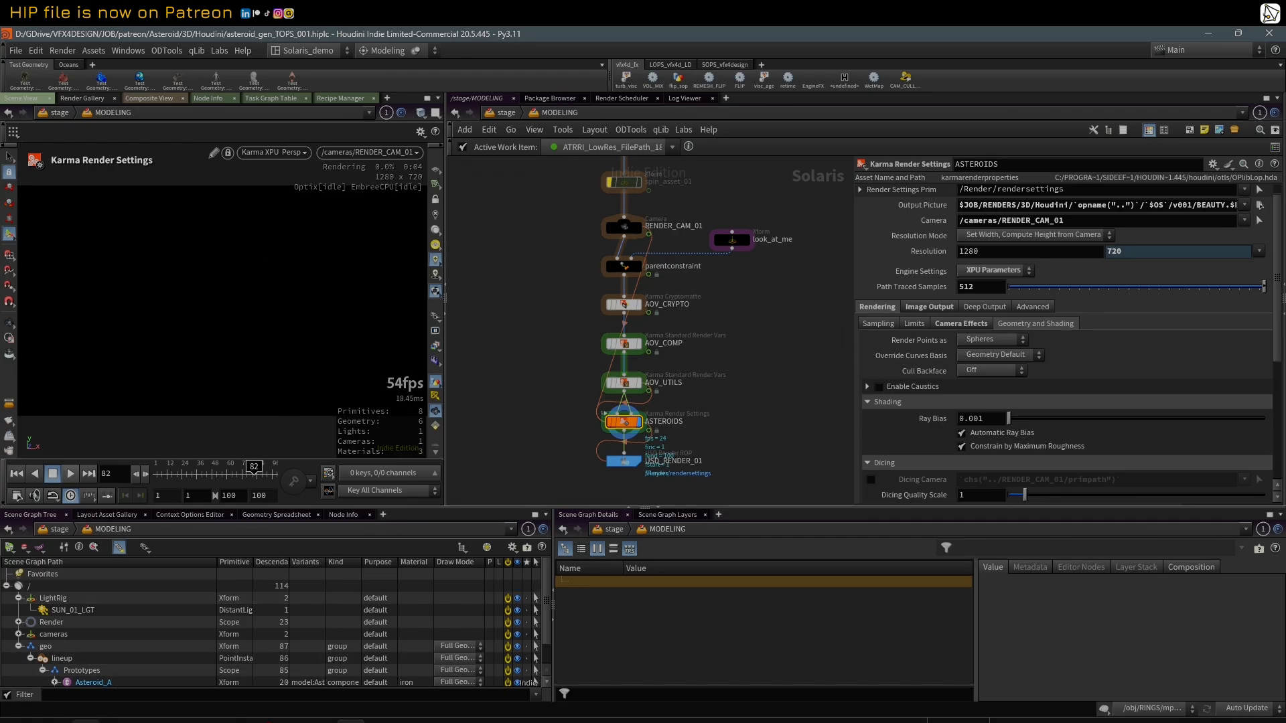
# Step: Switch to File Explorer, move its window clear of the rendered viewport and close the MP4 tab
pyautogui.click(350, 721)
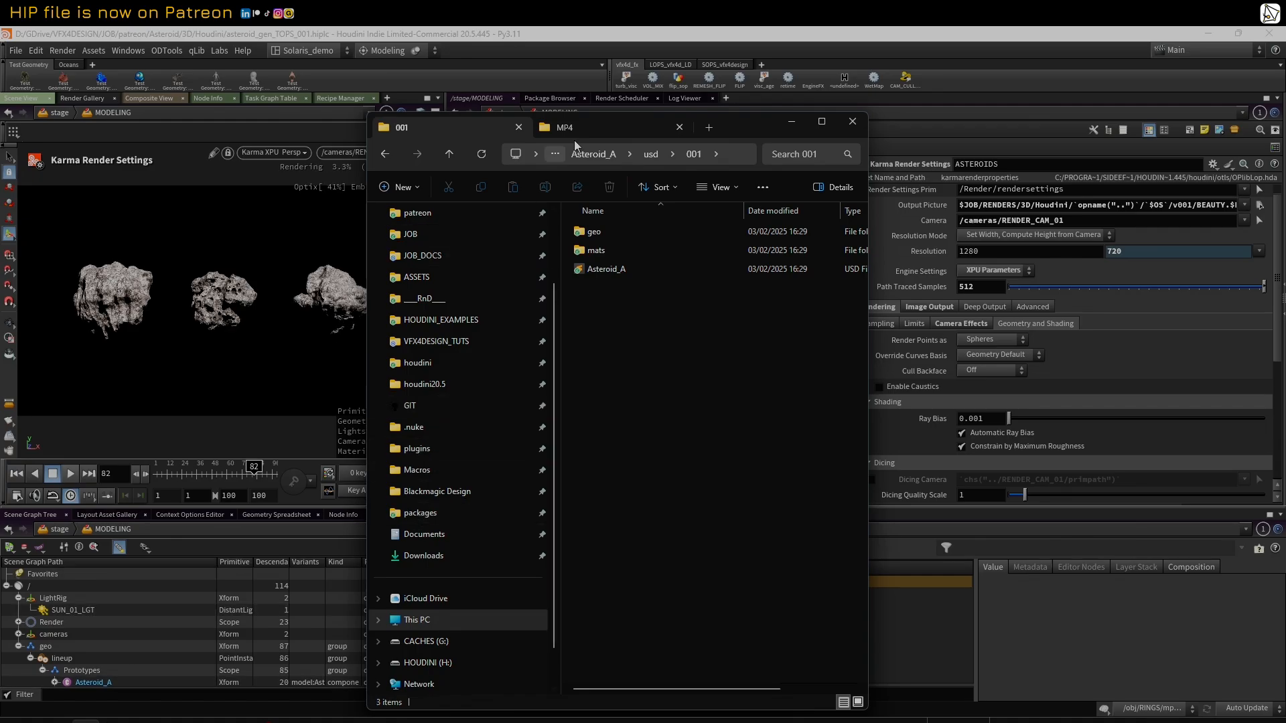
pyautogui.moveTo(749, 132); pyautogui.dragTo(858, 112)
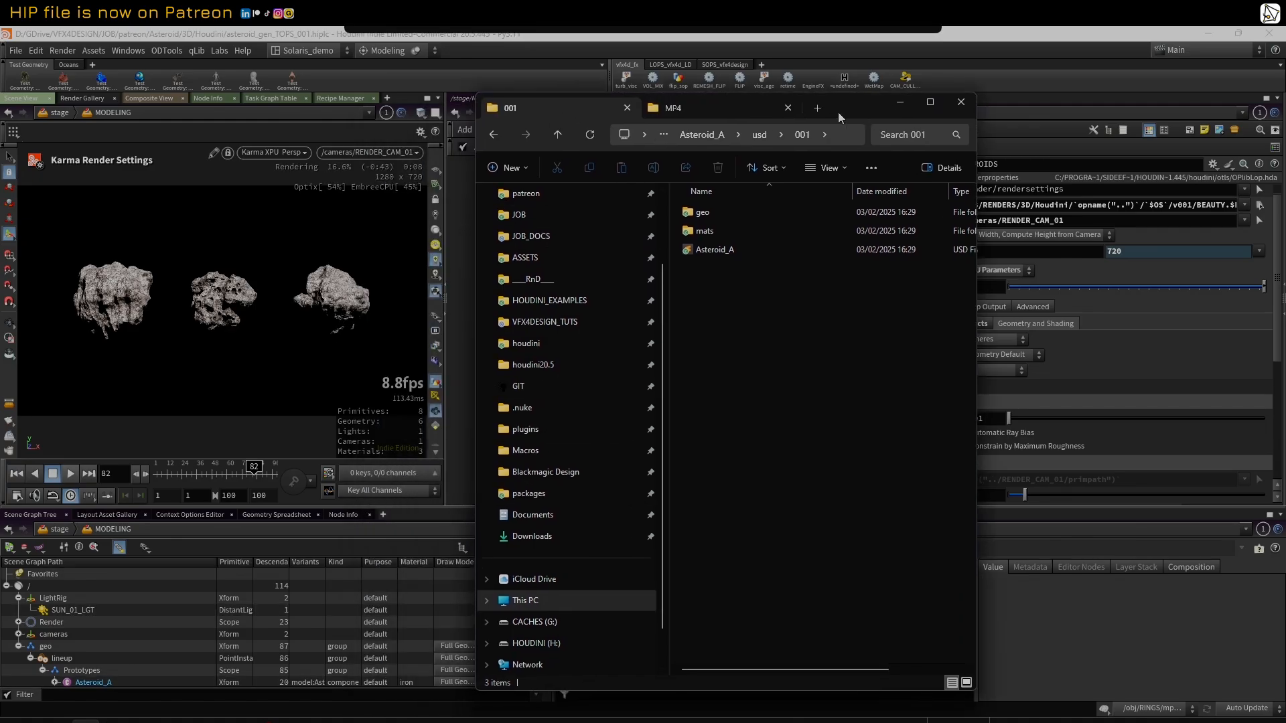
pyautogui.click(789, 107)
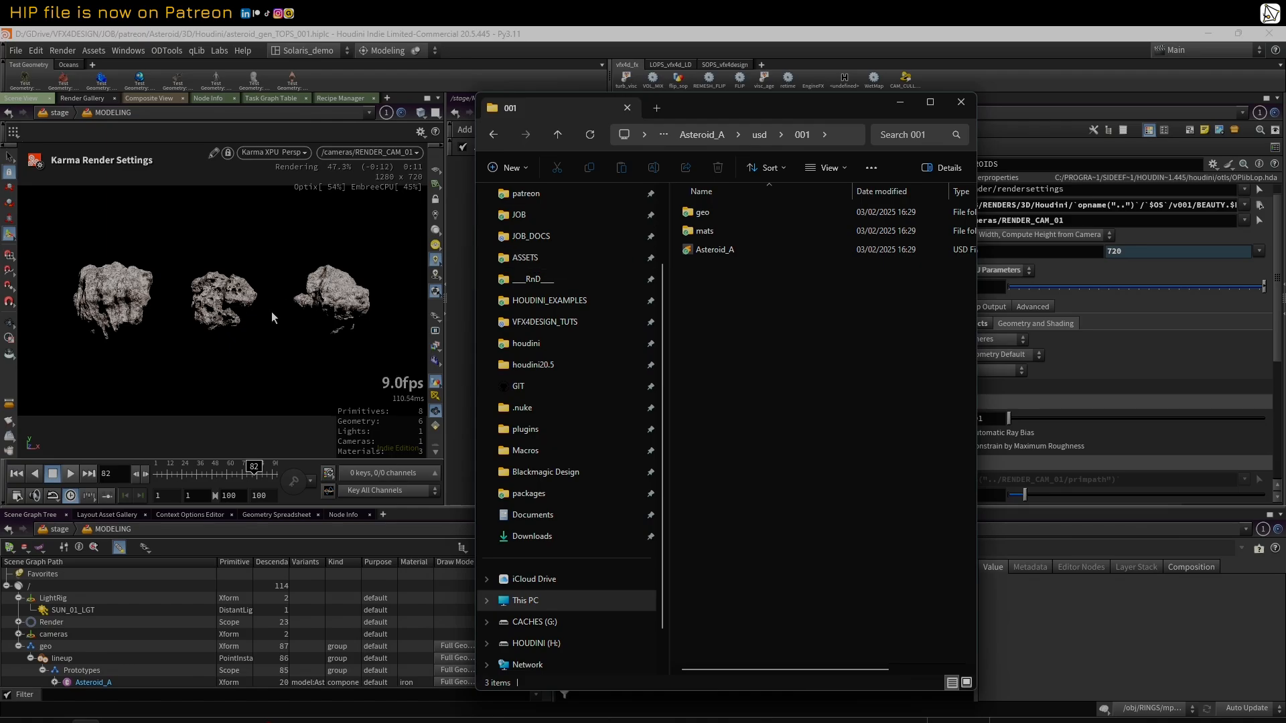
# Step: Switch to Houdini and show the Correction Toolbar in the viewport
pyautogui.click(283, 155)
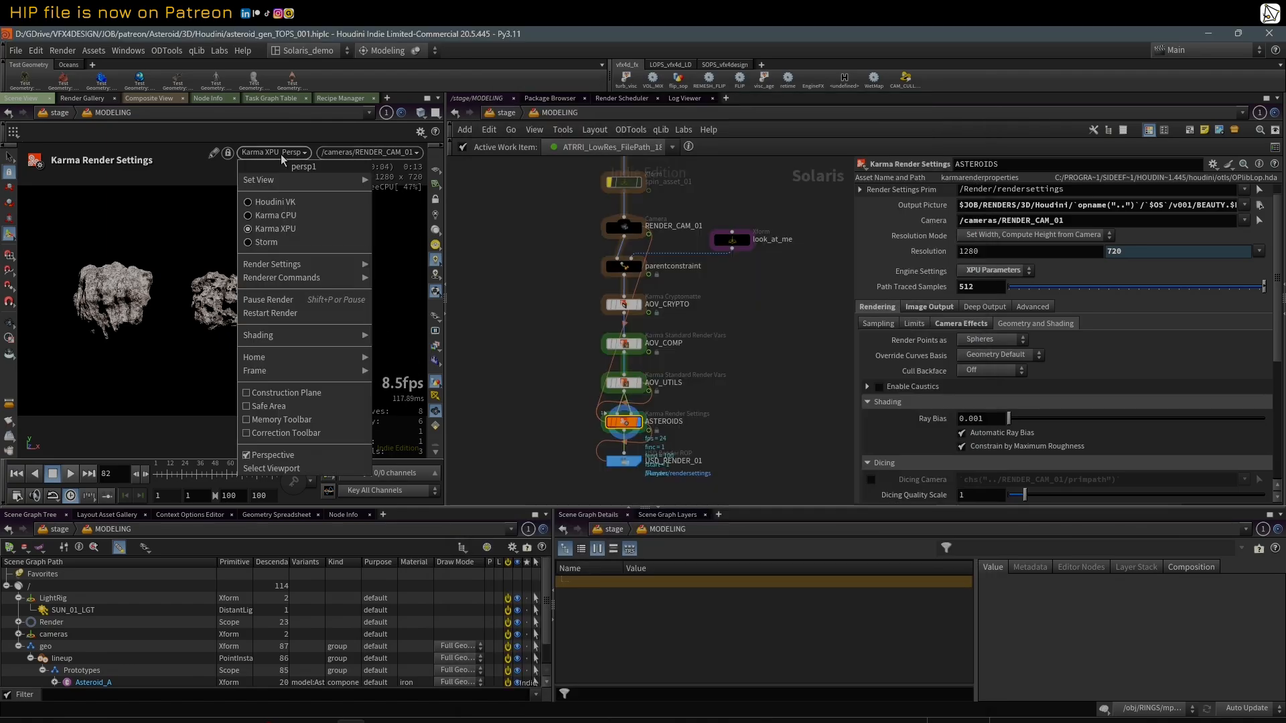
pyautogui.click(308, 434)
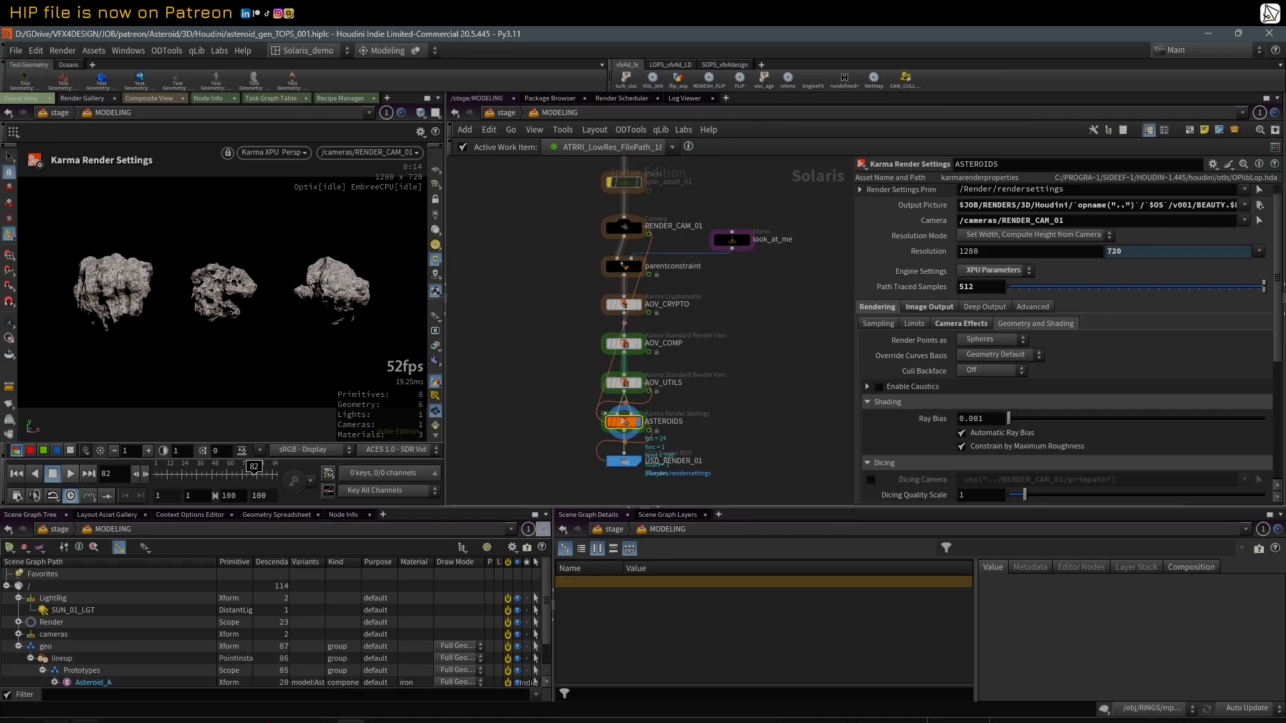
# Step: Switch to File Explorer and open the Asteroid_A texture folder tex/exr/001/Asteroid_A_0
pyautogui.click(99, 716)
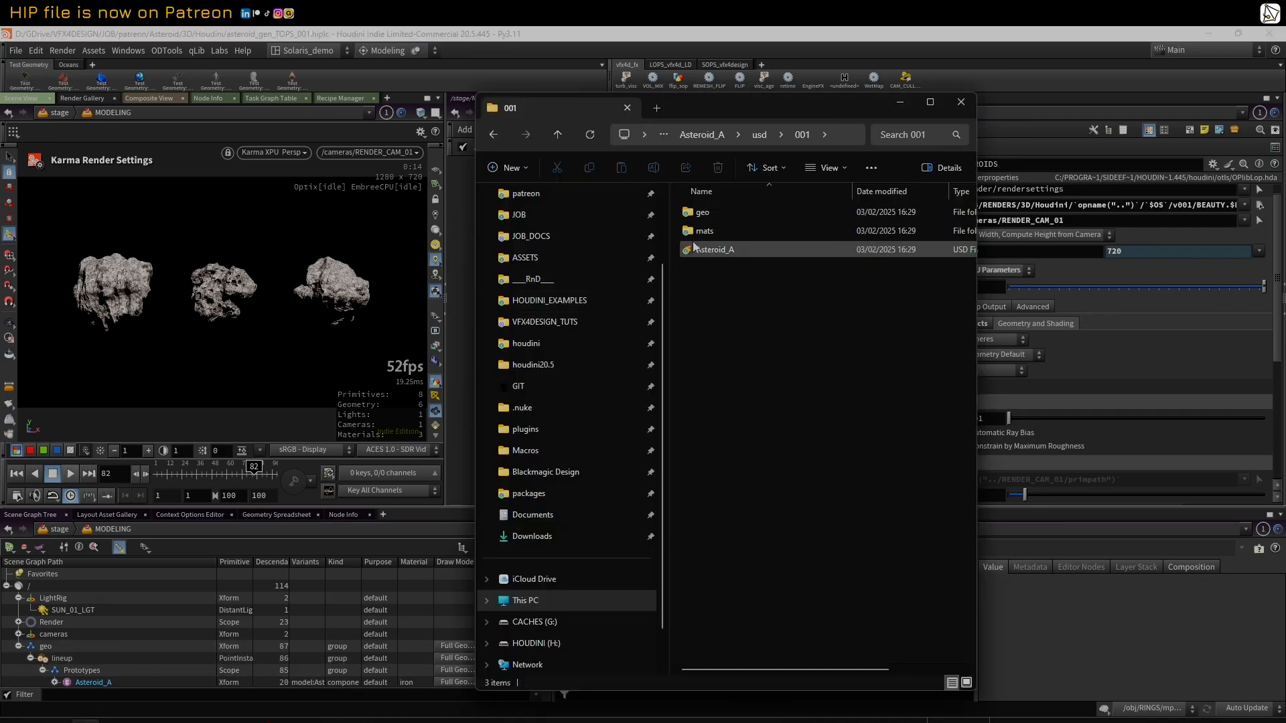
pyautogui.click(713, 136)
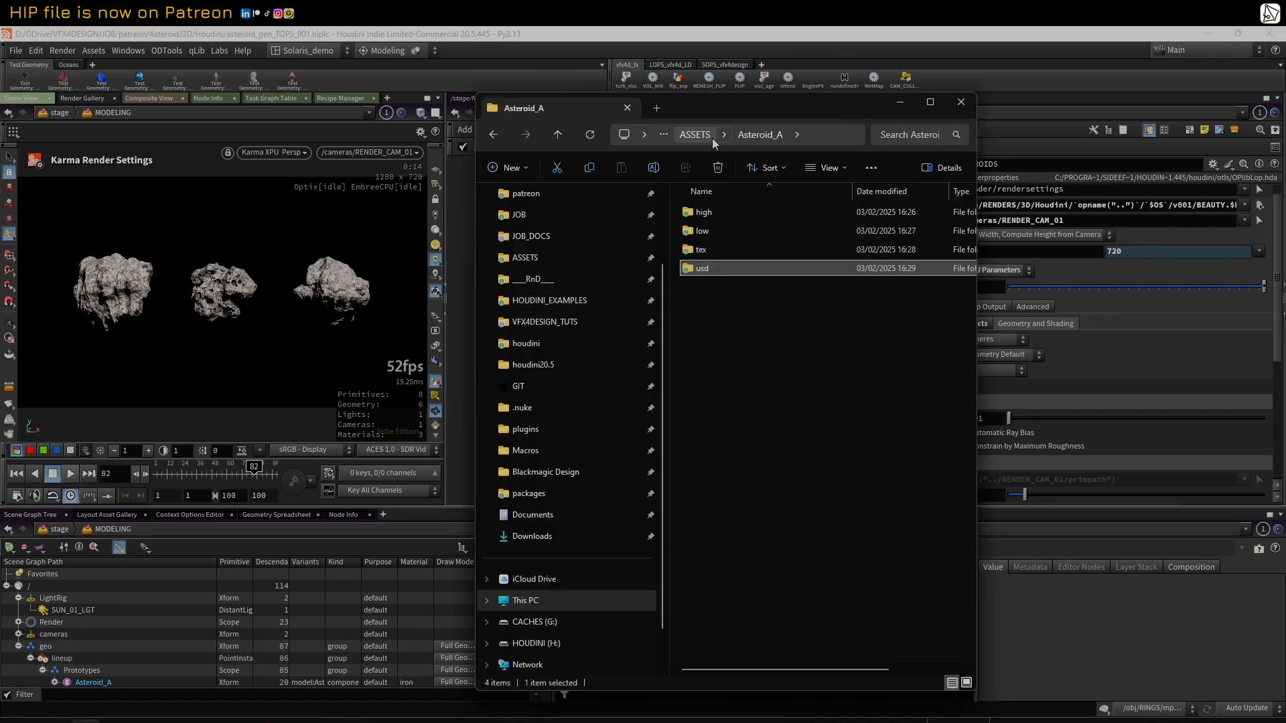
pyautogui.click(691, 253)
pyautogui.doubleClick(689, 251)
pyautogui.doubleClick(689, 211)
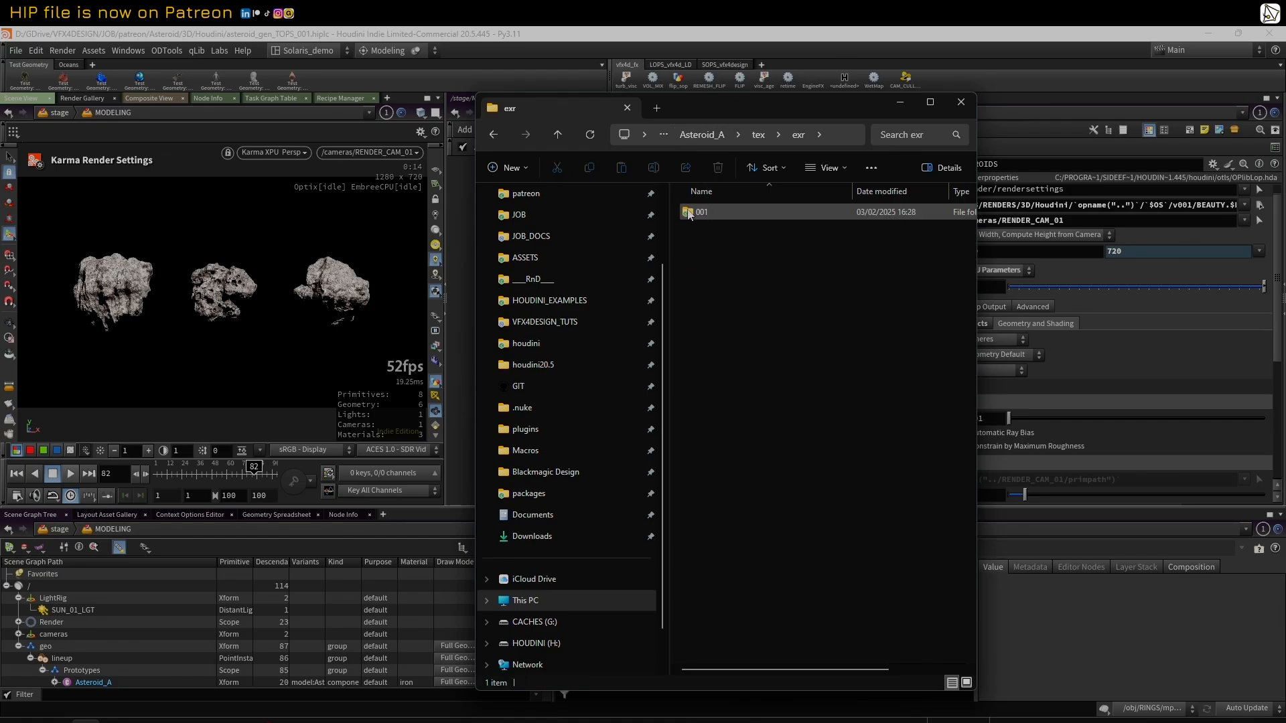
pyautogui.doubleClick(689, 212)
pyautogui.doubleClick(688, 211)
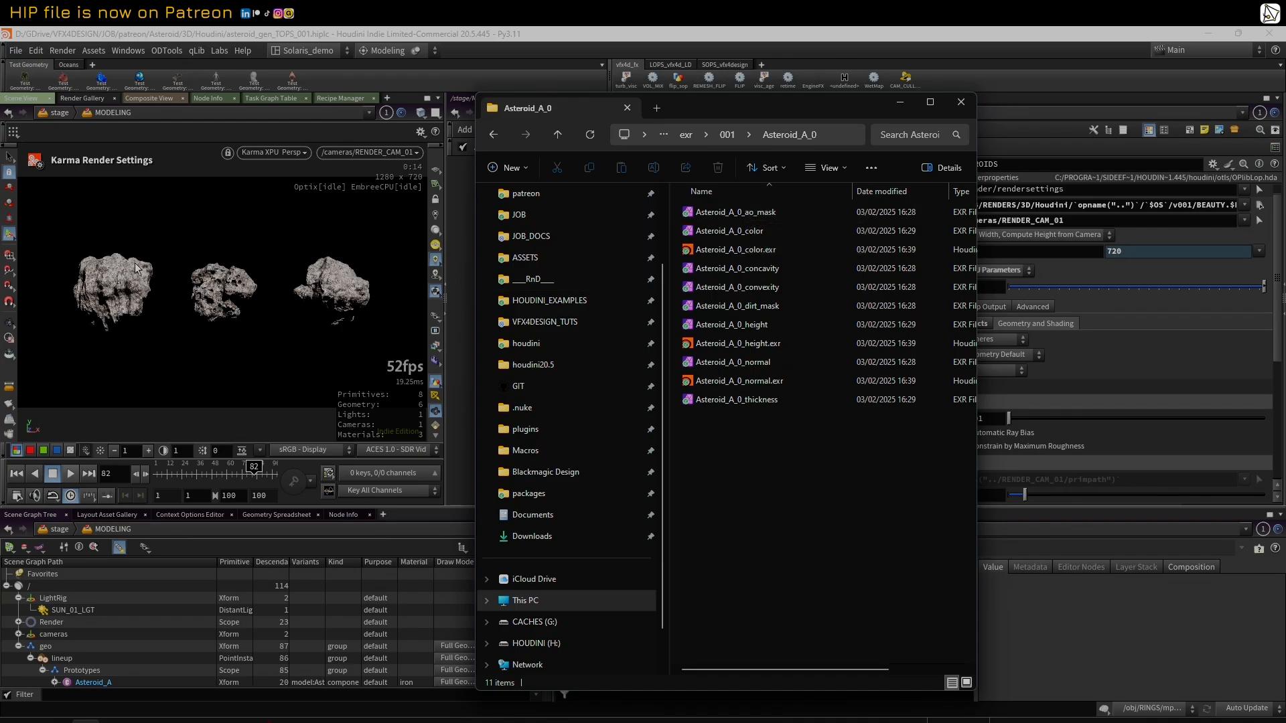
# Step: Sort the Asteroid_A_0 texture files by date modified, and go back up to the Asteroid_A asset folder
pyautogui.click(891, 191)
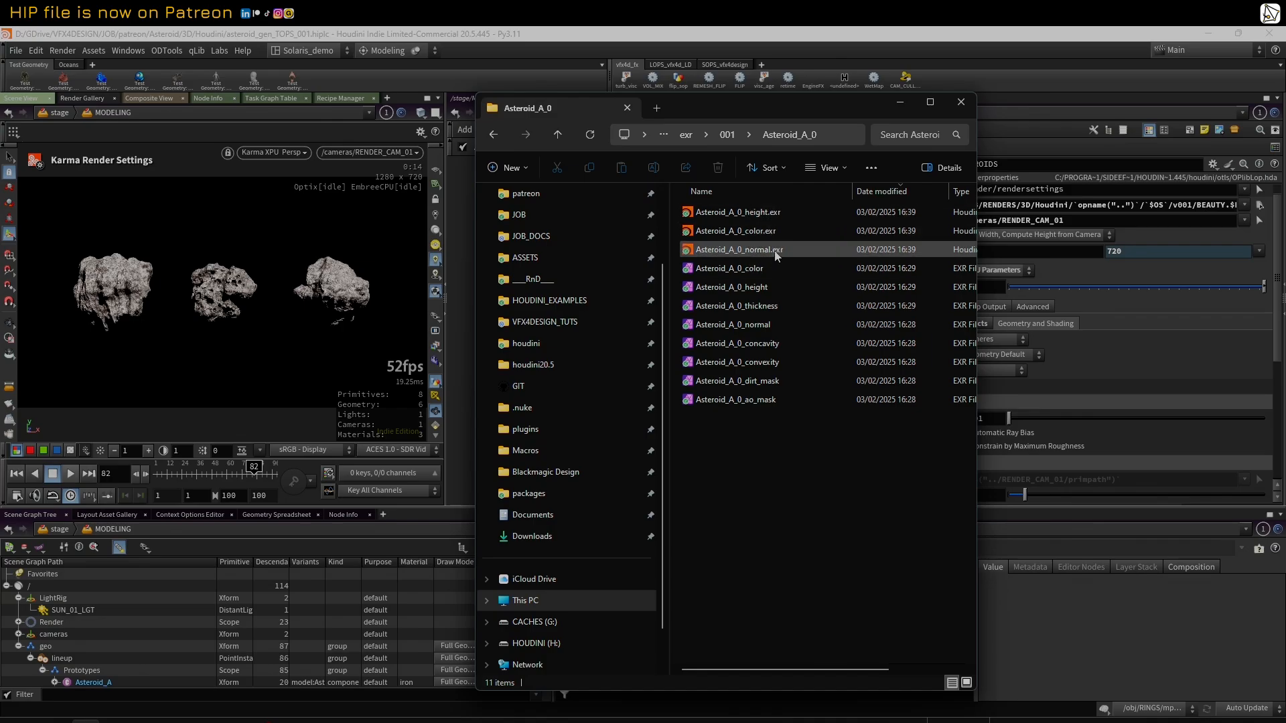
pyautogui.click(688, 136)
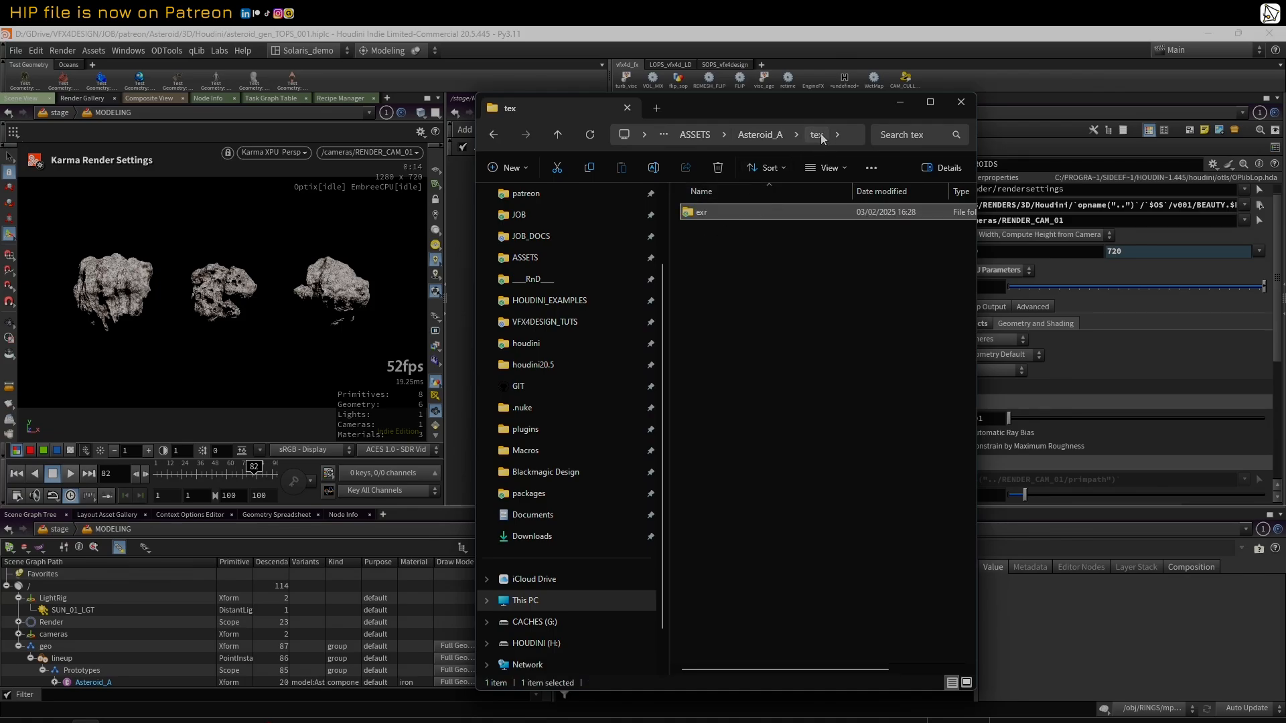
pyautogui.click(765, 134)
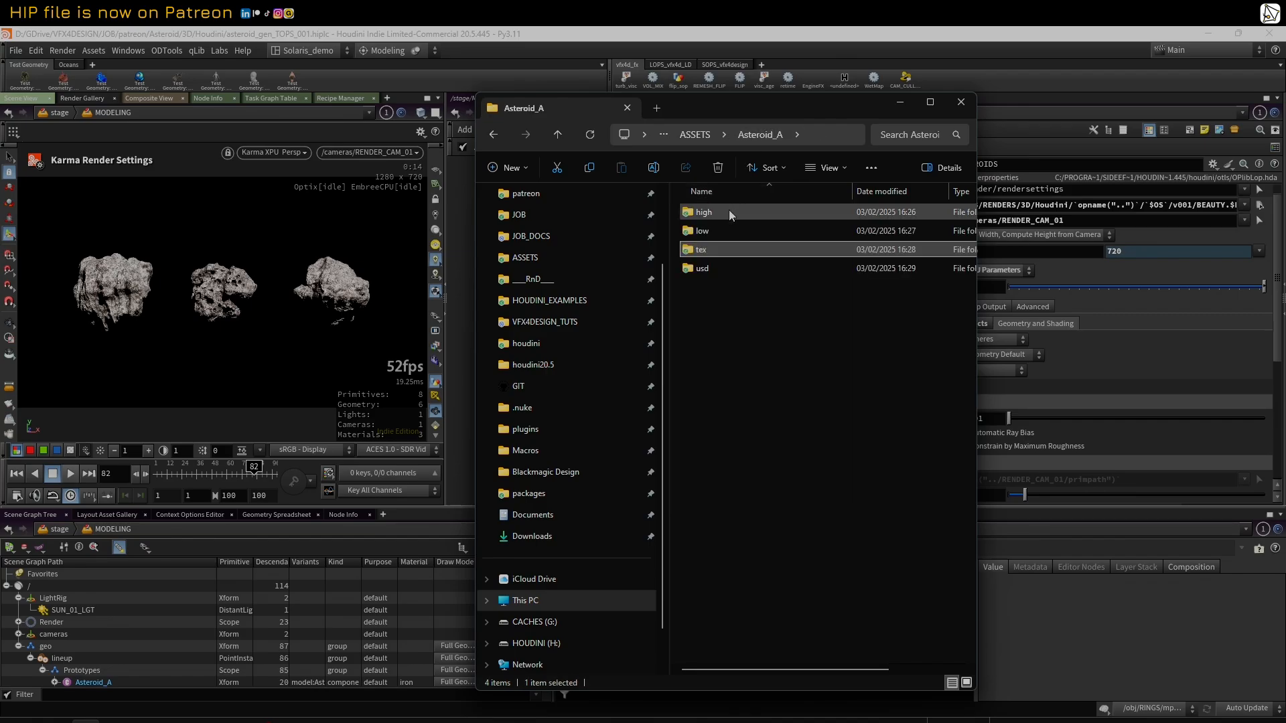
# Step: Switch to Houdini and move the timeline to frame 44 and on to frame 18 to check the Karma render
pyautogui.click(209, 475)
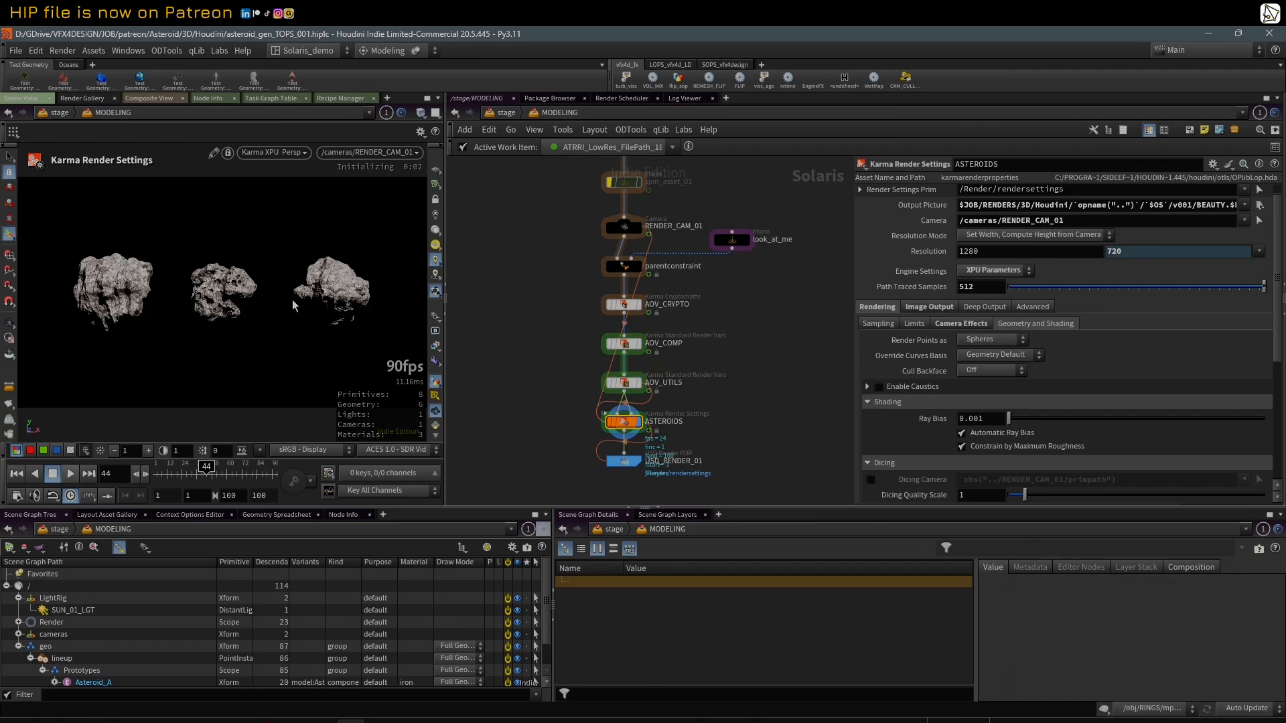
pyautogui.moveTo(765, 327); pyautogui.dragTo(745, 339, button='middle')
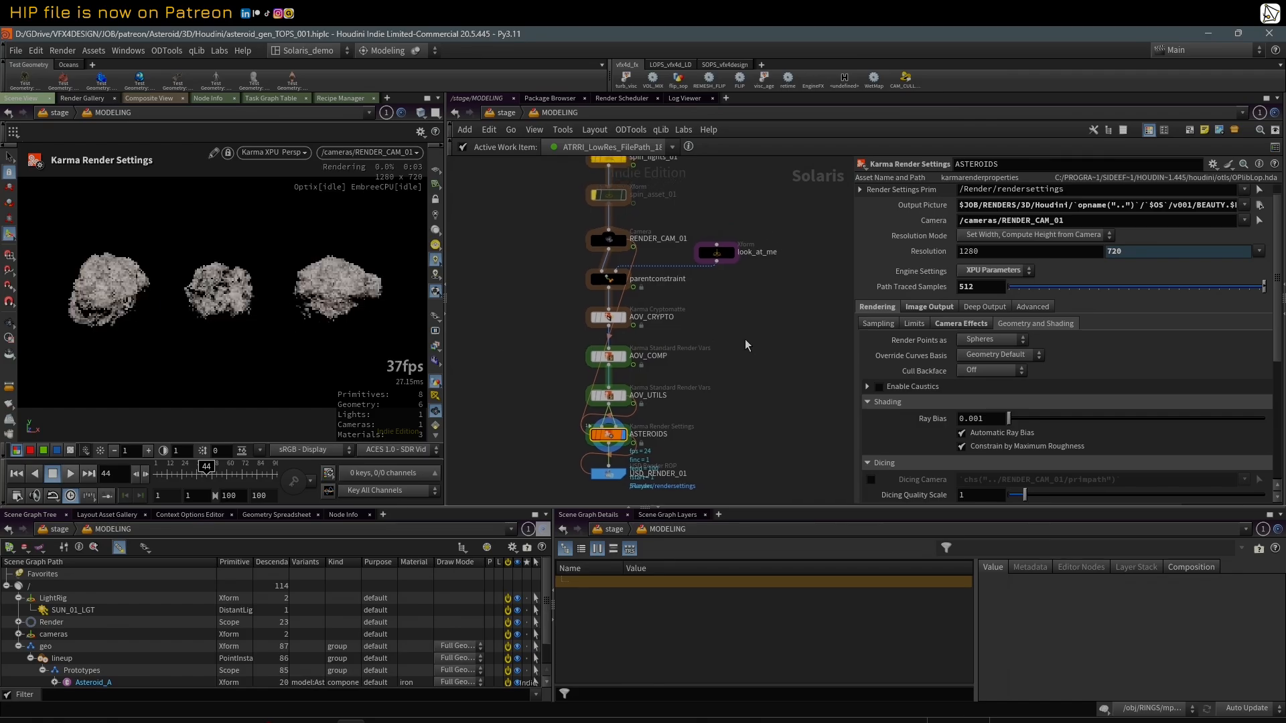
pyautogui.click(176, 475)
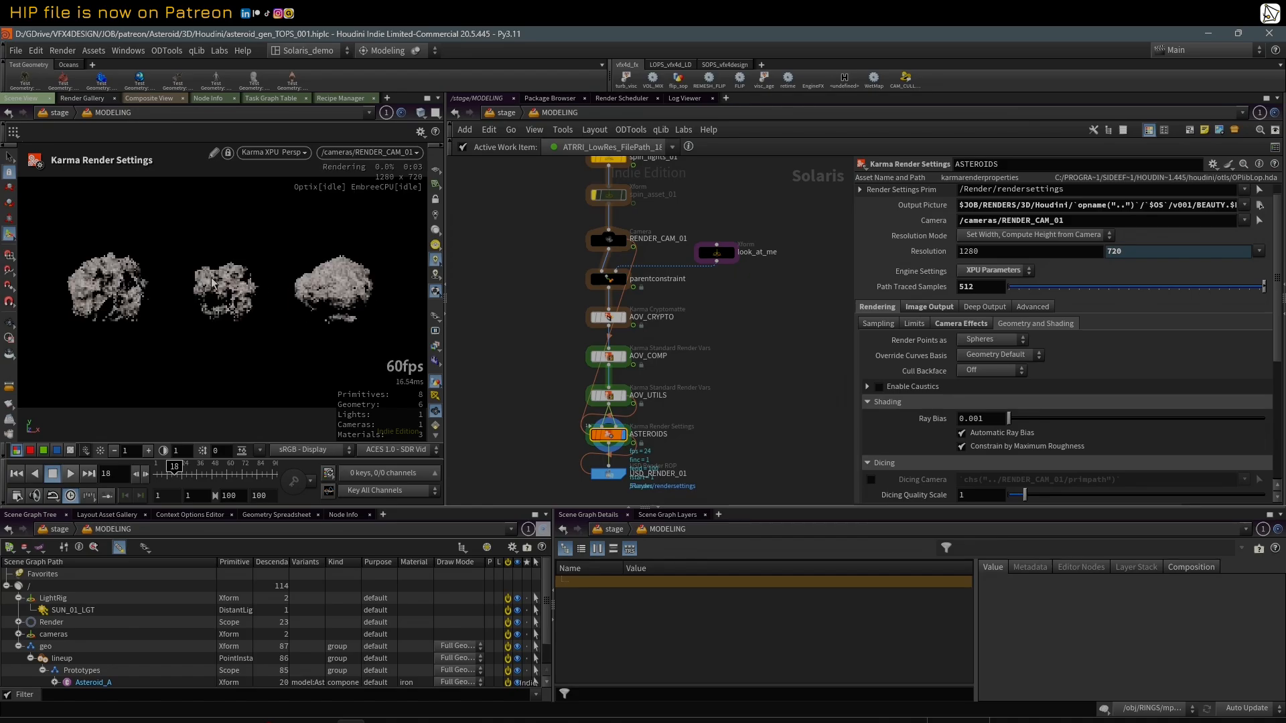
# Step: Set Rot_Lights on the spin_lights_01 node to about 127.6 to rotate the light rig around the asteroids
pyautogui.scroll(-2, 715, 323)
pyautogui.moveTo(733, 218); pyautogui.dragTo(663, 331, button='middle')
pyautogui.scroll(2, 663, 331)
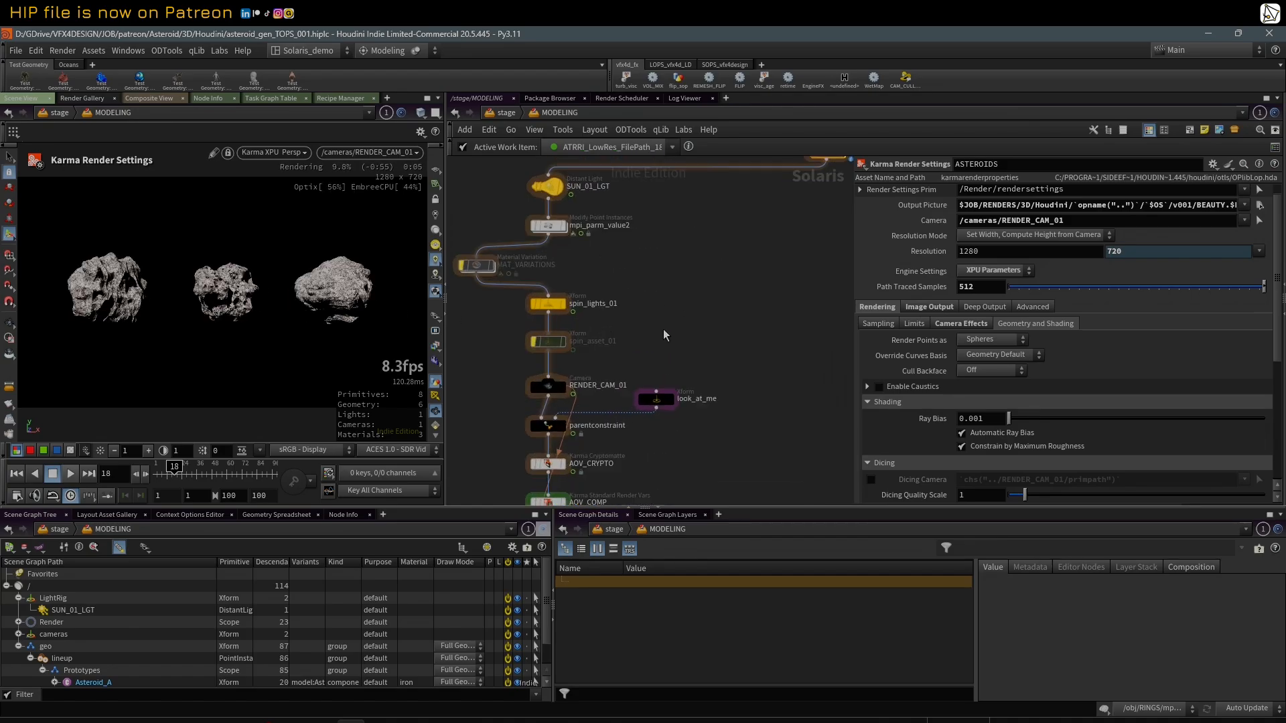
pyautogui.moveTo(656, 267); pyautogui.dragTo(617, 303, button='middle')
pyautogui.scroll(-3, 643, 310)
pyautogui.scroll(1, 610, 334)
pyautogui.scroll(2, 575, 325)
pyautogui.scroll(1, 617, 305)
pyautogui.click(548, 333)
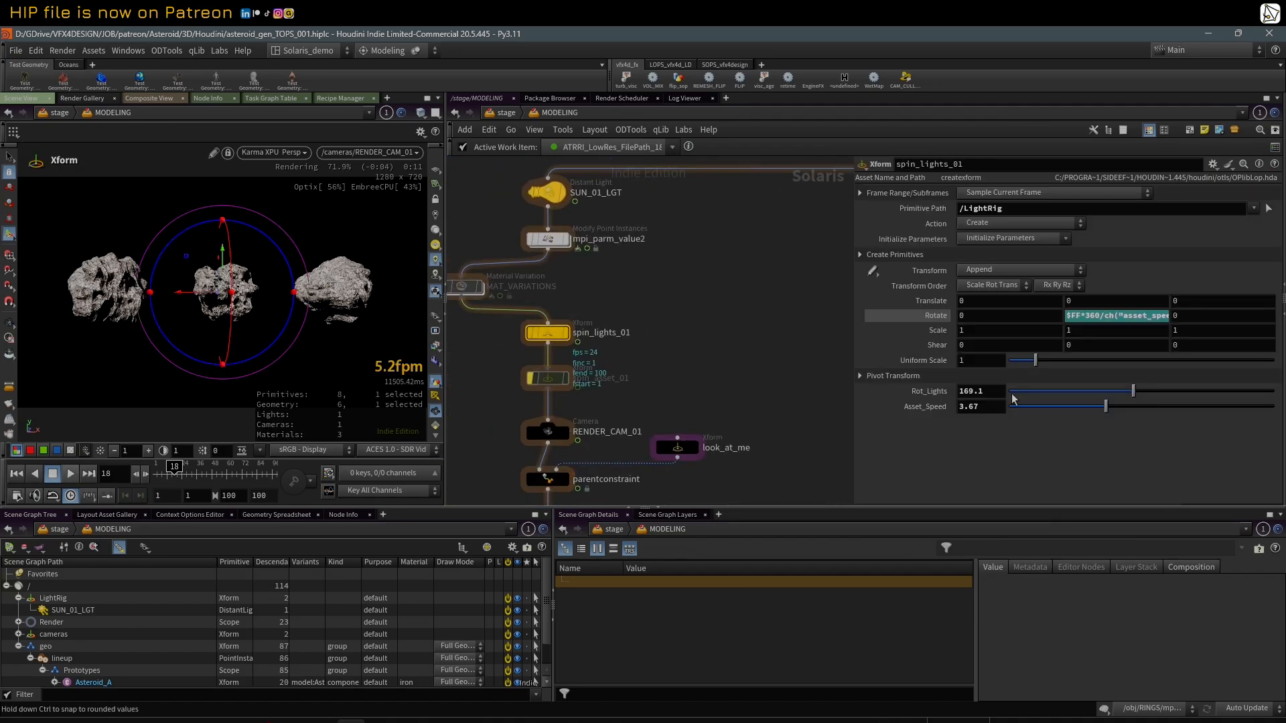
pyautogui.click(1070, 395)
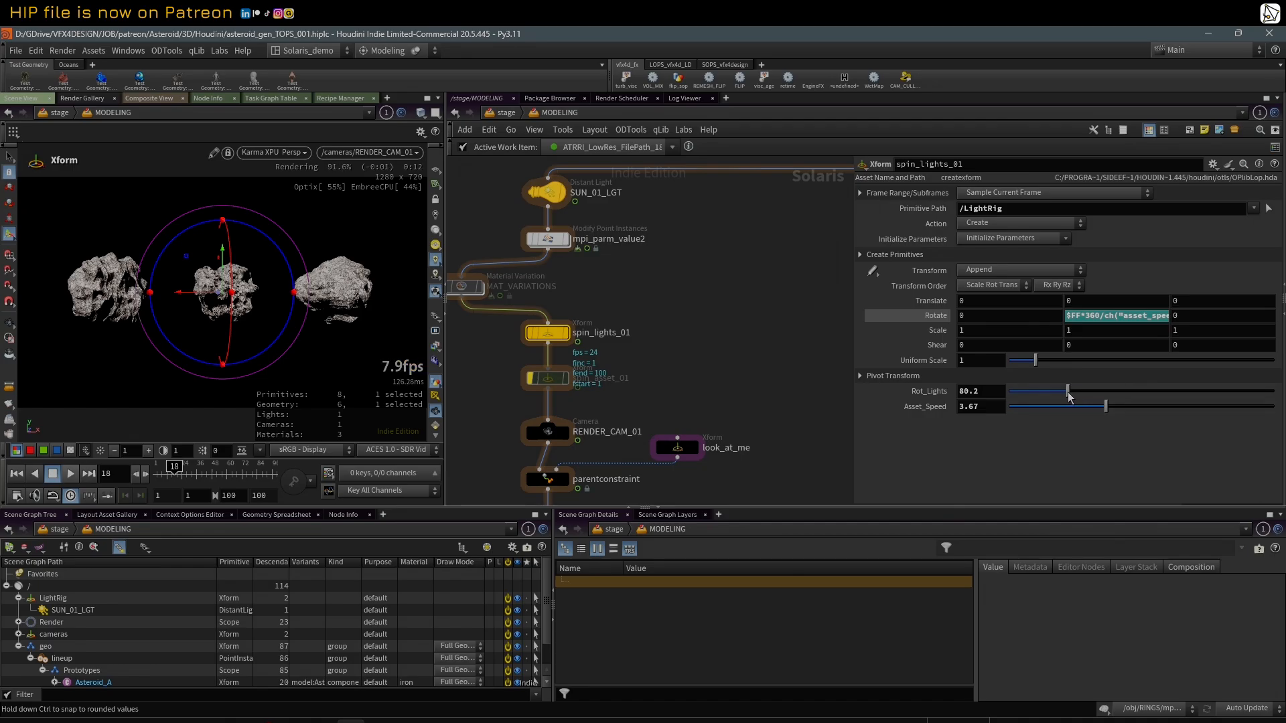
pyautogui.click(1102, 392)
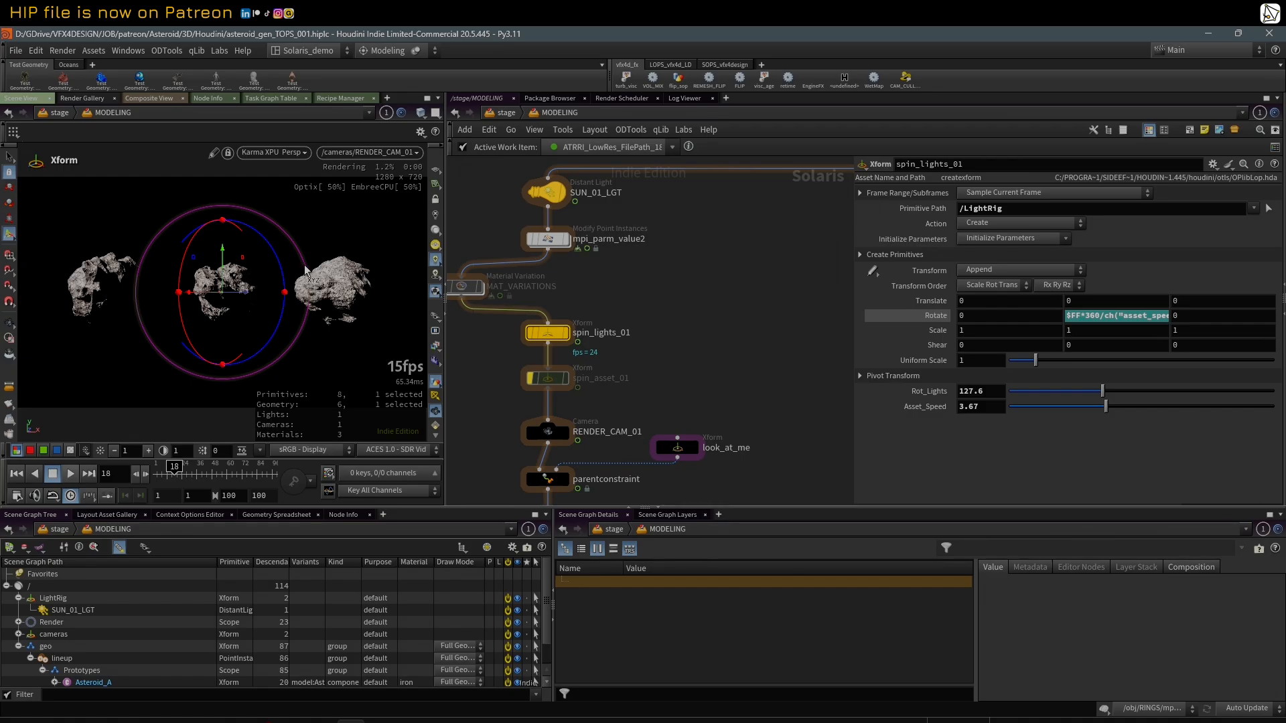
# Step: Select the AOV_CRYPTO, AOV_COMP and AOV_UTILS nodes together in the MODELING network
pyautogui.scroll(-5, 569, 279)
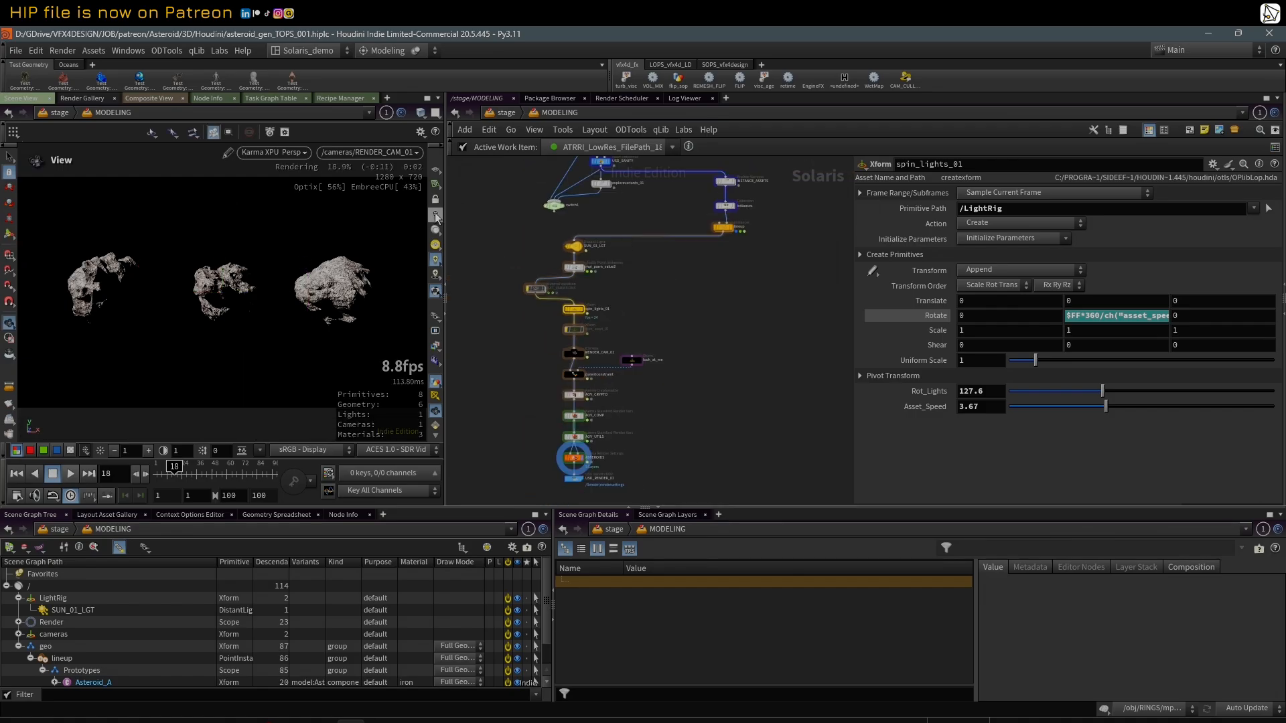
pyautogui.moveTo(684, 460); pyautogui.dragTo(691, 493)
pyautogui.moveTo(688, 371); pyautogui.dragTo(684, 330, button='middle')
pyautogui.scroll(2, 684, 331)
pyautogui.click(658, 340)
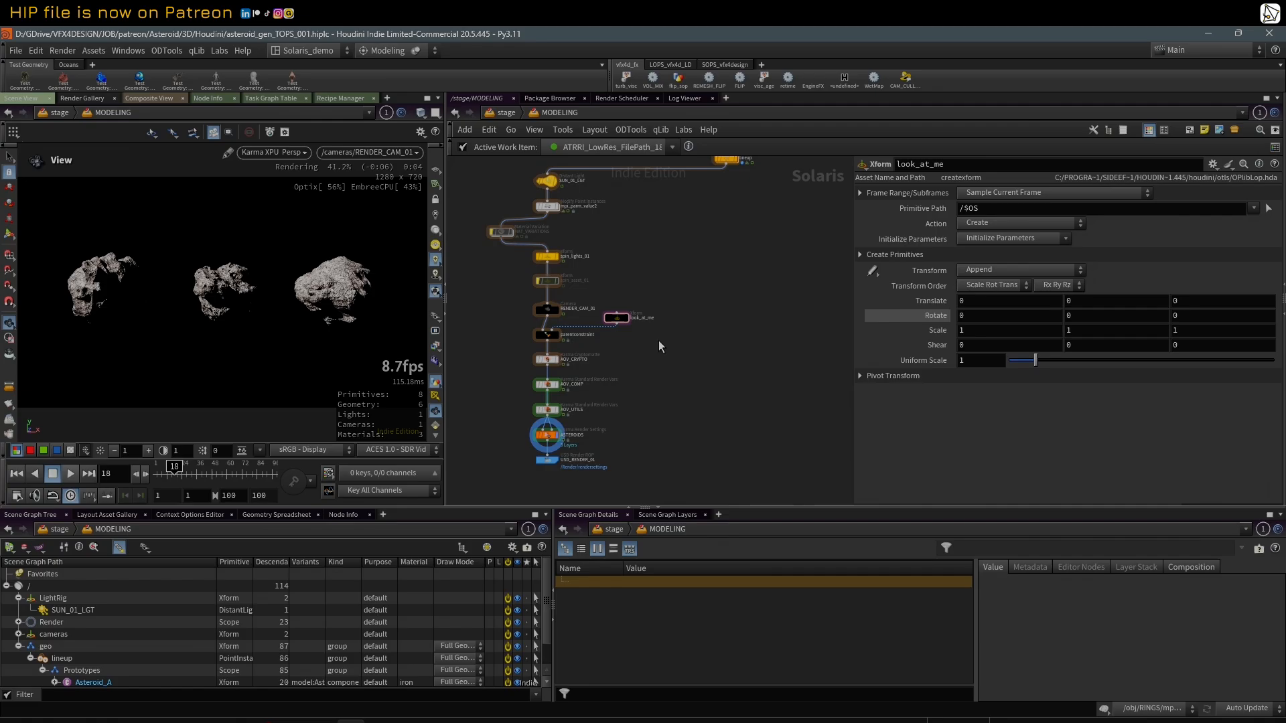
pyautogui.moveTo(497, 352); pyautogui.dragTo(568, 414)
pyautogui.moveTo(498, 391); pyautogui.dragTo(506, 383, button='middle')
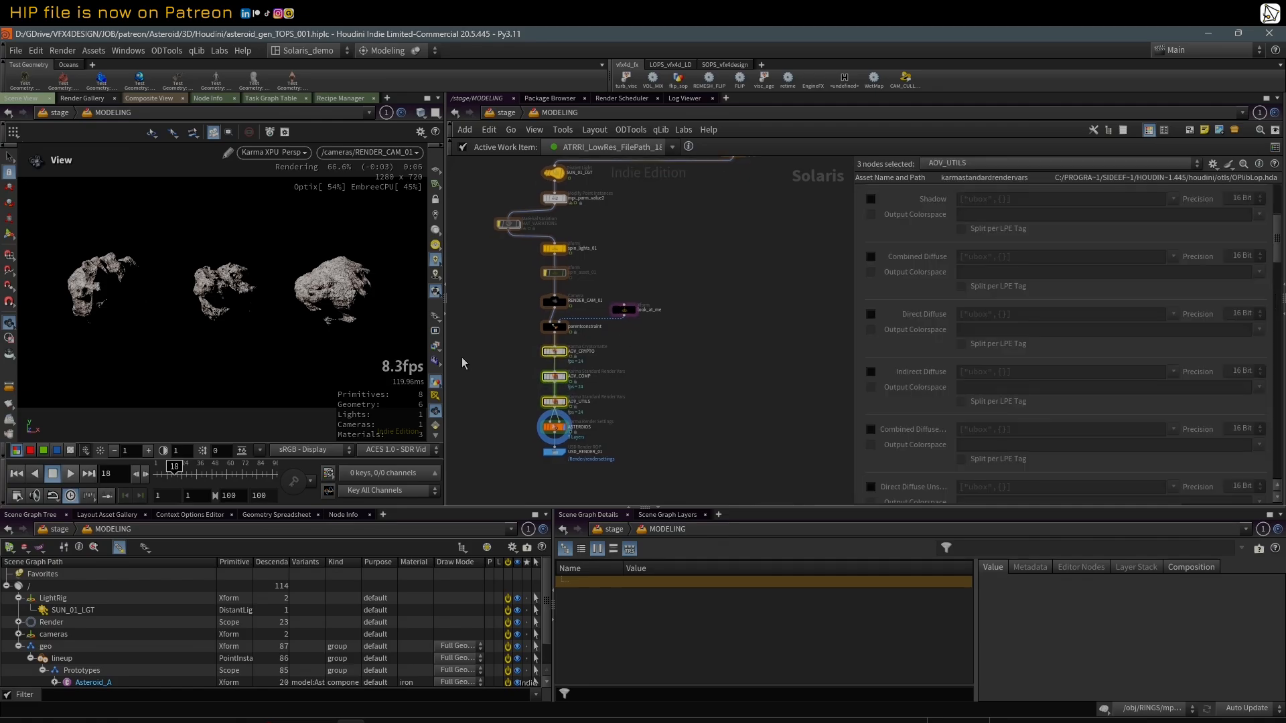
# Step: Show the AO render output of the asteroids in the viewport, followed by the albedo output
pyautogui.click(435, 347)
pyautogui.click(456, 387)
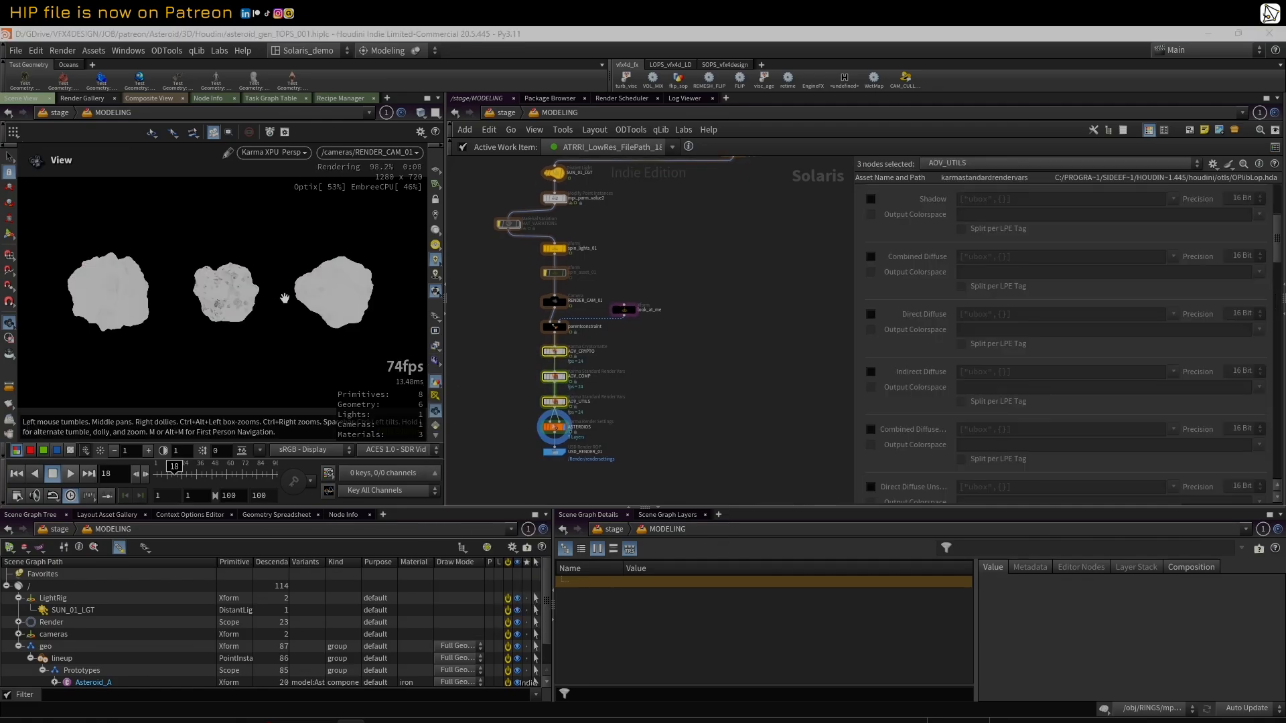
pyautogui.click(435, 347)
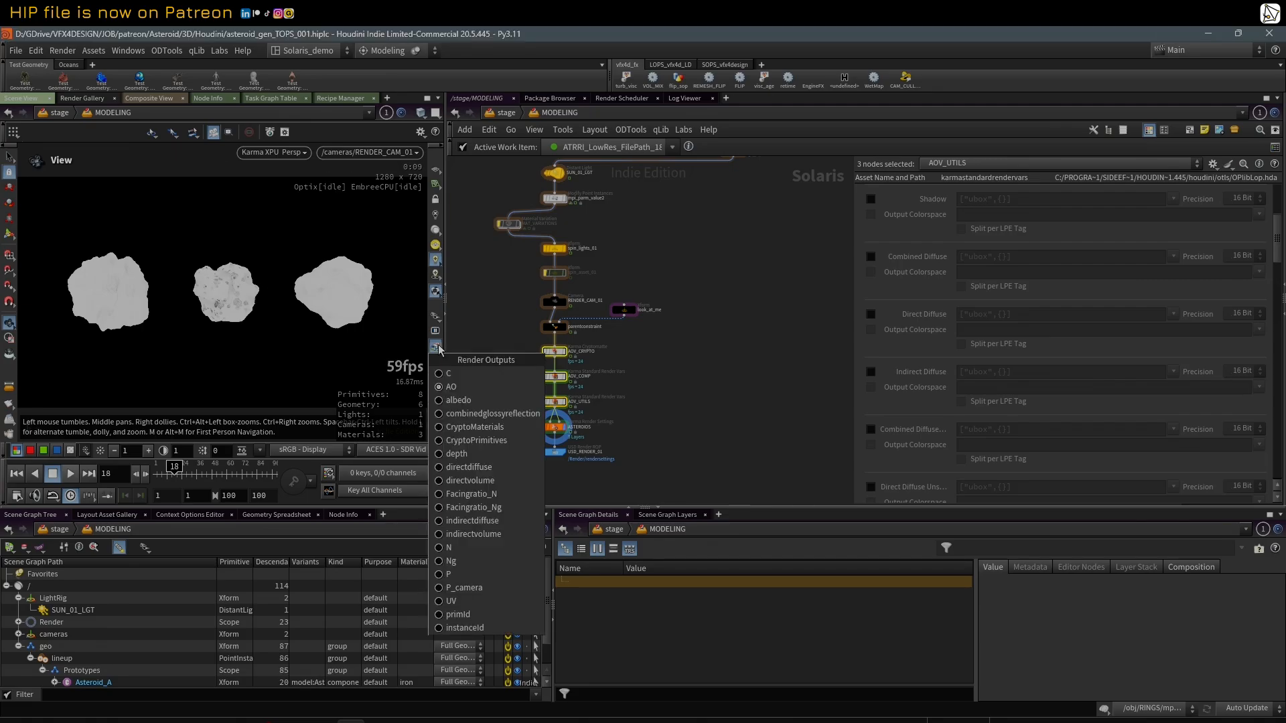
pyautogui.click(458, 401)
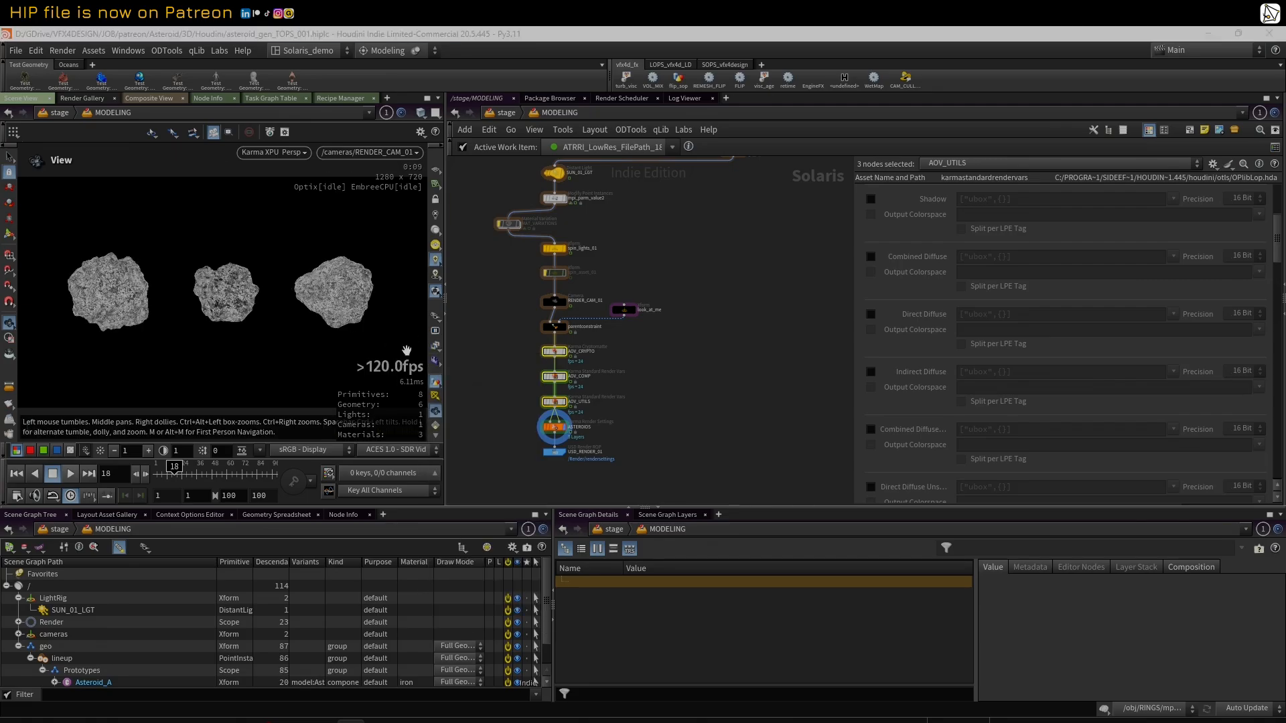
pyautogui.click(435, 347)
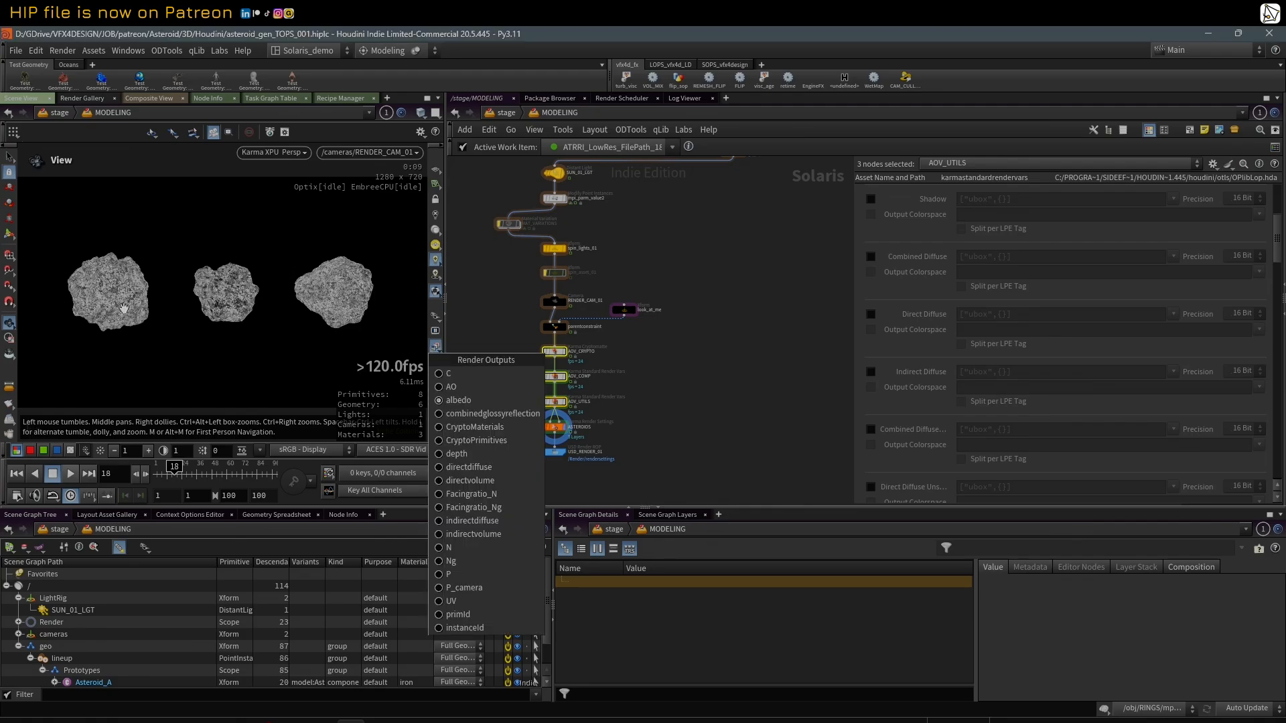
pyautogui.click(496, 321)
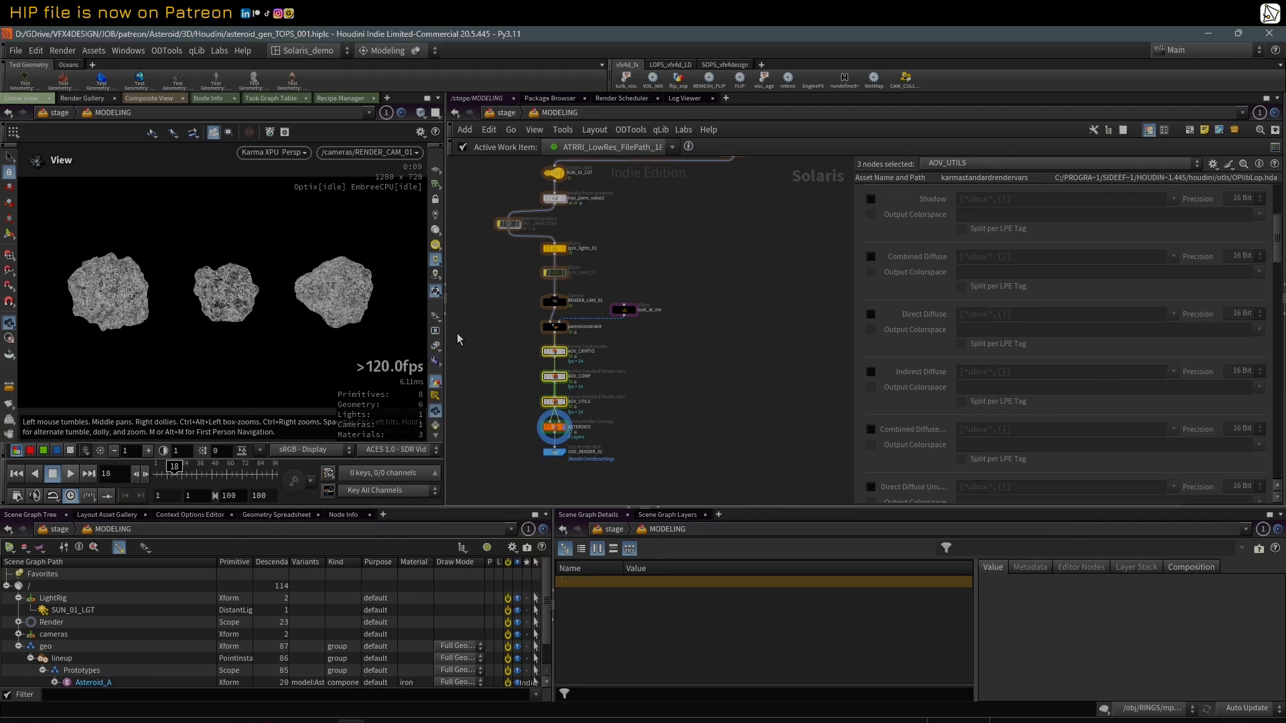
# Step: Show the combinedglossyreflection render output of the asteroids in the viewport
pyautogui.click(436, 347)
pyautogui.click(481, 414)
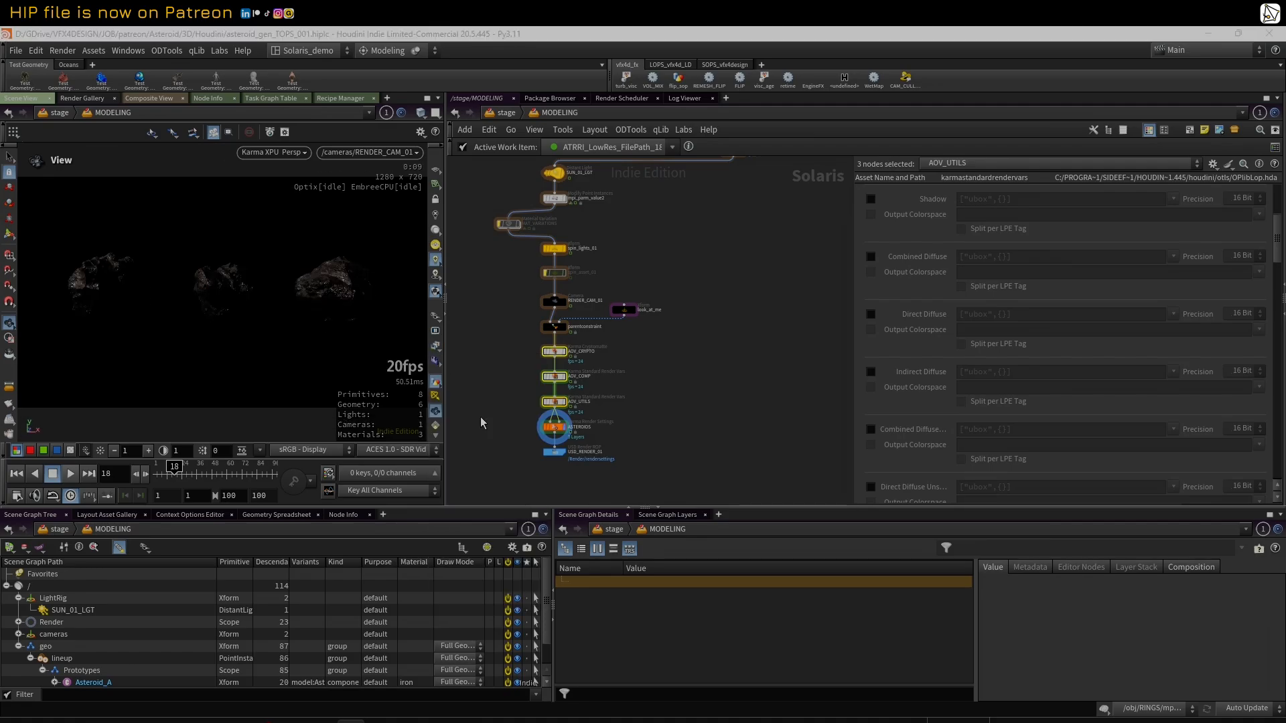
pyautogui.click(433, 315)
pyautogui.click(482, 307)
# Step: Show the CryptoMaterials render output in the viewport, followed by CryptoPrimitives
pyautogui.click(434, 345)
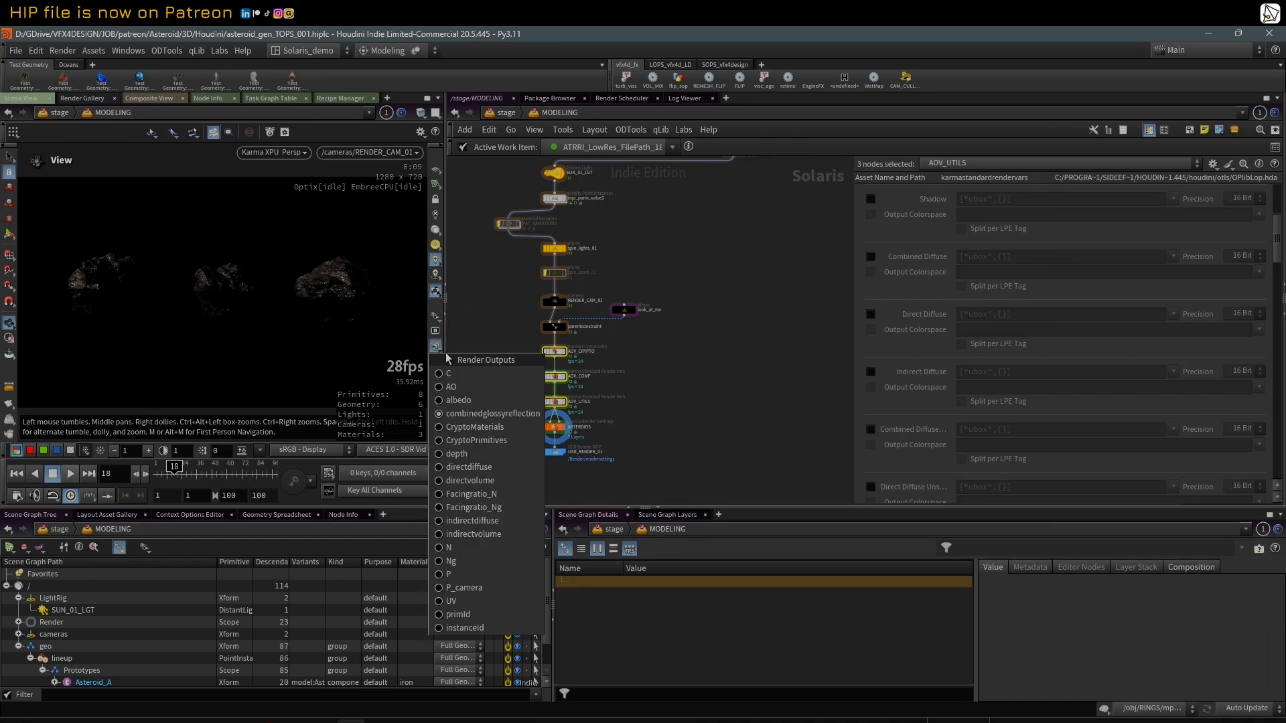
pyautogui.click(484, 422)
pyautogui.click(435, 346)
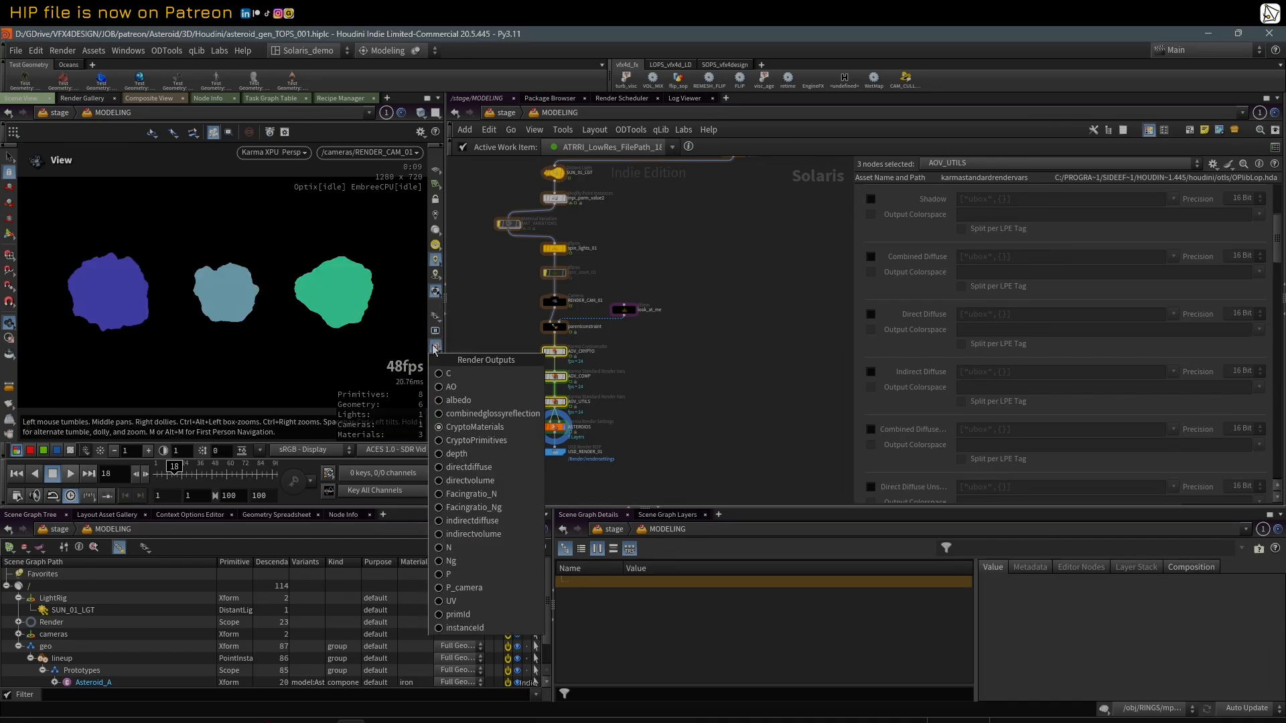
pyautogui.click(507, 444)
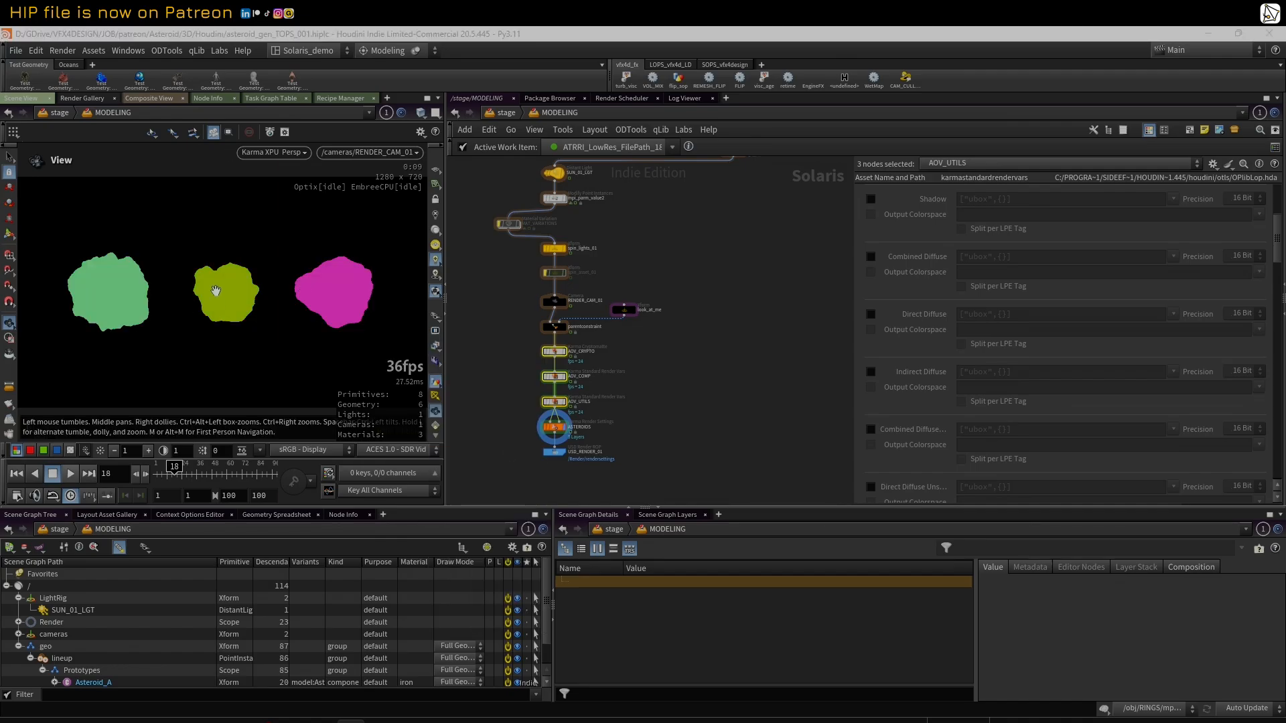
# Step: Show the directdiffuse render output in the viewport, followed by the UV output
pyautogui.click(436, 347)
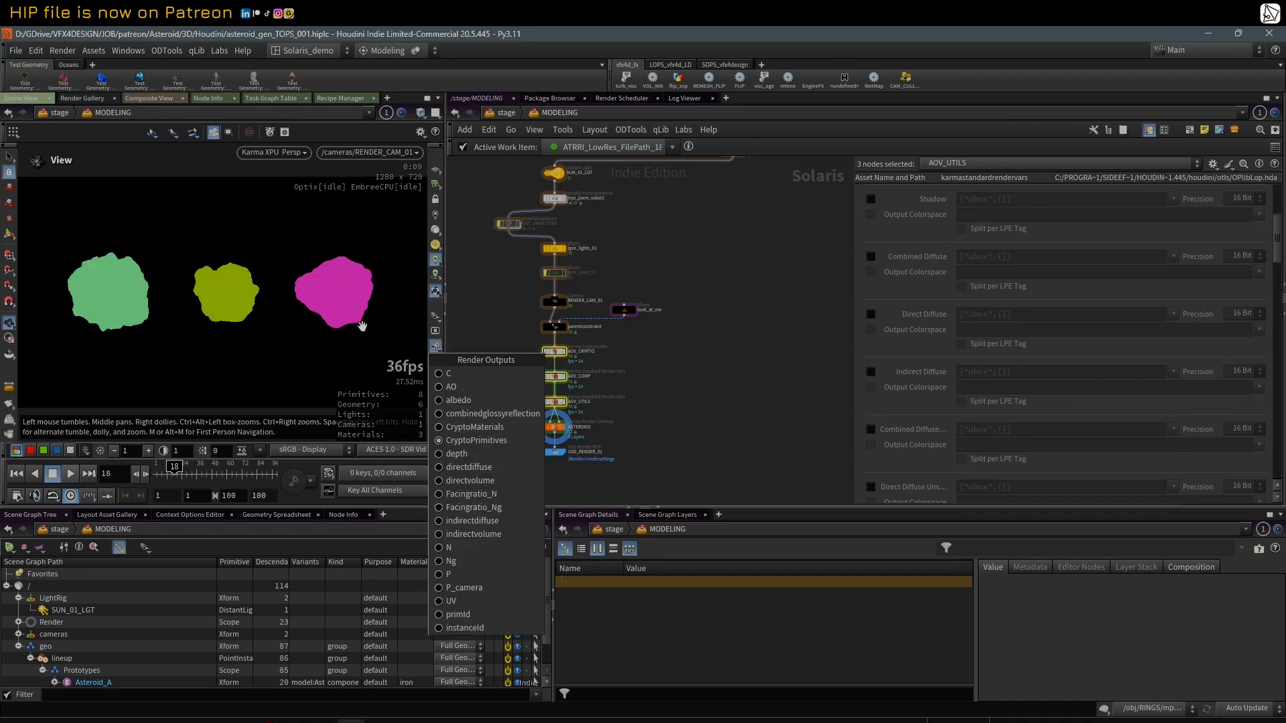
pyautogui.click(469, 467)
pyautogui.click(436, 346)
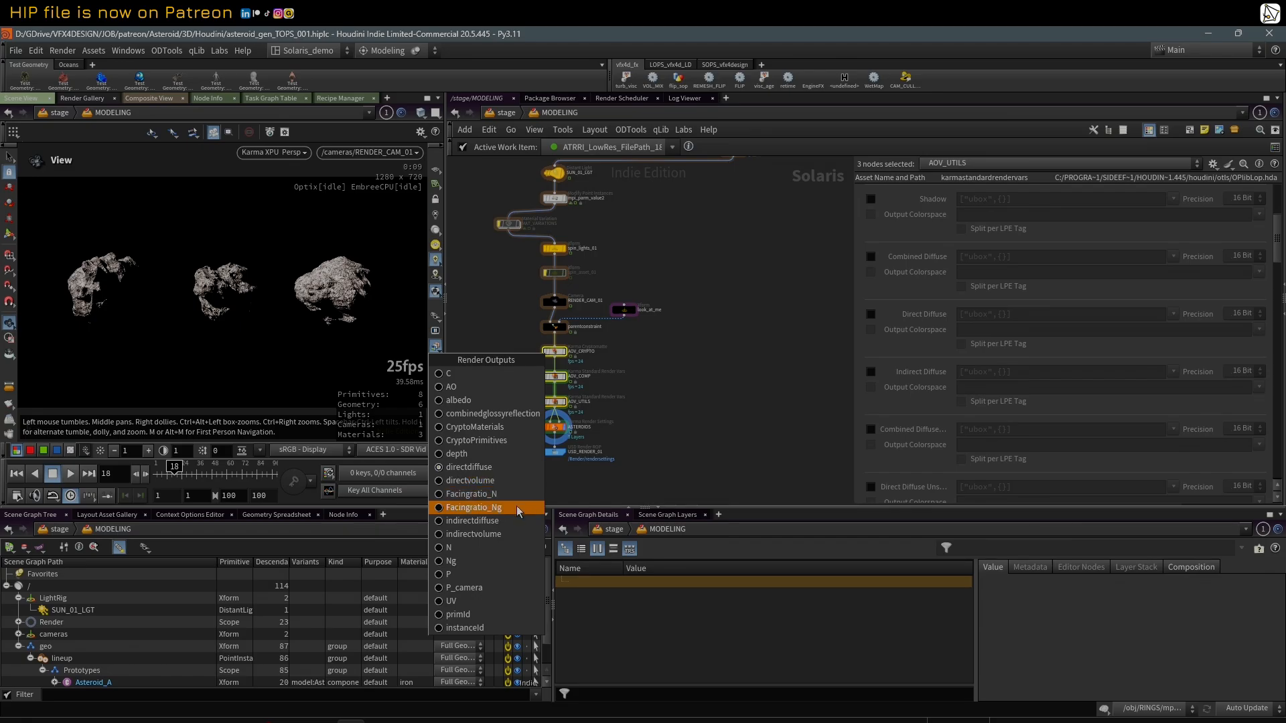
pyautogui.click(478, 601)
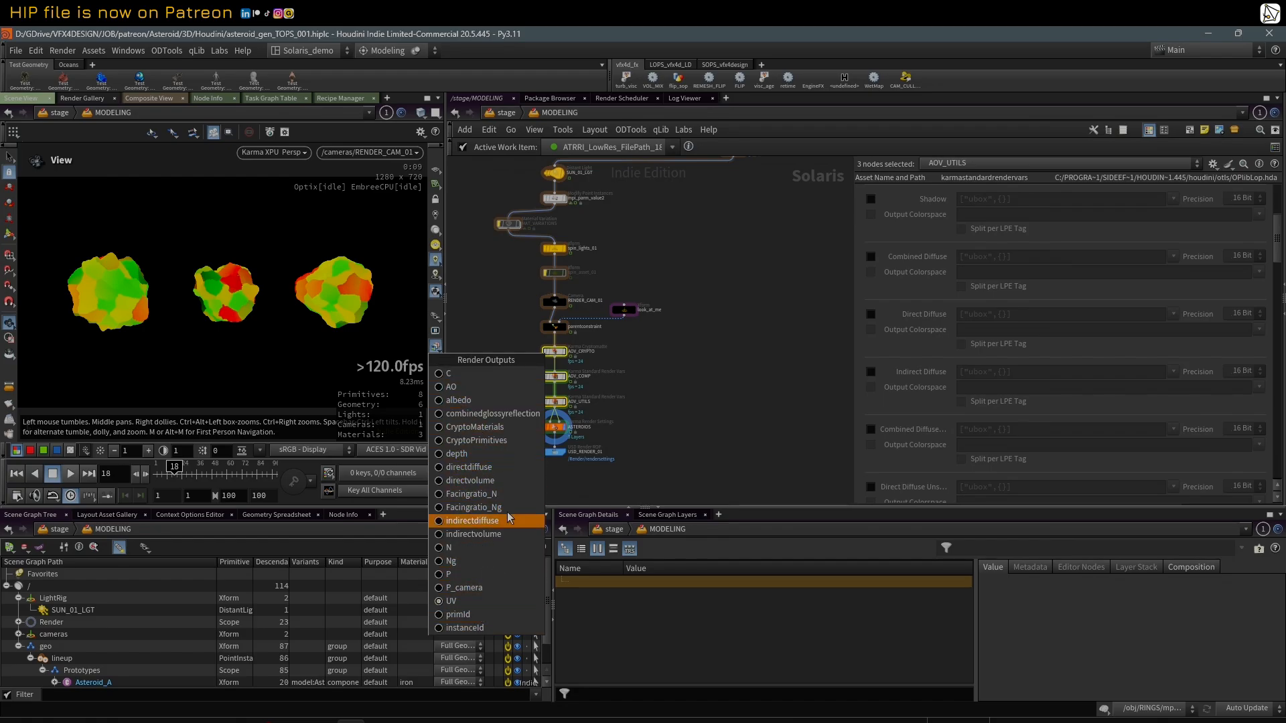
pyautogui.click(502, 332)
# Step: Open the image output settings of the ASTEROIDS Karma Render Settings node and review its render vars and filters
pyautogui.scroll(3, 558, 436)
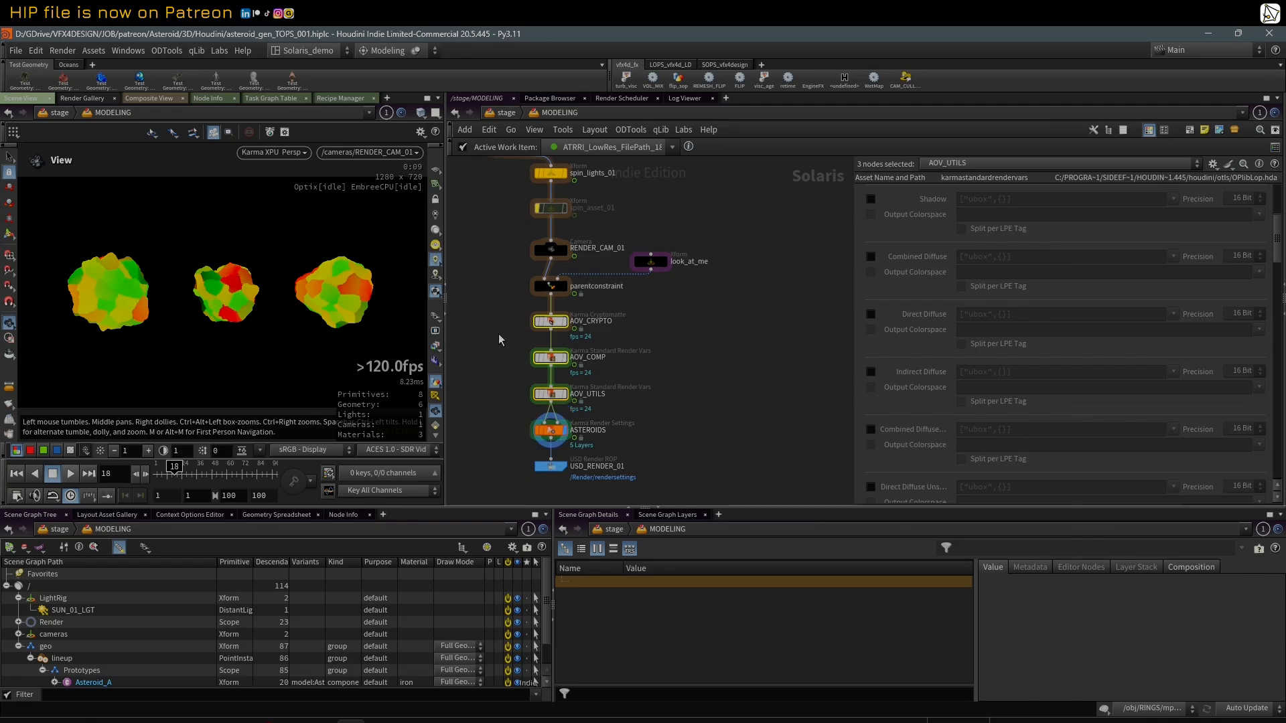
pyautogui.moveTo(497, 318); pyautogui.dragTo(569, 410)
pyautogui.click(551, 434)
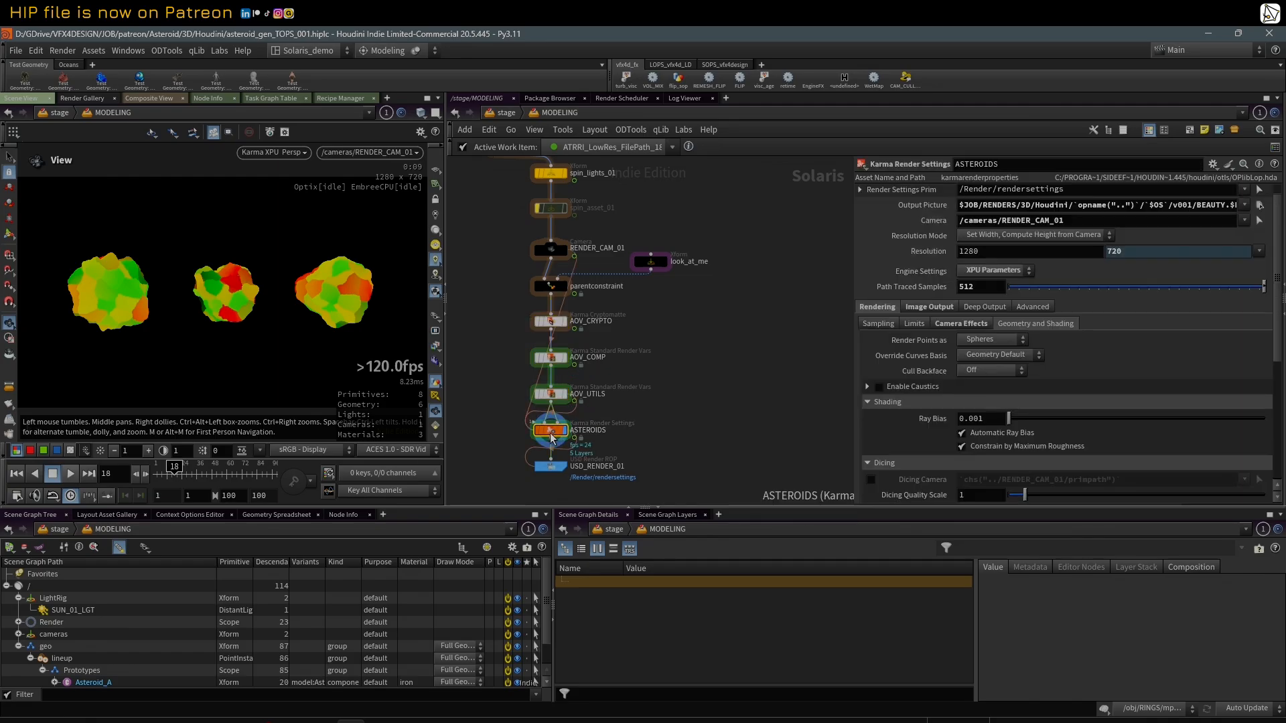
pyautogui.click(928, 306)
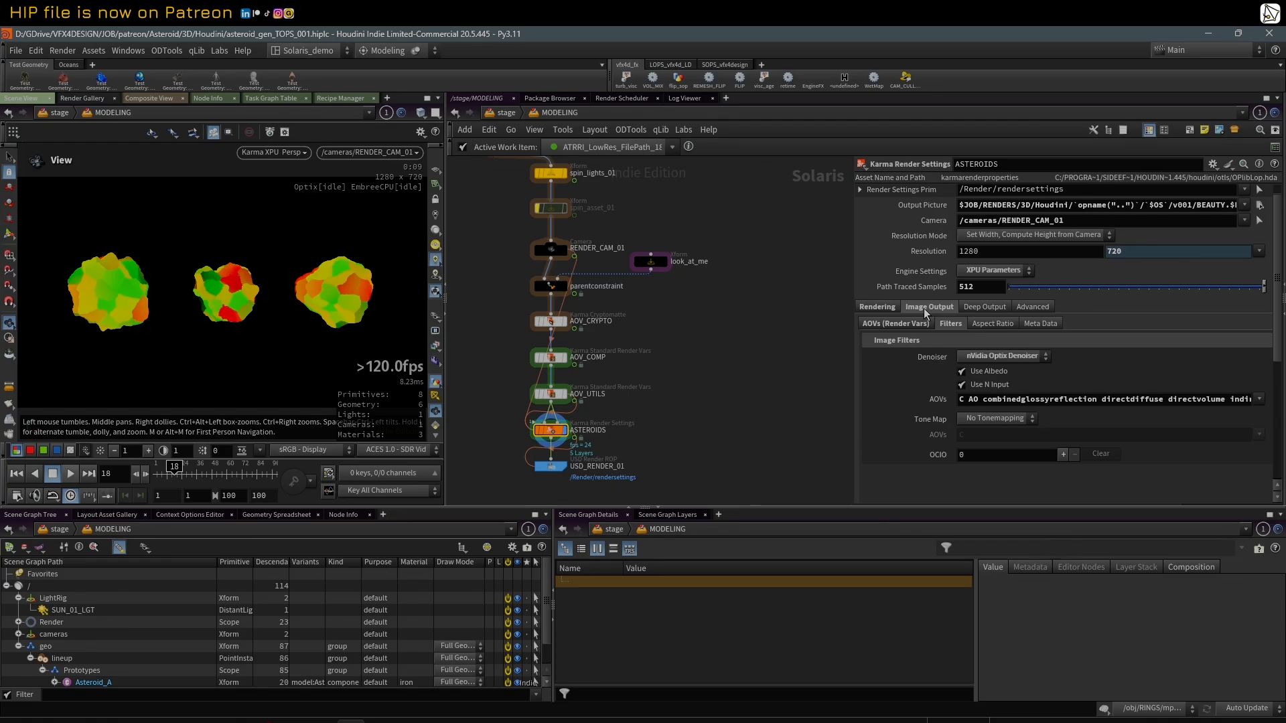
pyautogui.click(905, 326)
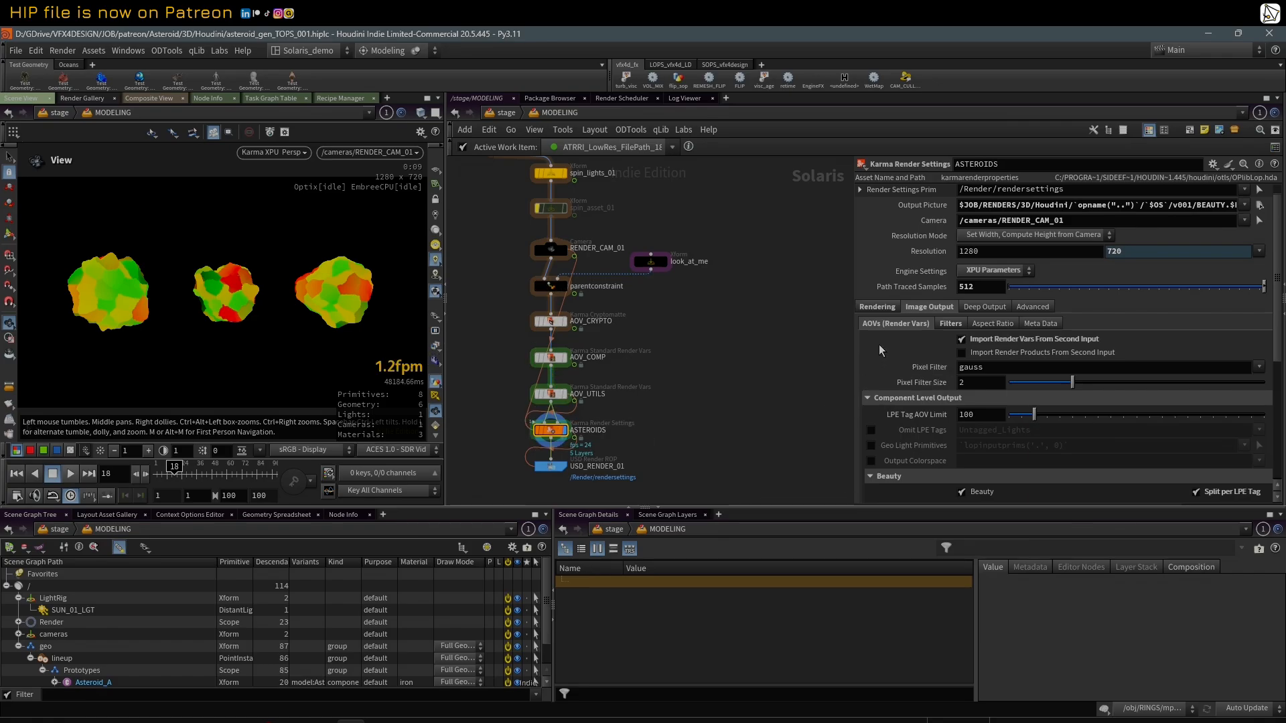
pyautogui.click(950, 323)
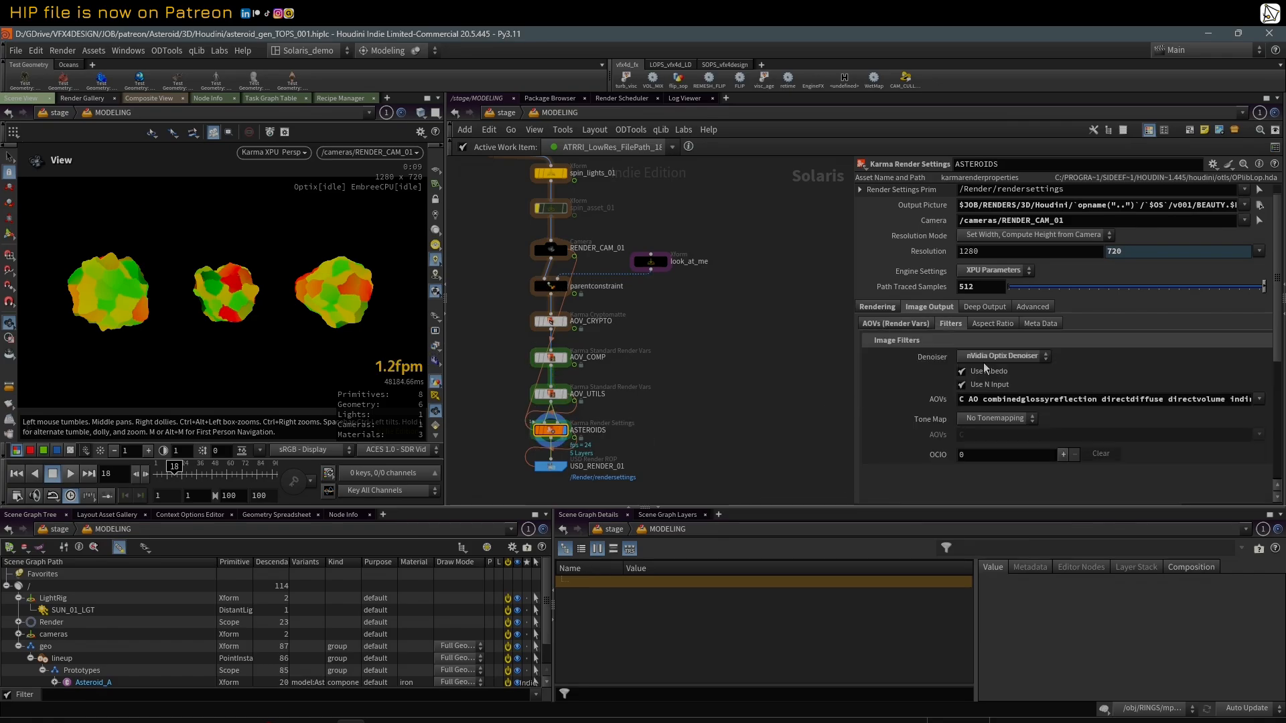
# Step: Widen the ASTEROIDS parameter area to read the denoiser's full AOV list
pyautogui.click(1260, 400)
pyautogui.click(827, 368)
pyautogui.moveTo(826, 368); pyautogui.dragTo(673, 380)
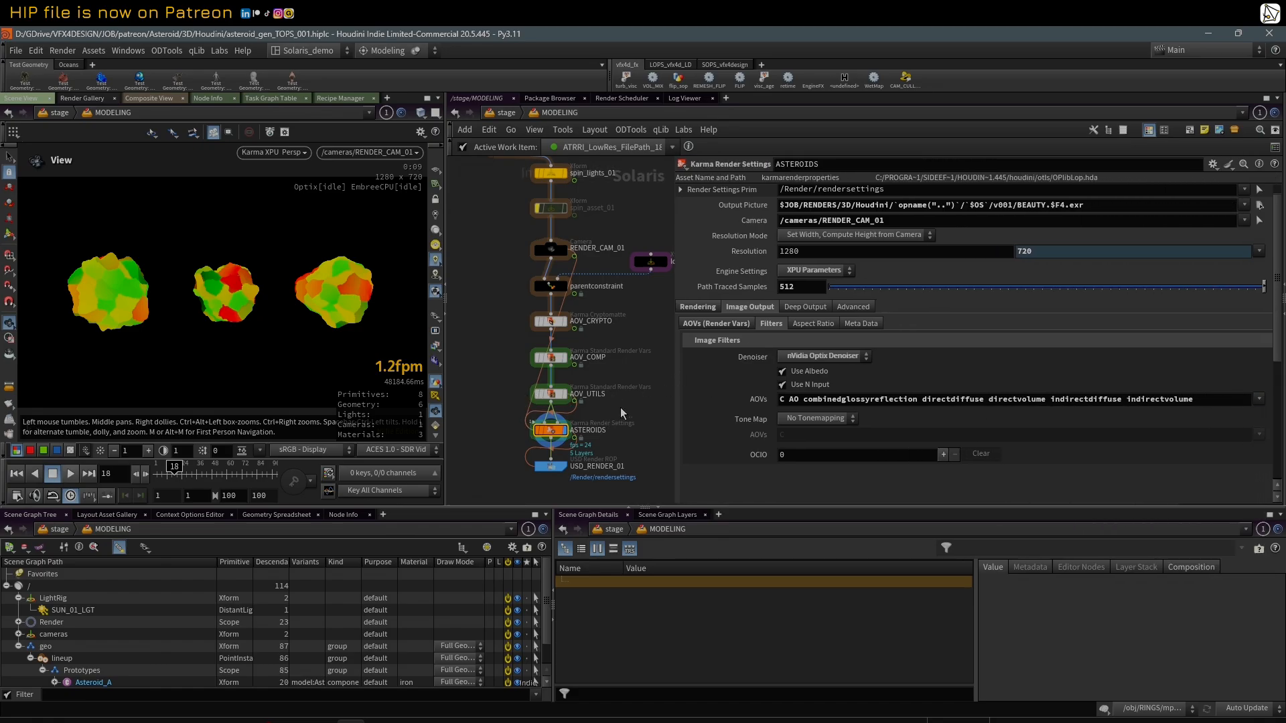
pyautogui.moveTo(645, 396); pyautogui.dragTo(613, 392, button='middle')
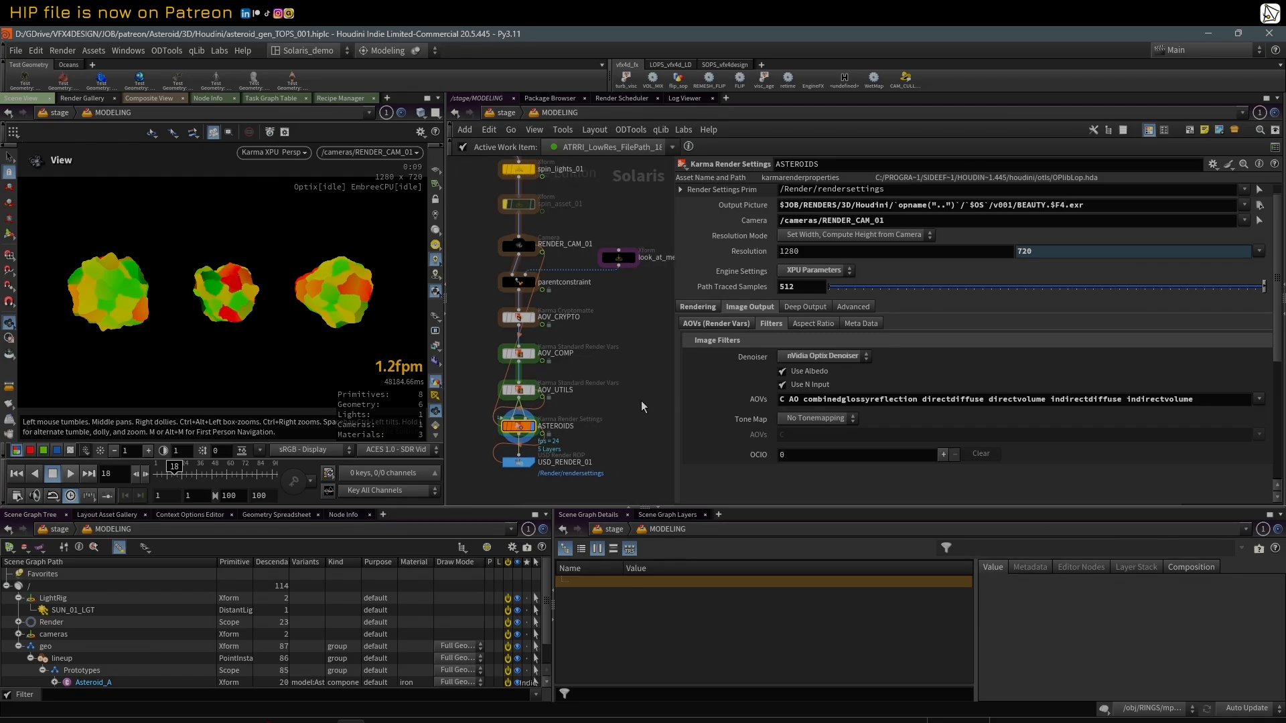
# Step: Review the ASTEROIDS render vars, the denoiser's AOV entries and the AOVs available to it, and narrow the parameter area again
pyautogui.click(725, 325)
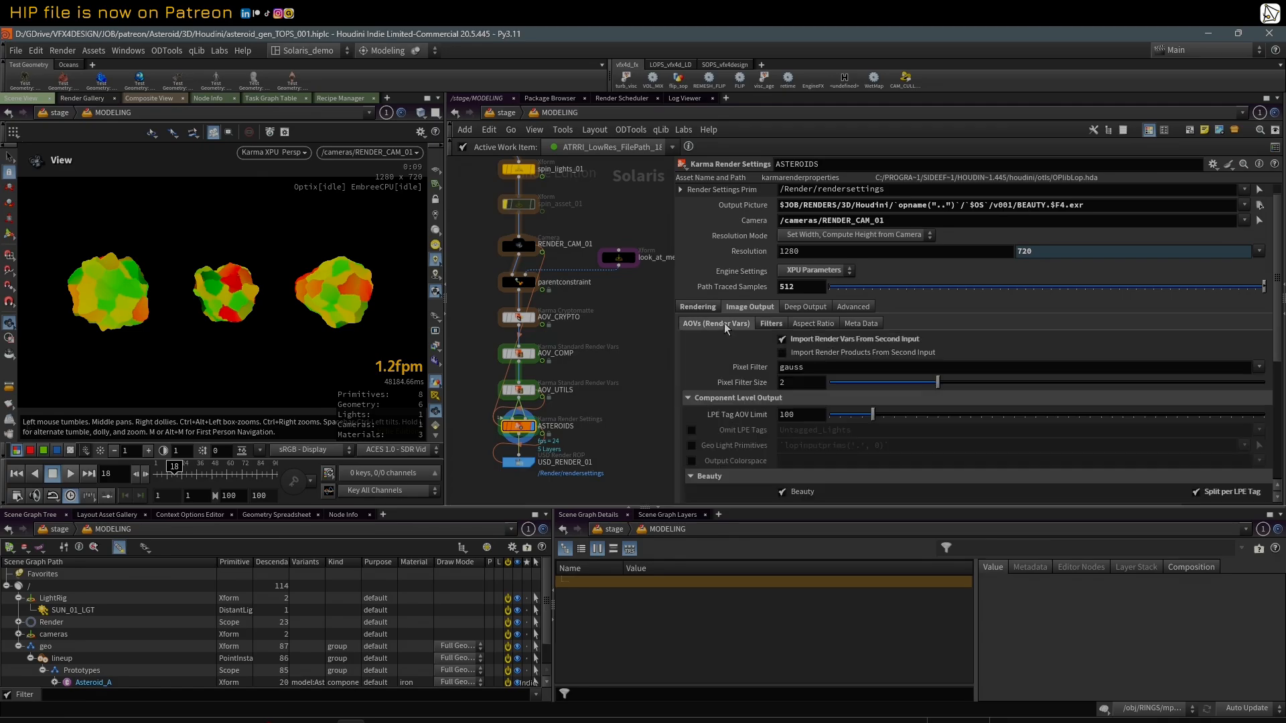
pyautogui.click(771, 324)
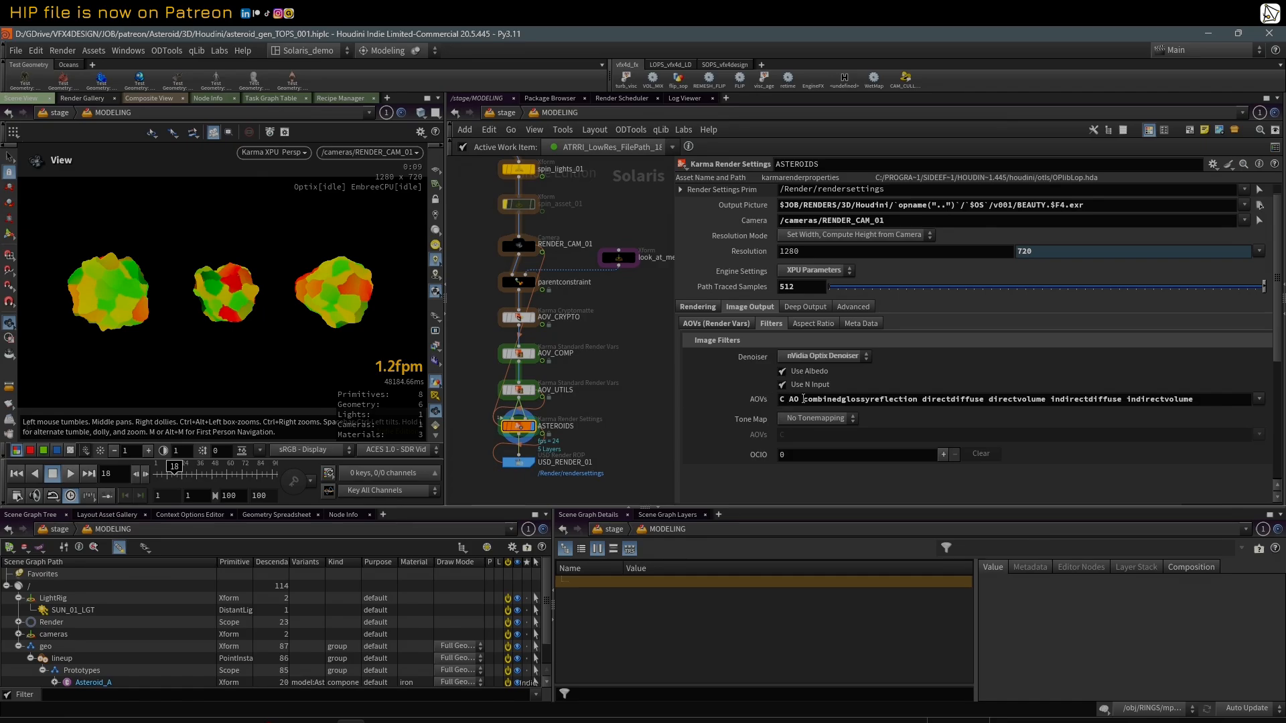
pyautogui.moveTo(804, 399); pyautogui.dragTo(1051, 402)
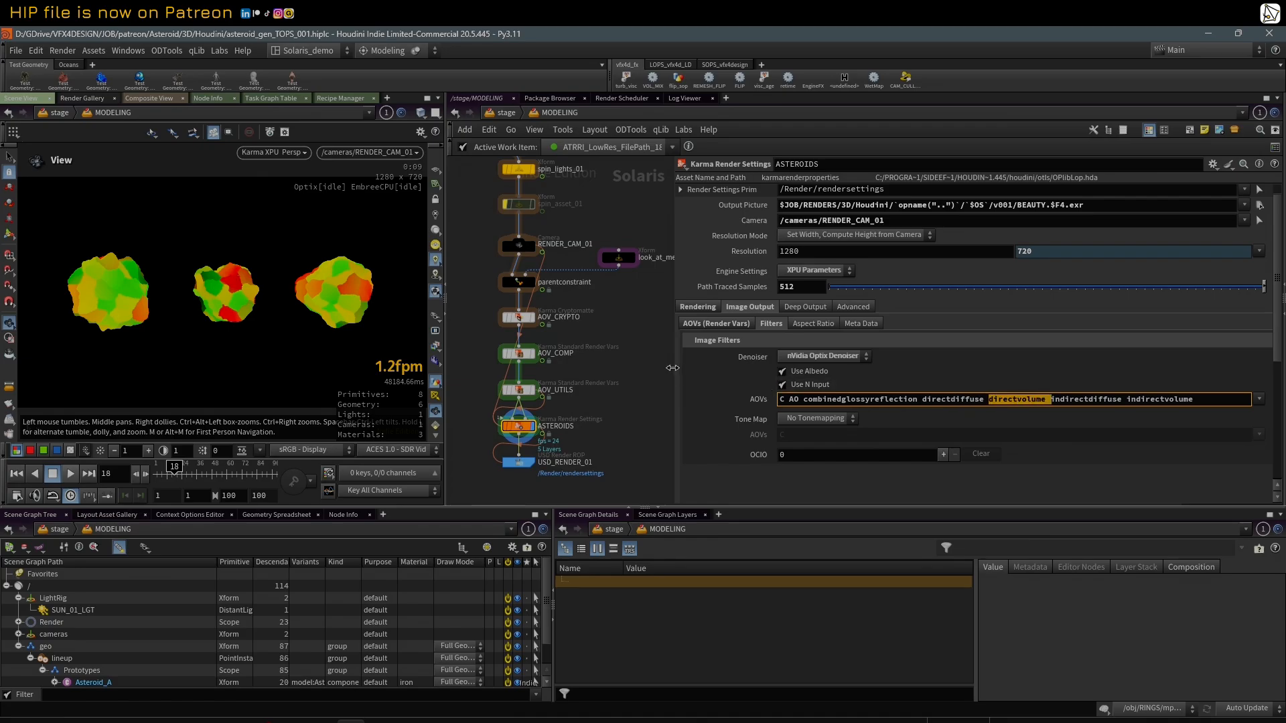
pyautogui.moveTo(673, 368); pyautogui.dragTo(696, 377)
pyautogui.click(1264, 400)
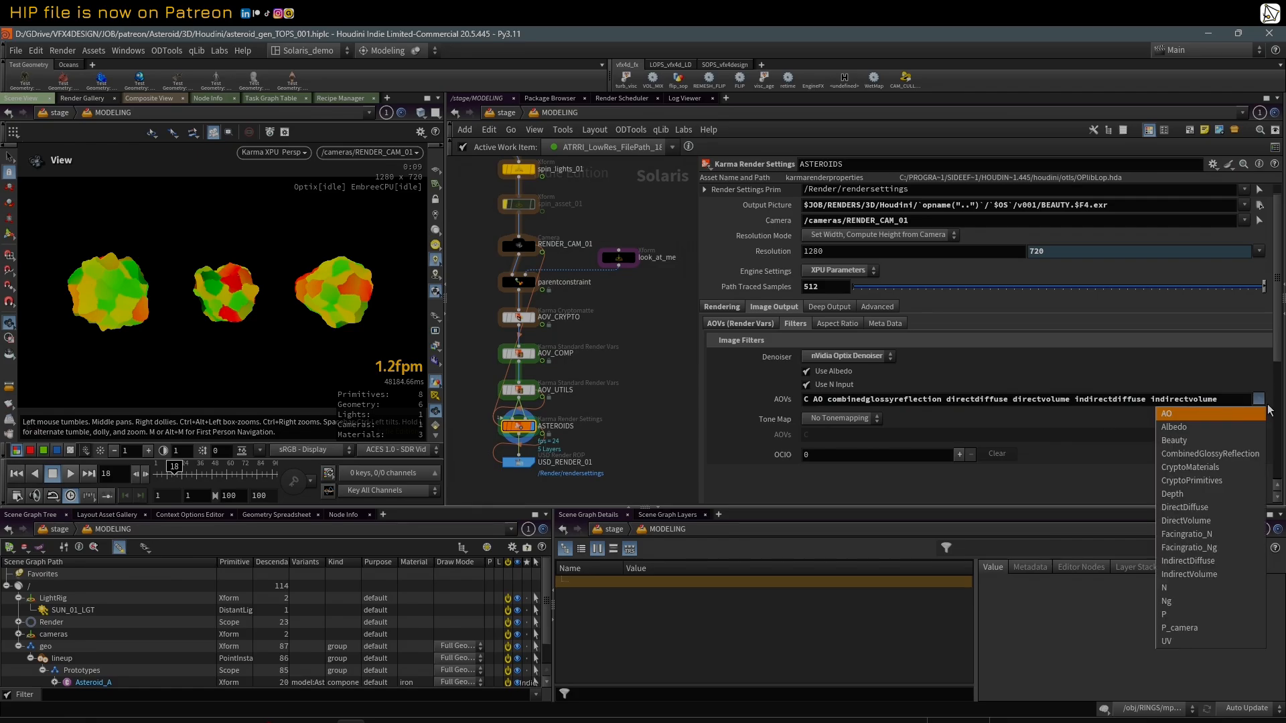
pyautogui.moveTo(633, 417); pyautogui.dragTo(645, 416, button='middle')
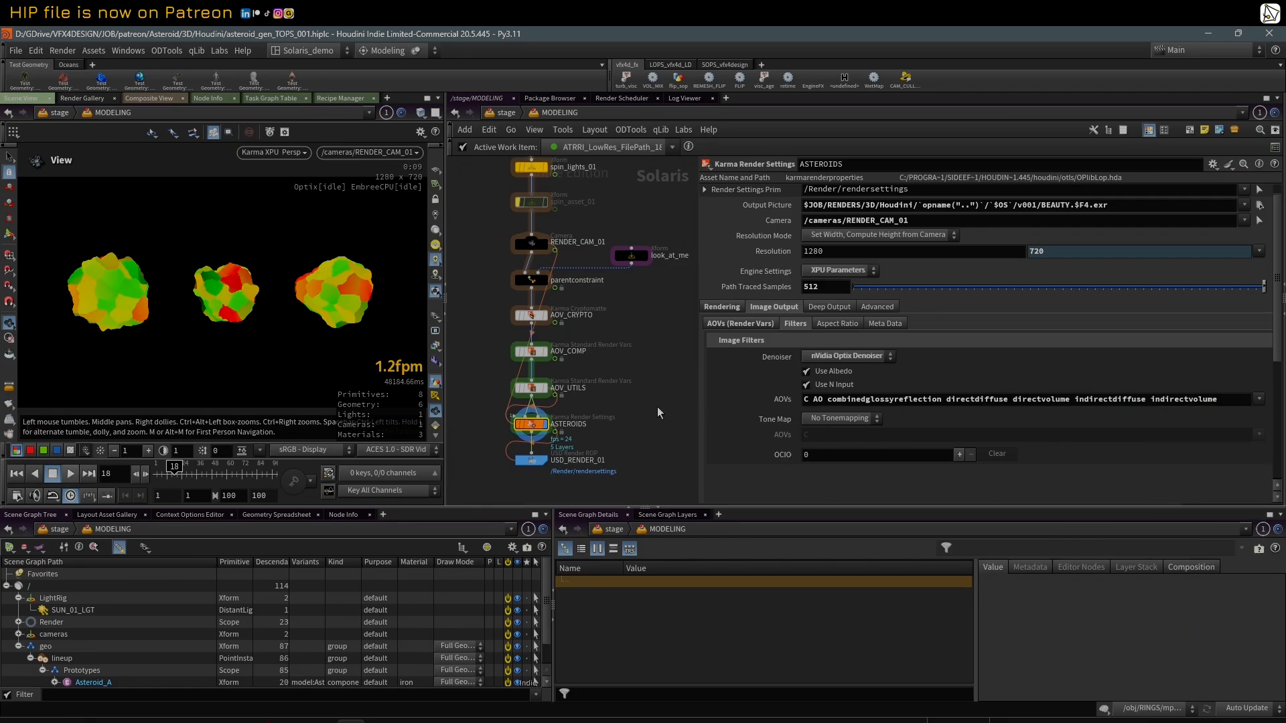
pyautogui.moveTo(695, 292); pyautogui.dragTo(793, 289)
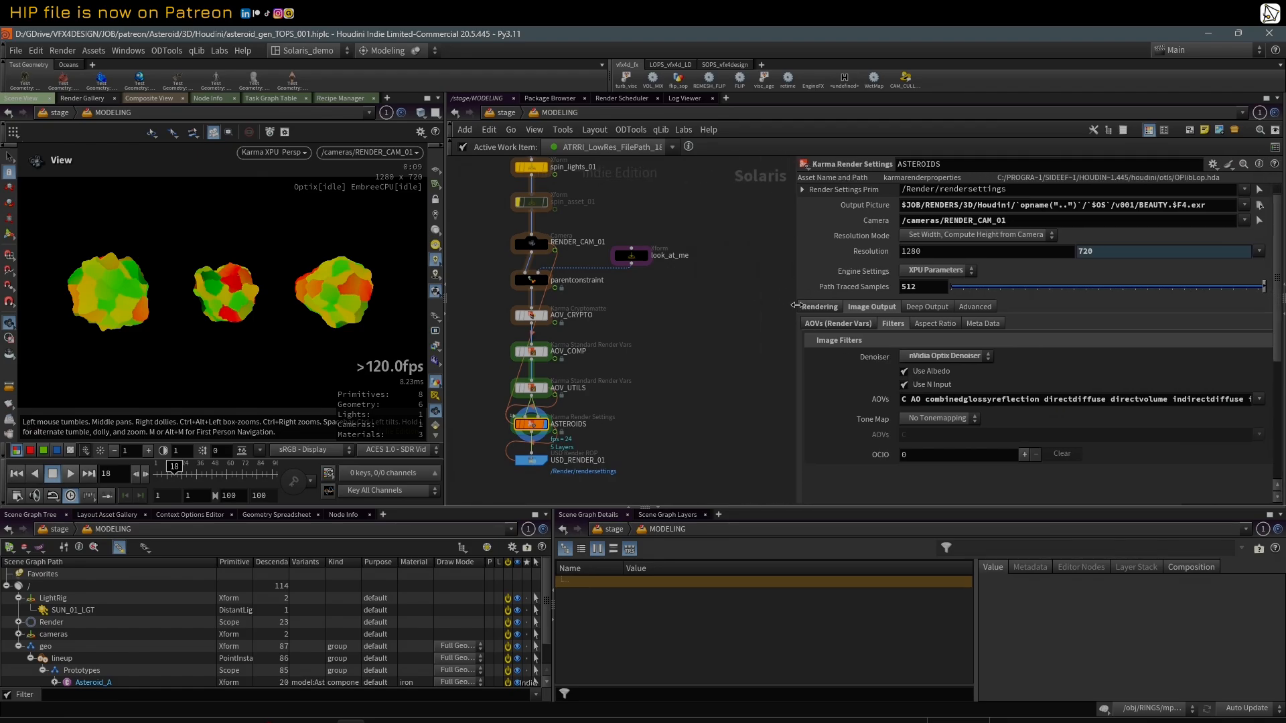
# Step: Examine the layout of the MODELING network, from the asset-building block at its start down to the render settings node
pyautogui.scroll(-5, 758, 283)
pyautogui.moveTo(709, 308); pyautogui.dragTo(662, 370, button='middle')
pyautogui.scroll(-2, 667, 290)
pyautogui.scroll(-4, 661, 373)
pyautogui.scroll(-1, 669, 228)
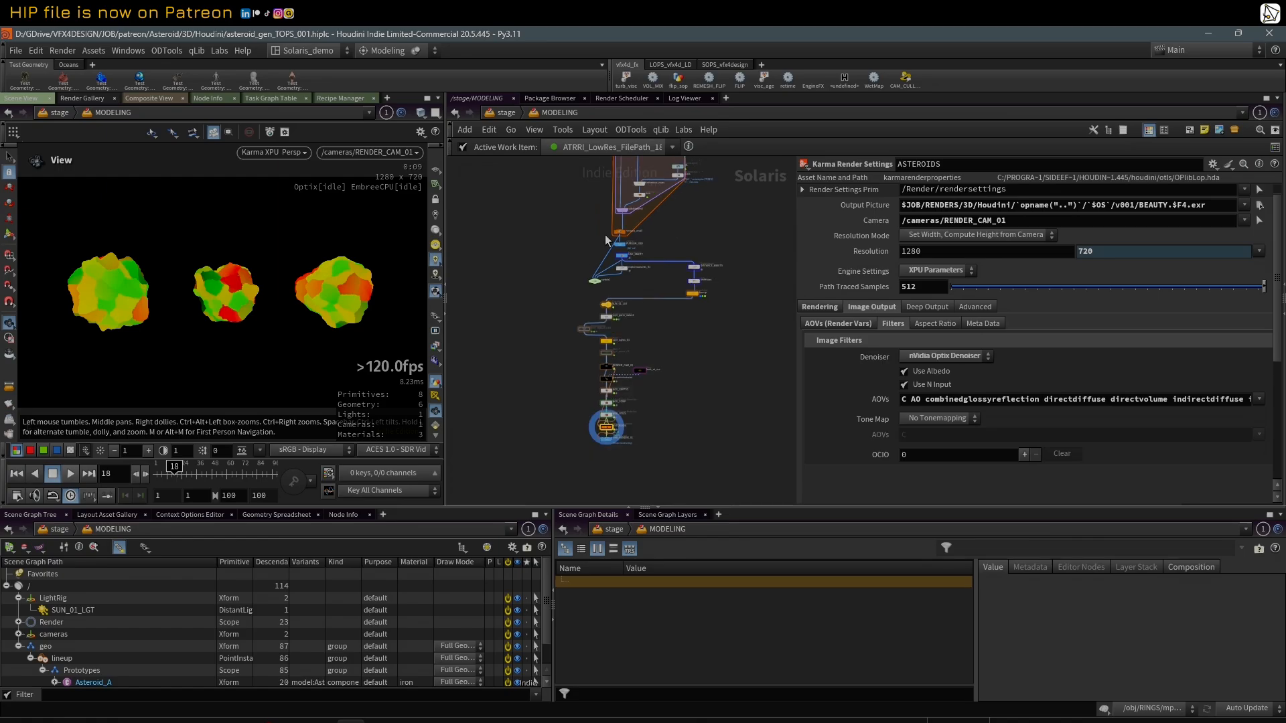
pyautogui.moveTo(740, 214); pyautogui.dragTo(681, 304, button='middle')
pyautogui.scroll(-2, 712, 364)
pyautogui.scroll(1, 569, 288)
pyautogui.scroll(-1, 681, 305)
pyautogui.scroll(3, 643, 382)
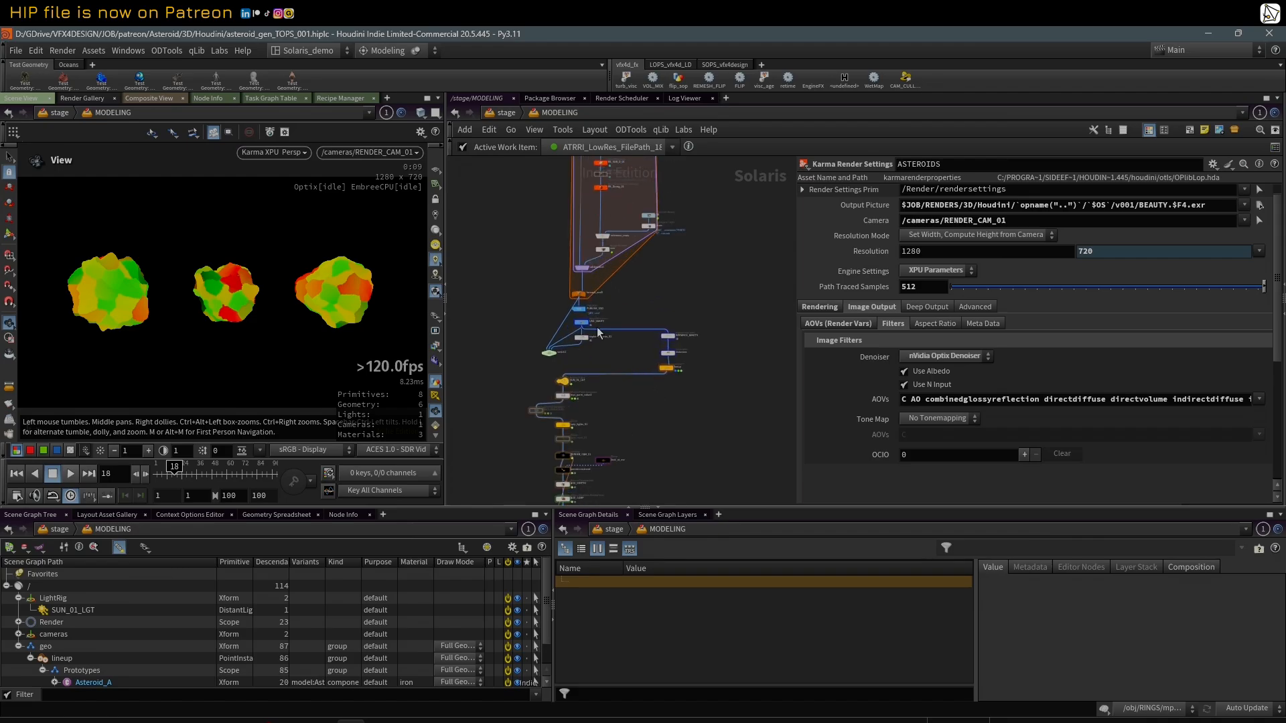
pyautogui.scroll(-2, 686, 402)
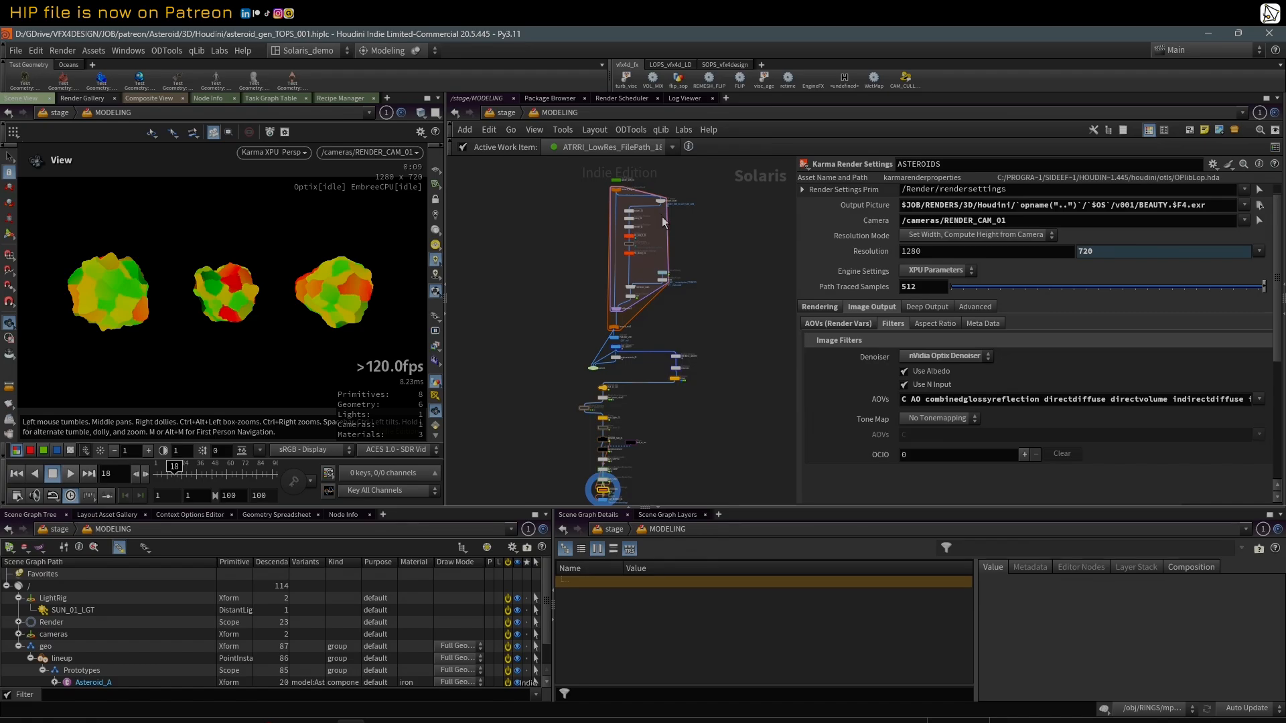
pyautogui.scroll(3, 672, 241)
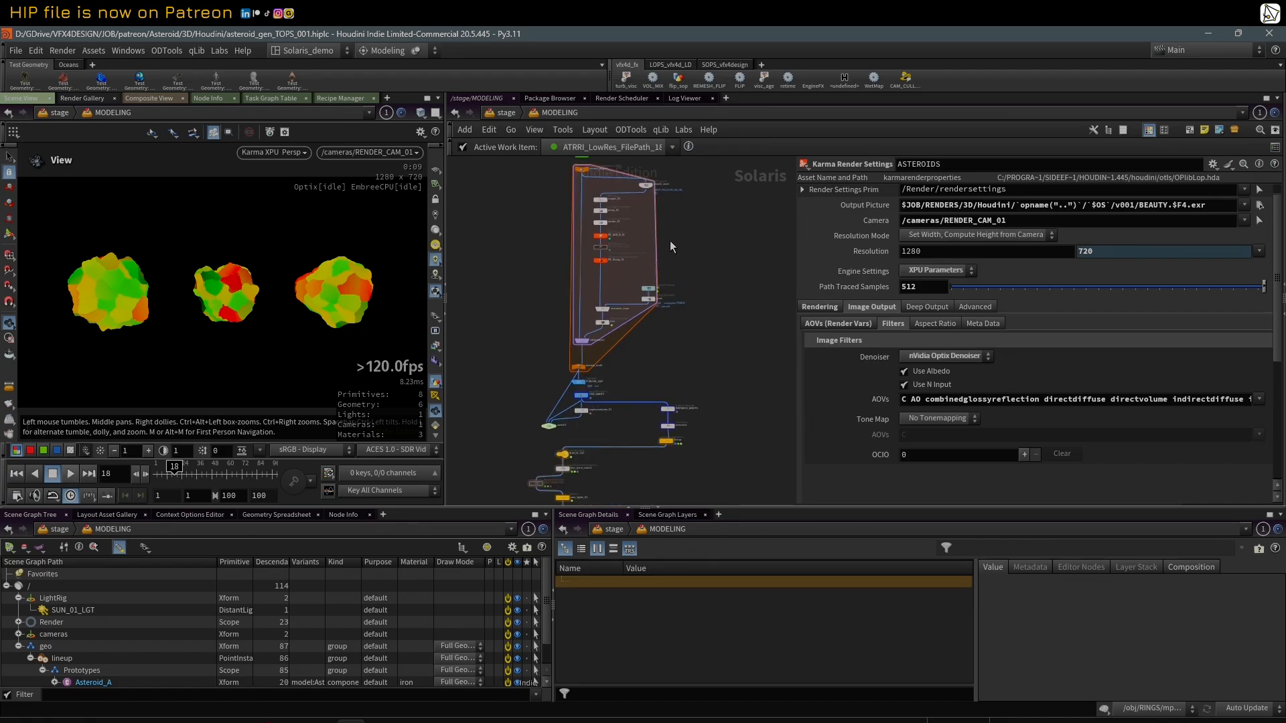
pyautogui.scroll(-2, 596, 284)
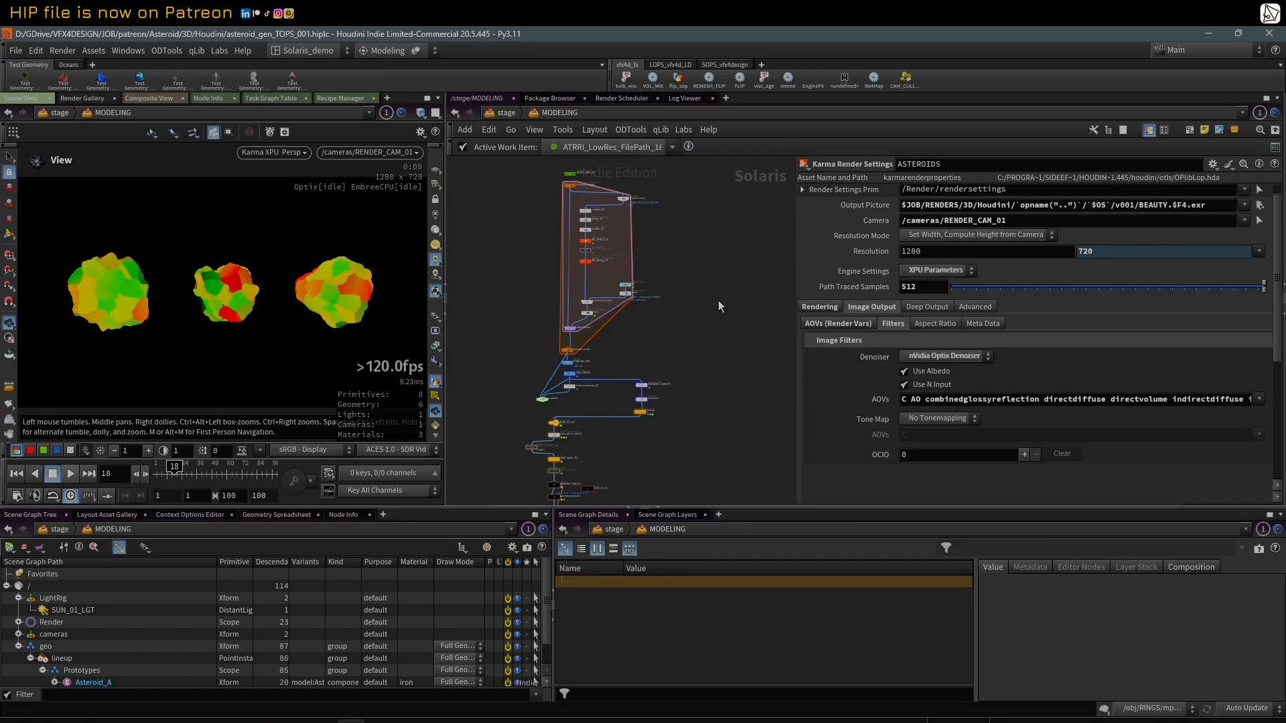
pyautogui.moveTo(700, 291); pyautogui.dragTo(711, 294, button='middle')
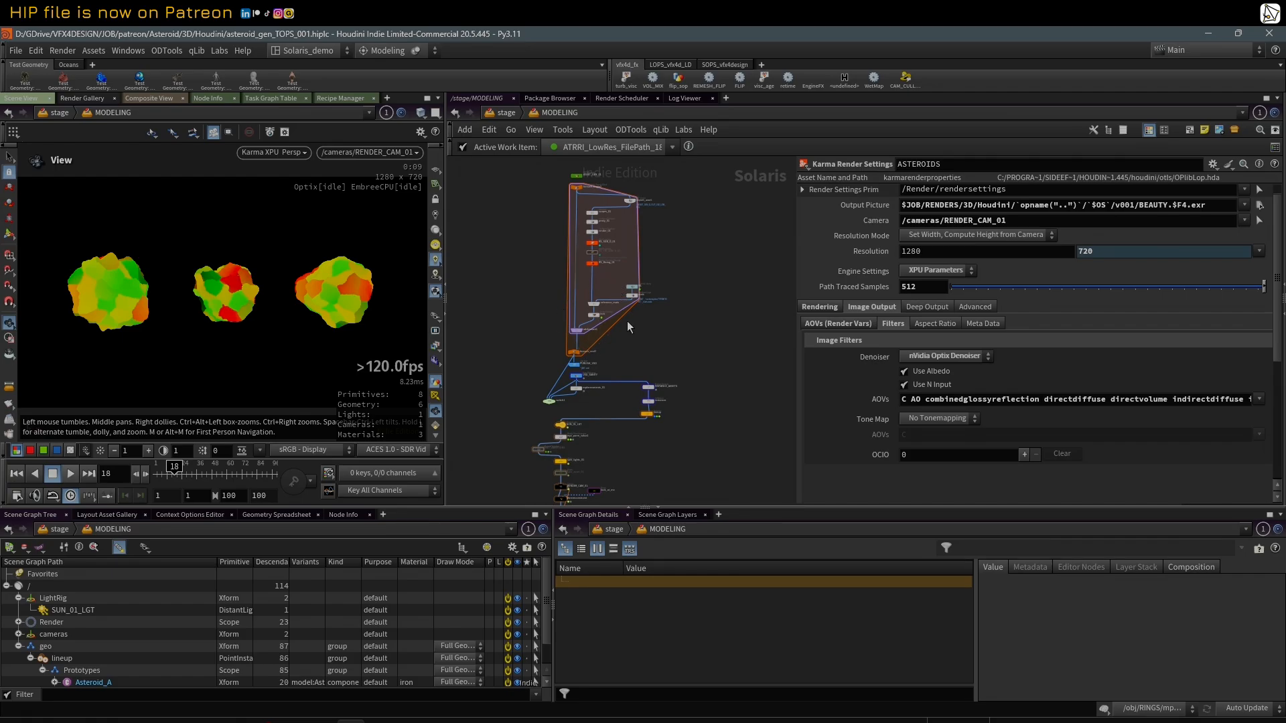
pyautogui.moveTo(697, 363); pyautogui.dragTo(730, 319, button='middle')
pyautogui.moveTo(728, 350); pyautogui.dragTo(740, 312, button='right')
pyautogui.moveTo(733, 296); pyautogui.dragTo(725, 308, button='middle')
pyautogui.scroll(3, 722, 305)
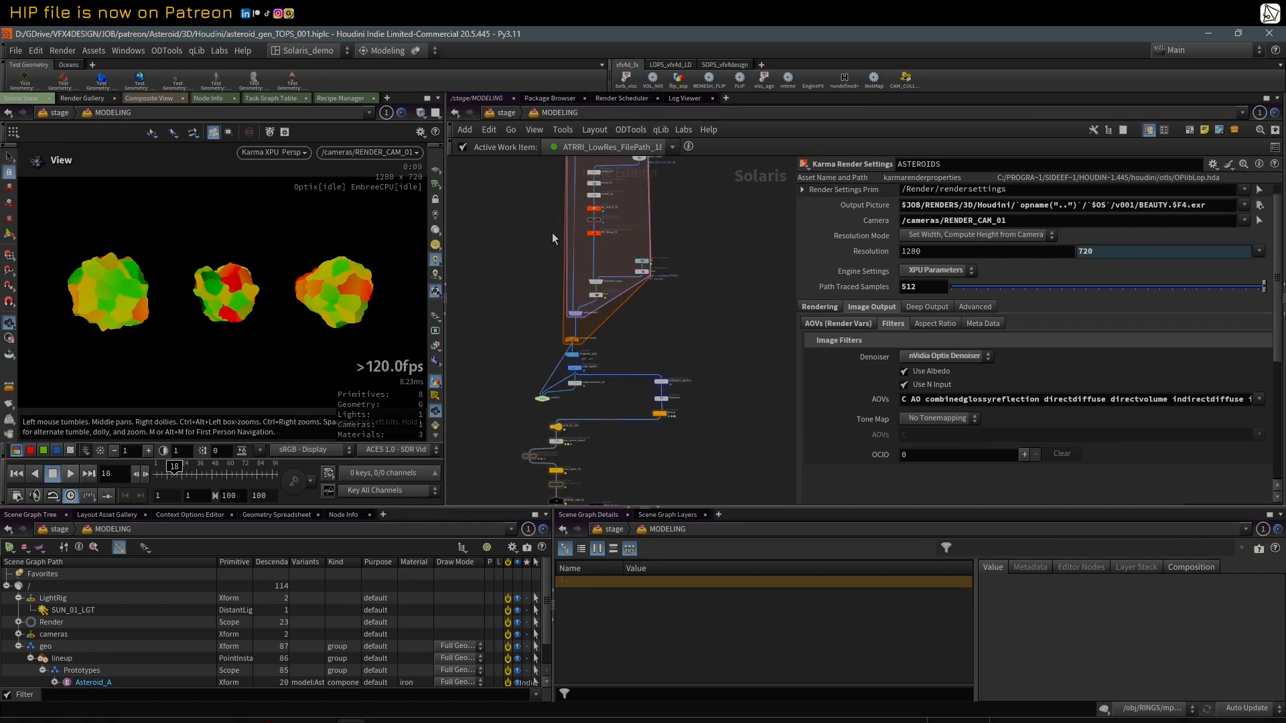
# Step: Narrow the parameter area and display the C render output in the viewport
pyautogui.scroll(-3, 683, 281)
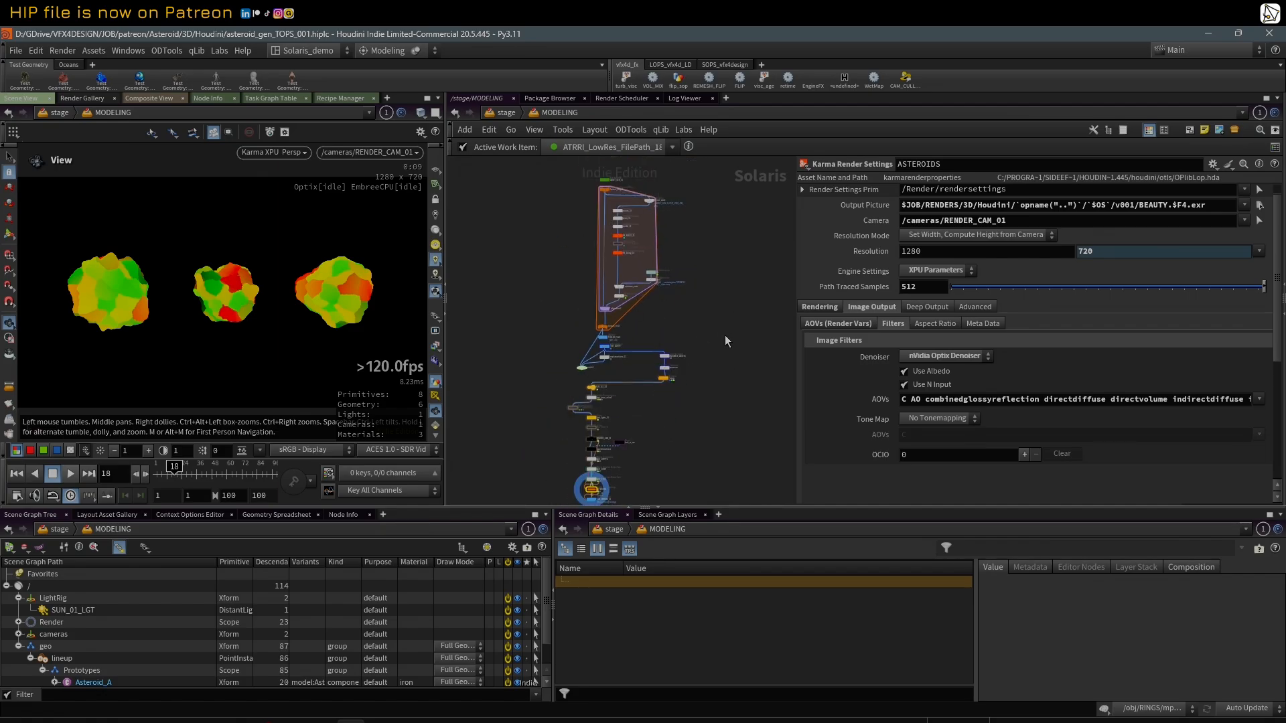
pyautogui.moveTo(798, 282); pyautogui.dragTo(836, 283)
pyautogui.click(435, 318)
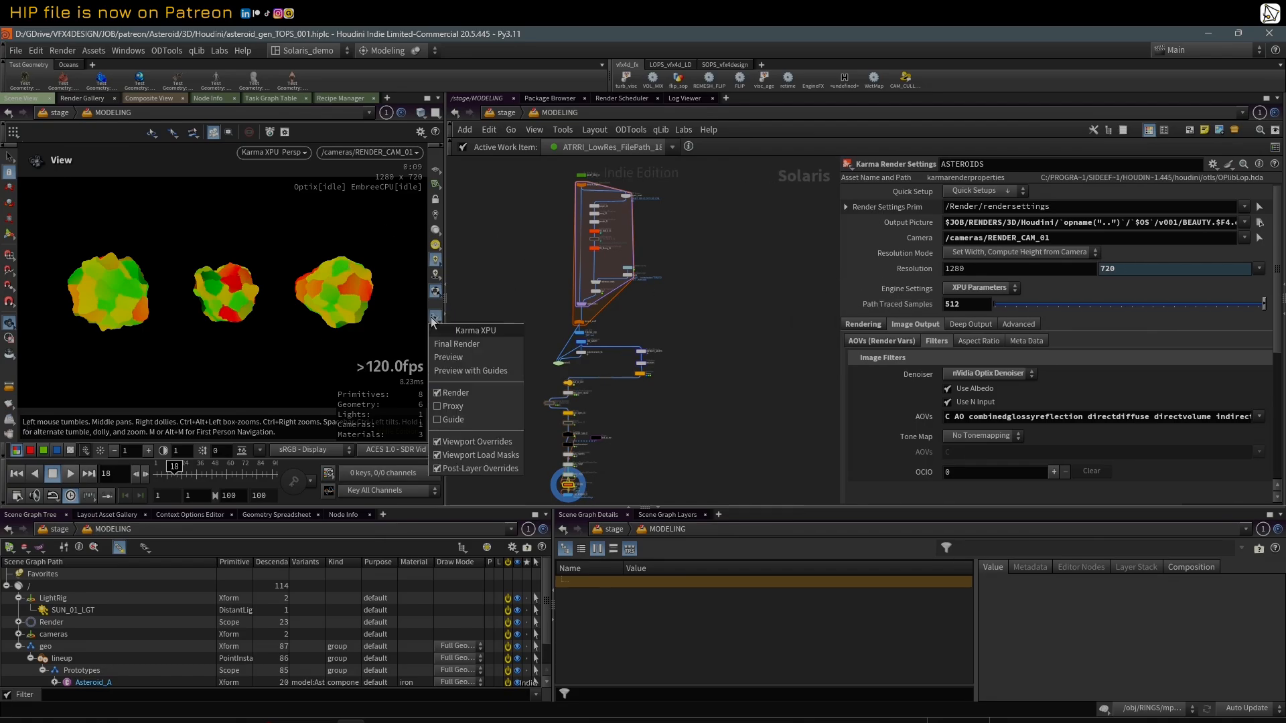
pyautogui.click(435, 346)
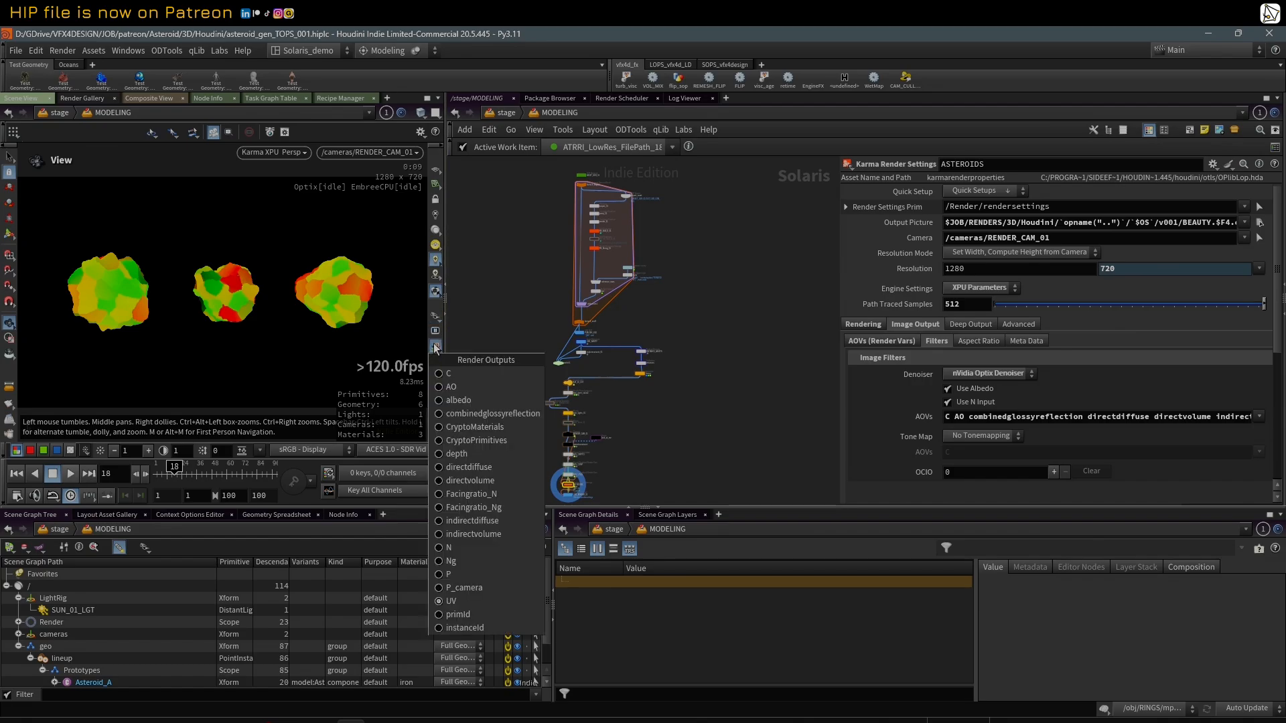
pyautogui.click(472, 376)
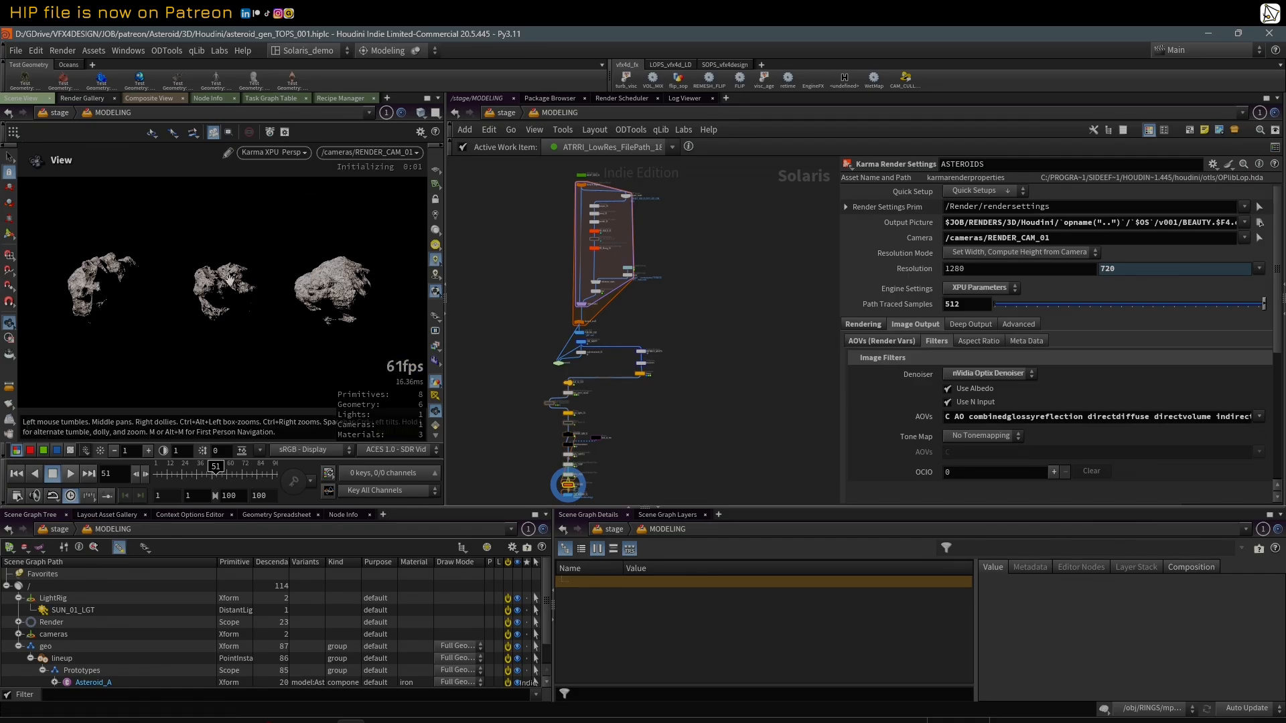
# Step: Widen the scene viewport and look over the whole MODELING network while frame 51 renders
pyautogui.scroll(-1, 509, 280)
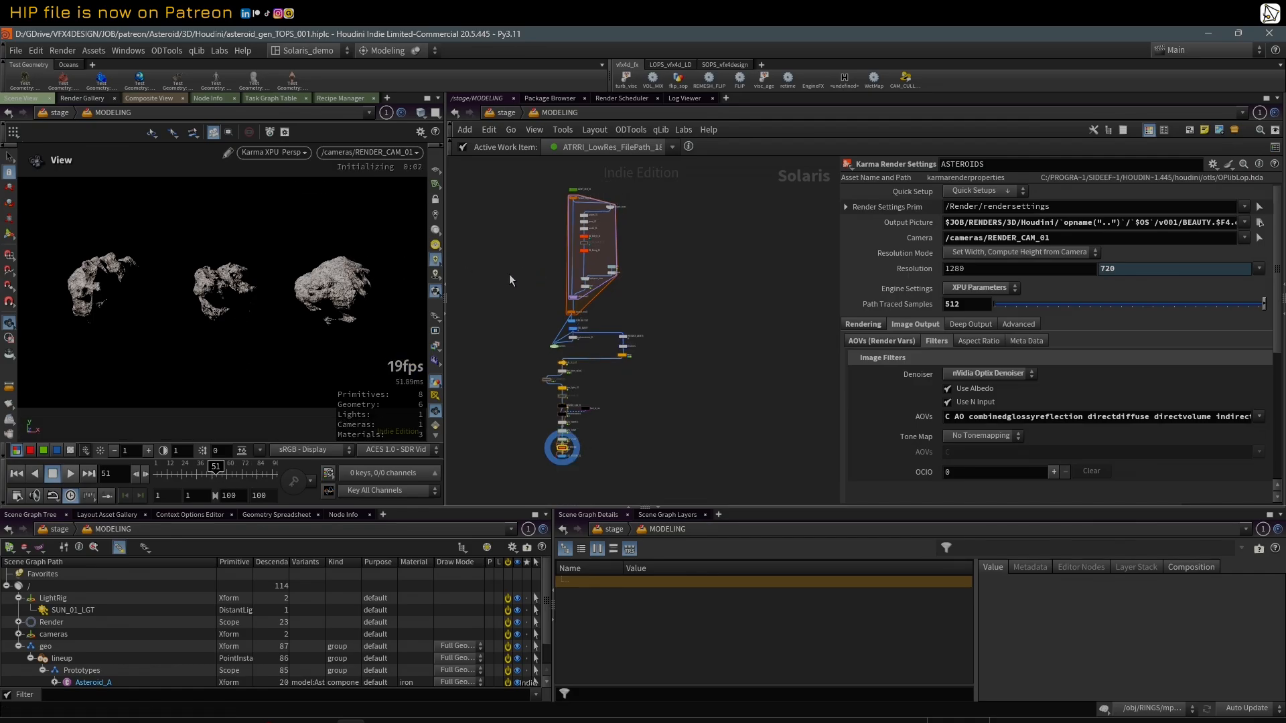
pyautogui.scroll(2, 532, 278)
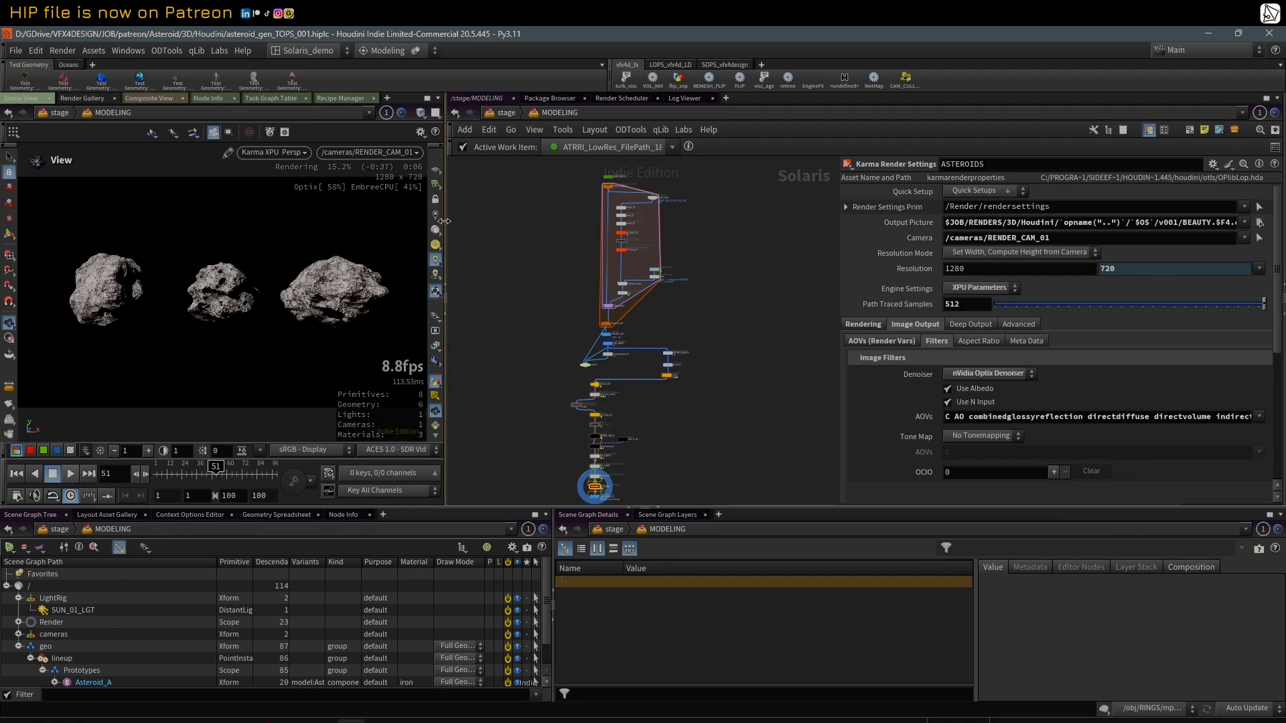
pyautogui.moveTo(445, 222); pyautogui.dragTo(512, 221)
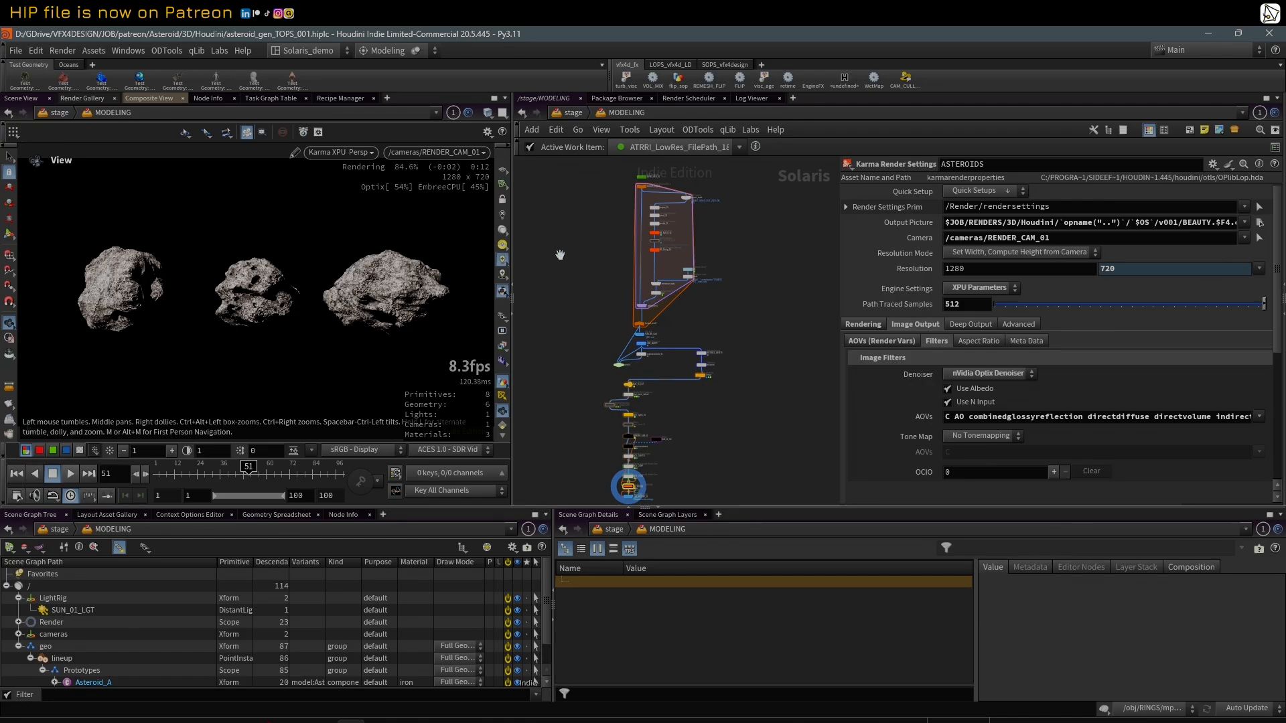
pyautogui.scroll(-3, 723, 261)
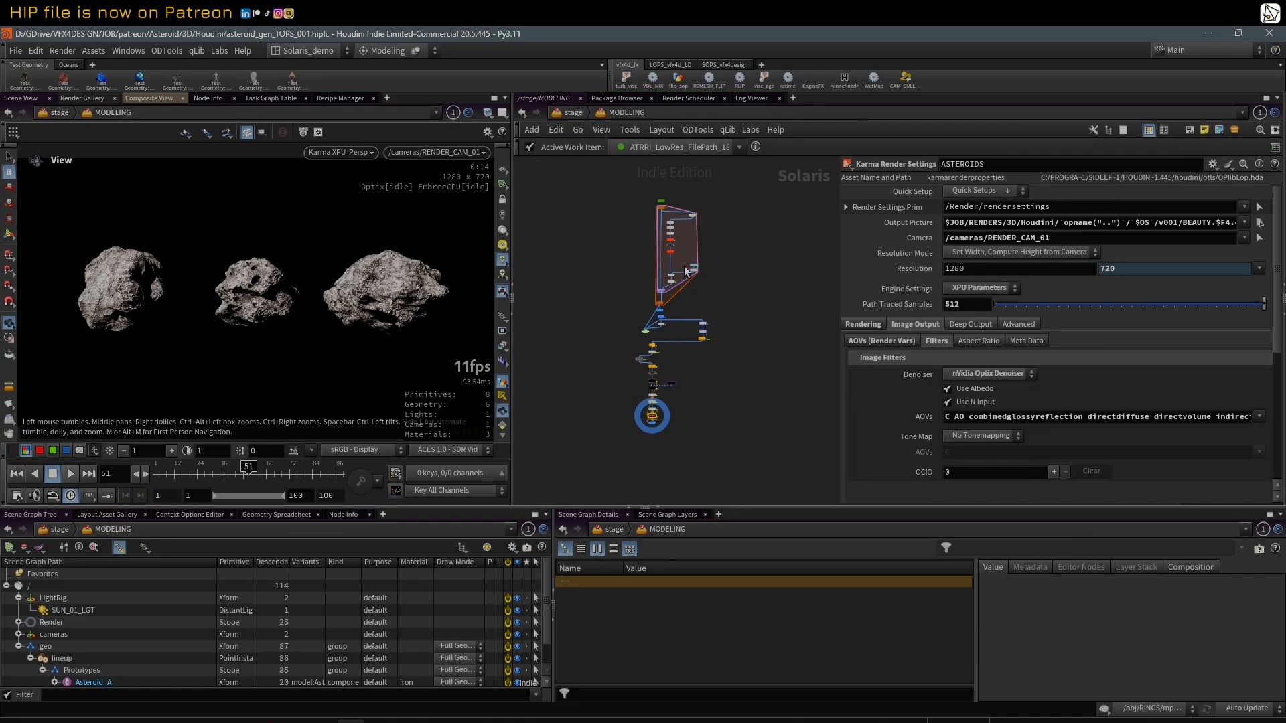
pyautogui.scroll(5, 685, 272)
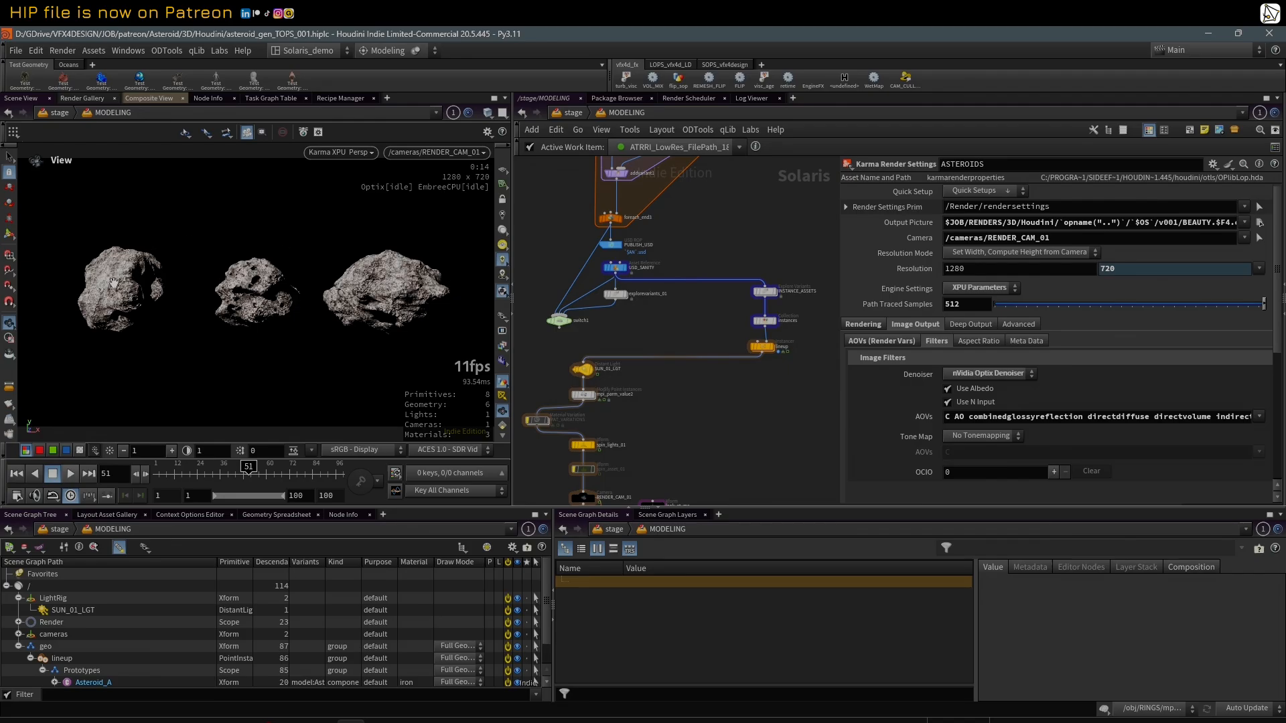
# Step: Go to frame 85 and look over the MODELING network while the asteroid lineup renders
pyautogui.click(315, 473)
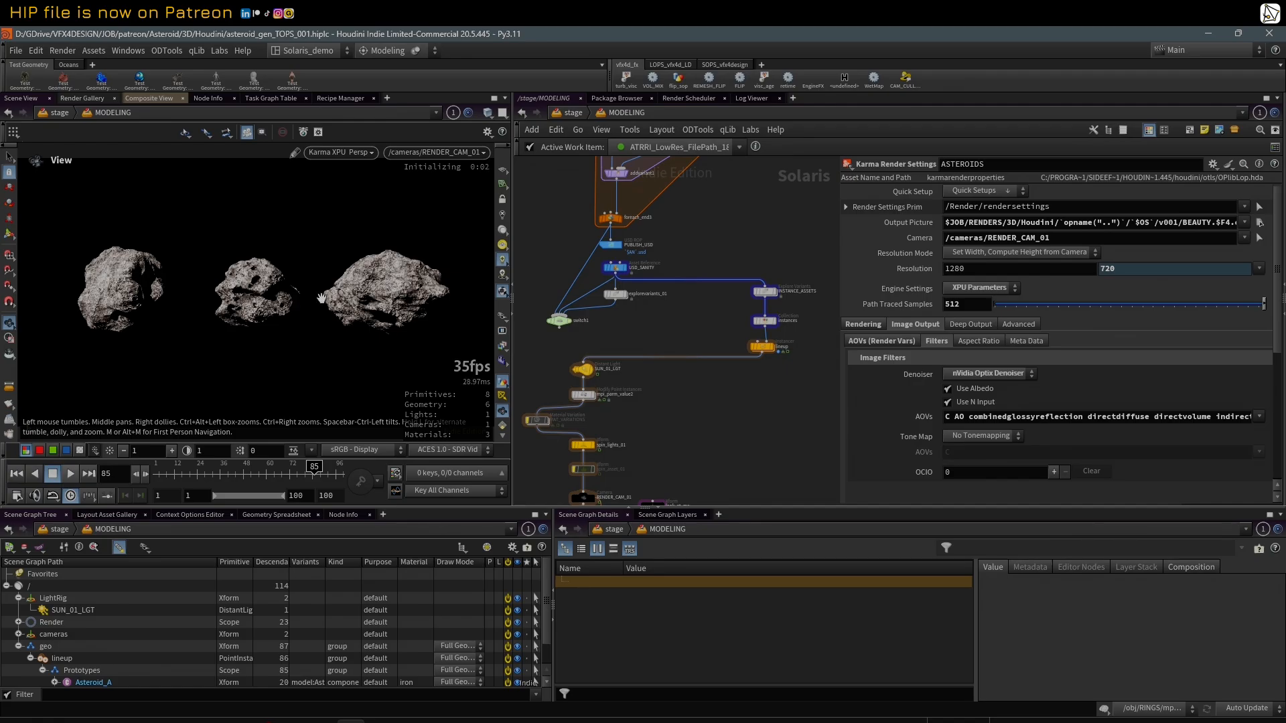
pyautogui.scroll(-3, 703, 421)
pyautogui.moveTo(731, 435); pyautogui.dragTo(740, 405, button='middle')
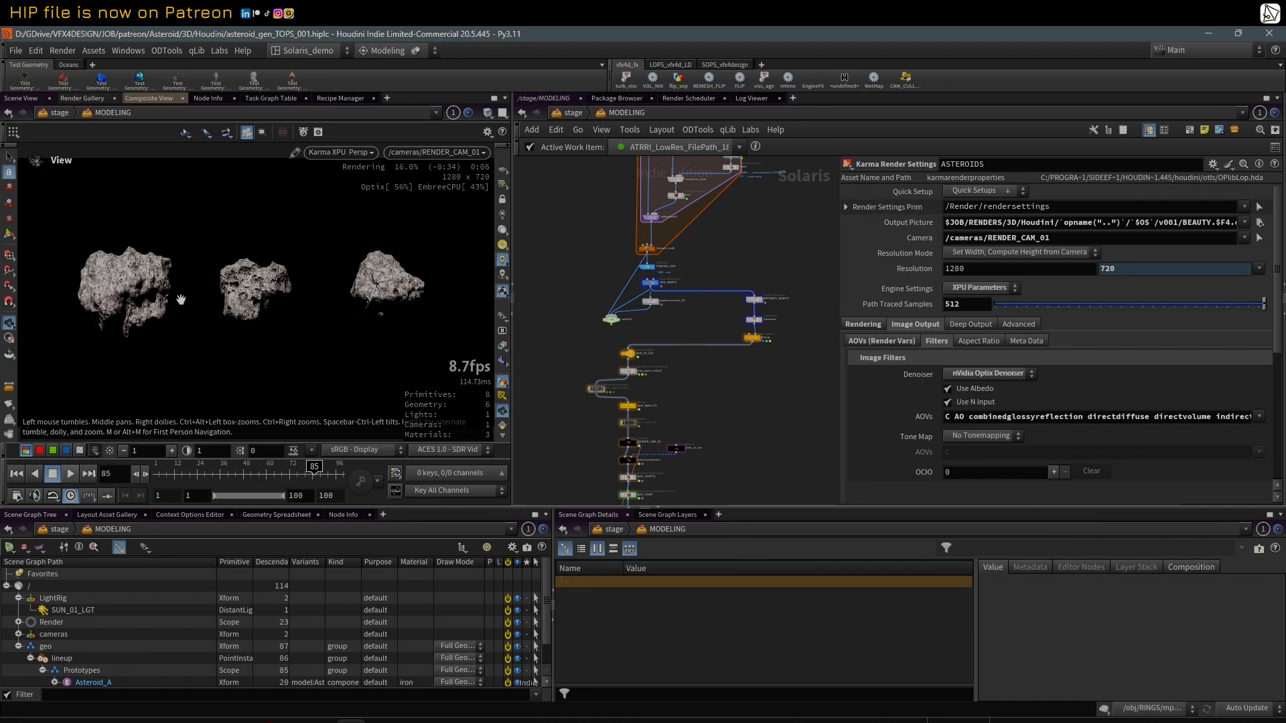
pyautogui.scroll(-3, 644, 308)
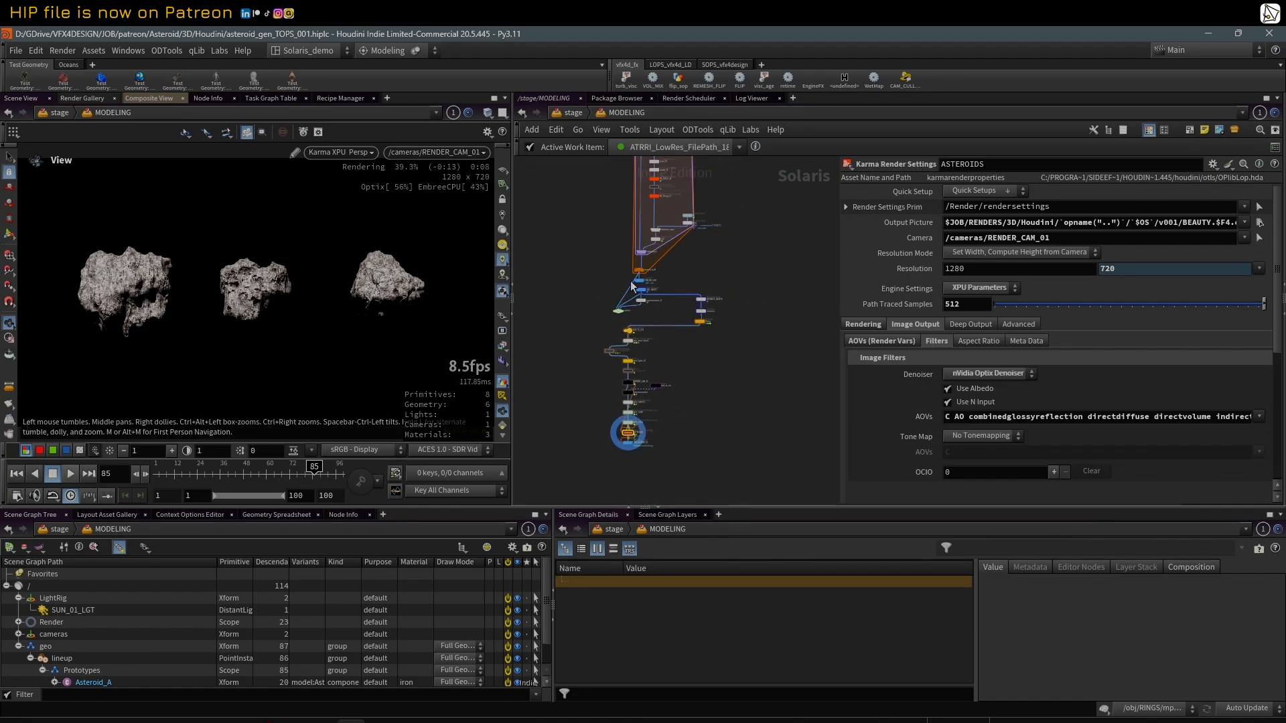
pyautogui.scroll(-3, 750, 235)
pyautogui.moveTo(754, 231); pyautogui.dragTo(710, 221, button='middle')
pyautogui.scroll(3, 739, 342)
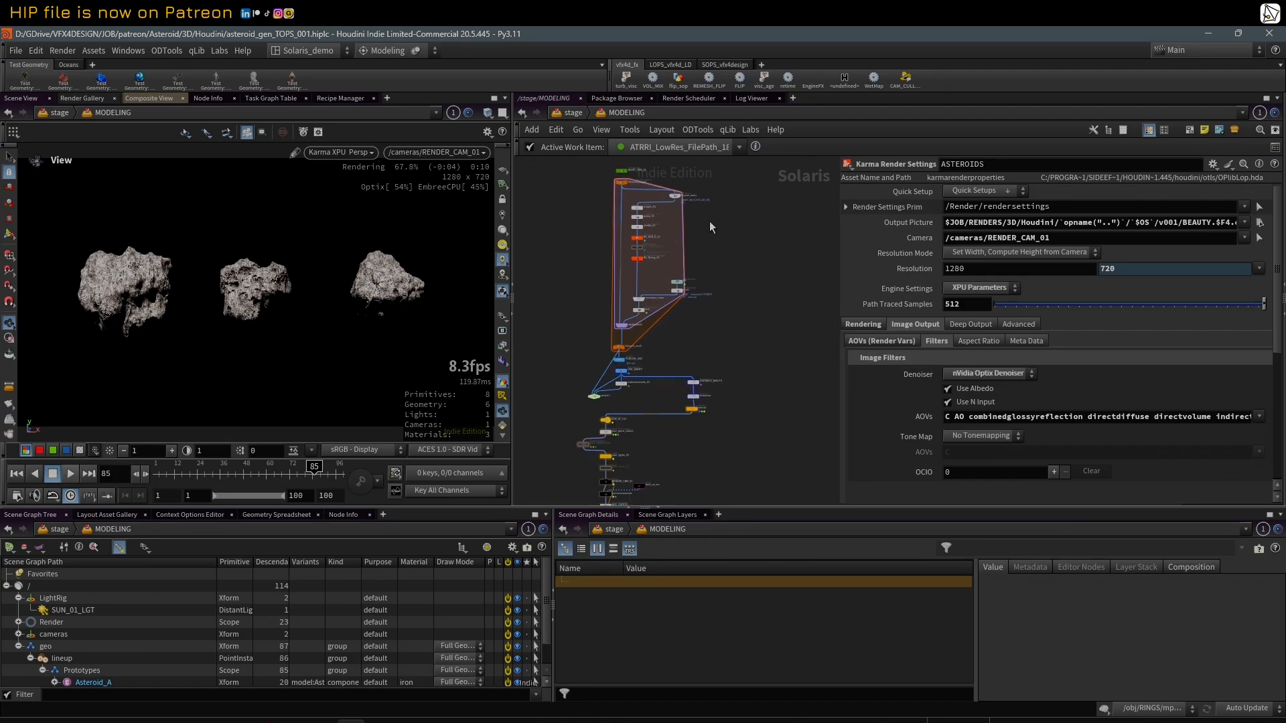
# Step: Highlight all nodes of the asset-building block by selecting them, and clear the selection
pyautogui.moveTo(565, 181); pyautogui.dragTo(721, 343)
pyautogui.scroll(-2, 721, 343)
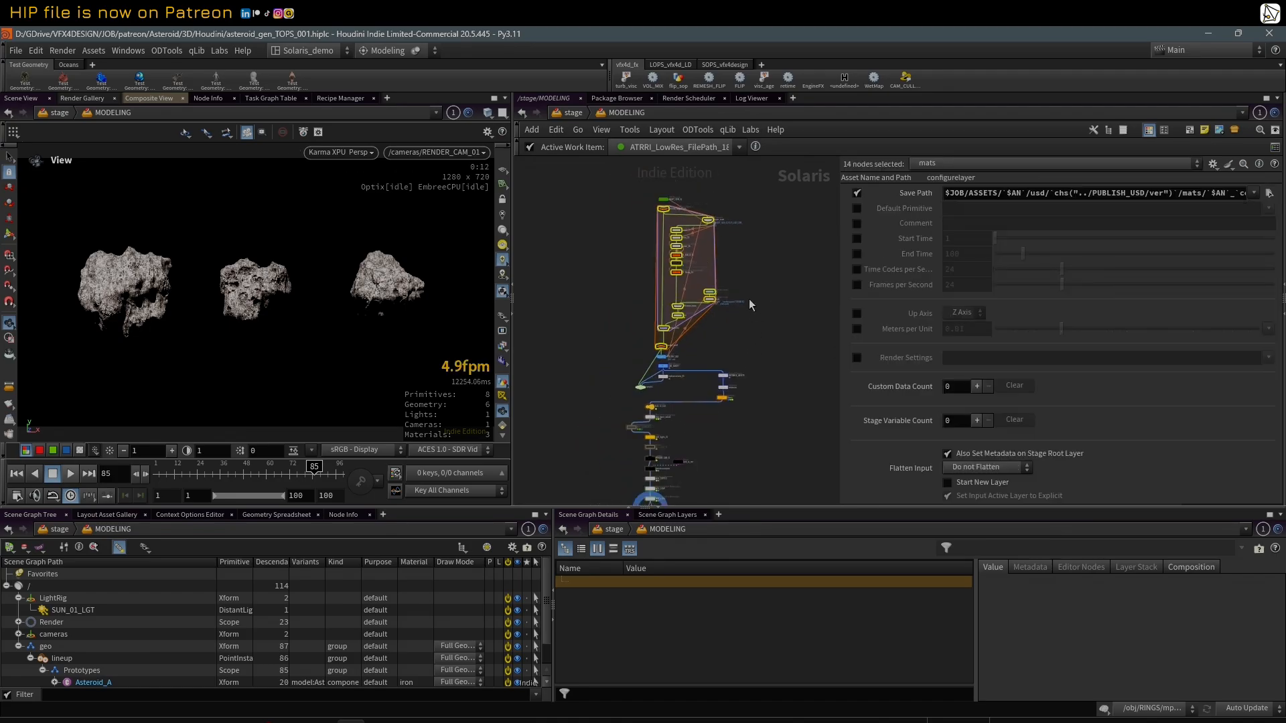
pyautogui.click(750, 335)
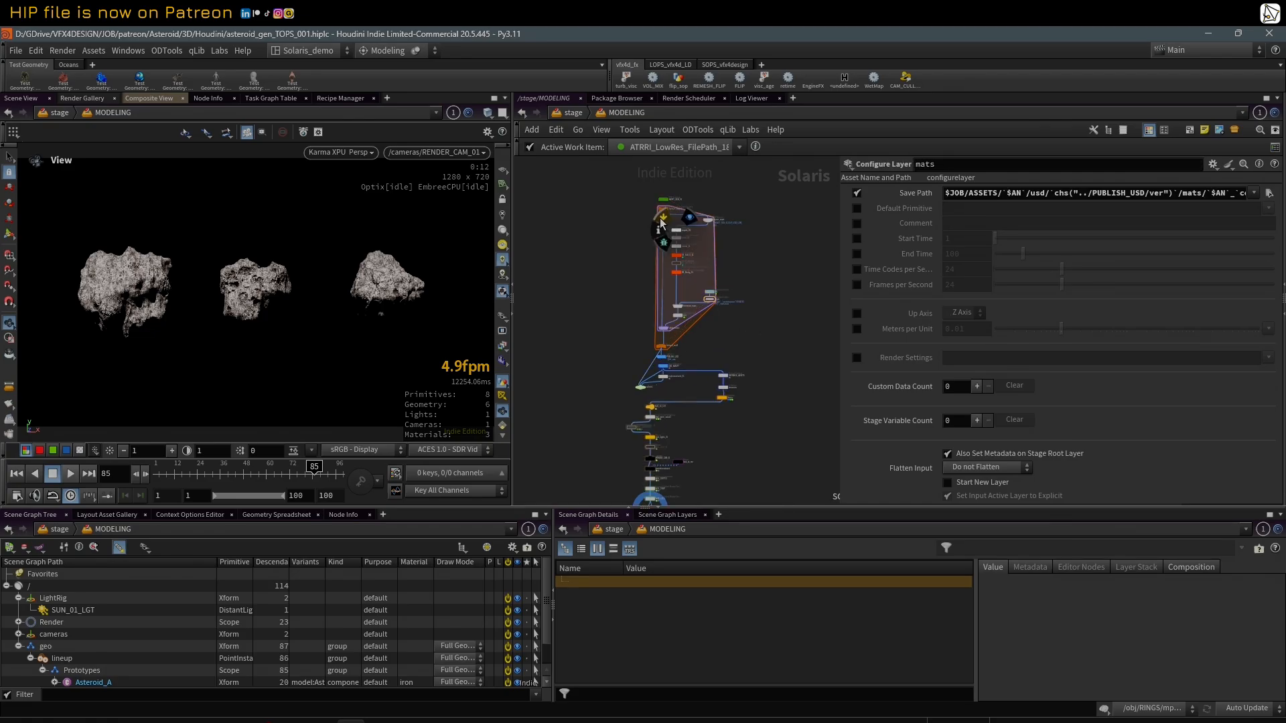
# Step: Select the ASSET_GEN_01 SOP network and examine how it feeds the for-each block below it
pyautogui.scroll(3, 603, 201)
pyautogui.scroll(3, 628, 250)
pyautogui.moveTo(635, 244); pyautogui.dragTo(732, 269)
pyautogui.scroll(-2, 755, 253)
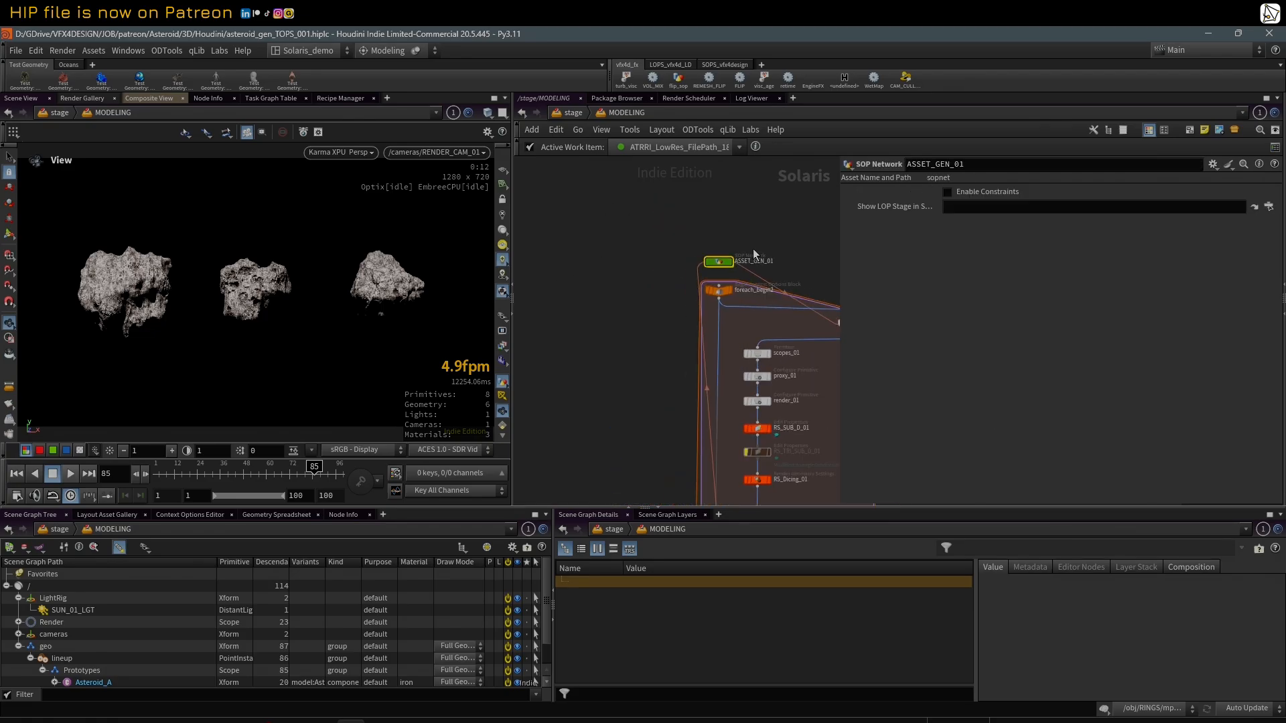
pyautogui.moveTo(687, 213); pyautogui.dragTo(590, 204, button='middle')
pyautogui.scroll(1, 590, 209)
pyautogui.moveTo(724, 220); pyautogui.dragTo(770, 221, button='middle')
pyautogui.scroll(3, 714, 210)
pyautogui.scroll(-2, 657, 227)
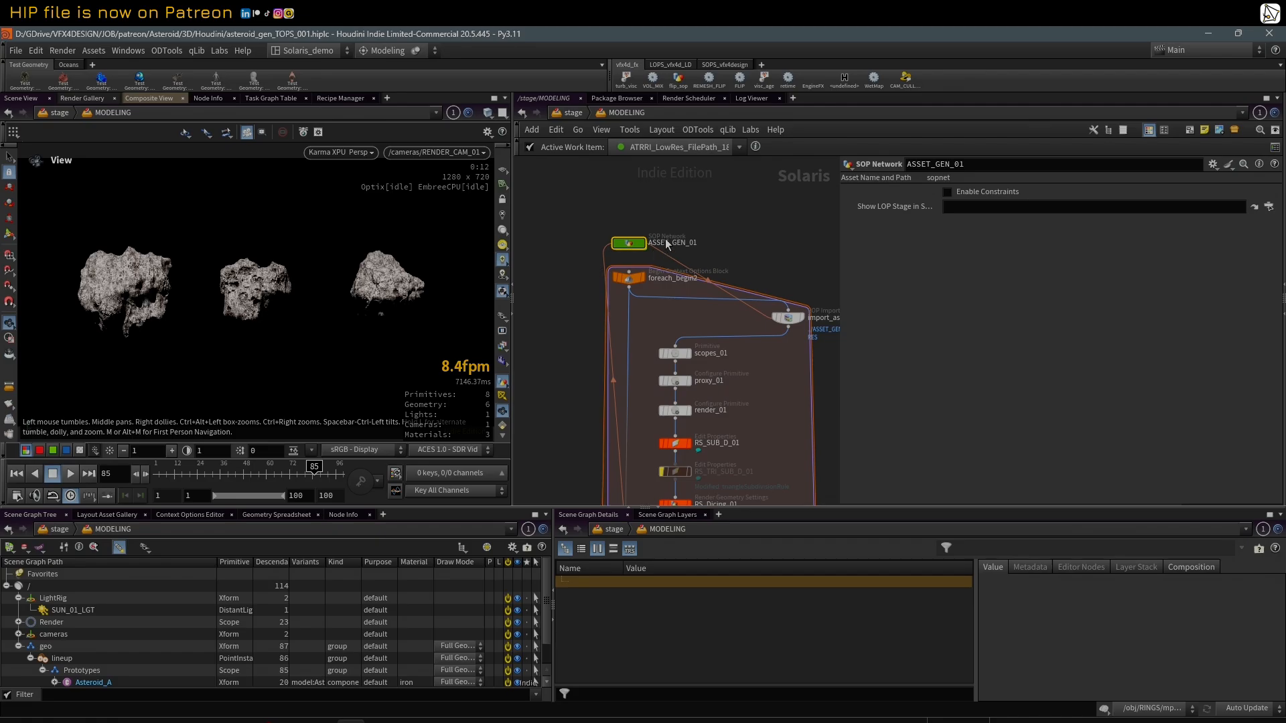
pyautogui.scroll(-4, 731, 247)
pyautogui.moveTo(732, 247)
pyautogui.mouseDown(button='middle')
pyautogui.moveTo(705, 213)
pyautogui.moveTo(747, 264)
pyautogui.mouseUp(button='middle')
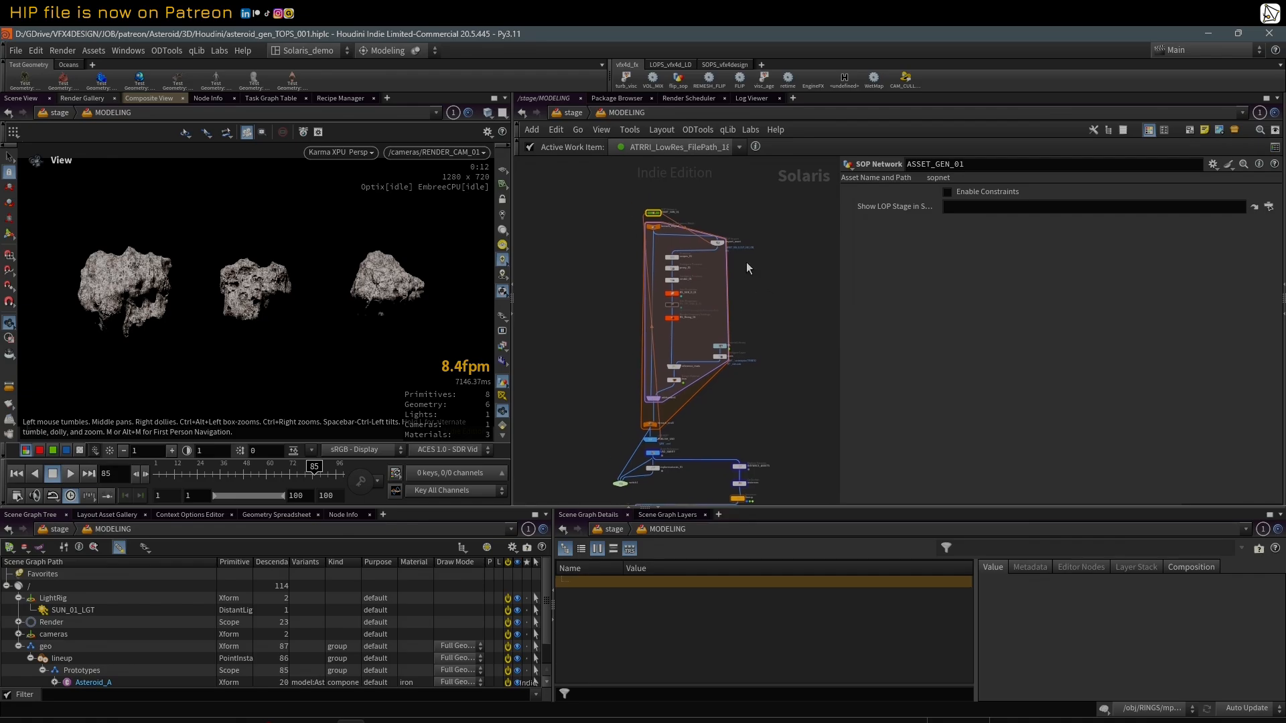
# Step: Narrow the parameter area further and review the asset-building block from ASSET_GEN_01 to the end of its loop
pyautogui.moveTo(838, 311); pyautogui.dragTo(875, 314)
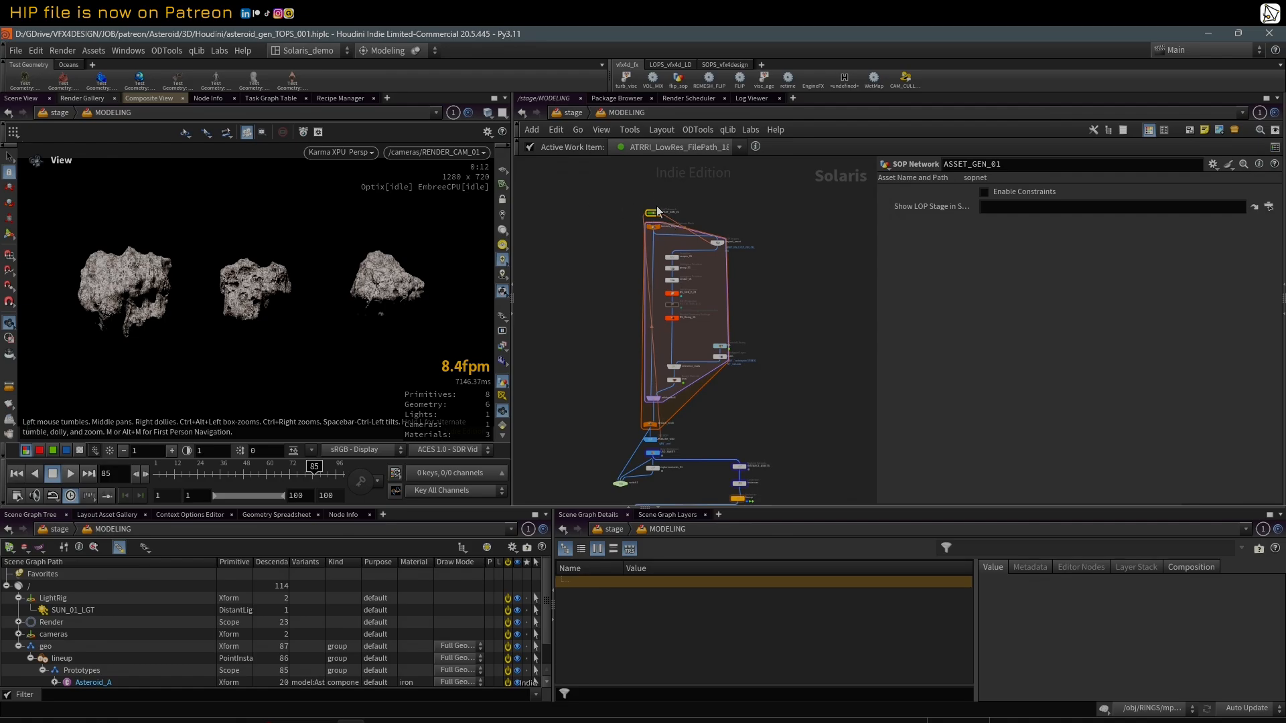
pyautogui.scroll(4, 674, 253)
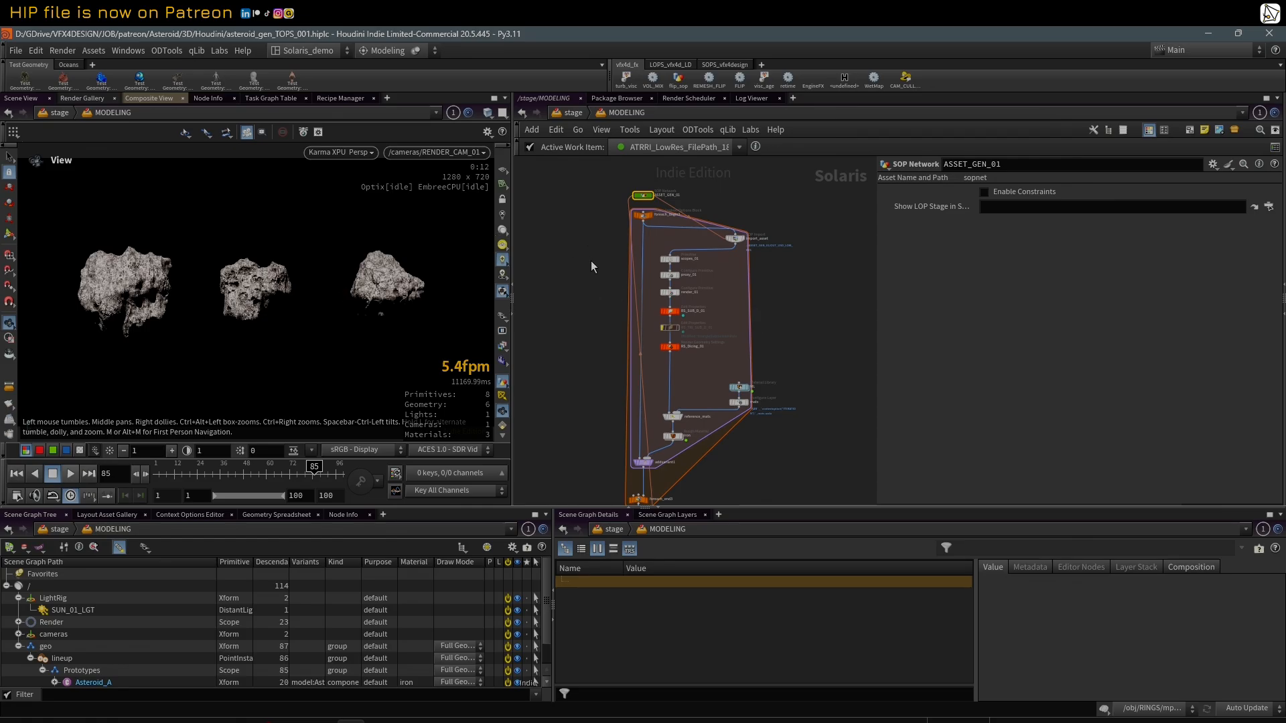
pyautogui.scroll(-2, 585, 302)
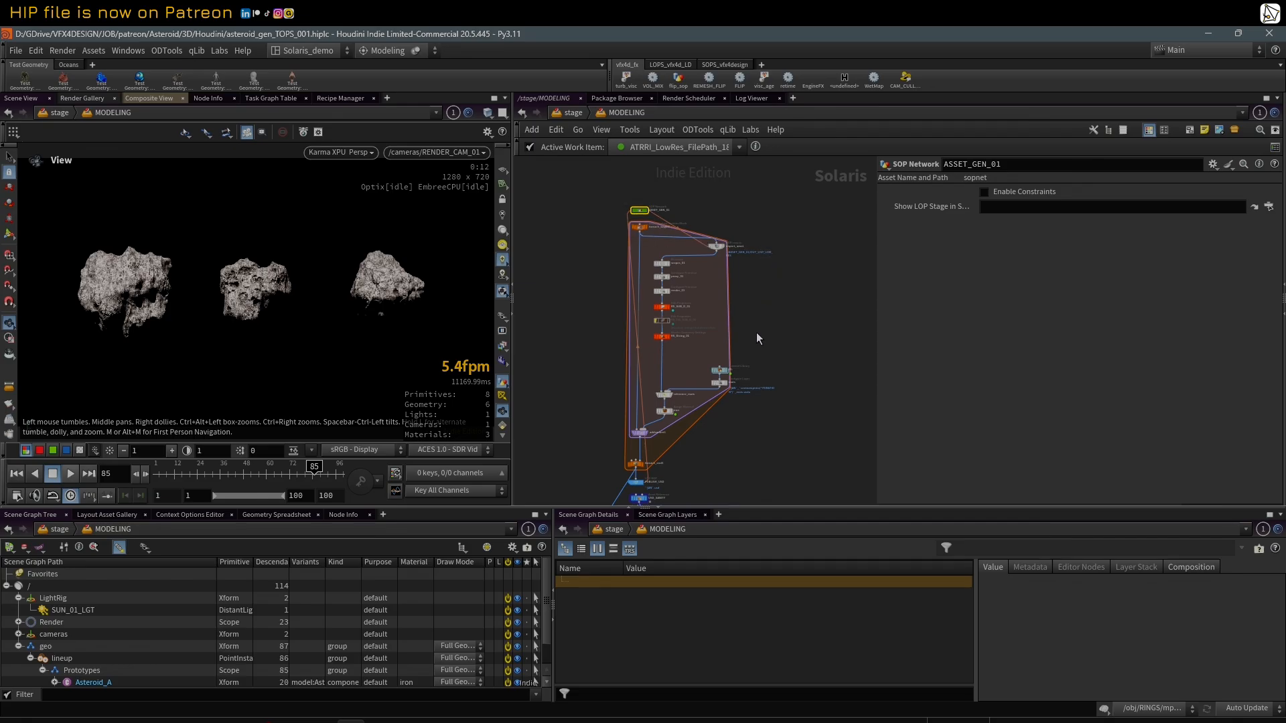
pyautogui.scroll(1, 764, 332)
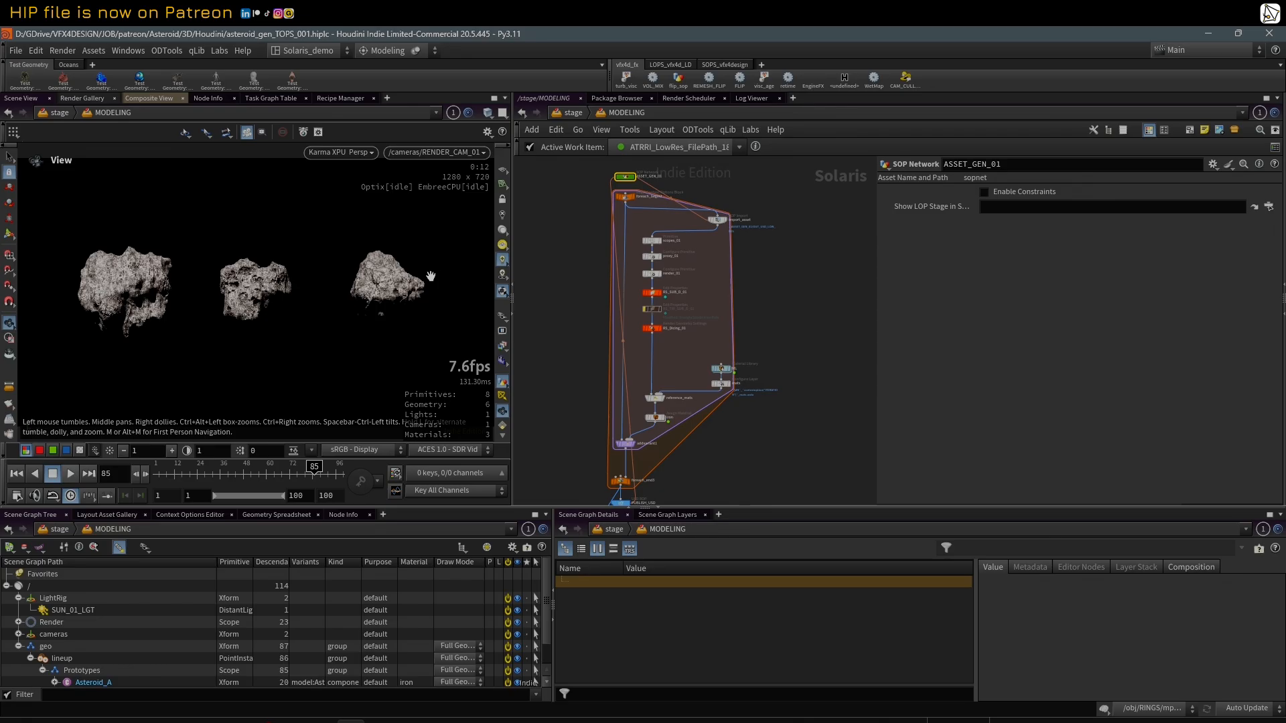
# Step: Return the viewport to the Render Settings Camera after zooming out of the camera view
pyautogui.scroll(-1, 382, 285)
pyautogui.click(469, 152)
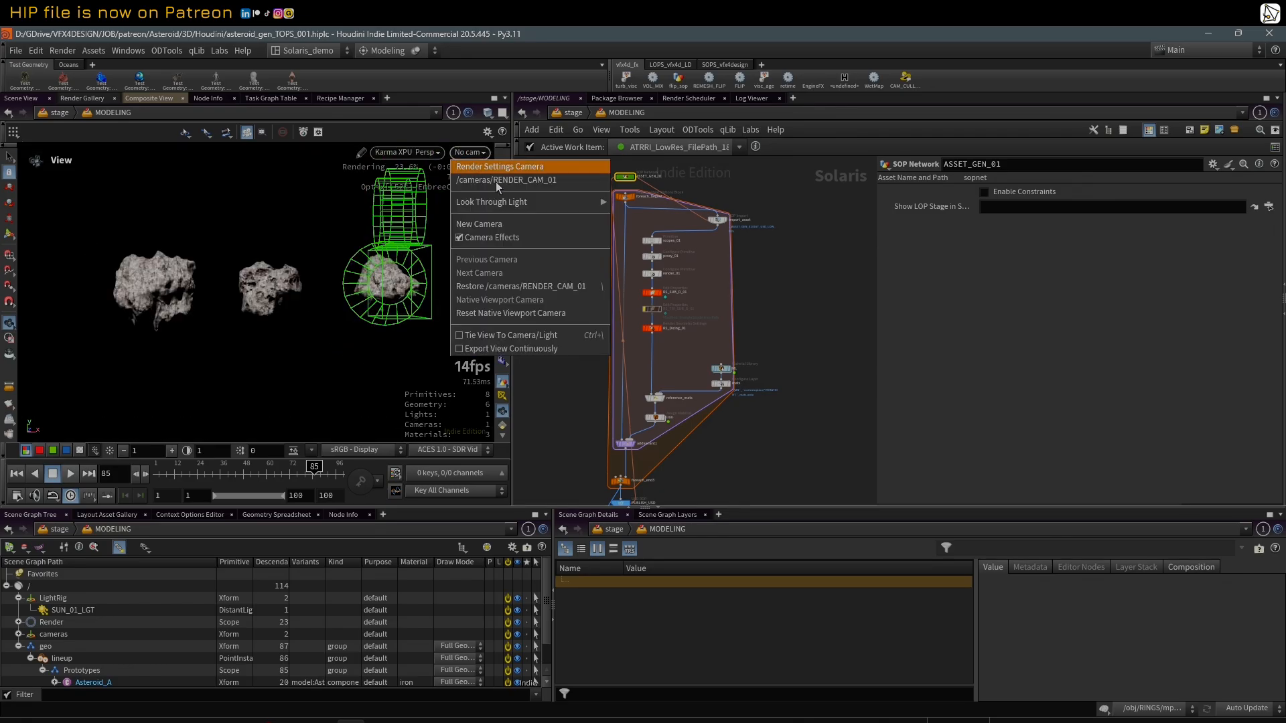
pyautogui.click(509, 168)
# Step: Review the asset-building nodes, make the viewport and network area taller, and bring up the camera and render nodes
pyautogui.moveTo(575, 171); pyautogui.dragTo(761, 469)
pyautogui.scroll(-1, 783, 340)
pyautogui.click(792, 363)
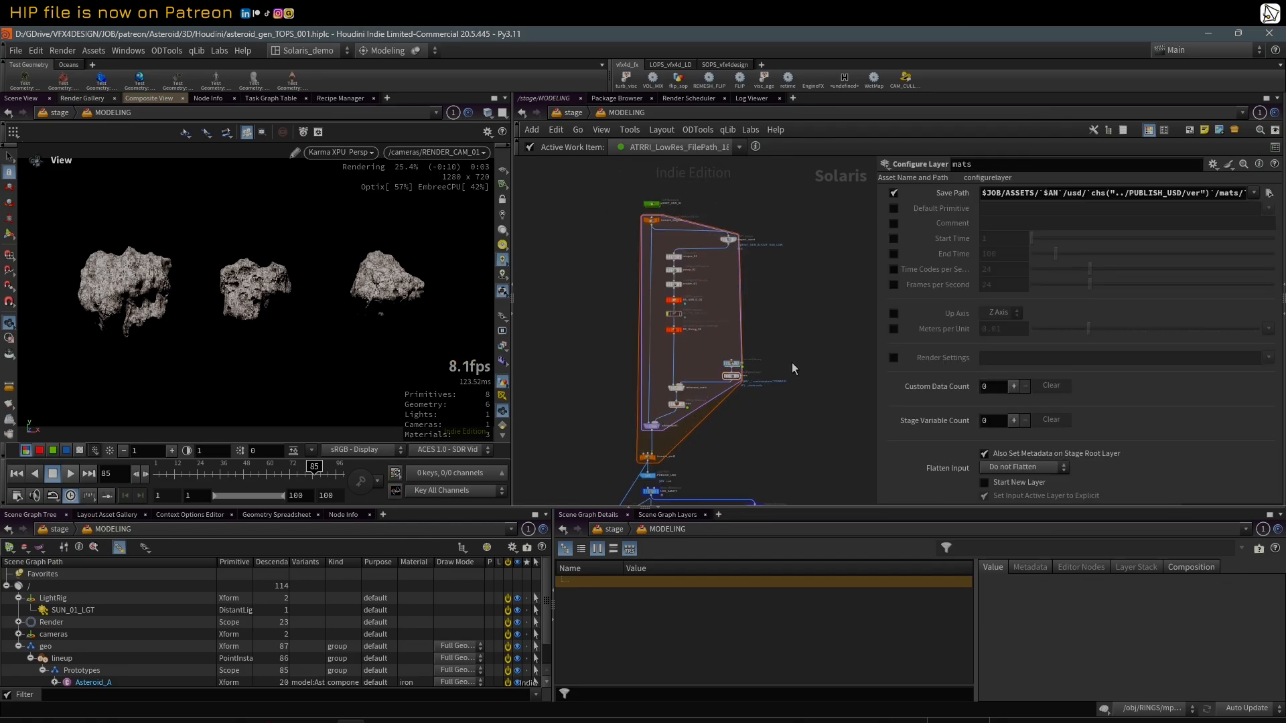
pyautogui.moveTo(795, 383); pyautogui.dragTo(806, 355, button='middle')
pyautogui.scroll(2, 805, 375)
pyautogui.moveTo(818, 519); pyautogui.dragTo(818, 564)
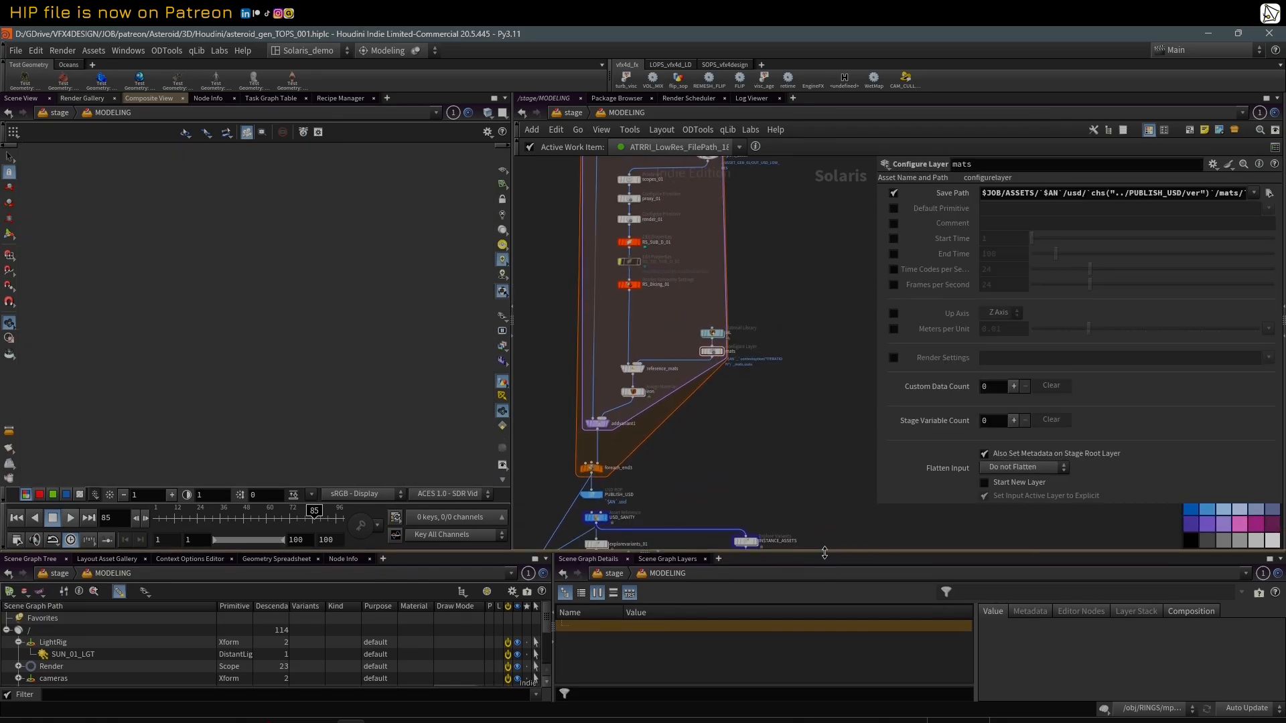
pyautogui.moveTo(799, 493)
pyautogui.mouseDown(button='middle')
pyautogui.moveTo(808, 315)
pyautogui.moveTo(817, 389)
pyautogui.mouseUp(button='middle')
pyautogui.moveTo(808, 470); pyautogui.dragTo(807, 373, button='middle')
pyautogui.scroll(4, 714, 380)
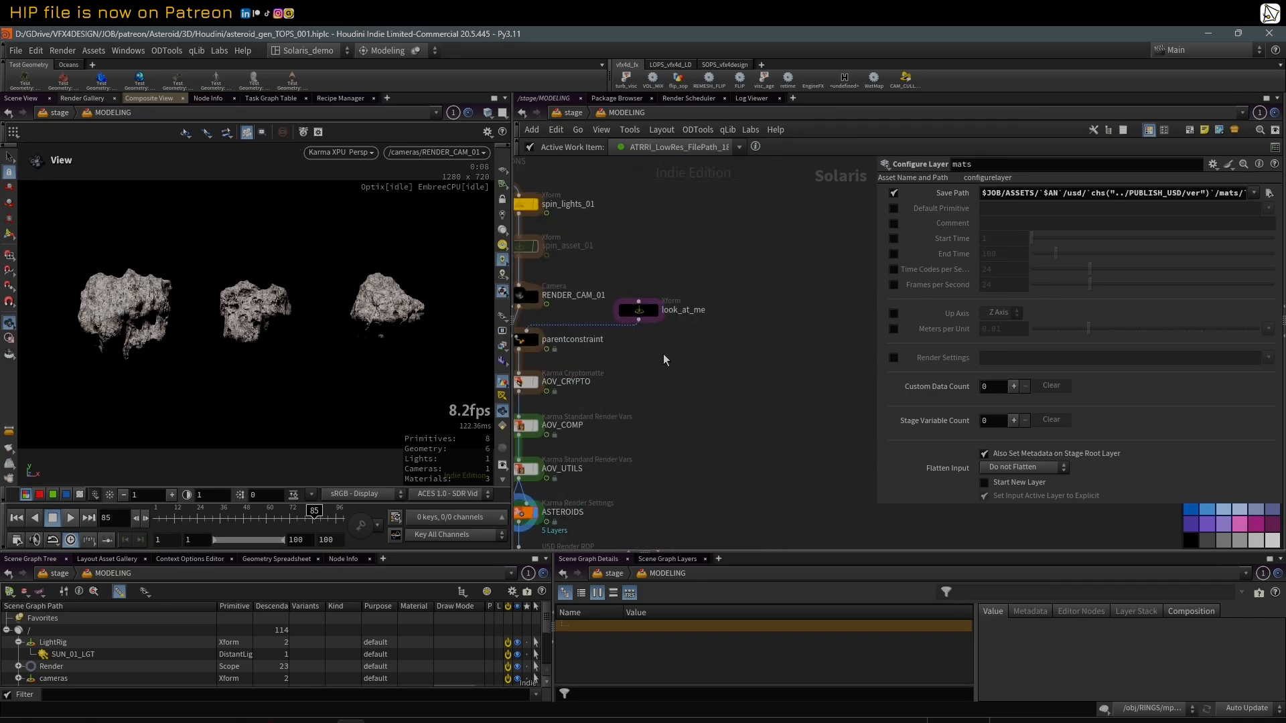
# Step: Select the look_at_me Xform and try rotating the camera rig to 0.7 in Y and -390 in Z
pyautogui.click(641, 312)
pyautogui.scroll(-1, 663, 360)
pyautogui.moveTo(664, 363); pyautogui.dragTo(750, 364, button='middle')
pyautogui.scroll(1, 777, 349)
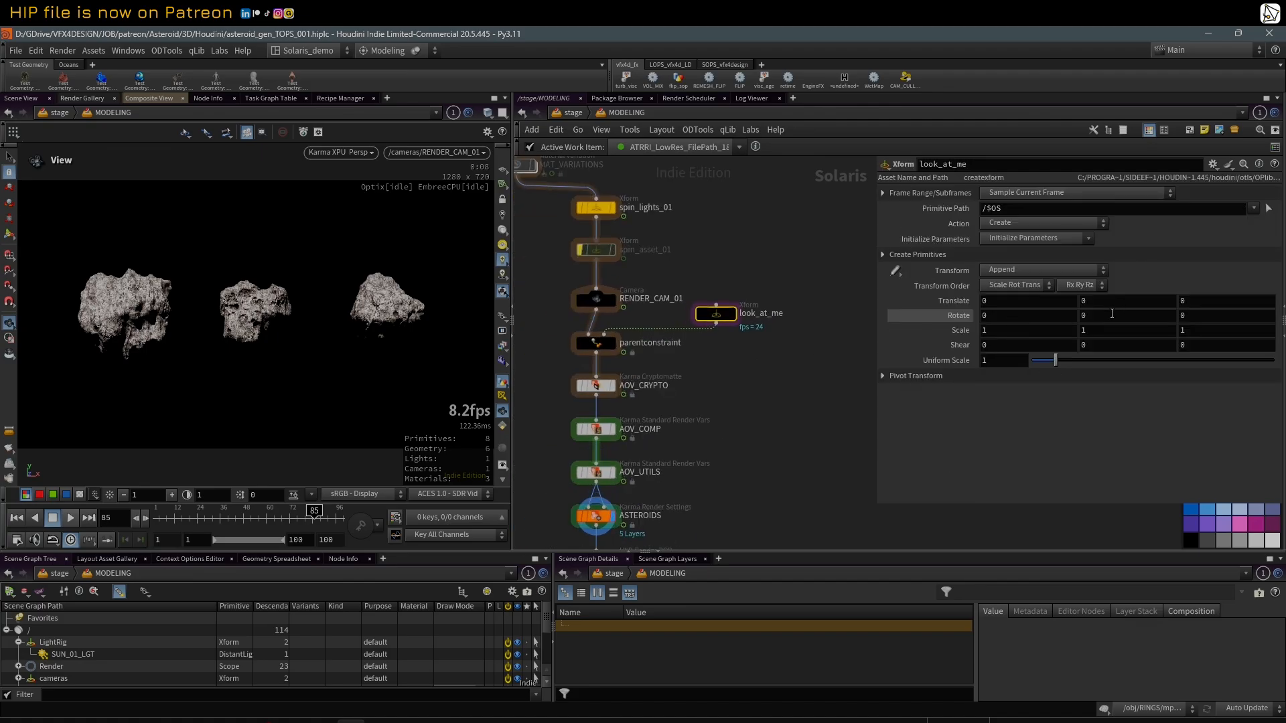
pyautogui.moveTo(1112, 313)
pyautogui.mouseDown(button='middle')
pyautogui.moveTo(175, 296)
pyautogui.moveTo(1273, 292)
pyautogui.moveTo(1120, 290)
pyautogui.mouseUp(button='middle')
pyautogui.moveTo(813, 289); pyautogui.dragTo(1102, 322, button='middle')
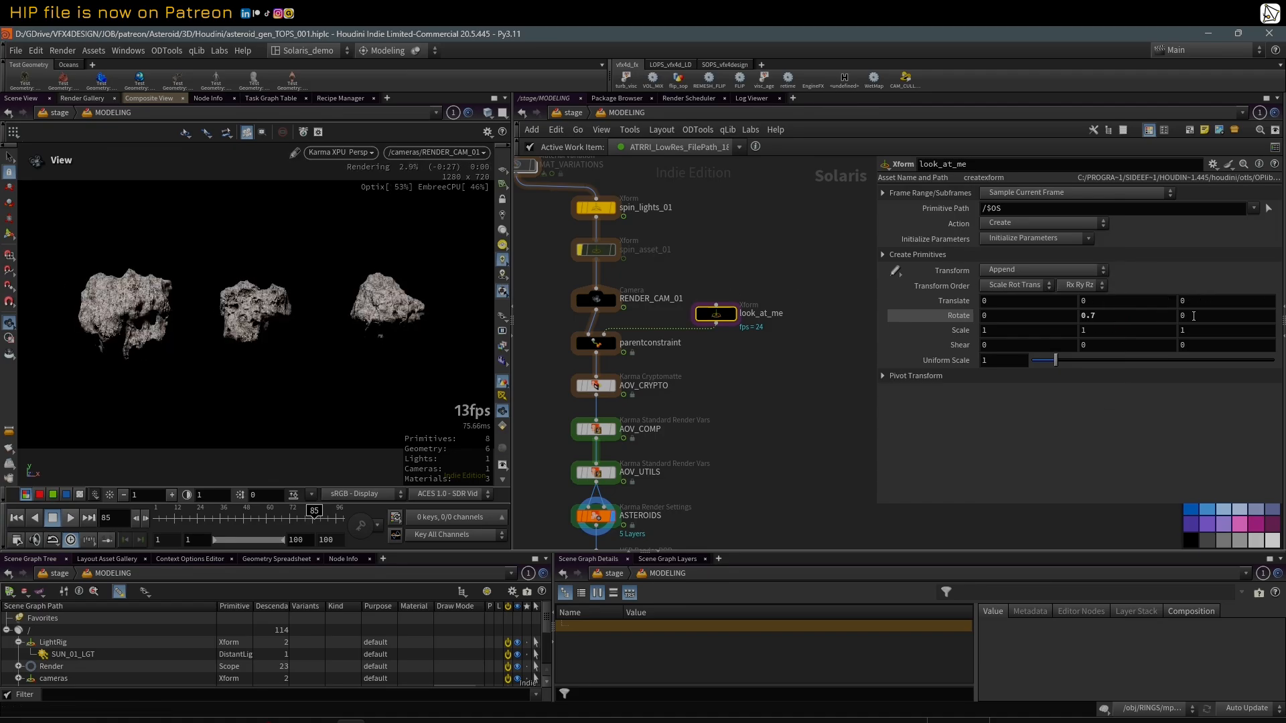
pyautogui.moveTo(1195, 316)
pyautogui.mouseDown(button='middle')
pyautogui.moveTo(1195, 258)
pyautogui.moveTo(1263, 270)
pyautogui.moveTo(871, 270)
pyautogui.moveTo(1203, 321)
pyautogui.mouseUp(button='middle')
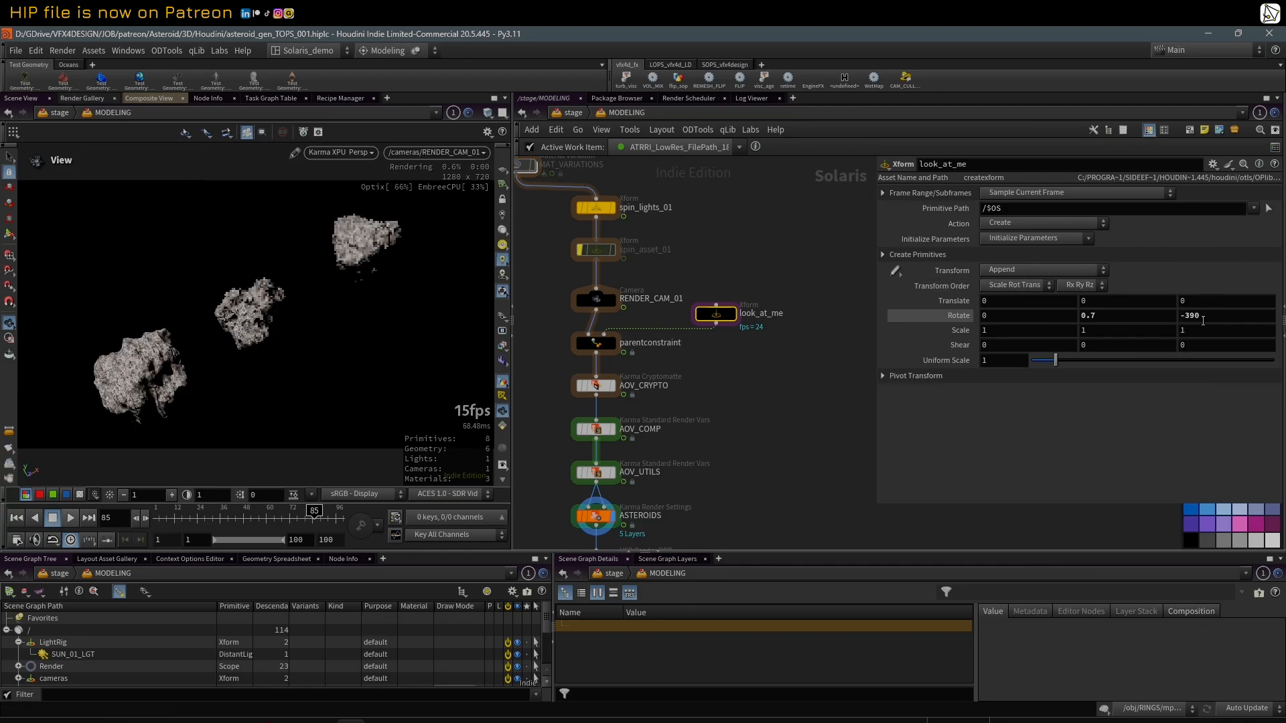
# Step: Reset the look_at_me Xform's rotation to its default values
pyautogui.rightClick(935, 315)
pyautogui.click(880, 365)
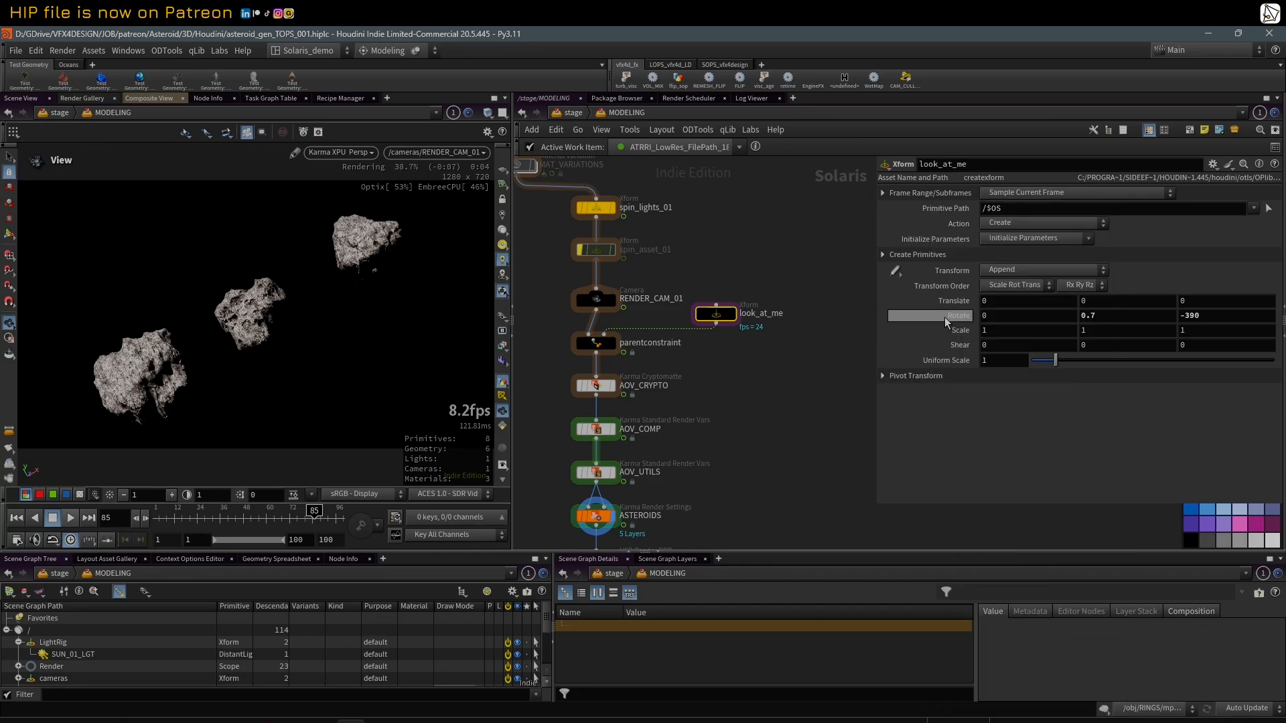
pyautogui.keyDown('ctrl'); pyautogui.middleClick(945, 318); pyautogui.keyUp('ctrl')
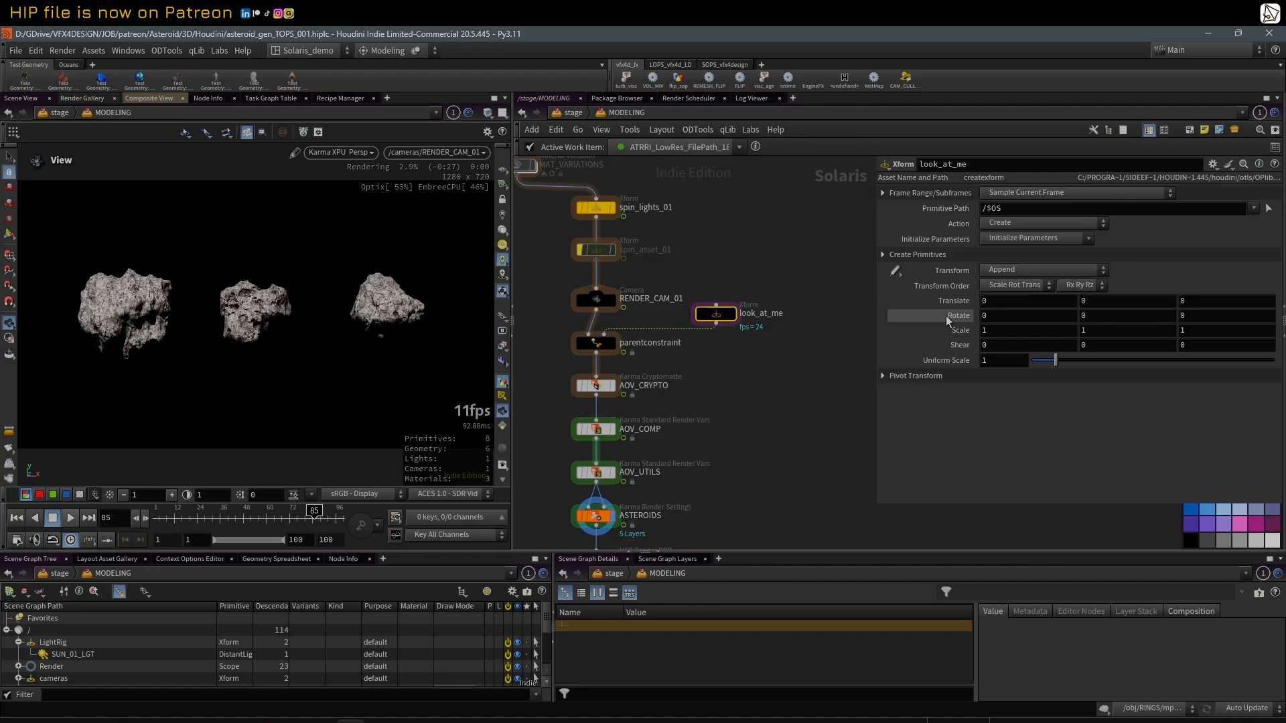
# Step: Examine the chain from RENDER_CAM_01 and the AOV nodes to USD_RENDER_01, and its place in the network
pyautogui.moveTo(776, 425); pyautogui.dragTo(785, 383, button='middle')
pyautogui.scroll(2, 790, 399)
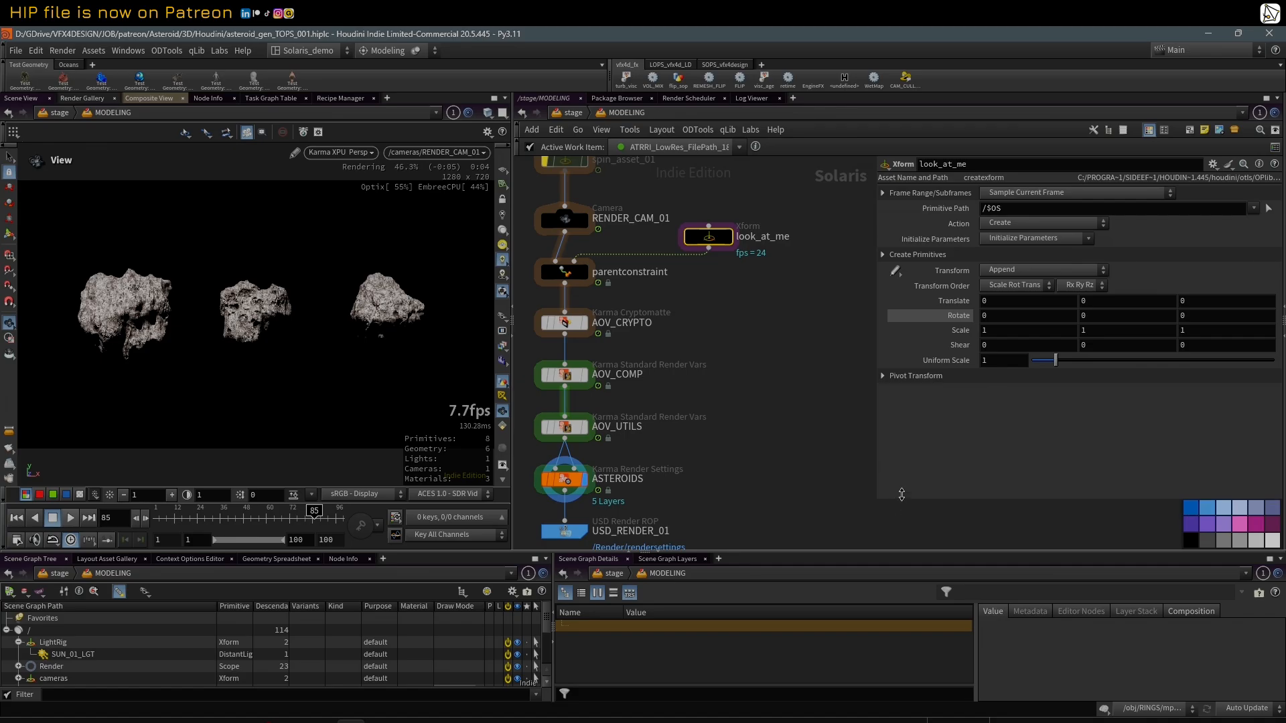
pyautogui.moveTo(753, 438); pyautogui.dragTo(769, 396, button='middle')
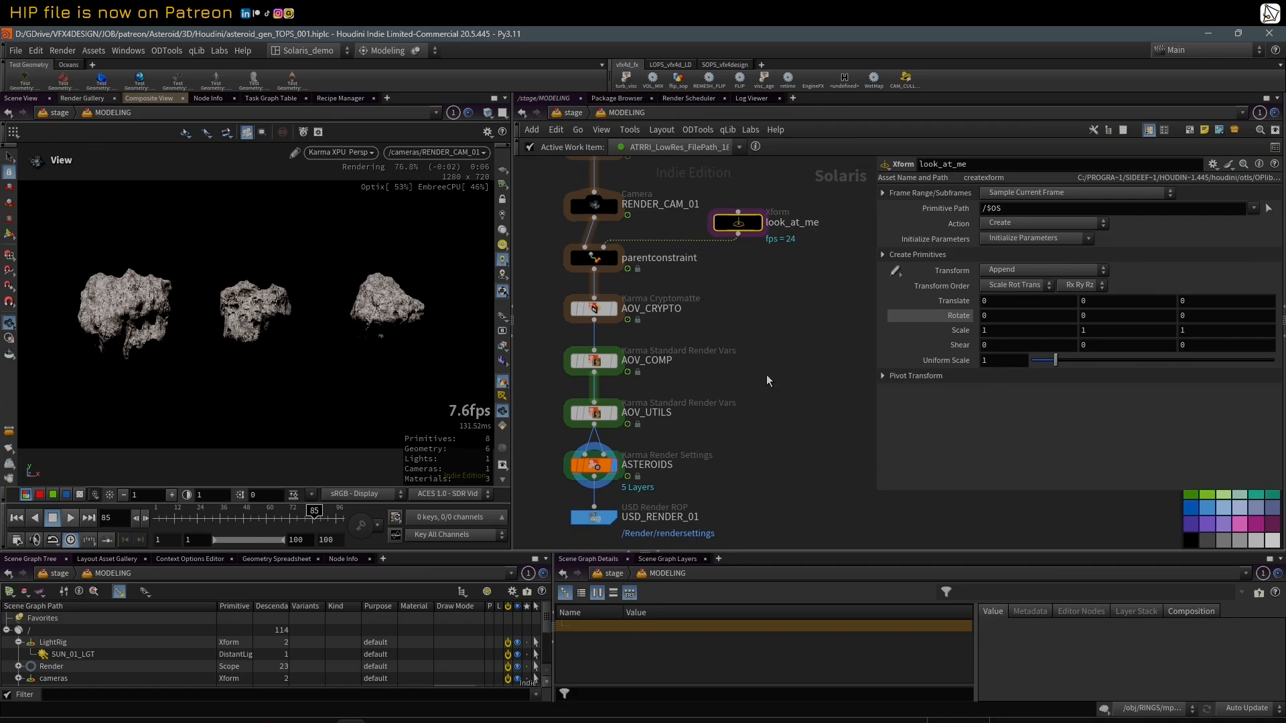
pyautogui.scroll(-2, 767, 381)
pyautogui.moveTo(798, 348); pyautogui.dragTo(784, 361, button='middle')
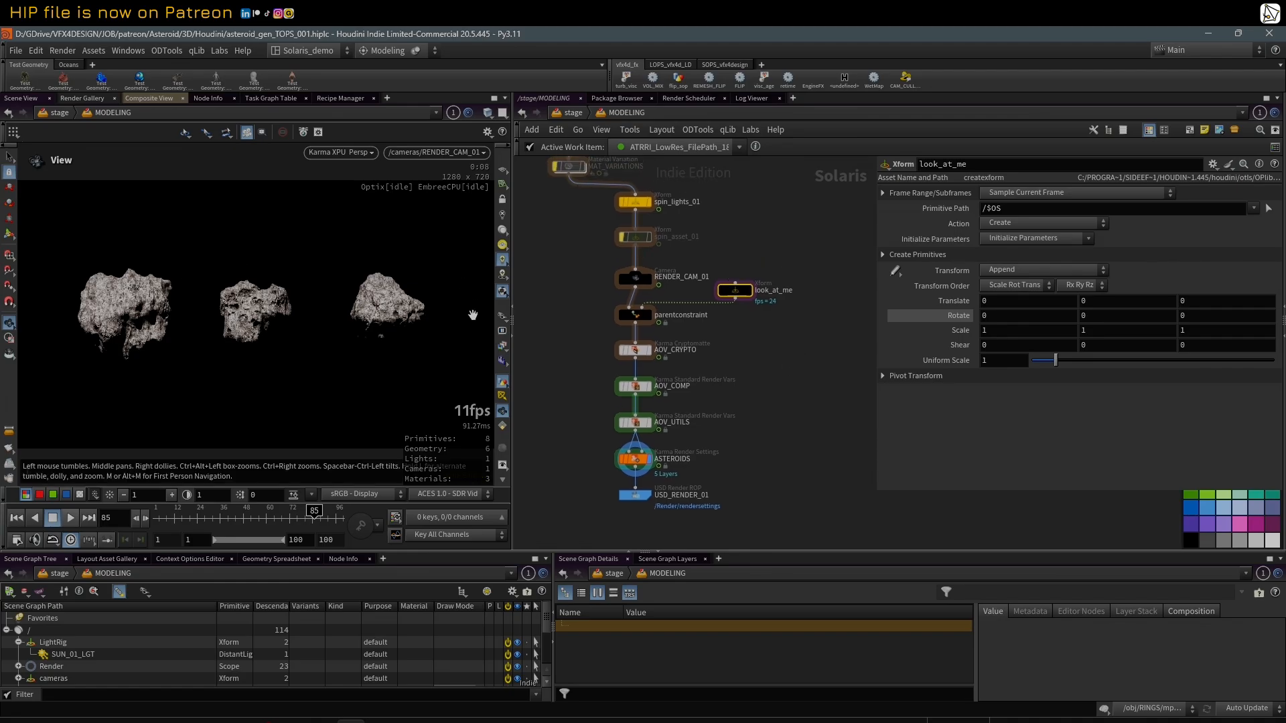
pyautogui.scroll(-5, 730, 308)
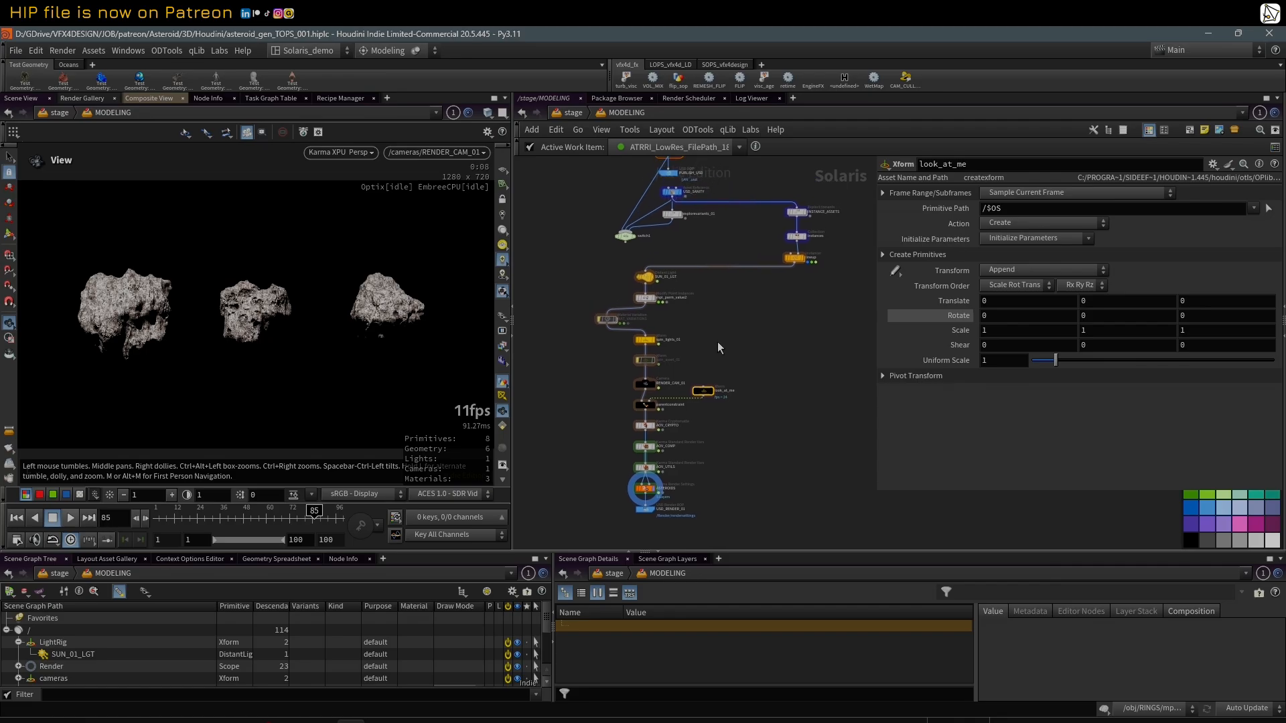
# Step: Examine the MODELING network from the asset-building block down to the light, camera and render nodes
pyautogui.scroll(-5, 722, 343)
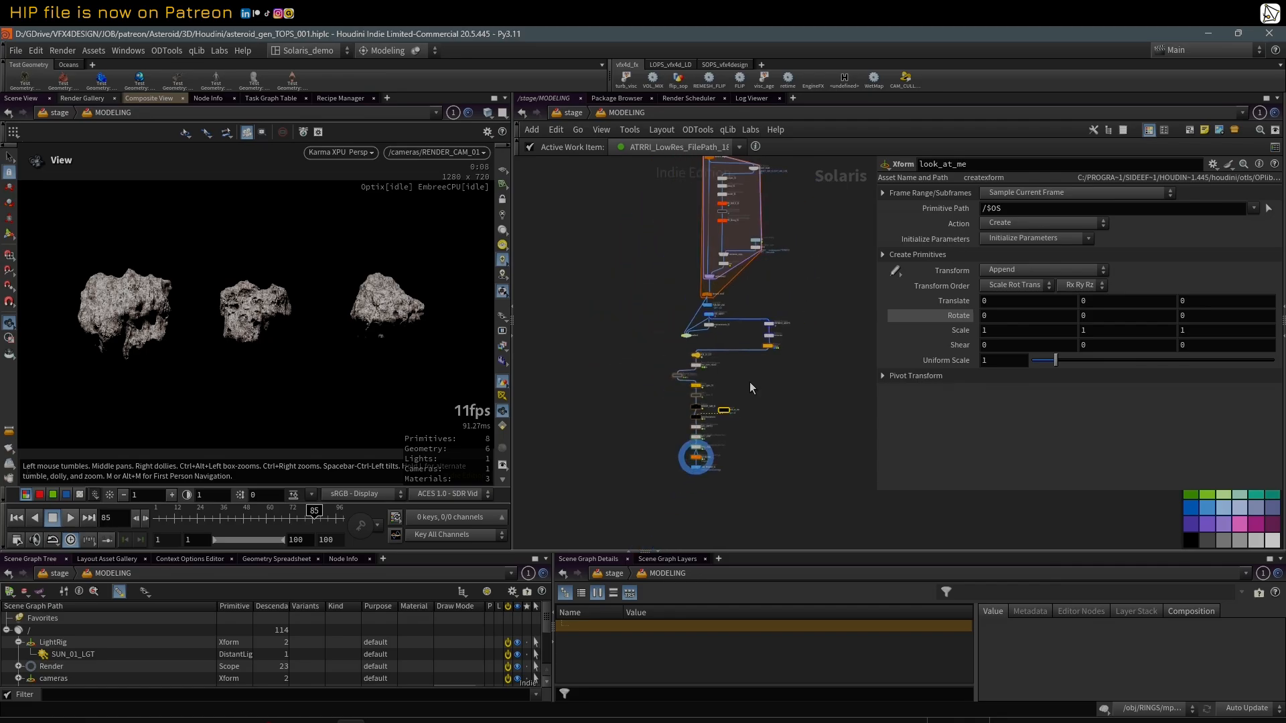
pyautogui.moveTo(808, 287); pyautogui.dragTo(781, 318, button='middle')
pyautogui.scroll(1, 774, 381)
pyautogui.scroll(1, 781, 318)
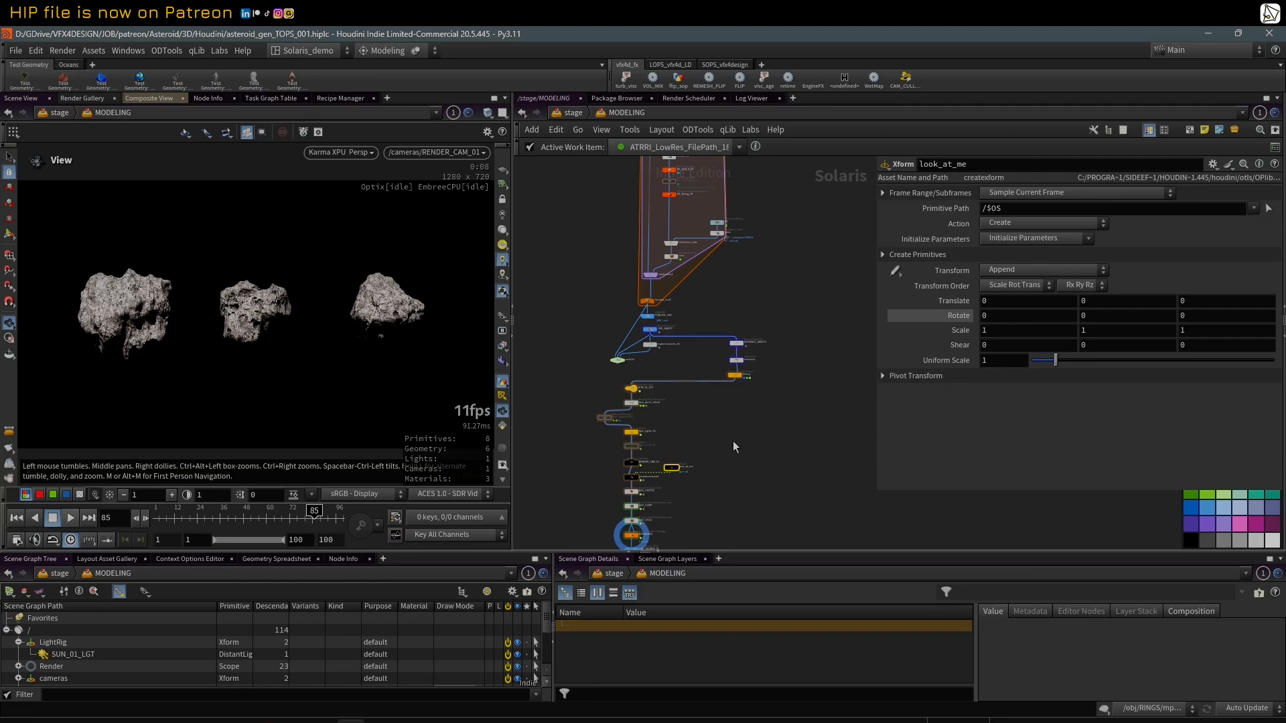
pyautogui.scroll(-1, 756, 434)
pyautogui.moveTo(758, 434); pyautogui.dragTo(762, 399, button='middle')
pyautogui.scroll(2, 761, 404)
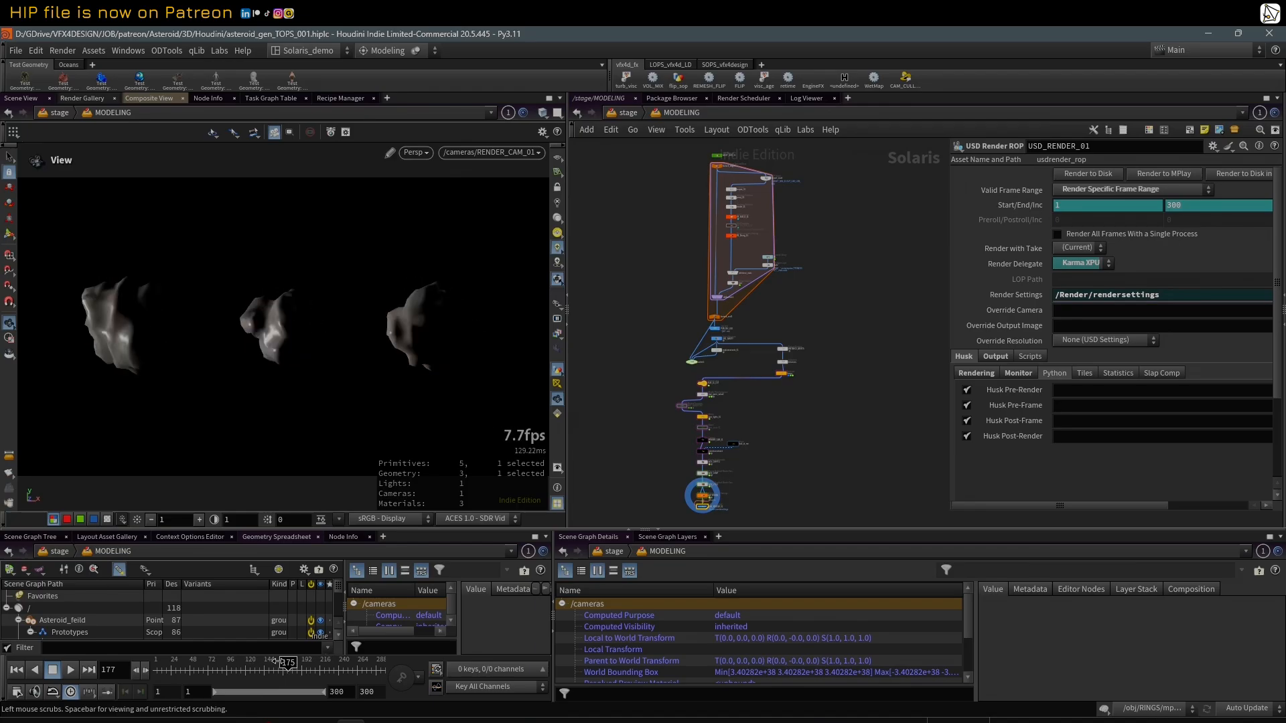
# Step: Go to frame 145 and open the LIGHTING network, bringing all of its nodes into view
pyautogui.moveTo(286, 662); pyautogui.dragTo(266, 662)
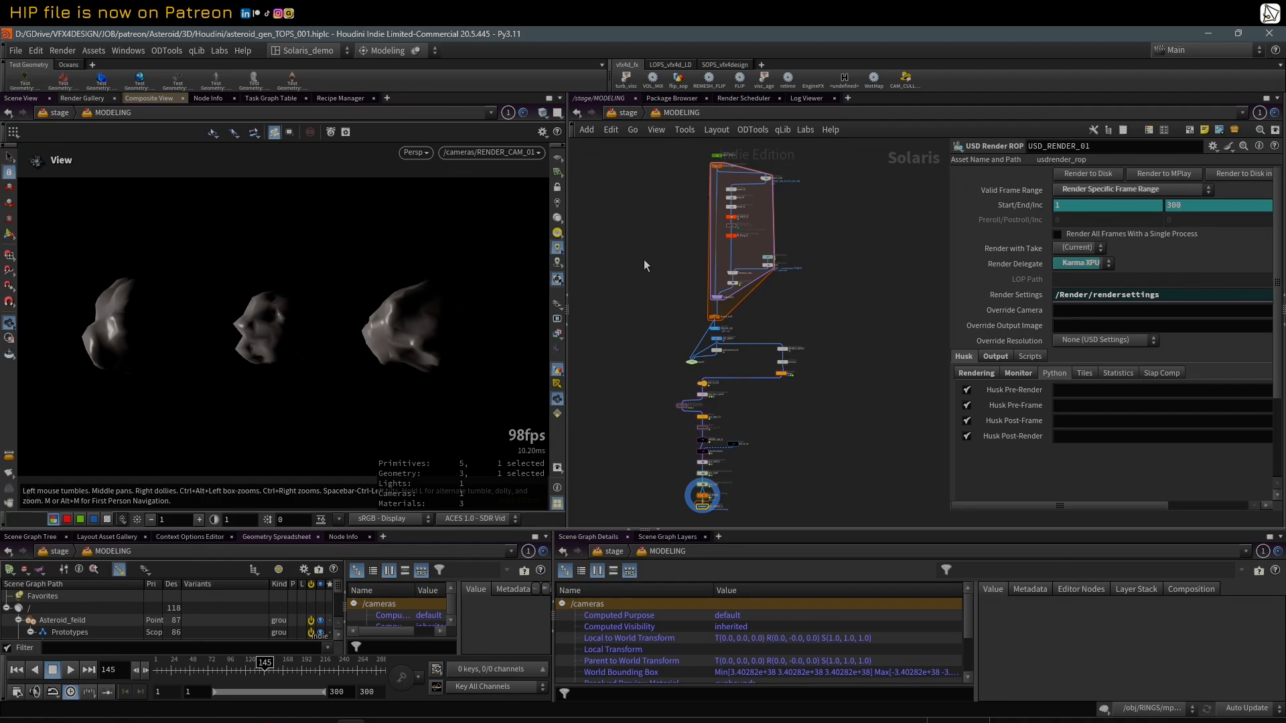
pyautogui.click(670, 119)
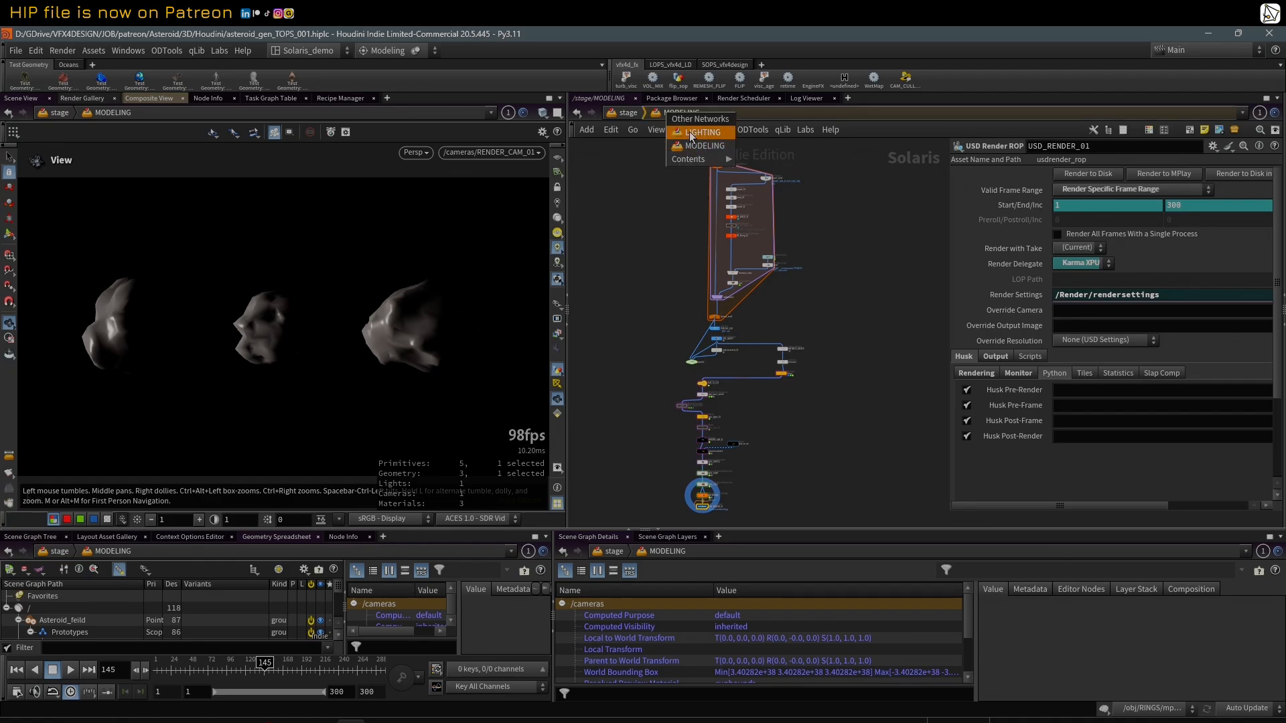
pyautogui.click(693, 147)
pyautogui.moveTo(812, 224); pyautogui.dragTo(795, 376, button='middle')
pyautogui.scroll(-2, 827, 337)
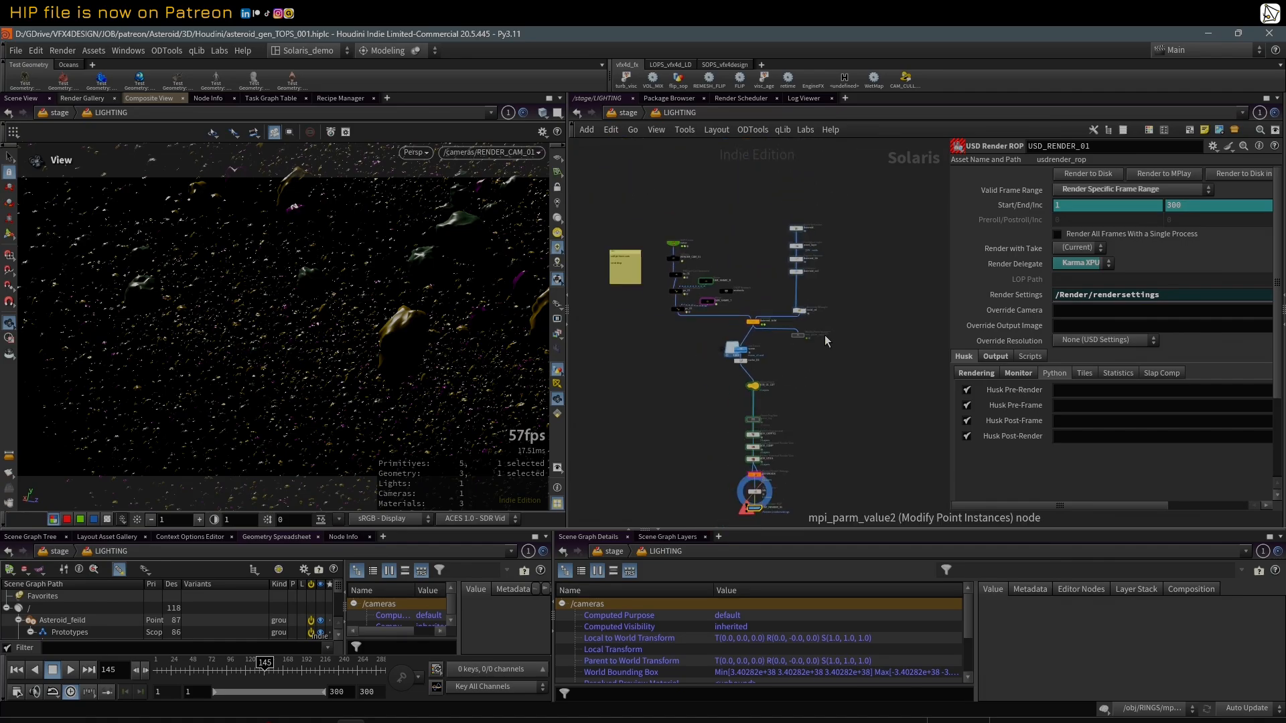
# Step: Widen the network area and examine how the asset and camera branches feed into the rest of the LIGHTING network
pyautogui.scroll(2, 831, 346)
pyautogui.moveTo(948, 274); pyautogui.dragTo(1019, 271)
pyautogui.scroll(2, 856, 190)
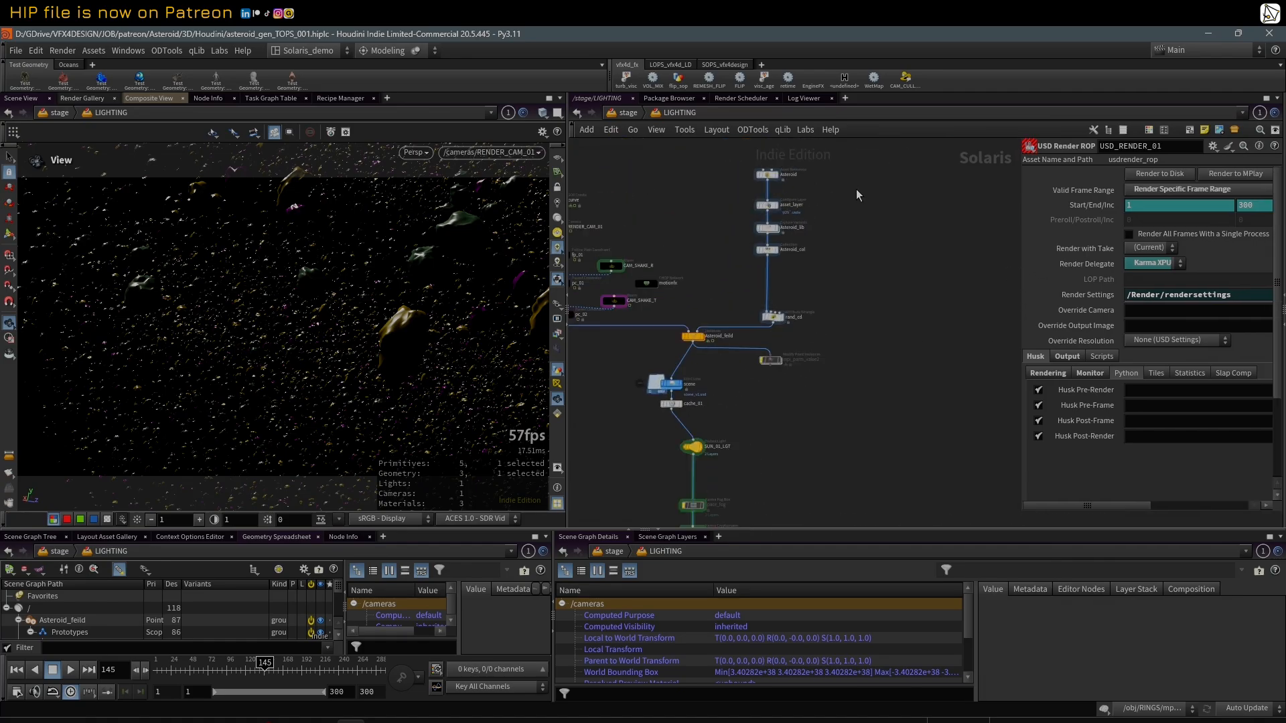
pyautogui.moveTo(837, 202); pyautogui.dragTo(921, 270, button='middle')
pyautogui.scroll(-3, 740, 314)
pyautogui.scroll(-2, 749, 332)
pyautogui.moveTo(749, 332); pyautogui.dragTo(768, 255, button='middle')
pyautogui.scroll(3, 773, 169)
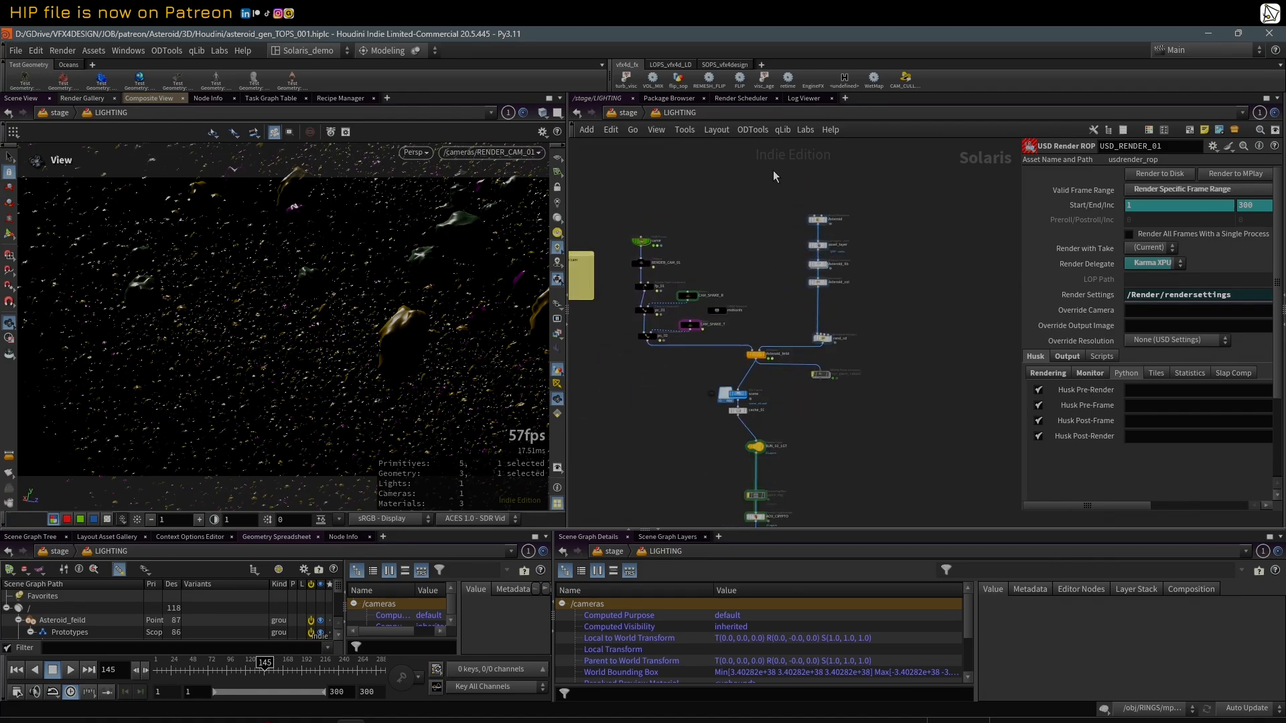
pyautogui.scroll(-3, 775, 172)
# Step: Select the five asset nodes from Asteroid to rand_cd, and the group of camera rig nodes, to point them out
pyautogui.moveTo(778, 176); pyautogui.dragTo(846, 312)
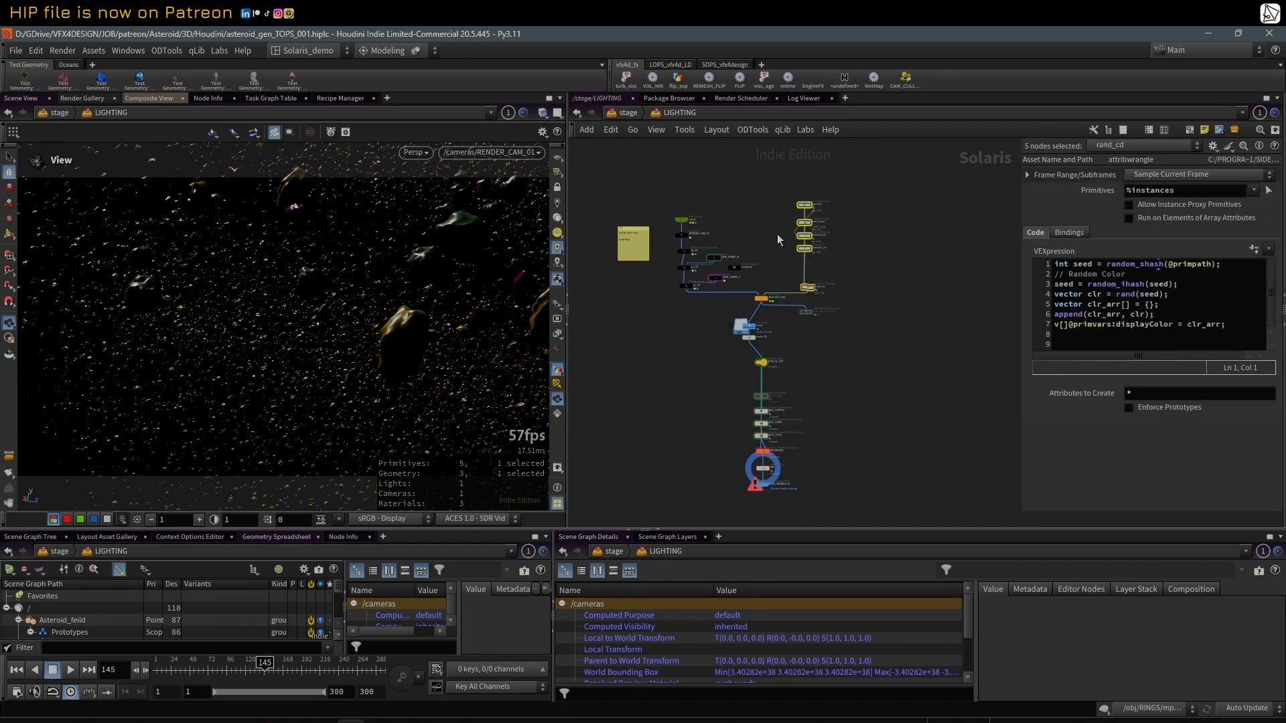
pyautogui.moveTo(669, 195); pyautogui.dragTo(722, 296)
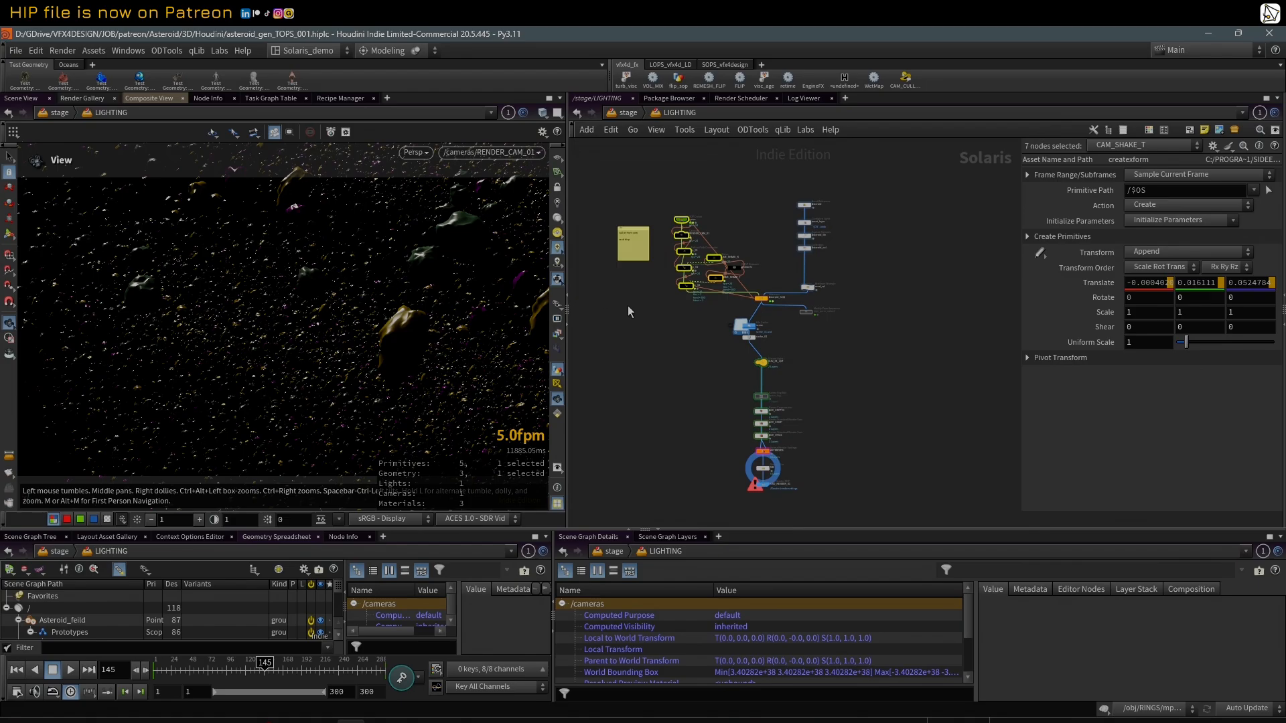
pyautogui.click(692, 319)
# Step: Inspect the Asteroid_feild instancer's settings and the scene file cache with its cache_01 node
pyautogui.scroll(3, 710, 318)
pyautogui.click(776, 290)
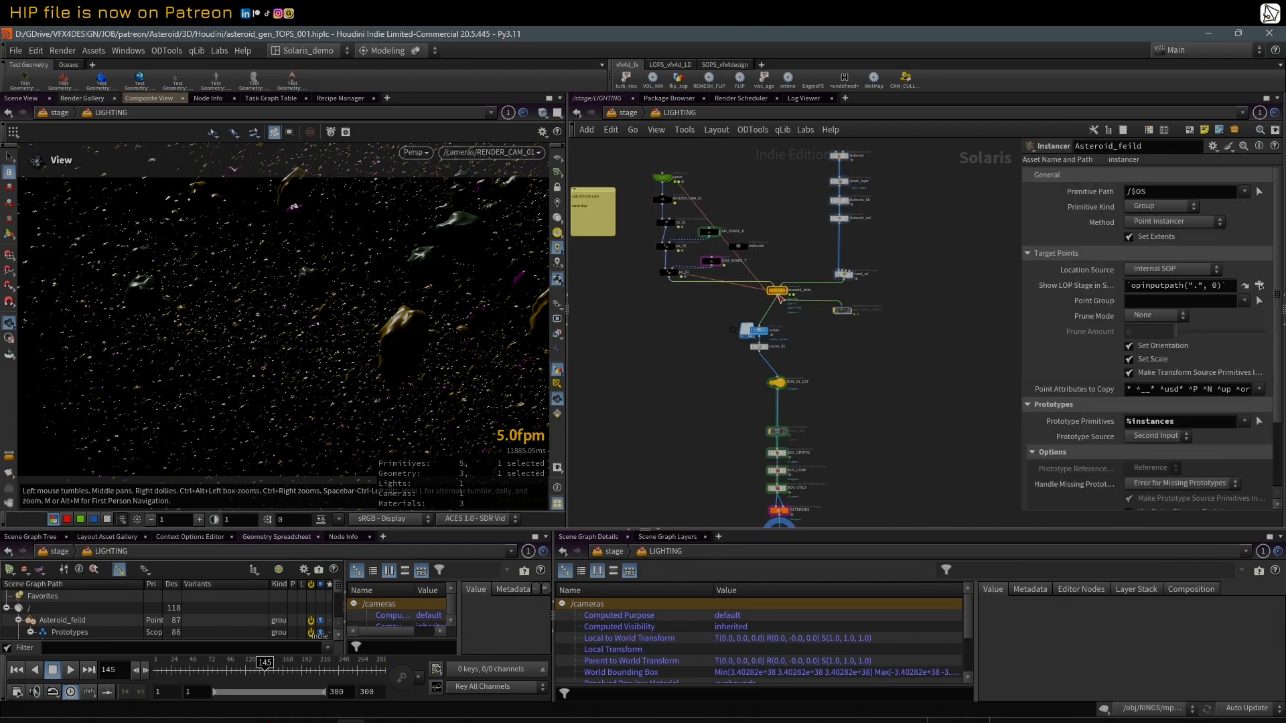
pyautogui.scroll(-4, 779, 297)
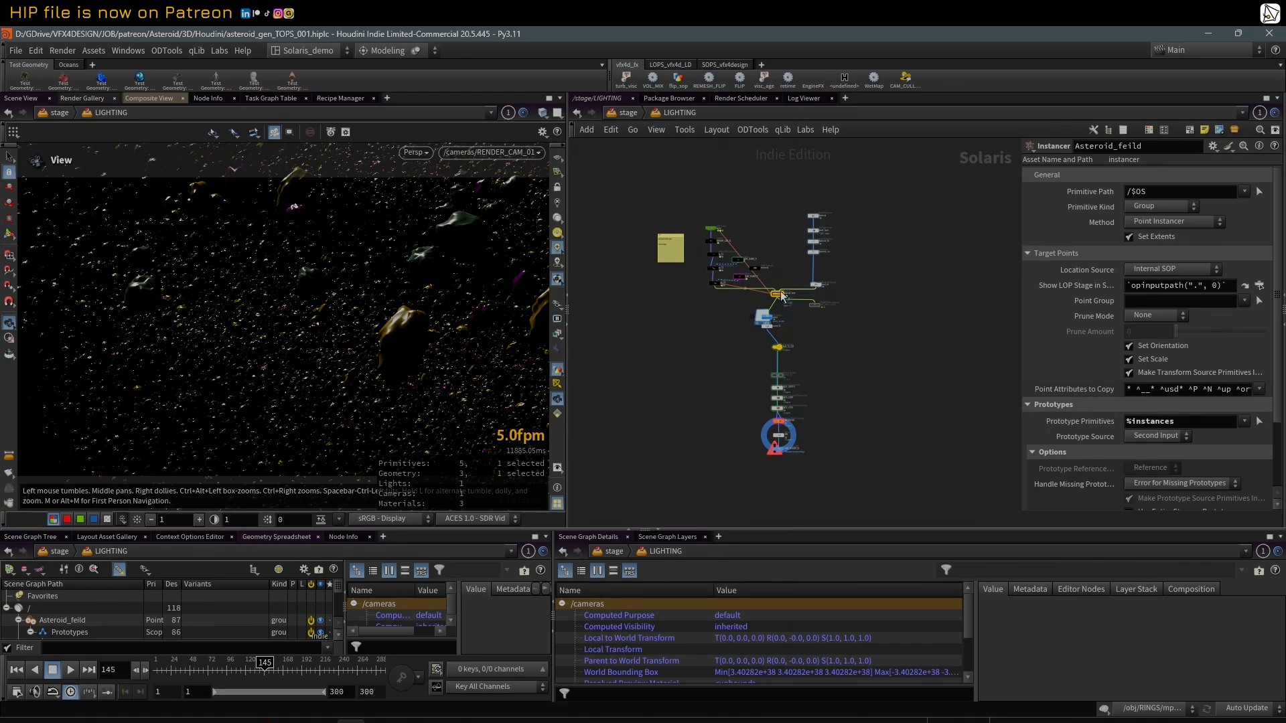
pyautogui.scroll(4, 777, 320)
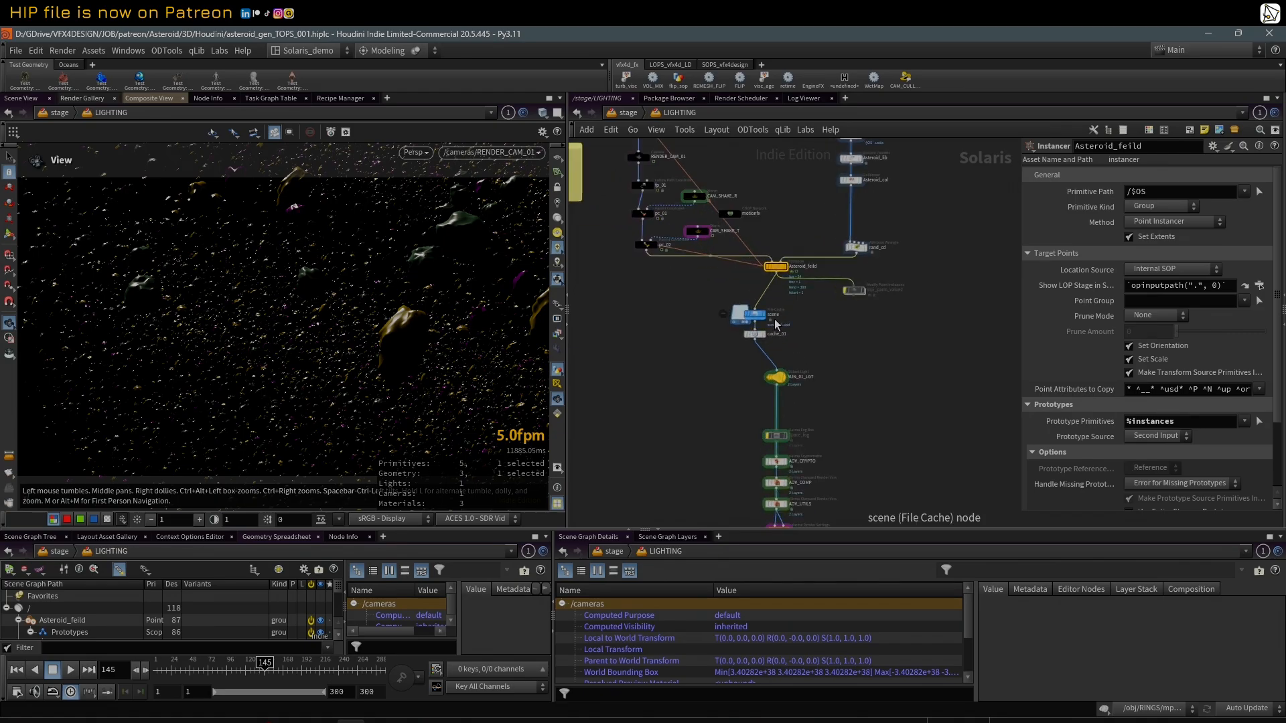
pyautogui.moveTo(710, 306); pyautogui.dragTo(771, 347)
pyautogui.scroll(-2, 802, 355)
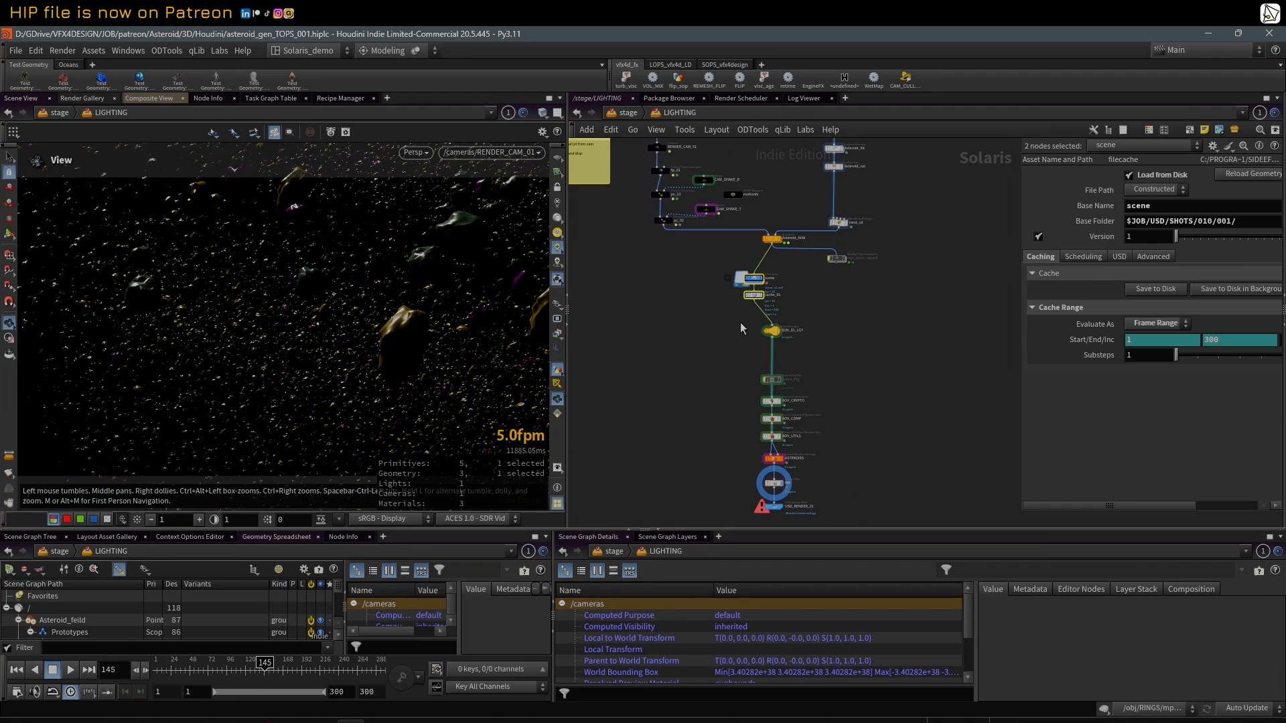
# Step: Inspect the transform settings of the SUN_01_LGT distant light
pyautogui.click(772, 330)
pyautogui.scroll(1, 825, 366)
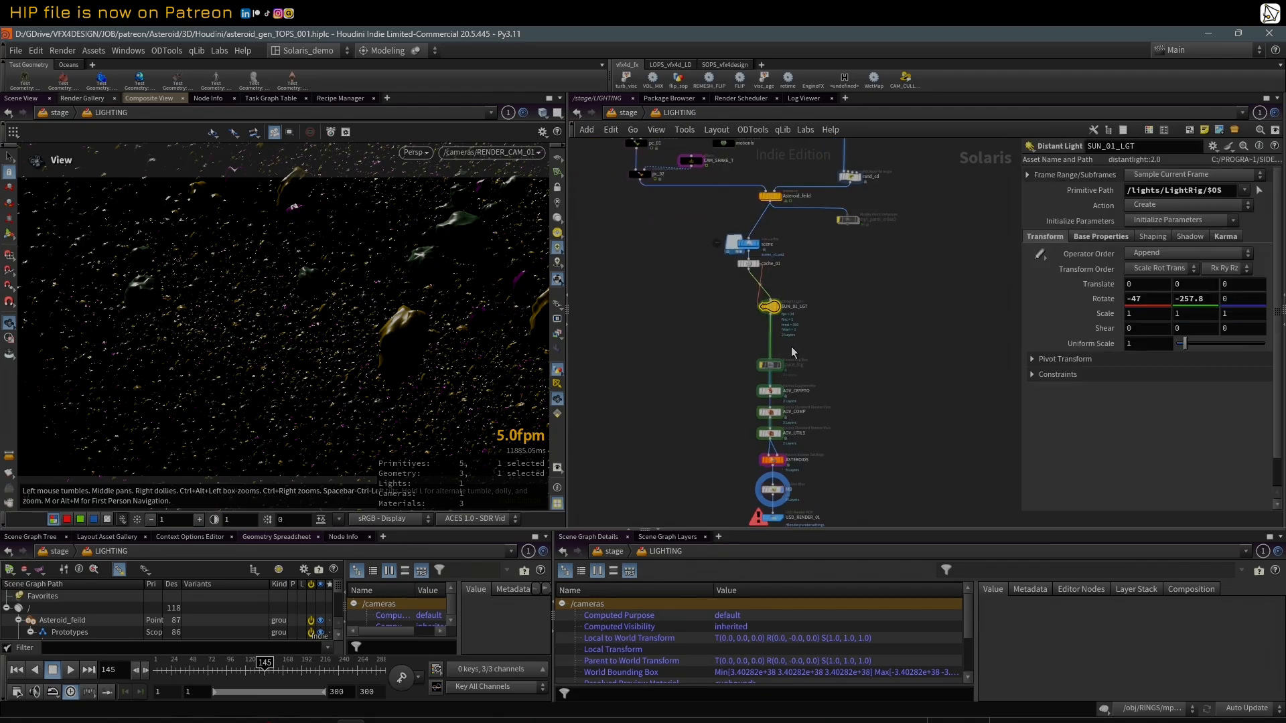
pyautogui.scroll(1, 791, 347)
pyautogui.moveTo(697, 364); pyautogui.dragTo(679, 287, button='middle')
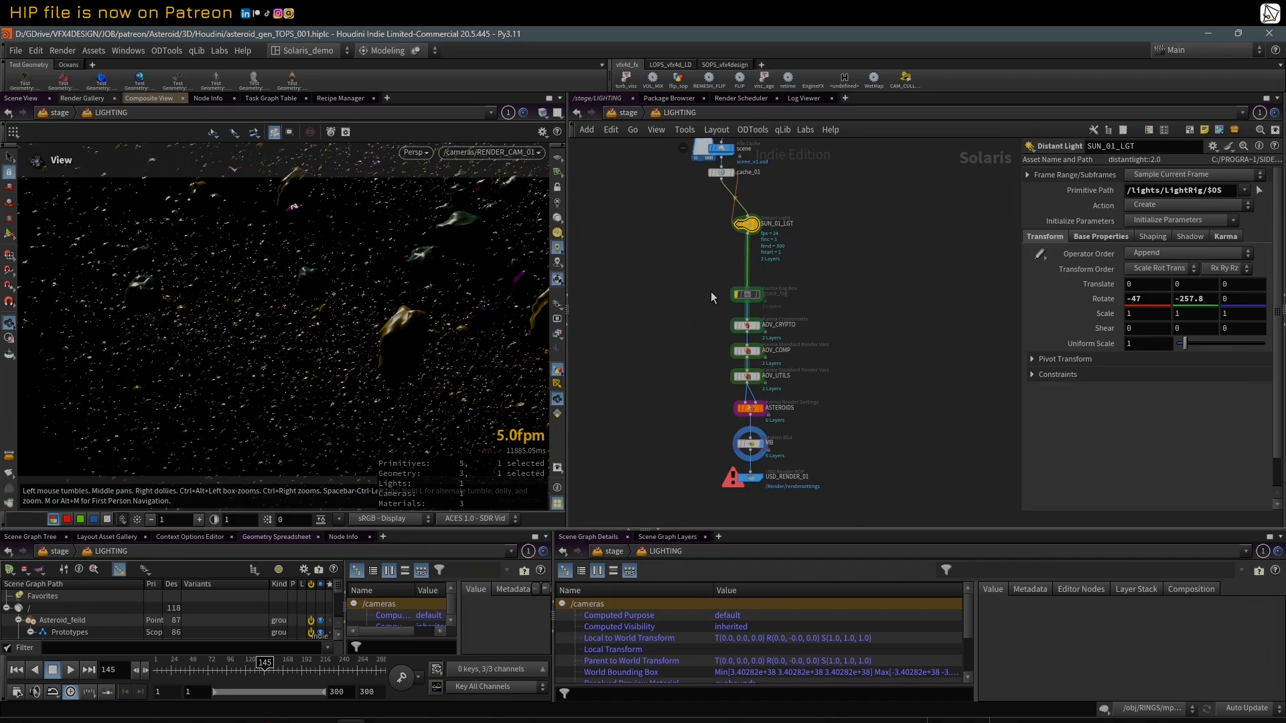
# Step: Inspect the three AOV nodes and the MB motion blur node, with the parameter area made wider
pyautogui.click(747, 295)
pyautogui.moveTo(673, 316); pyautogui.dragTo(779, 400)
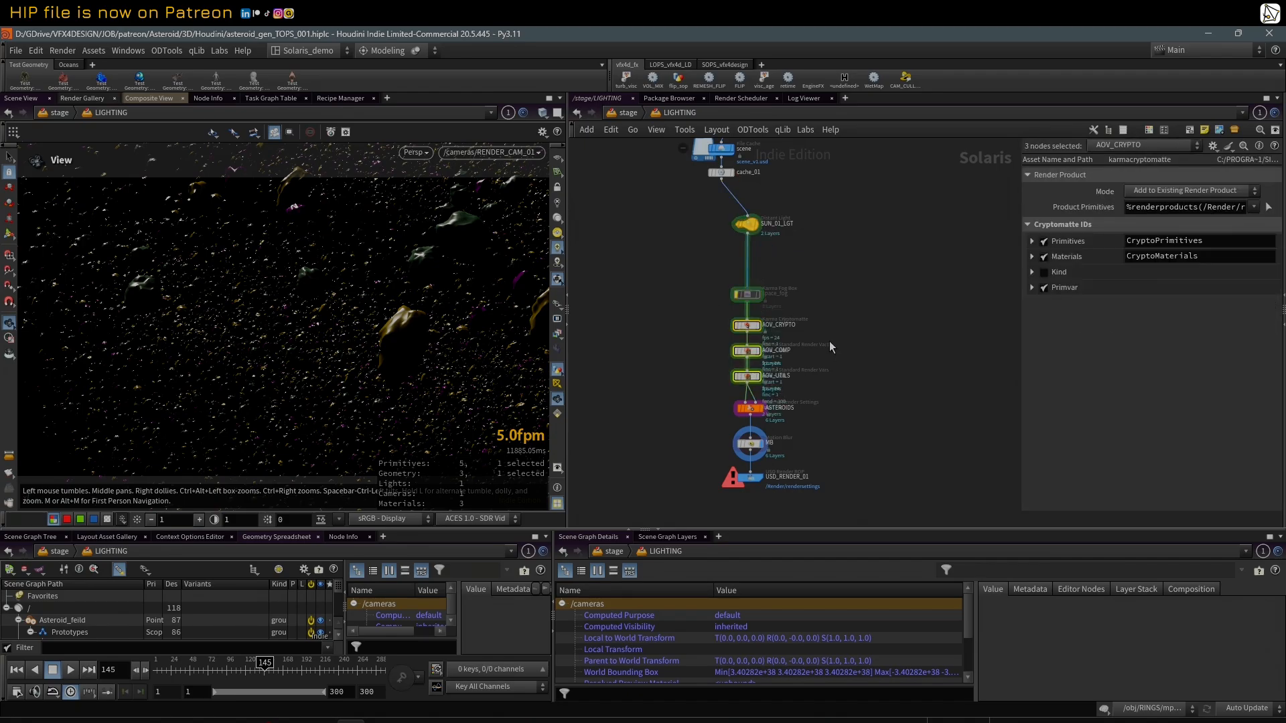
pyautogui.click(750, 444)
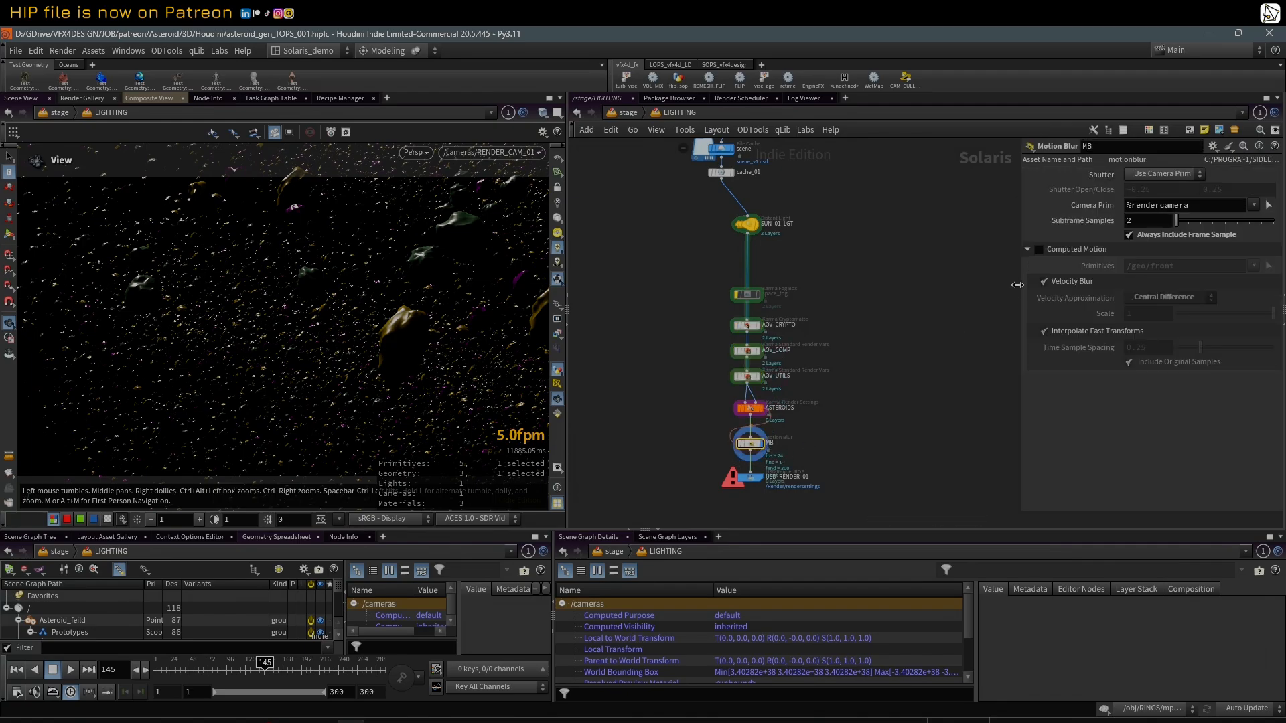
pyautogui.moveTo(1018, 285); pyautogui.dragTo(925, 301)
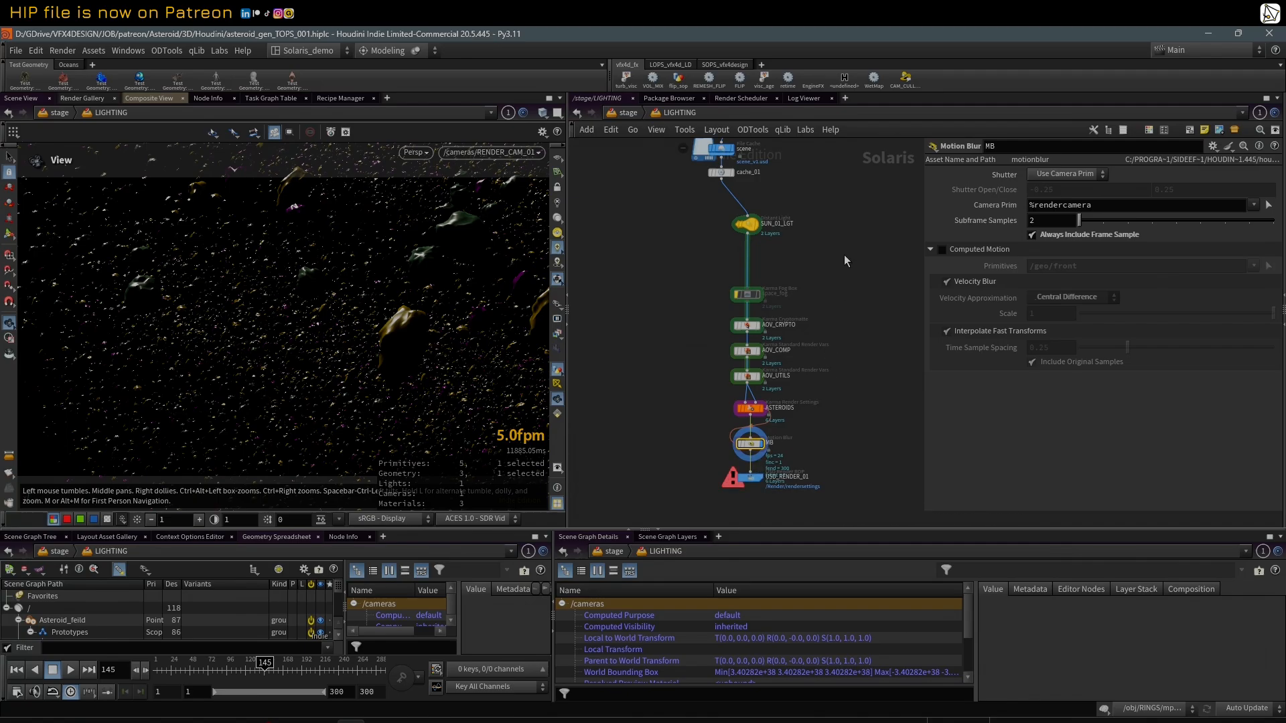
# Step: Display the Asteroid asset reference and check its Reference File as both expression and resolved path
pyautogui.moveTo(846, 260); pyautogui.dragTo(817, 484, button='middle')
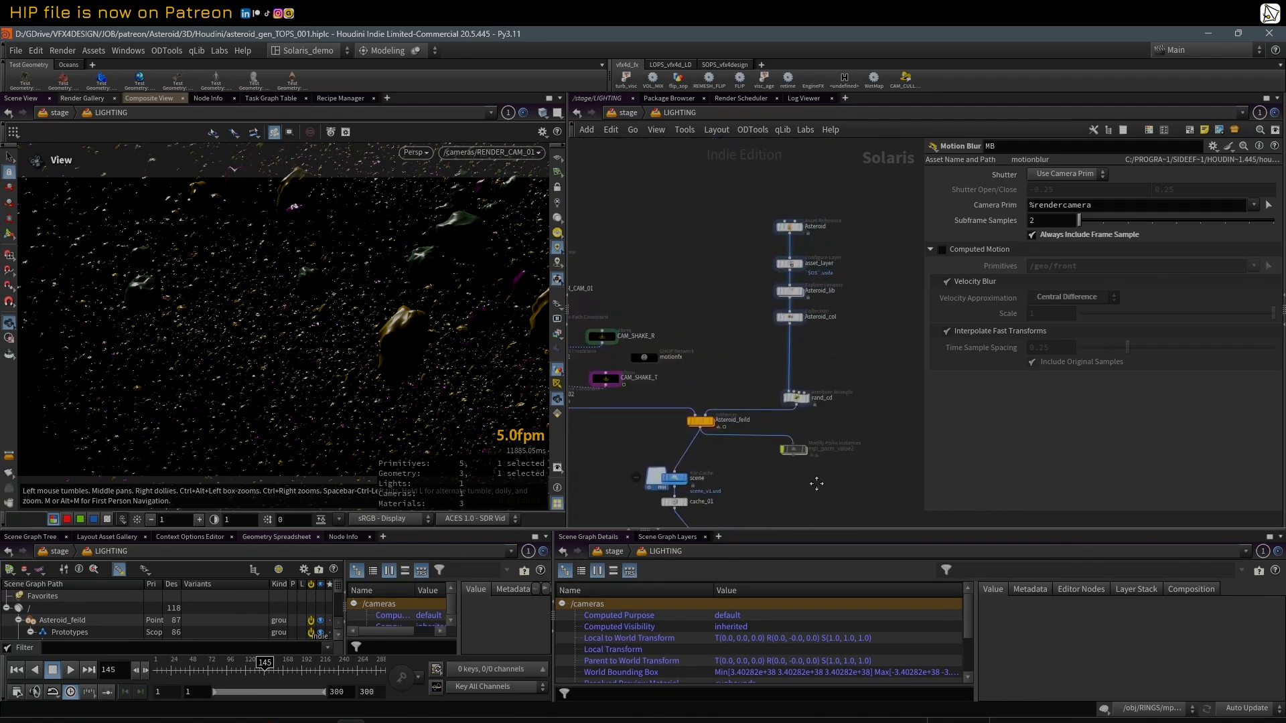
pyautogui.click(801, 227)
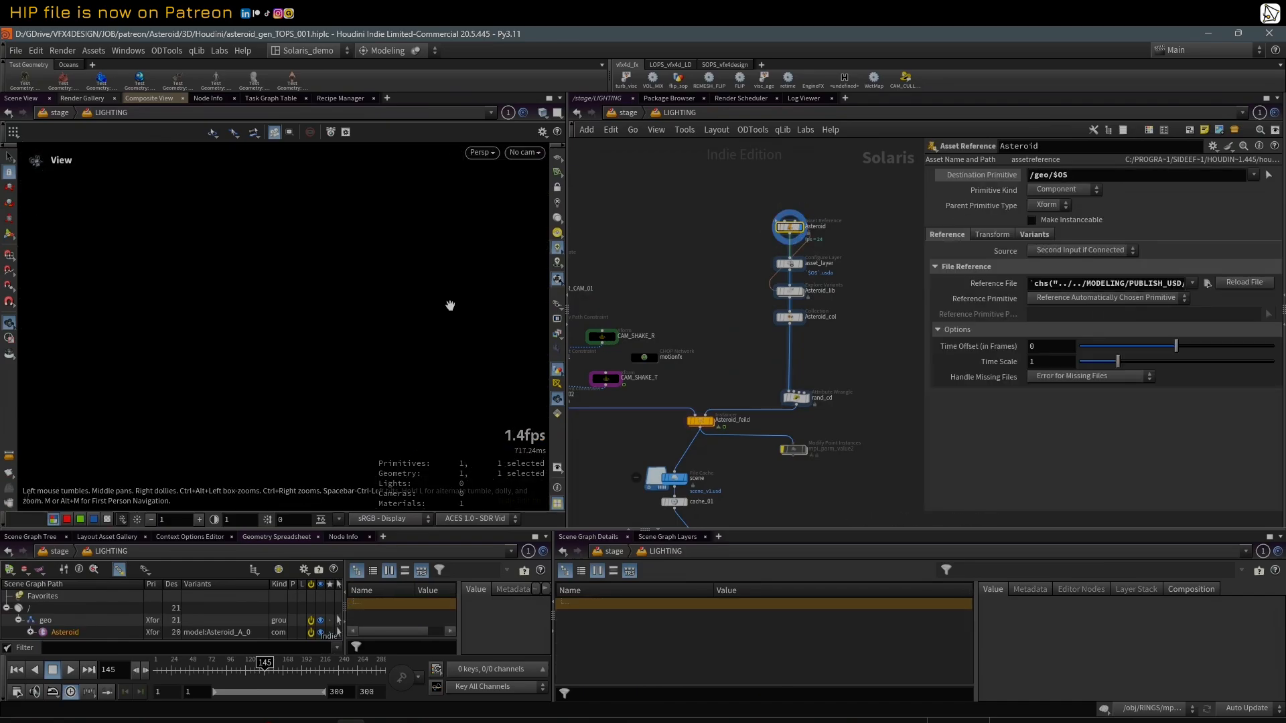
pyautogui.click(1003, 288)
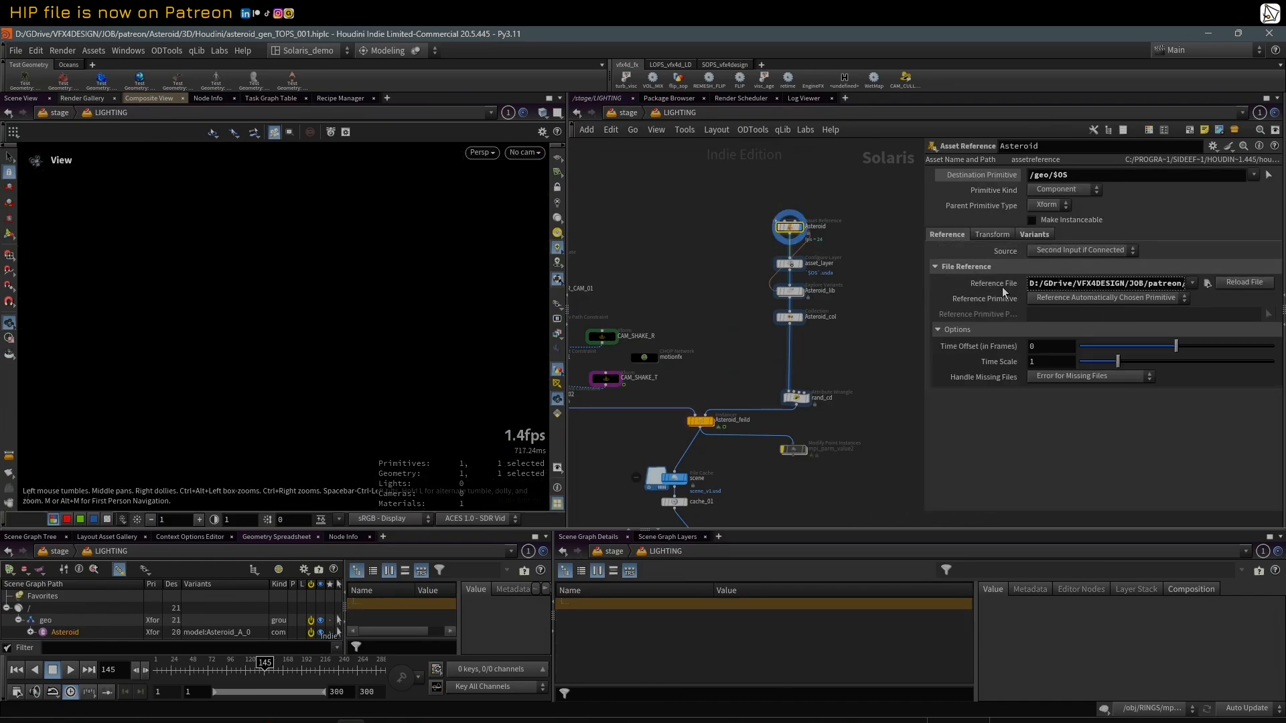
pyautogui.click(1003, 288)
# Step: Open the MODELING network and inspect the output file of the PUBLISH_USD node
pyautogui.click(670, 113)
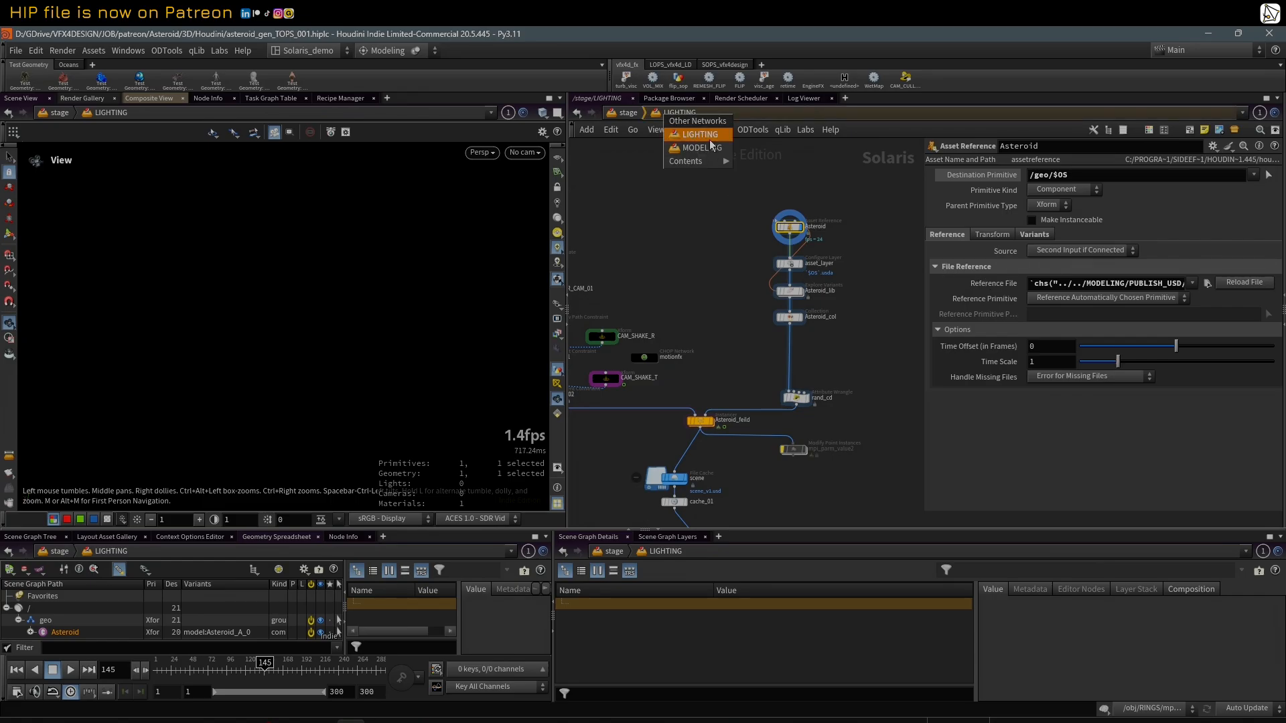
pyautogui.click(700, 154)
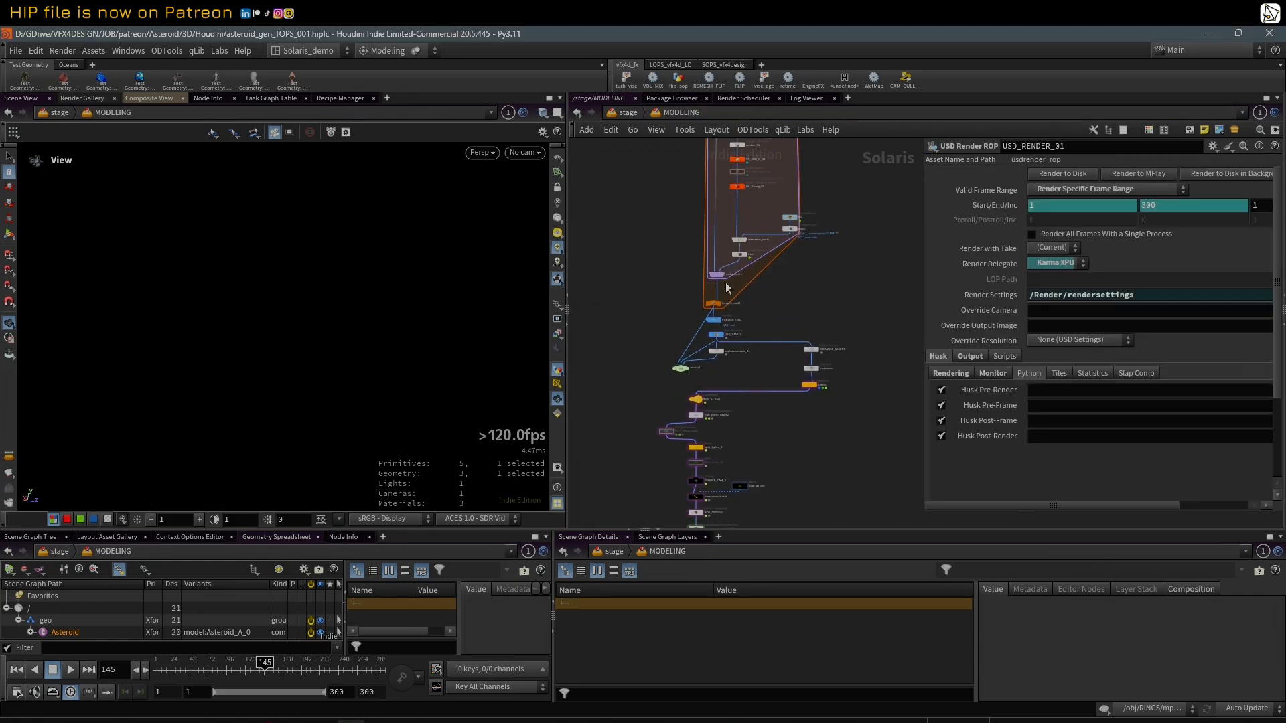
pyautogui.scroll(4, 724, 345)
pyautogui.click(704, 310)
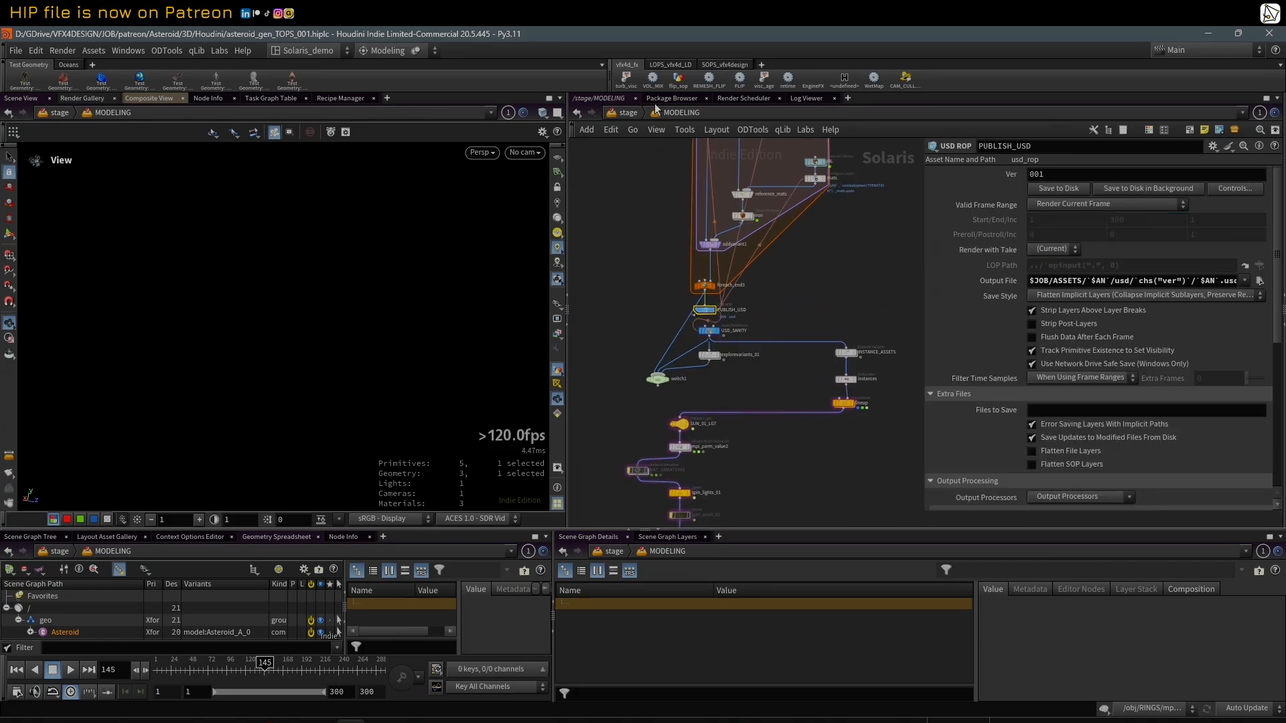
# Step: Return to the LIGHTING network and bring the referenced asteroid into view in the viewport
pyautogui.click(673, 114)
pyautogui.click(713, 131)
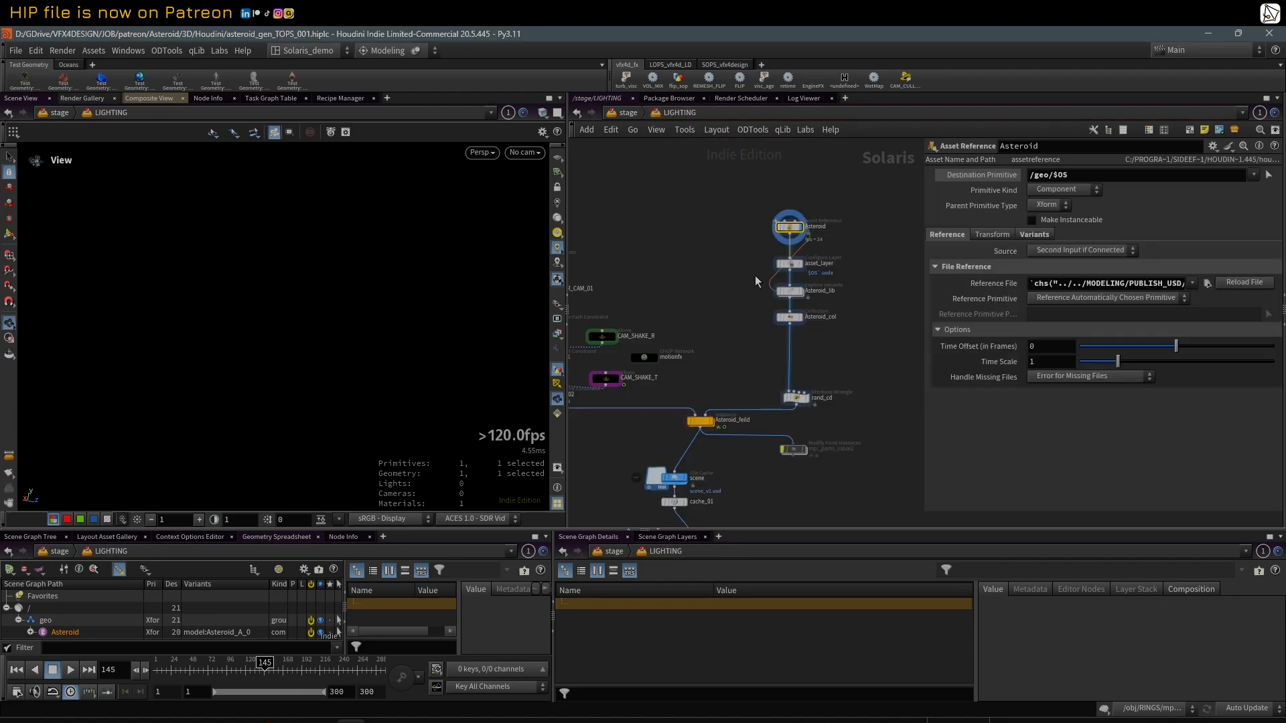
pyautogui.scroll(2, 851, 247)
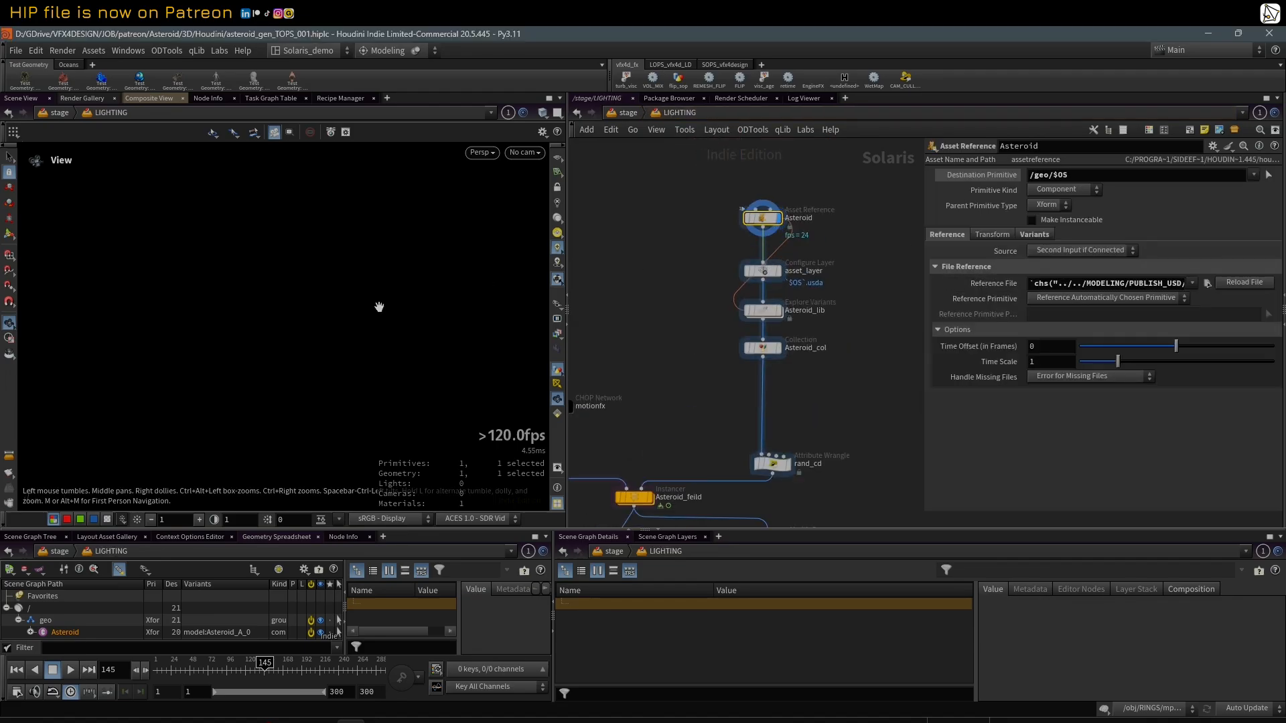
pyautogui.moveTo(376, 301); pyautogui.dragTo(325, 297)
# Step: Widen the parameter area and show the Asteroid reference's variant settings
pyautogui.click(988, 236)
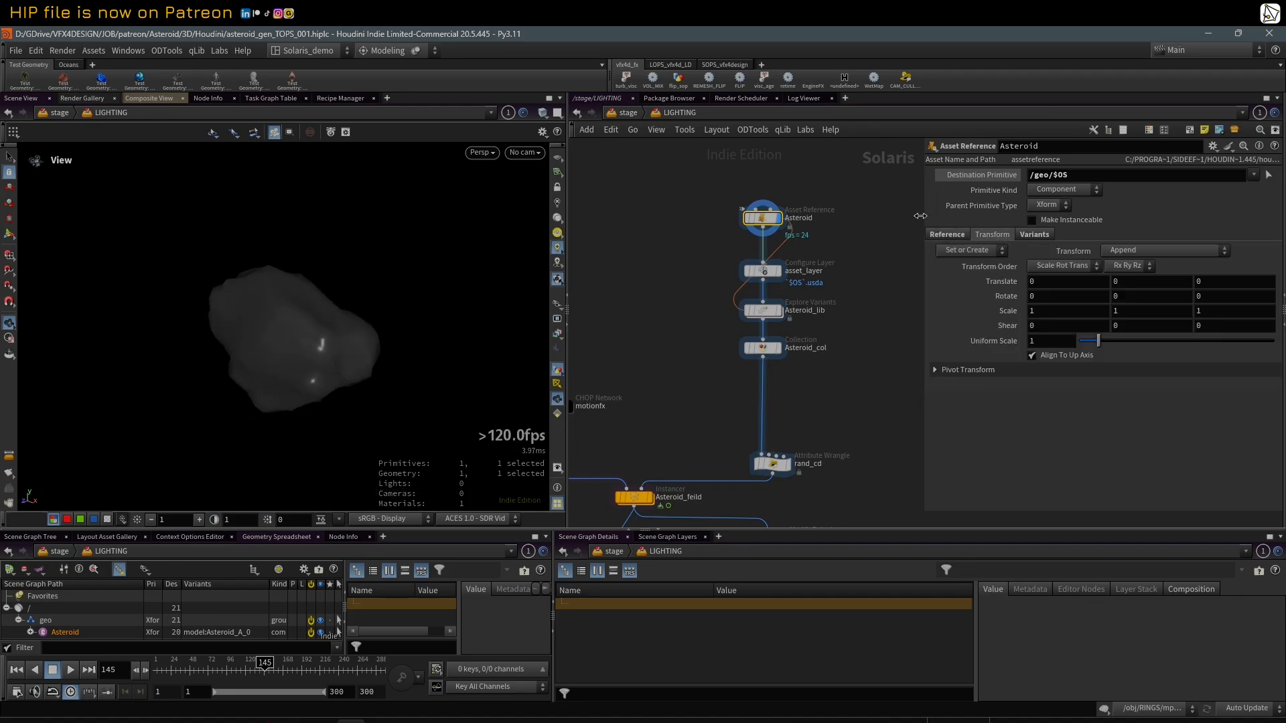
pyautogui.moveTo(920, 215); pyautogui.dragTo(885, 219)
pyautogui.click(1005, 236)
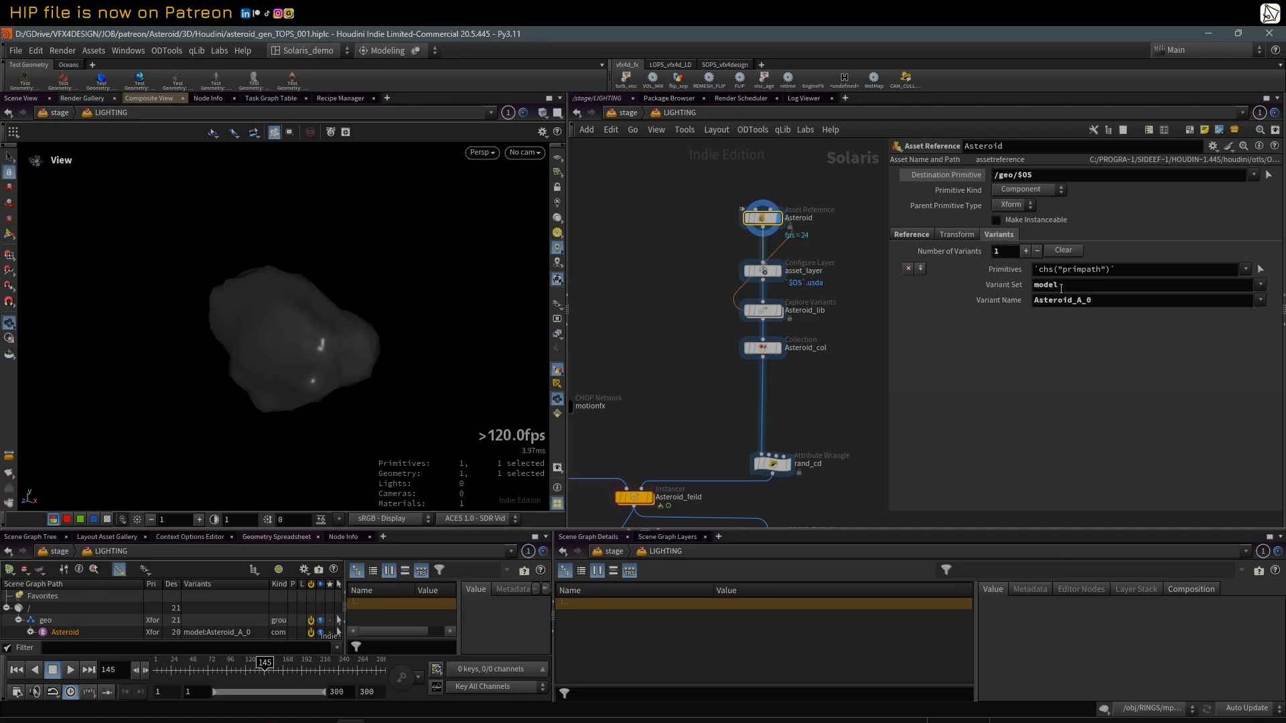
# Step: Set the Asteroid reference's model variant to Asteroid_A_1 and check its mesh in wireframe and shaded display
pyautogui.click(1261, 300)
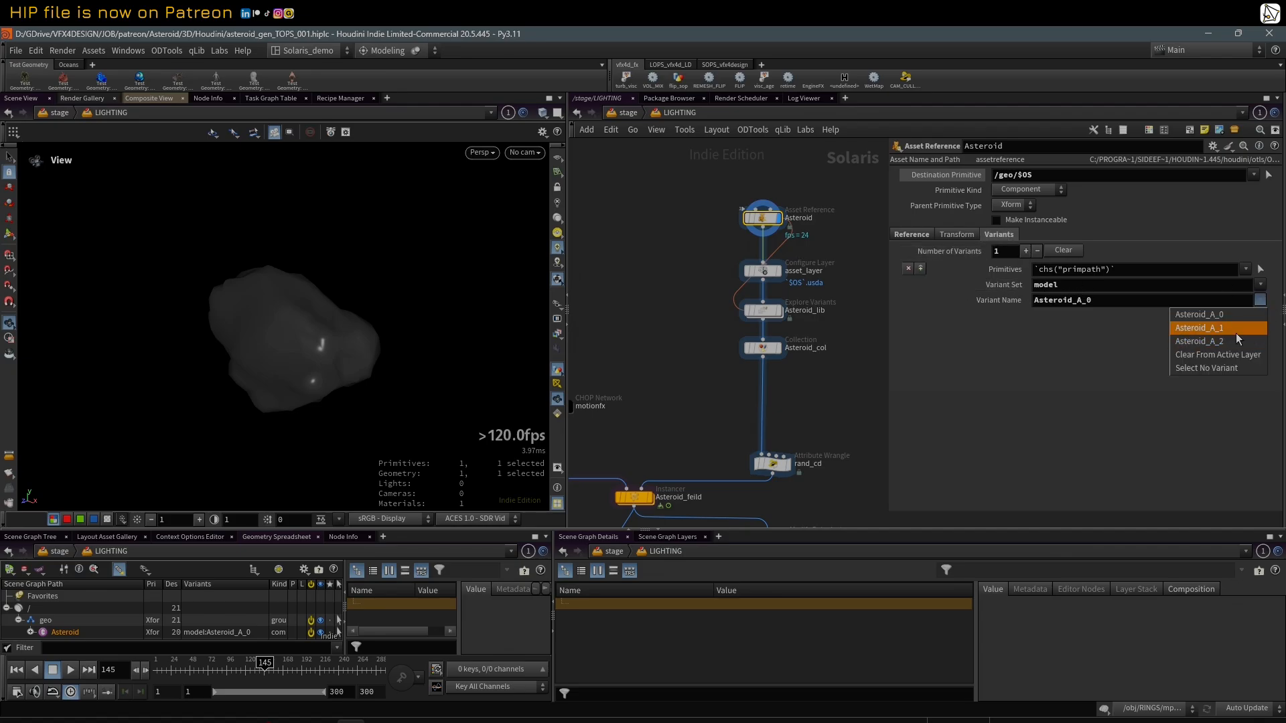
pyautogui.click(1236, 333)
pyautogui.moveTo(407, 291)
pyautogui.mouseDown()
pyautogui.moveTo(344, 296)
pyautogui.moveTo(584, 308)
pyautogui.mouseUp()
pyautogui.hotkey('shift', 'w')
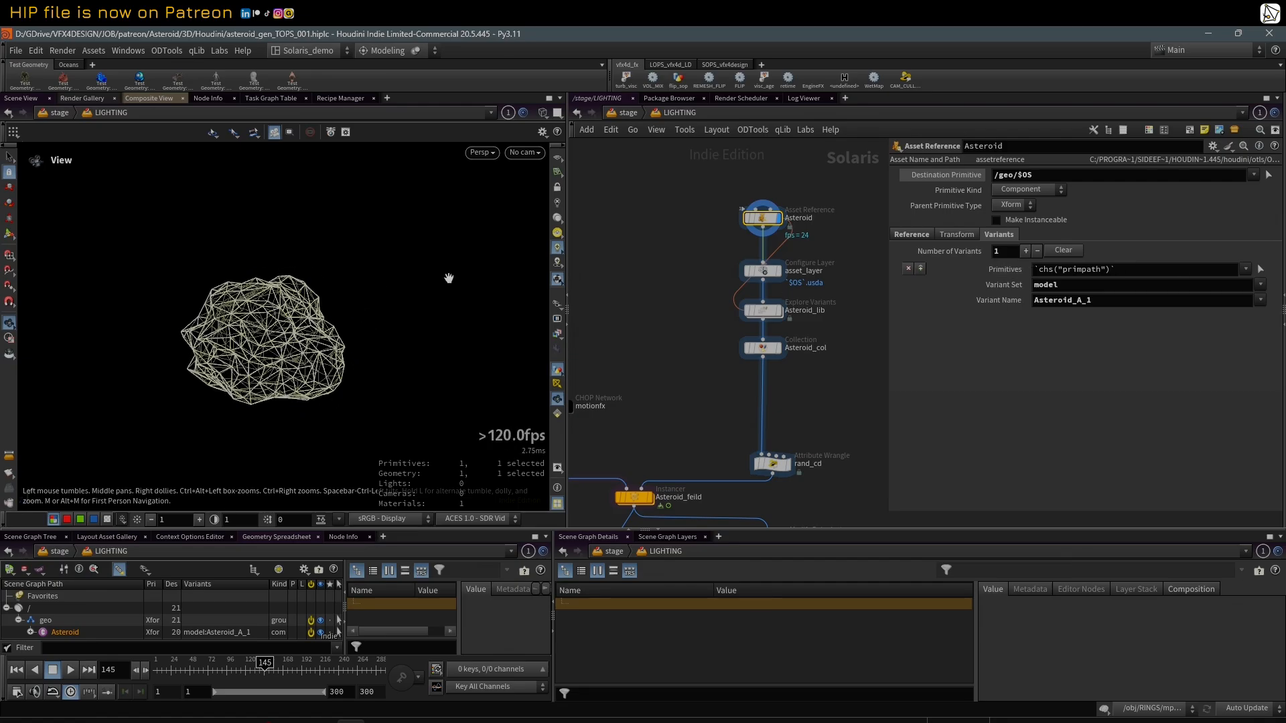
pyautogui.hotkey('shift', 'w')
pyautogui.moveTo(286, 283)
pyautogui.mouseDown()
pyautogui.moveTo(242, 288)
pyautogui.moveTo(286, 291)
pyautogui.mouseUp()
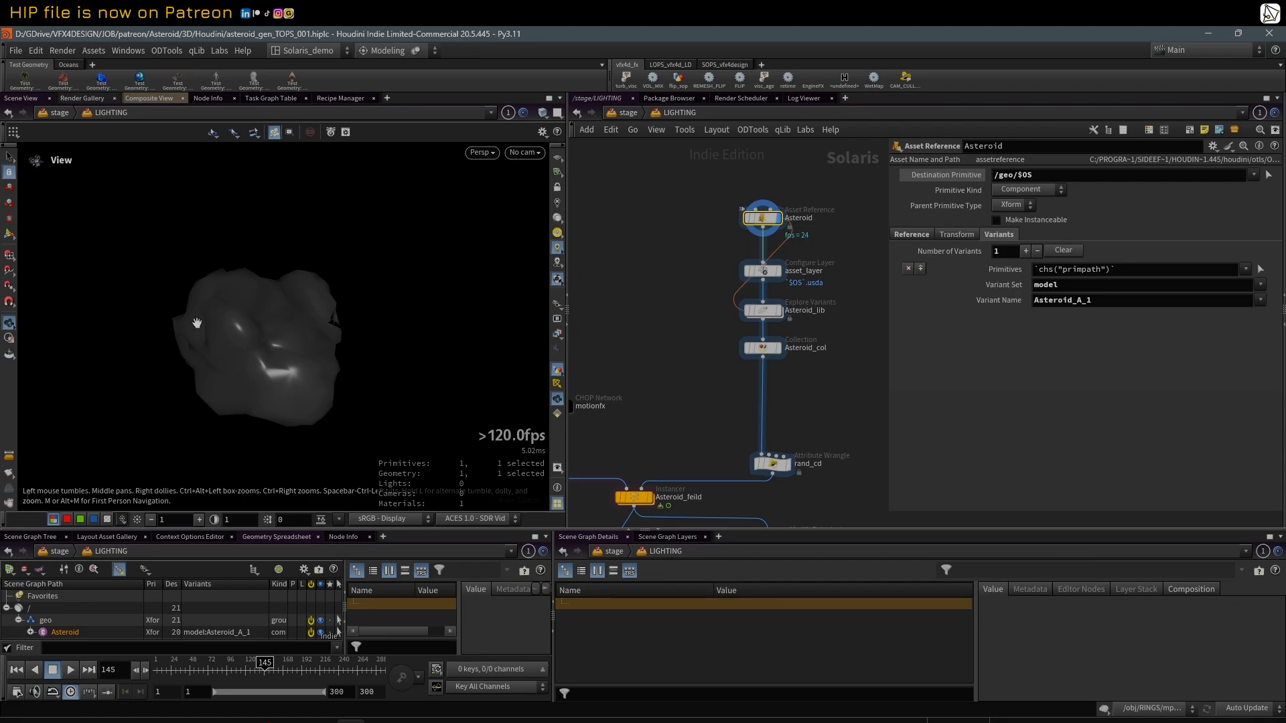
pyautogui.moveTo(196, 324)
pyautogui.mouseDown()
pyautogui.moveTo(264, 231)
pyautogui.moveTo(310, 301)
pyautogui.moveTo(244, 214)
pyautogui.moveTo(263, 292)
pyautogui.mouseUp()
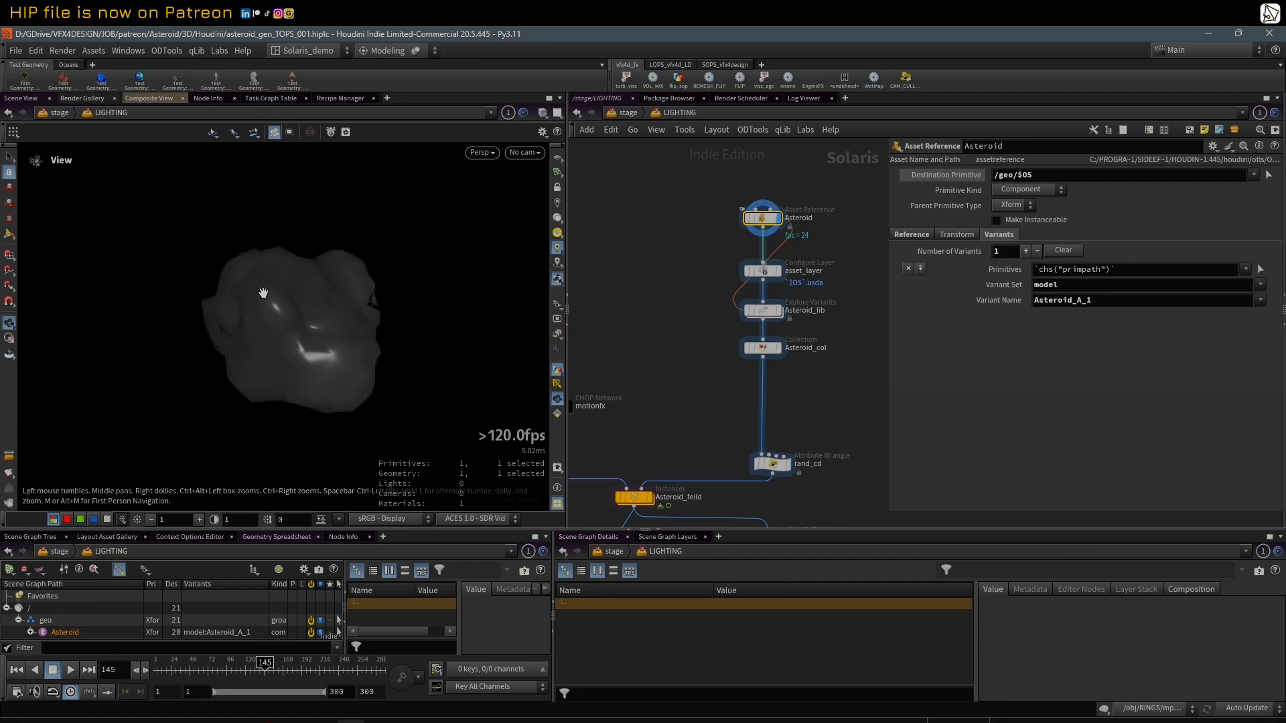
# Step: Remove the variant entry from the Asteroid reference and inspect the default asteroid from another angle
pyautogui.click(908, 269)
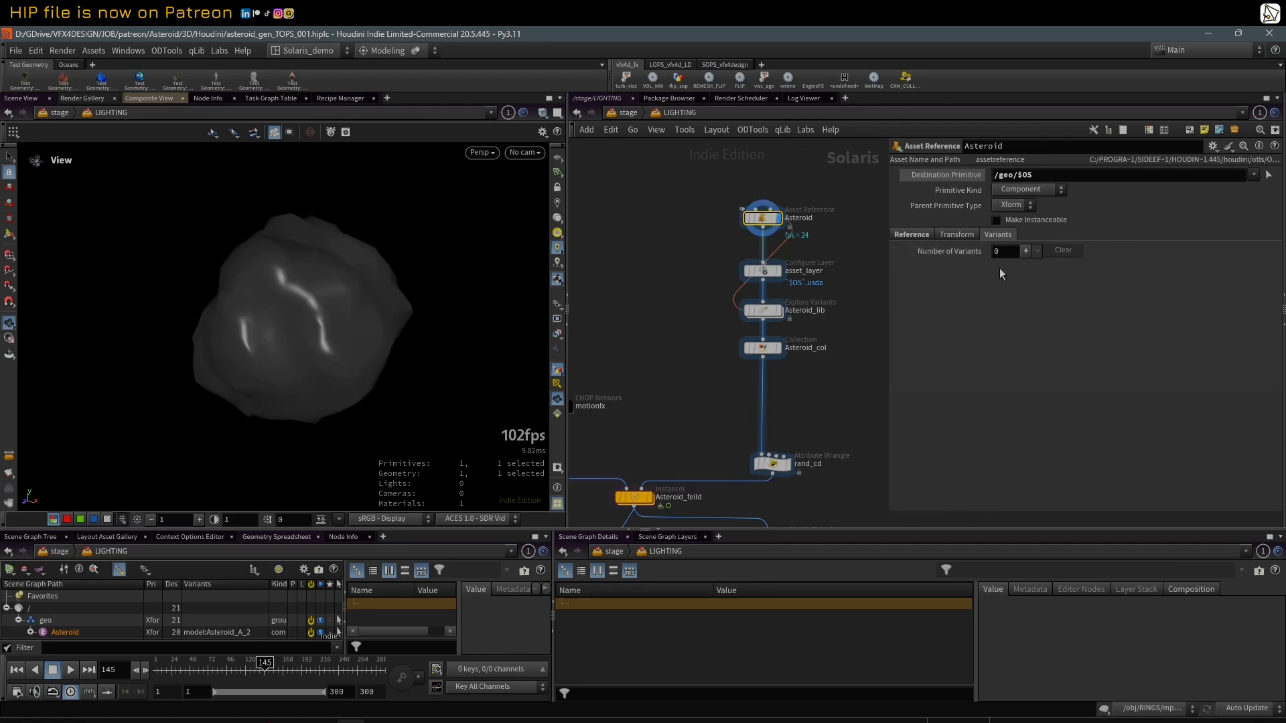
pyautogui.moveTo(279, 250); pyautogui.dragTo(313, 263)
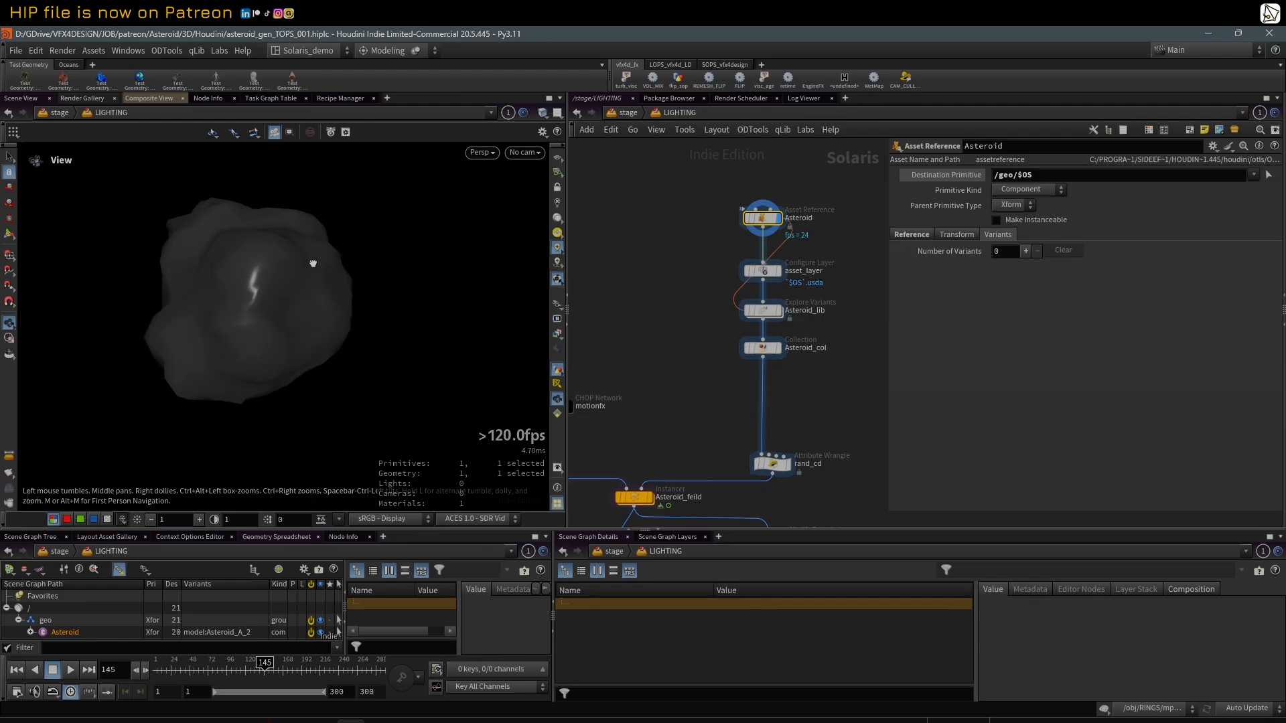
# Step: Enable Make Instanceable on the Asteroid reference and give the scene graph area more height
pyautogui.moveTo(313, 263); pyautogui.dragTo(321, 270, button='middle')
pyautogui.scroll(-1, 442, 237)
pyautogui.moveTo(402, 273); pyautogui.dragTo(410, 275, button='middle')
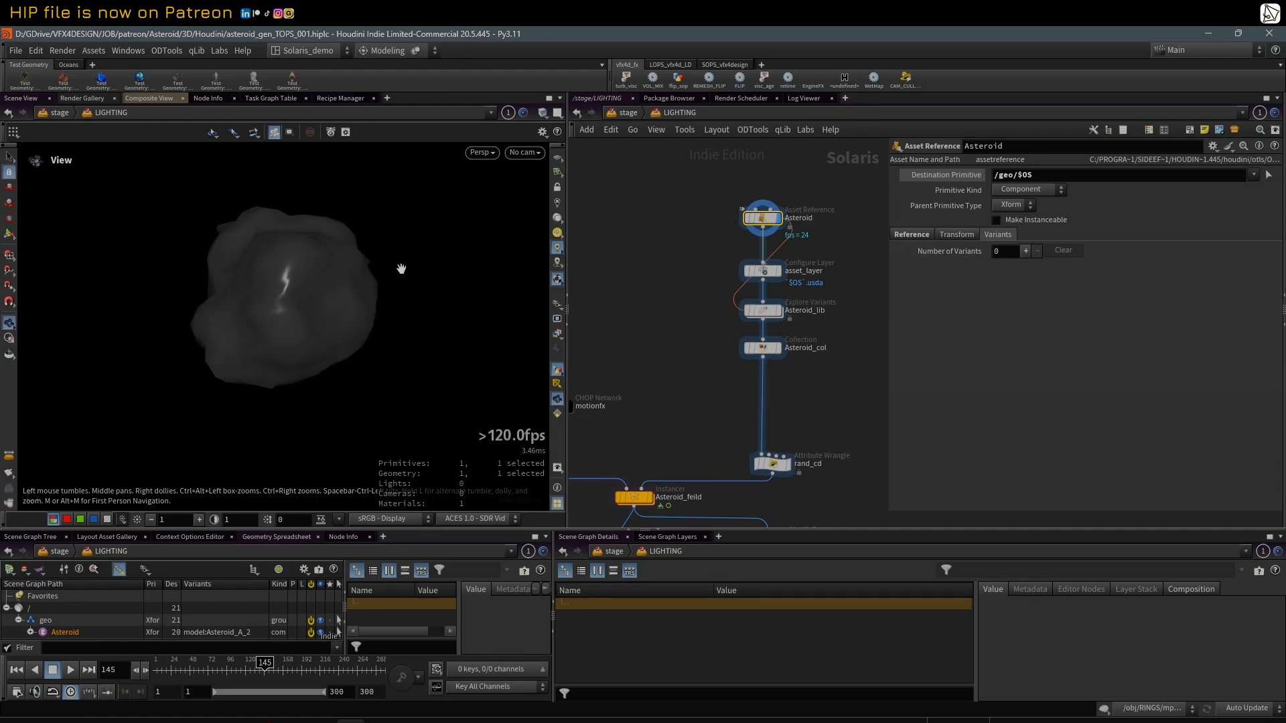
pyautogui.moveTo(289, 268)
pyautogui.mouseDown()
pyautogui.moveTo(276, 252)
pyautogui.moveTo(296, 269)
pyautogui.mouseUp()
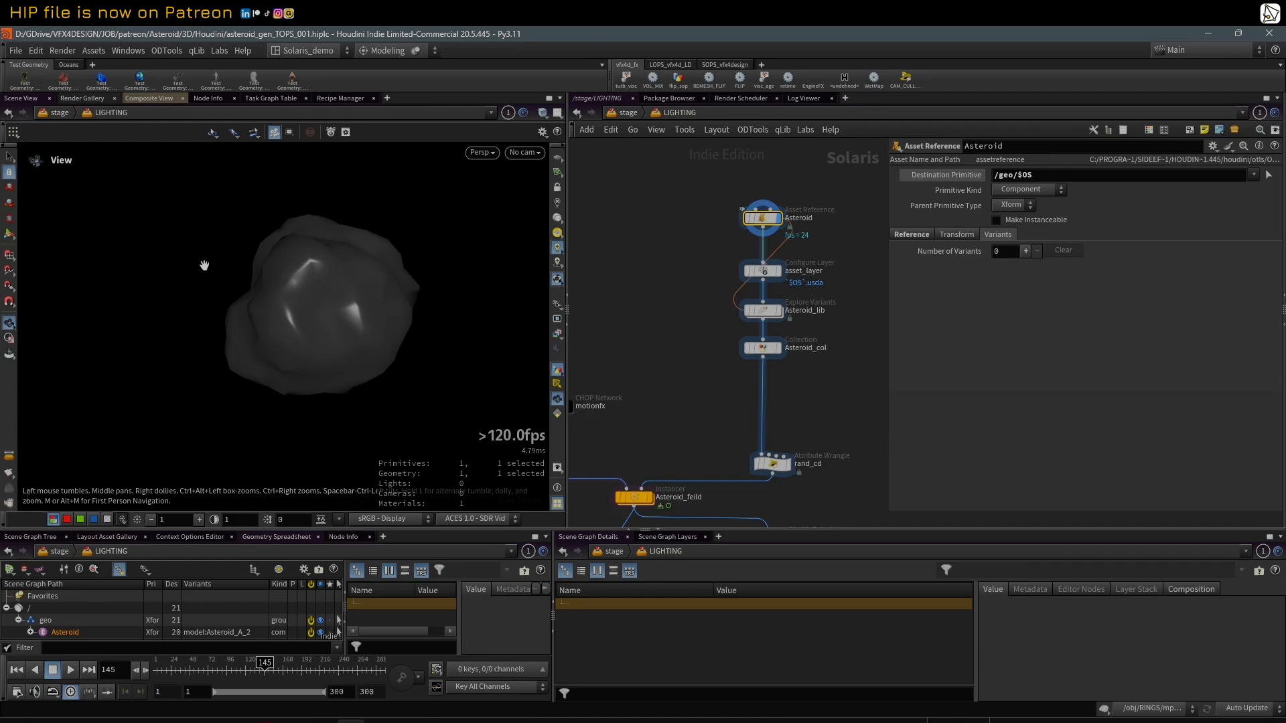
pyautogui.click(681, 113)
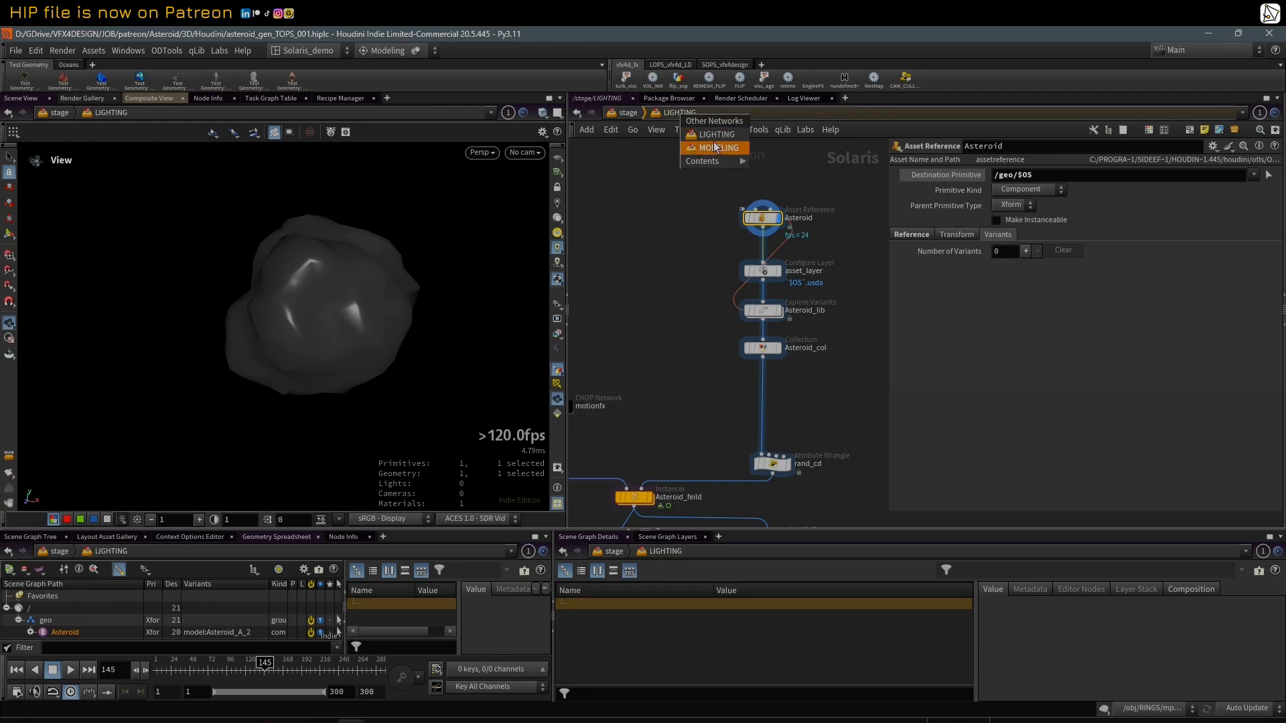
pyautogui.click(673, 256)
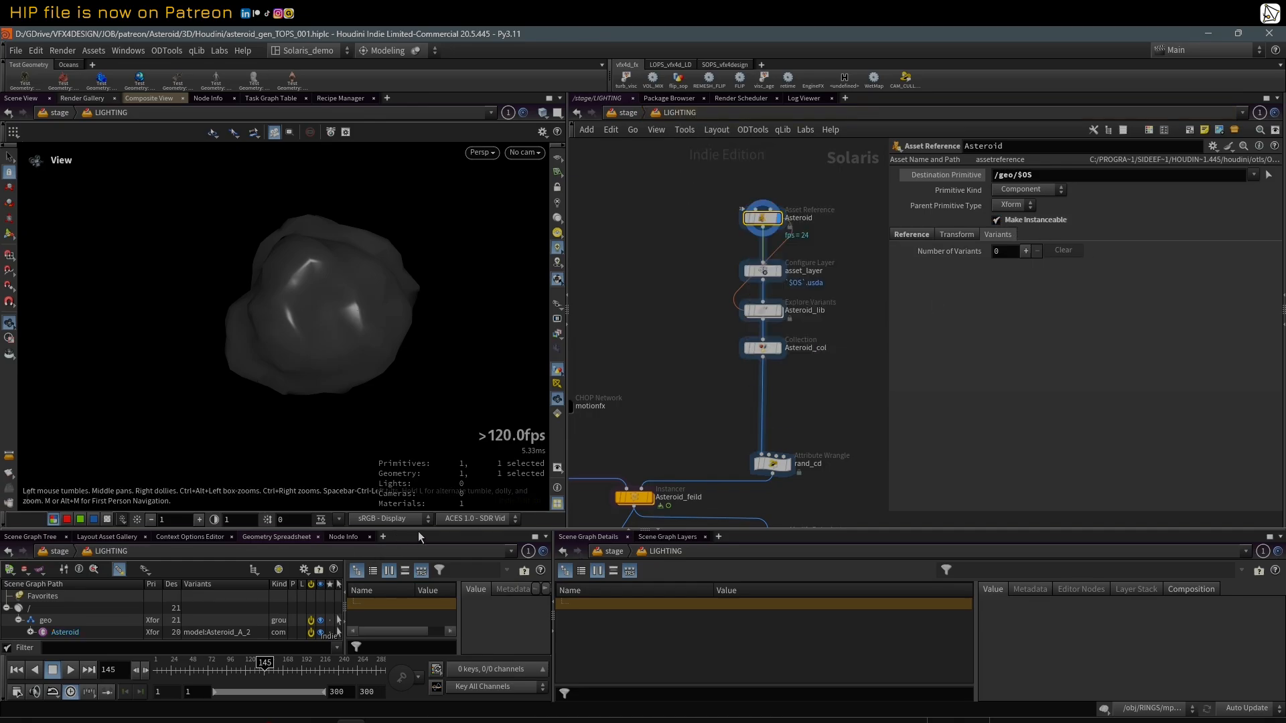
pyautogui.moveTo(418, 531); pyautogui.dragTo(419, 472)
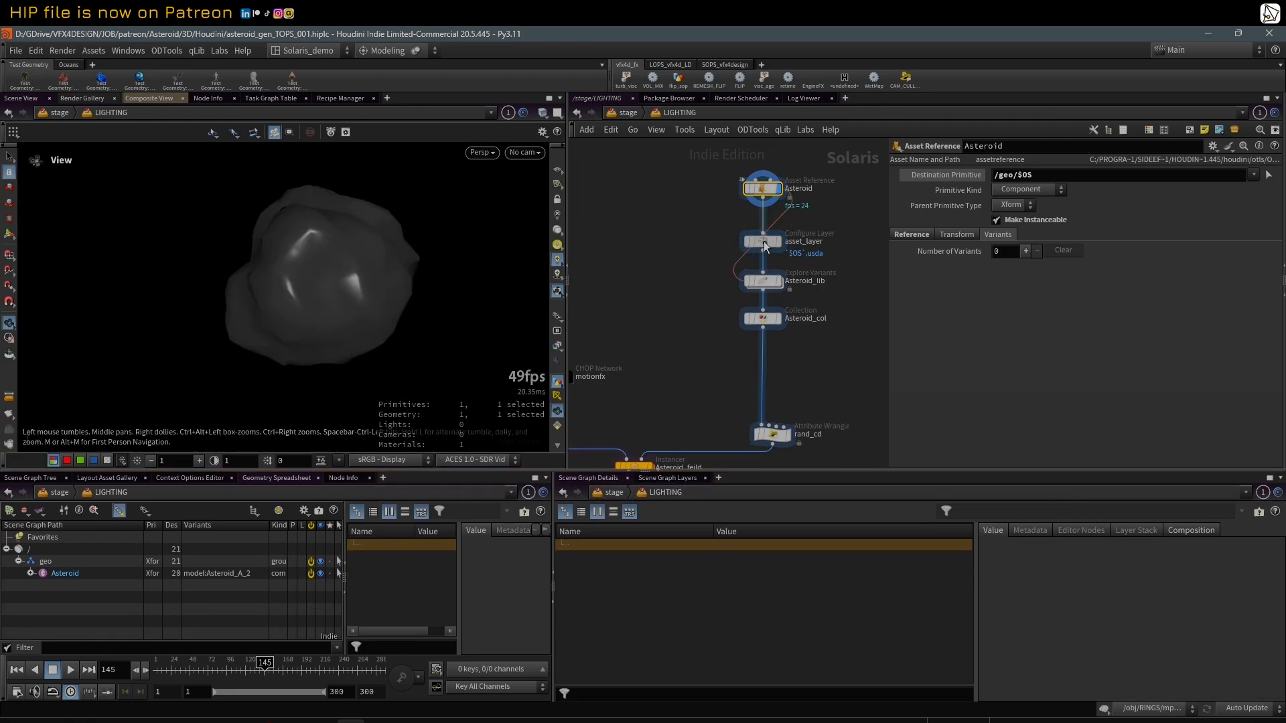
# Step: Disable the Start Time, End Time and Frames per Second settings on asset_layer and move the node closer to the Asteroid reference
pyautogui.click(764, 241)
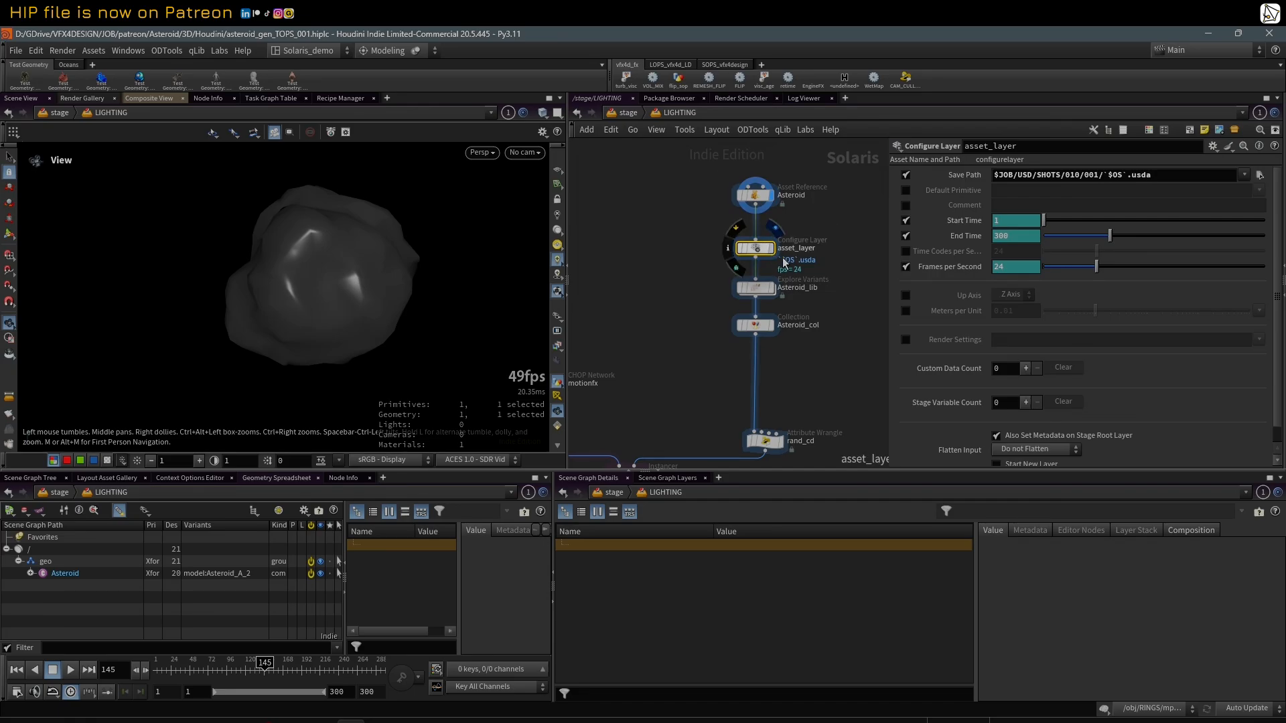
pyautogui.click(905, 221)
pyautogui.click(906, 236)
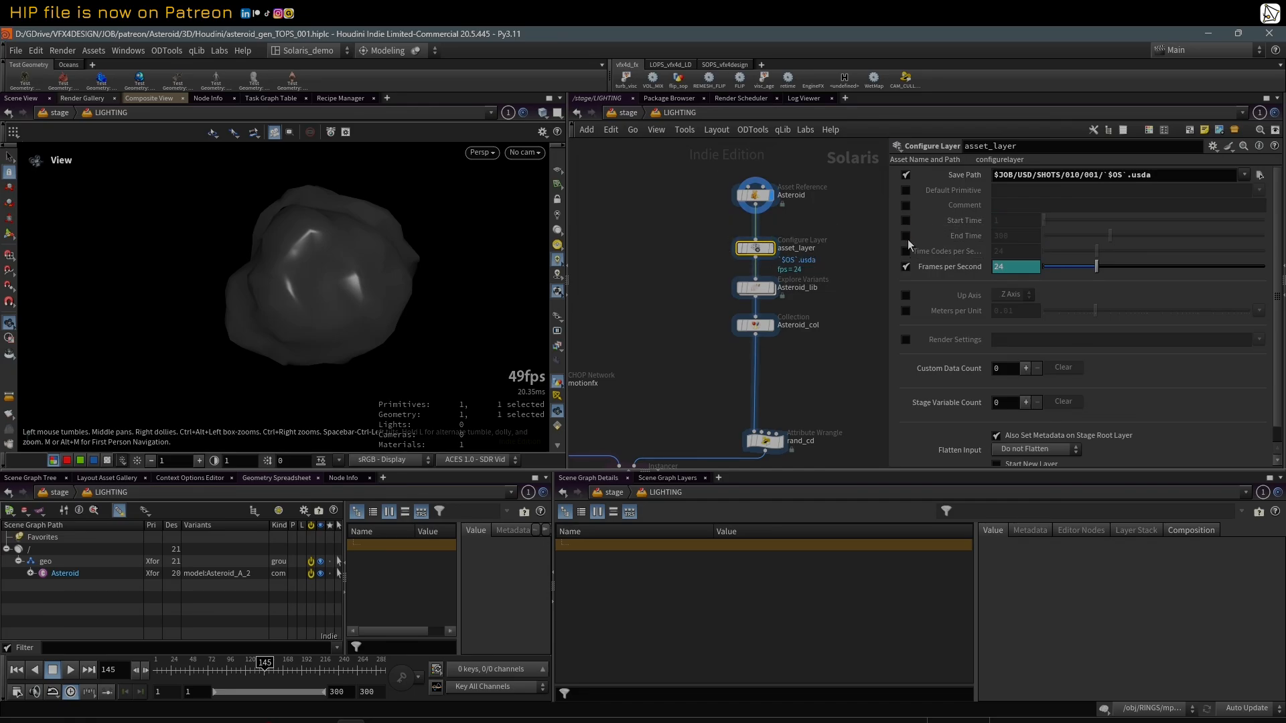
pyautogui.click(905, 267)
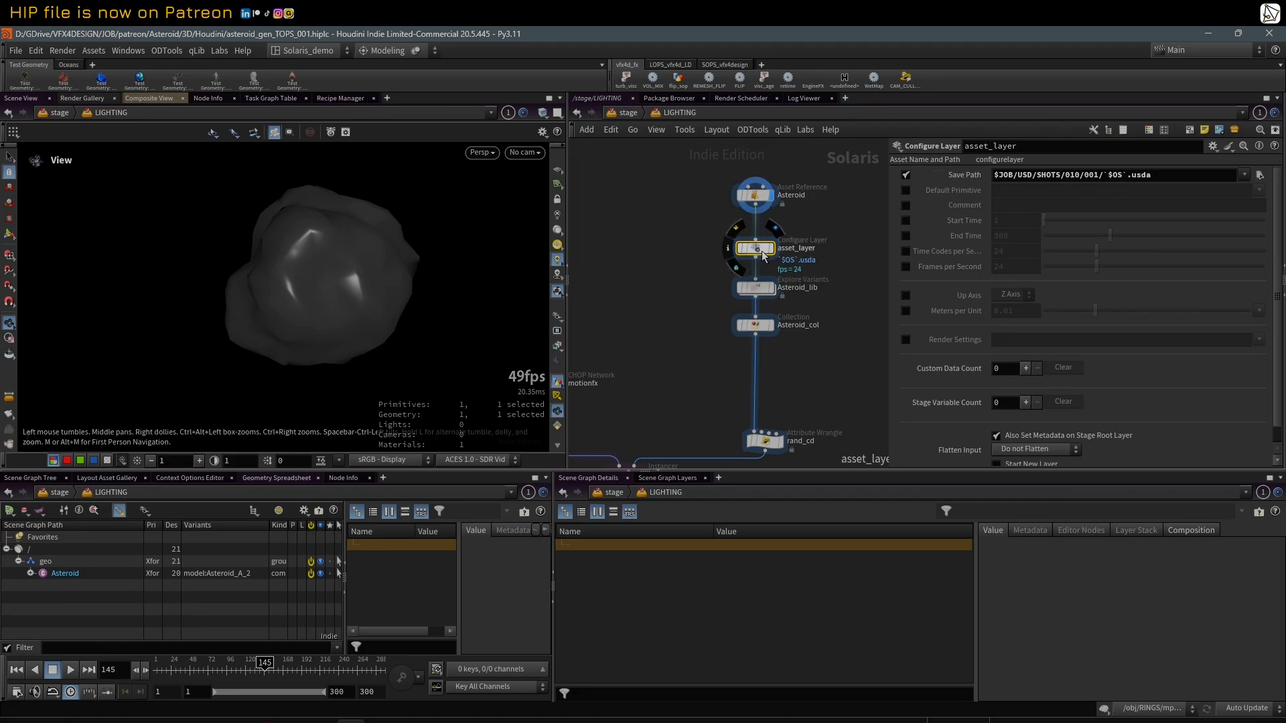
pyautogui.moveTo(761, 250); pyautogui.dragTo(758, 239)
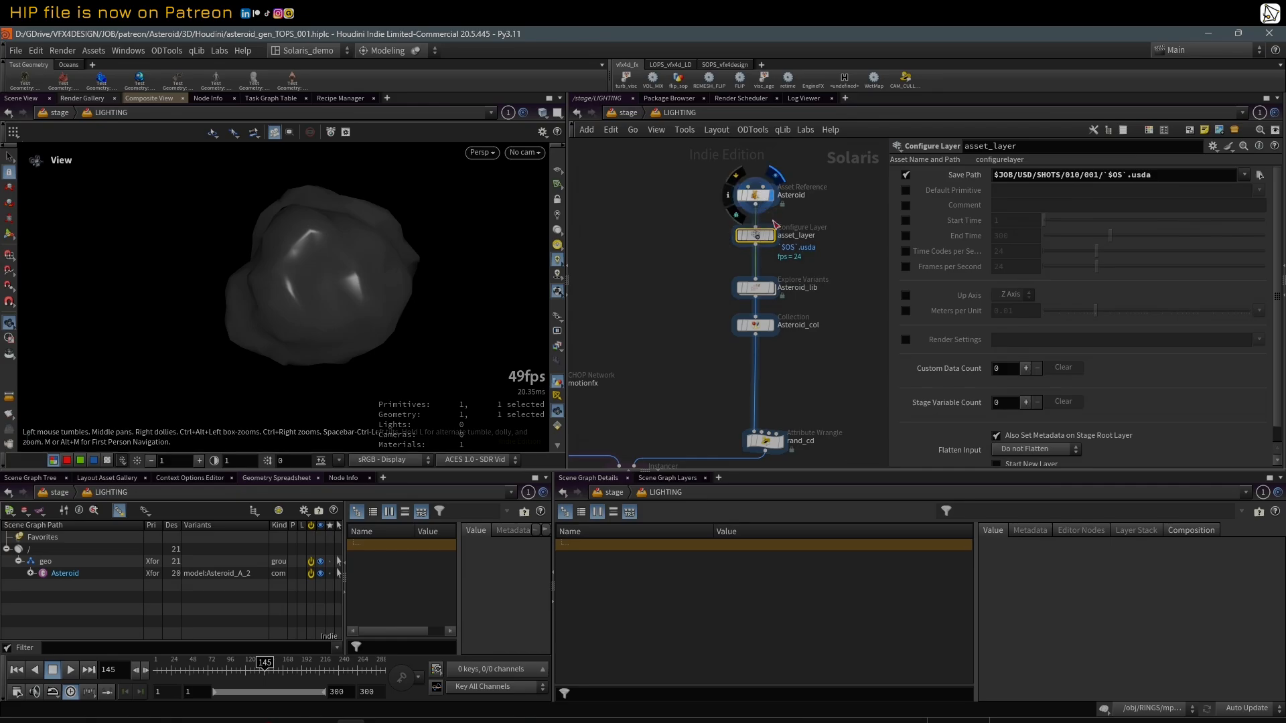
pyautogui.moveTo(887, 224); pyautogui.dragTo(882, 223)
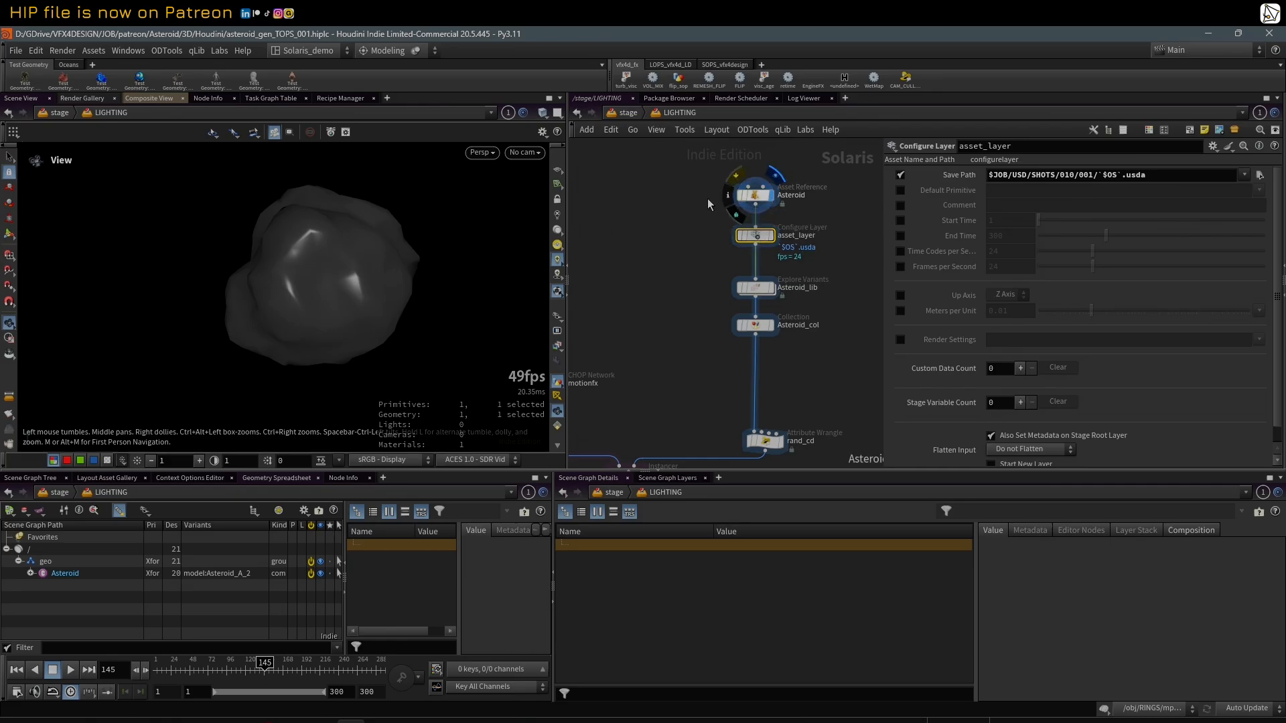
# Step: Display the Asteroid_lib Explore Variants node and check the path its Source Prims expression evaluates to
pyautogui.moveTo(838, 332); pyautogui.dragTo(833, 320, button='middle')
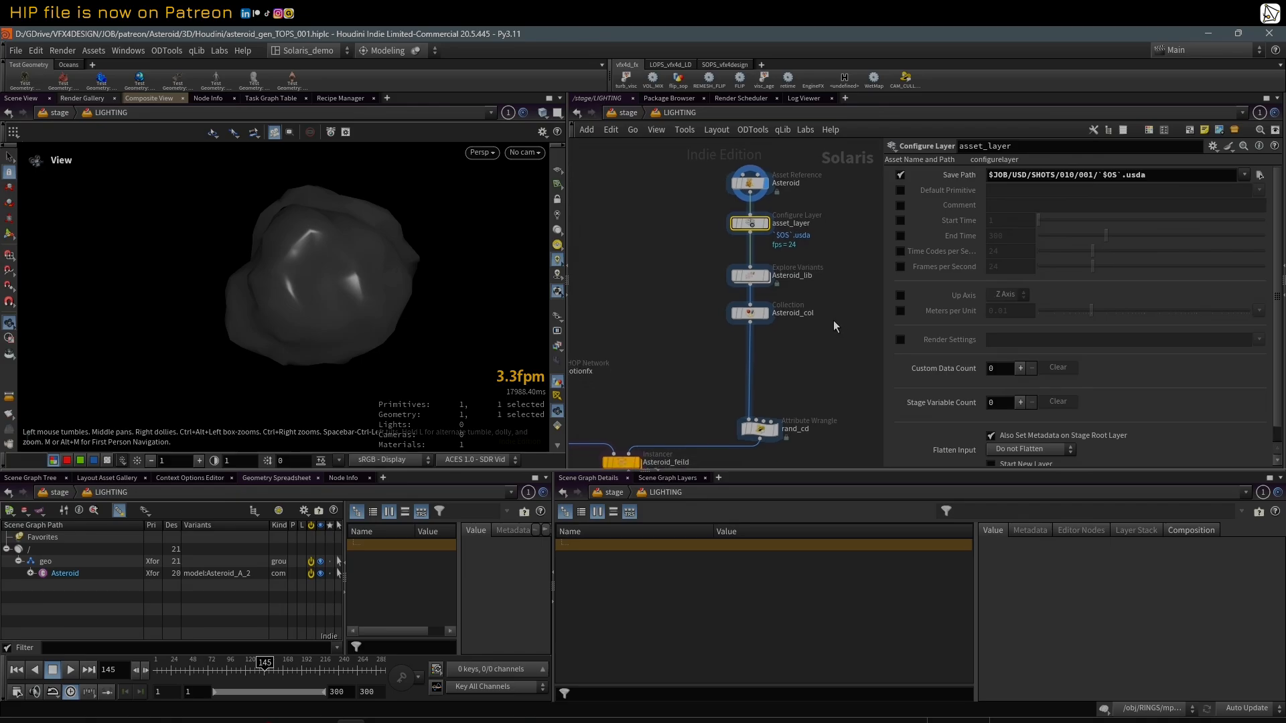
pyautogui.click(757, 276)
pyautogui.click(763, 280)
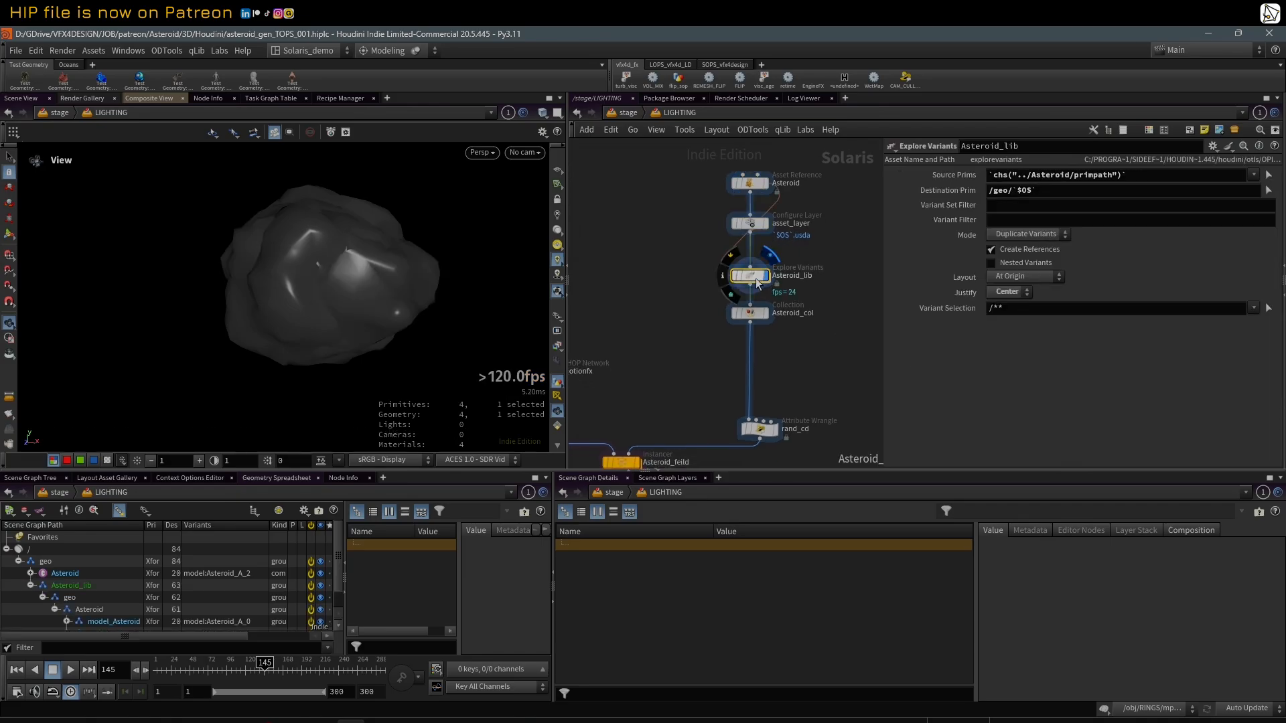
pyautogui.click(954, 178)
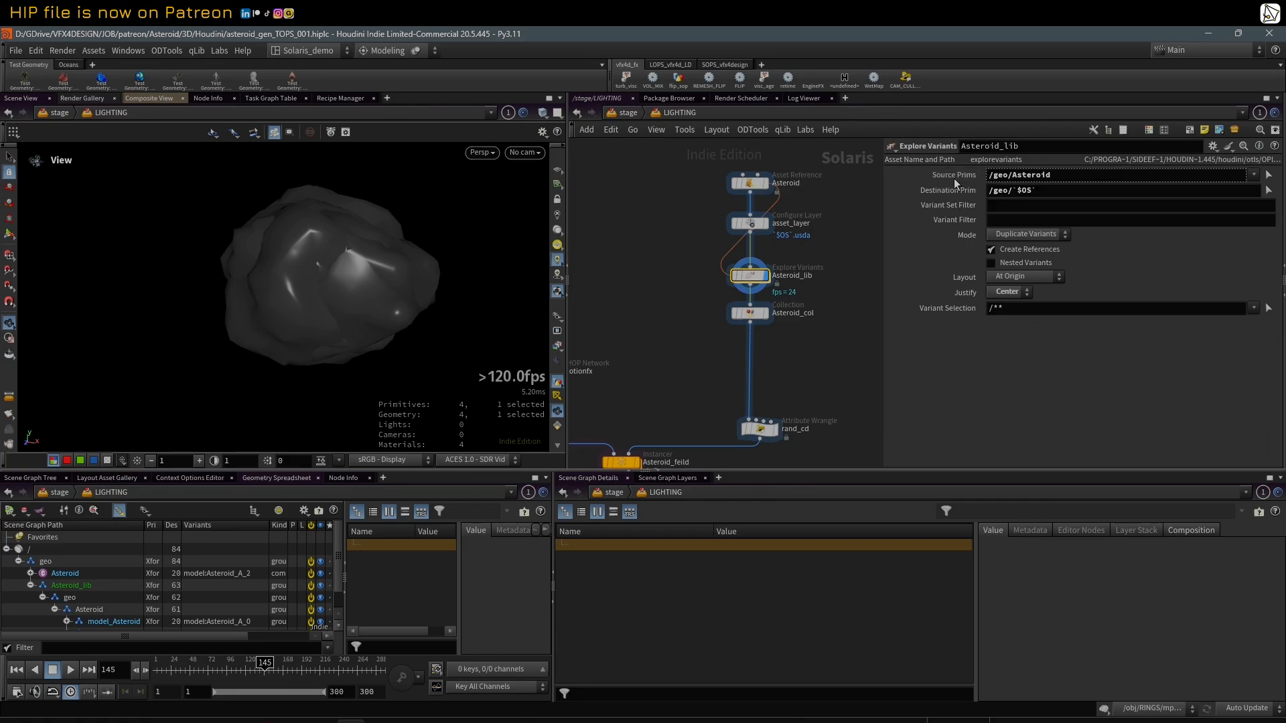
pyautogui.click(954, 178)
# Step: Review the network's dependency link options and the Asteroid reference's Destination Primitive that Asteroid_lib links to
pyautogui.click(634, 133)
pyautogui.moveTo(656, 131)
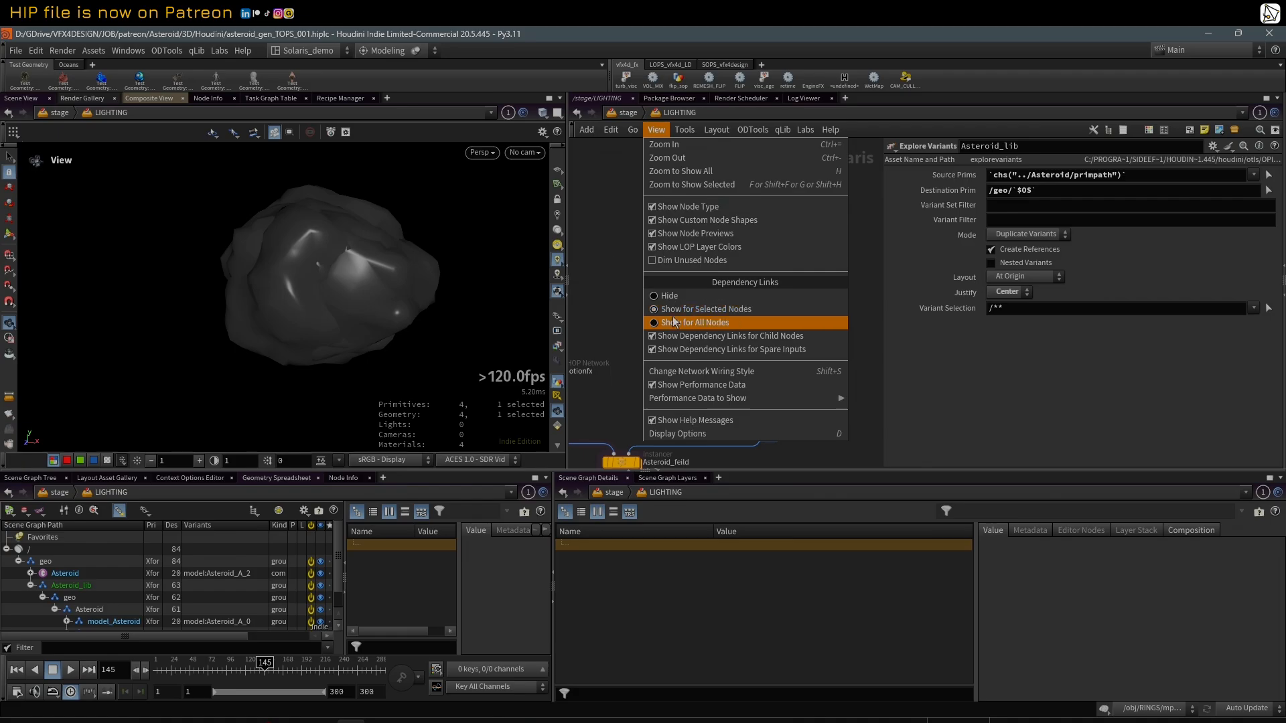
pyautogui.click(610, 284)
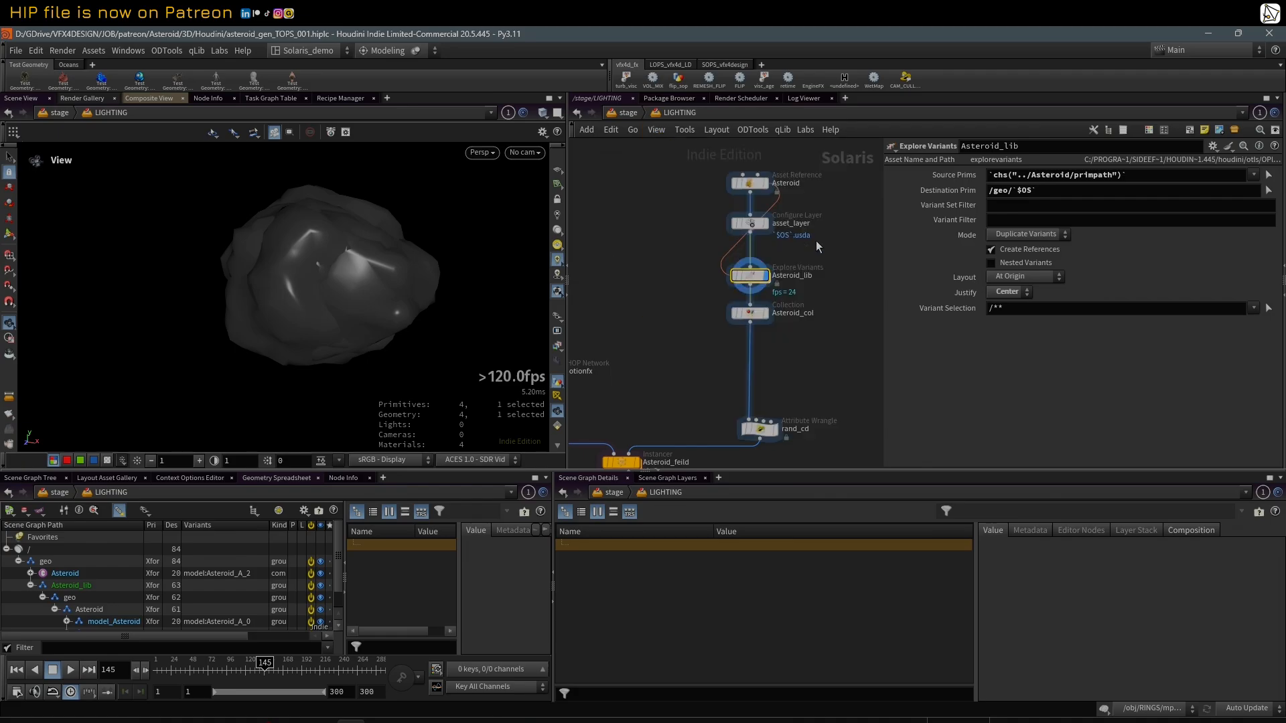
pyautogui.click(752, 225)
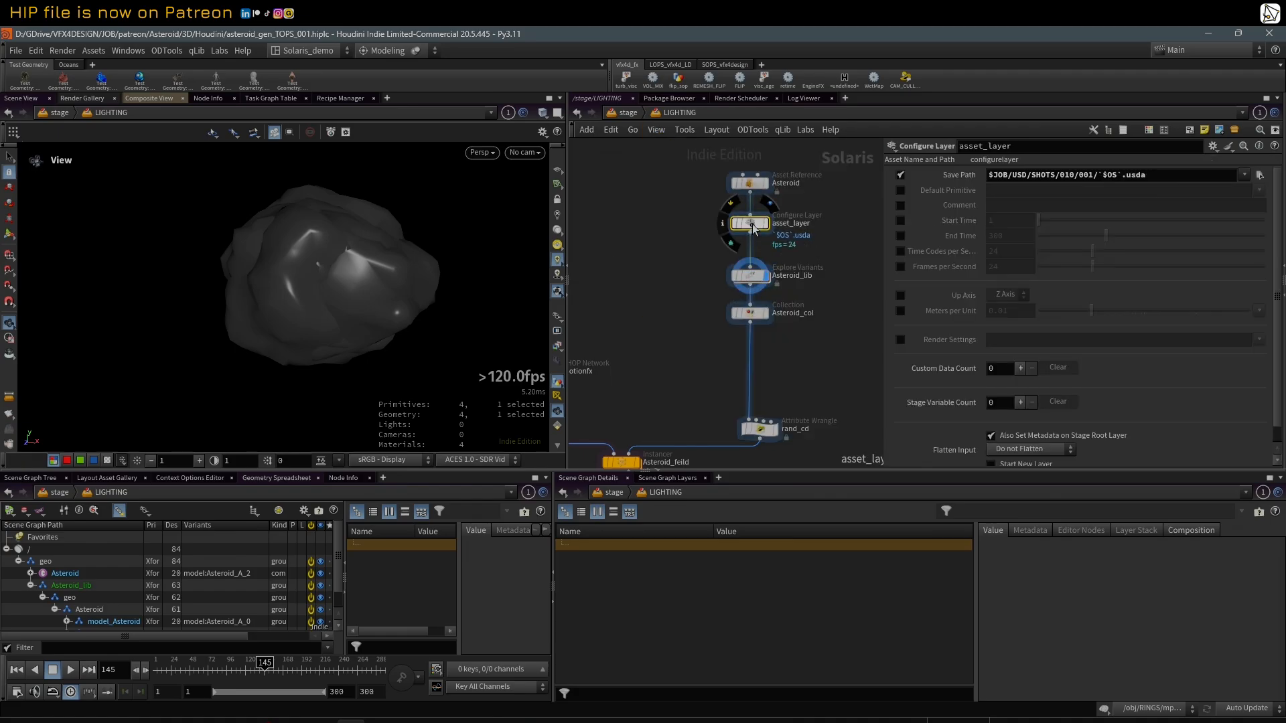
pyautogui.click(750, 275)
pyautogui.click(751, 182)
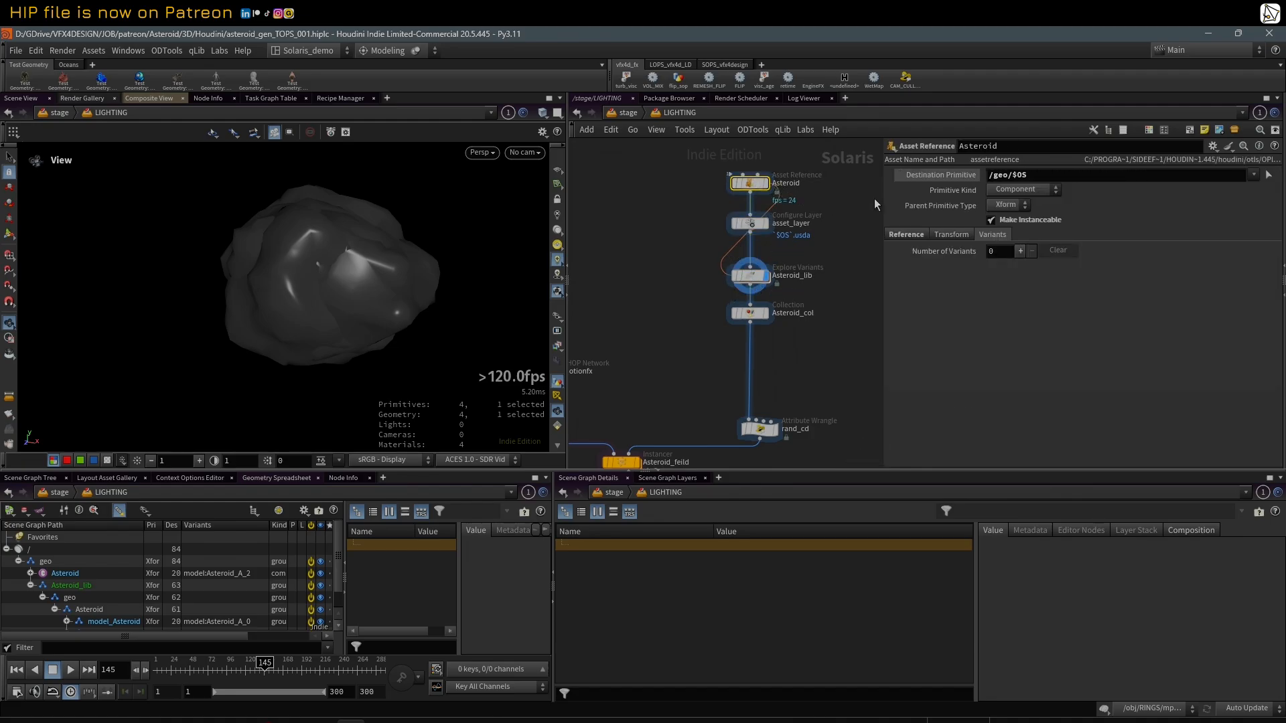
pyautogui.rightClick(939, 178)
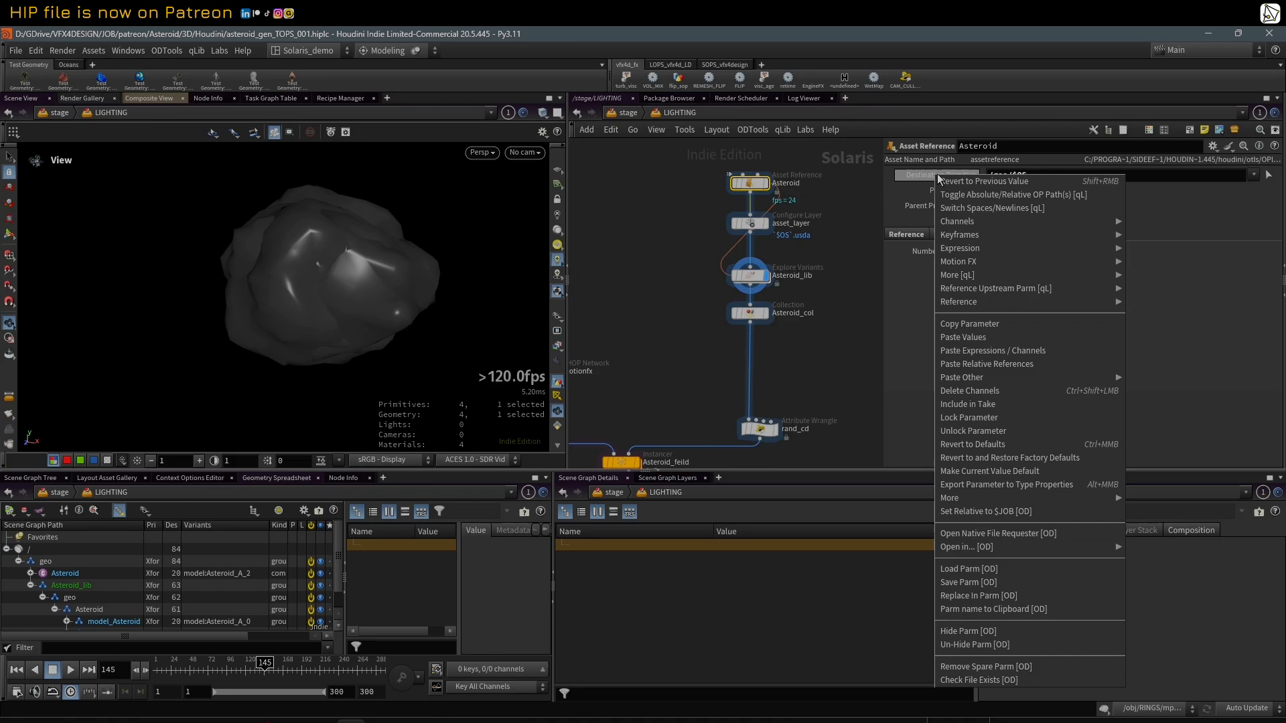
pyautogui.click(836, 268)
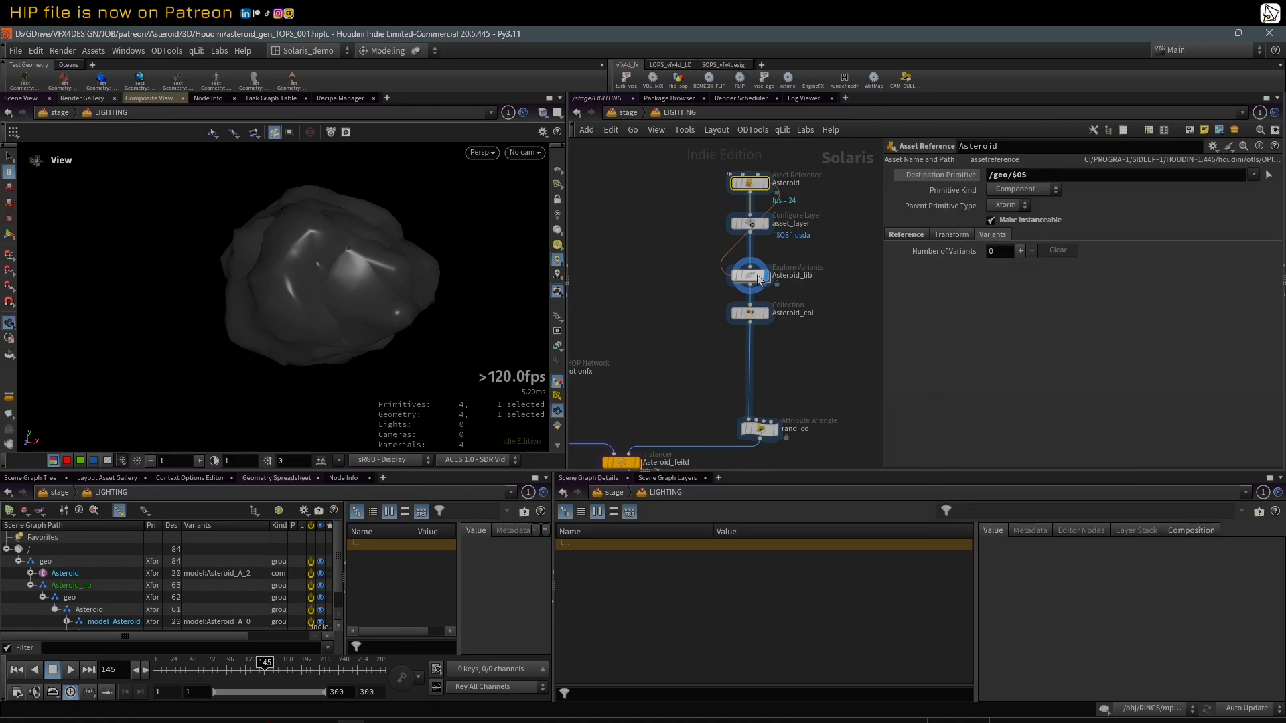
# Step: Examine the Destination Prim expression on the Asteroid_lib node
pyautogui.click(751, 276)
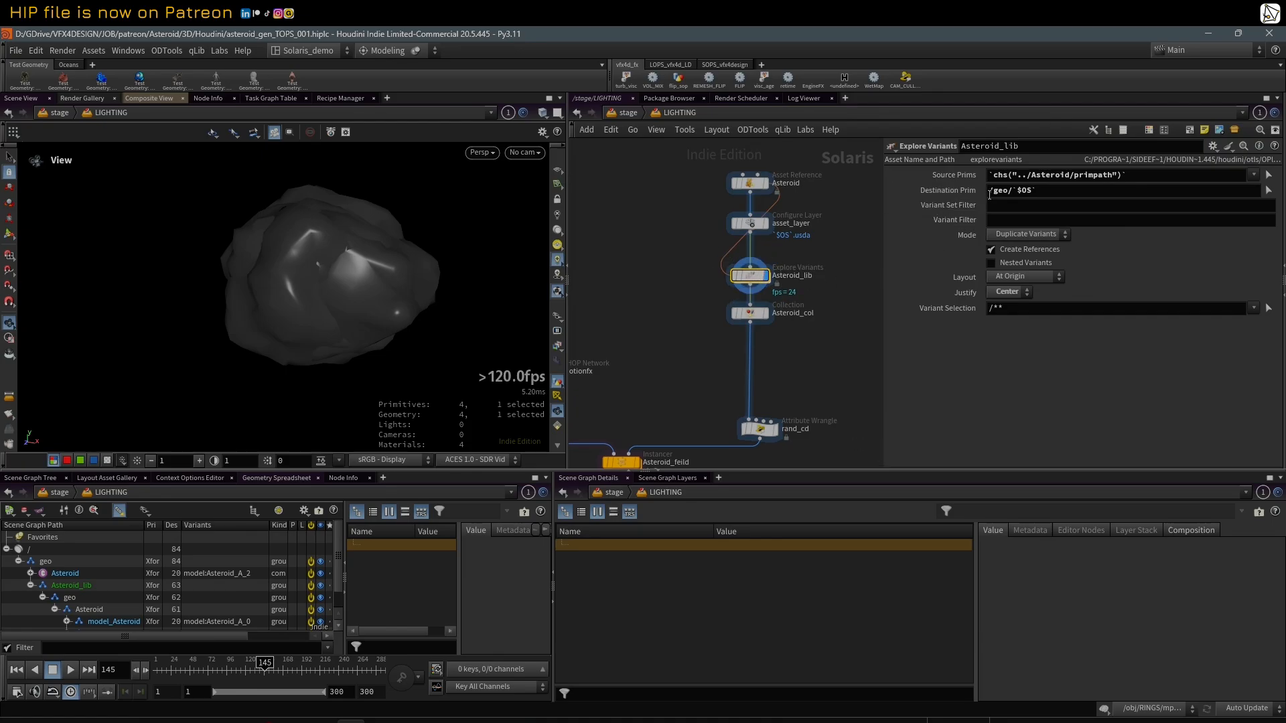
pyautogui.moveTo(1041, 192); pyautogui.dragTo(1014, 192)
pyautogui.click(956, 192)
# Step: Enlarge the scene graph to show full primitive names and inspect model_Asteroid_A_1 and model_Asteroid_A_2 under Asteroid_lib
pyautogui.moveTo(740, 473); pyautogui.dragTo(740, 414)
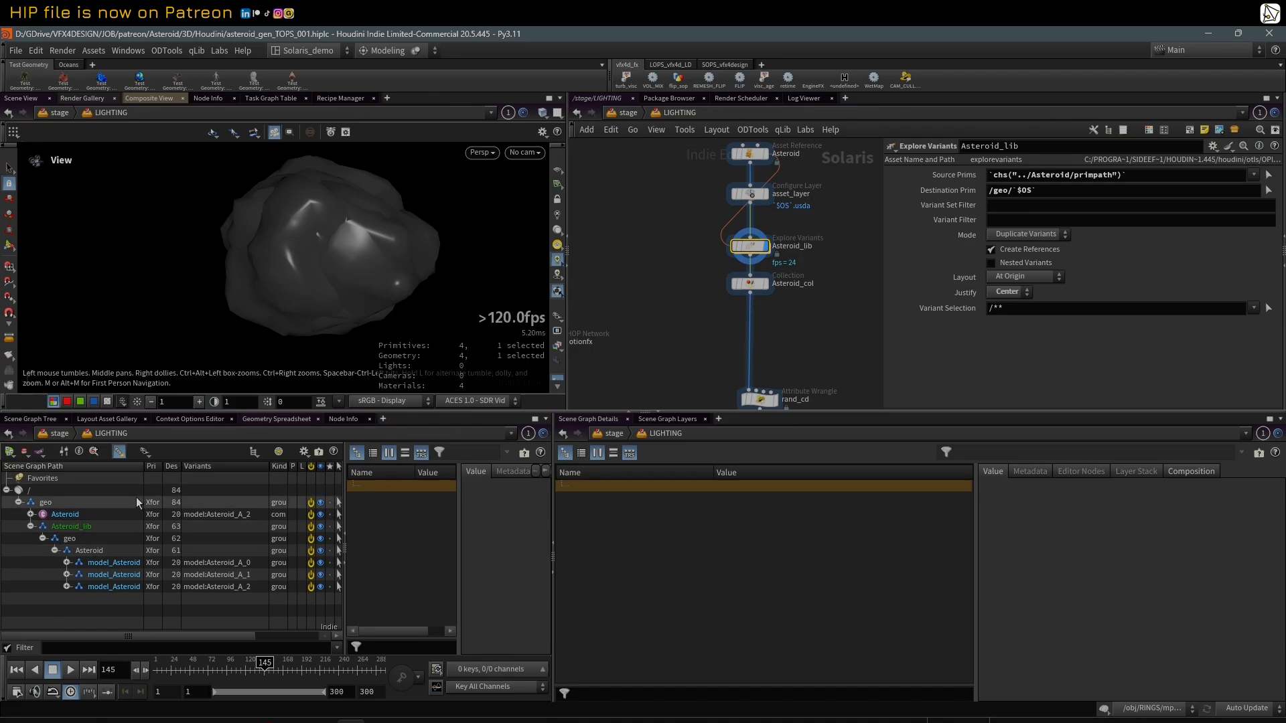
pyautogui.moveTo(143, 466); pyautogui.dragTo(195, 466)
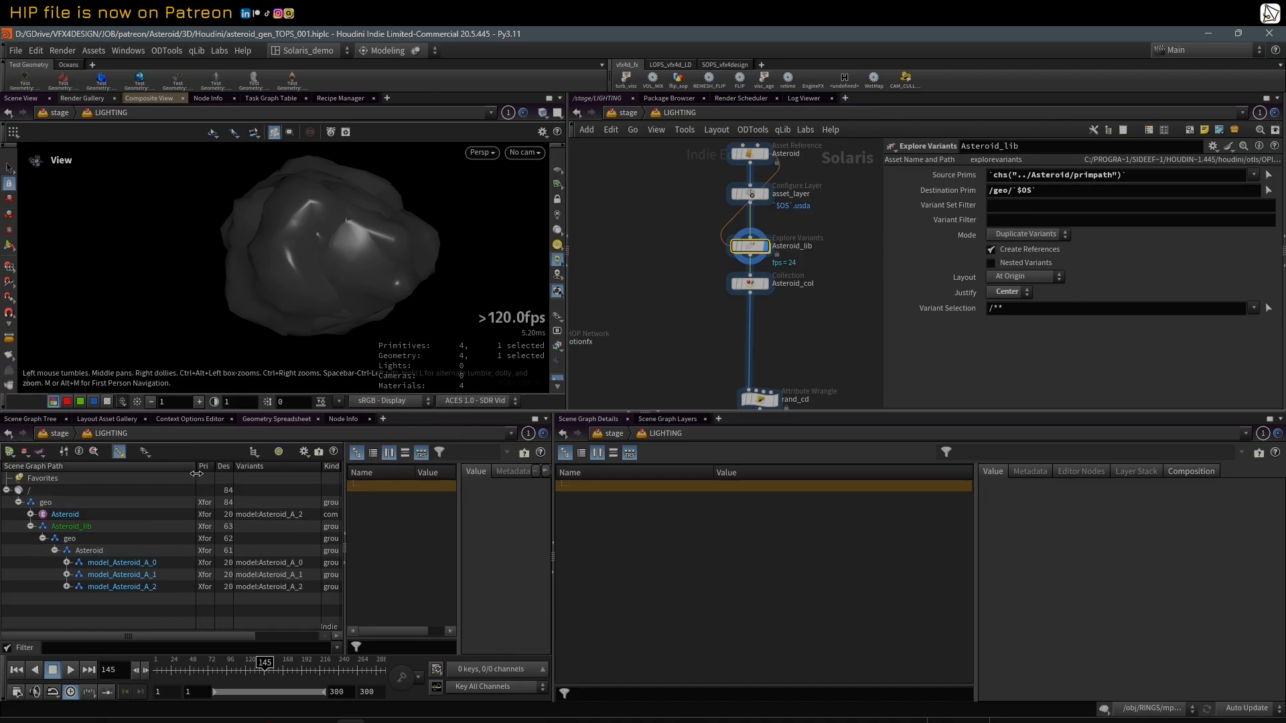
pyautogui.click(111, 574)
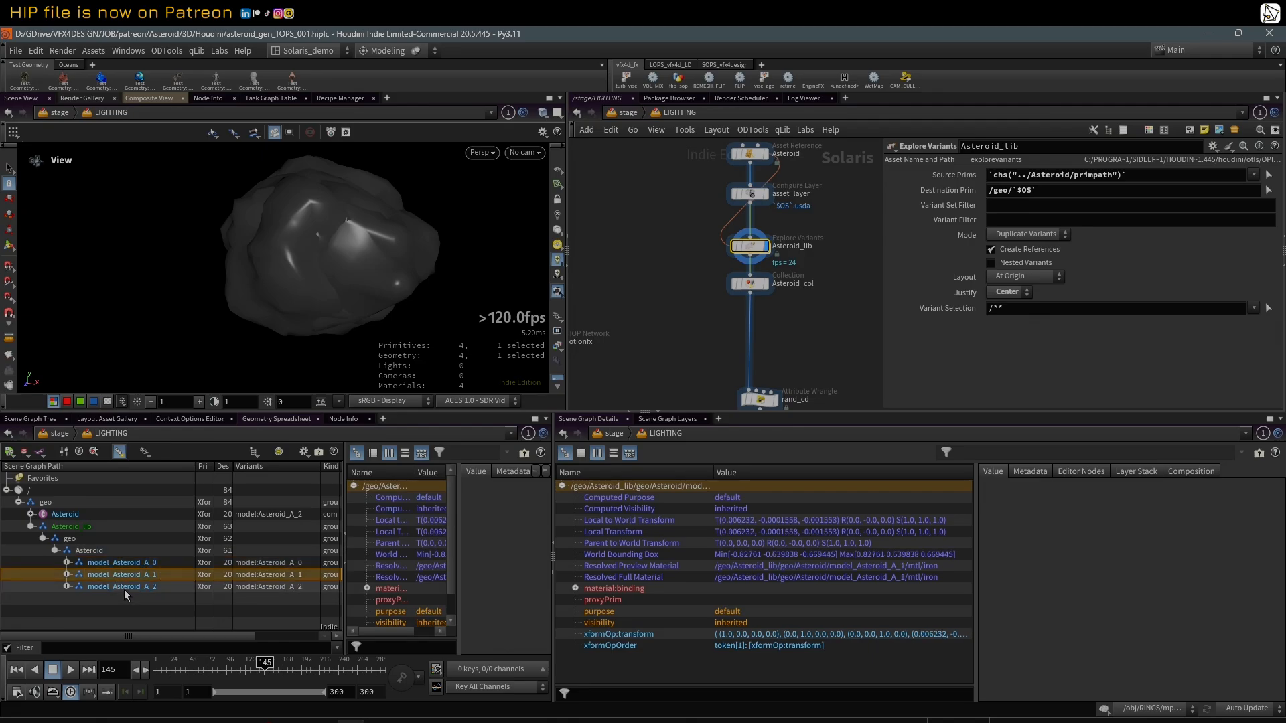
pyautogui.click(124, 590)
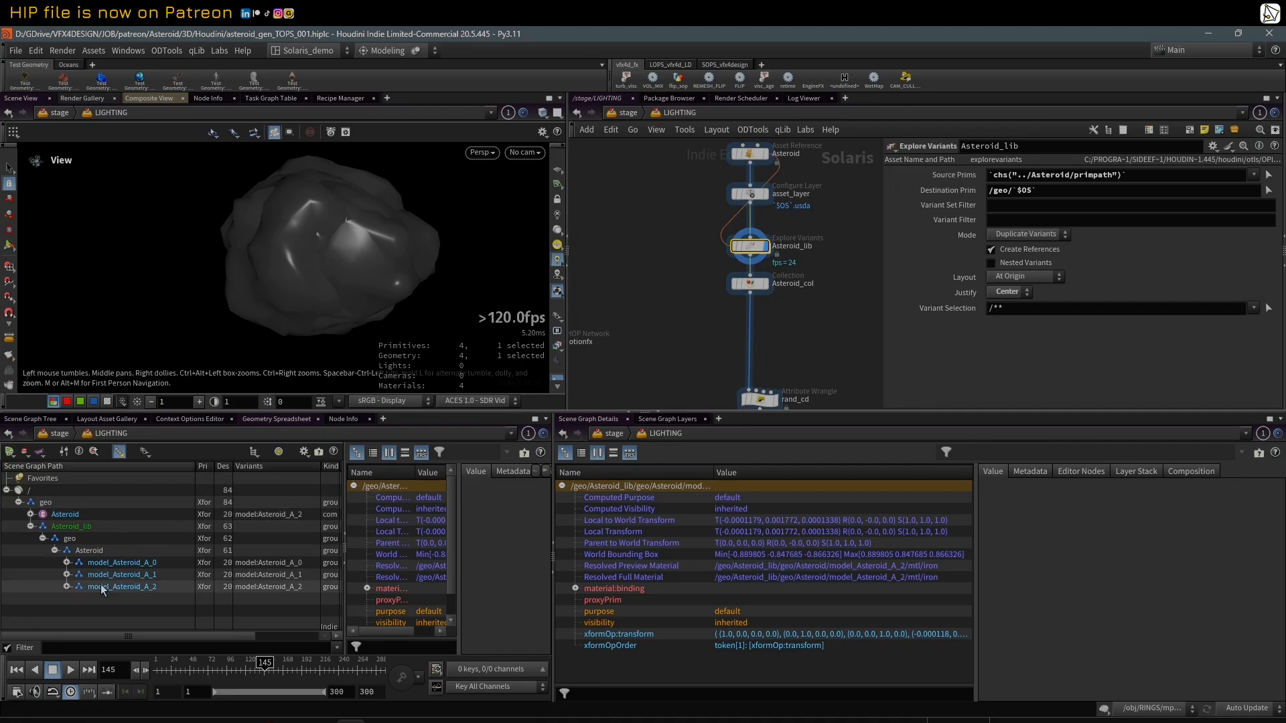
# Step: Select the rand_cd Attribute Wrangle further down the network and examine its random display color code
pyautogui.scroll(-3, 641, 259)
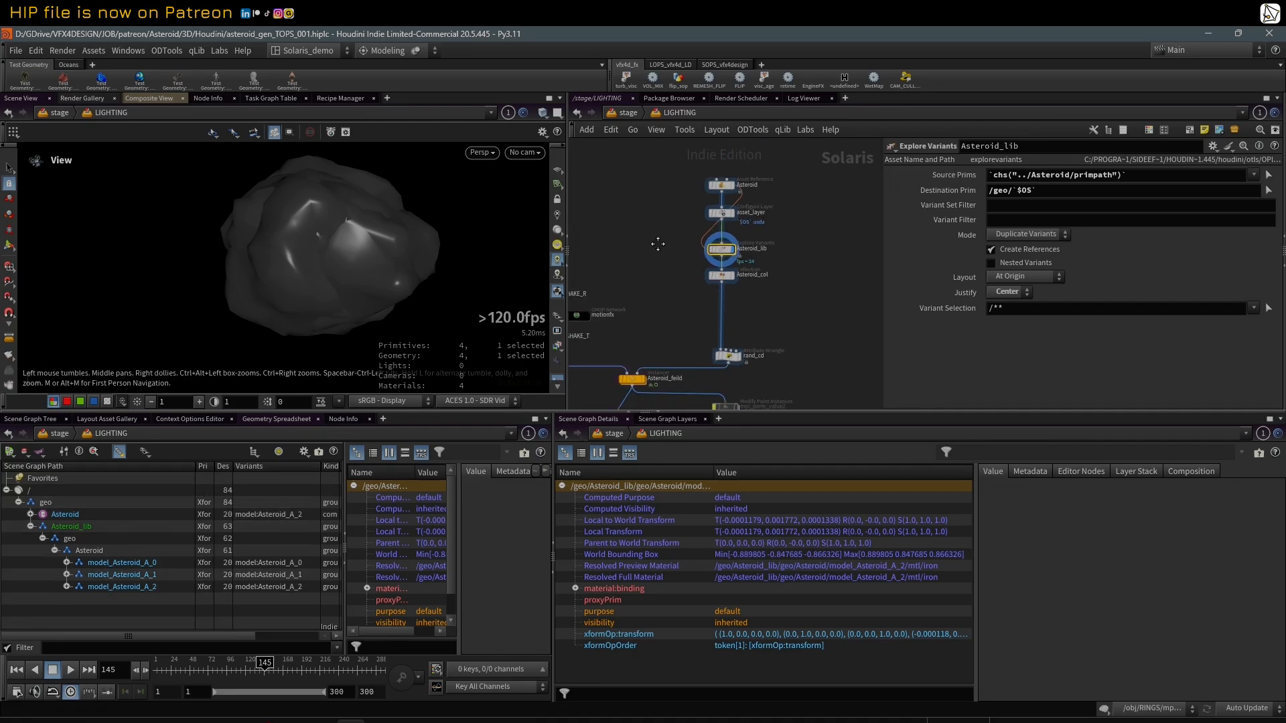
pyautogui.moveTo(881, 304); pyautogui.dragTo(910, 305)
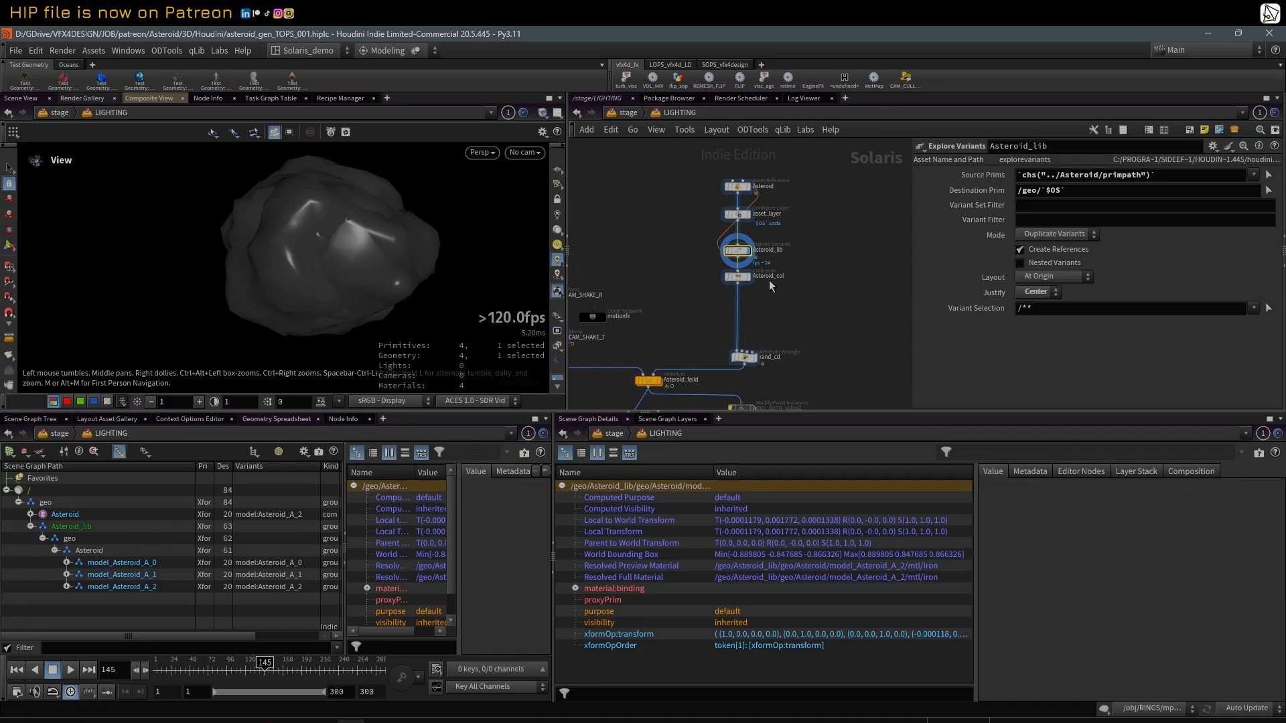
pyautogui.click(678, 113)
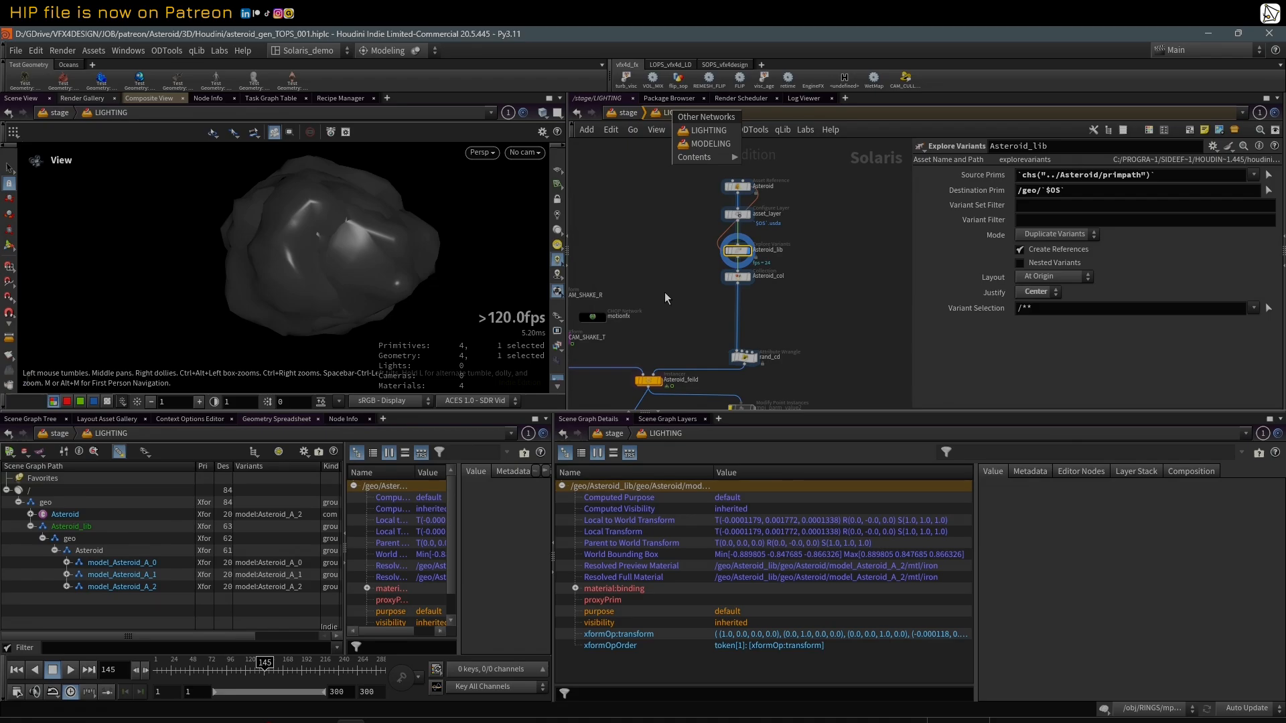
pyautogui.moveTo(665, 292); pyautogui.dragTo(696, 282, button='middle')
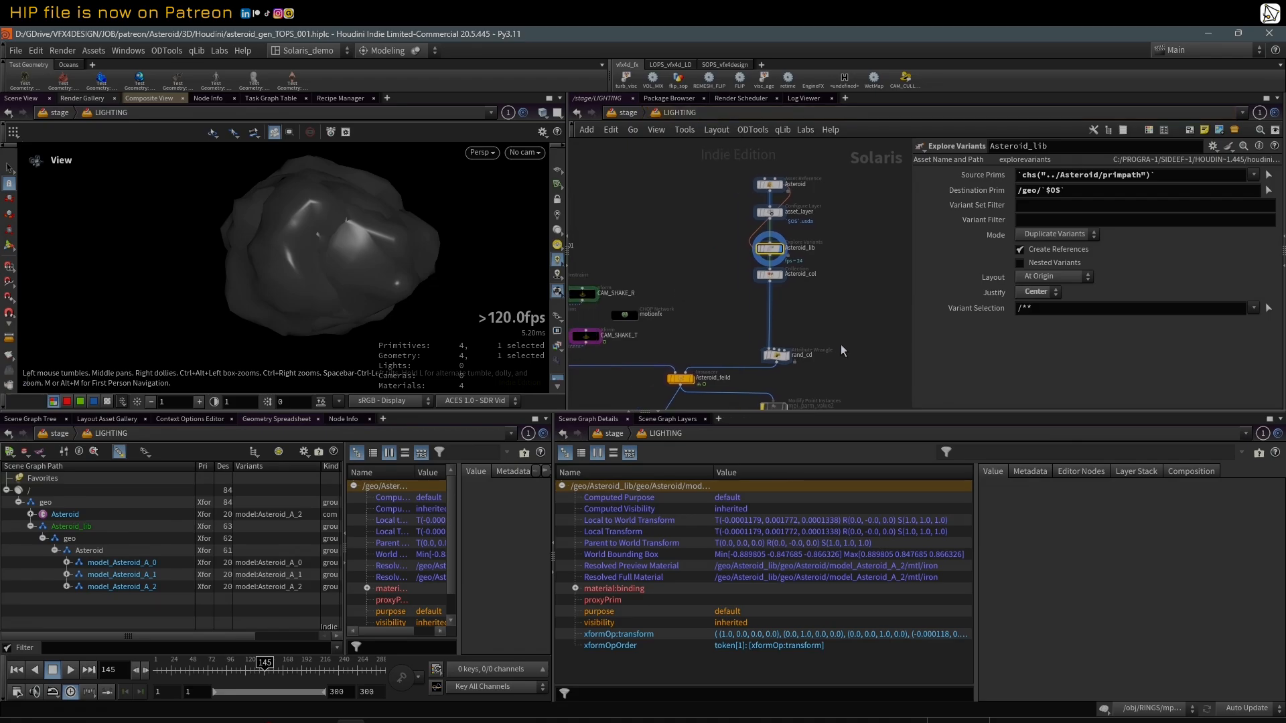
pyautogui.moveTo(841, 345); pyautogui.dragTo(882, 326, button='middle')
pyautogui.scroll(2, 886, 316)
pyautogui.moveTo(801, 339); pyautogui.dragTo(814, 310, button='middle')
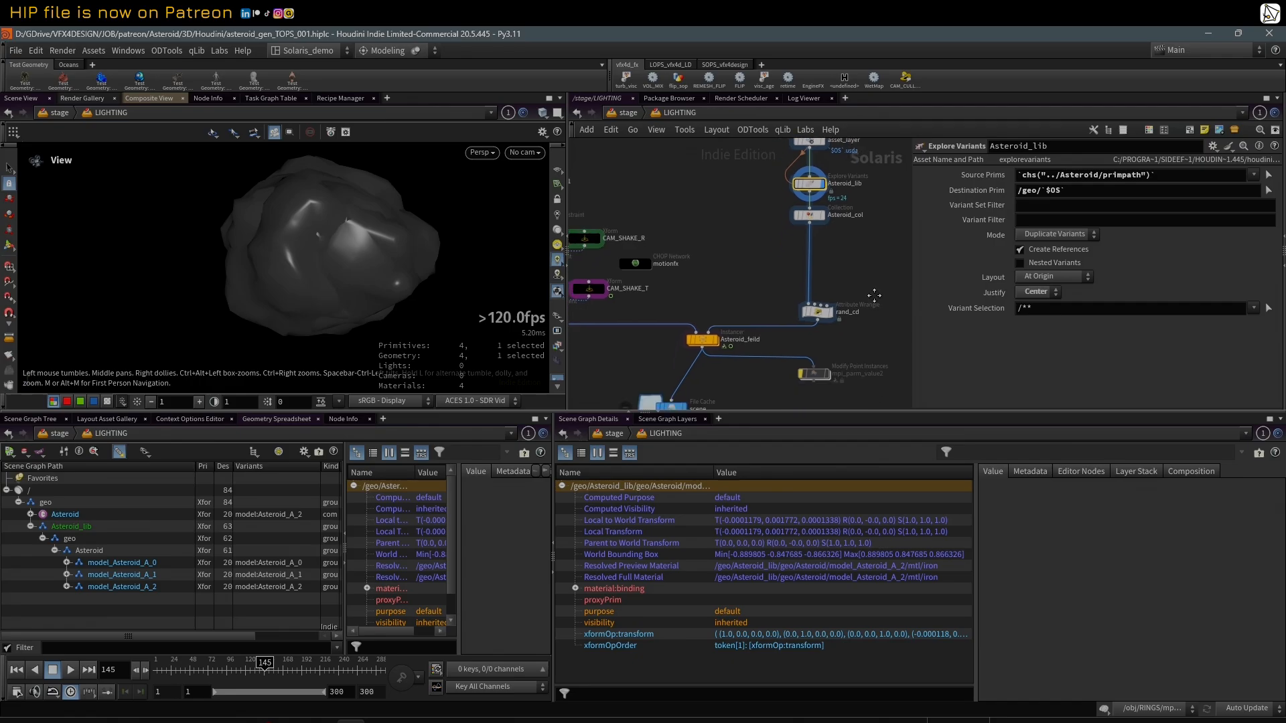
pyautogui.scroll(2, 814, 311)
pyautogui.click(818, 312)
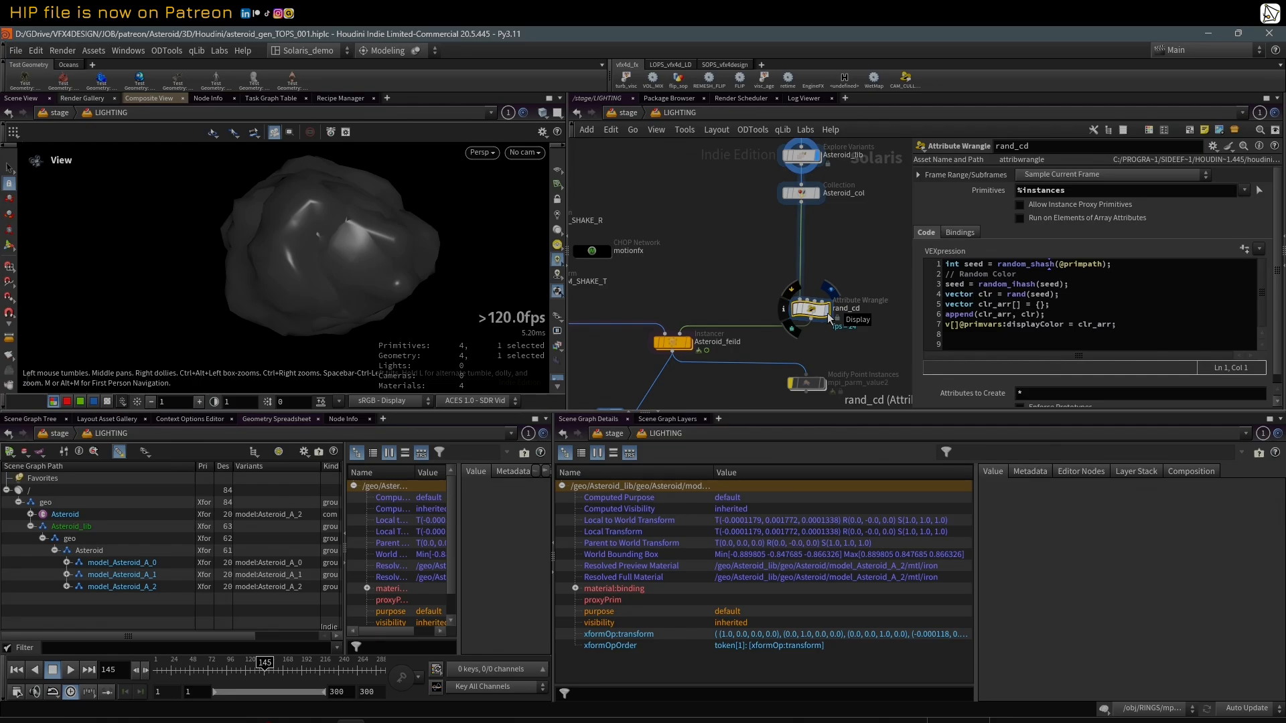
# Step: Show the Asteroid_col Collection node's settings in a wider parameter area and examine its collection name and primitive pattern
pyautogui.moveTo(842, 249); pyautogui.dragTo(835, 305, button='middle')
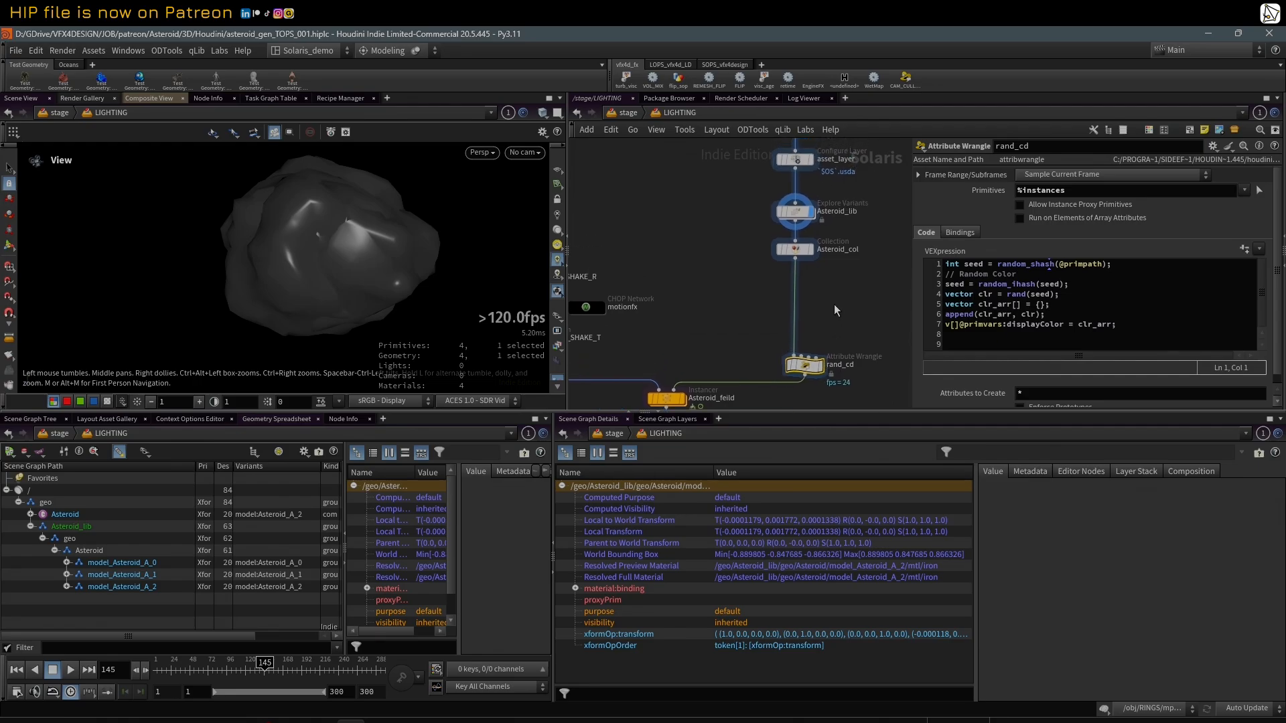
pyautogui.click(799, 253)
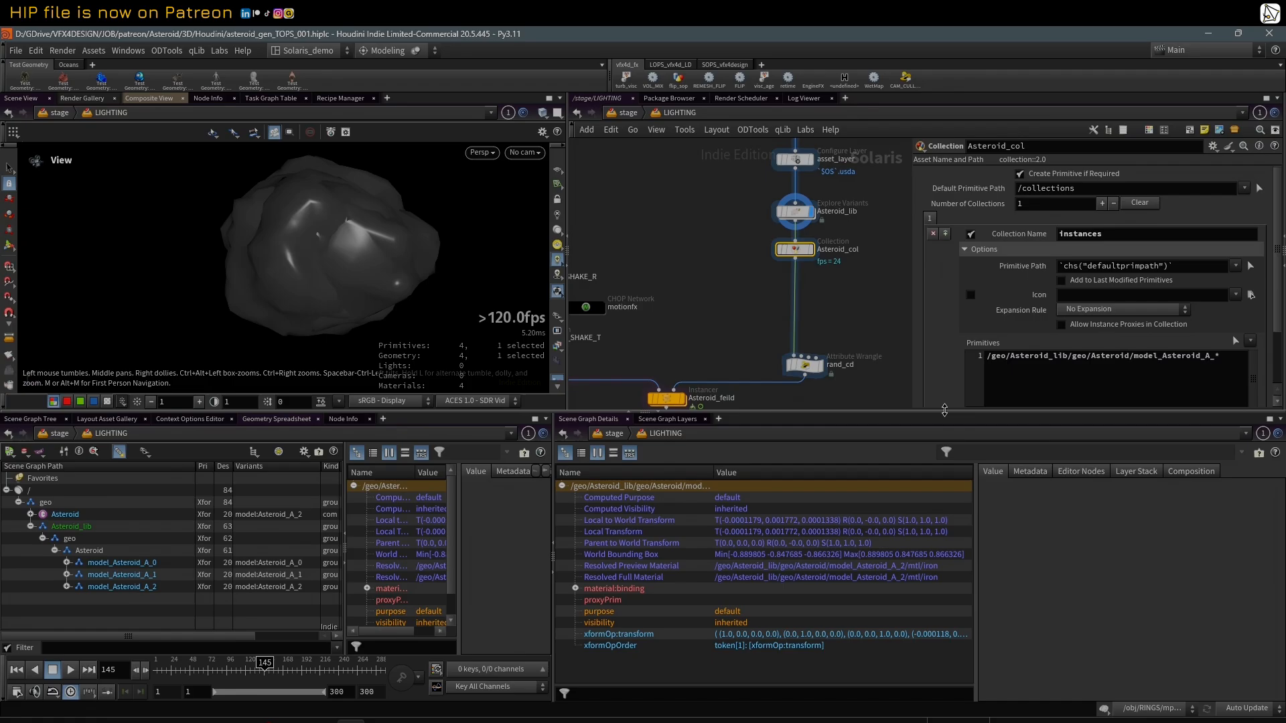
pyautogui.moveTo(833, 296); pyautogui.dragTo(820, 326, button='middle')
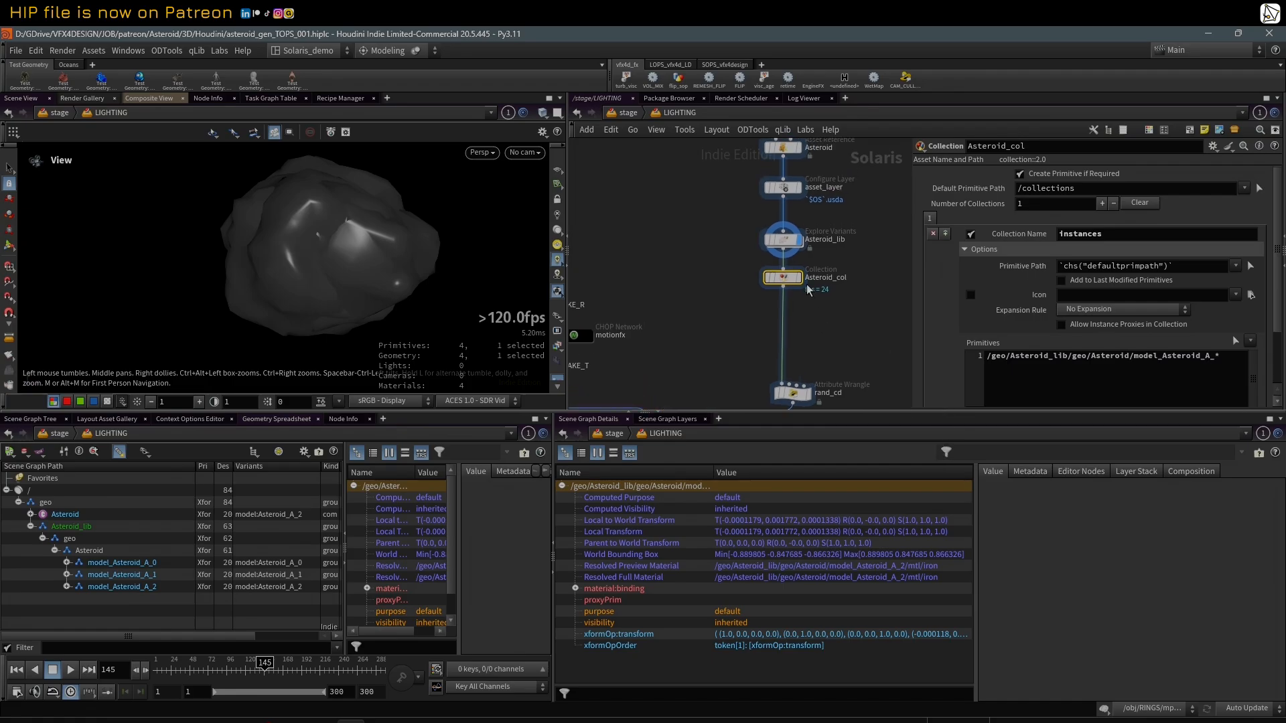
pyautogui.moveTo(909, 265); pyautogui.dragTo(867, 270)
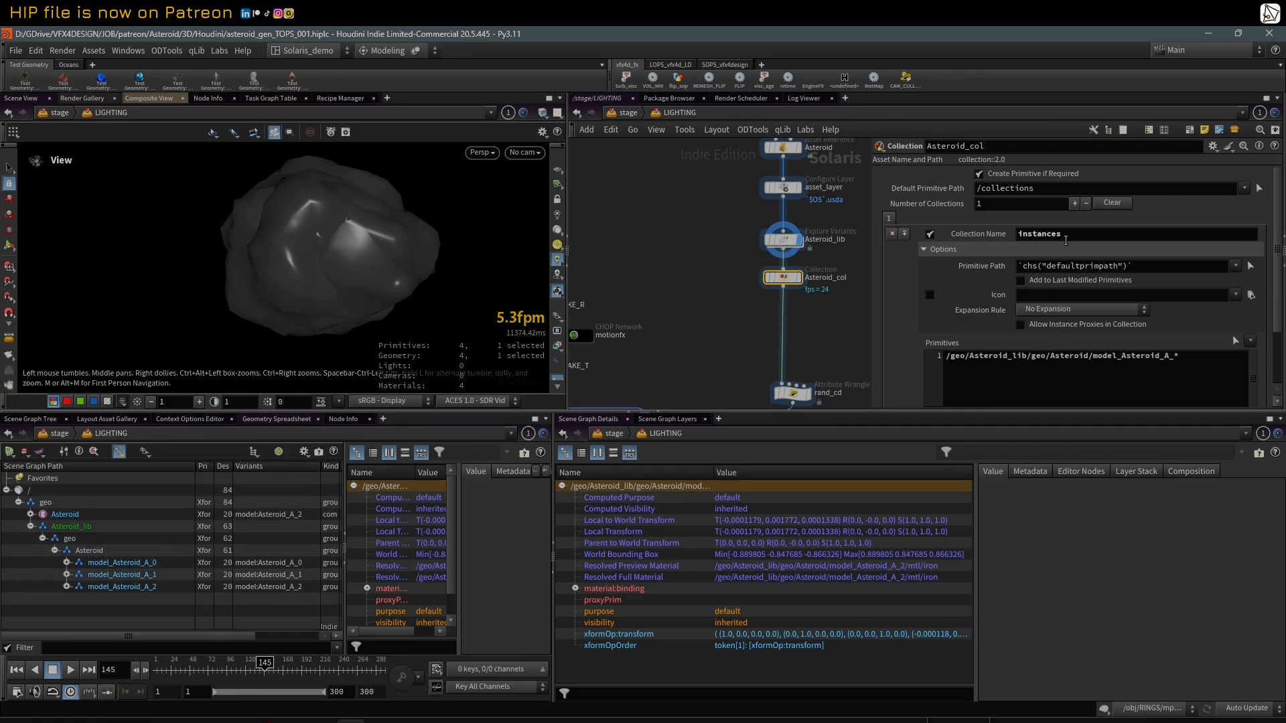
pyautogui.moveTo(1066, 241); pyautogui.dragTo(1021, 234)
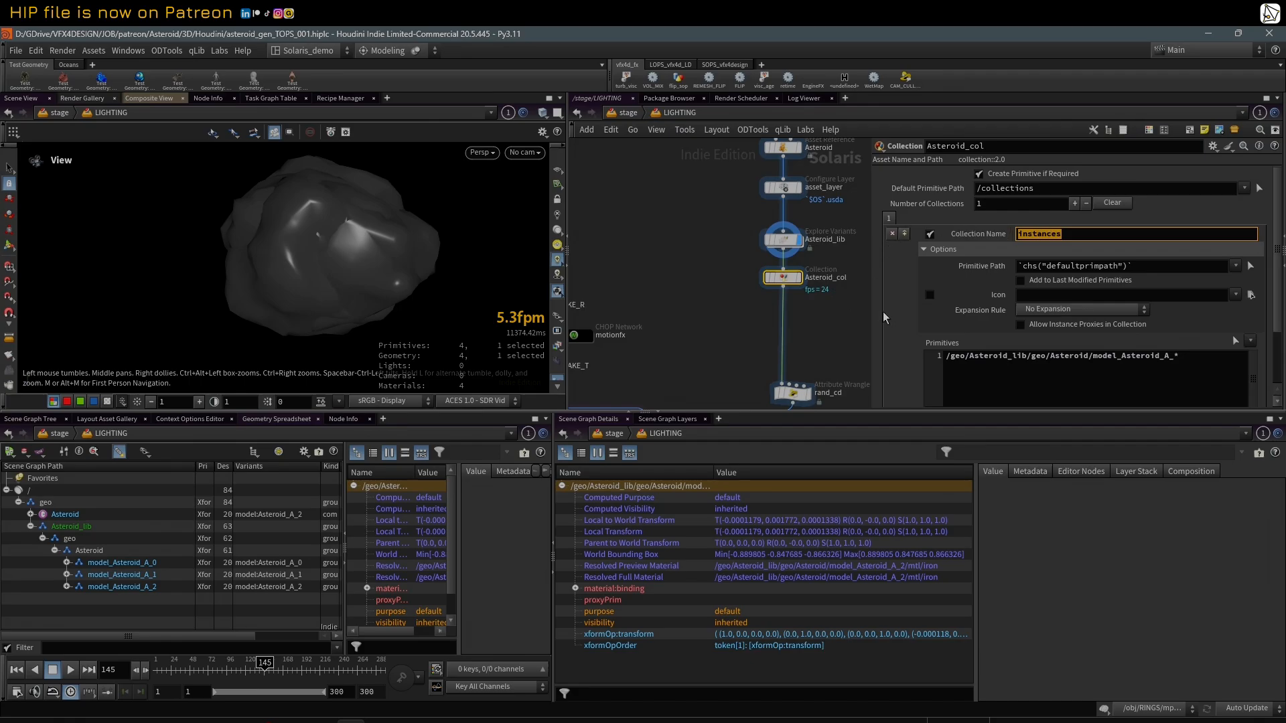
# Step: Check in the primitive picker which primitives Asteroid_col's model_Asteroid_A_* pattern covers, leaving the pattern as it is
pyautogui.moveTo(946, 356); pyautogui.dragTo(1188, 349)
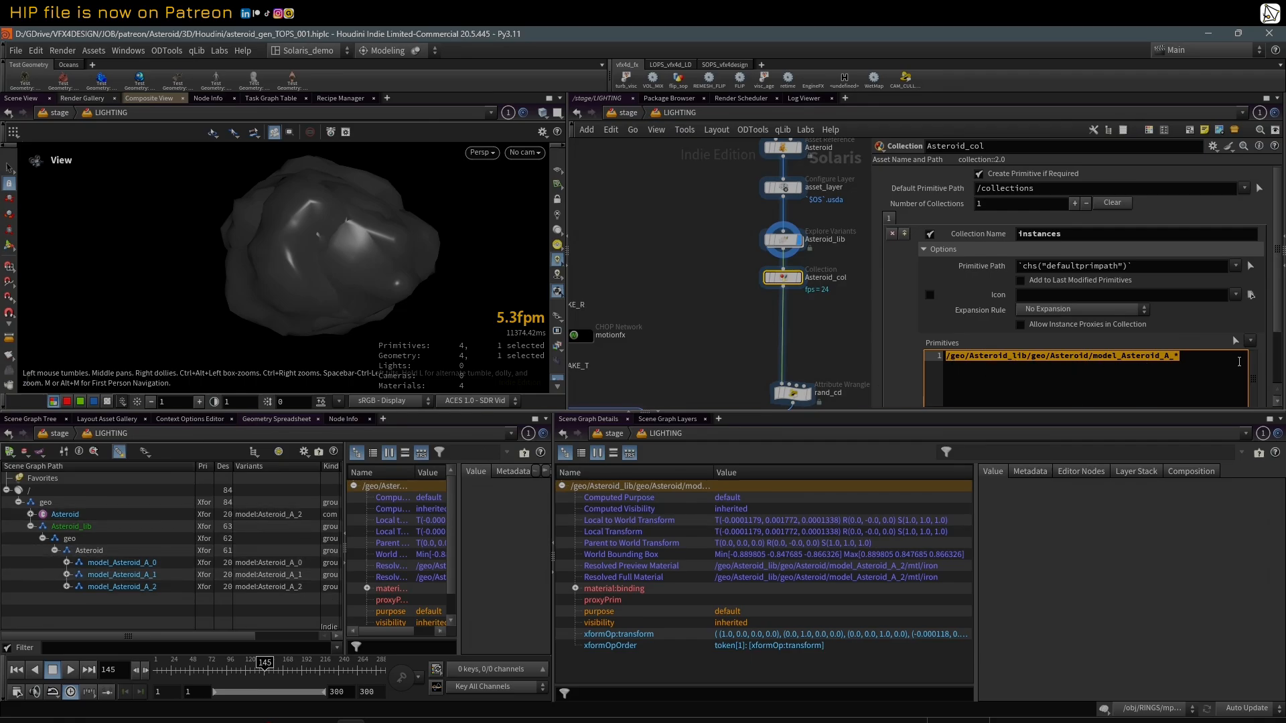
pyautogui.click(1234, 343)
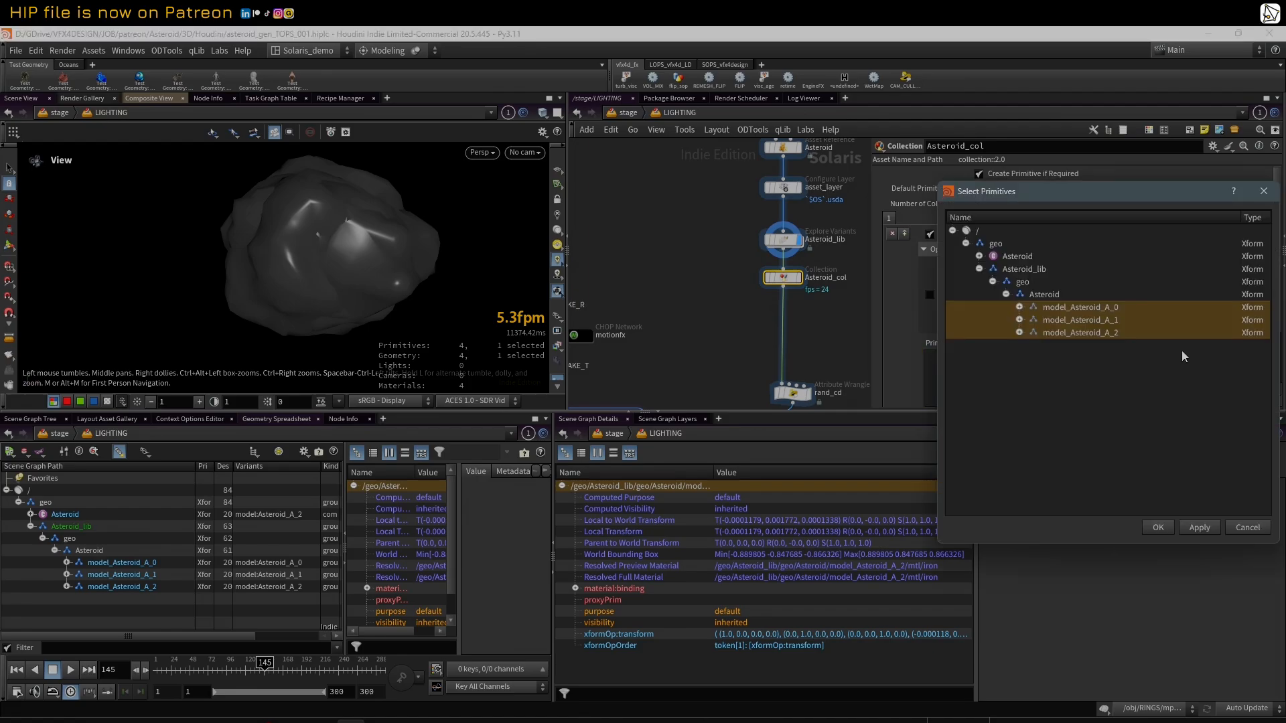
pyautogui.moveTo(1084, 198); pyautogui.dragTo(421, 221)
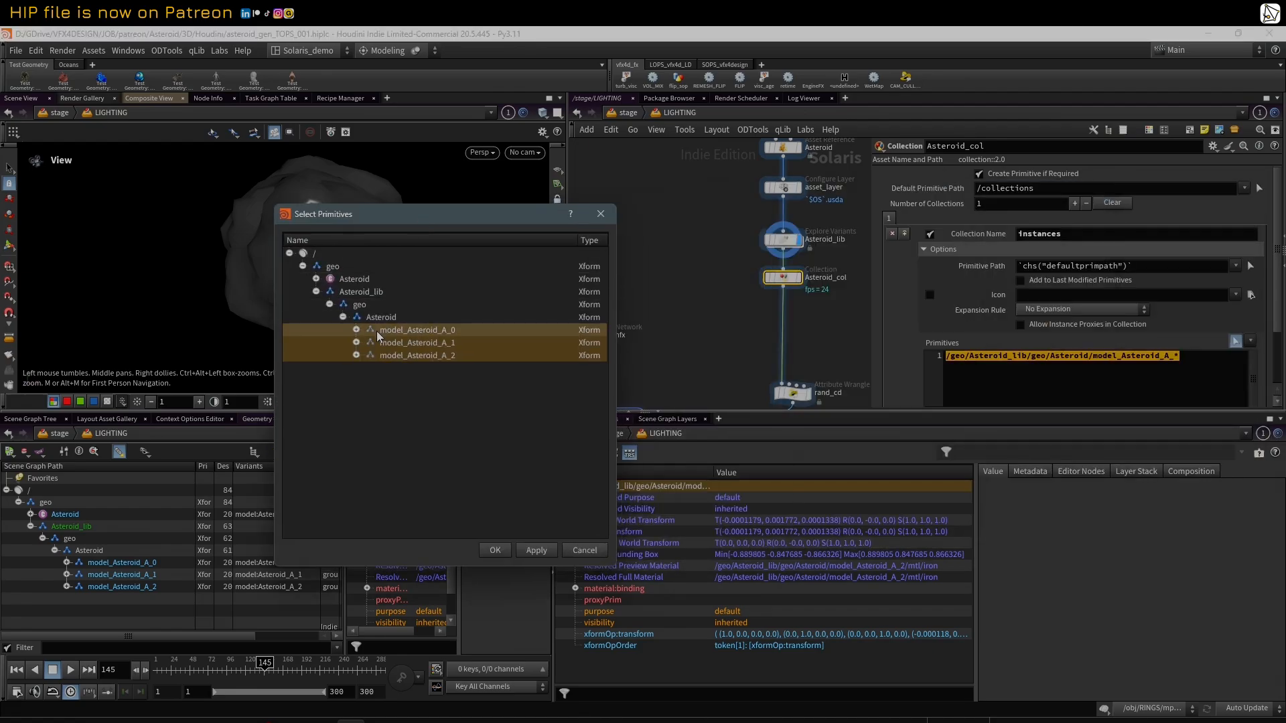
pyautogui.click(415, 330)
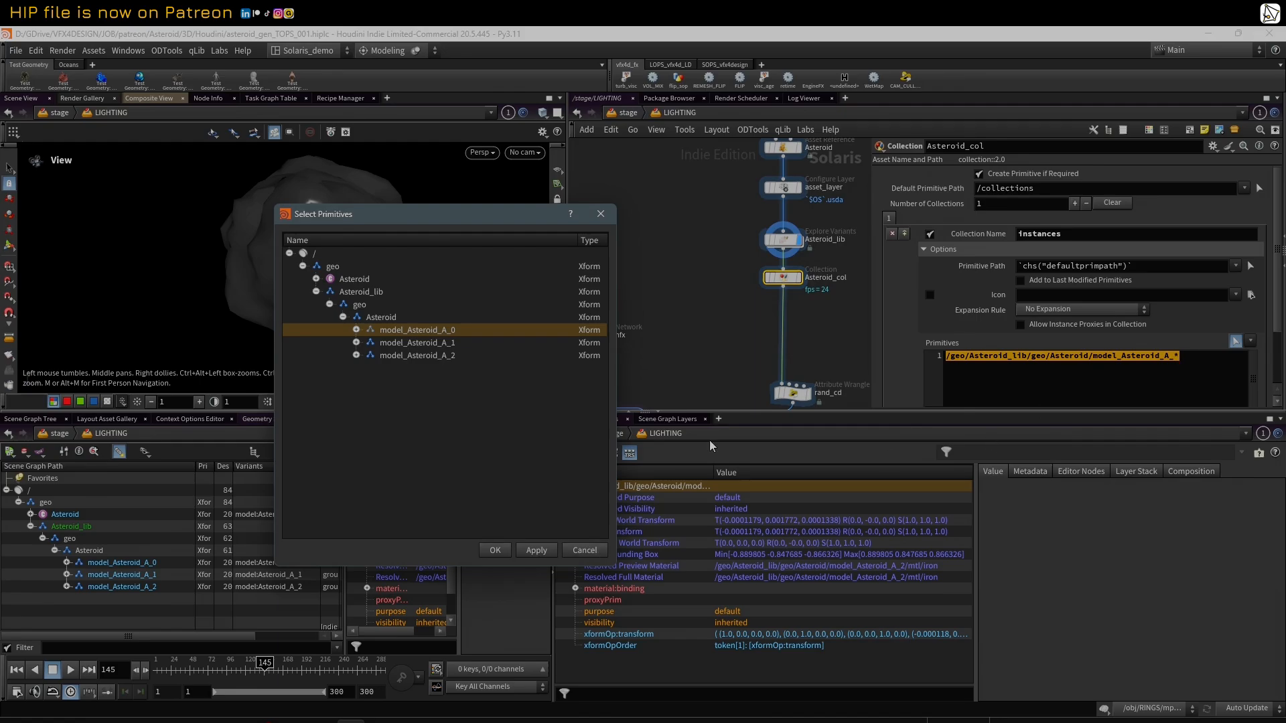
pyautogui.click(583, 552)
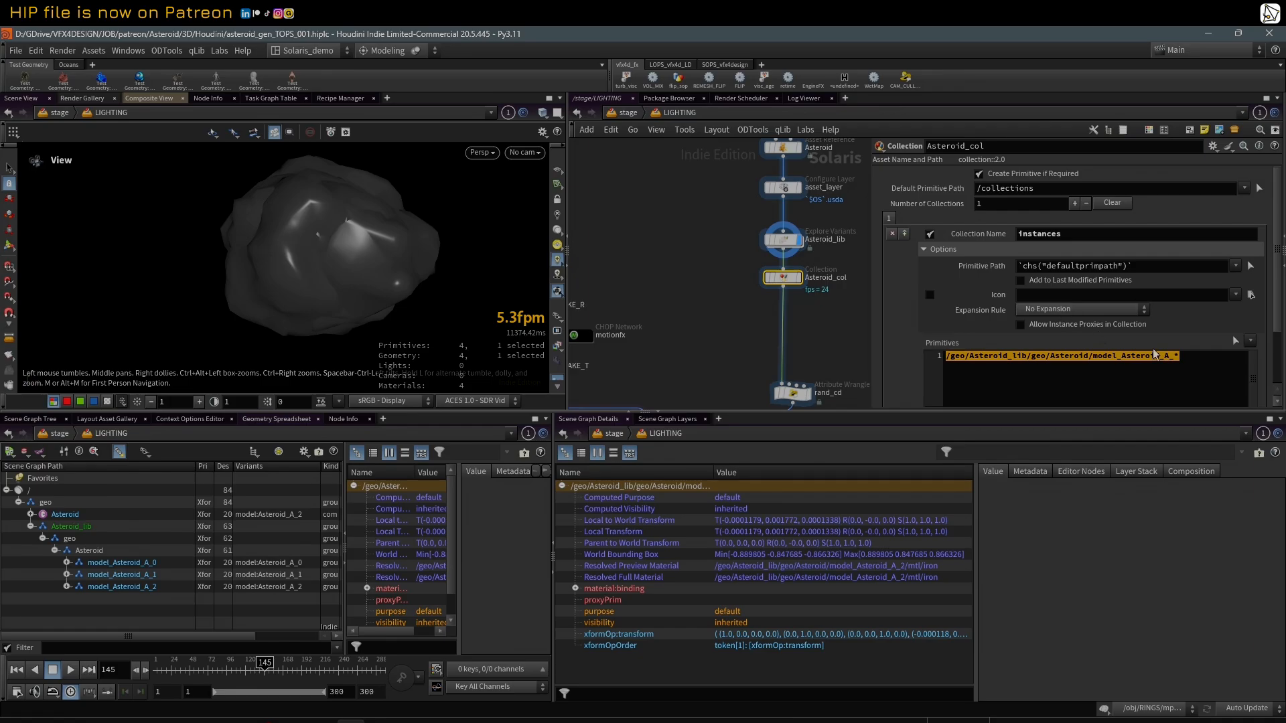
pyautogui.click(1237, 342)
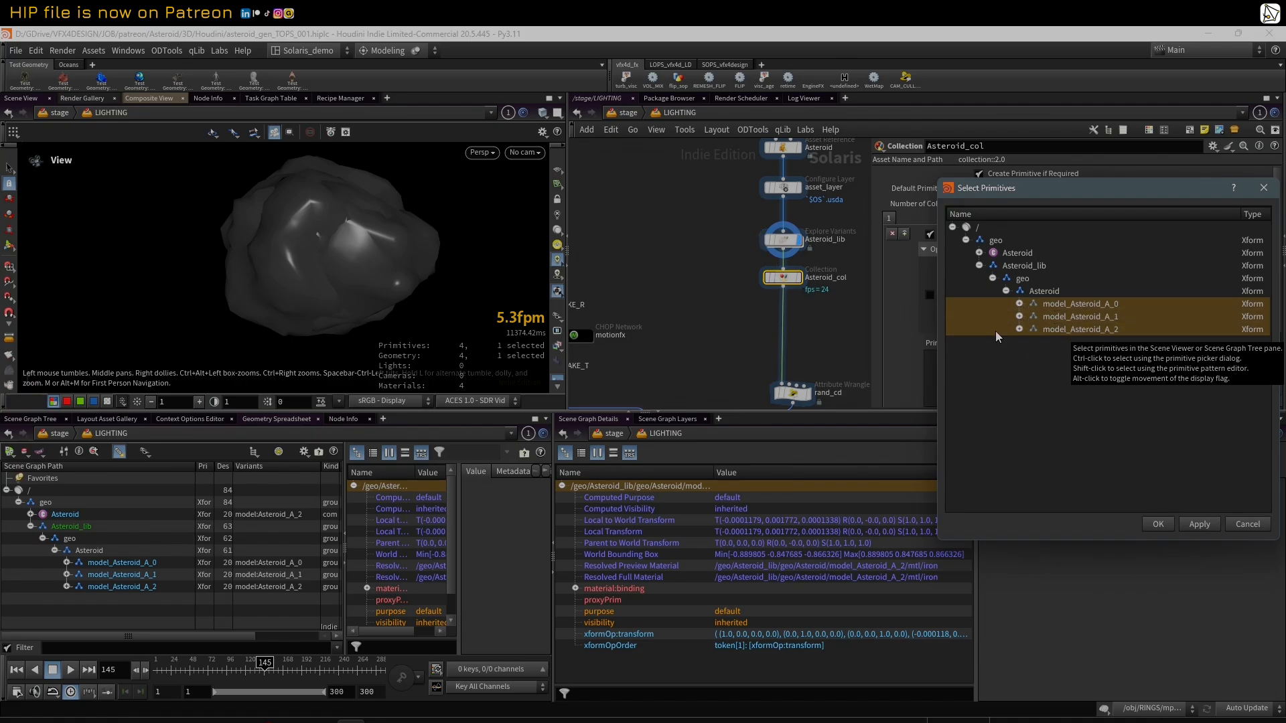
pyautogui.click(1248, 525)
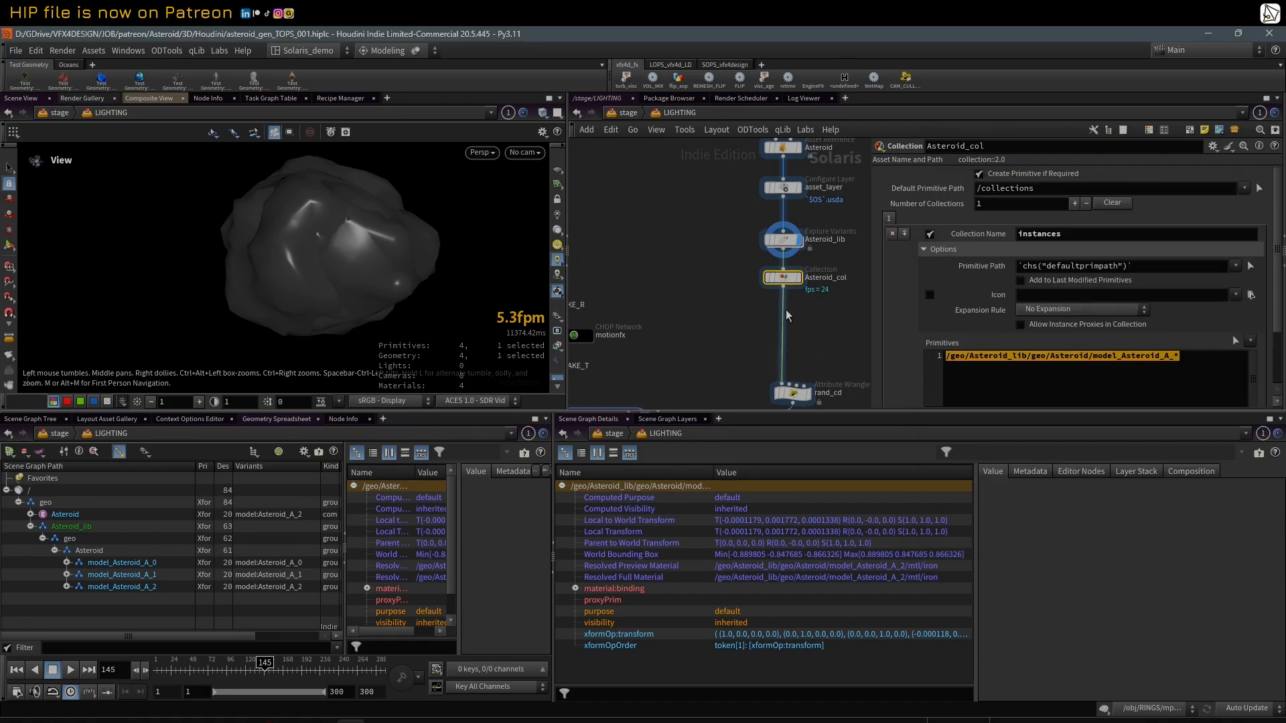
# Step: Display the Asteroid_col node and examine the full primitive paths under collection:instances:includes on the collections primitive
pyautogui.click(797, 277)
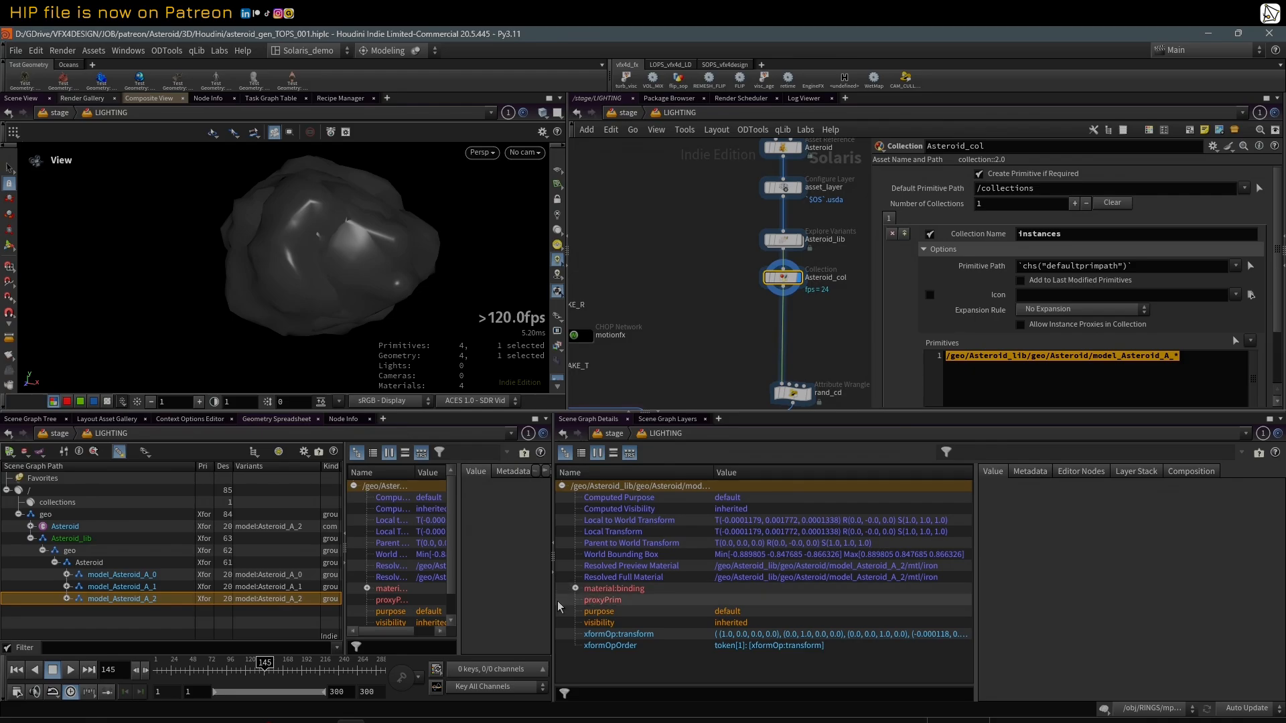
pyautogui.click(57, 502)
pyautogui.click(615, 556)
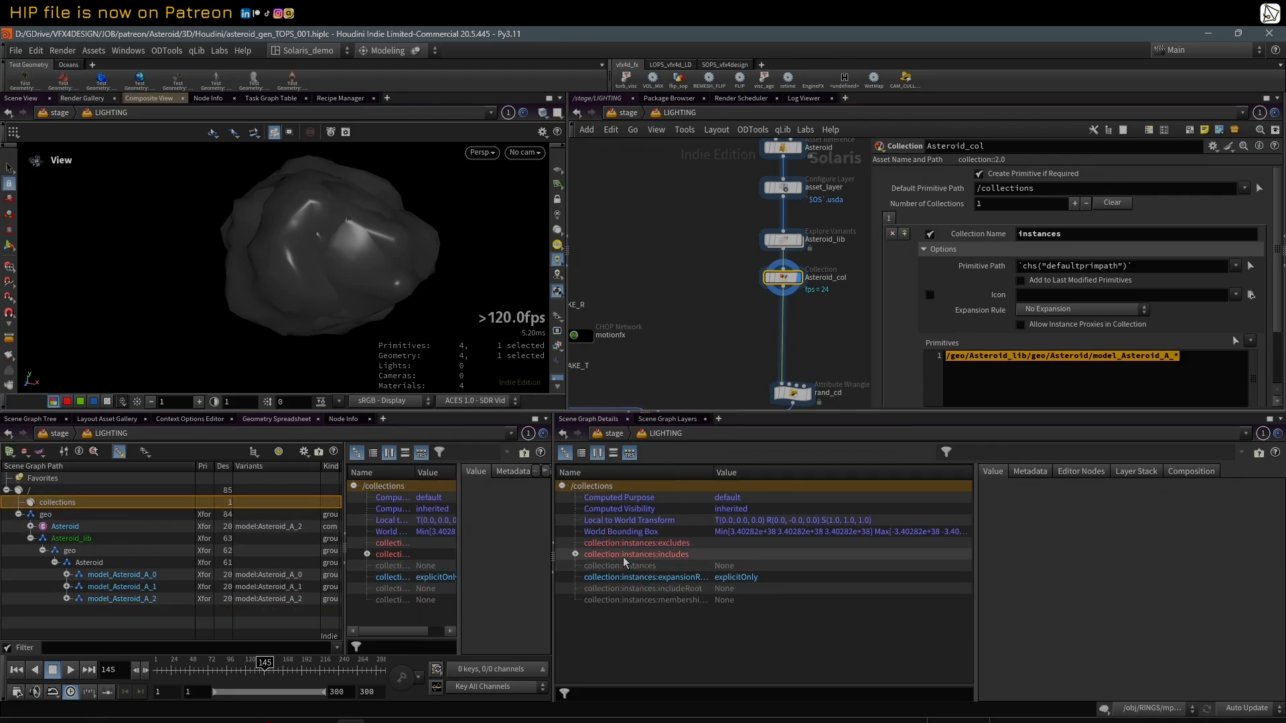
pyautogui.click(576, 554)
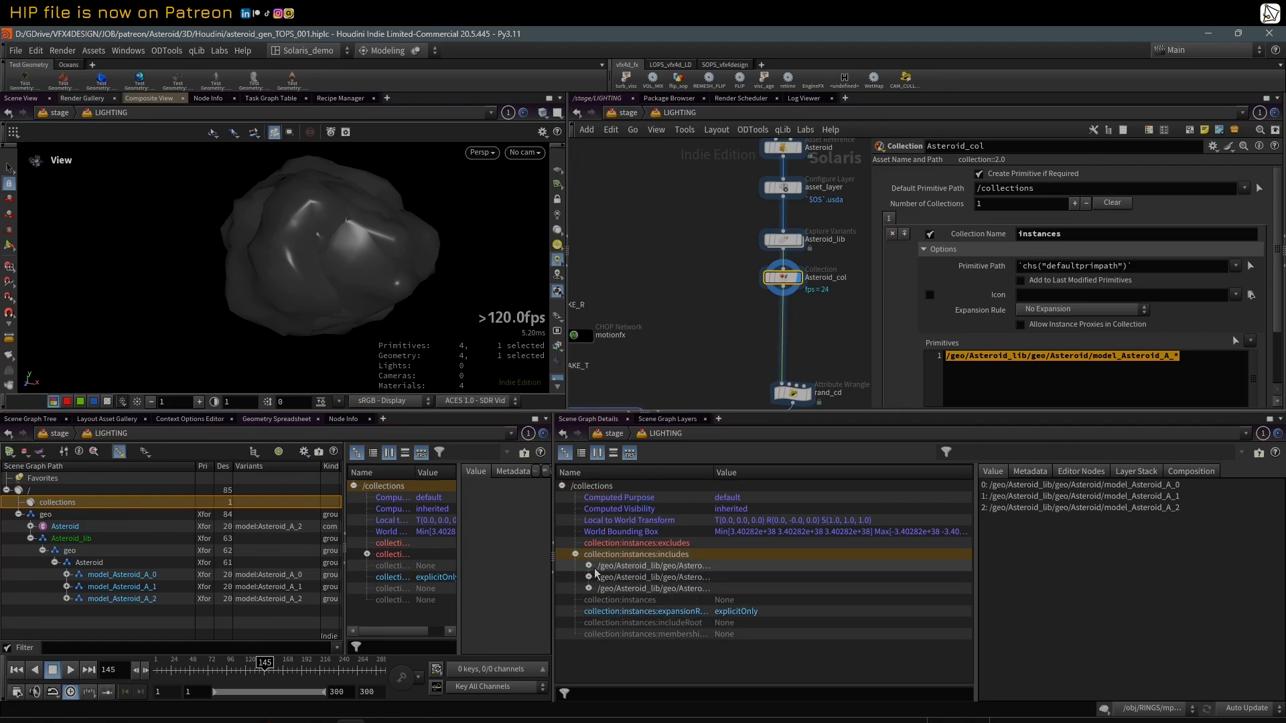
pyautogui.moveTo(712, 473); pyautogui.dragTo(835, 474)
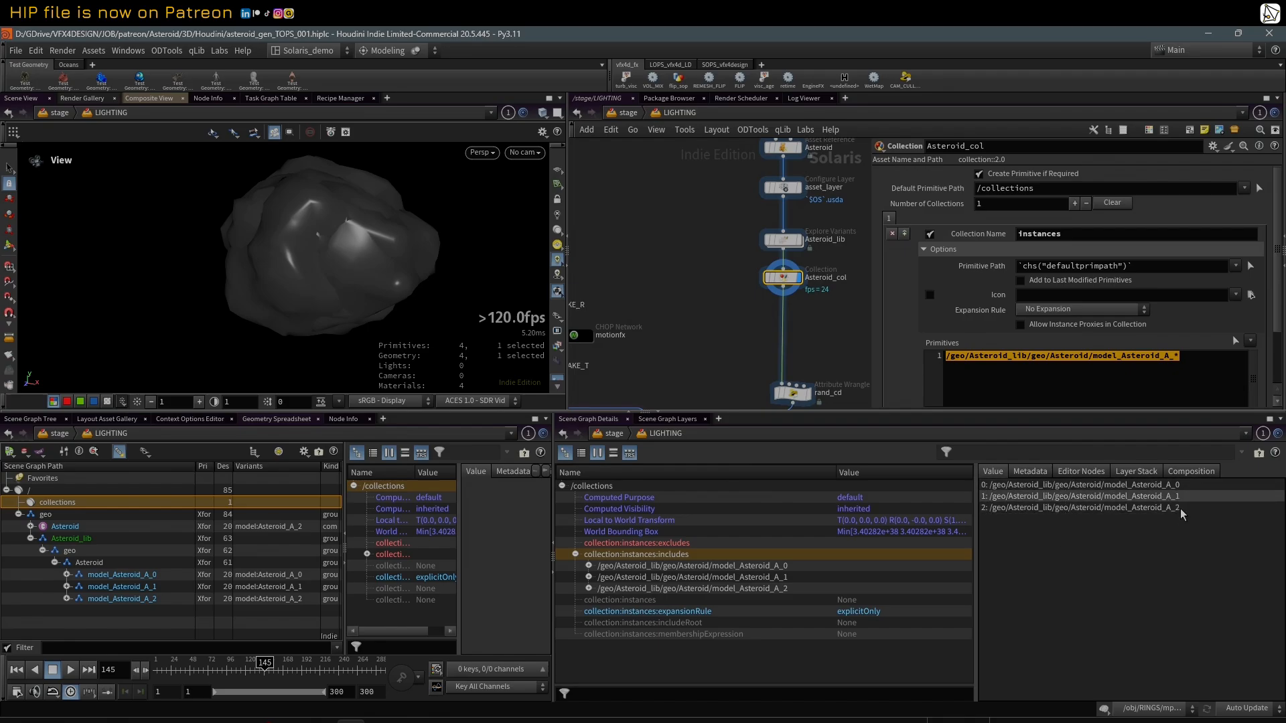
# Step: Select the rand_cd Attribute Wrangle and compare its %instances primitive pattern with the paths included in the collection
pyautogui.moveTo(863, 335); pyautogui.dragTo(841, 261, button='middle')
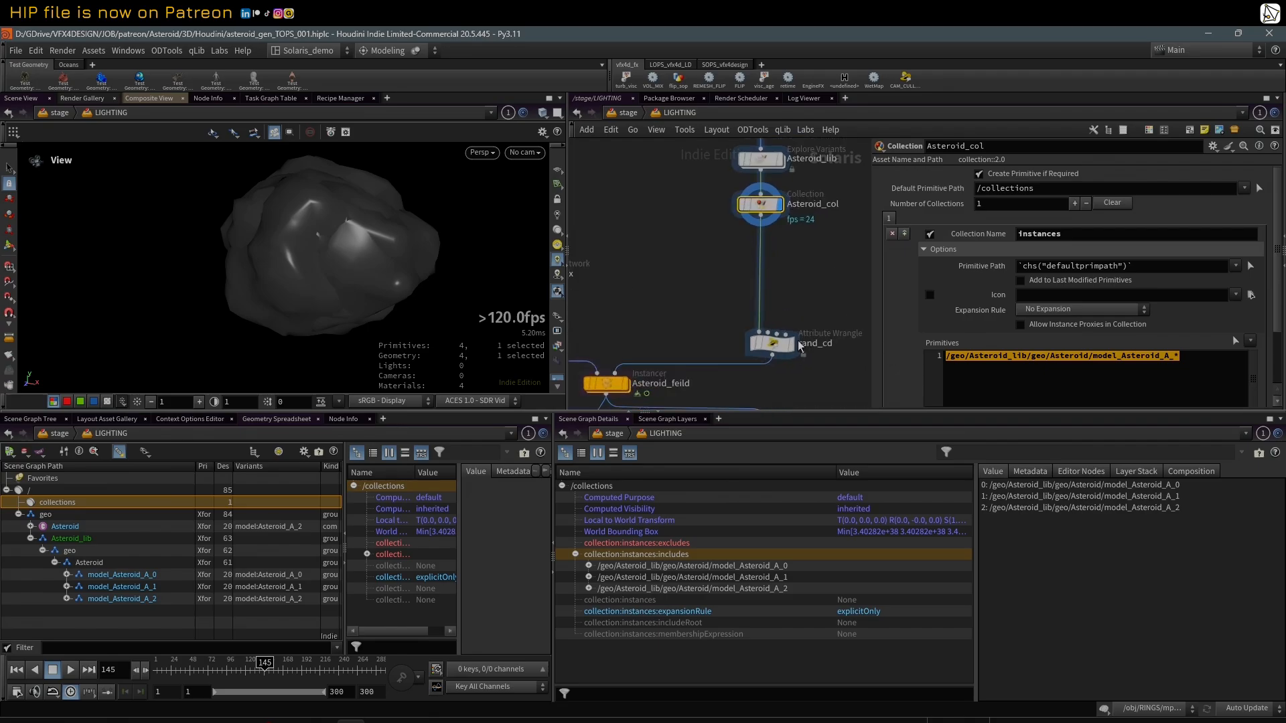
pyautogui.click(777, 353)
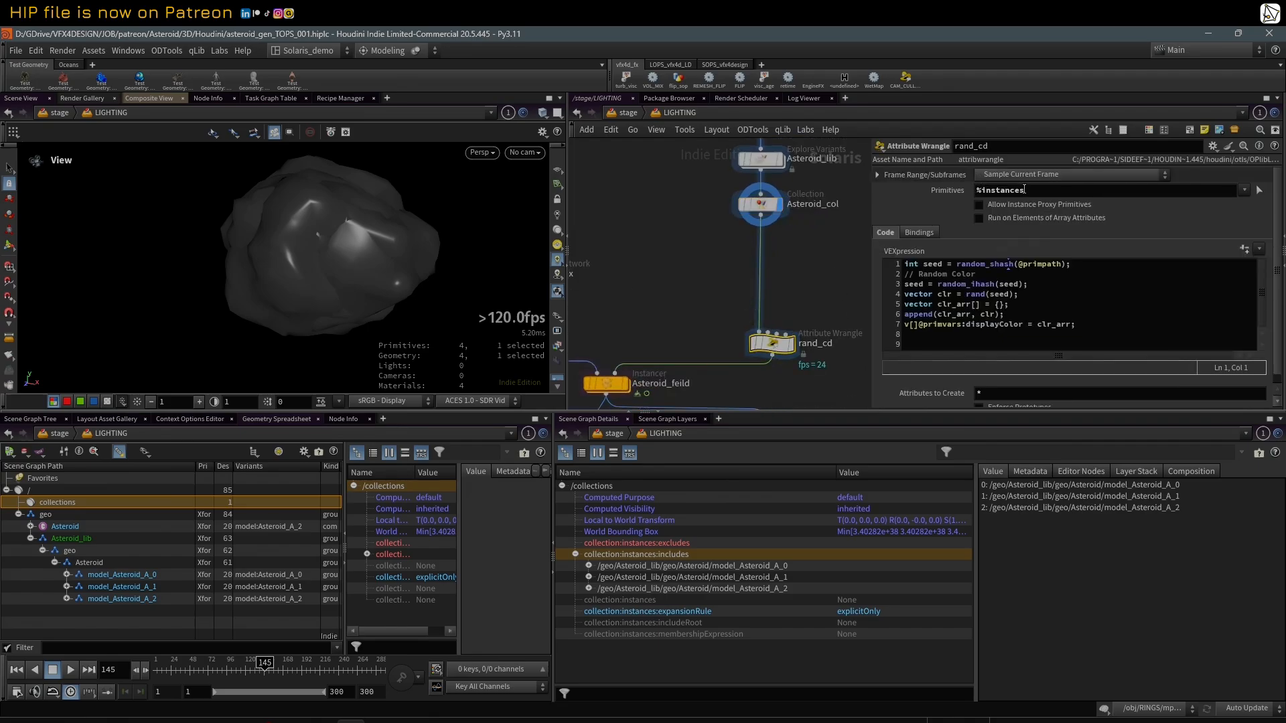
pyautogui.moveTo(1068, 530); pyautogui.dragTo(905, 465)
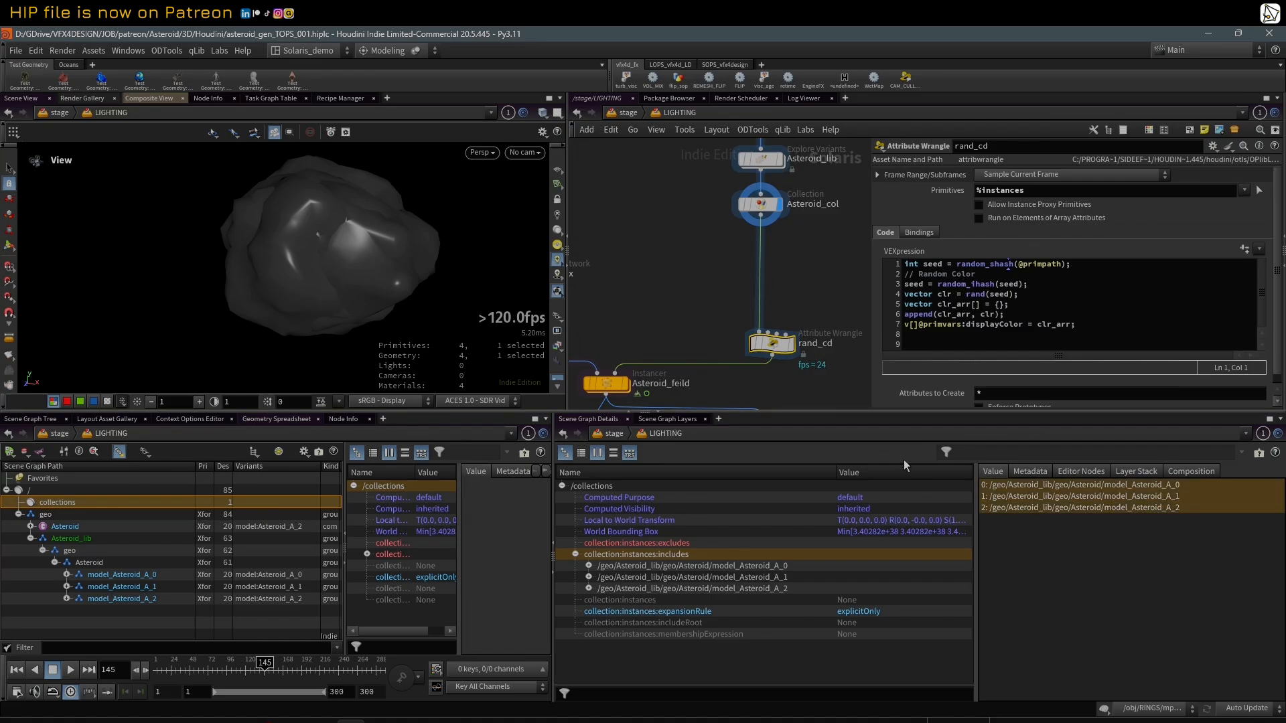
pyautogui.click(980, 193)
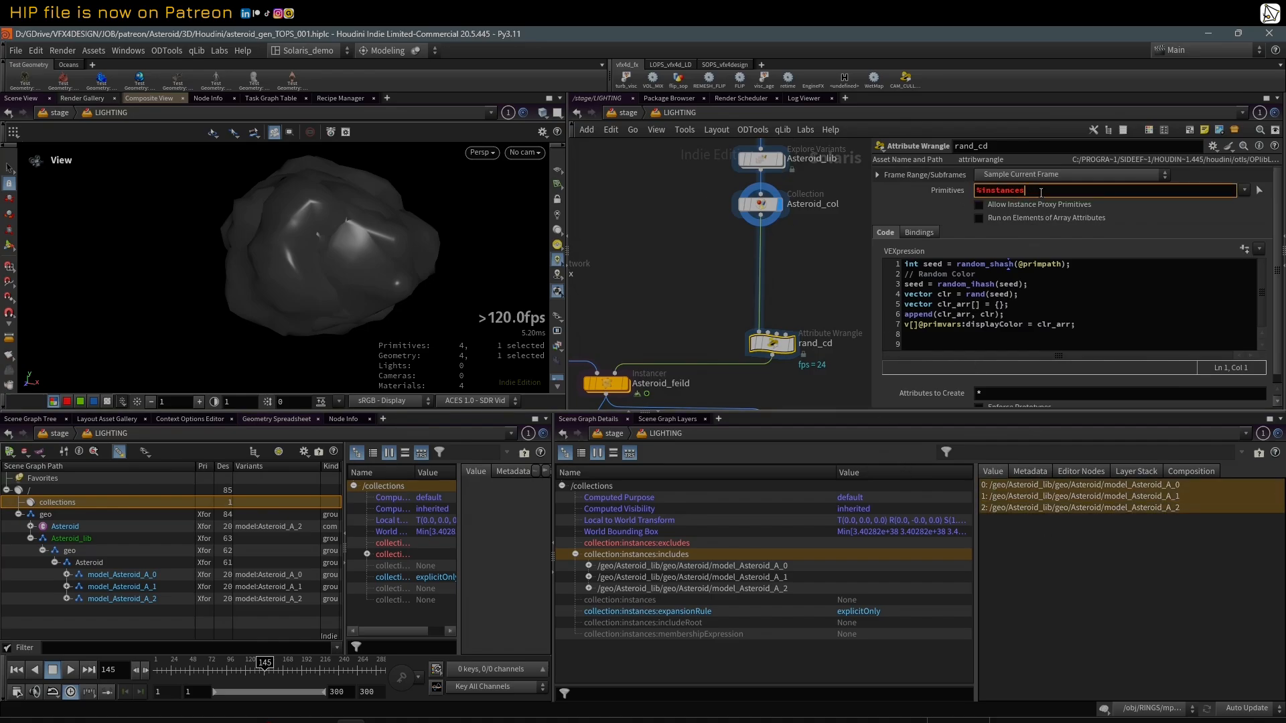
pyautogui.moveTo(983, 192); pyautogui.dragTo(863, 193)
pyautogui.click(931, 192)
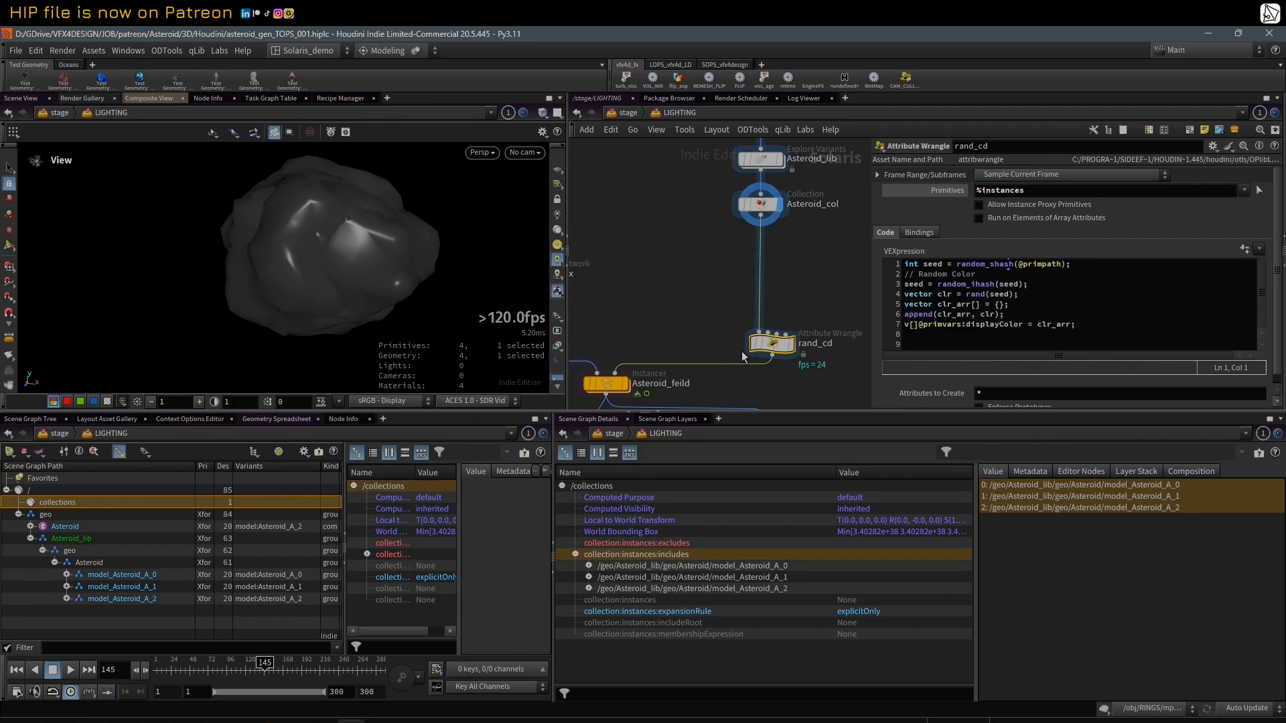
# Step: Display the rand_cd node and inspect the asteroid from another angle in the viewport
pyautogui.click(789, 347)
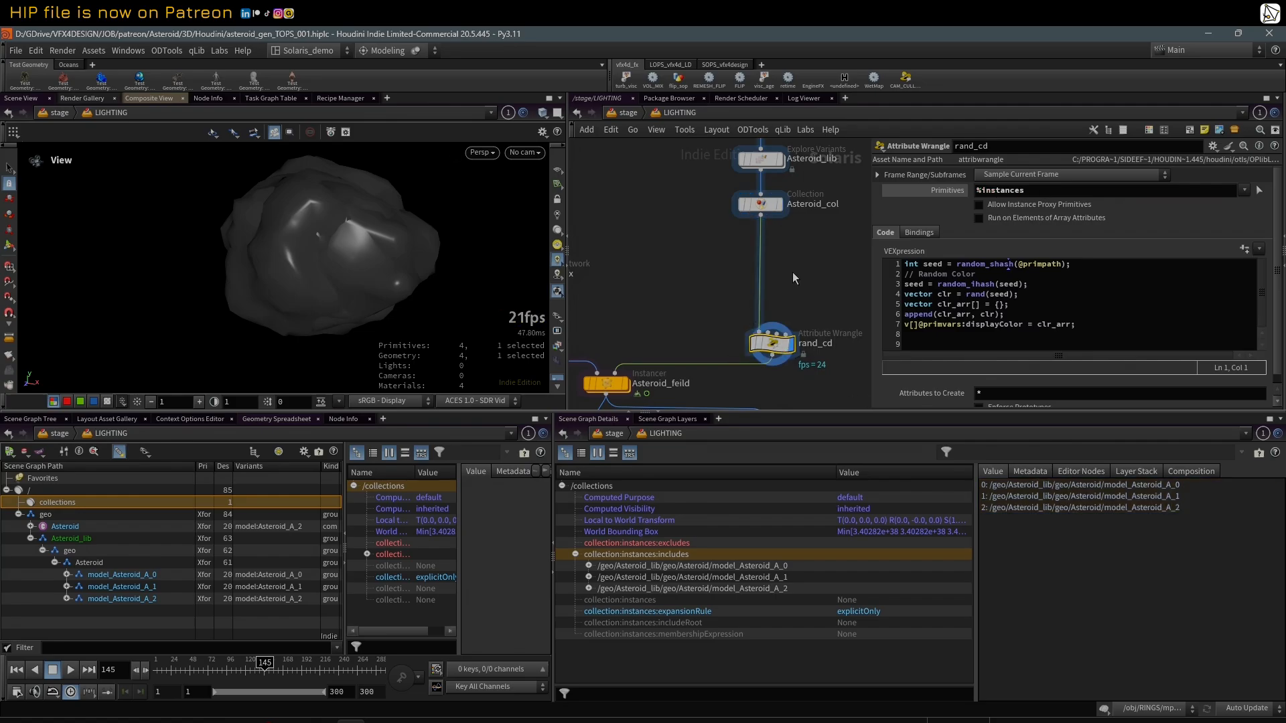
pyautogui.scroll(-3, 793, 272)
pyautogui.scroll(-3, 375, 264)
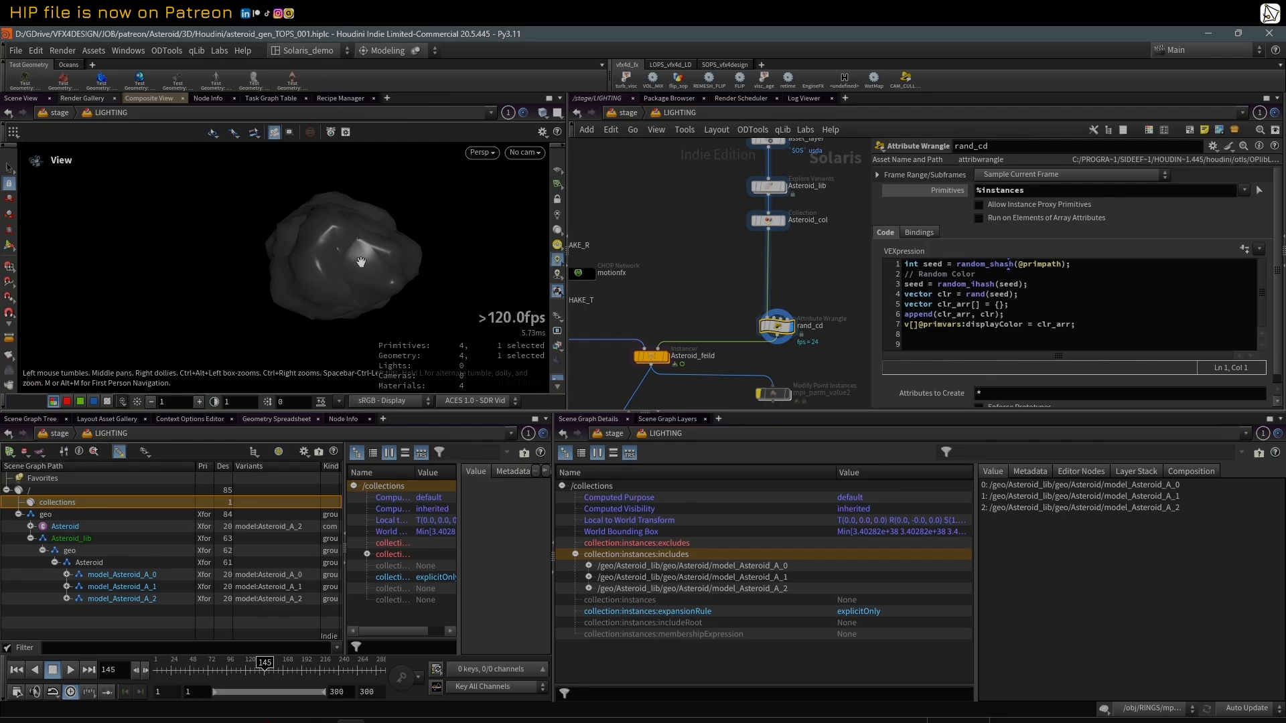
pyautogui.moveTo(360, 261); pyautogui.dragTo(470, 251)
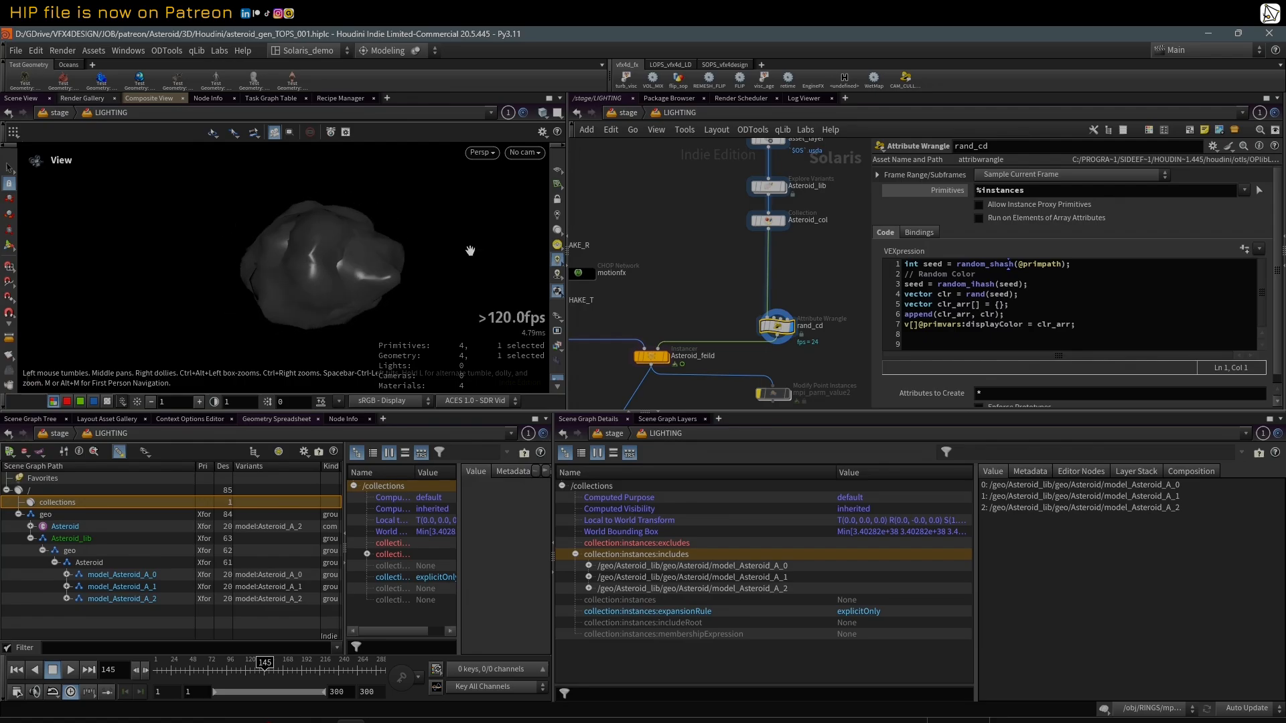
pyautogui.scroll(-2, 798, 272)
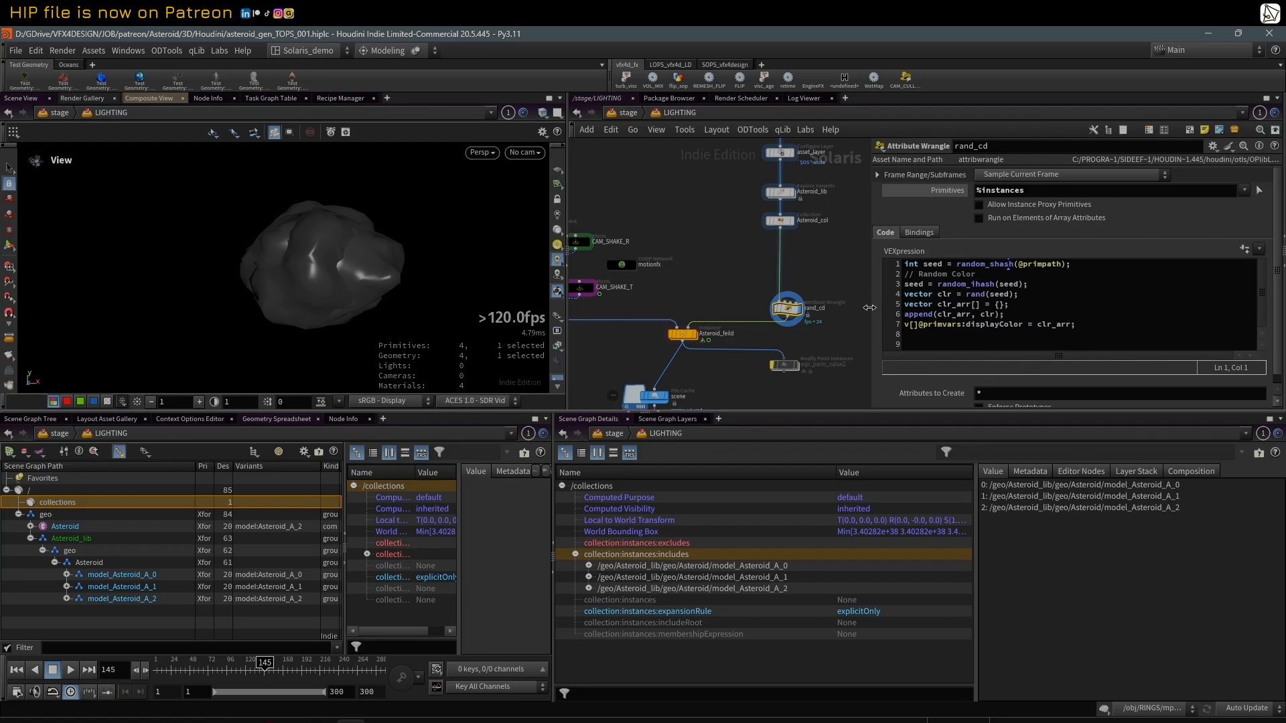
pyautogui.moveTo(898, 413); pyautogui.dragTo(898, 437)
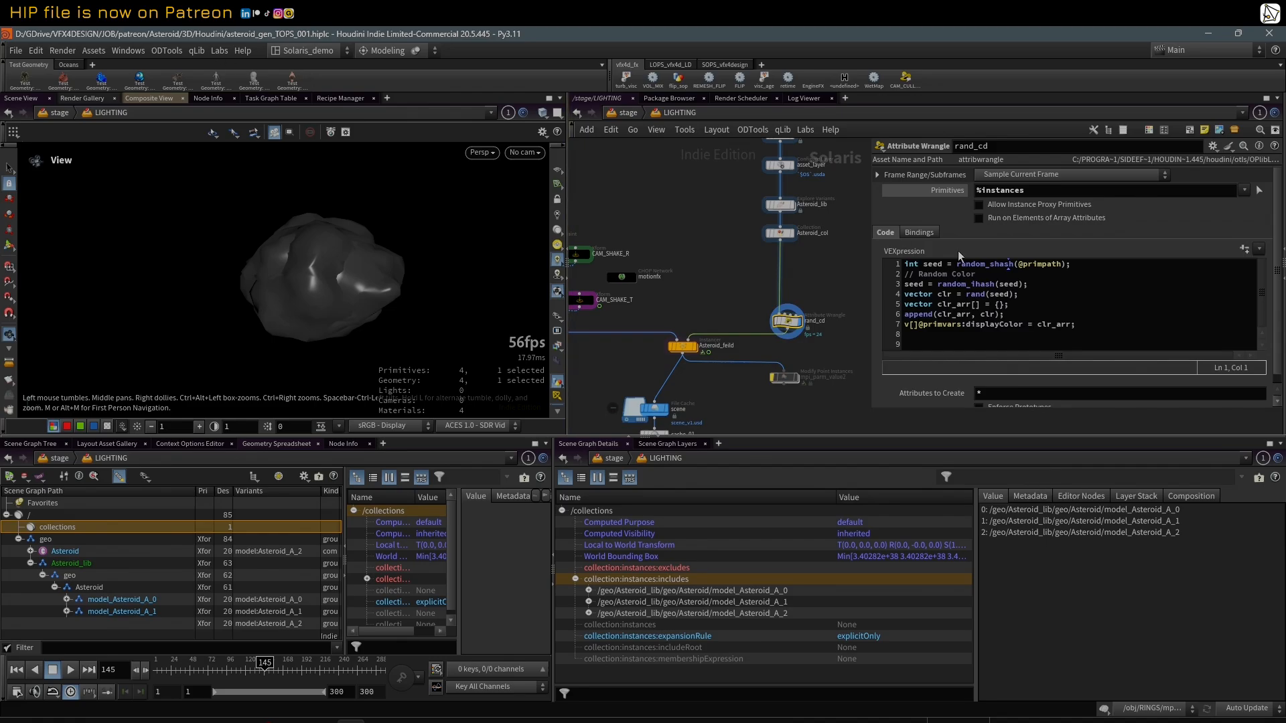
pyautogui.click(1079, 271)
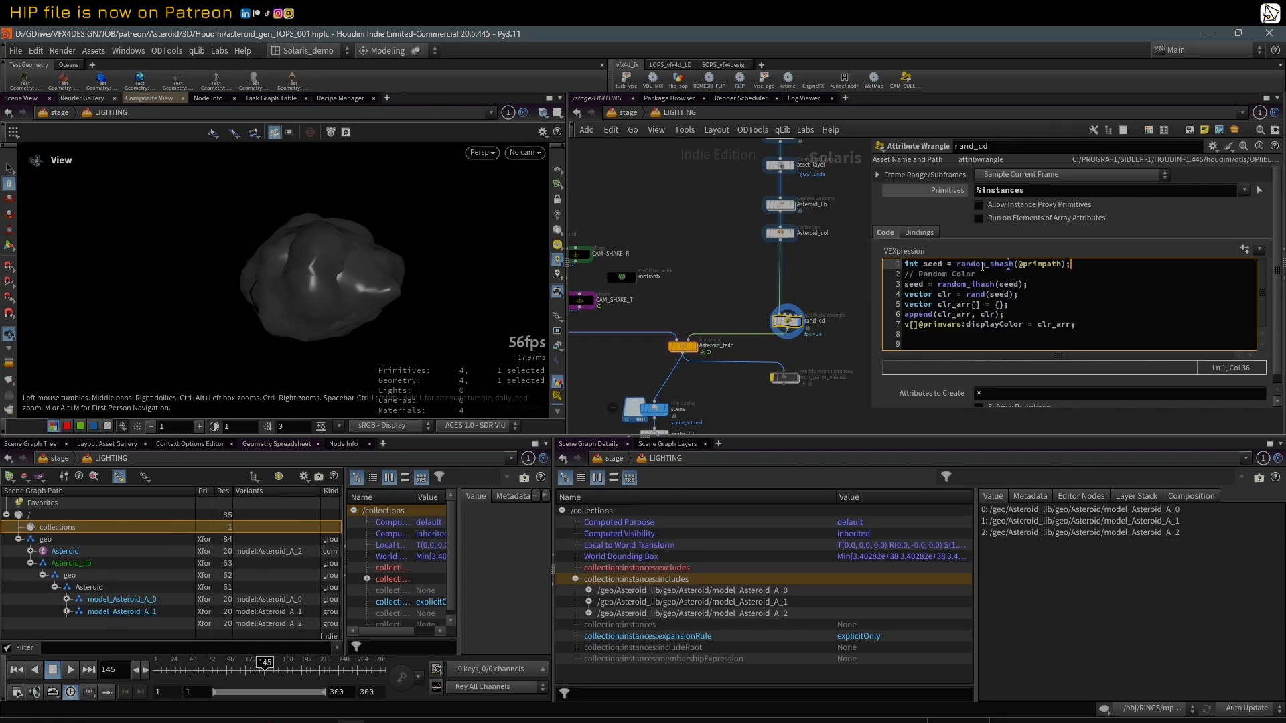
pyautogui.moveTo(958, 266); pyautogui.dragTo(1074, 263)
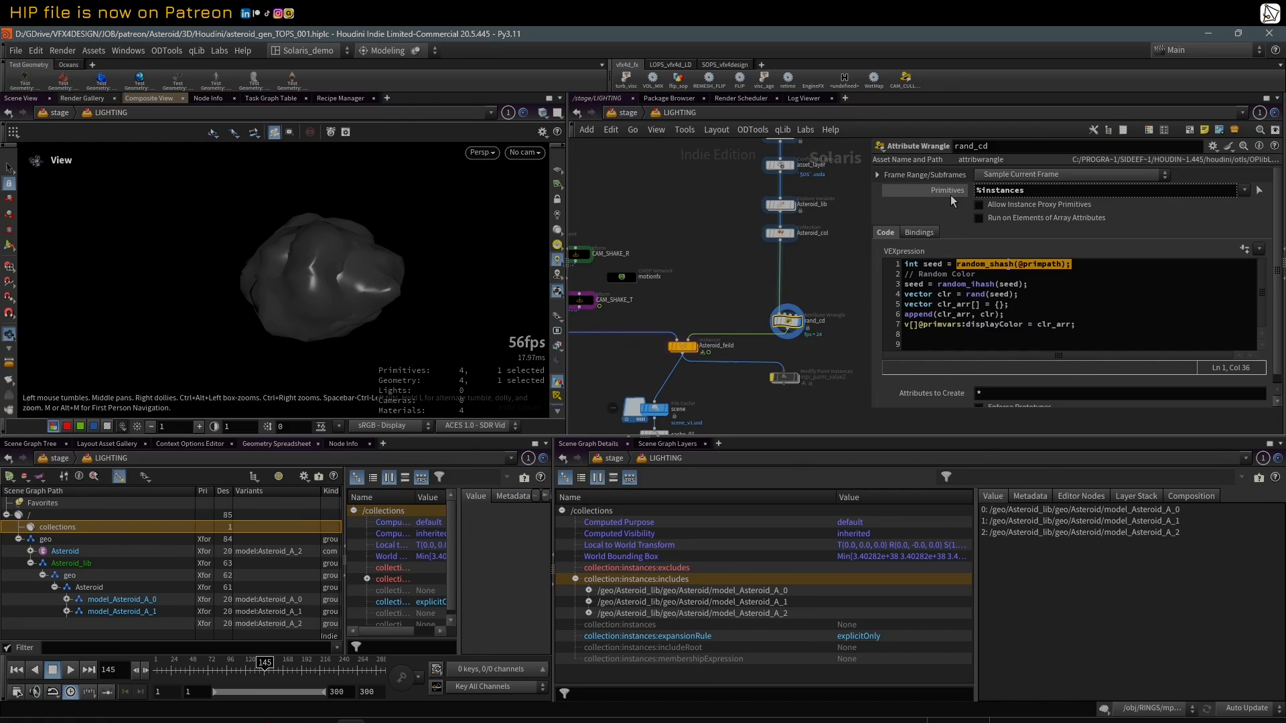
# Step: Display the Asteroid_feild Instancer node and view the asteroid field through RENDER_CAM_01
pyautogui.click(697, 349)
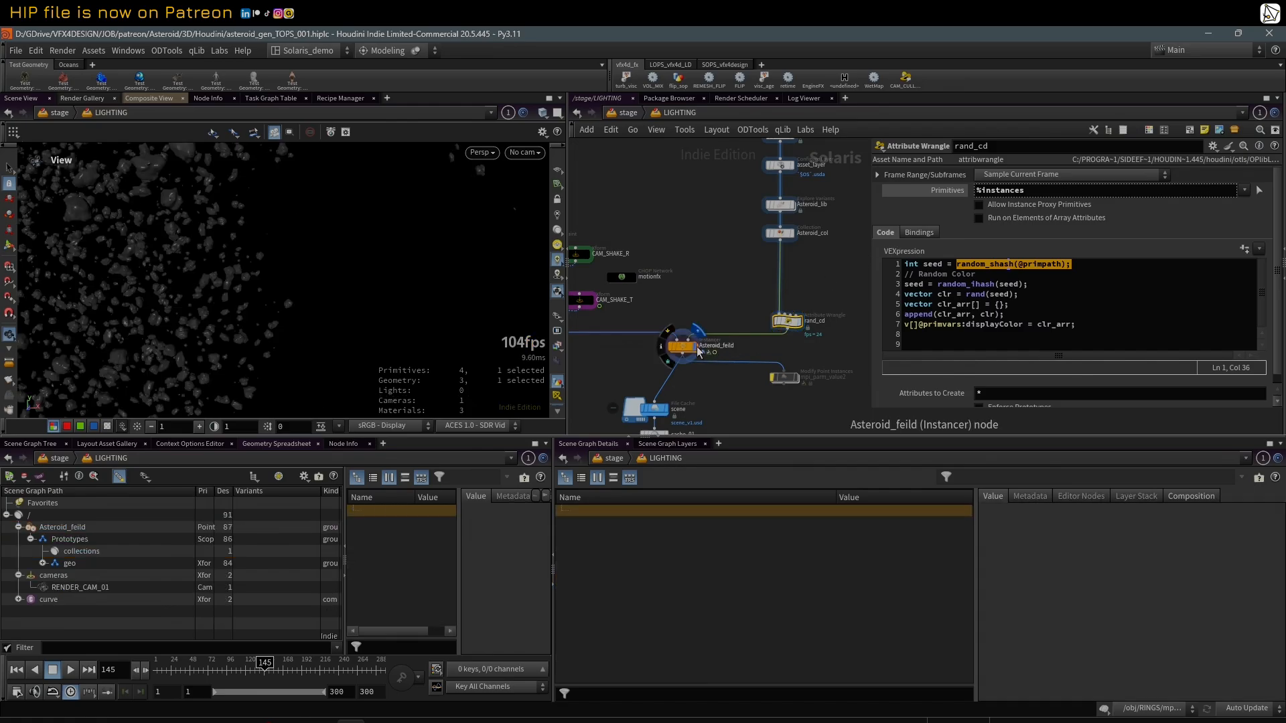
pyautogui.click(513, 154)
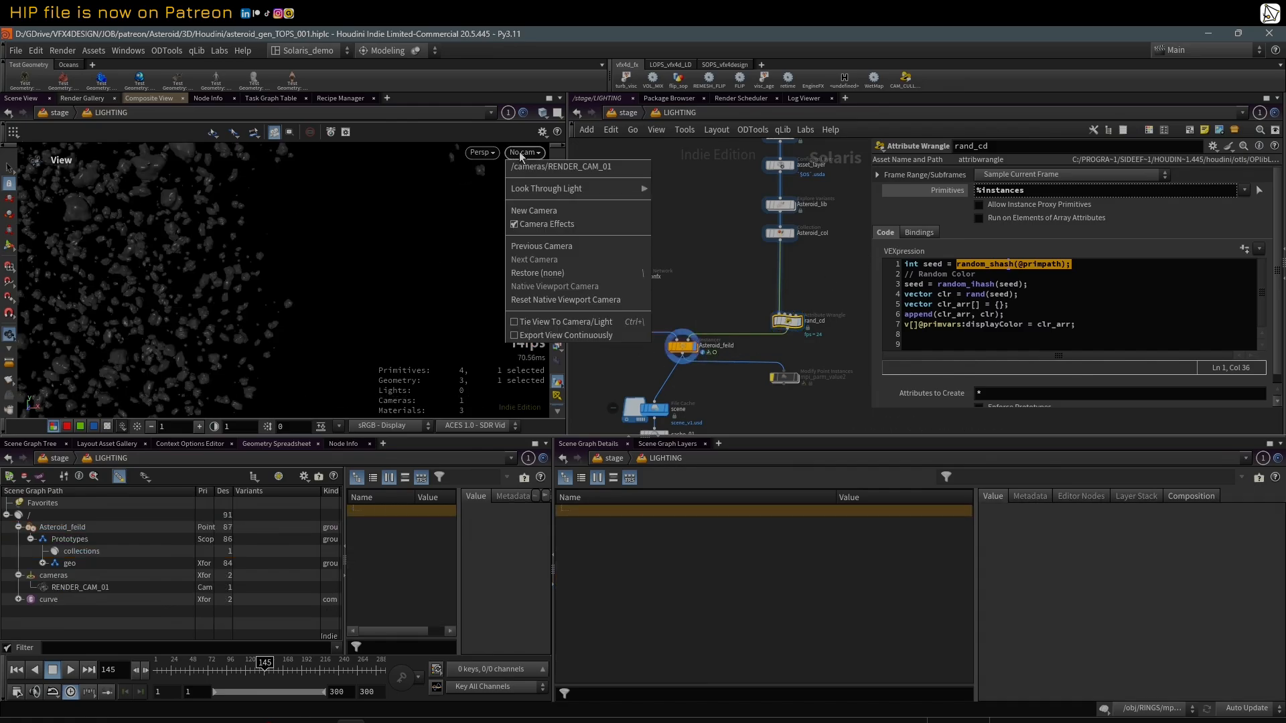
pyautogui.click(526, 175)
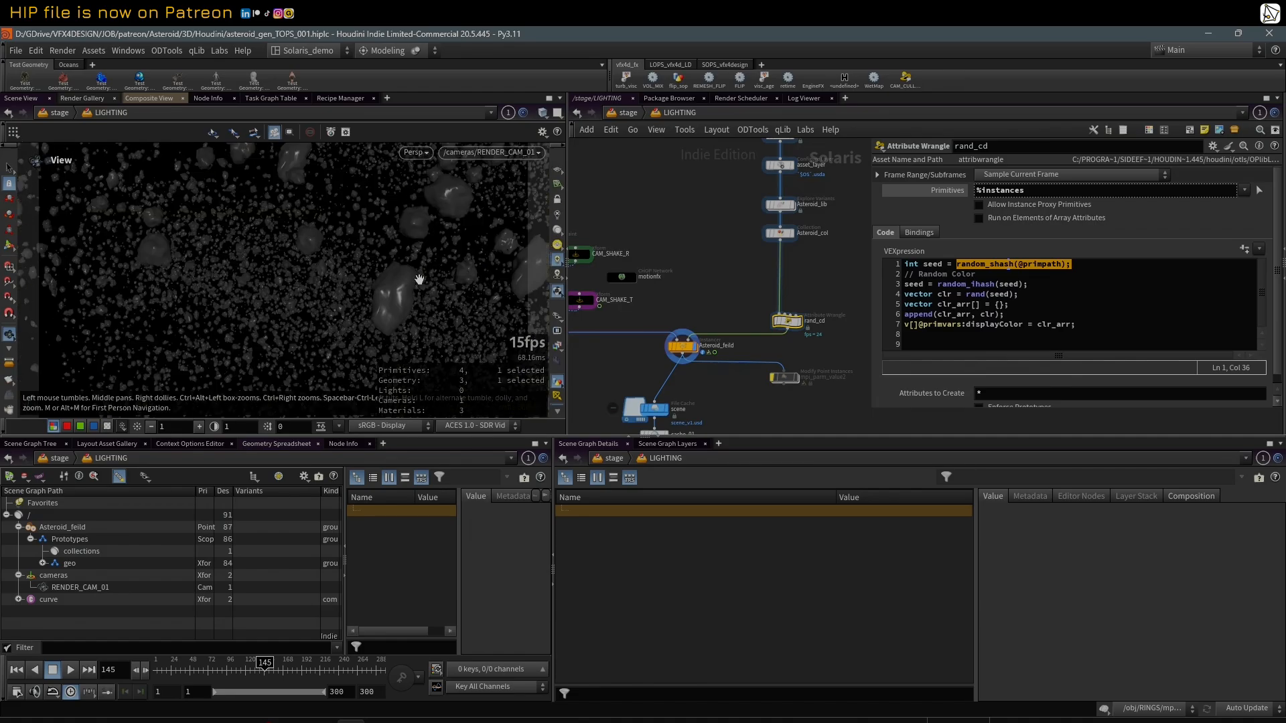
# Step: Reset the viewport with the Labs tool and give the network editor more width beside the parameters
pyautogui.click(220, 51)
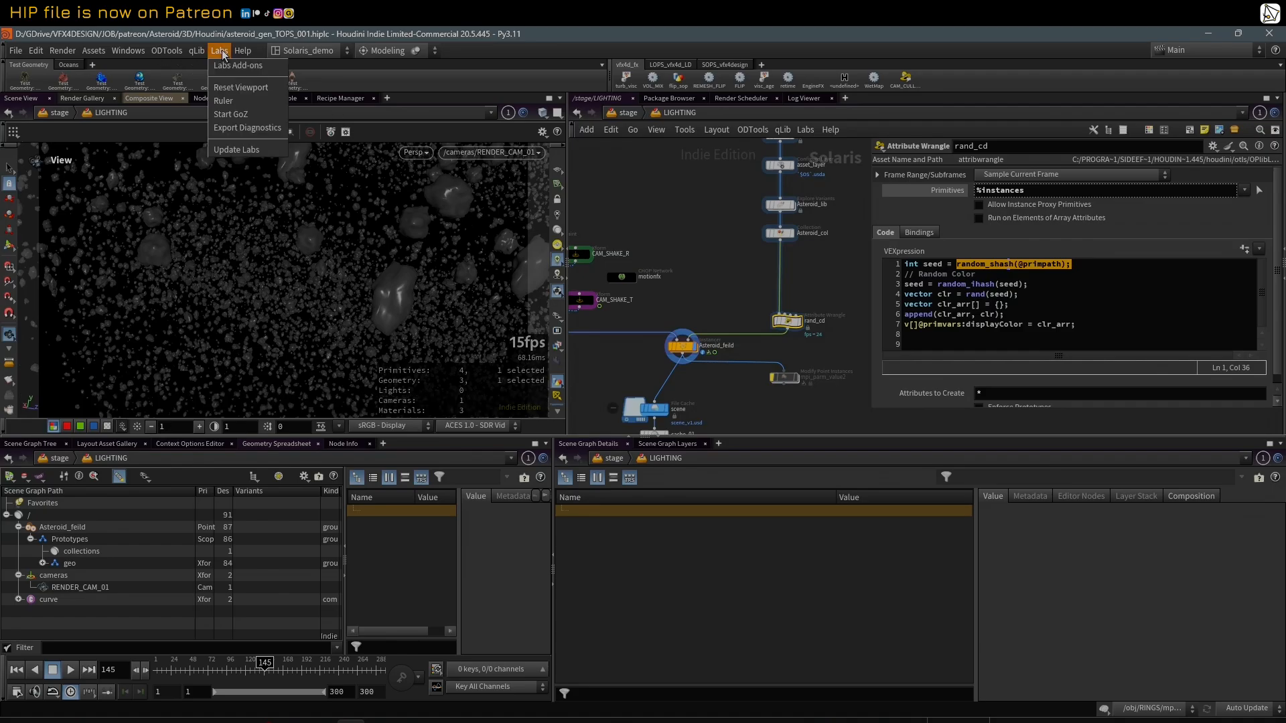
pyautogui.click(231, 101)
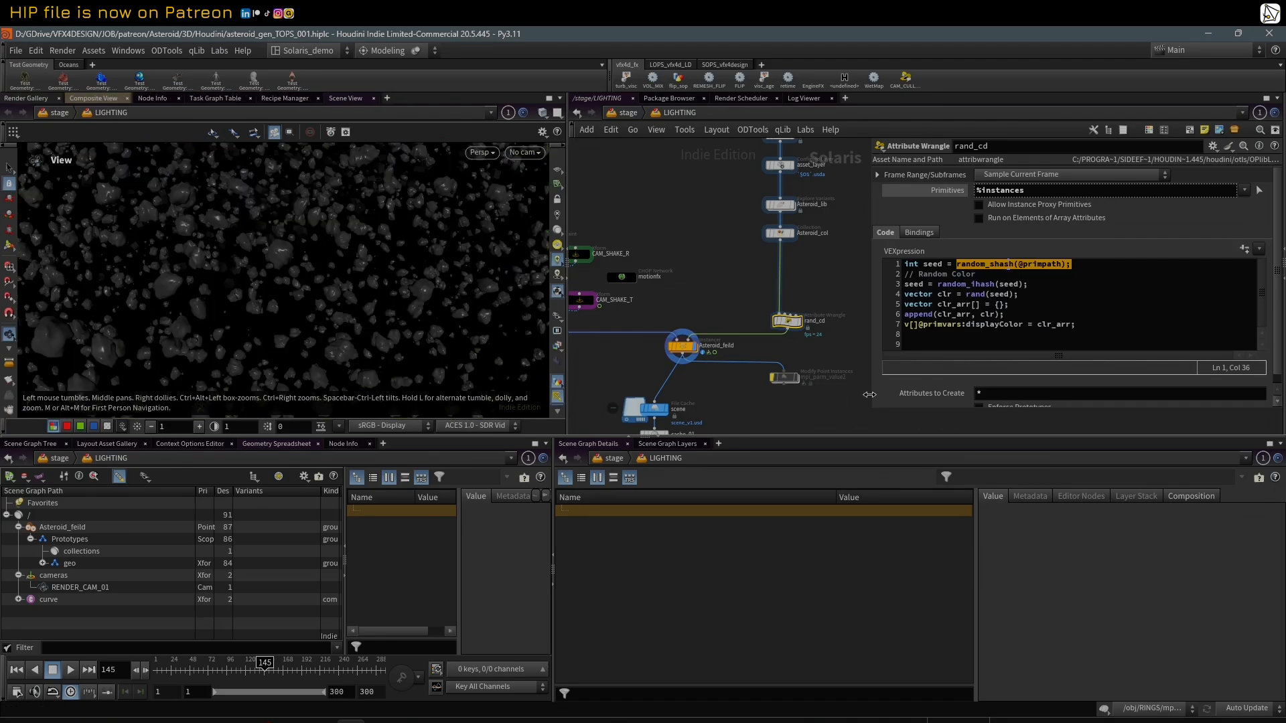
pyautogui.moveTo(868, 395); pyautogui.dragTo(910, 394)
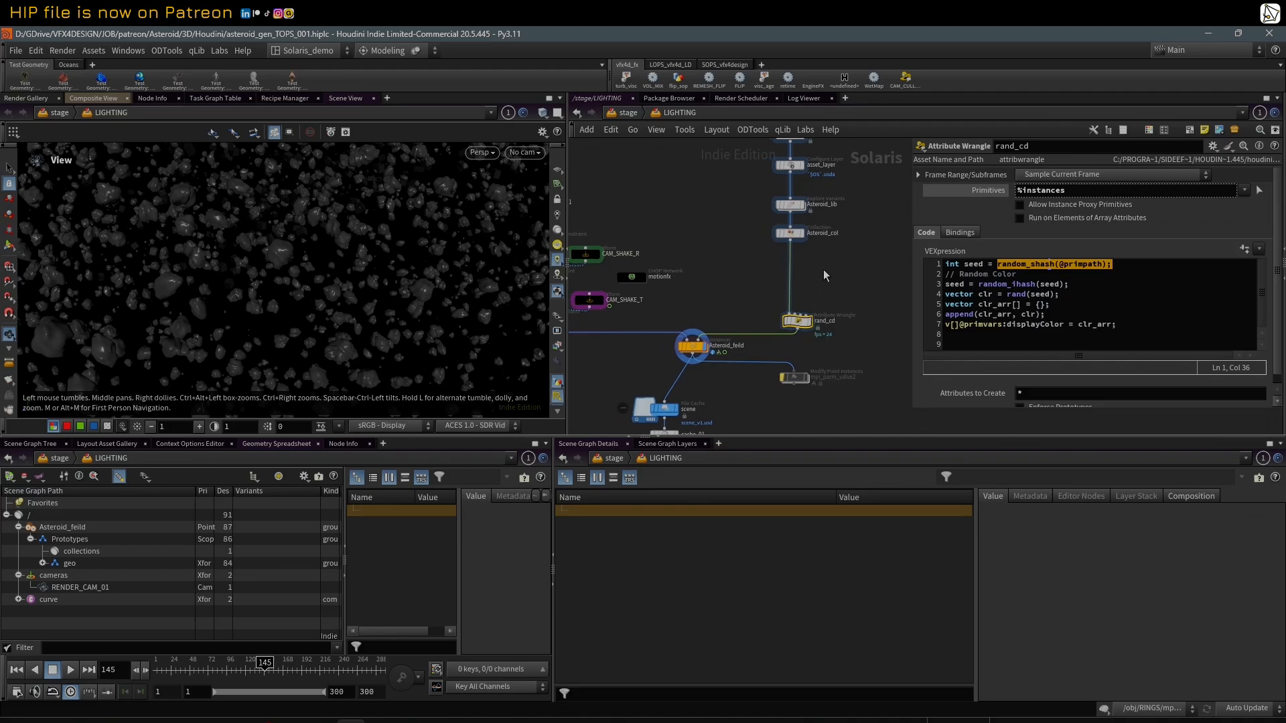
# Step: Move the rand_cd node closer to the Asteroid_col node in the network
pyautogui.moveTo(822, 270); pyautogui.dragTo(802, 291, button='middle')
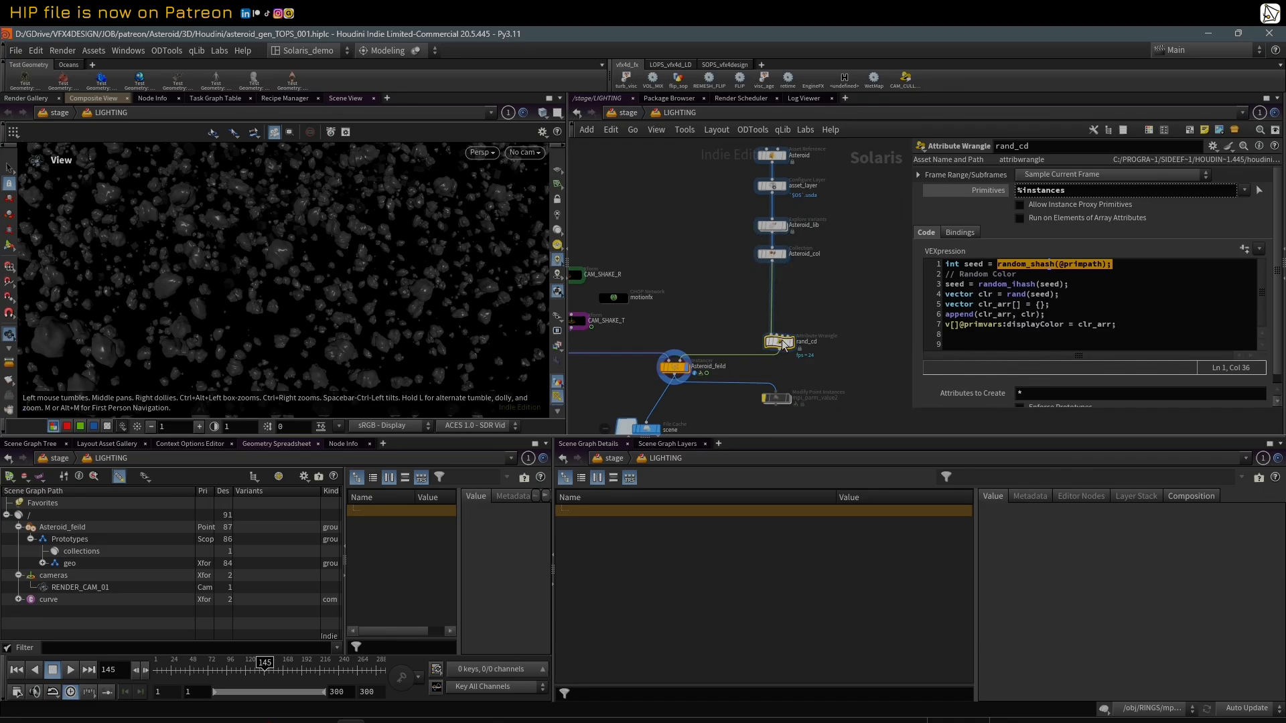
pyautogui.moveTo(784, 345); pyautogui.dragTo(781, 329)
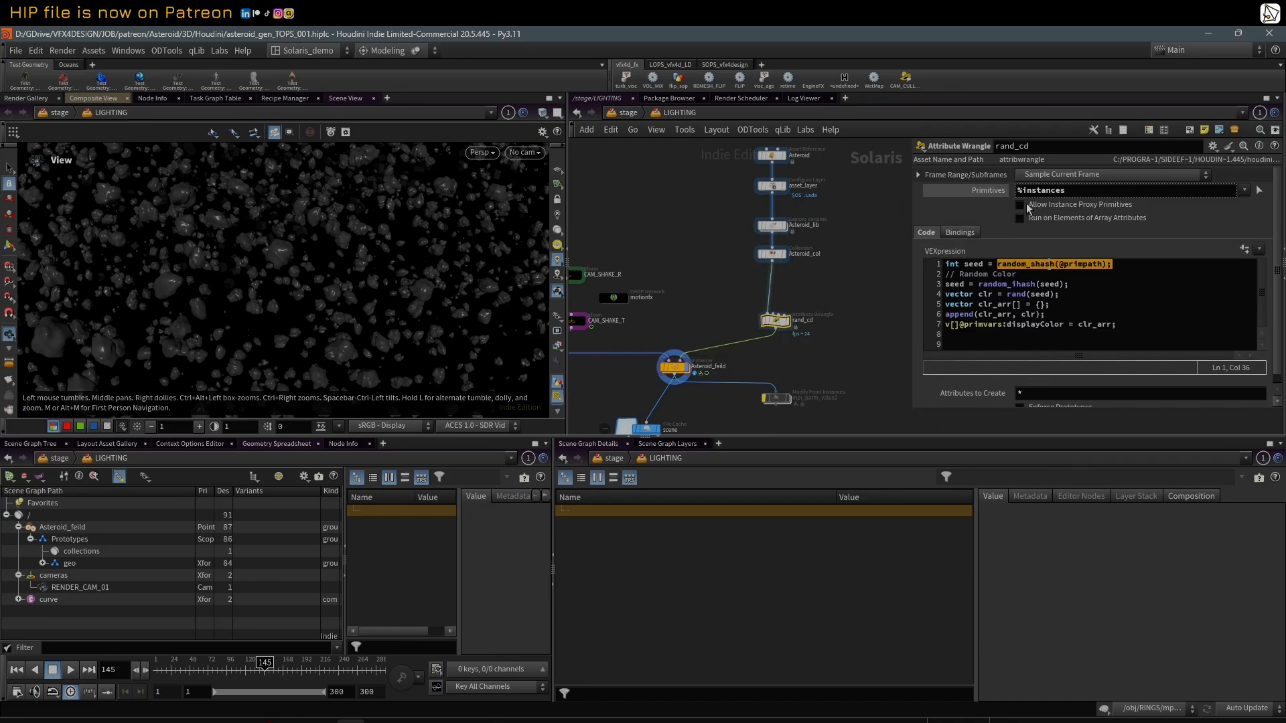
pyautogui.moveTo(1022, 208)
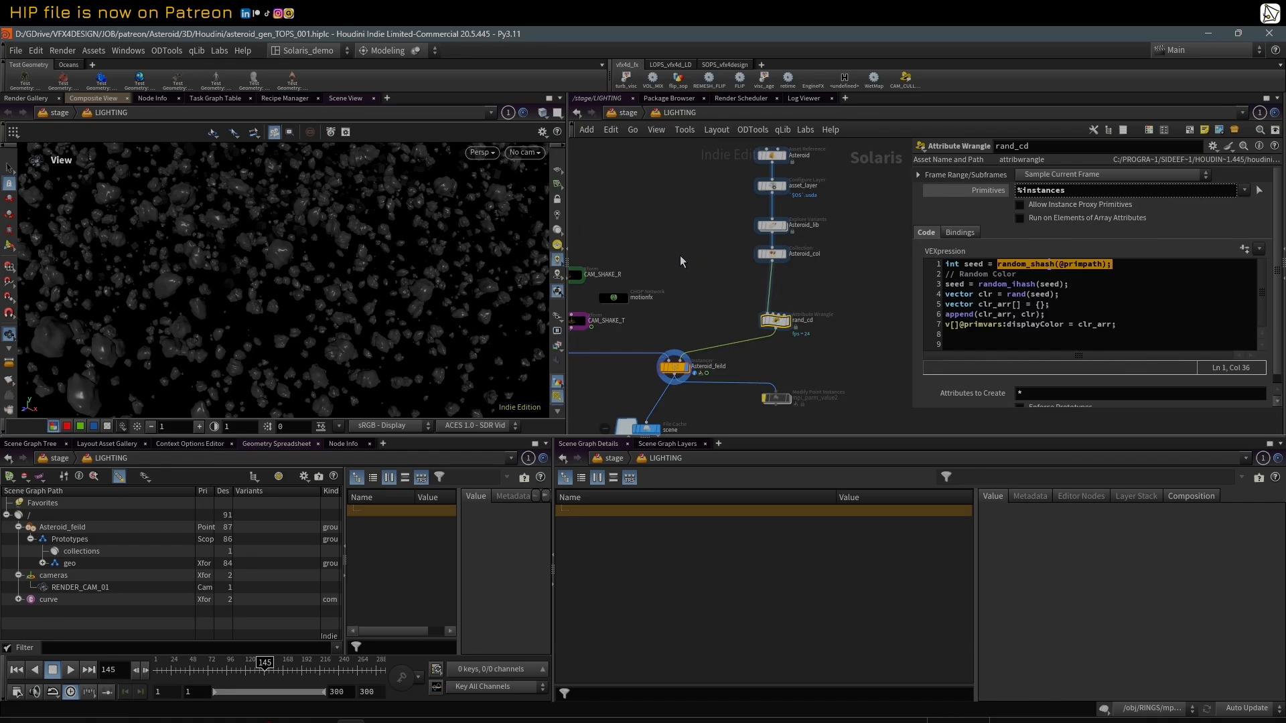
# Step: Examine the Asteroid Asset Reference node's destination, instancing and variant settings, and reselect the rand_cd wrangle
pyautogui.scroll(-2, 681, 256)
pyautogui.moveTo(682, 249); pyautogui.dragTo(733, 264, button='middle')
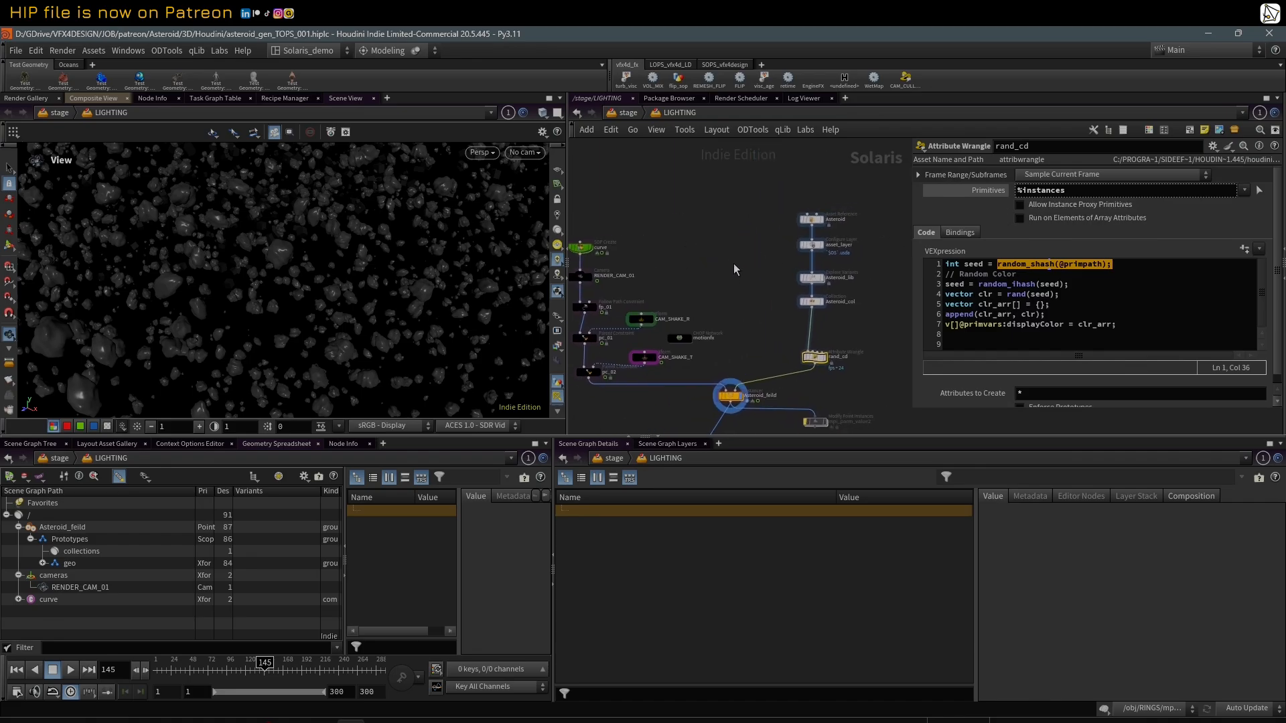
pyautogui.click(812, 221)
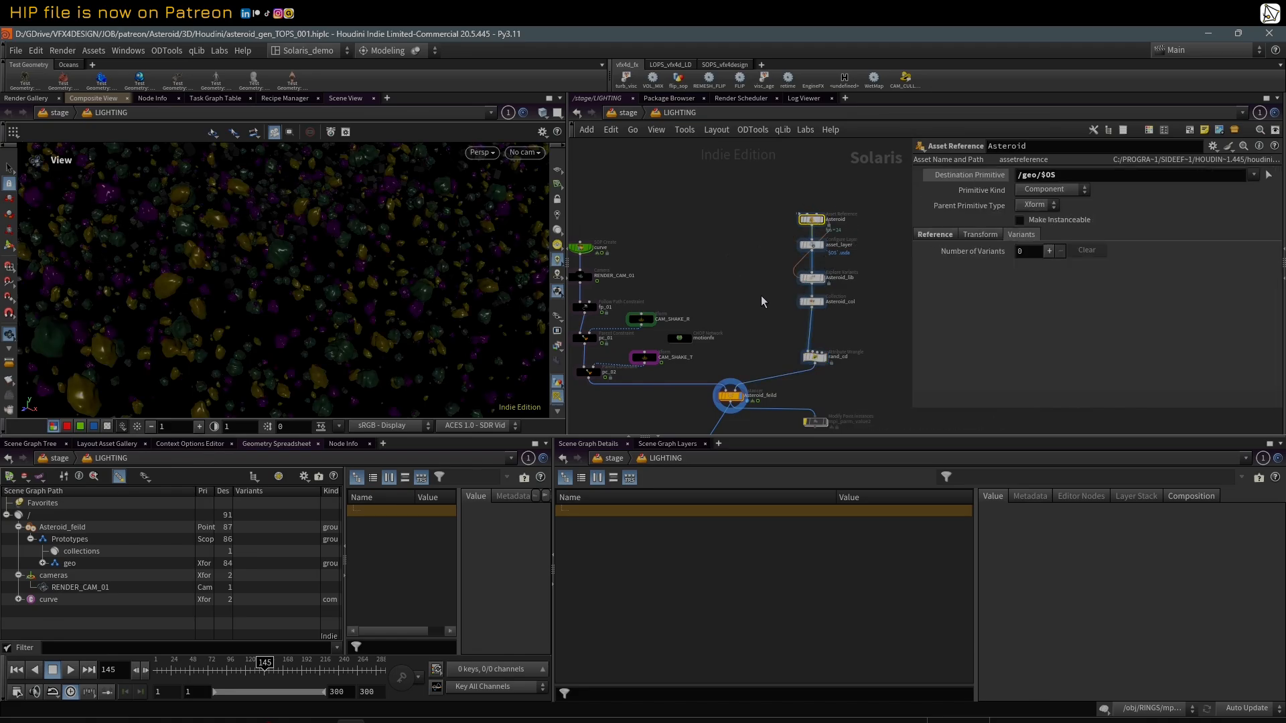
pyautogui.moveTo(762, 302); pyautogui.dragTo(754, 290, button='middle')
pyautogui.scroll(2, 791, 328)
pyautogui.click(820, 360)
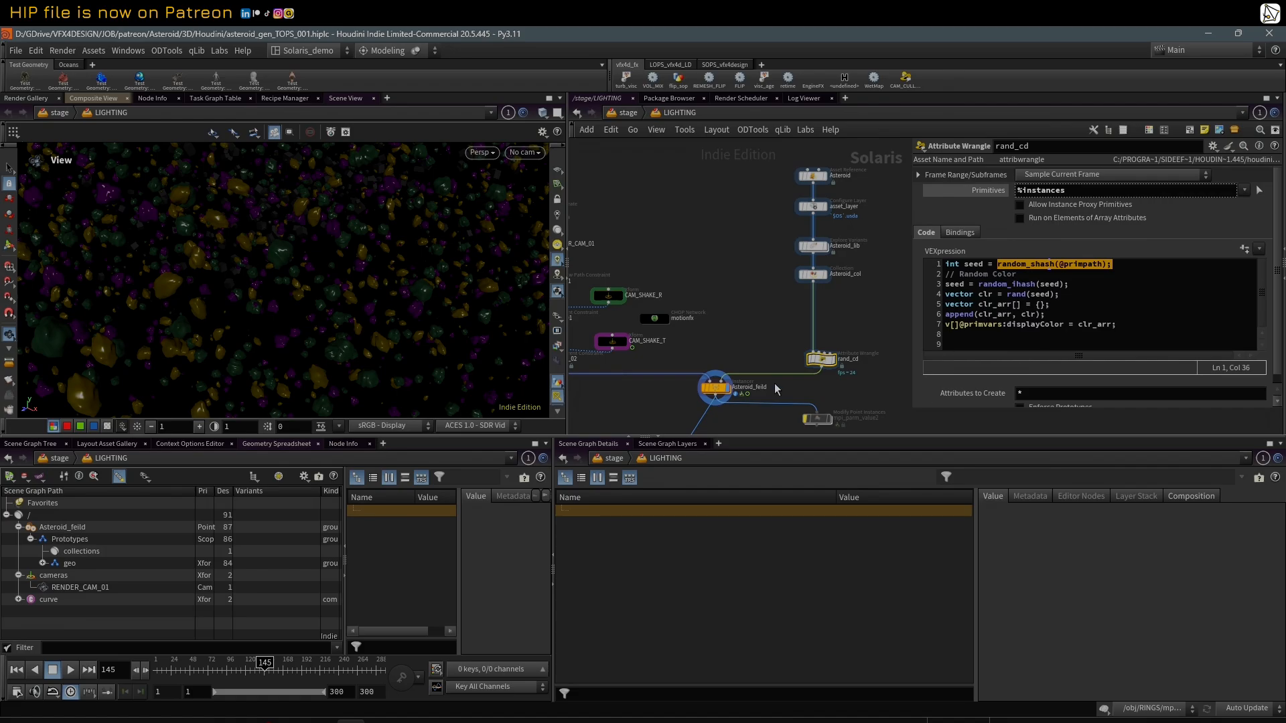
# Step: Display the rand_cd wrangle, reset the viewport with the Labs tool, and view the overlapping asteroid variants in wireframe and shaded modes
pyautogui.scroll(2, 777, 388)
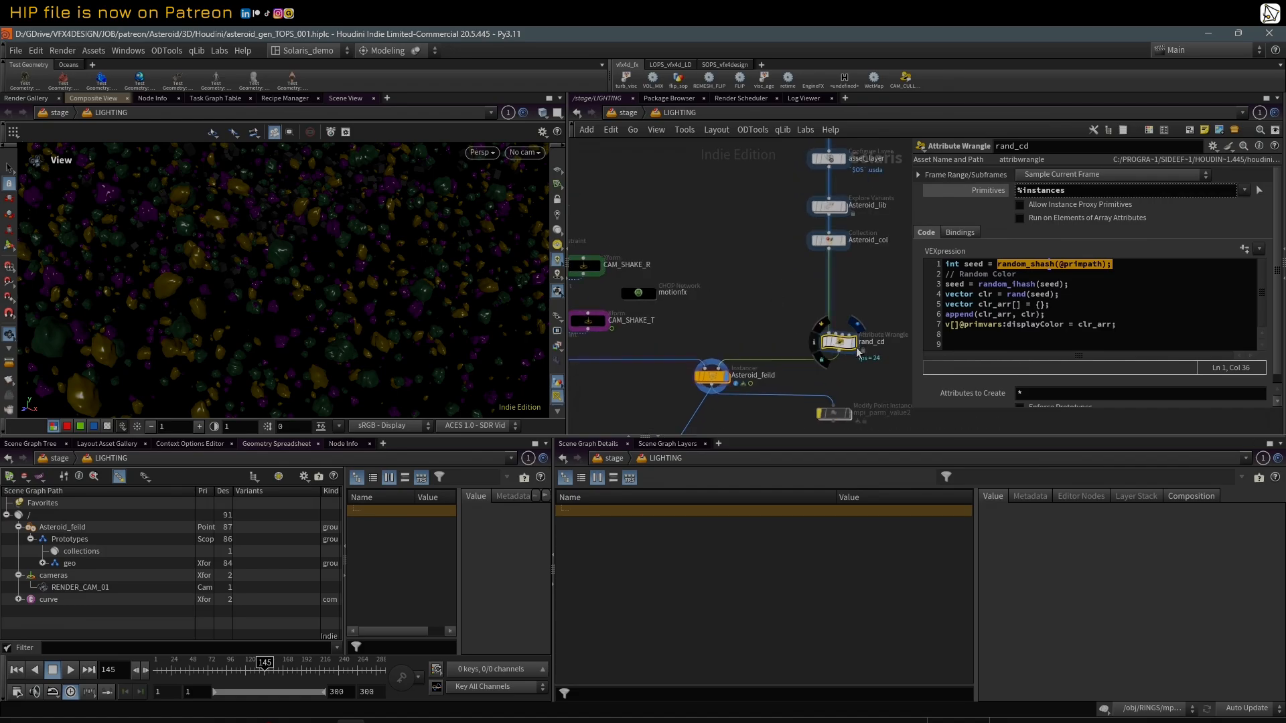
pyautogui.click(857, 351)
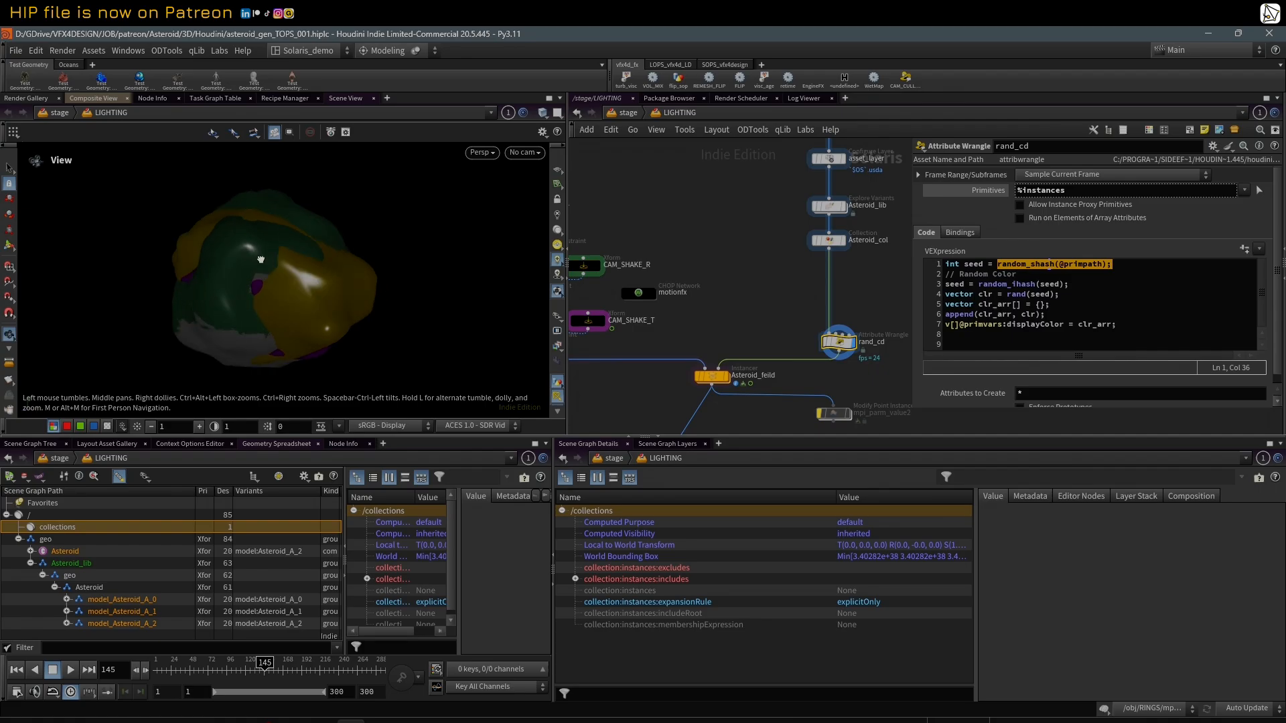
pyautogui.moveTo(261, 259); pyautogui.dragTo(297, 184)
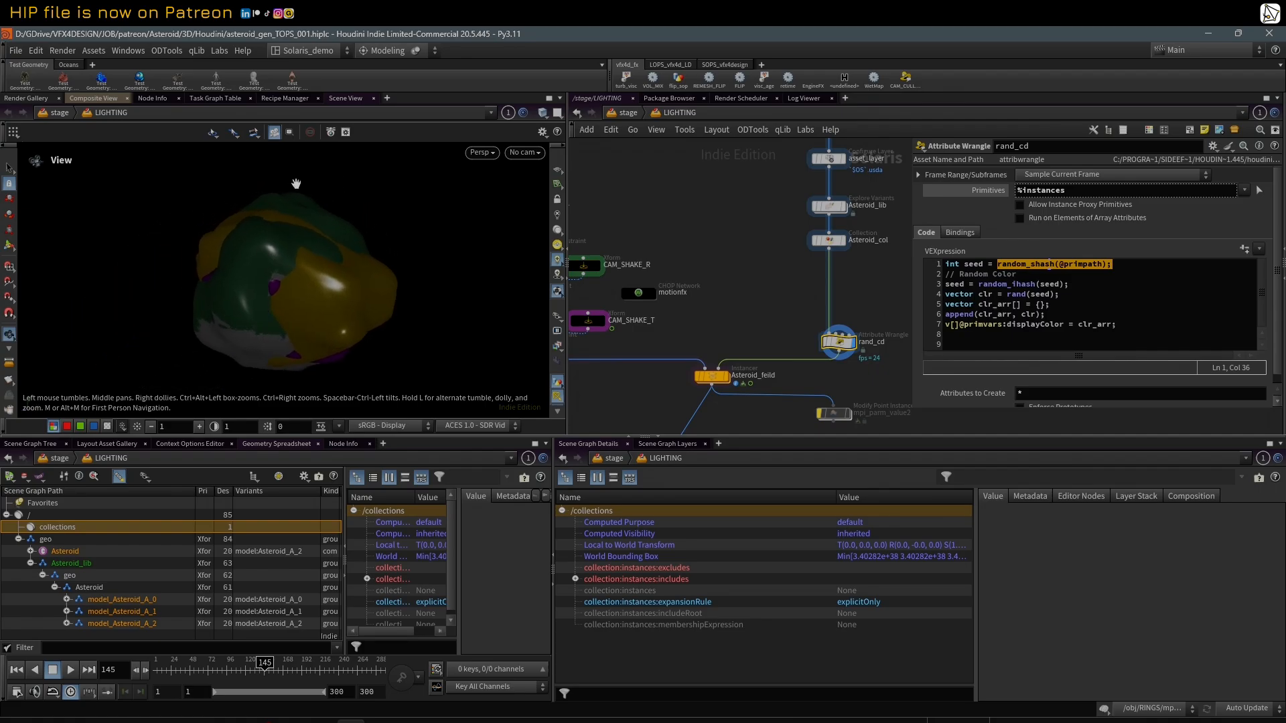
pyautogui.click(218, 51)
pyautogui.click(236, 86)
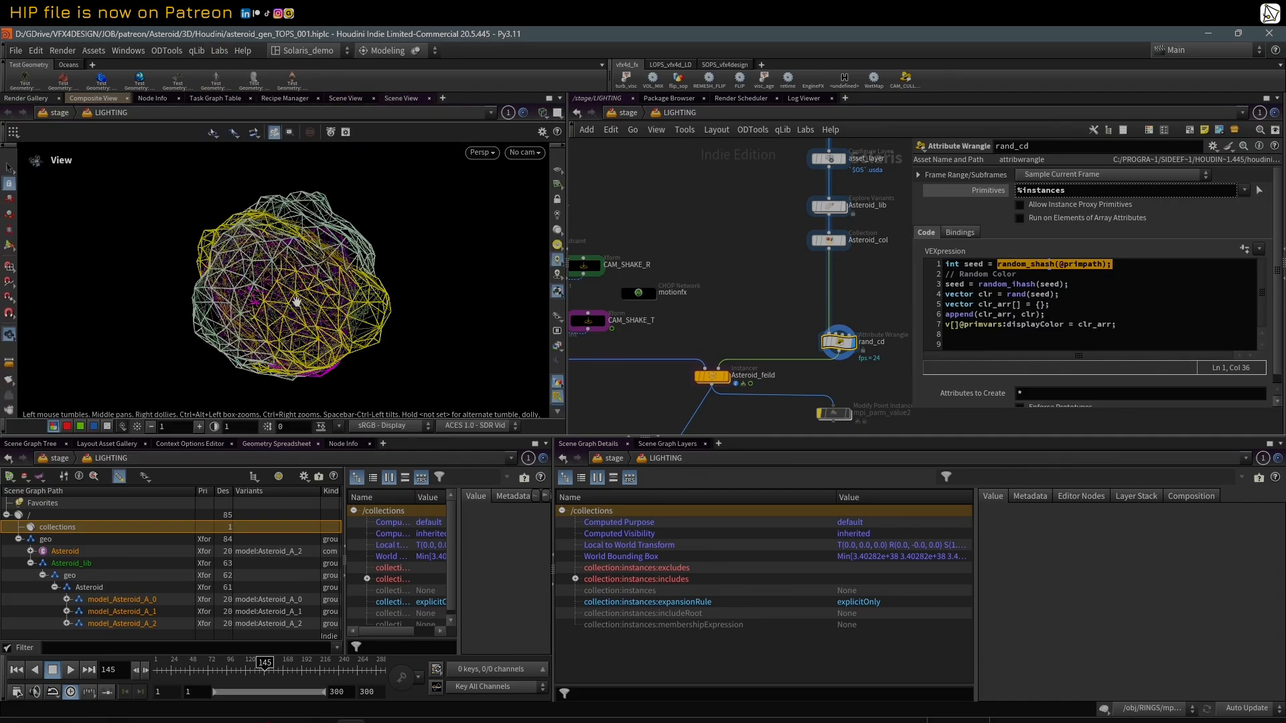
pyautogui.hotkey('shift', 'w')
pyautogui.moveTo(353, 289)
pyautogui.mouseDown()
pyautogui.moveTo(300, 289)
pyautogui.moveTo(353, 298)
pyautogui.moveTo(305, 353)
pyautogui.moveTo(348, 304)
pyautogui.moveTo(361, 312)
pyautogui.moveTo(324, 324)
pyautogui.mouseUp()
# Step: Inspect the prim paths in collection:instances:includes and compare them with the overlapping variants in wireframe
pyautogui.moveTo(735, 285); pyautogui.dragTo(681, 284, button='middle')
pyautogui.scroll(-2, 829, 308)
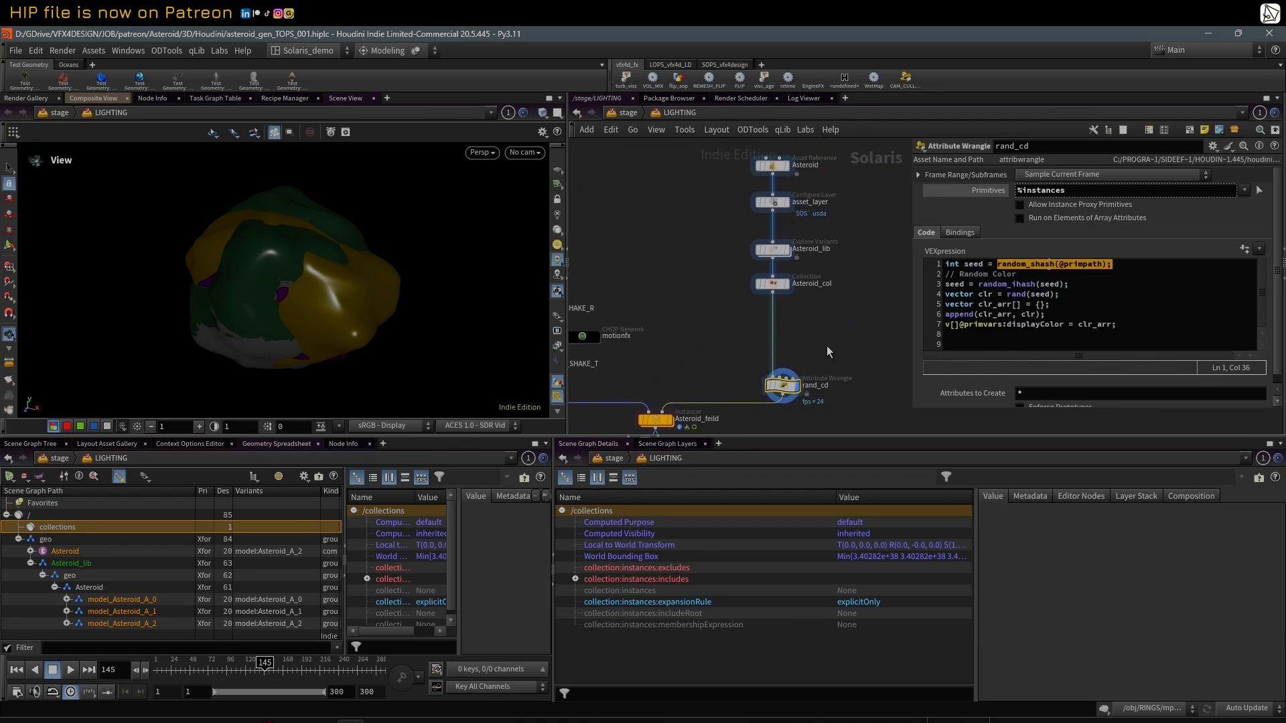
pyautogui.click(636, 580)
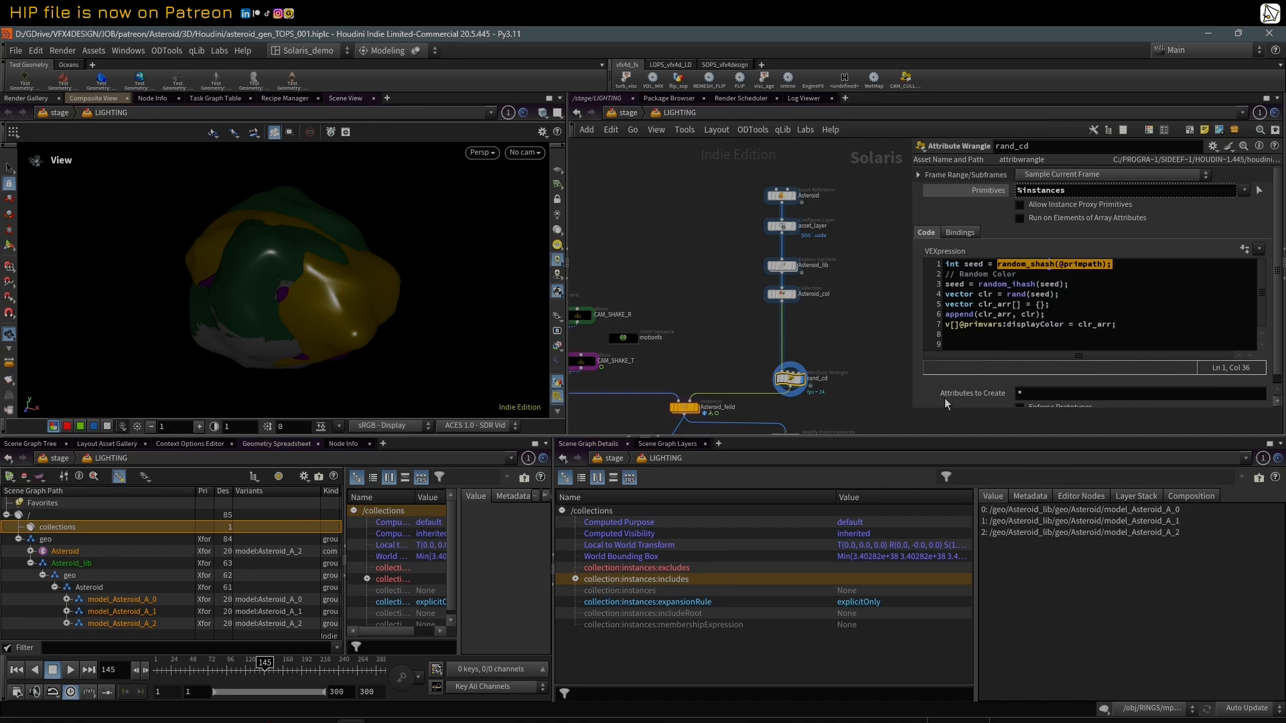
pyautogui.press('w')
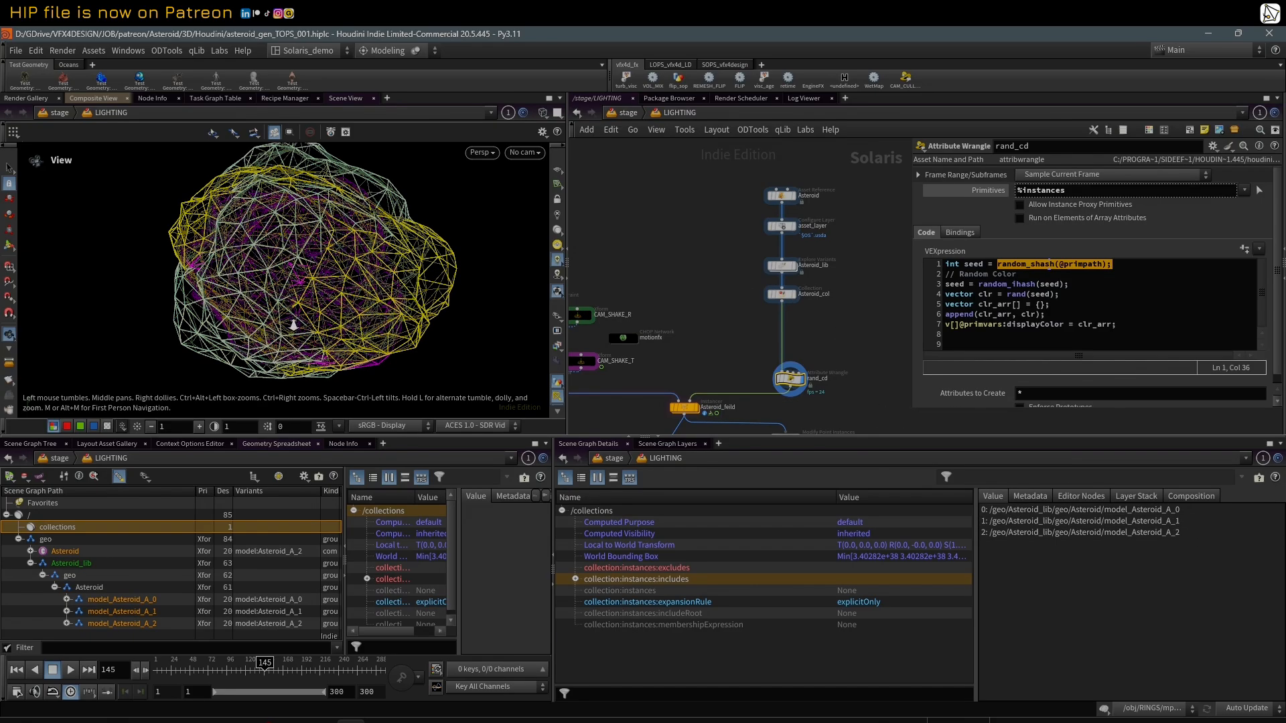
pyautogui.press('w')
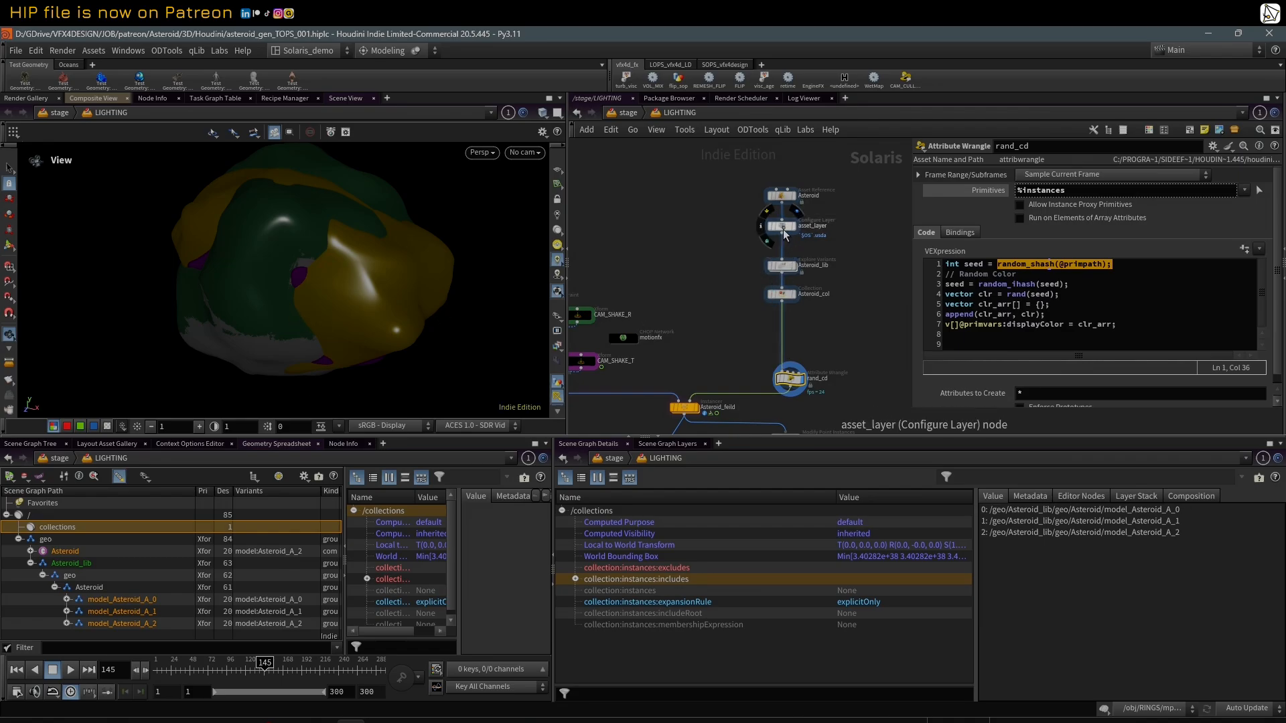
# Step: Set the Asteroid_lib Explore Variants layout to Stacked (XY) and spread the variants out with a spacing of 1.19
pyautogui.click(782, 266)
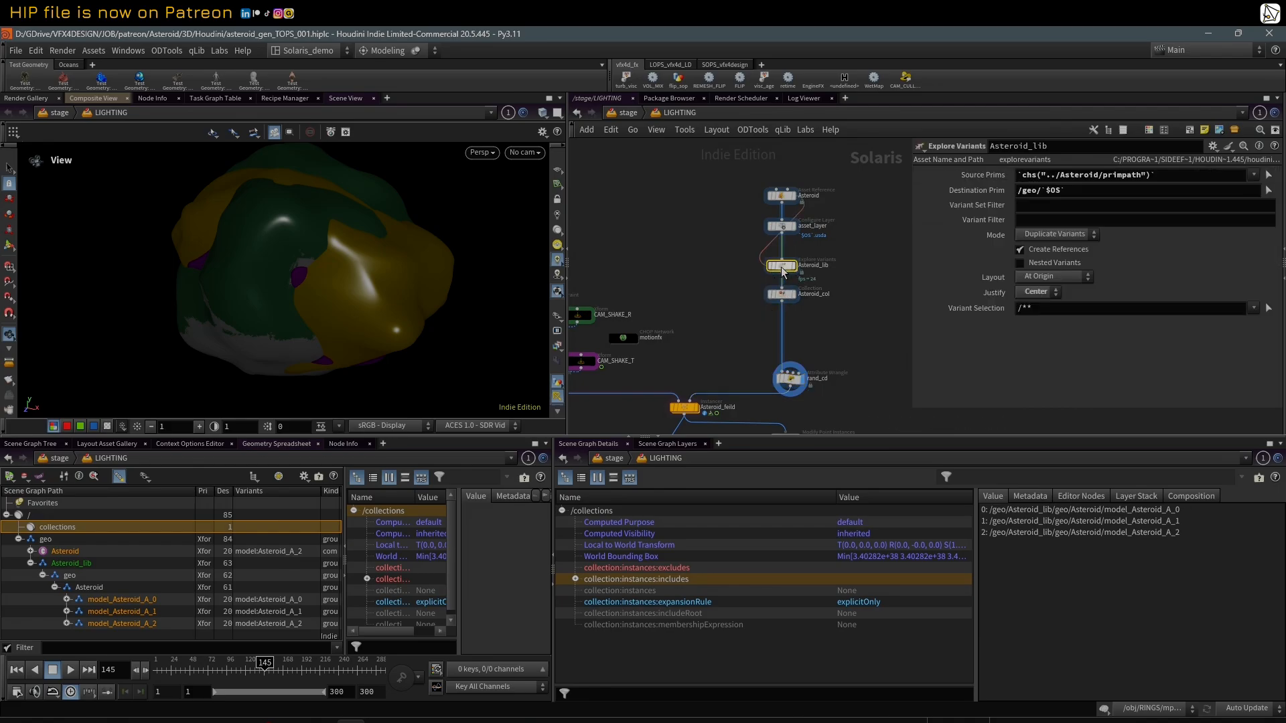
pyautogui.click(1043, 277)
pyautogui.click(1045, 307)
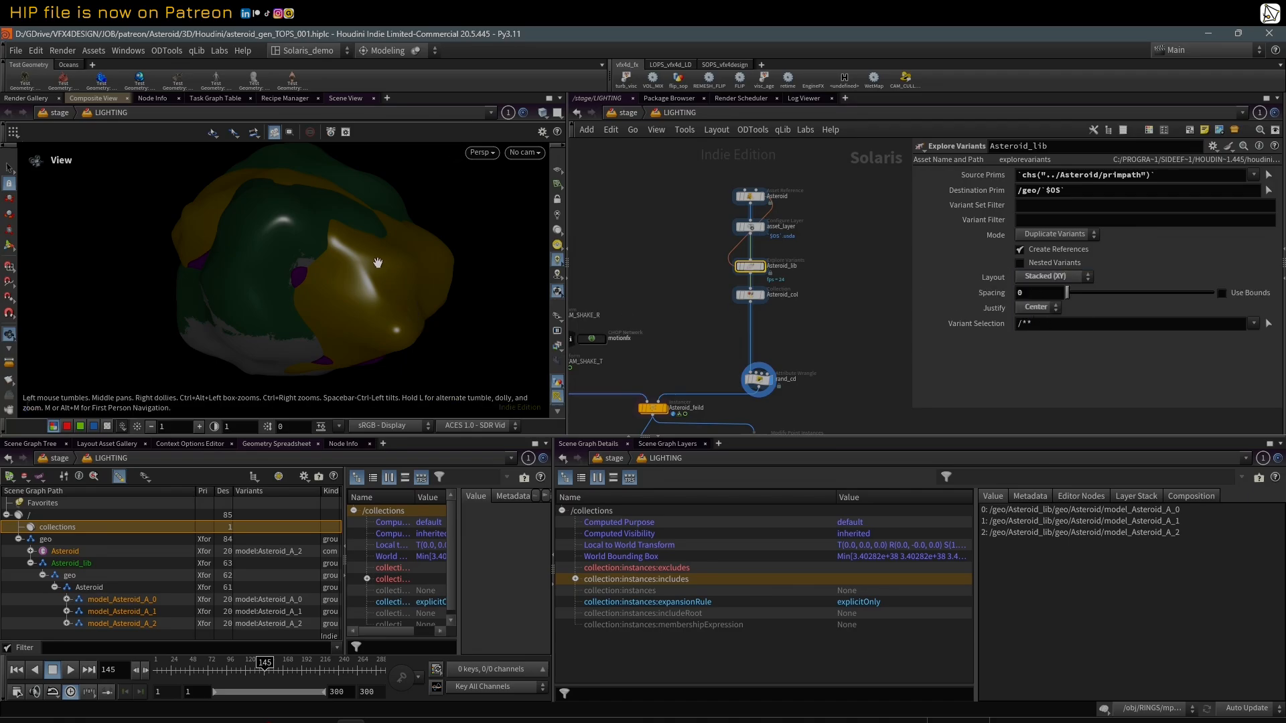
pyautogui.moveTo(1067, 292); pyautogui.dragTo(1093, 305)
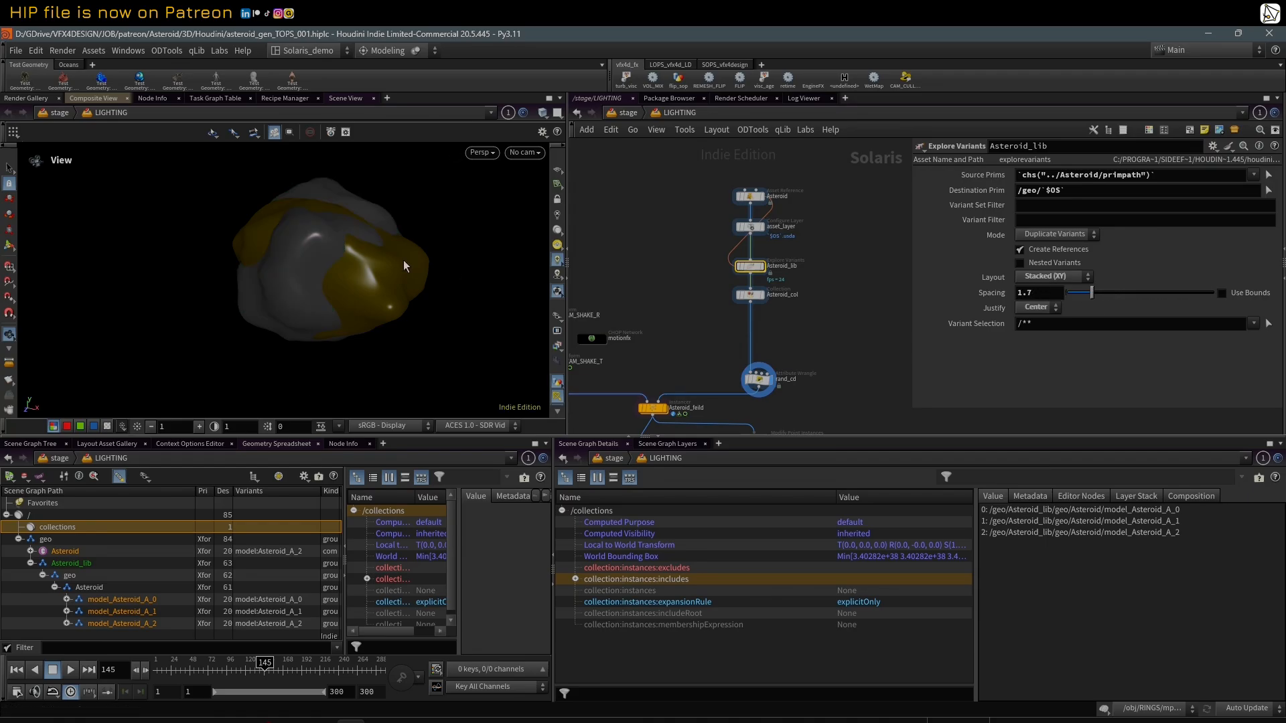
pyautogui.scroll(-5, 375, 272)
pyautogui.moveTo(272, 278); pyautogui.dragTo(238, 276, button='middle')
pyautogui.moveTo(238, 276); pyautogui.dragTo(343, 270, button='right')
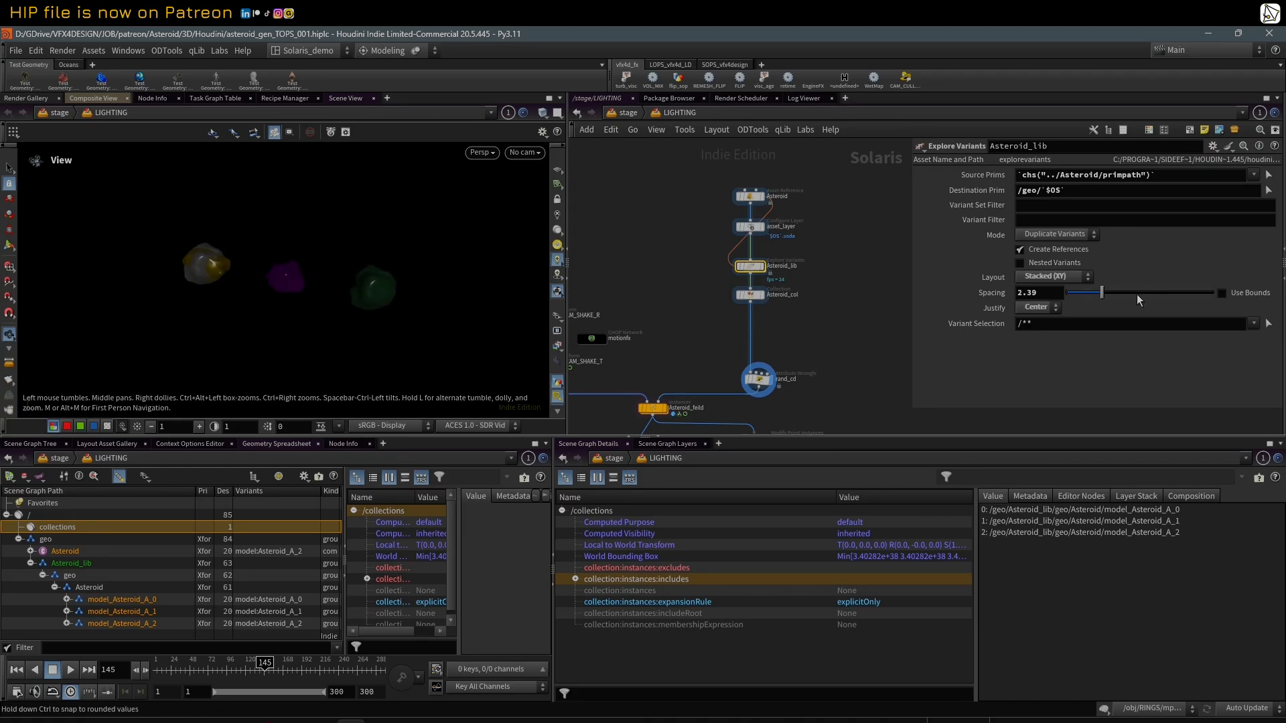
pyautogui.moveTo(1139, 298); pyautogui.dragTo(1085, 302)
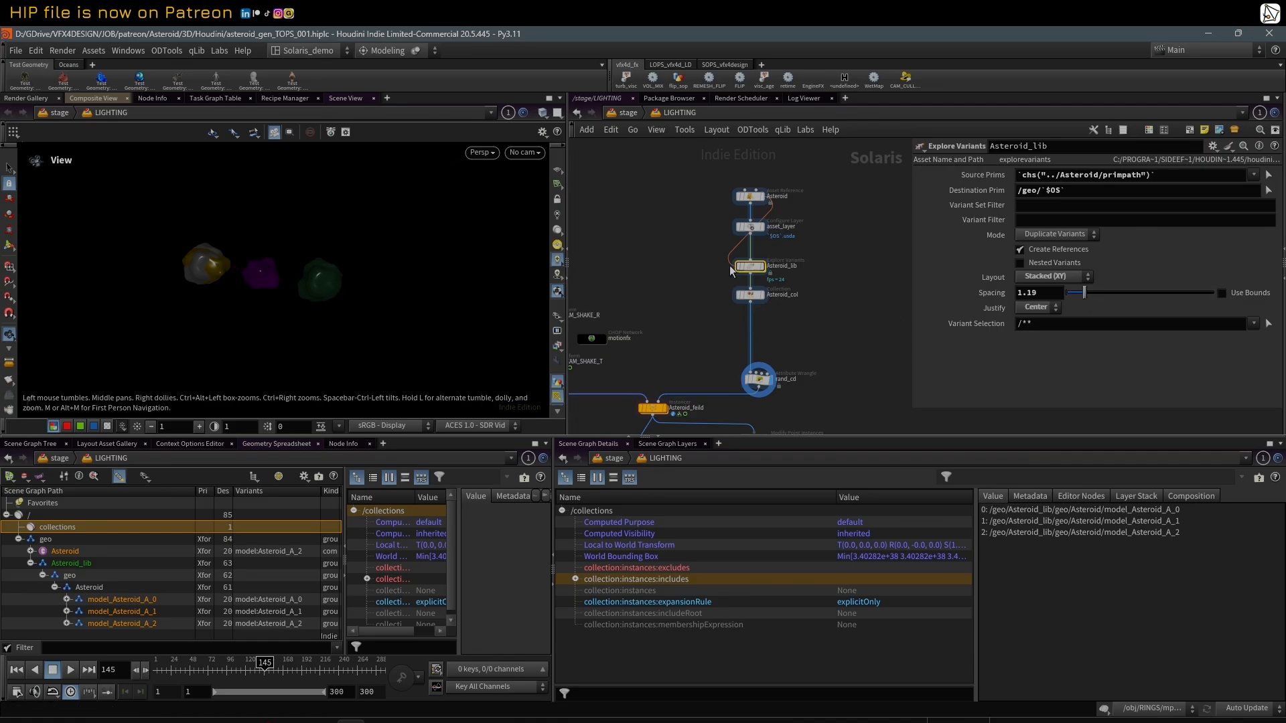
# Step: Switch Asteroid_lib's mode to Explore Variants and set its spacing to 0
pyautogui.click(1041, 237)
pyautogui.click(1049, 257)
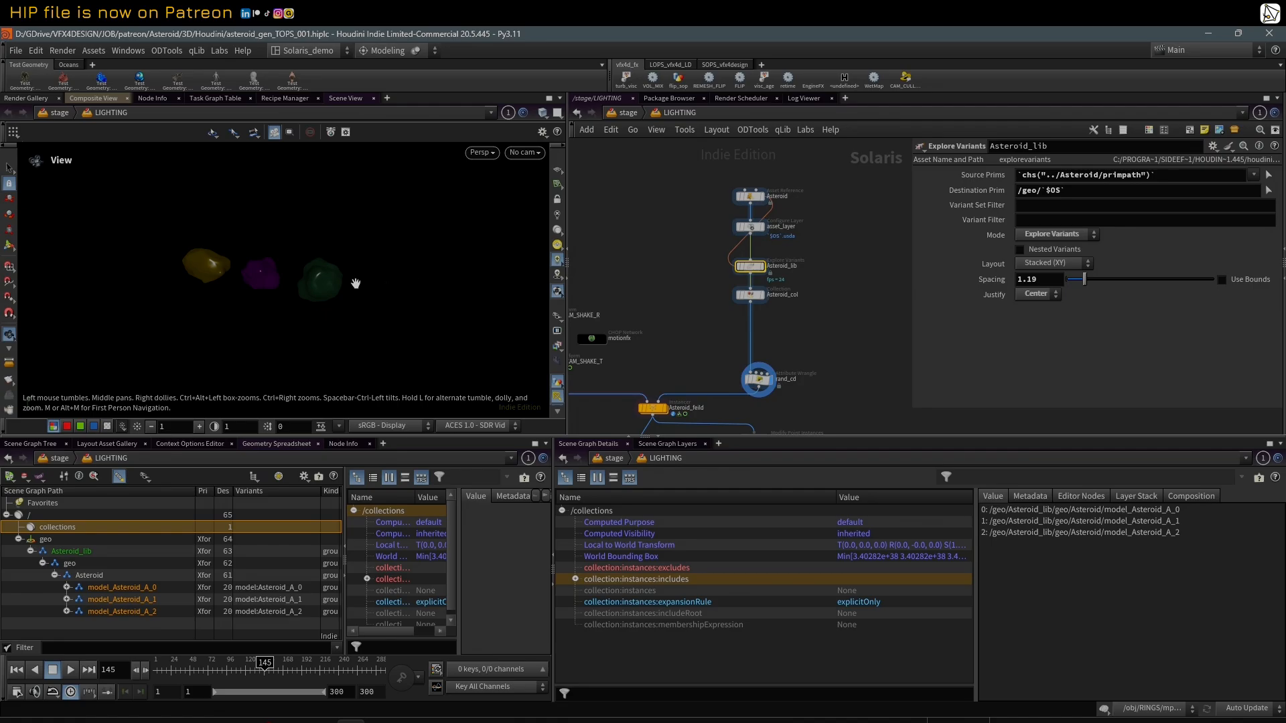
pyautogui.moveTo(1085, 280); pyautogui.dragTo(1060, 286)
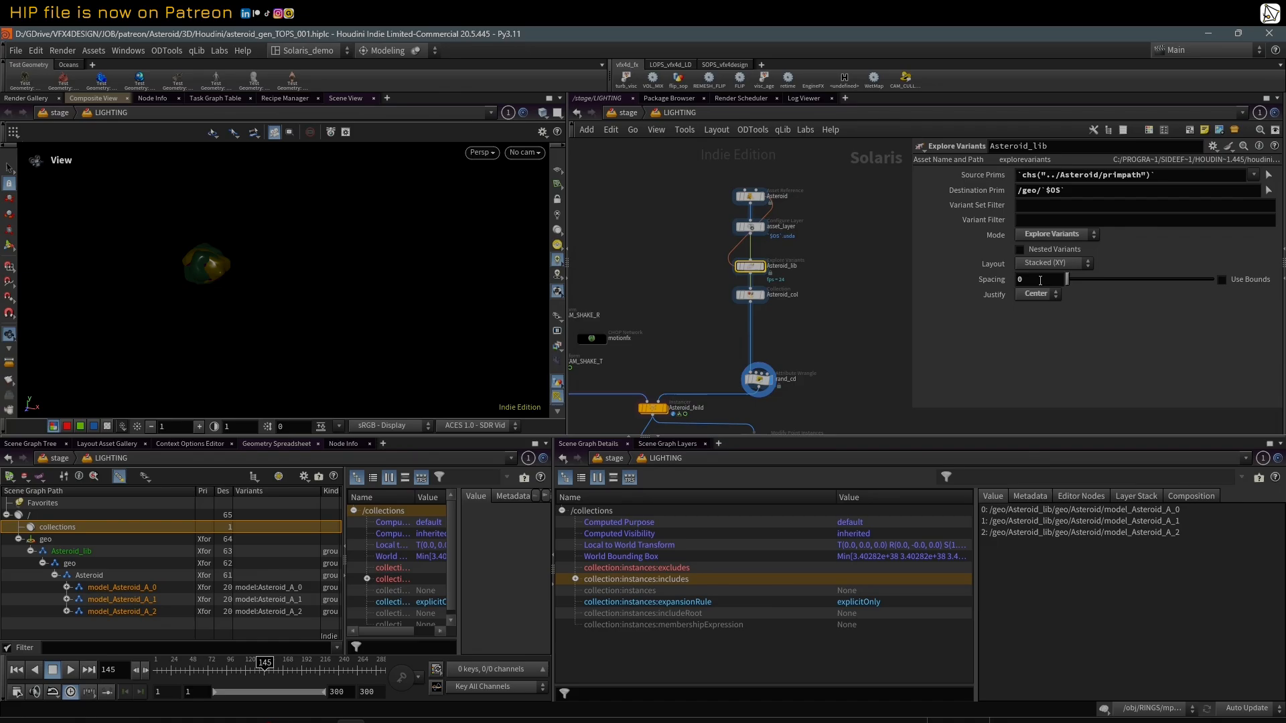
pyautogui.scroll(4, 171, 269)
pyautogui.moveTo(1070, 279); pyautogui.dragTo(1030, 287)
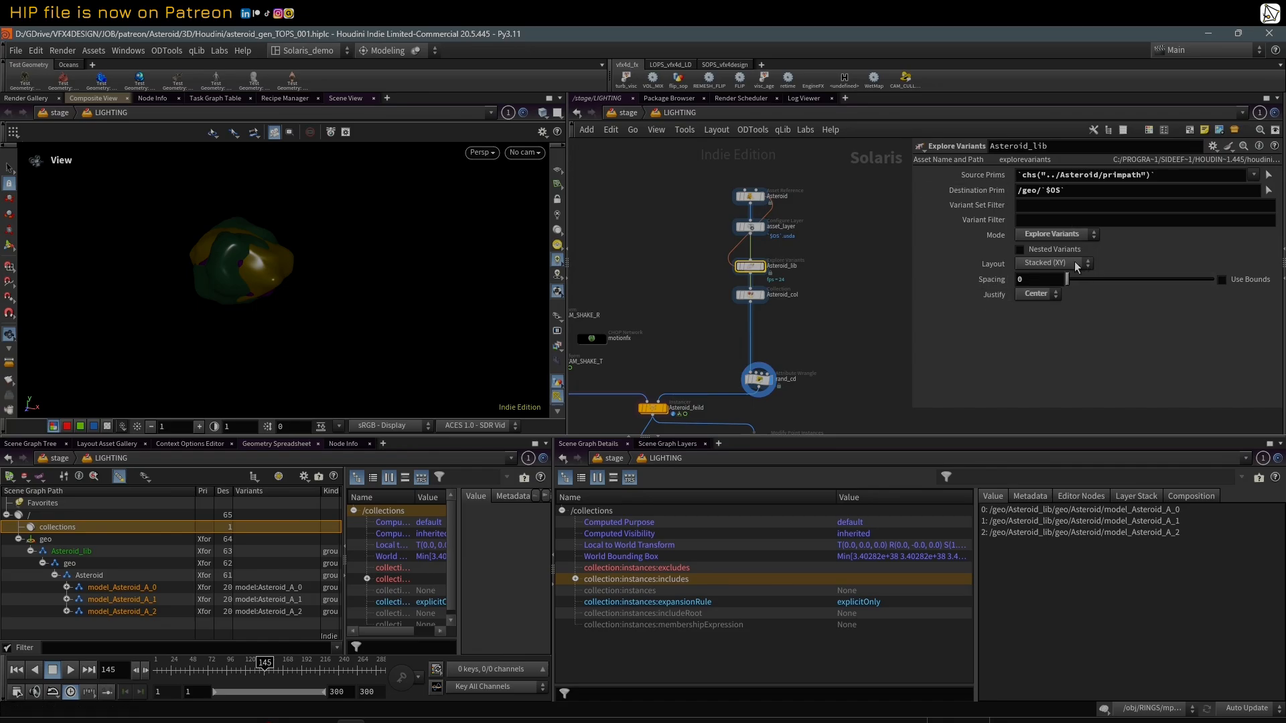
# Step: Try the None justification on Asteroid_lib and return it to Center
pyautogui.click(1038, 297)
pyautogui.click(1041, 308)
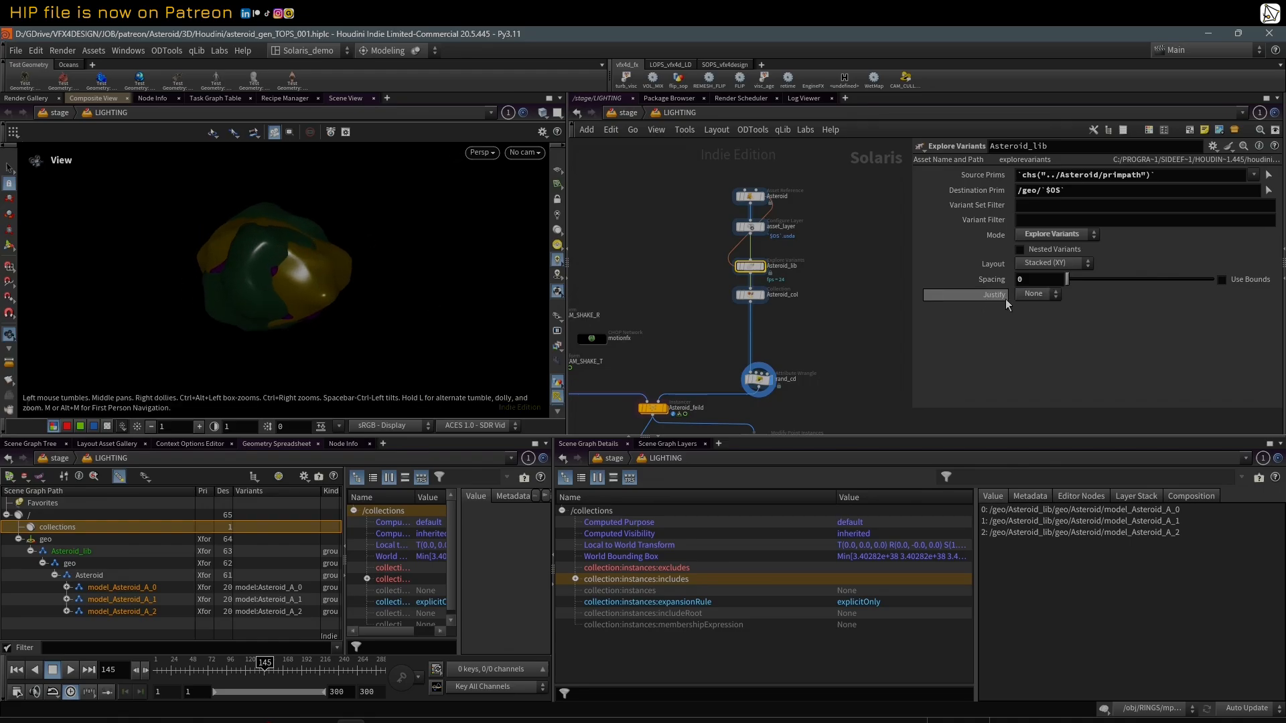
pyautogui.click(1037, 294)
pyautogui.click(1033, 320)
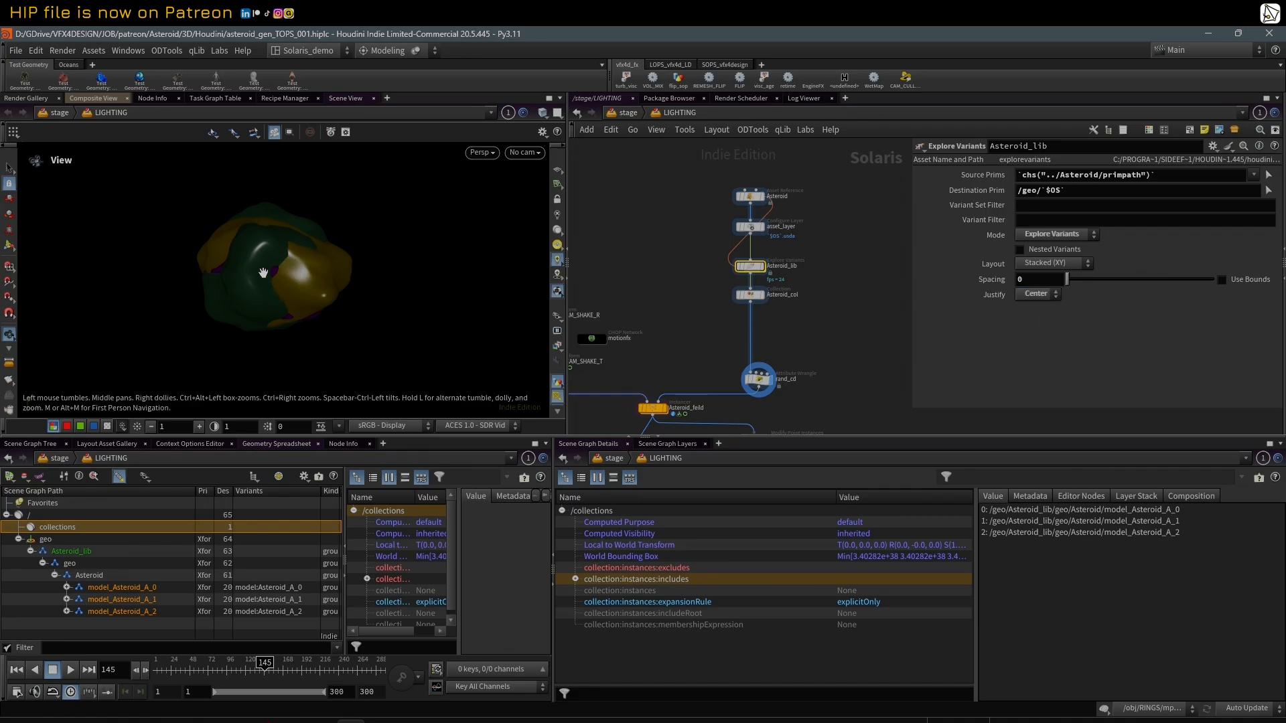
# Step: Display the Asteroid_feild Instancer and show its parameters
pyautogui.moveTo(684, 336); pyautogui.dragTo(697, 313, button='middle')
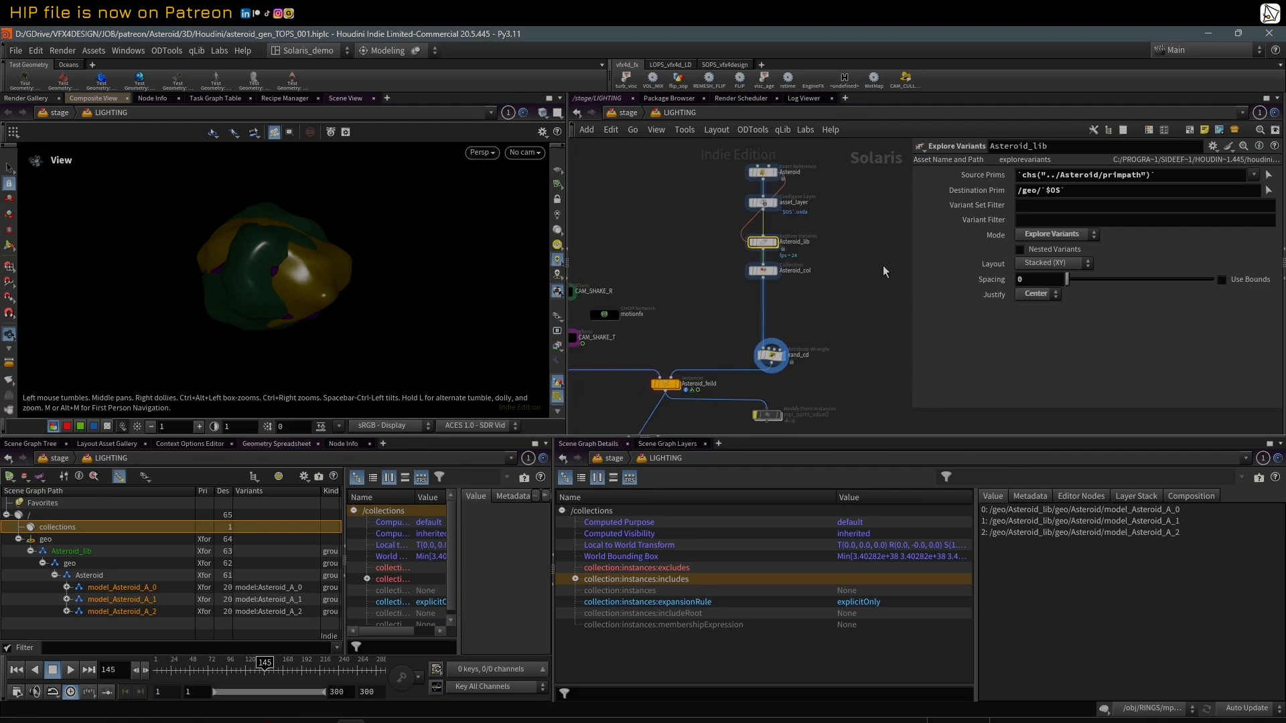
pyautogui.moveTo(696, 338); pyautogui.dragTo(777, 295, button='middle')
pyautogui.scroll(2, 778, 295)
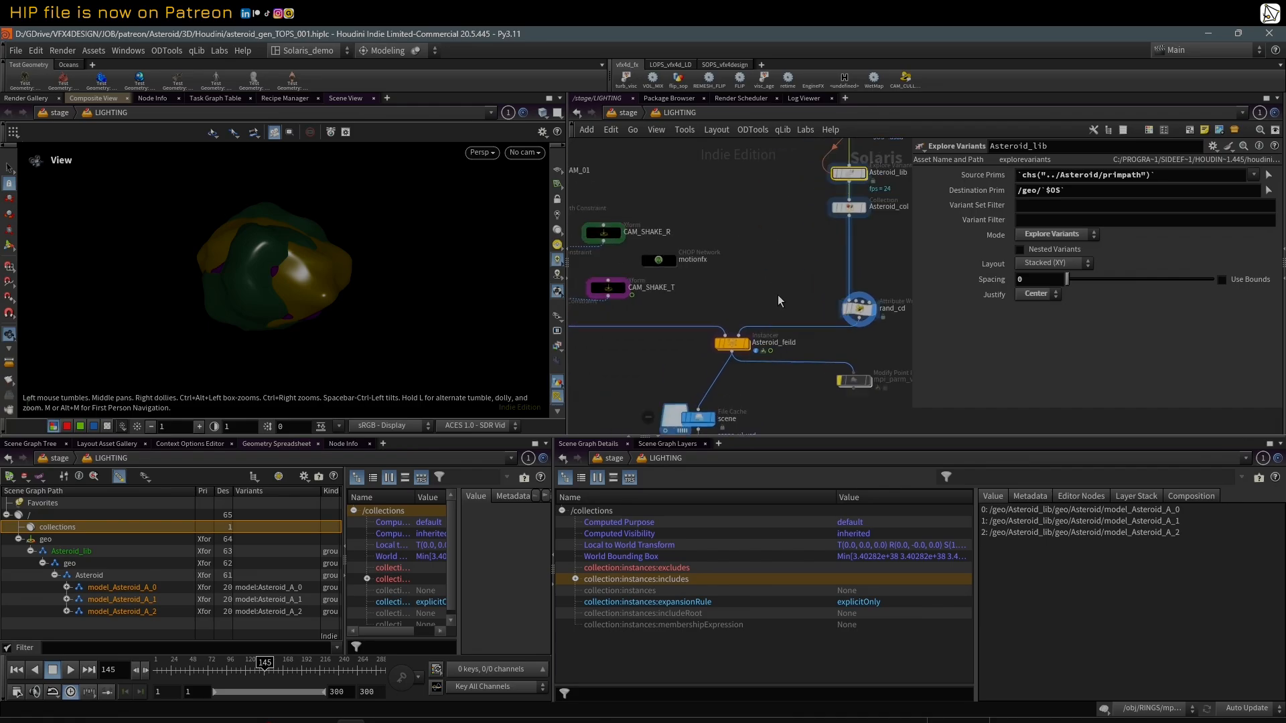
pyautogui.click(741, 345)
pyautogui.click(737, 345)
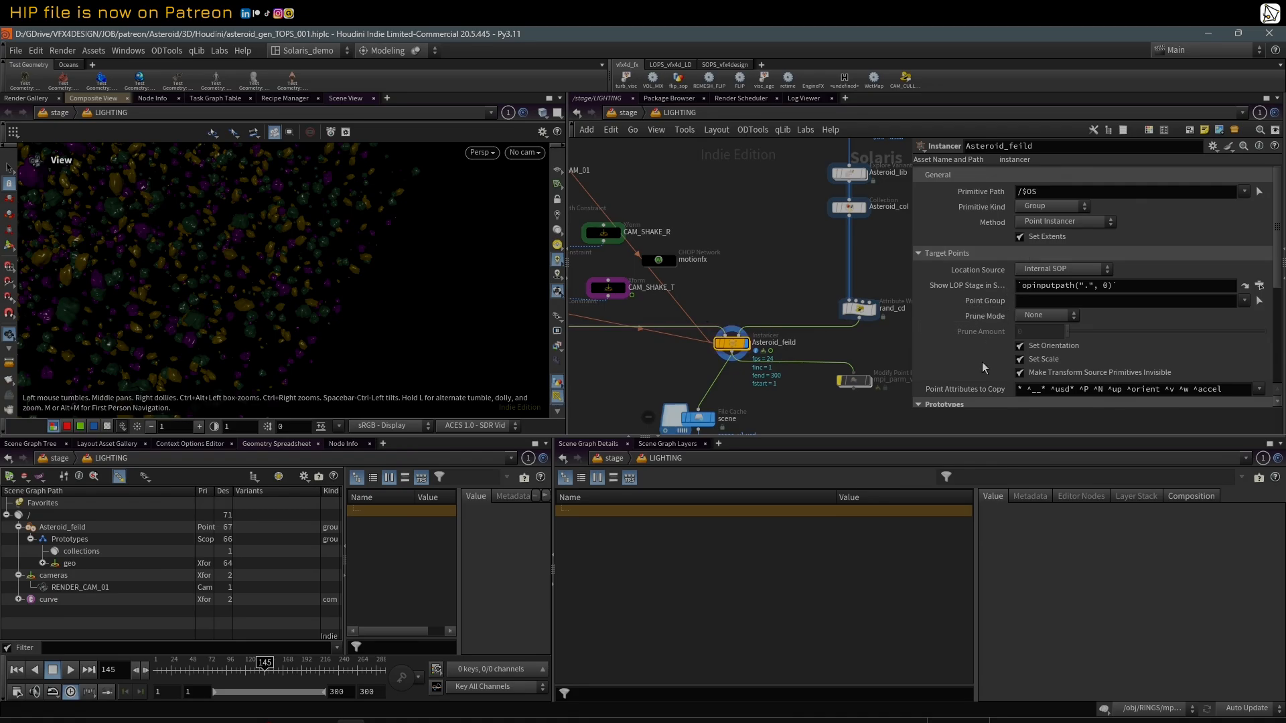
# Step: Inspect the Instancer's Prototypes settings in a taller parameter area and view the field through RENDER_CAM_01
pyautogui.moveTo(1014, 439); pyautogui.dragTo(1002, 494)
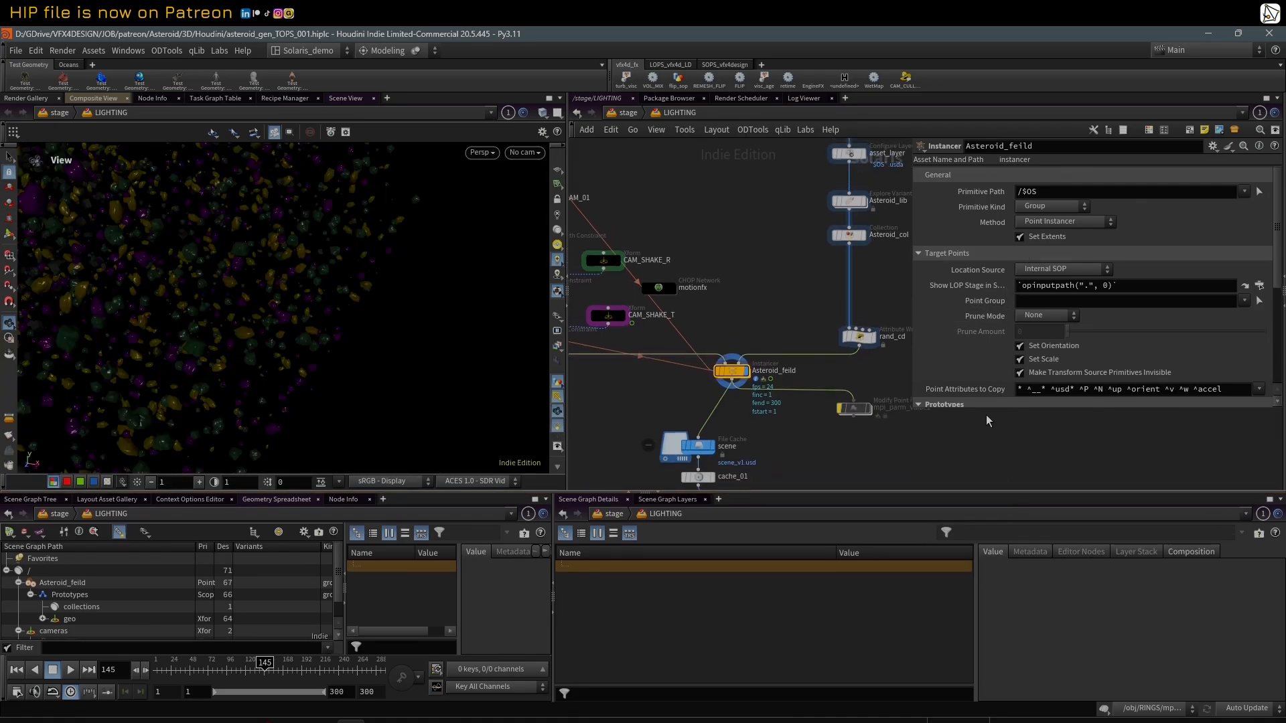
pyautogui.moveTo(989, 408); pyautogui.dragTo(992, 491)
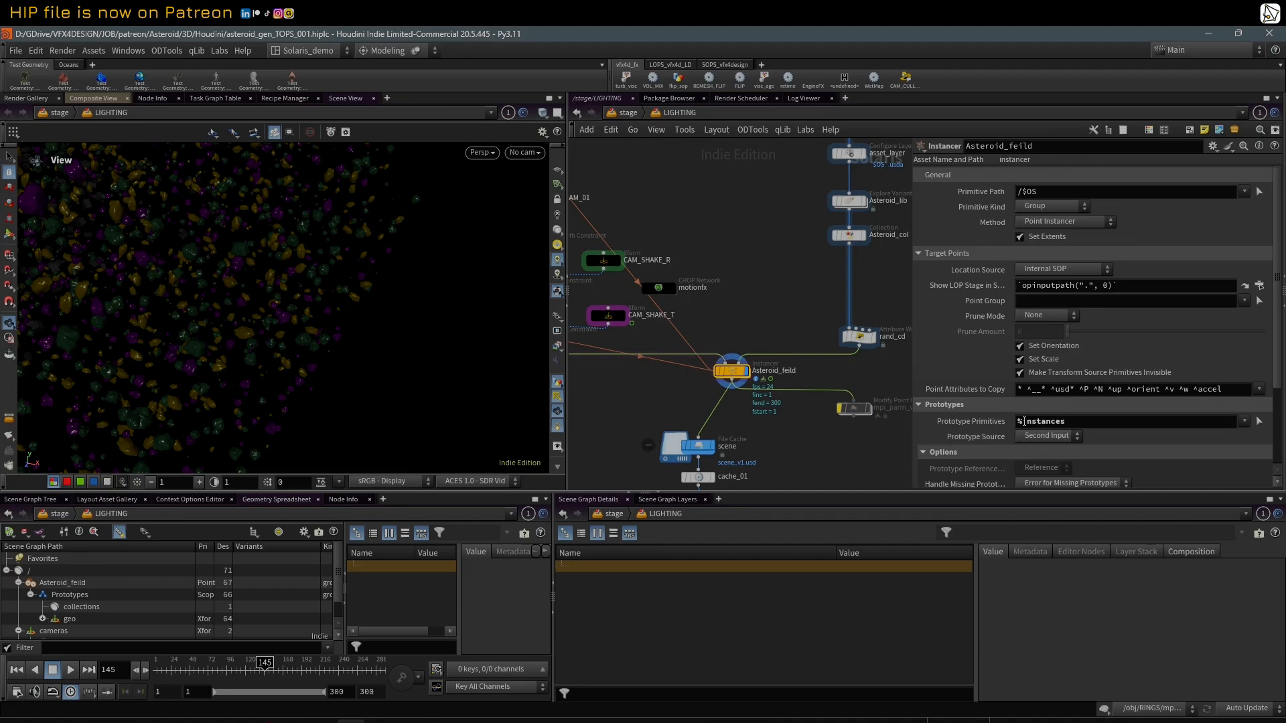
pyautogui.doubleClick(1082, 421)
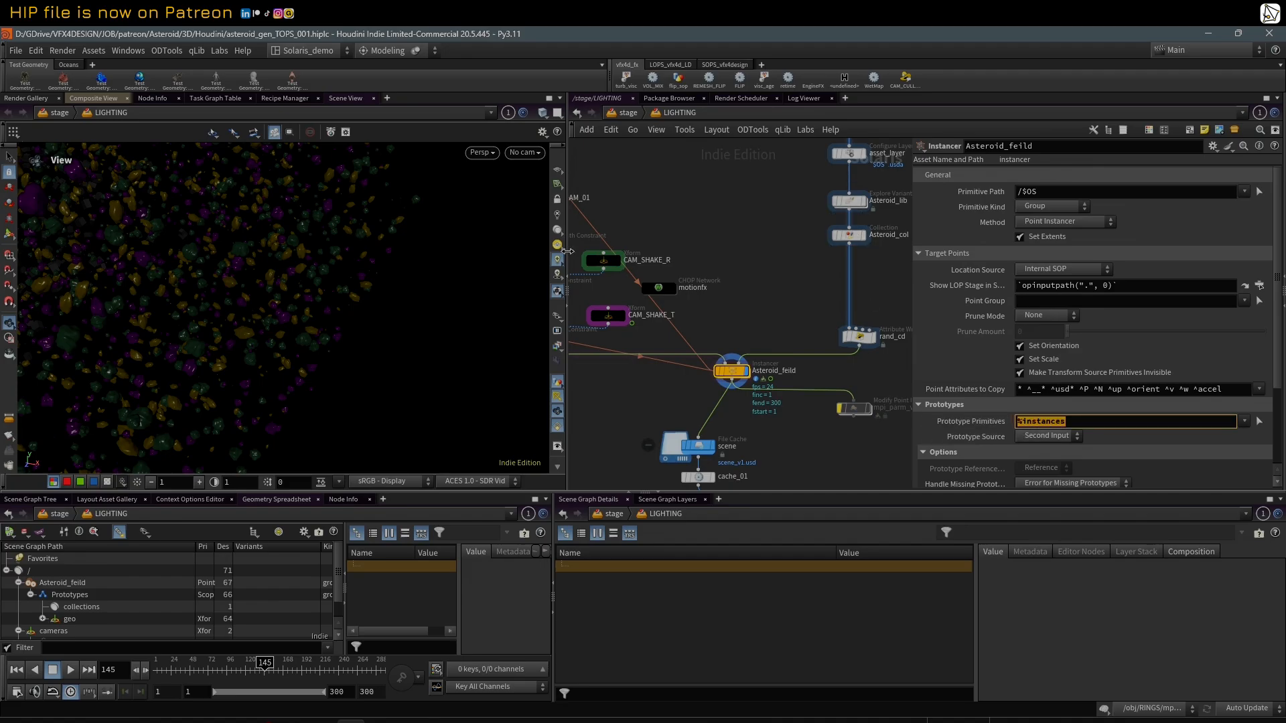
pyautogui.click(520, 153)
pyautogui.click(545, 175)
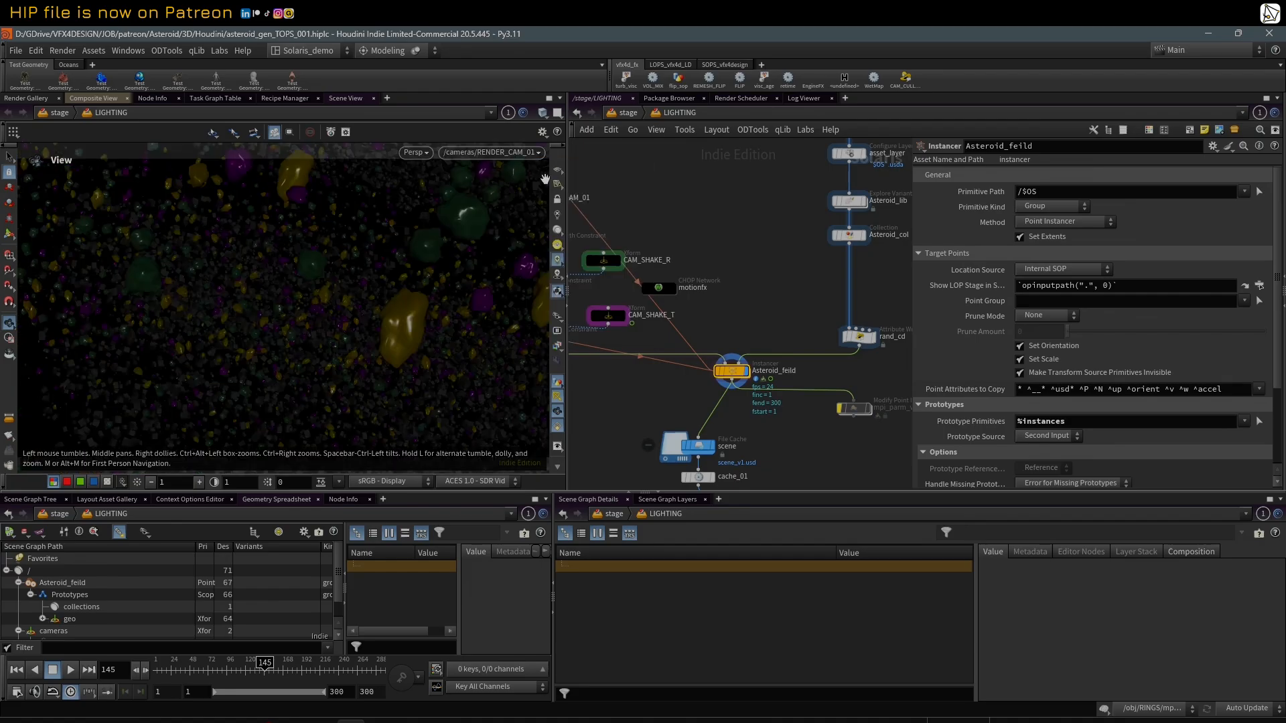
# Step: Display the curve SOP Create node above RENDER_CAM_01 and enter its geometry network
pyautogui.scroll(-1, 766, 237)
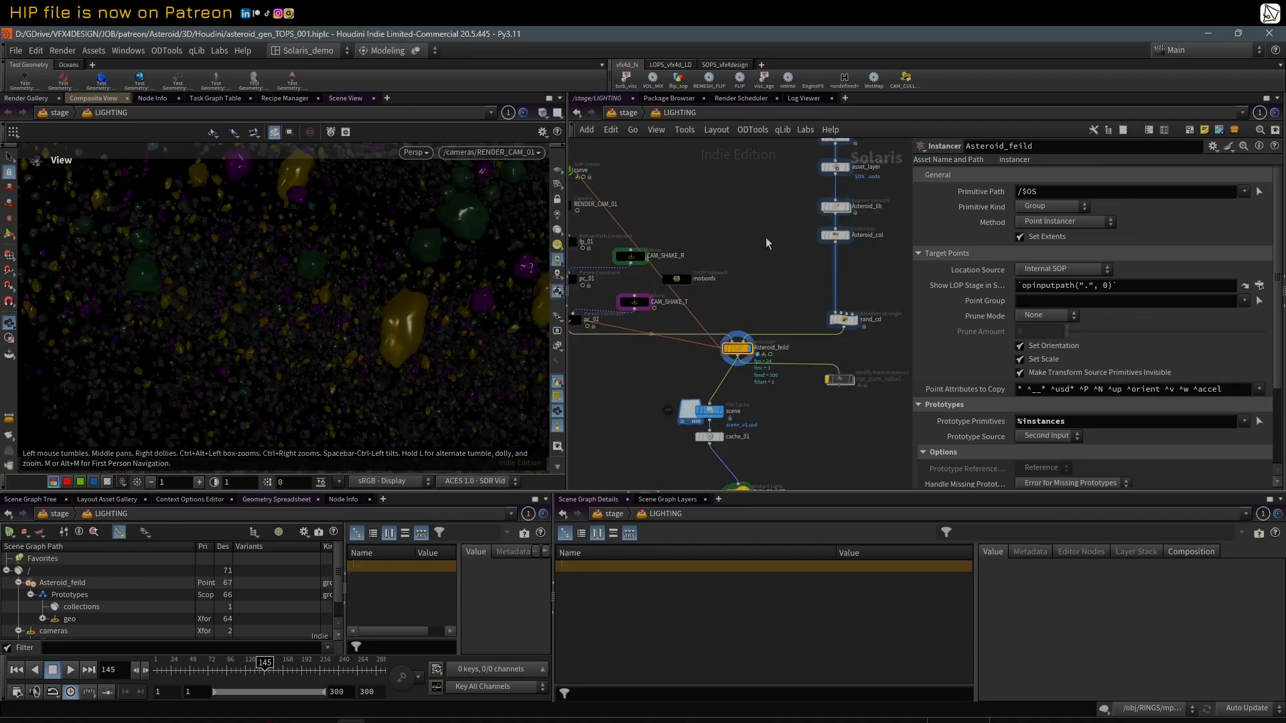
pyautogui.scroll(-1, 721, 231)
pyautogui.moveTo(720, 231); pyautogui.dragTo(786, 275, button='middle')
pyautogui.scroll(1, 780, 275)
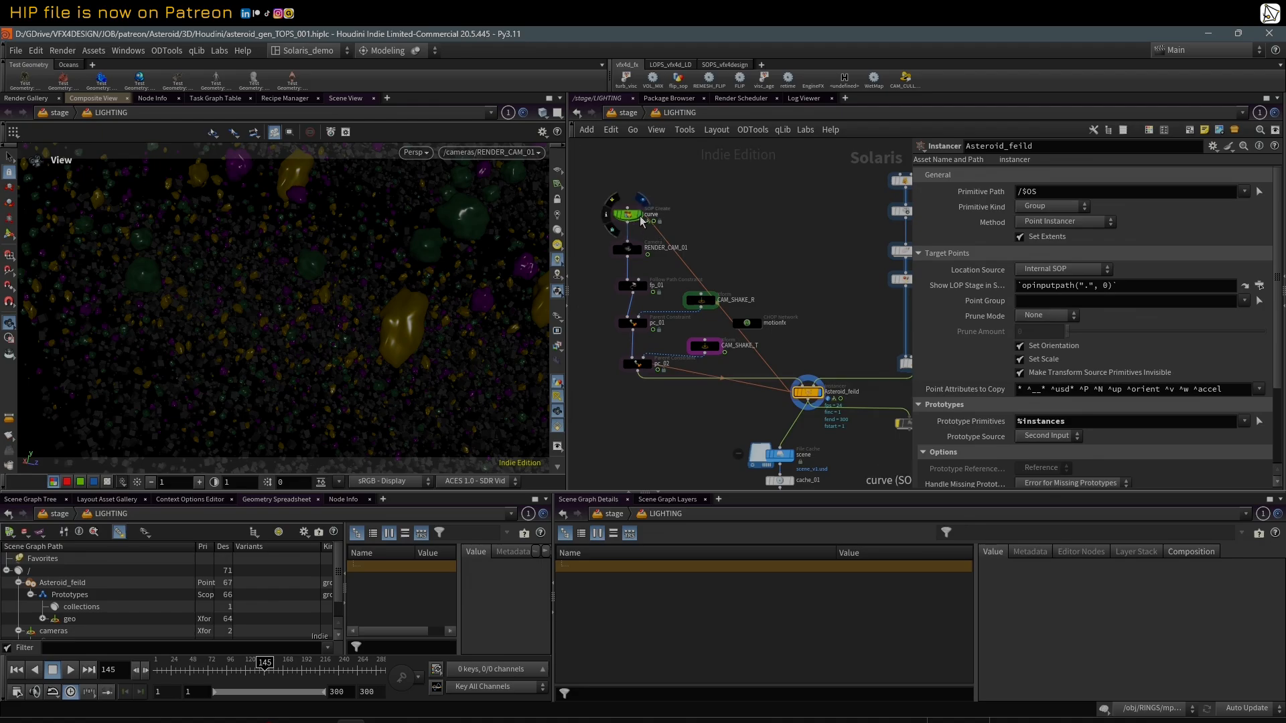
pyautogui.click(631, 215)
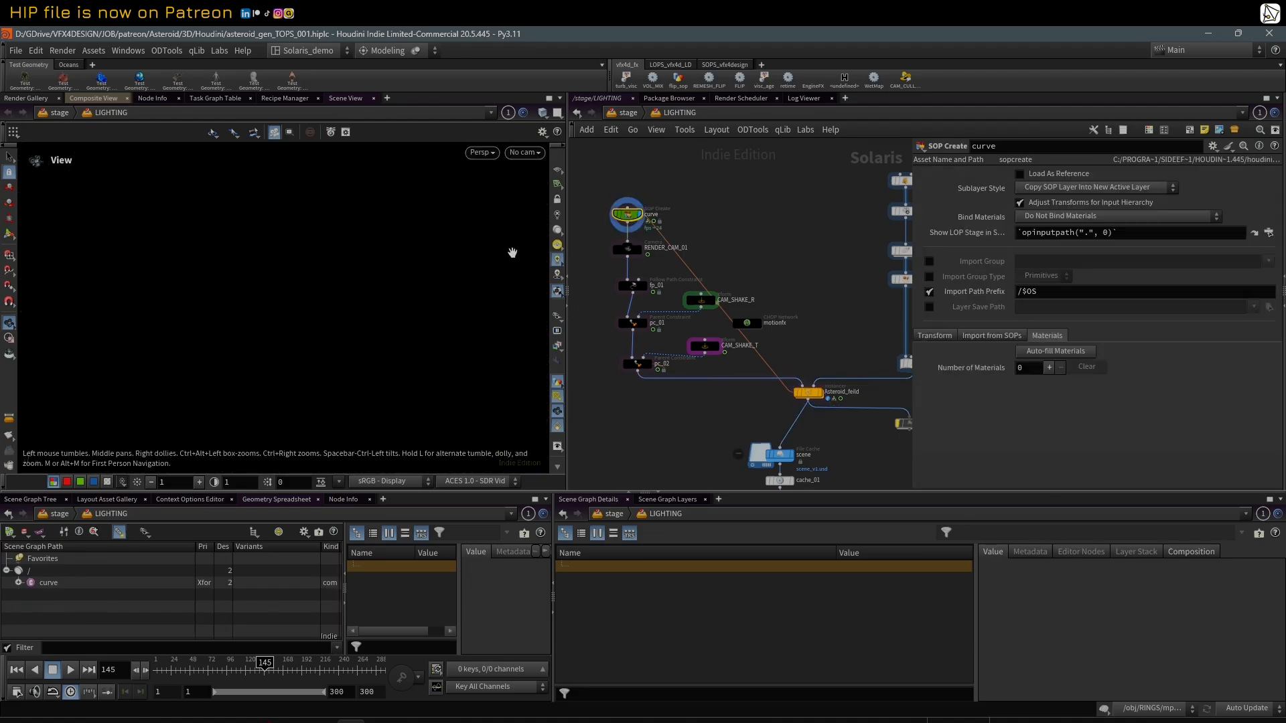
pyautogui.doubleClick(634, 211)
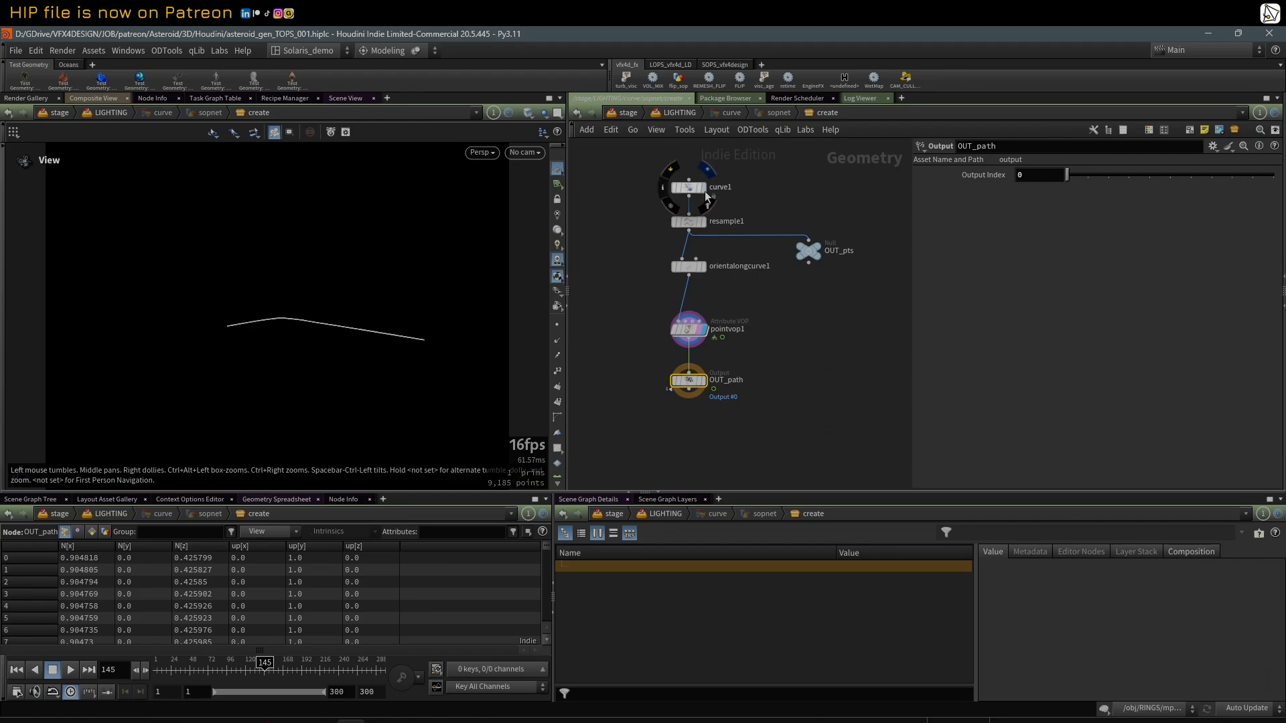
# Step: Display curve1 framed in the viewport, and view the resample1 output with its points shown
pyautogui.click(708, 171)
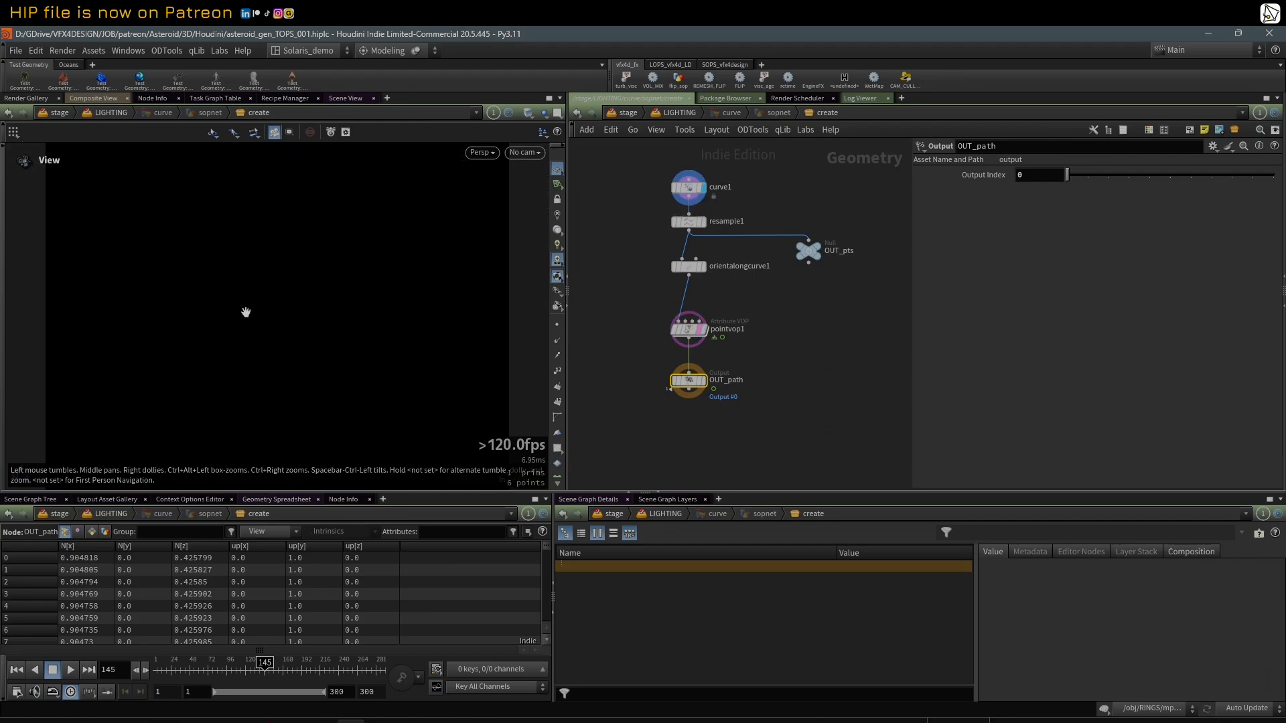
pyautogui.press('g')
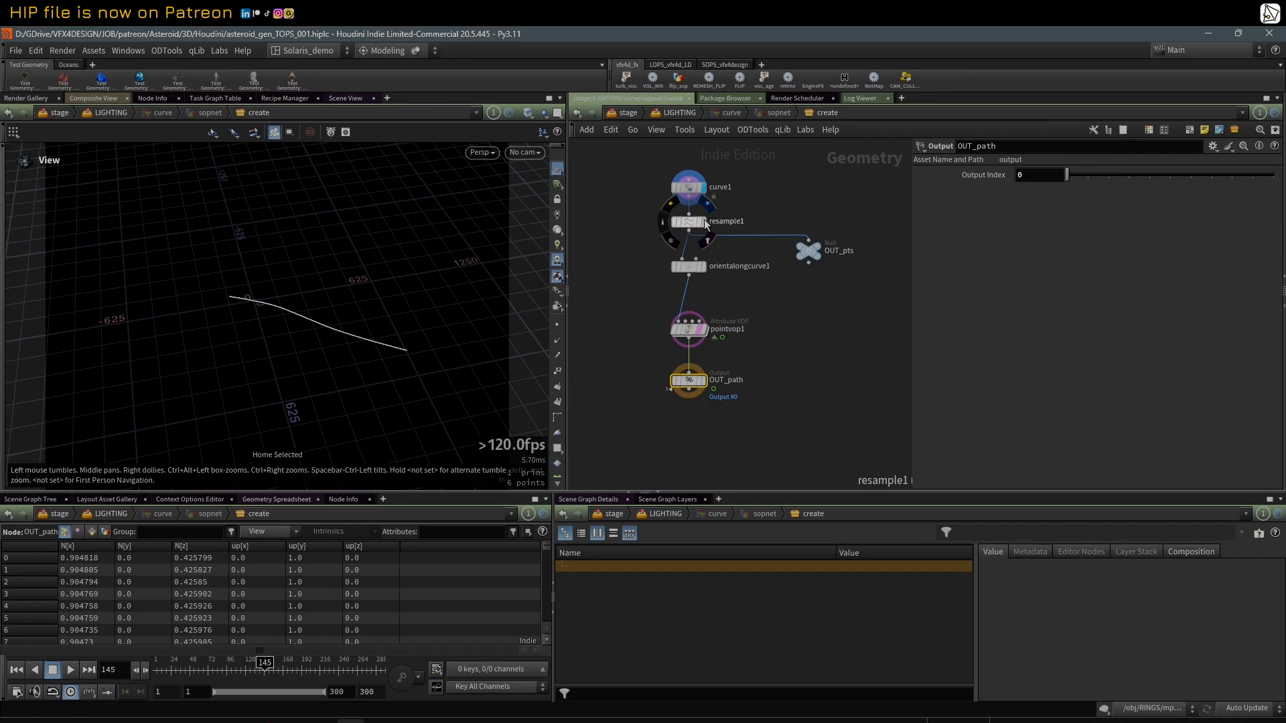
pyautogui.click(705, 223)
pyautogui.click(562, 331)
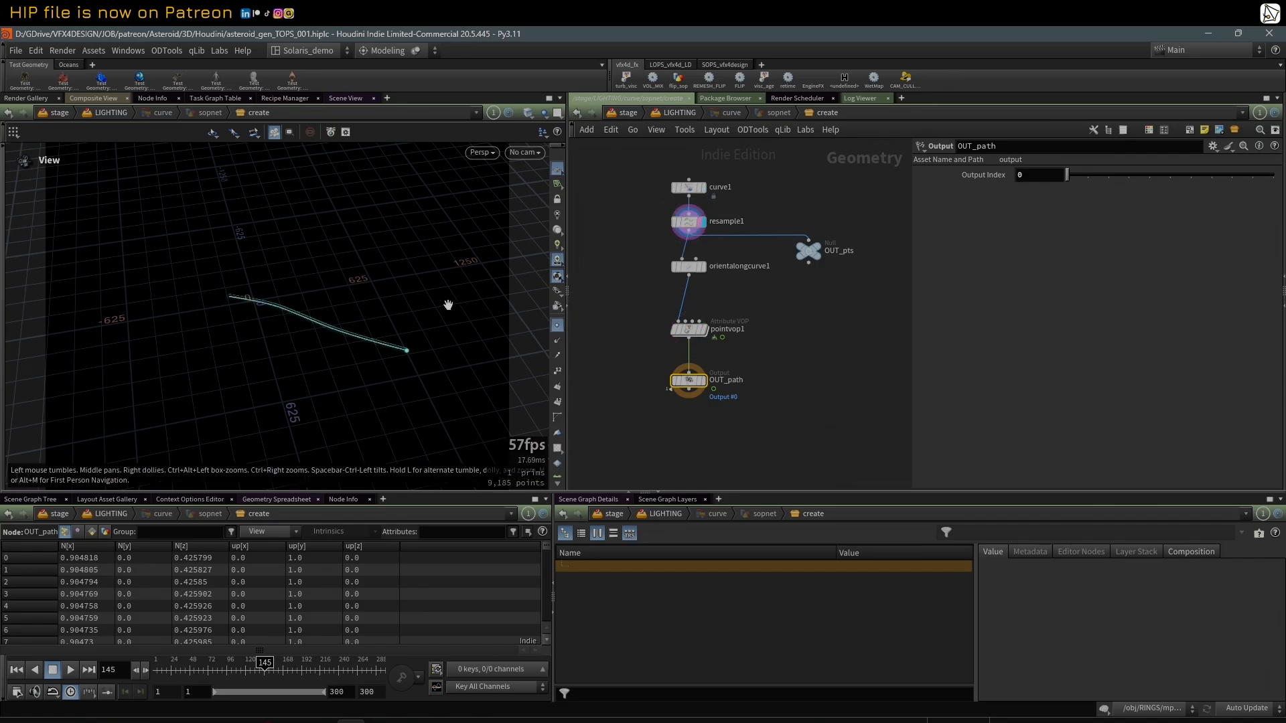
pyautogui.moveTo(448, 305); pyautogui.dragTo(453, 341)
pyautogui.moveTo(454, 342); pyautogui.dragTo(536, 284, button='right')
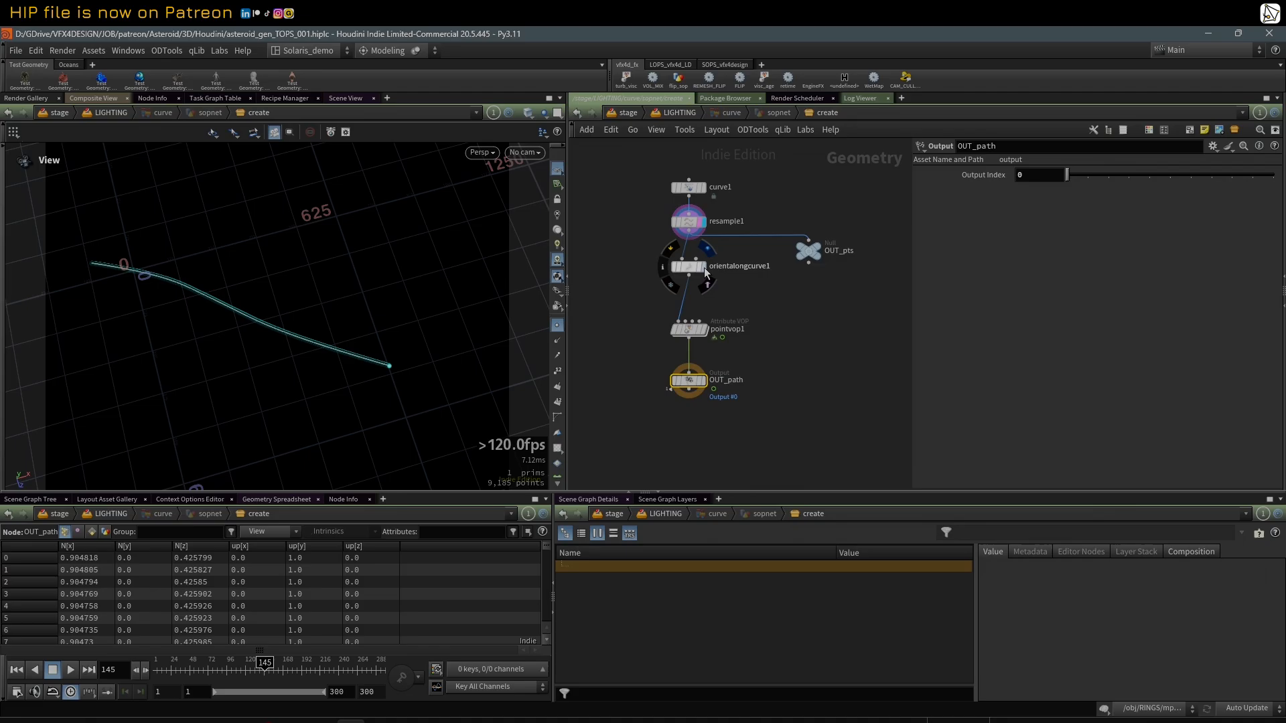
# Step: Display orientalongcurve1 and pointvop1 in turn and examine their output attribute and noise settings
pyautogui.click(702, 266)
pyautogui.click(689, 267)
pyautogui.moveTo(269, 337); pyautogui.dragTo(580, 283, button='right')
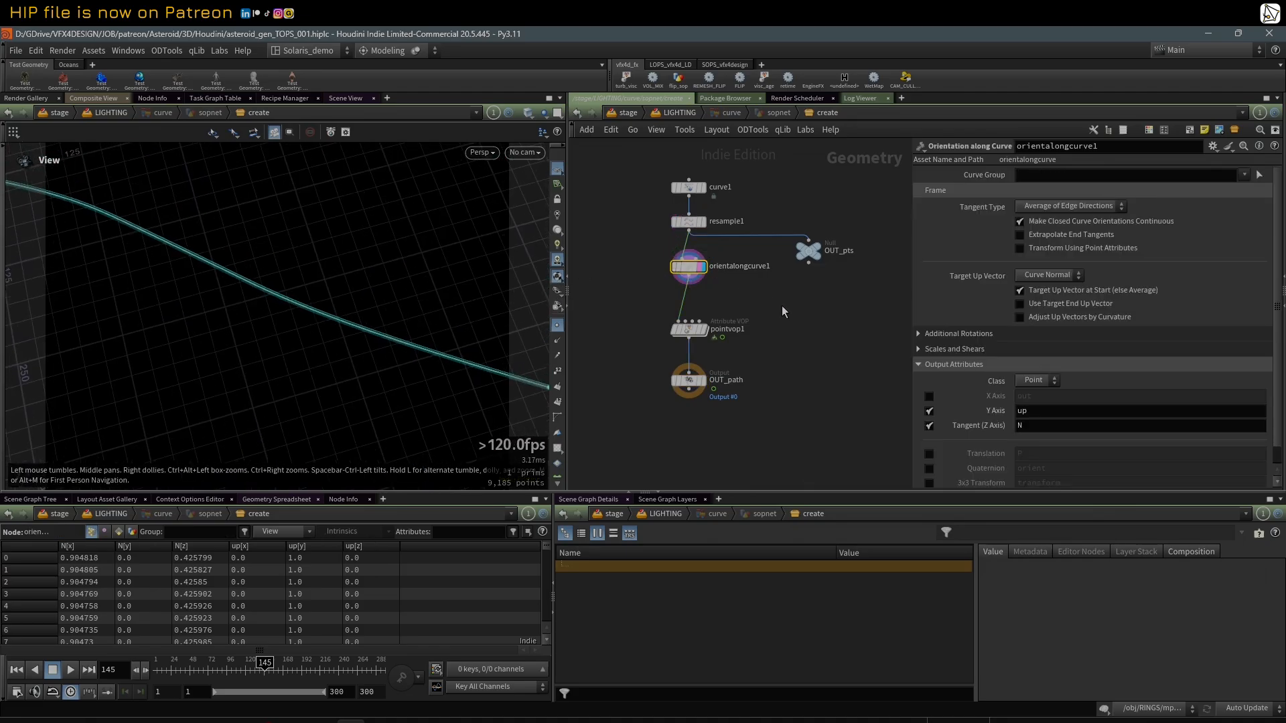
pyautogui.click(694, 331)
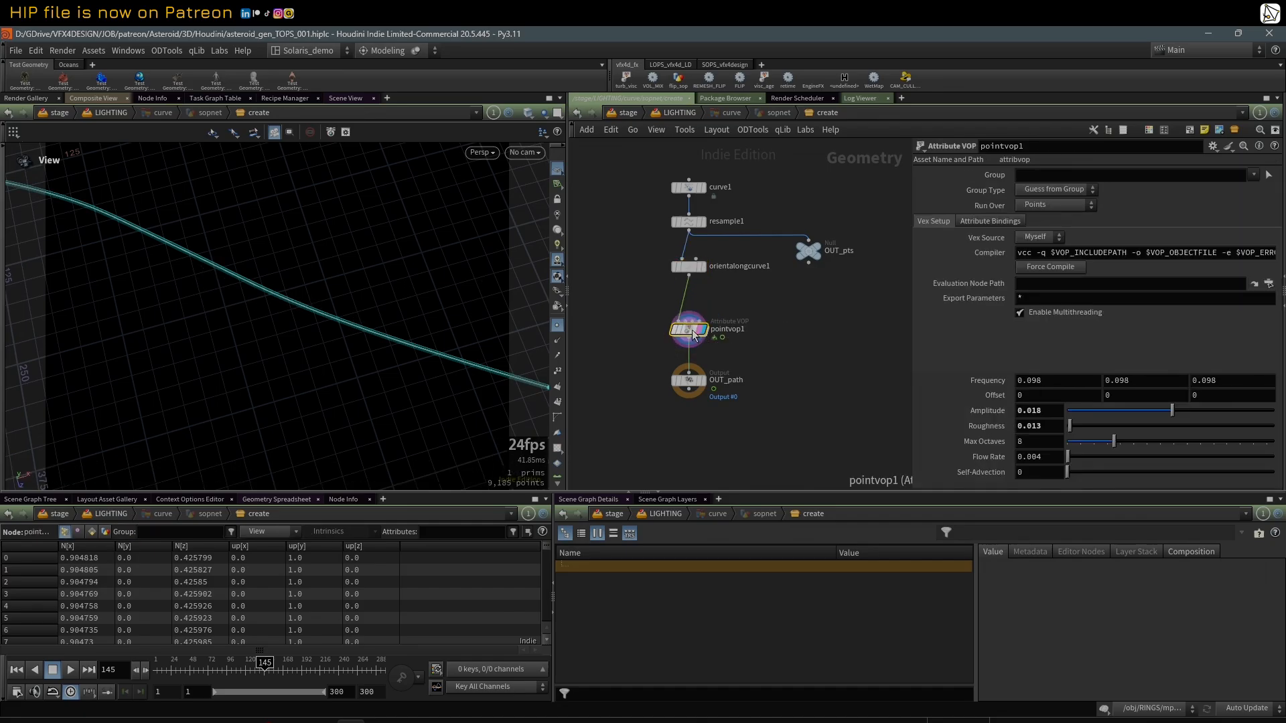
# Step: Play the timeline to examine how the pointvop1 noise moves the curve over time
pyautogui.moveTo(201, 295); pyautogui.dragTo(507, 260, button='right')
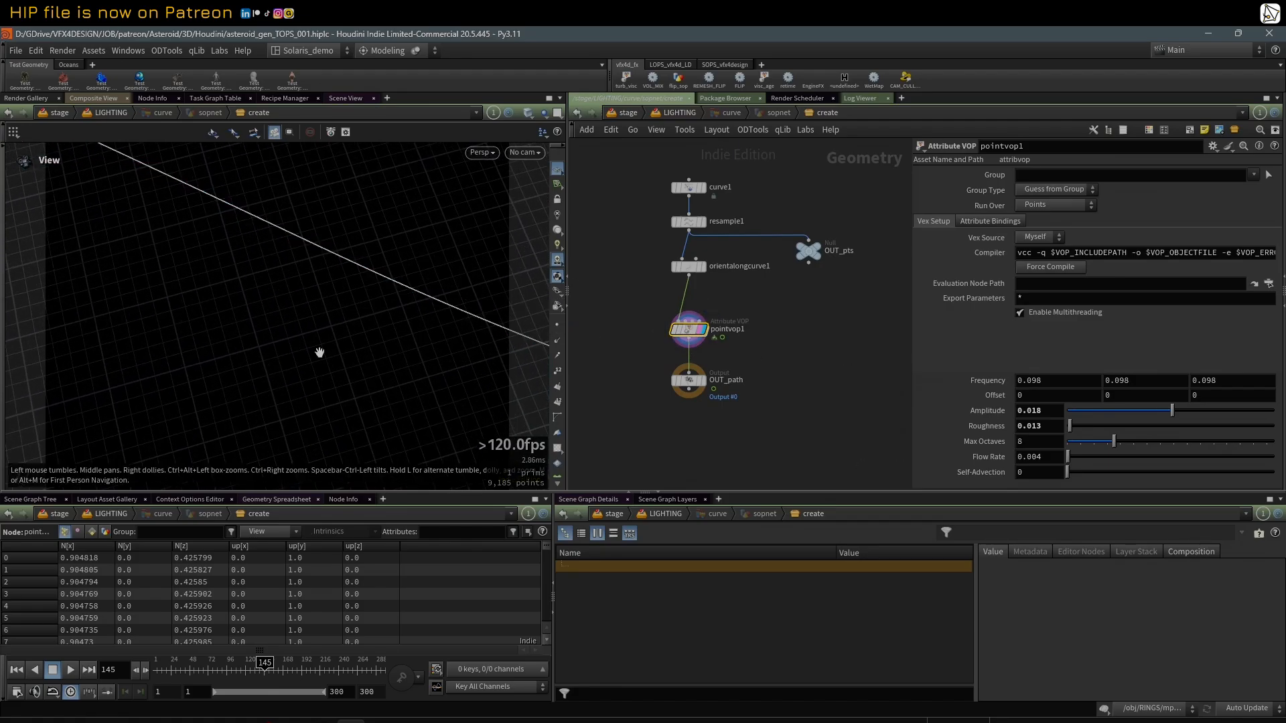
pyautogui.click(70, 670)
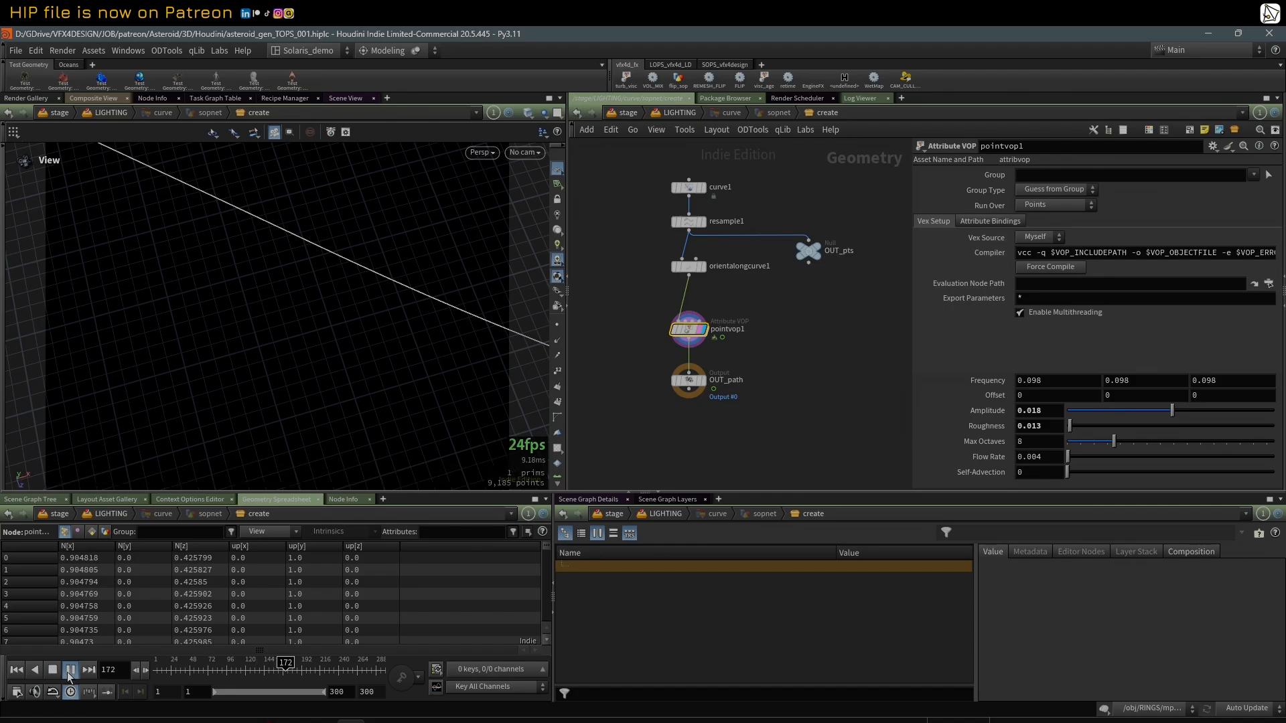
pyautogui.click(69, 670)
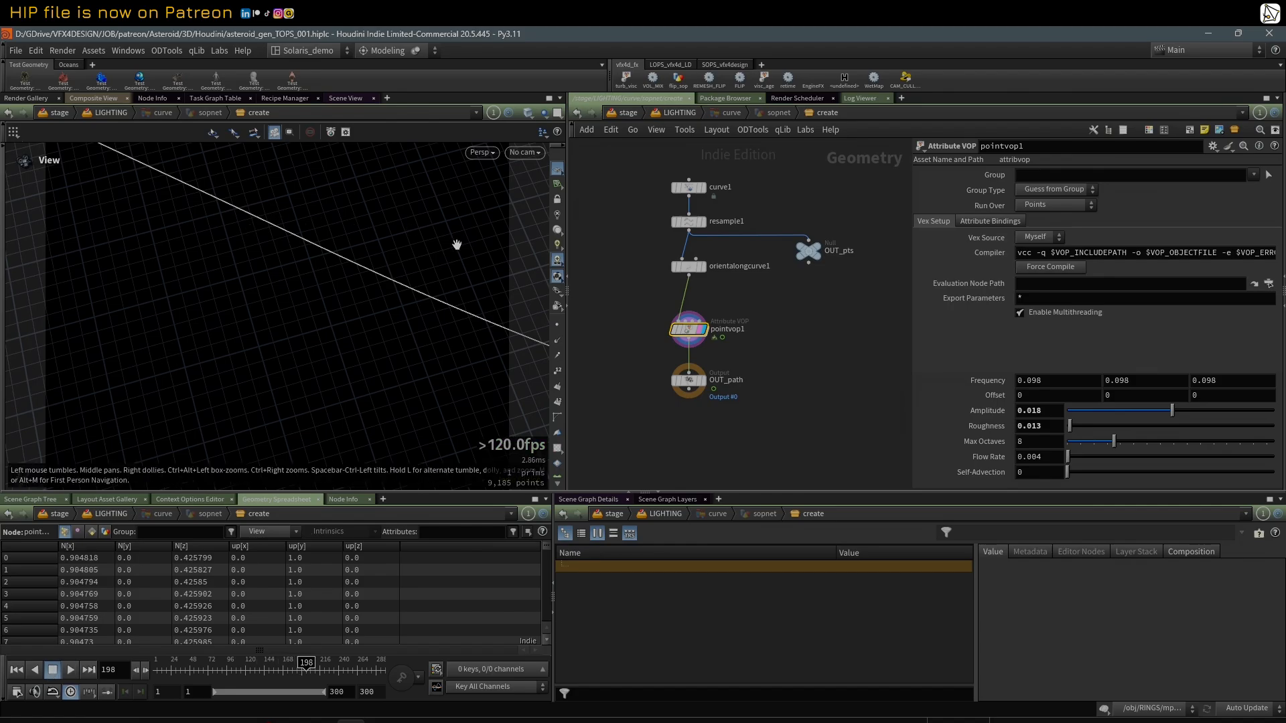
# Step: Turn on the point normals display, orbit closely around the curve, and play the pointvop1 noise animation again
pyautogui.click(558, 341)
pyautogui.moveTo(296, 243); pyautogui.dragTo(456, 233, button='right')
pyautogui.moveTo(335, 265); pyautogui.dragTo(388, 244, button='middle')
pyautogui.moveTo(340, 209); pyautogui.dragTo(293, 227, button='middle')
pyautogui.moveTo(292, 227); pyautogui.dragTo(192, 319, button='right')
pyautogui.moveTo(193, 319); pyautogui.dragTo(145, 336, button='middle')
pyautogui.moveTo(167, 337); pyautogui.dragTo(217, 335, button='right')
pyautogui.moveTo(215, 337)
pyautogui.mouseDown(button='middle')
pyautogui.moveTo(227, 325)
pyautogui.moveTo(218, 334)
pyautogui.mouseUp(button='middle')
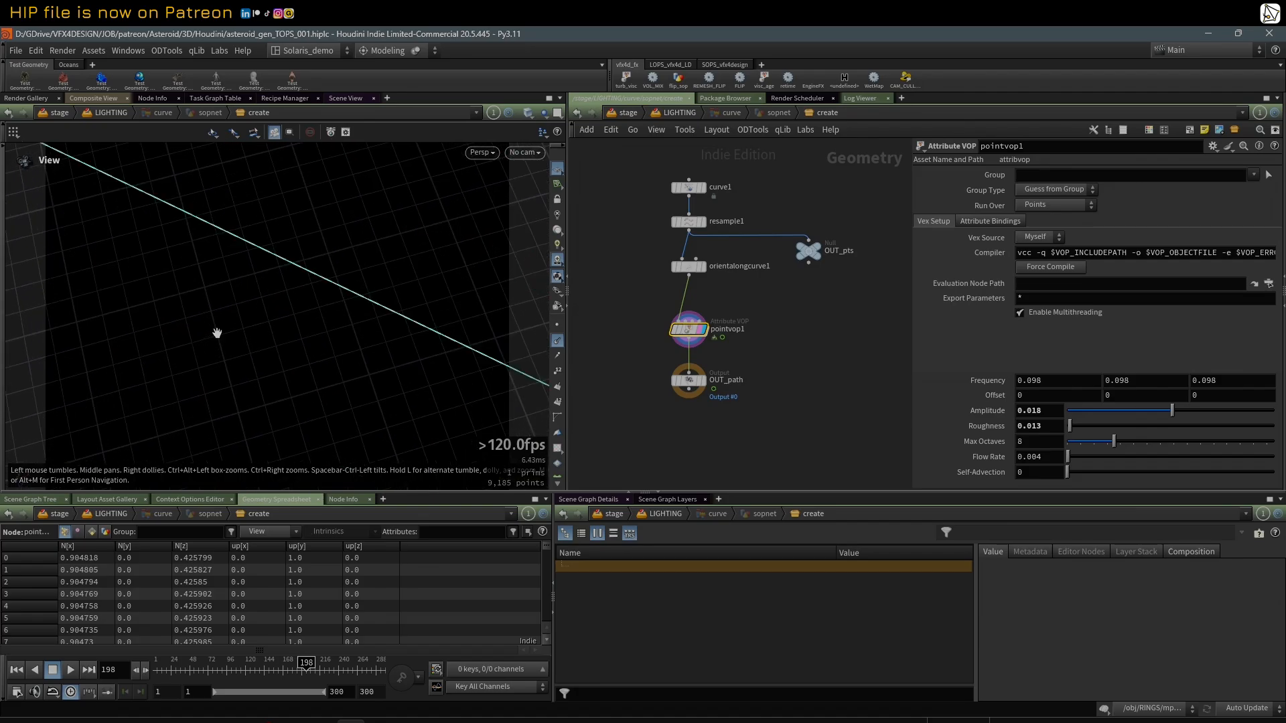
pyautogui.click(70, 670)
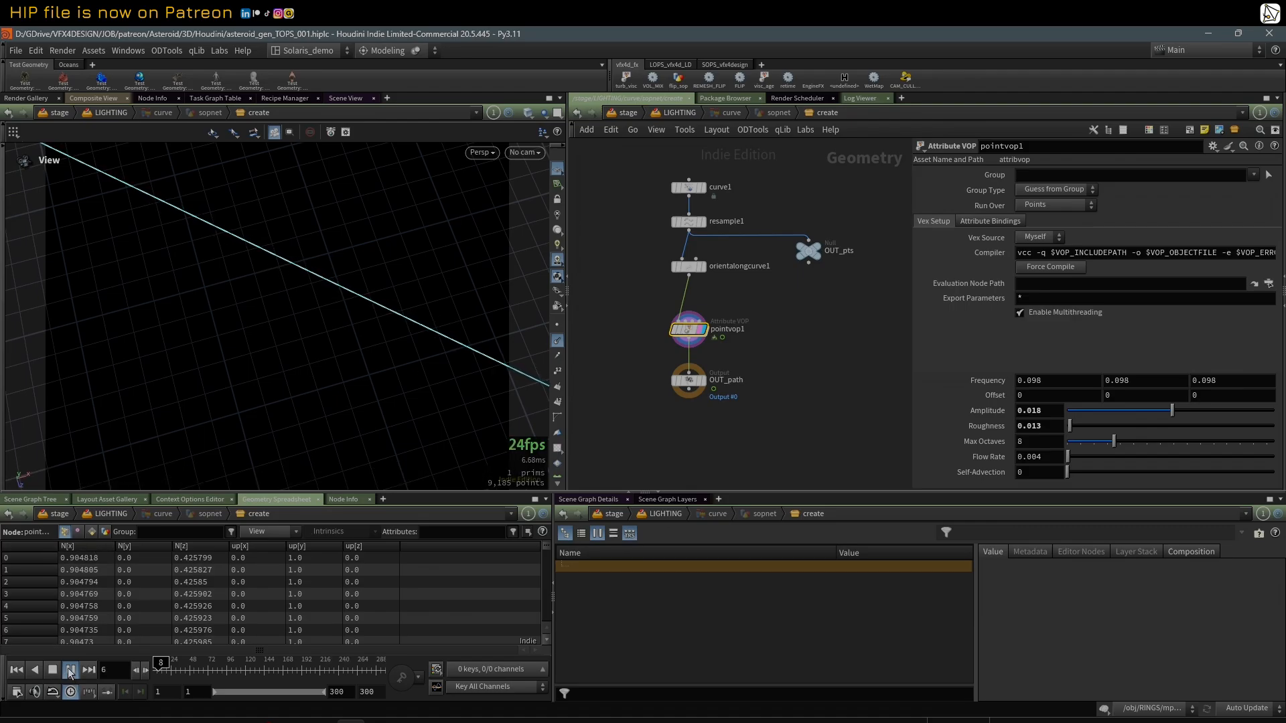
pyautogui.press('Up')
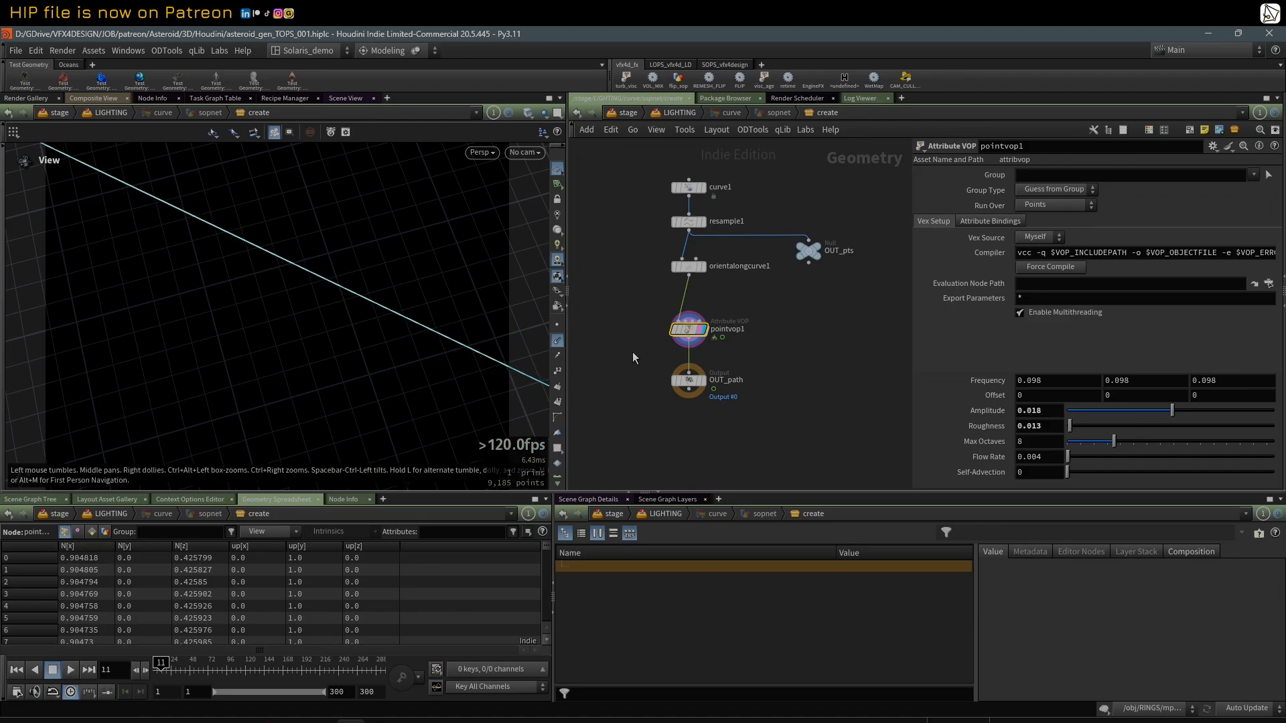
# Step: Examine the VOP network inside pointvop1, including how aaflownoise1 is wired into add1, and return to the geometry network
pyautogui.doubleClick(693, 331)
pyautogui.scroll(-3, 729, 264)
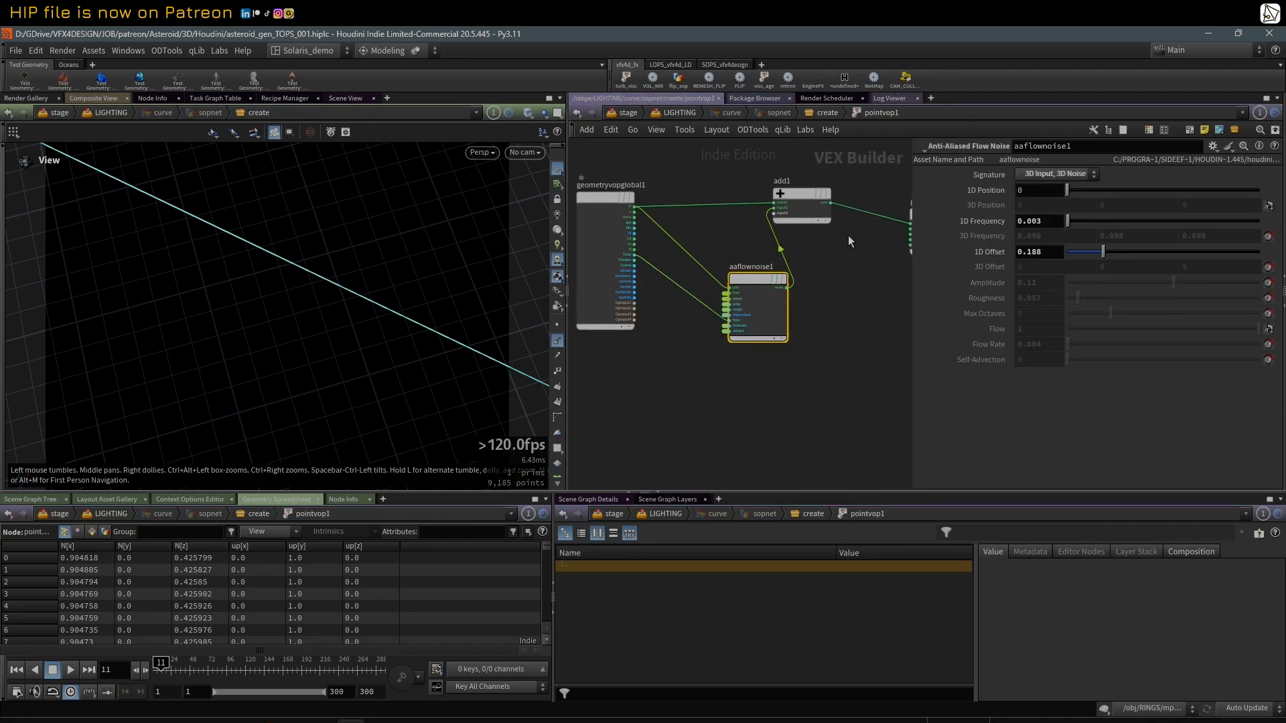
pyautogui.moveTo(908, 272); pyautogui.dragTo(993, 272)
pyautogui.scroll(2, 716, 299)
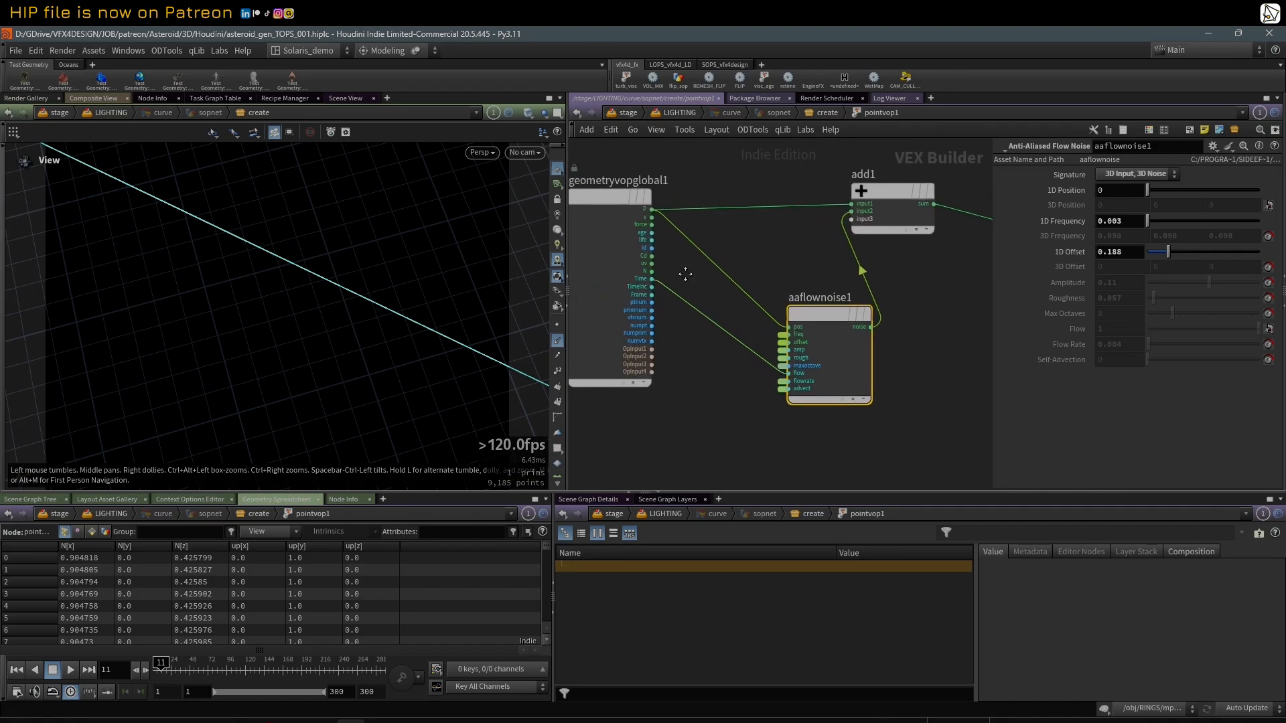
pyautogui.moveTo(928, 258); pyautogui.dragTo(840, 320, button='middle')
pyautogui.scroll(-2, 840, 320)
pyautogui.press('u')
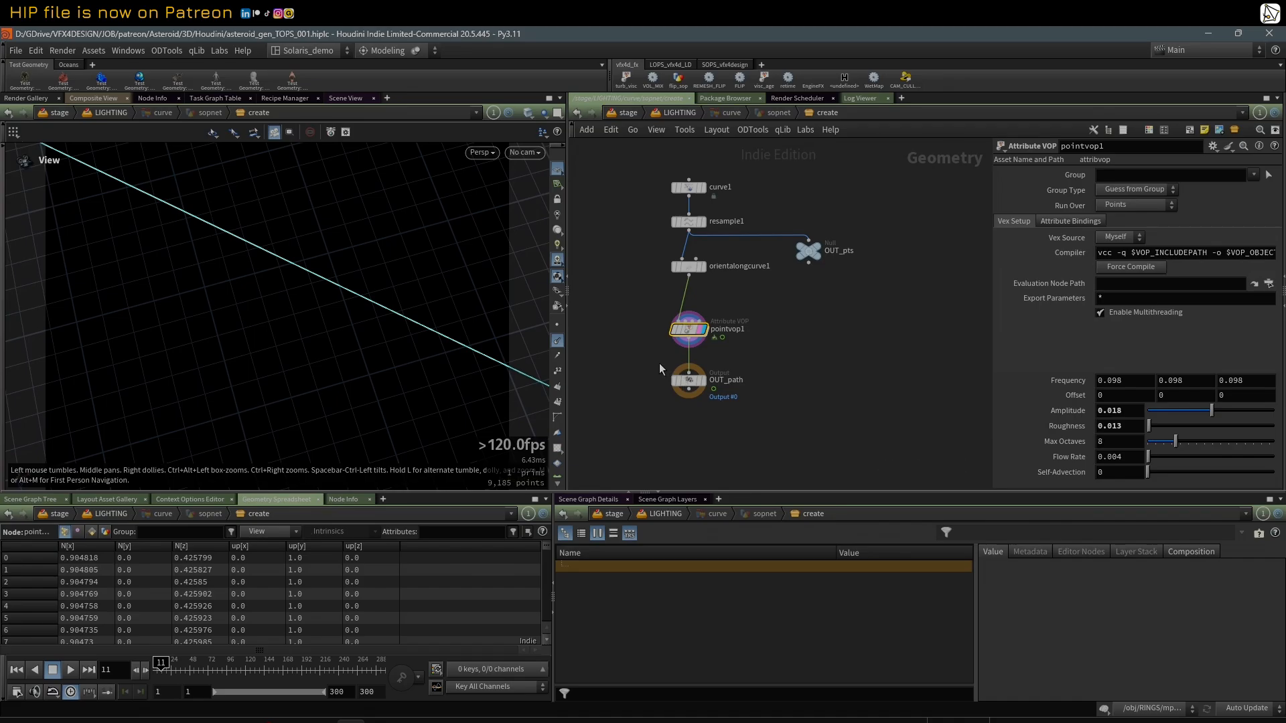
# Step: Display OUT_pts with the whole curve in view, display OUT_path, and return to the LIGHTING network
pyautogui.moveTo(631, 345); pyautogui.dragTo(638, 345, button='middle')
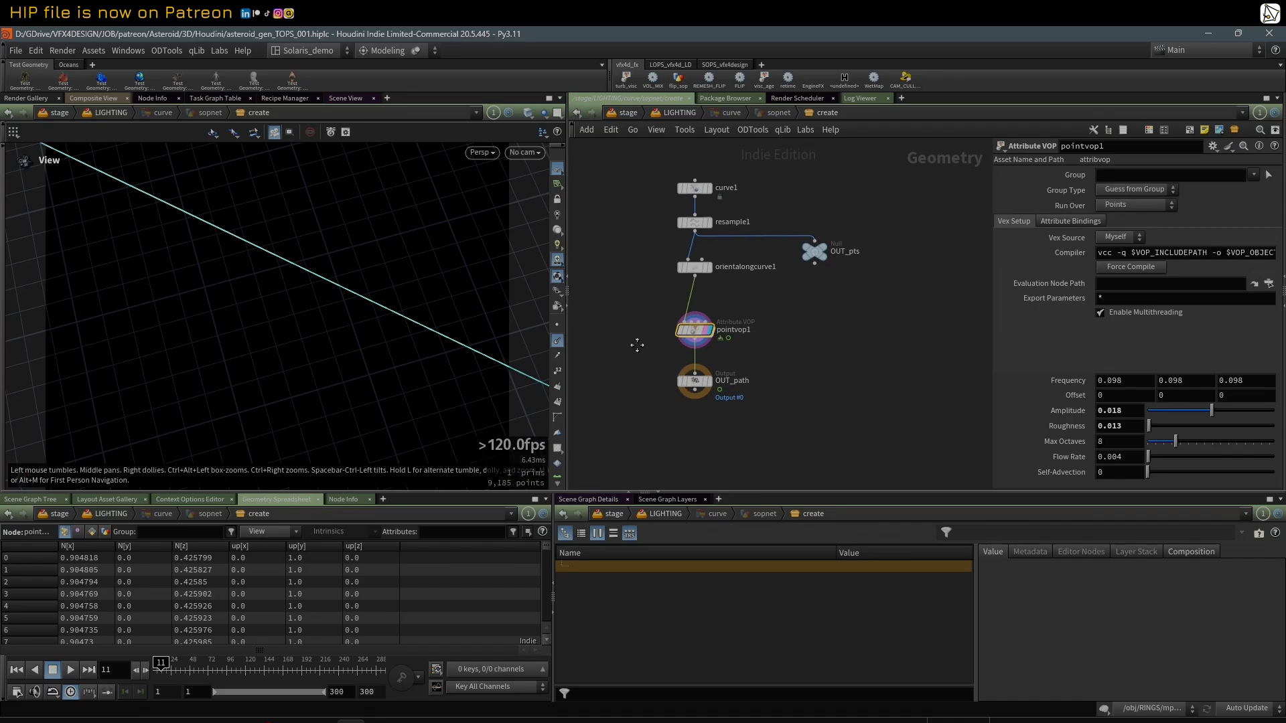
pyautogui.click(823, 254)
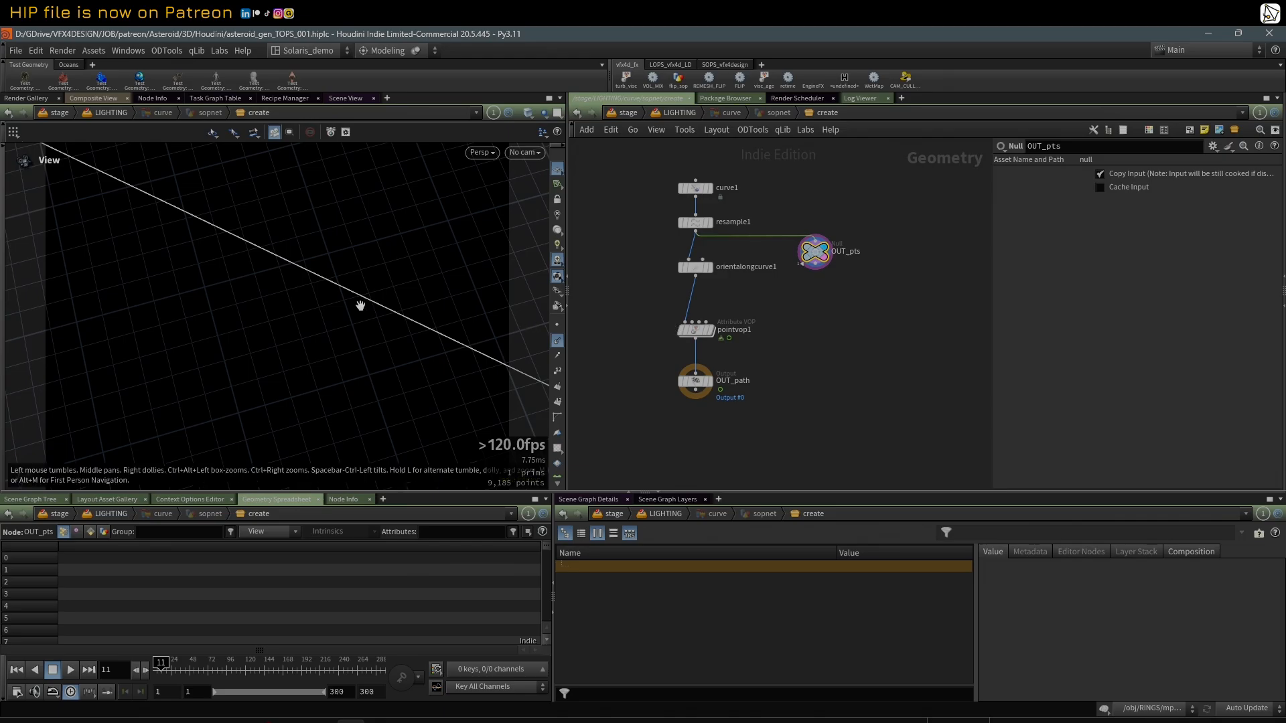
pyautogui.moveTo(359, 305); pyautogui.dragTo(71, 269)
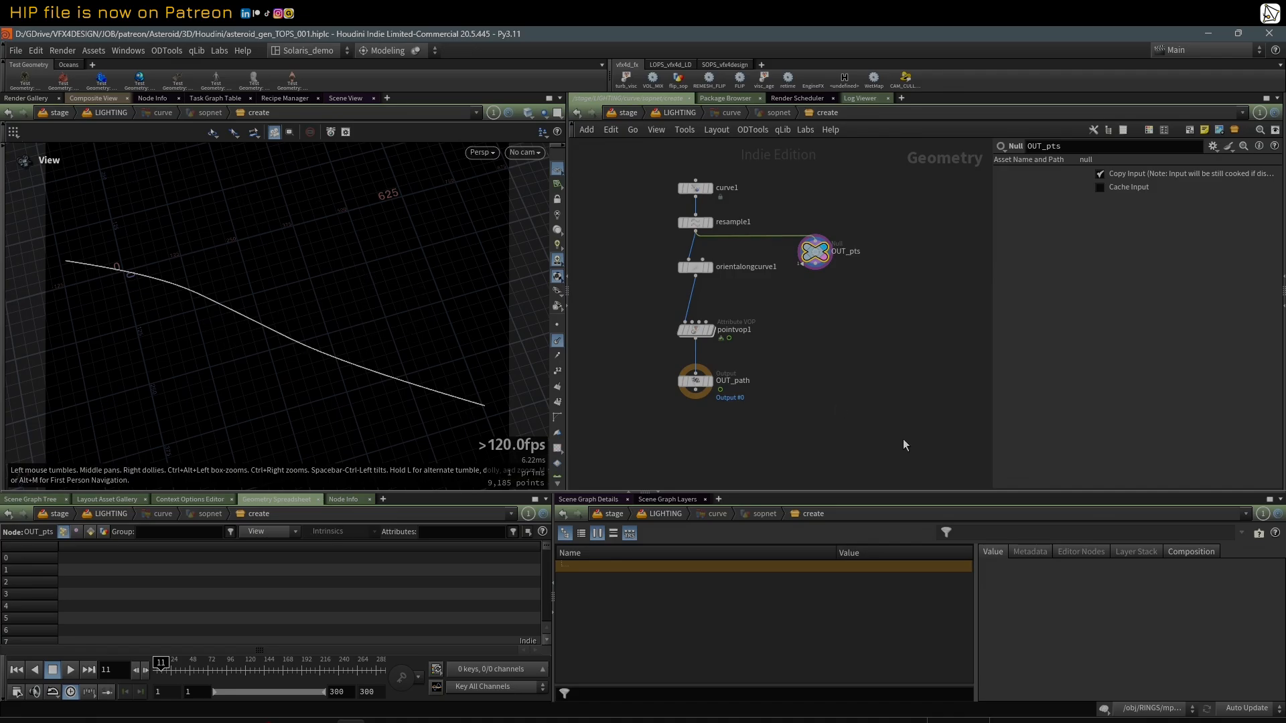
pyautogui.moveTo(825, 392); pyautogui.dragTo(831, 401, button='middle')
pyautogui.click(715, 392)
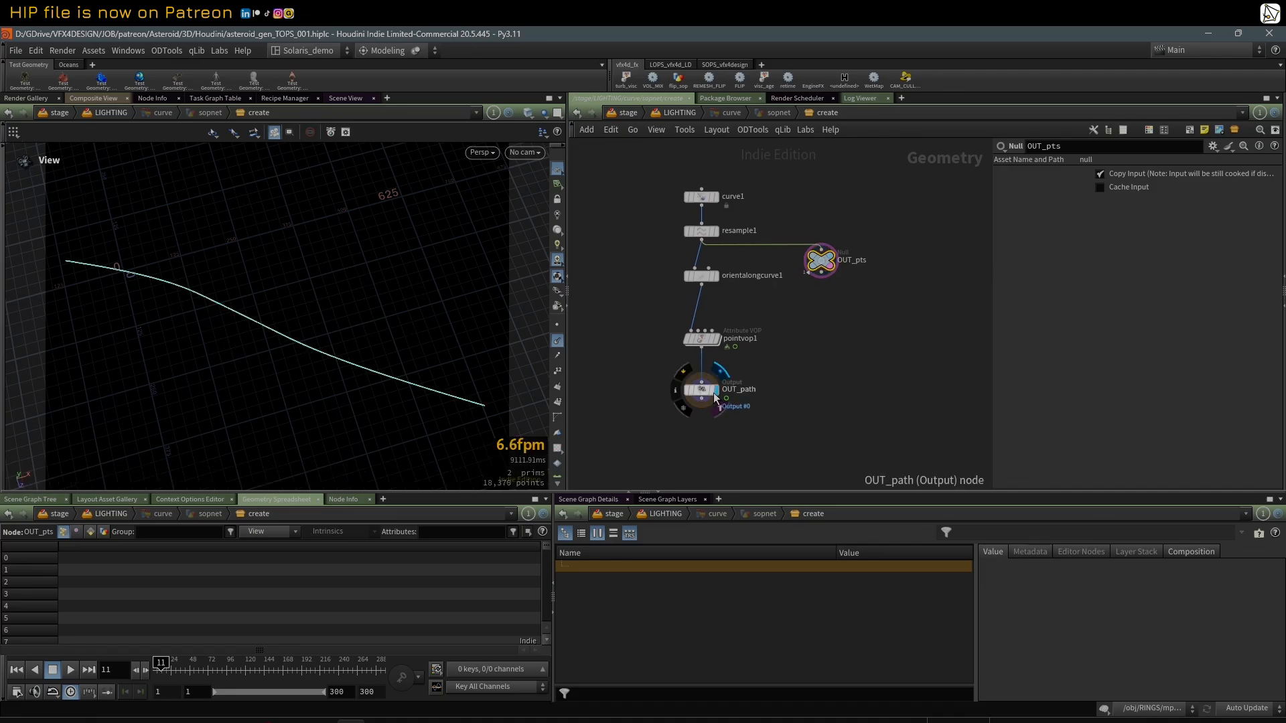
pyautogui.press('u')
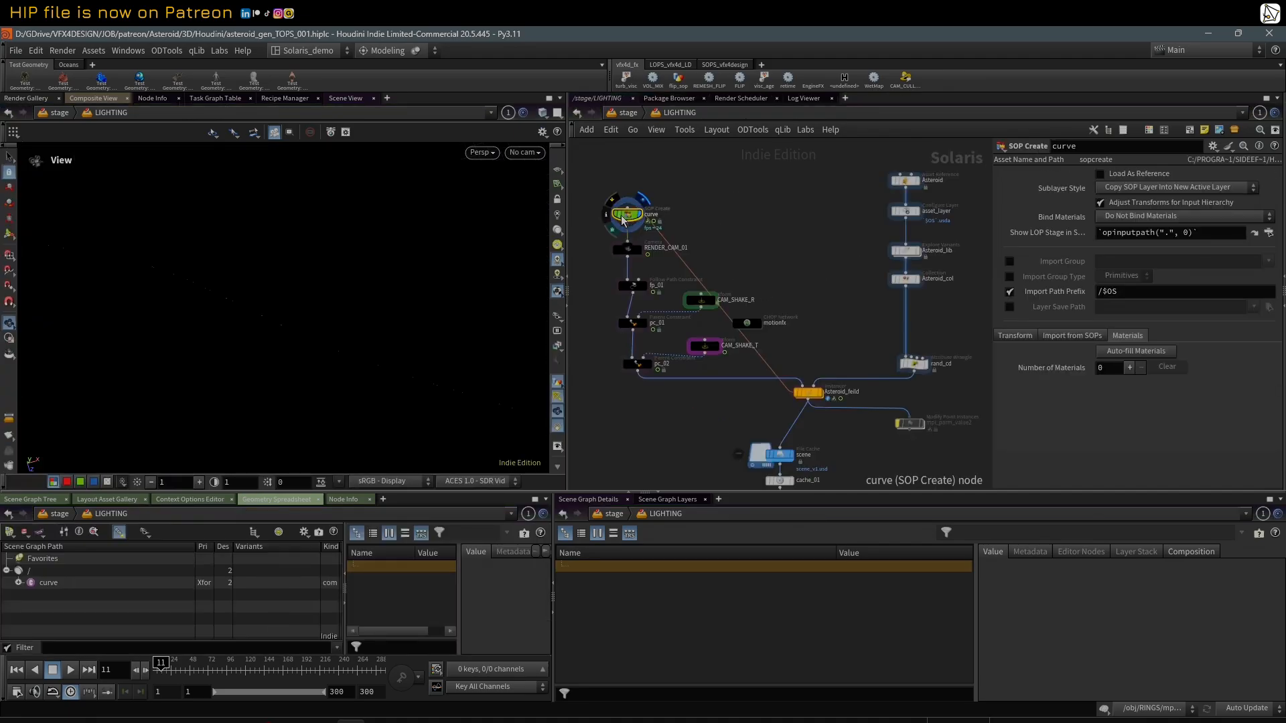
# Step: Display RENDER_CAM_01 and the fp_01 Follow Path Constraint in turn, and widen the parameter area to read the constraint settings
pyautogui.moveTo(729, 225); pyautogui.dragTo(795, 218, button='middle')
pyautogui.scroll(2, 771, 232)
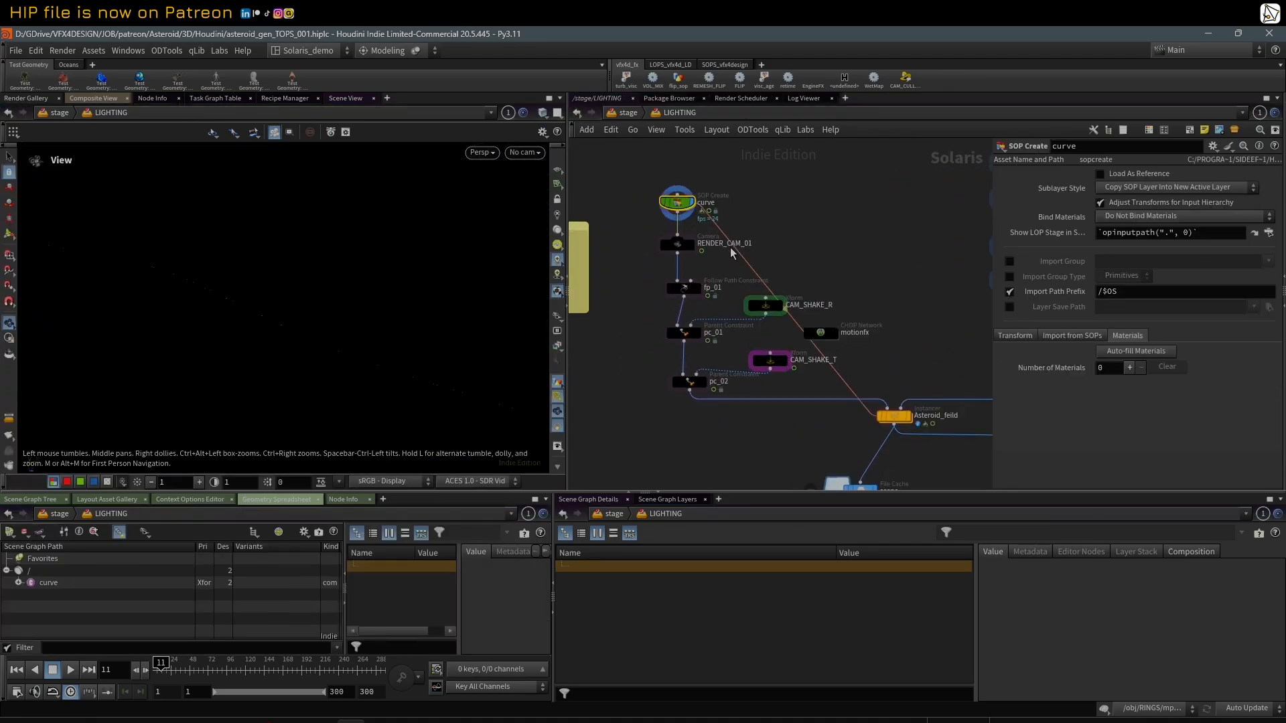
pyautogui.click(683, 244)
pyautogui.click(670, 246)
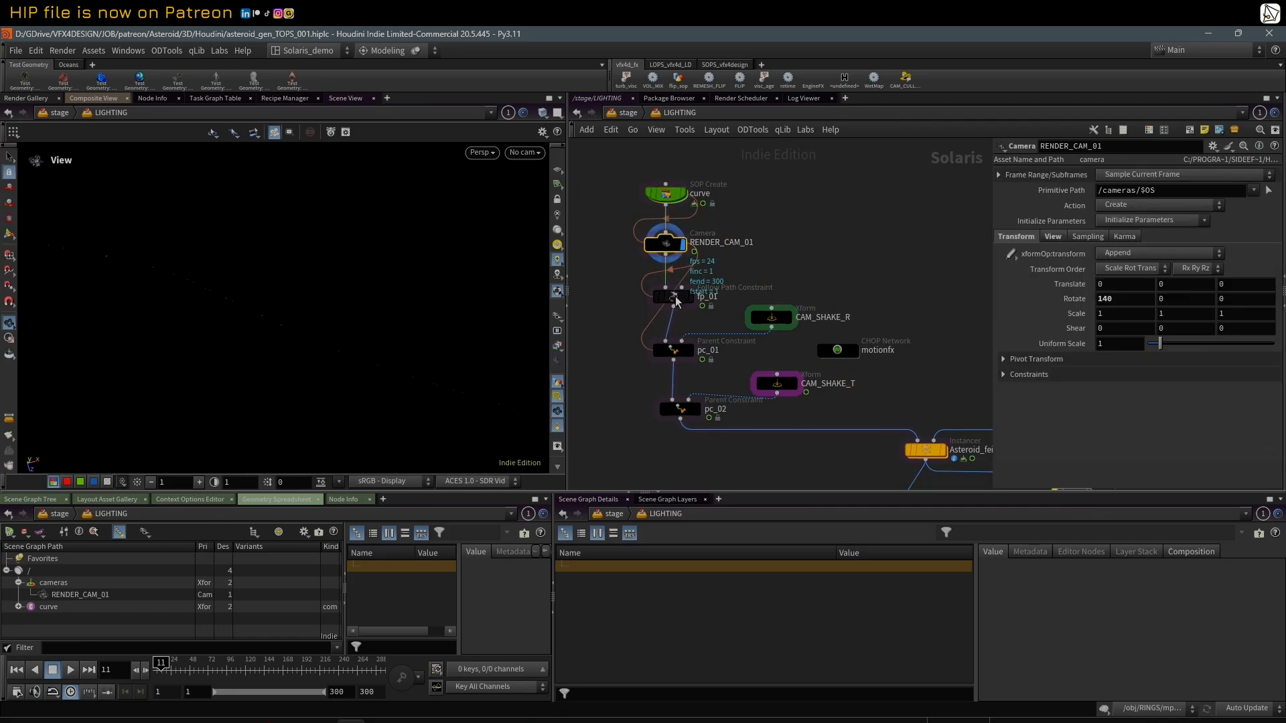
pyautogui.click(680, 298)
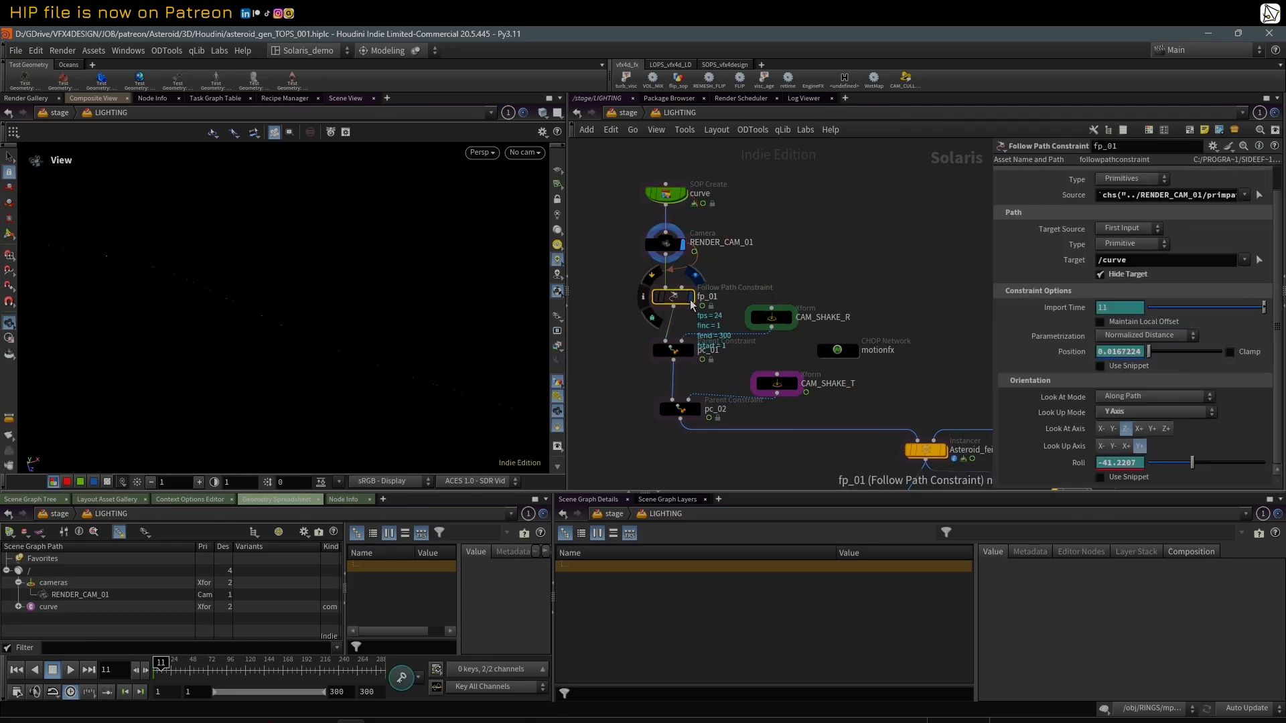
pyautogui.click(691, 299)
pyautogui.moveTo(992, 261); pyautogui.dragTo(847, 262)
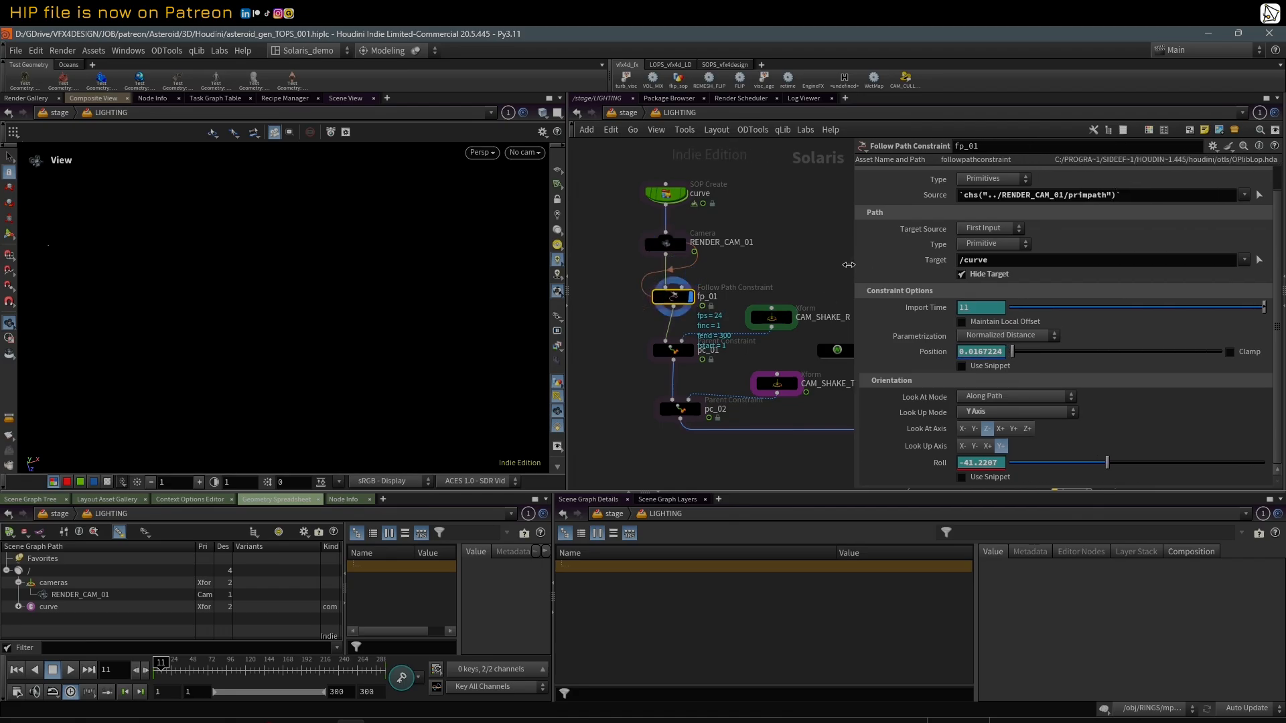
# Step: Compare the Source expression of fp_01 with the Primitive Path of RENDER_CAM_01
pyautogui.click(919, 193)
pyautogui.click(919, 193)
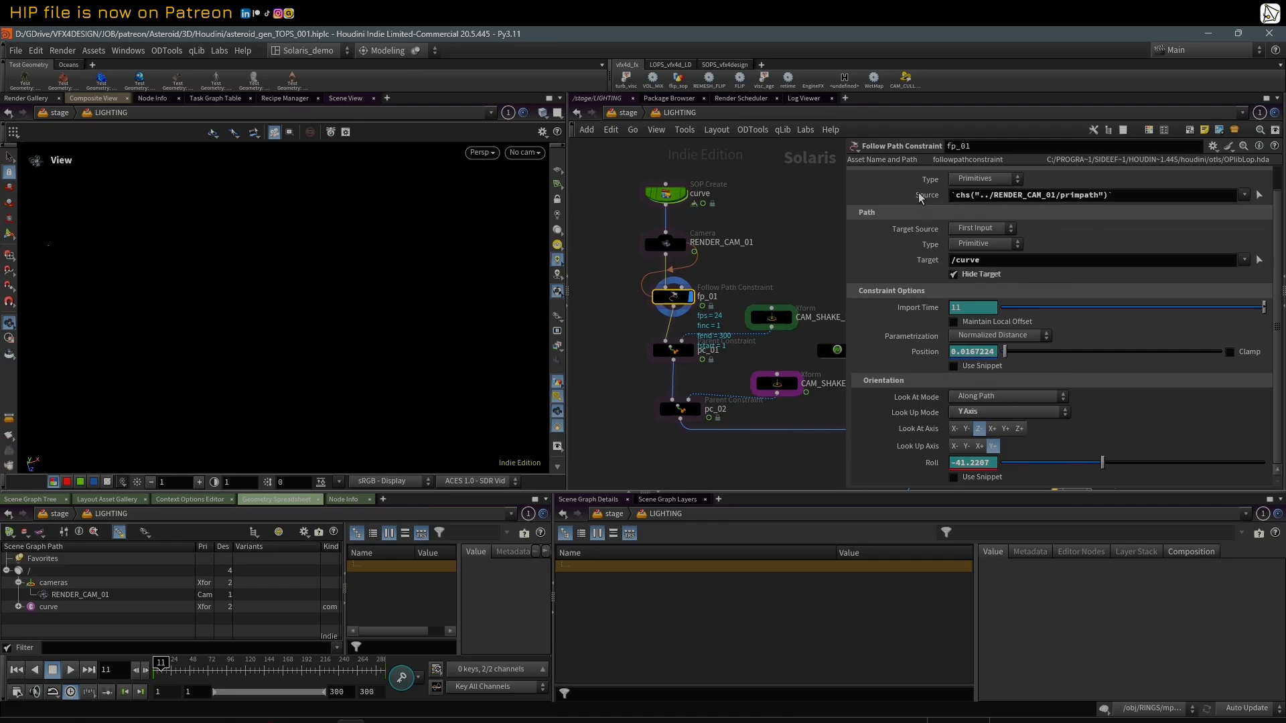
pyautogui.click(667, 243)
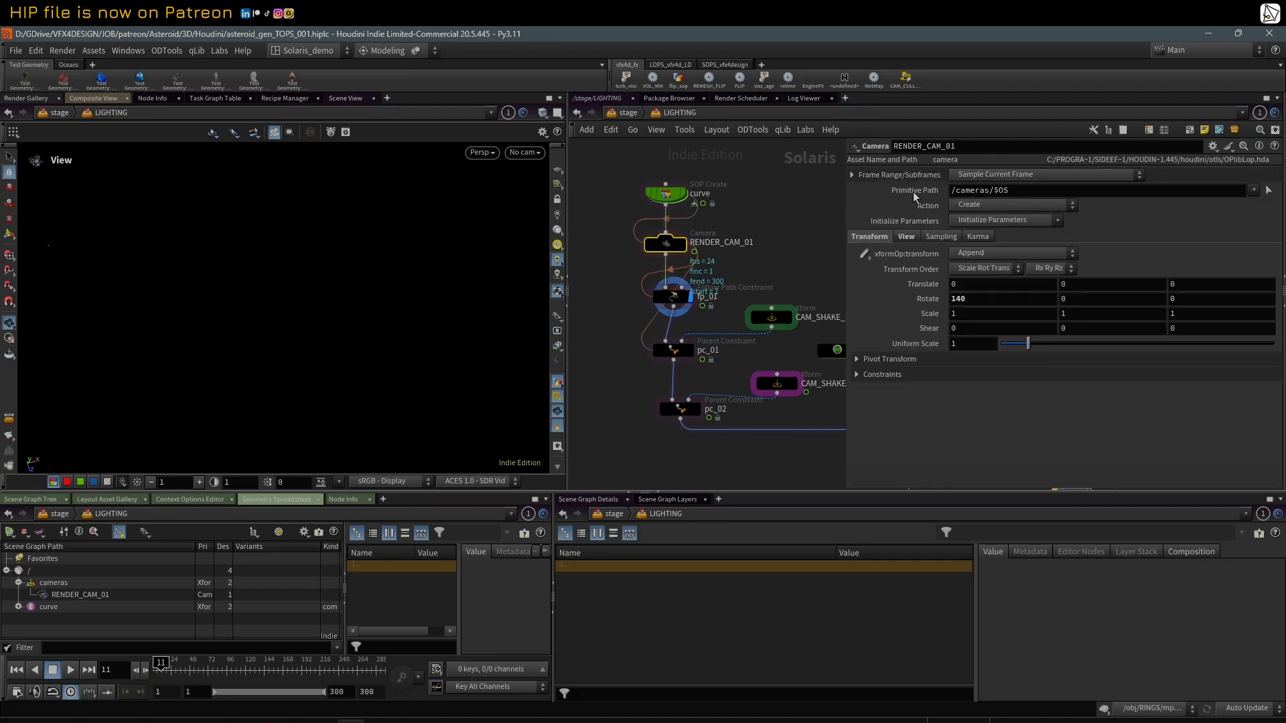
pyautogui.click(673, 296)
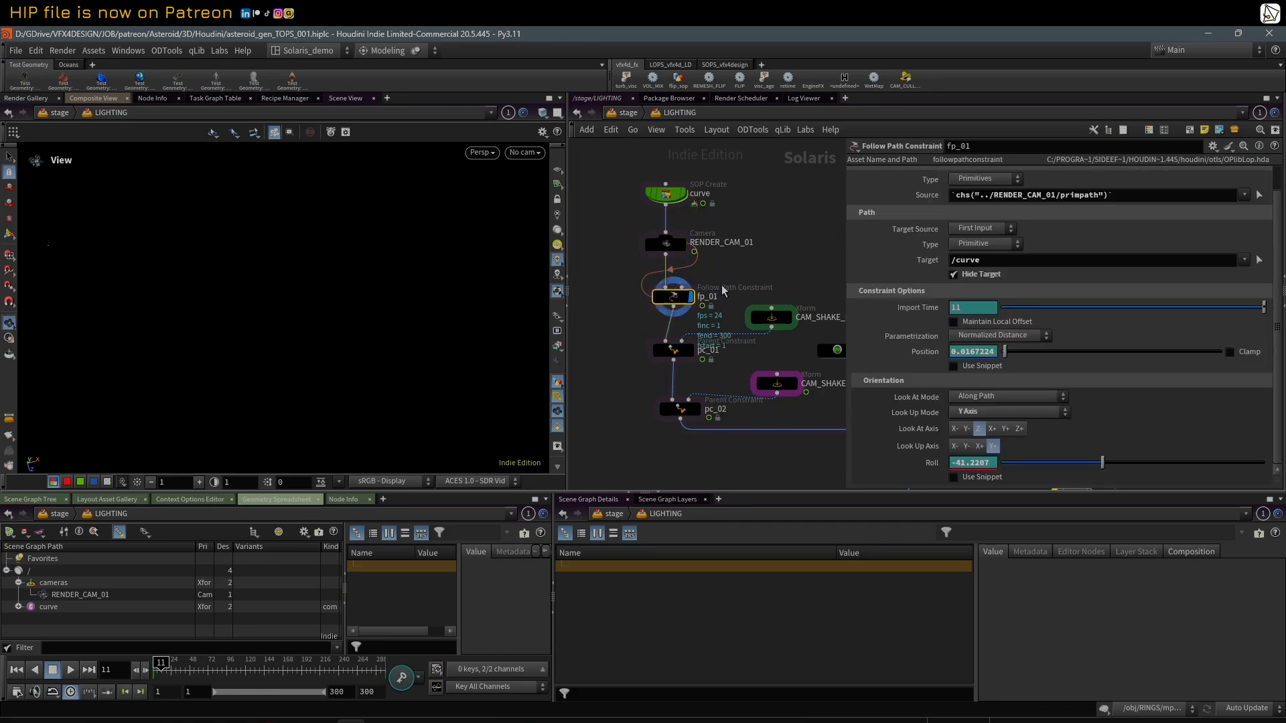
pyautogui.click(927, 195)
pyautogui.click(925, 195)
pyautogui.click(926, 196)
pyautogui.click(926, 195)
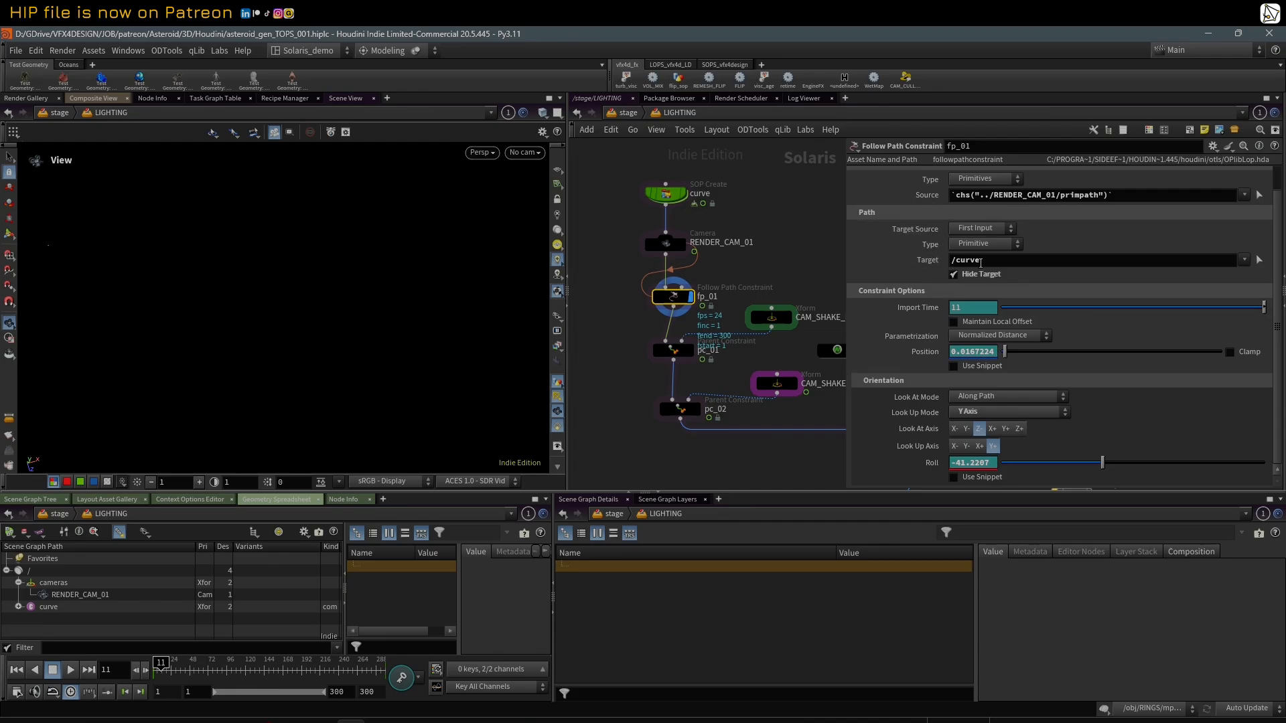
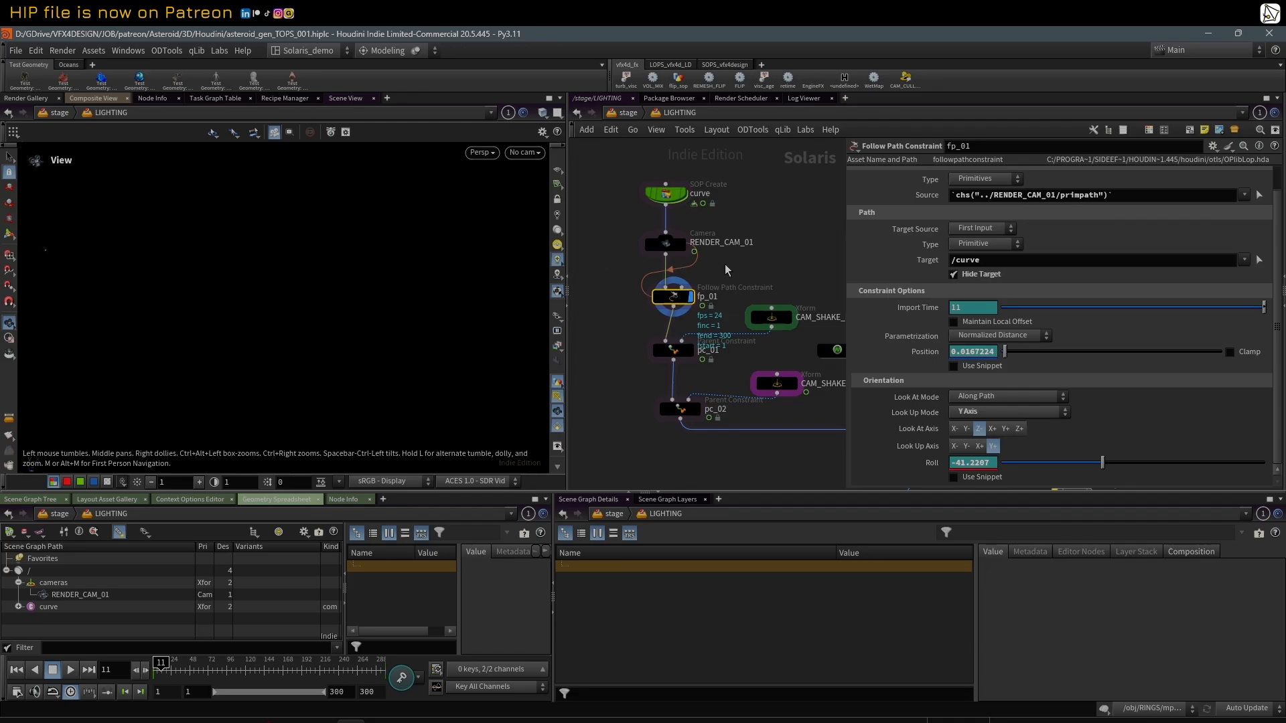
# Step: Turn off Hide Target on the fp_01 constraint, scrub to frame 15, and look through RENDER_CAM_01
pyautogui.click(956, 276)
pyautogui.moveTo(124, 370); pyautogui.dragTo(134, 366, button='middle')
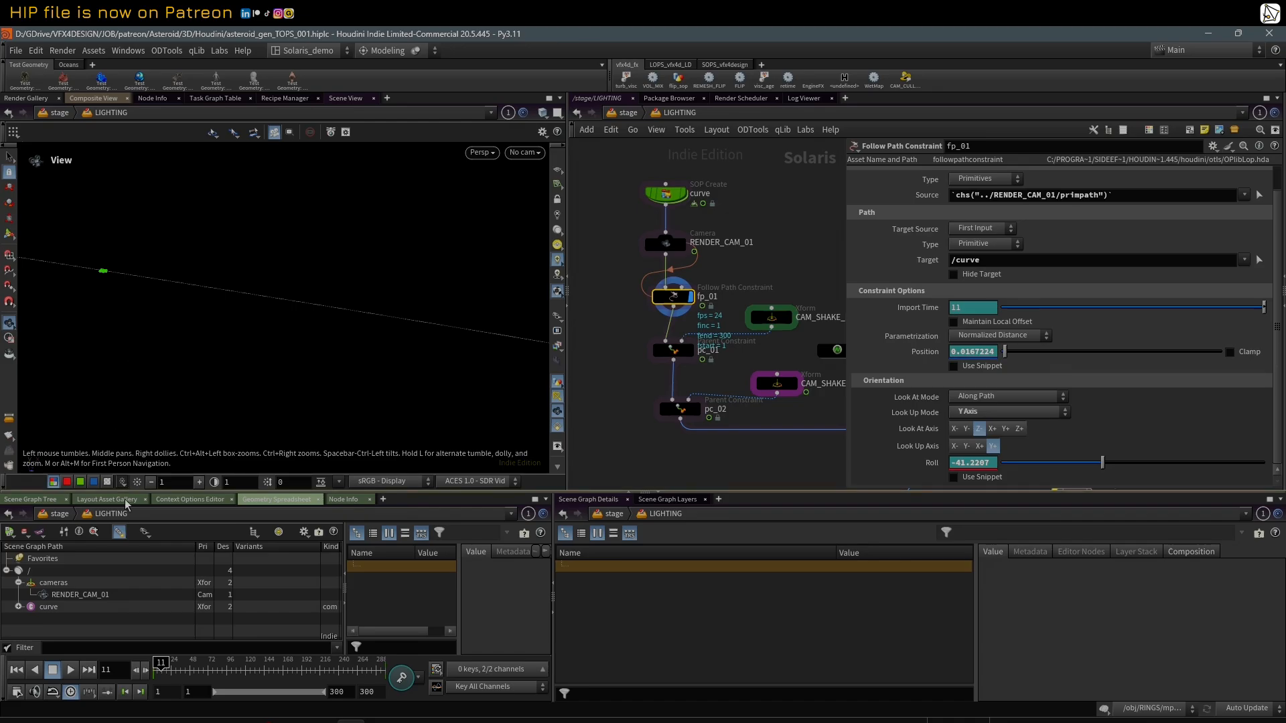
pyautogui.moveTo(161, 663); pyautogui.dragTo(163, 663)
pyautogui.click(525, 152)
pyautogui.click(540, 171)
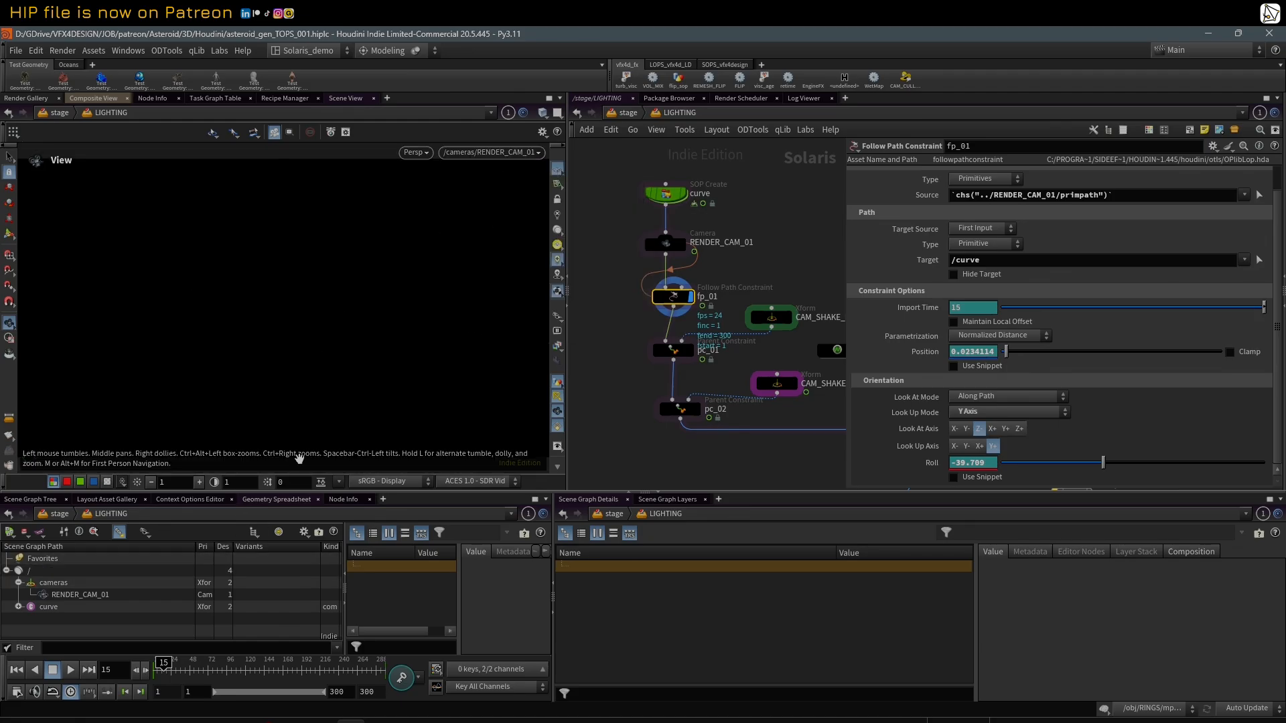
# Step: Scrub to frame 172, leave the camera view to inspect the scene around the path, and scrub back to frame 63
pyautogui.moveTo(213, 666); pyautogui.dragTo(285, 664)
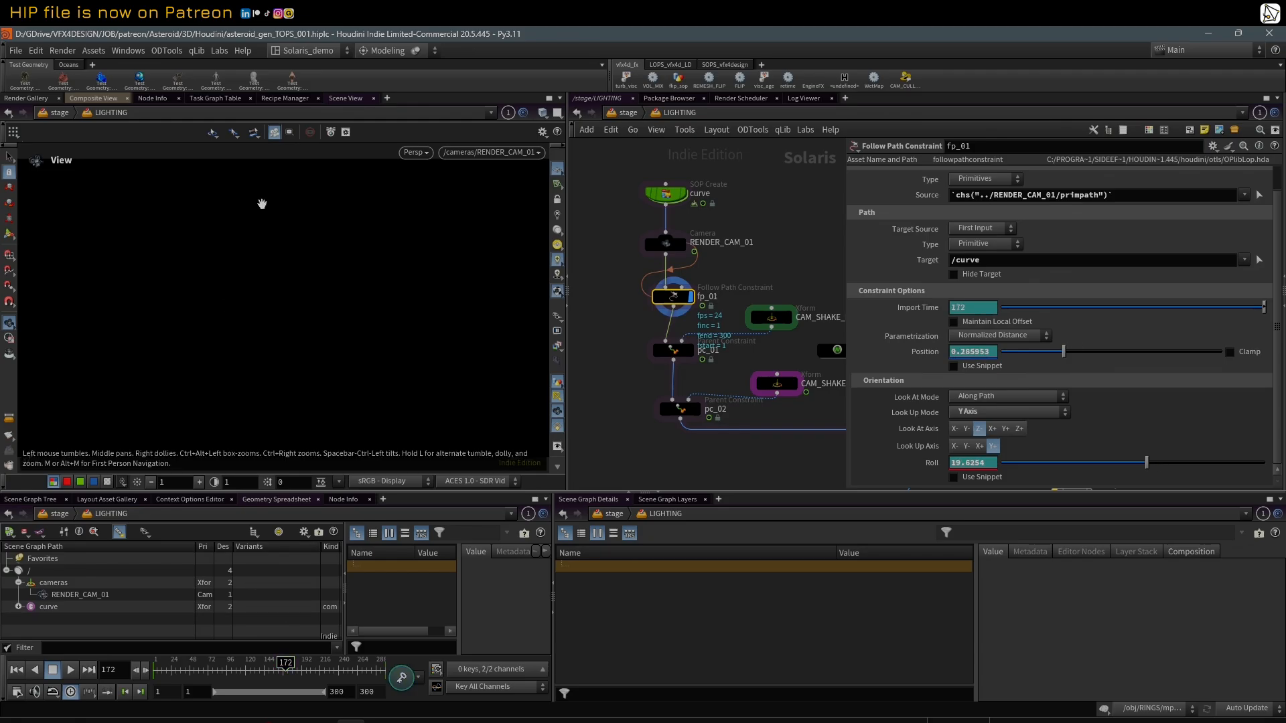
pyautogui.moveTo(263, 204); pyautogui.dragTo(212, 280)
pyautogui.moveTo(212, 280); pyautogui.dragTo(313, 253, button='right')
pyautogui.moveTo(145, 288); pyautogui.dragTo(218, 293, button='right')
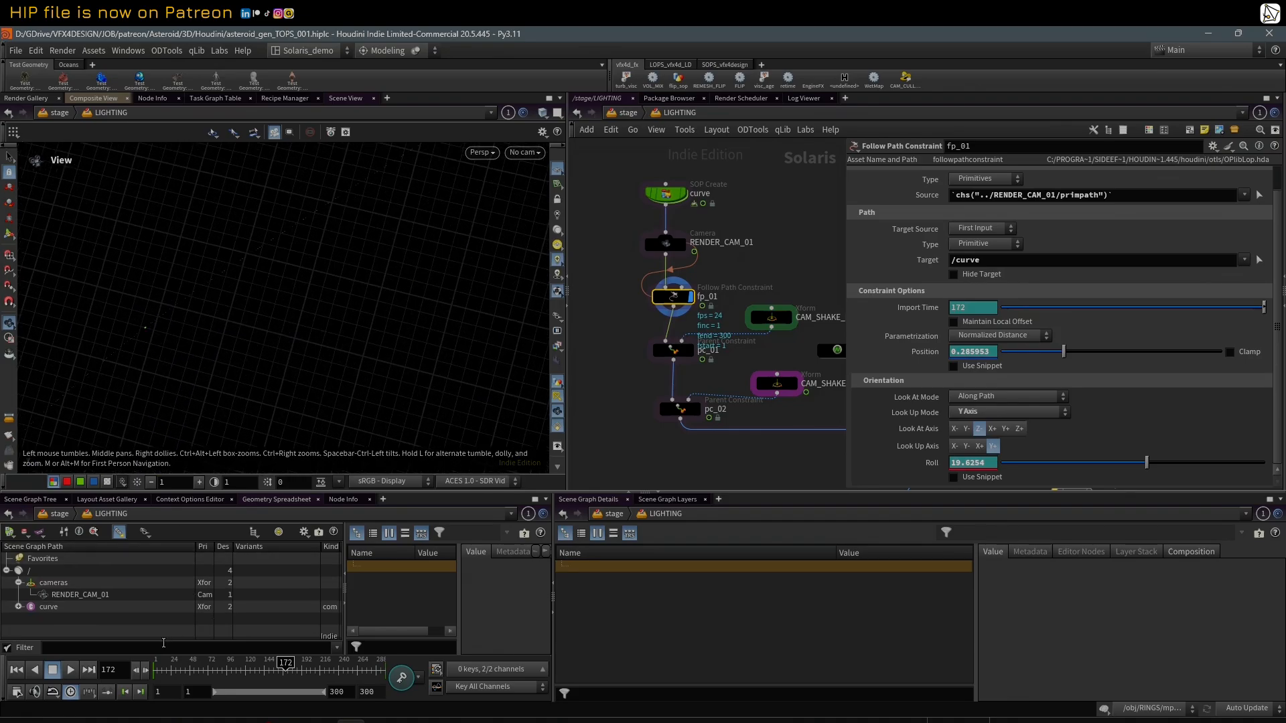
pyautogui.moveTo(180, 664)
pyautogui.mouseDown()
pyautogui.moveTo(235, 663)
pyautogui.moveTo(201, 664)
pyautogui.mouseUp()
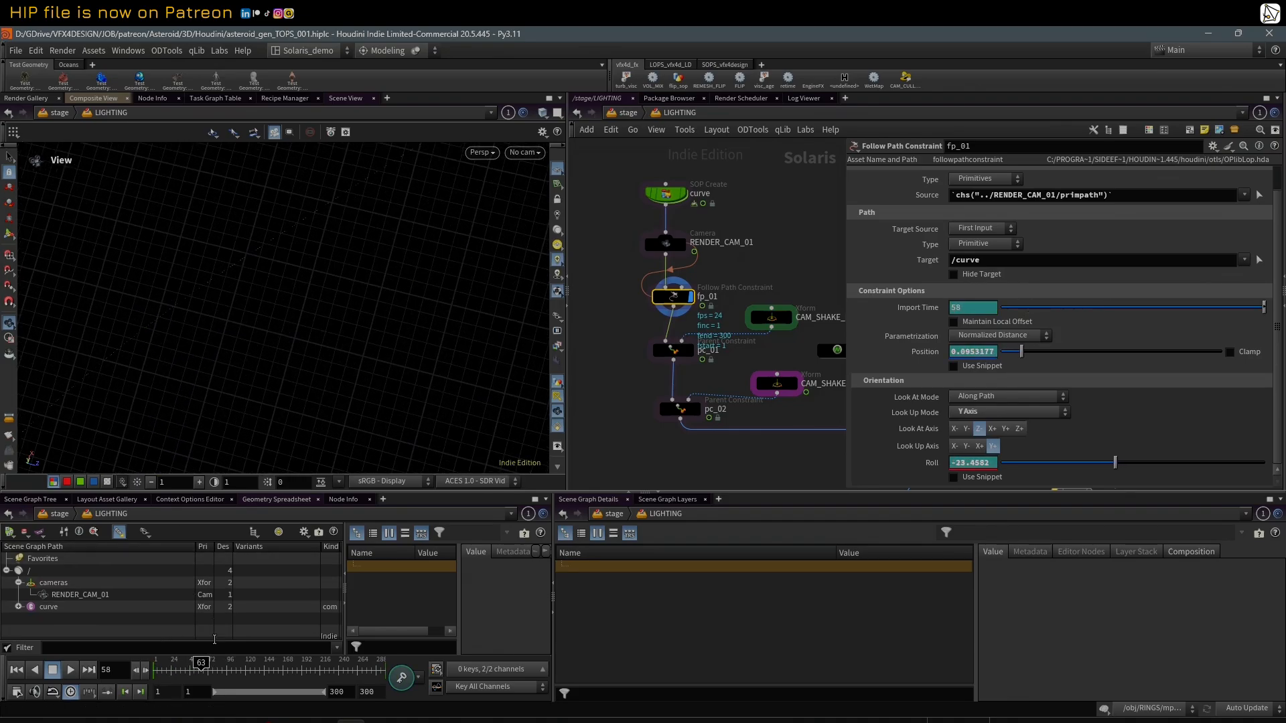
# Step: Give the network view more room and examine the source and parent settings of the pc_01 Parent Constraint
pyautogui.scroll(-2, 776, 177)
pyautogui.moveTo(776, 194); pyautogui.dragTo(729, 223, button='middle')
pyautogui.scroll(1, 786, 209)
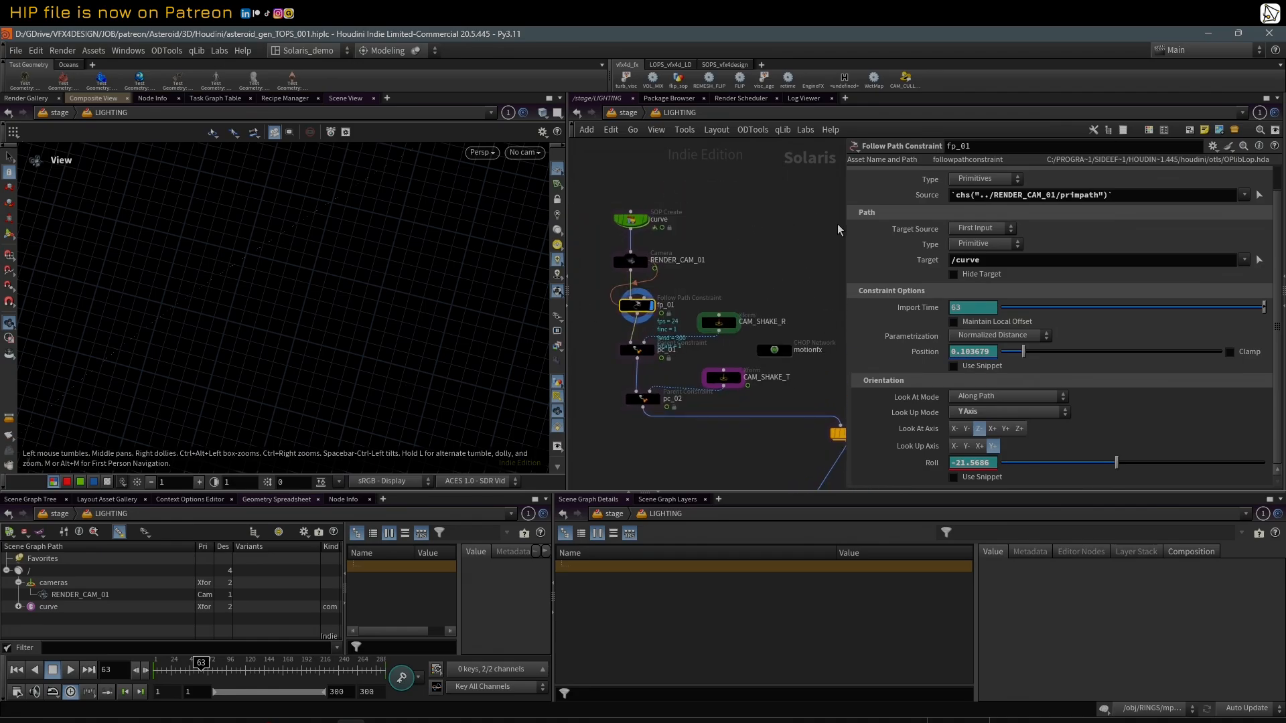
pyautogui.moveTo(838, 229); pyautogui.dragTo(889, 229)
pyautogui.scroll(2, 738, 241)
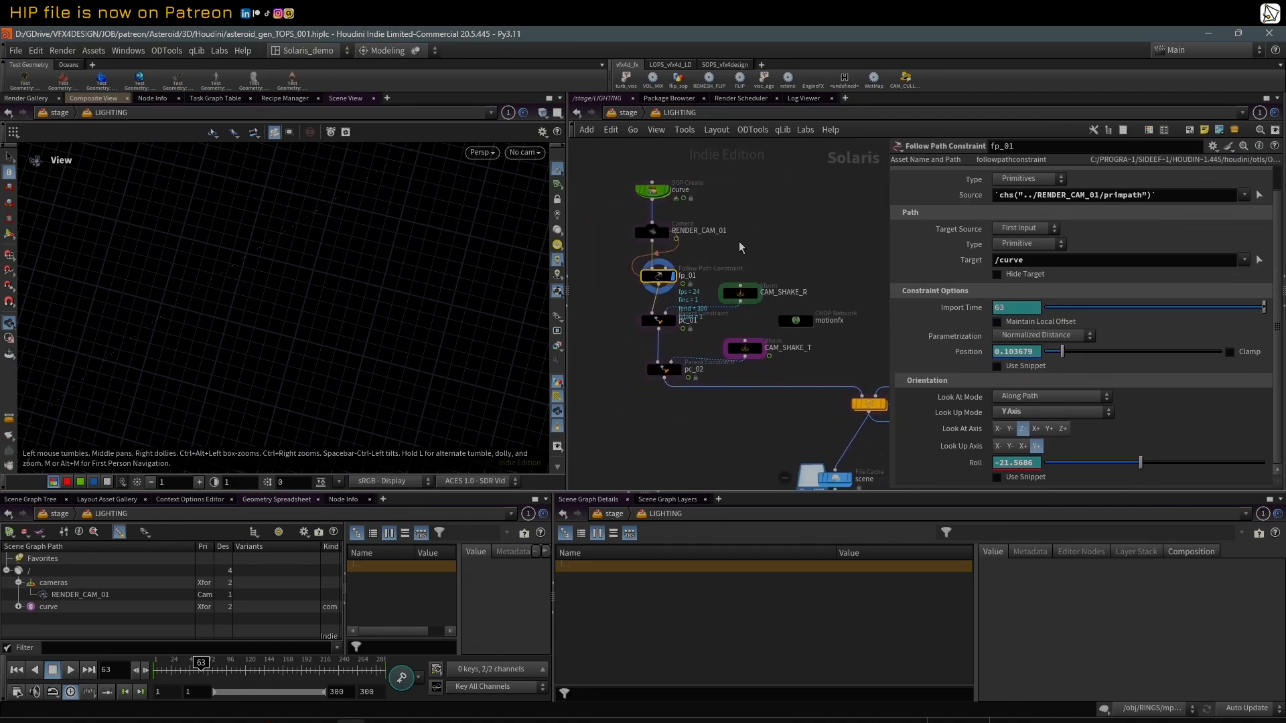
pyautogui.click(655, 327)
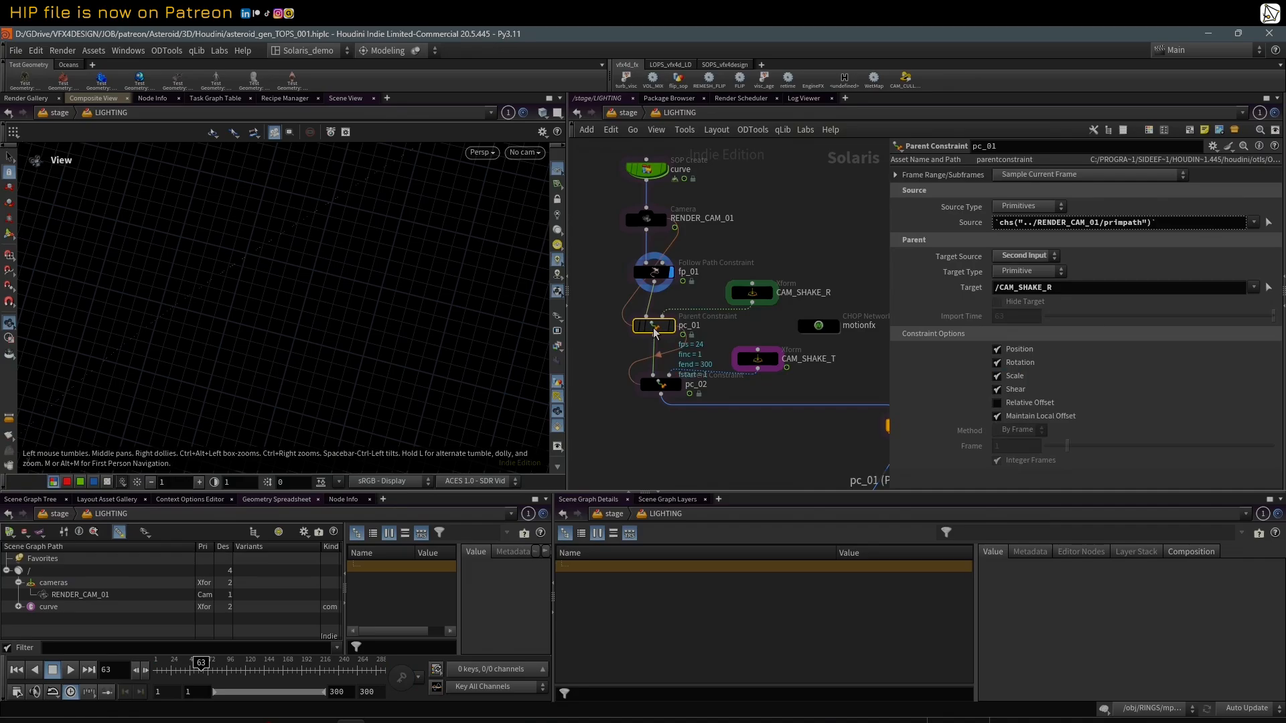
# Step: Examine the Rotate parameter of CAM_SHAKE_R and the Motion FX Noise option available for it
pyautogui.click(755, 298)
pyautogui.moveTo(779, 233); pyautogui.dragTo(764, 239, button='middle')
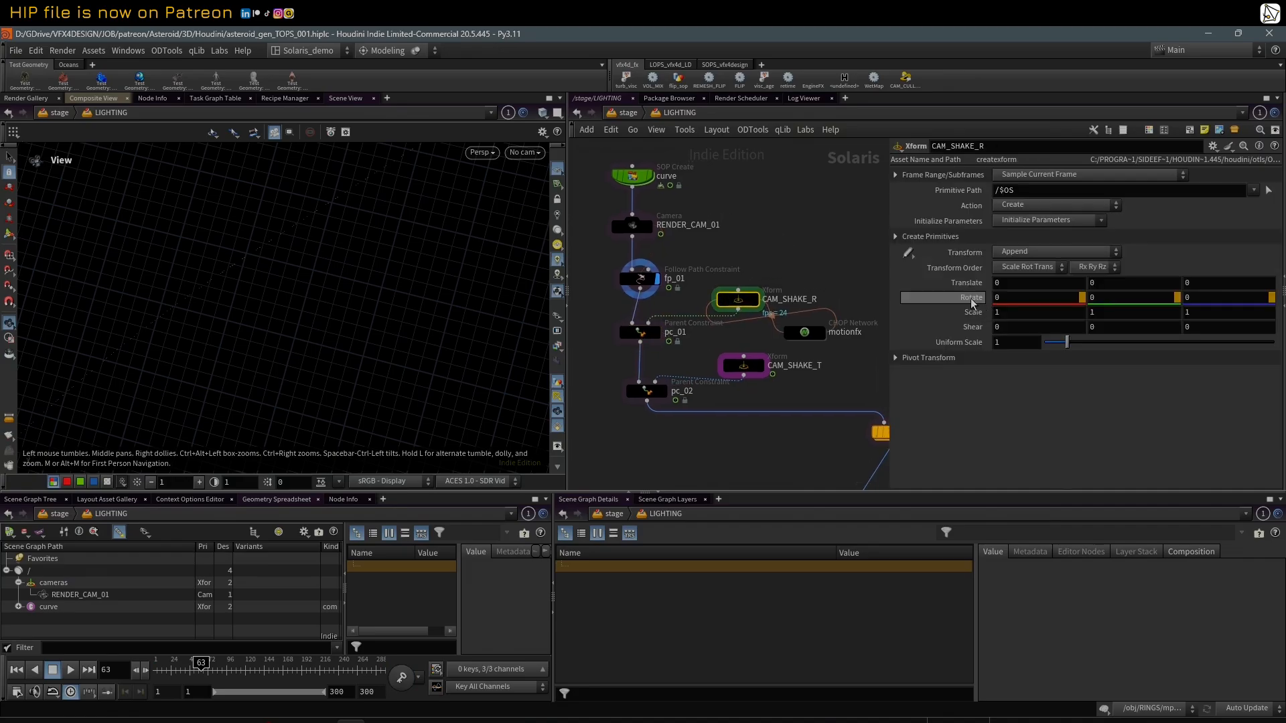
pyautogui.rightClick(972, 302)
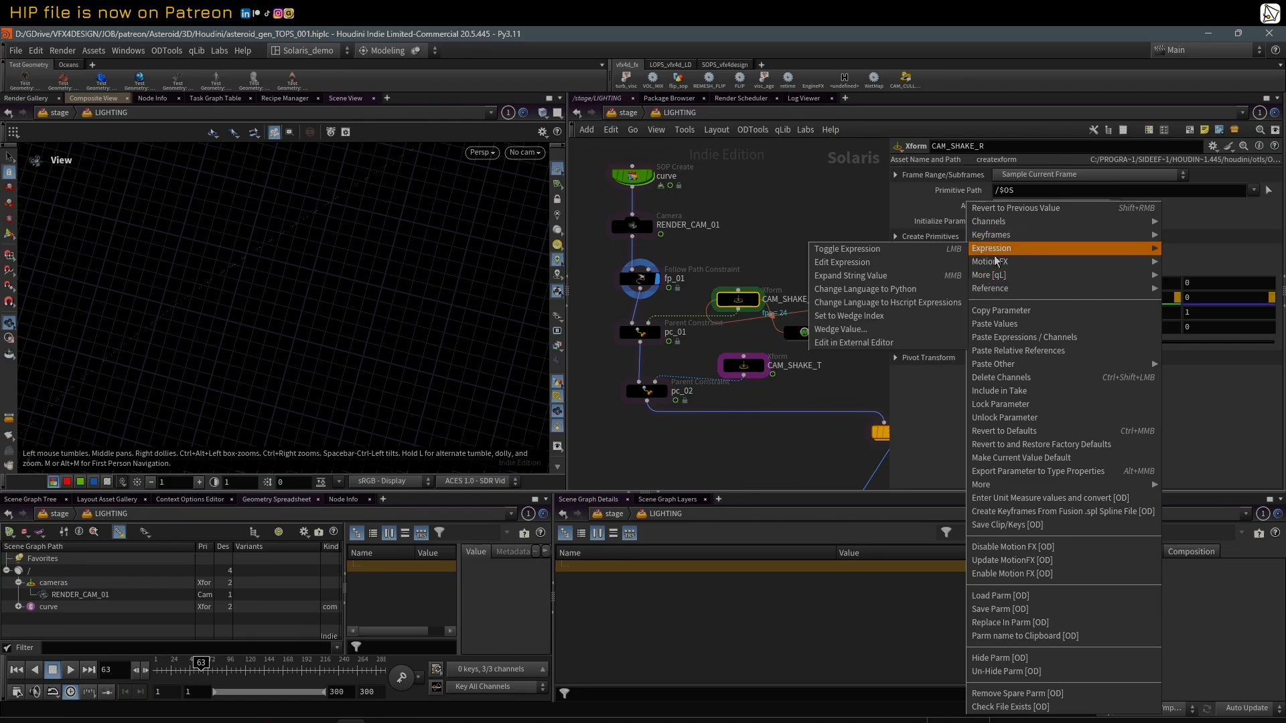
pyautogui.moveTo(998, 275)
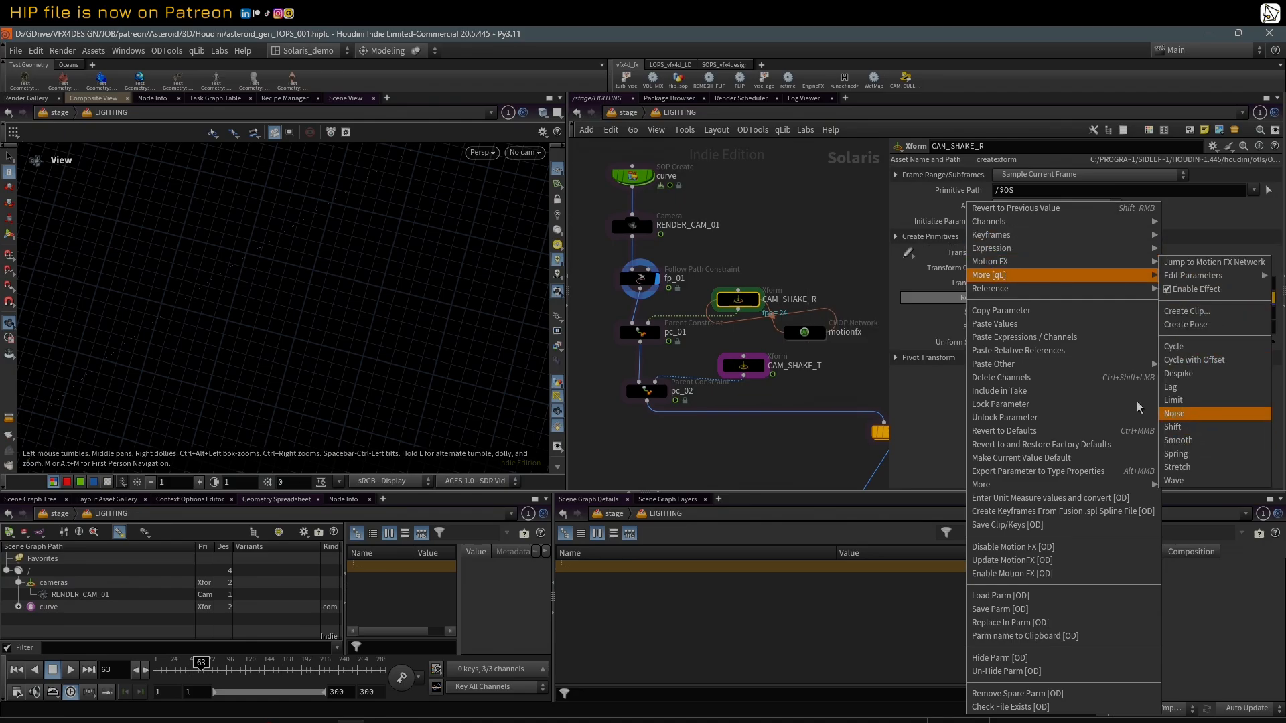
pyautogui.click(797, 209)
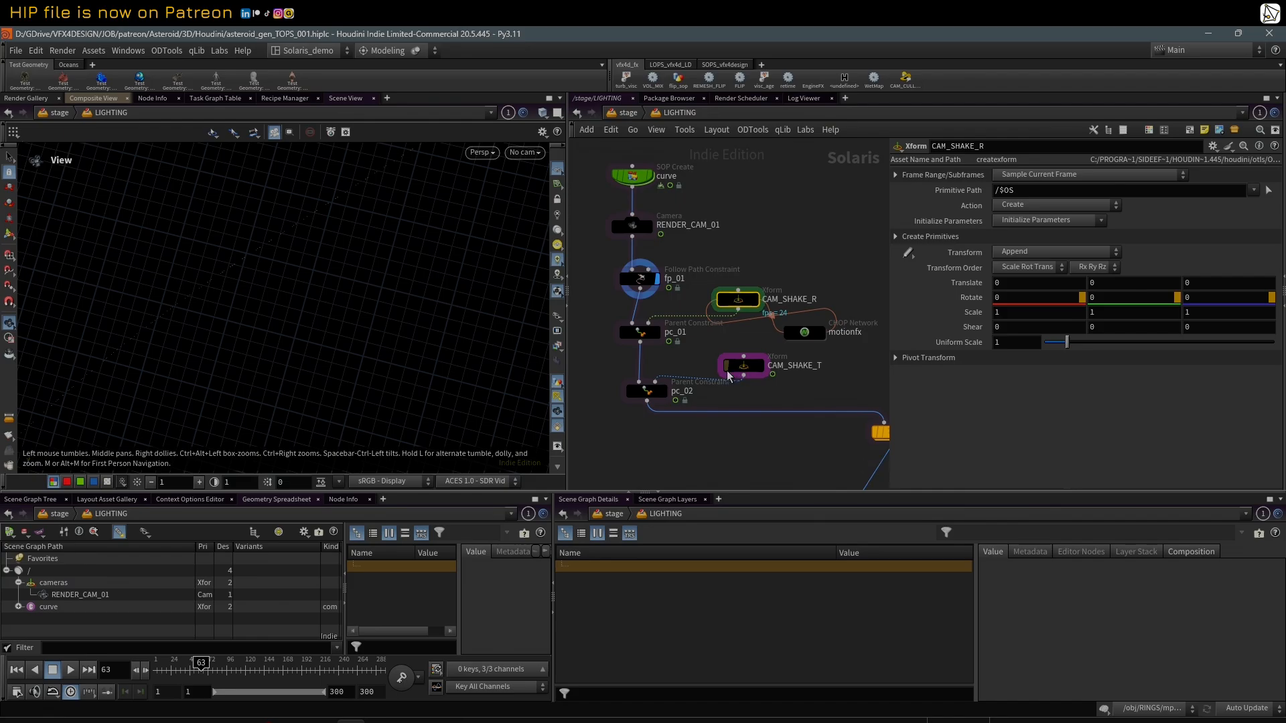
# Step: Open the motionfx CHOP network and check the channel name in noise_CAM_SHAKE_T
pyautogui.click(808, 336)
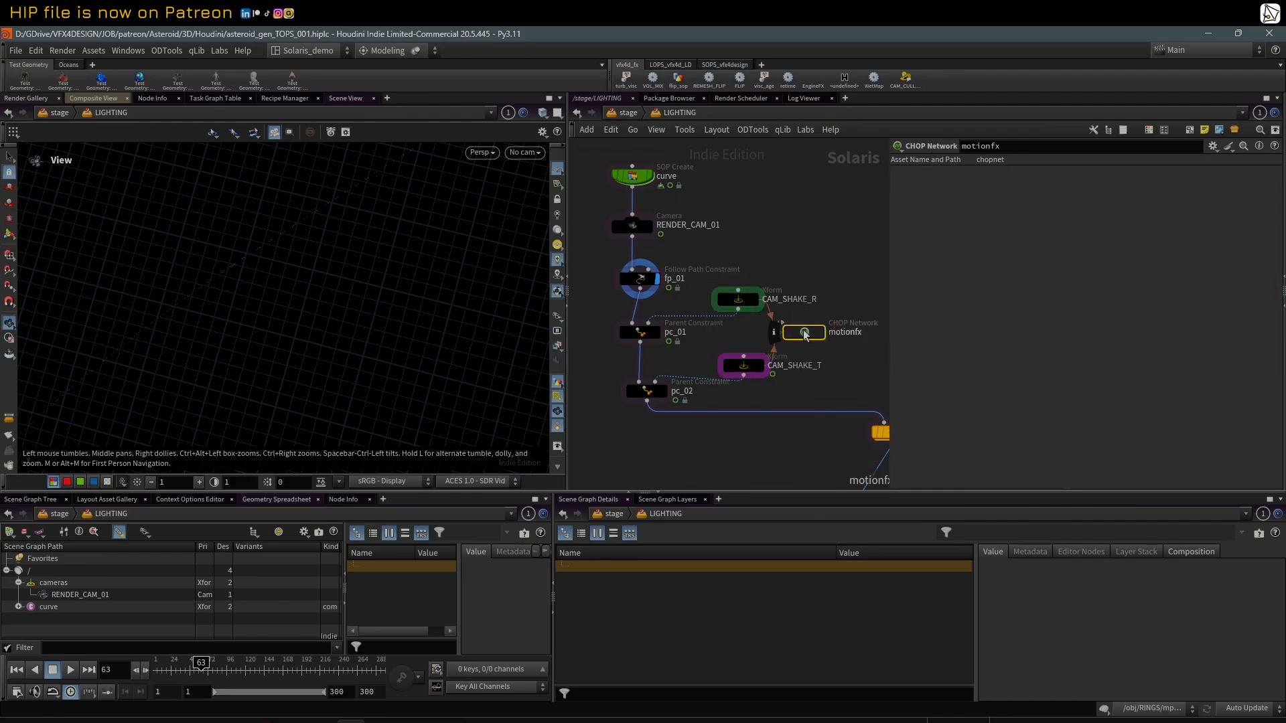
pyautogui.doubleClick(804, 333)
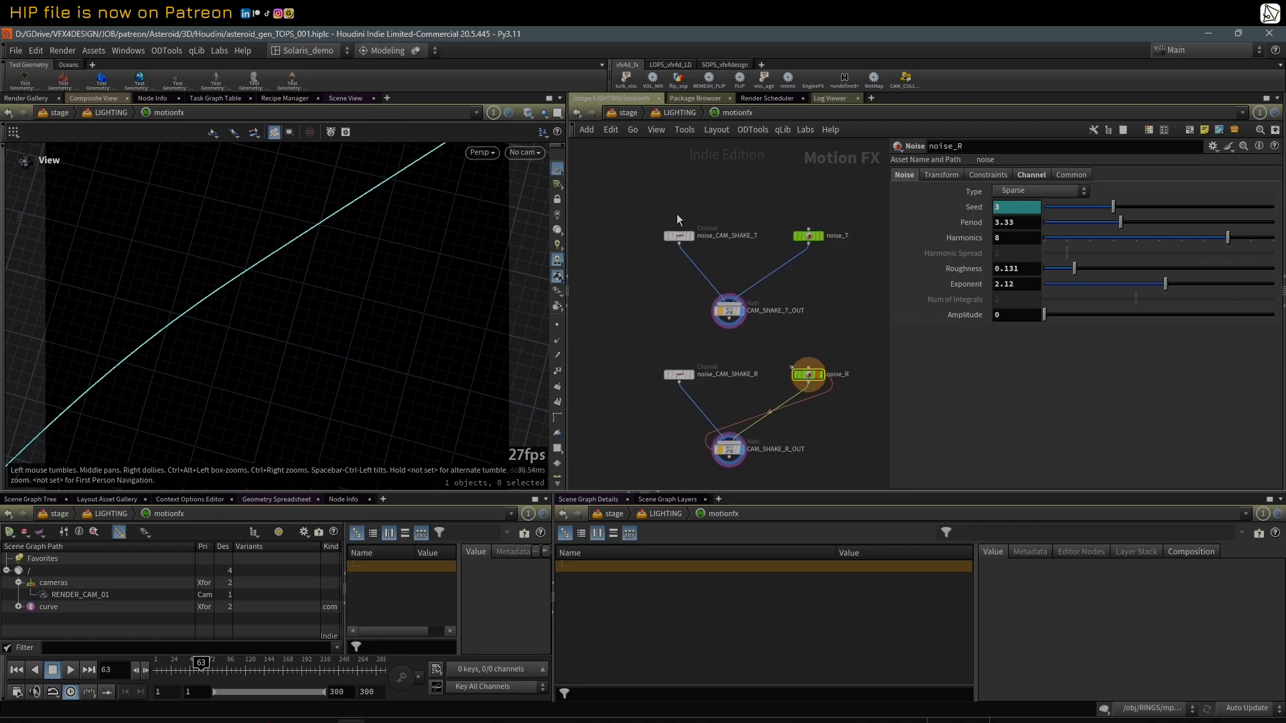
pyautogui.moveTo(643, 195); pyautogui.dragTo(691, 218)
pyautogui.scroll(2, 704, 206)
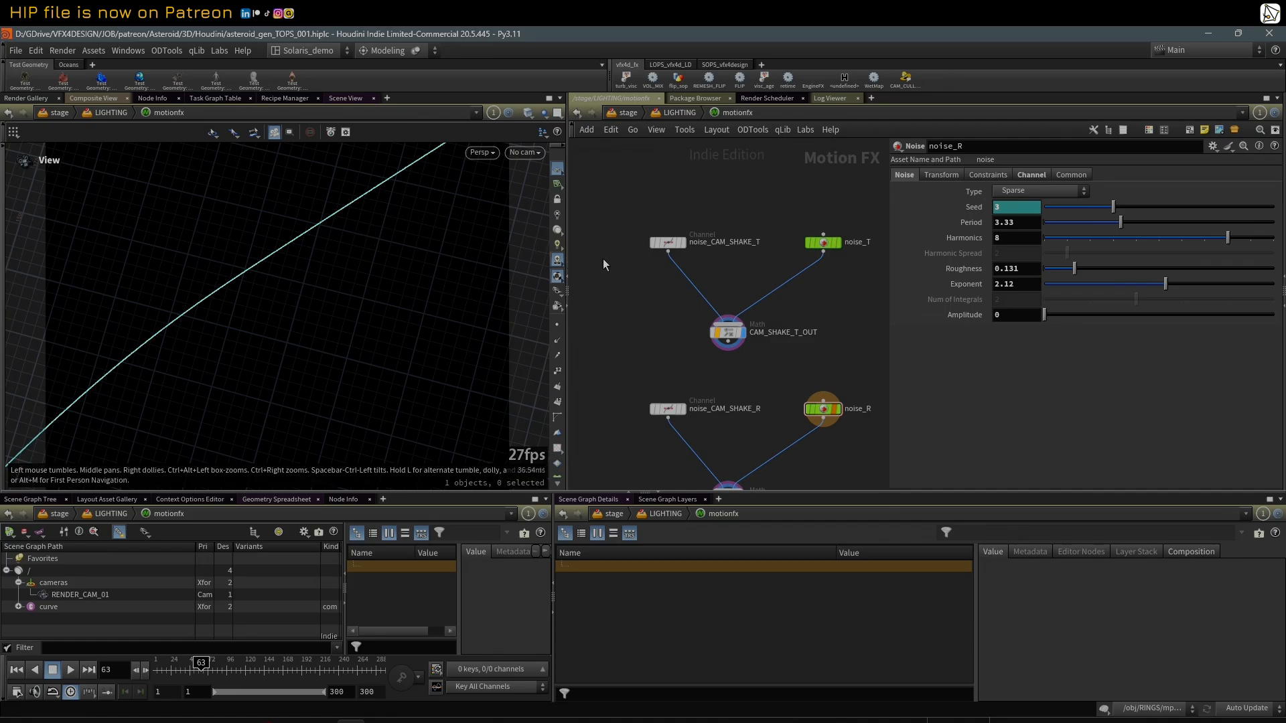
pyautogui.click(668, 242)
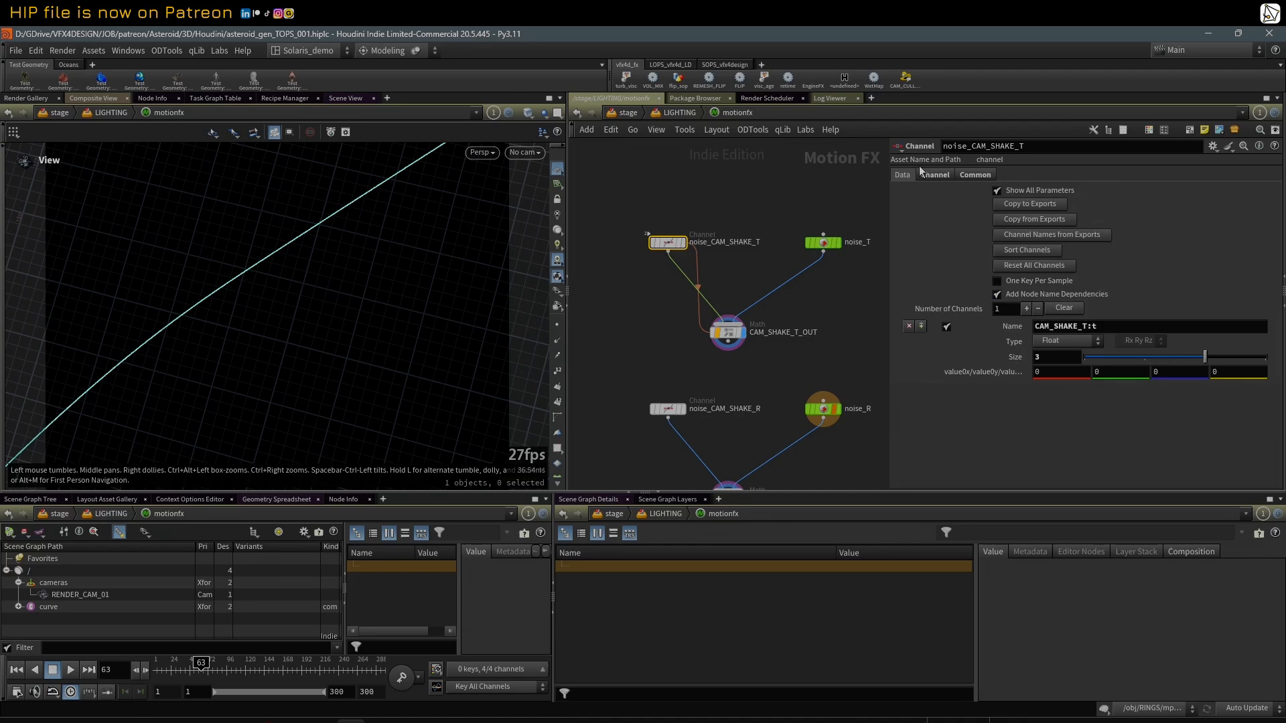
pyautogui.moveTo(1120, 331); pyautogui.dragTo(915, 336)
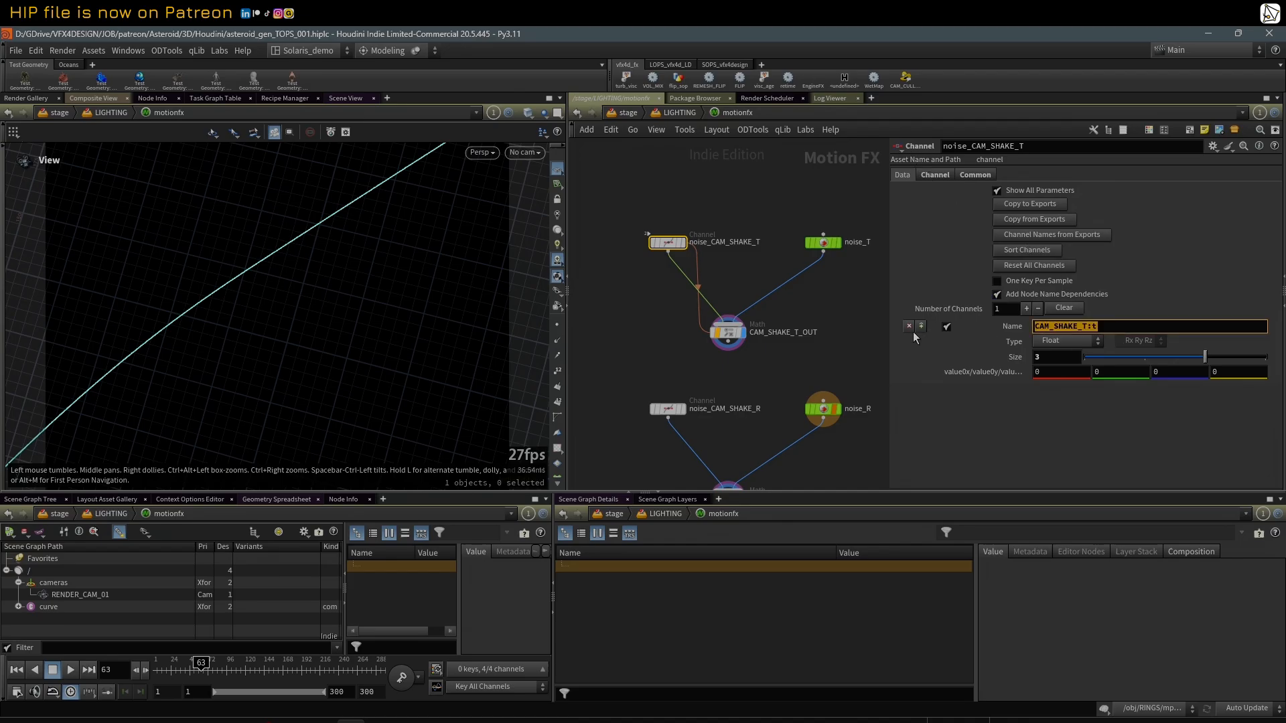
# Step: Review the Noise, Transform, Constraints, Channel and Common settings of noise_T
pyautogui.click(821, 243)
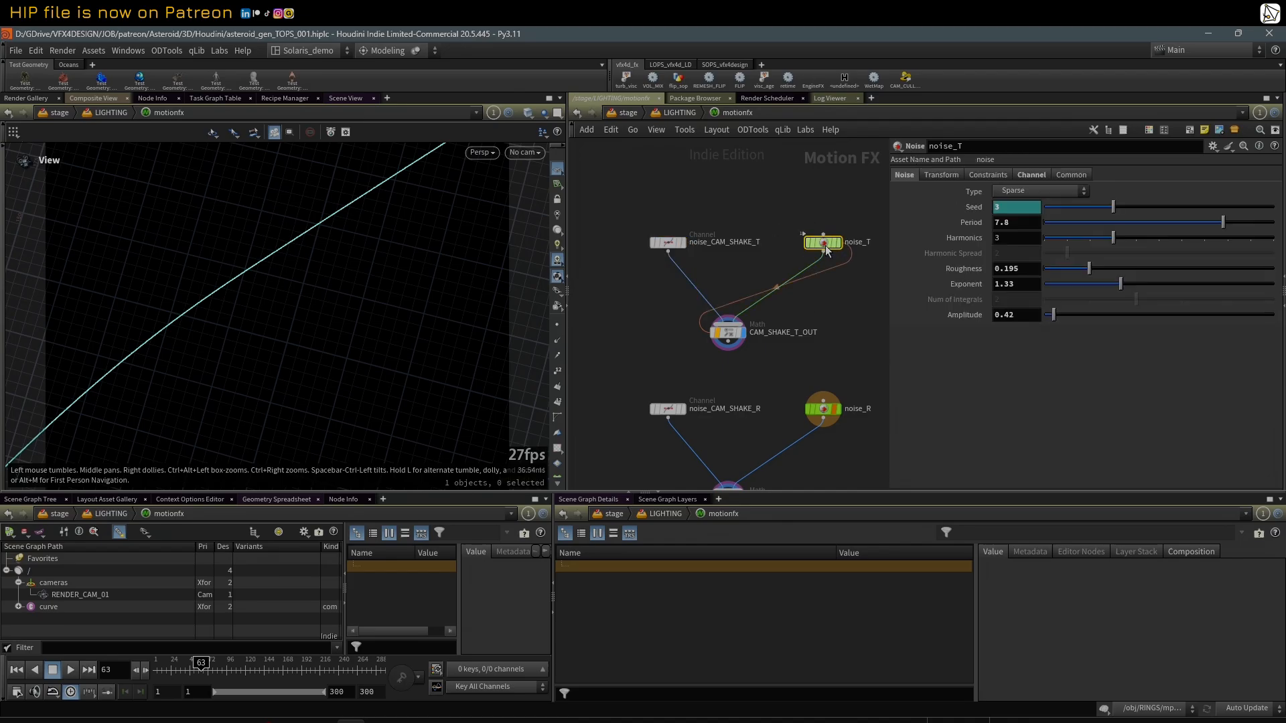
pyautogui.click(940, 175)
pyautogui.click(987, 176)
pyautogui.click(1029, 175)
pyautogui.click(1071, 176)
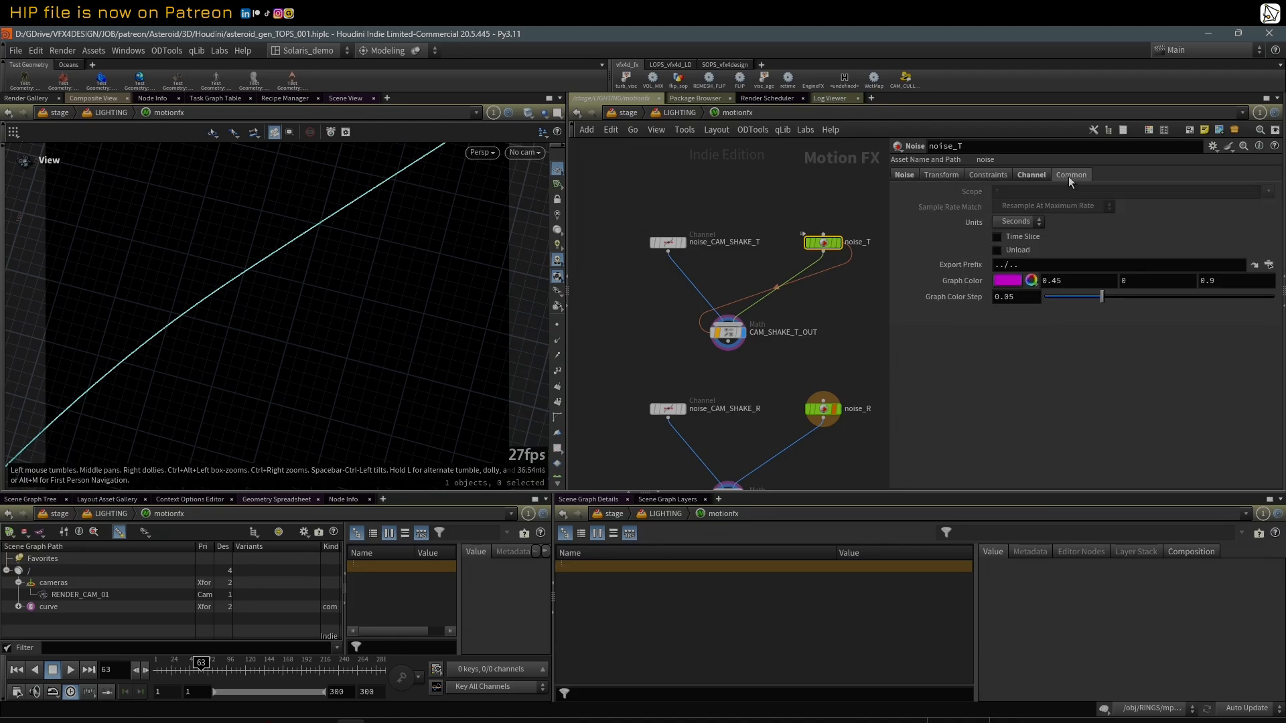
# Step: Check how the CAM_SHAKE_T_OUT Math node combines its inputs, revisit noise_T, and return to the LIGHTING network
pyautogui.moveTo(745, 372); pyautogui.dragTo(725, 328, button='middle')
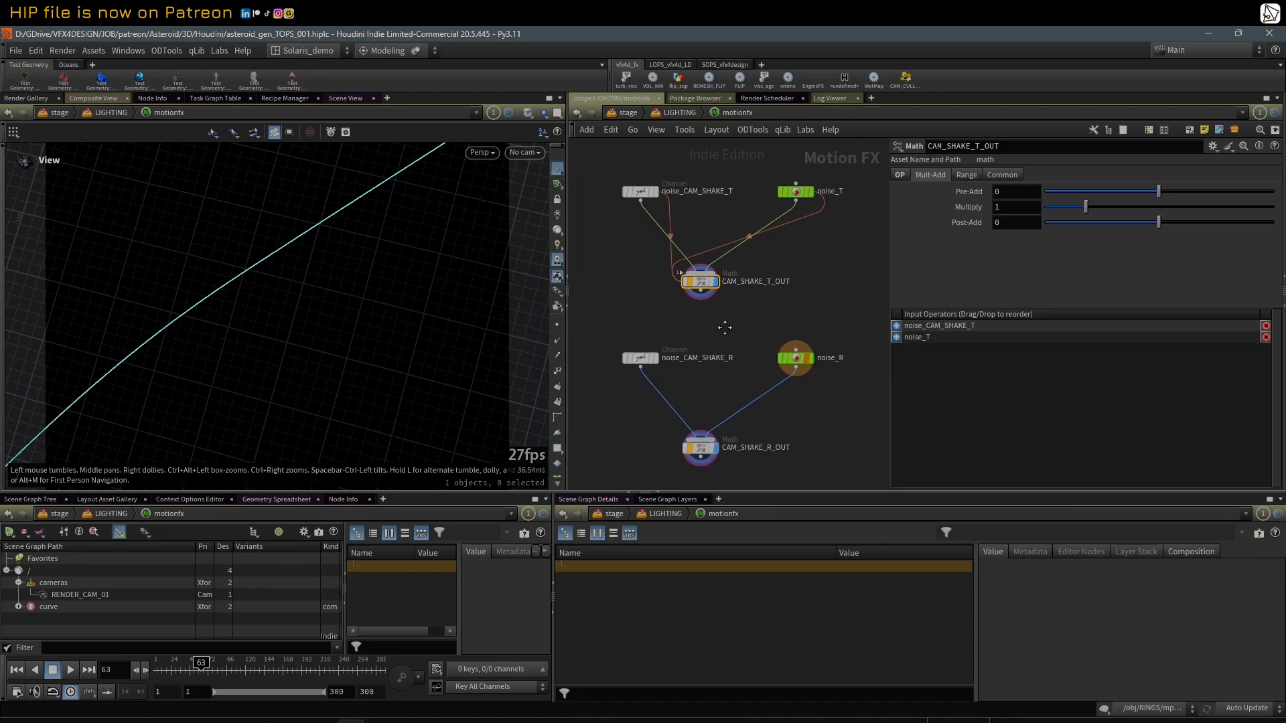
pyautogui.click(902, 175)
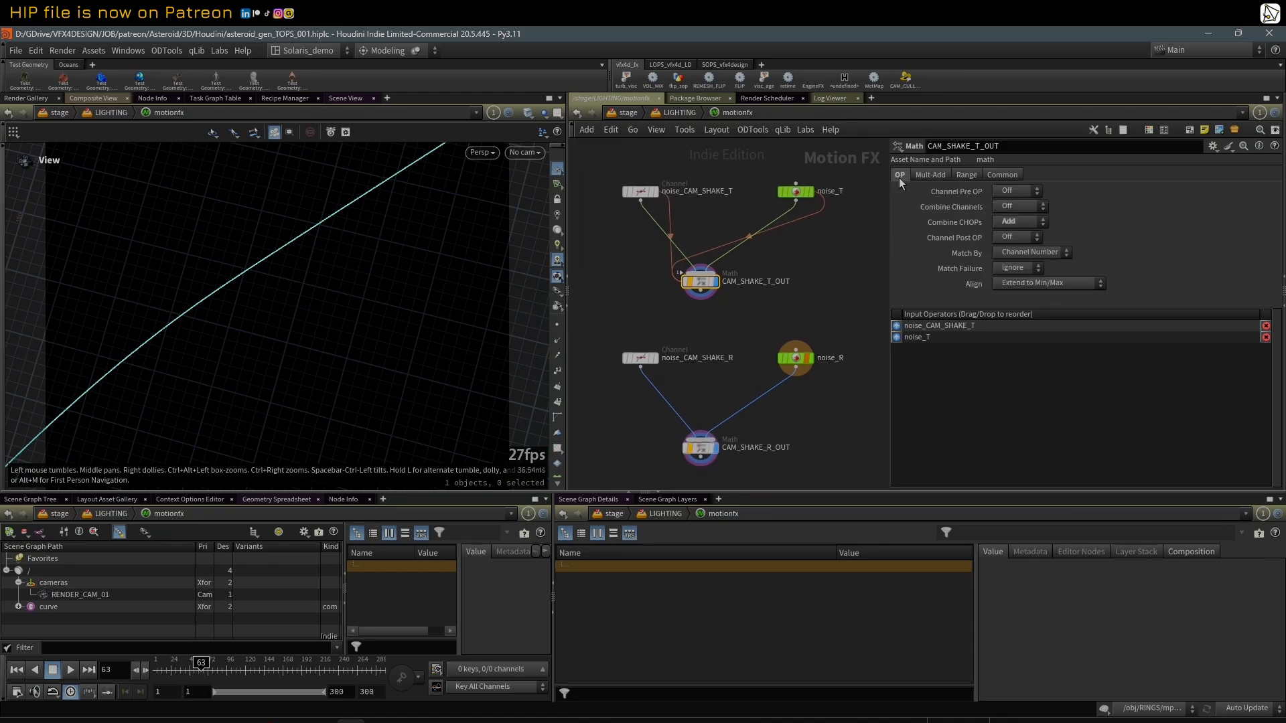
pyautogui.click(800, 193)
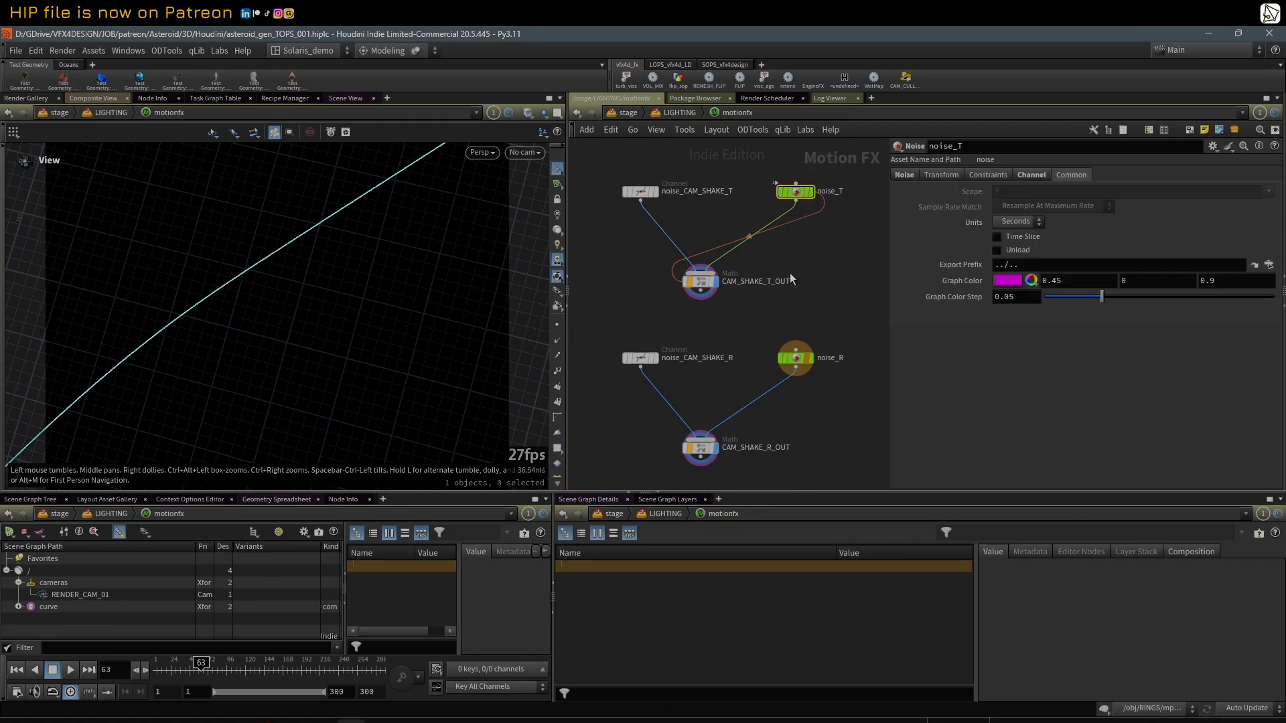
pyautogui.press('u')
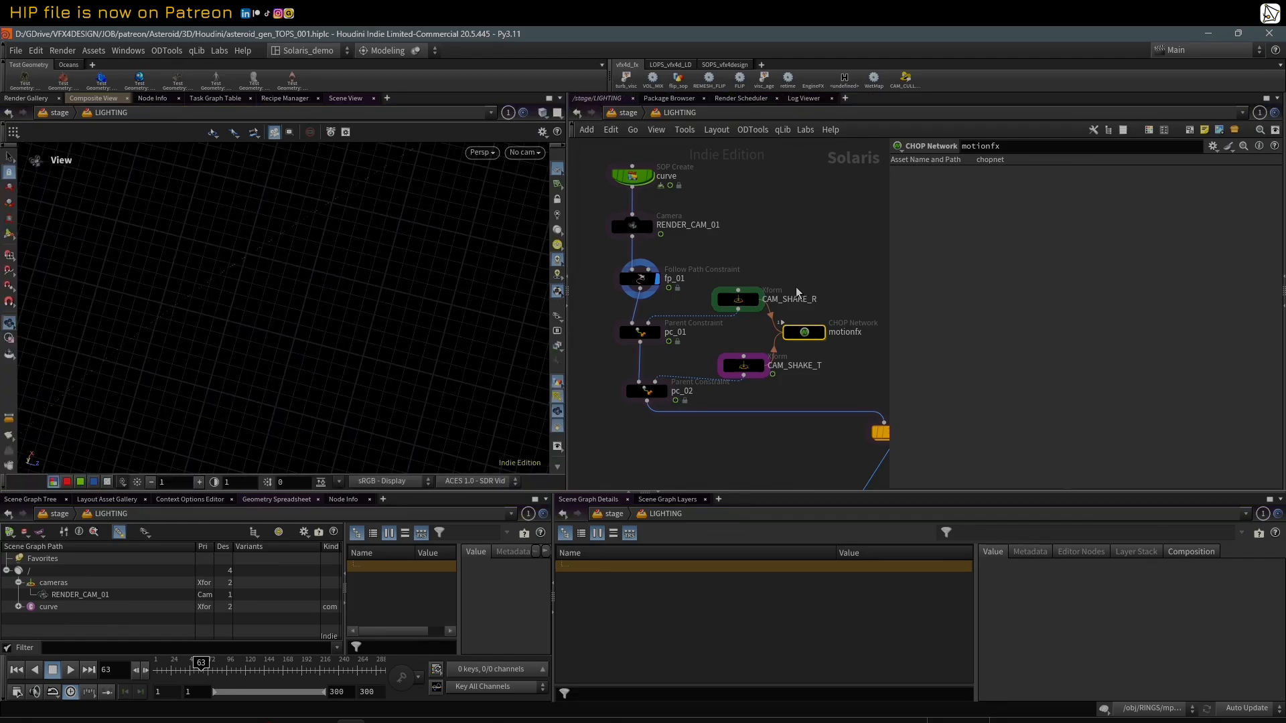
# Step: Compare the transform values of CAM_SHAKE_R and CAM_SHAKE_T
pyautogui.click(740, 300)
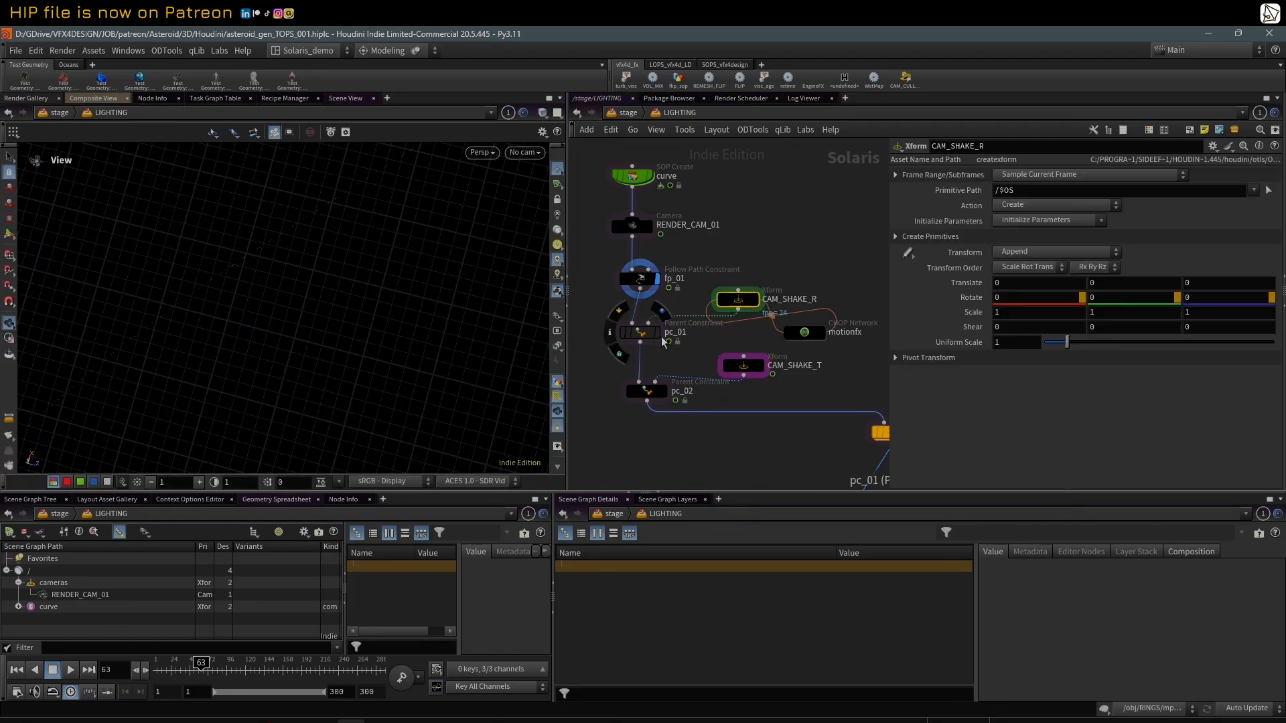
pyautogui.moveTo(749, 306); pyautogui.dragTo(749, 299)
pyautogui.click(744, 365)
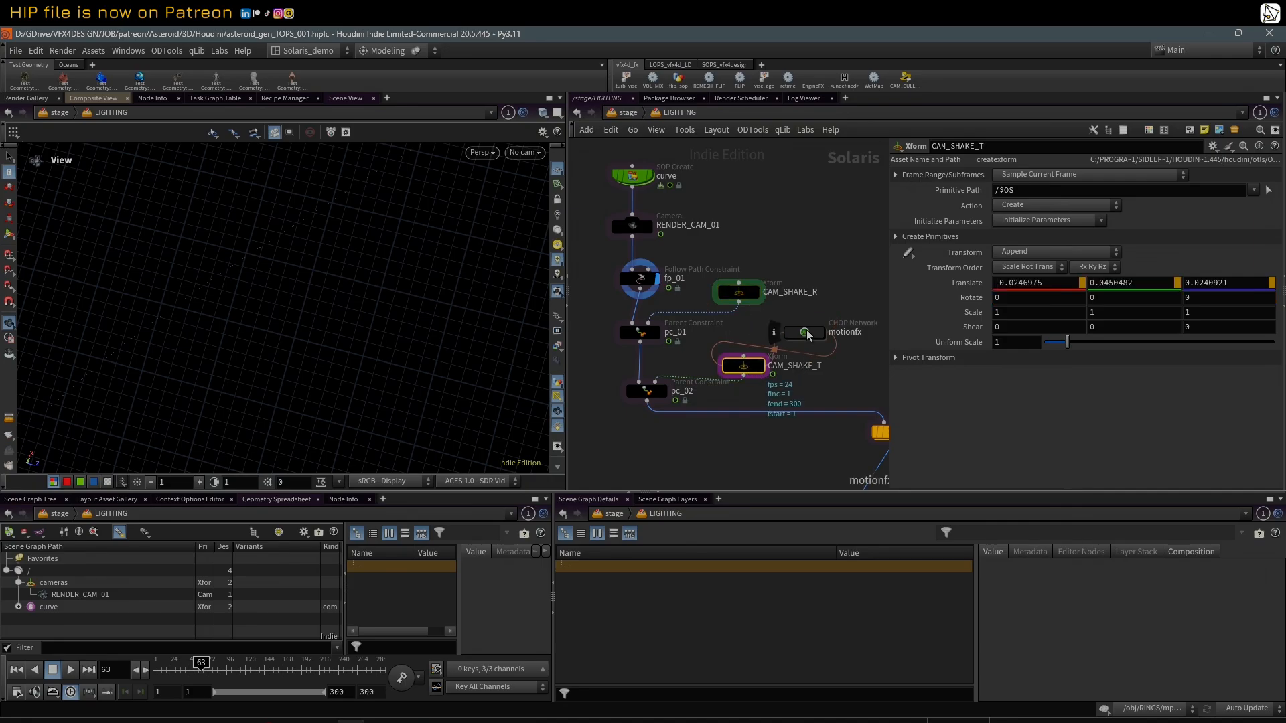
# Step: Display the CAM_SHAKE_R Xform and inspect it in the viewport
pyautogui.click(740, 293)
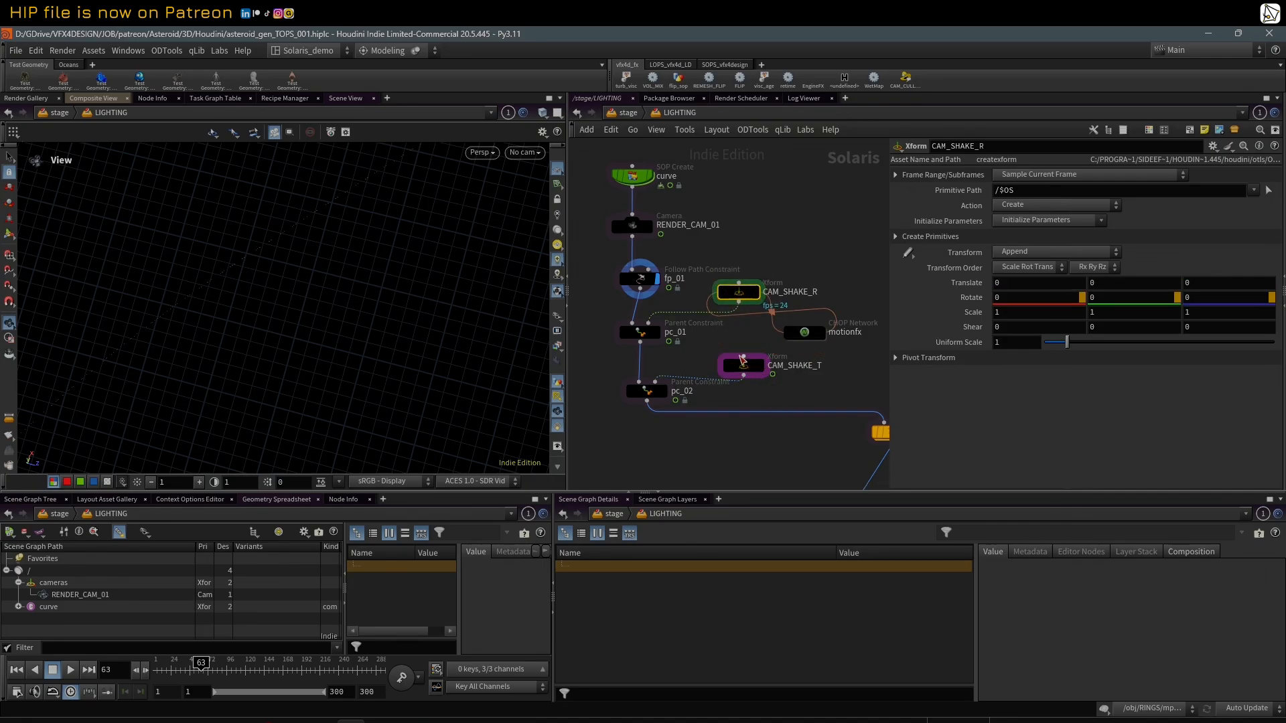
pyautogui.moveTo(749, 328); pyautogui.dragTo(769, 330, button='middle')
pyautogui.click(776, 294)
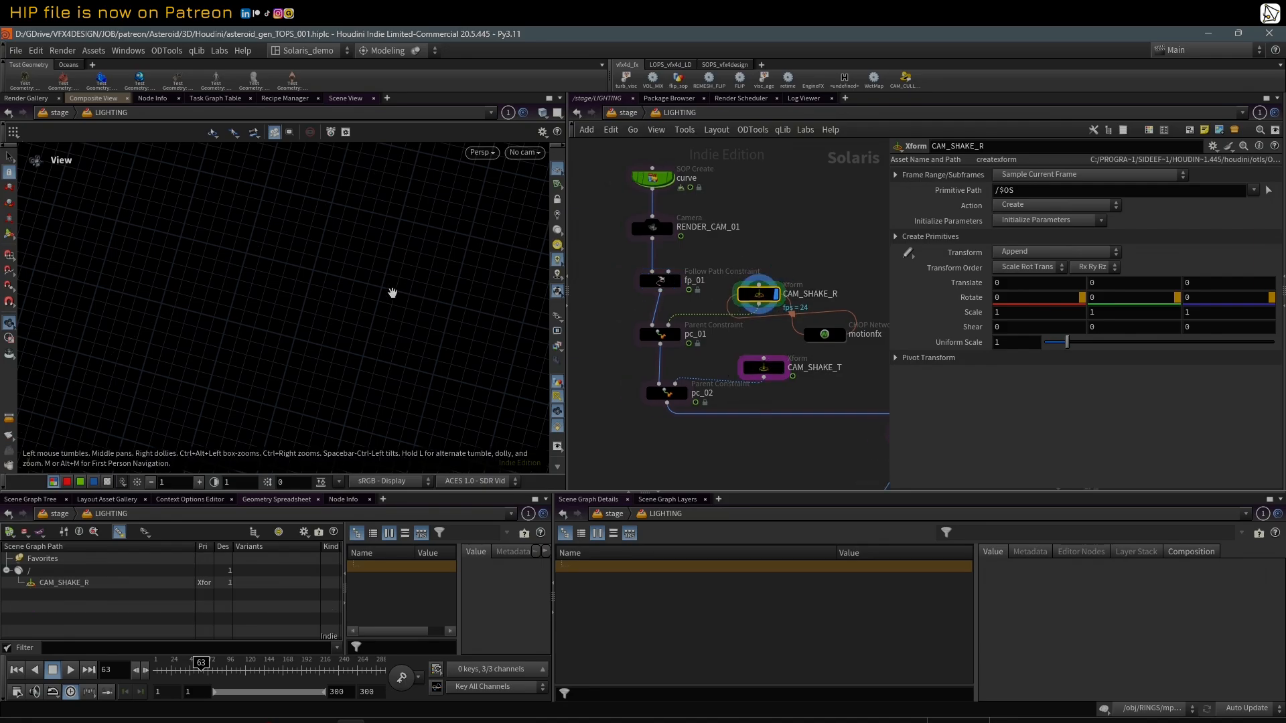
pyautogui.scroll(5, 391, 292)
pyautogui.moveTo(391, 290); pyautogui.dragTo(430, 280)
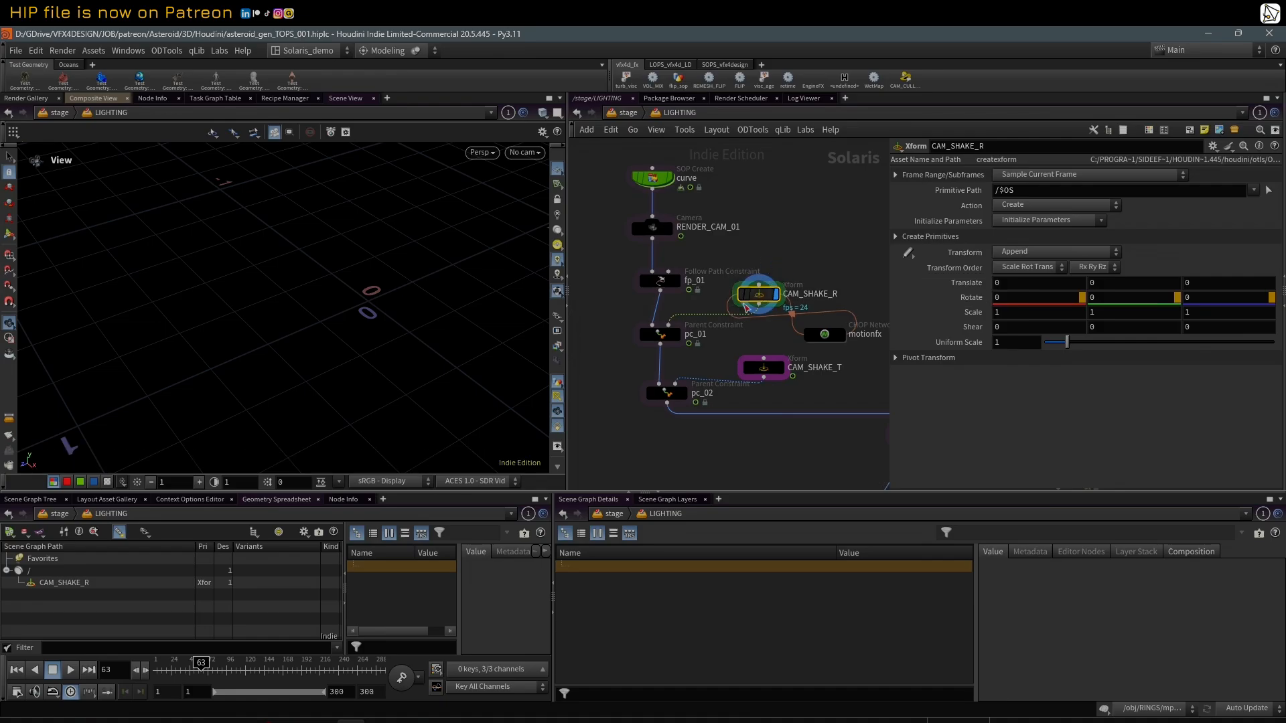
# Step: Display the pc_01 Parent Constraint and inspect the constrained camera along the path
pyautogui.click(676, 340)
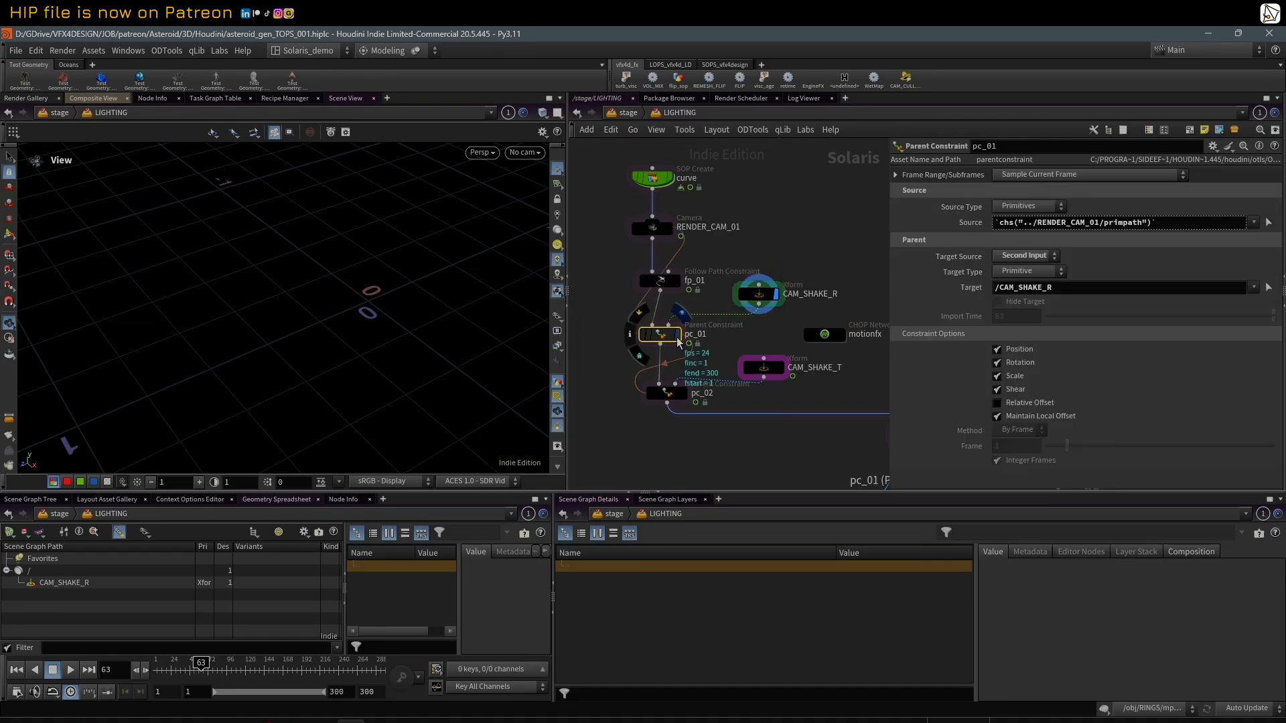
pyautogui.click(678, 342)
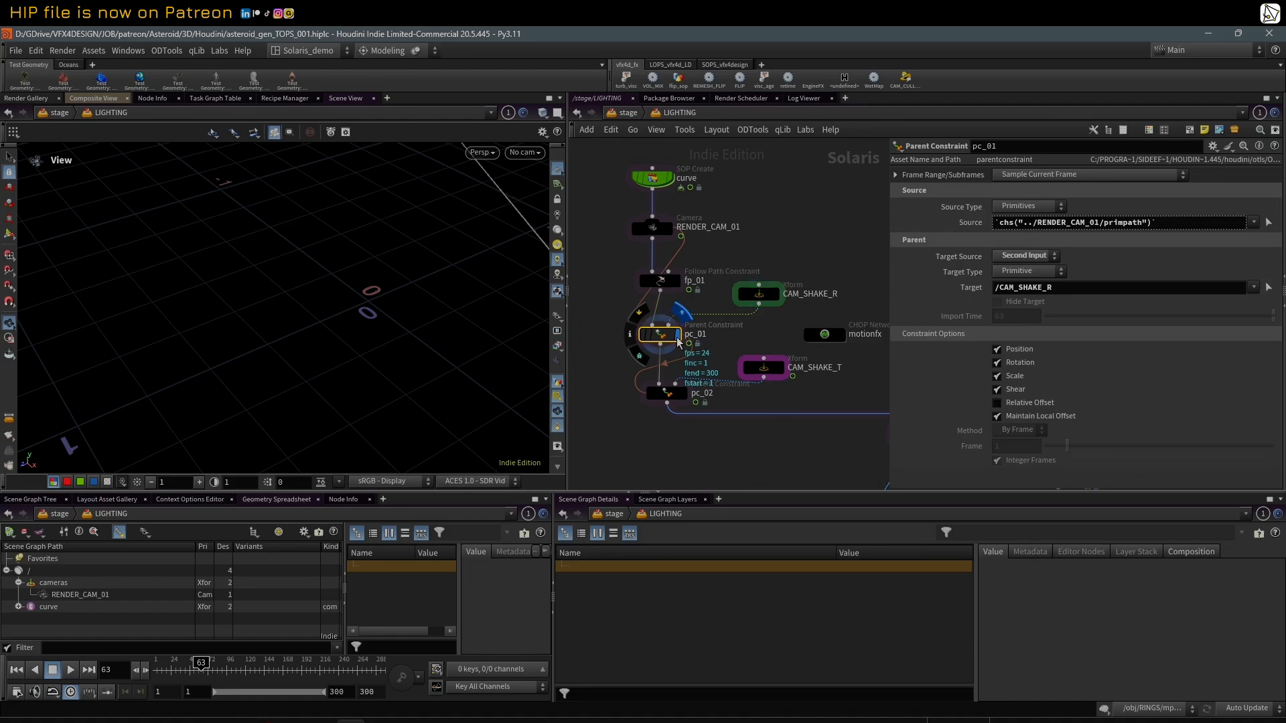
pyautogui.moveTo(307, 292)
pyautogui.mouseDown()
pyautogui.moveTo(373, 287)
pyautogui.moveTo(339, 279)
pyautogui.moveTo(359, 287)
pyautogui.moveTo(298, 291)
pyautogui.mouseUp()
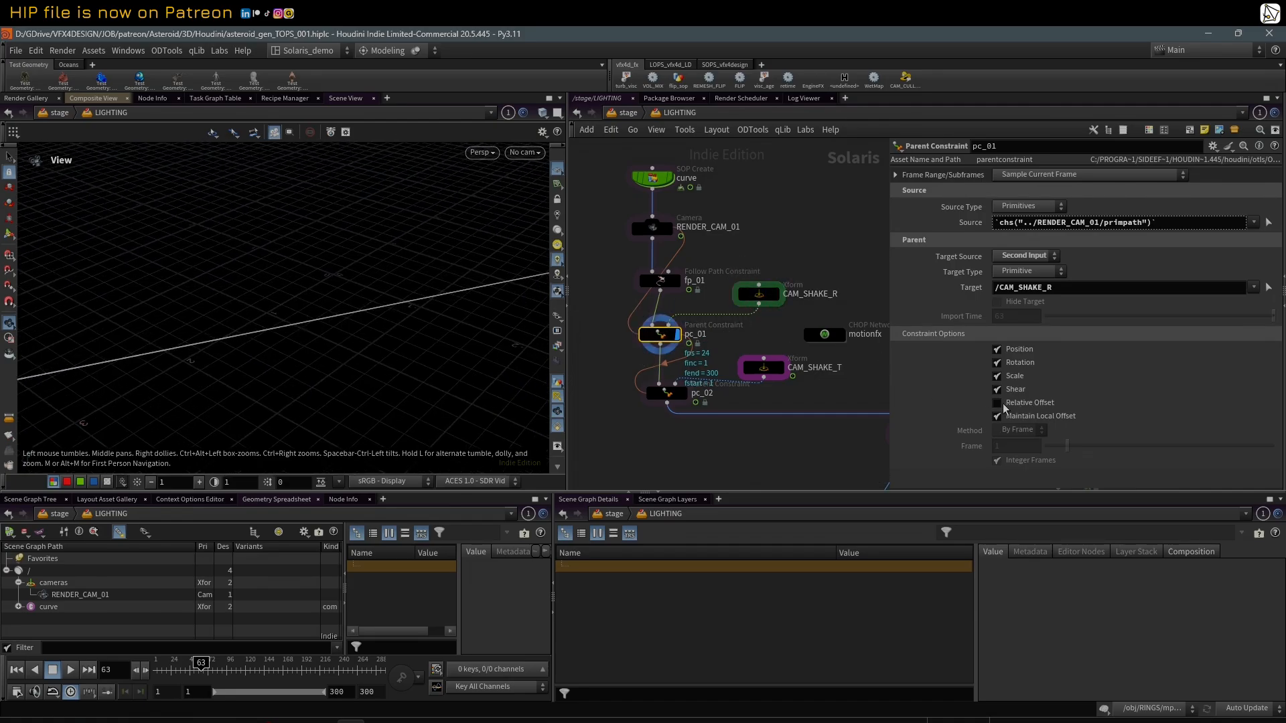
pyautogui.moveTo(276, 325); pyautogui.dragTo(193, 335, button='middle')
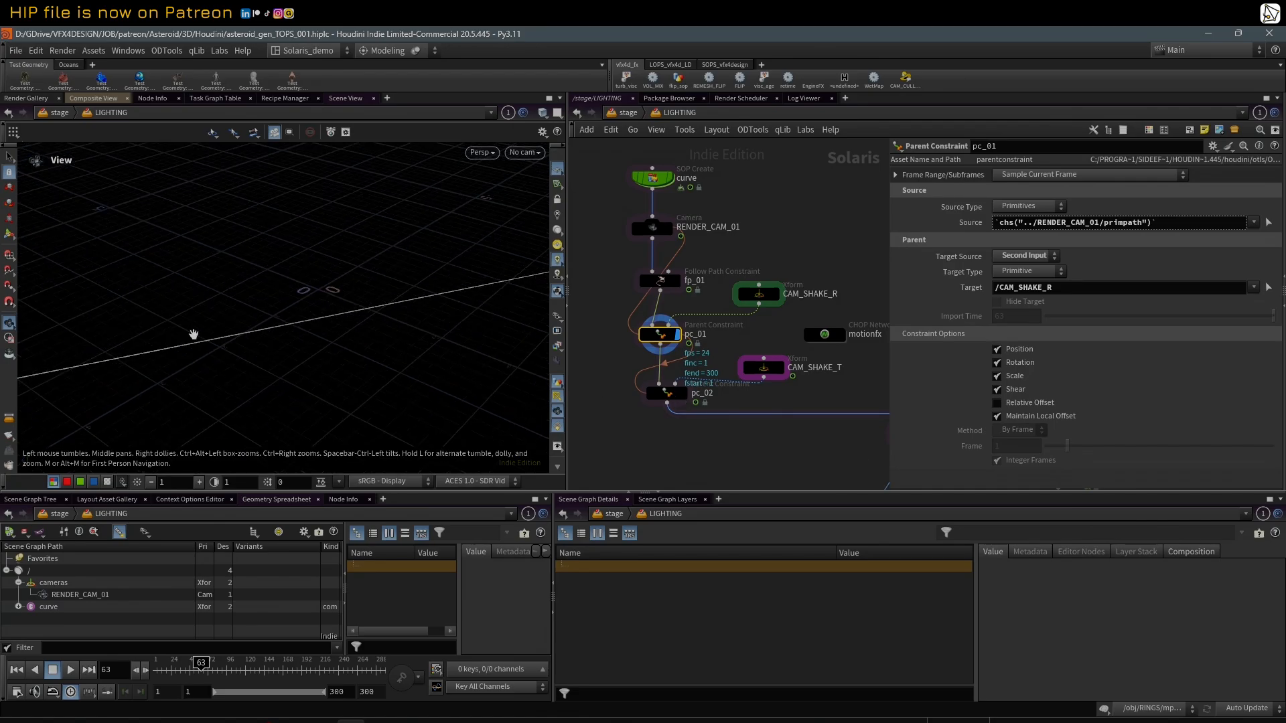
# Step: Frame the RENDER_CAM_01 prim in the viewport and scrub the timeline to frame 17
pyautogui.click(67, 594)
pyautogui.press('f')
pyautogui.moveTo(190, 664); pyautogui.dragTo(169, 646)
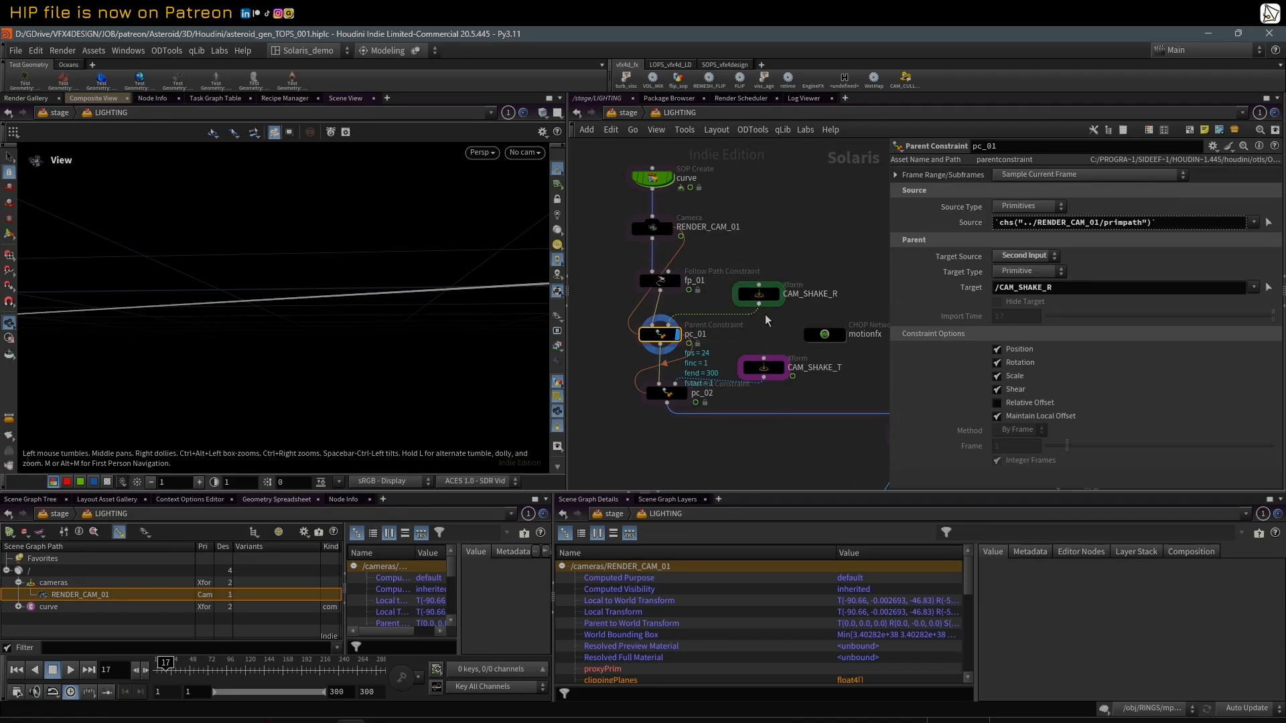
# Step: Shift the pc_02 node slightly in the LIGHTING network and open the geometry network inside the curve node
pyautogui.moveTo(675, 398); pyautogui.dragTo(674, 405)
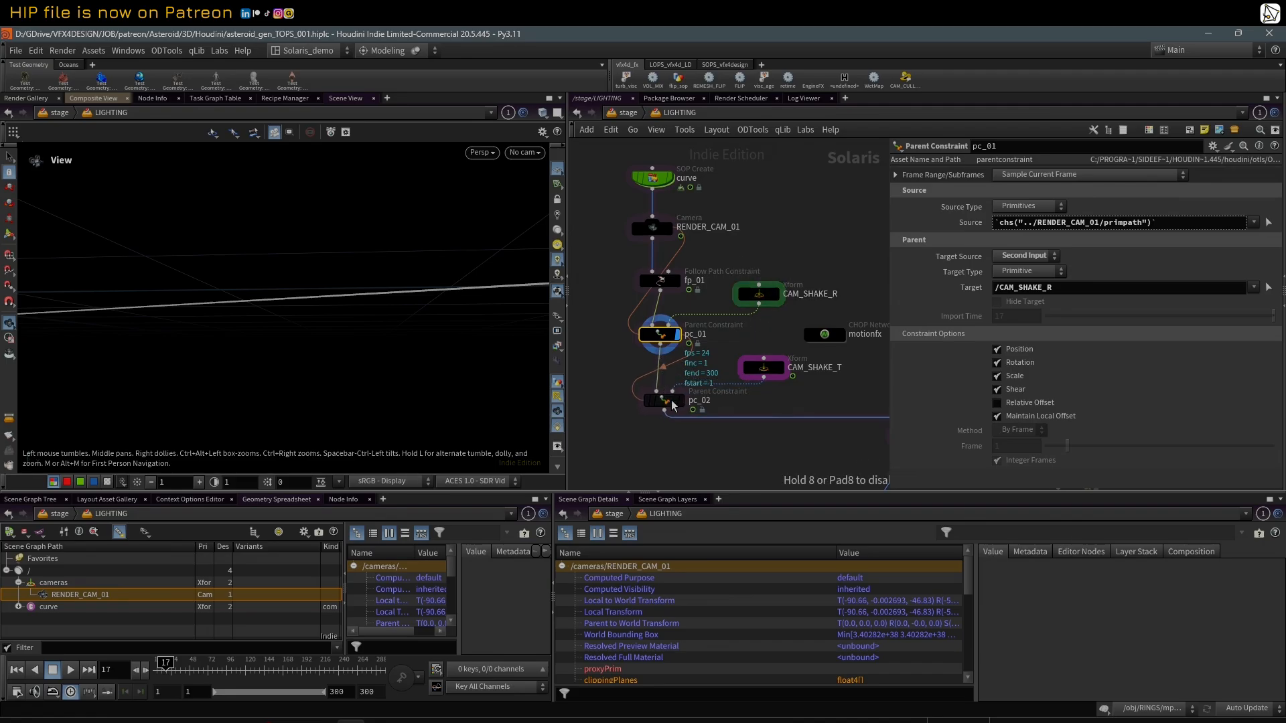
pyautogui.moveTo(779, 395); pyautogui.dragTo(774, 386)
pyautogui.moveTo(665, 278); pyautogui.dragTo(798, 414)
pyautogui.doubleClick(653, 180)
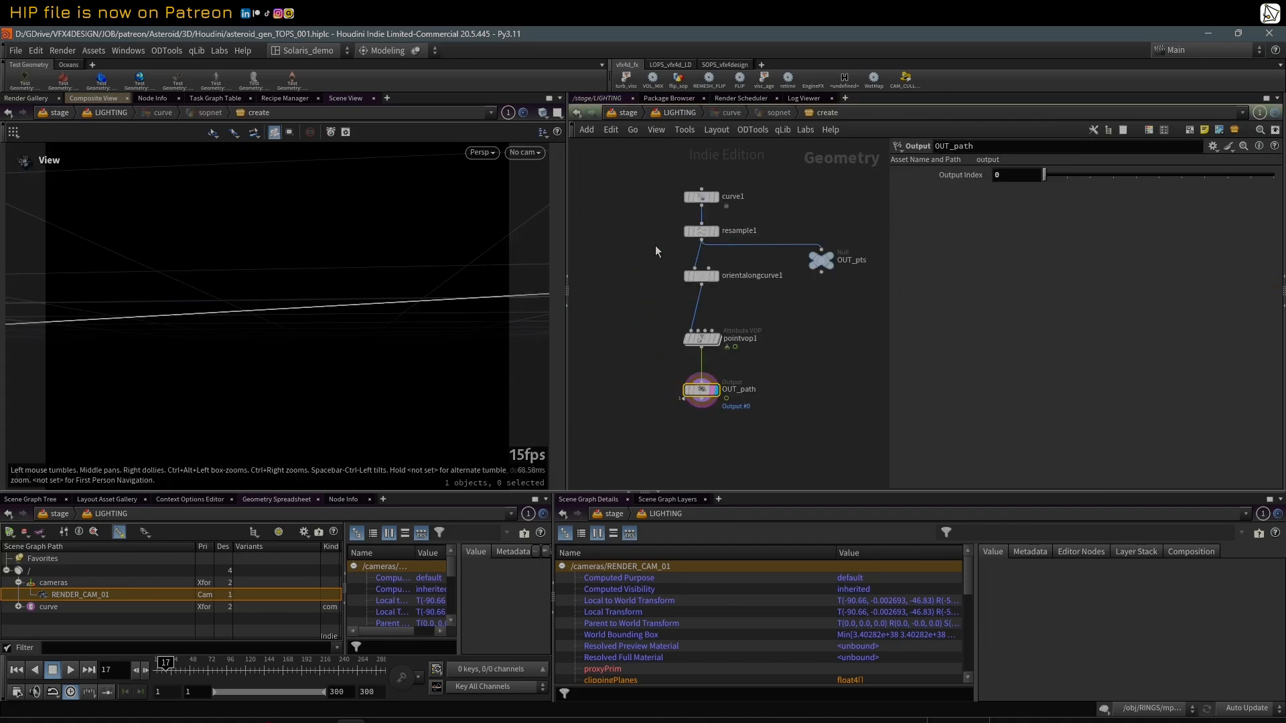
# Step: Inspect the noise settings of pointvop1 in the curve's geometry network and return to the LIGHTING network
pyautogui.click(702, 338)
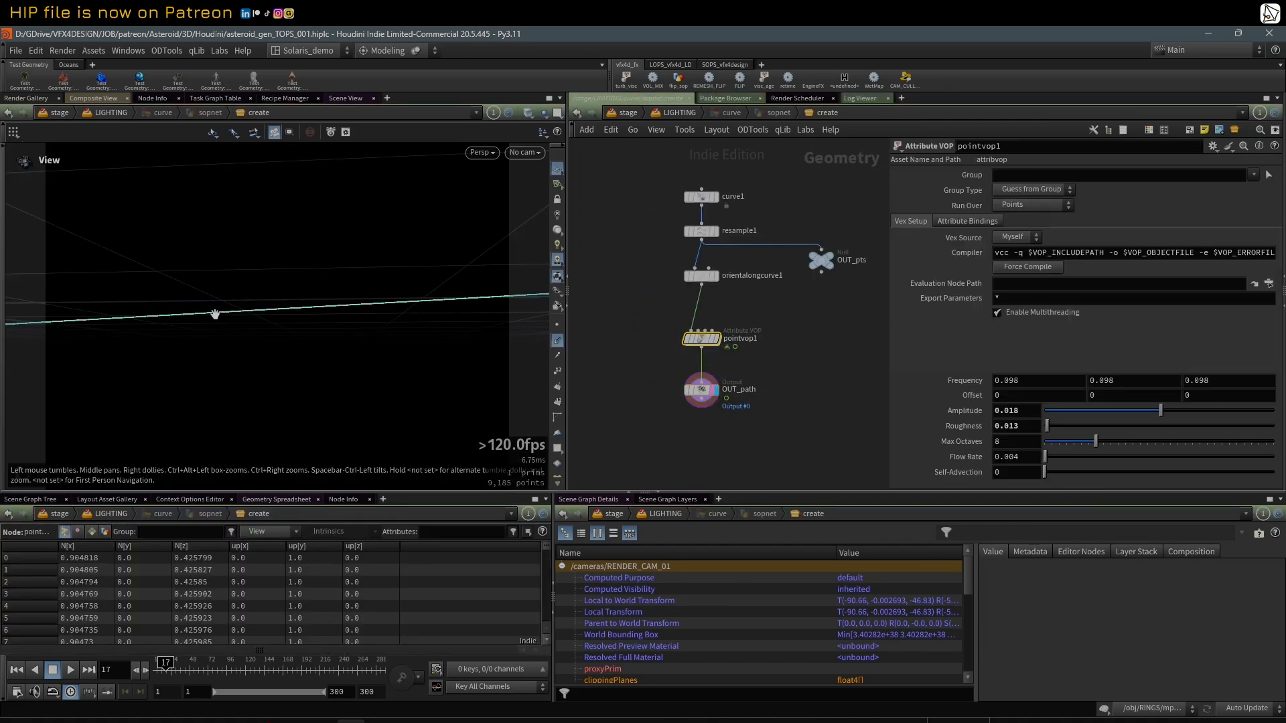
pyautogui.press('u')
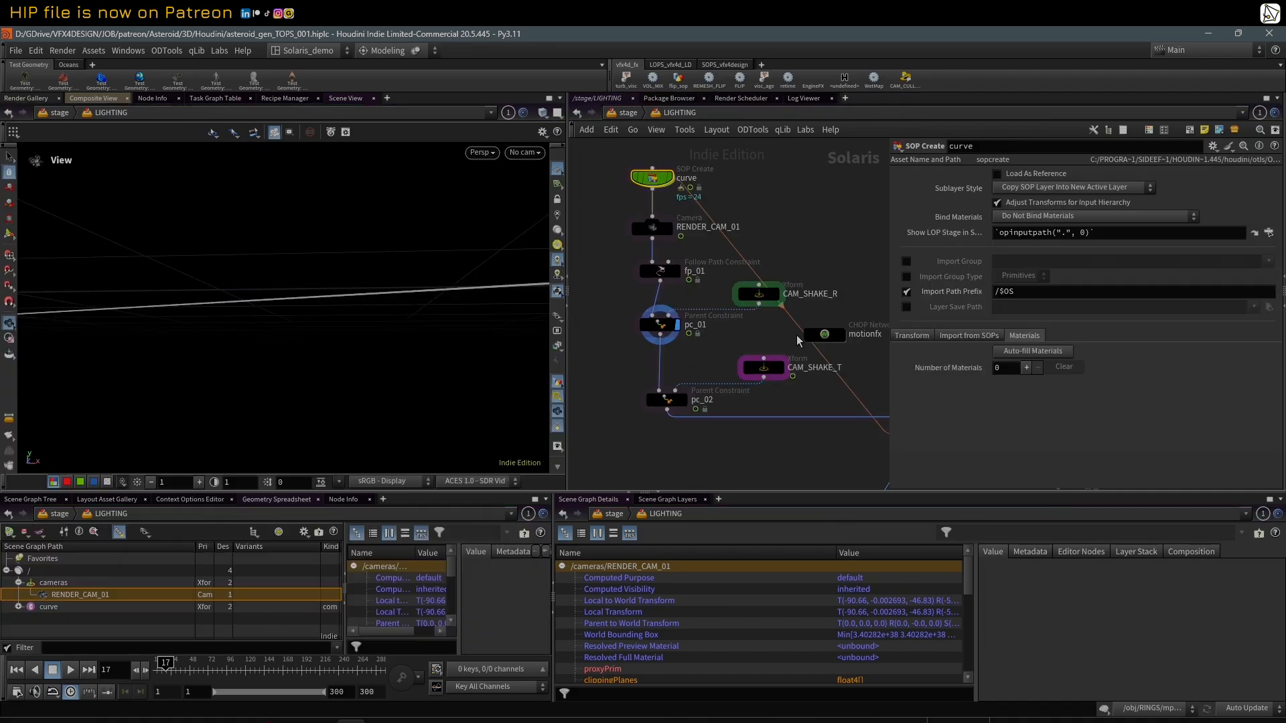
# Step: Display the Asteroid_feild instancer and play the animation through RENDER_CAM_01, stopping at frame 75
pyautogui.click(769, 387)
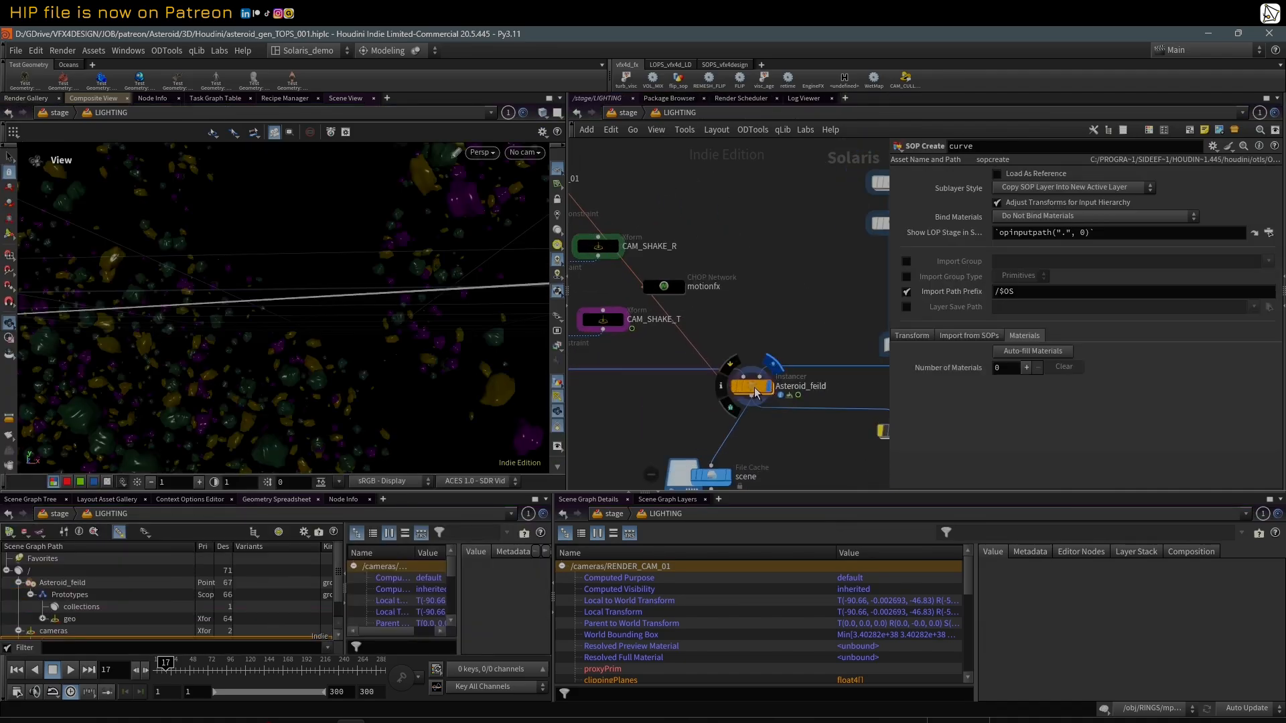
pyautogui.click(753, 388)
pyautogui.click(524, 152)
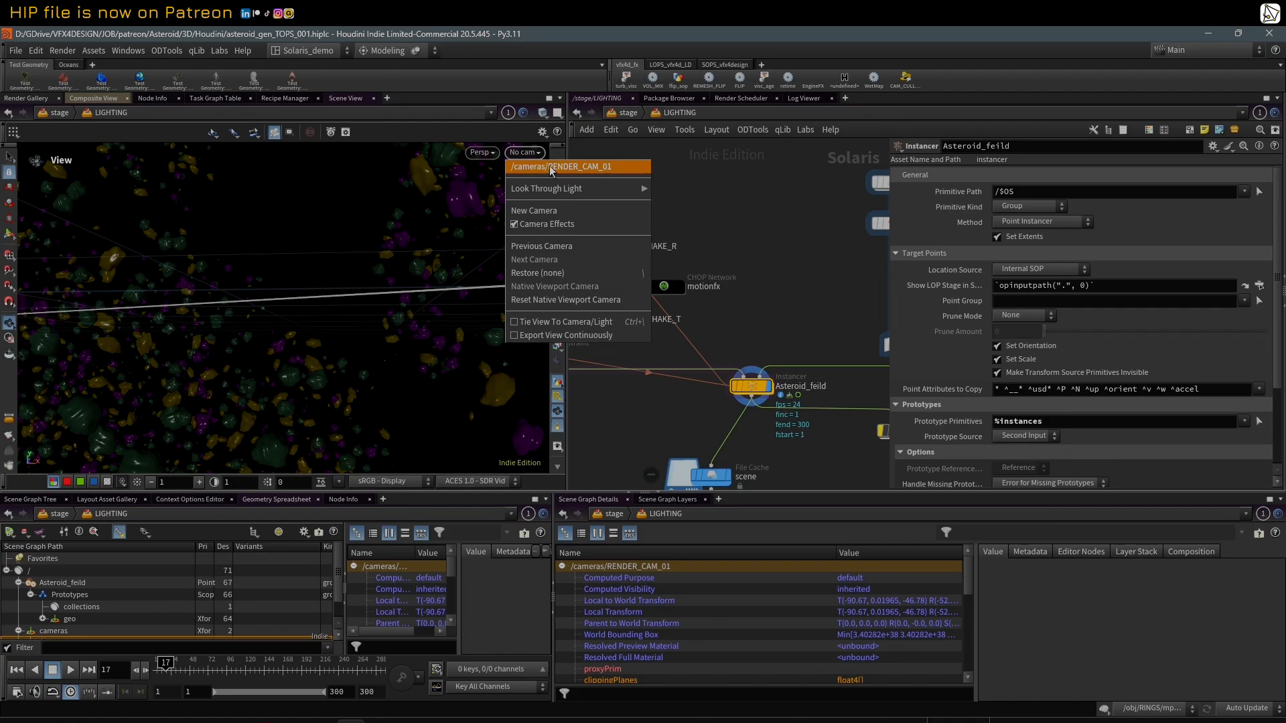
pyautogui.click(576, 91)
pyautogui.click(71, 670)
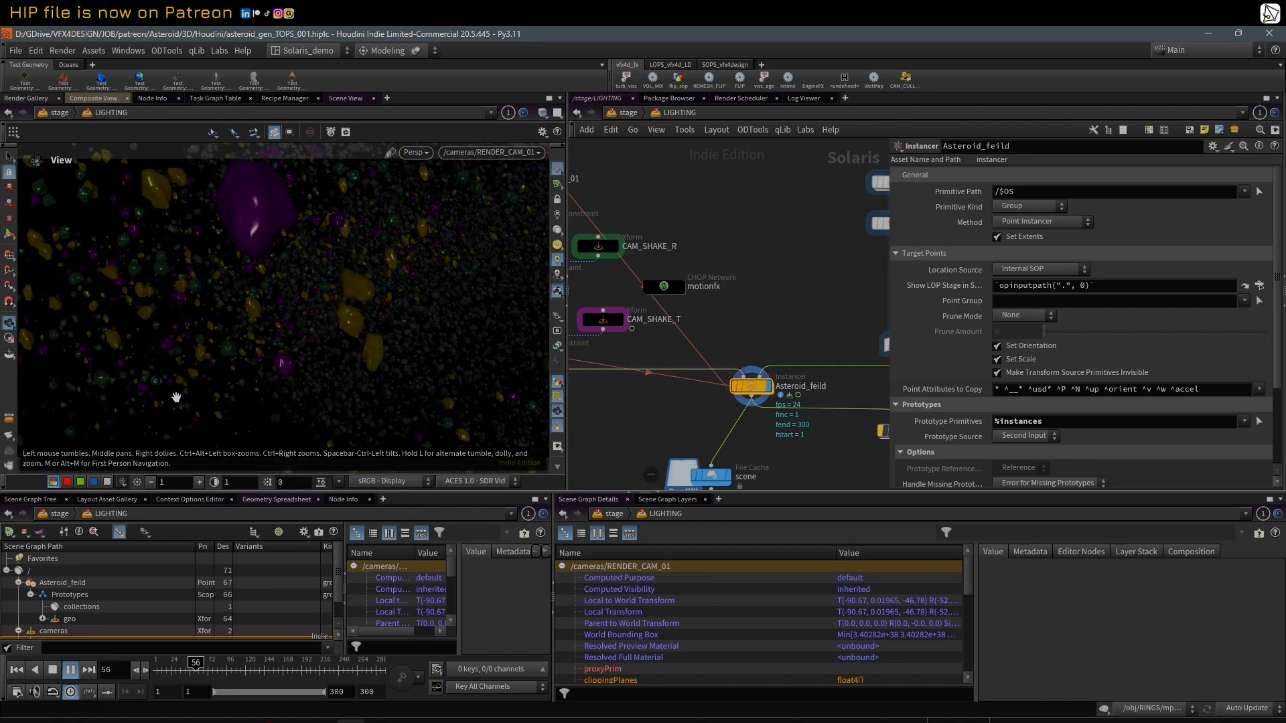
pyautogui.click(67, 674)
# Step: Leave the camera view and compare the curve with the Asteroid_feild instances by displaying each node in turn
pyautogui.moveTo(353, 333); pyautogui.dragTo(219, 318, button='right')
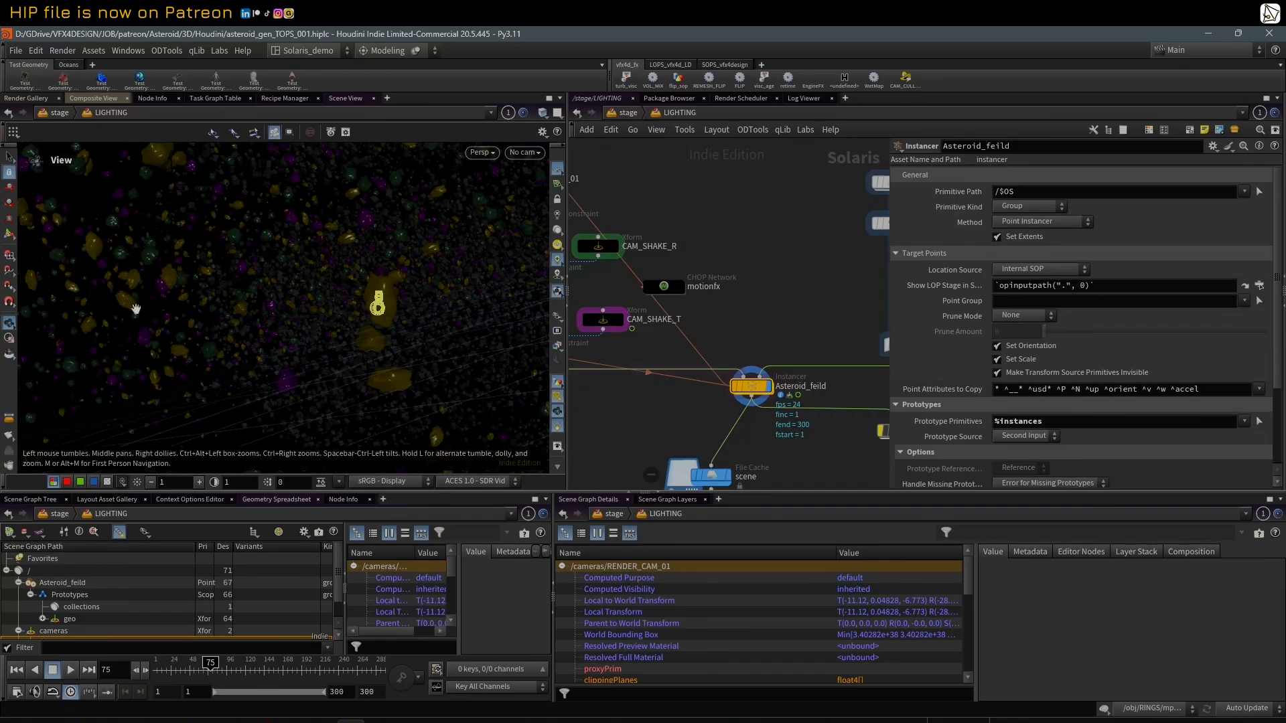
pyautogui.moveTo(380, 282); pyautogui.dragTo(348, 299)
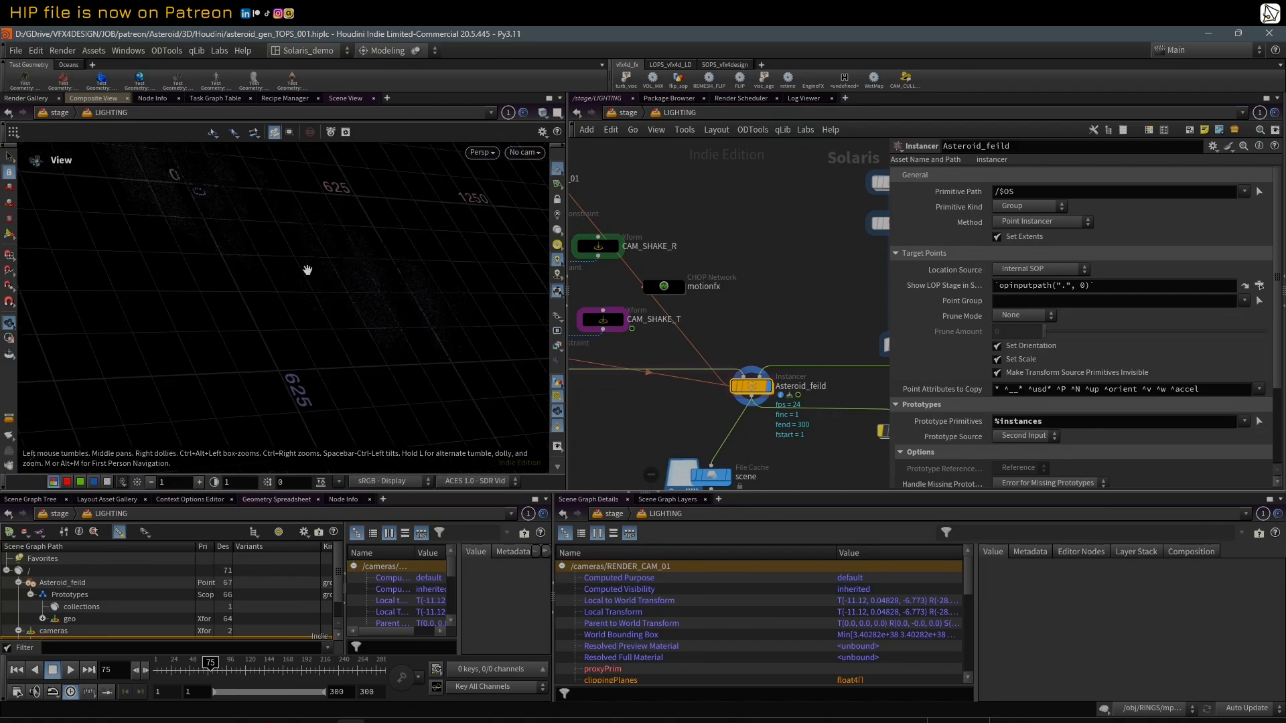
pyautogui.moveTo(307, 270); pyautogui.dragTo(362, 221)
pyautogui.scroll(-3, 692, 229)
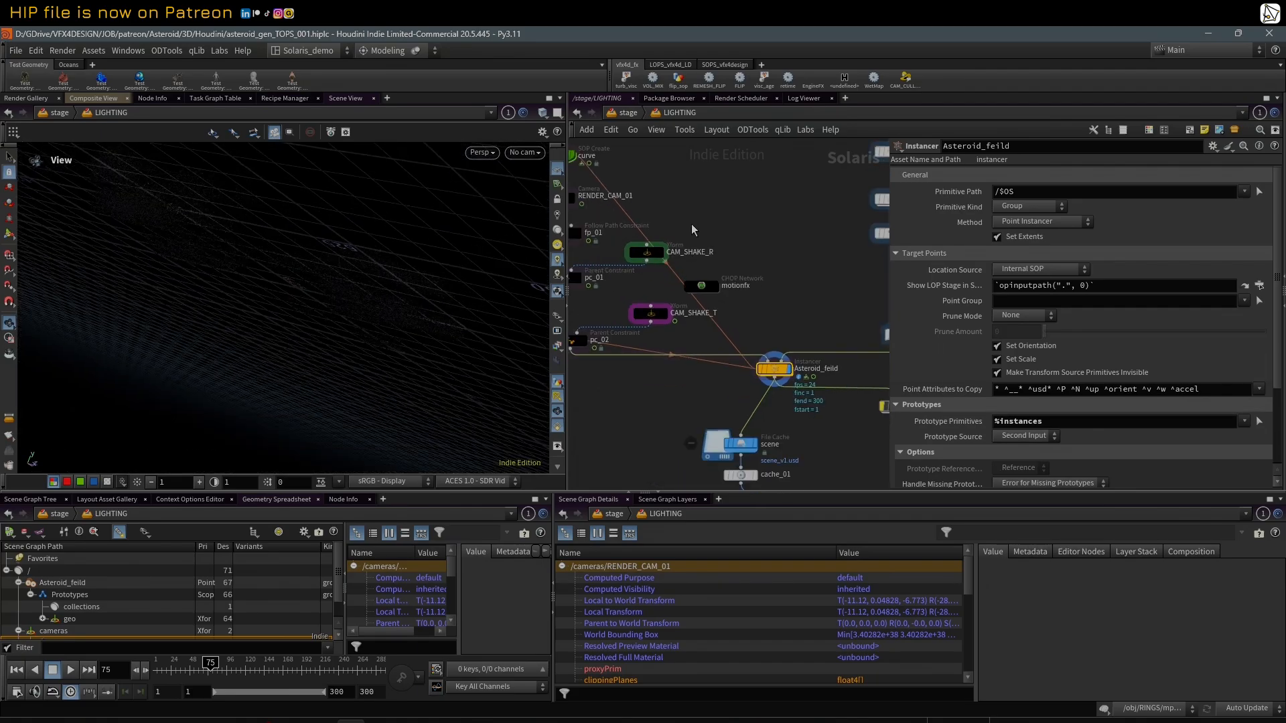
pyautogui.scroll(-2, 692, 228)
pyautogui.click(593, 168)
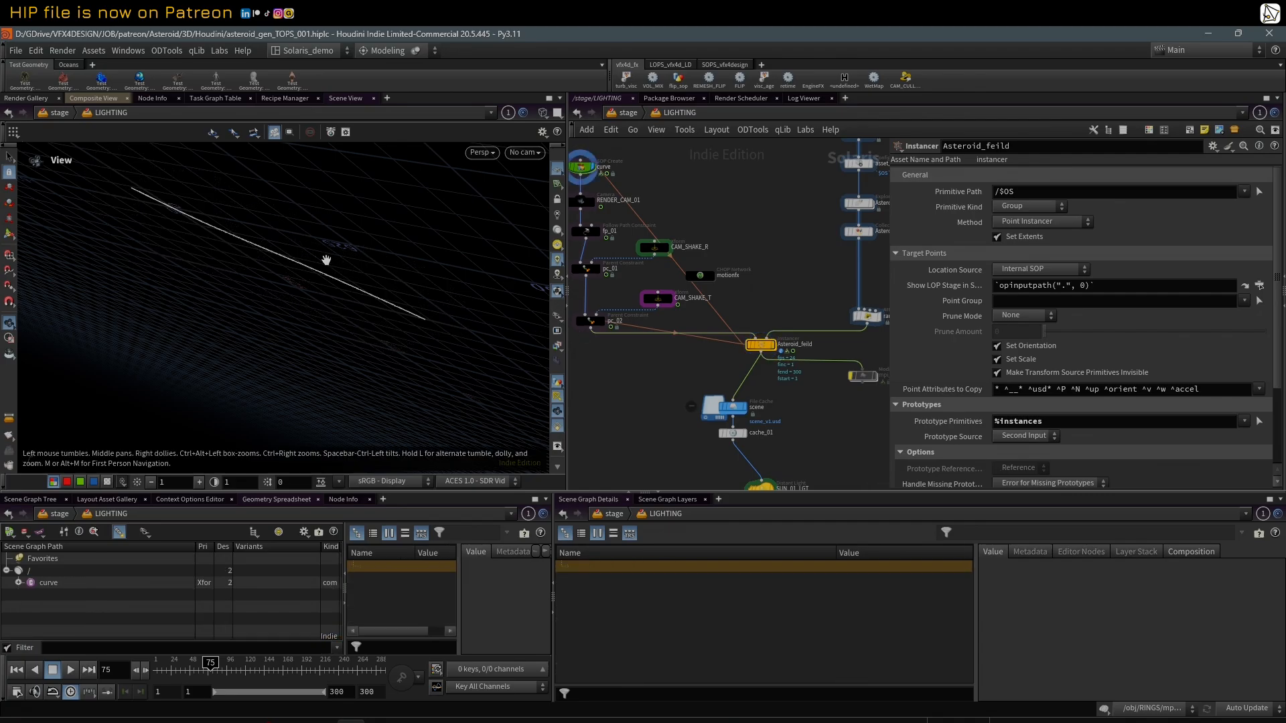
pyautogui.click(772, 345)
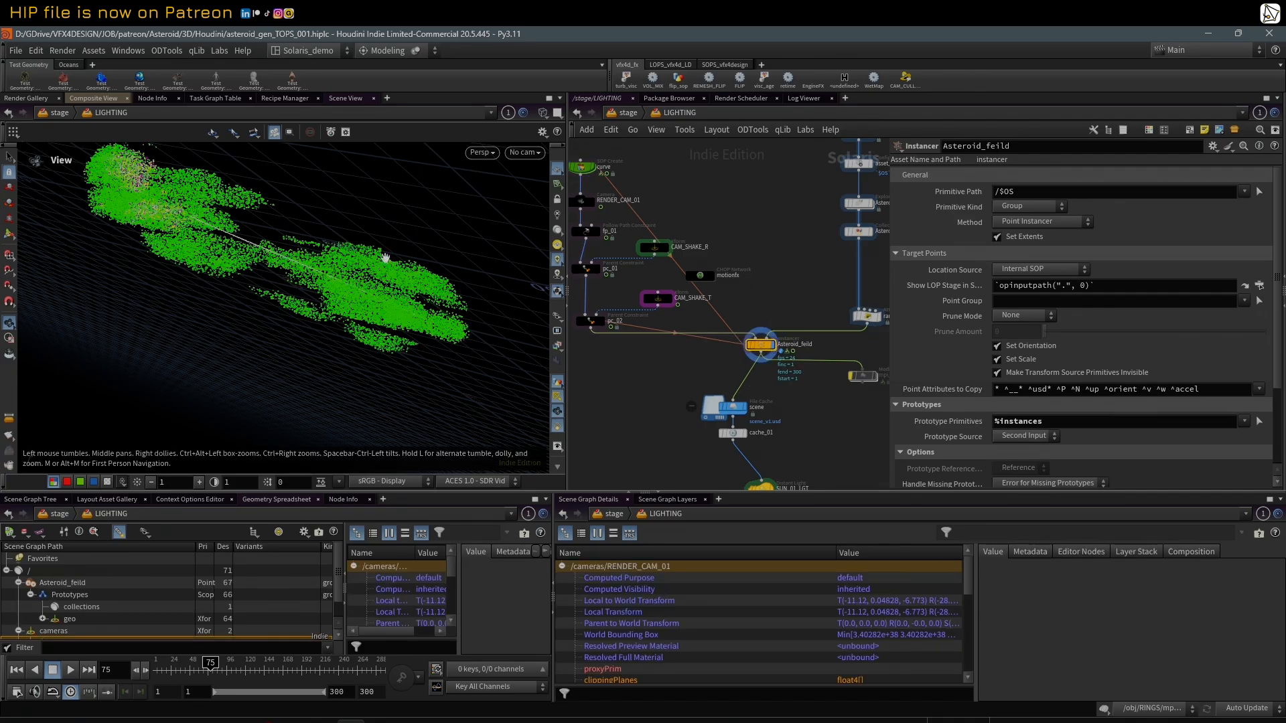
# Step: Enable Hide Target on the fp_01 Follow Path Constraint
pyautogui.moveTo(642, 167); pyautogui.dragTo(681, 193, button='middle')
pyautogui.scroll(1, 681, 194)
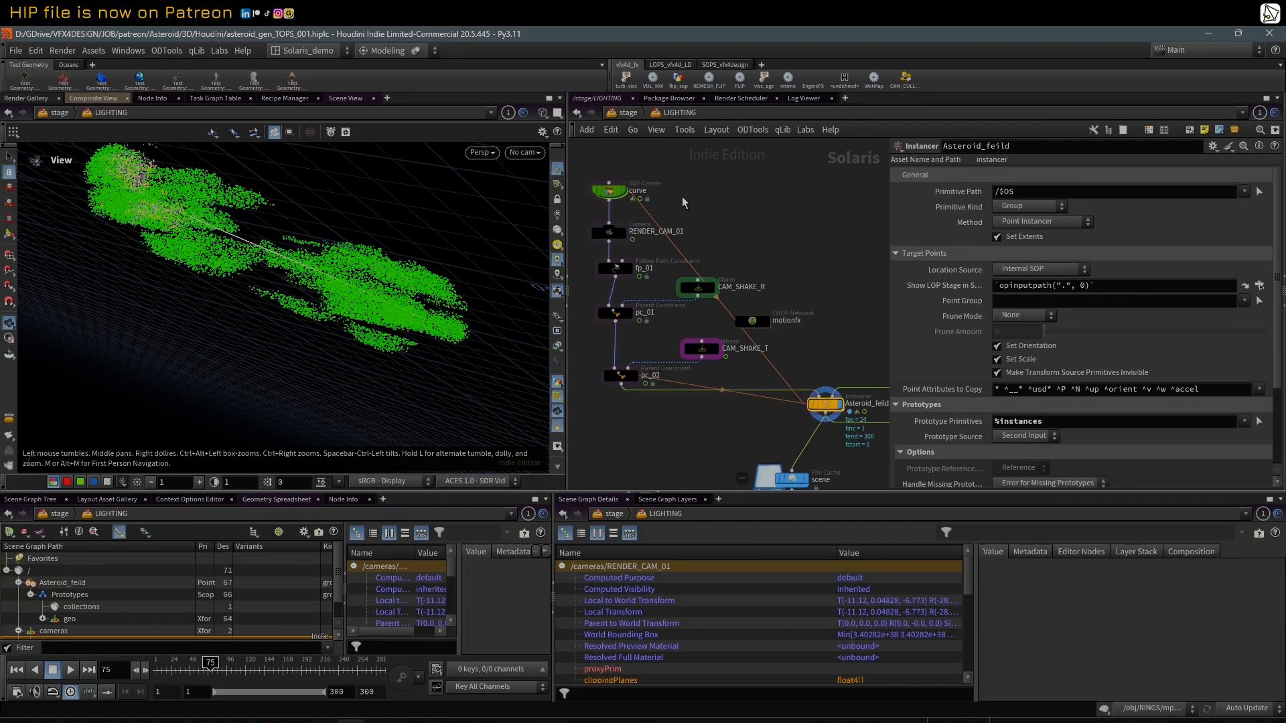
pyautogui.click(617, 270)
pyautogui.click(997, 275)
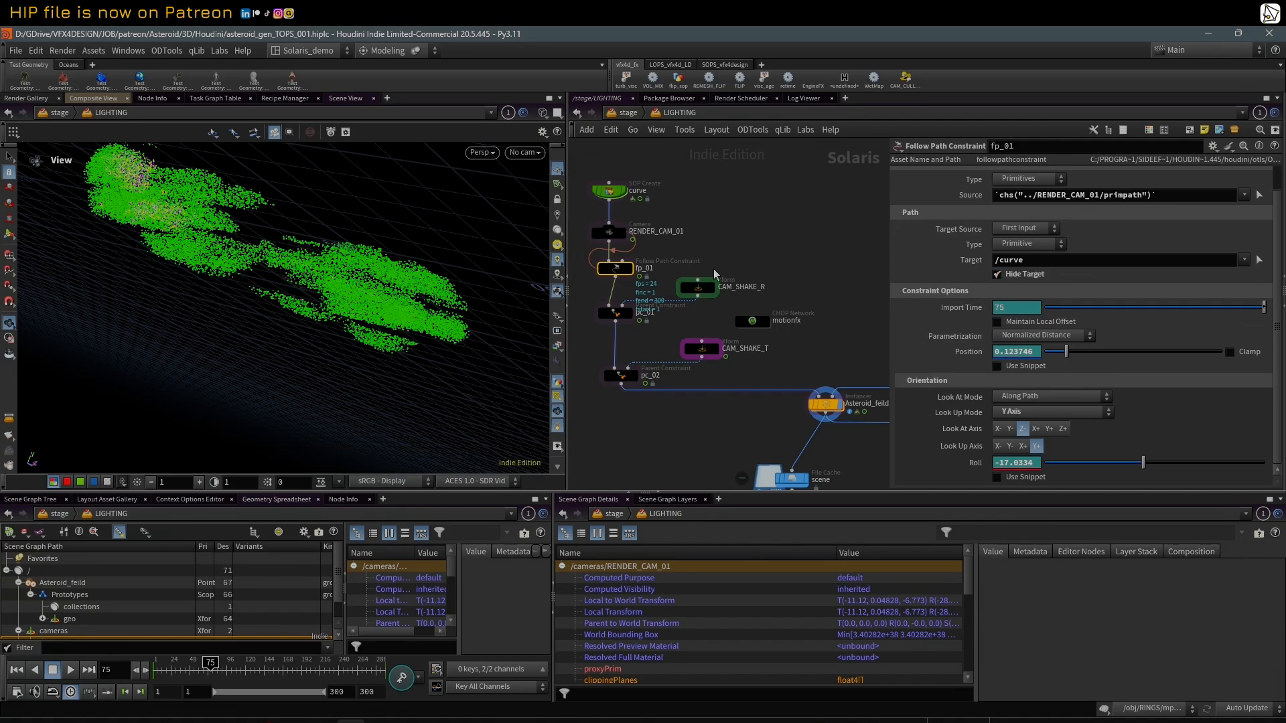
# Step: Open the network inside Asteroid_feild and display the IN_pts Object Merge to inspect the imported path
pyautogui.moveTo(847, 373); pyautogui.dragTo(739, 332, button='middle')
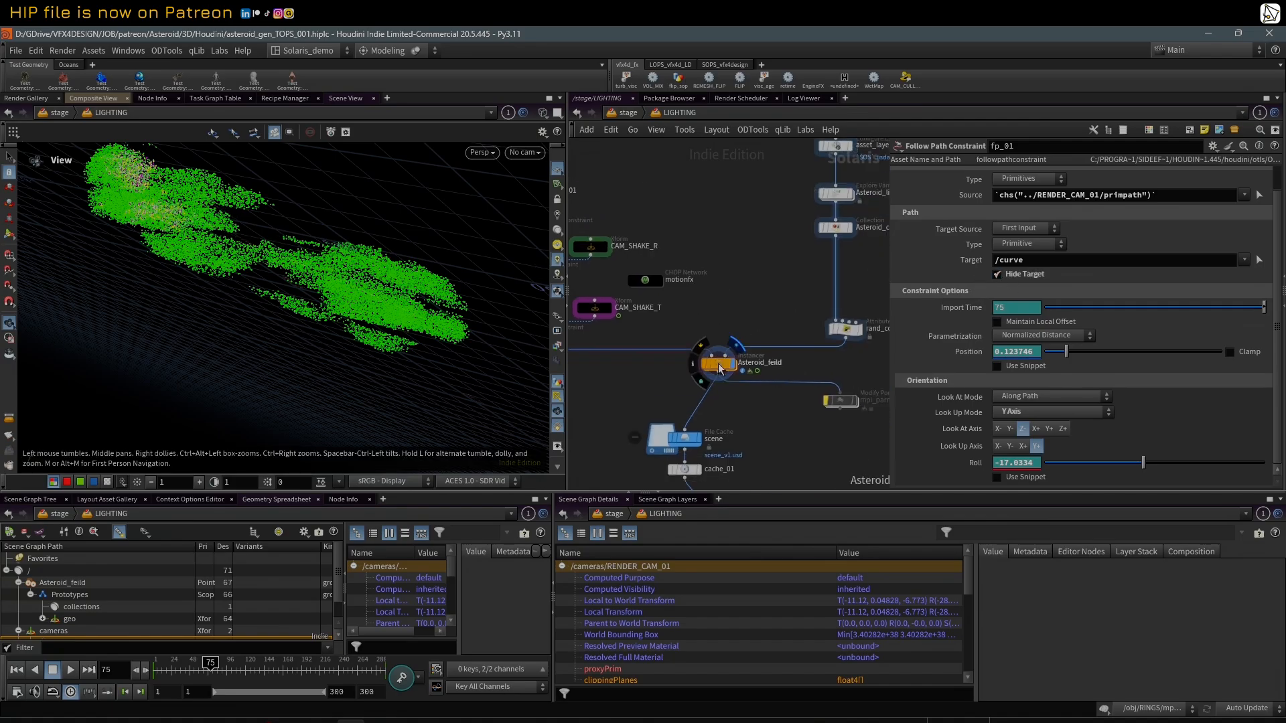
pyautogui.doubleClick(720, 363)
pyautogui.moveTo(788, 242); pyautogui.dragTo(791, 374, button='middle')
pyautogui.scroll(-3, 791, 374)
pyautogui.scroll(2, 755, 214)
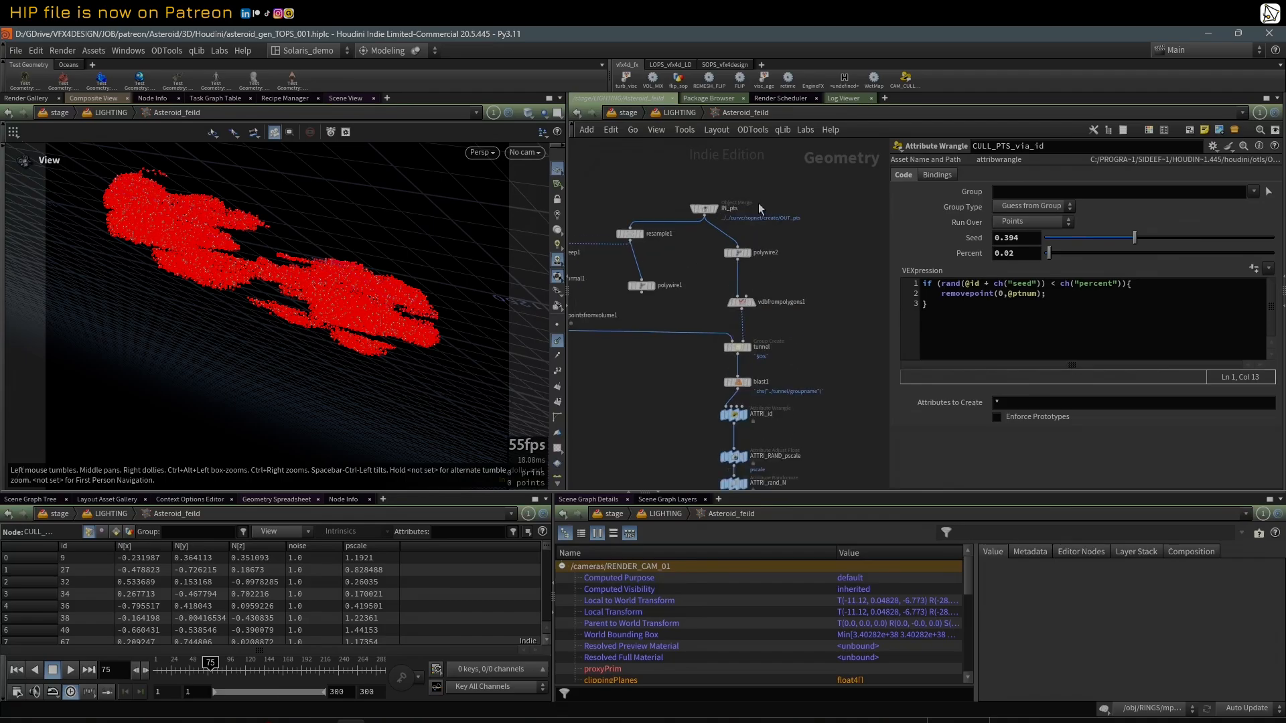
pyautogui.scroll(2, 806, 203)
pyautogui.moveTo(765, 207); pyautogui.dragTo(831, 225, button='middle')
pyautogui.click(719, 209)
pyautogui.click(731, 209)
pyautogui.click(726, 209)
pyautogui.scroll(1, 831, 225)
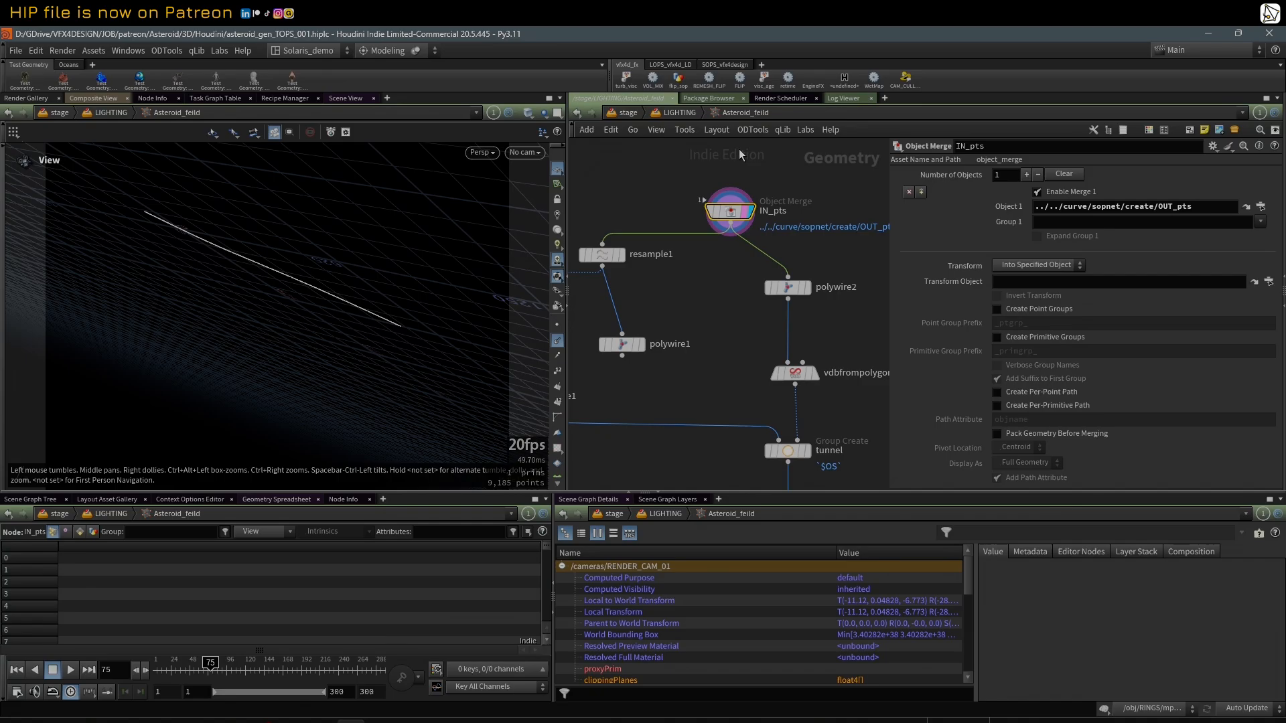
# Step: Go back to LIGHTING, reopen the Asteroid_feild network, and delete the unused polywire1 node
pyautogui.click(681, 118)
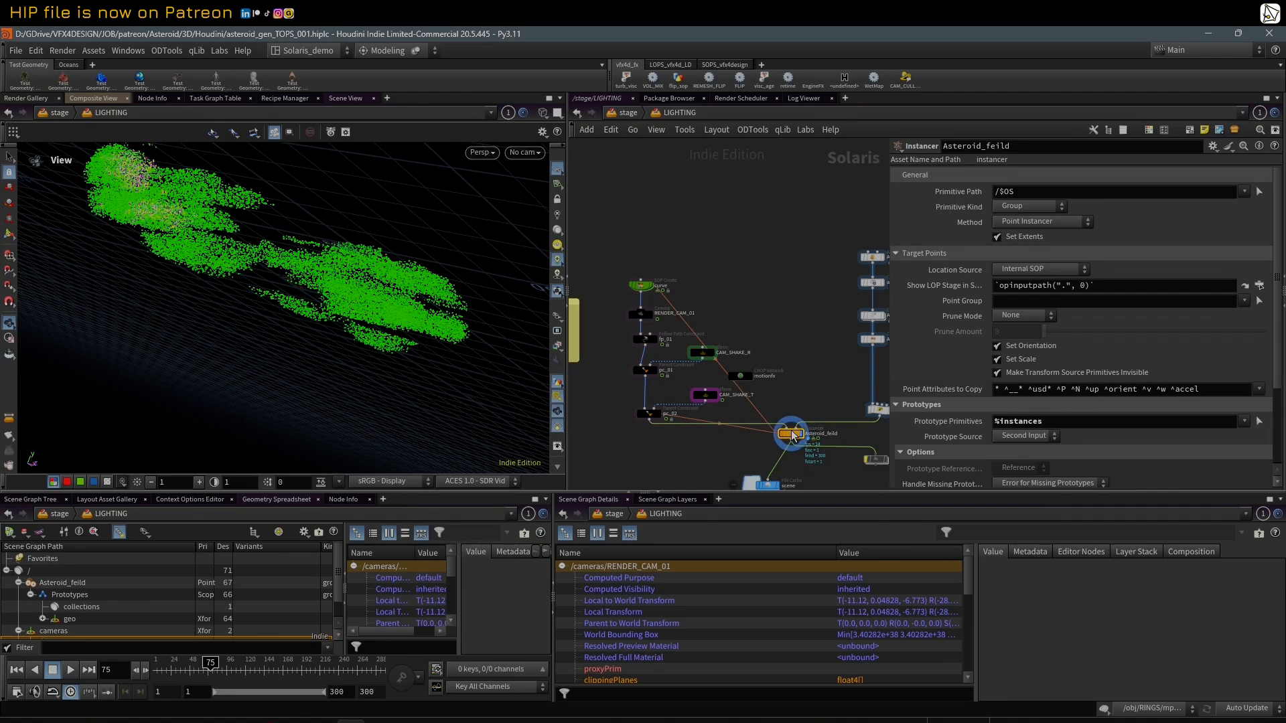
pyautogui.doubleClick(794, 435)
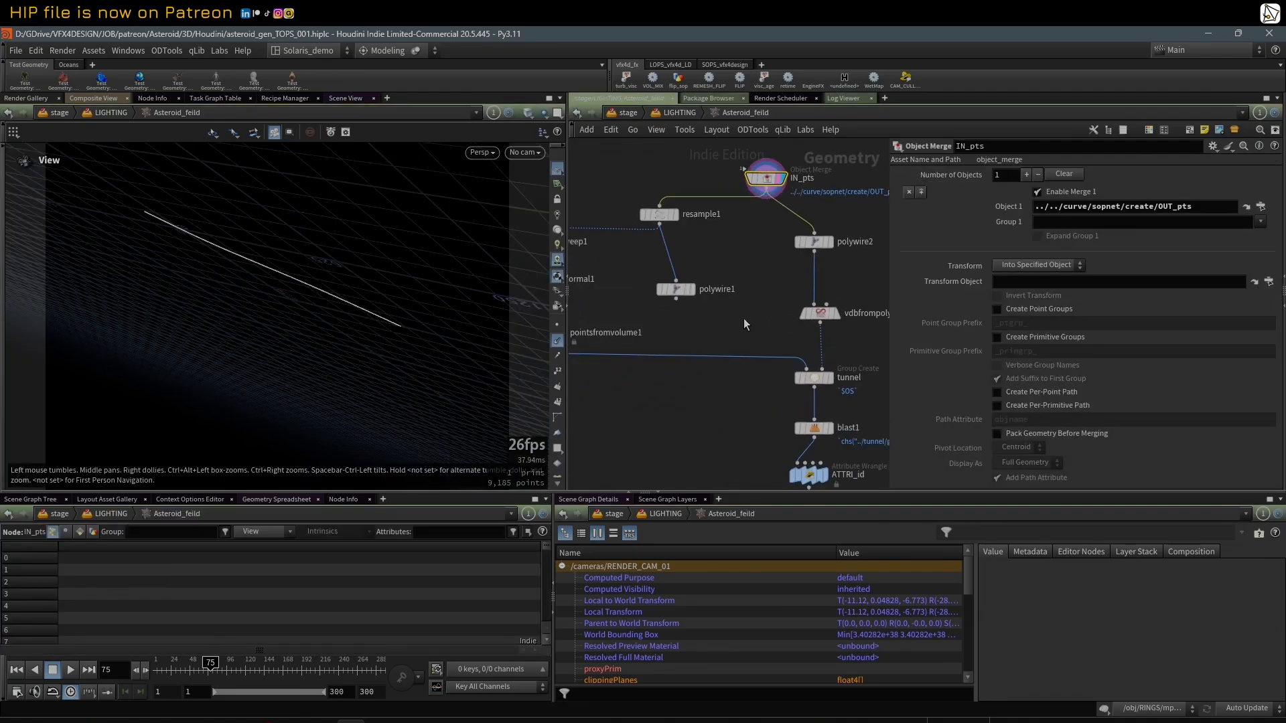
pyautogui.click(676, 286)
pyautogui.press('Delete')
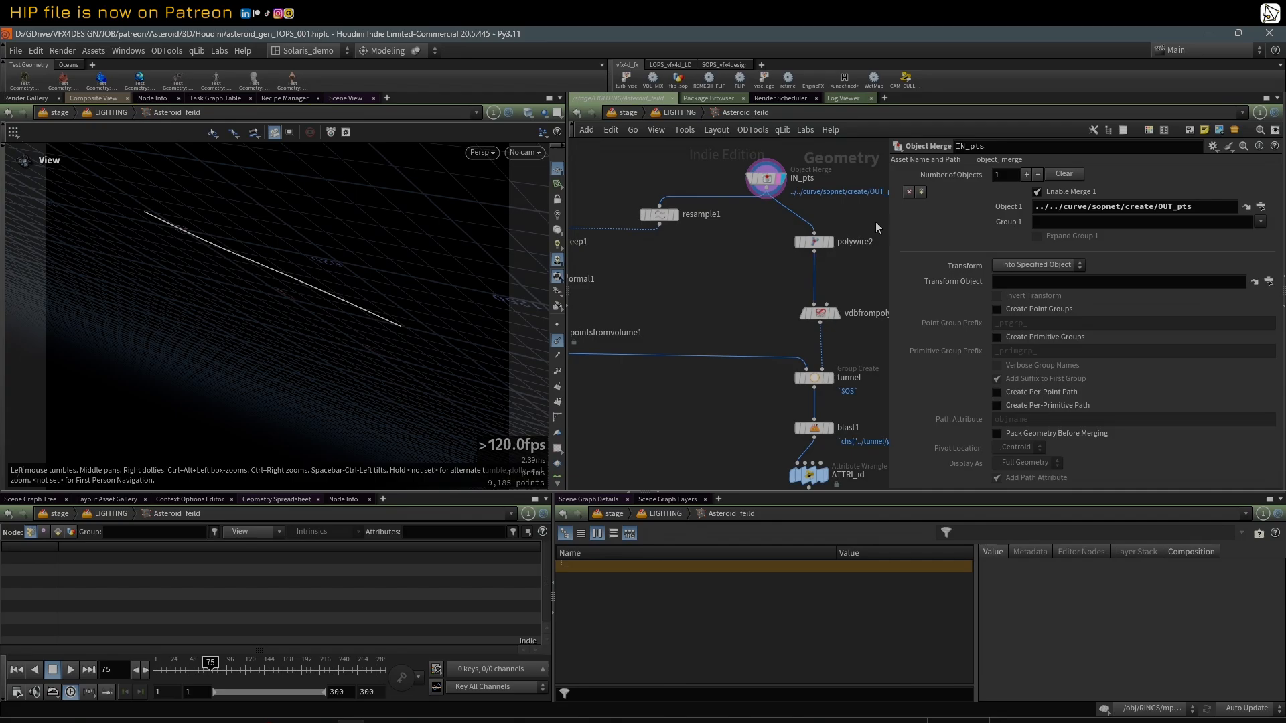
# Step: Display resample1 with point markers turned on to inspect the resampled path
pyautogui.moveTo(686, 281); pyautogui.dragTo(764, 292, button='middle')
pyautogui.click(753, 229)
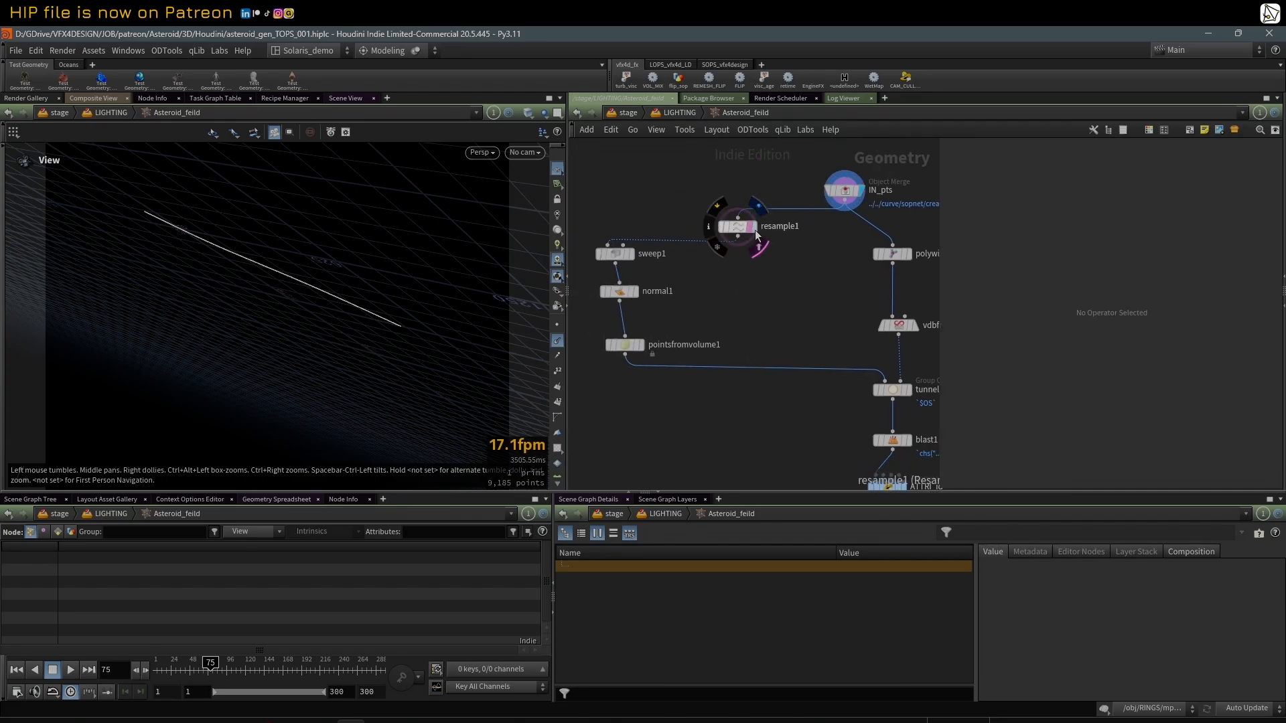
pyautogui.click(558, 327)
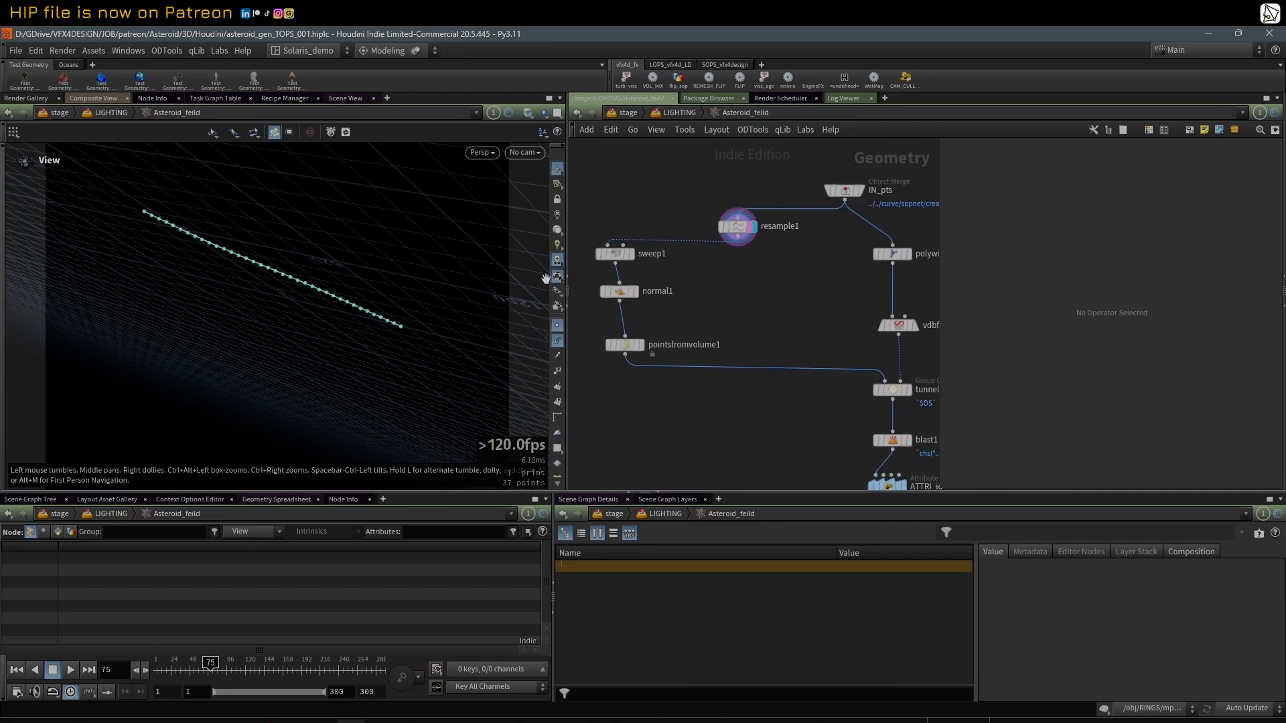
# Step: Display sweep1 and normal1 in turn and inspect the round tube with point markers turned off
pyautogui.click(633, 255)
pyautogui.click(615, 254)
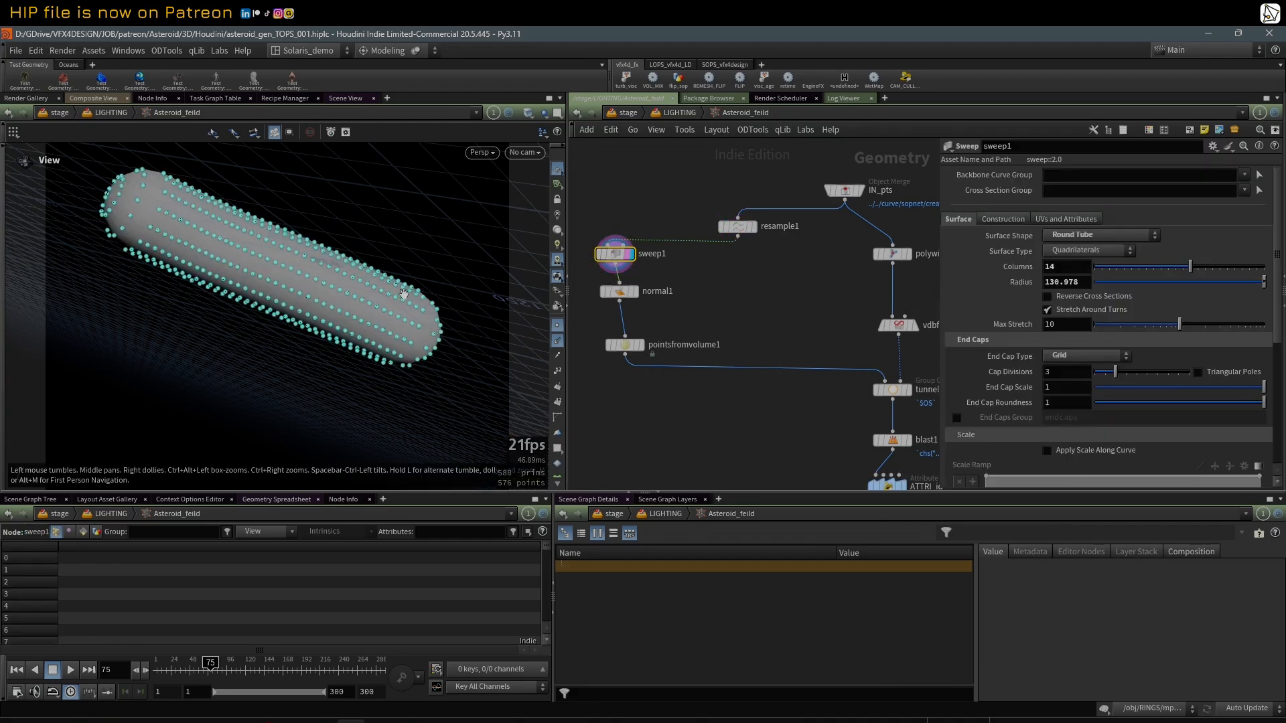
pyautogui.click(558, 327)
pyautogui.moveTo(220, 223); pyautogui.dragTo(368, 235)
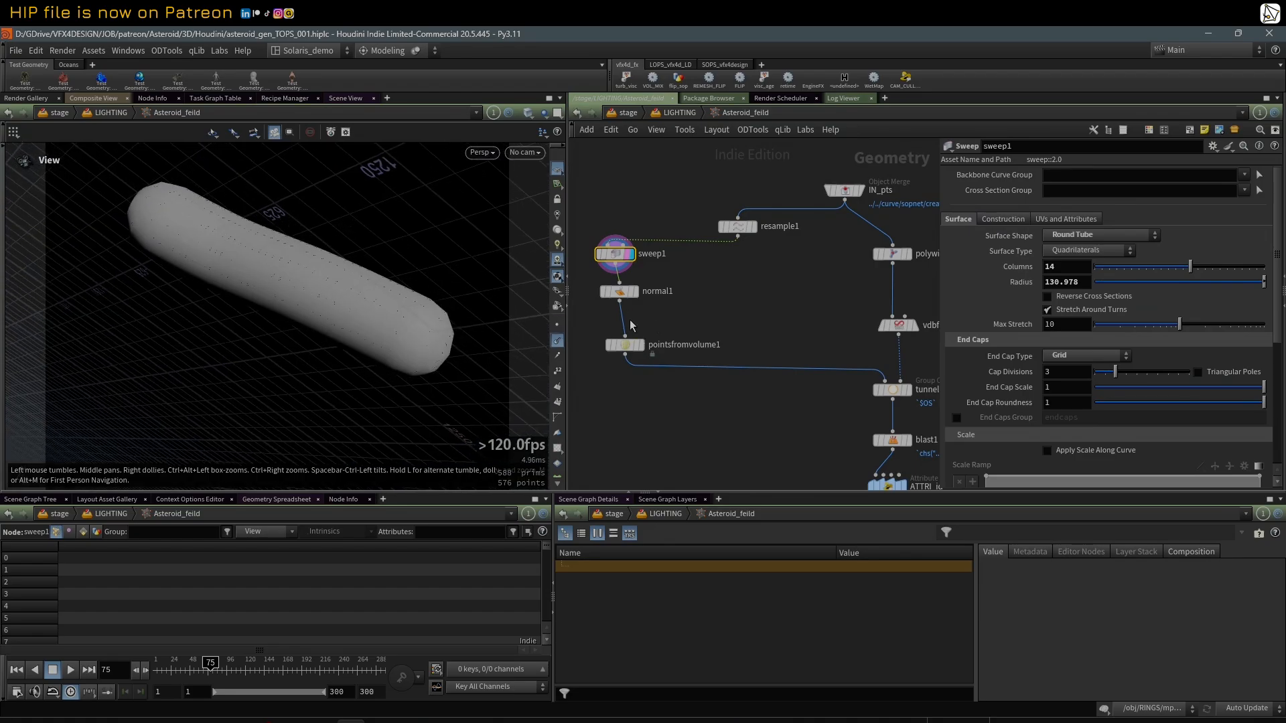
pyautogui.click(632, 296)
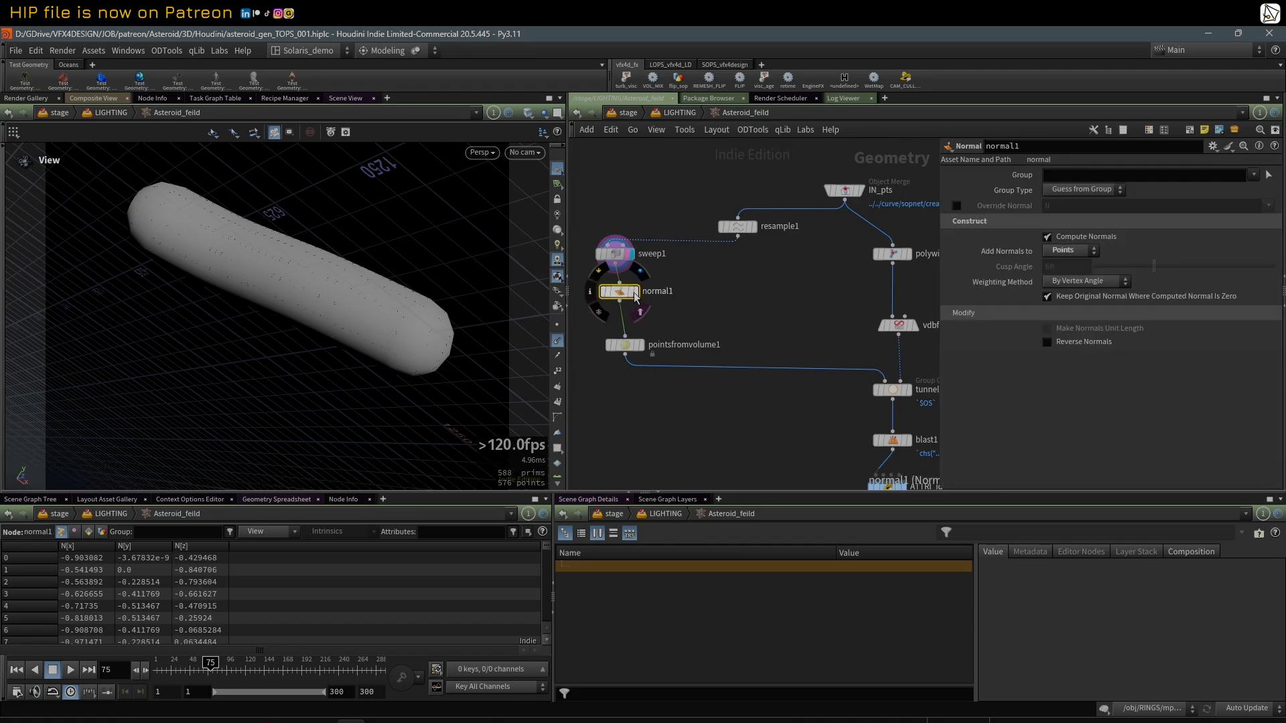
pyautogui.click(635, 294)
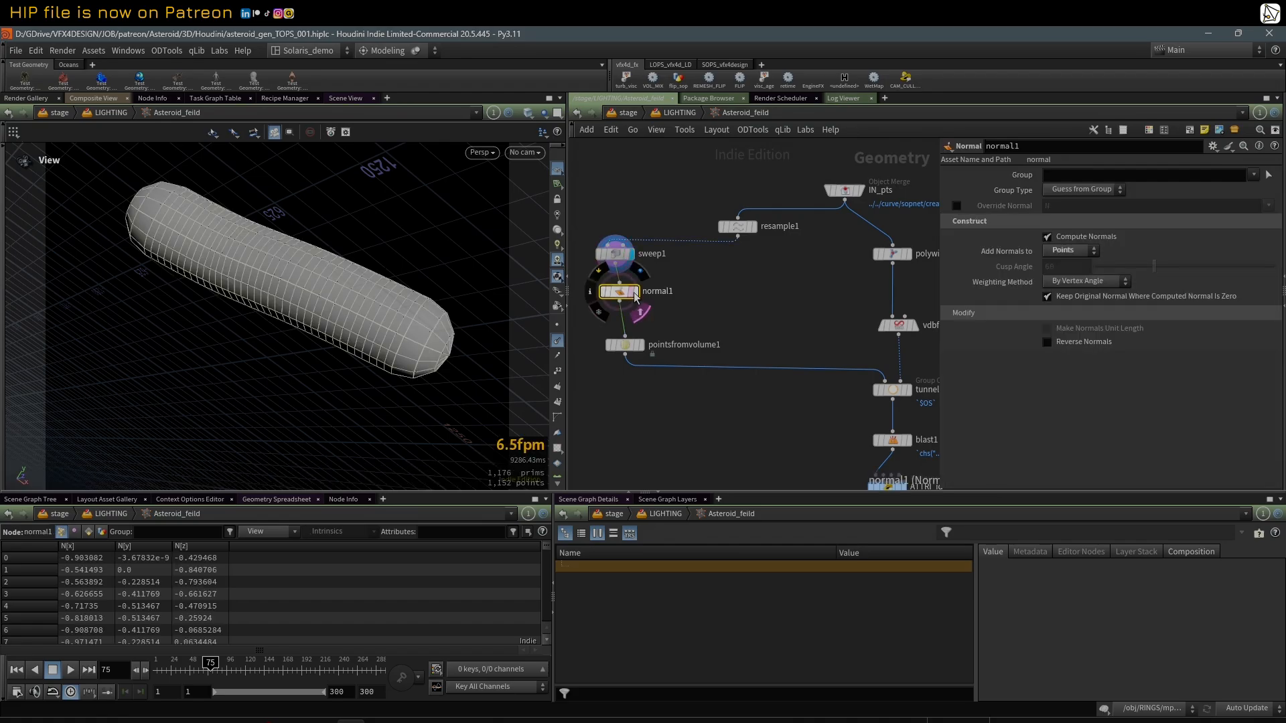
# Step: Display pointsfromvolume1 and inspect the points filling the tube up close
pyautogui.click(641, 346)
pyautogui.moveTo(628, 347); pyautogui.dragTo(622, 343)
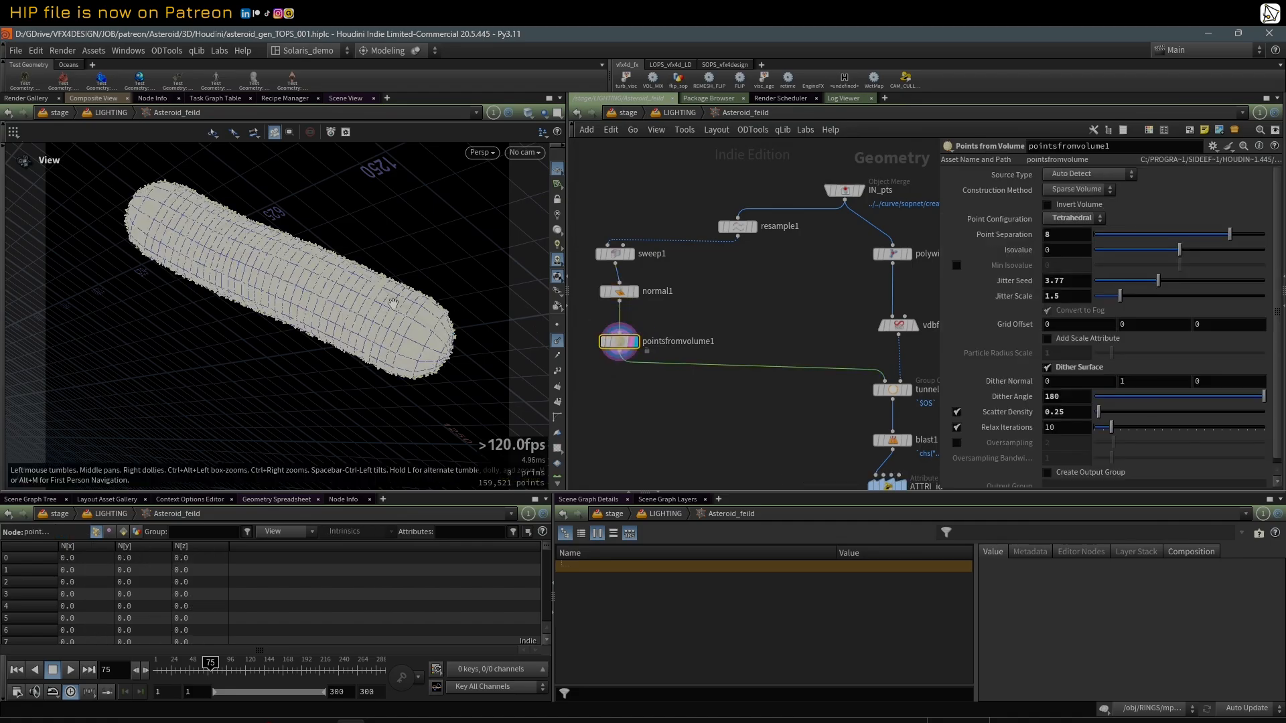
pyautogui.moveTo(394, 304); pyautogui.dragTo(289, 268)
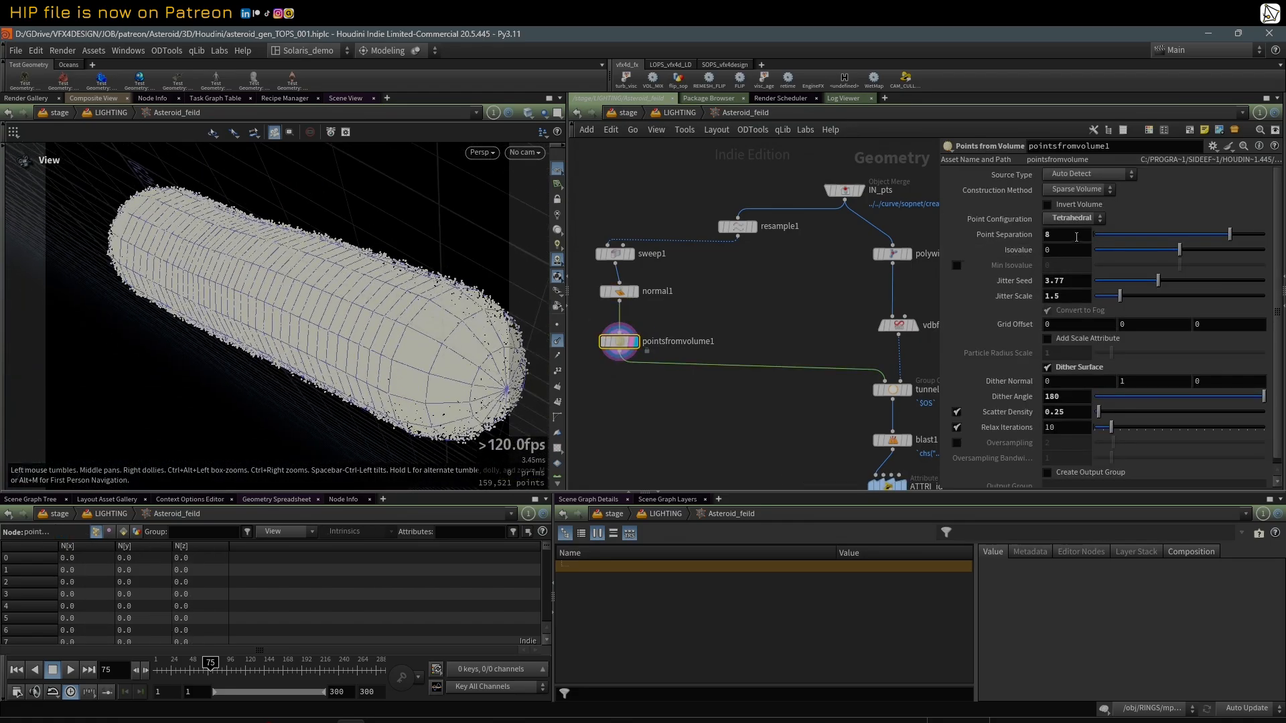
pyautogui.scroll(5, 360, 325)
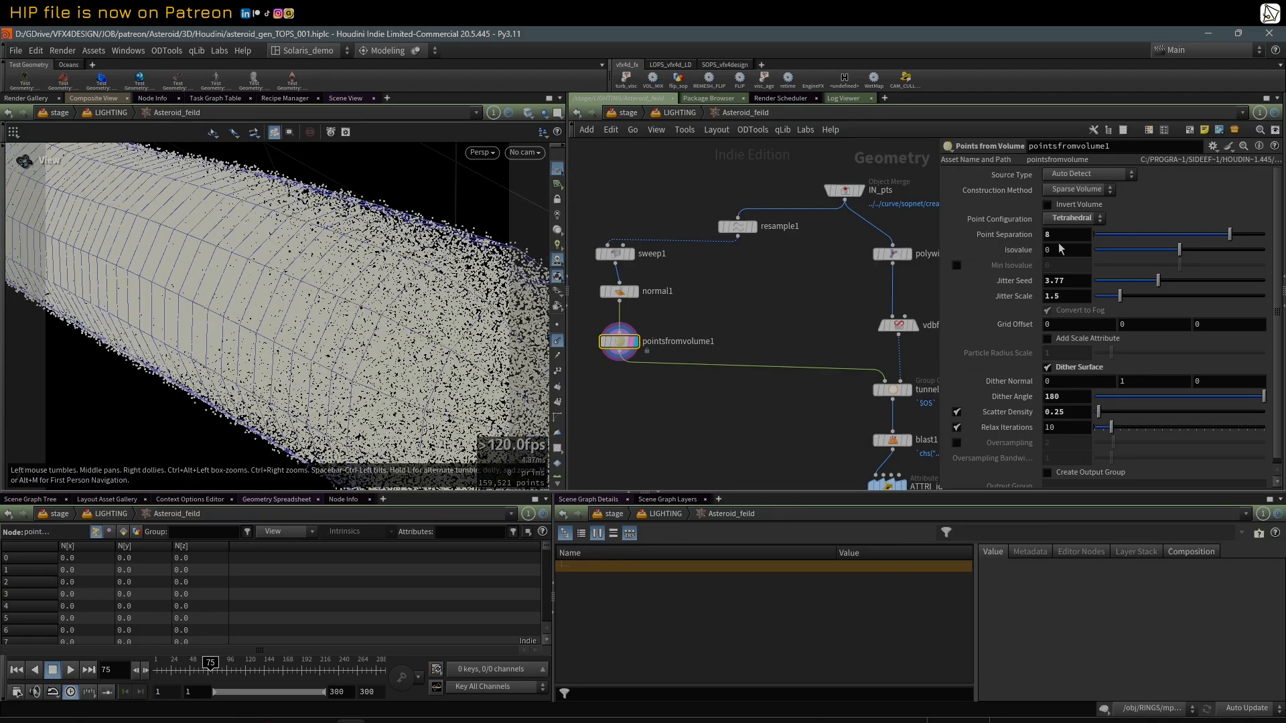
pyautogui.scroll(6, 402, 292)
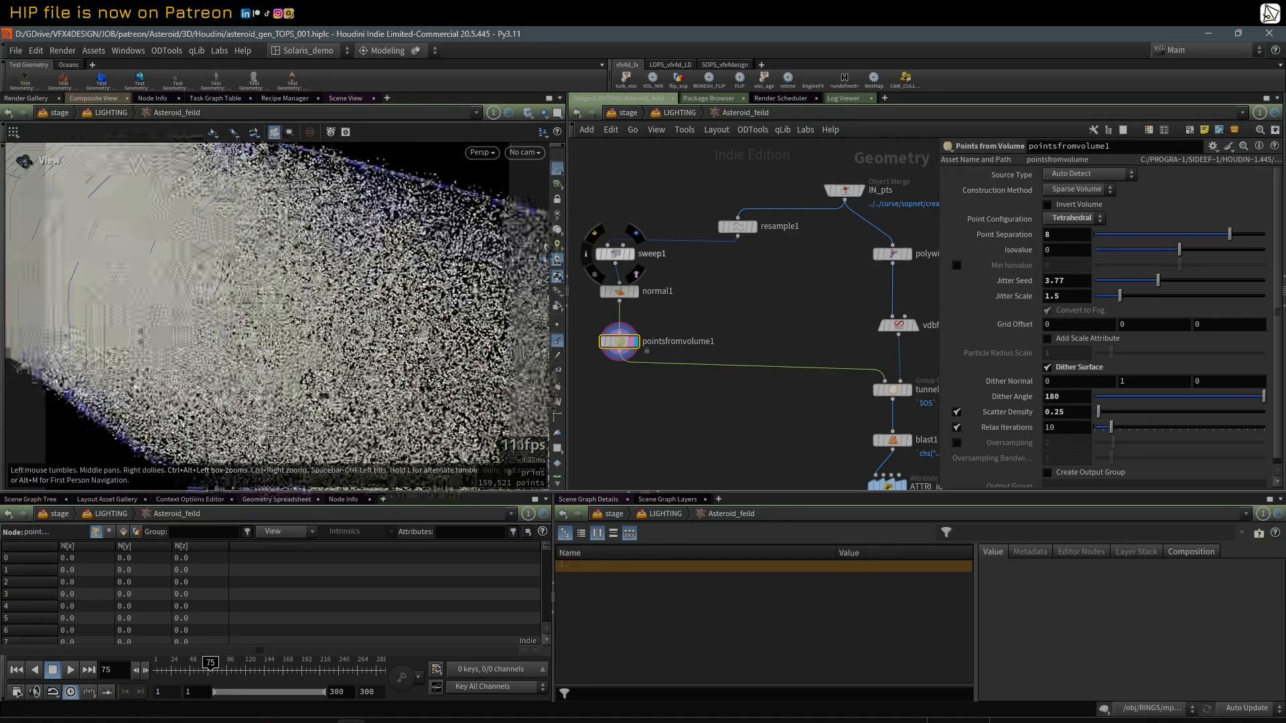
pyautogui.scroll(4, 499, 267)
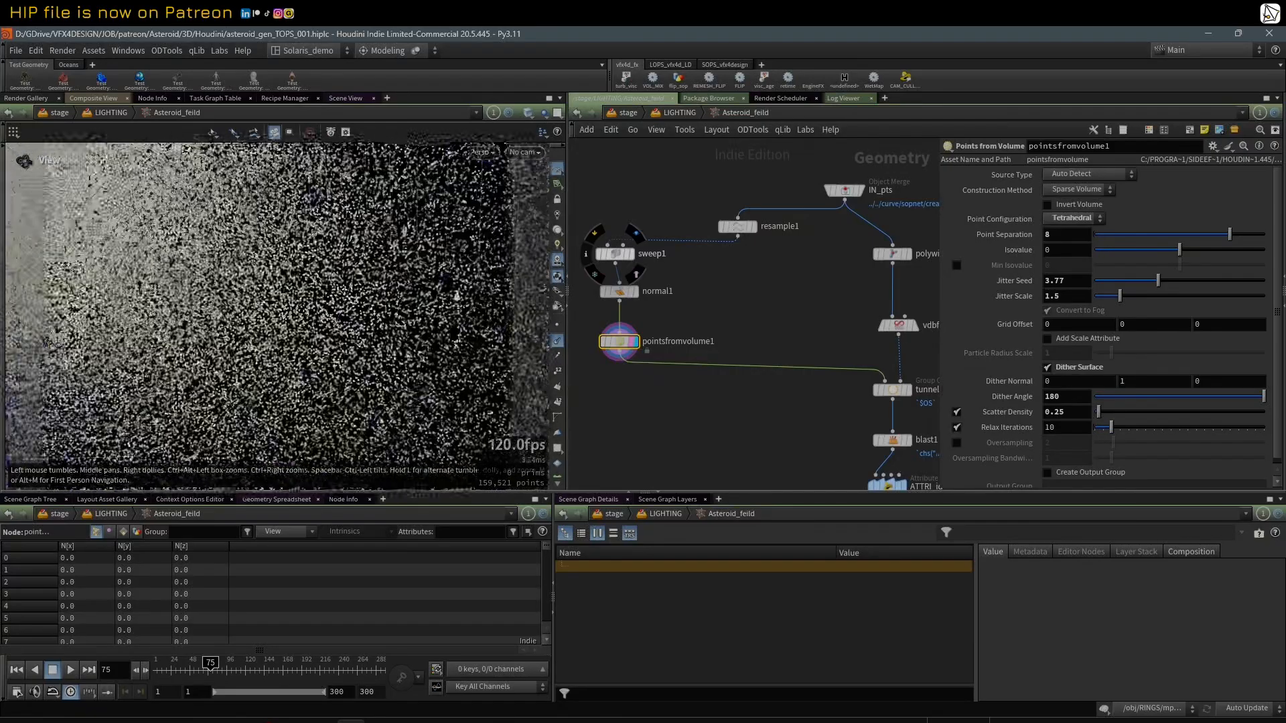
pyautogui.scroll(4, 335, 267)
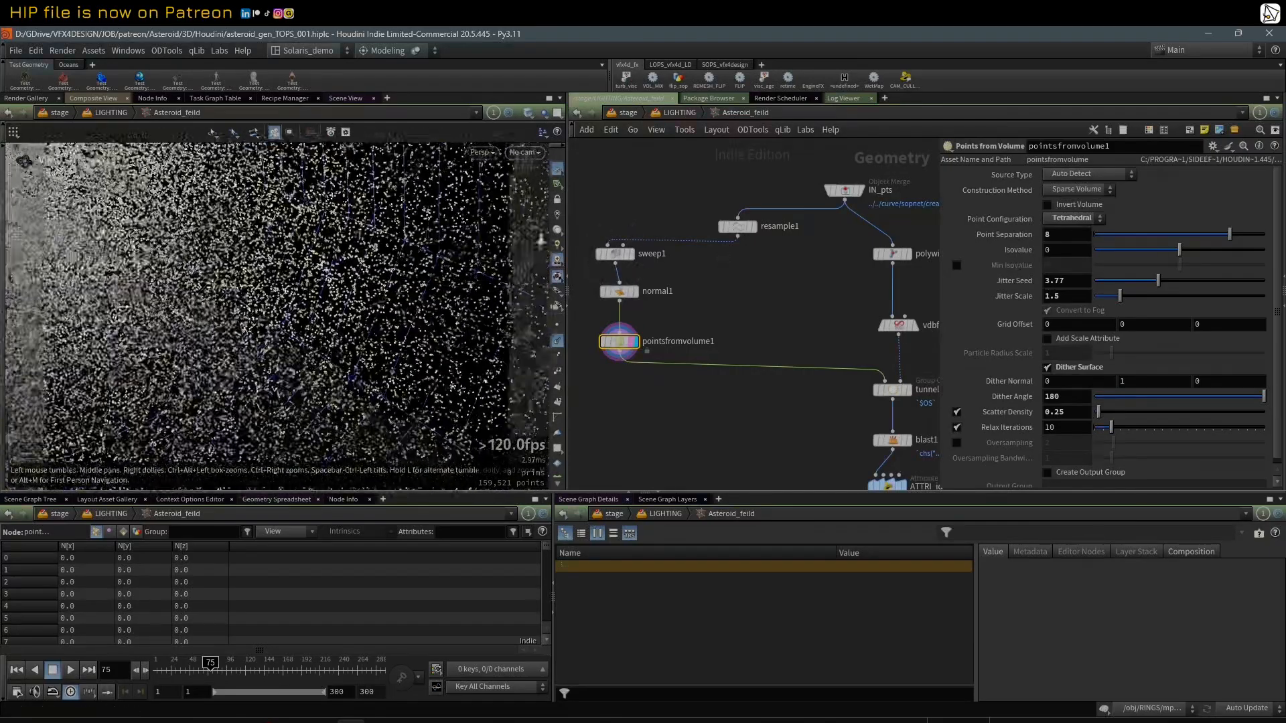
pyautogui.scroll(-1, 414, 276)
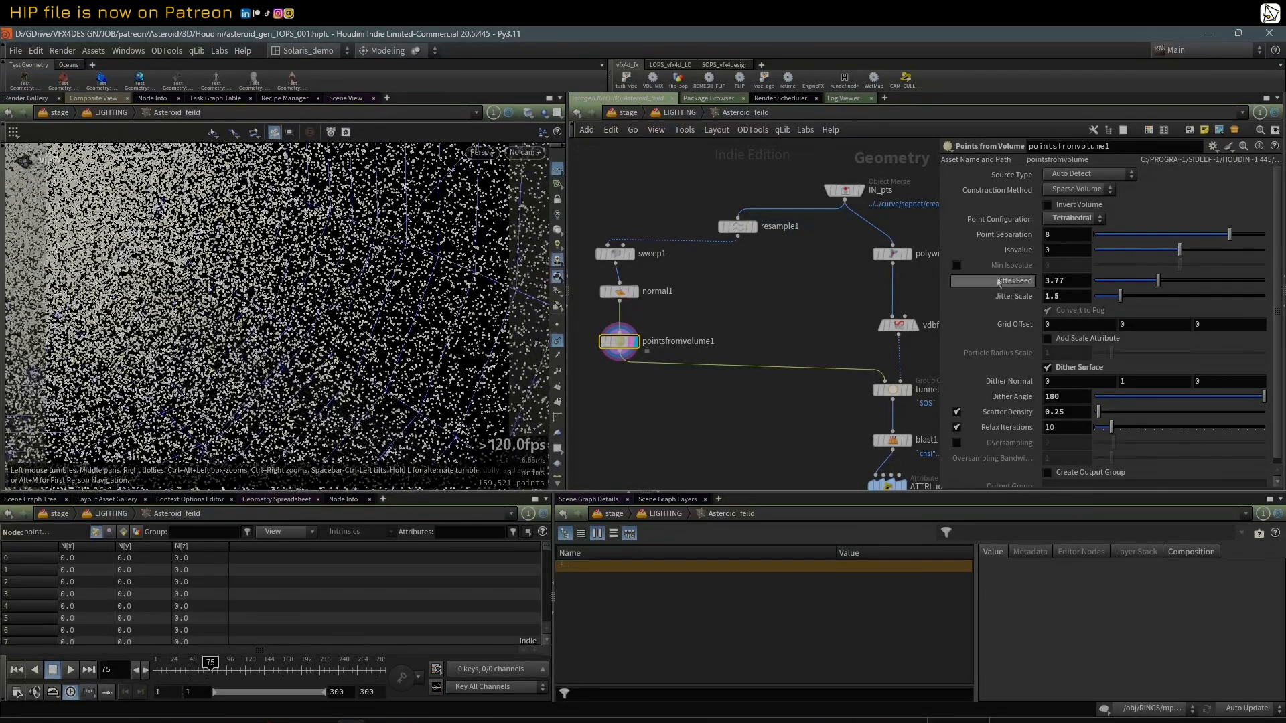
# Step: Set pointsfromvolume1's Jitter Seed to 2.73, and try a Jitter Scale of 0 before reverting it to 1.5
pyautogui.moveTo(1142, 284); pyautogui.dragTo(1086, 302)
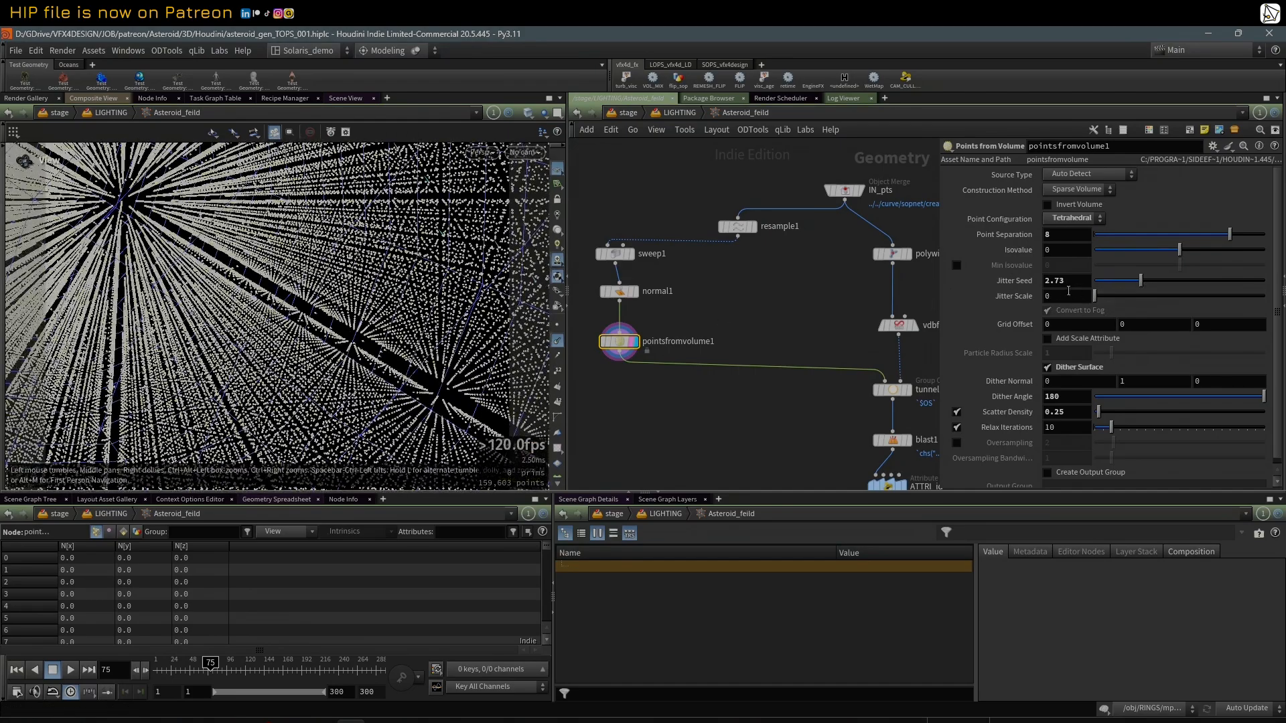
pyautogui.rightClick(1069, 290)
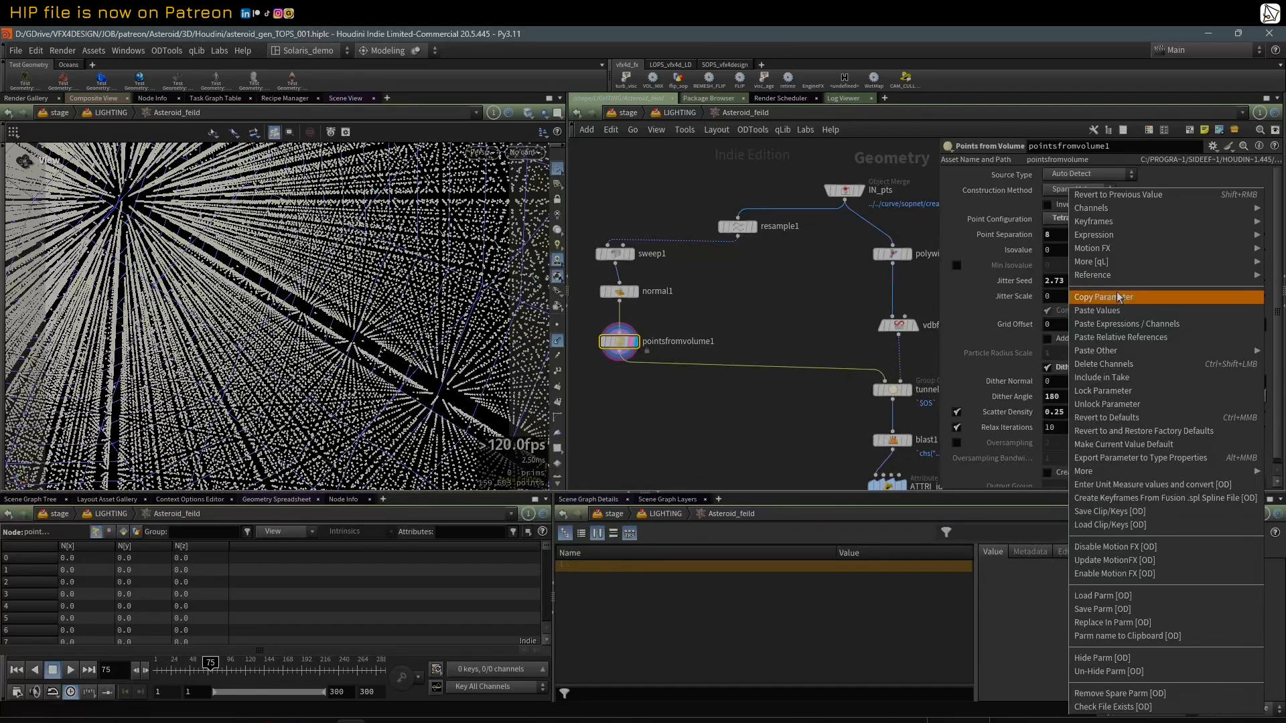
pyautogui.click(1109, 195)
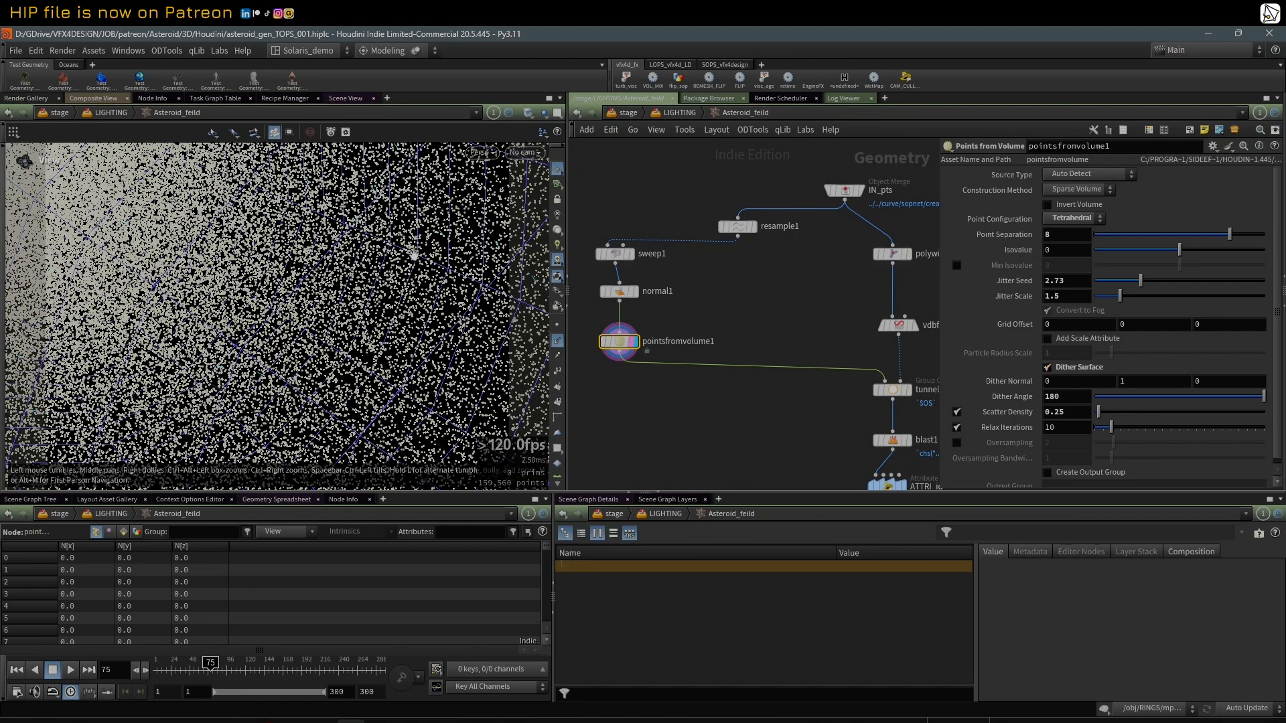
pyautogui.scroll(-10, 414, 254)
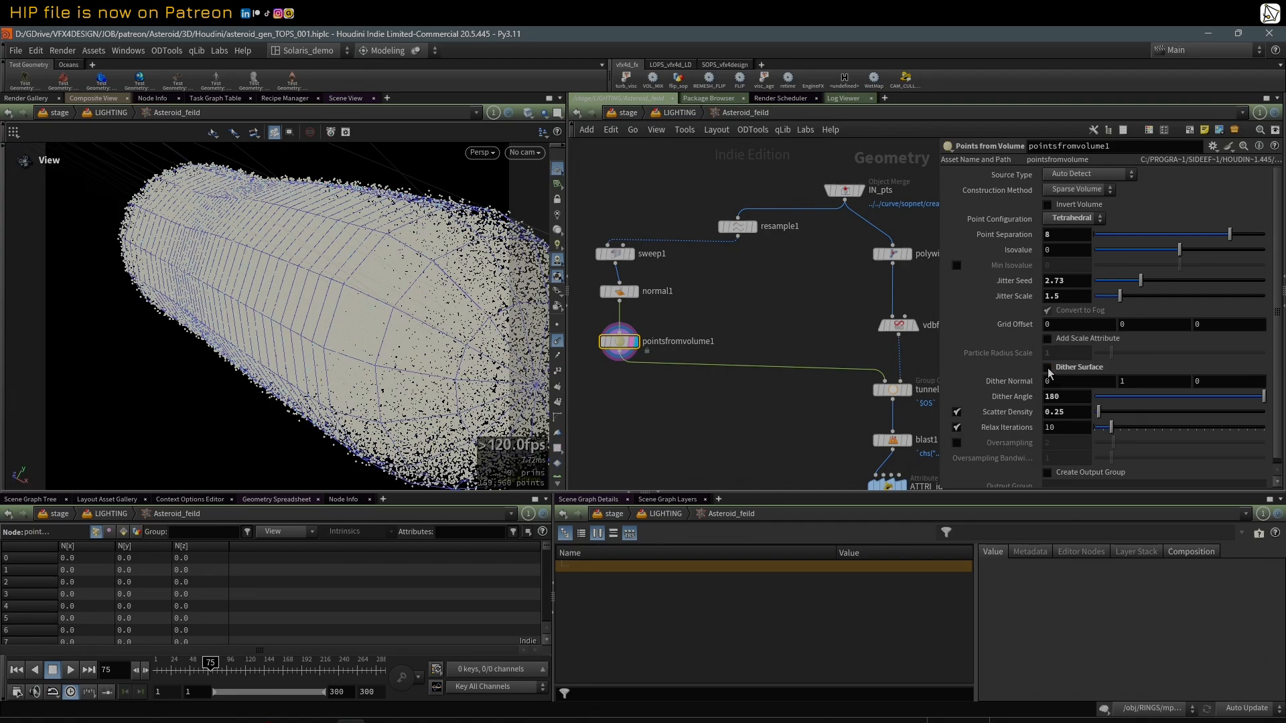
# Step: With Dither Surface enabled on pointsfromvolume1, set Scatter Density to 0 and inspect the tube's points from several angles
pyautogui.moveTo(263, 265); pyautogui.dragTo(296, 189)
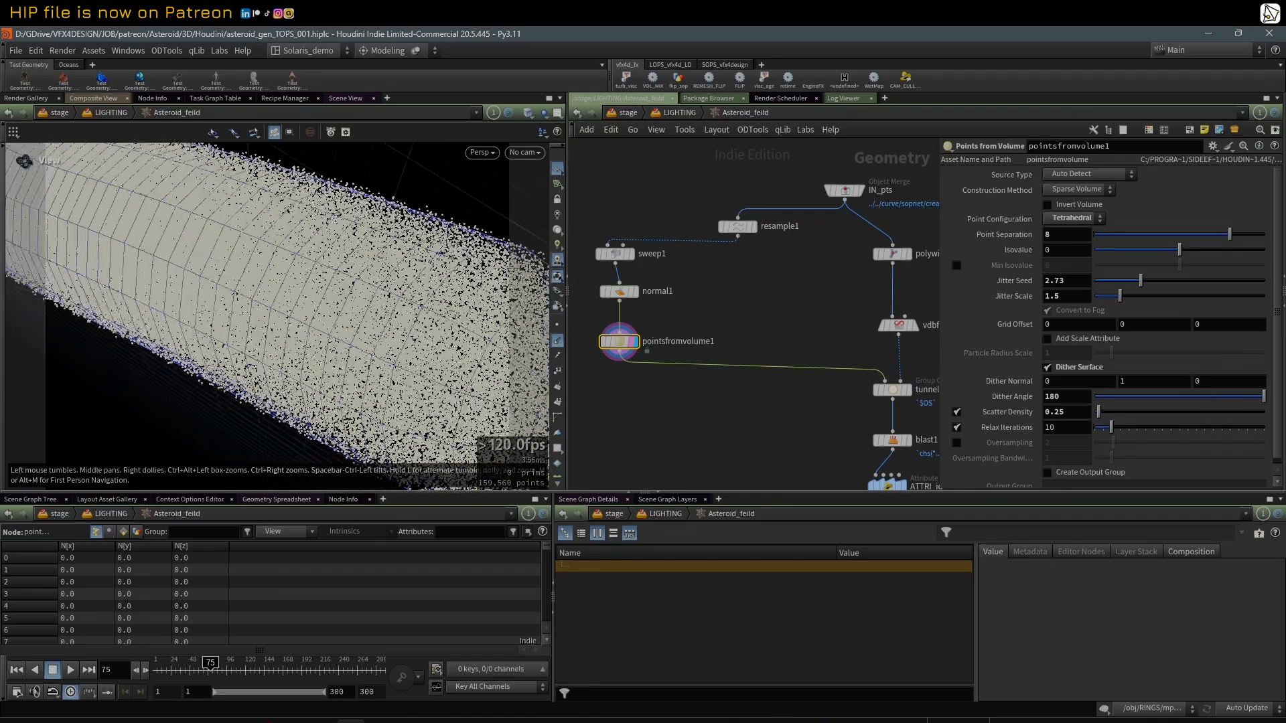
pyautogui.moveTo(277, 257); pyautogui.dragTo(425, 303)
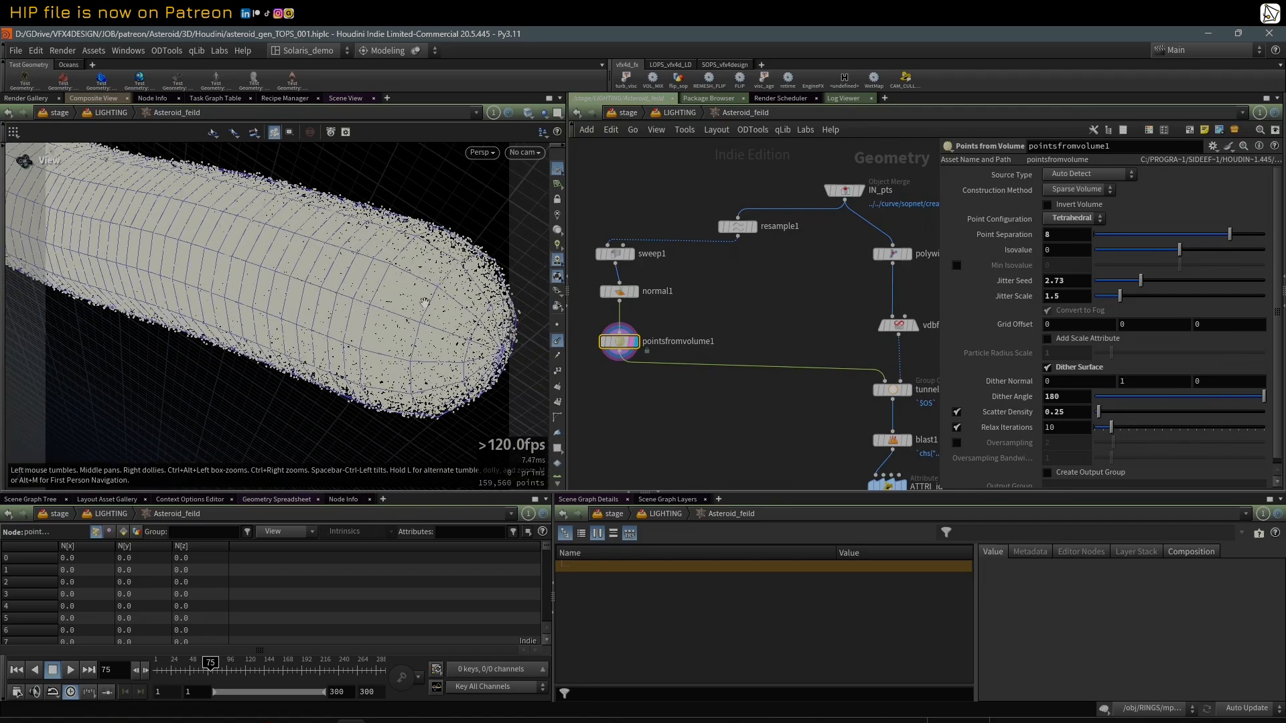
pyautogui.moveTo(1099, 412); pyautogui.dragTo(1094, 415)
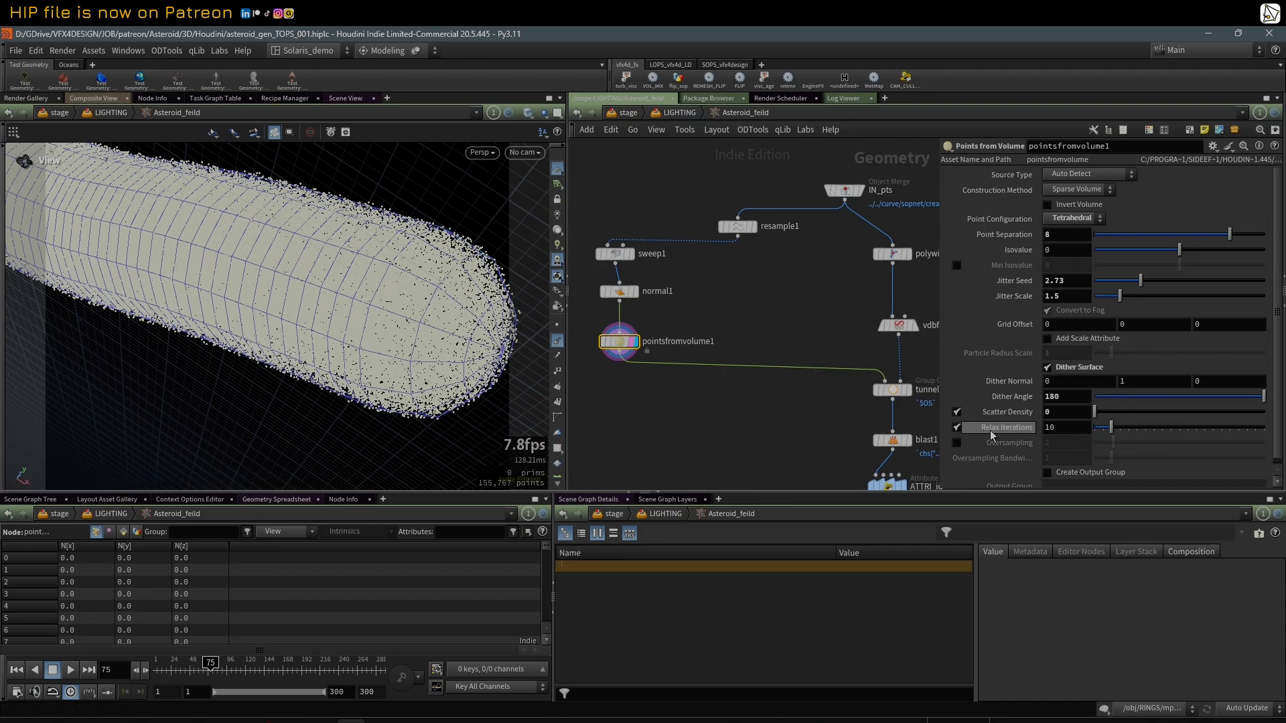
pyautogui.moveTo(335, 305); pyautogui.dragTo(423, 260, button='right')
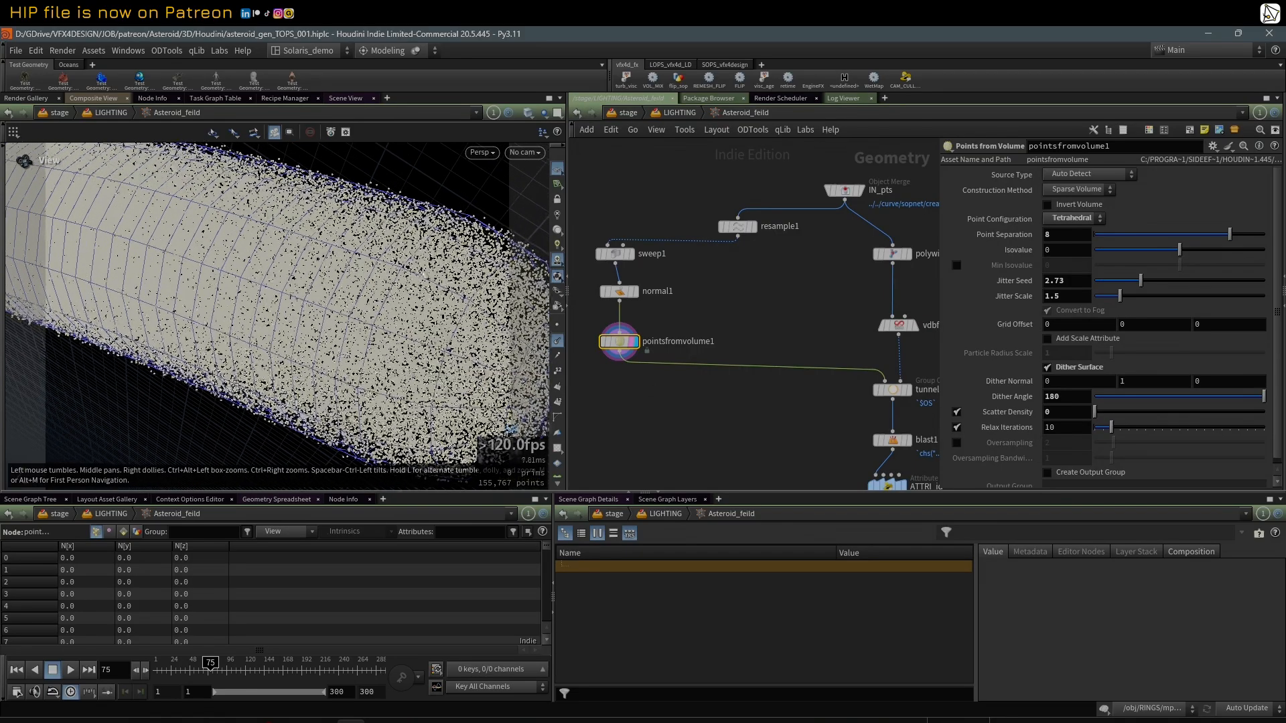
pyautogui.moveTo(423, 260); pyautogui.dragTo(357, 284, button='middle')
pyautogui.scroll(-1, 1155, 400)
pyautogui.moveTo(345, 327); pyautogui.dragTo(268, 315)
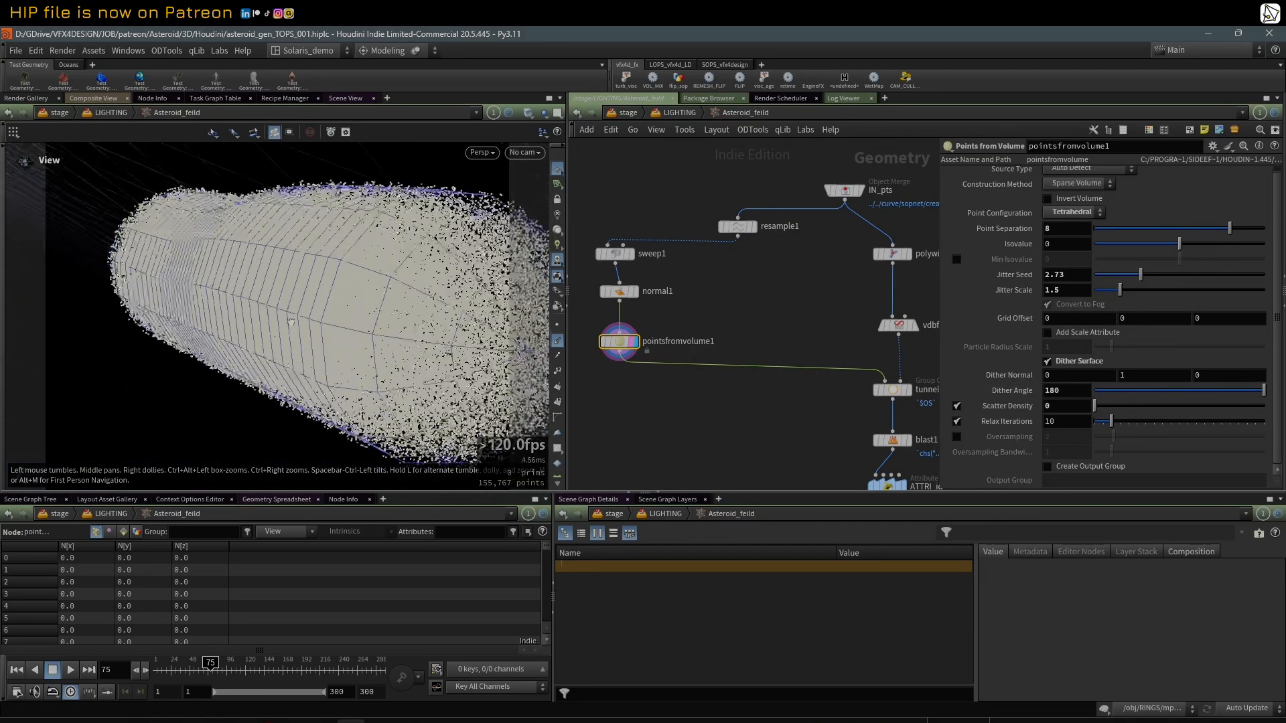
pyautogui.moveTo(268, 315); pyautogui.dragTo(433, 319, button='right')
pyautogui.moveTo(433, 319); pyautogui.dragTo(247, 310)
pyautogui.moveTo(248, 310); pyautogui.dragTo(396, 281, button='right')
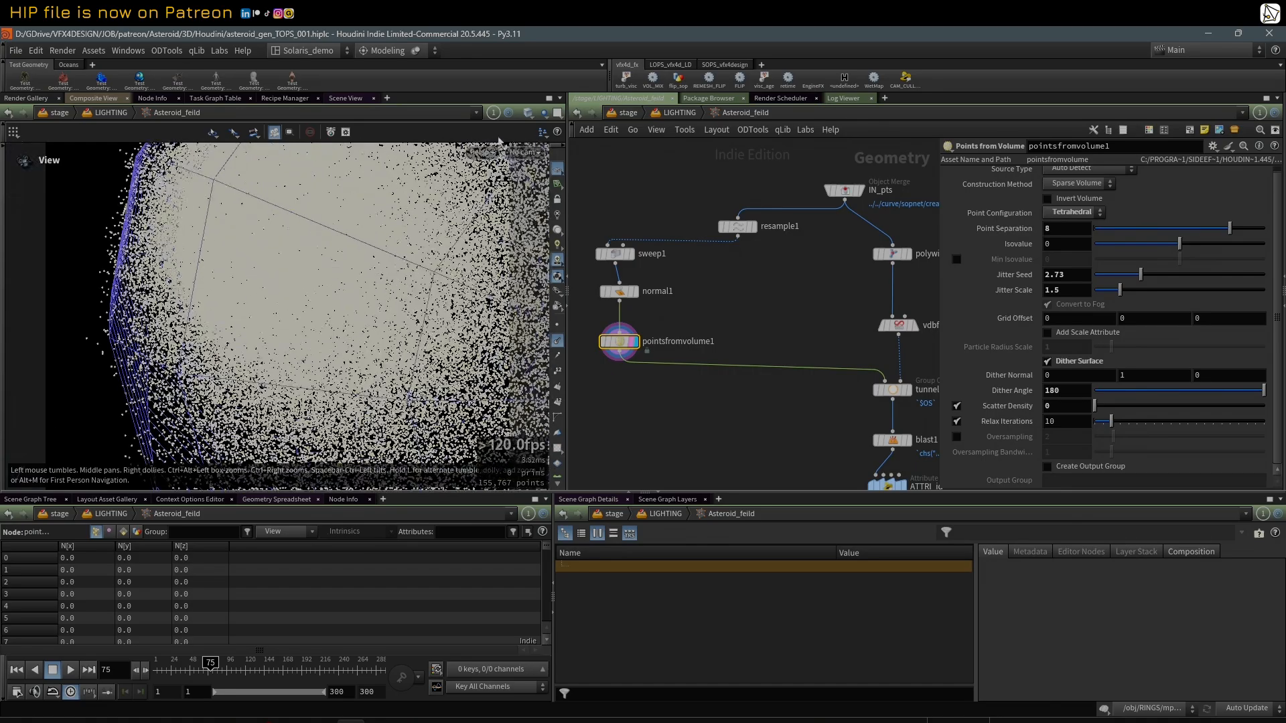
# Step: Look through RENDER_CAM_01 and play the camera's flight through the point field
pyautogui.moveTo(628, 179); pyautogui.dragTo(649, 185, button='middle')
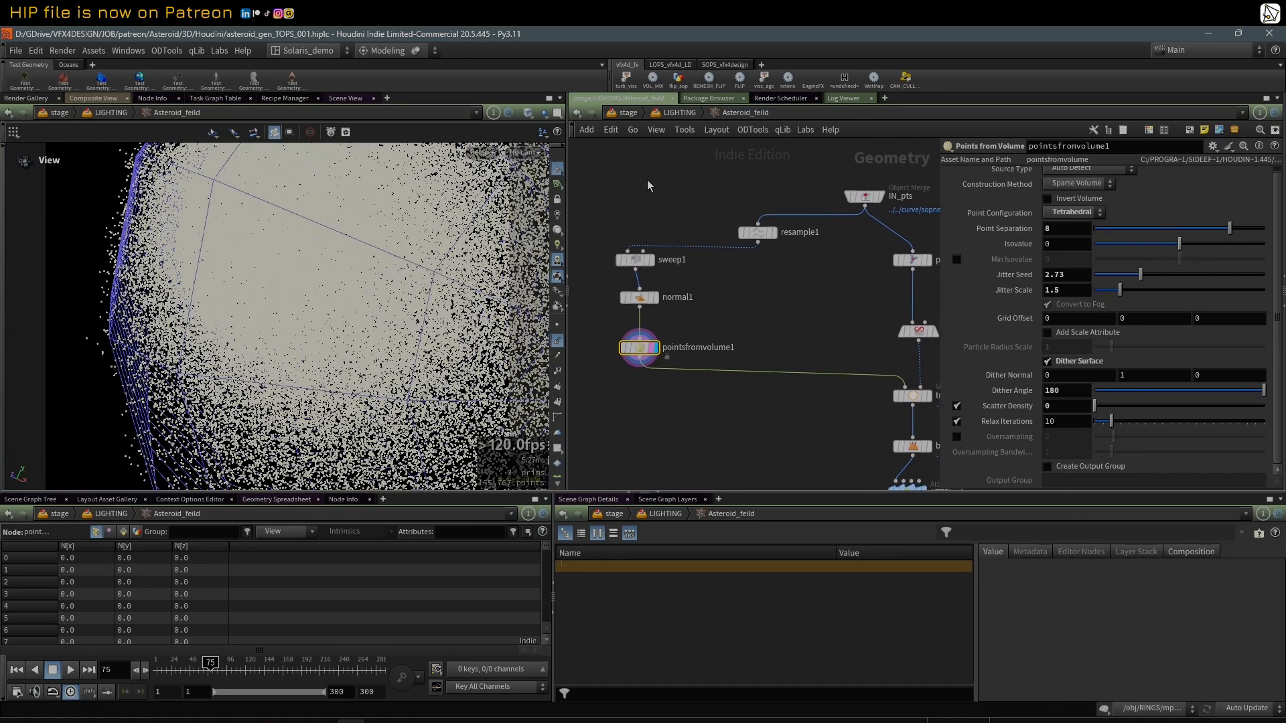
pyautogui.click(536, 153)
pyautogui.click(690, 161)
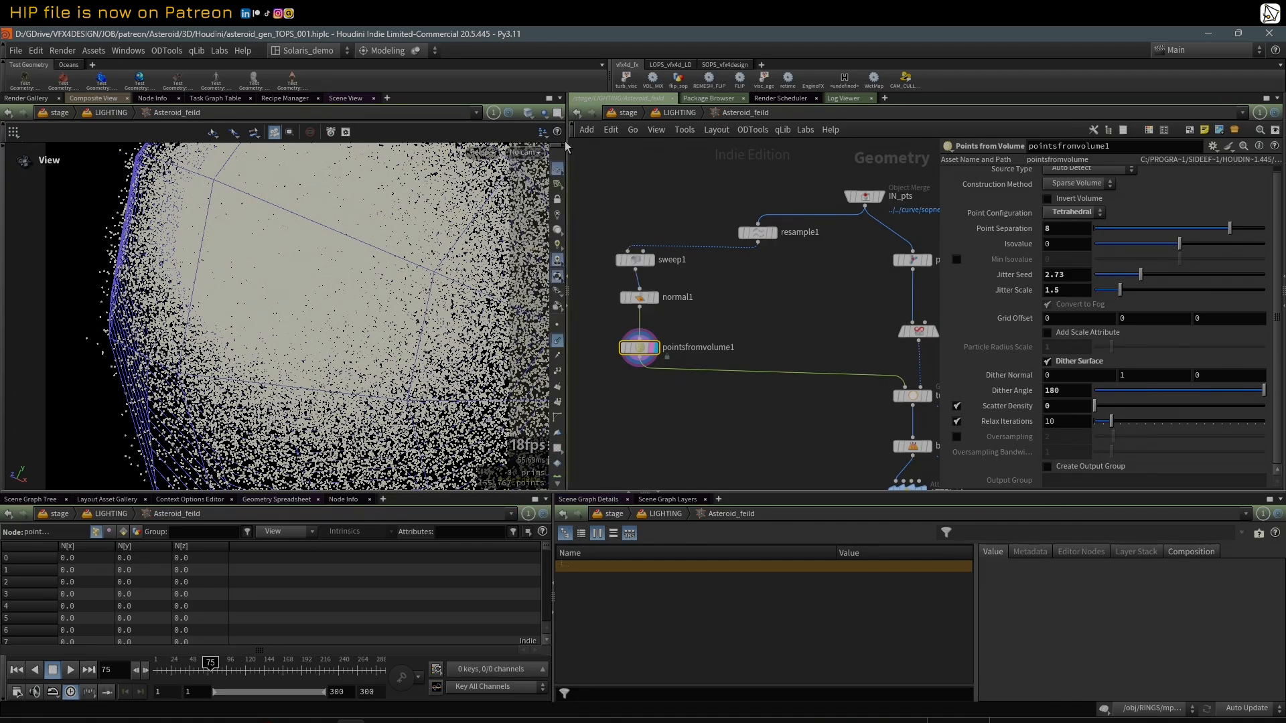
pyautogui.click(544, 112)
pyautogui.click(563, 140)
pyautogui.click(528, 153)
pyautogui.click(568, 242)
pyautogui.click(72, 671)
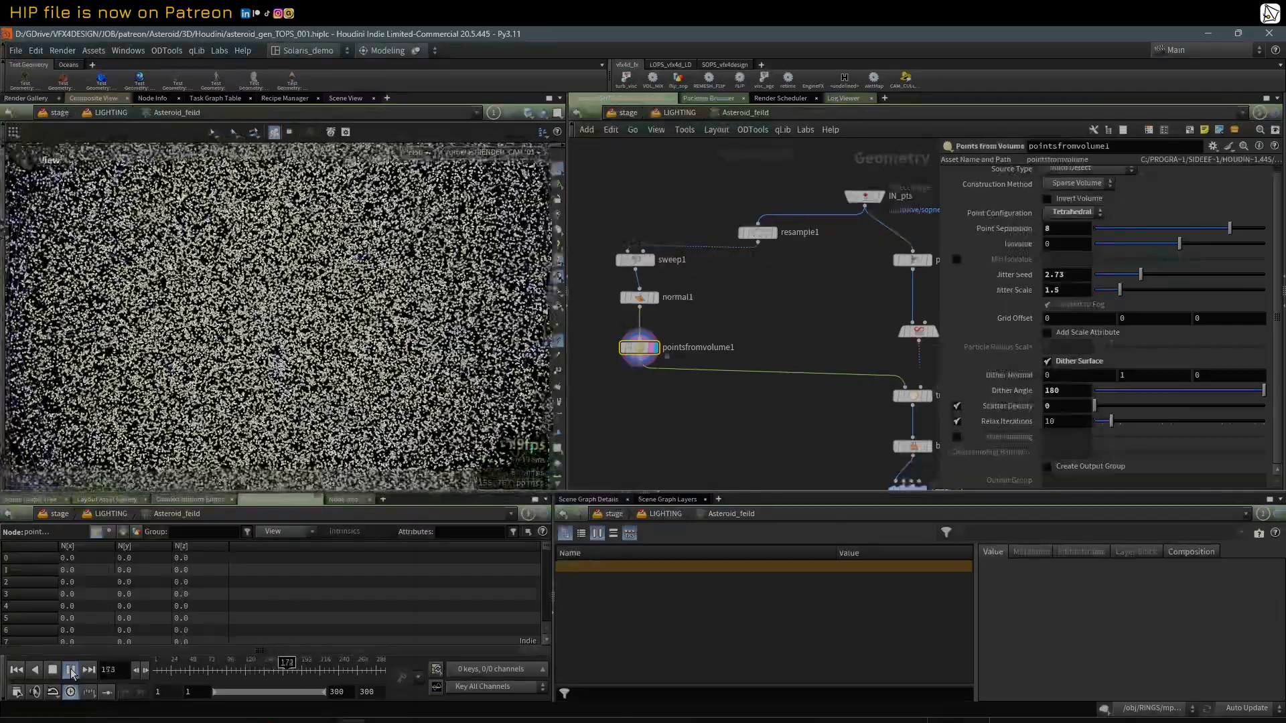
pyautogui.click(72, 671)
pyautogui.scroll(-3, 754, 383)
pyautogui.moveTo(757, 404); pyautogui.dragTo(714, 383, button='middle')
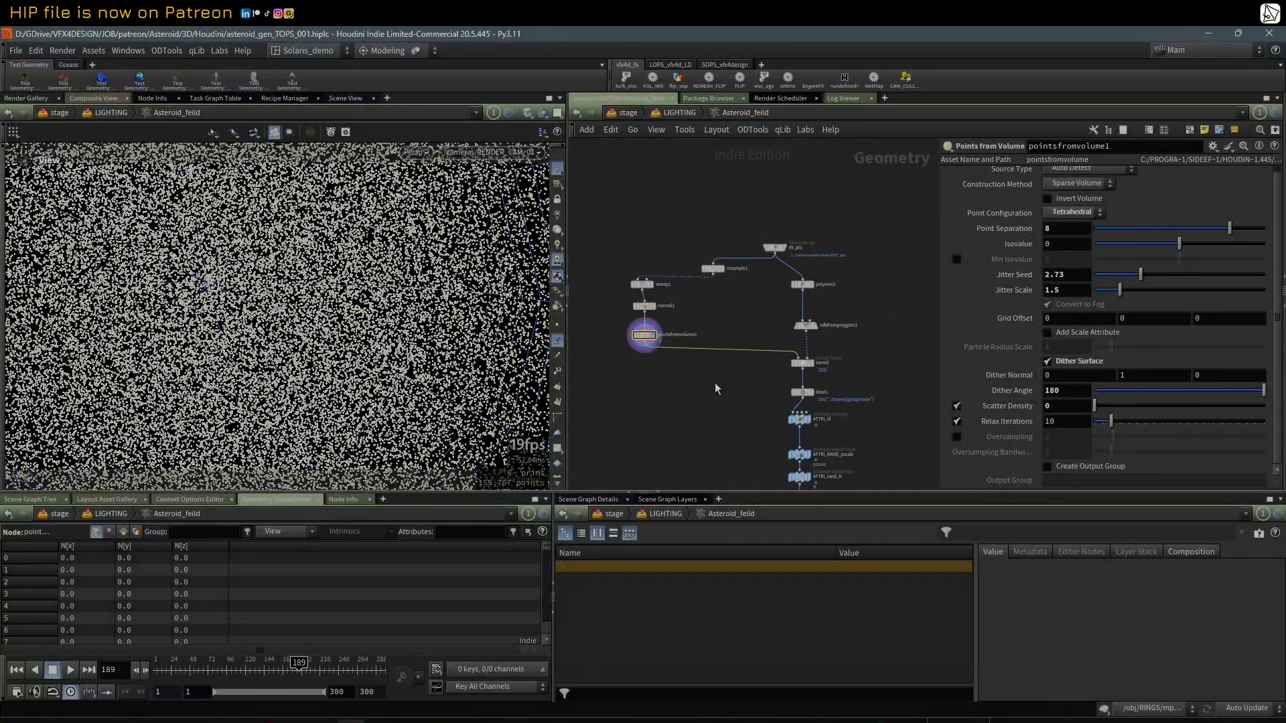
pyautogui.press('d')
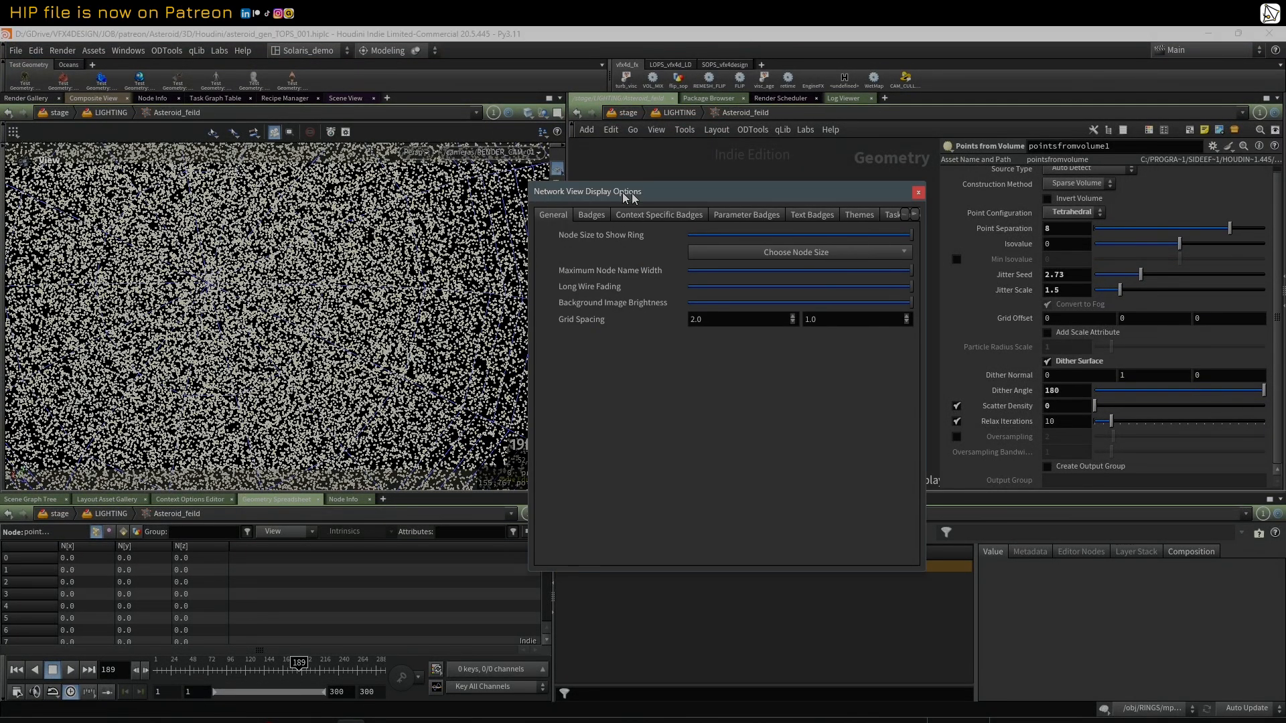
pyautogui.moveTo(589, 190); pyautogui.dragTo(780, 210)
pyautogui.click(1096, 210)
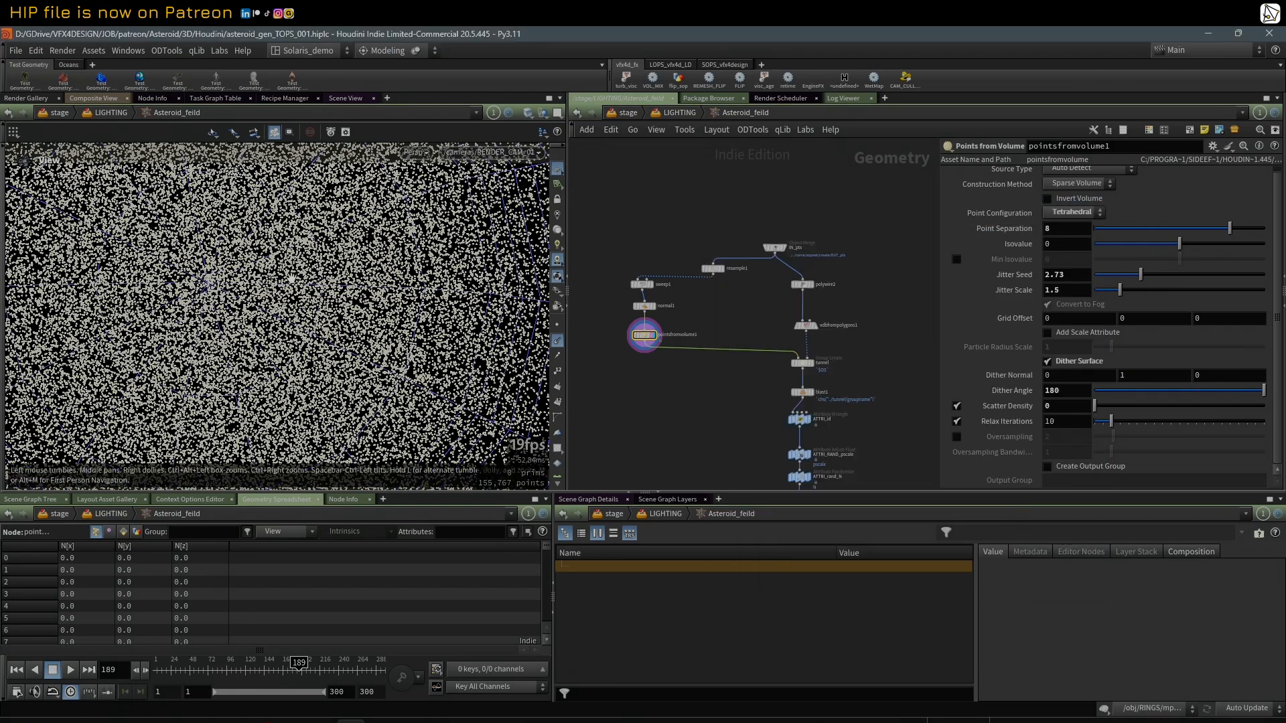
# Step: Try displaying the viewport particles as Lit Spheres and play the animation
pyautogui.press('d')
pyautogui.click(107, 165)
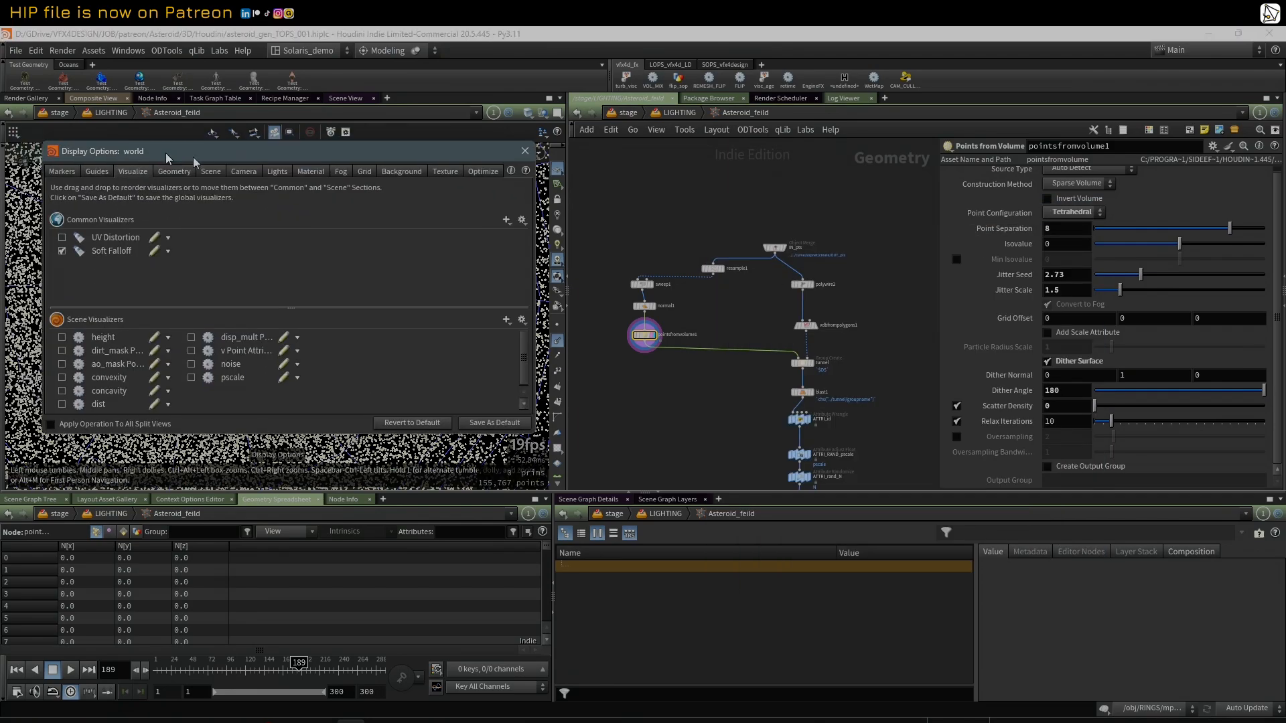
pyautogui.moveTo(115, 163); pyautogui.dragTo(642, 212)
pyautogui.click(593, 217)
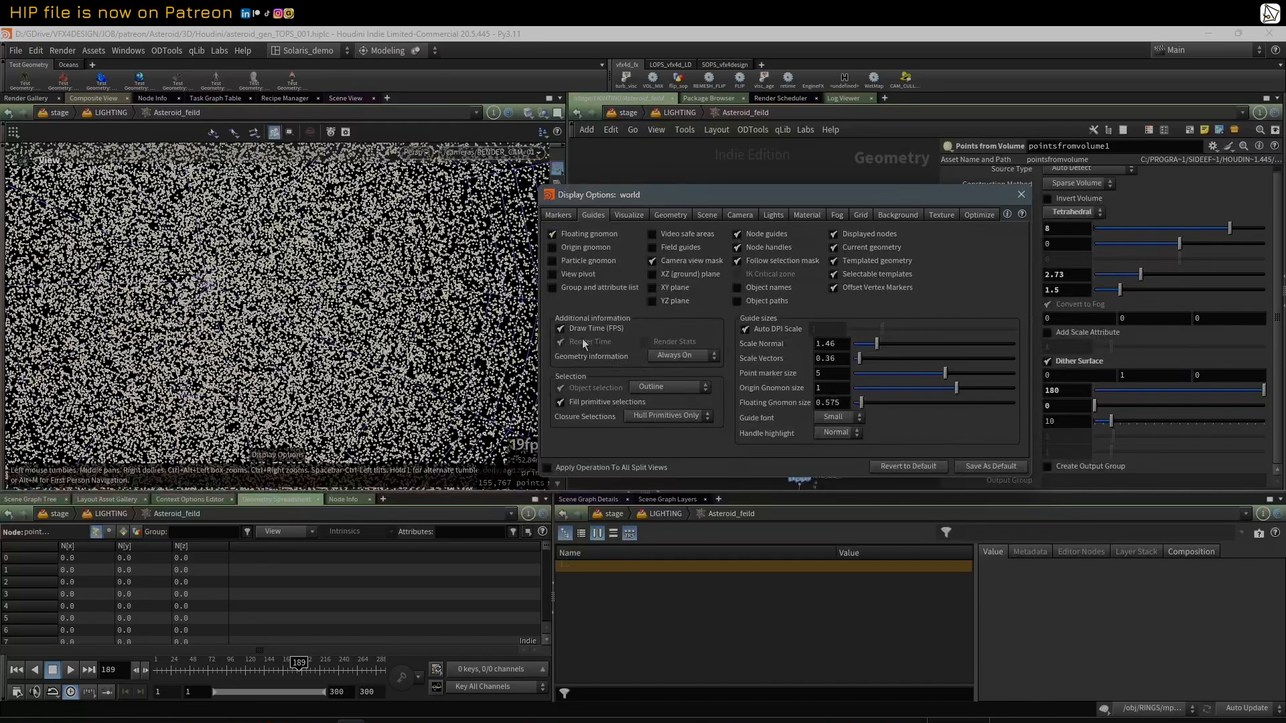
pyautogui.click(668, 218)
pyautogui.click(650, 369)
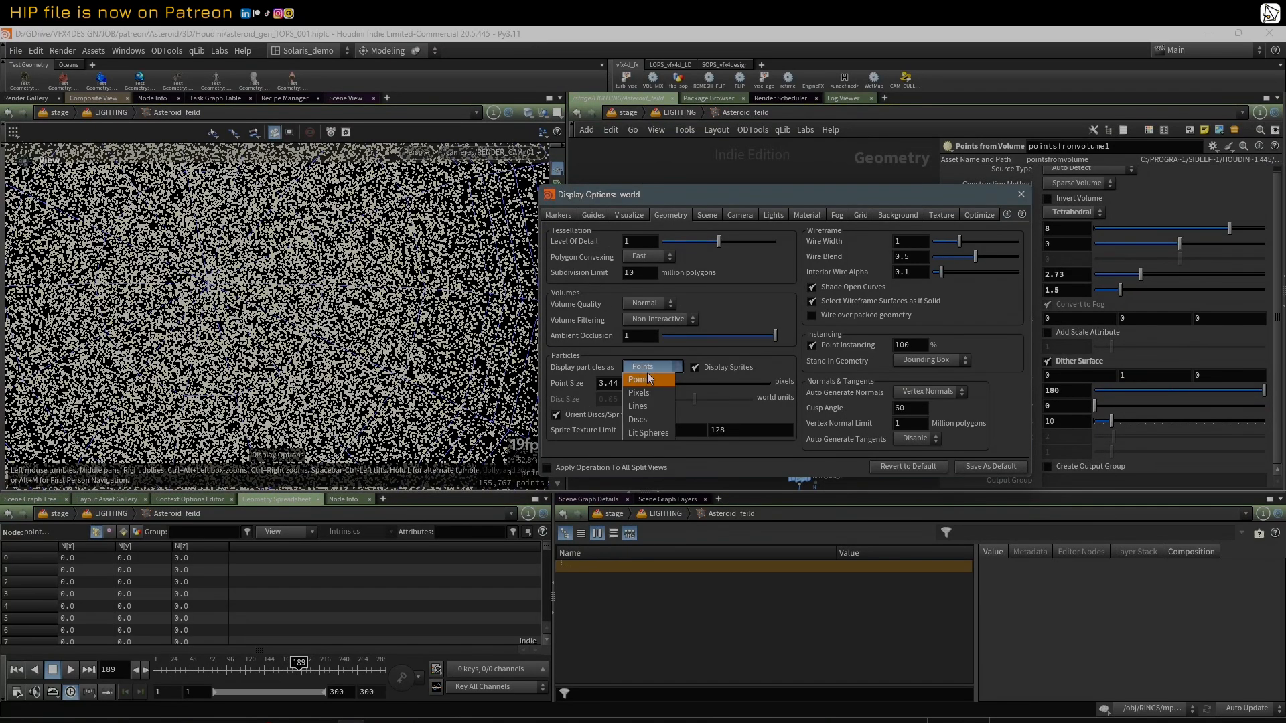
pyautogui.click(648, 397)
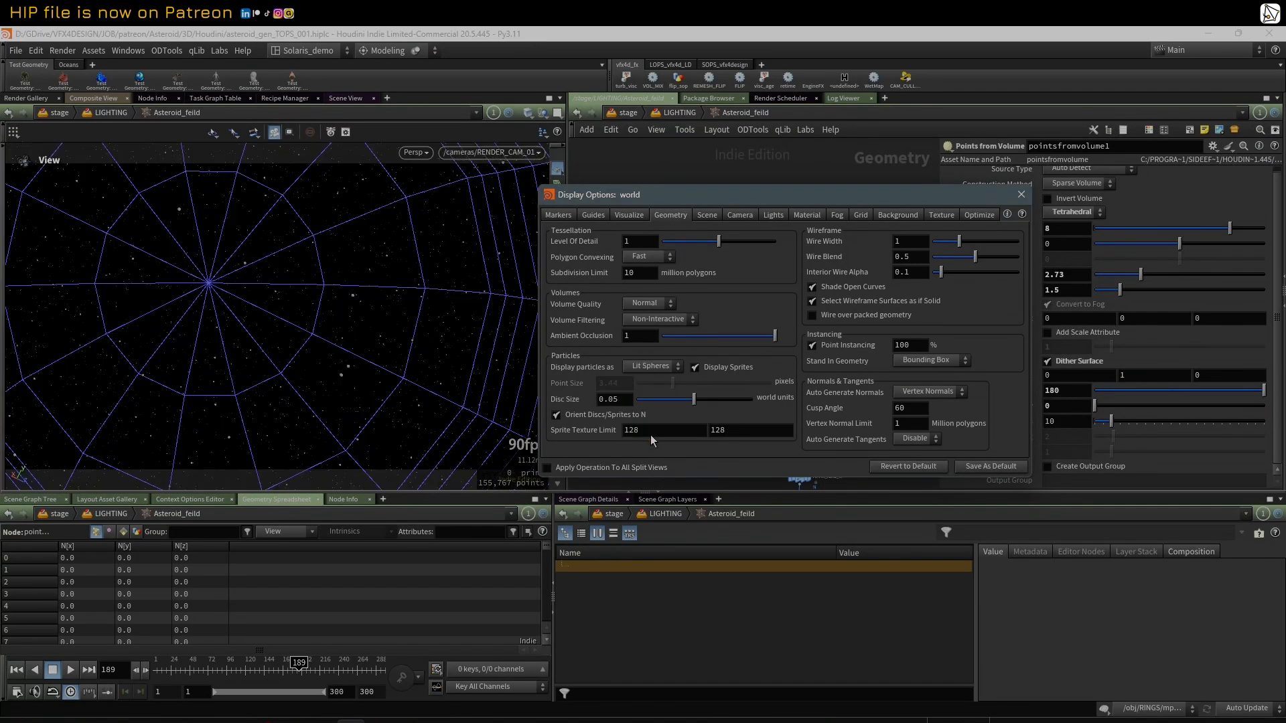
pyautogui.click(71, 671)
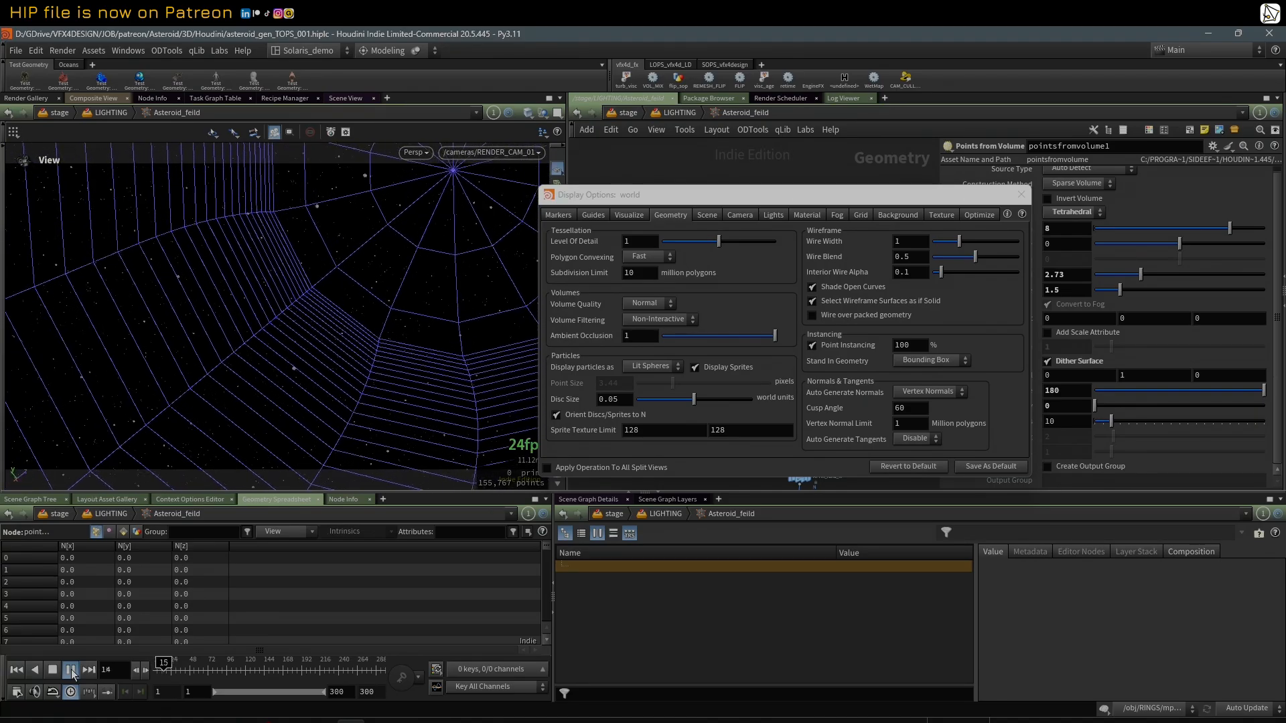
# Step: Set the viewport's particle display back to Points and close the display options
pyautogui.click(660, 368)
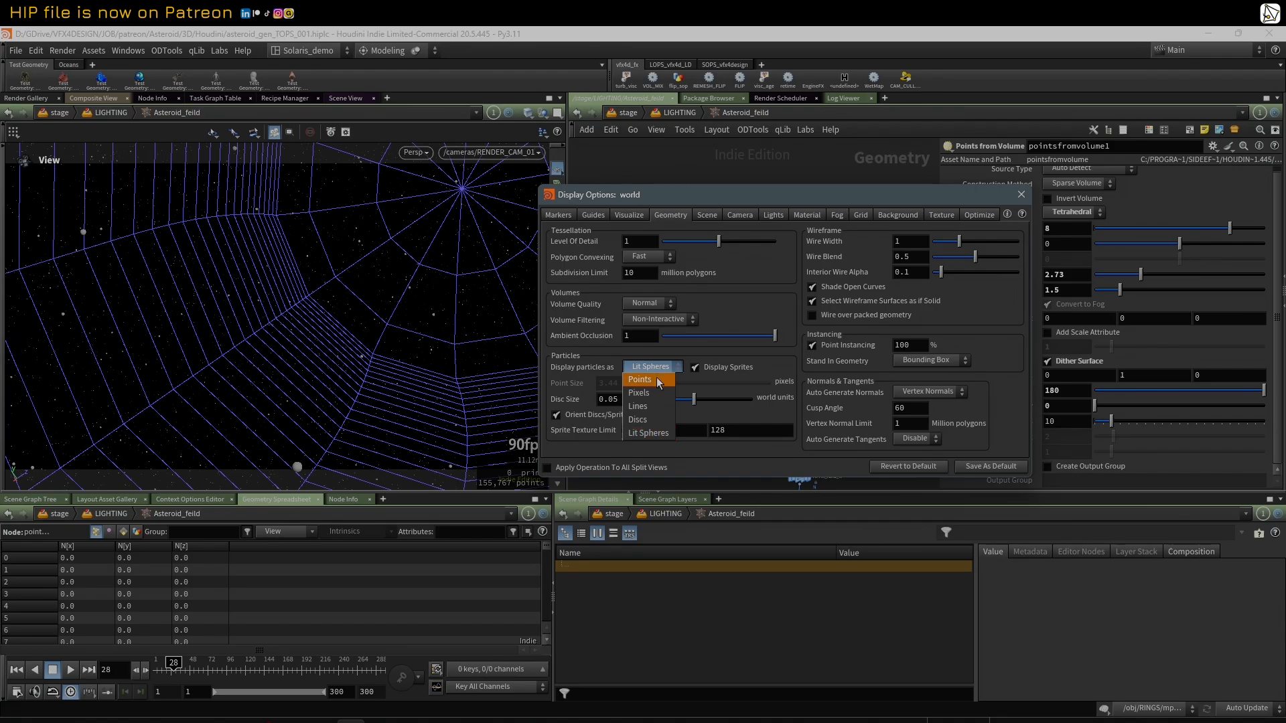
pyautogui.click(653, 379)
pyautogui.click(1021, 195)
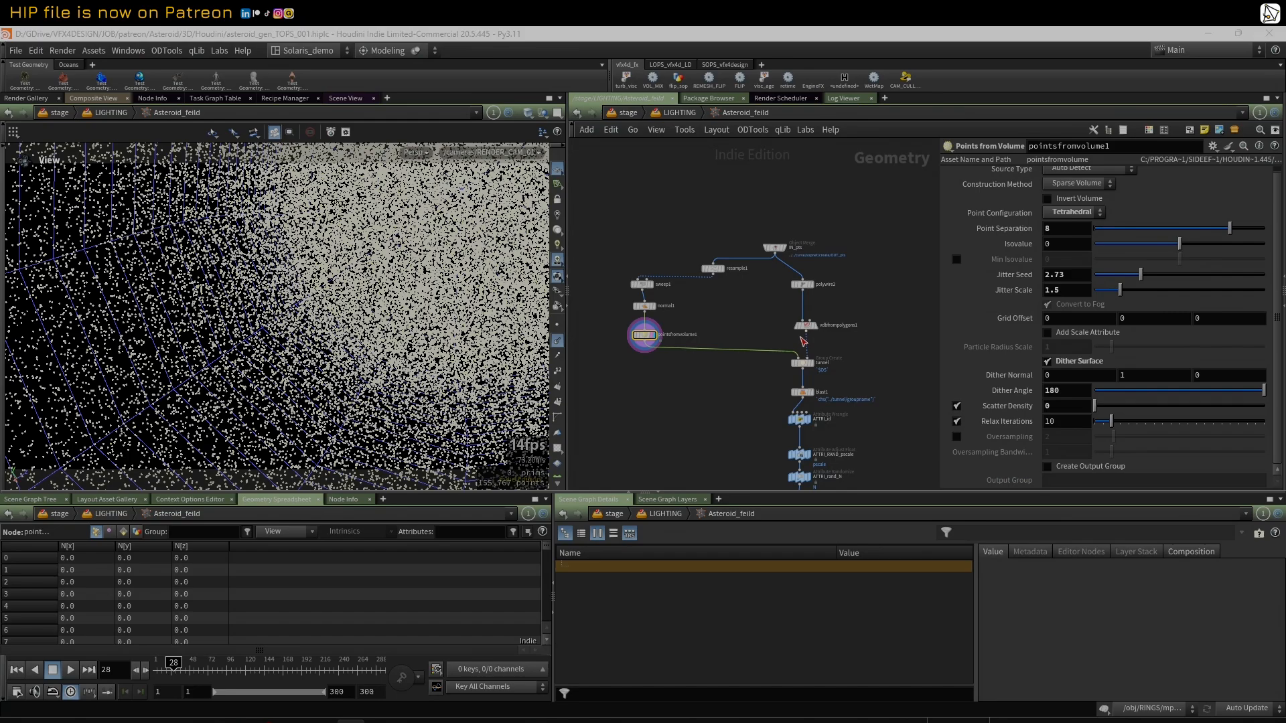
# Step: Display polywire2 and vdbfrompolygons1 in turn, and examine the VDB conversion settings for the camera tunnel
pyautogui.scroll(3, 804, 343)
pyautogui.click(810, 263)
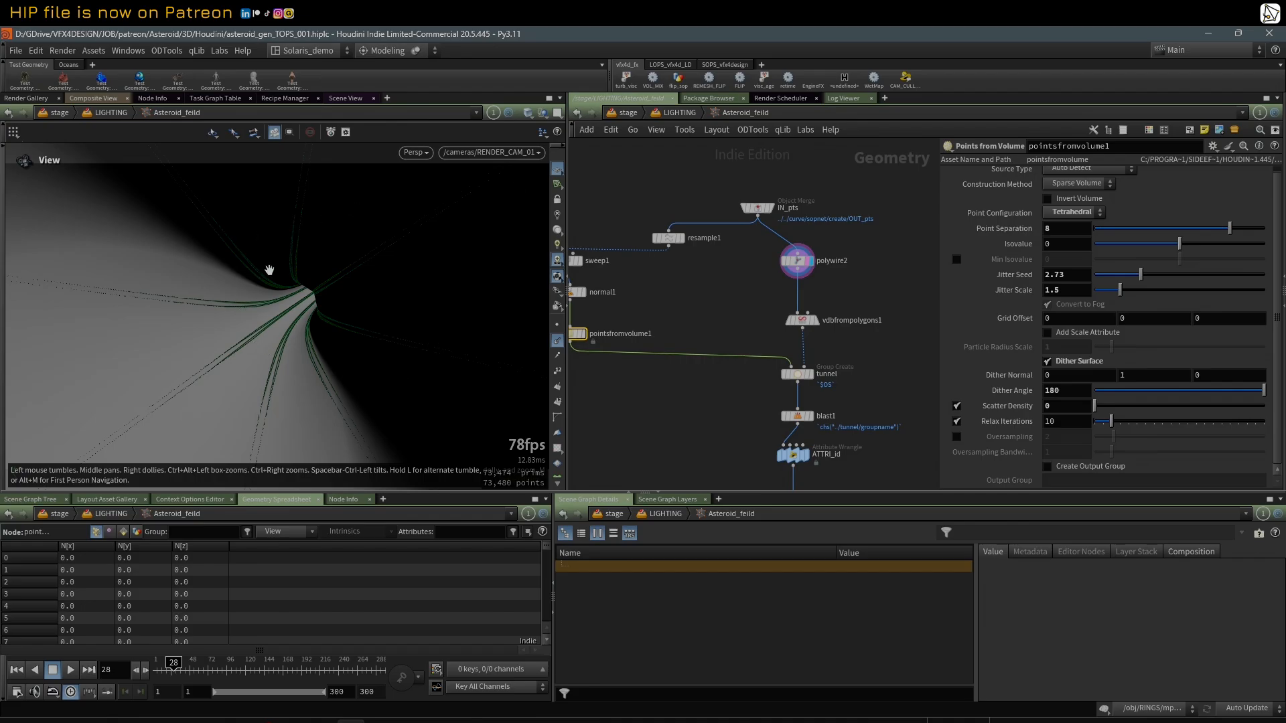
pyautogui.click(813, 324)
pyautogui.click(821, 338)
pyautogui.click(803, 322)
pyautogui.moveTo(845, 352); pyautogui.dragTo(850, 315, button='middle')
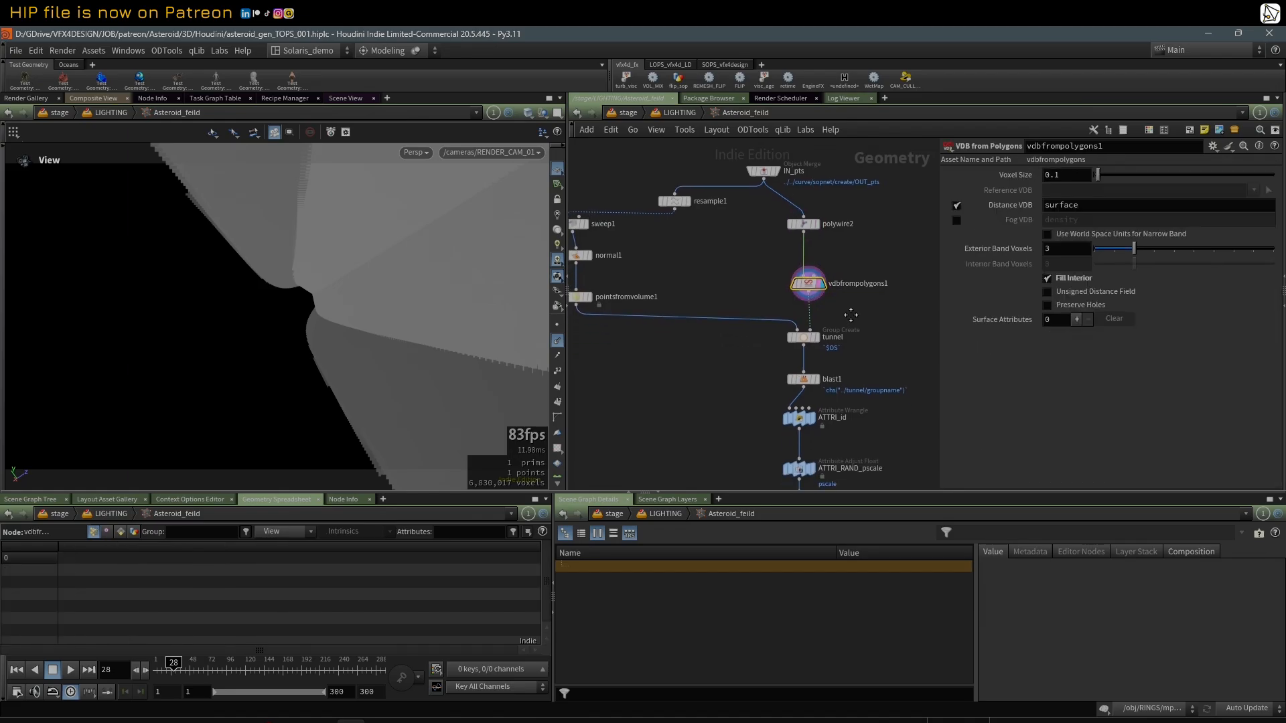
# Step: Display the tunnel group node, examine its bounding-object settings, and scrub the timeline to frame 125
pyautogui.click(819, 340)
pyautogui.click(804, 337)
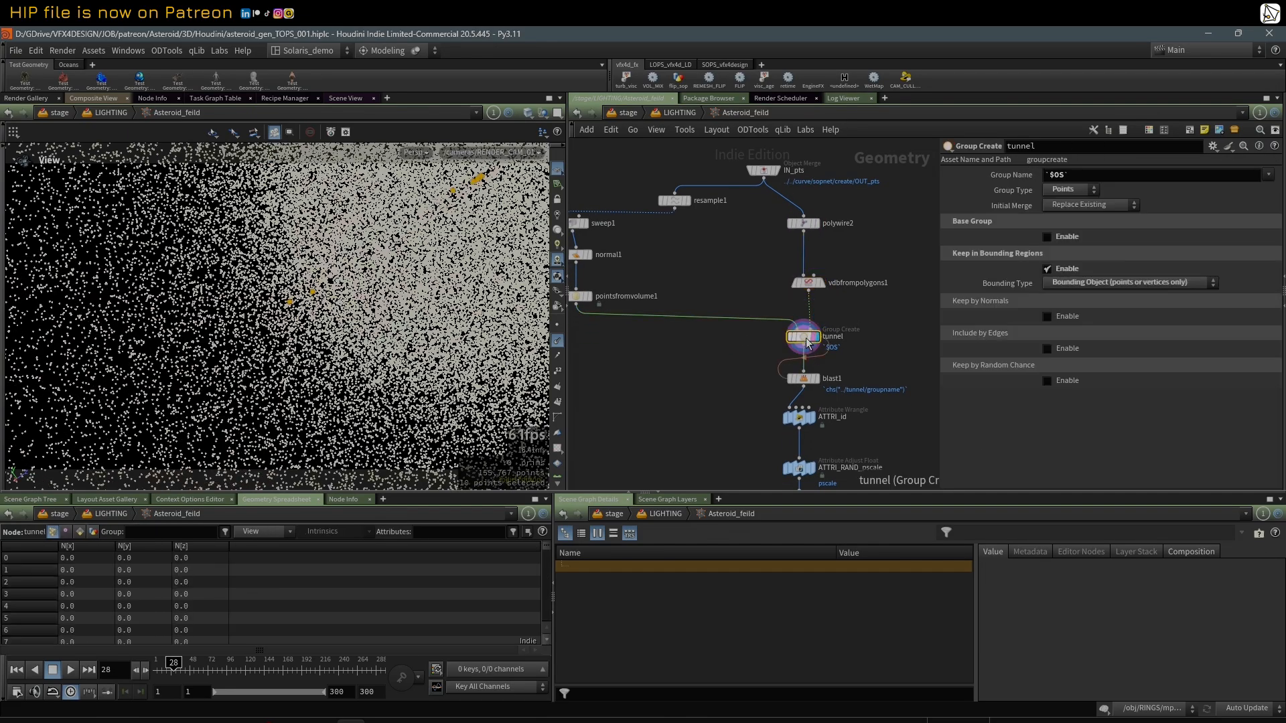
pyautogui.moveTo(173, 667); pyautogui.dragTo(249, 666)
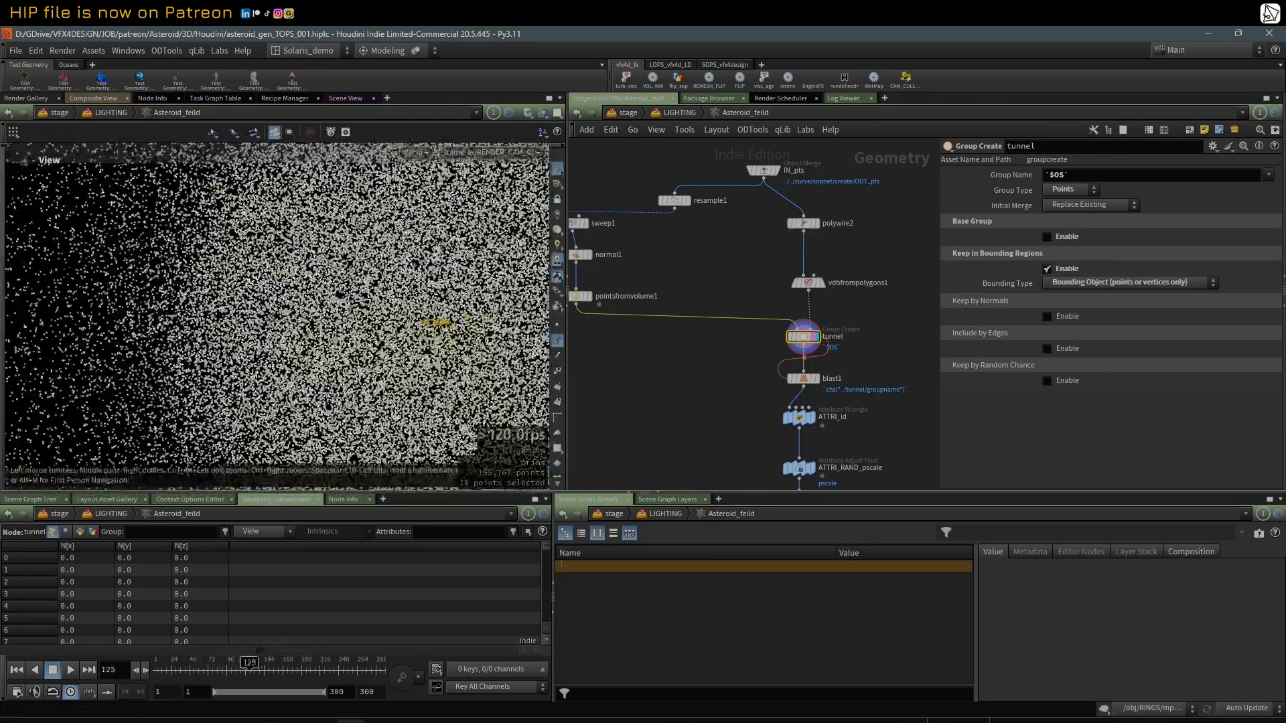
# Step: Display vdbfrompolygons1 and inspect the full tunnel volume from outside the render camera
pyautogui.click(823, 284)
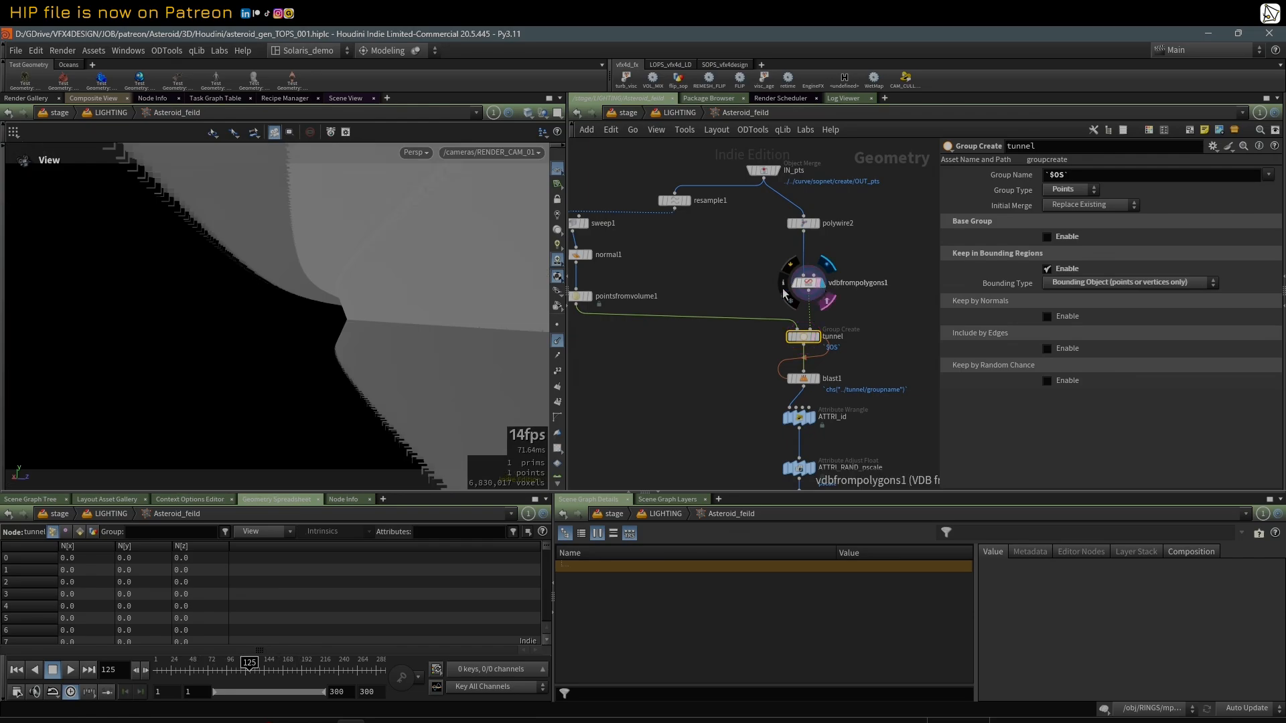
pyautogui.scroll(-10, 250, 299)
pyautogui.scroll(10, 260, 303)
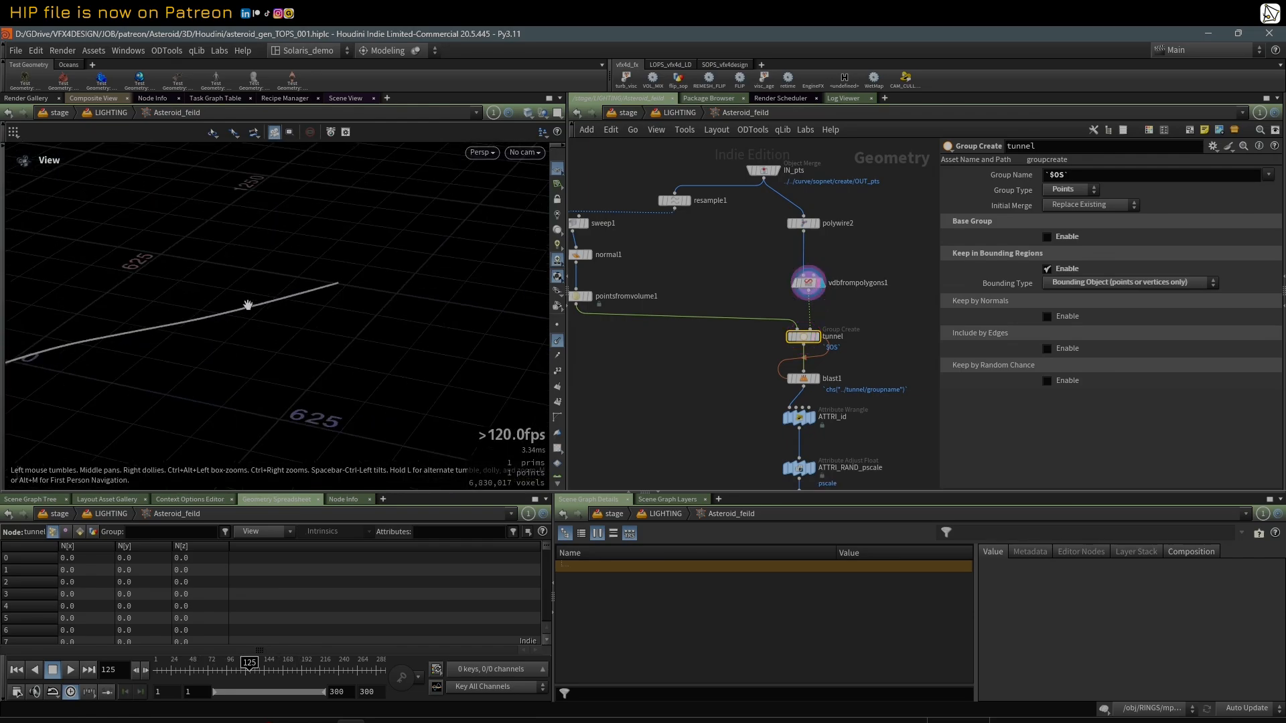
pyautogui.scroll(3, 247, 304)
# Step: Step through the tunnel and blast1 nodes and inspect the remaining points up close
pyautogui.click(587, 298)
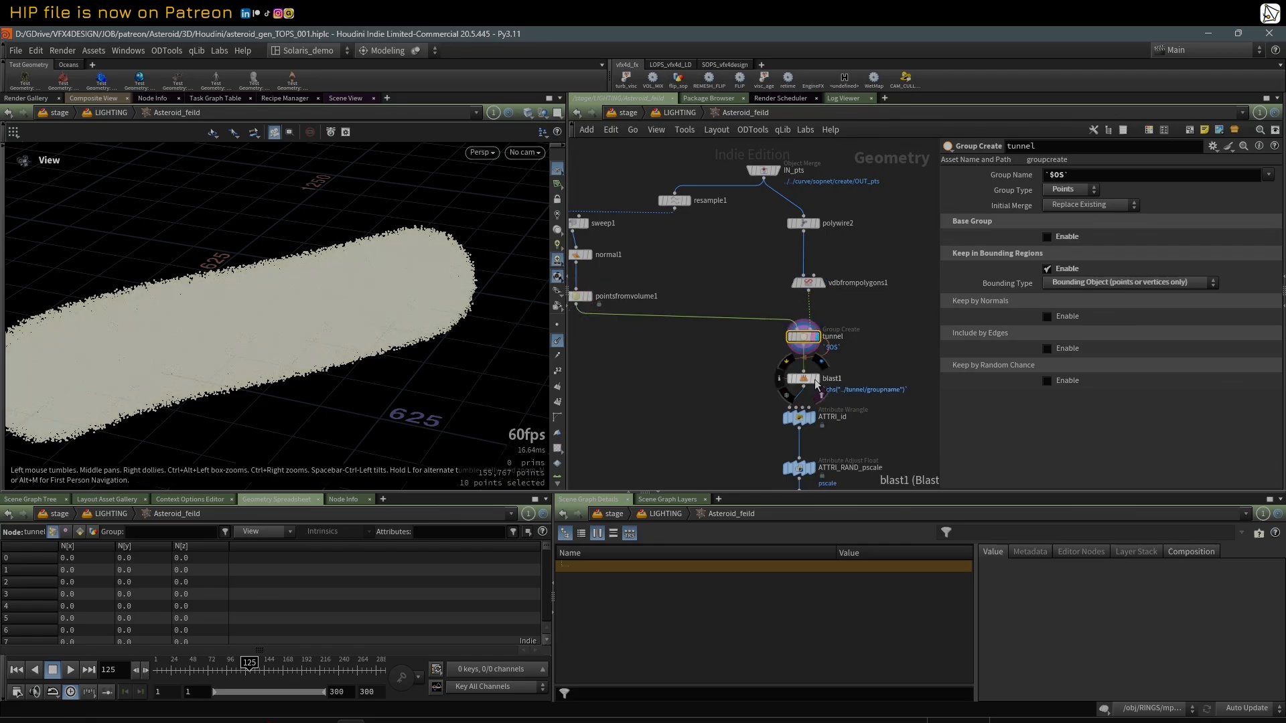
pyautogui.scroll(5, 298, 339)
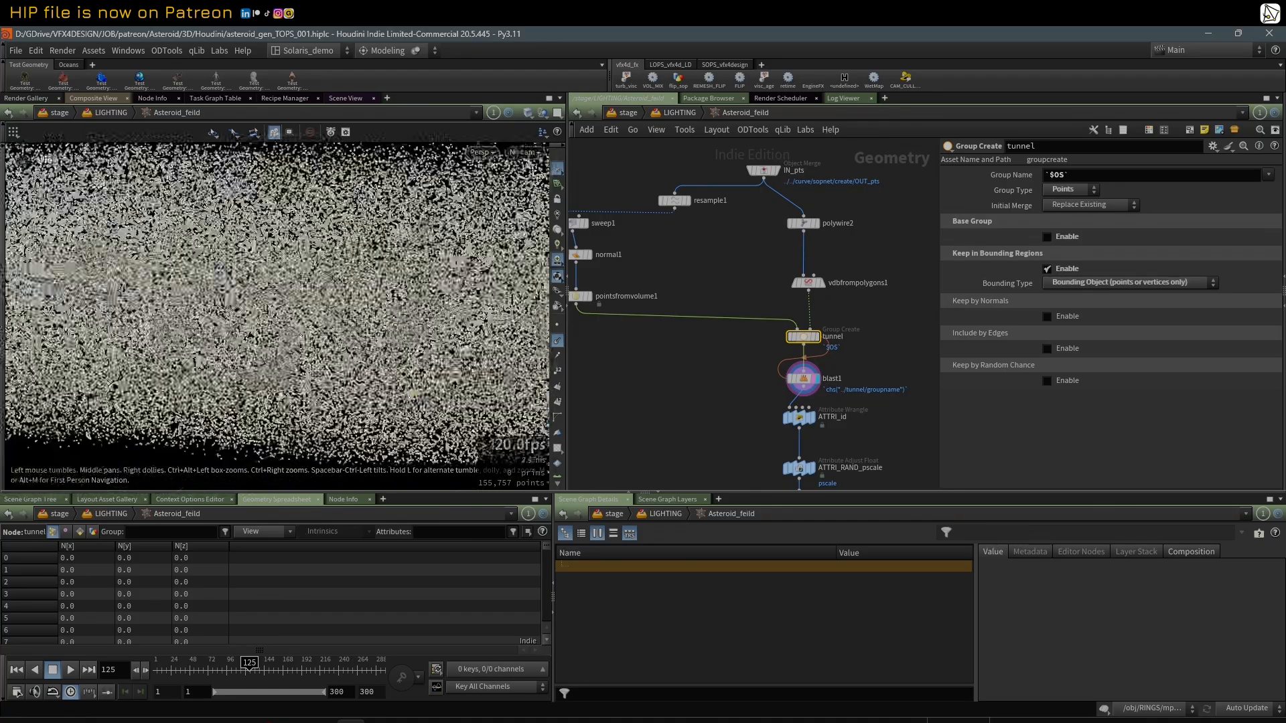
pyautogui.moveTo(299, 303); pyautogui.dragTo(543, 286)
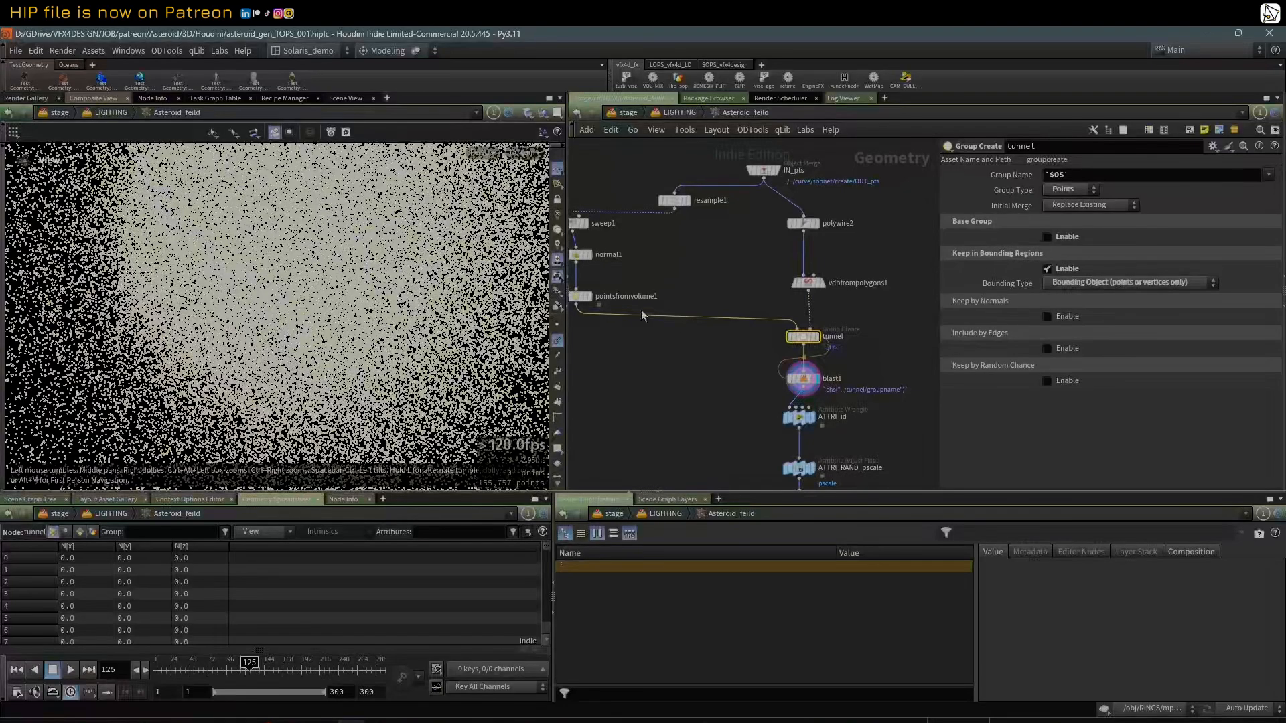
# Step: Display ATTRI_id and examine the wrangle expression that assigns each point's id
pyautogui.moveTo(702, 385); pyautogui.dragTo(697, 349, button='middle')
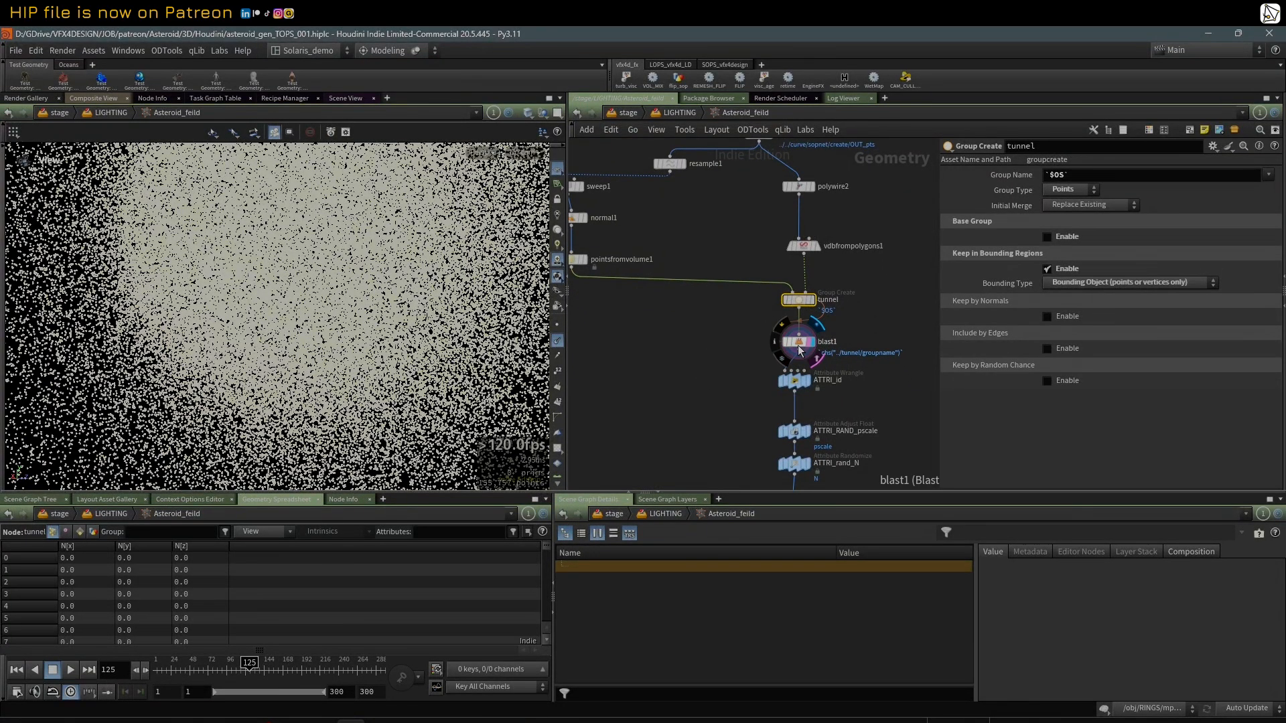
pyautogui.click(795, 380)
pyautogui.moveTo(890, 388); pyautogui.dragTo(863, 357, button='middle')
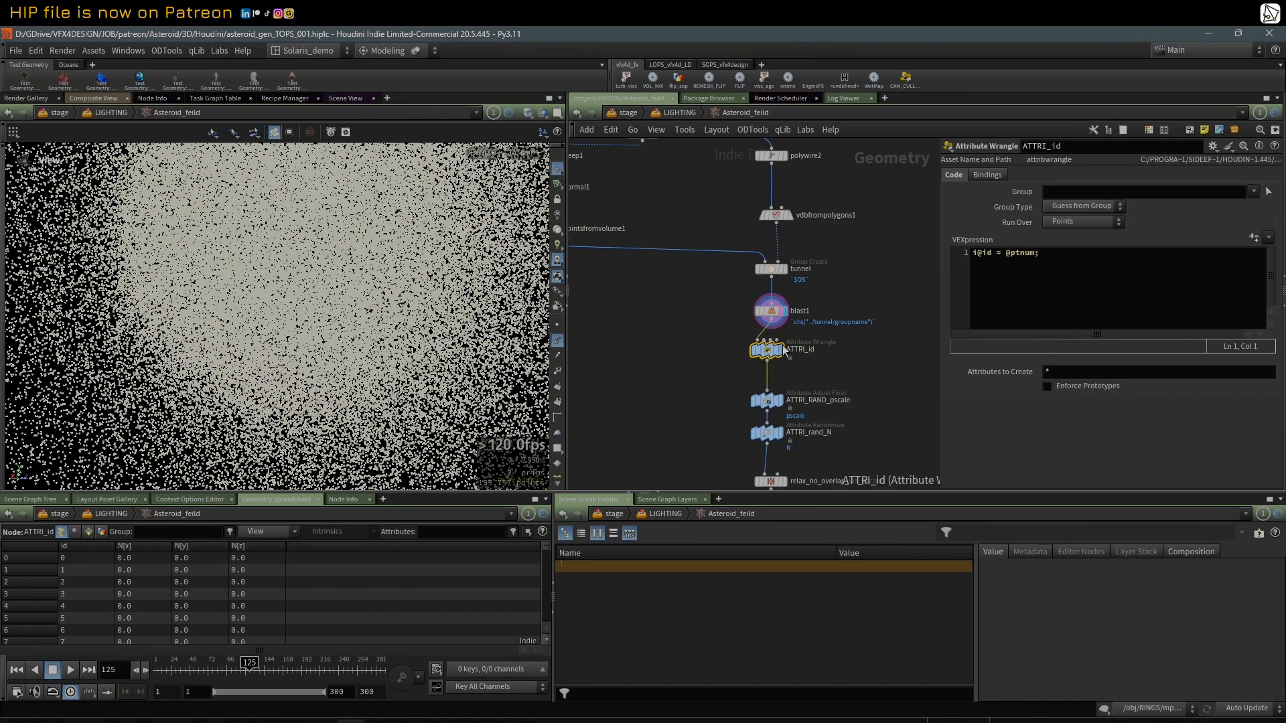
pyautogui.moveTo(781, 350)
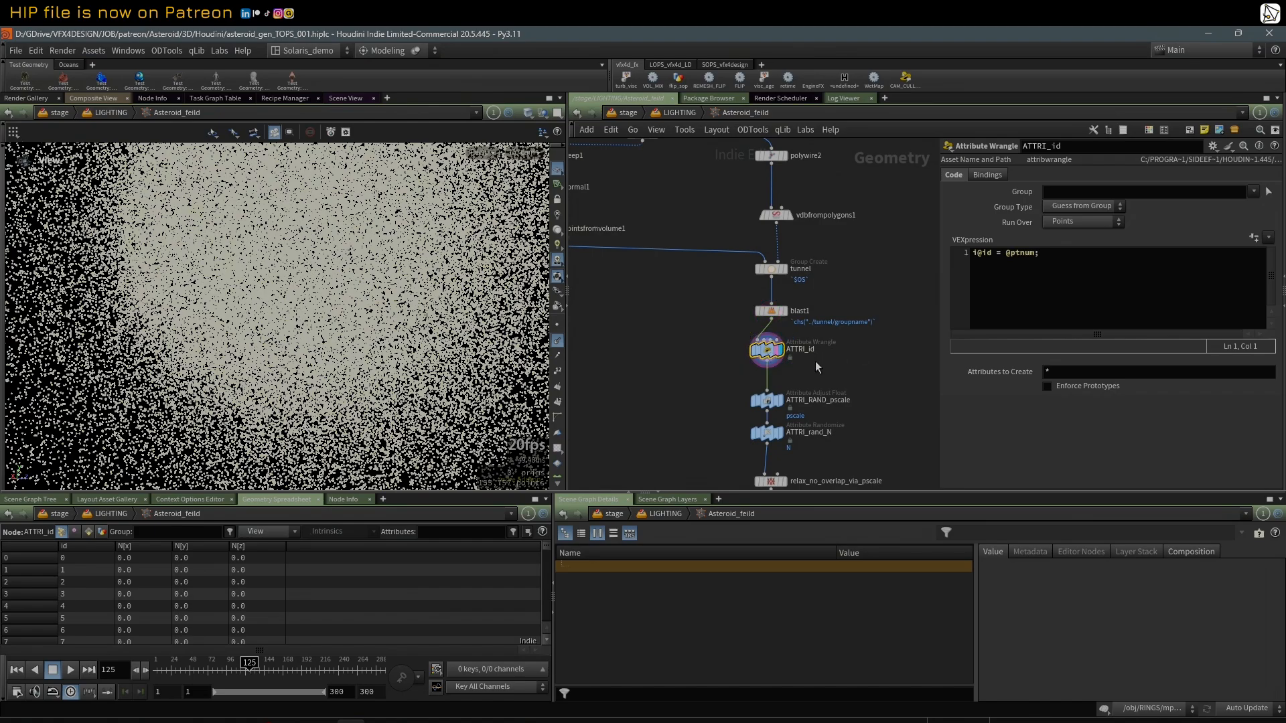
# Step: Display ATTRI_RAND_pscale and examine its random pscale range and attribute settings
pyautogui.moveTo(856, 386); pyautogui.dragTo(832, 287, button='middle')
pyautogui.scroll(1, 771, 288)
pyautogui.click(750, 307)
pyautogui.click(744, 307)
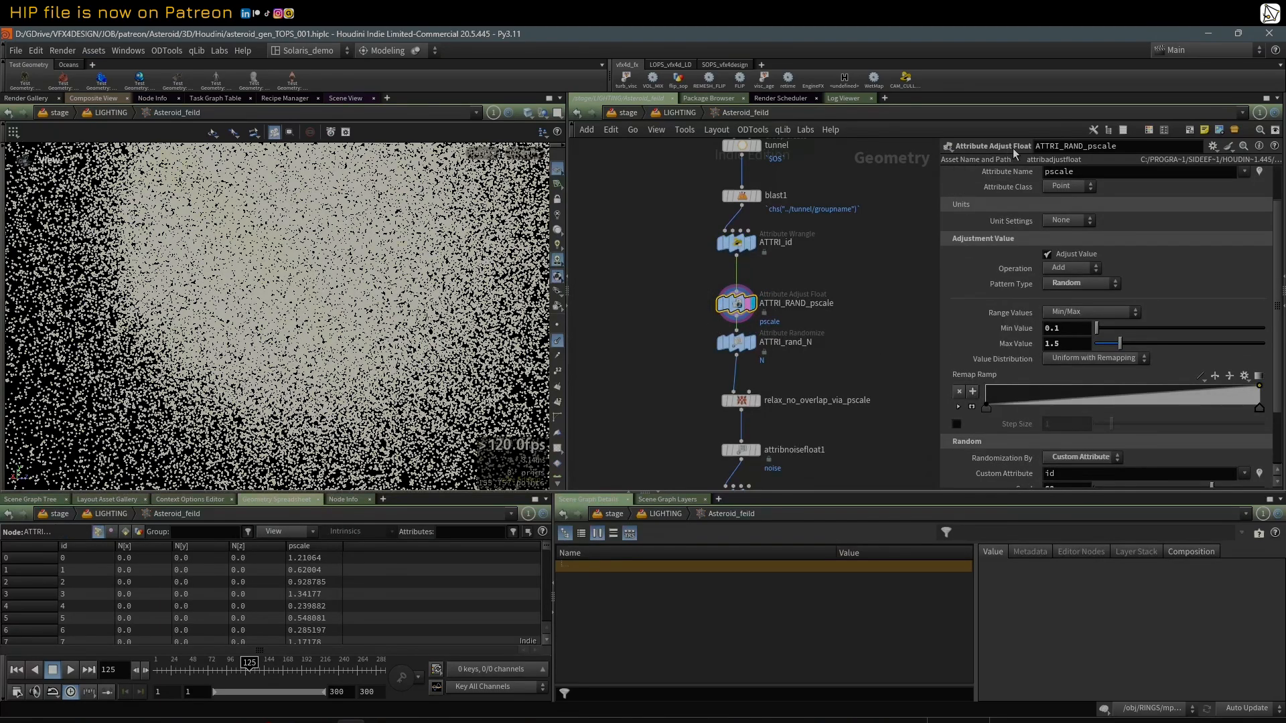
pyautogui.moveTo(1277, 268); pyautogui.dragTo(1281, 227)
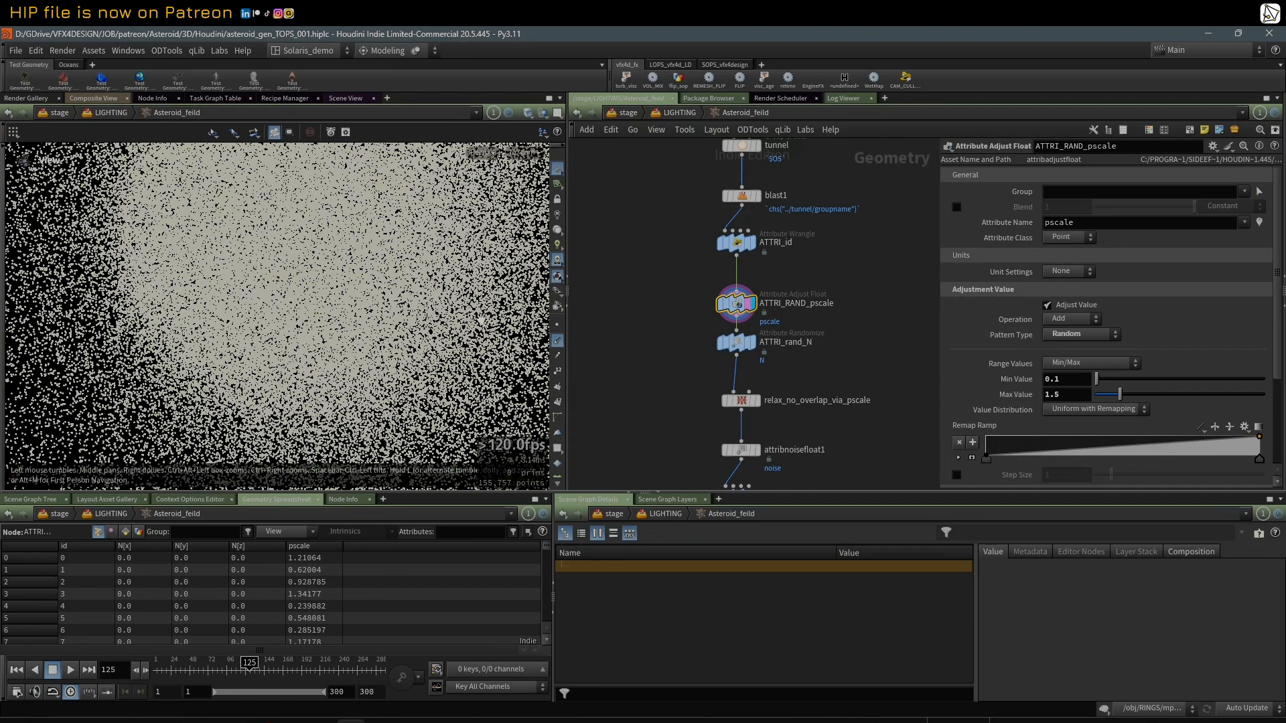
# Step: Display ATTRI_rand_N and examine its randomized normal options and seed attribute
pyautogui.moveTo(881, 379); pyautogui.dragTo(880, 355, button='middle')
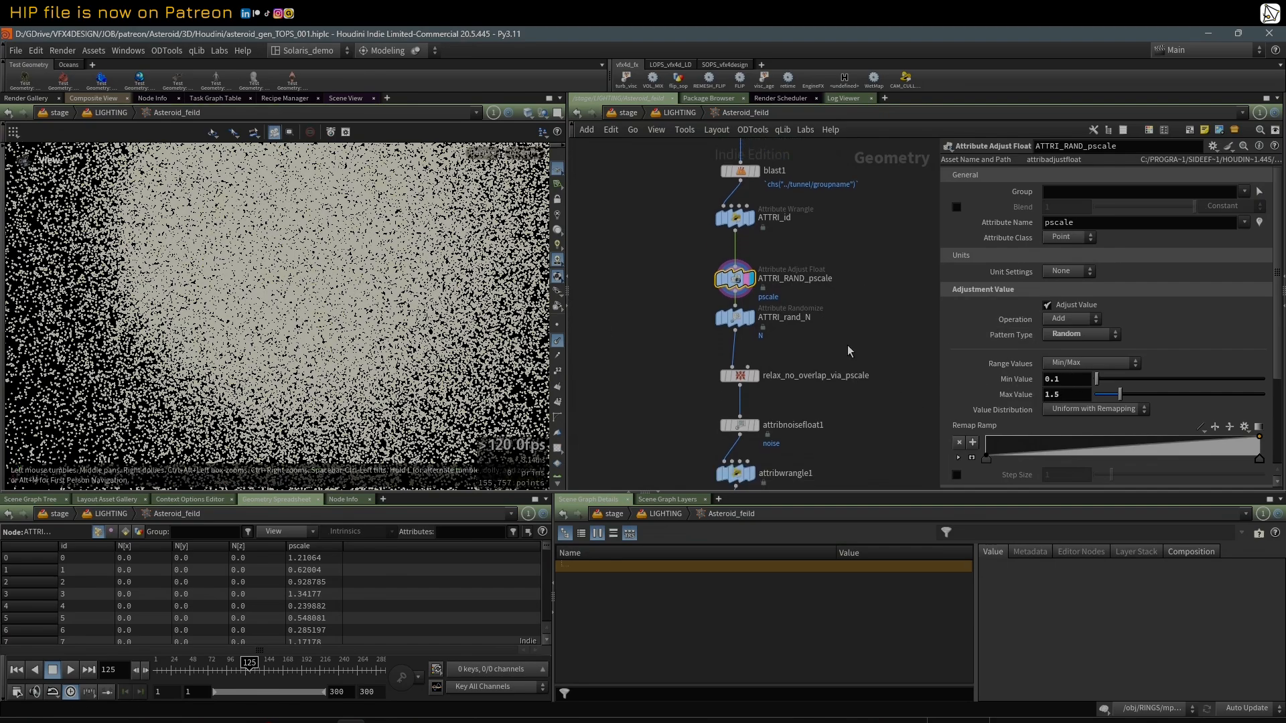
pyautogui.click(740, 330)
pyautogui.click(751, 328)
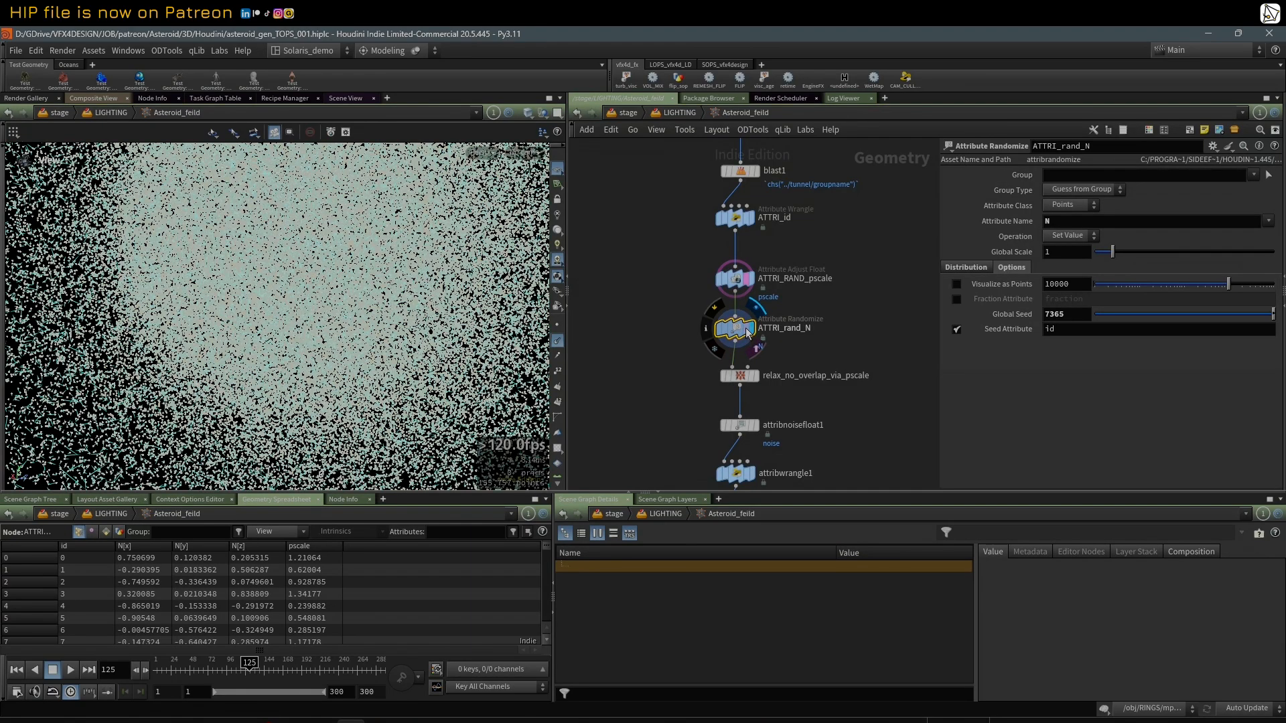
# Step: Examine the distribution type and dimension settings of ATTRI_rand_N and orbit its points
pyautogui.click(965, 268)
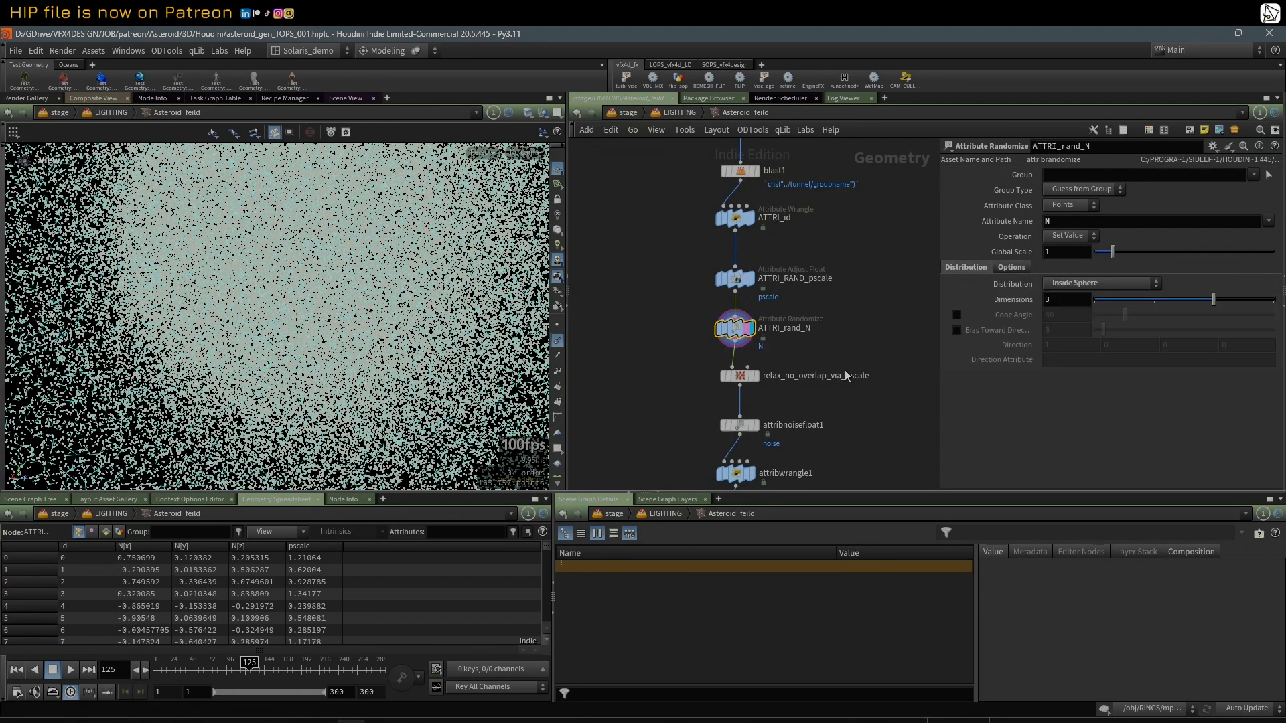
pyautogui.moveTo(125, 295); pyautogui.dragTo(161, 302)
pyautogui.scroll(2, 804, 400)
# Step: Display relax_no_overlap_via_pscale and examine its iterations, radius scale and pscale radius attribute
pyautogui.moveTo(804, 400); pyautogui.dragTo(785, 339, button='middle')
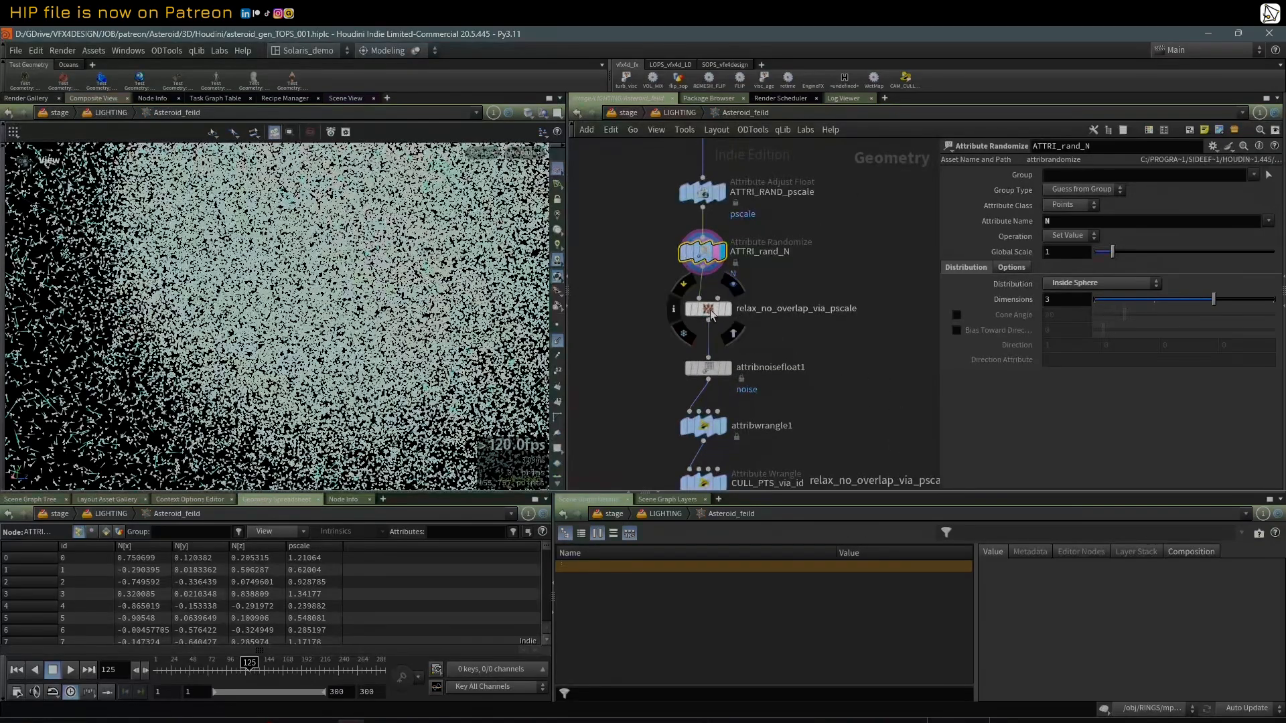
pyautogui.click(729, 313)
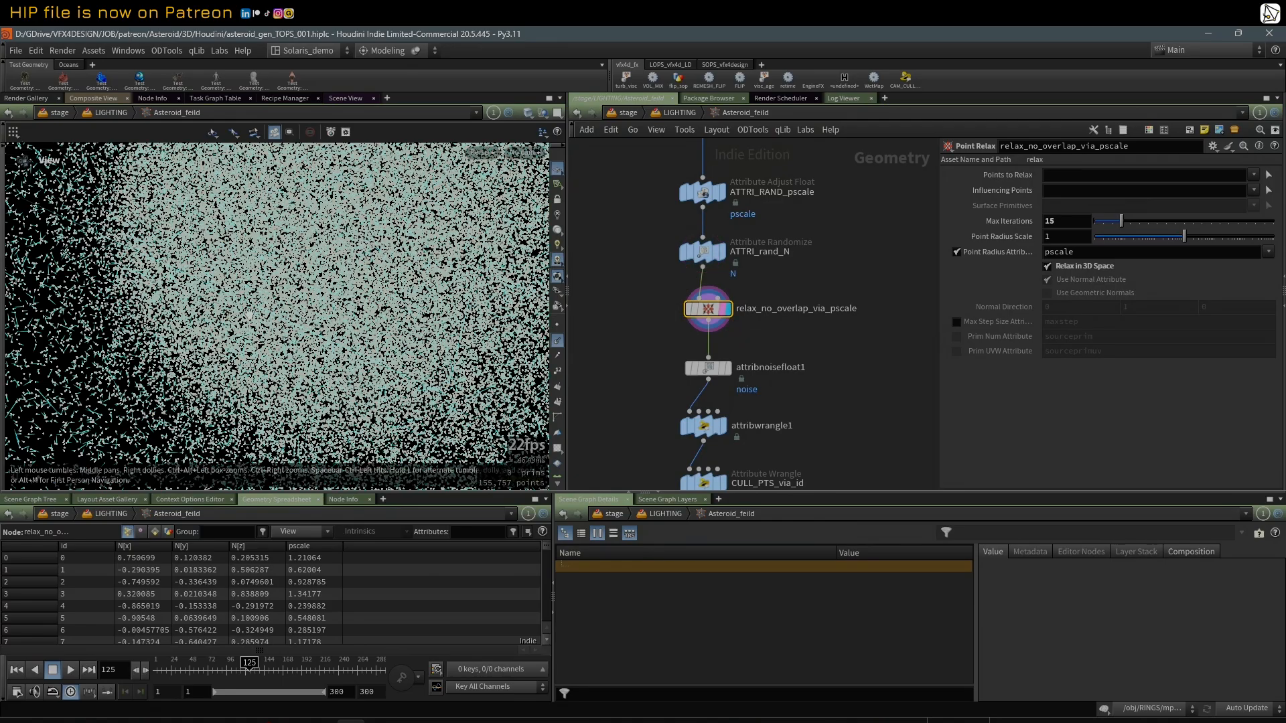
pyautogui.moveTo(249, 313)
pyautogui.mouseDown()
pyautogui.moveTo(92, 308)
pyautogui.moveTo(250, 310)
pyautogui.mouseUp()
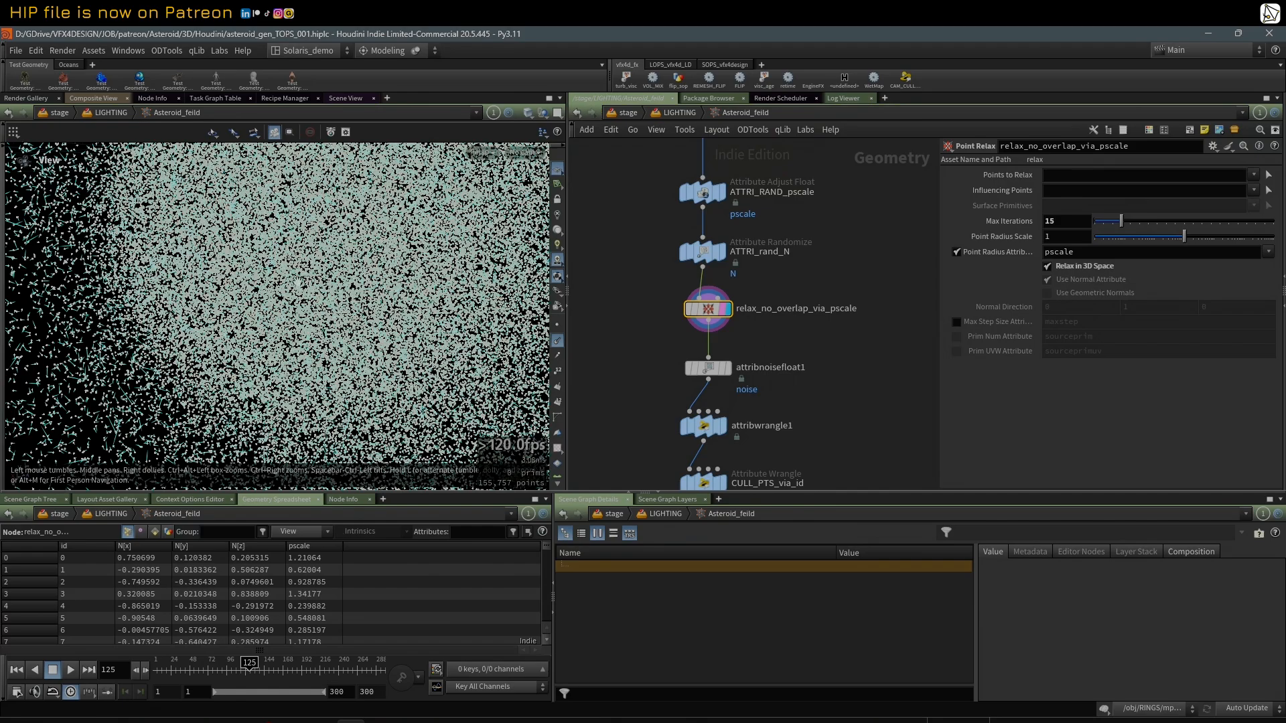
pyautogui.moveTo(732, 325); pyautogui.dragTo(742, 327, button='middle')
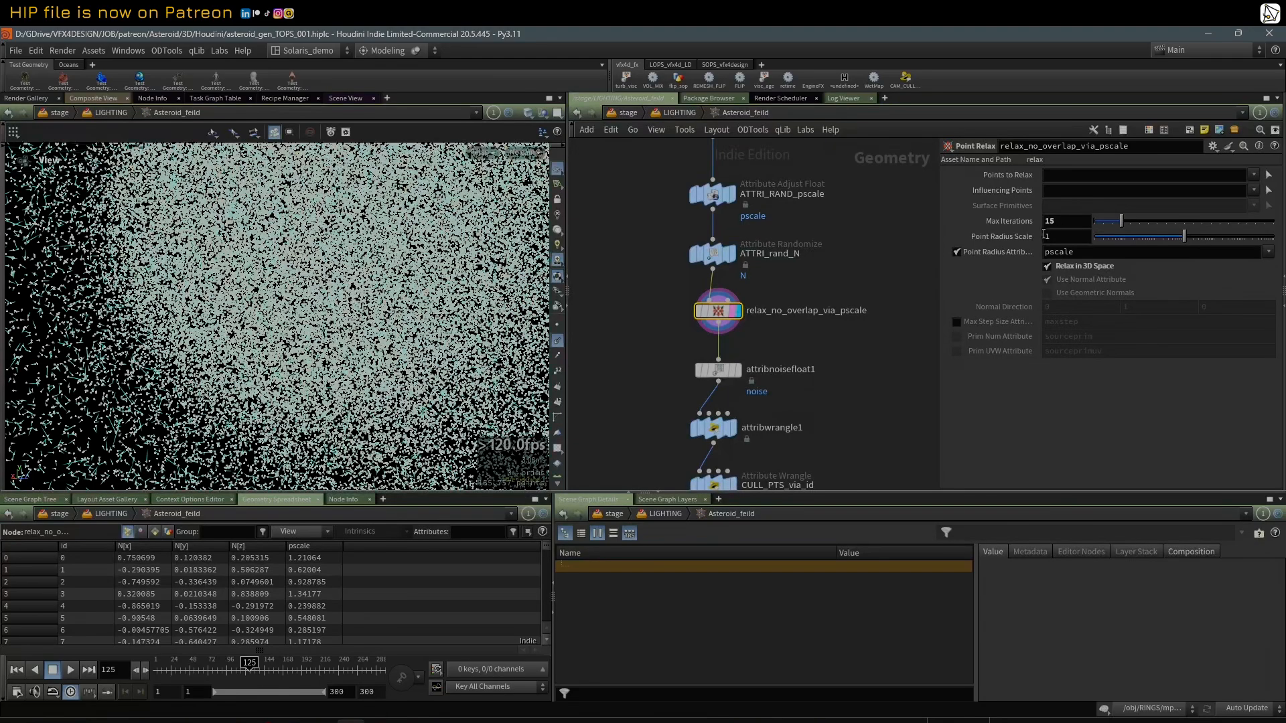
# Step: Display attribnoisefloat1 and inspect its noise pattern settings and the colored noise bands along the point tunnel
pyautogui.click(737, 369)
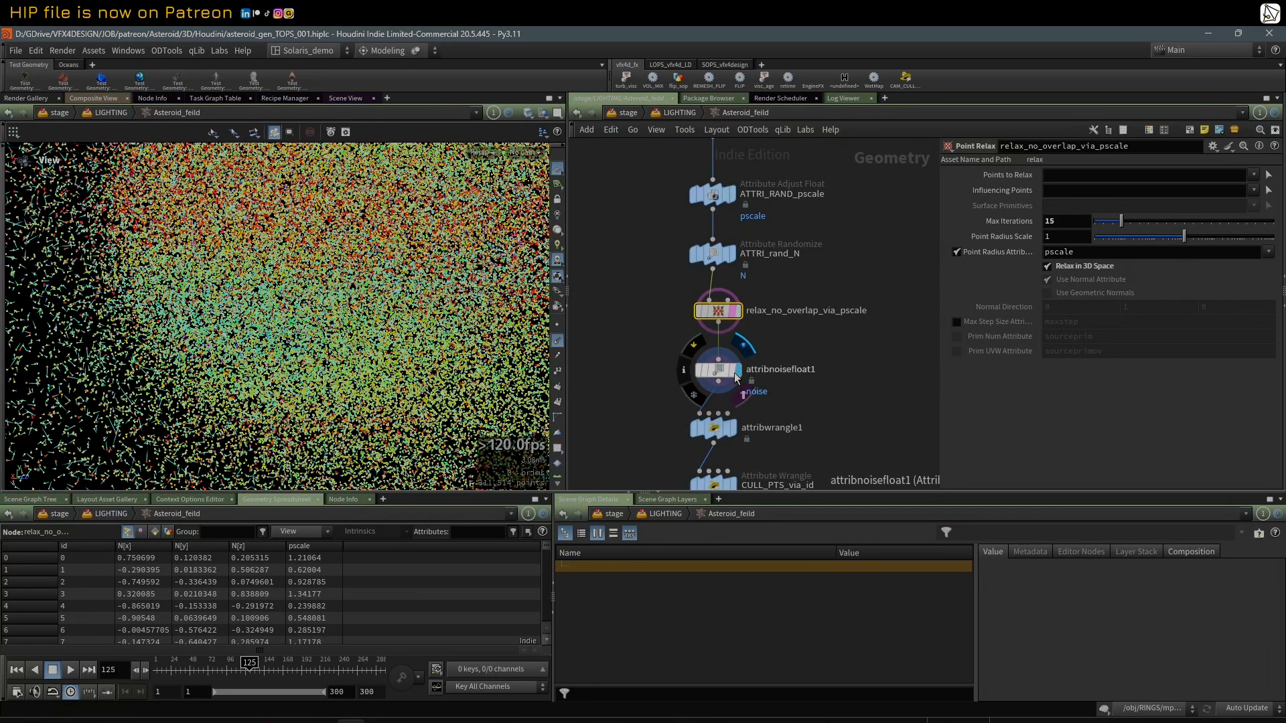
pyautogui.moveTo(416, 345); pyautogui.dragTo(122, 327, button='right')
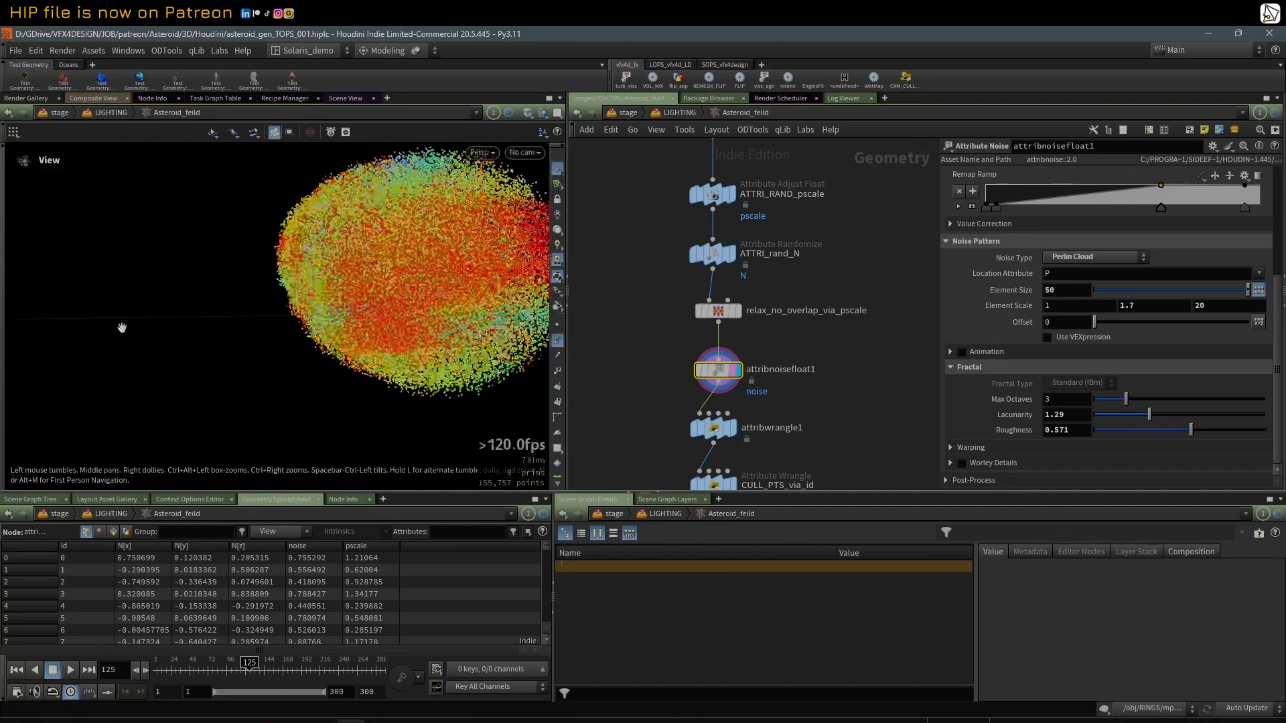
pyautogui.moveTo(122, 326); pyautogui.dragTo(299, 328)
pyautogui.moveTo(1276, 293)
pyautogui.mouseDown()
pyautogui.moveTo(1277, 181)
pyautogui.moveTo(1279, 294)
pyautogui.mouseUp()
pyautogui.moveTo(343, 304); pyautogui.dragTo(247, 308, button='middle')
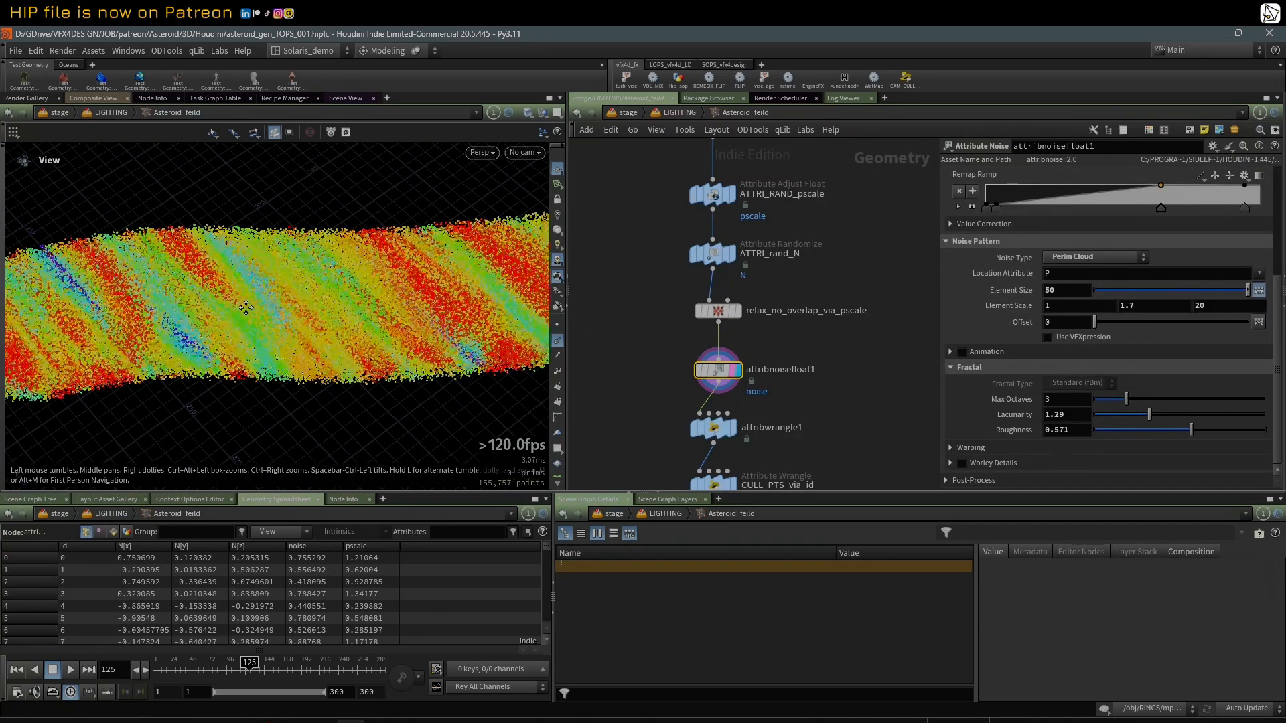
# Step: Select attribwrangle1 and enlarge the parameter and code areas to read its point-removal expression
pyautogui.moveTo(773, 420); pyautogui.dragTo(767, 340, button='middle')
pyautogui.scroll(2, 767, 338)
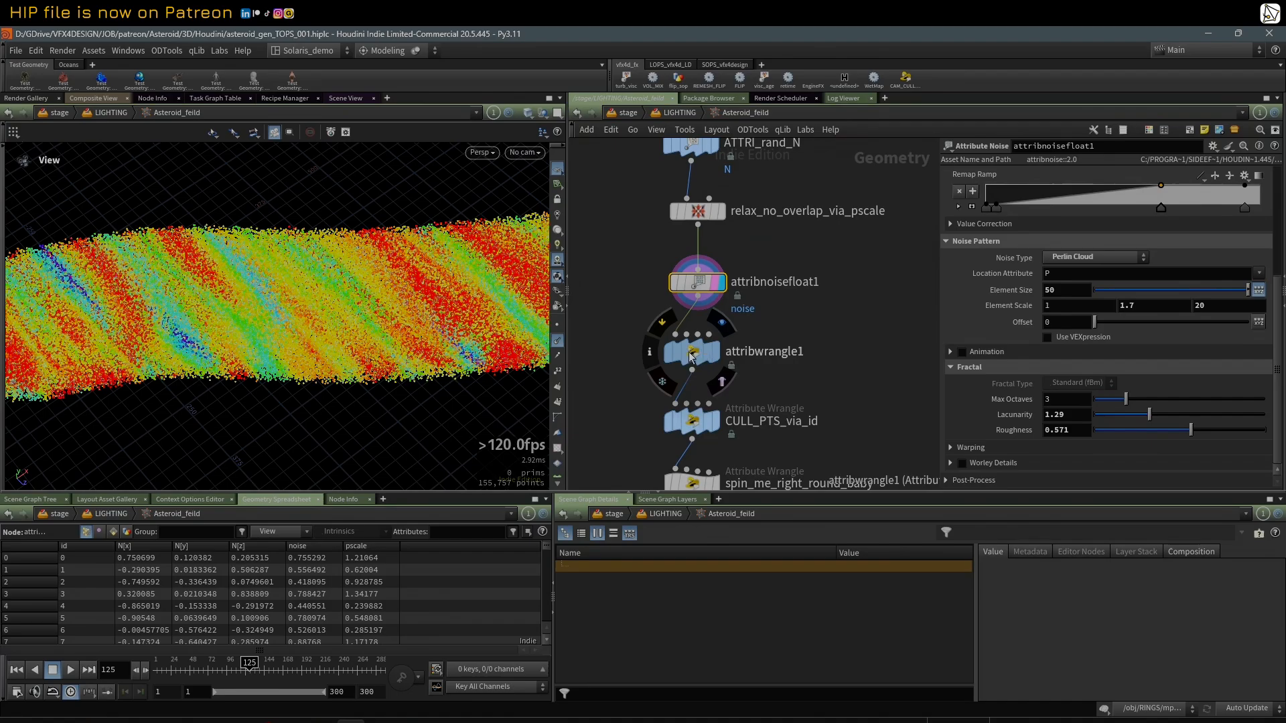
pyautogui.click(707, 354)
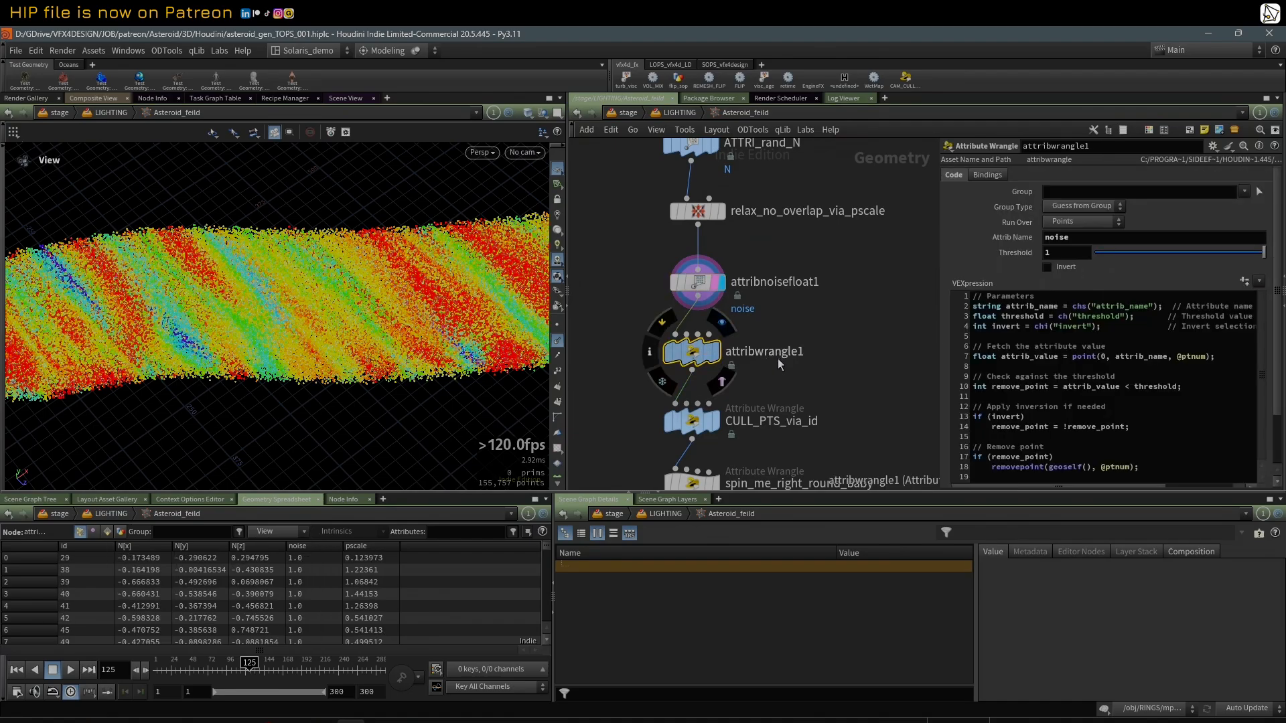
pyautogui.moveTo(937, 267); pyautogui.dragTo(900, 268)
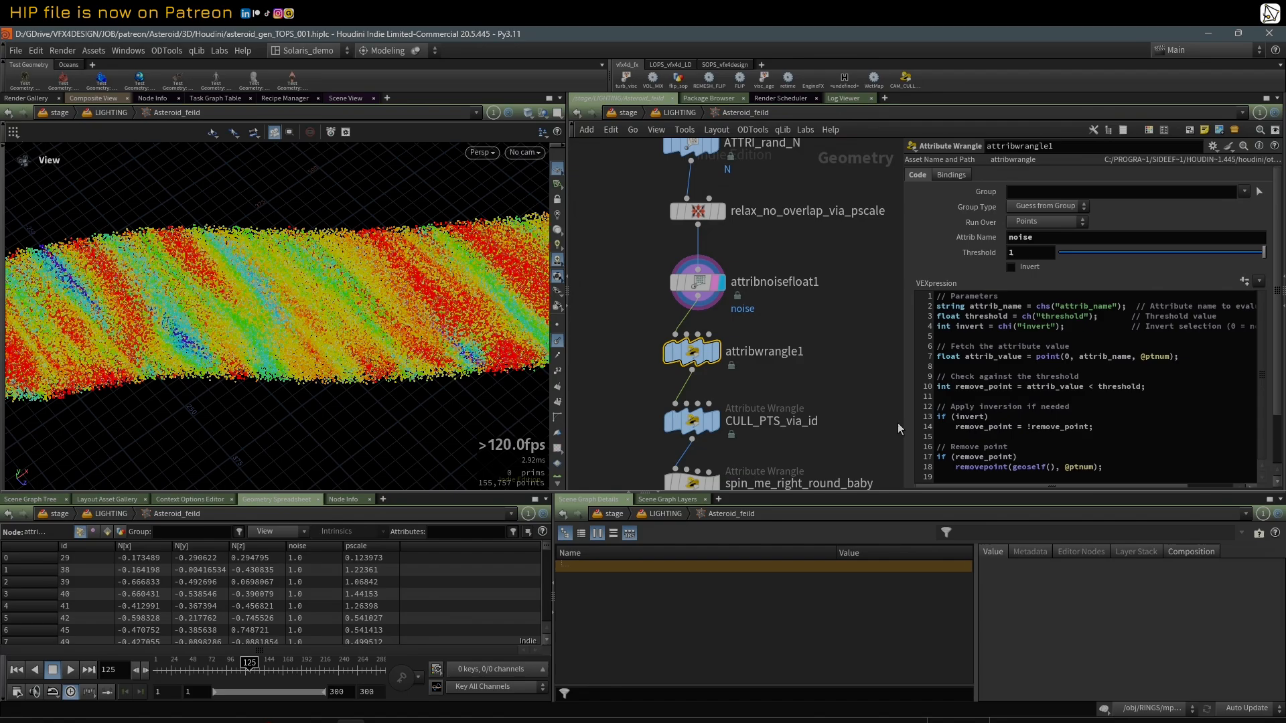
pyautogui.moveTo(898, 492); pyautogui.dragTo(899, 530)
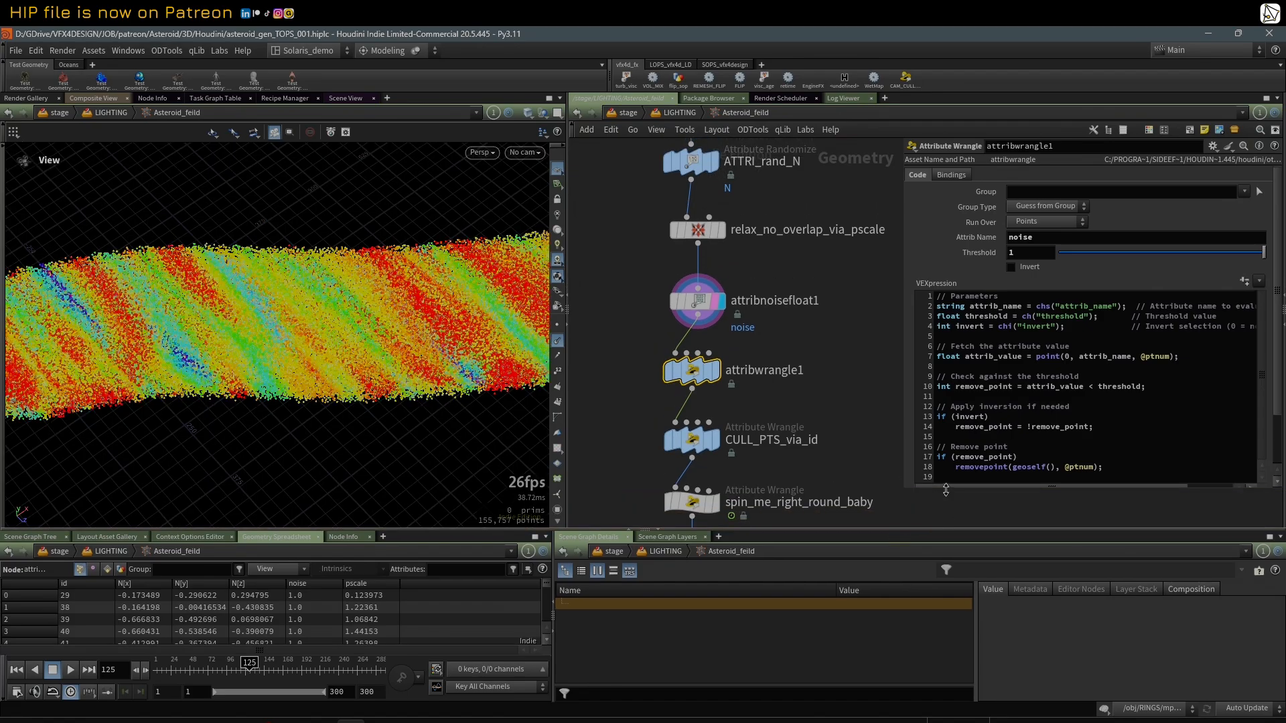
pyautogui.moveTo(946, 490); pyautogui.dragTo(946, 522)
pyautogui.moveTo(846, 345); pyautogui.dragTo(848, 323, button='middle')
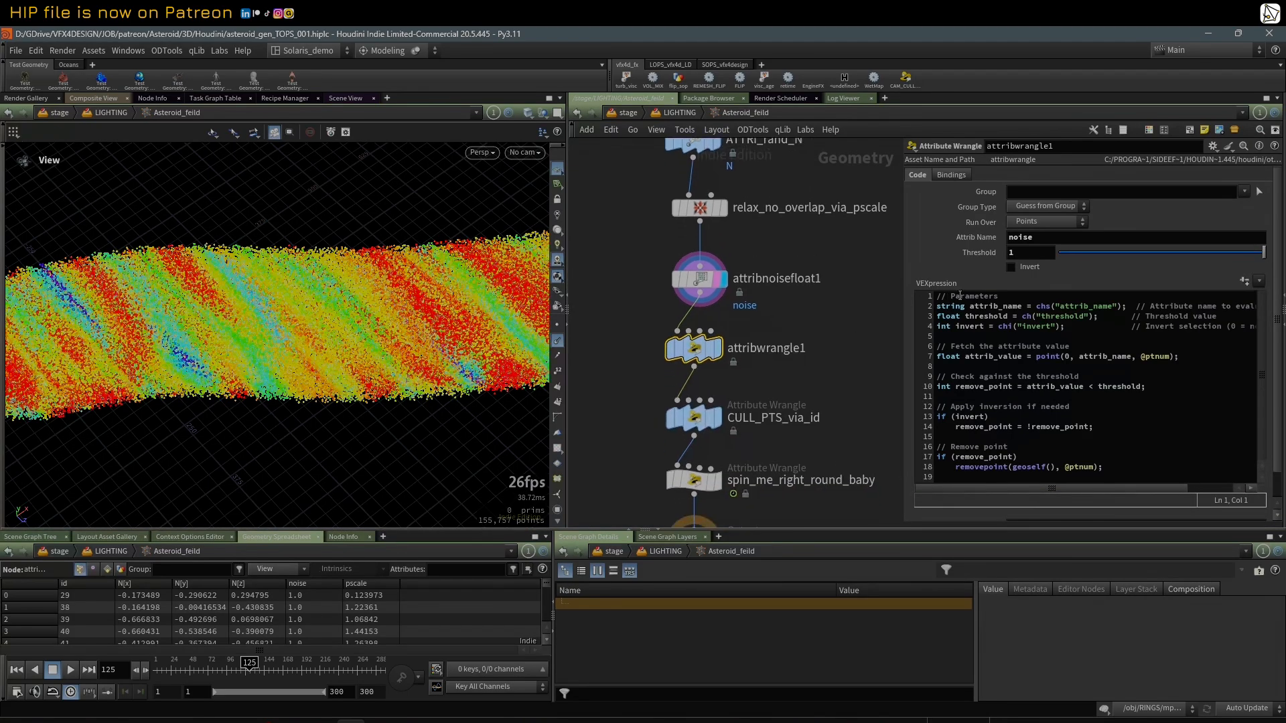
# Step: Display attribwrangle1 and test its noise-based point removal with Invert enabled and Threshold at 0.691
pyautogui.moveTo(1073, 260); pyautogui.dragTo(1035, 264)
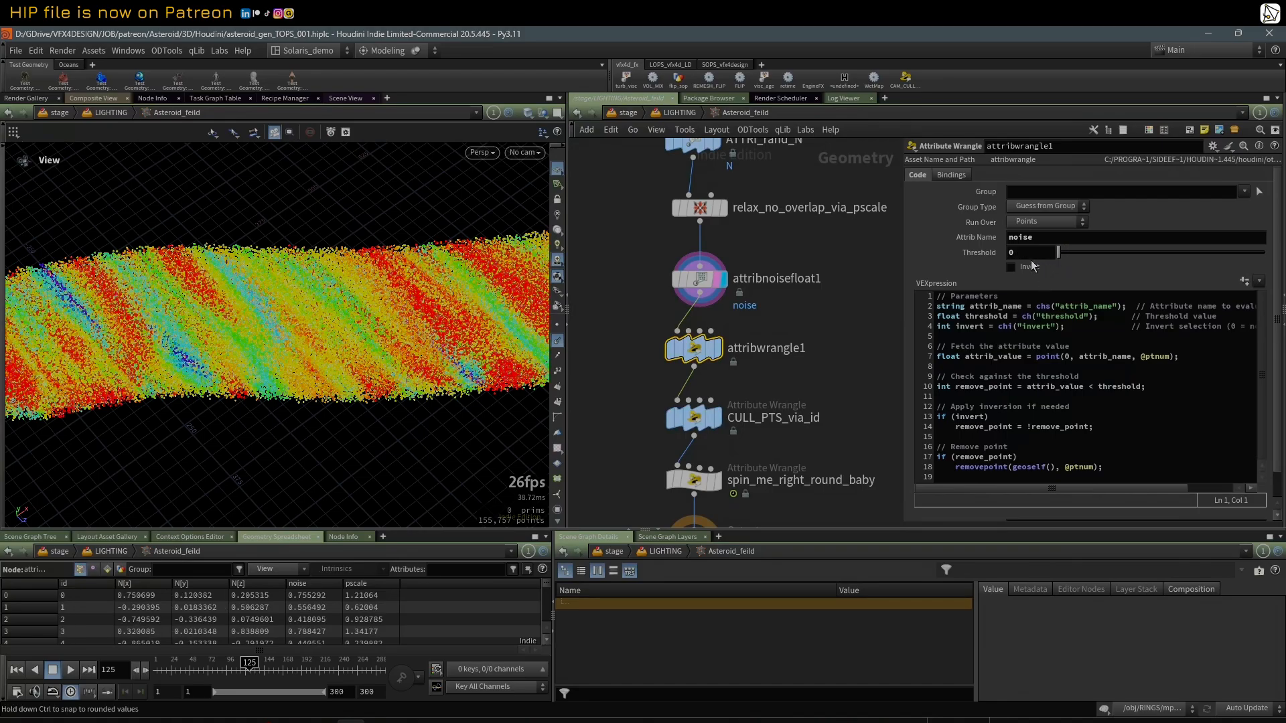
pyautogui.click(718, 354)
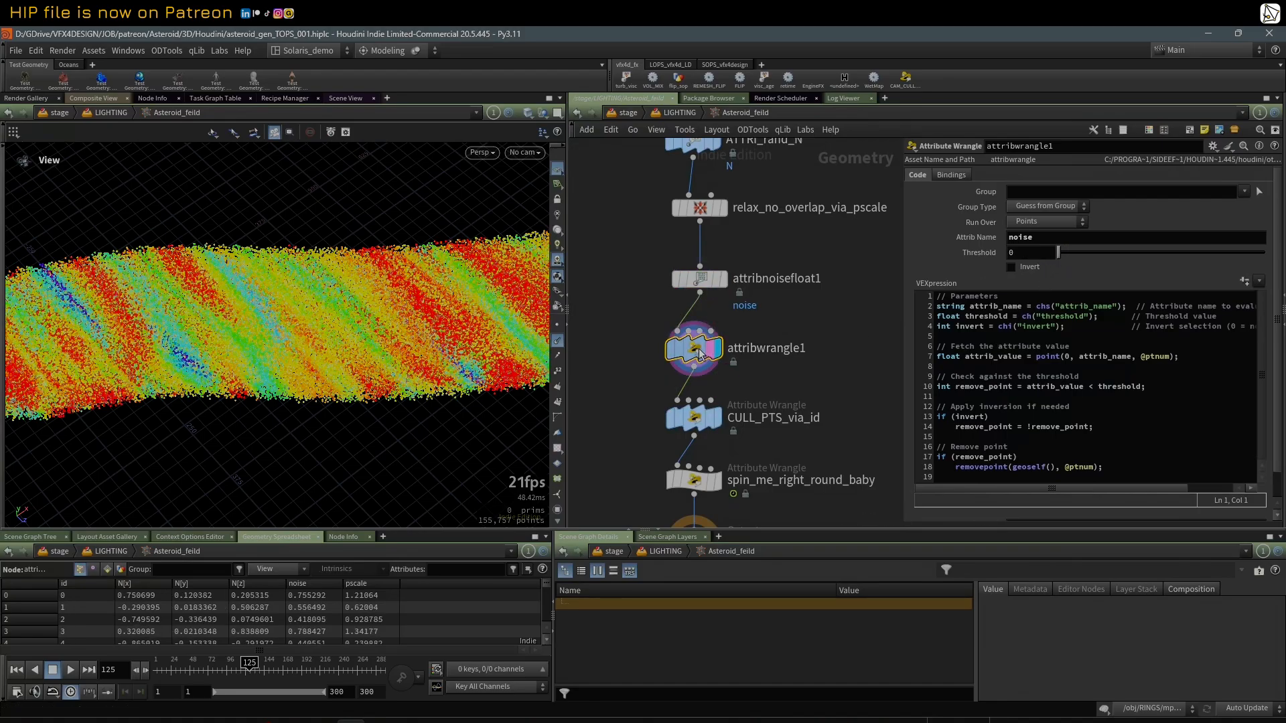
pyautogui.moveTo(1059, 255); pyautogui.dragTo(1250, 268)
pyautogui.click(1012, 268)
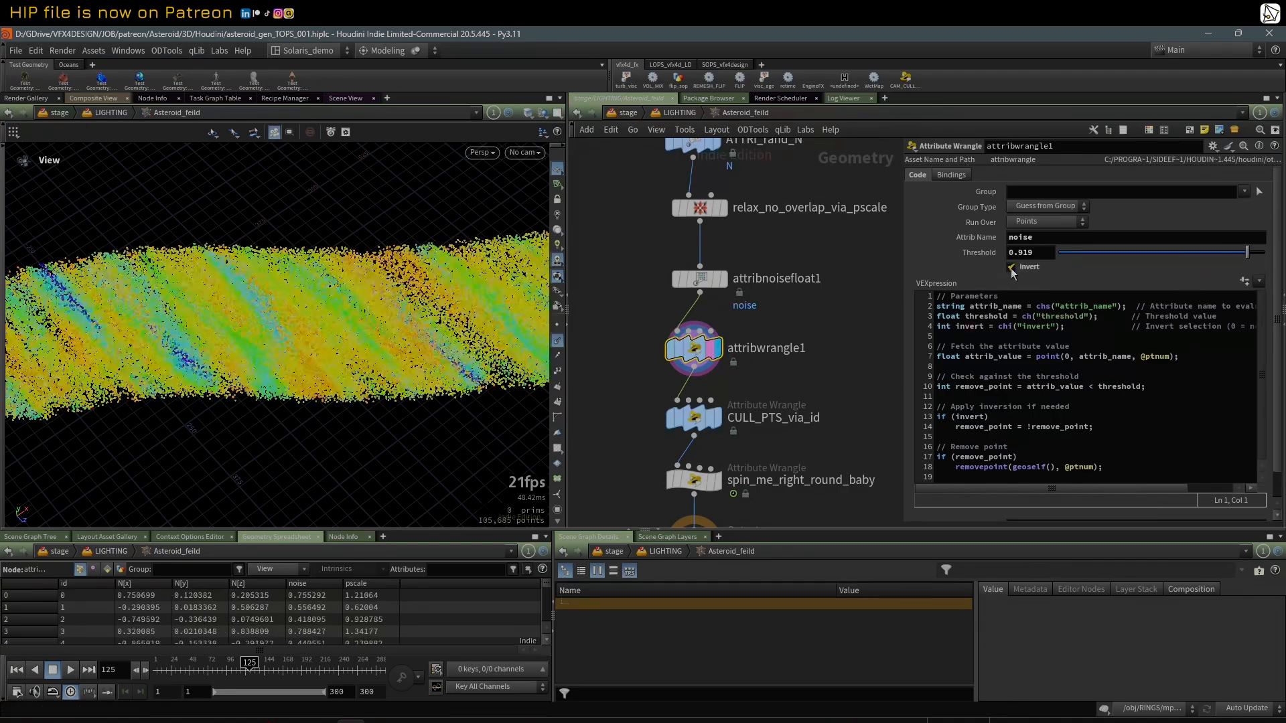
pyautogui.click(1011, 267)
pyautogui.click(1012, 267)
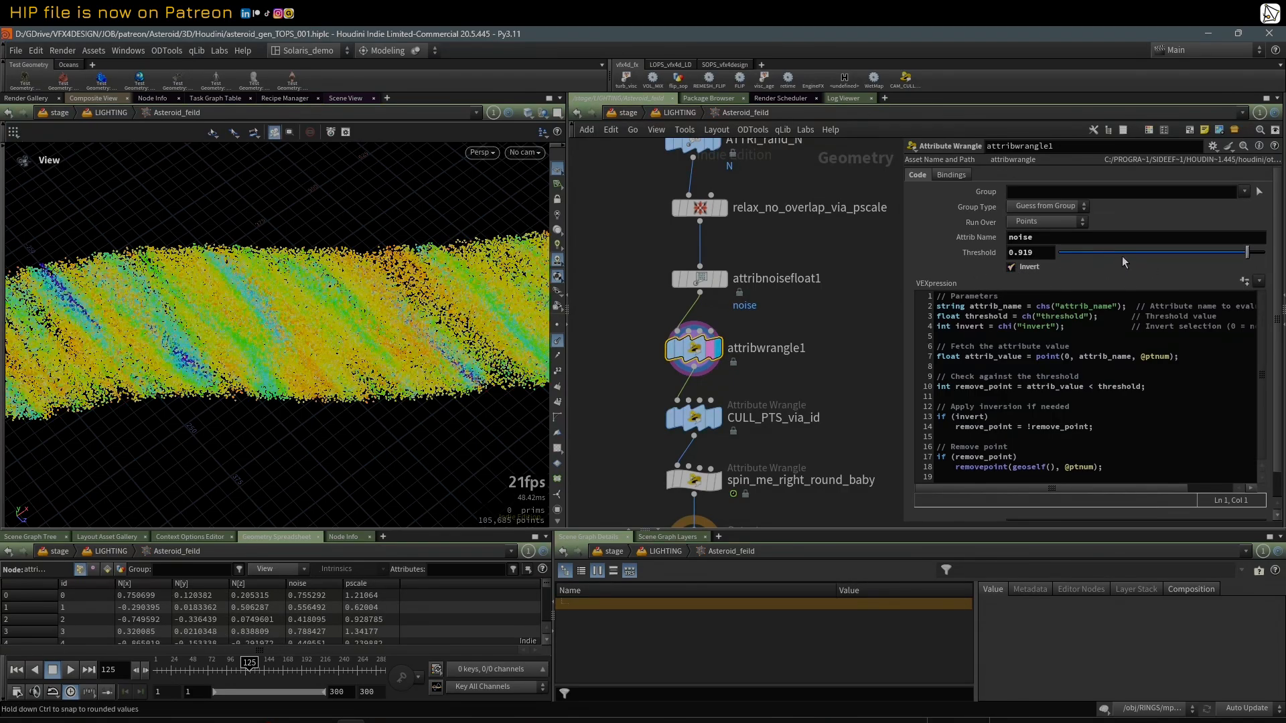
pyautogui.moveTo(1066, 253); pyautogui.dragTo(1201, 262)
# Step: Inspect the noise-culled points from several angles, and look through RENDER_CAM_01 at frame 129
pyautogui.scroll(-2, 253, 350)
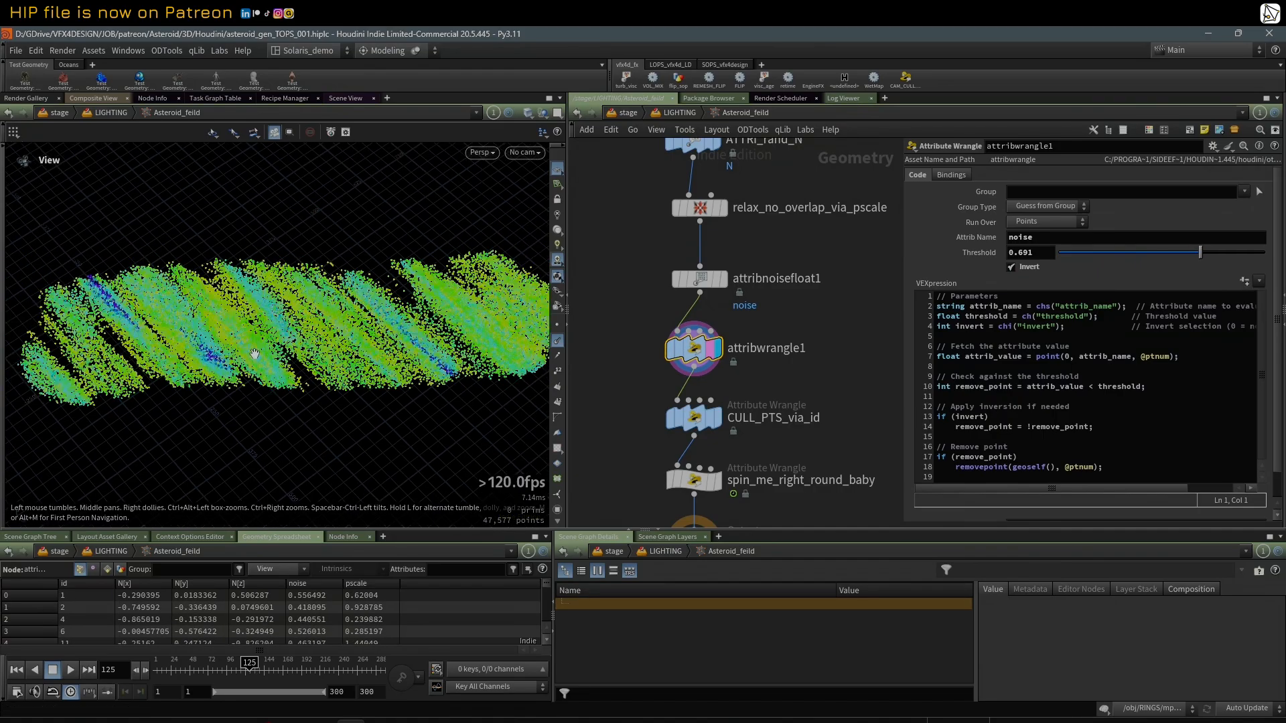
pyautogui.moveTo(255, 353); pyautogui.dragTo(248, 559)
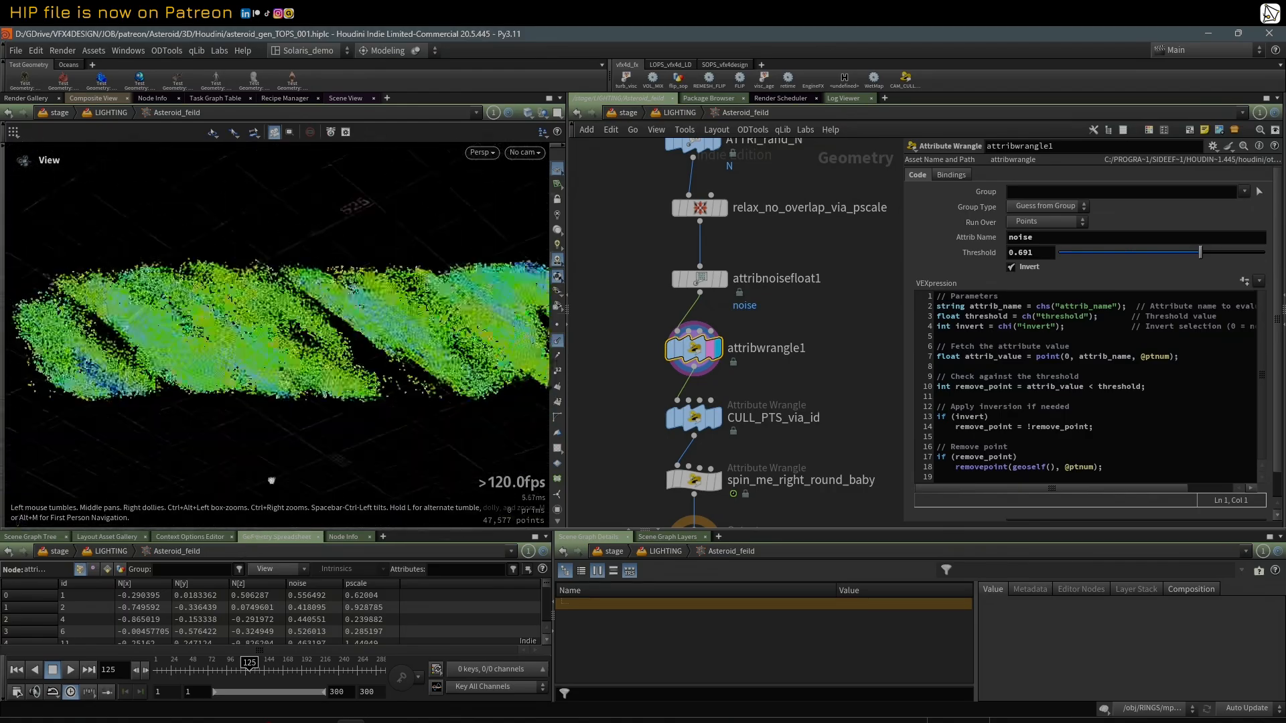
pyautogui.moveTo(271, 481); pyautogui.dragTo(373, 288)
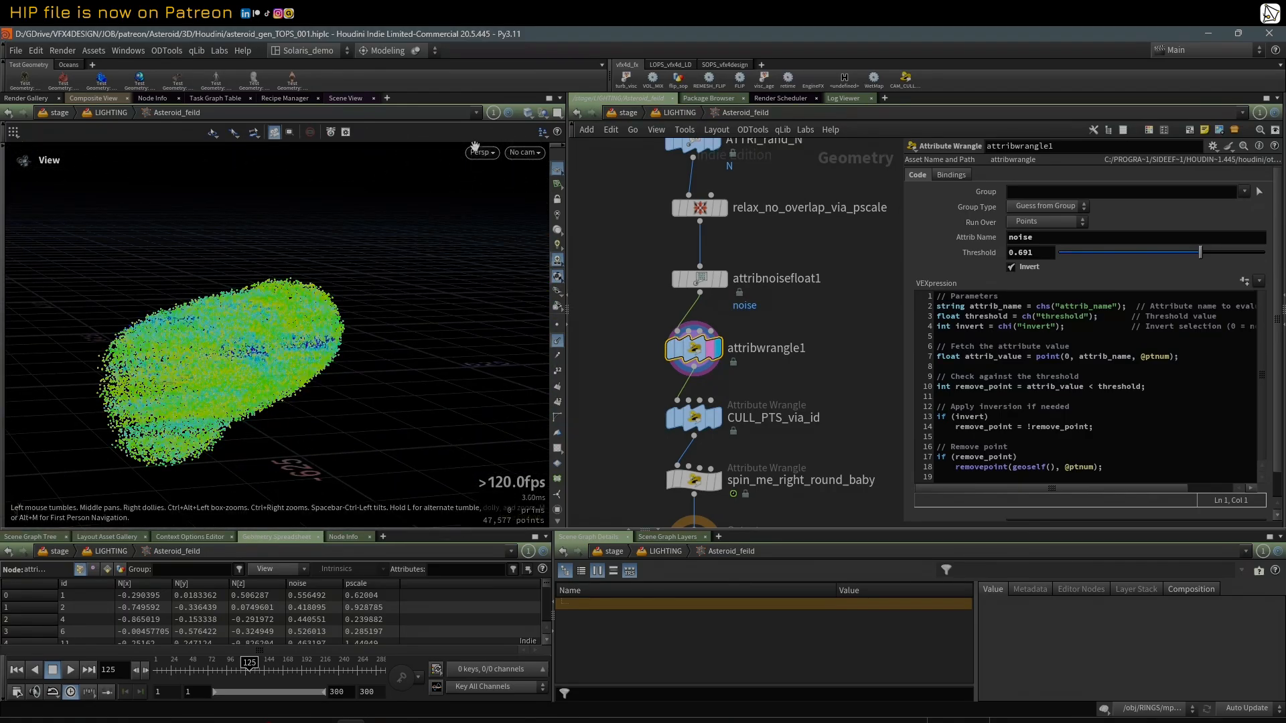
pyautogui.click(525, 152)
pyautogui.click(569, 195)
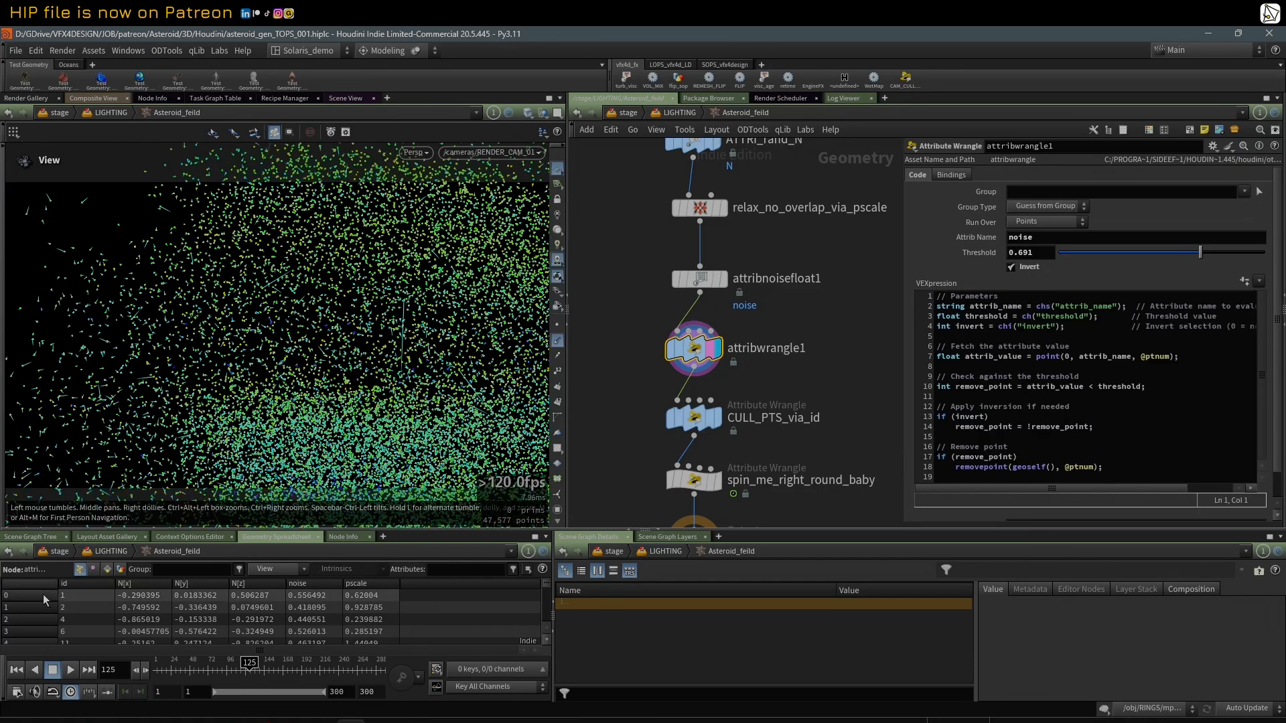
pyautogui.moveTo(156, 672); pyautogui.dragTo(252, 662)
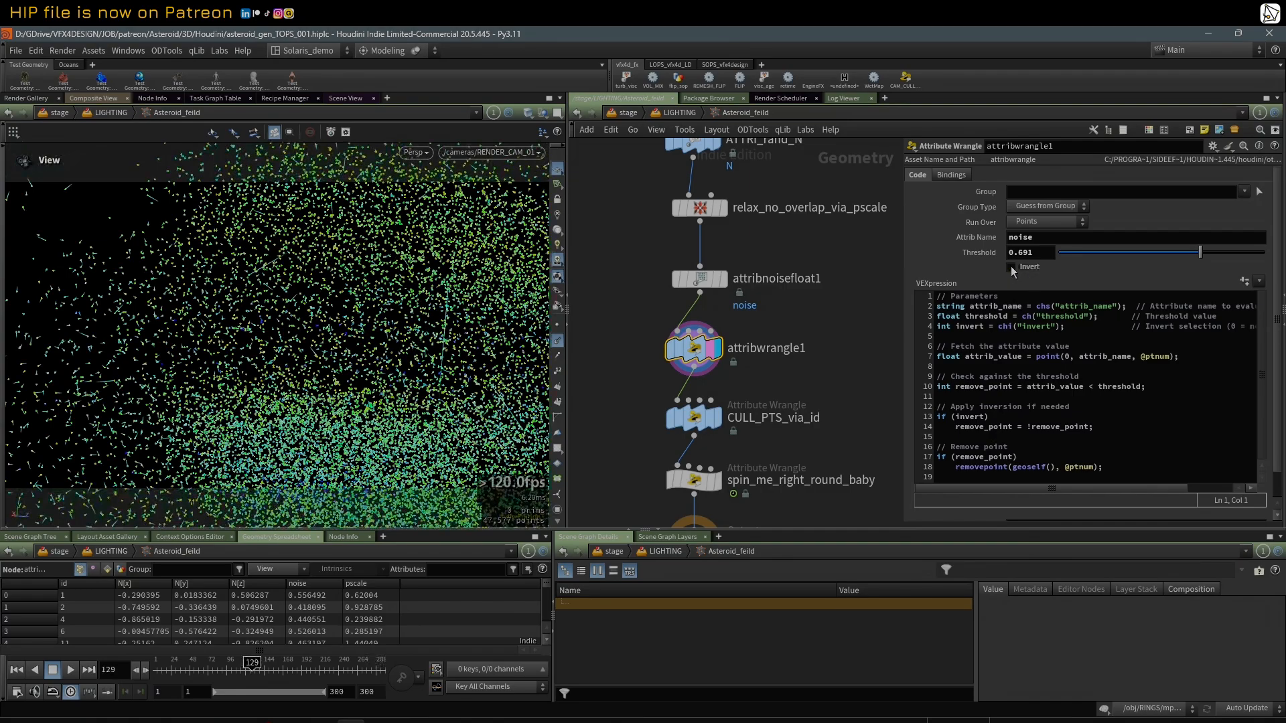
# Step: Disable Invert on attribwrangle1, set Threshold to 0.831, and scrub to frame 233 to check the camera view
pyautogui.click(1011, 268)
pyautogui.moveTo(1200, 252); pyautogui.dragTo(1229, 254)
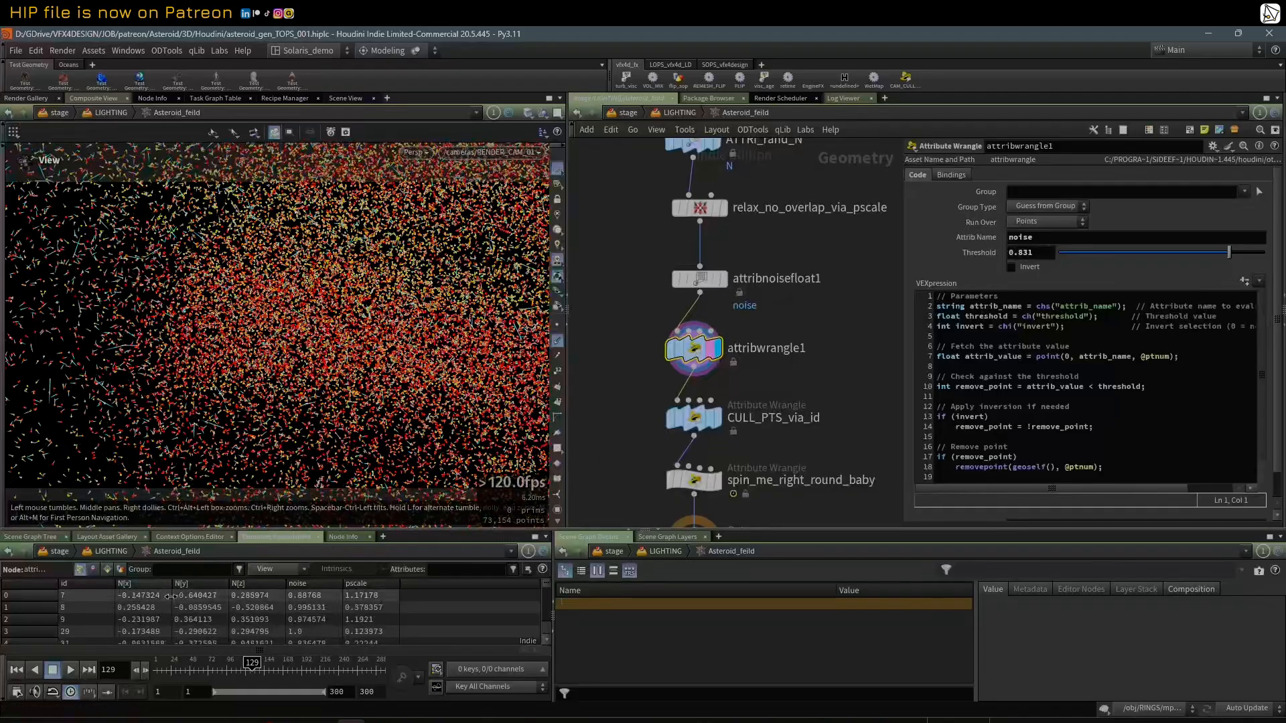
pyautogui.moveTo(158, 660); pyautogui.dragTo(333, 661)
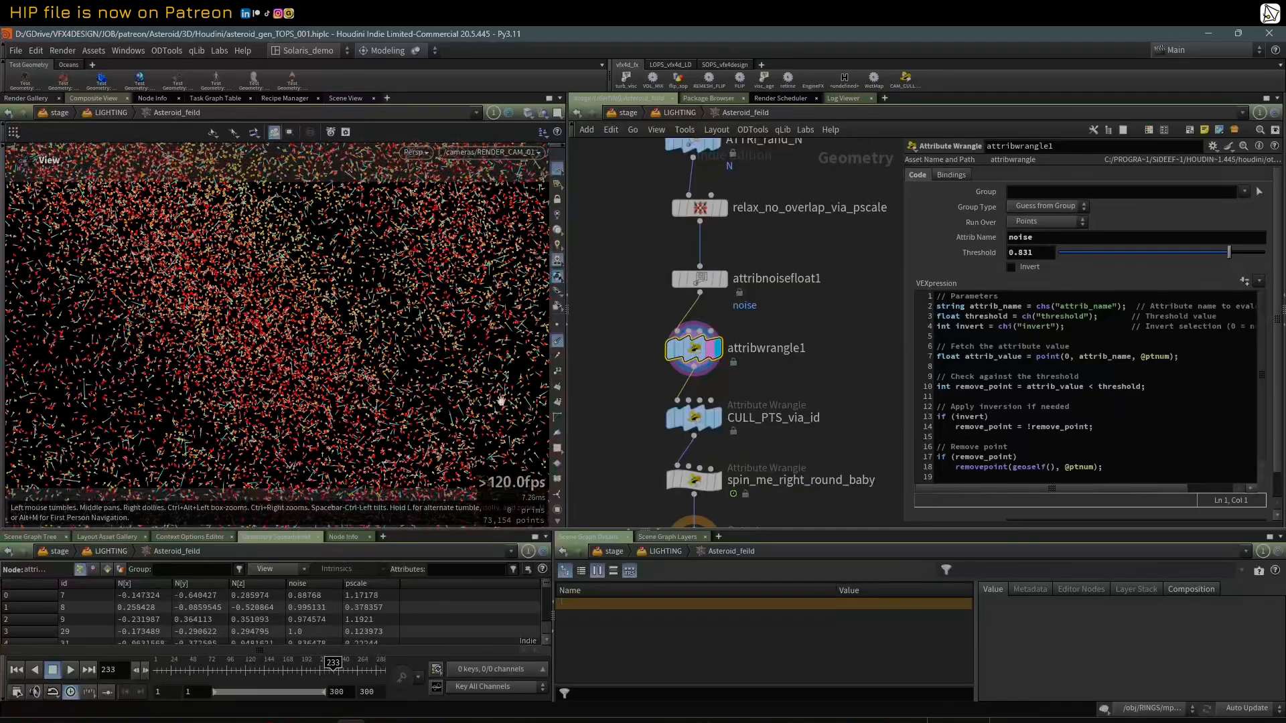
# Step: Display CULL_PTS_via_id, try its Percent at 0.174, and set Percent to 0
pyautogui.moveTo(655, 422); pyautogui.dragTo(657, 361, button='middle')
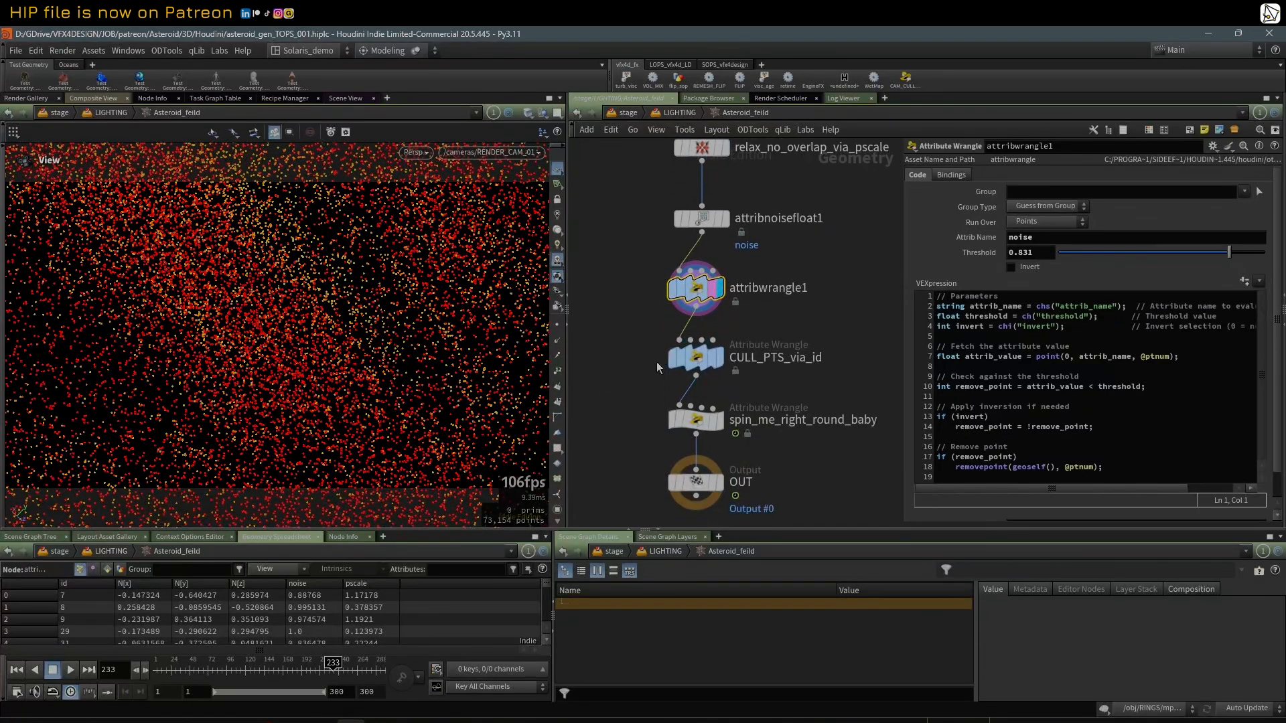
pyautogui.click(723, 362)
pyautogui.click(721, 359)
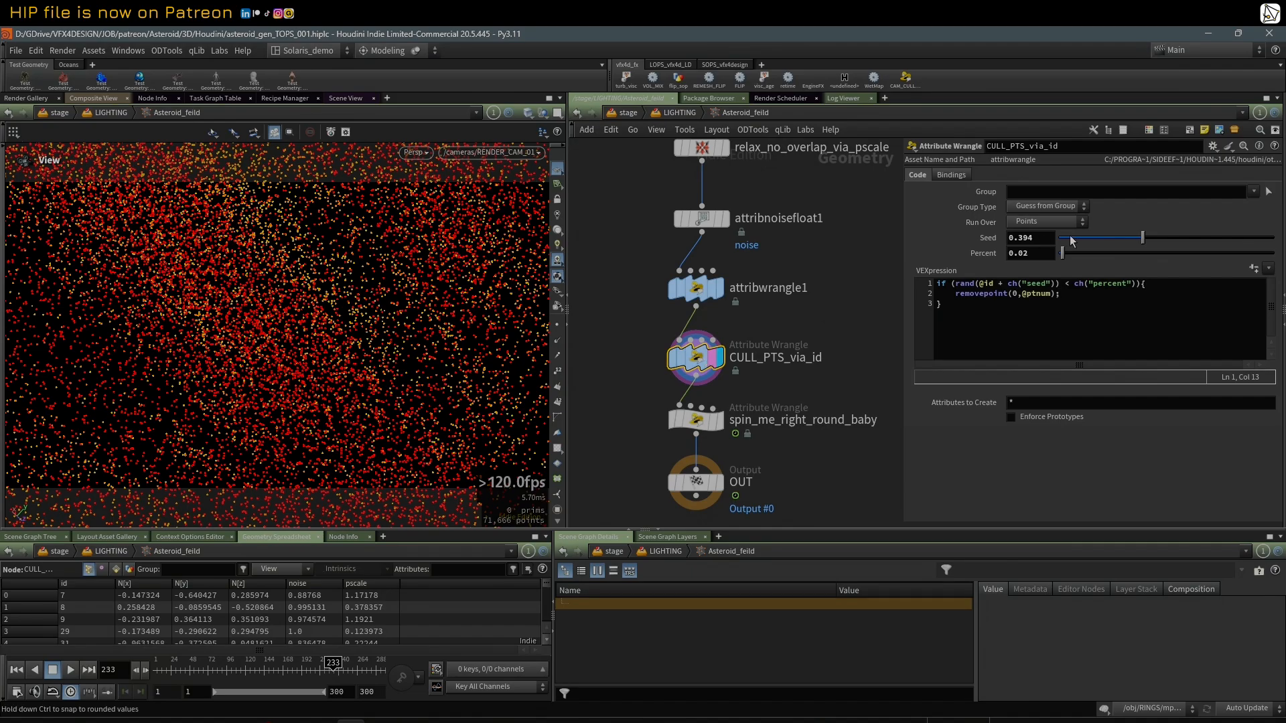
pyautogui.moveTo(1057, 254); pyautogui.dragTo(1096, 261)
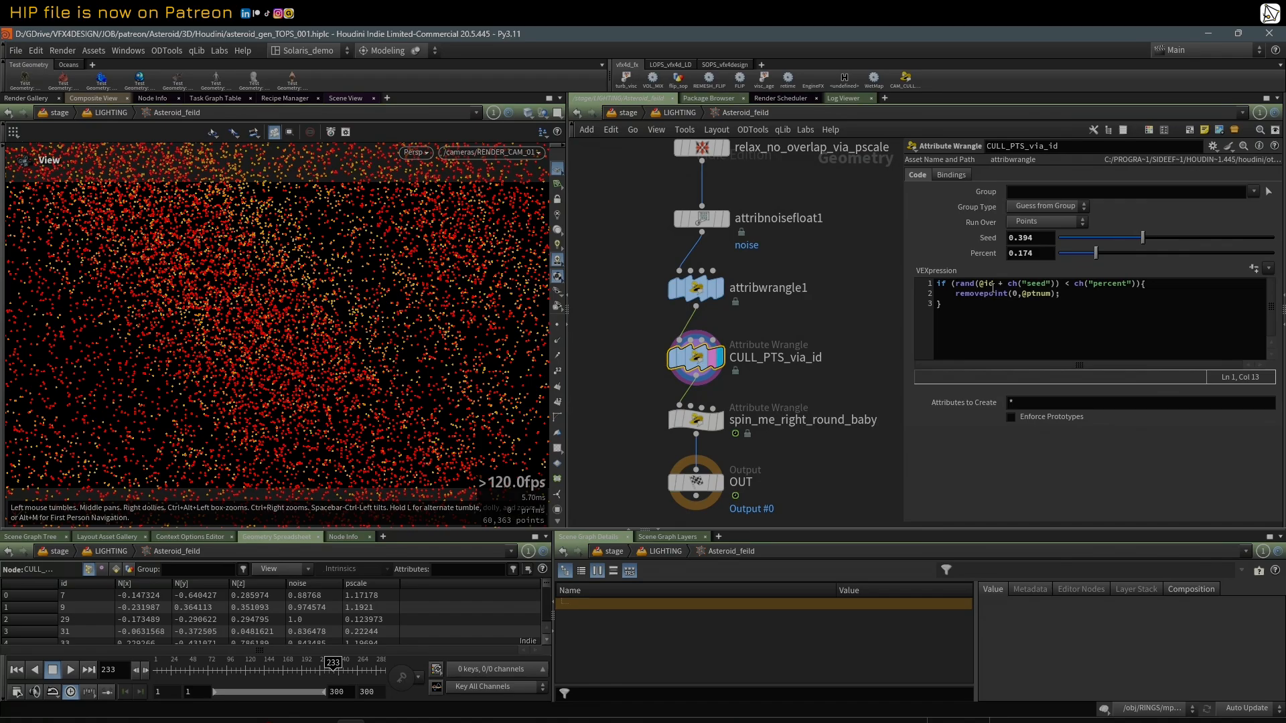
pyautogui.moveTo(809, 401); pyautogui.dragTo(808, 373, button='middle')
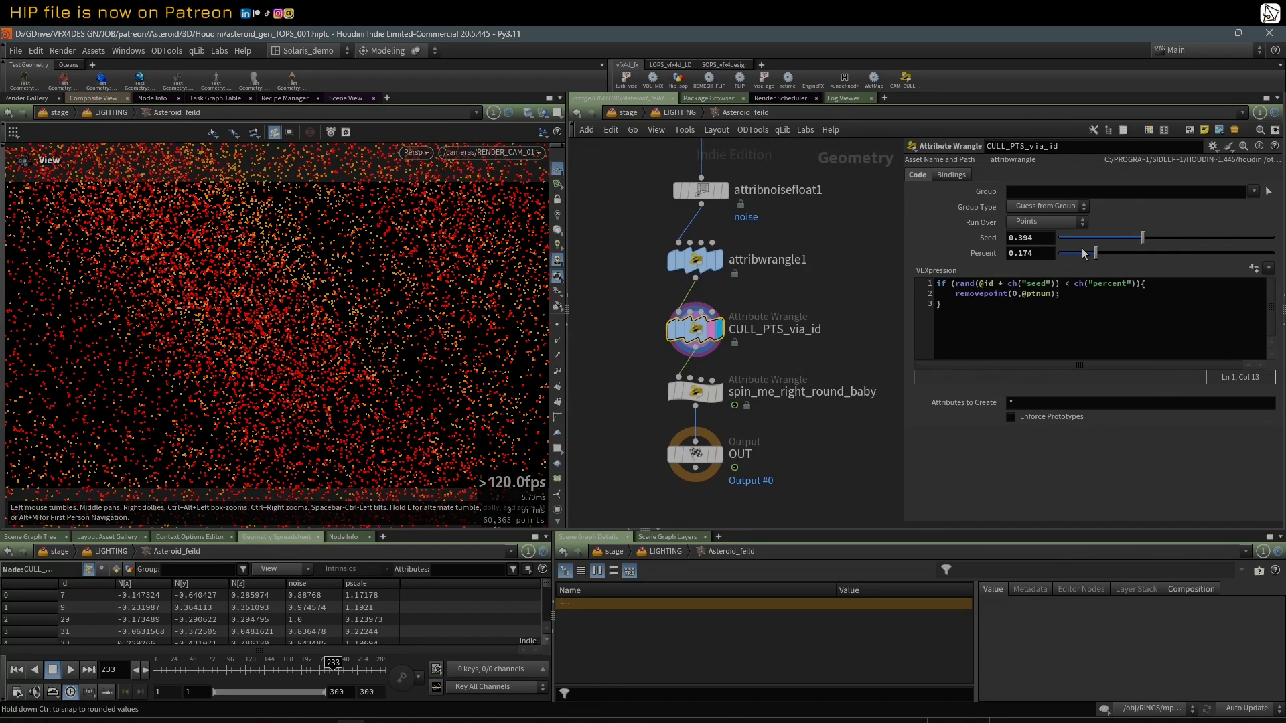
pyautogui.moveTo(1084, 250); pyautogui.dragTo(1037, 258)
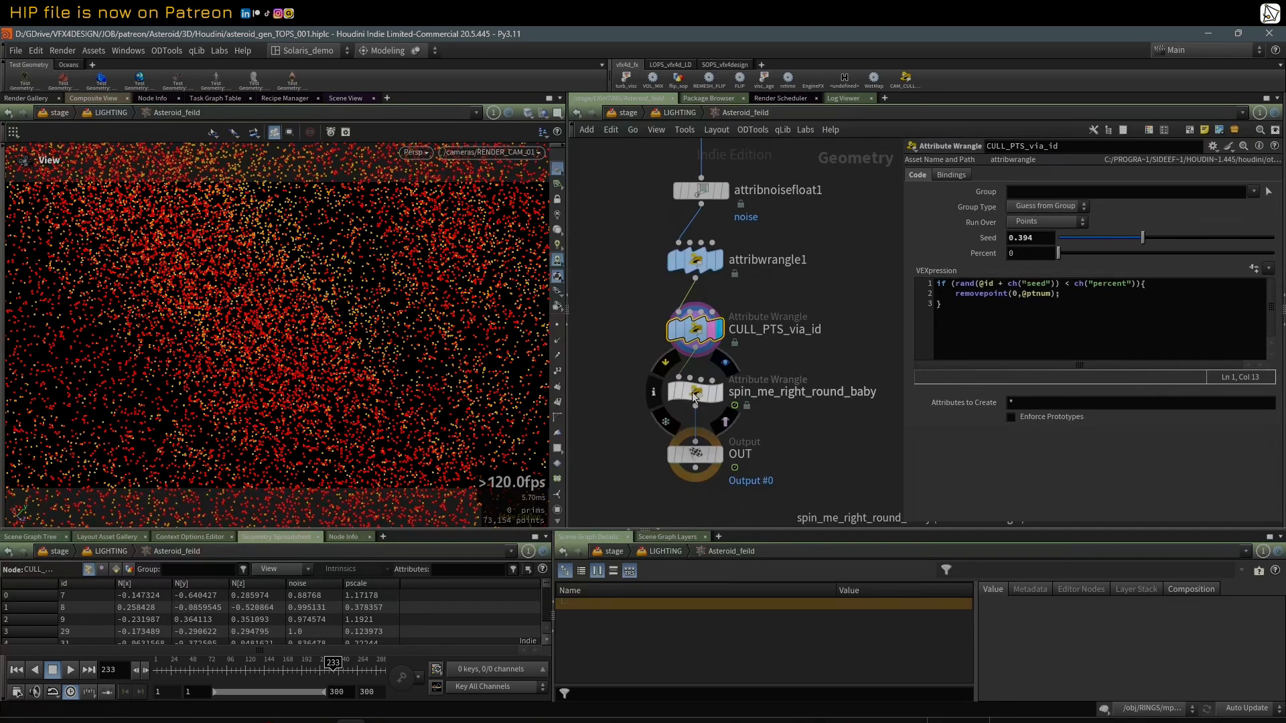
# Step: Select spin_me_right_round_baby and examine its rotation settings, orient expression and the available wrangle presets
pyautogui.click(696, 392)
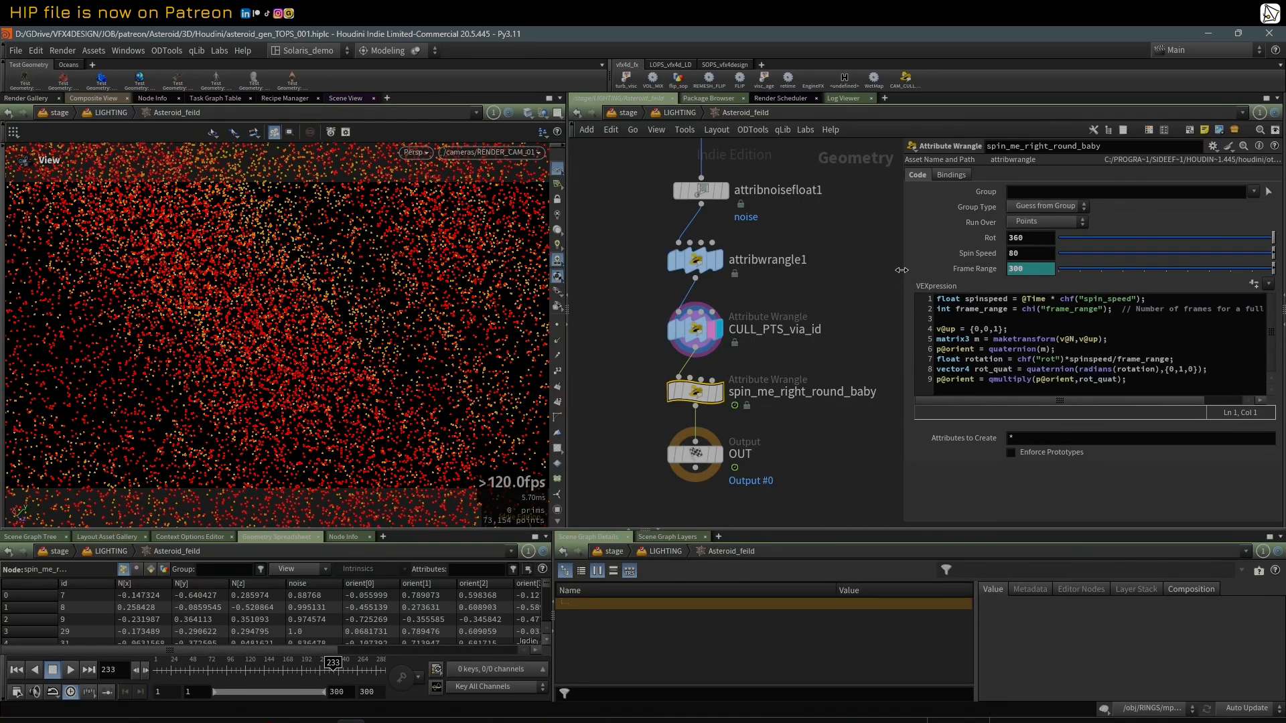
pyautogui.moveTo(902, 270); pyautogui.dragTo(861, 273)
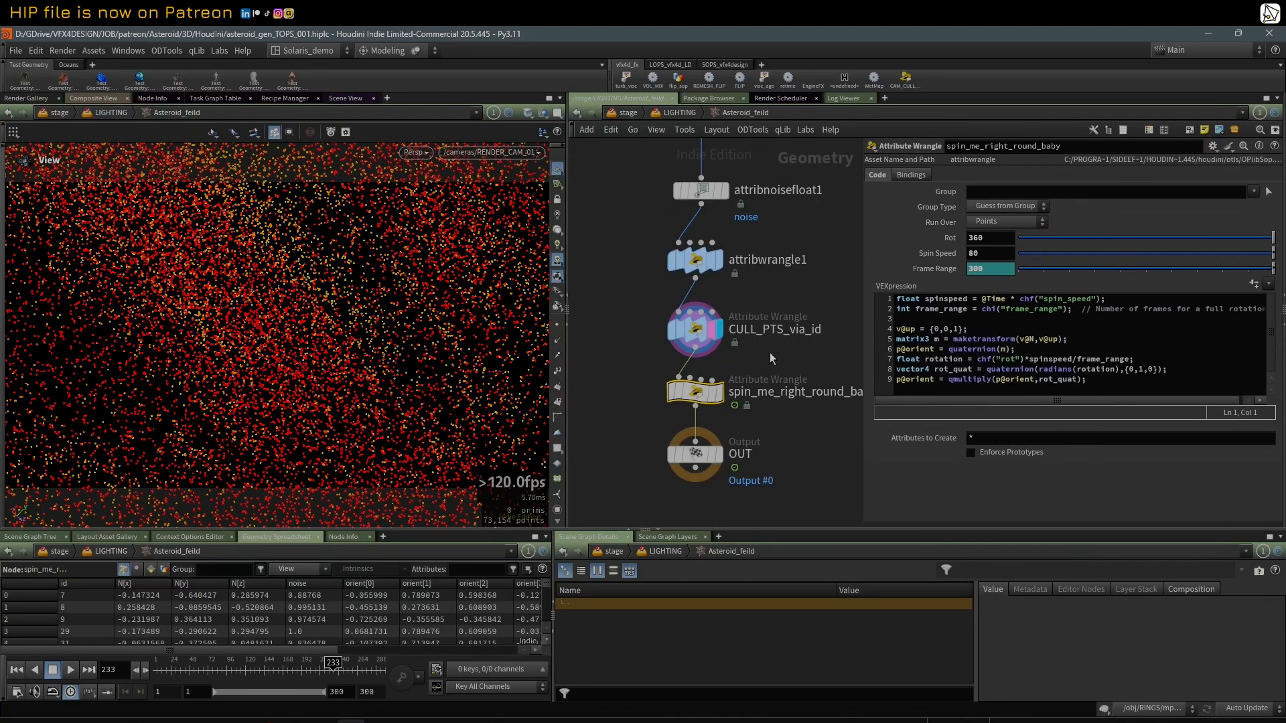
pyautogui.moveTo(788, 456); pyautogui.dragTo(794, 421, button='middle')
pyautogui.moveTo(669, 365)
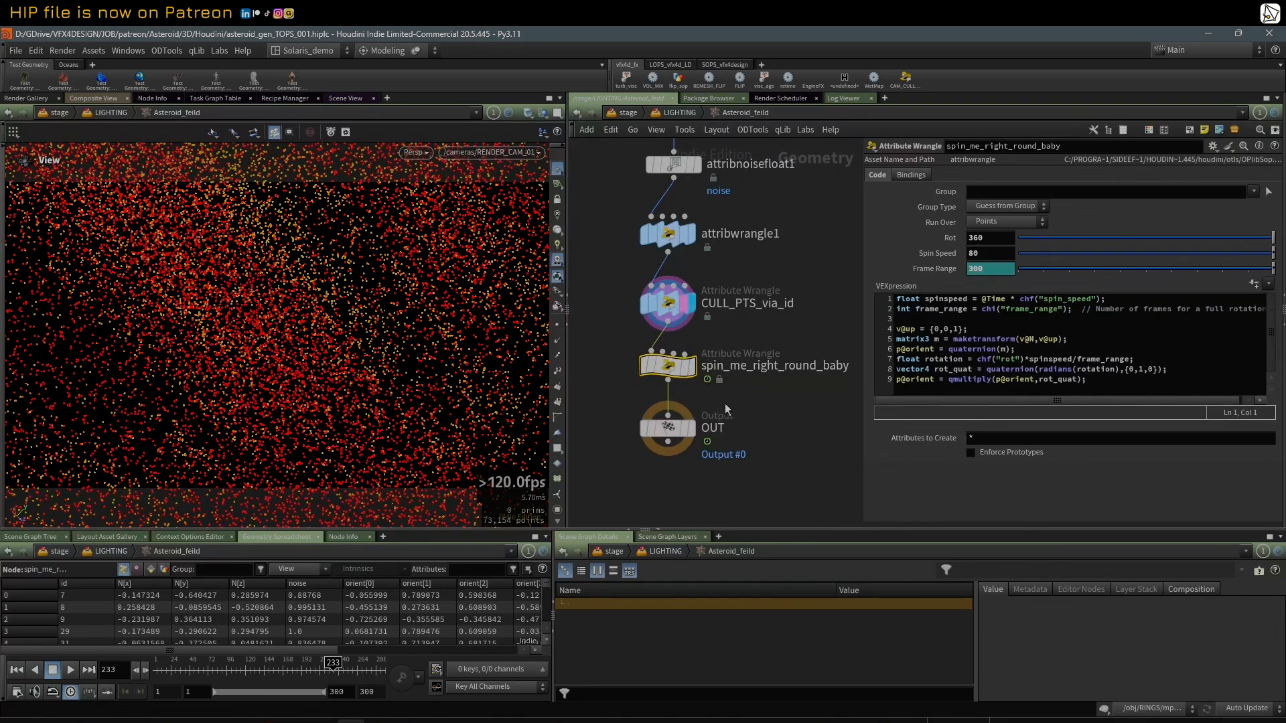
pyautogui.moveTo(850, 416); pyautogui.dragTo(850, 412, button='middle')
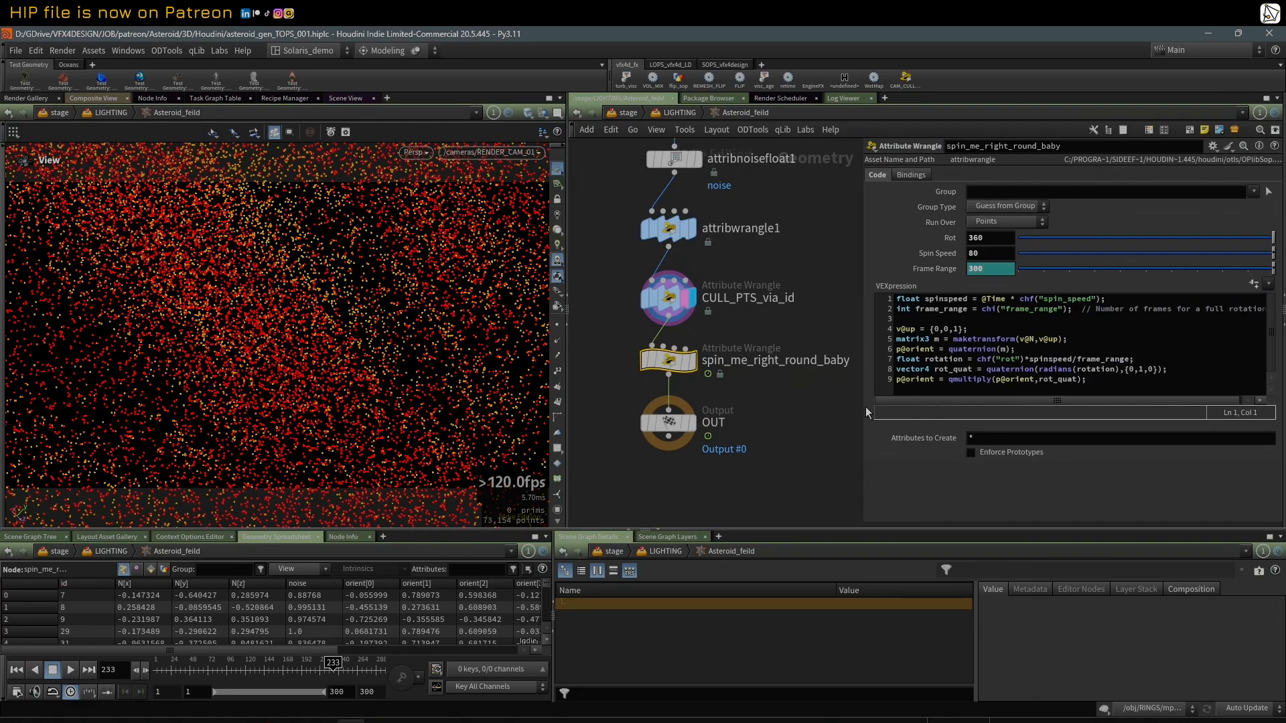
pyautogui.moveTo(865, 408); pyautogui.dragTo(880, 409)
pyautogui.moveTo(787, 406); pyautogui.dragTo(790, 397, button='middle')
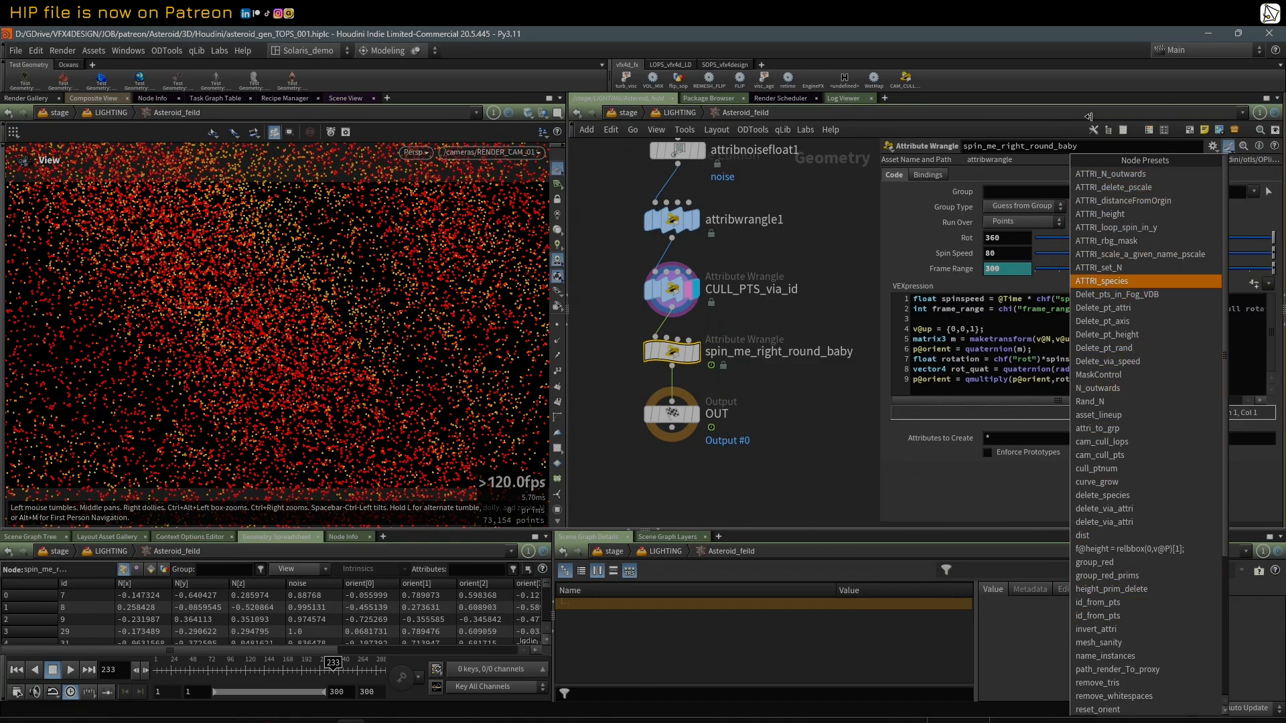
pyautogui.click(789, 425)
pyautogui.moveTo(698, 417)
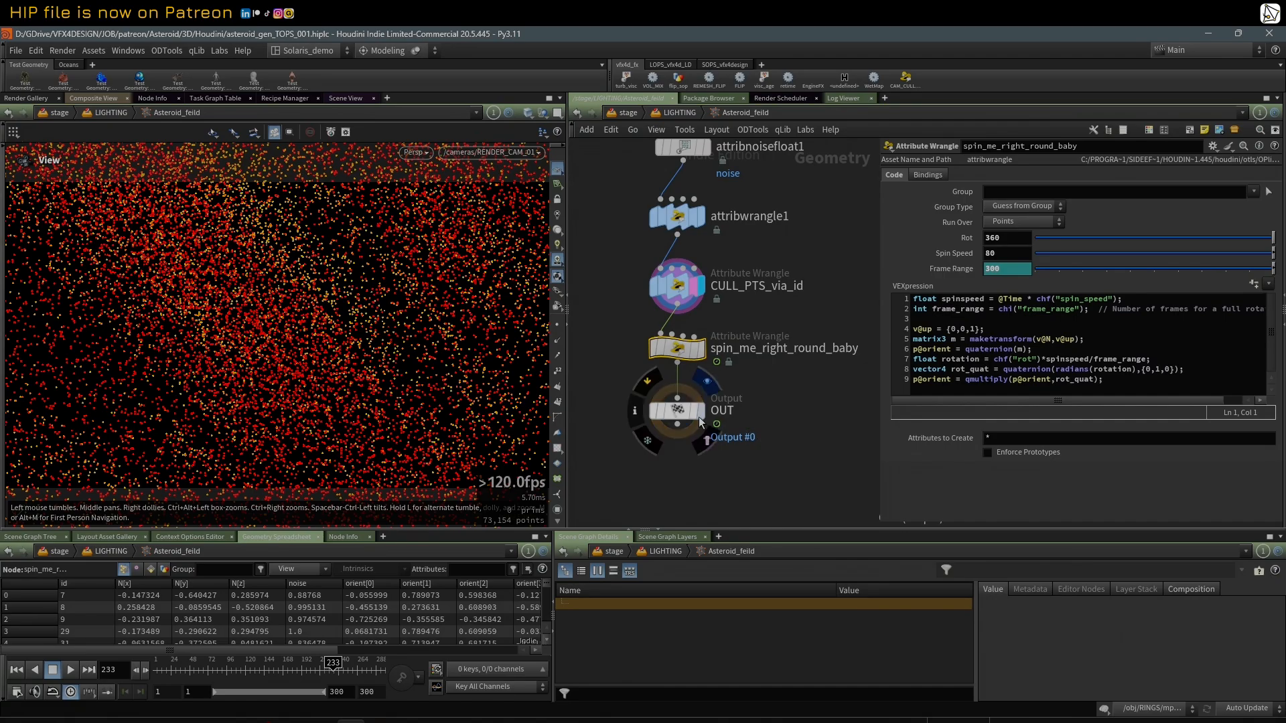
# Step: Display the OUT node in Asteroid_feild, view the whole point field outside the camera, and return to the LIGHTING network
pyautogui.click(696, 415)
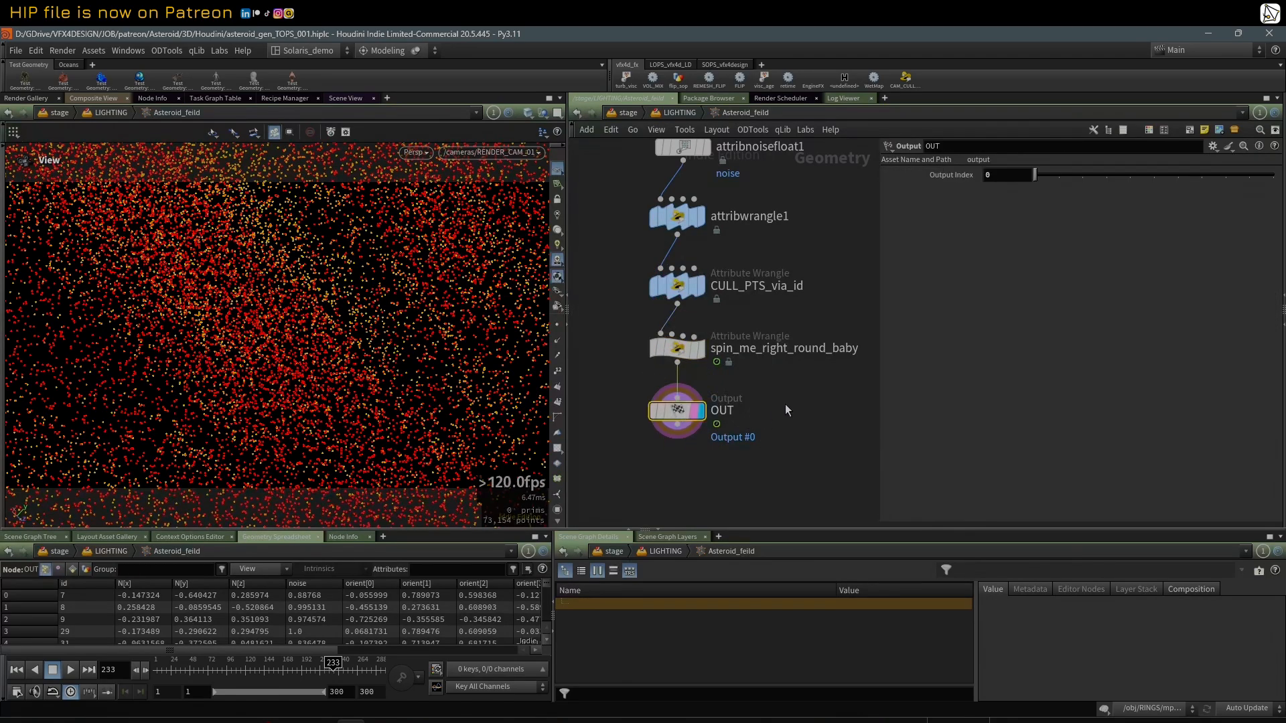
pyautogui.moveTo(379, 266); pyautogui.dragTo(469, 349)
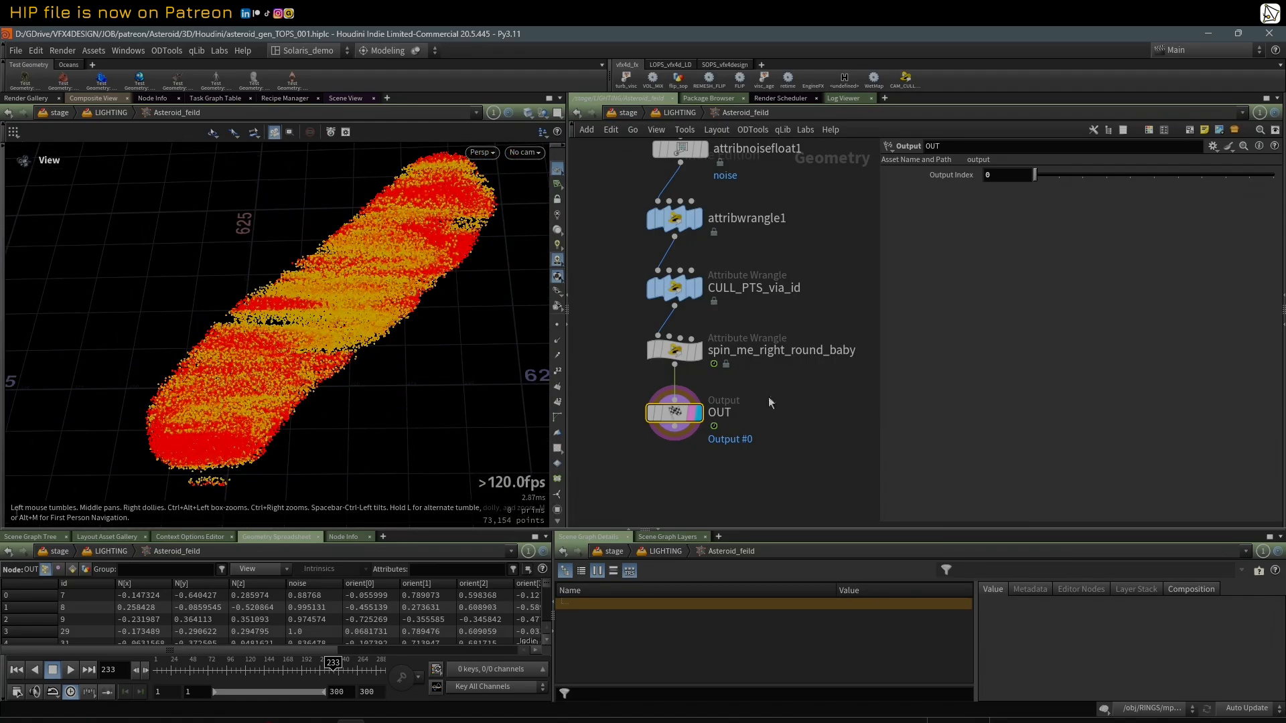
pyautogui.press('u')
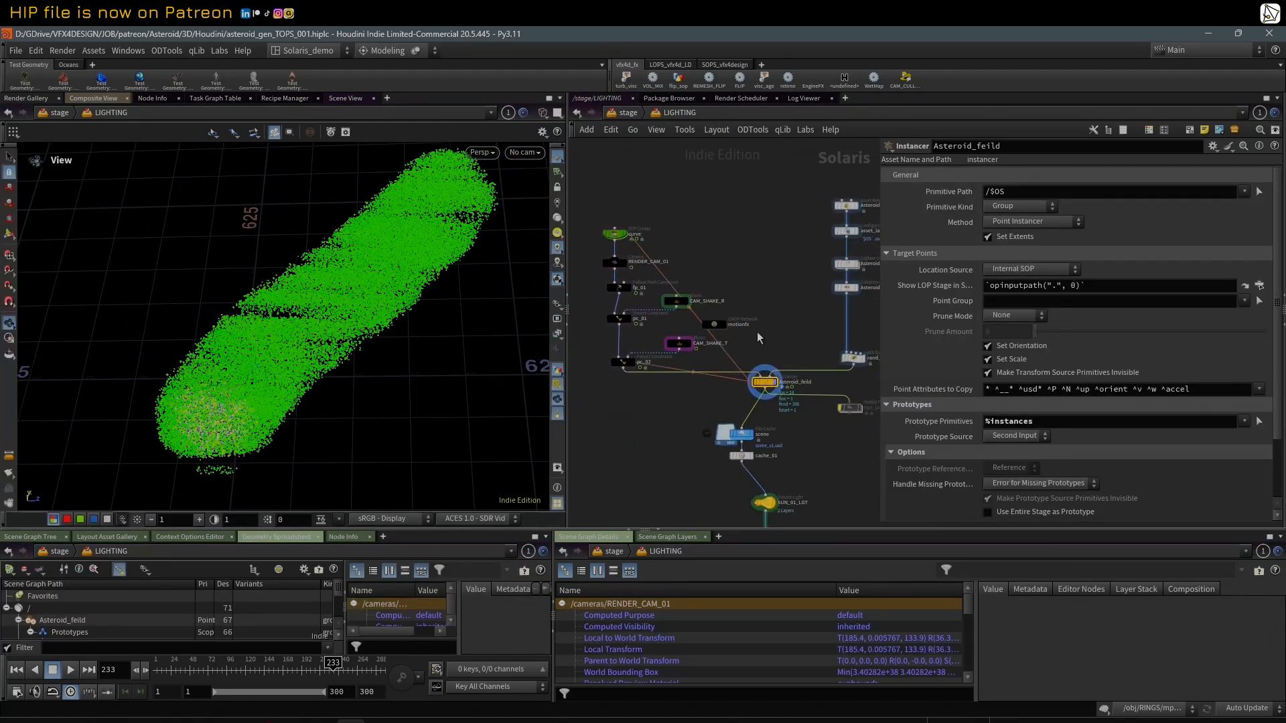
# Step: Inspect the instanced asteroids of Asteroid_feild up close from several angles
pyautogui.moveTo(250, 339); pyautogui.dragTo(302, 371, button='right')
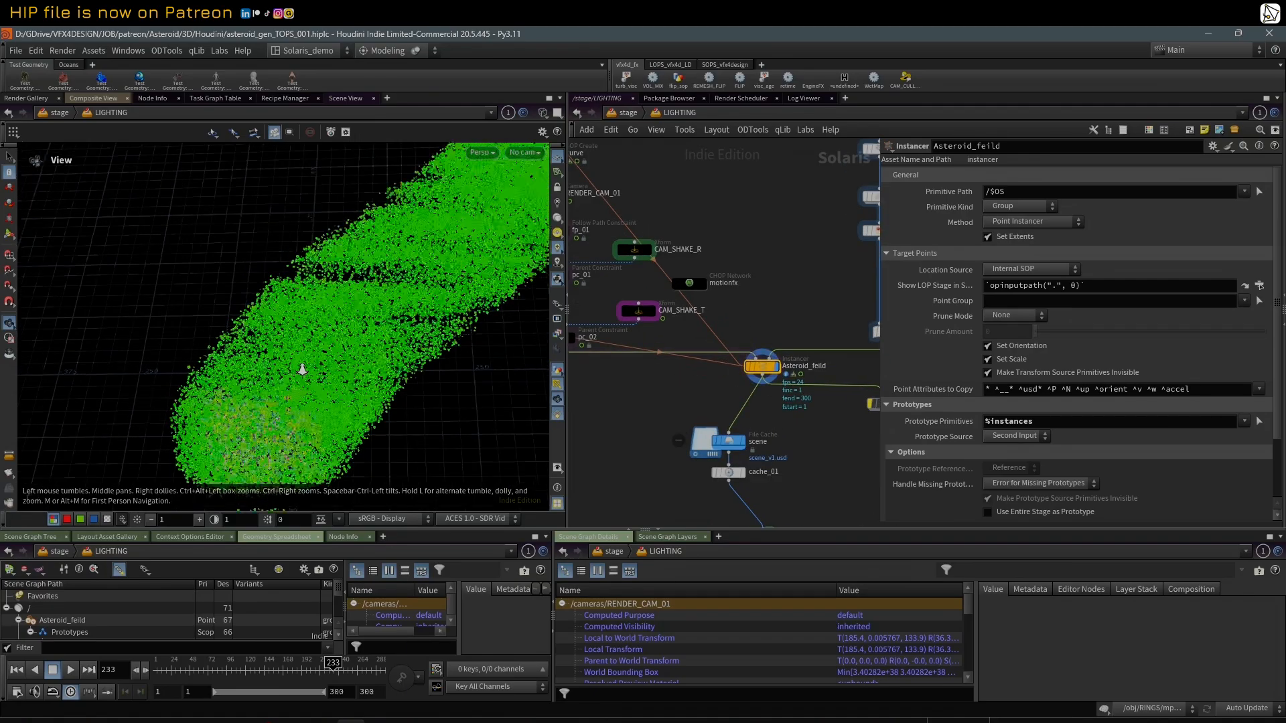
pyautogui.moveTo(301, 370); pyautogui.dragTo(395, 328)
pyautogui.moveTo(375, 322); pyautogui.dragTo(422, 372, button='right')
pyautogui.moveTo(422, 372); pyautogui.dragTo(399, 359)
pyautogui.moveTo(274, 310); pyautogui.dragTo(444, 278, button='right')
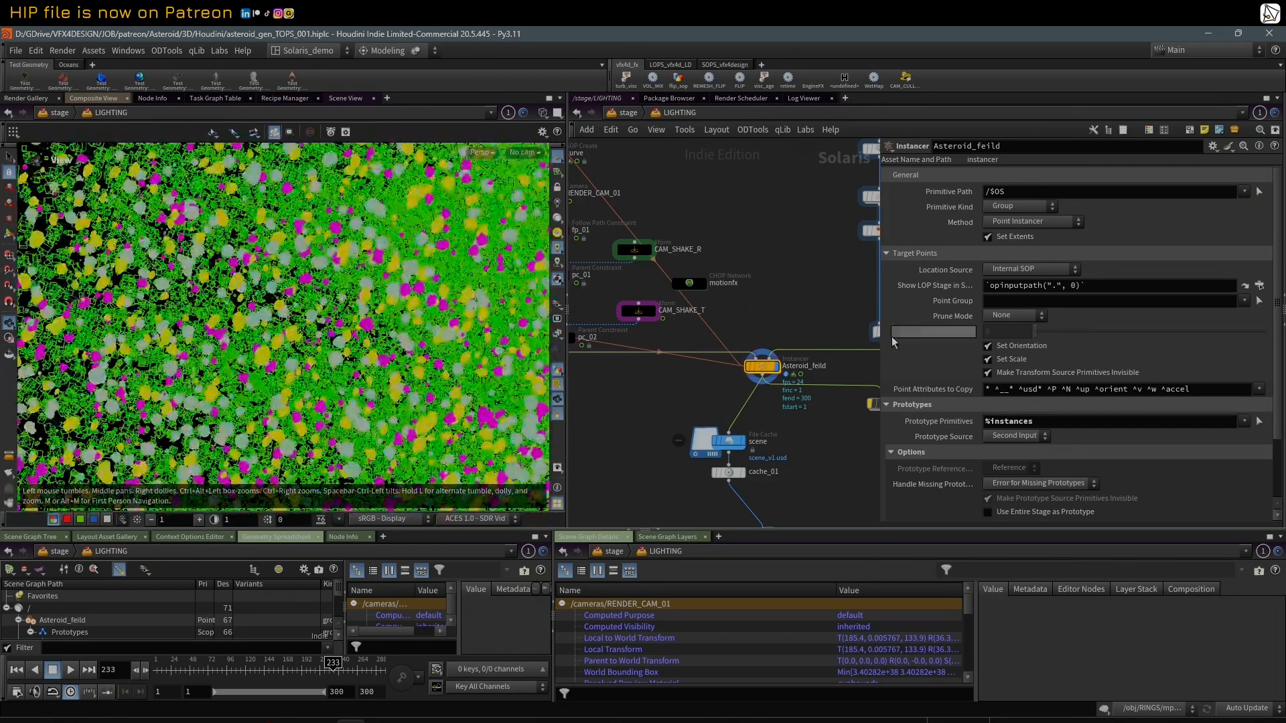
pyautogui.moveTo(879, 296); pyautogui.dragTo(955, 296)
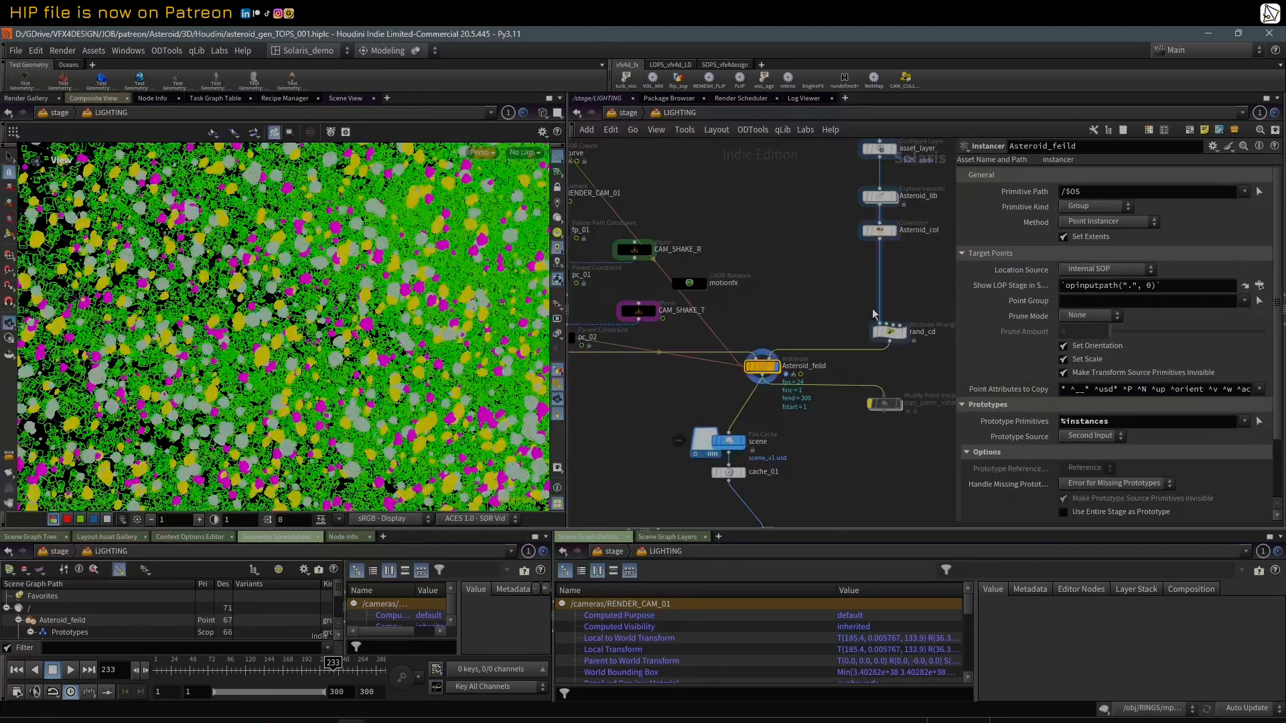
# Step: Look through RENDER_CAM_01 with shaded asteroids and scrub the timeline to frame 177
pyautogui.click(528, 155)
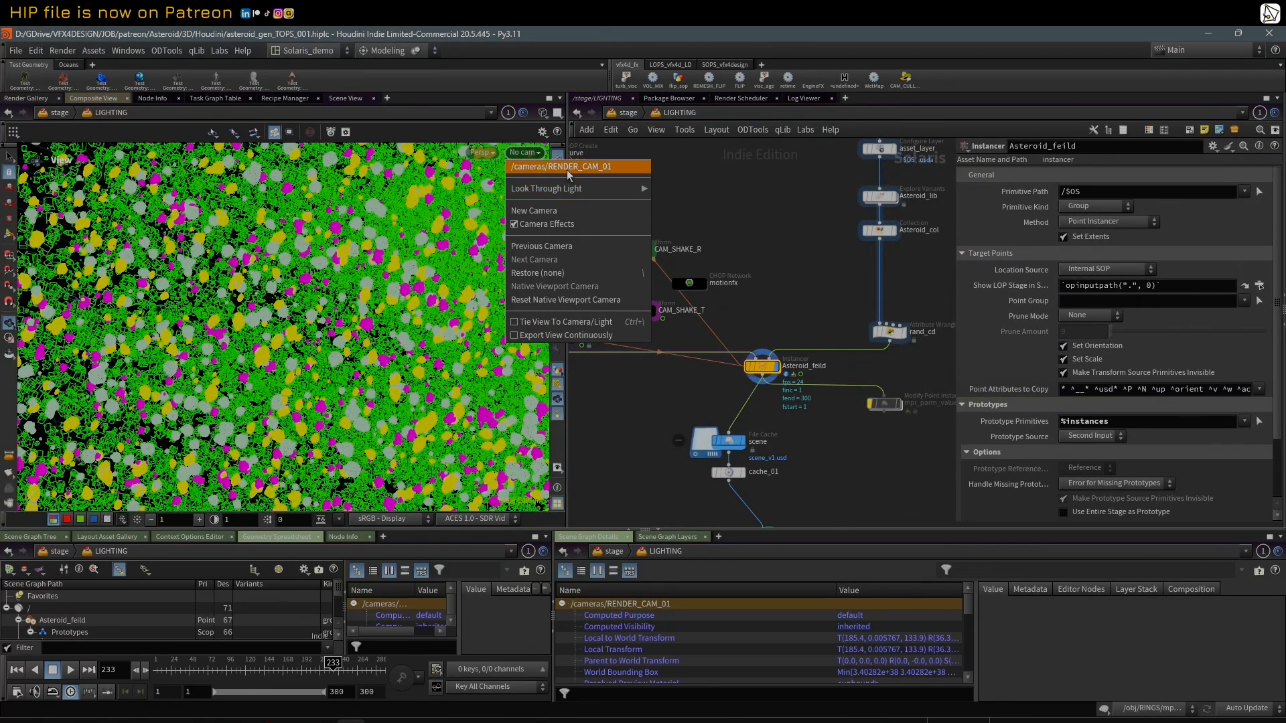
pyautogui.click(573, 175)
pyautogui.hotkey('shift', 'w')
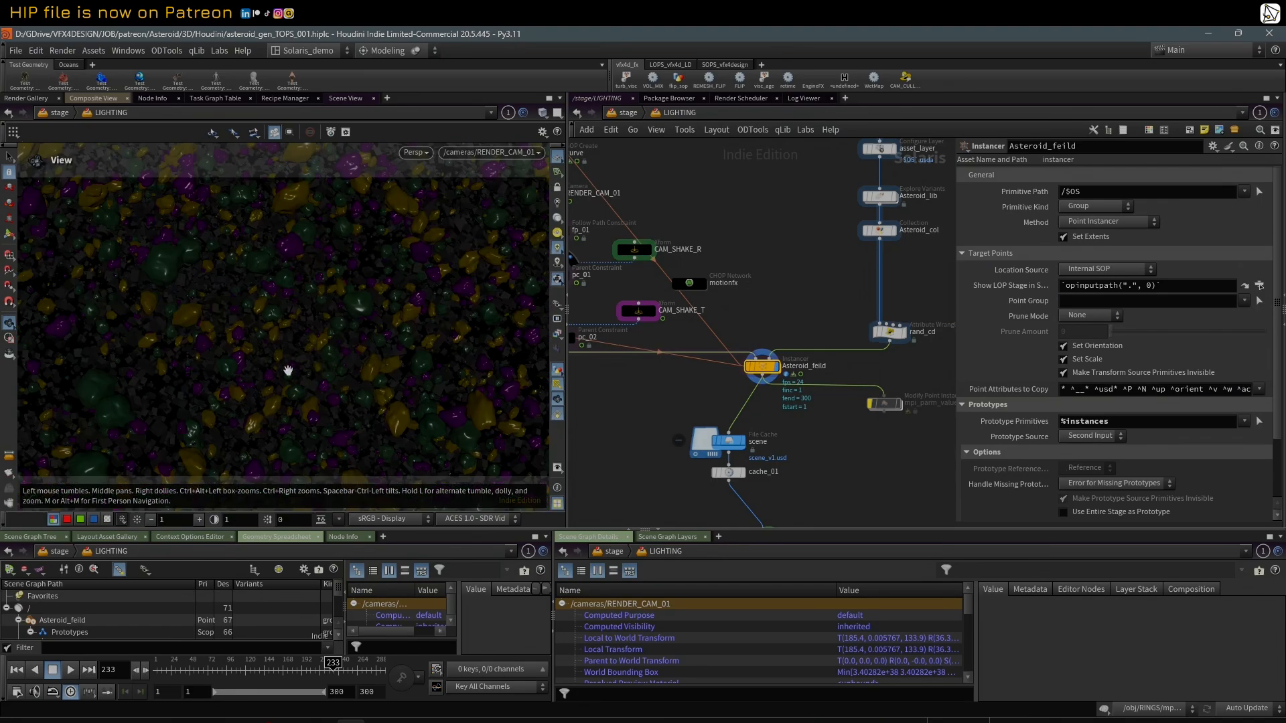
pyautogui.moveTo(160, 663); pyautogui.dragTo(290, 662)
# Step: Select the scene file cache node and examine its file path and cache range settings
pyautogui.scroll(-3, 835, 479)
pyautogui.moveTo(835, 479); pyautogui.dragTo(783, 376, button='middle')
pyautogui.scroll(2, 777, 374)
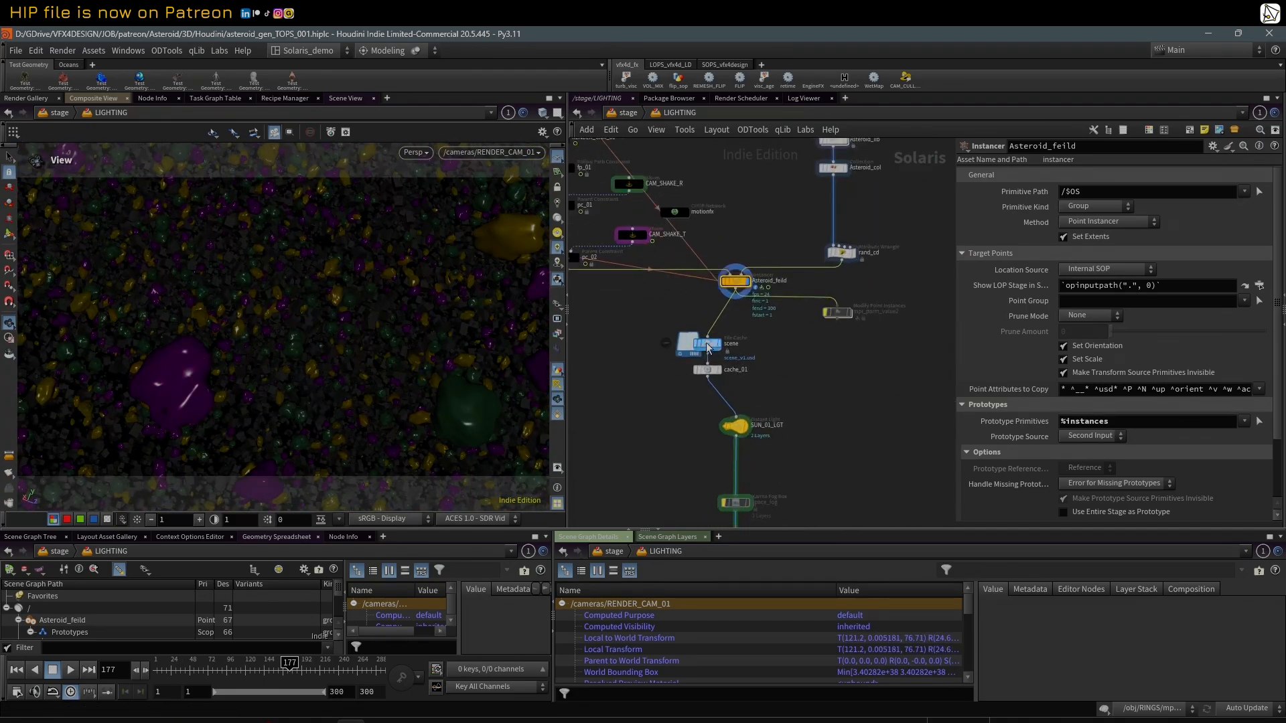
pyautogui.click(708, 347)
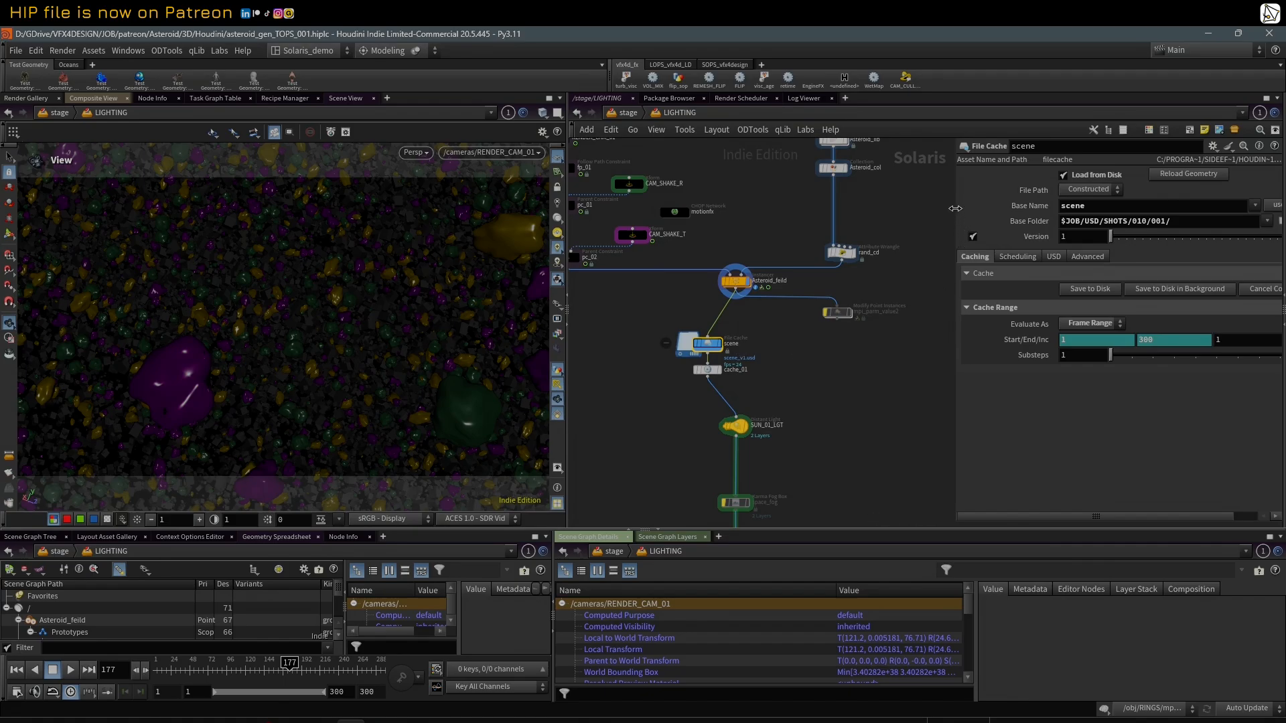
pyautogui.moveTo(955, 208); pyautogui.dragTo(842, 208)
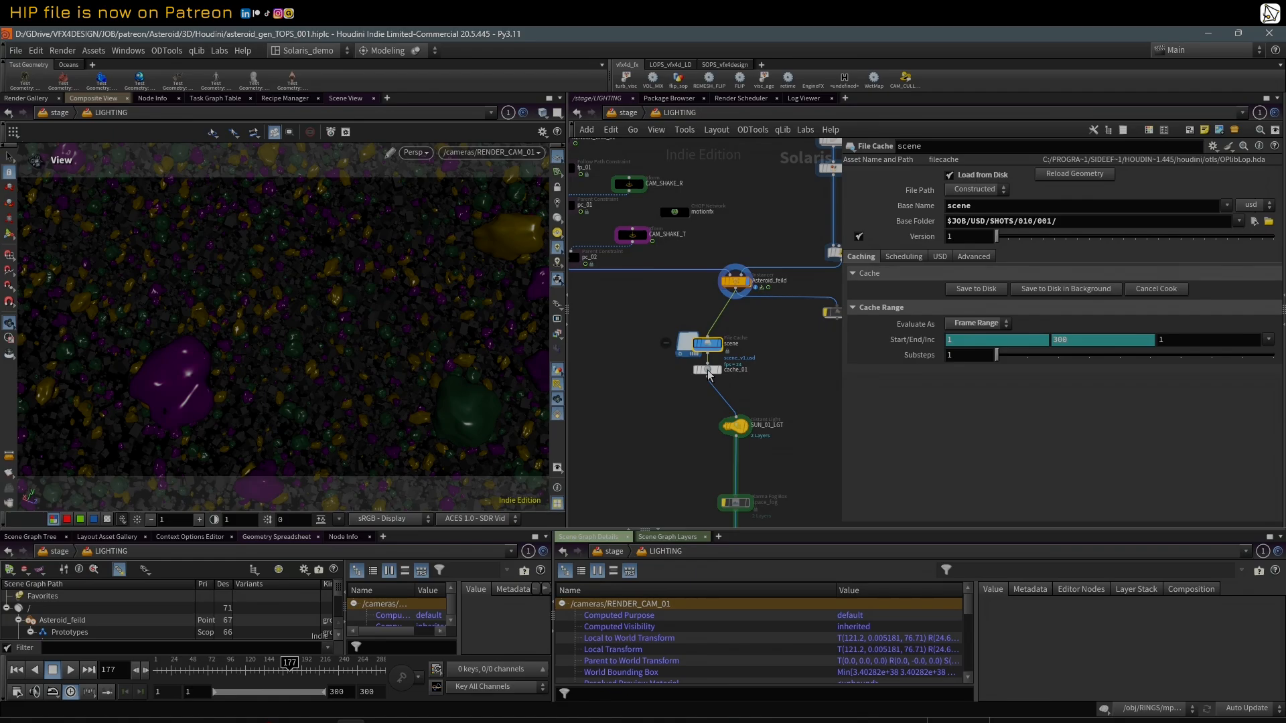
# Step: Display cache_01, scrub to frame 1, and move the display to SUN_01_LGT to view the sunlit asteroids
pyautogui.click(707, 371)
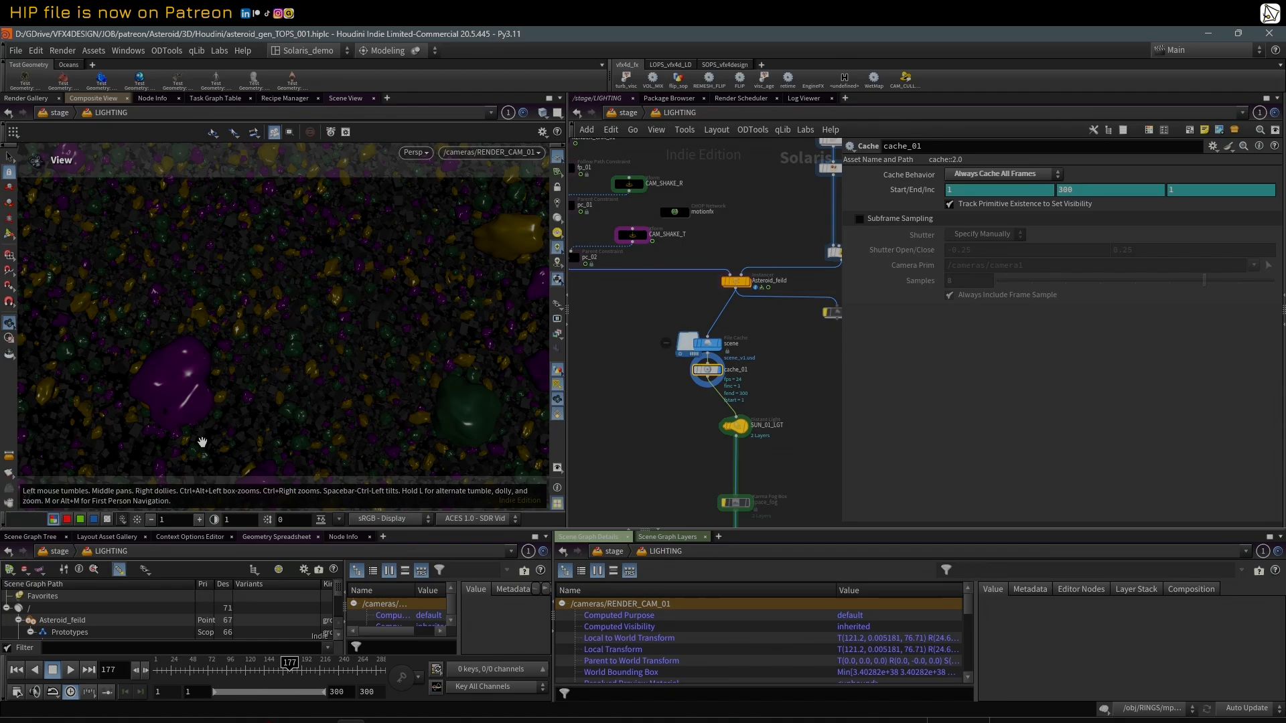
pyautogui.moveTo(175, 665); pyautogui.dragTo(155, 665)
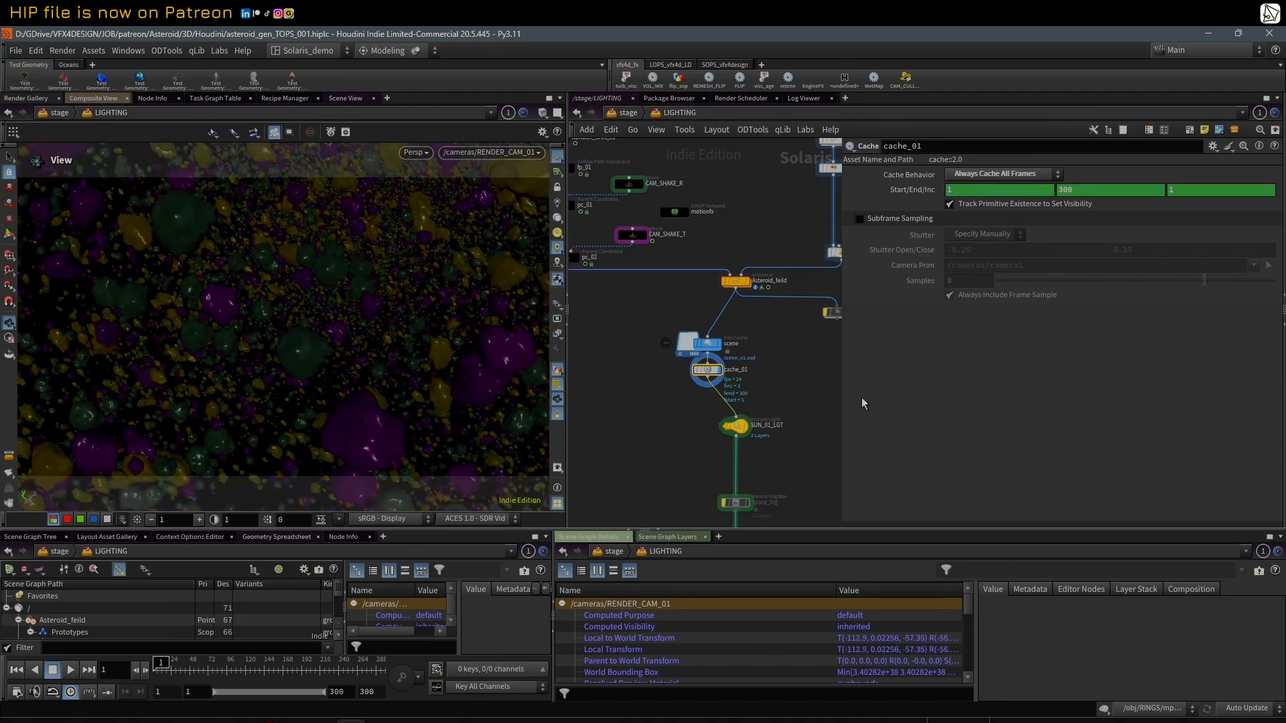
pyautogui.click(748, 432)
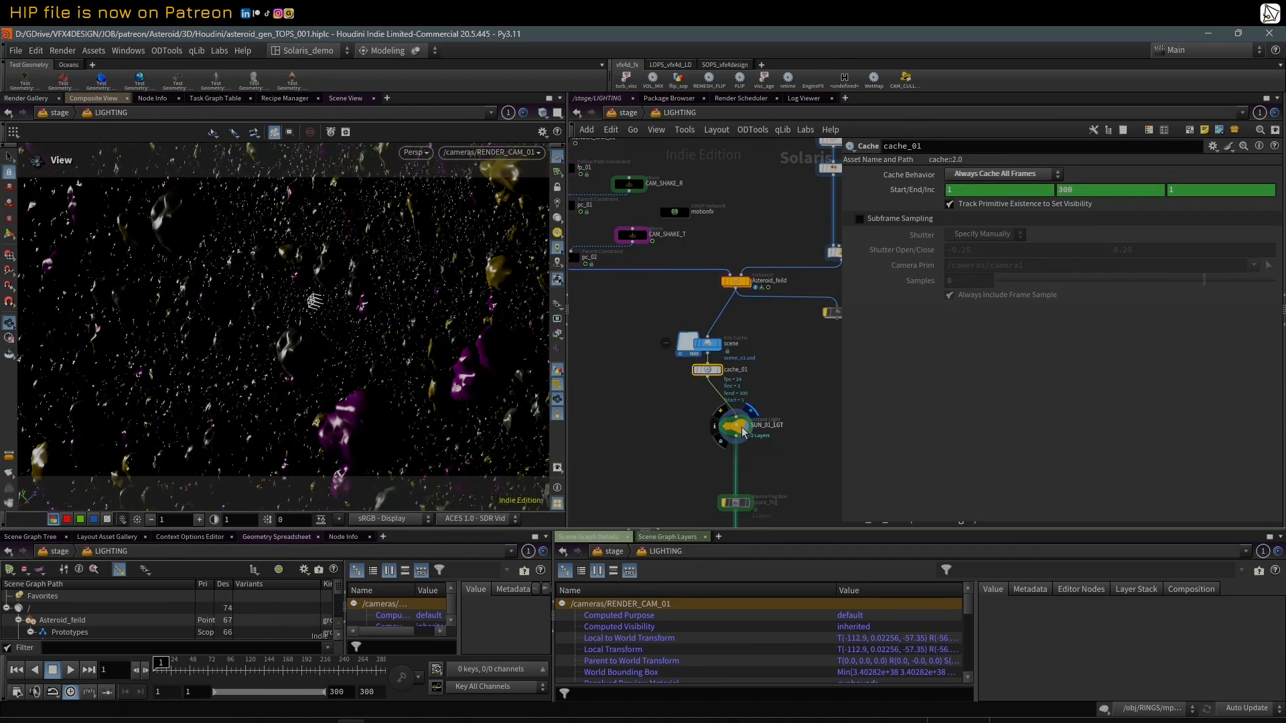
# Step: Select AOV_CRYPTO and expand its Primvar settings to examine the id cryptomatte
pyautogui.moveTo(798, 478); pyautogui.dragTo(781, 268, button='middle')
pyautogui.click(728, 302)
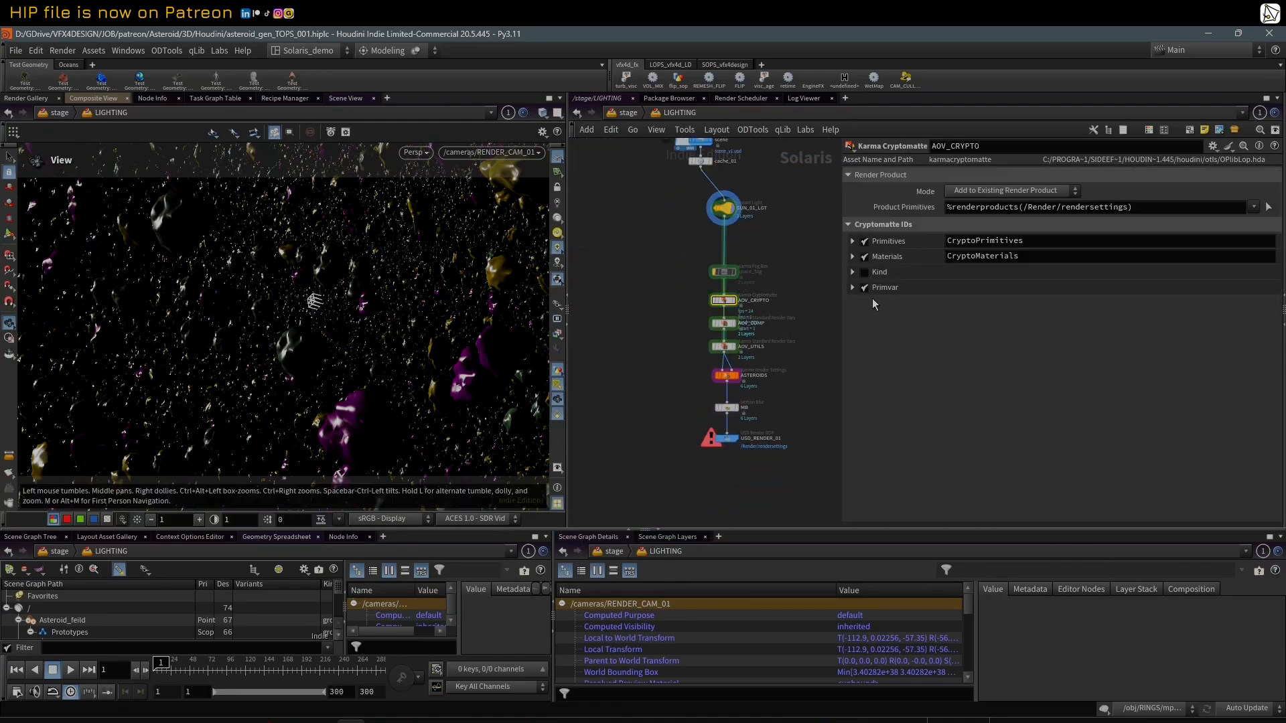
pyautogui.click(852, 287)
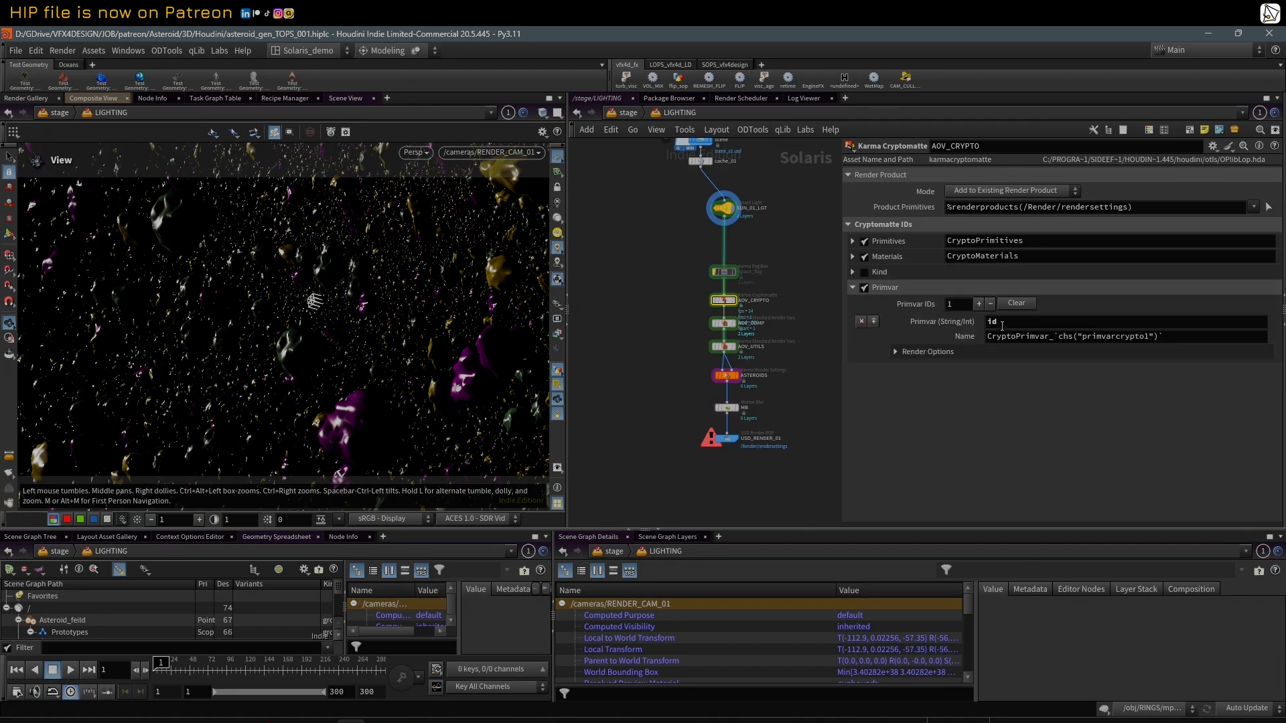
# Step: Display the MB motion blur node and render the viewport with Karma XPU
pyautogui.click(726, 407)
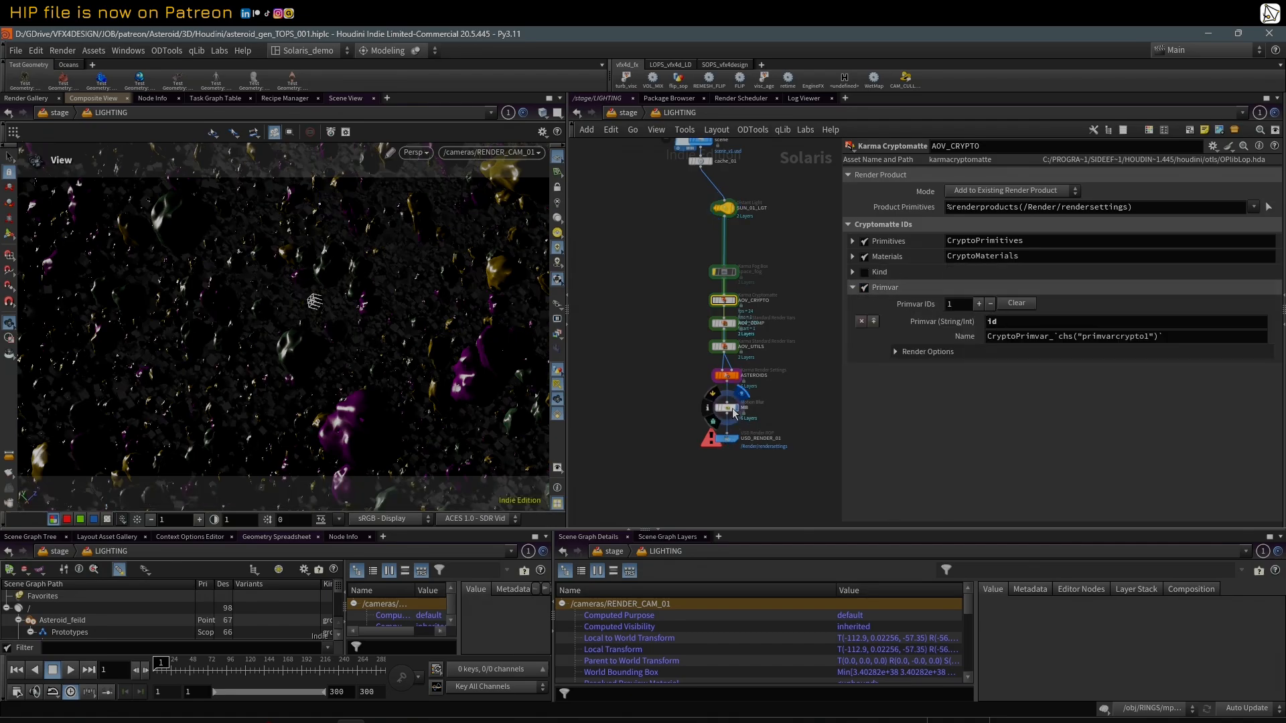
pyautogui.click(415, 152)
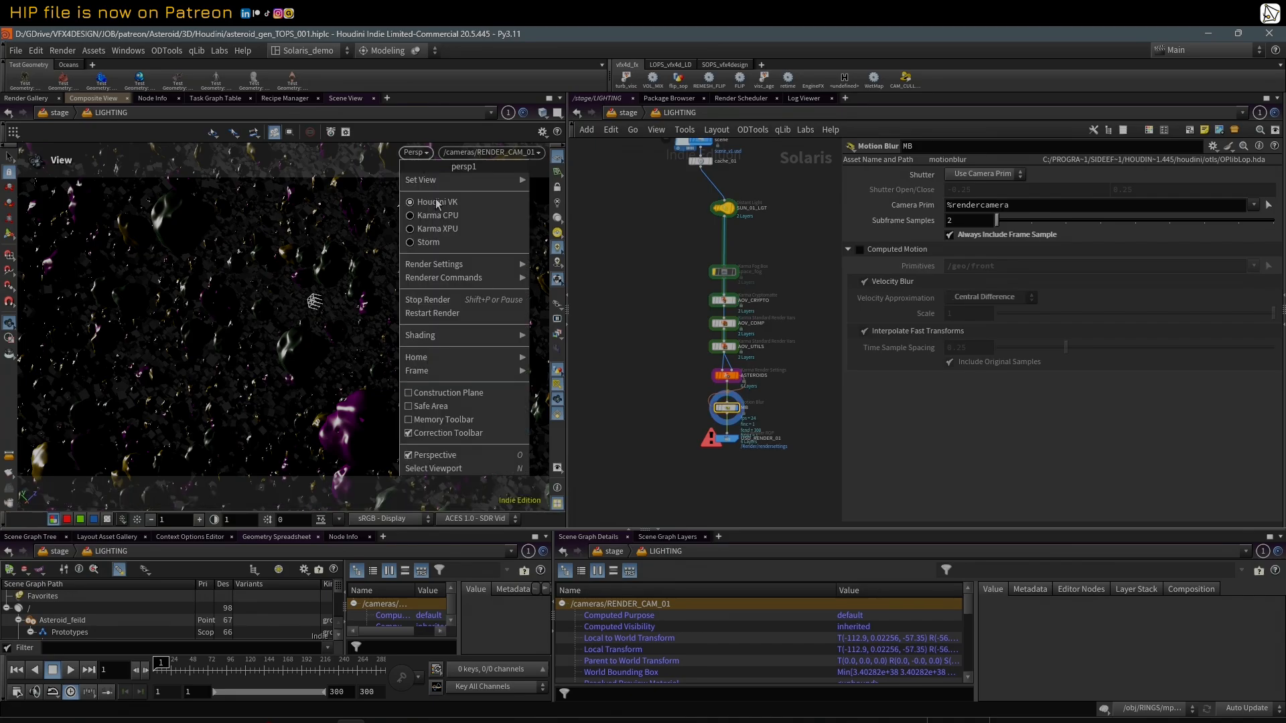
pyautogui.click(450, 228)
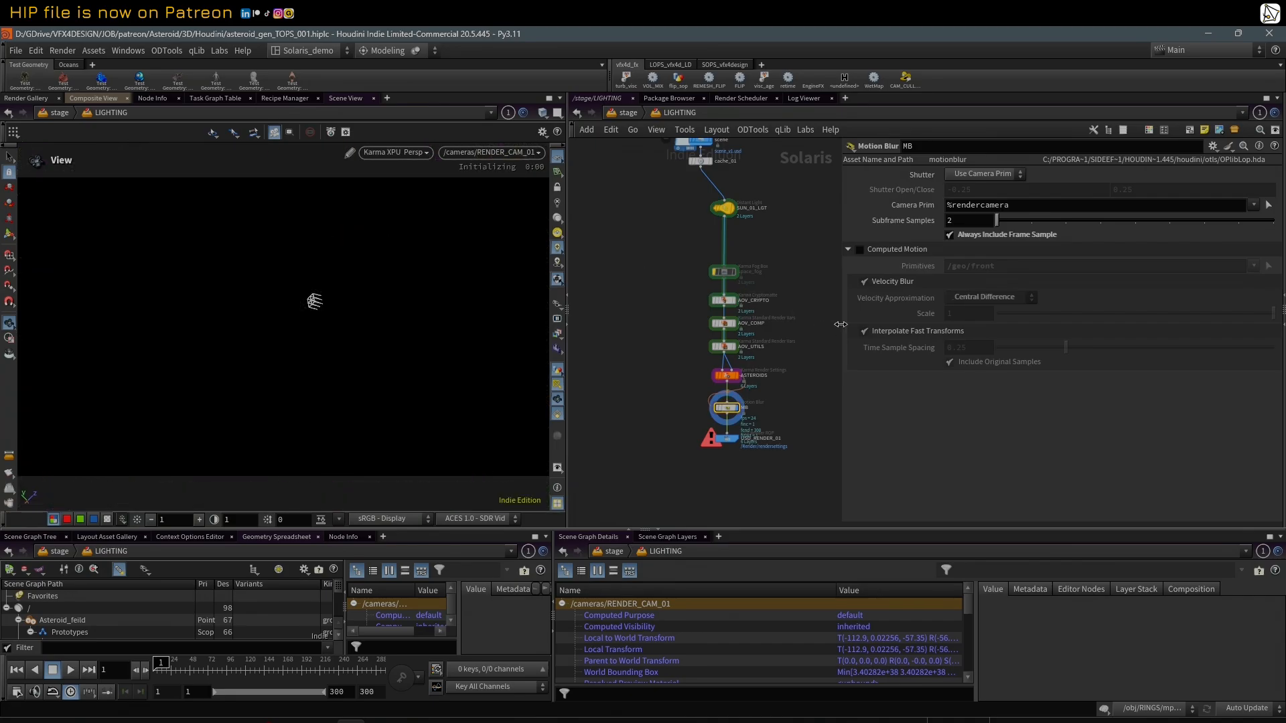
pyautogui.moveTo(843, 324); pyautogui.dragTo(867, 324)
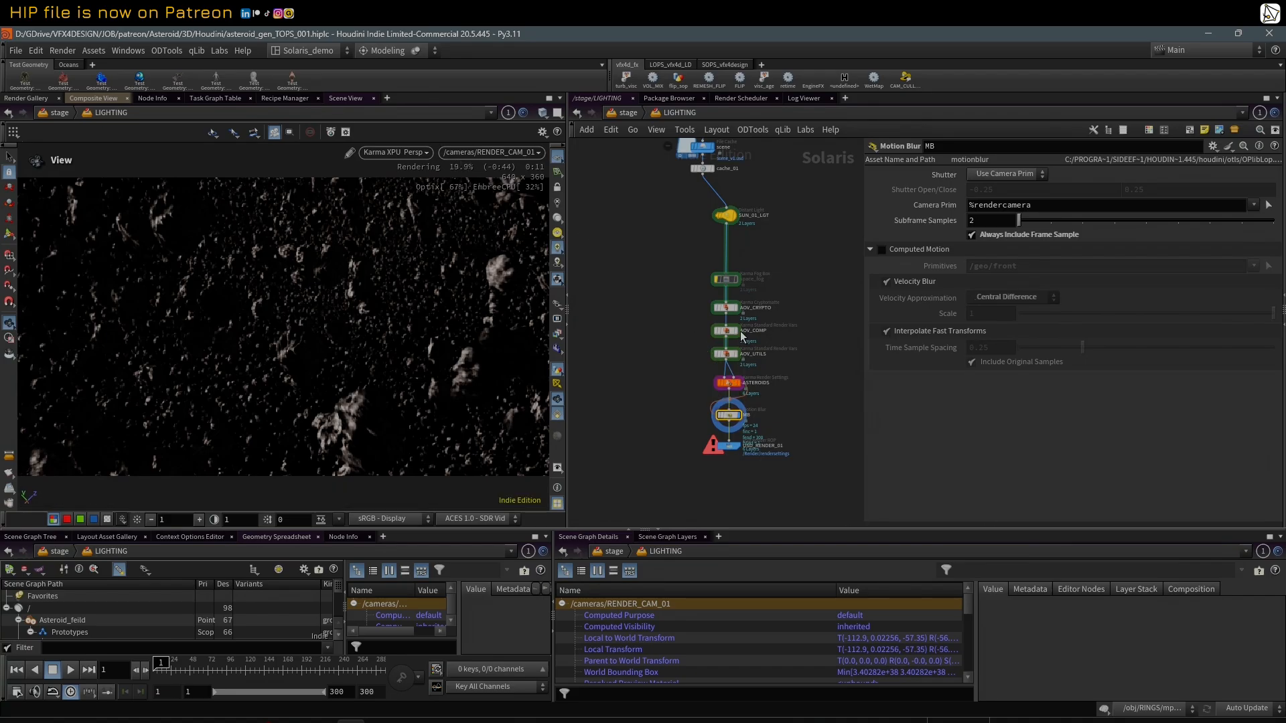
# Step: Look over the AOV_UTILS, ASTEROIDS render settings and AOV_CRYPTO nodes in the render chain
pyautogui.moveTo(665, 298); pyautogui.dragTo(697, 354)
pyautogui.scroll(3, 752, 311)
pyautogui.click(712, 373)
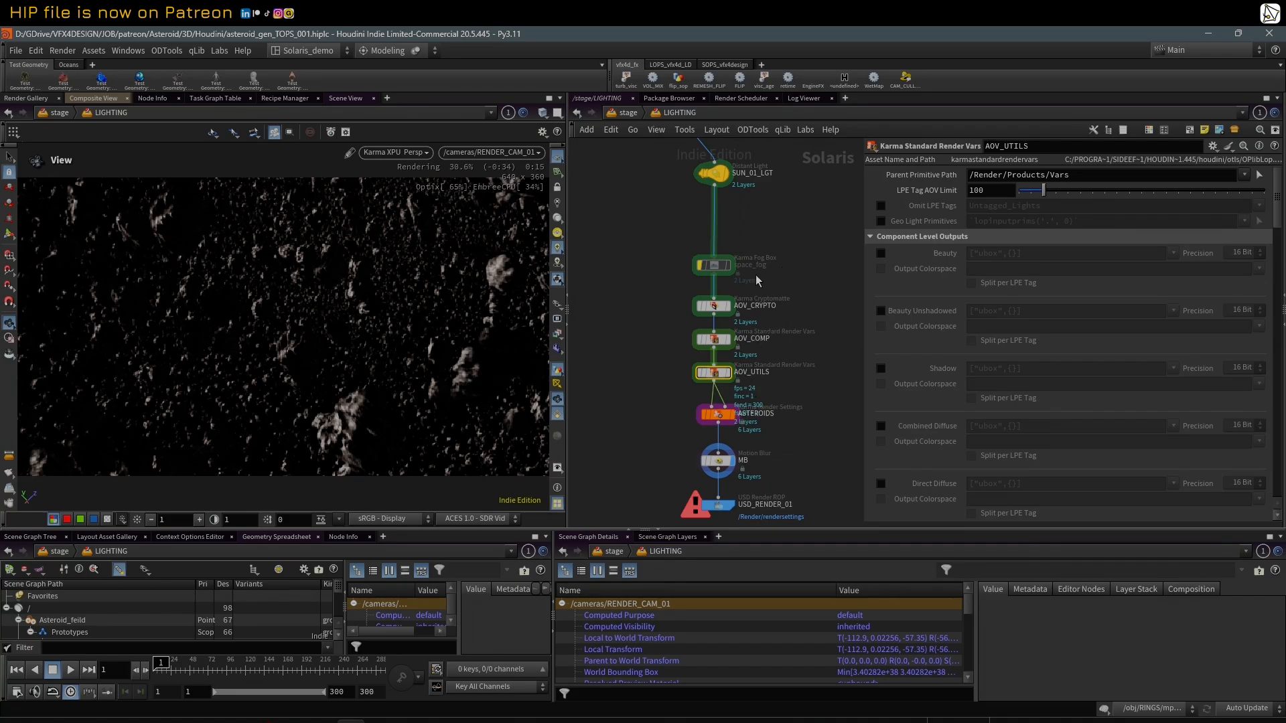
pyautogui.moveTo(630, 284); pyautogui.dragTo(734, 392)
pyautogui.click(720, 416)
pyautogui.click(716, 308)
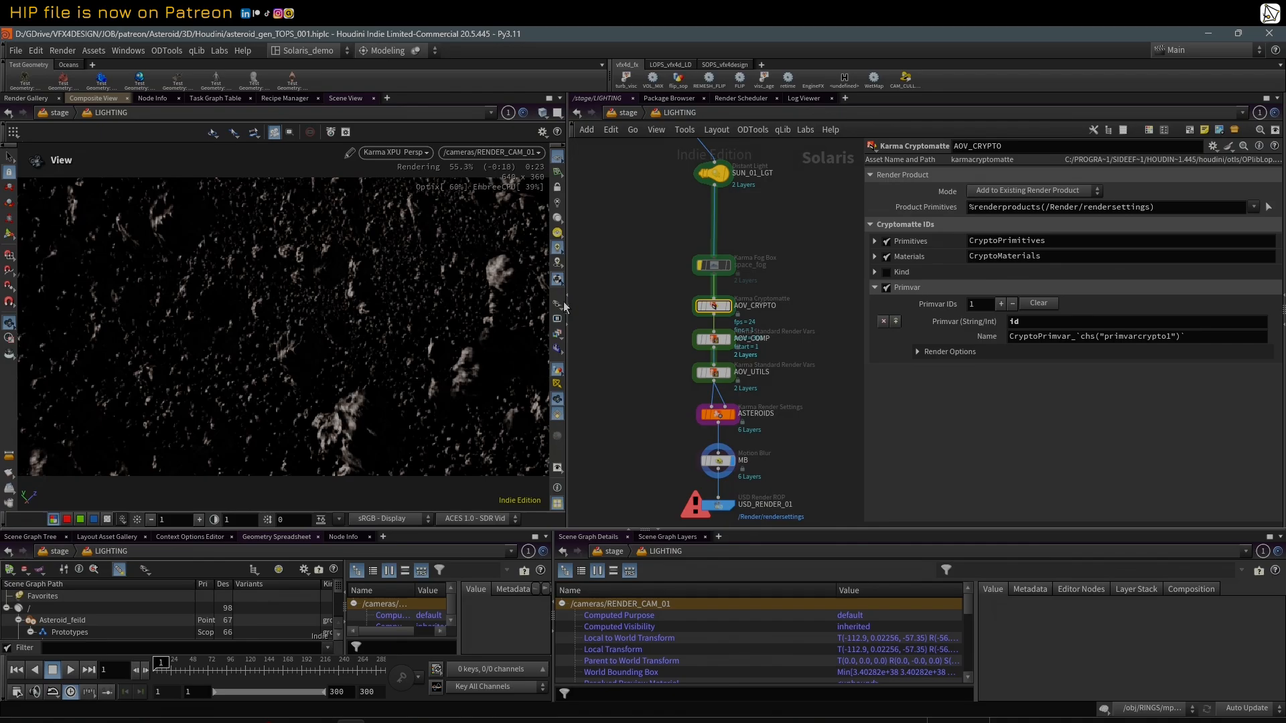
# Step: Preview the CryptoMaterials, CryptoPrimitives, CryptoPrimvar_id and UV render outputs in the viewport
pyautogui.click(557, 333)
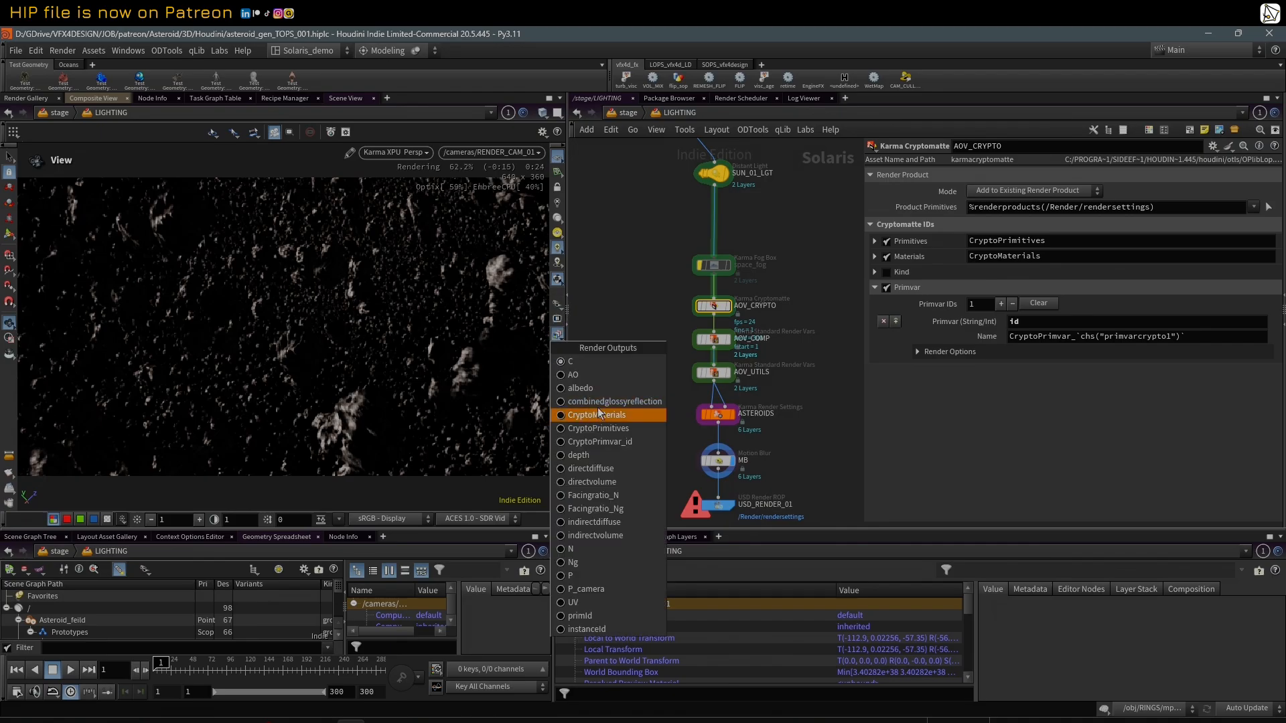
pyautogui.click(638, 414)
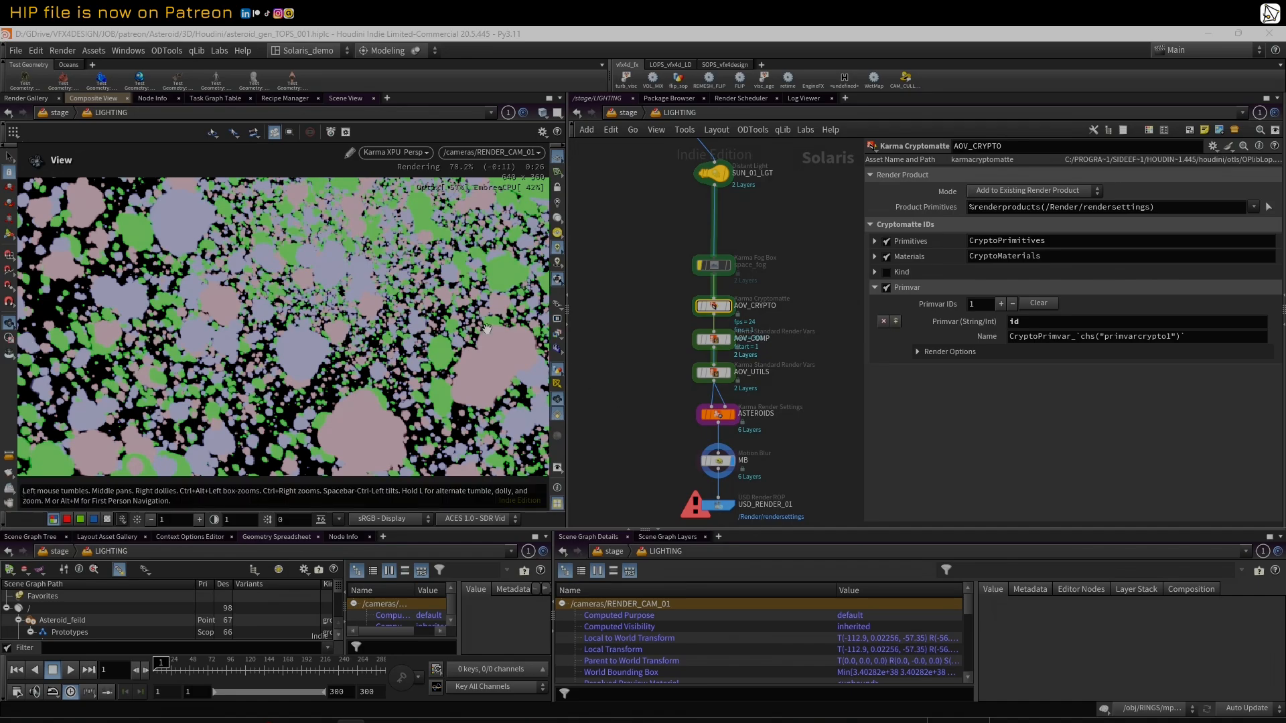
pyautogui.click(558, 306)
pyautogui.click(558, 334)
pyautogui.click(557, 333)
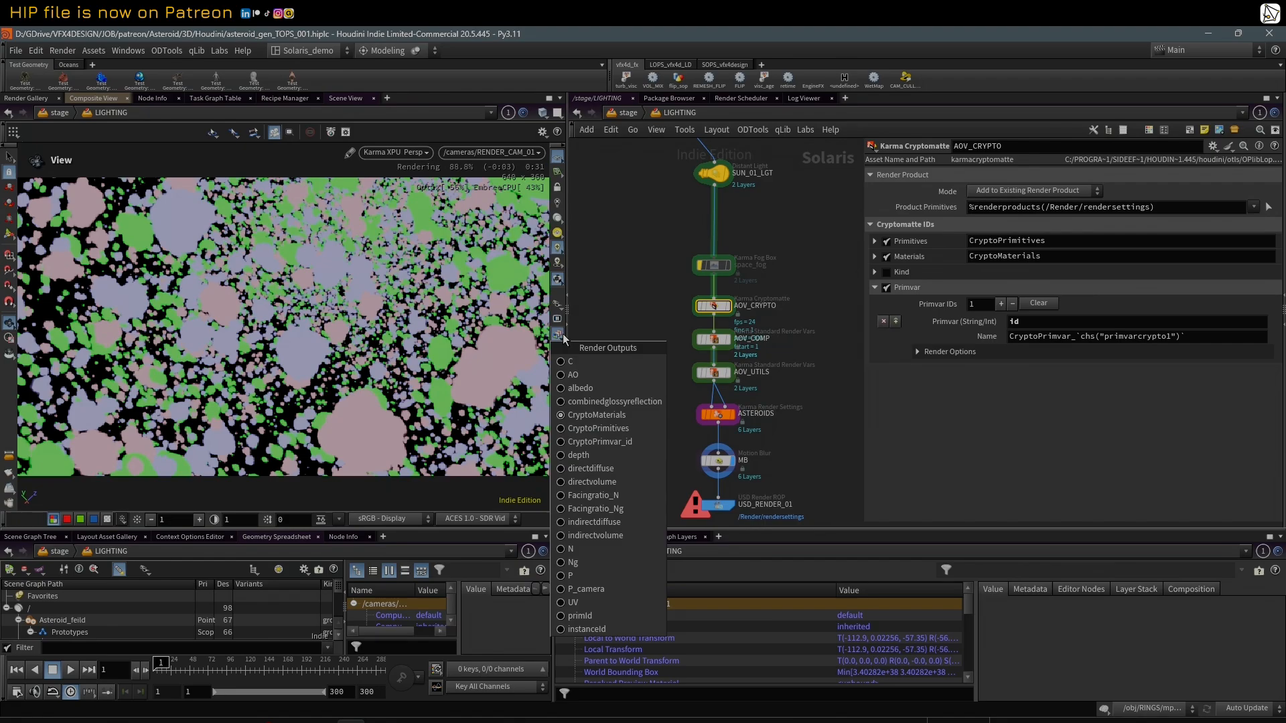
pyautogui.click(624, 429)
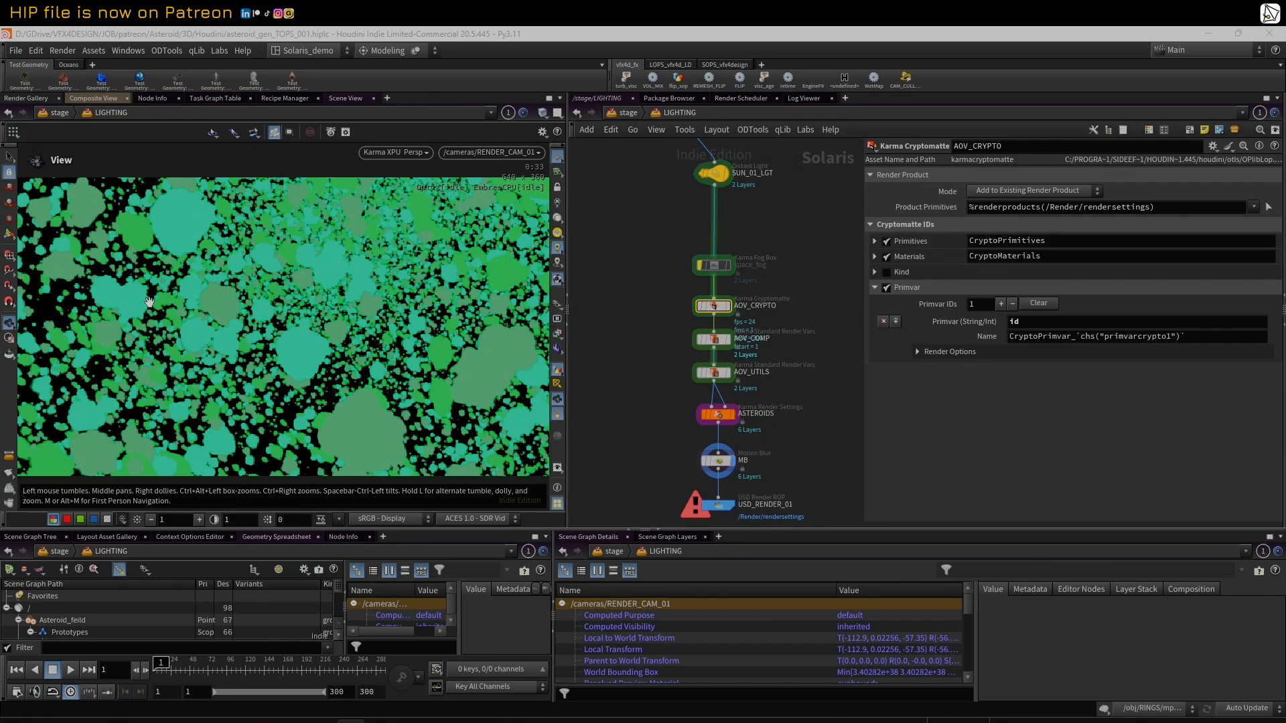
pyautogui.click(560, 335)
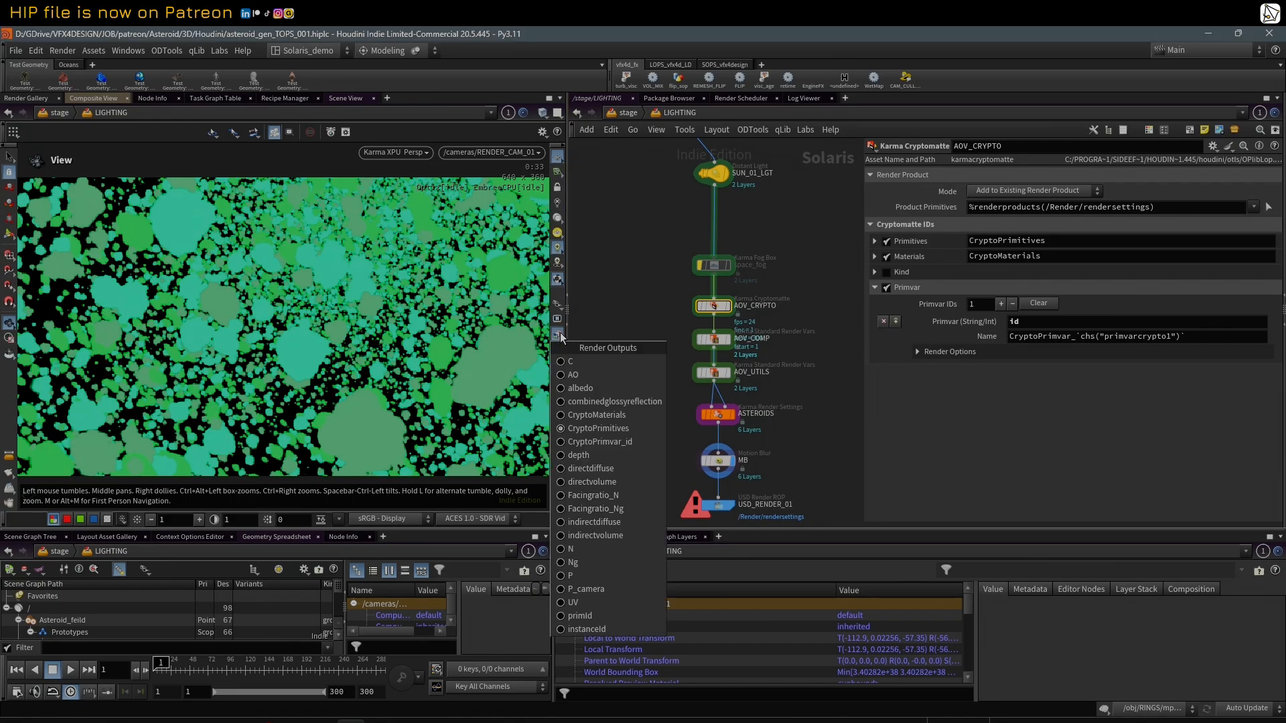
pyautogui.click(603, 441)
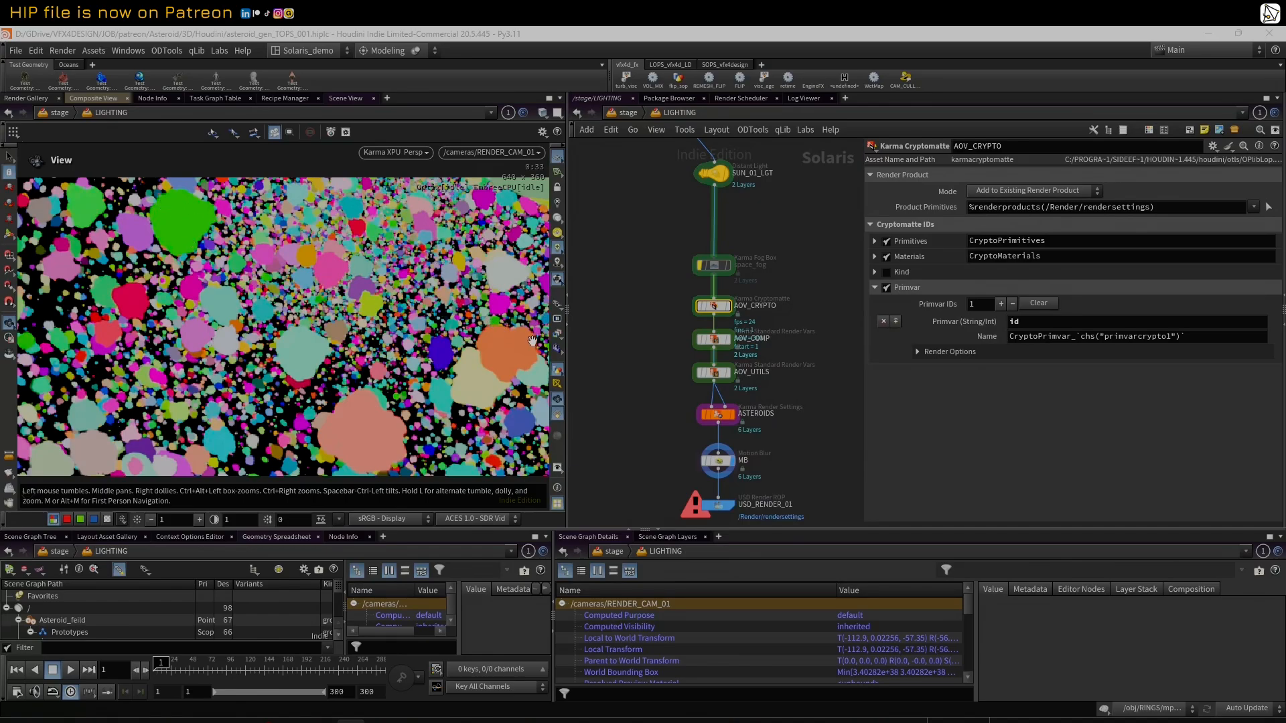
pyautogui.click(558, 335)
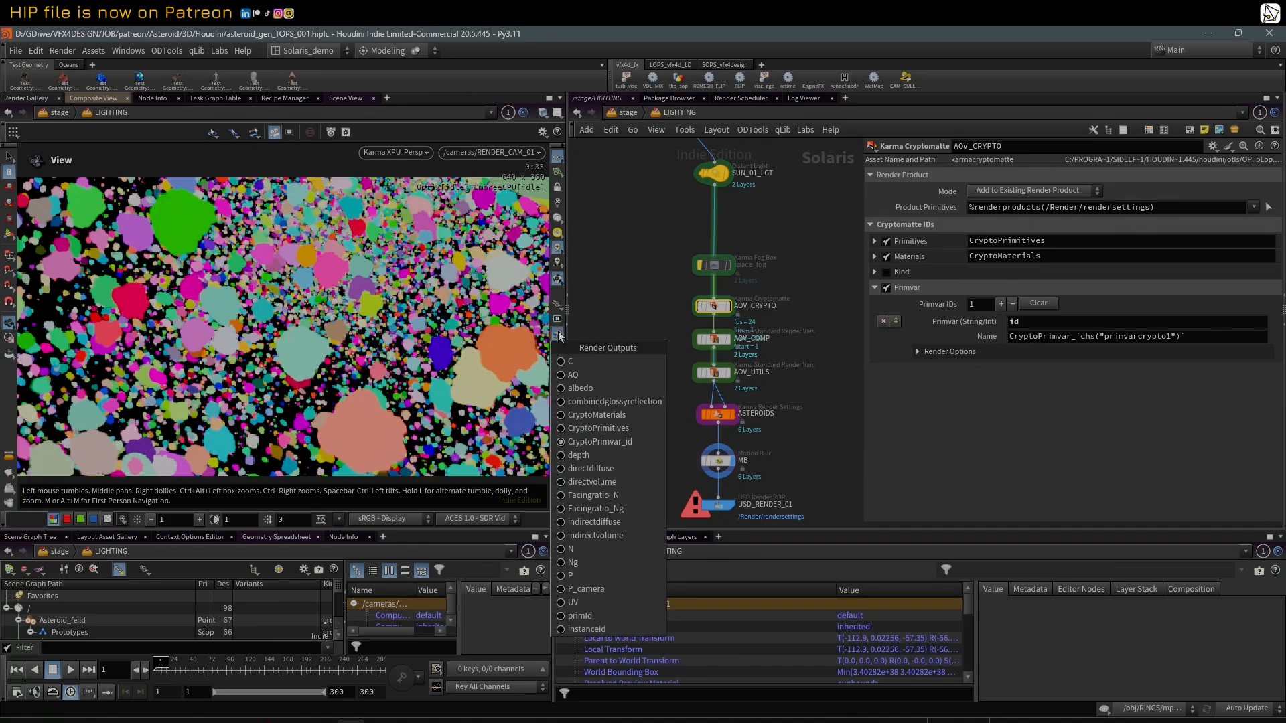
pyautogui.click(587, 589)
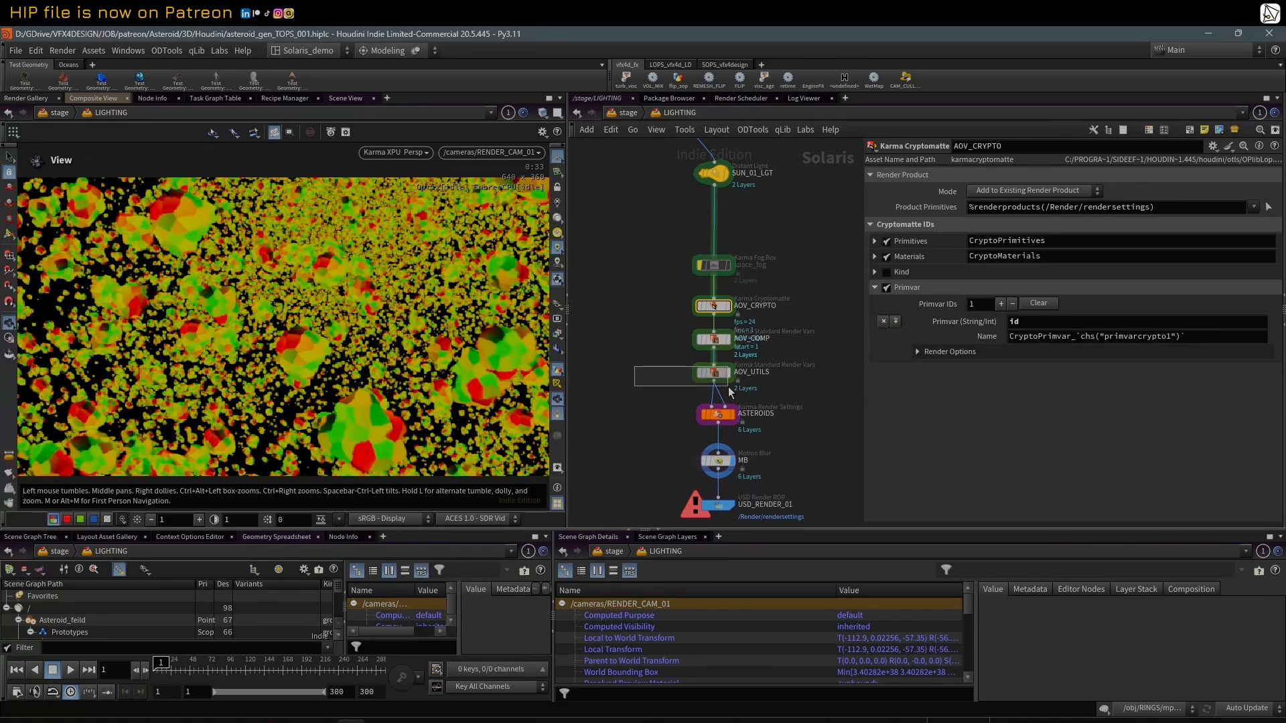
# Step: Examine the enabled ray-level outputs on AOV_UTILS and the component-level outputs on AOV_COMP
pyautogui.click(713, 372)
pyautogui.click(558, 335)
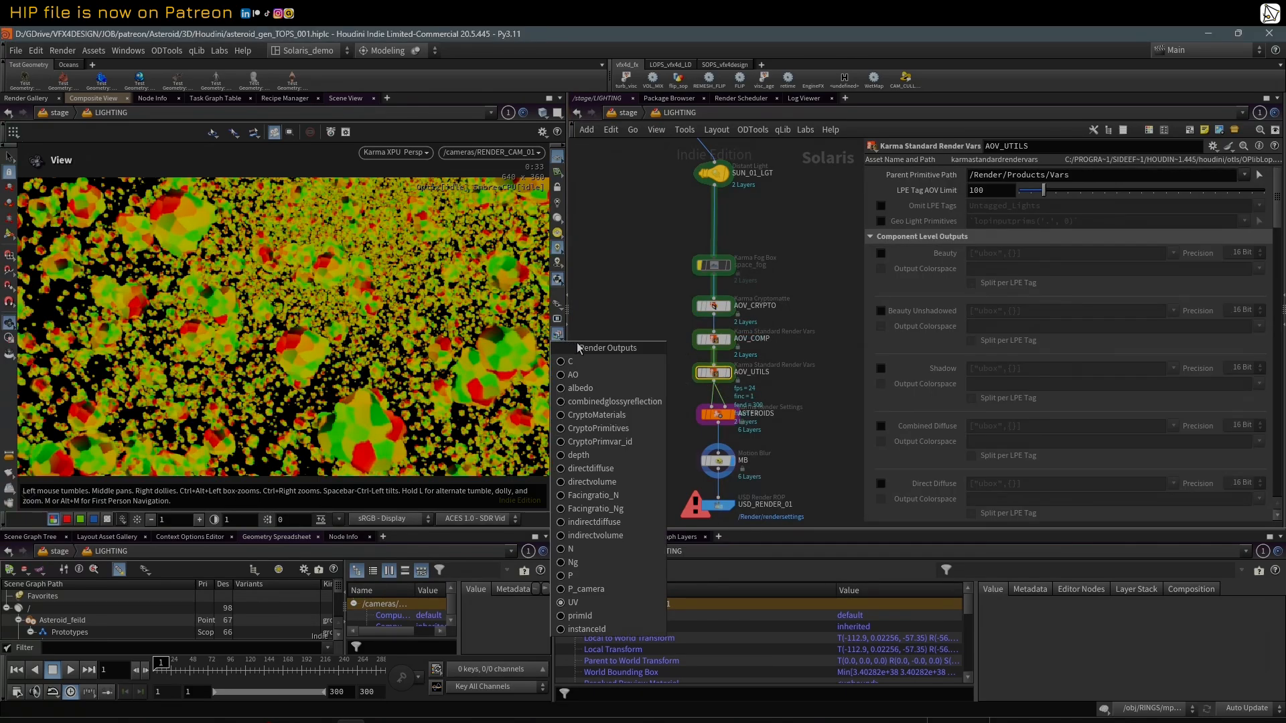
pyautogui.click(765, 371)
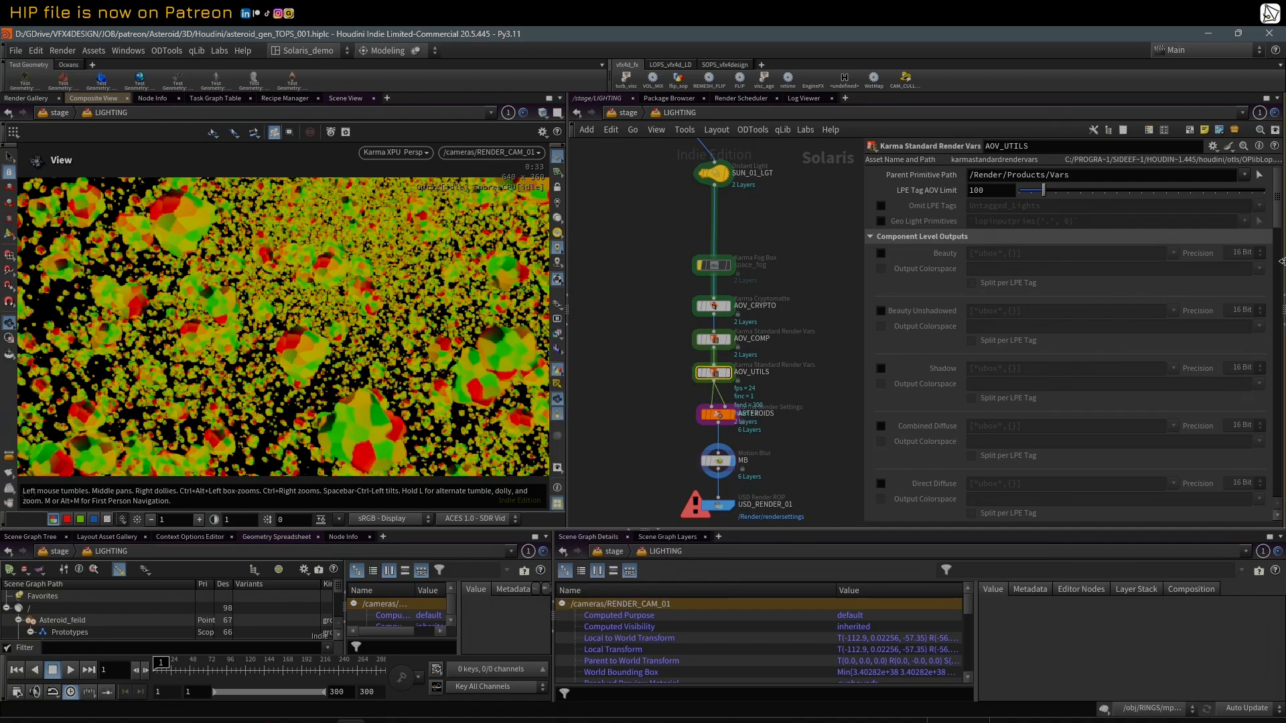
pyautogui.moveTo(1281, 227); pyautogui.dragTo(1279, 477)
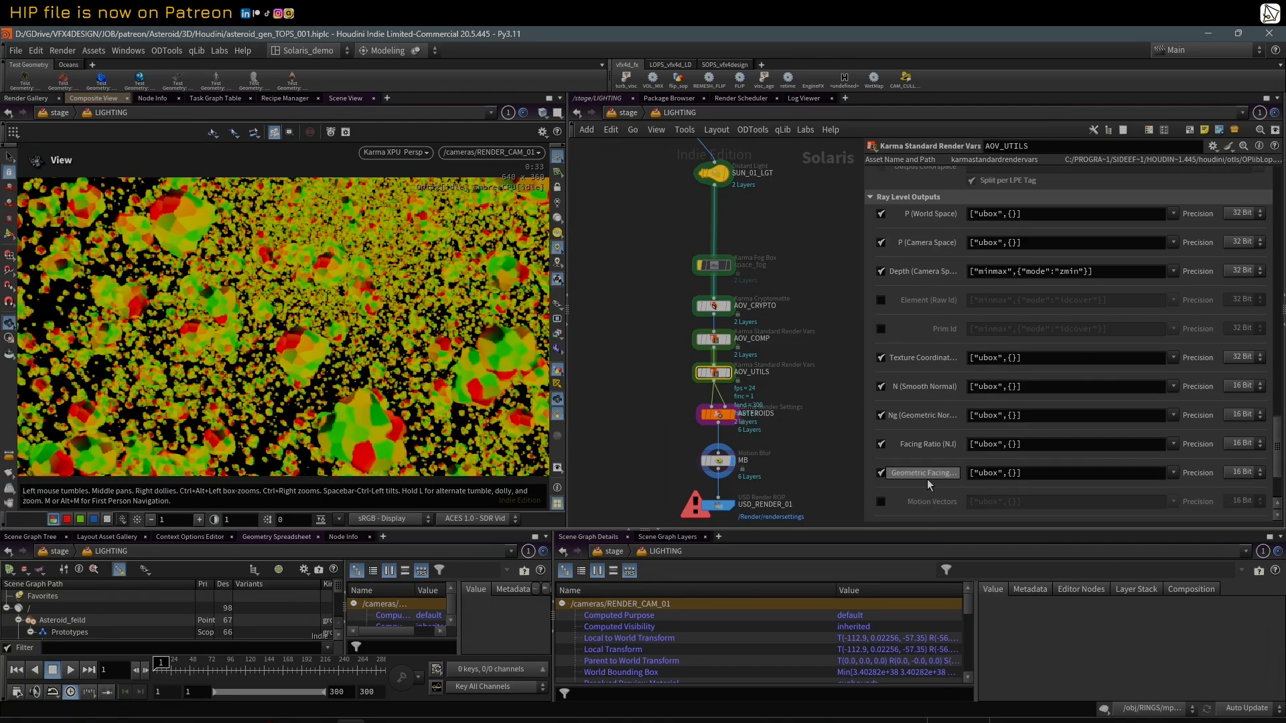
pyautogui.click(714, 338)
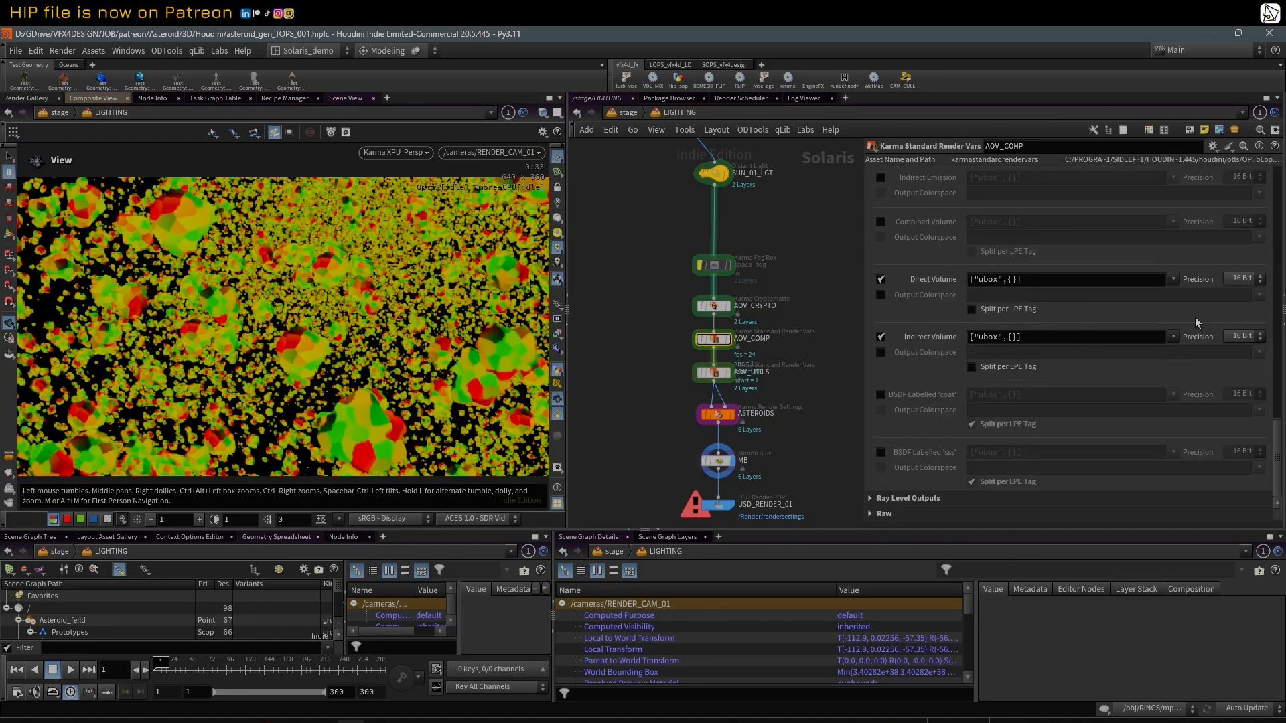
pyautogui.scroll(3, 1281, 437)
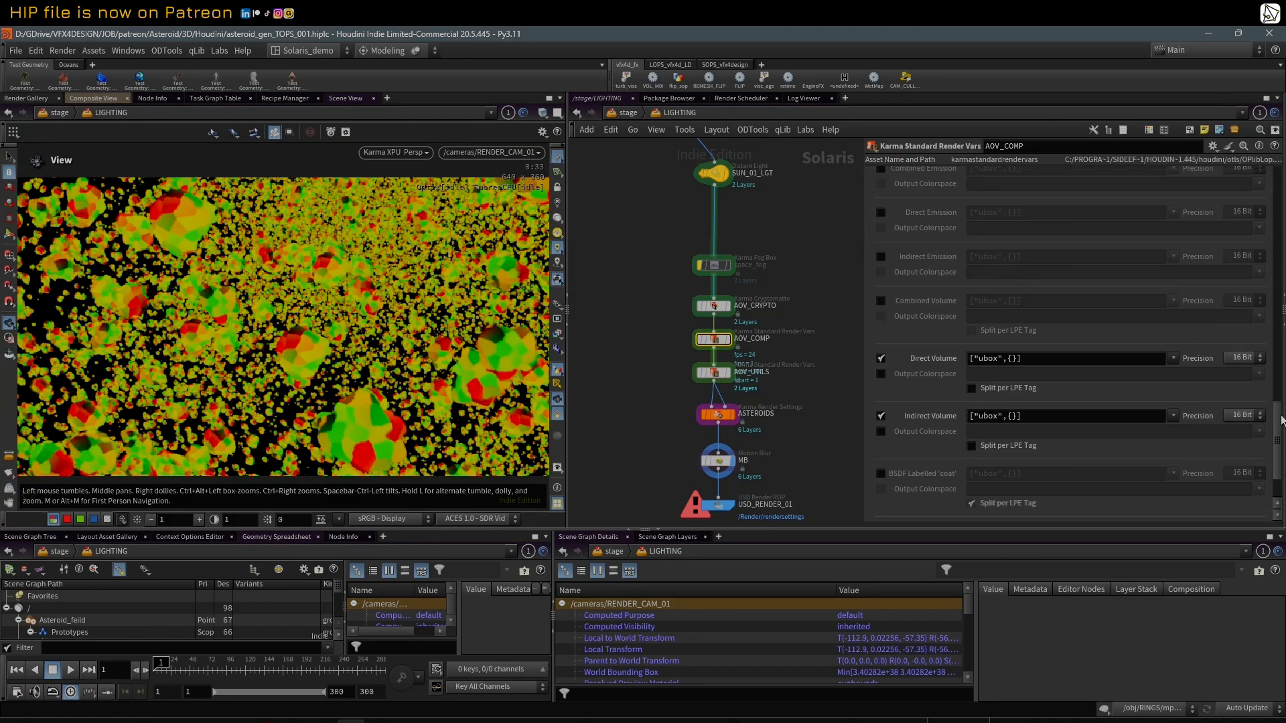
# Step: Inspect the base properties and Karma settings of the SUN_01_LGT distant light
pyautogui.click(722, 175)
pyautogui.click(949, 238)
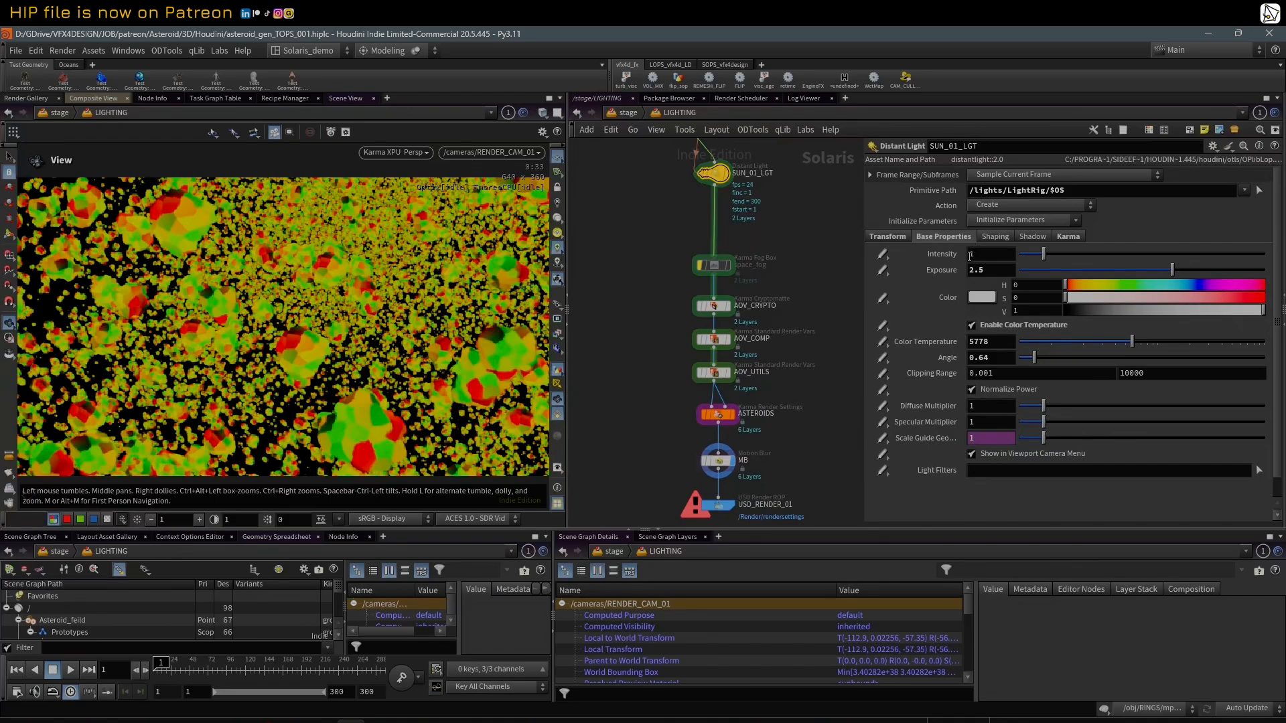
pyautogui.click(1068, 237)
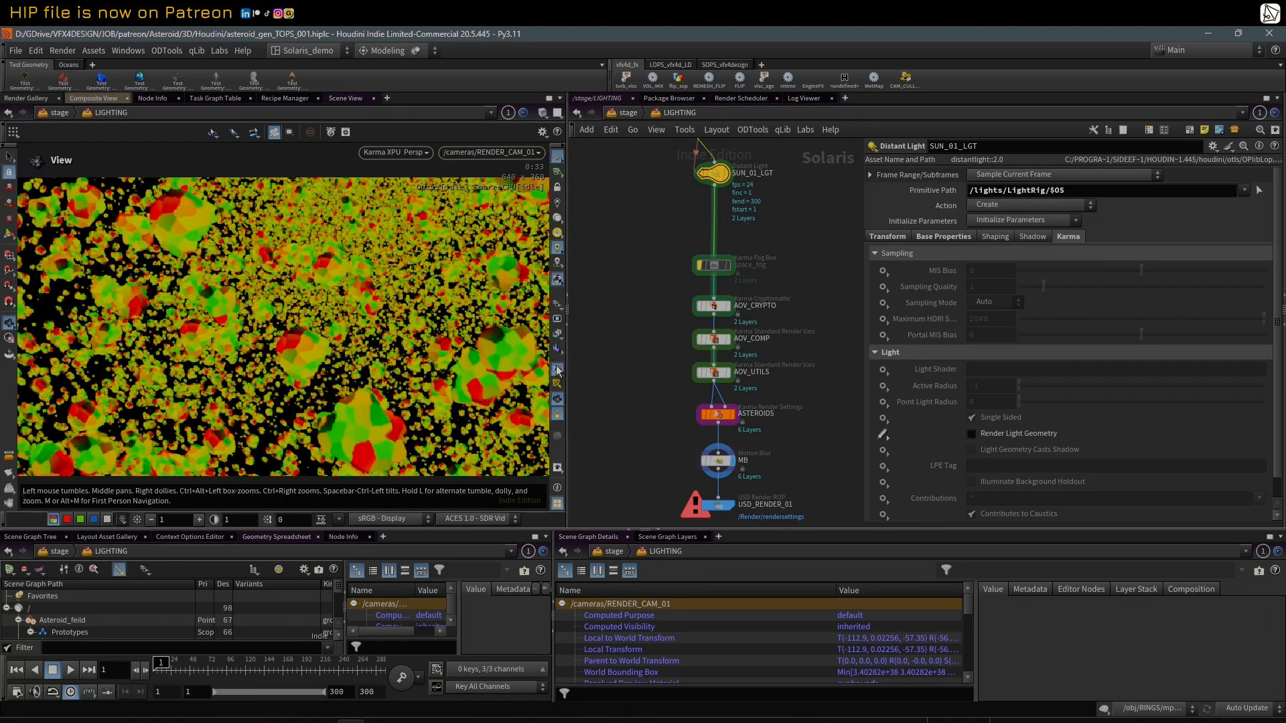
# Step: Switch the viewport's render output to C and turn off its Karma XPU rendering
pyautogui.click(557, 335)
pyautogui.click(571, 361)
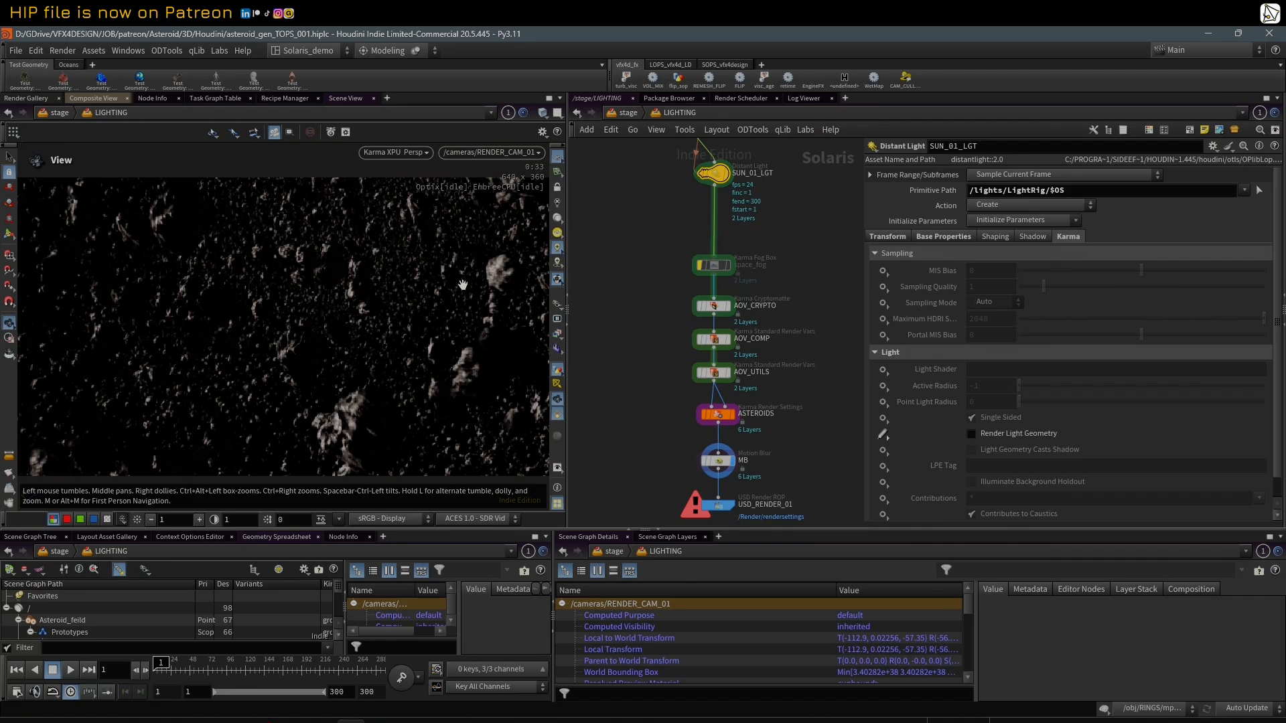
pyautogui.scroll(-6, 794, 385)
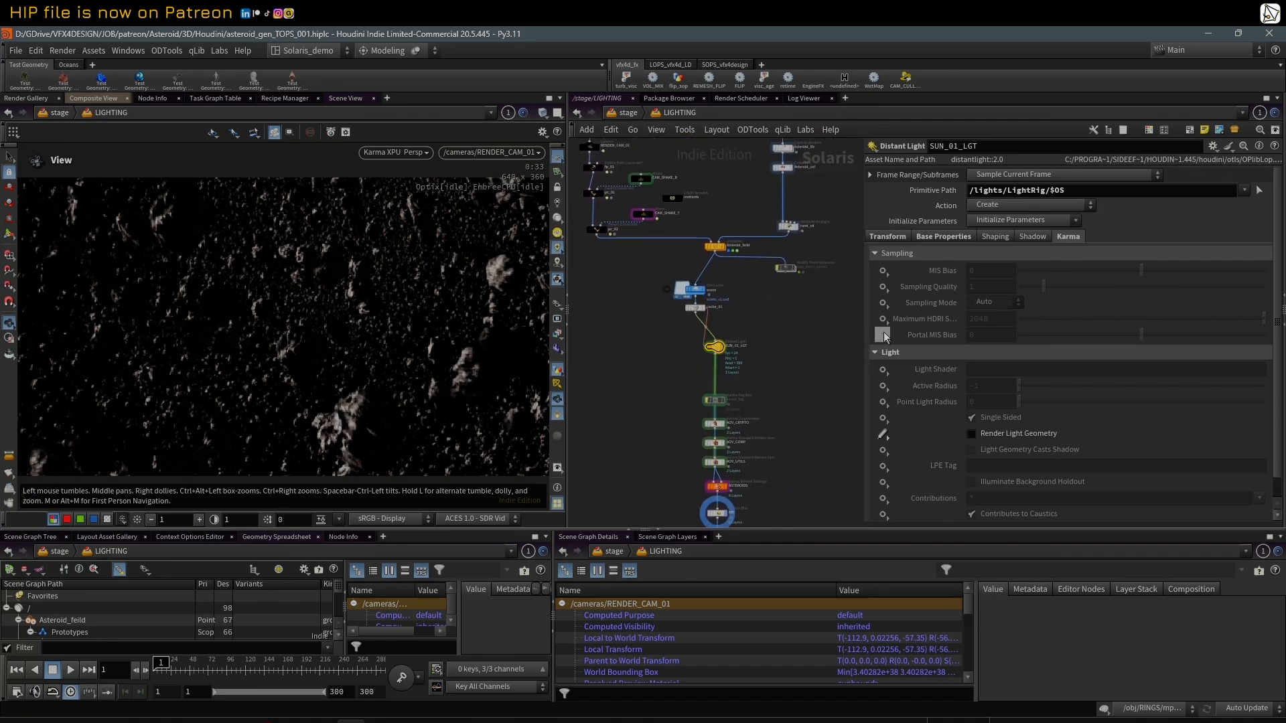
pyautogui.moveTo(866, 321); pyautogui.dragTo(926, 322)
pyautogui.scroll(-2, 791, 335)
pyautogui.moveTo(790, 335); pyautogui.dragTo(827, 411, button='middle')
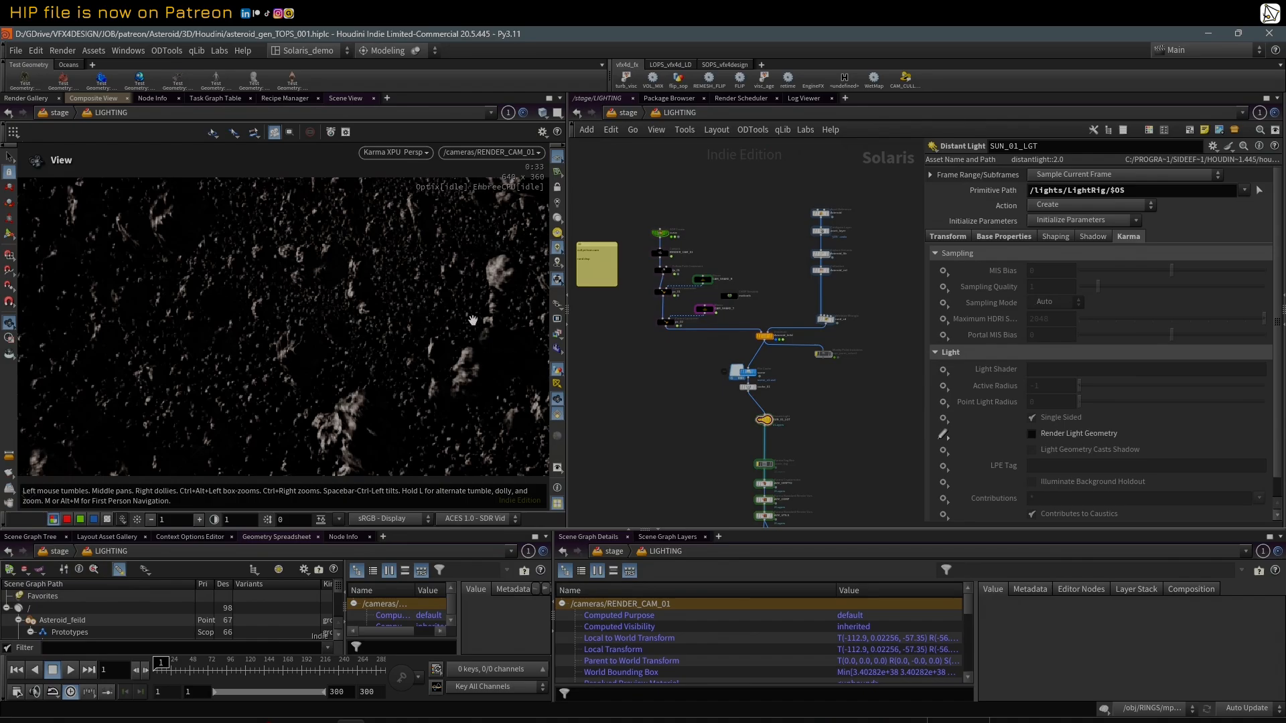
pyautogui.click(405, 155)
pyautogui.click(431, 197)
# Step: Select the ASTEROIDS Karma render settings and set the Volume Limit to 0
pyautogui.moveTo(684, 485); pyautogui.dragTo(658, 356, button='middle')
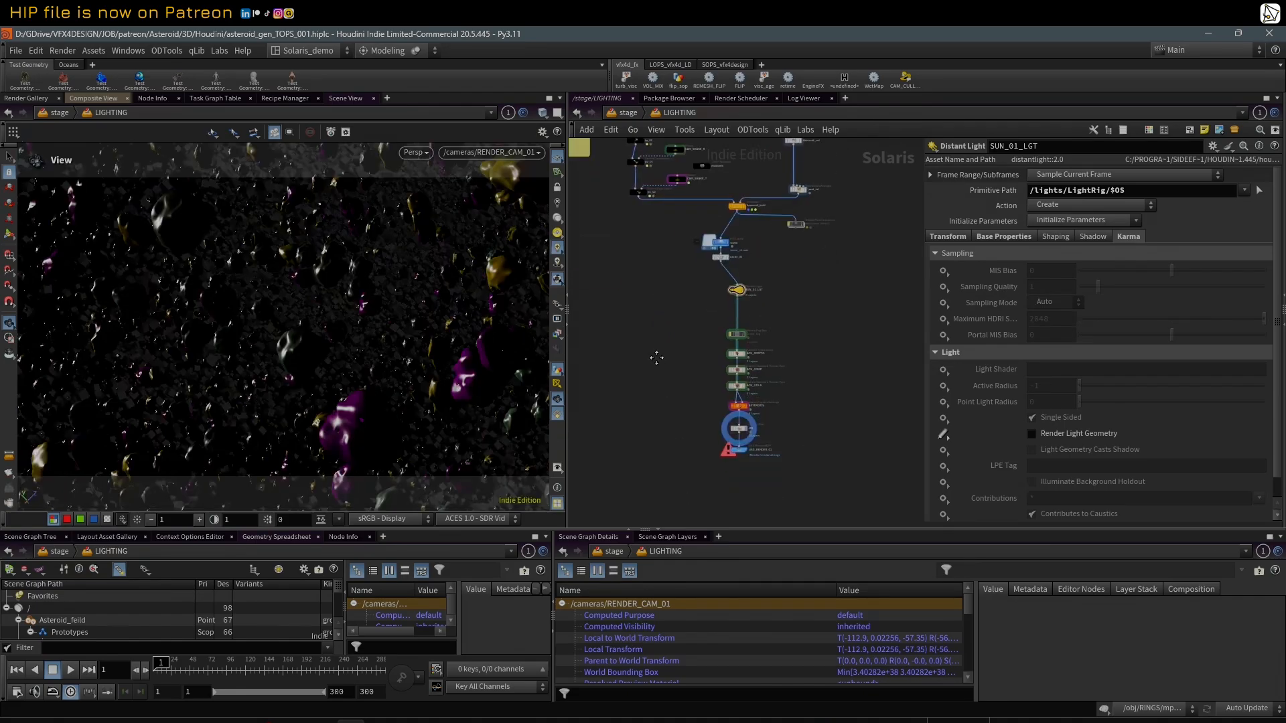
pyautogui.scroll(3, 694, 466)
pyautogui.click(781, 380)
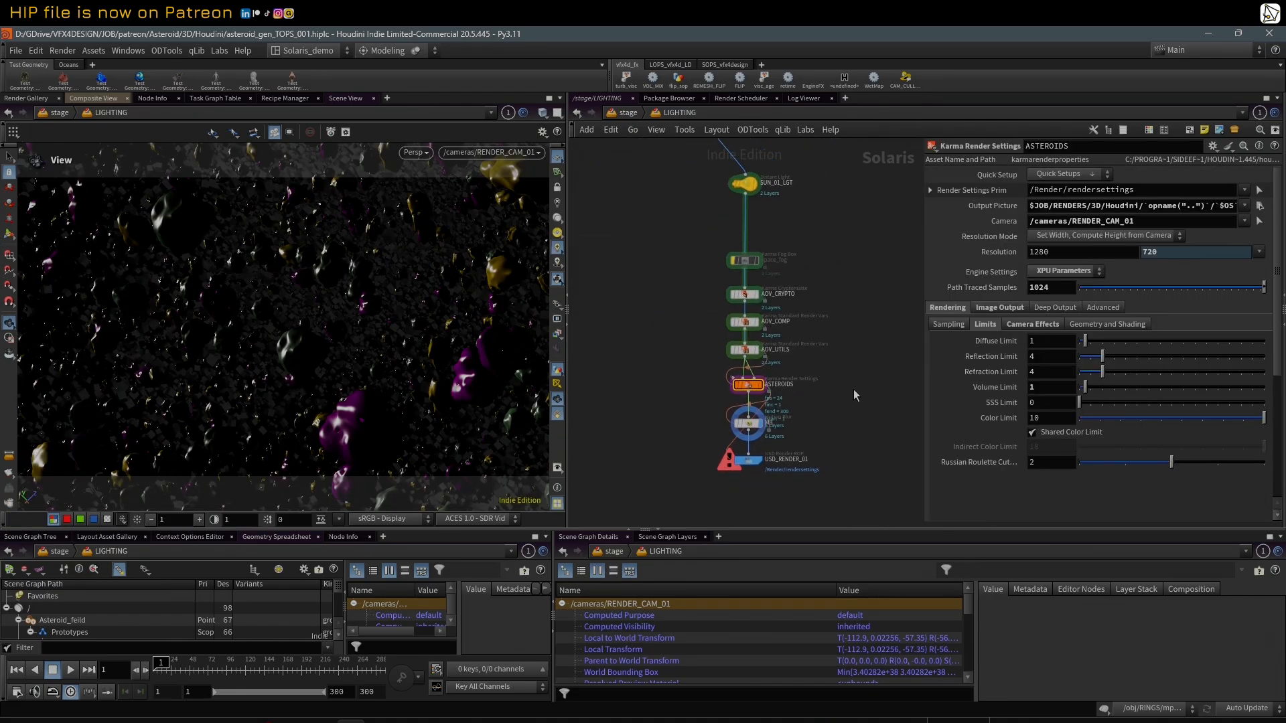
pyautogui.moveTo(926, 362); pyautogui.dragTo(844, 370)
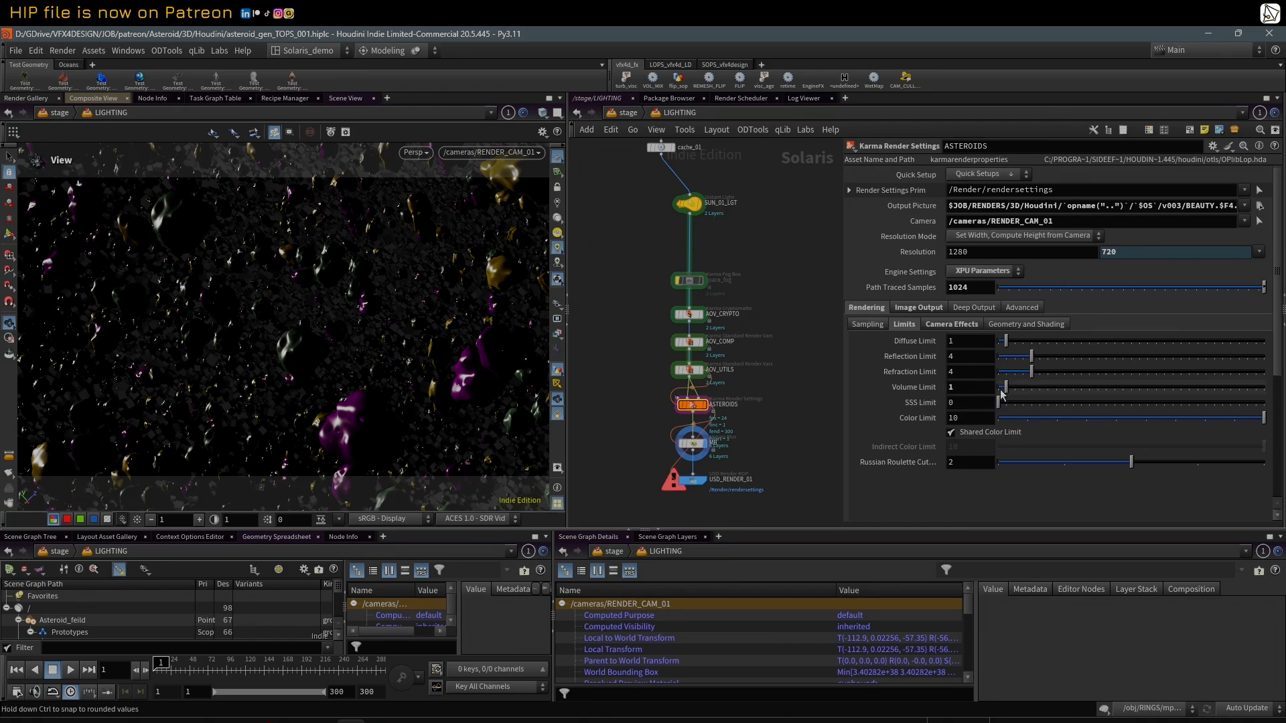
pyautogui.moveTo(1006, 388); pyautogui.dragTo(997, 388)
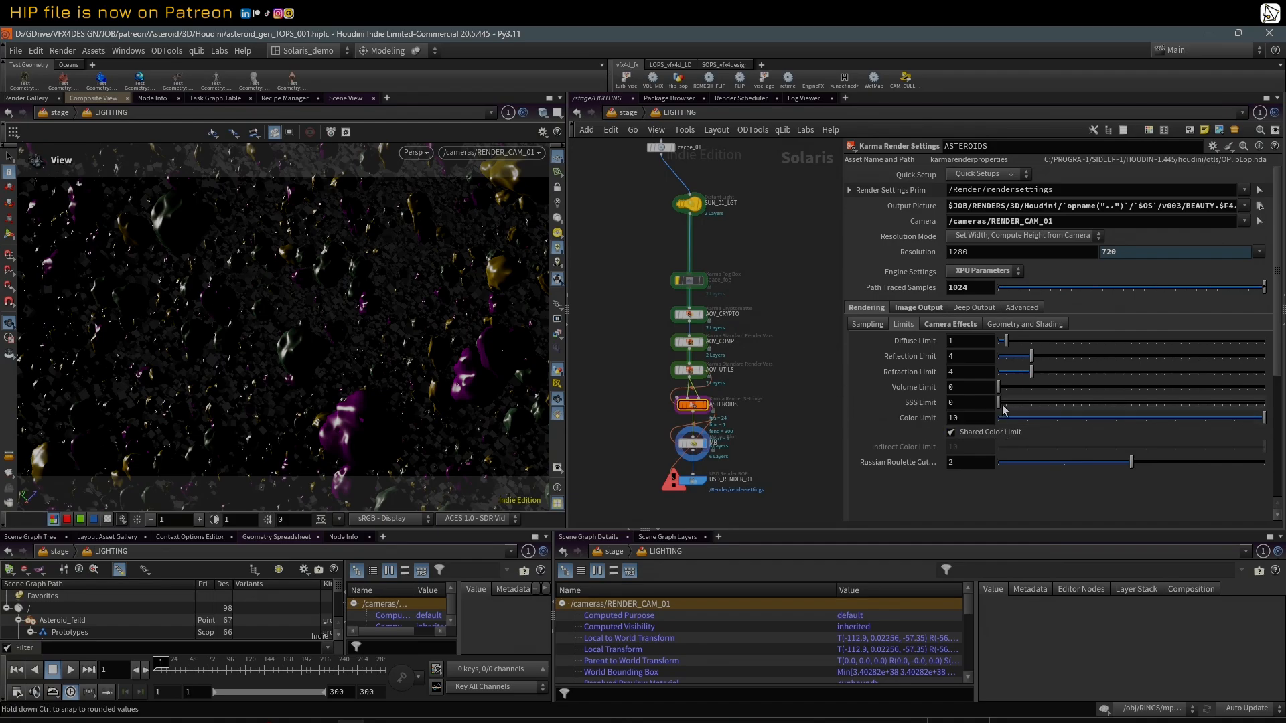
pyautogui.moveTo(1007, 388); pyautogui.dragTo(998, 388)
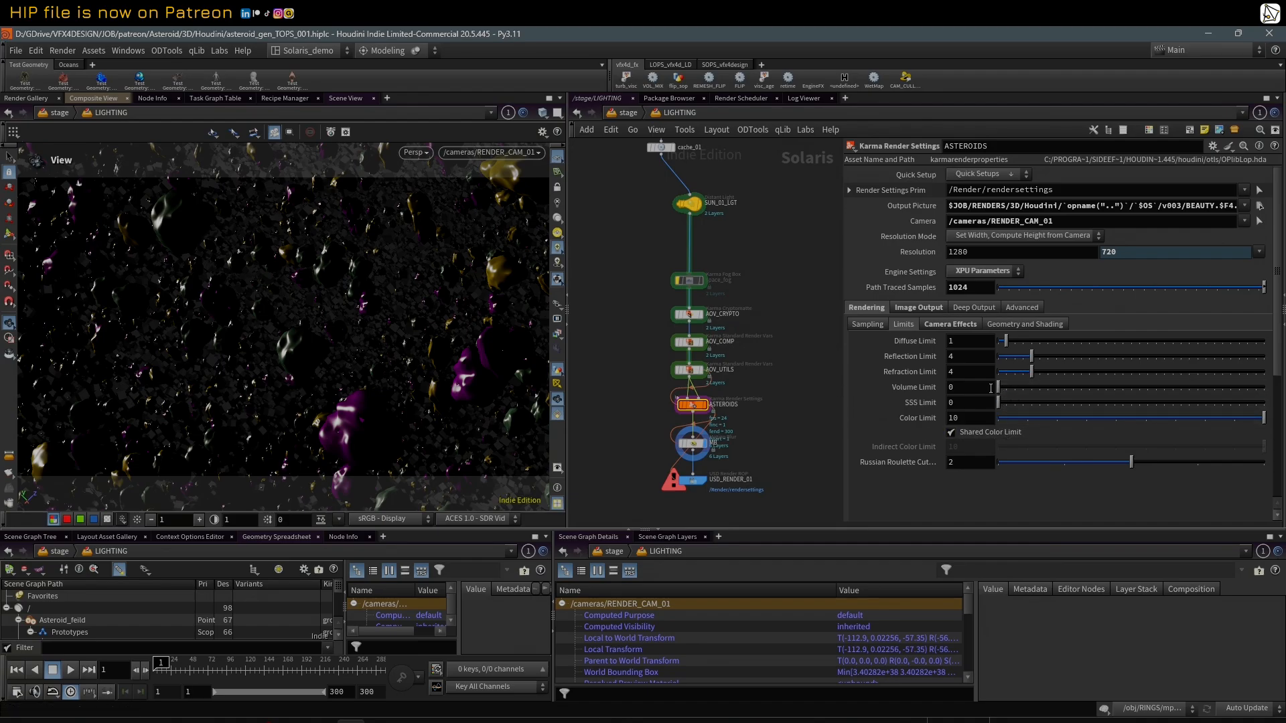
# Step: Review the sampling, camera effects, and geometry and shading settings of the ASTEROIDS render settings
pyautogui.click(868, 324)
pyautogui.click(941, 326)
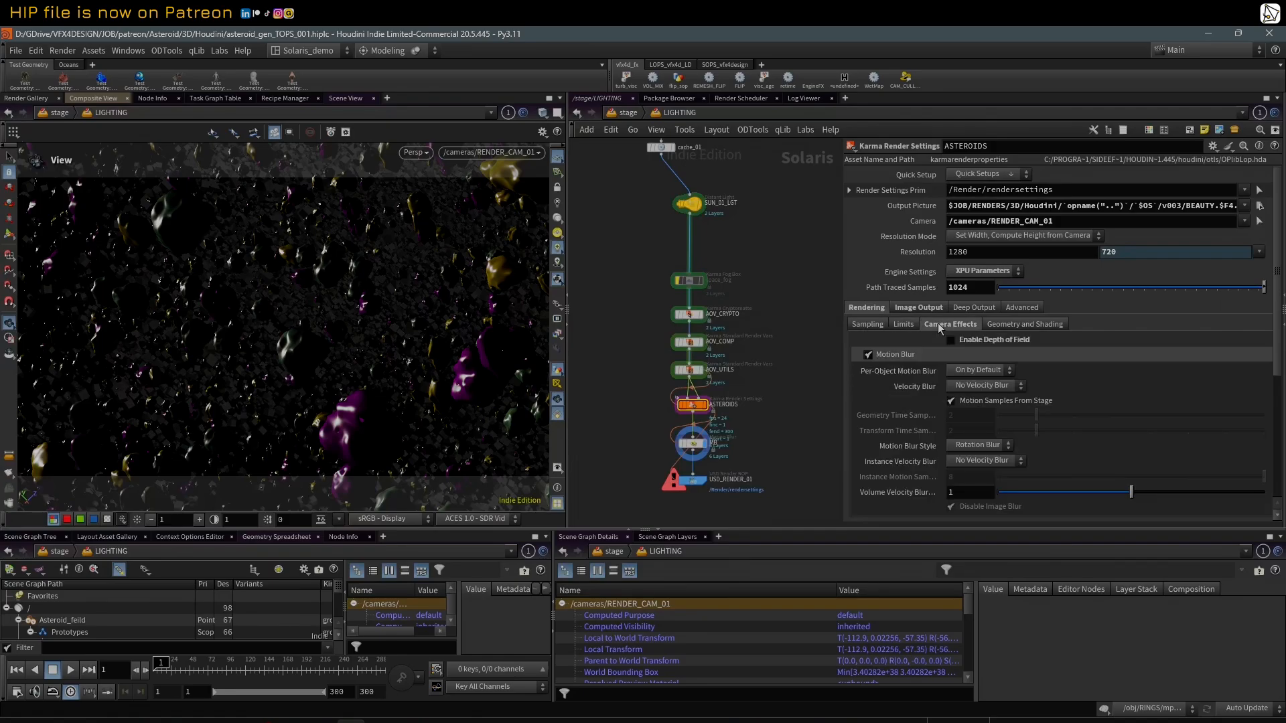
pyautogui.scroll(-1, 890, 405)
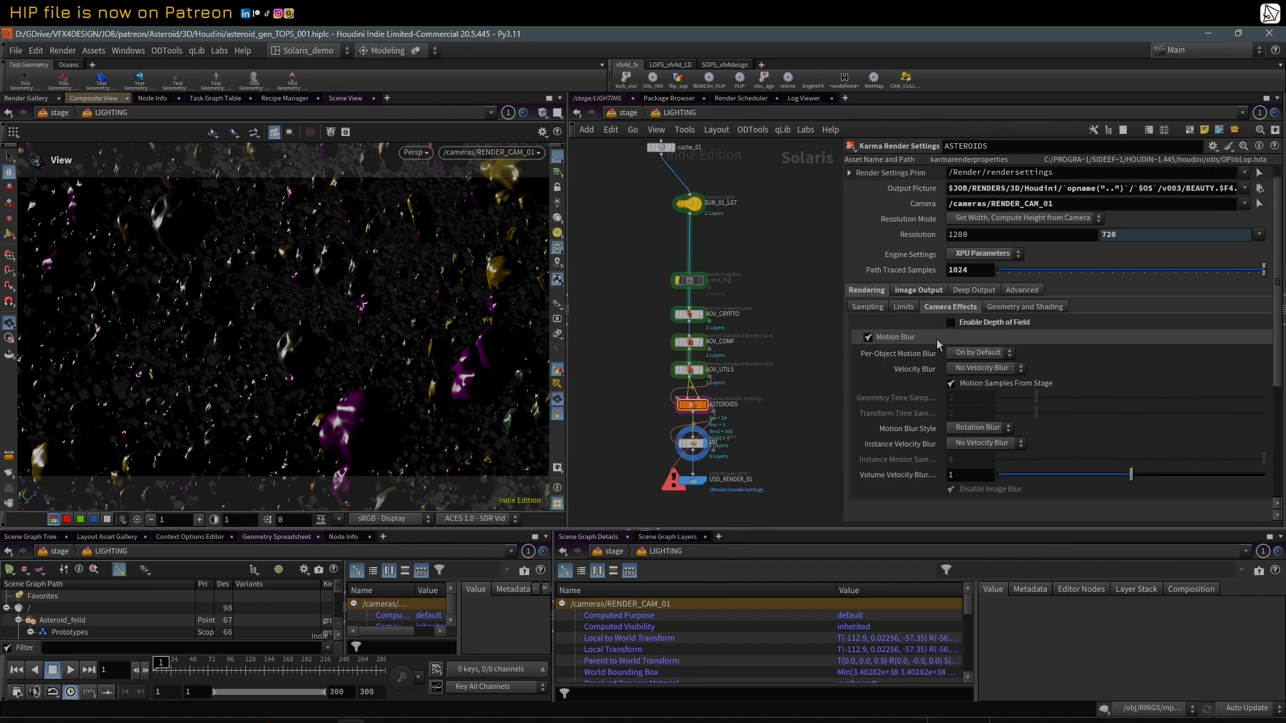
pyautogui.click(1012, 307)
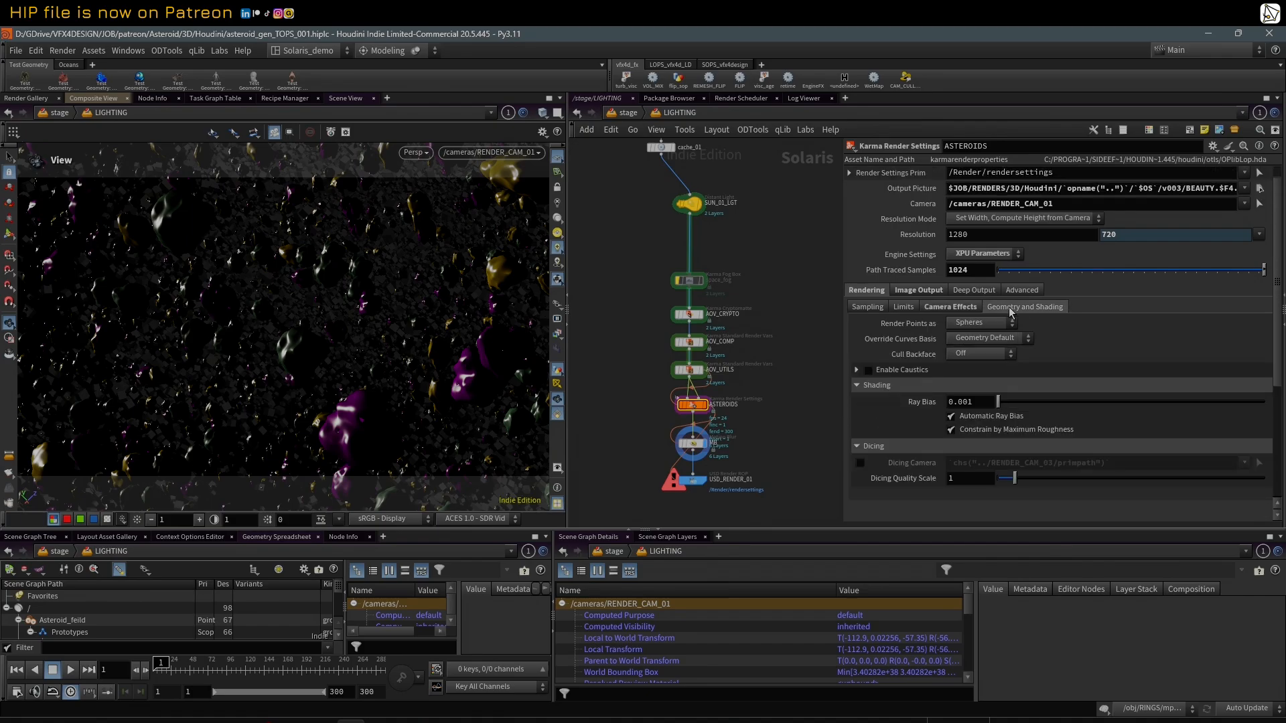
# Step: Examine the ASTEROIDS image filters, including the nVidia Optix Denoiser and the AOVs available for denoising
pyautogui.click(919, 291)
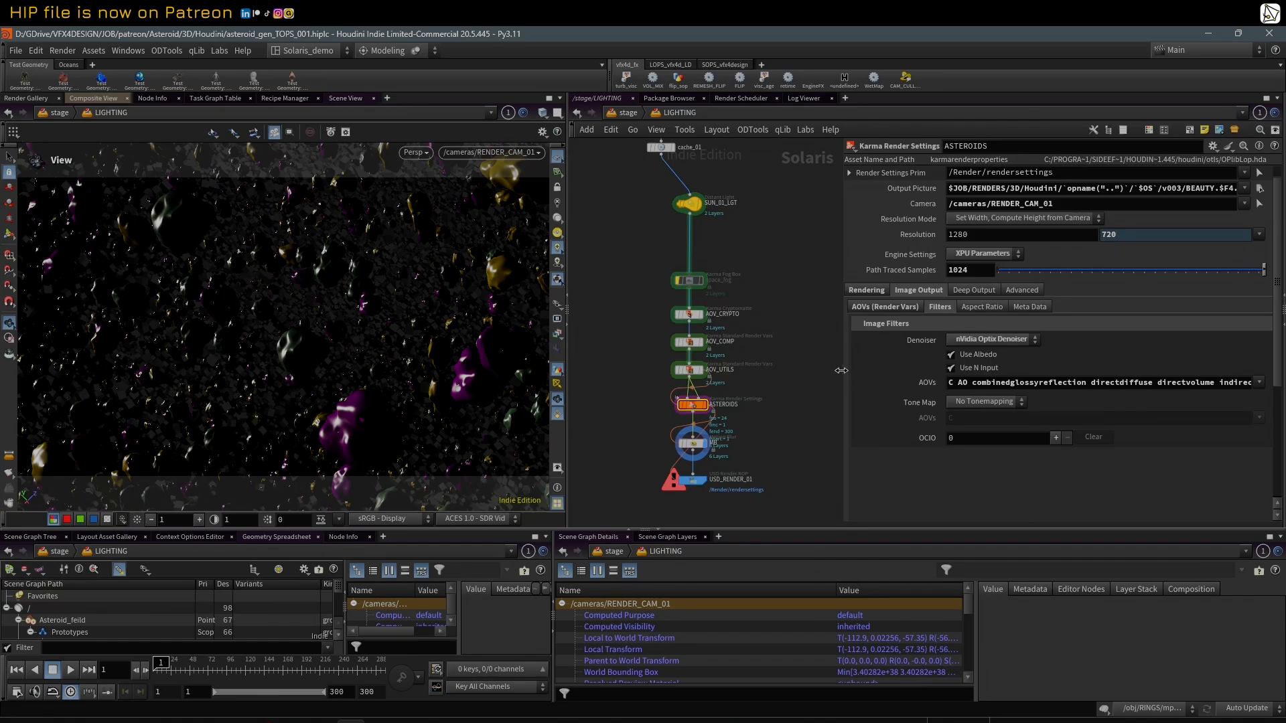
pyautogui.moveTo(843, 371); pyautogui.dragTo(757, 372)
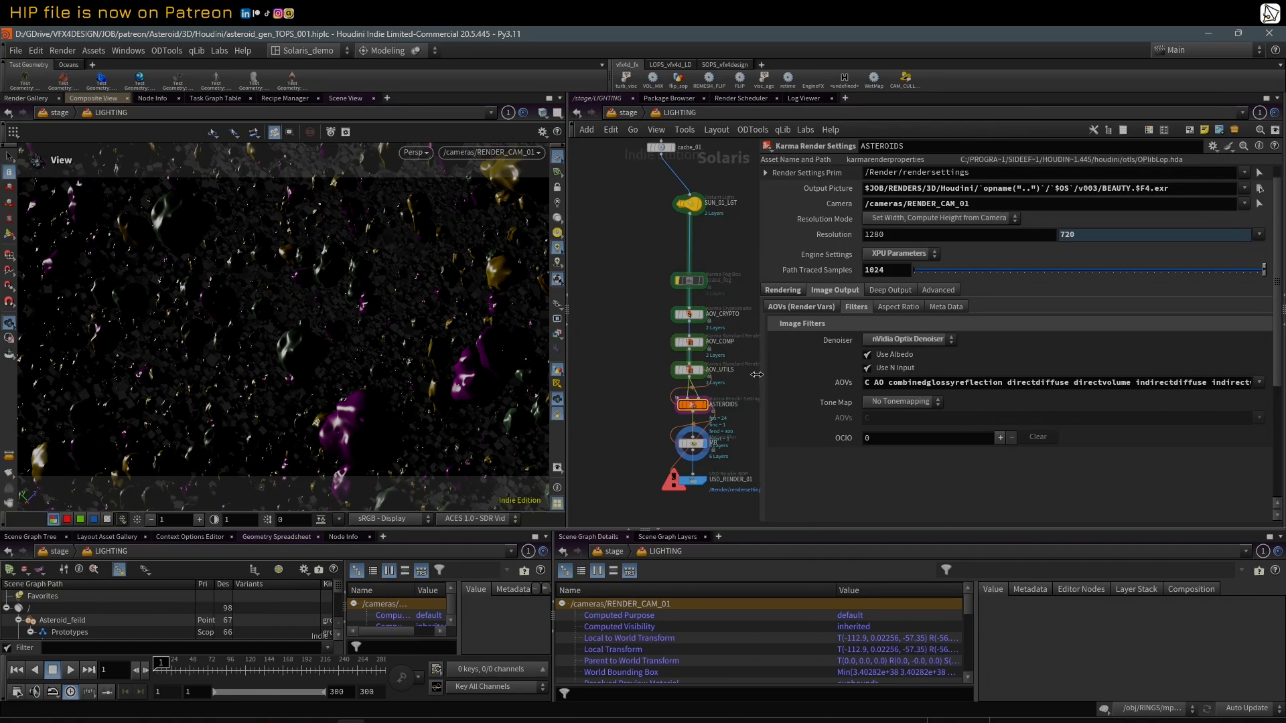
pyautogui.click(1260, 382)
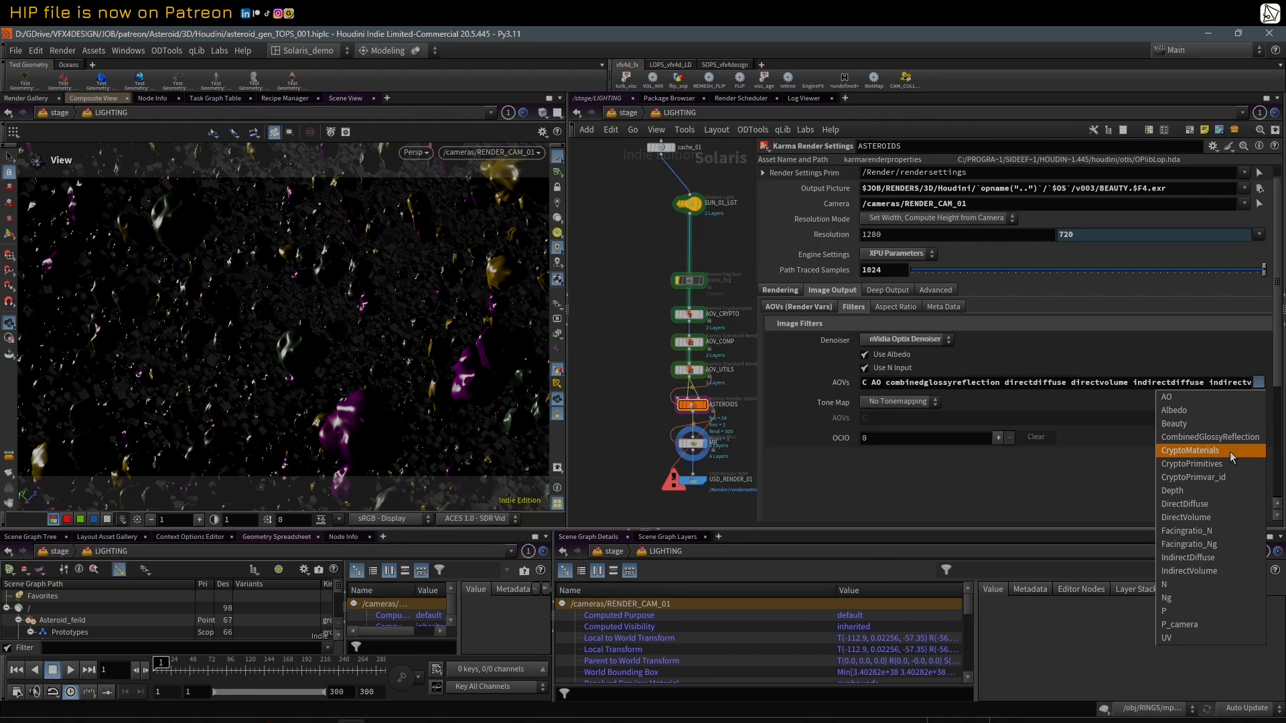
pyautogui.click(733, 236)
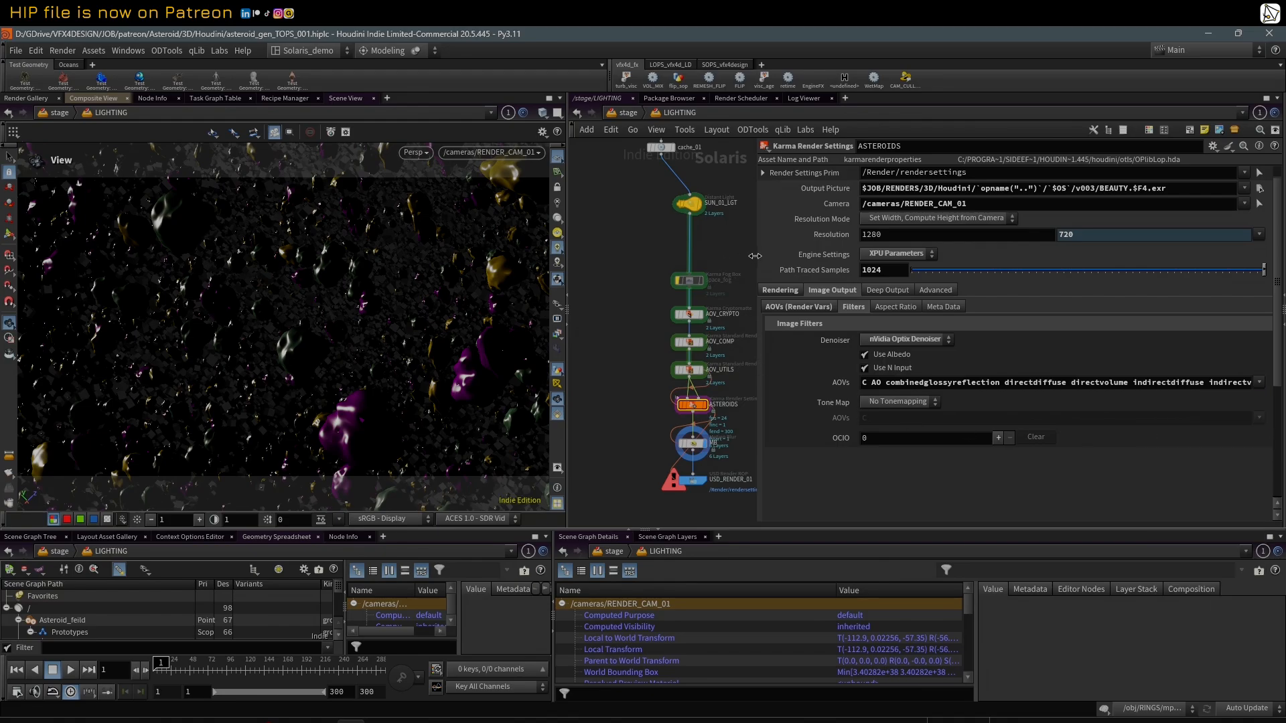
pyautogui.moveTo(733, 236); pyautogui.dragTo(789, 236)
# Step: Keep the Path Traced Samples at 1024 and apply the HDTV 720 resolution preset to ASTEROIDS
pyautogui.click(953, 271)
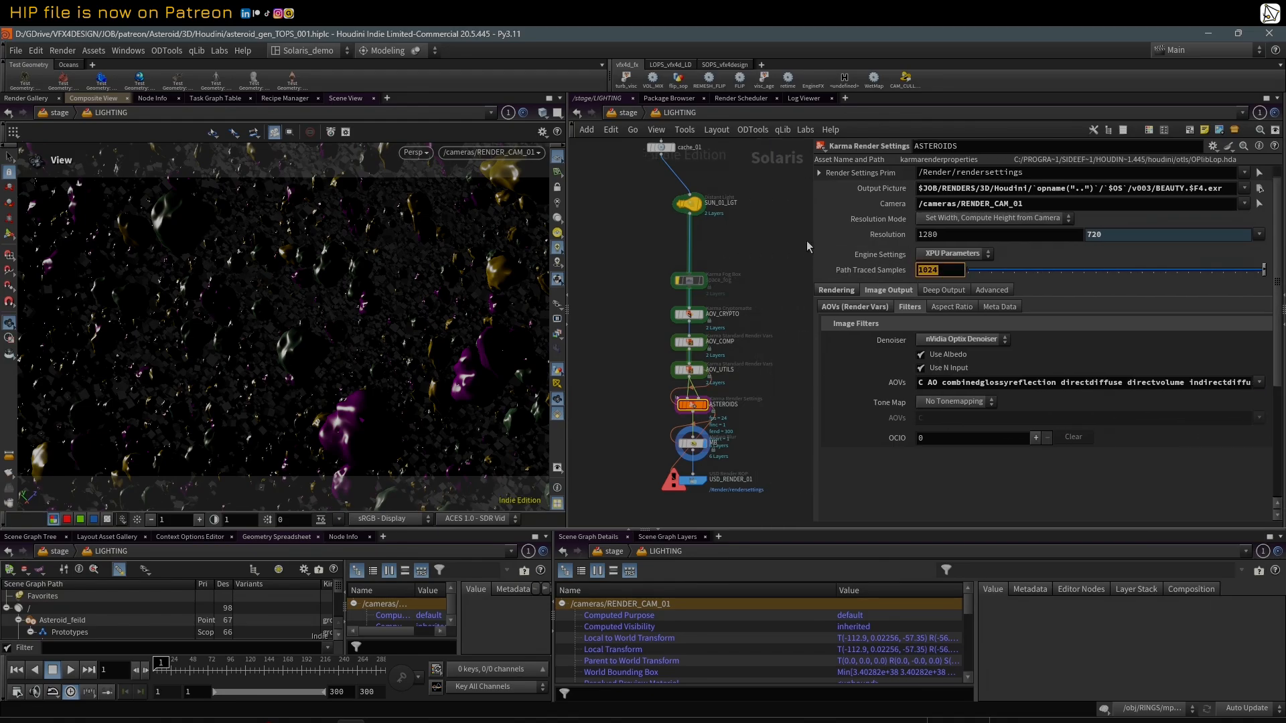
pyautogui.press('Return')
pyautogui.click(954, 234)
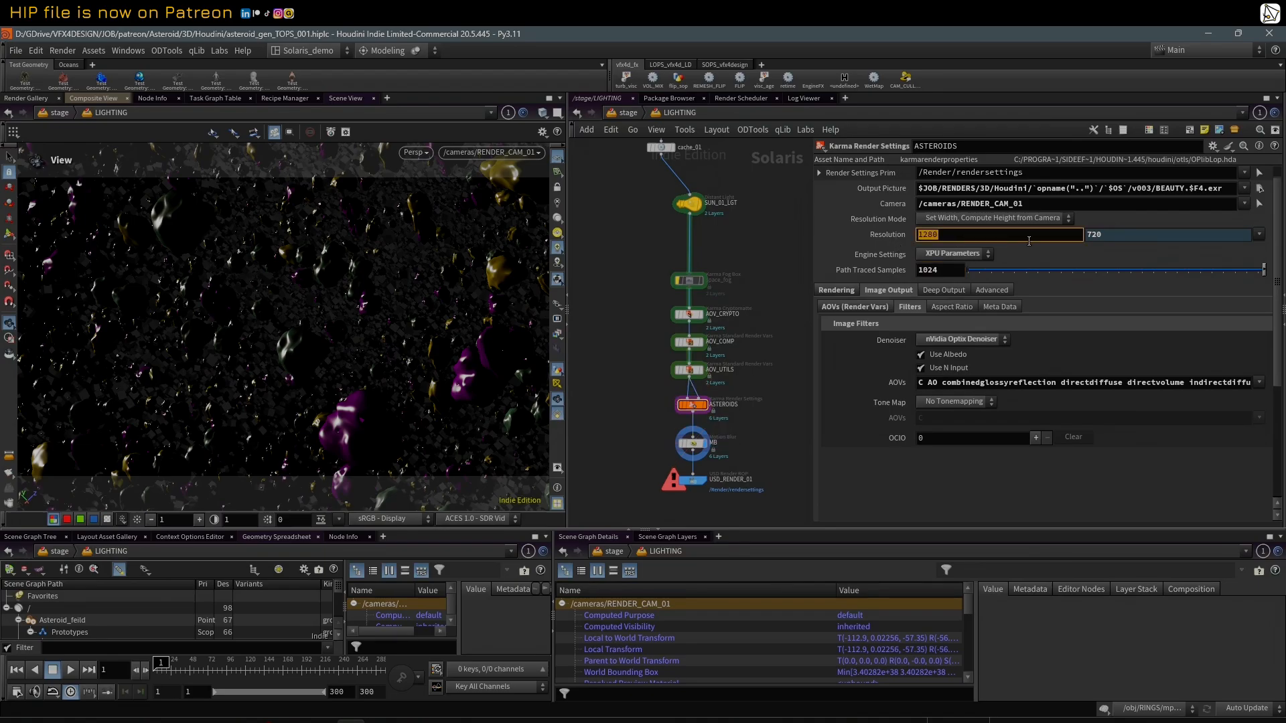
pyautogui.click(1259, 233)
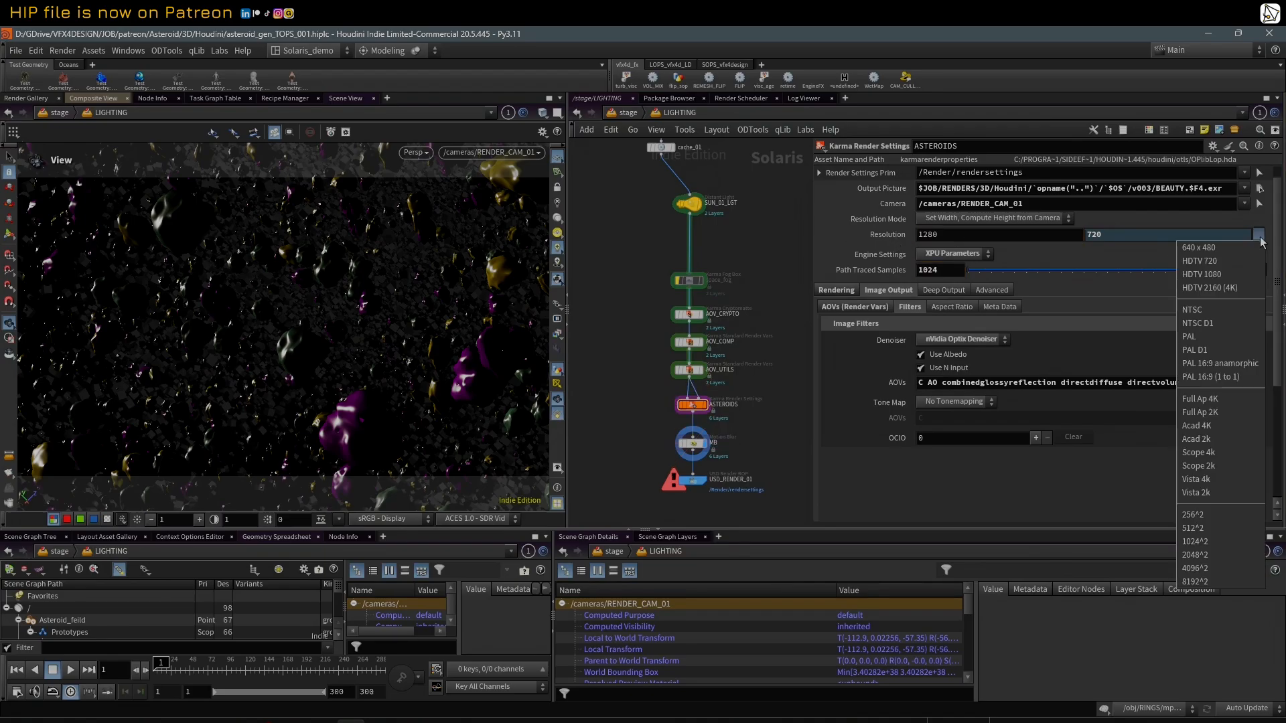
pyautogui.click(1222, 261)
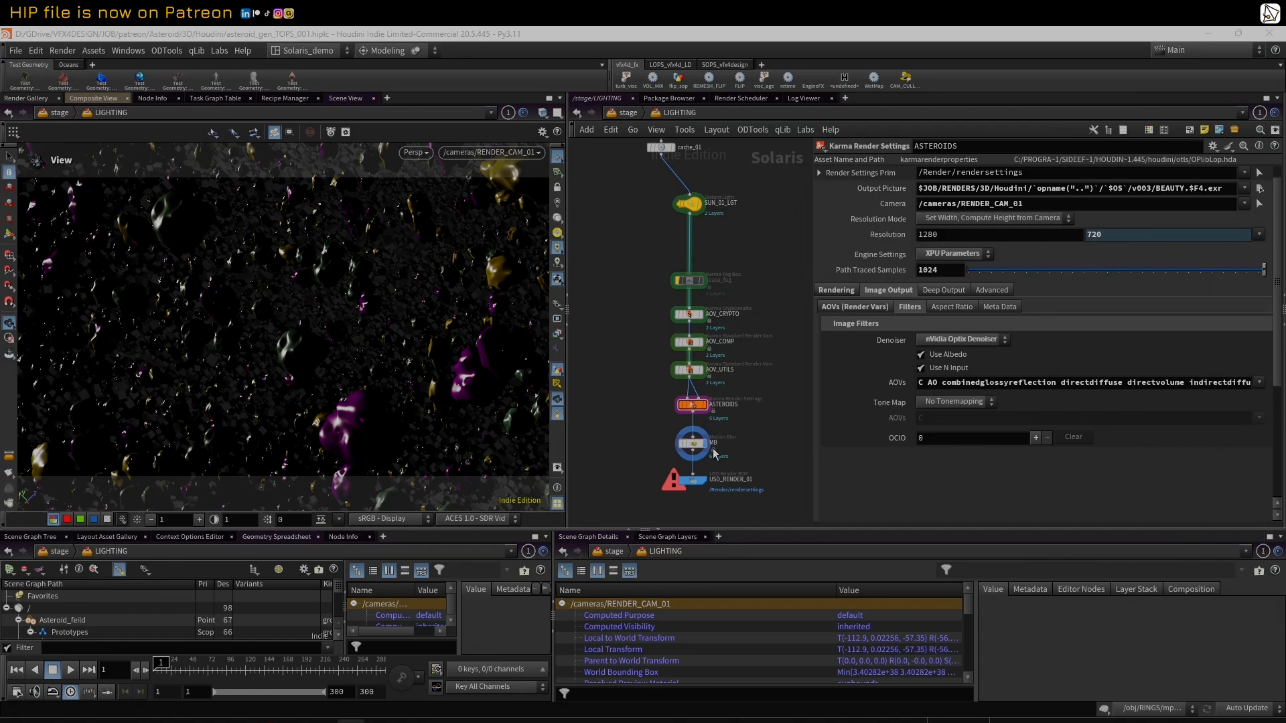
# Step: Render USD_RENDER_01 to disk over frames 1 to 300 and enlarge the MPlay window to watch the frames
pyautogui.click(694, 480)
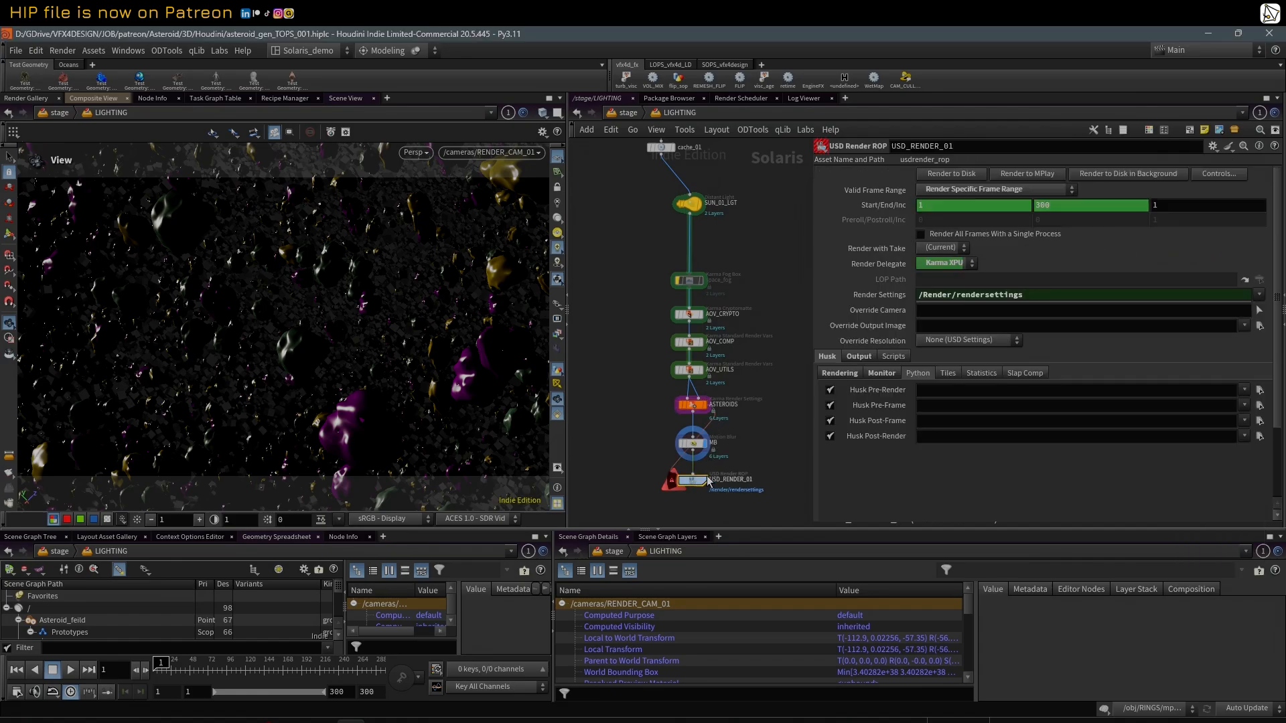
pyautogui.click(970, 175)
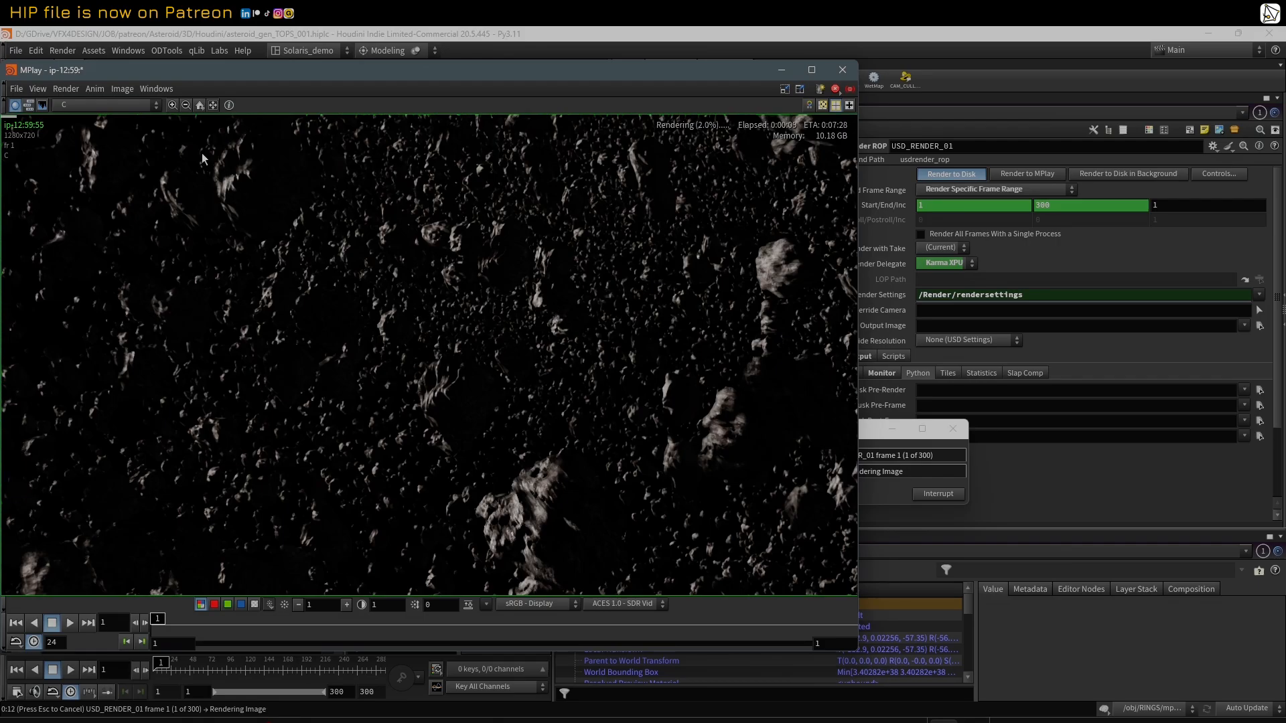
pyautogui.moveTo(218, 67); pyautogui.dragTo(258, 75)
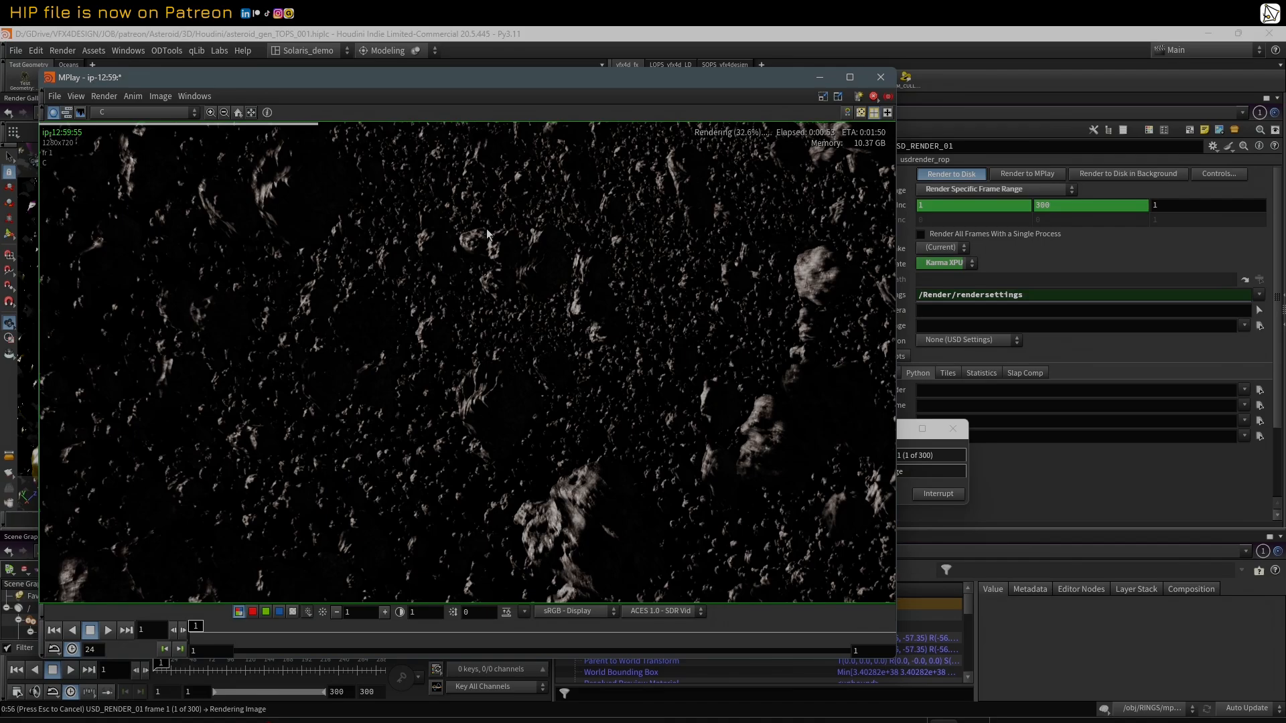
pyautogui.moveTo(345, 320); pyautogui.dragTo(352, 327, button='middle')
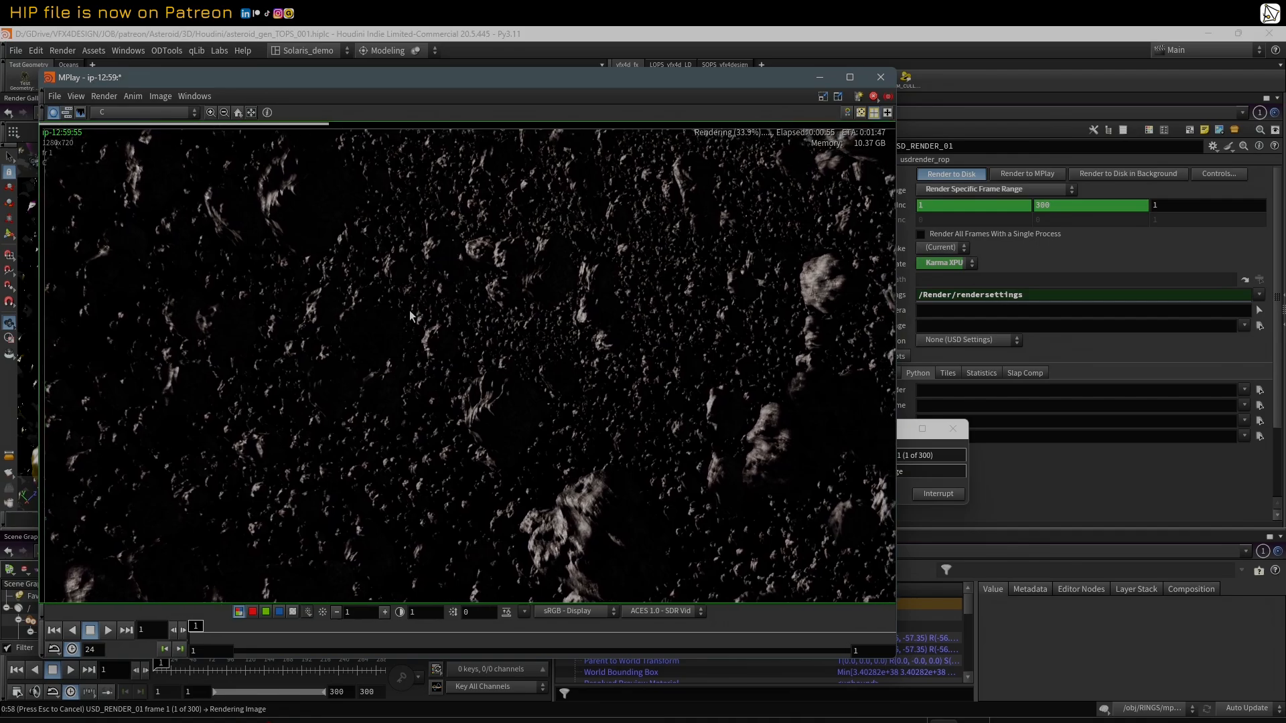
pyautogui.moveTo(520, 81); pyautogui.dragTo(510, 63)
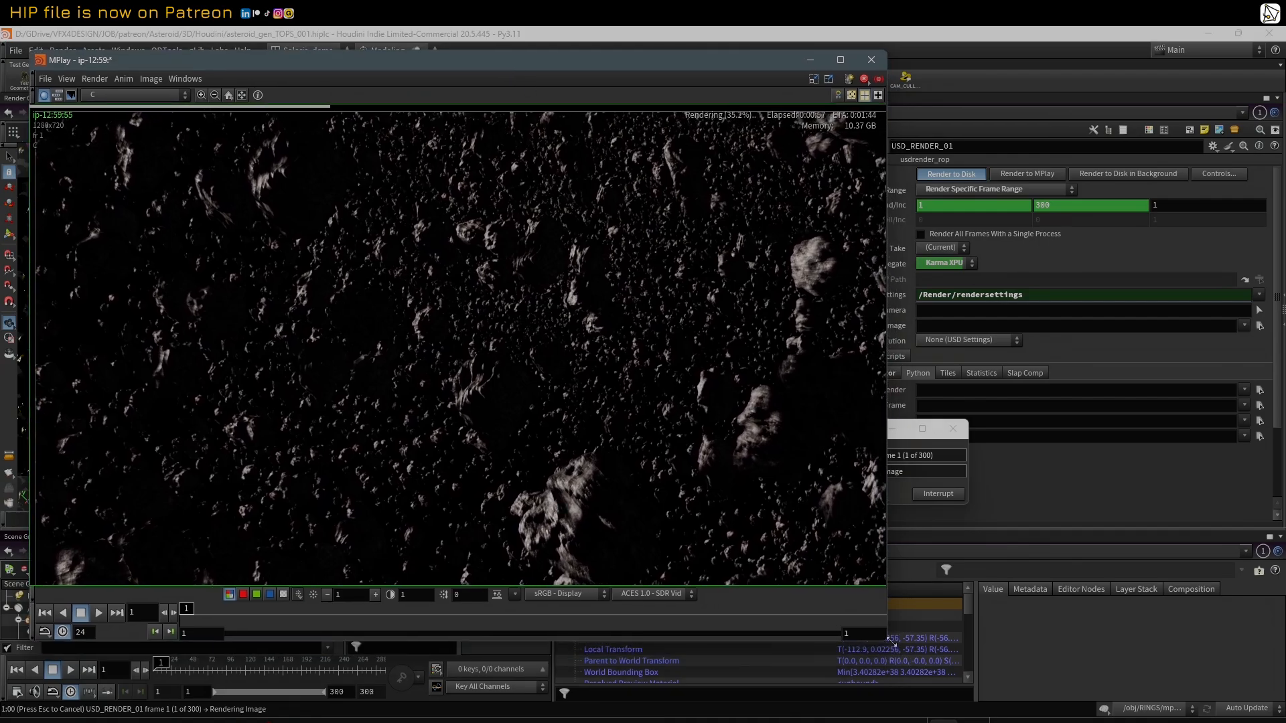
pyautogui.moveTo(888, 641); pyautogui.dragTo(986, 701)
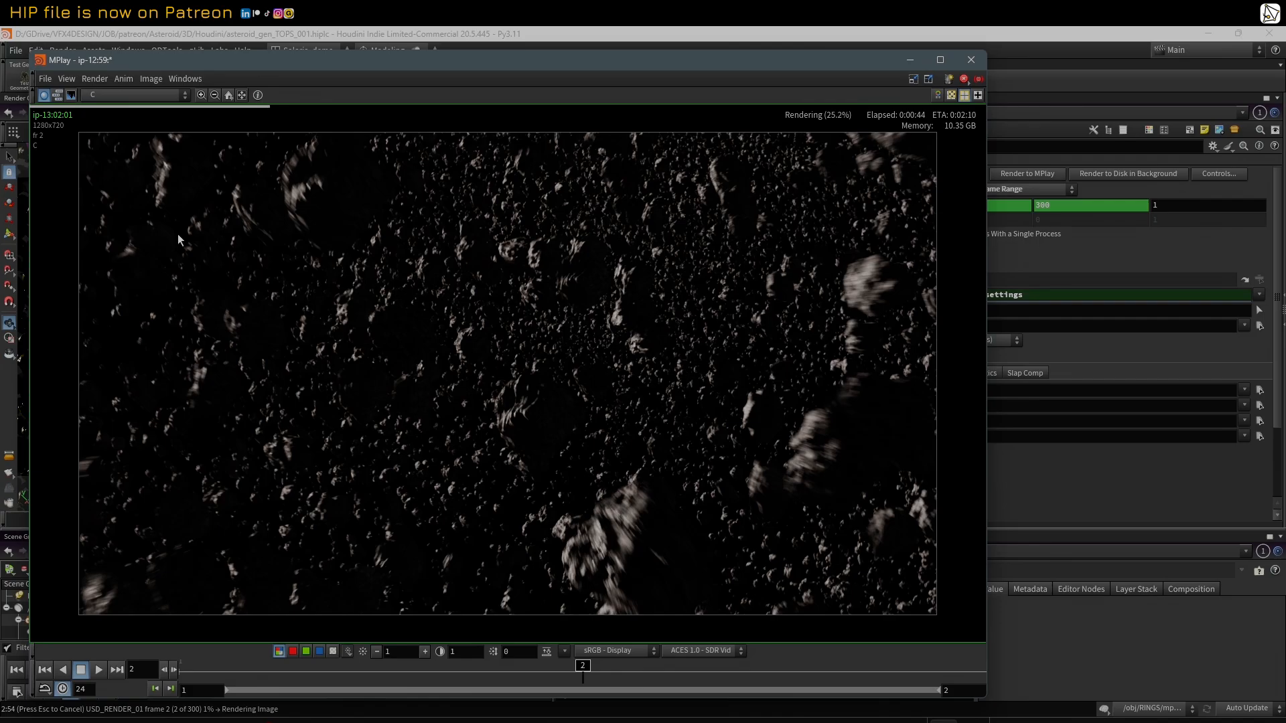
# Step: Preview the CryptoPrimvar_id and AO planes of the render in MPlay, then return to the C plane
pyautogui.click(130, 97)
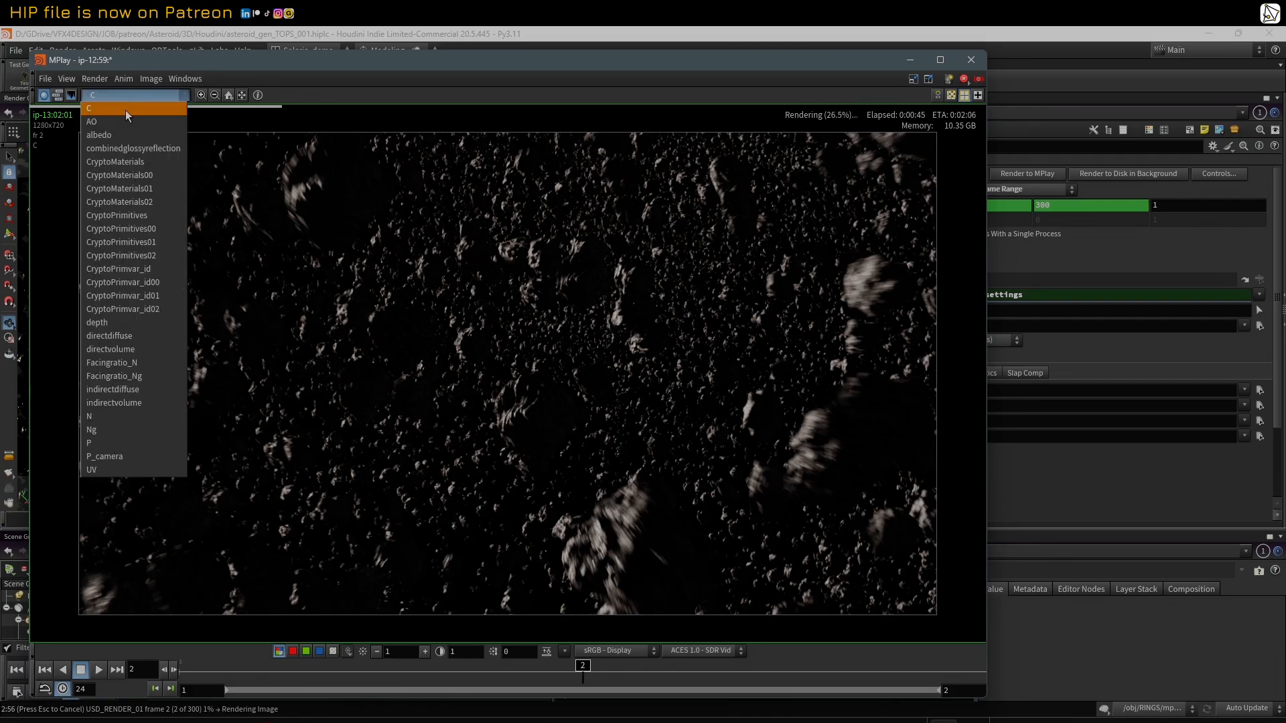
pyautogui.click(150, 269)
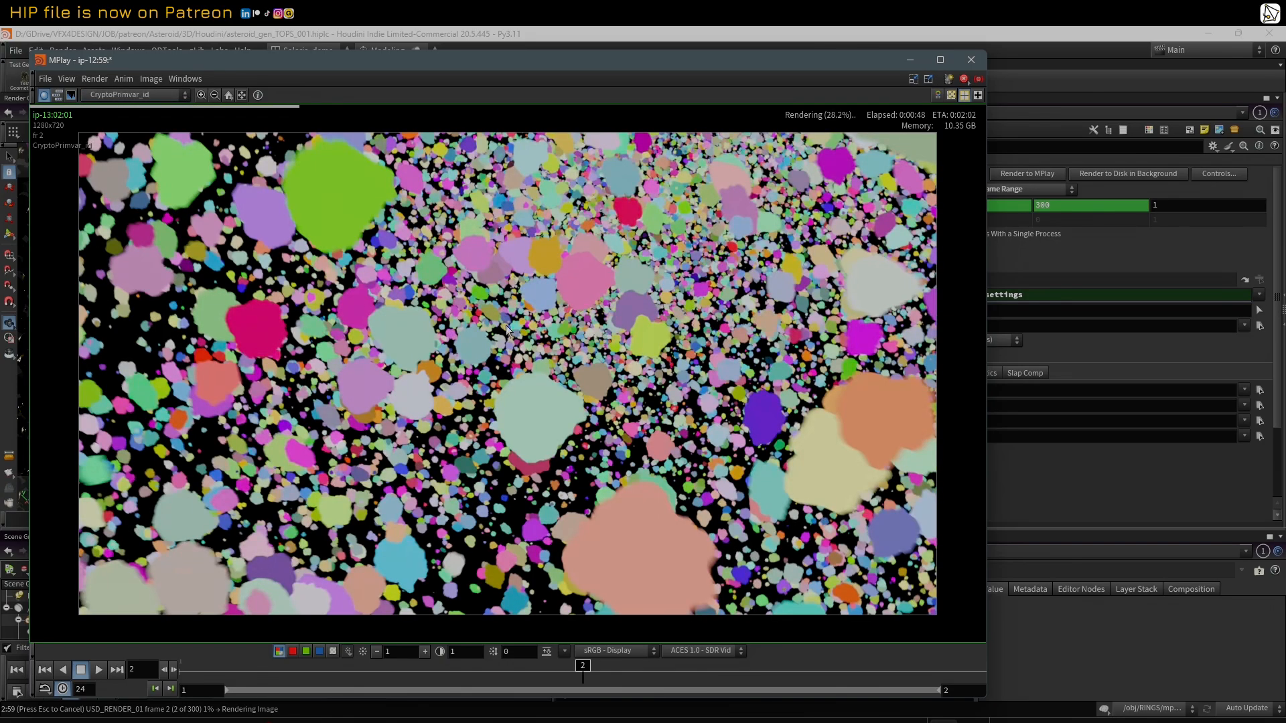
pyautogui.click(127, 99)
pyautogui.click(126, 119)
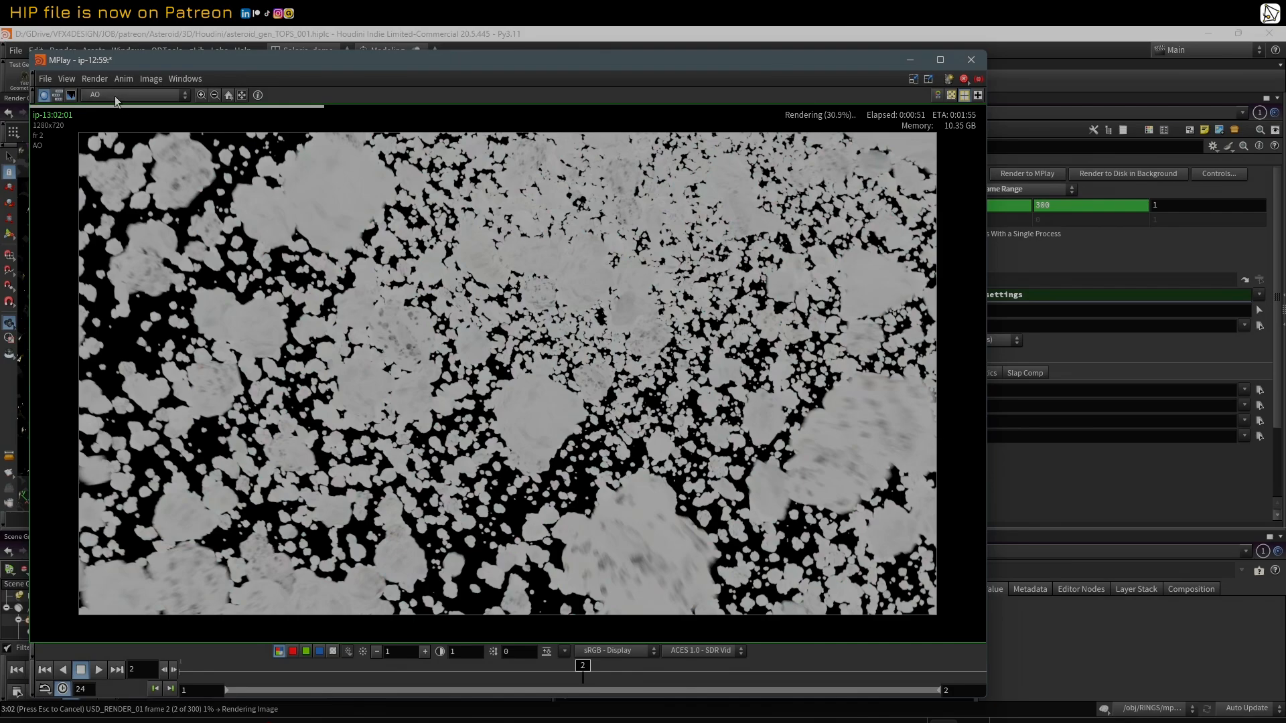
pyautogui.click(115, 95)
pyautogui.click(121, 110)
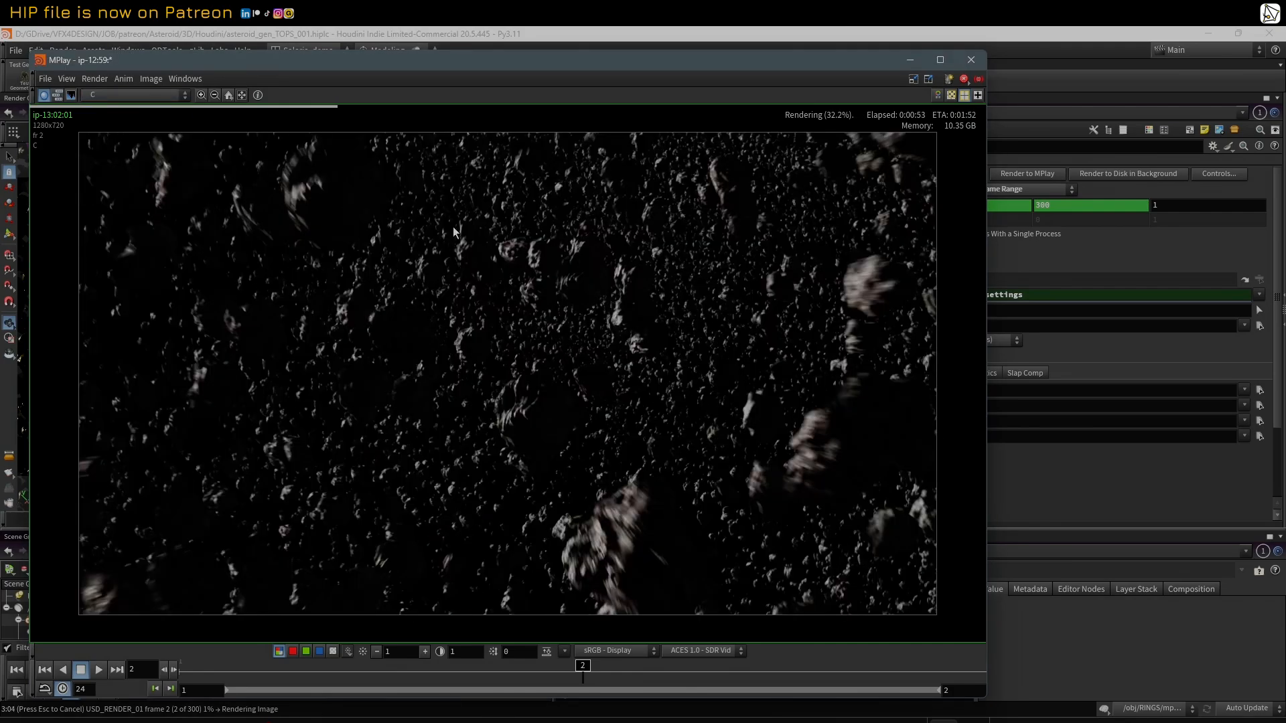